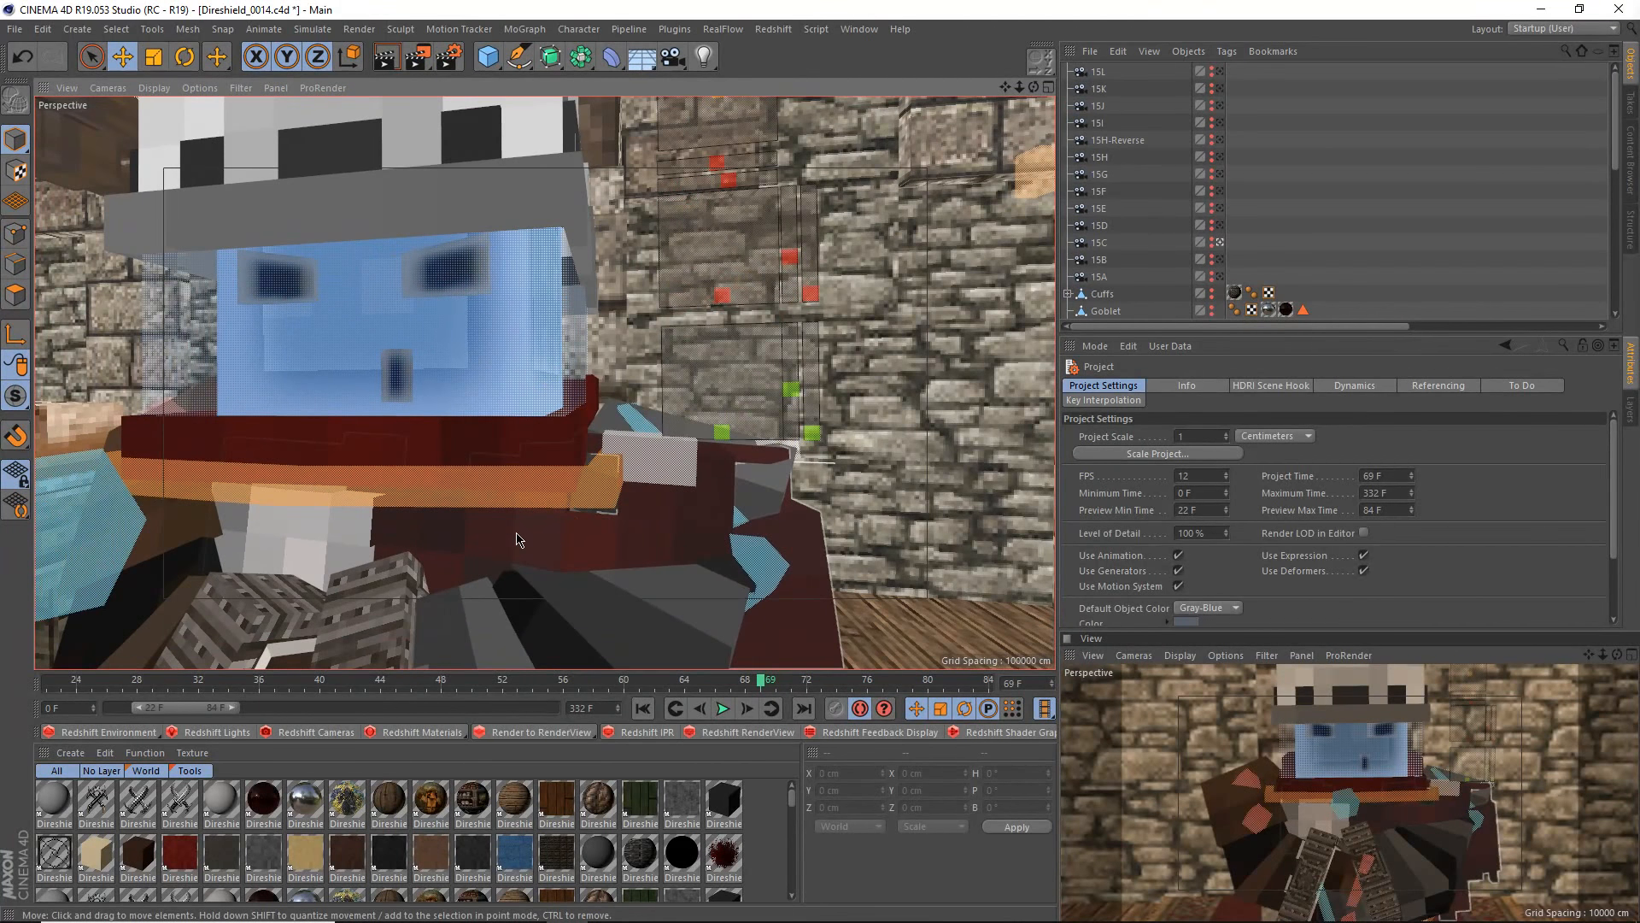
{"action": "right_click_drag", "start_coordinate": [516, 533], "coordinate": [479, 547], "text": "alt"}
{"action": "left_click_drag", "start_coordinate": [516, 513], "coordinate": [564, 448], "text": "alt"}
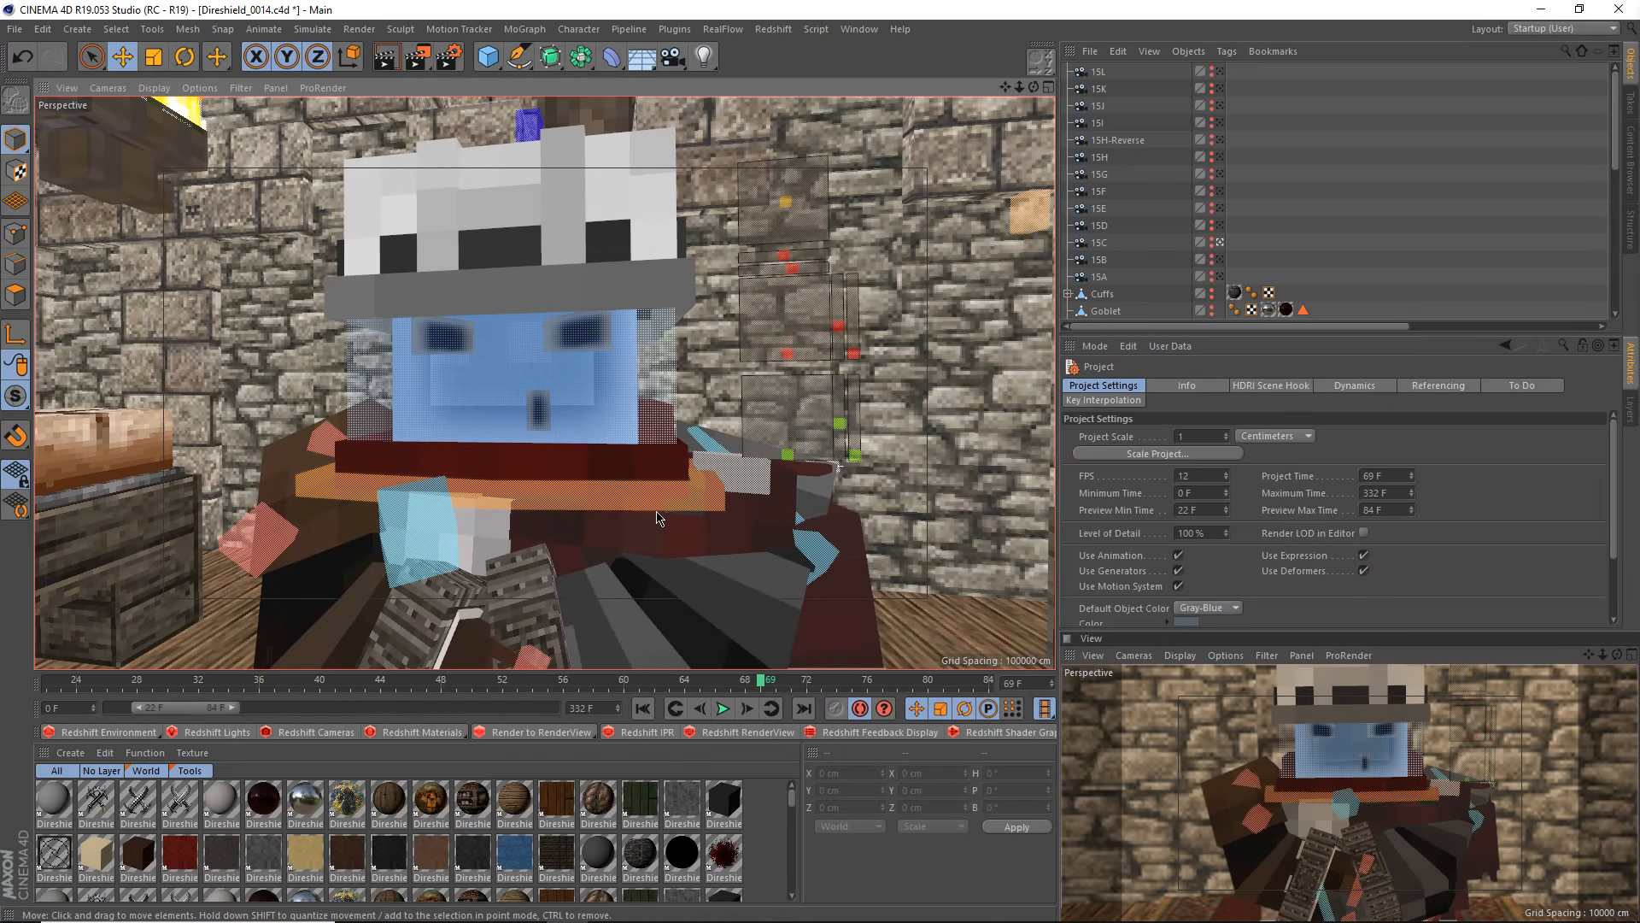
{"action": "scroll", "coordinate": [727, 530], "scroll_direction": "up", "scroll_amount": 3}
{"action": "mouse_move", "coordinate": [525, 557]}
{"action": "left_mouse_down", "text": "alt"}
{"action": "mouse_move", "coordinate": [564, 568]}
{"action": "mouse_move", "coordinate": [485, 592]}
{"action": "mouse_move", "coordinate": [504, 571]}
{"action": "left_mouse_up", "text": "alt"}
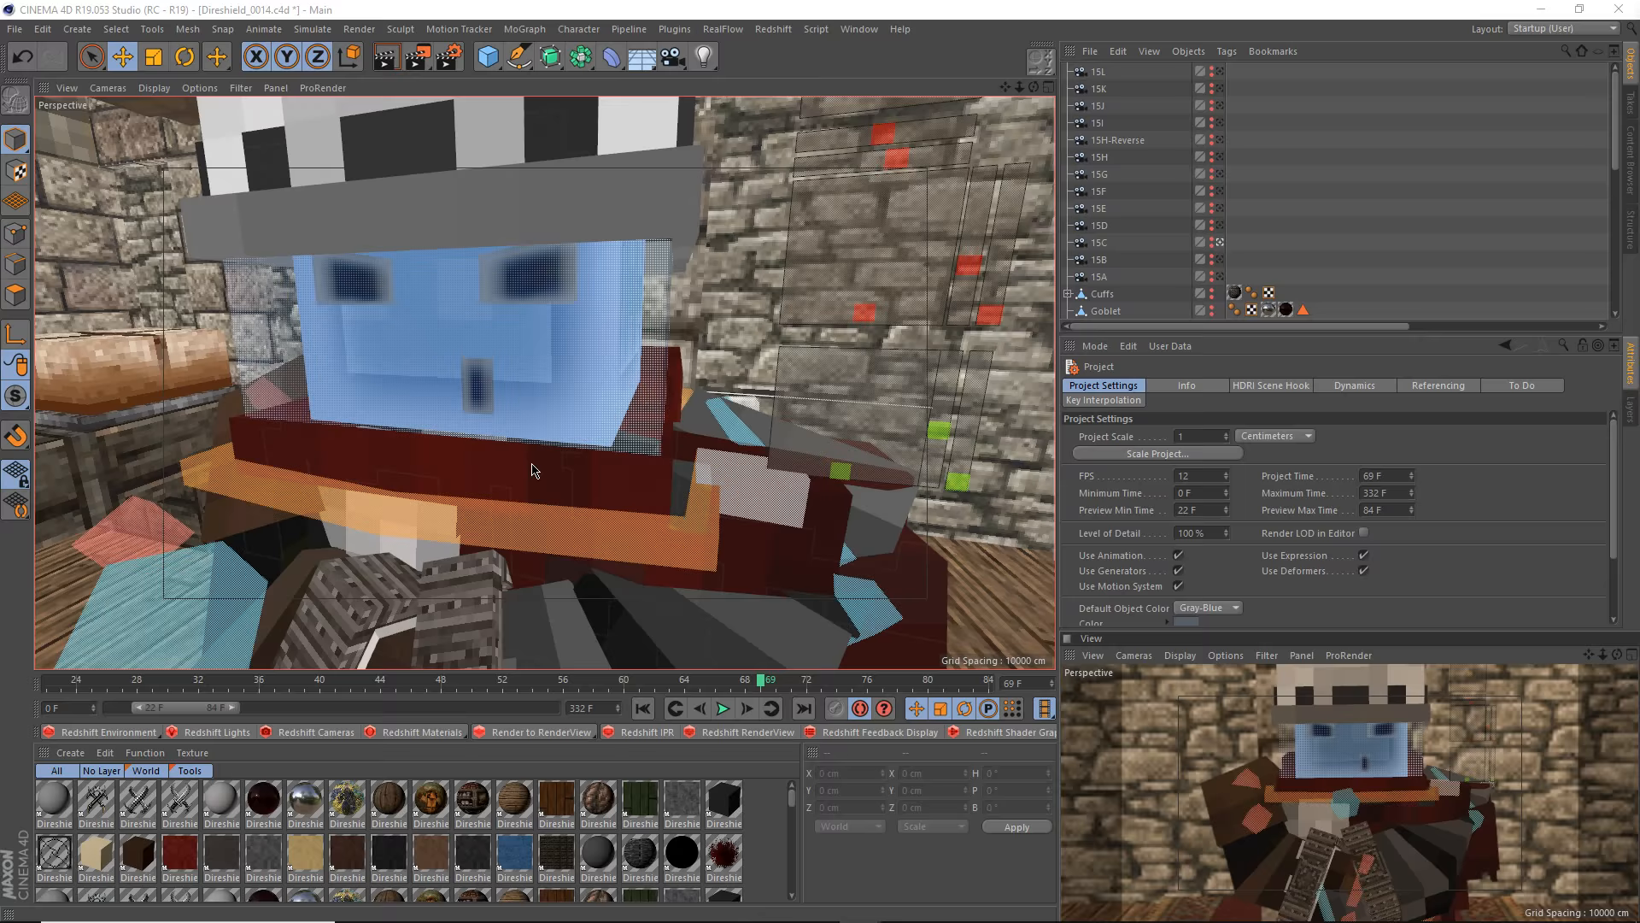
{"action": "mouse_move", "coordinate": [567, 915]}
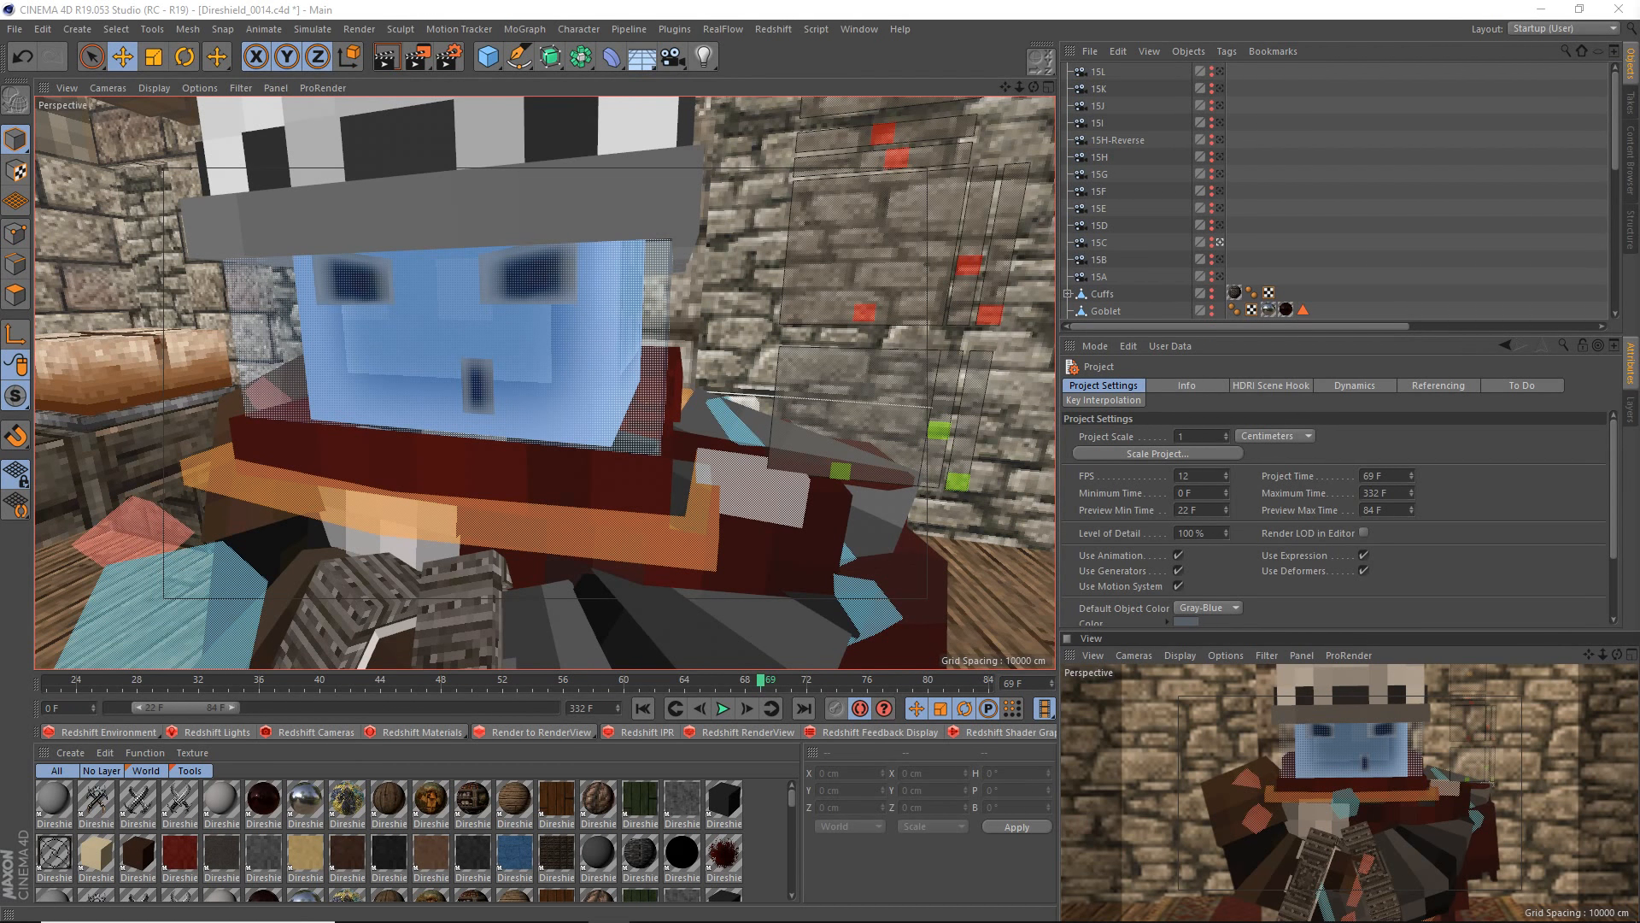
- Switch to the Premiere Pro edit and show the frame at the start of the 15C-LIP.mp4 clip in the ROUGH sequence
{"action": "left_click_drag", "start_coordinate": [1639, 10], "coordinate": [793, 4]}
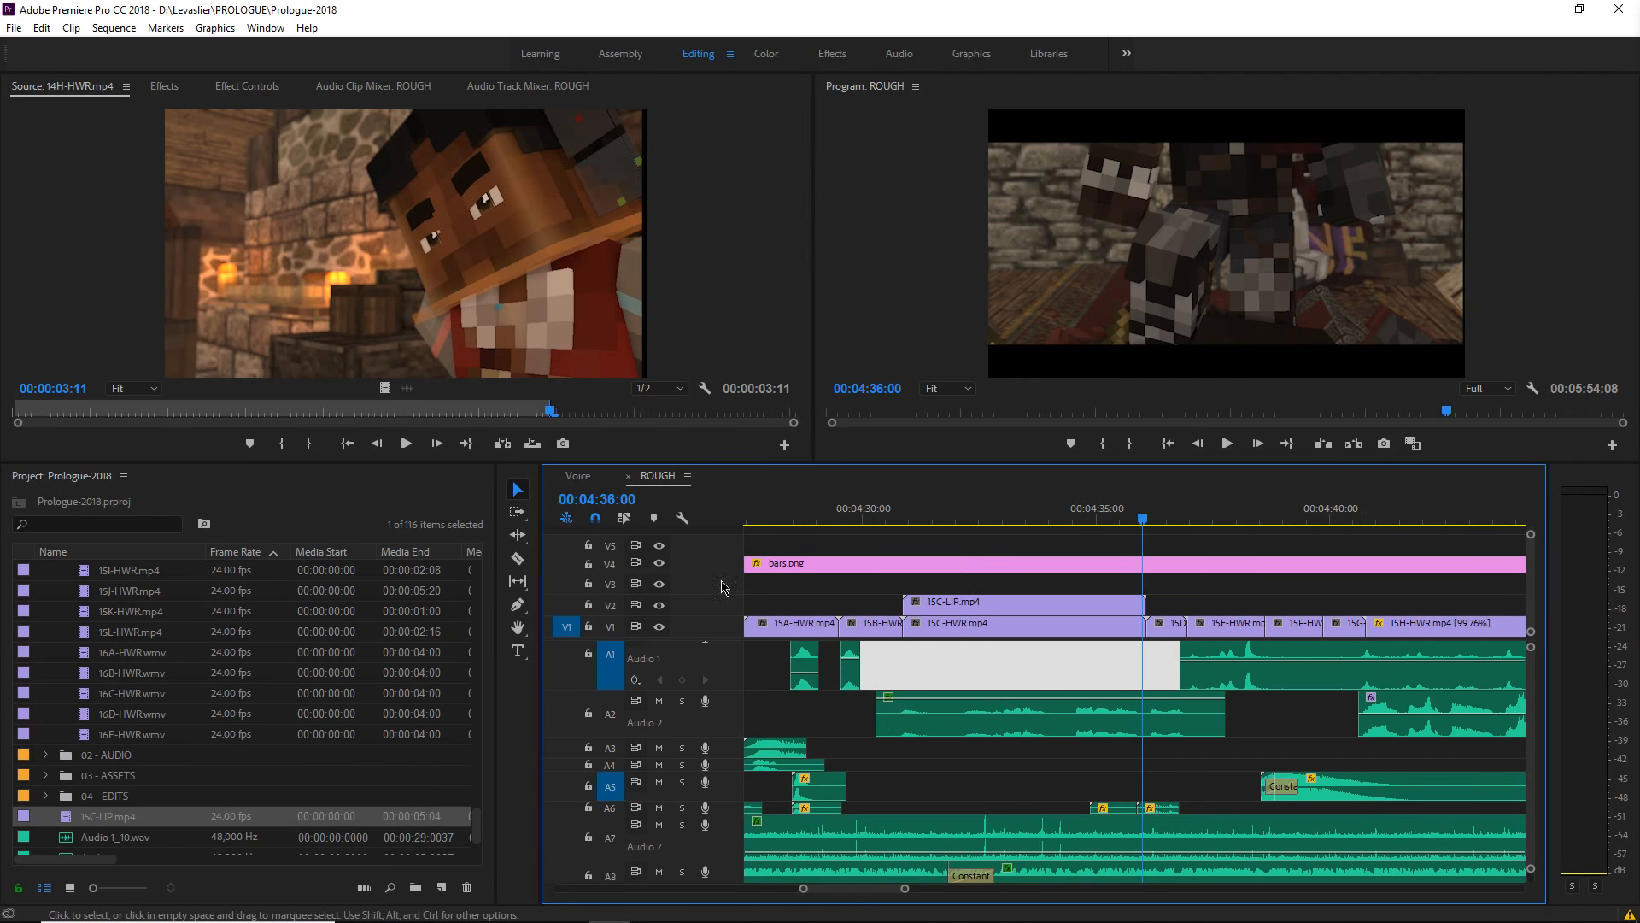
{"action": "left_click", "coordinate": [903, 520]}
{"action": "left_click", "coordinate": [907, 520]}
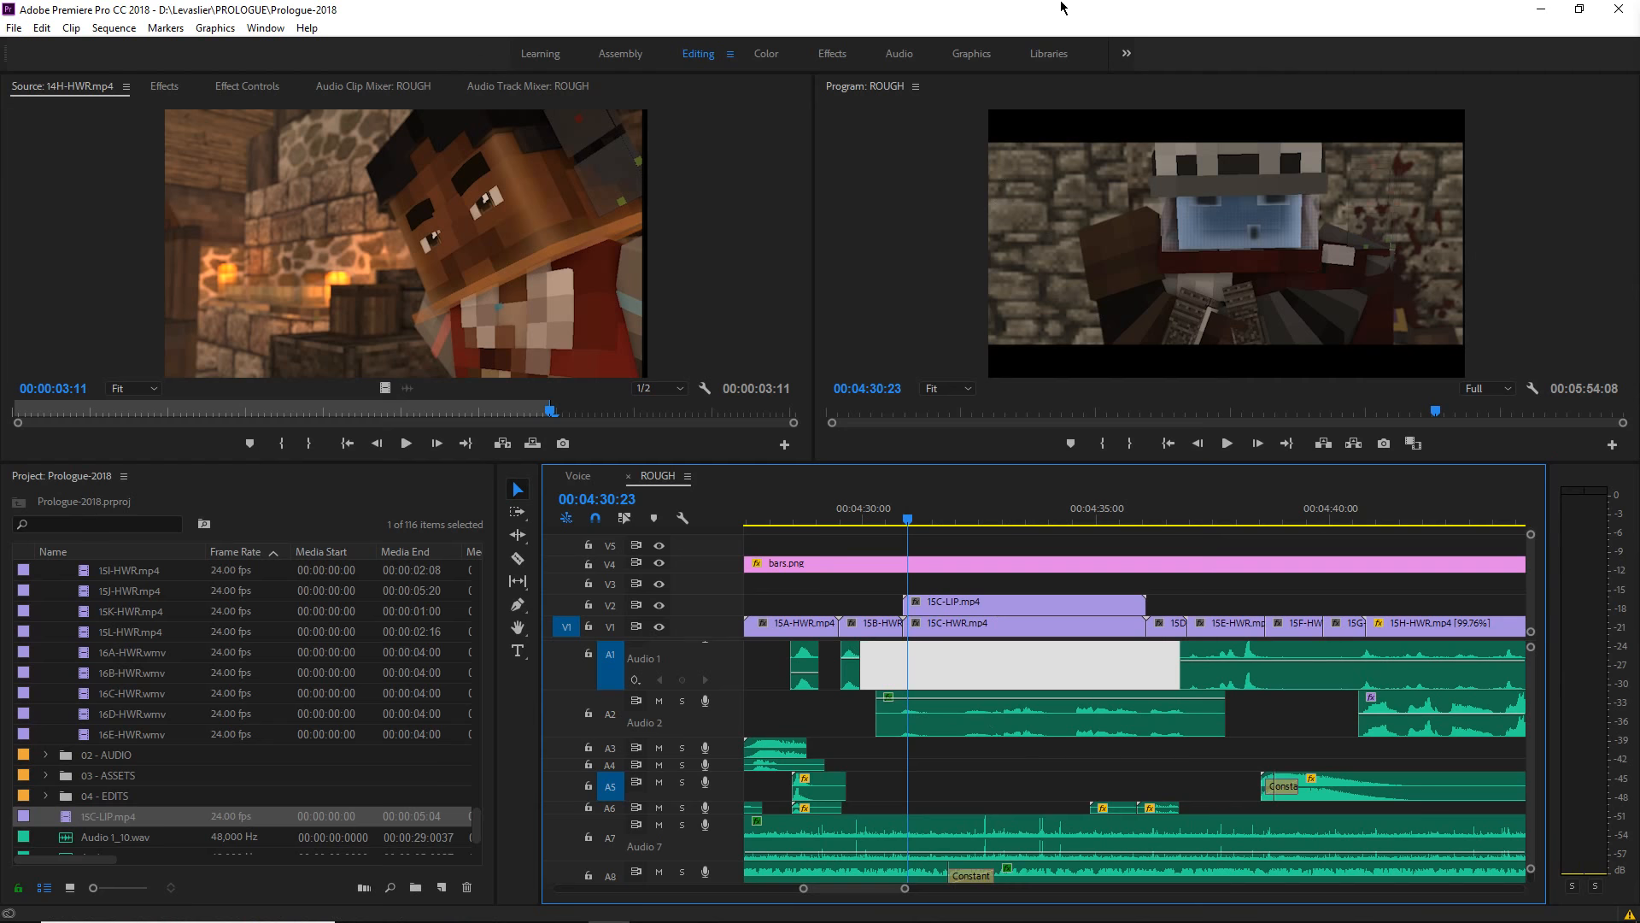
{"action": "scroll", "coordinate": [1058, 799], "scroll_direction": "left", "scroll_amount": 2}
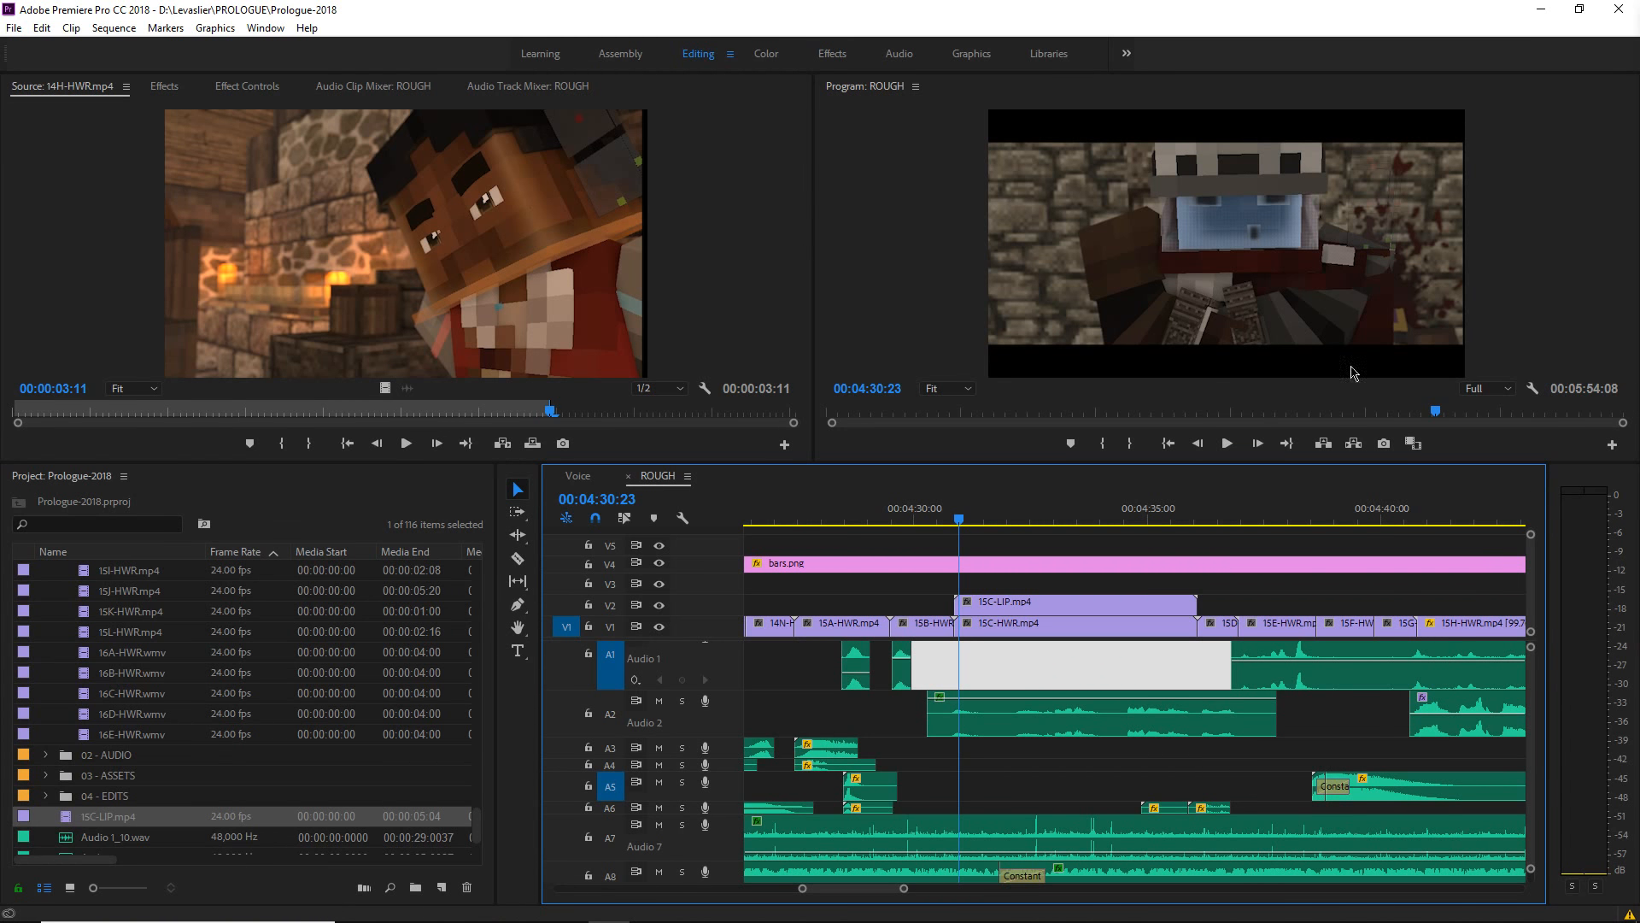
{"action": "left_click_drag", "start_coordinate": [655, 5], "coordinate": [1639, 315]}
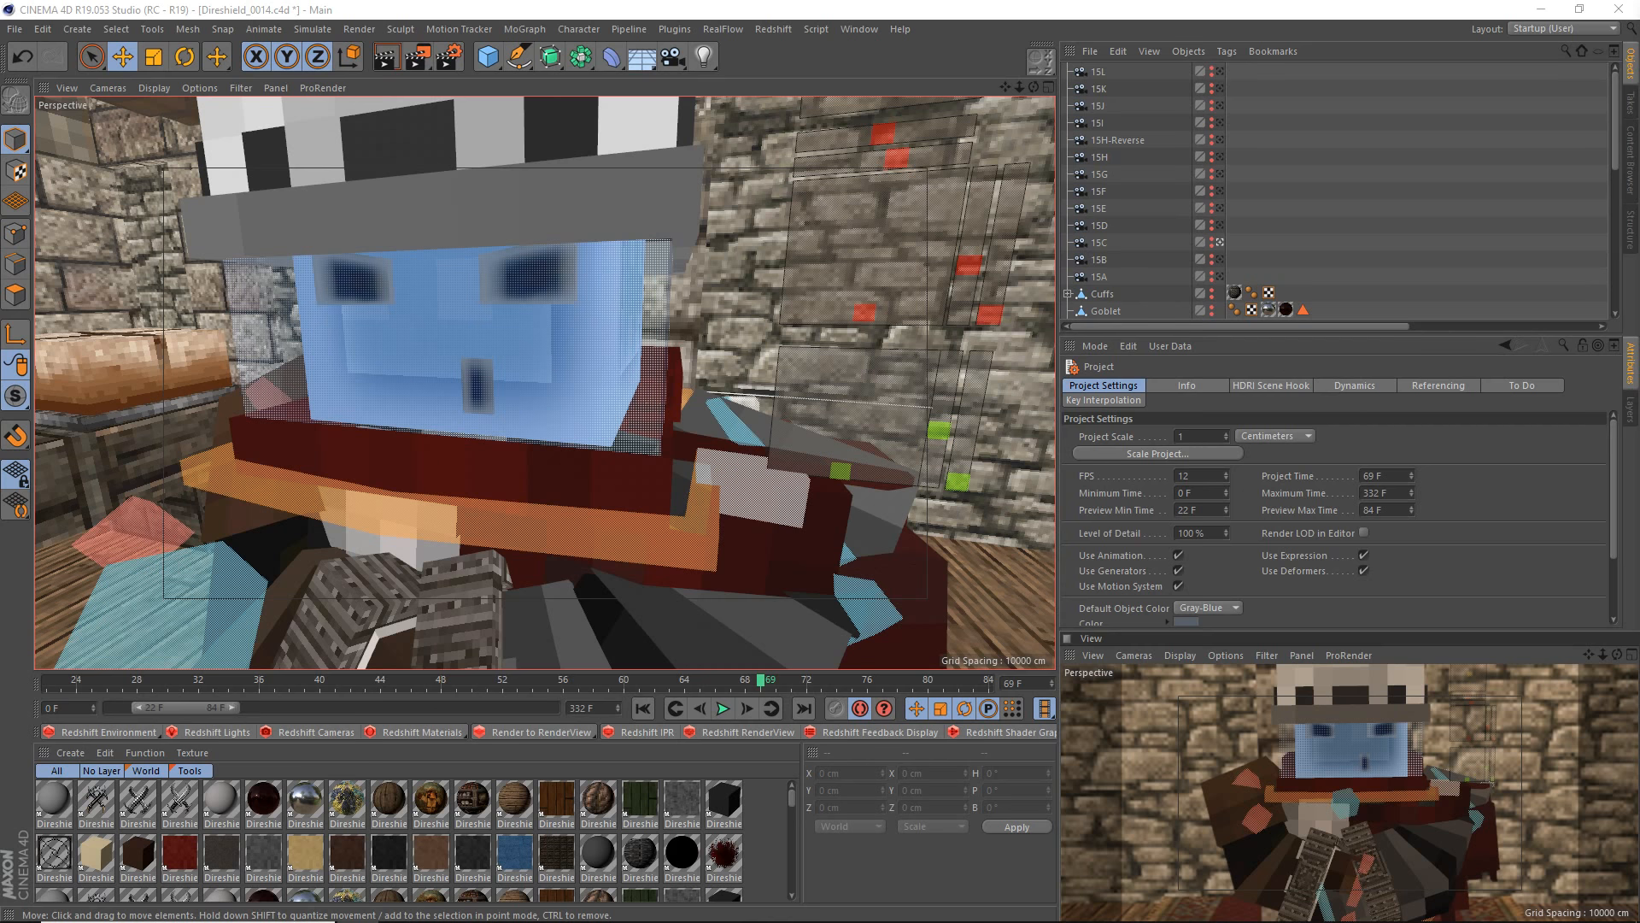
- Create a new Cinema 4D project, search the content library for "fmr animate" and load the FMR ANIMATE v1.1 (WNJ) rig
{"action": "left_click_drag", "start_coordinate": [531, 516], "coordinate": [622, 532], "text": "alt"}
{"action": "left_click", "coordinate": [753, 462]}
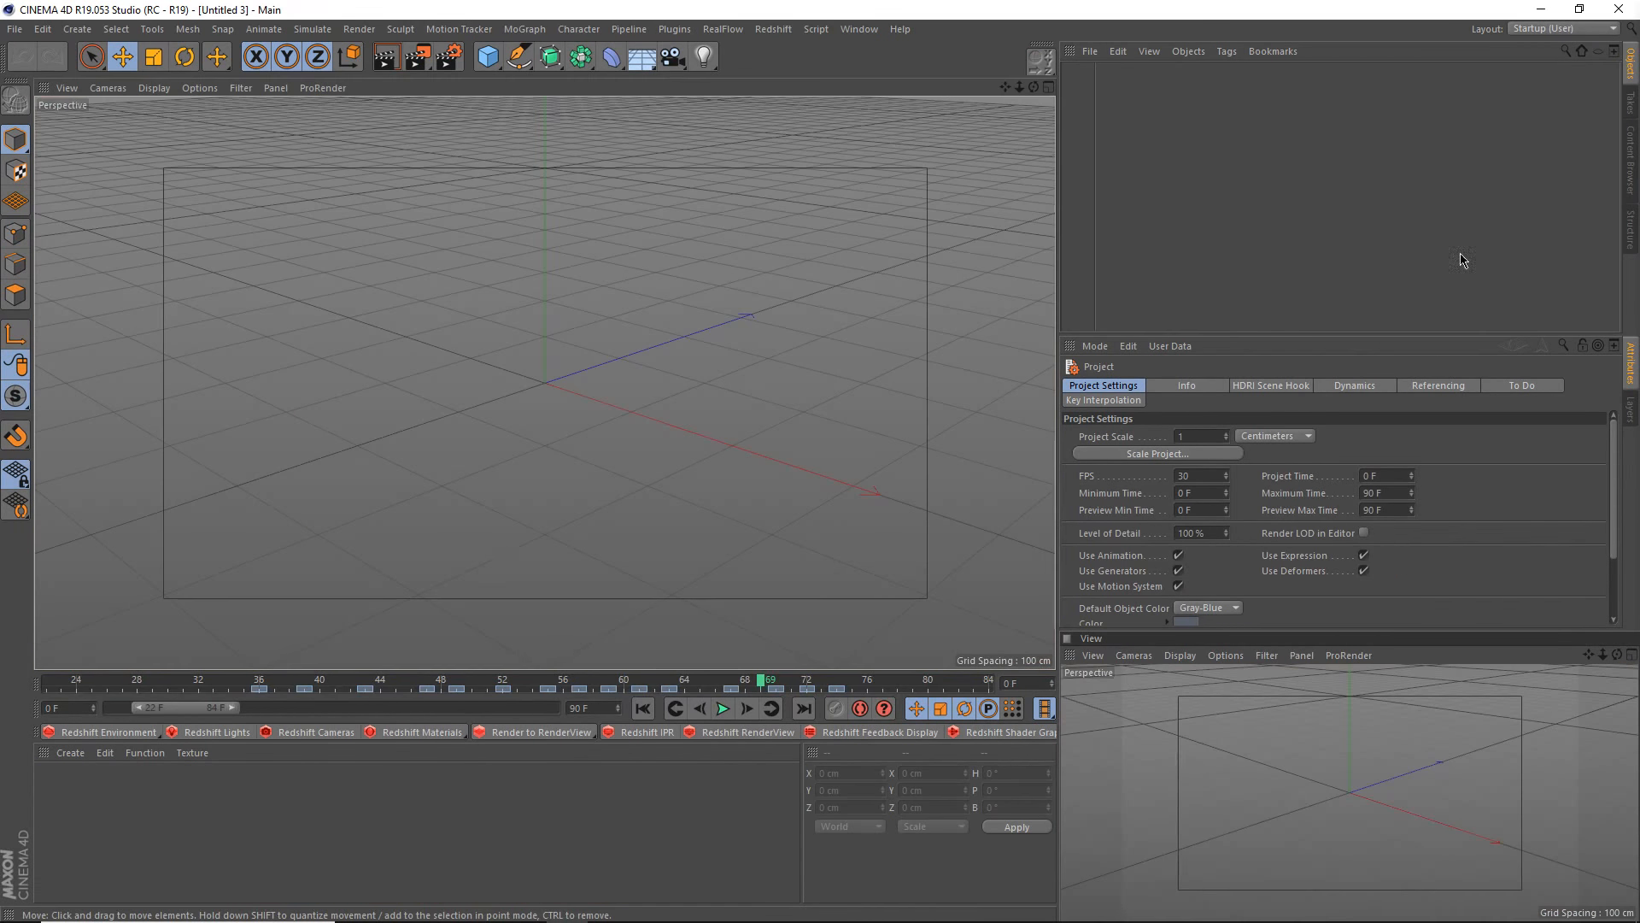
{"action": "left_click", "coordinate": [1631, 180]}
{"action": "left_click", "coordinate": [1599, 51]}
{"action": "type", "text": "fmr aniamte"}
{"action": "key", "text": "ctrl+a"}
{"action": "type", "text": "fmr animate"}
{"action": "key", "text": "Return"}
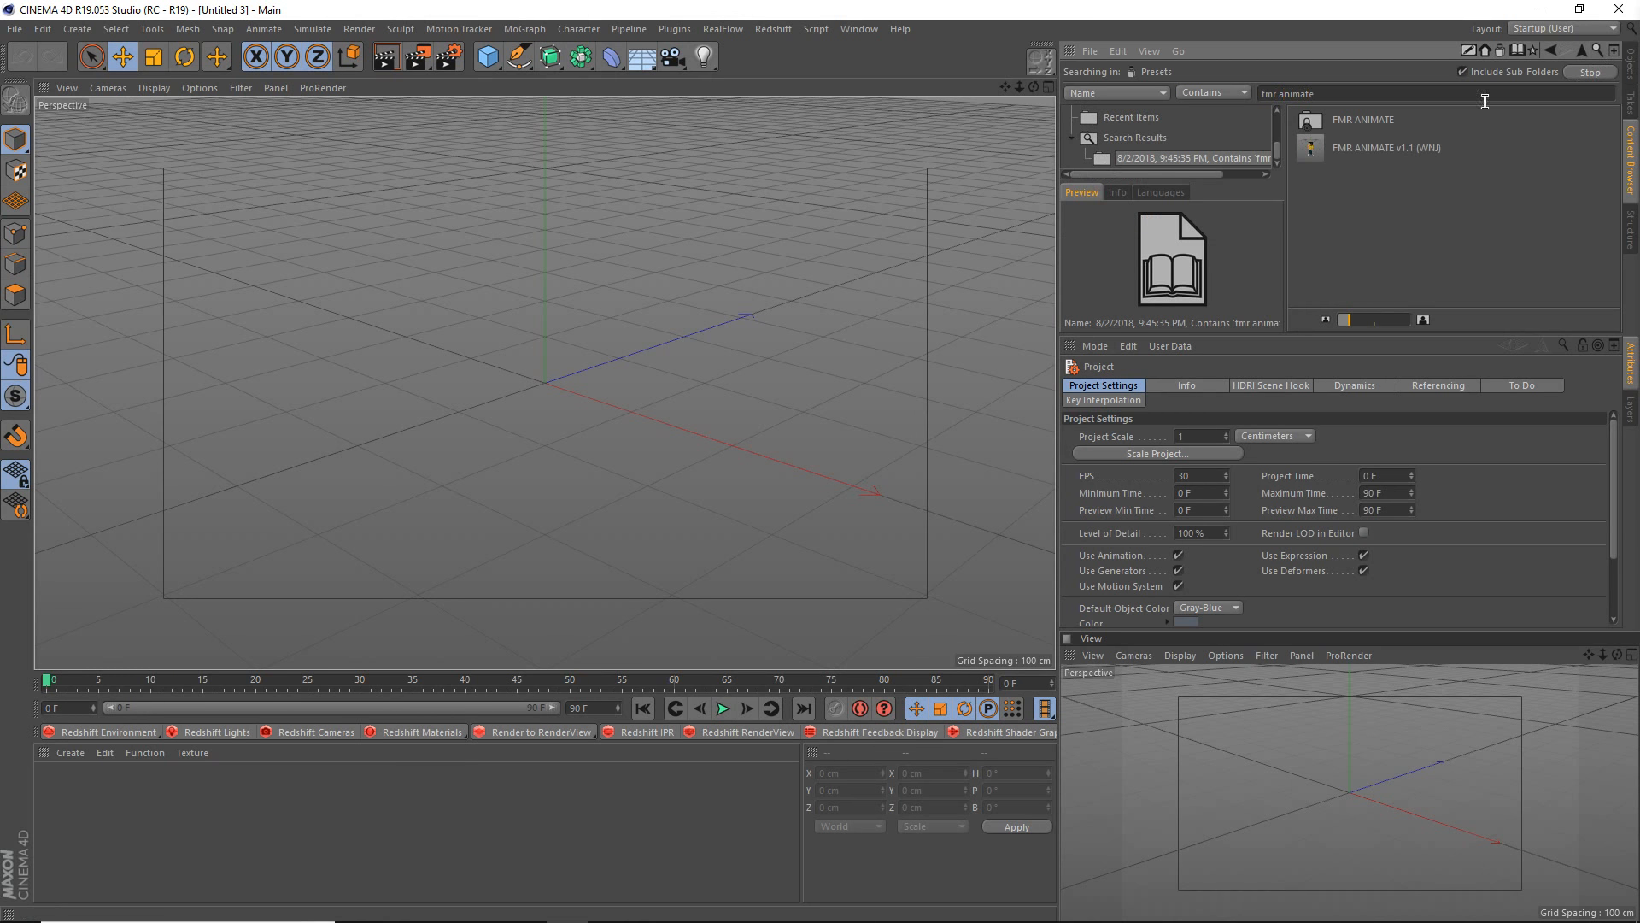
{"action": "double_click", "coordinate": [1378, 161]}
{"action": "left_click", "coordinate": [1631, 65]}
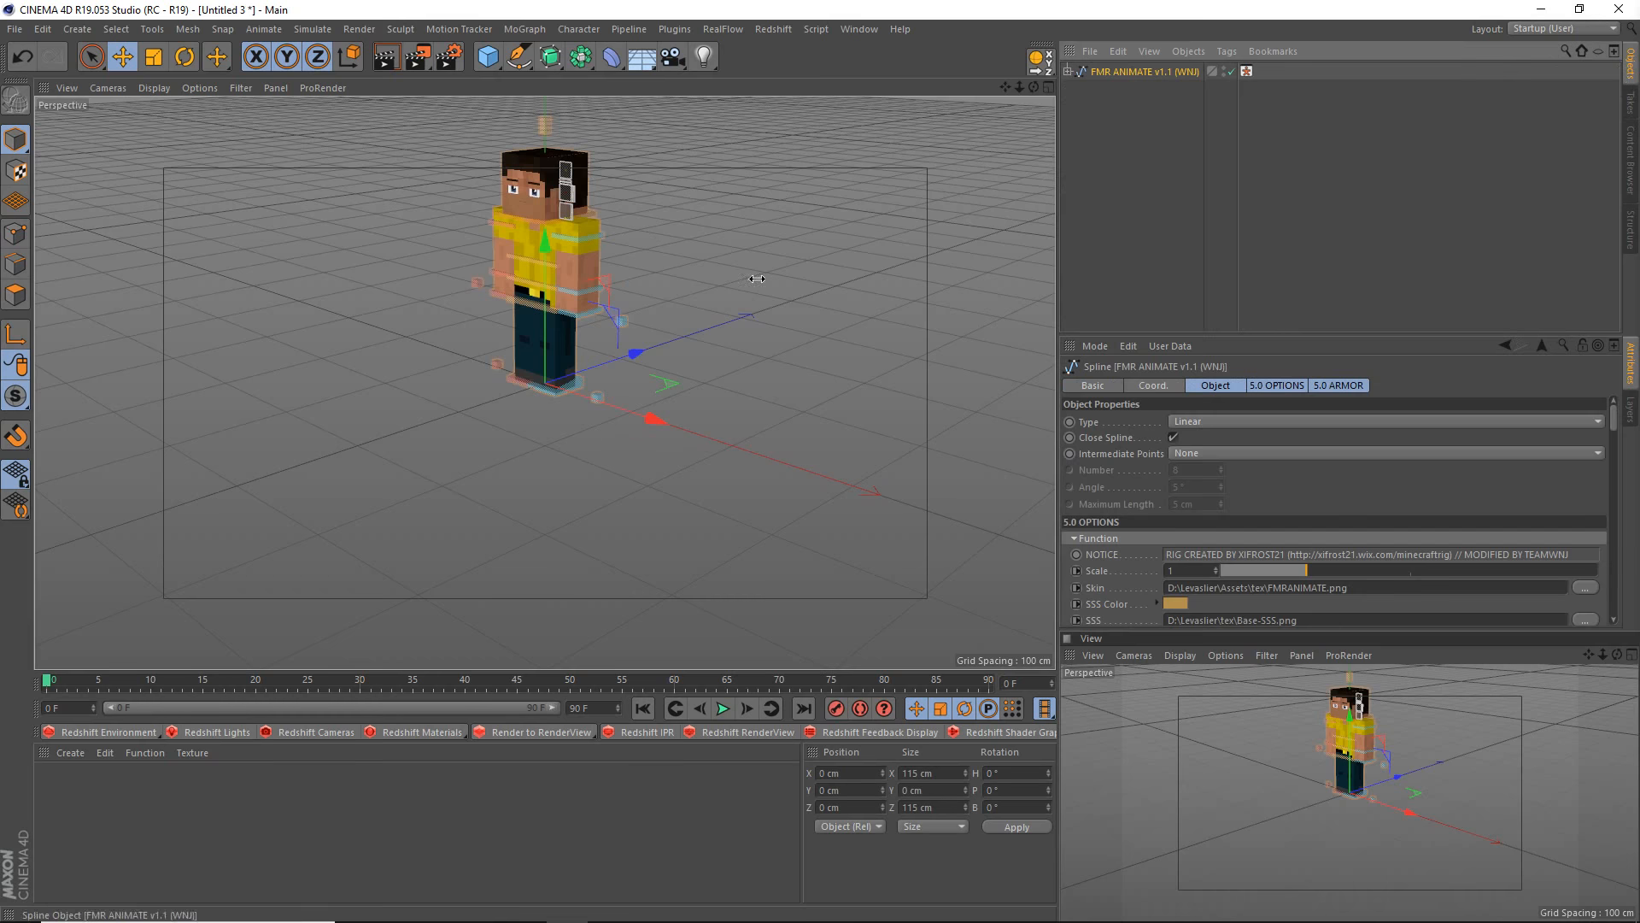
- Open the rig's mouth wide by moving its mouth open/close control to about X 1.7 cm, Y 10.9 cm
{"action": "scroll", "coordinate": [604, 362], "scroll_direction": "up", "scroll_amount": 10}
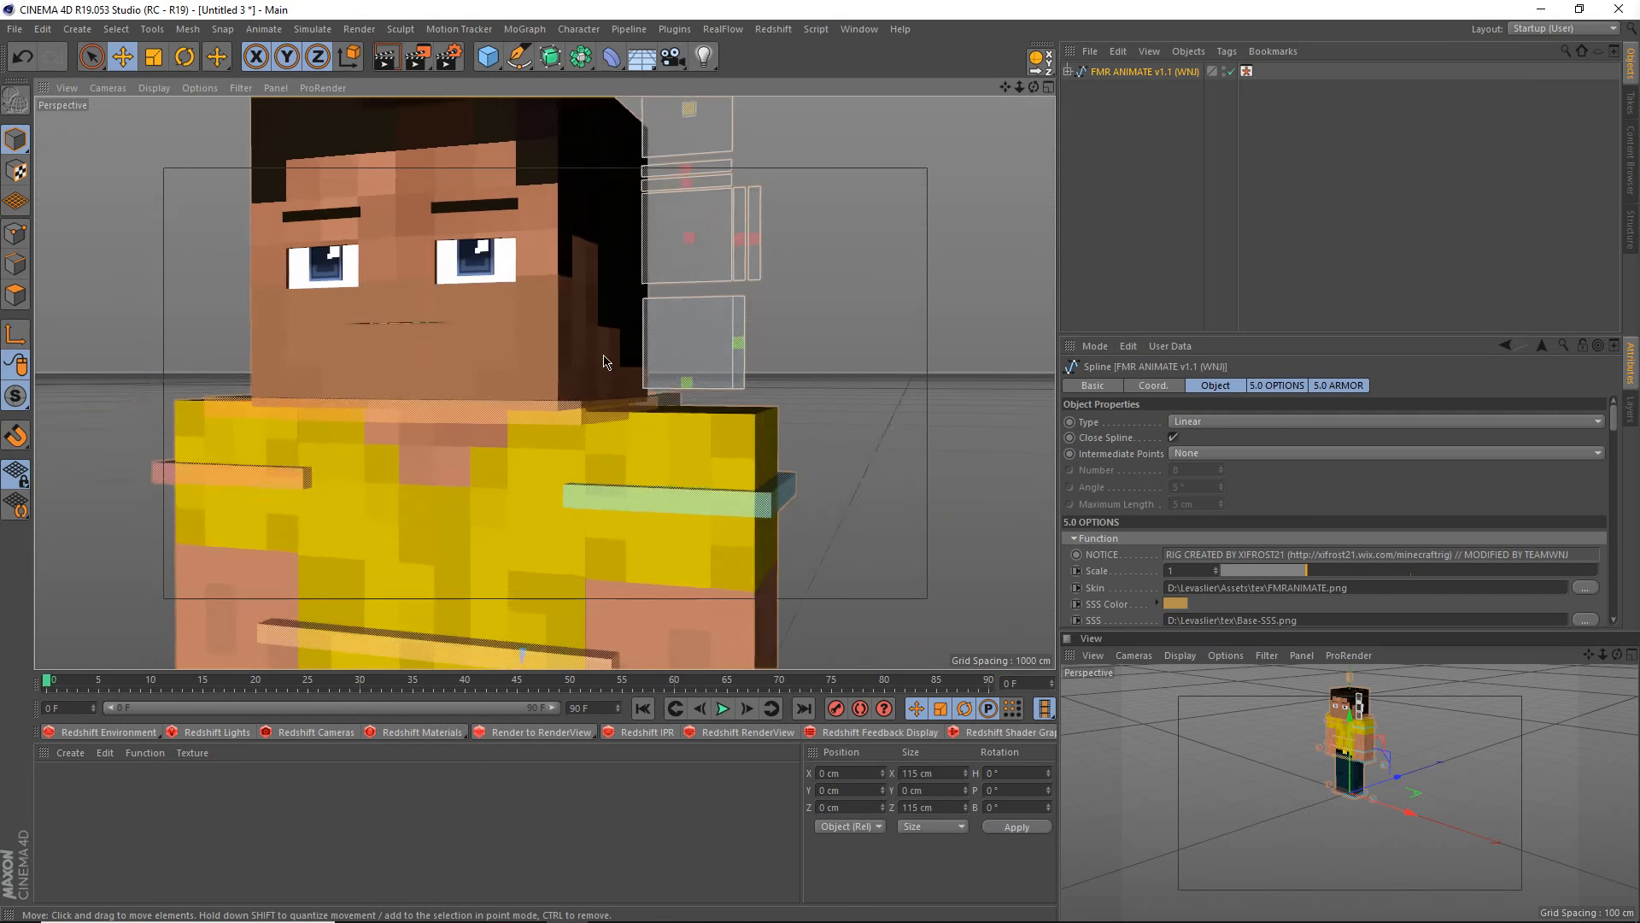
{"action": "scroll", "coordinate": [604, 361], "scroll_direction": "up", "scroll_amount": 5}
{"action": "left_click", "coordinate": [787, 511]}
{"action": "left_click_drag", "start_coordinate": [791, 586], "coordinate": [769, 450]}
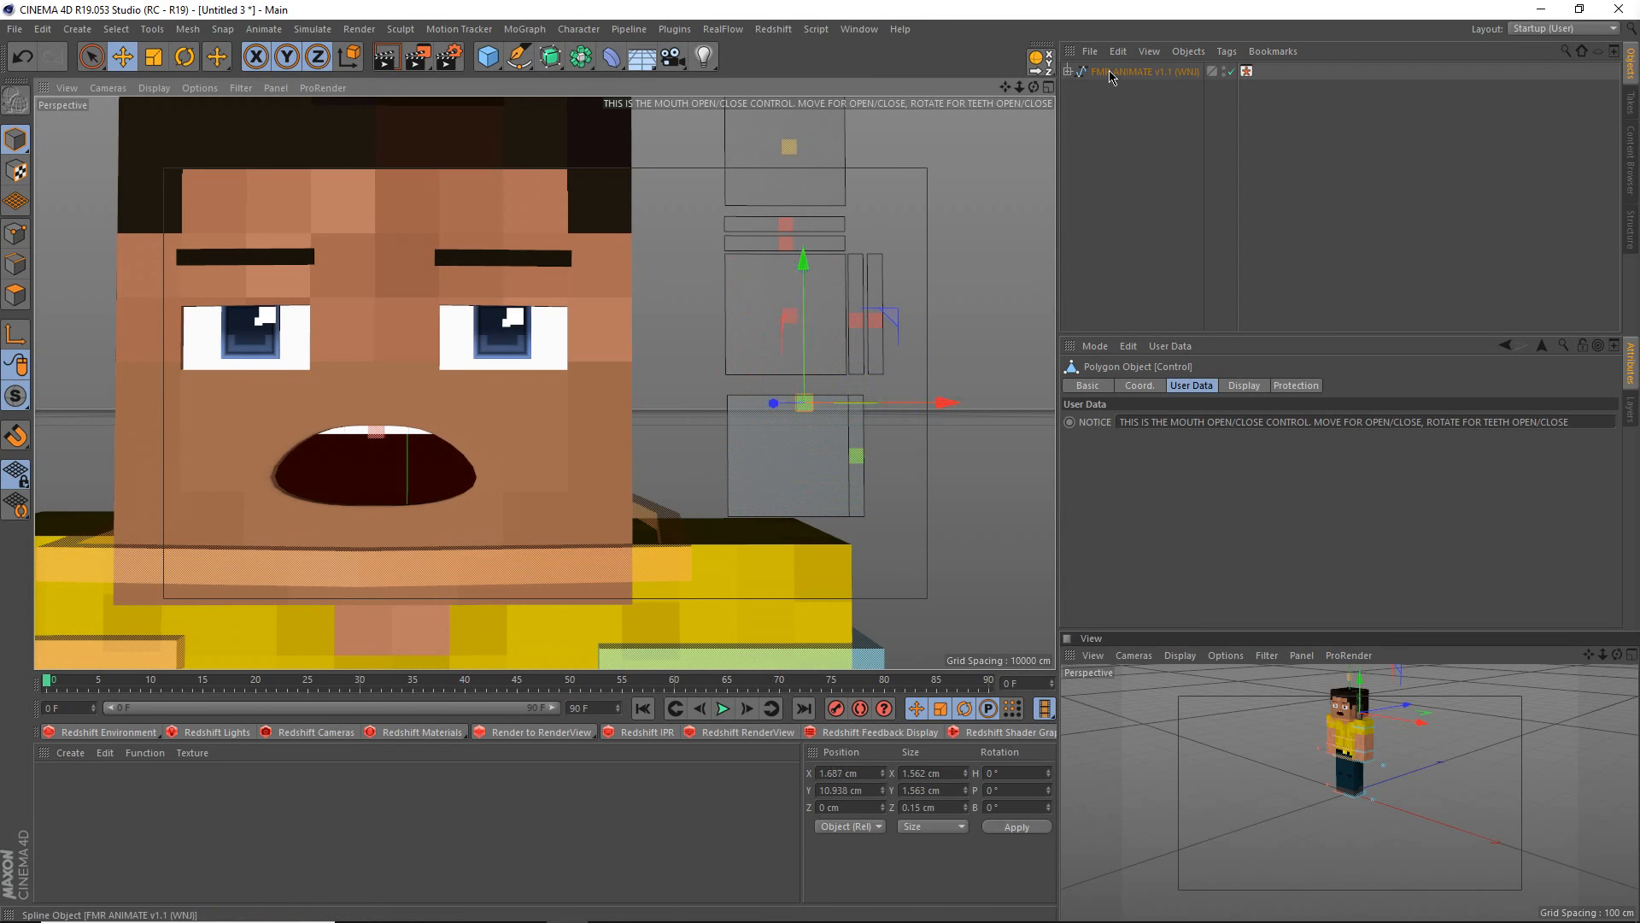
- Examine the rig's Lip Syncing settings among its face options and view the open mouth from different angles
{"action": "left_click", "coordinate": [1110, 73]}
{"action": "scroll", "coordinate": [1095, 477], "scroll_direction": "down", "scroll_amount": 5}
{"action": "scroll", "coordinate": [1094, 477], "scroll_direction": "up", "scroll_amount": 4}
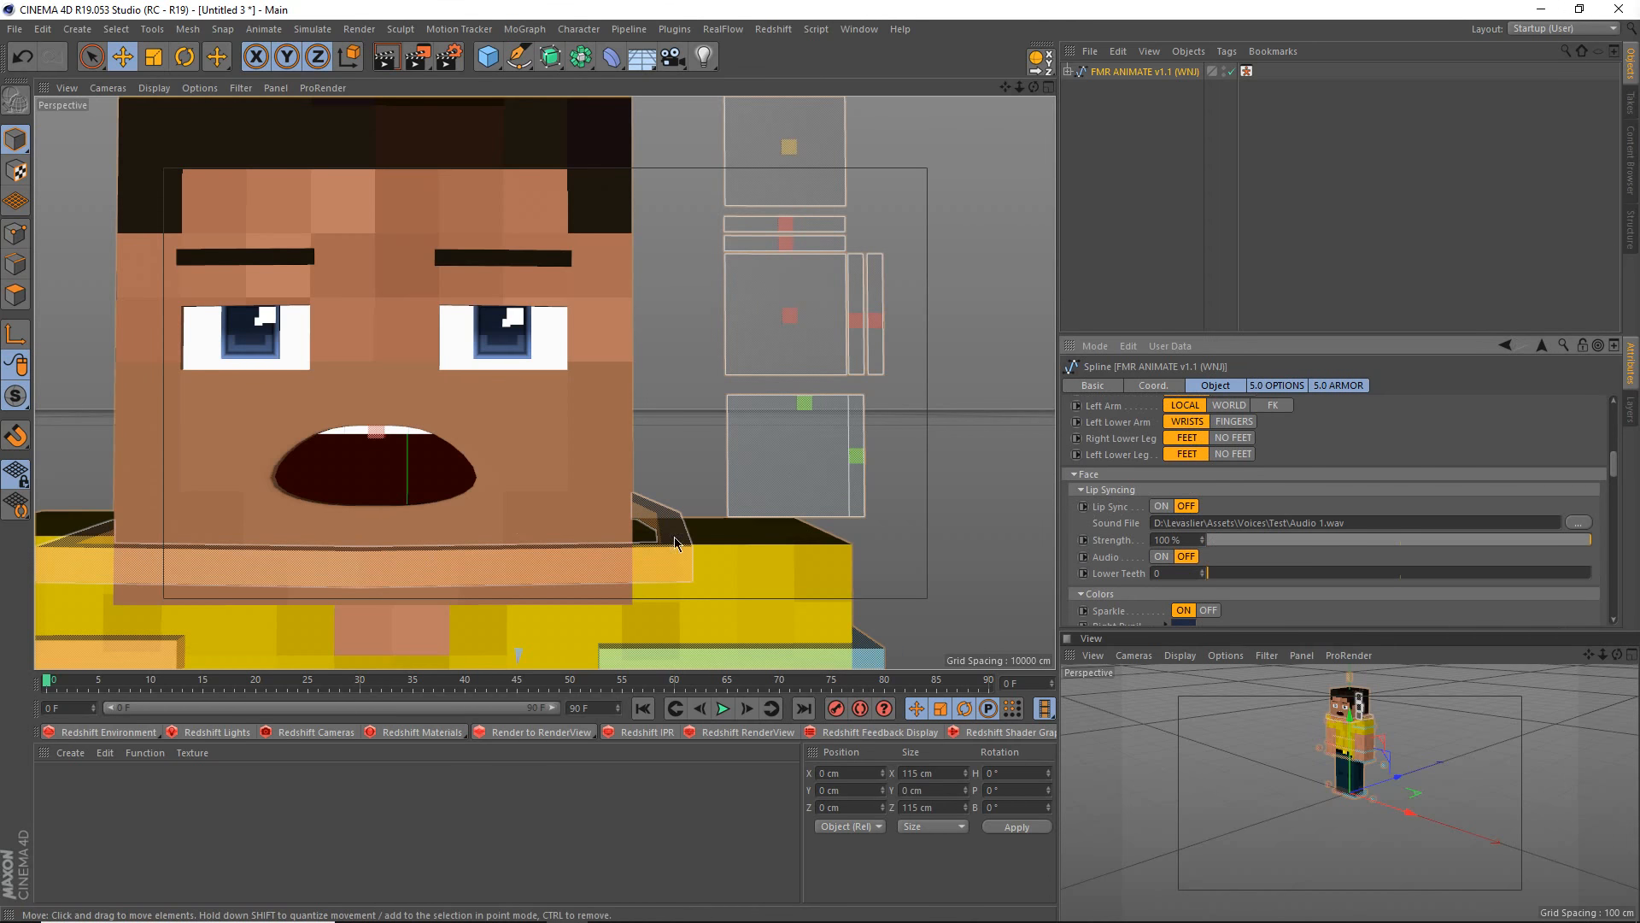
{"action": "left_click_drag", "start_coordinate": [391, 471], "coordinate": [529, 538], "text": "alt"}
{"action": "middle_click_drag", "start_coordinate": [529, 538], "coordinate": [551, 487], "text": "alt"}
{"action": "mouse_move", "coordinate": [552, 486]}
{"action": "left_mouse_down", "text": "alt"}
{"action": "mouse_move", "coordinate": [499, 491]}
{"action": "mouse_move", "coordinate": [551, 487]}
{"action": "mouse_move", "coordinate": [508, 471]}
{"action": "mouse_move", "coordinate": [562, 513]}
{"action": "mouse_move", "coordinate": [550, 506]}
{"action": "left_mouse_up", "text": "alt"}
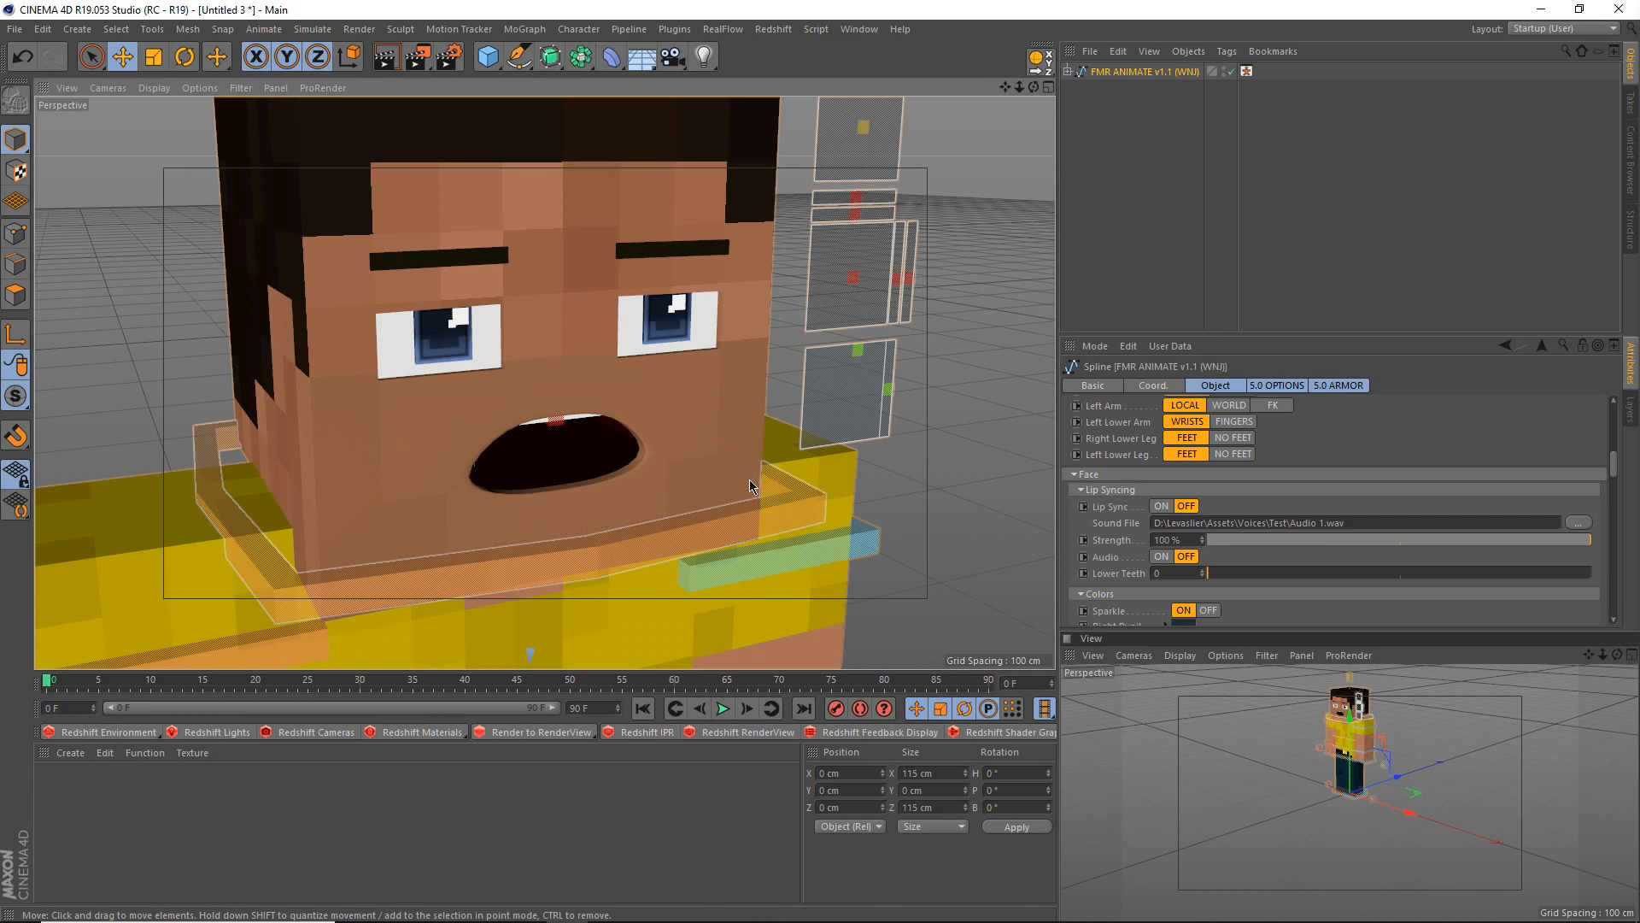
{"action": "left_click_drag", "start_coordinate": [602, 491], "coordinate": [478, 444], "text": "alt"}
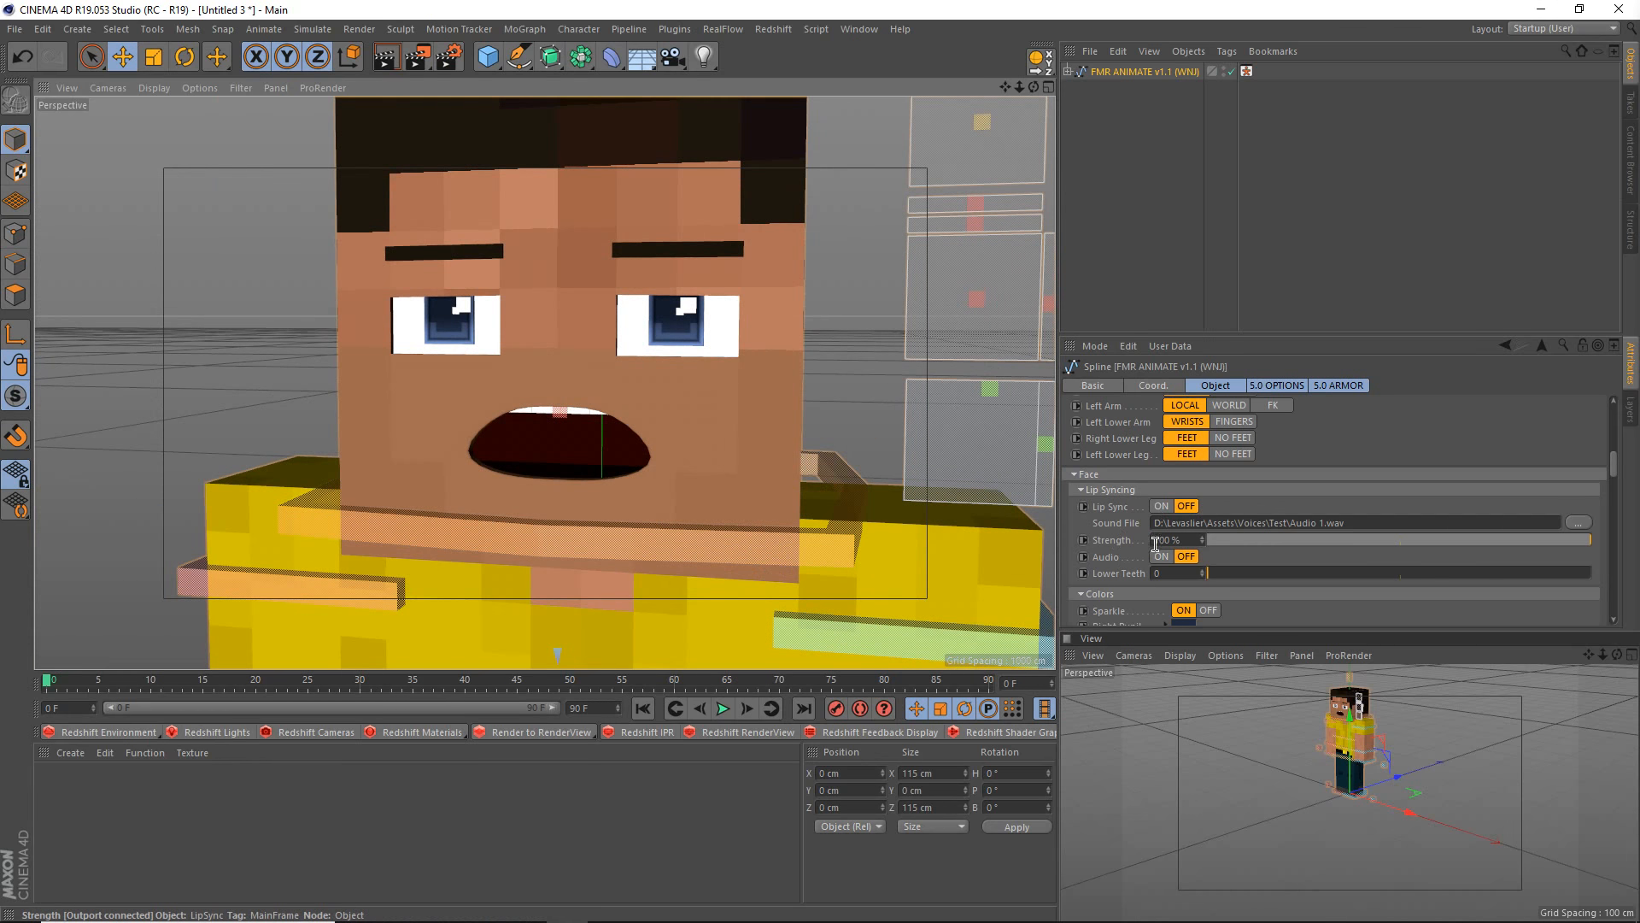
{"action": "scroll", "coordinate": [1110, 540], "scroll_direction": "up", "scroll_amount": 6}
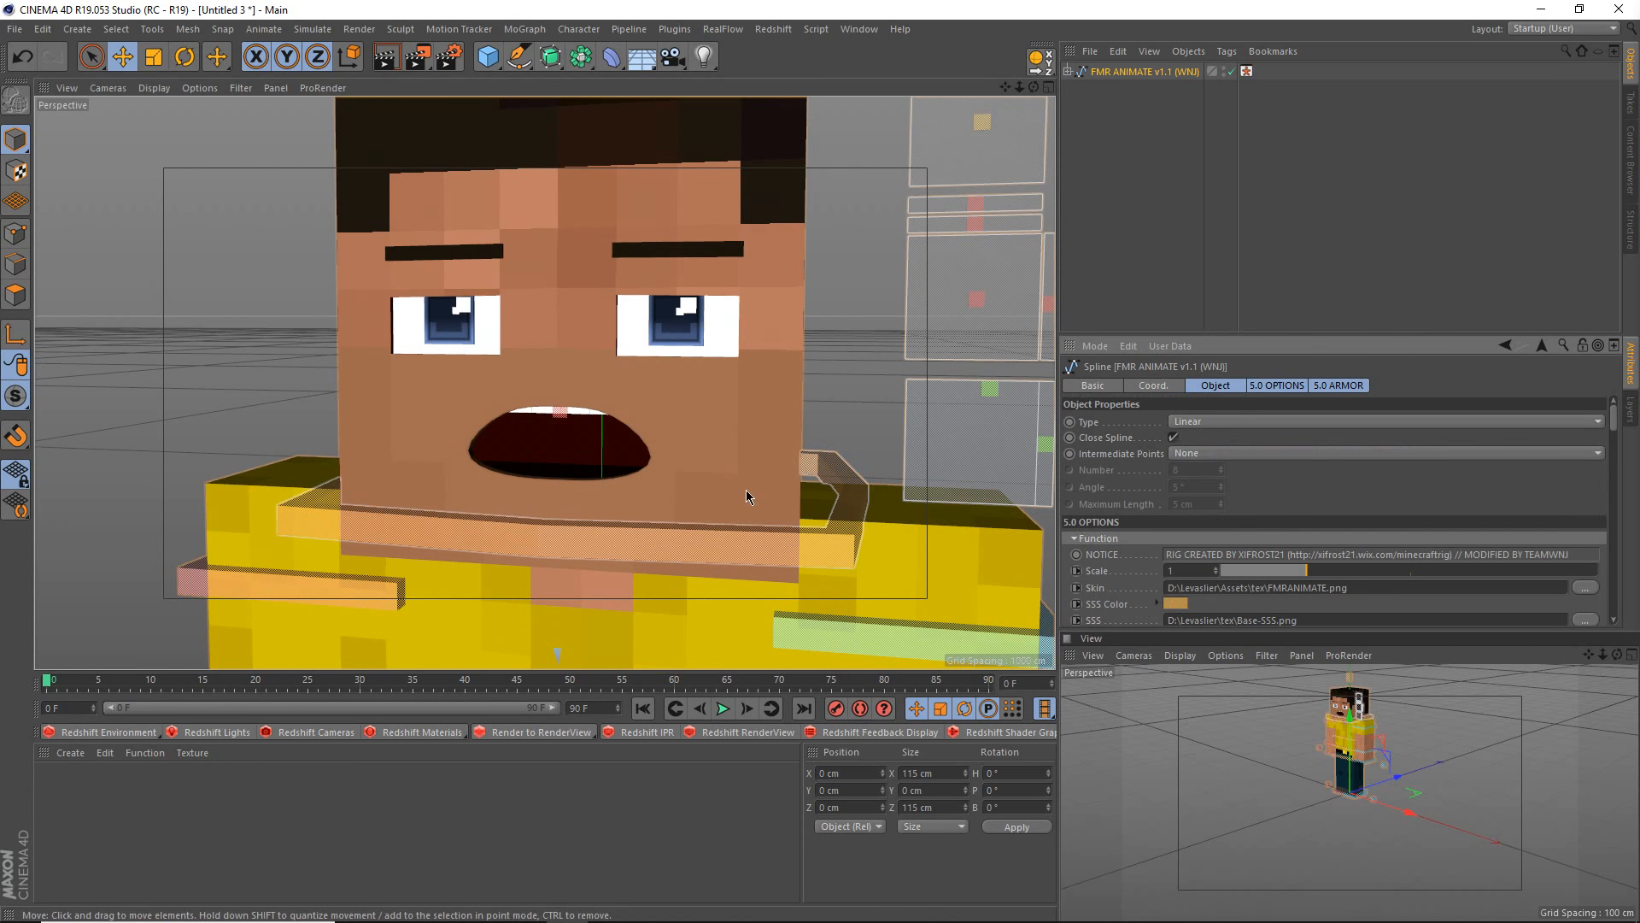
- Try other mouth shapes with the rig's mouth control, and close the test project to return to the Direshield scene
{"action": "middle_click_drag", "start_coordinate": [746, 489], "coordinate": [602, 439], "text": "alt"}
{"action": "left_click_drag", "start_coordinate": [602, 439], "coordinate": [597, 433], "text": "alt"}
{"action": "left_click", "coordinate": [801, 324]}
{"action": "left_click_drag", "start_coordinate": [750, 423], "coordinate": [669, 493]}
{"action": "left_click_drag", "start_coordinate": [691, 430], "coordinate": [819, 219]}
{"action": "key", "text": "ctrl+F4"}
{"action": "left_click", "coordinate": [842, 534]}
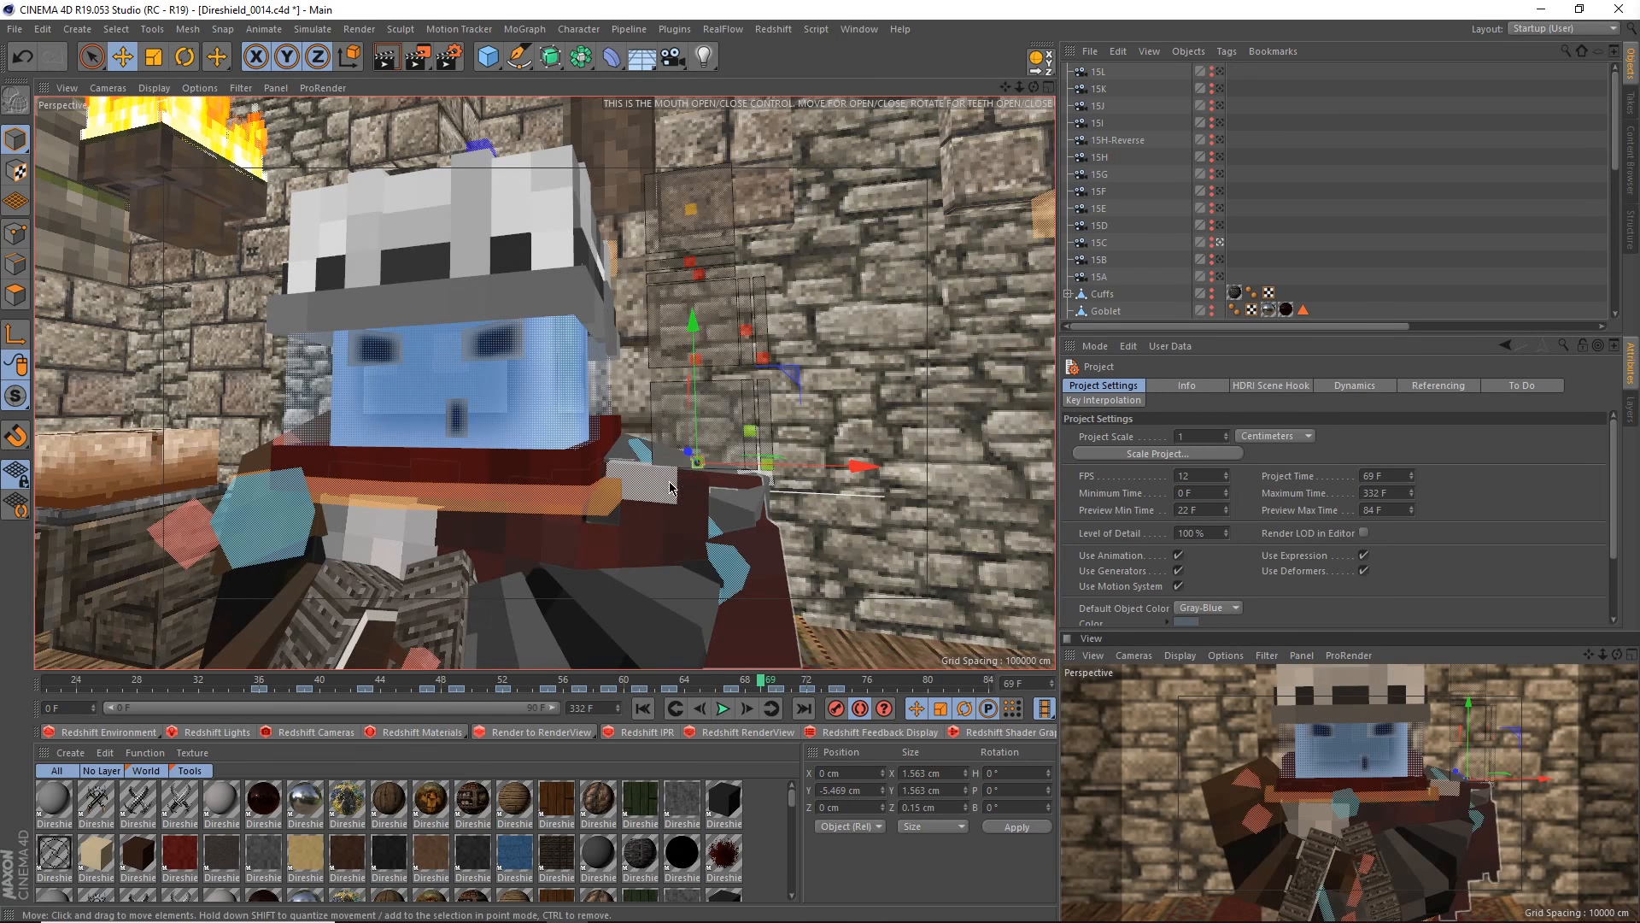
- Try shifting the blue-faced character's mouth with its open/close control and undo the change
{"action": "scroll", "coordinate": [649, 478], "scroll_direction": "up", "scroll_amount": 8}
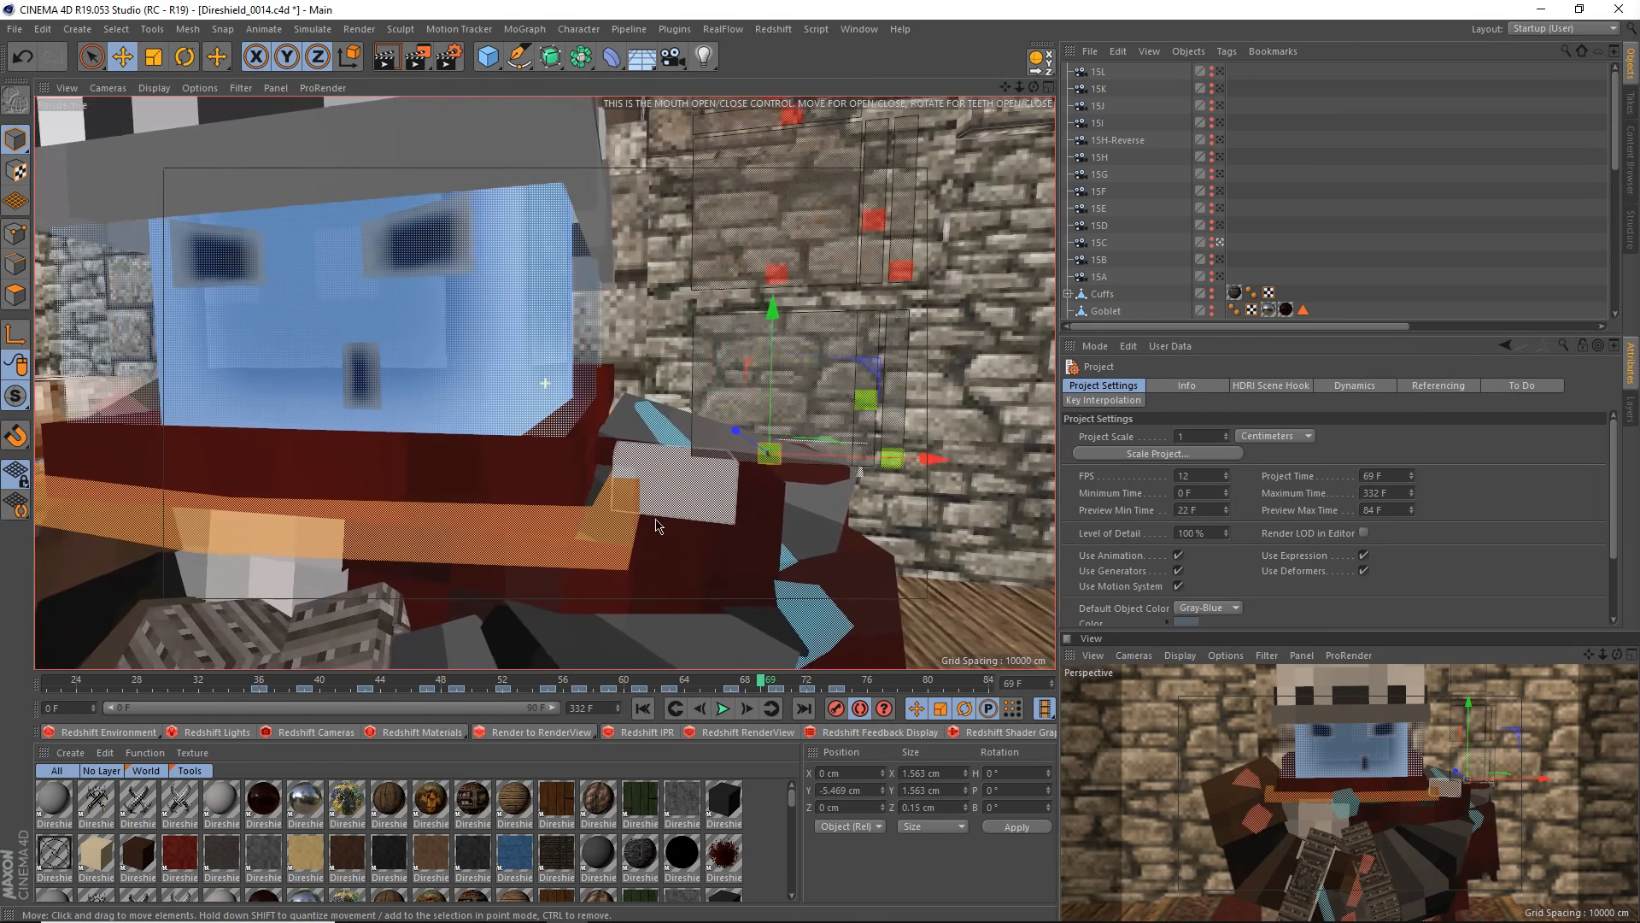
{"action": "scroll", "coordinate": [658, 525], "scroll_direction": "up", "scroll_amount": 1}
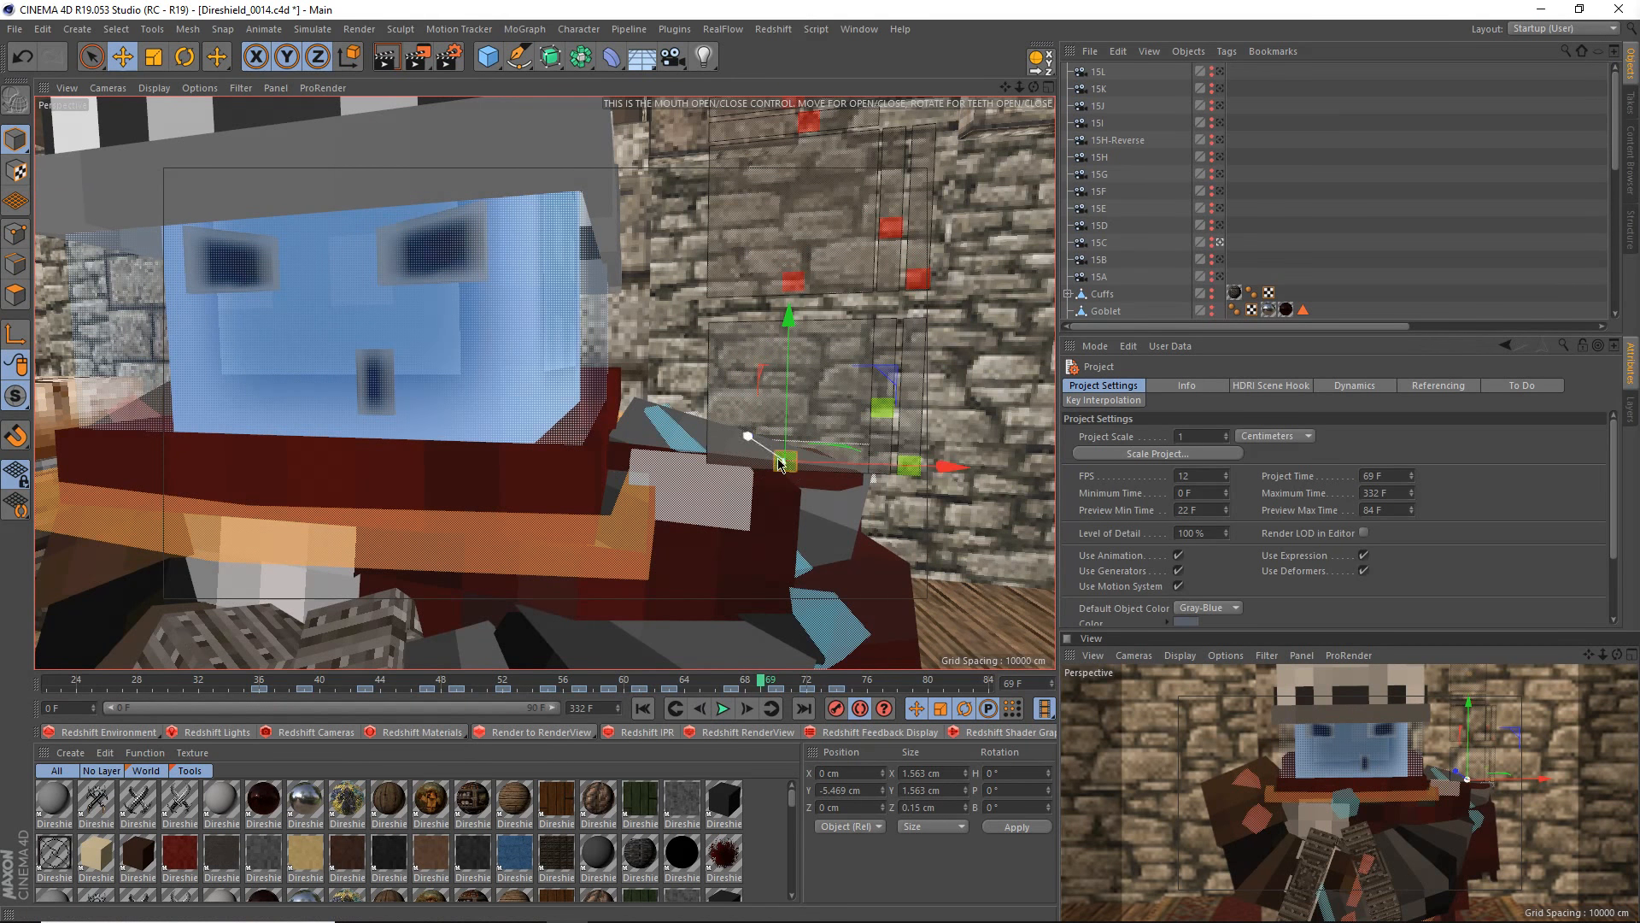
{"action": "mouse_move", "coordinate": [711, 545]}
{"action": "left_mouse_down"}
{"action": "mouse_move", "coordinate": [677, 573]}
{"action": "mouse_move", "coordinate": [693, 485]}
{"action": "mouse_move", "coordinate": [690, 517]}
{"action": "mouse_move", "coordinate": [555, 581]}
{"action": "mouse_move", "coordinate": [447, 593]}
{"action": "mouse_move", "coordinate": [598, 478]}
{"action": "mouse_move", "coordinate": [471, 627]}
{"action": "mouse_move", "coordinate": [810, 151]}
{"action": "mouse_move", "coordinate": [795, 410]}
{"action": "mouse_move", "coordinate": [786, 290]}
{"action": "mouse_move", "coordinate": [782, 410]}
{"action": "mouse_move", "coordinate": [736, 543]}
{"action": "left_mouse_up"}
{"action": "key", "text": "ctrl+z"}
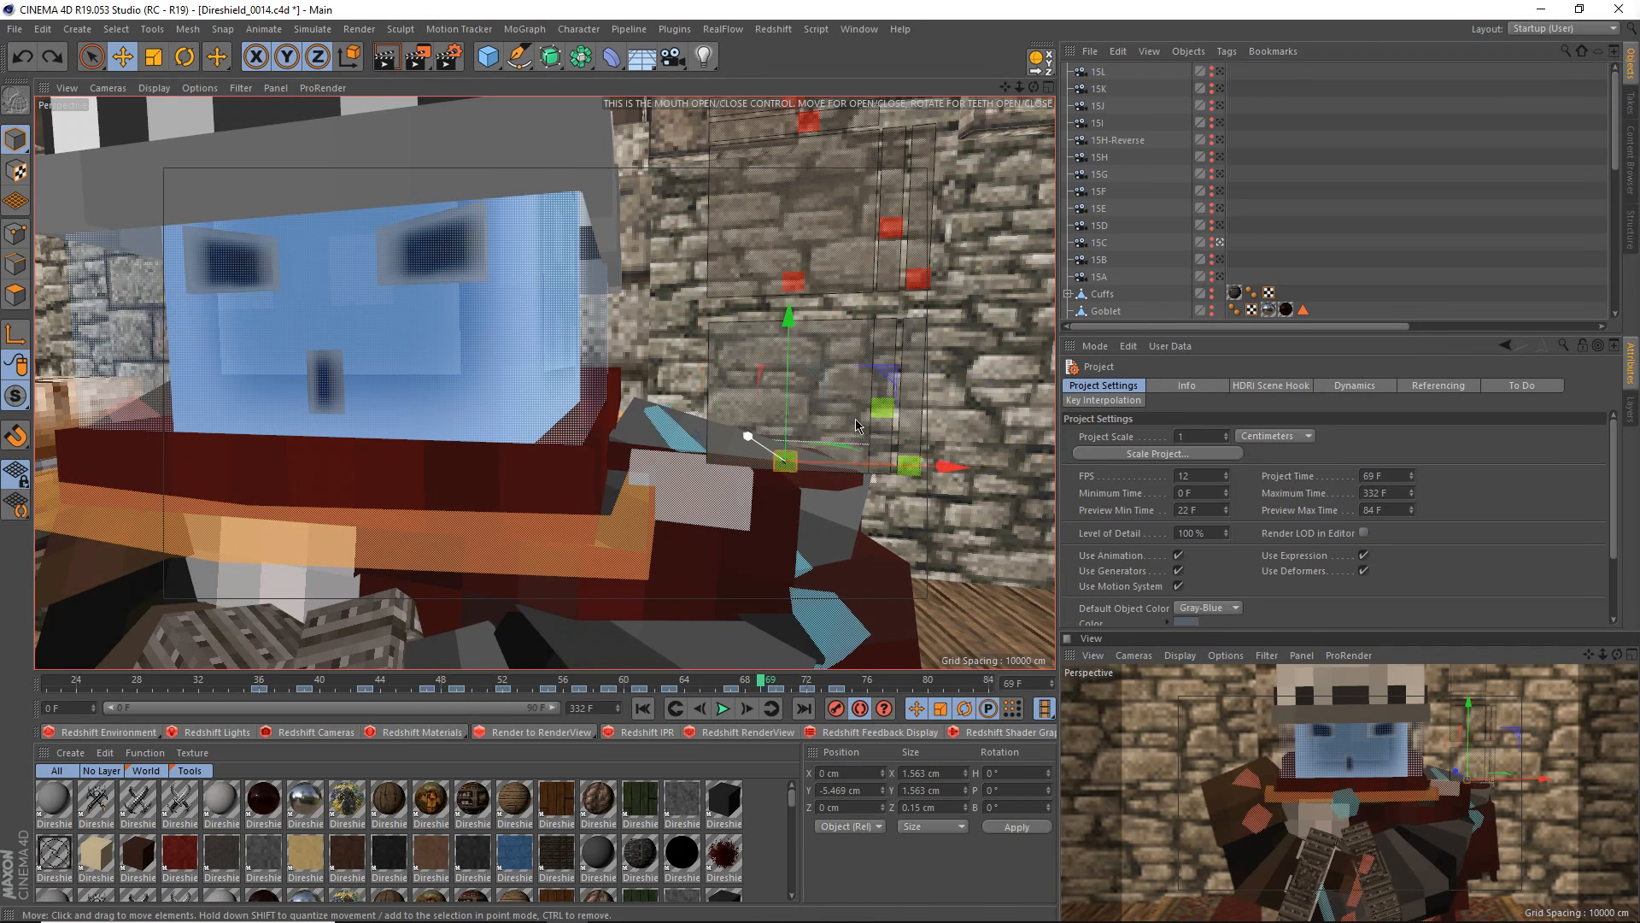
- Try moving the character's mouth expression control for smiling and frowning, and undo the change
{"action": "left_click", "coordinate": [883, 411]}
{"action": "left_click_drag", "start_coordinate": [883, 411], "coordinate": [936, 663]}
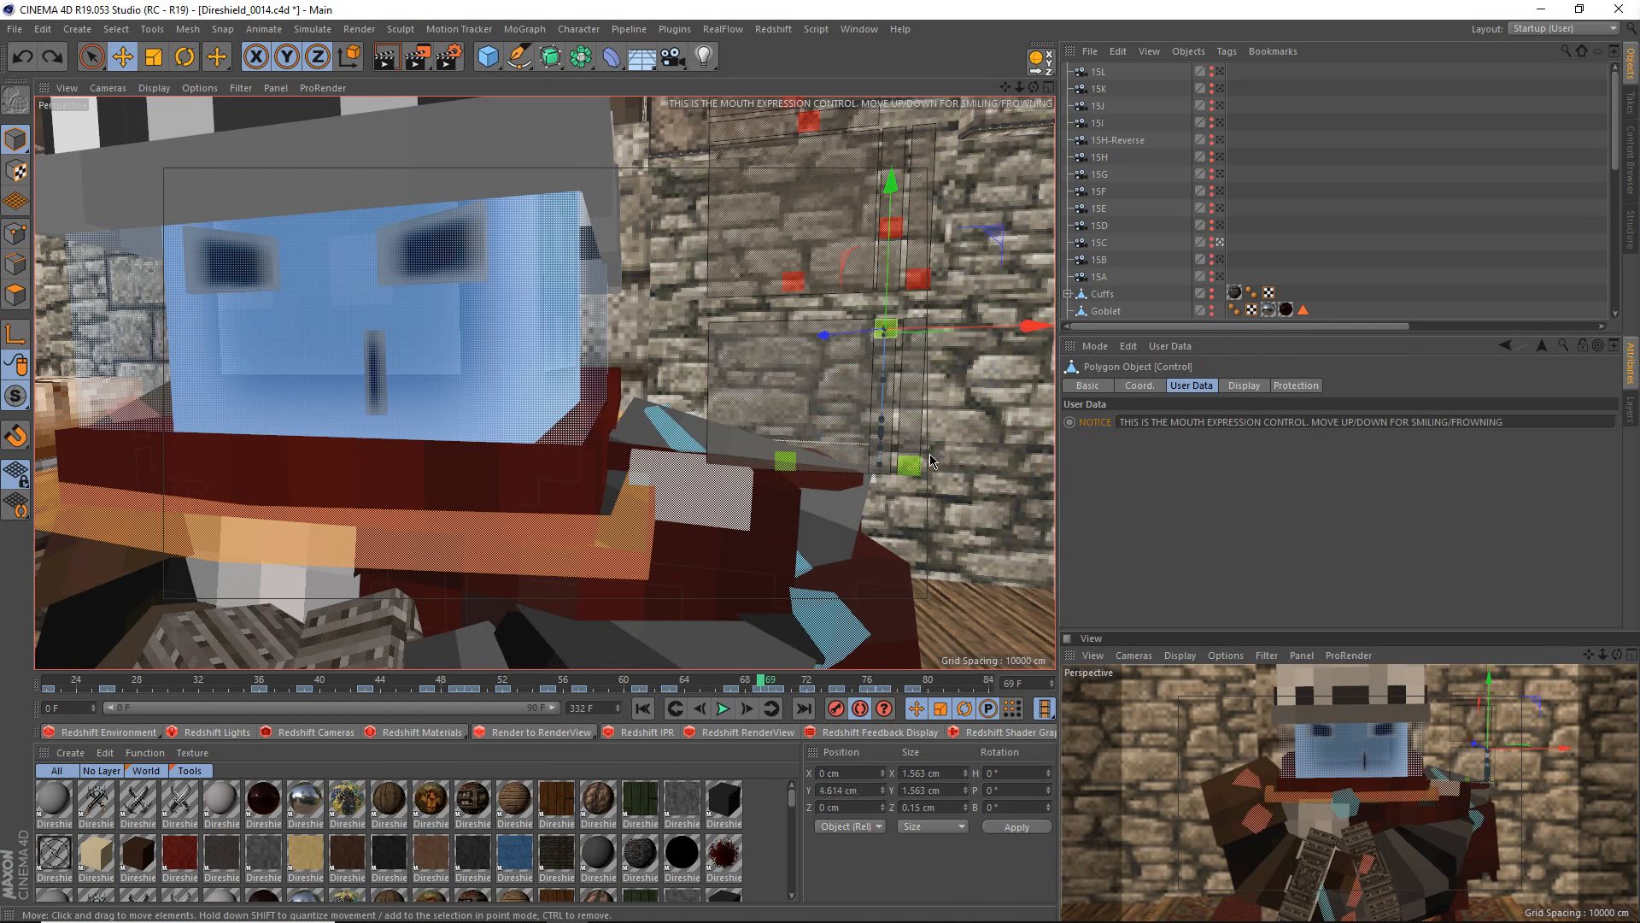
{"action": "key", "text": "ctrl+z"}
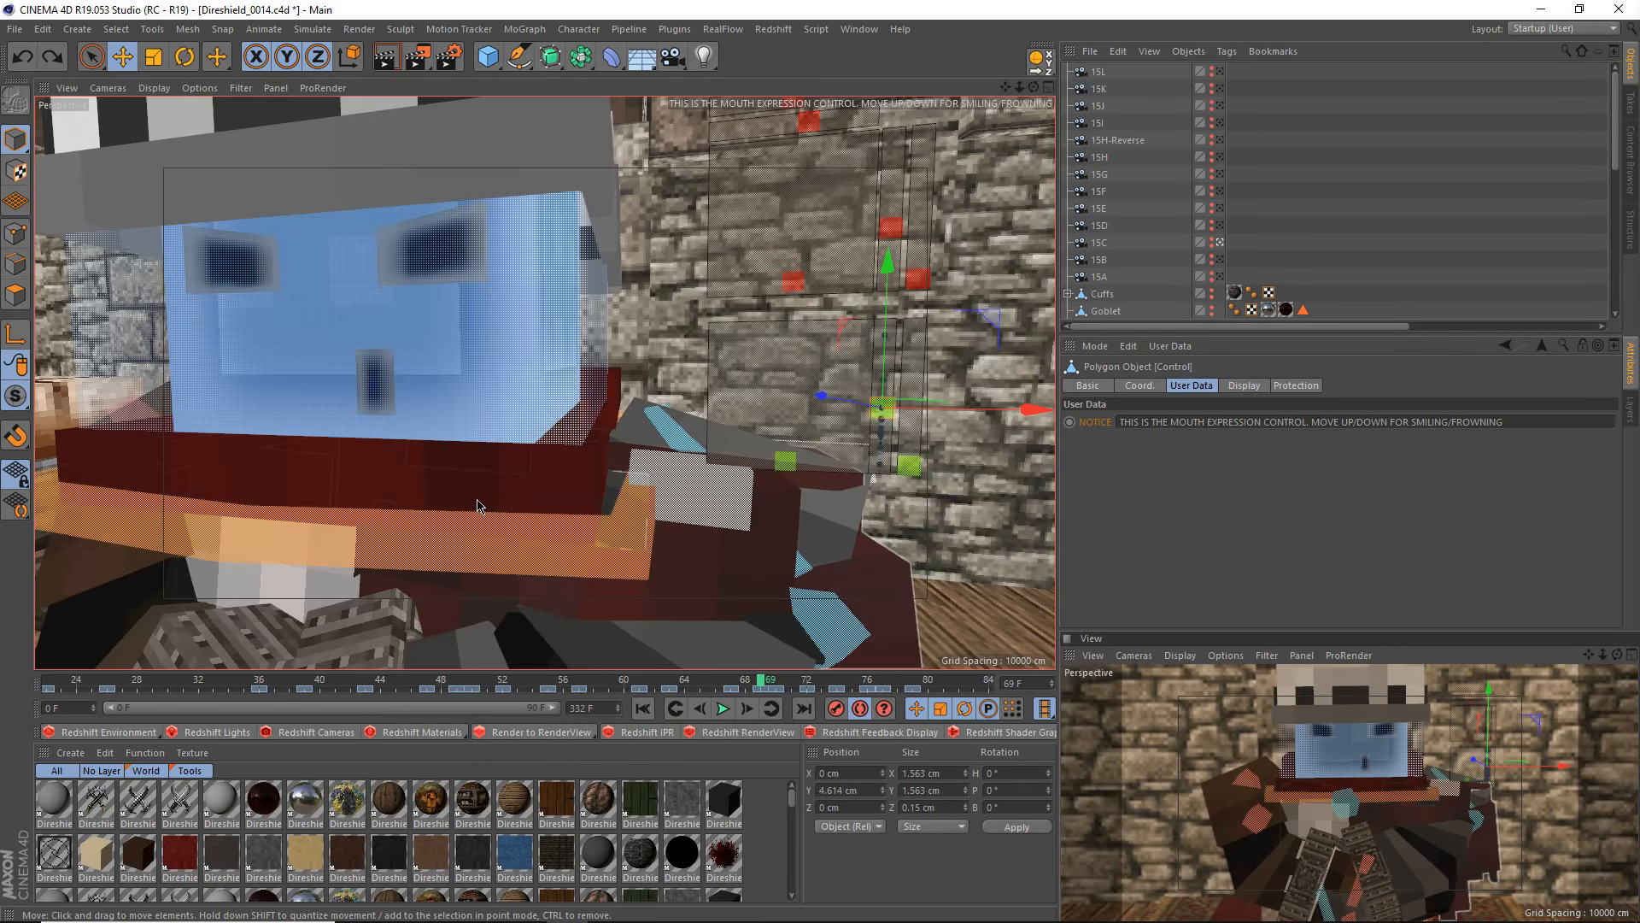
- Lower the character's mouth expression control by 4.614 cm to Y 0 cm
{"action": "left_click_drag", "start_coordinate": [476, 501], "coordinate": [655, 506], "text": "alt"}
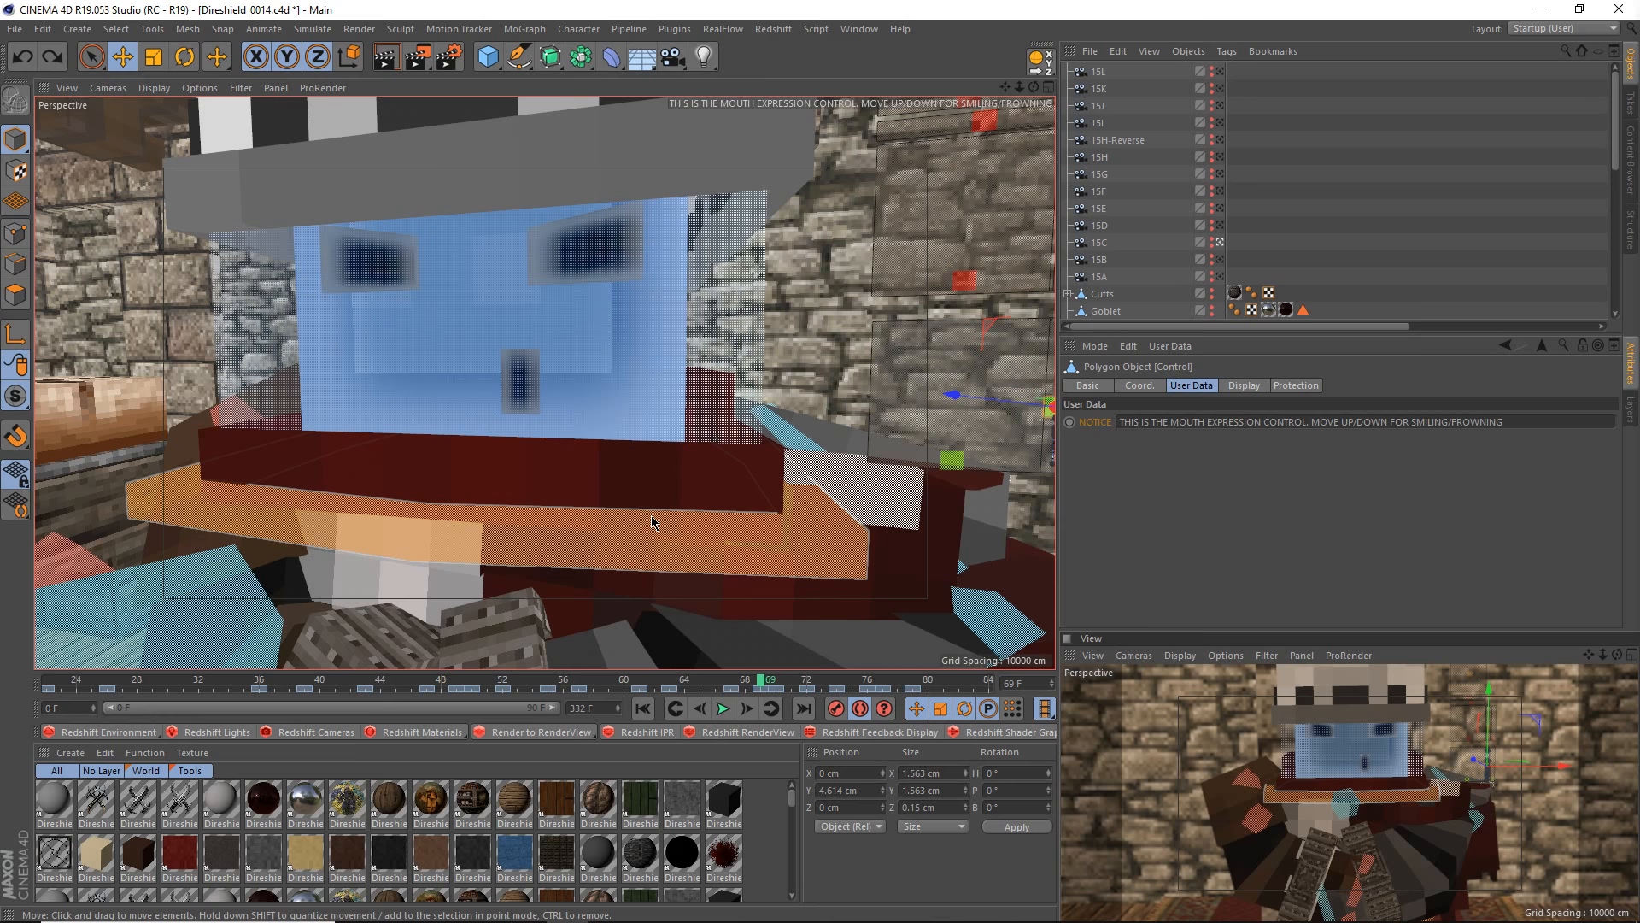
{"action": "left_click_drag", "start_coordinate": [549, 501], "coordinate": [444, 481], "text": "alt"}
{"action": "left_click_drag", "start_coordinate": [891, 340], "coordinate": [944, 470]}
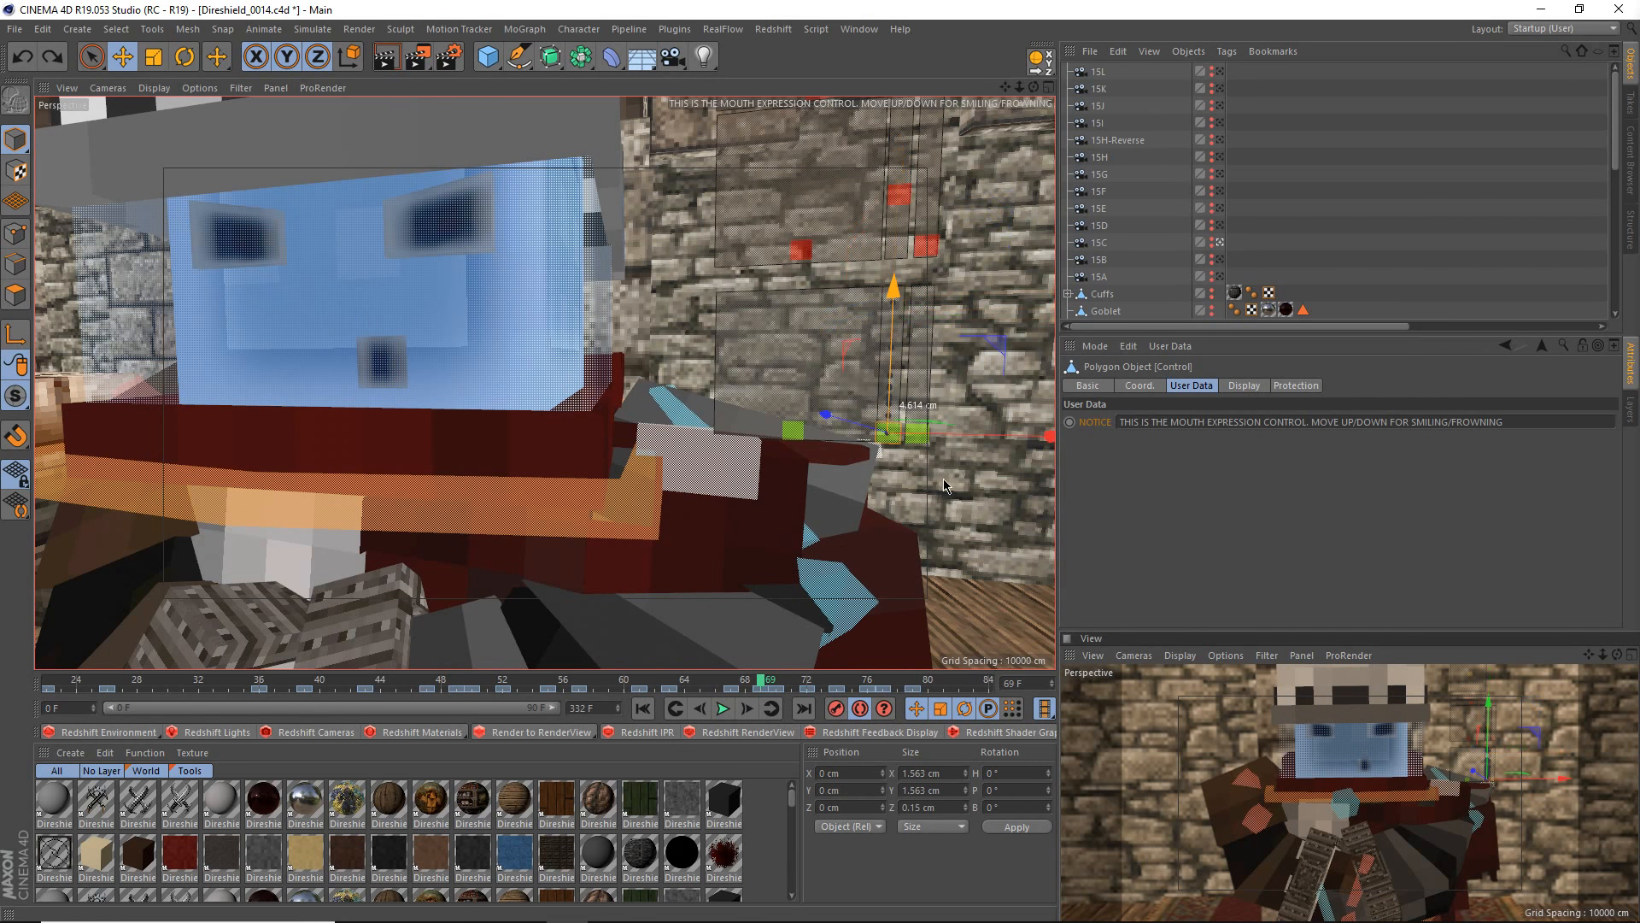
- Try rotating the character's mouth open/close control, which drives the teeth, and undo the rotation
{"action": "left_click", "coordinate": [792, 430]}
{"action": "key", "text": "r"}
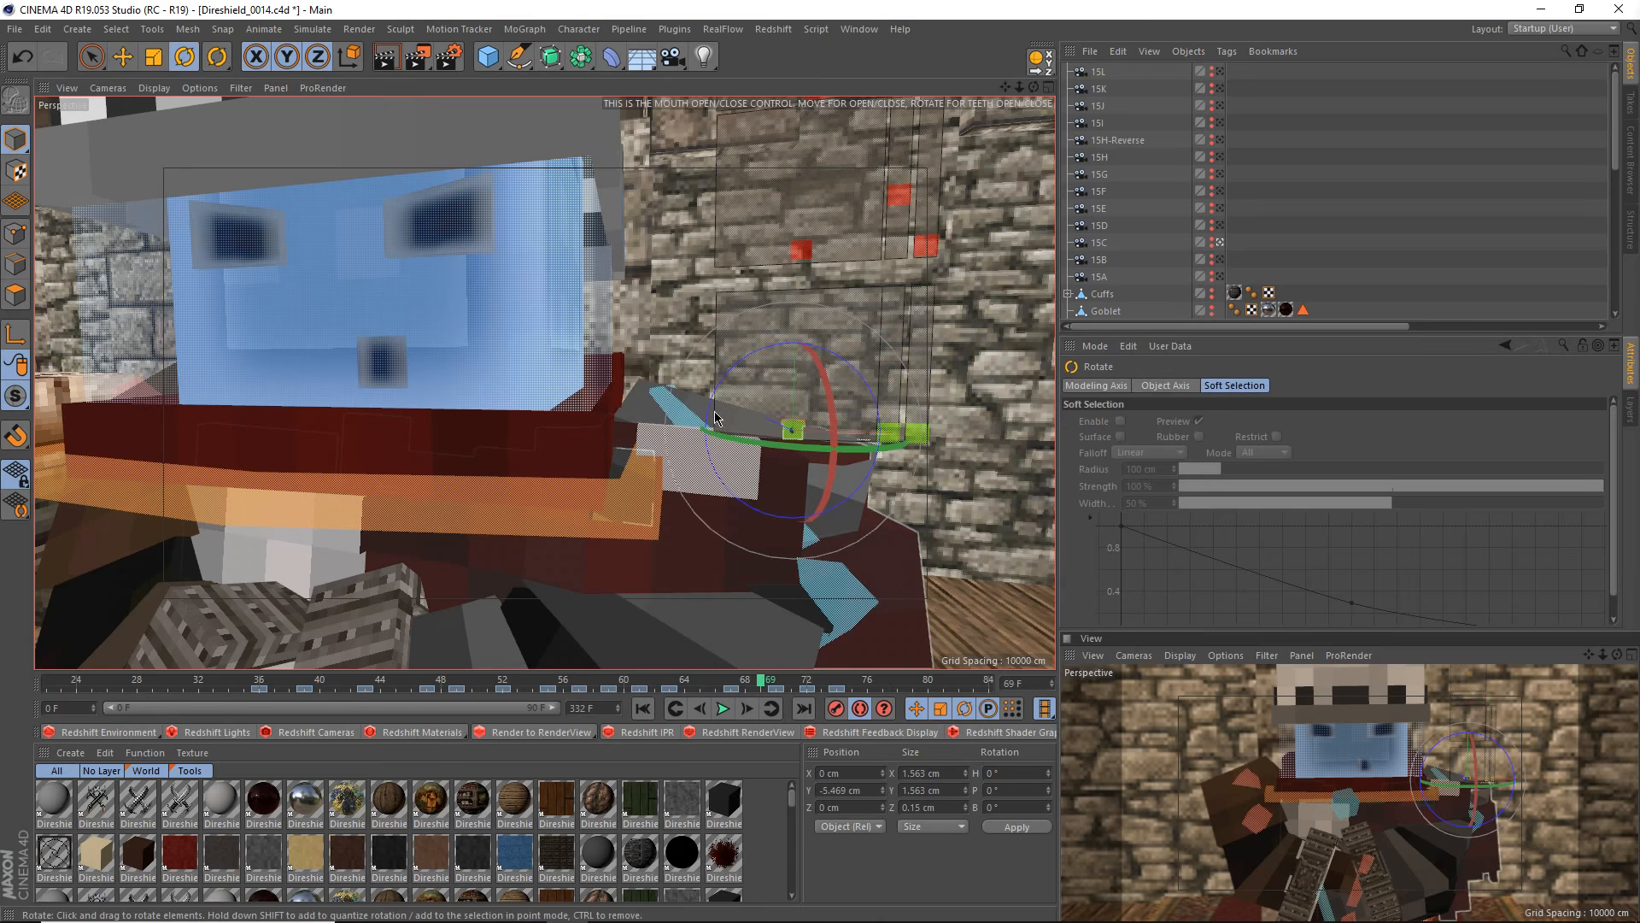
{"action": "mouse_move", "coordinate": [716, 407]}
{"action": "left_mouse_down"}
{"action": "mouse_move", "coordinate": [744, 344]}
{"action": "mouse_move", "coordinate": [756, 354]}
{"action": "mouse_move", "coordinate": [739, 335]}
{"action": "mouse_move", "coordinate": [626, 397]}
{"action": "mouse_move", "coordinate": [757, 328]}
{"action": "left_mouse_up"}
{"action": "key", "text": "ctrl+z"}
- Examine the character's face and upper body from several angles and distances
{"action": "mouse_move", "coordinate": [492, 579]}
{"action": "left_mouse_down", "text": "alt"}
{"action": "mouse_move", "coordinate": [574, 579]}
{"action": "mouse_move", "coordinate": [495, 577]}
{"action": "mouse_move", "coordinate": [519, 584]}
{"action": "left_mouse_up", "text": "alt"}
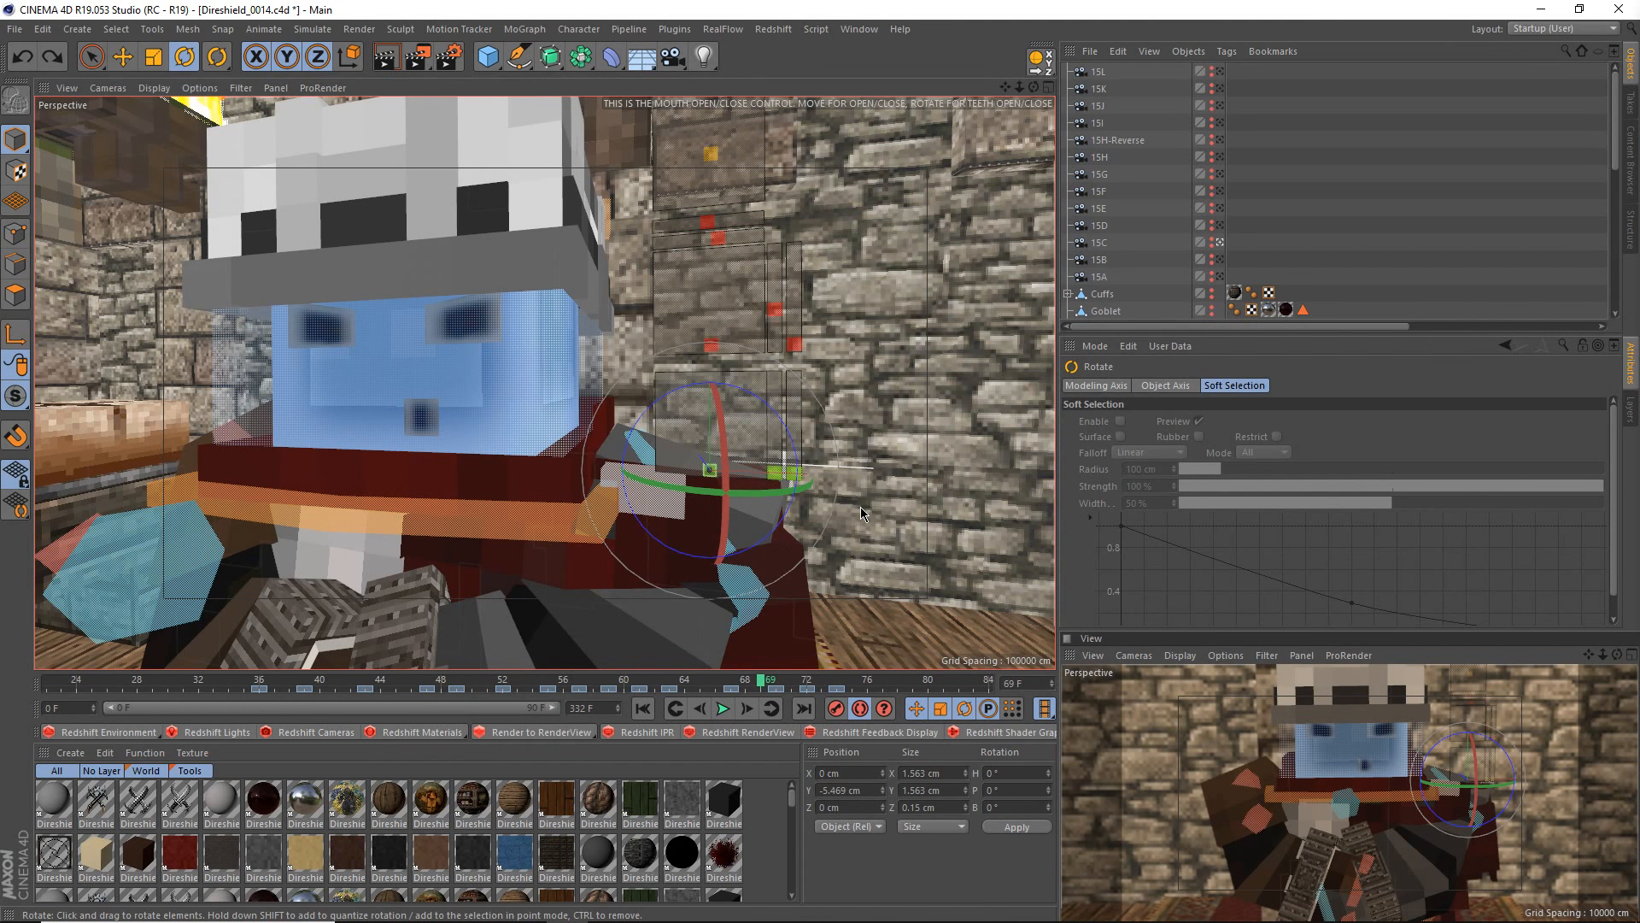
{"action": "mouse_move", "coordinate": [563, 559]}
{"action": "left_mouse_down", "text": "alt"}
{"action": "mouse_move", "coordinate": [634, 534]}
{"action": "mouse_move", "coordinate": [579, 540]}
{"action": "left_mouse_up", "text": "alt"}
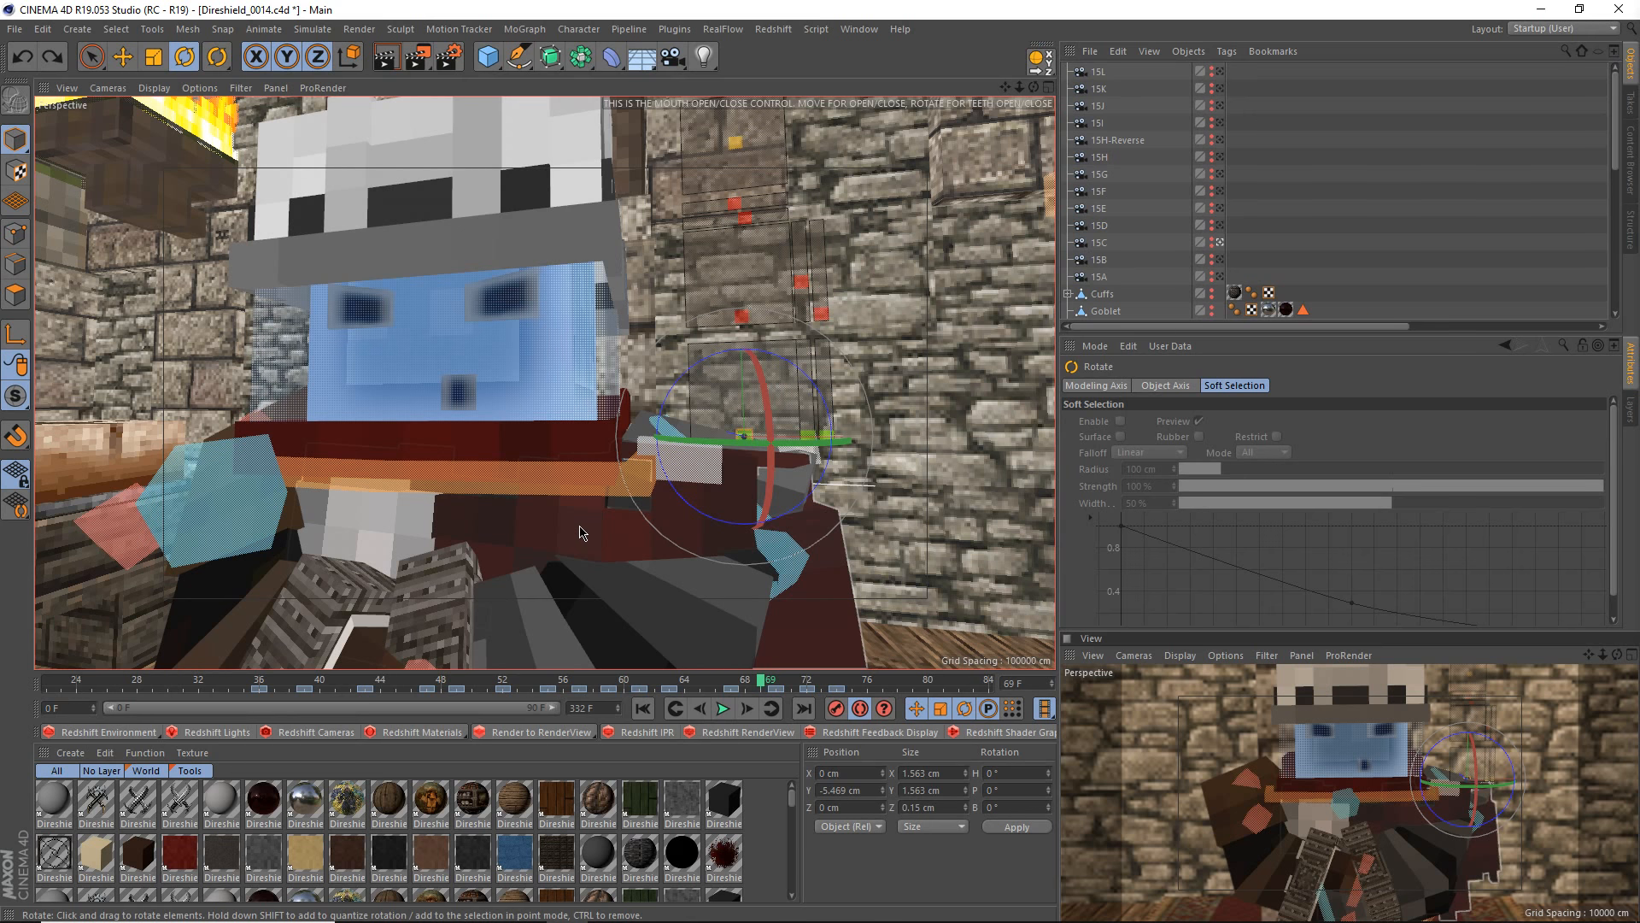
{"action": "left_click_drag", "start_coordinate": [771, 573], "coordinate": [685, 575], "text": "alt"}
{"action": "middle_click_drag", "start_coordinate": [685, 575], "coordinate": [648, 502], "text": "alt"}
{"action": "left_click_drag", "start_coordinate": [649, 501], "coordinate": [676, 489], "text": "alt"}
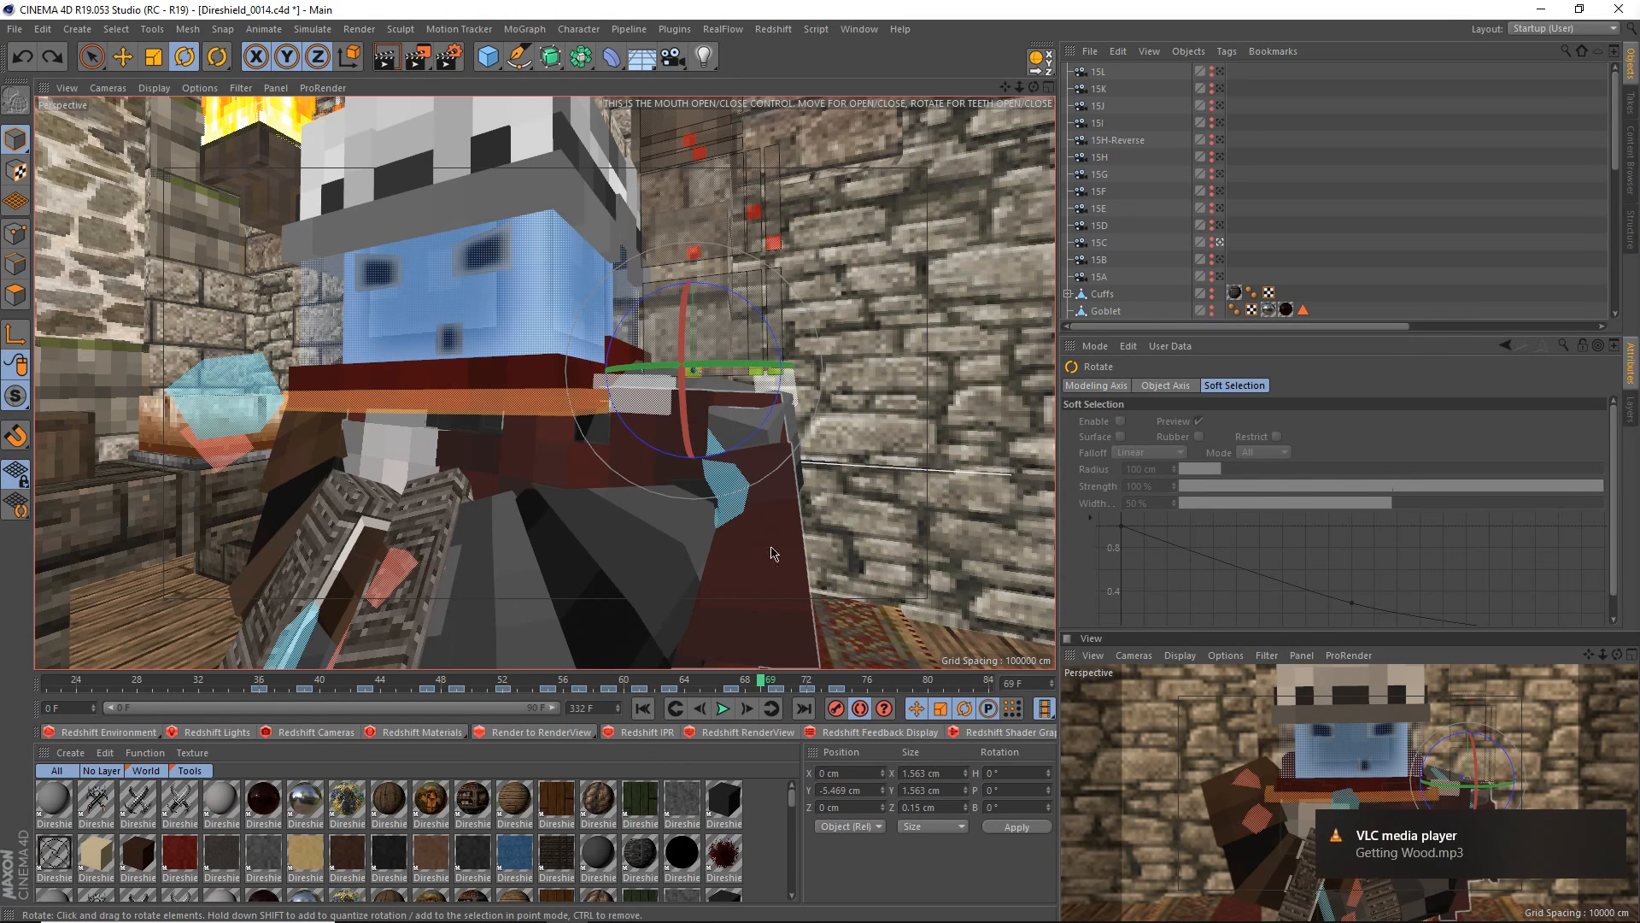
{"action": "left_click_drag", "start_coordinate": [637, 541], "coordinate": [451, 460], "text": "alt"}
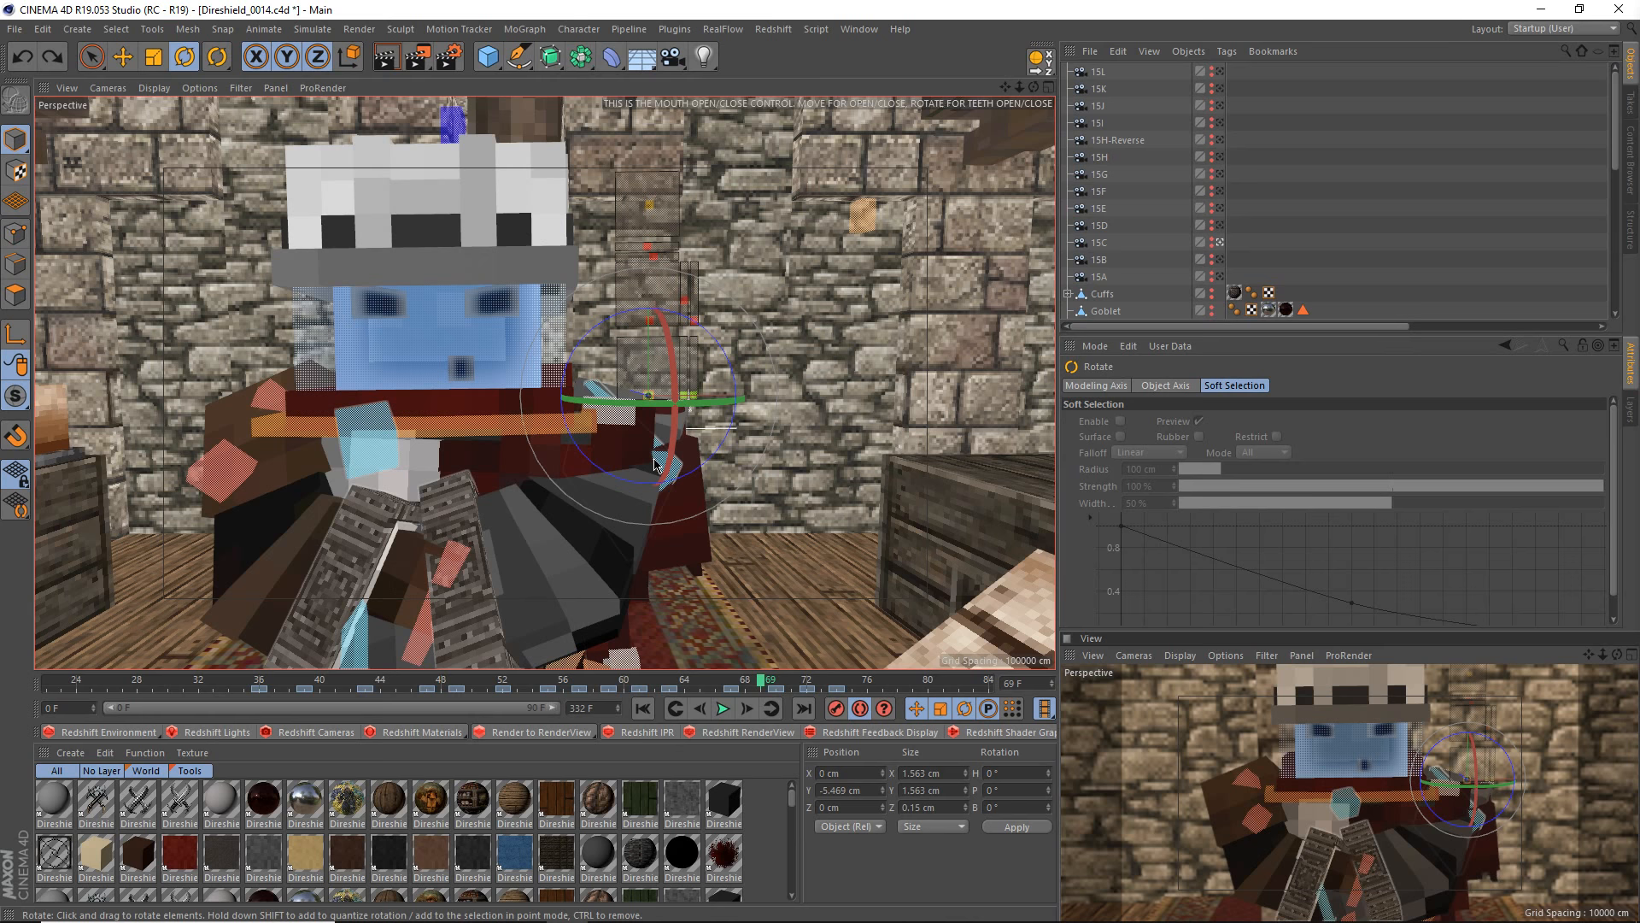
{"action": "left_click_drag", "start_coordinate": [654, 466], "coordinate": [569, 538], "text": "alt"}
{"action": "left_click_drag", "start_coordinate": [516, 394], "coordinate": [555, 419], "text": "alt"}
{"action": "left_click_drag", "start_coordinate": [584, 592], "coordinate": [571, 540], "text": "alt"}
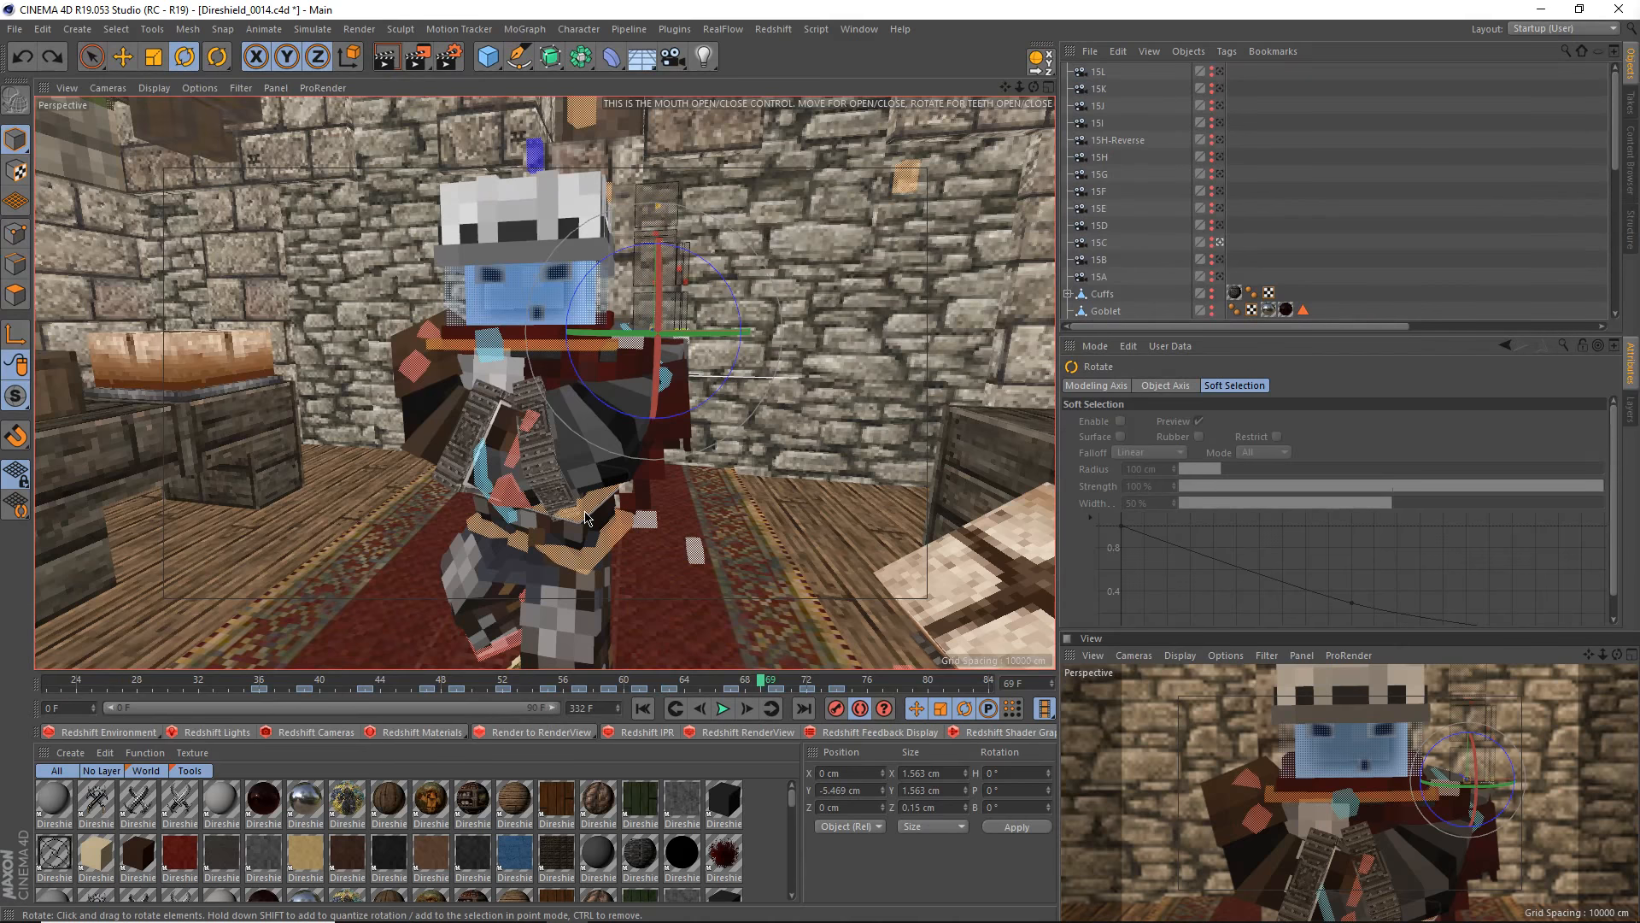
{"action": "scroll", "coordinate": [626, 364], "scroll_direction": "up", "scroll_amount": 5}
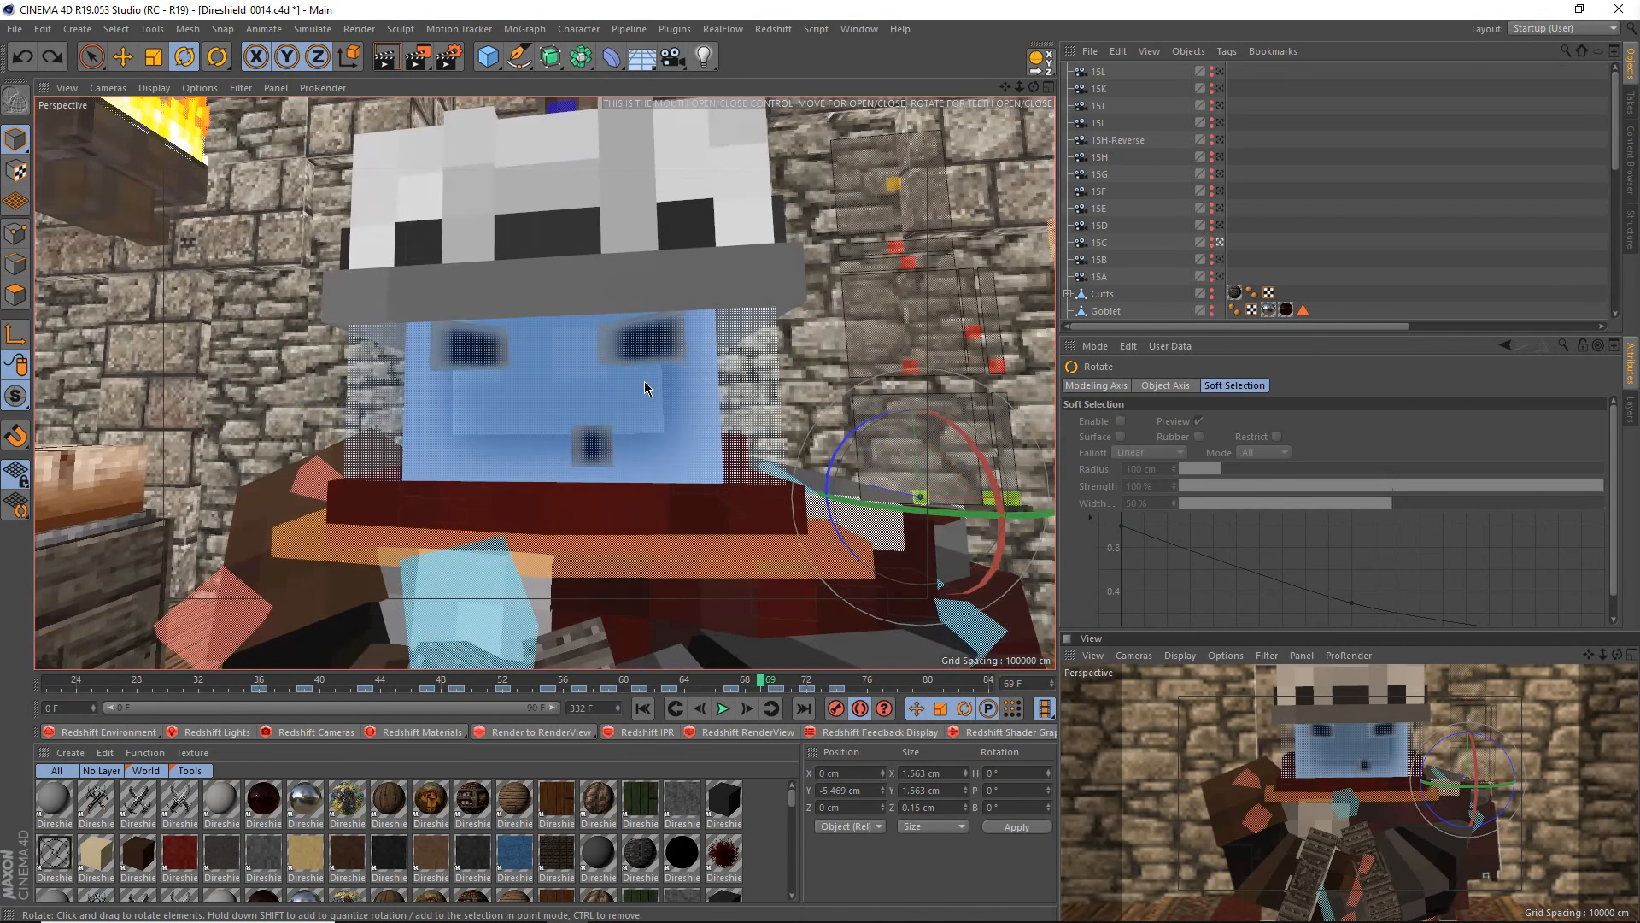
- Inspect the character's eye control and head-look control, leaving the eye control selected with the Move tool
{"action": "left_click", "coordinate": [914, 368]}
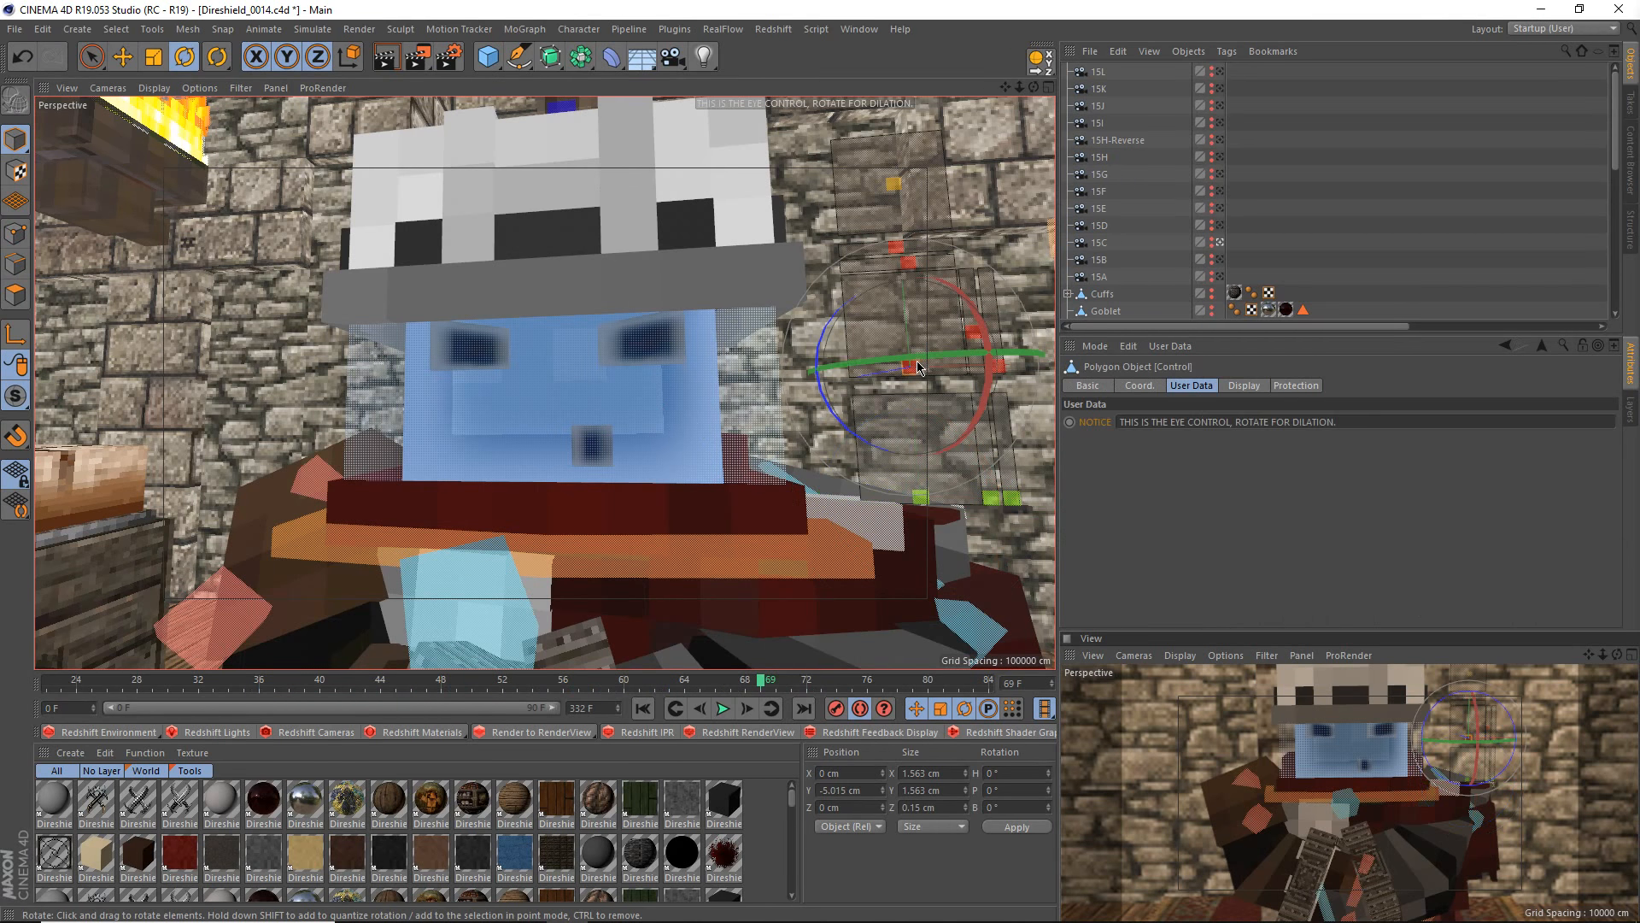
{"action": "left_click", "coordinate": [888, 195]}
{"action": "scroll", "coordinate": [797, 408], "scroll_direction": "down", "scroll_amount": 3}
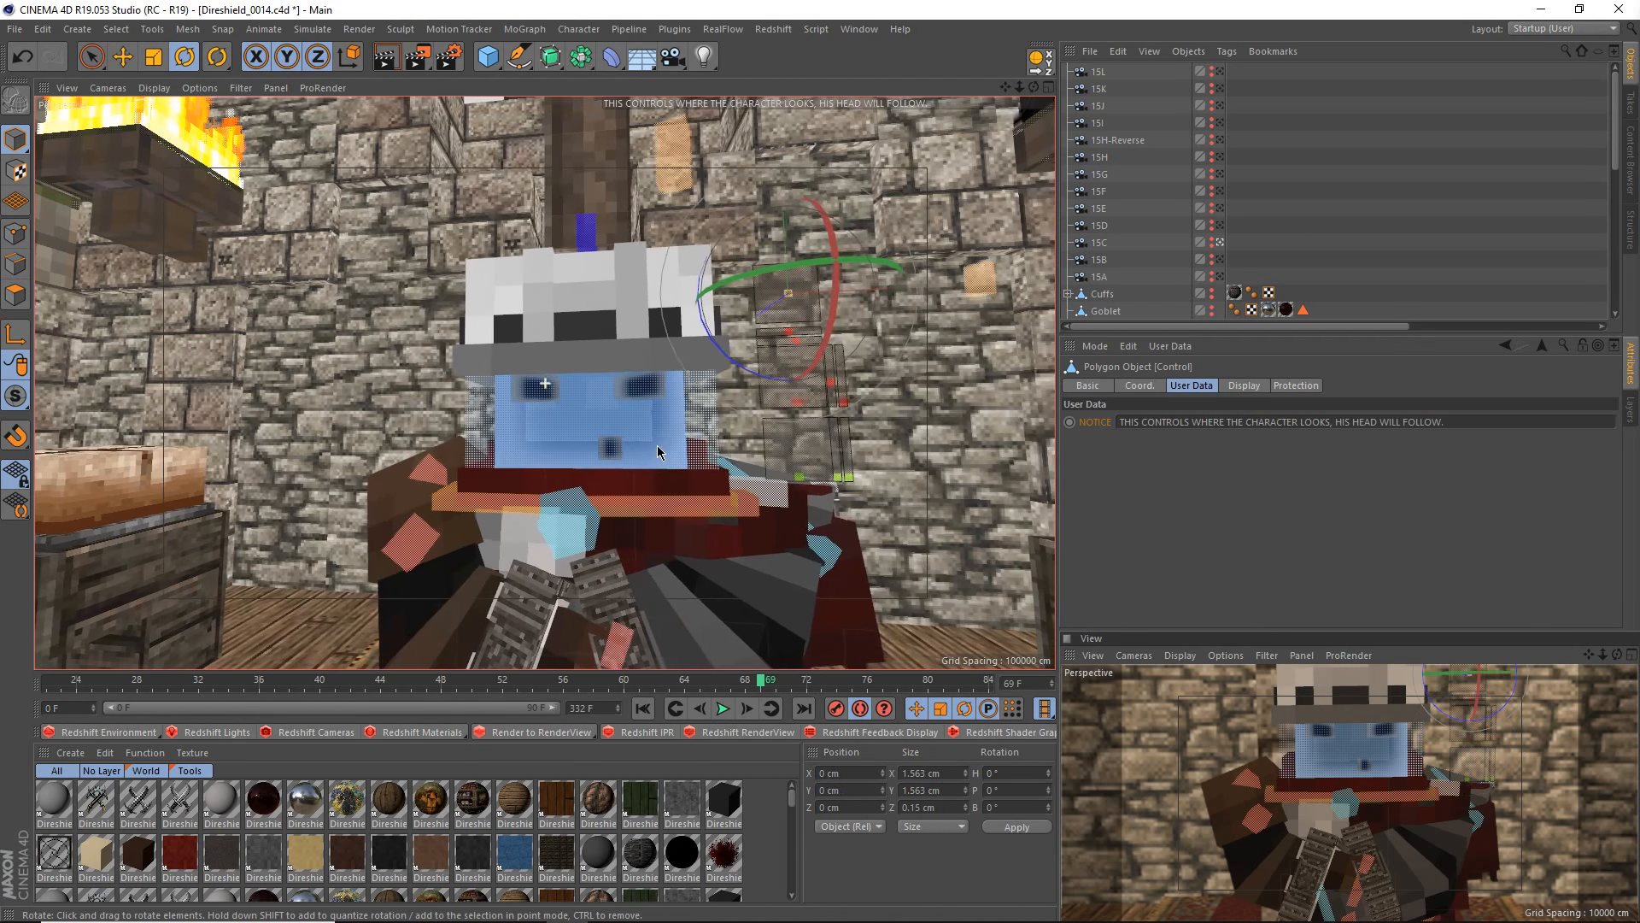
{"action": "left_click", "coordinate": [794, 409]}
{"action": "key", "text": "e"}
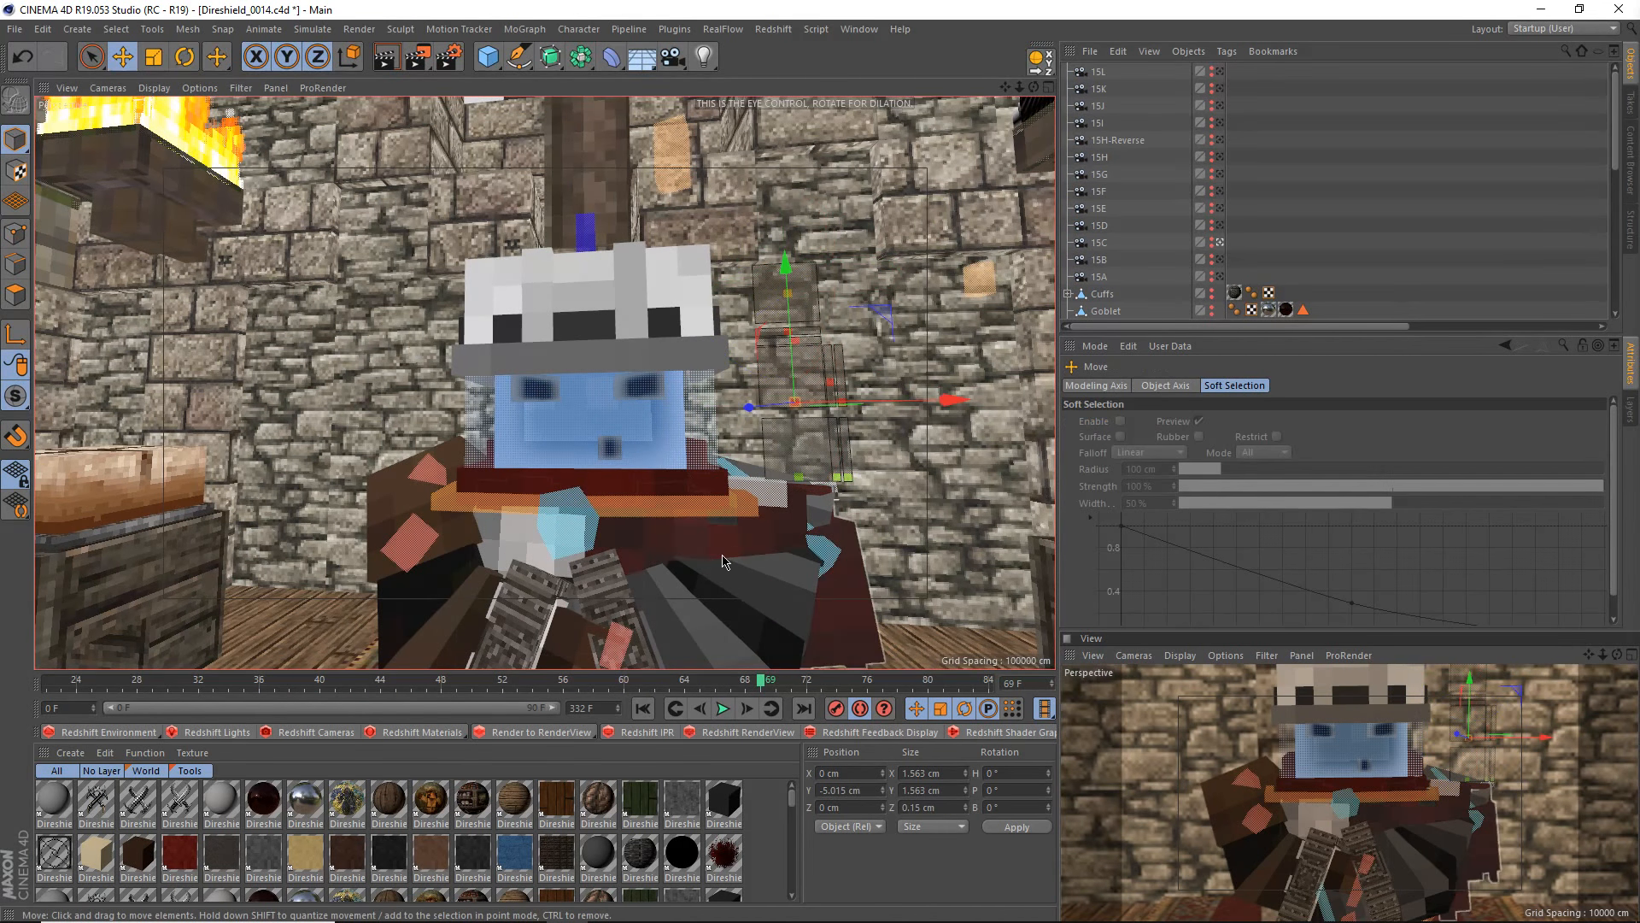
- Create another new project and load the FMR ANIMATE v1.1 (WNJ) rig from the earlier content search
{"action": "key", "text": "ctrl+n"}
{"action": "left_click", "coordinate": [1620, 167]}
{"action": "double_click", "coordinate": [1359, 148]}
{"action": "scroll", "coordinate": [598, 216], "scroll_direction": "up", "scroll_amount": 5}
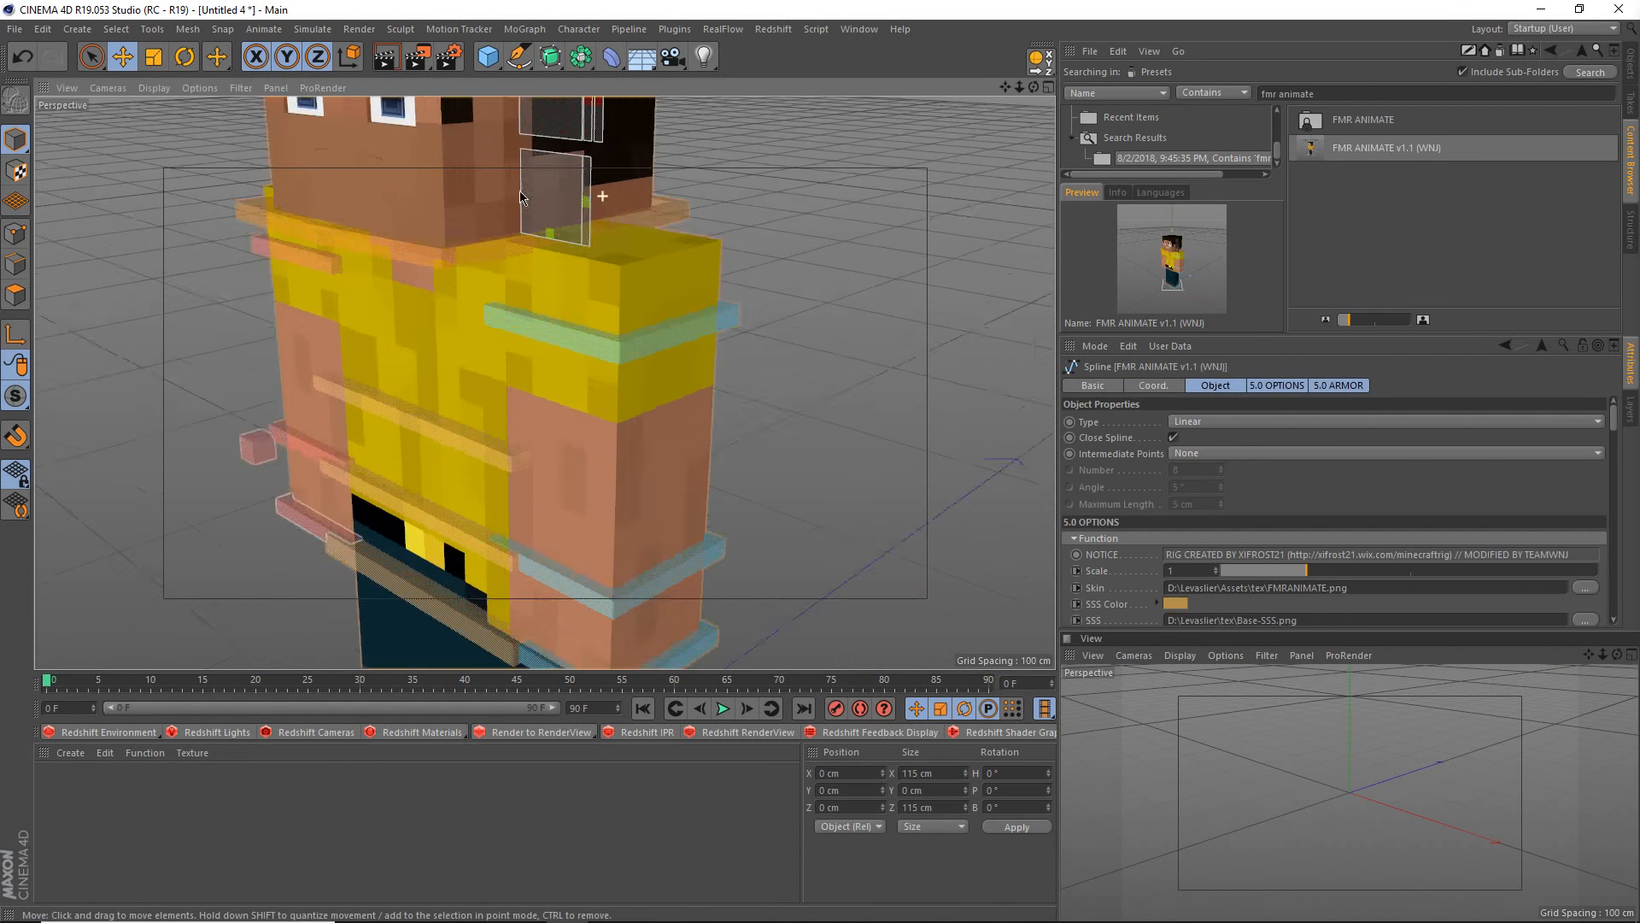
- Try moving the head-look control sideways to turn the character's head, and undo the move
{"action": "left_click_drag", "start_coordinate": [601, 194], "coordinate": [675, 145], "text": "alt"}
{"action": "scroll", "coordinate": [590, 299], "scroll_direction": "down", "scroll_amount": 2}
{"action": "middle_click_drag", "start_coordinate": [587, 294], "coordinate": [615, 458], "text": "alt"}
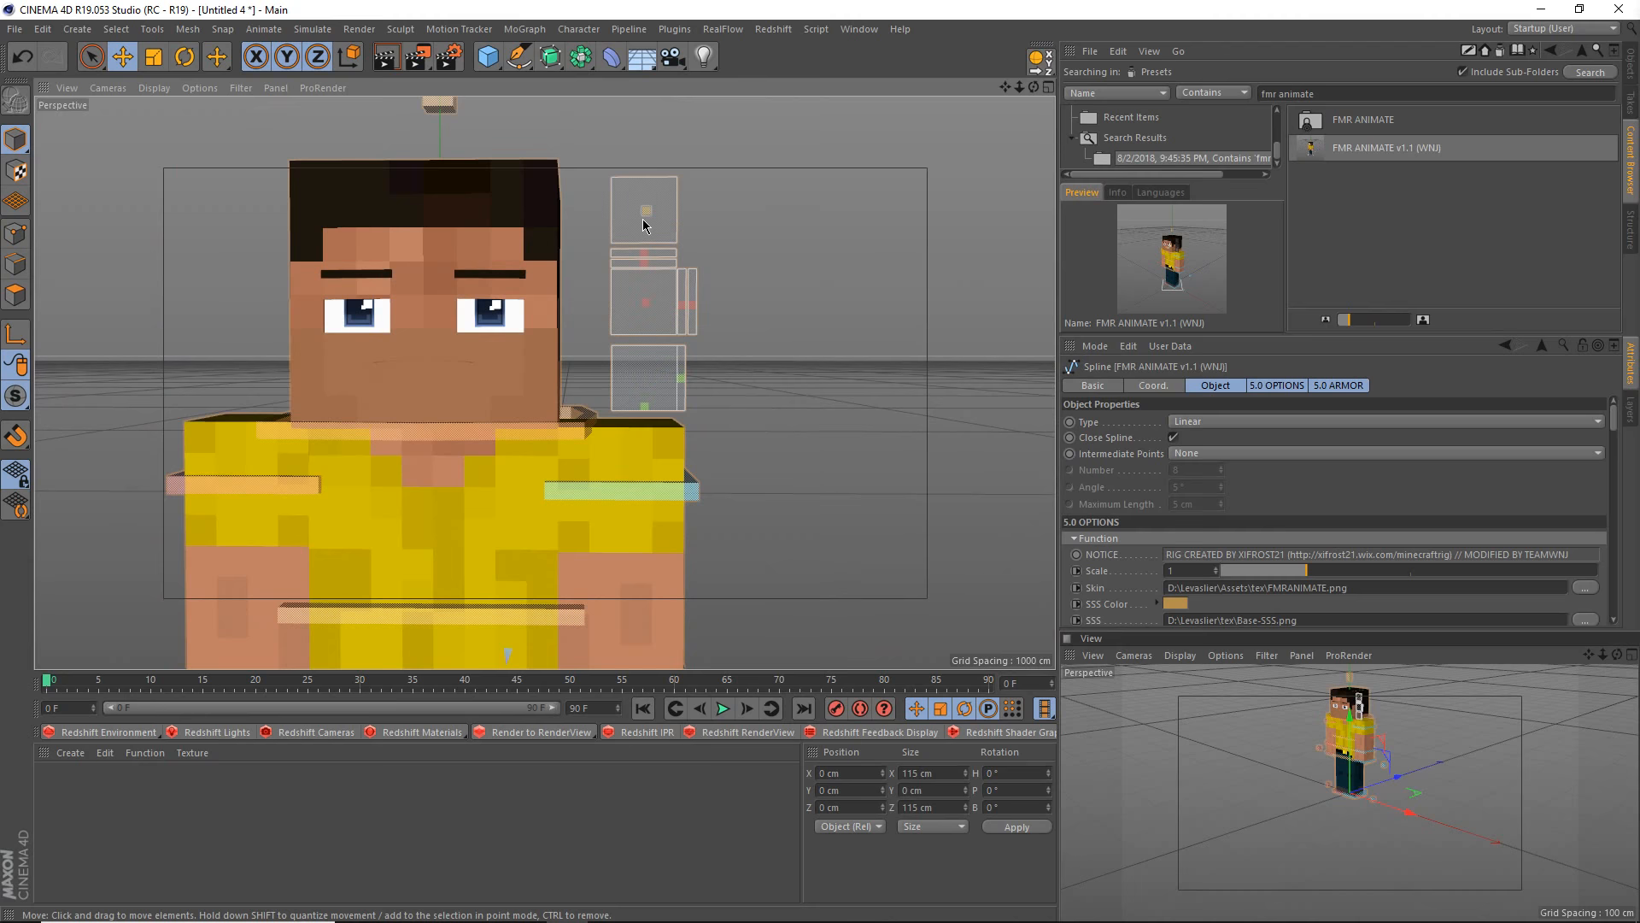
{"action": "left_click", "coordinate": [643, 219]}
{"action": "left_click_drag", "start_coordinate": [745, 328], "coordinate": [798, 326]}
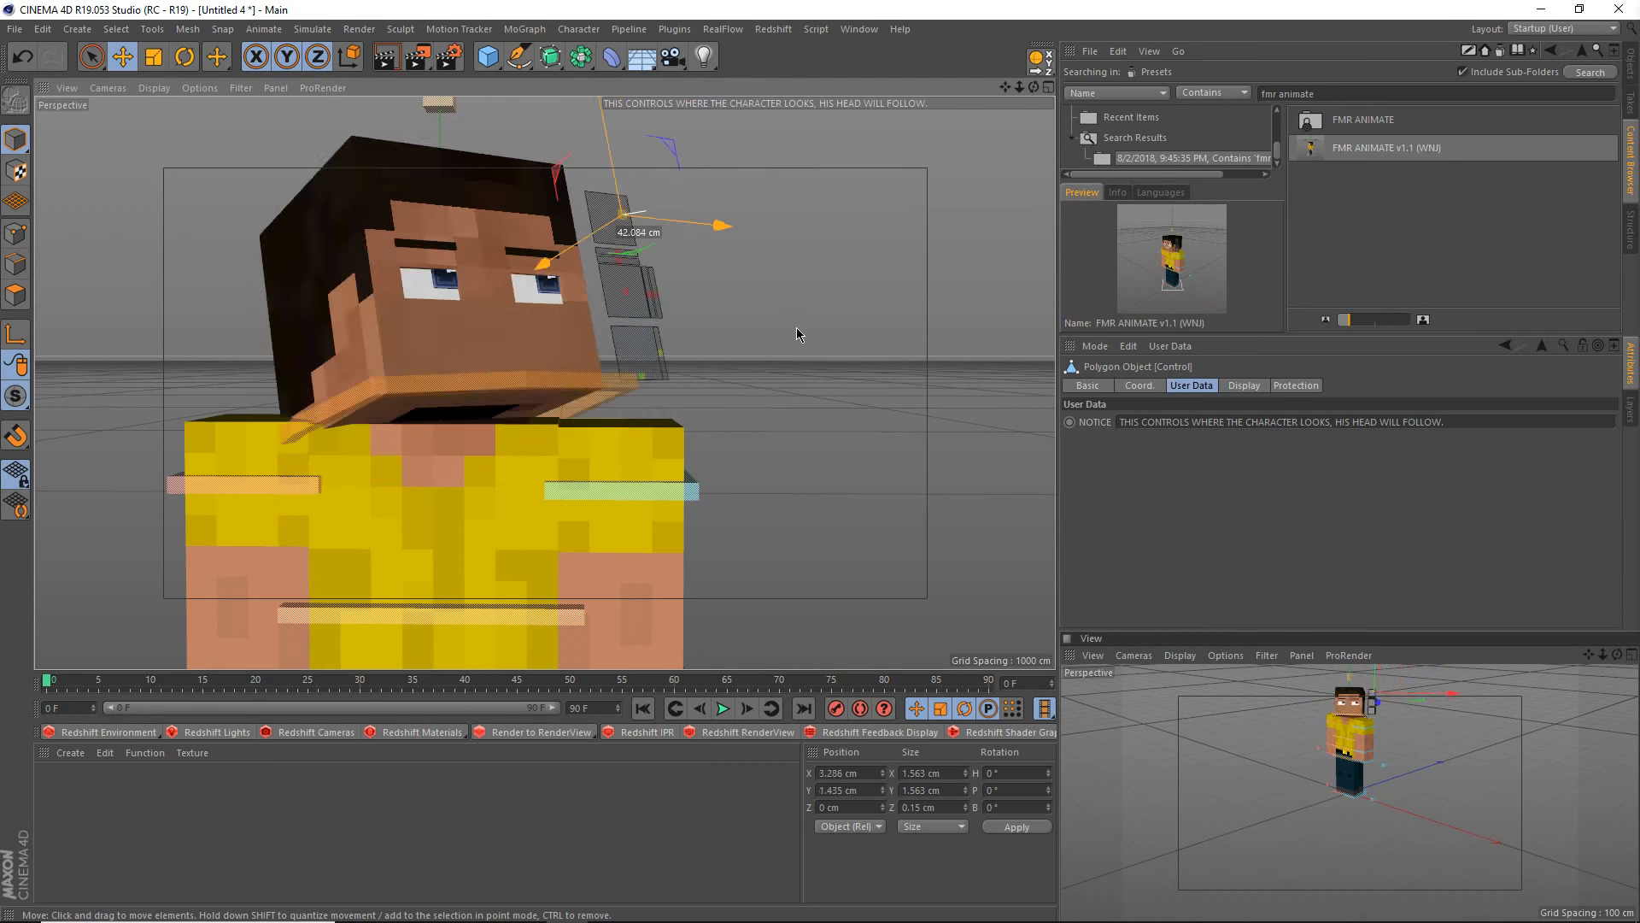
{"action": "key", "text": "ctrl+z"}
- Try shifting the eye control sideways to redirect the character's gaze, undo the shift, and clear the selection
{"action": "middle_click_drag", "start_coordinate": [596, 352], "coordinate": [665, 389], "text": "alt"}
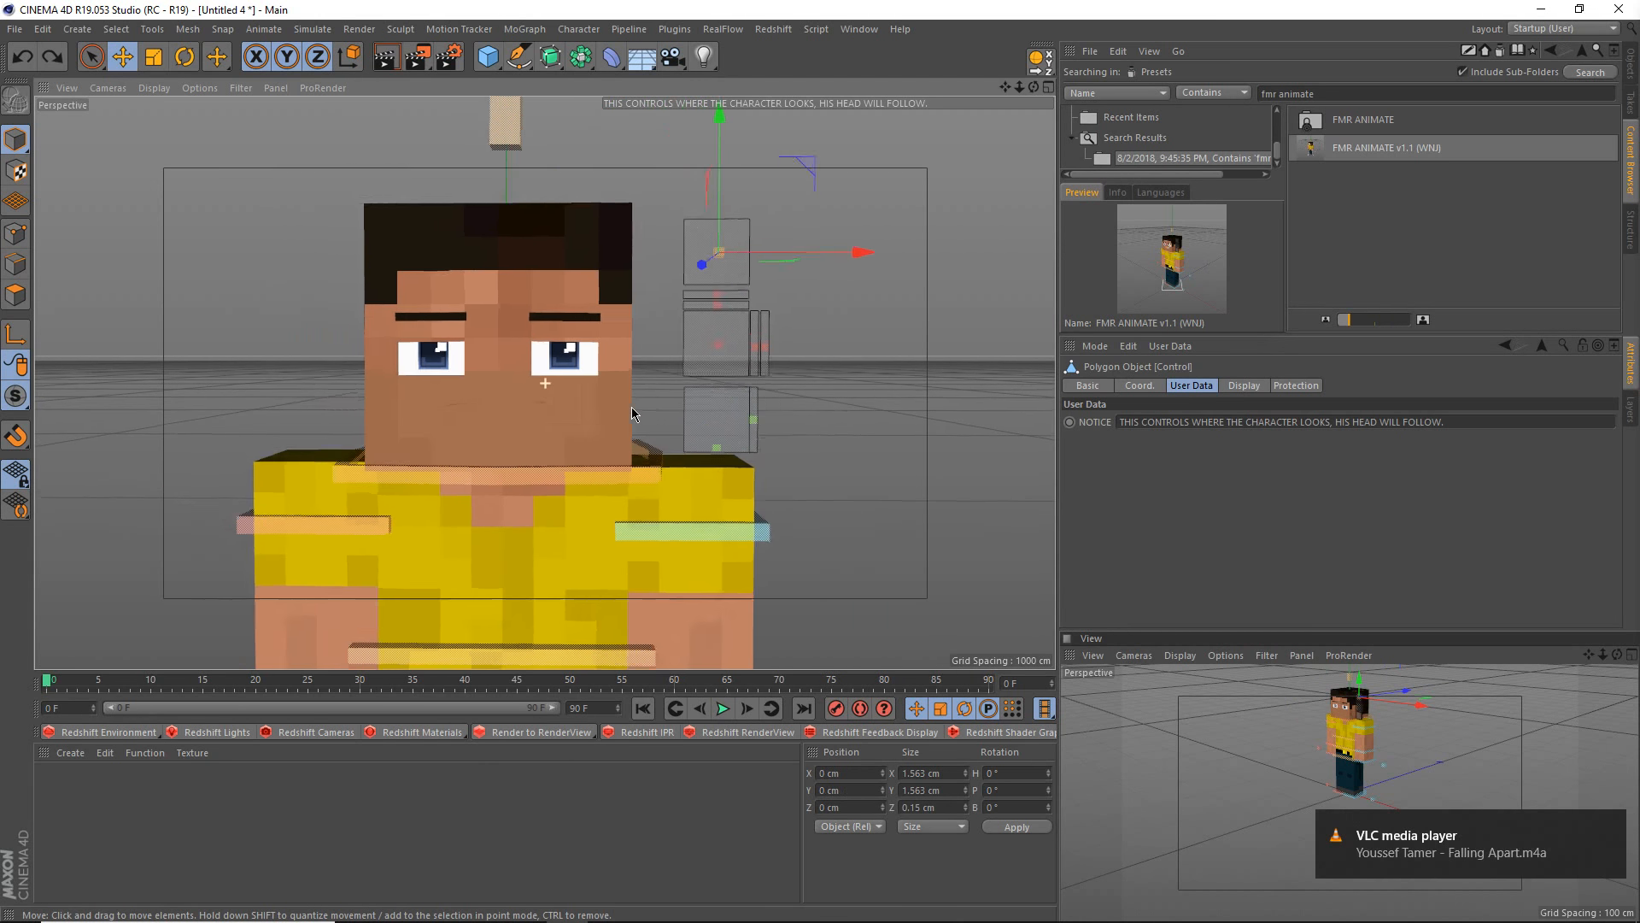
{"action": "scroll", "coordinate": [633, 413], "scroll_direction": "up", "scroll_amount": 2}
{"action": "scroll", "coordinate": [644, 458], "scroll_direction": "up", "scroll_amount": 1}
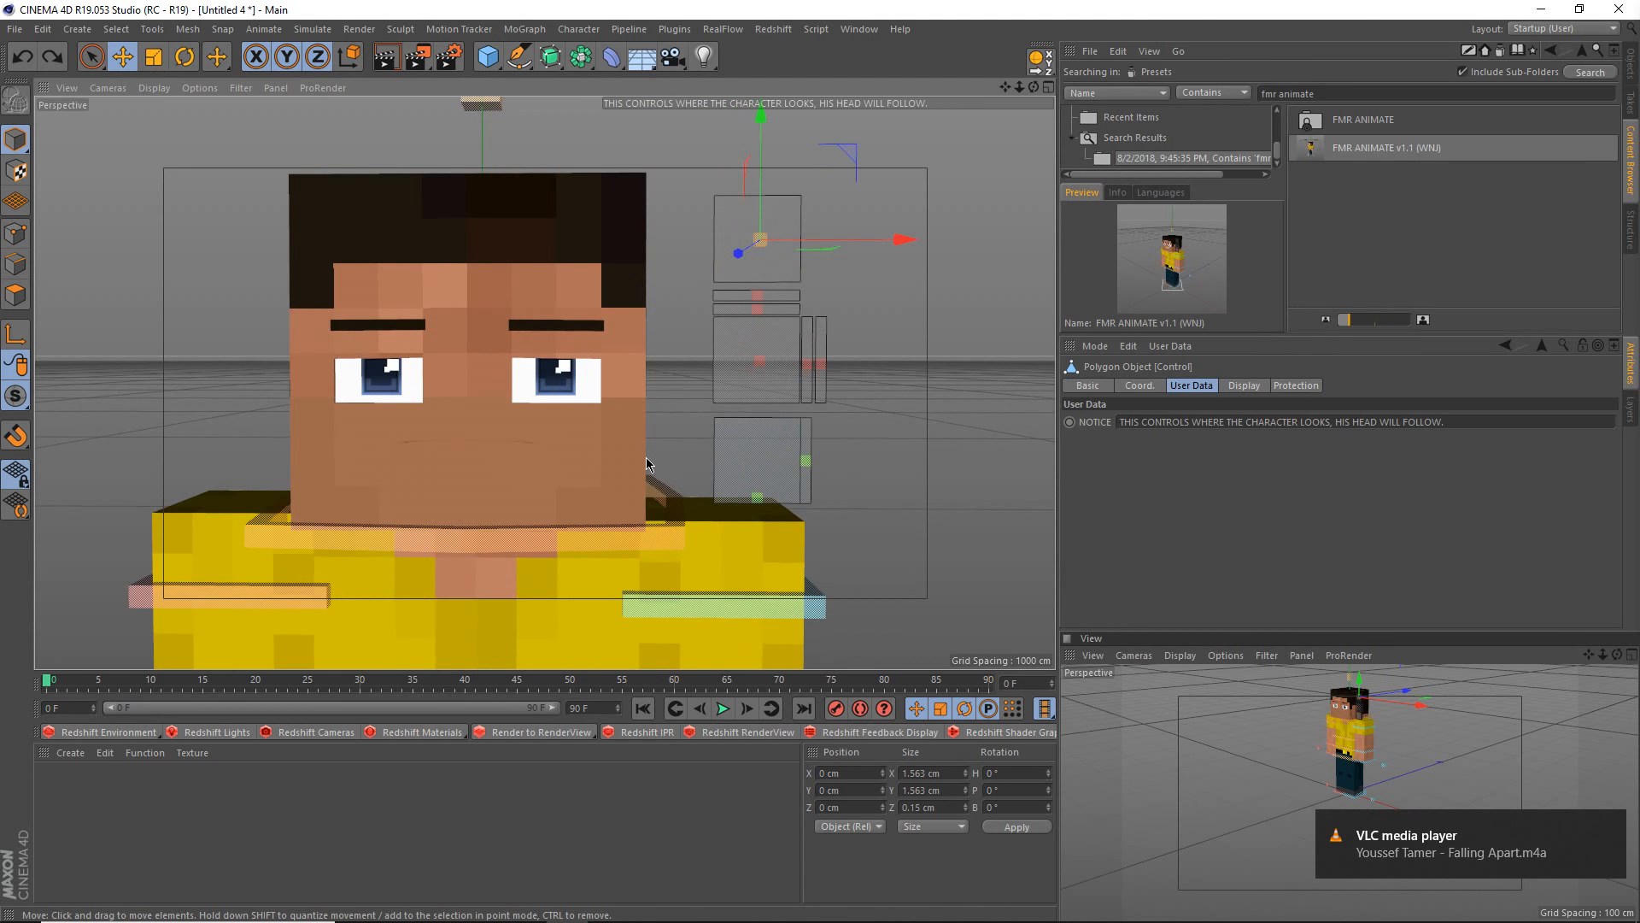
{"action": "scroll", "coordinate": [657, 465], "scroll_direction": "up", "scroll_amount": 1}
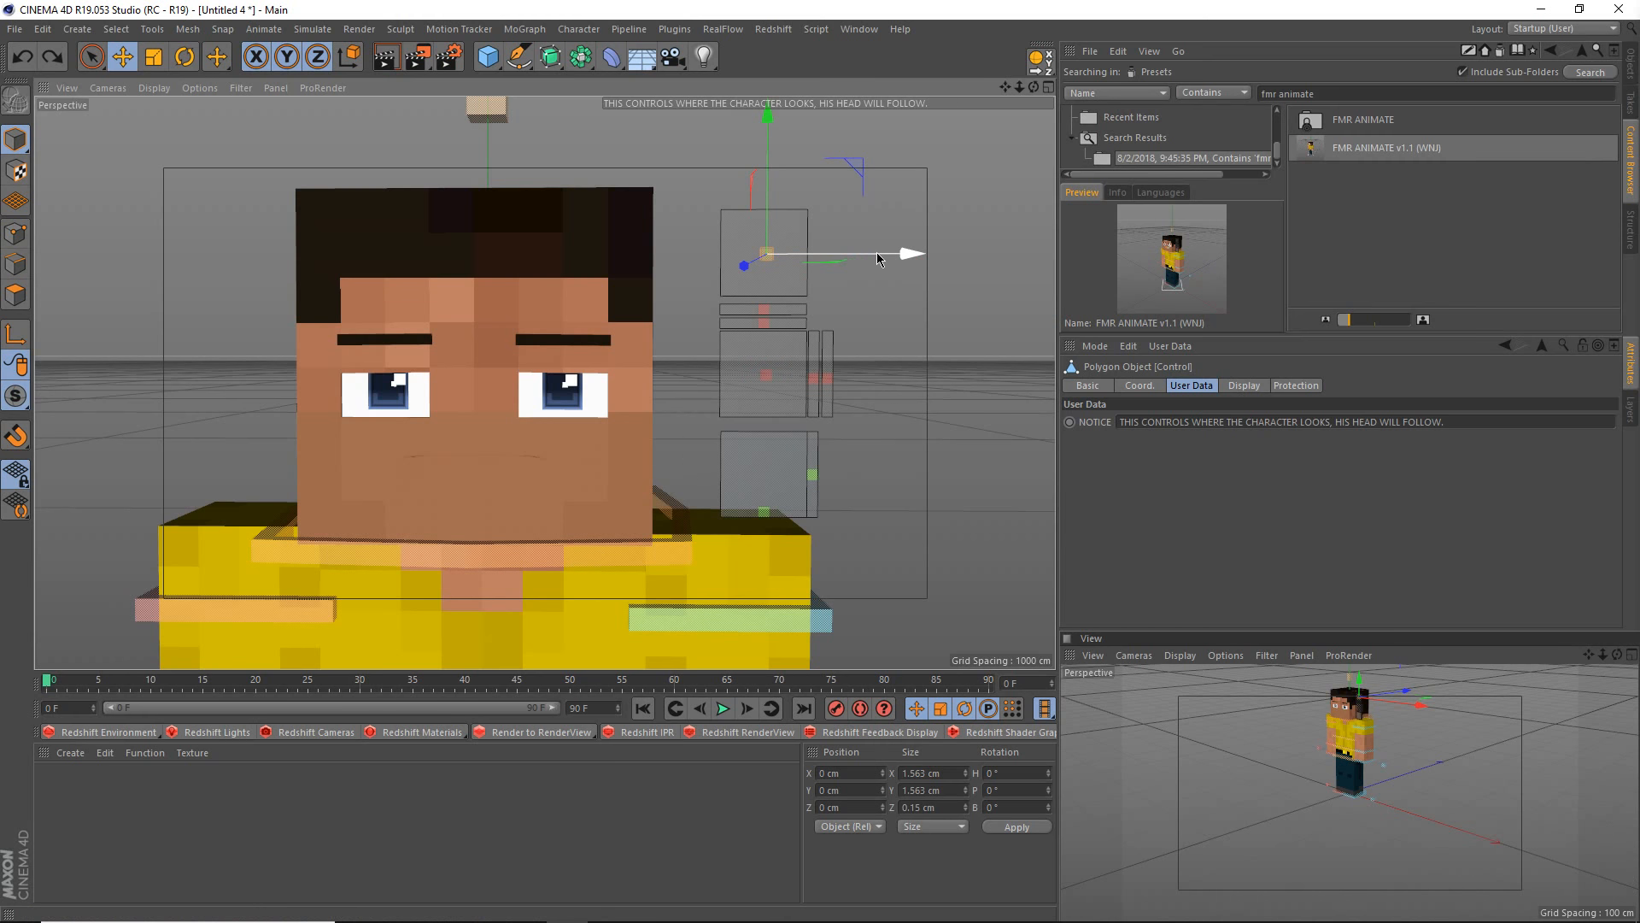
{"action": "left_click", "coordinate": [820, 376]}
{"action": "left_click_drag", "start_coordinate": [805, 382], "coordinate": [752, 466]}
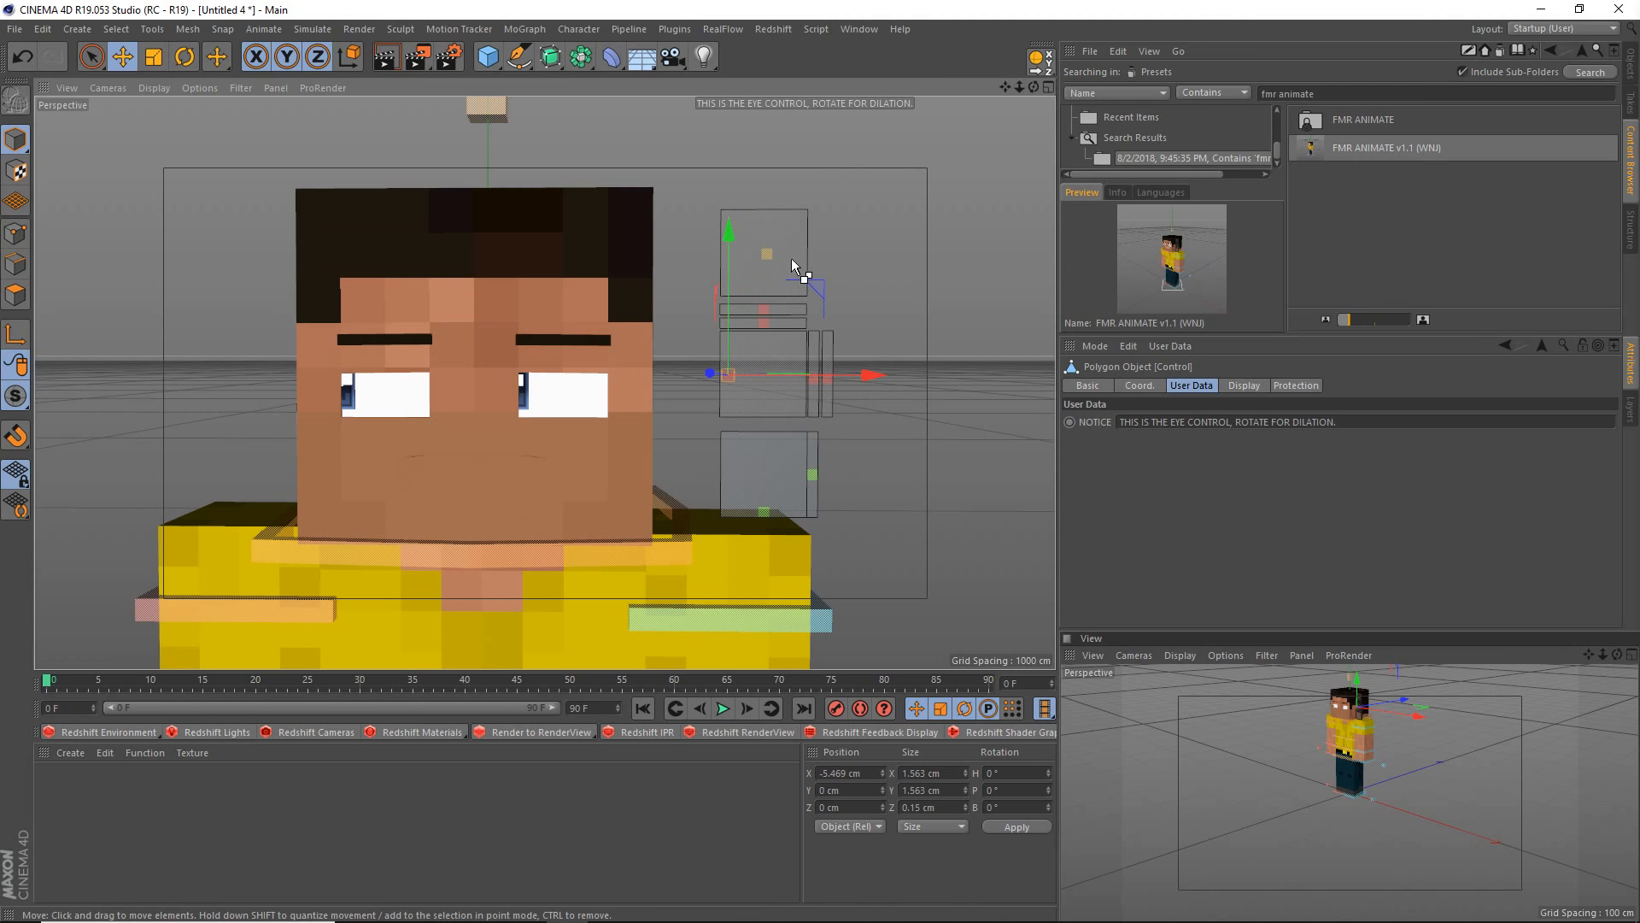
{"action": "key", "text": "ctrl+z"}
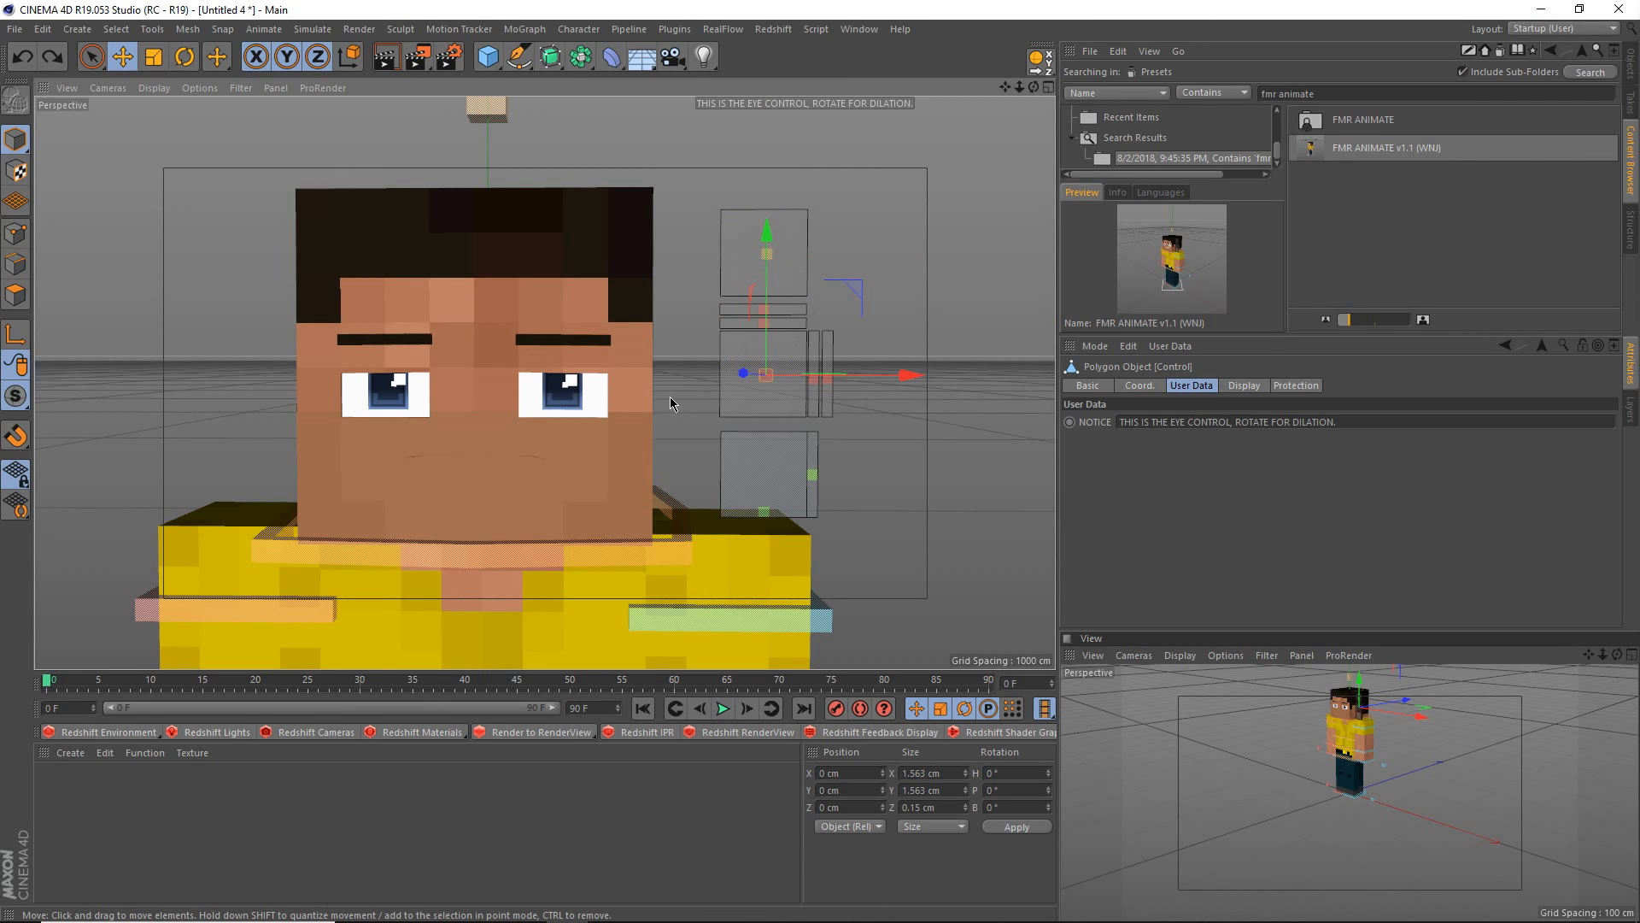
{"action": "left_click_drag", "start_coordinate": [630, 524], "coordinate": [659, 540], "text": "alt"}
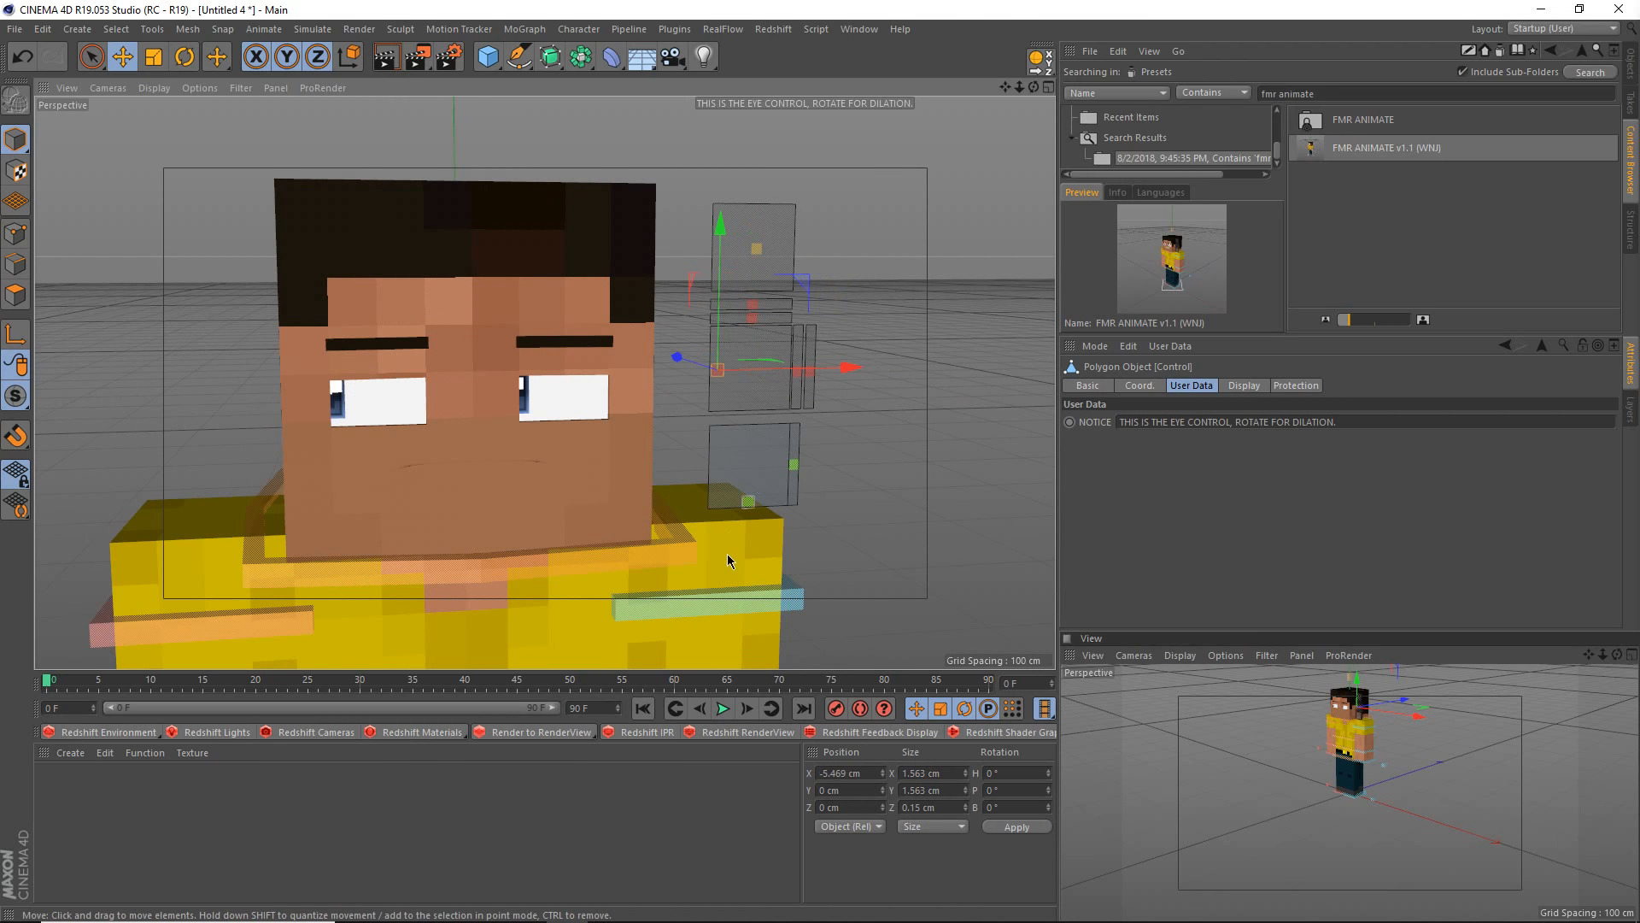
{"action": "left_click", "coordinate": [833, 486]}
{"action": "left_click_drag", "start_coordinate": [836, 485], "coordinate": [654, 476], "text": "alt"}
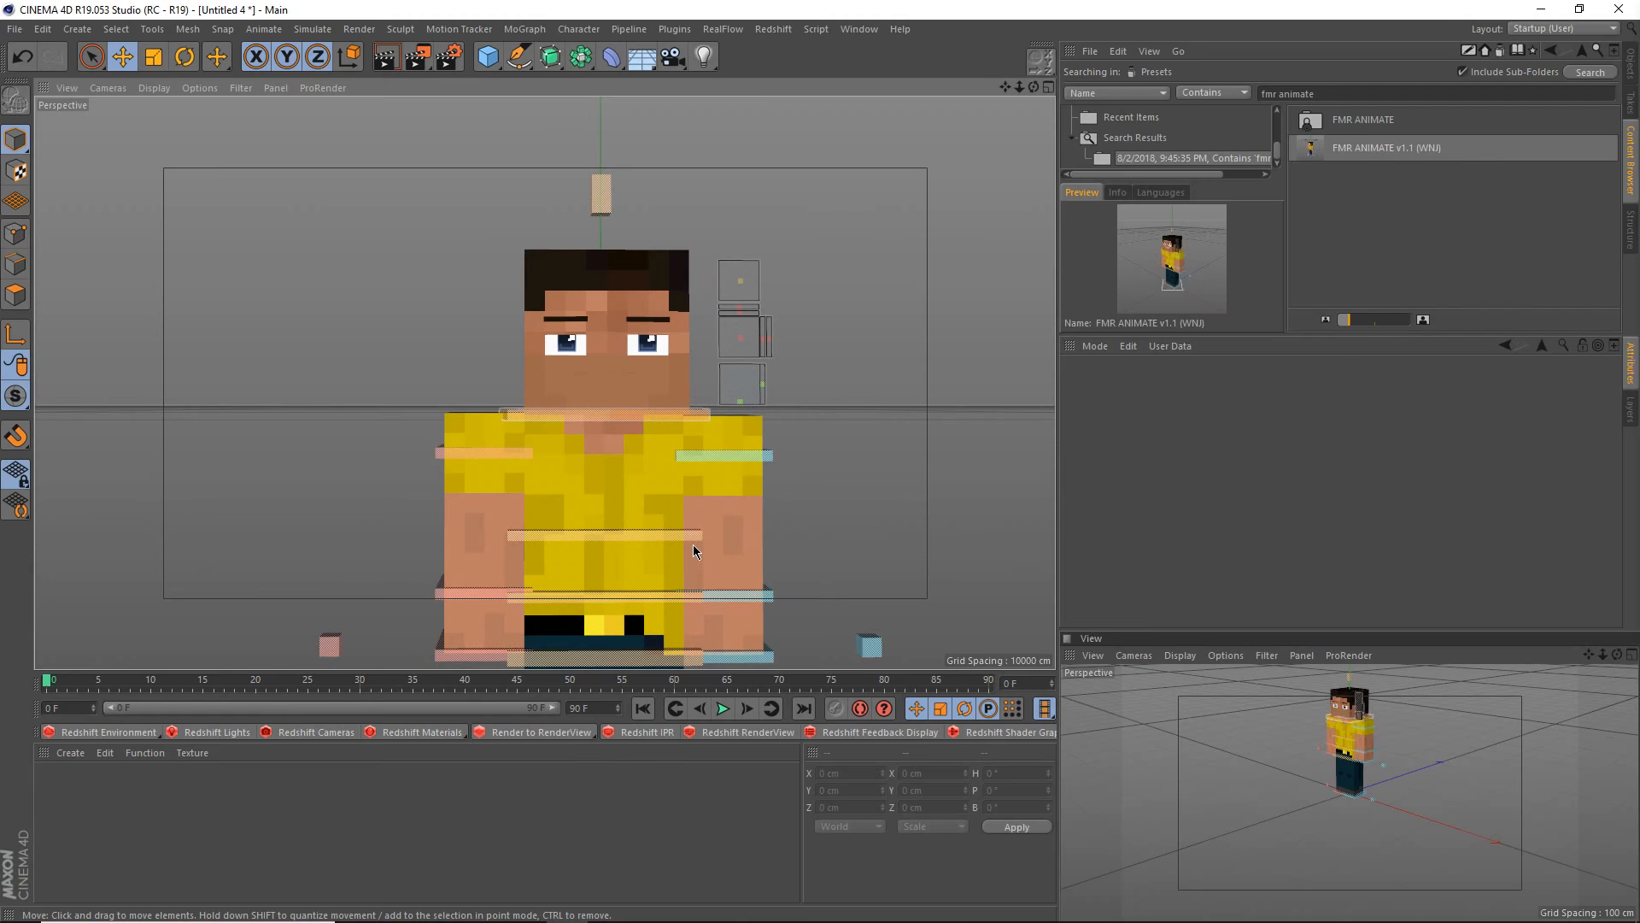
{"action": "middle_click_drag", "start_coordinate": [694, 545], "coordinate": [464, 499], "text": "alt"}
{"action": "scroll", "coordinate": [403, 423], "scroll_direction": "up", "scroll_amount": 2}
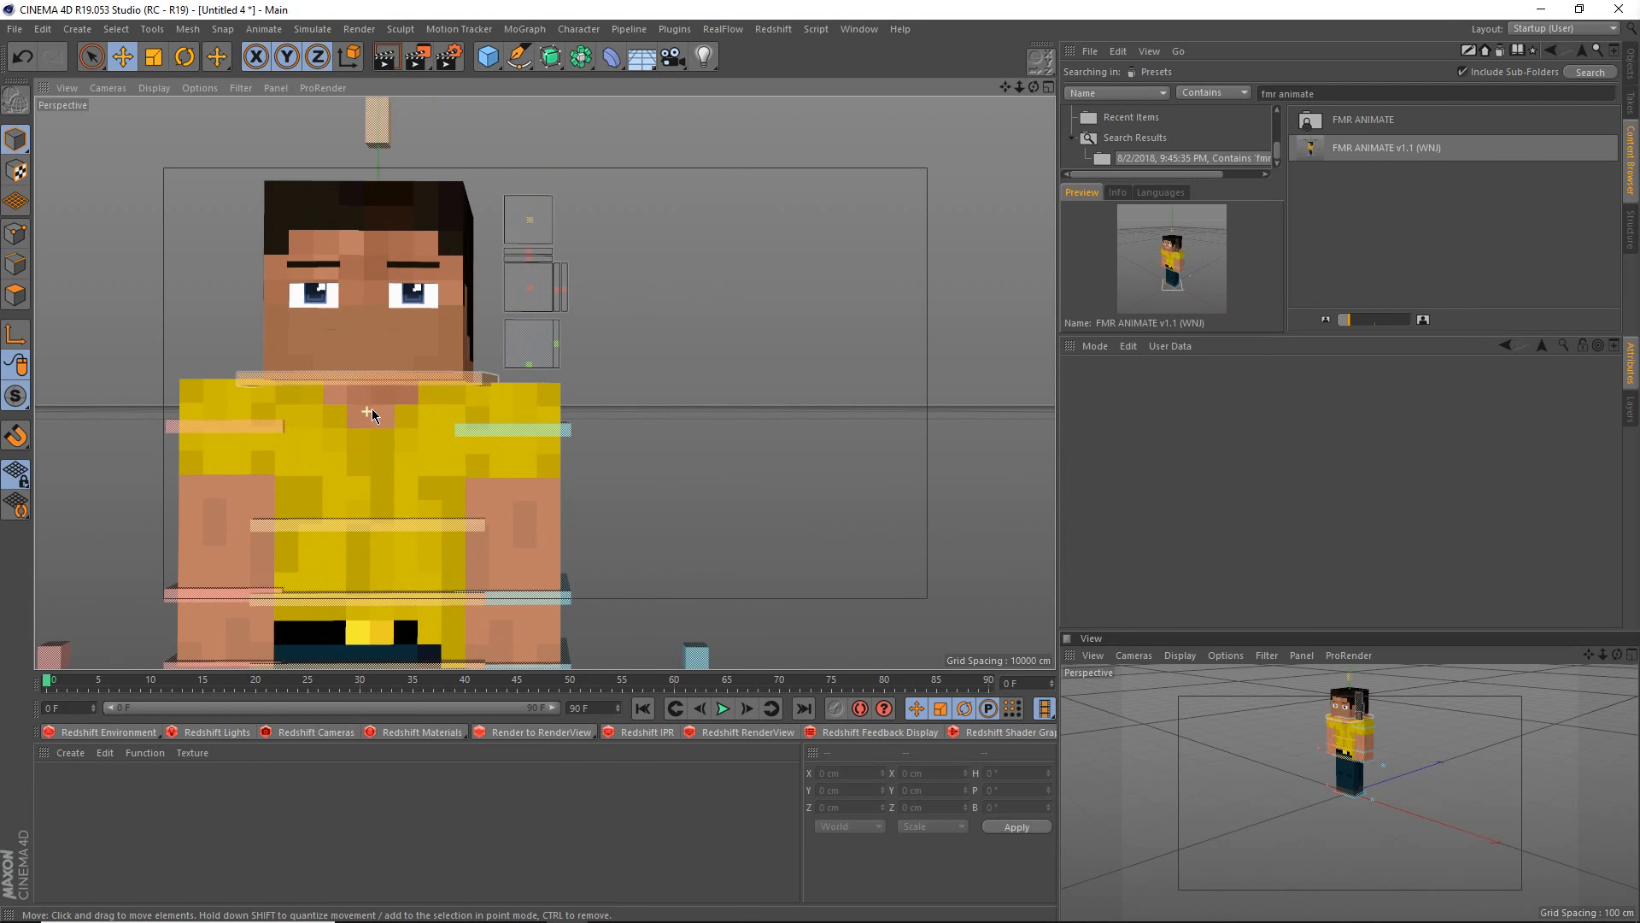
{"action": "left_click_drag", "start_coordinate": [411, 419], "coordinate": [412, 412], "text": "alt"}
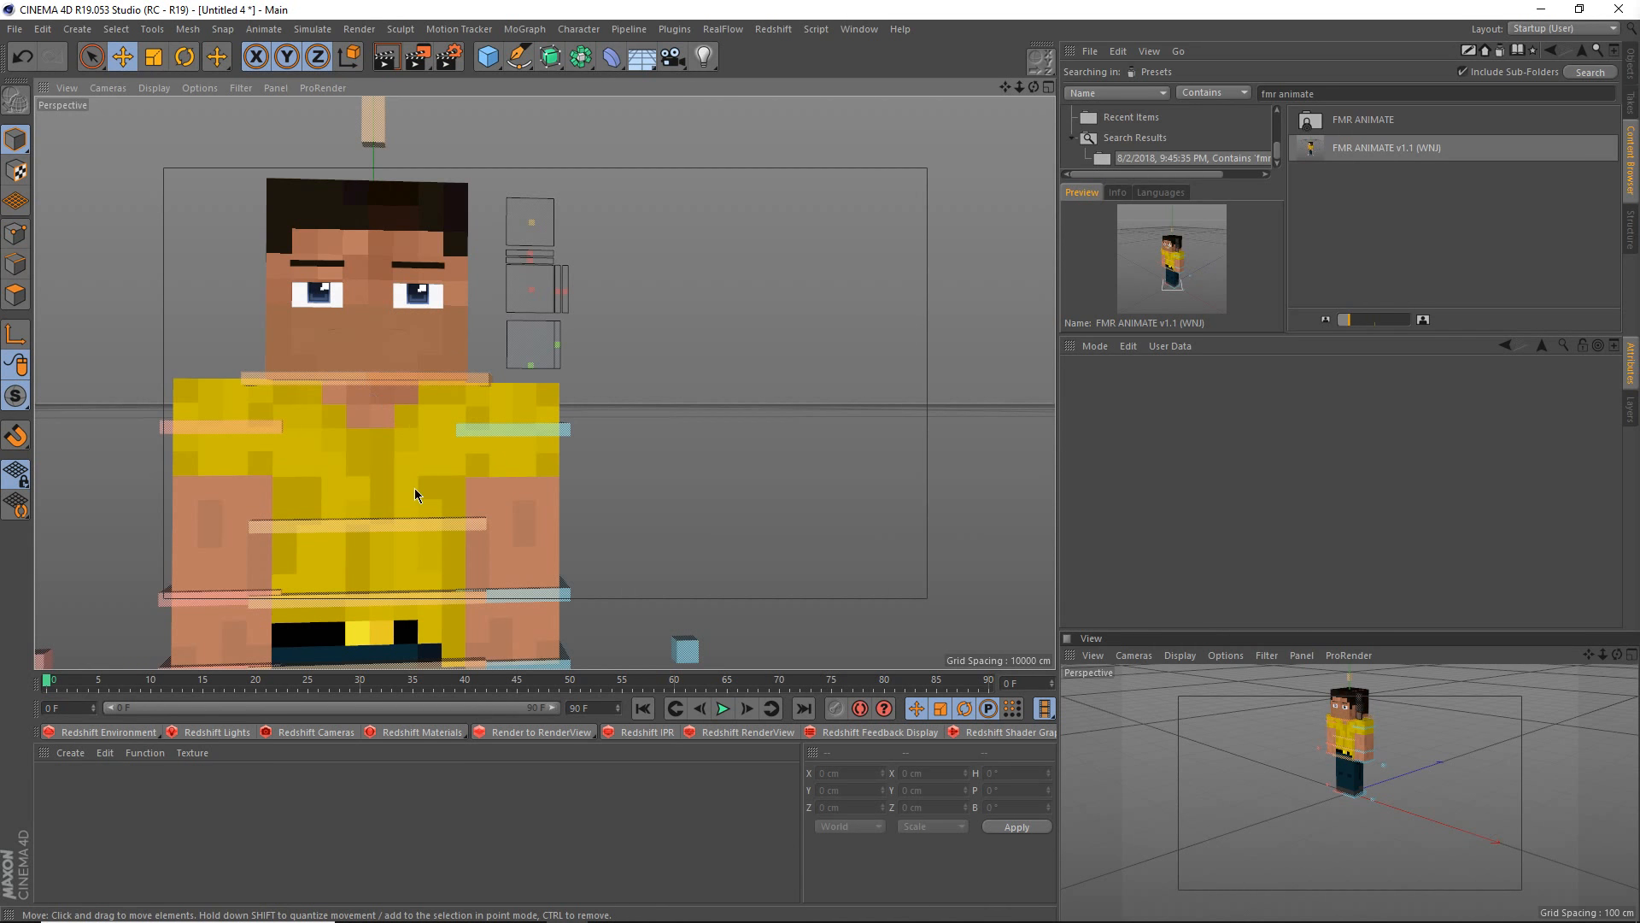
{"action": "middle_click_drag", "start_coordinate": [414, 488], "coordinate": [455, 495], "text": "alt"}
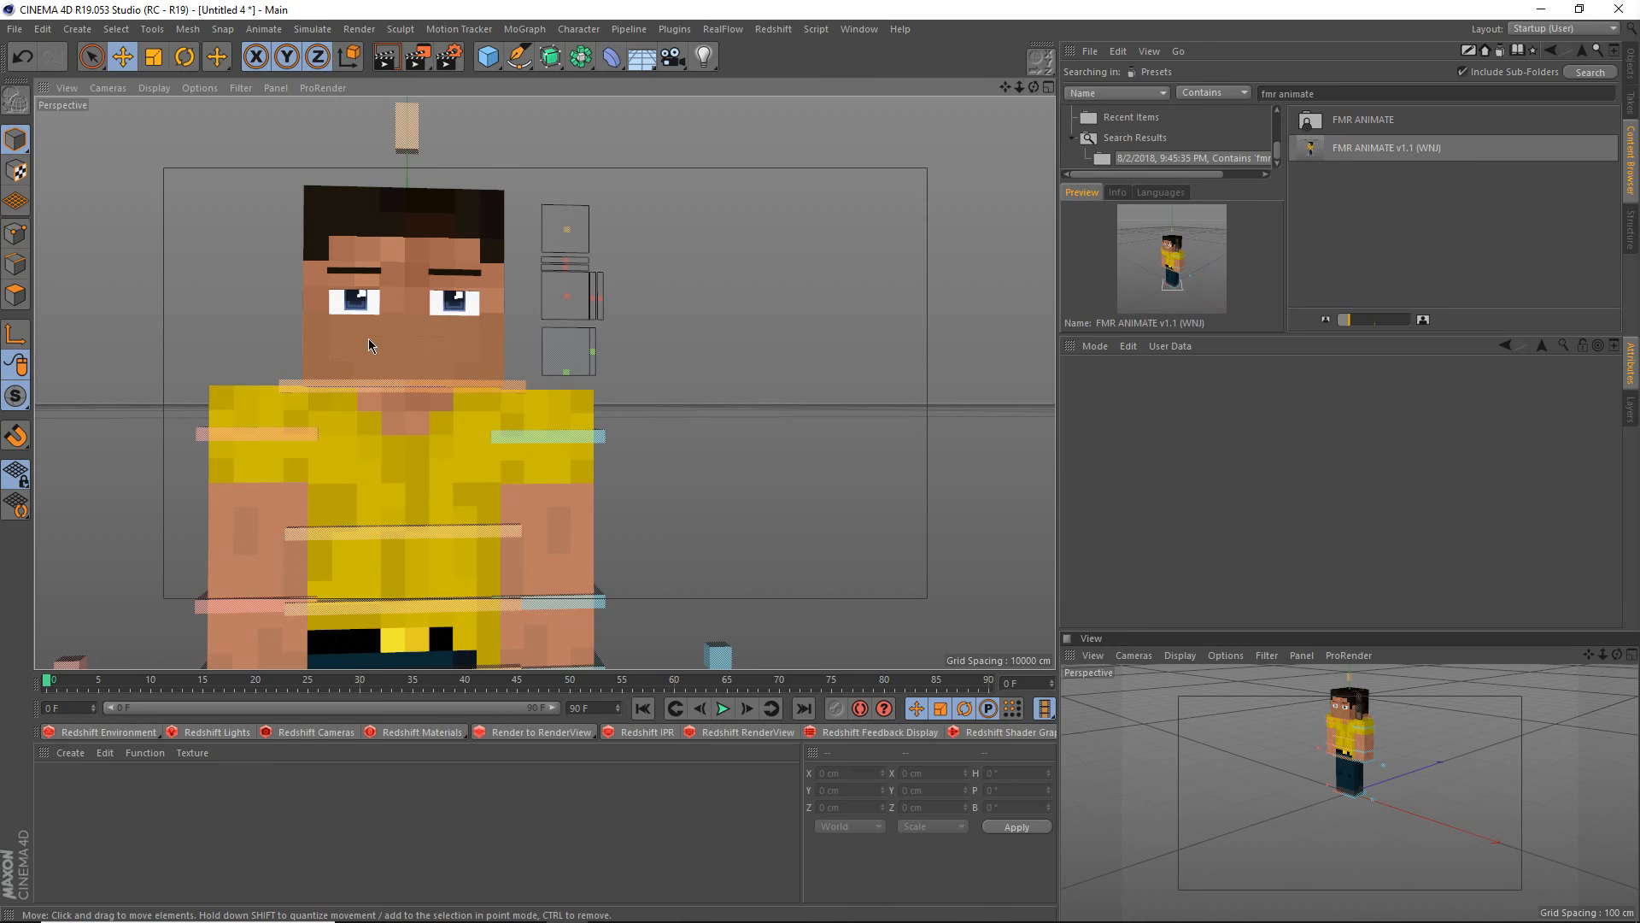
{"action": "scroll", "coordinate": [421, 335], "scroll_direction": "up", "scroll_amount": 1}
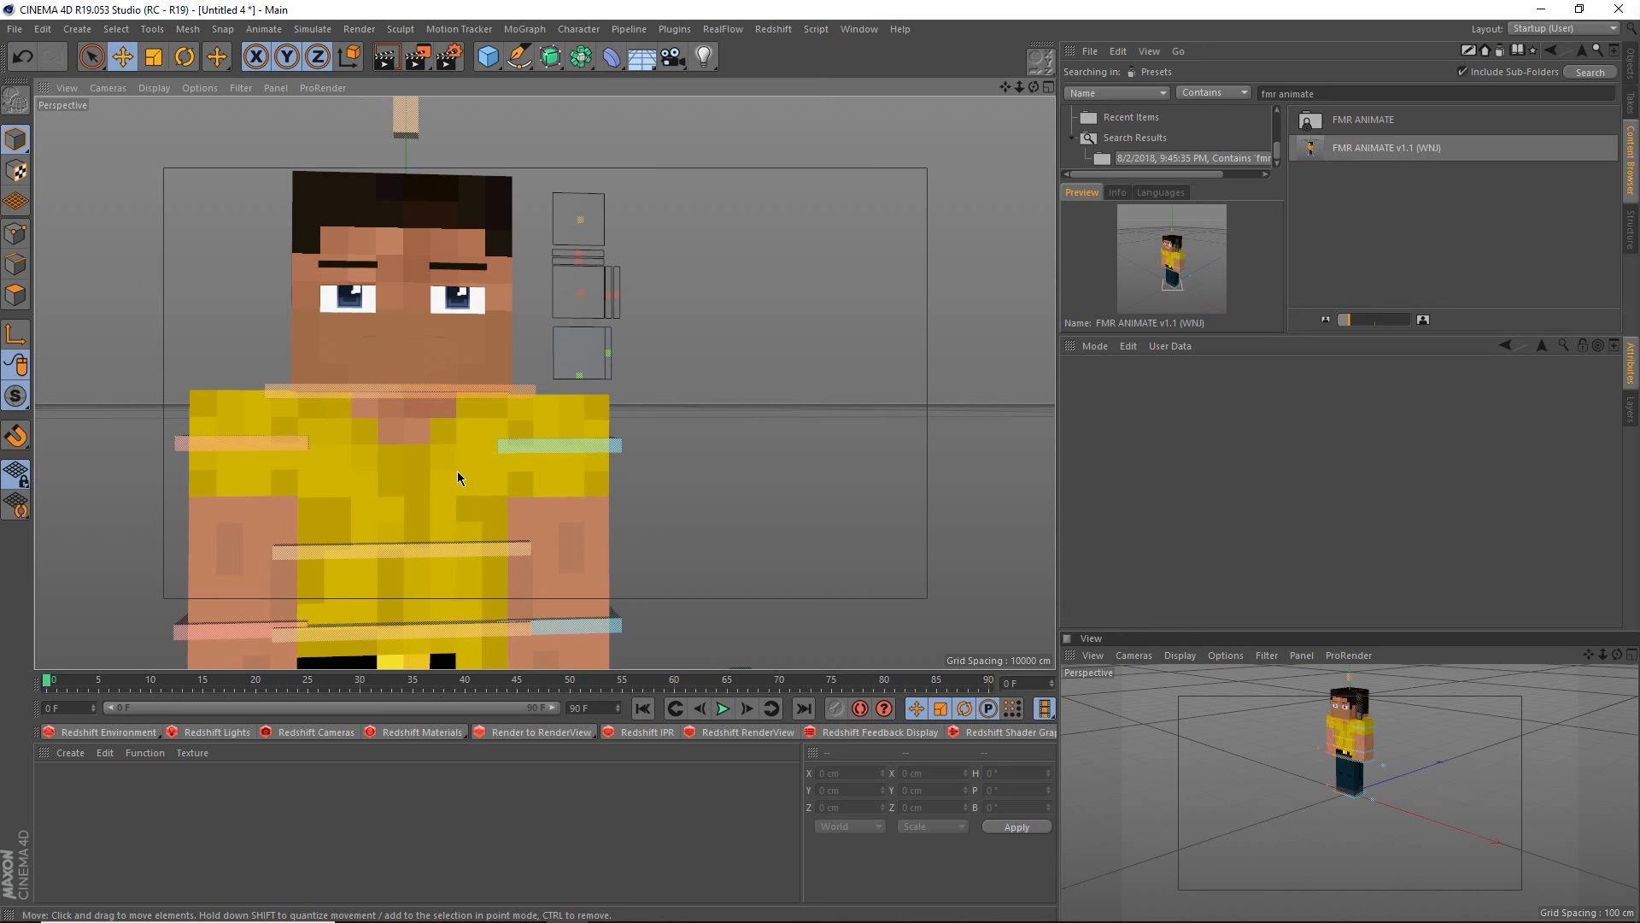
- Select the FMR ANIMATE v1.1 (WNJ) rig, review its 5.0 options including Smart Move, and deselect it
{"action": "left_click", "coordinate": [1630, 63]}
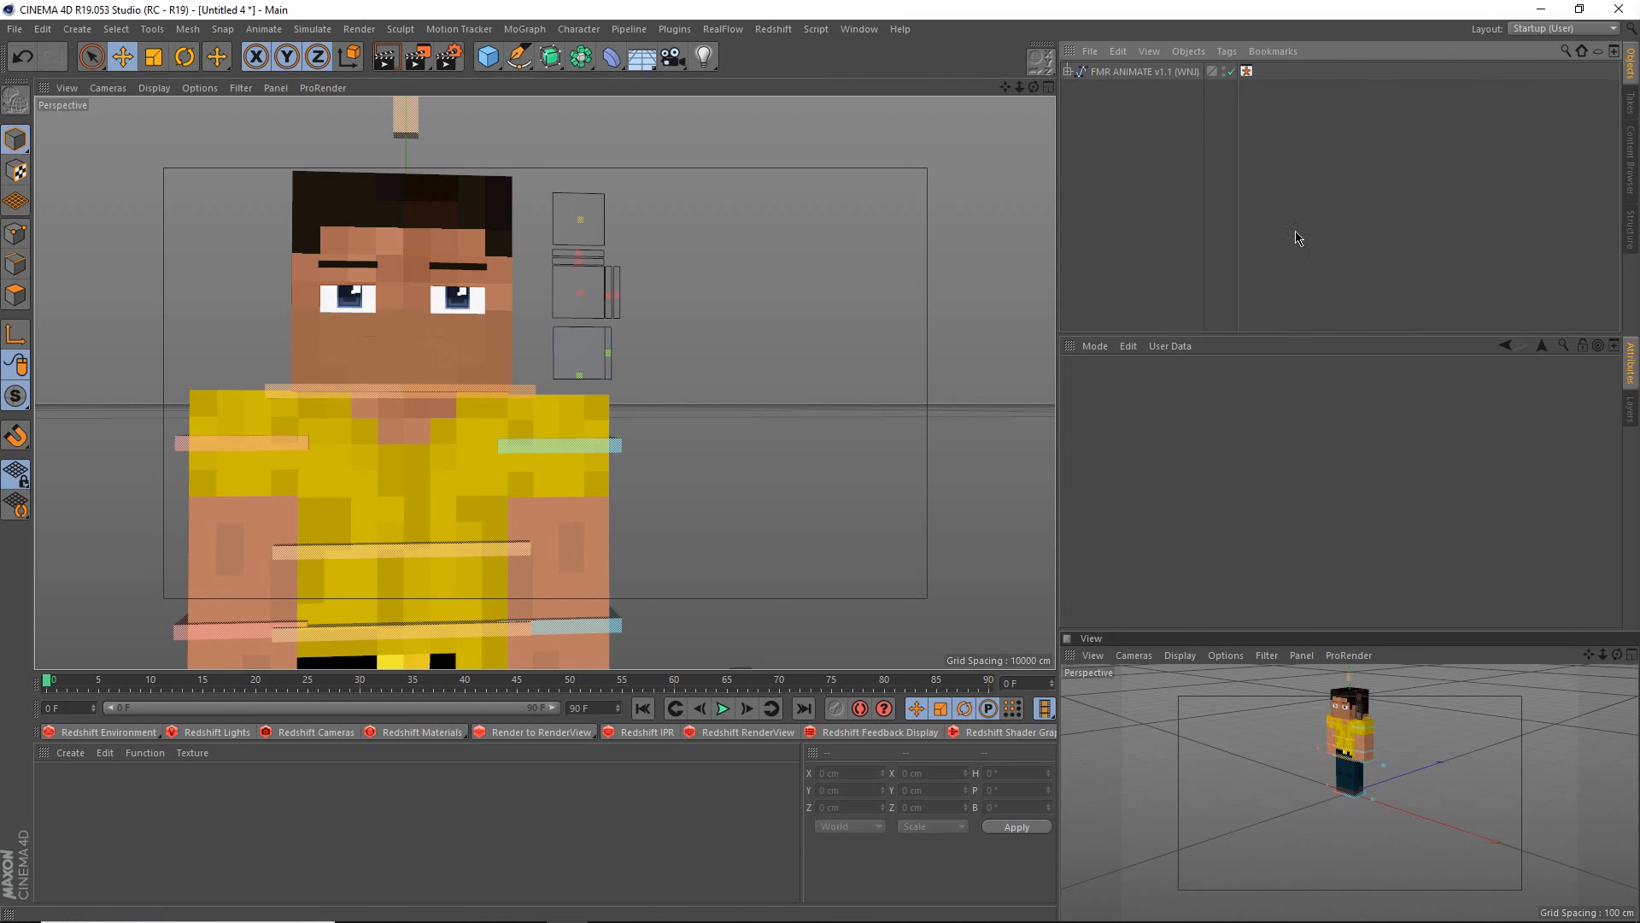
{"action": "left_click", "coordinate": [1136, 71]}
{"action": "scroll", "coordinate": [535, 462], "scroll_direction": "down", "scroll_amount": 5}
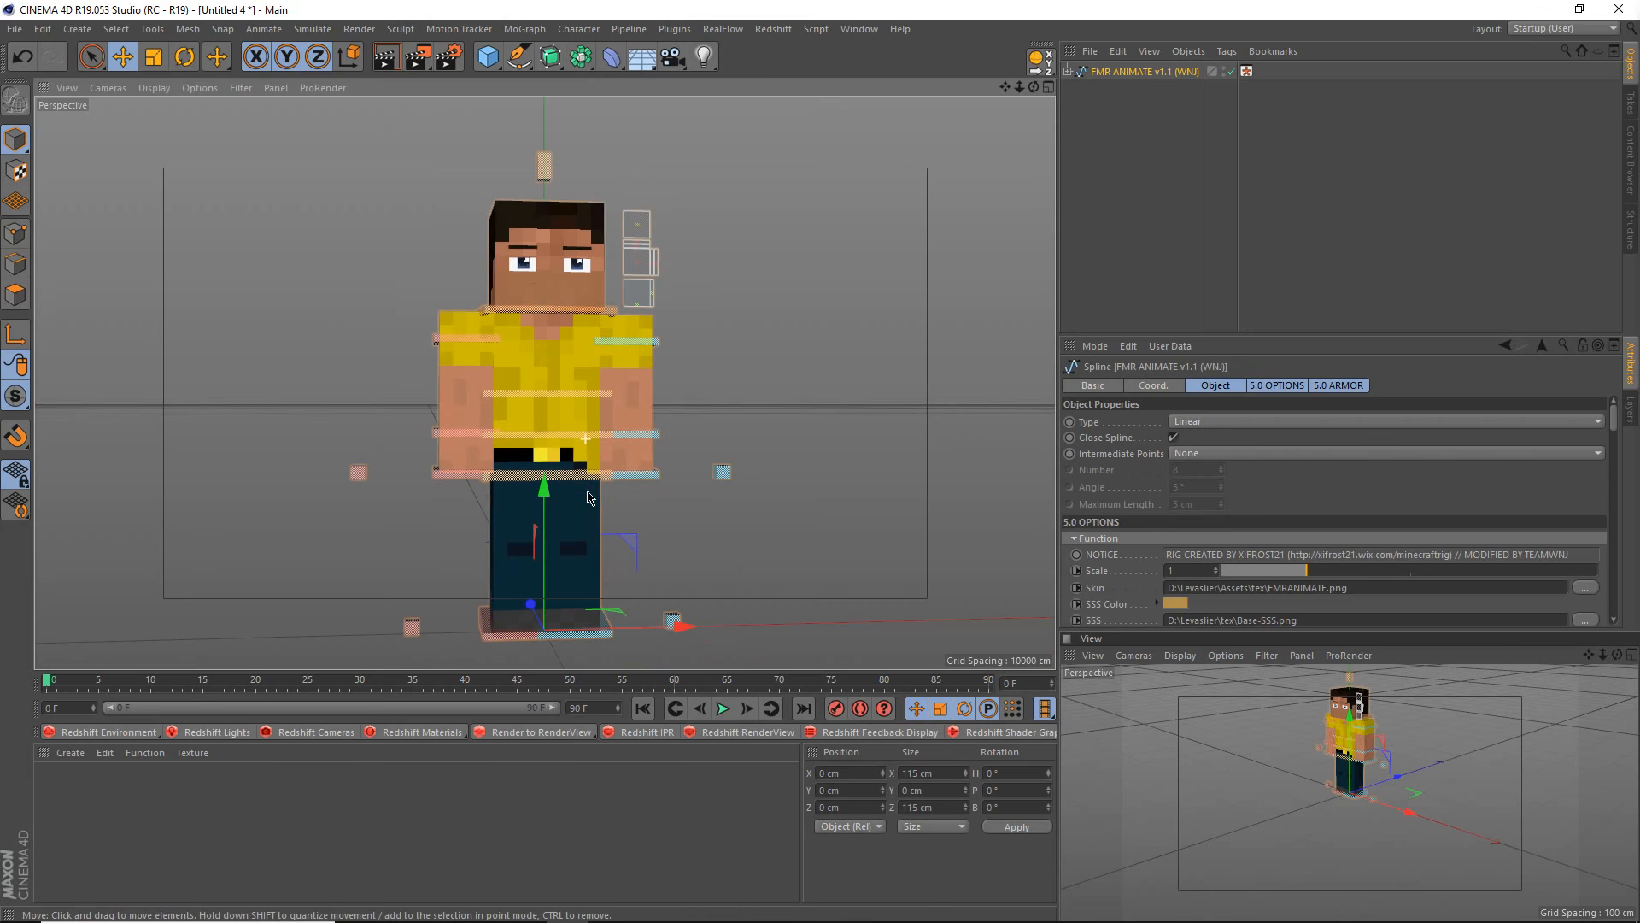
{"action": "scroll", "coordinate": [1146, 499], "scroll_direction": "down", "scroll_amount": 5}
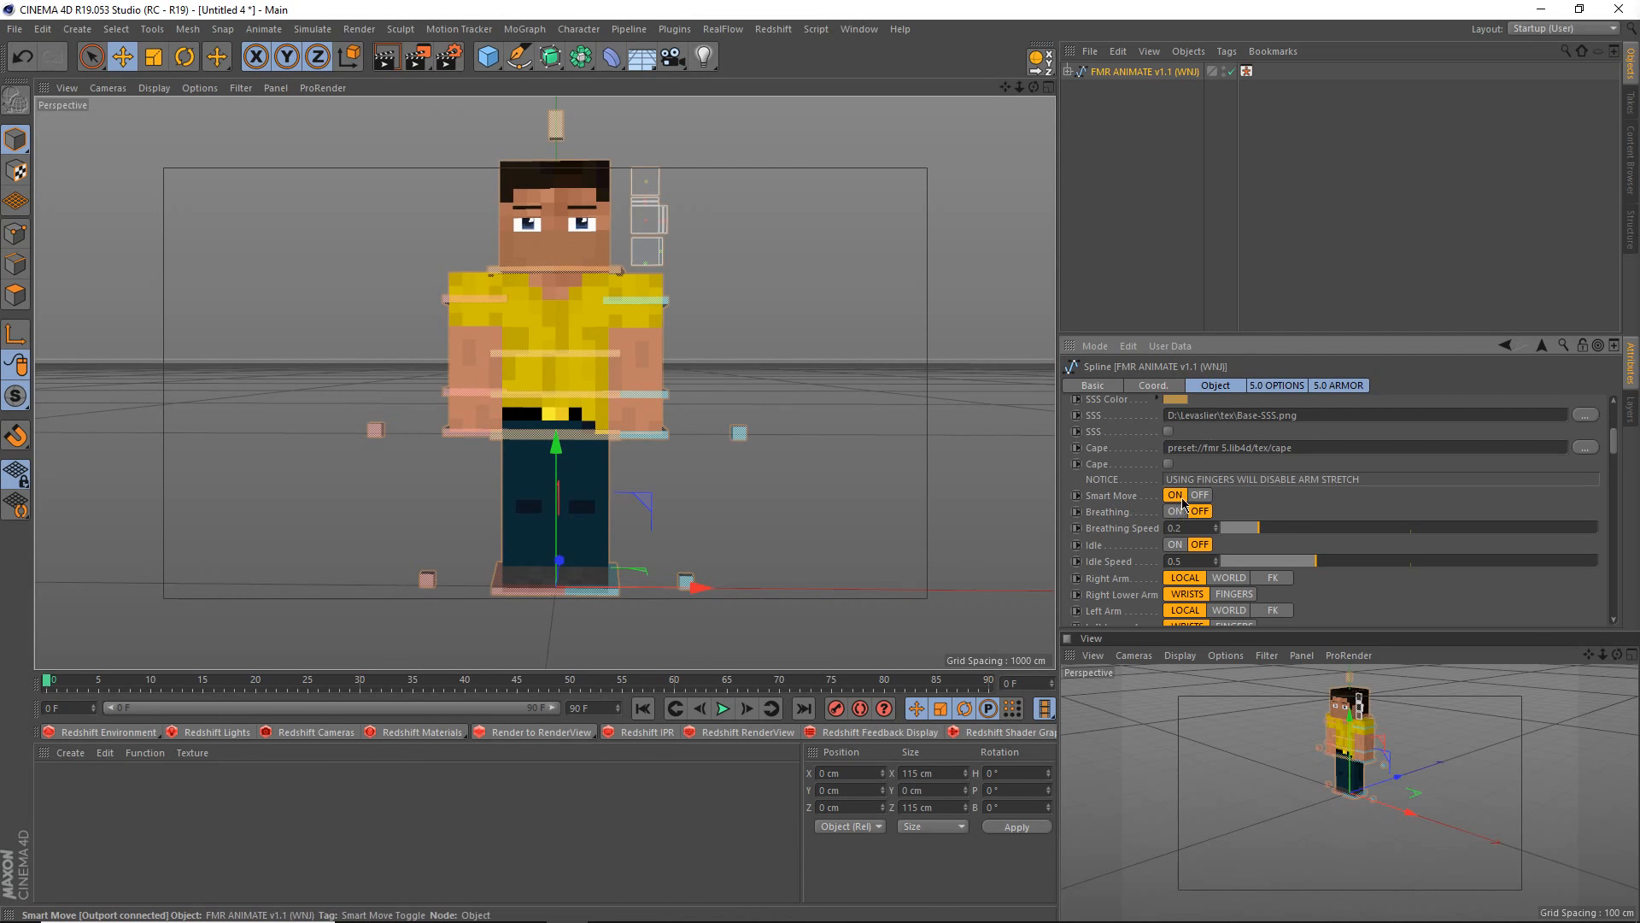
{"action": "left_click", "coordinate": [802, 542]}
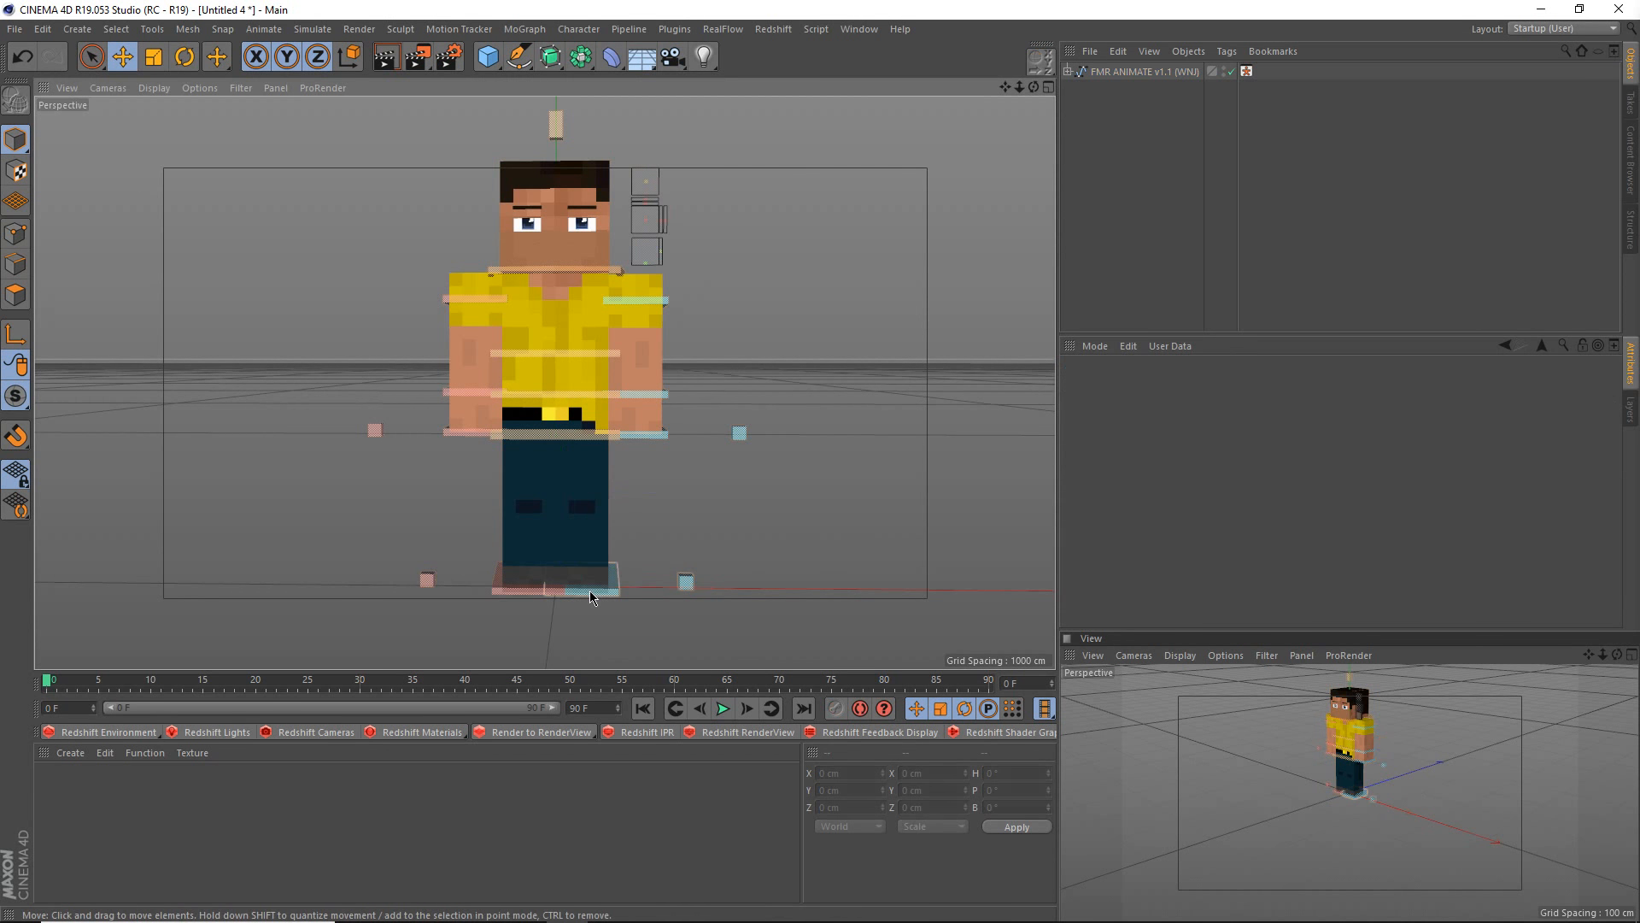
- Move the left foot control, goalLegL, forward to about -57.5 cm on the Z axis
{"action": "left_click", "coordinate": [590, 591]}
{"action": "left_click_drag", "start_coordinate": [657, 617], "coordinate": [549, 598]}
{"action": "key", "text": "ctrl+z"}
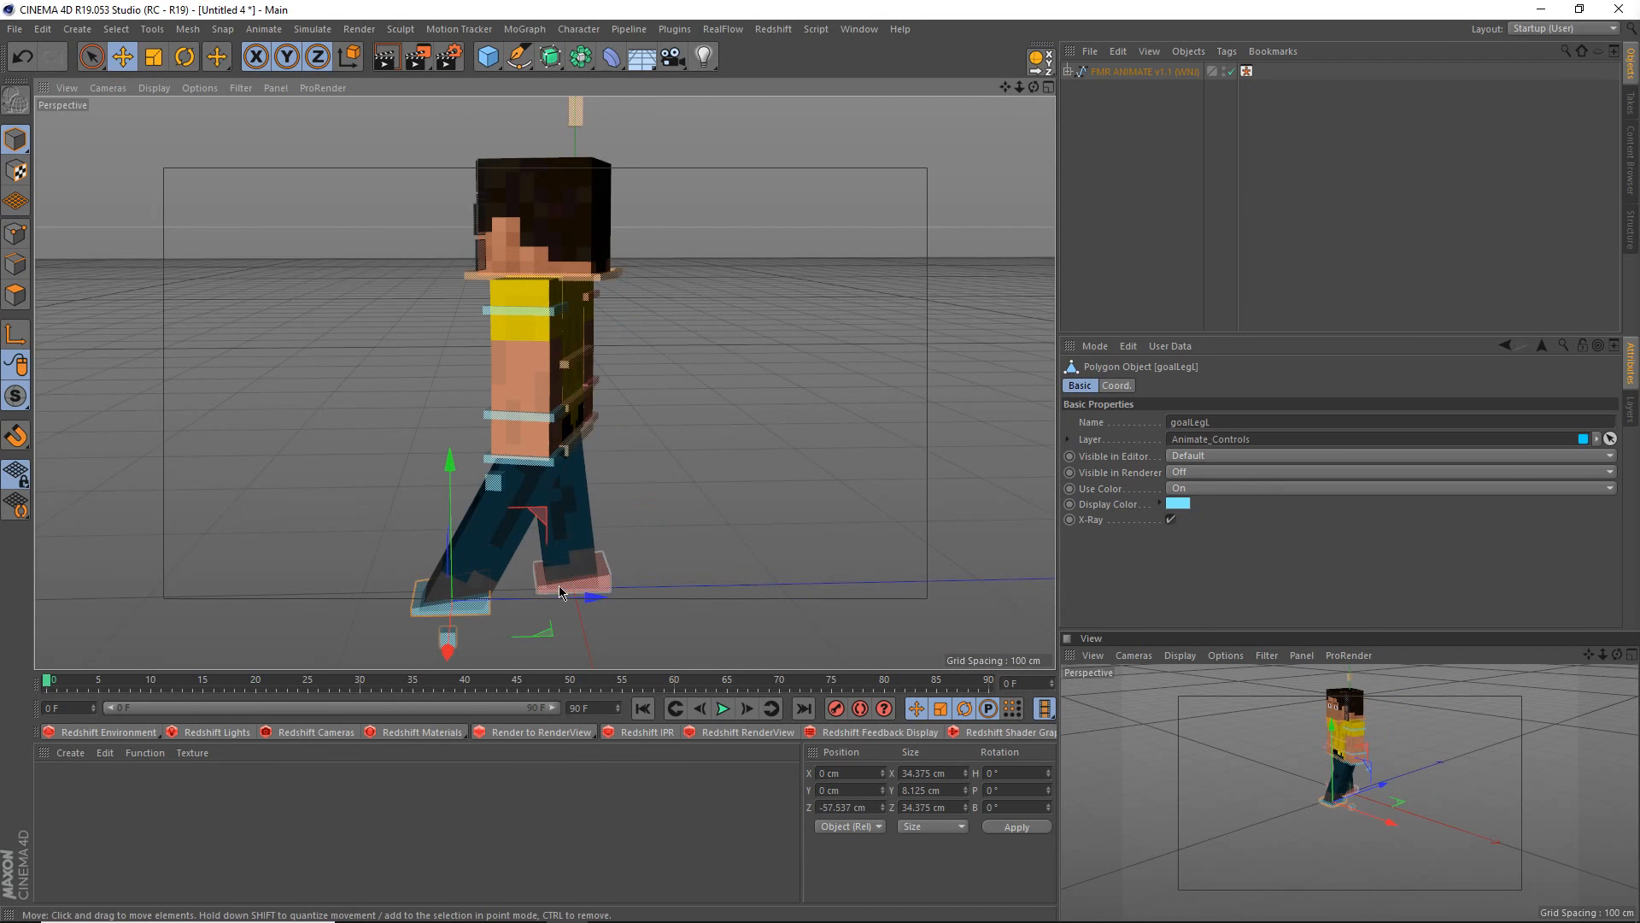
- Rotate the hip control to a heading of about -12.7° and the controlBack torso control to about H -23.9°, P 11.2°, B 9.2°
{"action": "left_click", "coordinate": [570, 462]}
{"action": "key", "text": "r"}
{"action": "left_click_drag", "start_coordinate": [546, 457], "coordinate": [518, 462]}
{"action": "left_click_drag", "start_coordinate": [547, 479], "coordinate": [791, 397], "text": "alt"}
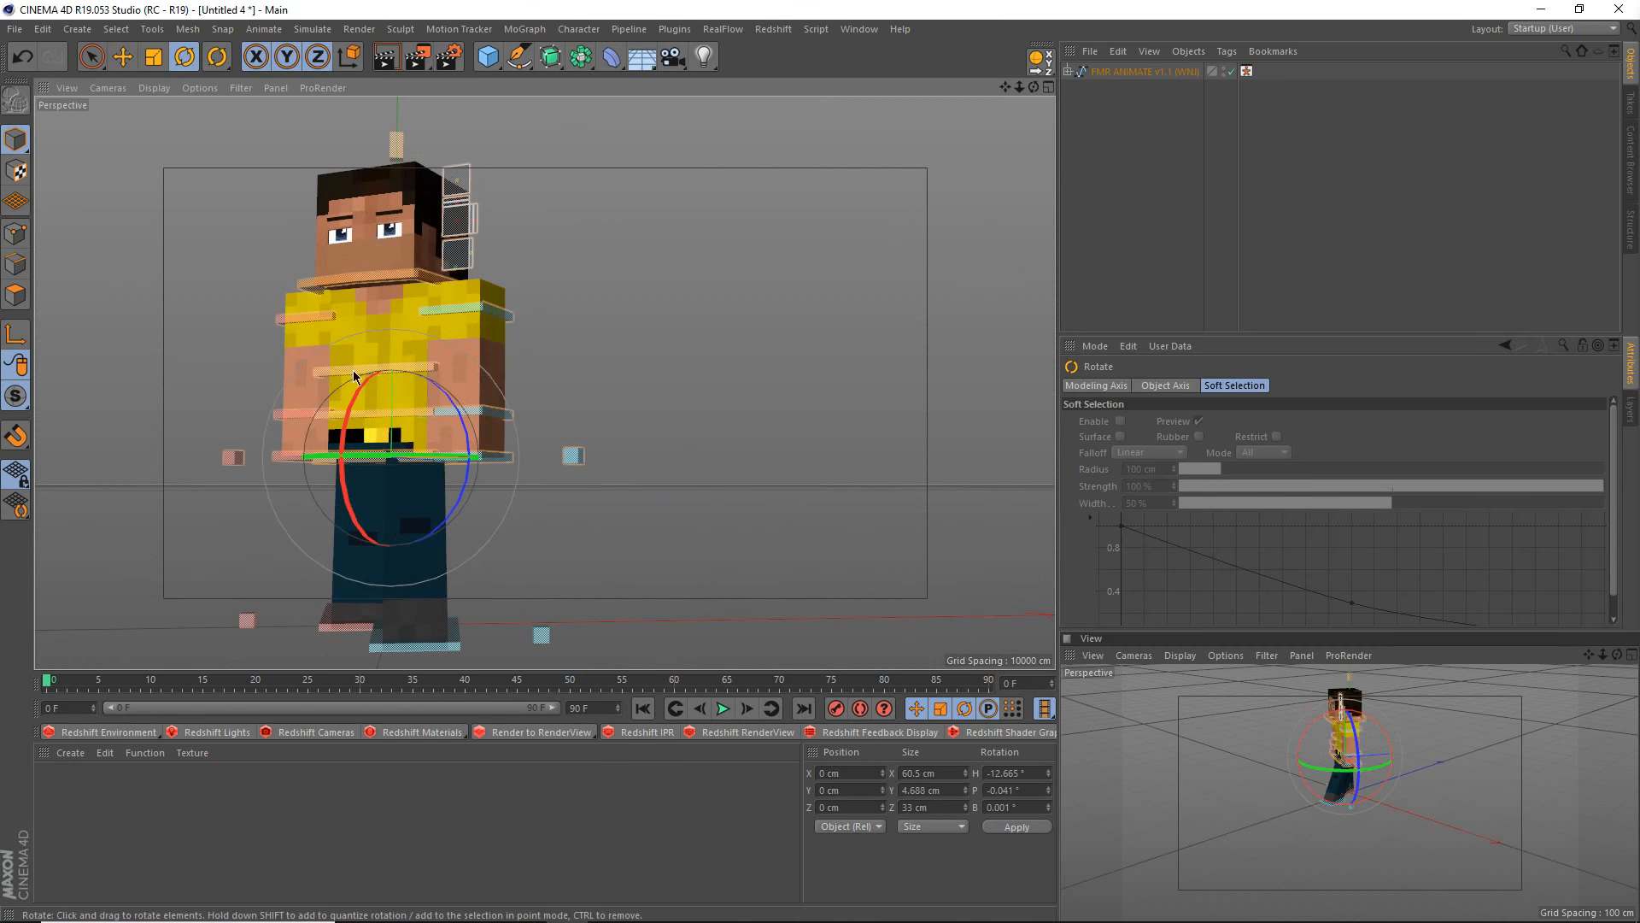
{"action": "left_click", "coordinate": [345, 374]}
{"action": "left_click_drag", "start_coordinate": [414, 357], "coordinate": [385, 379]}
{"action": "left_click_drag", "start_coordinate": [214, 431], "coordinate": [349, 435], "text": "alt"}
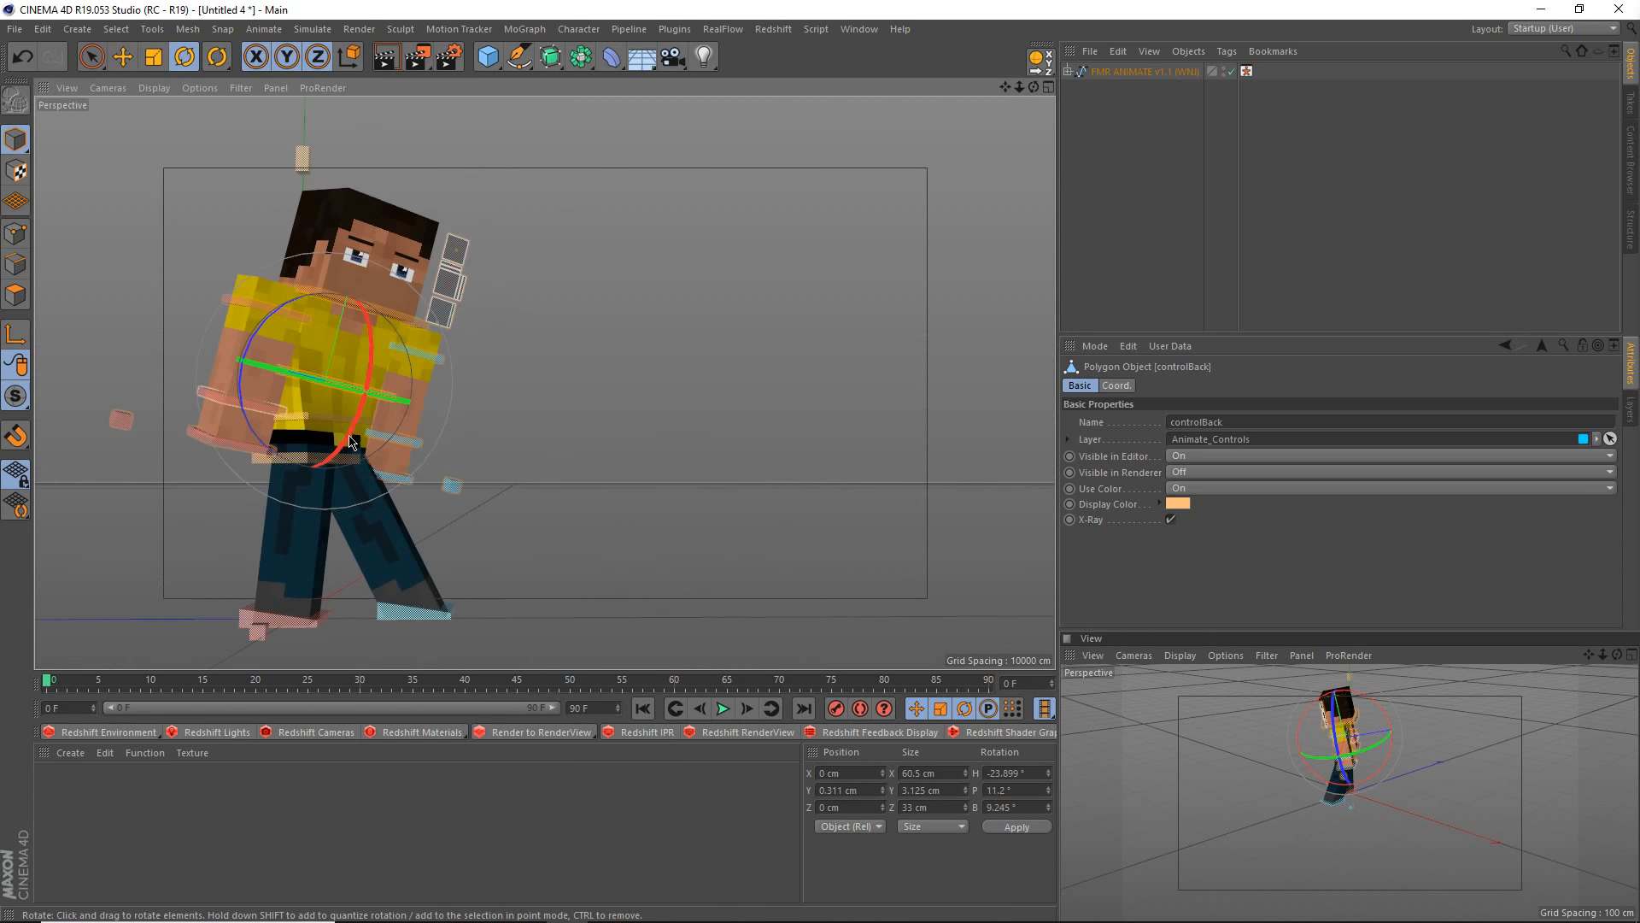
- Adjust the foot placement and move the hip control to about X 2.1, Y -5.8, Z -5.5 cm
{"action": "middle_click_drag", "start_coordinate": [348, 435], "coordinate": [505, 517], "text": "alt"}
{"action": "right_click_drag", "start_coordinate": [505, 518], "coordinate": [488, 516], "text": "alt"}
{"action": "left_click", "coordinate": [424, 588]}
{"action": "left_click", "coordinate": [501, 570]}
{"action": "left_click_drag", "start_coordinate": [505, 603], "coordinate": [436, 591]}
{"action": "left_click", "coordinate": [458, 448]}
{"action": "key", "text": "e"}
{"action": "left_click_drag", "start_coordinate": [475, 486], "coordinate": [433, 530]}
{"action": "middle_click_drag", "start_coordinate": [433, 530], "coordinate": [535, 548], "text": "alt"}
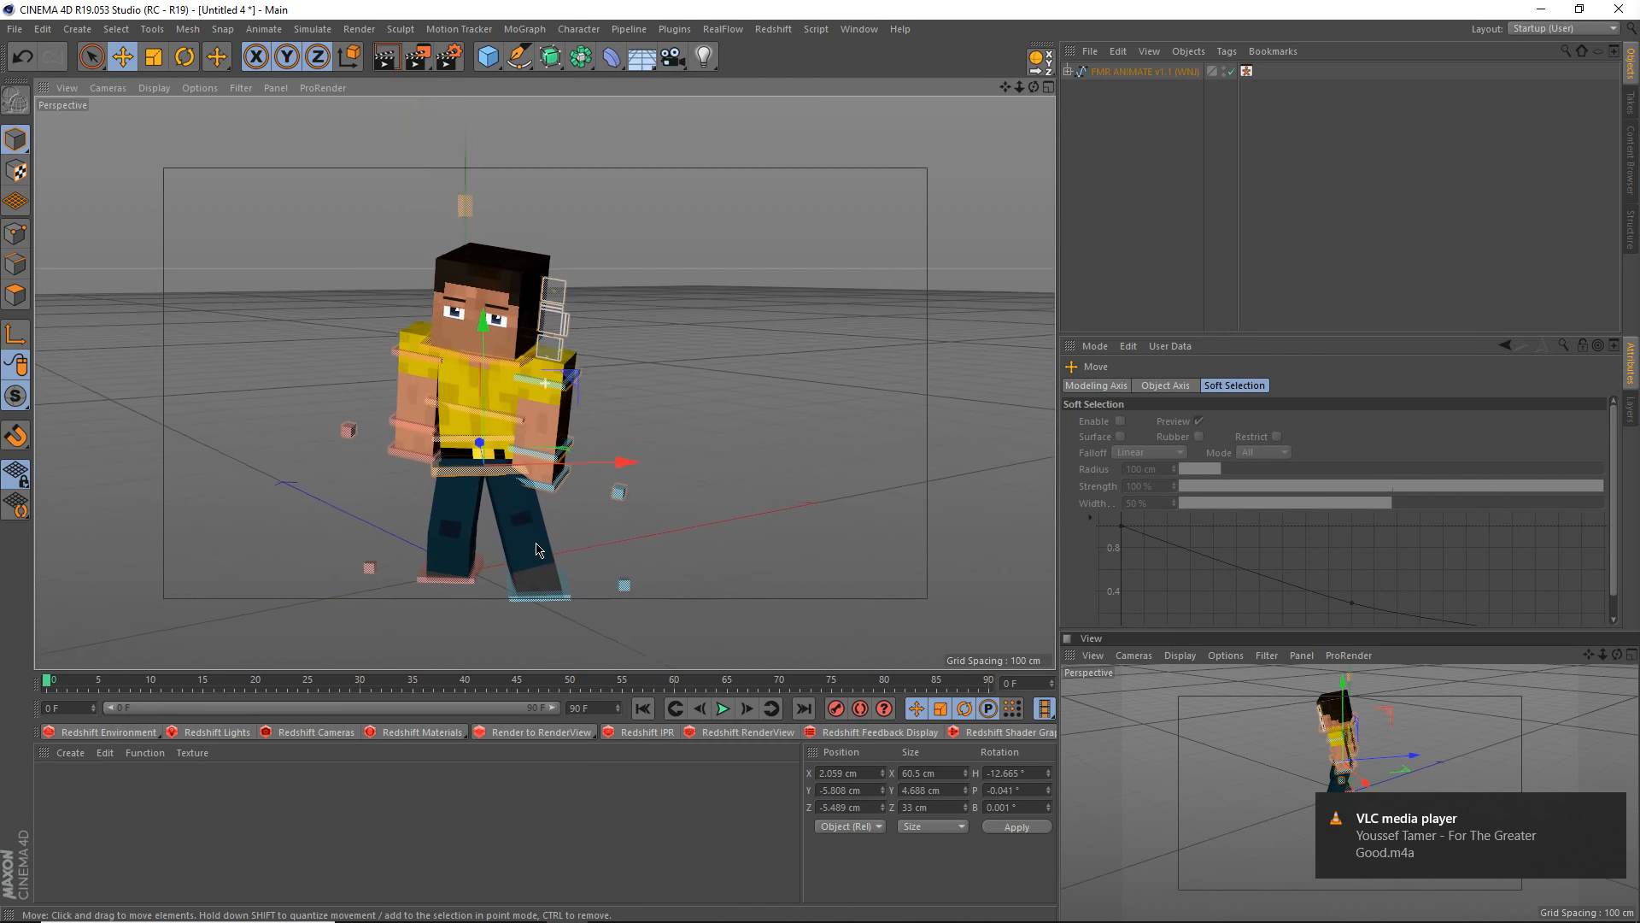
- Select the FMR ANIMATE v1.1 (WNJ) rig again and bring its SSS options into view
{"action": "right_click_drag", "start_coordinate": [535, 548], "coordinate": [560, 539], "text": "alt"}
{"action": "middle_click_drag", "start_coordinate": [532, 534], "coordinate": [558, 509], "text": "alt"}
{"action": "left_click_drag", "start_coordinate": [558, 509], "coordinate": [622, 498], "text": "alt"}
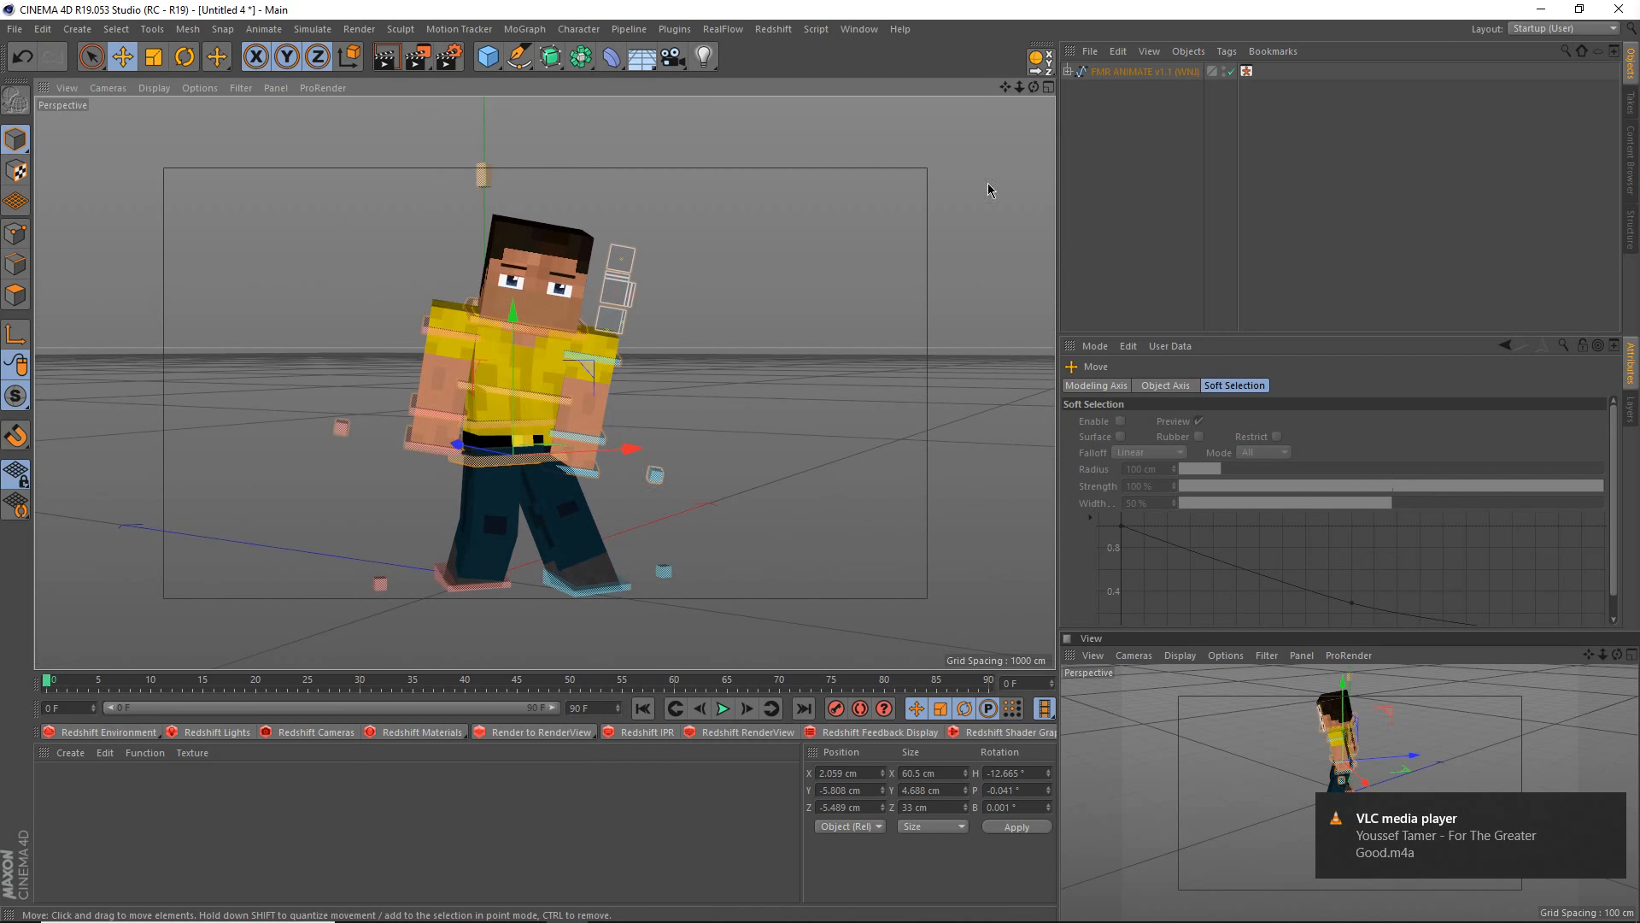
{"action": "left_click", "coordinate": [1134, 75]}
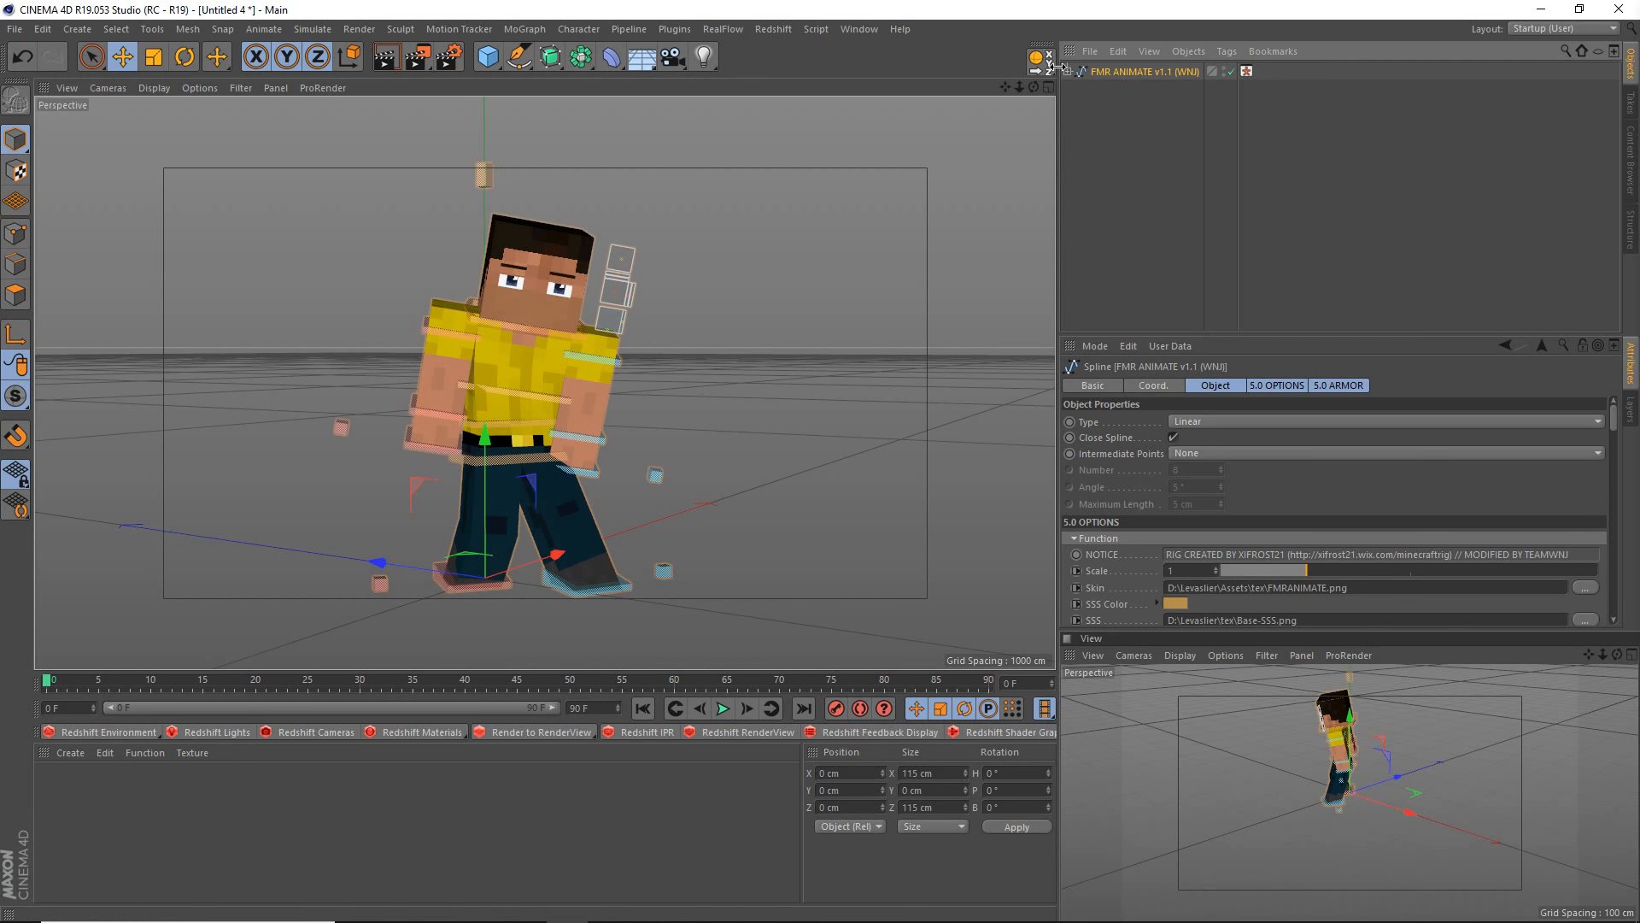
{"action": "right_click_drag", "start_coordinate": [486, 574], "coordinate": [520, 589], "text": "alt"}
{"action": "middle_click_drag", "start_coordinate": [424, 420], "coordinate": [441, 448], "text": "alt"}
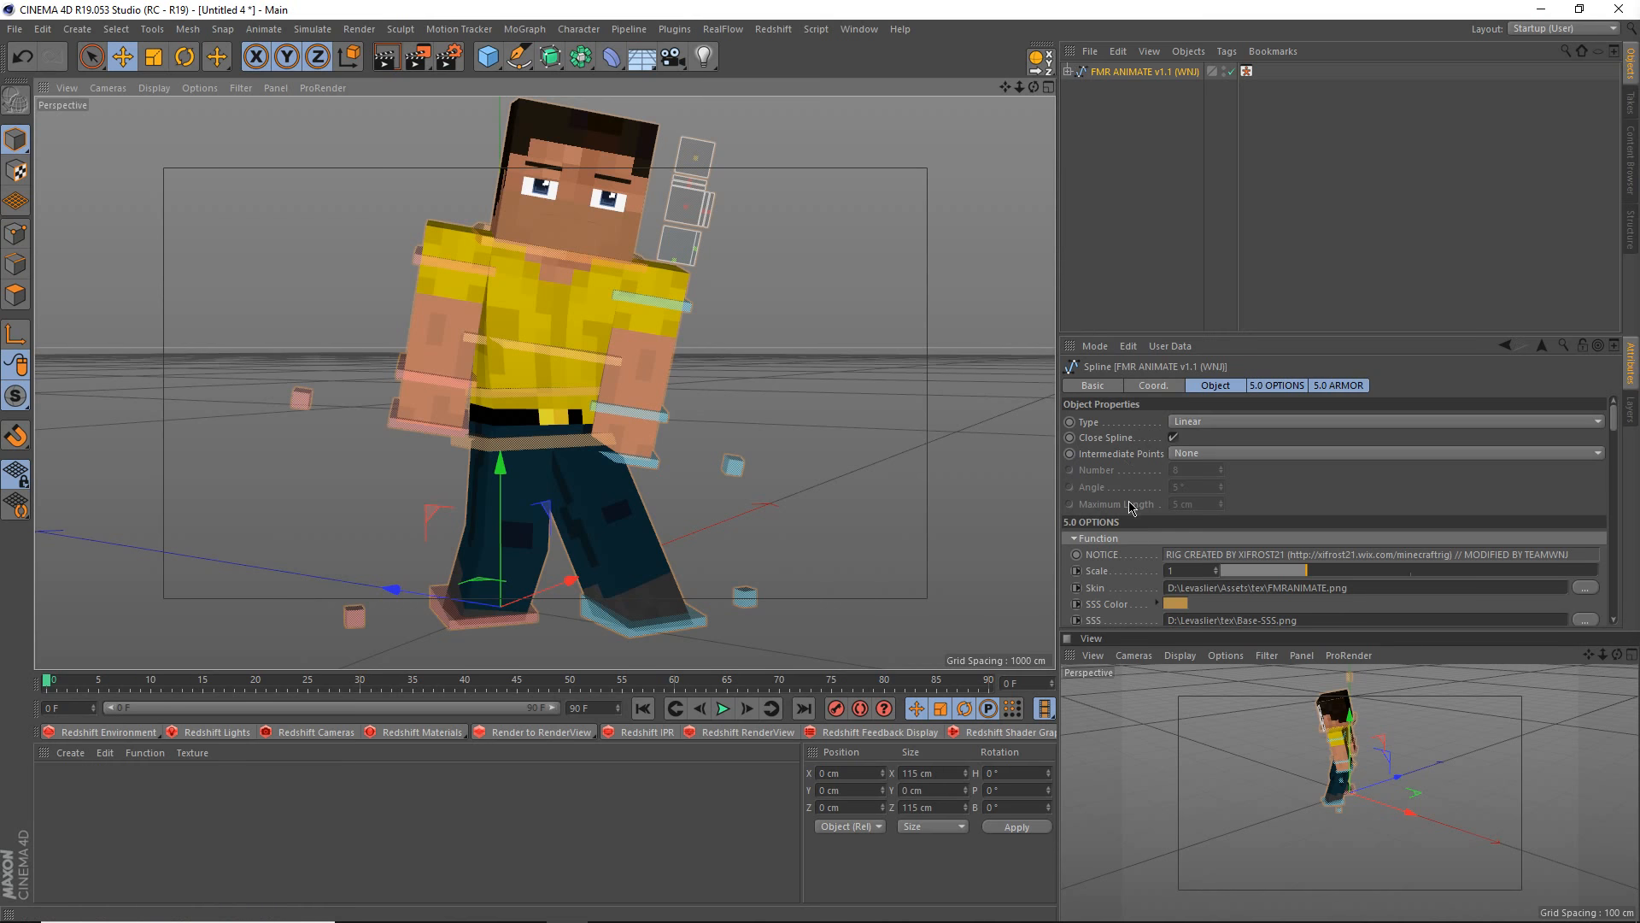
{"action": "scroll", "coordinate": [1132, 504], "scroll_direction": "down", "scroll_amount": 3}
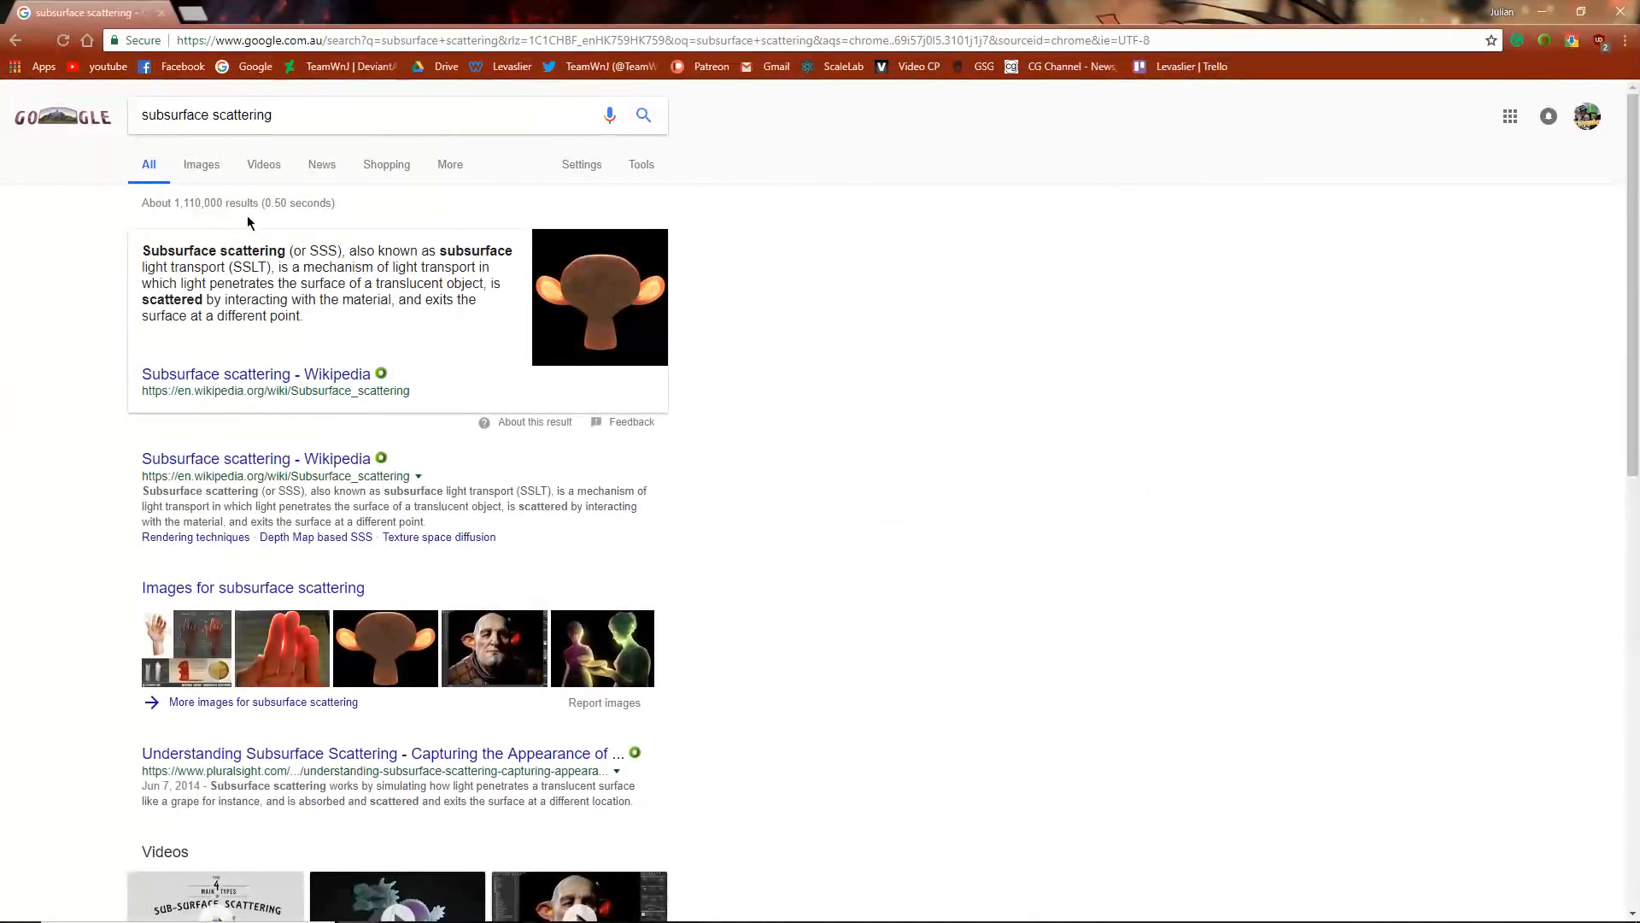
- In the browser, view the image results for subsurface scattering, enlarge the backlit hand and Toolbag 3 head, and return to Cinema 4D
{"action": "left_click", "coordinate": [197, 165]}
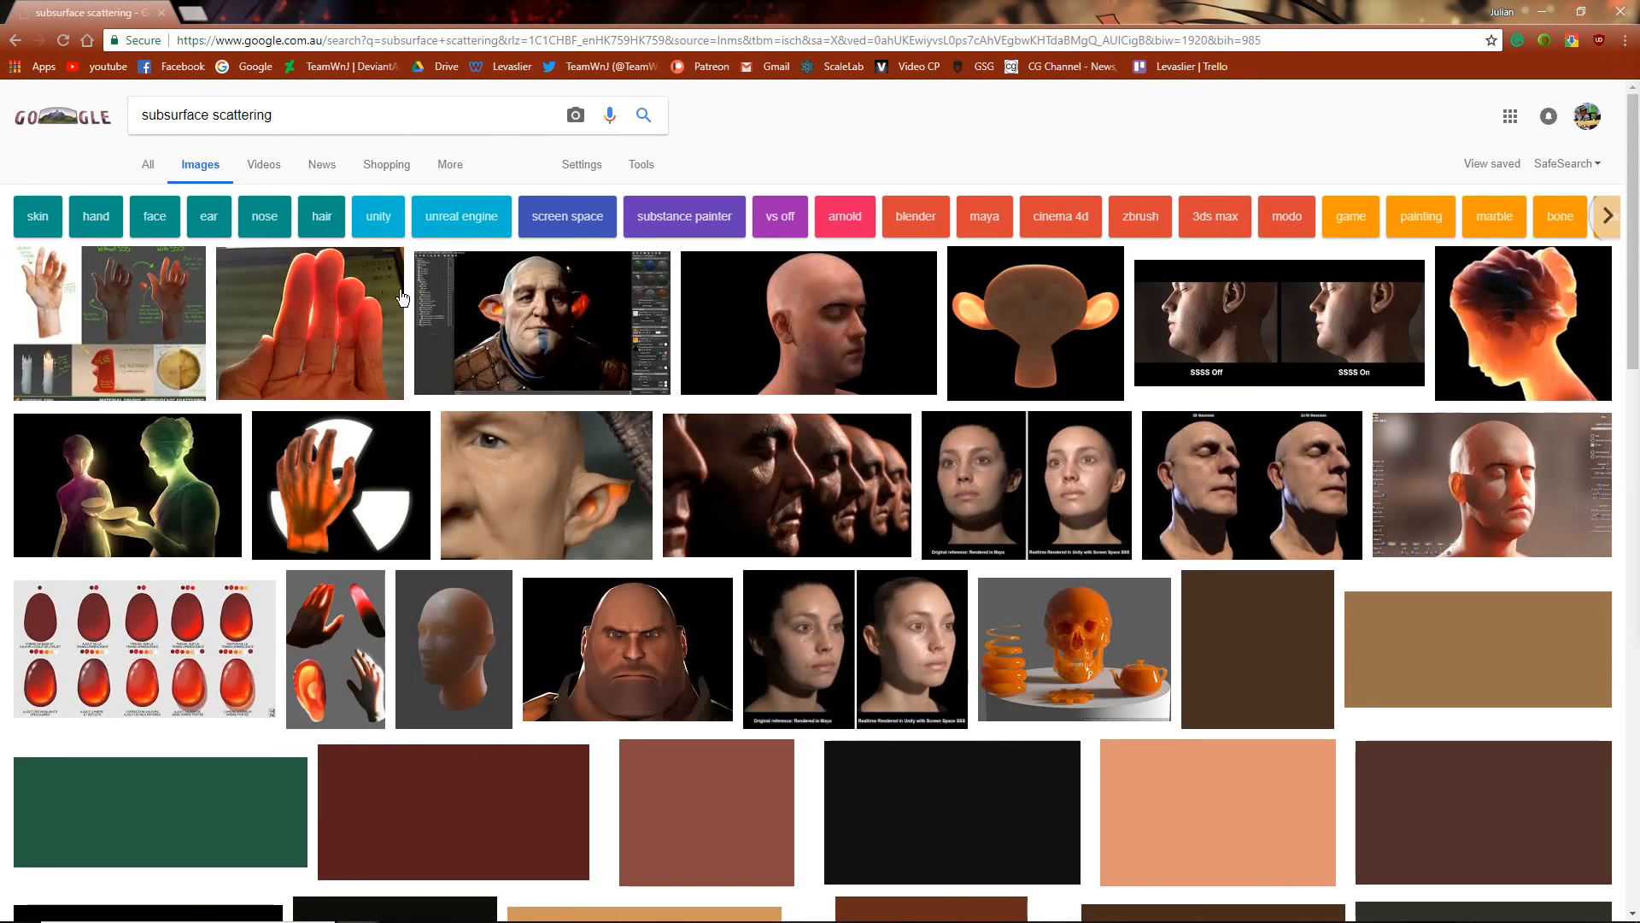
{"action": "left_click", "coordinate": [305, 306]}
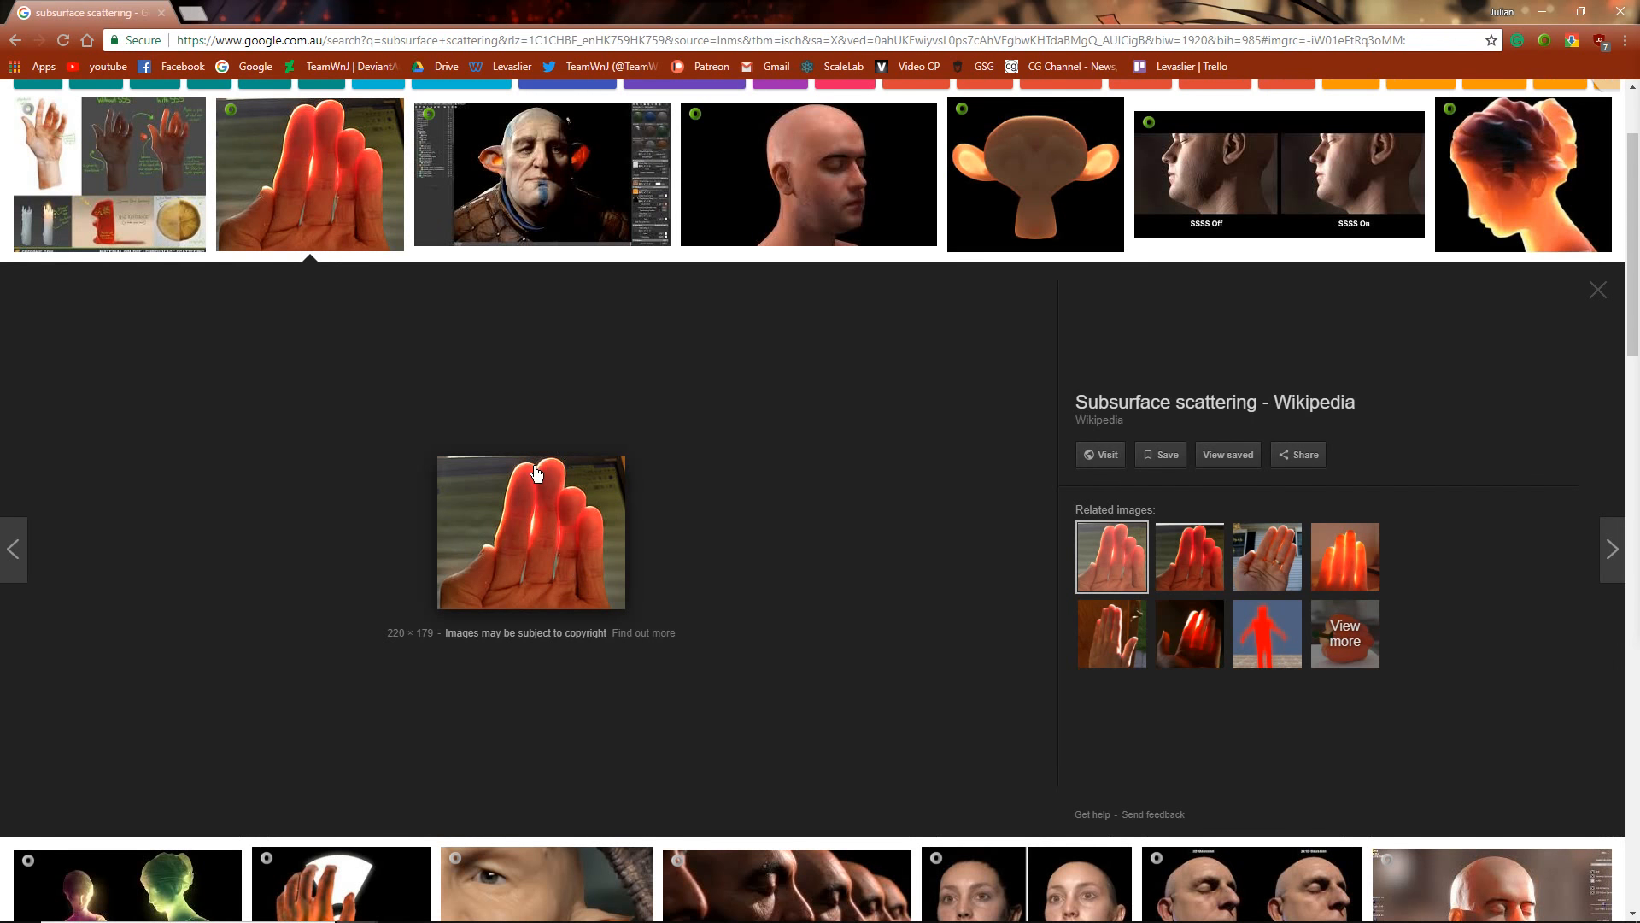
{"action": "left_click", "coordinate": [611, 224]}
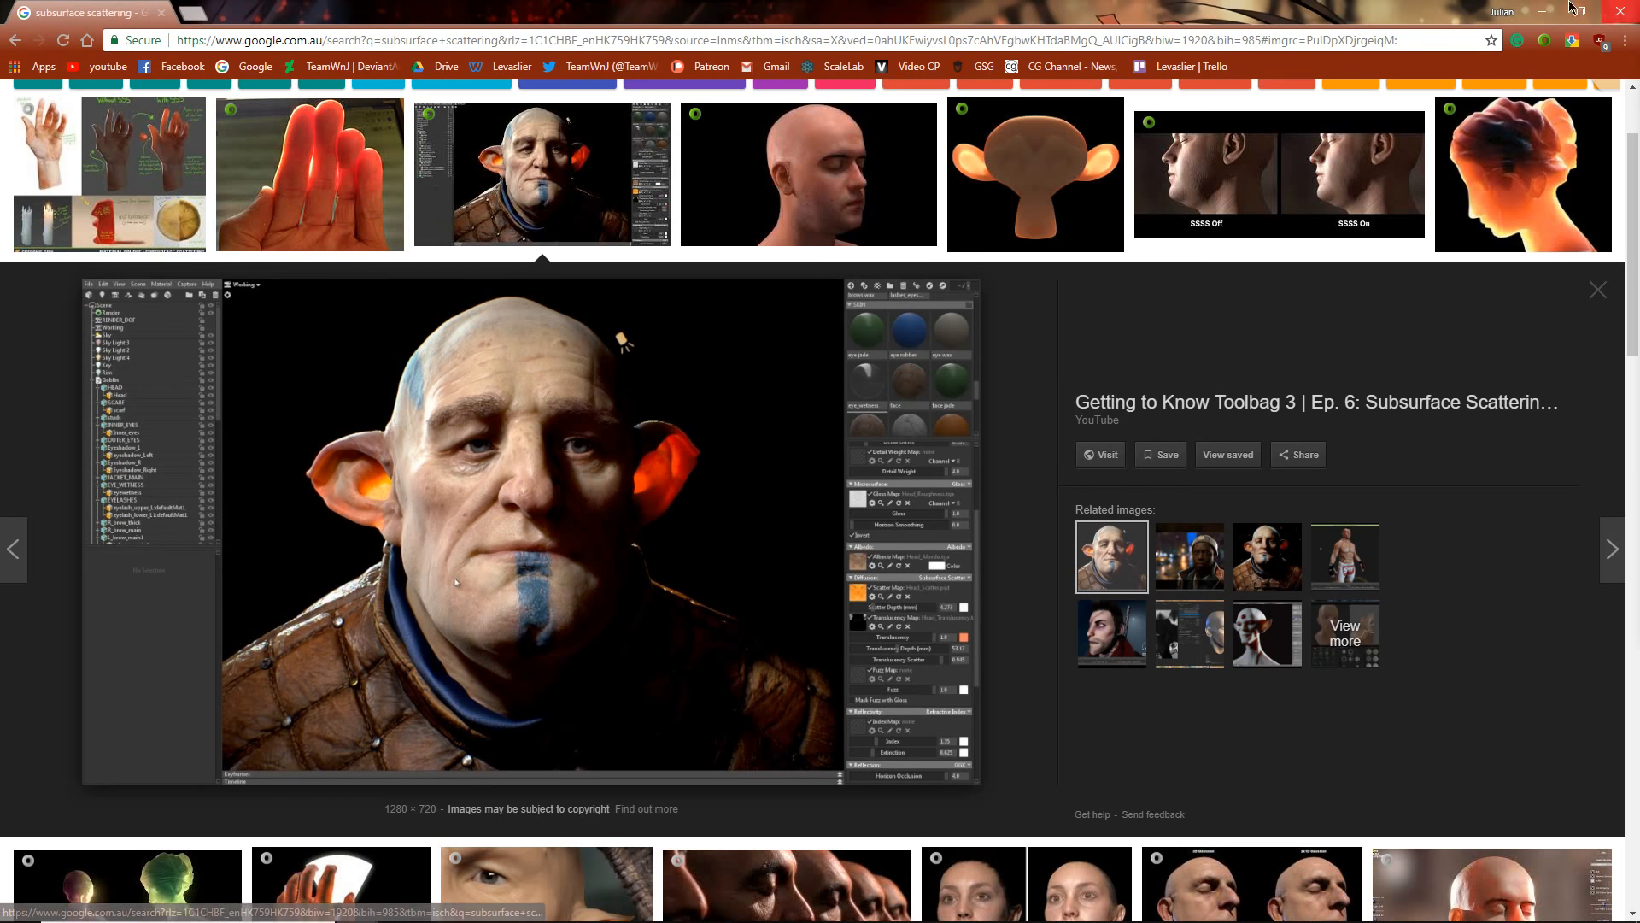
{"action": "left_click", "coordinate": [1542, 10]}
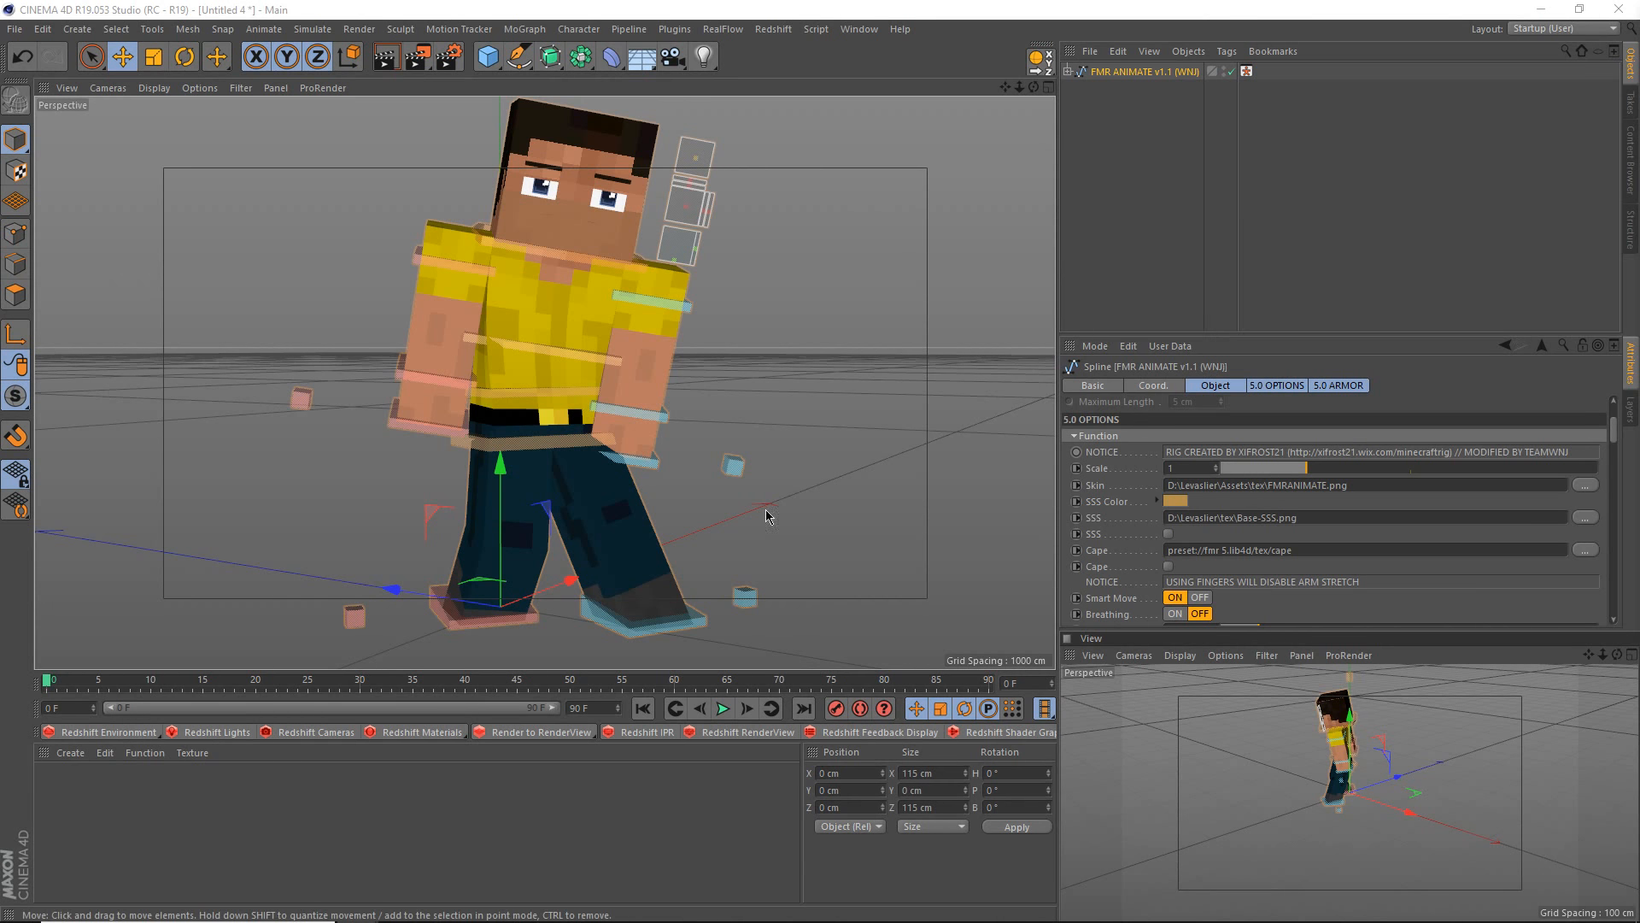
- Enable the rig's SSS option and view its effect on the character from the side
{"action": "left_click", "coordinate": [1168, 534]}
{"action": "left_click_drag", "start_coordinate": [504, 333], "coordinate": [586, 380], "text": "alt"}
{"action": "left_click_drag", "start_coordinate": [487, 445], "coordinate": [556, 461], "text": "alt"}
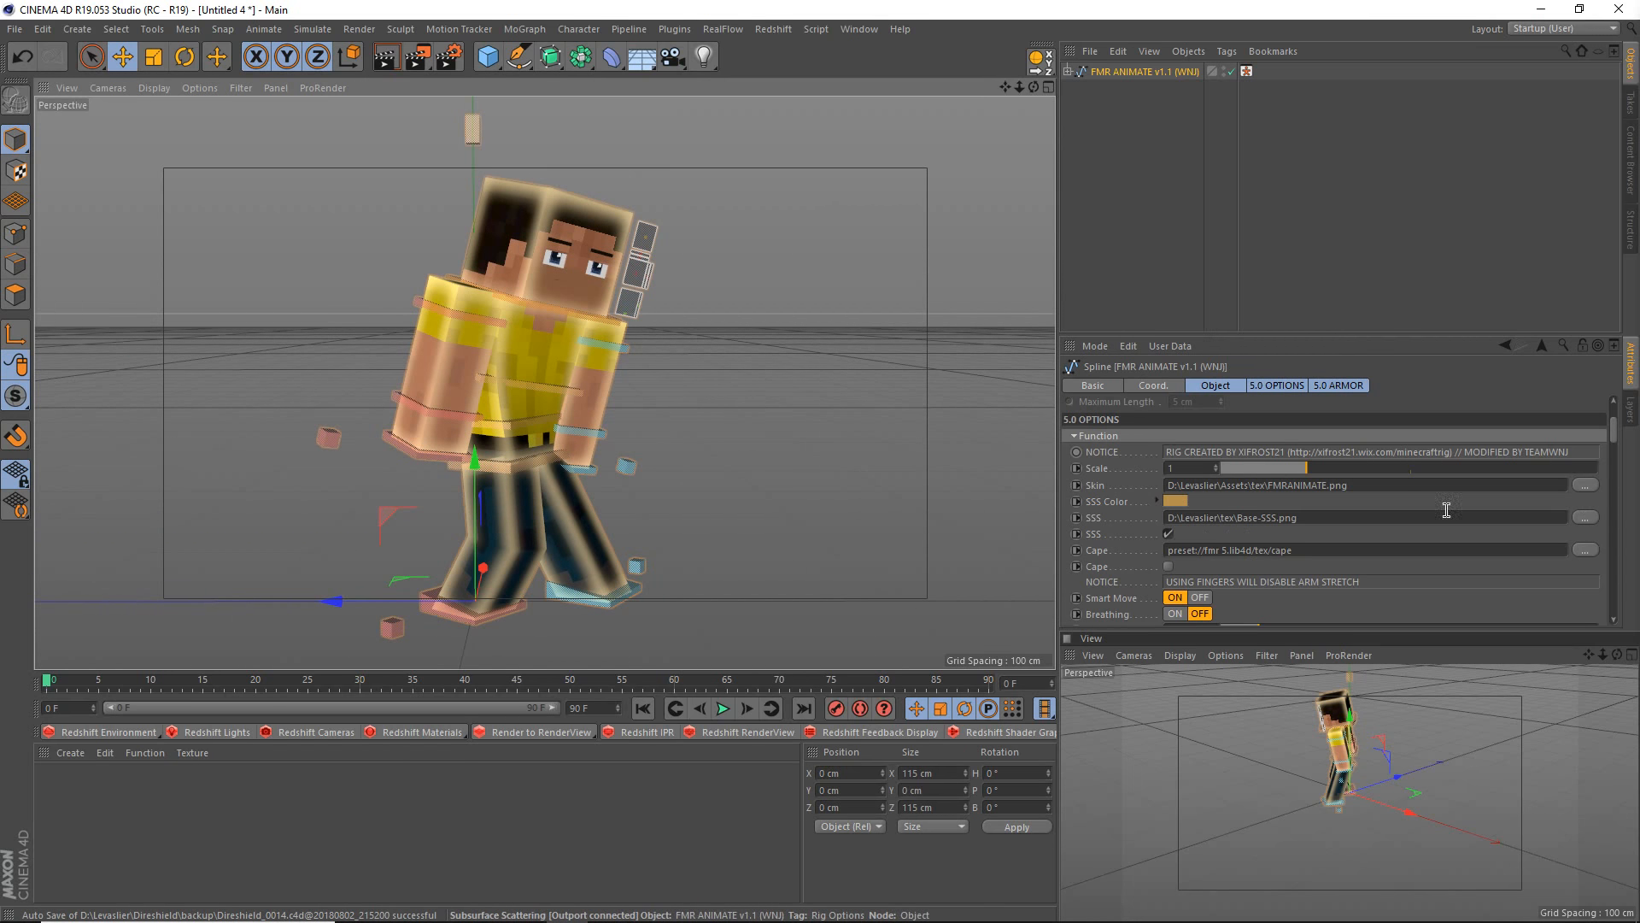
- Replace the rig's SSS texture with the FMR-SSS image from the Levaslier Assets tex folder
{"action": "left_click", "coordinate": [1585, 517]}
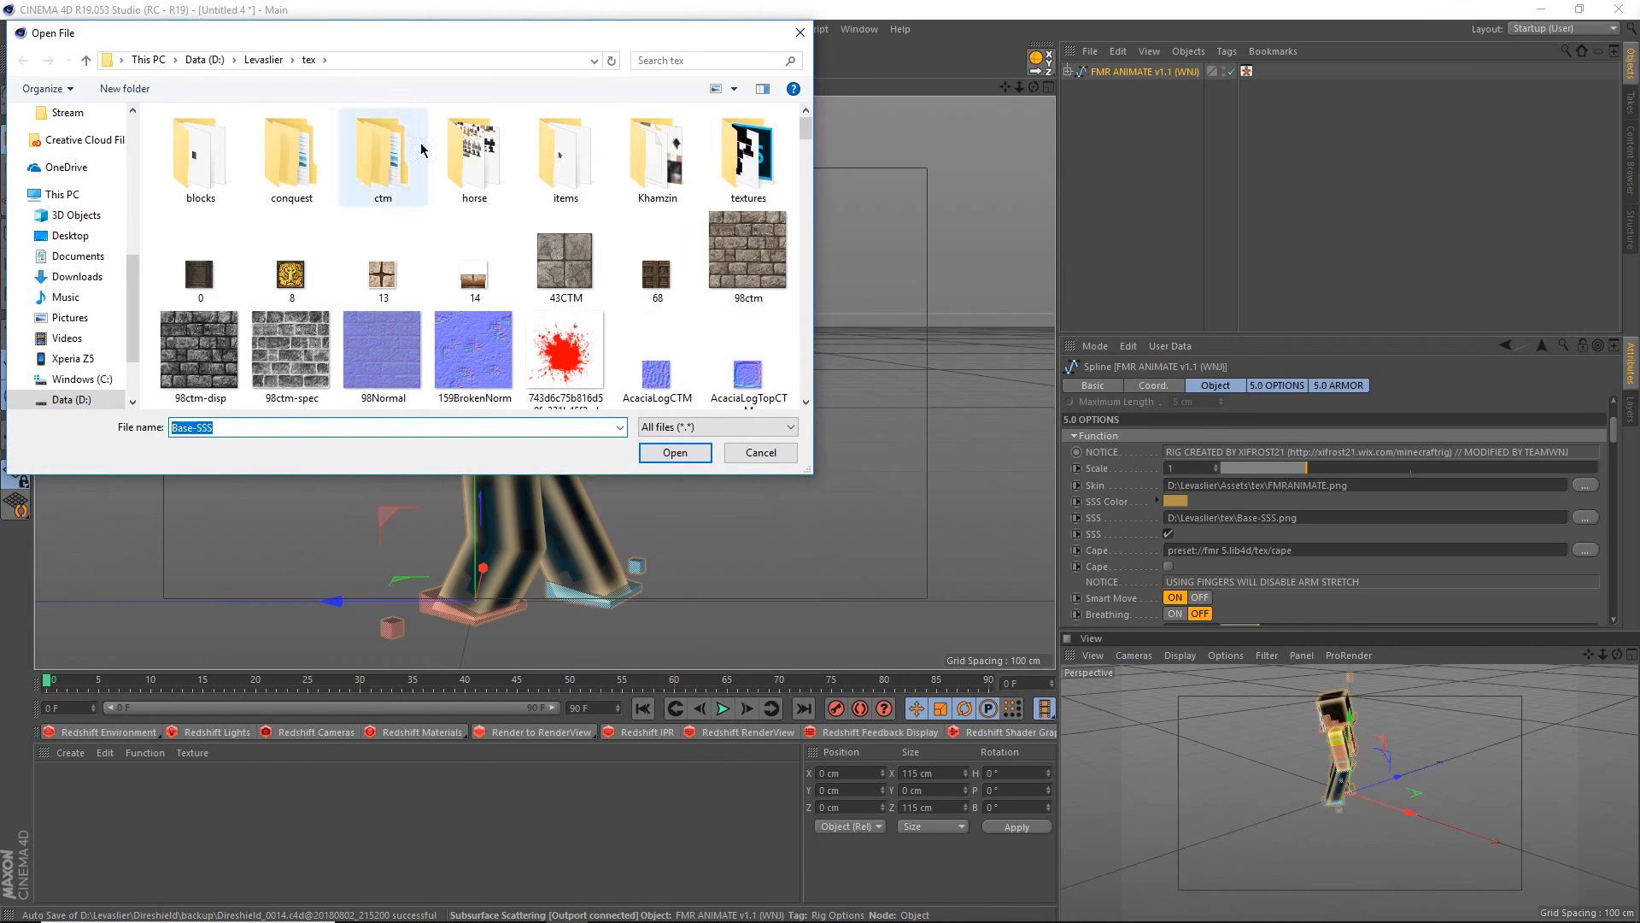
{"action": "left_click", "coordinate": [256, 59]}
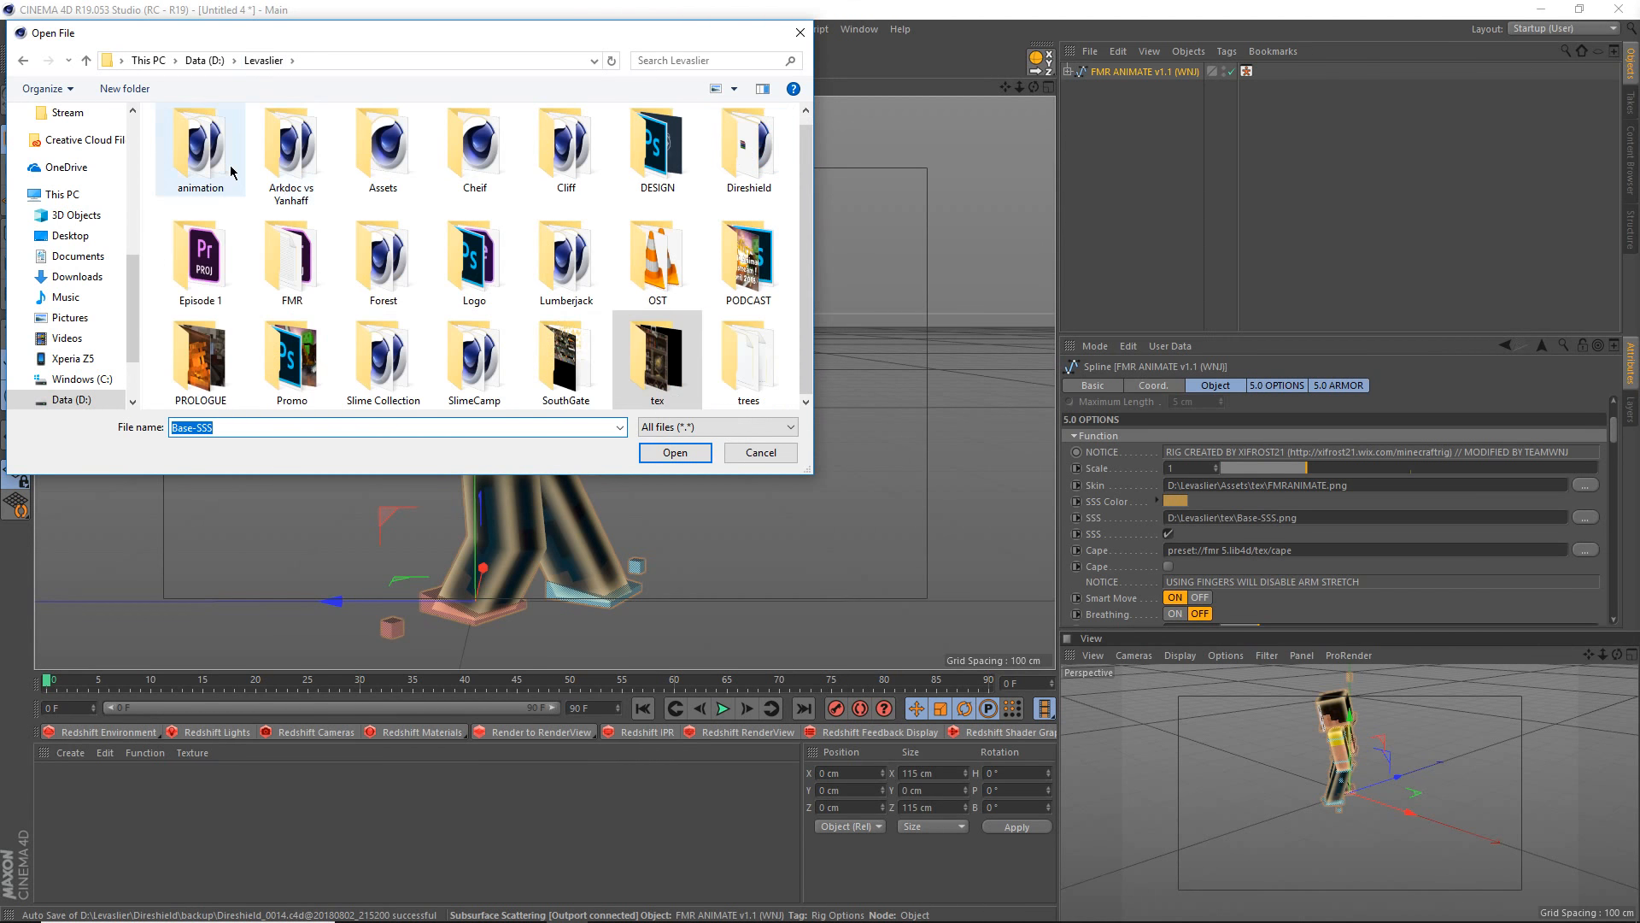
{"action": "double_click", "coordinate": [292, 154]}
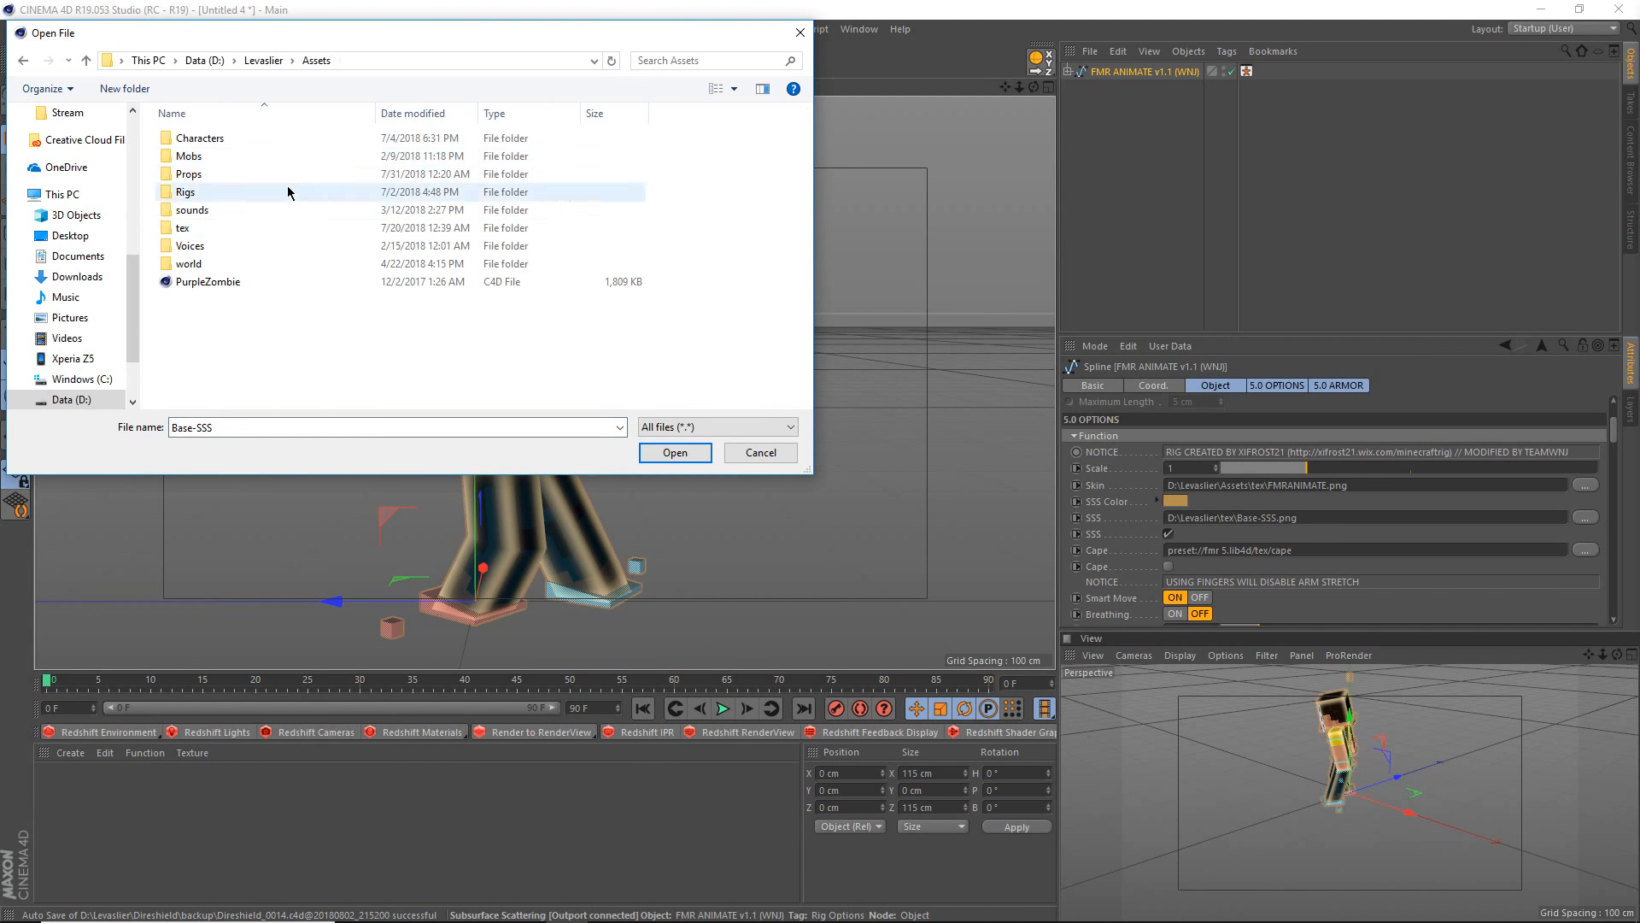
{"action": "double_click", "coordinate": [207, 229]}
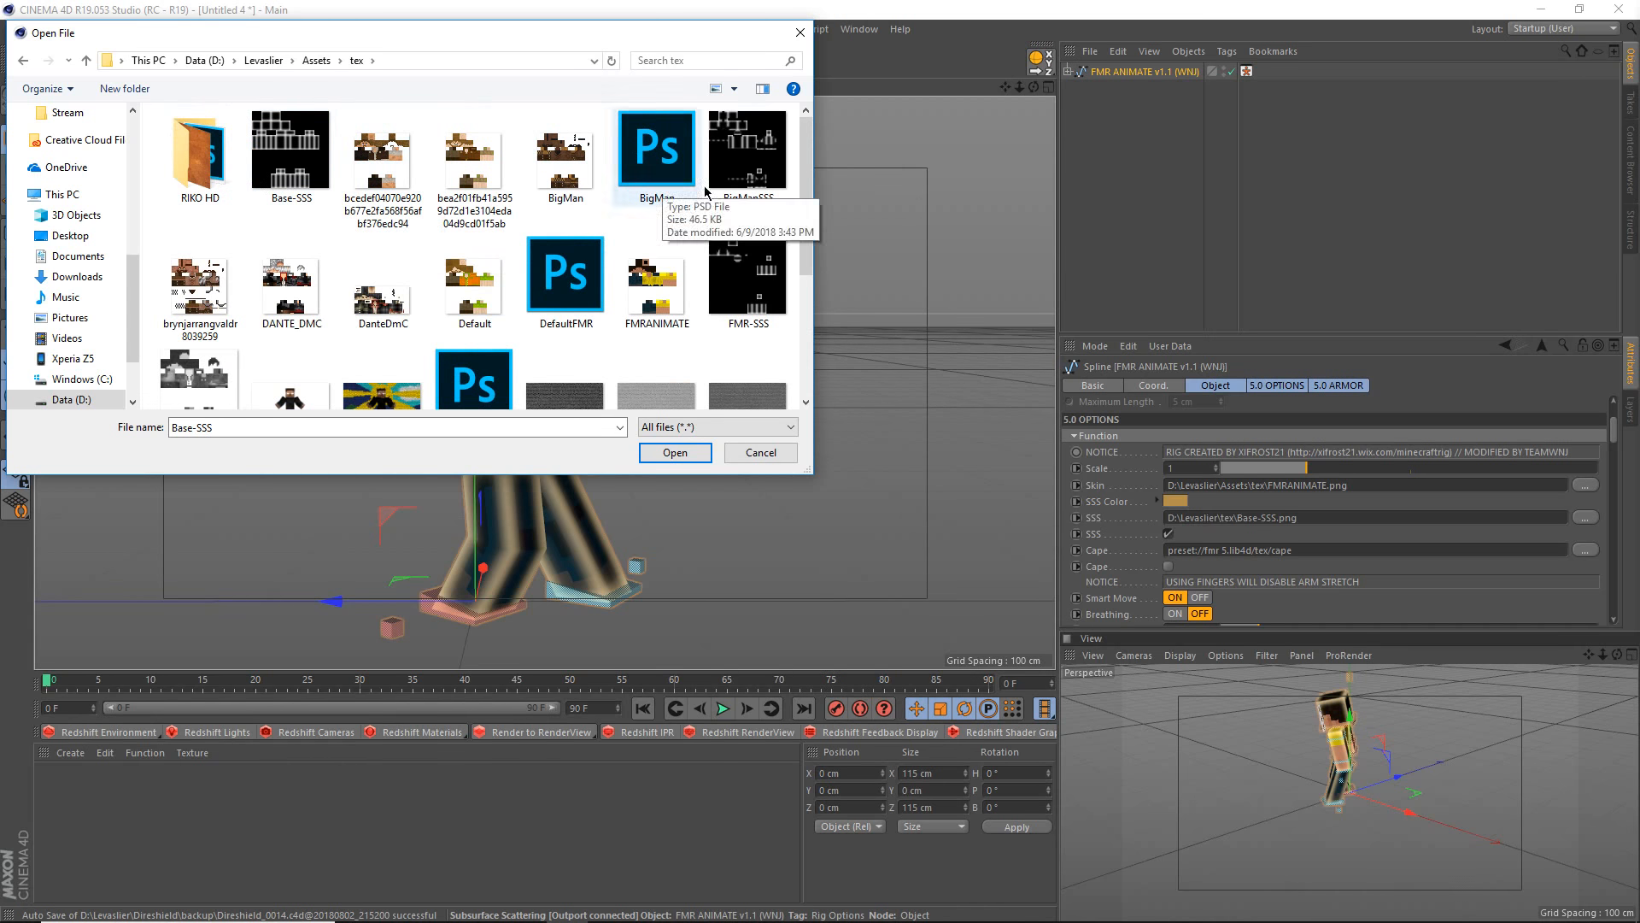
{"action": "left_click", "coordinate": [748, 275]}
{"action": "left_click", "coordinate": [675, 453]}
{"action": "scroll", "coordinate": [579, 401], "scroll_direction": "up", "scroll_amount": 3}
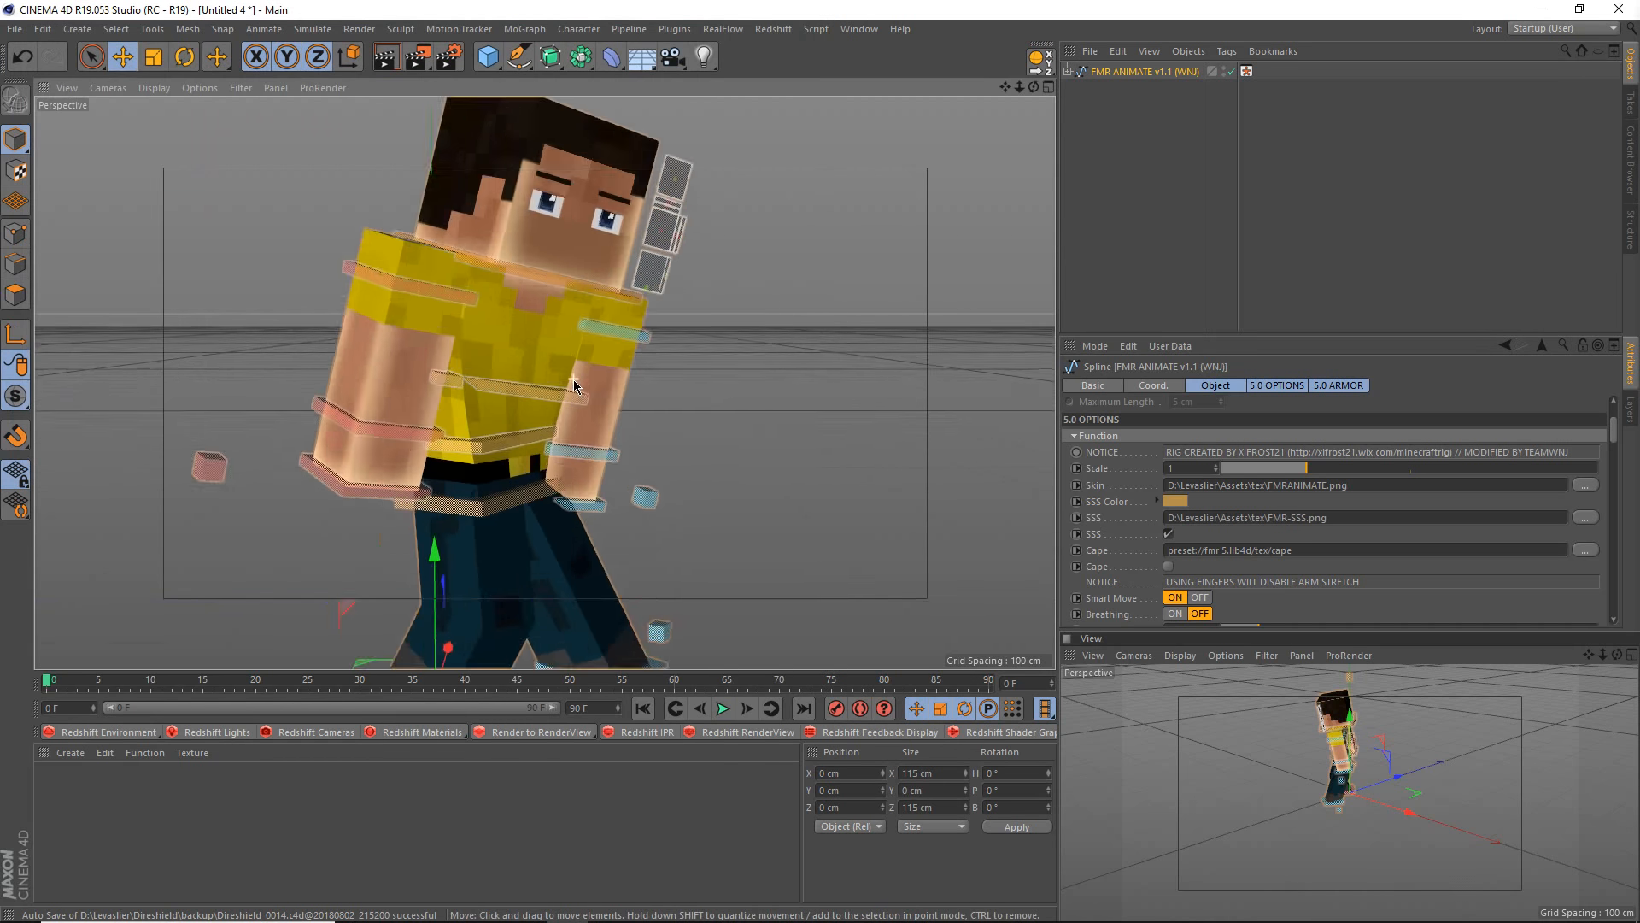
- Examine the character with the new SSS texture from several angles, and disable the rig's SSS option
{"action": "left_click_drag", "start_coordinate": [574, 379], "coordinate": [422, 386], "text": "alt"}
{"action": "middle_click_drag", "start_coordinate": [423, 386], "coordinate": [525, 315], "text": "alt"}
{"action": "left_click_drag", "start_coordinate": [524, 315], "coordinate": [590, 415], "text": "alt"}
{"action": "scroll", "coordinate": [550, 347], "scroll_direction": "up", "scroll_amount": 3}
{"action": "scroll", "coordinate": [588, 418], "scroll_direction": "down", "scroll_amount": 2}
{"action": "middle_click_drag", "start_coordinate": [588, 418], "coordinate": [592, 388], "text": "alt"}
{"action": "scroll", "coordinate": [591, 388], "scroll_direction": "down", "scroll_amount": 2}
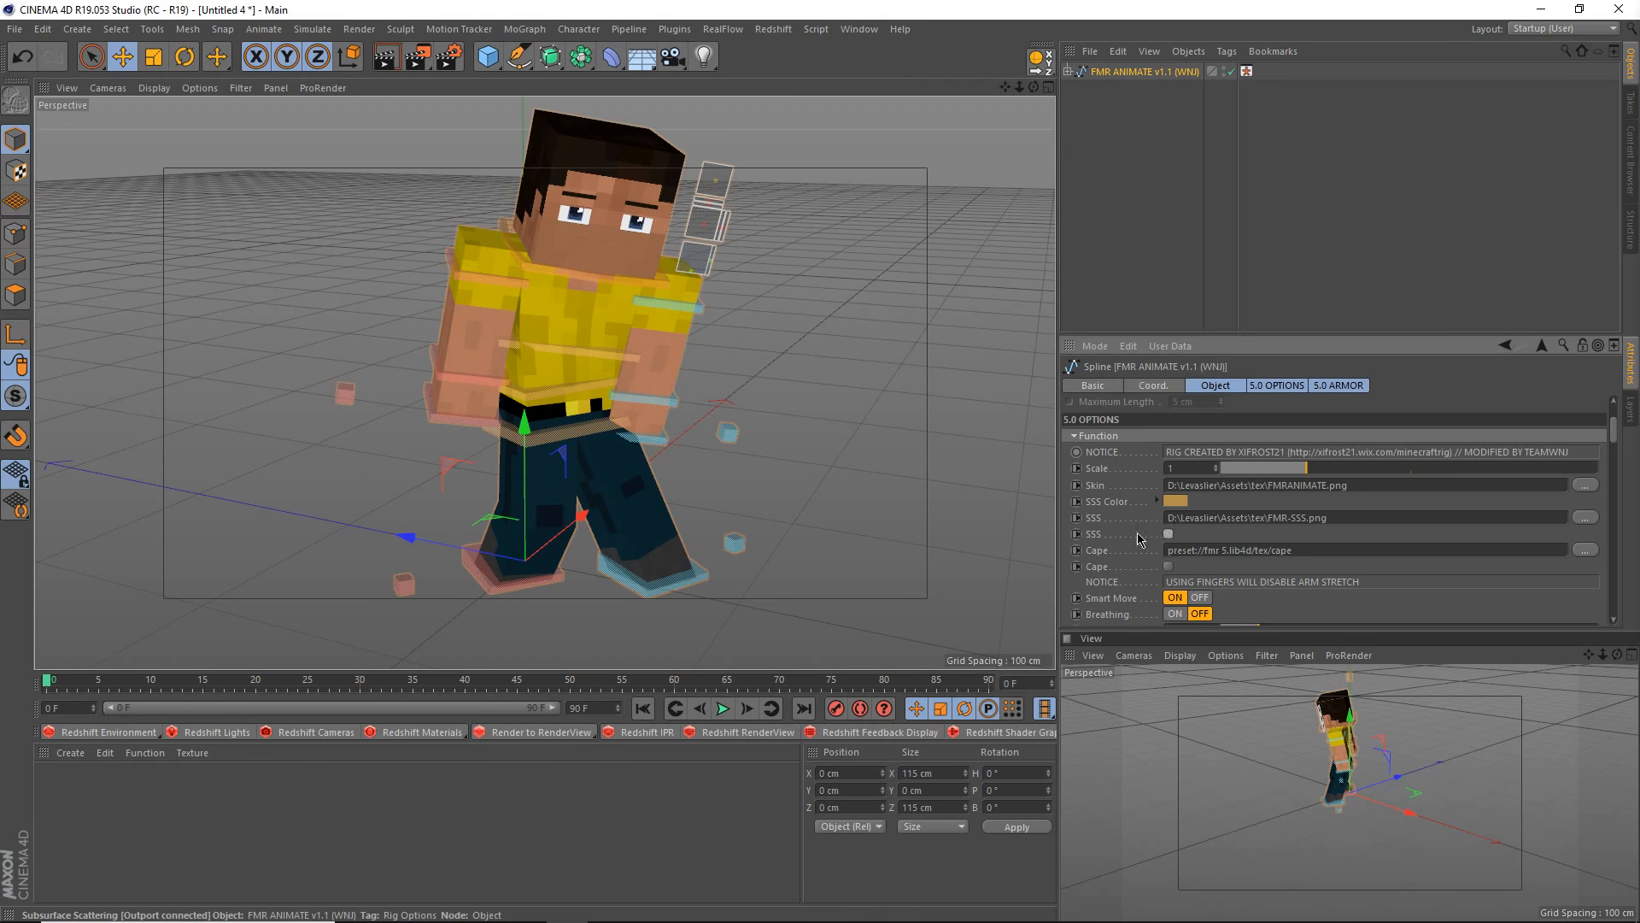
- Try the rig's Breathing and Idle options by switching both on and then off again
{"action": "scroll", "coordinate": [1145, 533], "scroll_direction": "down", "scroll_amount": 3}
{"action": "left_click", "coordinate": [1176, 511]}
{"action": "left_click", "coordinate": [1176, 544]}
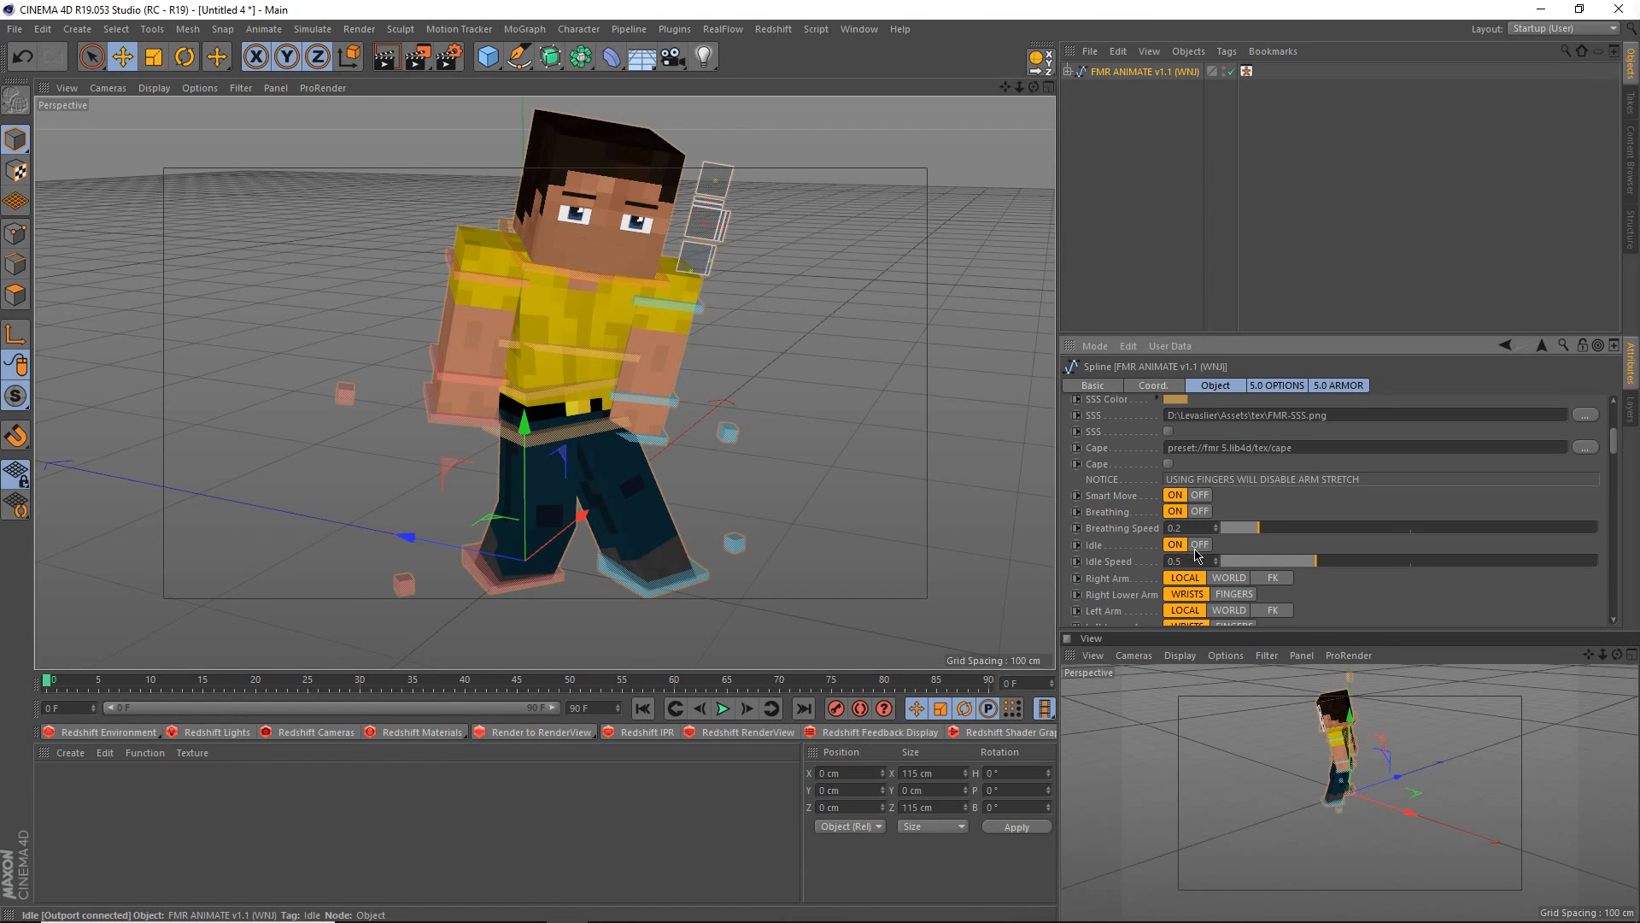
{"action": "left_click", "coordinate": [1200, 544]}
{"action": "left_click", "coordinate": [1200, 511]}
- Look through the rig's arm and leg modes, lip syncing, face colors, eye, eyebrow, teeth and body part settings
{"action": "scroll", "coordinate": [1146, 528], "scroll_direction": "down", "scroll_amount": 2}
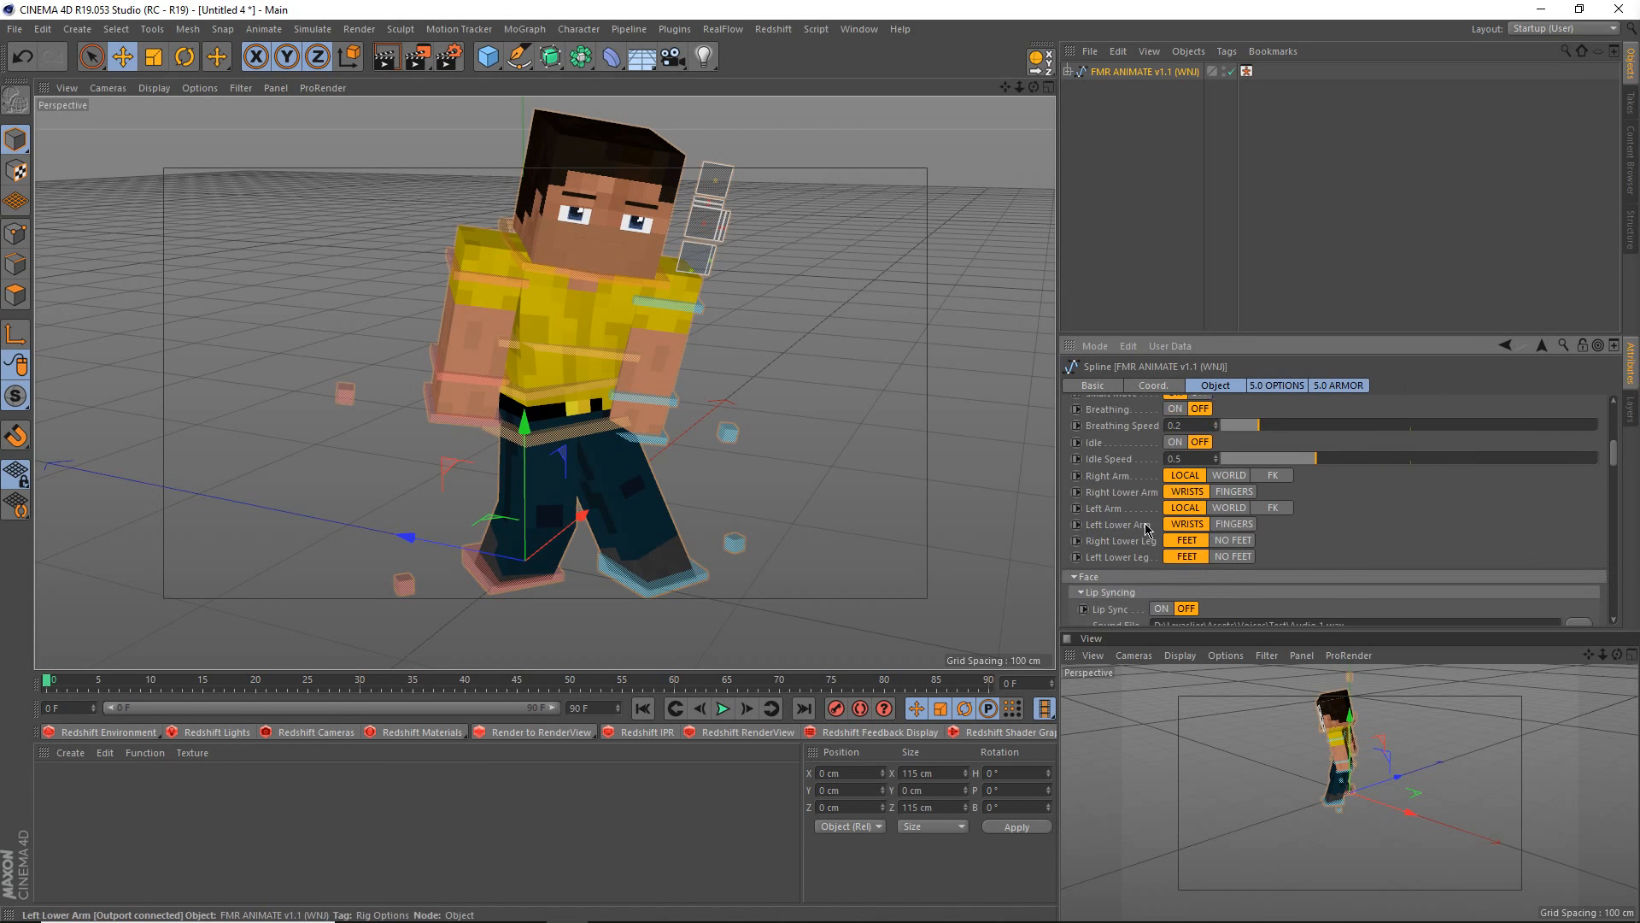
{"action": "scroll", "coordinate": [1146, 530], "scroll_direction": "down", "scroll_amount": 2}
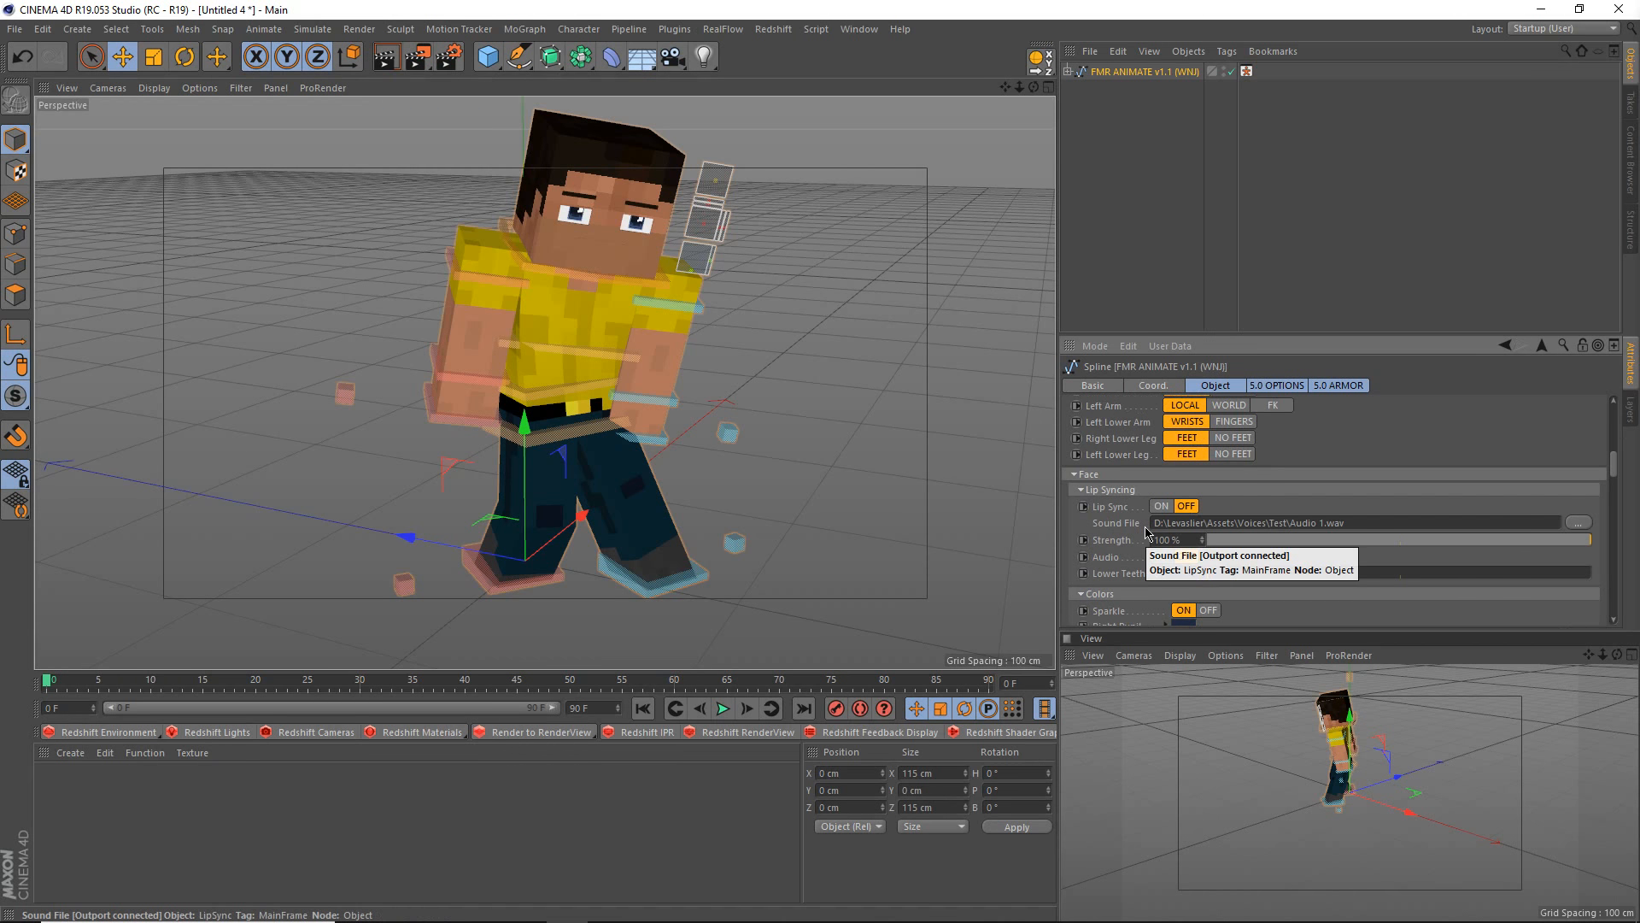
{"action": "scroll", "coordinate": [1146, 531], "scroll_direction": "down", "scroll_amount": 4}
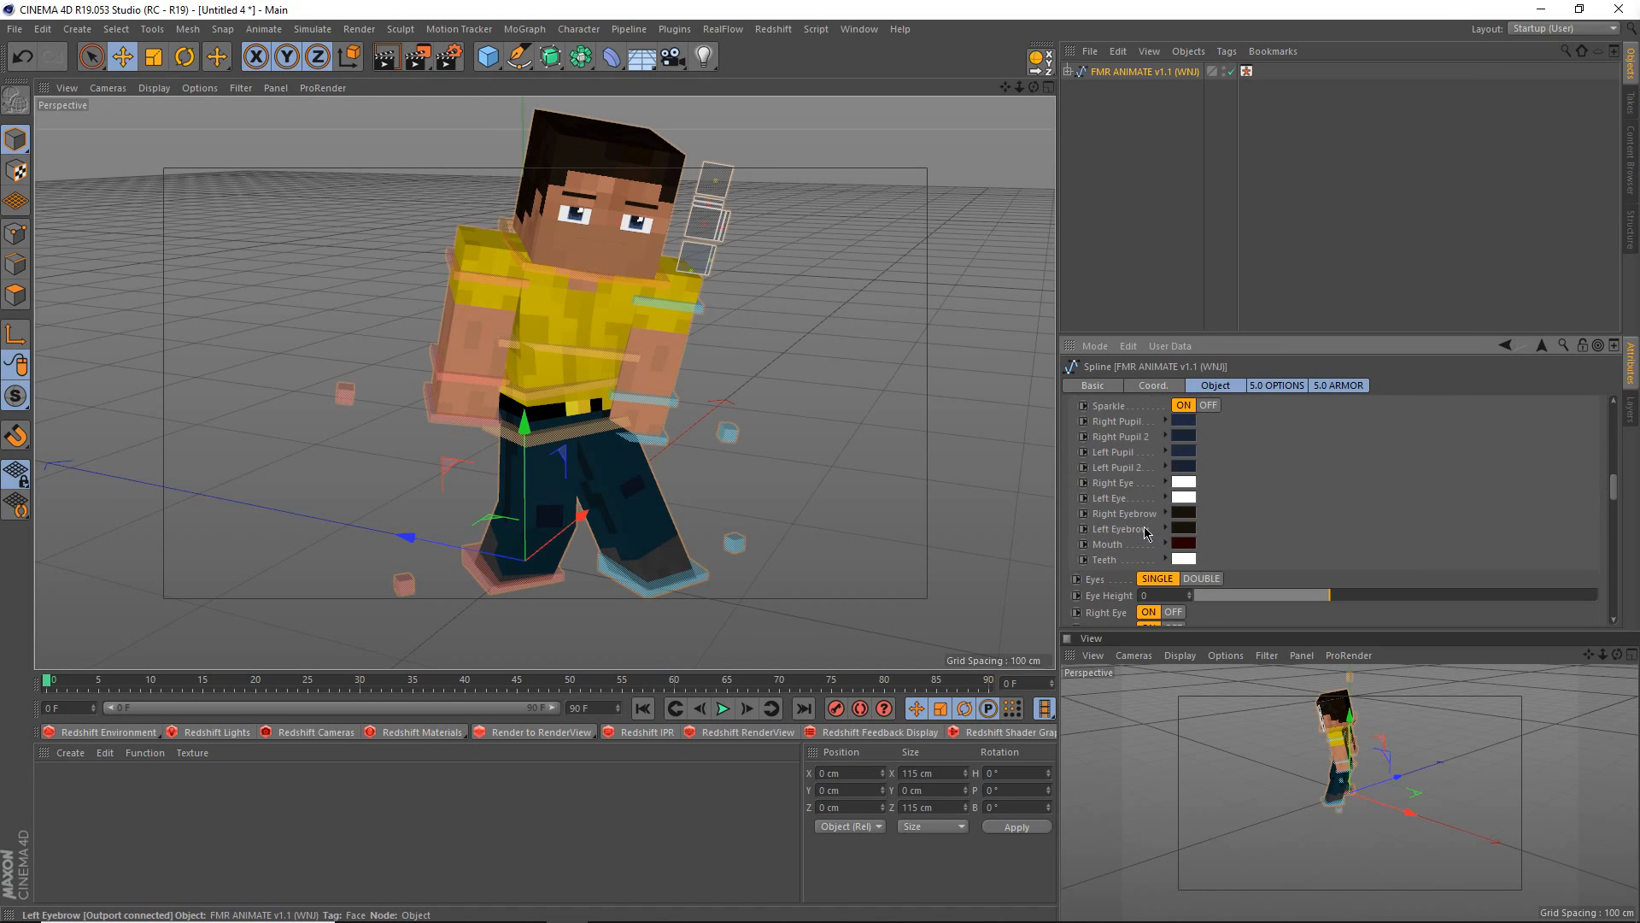
{"action": "scroll", "coordinate": [1146, 531], "scroll_direction": "down", "scroll_amount": 2}
{"action": "scroll", "coordinate": [1145, 533], "scroll_direction": "down", "scroll_amount": 2}
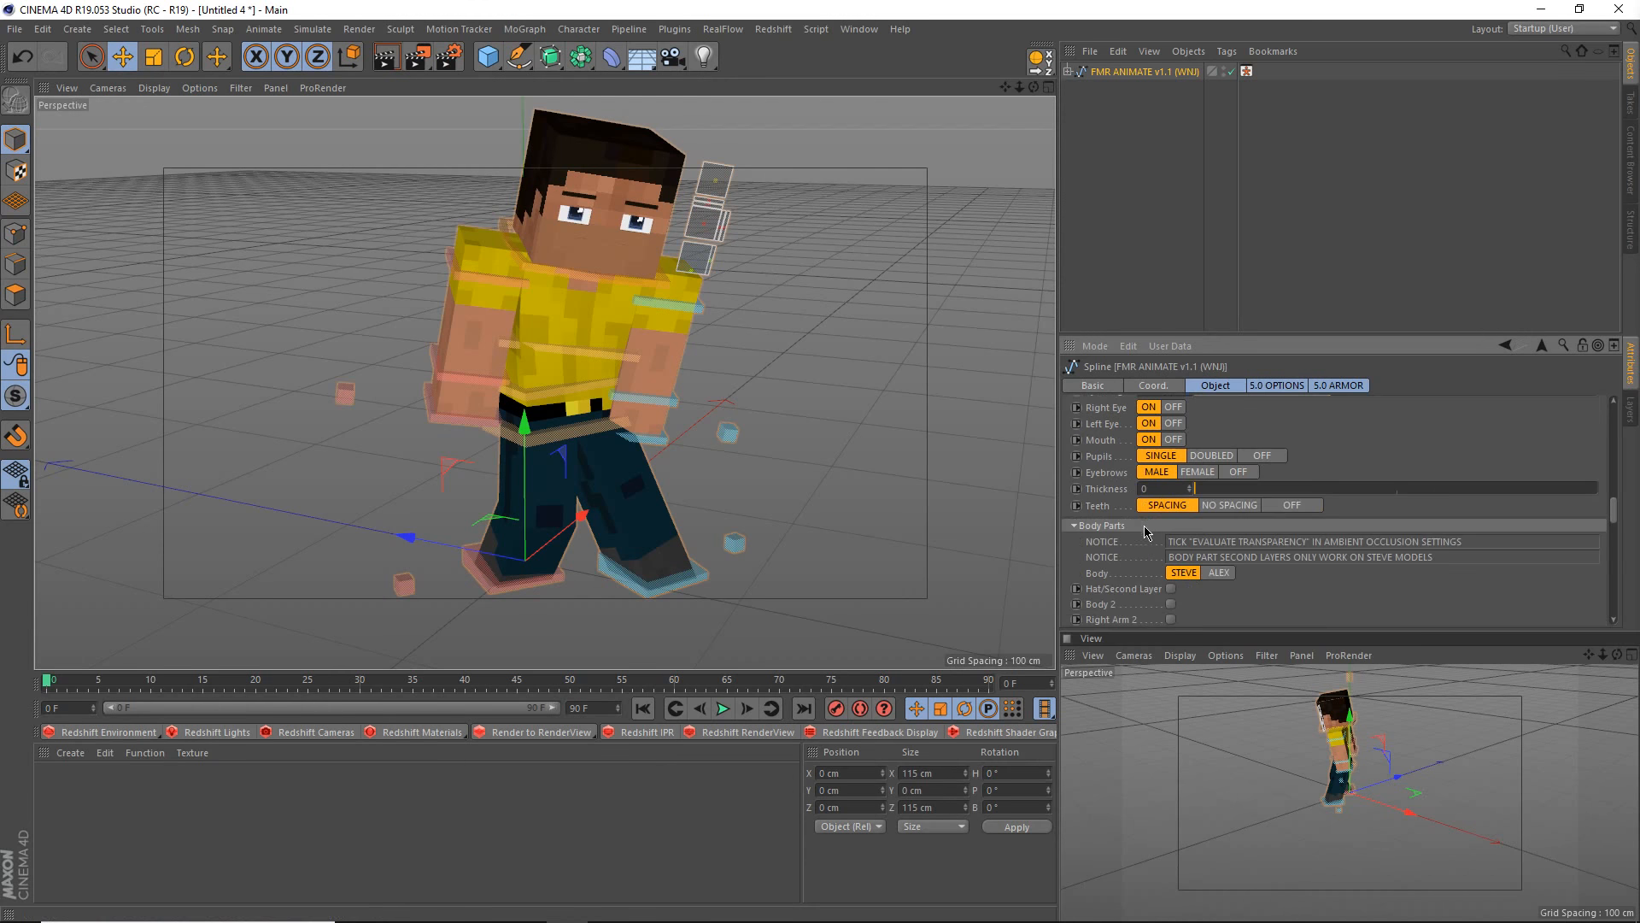
{"action": "scroll", "coordinate": [1143, 533], "scroll_direction": "up", "scroll_amount": 2}
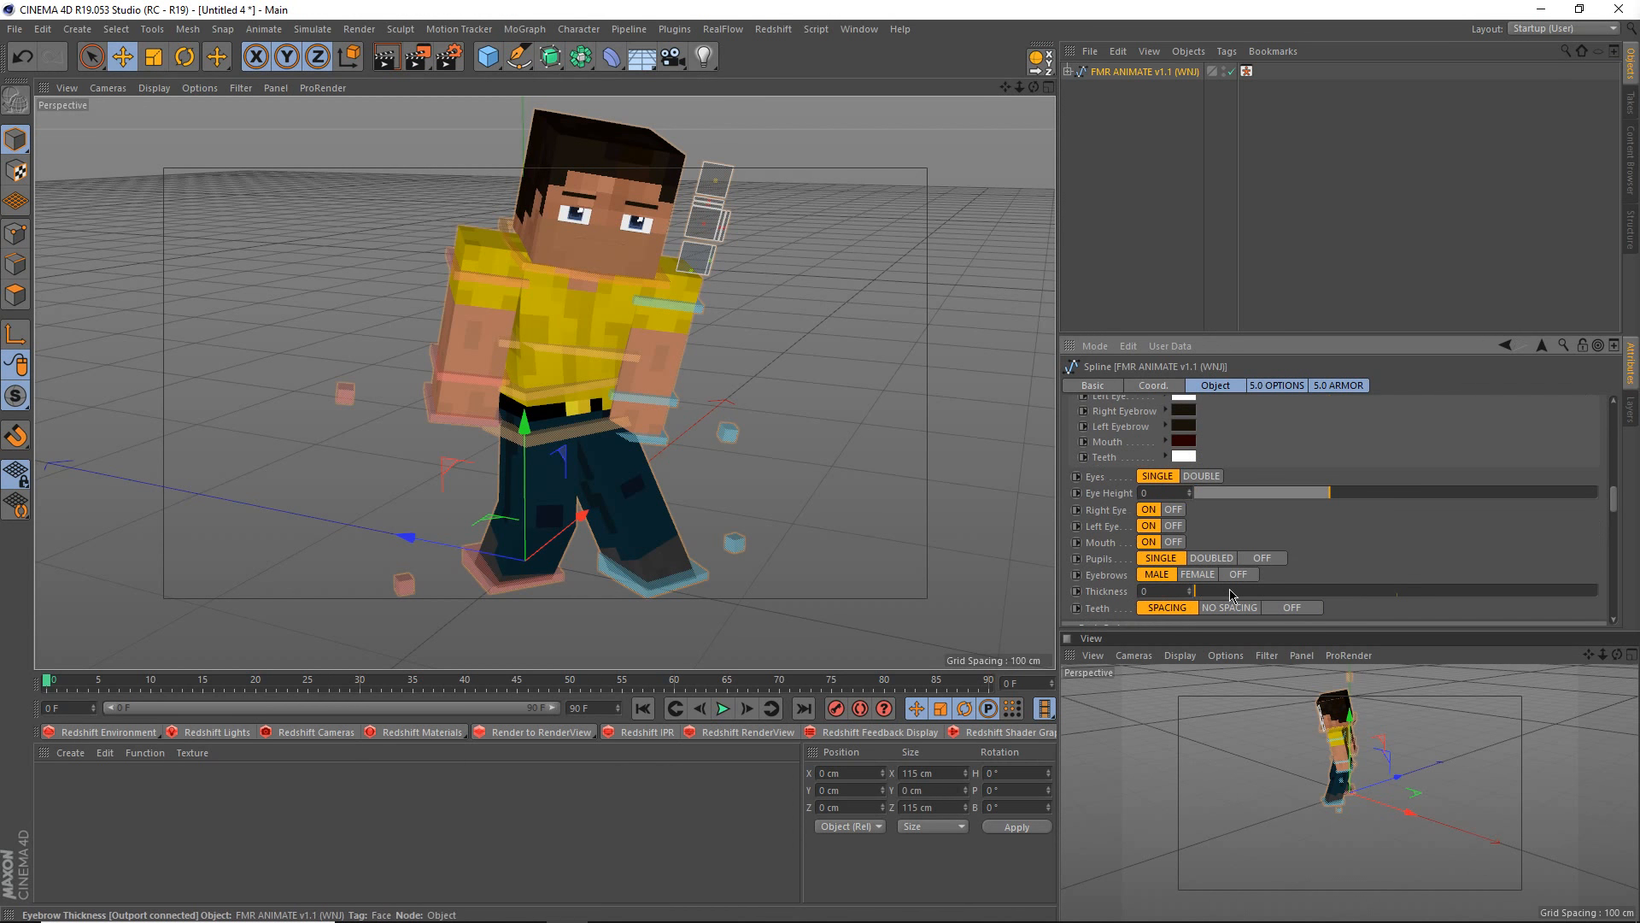
{"action": "left_click_drag", "start_coordinate": [1235, 592], "coordinate": [643, 686]}
- View the whole character once more, deselect the rig and close the Untitled 4 project without saving it
{"action": "scroll", "coordinate": [604, 590], "scroll_direction": "up", "scroll_amount": 3}
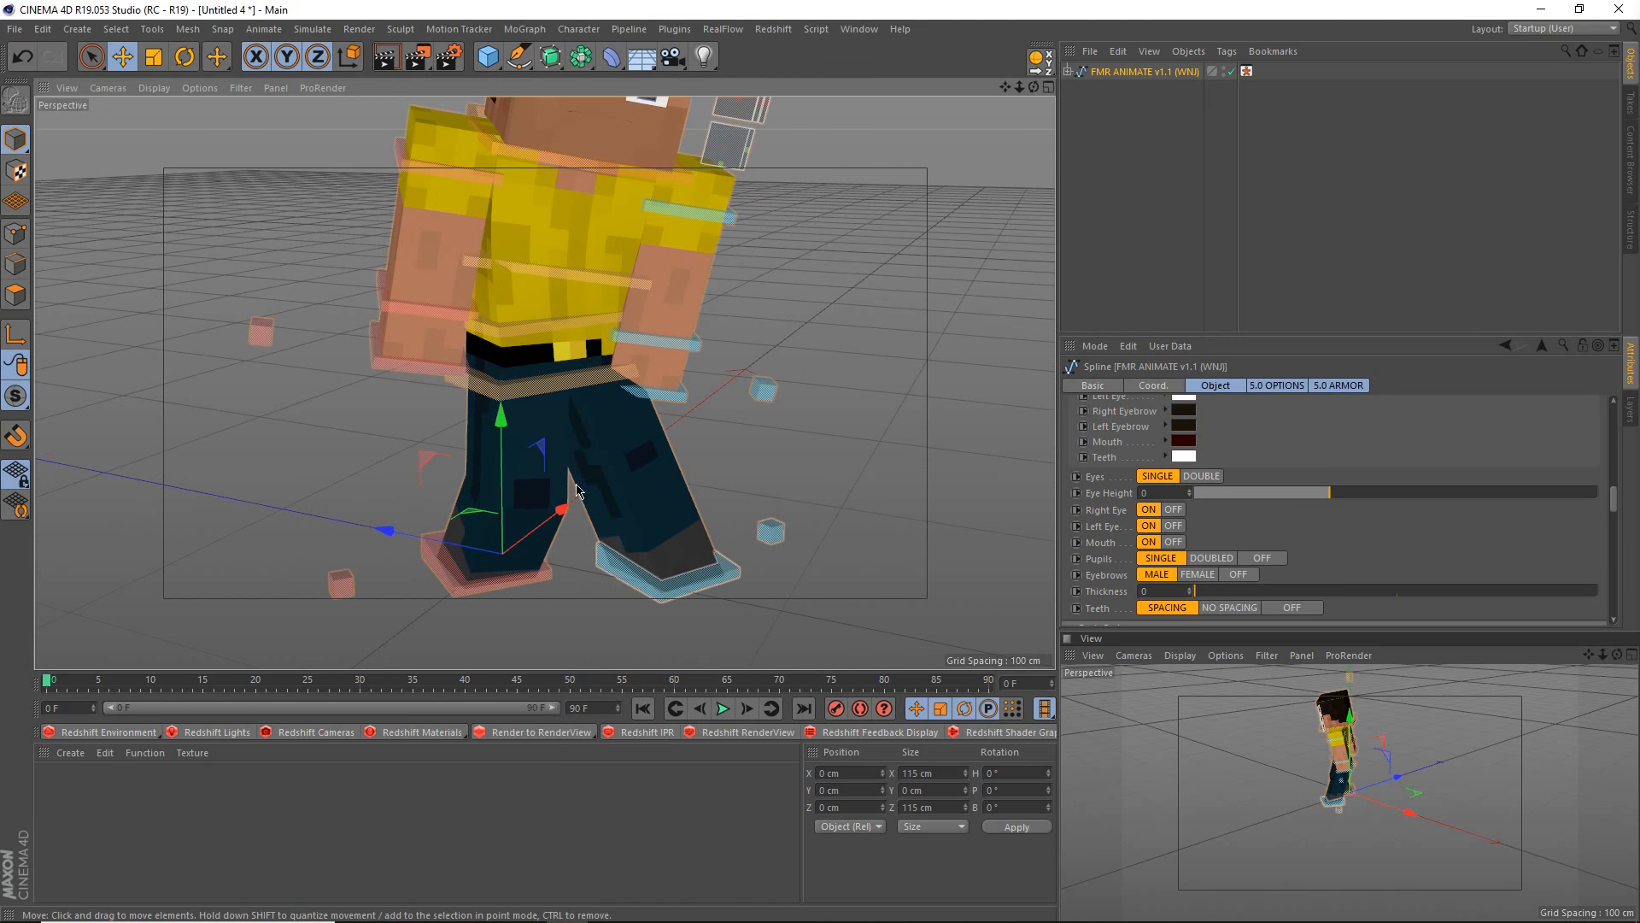
{"action": "scroll", "coordinate": [574, 493], "scroll_direction": "down", "scroll_amount": 4}
{"action": "left_click_drag", "start_coordinate": [582, 485], "coordinate": [601, 457], "text": "alt"}
{"action": "middle_click_drag", "start_coordinate": [583, 463], "coordinate": [474, 465], "text": "alt"}
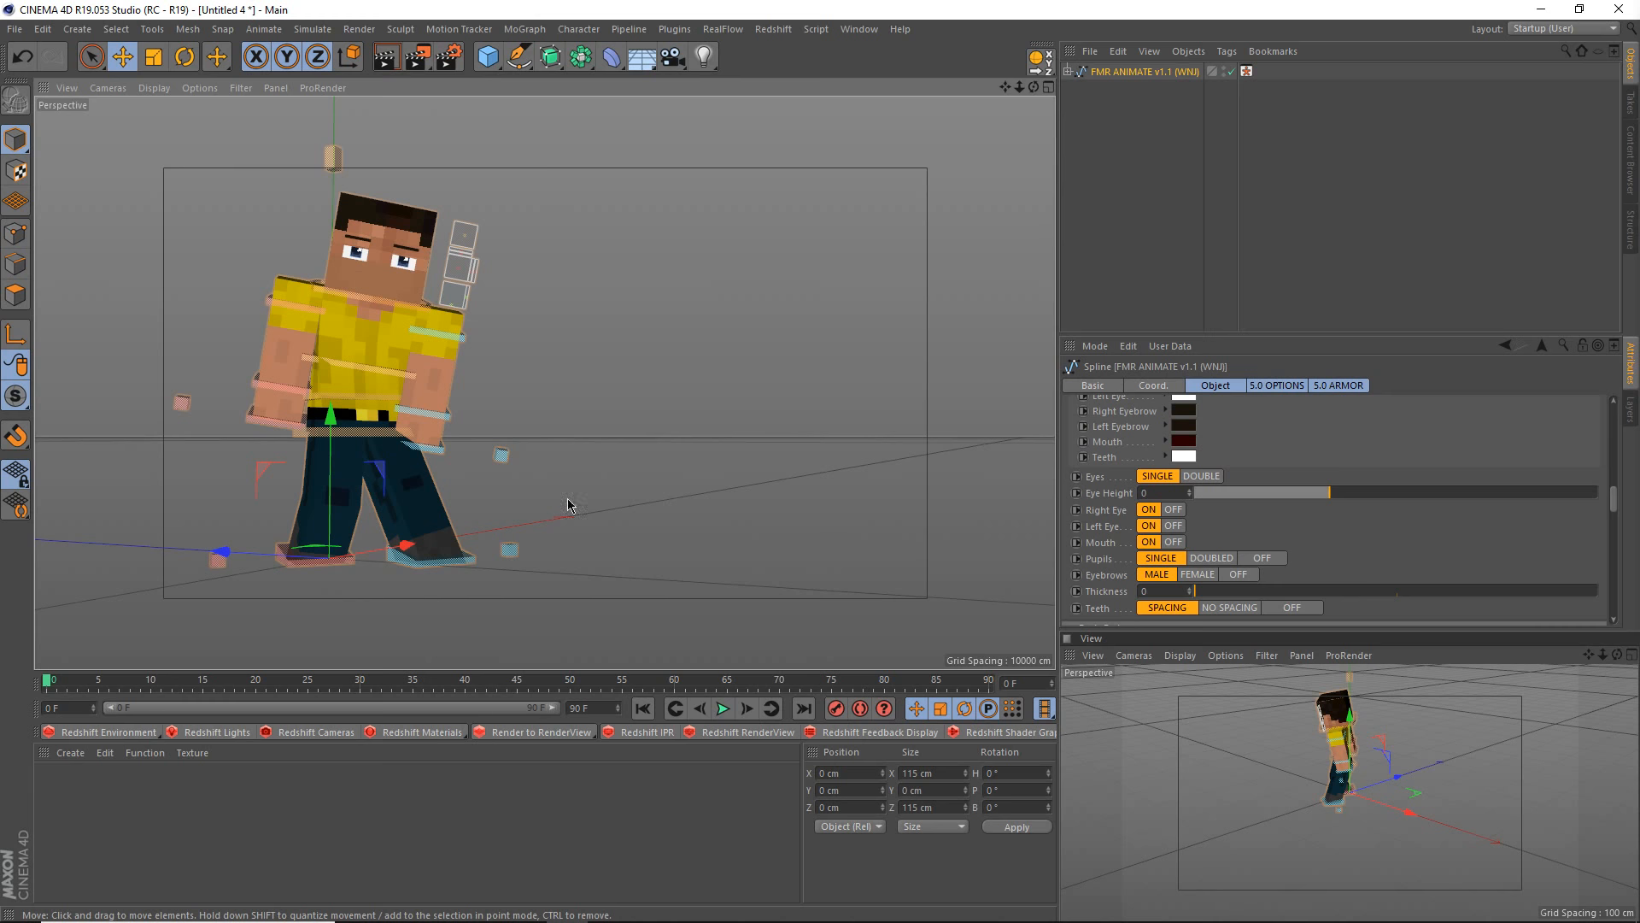
{"action": "left_click", "coordinate": [635, 513]}
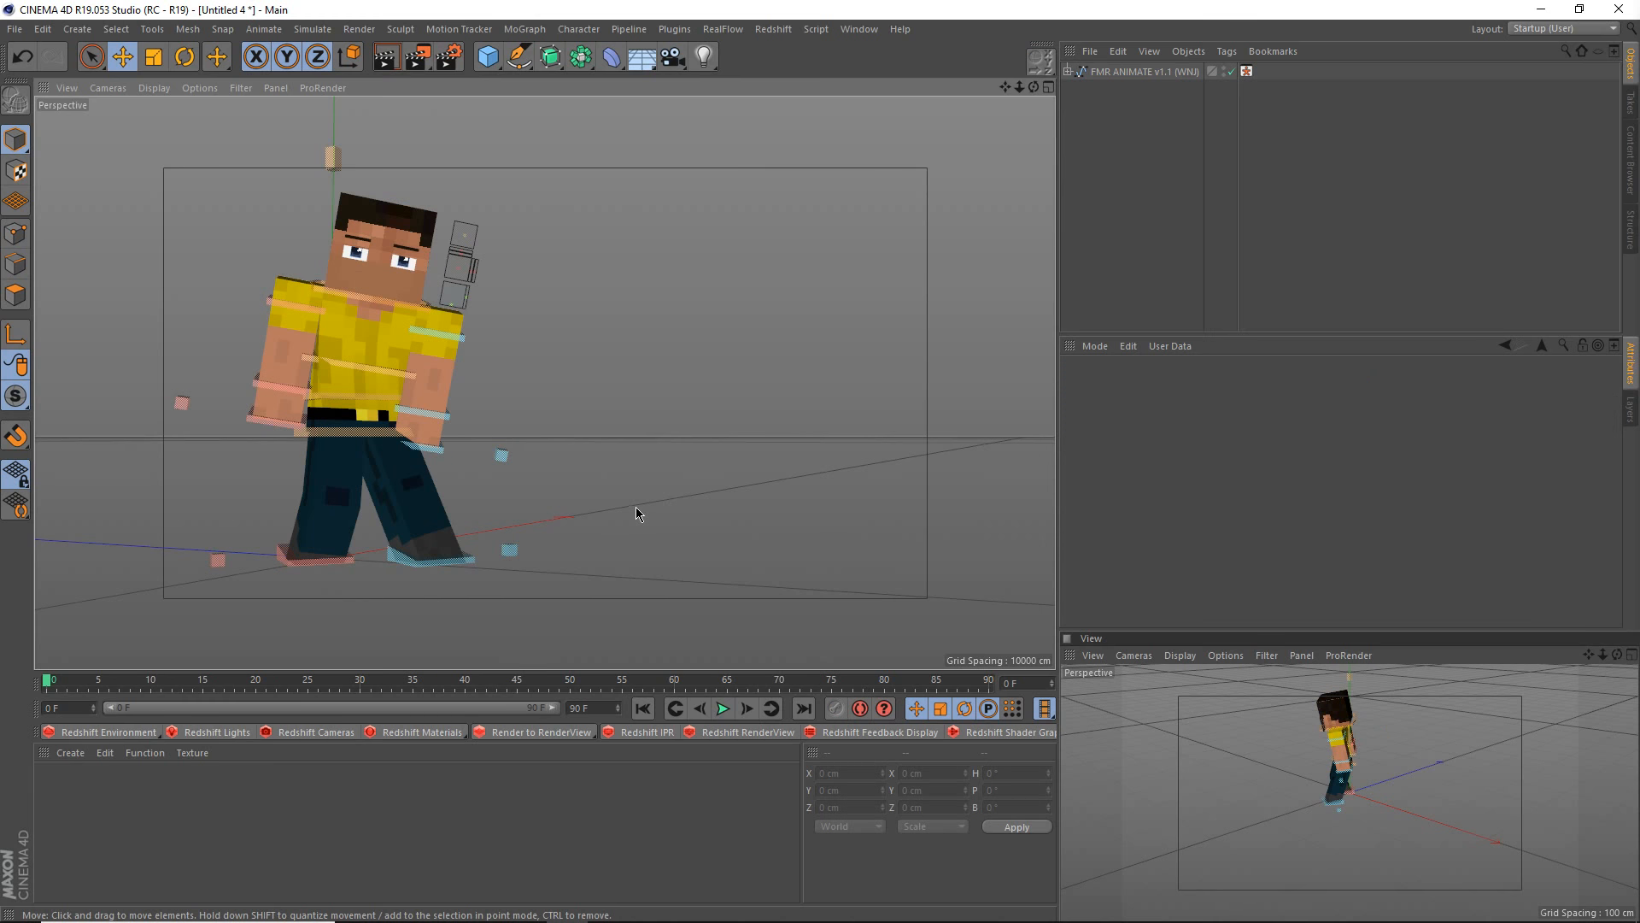
{"action": "key", "text": "ctrl+F4"}
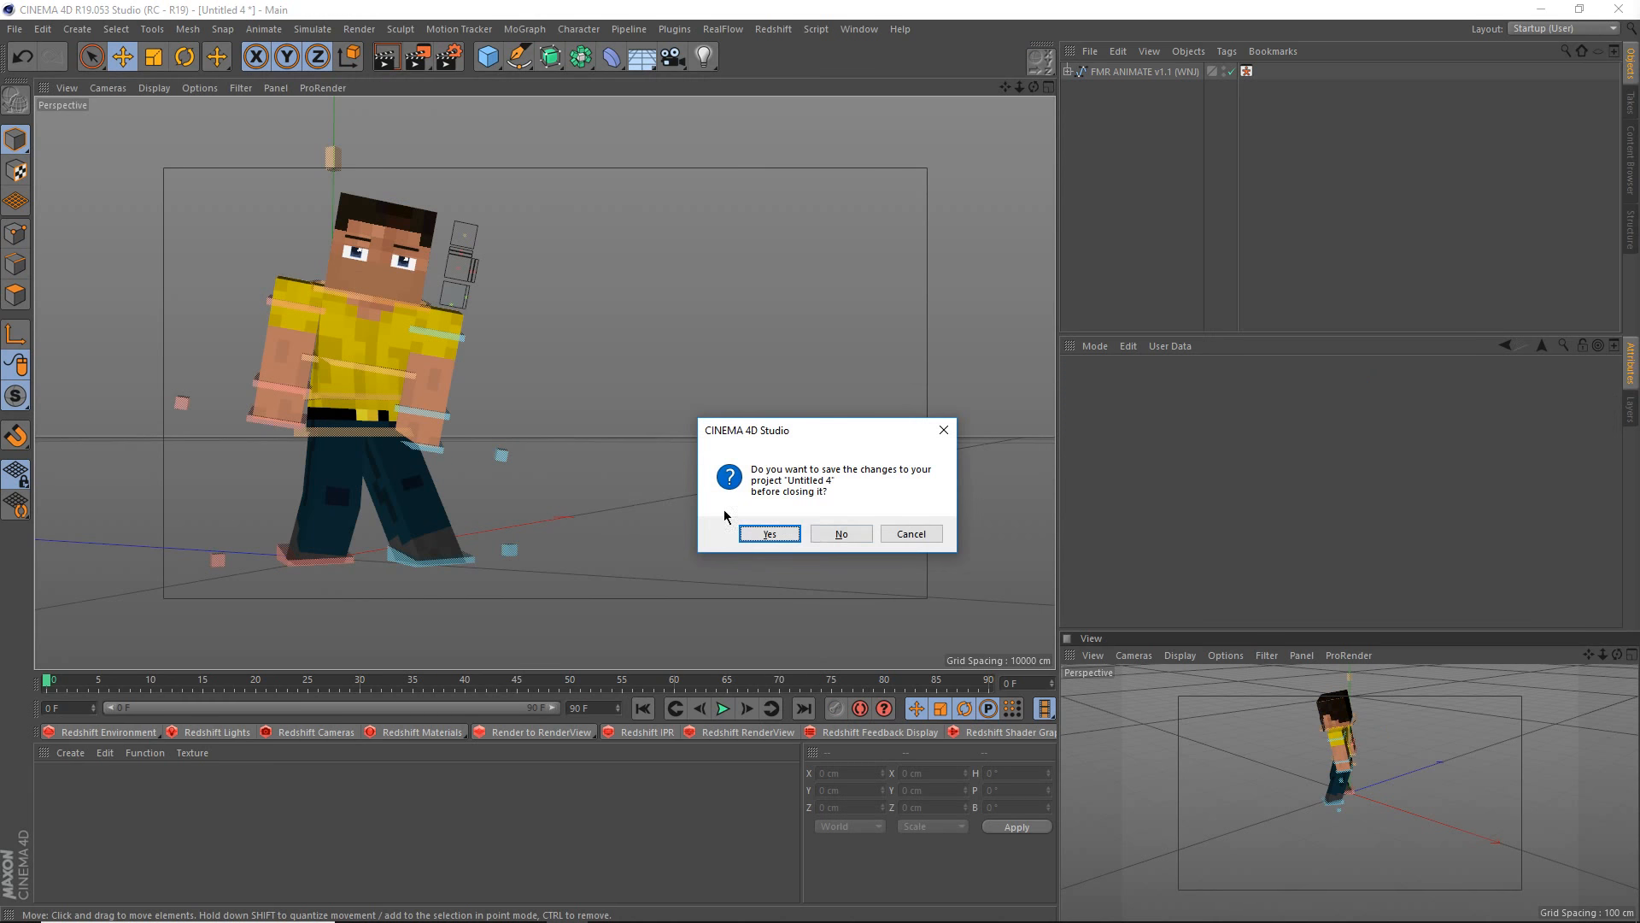
{"action": "left_click", "coordinate": [841, 533]}
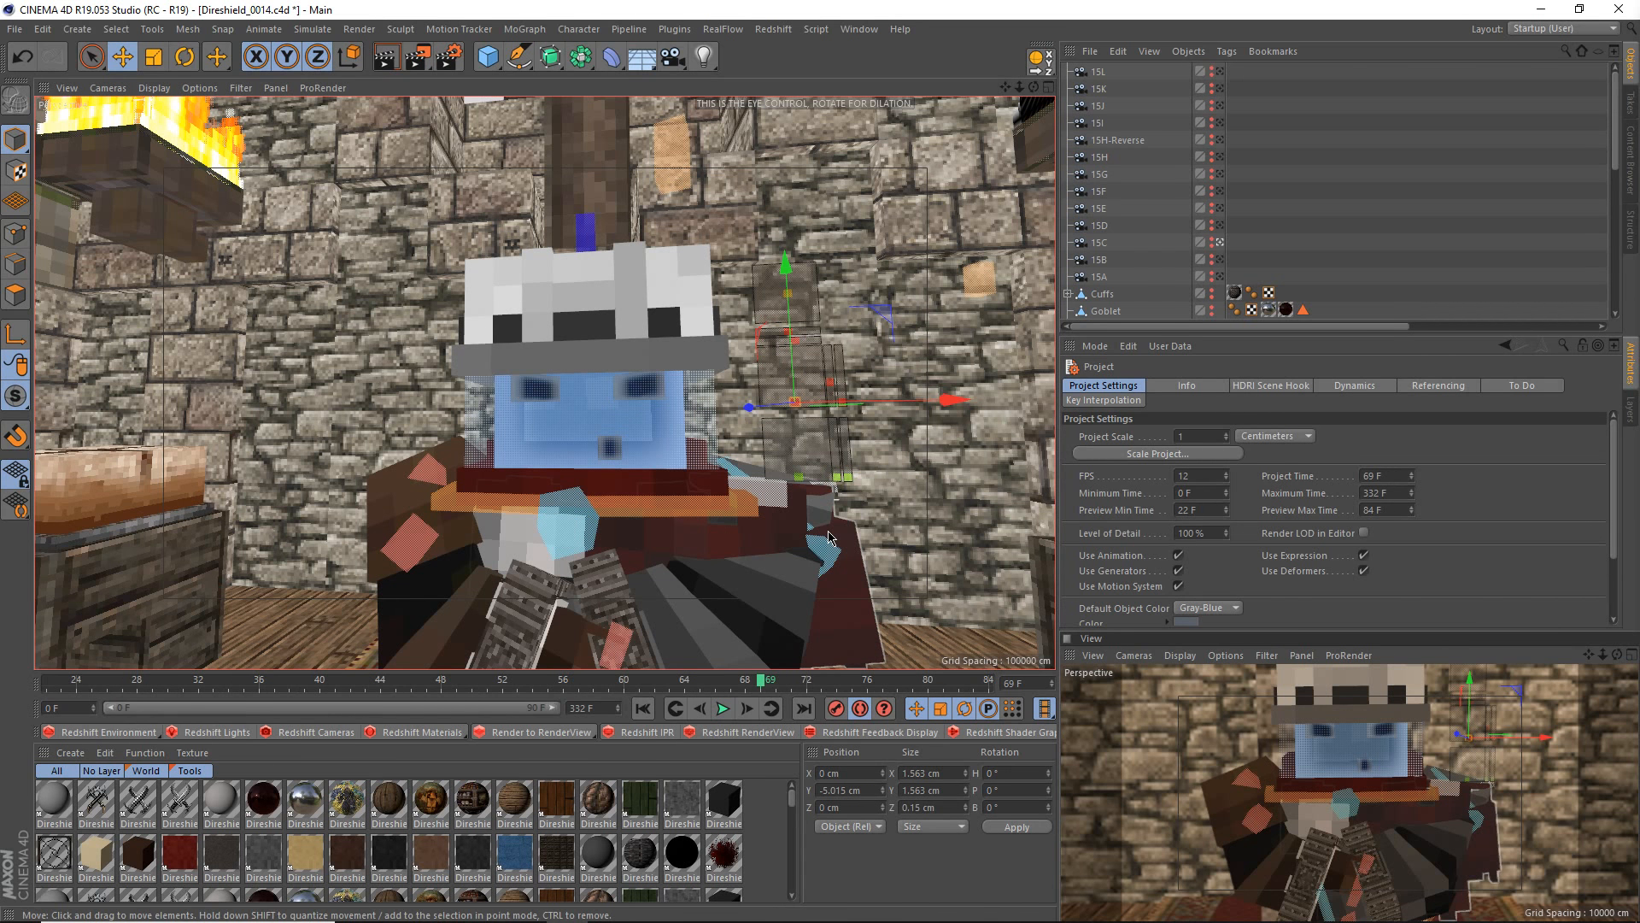
- Examine the blue character's head, helmet and collar in the Direshield_0014.c4d scene from several angles
{"action": "middle_click_drag", "start_coordinate": [796, 540], "coordinate": [493, 478], "text": "alt"}
{"action": "left_click_drag", "start_coordinate": [500, 459], "coordinate": [469, 461], "text": "alt"}
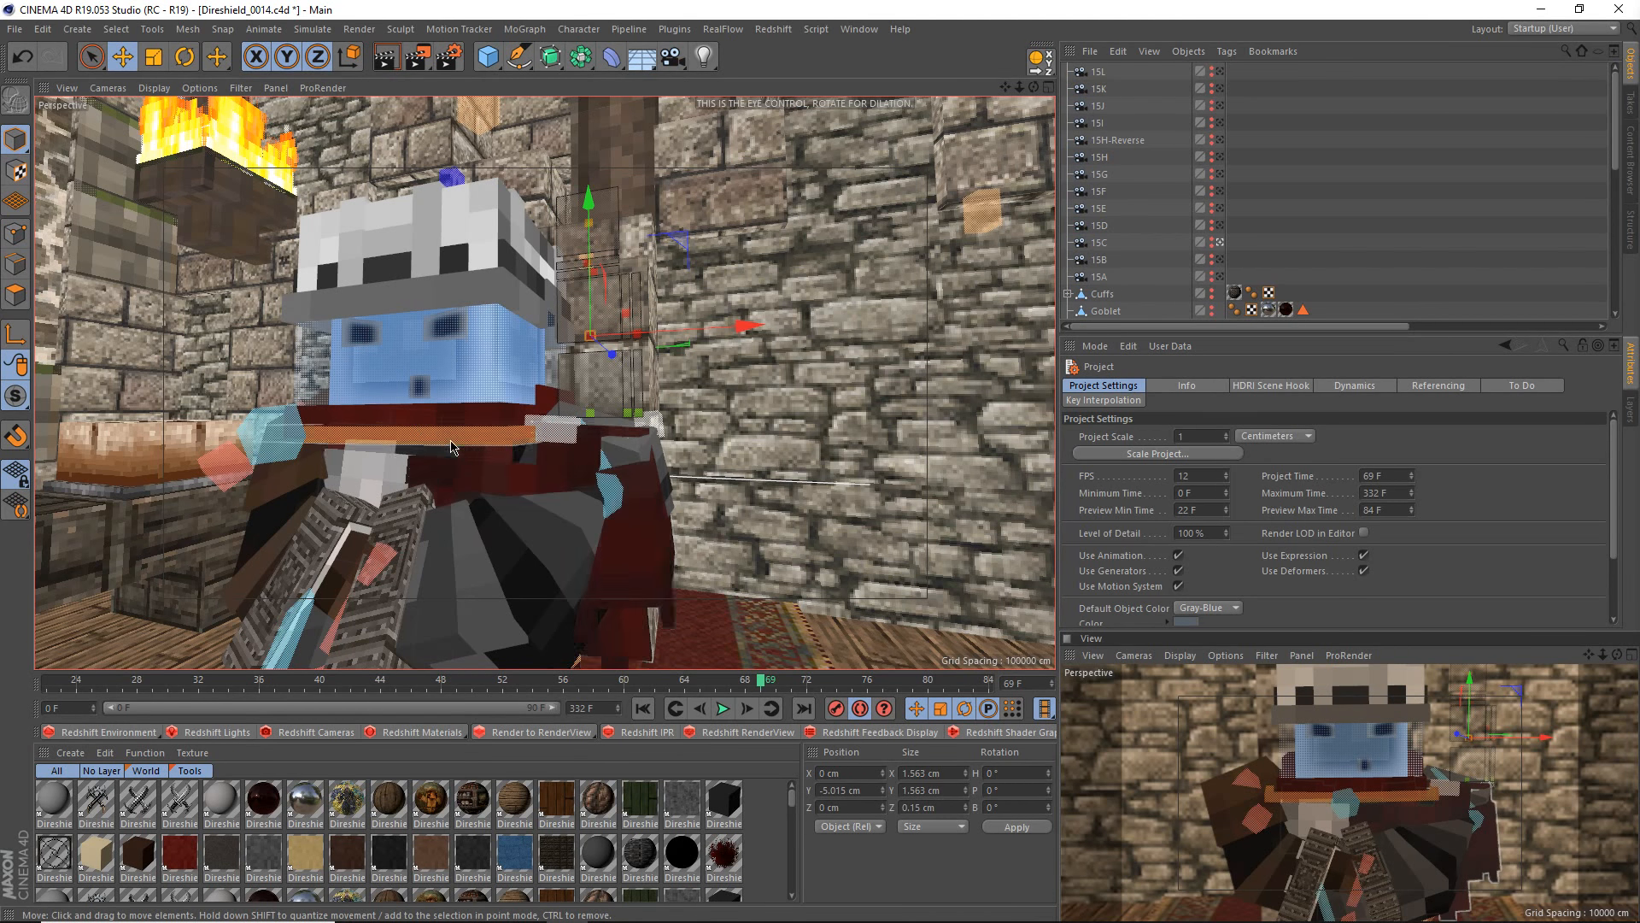
{"action": "middle_click_drag", "start_coordinate": [512, 431], "coordinate": [589, 414], "text": "alt"}
{"action": "right_click_drag", "start_coordinate": [589, 414], "coordinate": [591, 358], "text": "alt"}
{"action": "middle_click_drag", "start_coordinate": [544, 344], "coordinate": [530, 428], "text": "alt"}
{"action": "right_click_drag", "start_coordinate": [530, 428], "coordinate": [524, 420], "text": "alt"}
{"action": "left_click_drag", "start_coordinate": [569, 420], "coordinate": [554, 439], "text": "alt"}
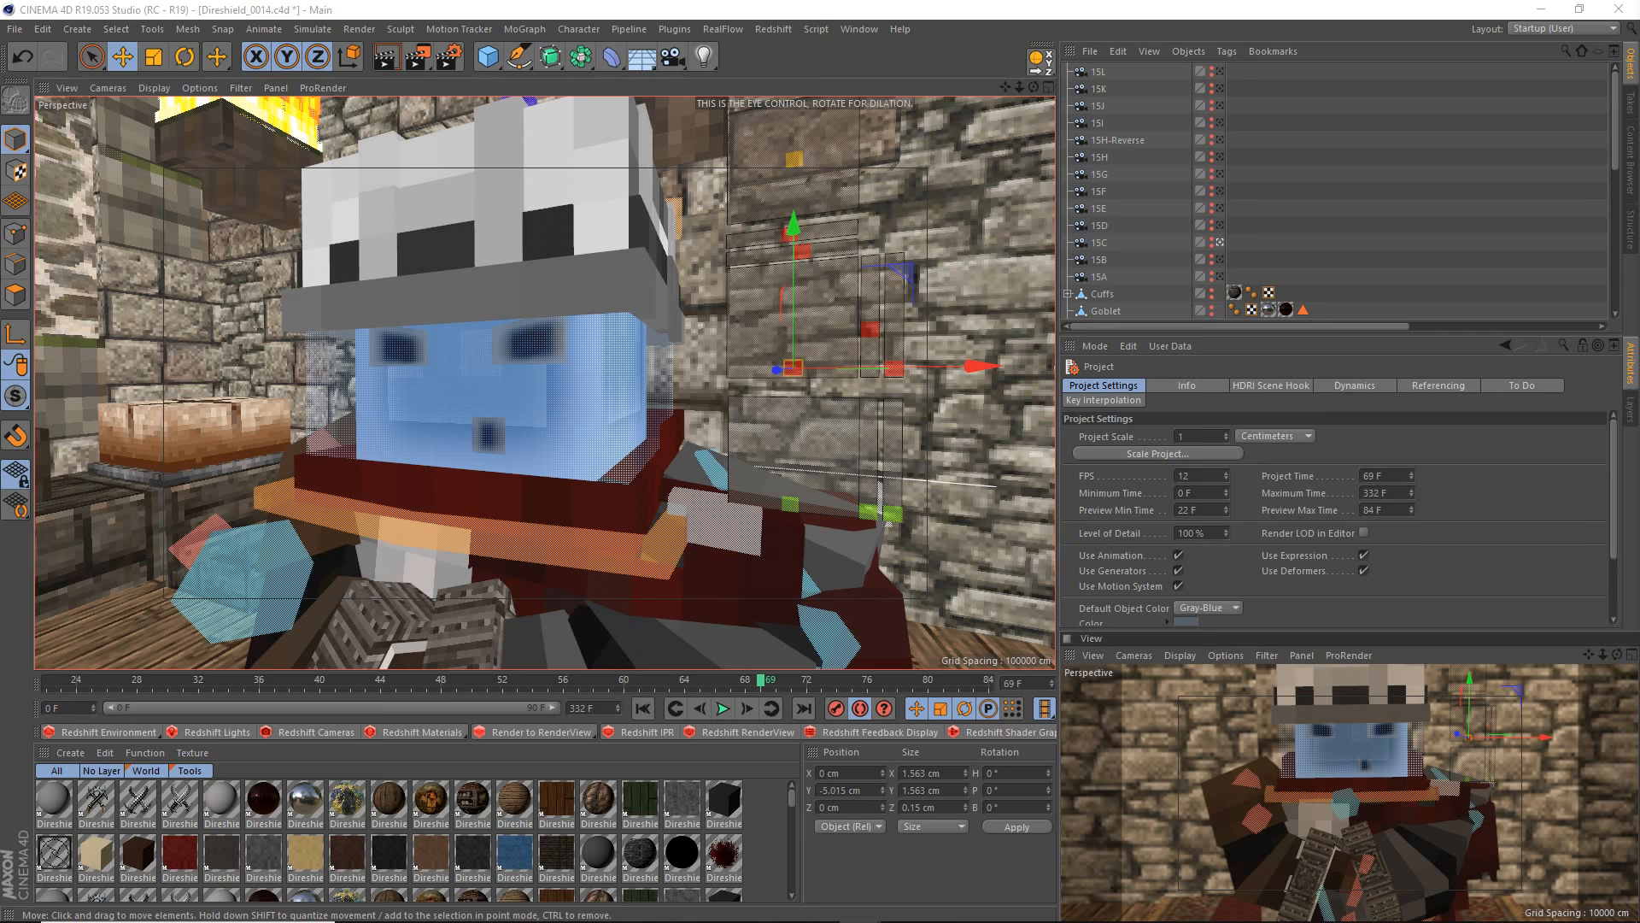
{"action": "left_click_drag", "start_coordinate": [575, 422], "coordinate": [645, 545], "text": "alt"}
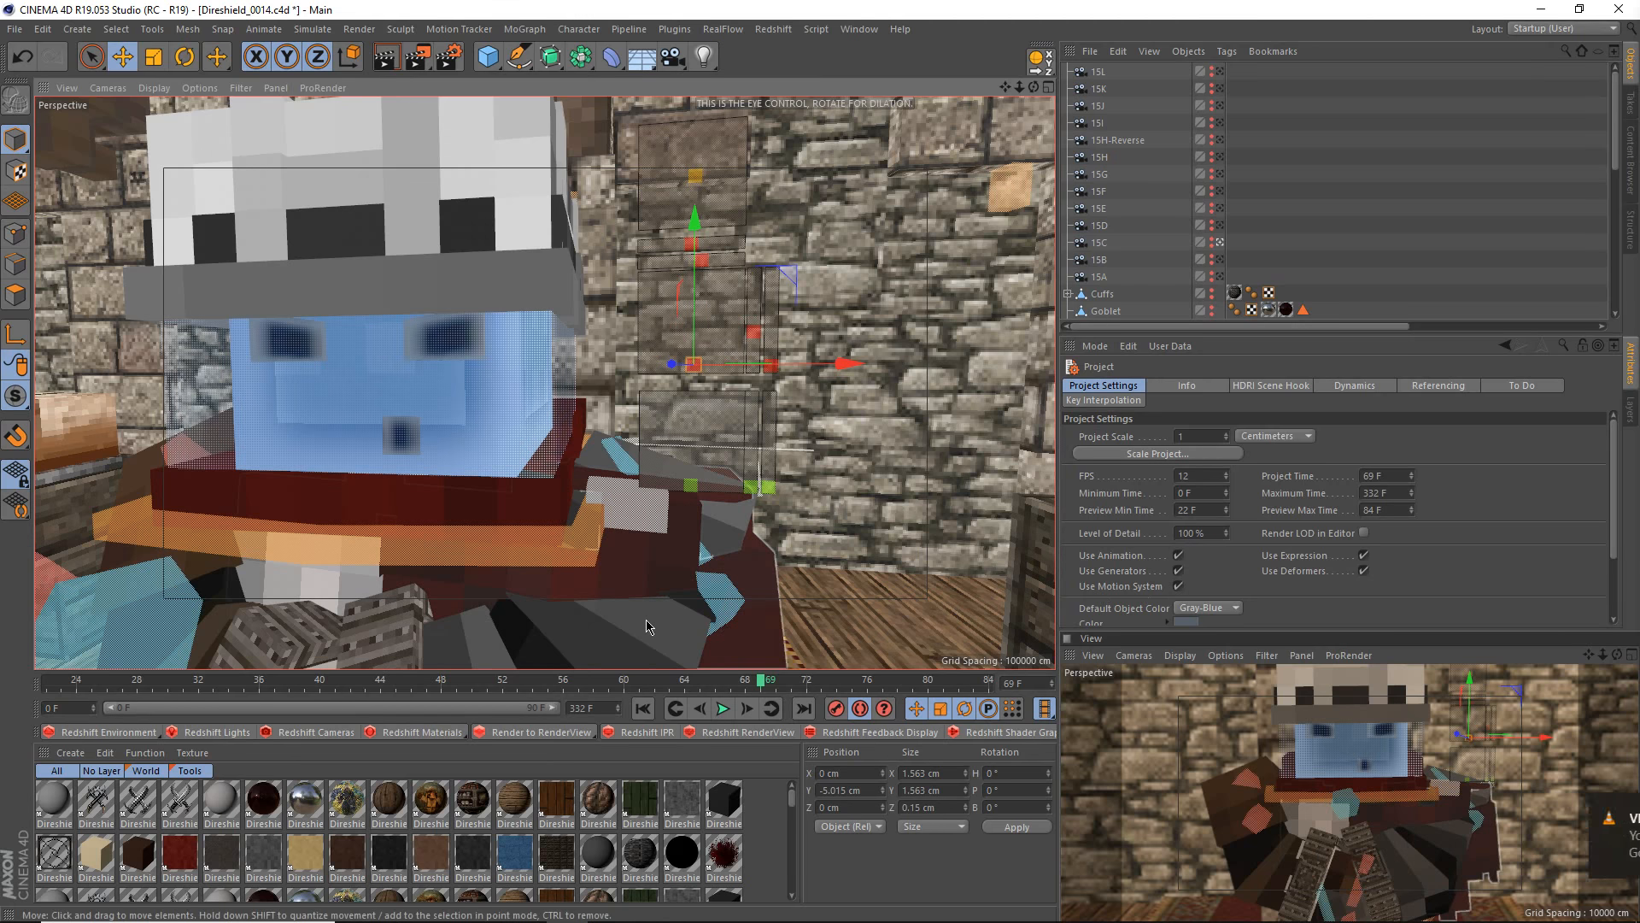
{"action": "left_click_drag", "start_coordinate": [561, 586], "coordinate": [603, 469], "text": "alt"}
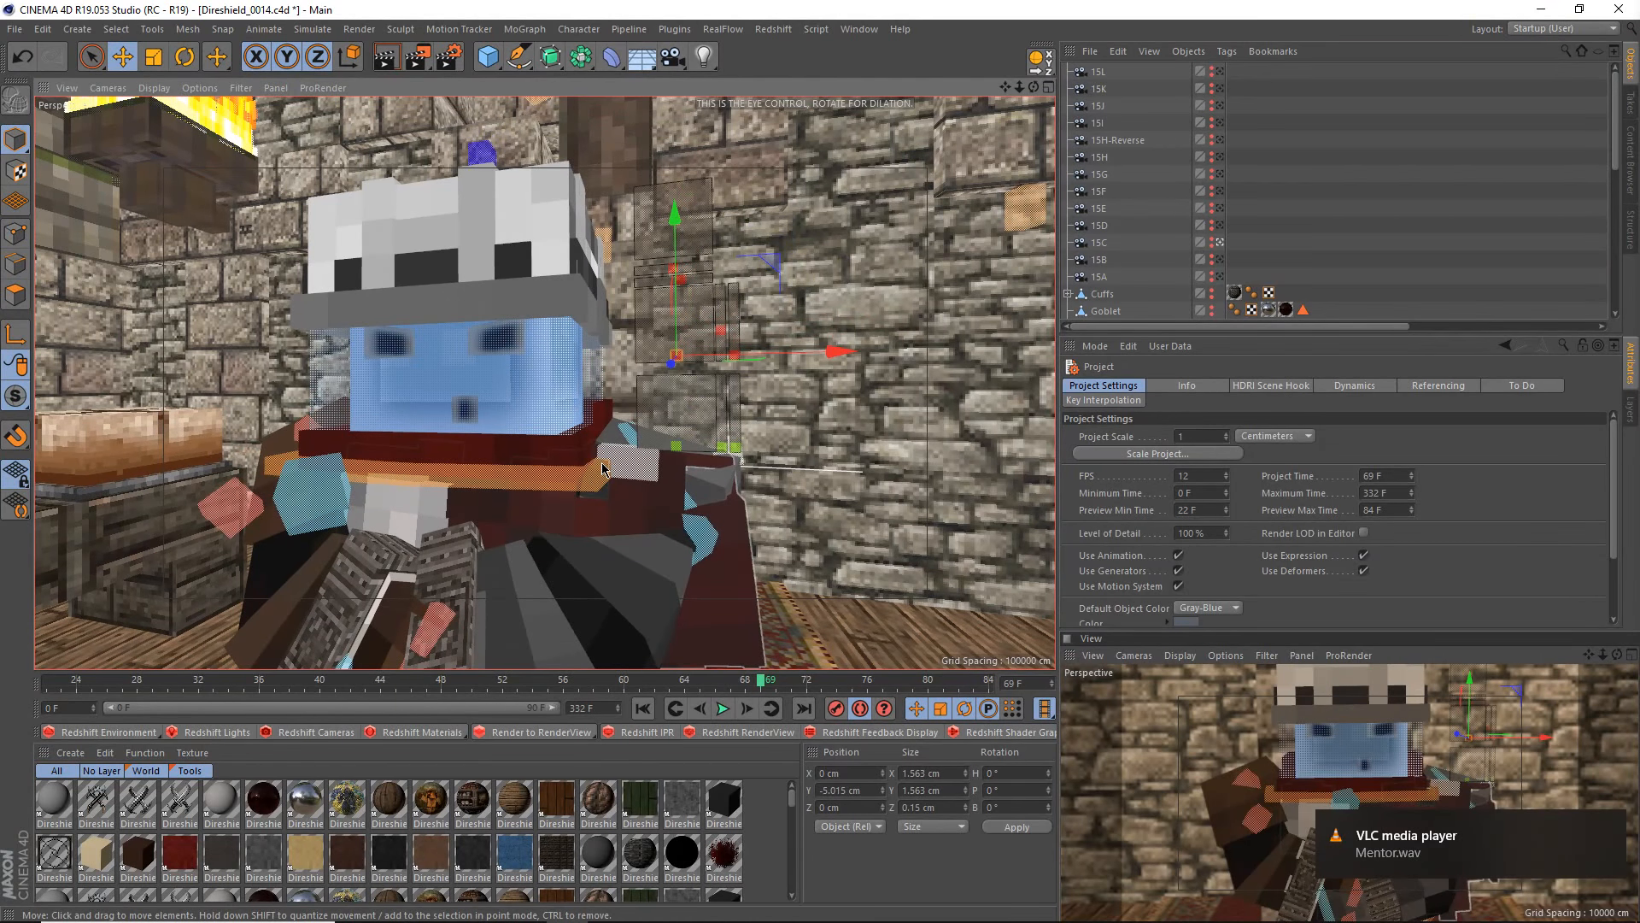
{"action": "scroll", "coordinate": [603, 466], "scroll_direction": "up", "scroll_amount": 5}
{"action": "scroll", "coordinate": [601, 467], "scroll_direction": "down", "scroll_amount": 6}
{"action": "scroll", "coordinate": [515, 523], "scroll_direction": "up", "scroll_amount": 1}
- View the castle set from outside and return to the blue character standing in the room
{"action": "left_click_drag", "start_coordinate": [515, 523], "coordinate": [437, 573], "text": "alt"}
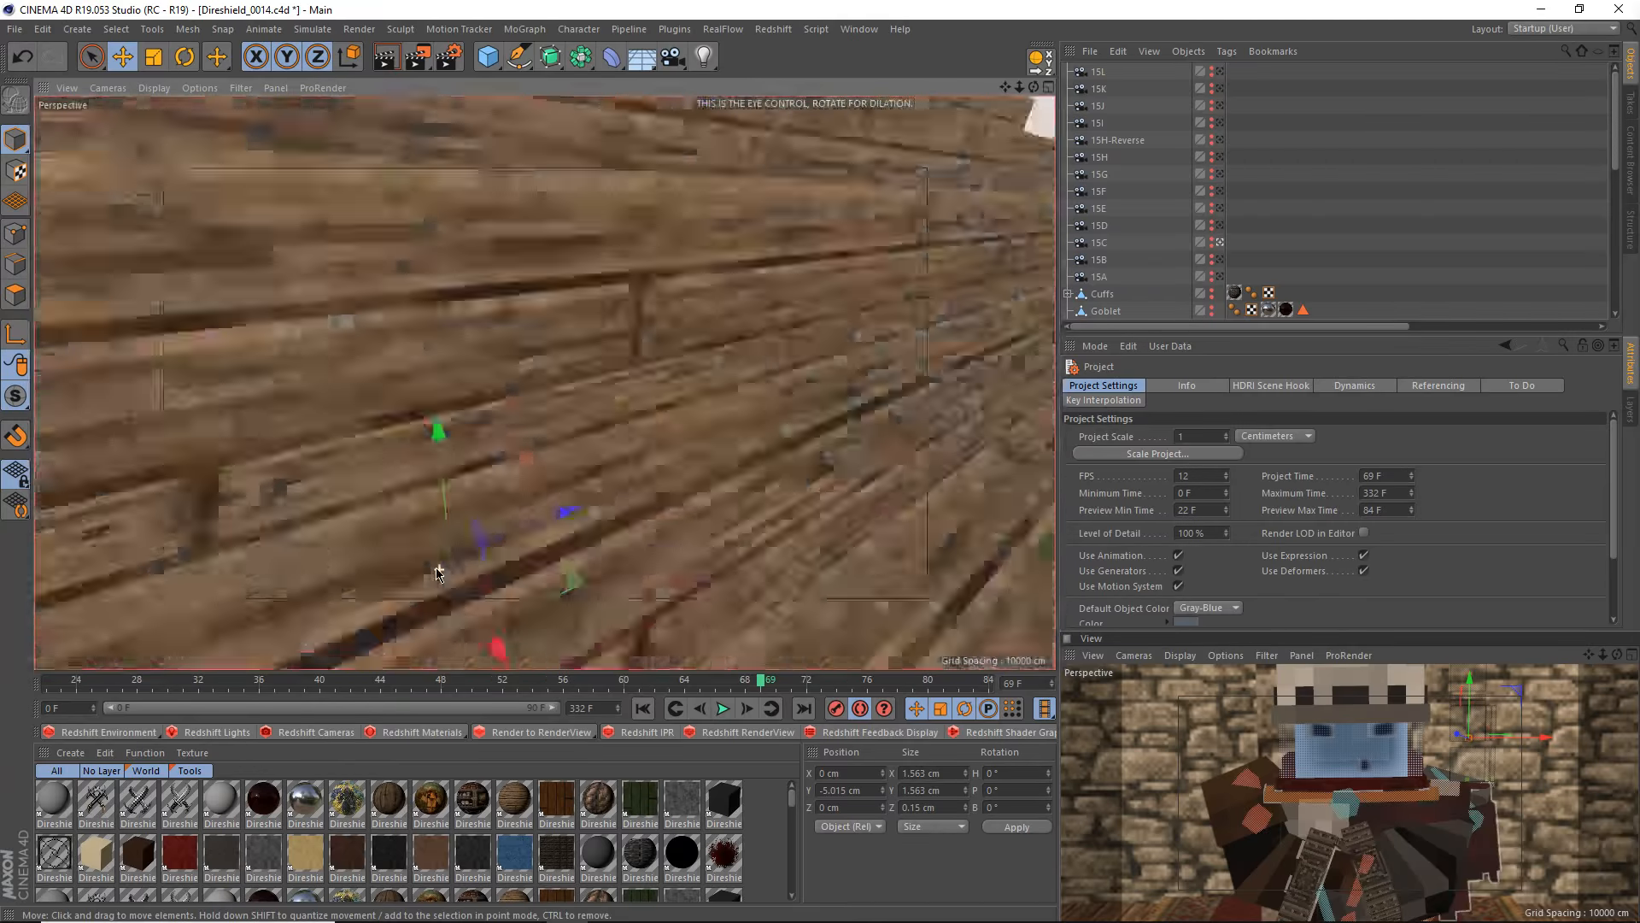
{"action": "scroll", "coordinate": [436, 570], "scroll_direction": "down", "scroll_amount": 10}
{"action": "middle_click_drag", "start_coordinate": [439, 568], "coordinate": [714, 346], "text": "alt"}
{"action": "scroll", "coordinate": [577, 427], "scroll_direction": "up", "scroll_amount": 4}
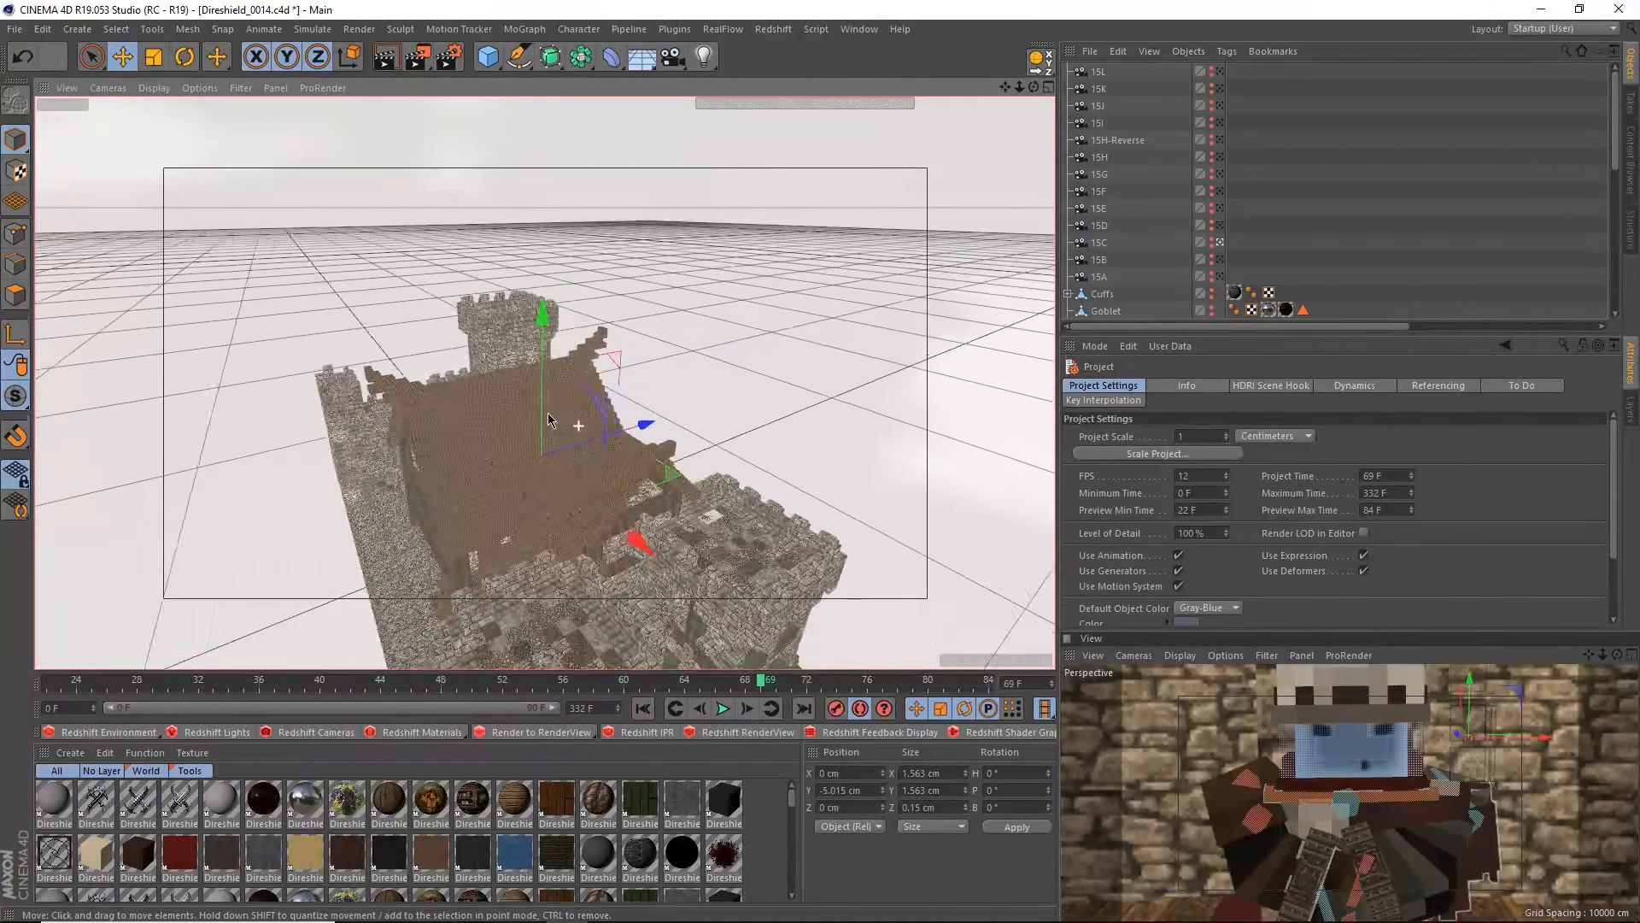
{"action": "scroll", "coordinate": [549, 418], "scroll_direction": "up", "scroll_amount": 10}
{"action": "left_click_drag", "start_coordinate": [590, 434], "coordinate": [690, 262], "text": "alt"}
{"action": "scroll", "coordinate": [763, 523], "scroll_direction": "up", "scroll_amount": 5}
{"action": "left_click_drag", "start_coordinate": [759, 444], "coordinate": [609, 459], "text": "alt"}
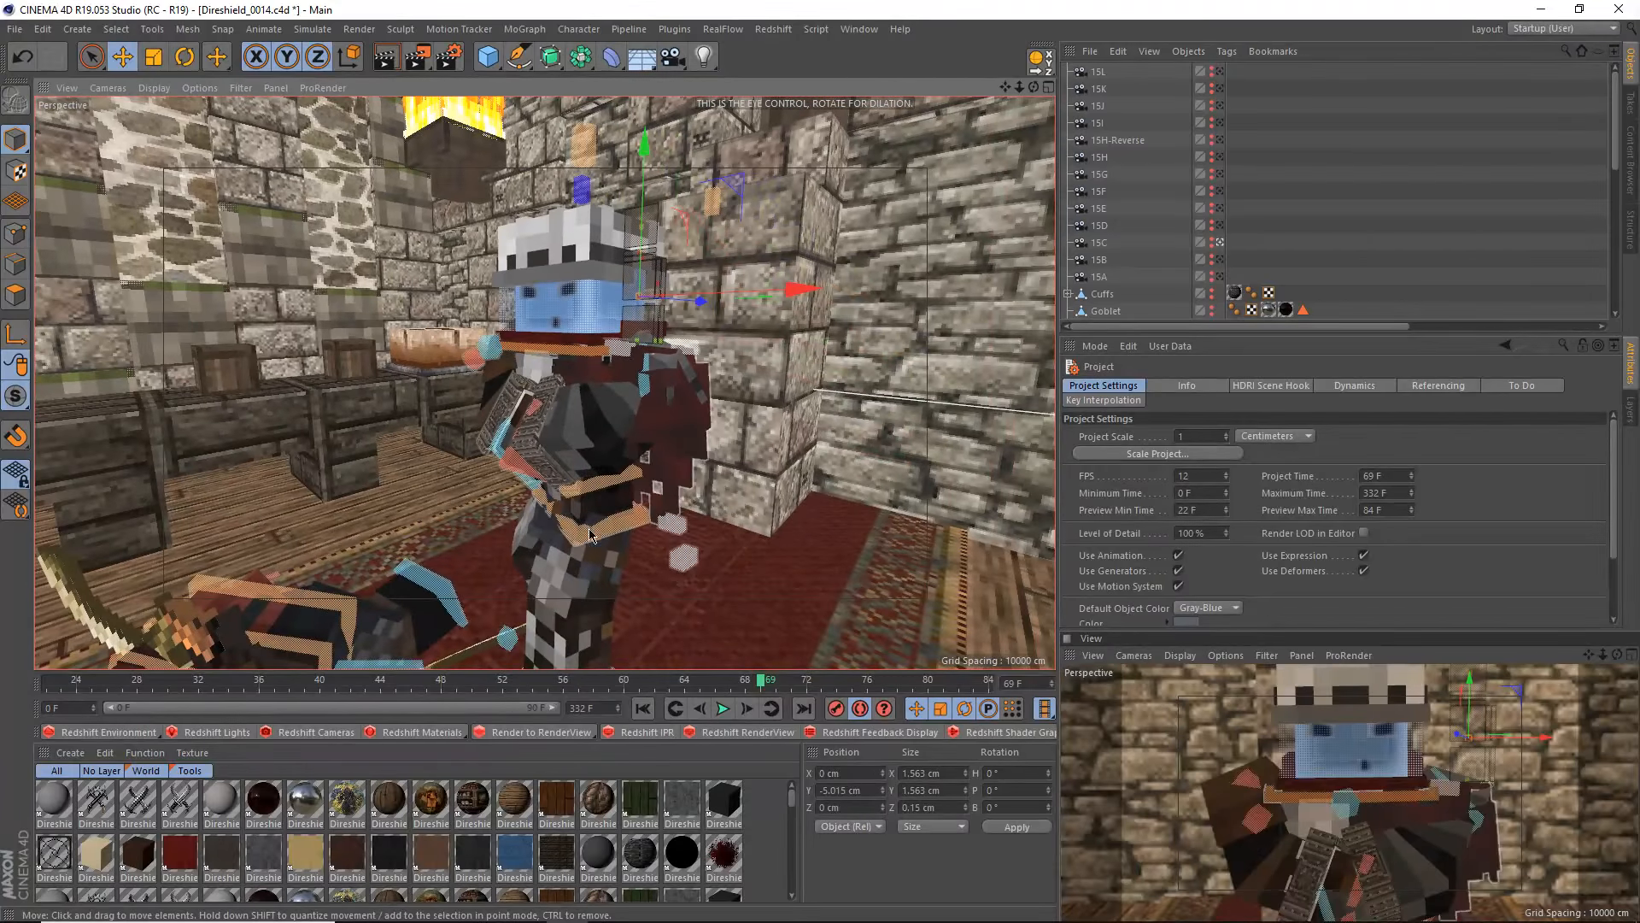
{"action": "left_click_drag", "start_coordinate": [589, 531], "coordinate": [544, 466], "text": "alt"}
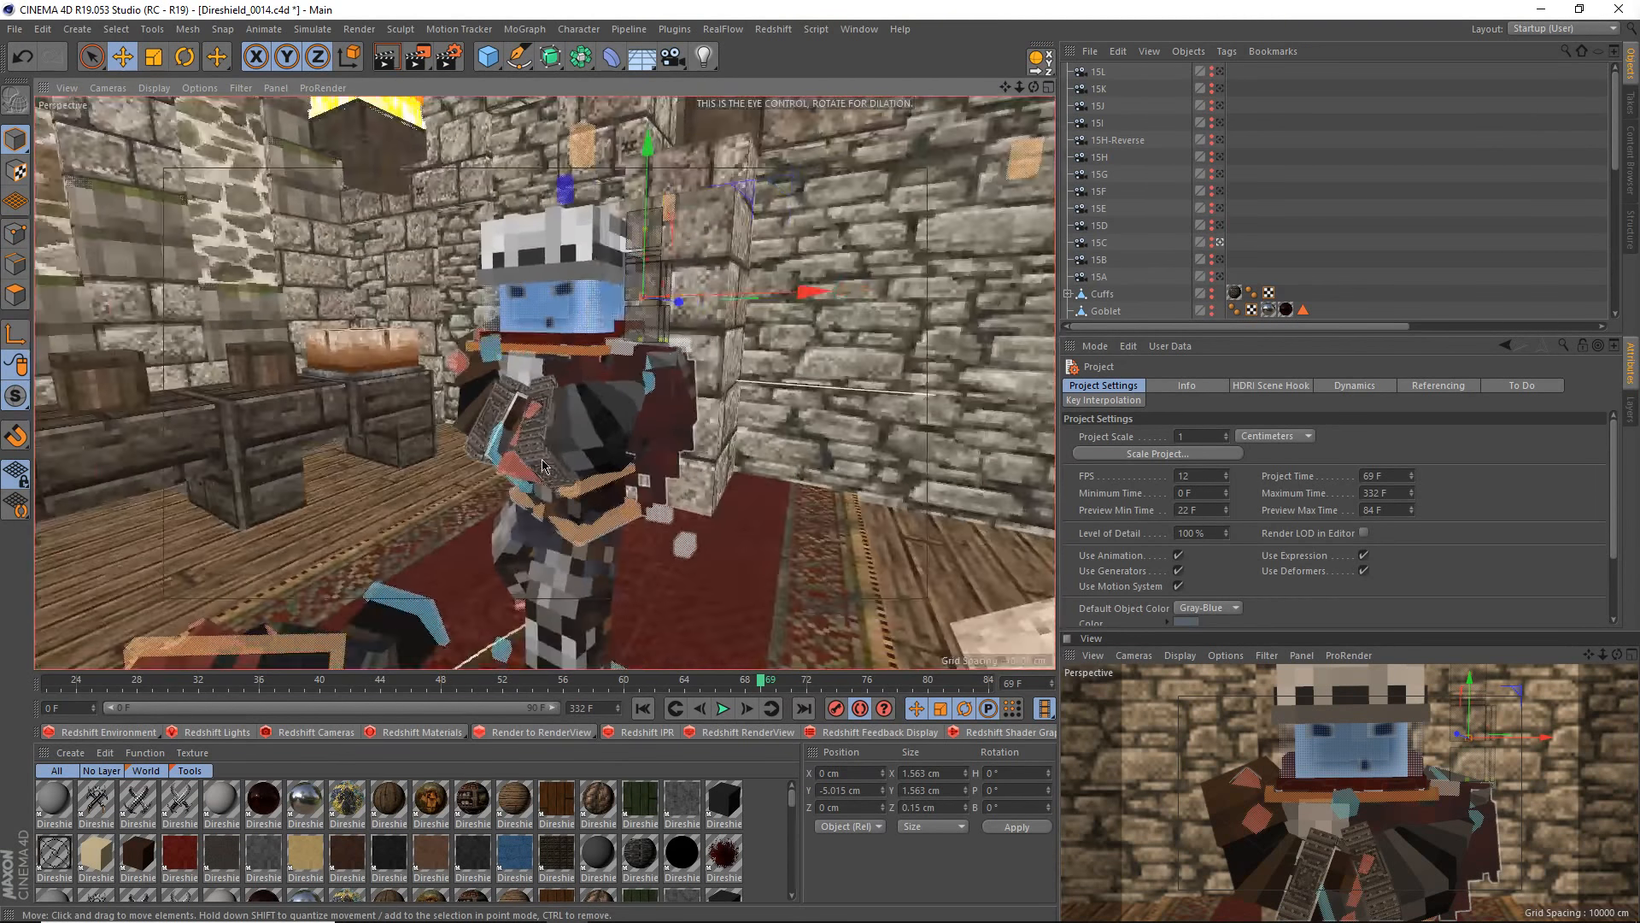
{"action": "scroll", "coordinate": [560, 388], "scroll_direction": "up", "scroll_amount": 2}
{"action": "middle_click_drag", "start_coordinate": [597, 392], "coordinate": [581, 423], "text": "alt"}
{"action": "left_click_drag", "start_coordinate": [581, 423], "coordinate": [605, 374], "text": "alt"}
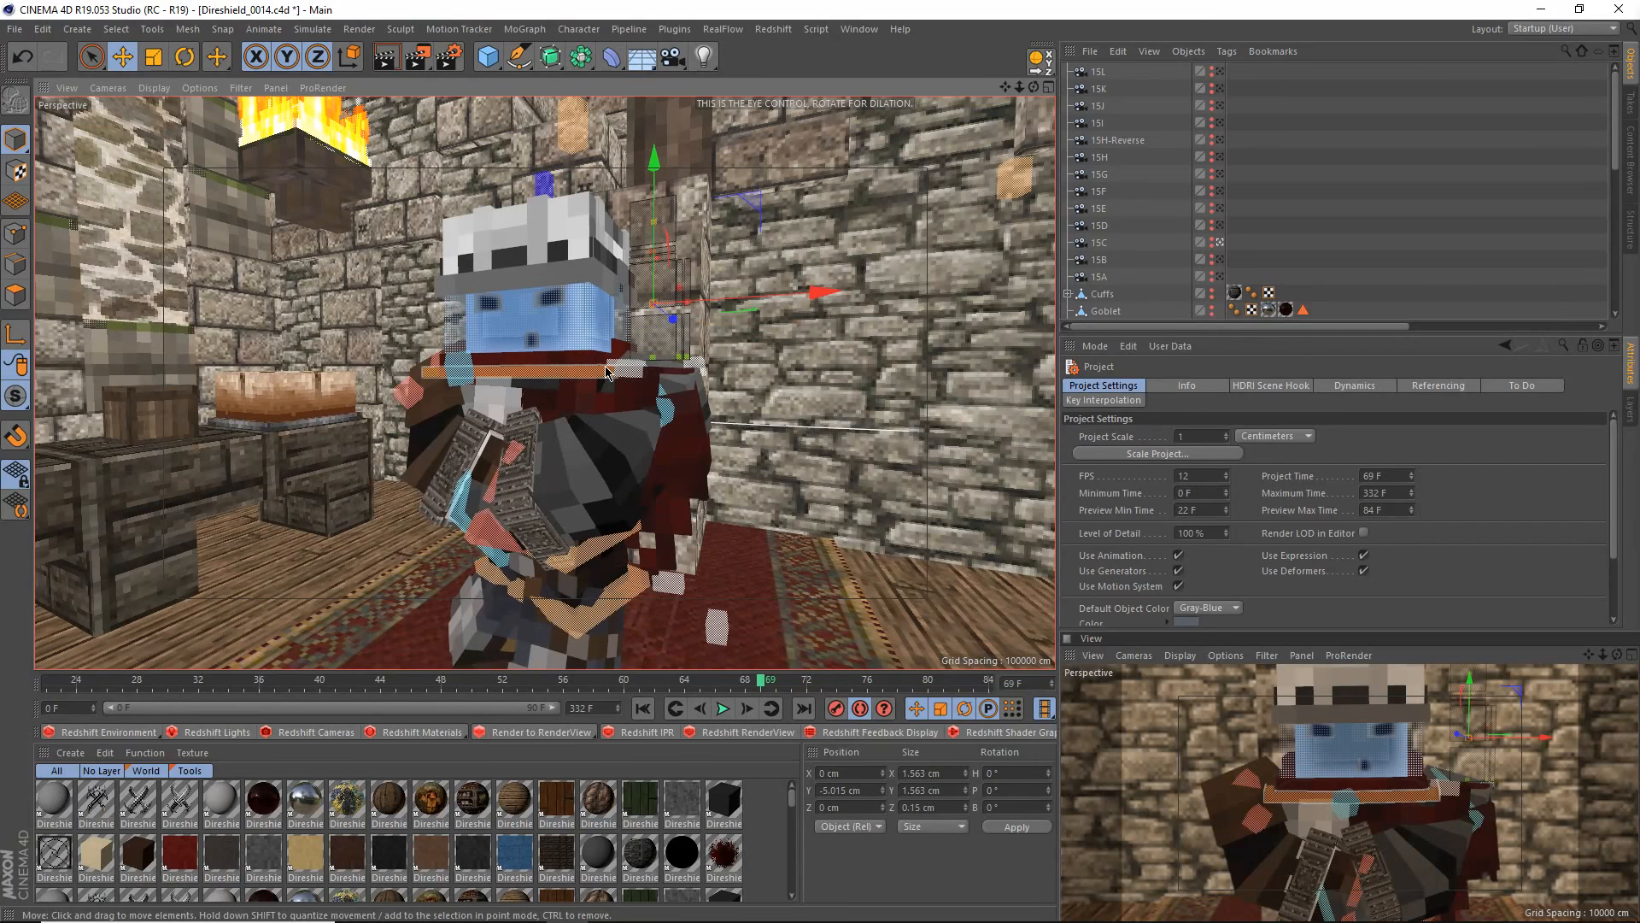
- Inspect the blue character's translucent head layers, eyes and mouth close up, from the front and the side
{"action": "scroll", "coordinate": [602, 350], "scroll_direction": "up", "scroll_amount": 2}
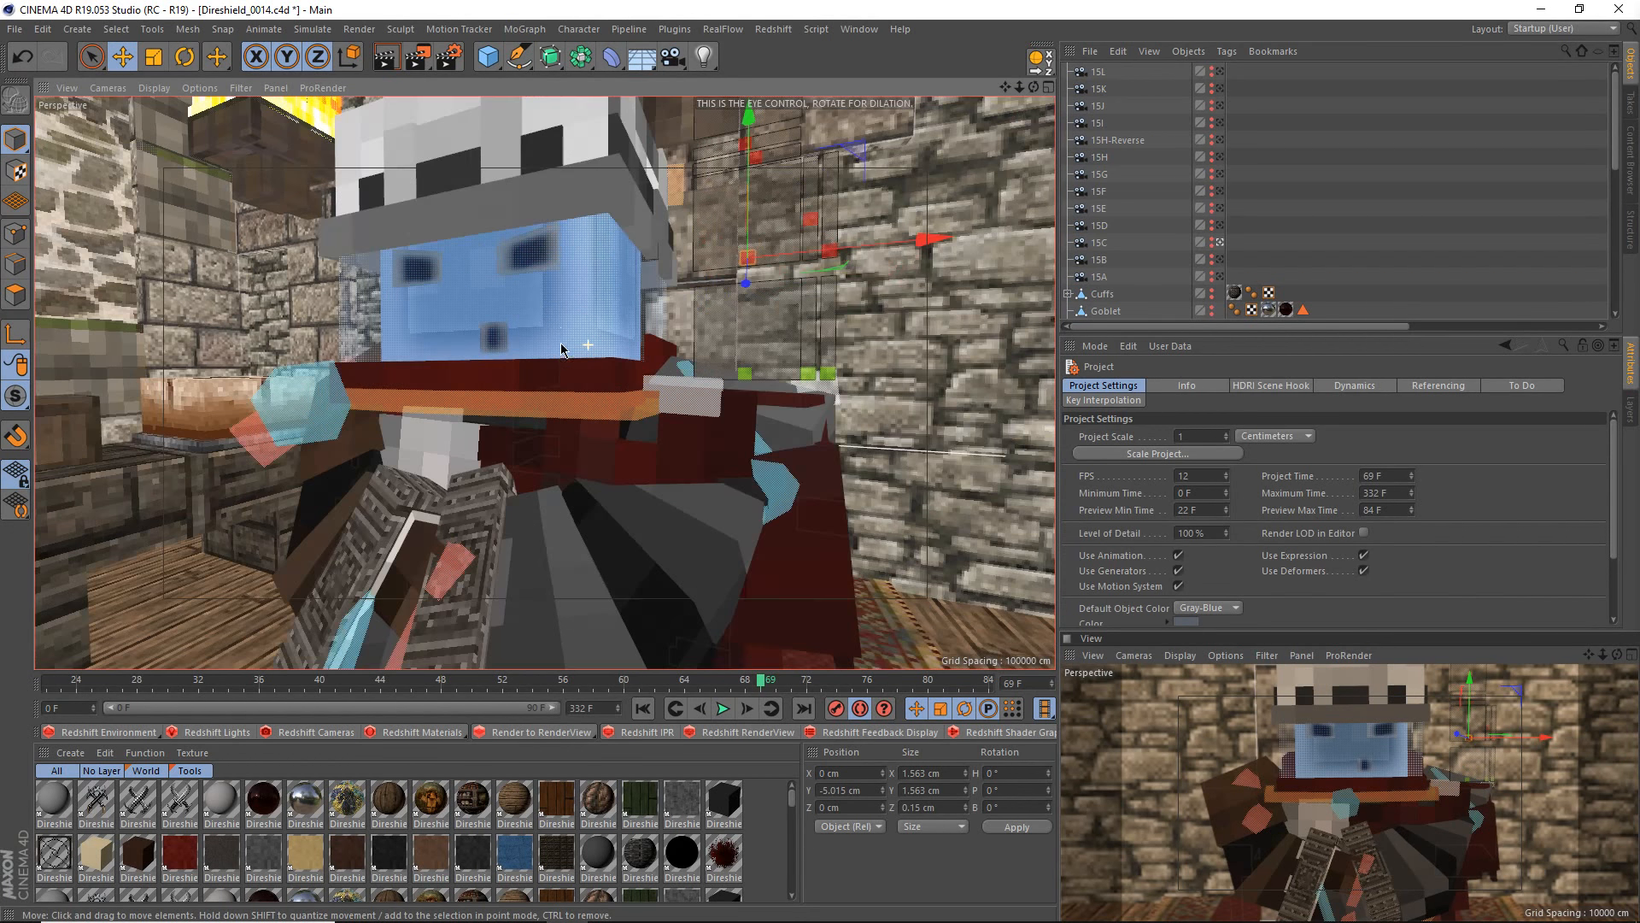
{"action": "scroll", "coordinate": [562, 329], "scroll_direction": "up", "scroll_amount": 4}
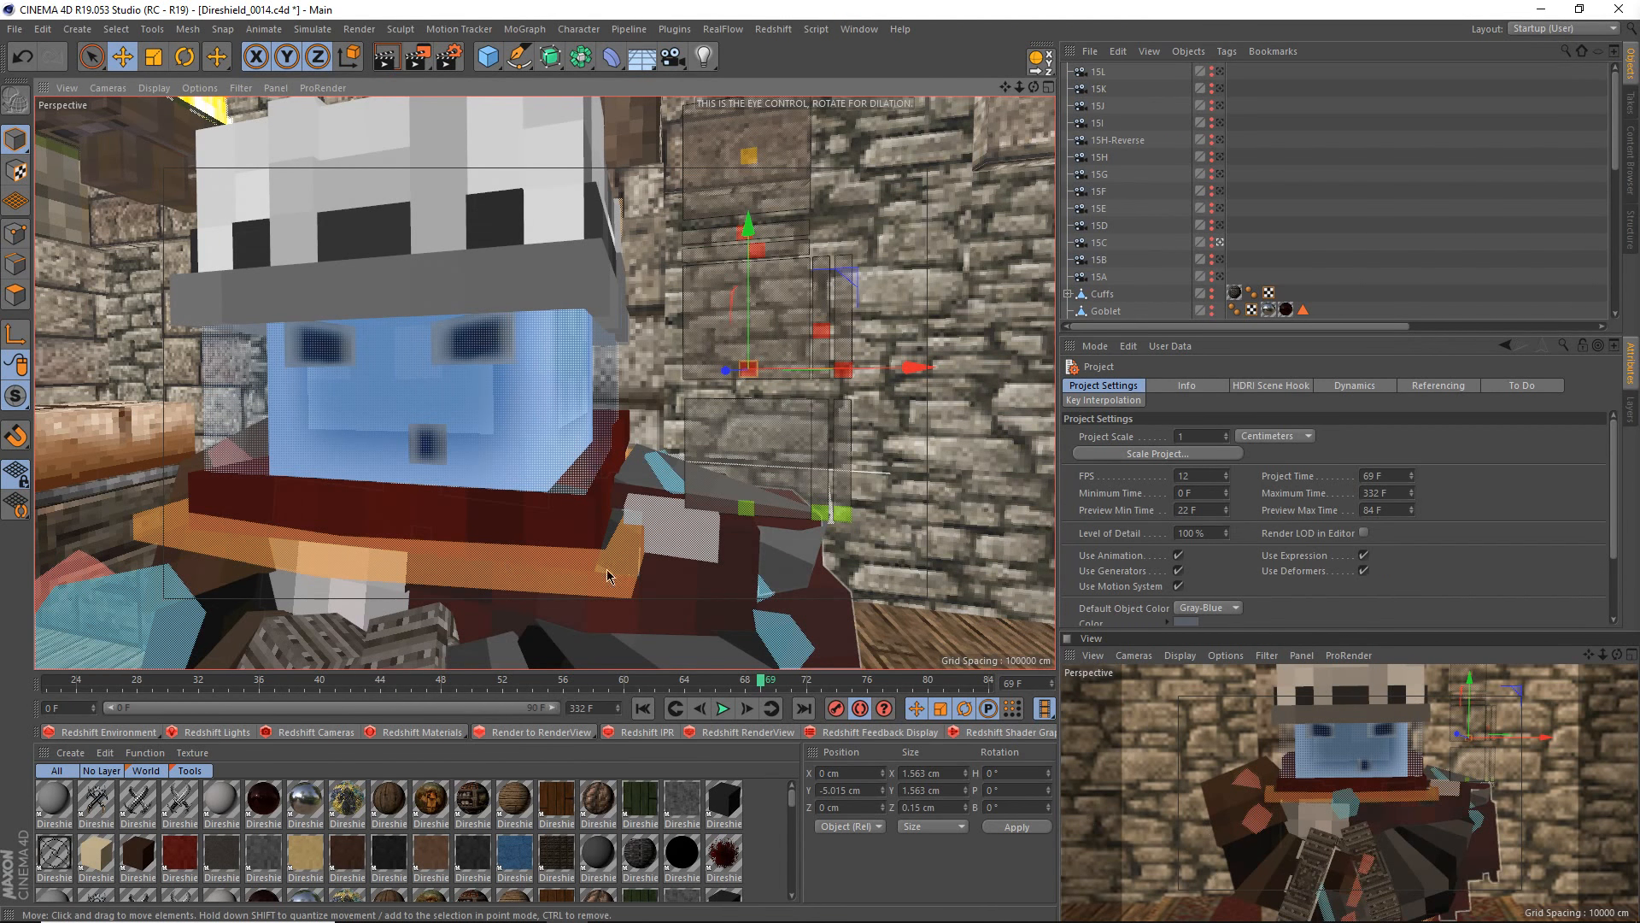
{"action": "left_click_drag", "start_coordinate": [662, 608], "coordinate": [658, 547], "text": "alt"}
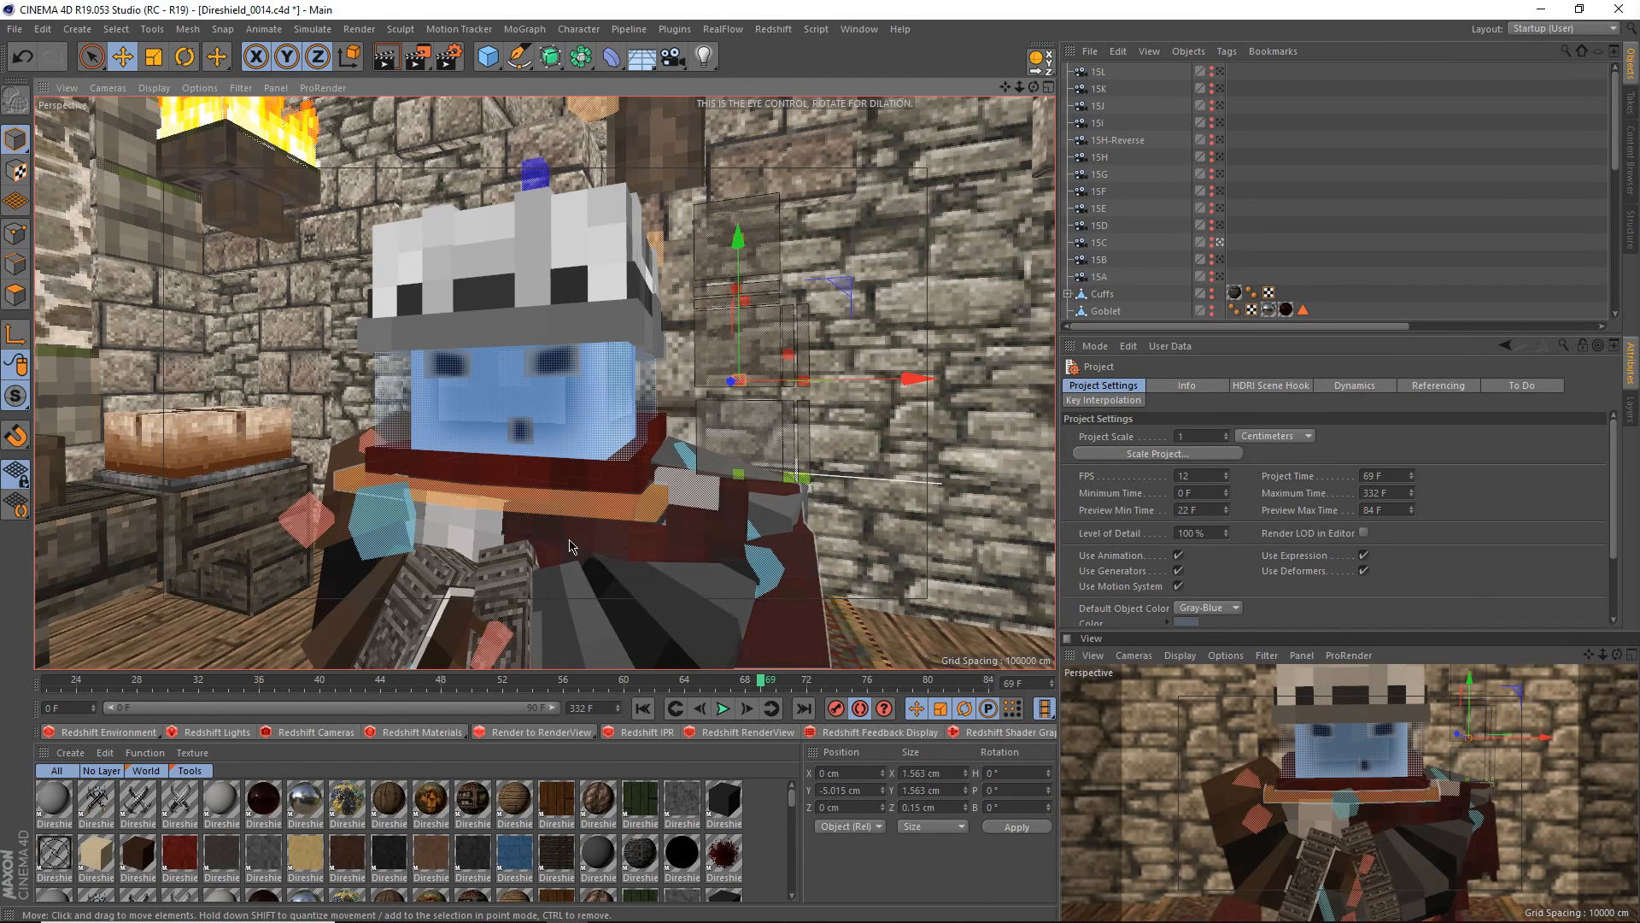
{"action": "scroll", "coordinate": [654, 534], "scroll_direction": "up", "scroll_amount": 3}
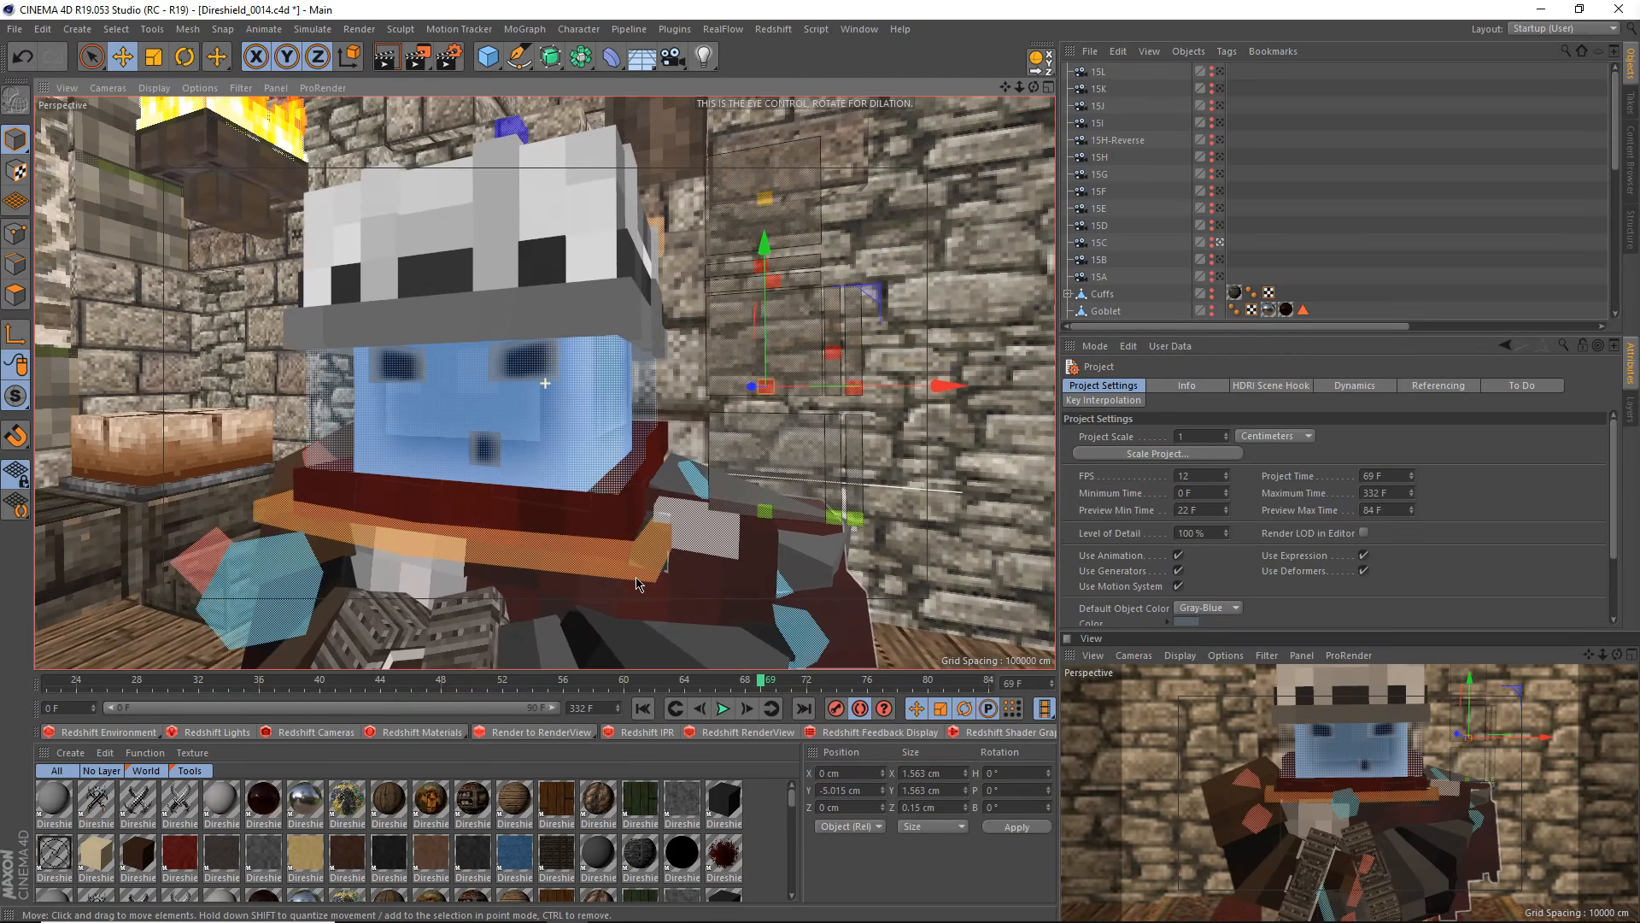
{"action": "left_click_drag", "start_coordinate": [702, 596], "coordinate": [598, 628], "text": "alt"}
{"action": "middle_click_drag", "start_coordinate": [640, 596], "coordinate": [638, 606], "text": "alt"}
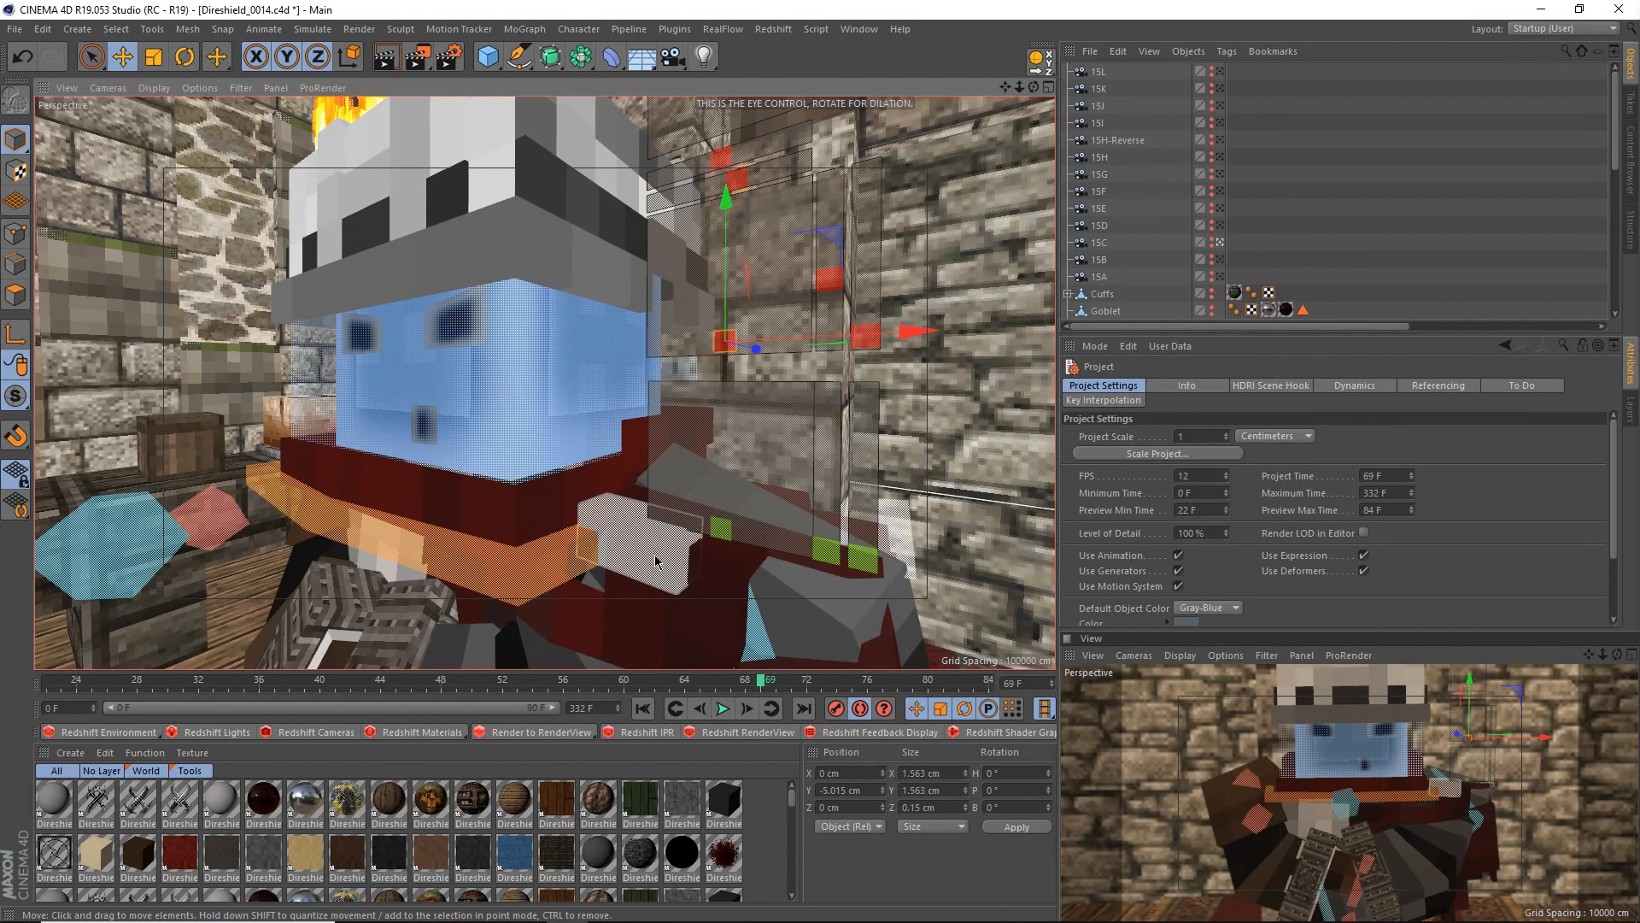
{"action": "left_click_drag", "start_coordinate": [569, 540], "coordinate": [585, 375], "text": "alt"}
{"action": "middle_click_drag", "start_coordinate": [555, 445], "coordinate": [552, 494], "text": "alt"}
{"action": "scroll", "coordinate": [551, 494], "scroll_direction": "up", "scroll_amount": 2}
{"action": "left_click_drag", "start_coordinate": [550, 489], "coordinate": [569, 460], "text": "alt"}
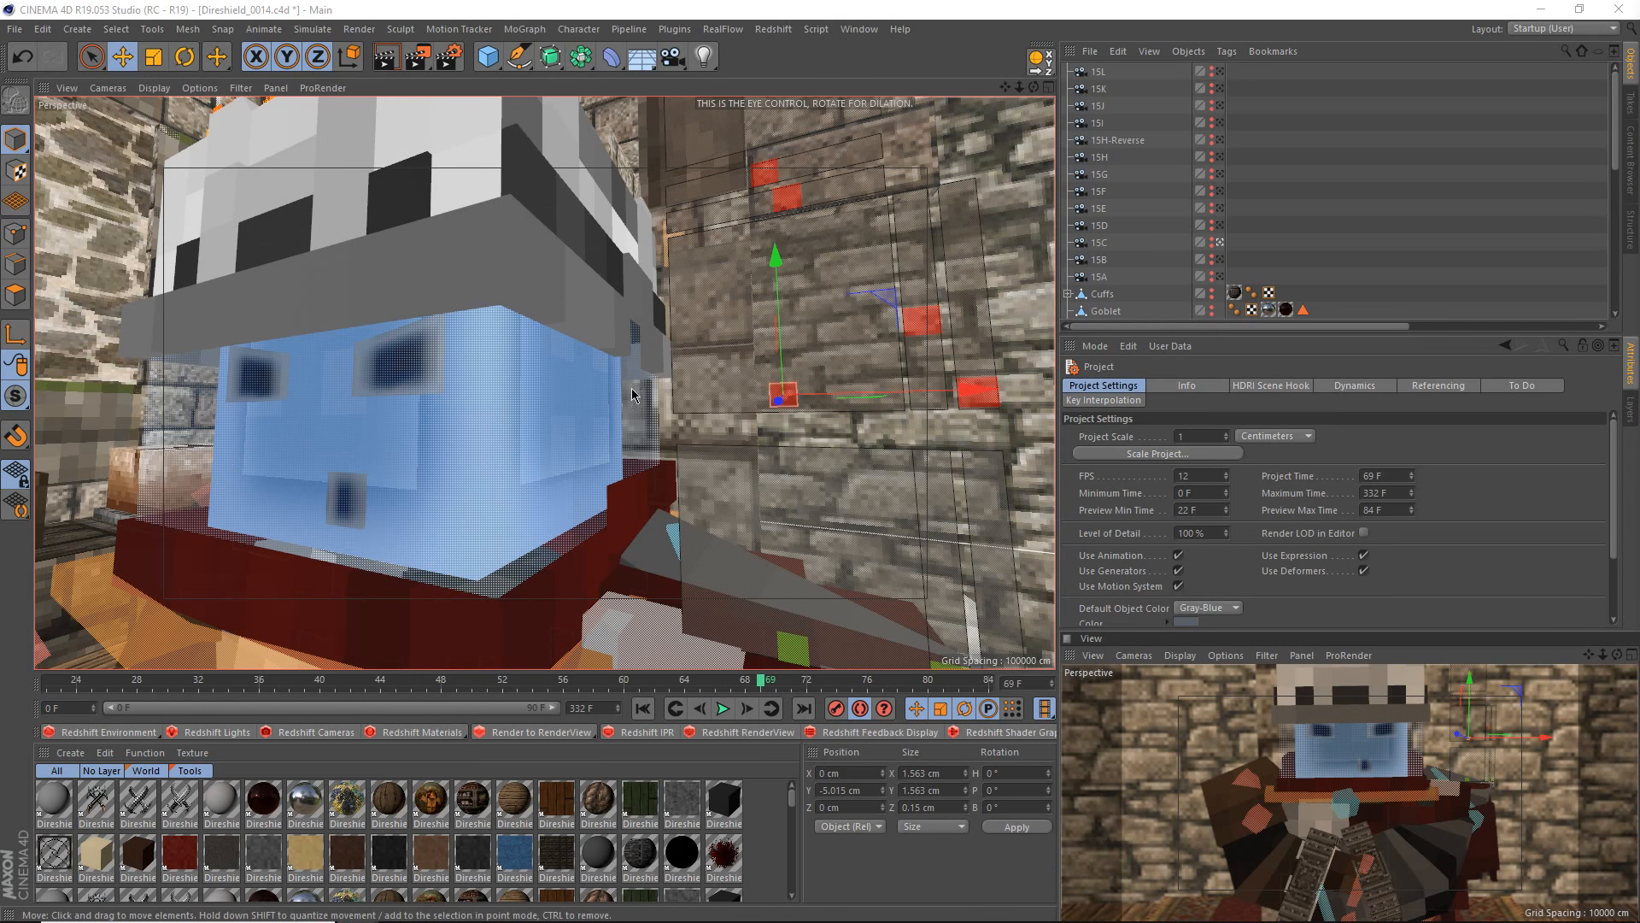
{"action": "scroll", "coordinate": [407, 439], "scroll_direction": "down", "scroll_amount": 3}
{"action": "middle_click_drag", "start_coordinate": [407, 439], "coordinate": [509, 412], "text": "alt"}
{"action": "left_click_drag", "start_coordinate": [492, 408], "coordinate": [497, 421], "text": "alt"}
{"action": "middle_click_drag", "start_coordinate": [497, 422], "coordinate": [529, 434], "text": "alt"}
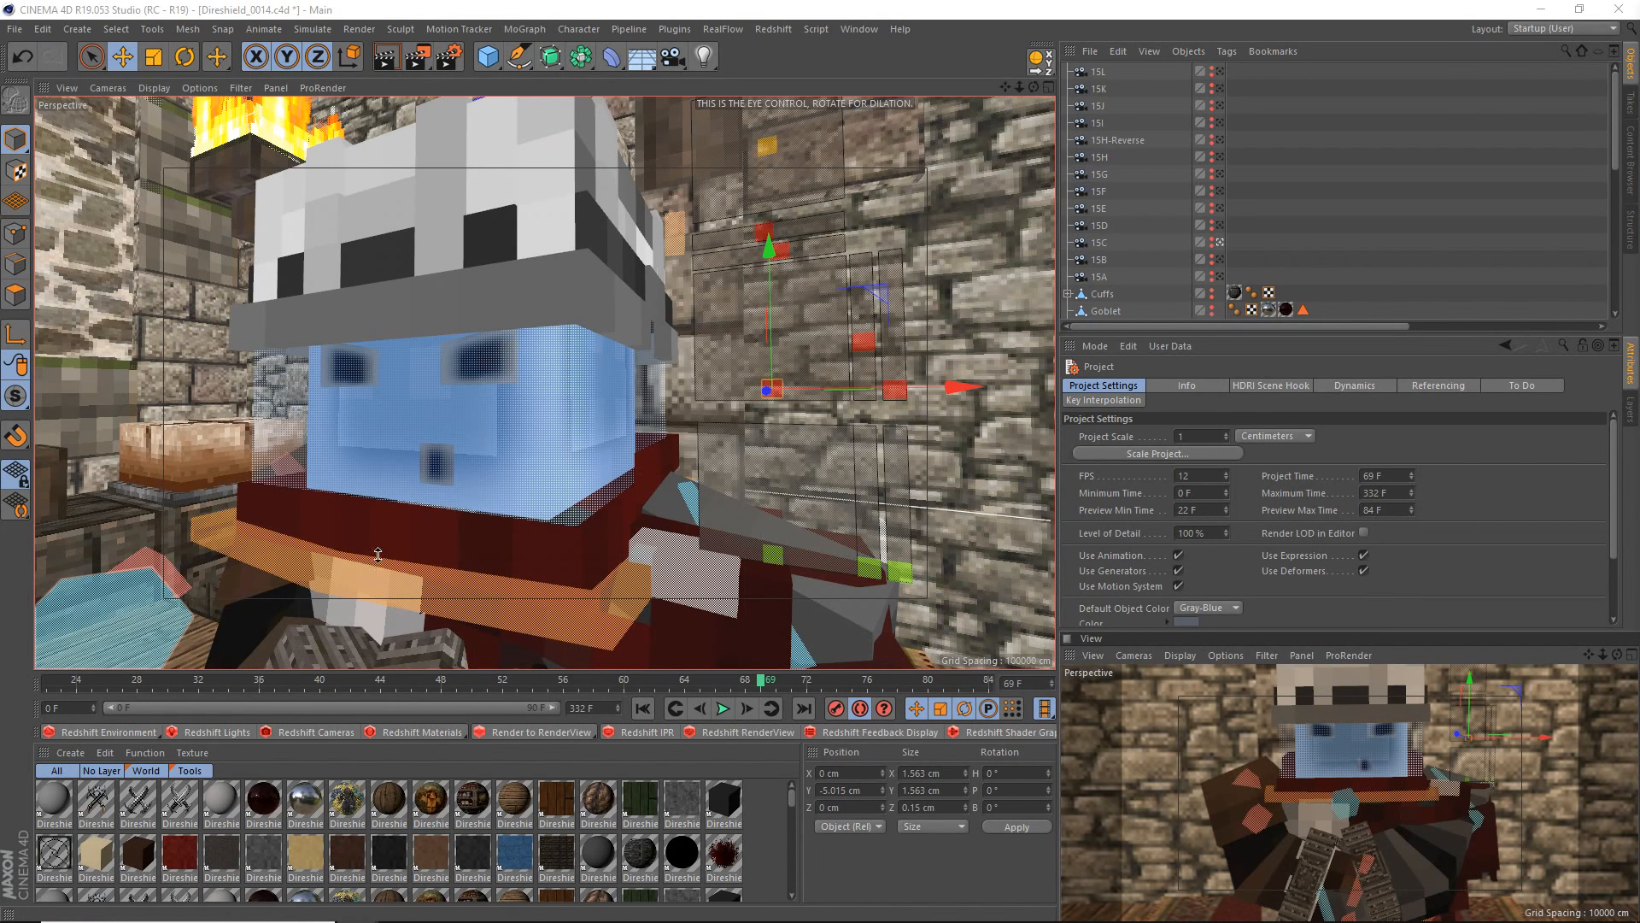
{"action": "middle_click_drag", "start_coordinate": [506, 497], "coordinate": [535, 414], "text": "alt"}
{"action": "scroll", "coordinate": [536, 413], "scroll_direction": "down", "scroll_amount": 2}
{"action": "middle_click_drag", "start_coordinate": [584, 527], "coordinate": [574, 489], "text": "alt"}
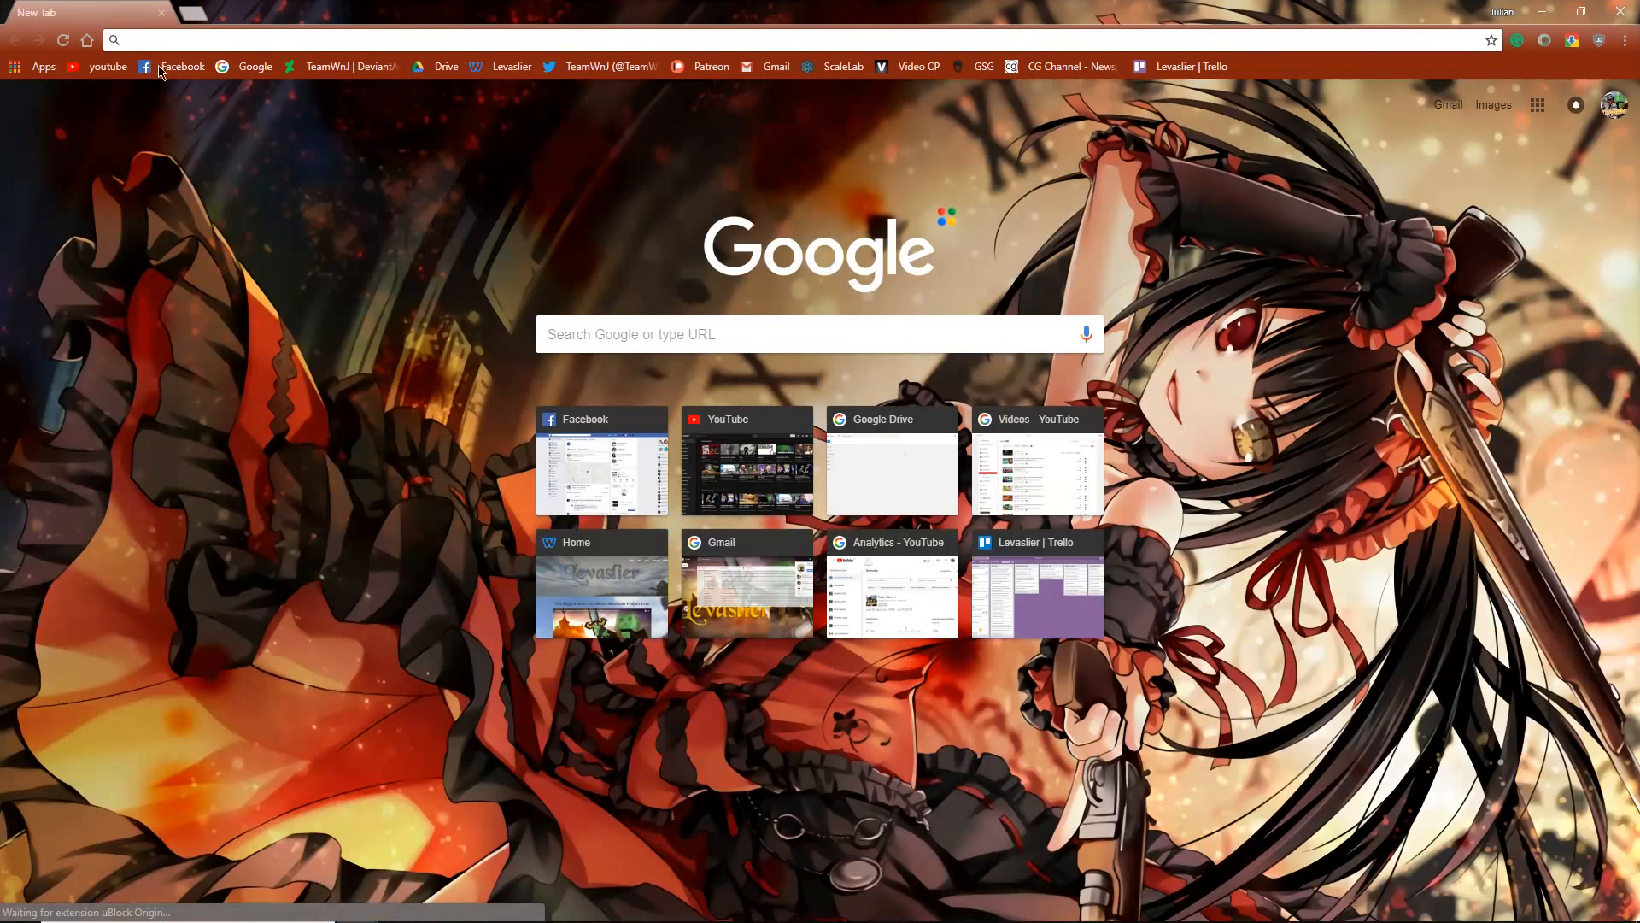
- In the browser, open the Levaslier website, view the project video section on its home page, and return to Cinema 4D
{"action": "left_click", "coordinate": [109, 66]}
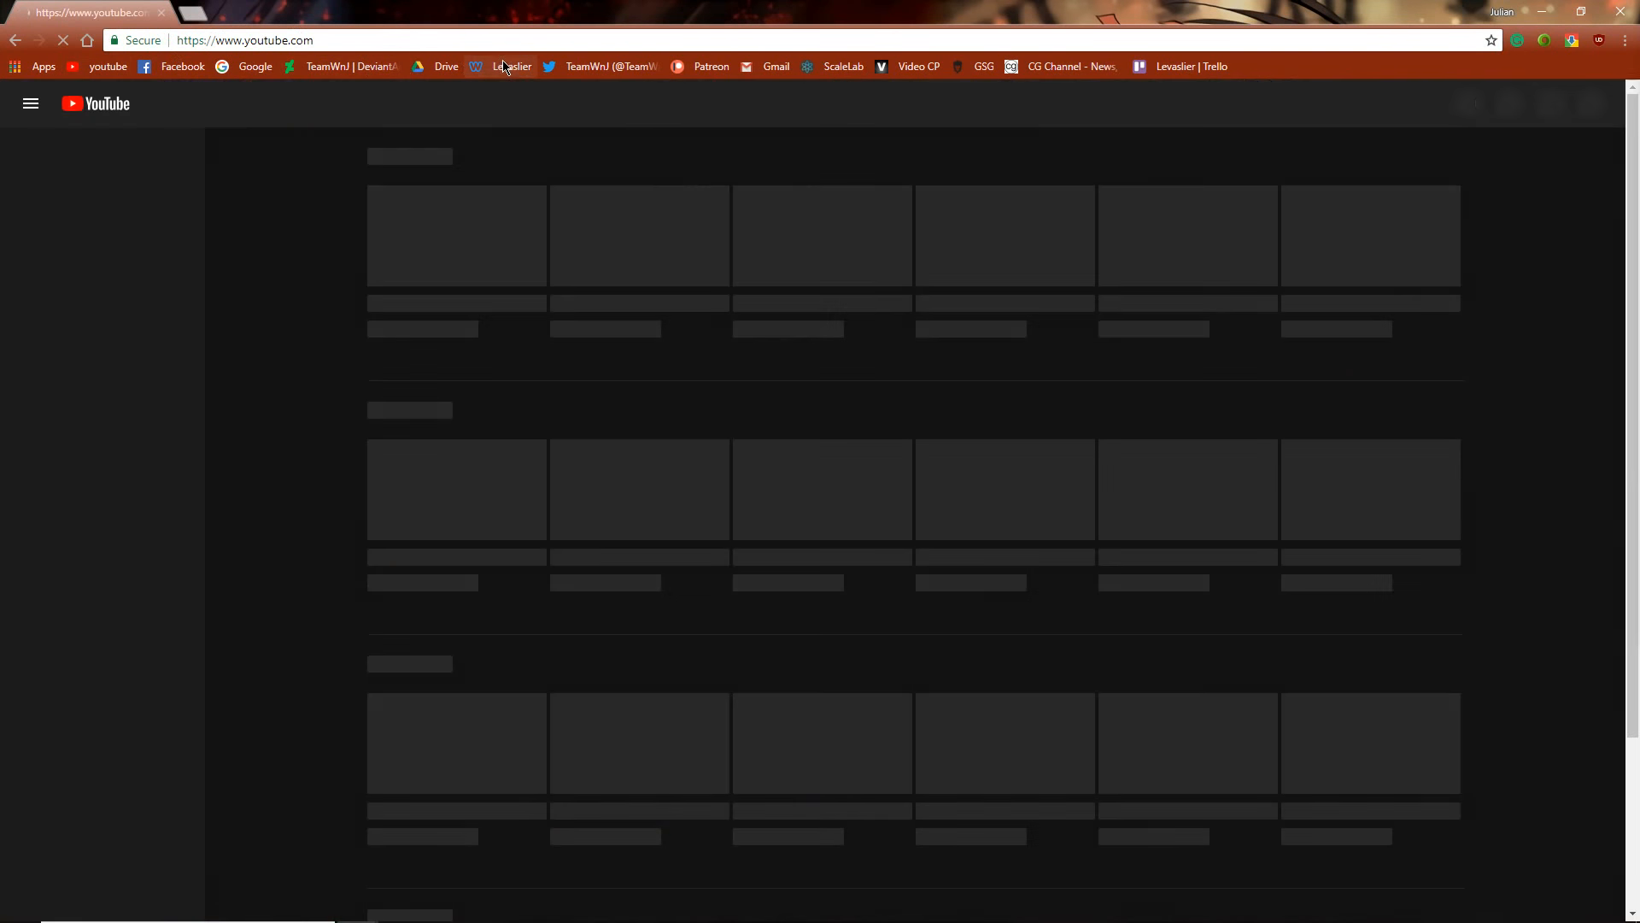
{"action": "left_click", "coordinate": [506, 66]}
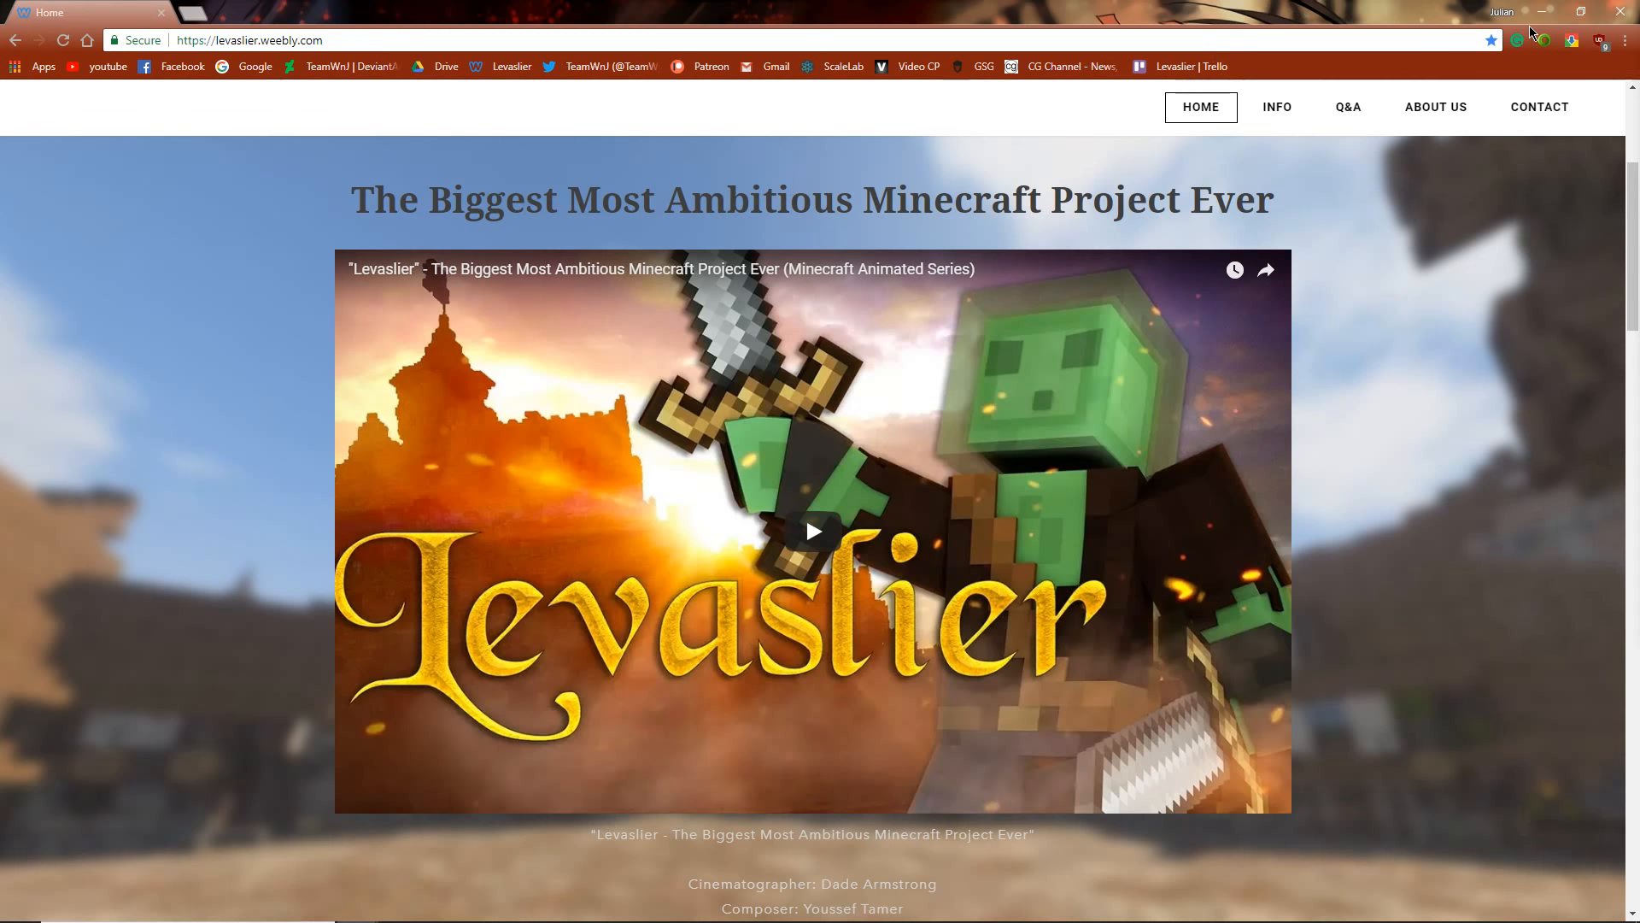
{"action": "left_click", "coordinate": [1627, 17]}
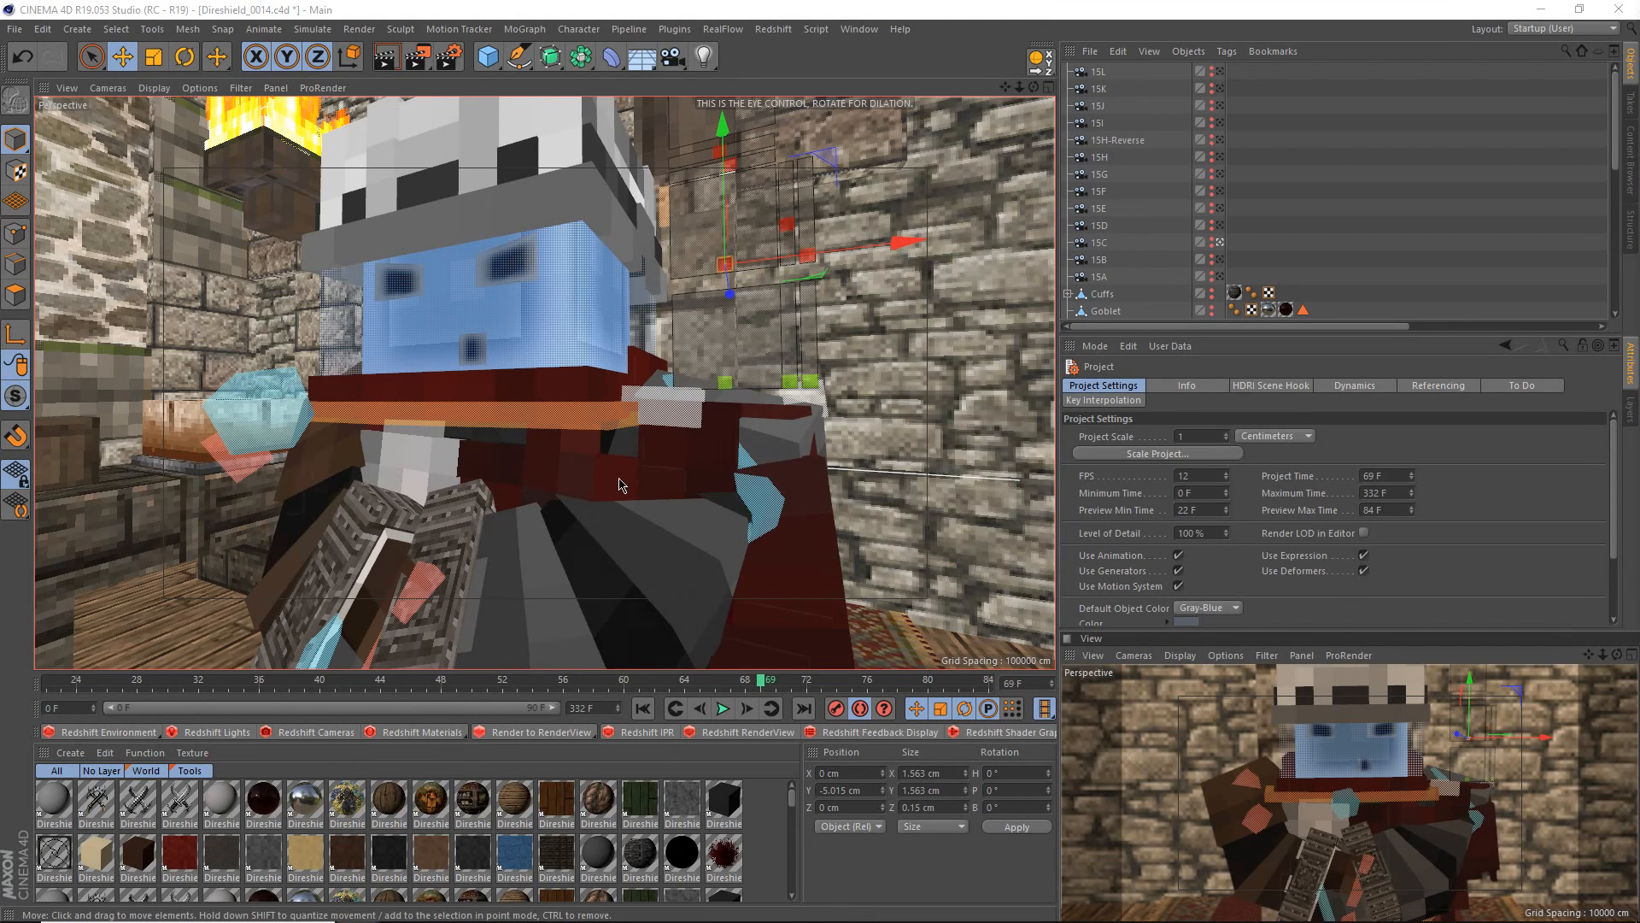
{"action": "scroll", "coordinate": [521, 374], "scroll_direction": "up", "scroll_amount": 5}
{"action": "scroll", "coordinate": [539, 491], "scroll_direction": "down", "scroll_amount": 5}
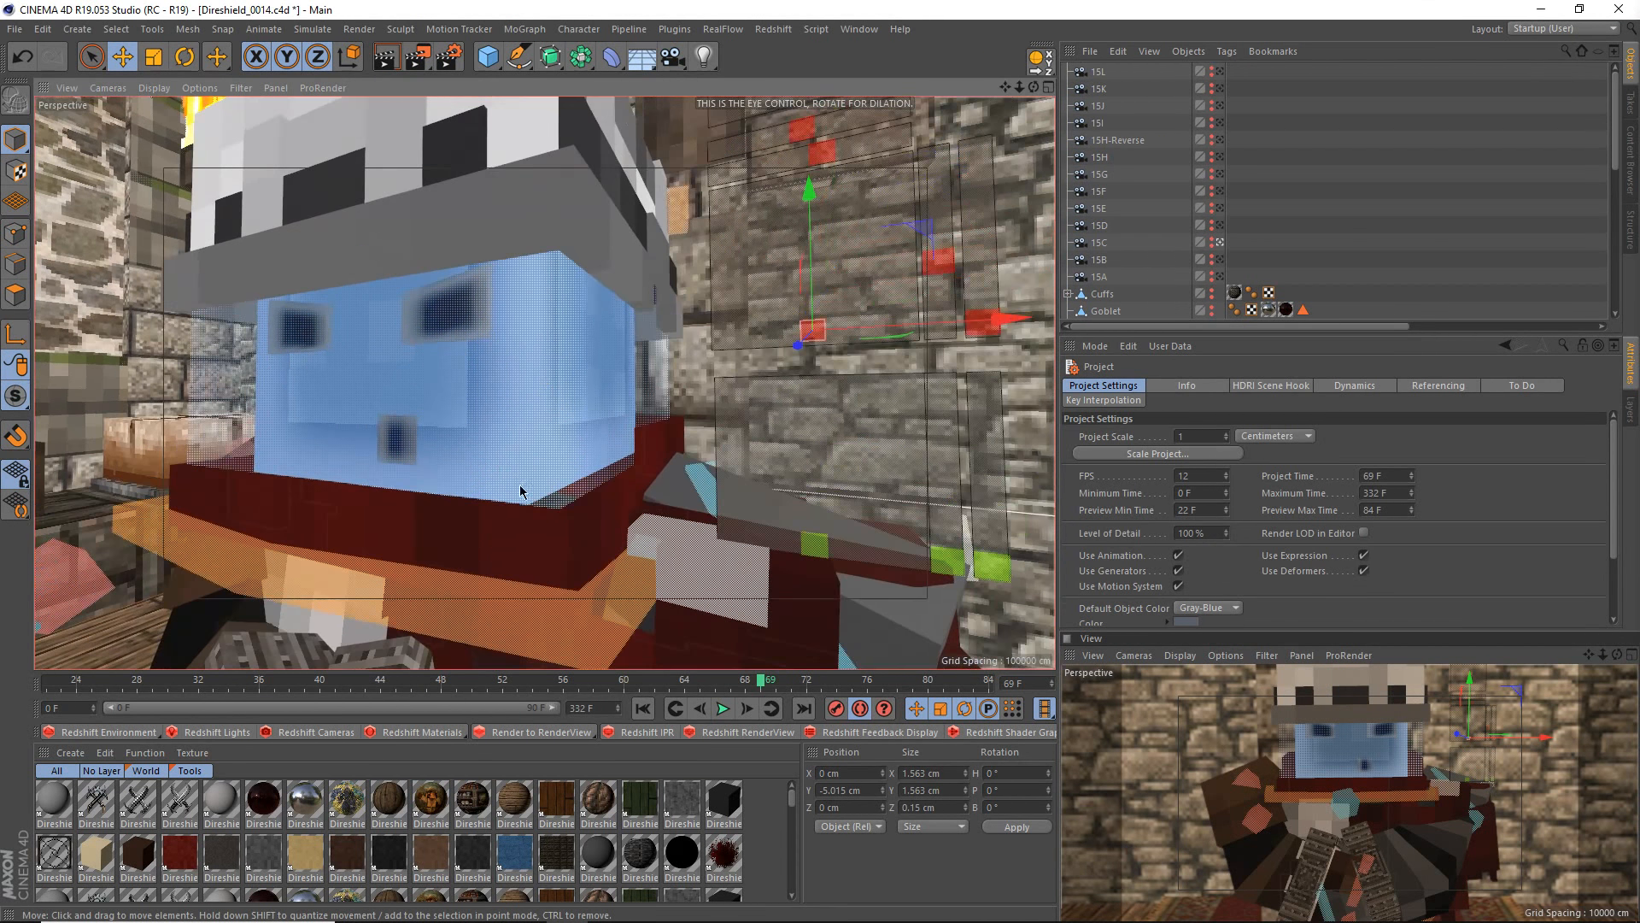
{"action": "scroll", "coordinate": [547, 500], "scroll_direction": "down", "scroll_amount": 4}
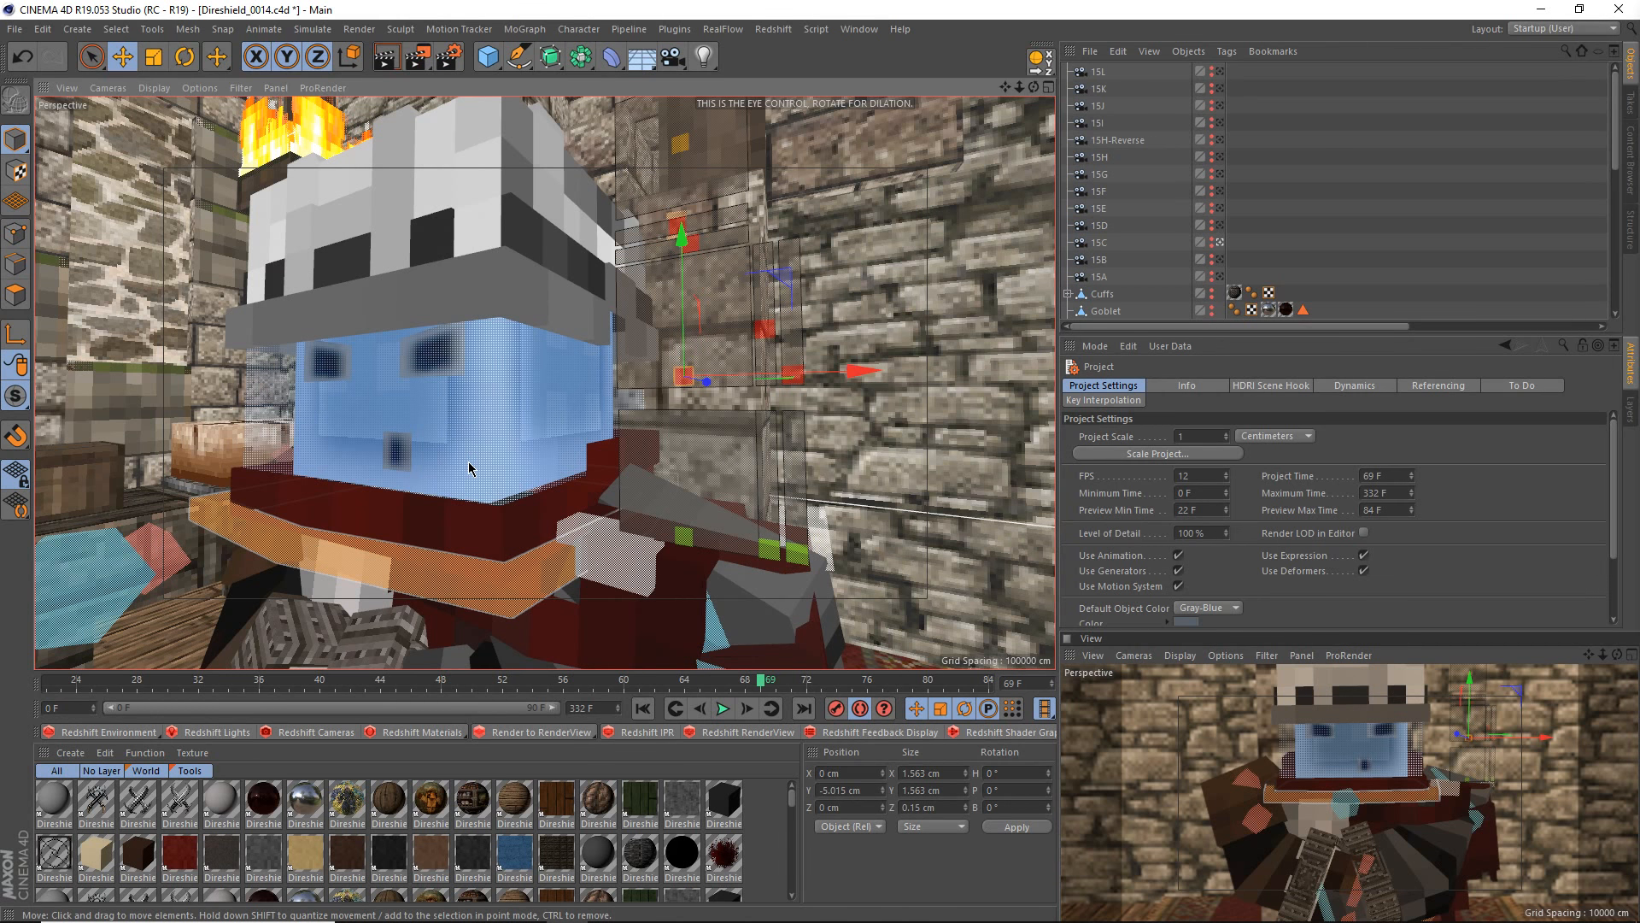
{"action": "left_click_drag", "start_coordinate": [462, 417], "coordinate": [399, 391], "text": "alt"}
{"action": "scroll", "coordinate": [777, 493], "scroll_direction": "down", "scroll_amount": 3}
{"action": "left_click_drag", "start_coordinate": [619, 505], "coordinate": [648, 510], "text": "alt"}
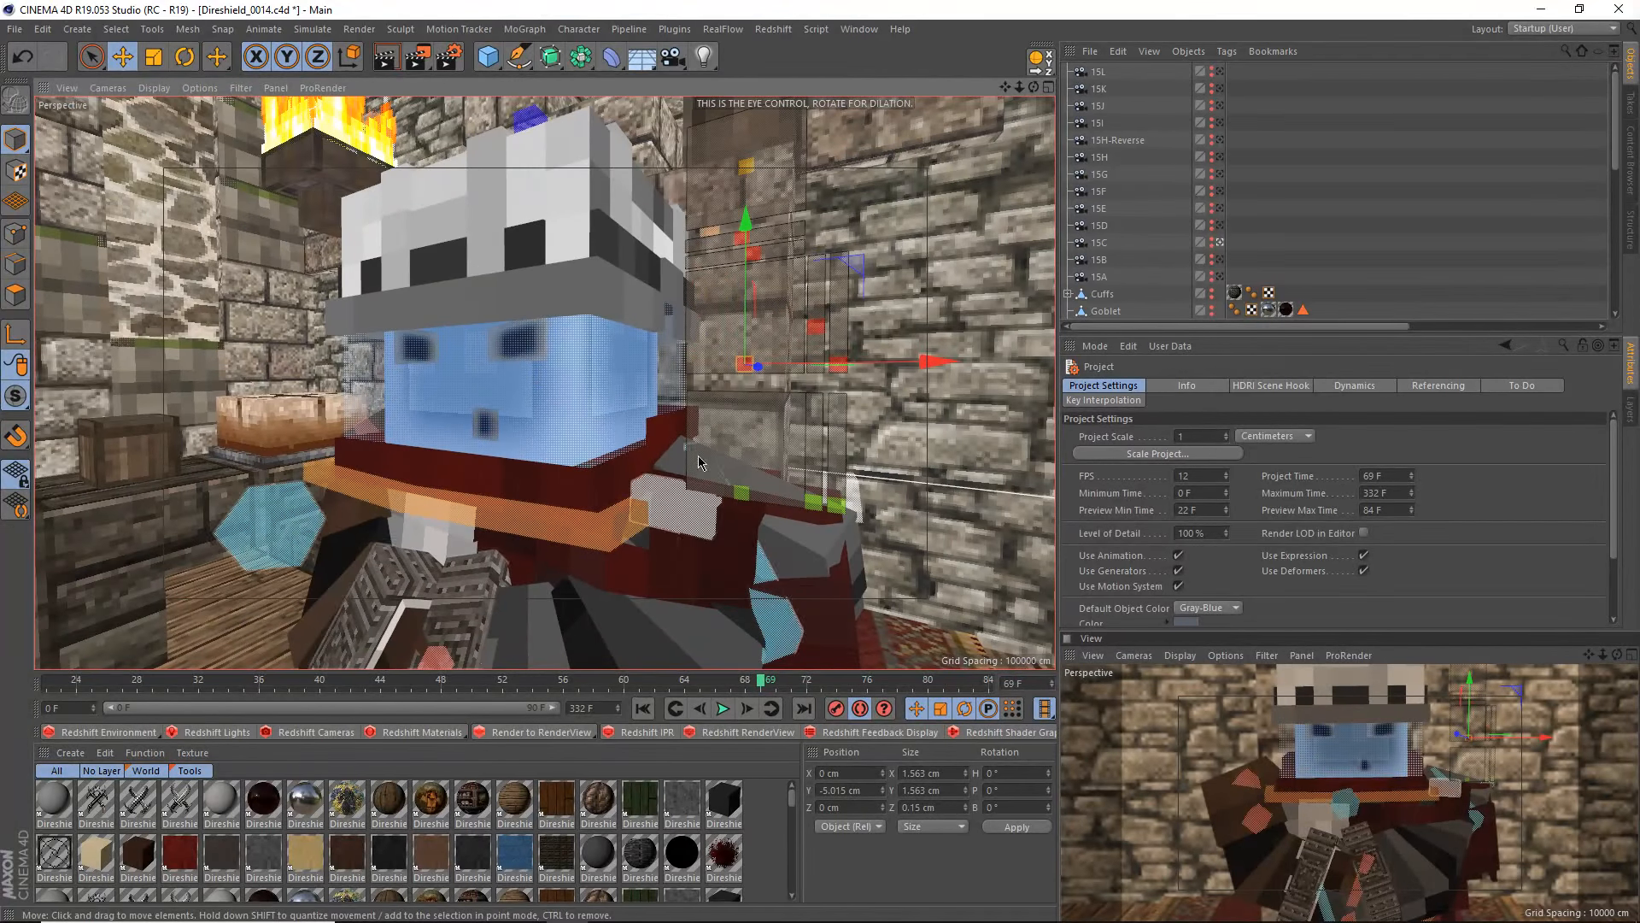
- Select the mouth open/close control beside the blue character's head and view the face close up
{"action": "left_click", "coordinate": [743, 492]}
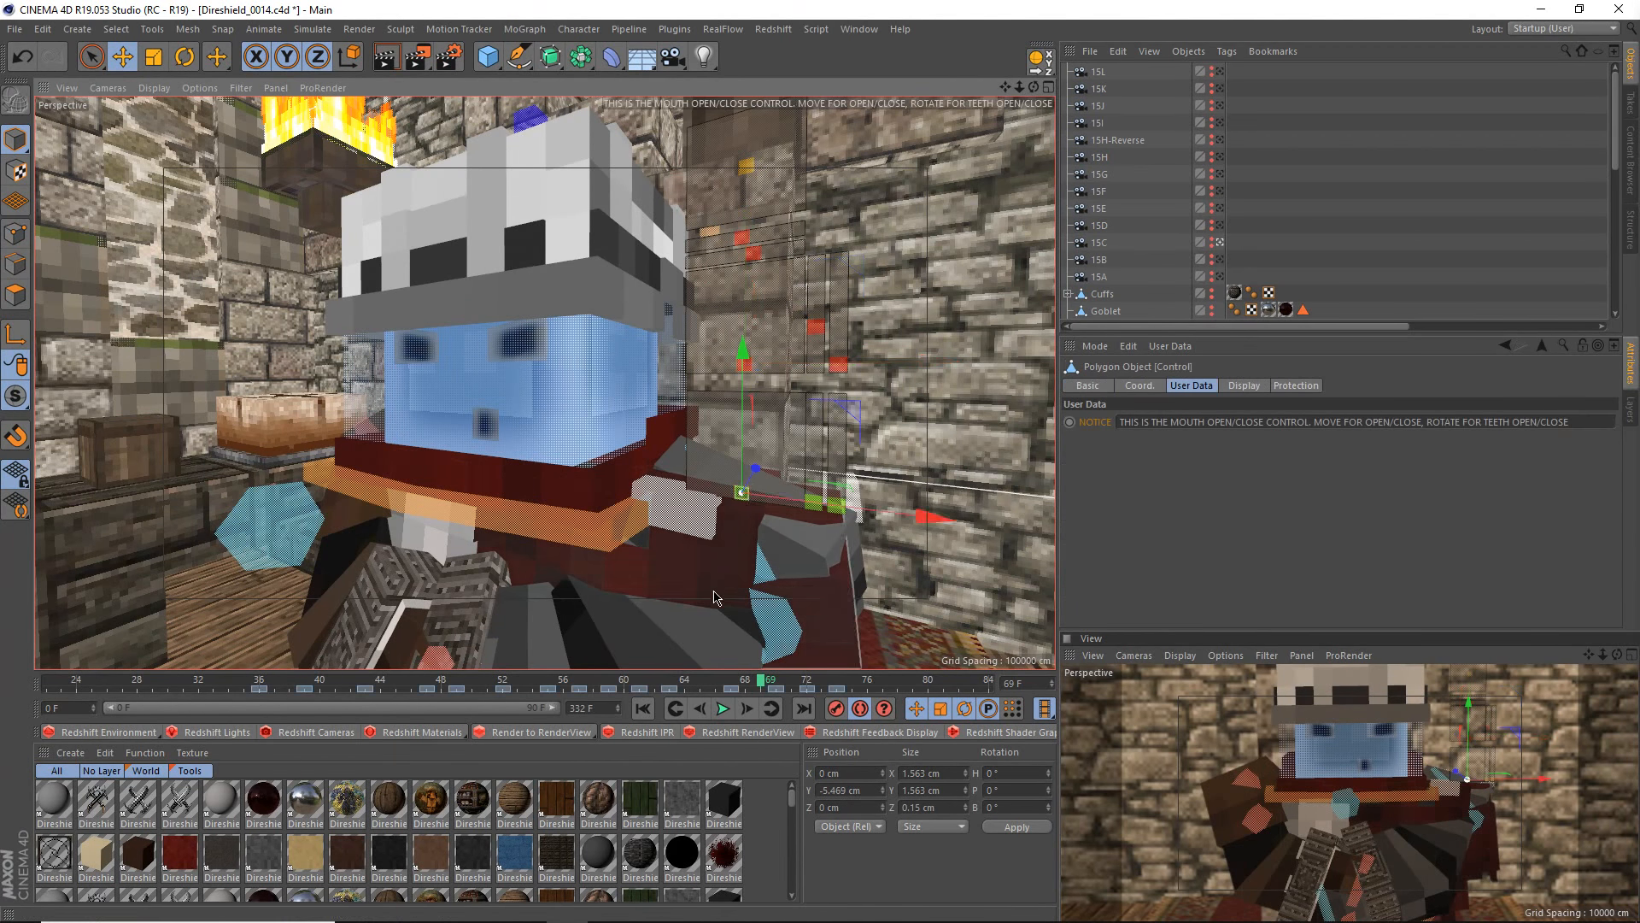
{"action": "scroll", "coordinate": [688, 545], "scroll_direction": "up", "scroll_amount": 2}
{"action": "left_click_drag", "start_coordinate": [671, 544], "coordinate": [638, 540], "text": "alt"}
{"action": "middle_click_drag", "start_coordinate": [611, 505], "coordinate": [606, 546], "text": "alt"}
{"action": "left_click_drag", "start_coordinate": [653, 531], "coordinate": [666, 570], "text": "alt"}
- Scrub back and forth around frames 68 to 72 to examine the blue character's head and mouth movement
{"action": "left_click", "coordinate": [777, 681]}
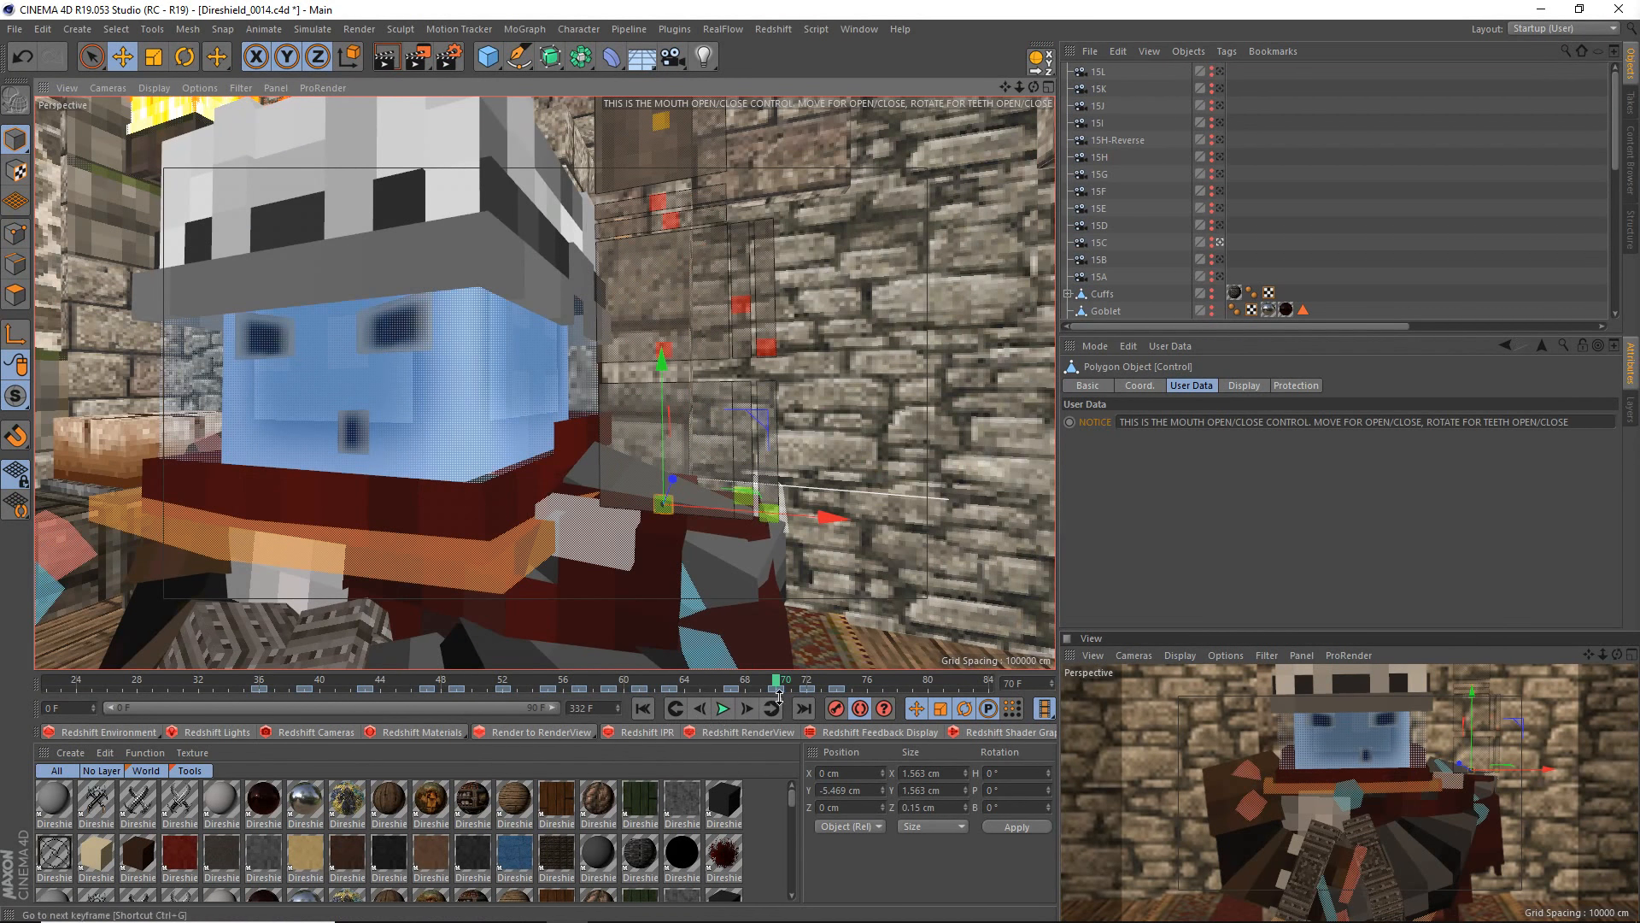
{"action": "left_click", "coordinate": [732, 681]}
{"action": "left_click", "coordinate": [745, 682]}
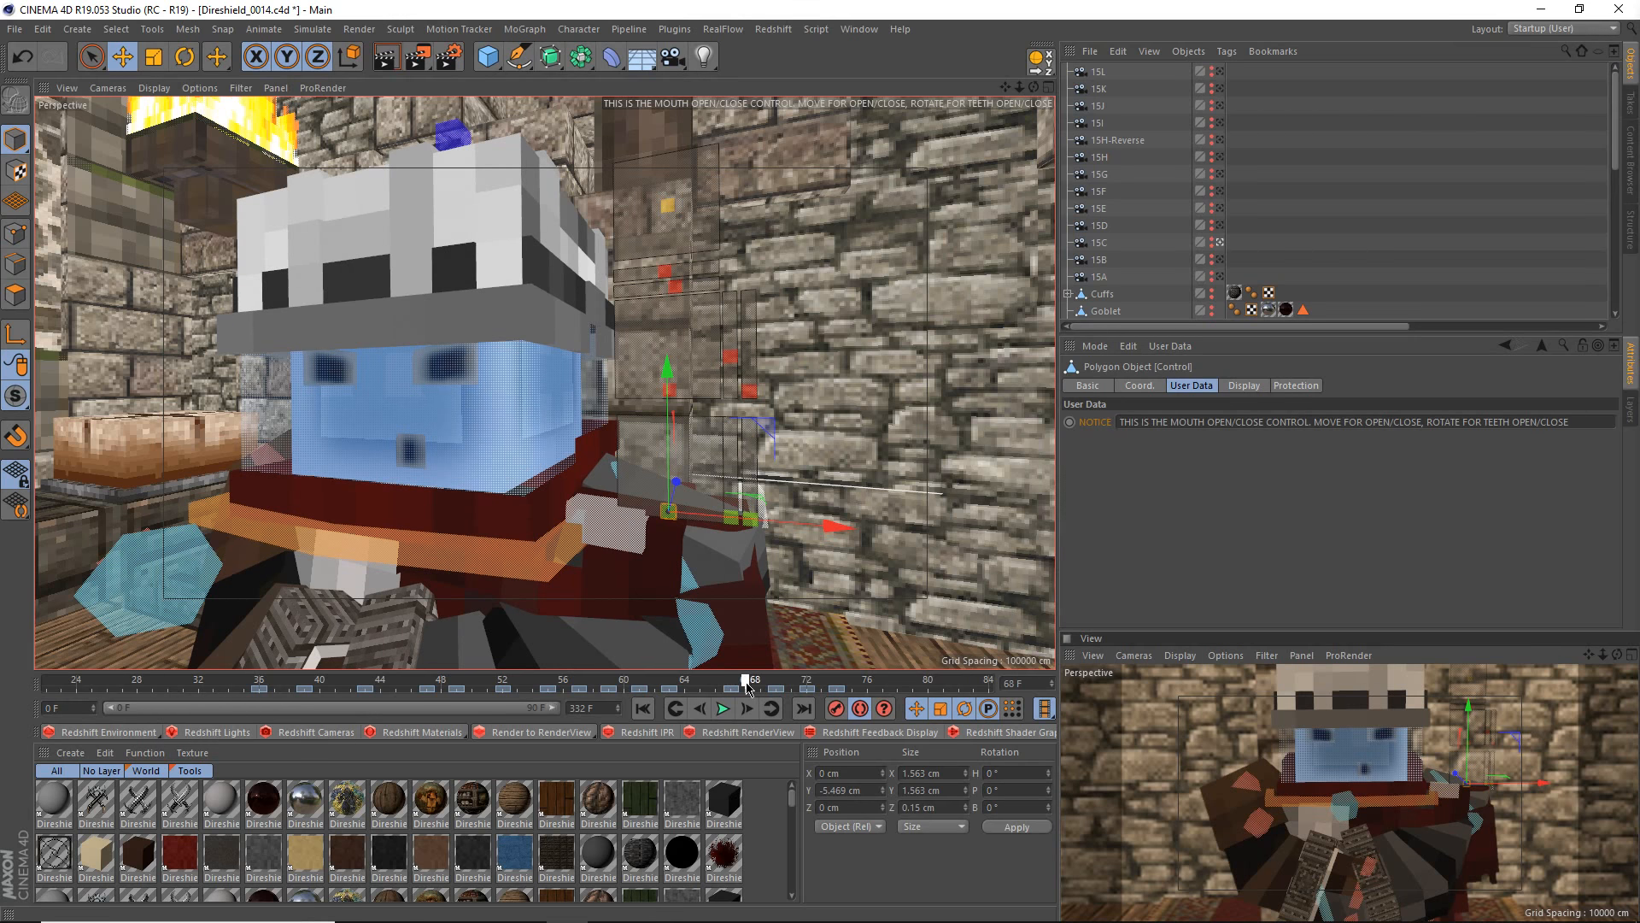
{"action": "mouse_move", "coordinate": [751, 689]}
{"action": "left_mouse_down"}
{"action": "mouse_move", "coordinate": [722, 688]}
{"action": "mouse_move", "coordinate": [754, 686]}
{"action": "left_mouse_up"}
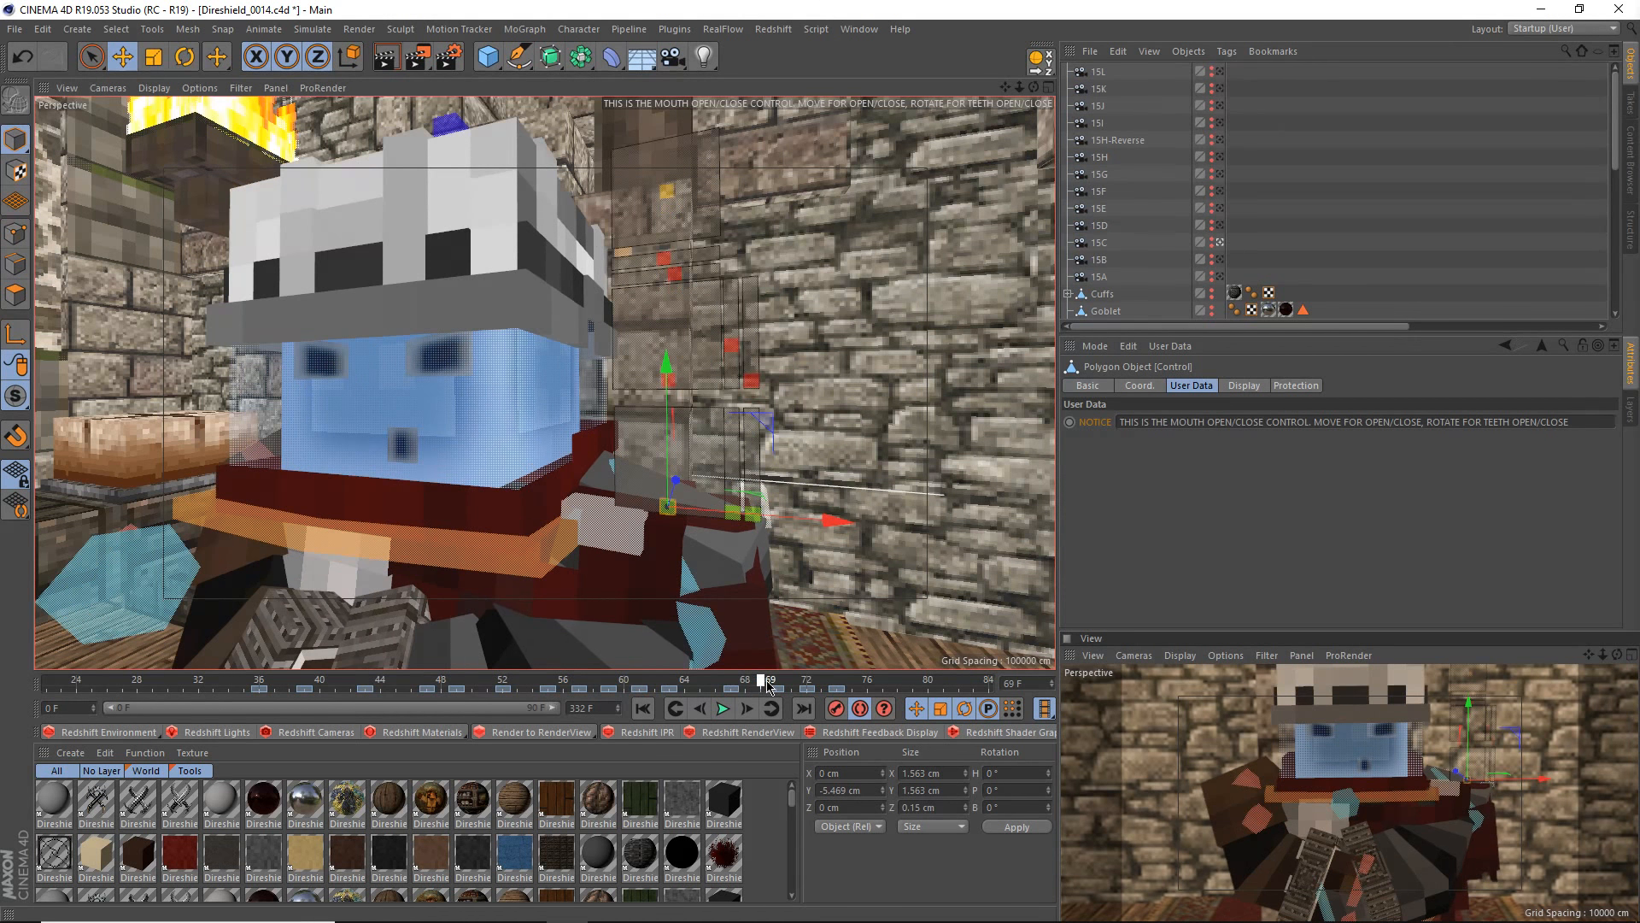
{"action": "left_click_drag", "start_coordinate": [769, 686], "coordinate": [776, 688]}
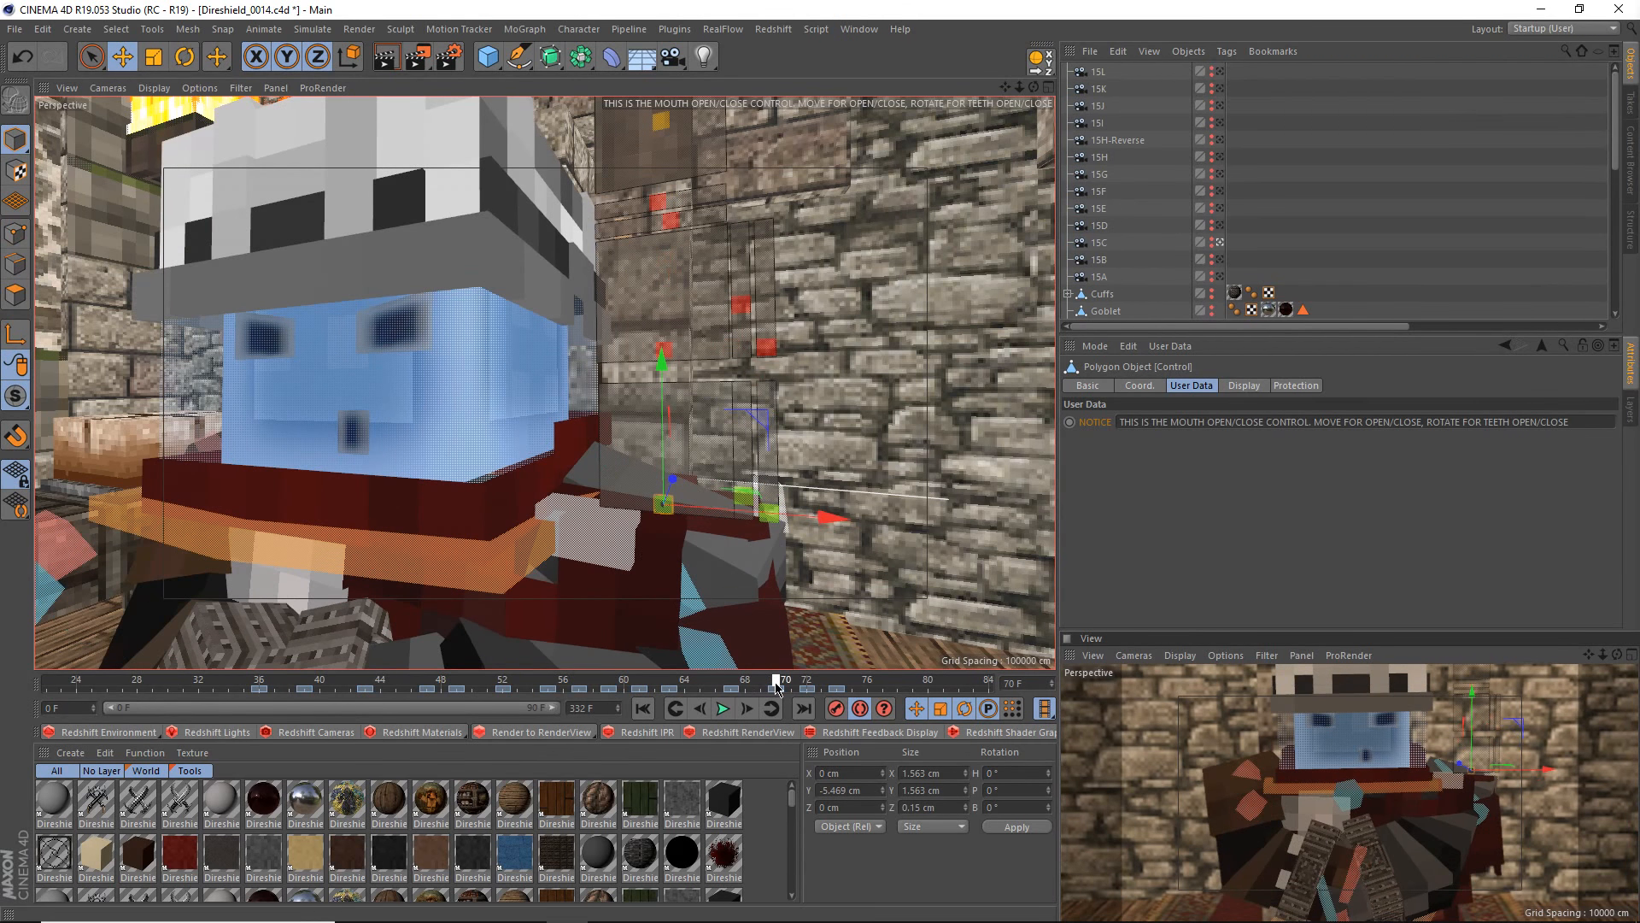
{"action": "left_click_drag", "start_coordinate": [777, 688], "coordinate": [807, 688]}
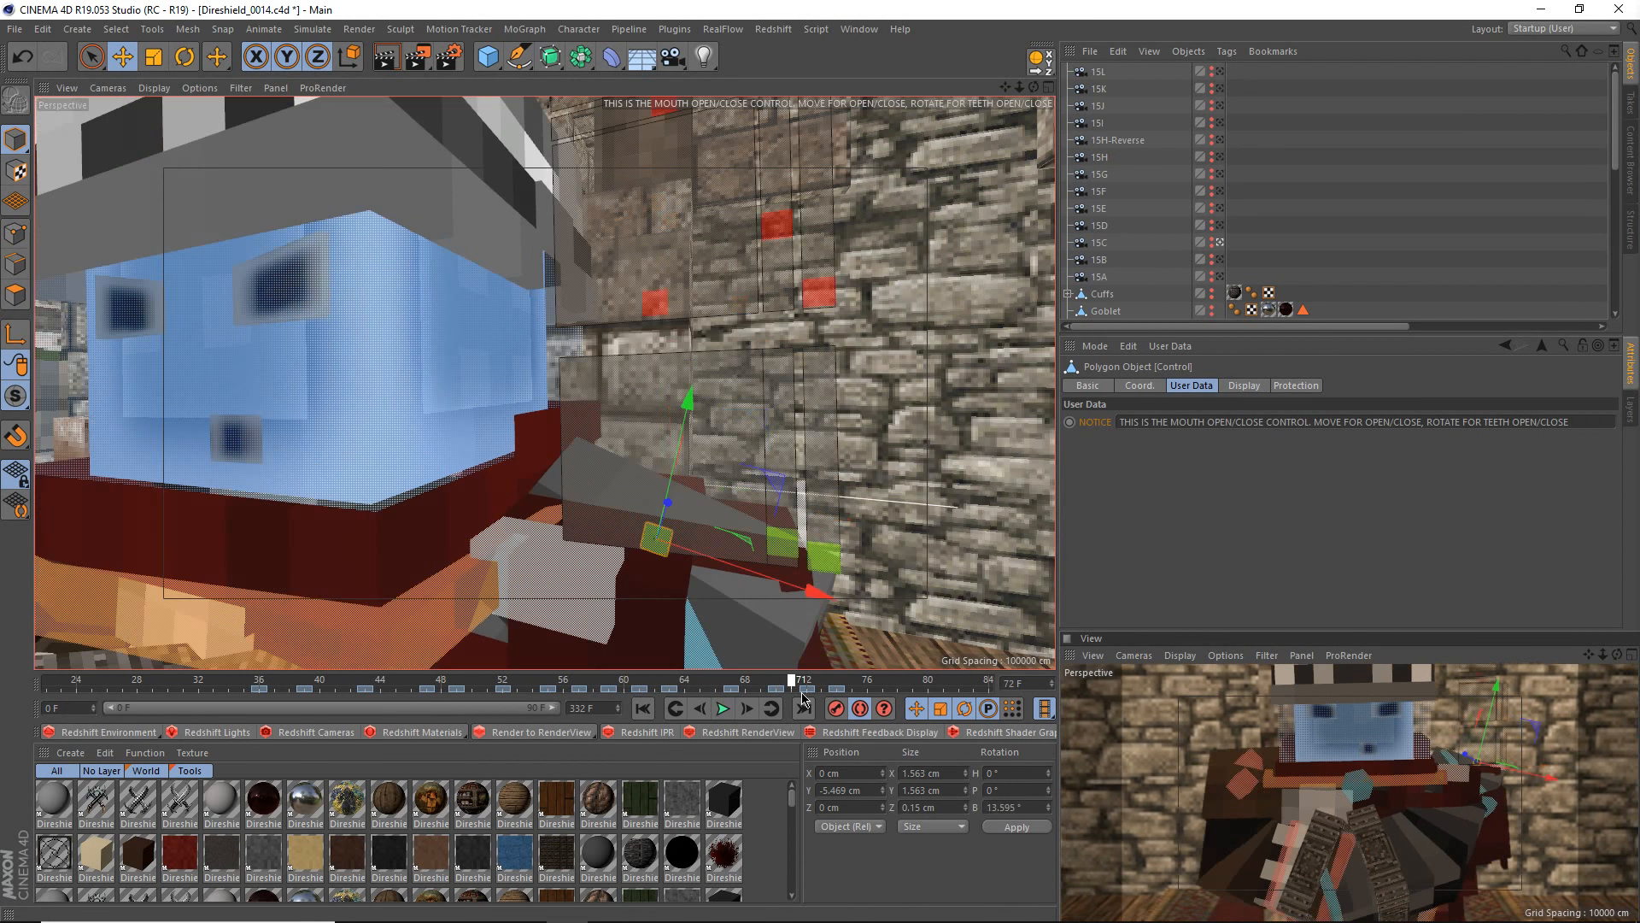
{"action": "scroll", "coordinate": [498, 566], "scroll_direction": "down", "scroll_amount": 5}
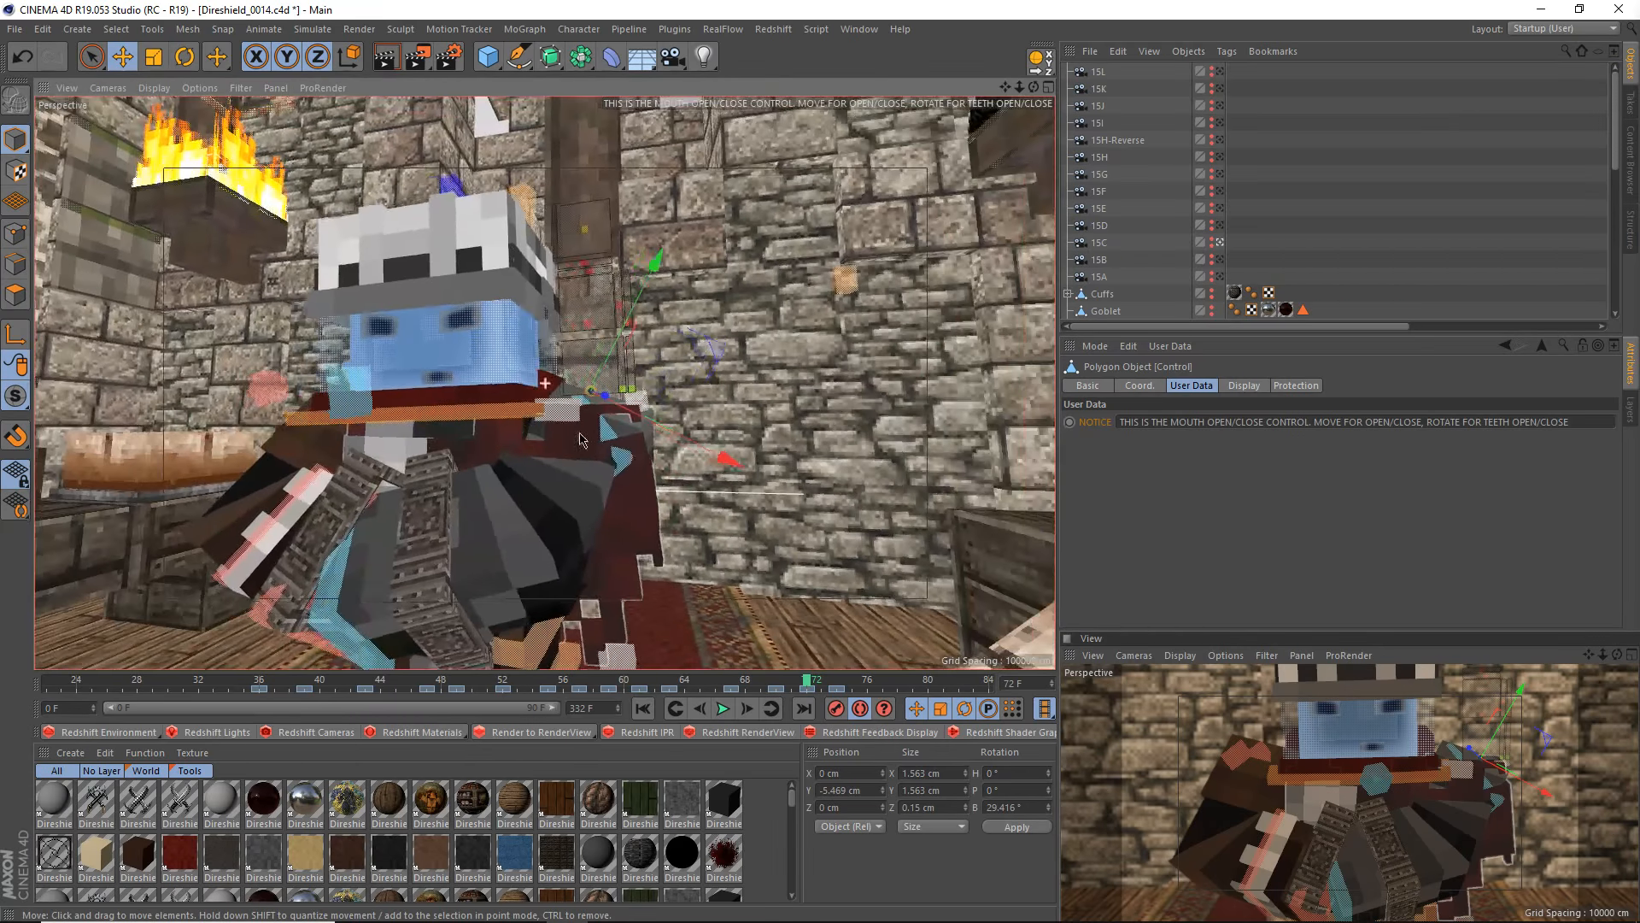
{"action": "scroll", "coordinate": [580, 440], "scroll_direction": "up", "scroll_amount": 5}
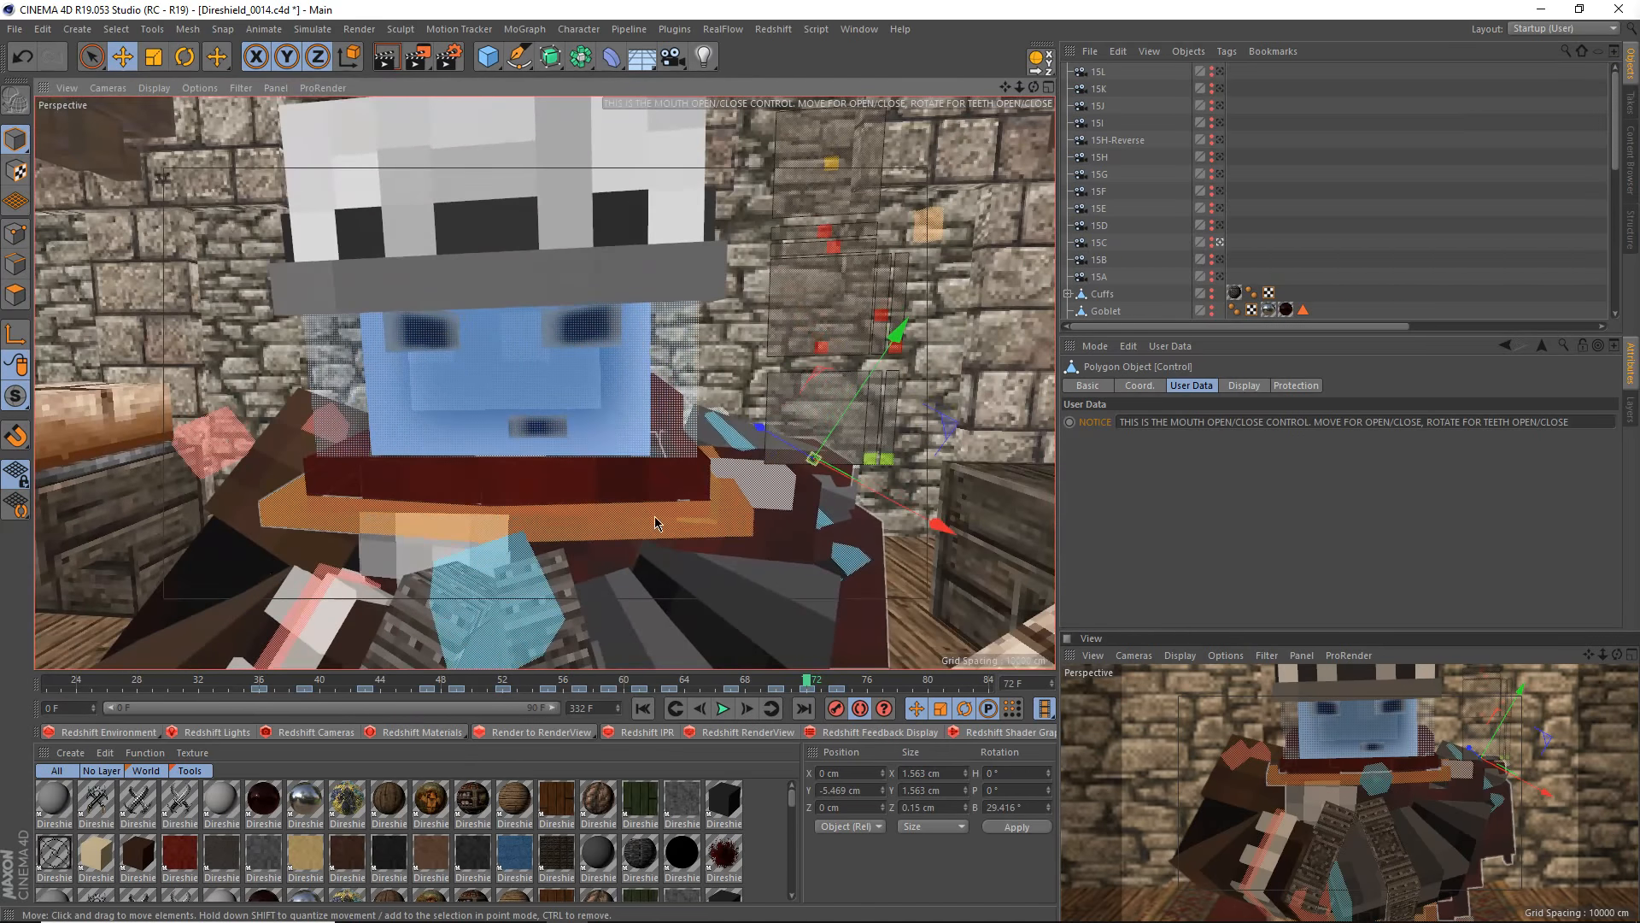
{"action": "left_click", "coordinate": [842, 686]}
{"action": "left_click_drag", "start_coordinate": [844, 686], "coordinate": [722, 679]}
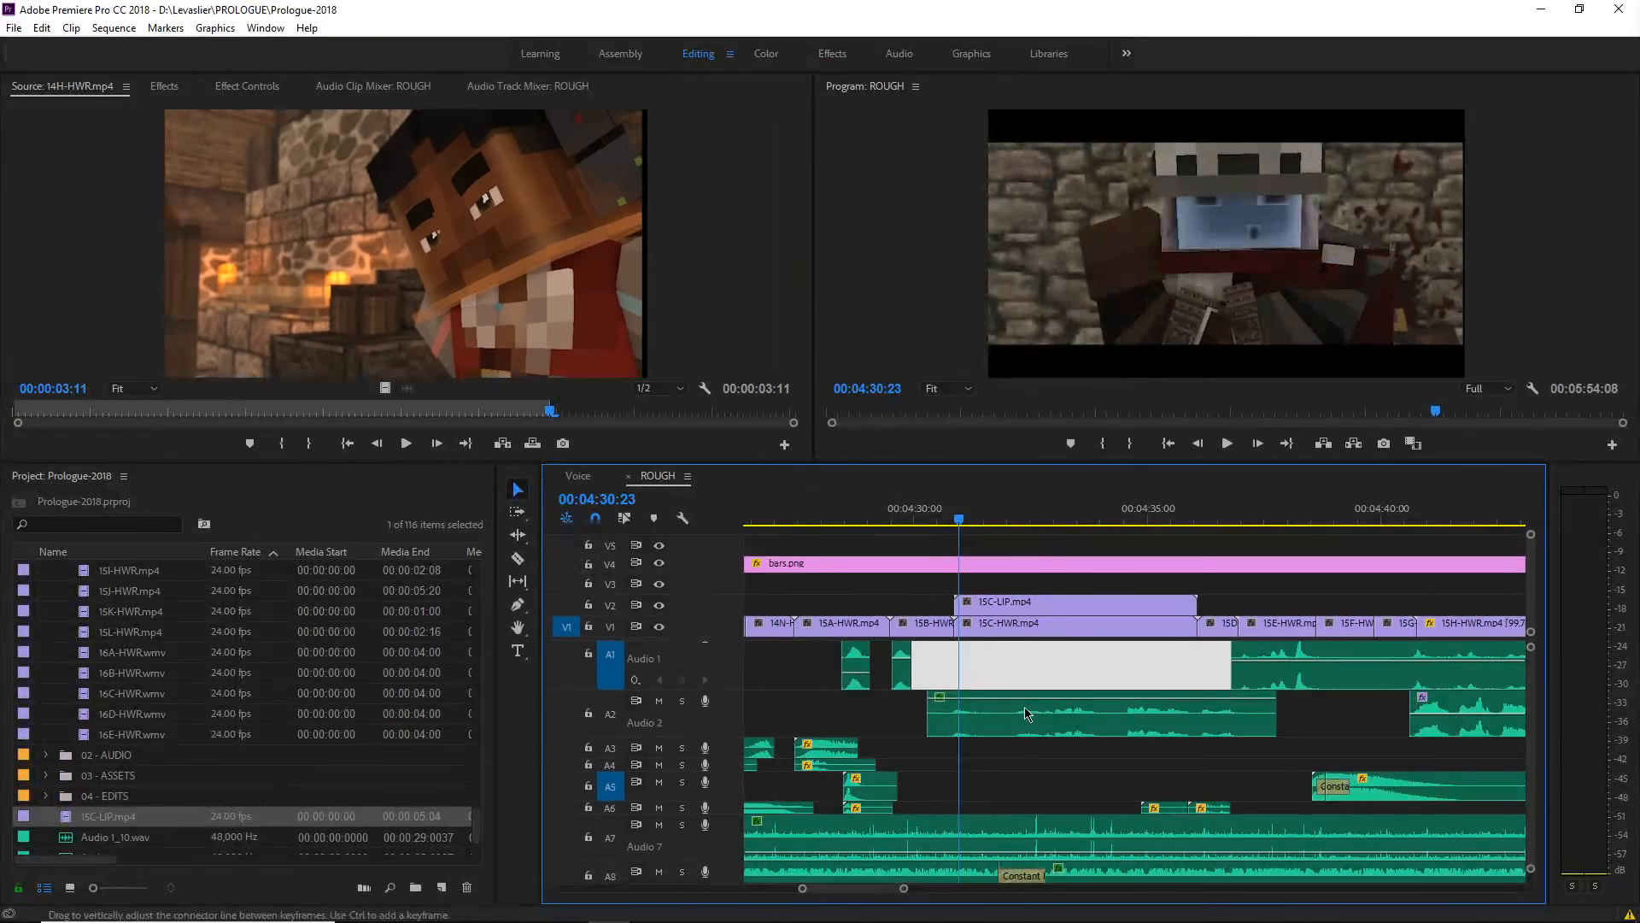
- In Premiere Pro, play the ROUGH sequence from 00:04:30:16 through the 15C shot
{"action": "left_click", "coordinate": [1018, 766]}
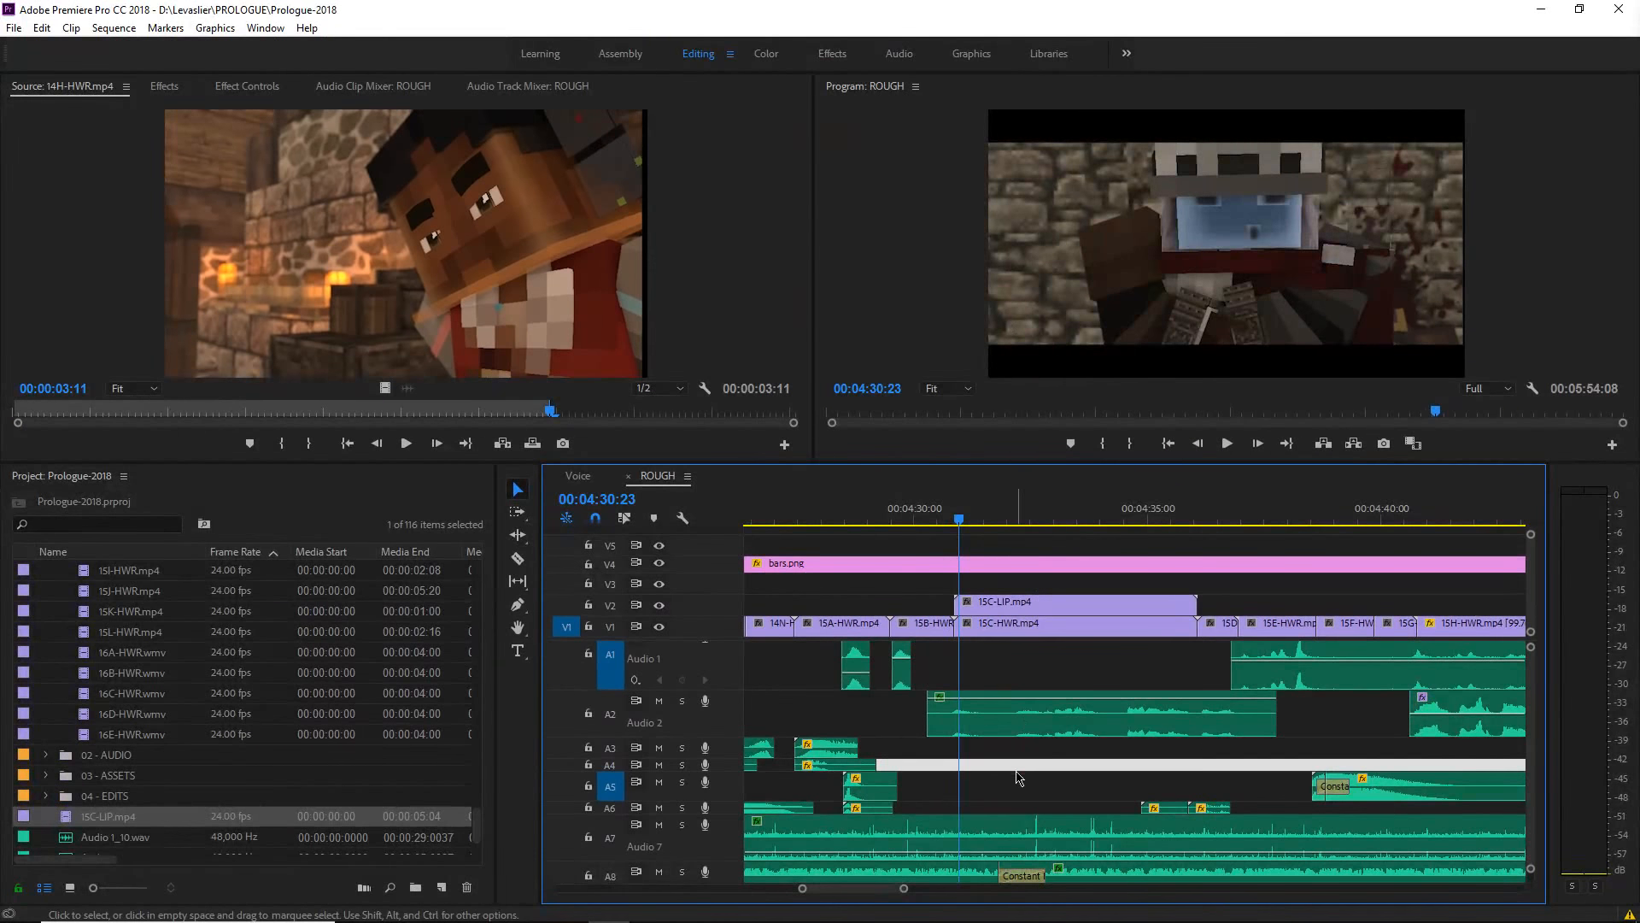
{"action": "left_click", "coordinate": [946, 516]}
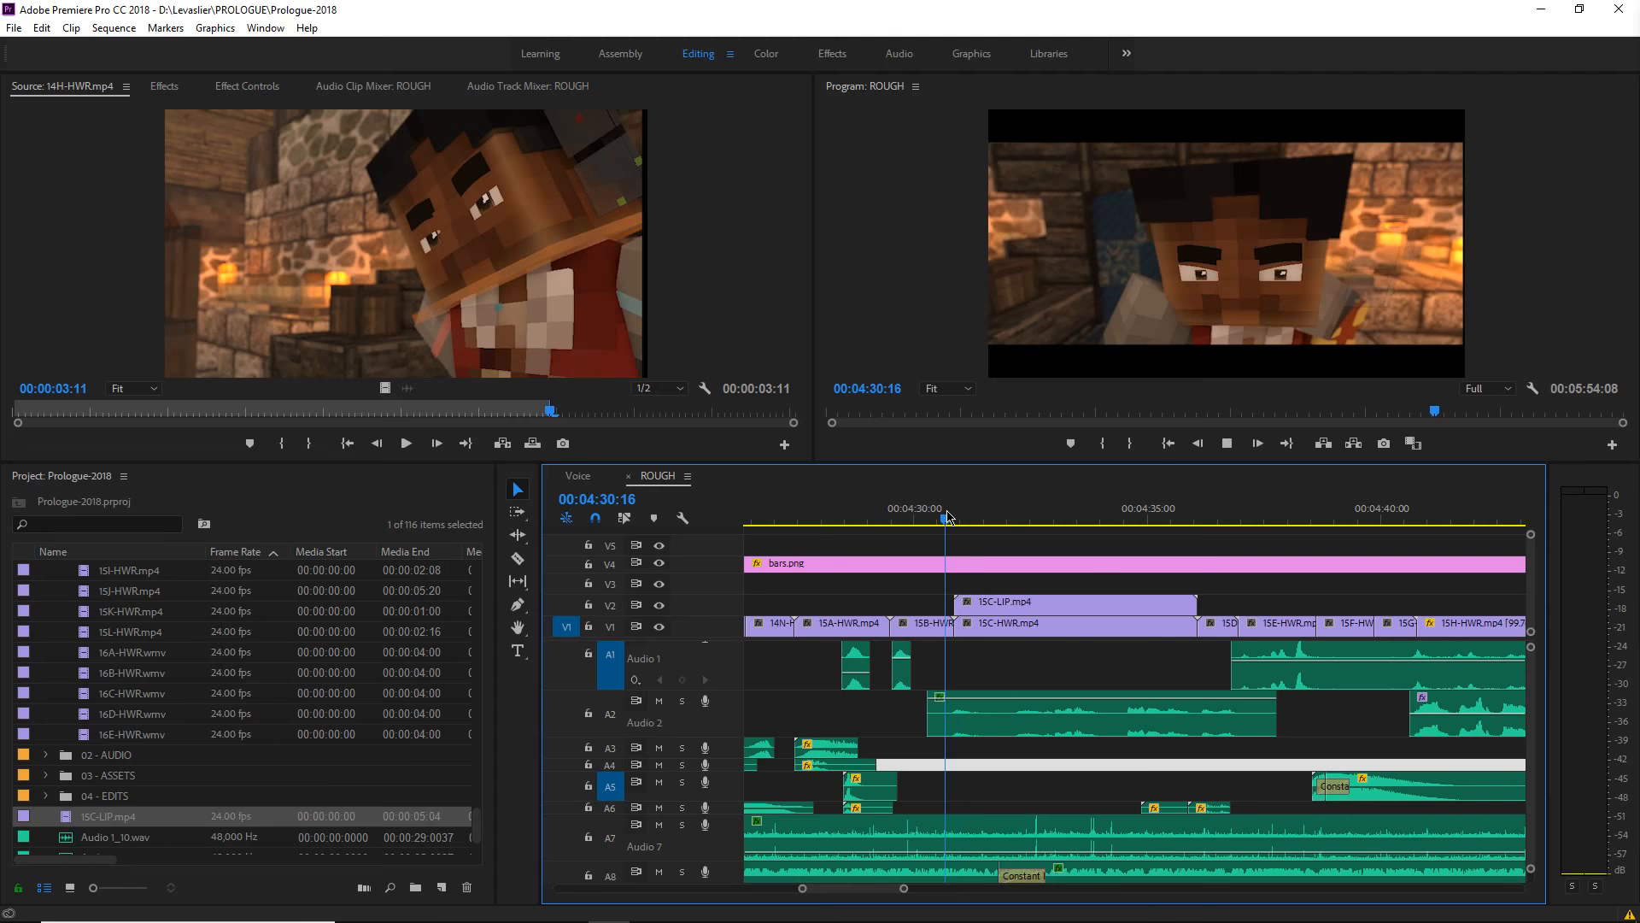
{"action": "key", "text": "space"}
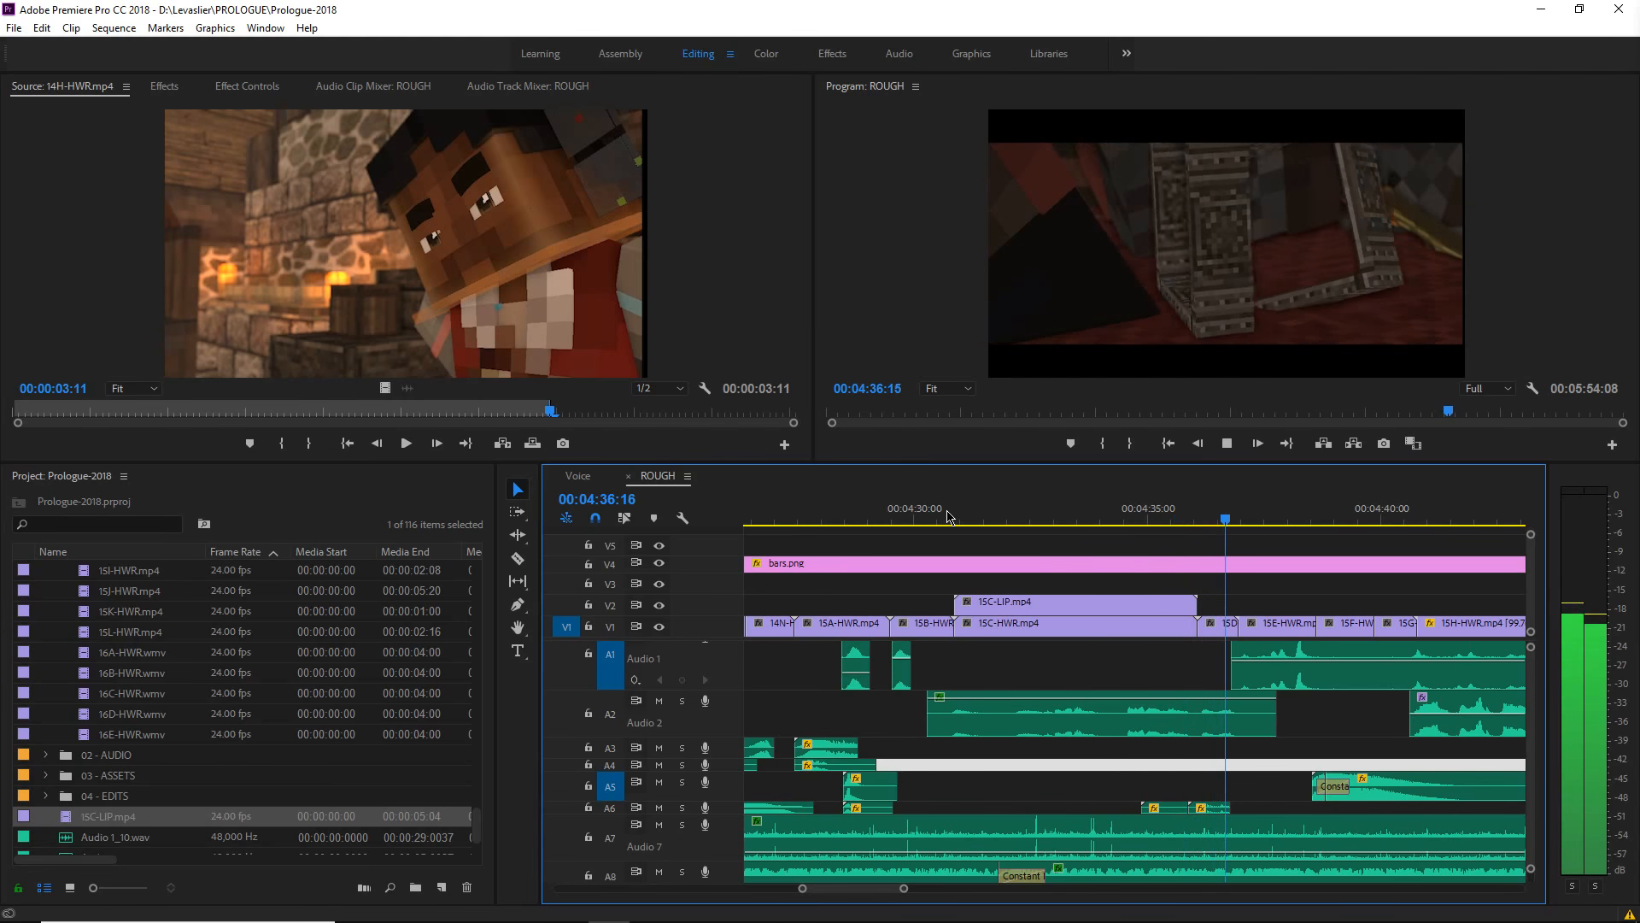
{"action": "key", "text": "space"}
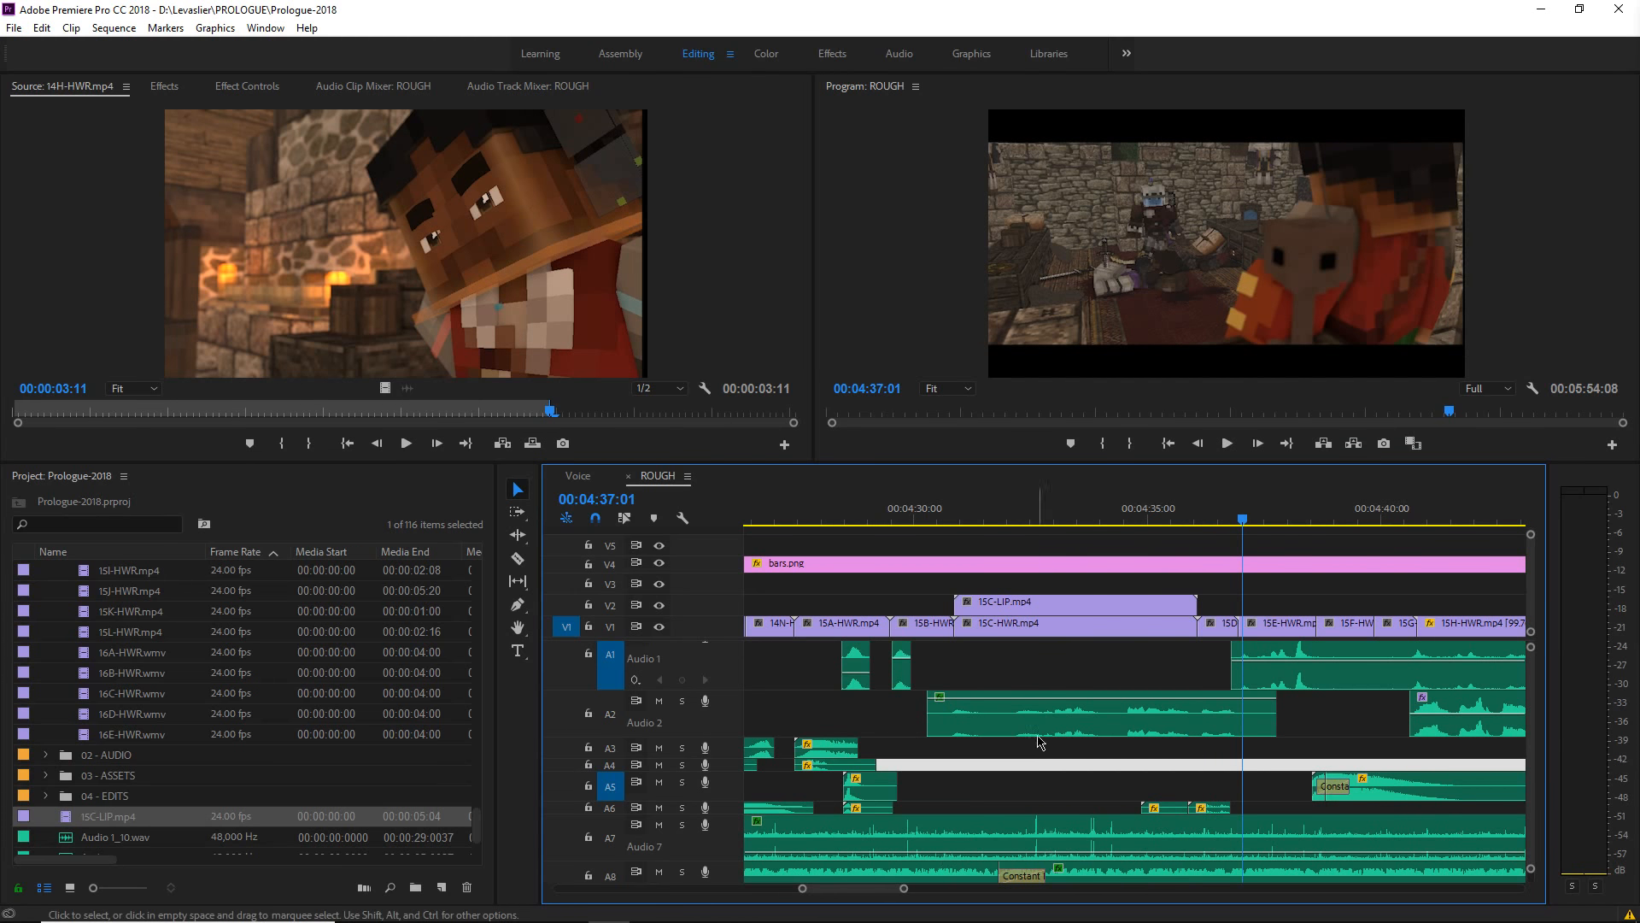
- Replay the ROUGH sequence from just before the 15C-LIP.mp4 clip to review the blue character's lip animation
{"action": "scroll", "coordinate": [875, 890], "scroll_direction": "down", "scroll_amount": 1}
{"action": "left_click", "coordinate": [868, 516]}
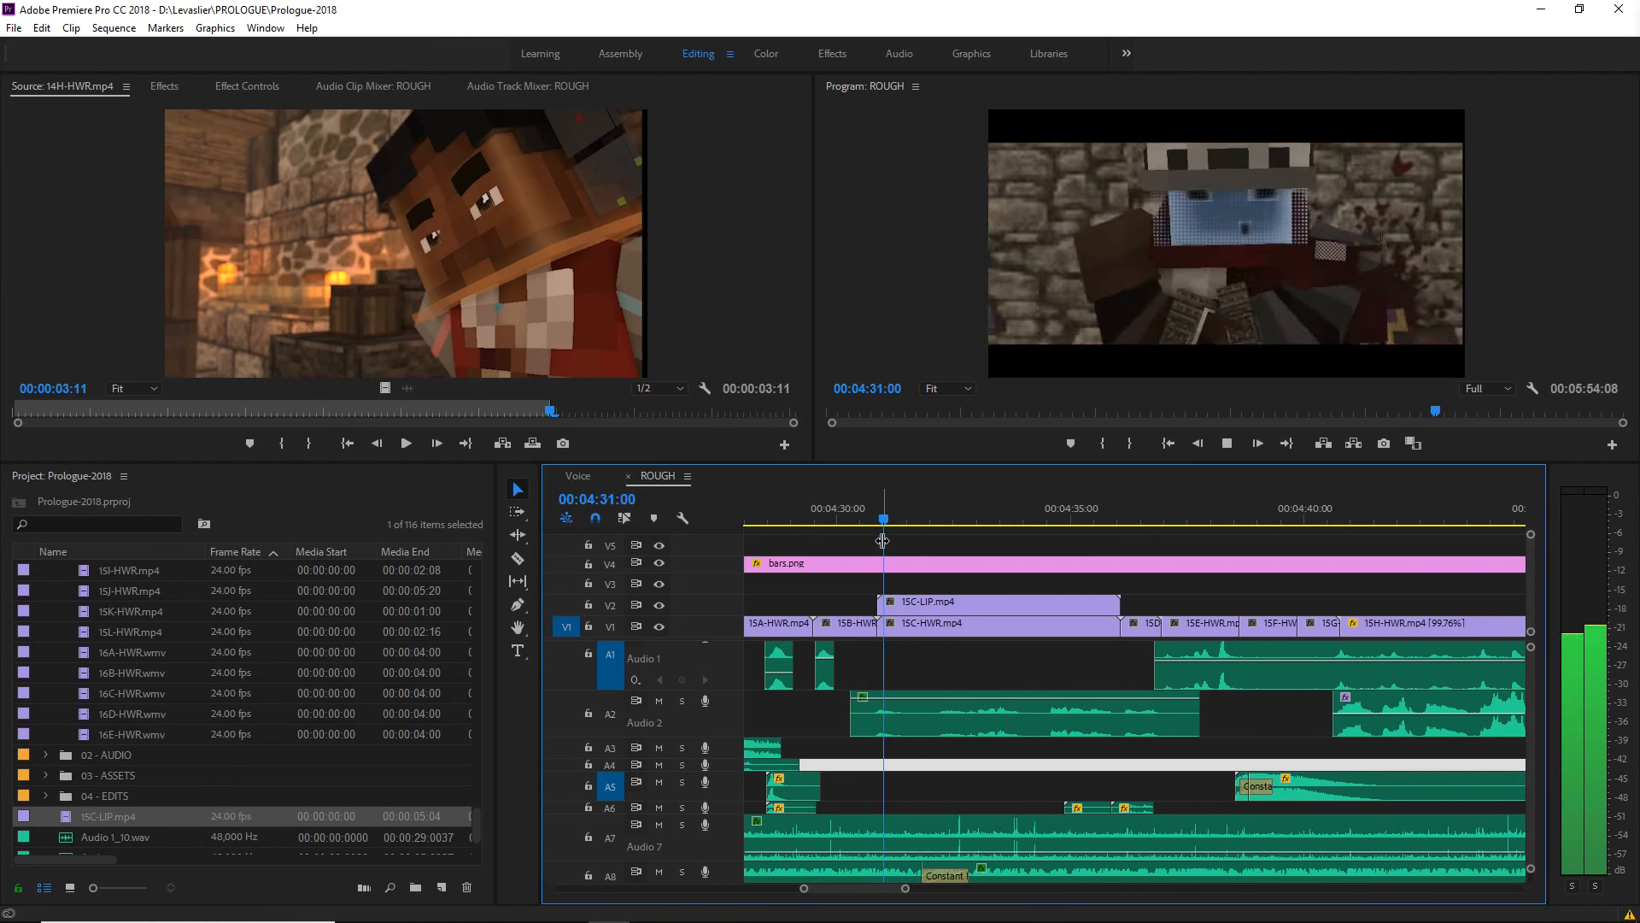
{"action": "key", "text": "space"}
{"action": "key", "text": "space"}
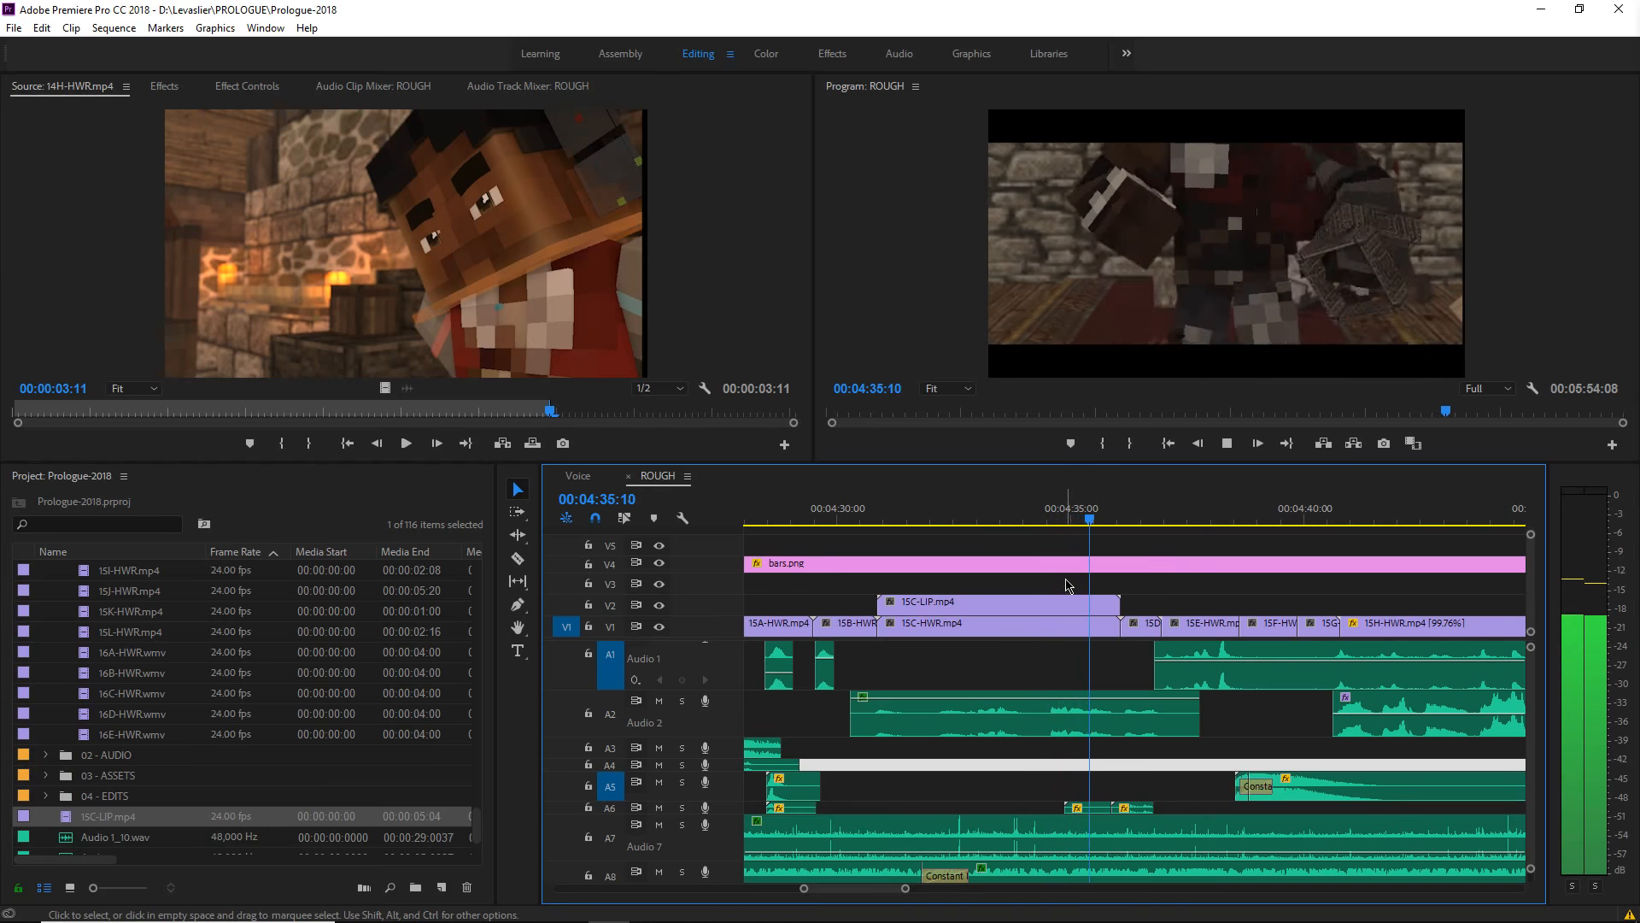
{"action": "key", "text": "space"}
- Zoom in on the 15C clips in the ROUGH sequence and scrub through the shot to 00:04:35:09
{"action": "scroll", "coordinate": [1100, 581], "scroll_direction": "down", "scroll_amount": 1}
{"action": "scroll", "coordinate": [1099, 575], "scroll_direction": "down", "scroll_amount": 1}
{"action": "scroll", "coordinate": [906, 671], "scroll_direction": "up", "scroll_amount": 1, "text": "alt"}
{"action": "scroll", "coordinate": [1038, 722], "scroll_direction": "up", "scroll_amount": 1, "text": "alt"}
{"action": "scroll", "coordinate": [1091, 744], "scroll_direction": "up", "scroll_amount": 4}
{"action": "scroll", "coordinate": [1091, 750], "scroll_direction": "up", "scroll_amount": 1}
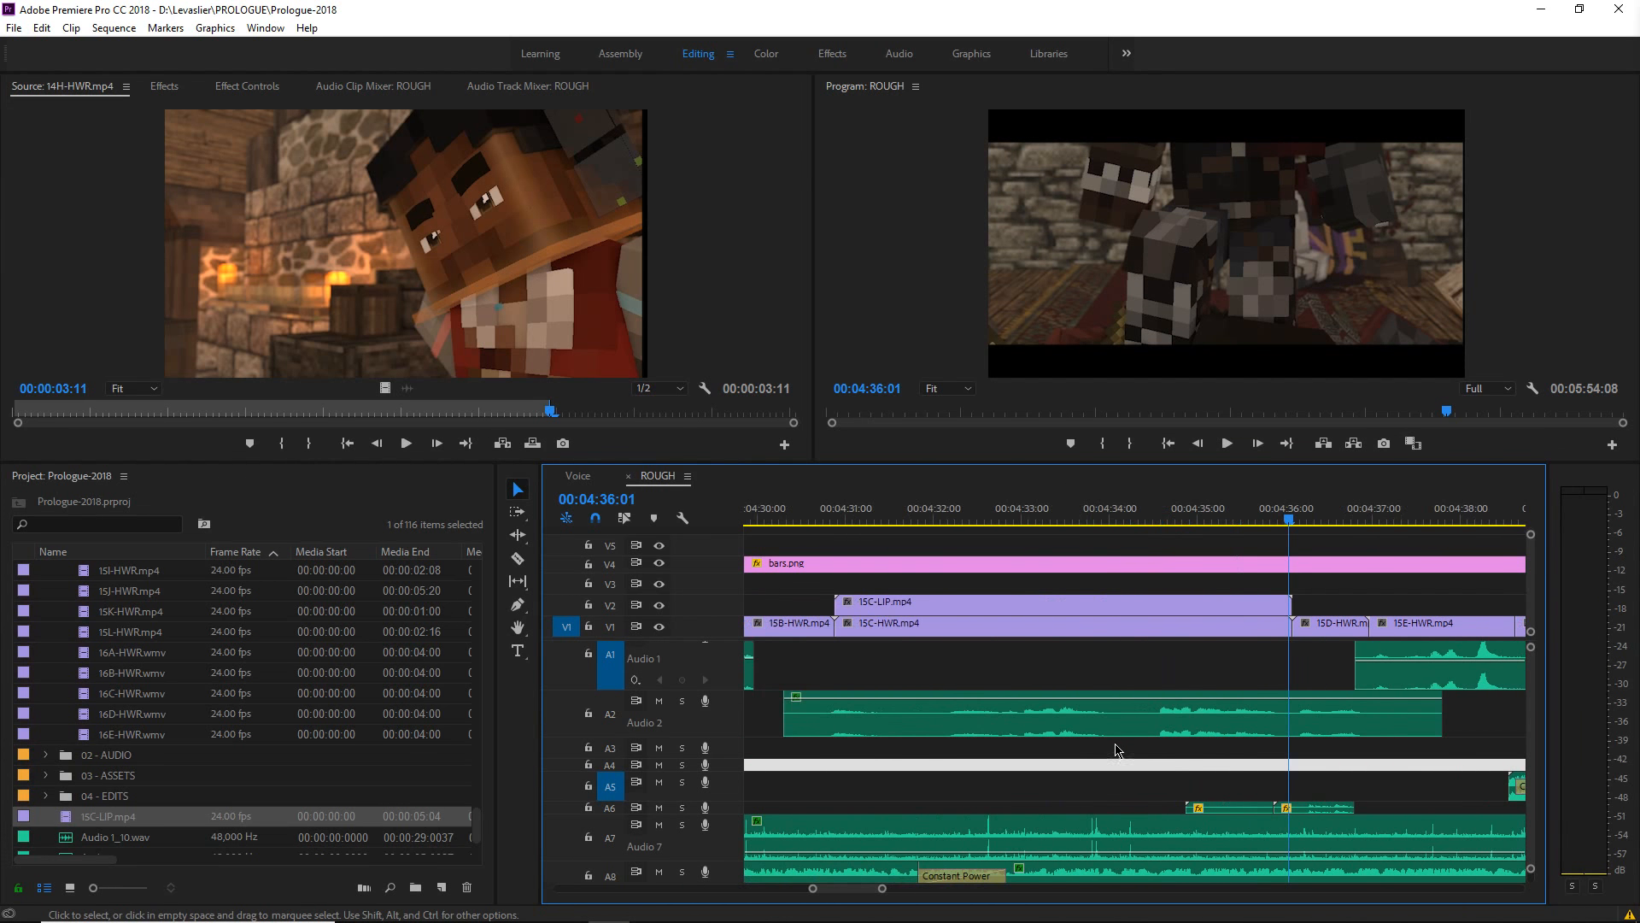
{"action": "left_click_drag", "start_coordinate": [831, 523], "coordinate": [1156, 606]}
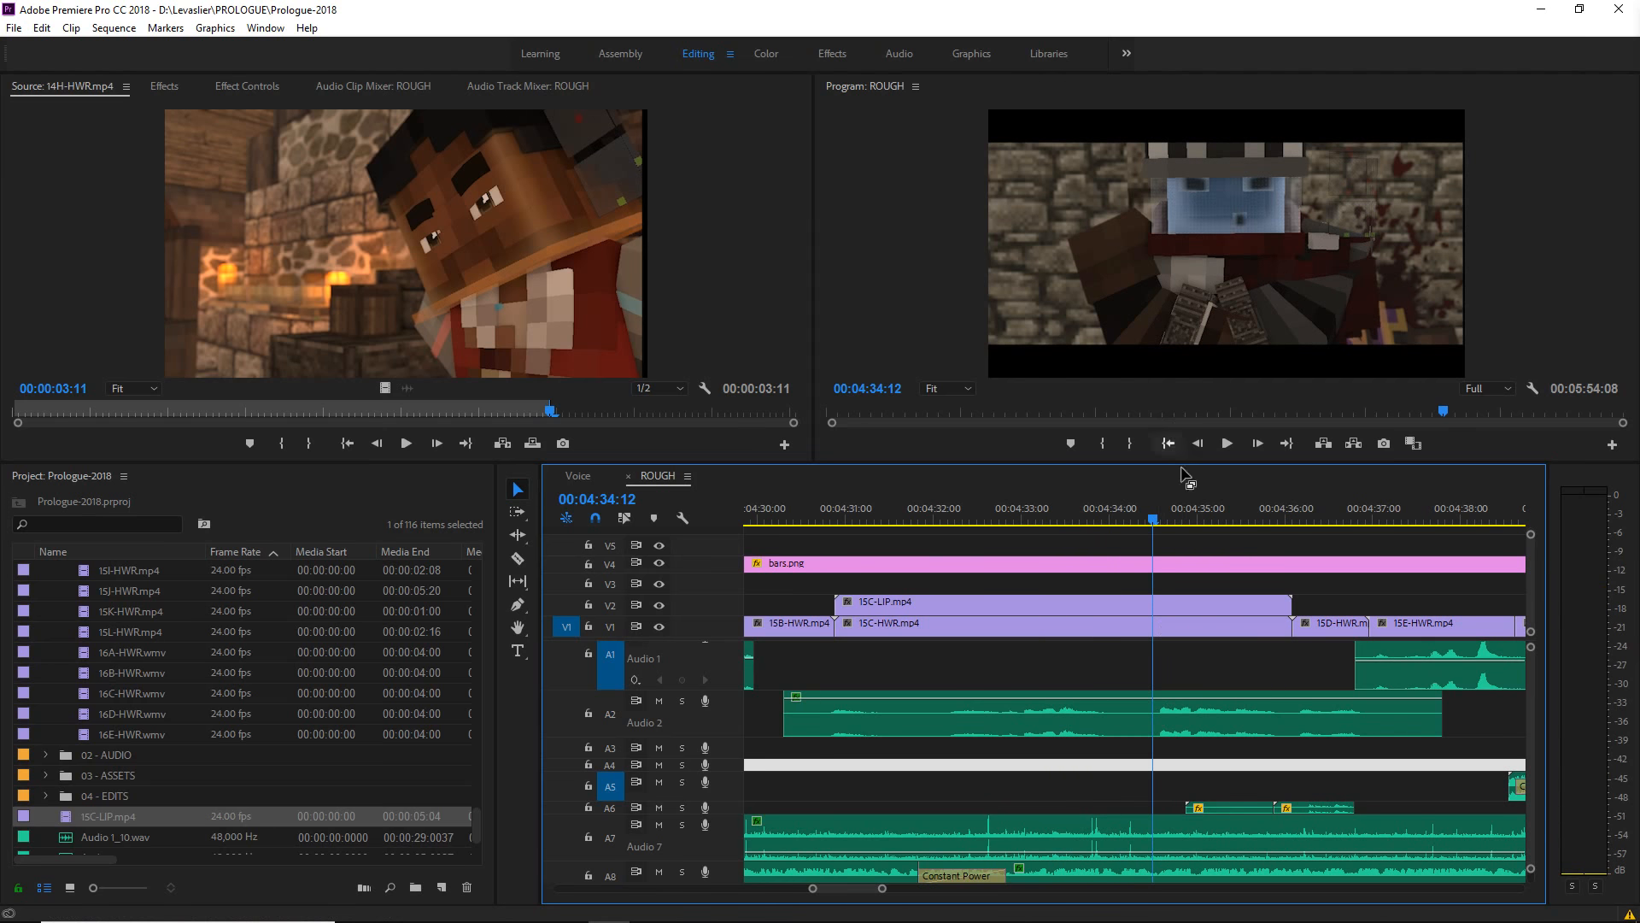
{"action": "left_click", "coordinate": [1172, 524]}
{"action": "left_click_drag", "start_coordinate": [1174, 525], "coordinate": [1233, 537]}
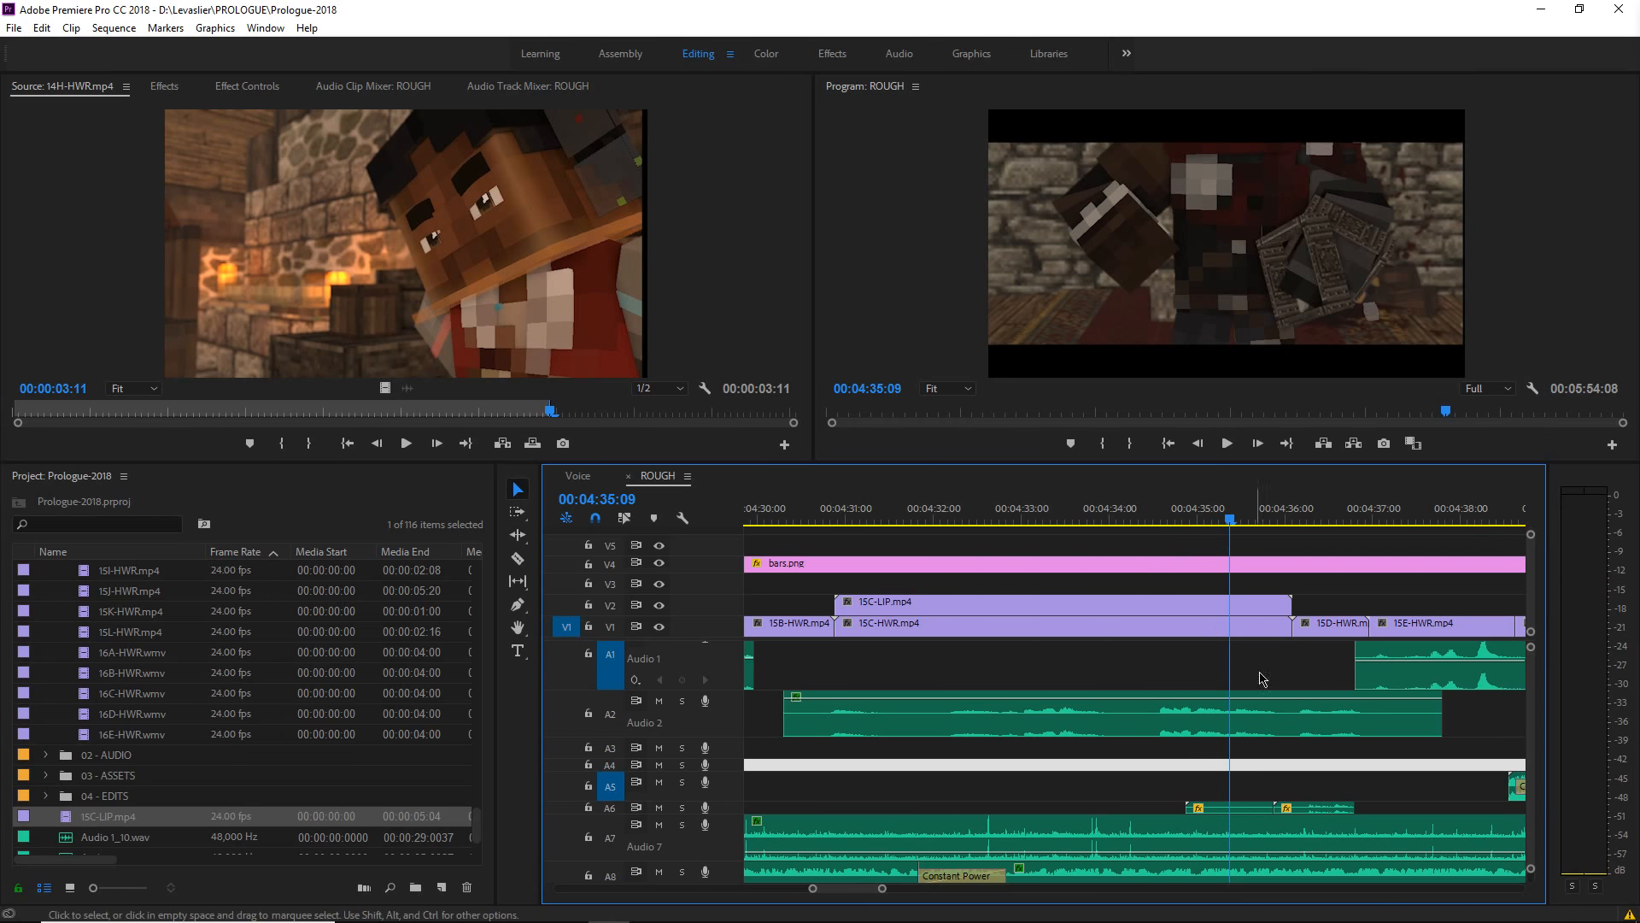
- Play the 15C shot from around 00:04:34:14, where the character's head begins to move
{"action": "left_click_drag", "start_coordinate": [1145, 522], "coordinate": [1166, 651]}
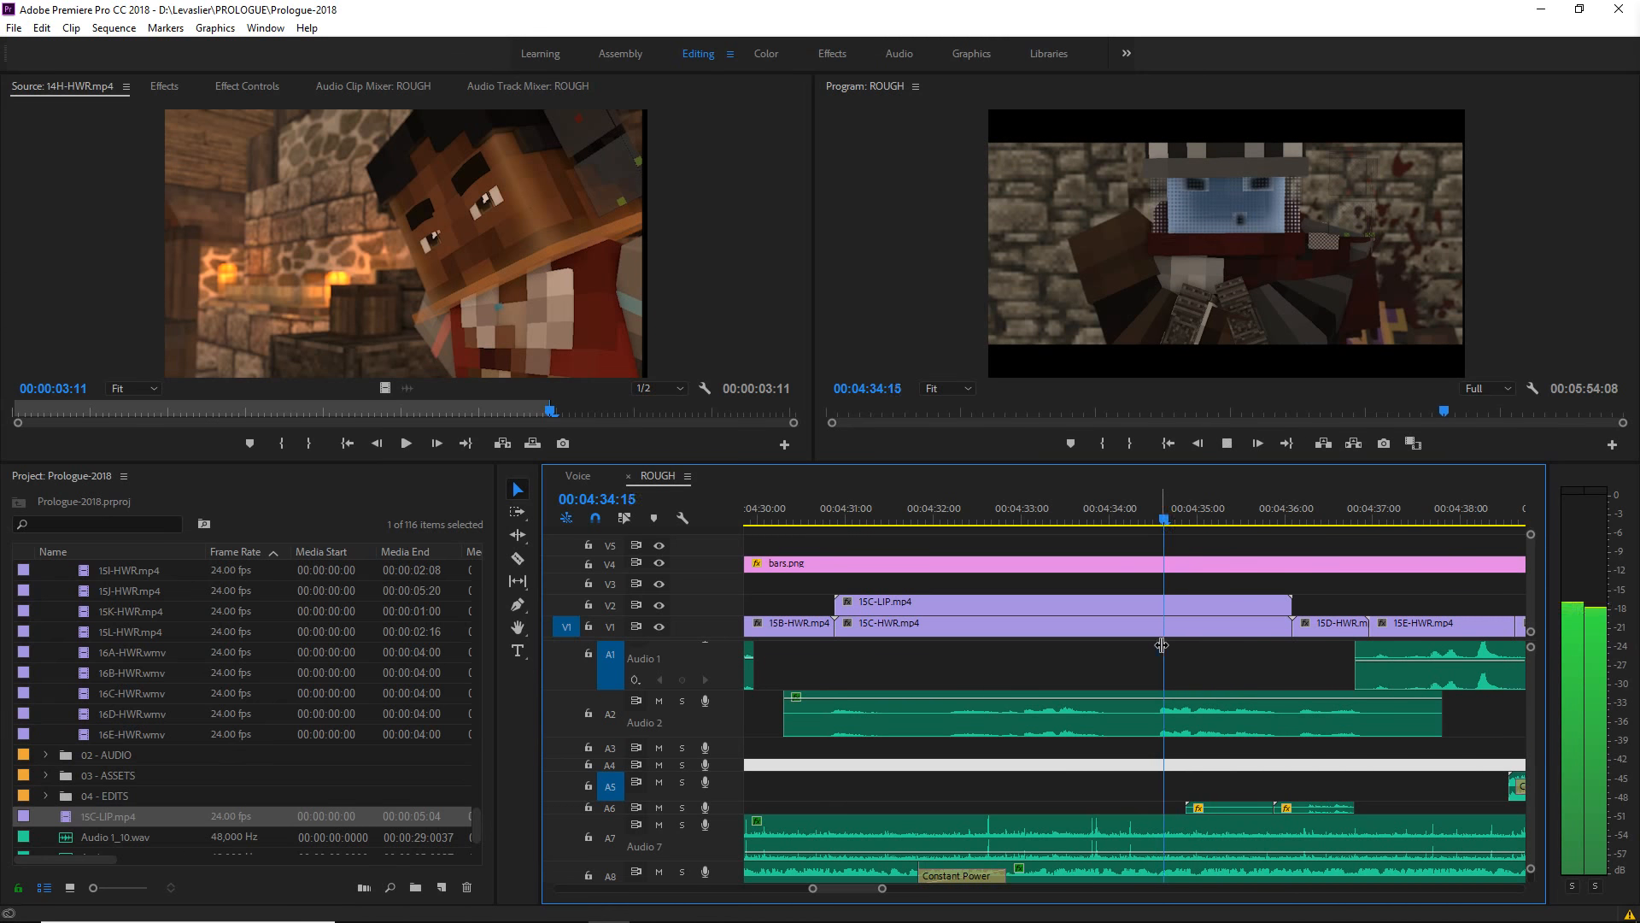
{"action": "key", "text": "space"}
{"action": "key", "text": "space"}
{"action": "left_click", "coordinate": [1162, 511]}
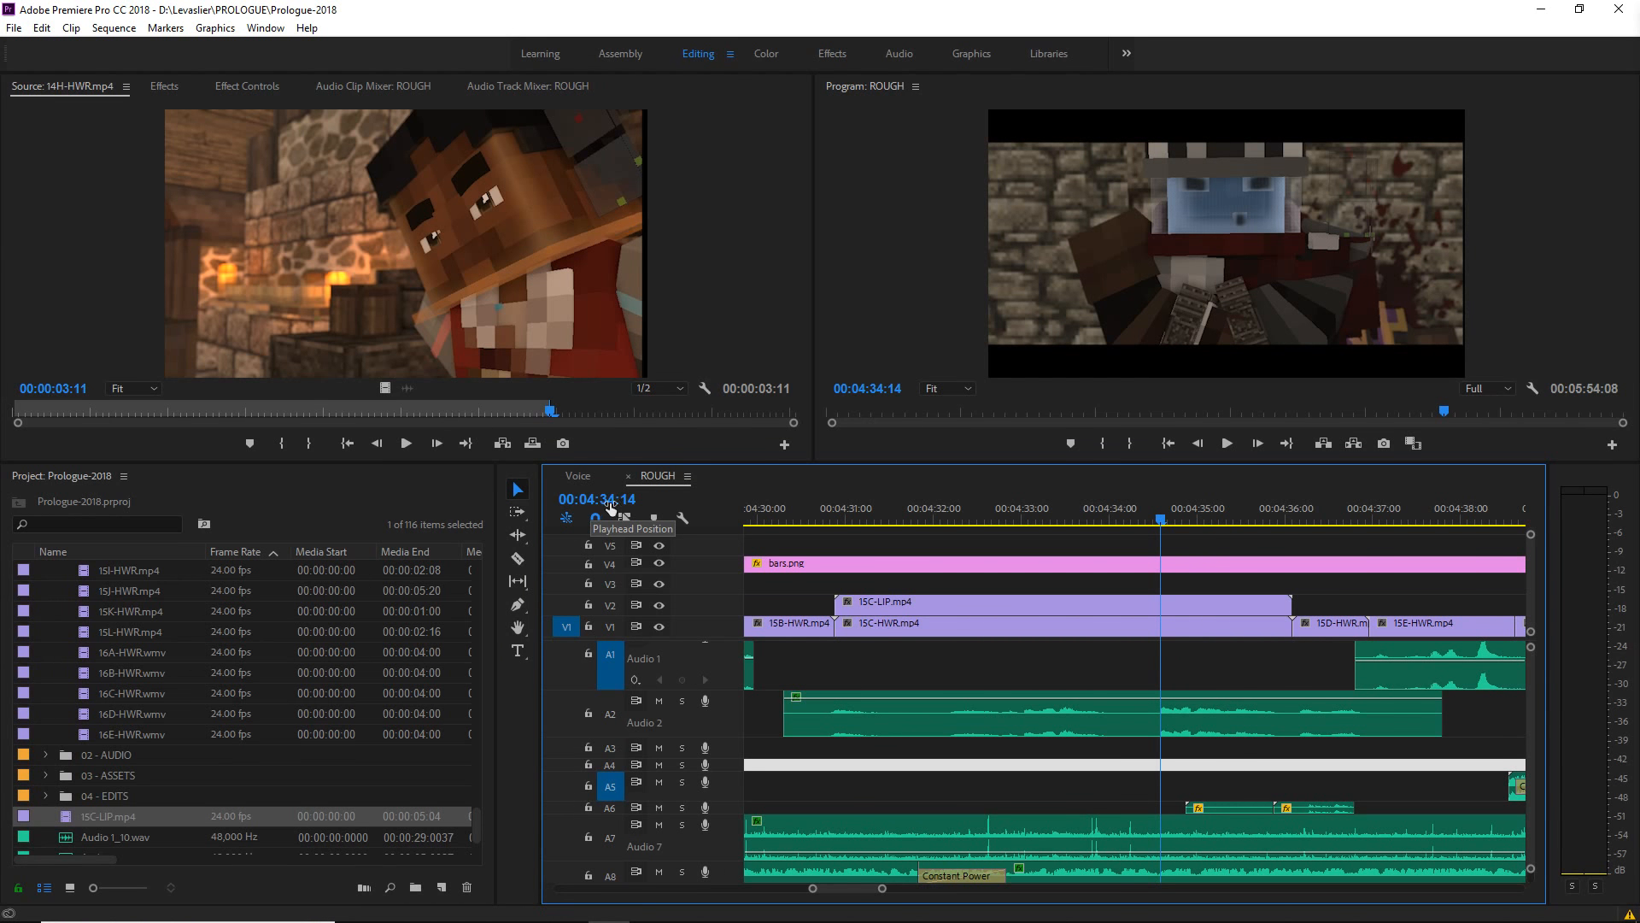
{"action": "key", "text": "space"}
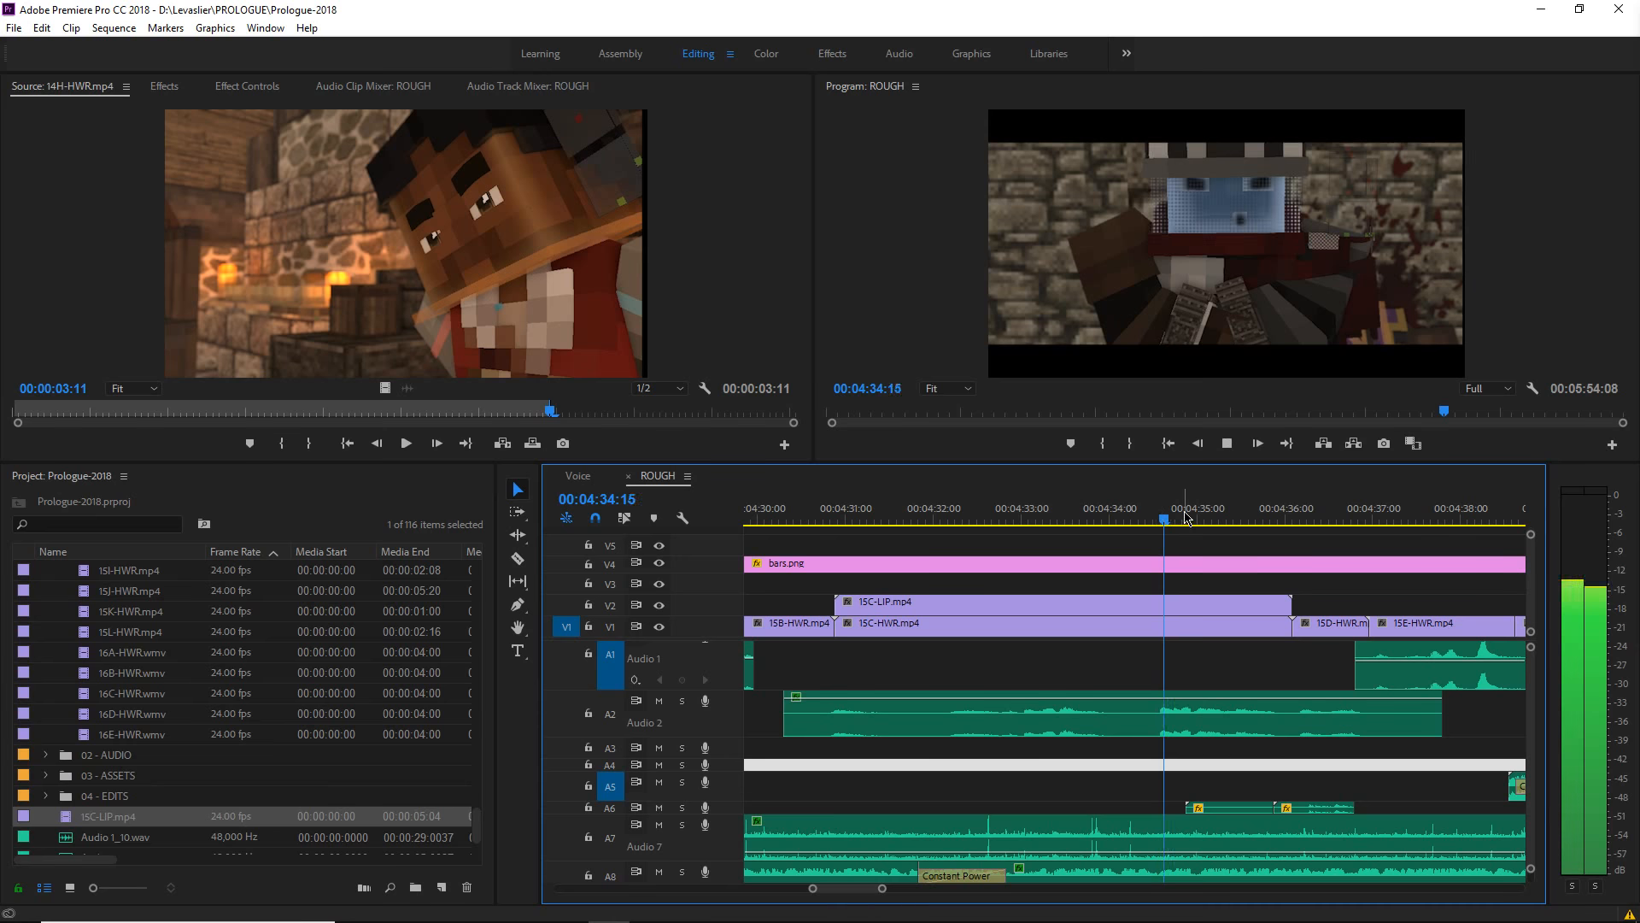
- Scrub repeatedly through the 15C head movement around 00:04:35:07 to compare its frames
{"action": "left_click", "coordinate": [1223, 520]}
{"action": "mouse_move", "coordinate": [1226, 522]}
{"action": "left_mouse_down"}
{"action": "mouse_move", "coordinate": [1164, 523]}
{"action": "mouse_move", "coordinate": [1226, 530]}
{"action": "left_mouse_up"}
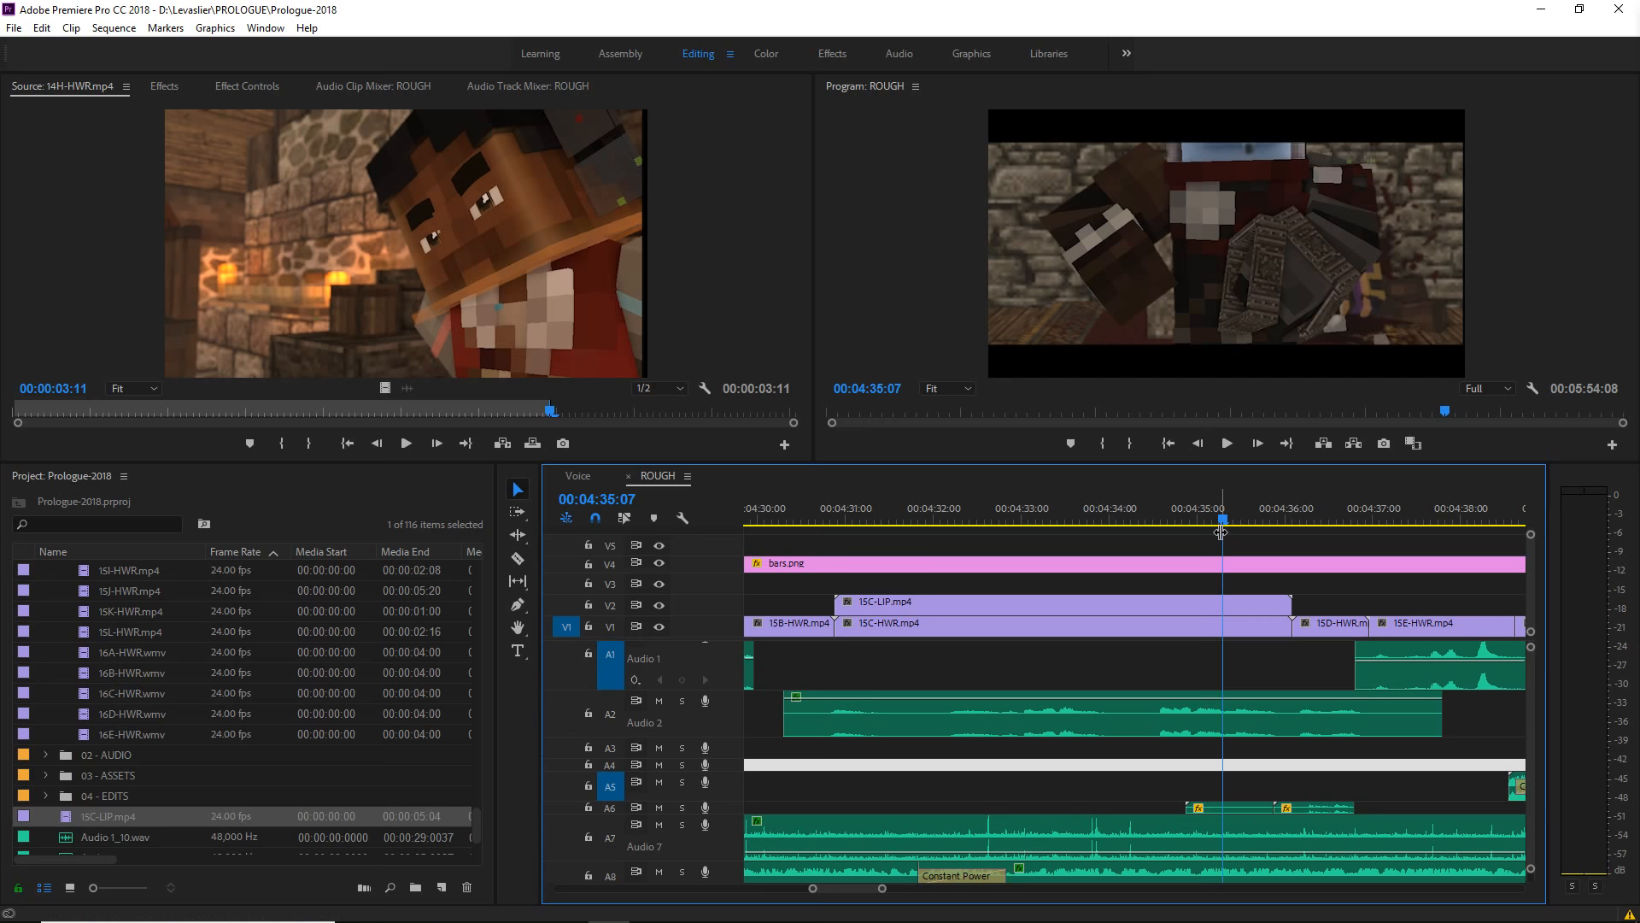
{"action": "left_click_drag", "start_coordinate": [1222, 531], "coordinate": [1165, 530]}
{"action": "key", "text": "Left"}
{"action": "left_click_drag", "start_coordinate": [1167, 532], "coordinate": [1228, 565]}
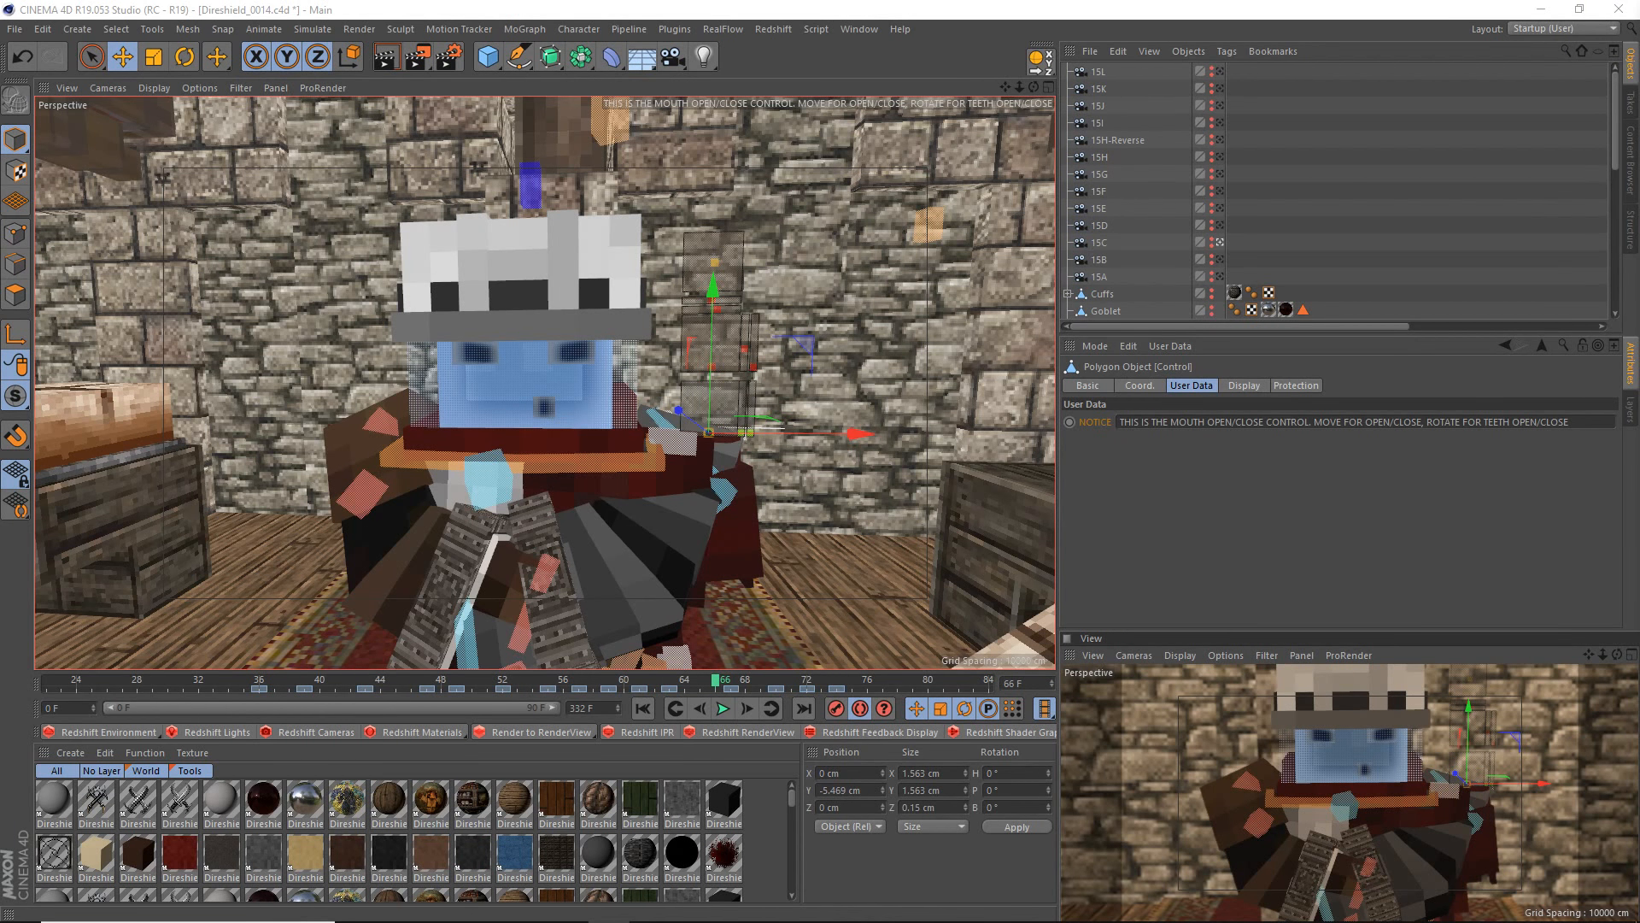
- In Cinema 4D, go to frame 67 and view the blue character in the room from the side
{"action": "left_click", "coordinate": [725, 683]}
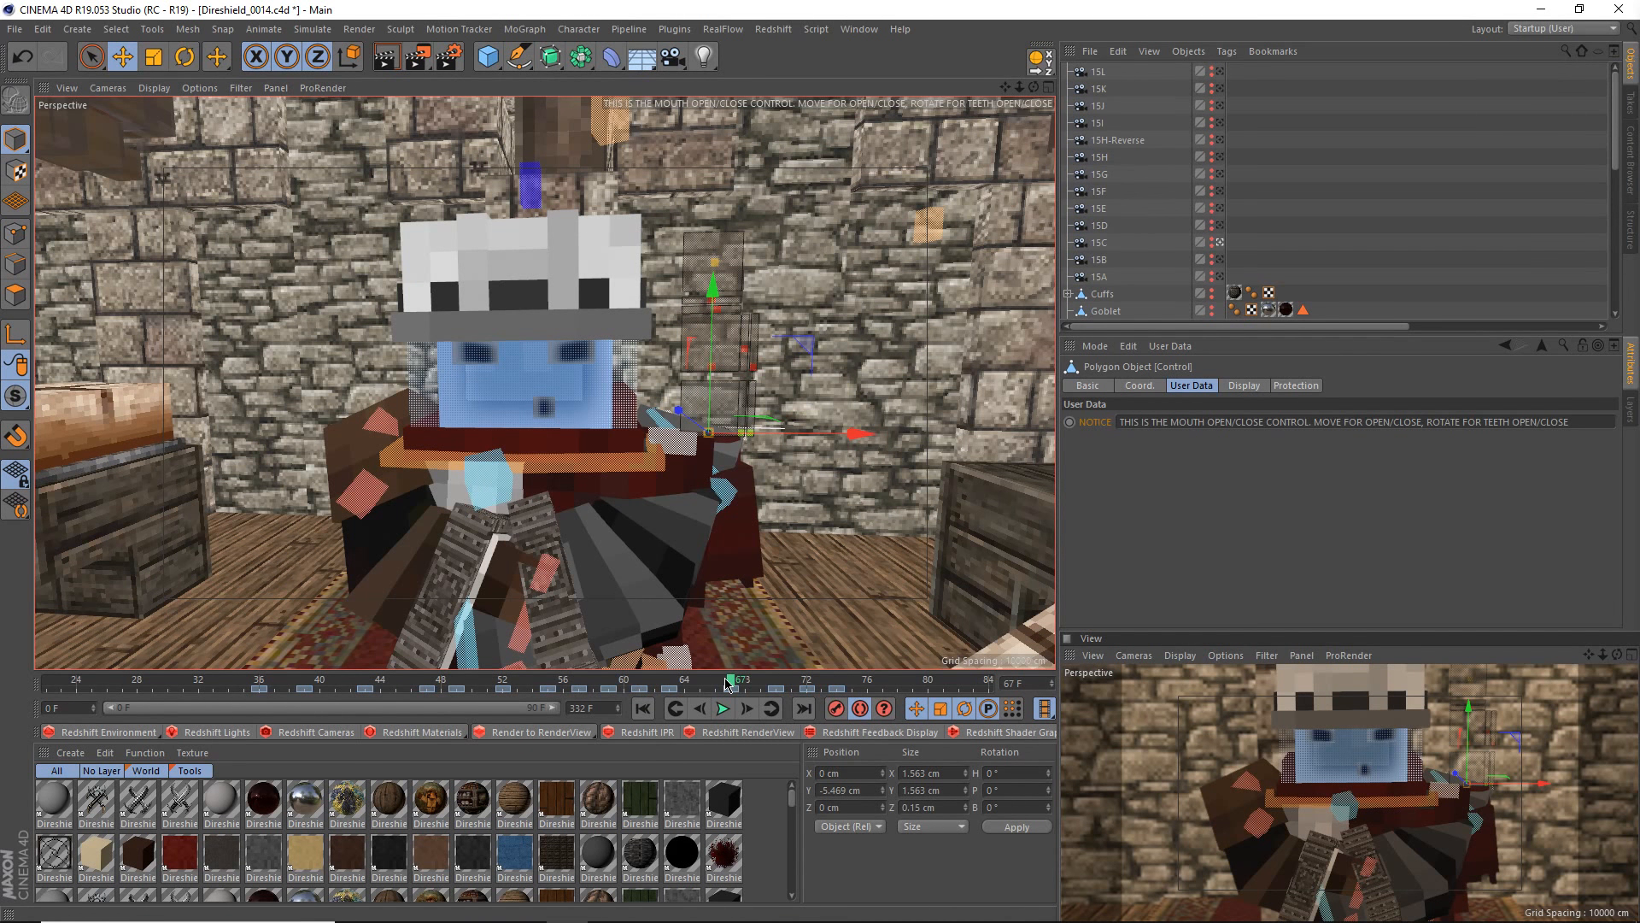
{"action": "left_click_drag", "start_coordinate": [598, 444], "coordinate": [932, 435], "text": "alt"}
{"action": "scroll", "coordinate": [408, 401], "scroll_direction": "up", "scroll_amount": 8}
{"action": "middle_click_drag", "start_coordinate": [932, 435], "coordinate": [647, 425], "text": "alt"}
{"action": "scroll", "coordinate": [702, 387], "scroll_direction": "up", "scroll_amount": 8}
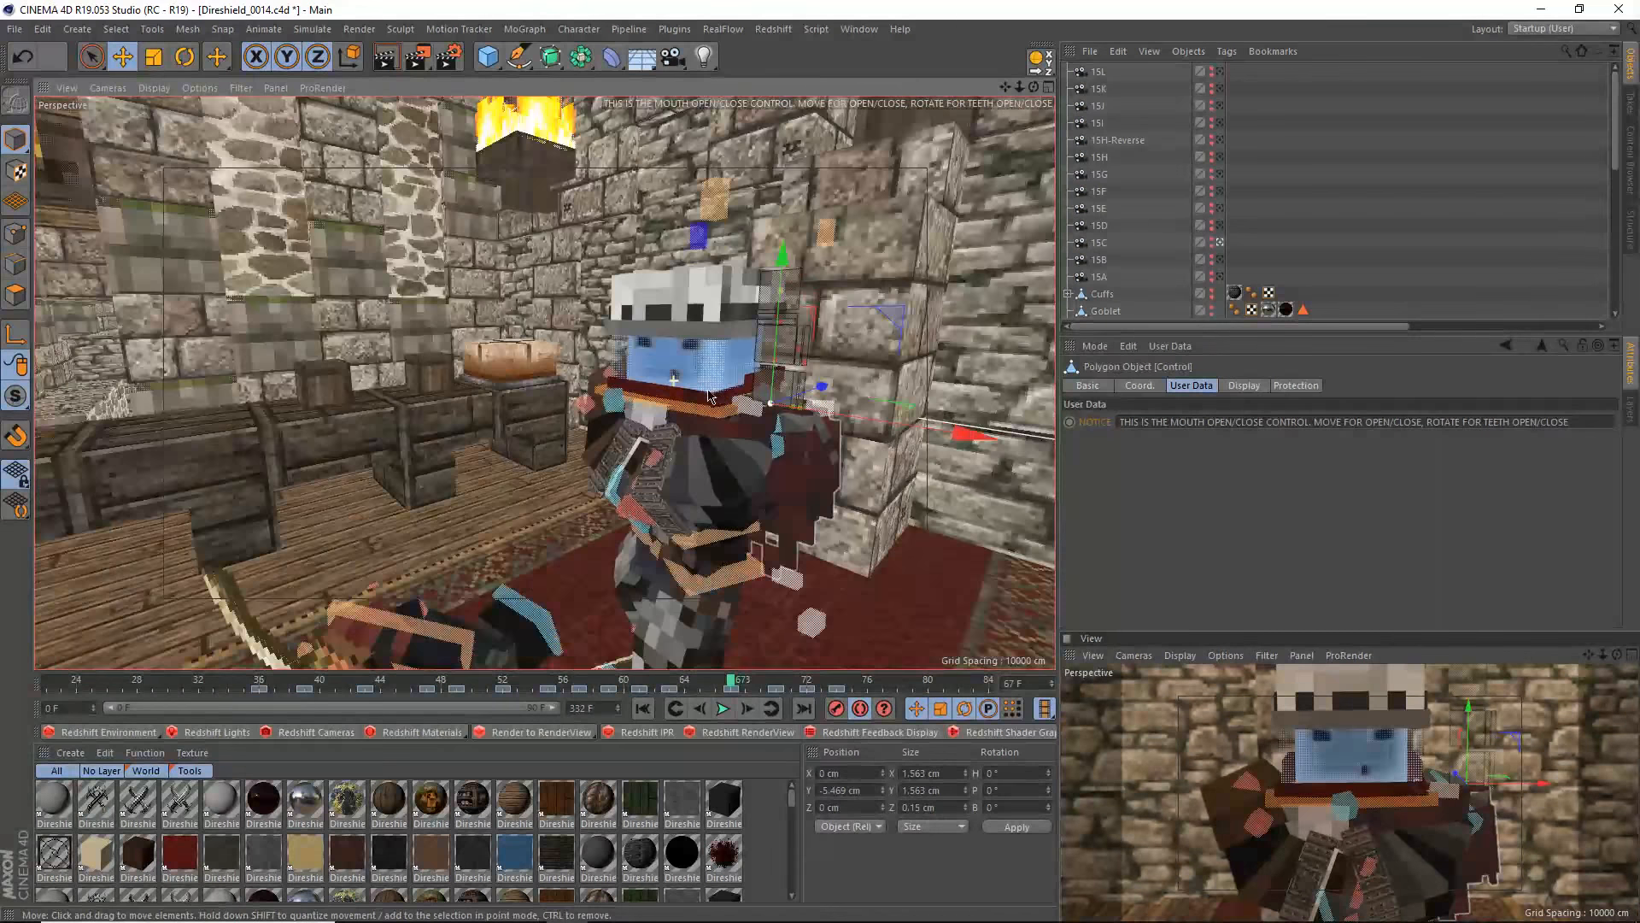
{"action": "scroll", "coordinate": [704, 394], "scroll_direction": "up", "scroll_amount": 2}
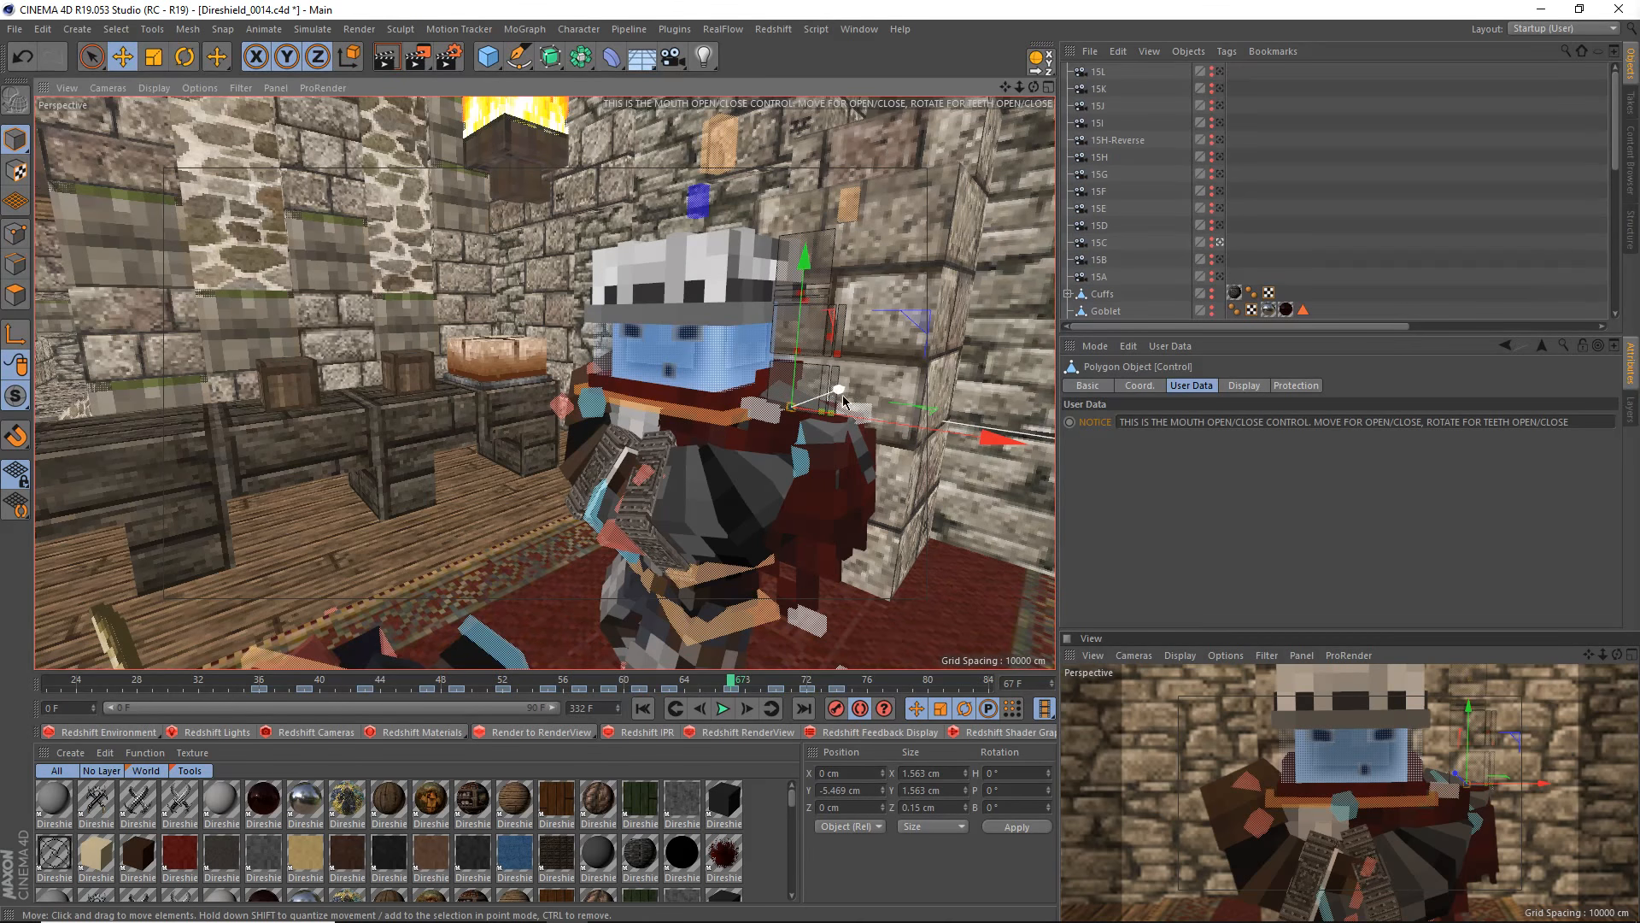
- Try rotating the orange control around the blue character's collar, and undo the rotation
{"action": "left_click", "coordinate": [665, 411]}
{"action": "key", "text": "r"}
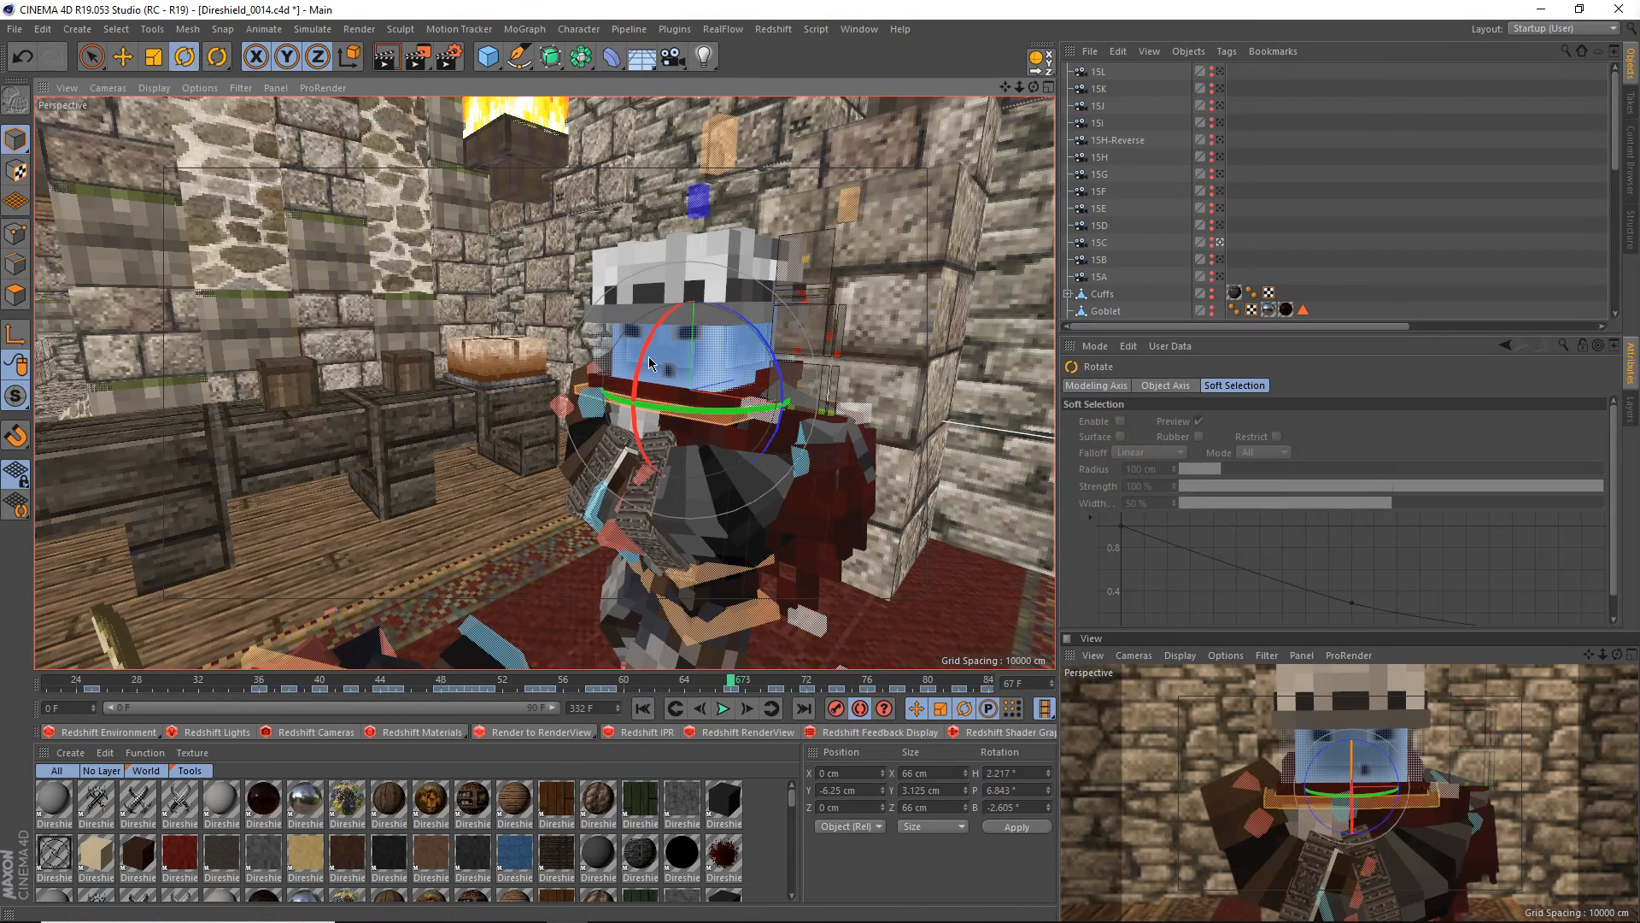
{"action": "left_click_drag", "start_coordinate": [639, 332], "coordinate": [682, 347]}
{"action": "key", "text": "ctrl+z"}
- Reselect the mouth open/close control and view the blue character's face from closer to the front
{"action": "scroll", "coordinate": [798, 402], "scroll_direction": "up", "scroll_amount": 5}
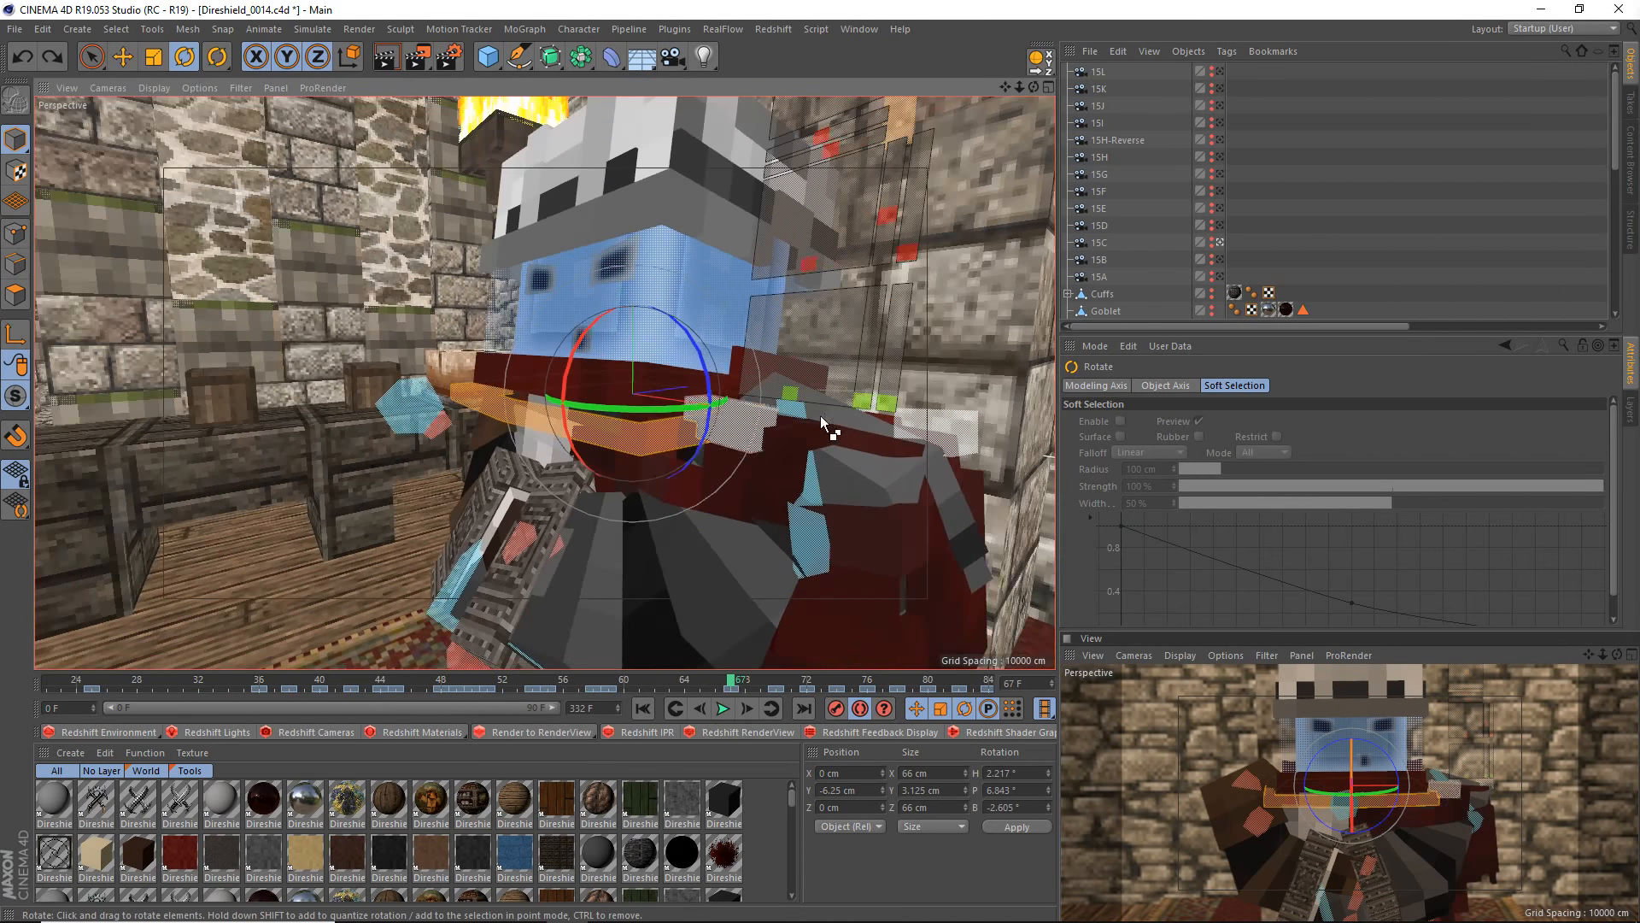
{"action": "left_click", "coordinate": [787, 421]}
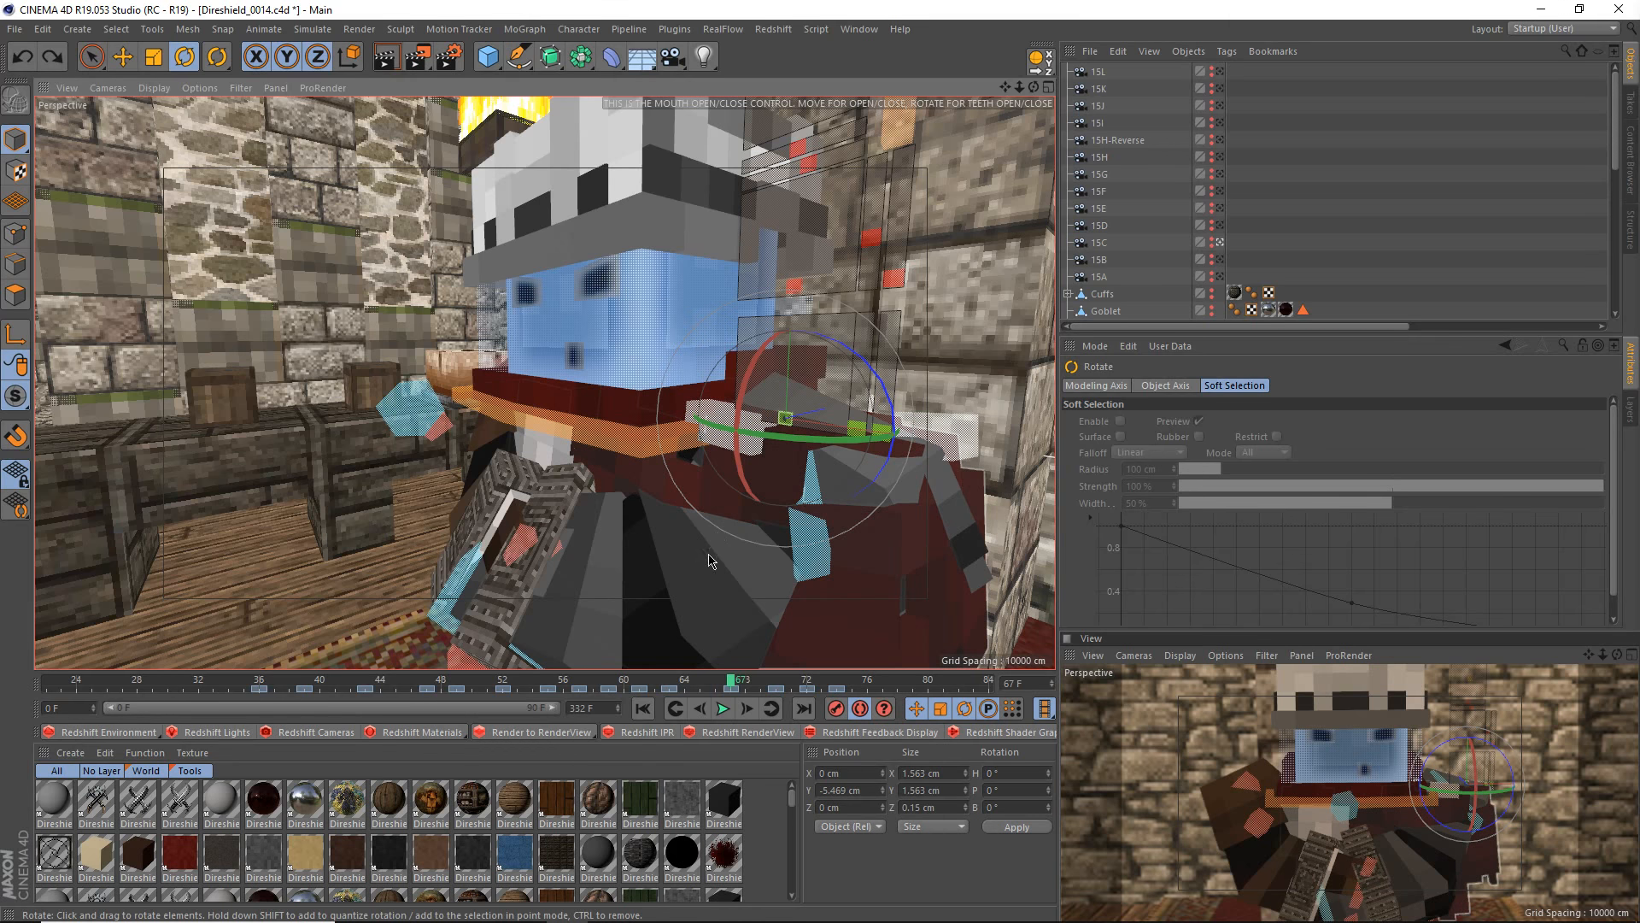
{"action": "scroll", "coordinate": [640, 427], "scroll_direction": "up", "scroll_amount": 2}
{"action": "left_click_drag", "start_coordinate": [654, 427], "coordinate": [761, 436], "text": "alt"}
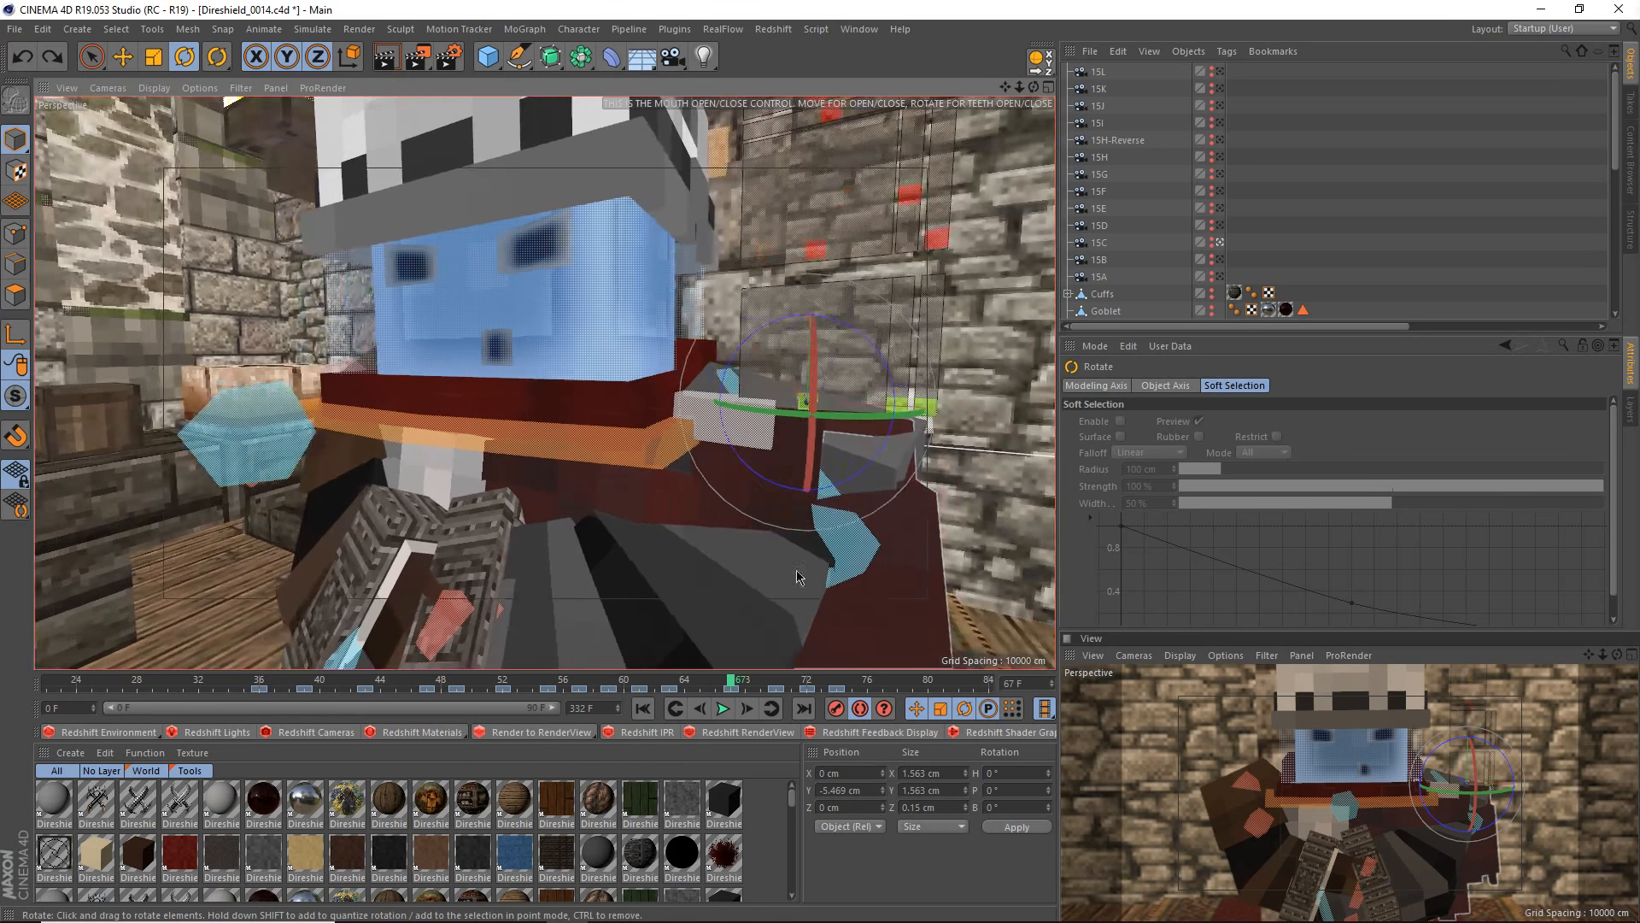
- Step through the animation around frames 69 and 70 while examining the character's mouth and collar close up
{"action": "left_click_drag", "start_coordinate": [748, 686], "coordinate": [760, 684]}
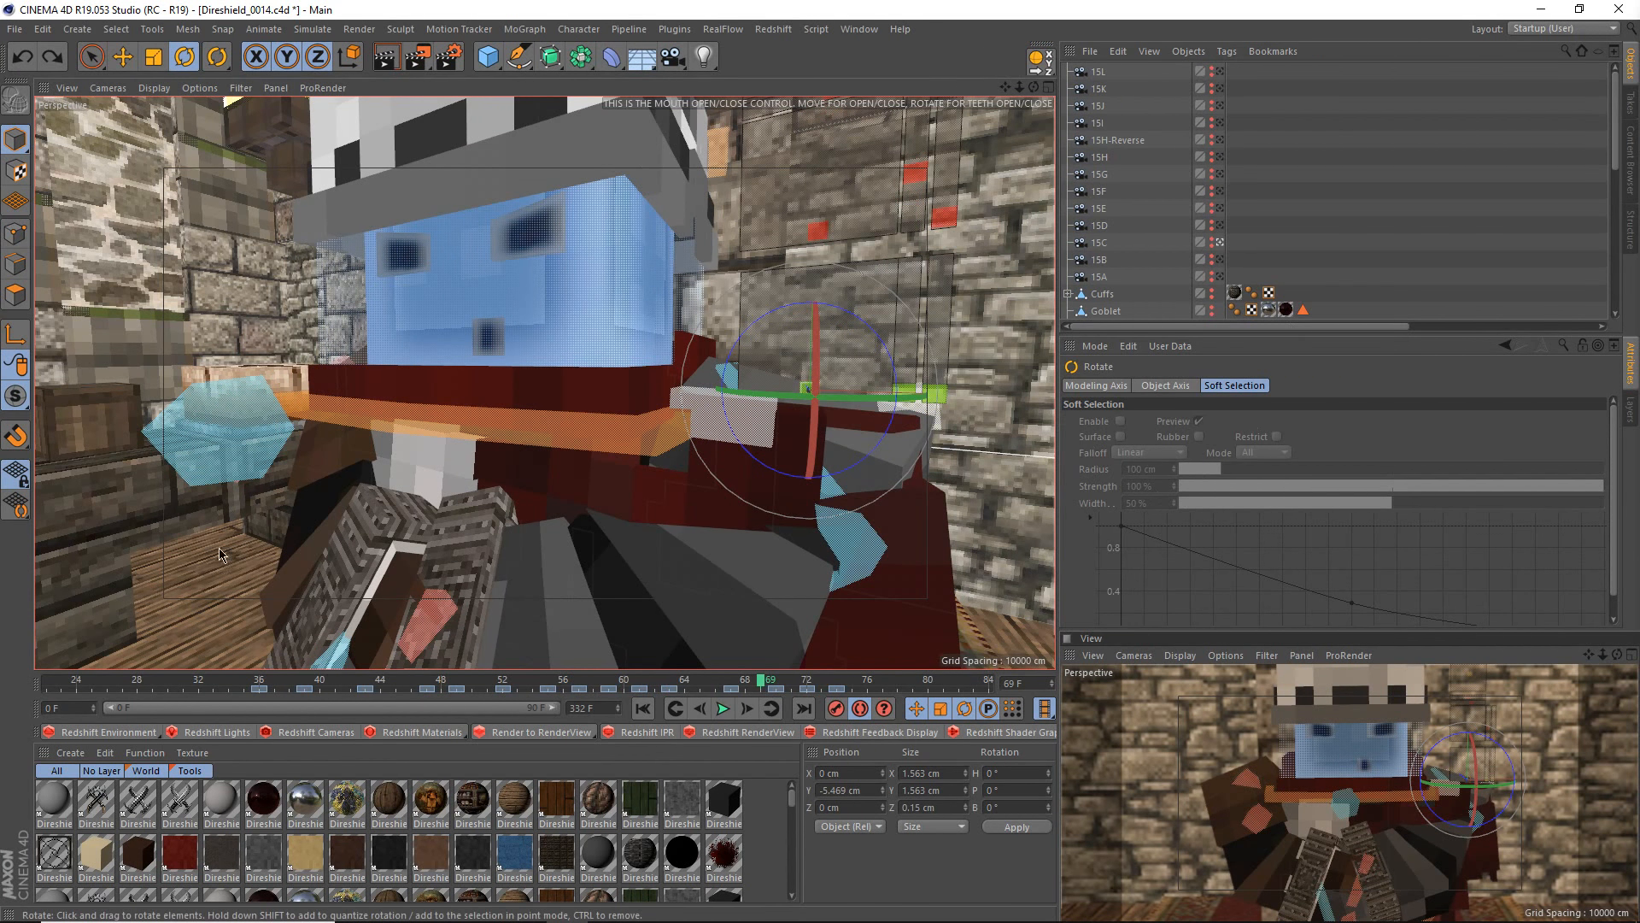
{"action": "scroll", "coordinate": [549, 568], "scroll_direction": "down", "scroll_amount": 2}
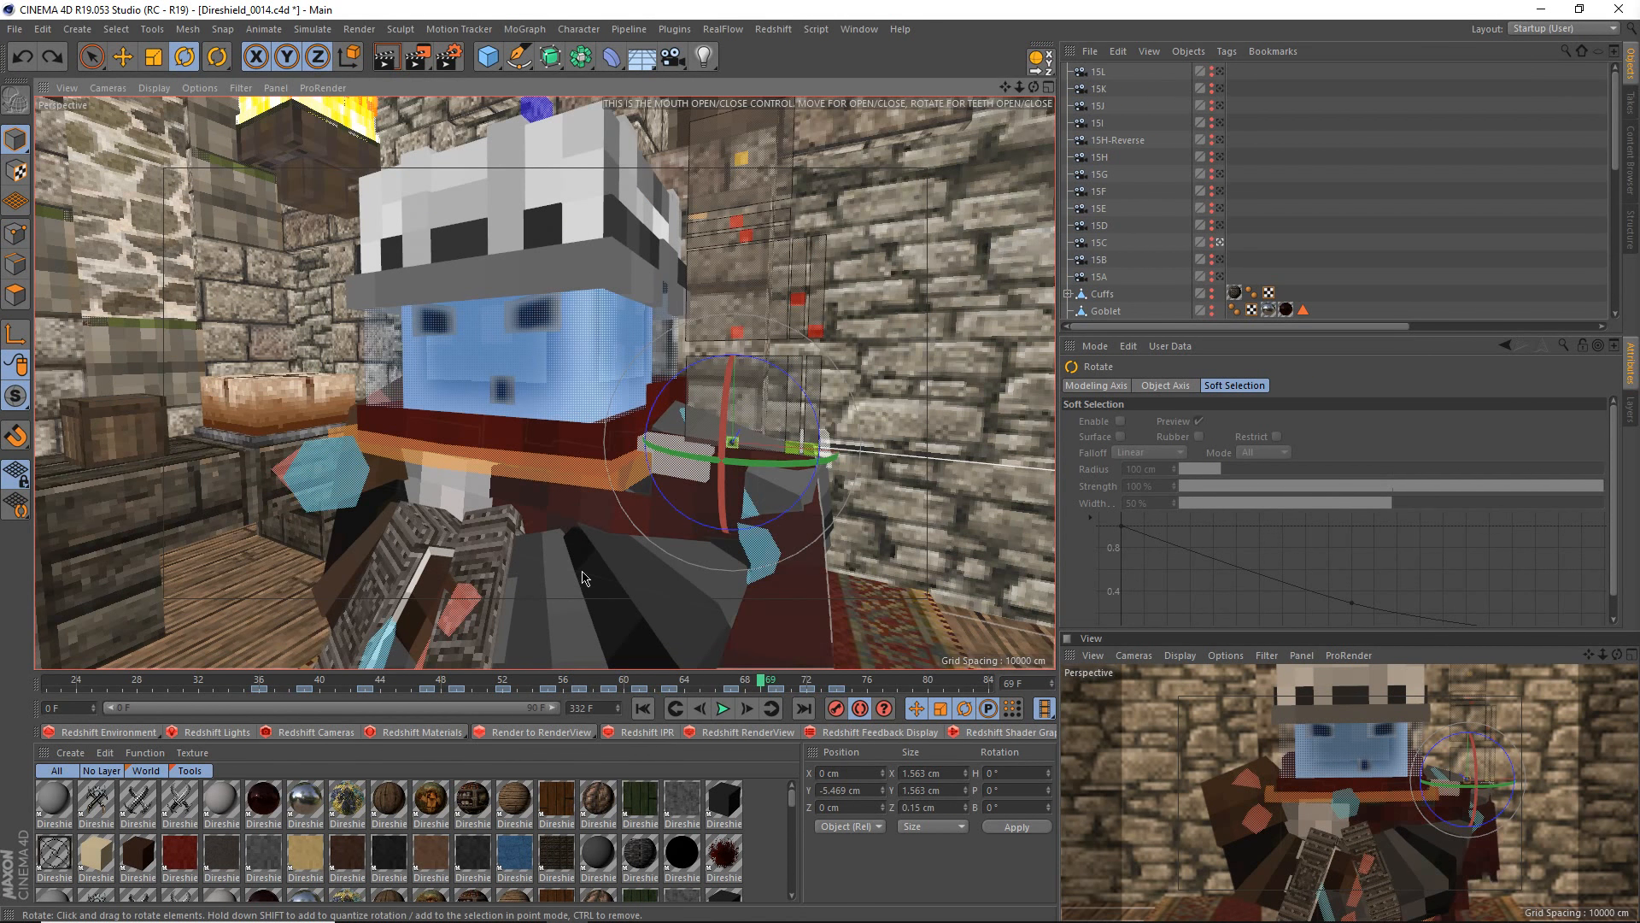
{"action": "scroll", "coordinate": [675, 587], "scroll_direction": "up", "scroll_amount": 1}
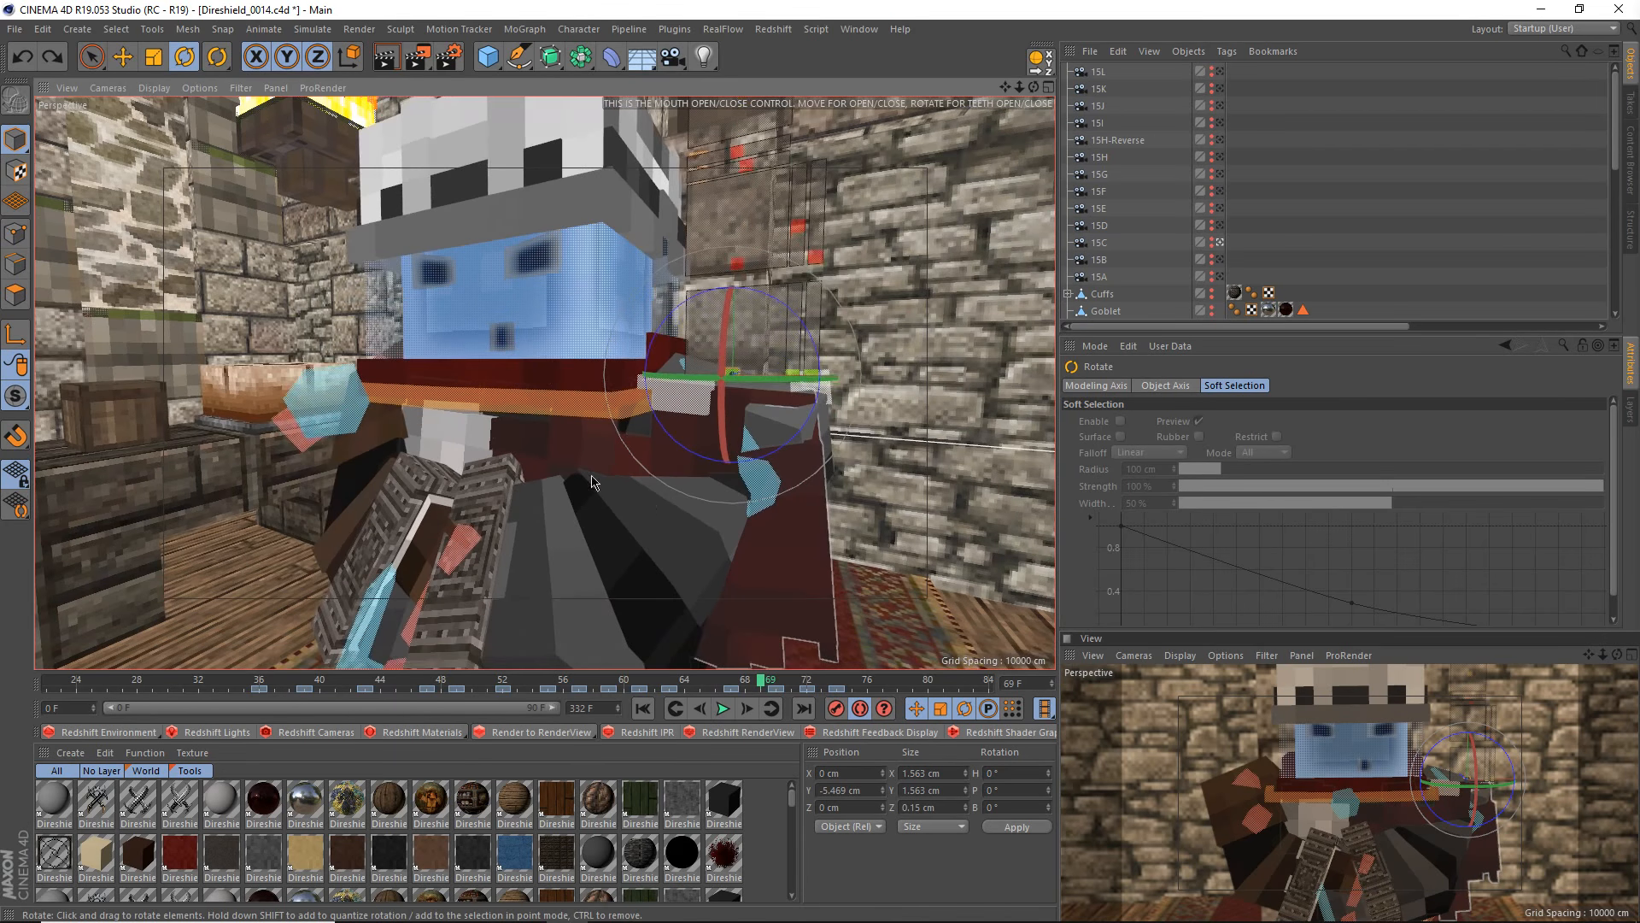
{"action": "scroll", "coordinate": [594, 477], "scroll_direction": "up", "scroll_amount": 3}
{"action": "scroll", "coordinate": [594, 476], "scroll_direction": "up", "scroll_amount": 5}
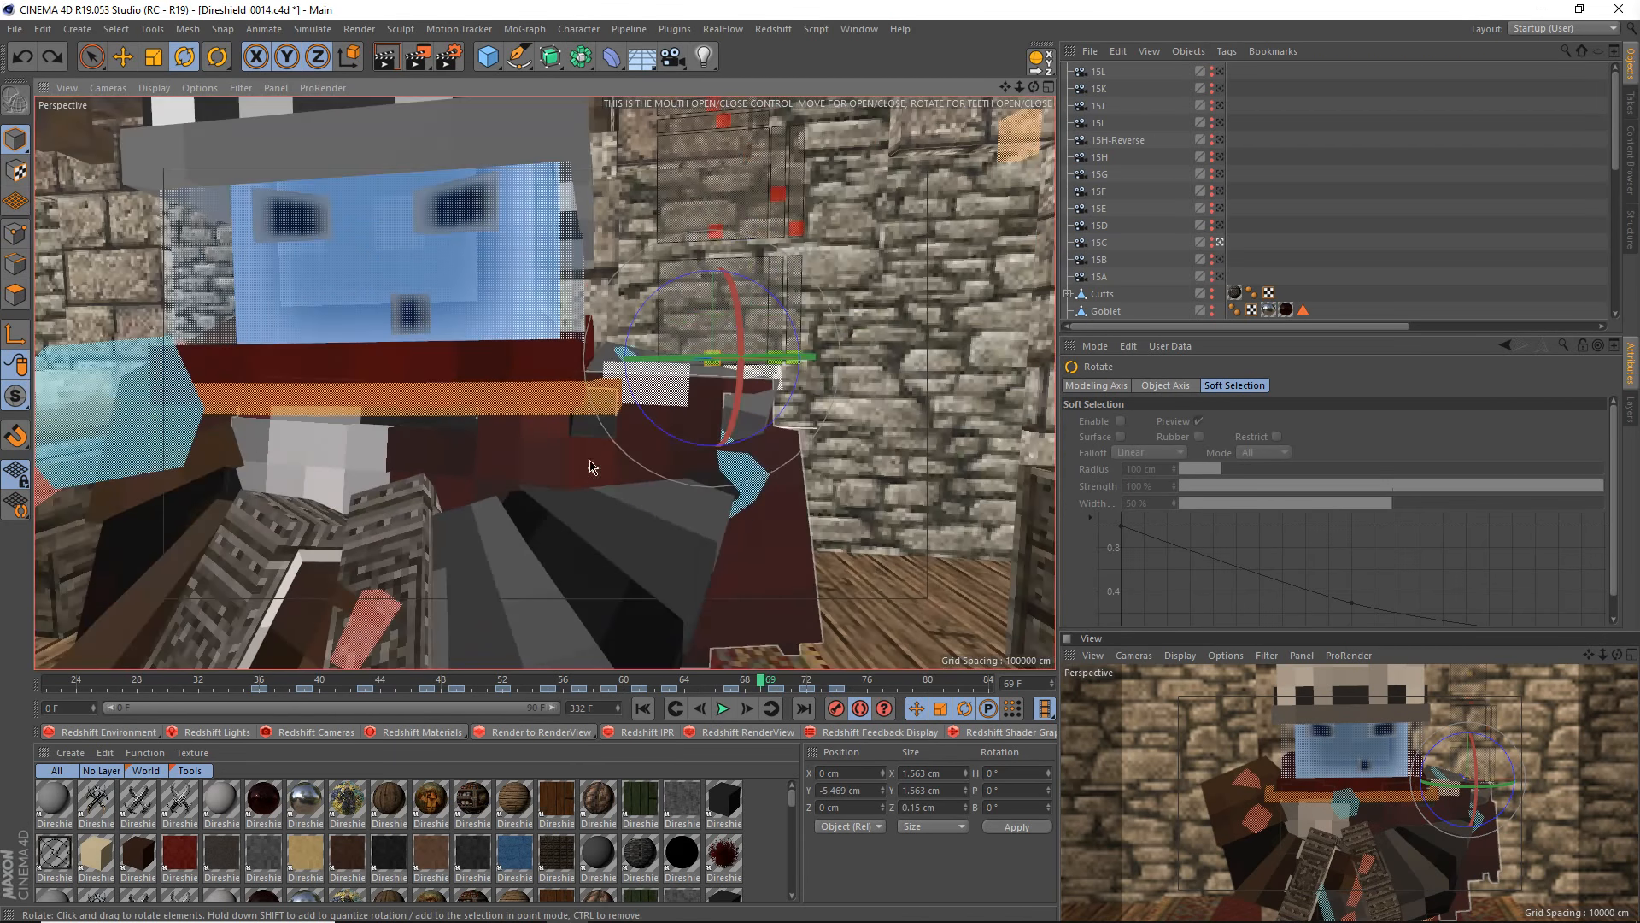
{"action": "left_click", "coordinate": [723, 686]}
{"action": "left_click", "coordinate": [723, 708]}
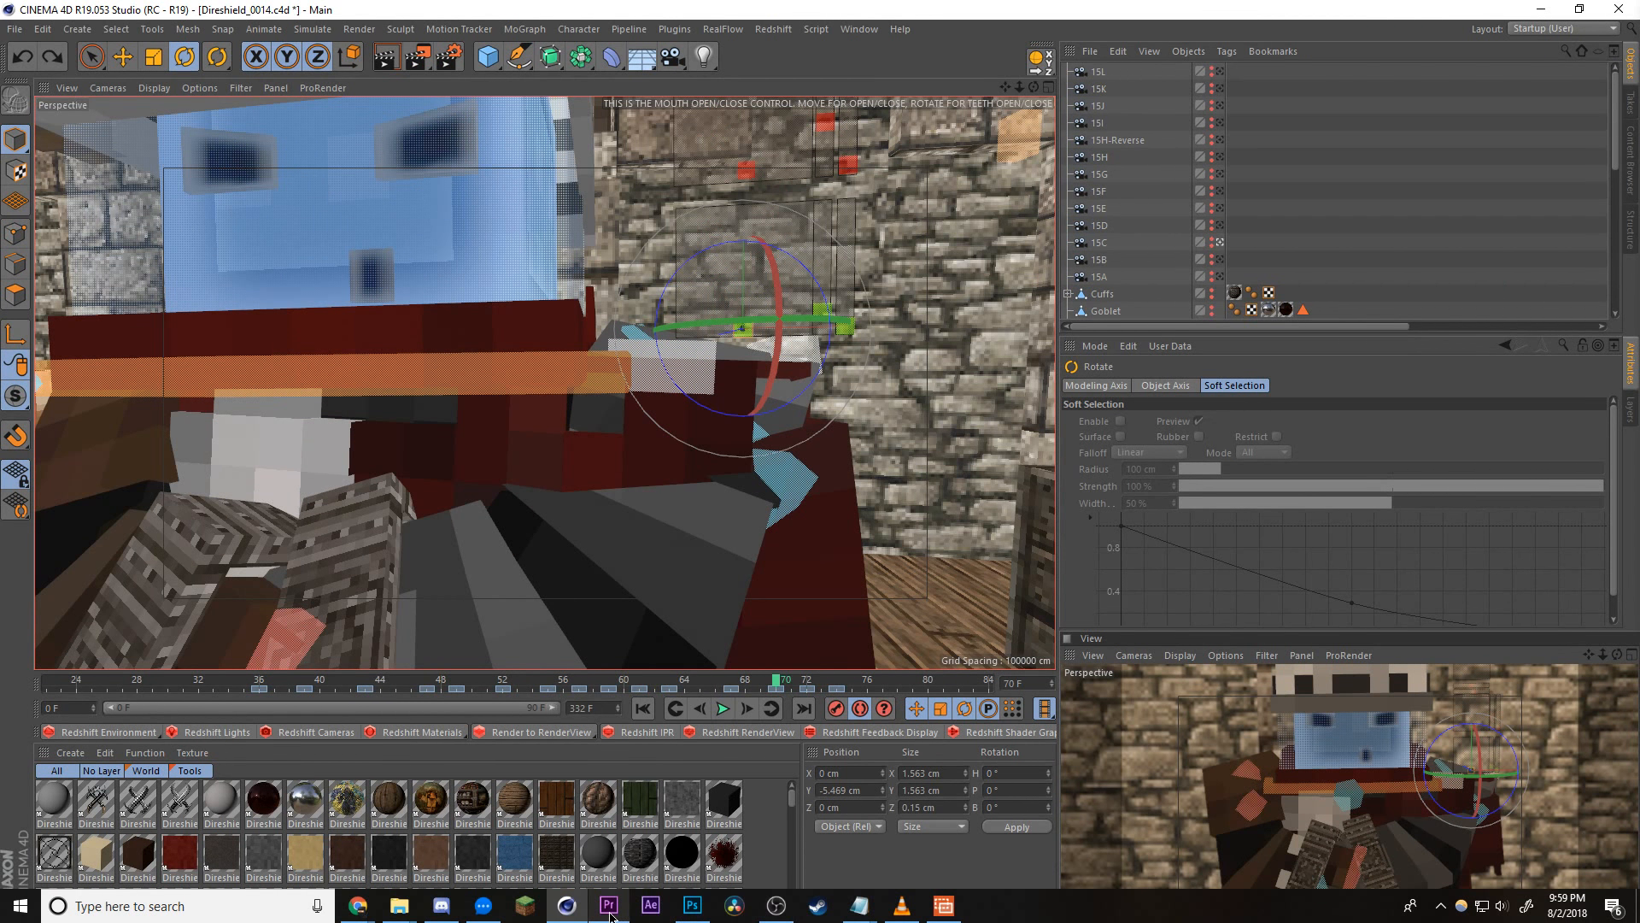
- Go to frame 67 and select the blue character's mouth expression control
{"action": "mouse_move", "coordinate": [612, 914]}
{"action": "left_click_drag", "start_coordinate": [728, 684], "coordinate": [735, 683]}
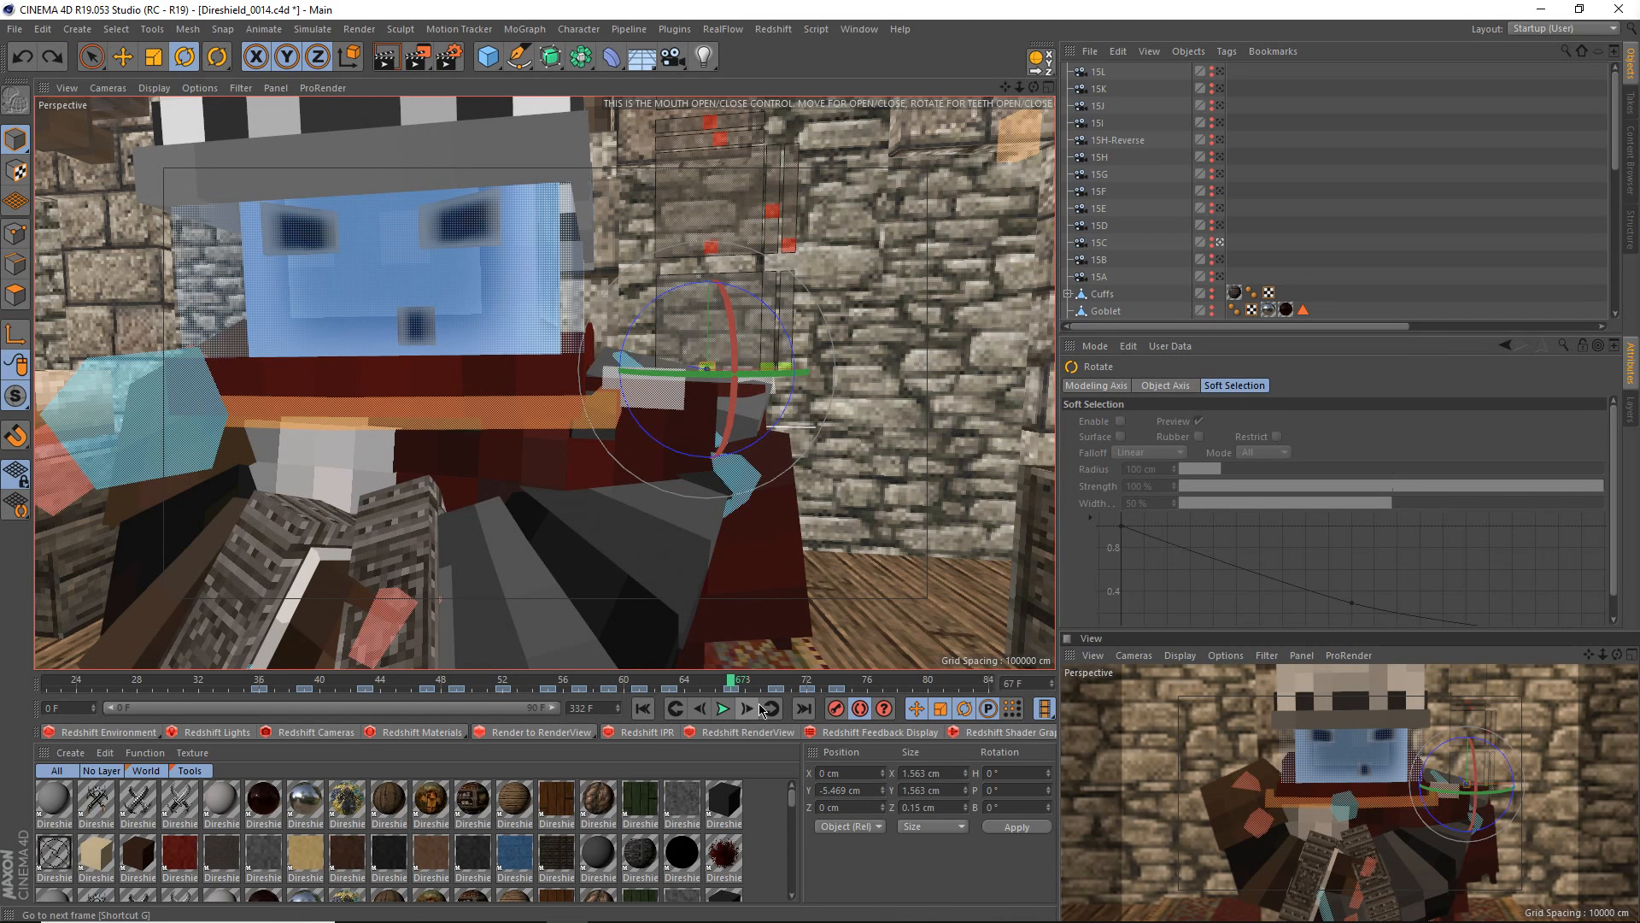
{"action": "left_click", "coordinate": [768, 370]}
{"action": "left_click", "coordinate": [752, 681]}
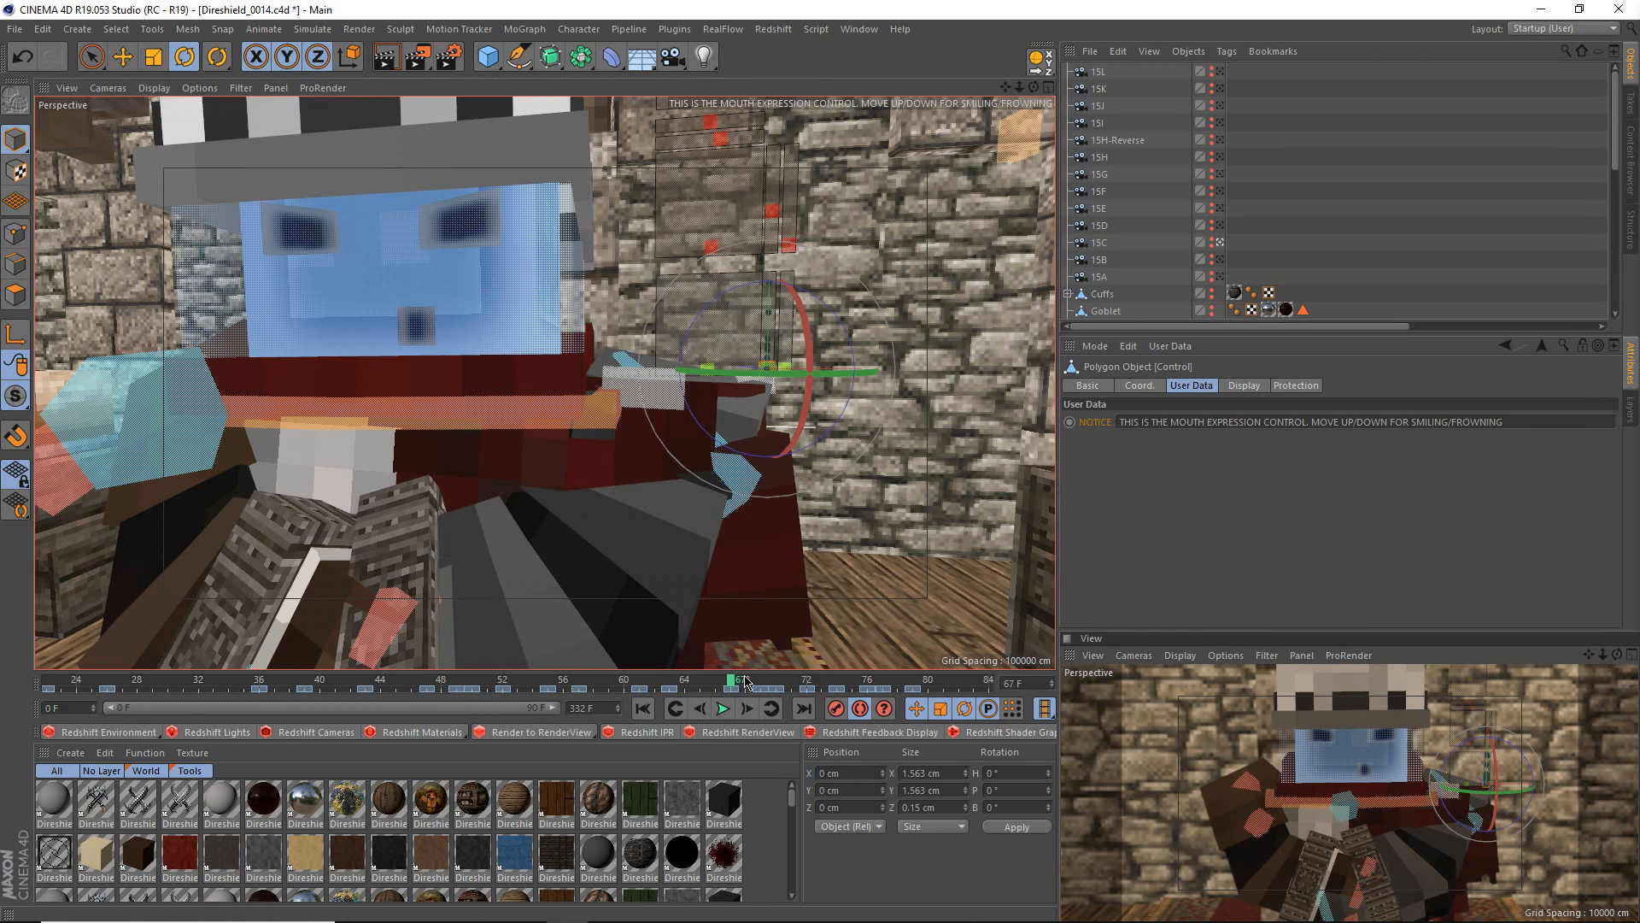
- Examine the blue character's face and mouth from the front at frames 70 and 72
{"action": "left_click_drag", "start_coordinate": [751, 681], "coordinate": [776, 682]}
{"action": "middle_click_drag", "start_coordinate": [264, 283], "coordinate": [542, 381], "text": "alt"}
{"action": "left_click_drag", "start_coordinate": [659, 519], "coordinate": [622, 479], "text": "alt"}
{"action": "right_click_drag", "start_coordinate": [663, 373], "coordinate": [604, 443], "text": "alt"}
{"action": "left_click_drag", "start_coordinate": [586, 436], "coordinate": [635, 450], "text": "alt"}
{"action": "scroll", "coordinate": [632, 451], "scroll_direction": "down", "scroll_amount": 6}
{"action": "middle_click_drag", "start_coordinate": [628, 451], "coordinate": [591, 450], "text": "alt"}
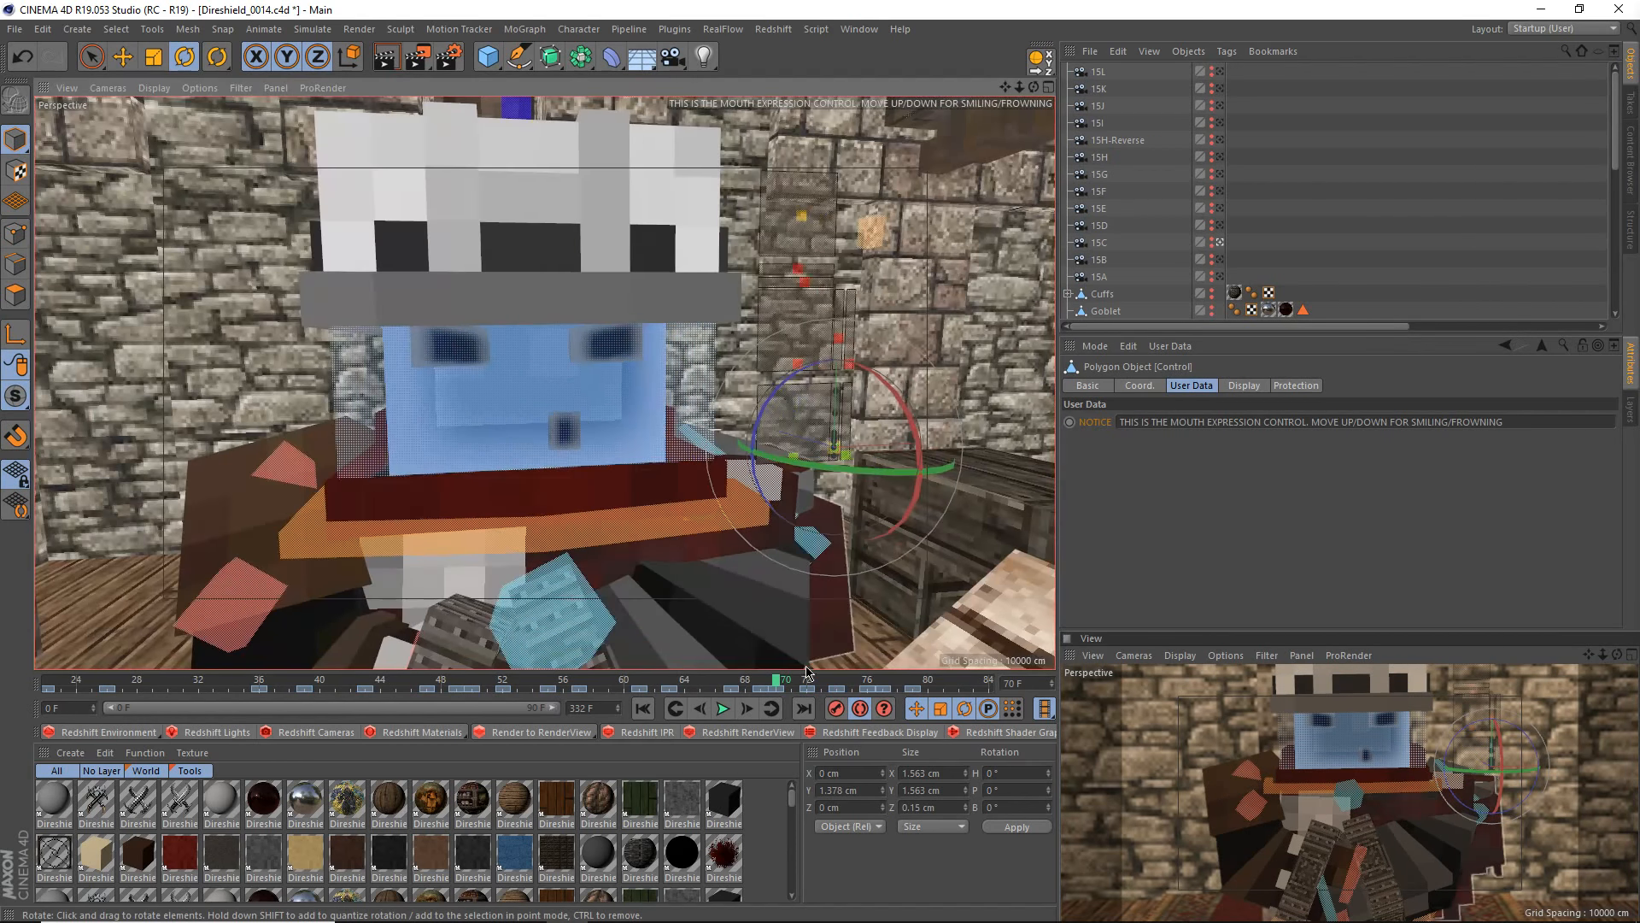
{"action": "left_click", "coordinate": [792, 684]}
{"action": "left_click", "coordinate": [806, 683]}
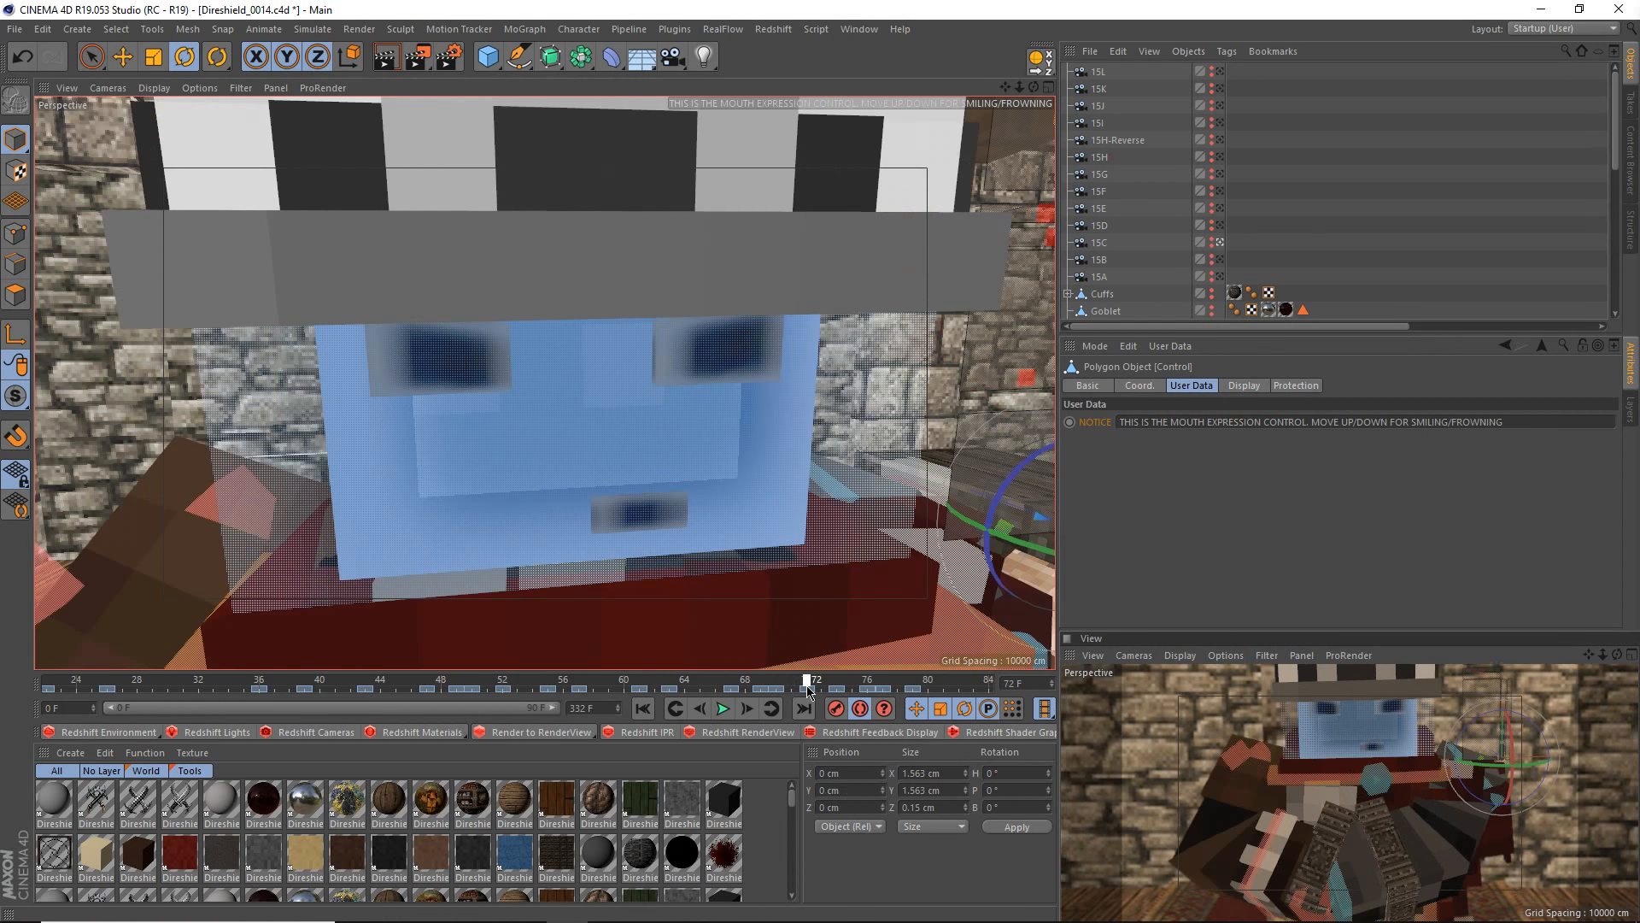
{"action": "middle_click_drag", "start_coordinate": [671, 568], "coordinate": [517, 426], "text": "alt"}
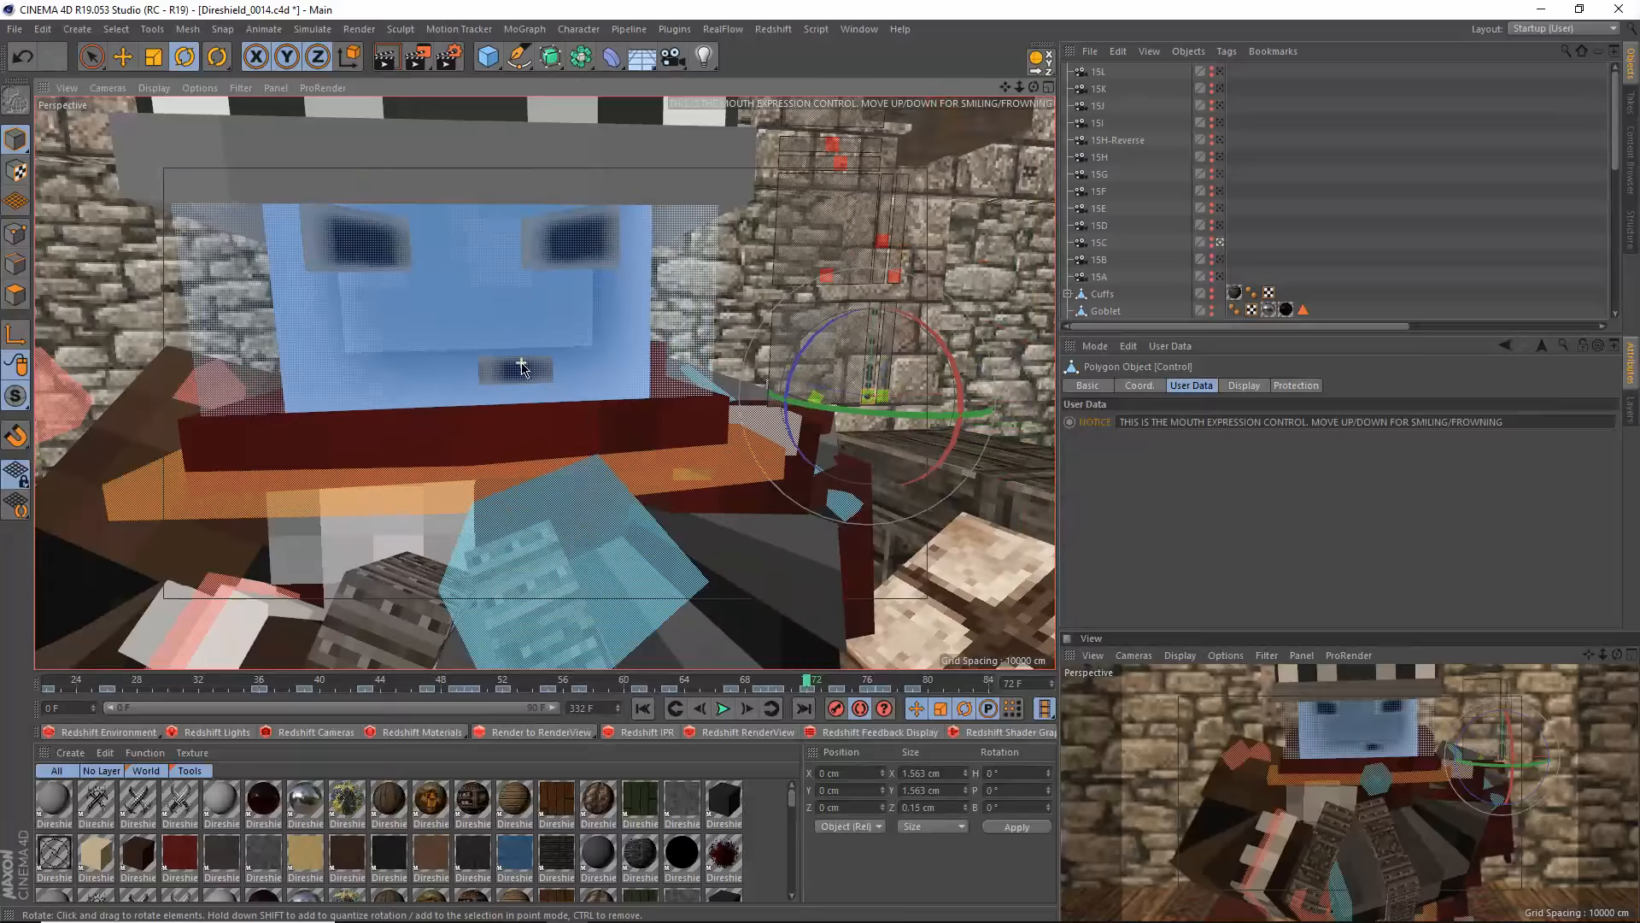
- Advance the animation to frame 78 and return to frame 74, viewing the character's mouth up close
{"action": "left_click", "coordinate": [832, 684]}
{"action": "left_click_drag", "start_coordinate": [837, 684], "coordinate": [898, 681]}
{"action": "scroll", "coordinate": [714, 581], "scroll_direction": "down", "scroll_amount": 10}
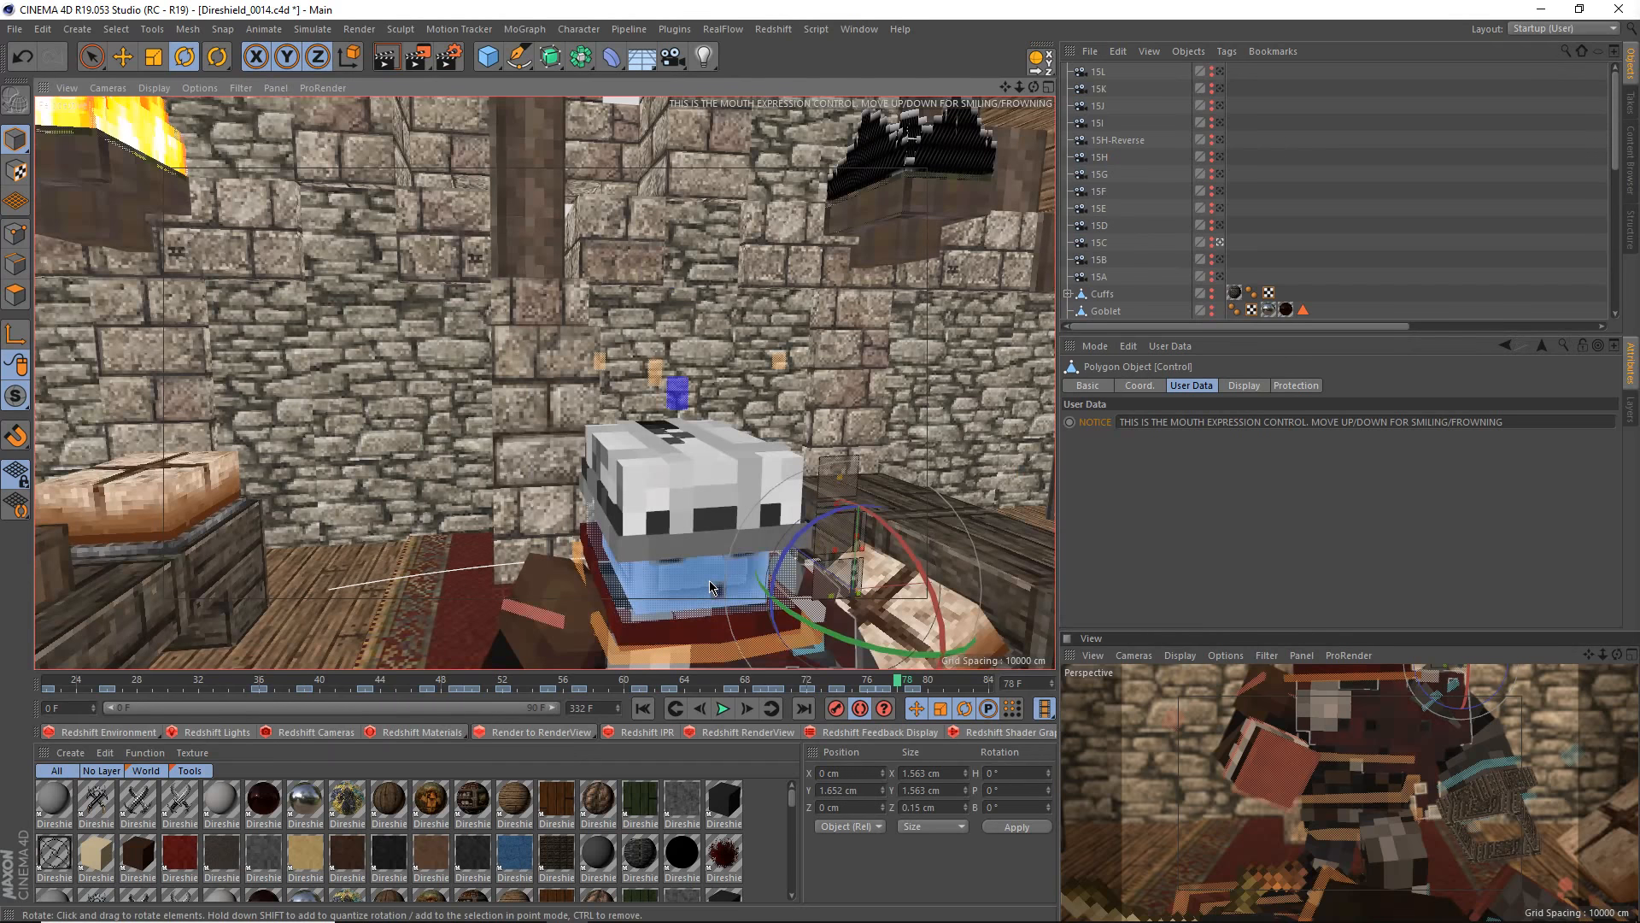
{"action": "left_click", "coordinate": [836, 680]}
{"action": "scroll", "coordinate": [612, 590], "scroll_direction": "up", "scroll_amount": 10}
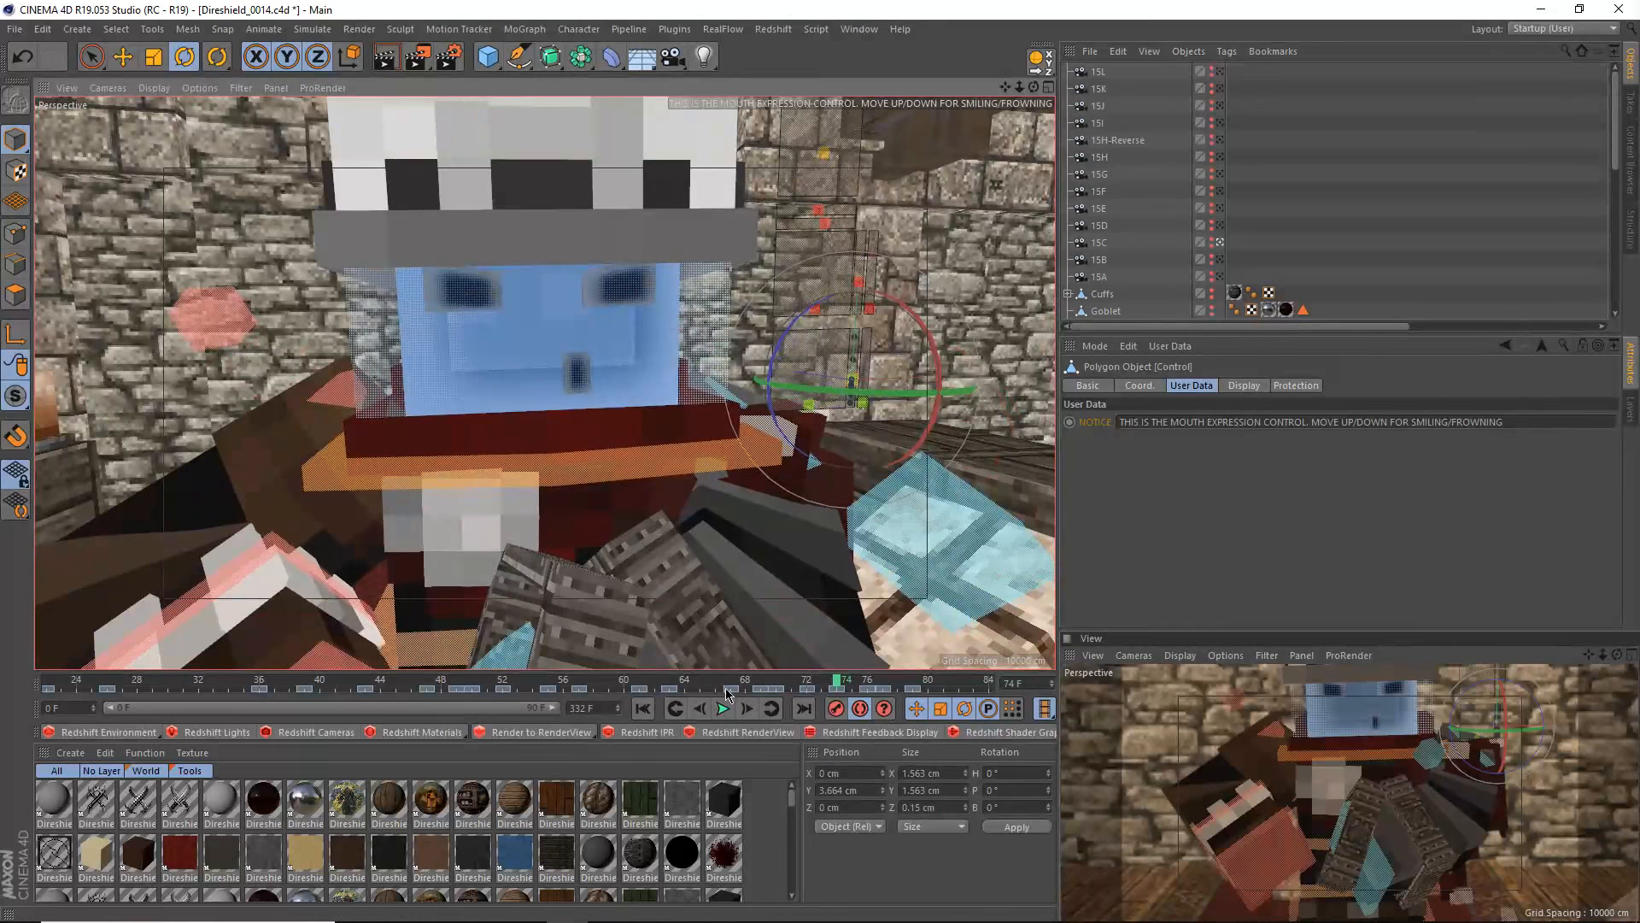
- Select the mouth expression control's keyframes between about frames 67 and 76, keeping frame 74 current
{"action": "left_click_drag", "start_coordinate": [728, 693], "coordinate": [871, 694]}
{"action": "left_click", "coordinate": [829, 687]}
{"action": "left_click", "coordinate": [833, 682]}
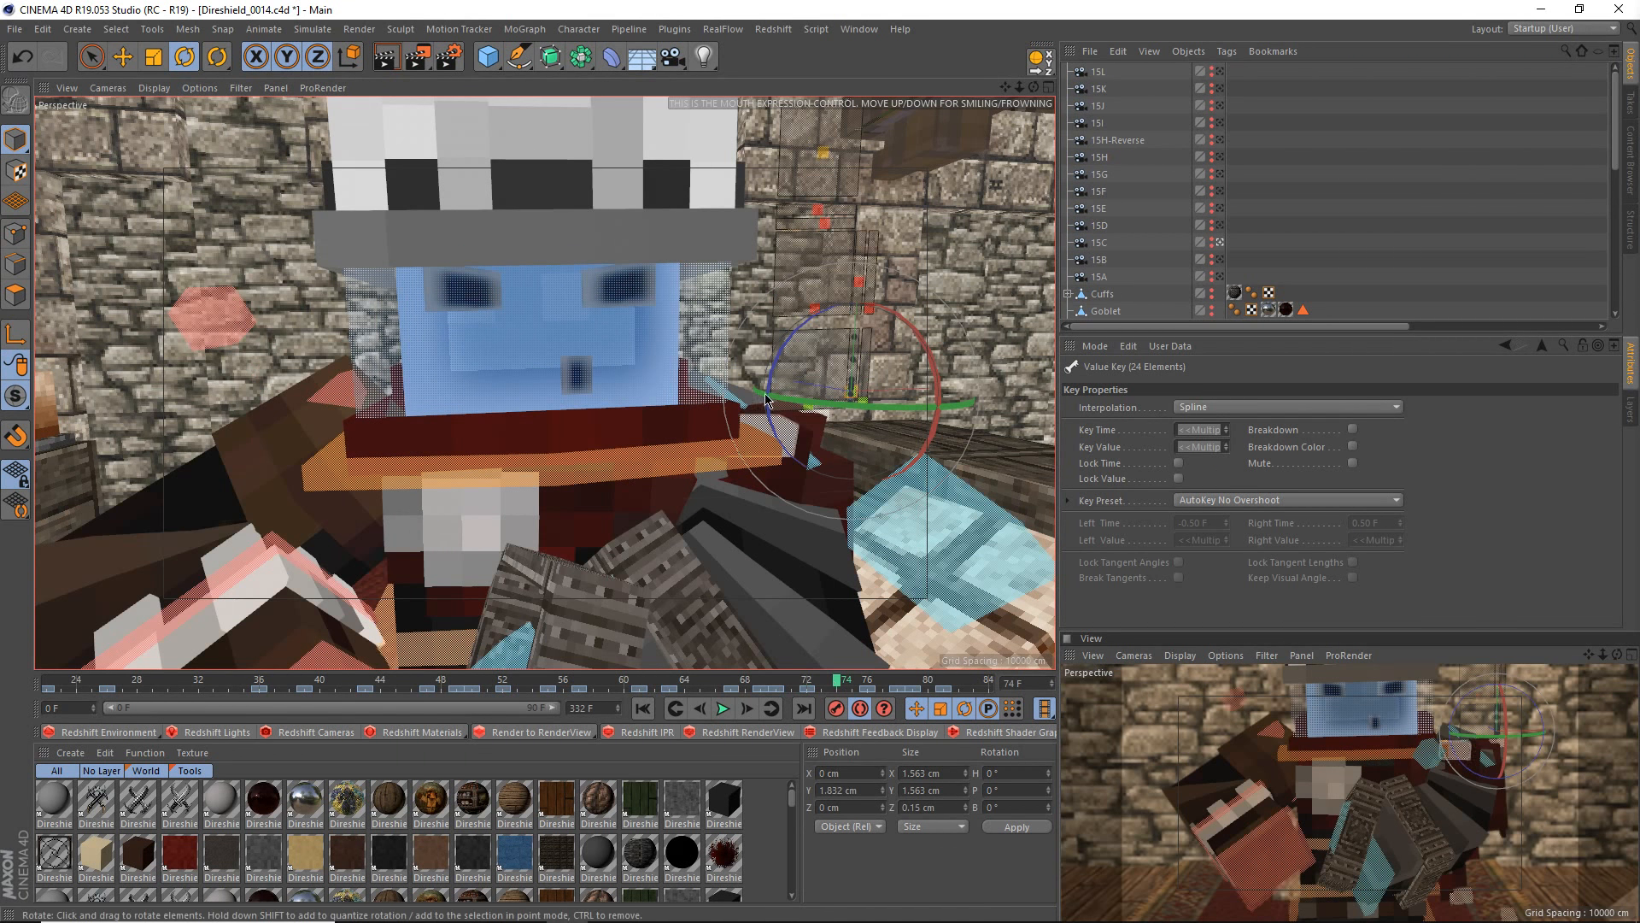
- Select the mouth open/close control and record keyframes for it at frames 74 and 76
{"action": "scroll", "coordinate": [851, 350], "scroll_direction": "up", "scroll_amount": 3}
{"action": "scroll", "coordinate": [849, 352], "scroll_direction": "down", "scroll_amount": 3}
{"action": "left_click", "coordinate": [851, 400]}
{"action": "key", "text": "e"}
{"action": "left_click", "coordinate": [836, 709]}
{"action": "left_click", "coordinate": [867, 682]}
{"action": "left_click", "coordinate": [835, 709]}
- At frame 74, rotate the mouth open/close control about 34.7° and view the face from the front
{"action": "left_click", "coordinate": [843, 688]}
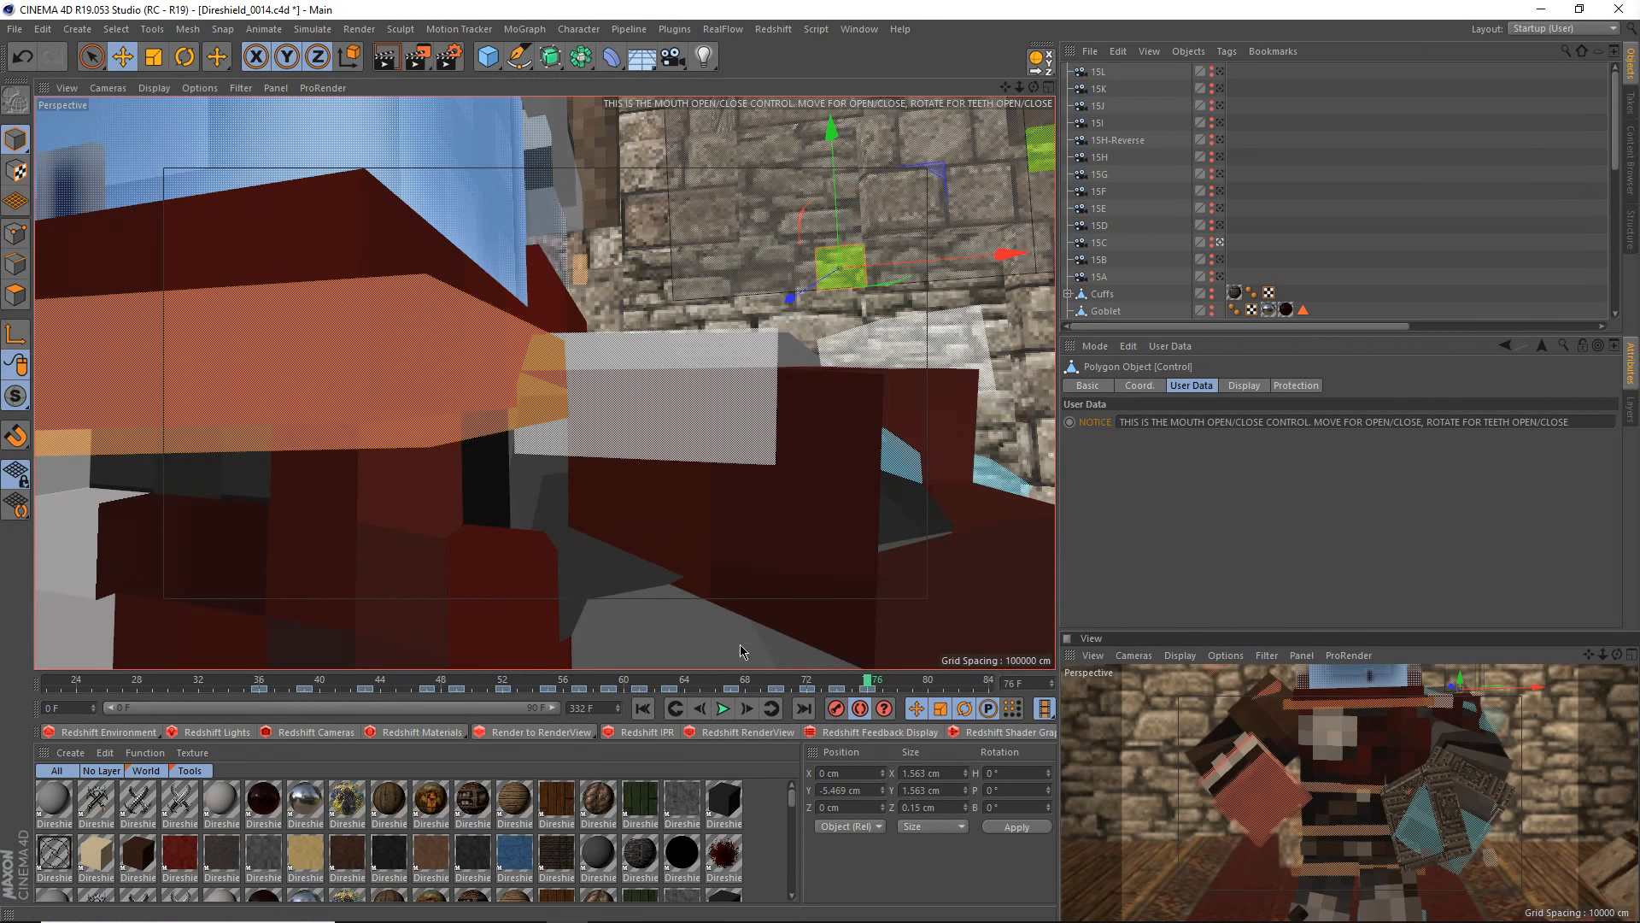
{"action": "key", "text": "r"}
{"action": "left_click_drag", "start_coordinate": [591, 436], "coordinate": [589, 365]}
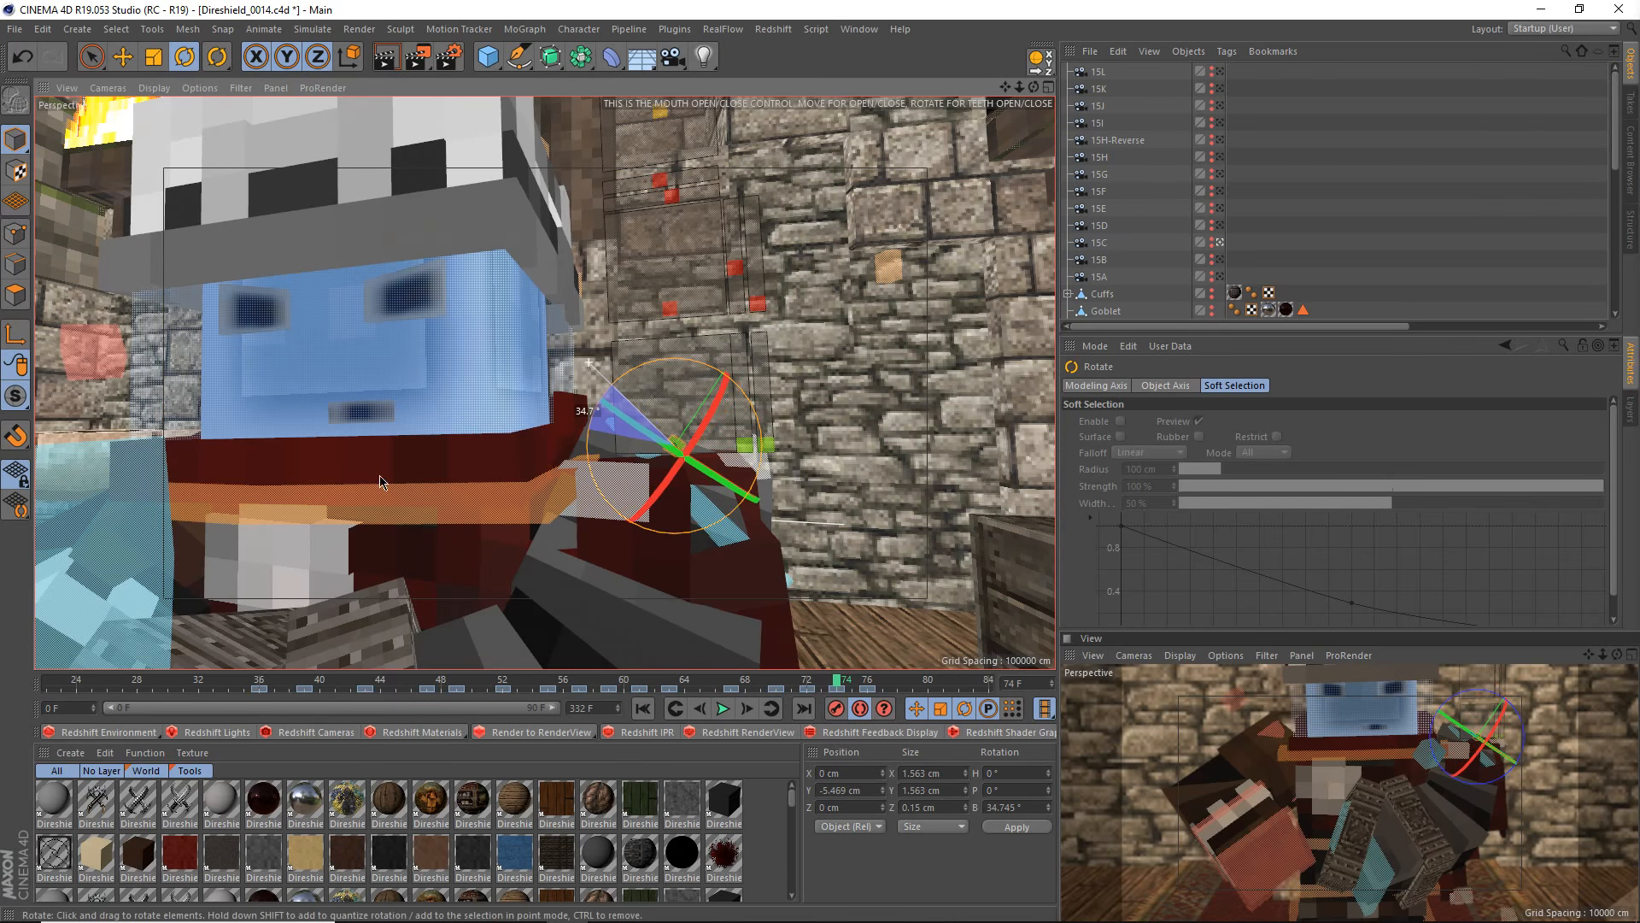
{"action": "scroll", "coordinate": [453, 517], "scroll_direction": "down", "scroll_amount": 3}
{"action": "middle_click_drag", "start_coordinate": [484, 501], "coordinate": [641, 503], "text": "alt"}
{"action": "left_click_drag", "start_coordinate": [499, 442], "coordinate": [522, 476], "text": "alt"}
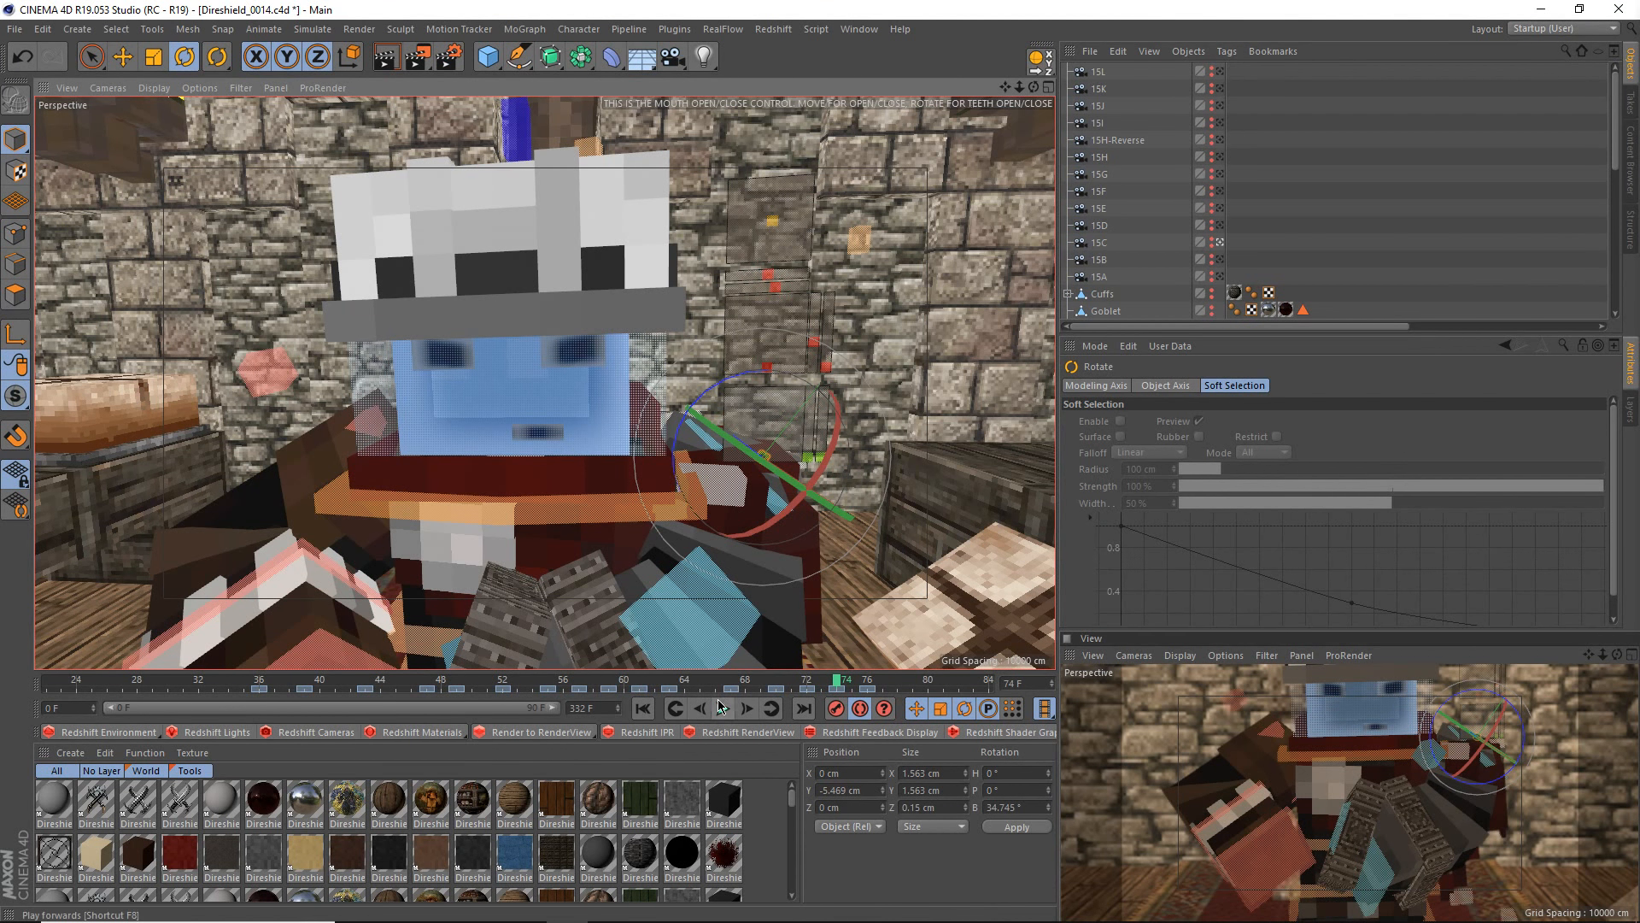
{"action": "mouse_move", "coordinate": [519, 918]}
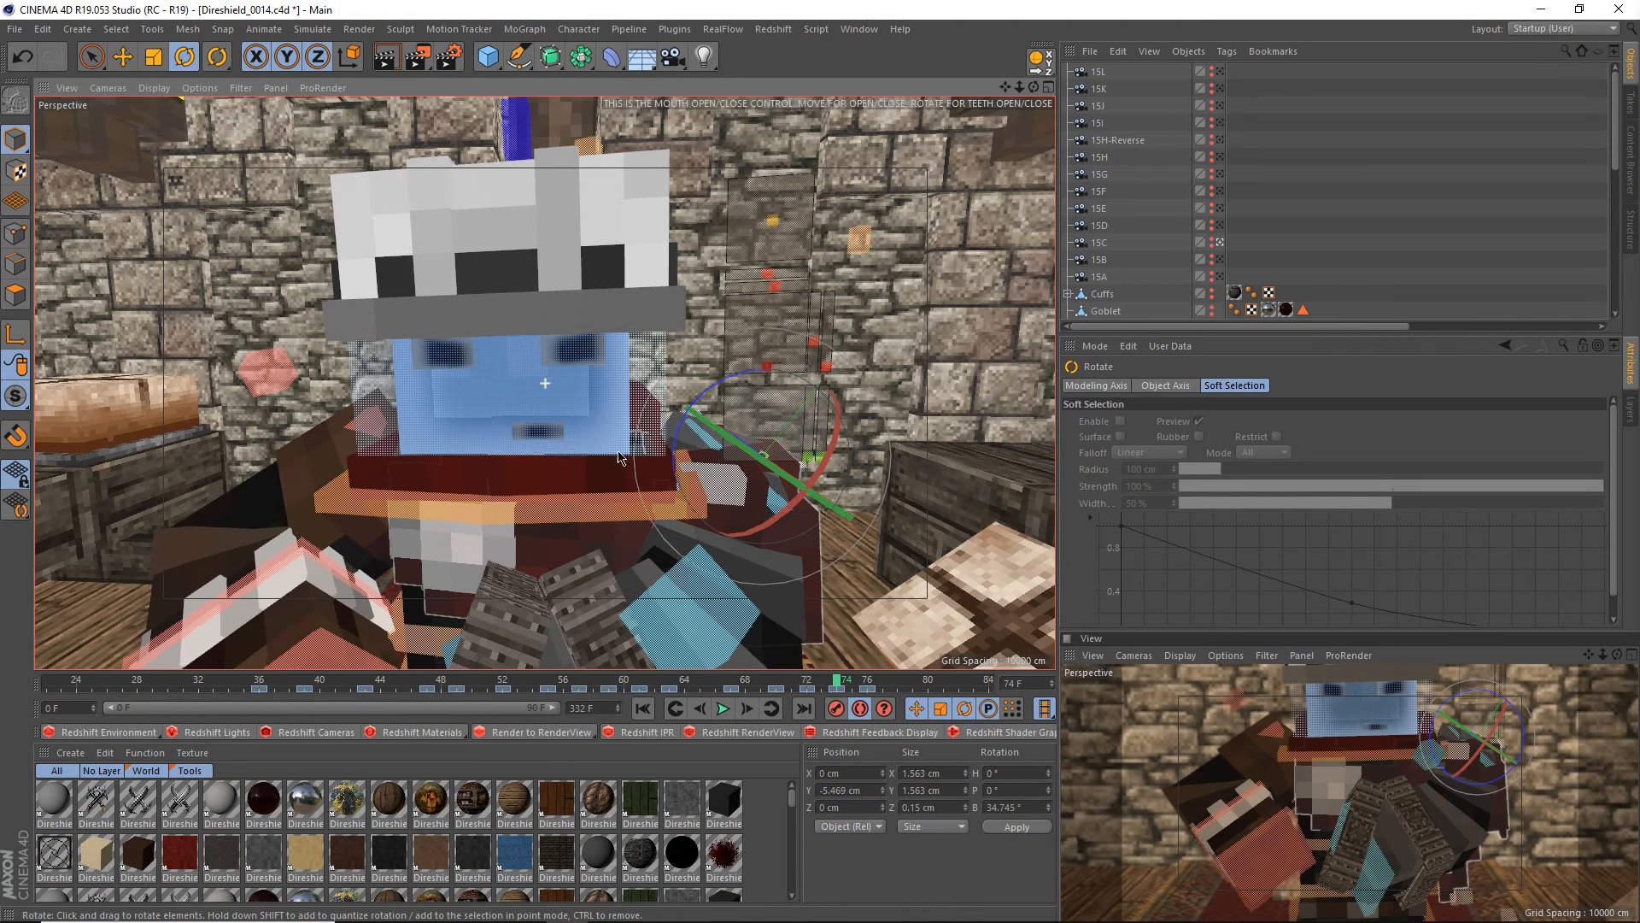
- Step through the animation from frame 74 to 77 while examining the blue character's mouth from several angles
{"action": "middle_click_drag", "start_coordinate": [595, 516], "coordinate": [633, 402], "text": "alt"}
{"action": "left_click_drag", "start_coordinate": [617, 406], "coordinate": [788, 661], "text": "alt"}
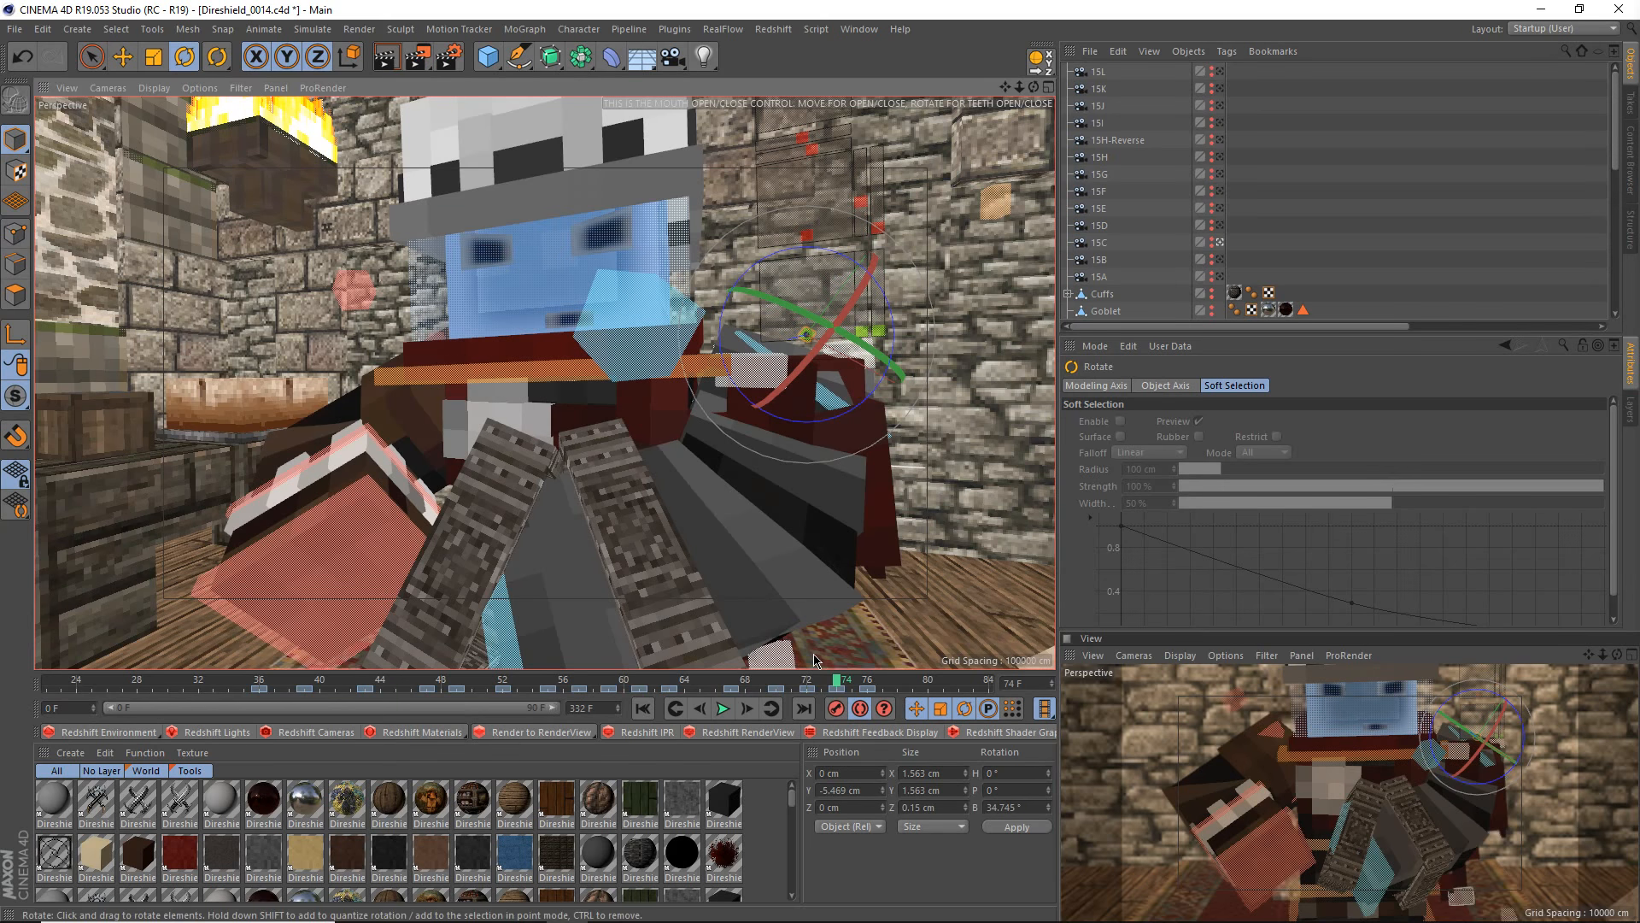
{"action": "left_click", "coordinate": [814, 684]}
{"action": "left_click_drag", "start_coordinate": [814, 685], "coordinate": [867, 685]}
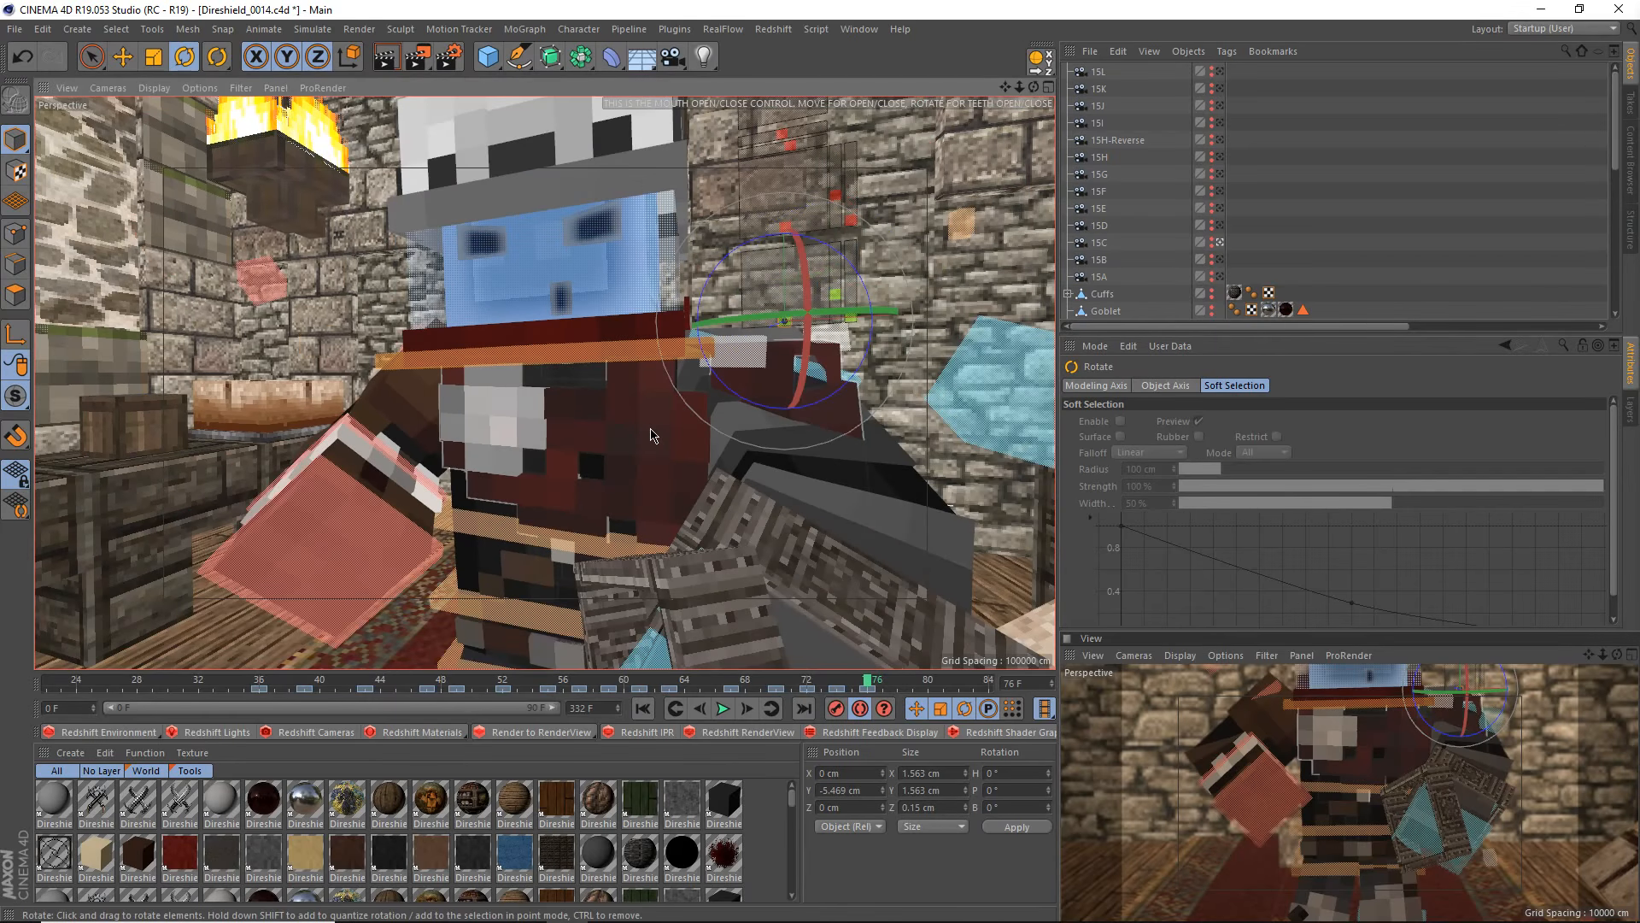
{"action": "left_click_drag", "start_coordinate": [651, 434], "coordinate": [722, 457], "text": "alt"}
{"action": "middle_click_drag", "start_coordinate": [557, 342], "coordinate": [545, 383], "text": "alt"}
{"action": "left_click_drag", "start_coordinate": [658, 483], "coordinate": [791, 596], "text": "alt"}
{"action": "left_click", "coordinate": [885, 683]}
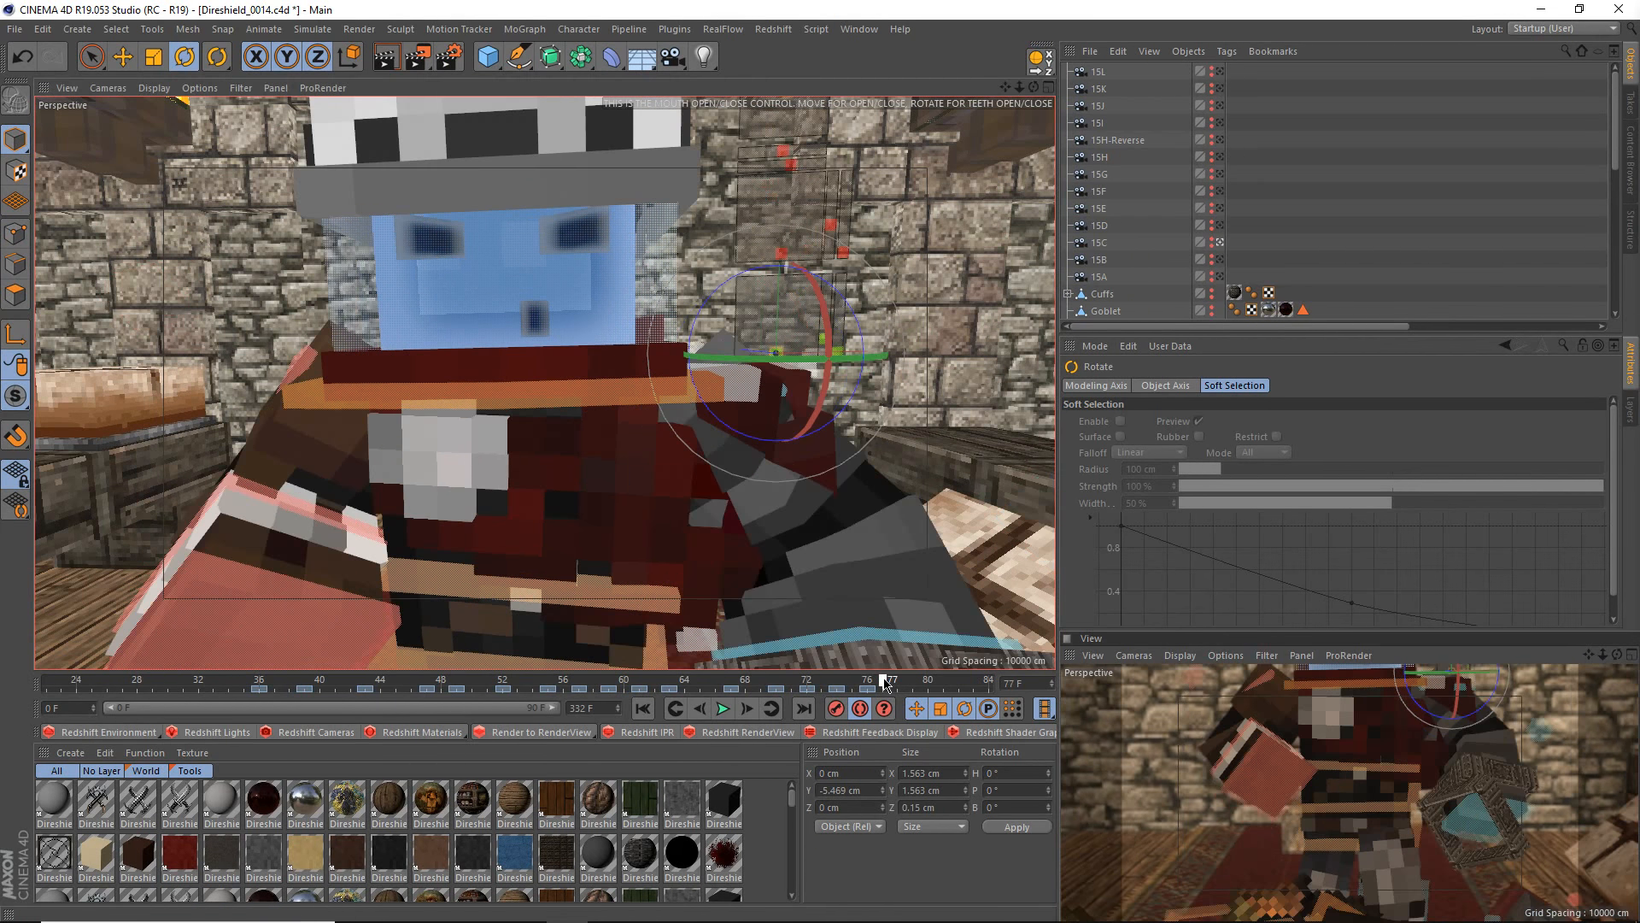
- Select the mouth expression control, review the mouth movement past frame 78, and return to frame 66
{"action": "scroll", "coordinate": [790, 358], "scroll_direction": "up", "scroll_amount": 5}
{"action": "left_click", "coordinate": [850, 524]}
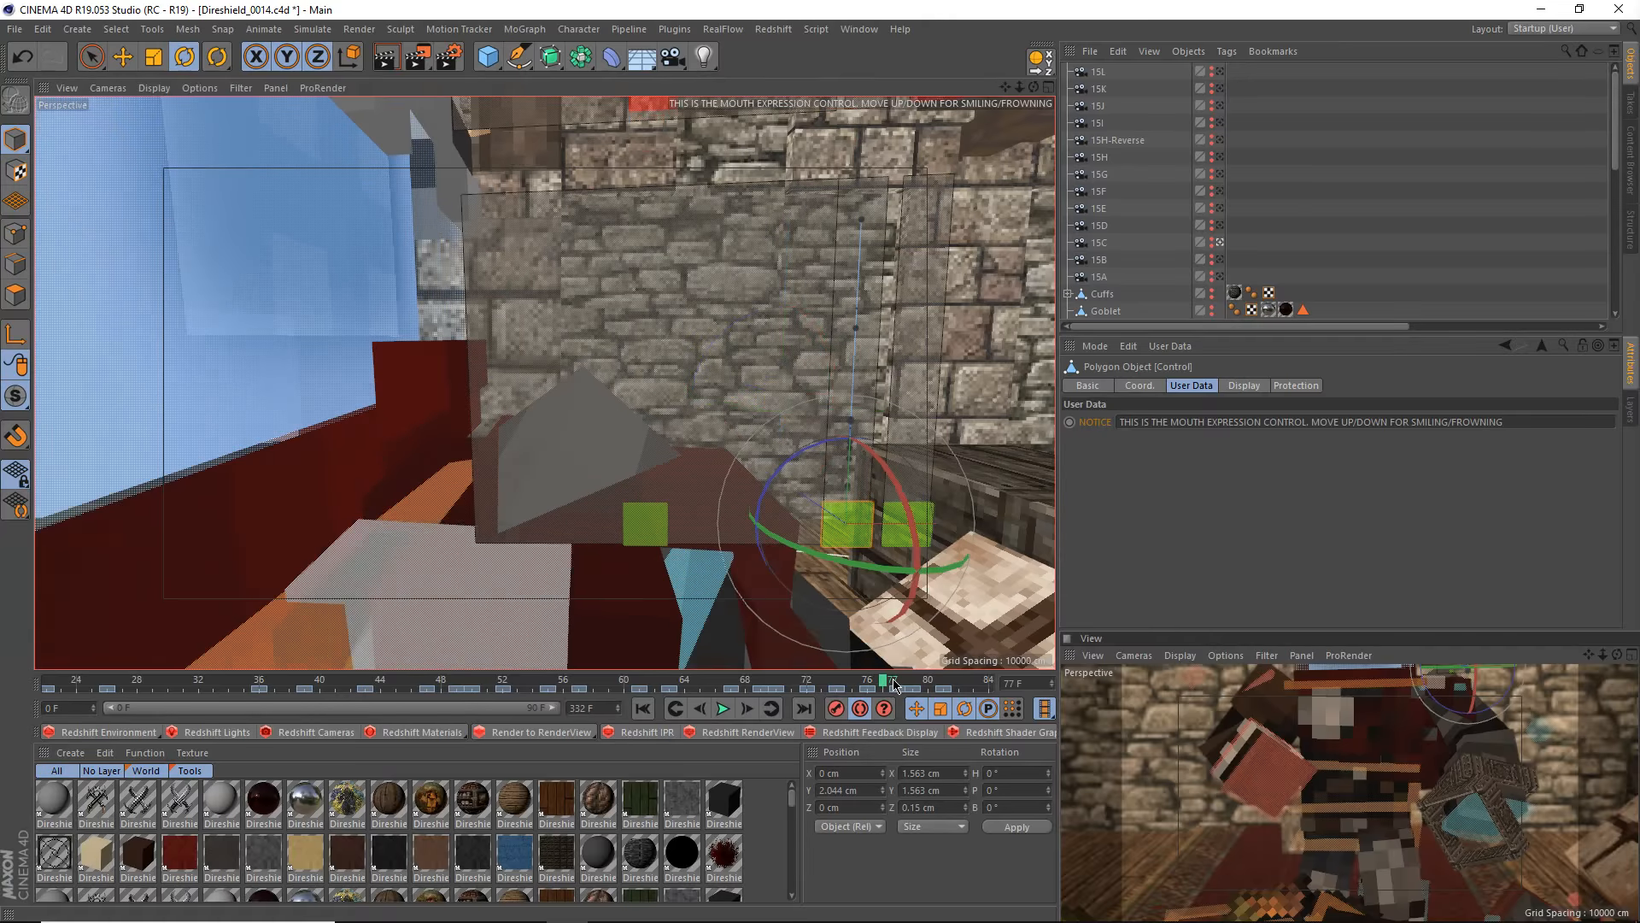
{"action": "left_click", "coordinate": [897, 684]}
{"action": "scroll", "coordinate": [545, 600], "scroll_direction": "down", "scroll_amount": 6}
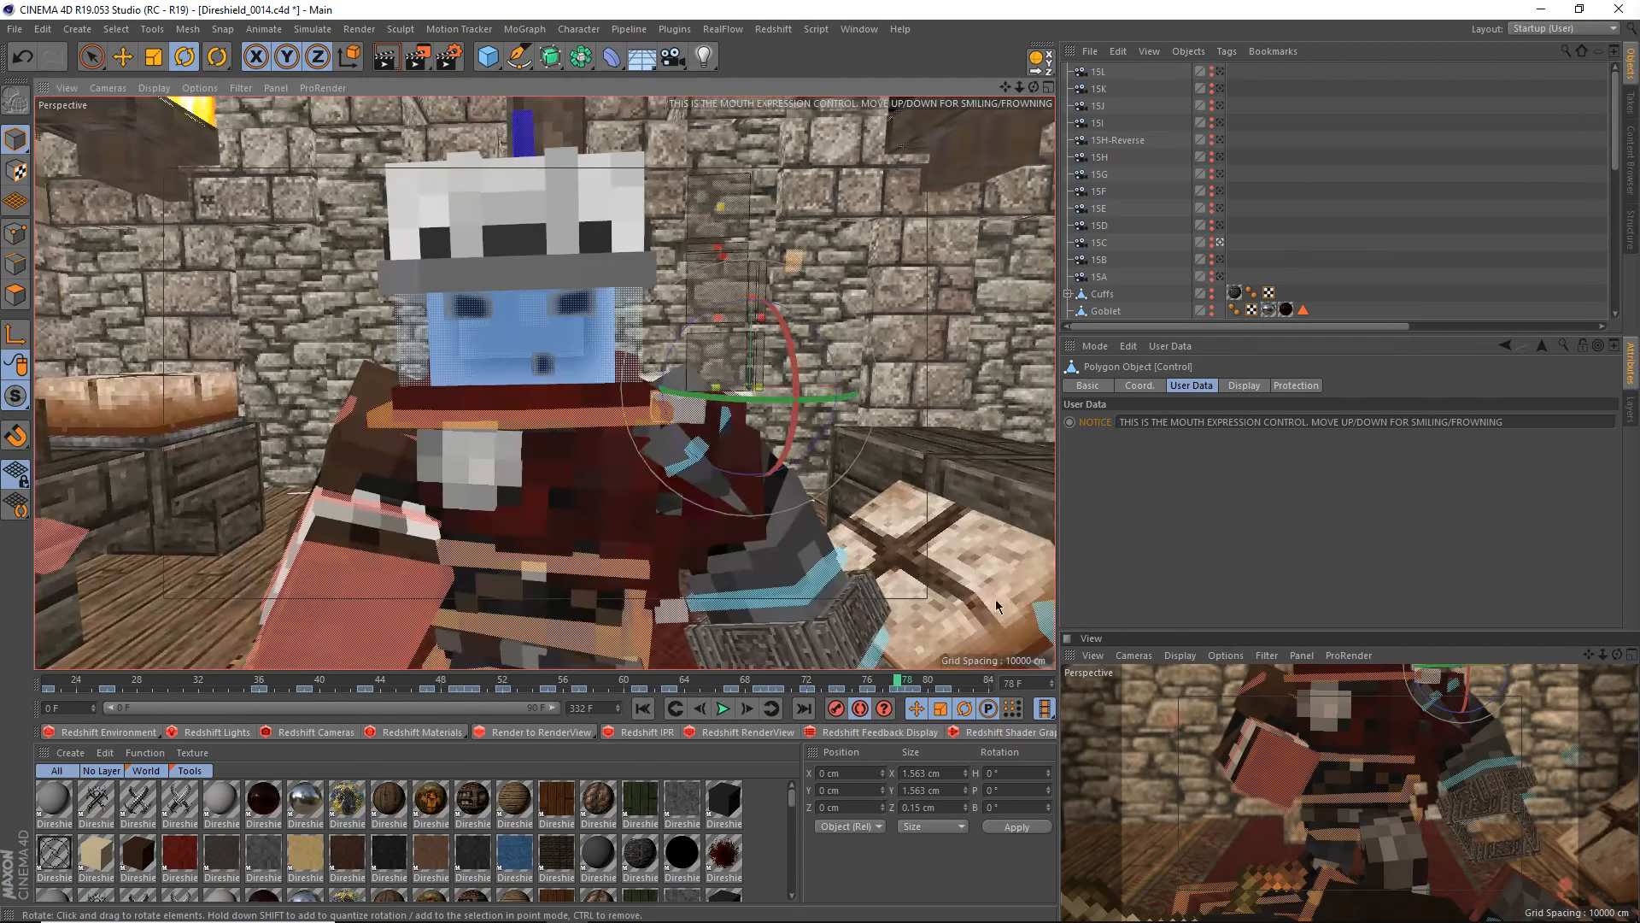
{"action": "left_click", "coordinate": [925, 683]}
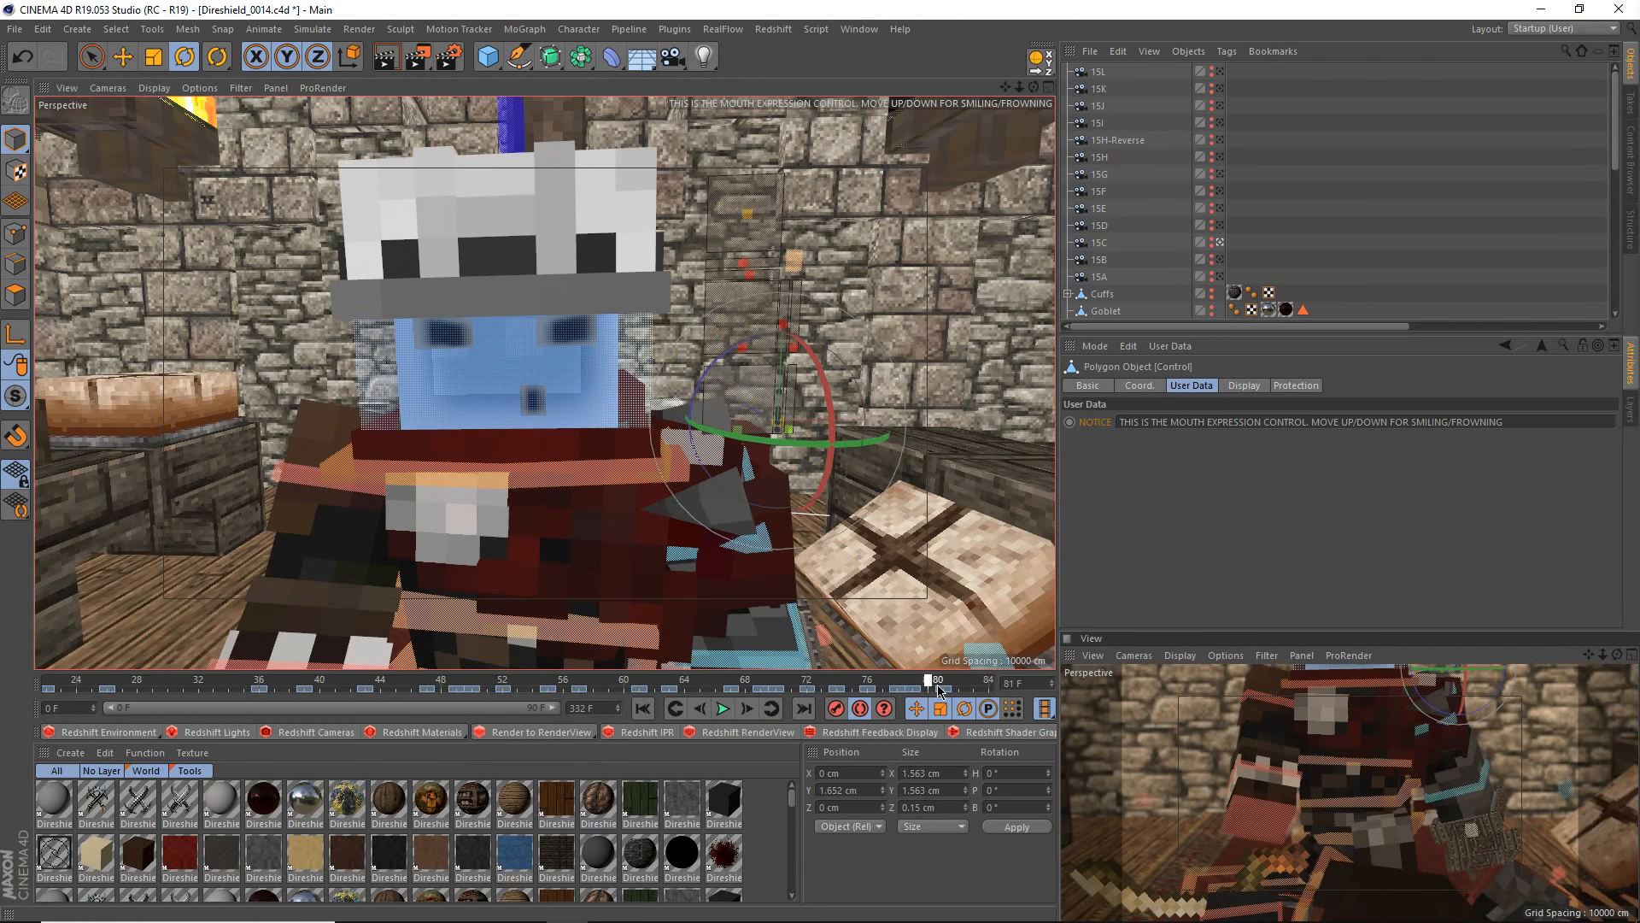
{"action": "left_click", "coordinate": [952, 686]}
{"action": "left_click_drag", "start_coordinate": [954, 691], "coordinate": [718, 683]}
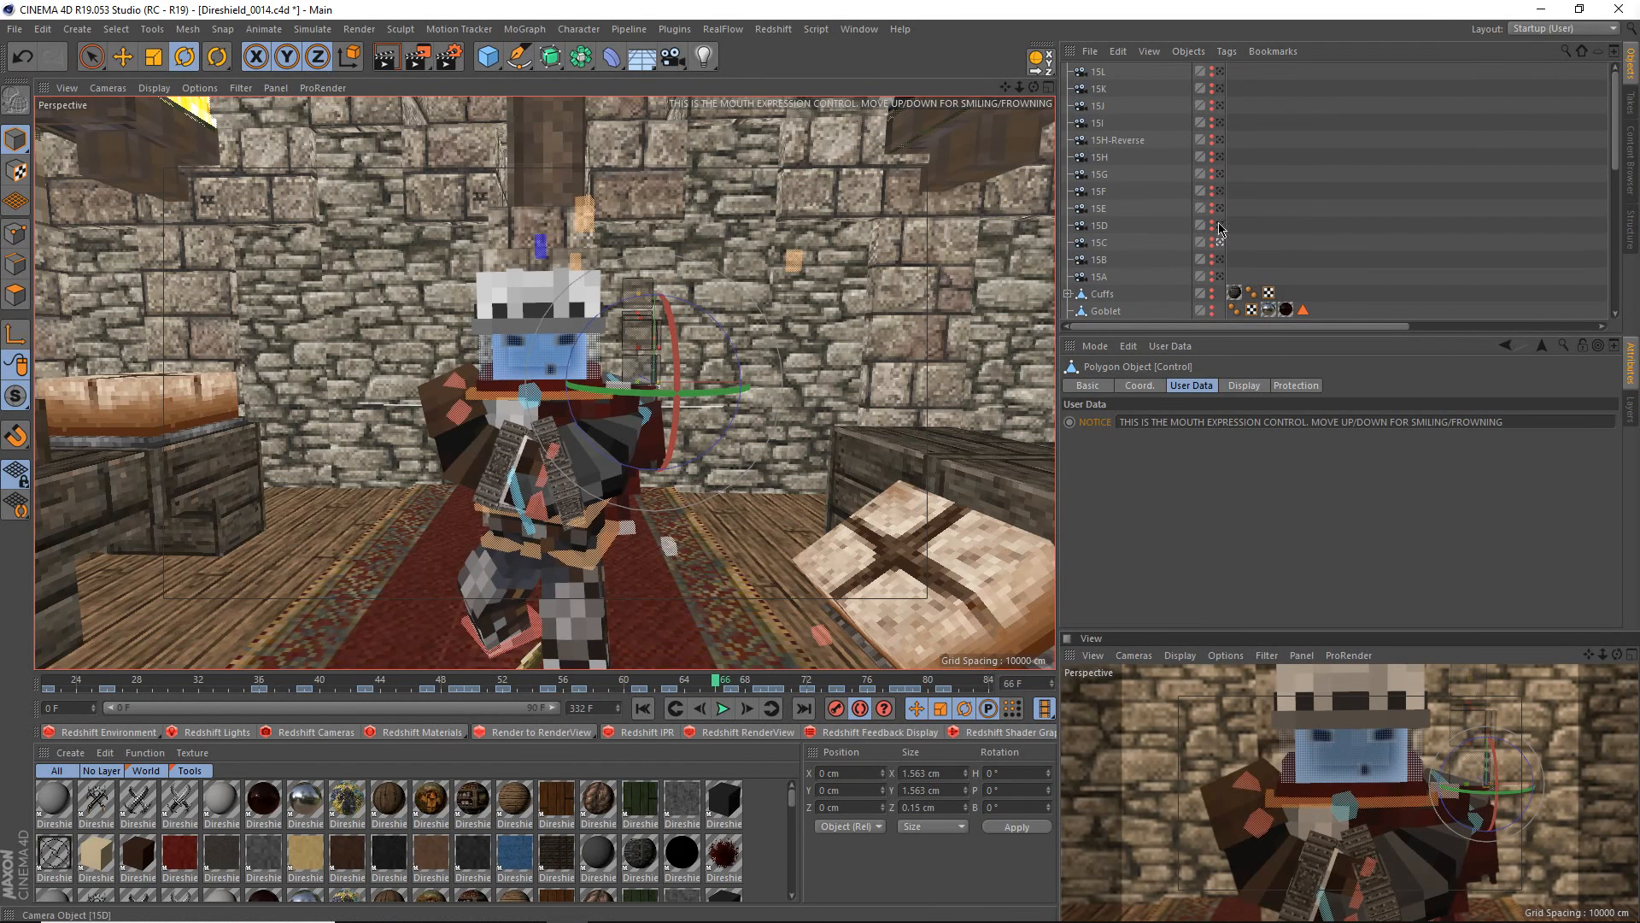
- Deselect the control, save the project, and render it to an enlarged Picture Viewer, overwriting 15C-LIP.mp4
{"action": "left_click", "coordinate": [1322, 219]}
{"action": "key", "text": "ctrl+s"}
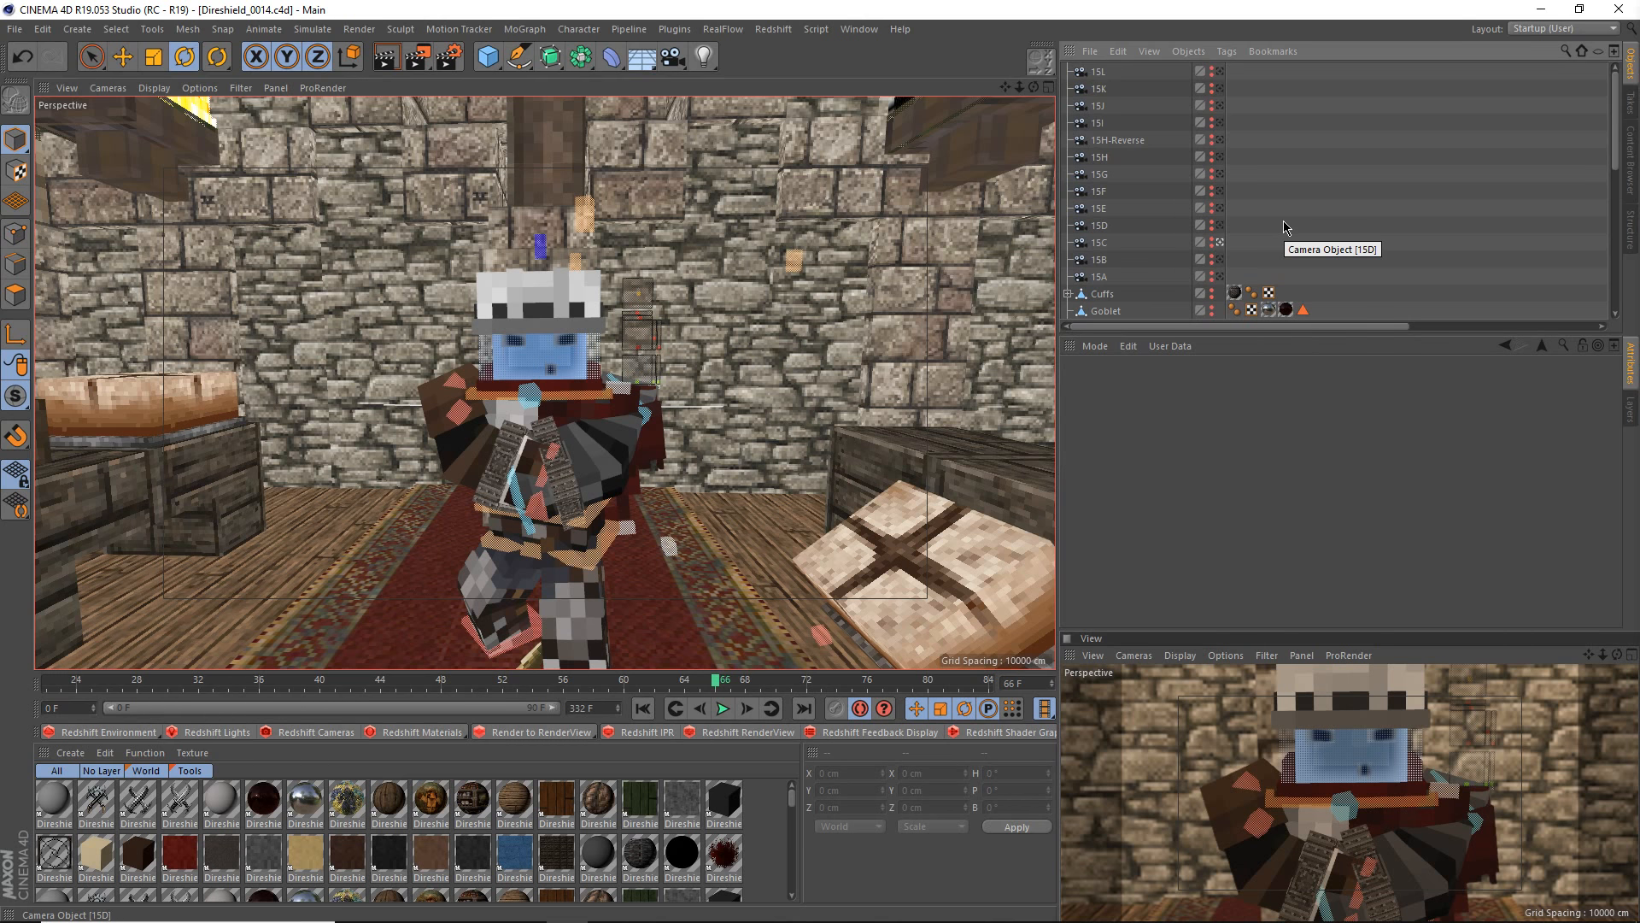
{"action": "left_click", "coordinate": [422, 65]}
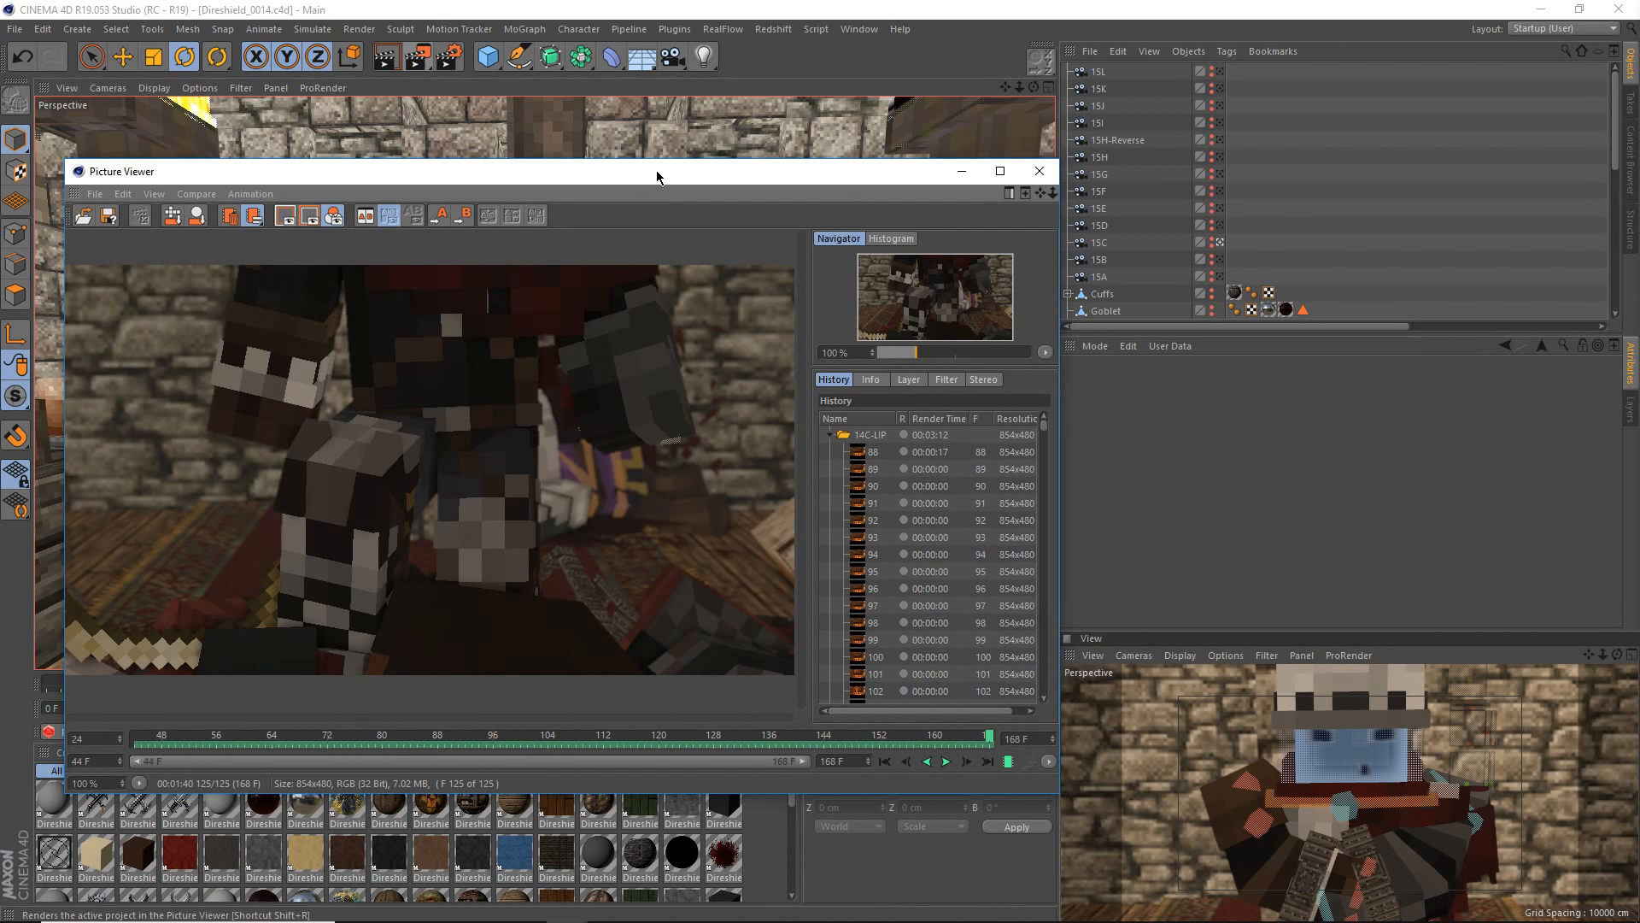
{"action": "left_click", "coordinate": [924, 471]}
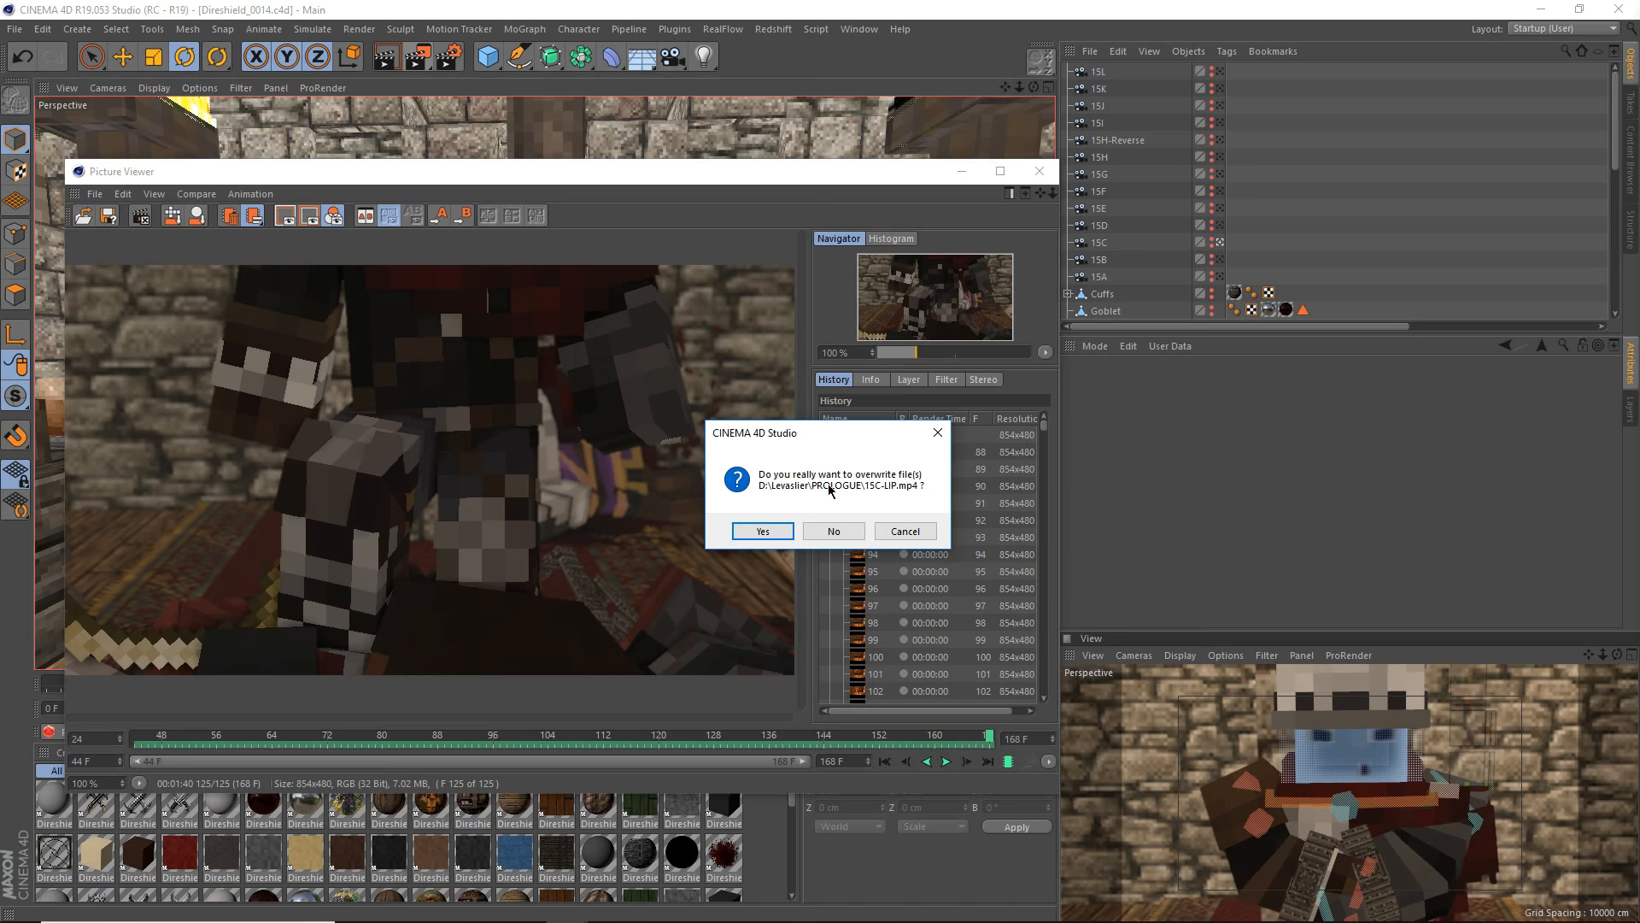
{"action": "left_click", "coordinate": [754, 533]}
{"action": "left_click_drag", "start_coordinate": [649, 172], "coordinate": [914, 10]}
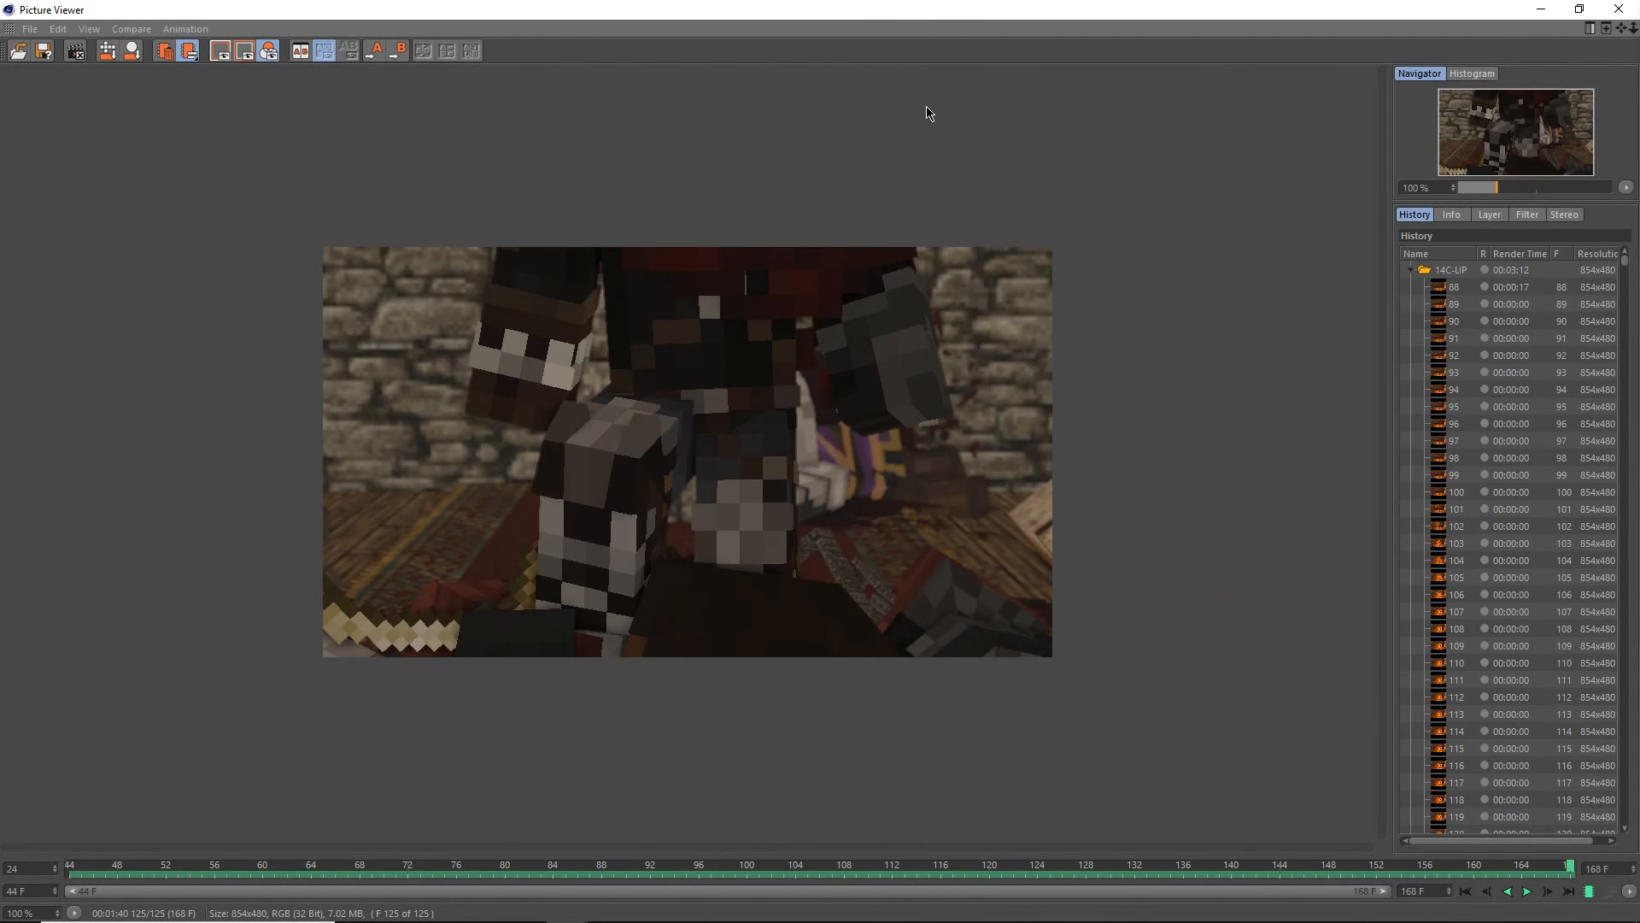
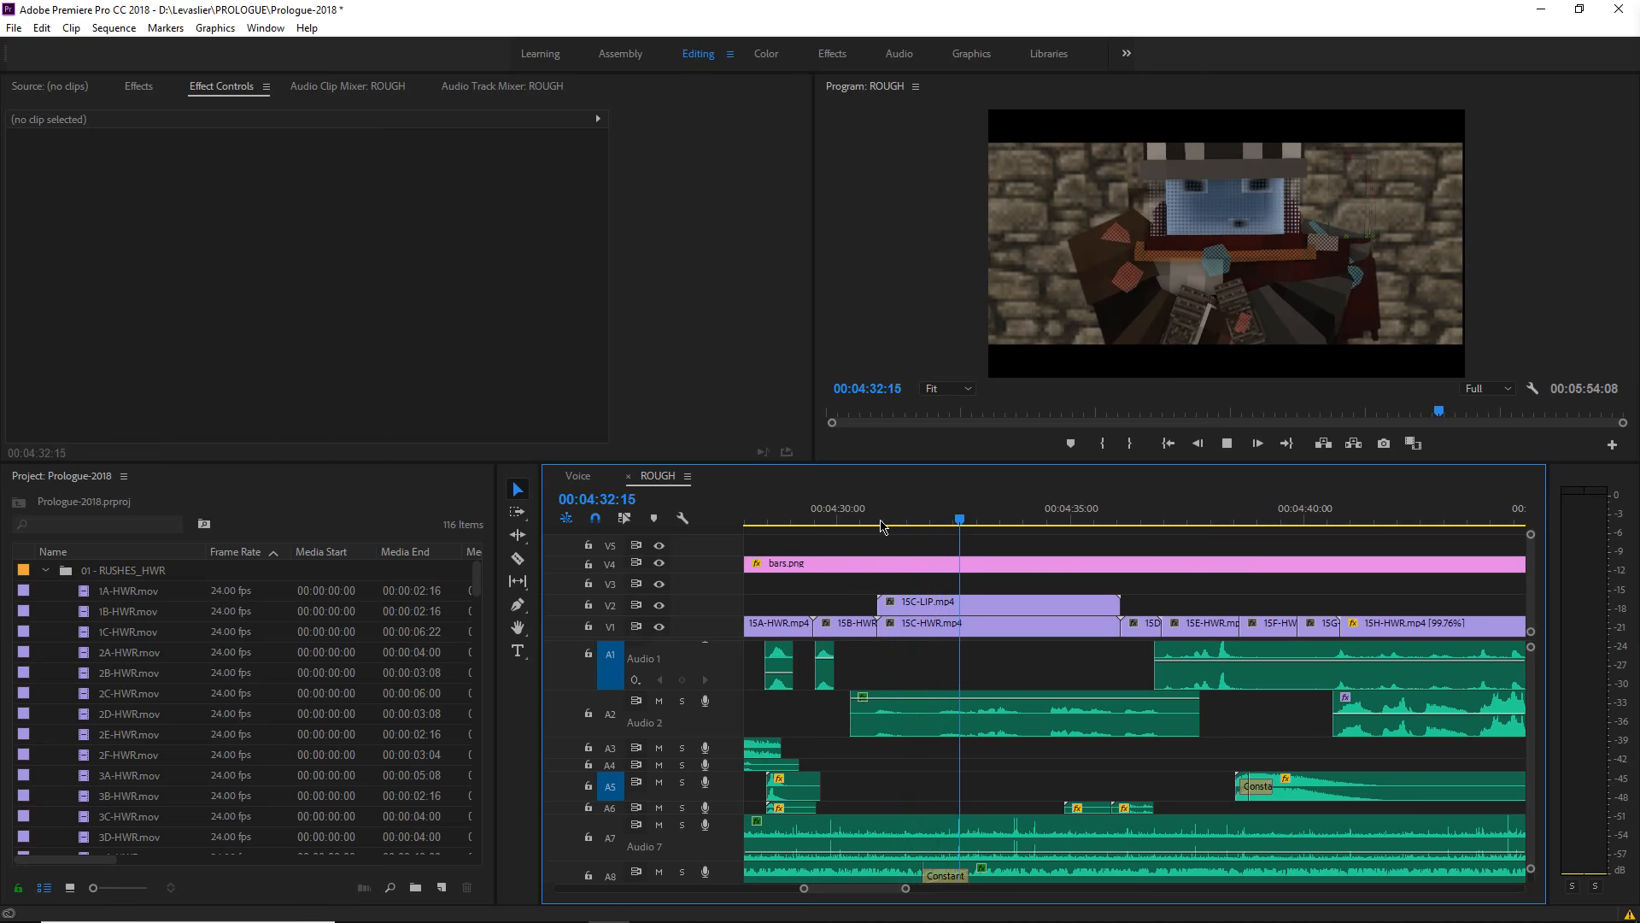
- In Premiere Pro, play the ROUGH sequence from 00:04:30:07 to review the 15C-LIP.mp4 clip against the audio
{"action": "scroll", "coordinate": [699, 716], "scroll_direction": "up", "scroll_amount": 1}
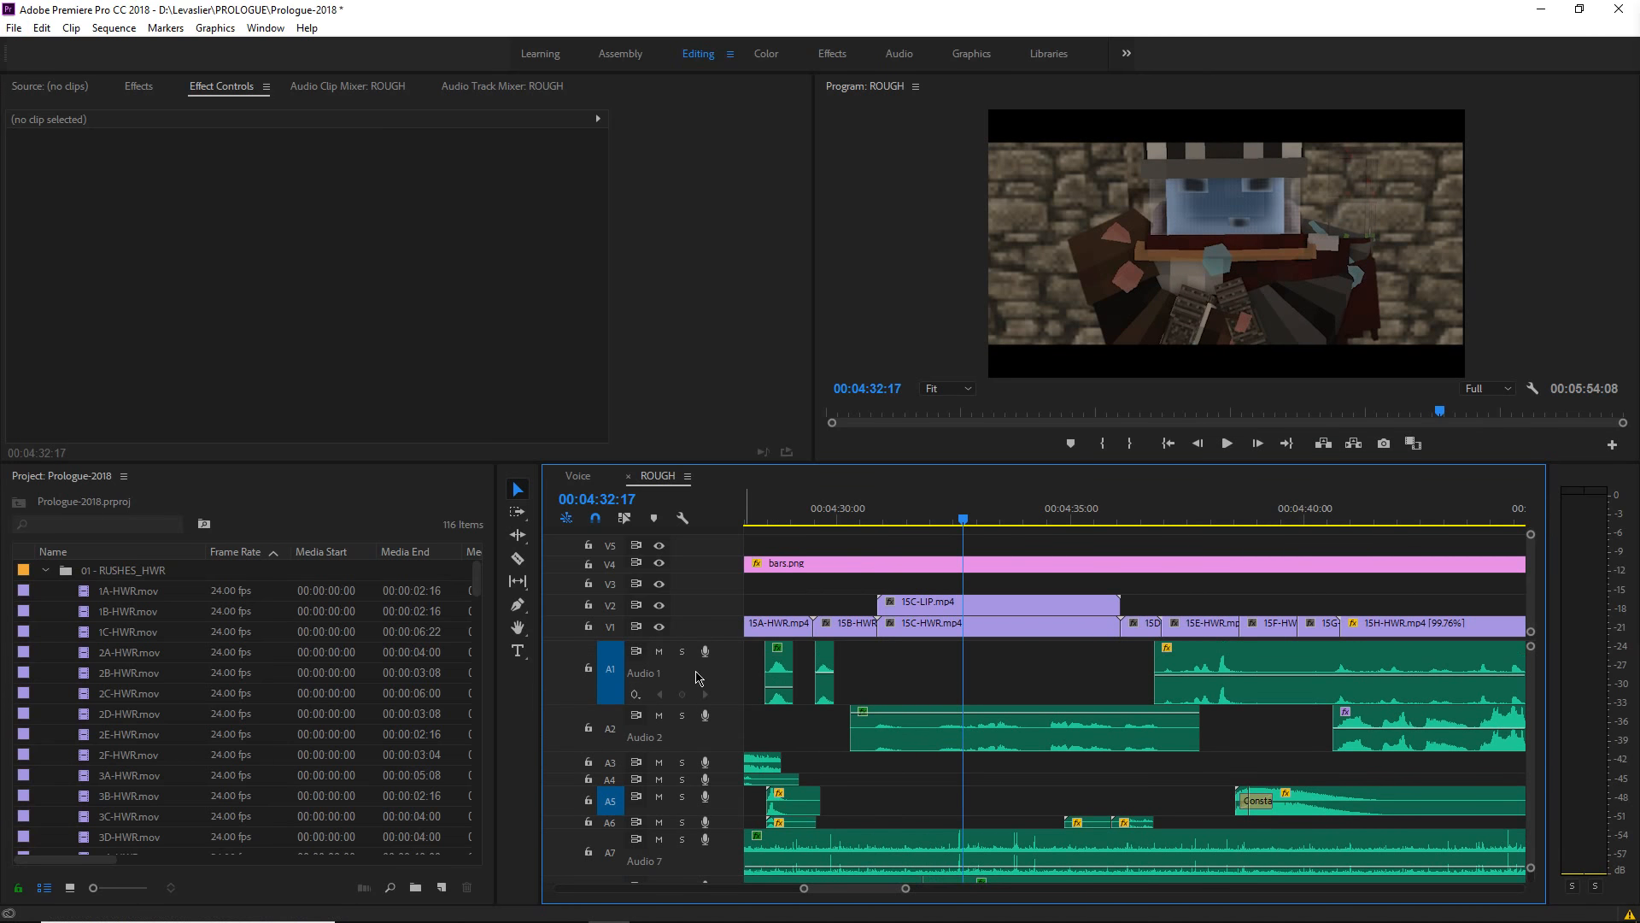
{"action": "left_click_drag", "start_coordinate": [846, 515], "coordinate": [851, 516]}
{"action": "left_click", "coordinate": [906, 670]}
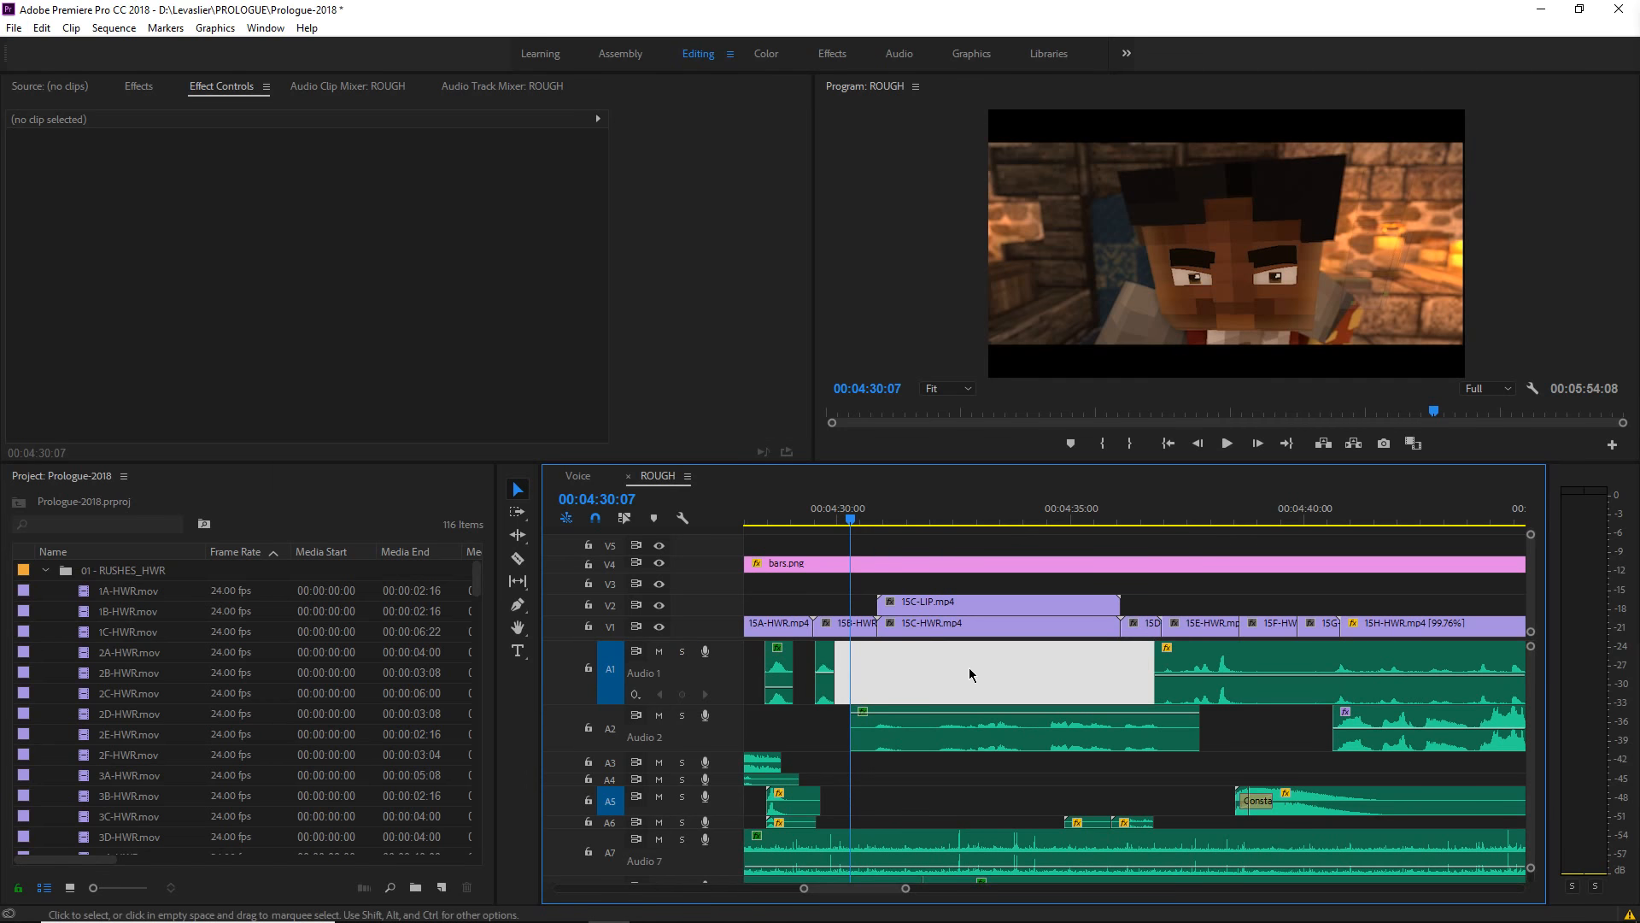
{"action": "key", "text": "space"}
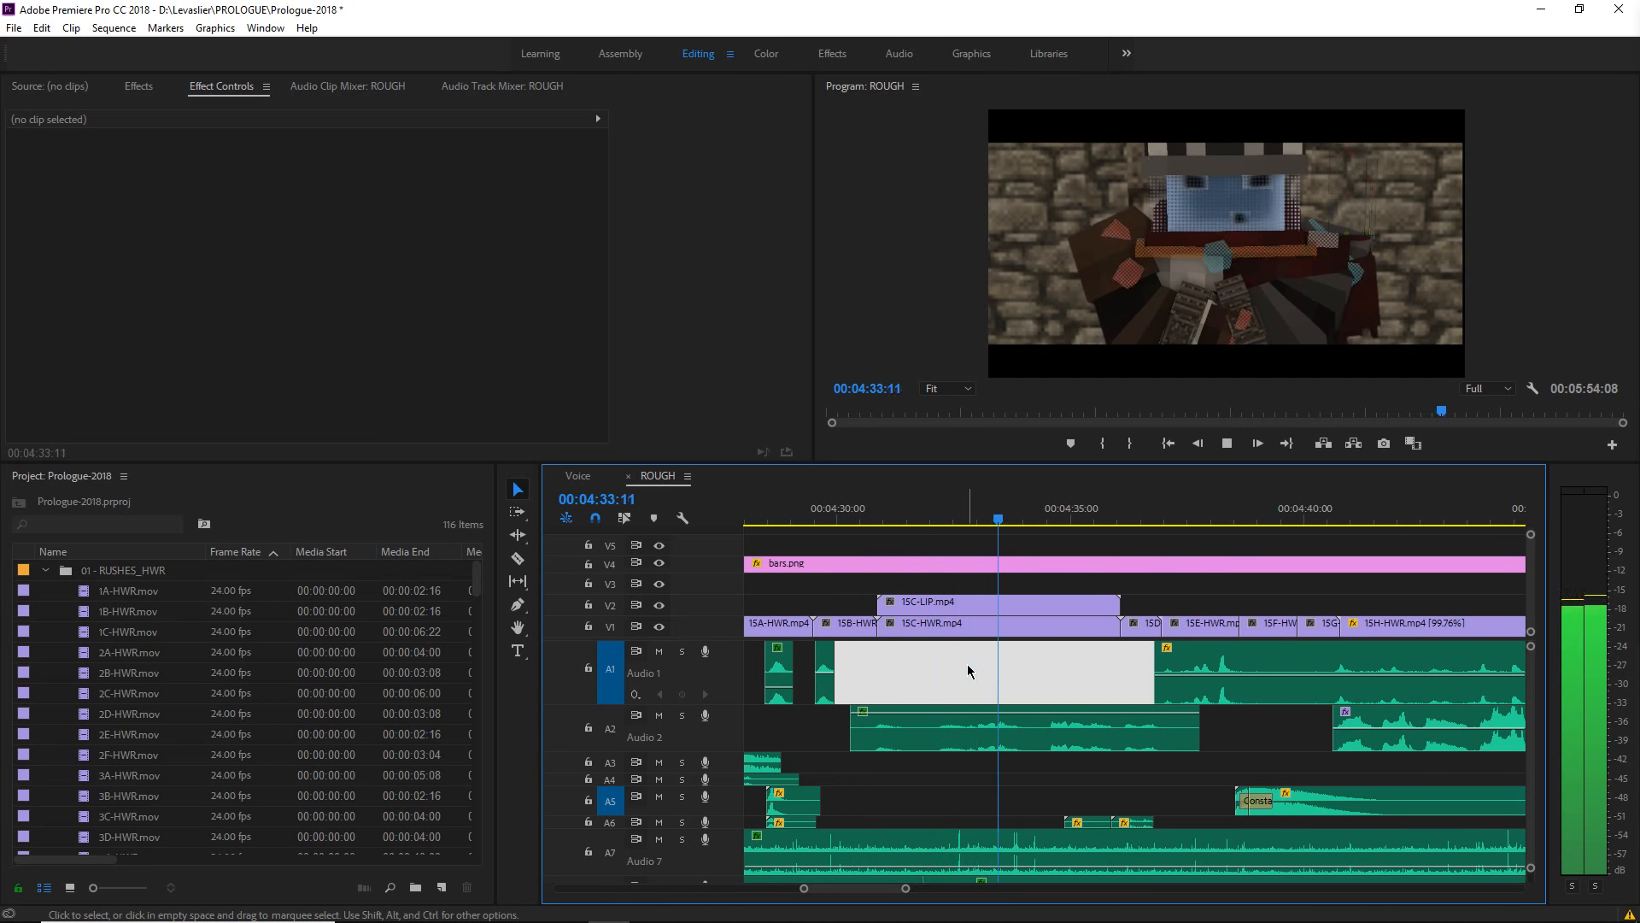
{"action": "key", "text": "space"}
- Replay the 15C-LIP.mp4 lip sync from 00:04:31:17 with no timeline gap selected
{"action": "left_click", "coordinate": [919, 502]}
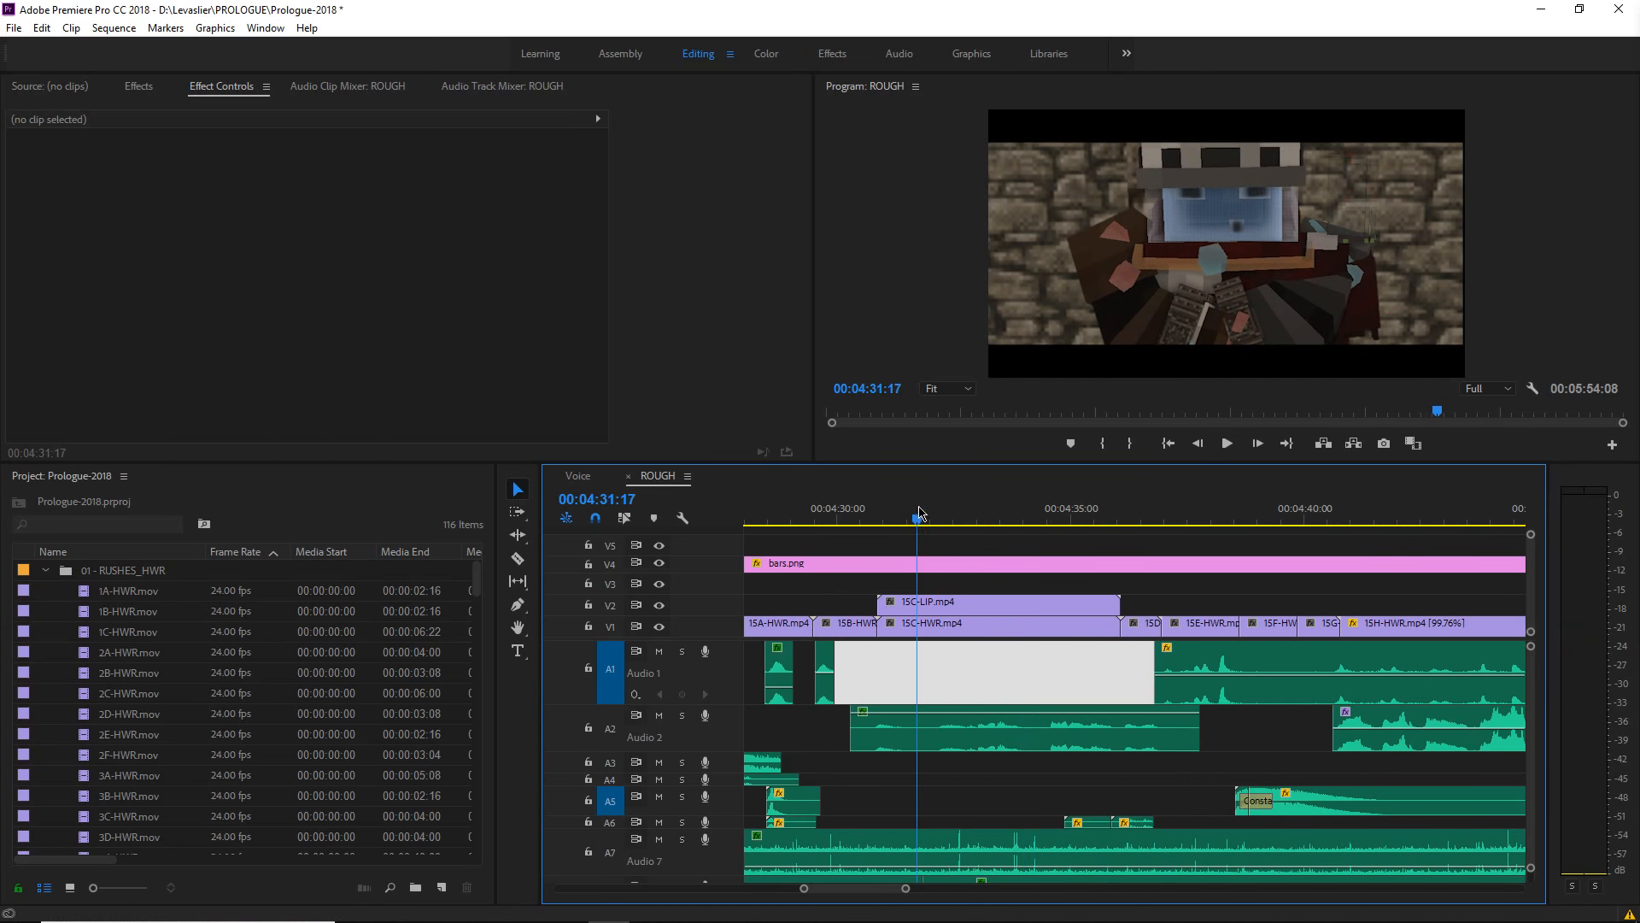
{"action": "left_click", "coordinate": [983, 800]}
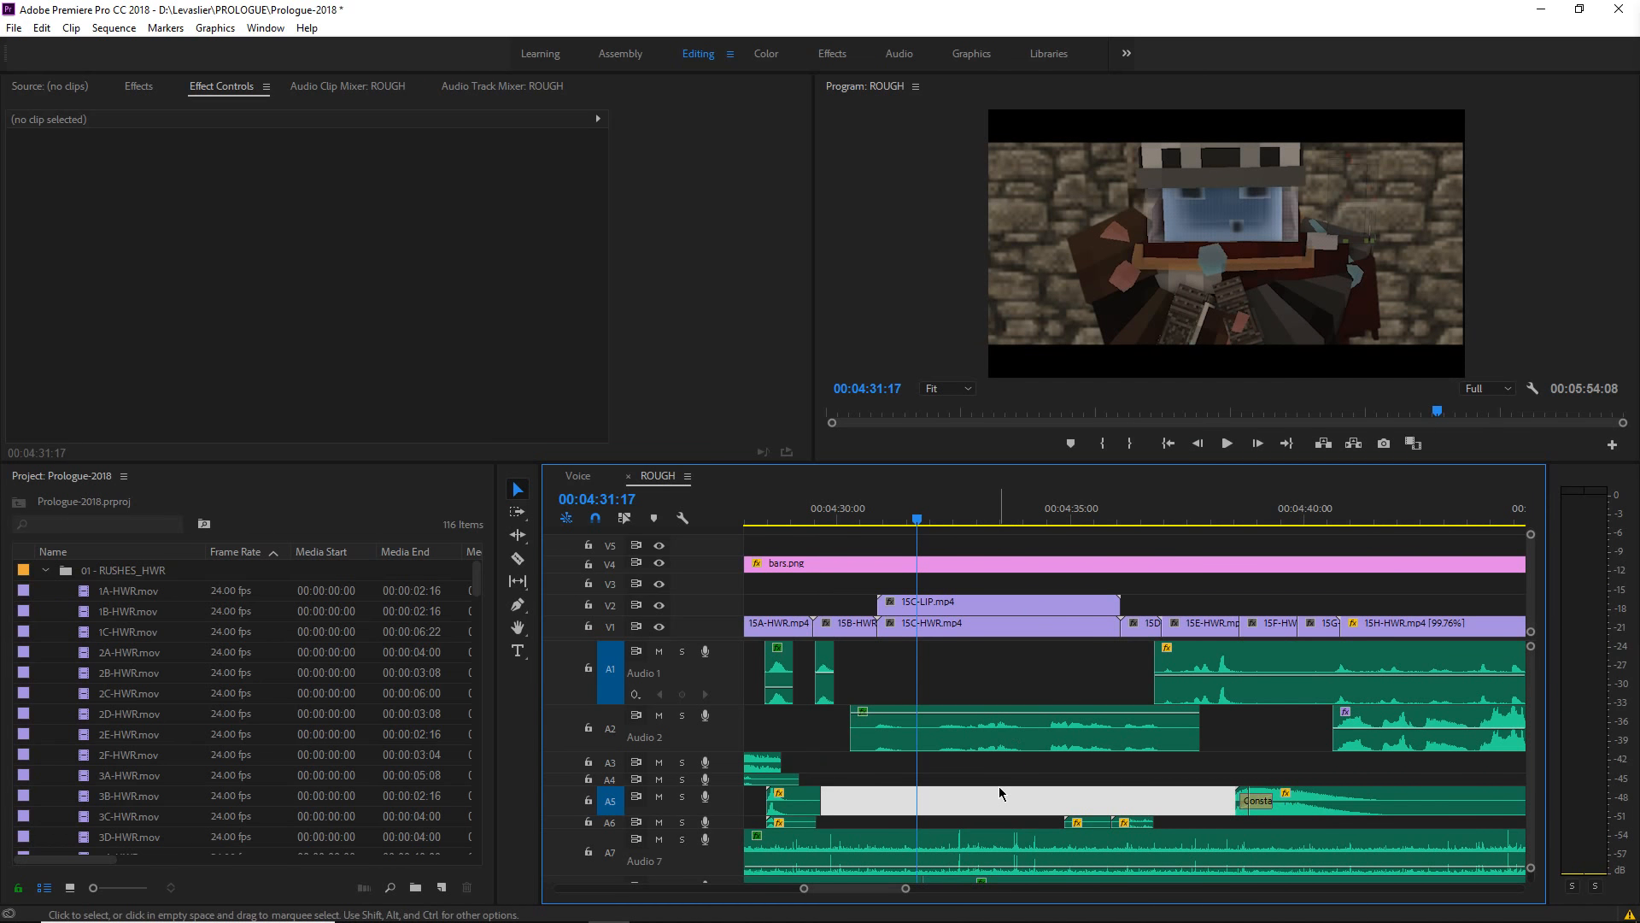
{"action": "left_click", "coordinate": [1000, 788]}
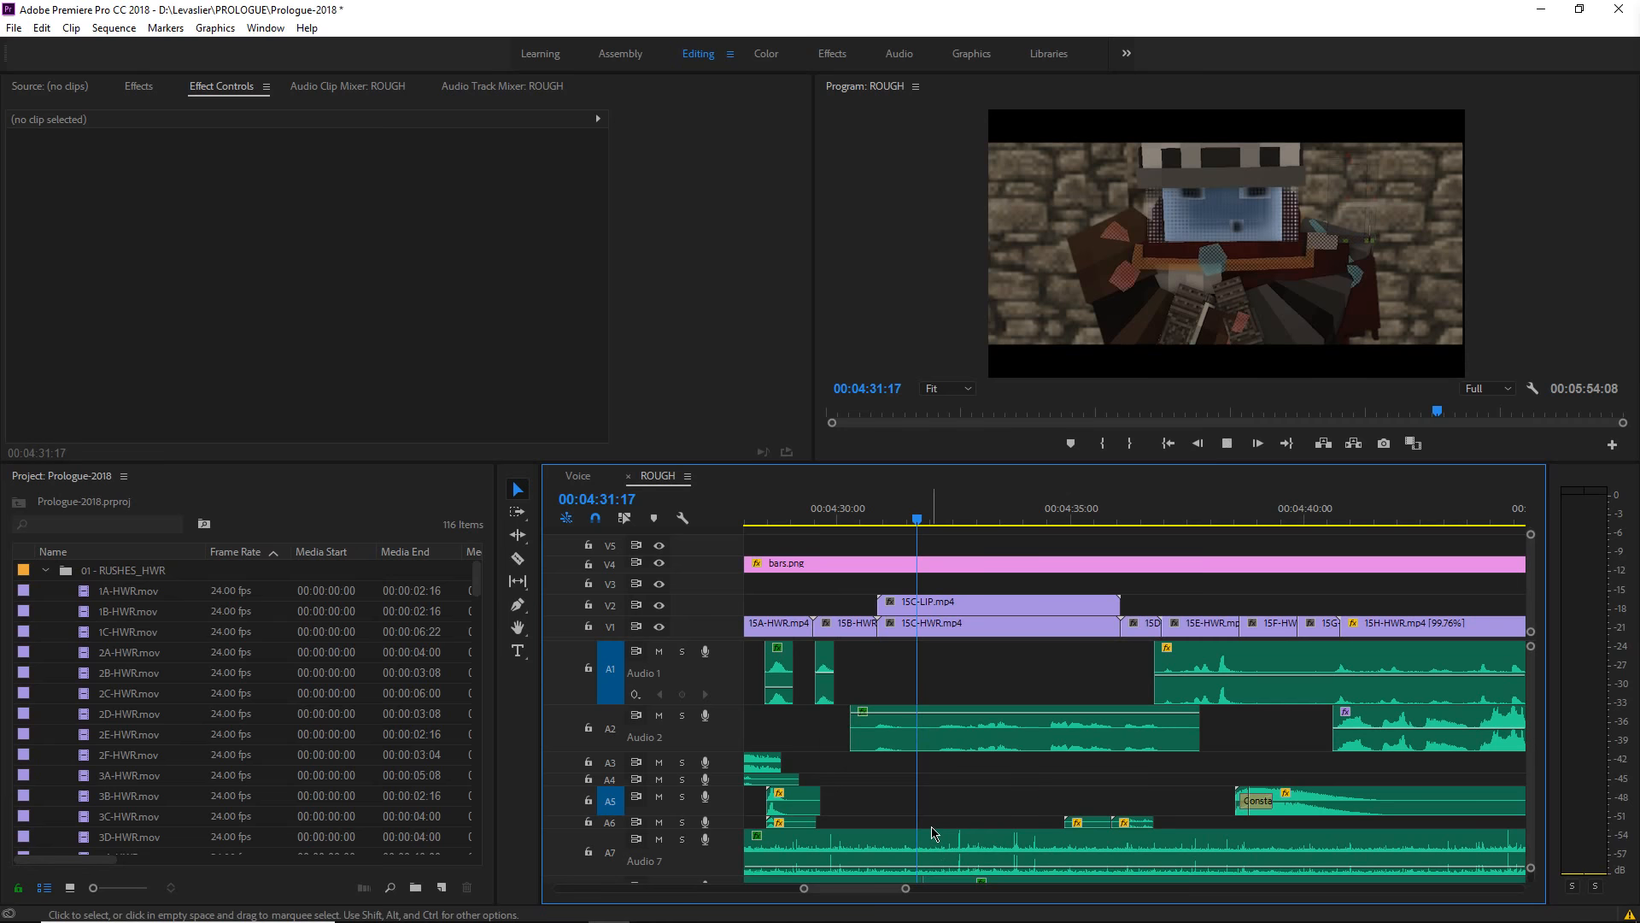
{"action": "key", "text": "space"}
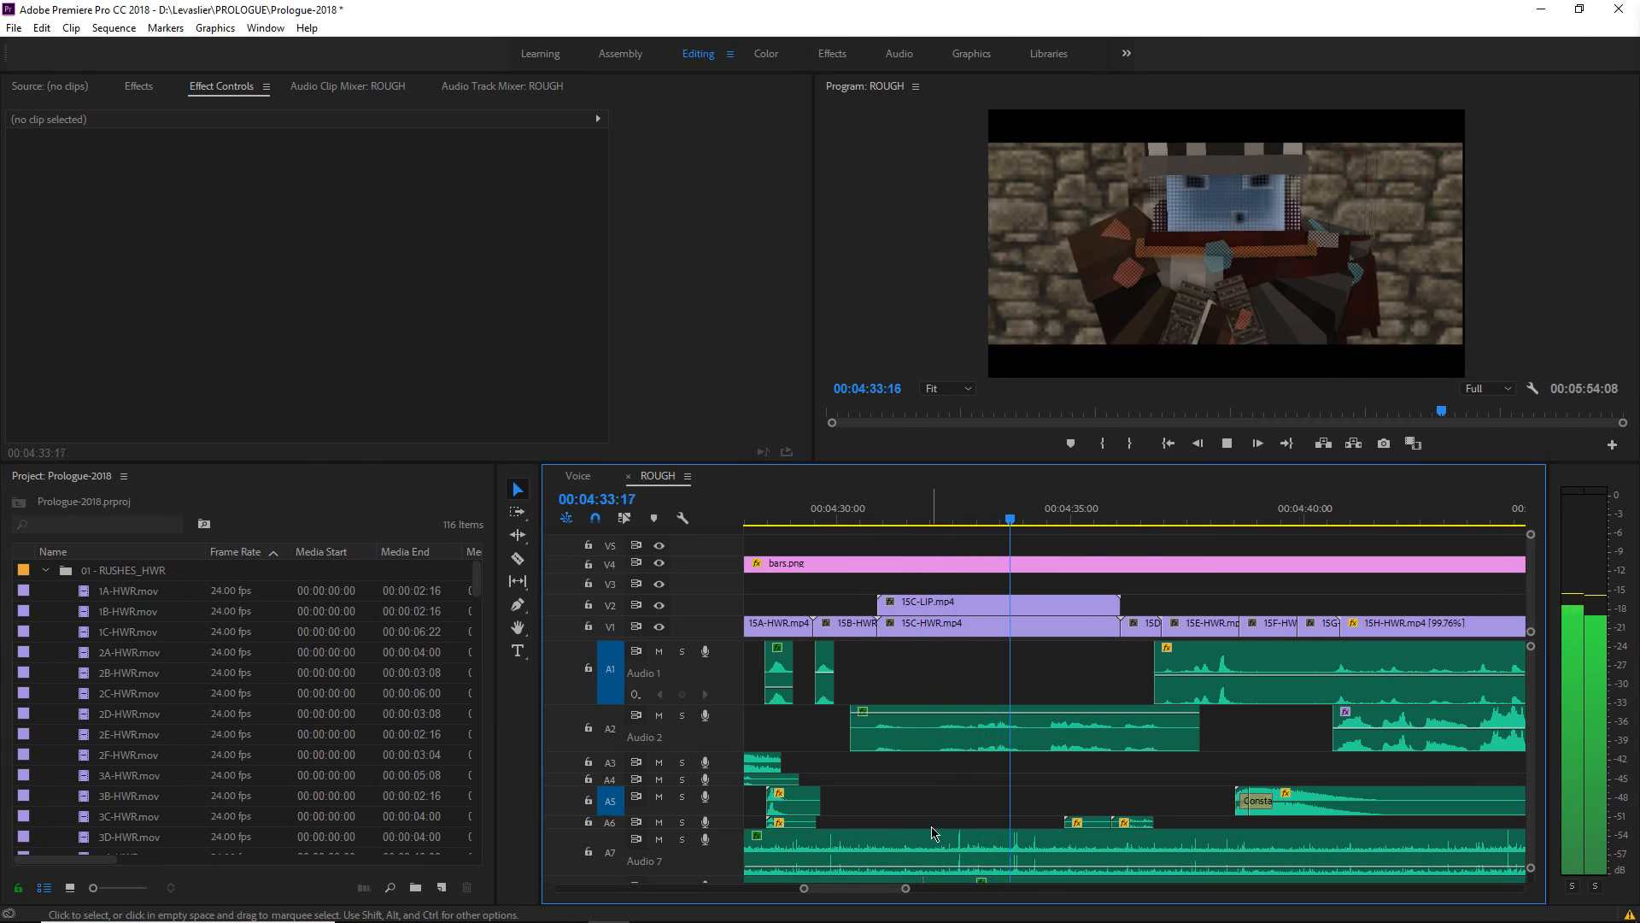
{"action": "key", "text": "space"}
- Replay the lip sync from 00:04:32:03, pausing along the way, through the end of the 15C-LIP.mp4 clip
{"action": "left_click", "coordinate": [937, 519]}
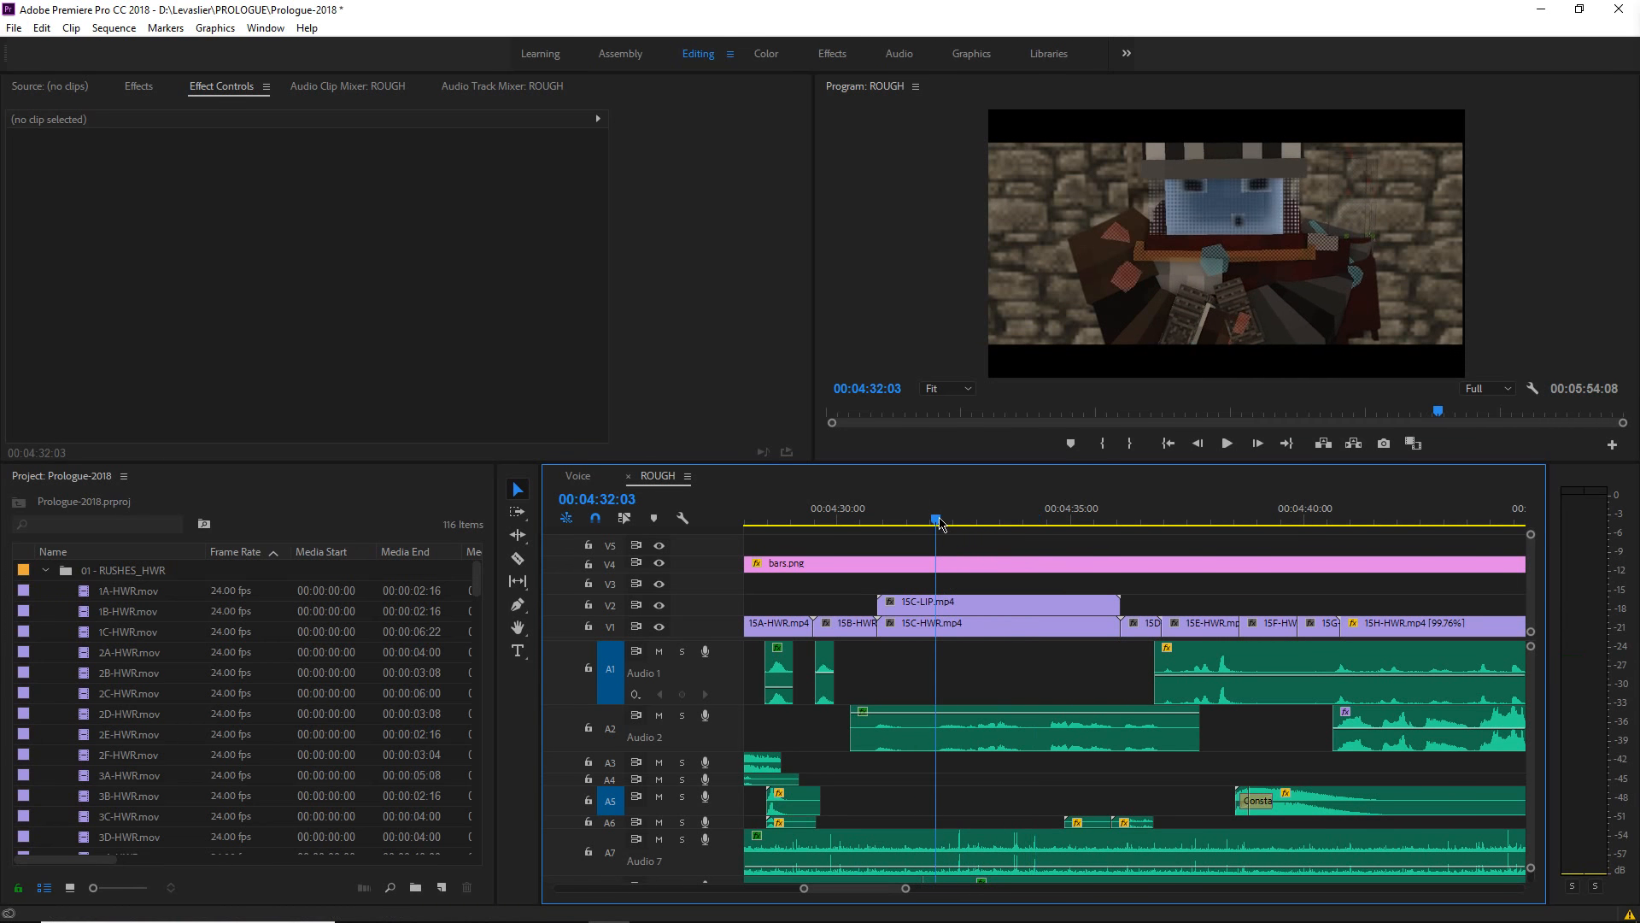
{"action": "key", "text": "space"}
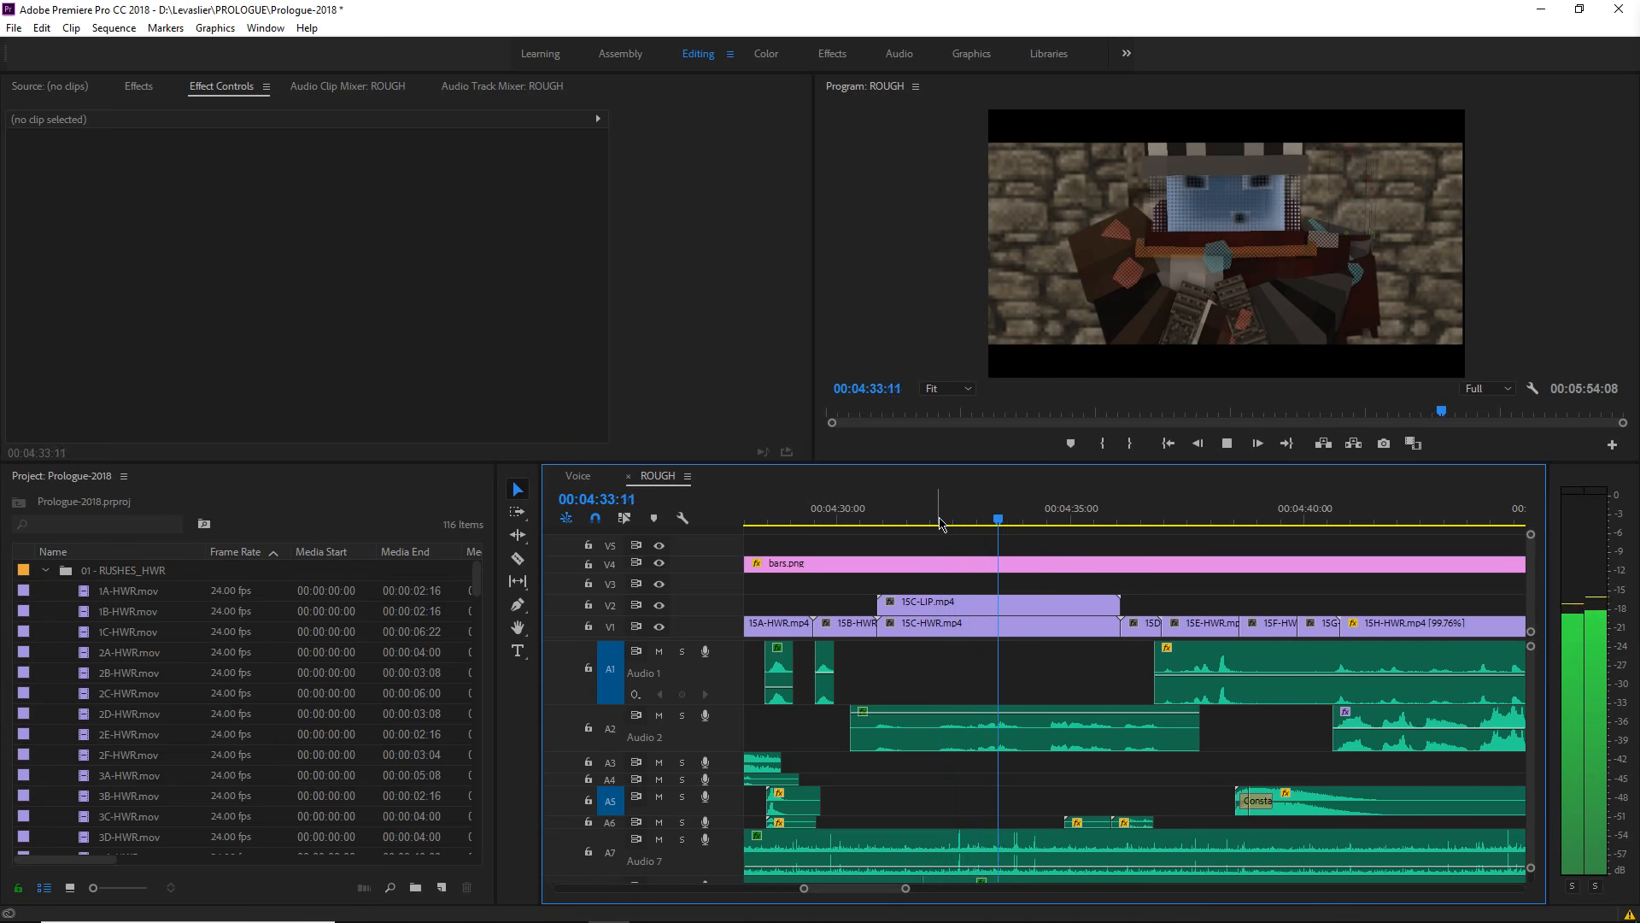
{"action": "key", "text": "space"}
{"action": "key", "text": "space"}
{"action": "key", "text": "space"}
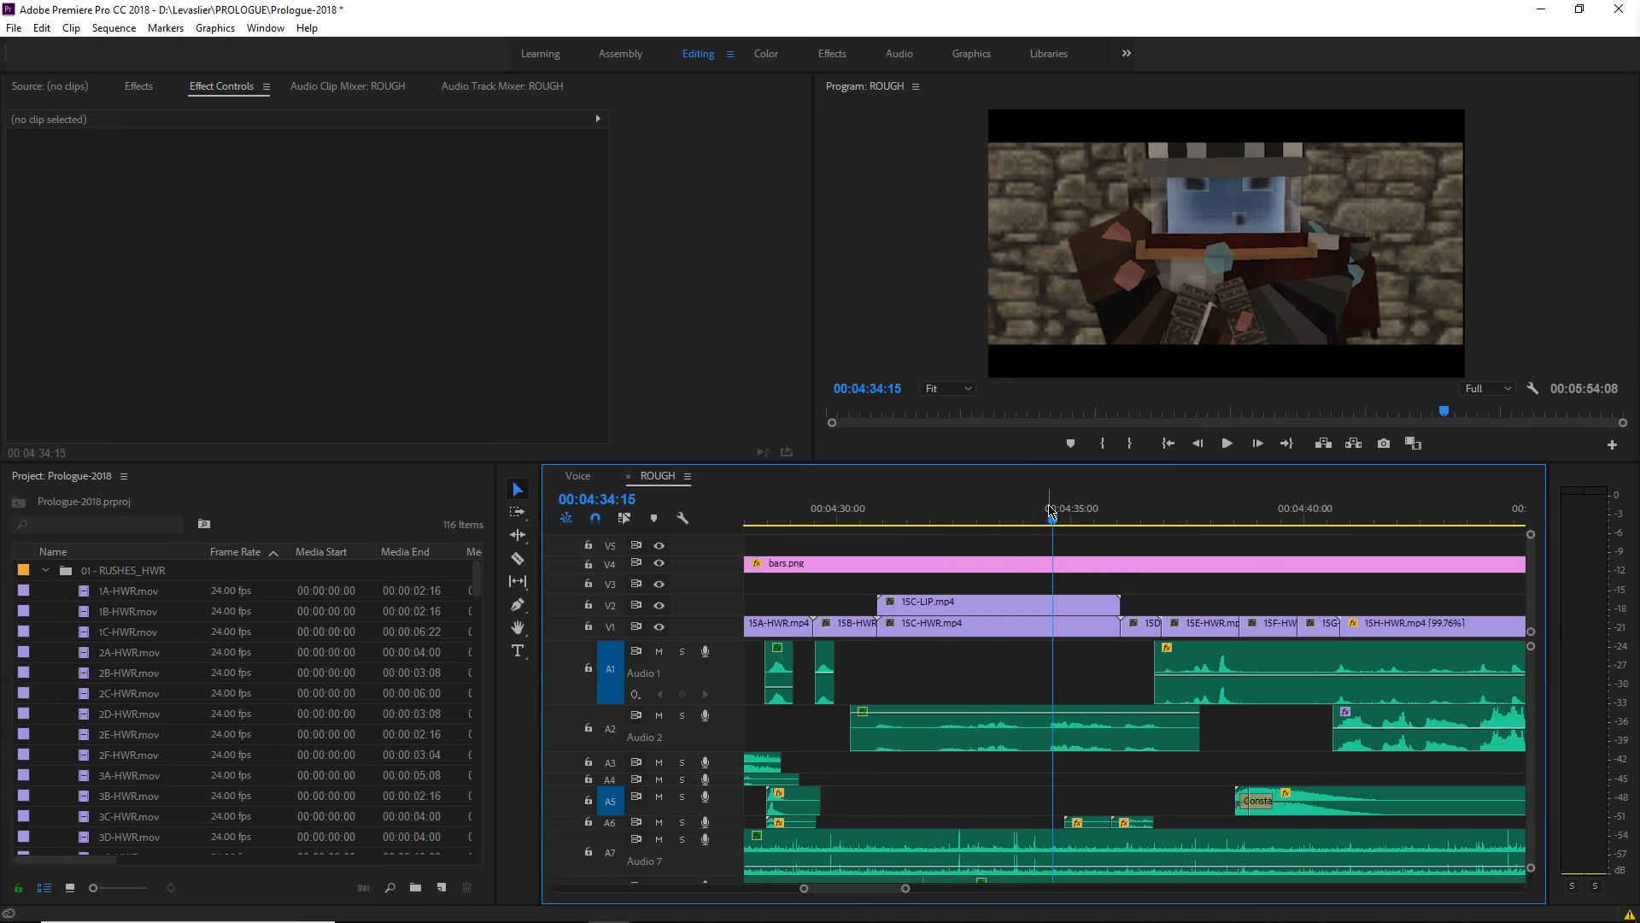
{"action": "key", "text": "space"}
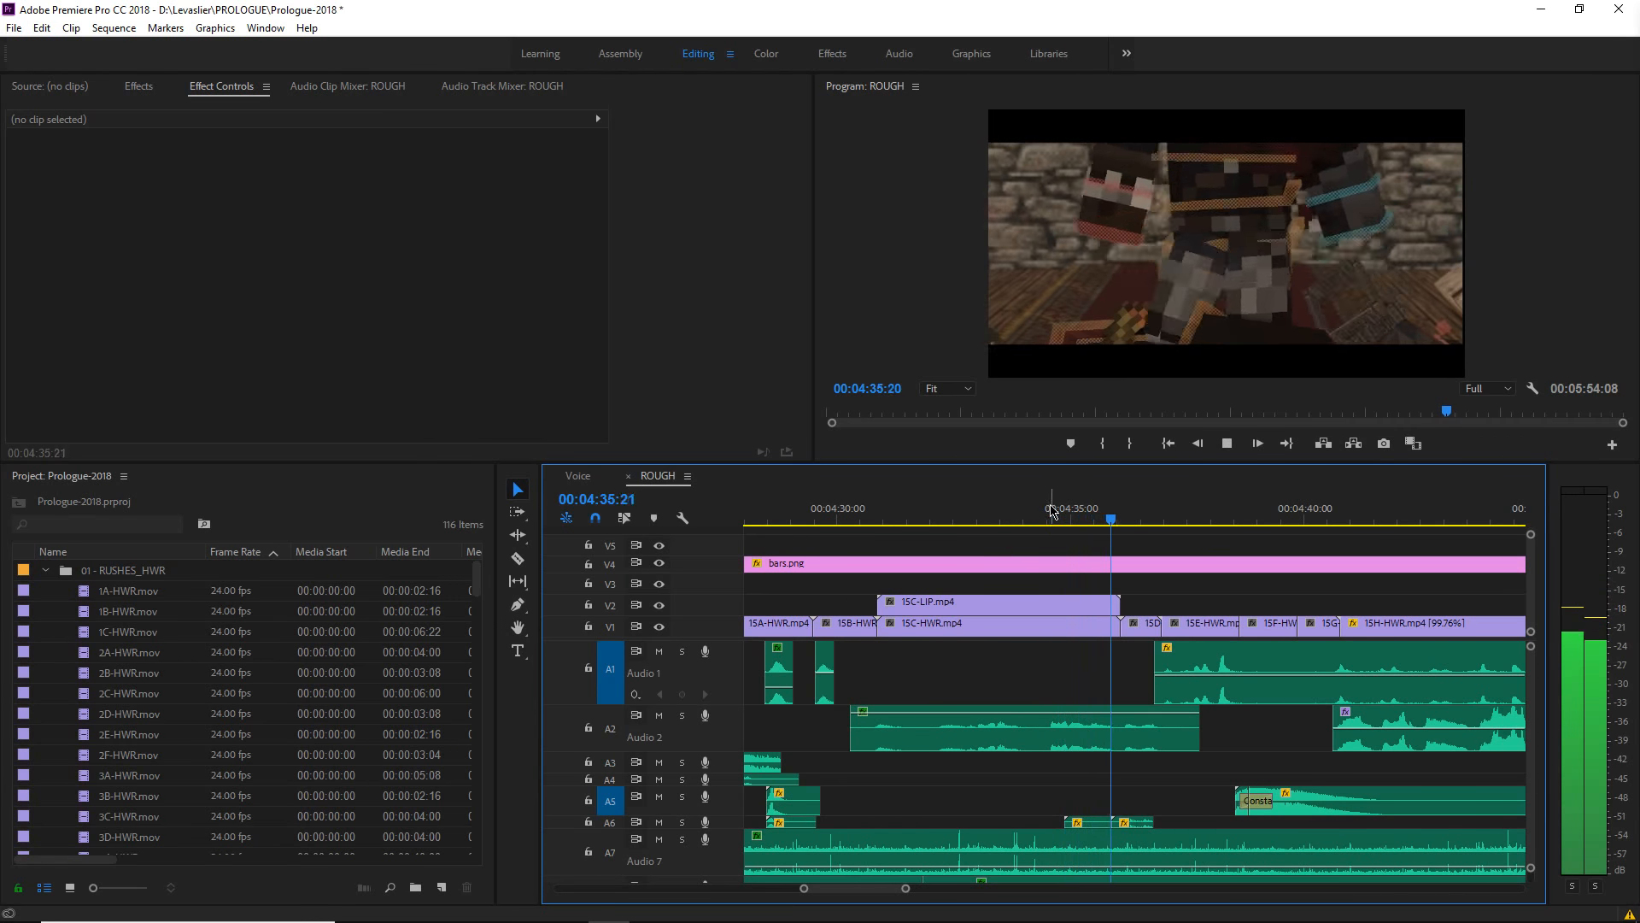
- Replay the end of the 15C-LIP.mp4 clip, then switch back to Cinema 4D and close the Picture Viewer
{"action": "left_click_drag", "start_coordinate": [1057, 510], "coordinate": [1036, 506]}
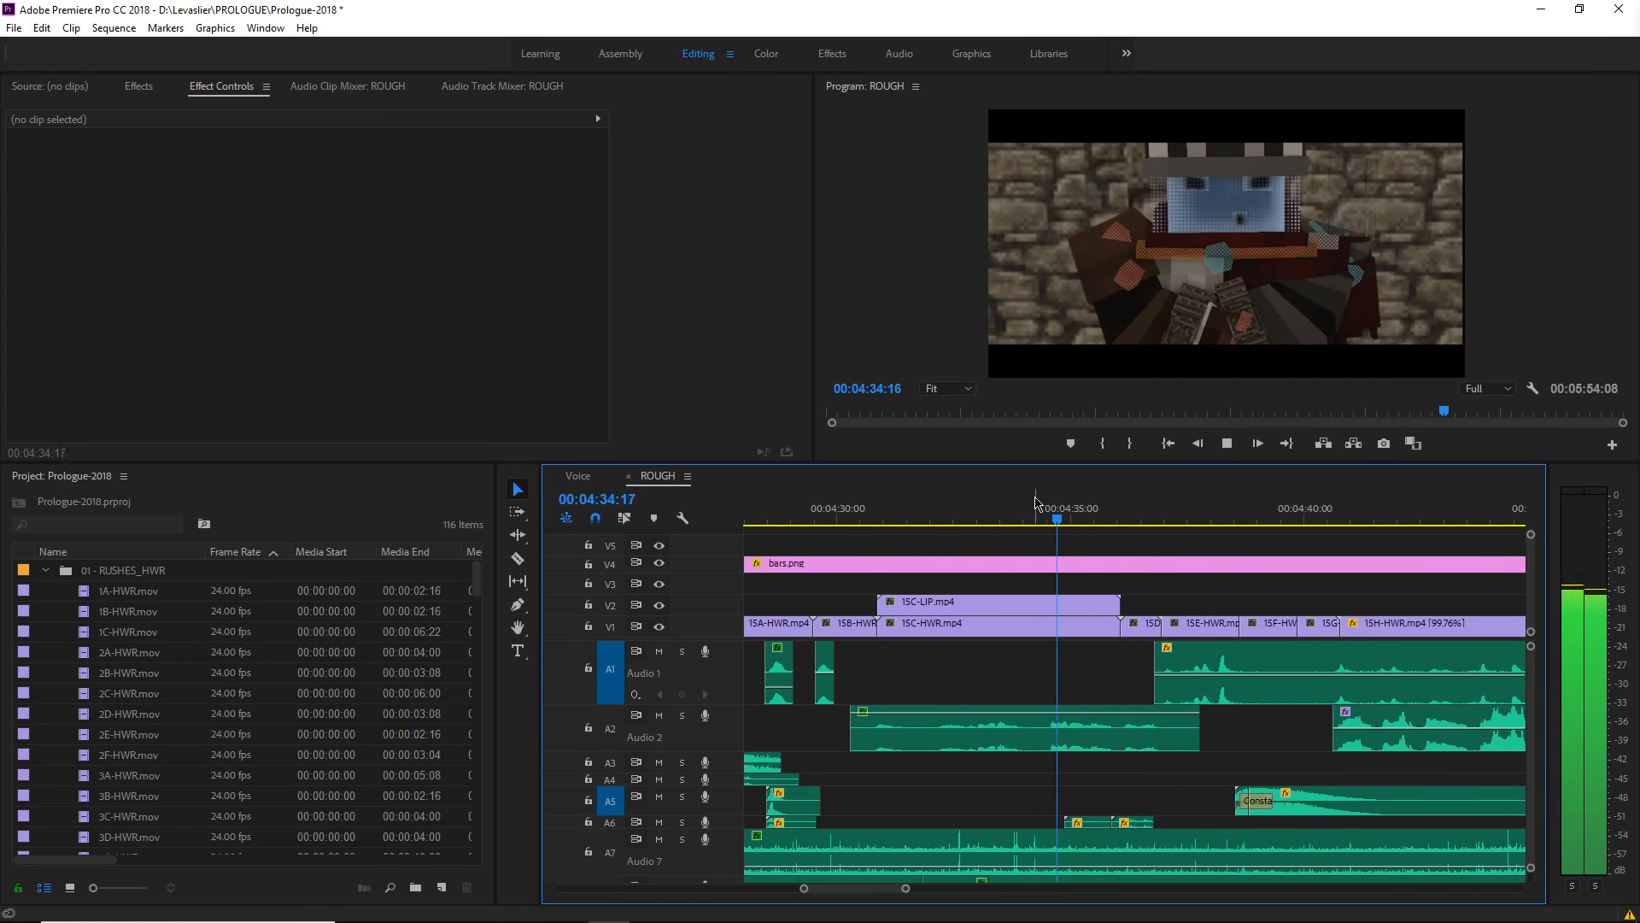
{"action": "key", "text": "space"}
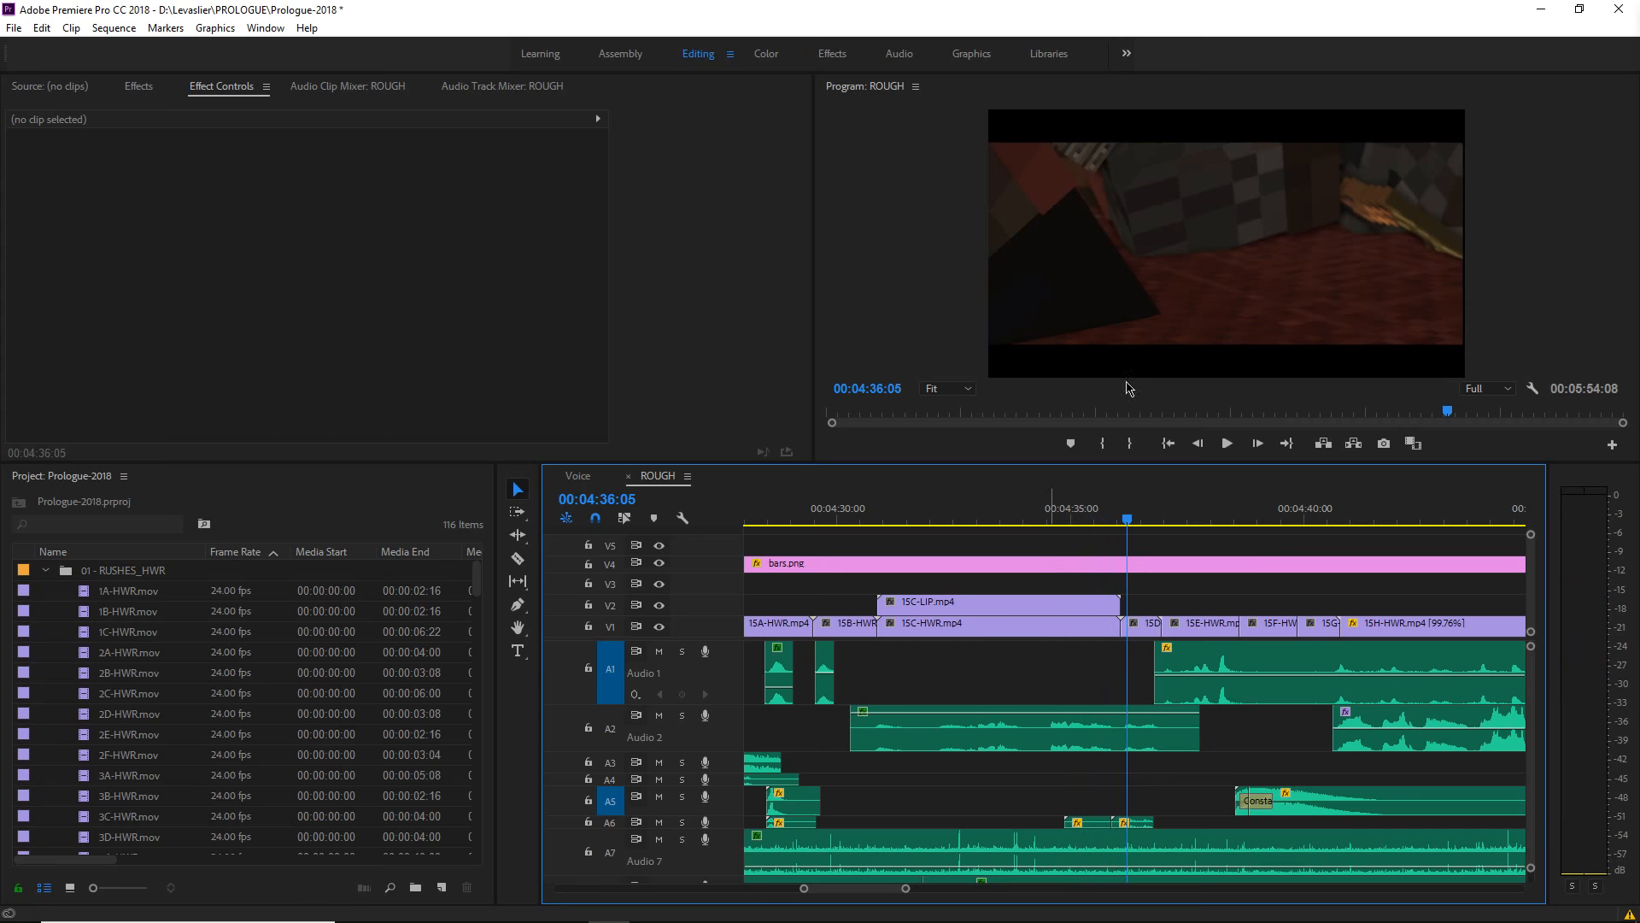
{"action": "left_click", "coordinate": [1553, 10]}
{"action": "left_click", "coordinate": [1620, 9]}
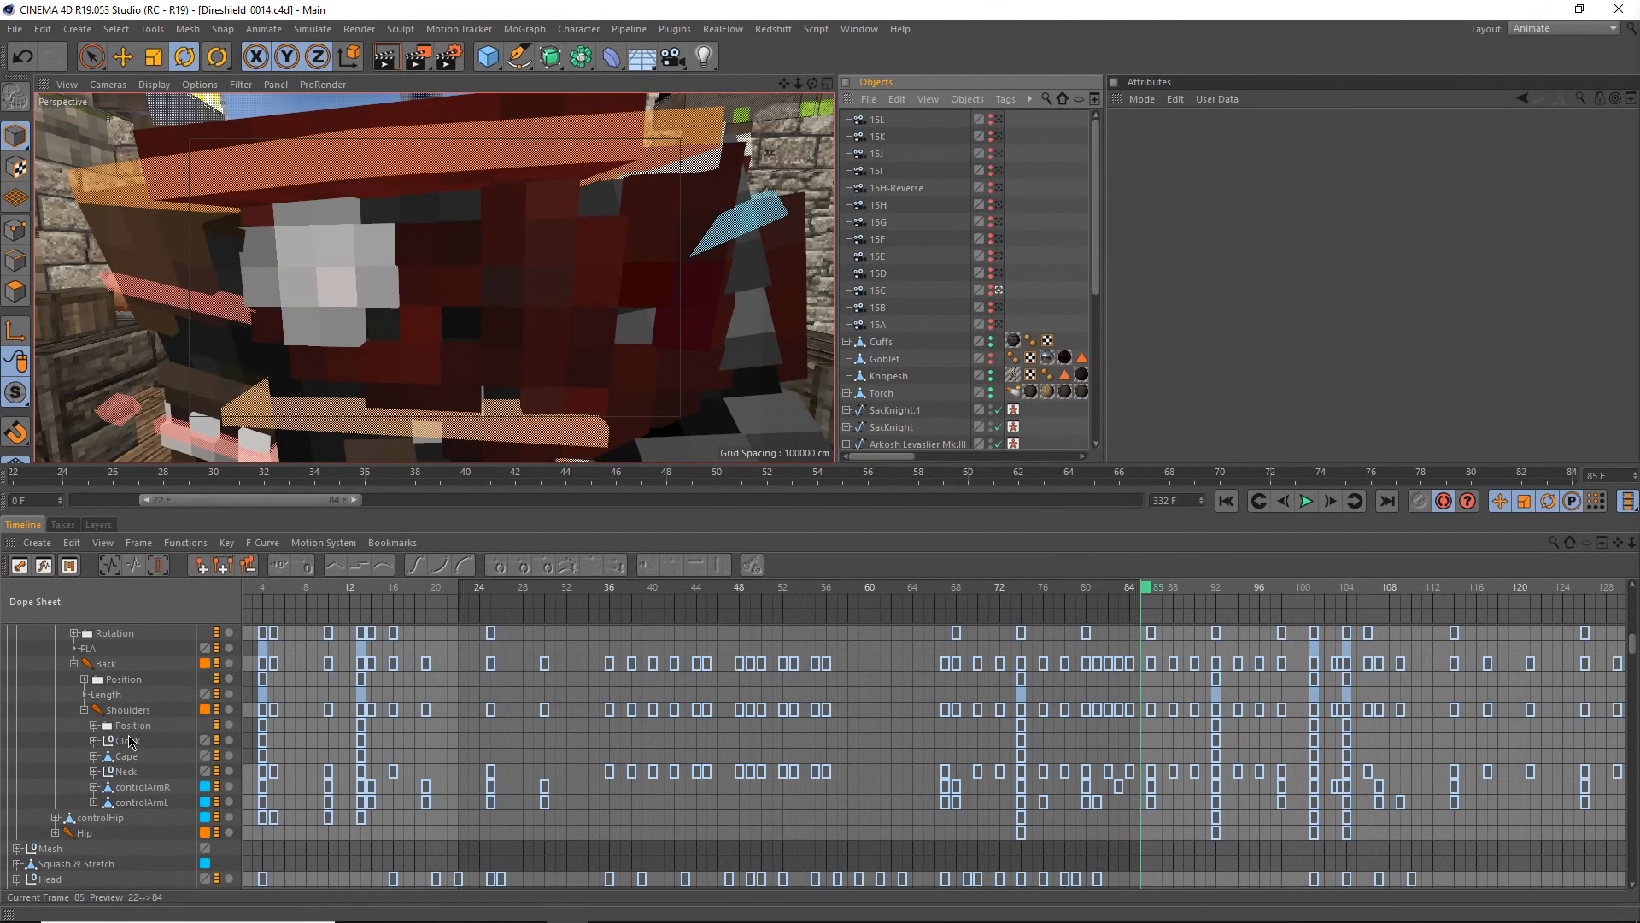
- Compress the group of Neck keys starting at frame 48 and shift it to span frames 47 to 53
{"action": "left_click", "coordinate": [128, 770]}
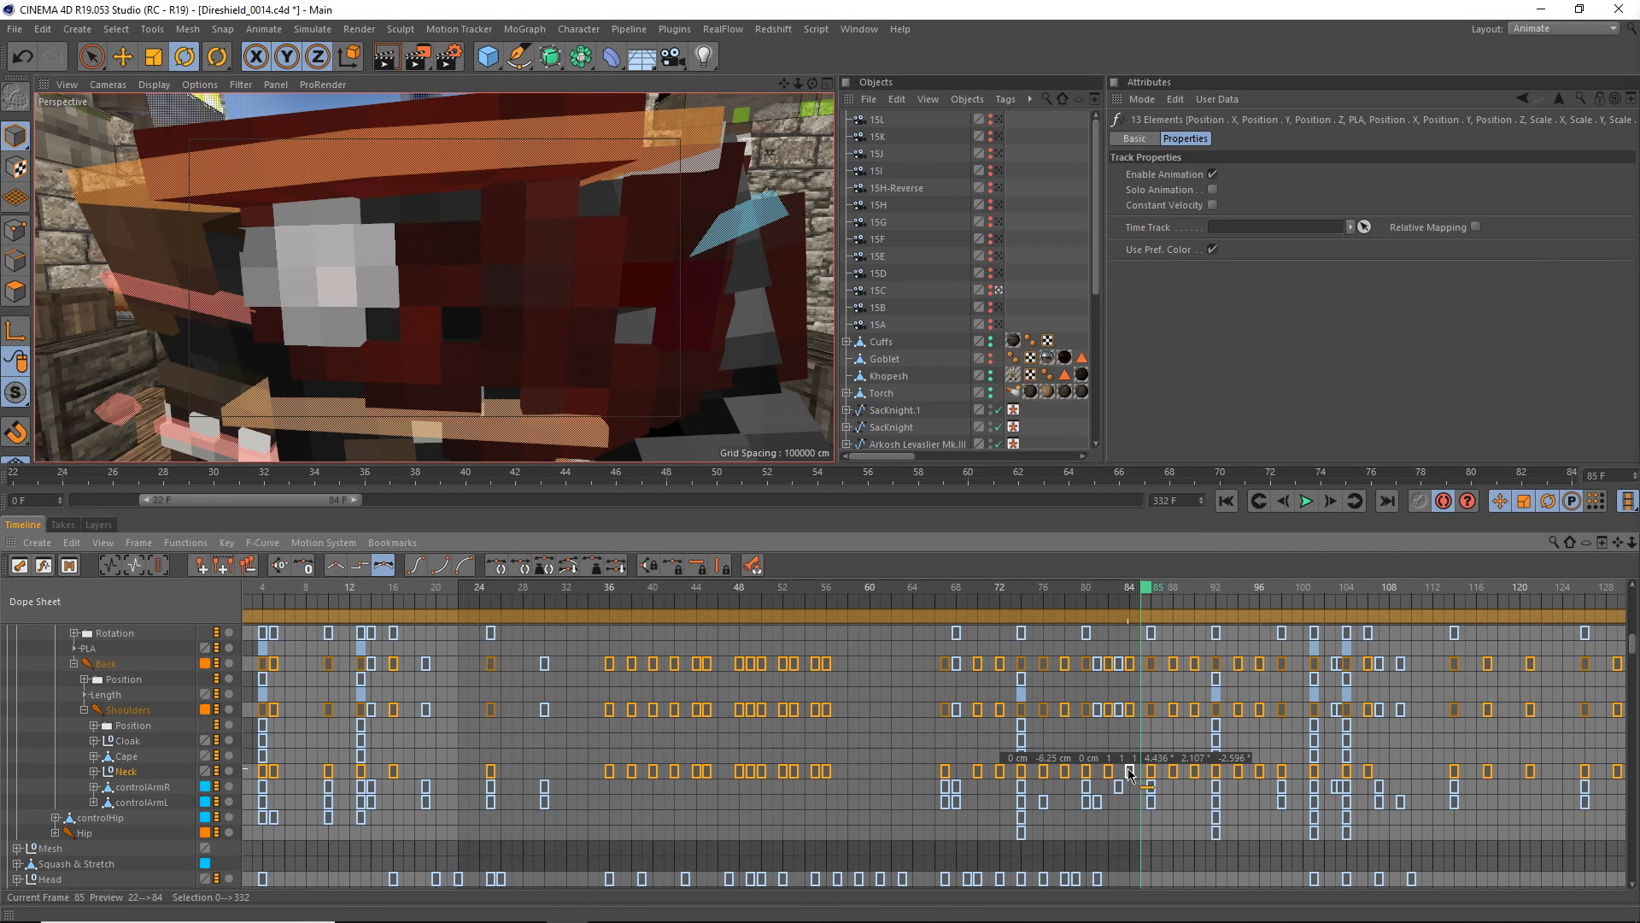
{"action": "left_click_drag", "start_coordinate": [867, 793], "coordinate": [717, 736]}
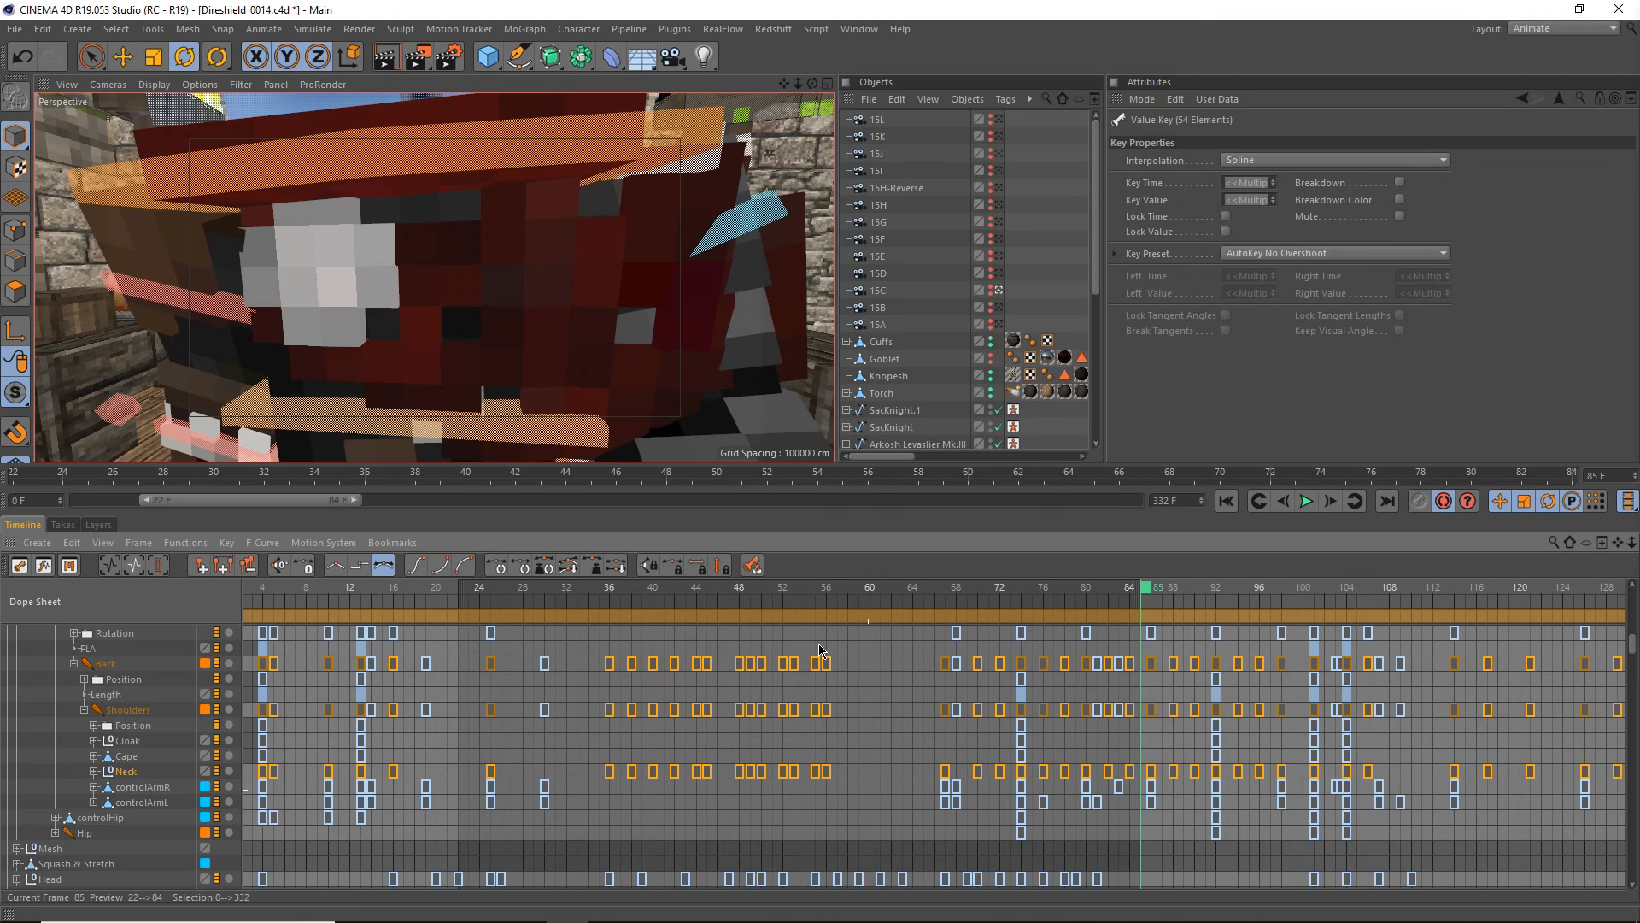
{"action": "left_click_drag", "start_coordinate": [819, 620], "coordinate": [786, 618]}
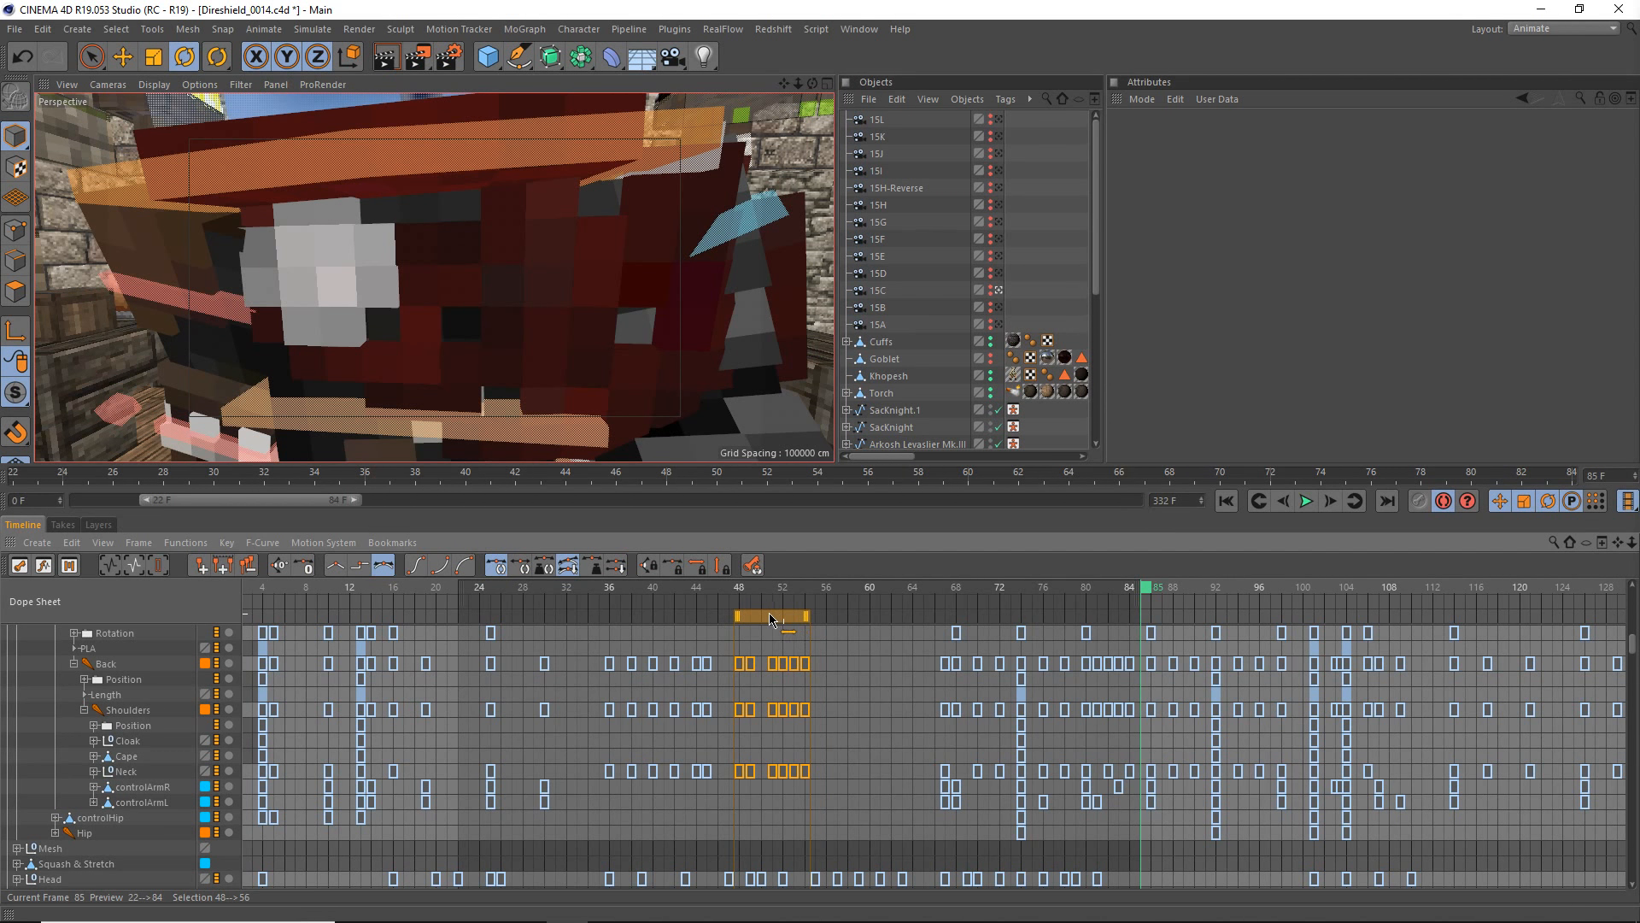
{"action": "left_click_drag", "start_coordinate": [766, 613], "coordinate": [755, 614]}
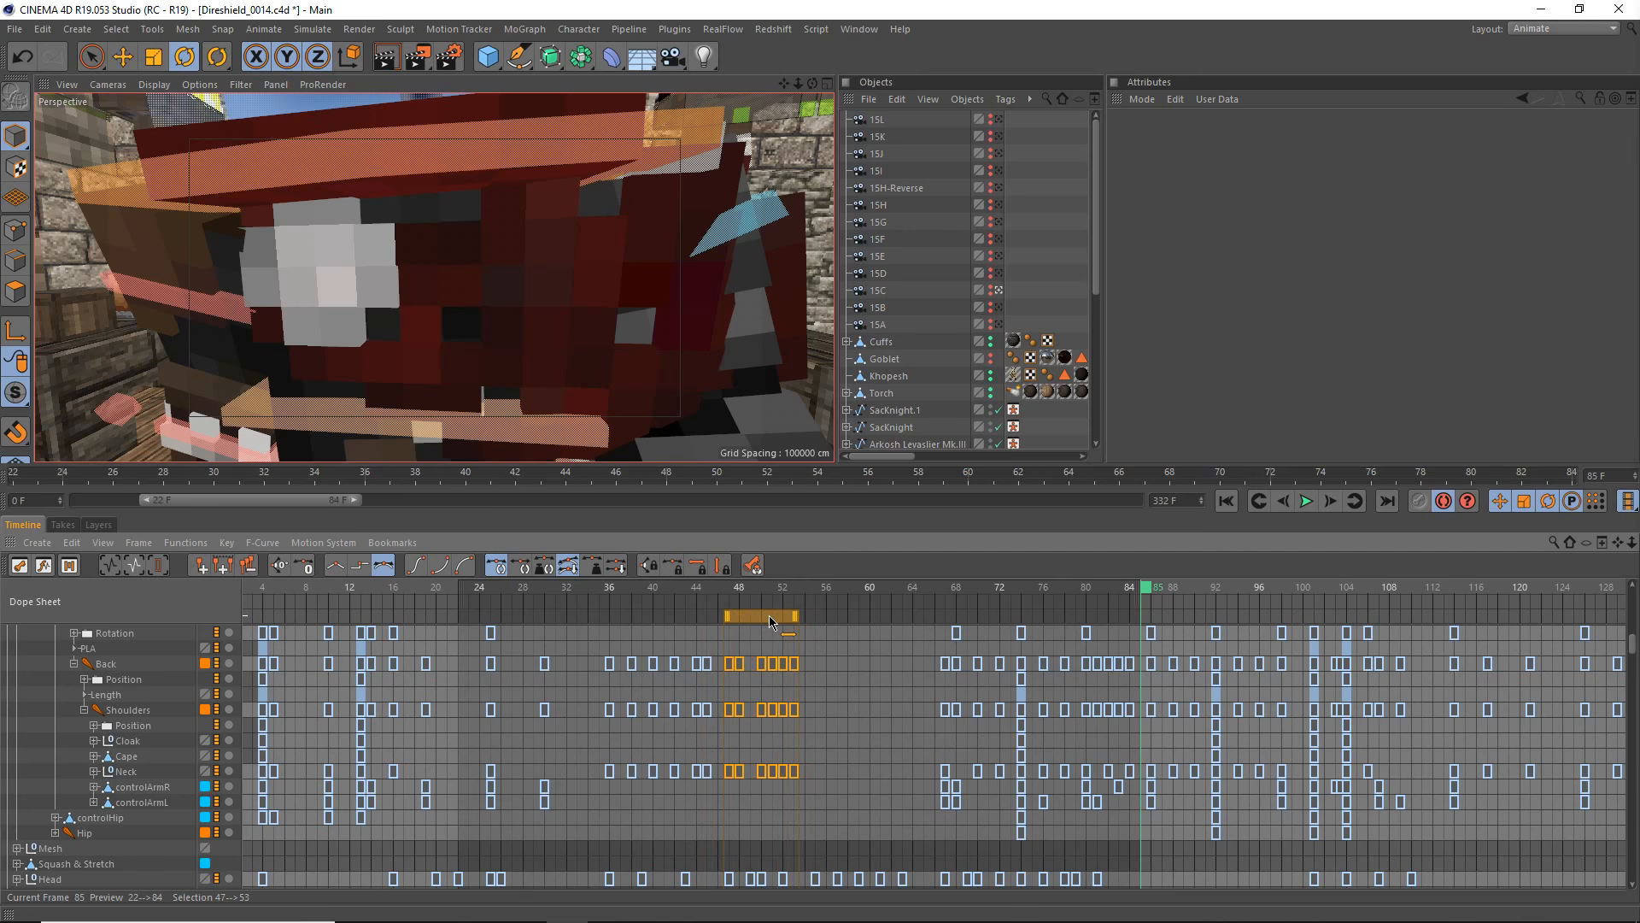
- Shift the Neck keys at frames 67–84 to frames 64–81, and set the current frame to 36
{"action": "left_click_drag", "start_coordinate": [917, 767], "coordinate": [1131, 772]}
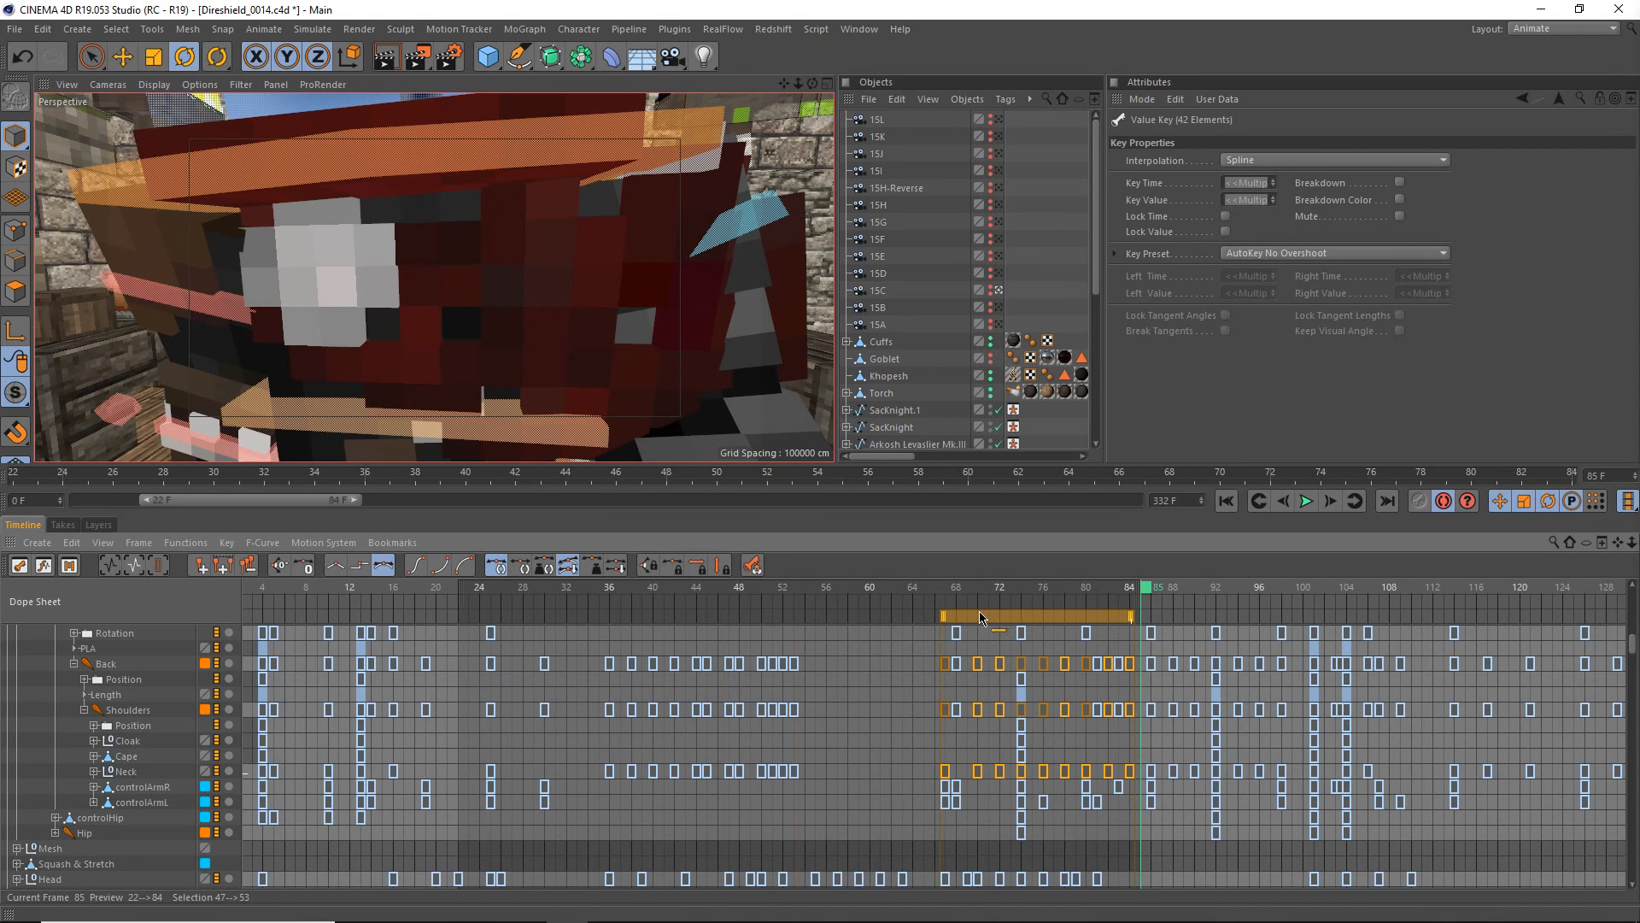
{"action": "left_click_drag", "start_coordinate": [952, 618], "coordinate": [971, 623]}
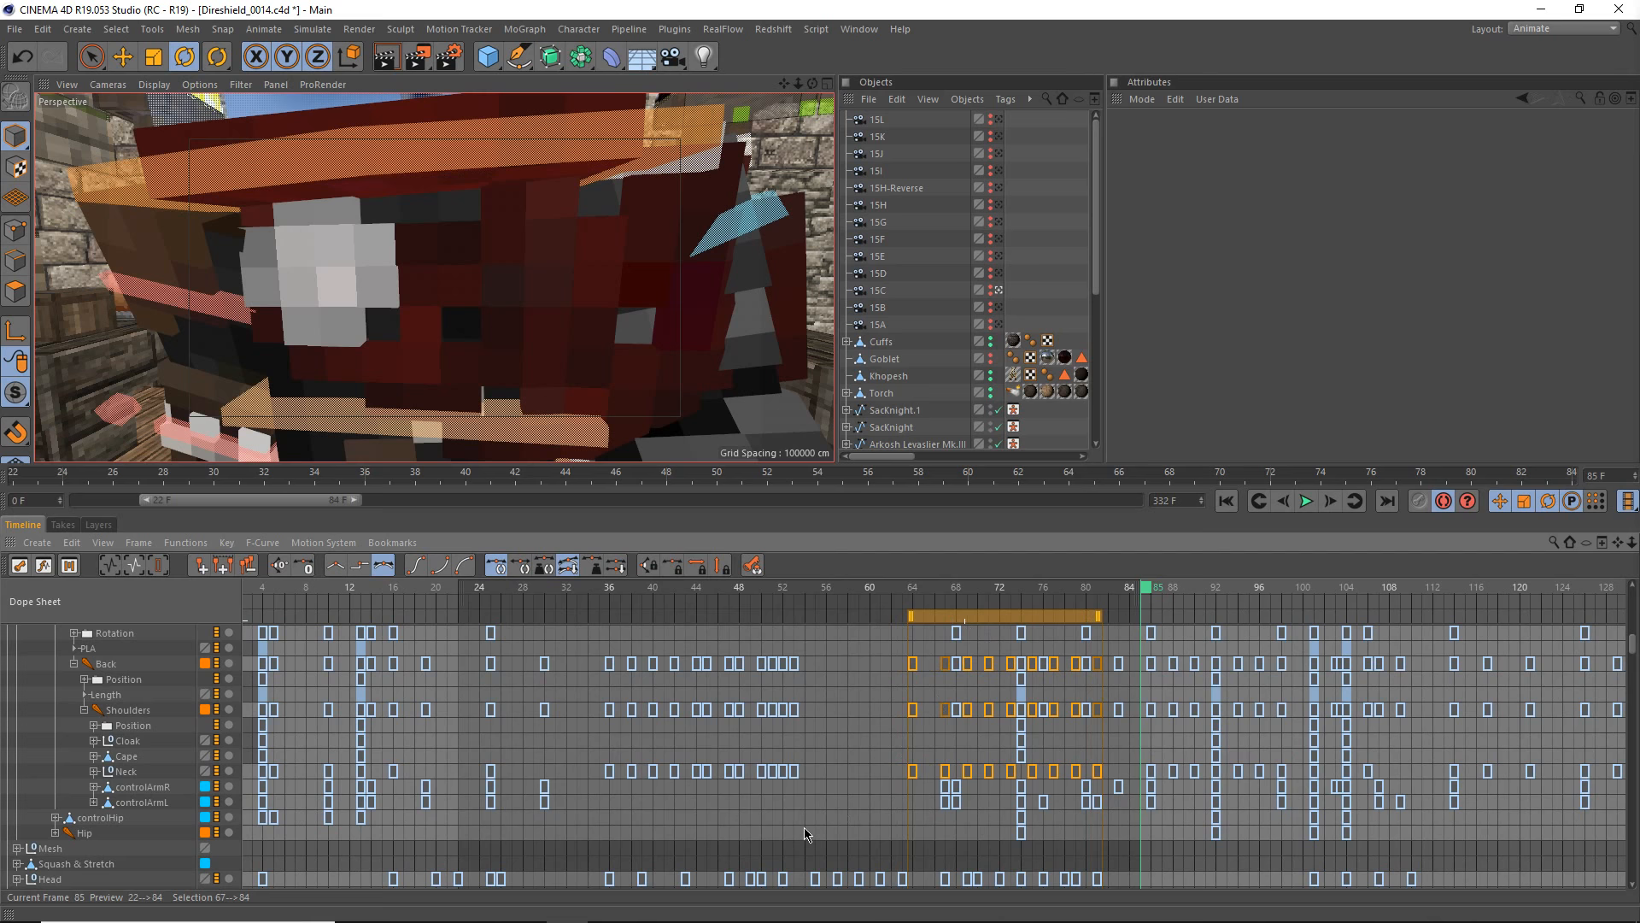
{"action": "left_click", "coordinate": [615, 590]}
{"action": "left_click", "coordinate": [616, 589]}
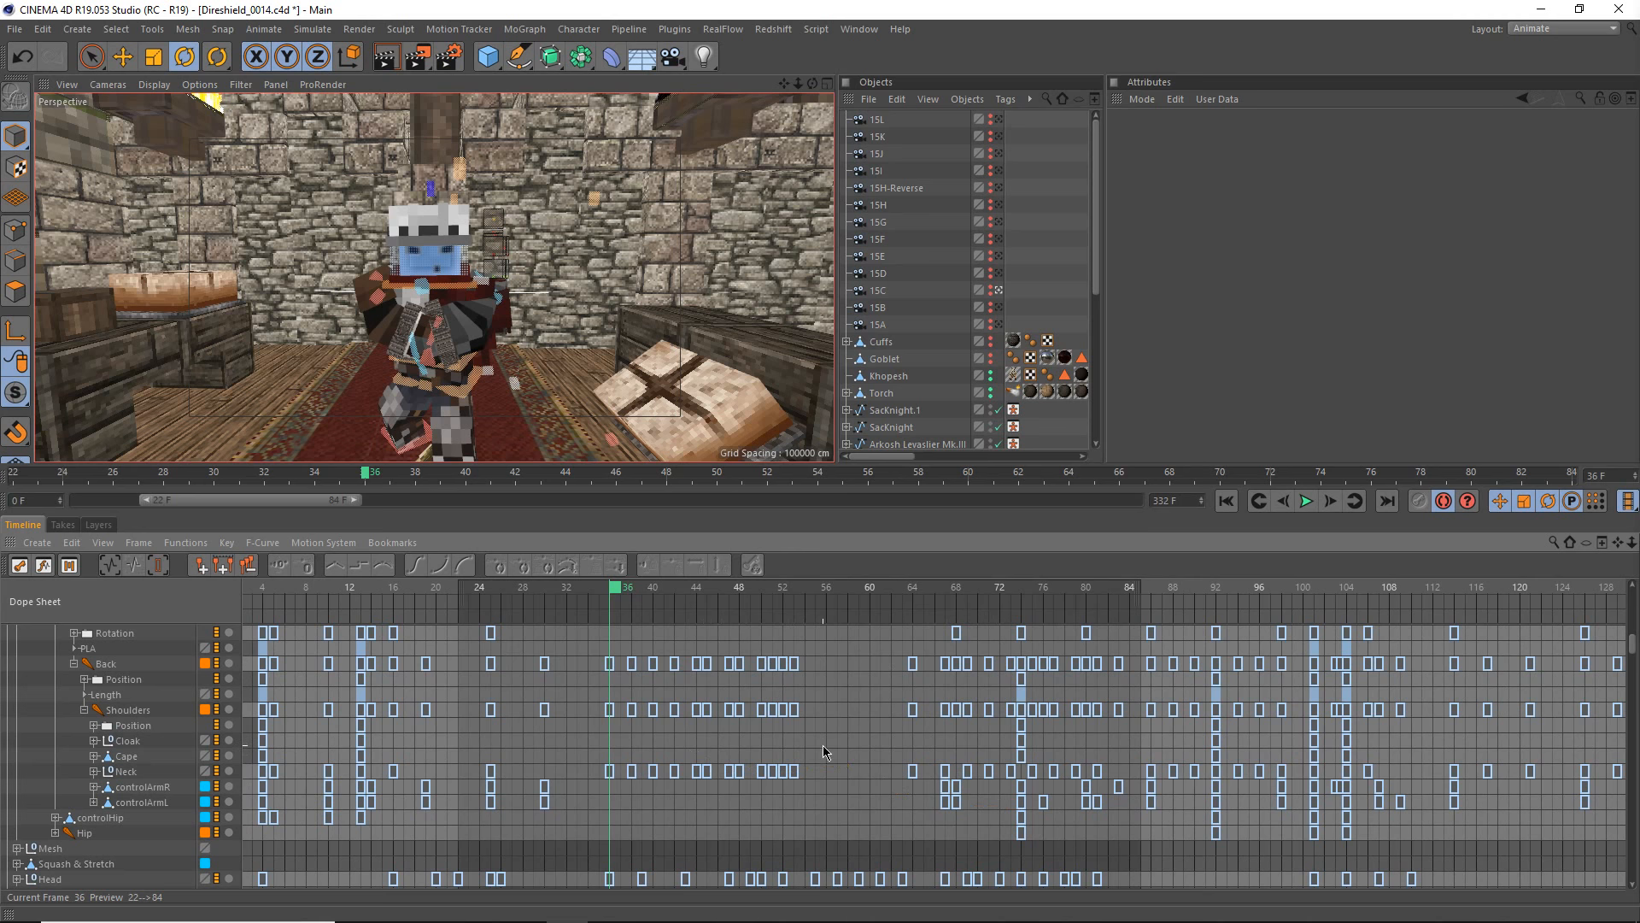
- Save the scene and render the shot to the Picture Viewer, overwriting the previous output
{"action": "key", "text": "ctrl+s"}
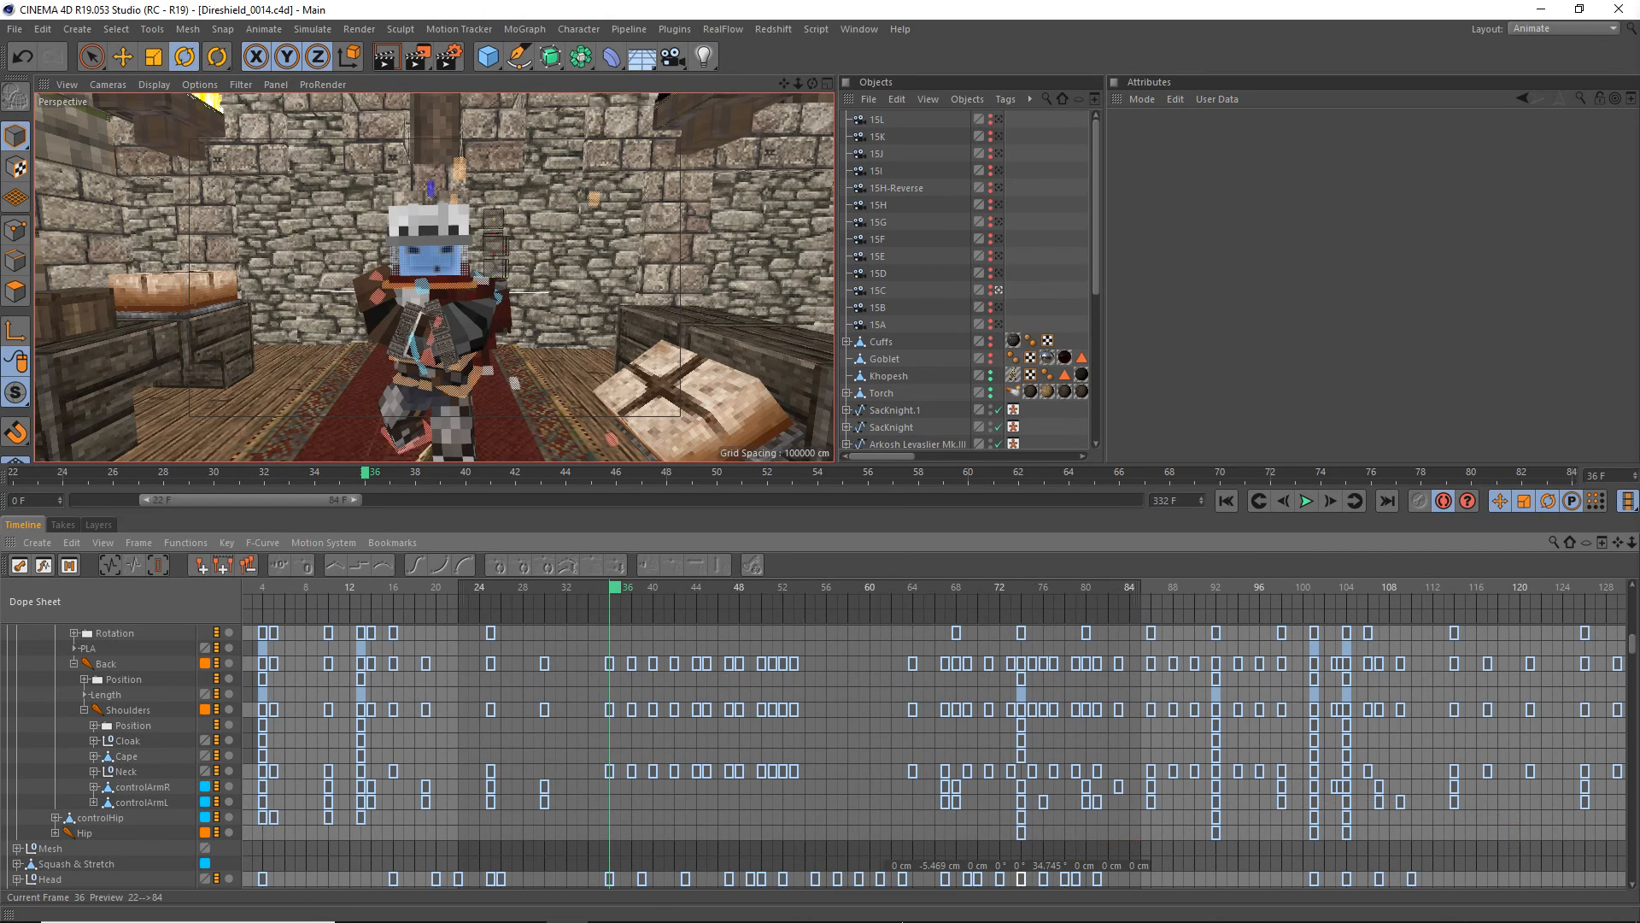
{"action": "mouse_move", "coordinate": [628, 919]}
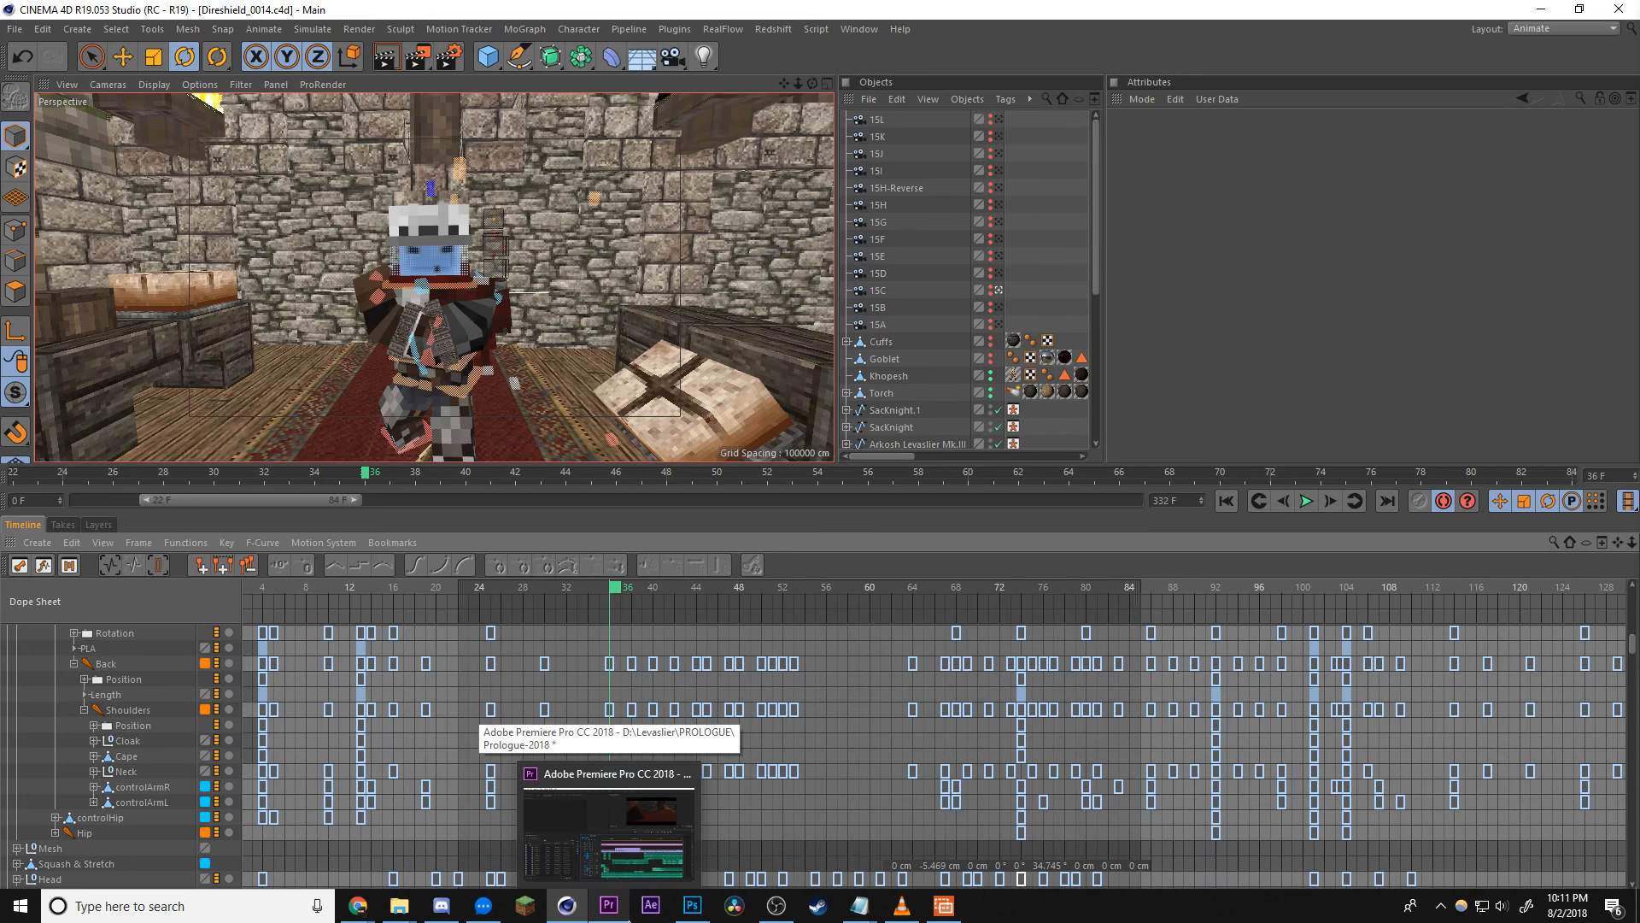
{"action": "scroll", "coordinate": [617, 634], "scroll_direction": "up", "scroll_amount": 1}
{"action": "left_click_drag", "start_coordinate": [605, 589], "coordinate": [622, 630]}
{"action": "left_click_drag", "start_coordinate": [742, 657], "coordinate": [1140, 703]}
{"action": "left_click", "coordinate": [1534, 29]}
{"action": "left_click", "coordinate": [854, 701]}
{"action": "key", "text": "shift+r"}
{"action": "left_click", "coordinate": [766, 529]}
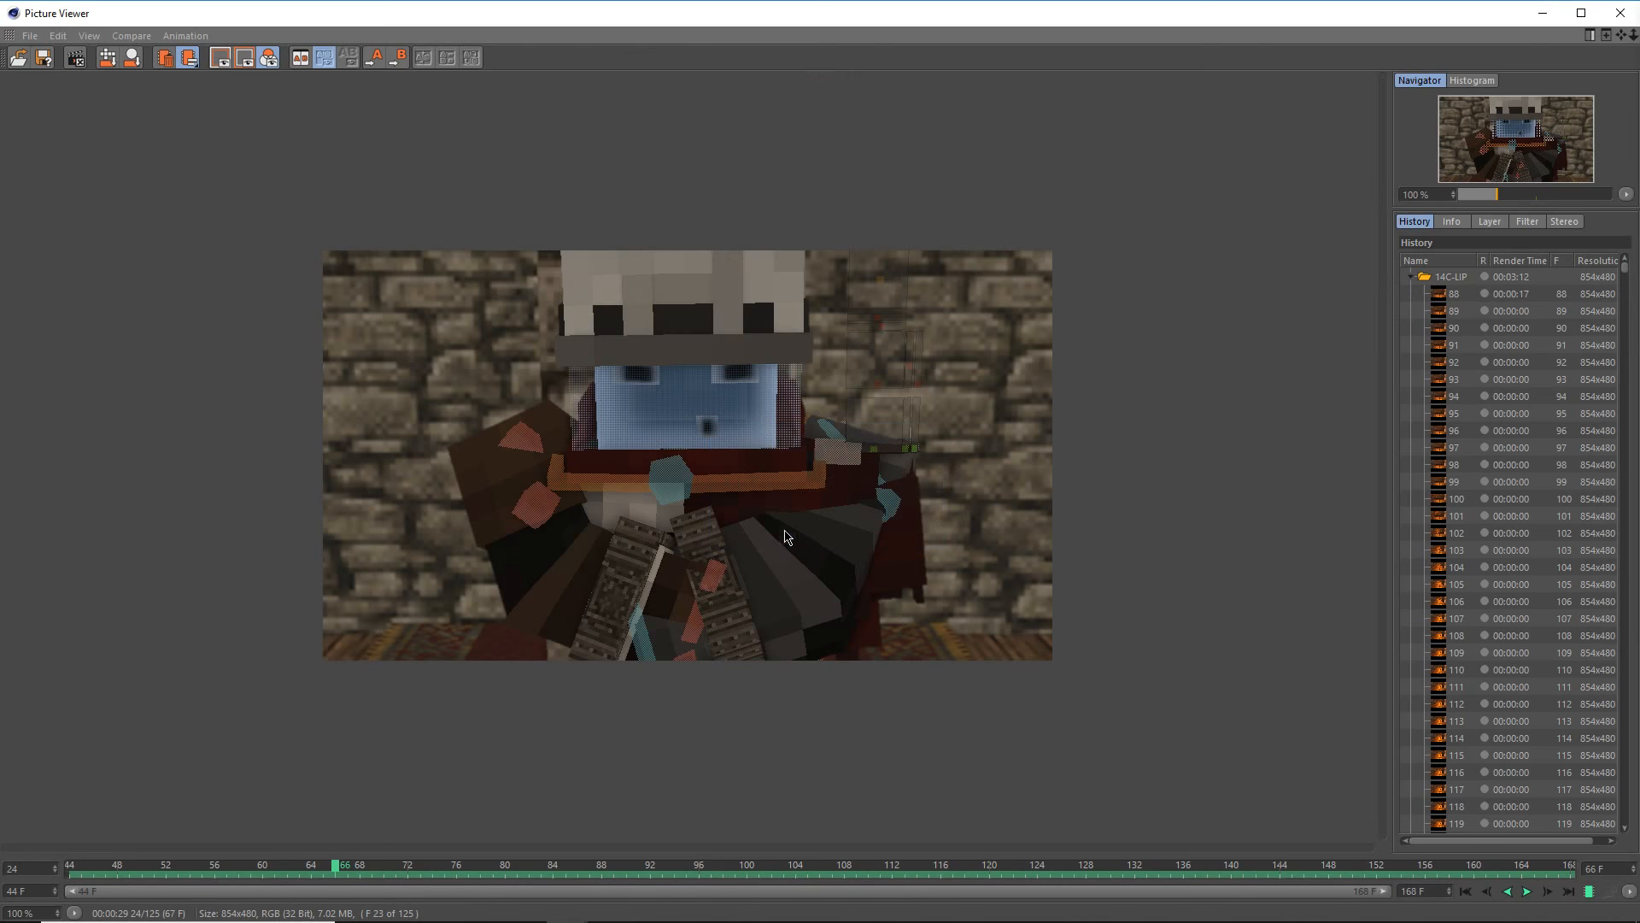
- Maximize the Picture Viewer, zoom the rendered shot to 156.25 %, and play it back
{"action": "left_click_drag", "start_coordinate": [729, 22], "coordinate": [669, 8]}
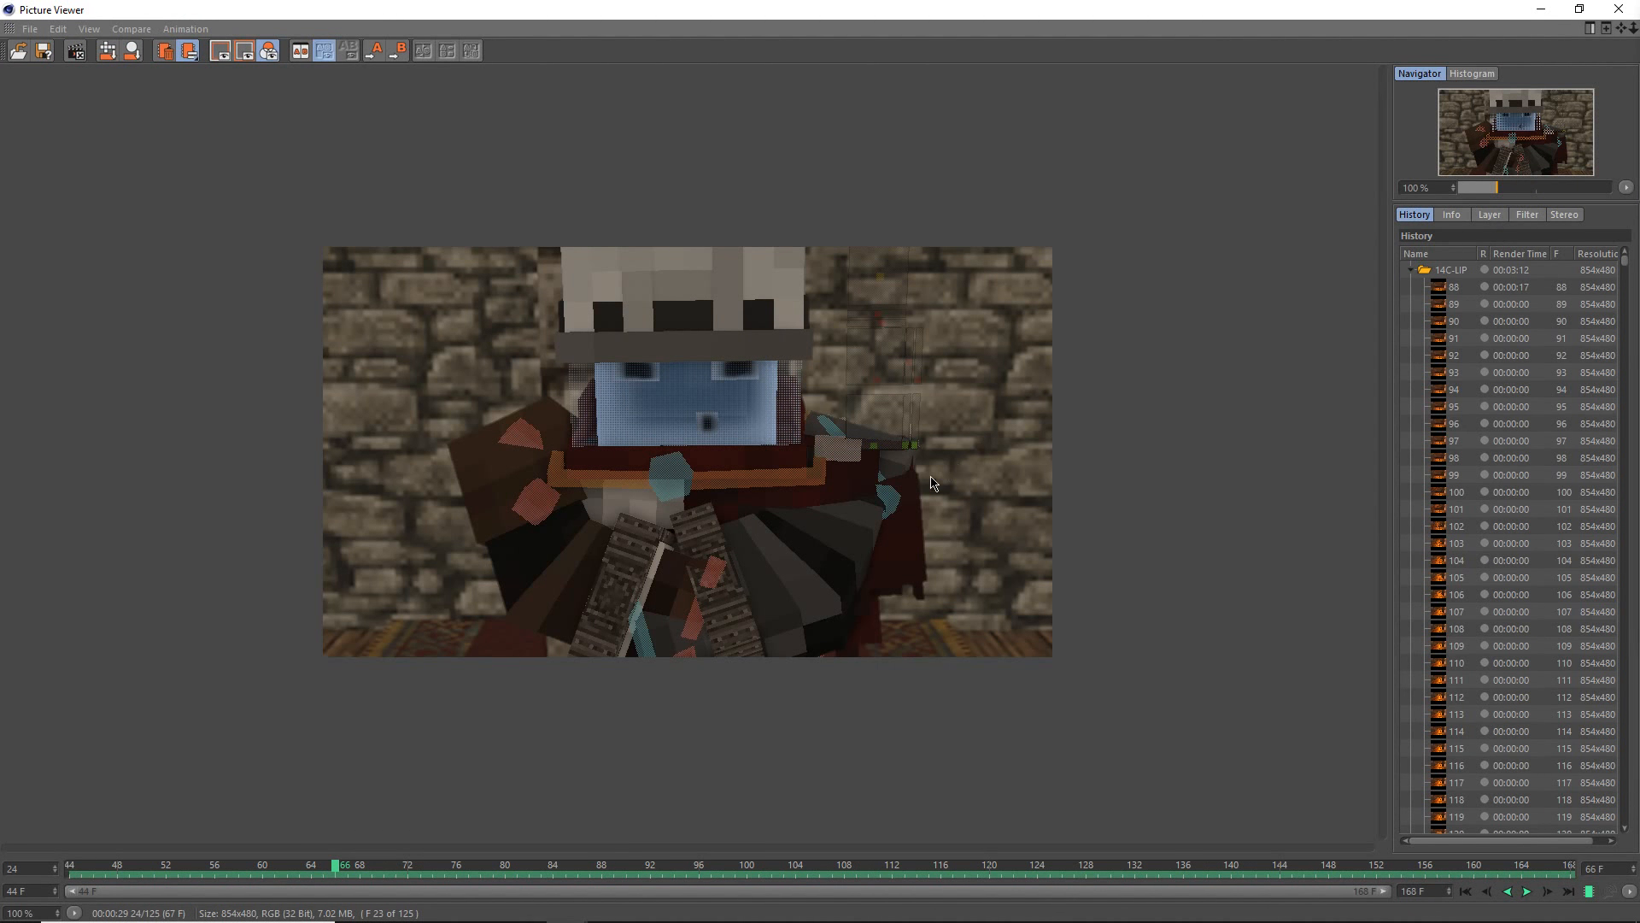
{"action": "scroll", "coordinate": [924, 487], "scroll_direction": "up", "scroll_amount": 2}
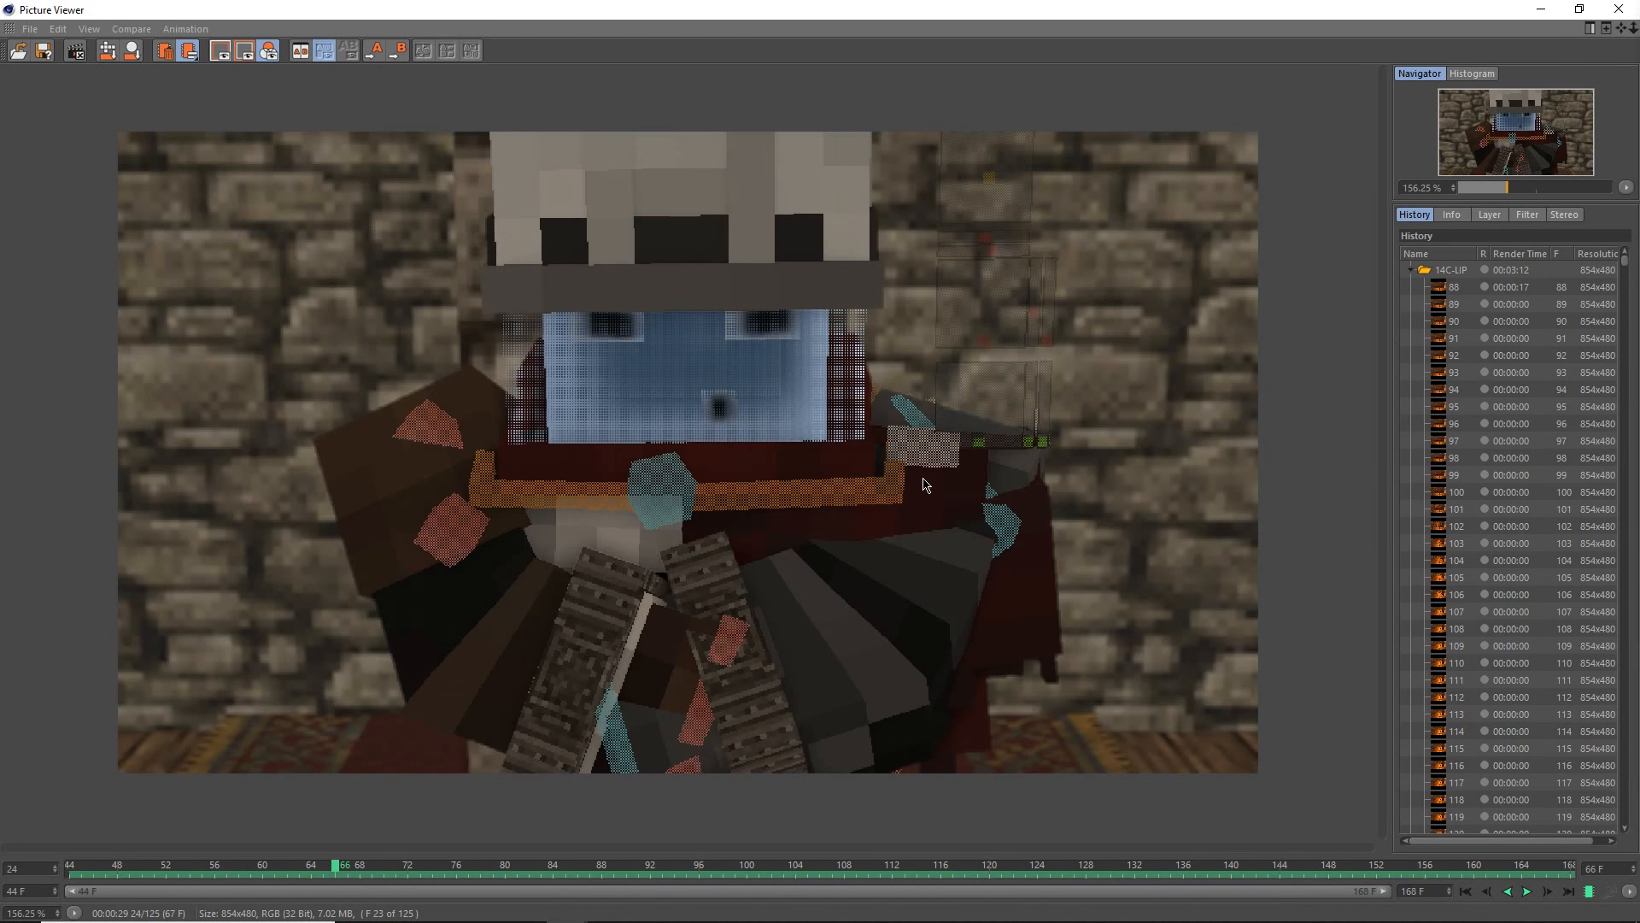
{"action": "scroll", "coordinate": [923, 484], "scroll_direction": "down", "scroll_amount": 2}
{"action": "scroll", "coordinate": [924, 485], "scroll_direction": "up", "scroll_amount": 2}
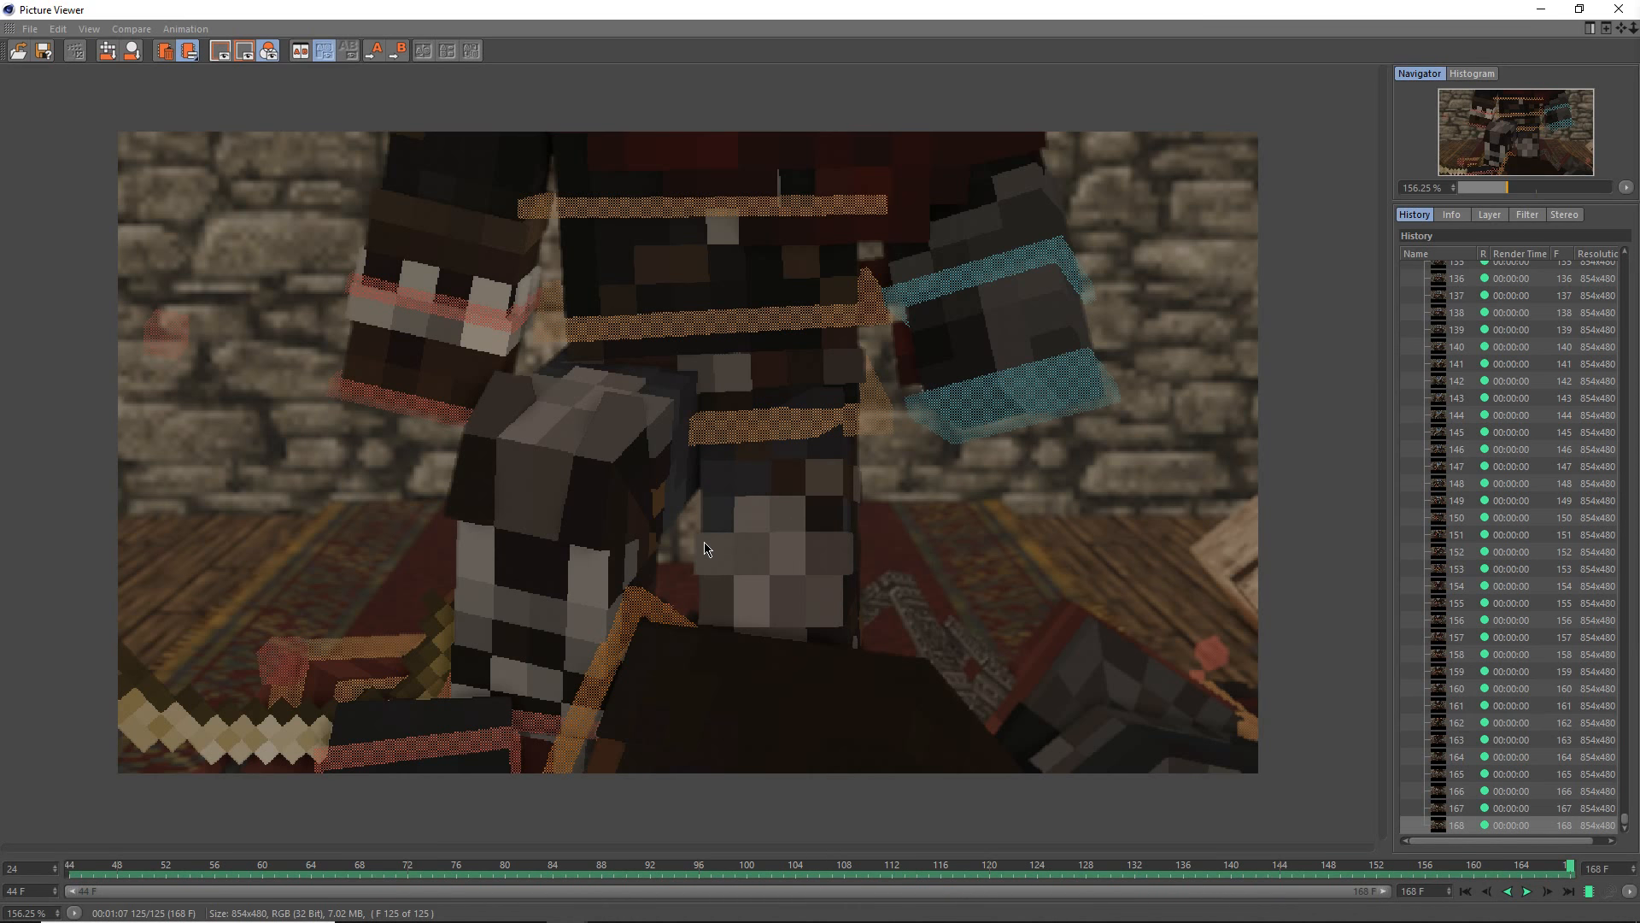
{"action": "key", "text": "F8"}
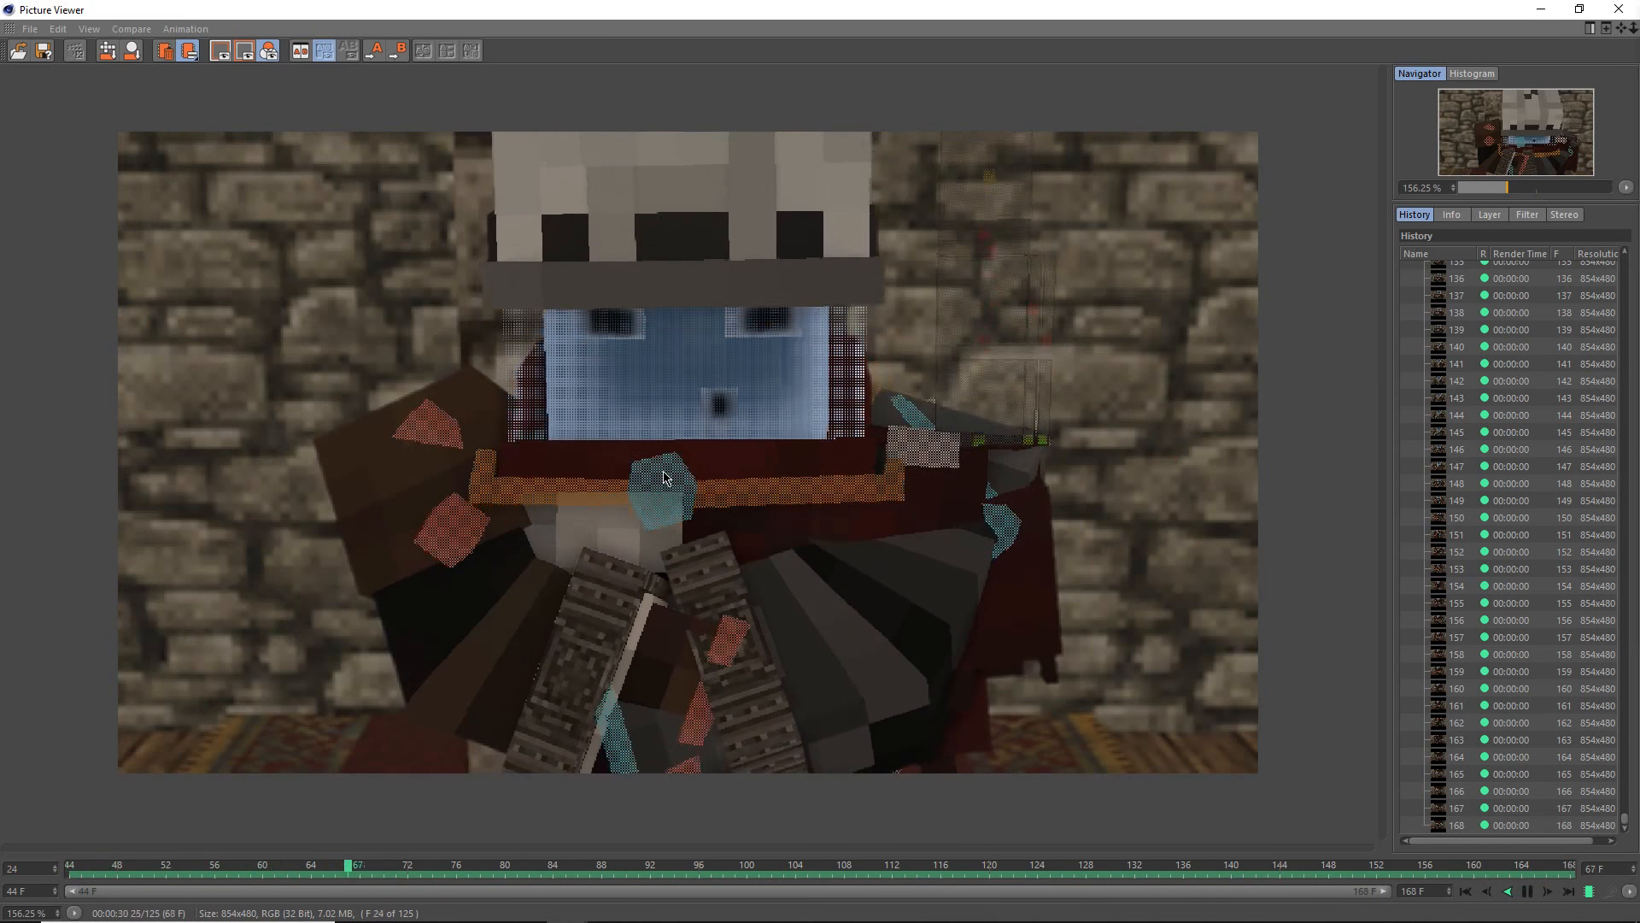
- Switch to Premiere Pro and play the ROUGH sequence from about 00:04:30:17 to review the rendered lip sync
{"action": "left_click", "coordinate": [611, 905]}
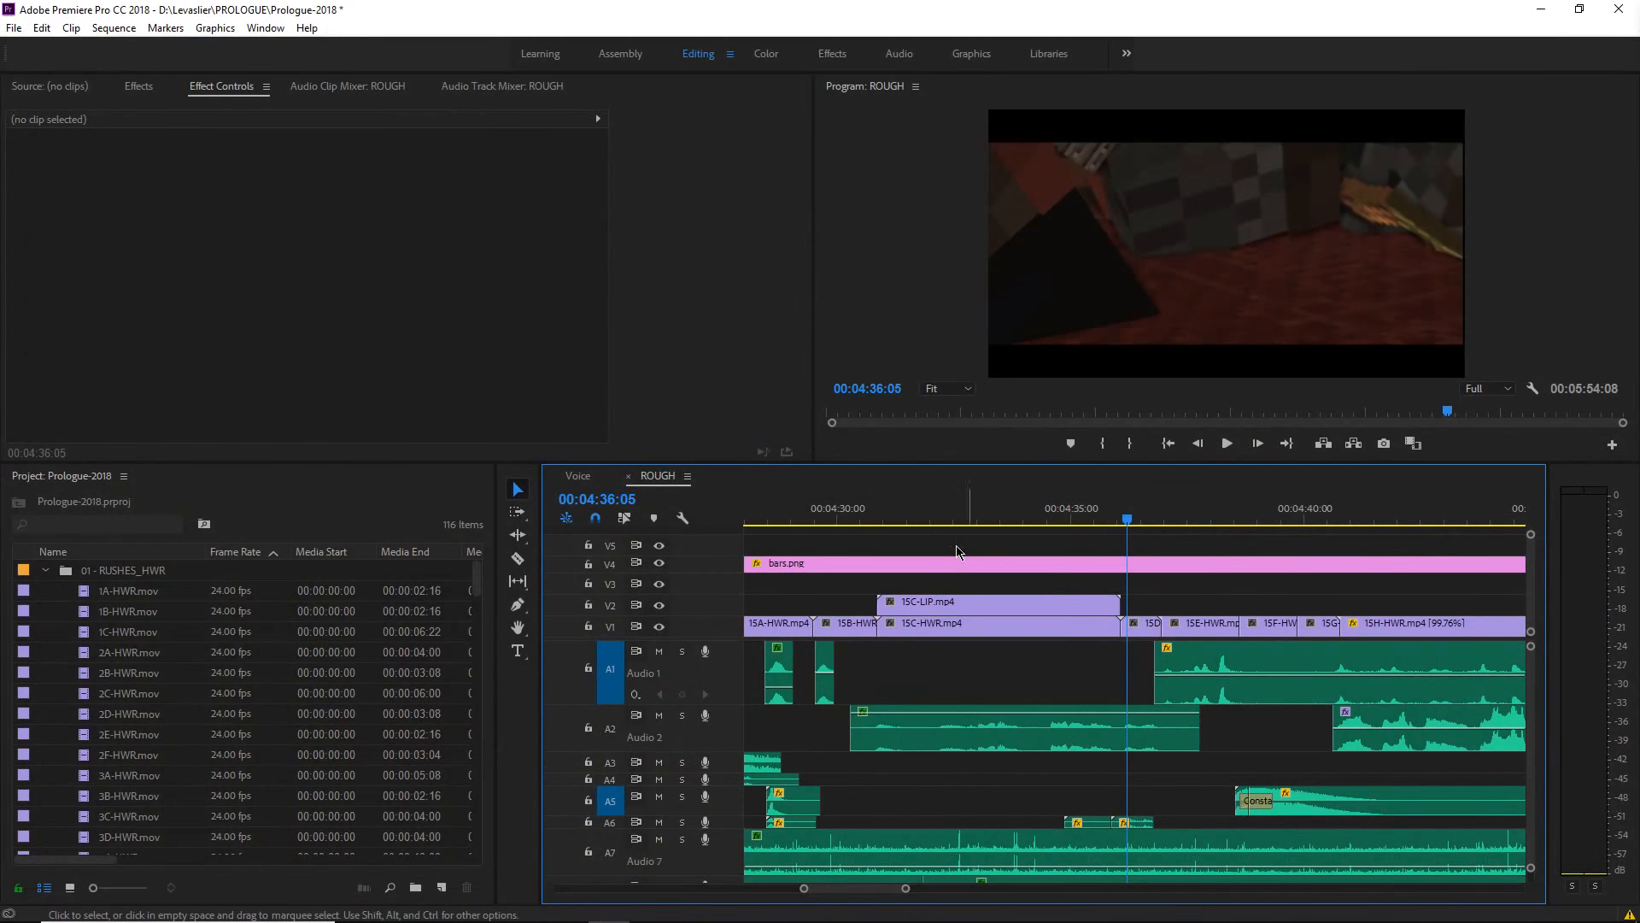
{"action": "left_click", "coordinate": [871, 508]}
{"action": "left_click", "coordinate": [960, 686]}
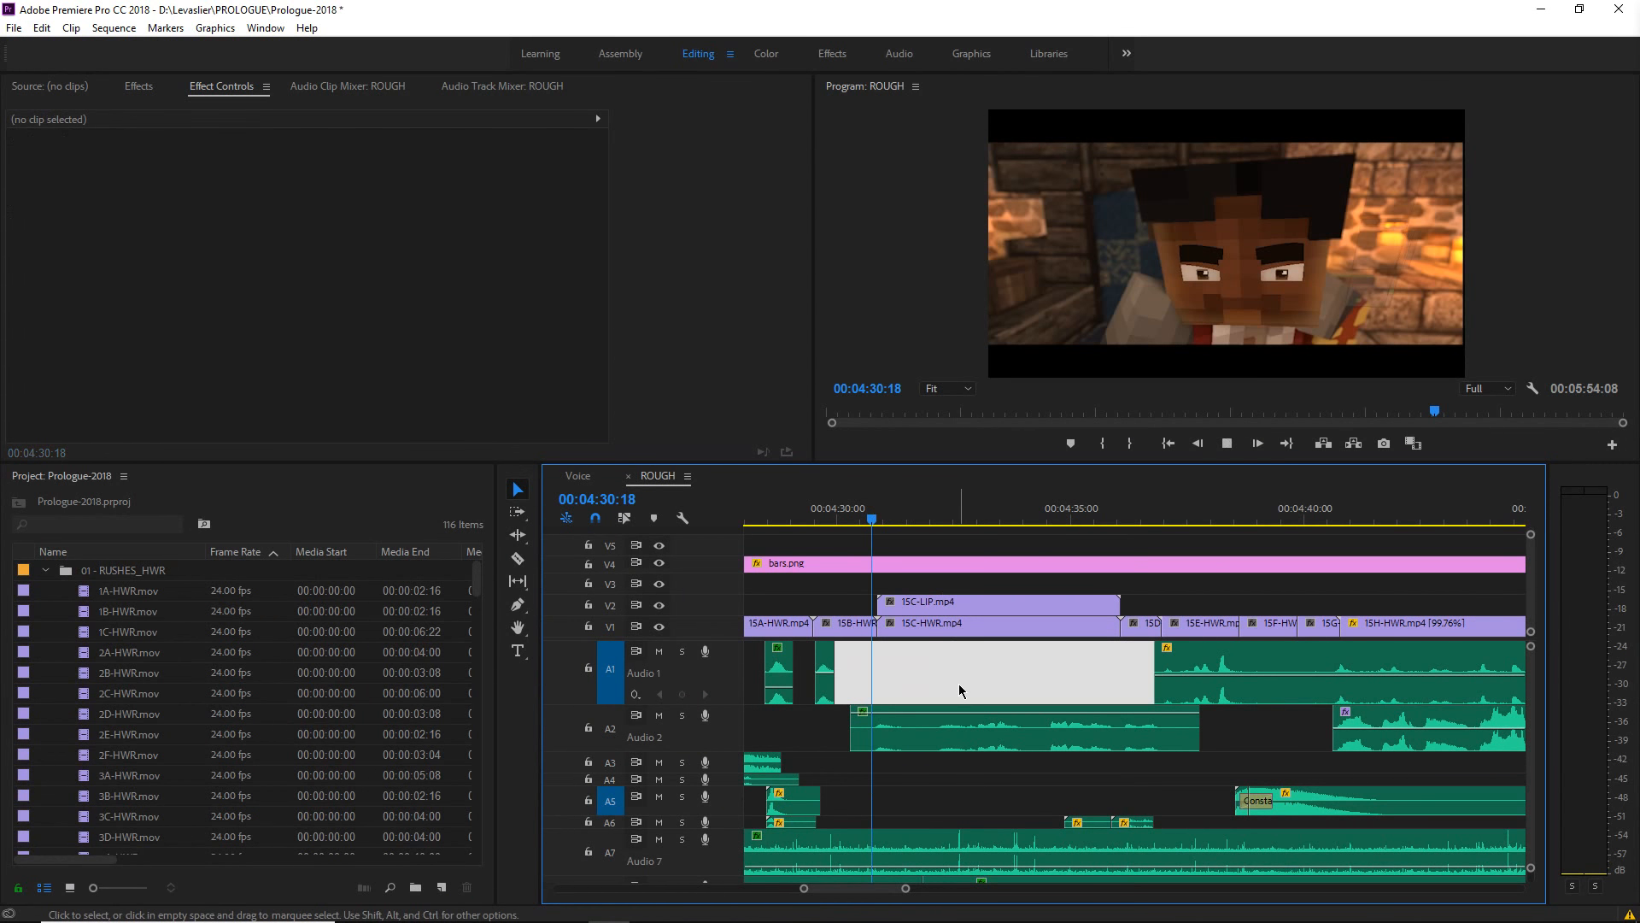
{"action": "key", "text": "space"}
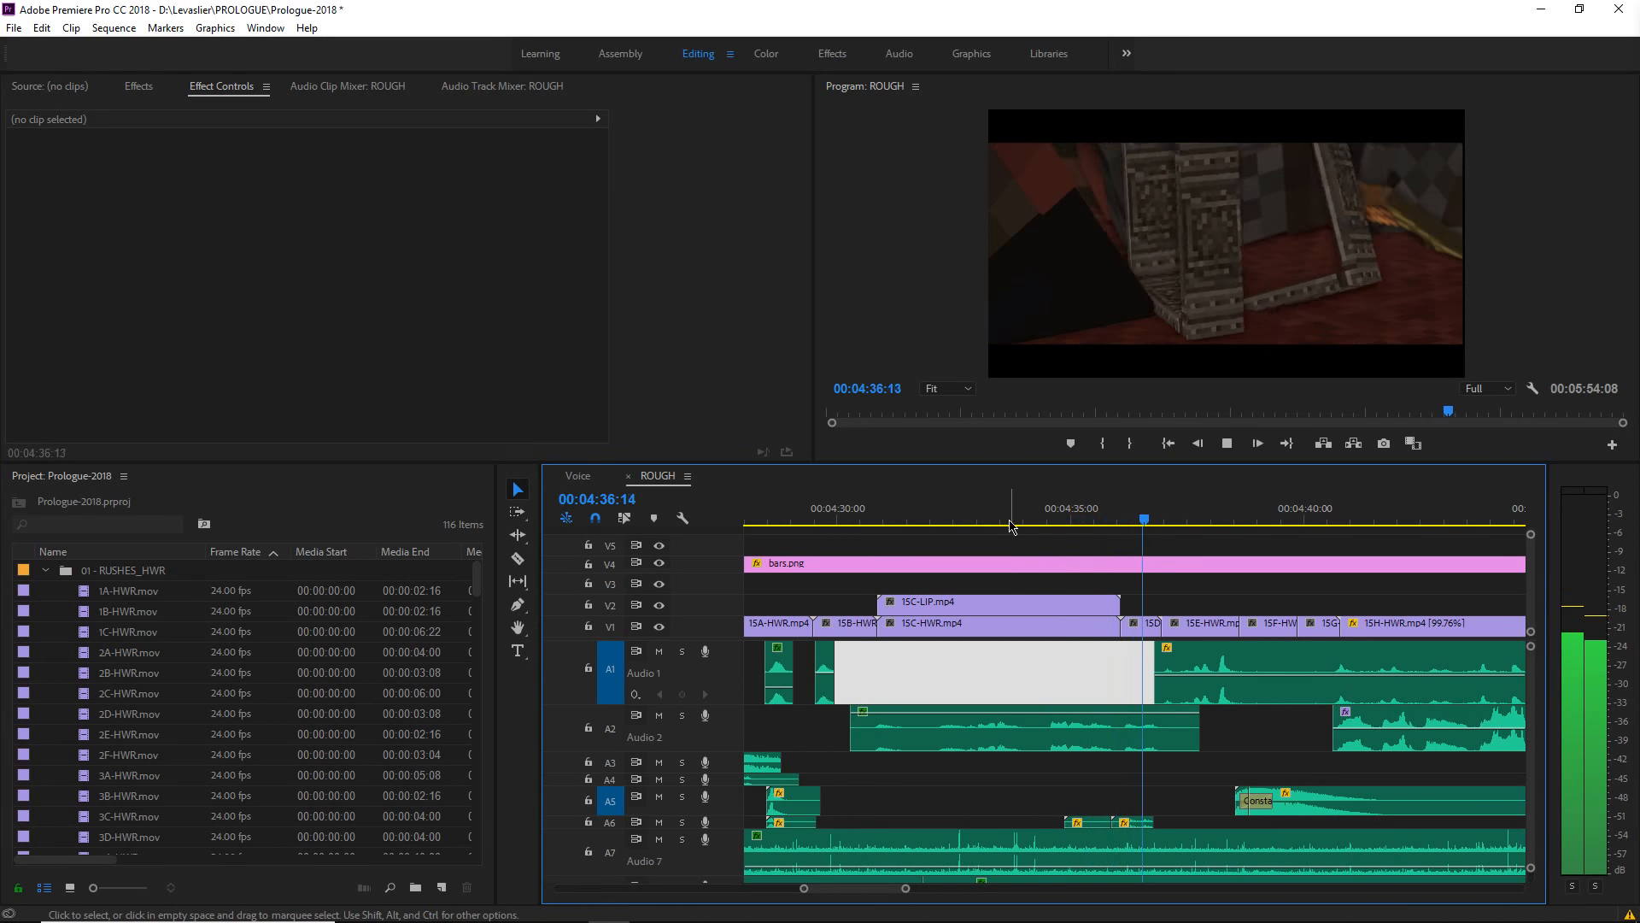
- Replay the 15C-LIP.mp4 lip sync from shortly after the clip's start several times, stopping at 00:04:34:07
{"action": "left_click", "coordinate": [1050, 511]}
{"action": "left_click", "coordinate": [913, 513]}
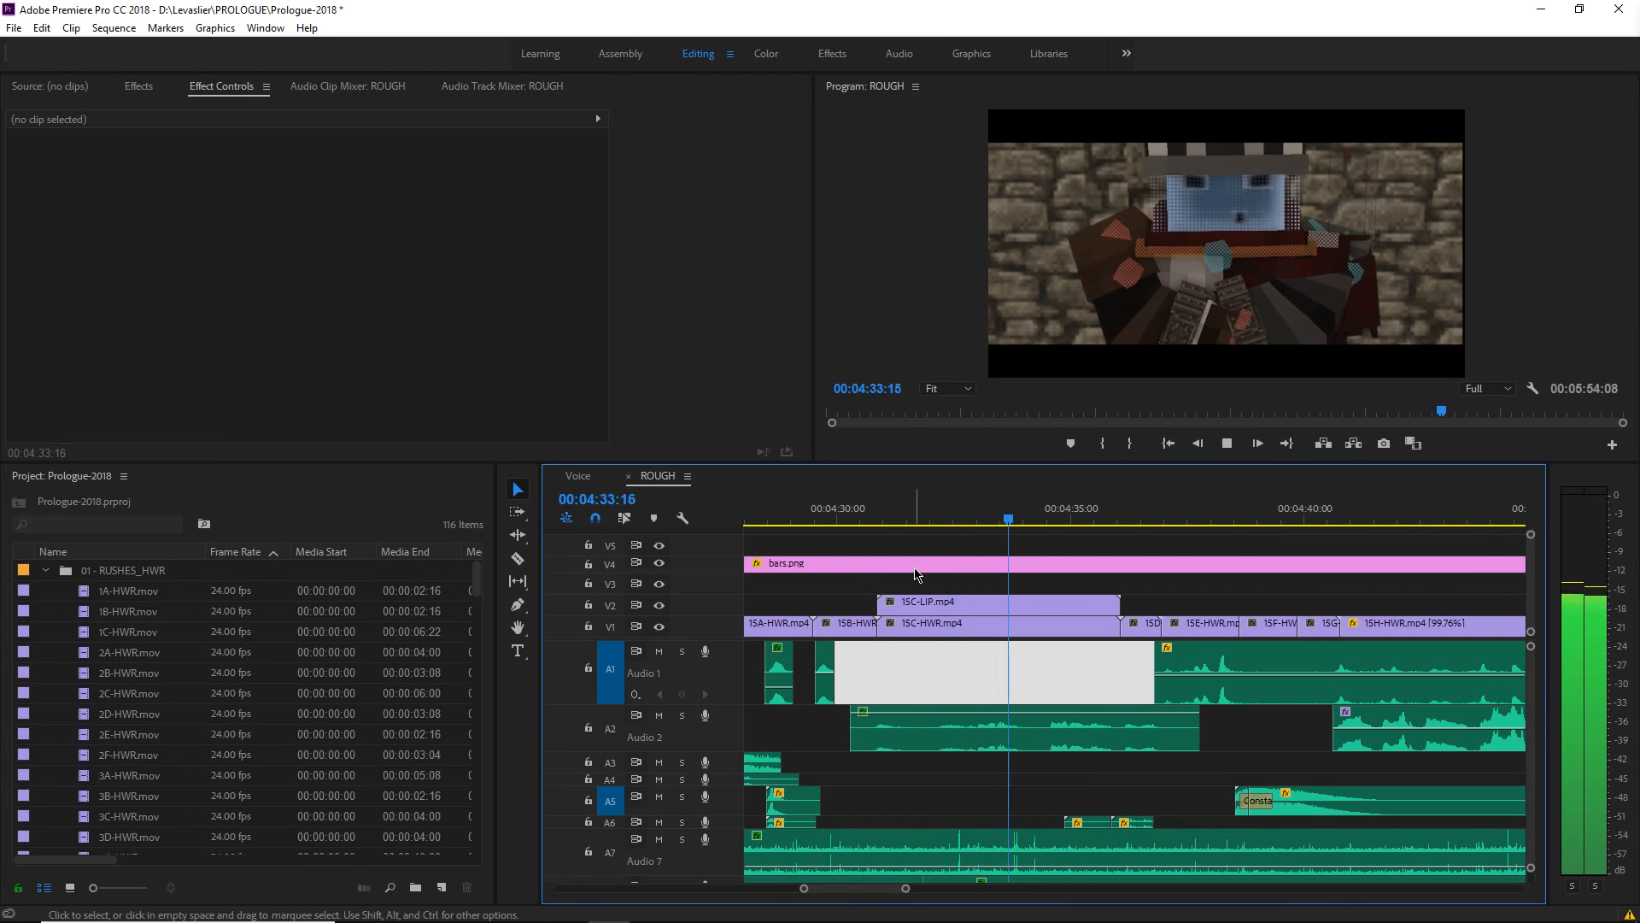
{"action": "key", "text": "space"}
{"action": "left_click", "coordinate": [936, 523]}
{"action": "key", "text": "space"}
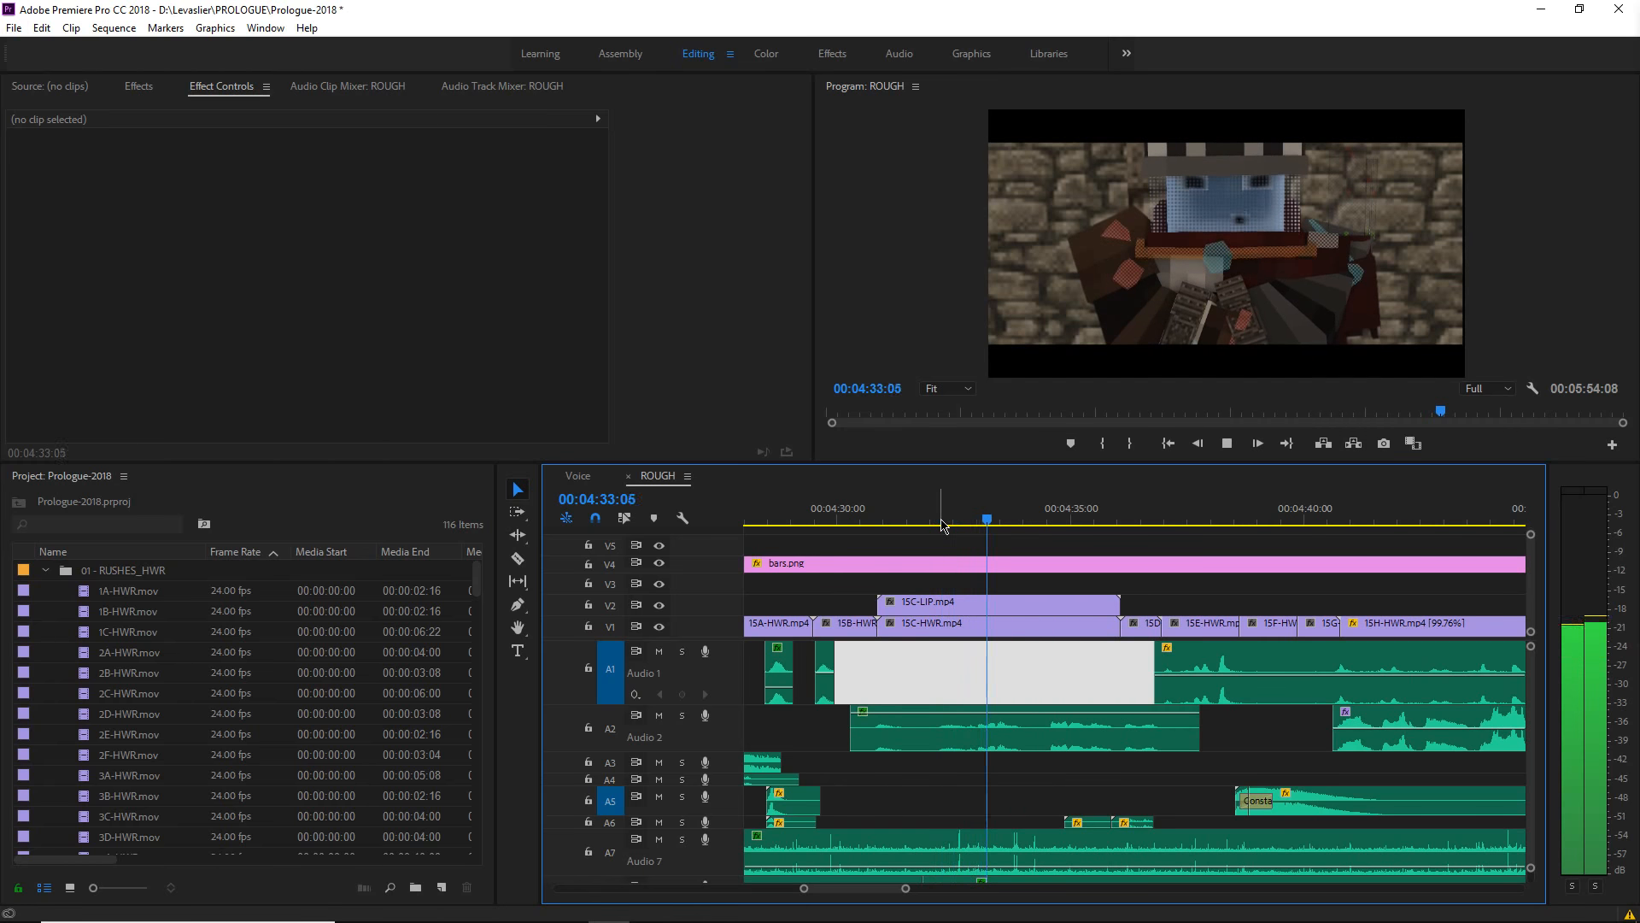
{"action": "key", "text": "space"}
- Save the project and close Premiere Pro, then relaunch it and reopen the recent Prologue-2018 project to reload the media
{"action": "left_click", "coordinate": [1190, 612]}
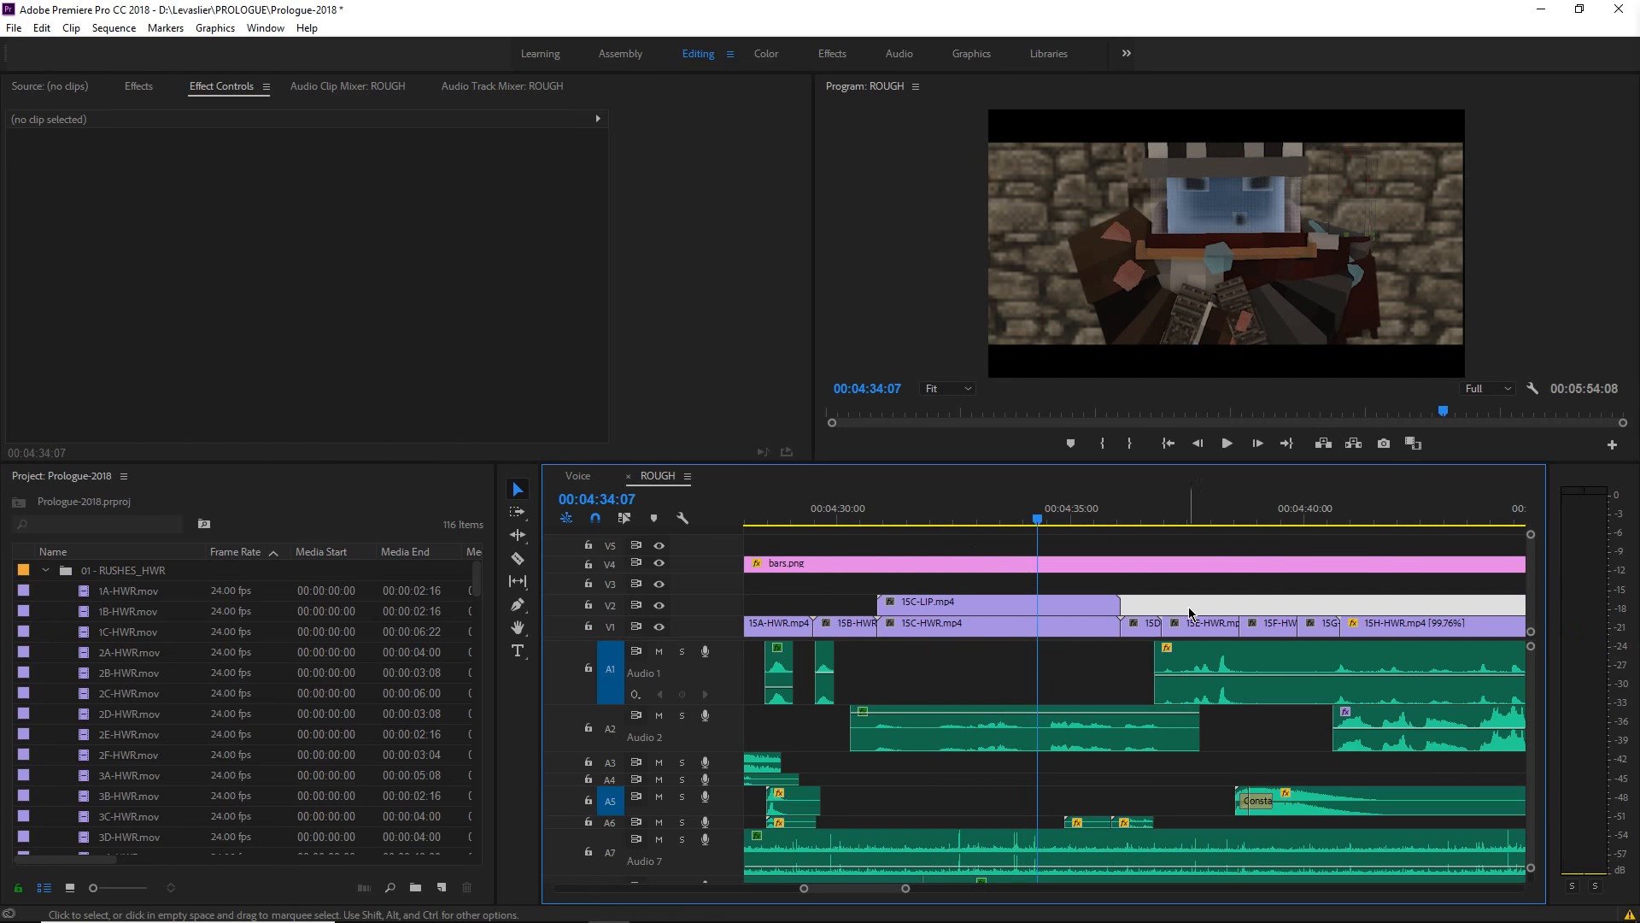
{"action": "left_click", "coordinate": [989, 681]}
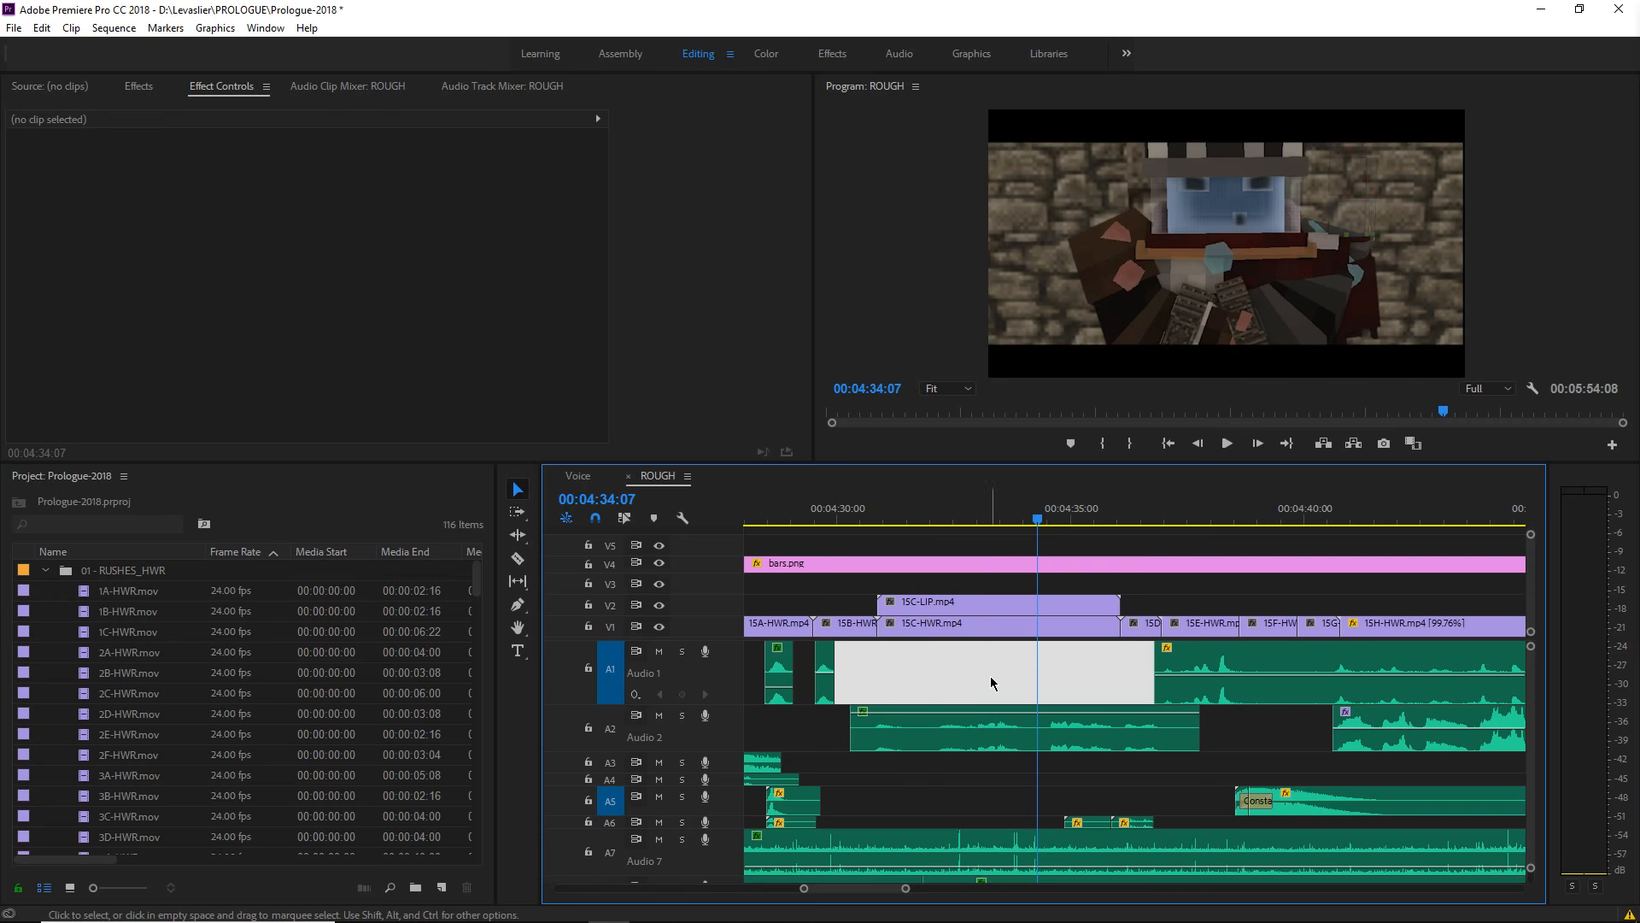
{"action": "key", "text": "ctrl+s"}
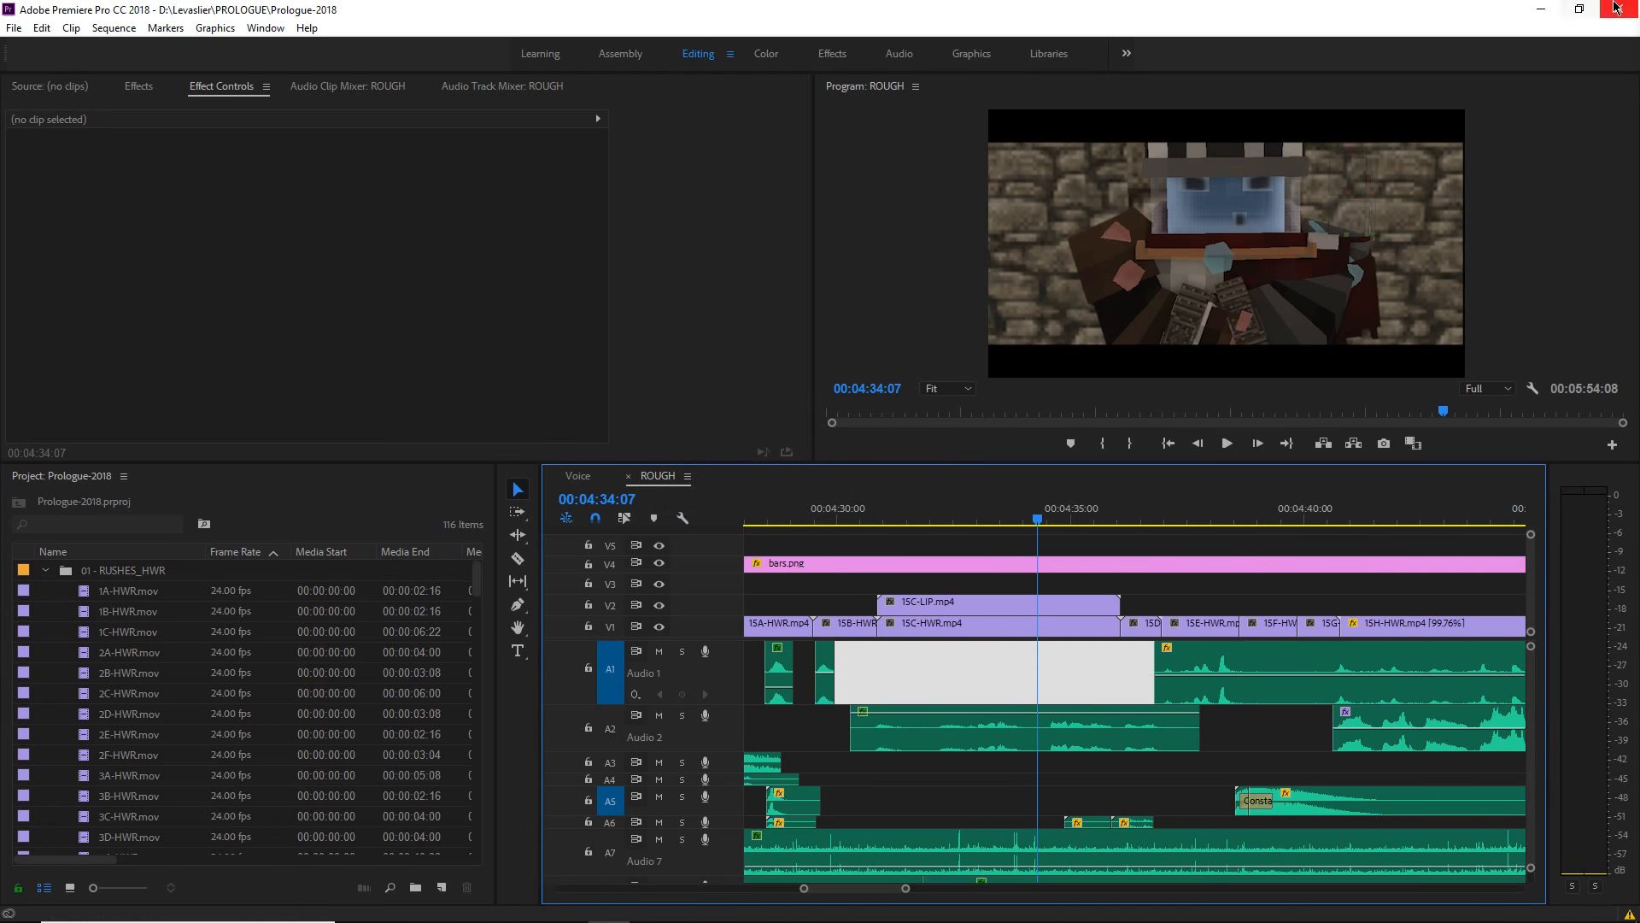
{"action": "left_click", "coordinate": [1610, 8]}
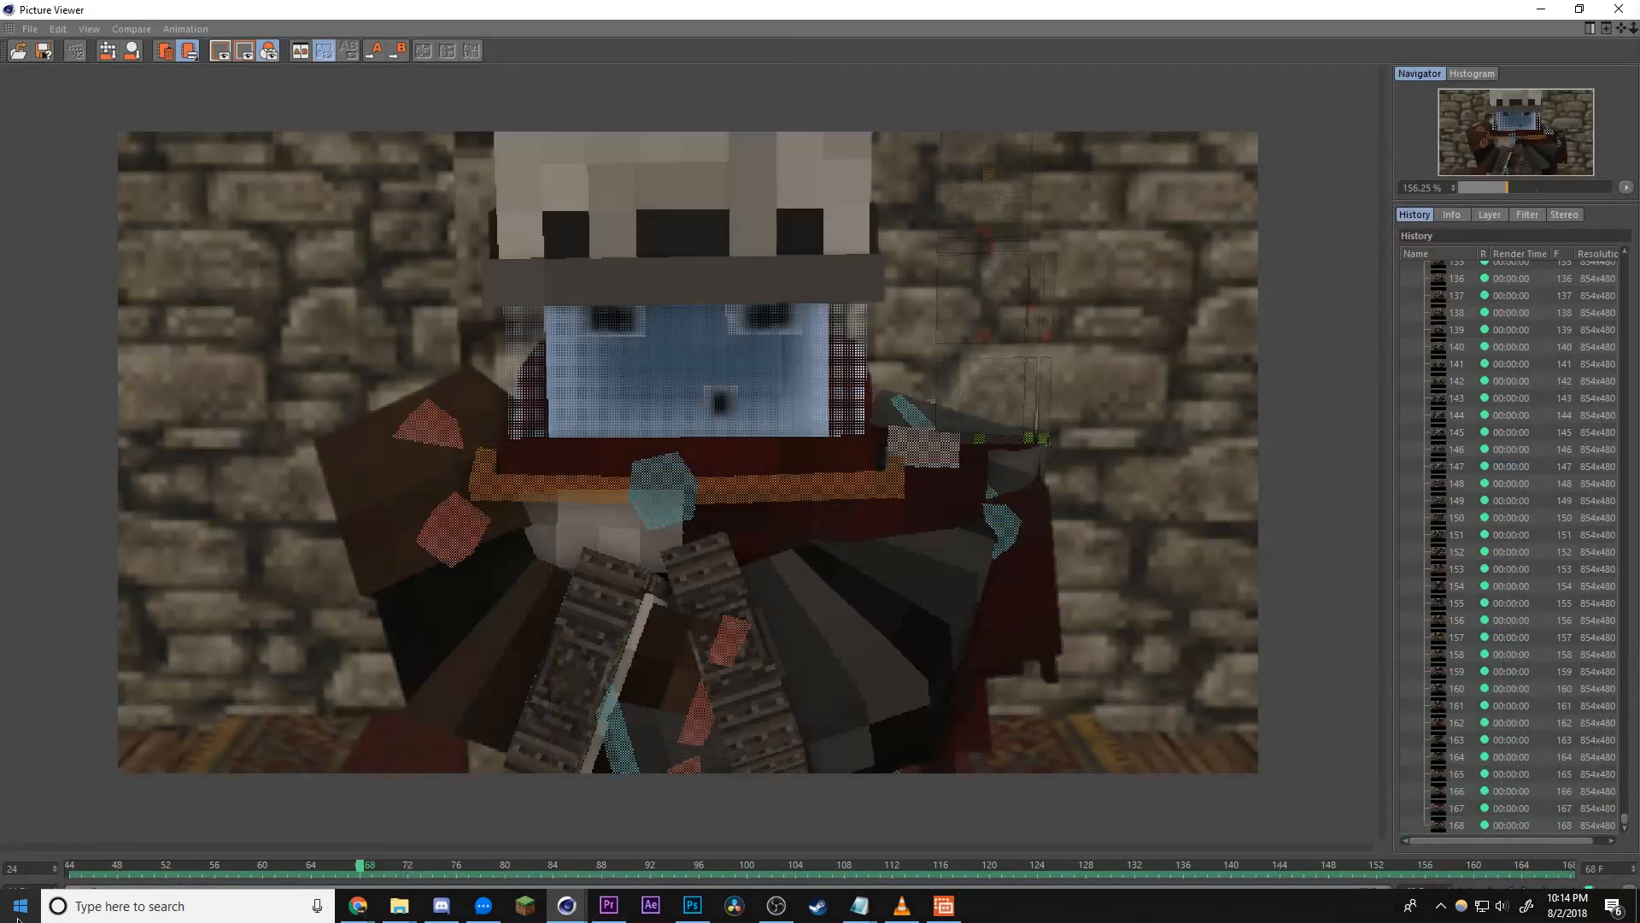
{"action": "left_click", "coordinate": [612, 912]}
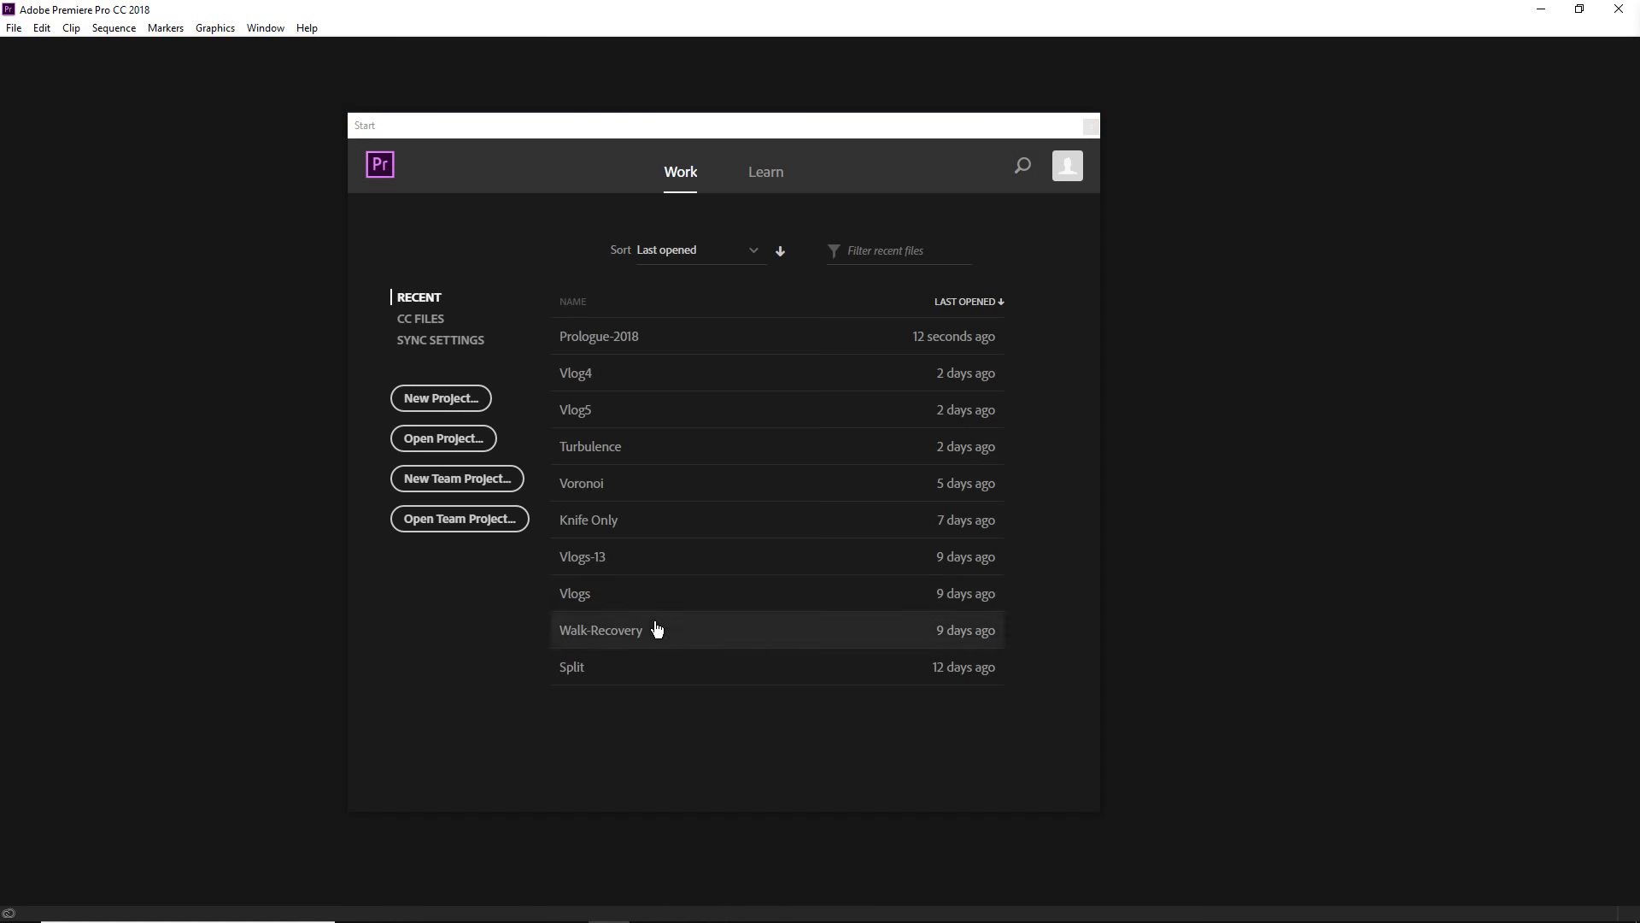
{"action": "left_click", "coordinate": [661, 338]}
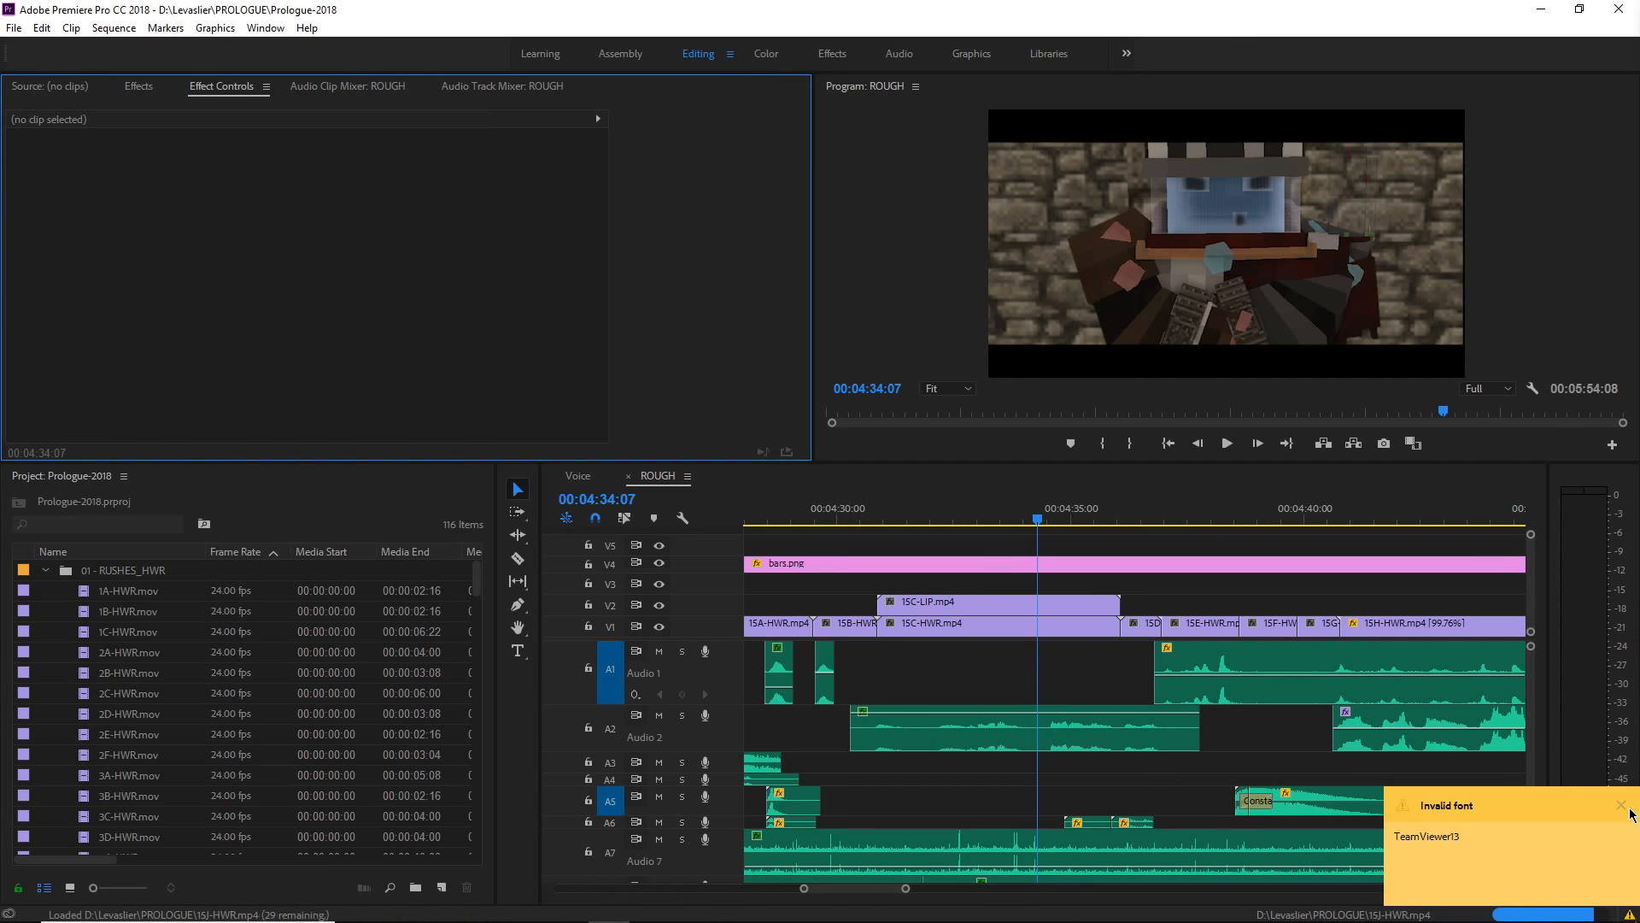
{"action": "left_click", "coordinate": [1623, 806]}
- Play the reopened ROUGH sequence from 00:04:30:17 to check the lip sync against the audio
{"action": "left_click", "coordinate": [871, 511]}
{"action": "left_click", "coordinate": [983, 694]}
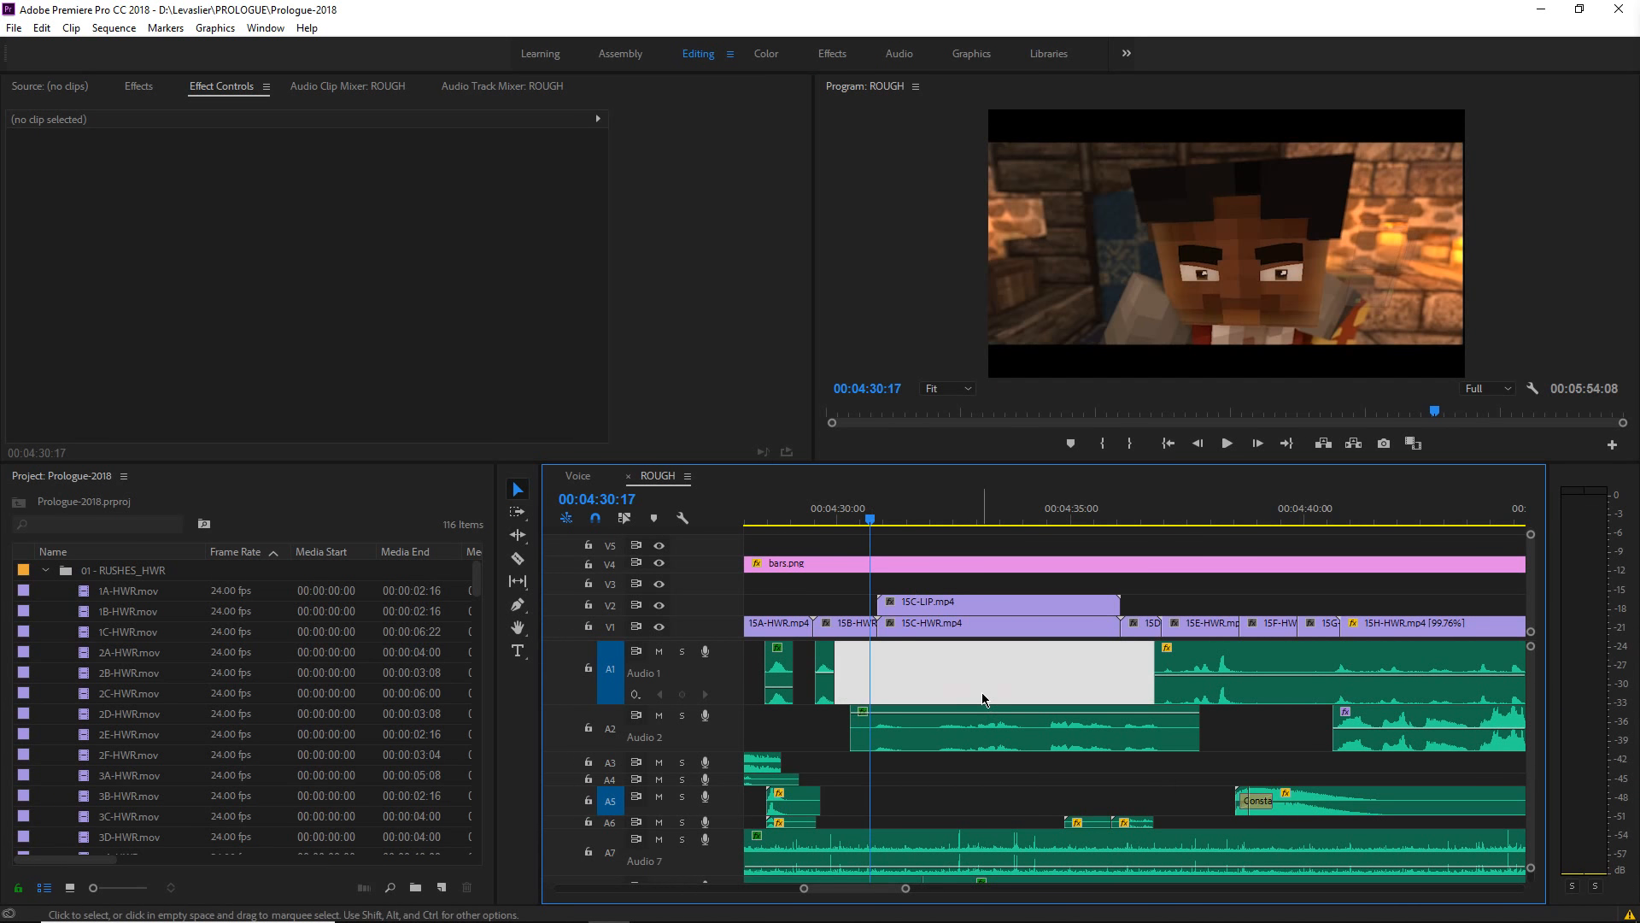
{"action": "key", "text": "space"}
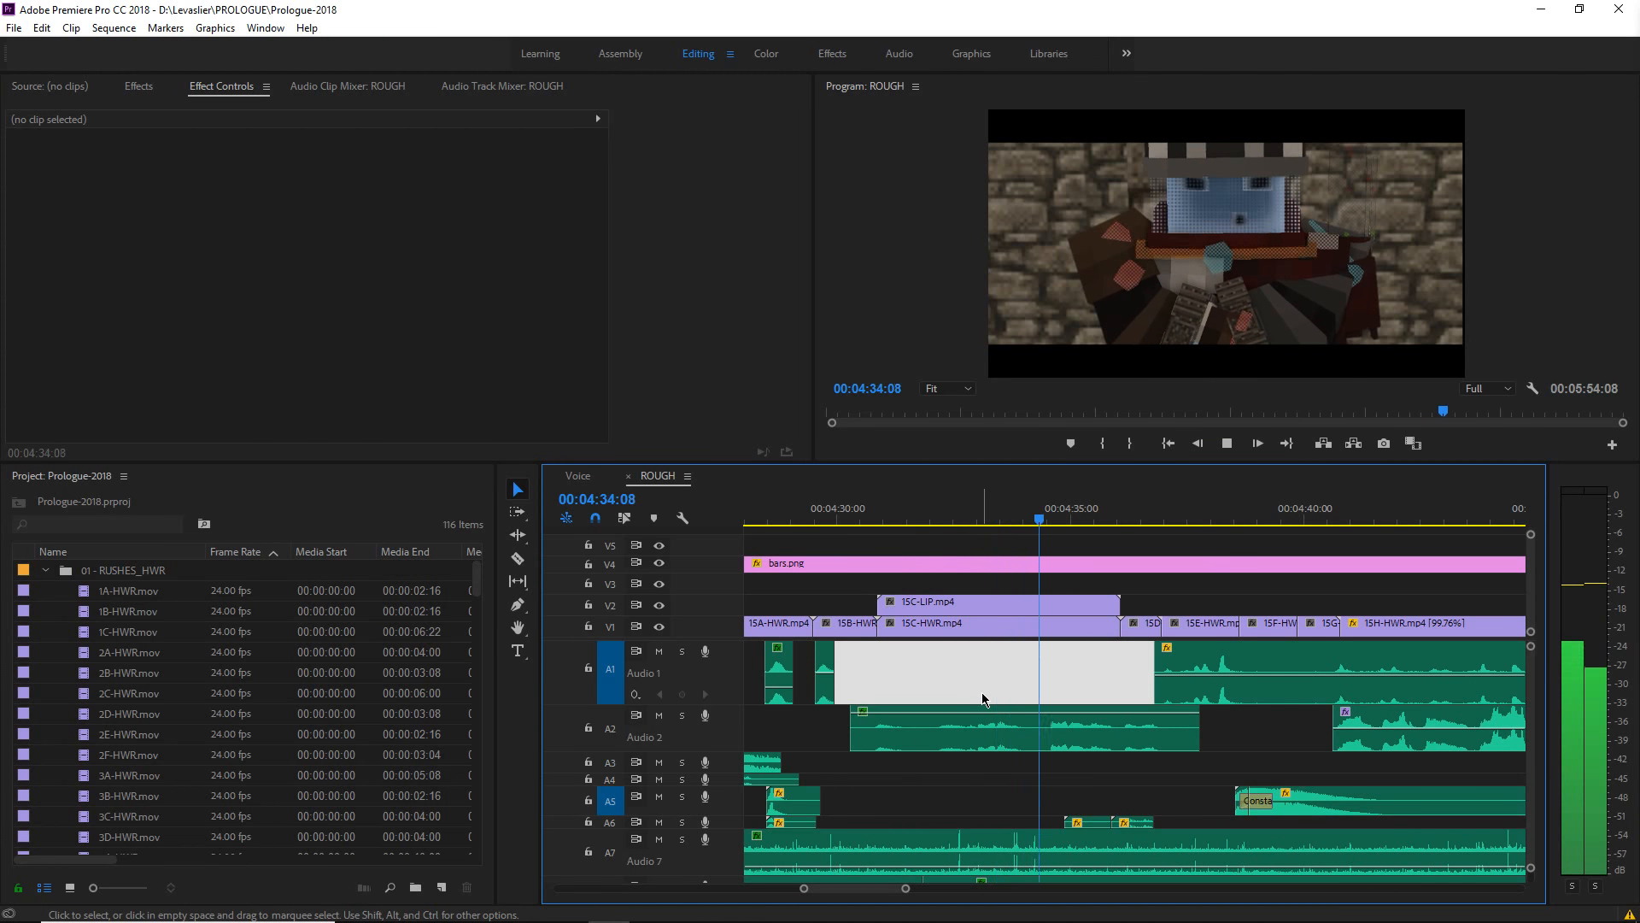
{"action": "key", "text": "space"}
- Replay the lip sync repeatedly from about 00:04:31:20, stop at 00:04:34:10, and clear the timeline gap selection
{"action": "left_click", "coordinate": [916, 520]}
{"action": "key", "text": "space"}
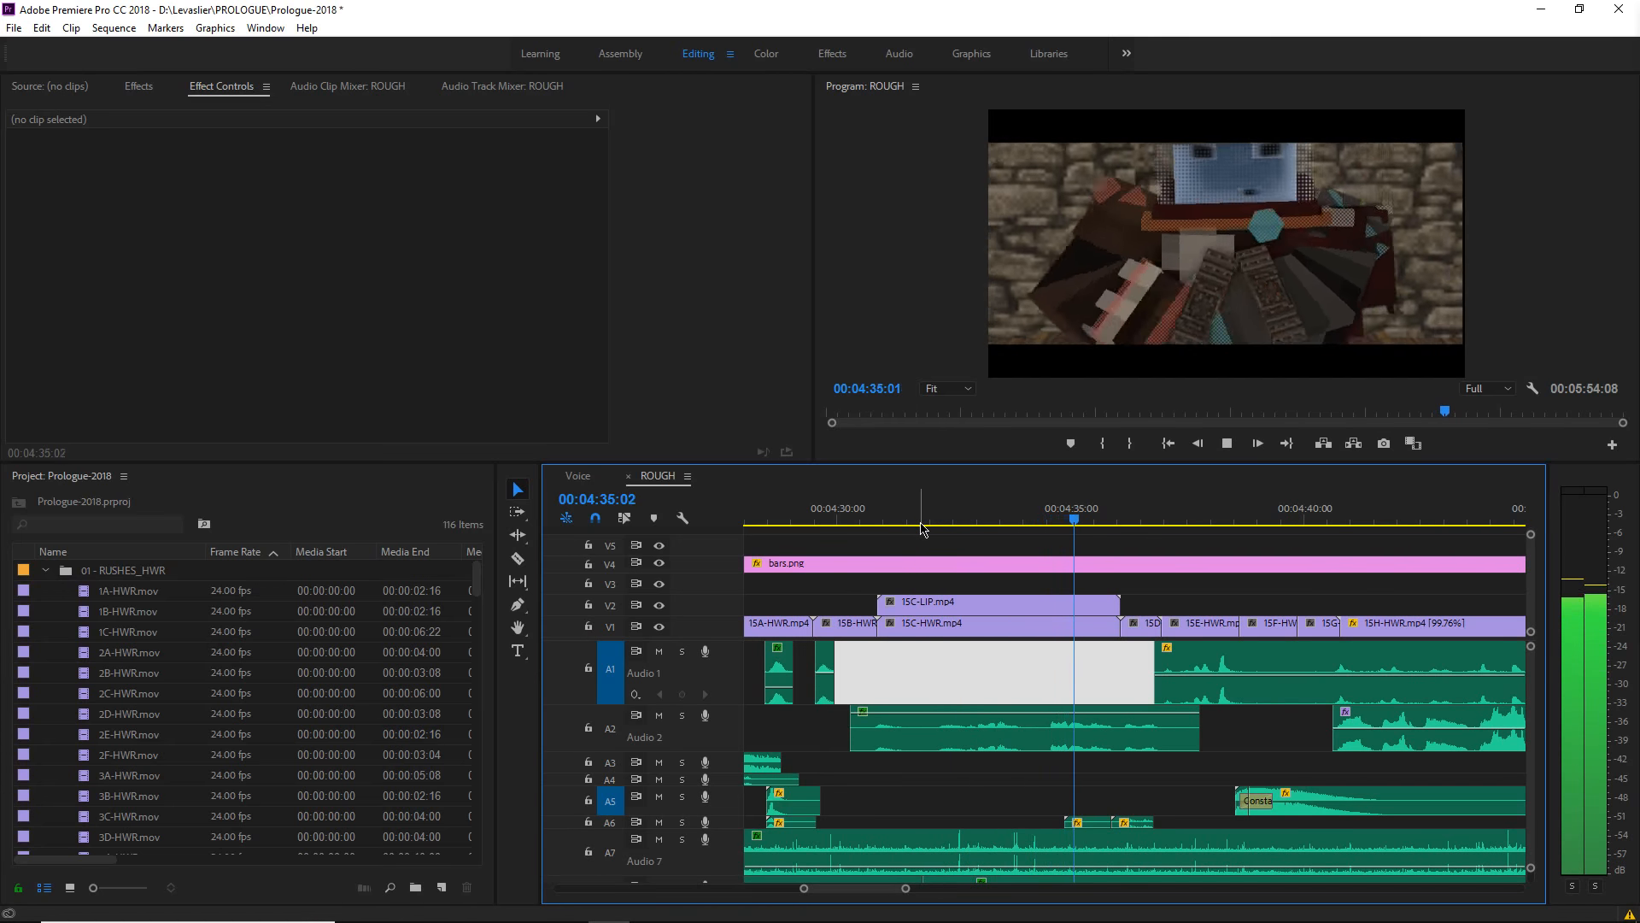
{"action": "left_click", "coordinate": [920, 512]}
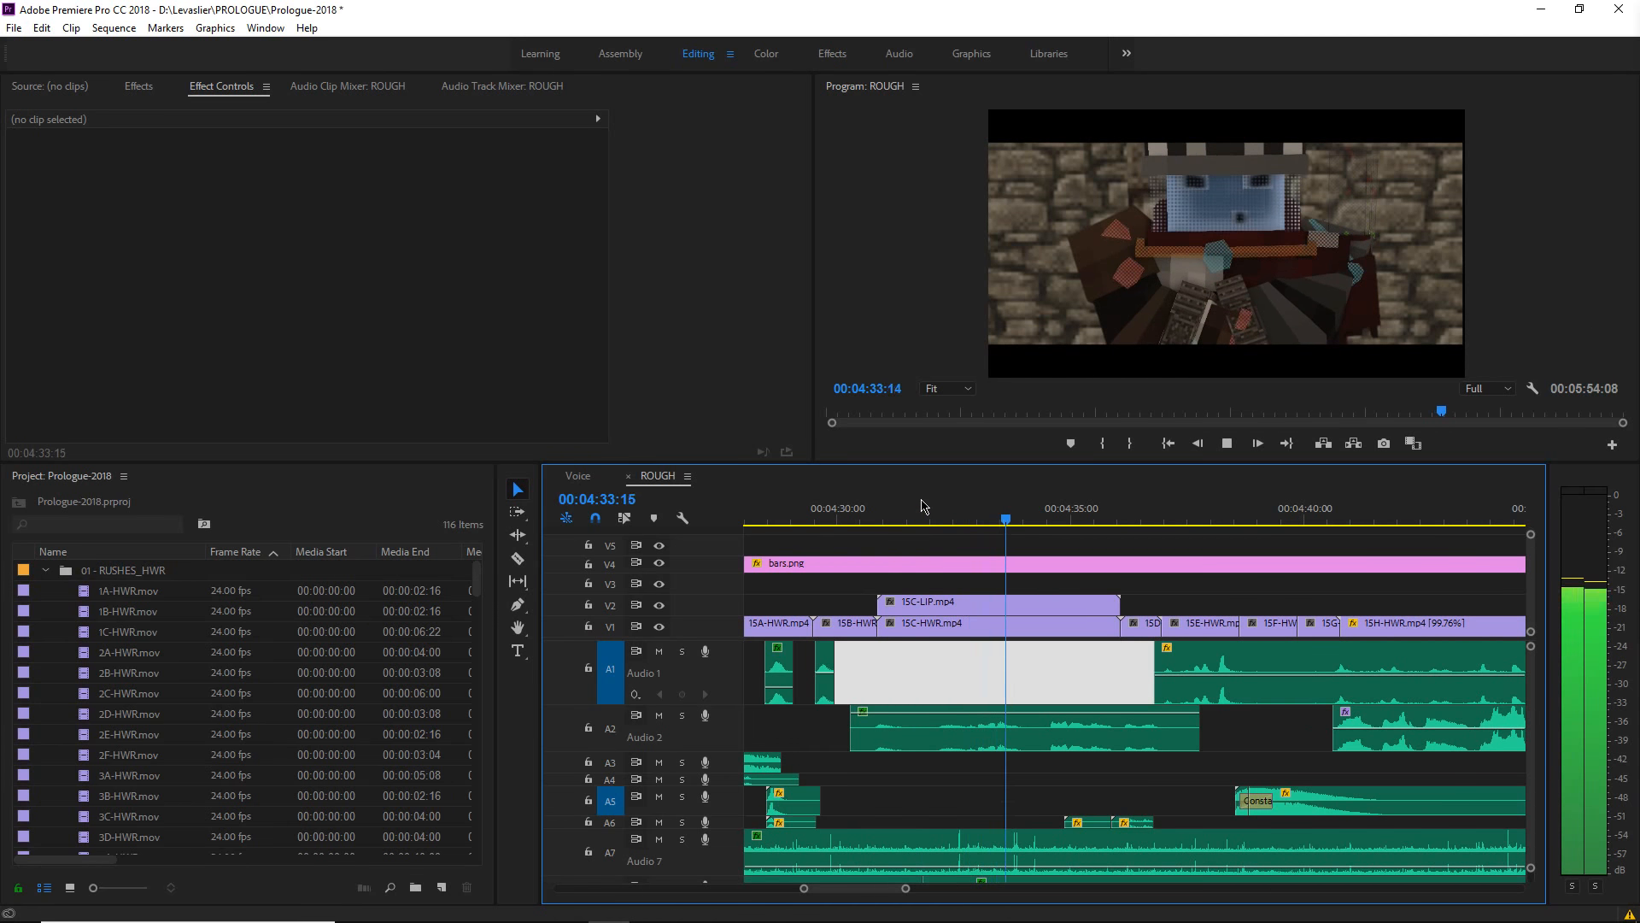
{"action": "left_click", "coordinate": [922, 513]}
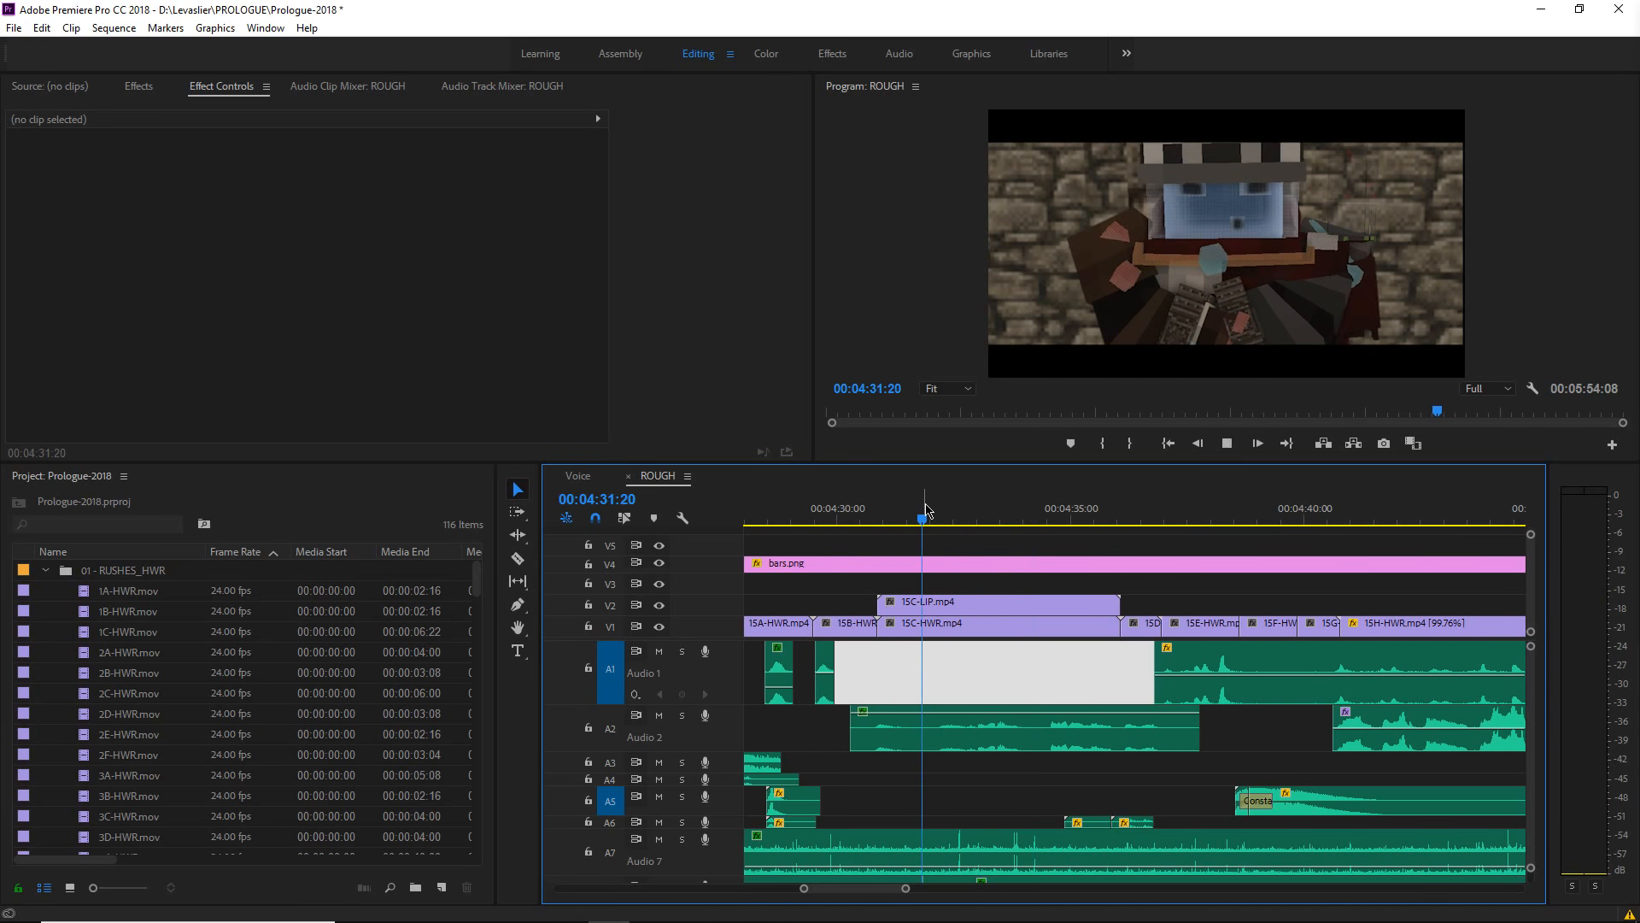
{"action": "key", "text": "space"}
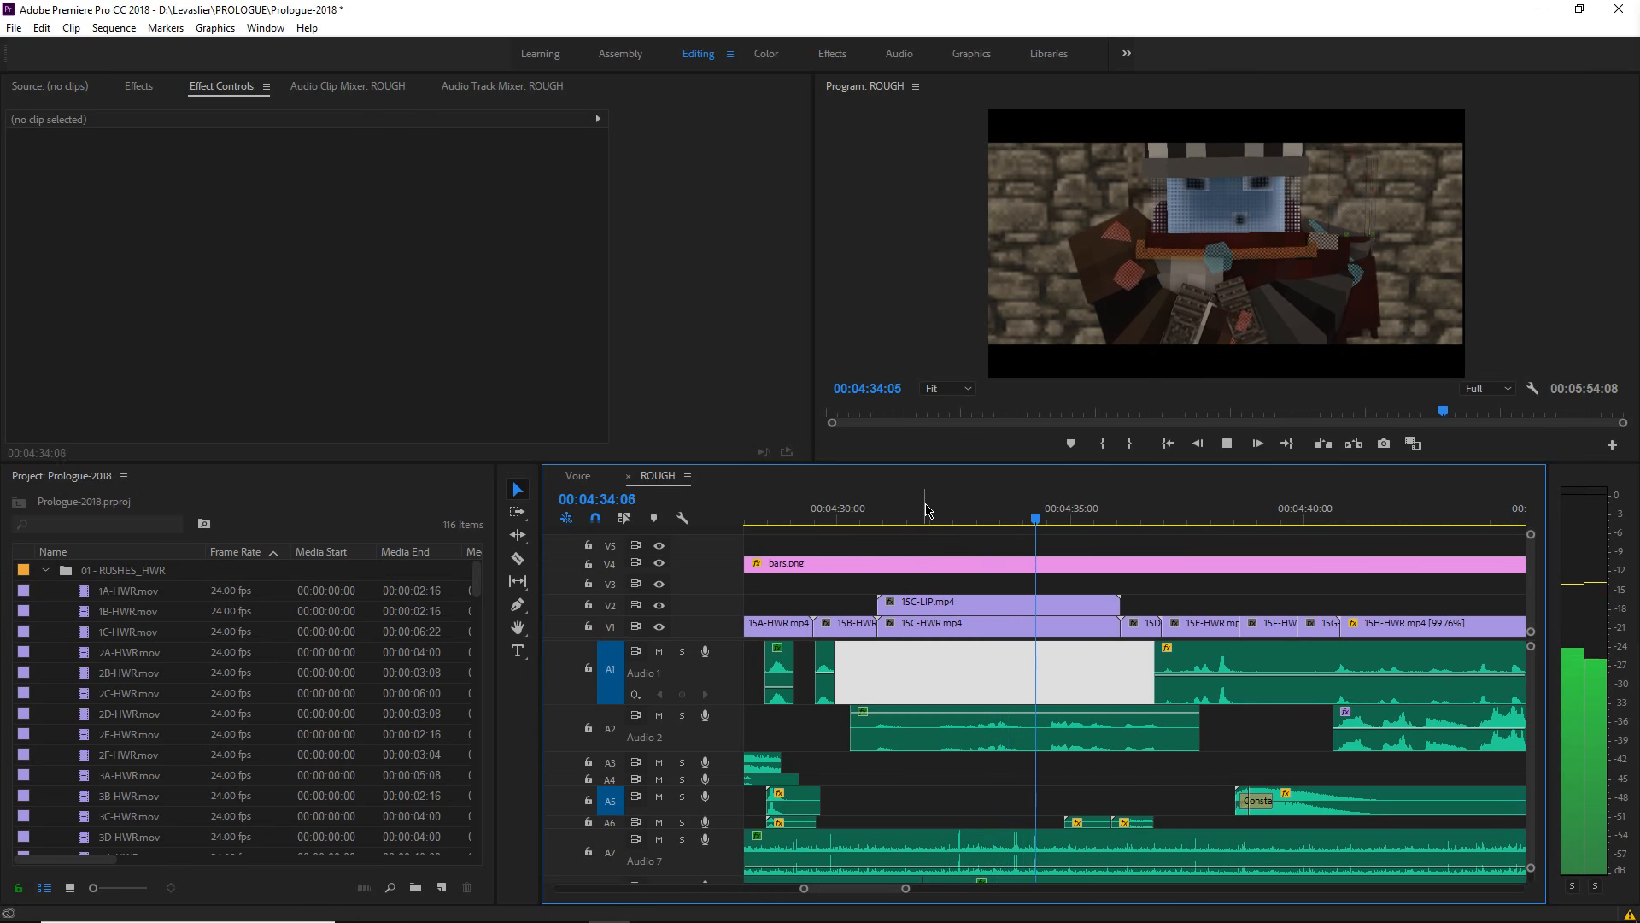
{"action": "key", "text": "space"}
{"action": "key", "text": "Delete"}
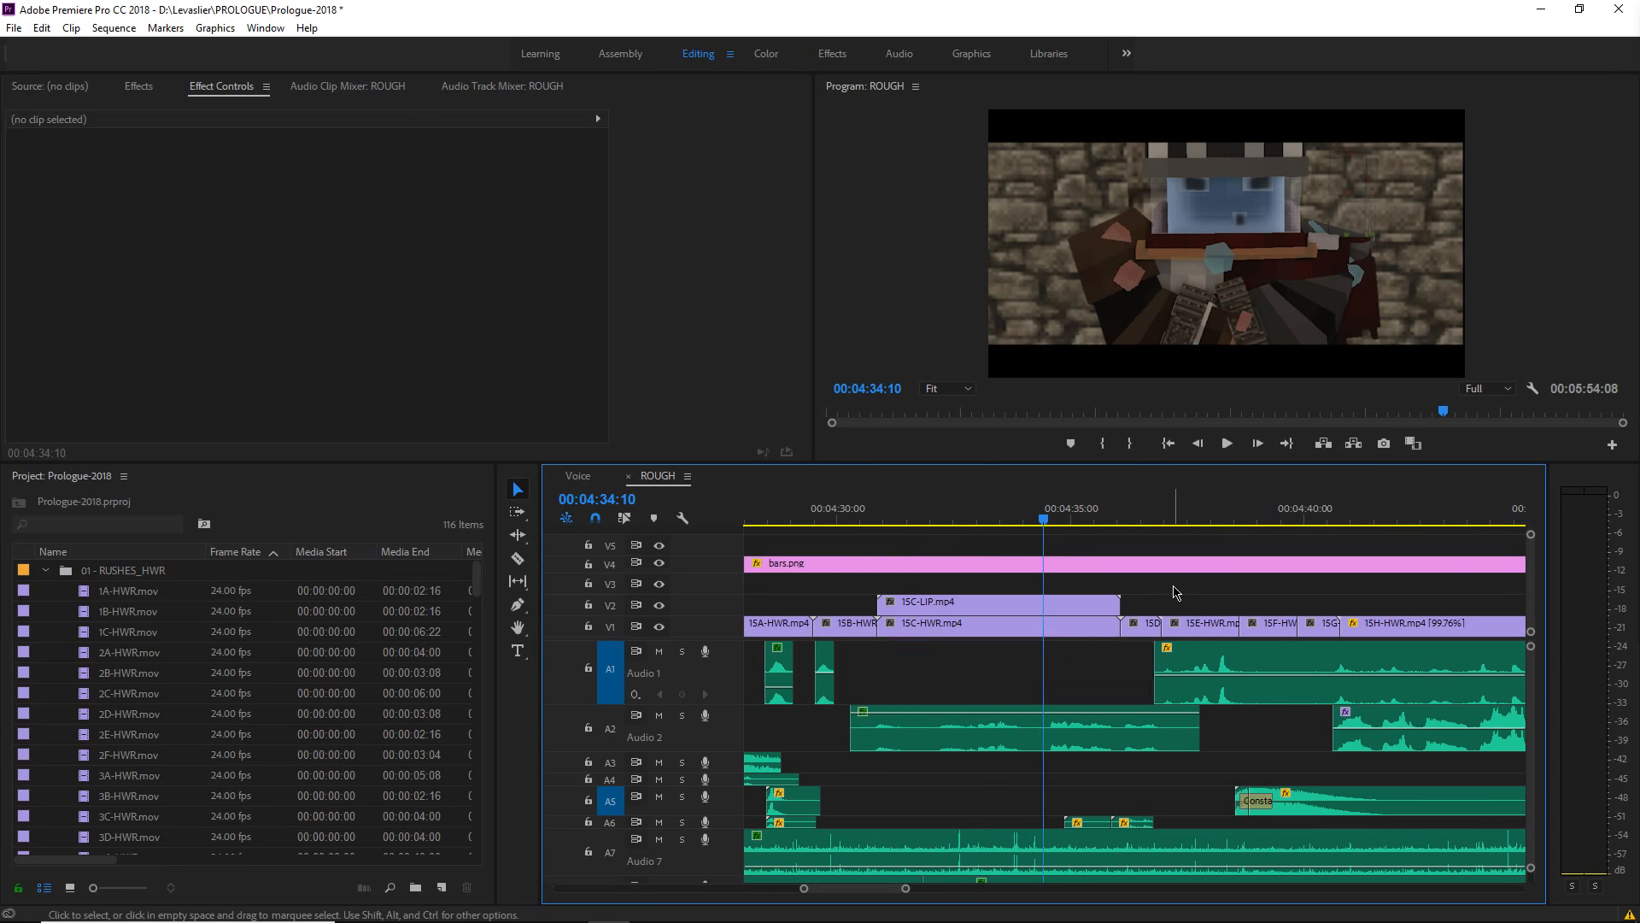
- Replay the ROUGH sequence repeatedly from around 00:04:31 to compare the 15C-LIP.mp4 mouth movement with the audio
{"action": "key", "text": "space"}
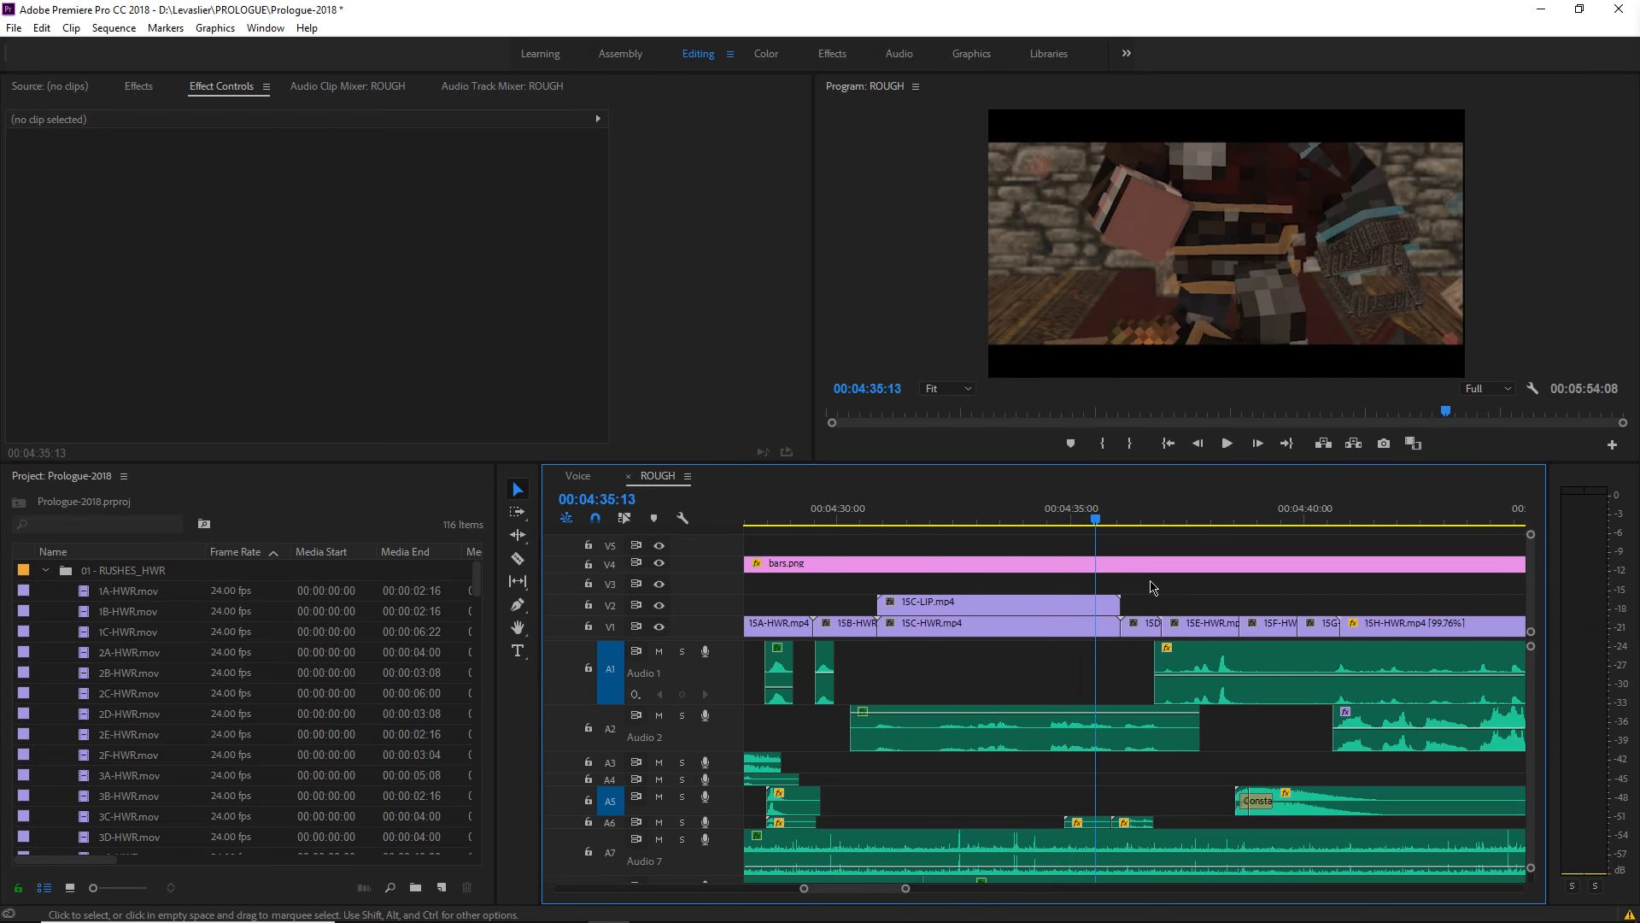
{"action": "left_click", "coordinate": [876, 516]}
{"action": "key", "text": "space"}
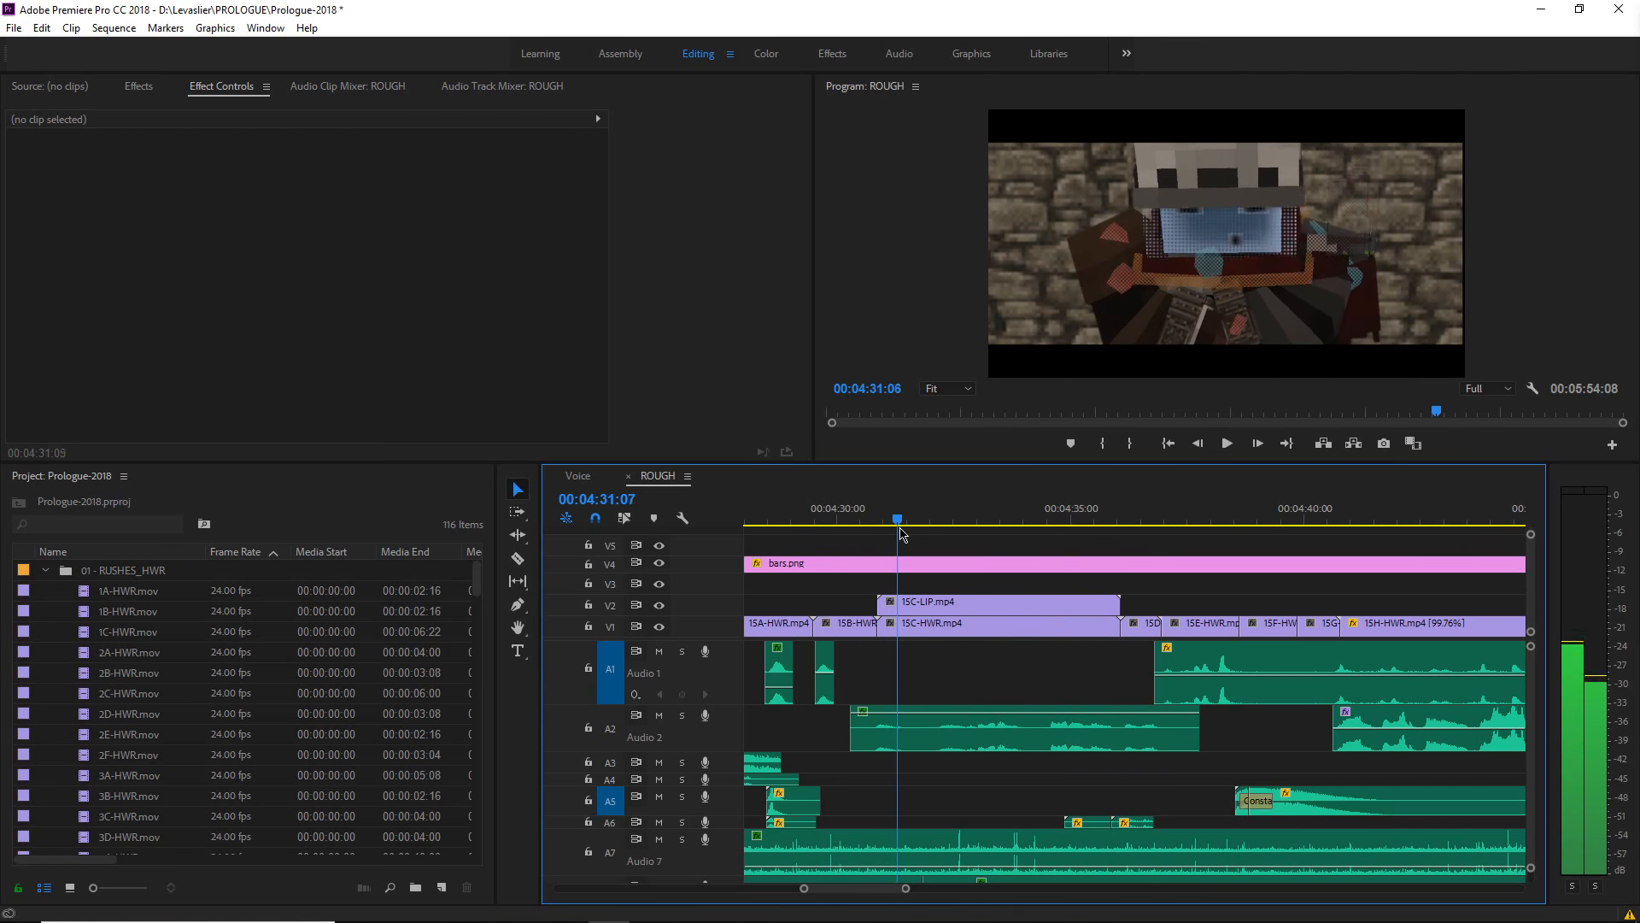
{"action": "left_click", "coordinate": [869, 516]}
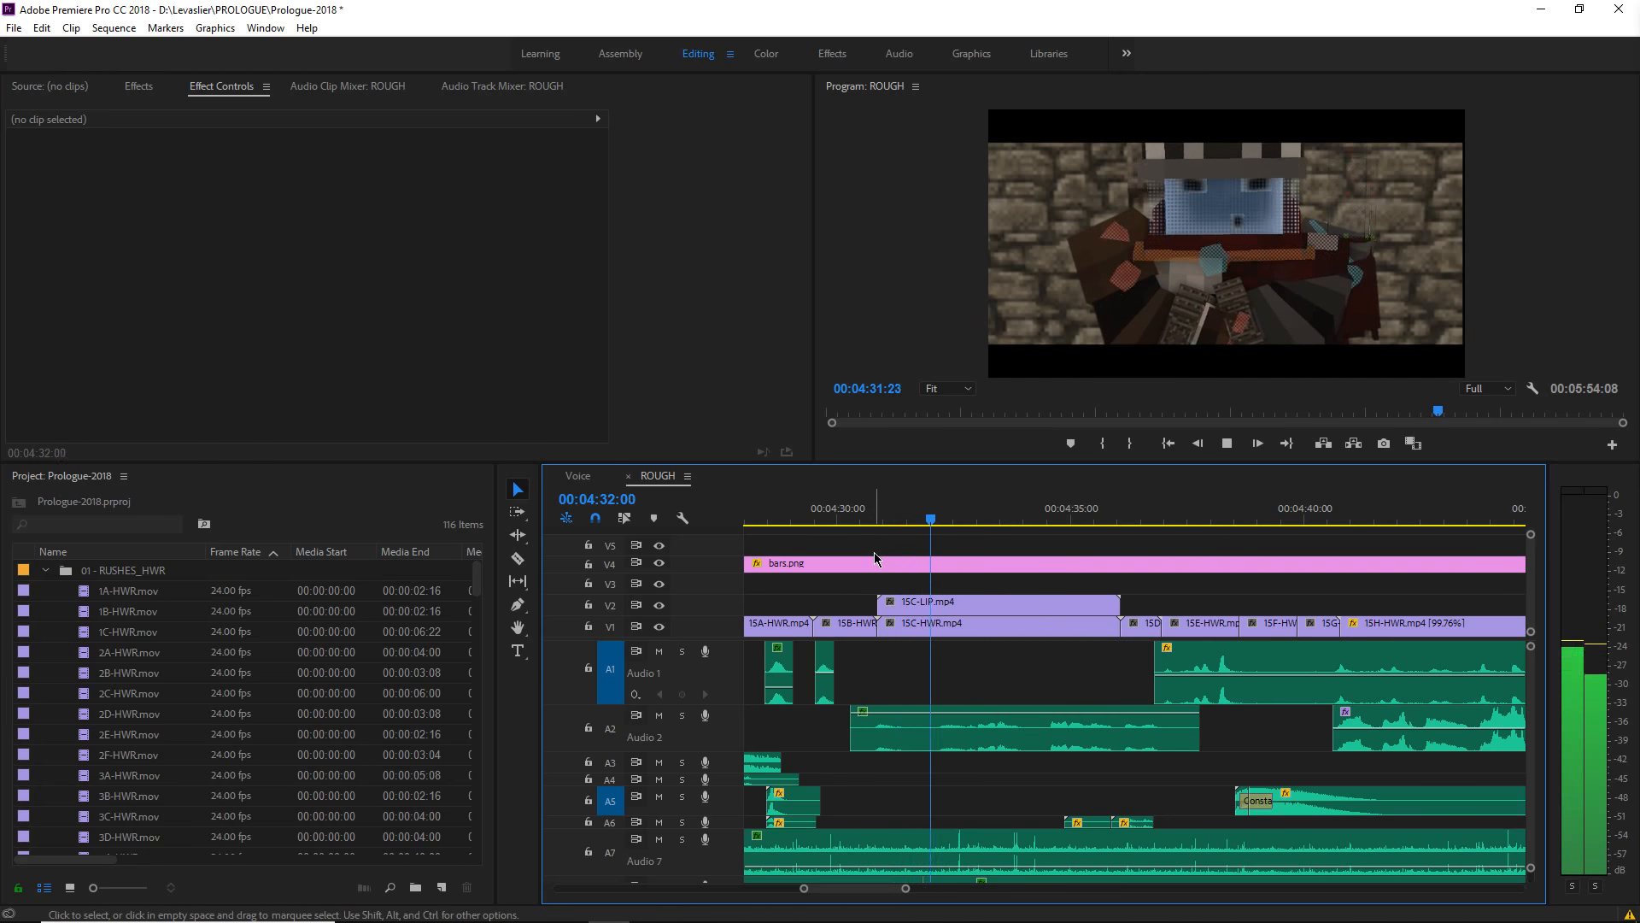
{"action": "key", "text": "space"}
{"action": "left_click", "coordinate": [874, 516]}
{"action": "key", "text": "space"}
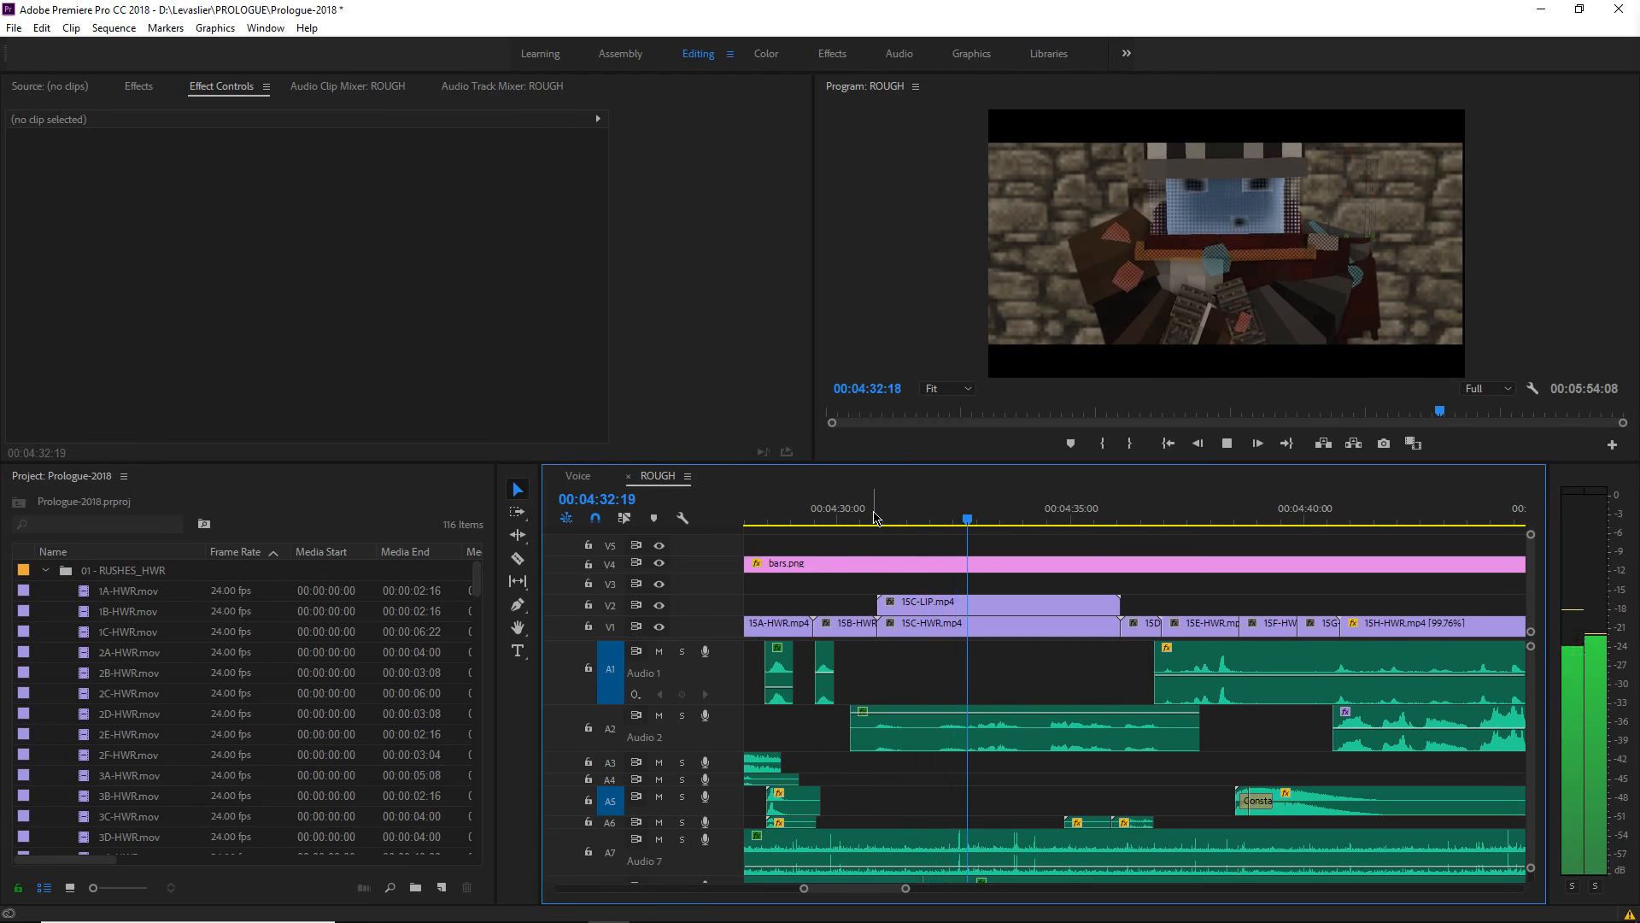
{"action": "key", "text": "space"}
{"action": "left_click", "coordinate": [928, 516]}
{"action": "key", "text": "space"}
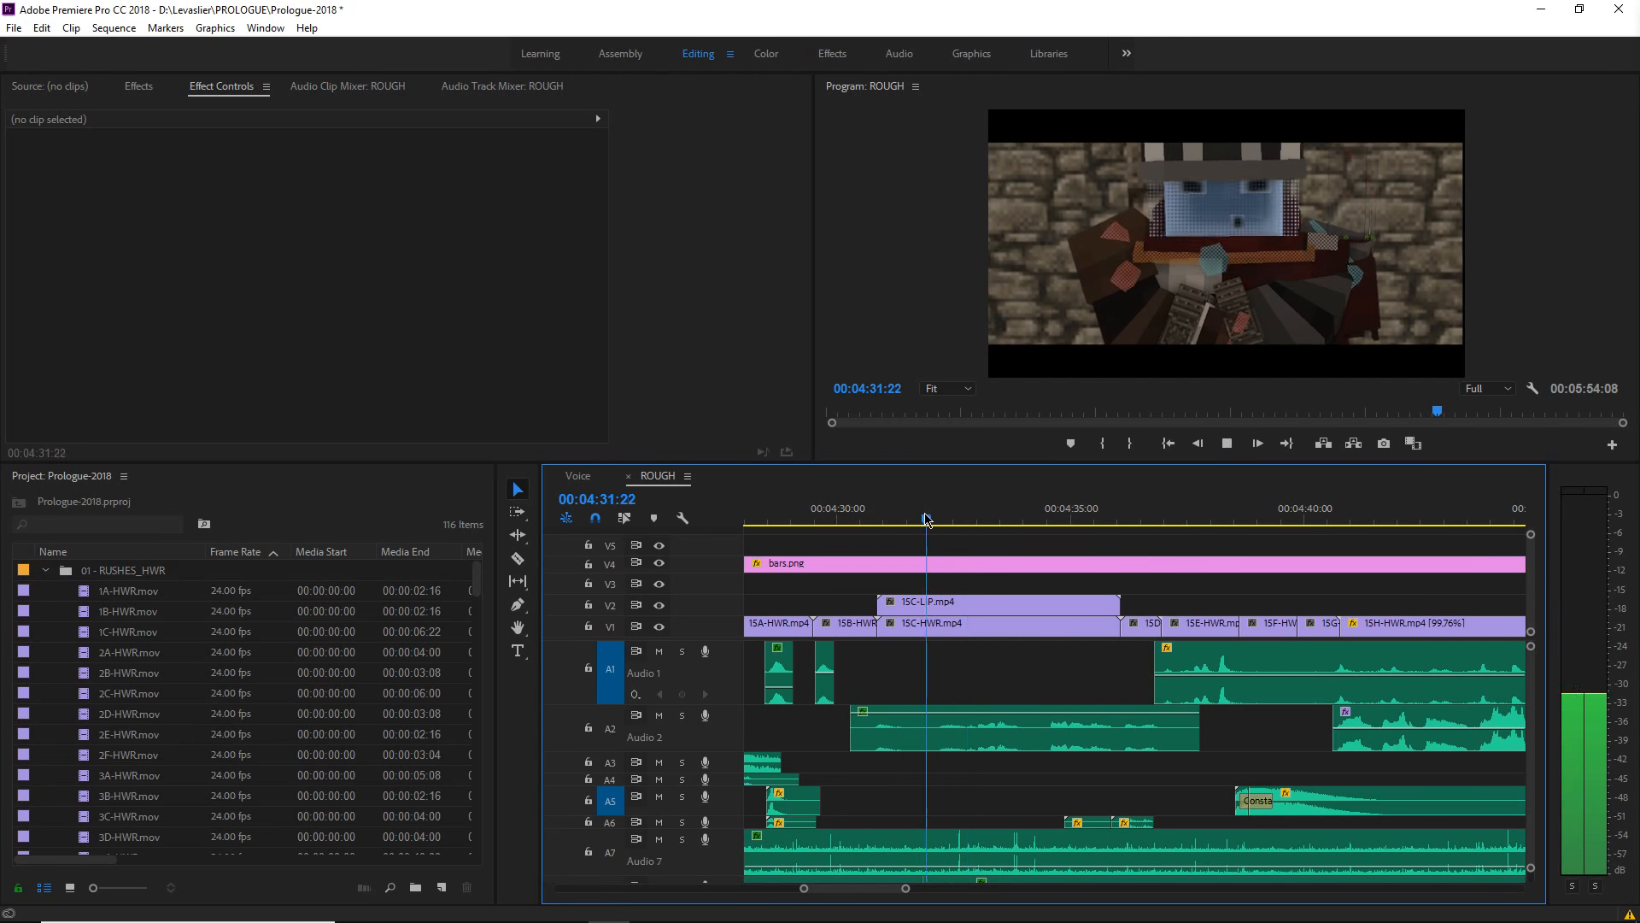
- Return to Cinema 4D, close the Picture Viewer, and shift the Back, Shoulders and Neck keys at frames 36–53 one frame earlier
{"action": "left_click", "coordinate": [1541, 10]}
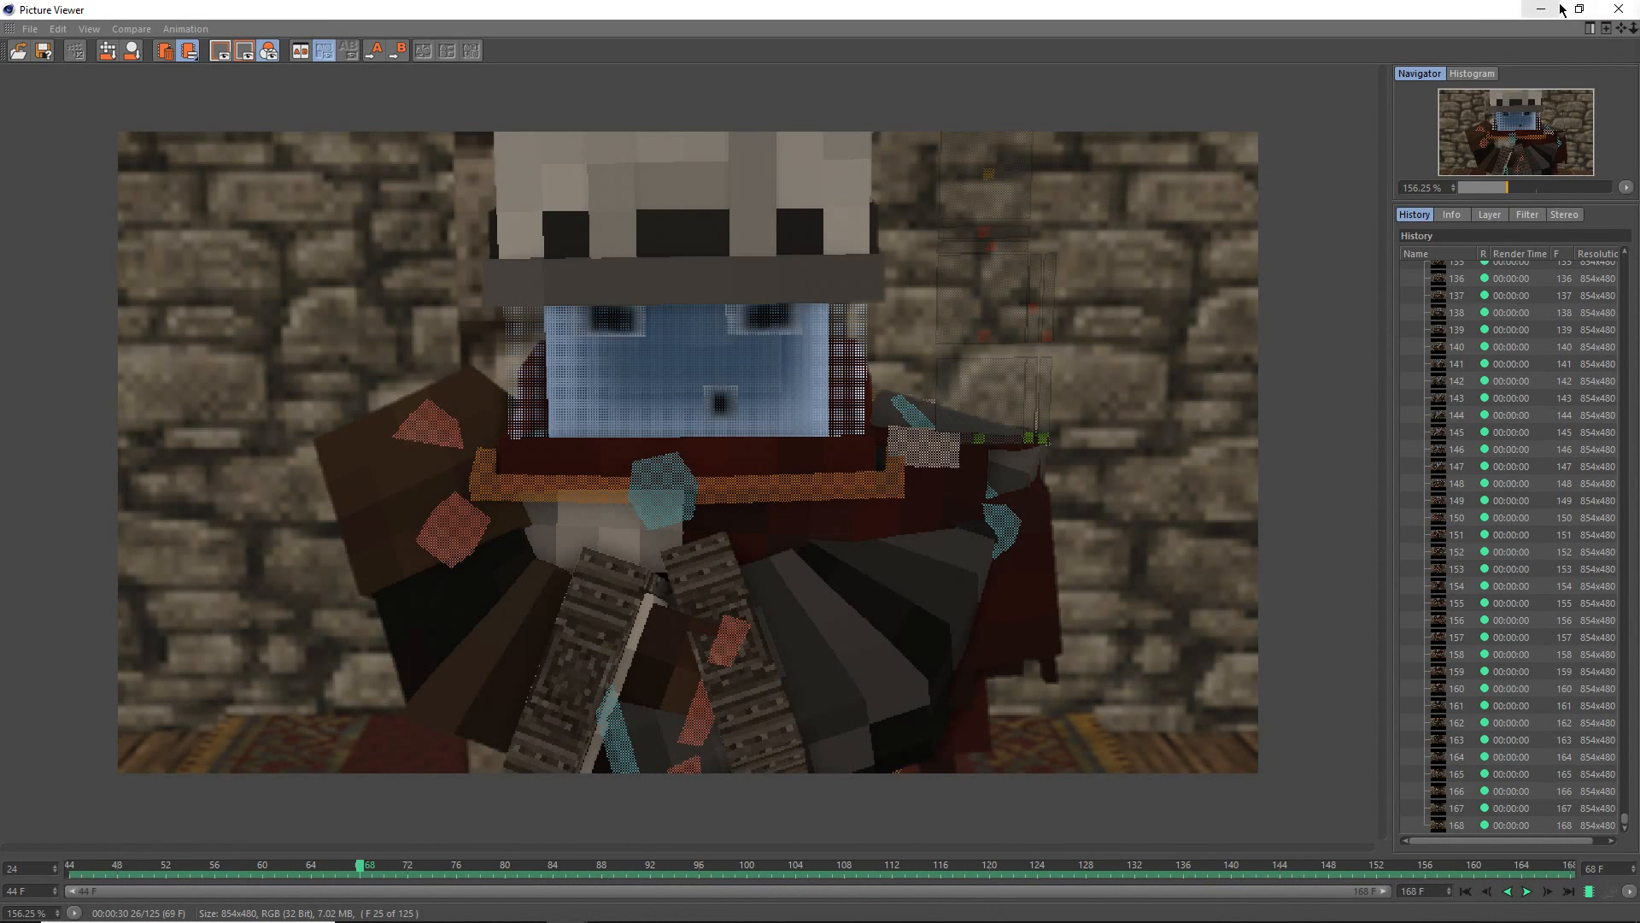
{"action": "left_click", "coordinate": [1619, 8]}
{"action": "left_click_drag", "start_coordinate": [582, 653], "coordinate": [844, 846]}
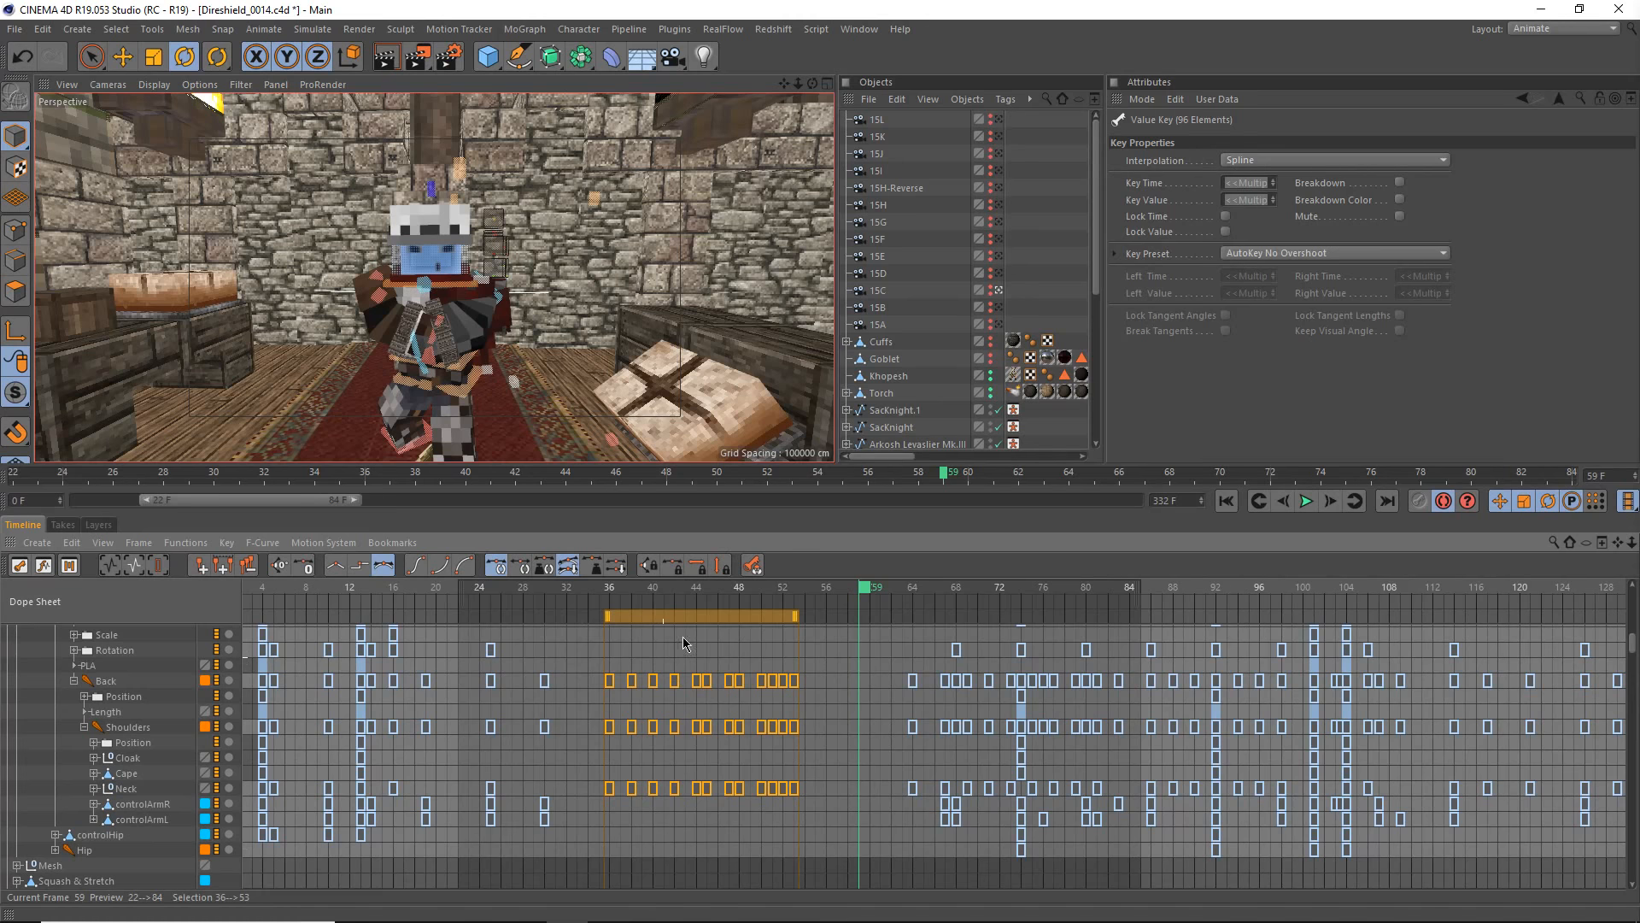
{"action": "left_click_drag", "start_coordinate": [626, 617], "coordinate": [616, 618]}
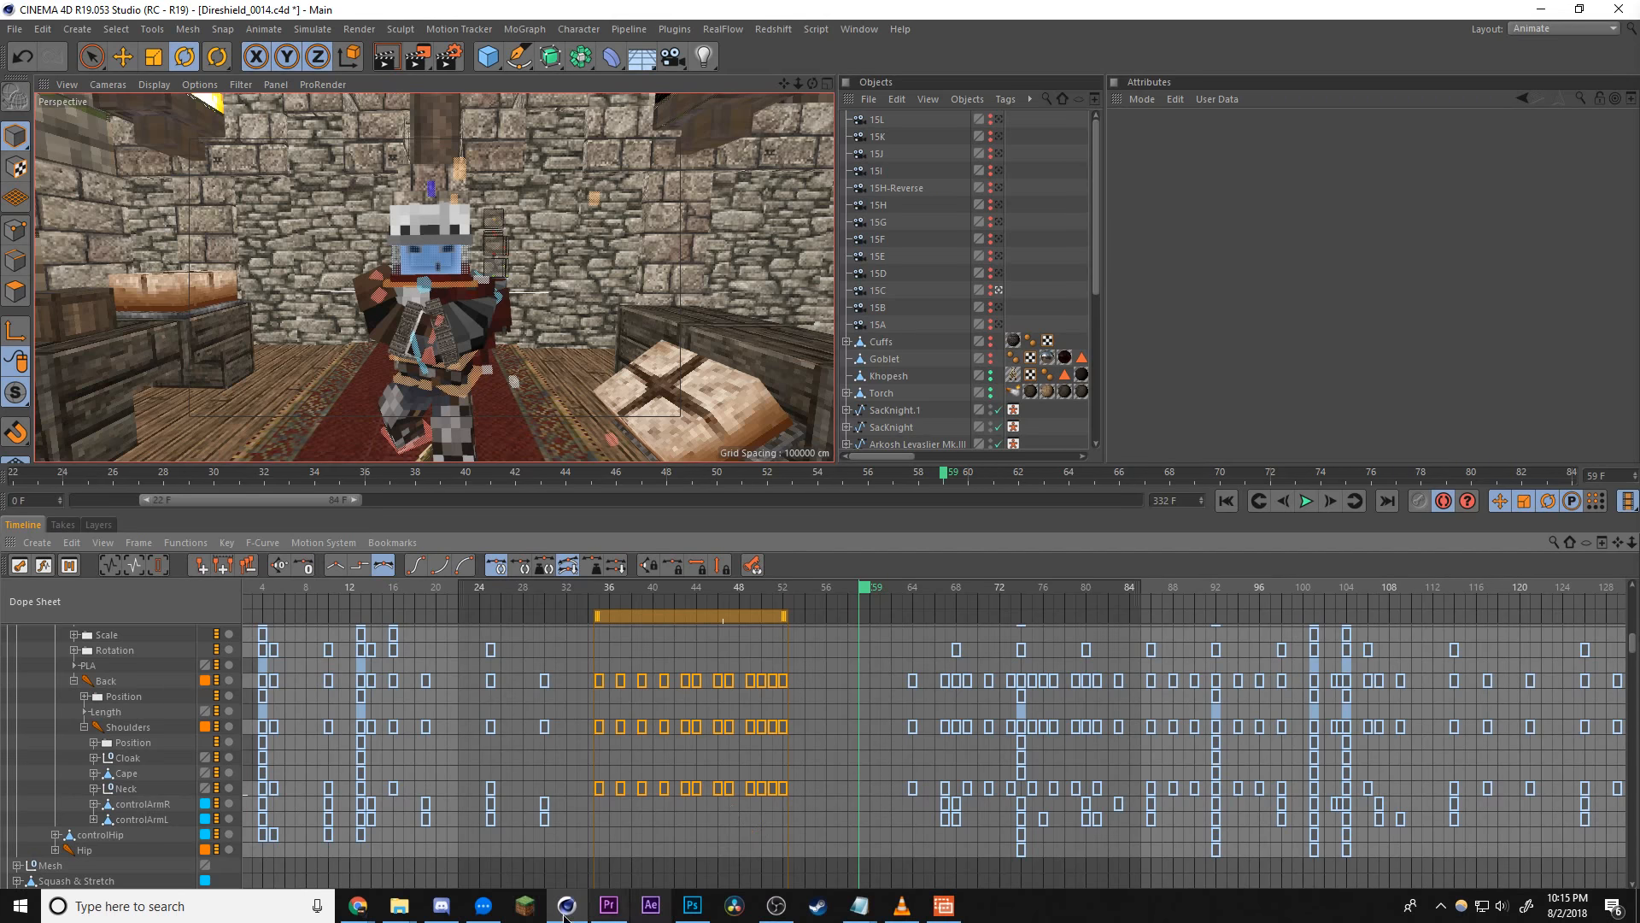
- Switch to Premiere Pro and locate the start of the mistimed lip movement at 00:04:32:14
{"action": "left_click", "coordinate": [610, 906]}
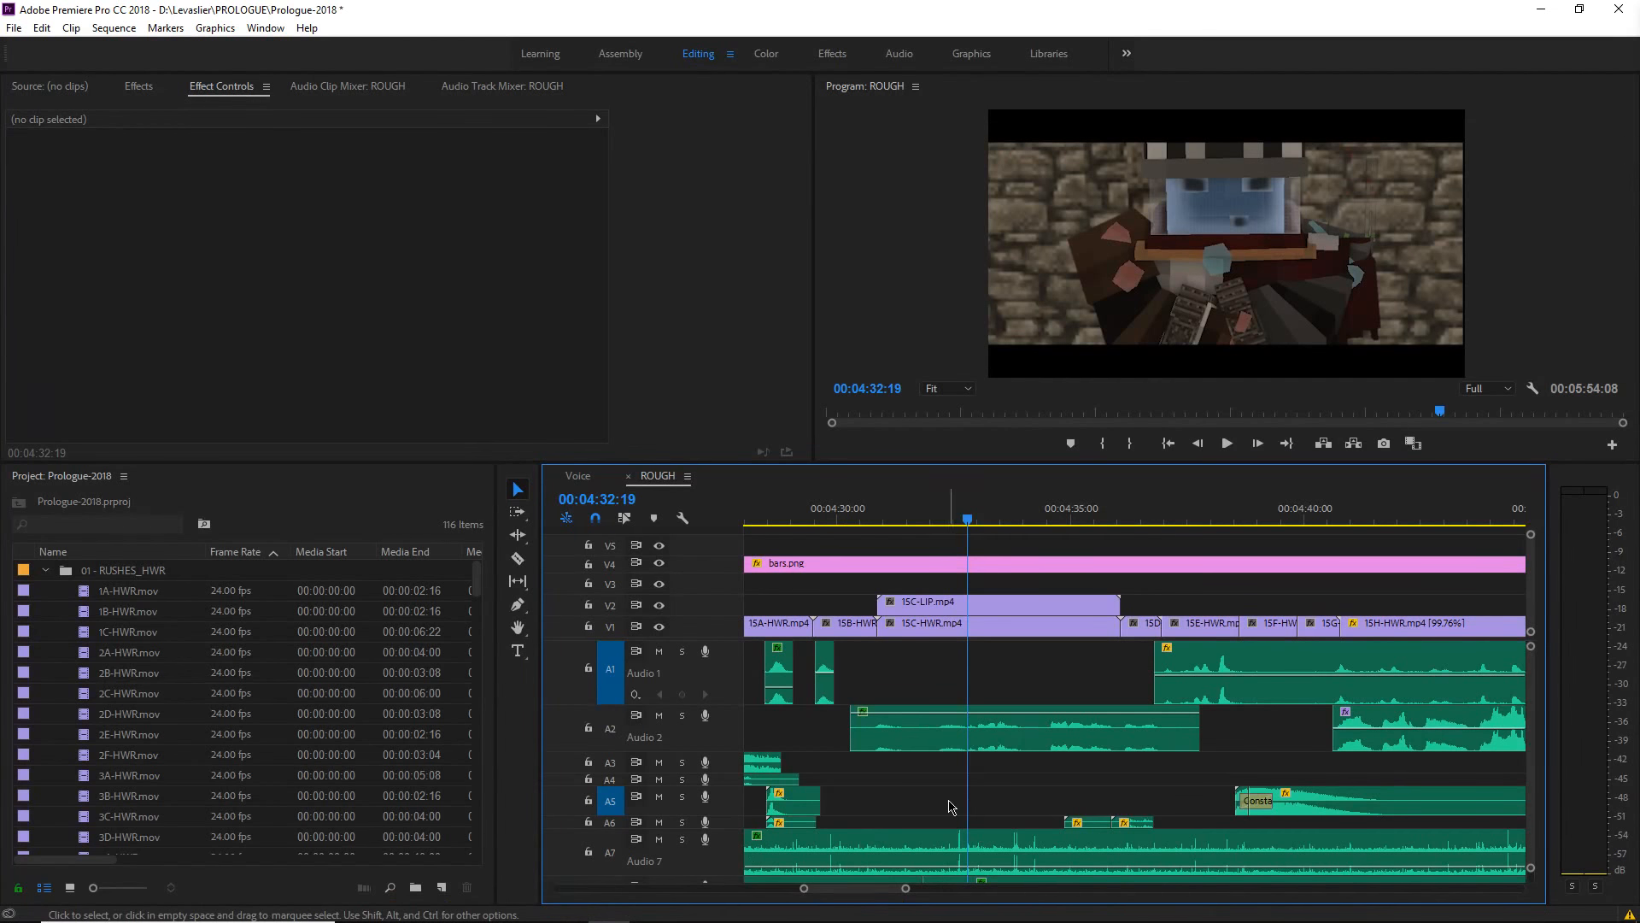
{"action": "left_click", "coordinate": [953, 803]}
{"action": "left_click", "coordinate": [943, 511]}
{"action": "left_click", "coordinate": [943, 510]}
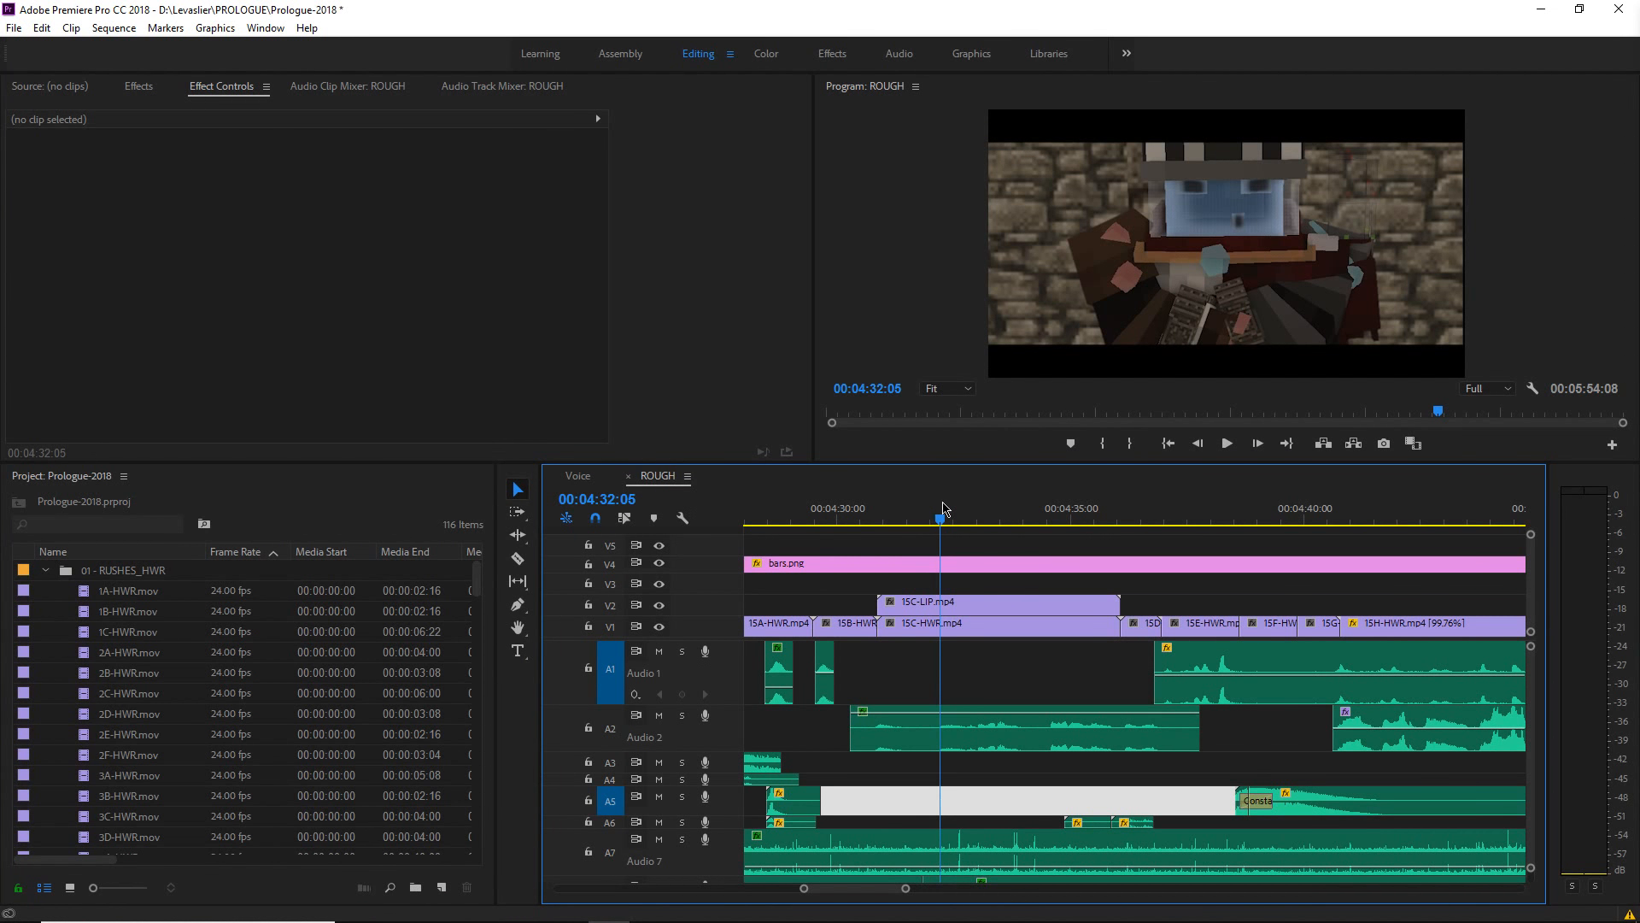
{"action": "key", "text": "space"}
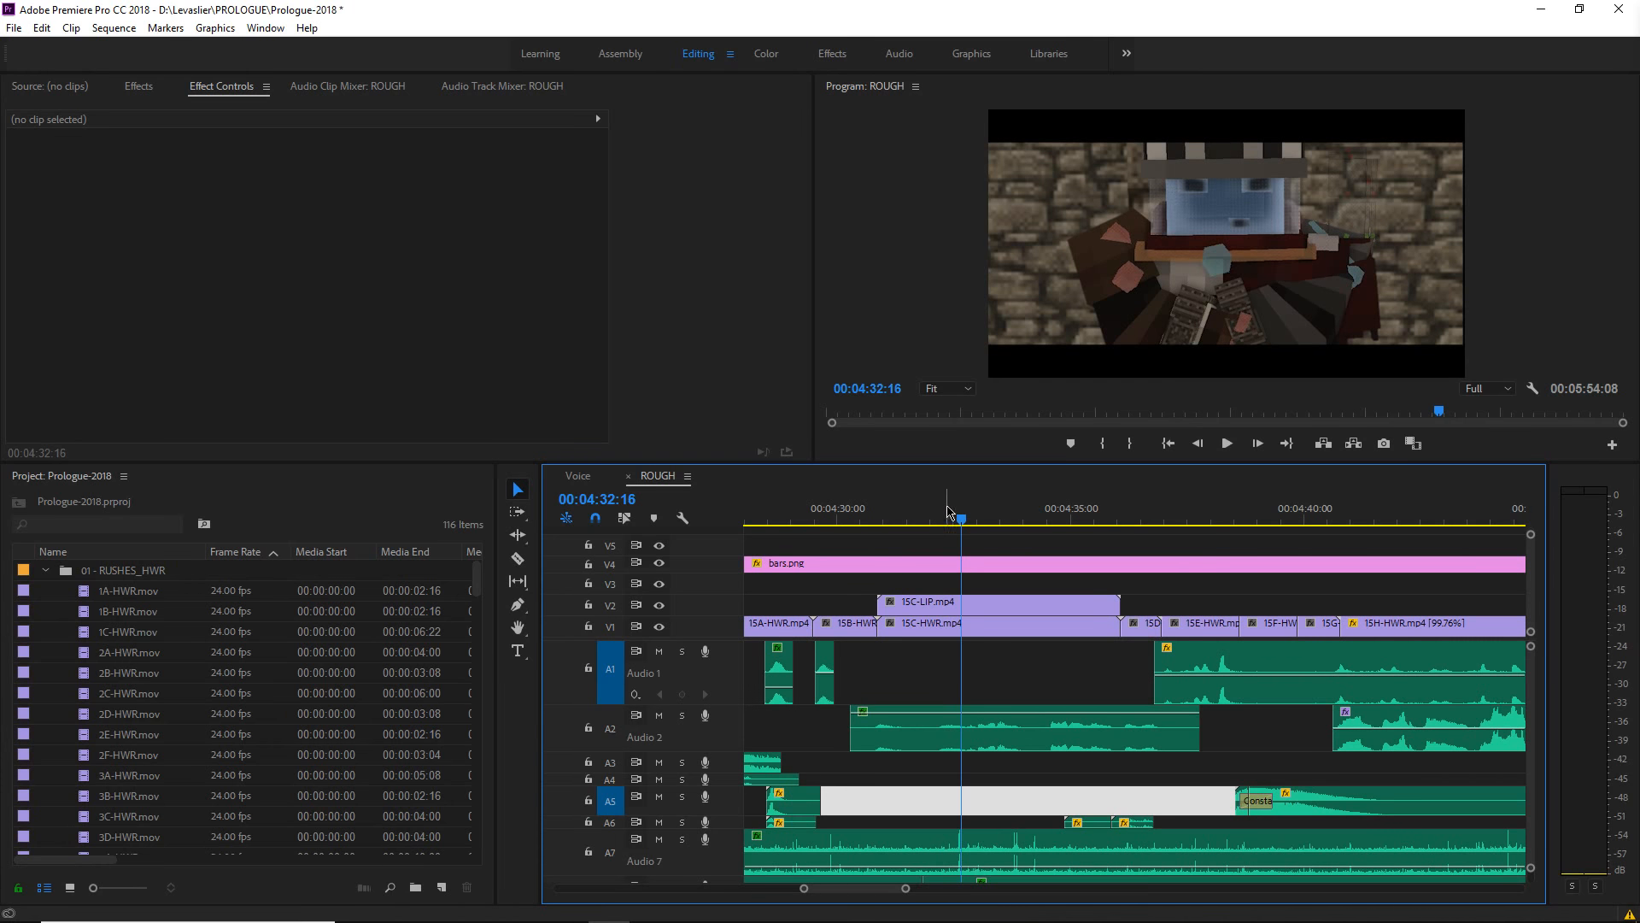
{"action": "left_click", "coordinate": [953, 514]}
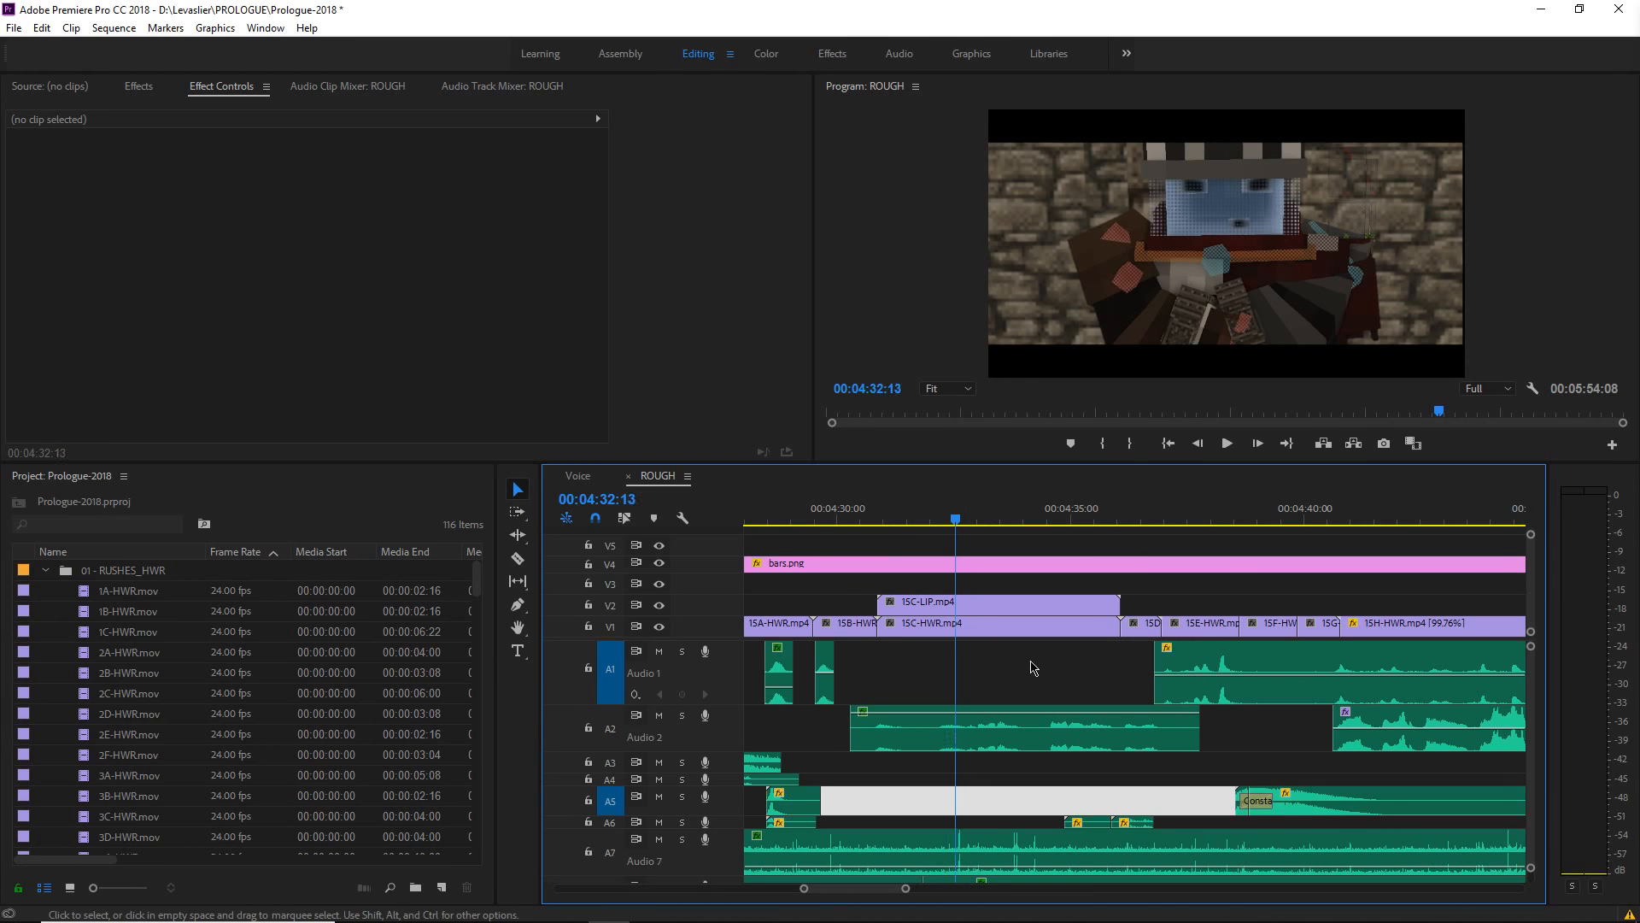
{"action": "key", "text": "Right"}
{"action": "key", "text": "Right"}
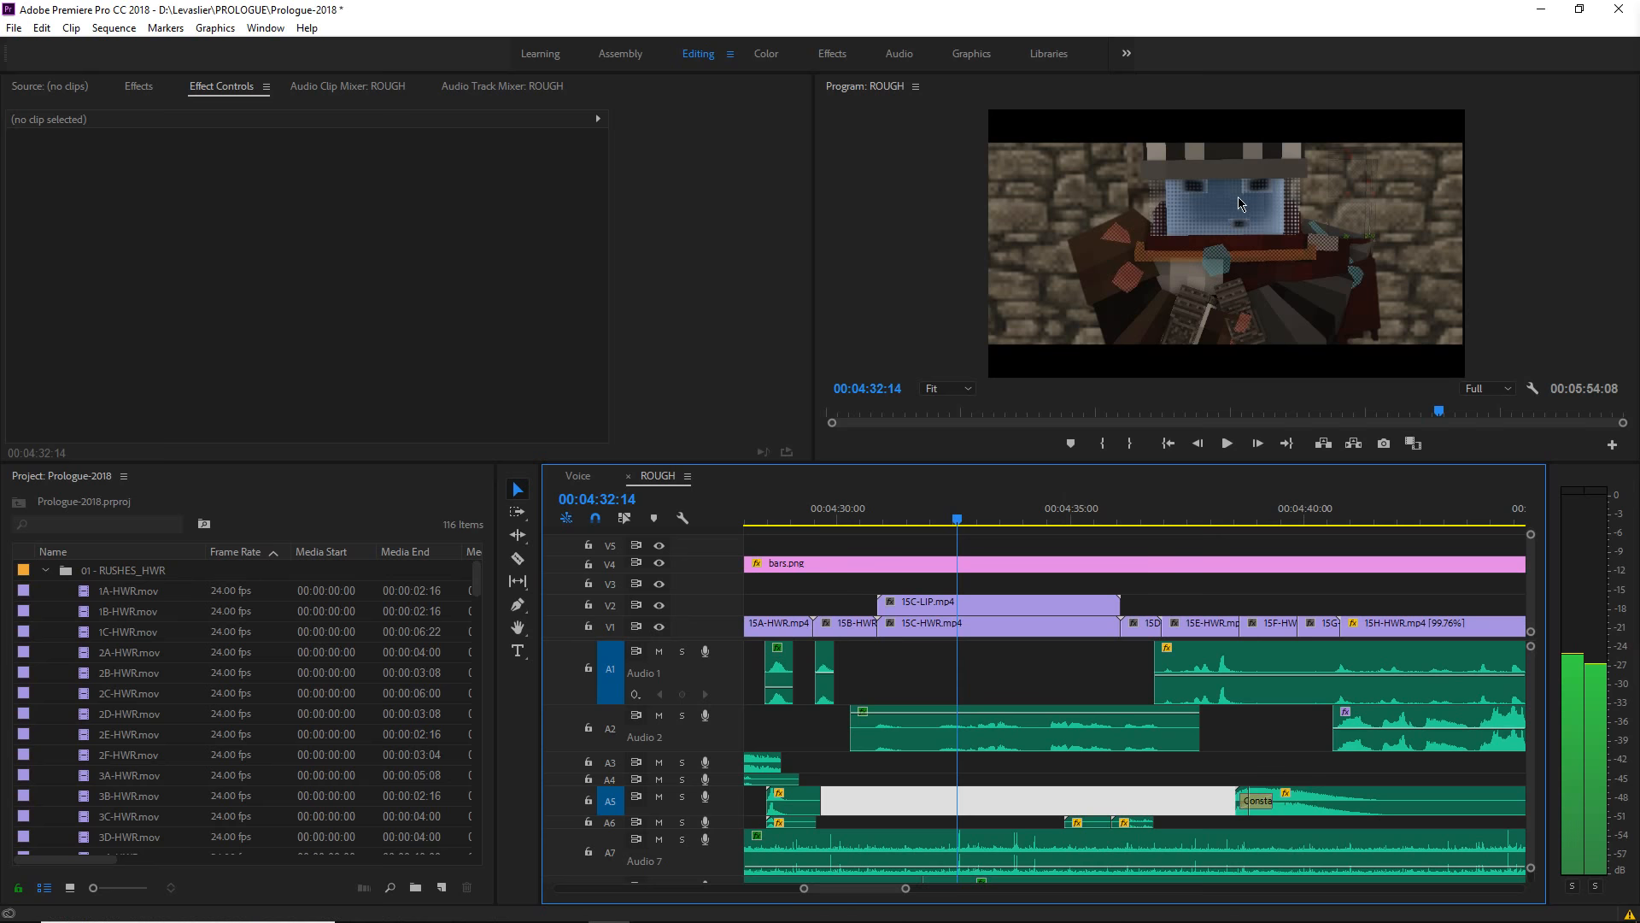
- Play ROUGH from 00:04:32:14 to 00:04:33:23, noting the start and end times 32:14 and 33:23 in the quick launcher
{"action": "key", "text": "alt+space"}
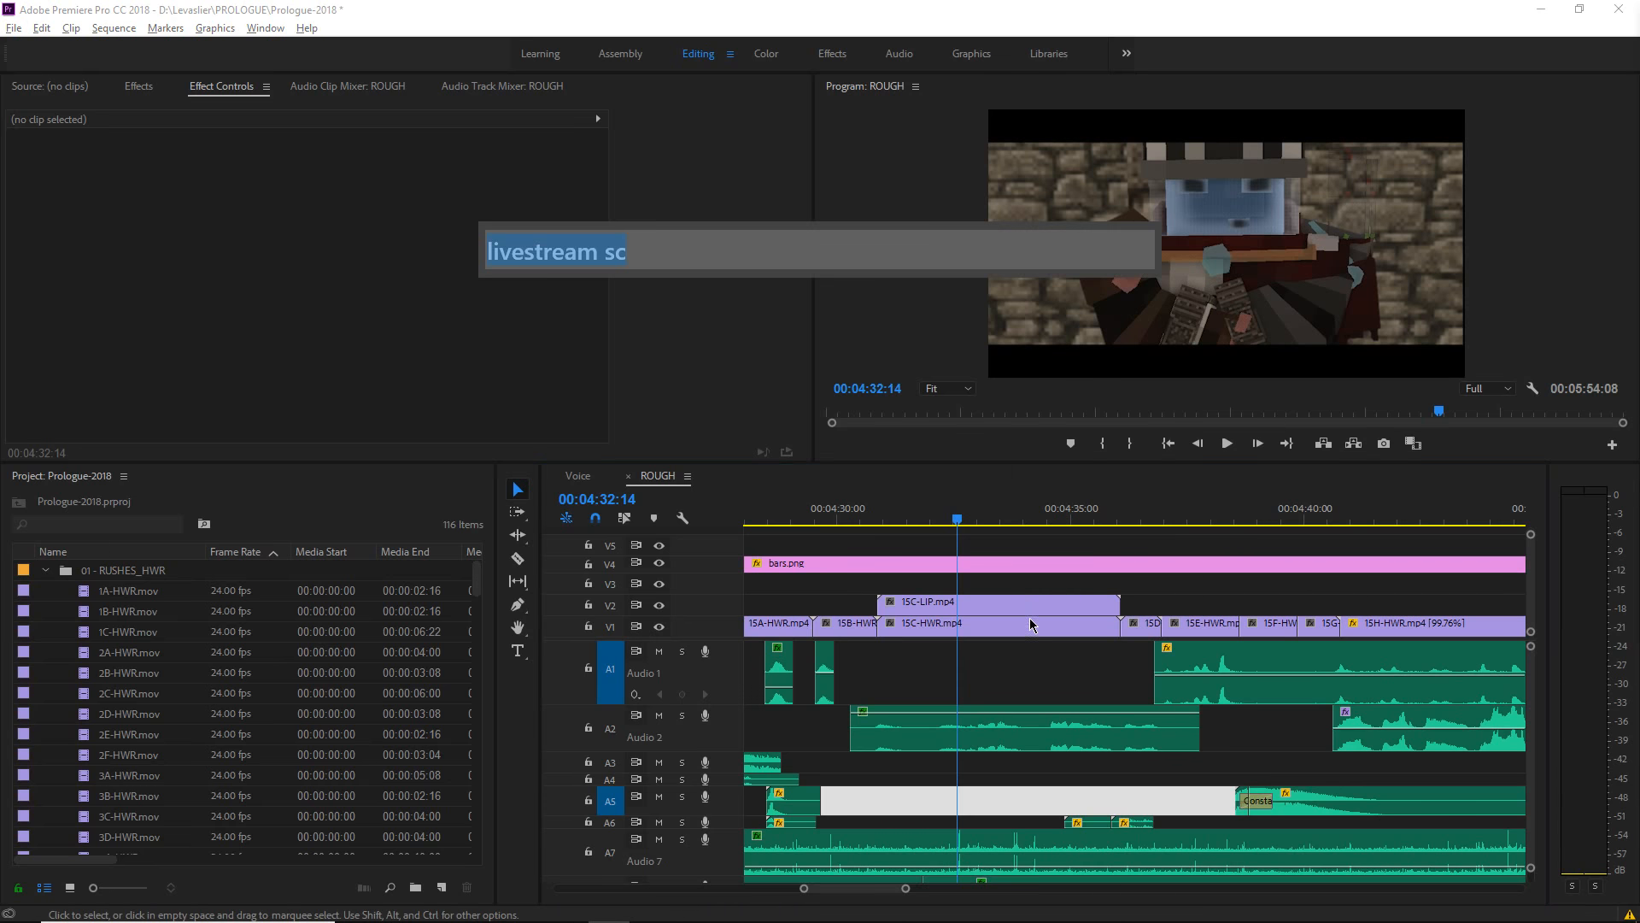
{"action": "type", "text": "32:14"}
{"action": "key", "text": "Escape"}
{"action": "key", "text": "space"}
{"action": "left_click", "coordinate": [1029, 686]}
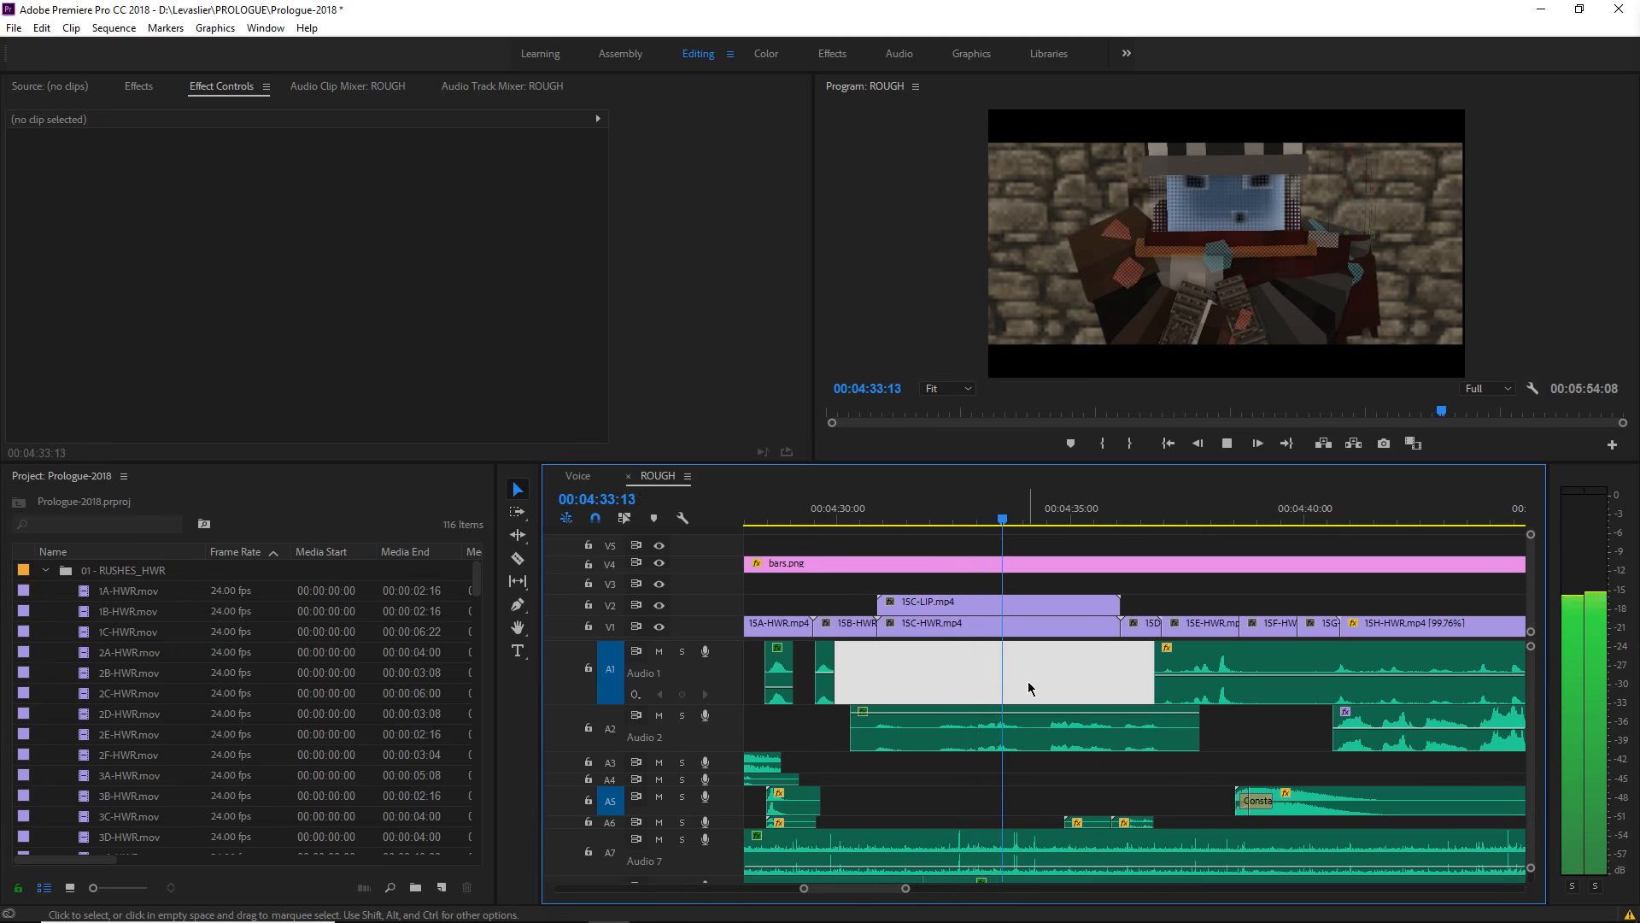
{"action": "key", "text": "space"}
{"action": "key", "text": "alt+space"}
{"action": "key", "text": "End"}
{"action": "type", "text": "-33-2"}
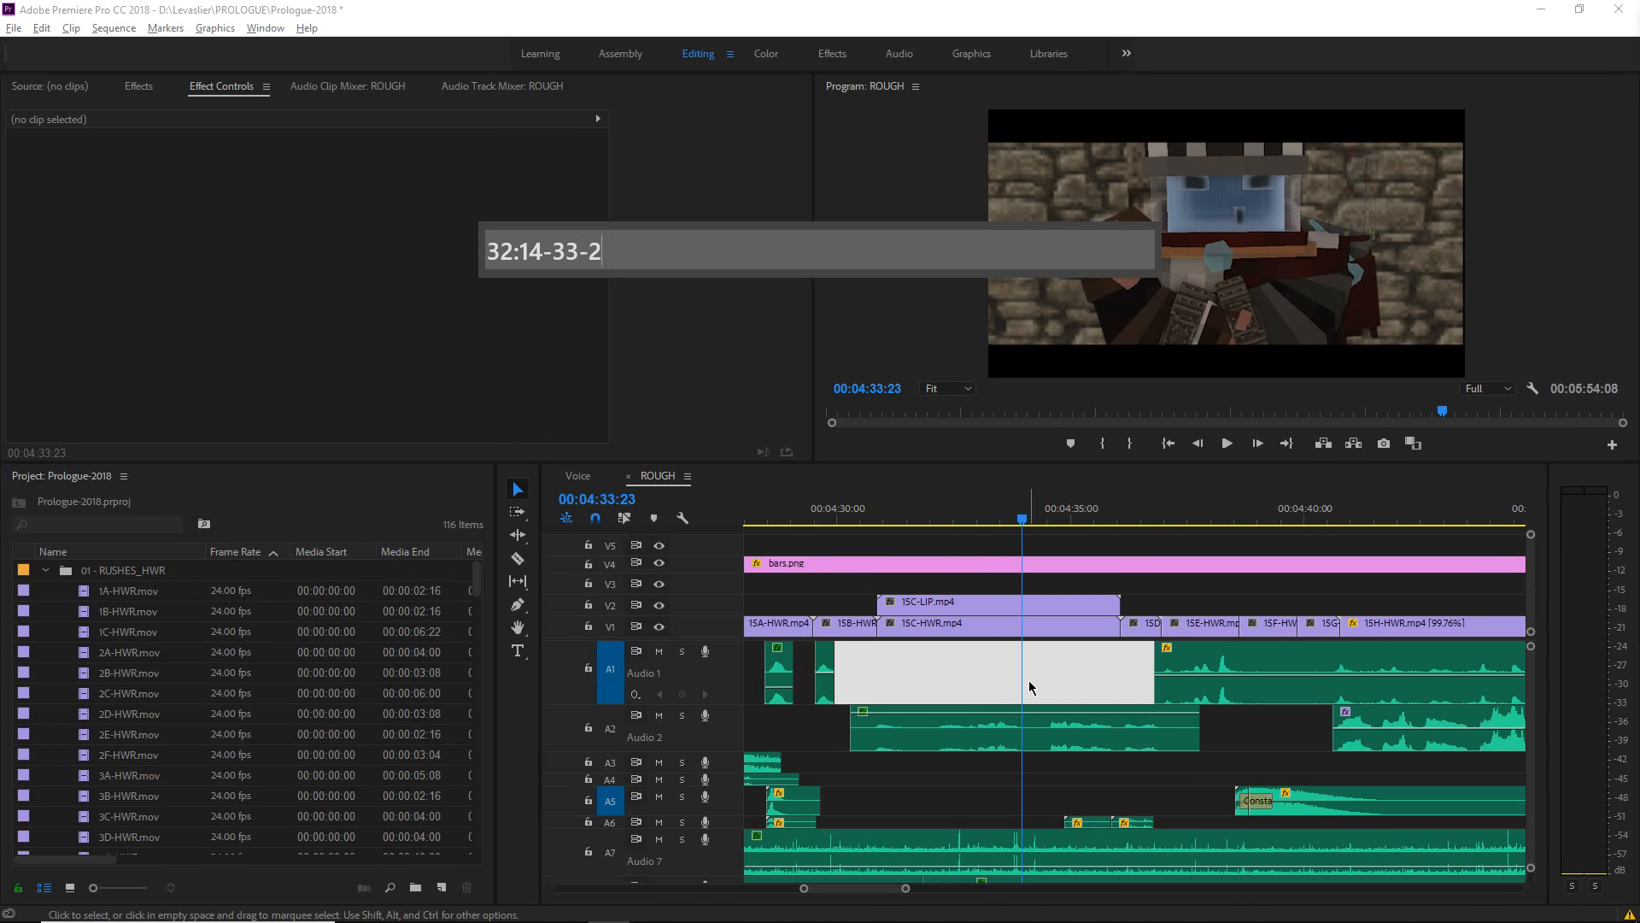
{"action": "type", "text": "4"}
{"action": "key", "text": "BackSpace"}
{"action": "type", "text": "3"}
- Work out the frame span in the launcher note so it reads "32:14-33:23 == 24+13 == 37"
{"action": "type", "text": " =="}
{"action": "type", "text": " 1="}
{"action": "key", "text": "BackSpace"}
{"action": "key", "text": "BackSpace"}
{"action": "type", "text": "24"}
{"action": "left_click", "coordinate": [610, 257]}
{"action": "key", "text": "Left"}
{"action": "key", "text": "BackSpace"}
{"action": "type", "text": ":"}
{"action": "type", "text": "+13"}
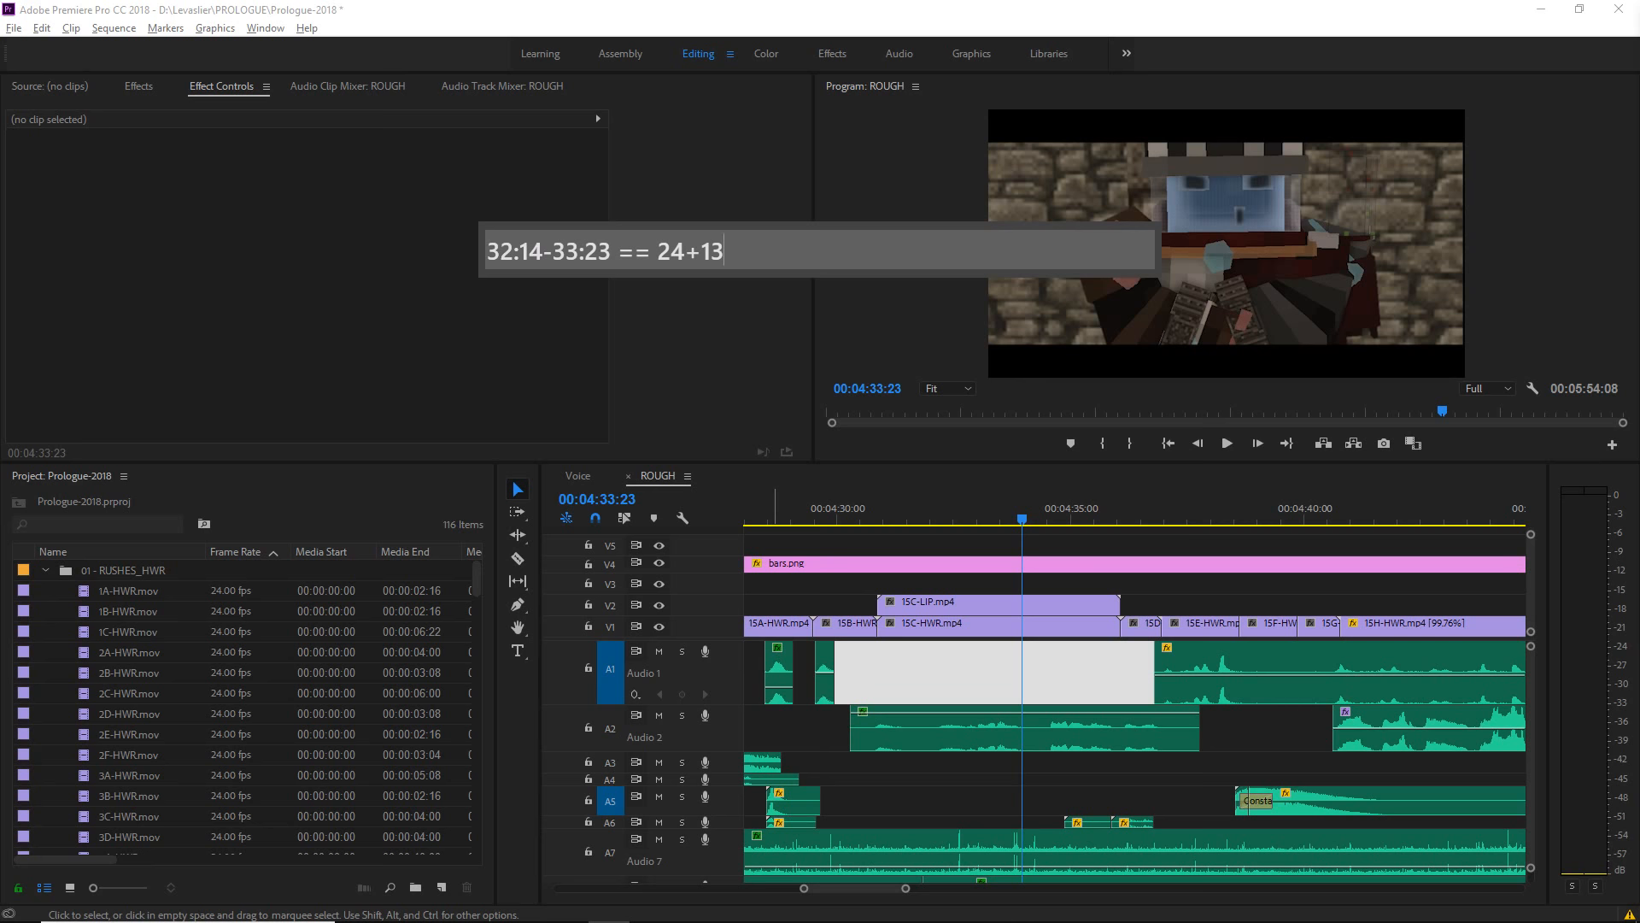
{"action": "type", "text": " == 37"}
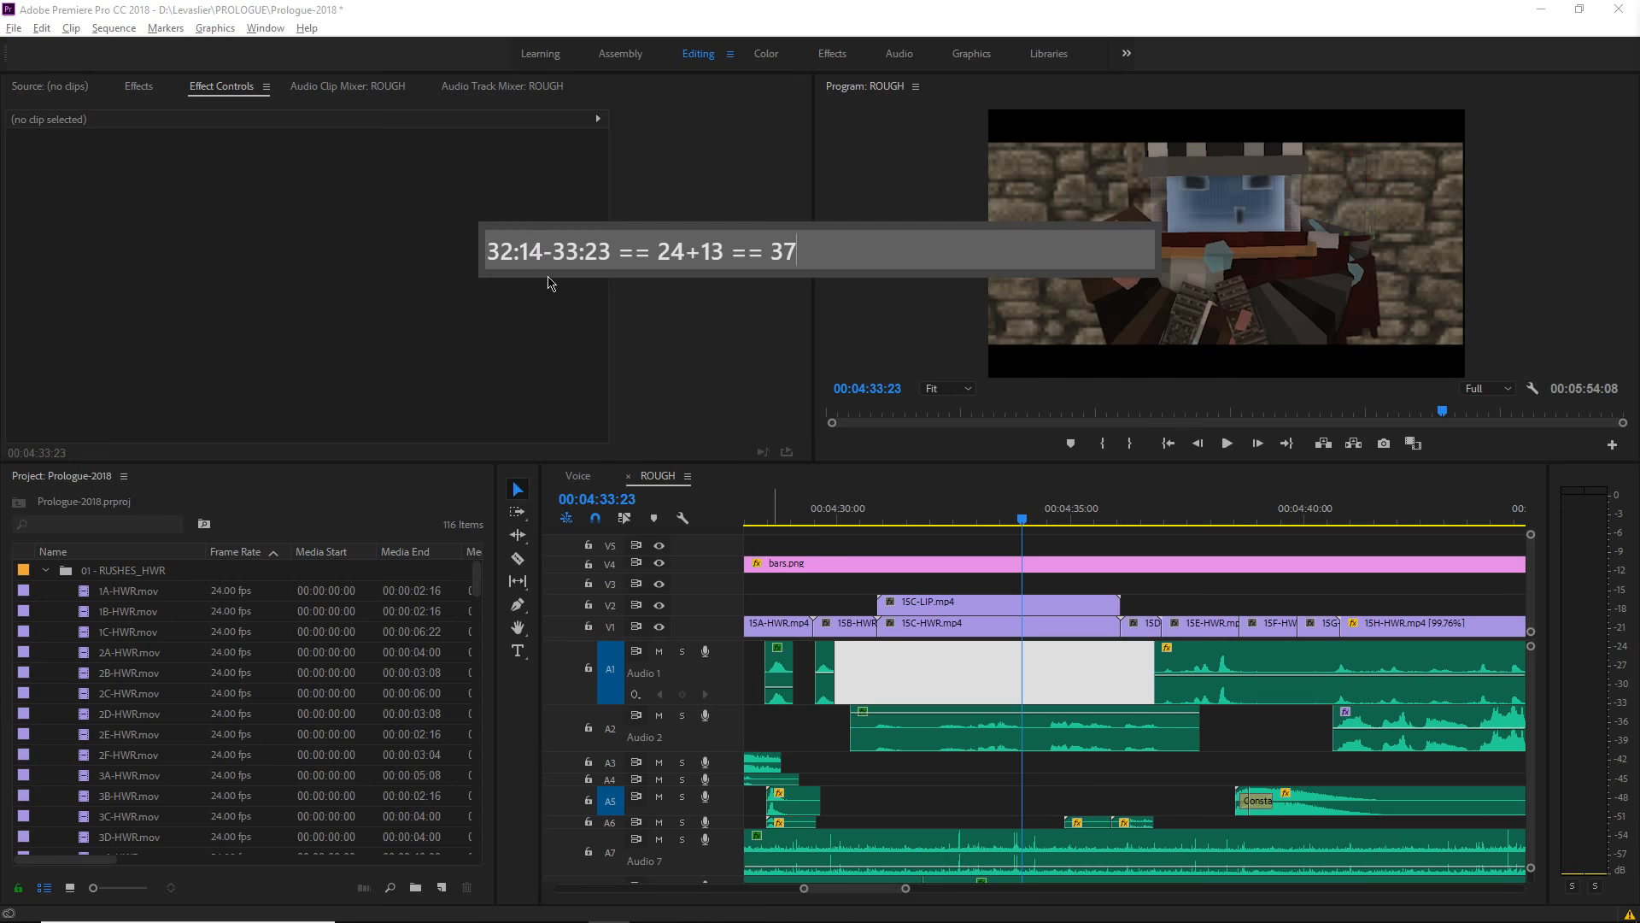
- Replace the launcher note with the calculation 37/2 and copy its result
{"action": "left_click_drag", "start_coordinate": [809, 245], "coordinate": [404, 285]}
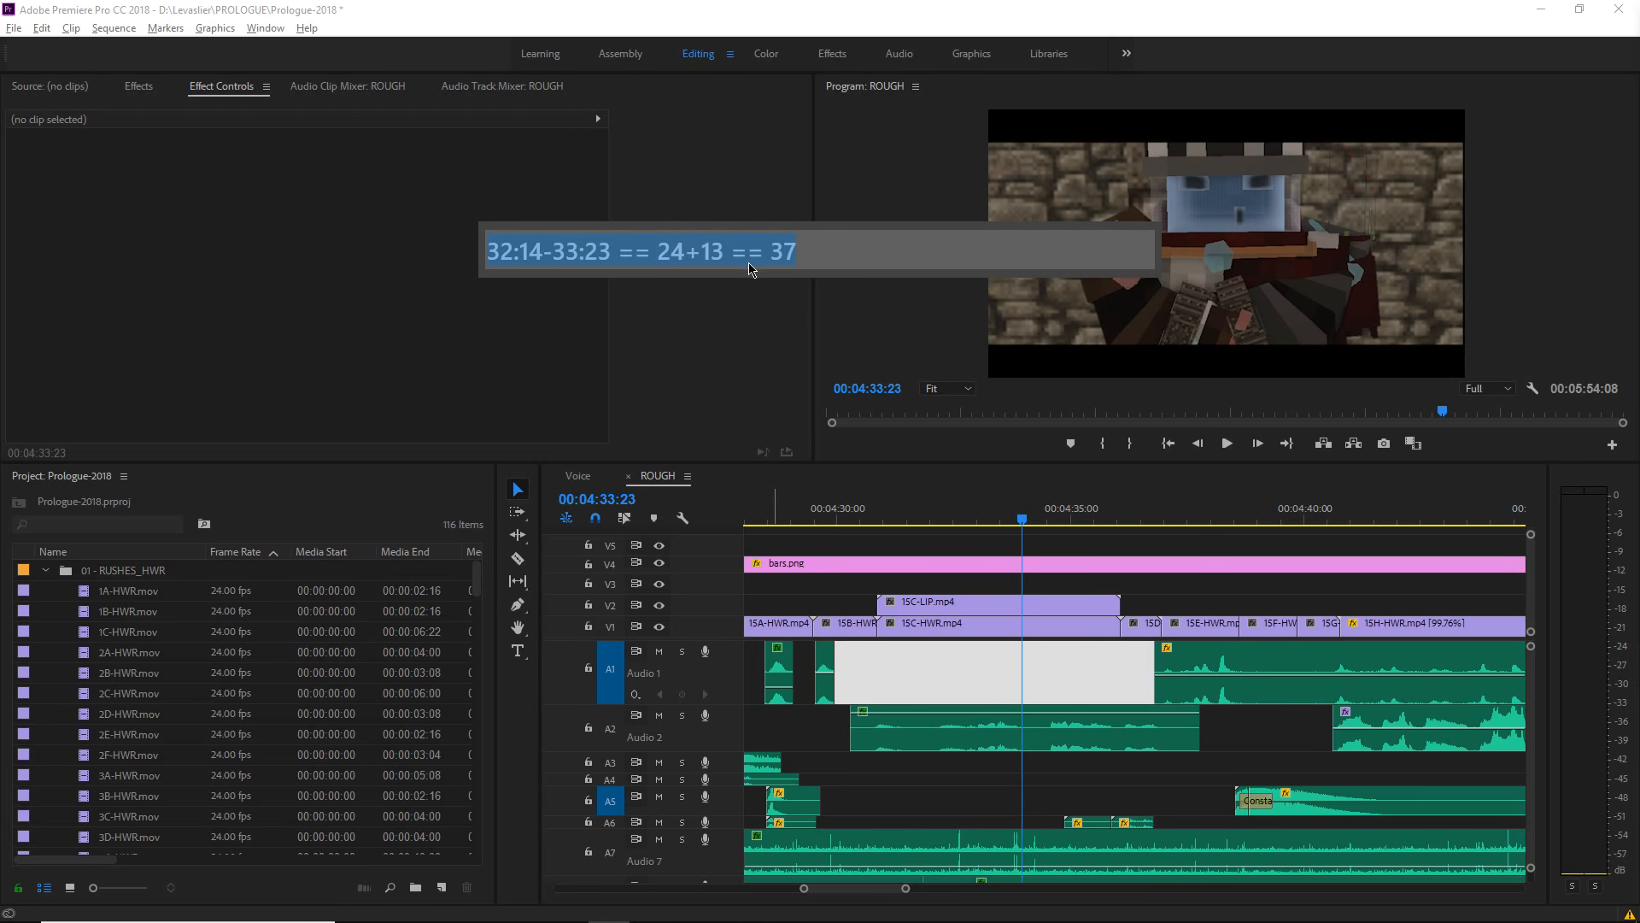
{"action": "type", "text": "37/12"}
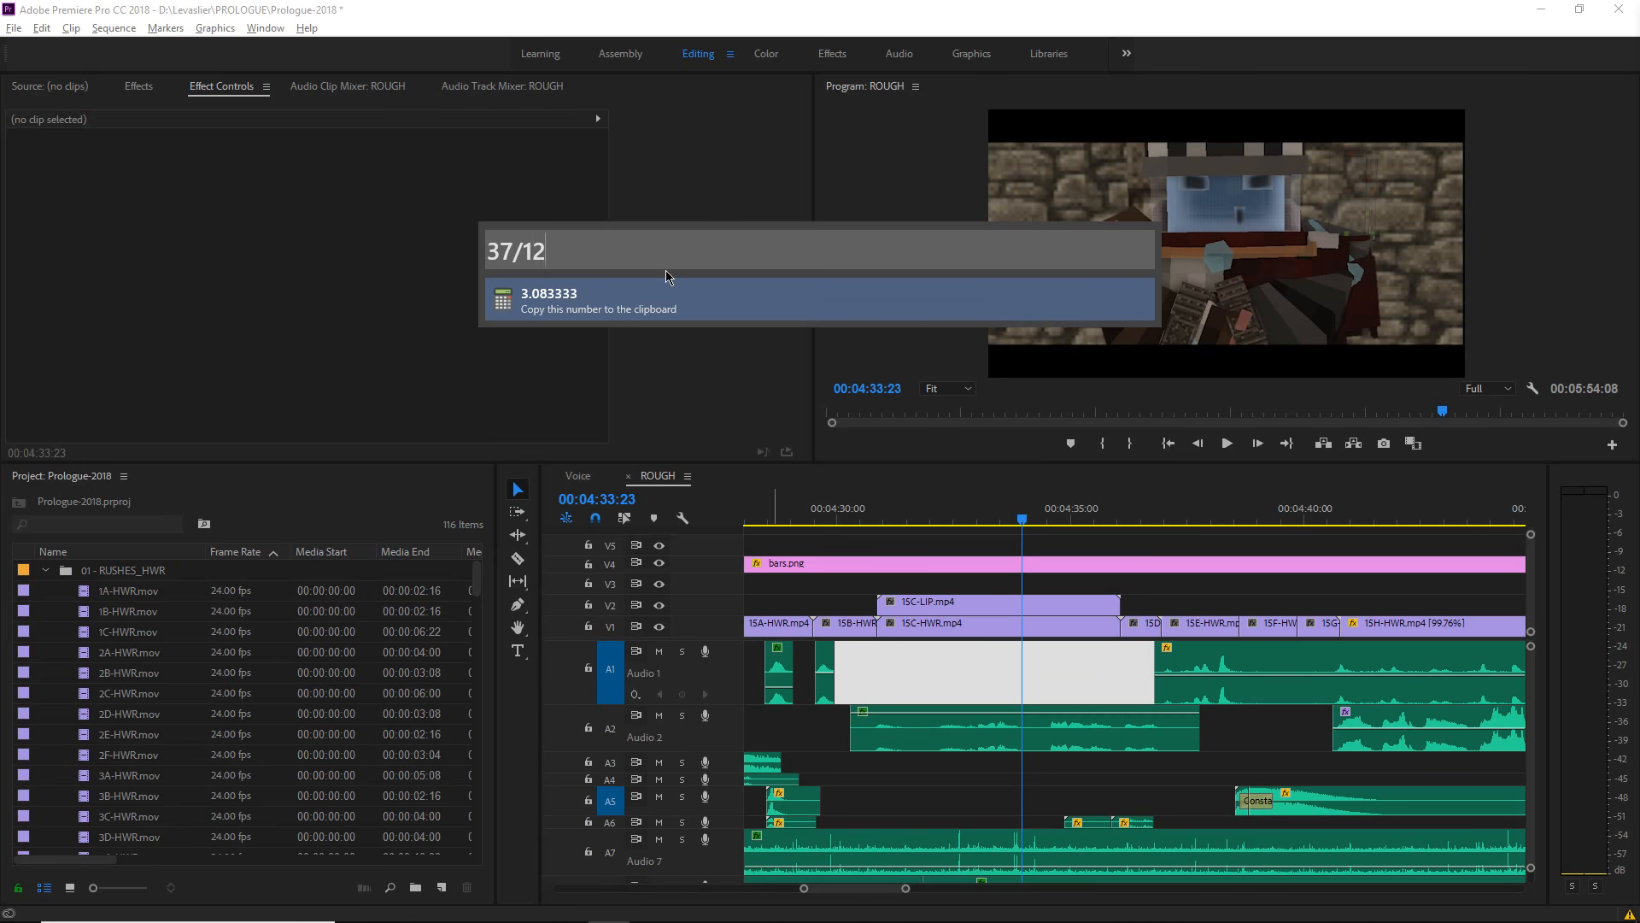
{"action": "key", "text": "BackSpace"}
{"action": "key", "text": "BackSpace"}
{"action": "type", "text": "2"}
{"action": "key", "text": "Return"}
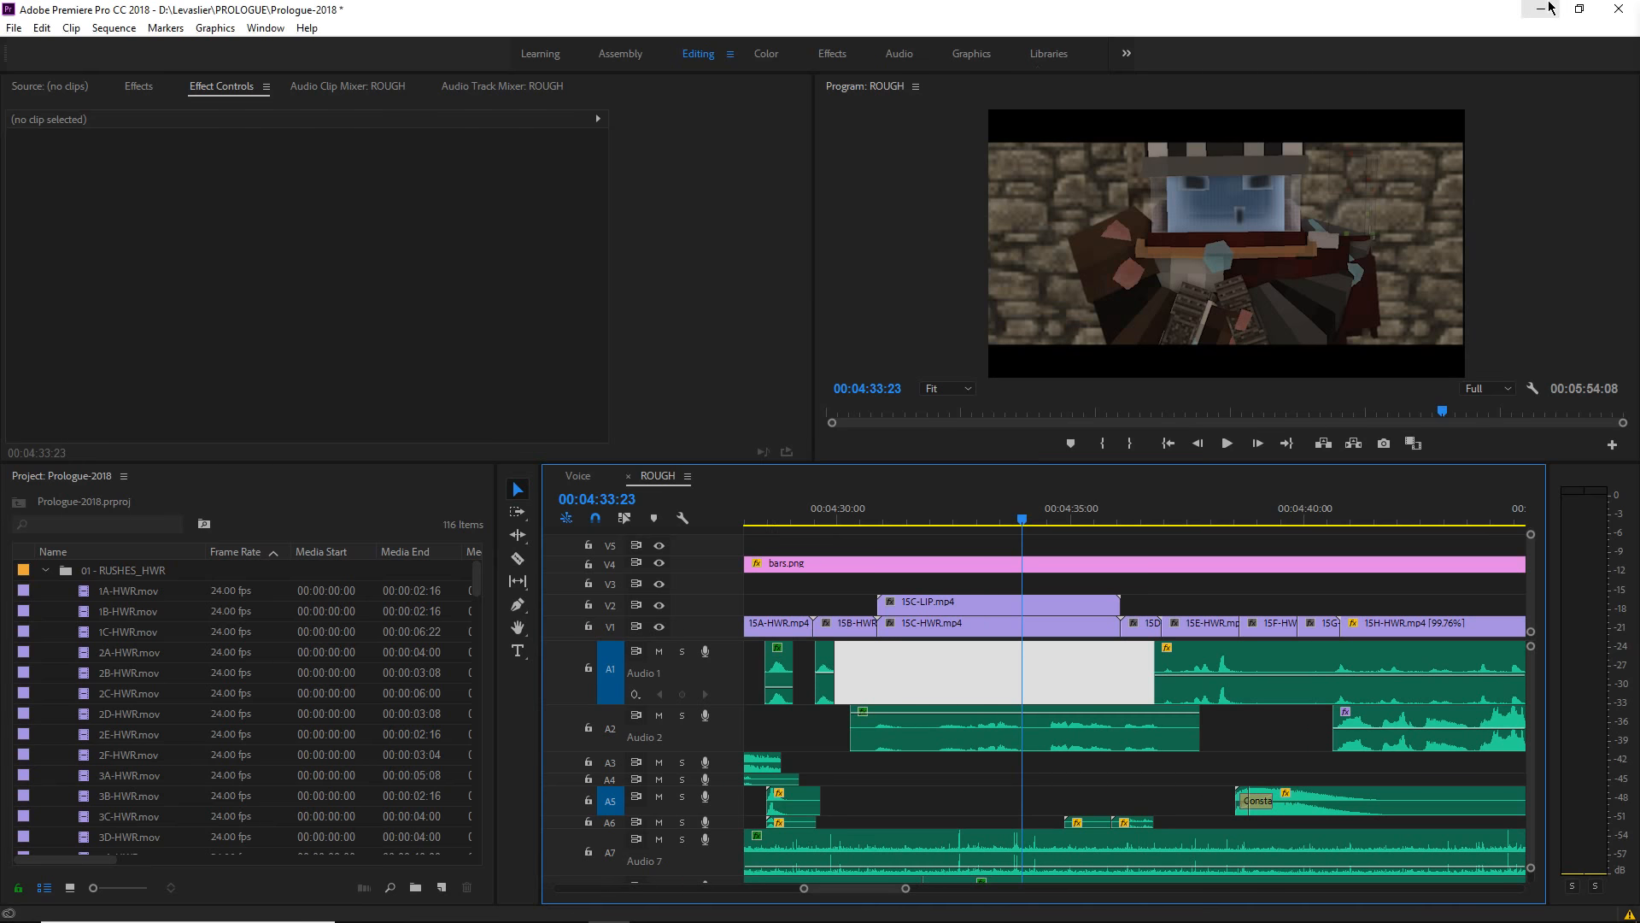
- Switch to Cinema 4D and scrub from frame 38 to 55 to inspect the mouth shapes close up
{"action": "key", "text": "alt+Tab"}
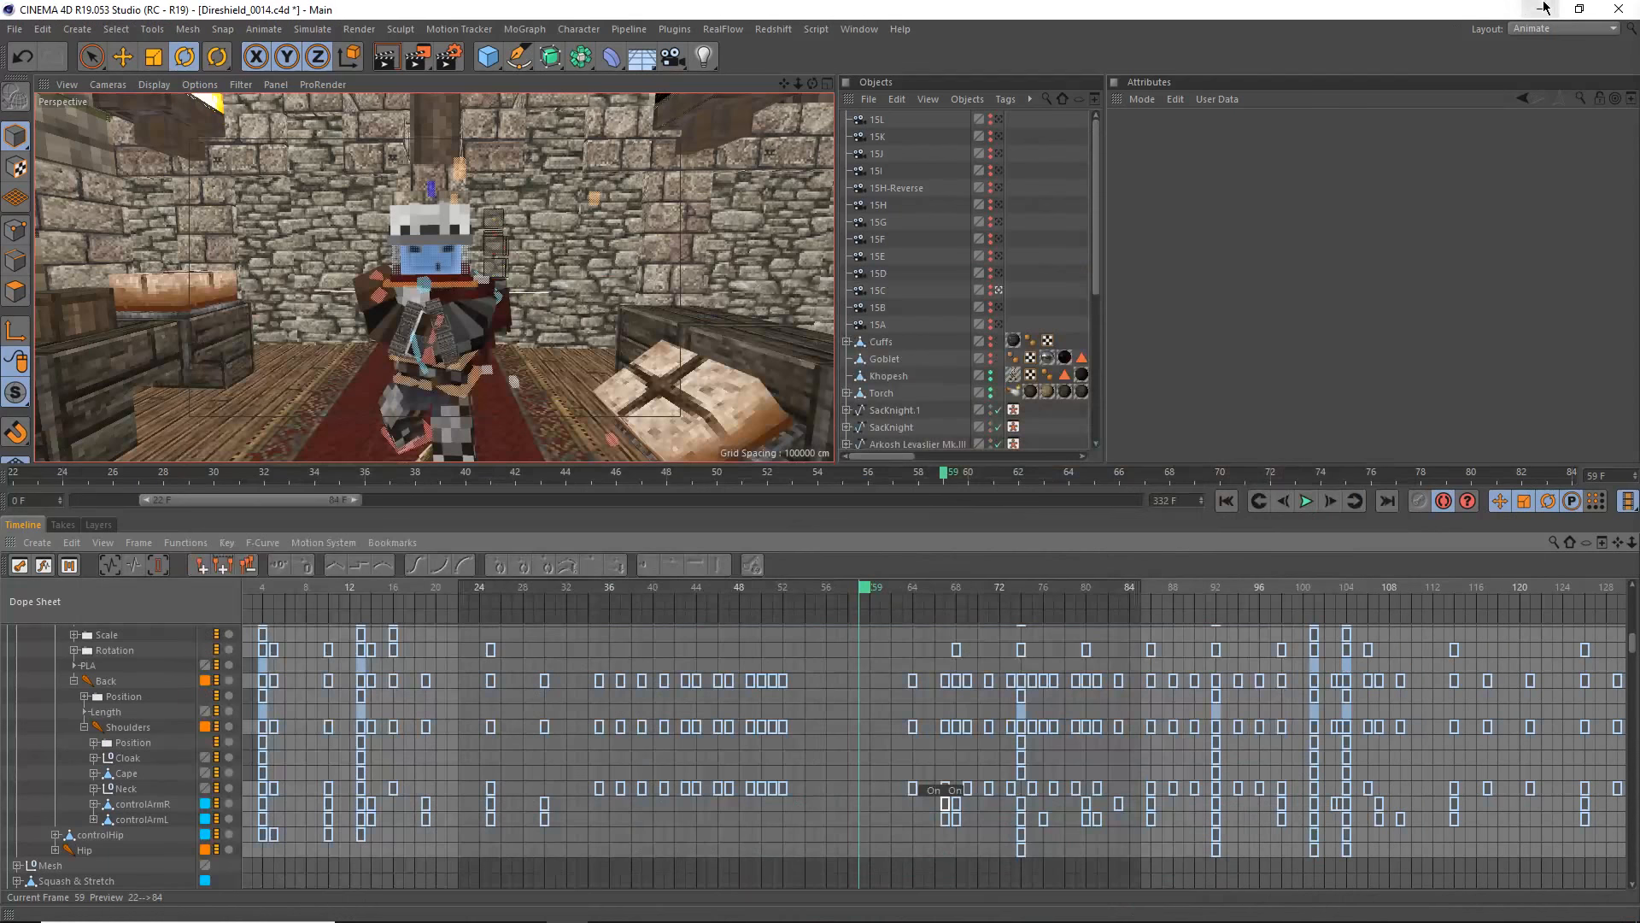
{"action": "left_click", "coordinate": [637, 609]}
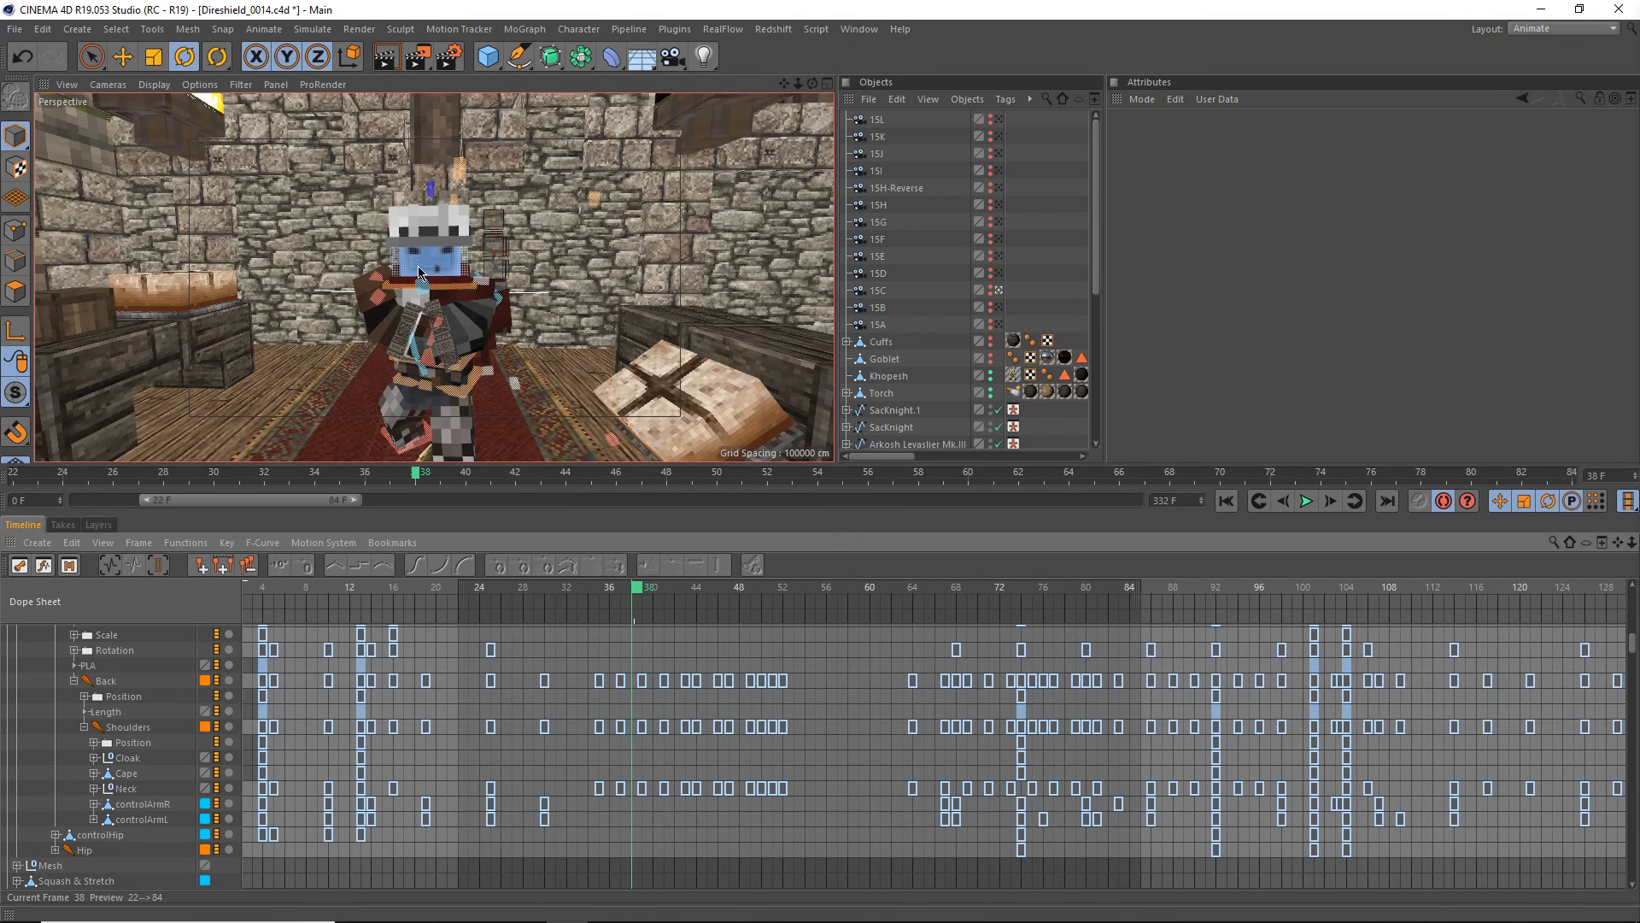
{"action": "scroll", "coordinate": [419, 272], "scroll_direction": "up", "scroll_amount": 2}
{"action": "scroll", "coordinate": [455, 276], "scroll_direction": "up", "scroll_amount": 2}
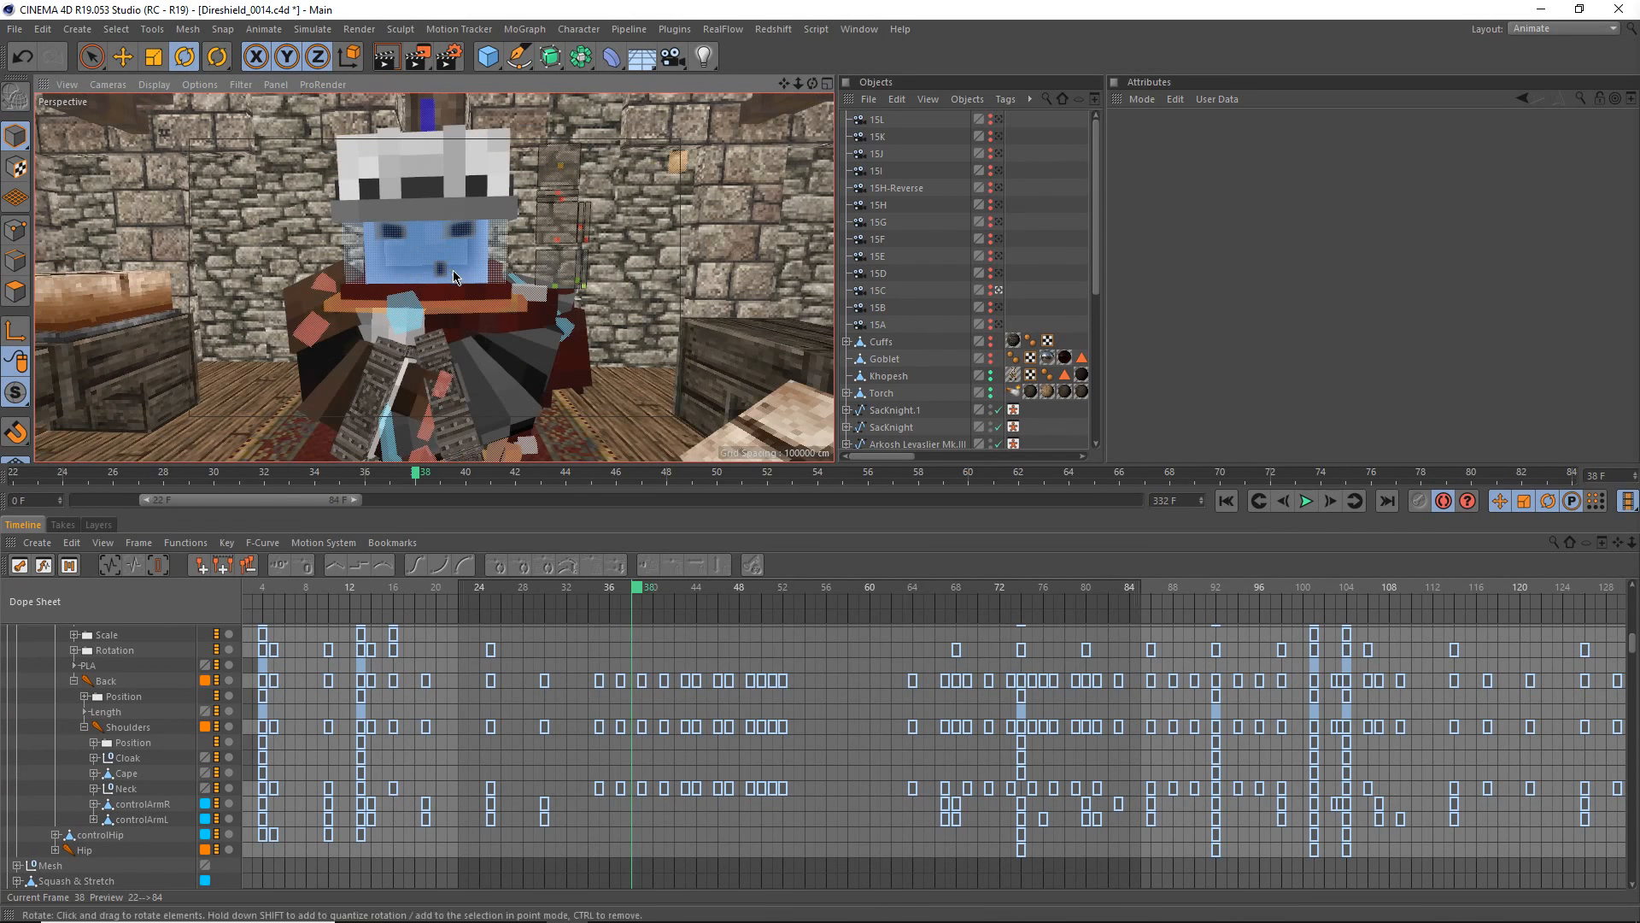
{"action": "left_click_drag", "start_coordinate": [658, 594], "coordinate": [701, 604]}
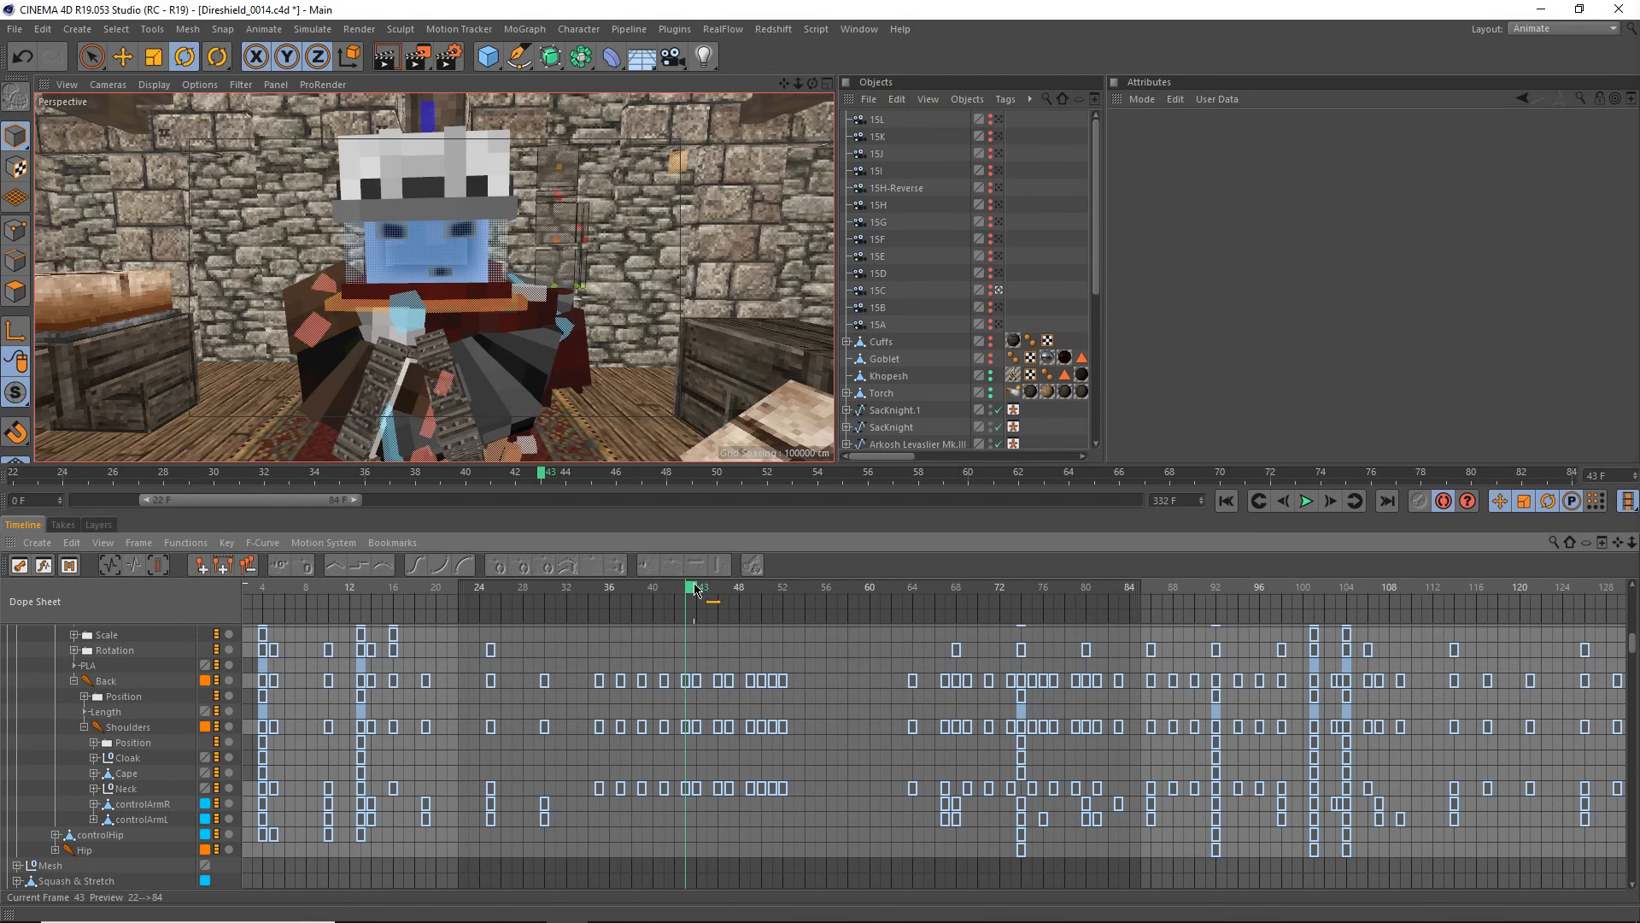
{"action": "left_click_drag", "start_coordinate": [697, 594], "coordinate": [831, 604]}
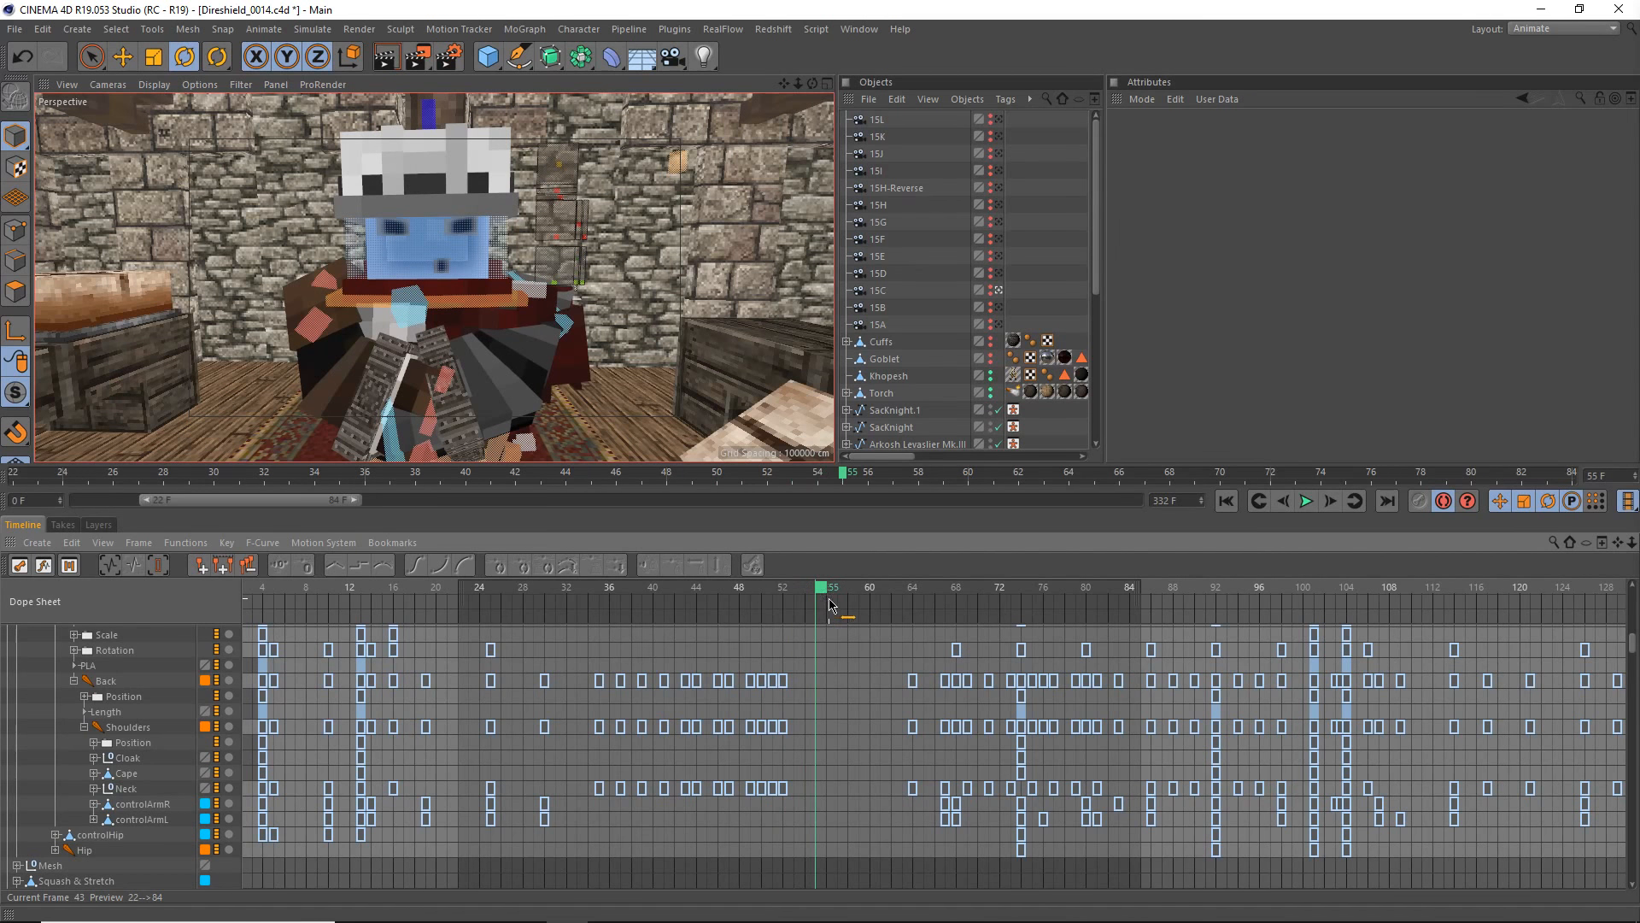
- Move the Back, Shoulders and Neck keys from frame 64 to frame 53, then scrub to frame 66
{"action": "left_click_drag", "start_coordinate": [929, 810], "coordinate": [887, 647]}
{"action": "left_click", "coordinate": [915, 787]}
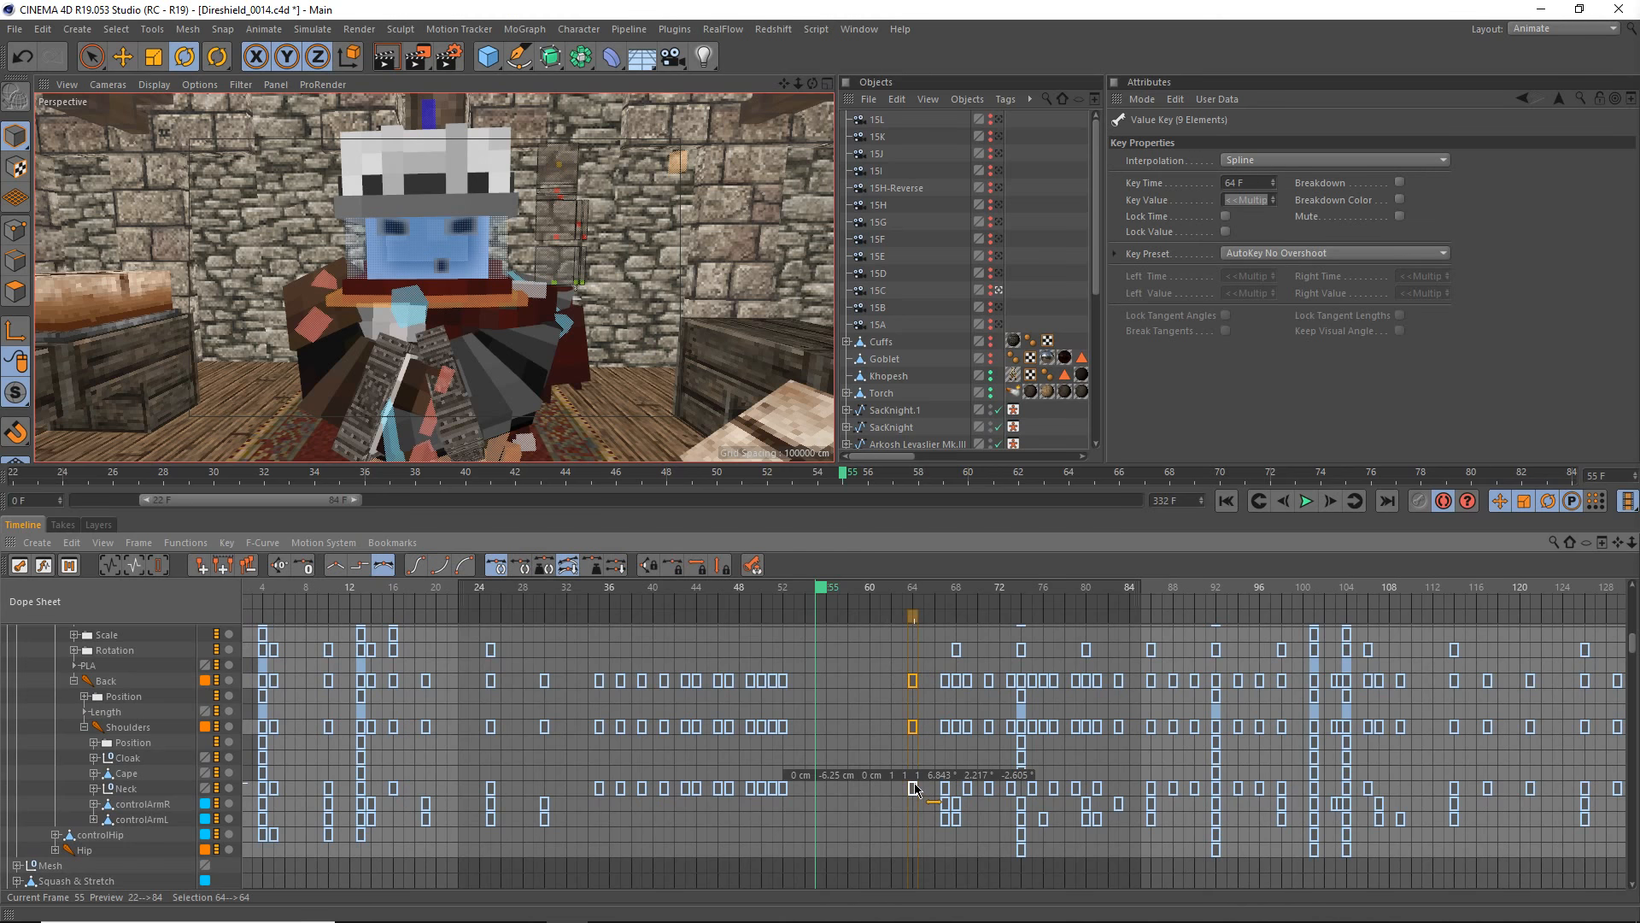
{"action": "left_click_drag", "start_coordinate": [916, 790], "coordinate": [798, 794]}
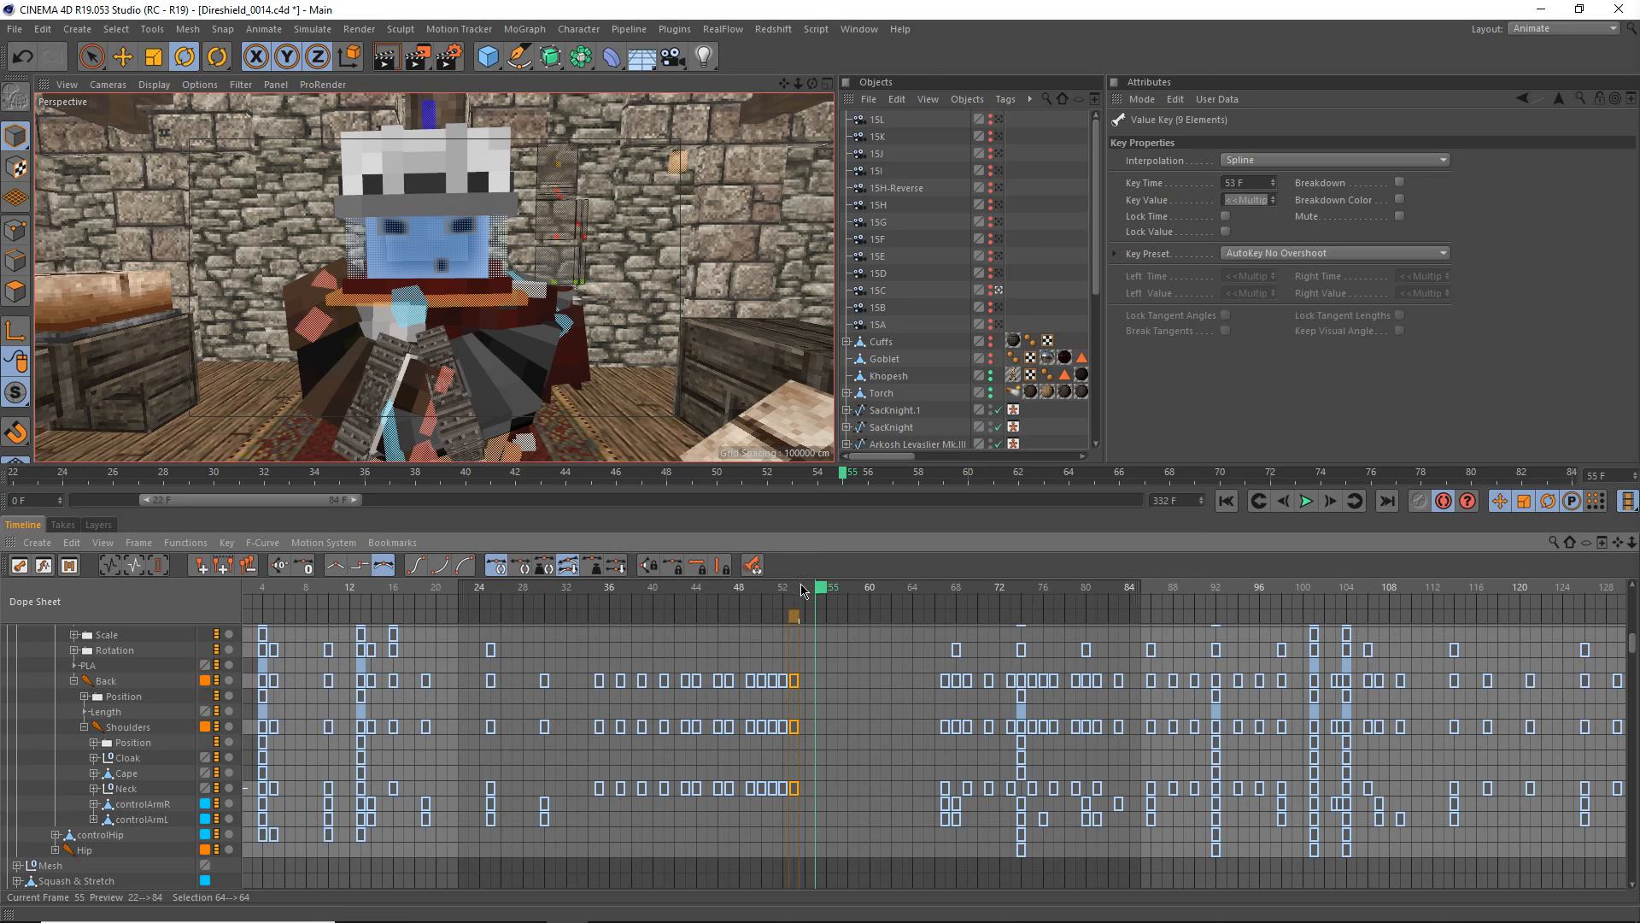
{"action": "key", "text": "f"}
{"action": "left_click", "coordinate": [901, 618]}
{"action": "left_click_drag", "start_coordinate": [909, 621], "coordinate": [935, 631]}
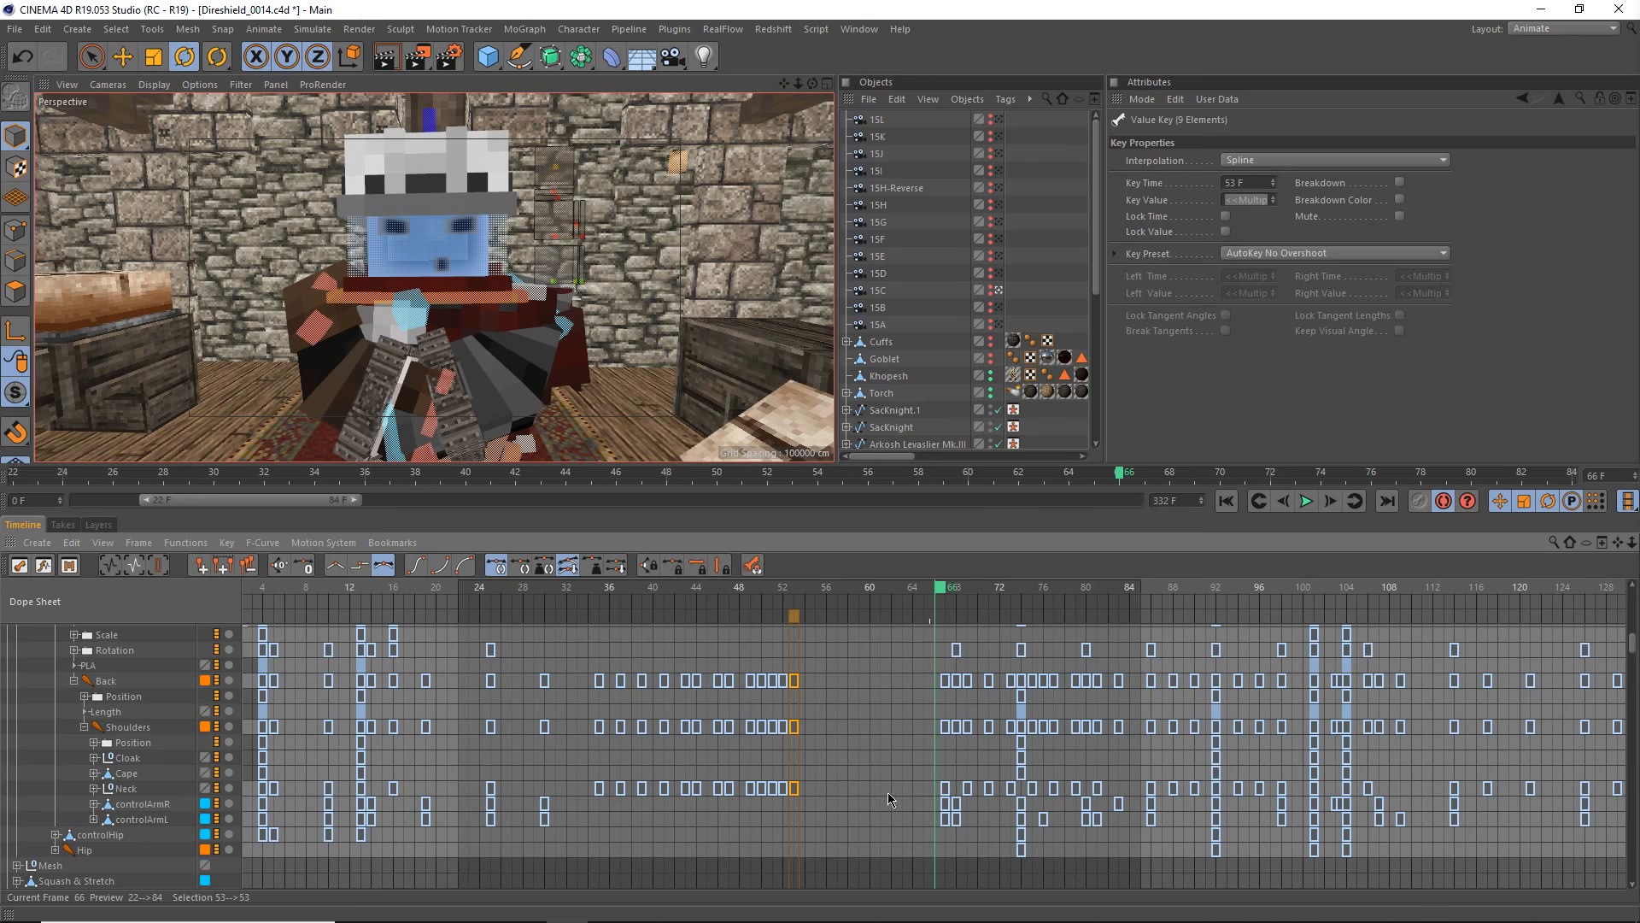
- Shift the Back, Shoulders and Neck keys at frames 67–81 five frames earlier, and return to frame 34
{"action": "left_click_drag", "start_coordinate": [1119, 787], "coordinate": [919, 787]}
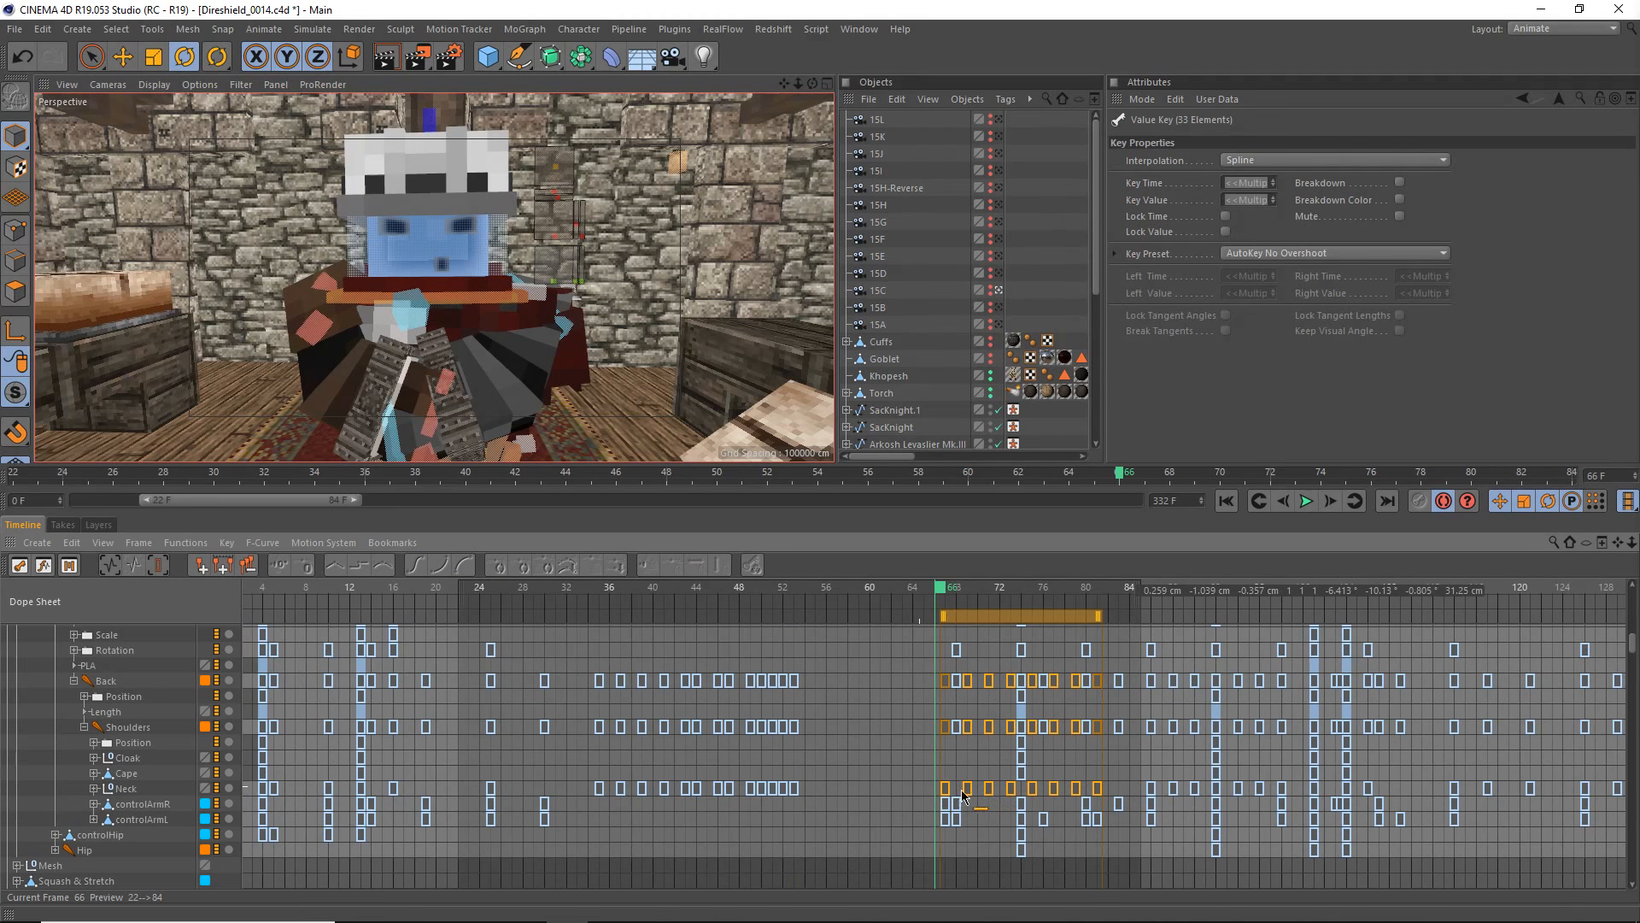
{"action": "mouse_move", "coordinate": [940, 787]}
{"action": "left_mouse_down"}
{"action": "mouse_move", "coordinate": [854, 787]}
{"action": "mouse_move", "coordinate": [987, 794]}
{"action": "mouse_move", "coordinate": [934, 796]}
{"action": "left_mouse_up"}
{"action": "key", "text": "ctrl+z"}
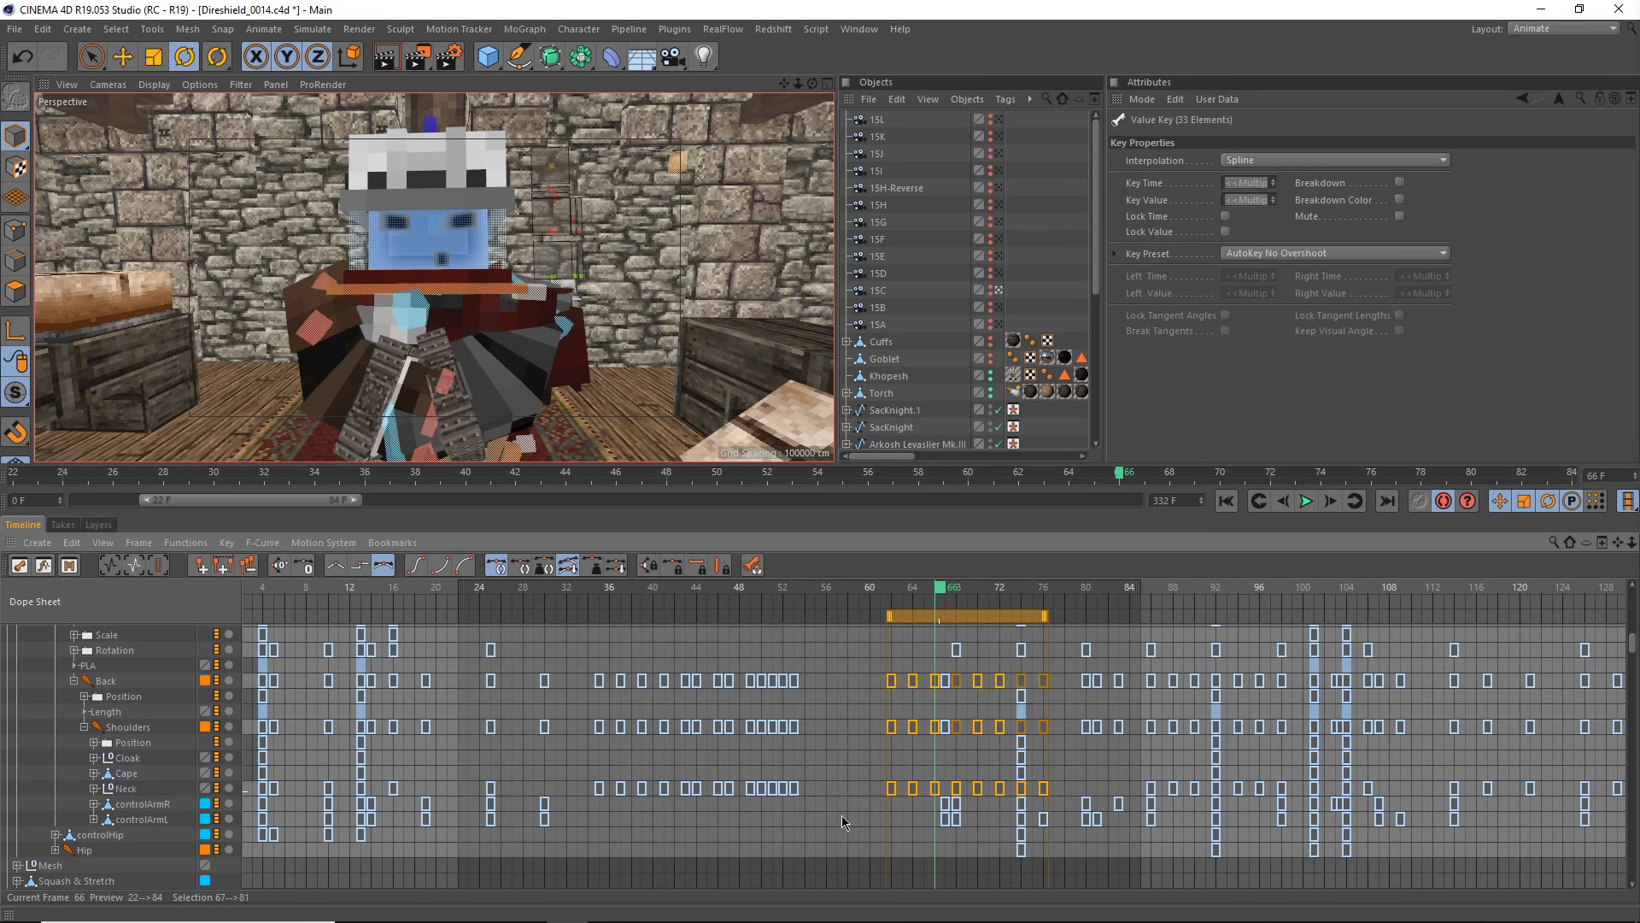
{"action": "left_click", "coordinate": [595, 593]}
{"action": "left_click", "coordinate": [596, 594]}
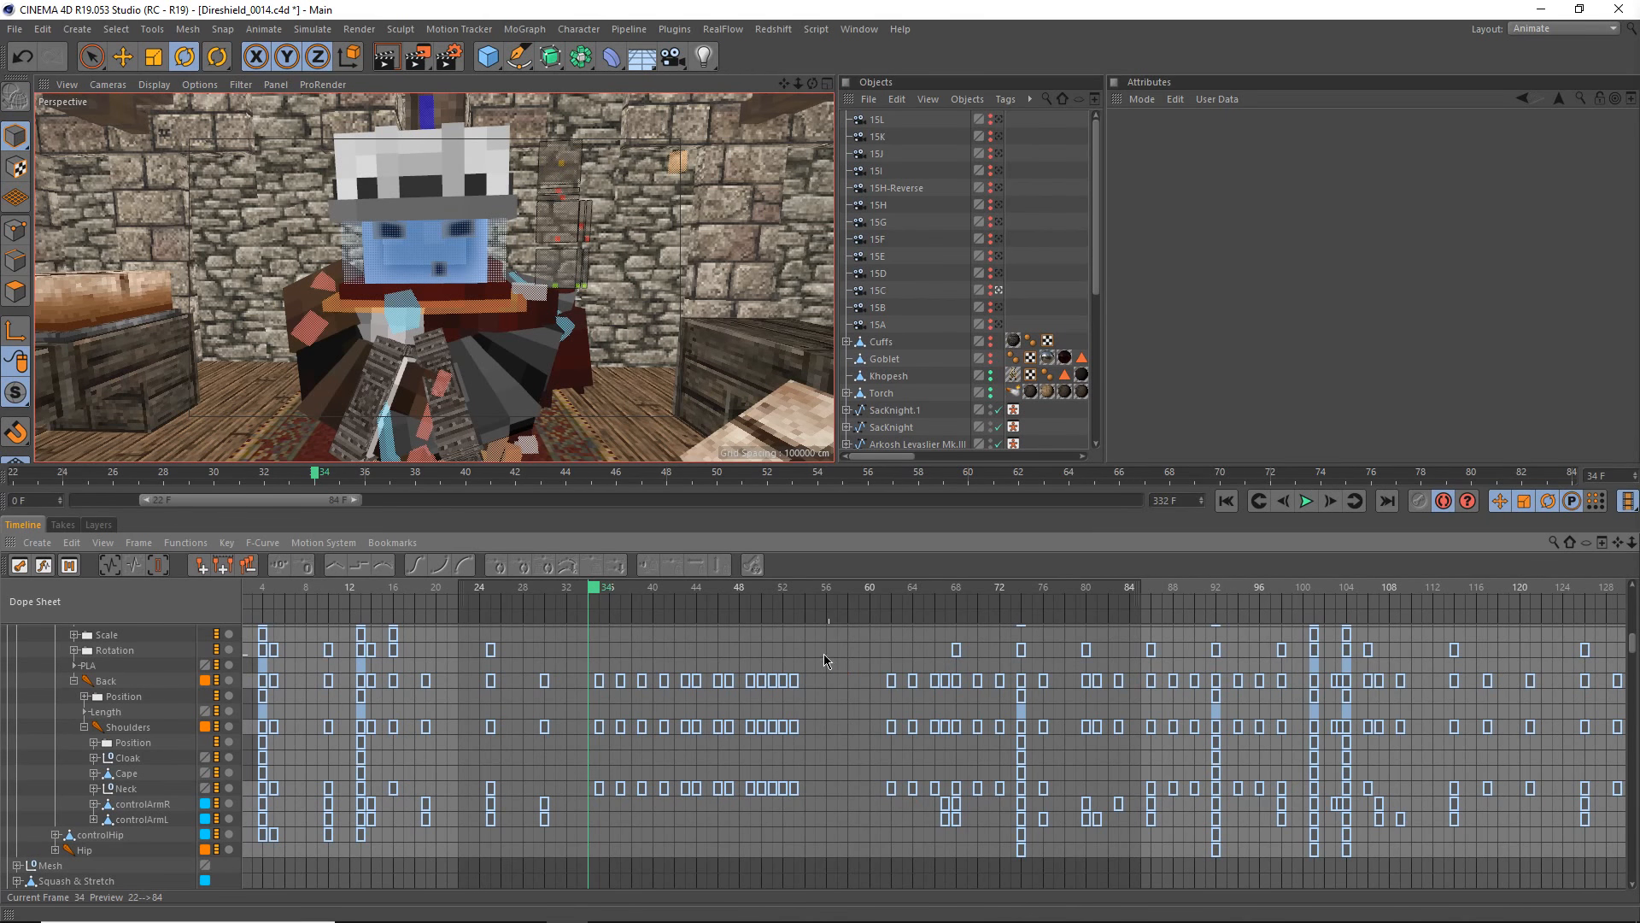
- Re-render the shot to the Picture Viewer and play back the rendered frames
{"action": "left_click", "coordinate": [426, 54]}
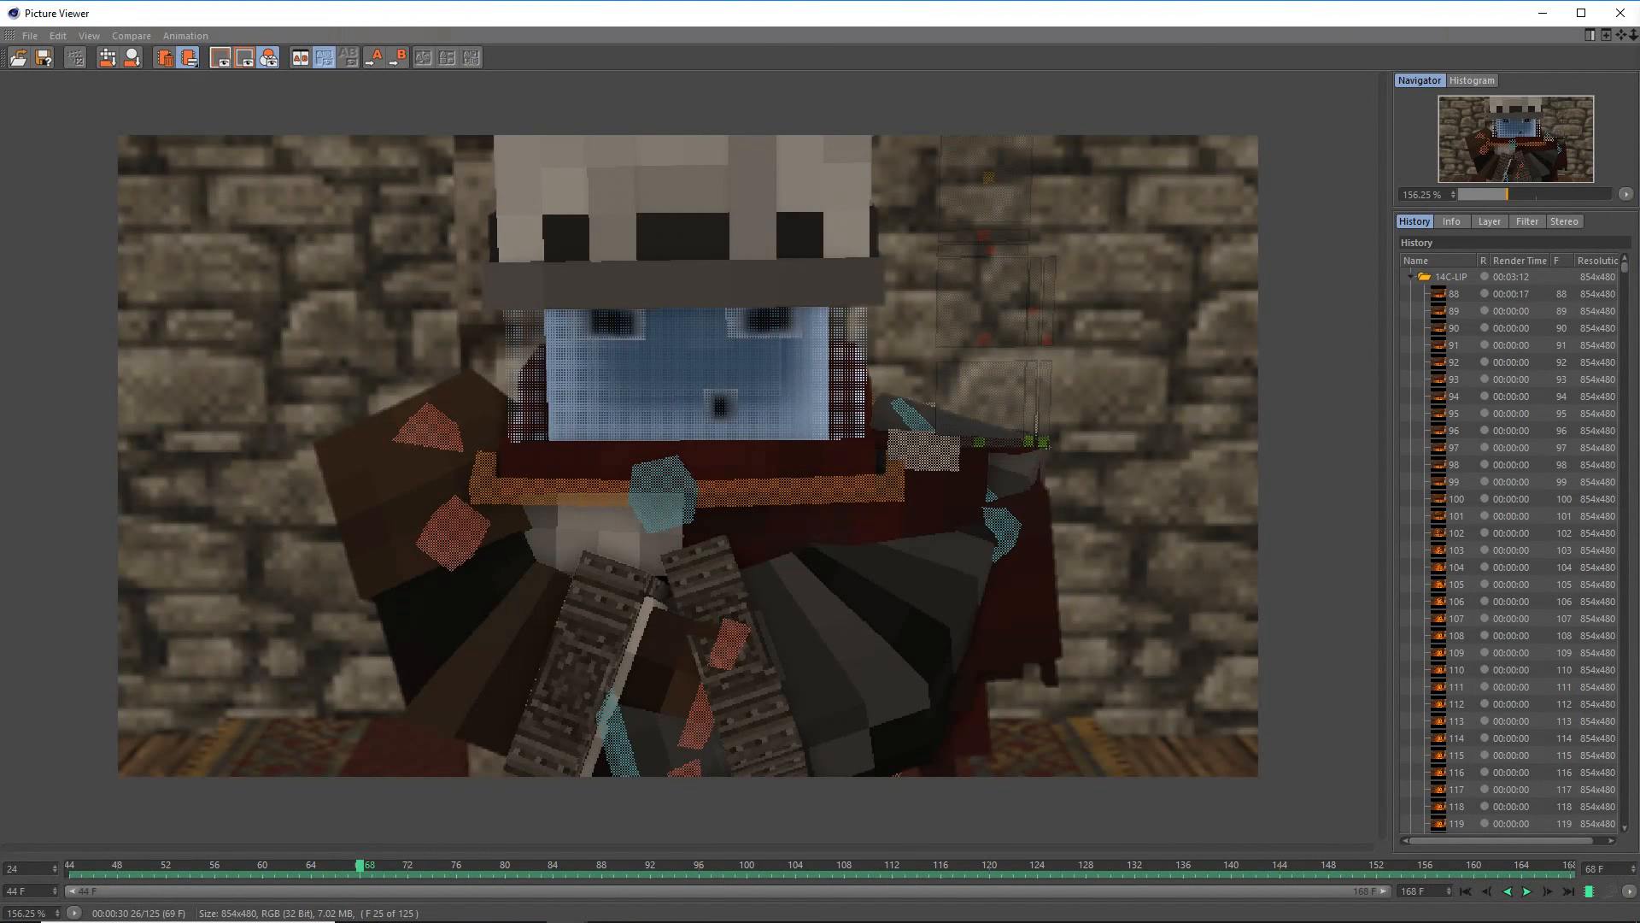
{"action": "left_click", "coordinate": [756, 532]}
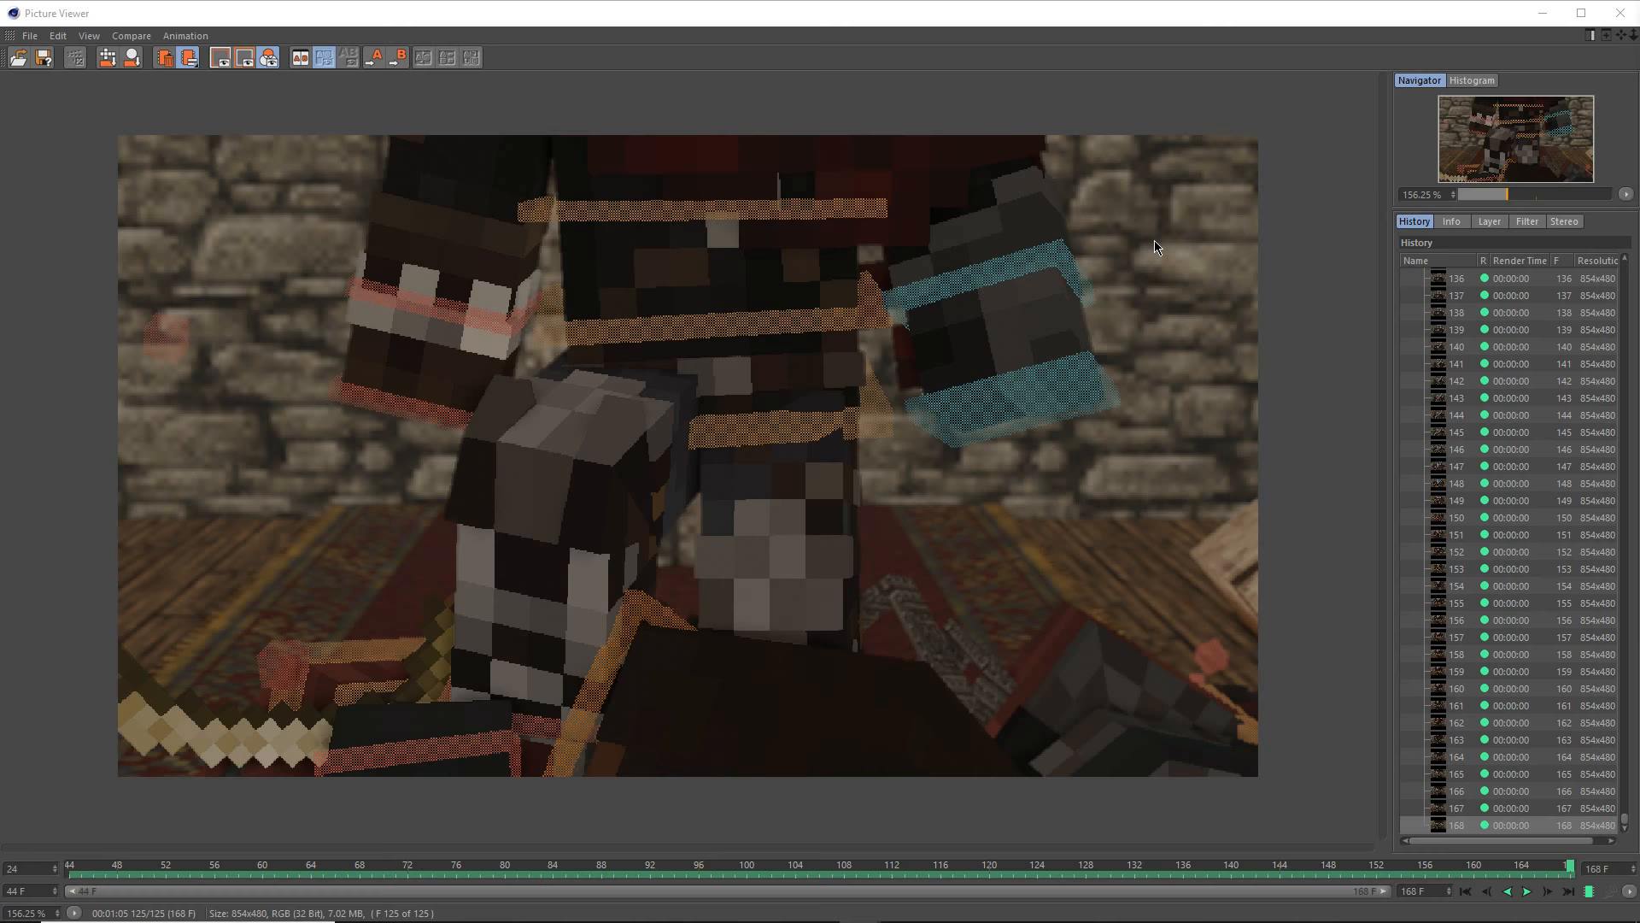
{"action": "key", "text": "space"}
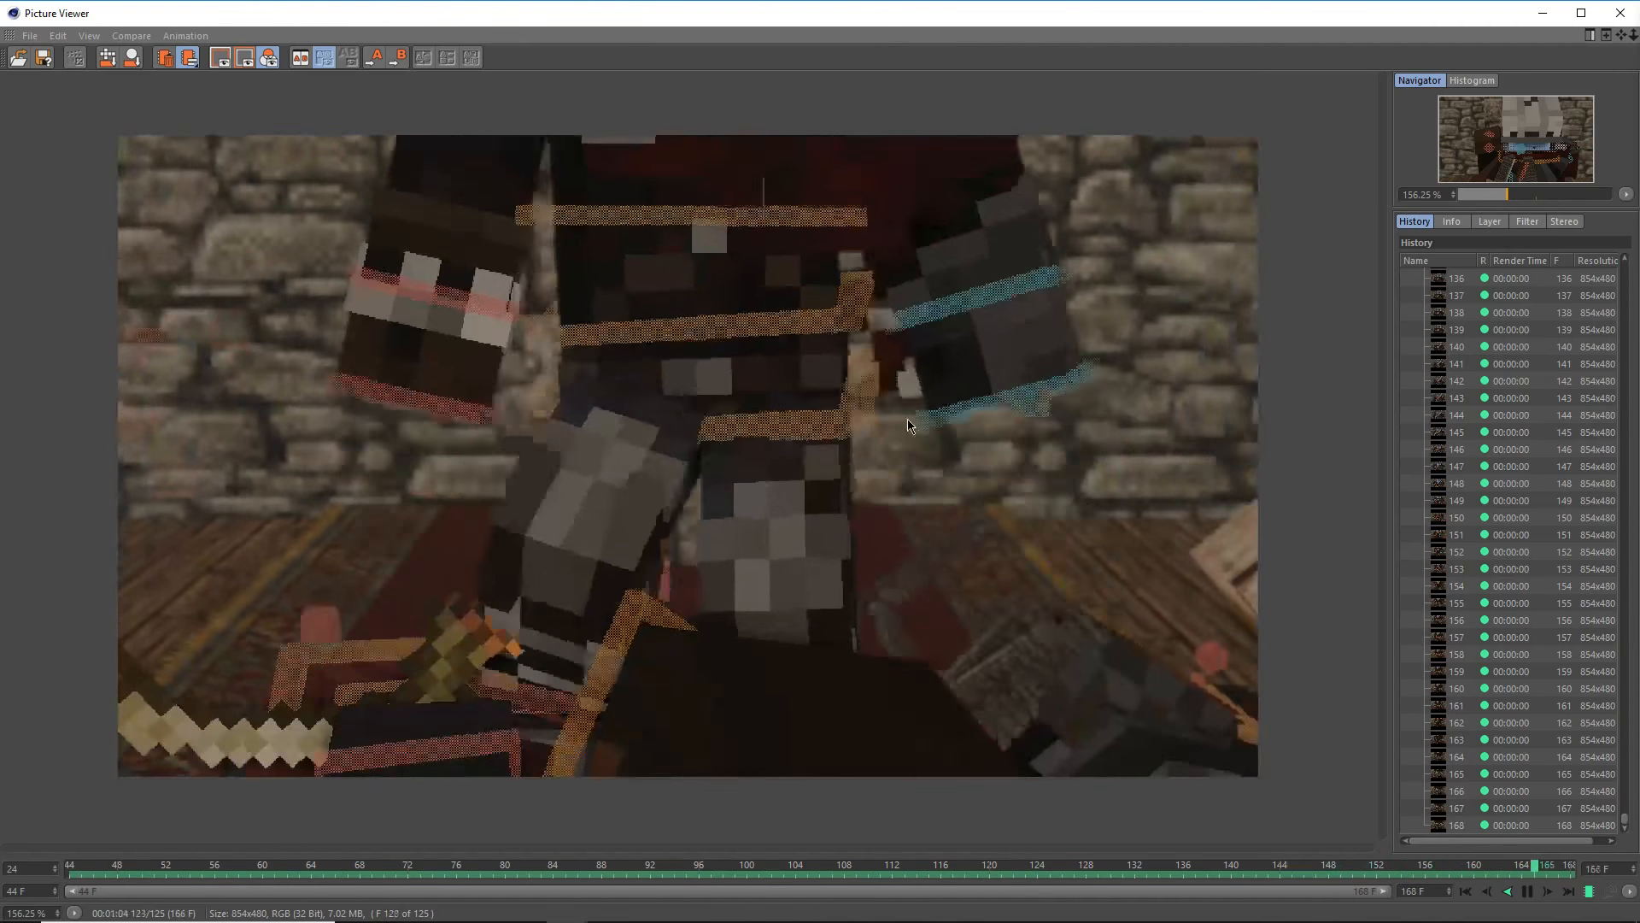
- Scrub the rendered frames to frame 147, then switch to Premiere Pro and play the ROUGH sequence from 00:04:30:08
{"action": "left_click_drag", "start_coordinate": [958, 874], "coordinate": [1316, 895]}
{"action": "mouse_move", "coordinate": [652, 920]}
{"action": "left_click", "coordinate": [608, 905]}
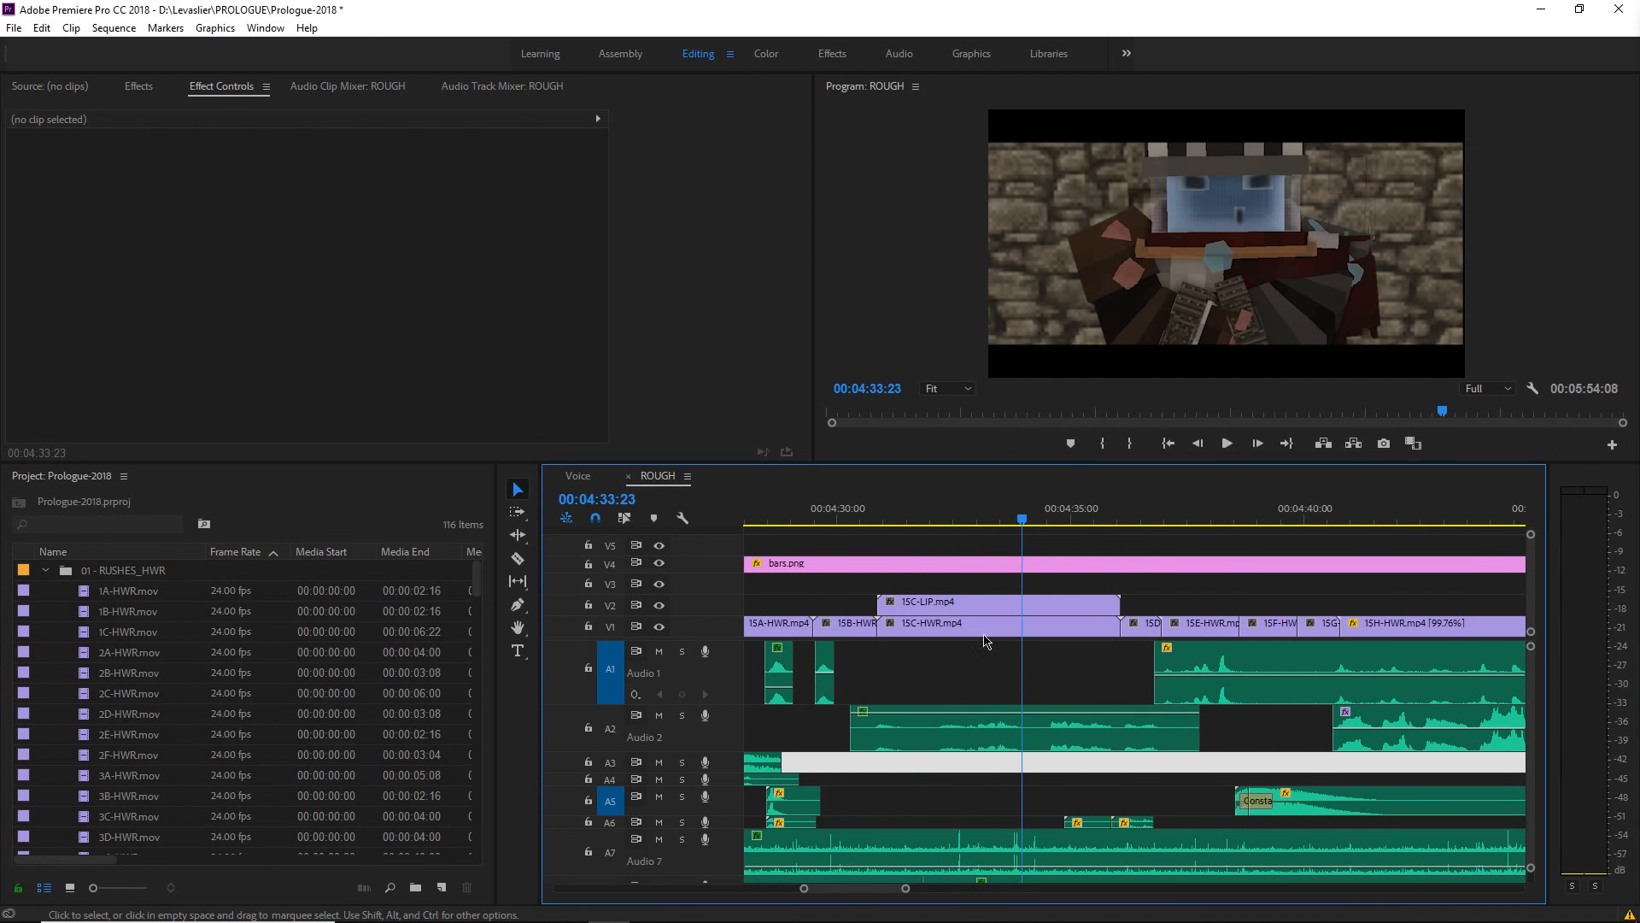
{"action": "scroll", "coordinate": [987, 653], "scroll_direction": "up", "scroll_amount": 2}
{"action": "left_click", "coordinate": [953, 523]}
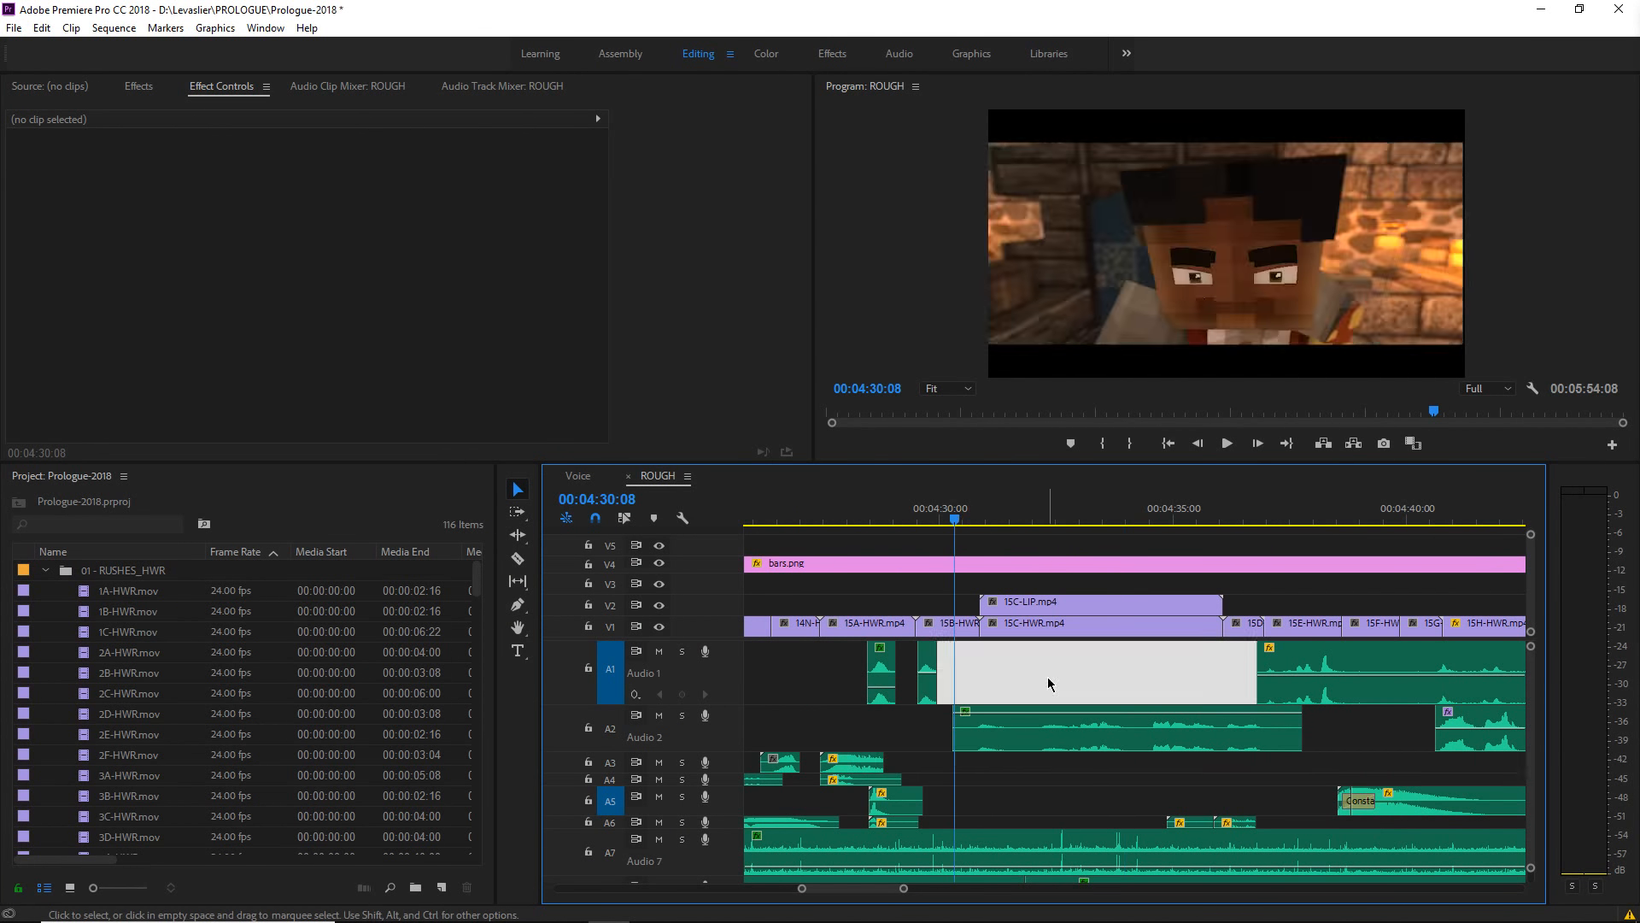
{"action": "key", "text": "space"}
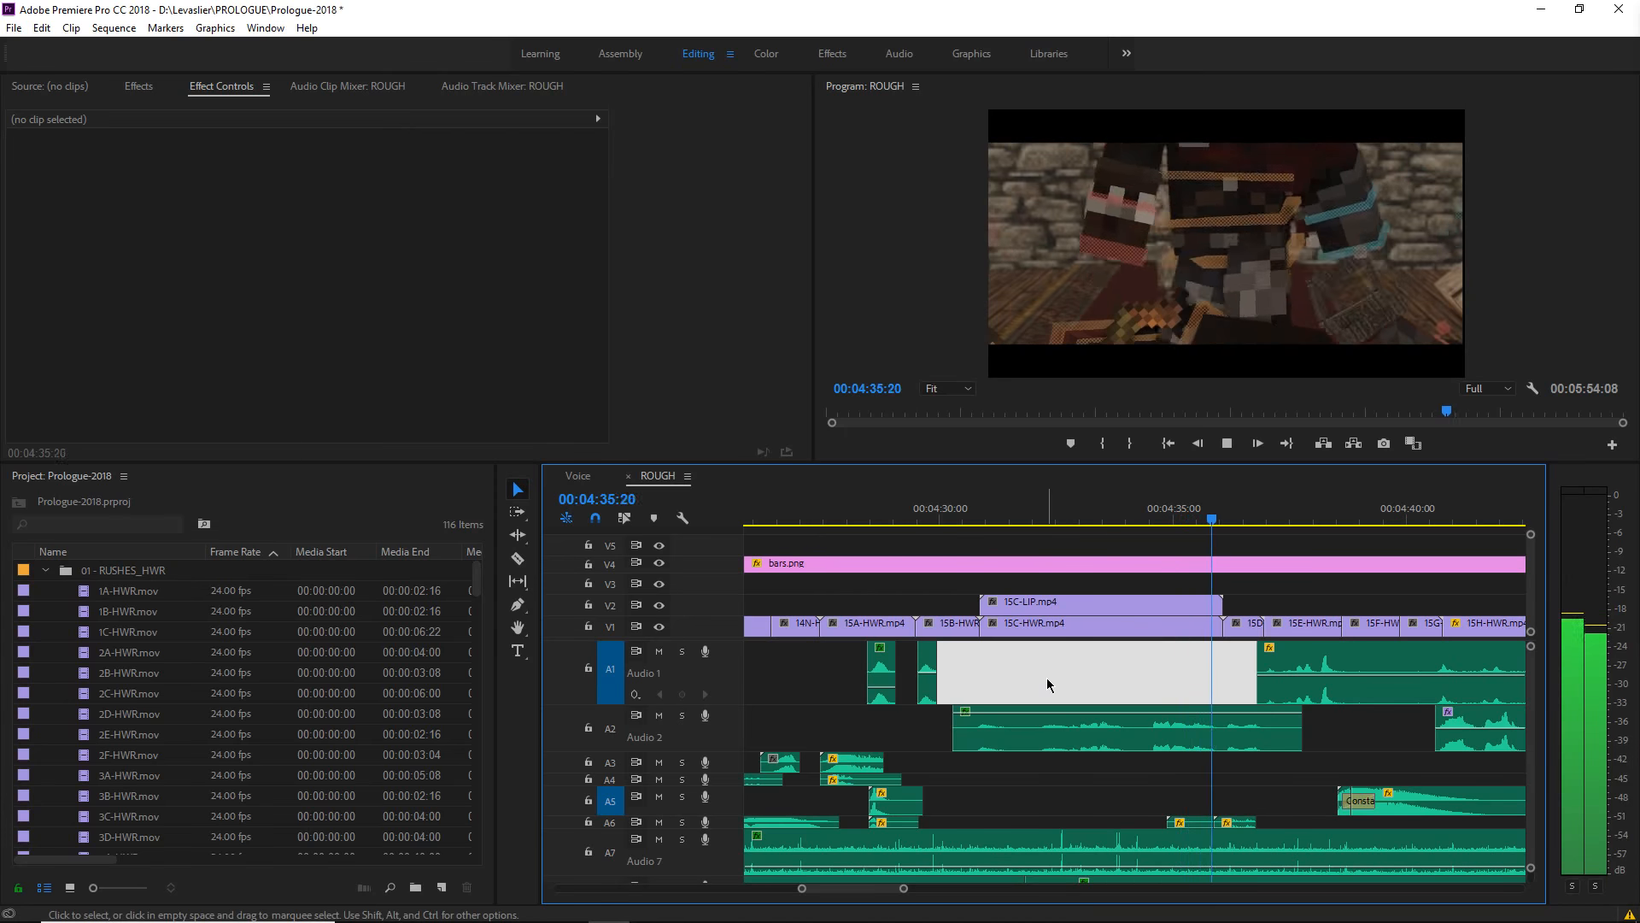
{"action": "key", "text": "space"}
- Replay the 15C-LIP.mp4 section of the ROUGH sequence from several points, including 00:04:31:21 and 00:04:32:14, to compare the mouth movement with the audio
{"action": "left_click", "coordinate": [1031, 514]}
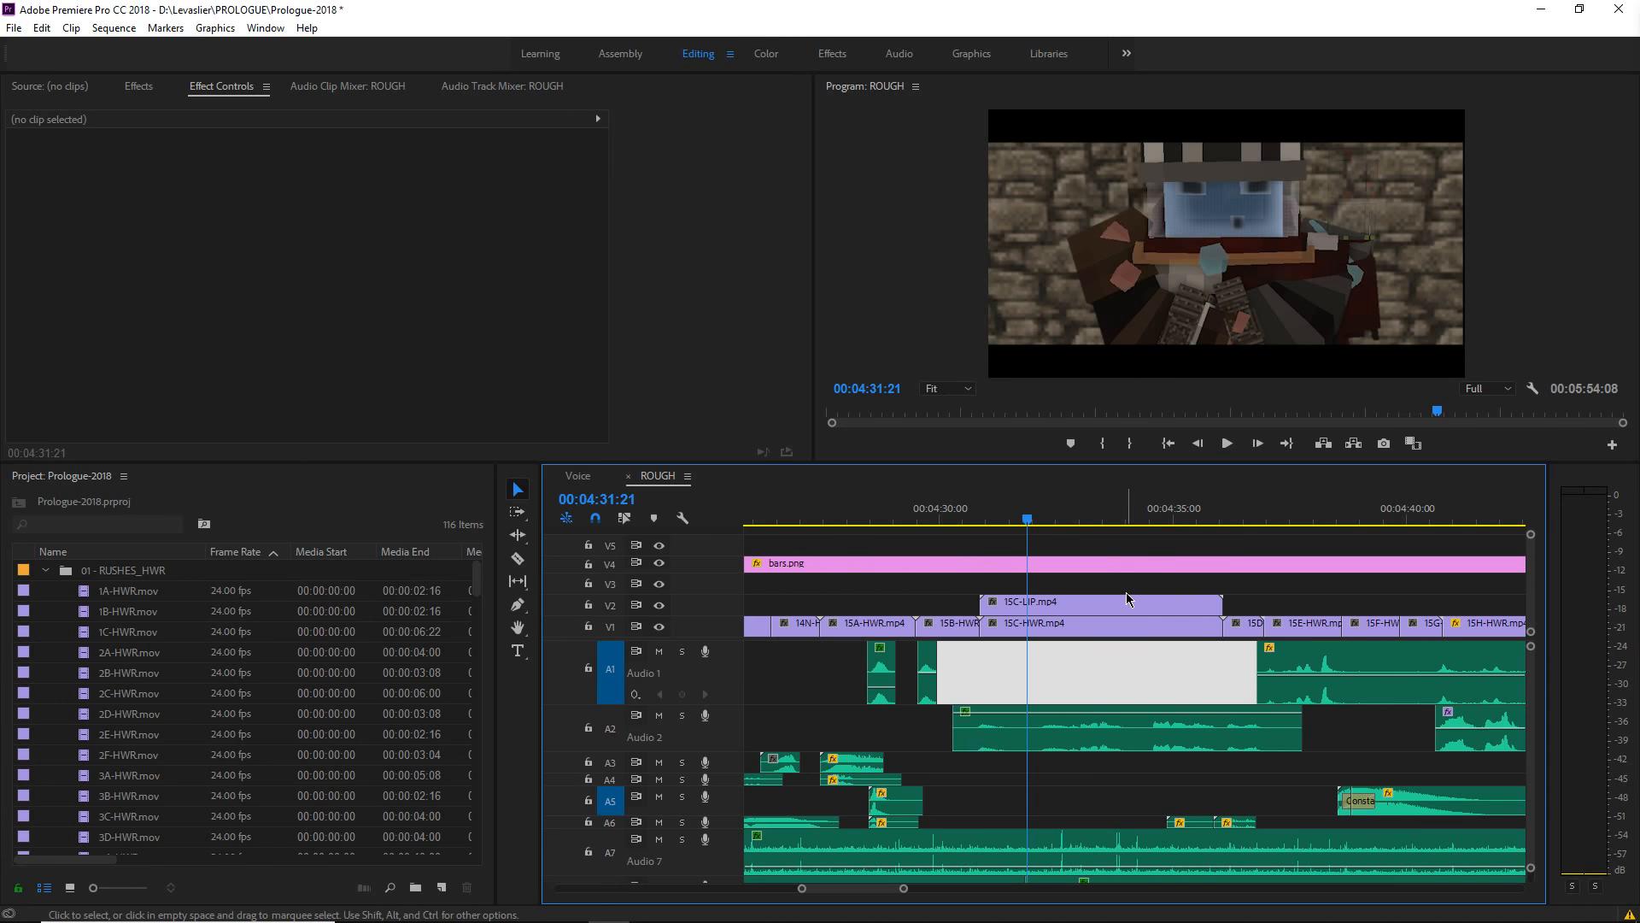
{"action": "key", "text": "space"}
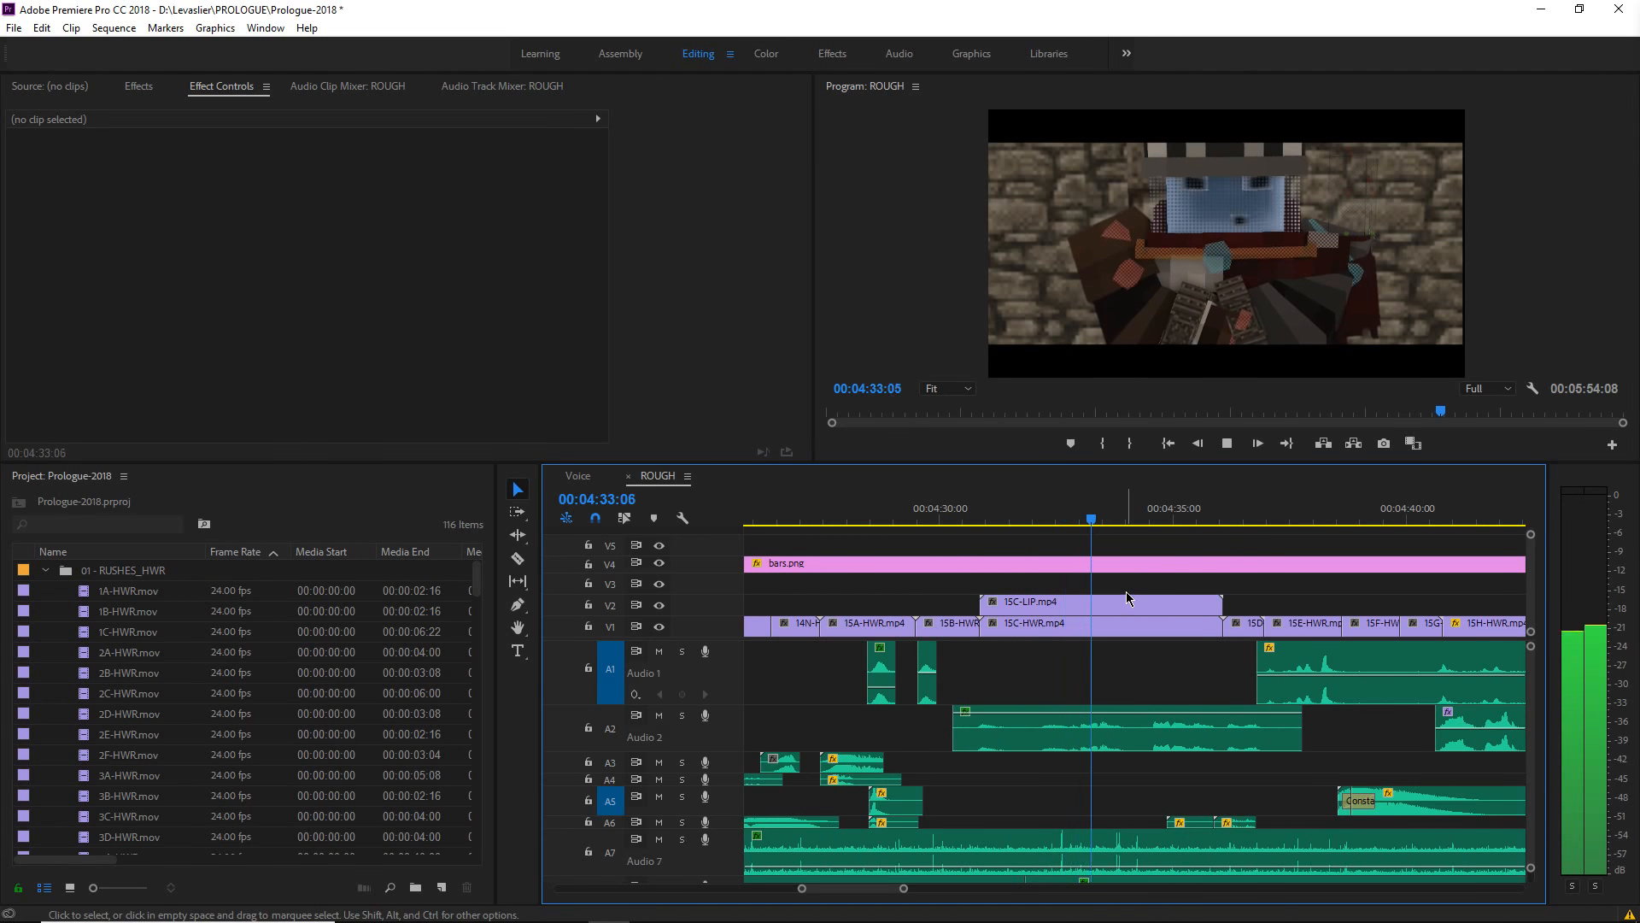
{"action": "key", "text": "space"}
{"action": "left_click", "coordinate": [1060, 516]}
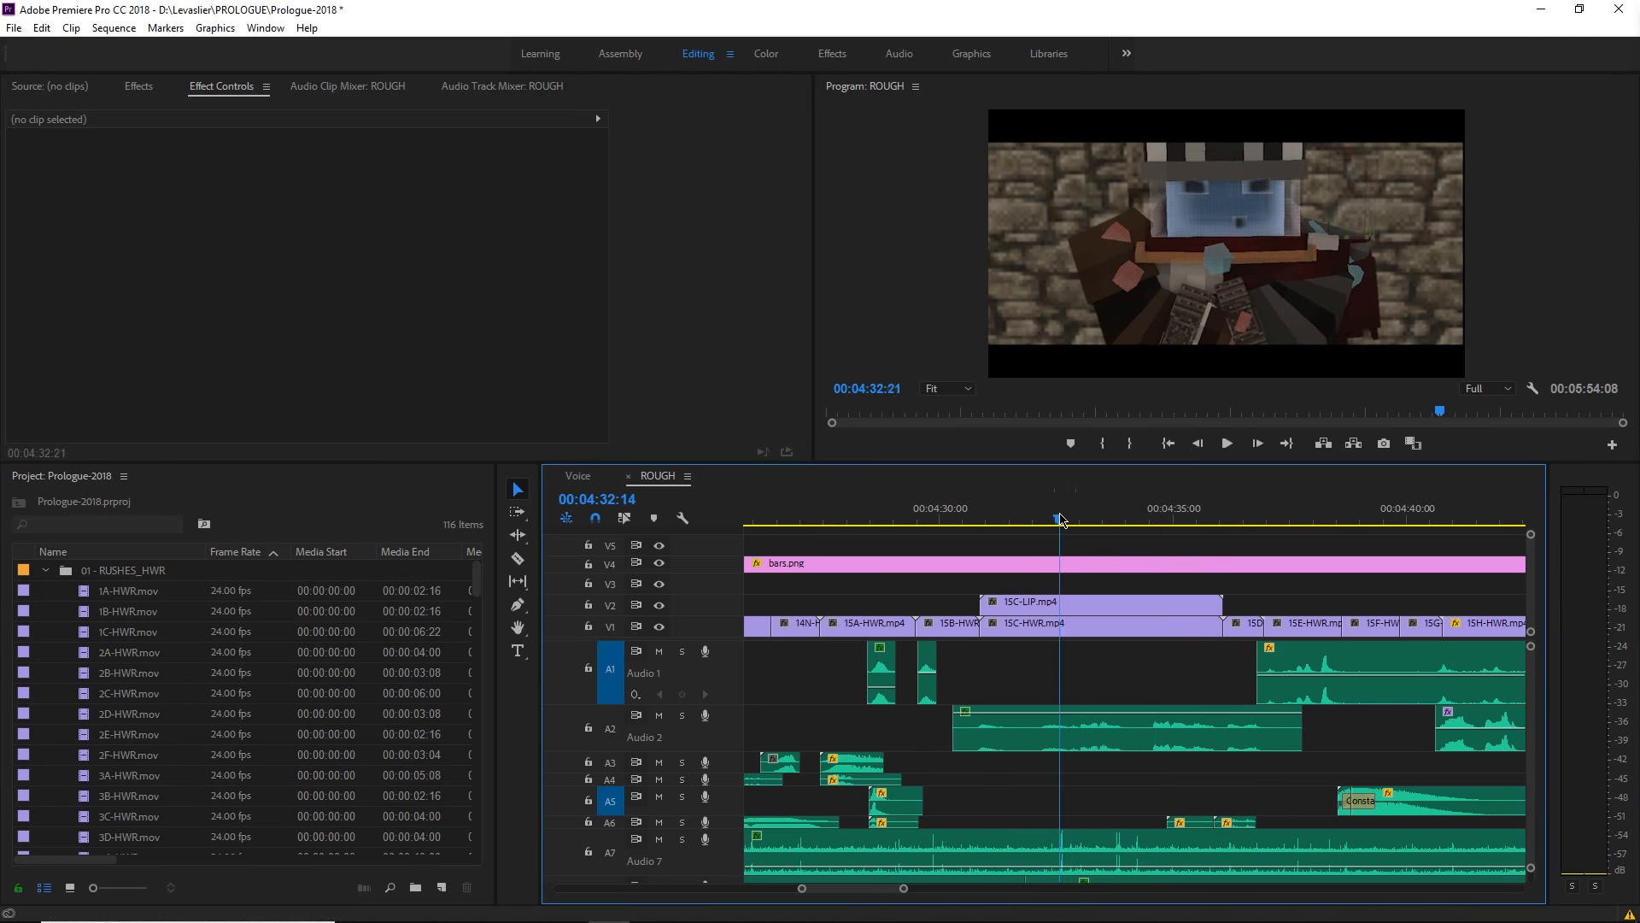
{"action": "key", "text": "space"}
{"action": "key", "text": "space"}
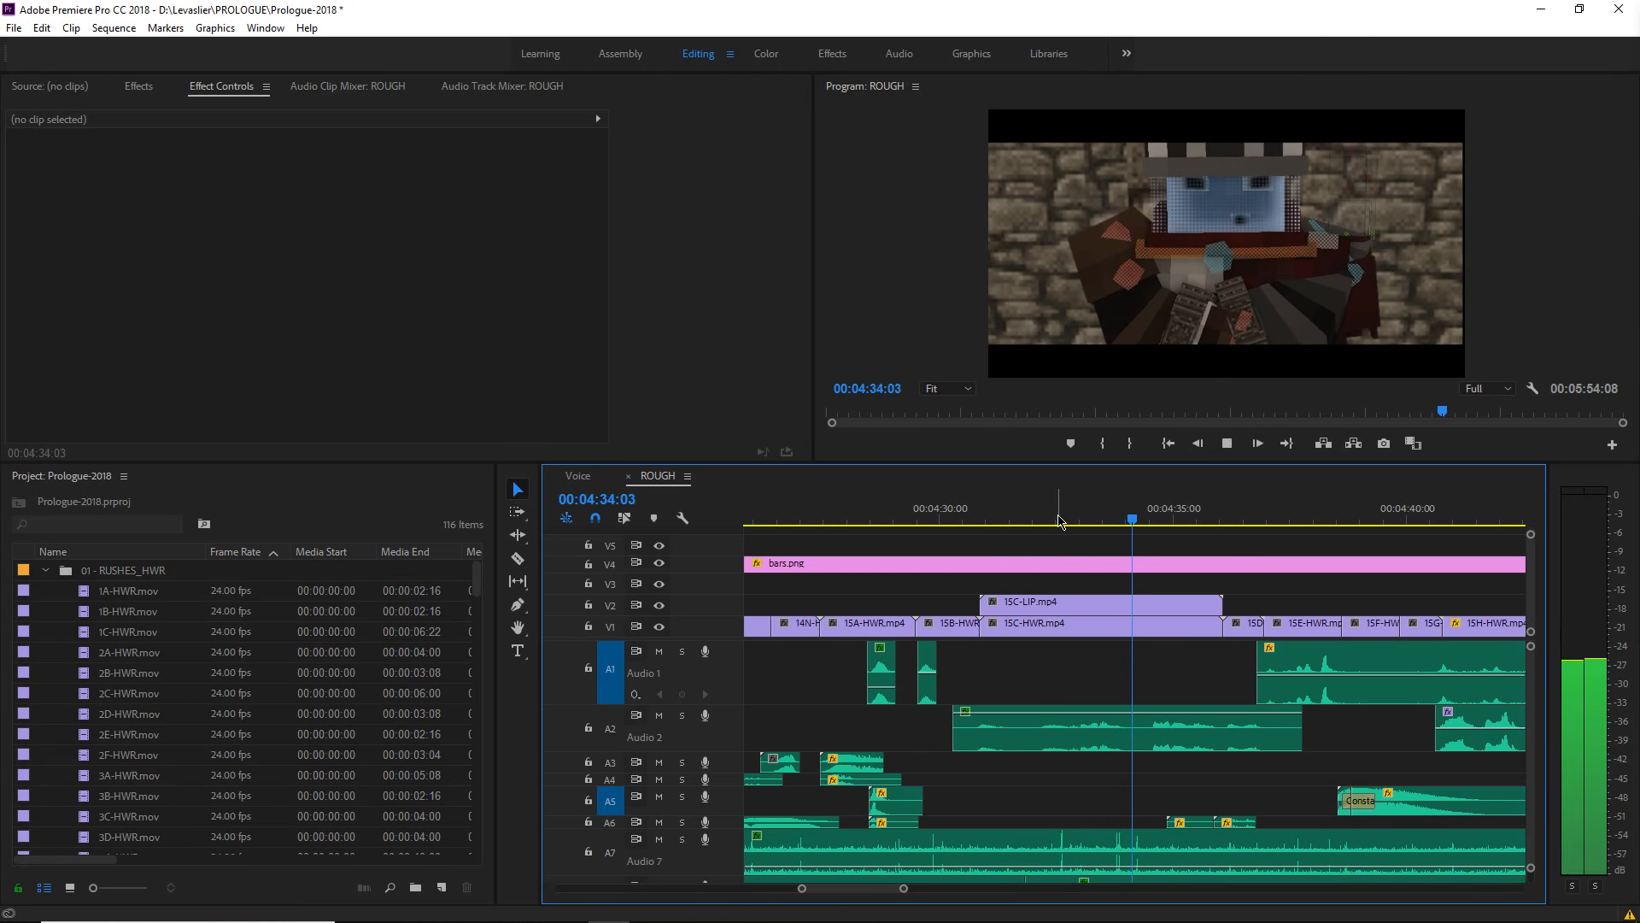
{"action": "key", "text": "space"}
{"action": "left_click_drag", "start_coordinate": [1072, 516], "coordinate": [1038, 519]}
{"action": "key", "text": "space"}
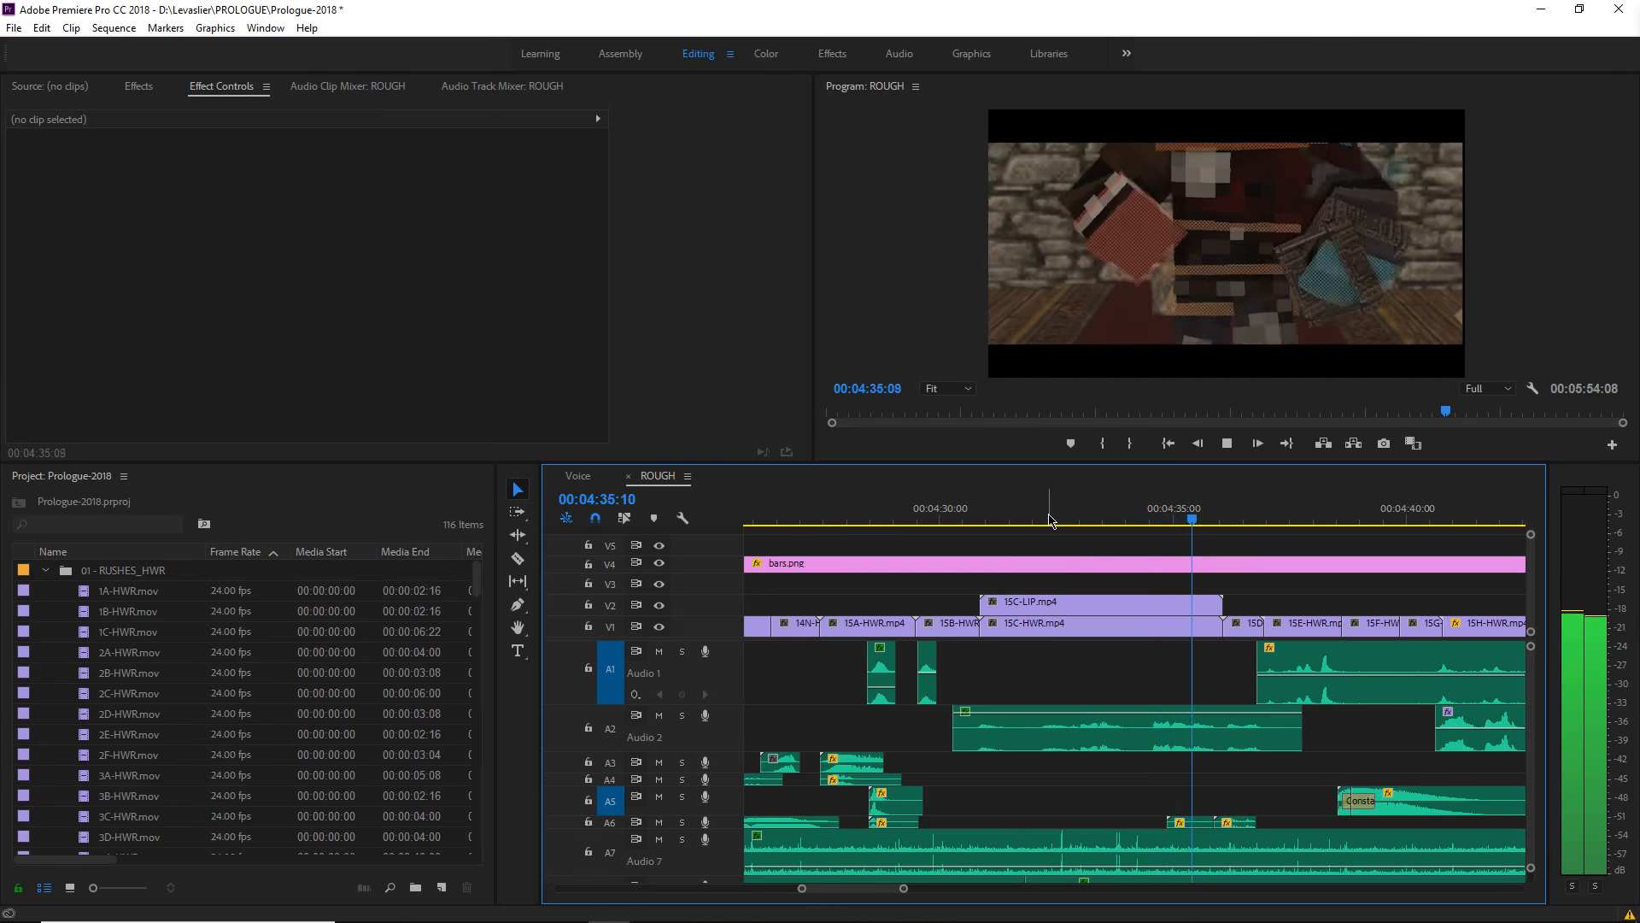
{"action": "key", "text": "space"}
- Return to the Cinema 4D scene and shift the Back, Shoulders and Neck keys at frames 35–53 one frame earlier
{"action": "left_click", "coordinate": [1542, 10]}
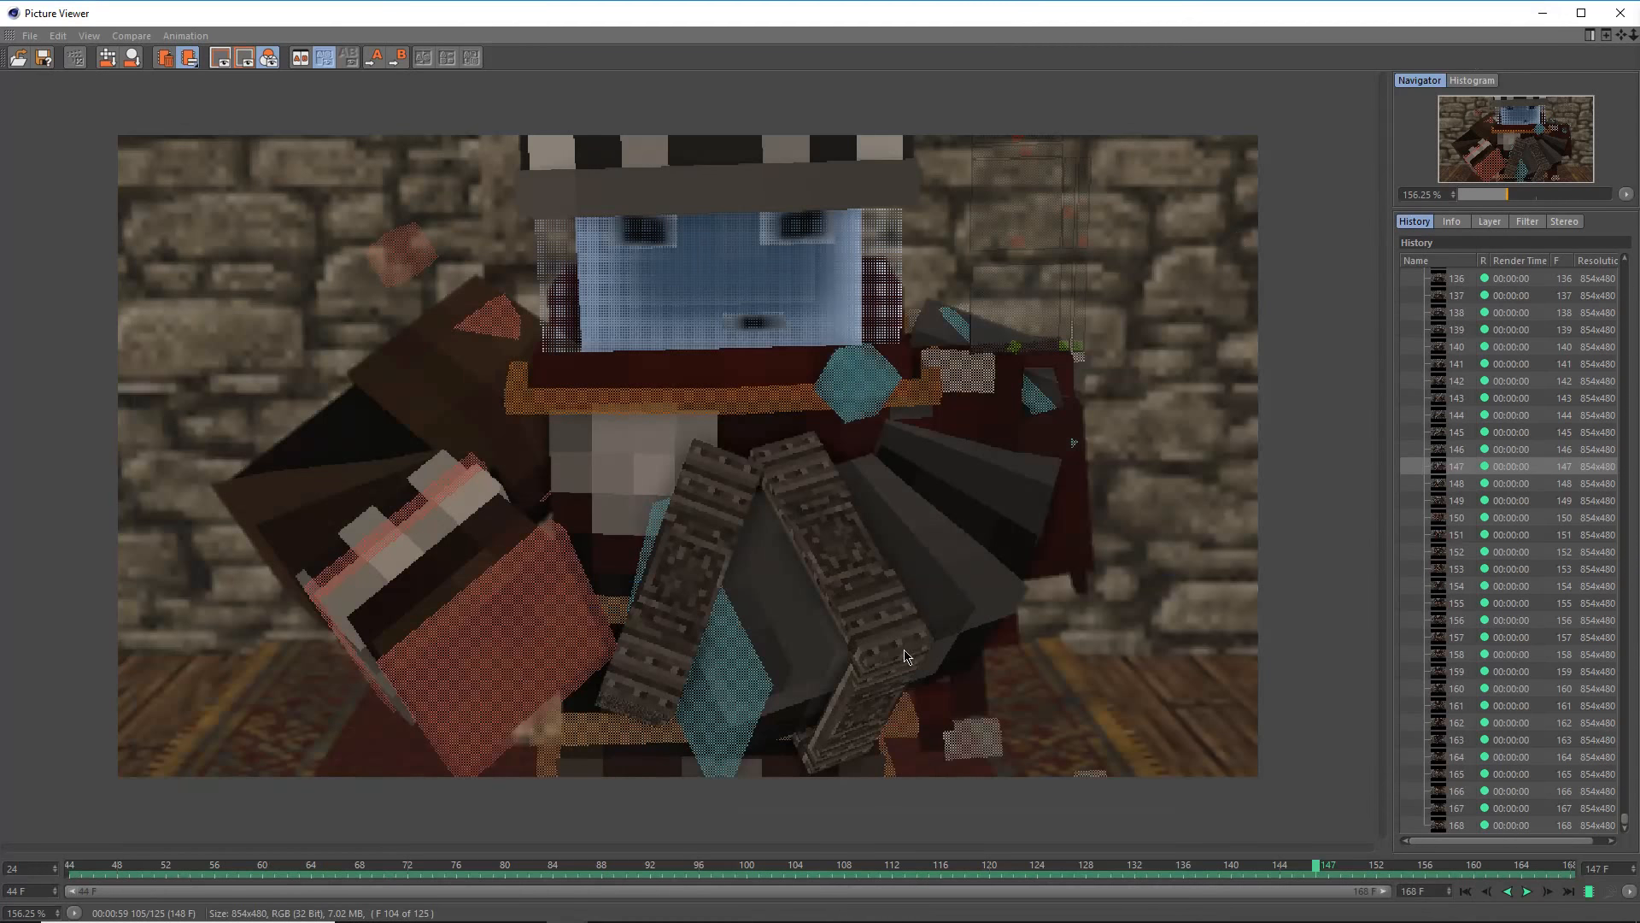
{"action": "left_click", "coordinate": [1627, 5]}
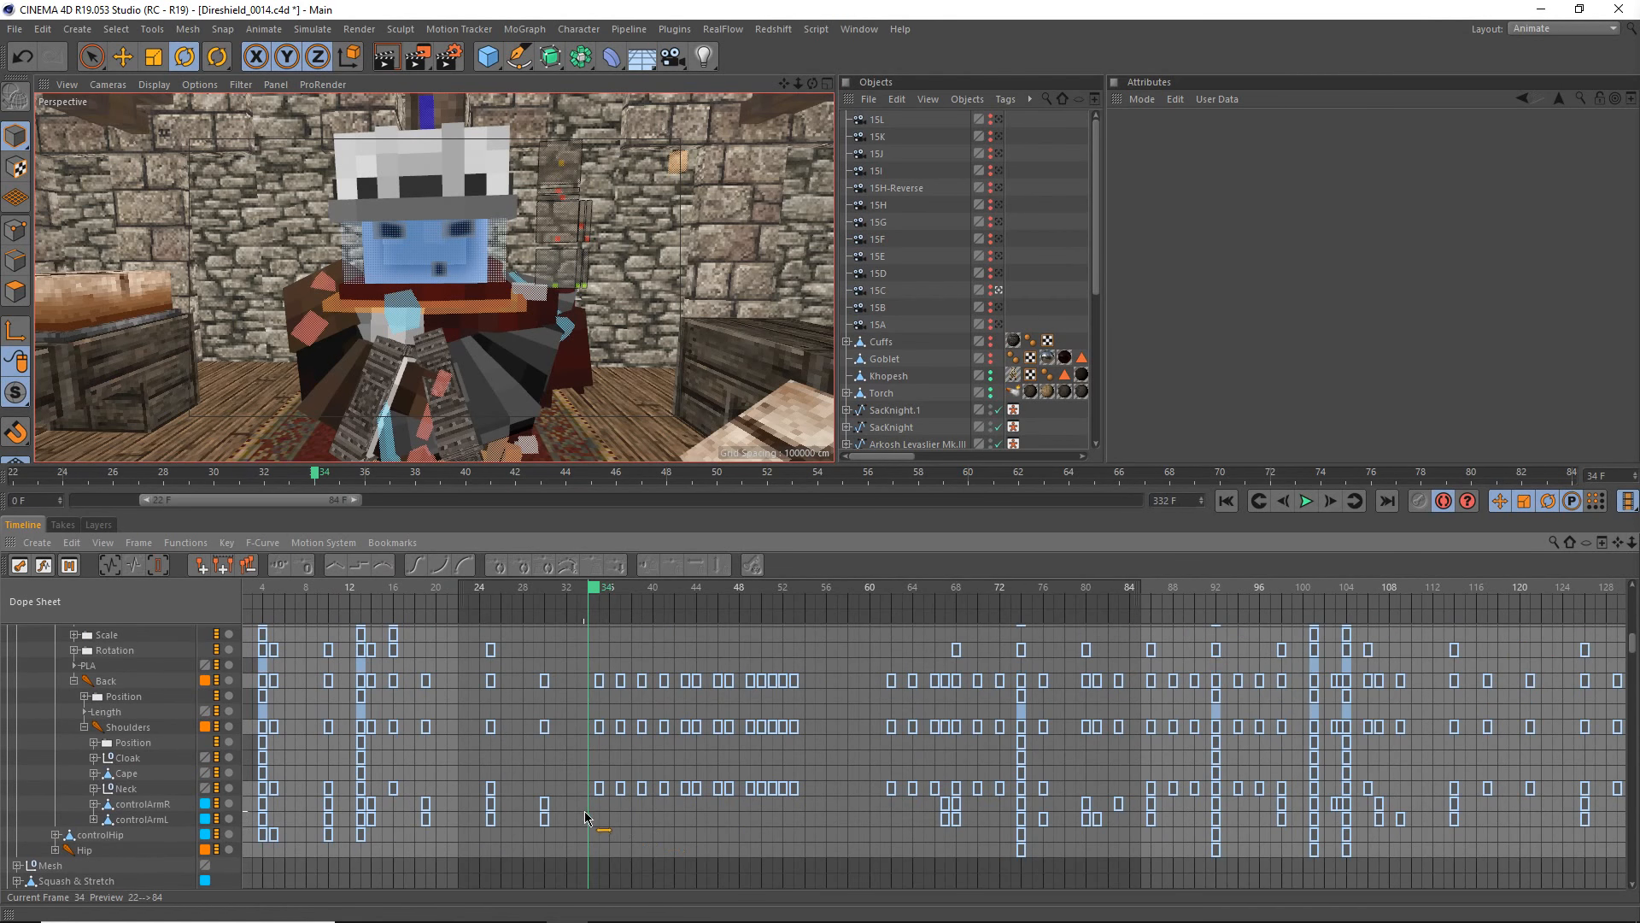
{"action": "left_click_drag", "start_coordinate": [580, 778], "coordinate": [825, 808]}
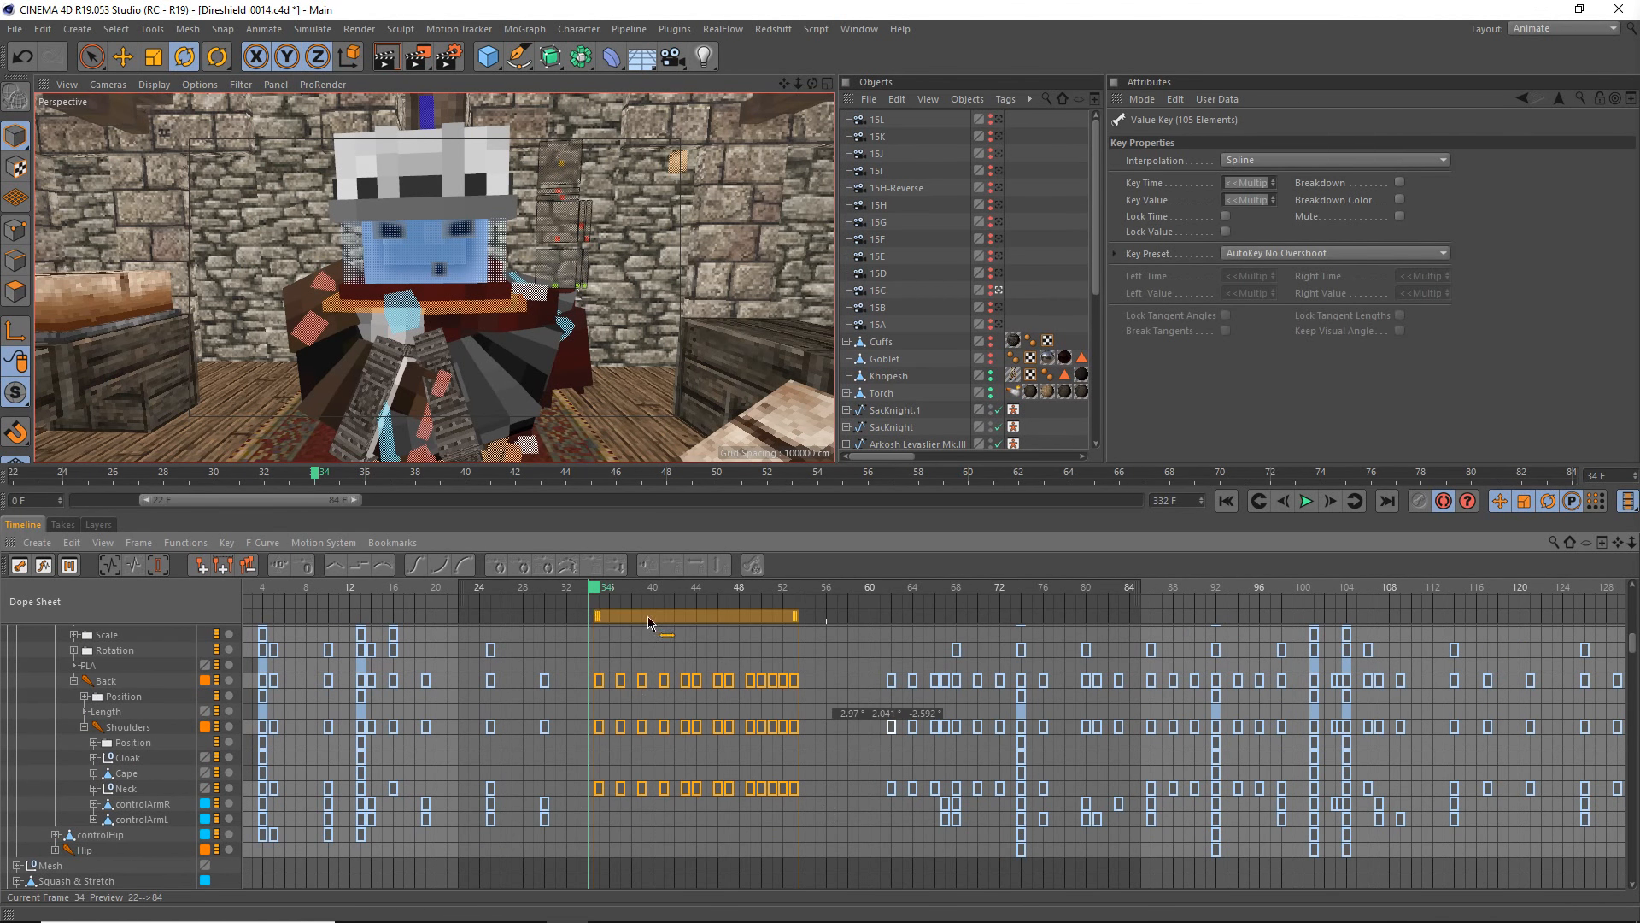
{"action": "left_click_drag", "start_coordinate": [640, 622], "coordinate": [635, 622]}
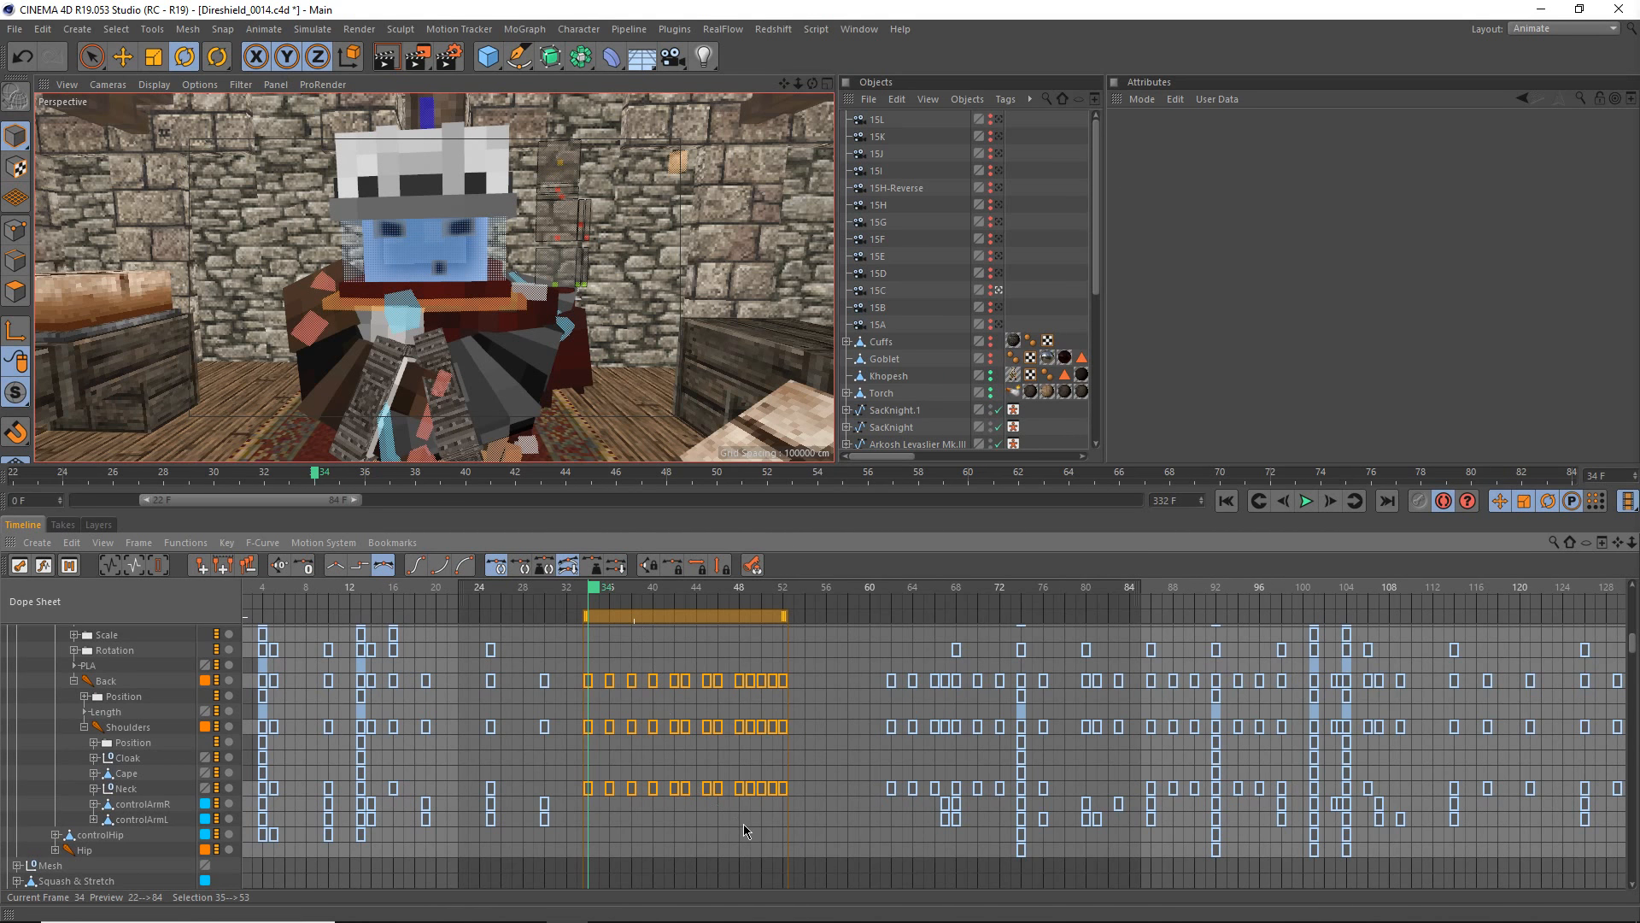
- Compress the Back, Shoulders and Neck keys starting at frame 34 so that they span frames 34–50
{"action": "left_click_drag", "start_coordinate": [819, 834], "coordinate": [583, 771]}
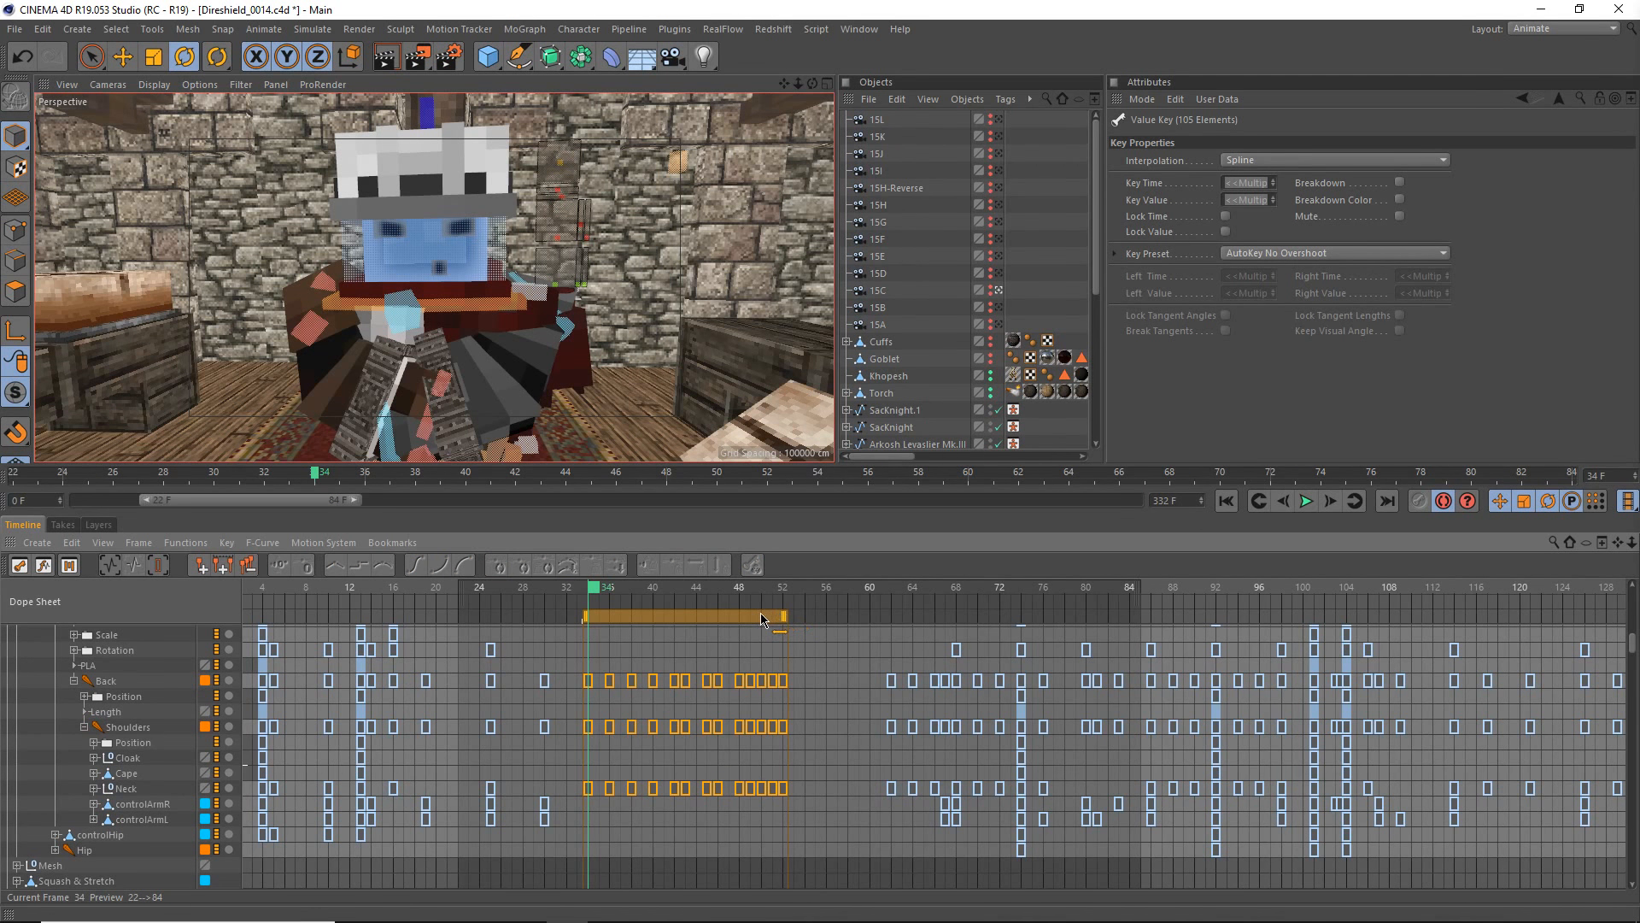
{"action": "left_click_drag", "start_coordinate": [760, 615], "coordinate": [762, 615]}
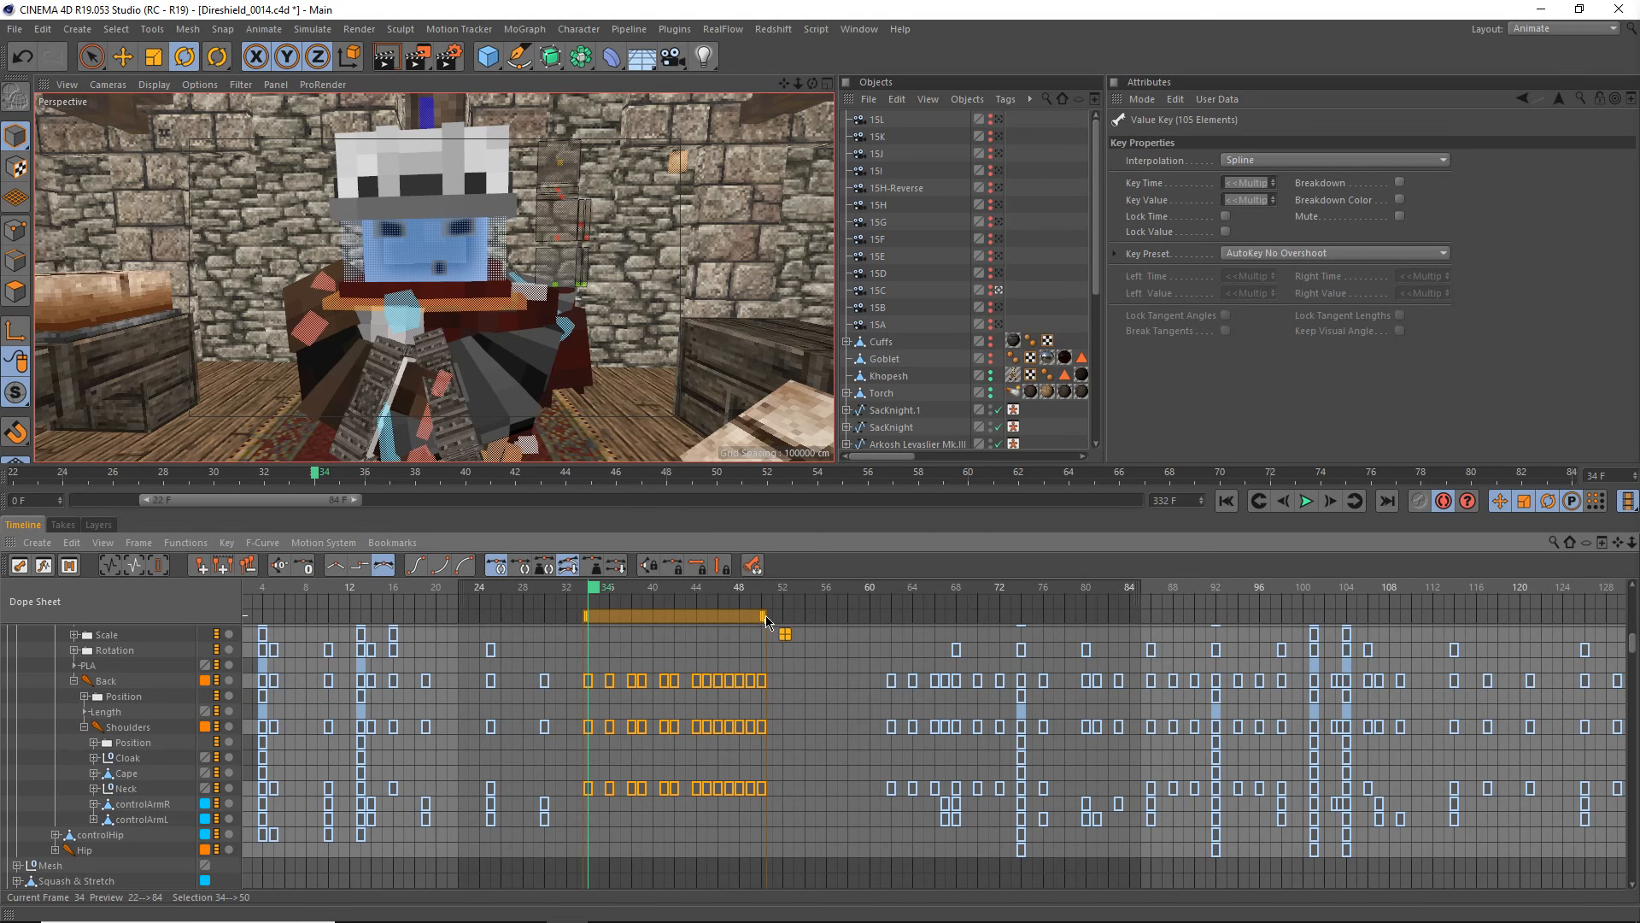
{"action": "key", "text": "ctrl+z"}
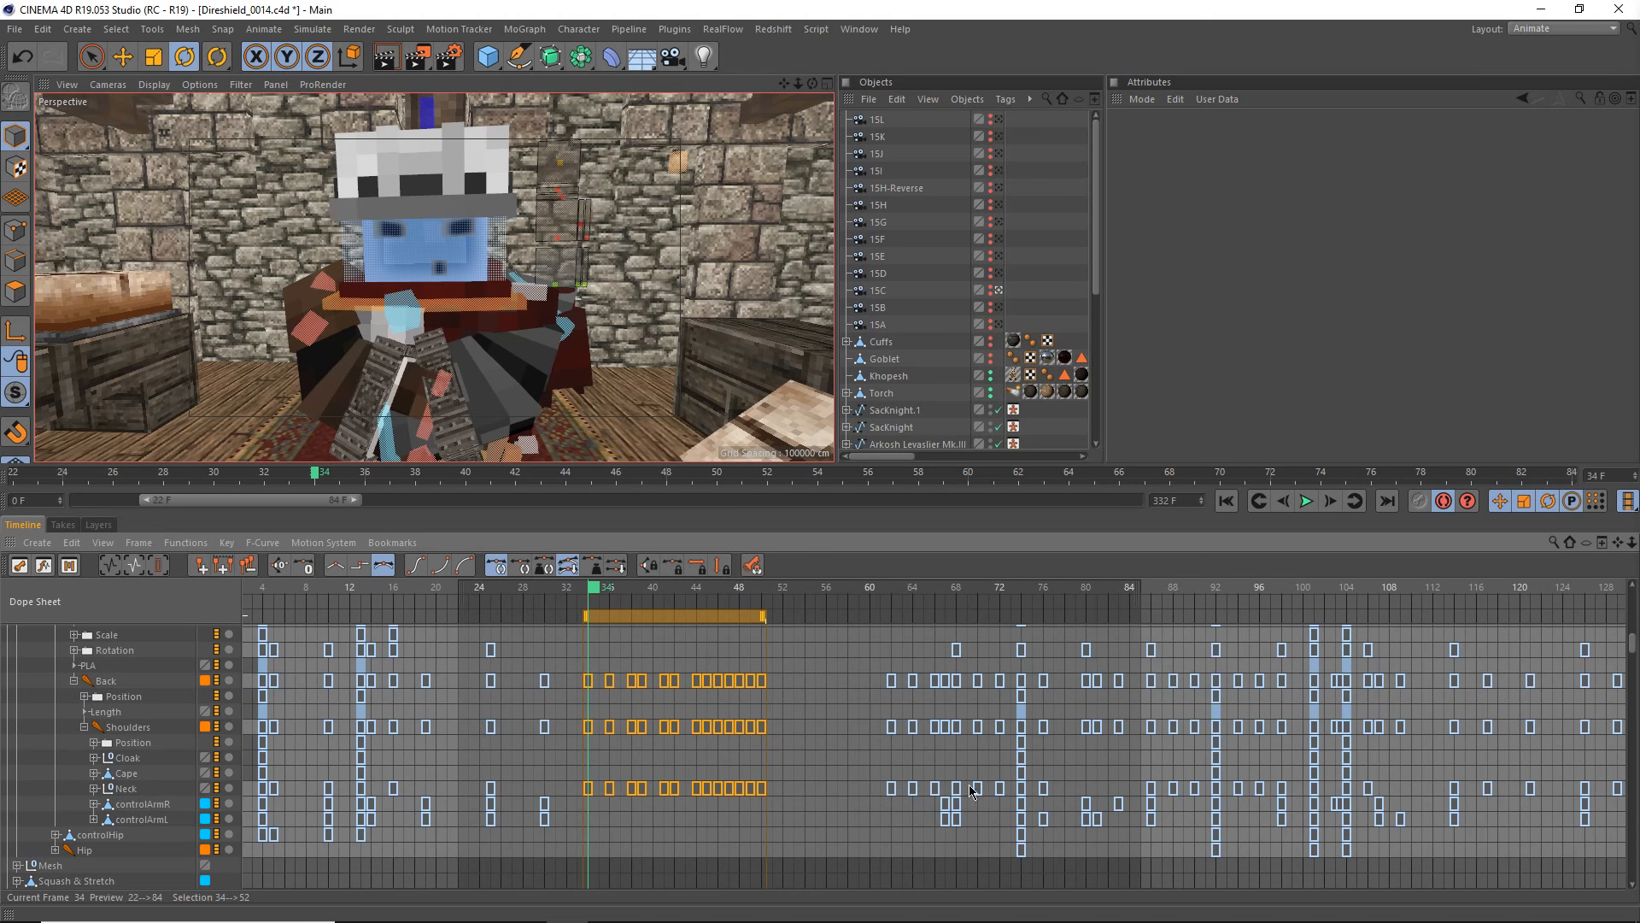
{"action": "key", "text": "ctrl+y"}
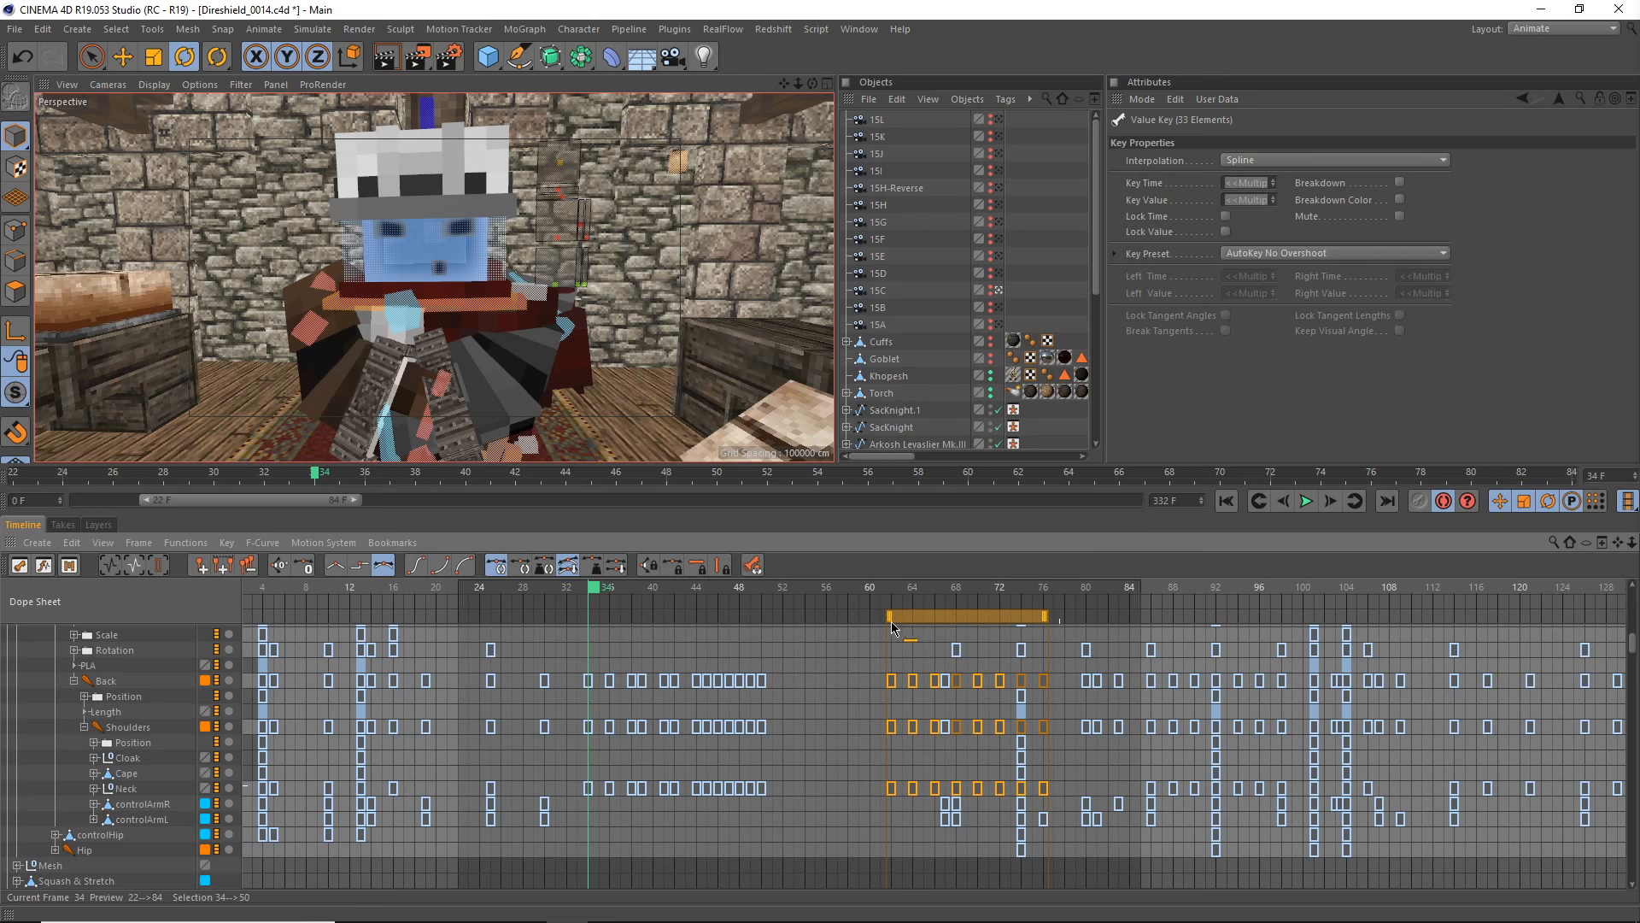
- Shift the Back, Shoulders and Neck keys at frames 62–76 four frames earlier and save the scene
{"action": "left_click_drag", "start_coordinate": [886, 626], "coordinate": [877, 626]}
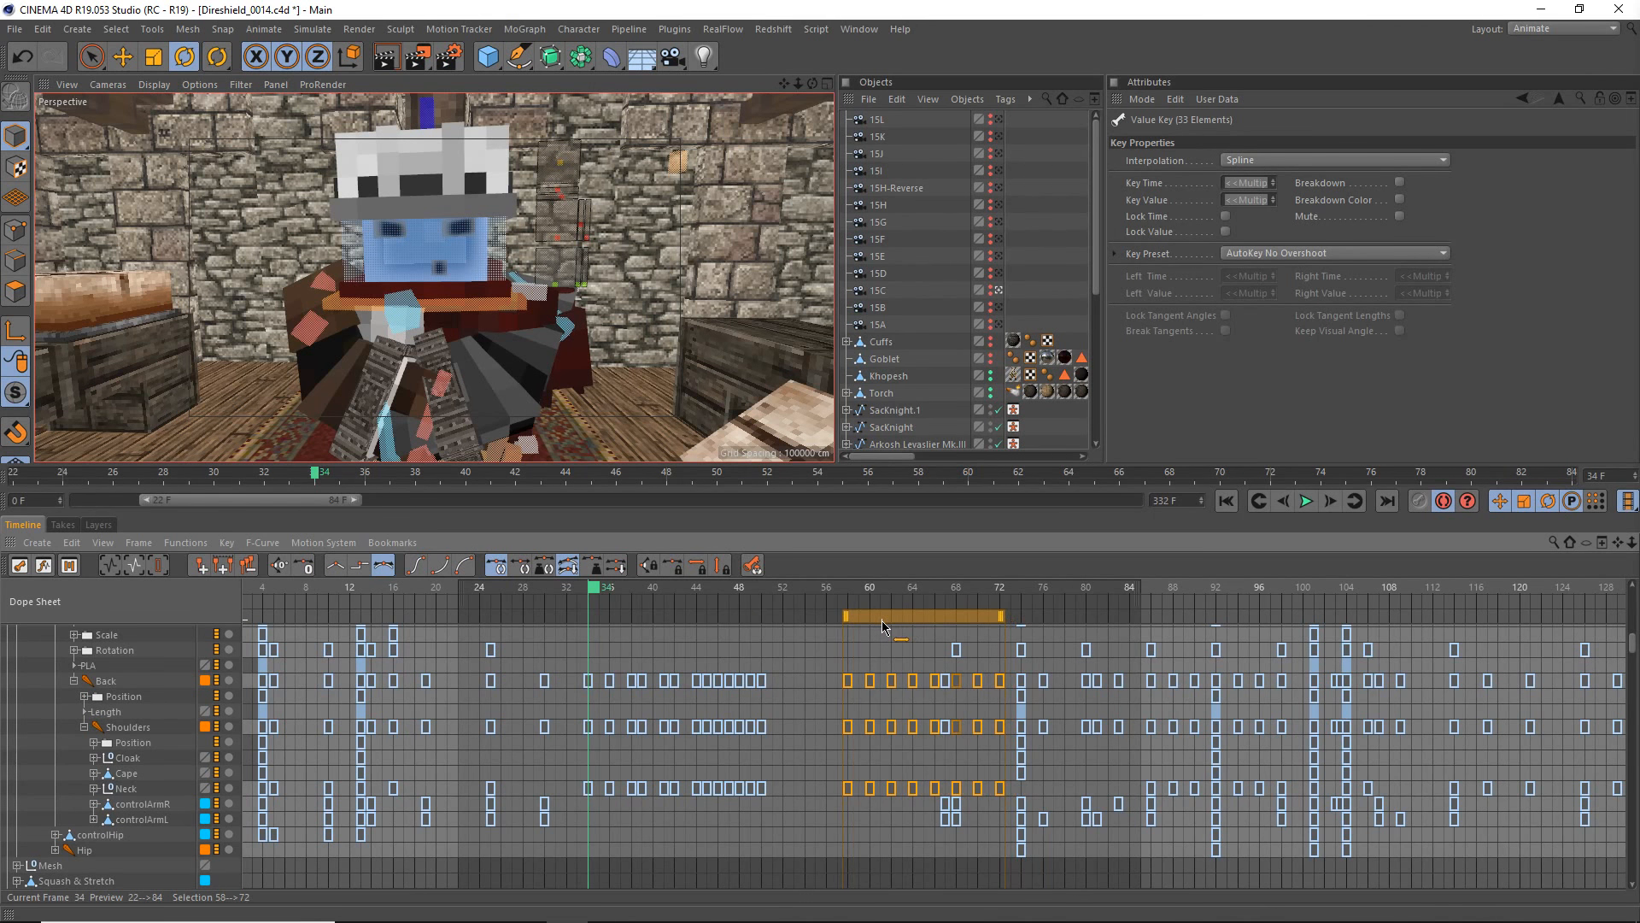
{"action": "left_click", "coordinate": [775, 844]}
{"action": "key", "text": "ctrl+s"}
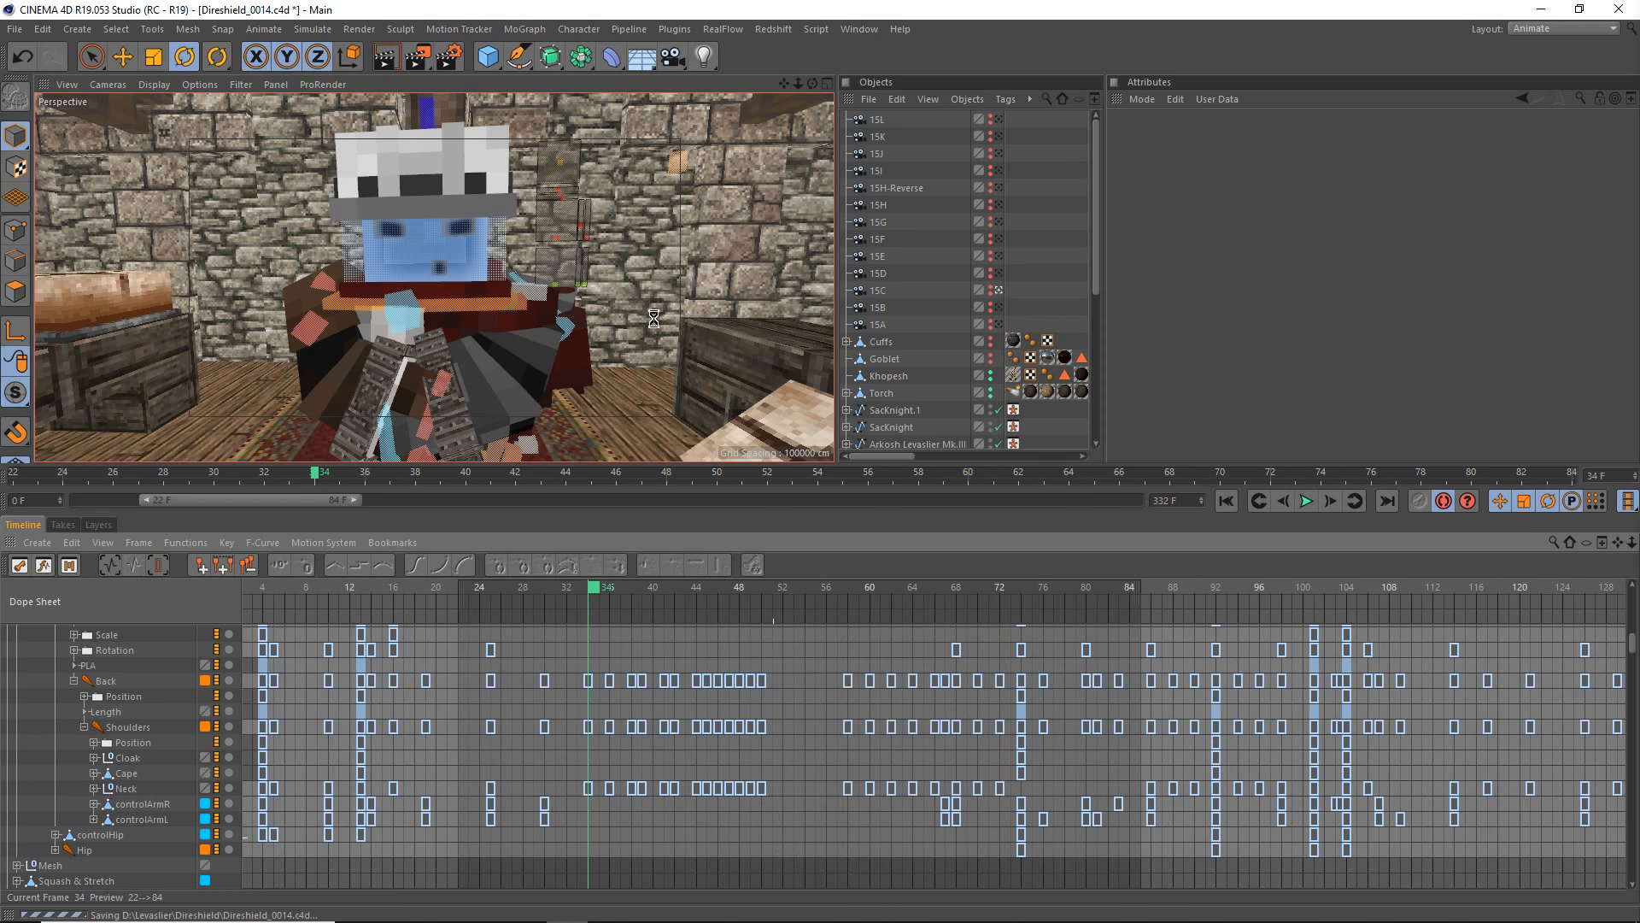
- Re-render the shot to the Picture Viewer, overwriting 15C-LIP.mp4, and play back the rendered frames at 100% zoom
{"action": "left_click", "coordinate": [435, 70]}
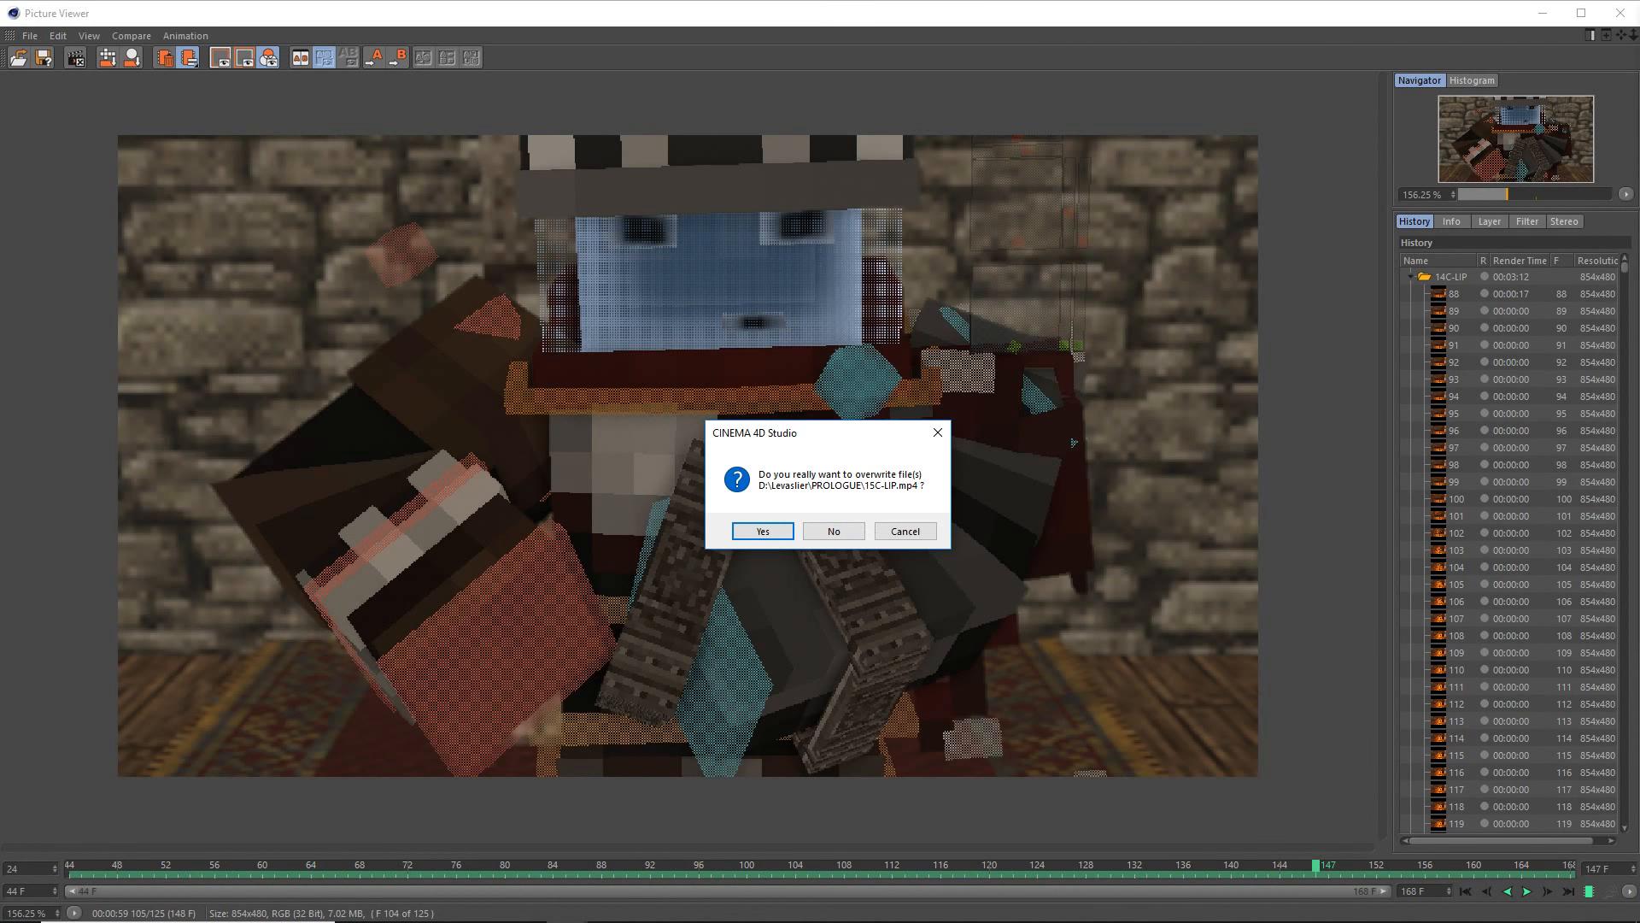
{"action": "left_click", "coordinate": [764, 533]}
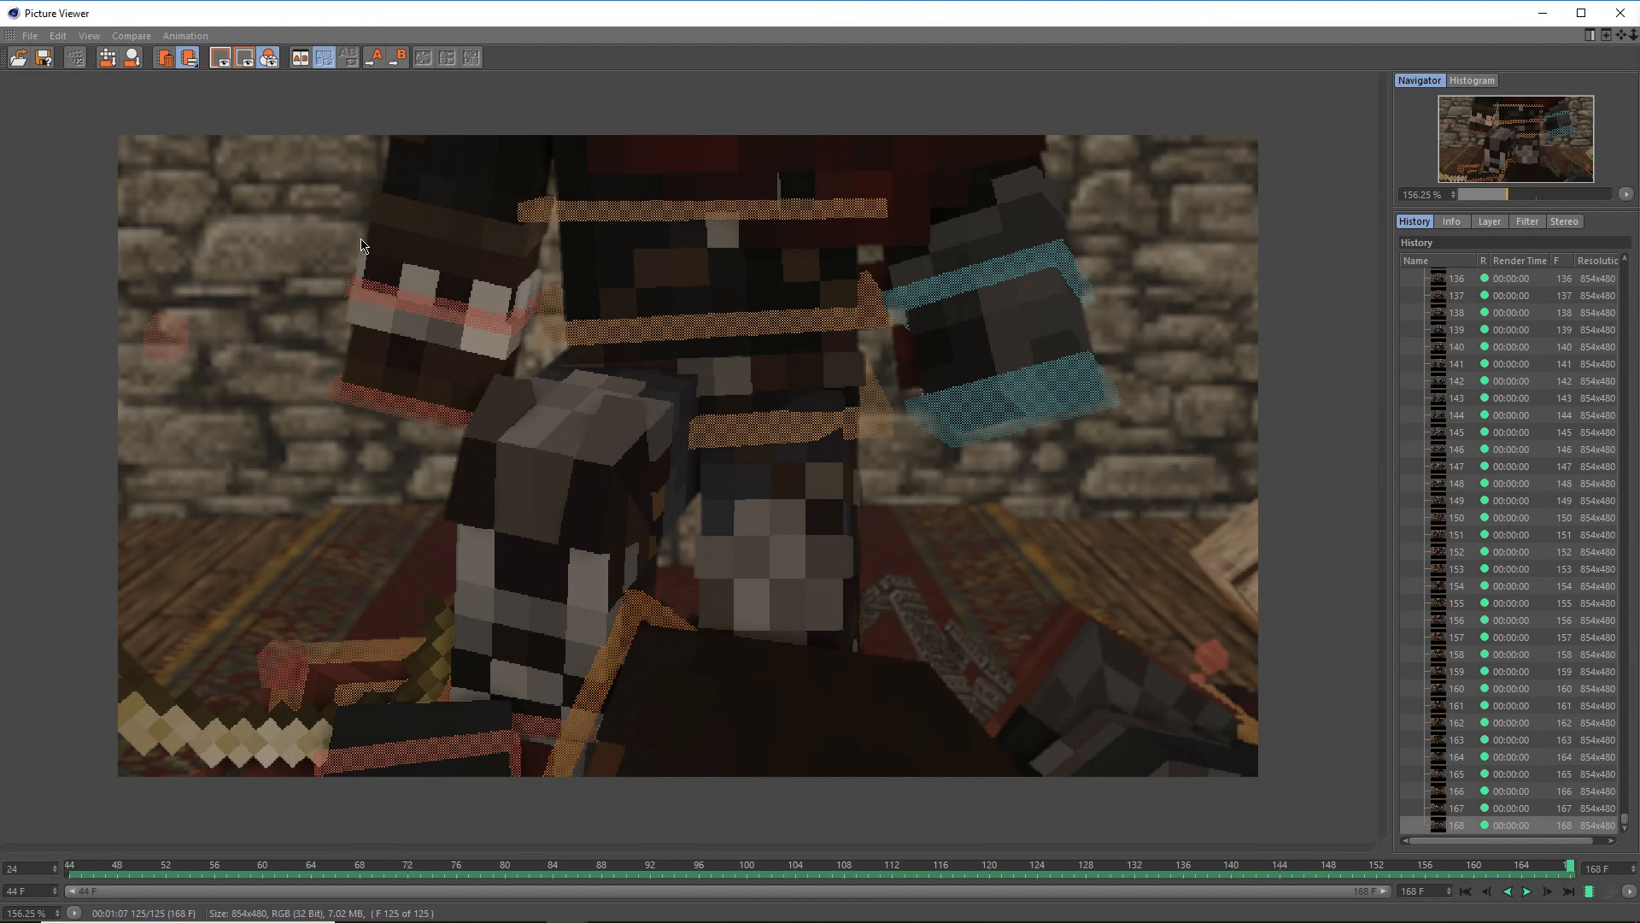
{"action": "key", "text": "space"}
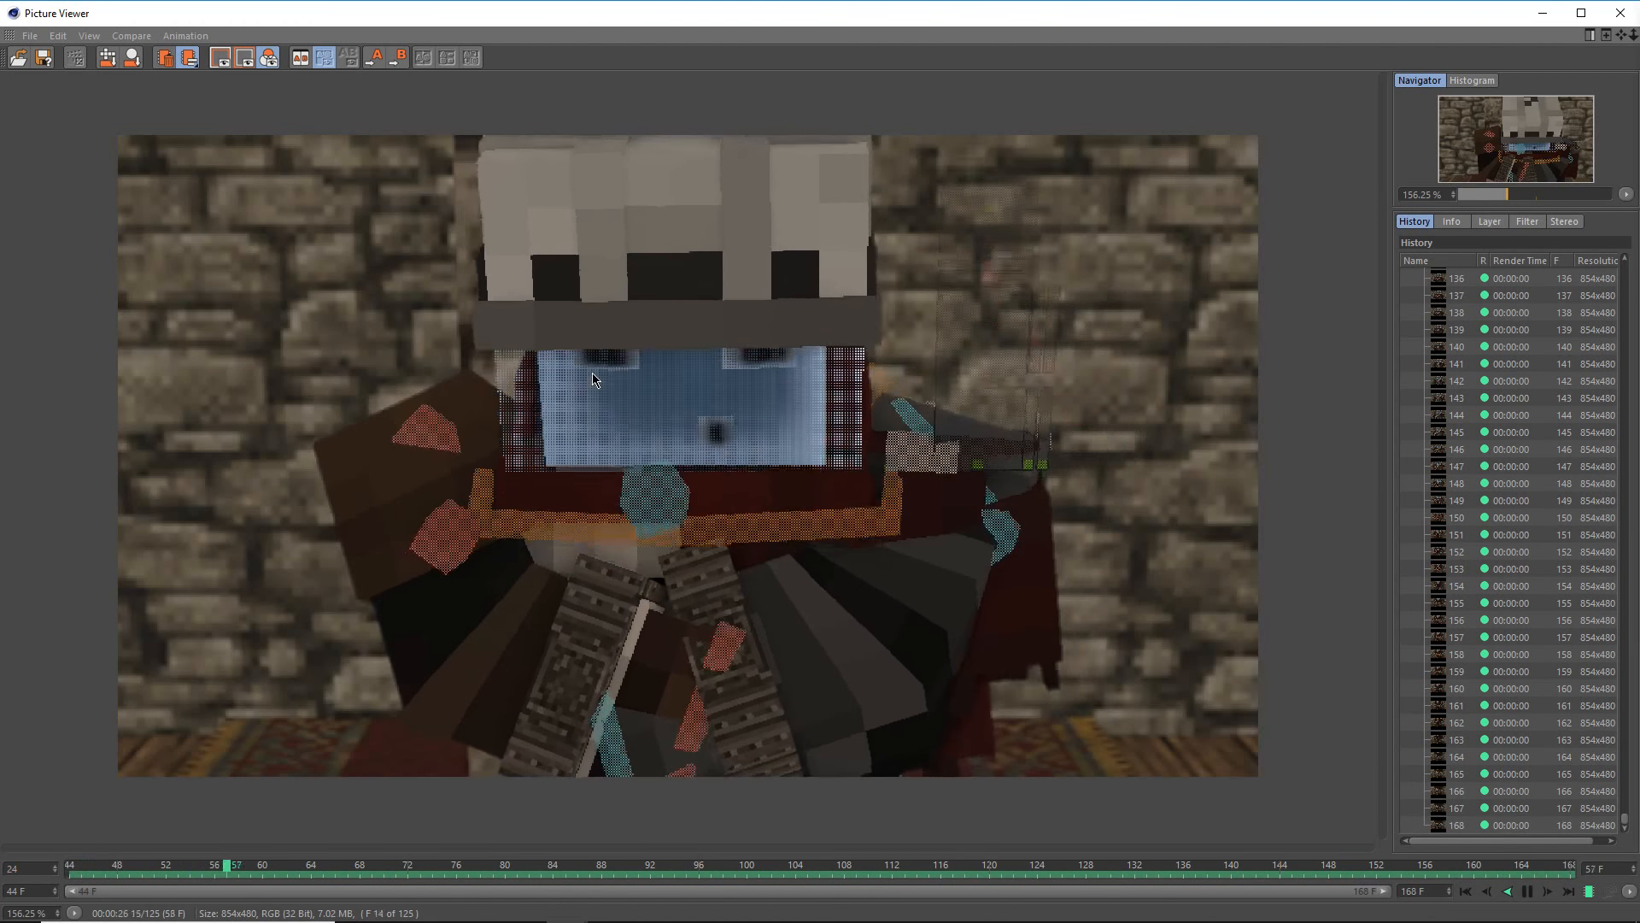
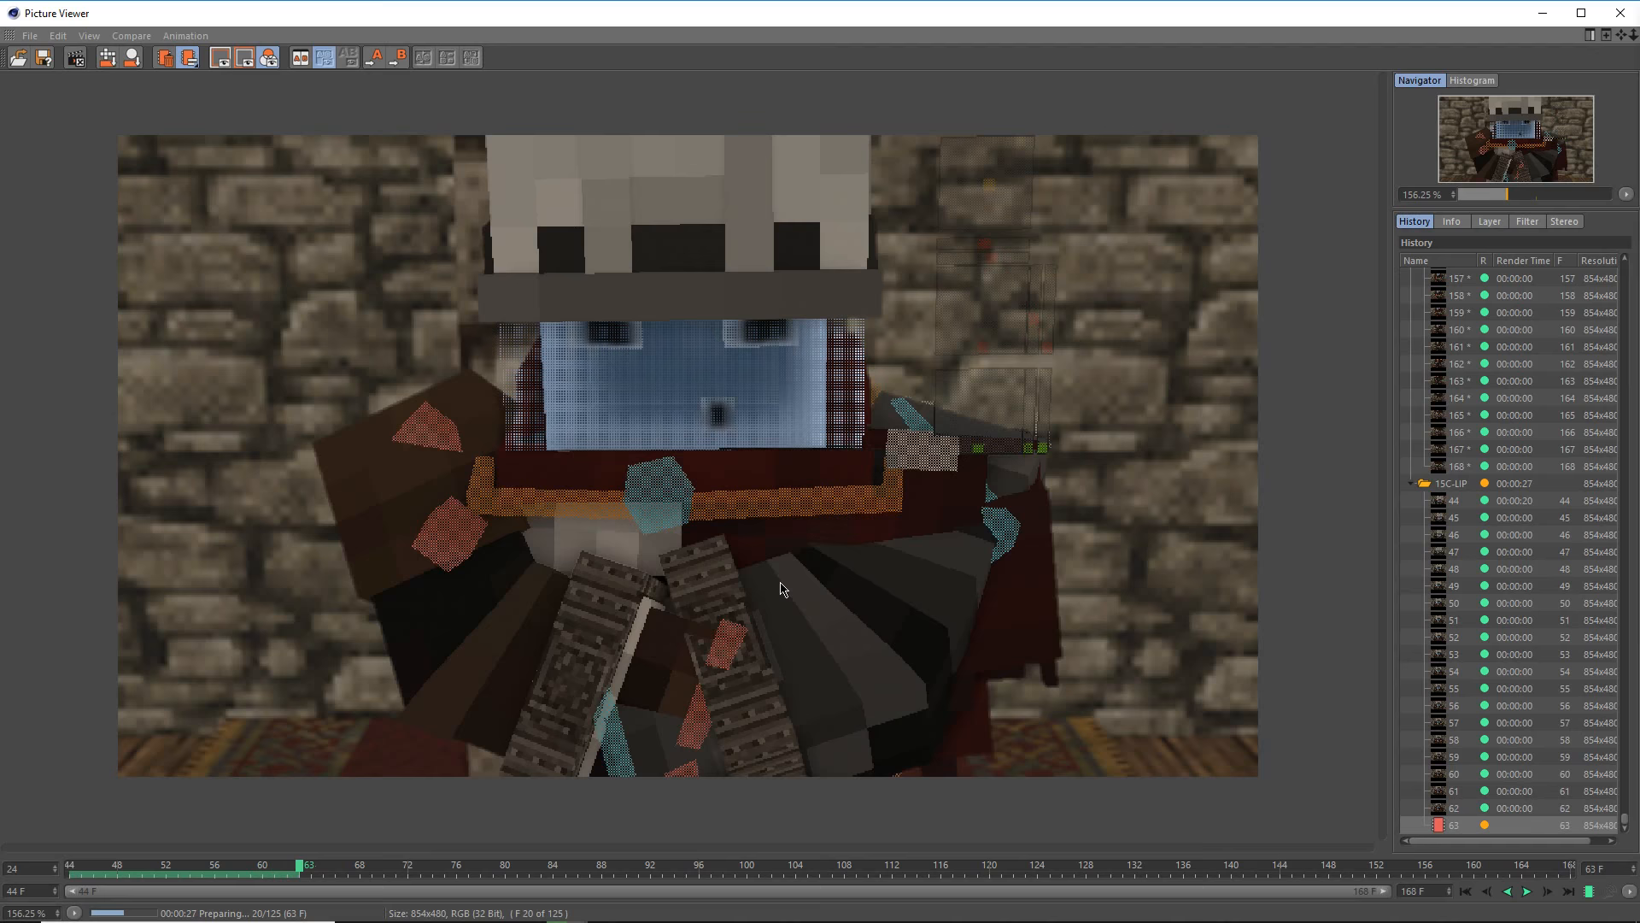
{"action": "scroll", "coordinate": [776, 588], "scroll_direction": "down", "scroll_amount": 1}
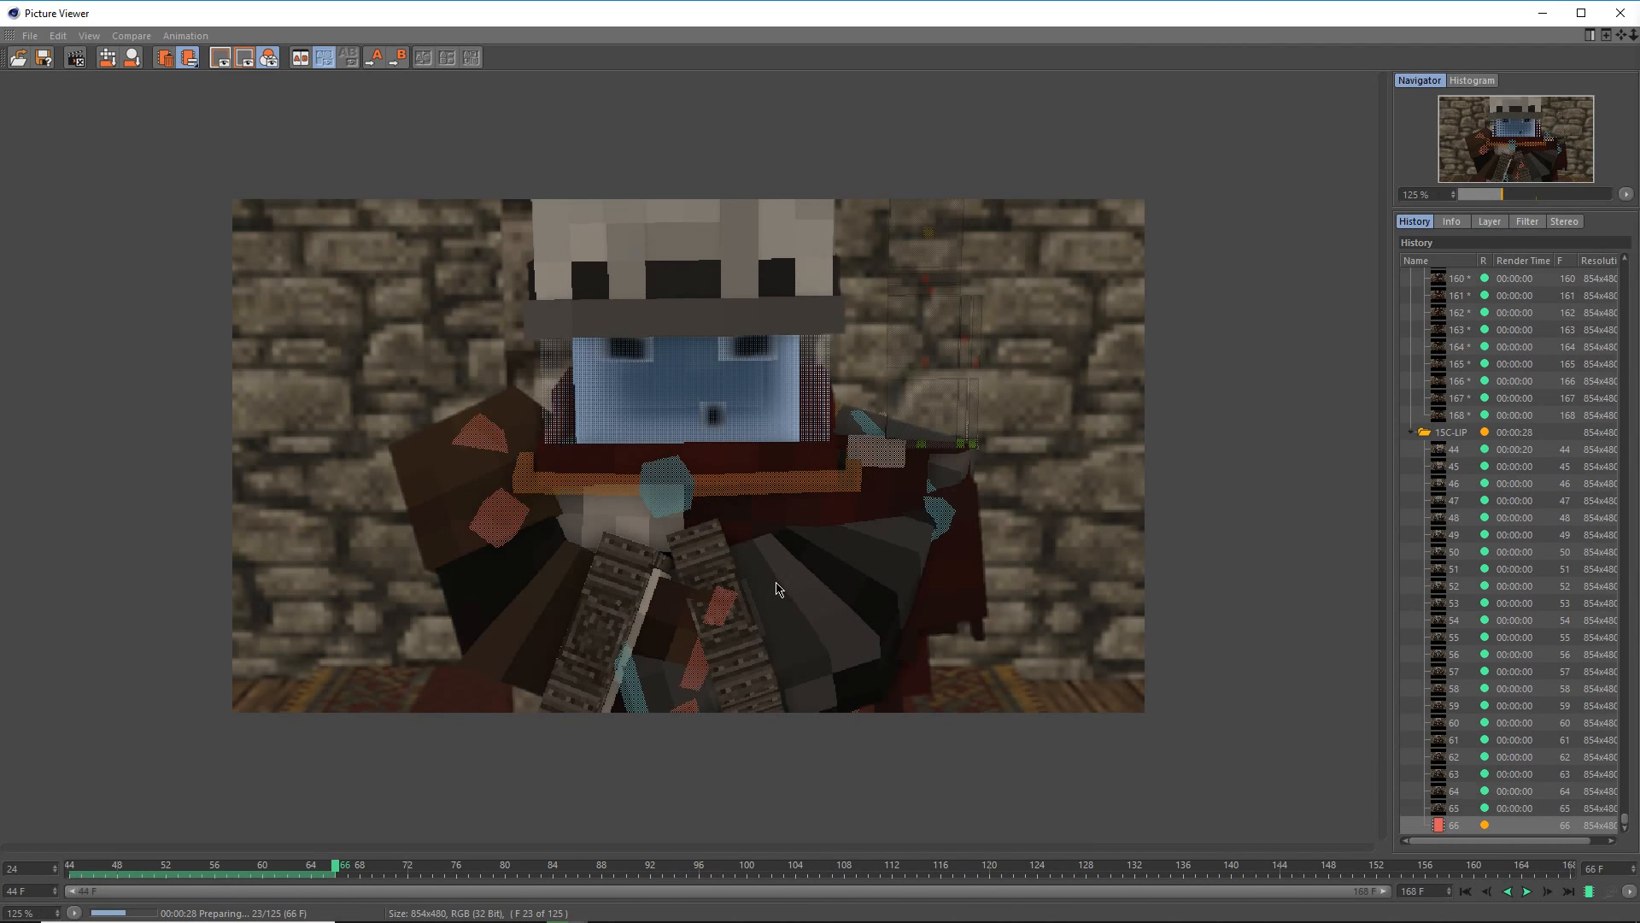
{"action": "scroll", "coordinate": [772, 589], "scroll_direction": "down", "scroll_amount": 1}
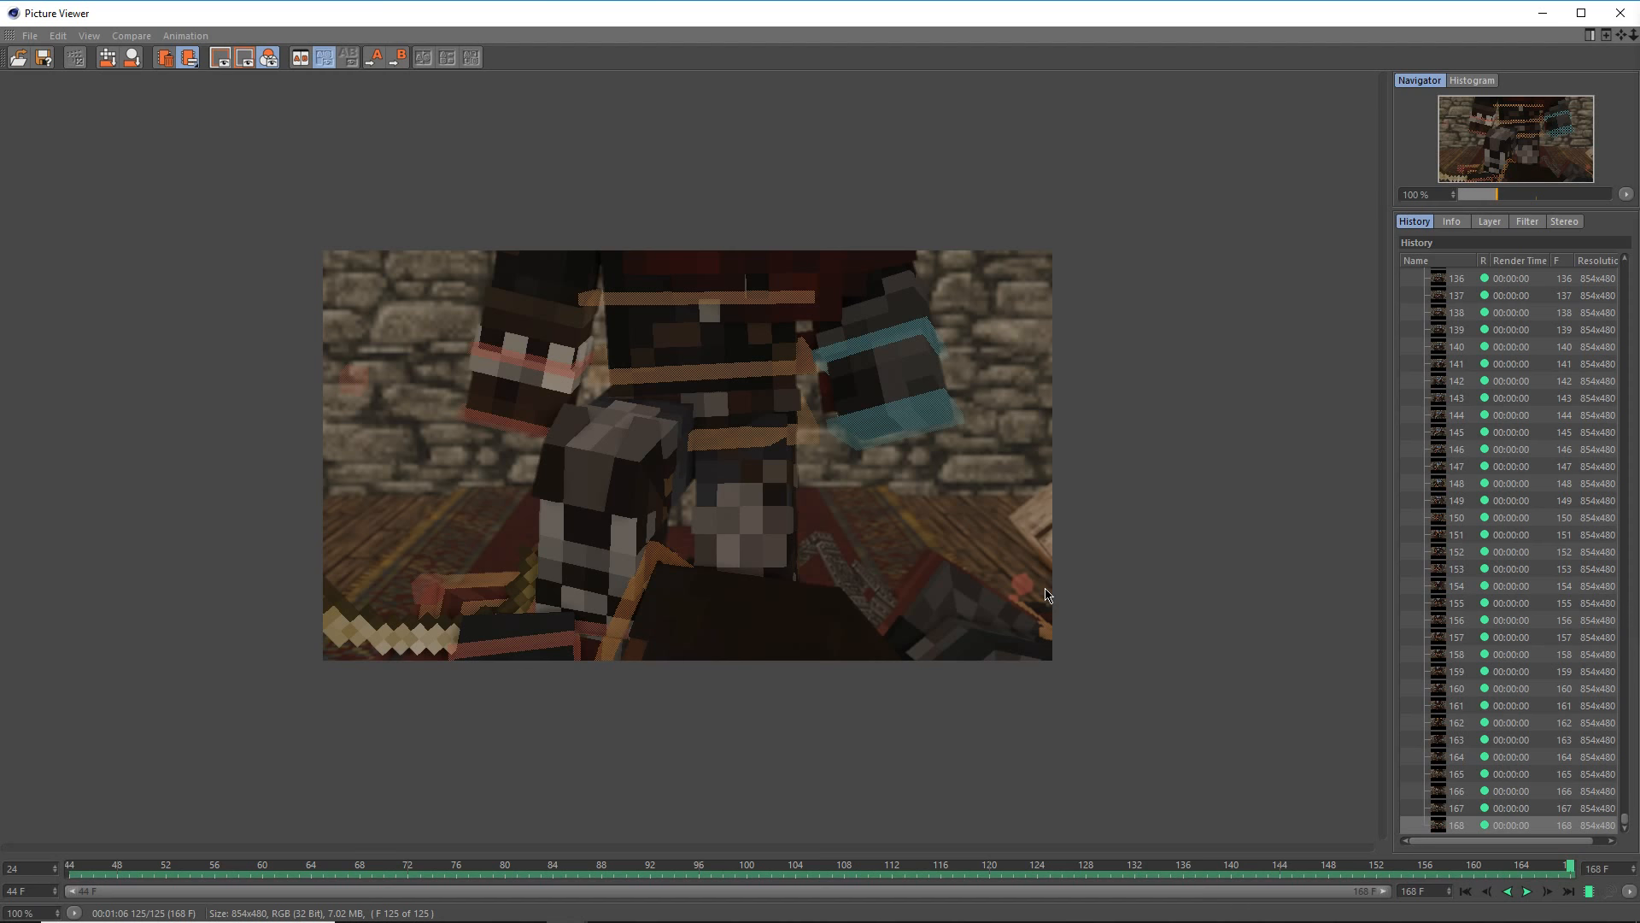
{"action": "key", "text": "space"}
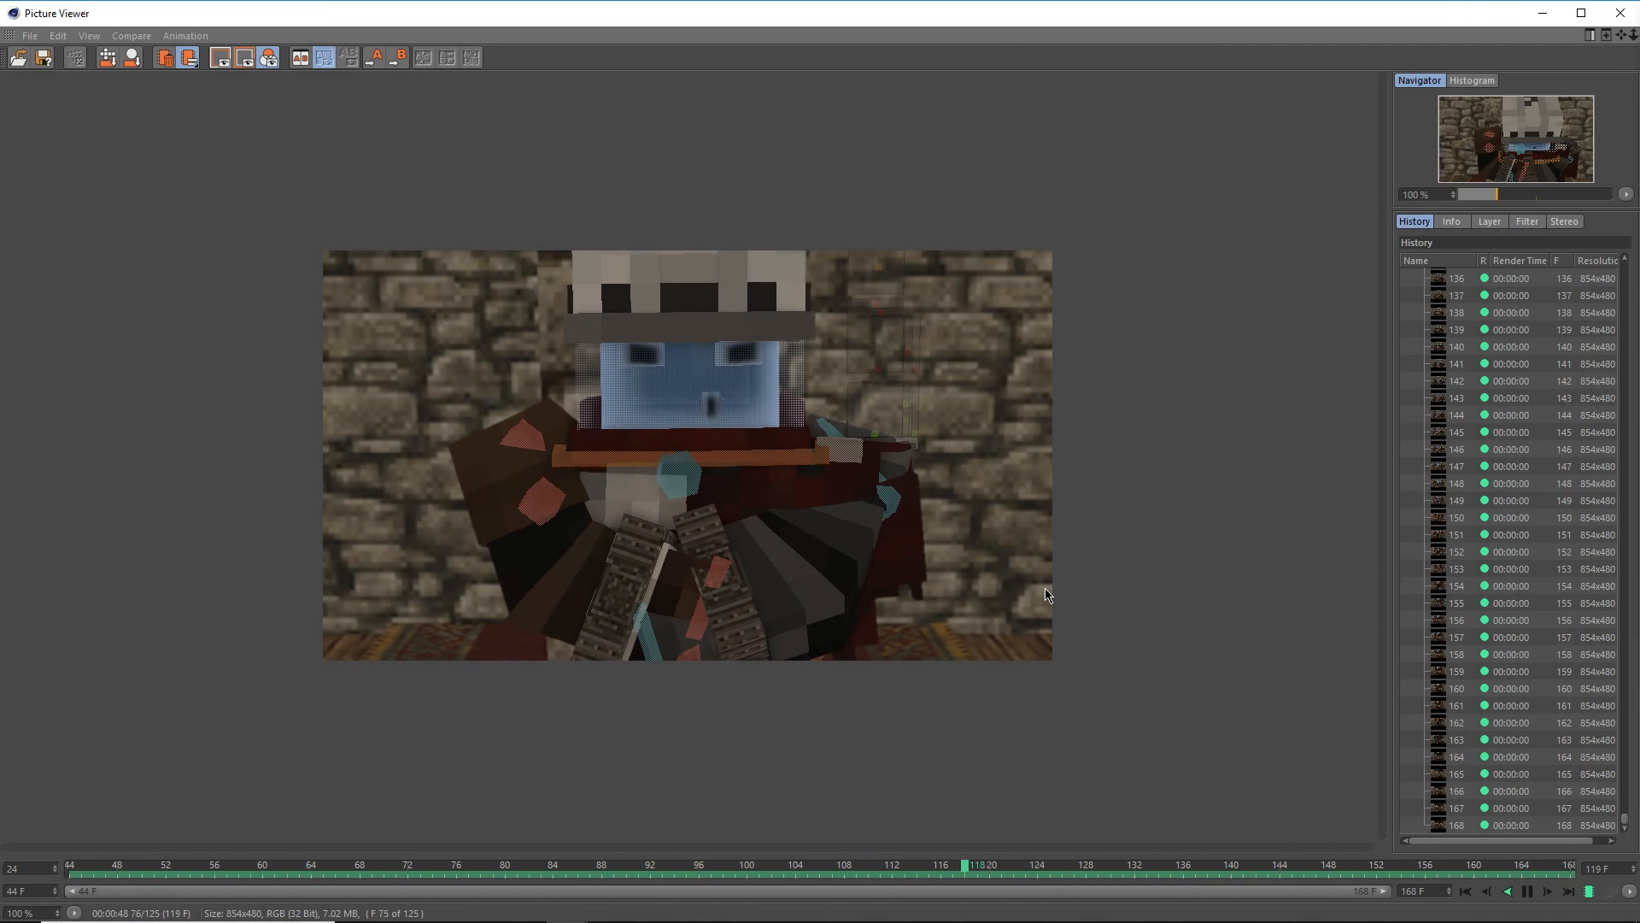
- Switch to Premiere Pro and play the ROUGH sequence from 00:04:30:12 to check the re-rendered lip sync
{"action": "mouse_move", "coordinate": [503, 908]}
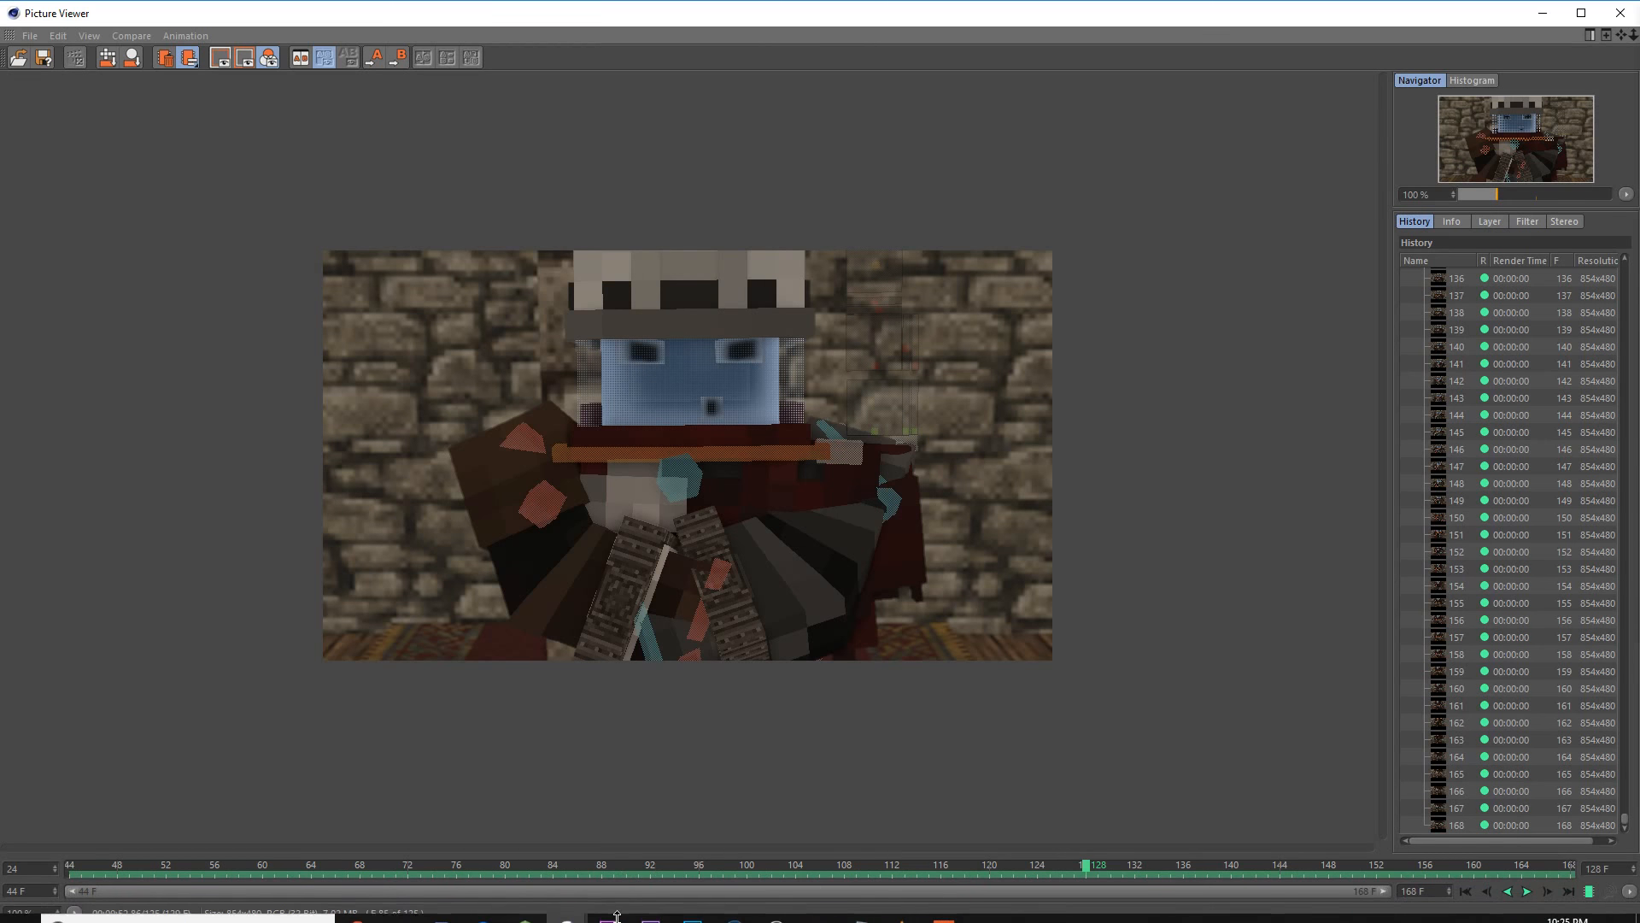
{"action": "left_click", "coordinate": [608, 906]}
{"action": "left_click", "coordinate": [912, 502]}
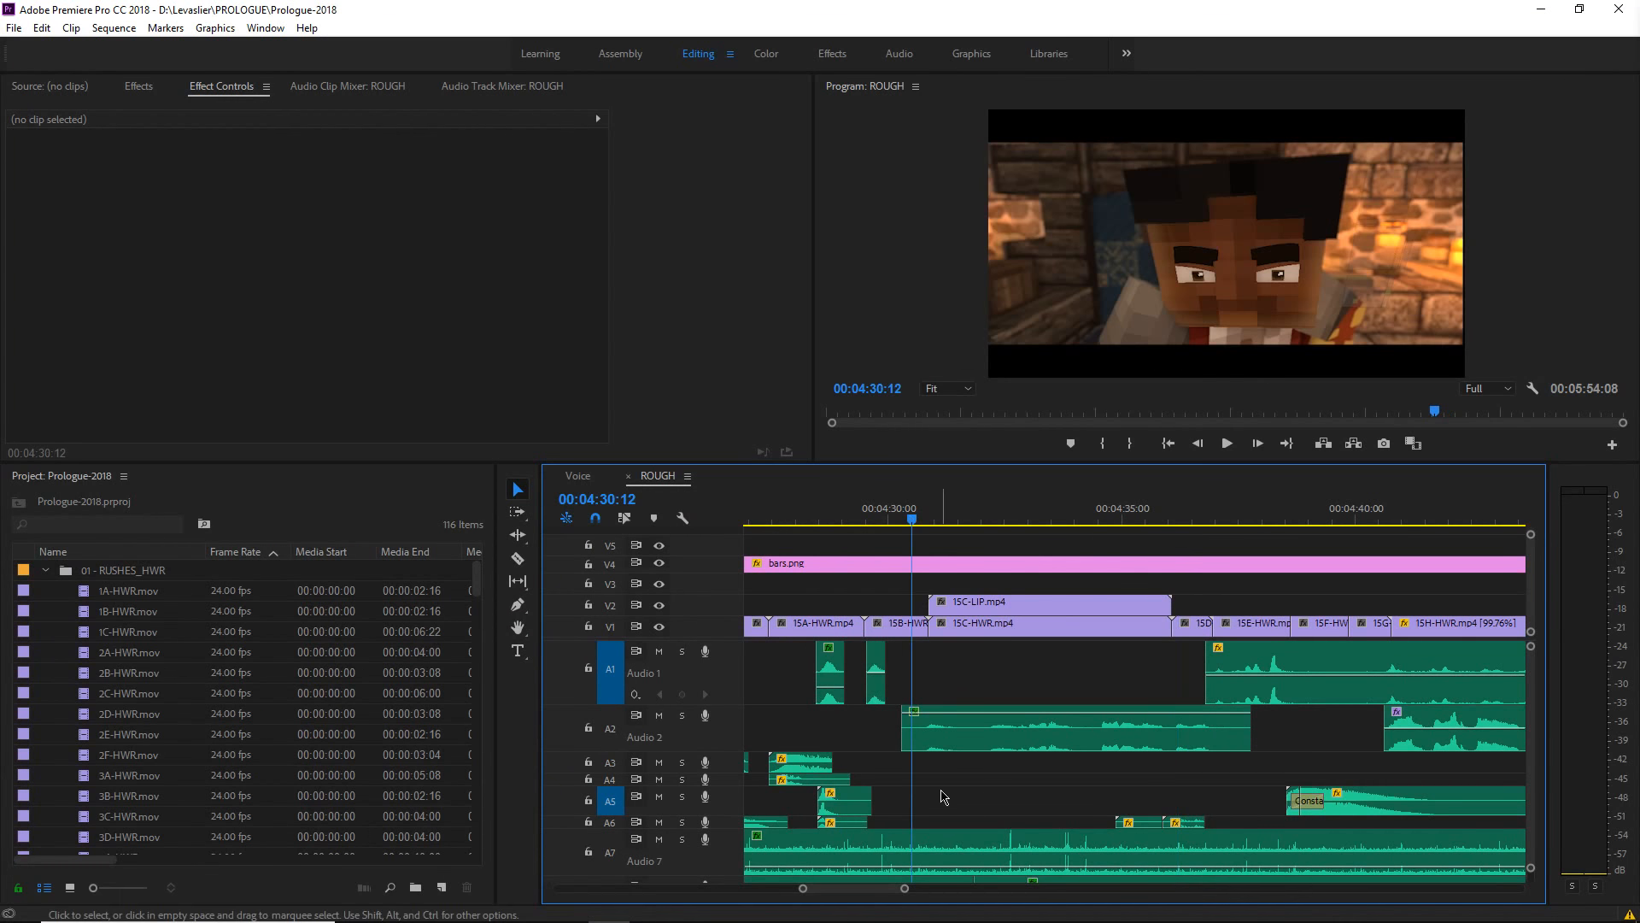
{"action": "left_click", "coordinate": [946, 793]}
{"action": "key", "text": "space"}
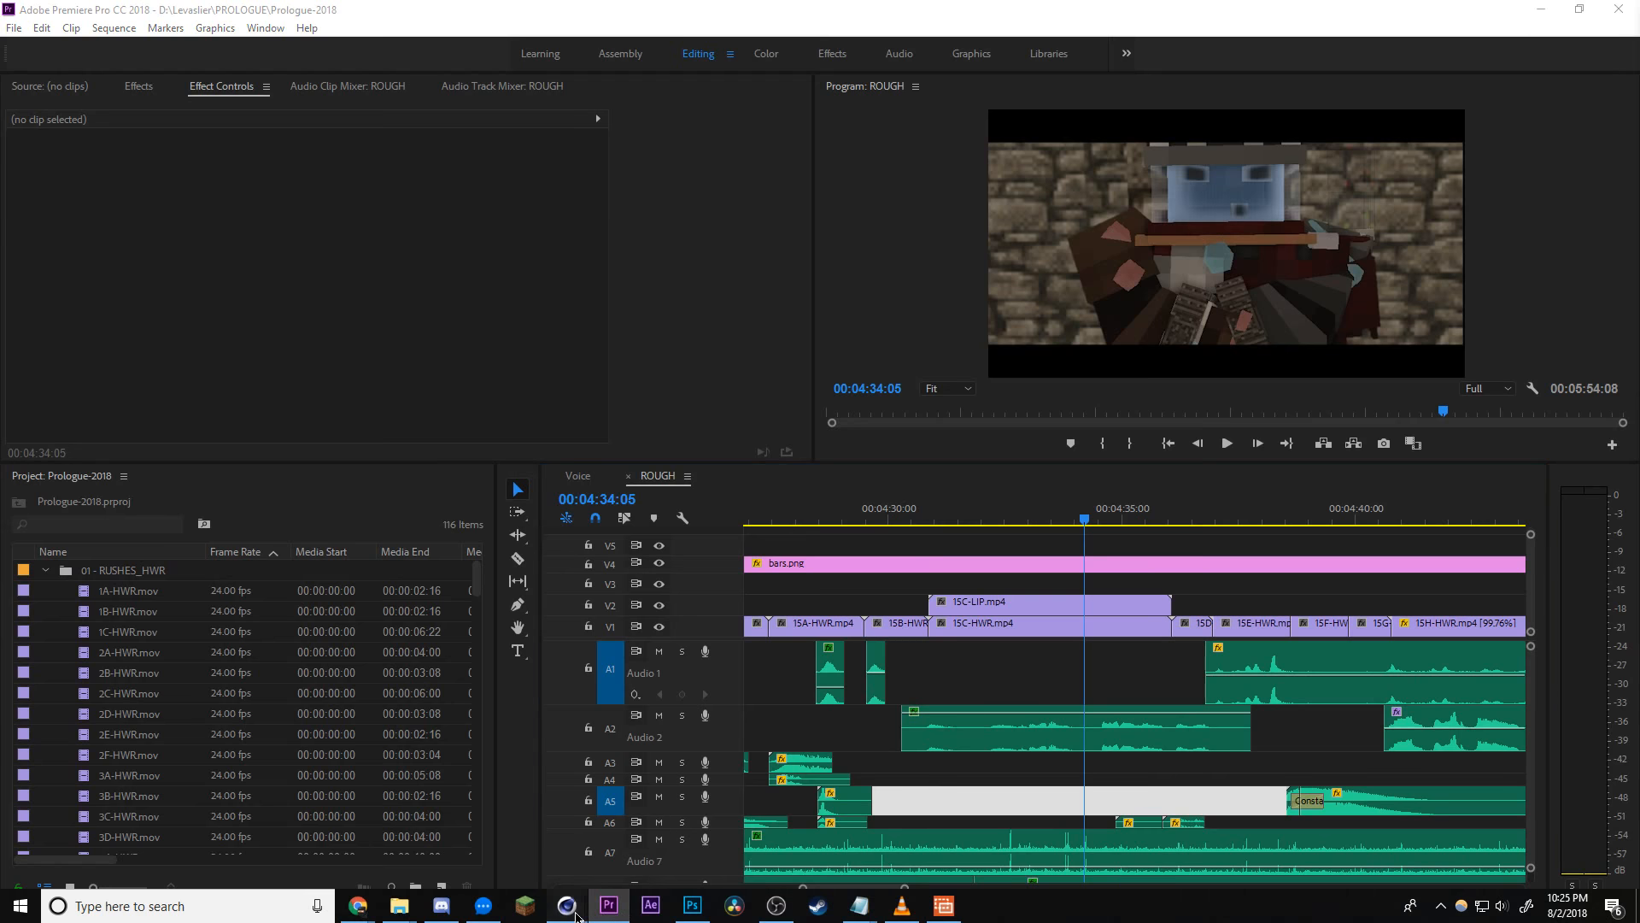
- Return to the Cinema 4D scene at frame 34 and shift the Back, Shoulders and Neck keys at frames 34–50 two frames later
{"action": "mouse_move", "coordinate": [567, 906]}
{"action": "left_click", "coordinate": [652, 828]}
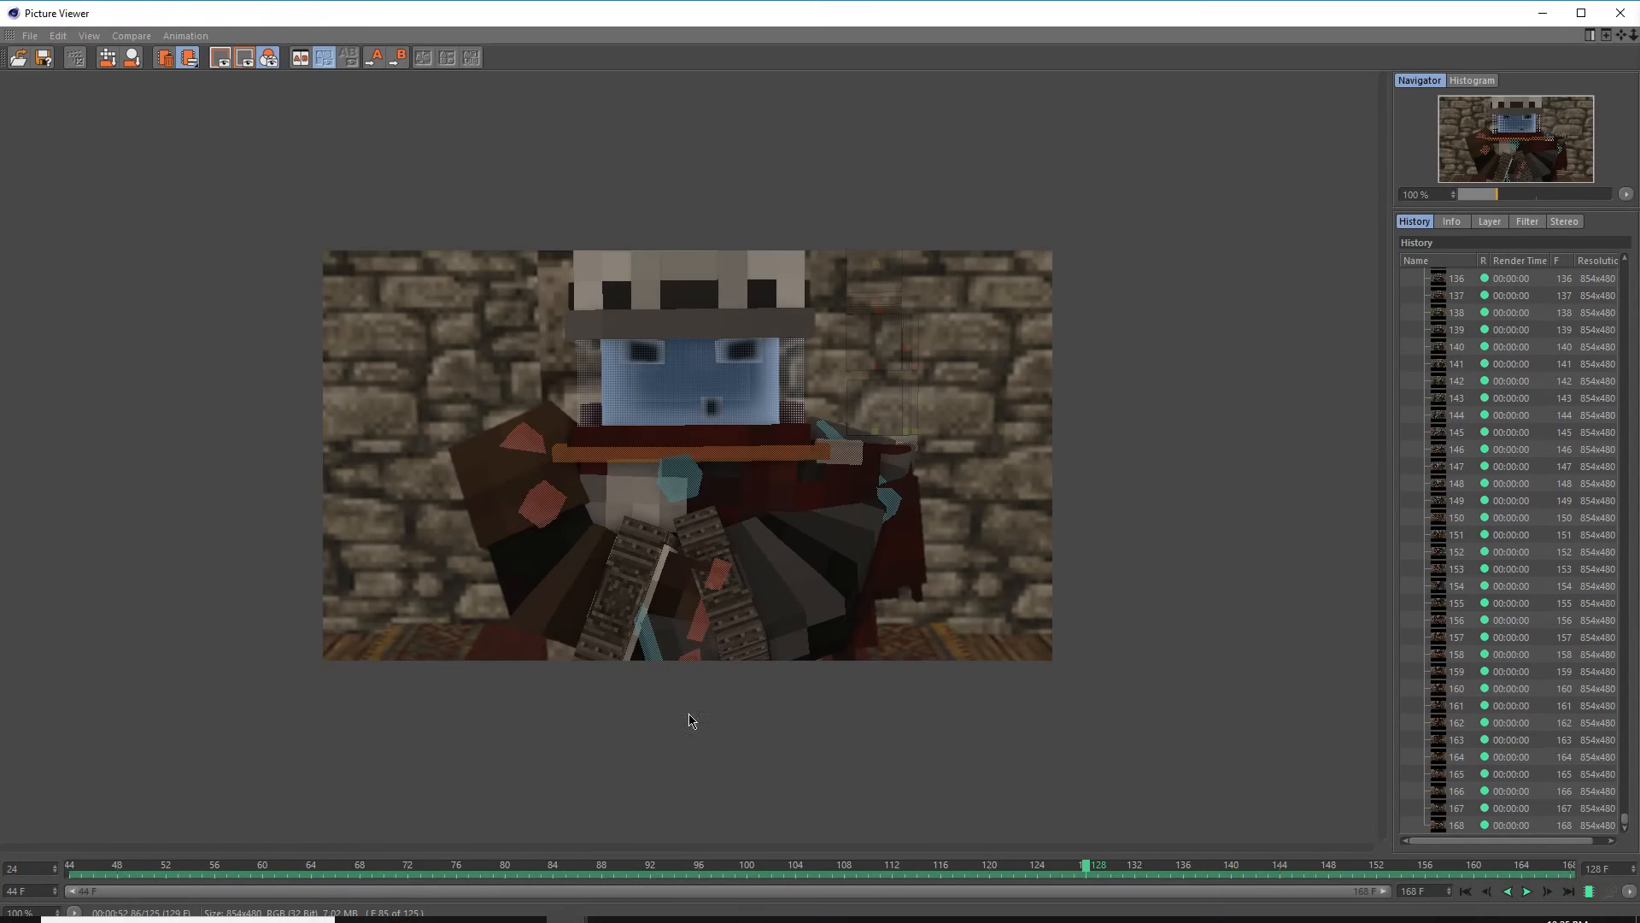
{"action": "left_click", "coordinate": [1621, 13]}
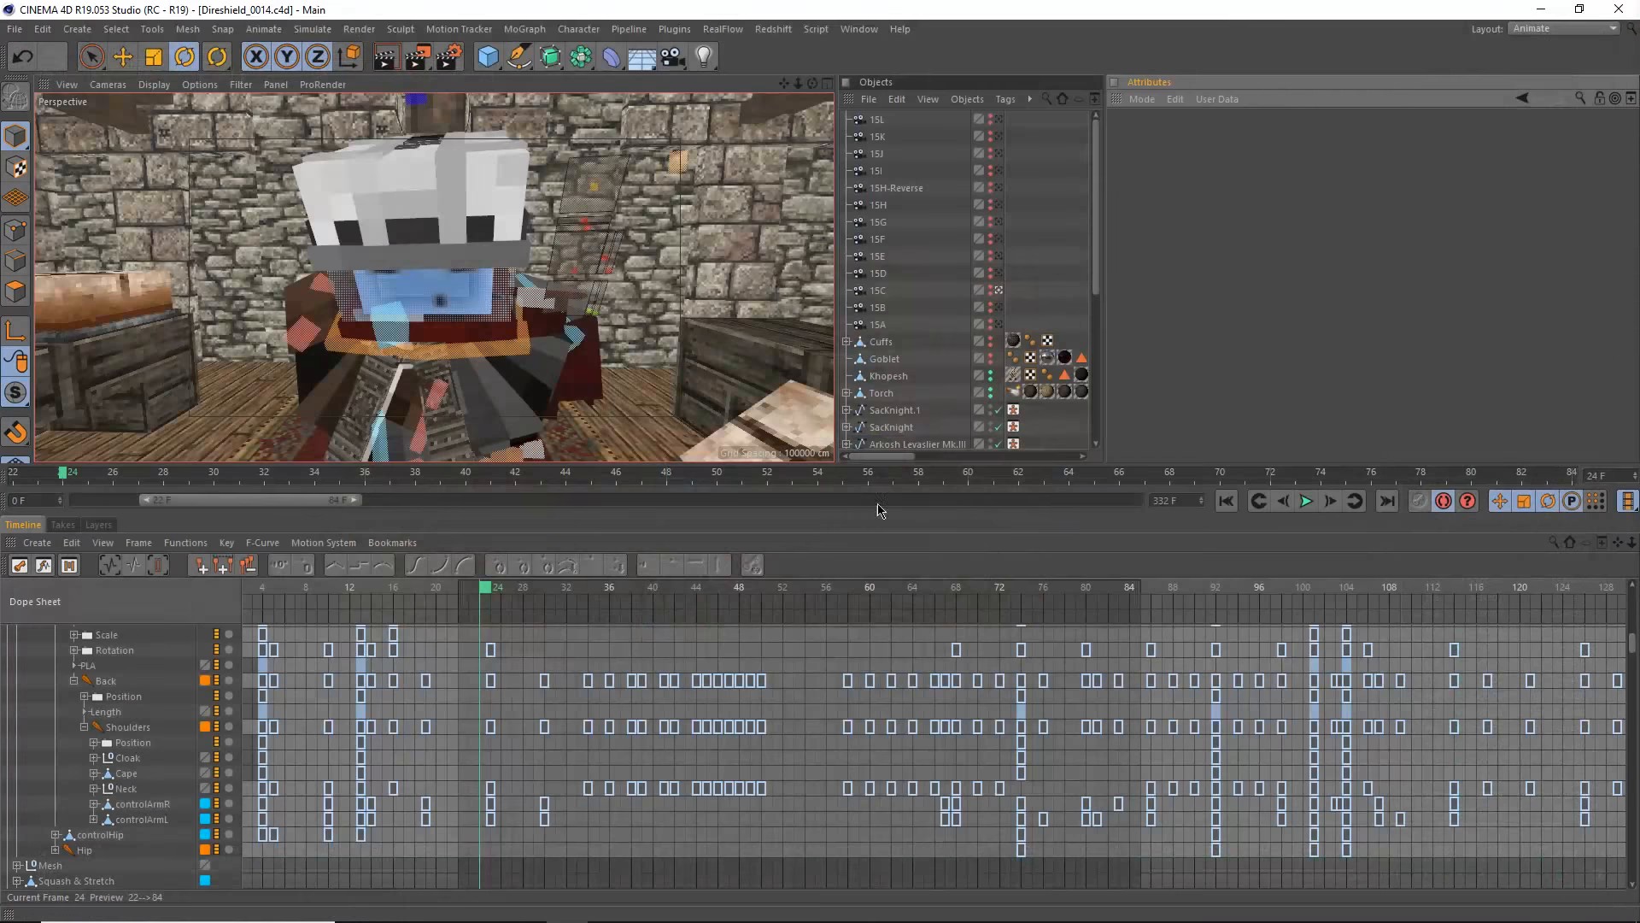
{"action": "left_click", "coordinate": [594, 588]}
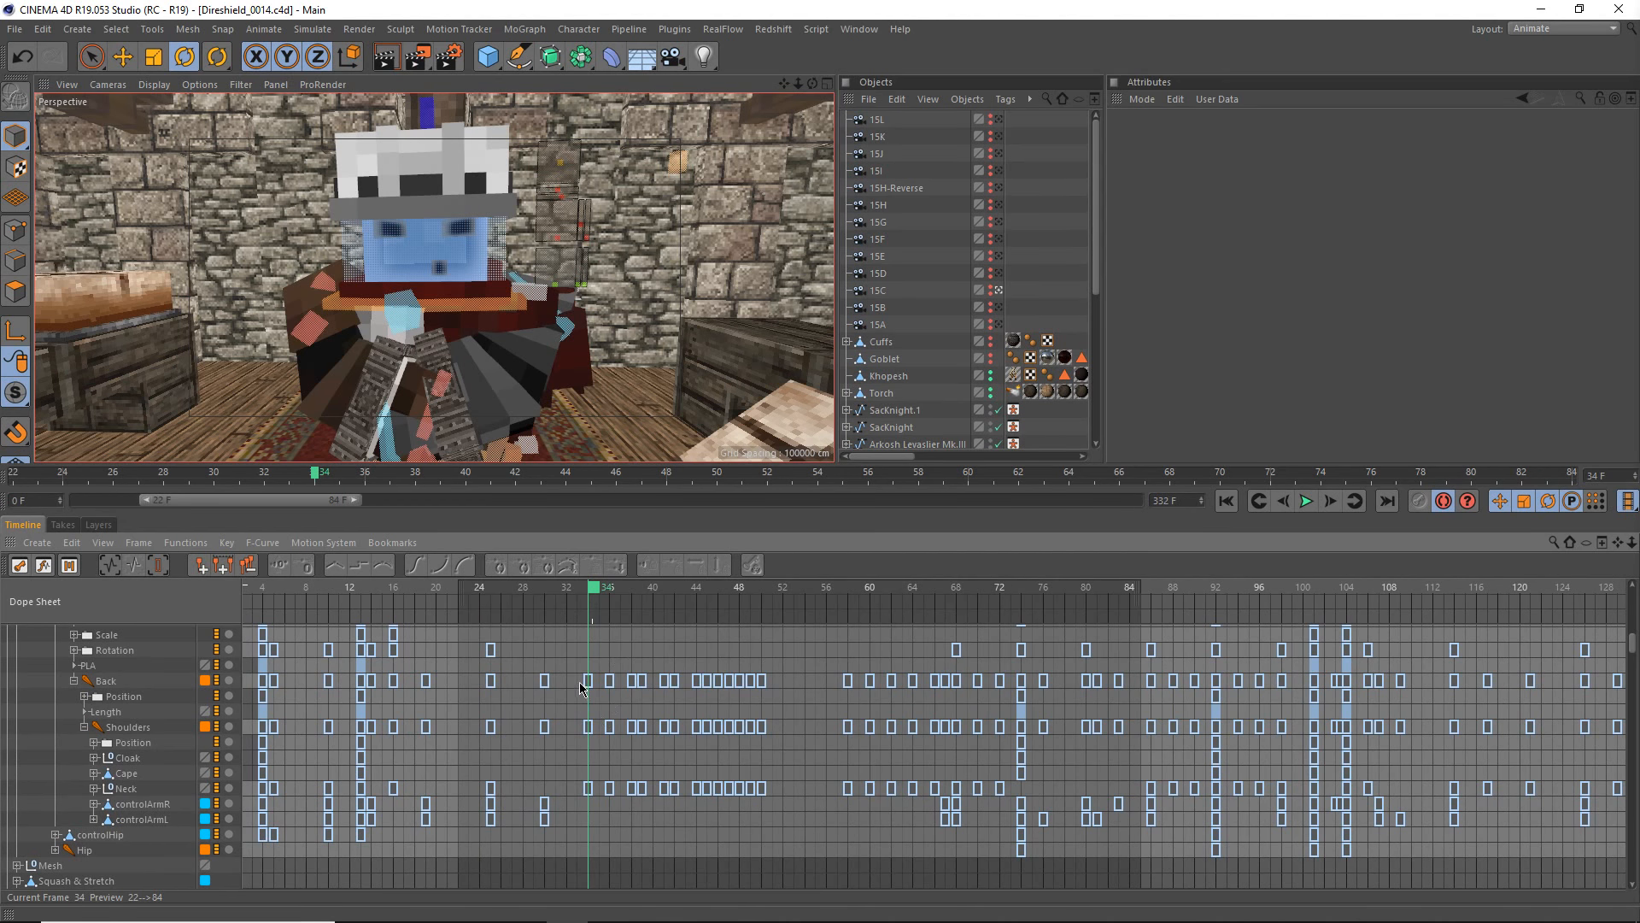
{"action": "left_click_drag", "start_coordinate": [581, 669], "coordinate": [797, 859]}
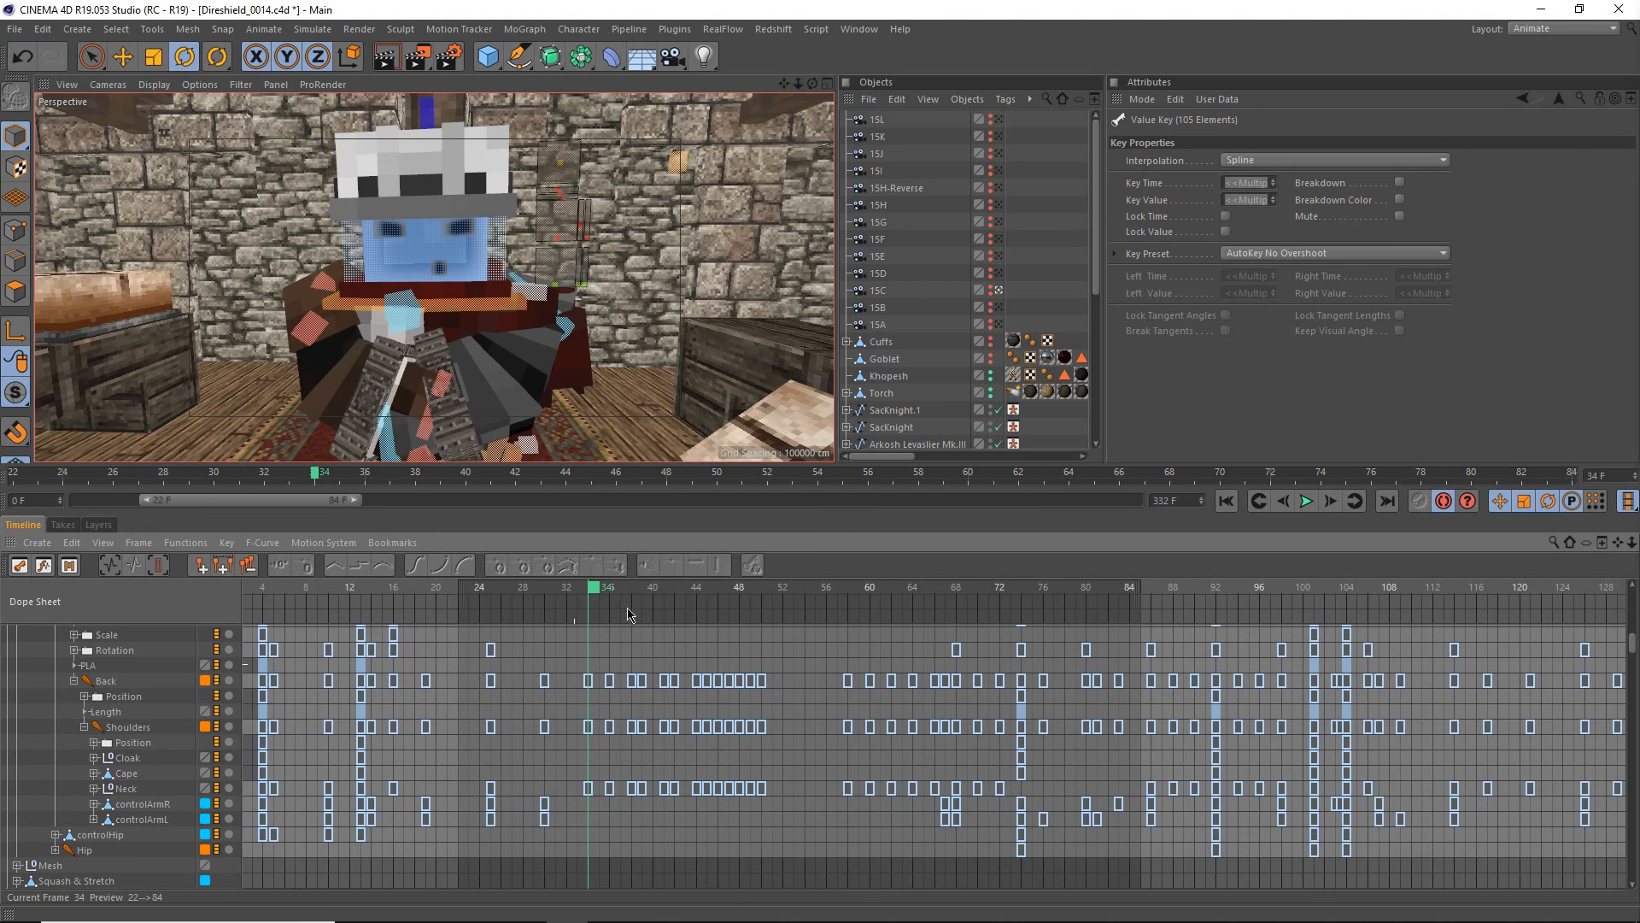
{"action": "left_click_drag", "start_coordinate": [622, 628], "coordinate": [651, 630]}
{"action": "key", "text": "ctrl+z"}
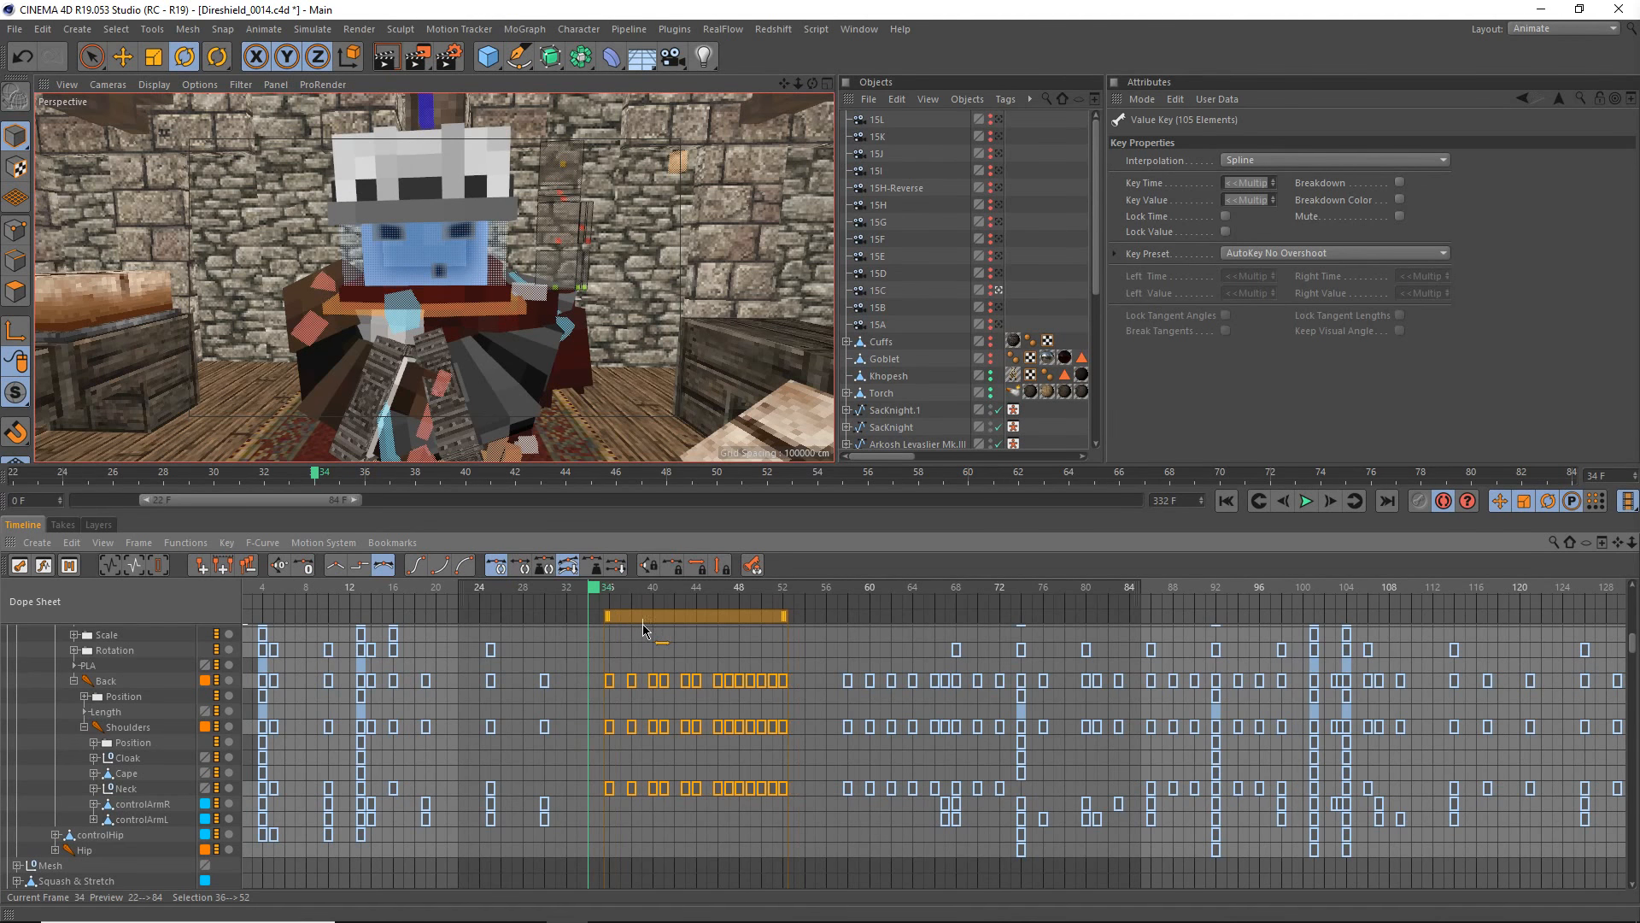
- Compress the selected Back, Shoulders and Neck keys to span frames 36–47 and save the scene
{"action": "left_click_drag", "start_coordinate": [785, 619], "coordinate": [731, 627]}
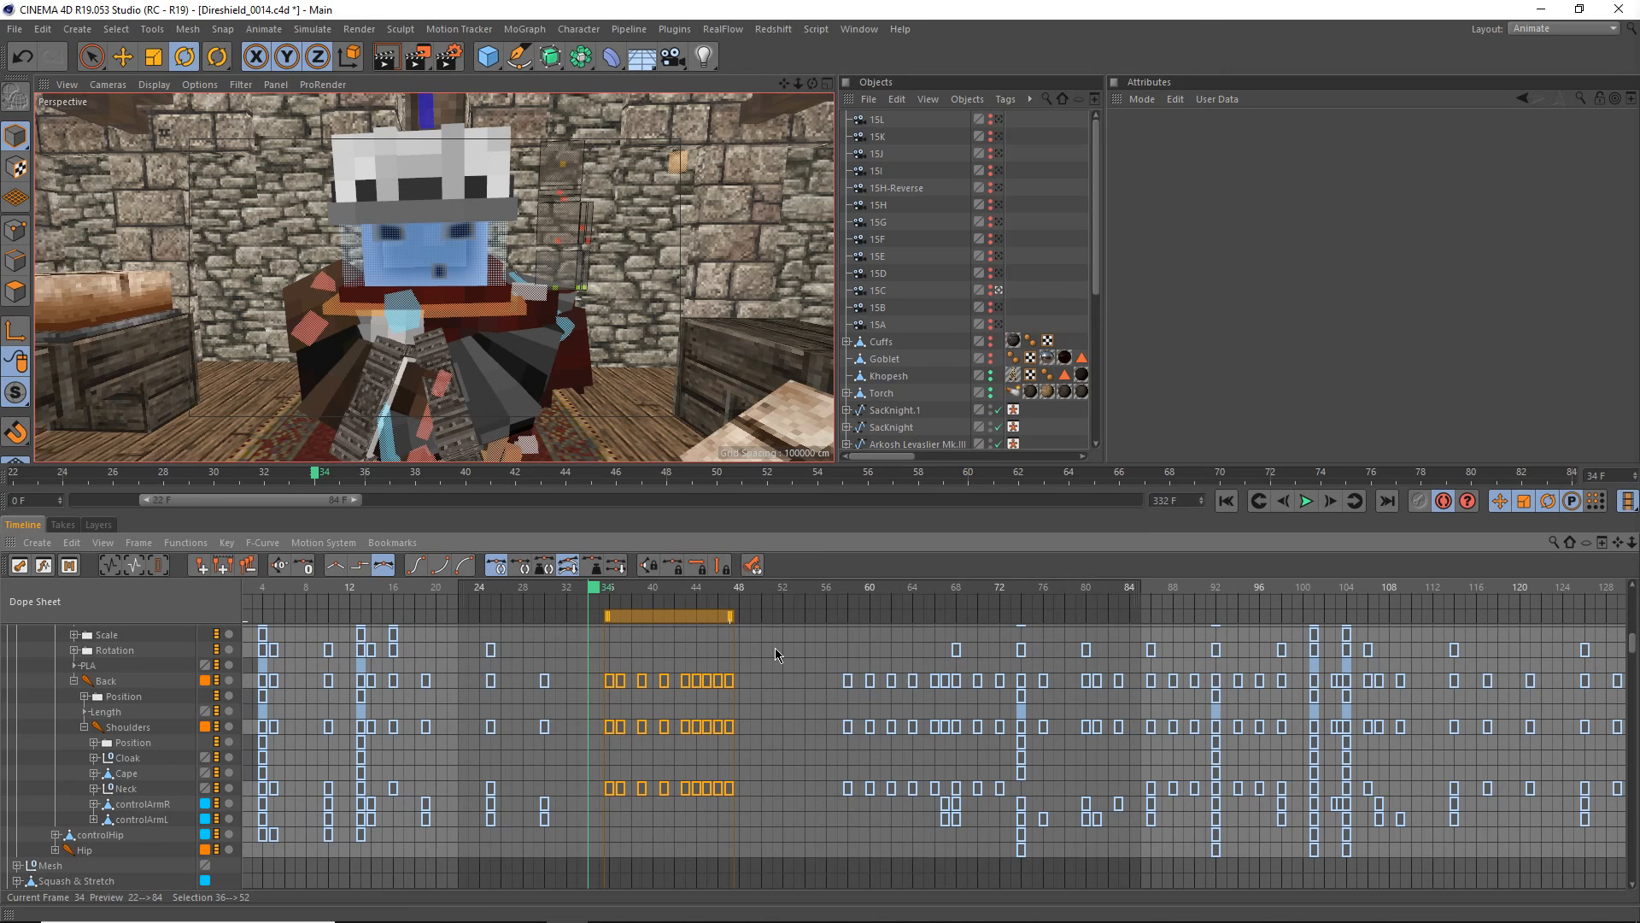
{"action": "left_click", "coordinate": [788, 707]}
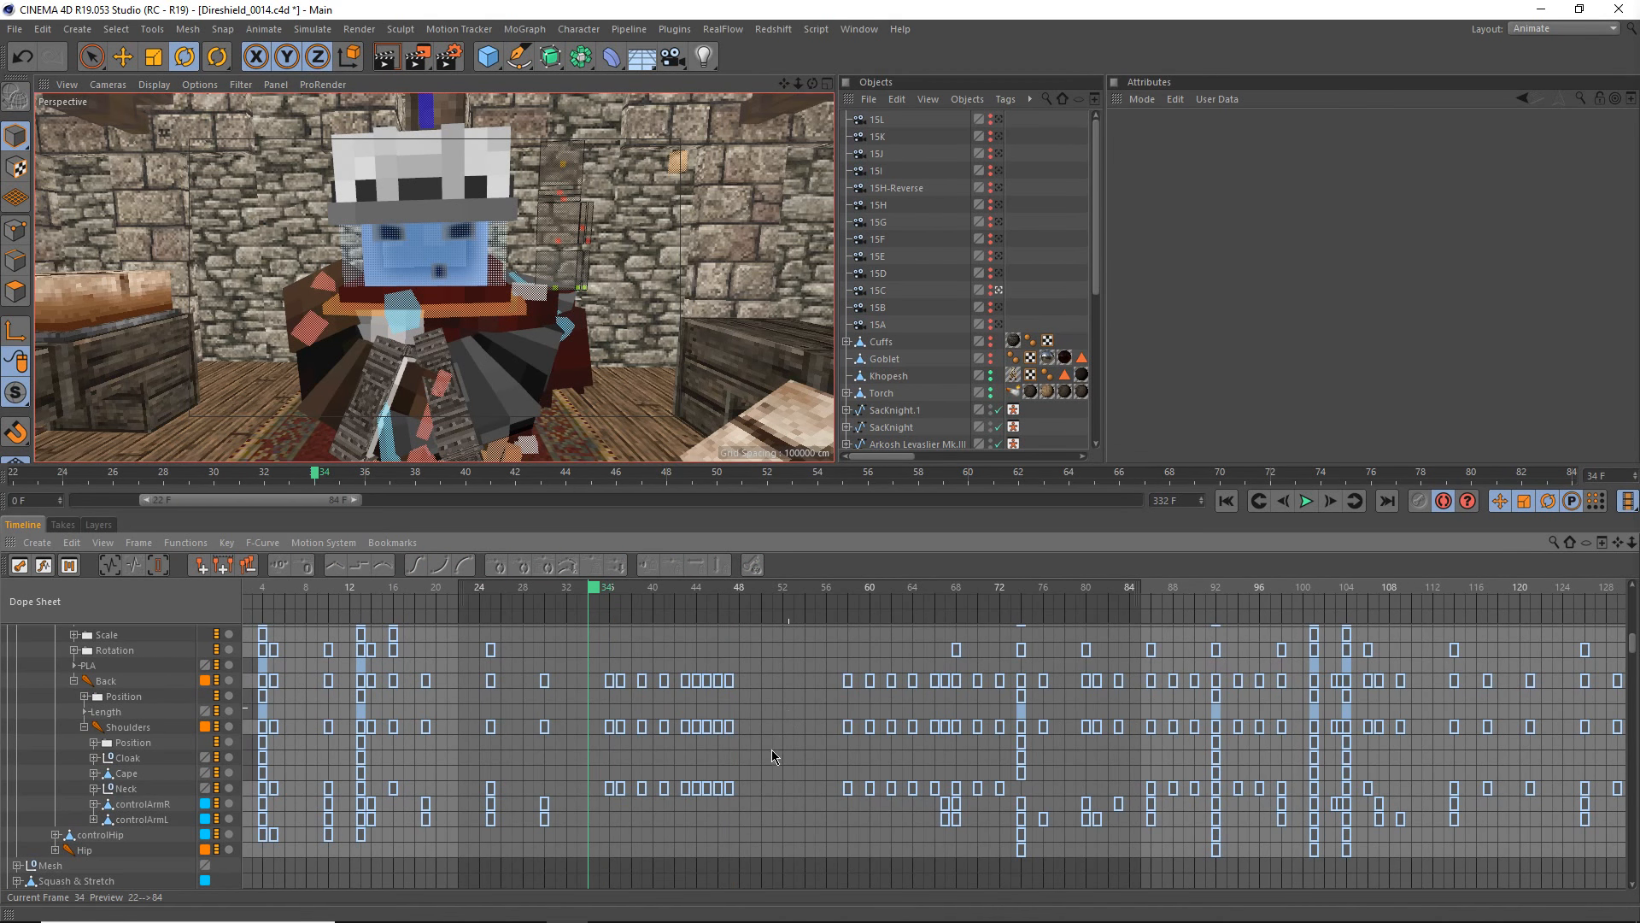
{"action": "key", "text": "ctrl+s"}
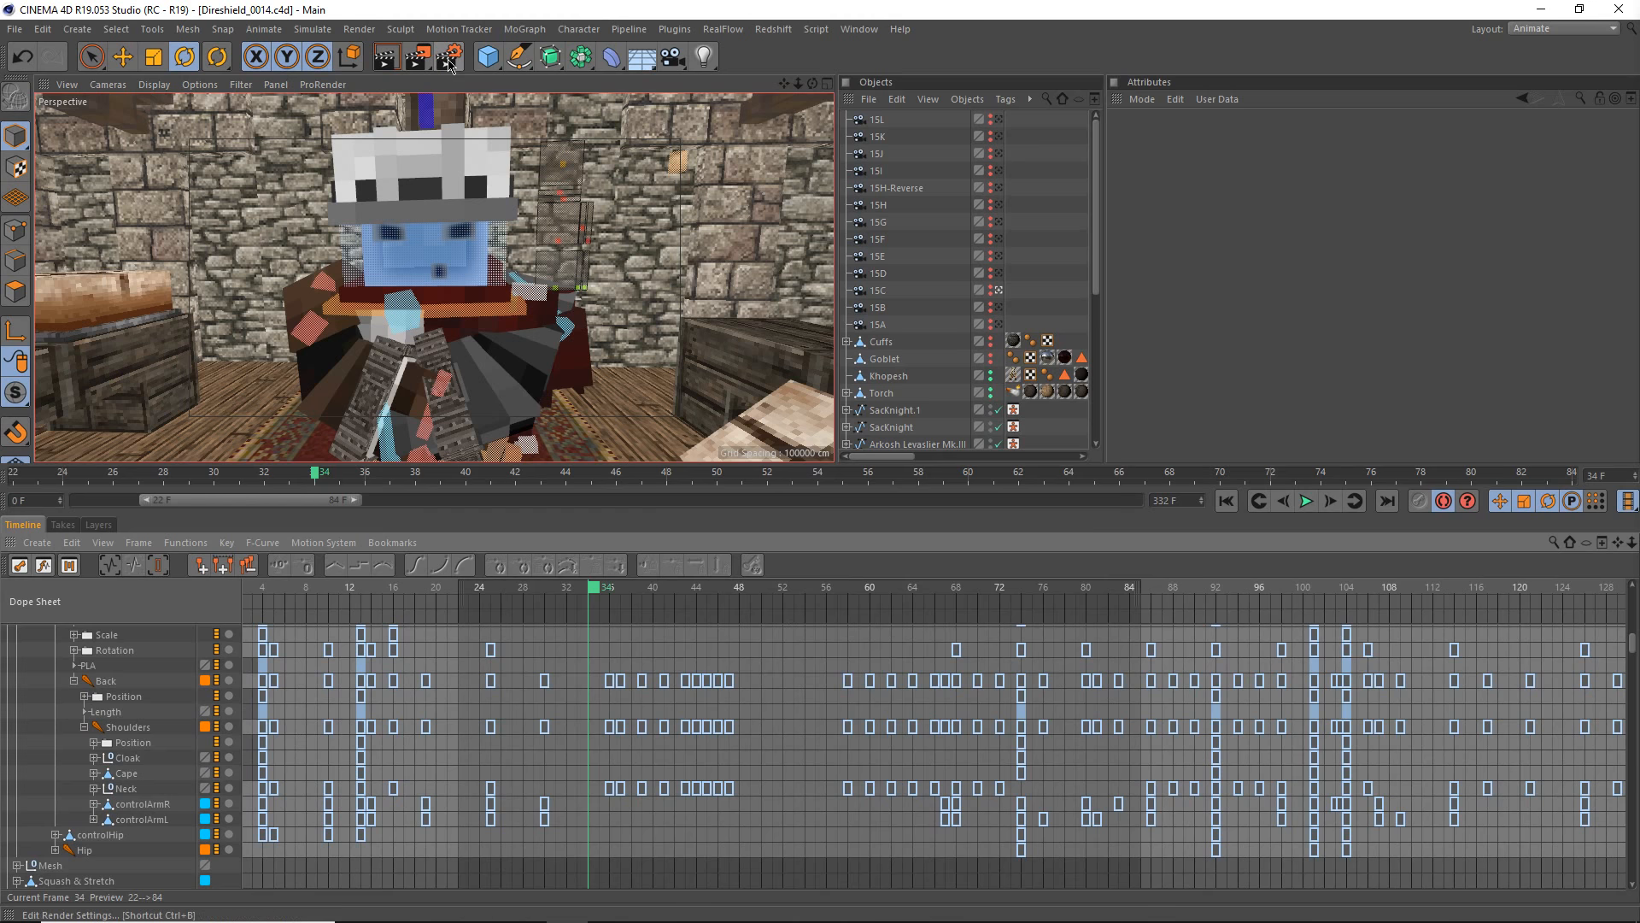
- Render the 15C shot to the Picture Viewer, overwriting 15C-LIP.mp4, and close the viewer once the render finishes
{"action": "left_click", "coordinate": [418, 56]}
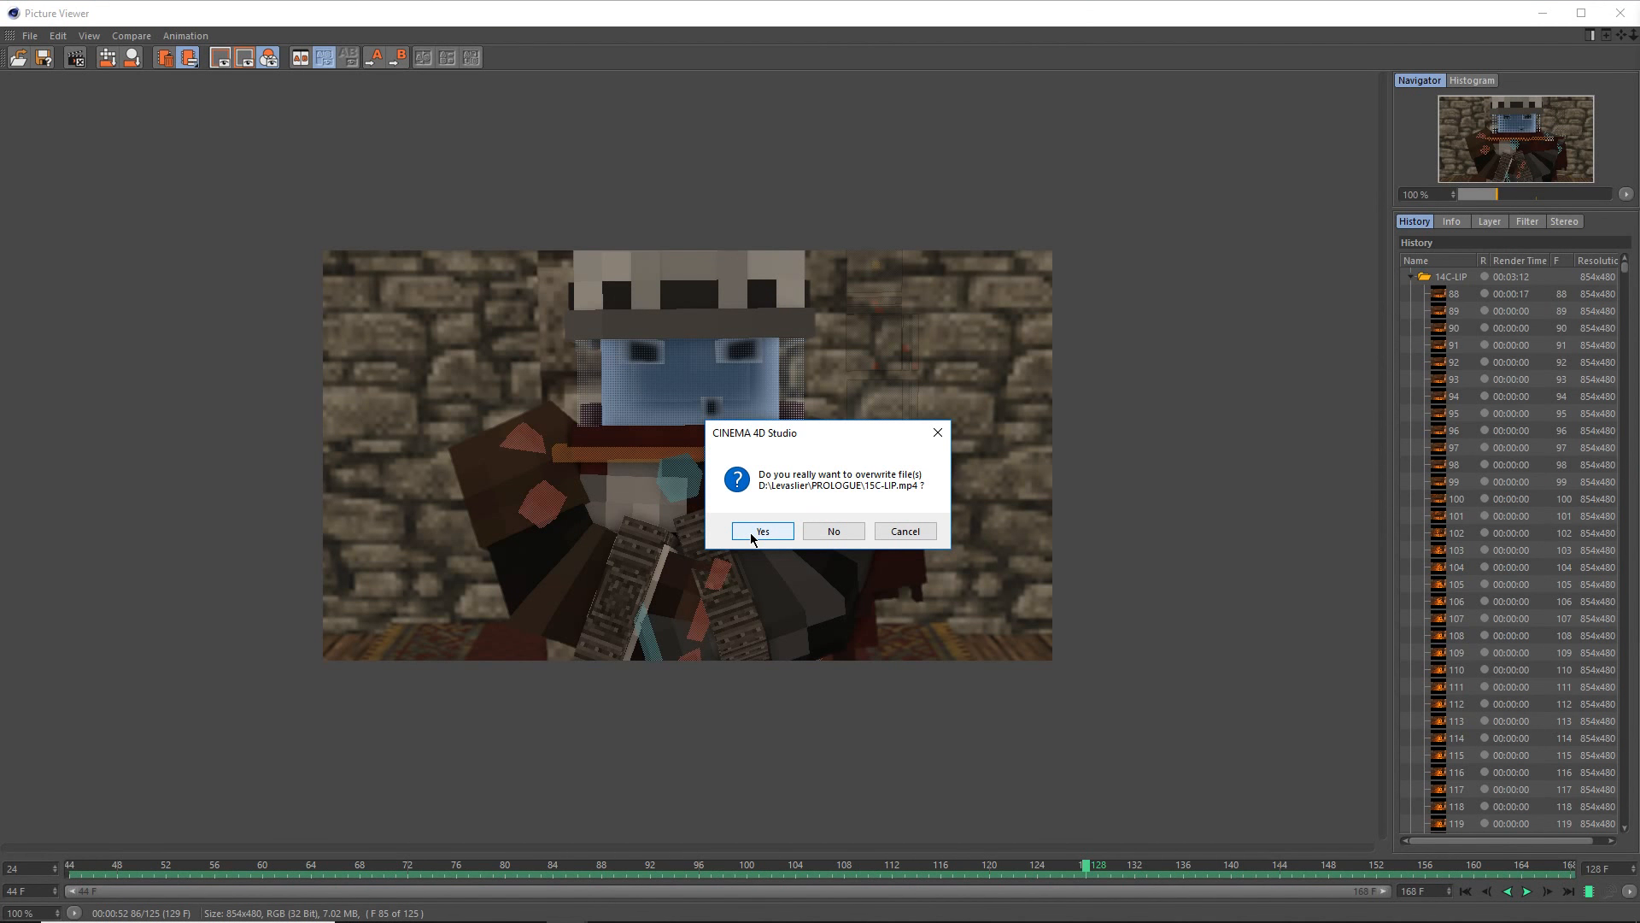
{"action": "left_click", "coordinate": [752, 537]}
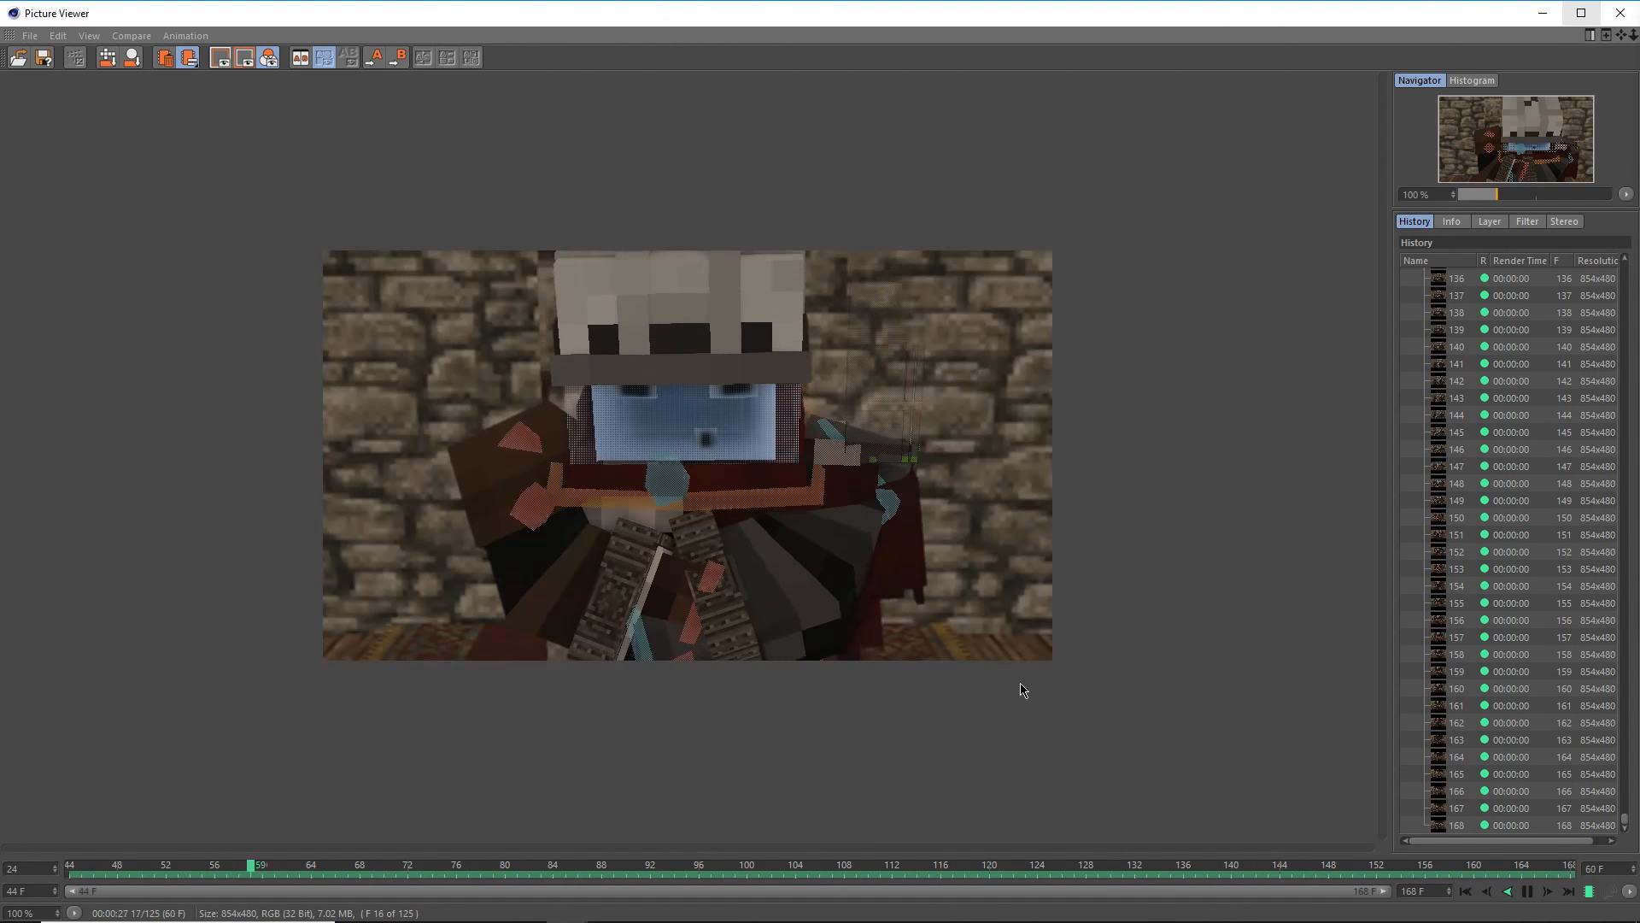
{"action": "left_click", "coordinate": [1621, 13]}
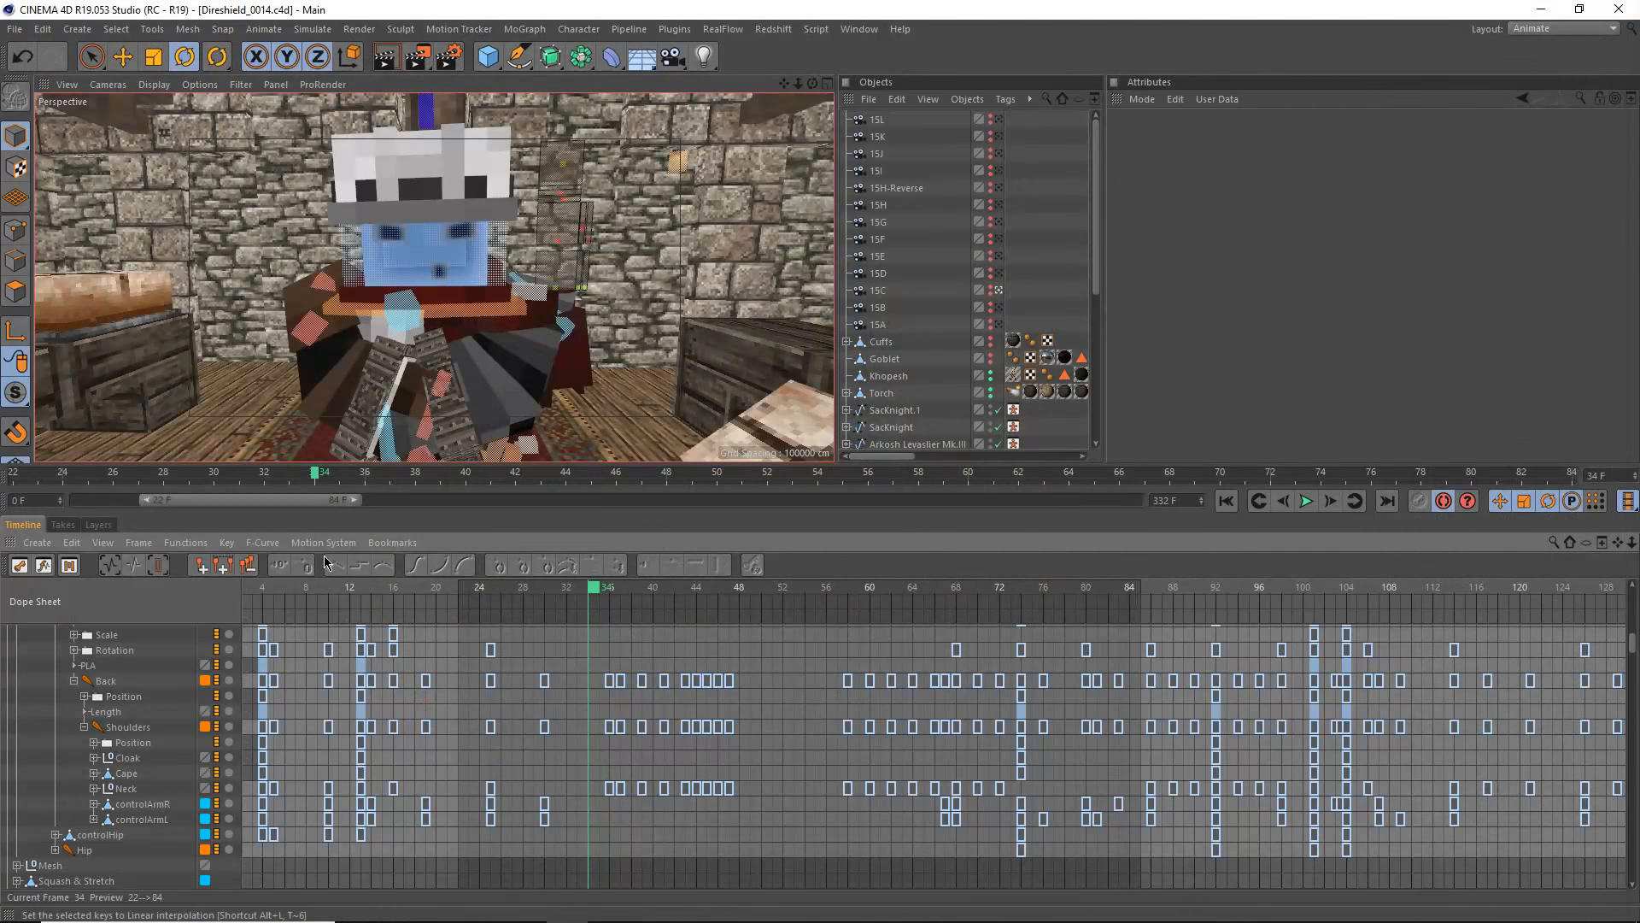
- Switch to Premiere Pro and play the ROUGH sequence from 00:04:30:11 through the 15C-LIP.mp4 clip
{"action": "left_click", "coordinate": [1542, 10]}
{"action": "left_click_drag", "start_coordinate": [920, 708], "coordinate": [950, 672]}
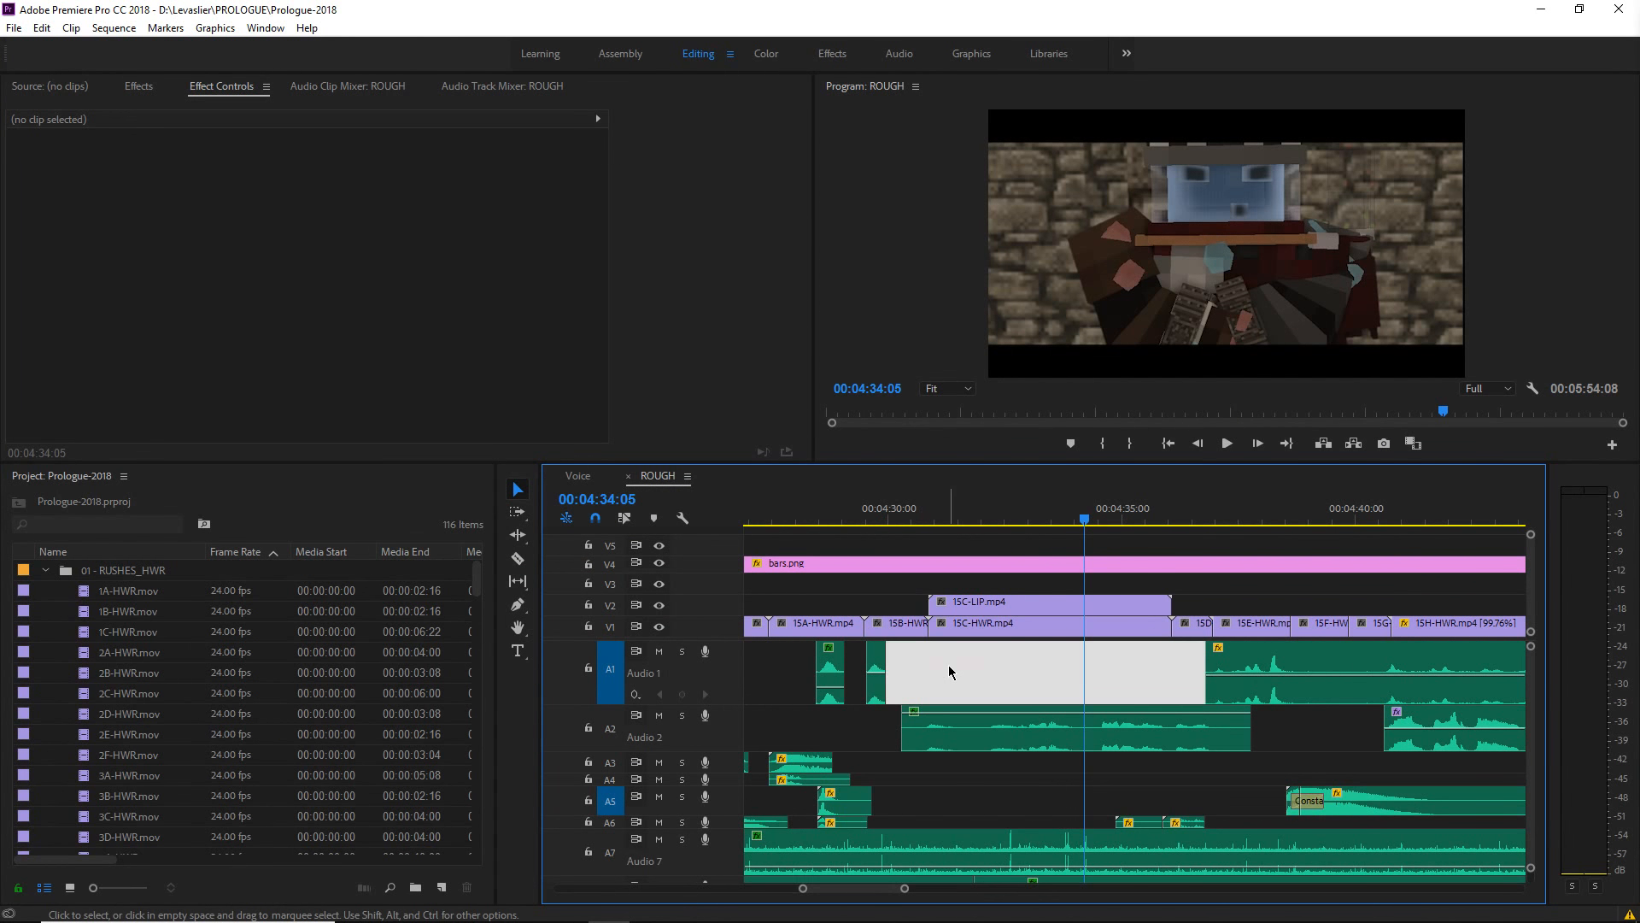
{"action": "left_click", "coordinate": [909, 517]}
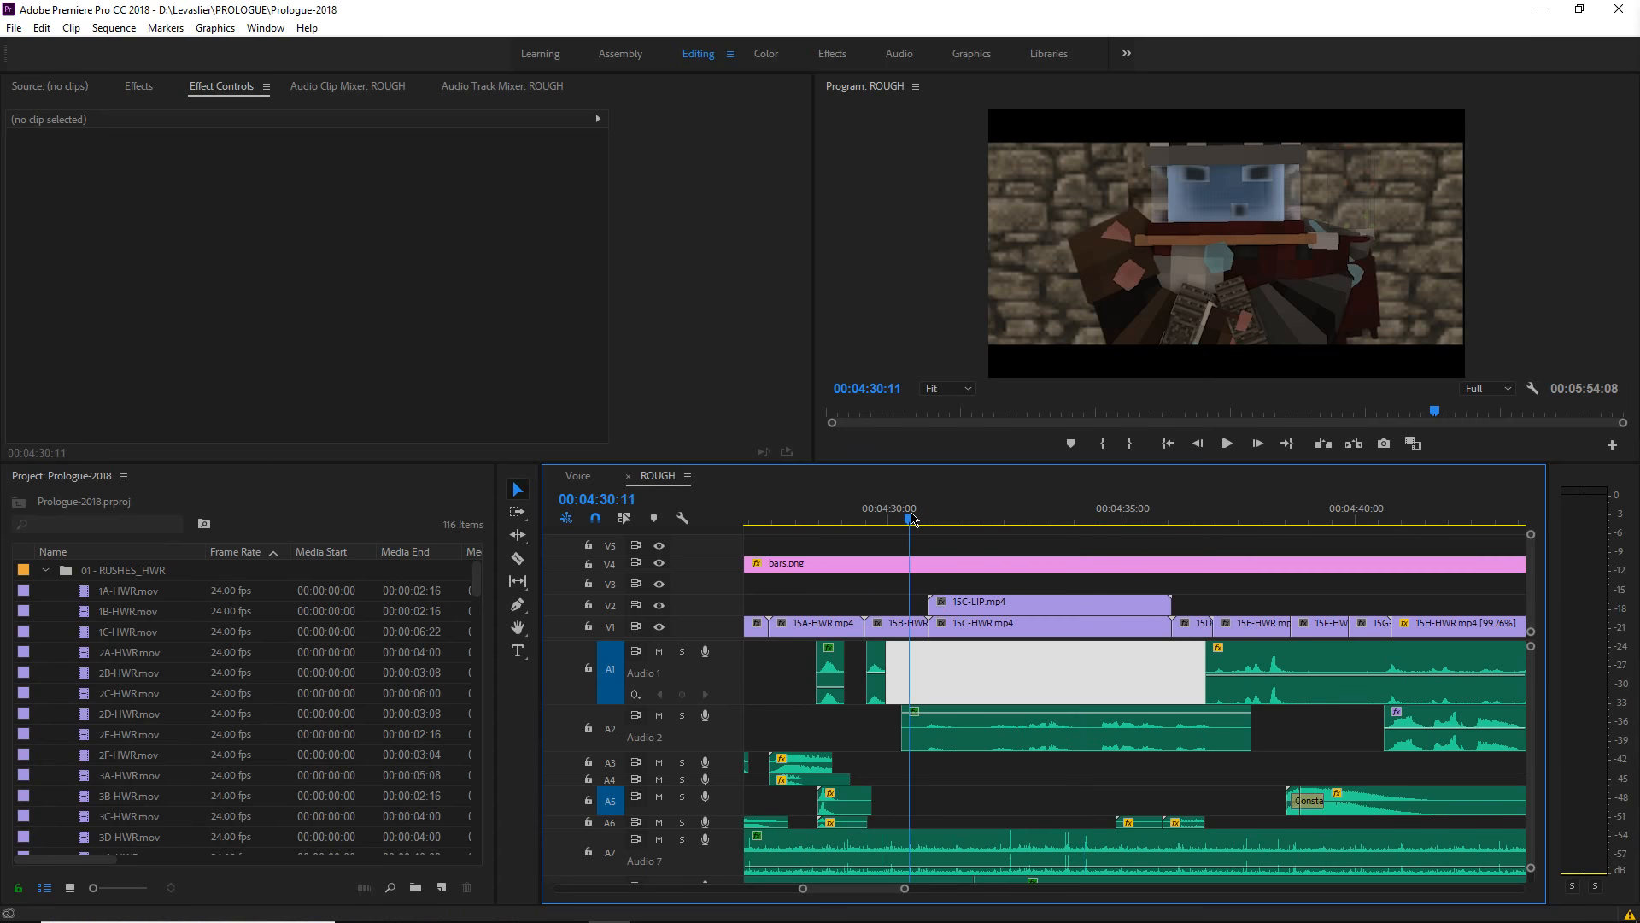
{"action": "left_click", "coordinate": [953, 550]}
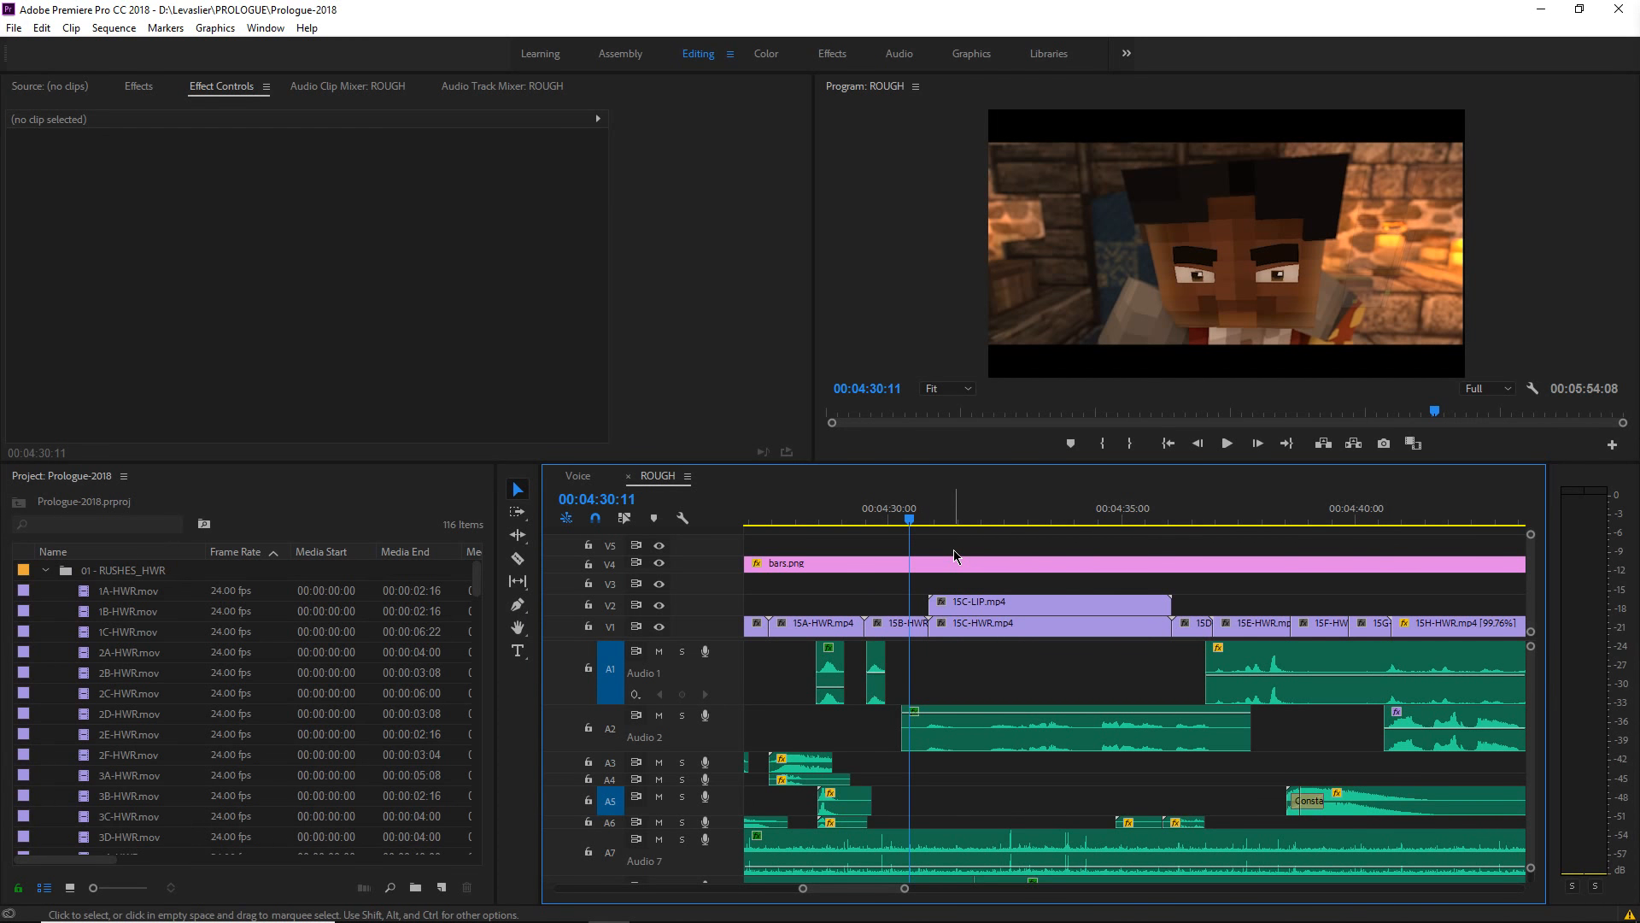
{"action": "key", "text": "space"}
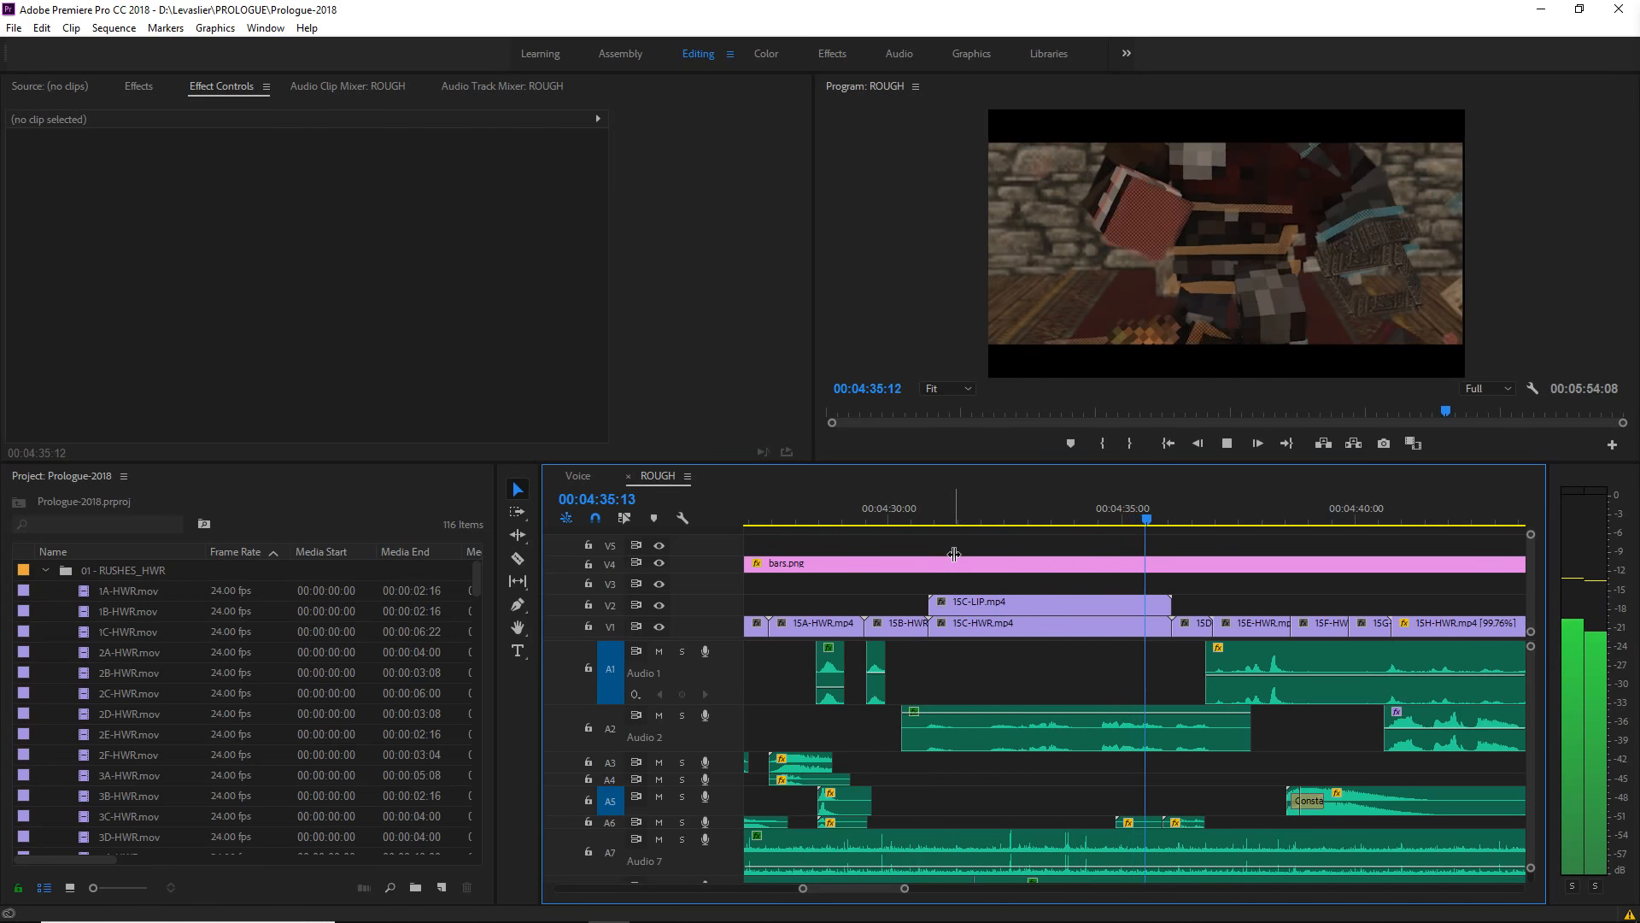
{"action": "key", "text": "space"}
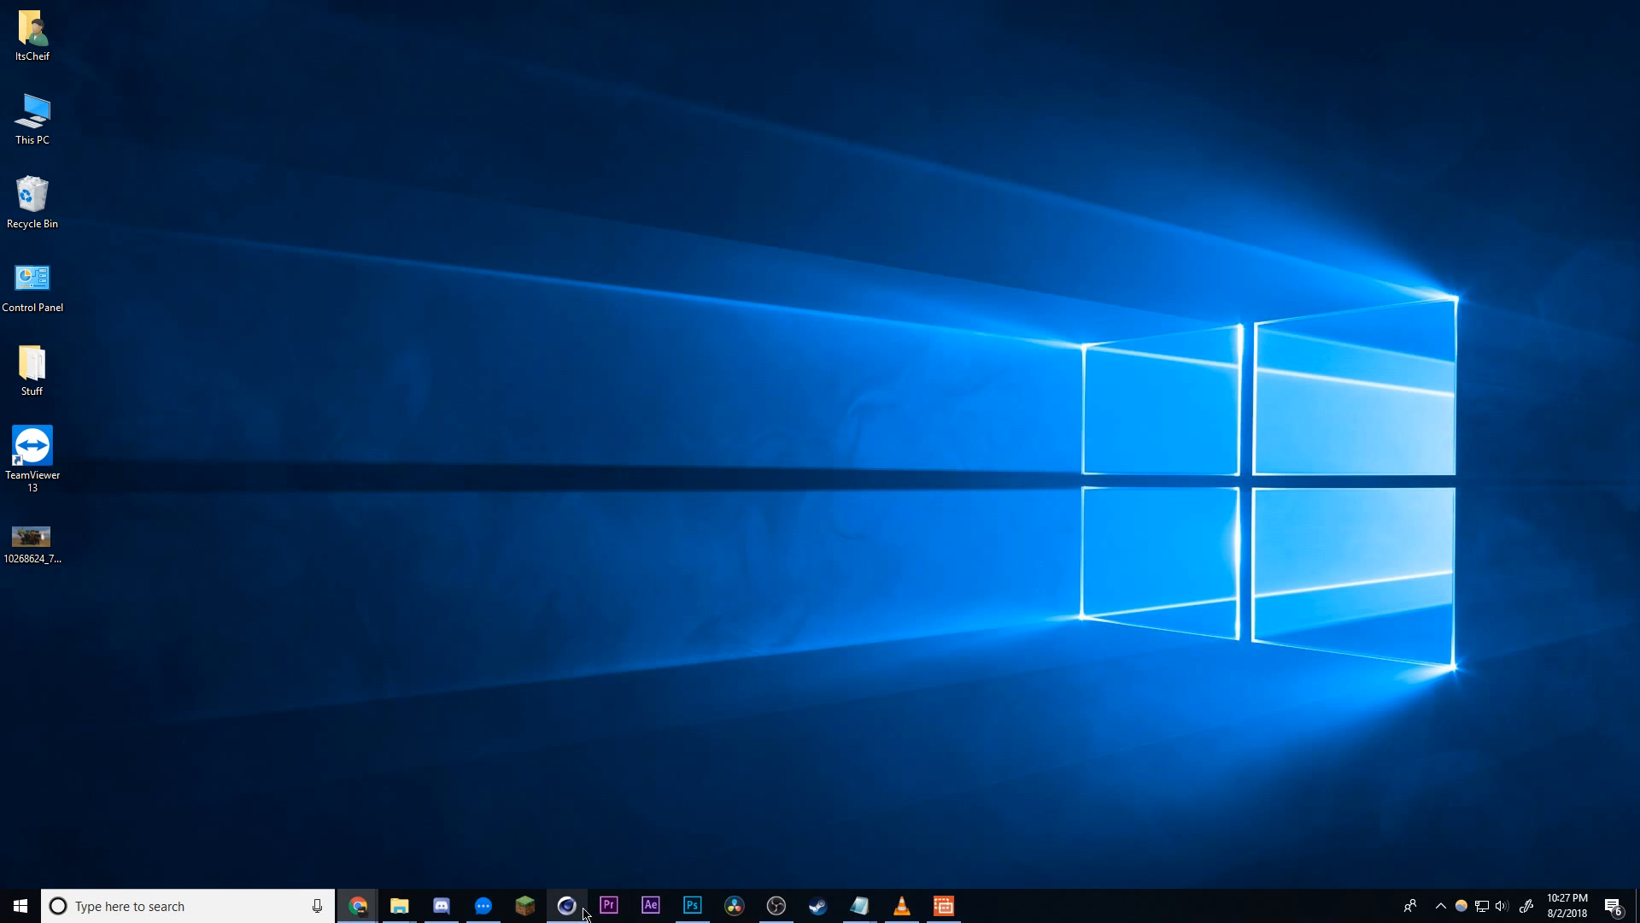
- Relaunch Premiere Pro, open the recent project Prologue-2018 and dismiss the notification
{"action": "left_click", "coordinate": [609, 904]}
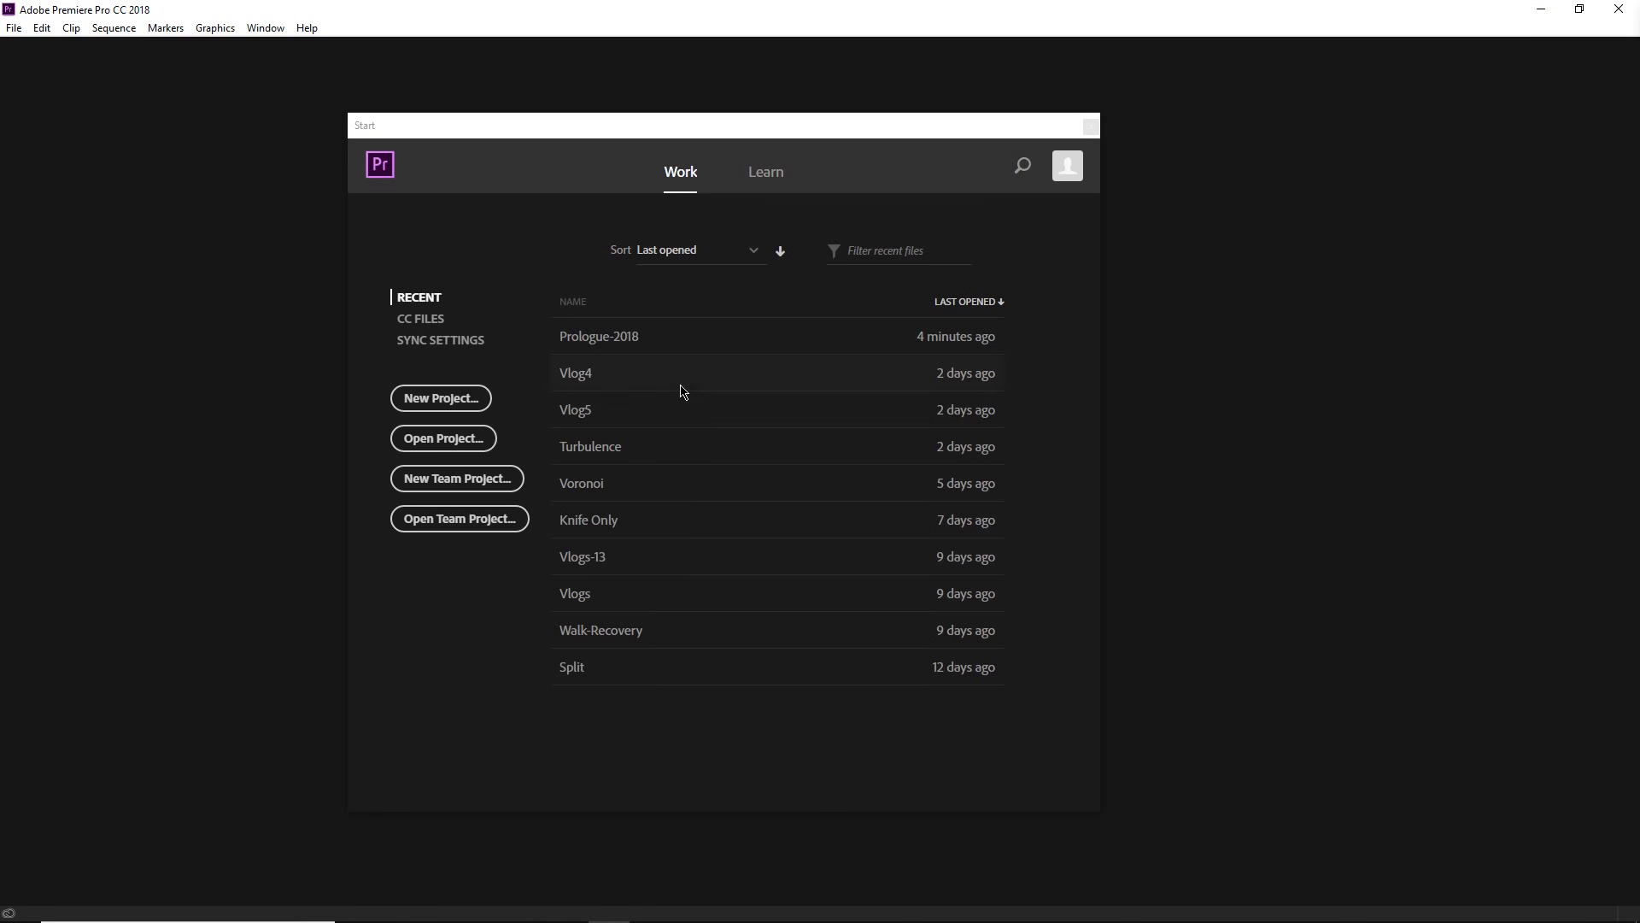
{"action": "left_click", "coordinate": [637, 336]}
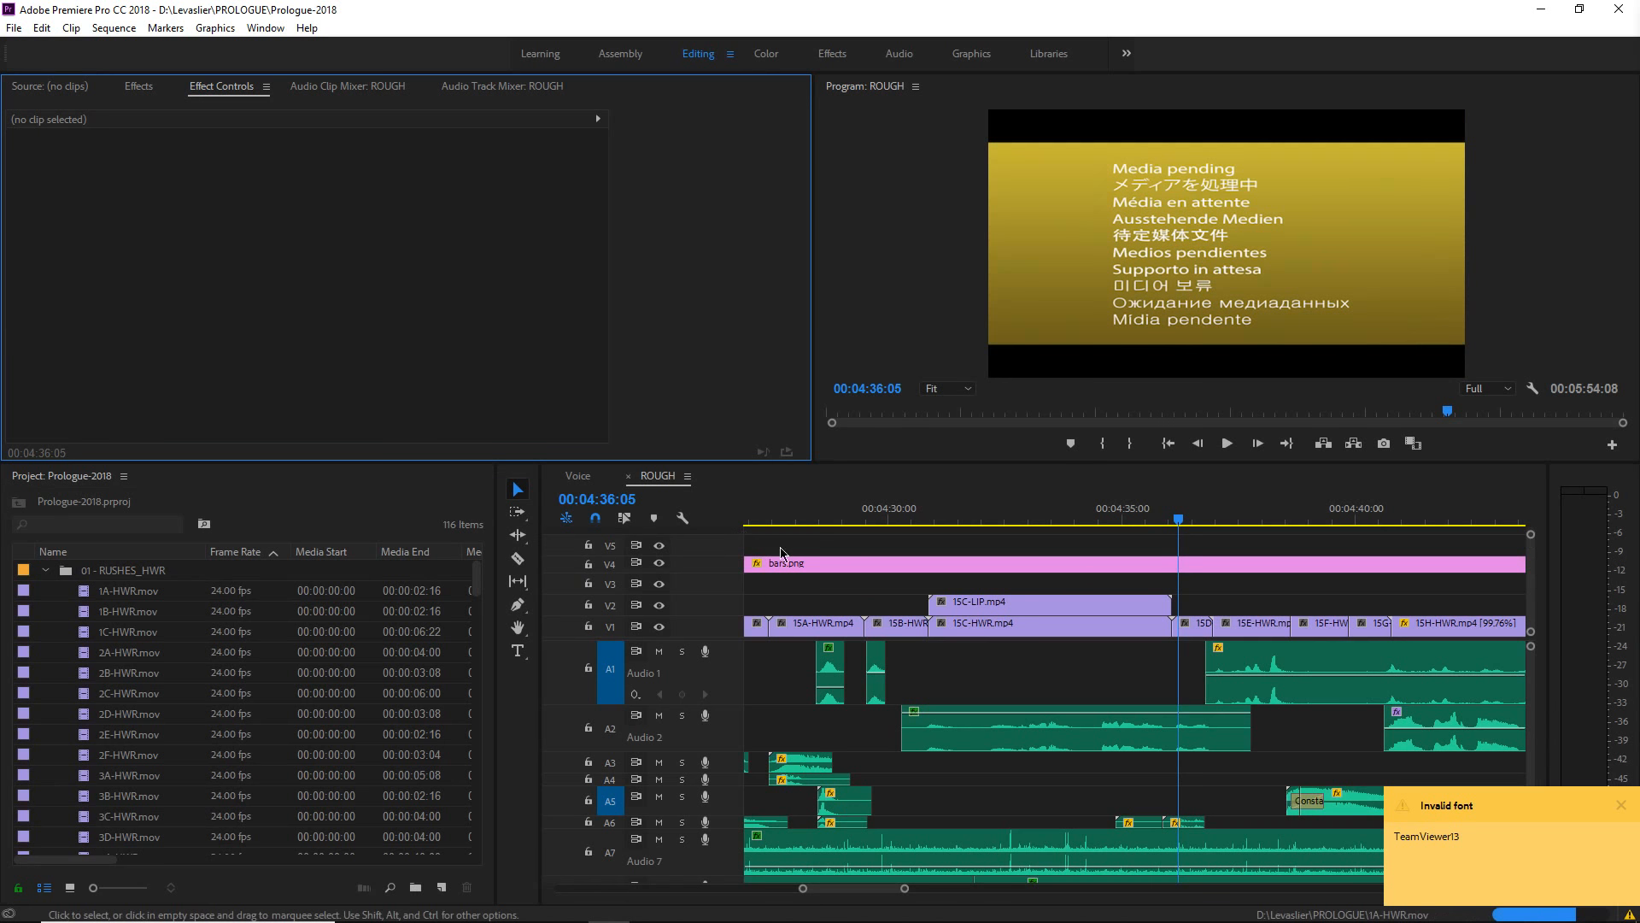
{"action": "left_click", "coordinate": [1617, 798]}
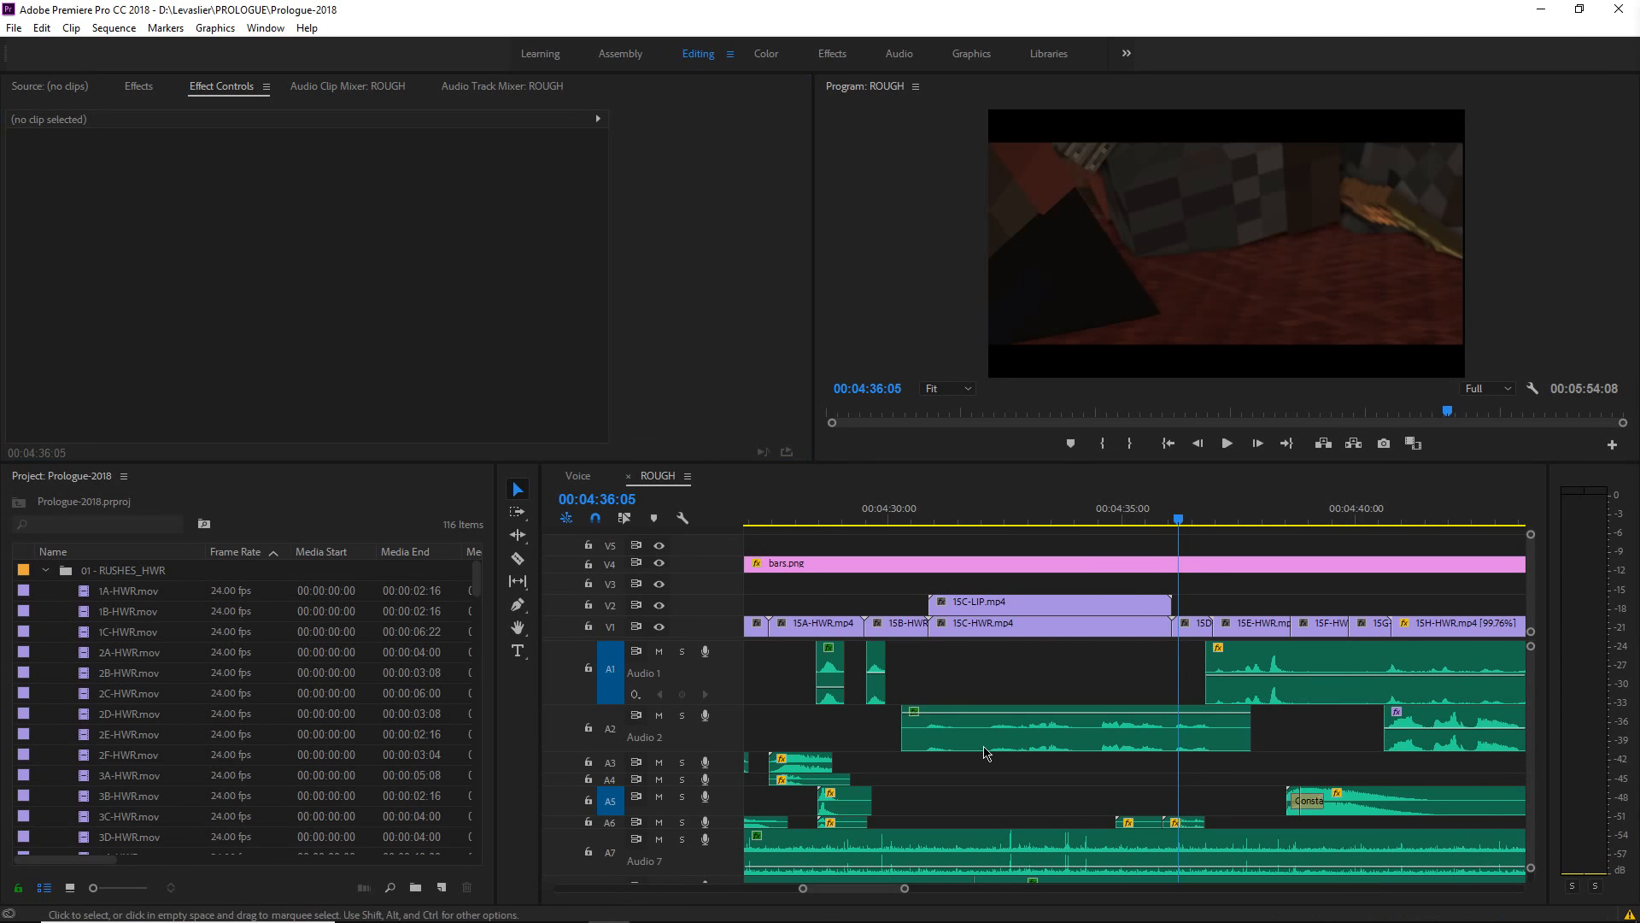
- Replay the ROUGH sequence from around 00:04:30 several times to review the 15C-LIP.mp4 clip against the dialogue audio
{"action": "left_click", "coordinate": [893, 515]}
{"action": "left_click", "coordinate": [979, 681]}
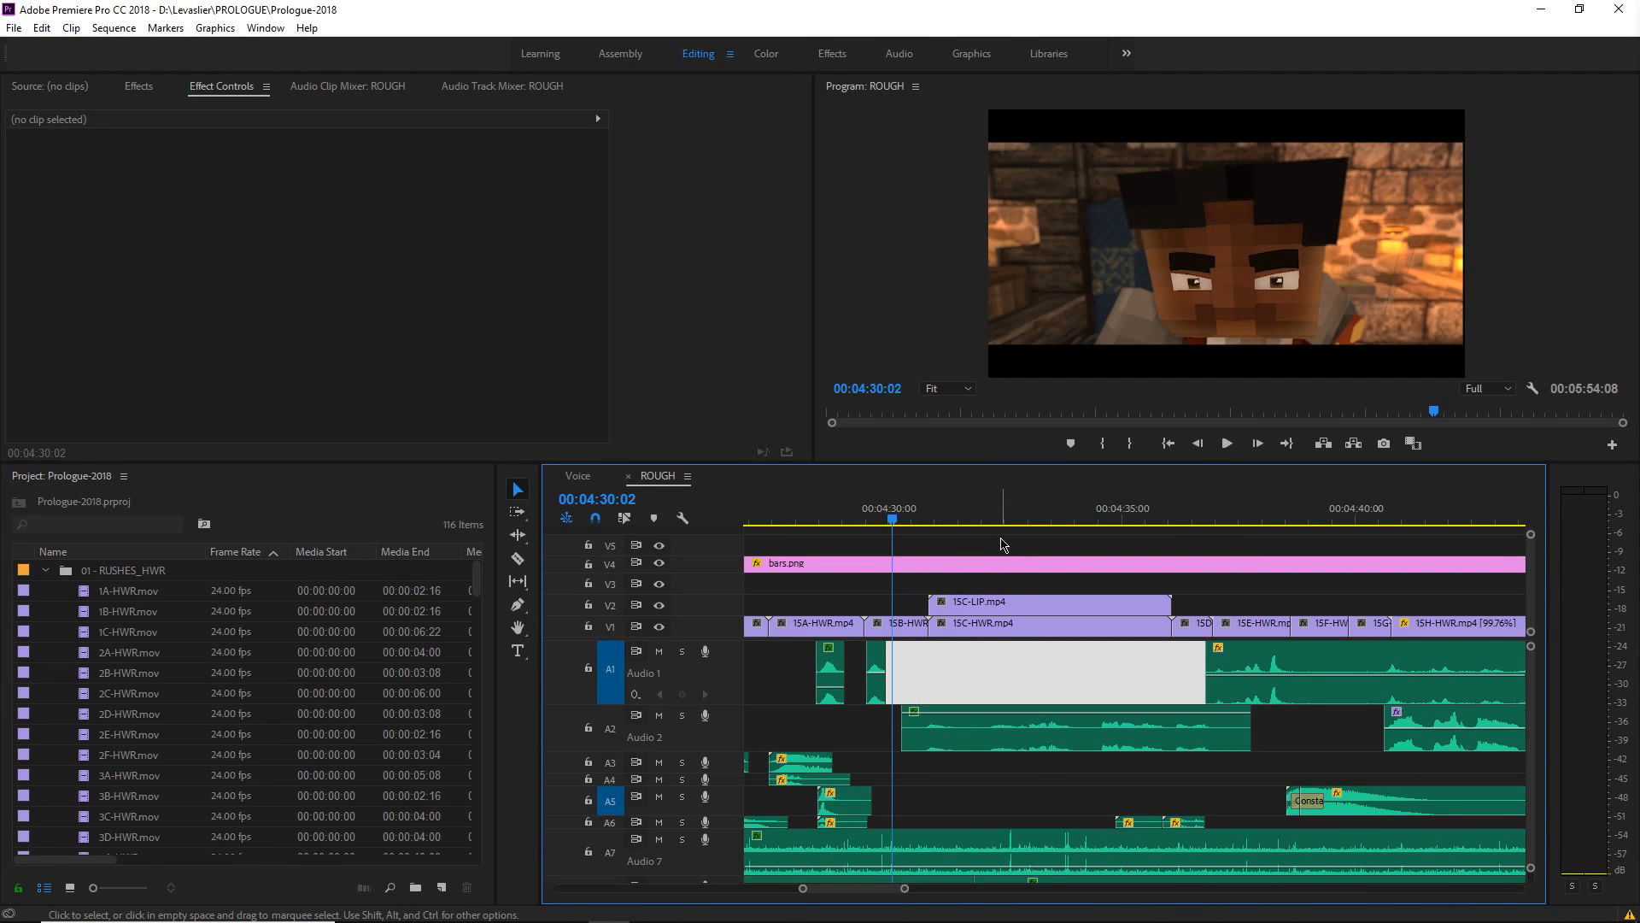
{"action": "left_click", "coordinate": [1004, 546]}
{"action": "key", "text": "space"}
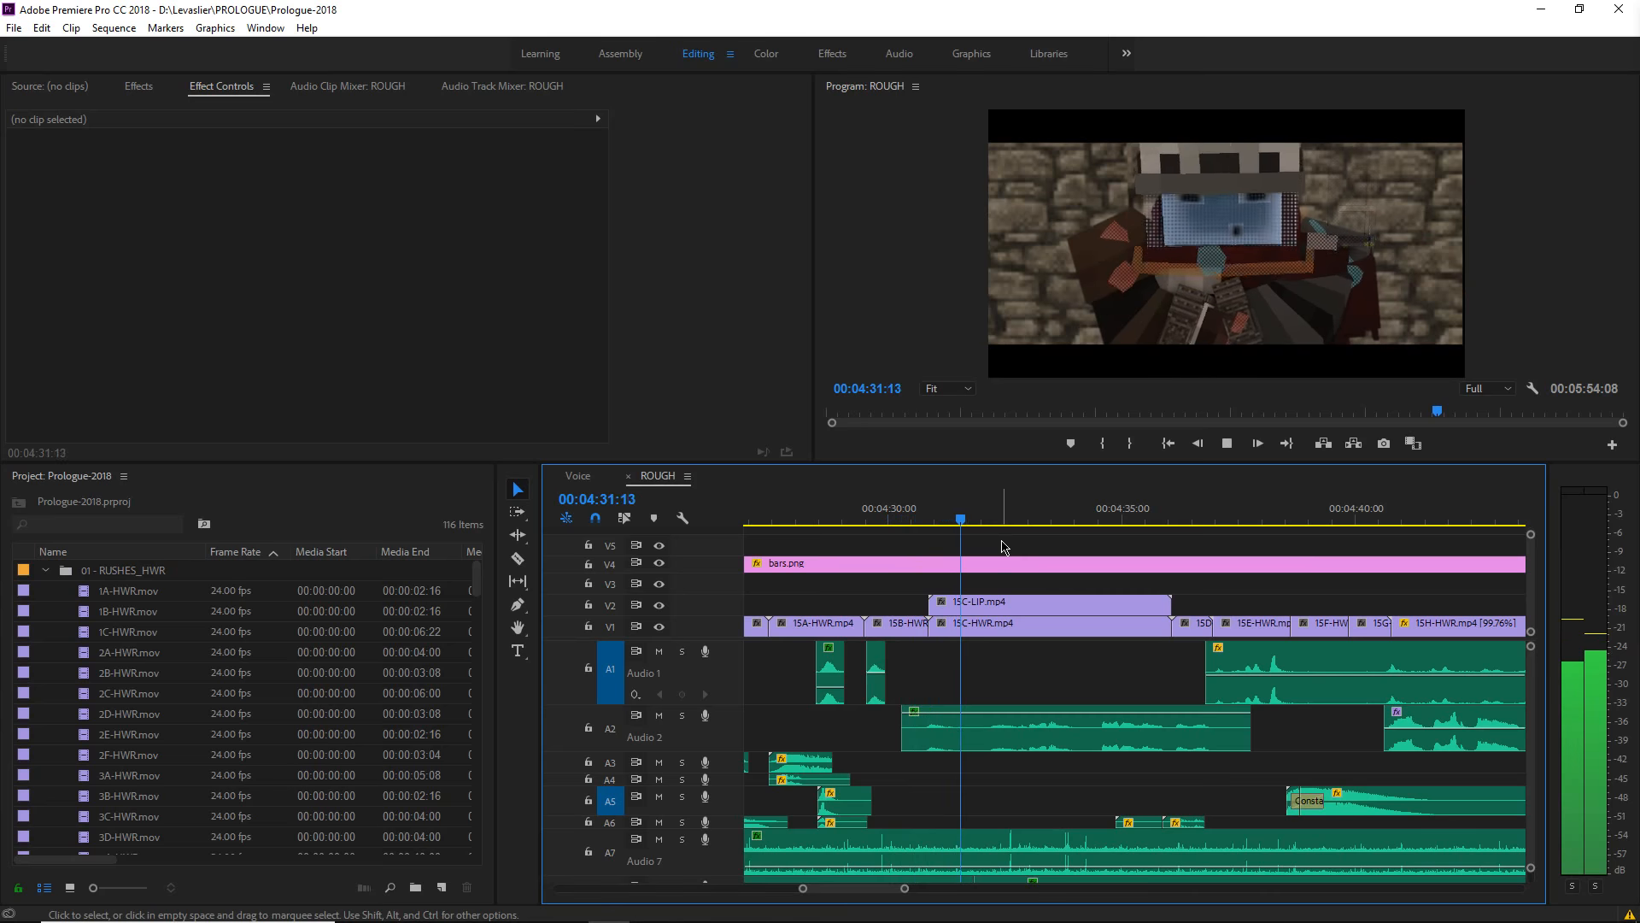
{"action": "key", "text": "space"}
{"action": "left_click", "coordinate": [916, 519]}
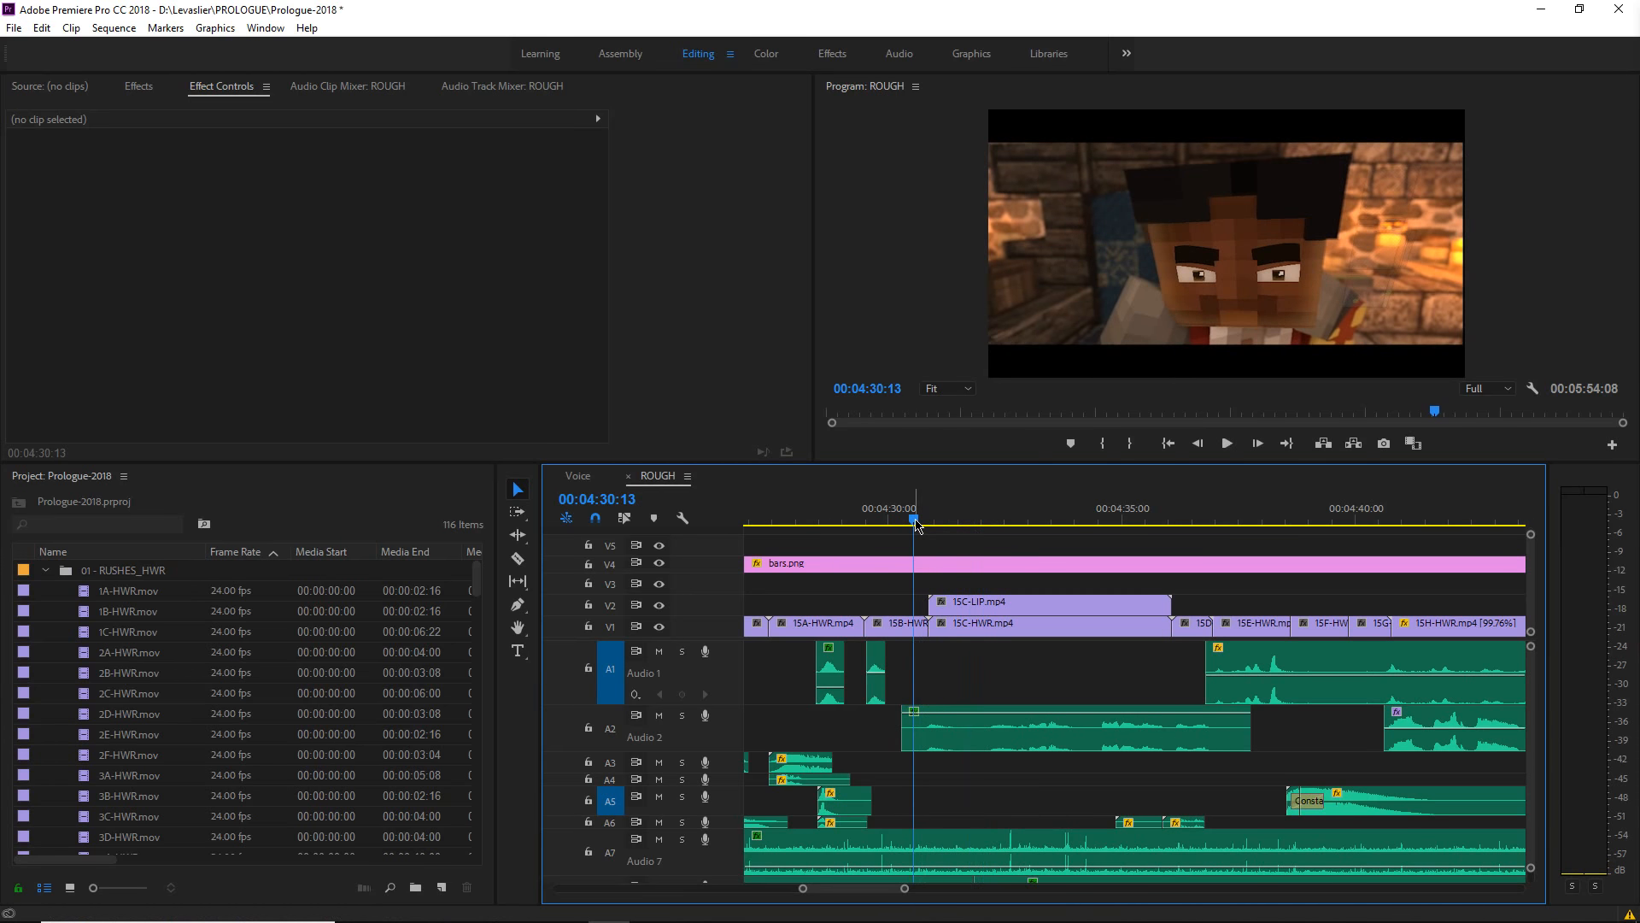
{"action": "left_click", "coordinate": [965, 646]}
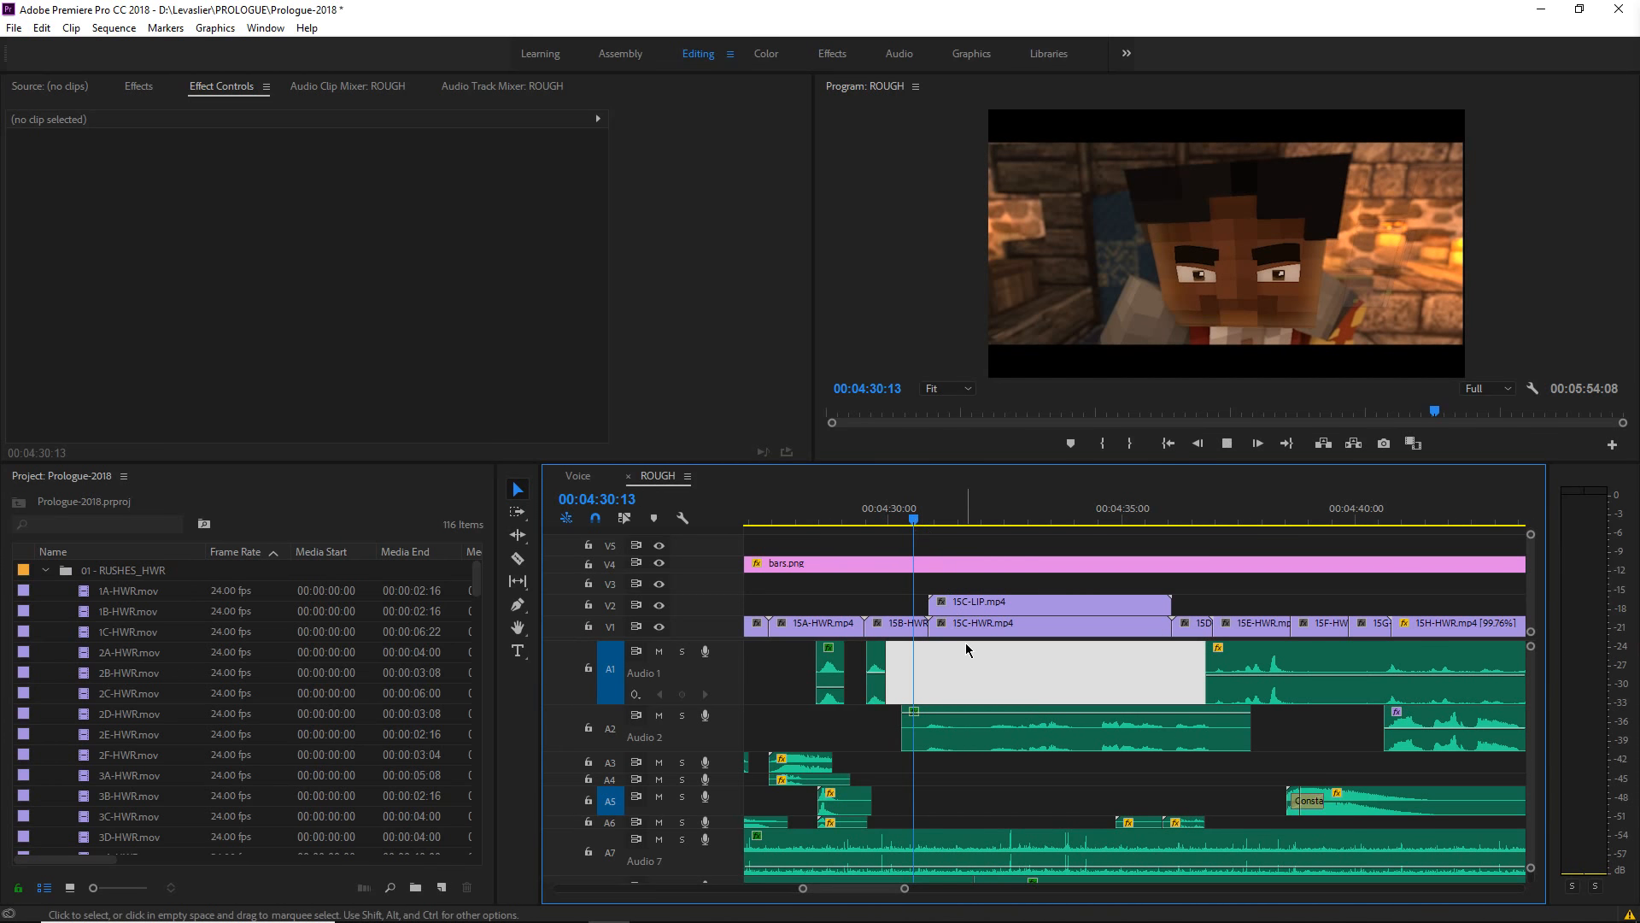
{"action": "key", "text": "space"}
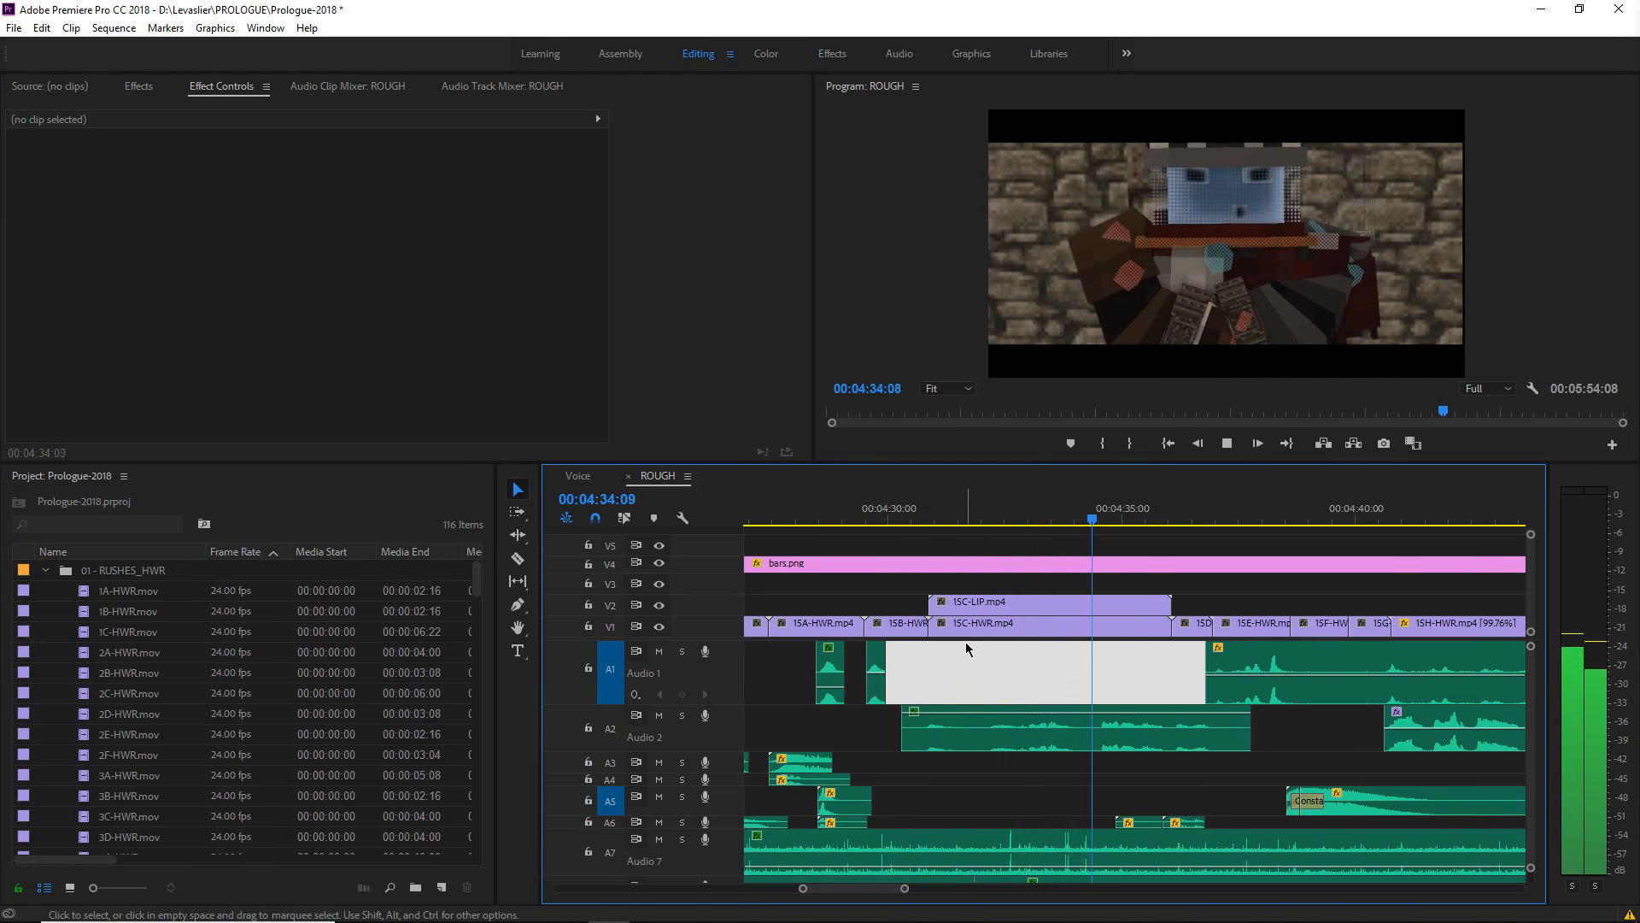
{"action": "left_click", "coordinate": [986, 517]}
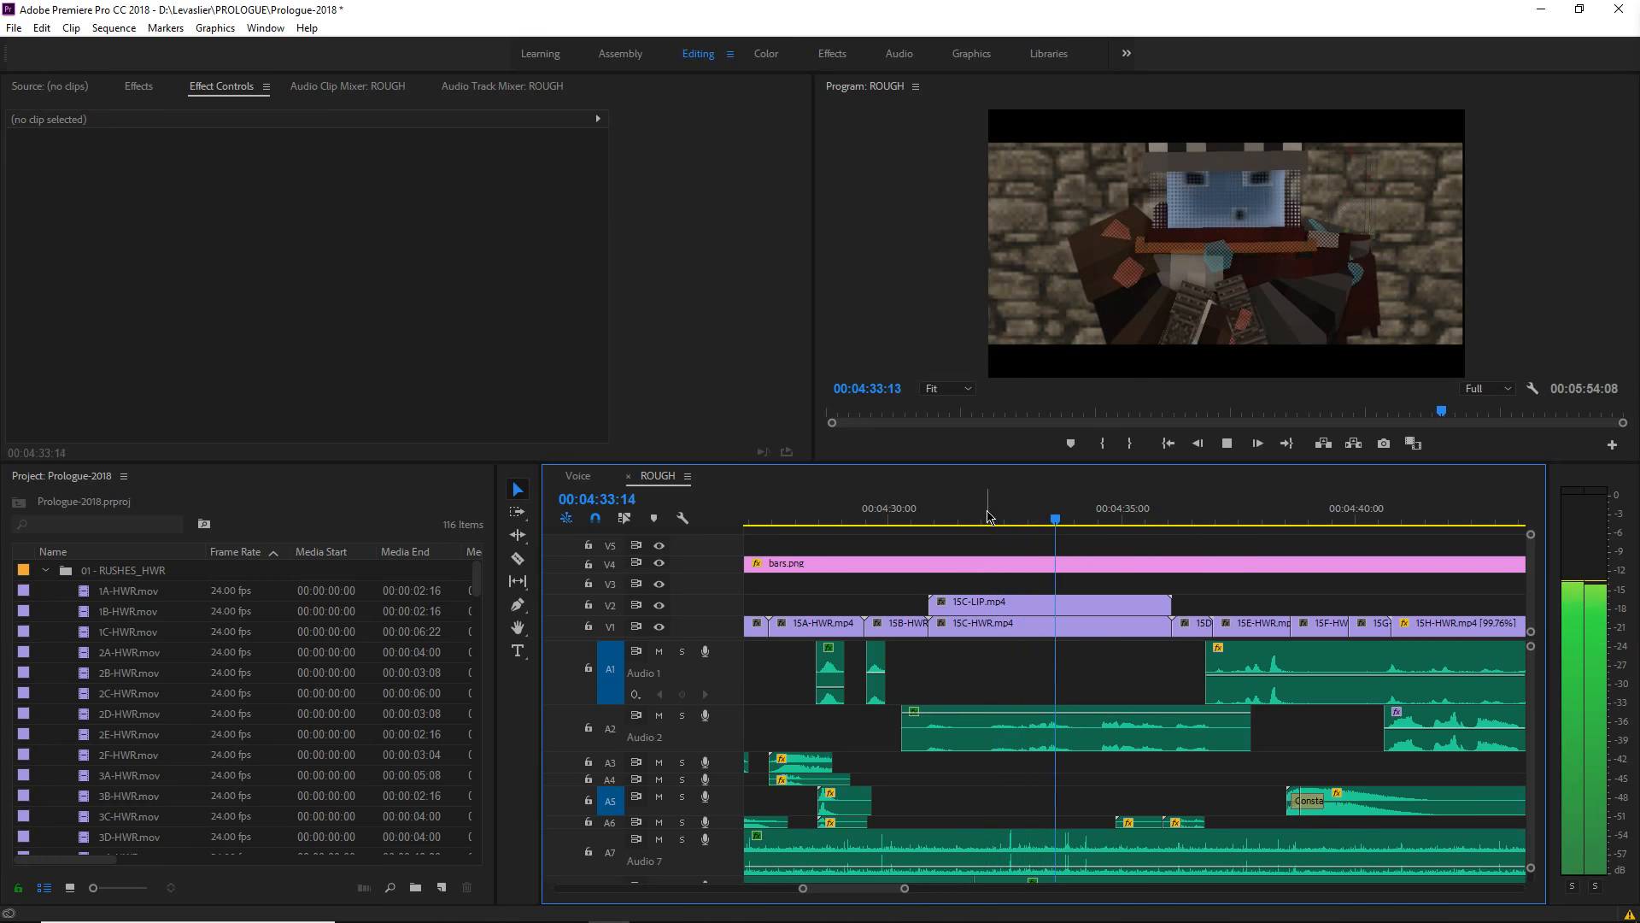
{"action": "key", "text": "space"}
- View the scene in Cinema 4D, return to Premiere Pro and replay the 15C-LIP.mp4 clip up to 00:04:34:19
{"action": "left_click", "coordinate": [1541, 10]}
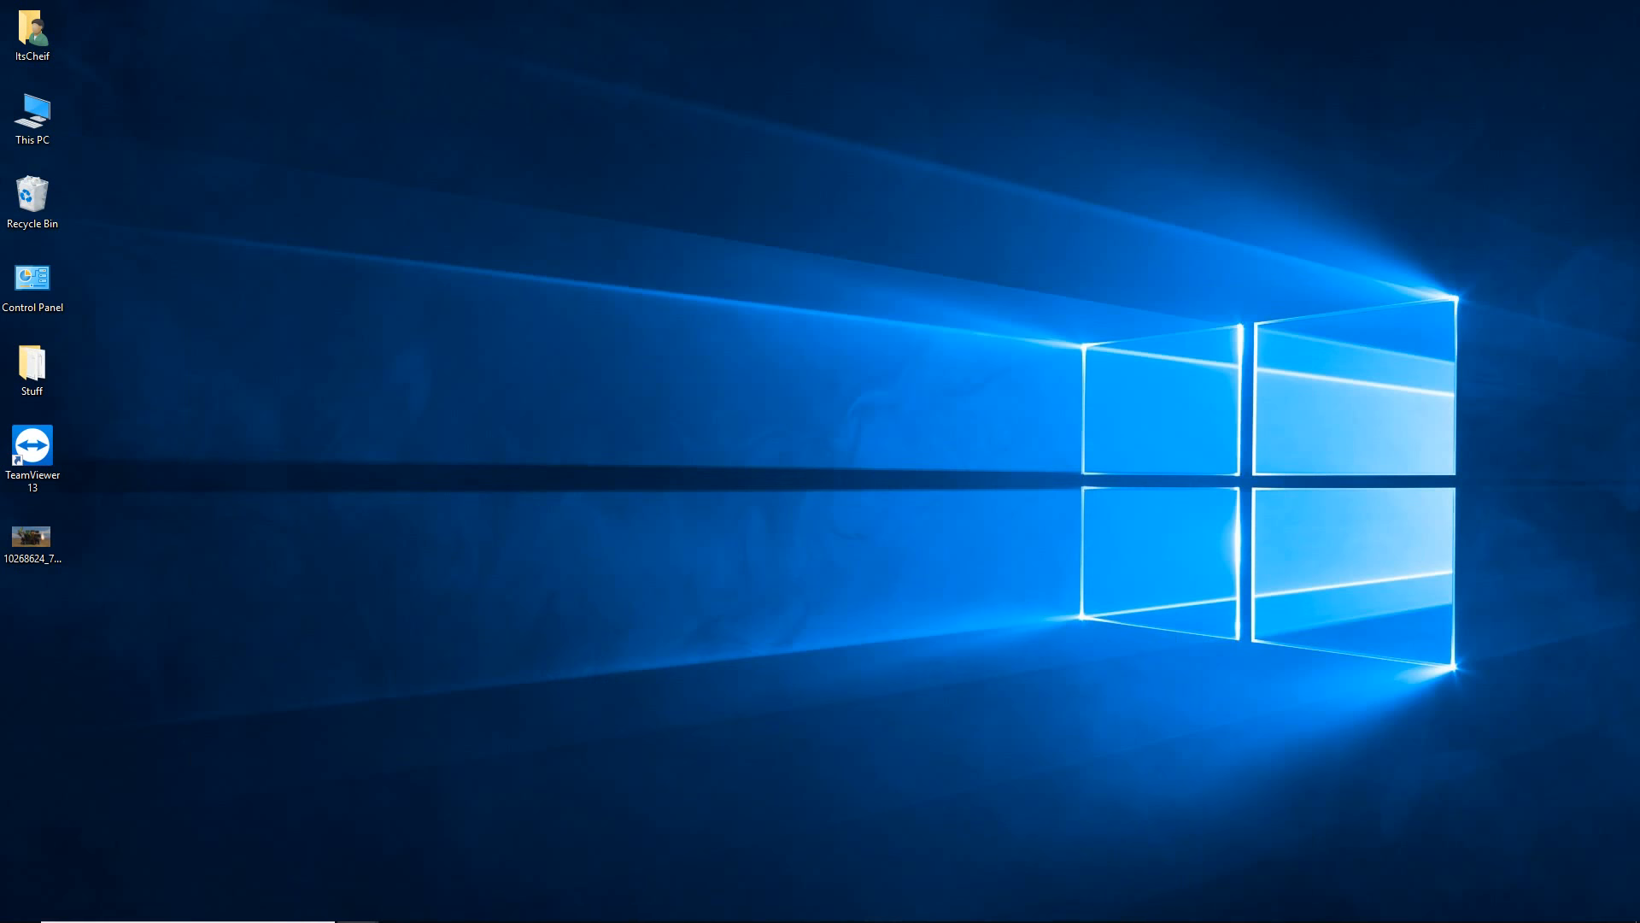
{"action": "mouse_move", "coordinate": [442, 919]}
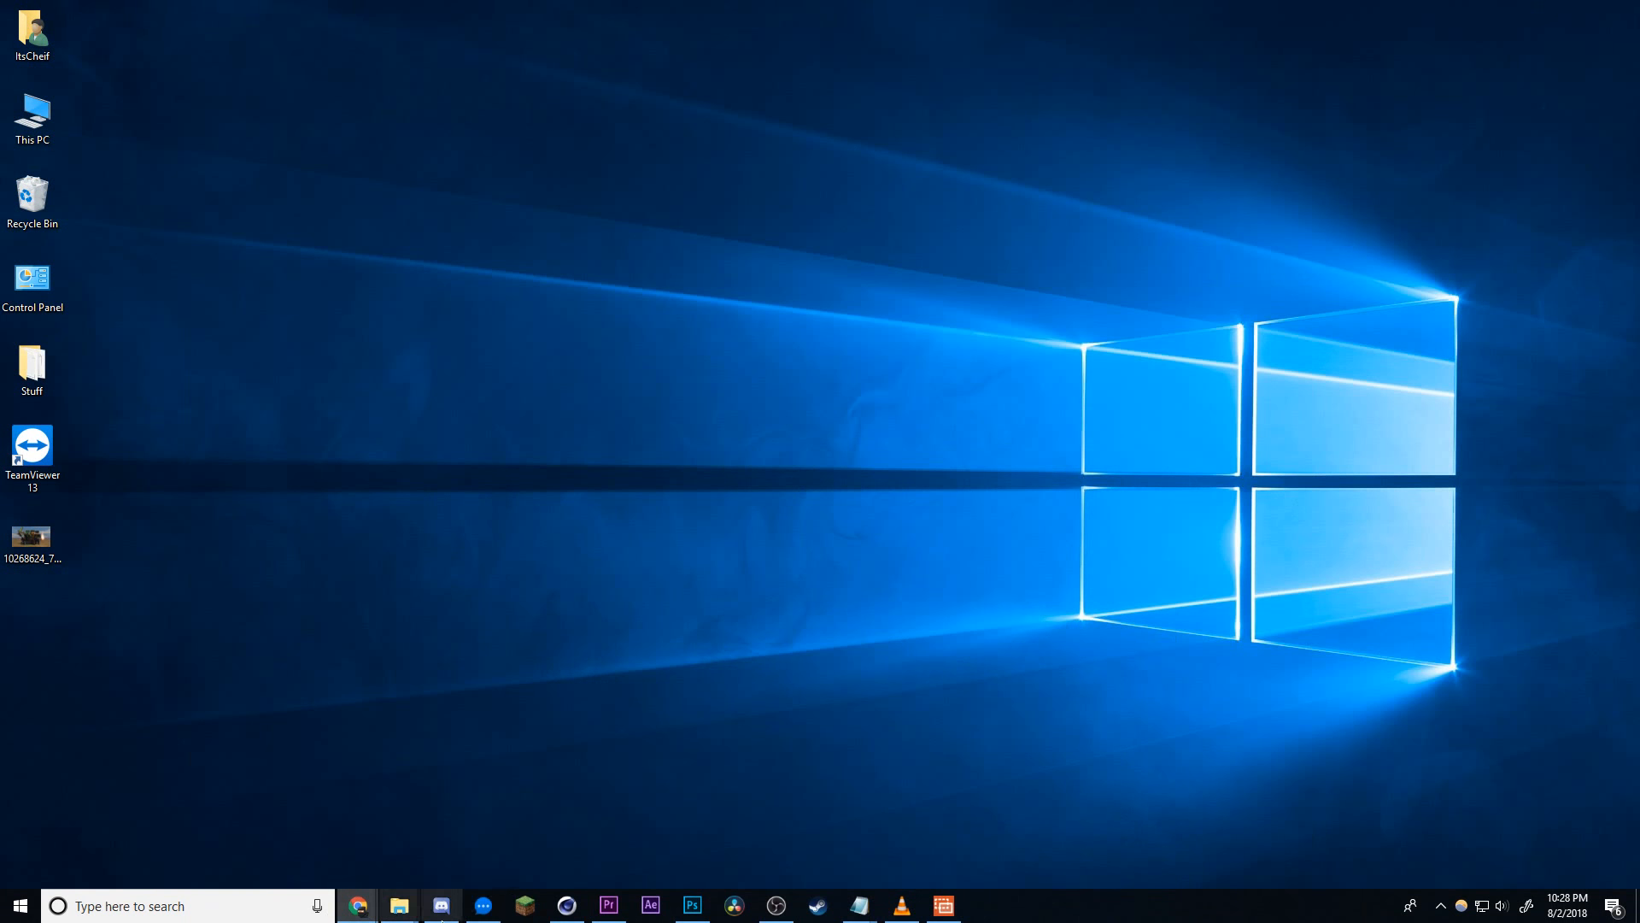
{"action": "left_click", "coordinate": [566, 905]}
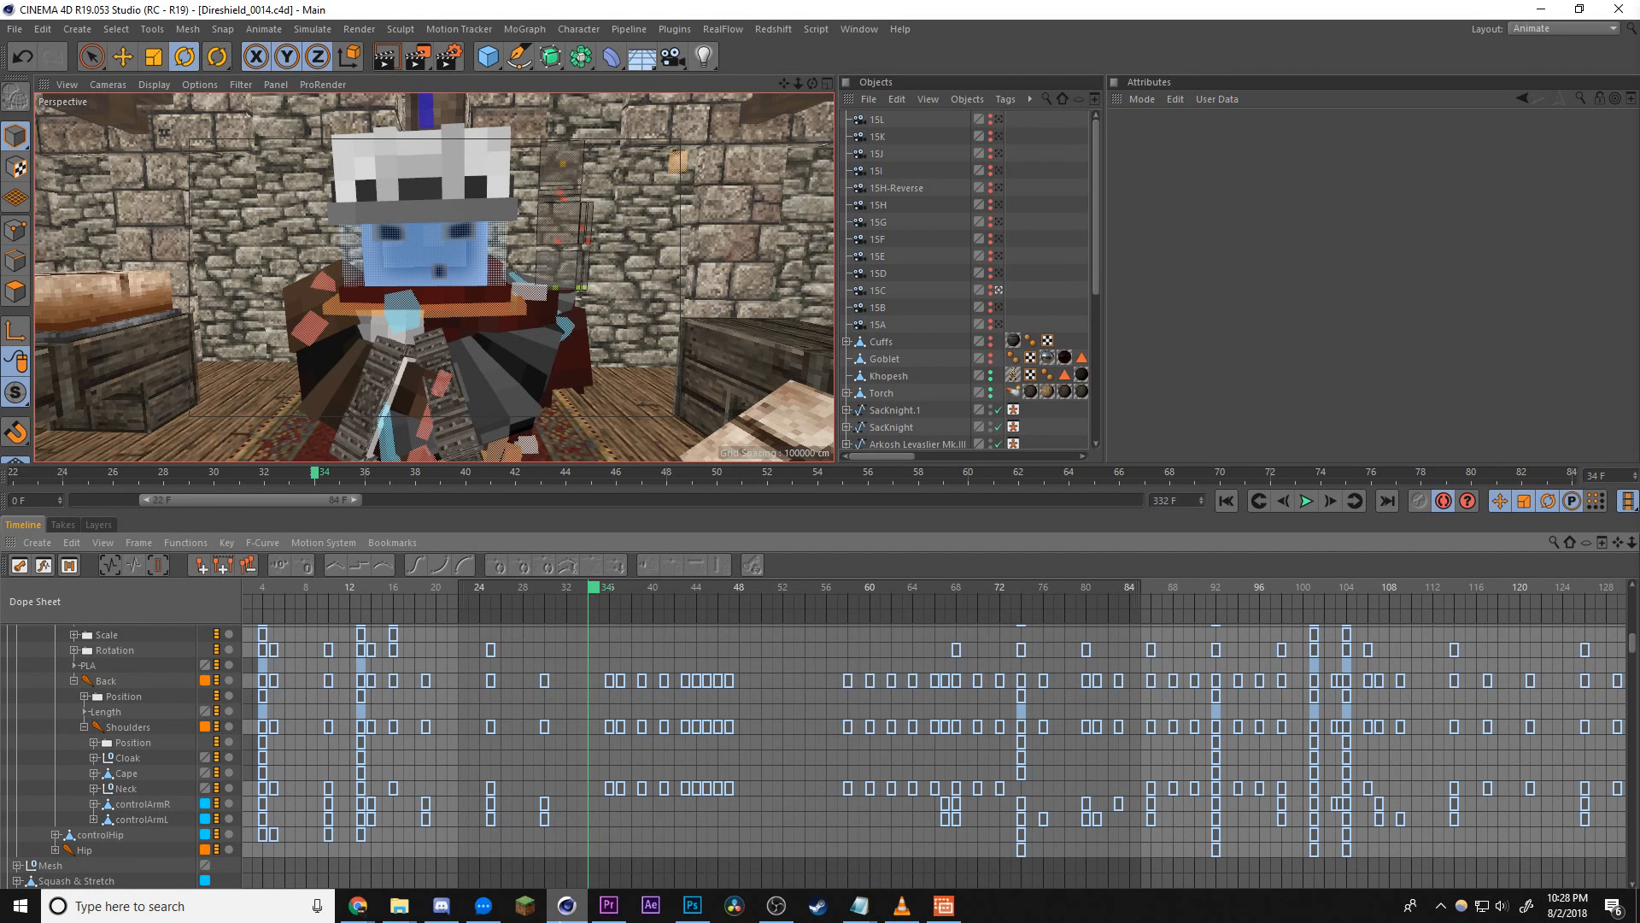
{"action": "left_click", "coordinate": [617, 916]}
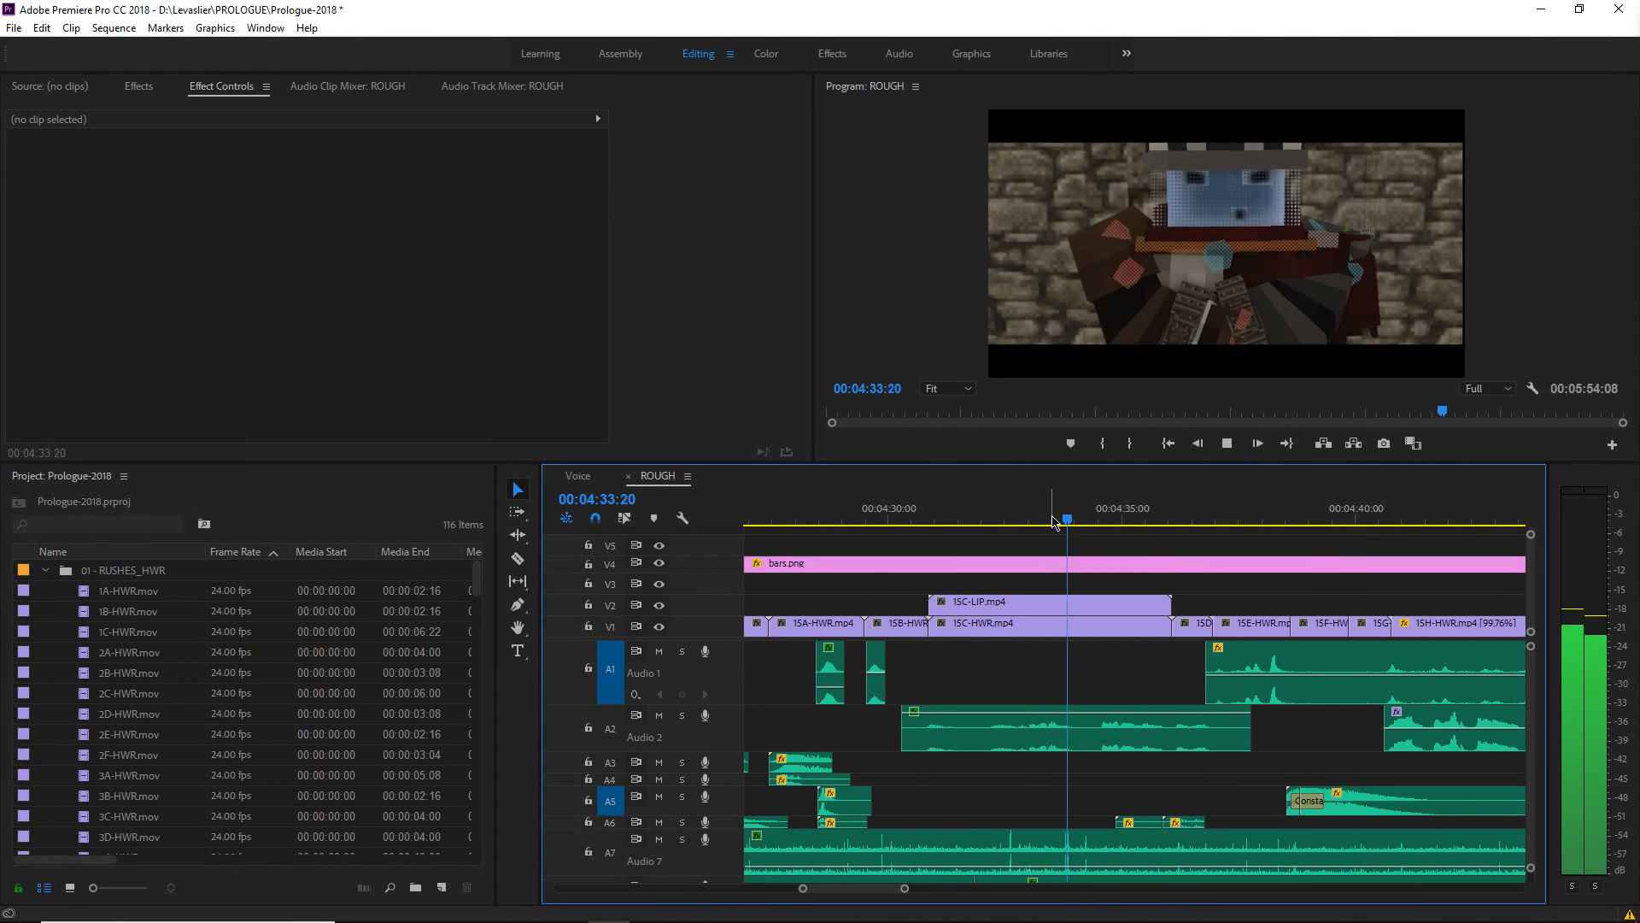
{"action": "key", "text": "space"}
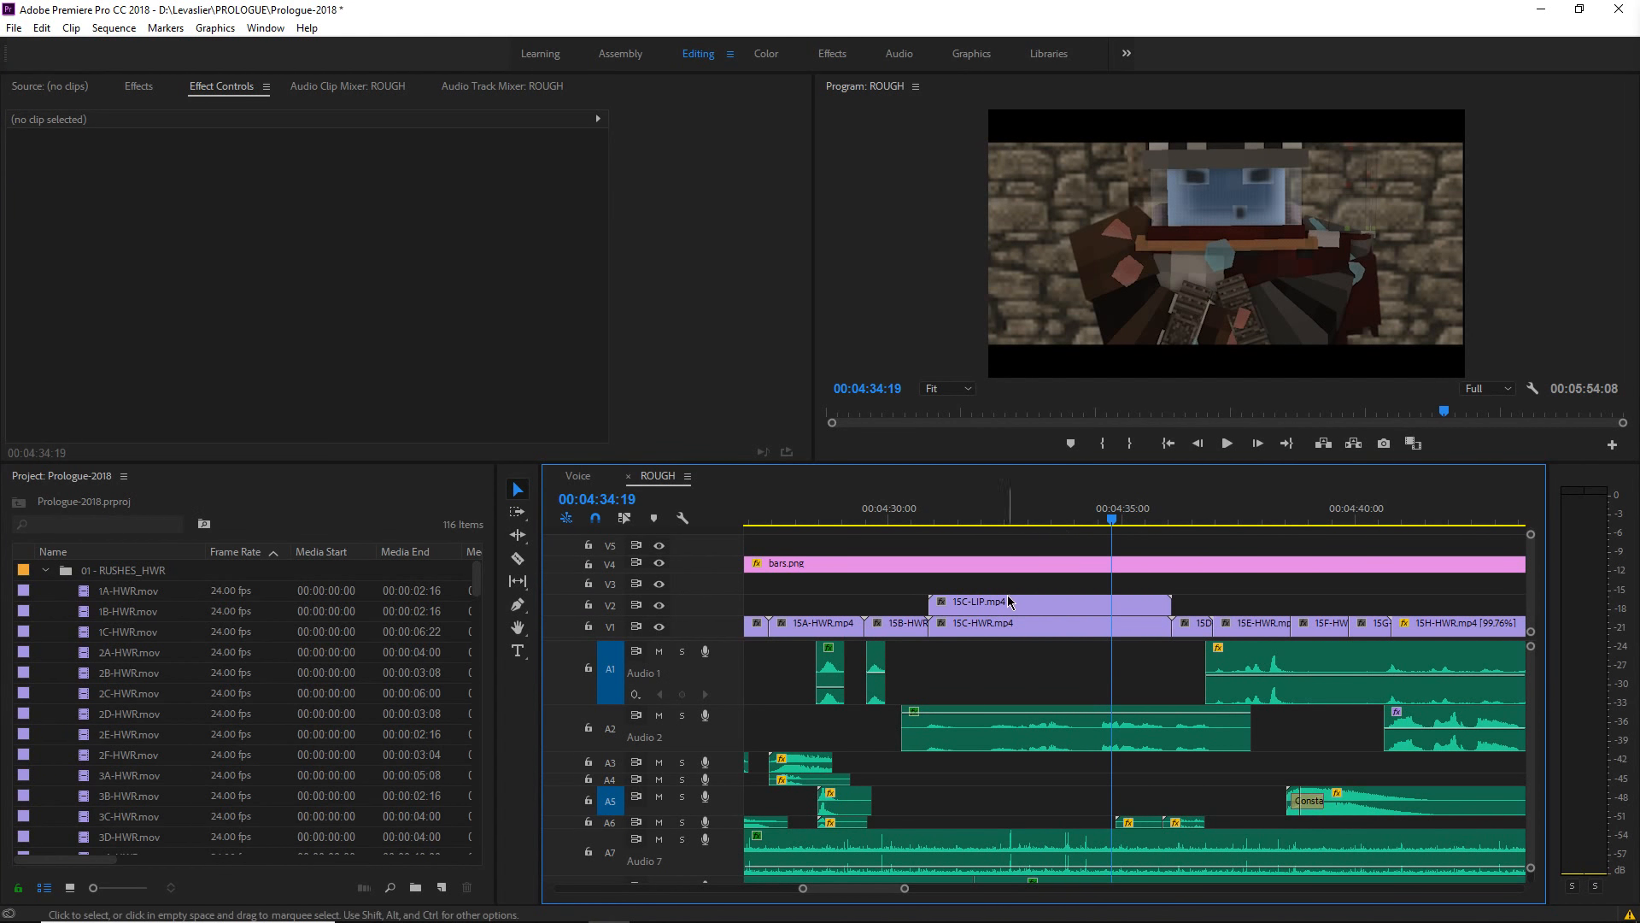
- Switch to Cinema 4D and check the output frame range and save path in the render settings
{"action": "mouse_move", "coordinate": [203, 916]}
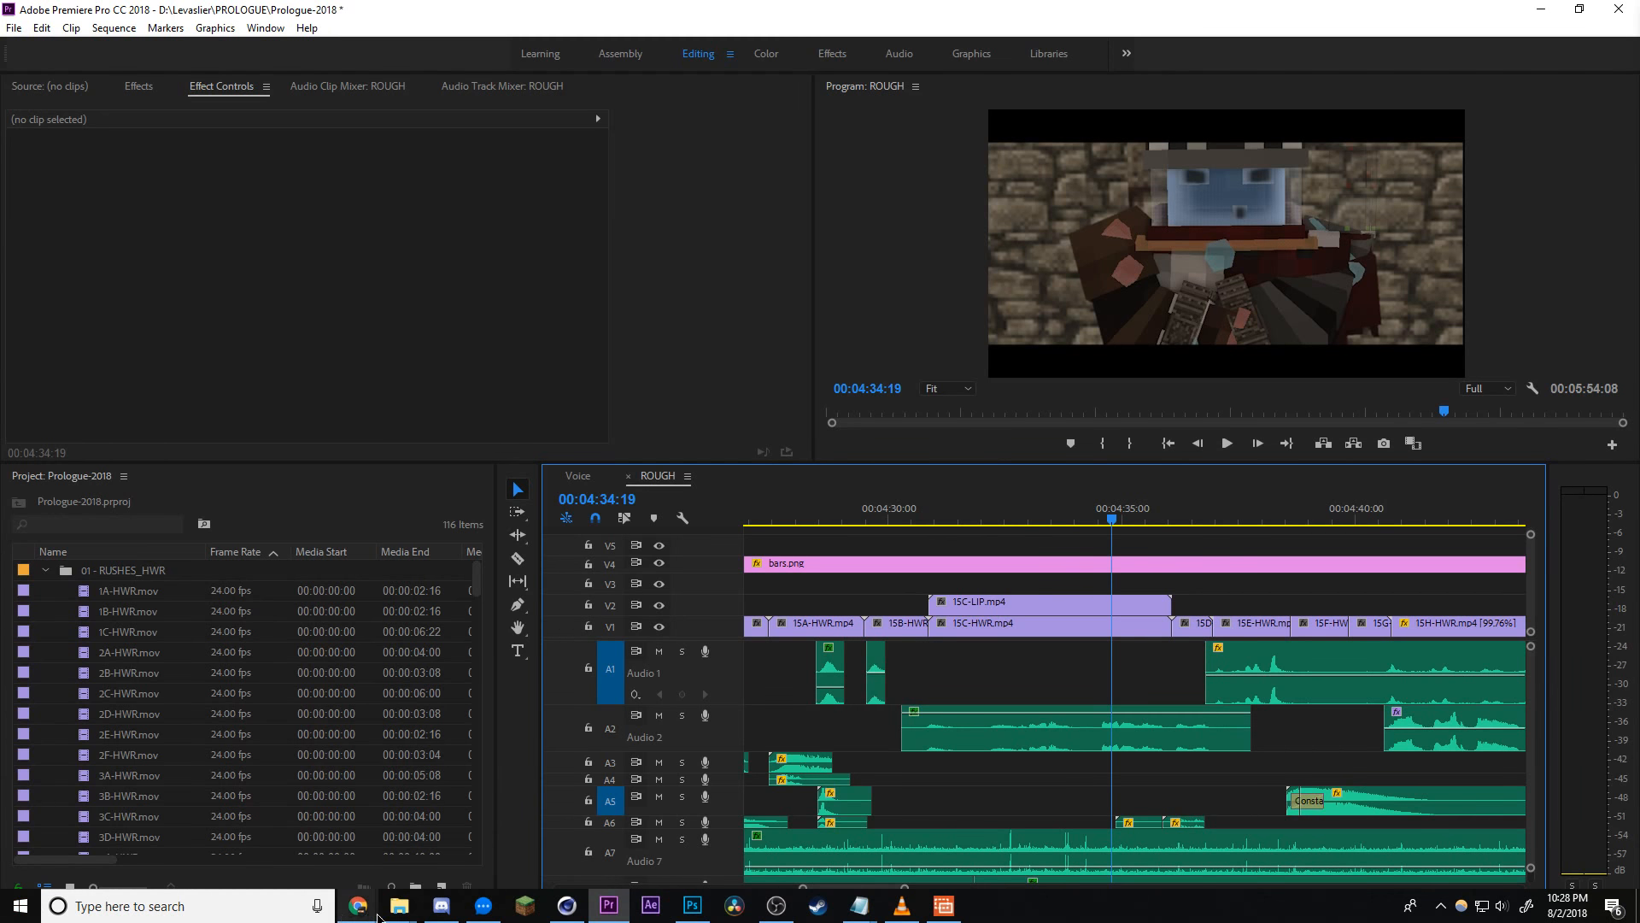
{"action": "mouse_move", "coordinate": [399, 906]}
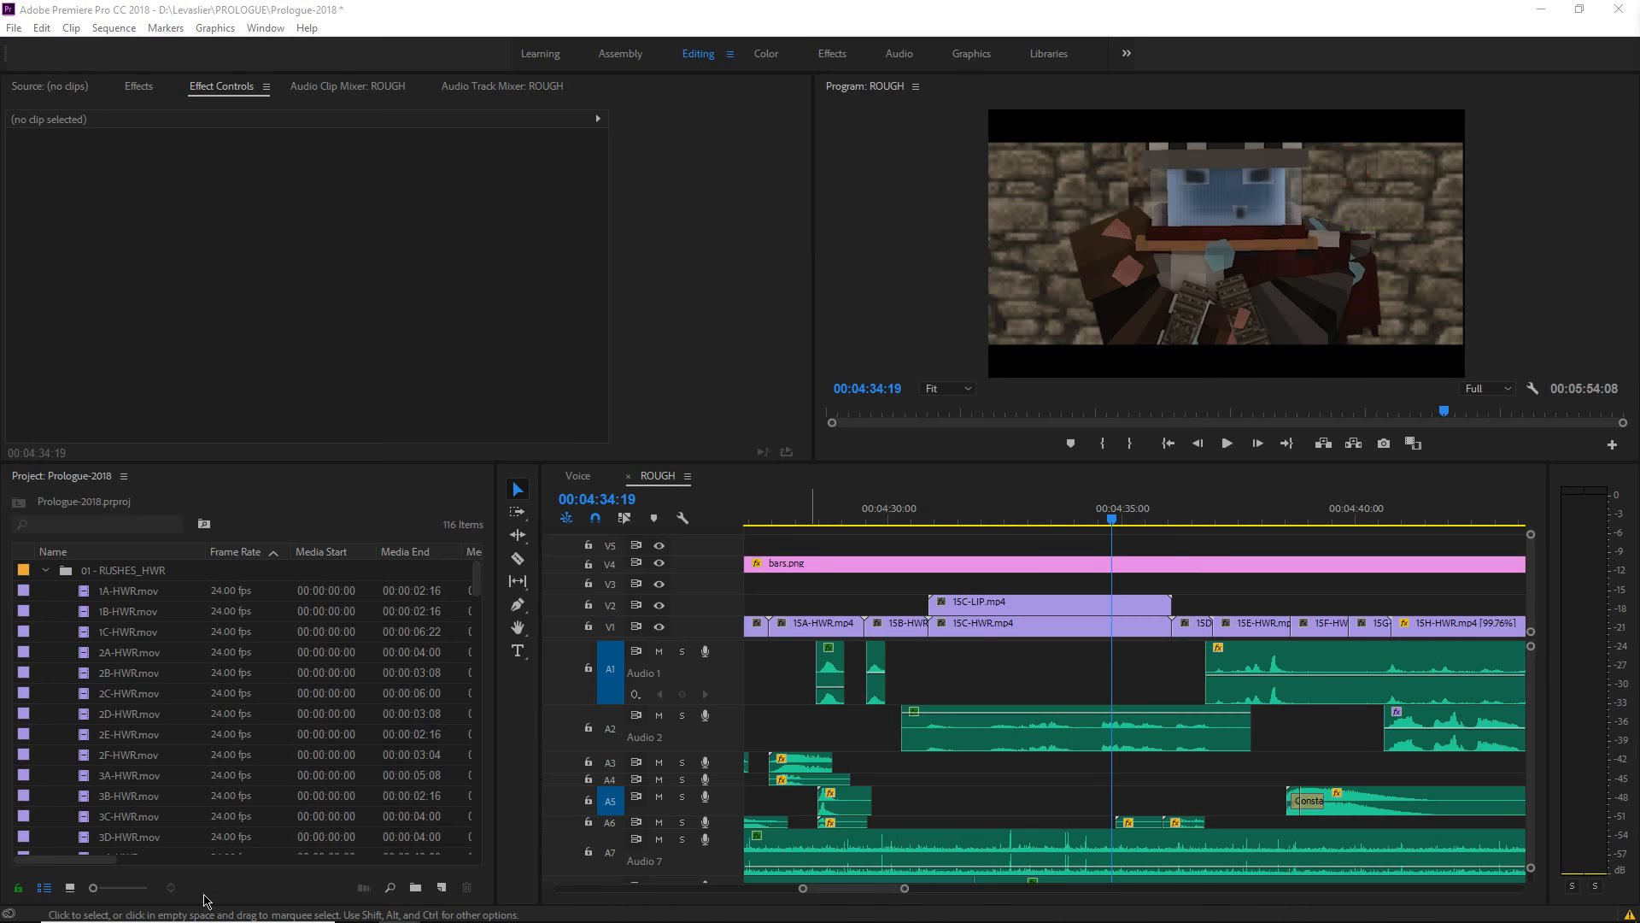
{"action": "left_click", "coordinate": [566, 905]}
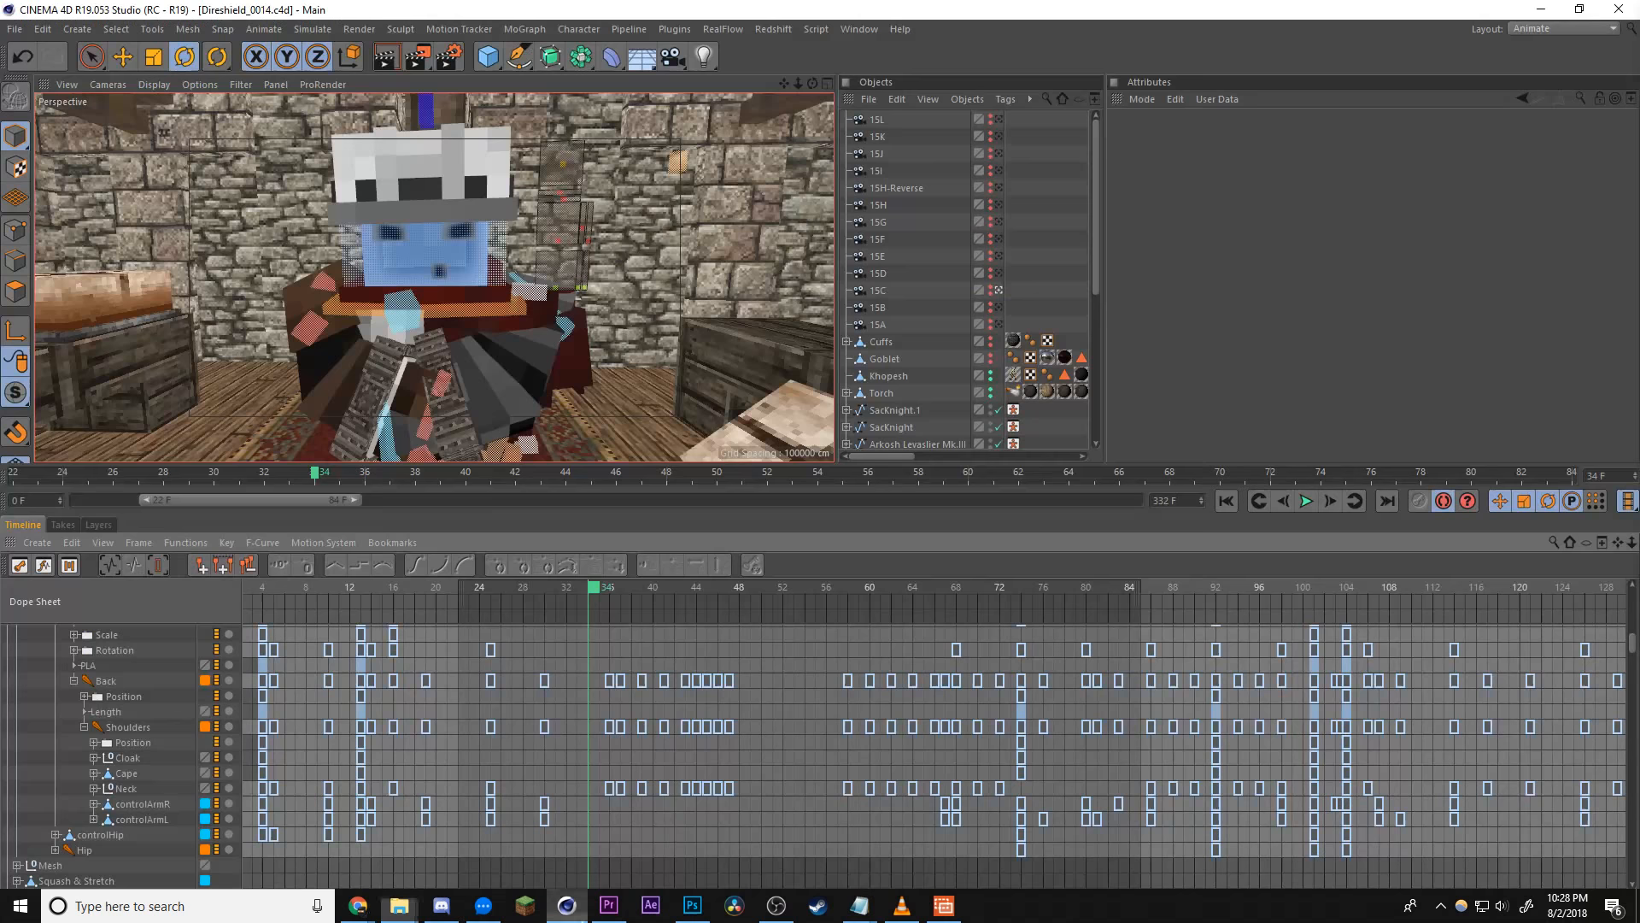
{"action": "left_click", "coordinate": [453, 57]}
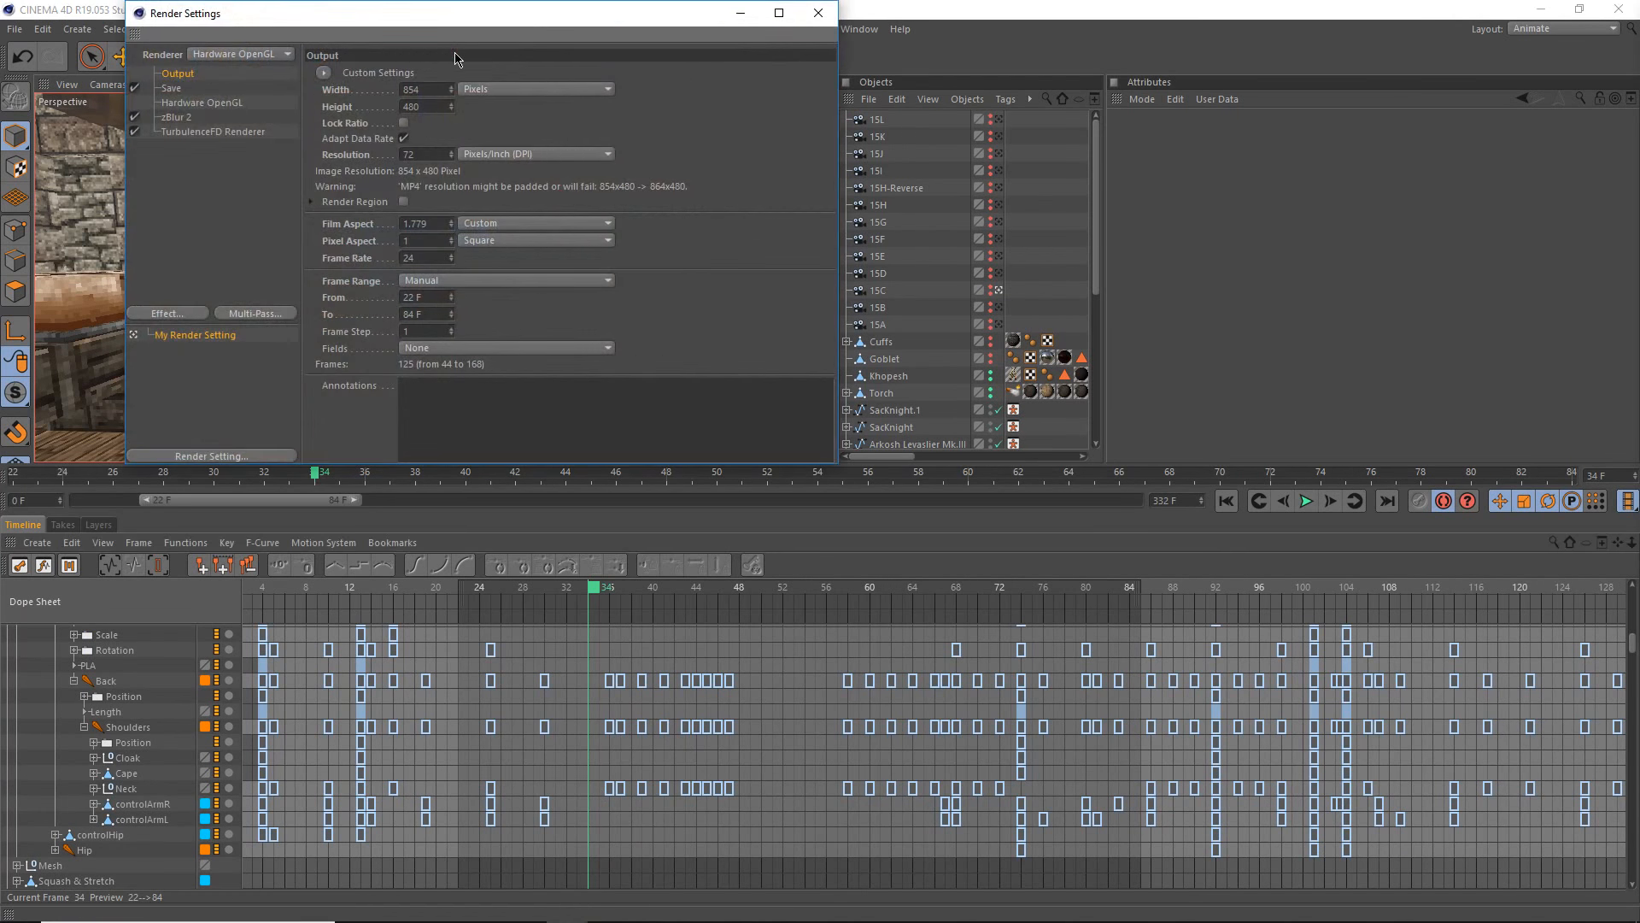
{"action": "left_click", "coordinate": [175, 89]}
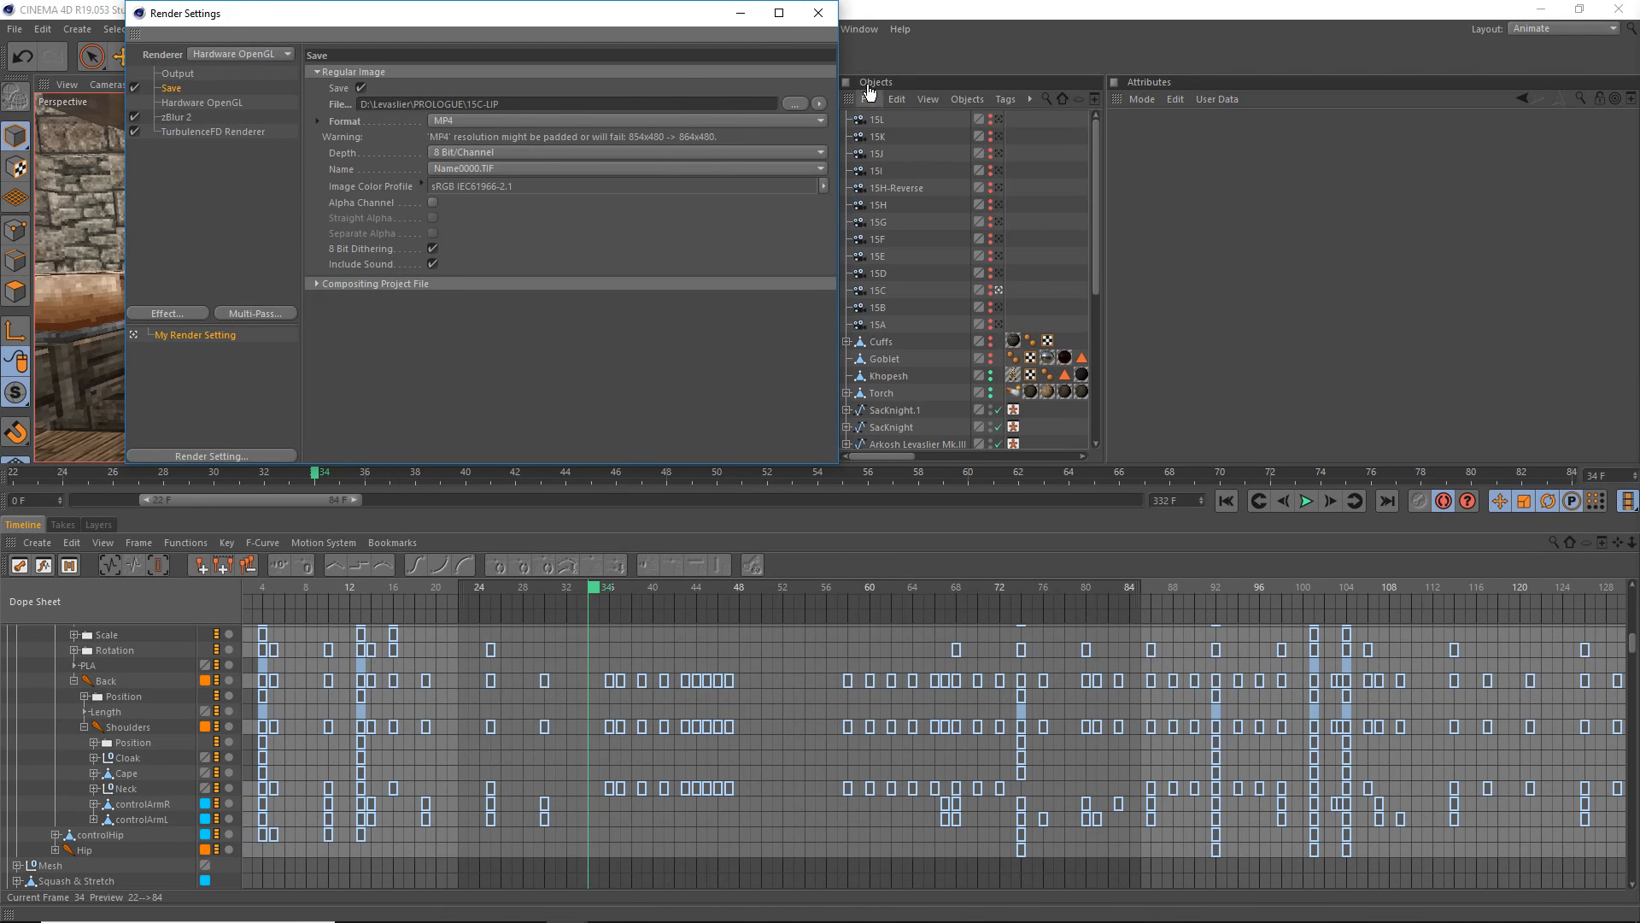
{"action": "left_click", "coordinate": [818, 13]}
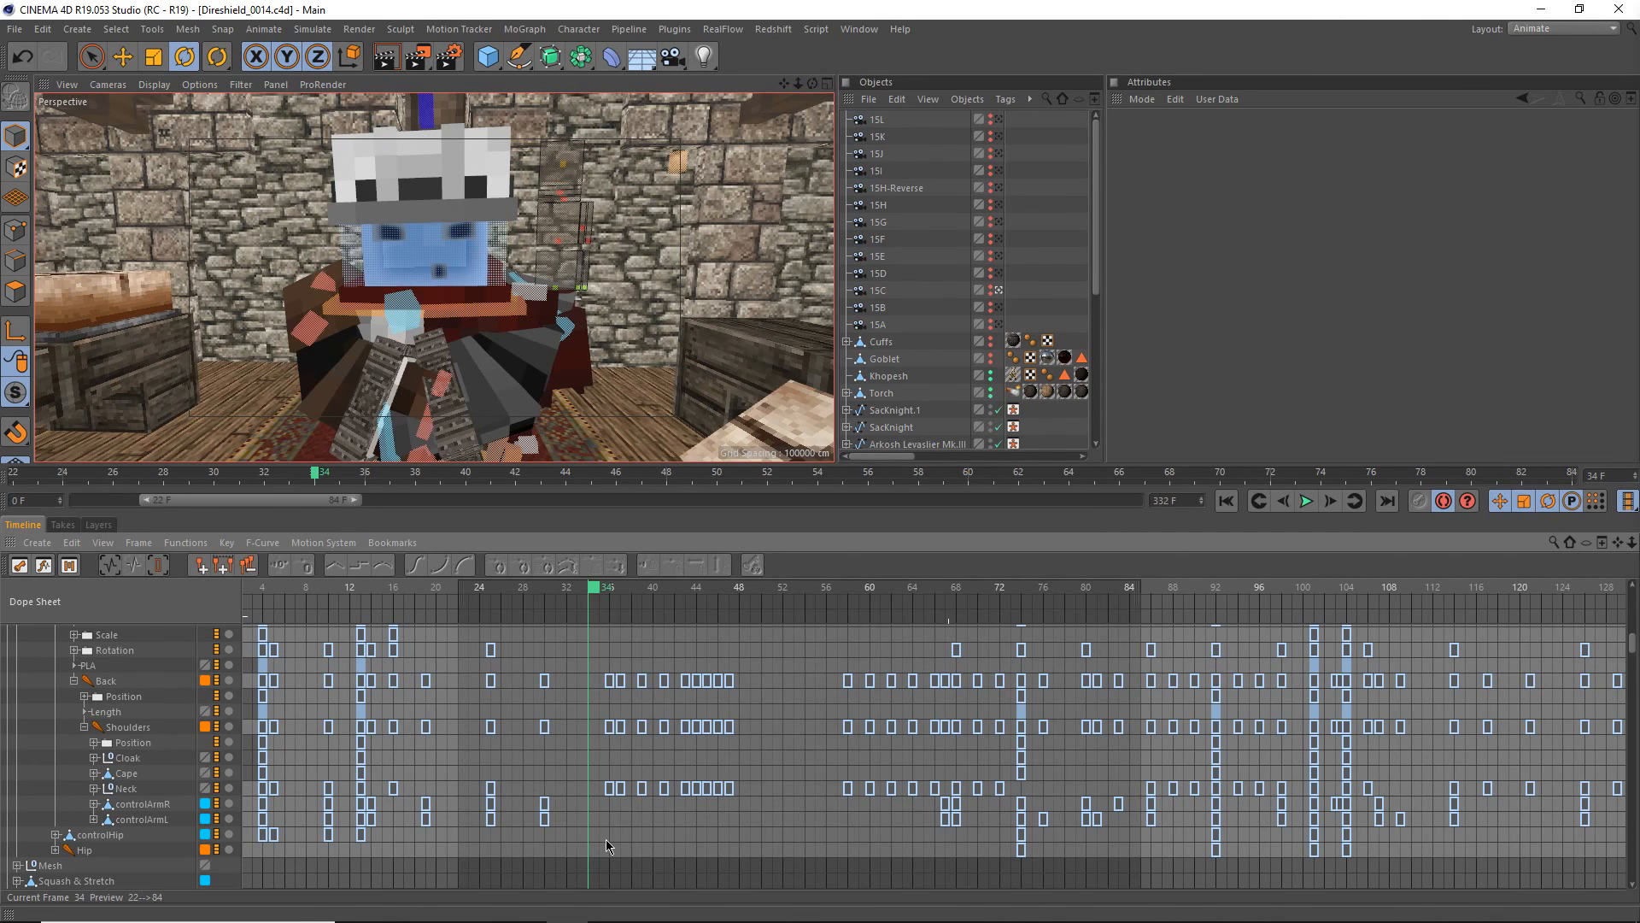
- Check the shot's timing against the Premiere Pro edit and place the Cinema 4D playhead at frame 65
{"action": "left_click_drag", "start_coordinate": [683, 595], "coordinate": [912, 661]}
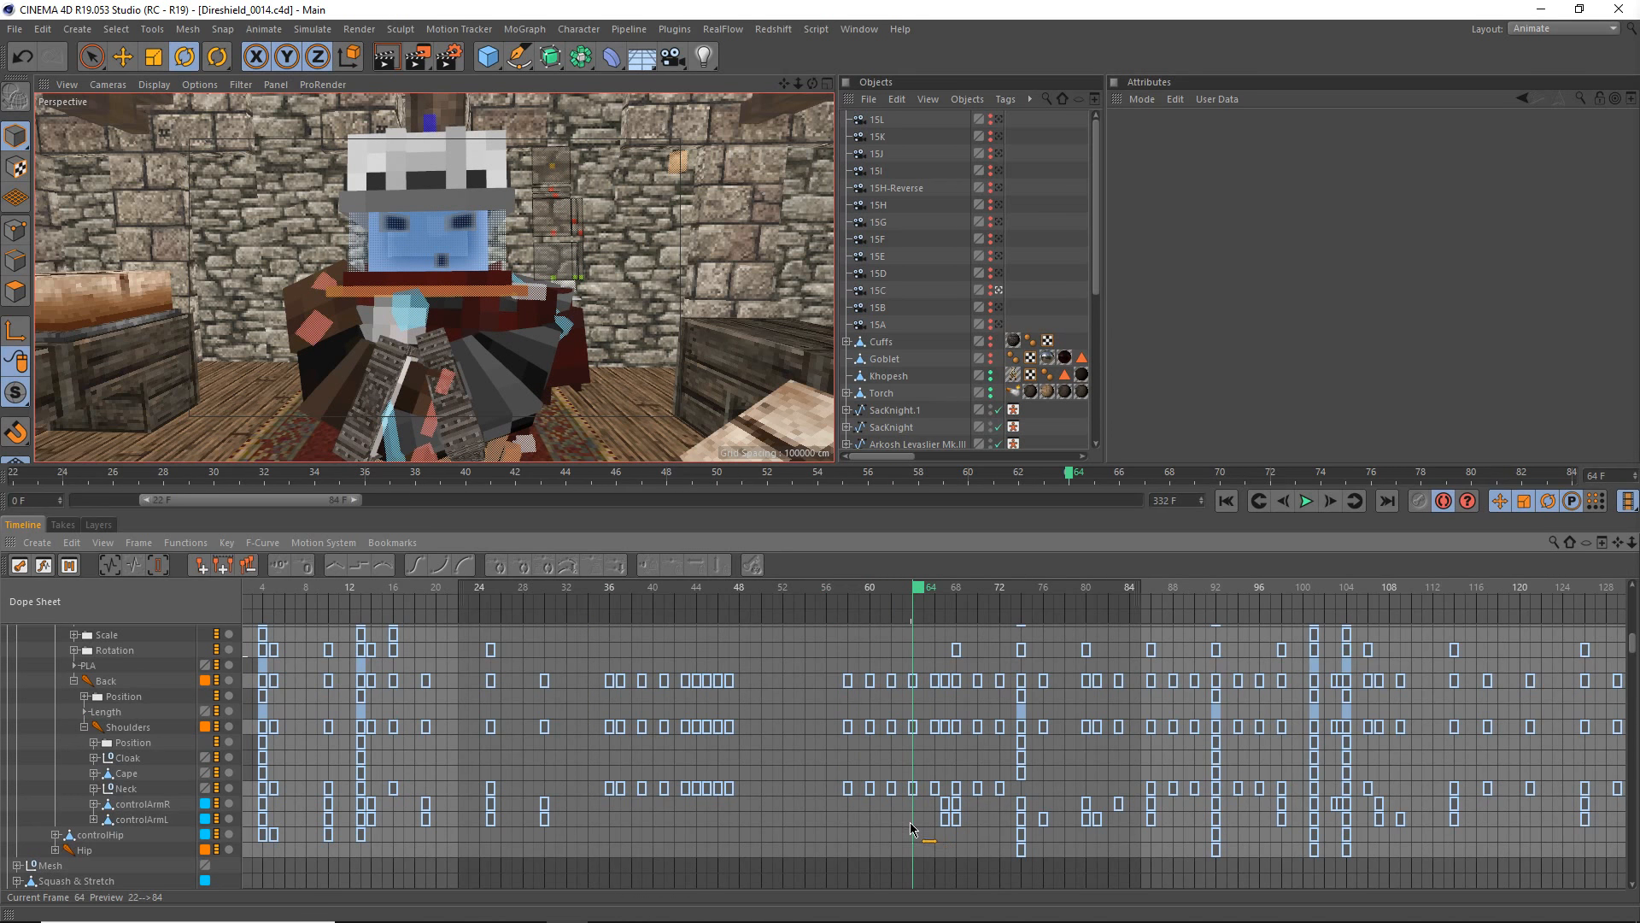
{"action": "mouse_move", "coordinate": [738, 920]}
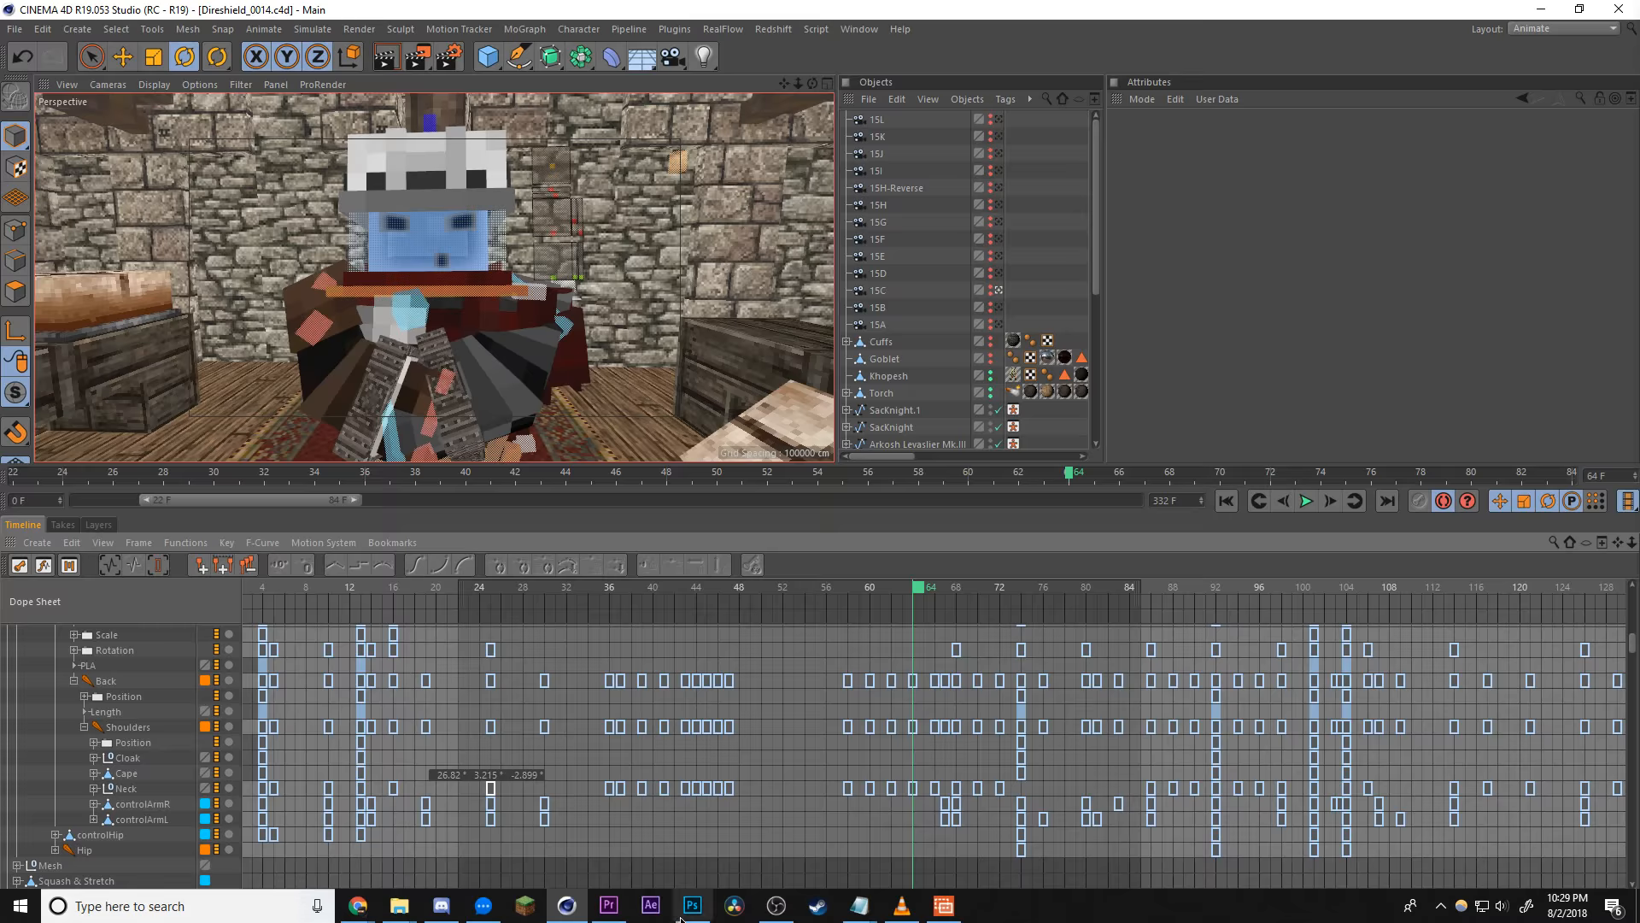
{"action": "left_click", "coordinate": [608, 905]}
{"action": "left_click_drag", "start_coordinate": [779, 5], "coordinate": [1639, 0]}
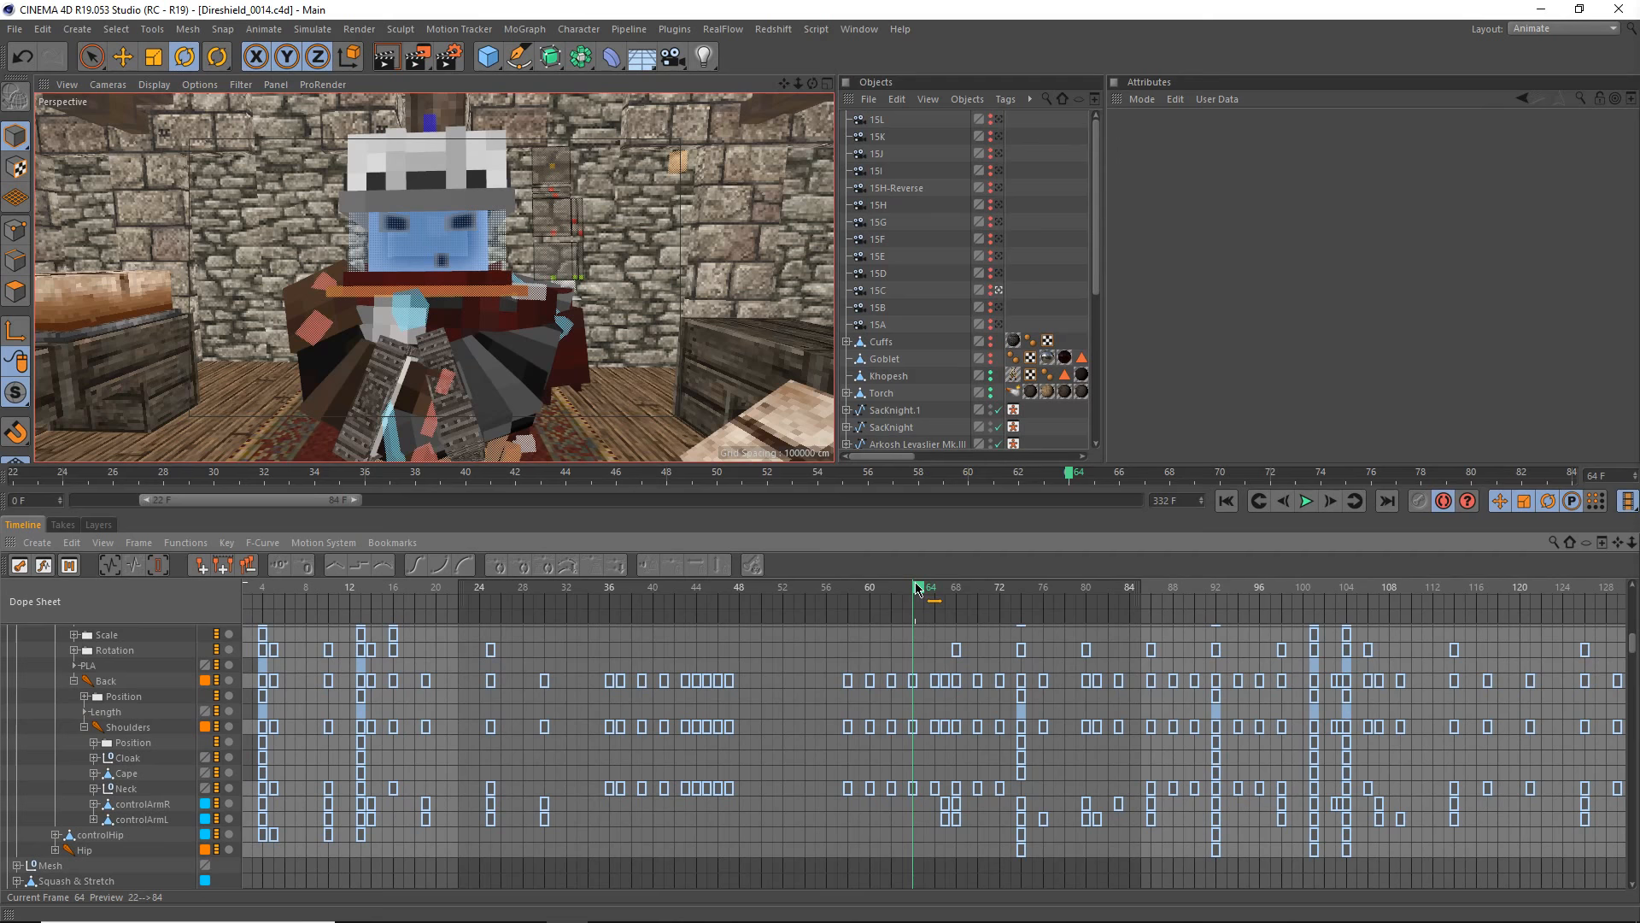
{"action": "left_click_drag", "start_coordinate": [927, 590], "coordinate": [922, 695]}
- Stretch the Back, Shoulders and Neck keys at frames 36–47 to end at frame 49, and shift those at 58–64 to start at frame 50
{"action": "left_click_drag", "start_coordinate": [772, 831], "coordinate": [579, 637]}
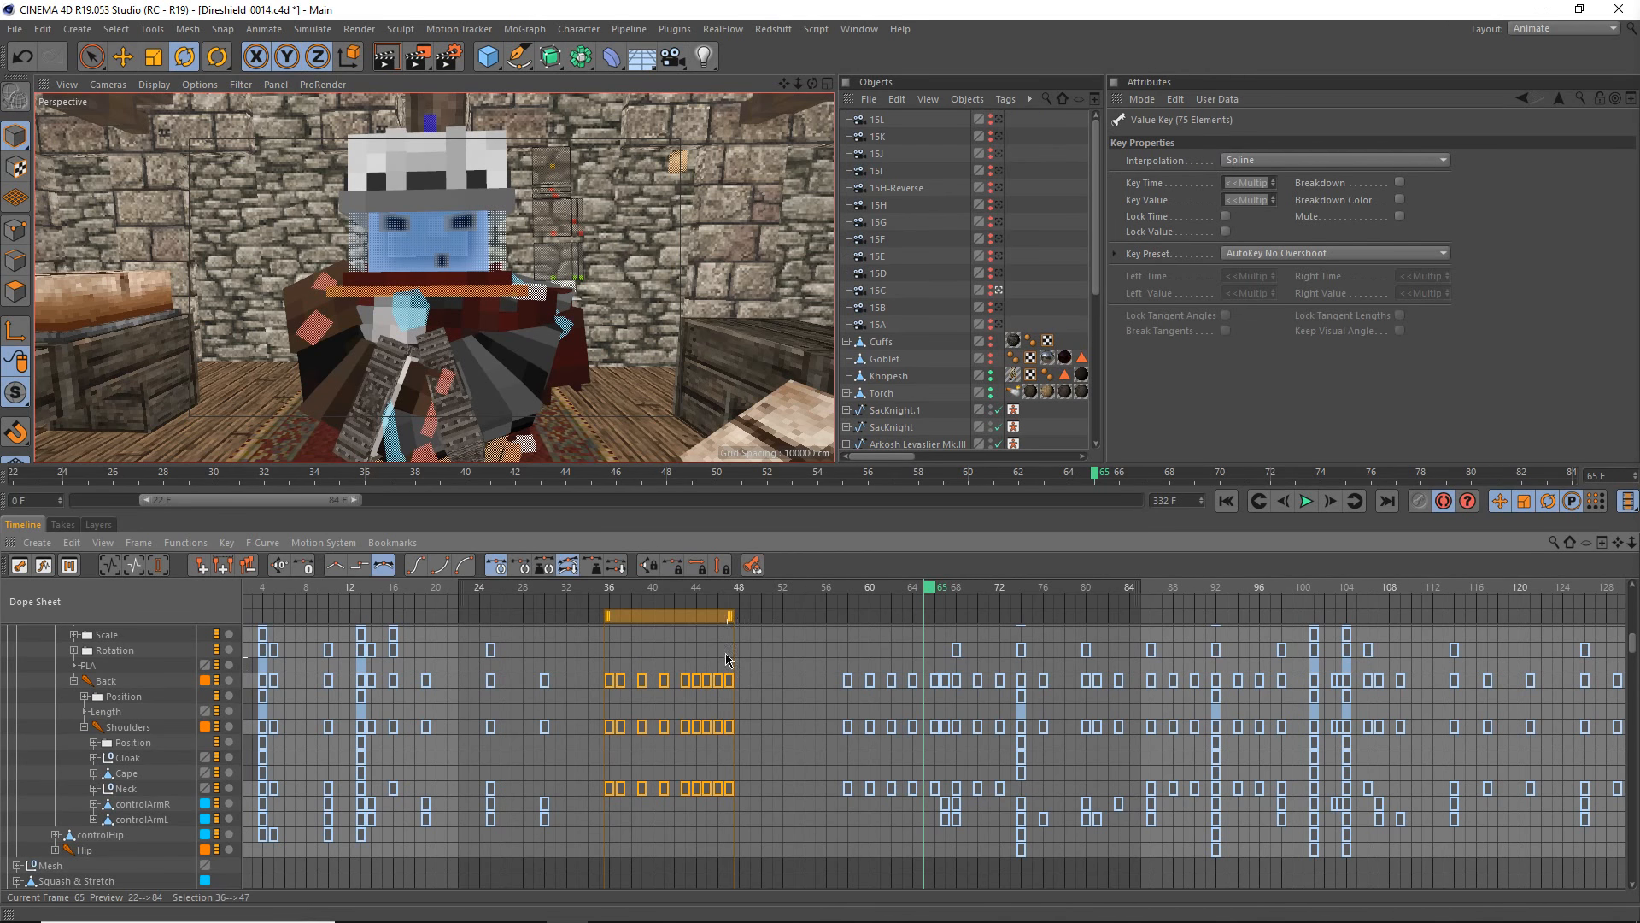
{"action": "left_click_drag", "start_coordinate": [732, 616], "coordinate": [753, 624]}
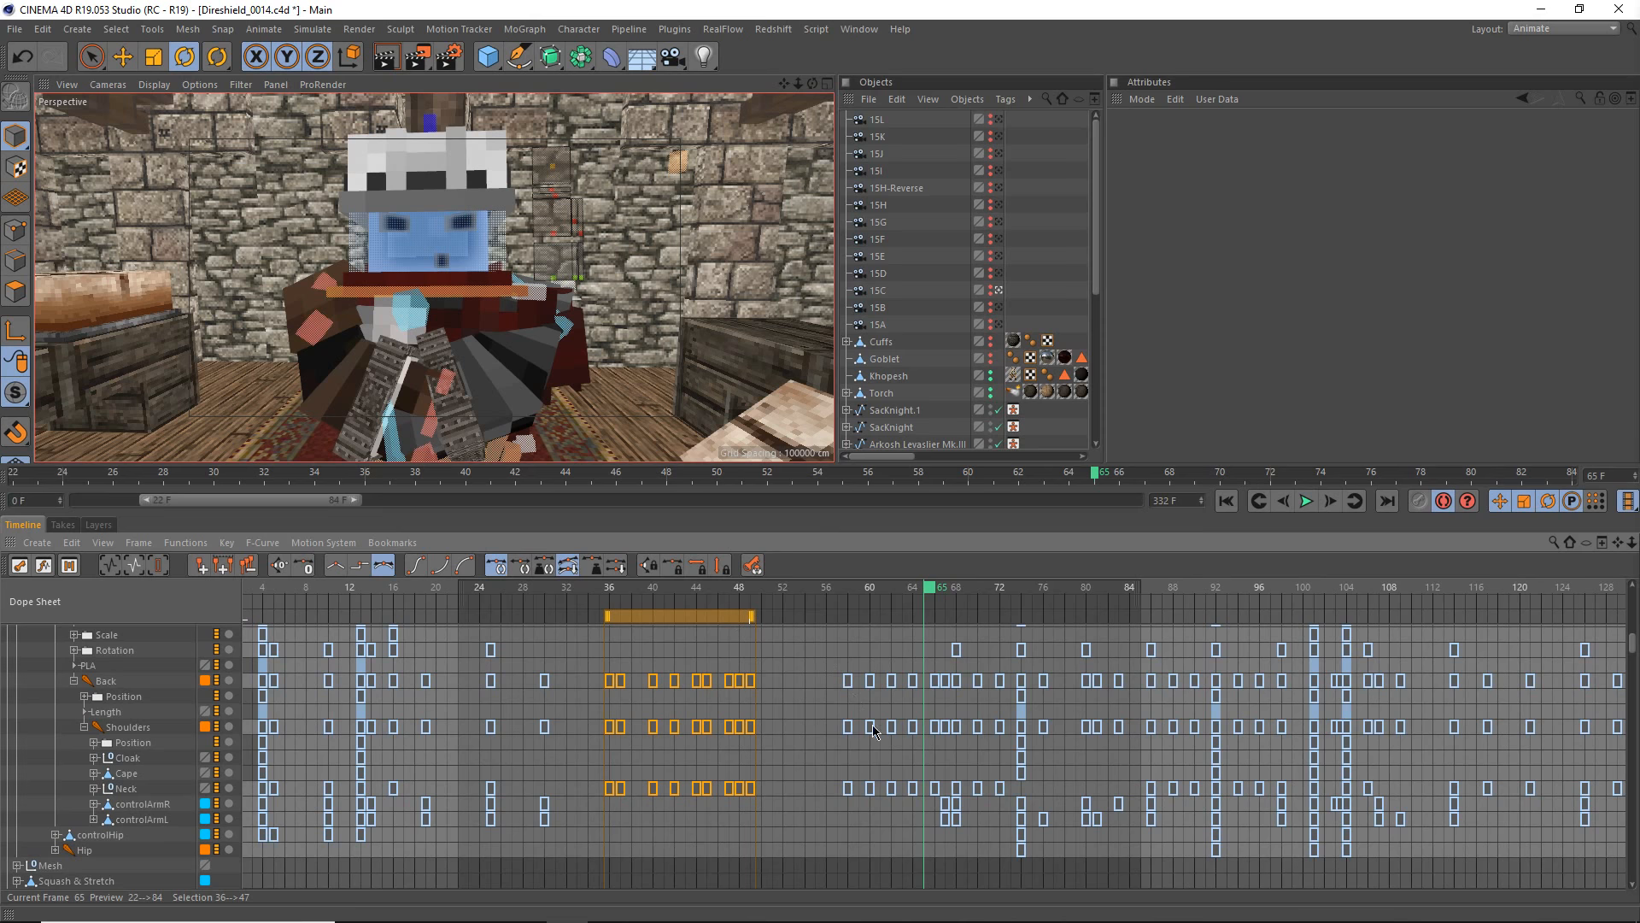
{"action": "left_click_drag", "start_coordinate": [922, 799], "coordinate": [814, 645]}
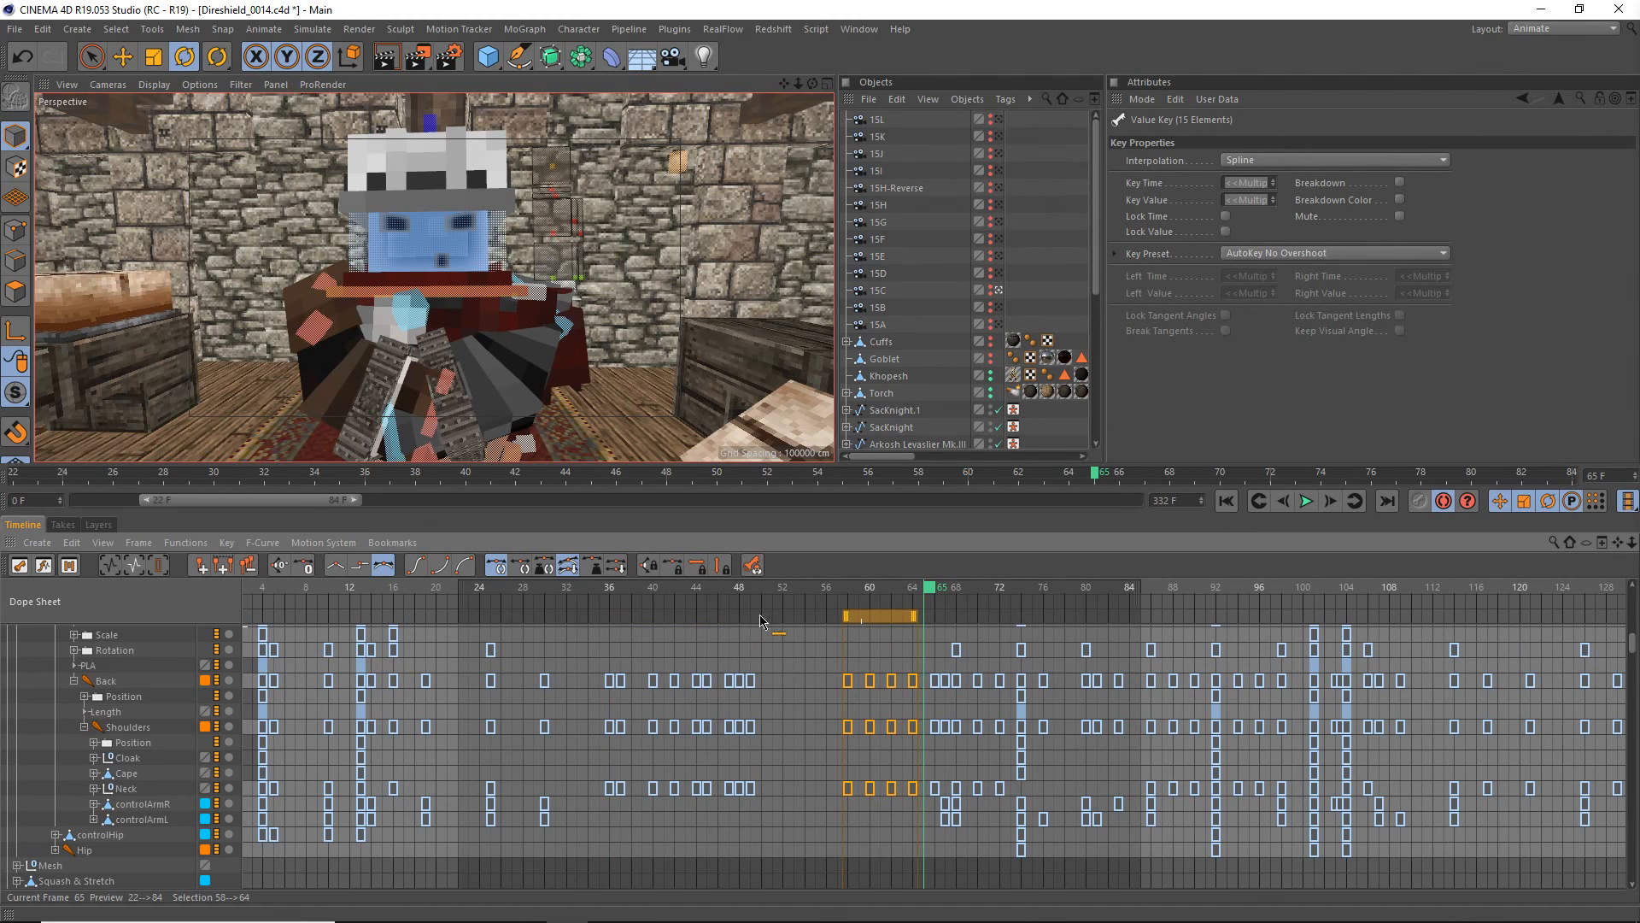
{"action": "left_click_drag", "start_coordinate": [858, 619], "coordinate": [776, 633]}
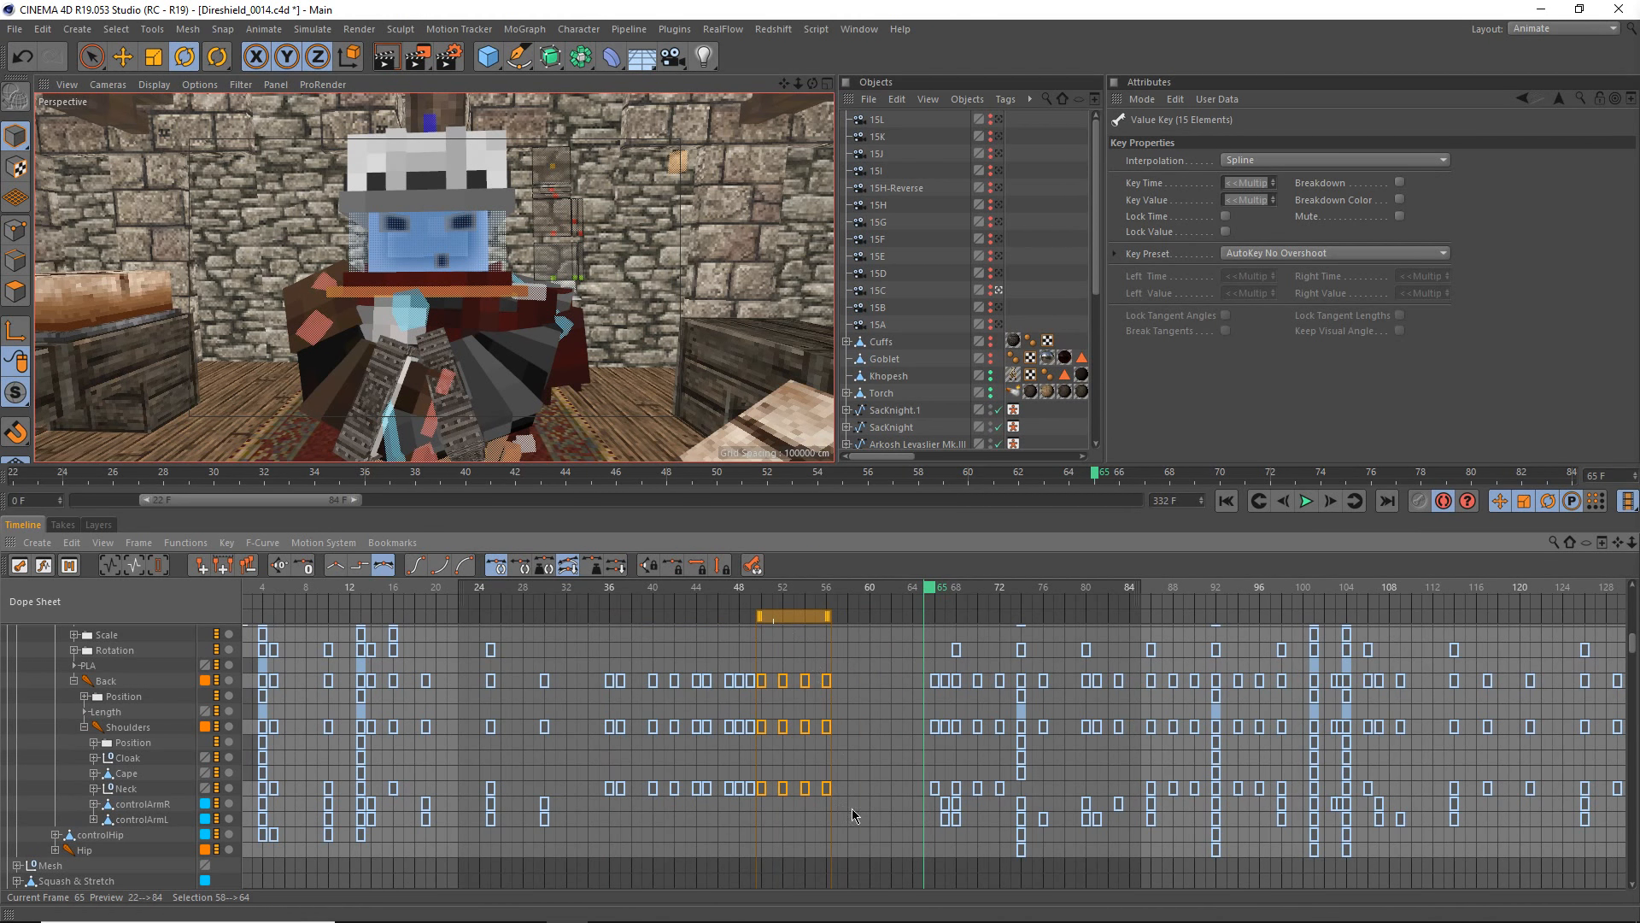
- Compress the Back, Shoulders and Neck keys at frames 50–56 to end at frame 54, and copy their frame 66 keys to frame 55
{"action": "left_click", "coordinate": [830, 617]}
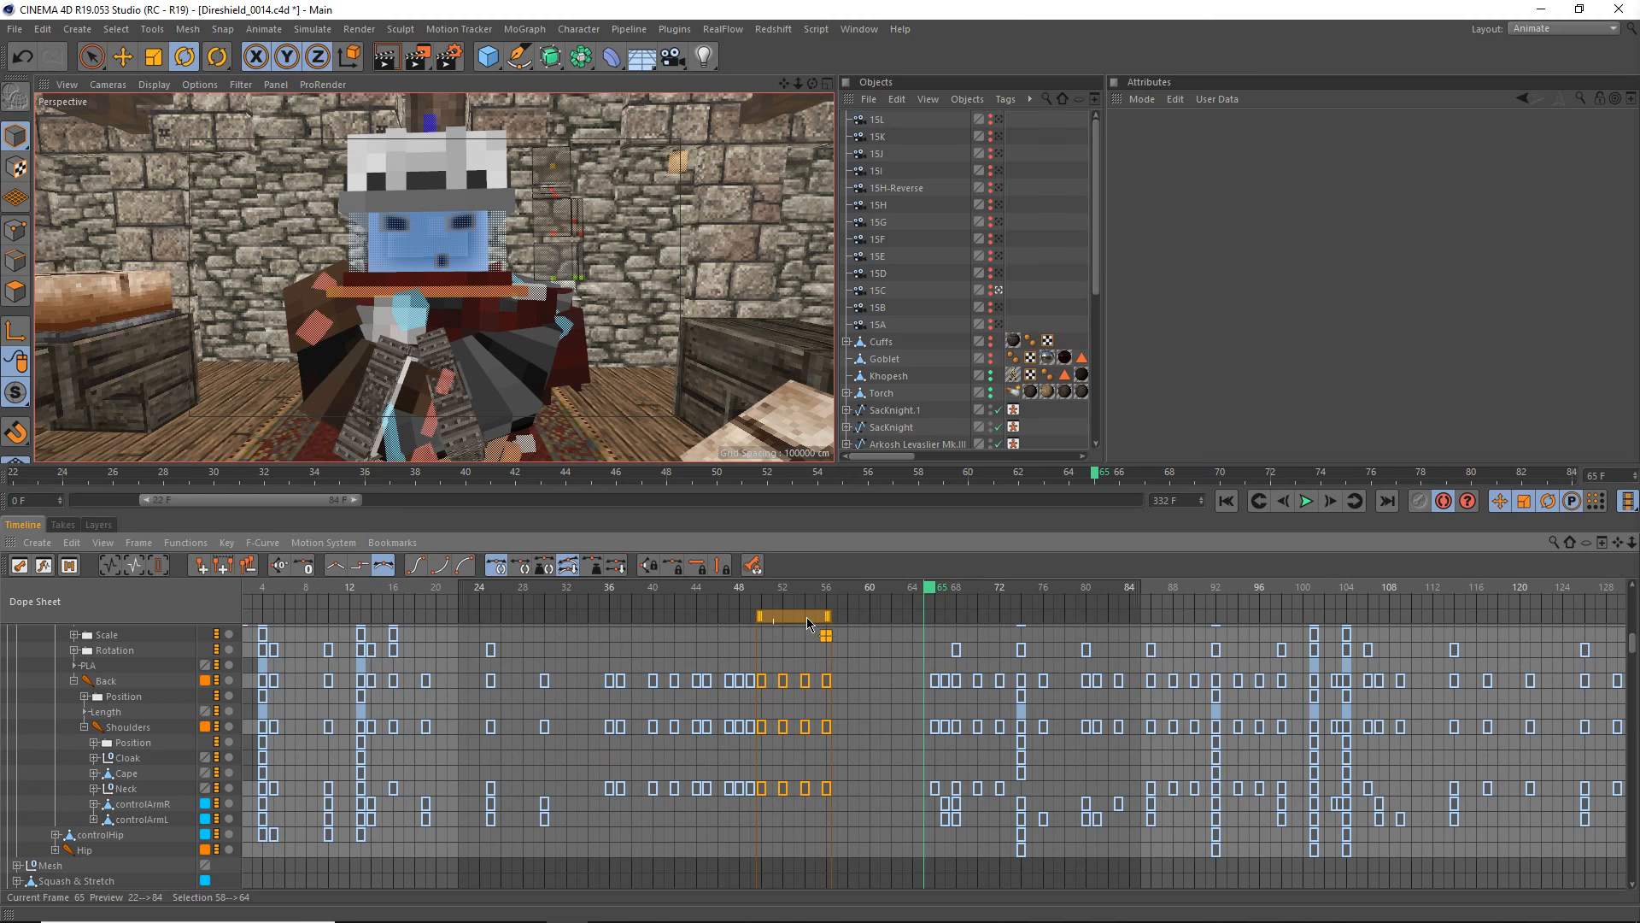
{"action": "left_click_drag", "start_coordinate": [806, 621], "coordinate": [808, 621]}
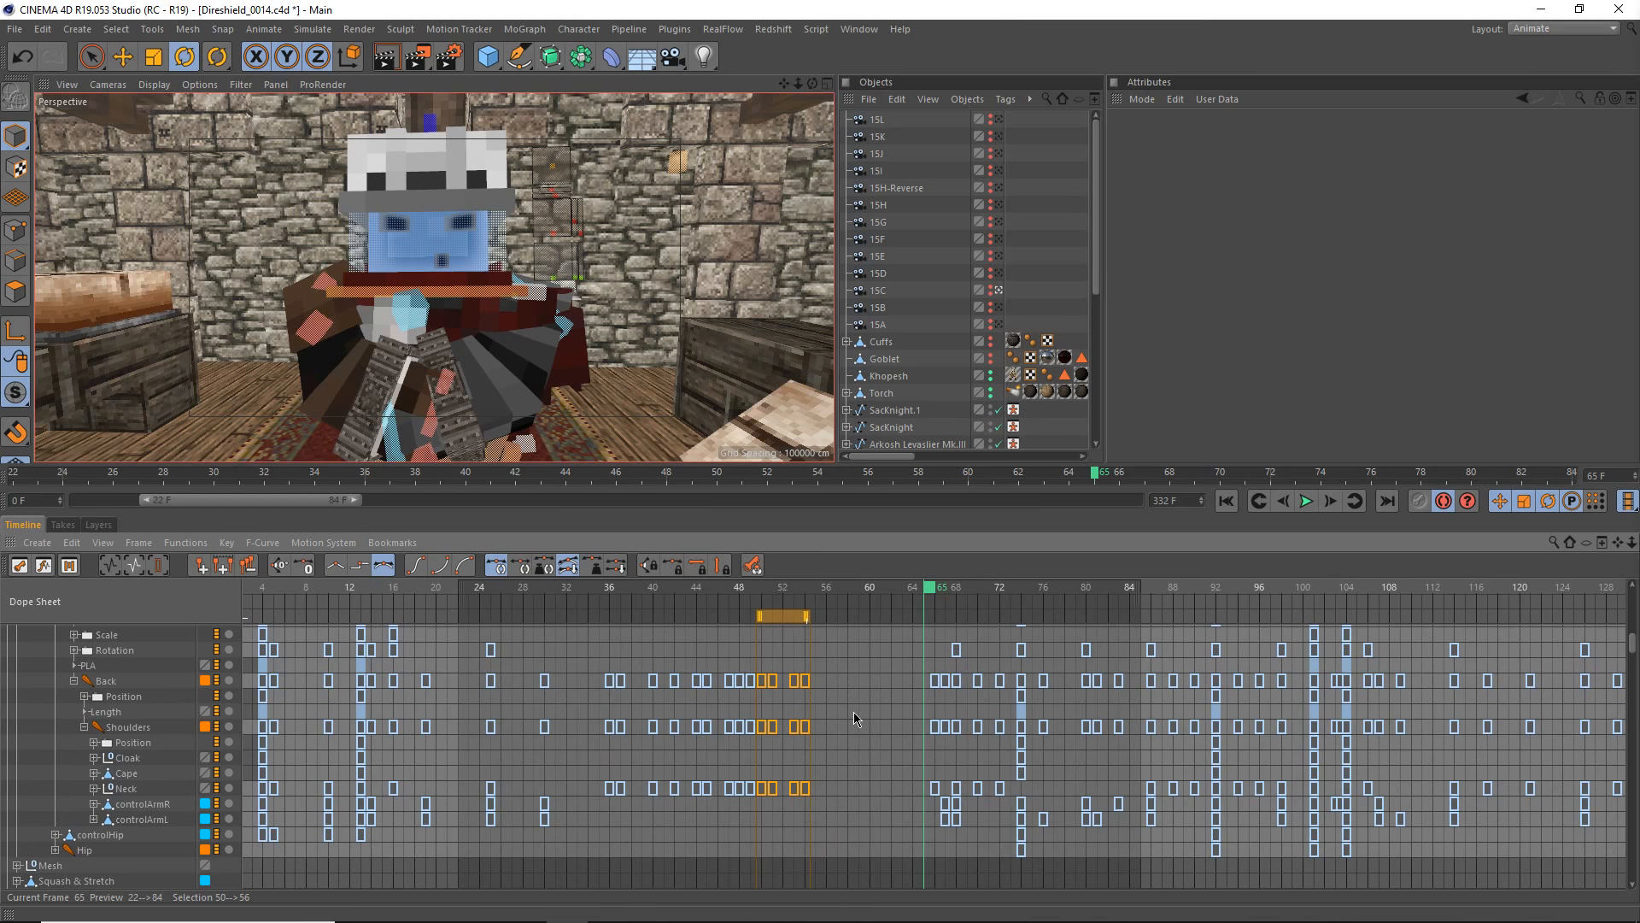
{"action": "left_click", "coordinate": [883, 593]}
{"action": "left_click_drag", "start_coordinate": [883, 594], "coordinate": [818, 617]}
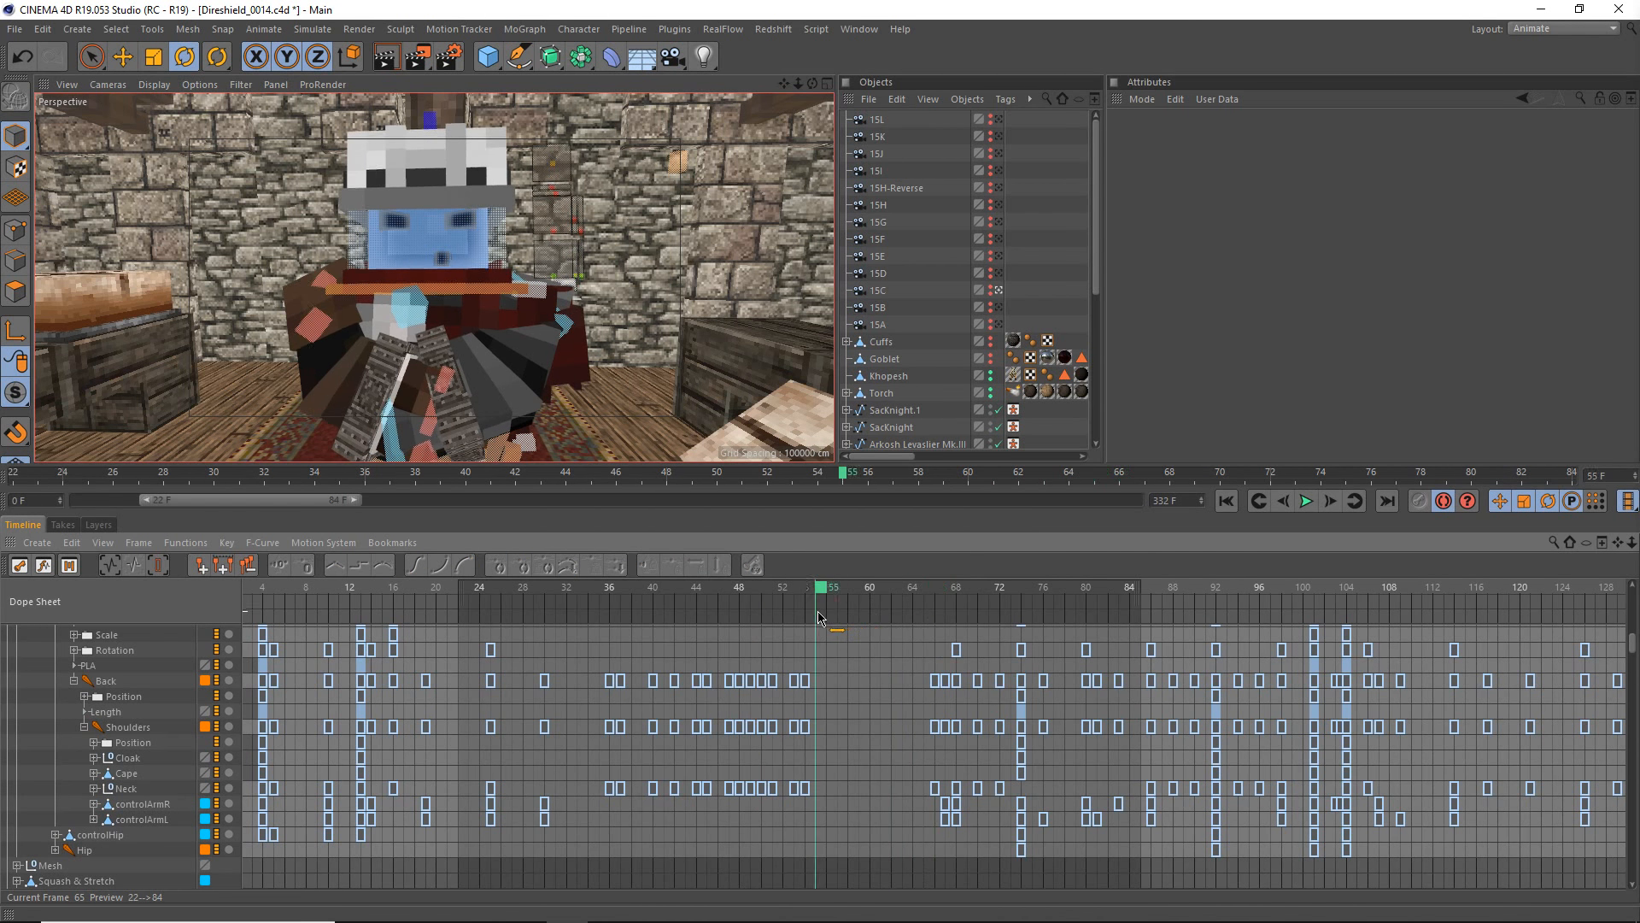
{"action": "left_click", "coordinate": [941, 796]}
{"action": "left_click_drag", "start_coordinate": [857, 795], "coordinate": [816, 797], "text": "ctrl"}
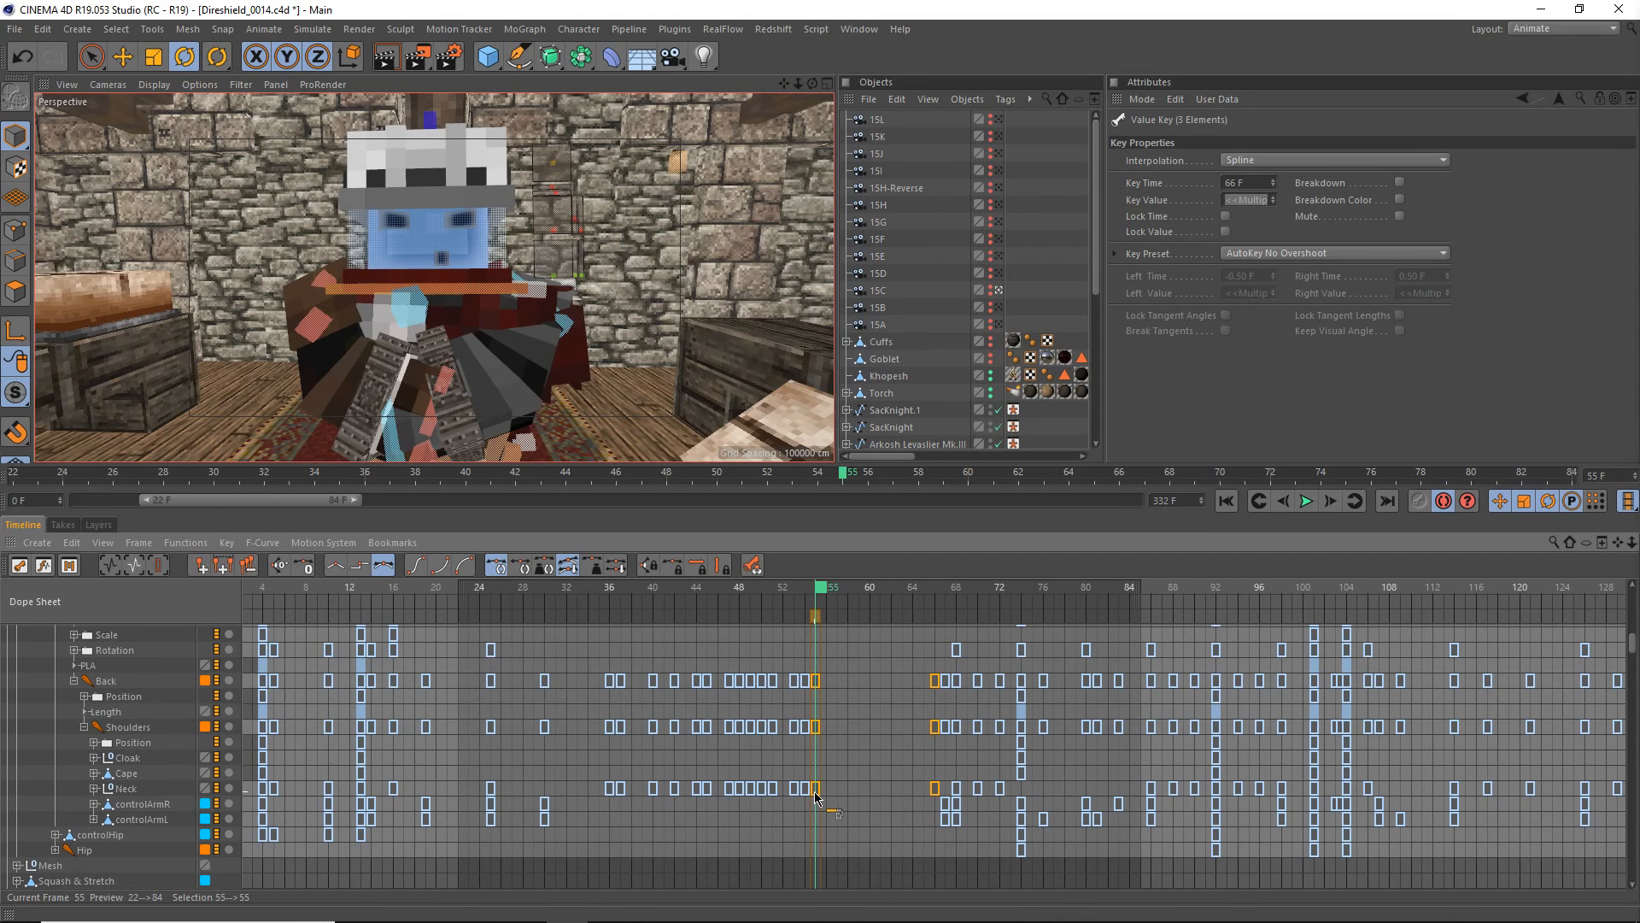
- Switch the timeline to F-Curve mode and search the character's track hierarchy for the Neck and controlNeck tracks
{"action": "left_click", "coordinate": [48, 568]}
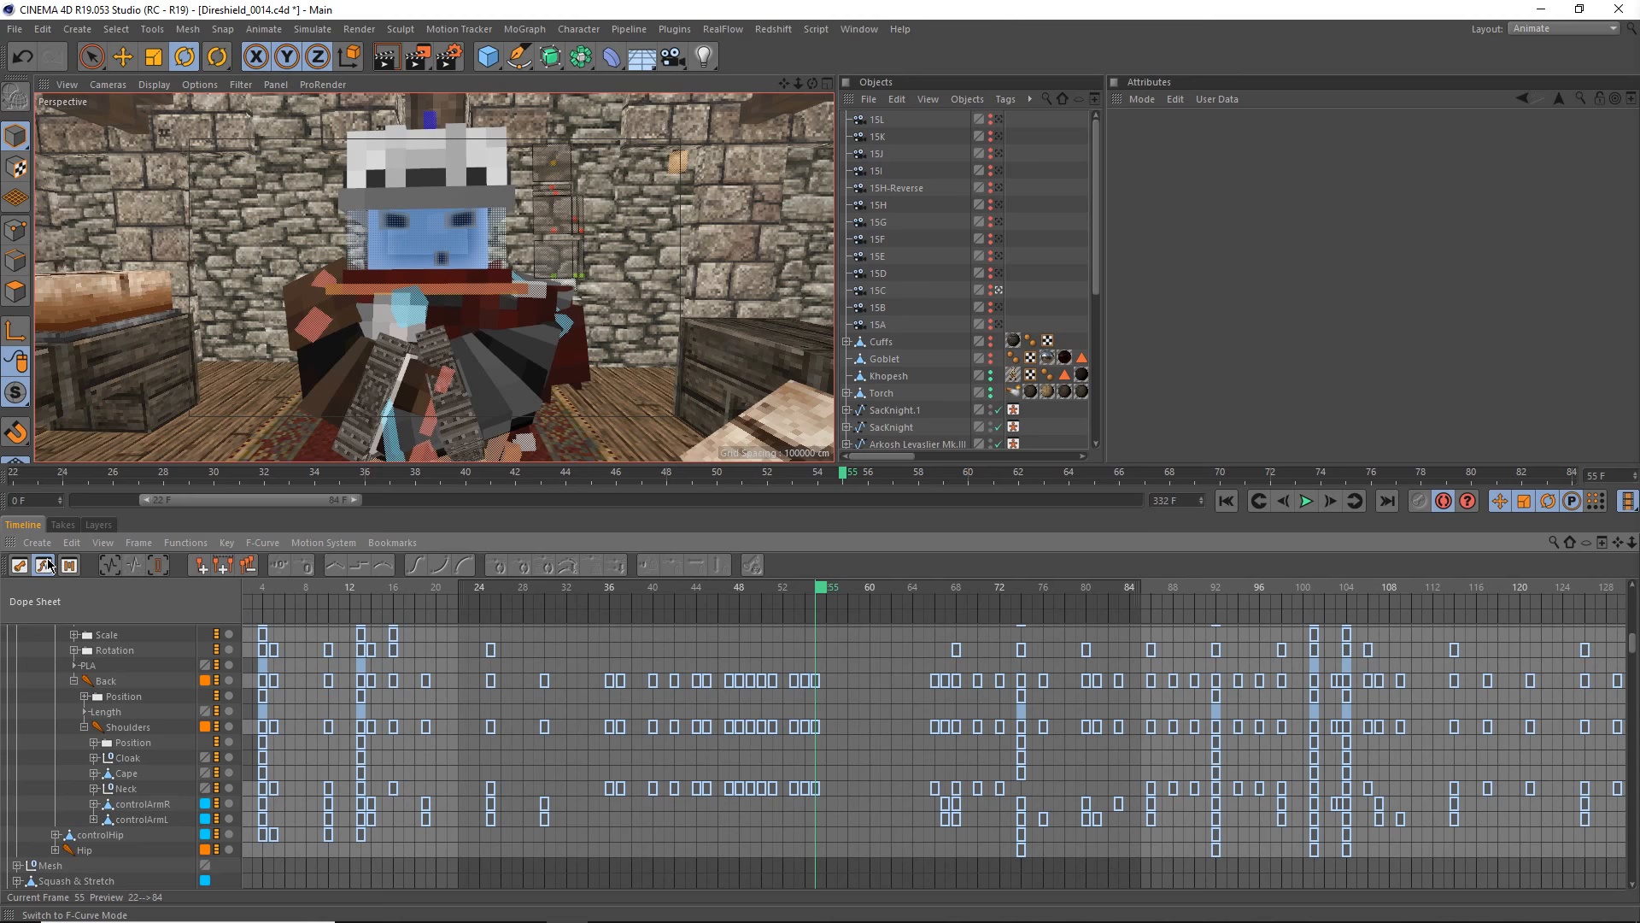
{"action": "left_click", "coordinate": [49, 569]}
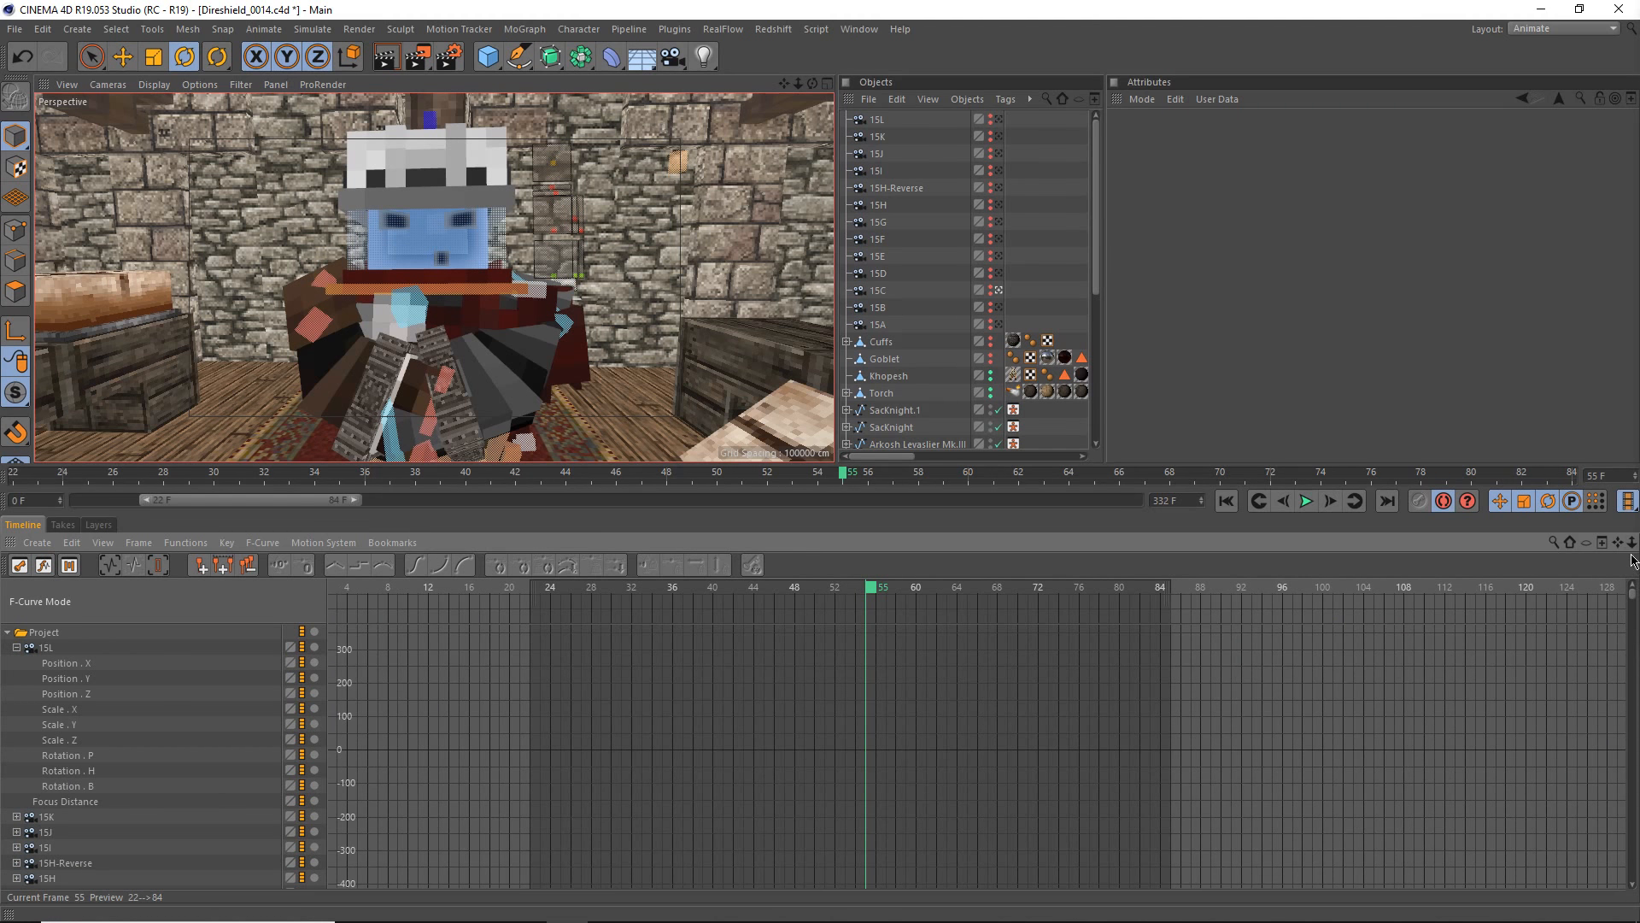
{"action": "scroll", "coordinate": [175, 783], "scroll_direction": "down", "scroll_amount": 15}
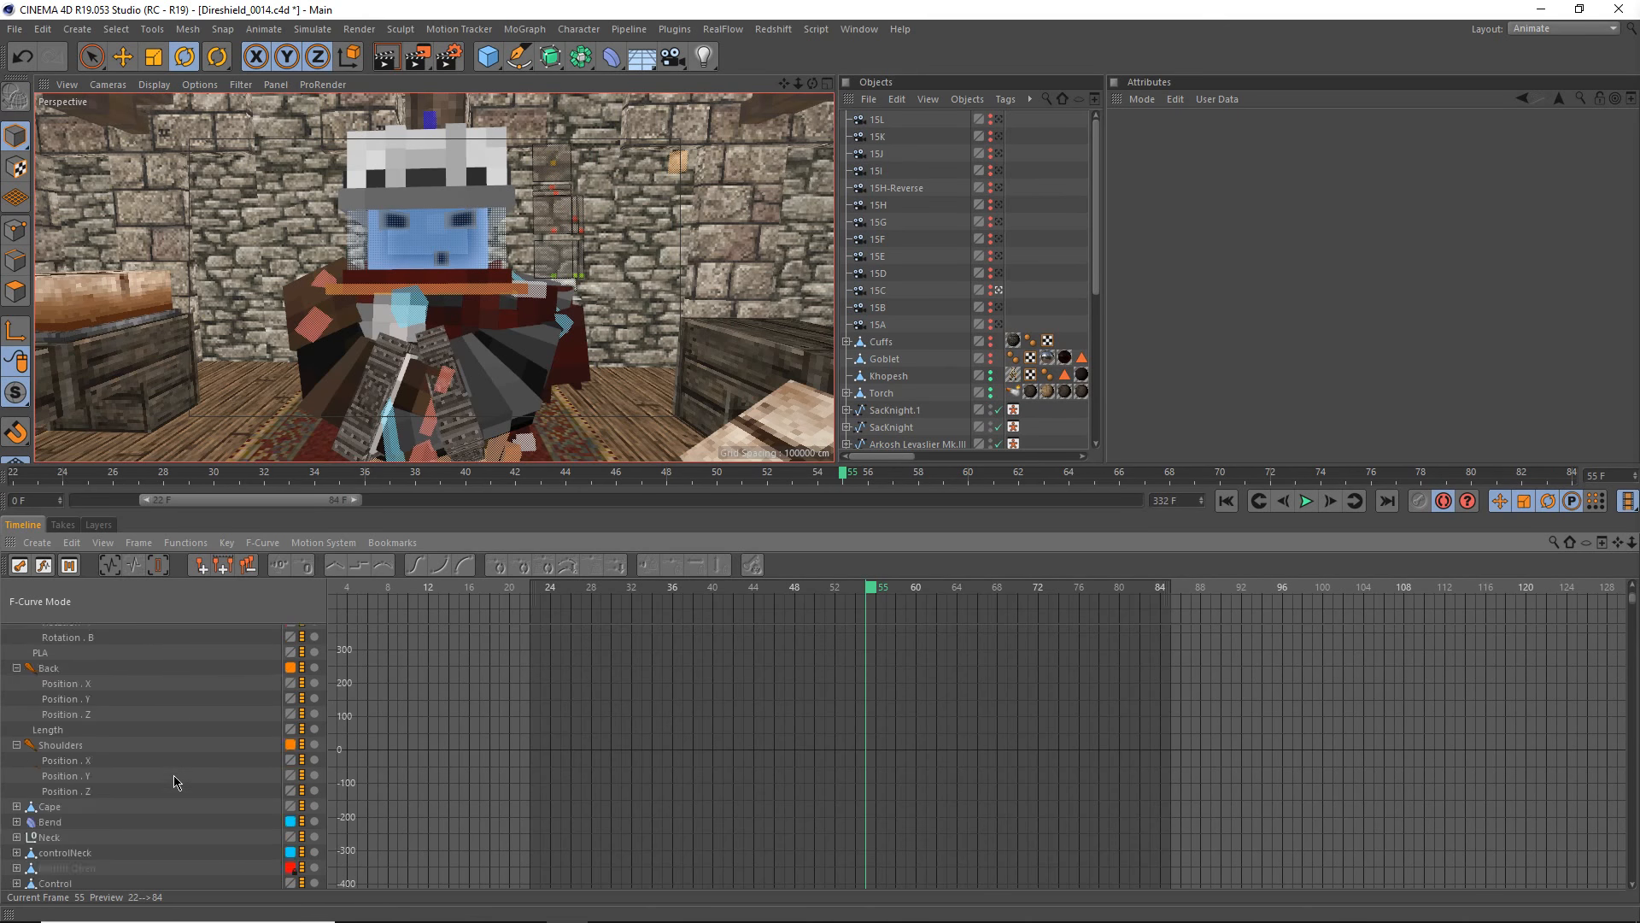
{"action": "scroll", "coordinate": [183, 783], "scroll_direction": "down", "scroll_amount": 12}
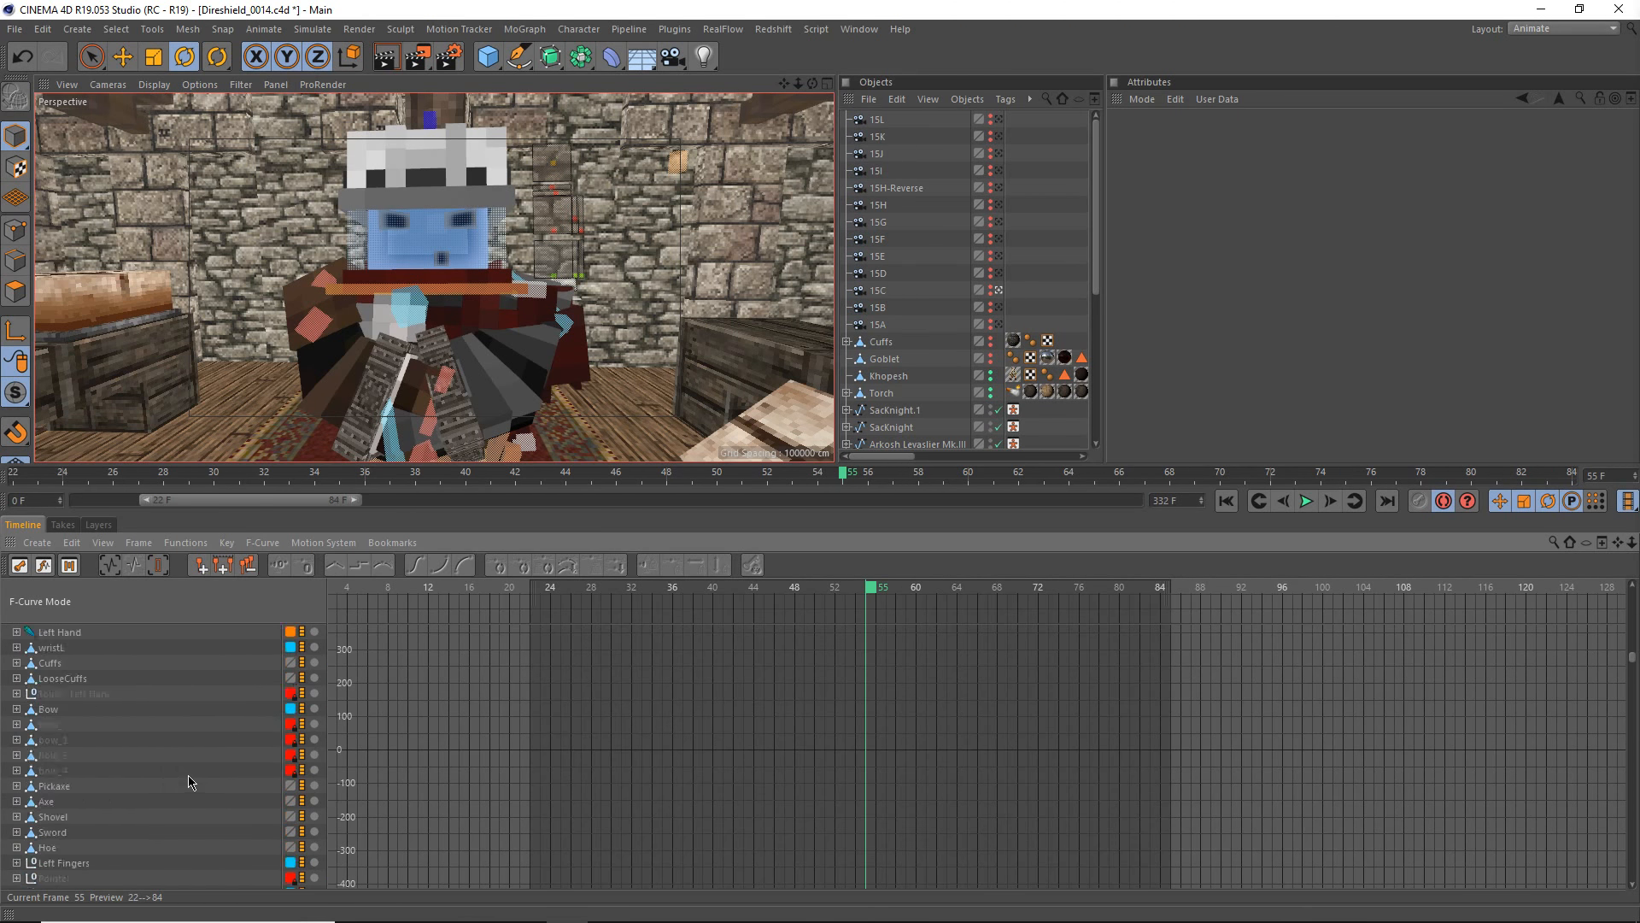
{"action": "scroll", "coordinate": [188, 783], "scroll_direction": "down", "scroll_amount": 12}
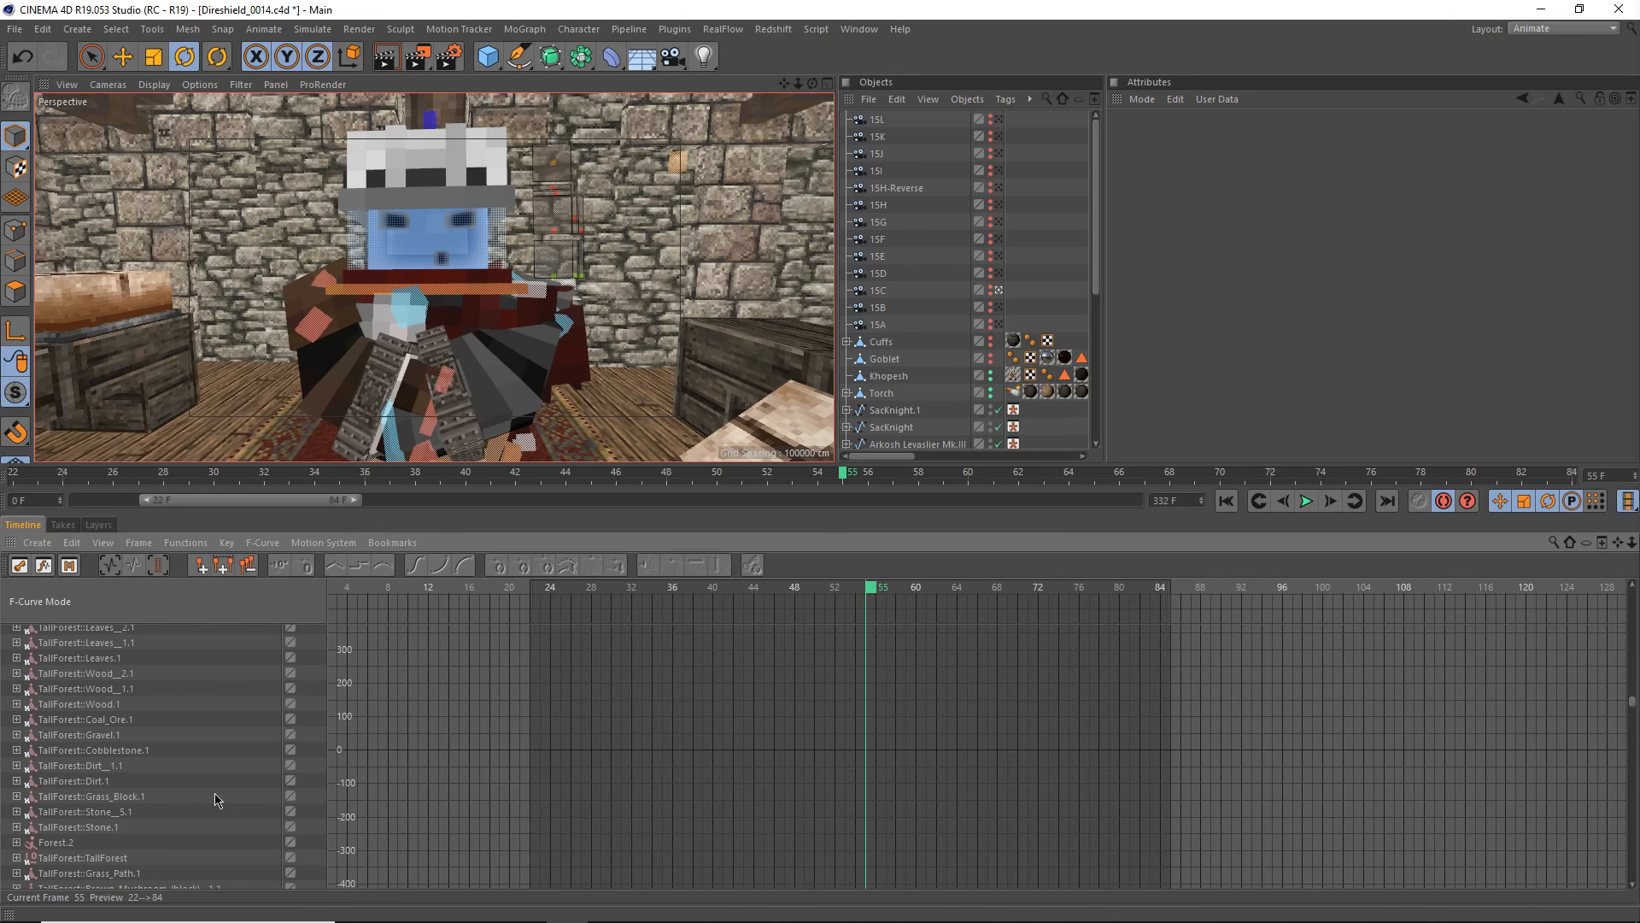
{"action": "scroll", "coordinate": [213, 798], "scroll_direction": "down", "scroll_amount": 10}
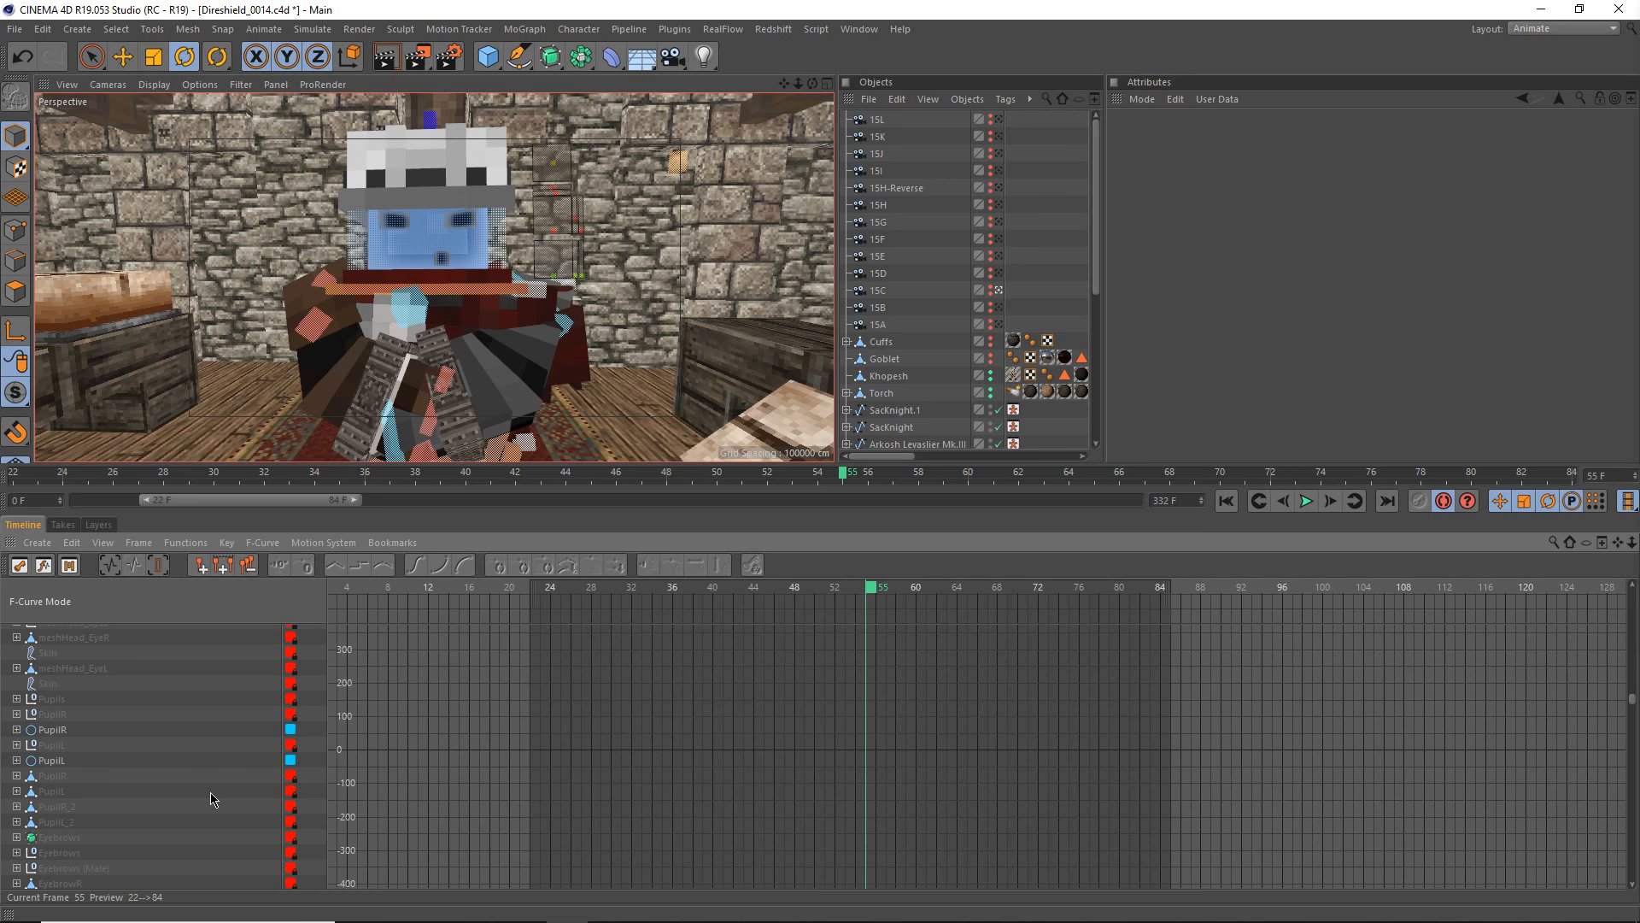
{"action": "scroll", "coordinate": [212, 799], "scroll_direction": "down", "scroll_amount": 6}
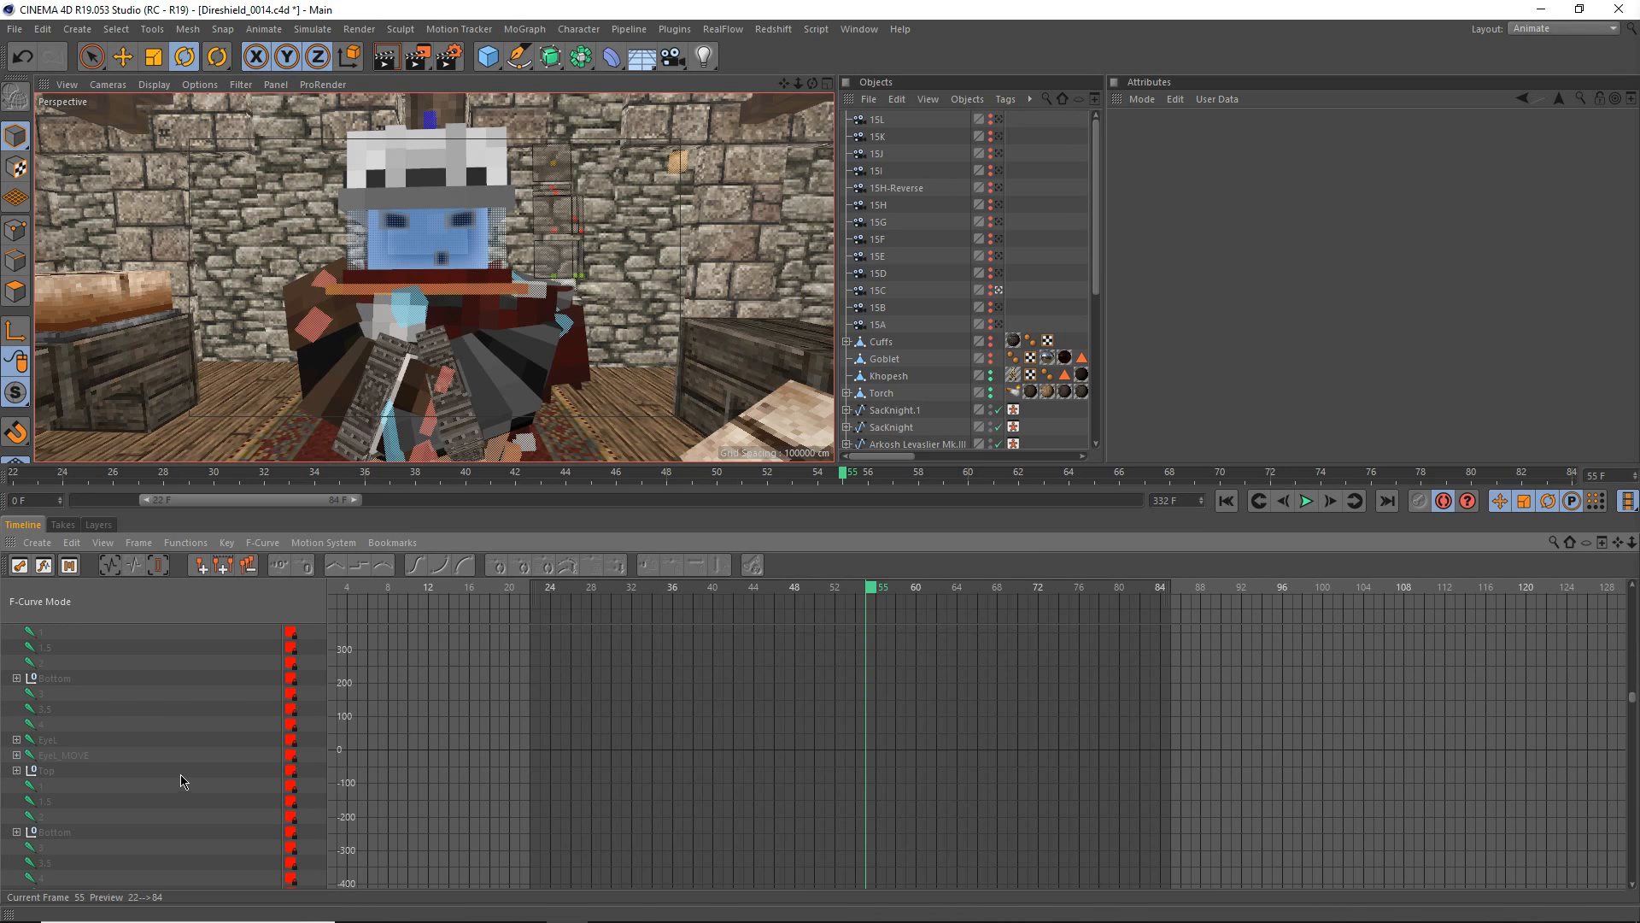
{"action": "scroll", "coordinate": [198, 783], "scroll_direction": "up", "scroll_amount": 5}
{"action": "scroll", "coordinate": [229, 793], "scroll_direction": "up", "scroll_amount": 5}
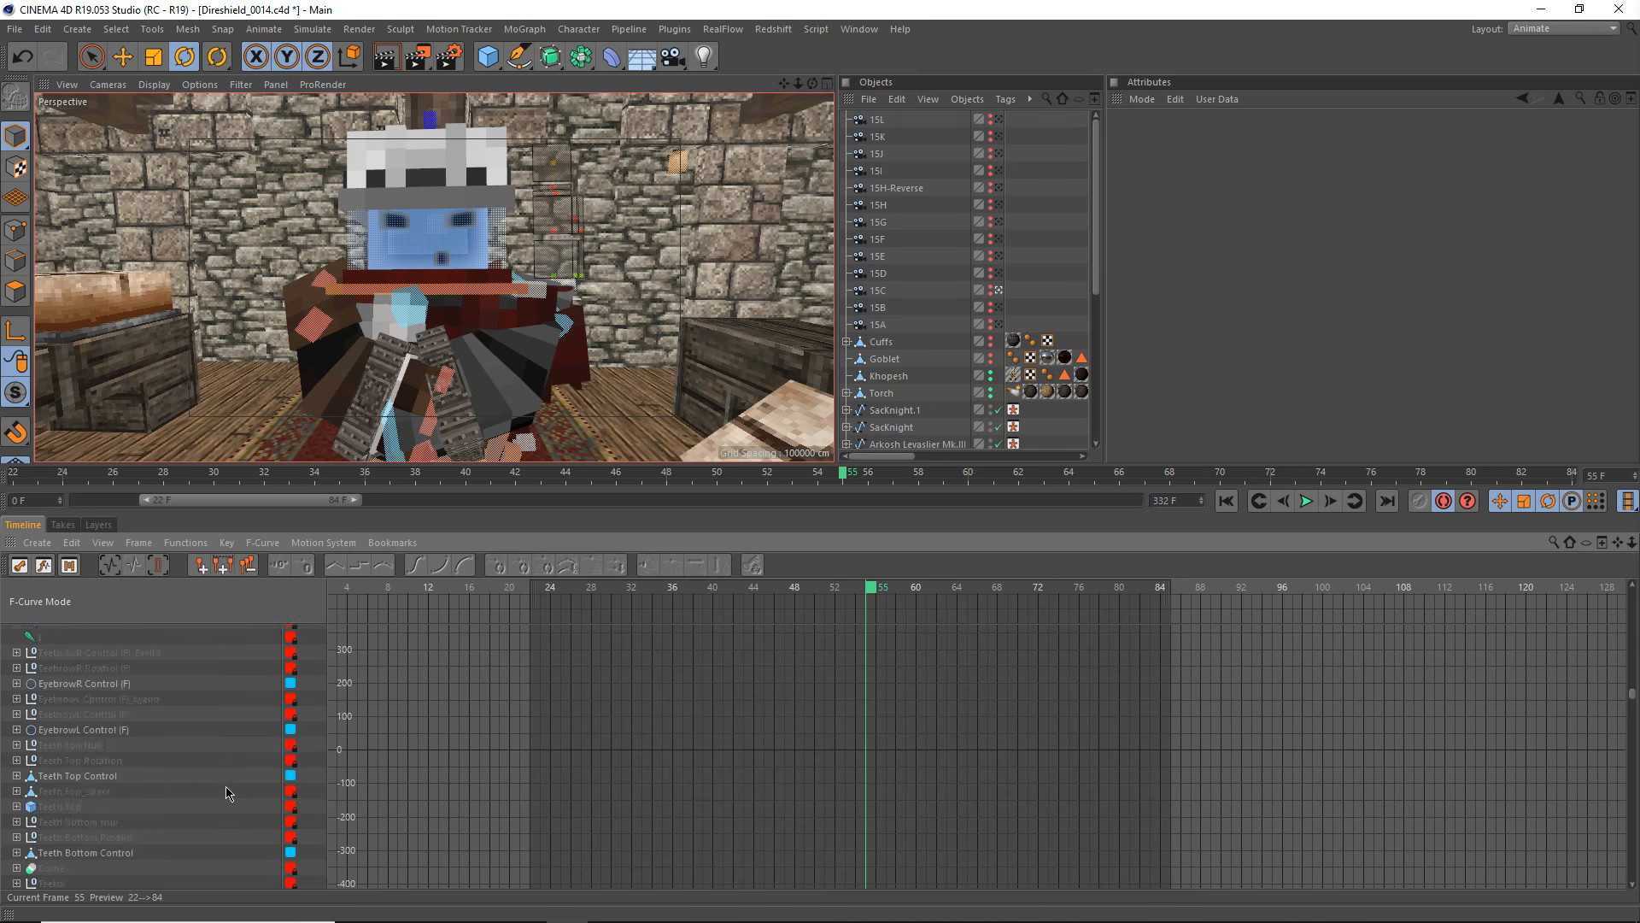
{"action": "scroll", "coordinate": [229, 792], "scroll_direction": "up", "scroll_amount": 6}
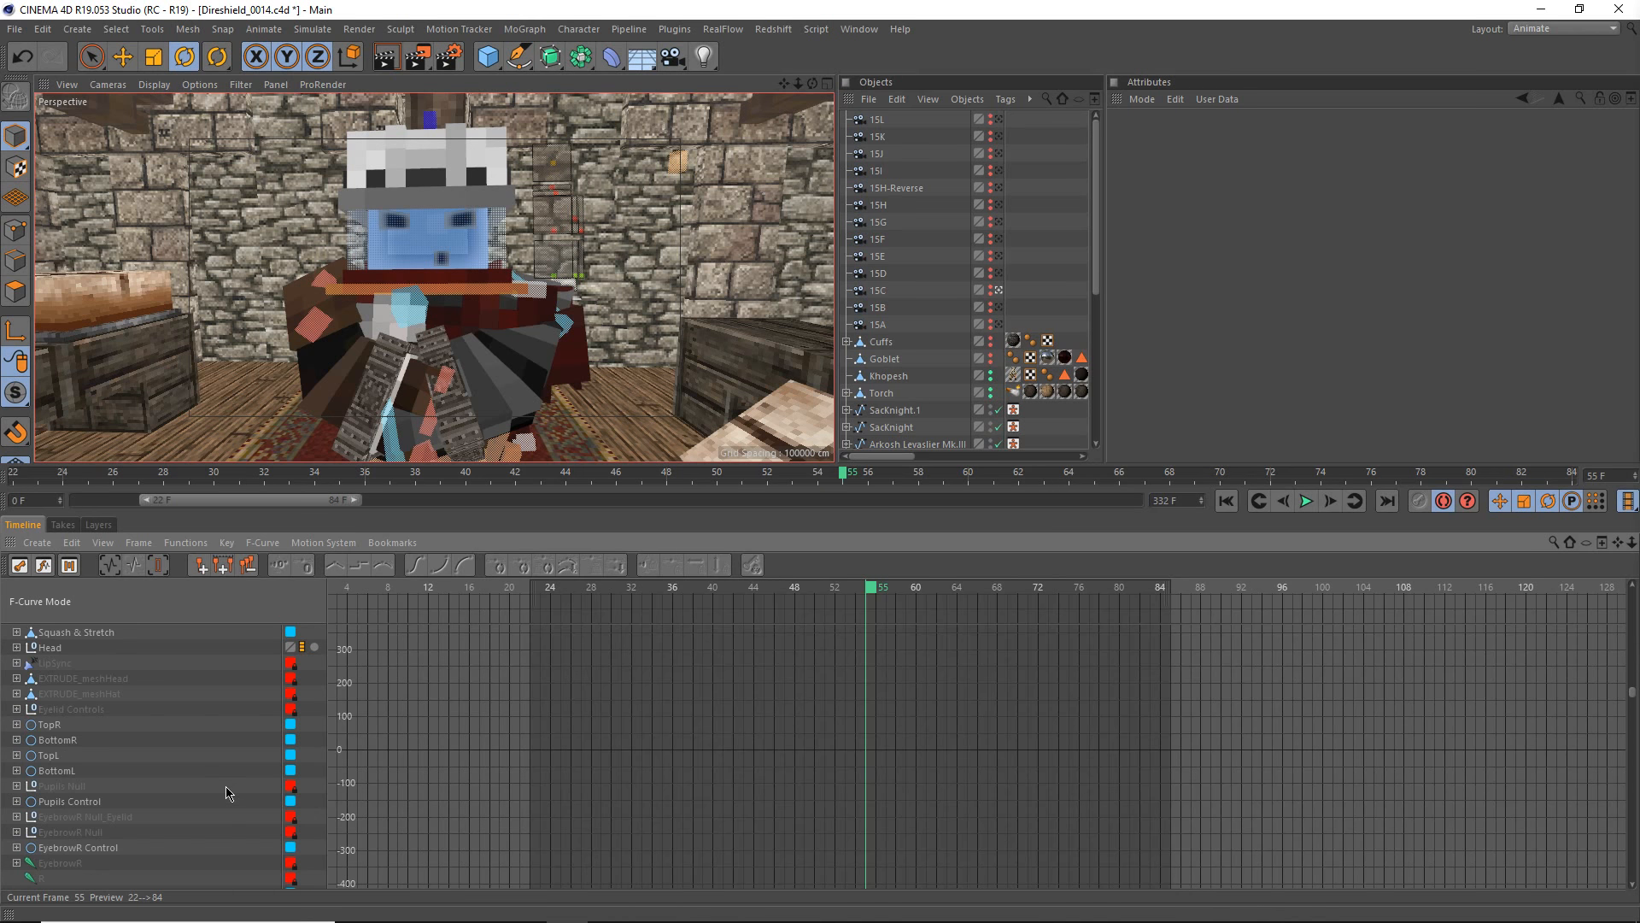
{"action": "scroll", "coordinate": [211, 839], "scroll_direction": "up", "scroll_amount": 6}
{"action": "scroll", "coordinate": [212, 844], "scroll_direction": "up", "scroll_amount": 3}
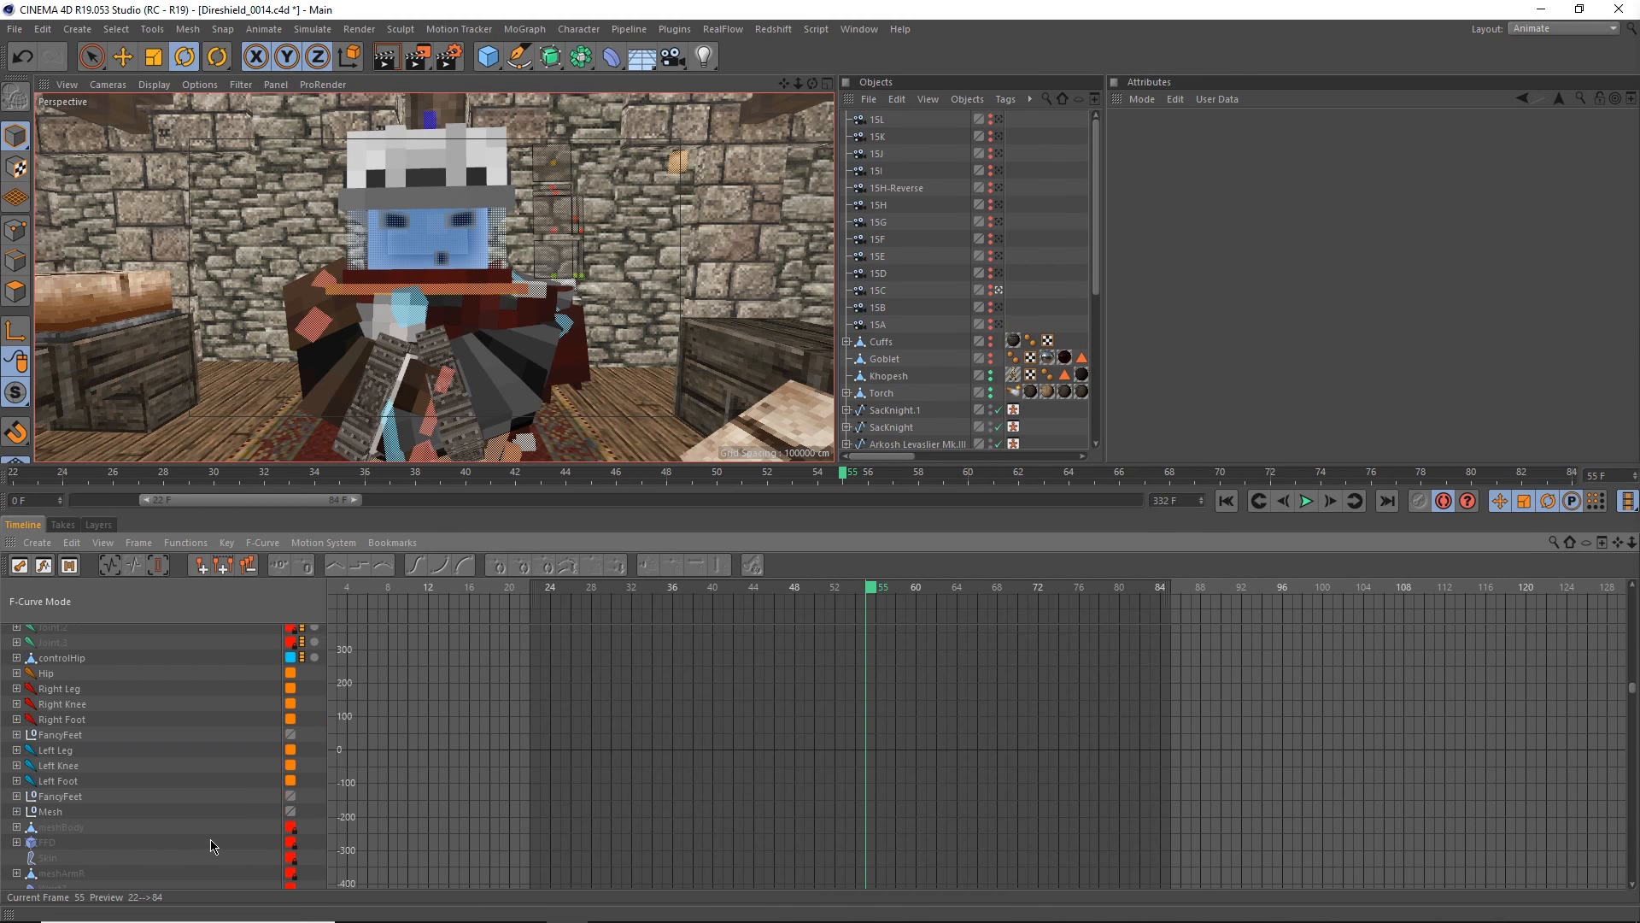
{"action": "scroll", "coordinate": [213, 846], "scroll_direction": "down", "scroll_amount": 6}
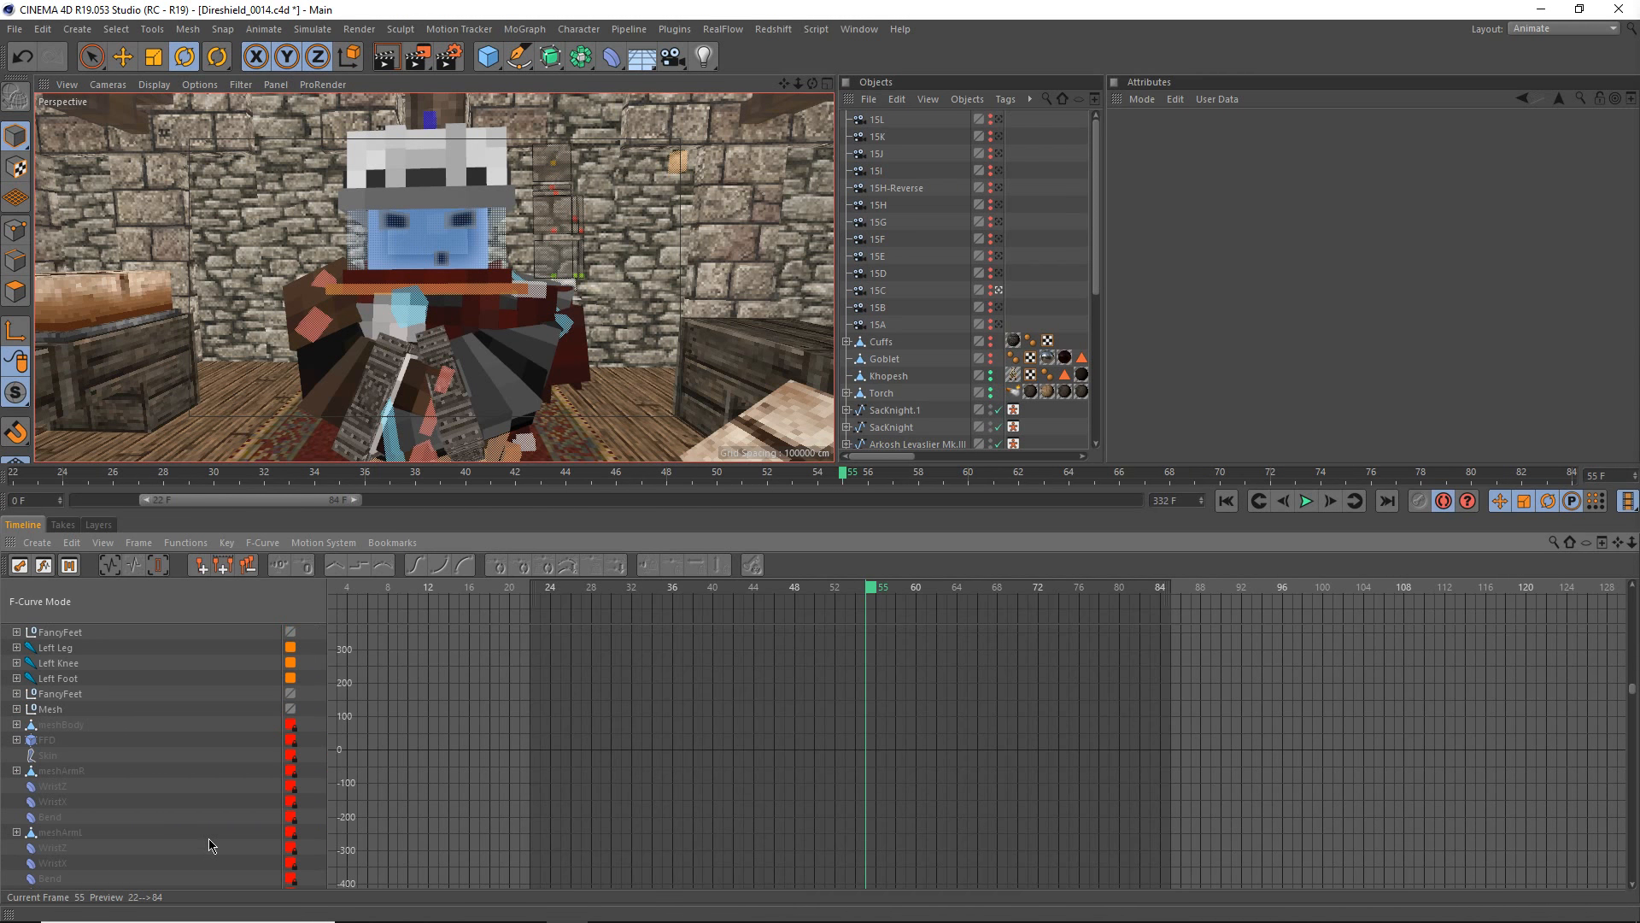
{"action": "scroll", "coordinate": [205, 846], "scroll_direction": "down", "scroll_amount": 8}
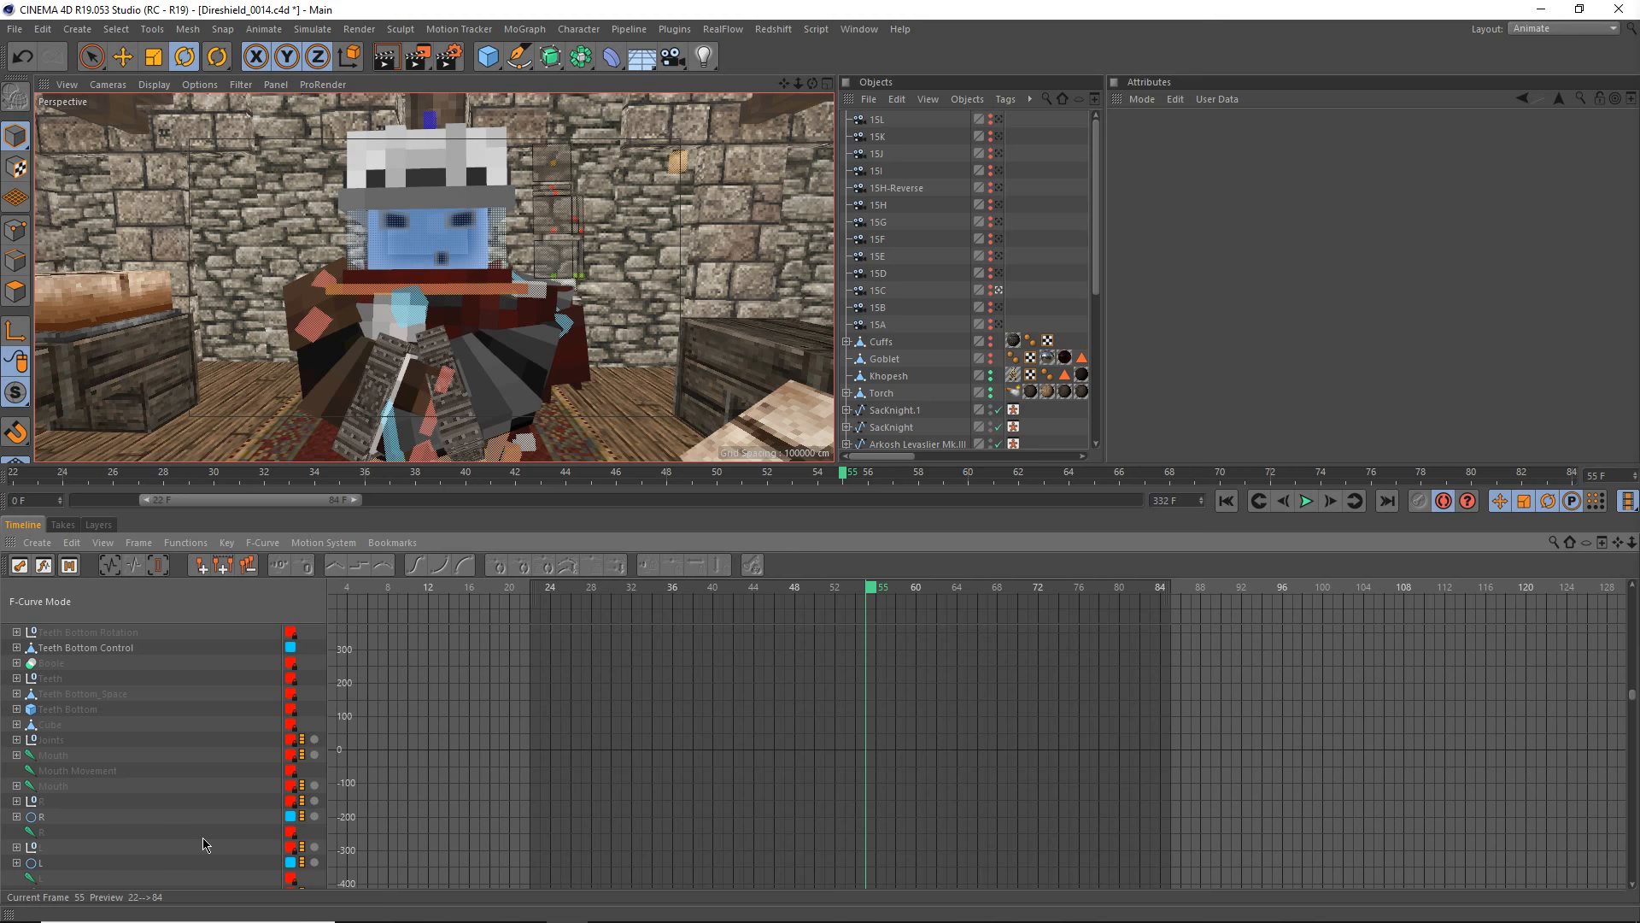
{"action": "scroll", "coordinate": [187, 779], "scroll_direction": "down", "scroll_amount": 4}
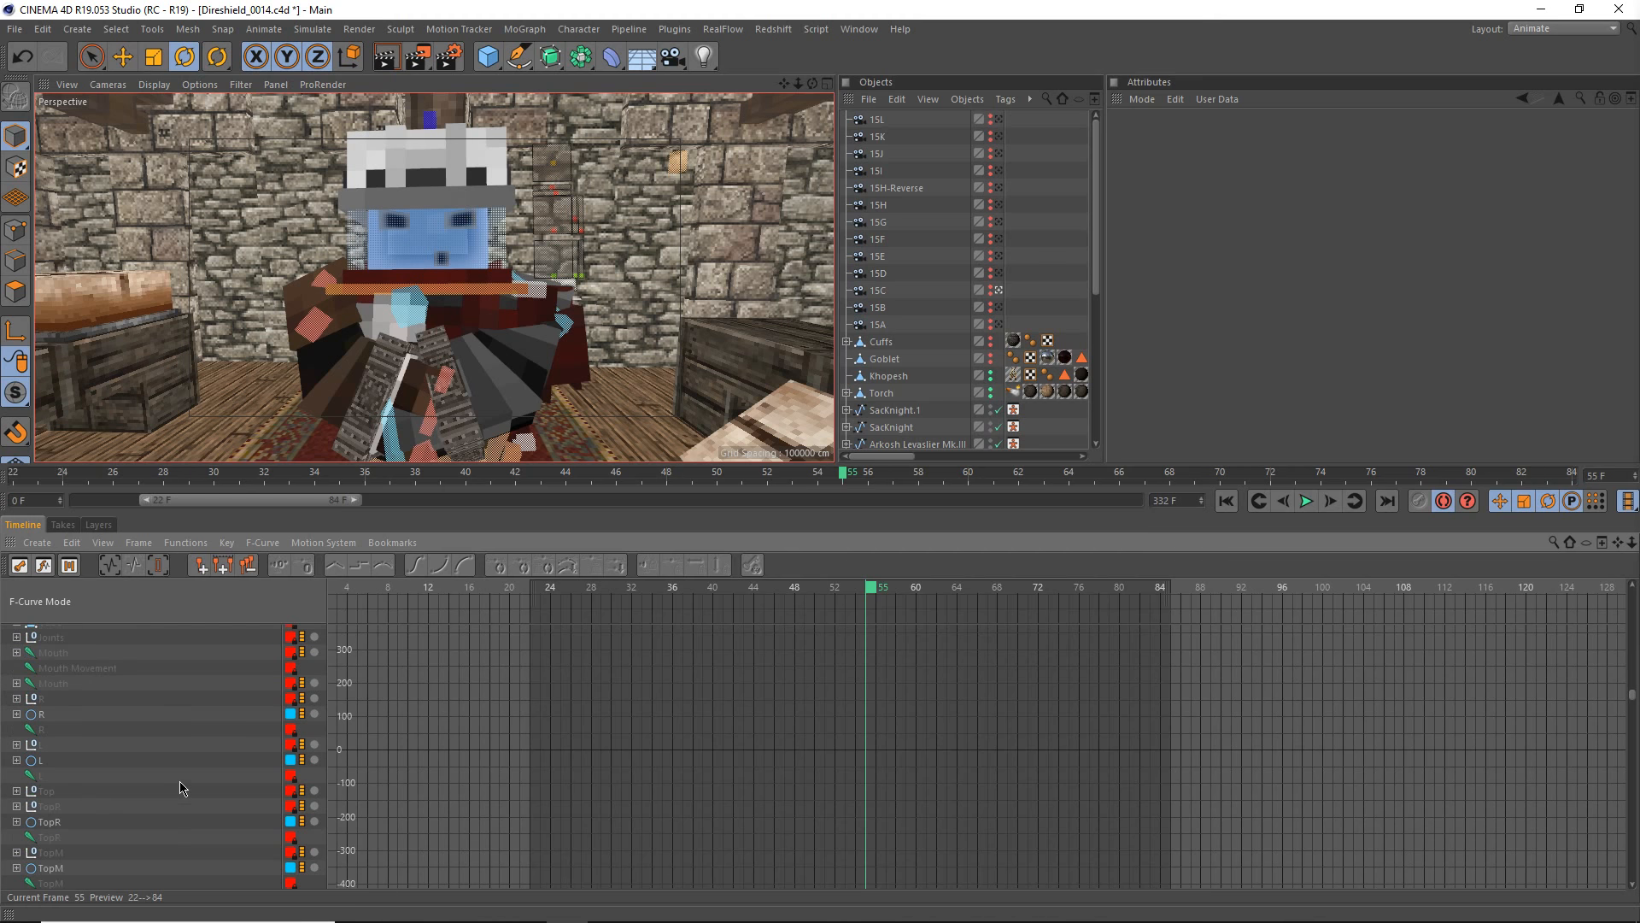
{"action": "scroll", "coordinate": [180, 787], "scroll_direction": "down", "scroll_amount": 5}
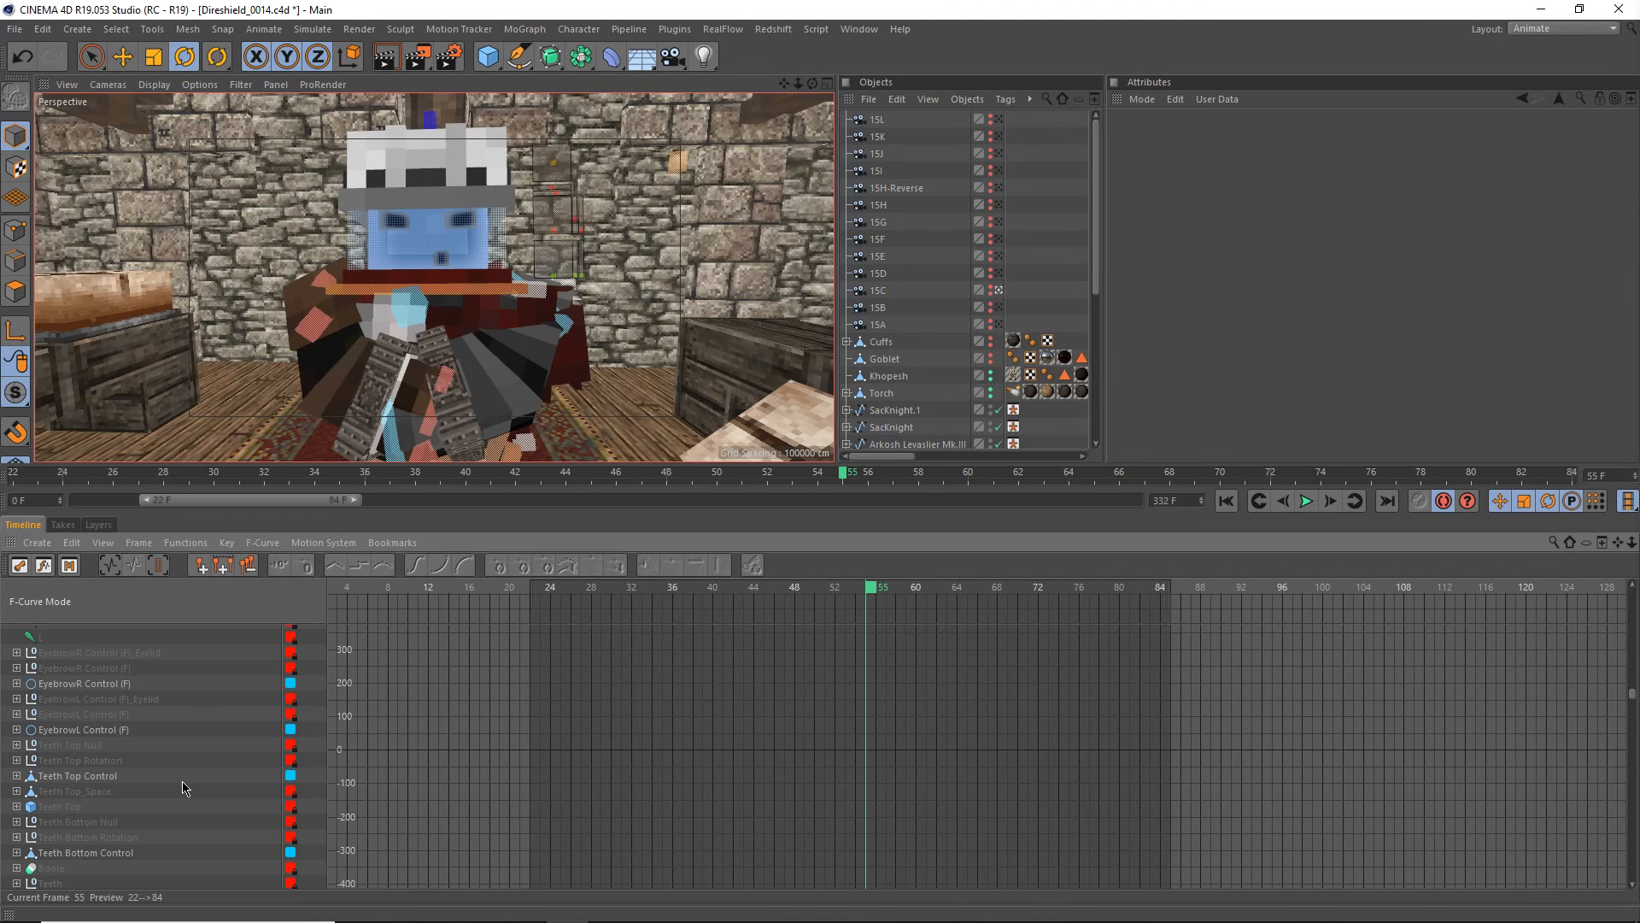
{"action": "scroll", "coordinate": [183, 787], "scroll_direction": "down", "scroll_amount": 3}
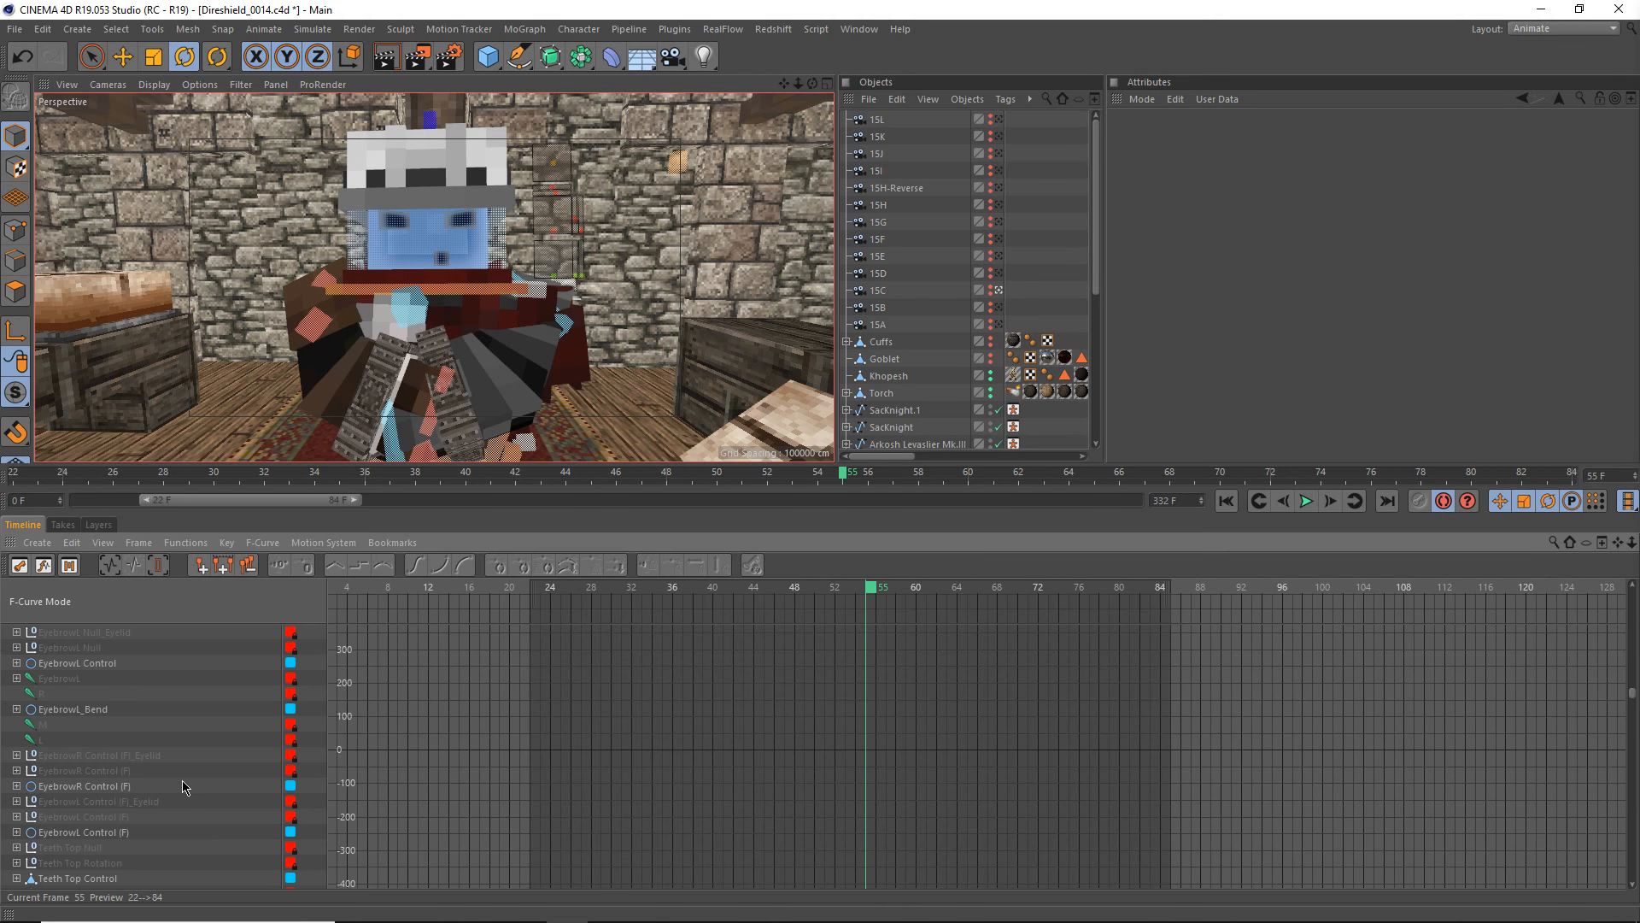
{"action": "scroll", "coordinate": [178, 783], "scroll_direction": "down", "scroll_amount": 6}
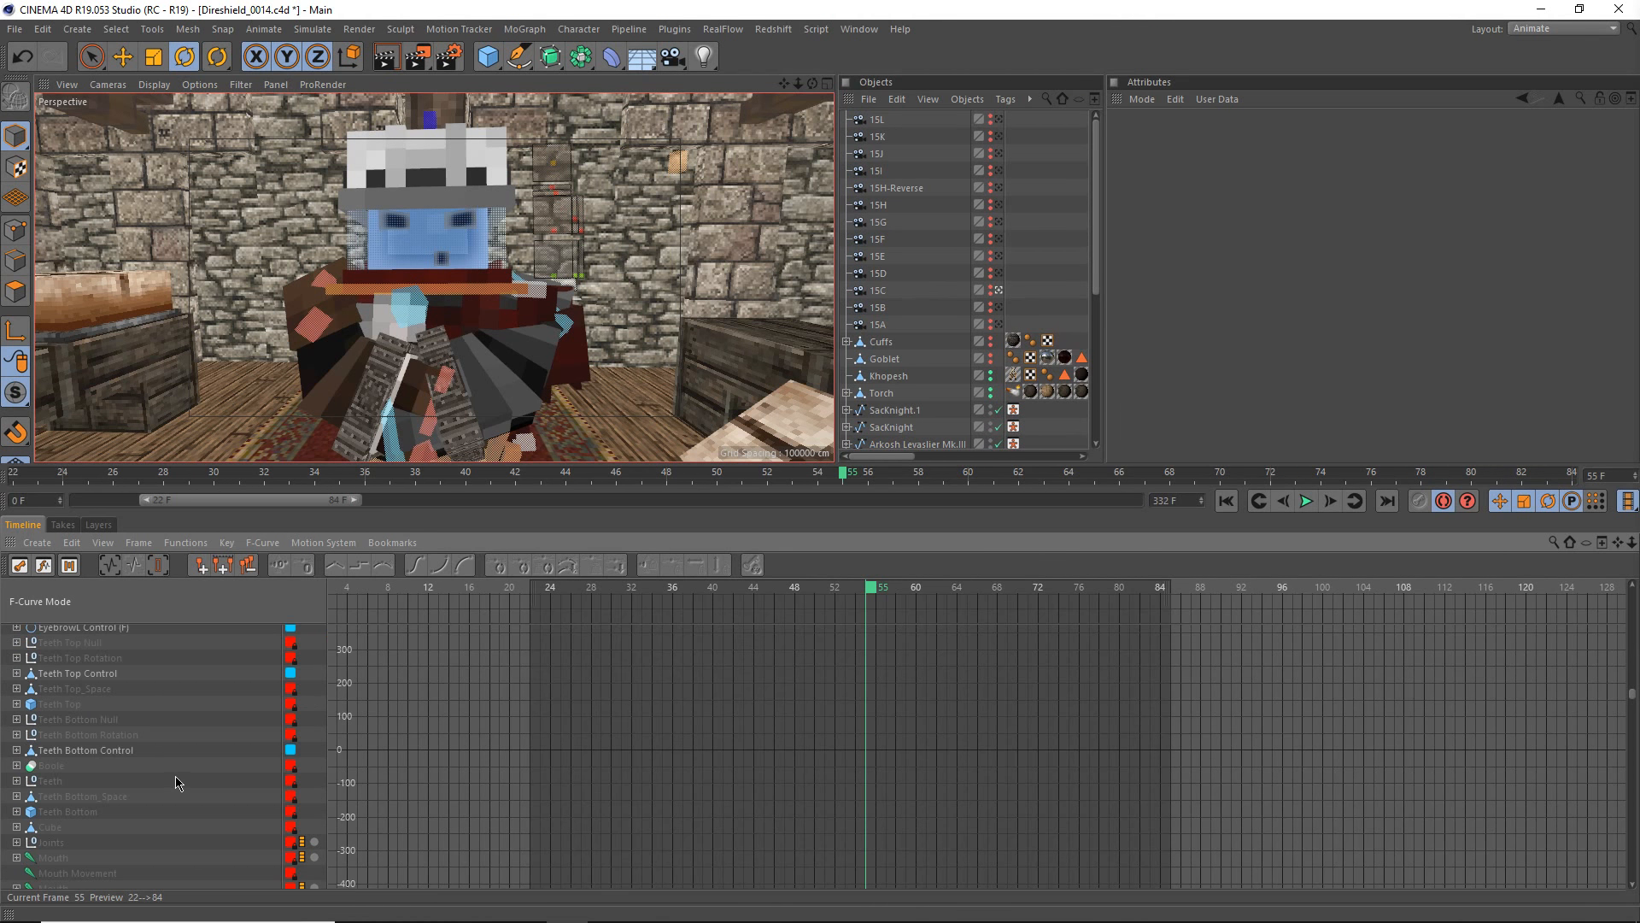
{"action": "scroll", "coordinate": [174, 792], "scroll_direction": "down", "scroll_amount": 10}
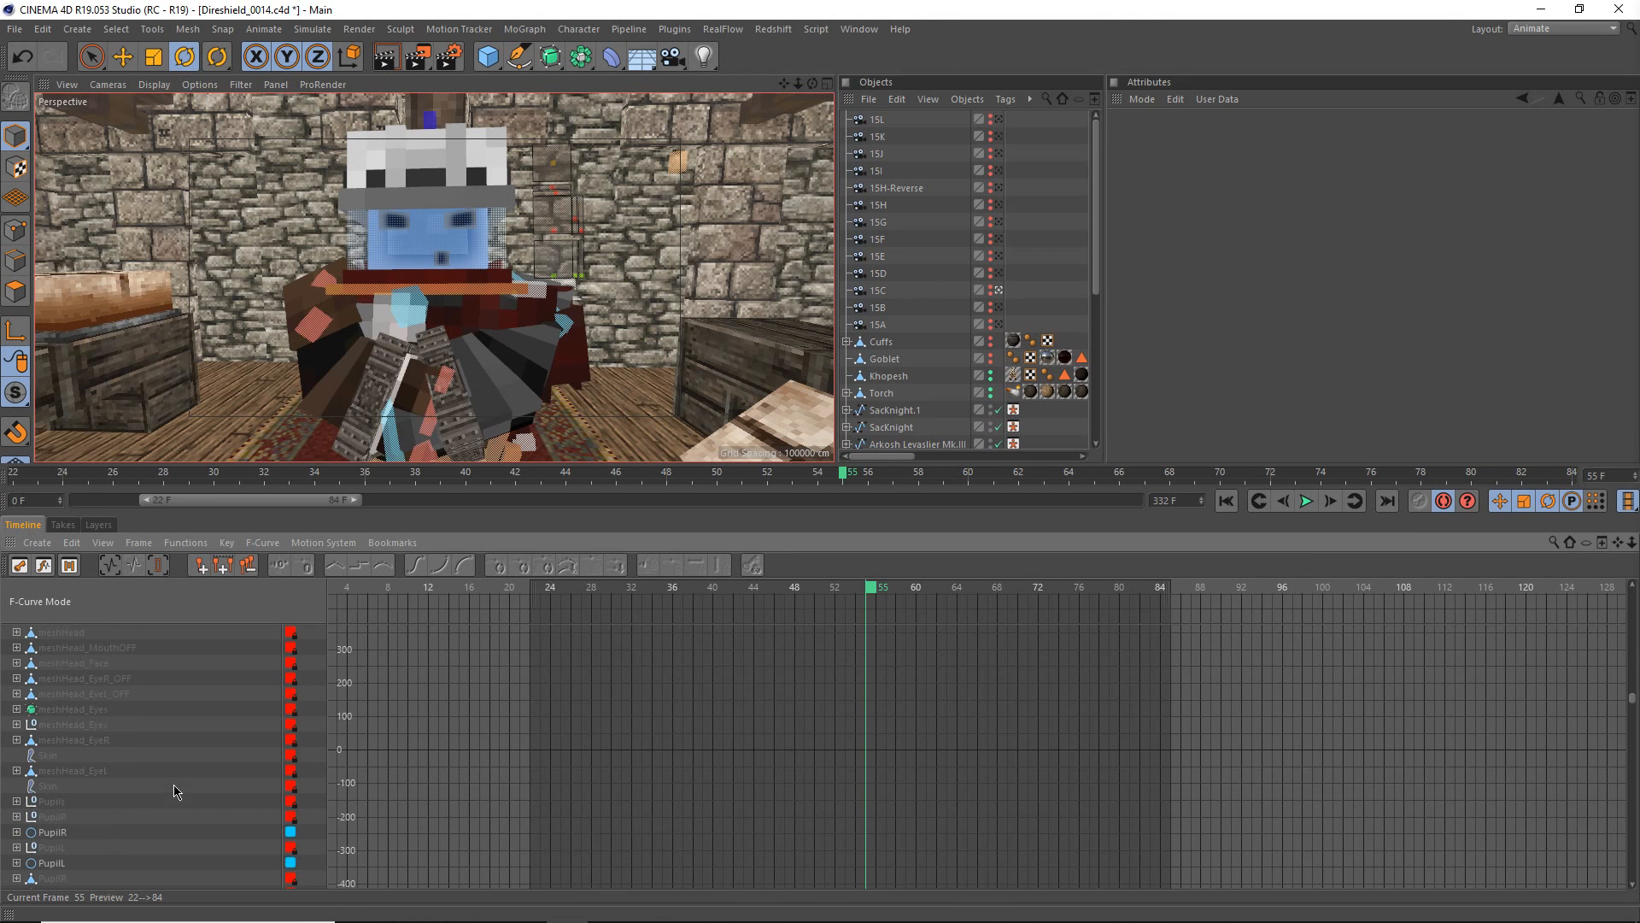
{"action": "scroll", "coordinate": [174, 793], "scroll_direction": "up", "scroll_amount": 5}
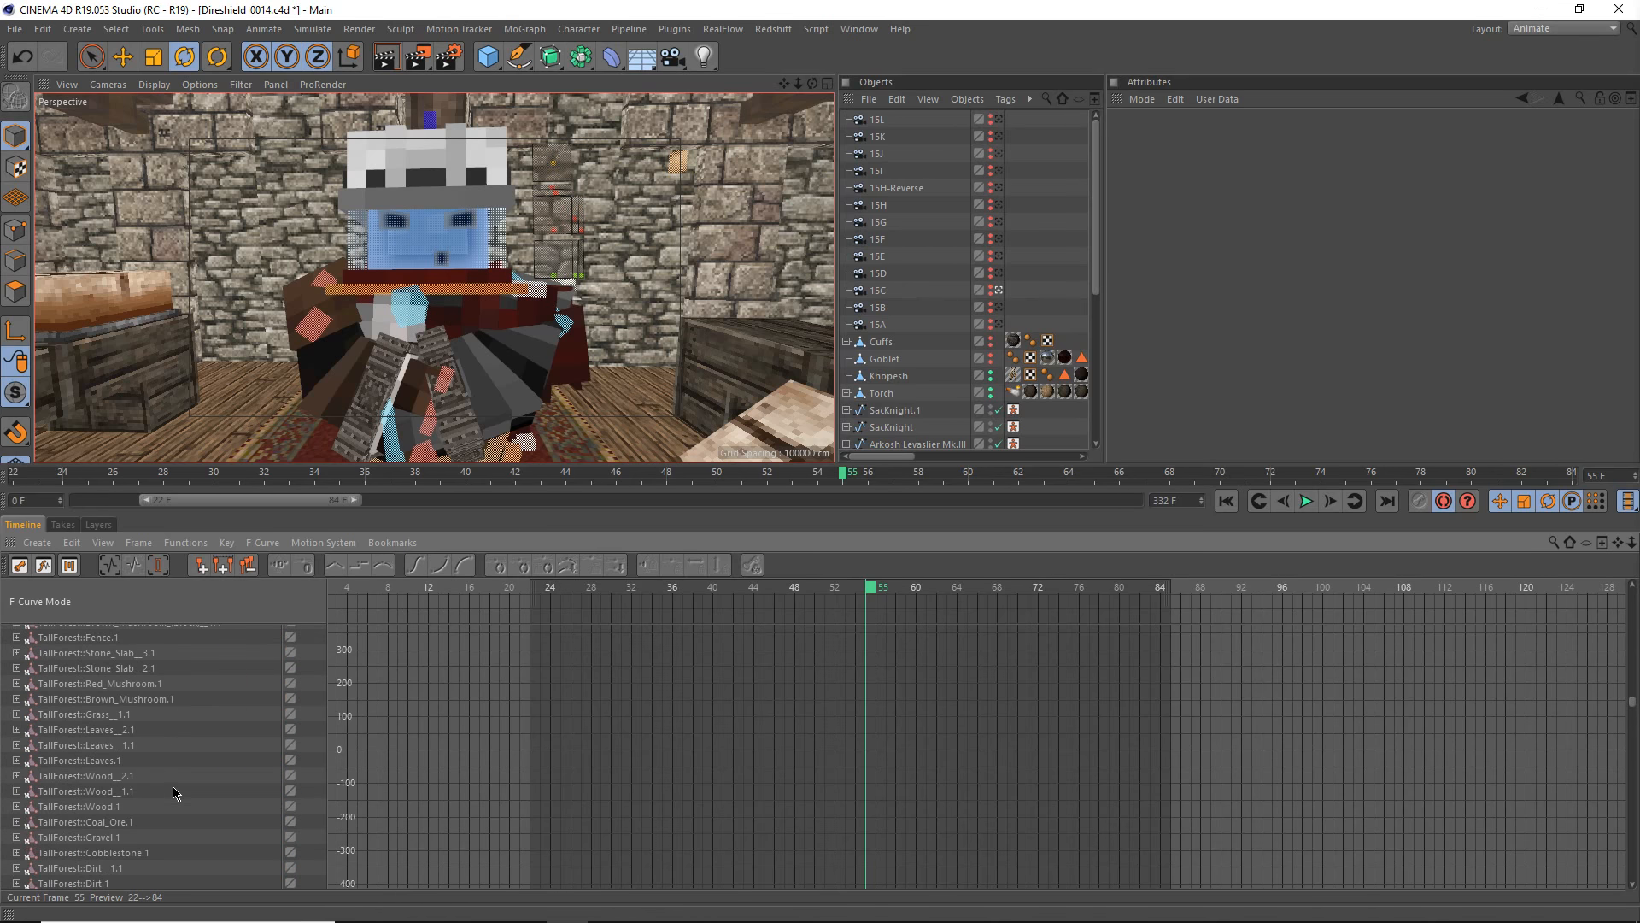
{"action": "scroll", "coordinate": [175, 793], "scroll_direction": "up", "scroll_amount": 5}
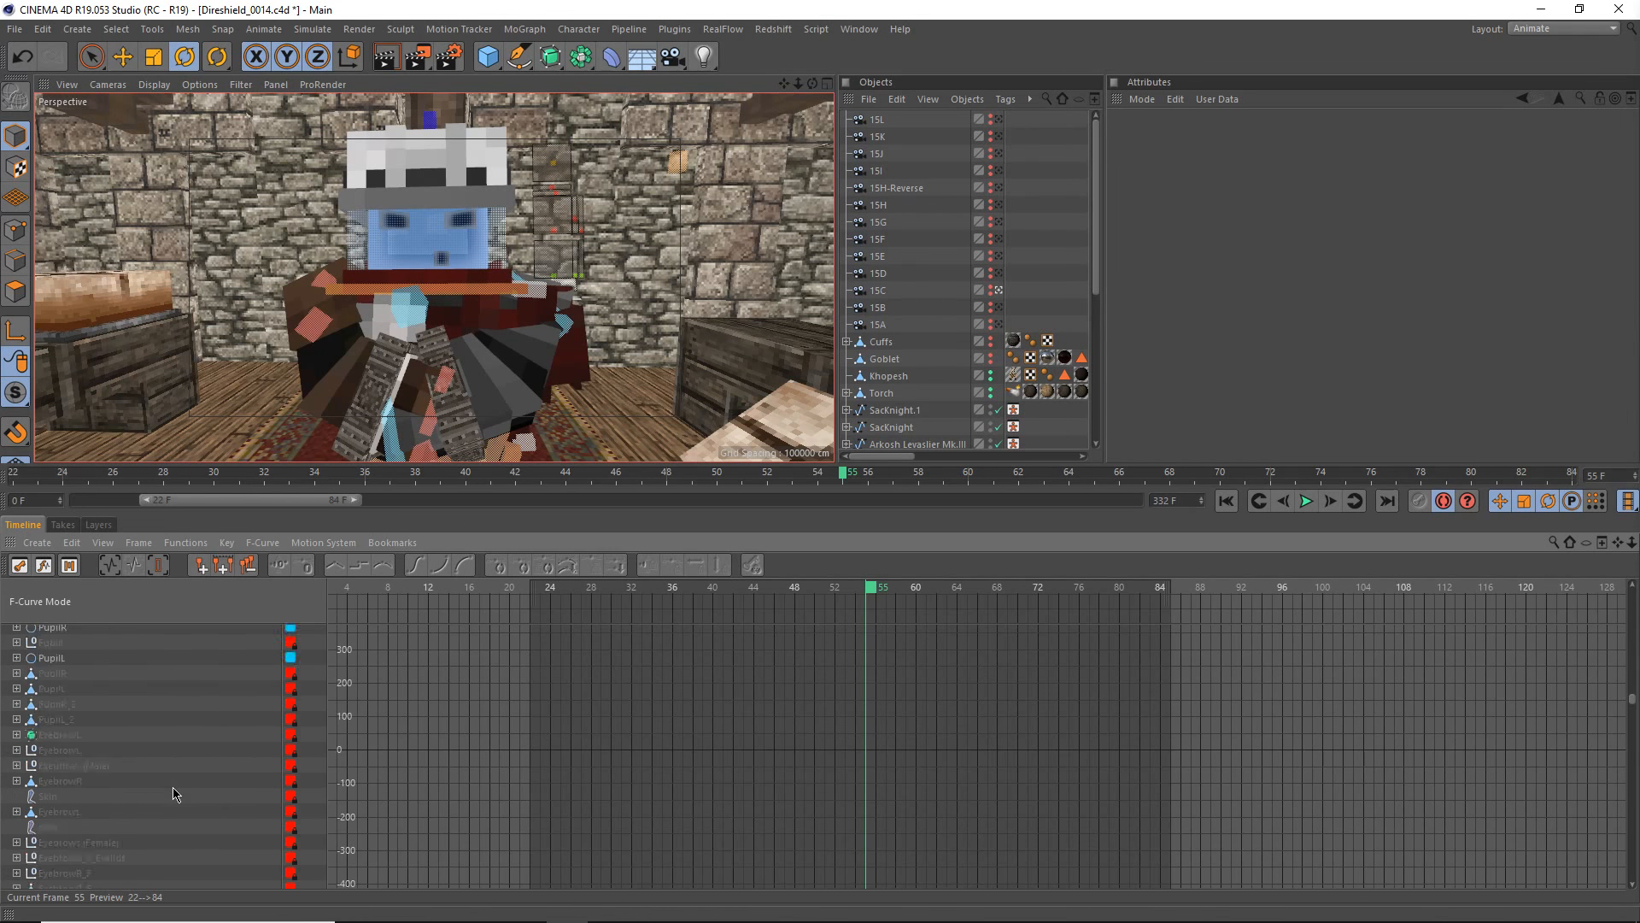
{"action": "scroll", "coordinate": [175, 794], "scroll_direction": "up", "scroll_amount": 5}
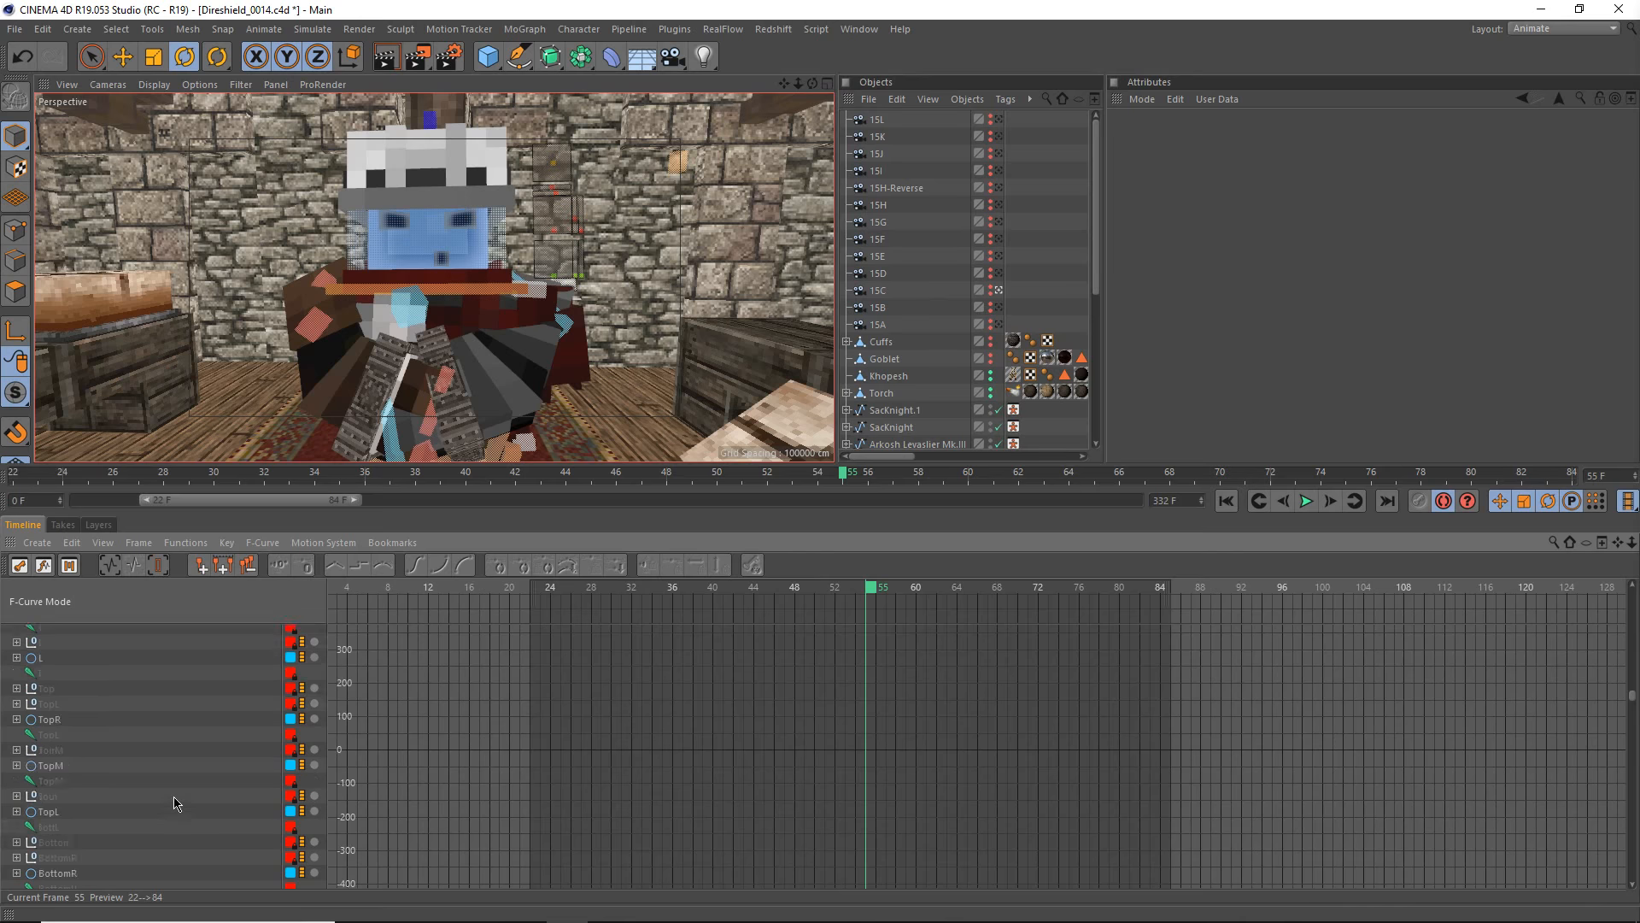
{"action": "scroll", "coordinate": [174, 795], "scroll_direction": "up", "scroll_amount": 8}
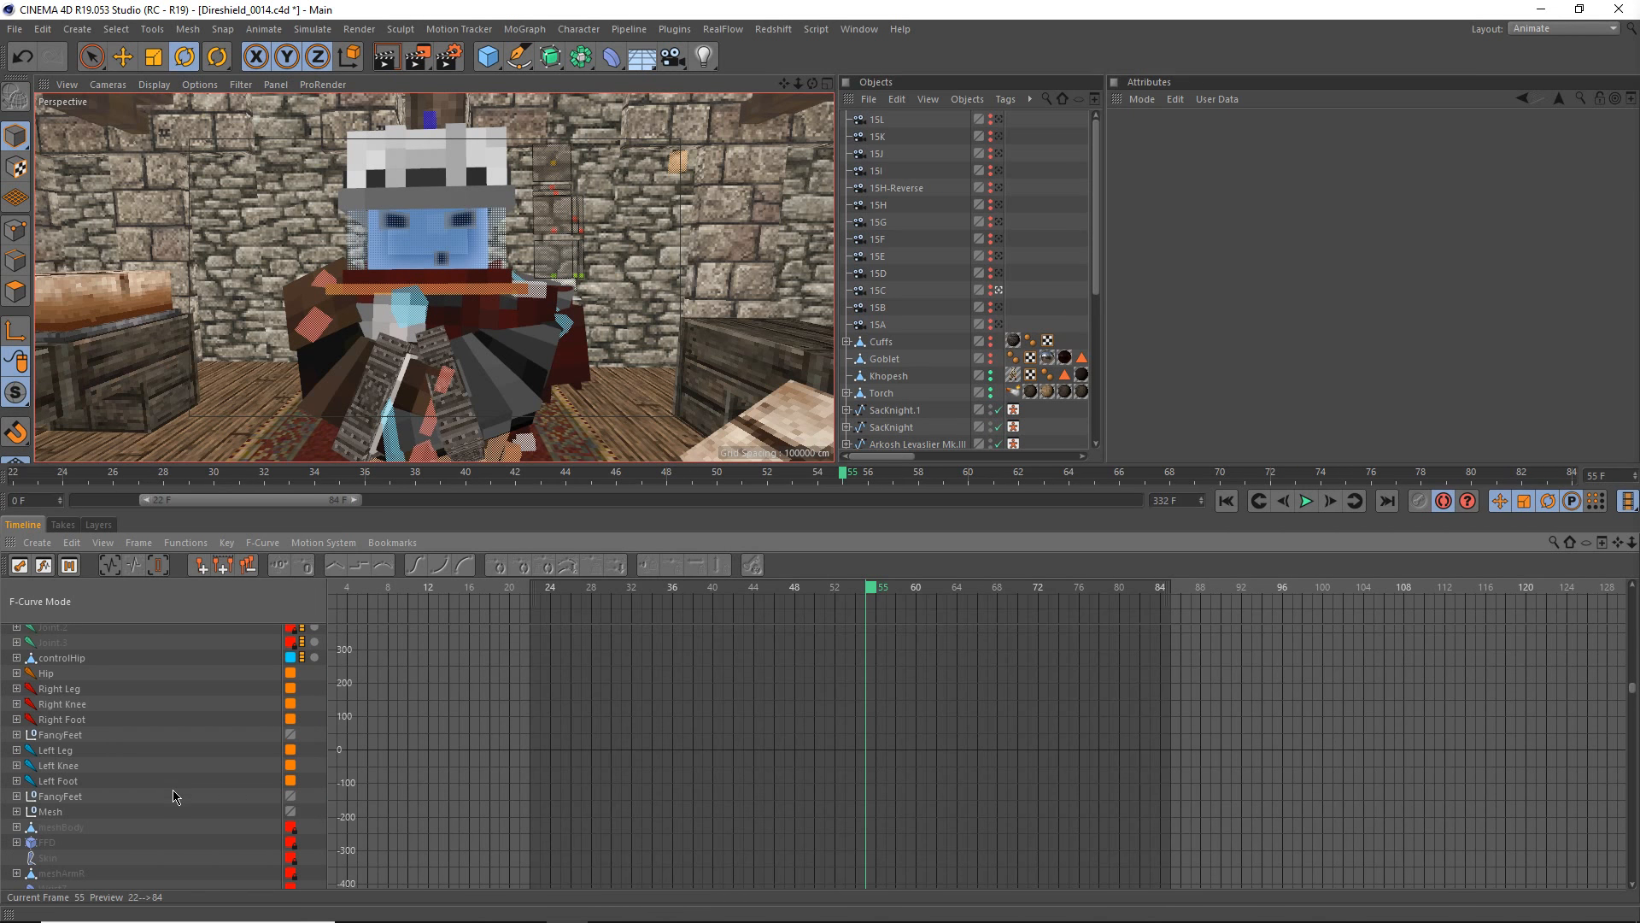
{"action": "scroll", "coordinate": [174, 796], "scroll_direction": "up", "scroll_amount": 6}
{"action": "scroll", "coordinate": [174, 796], "scroll_direction": "up", "scroll_amount": 8}
{"action": "scroll", "coordinate": [128, 787], "scroll_direction": "down", "scroll_amount": 1}
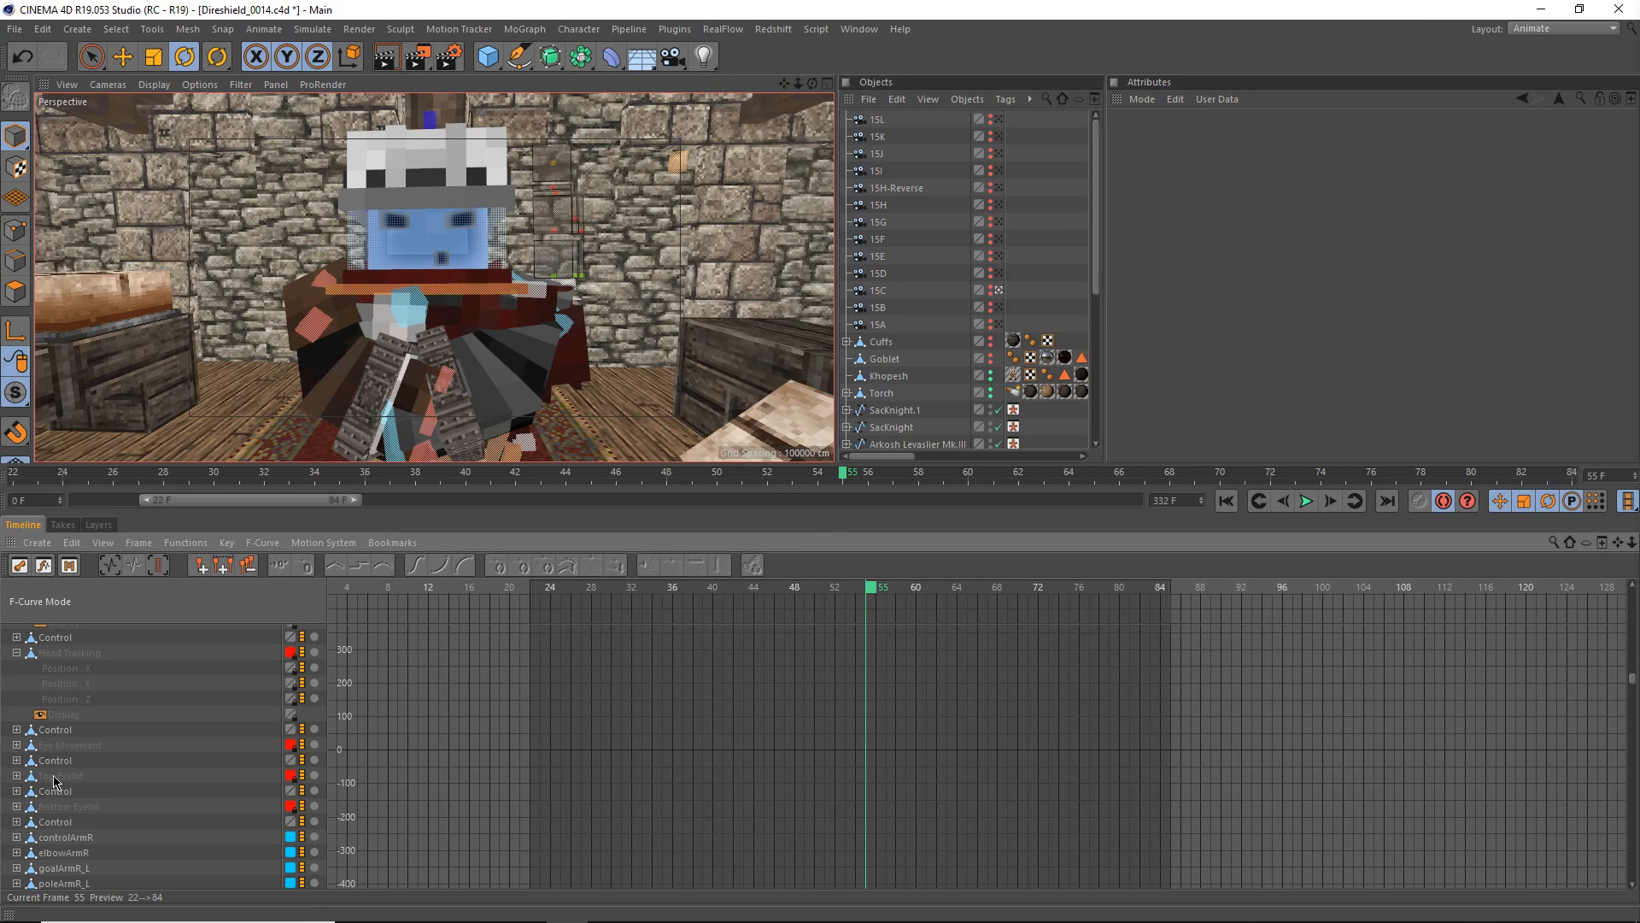
{"action": "scroll", "coordinate": [88, 781], "scroll_direction": "up", "scroll_amount": 4}
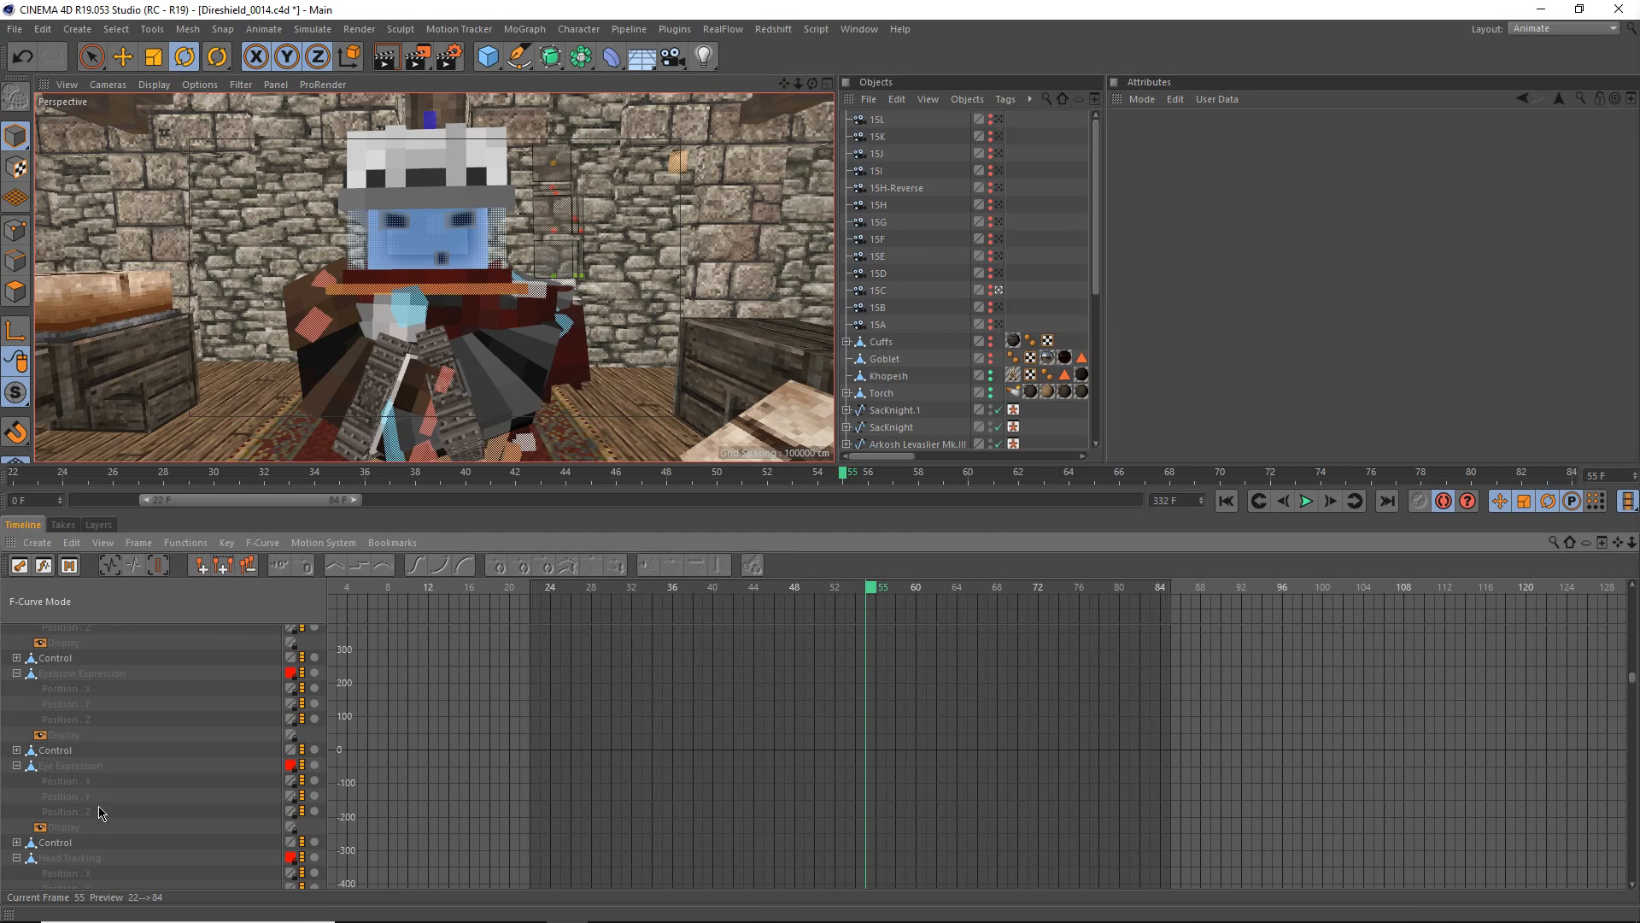
{"action": "scroll", "coordinate": [107, 795], "scroll_direction": "up", "scroll_amount": 4}
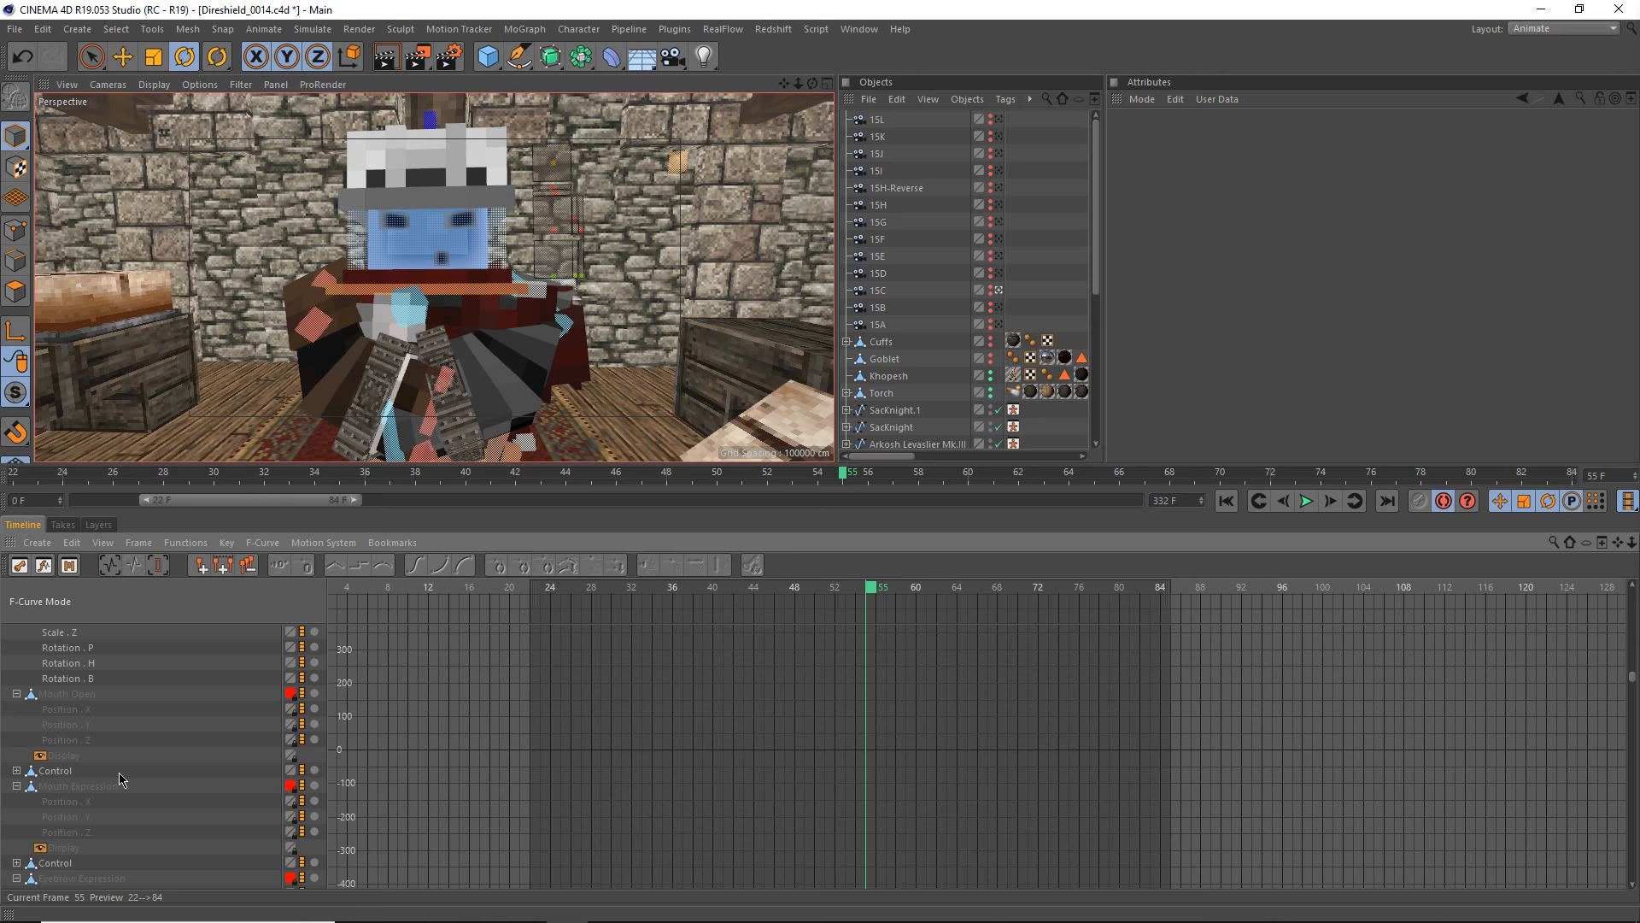
{"action": "scroll", "coordinate": [119, 777], "scroll_direction": "up", "scroll_amount": 6}
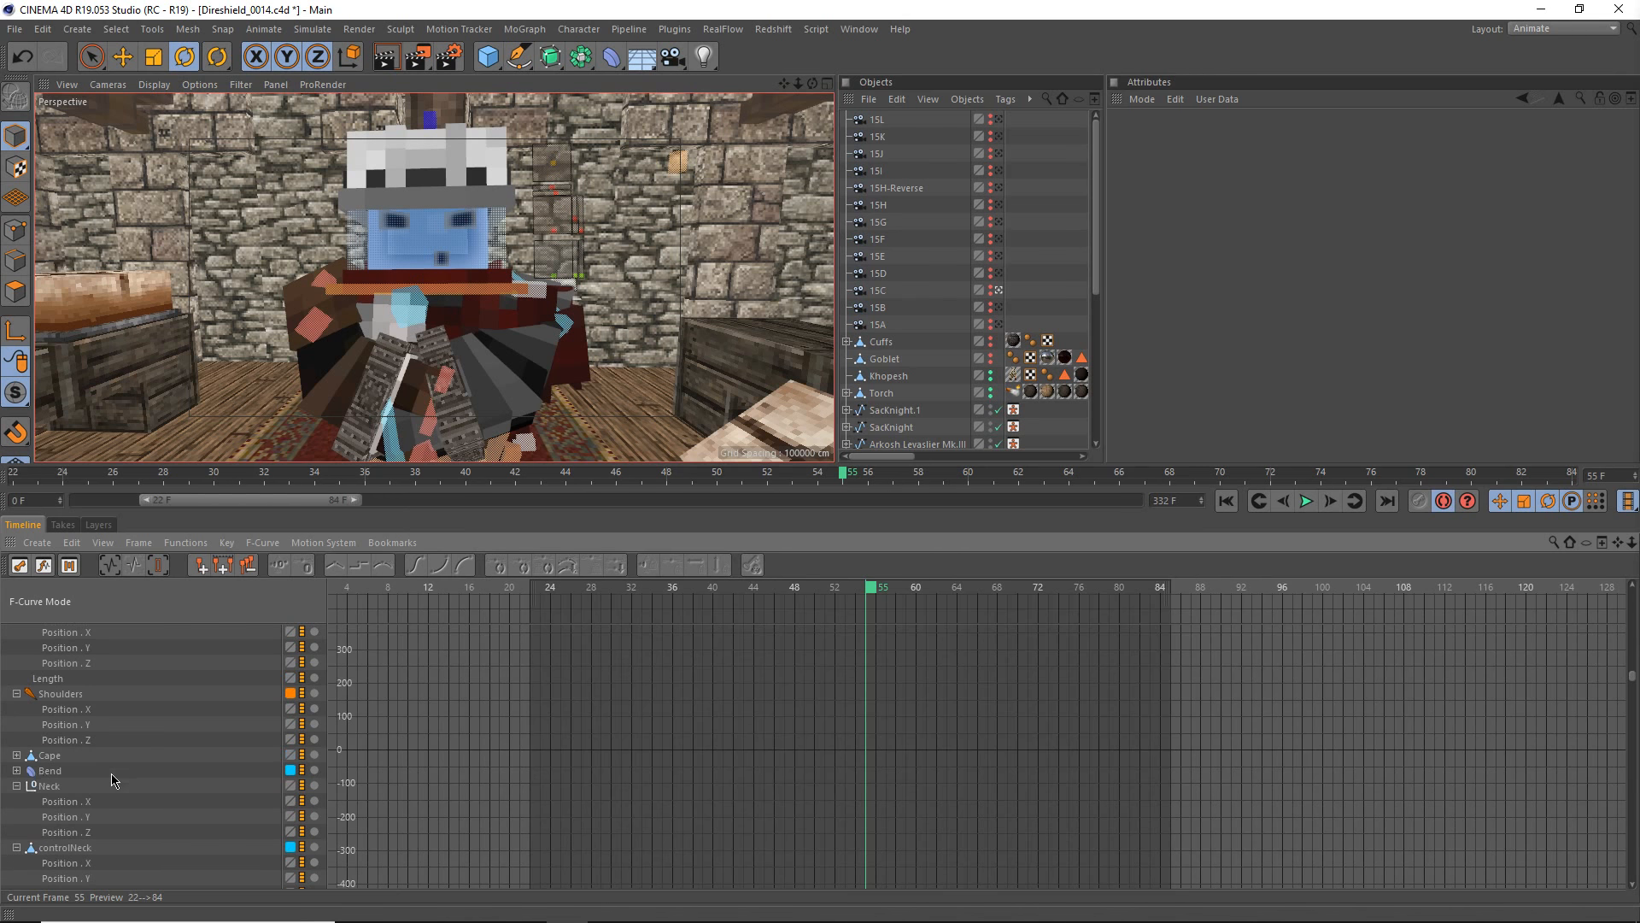
- Display the F-curves of the Neck and controlNeck tracks, narrowing the view to controlNeck's Rotation . P curve
{"action": "left_click", "coordinate": [61, 788]}
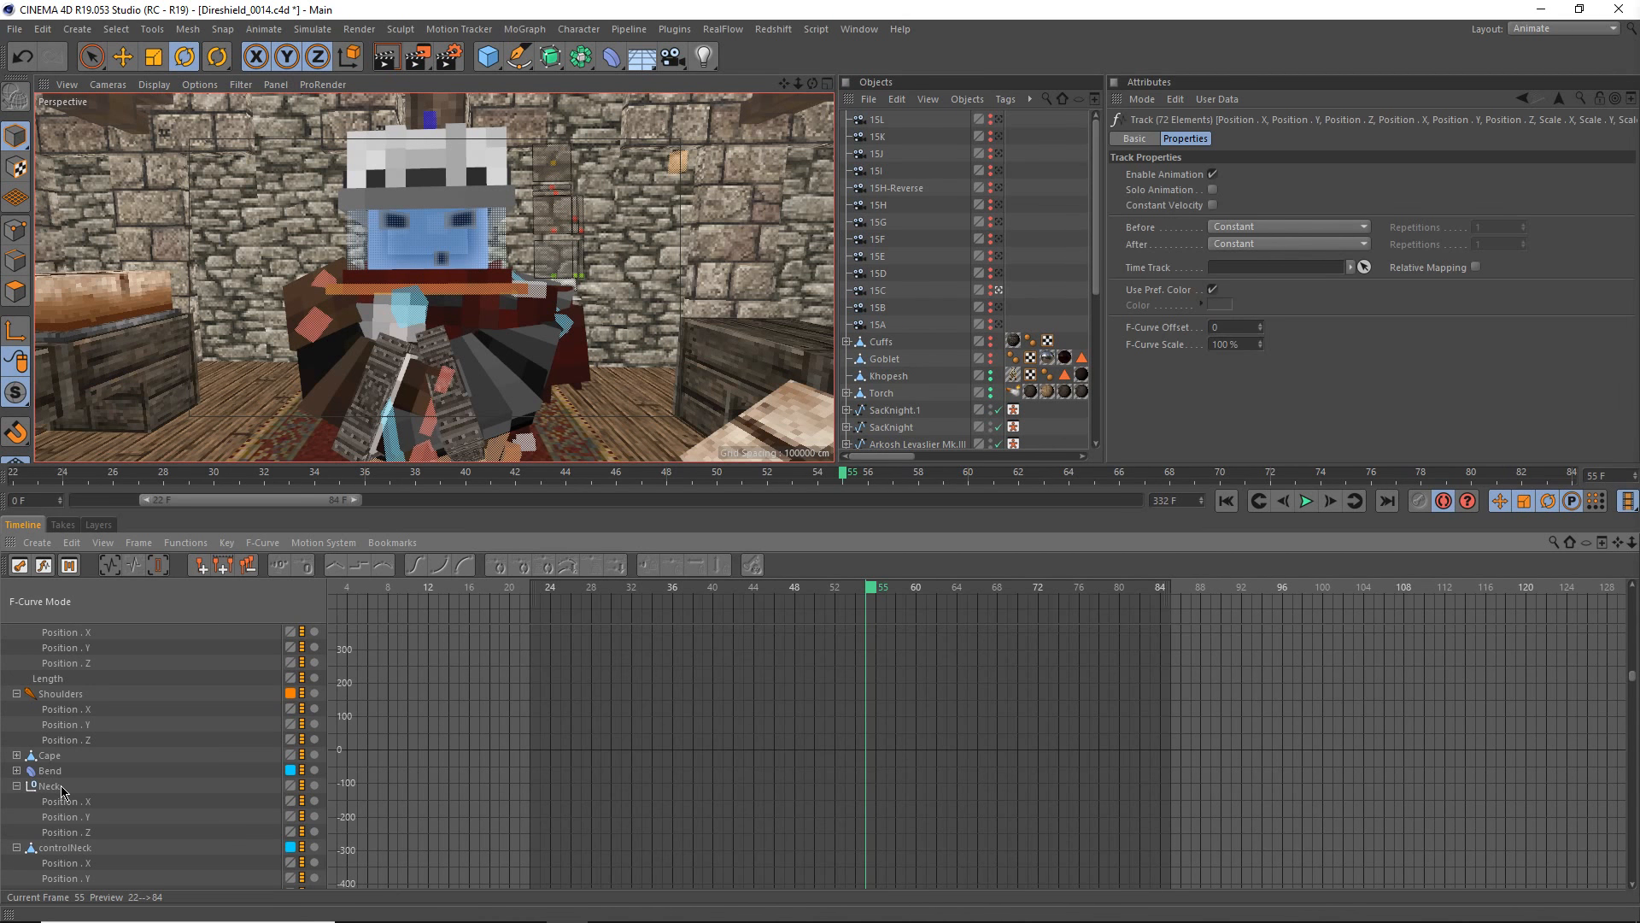
{"action": "left_click", "coordinate": [66, 848]}
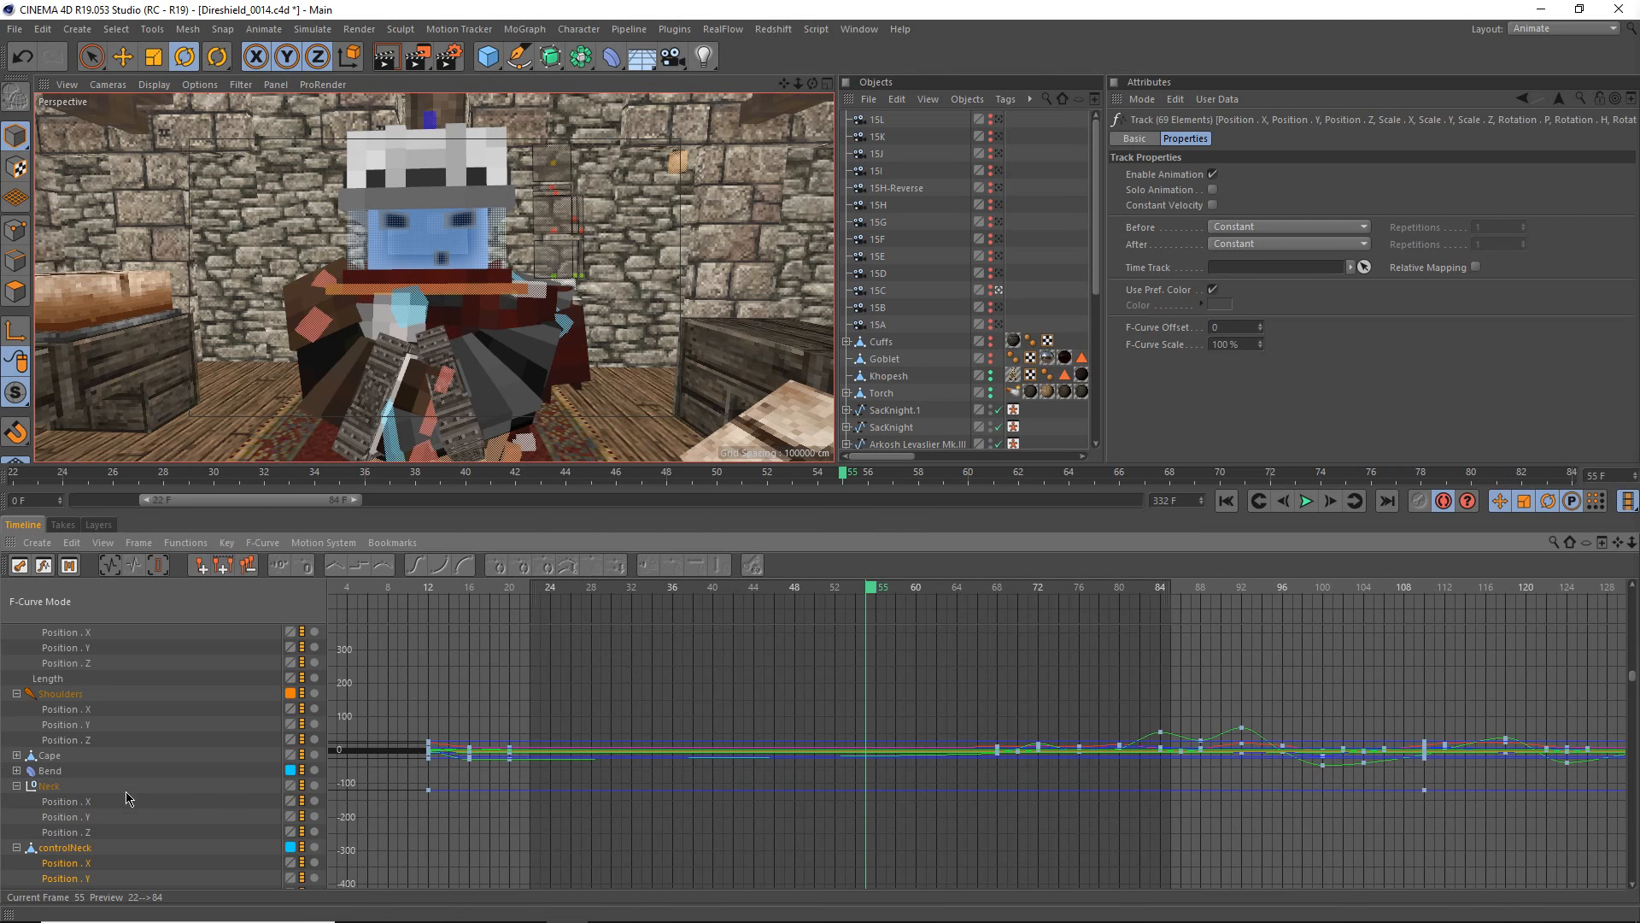
{"action": "scroll", "coordinate": [128, 799], "scroll_direction": "down", "scroll_amount": 4}
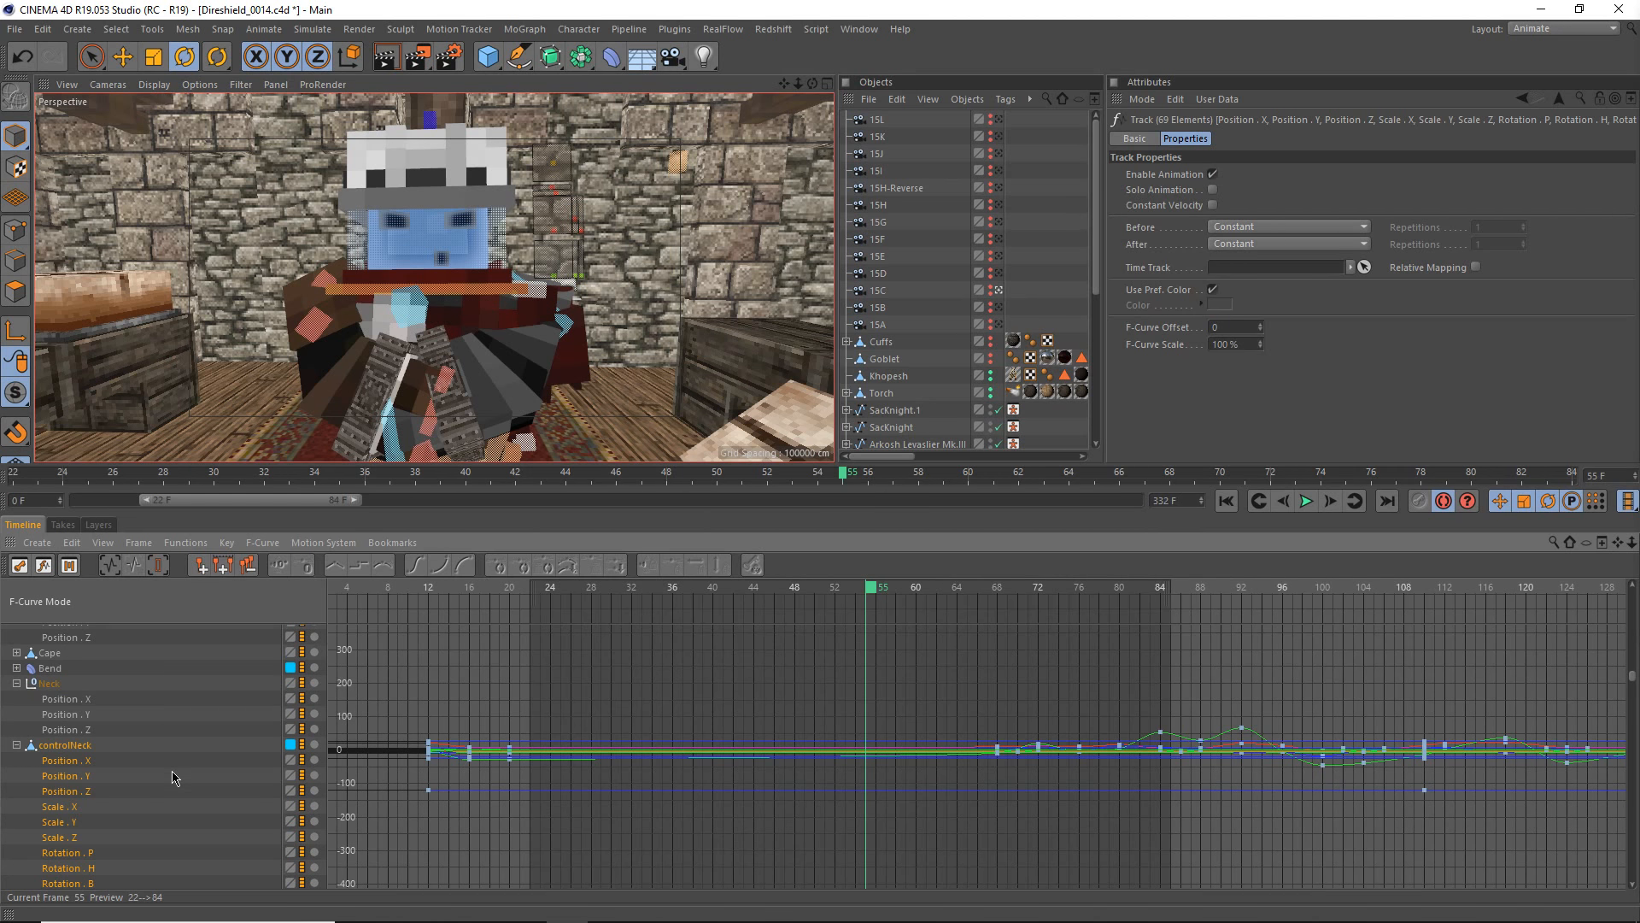
{"action": "scroll", "coordinate": [173, 777], "scroll_direction": "down", "scroll_amount": 4}
{"action": "left_click", "coordinate": [86, 752]}
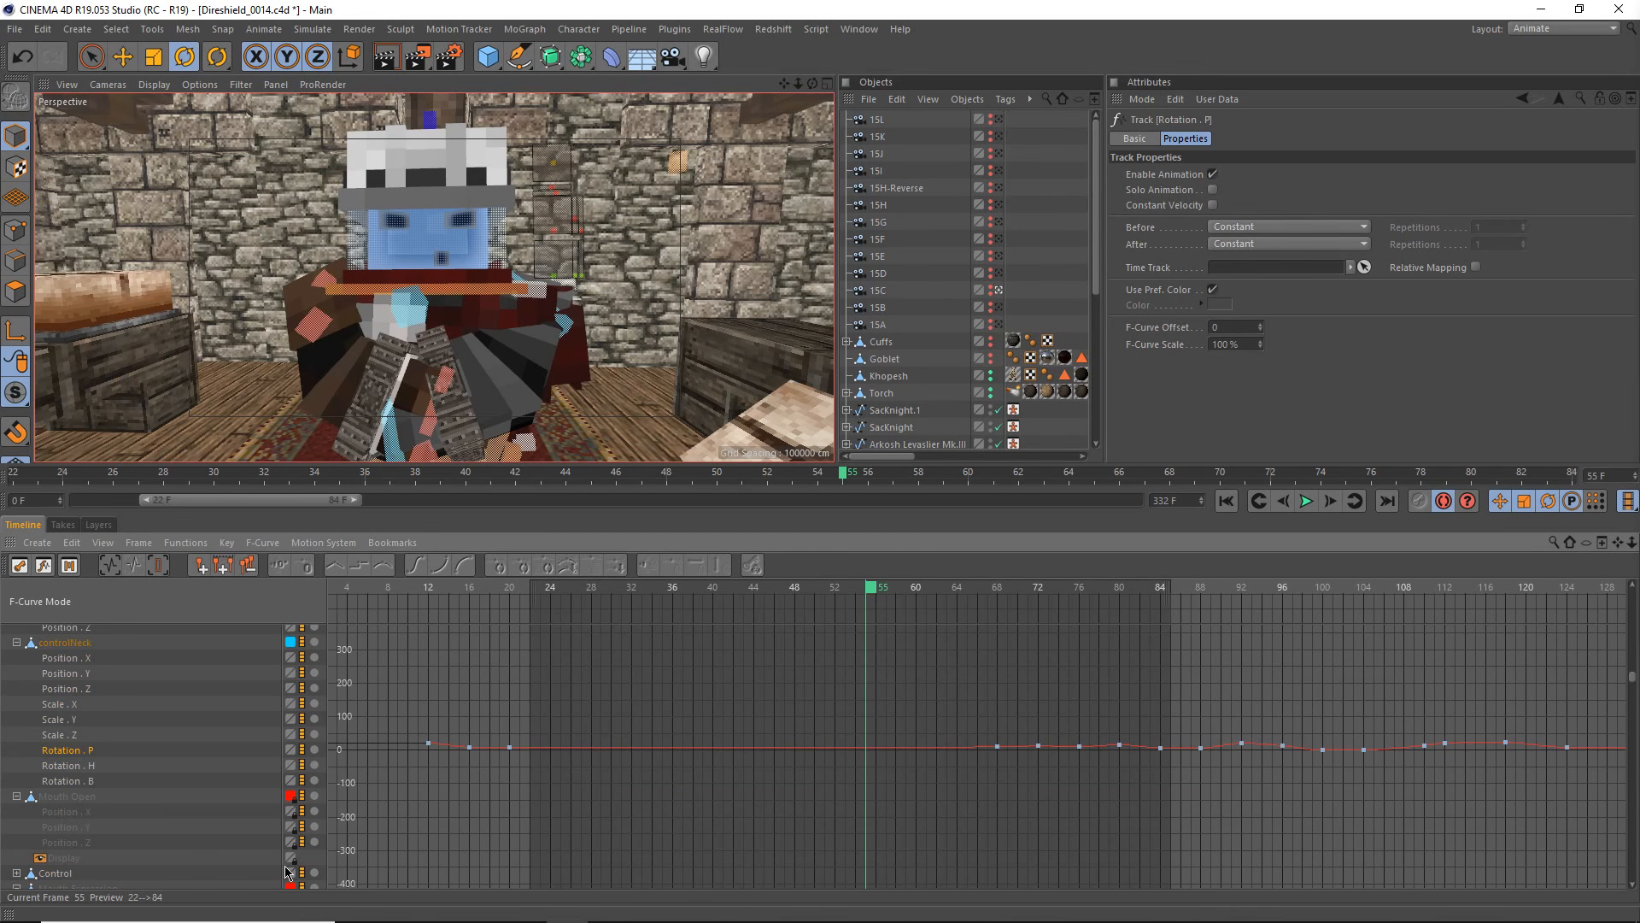
- Examine the height and timing of controlNeck's Rotation . P curve across the shot, and place the playhead at frame 69
{"action": "middle_click_drag", "start_coordinate": [1027, 830], "coordinate": [371, 814], "text": "alt"}
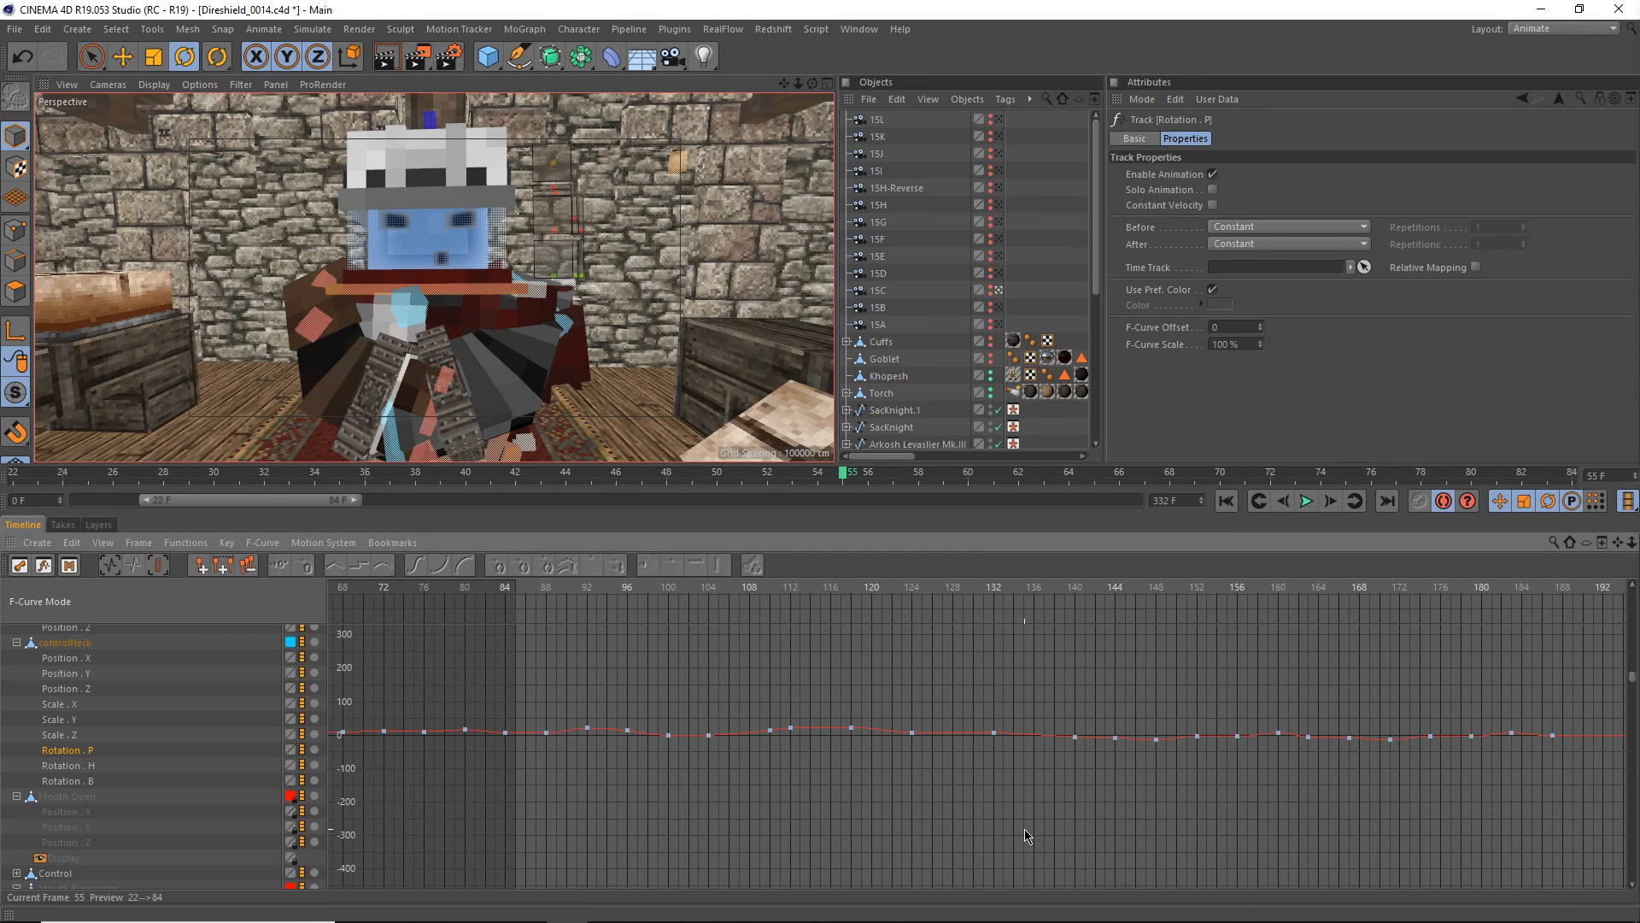
{"action": "scroll", "coordinate": [522, 771], "scroll_direction": "down", "scroll_amount": 1}
{"action": "scroll", "coordinate": [522, 771], "scroll_direction": "up", "scroll_amount": 1}
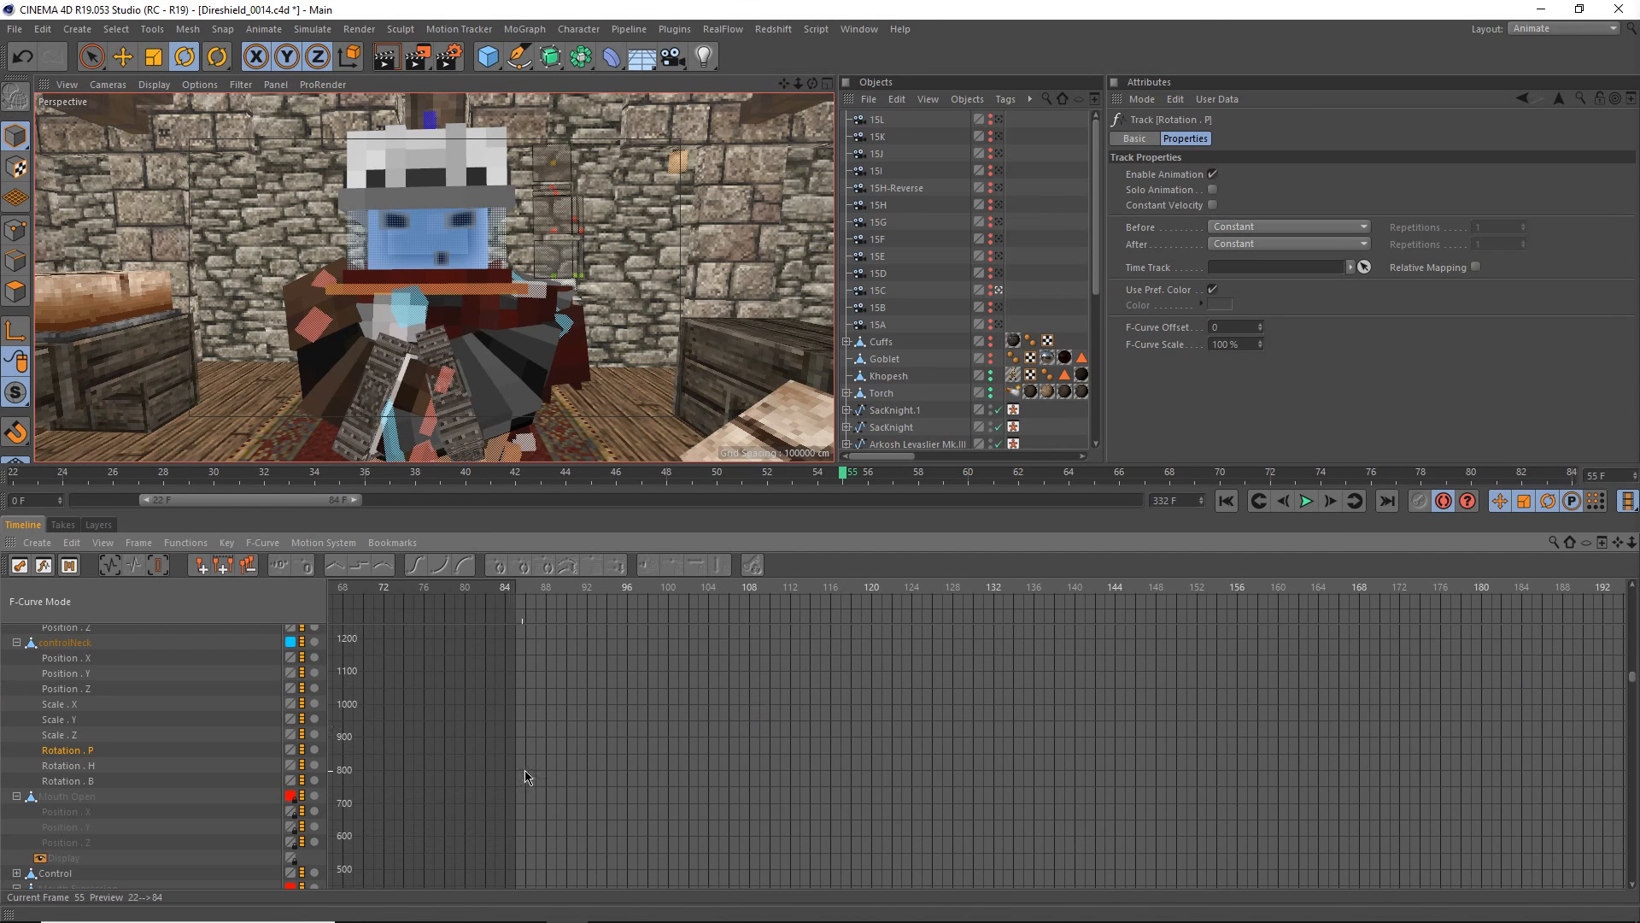
{"action": "mouse_move", "coordinate": [1631, 544]}
{"action": "left_mouse_down"}
{"action": "mouse_move", "coordinate": [1622, 668]}
{"action": "mouse_move", "coordinate": [1595, 705]}
{"action": "mouse_move", "coordinate": [1587, 539]}
{"action": "left_mouse_up"}
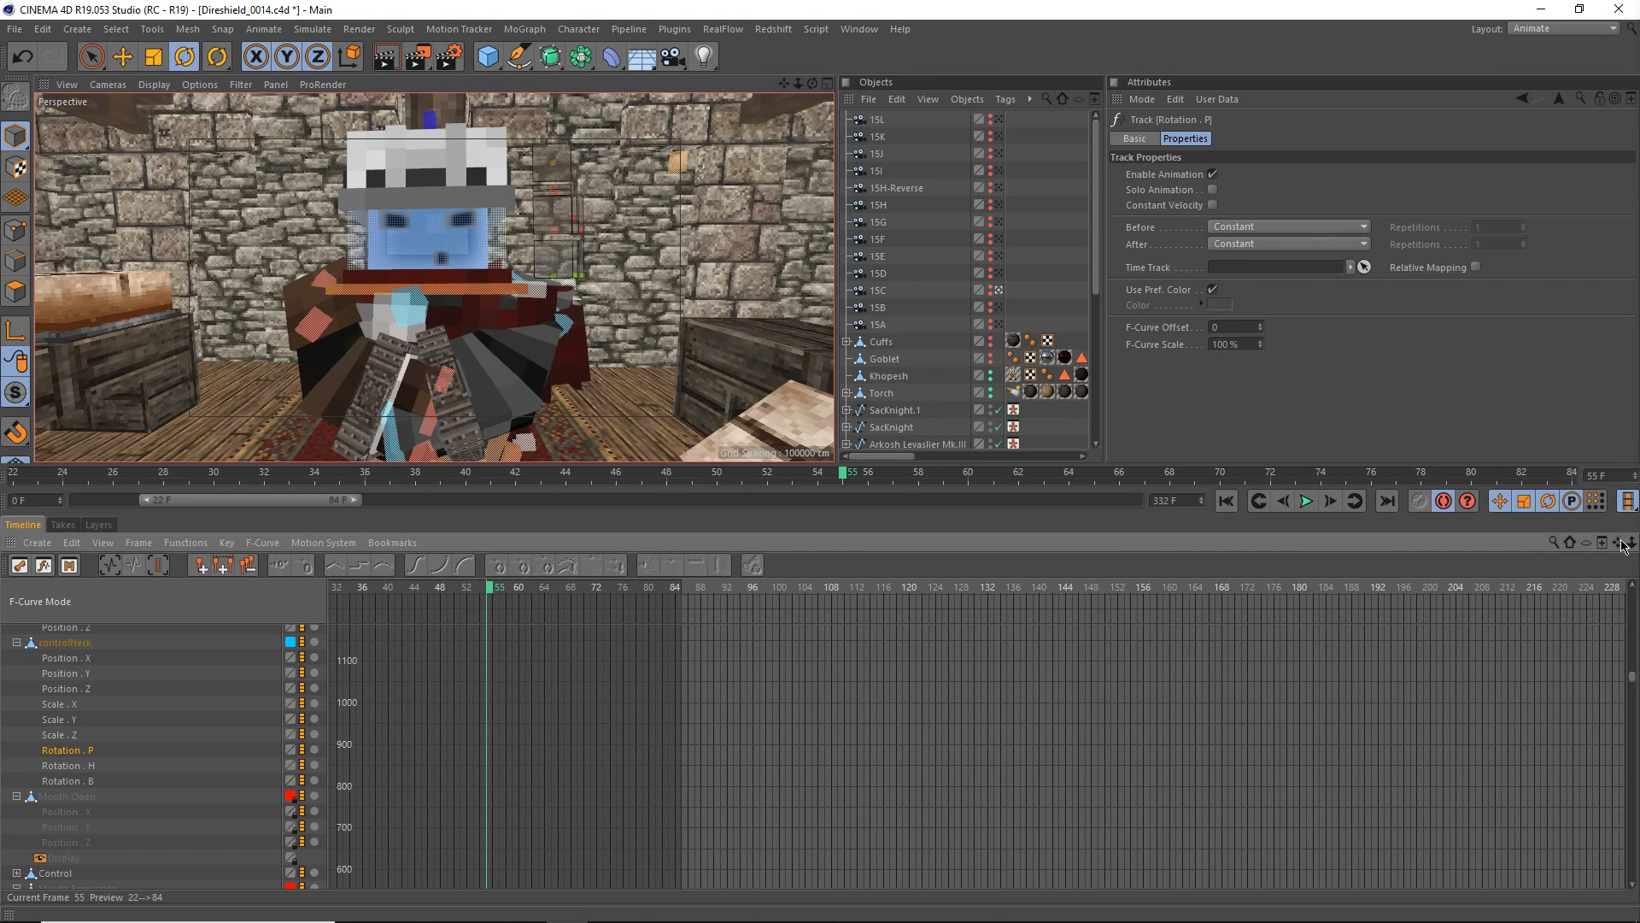
{"action": "left_click_drag", "start_coordinate": [1618, 542], "coordinate": [1538, 136]}
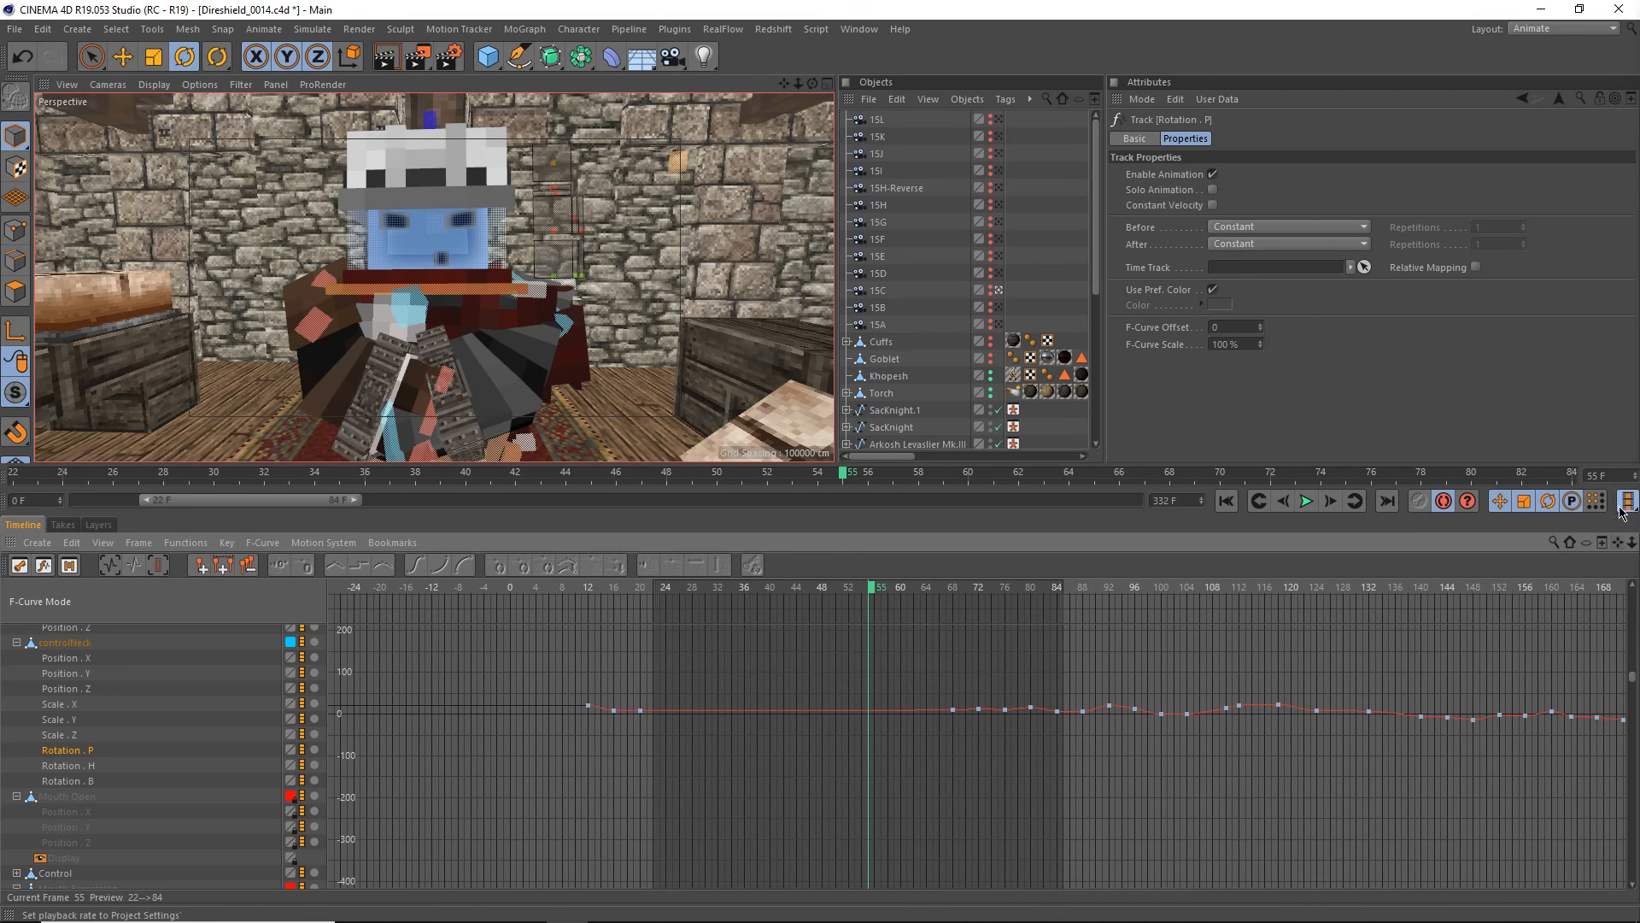
{"action": "left_click_drag", "start_coordinate": [1632, 542], "coordinate": [1639, 430]}
{"action": "middle_click_drag", "start_coordinate": [1052, 784], "coordinate": [1223, 804], "text": "alt"}
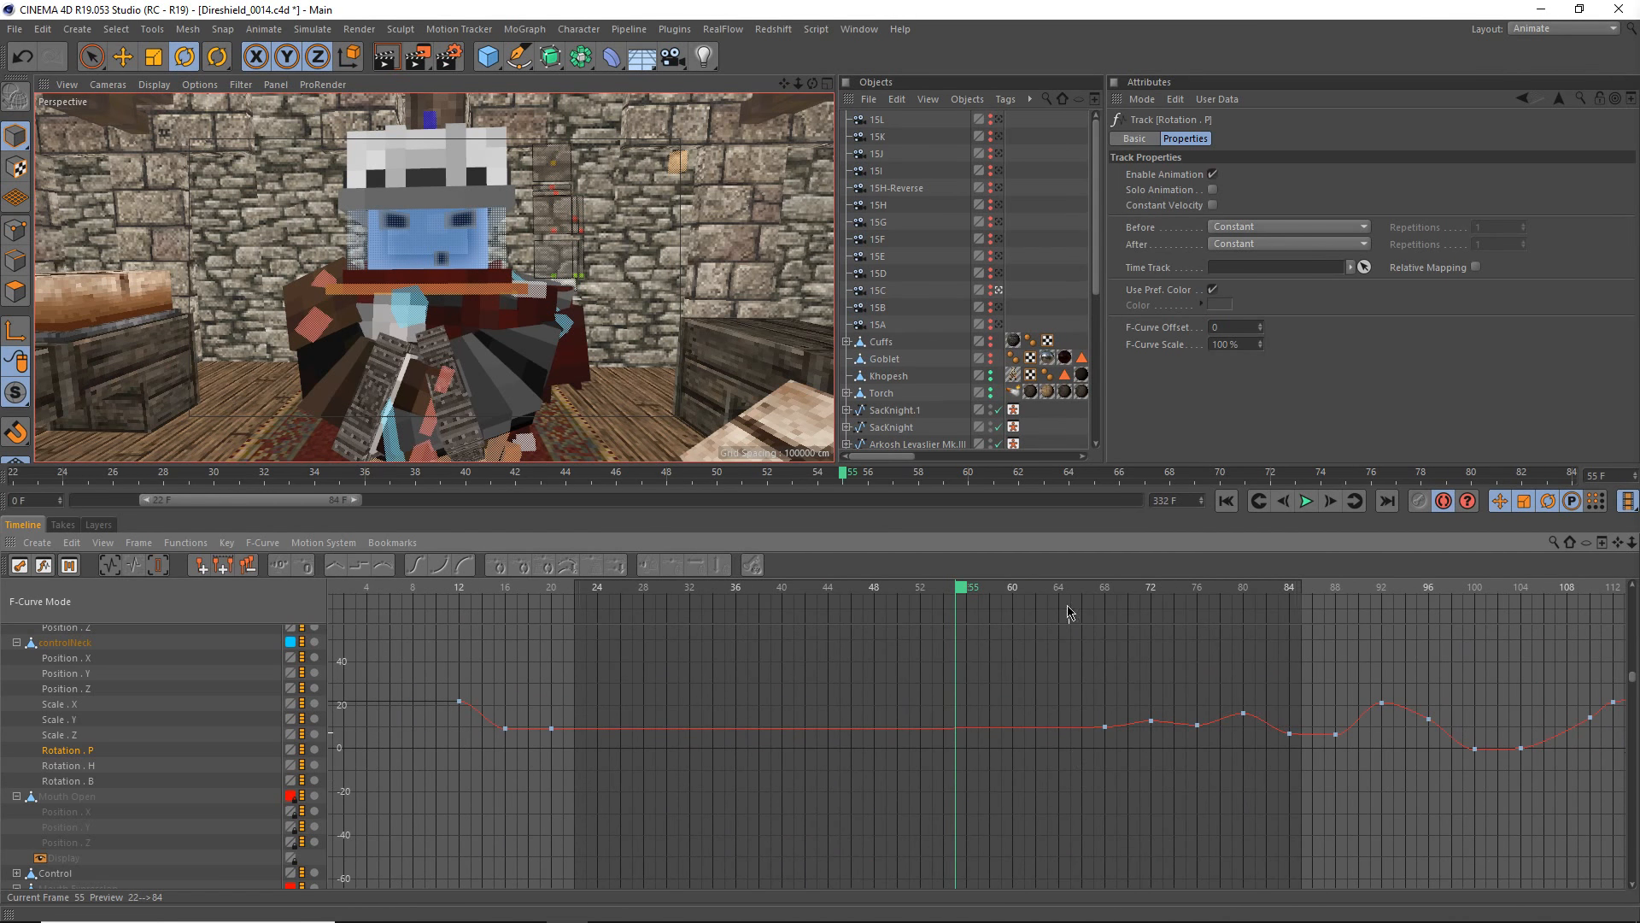
{"action": "left_click_drag", "start_coordinate": [1070, 591], "coordinate": [1123, 639]}
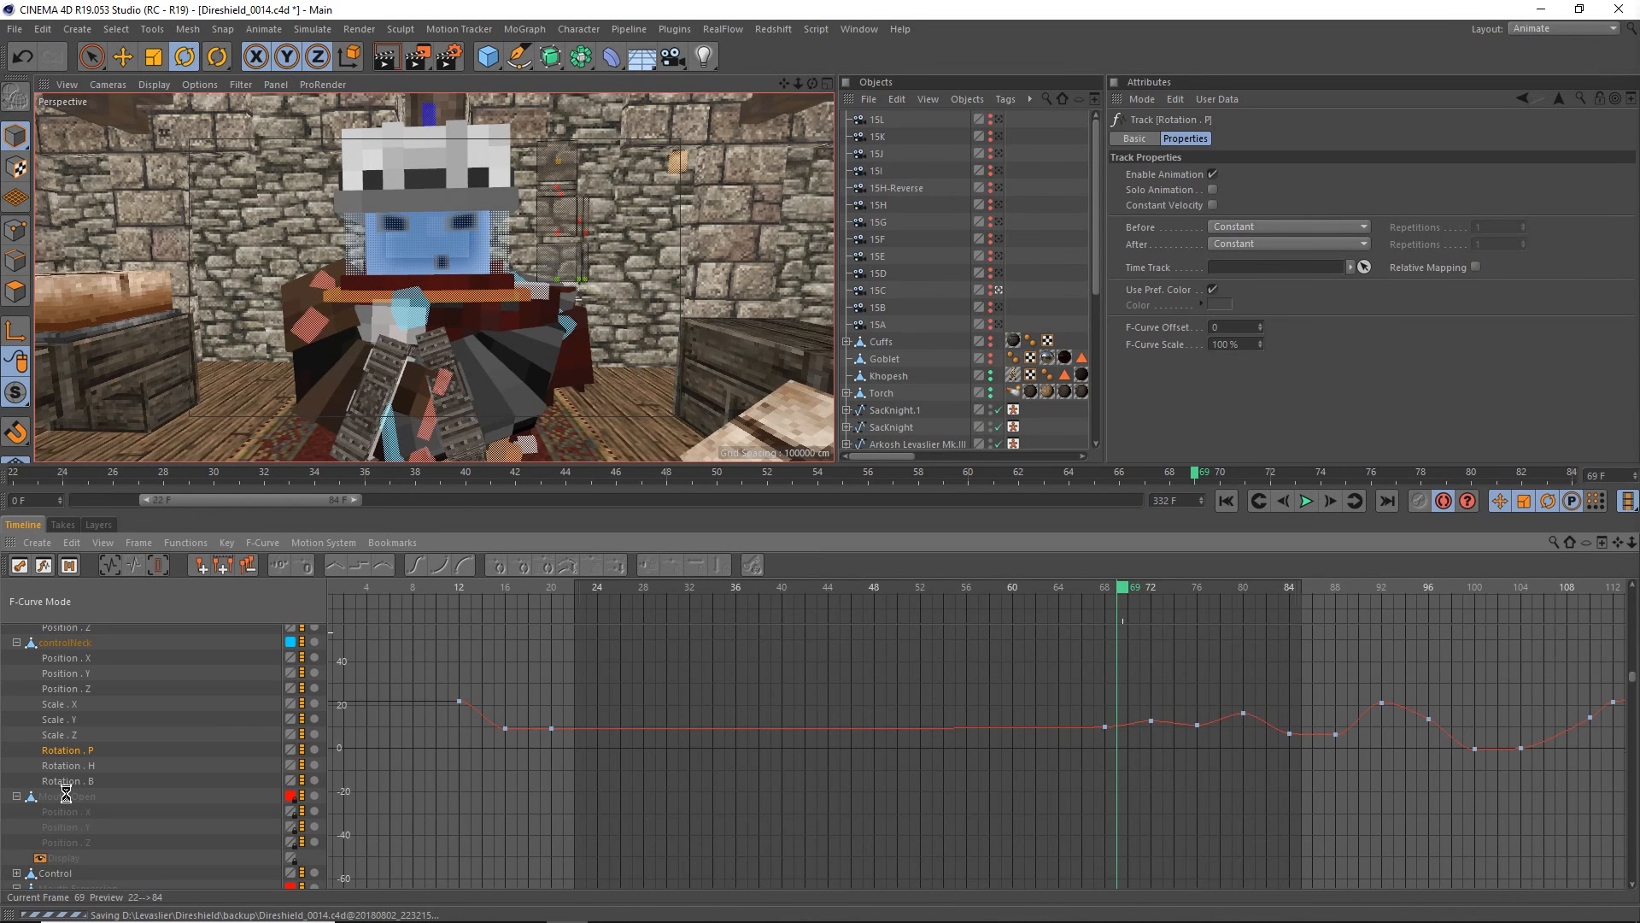
- Compare all controlNeck curves with those of the Control track under Mouth Open, and place the playhead at frame 24
{"action": "left_click", "coordinate": [66, 644]}
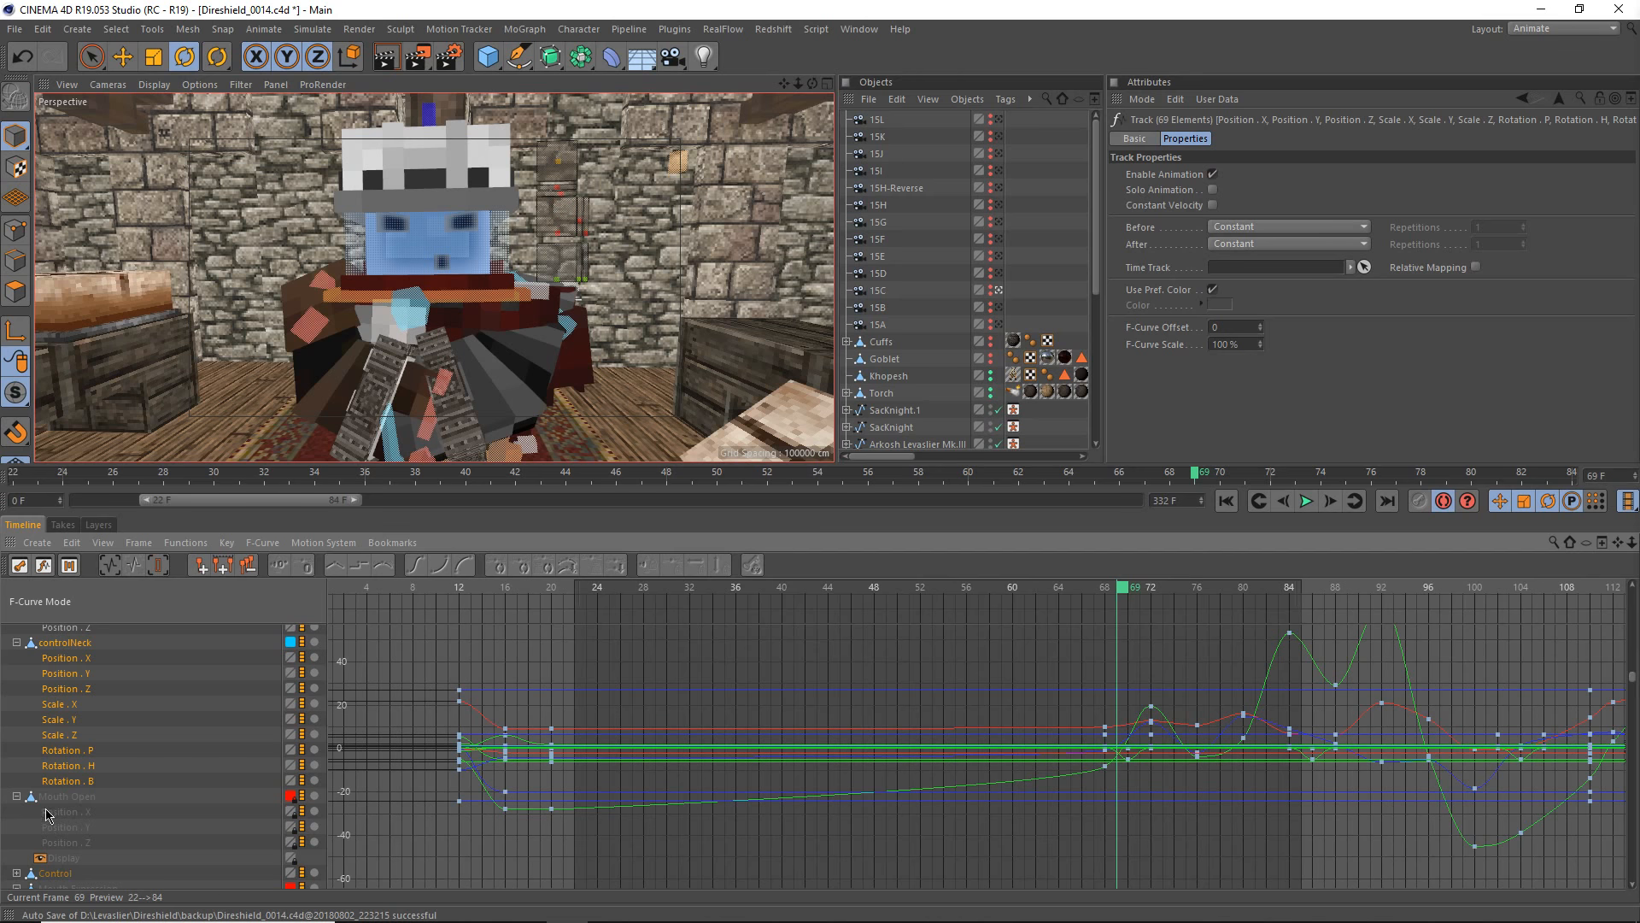
{"action": "left_click", "coordinate": [67, 874]}
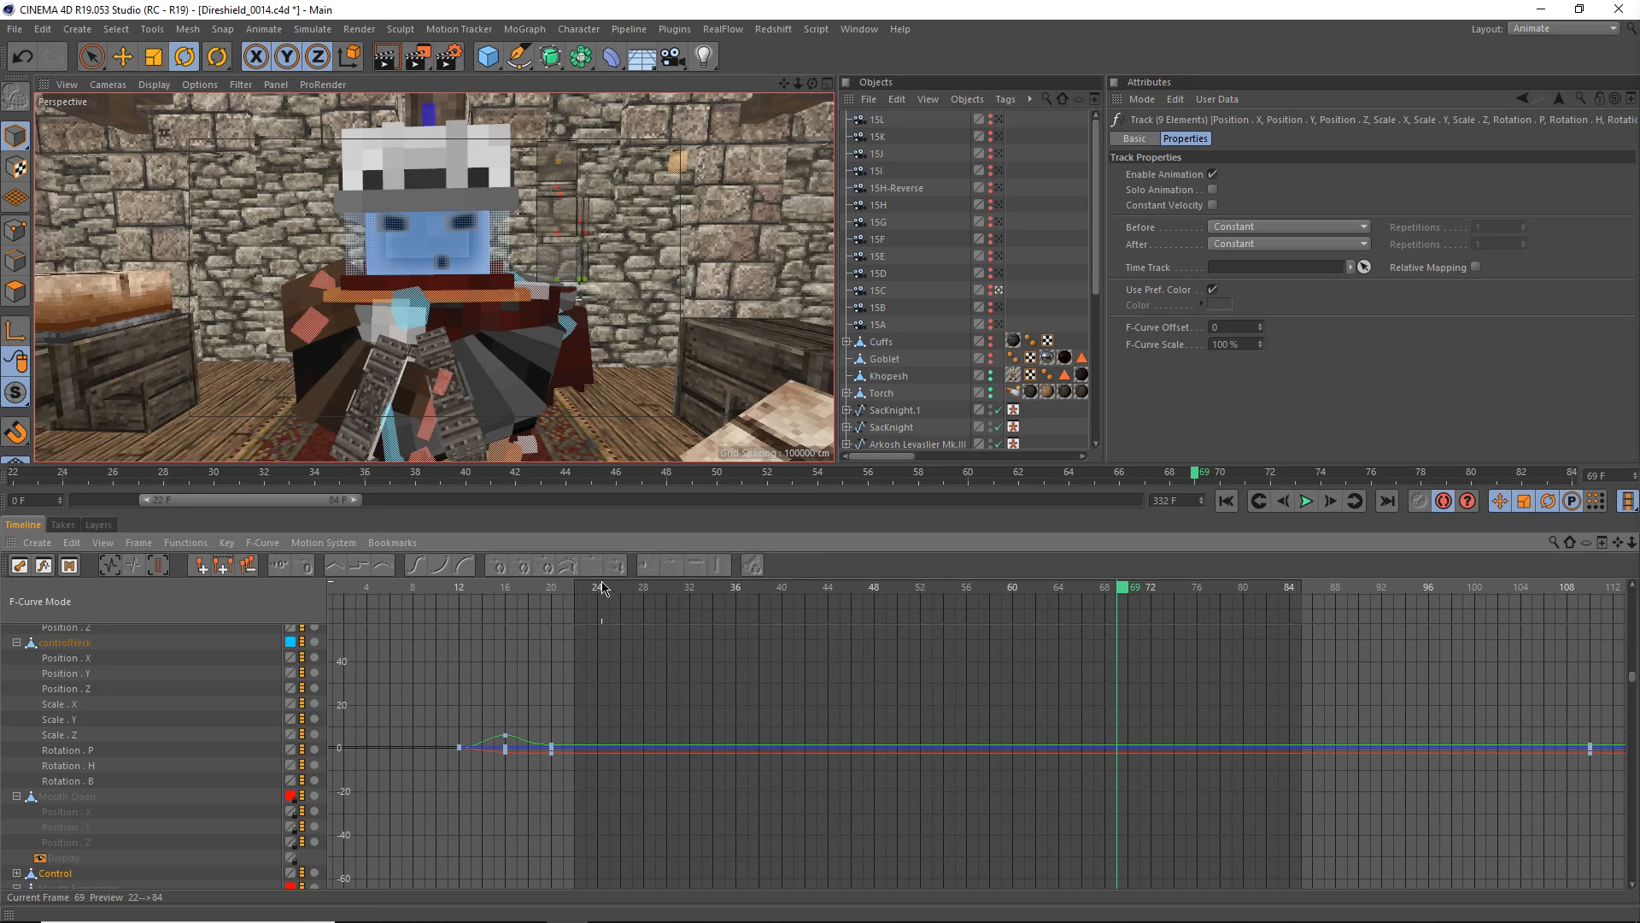
{"action": "left_click_drag", "start_coordinate": [602, 588], "coordinate": [599, 603]}
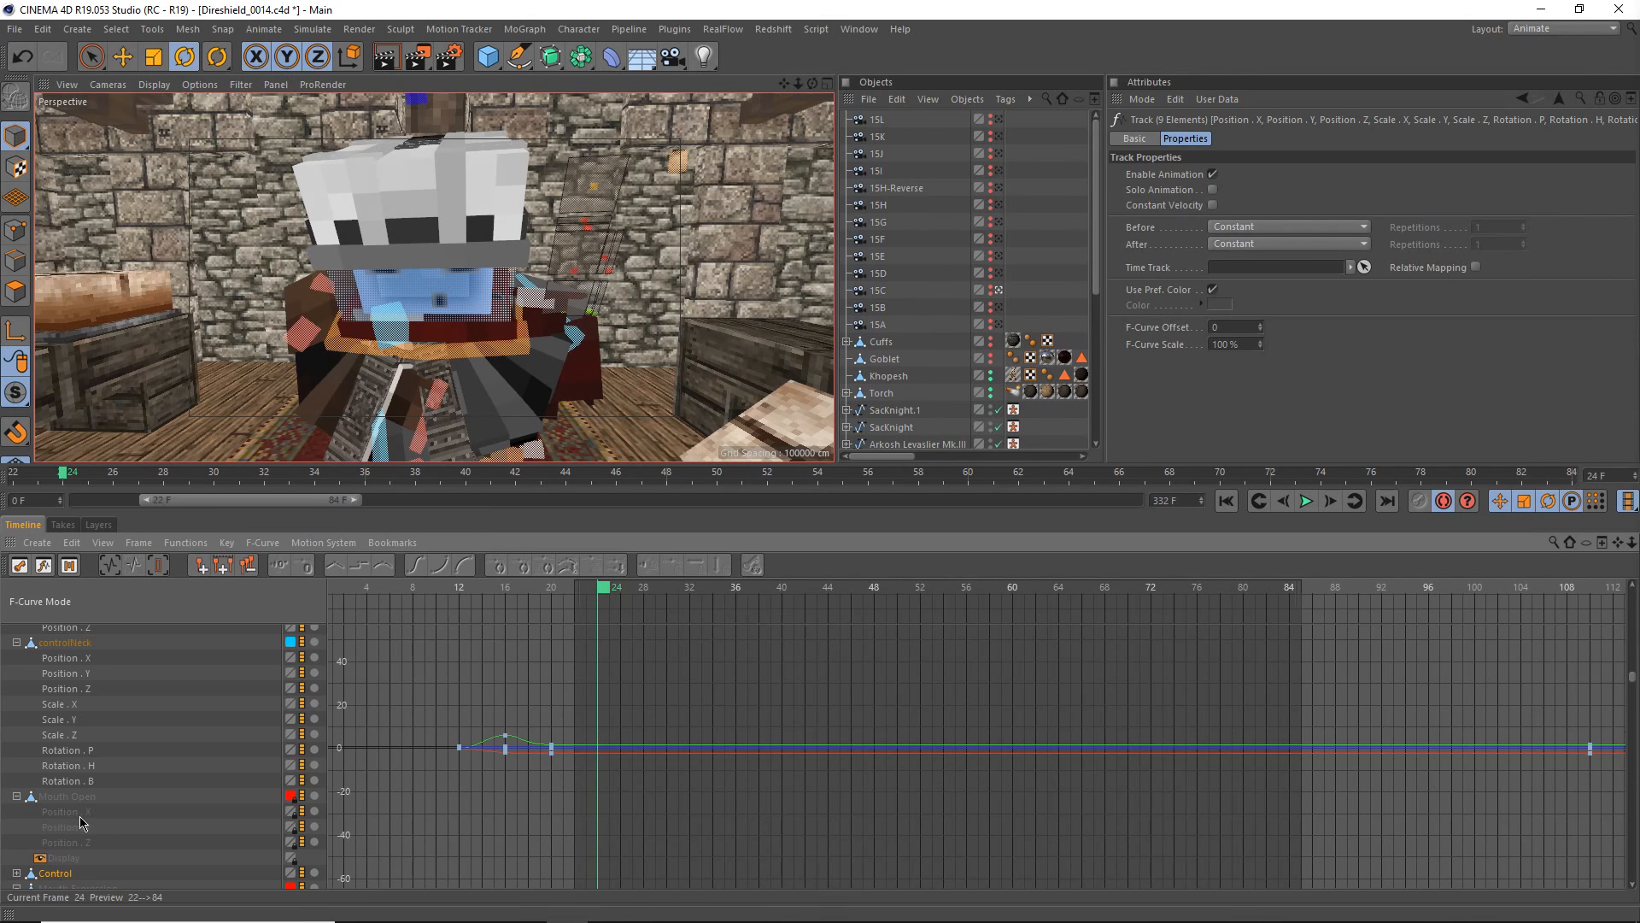
- Expand the Control track under Mouth Open and inspect its Position . X, Position . Y and Rotation . P curves
{"action": "scroll", "coordinate": [82, 821], "scroll_direction": "down", "scroll_amount": 3}
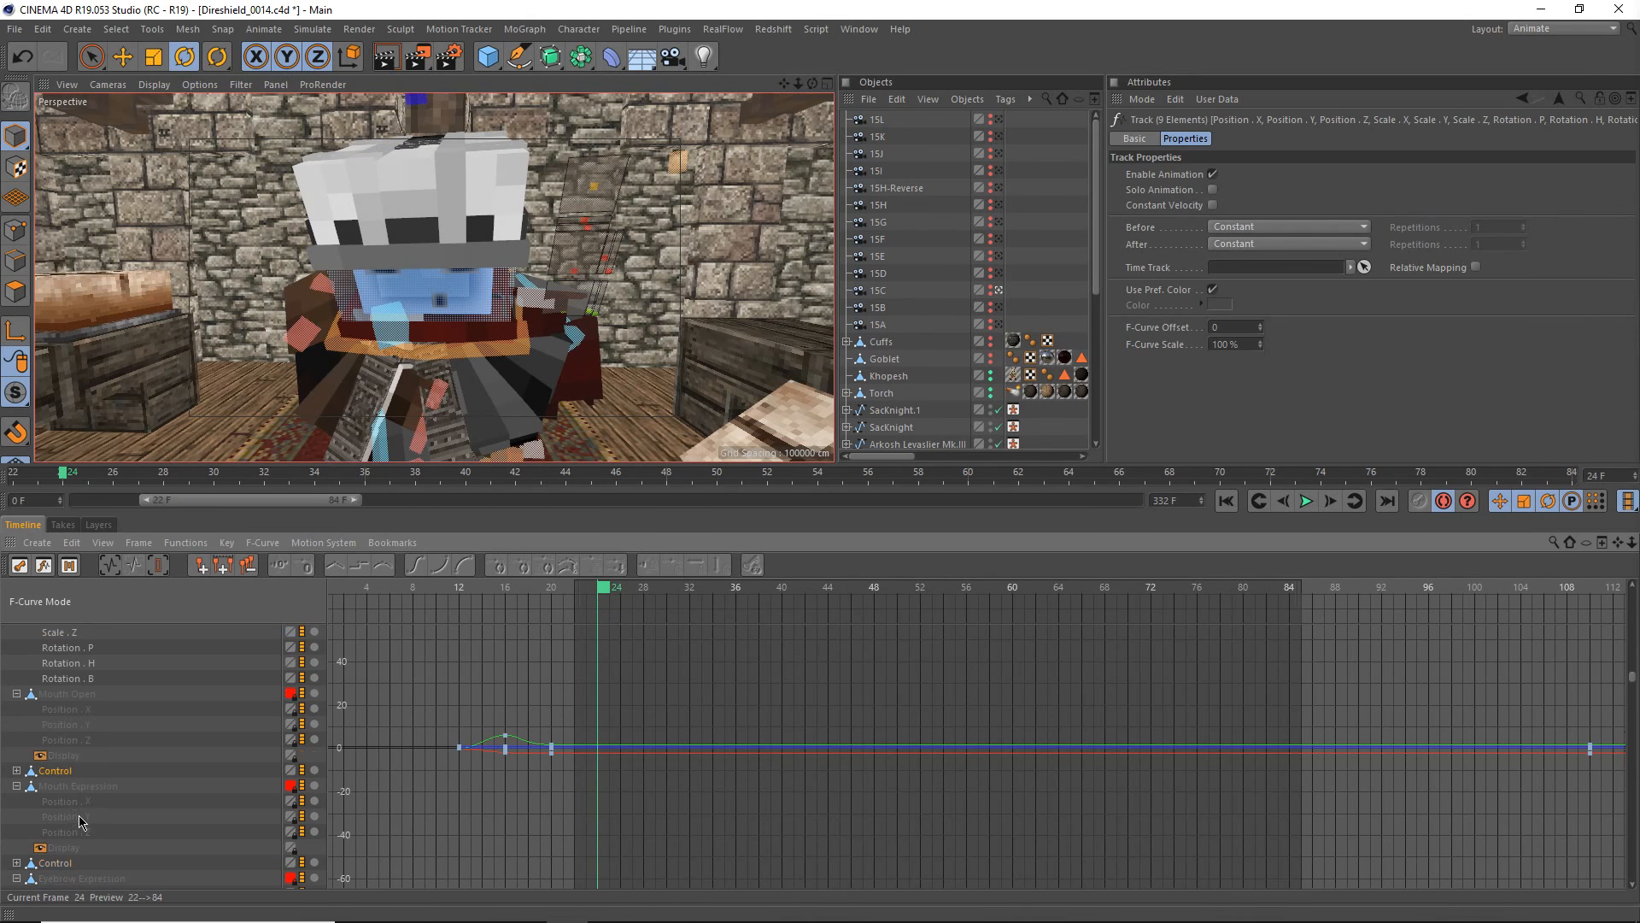
{"action": "left_click", "coordinate": [16, 770]}
{"action": "scroll", "coordinate": [83, 790], "scroll_direction": "down", "scroll_amount": 3}
{"action": "left_click", "coordinate": [58, 688]}
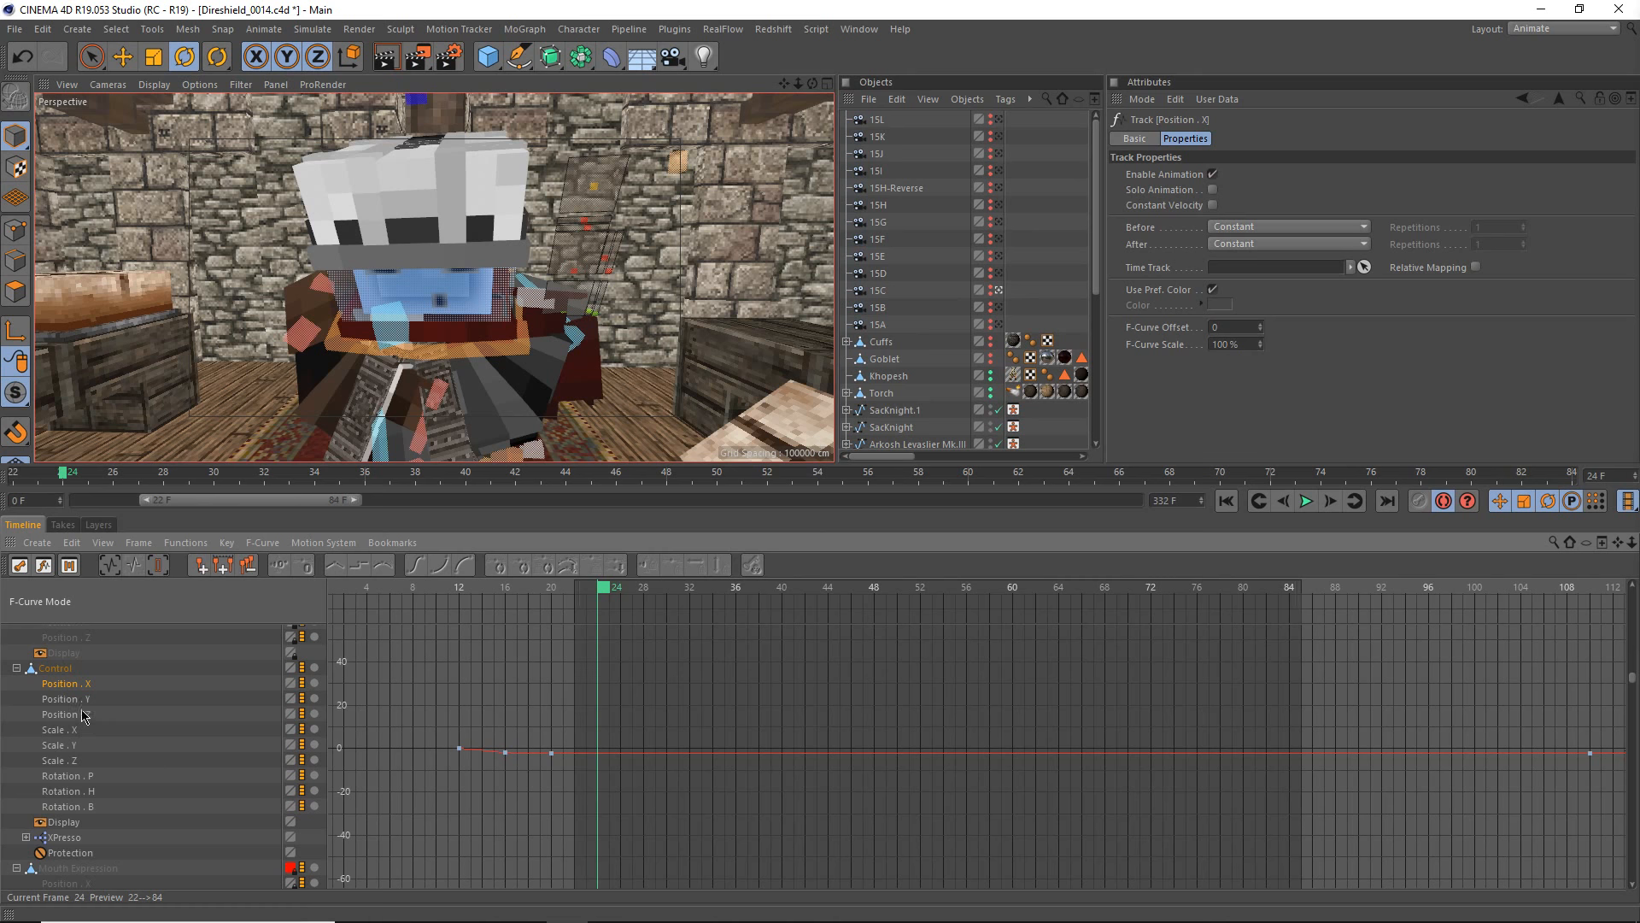
{"action": "left_click", "coordinate": [47, 700]}
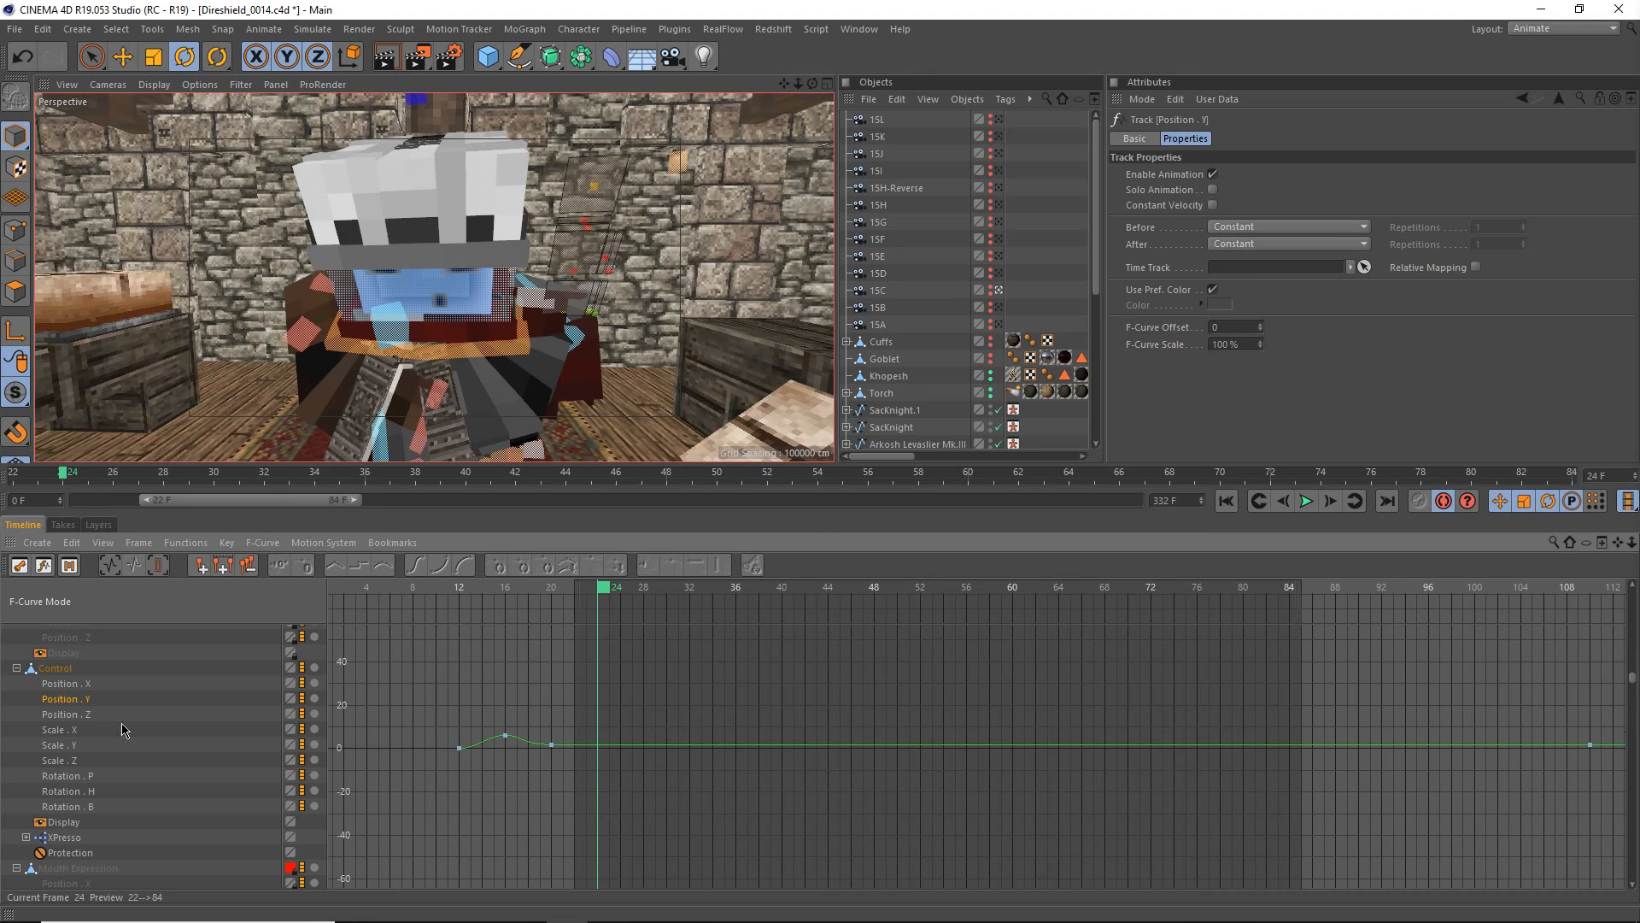
{"action": "left_click", "coordinate": [81, 777]}
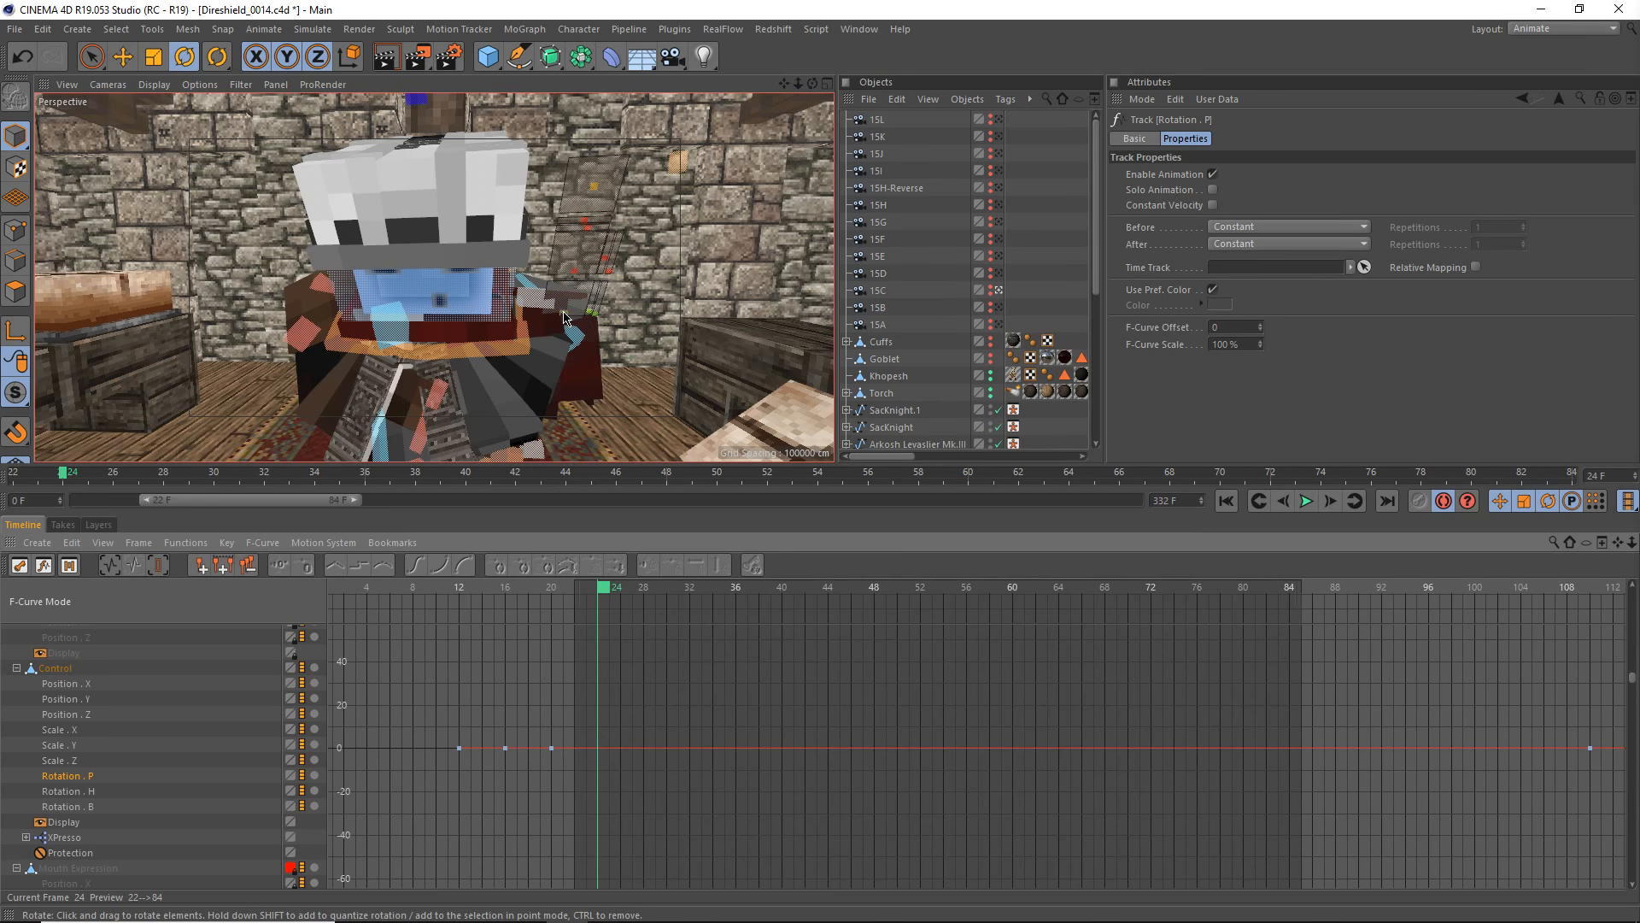
- Select the character's mouth open/close control in the viewport and scrub its animation to frame 52
{"action": "left_click", "coordinate": [564, 318]}
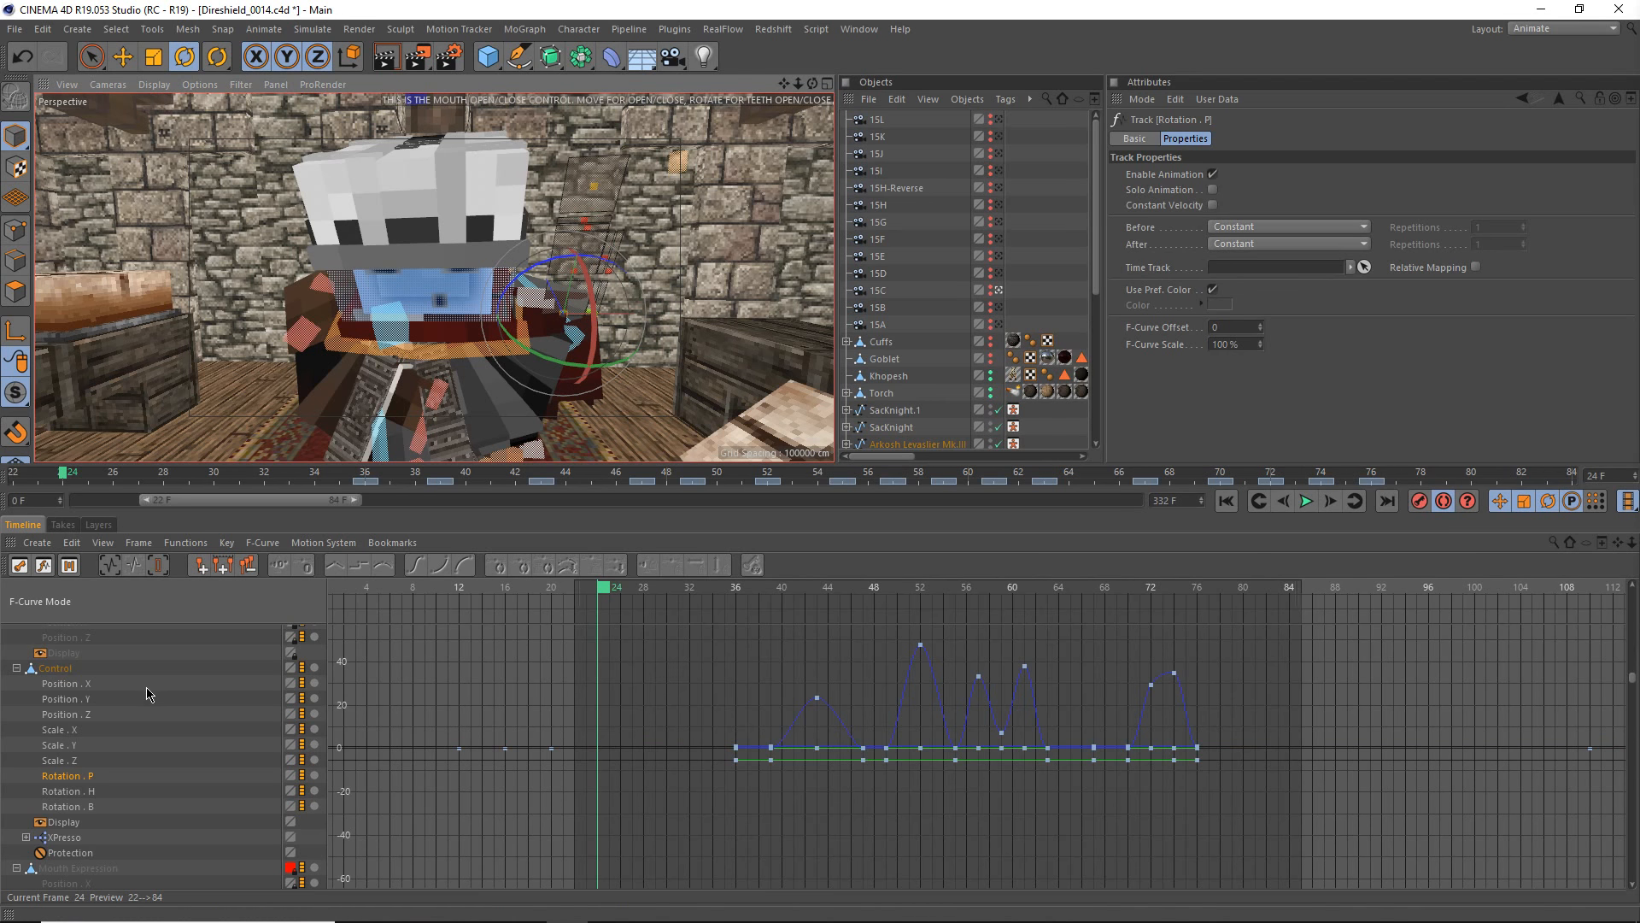
{"action": "scroll", "coordinate": [486, 393], "scroll_direction": "up", "scroll_amount": 2}
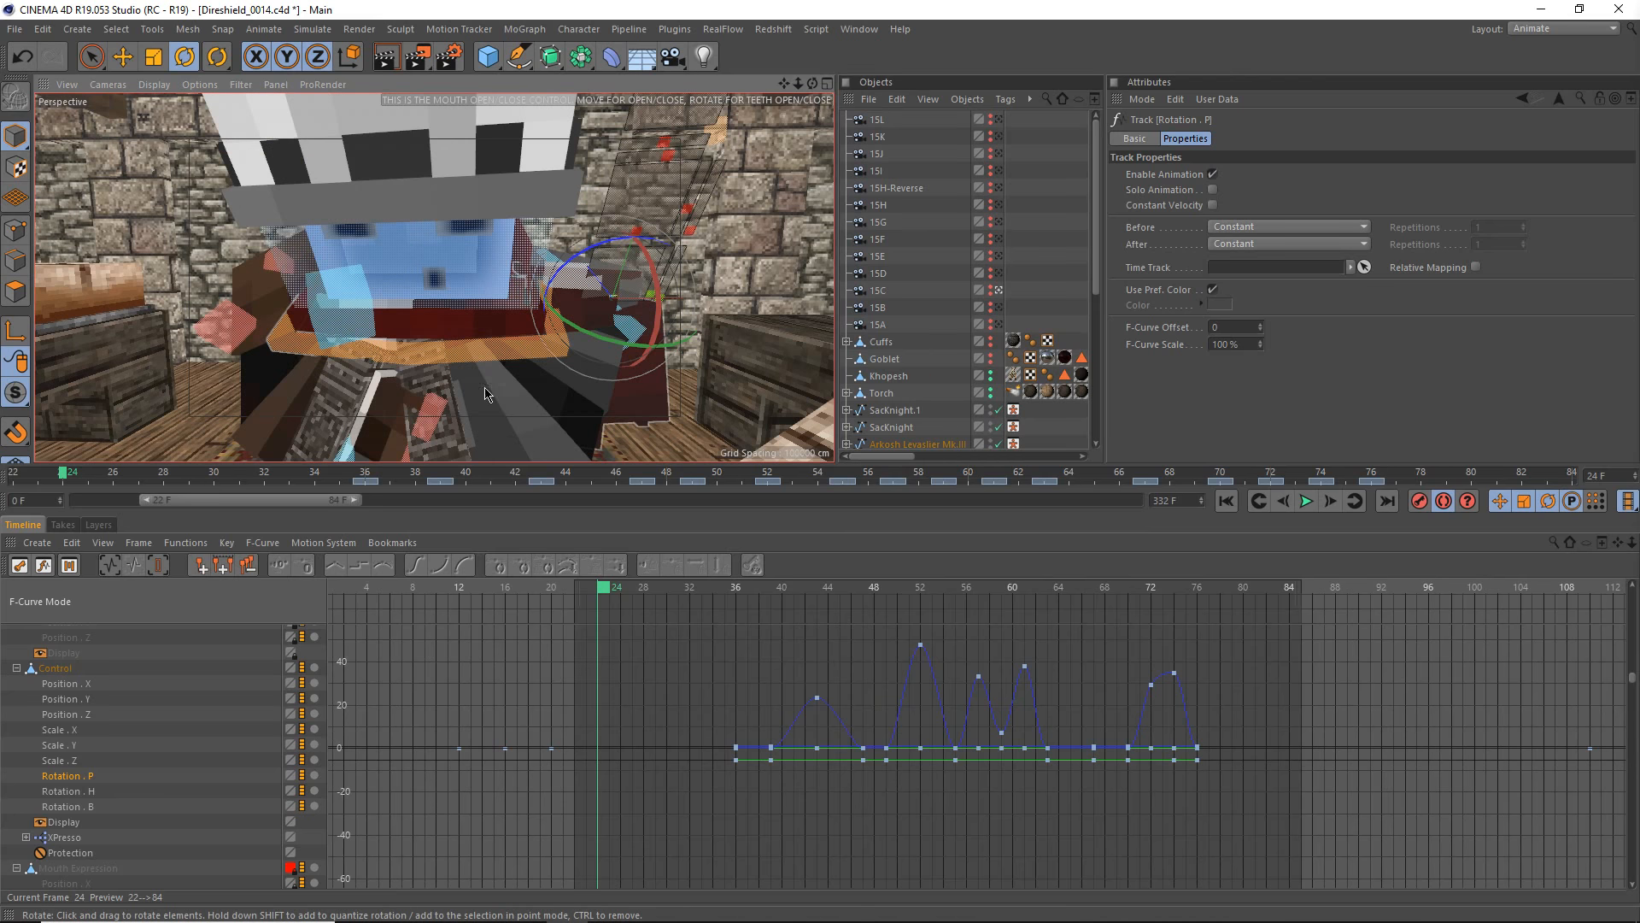
{"action": "left_click_drag", "start_coordinate": [485, 394], "coordinate": [411, 386], "text": "alt"}
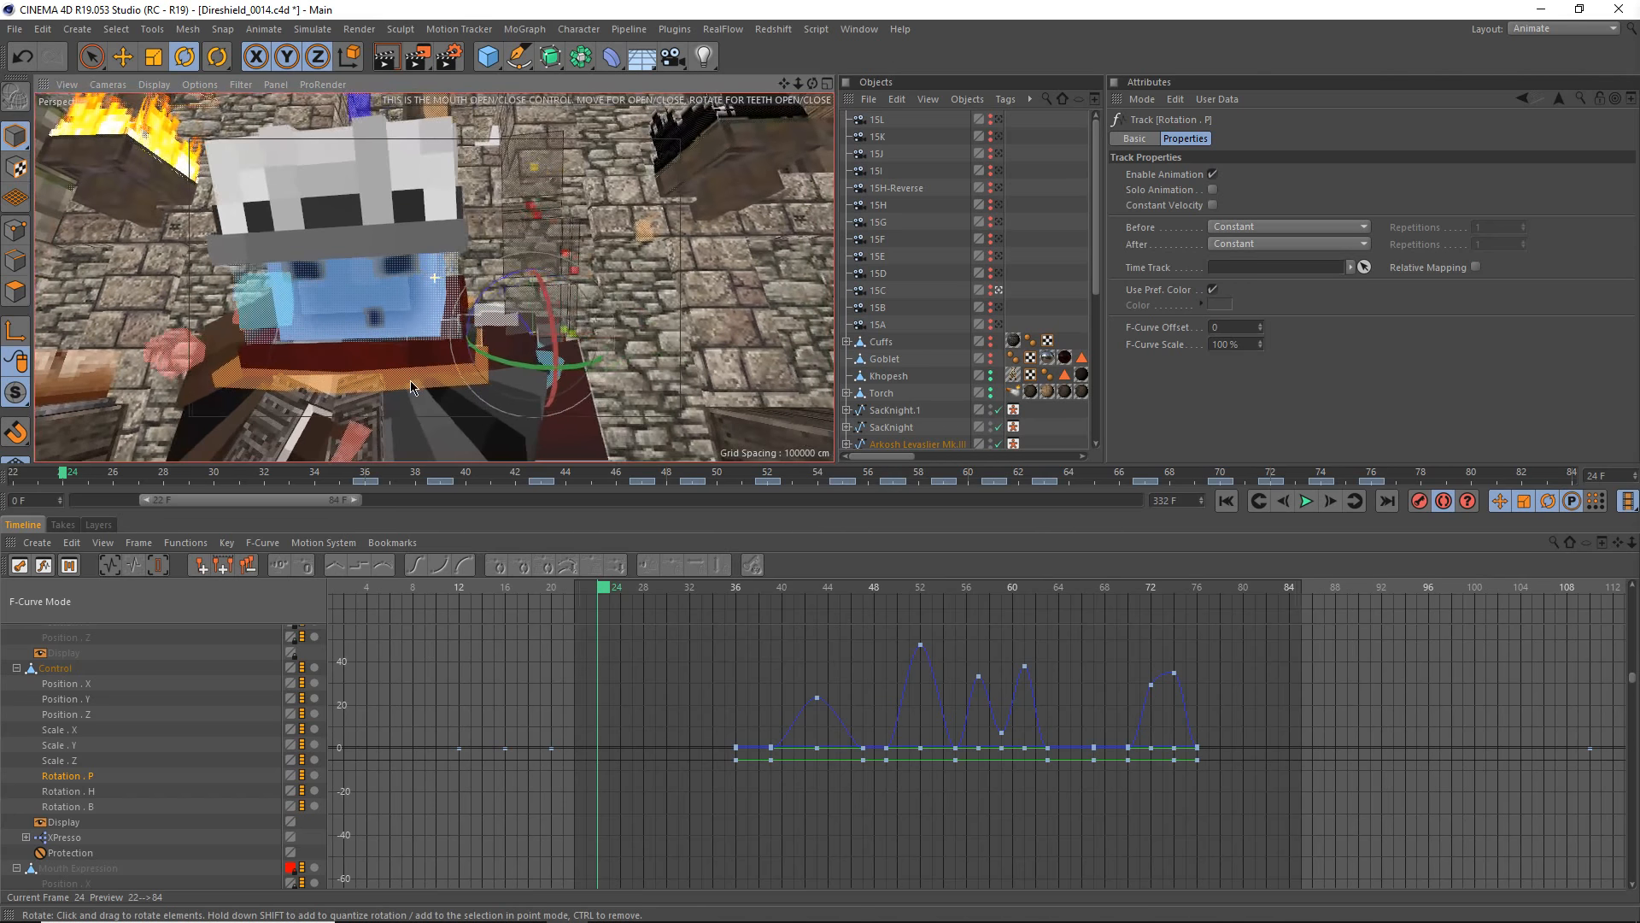
{"action": "mouse_move", "coordinate": [130, 476]}
{"action": "left_mouse_down"}
{"action": "mouse_move", "coordinate": [613, 480]}
{"action": "mouse_move", "coordinate": [357, 476]}
{"action": "mouse_move", "coordinate": [778, 507]}
{"action": "left_mouse_up"}
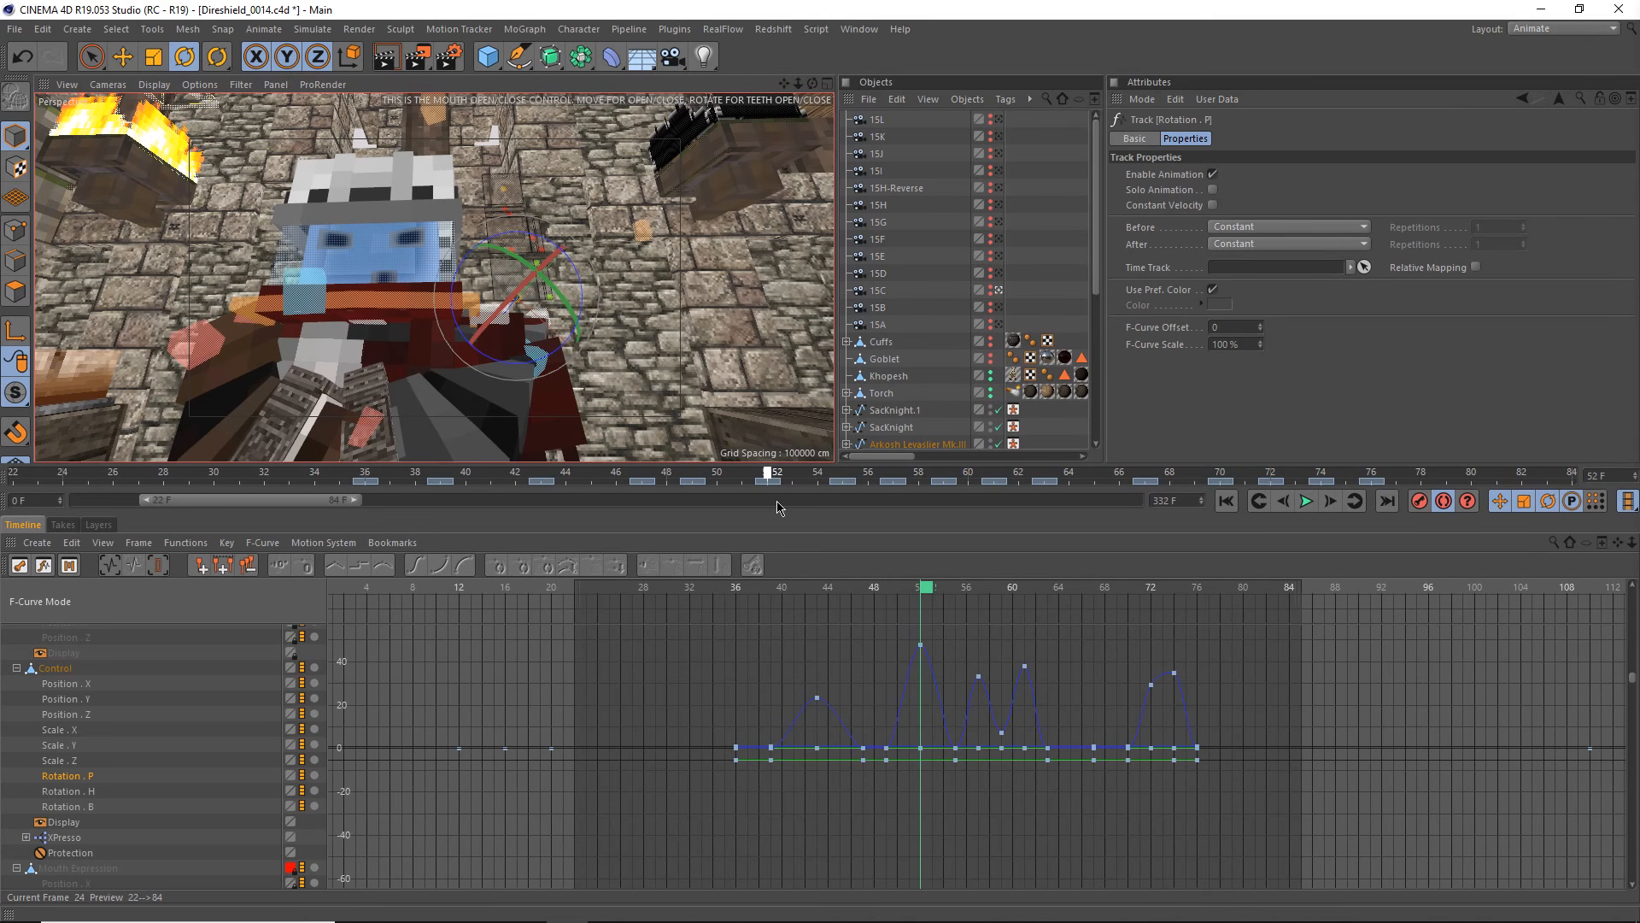
- Compare the character's controlNeck keyframes with those of the mouth open/close control at frame 52
{"action": "left_click", "coordinate": [374, 303]}
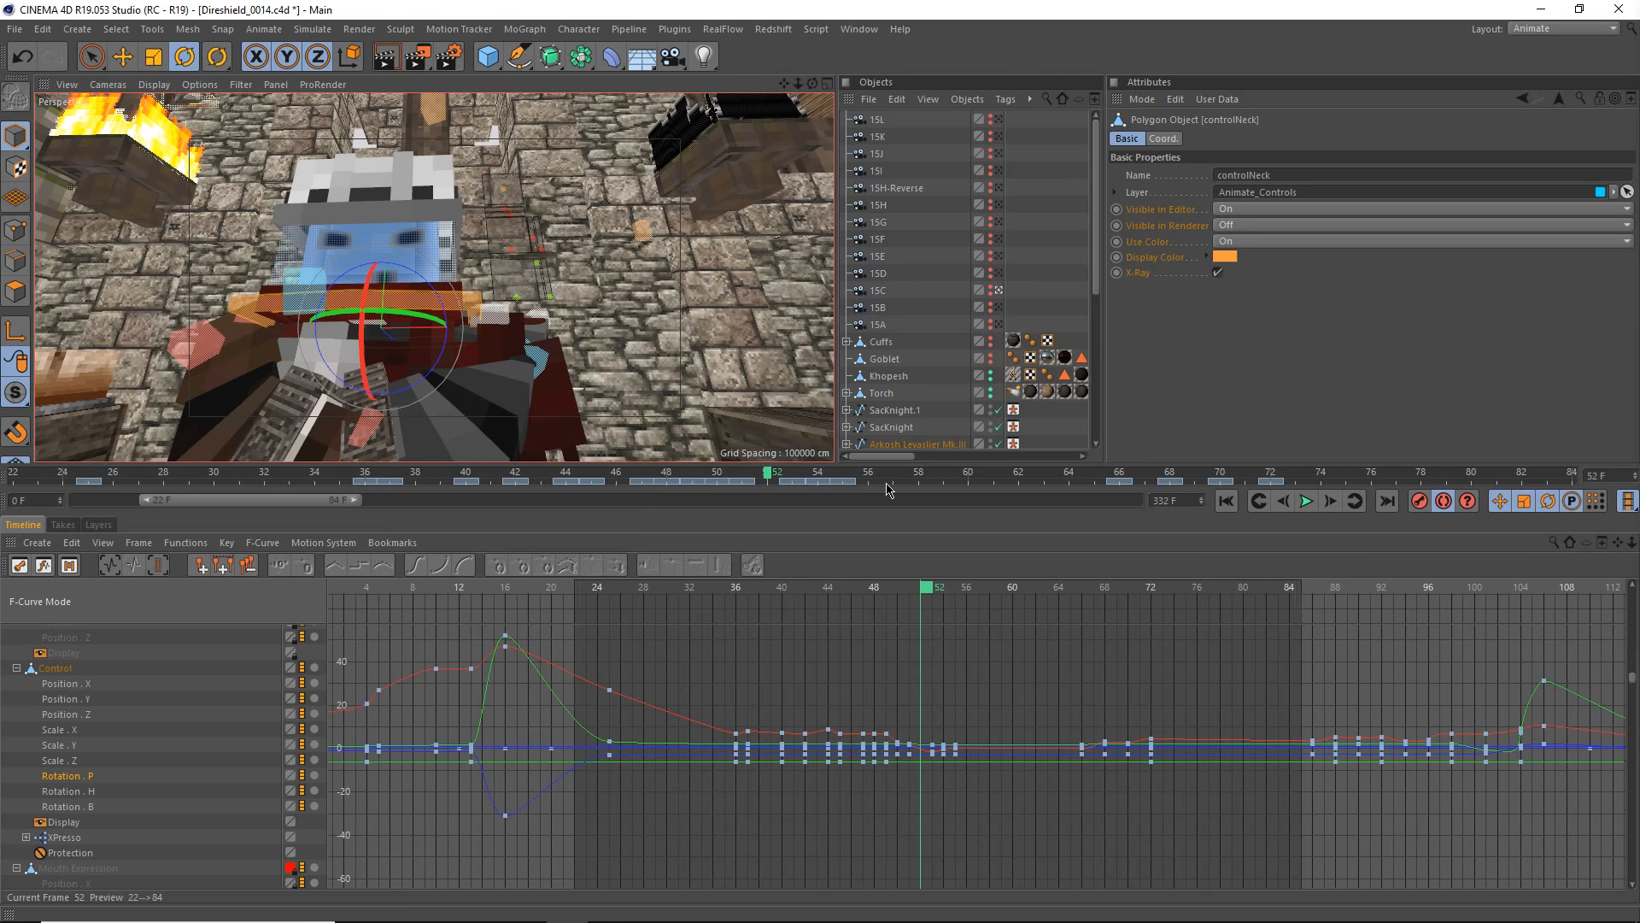
{"action": "left_click", "coordinate": [517, 304]}
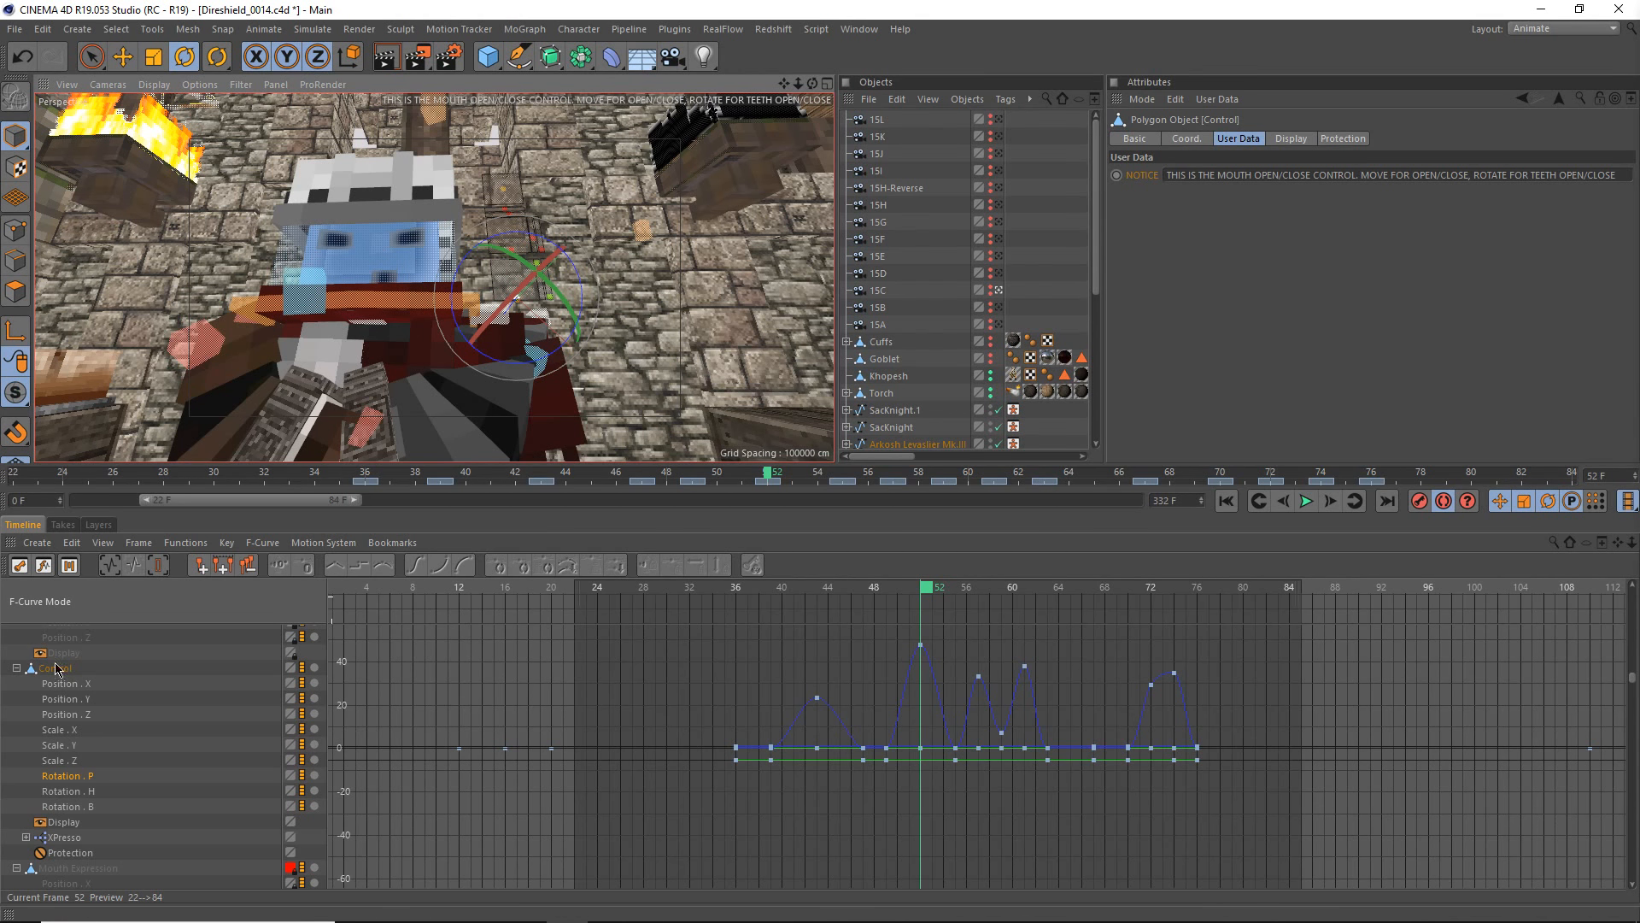
{"action": "scroll", "coordinate": [100, 705], "scroll_direction": "up", "scroll_amount": 2}
{"action": "scroll", "coordinate": [100, 705], "scroll_direction": "down", "scroll_amount": 2}
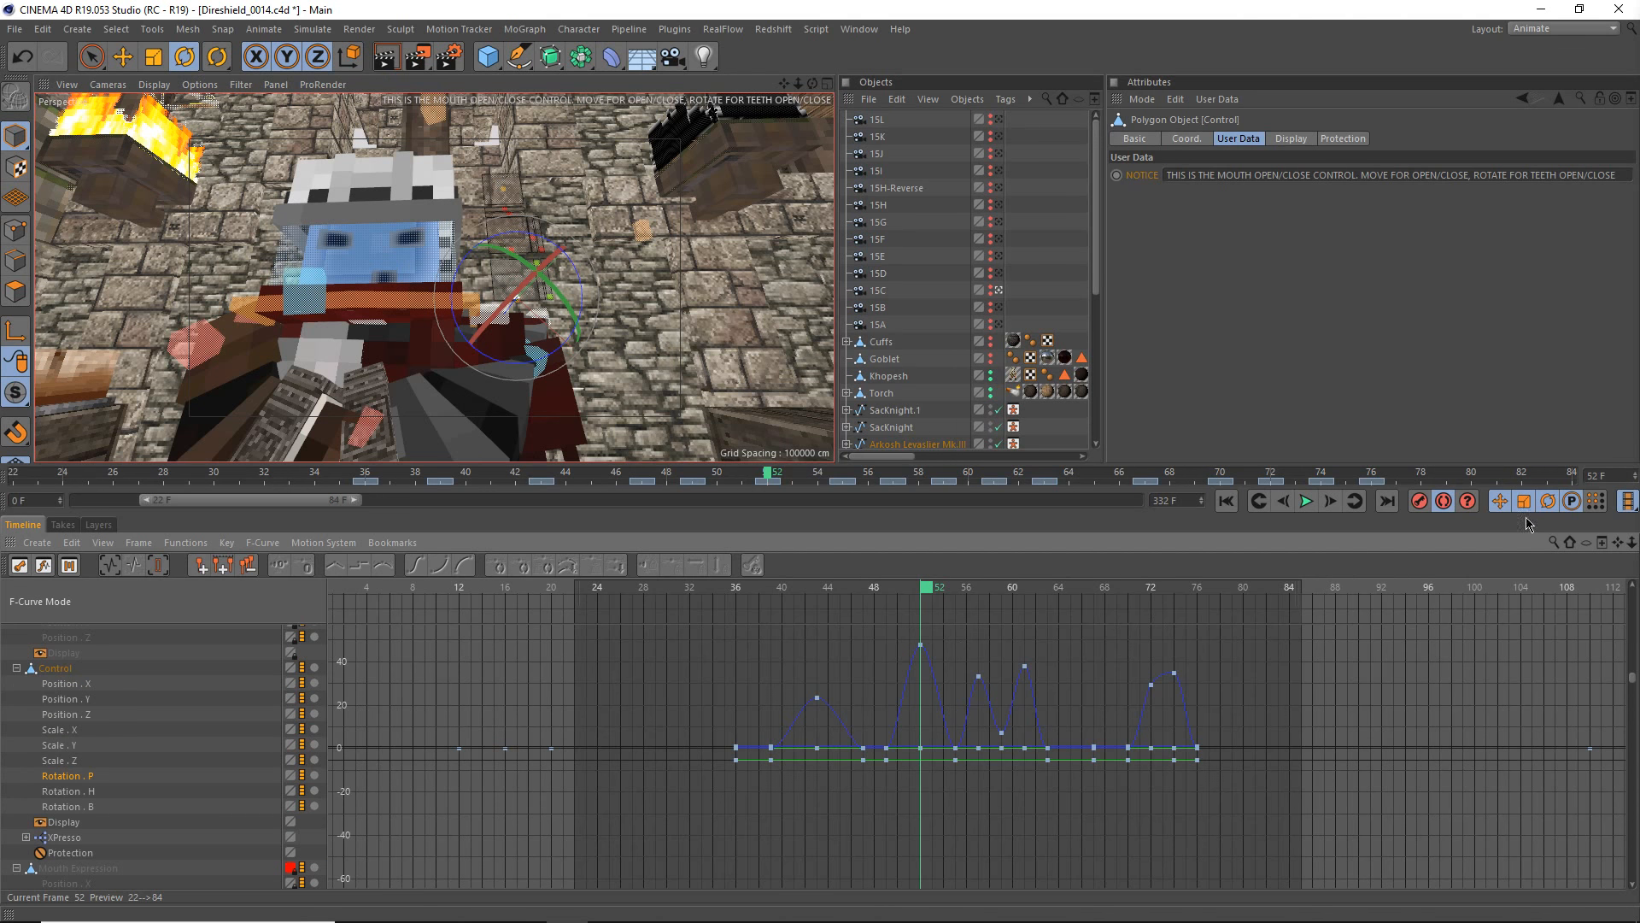
{"action": "mouse_move", "coordinate": [1633, 550]}
{"action": "left_mouse_down"}
{"action": "mouse_move", "coordinate": [1629, 607]}
{"action": "mouse_move", "coordinate": [1631, 559]}
{"action": "mouse_move", "coordinate": [1632, 573]}
{"action": "left_mouse_up"}
- Display controlNeck's track curves, isolate Rotation . H, and scrub the playhead to frame 38
{"action": "scroll", "coordinate": [248, 726], "scroll_direction": "up", "scroll_amount": 4}
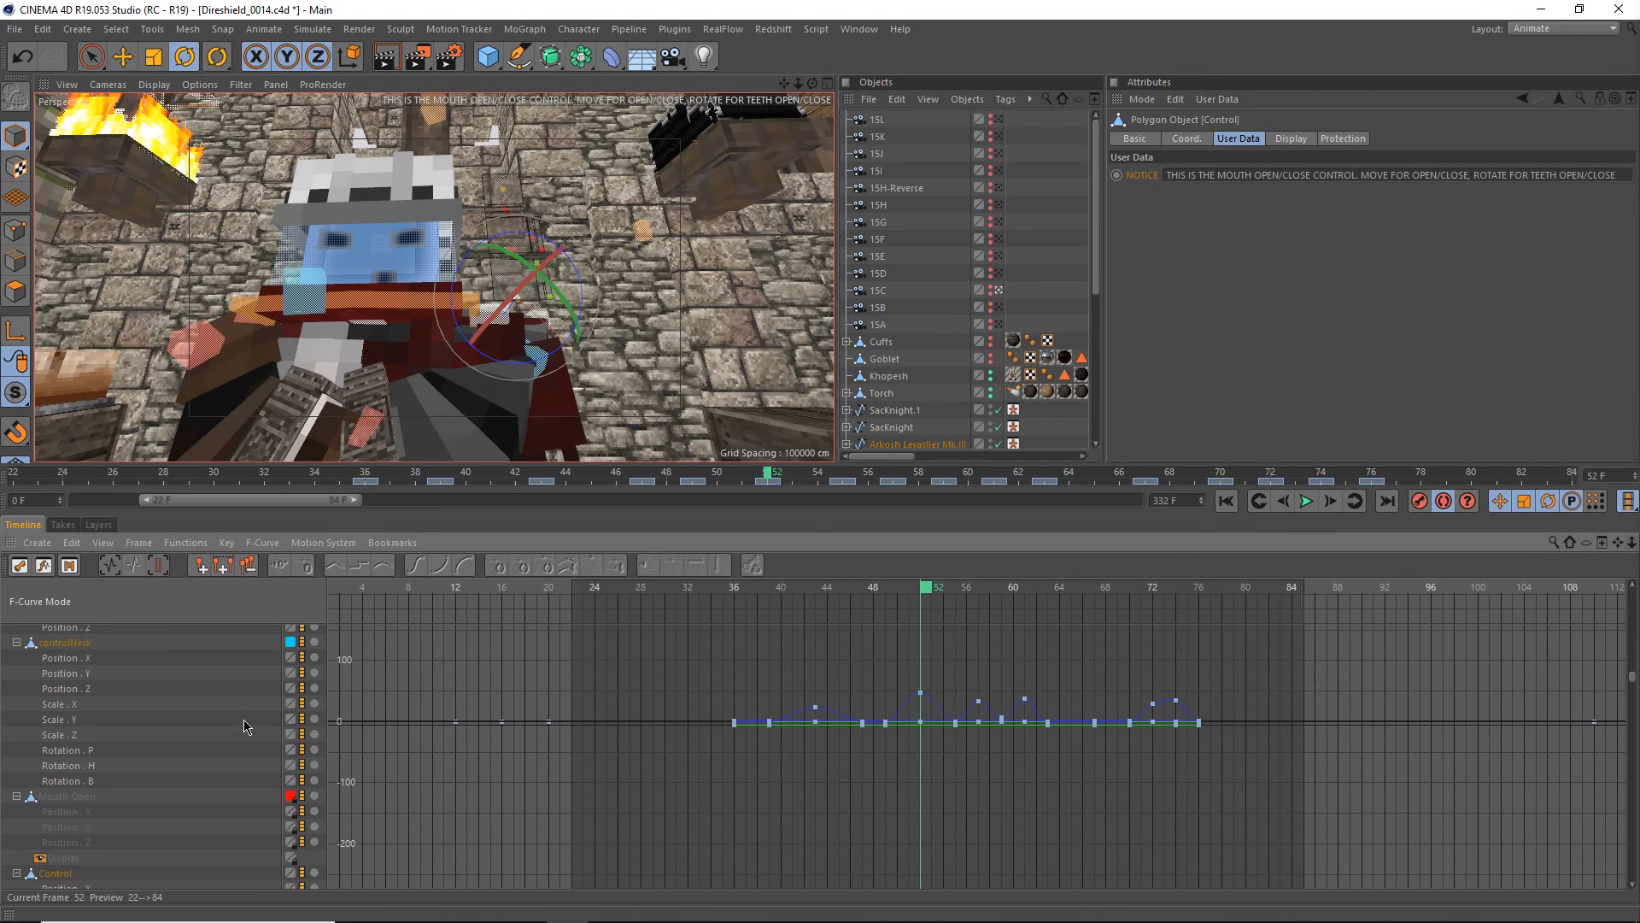
{"action": "left_click", "coordinate": [52, 643]}
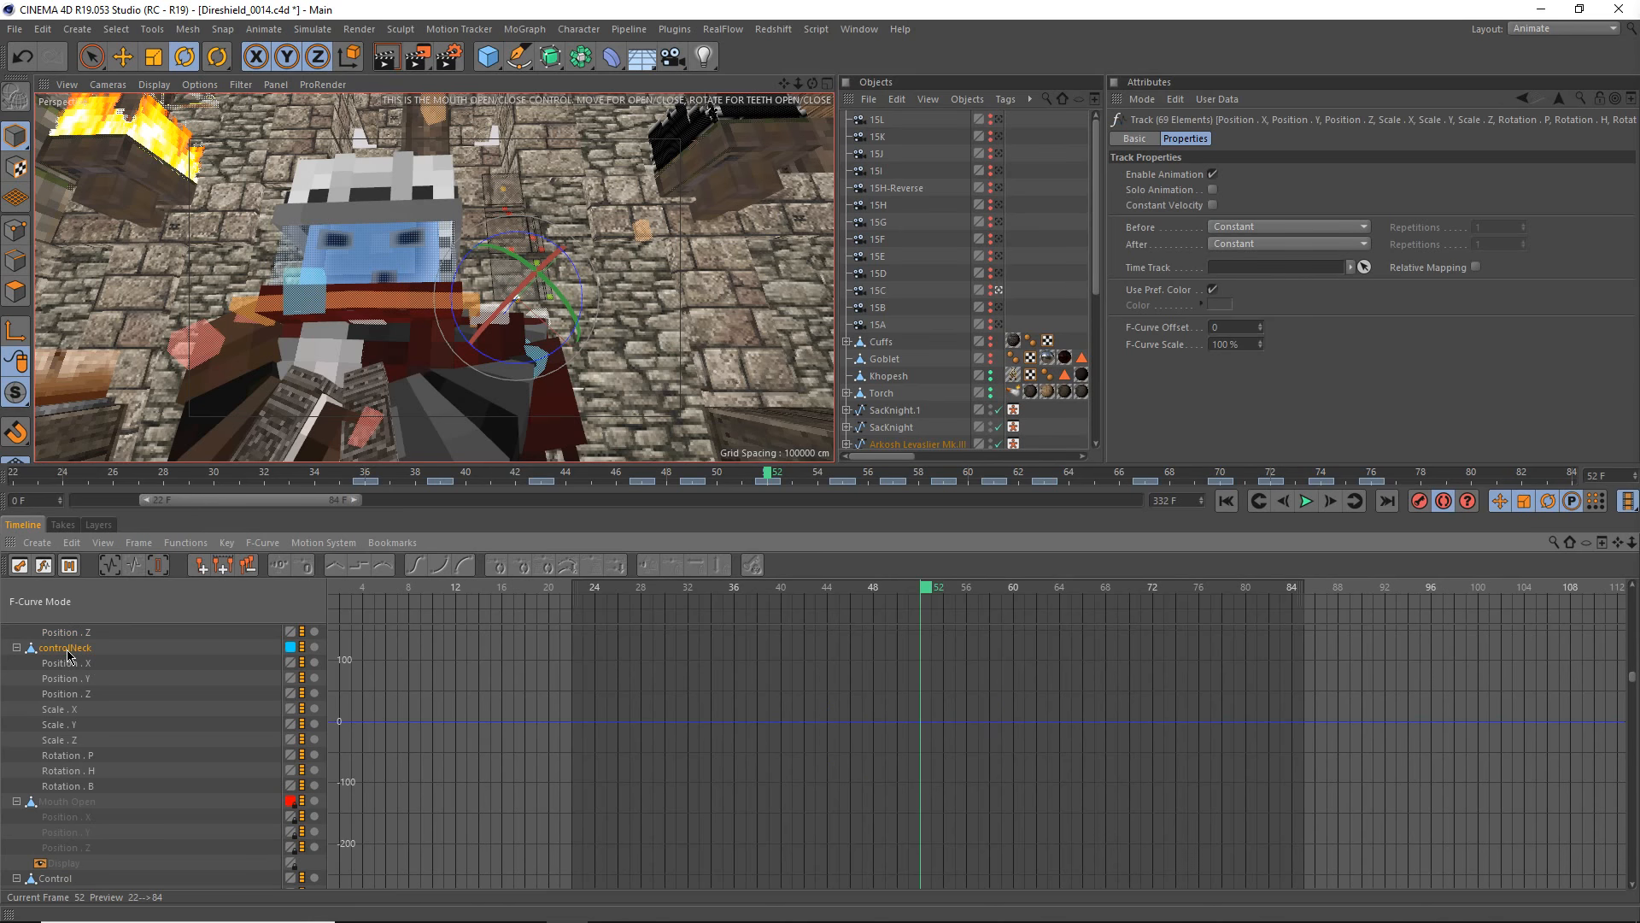
{"action": "middle_click", "coordinate": [67, 652]}
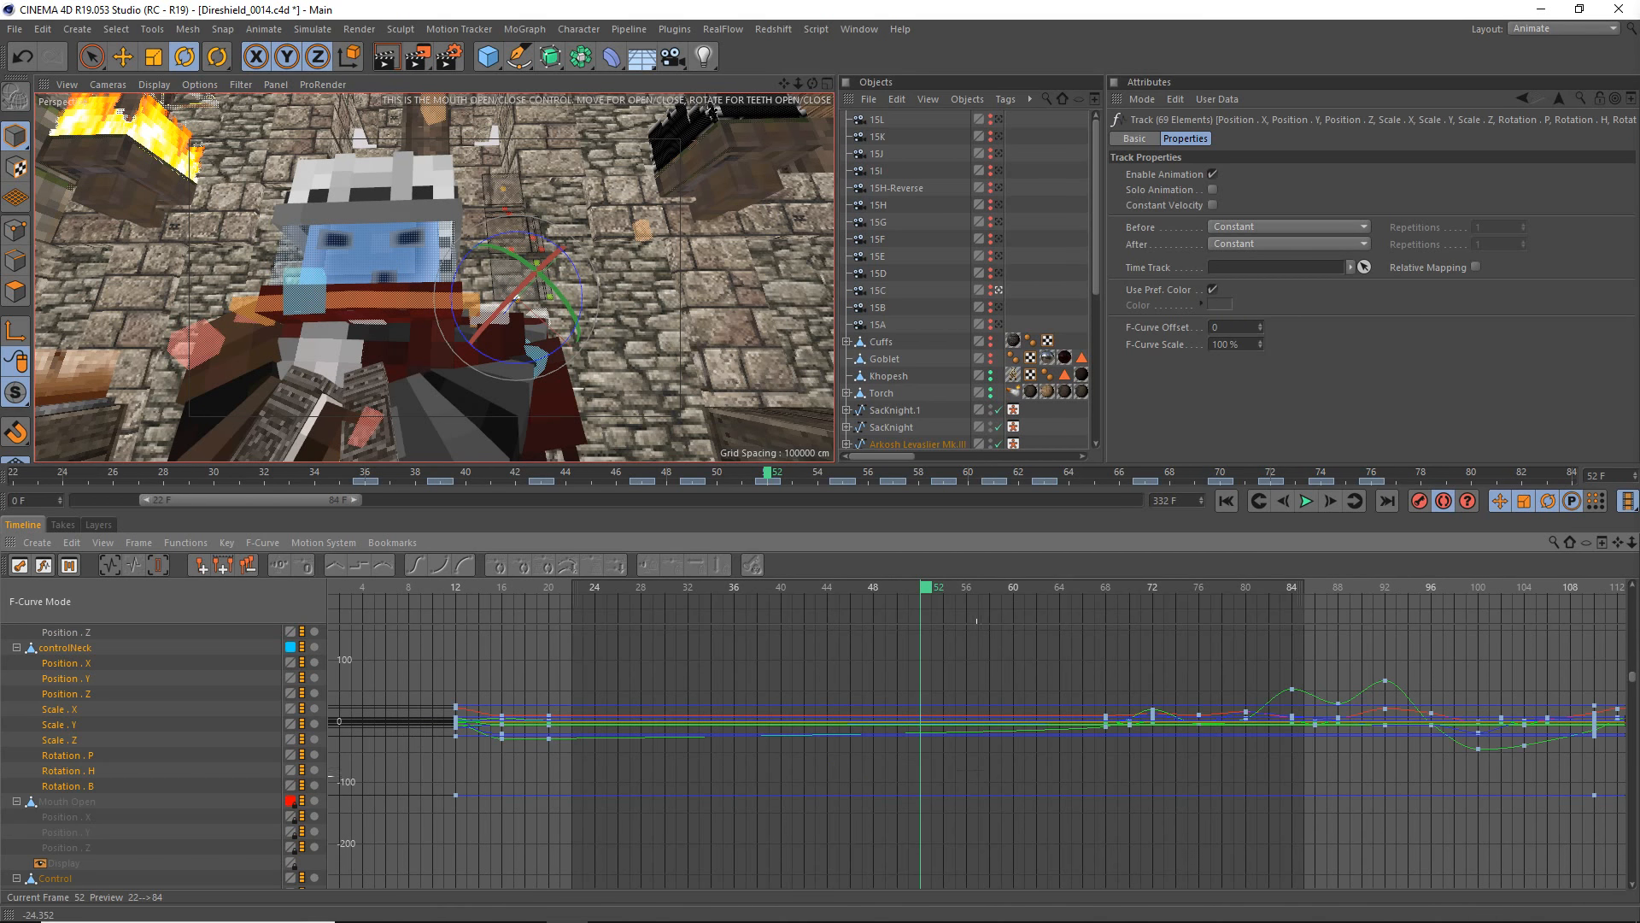
{"action": "mouse_move", "coordinate": [977, 776]}
{"action": "middle_mouse_down", "text": "alt"}
{"action": "mouse_move", "coordinate": [767, 767]}
{"action": "mouse_move", "coordinate": [979, 782]}
{"action": "middle_mouse_up", "text": "alt"}
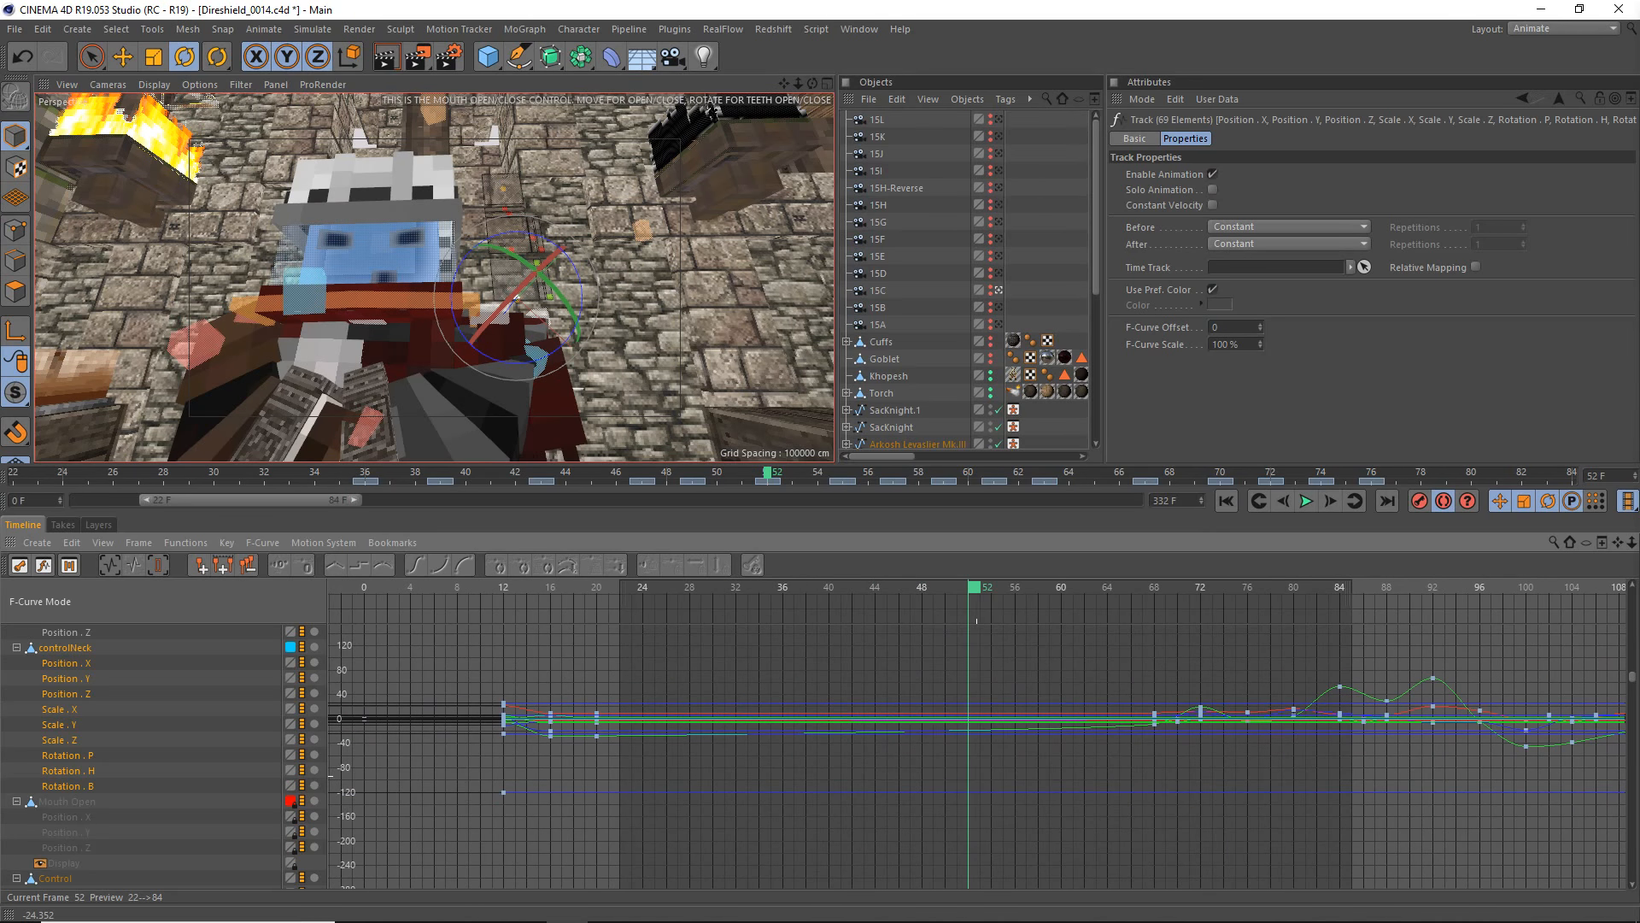
{"action": "left_click", "coordinate": [93, 771]}
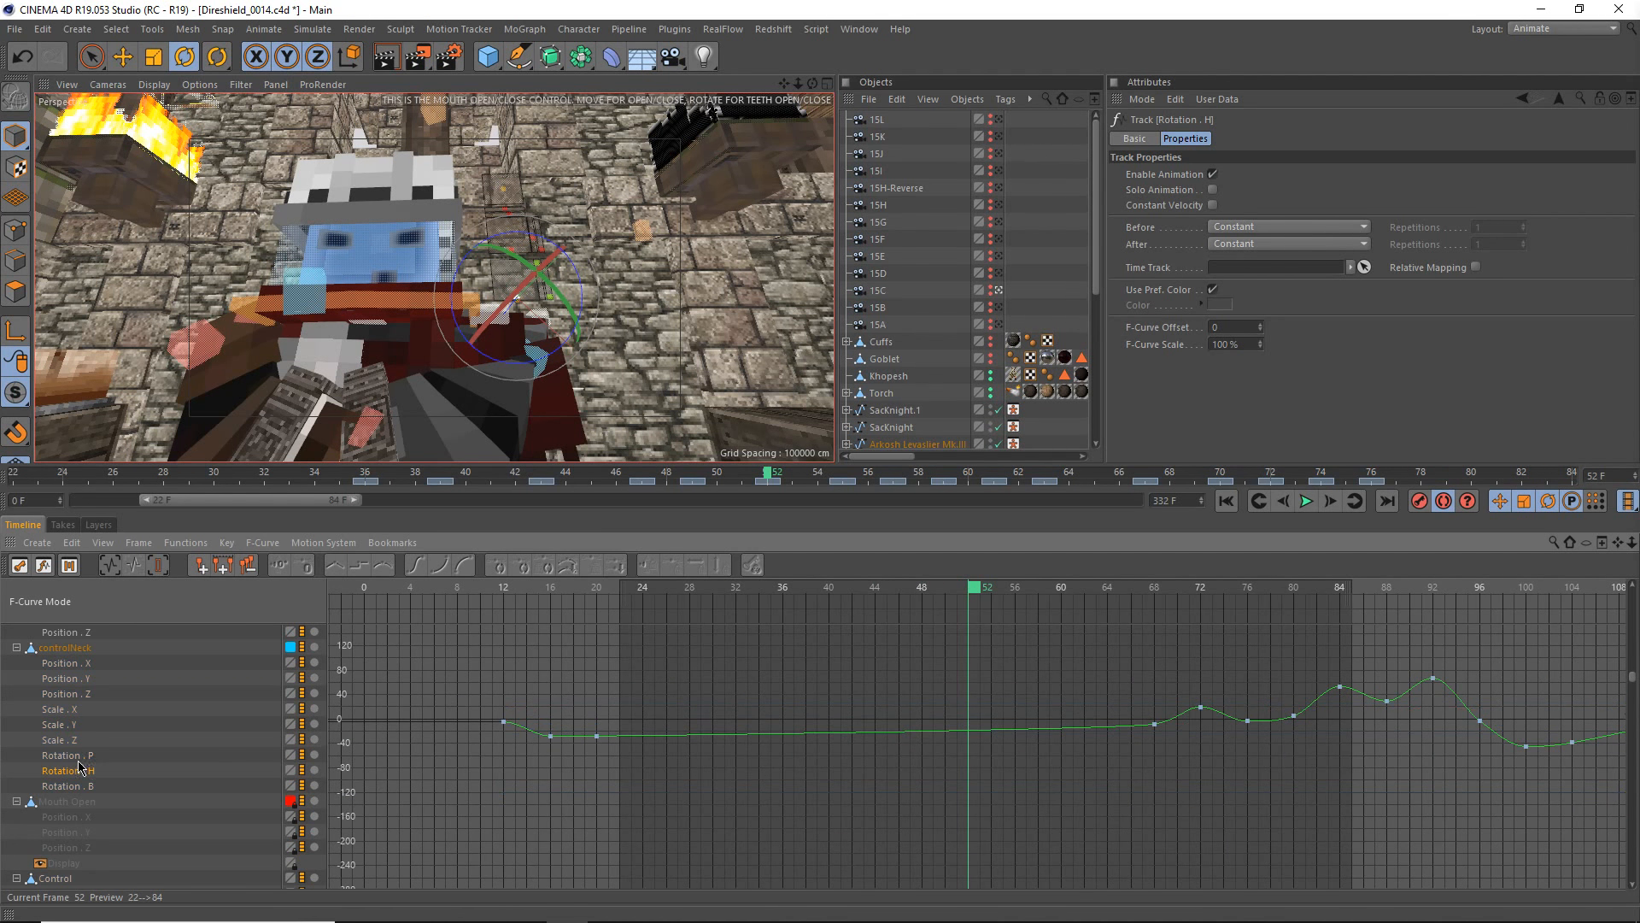
{"action": "left_click", "coordinate": [666, 595]}
{"action": "left_click_drag", "start_coordinate": [652, 595], "coordinate": [805, 626]}
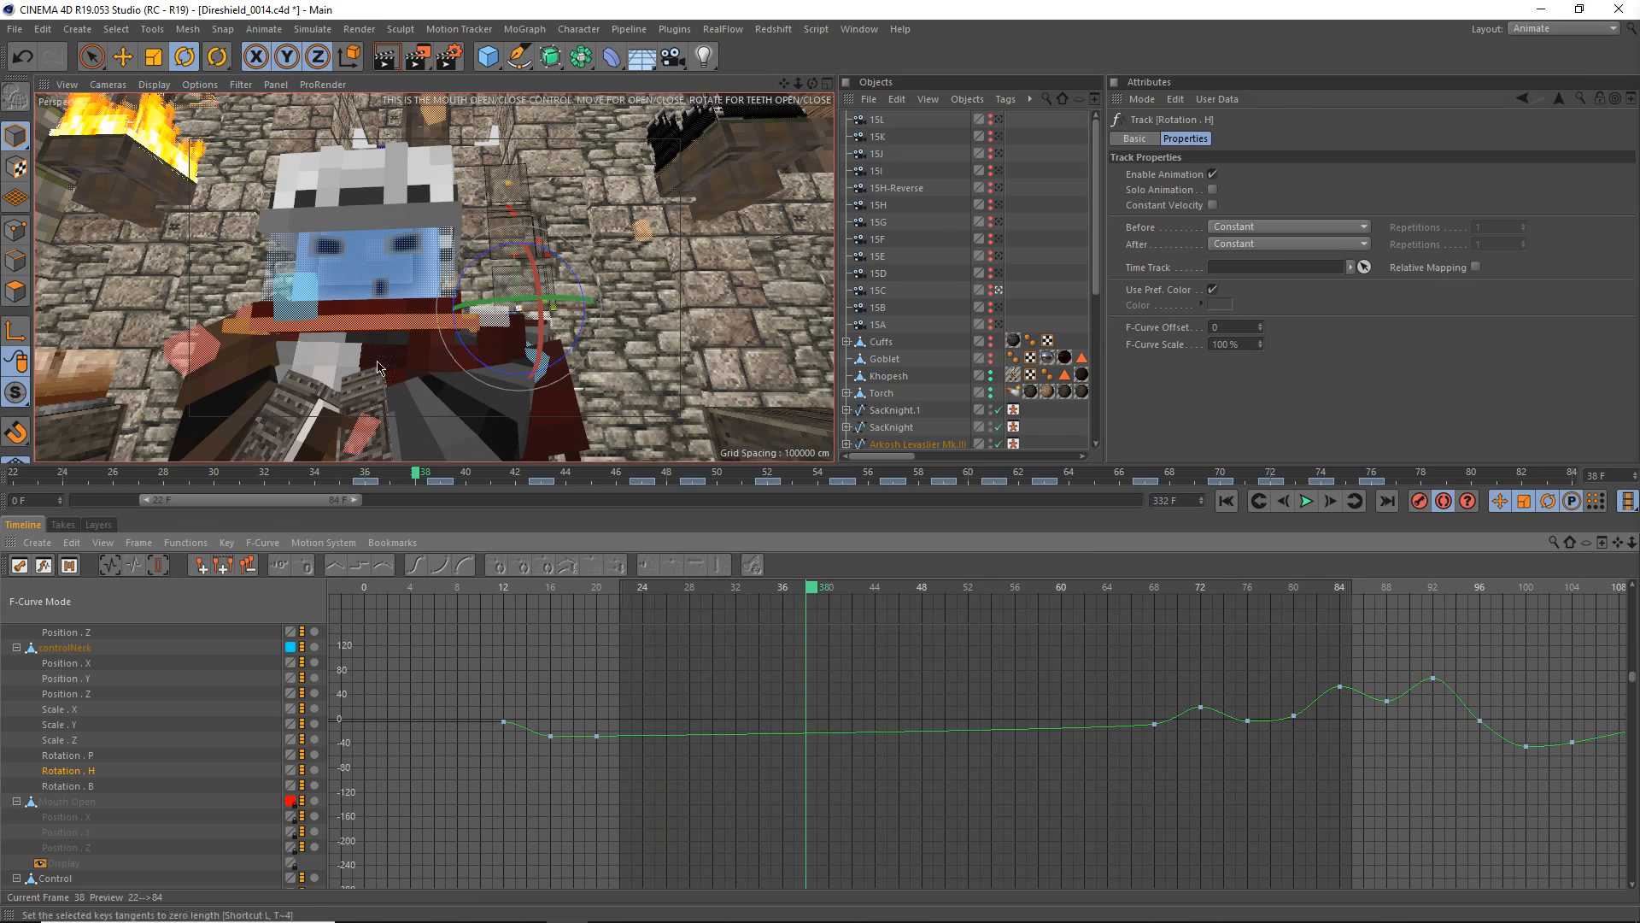
- Isolate controlNeck's Rotation . P curve, scrub to frame 67, and frame the whole curve for inspection
{"action": "left_click", "coordinate": [68, 786]}
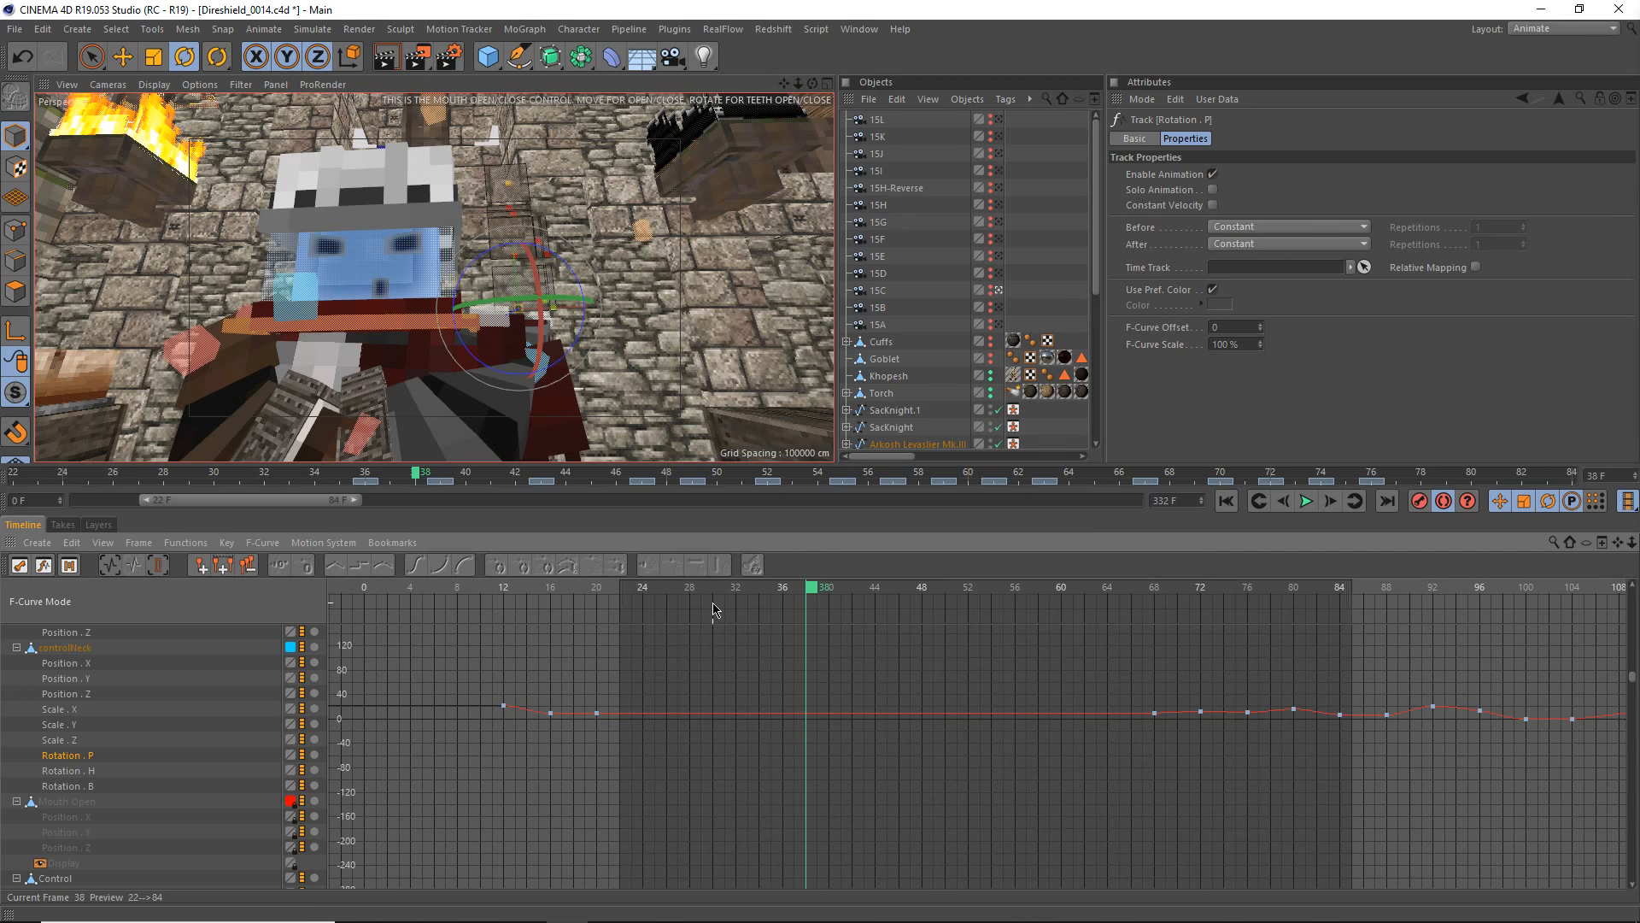
{"action": "left_click_drag", "start_coordinate": [643, 591], "coordinate": [1142, 699]}
{"action": "middle_click_drag", "start_coordinate": [1163, 783], "coordinate": [784, 784], "text": "alt"}
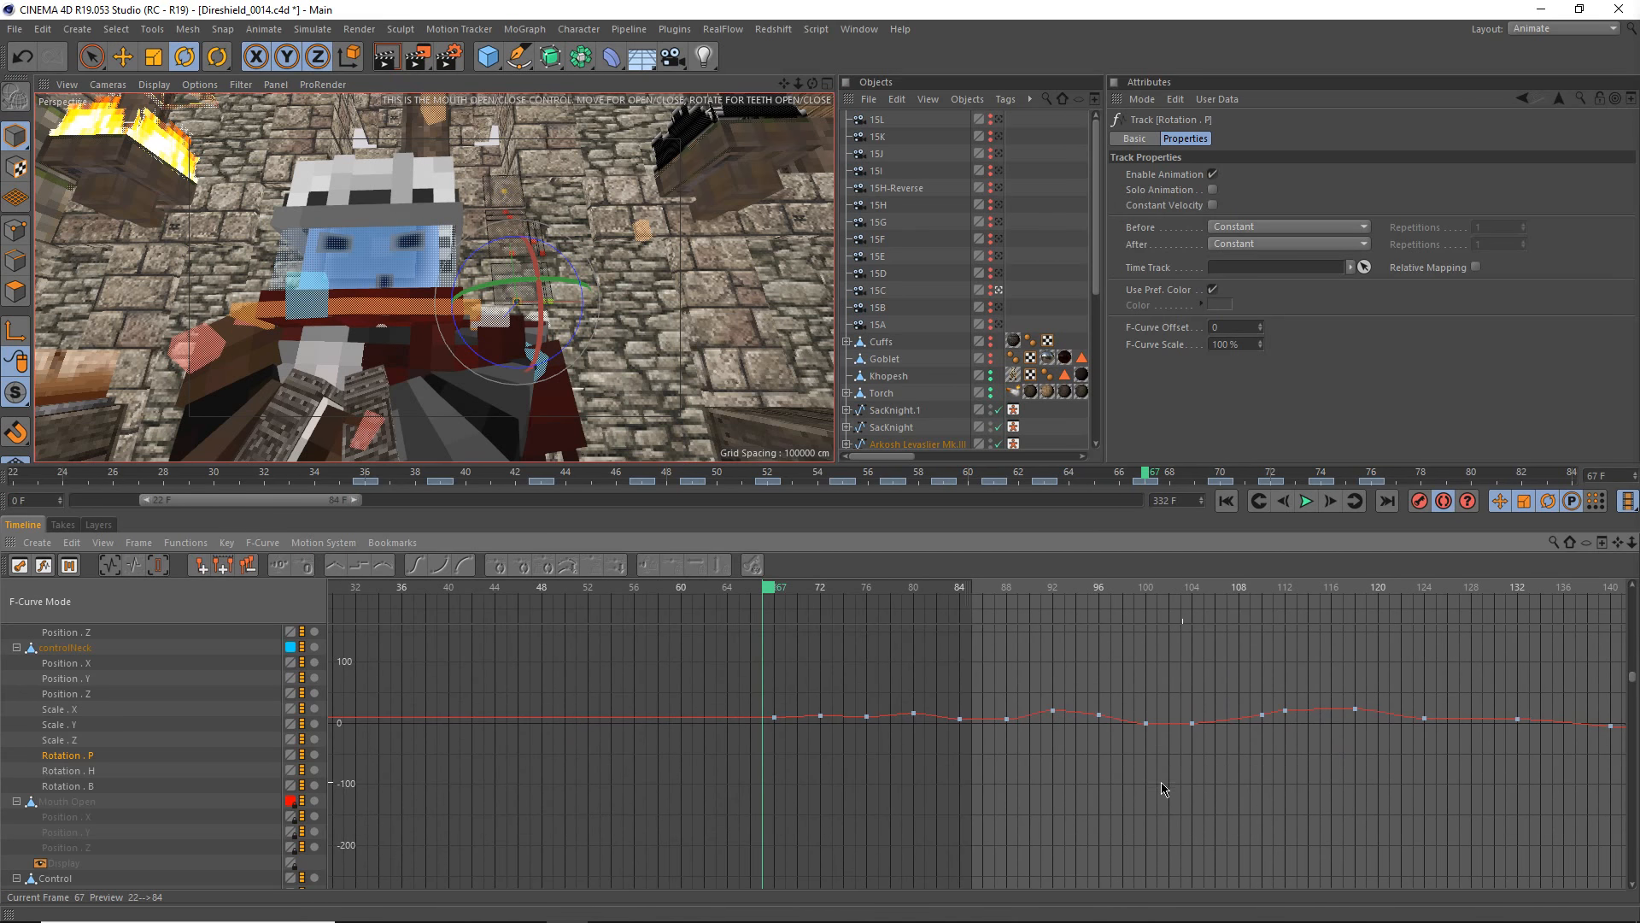
{"action": "scroll", "coordinate": [1162, 783], "scroll_direction": "up", "scroll_amount": 2}
{"action": "scroll", "coordinate": [1162, 784], "scroll_direction": "down", "scroll_amount": 1}
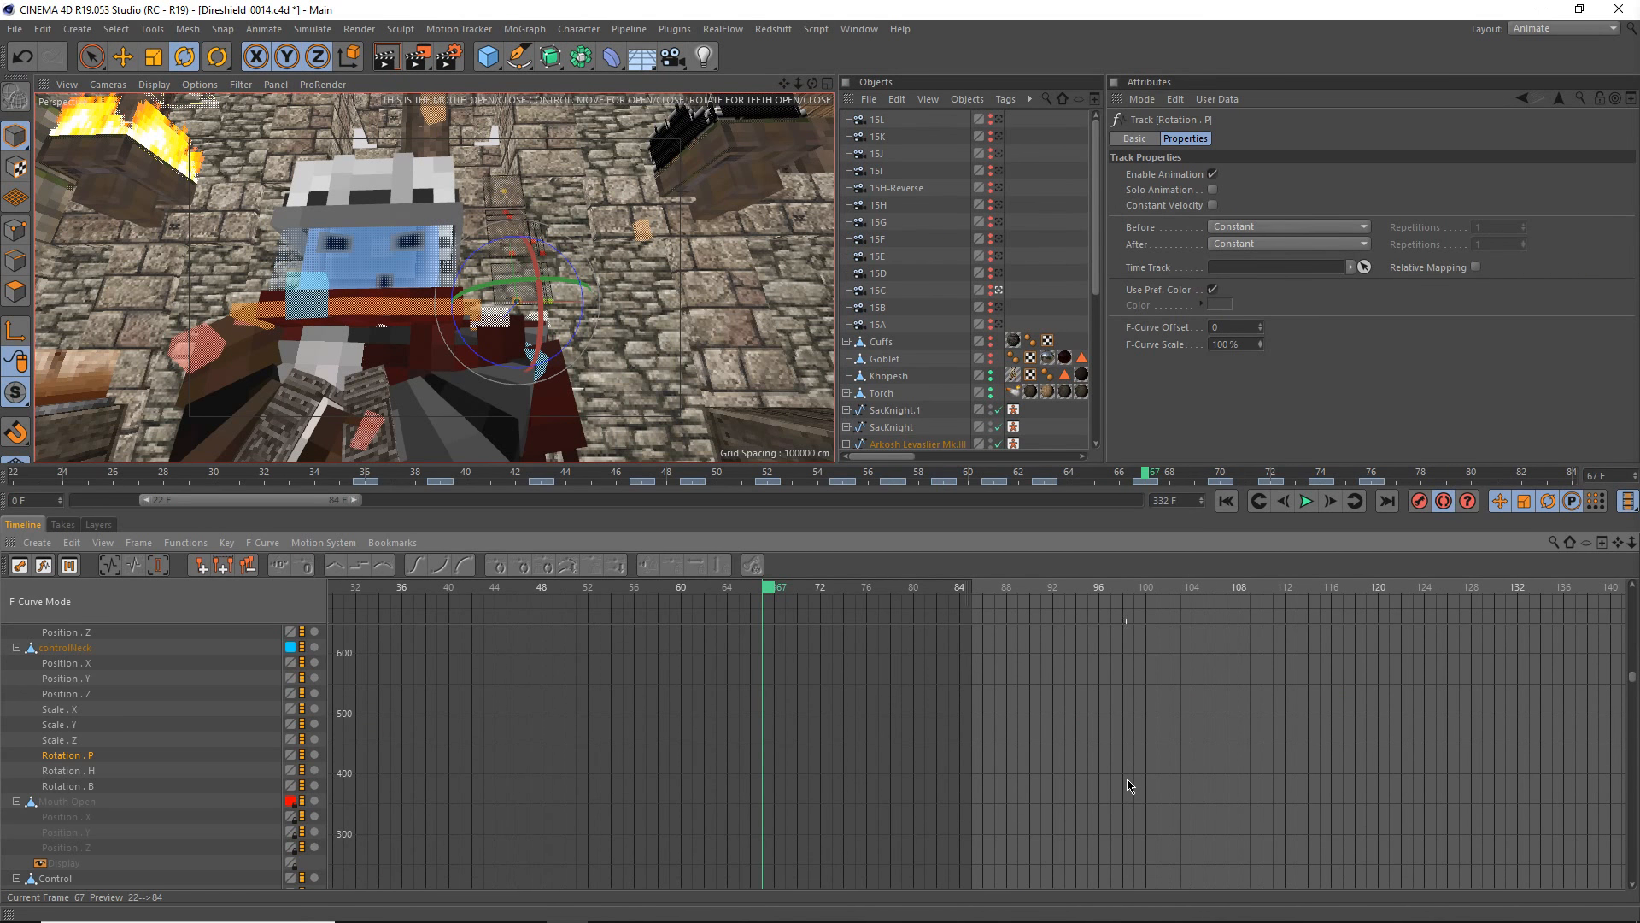
{"action": "mouse_move", "coordinate": [1127, 778]}
{"action": "right_mouse_down", "text": "alt"}
{"action": "mouse_move", "coordinate": [1140, 752]}
{"action": "mouse_move", "coordinate": [1120, 731]}
{"action": "mouse_move", "coordinate": [1130, 772]}
{"action": "right_mouse_up", "text": "alt"}
{"action": "left_click_drag", "start_coordinate": [1618, 547], "coordinate": [1638, 790]}
{"action": "key", "text": "h"}
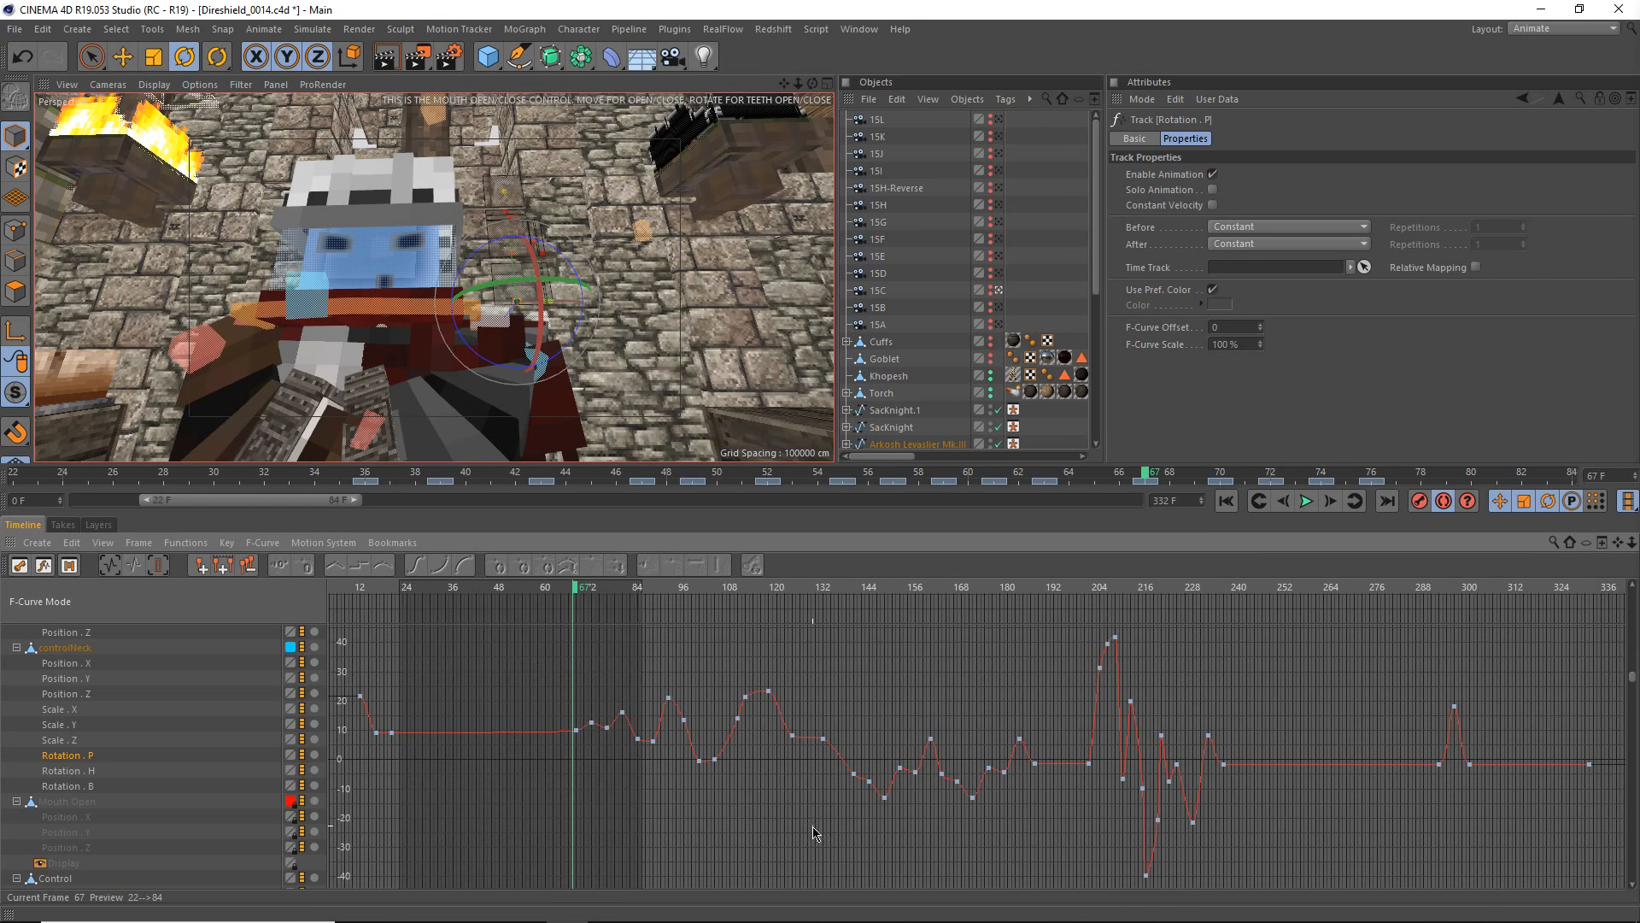
{"action": "left_click", "coordinate": [813, 827]}
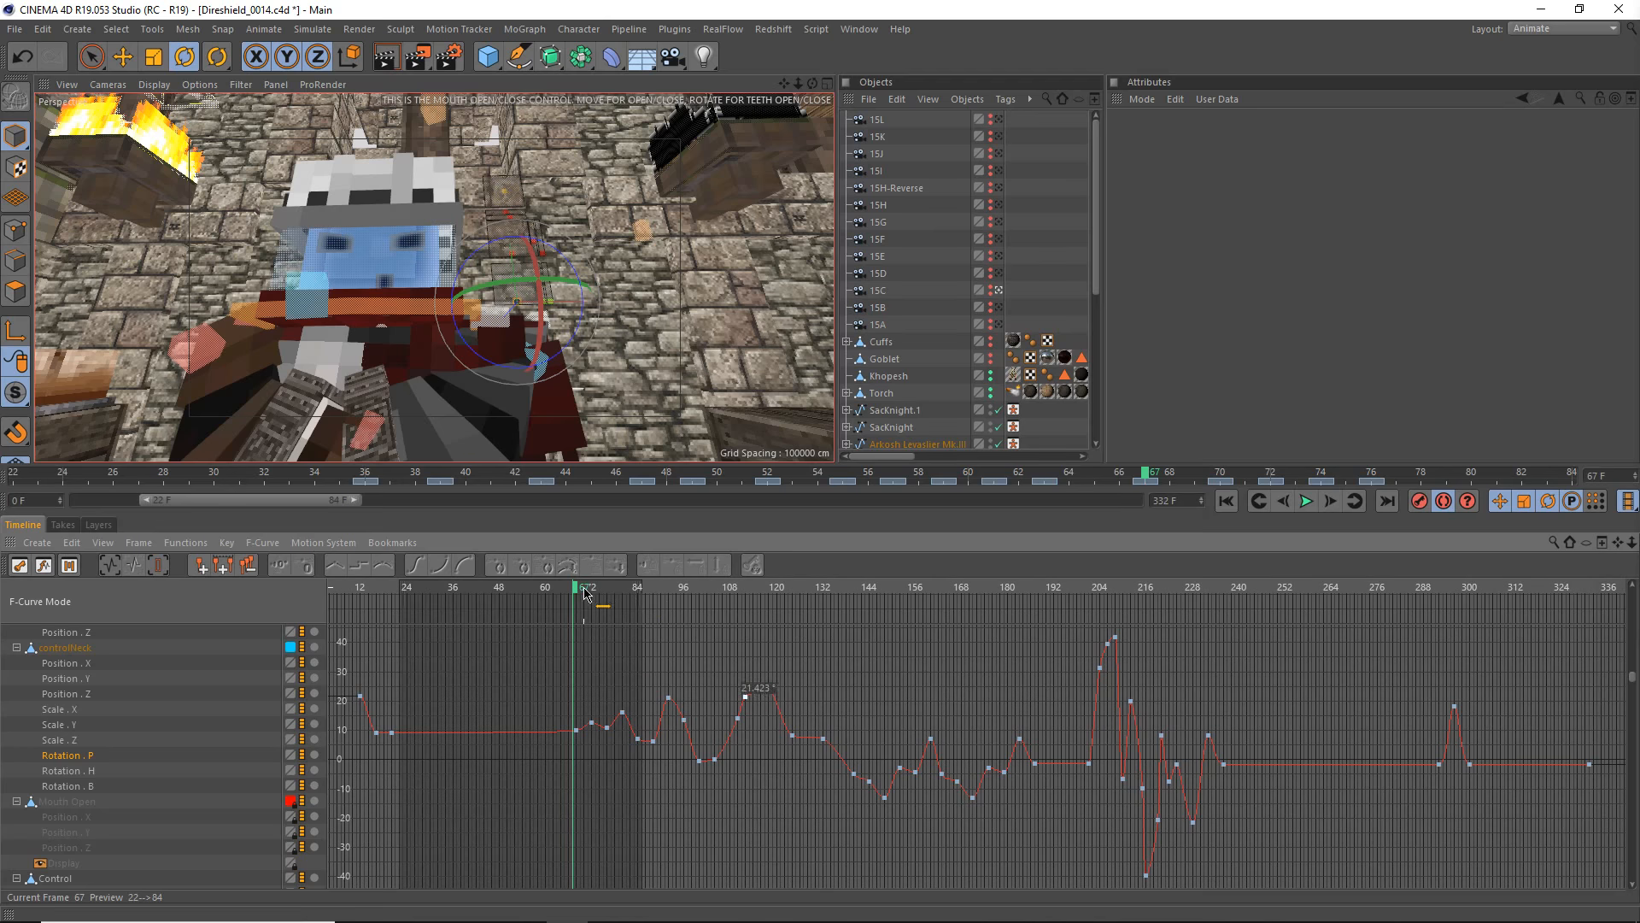
- Scrub to frame 44 and inspect Control's Rotation . P, Scale . Z, Scale . Y and Position . X curves
{"action": "left_click_drag", "start_coordinate": [699, 605], "coordinate": [499, 752]}
{"action": "scroll", "coordinate": [111, 809], "scroll_direction": "down", "scroll_amount": 3}
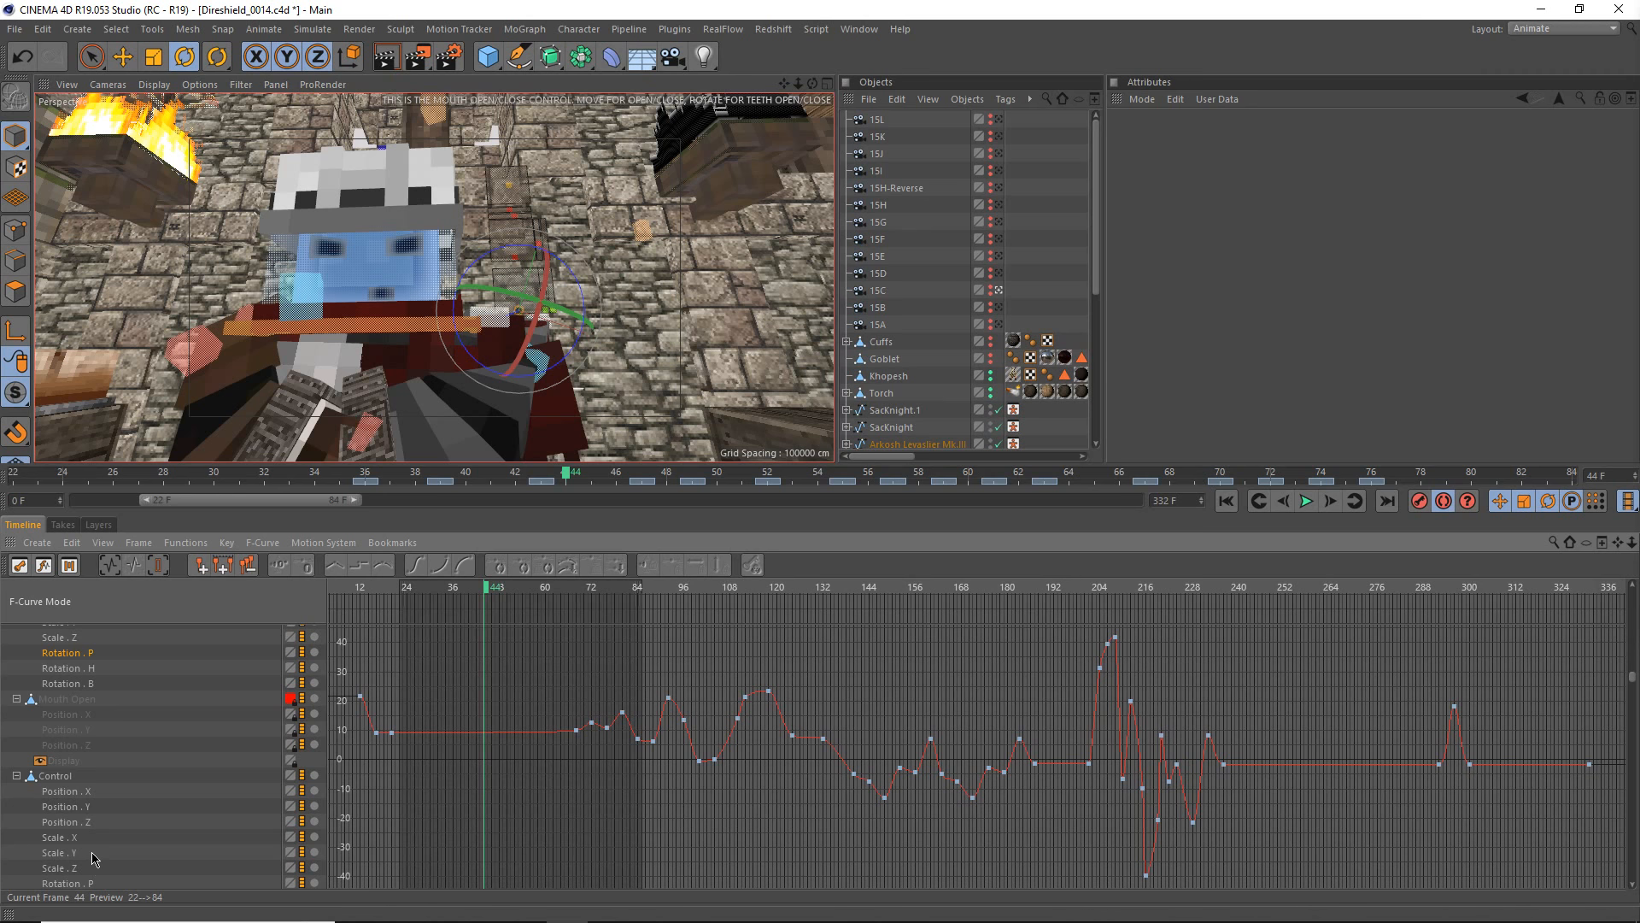
{"action": "left_click", "coordinate": [63, 884]}
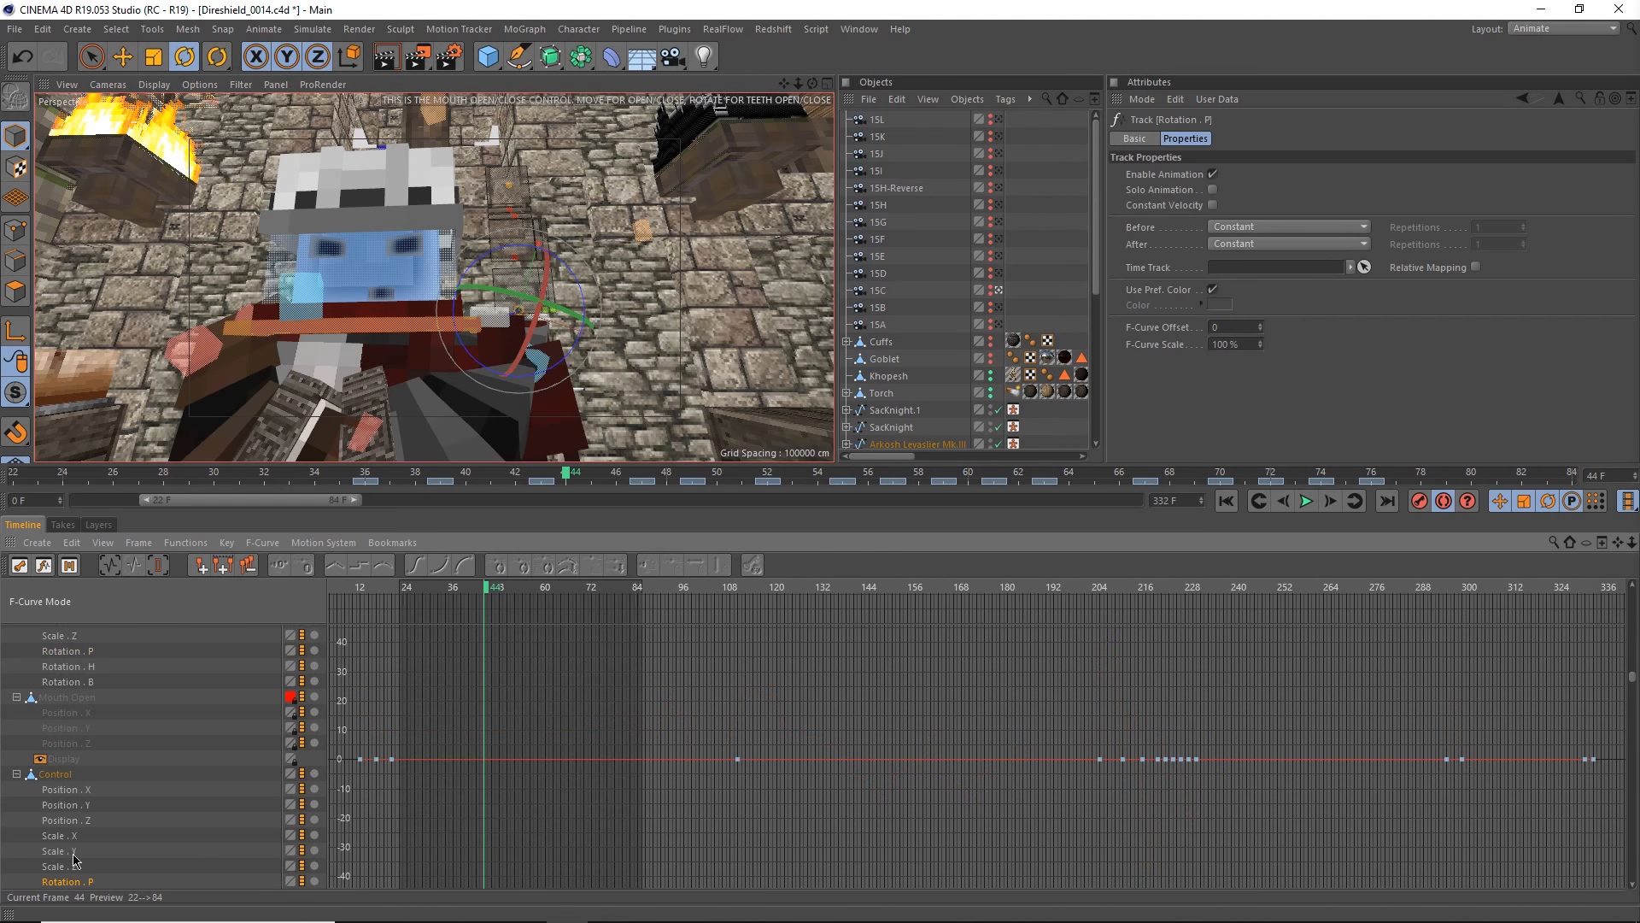
{"action": "left_click", "coordinate": [73, 868]}
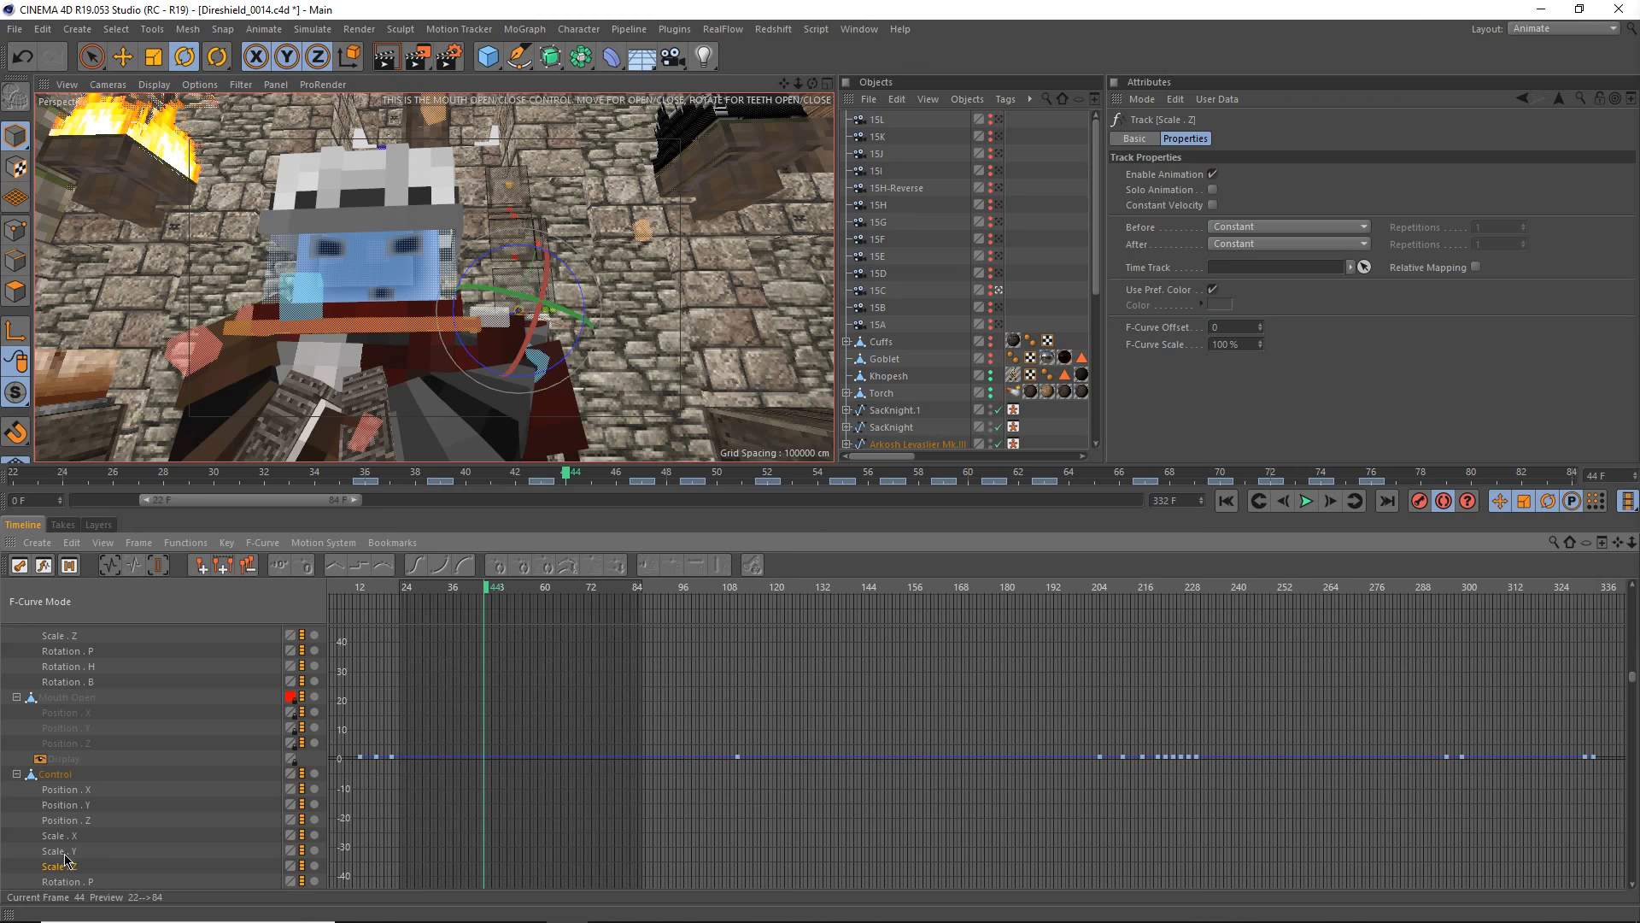
{"action": "left_click", "coordinate": [81, 851]}
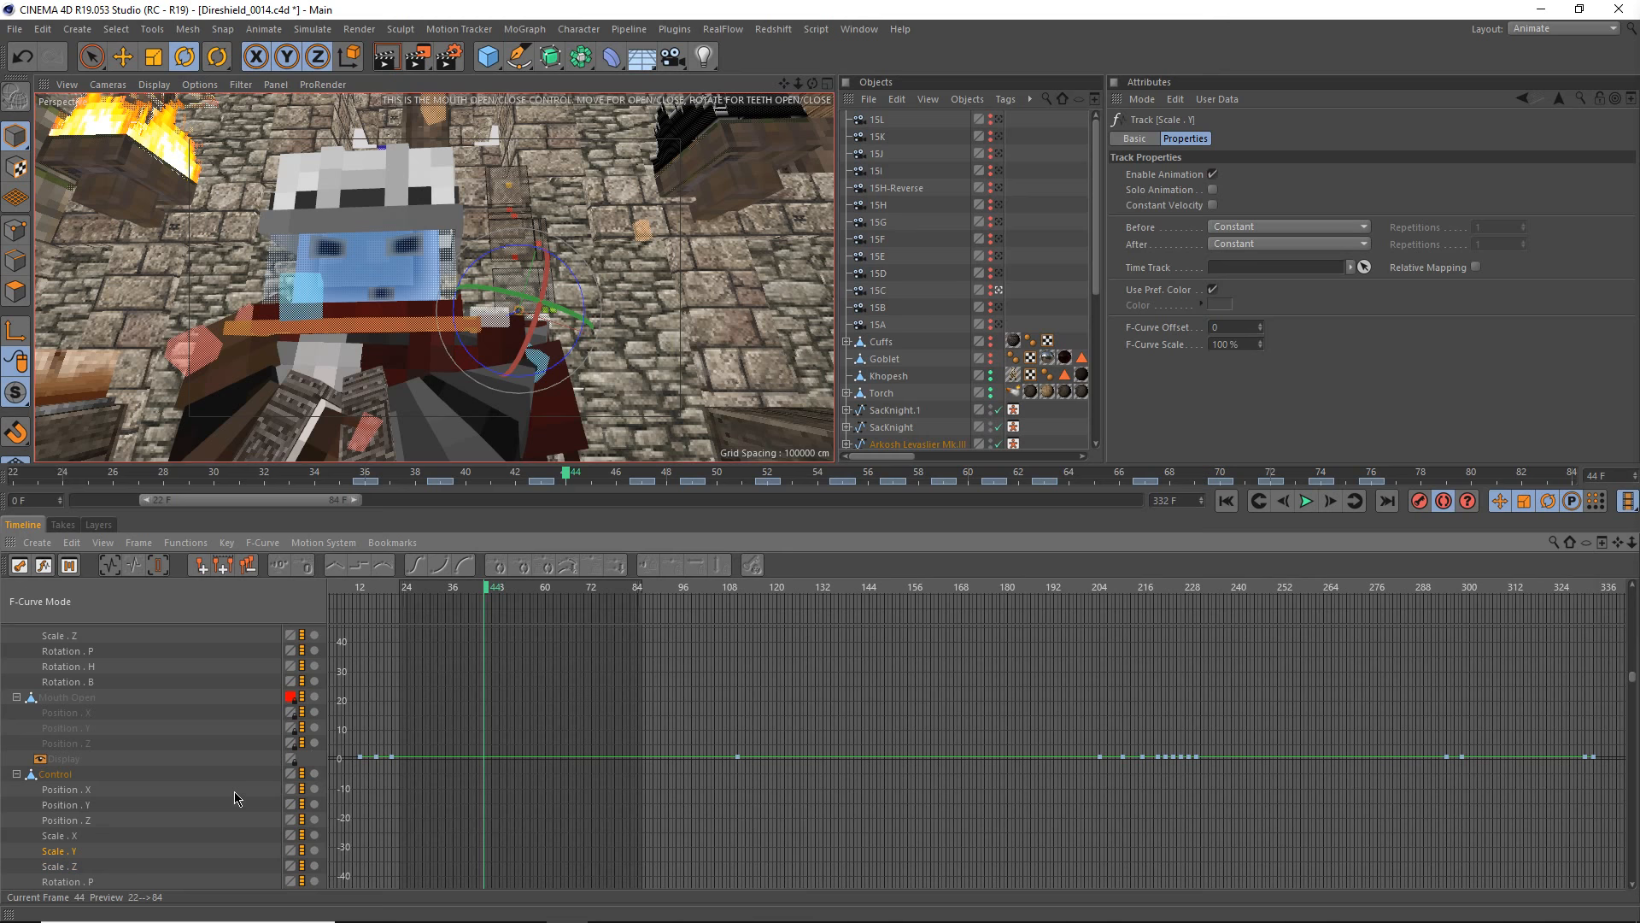
{"action": "scroll", "coordinate": [238, 799], "scroll_direction": "down", "scroll_amount": 3}
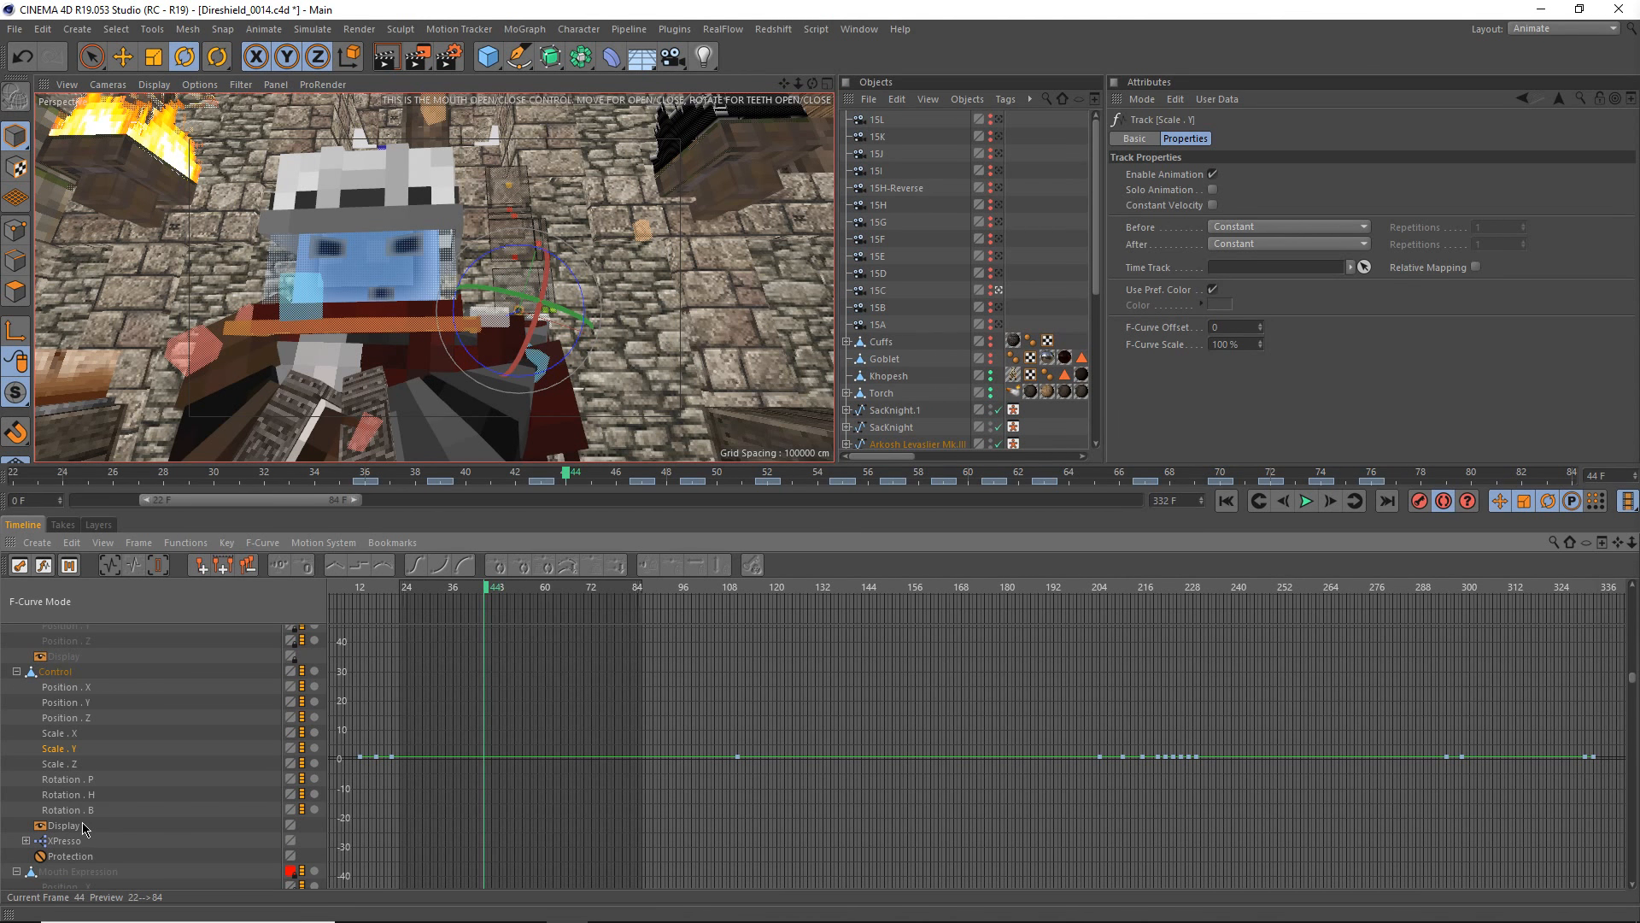
{"action": "left_click", "coordinate": [60, 692]}
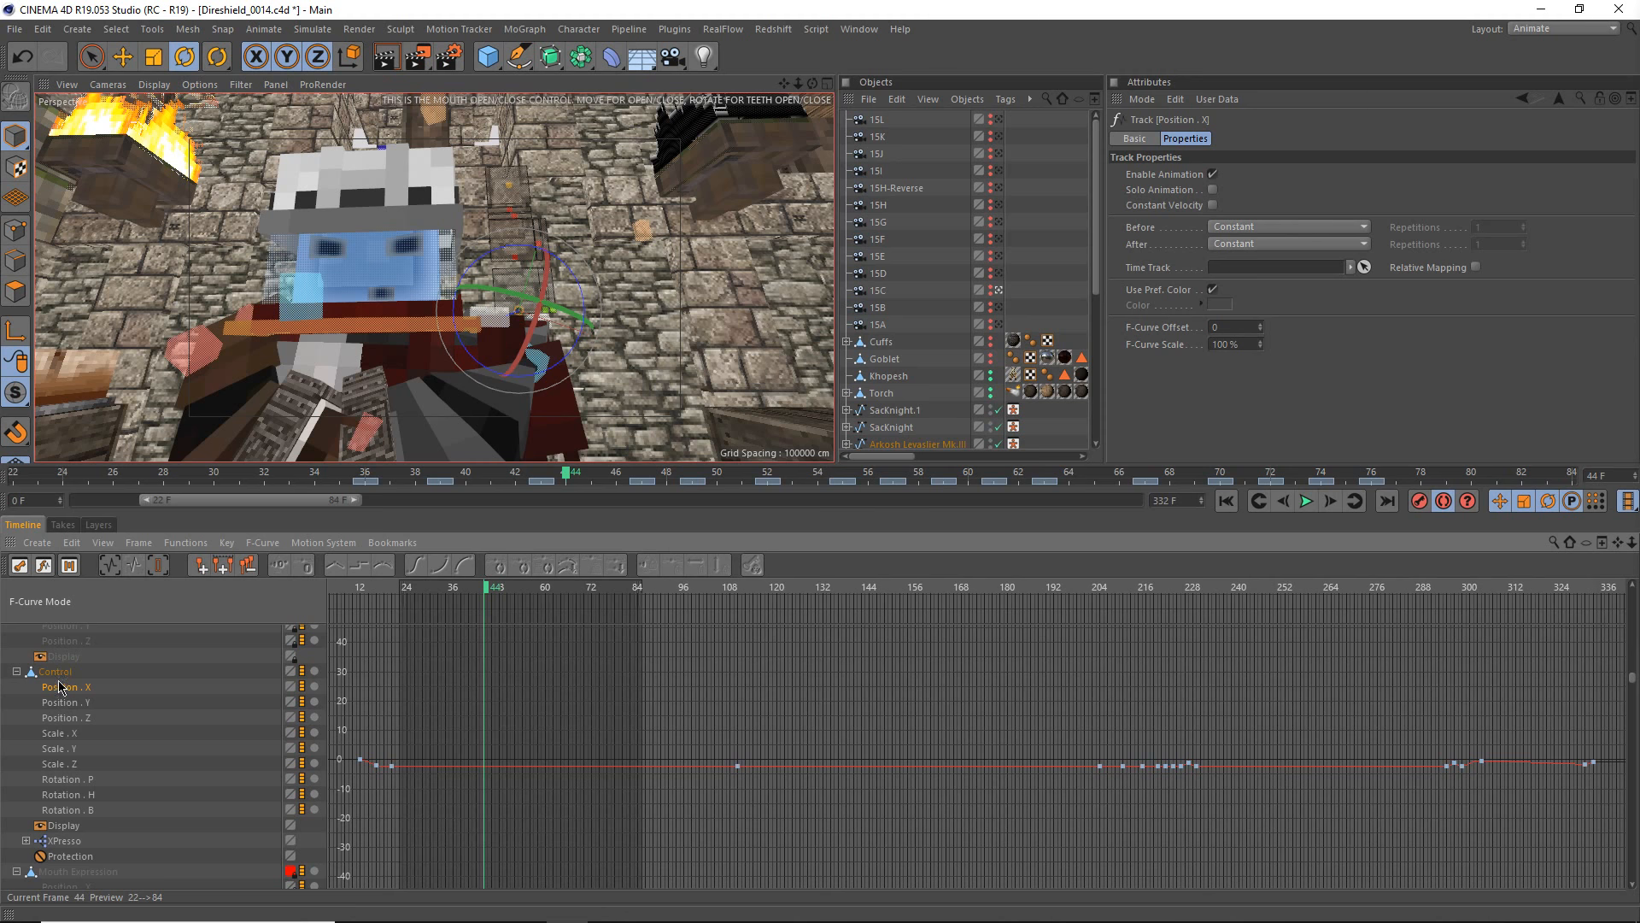
- Scrub the shot from frame 23 through frames 36 and 53, then back to frame 41, to review the lip-sync motion
{"action": "left_click", "coordinate": [451, 669]}
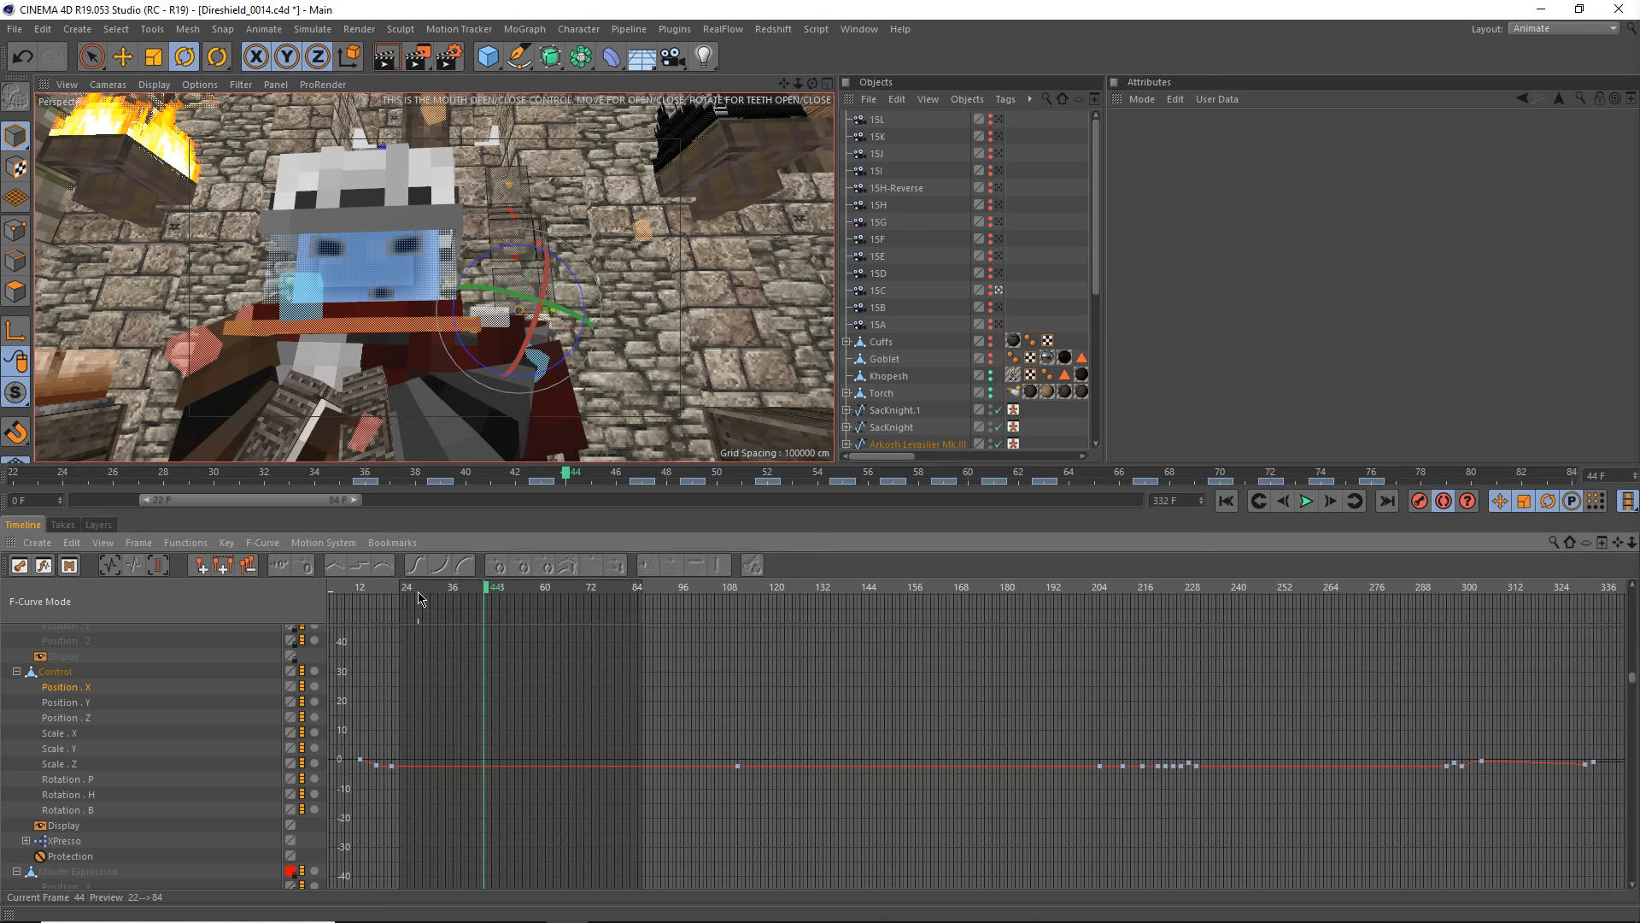
{"action": "left_click_drag", "start_coordinate": [418, 598], "coordinate": [404, 596]}
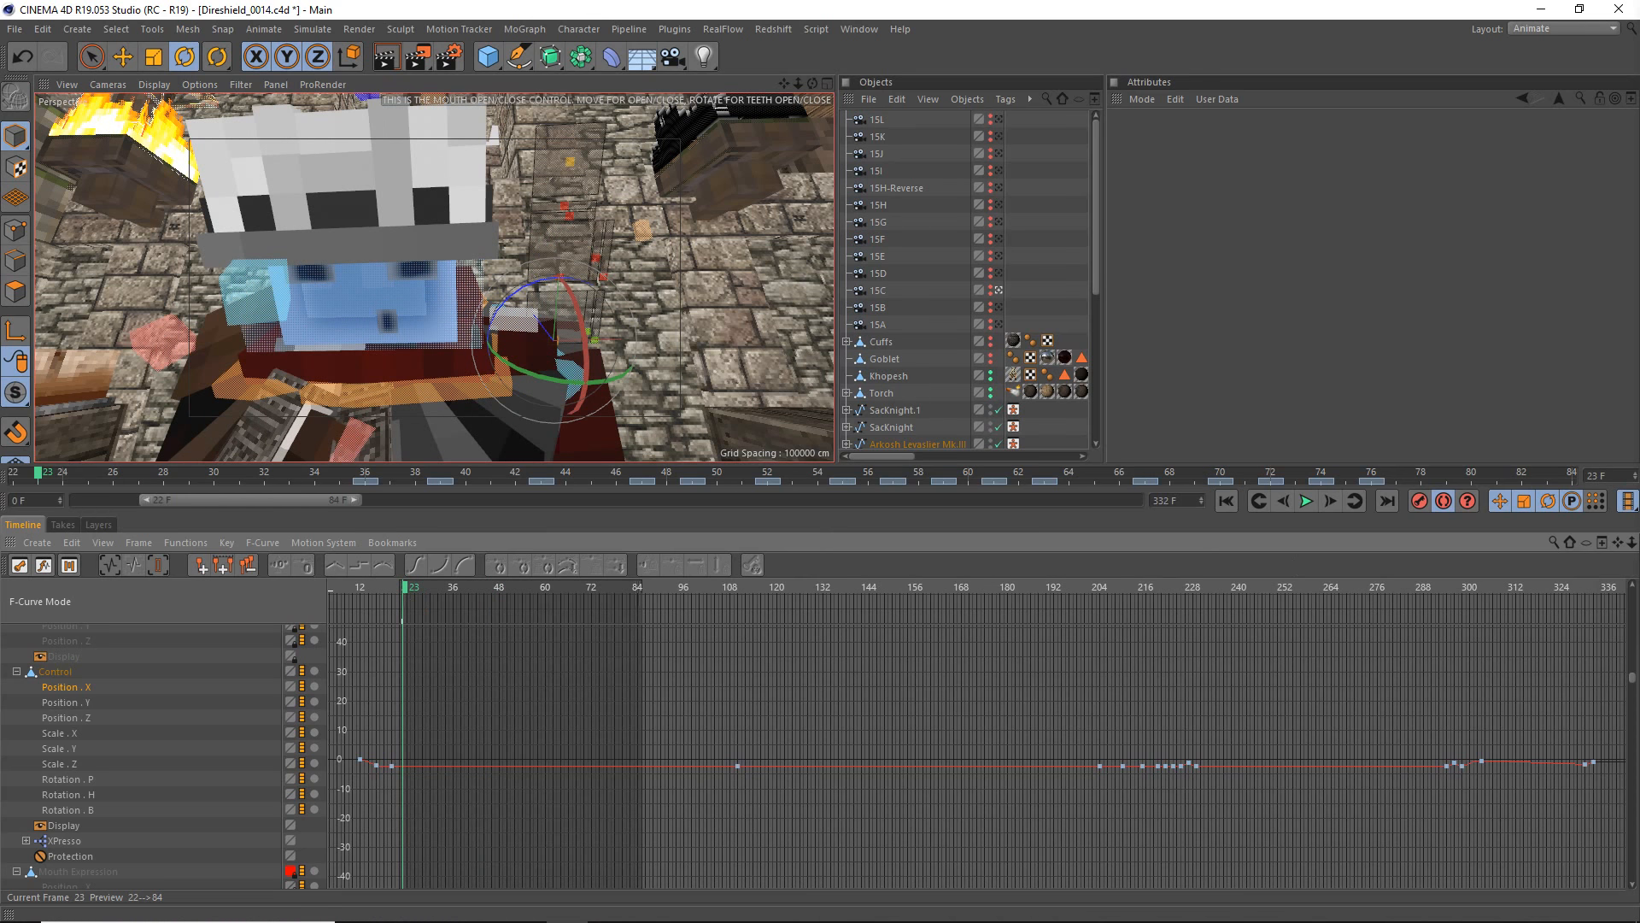
{"action": "left_click_drag", "start_coordinate": [1632, 542], "coordinate": [1623, 539]}
{"action": "mouse_move", "coordinate": [568, 598]}
{"action": "left_mouse_down"}
{"action": "mouse_move", "coordinate": [622, 598]}
{"action": "mouse_move", "coordinate": [567, 594]}
{"action": "left_mouse_up"}
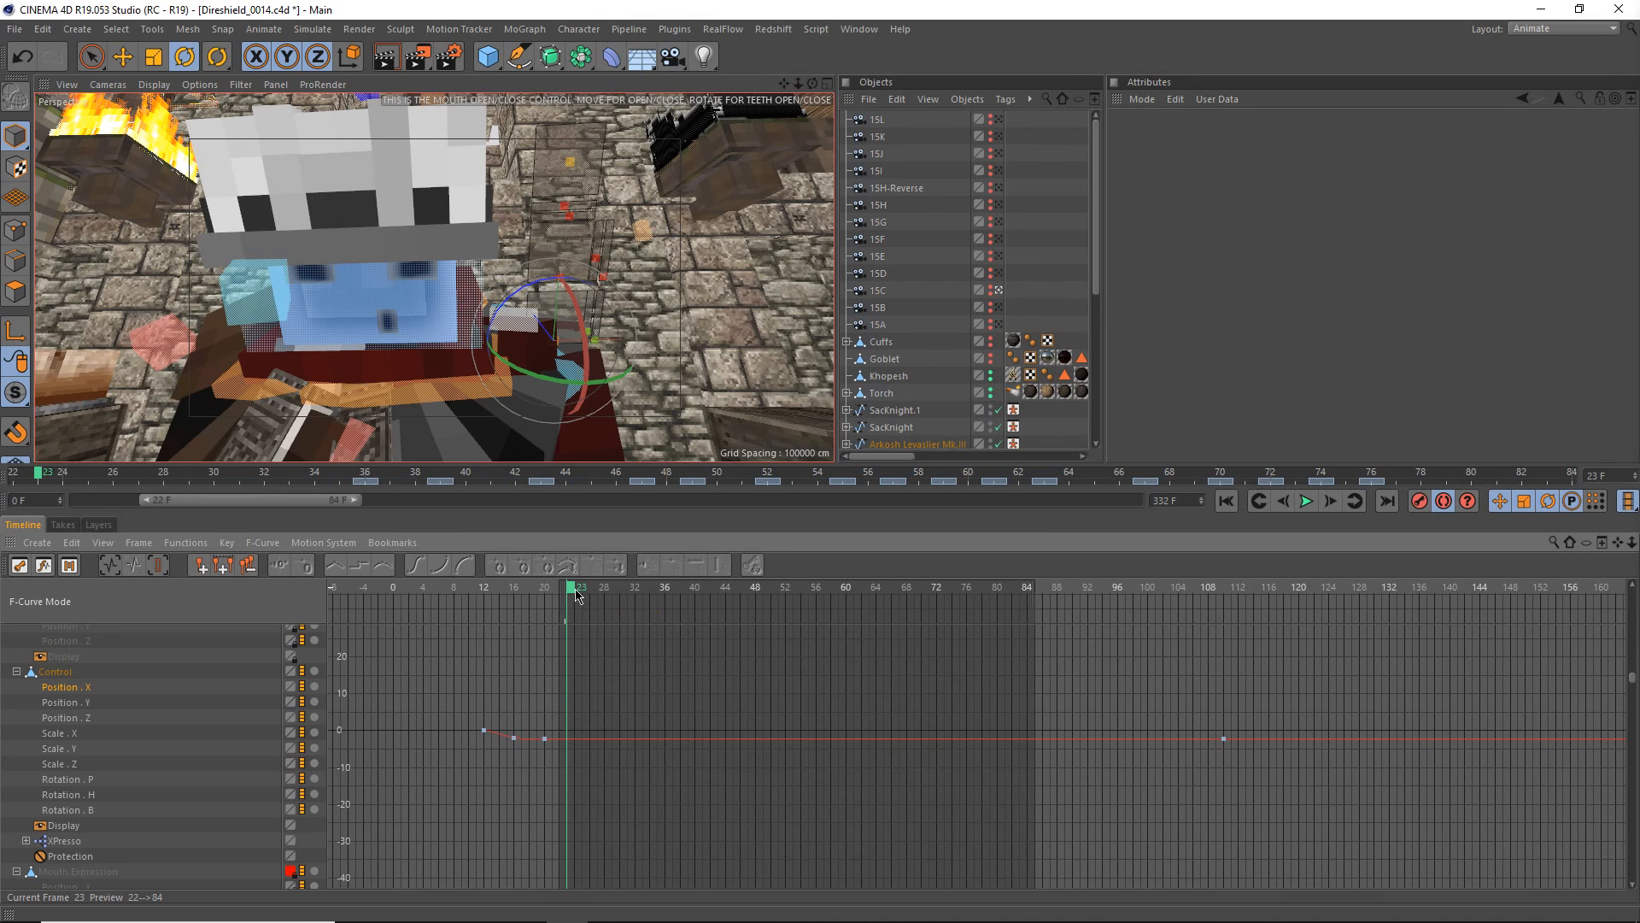
{"action": "left_click_drag", "start_coordinate": [566, 591], "coordinate": [671, 595]}
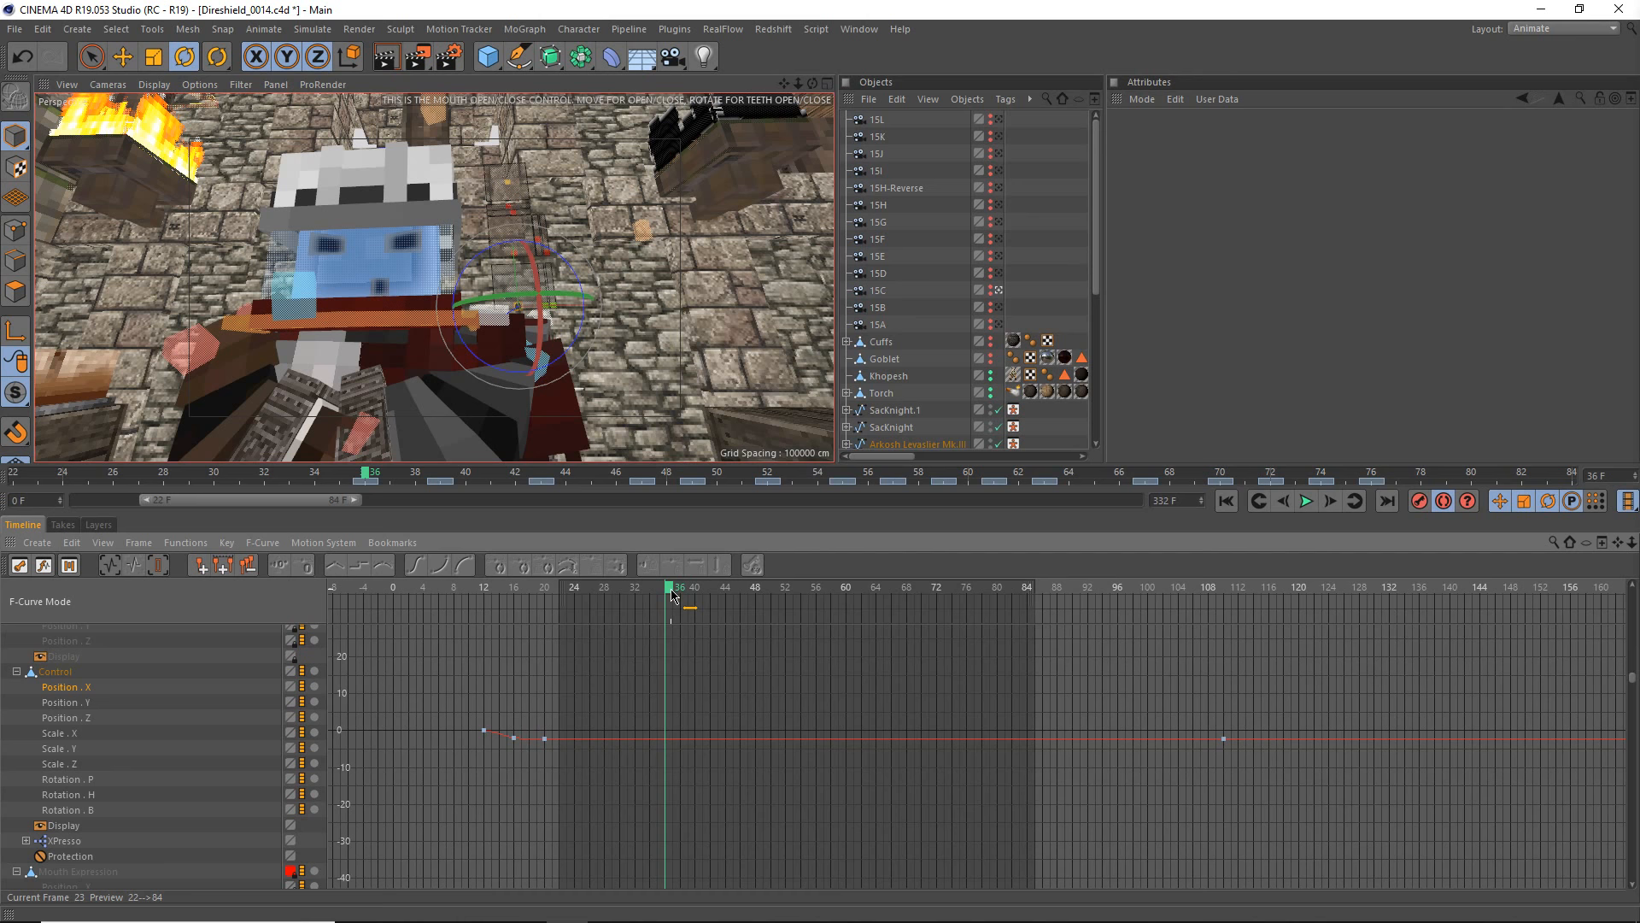
{"action": "left_click_drag", "start_coordinate": [672, 595], "coordinate": [803, 631]}
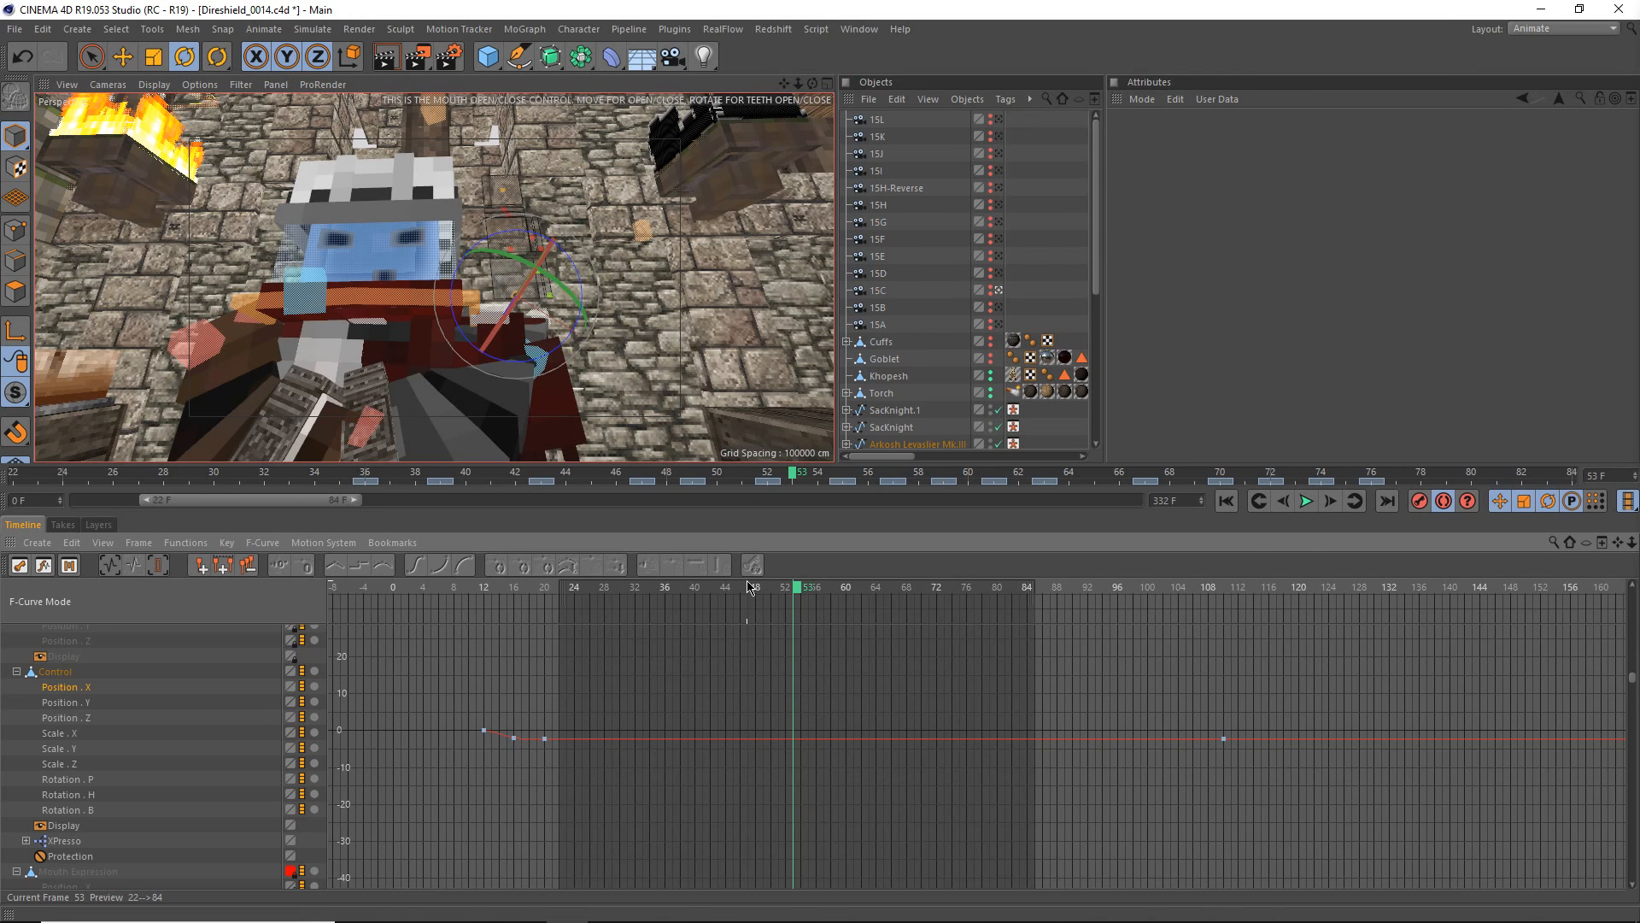
{"action": "left_click_drag", "start_coordinate": [748, 586], "coordinate": [708, 639]}
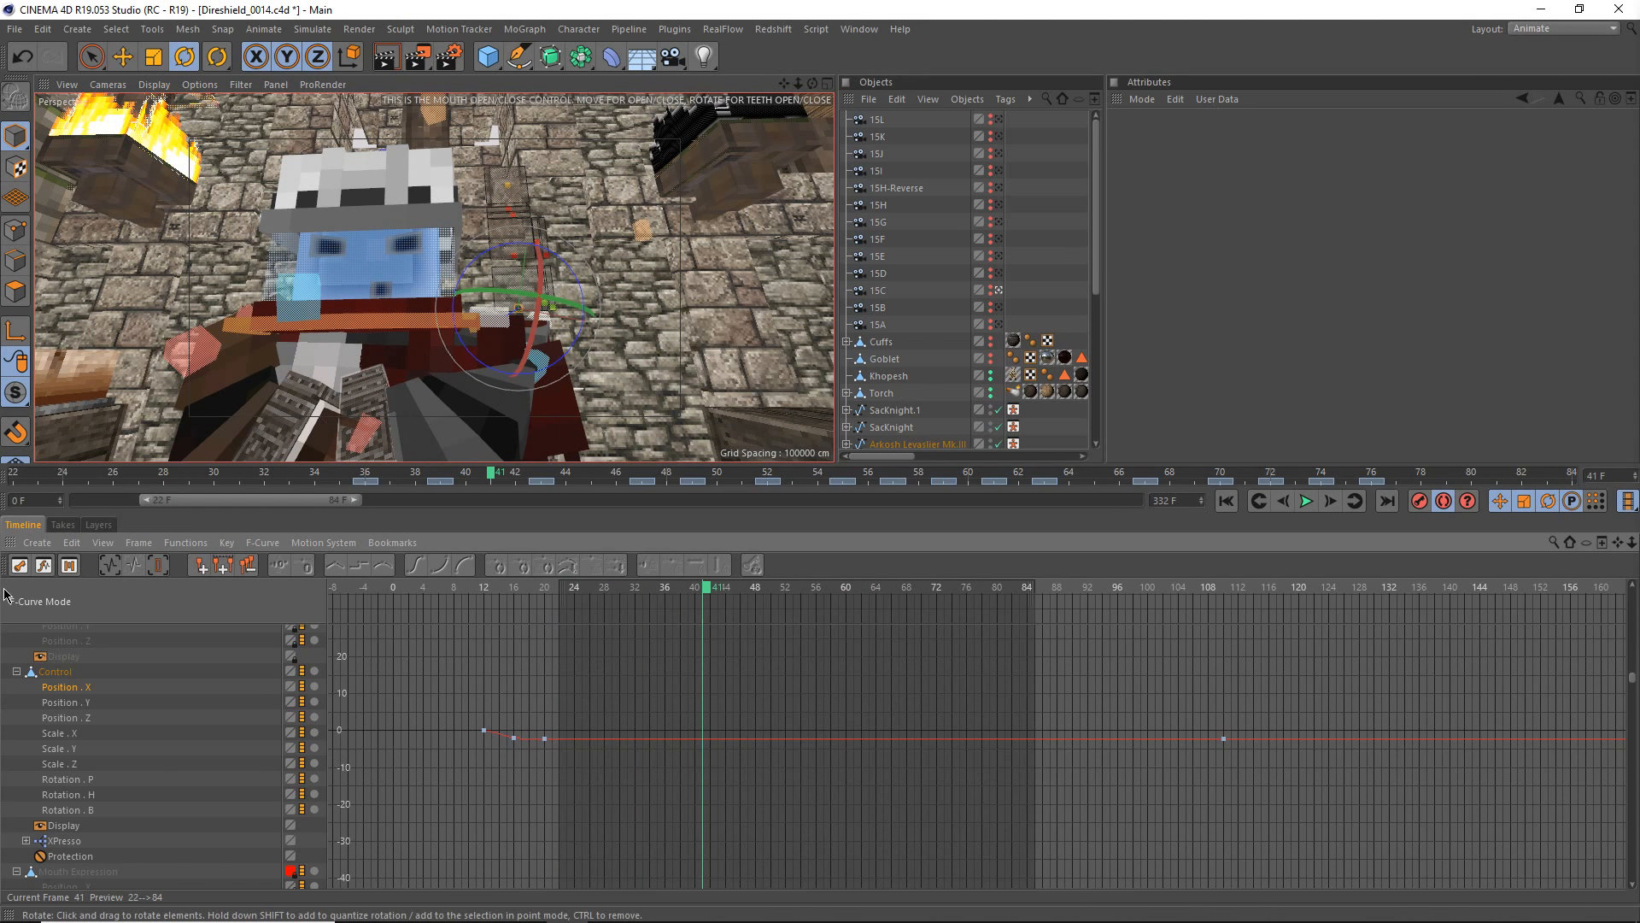
- Switch to the Dope Sheet, locate the character's body keyframes and scrub the playhead to frame 55
{"action": "left_click", "coordinate": [20, 564]}
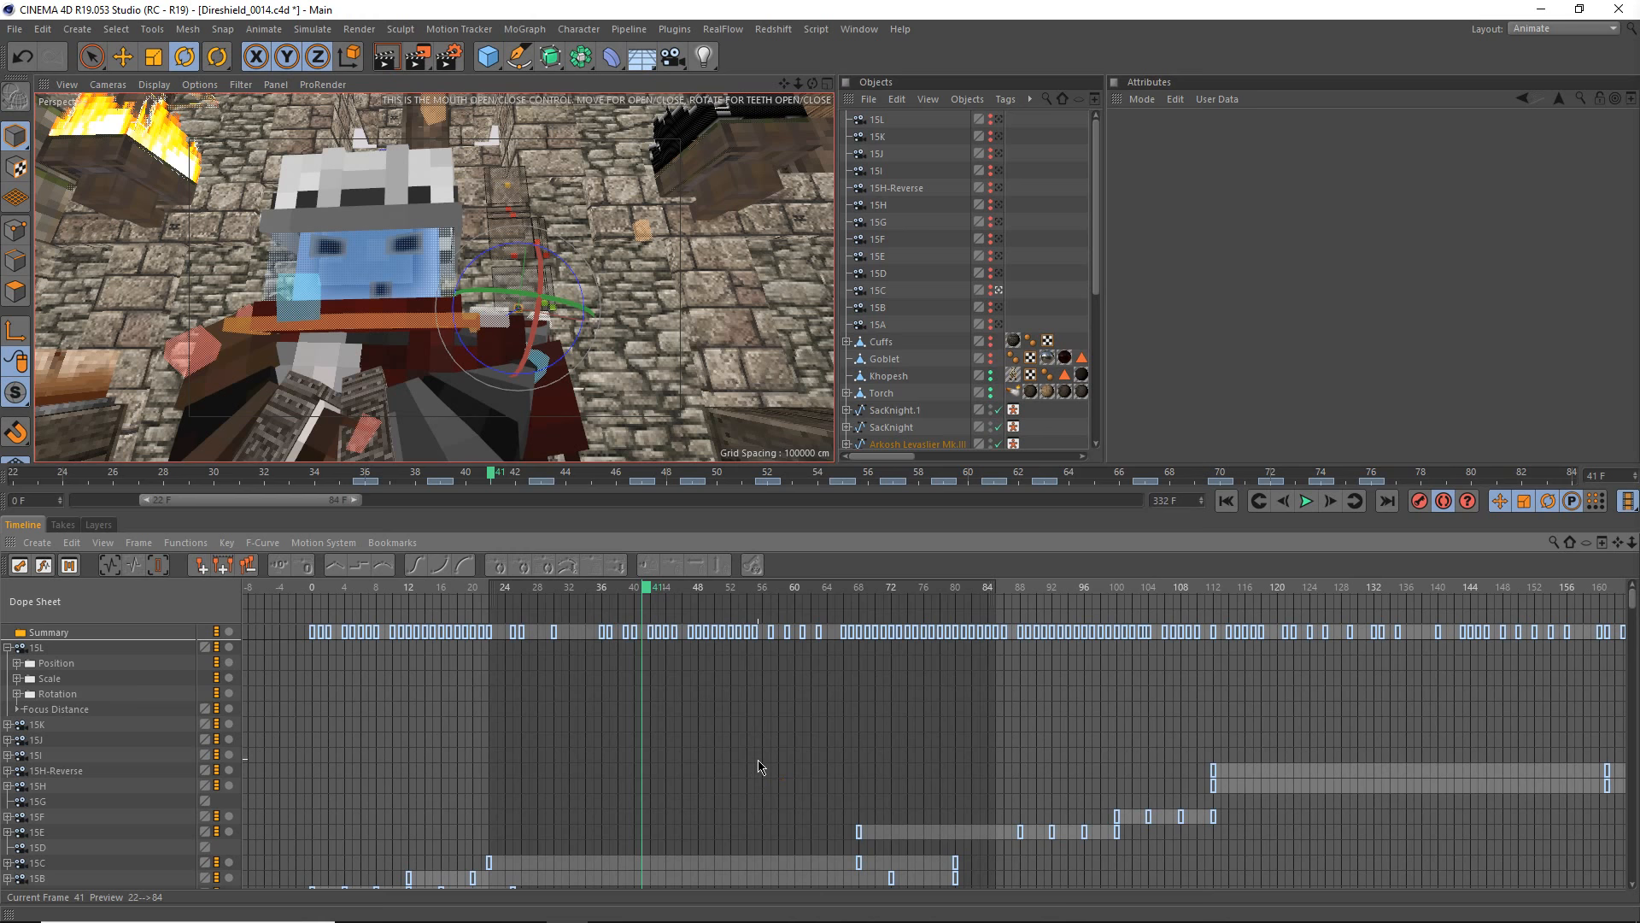
{"action": "scroll", "coordinate": [1299, 703], "scroll_direction": "down", "scroll_amount": 5}
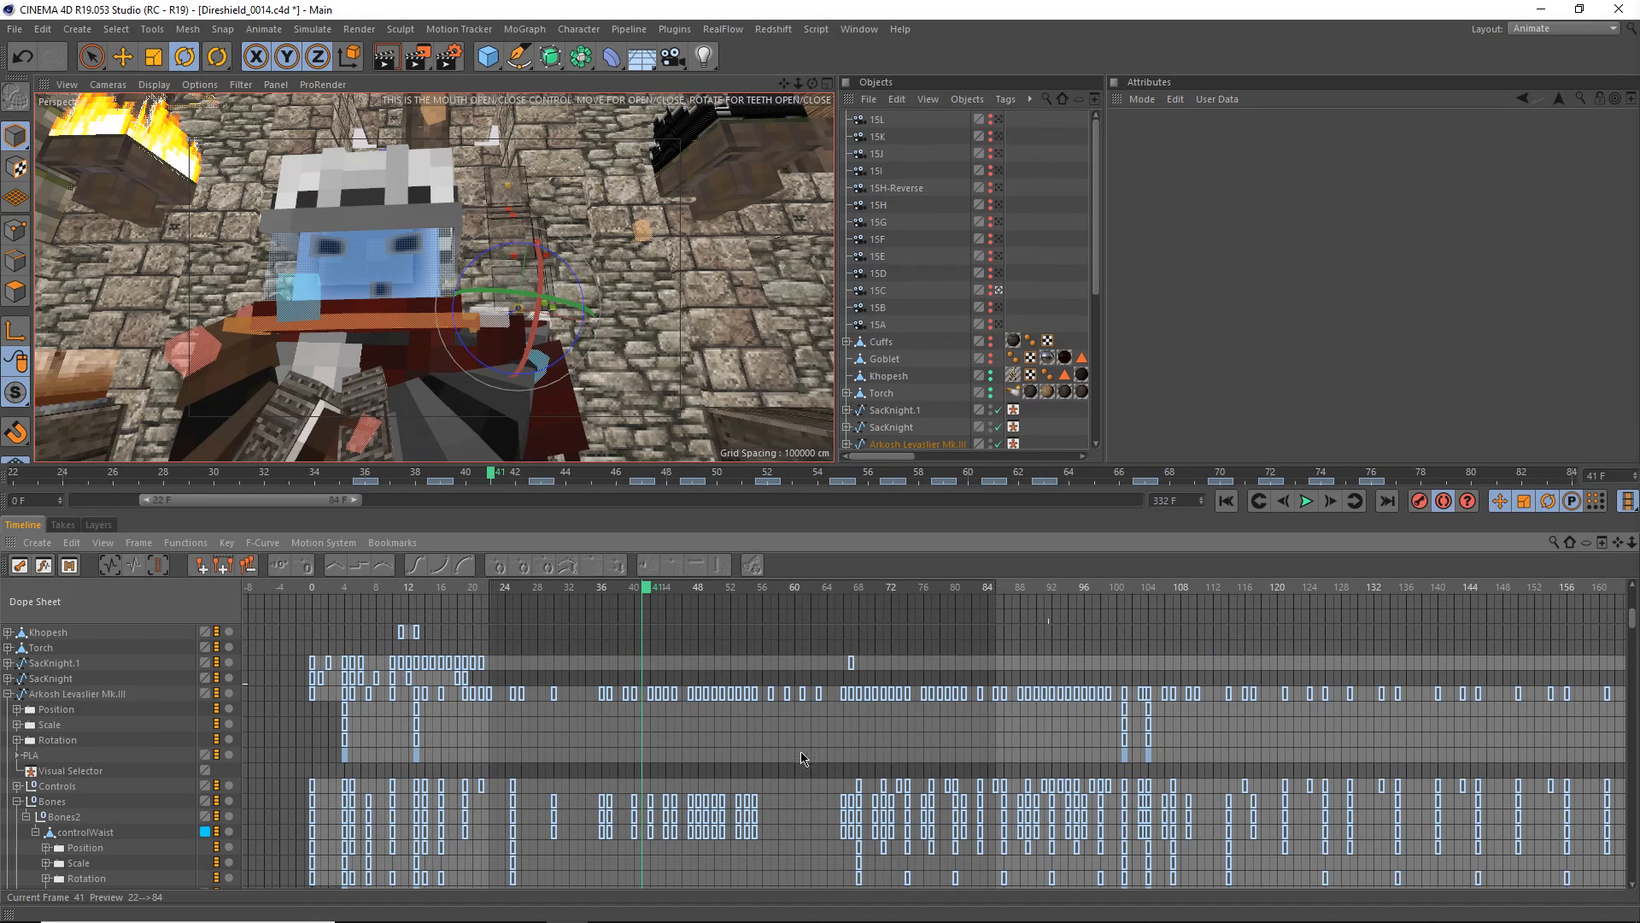
{"action": "scroll", "coordinate": [769, 758], "scroll_direction": "down", "scroll_amount": 5}
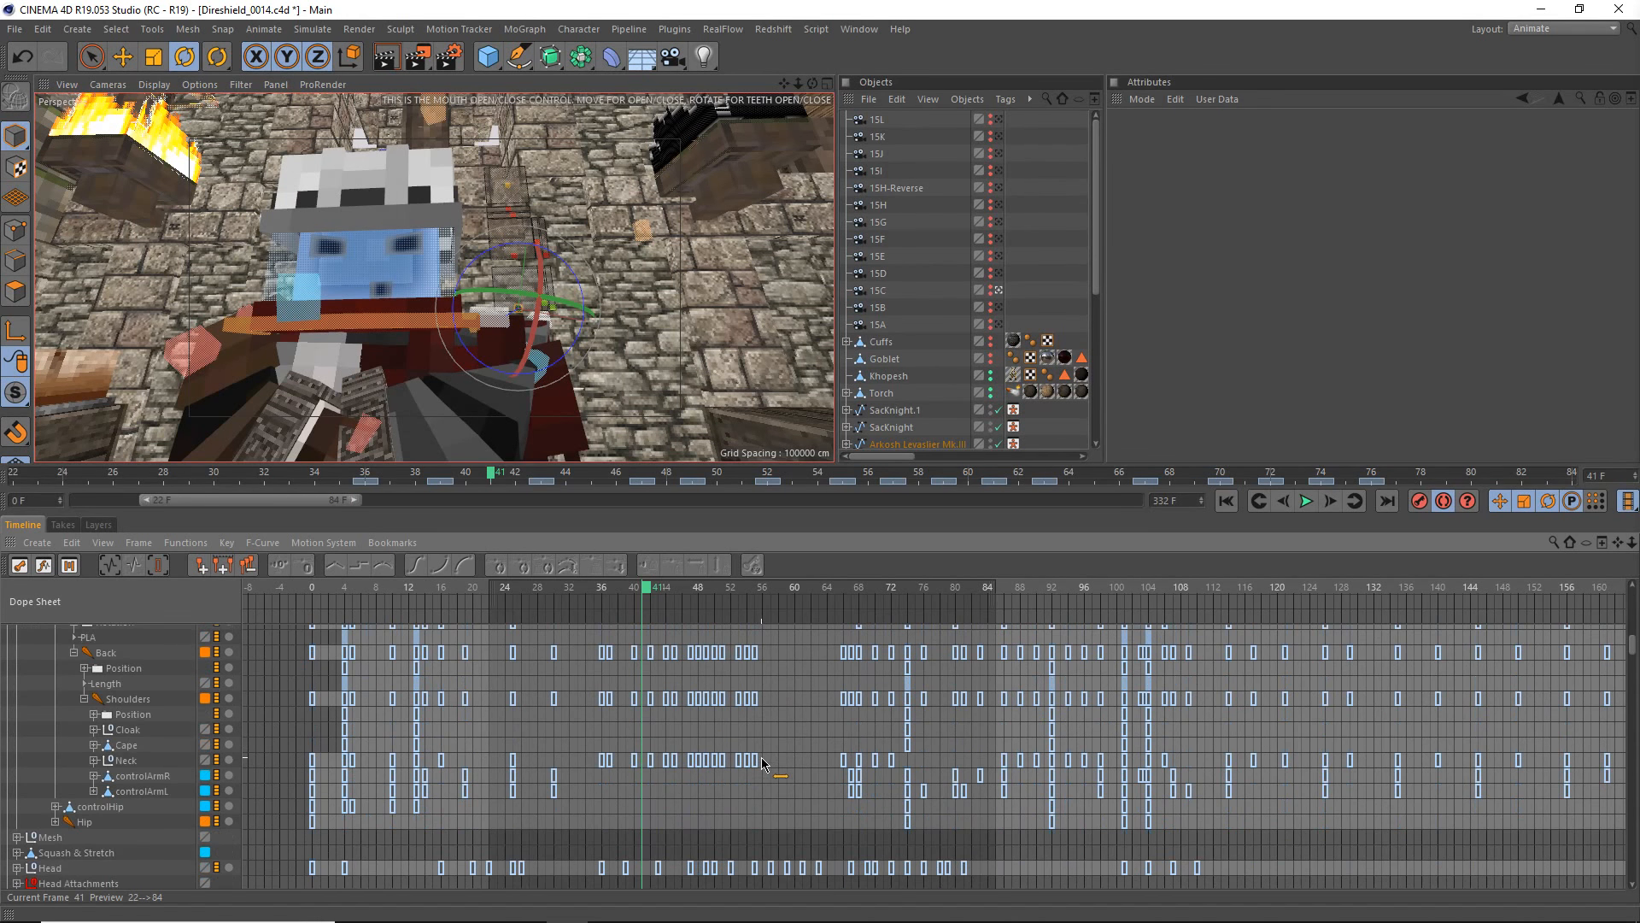
{"action": "scroll", "coordinate": [763, 763], "scroll_direction": "down", "scroll_amount": 8}
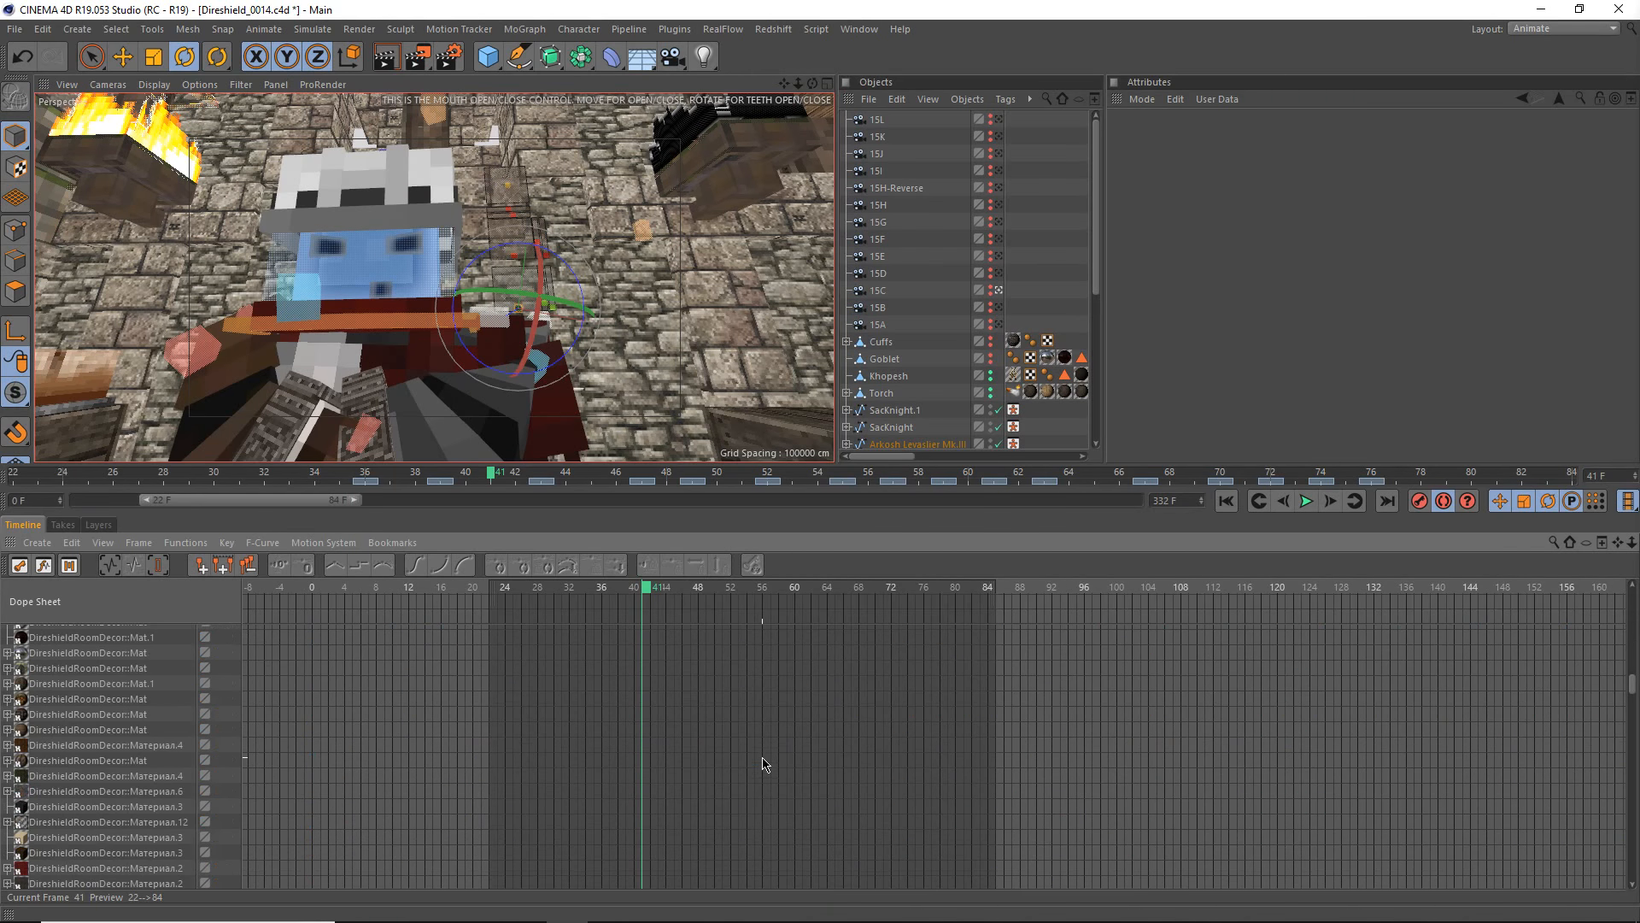
{"action": "scroll", "coordinate": [763, 763], "scroll_direction": "up", "scroll_amount": 8}
{"action": "scroll", "coordinate": [763, 763], "scroll_direction": "up", "scroll_amount": 5}
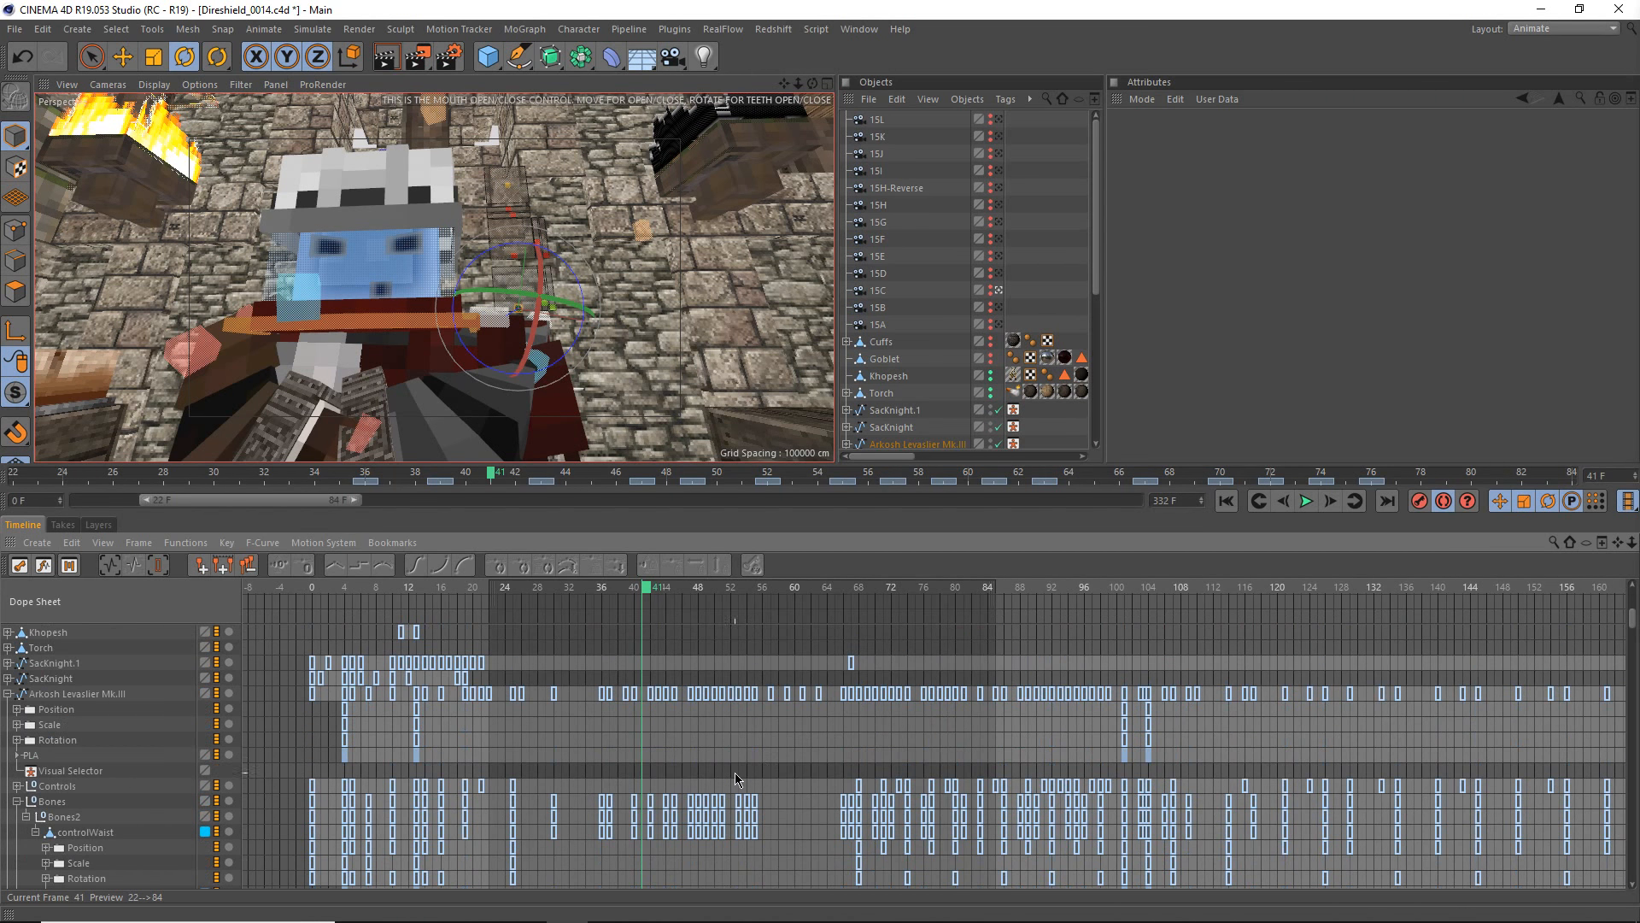
{"action": "left_click", "coordinate": [557, 590]}
{"action": "left_click_drag", "start_coordinate": [557, 590], "coordinate": [753, 696]}
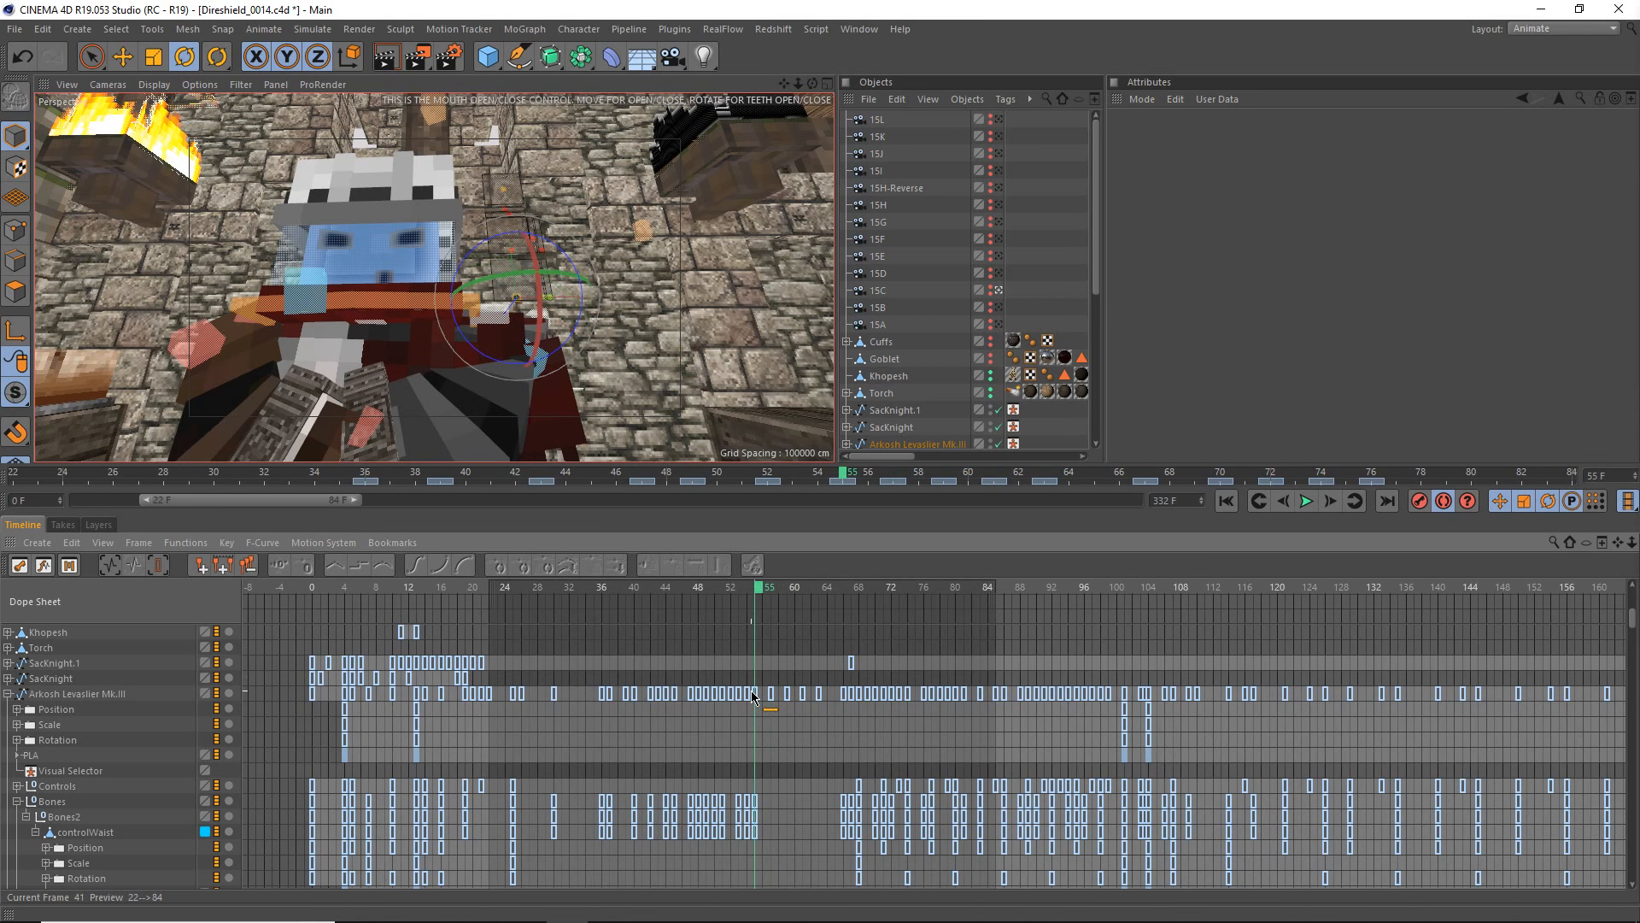
- Select the Head keys from frame 36 to 63 and compress them into frames 36 to 55
{"action": "scroll", "coordinate": [740, 739], "scroll_direction": "down", "scroll_amount": 3}
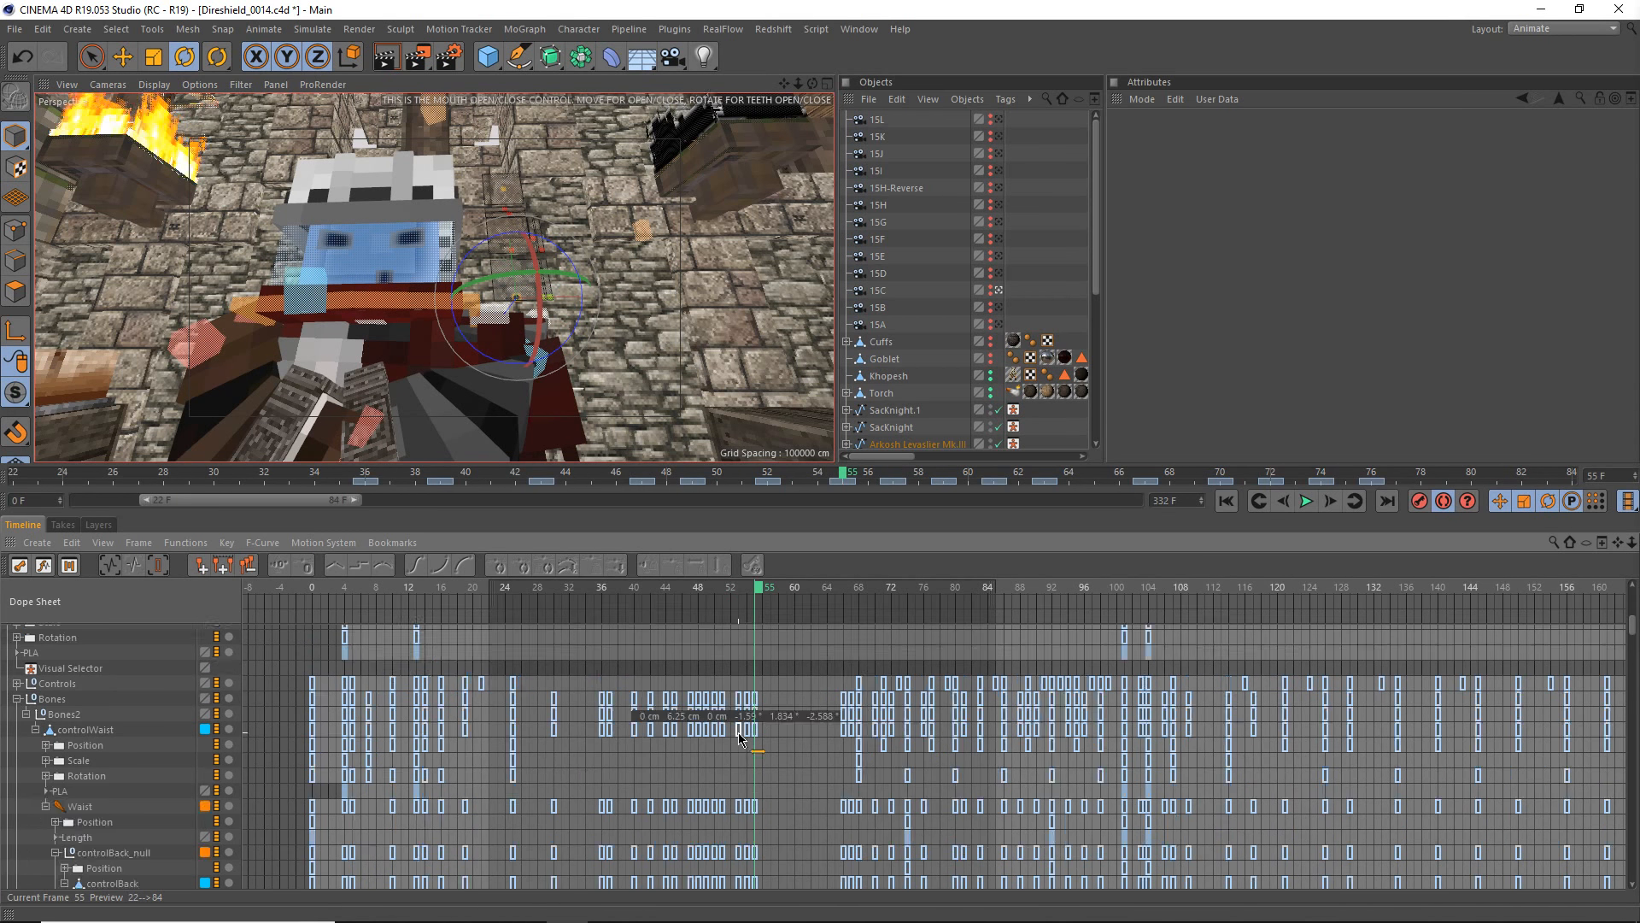
{"action": "scroll", "coordinate": [807, 725], "scroll_direction": "down", "scroll_amount": 6}
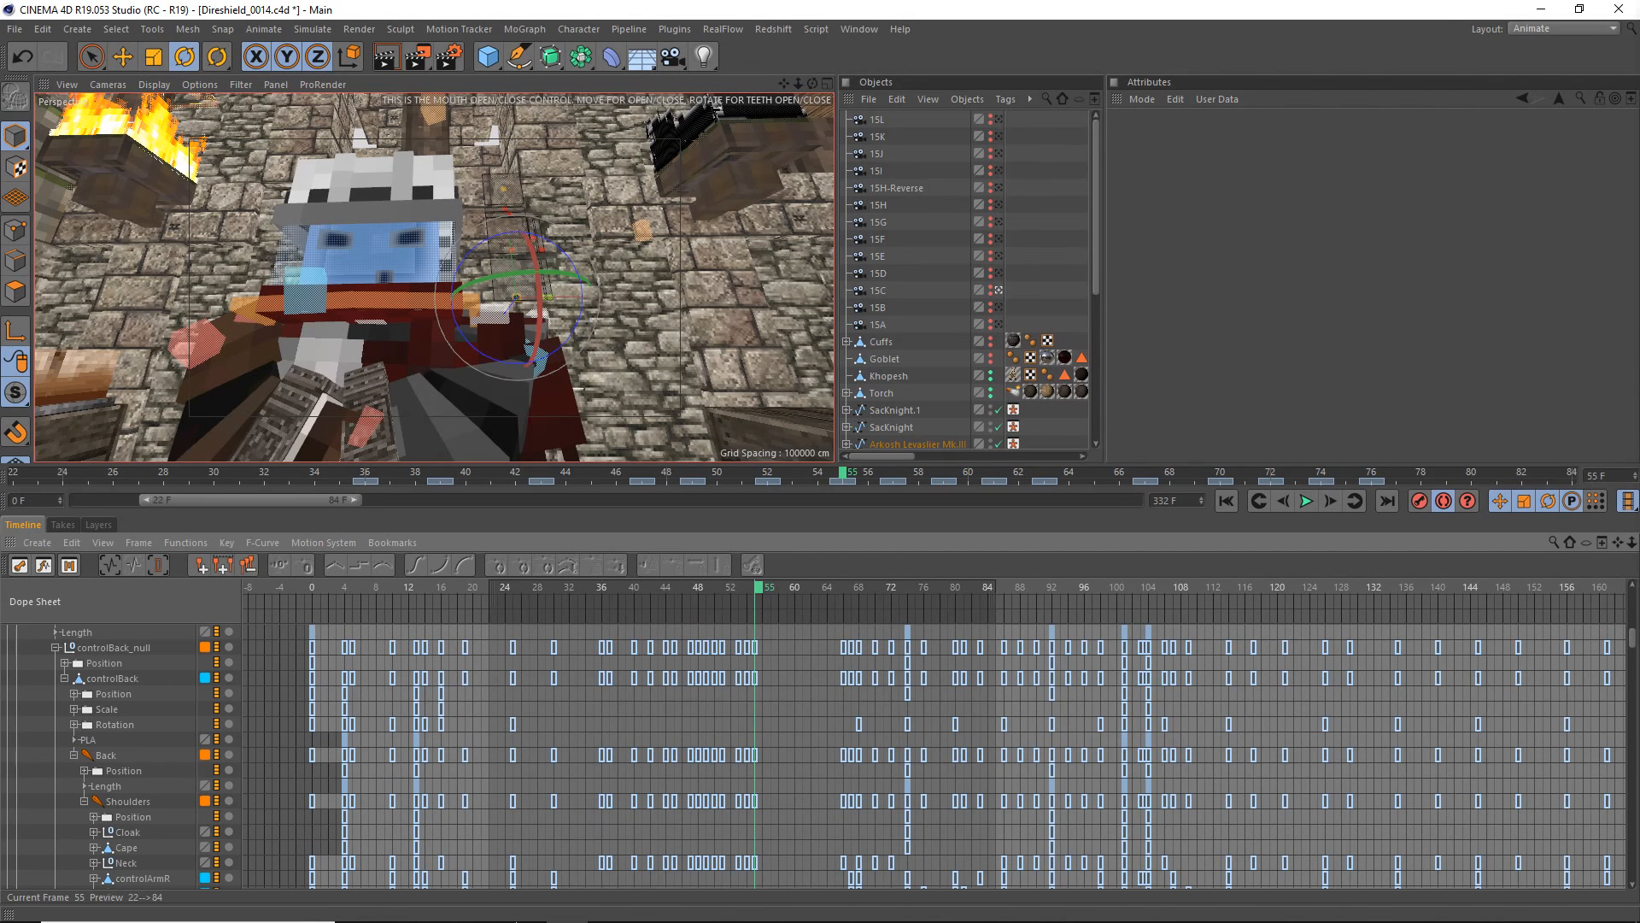
{"action": "scroll", "coordinate": [778, 694], "scroll_direction": "down", "scroll_amount": 6}
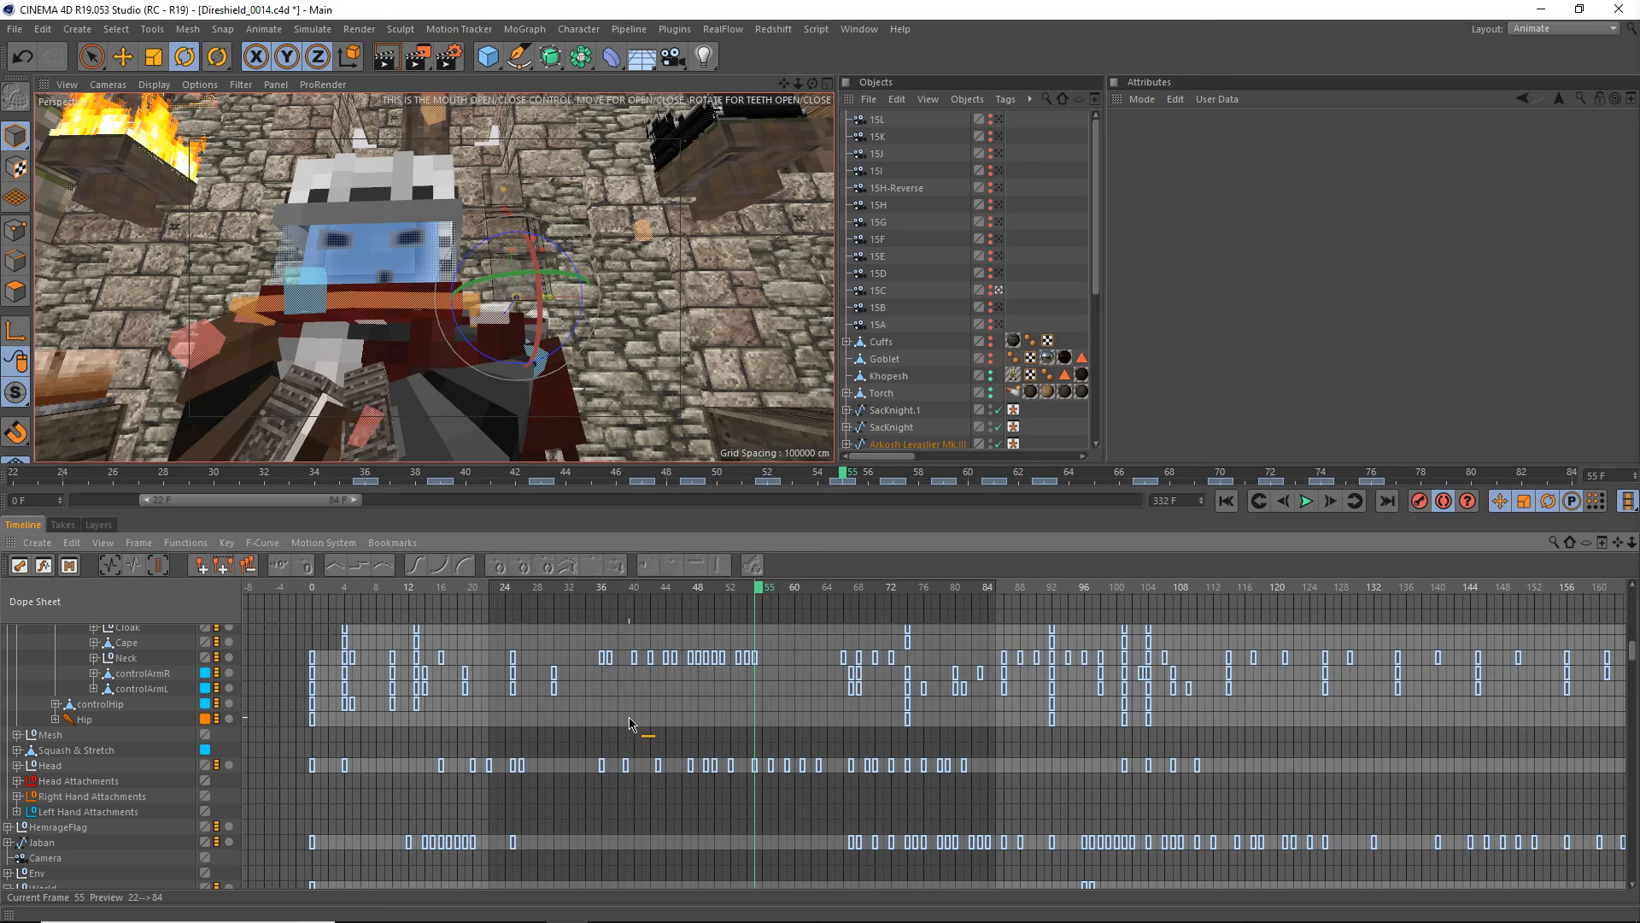
{"action": "left_click_drag", "start_coordinate": [834, 800], "coordinate": [596, 746]}
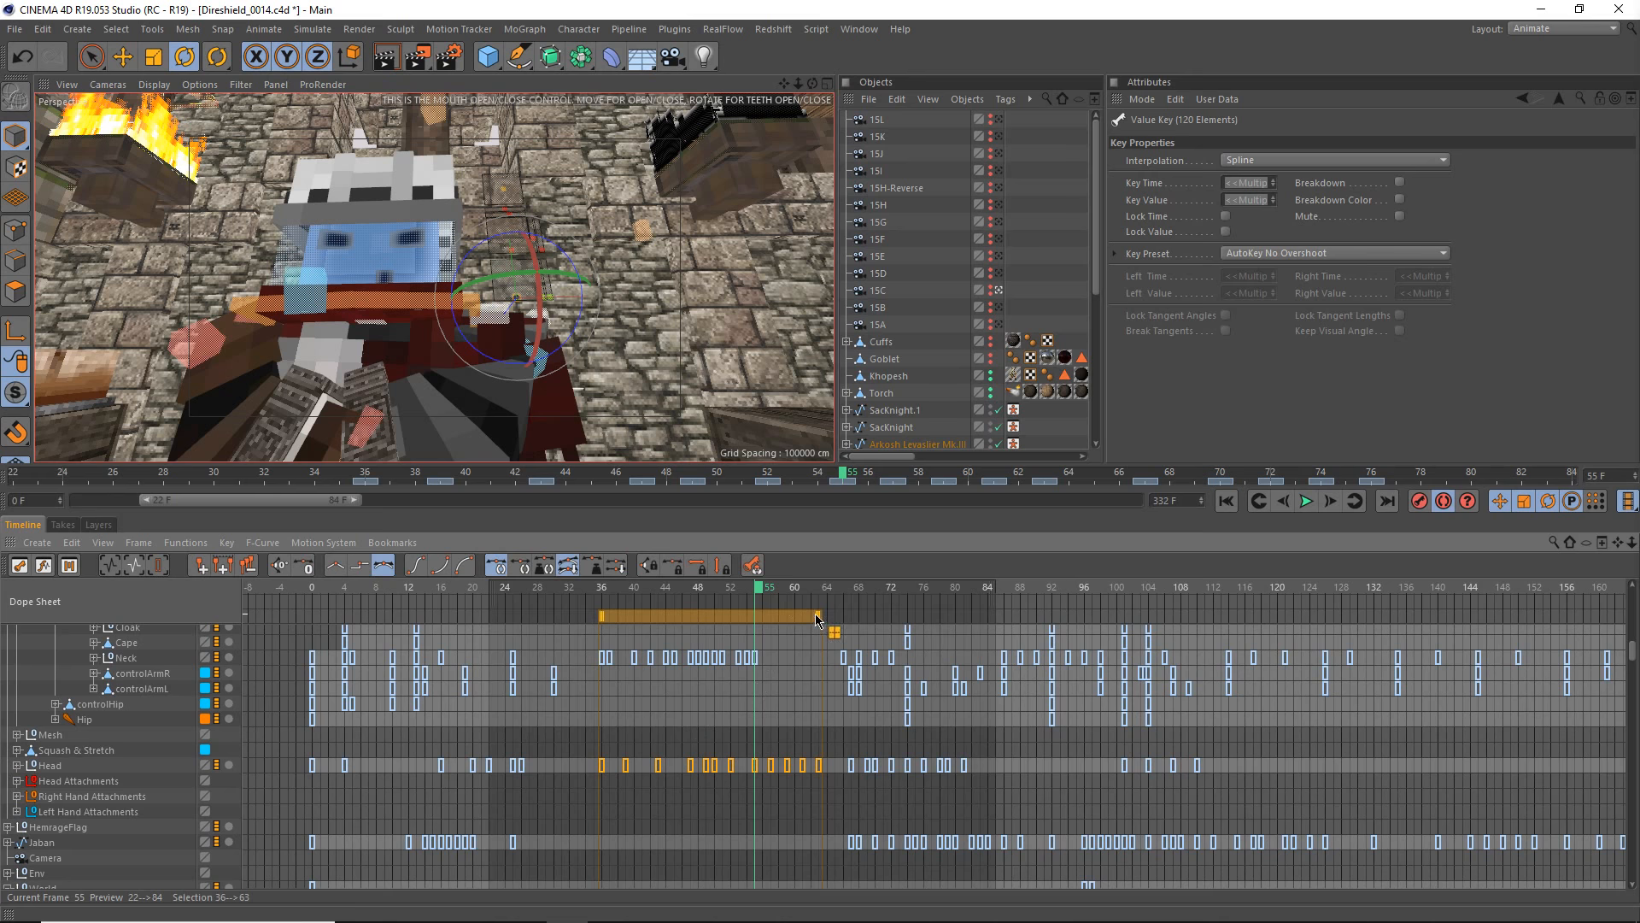
{"action": "left_click_drag", "start_coordinate": [780, 617], "coordinate": [749, 621]}
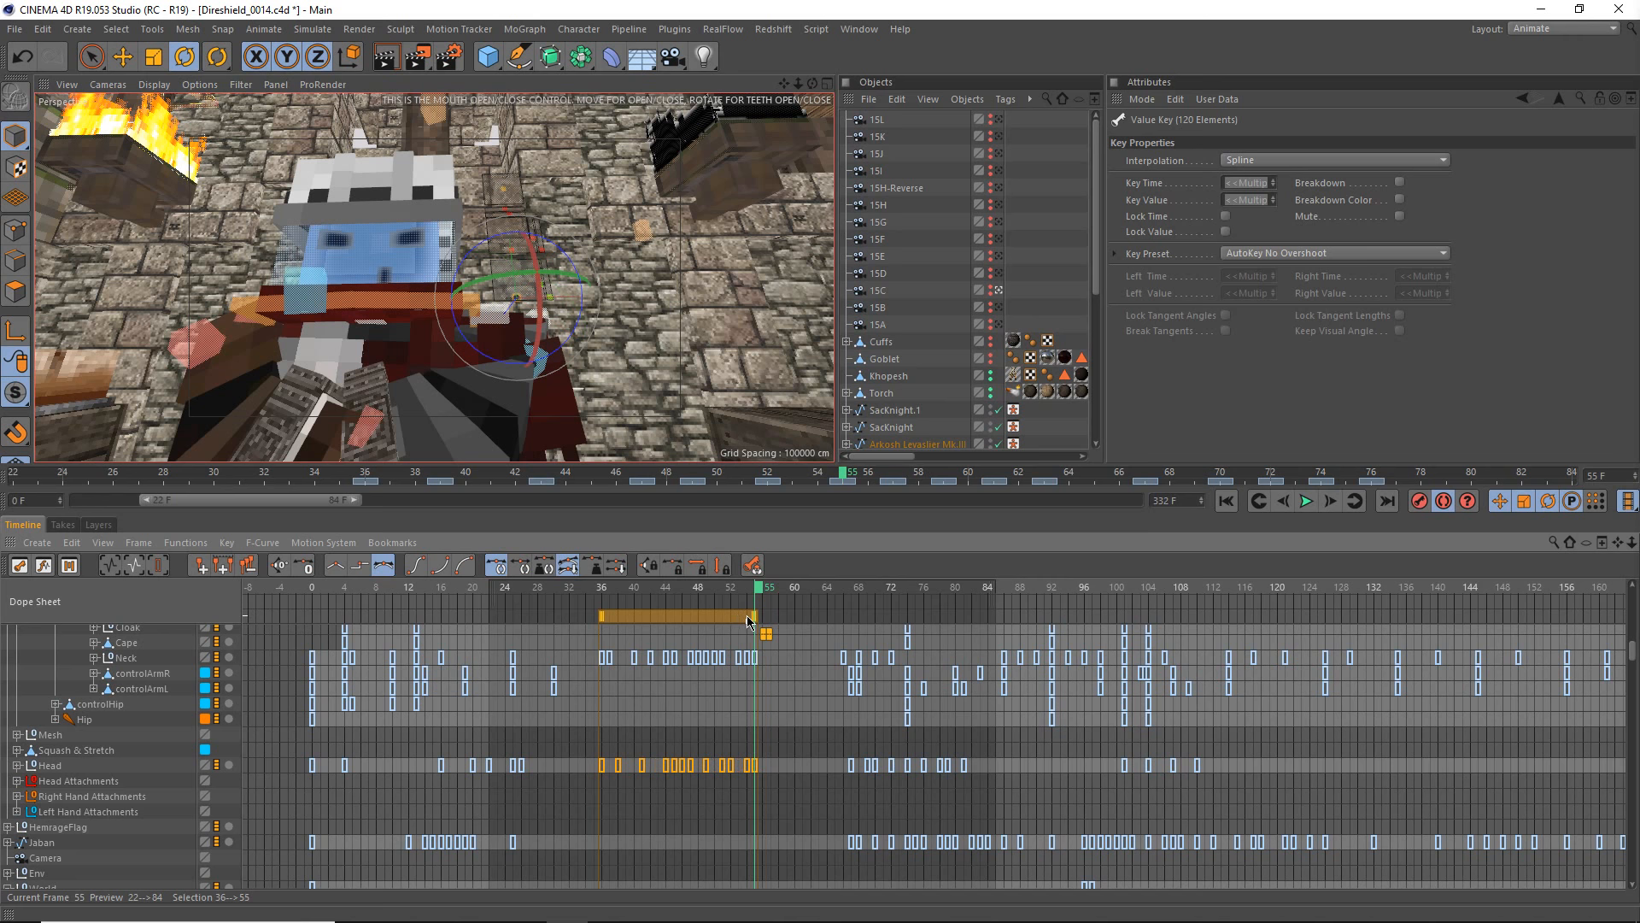
{"action": "key", "text": "ctrl+z"}
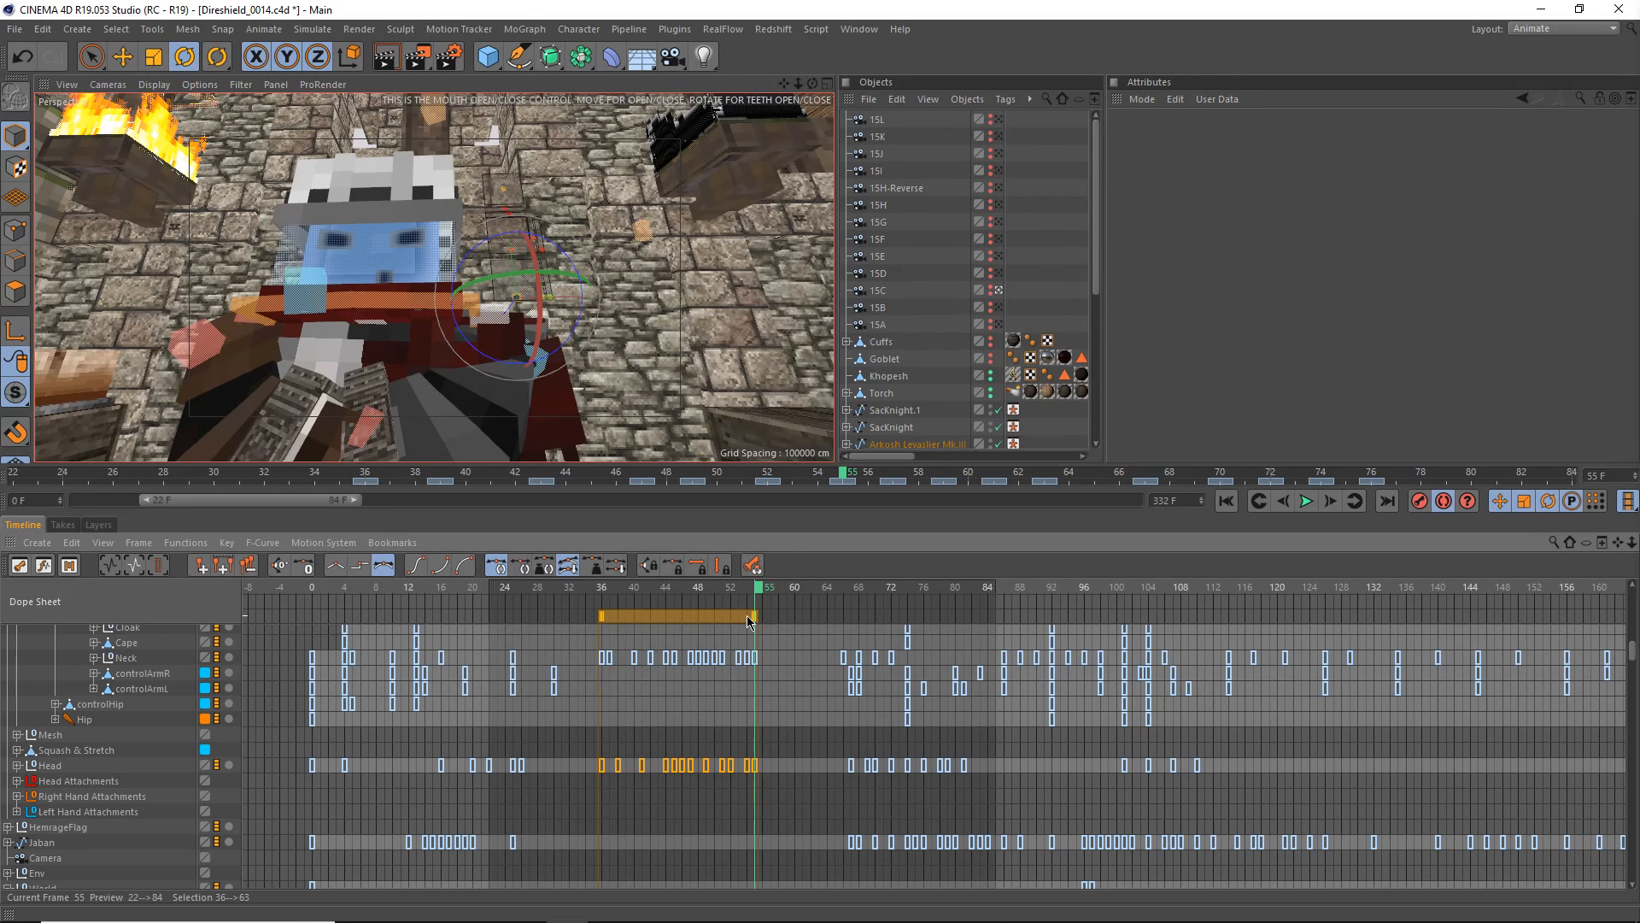
{"action": "key", "text": "ctrl+y"}
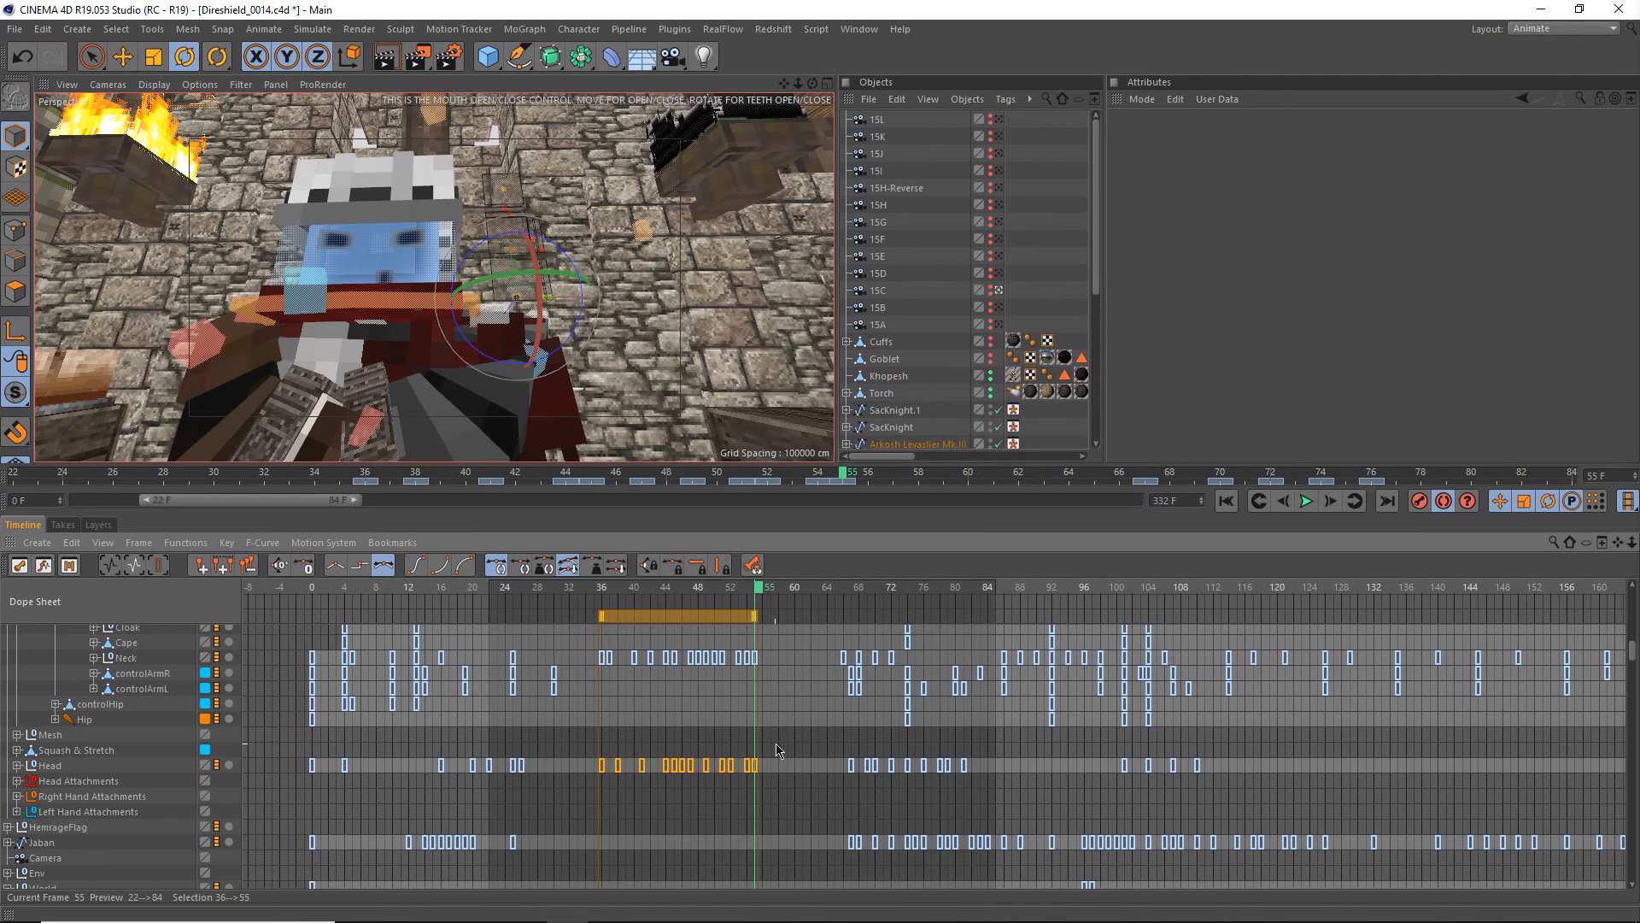
- Scrub to frame 66 and shift the Head keys at frames 67 to 81 one frame earlier
{"action": "middle_click_drag", "start_coordinate": [781, 768], "coordinate": [713, 832], "text": "alt"}
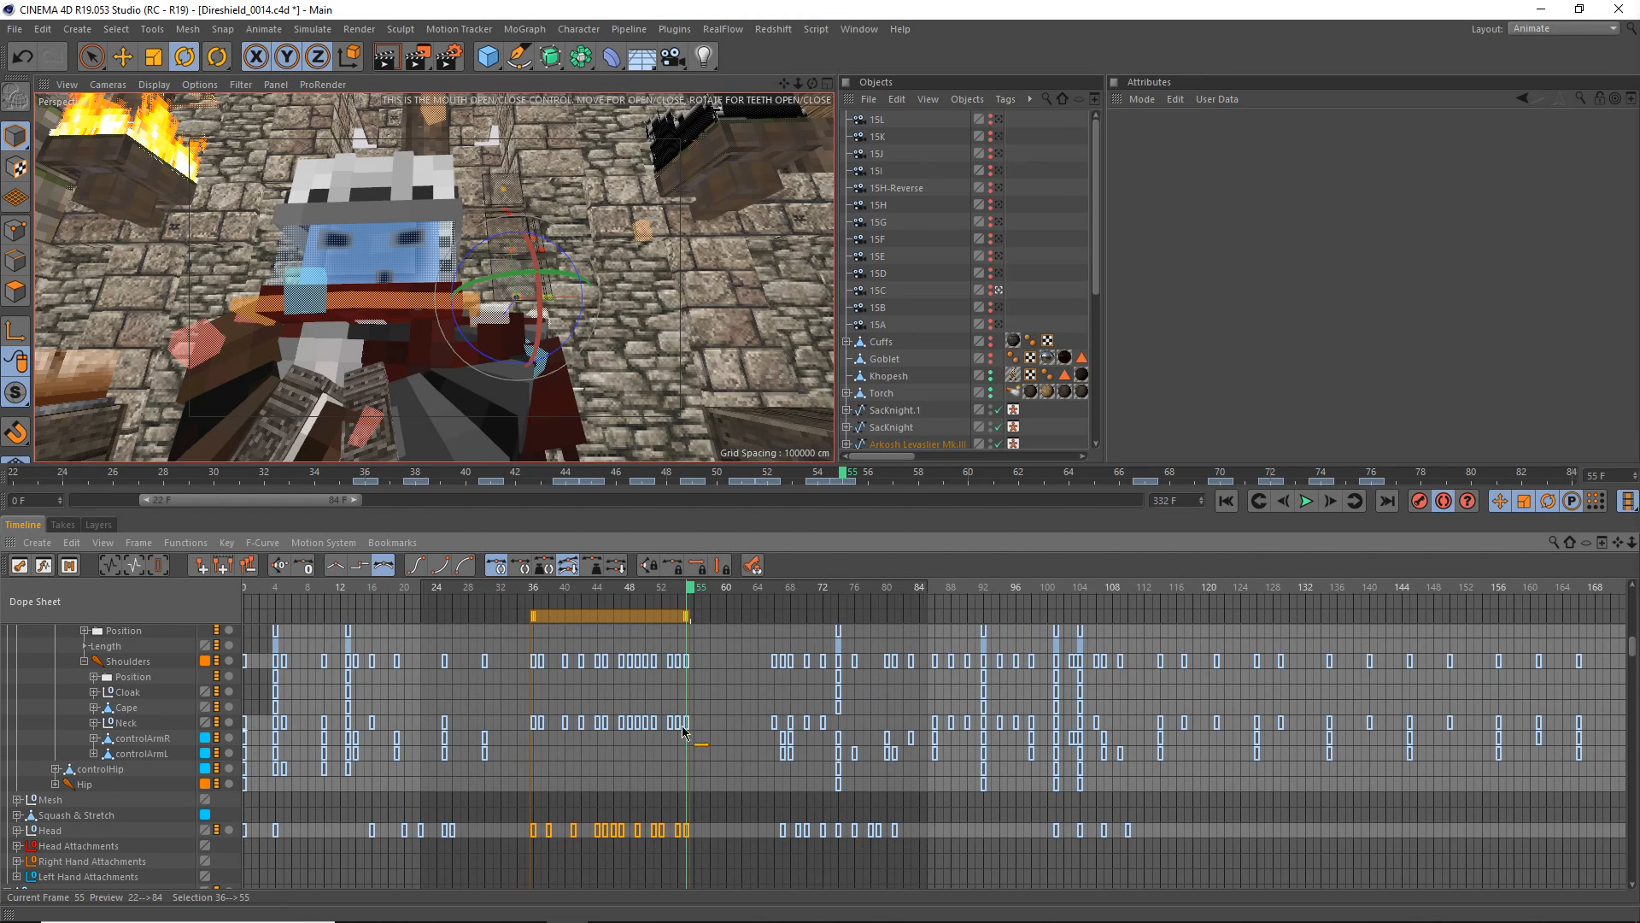
{"action": "left_click_drag", "start_coordinate": [533, 586], "coordinate": [778, 738]}
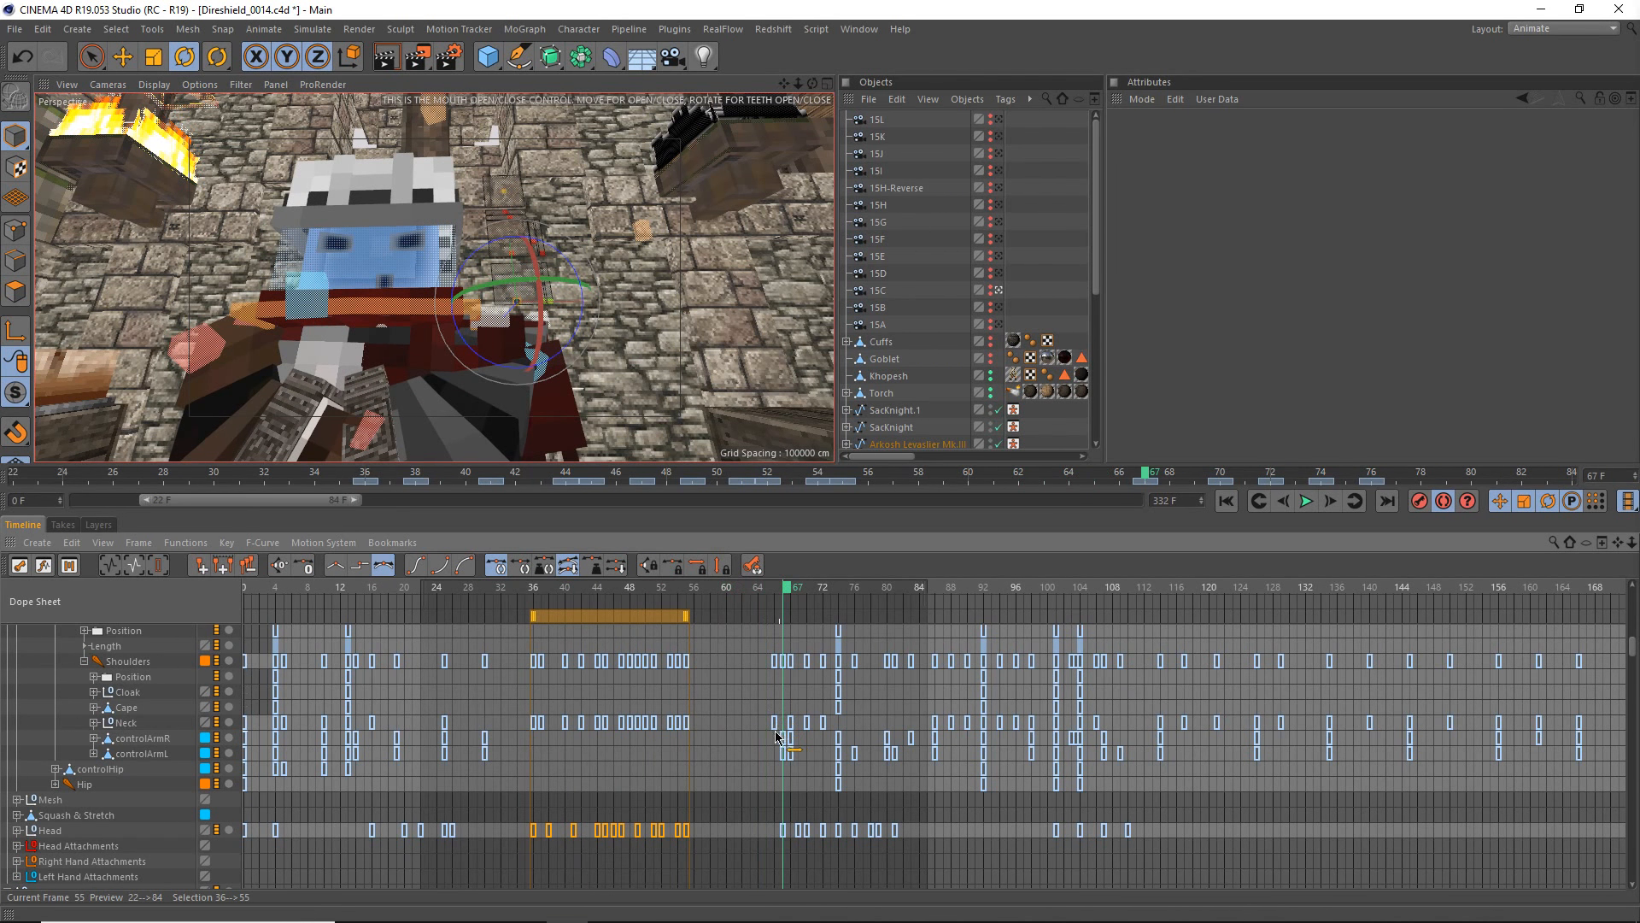
{"action": "left_click_drag", "start_coordinate": [907, 833], "coordinate": [784, 821]}
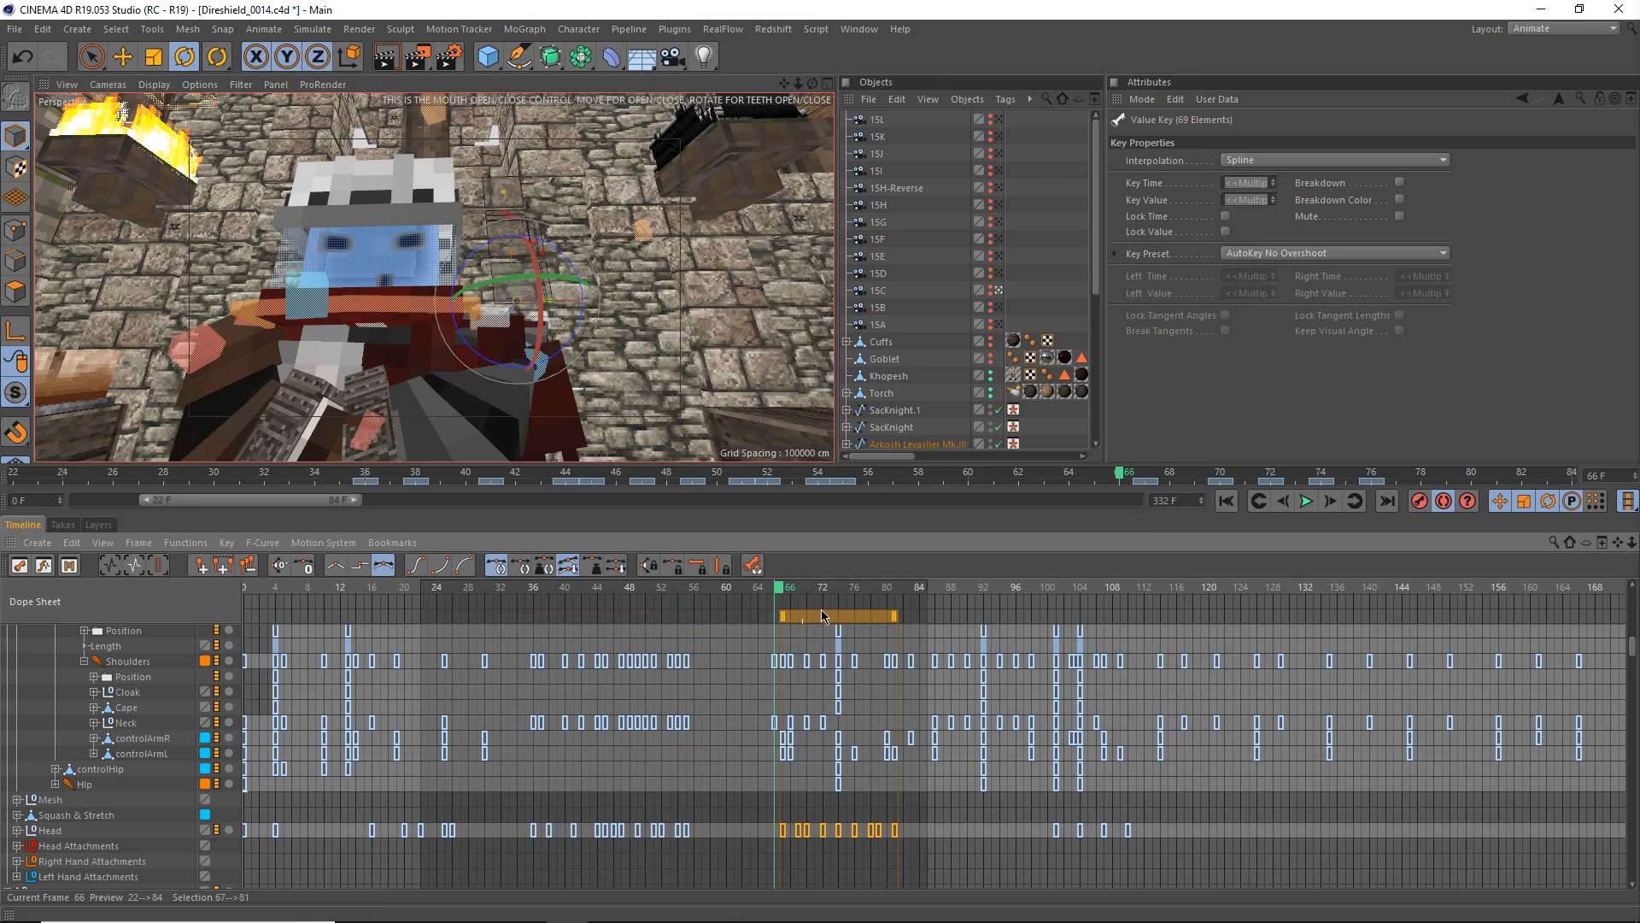
{"action": "left_click_drag", "start_coordinate": [809, 616], "coordinate": [798, 614]}
{"action": "key", "text": "ctrl+z"}
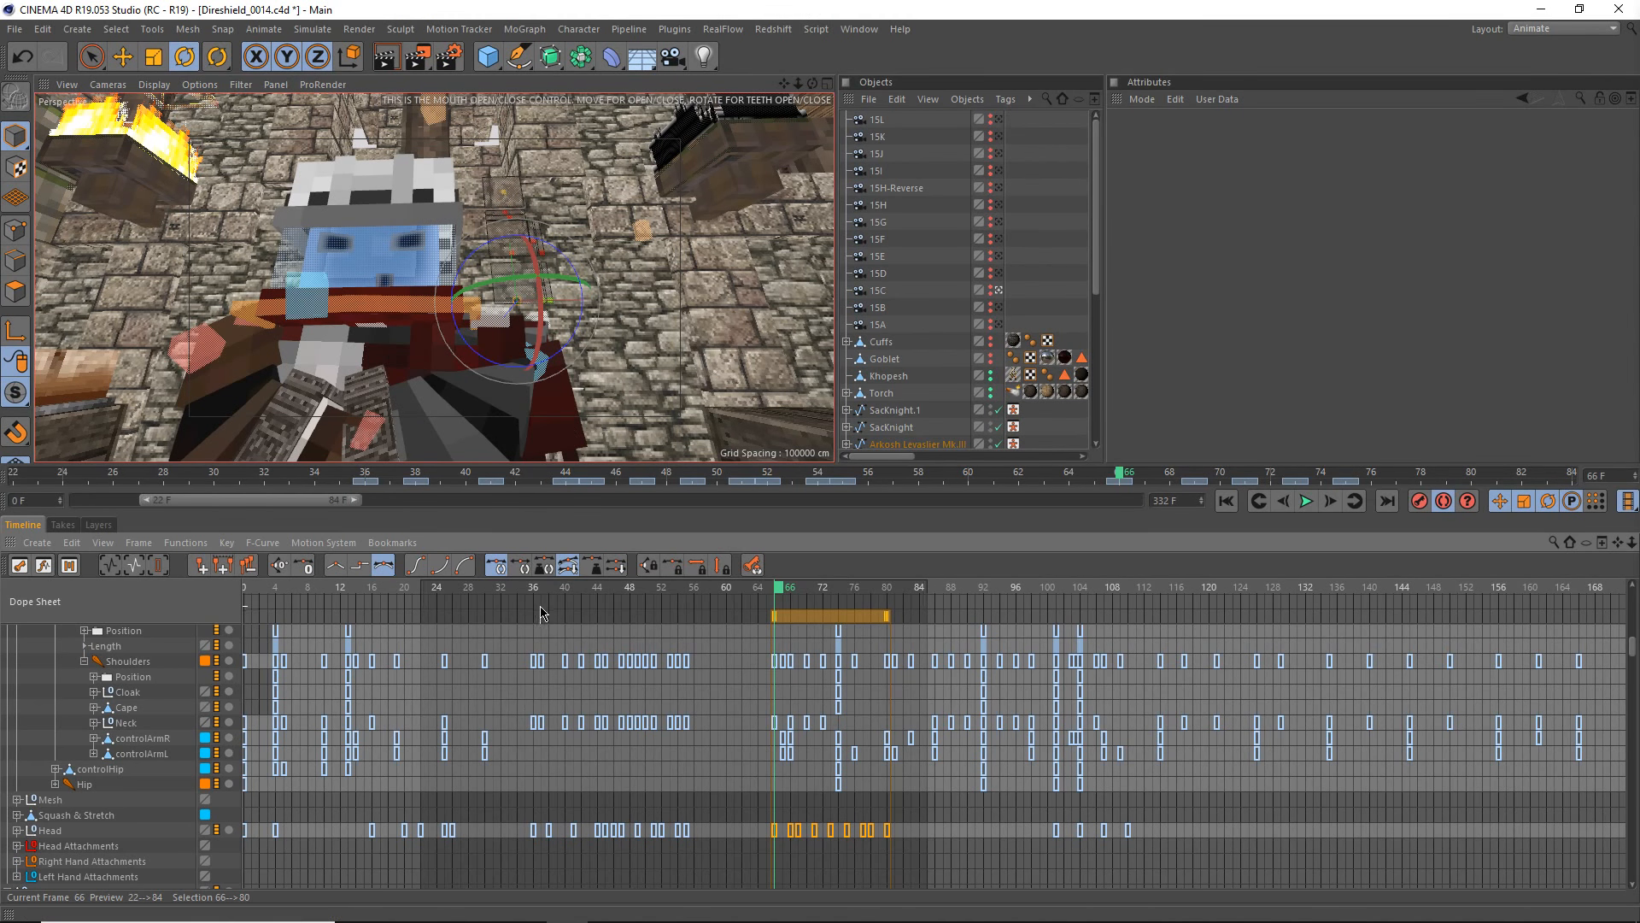
- Scrub to frame 62 and examine the controlBack, Back, Shoulders and Neck tracks against the selected Head keys in the Dope Sheet
{"action": "mouse_move", "coordinate": [732, 671]}
{"action": "middle_mouse_down", "text": "alt"}
{"action": "mouse_move", "coordinate": [689, 690]}
{"action": "mouse_move", "coordinate": [725, 713]}
{"action": "mouse_move", "coordinate": [725, 760]}
{"action": "mouse_move", "coordinate": [692, 813]}
{"action": "mouse_move", "coordinate": [769, 701]}
{"action": "mouse_move", "coordinate": [733, 675]}
{"action": "middle_mouse_up", "text": "alt"}
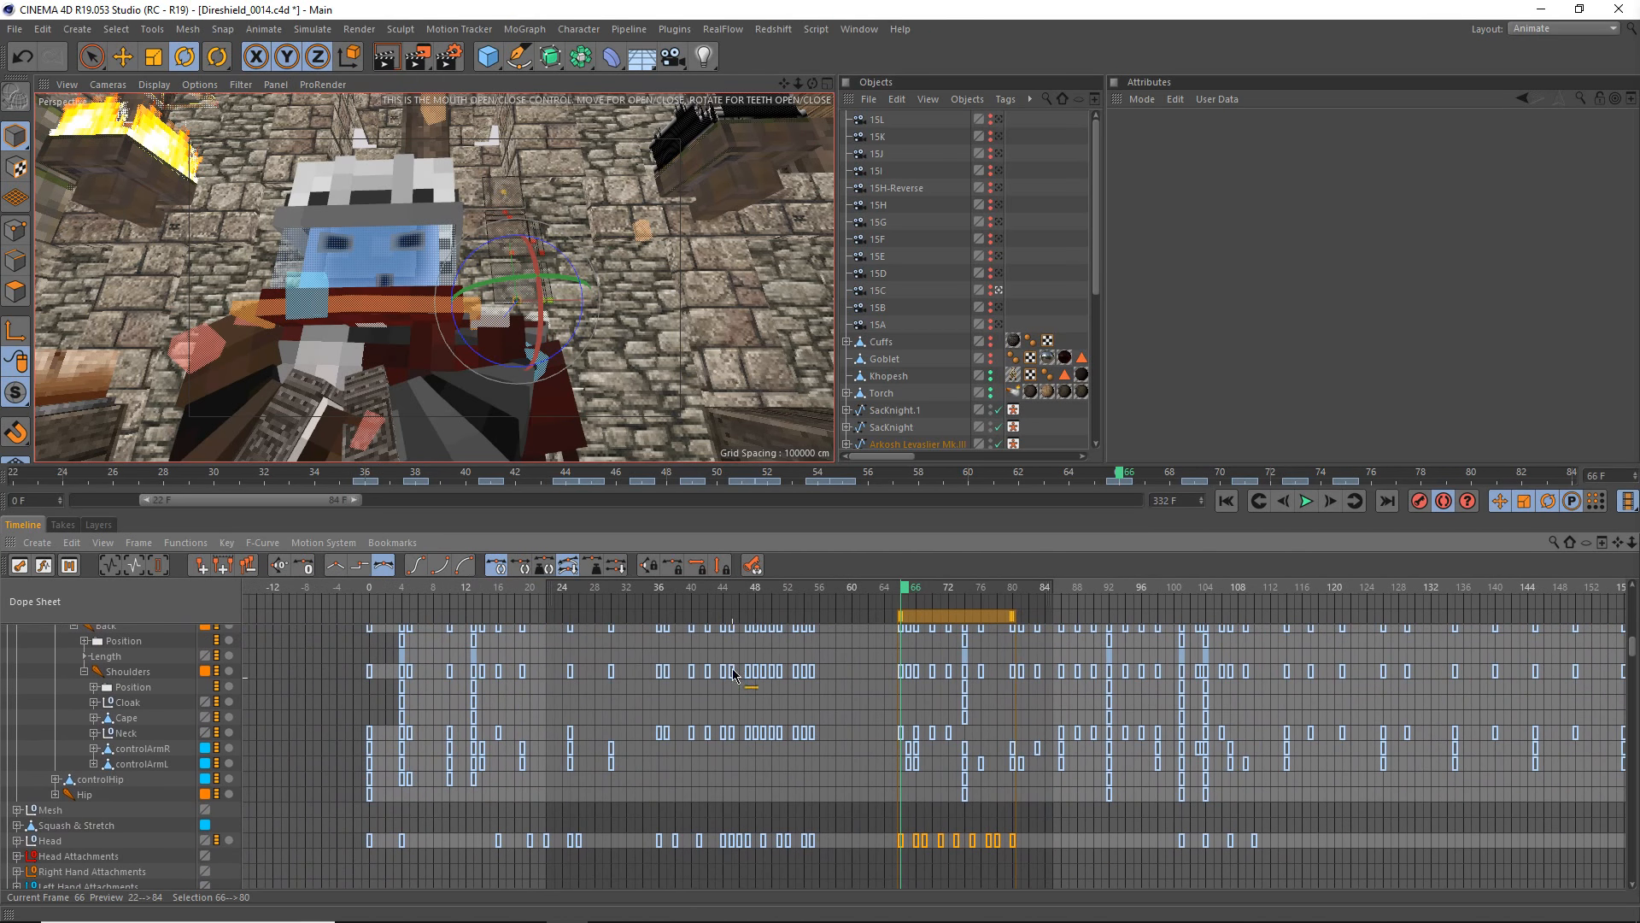
{"action": "left_click_drag", "start_coordinate": [639, 590], "coordinate": [871, 630]}
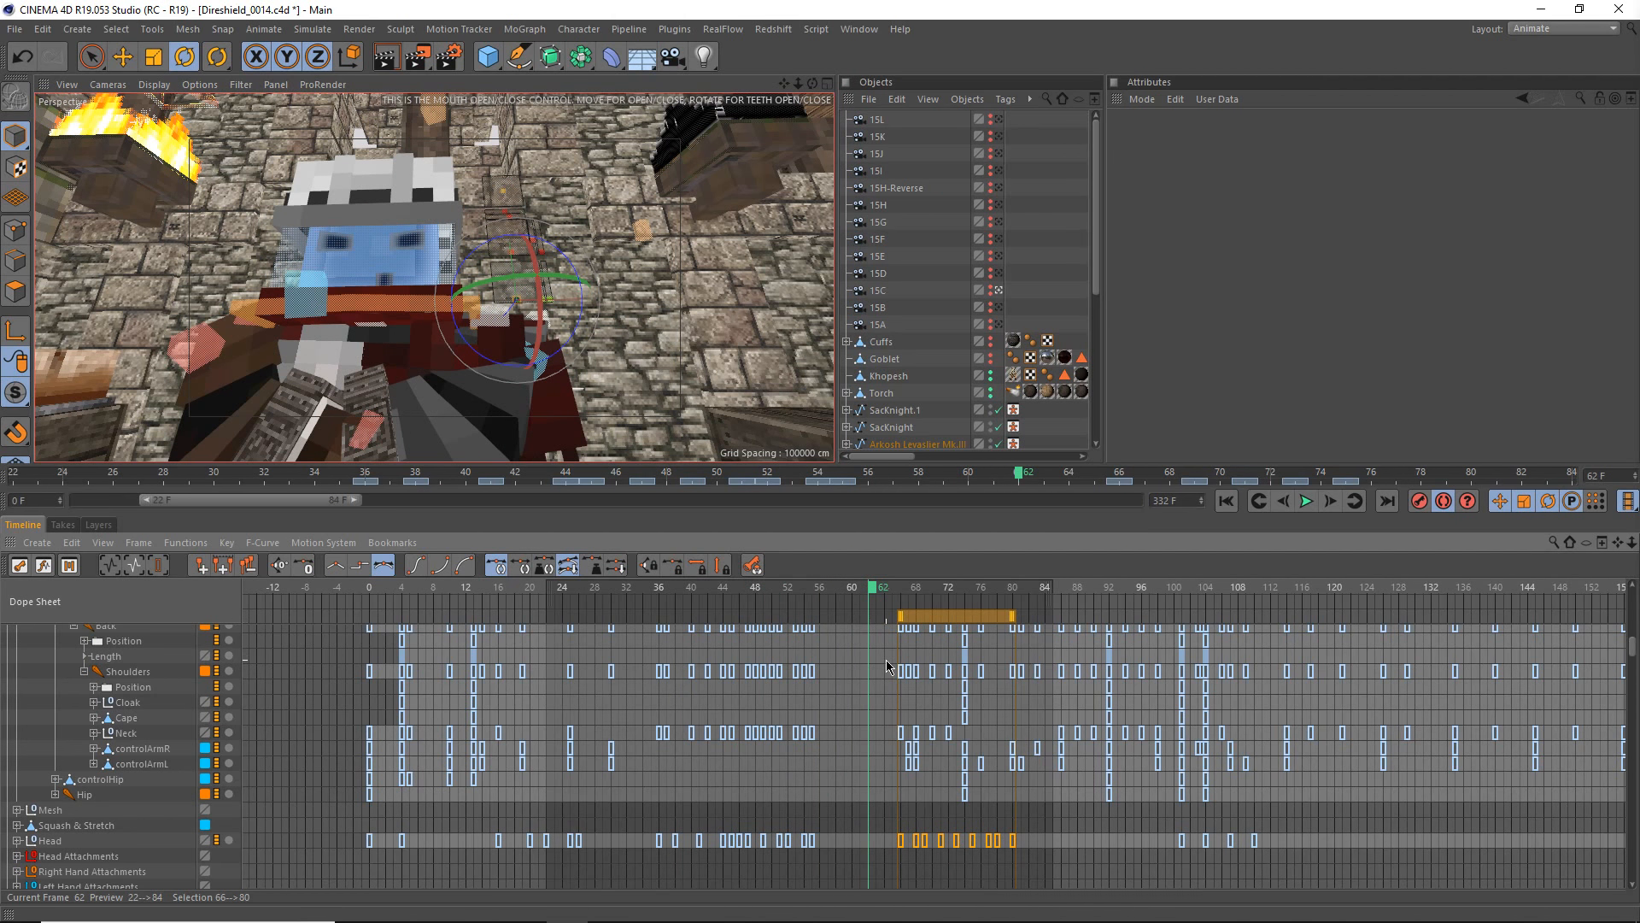
{"action": "left_click", "coordinate": [86, 673]}
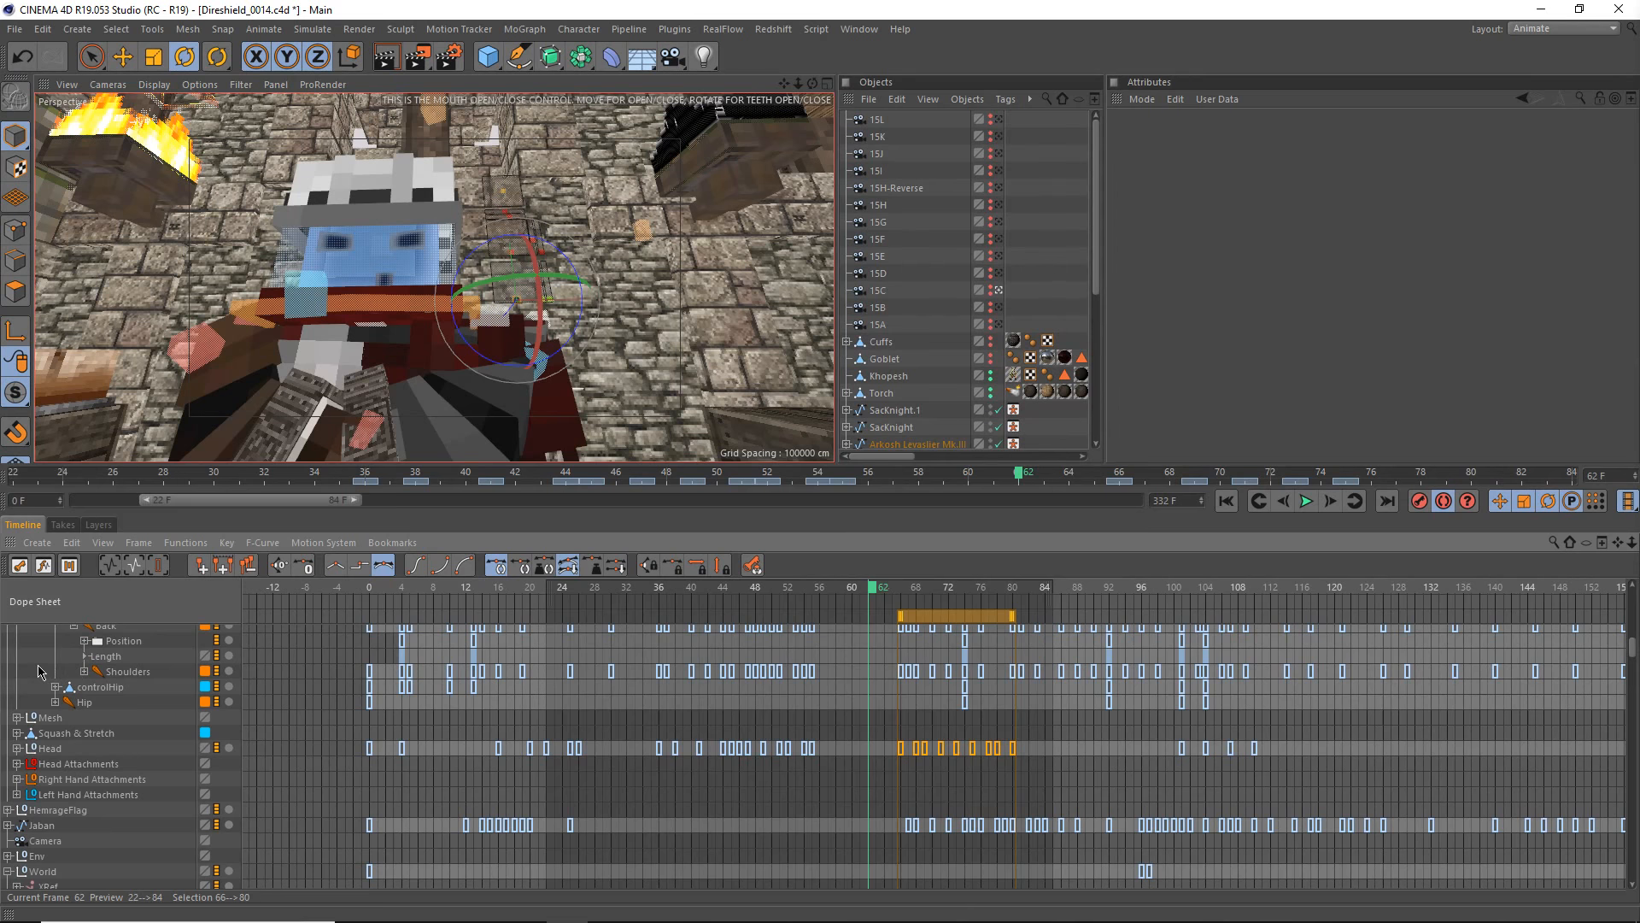
{"action": "scroll", "coordinate": [43, 679], "scroll_direction": "up", "scroll_amount": 2}
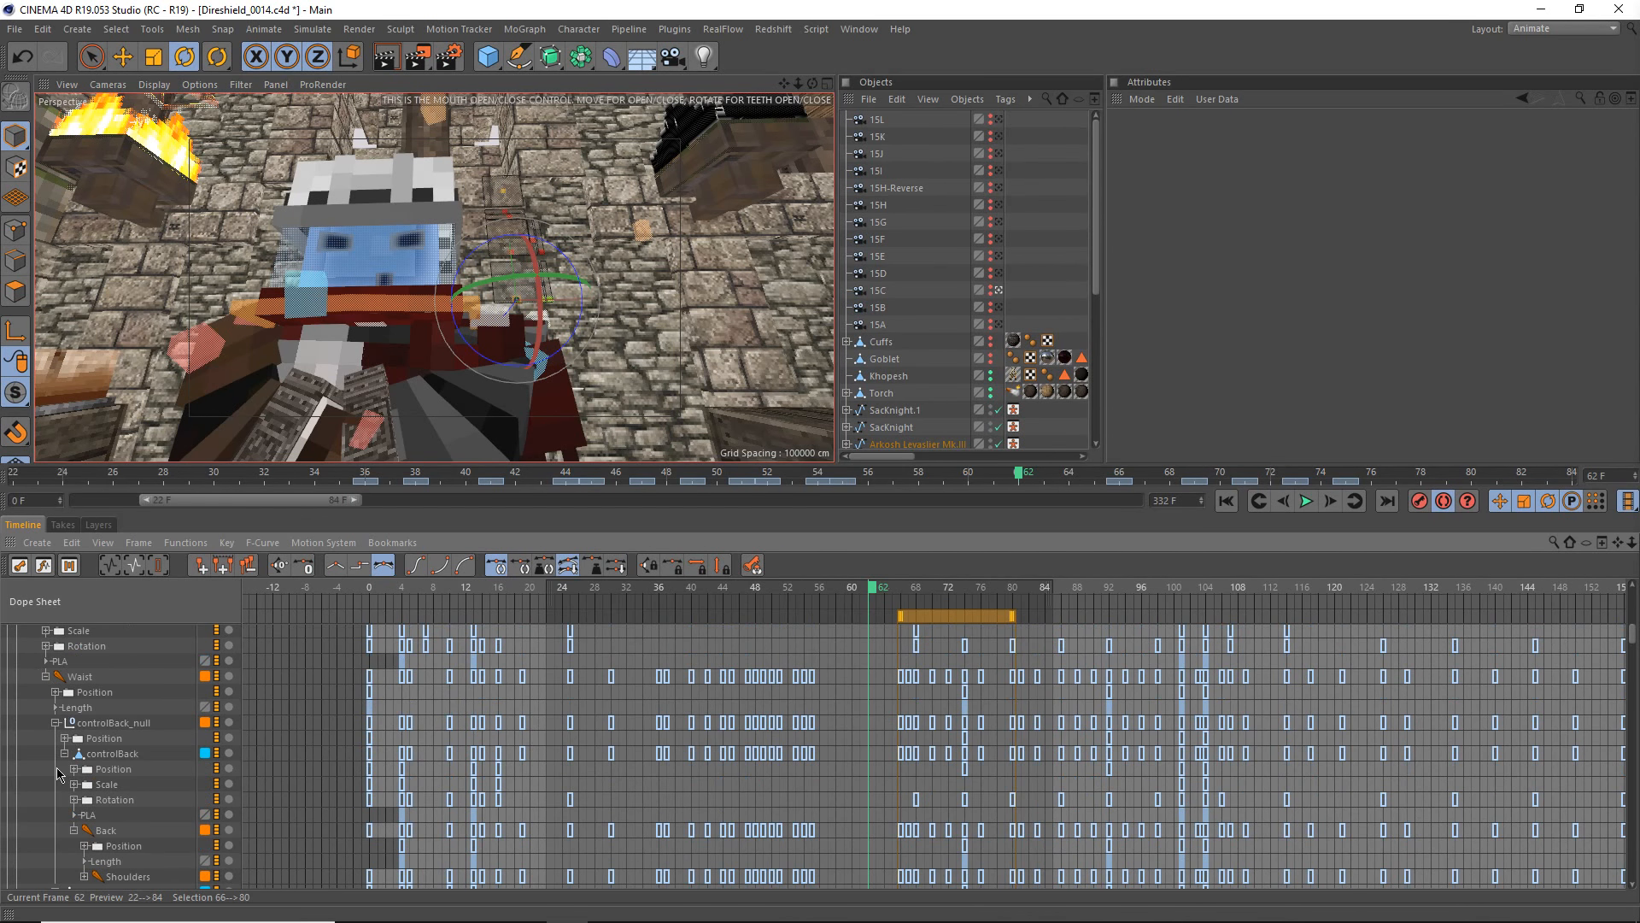
{"action": "scroll", "coordinate": [60, 774], "scroll_direction": "down", "scroll_amount": 2}
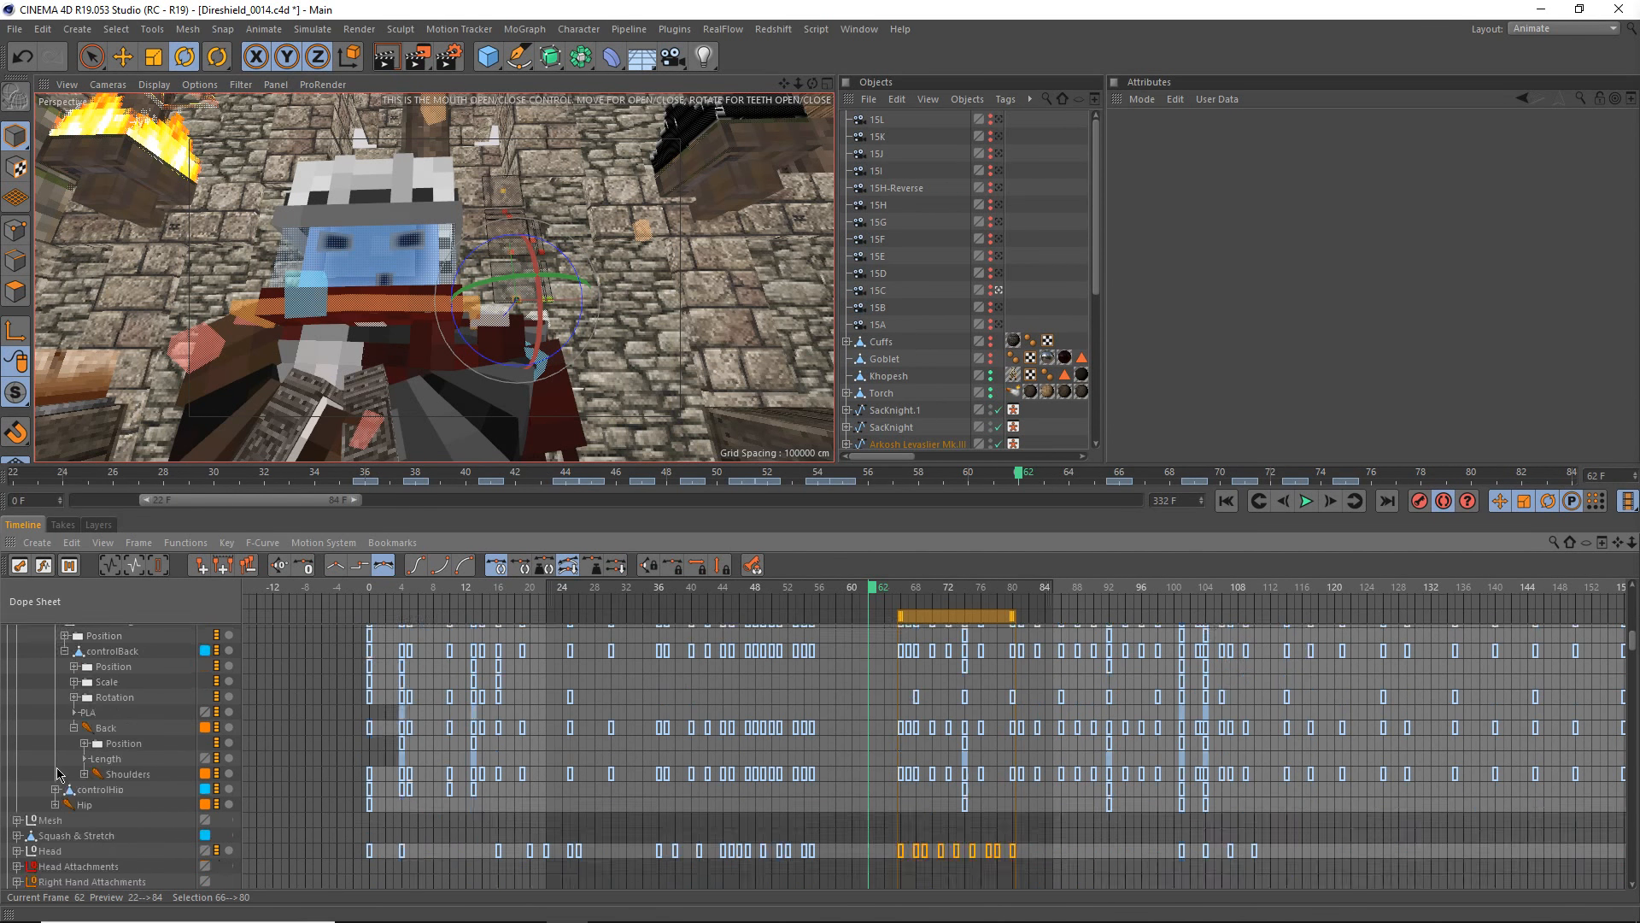
{"action": "scroll", "coordinate": [60, 774], "scroll_direction": "up", "scroll_amount": 2}
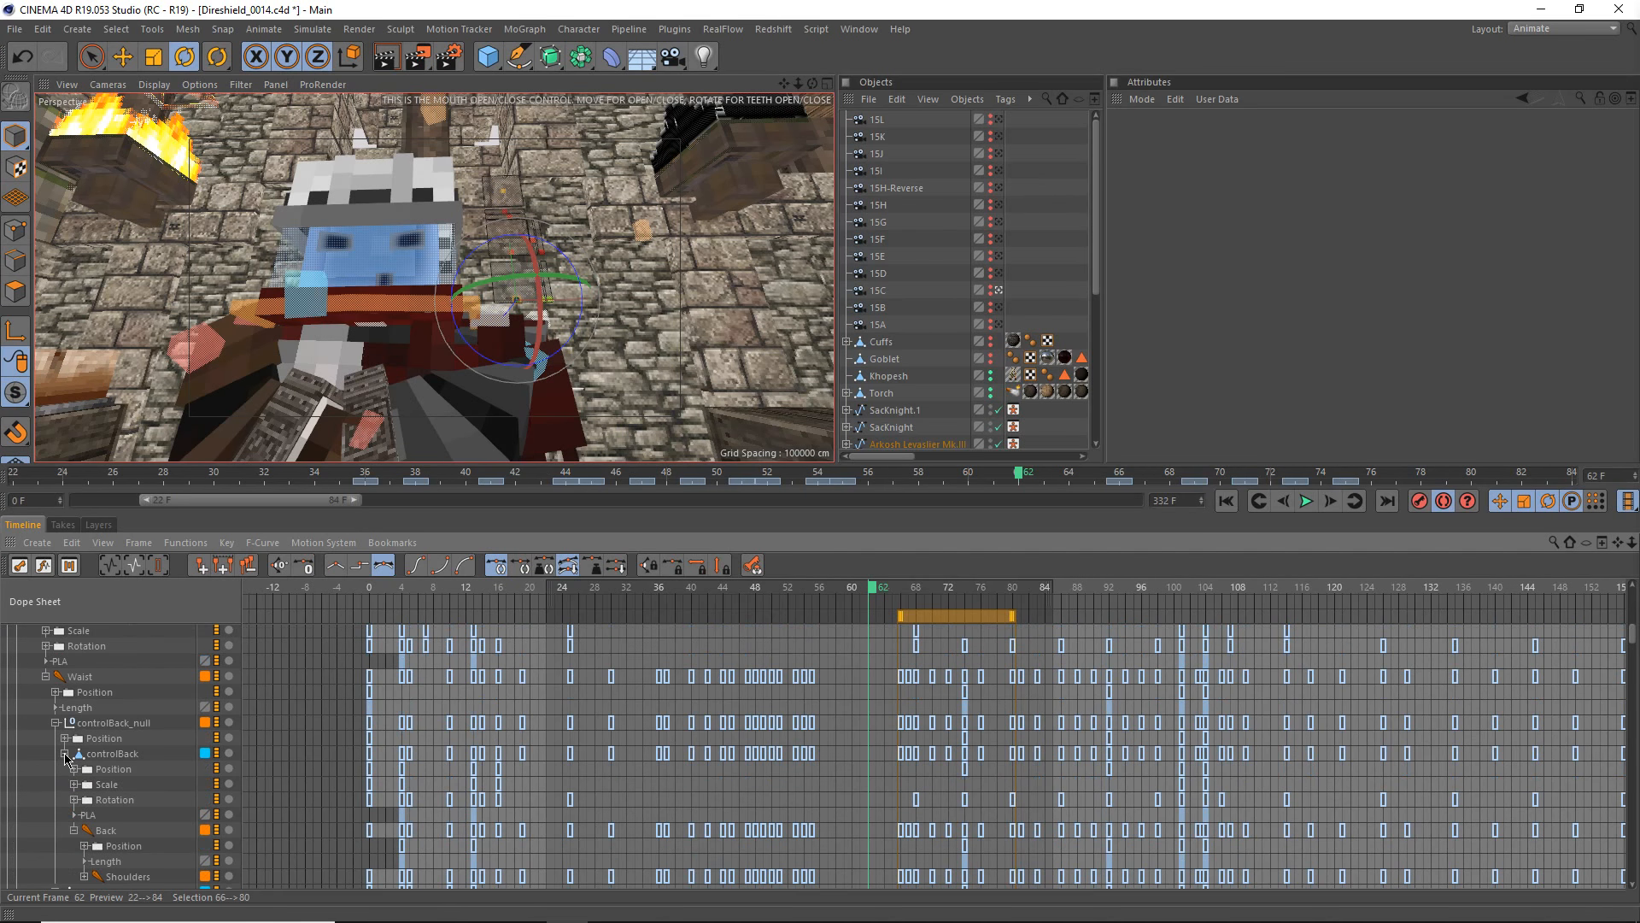
{"action": "left_click", "coordinate": [65, 753]}
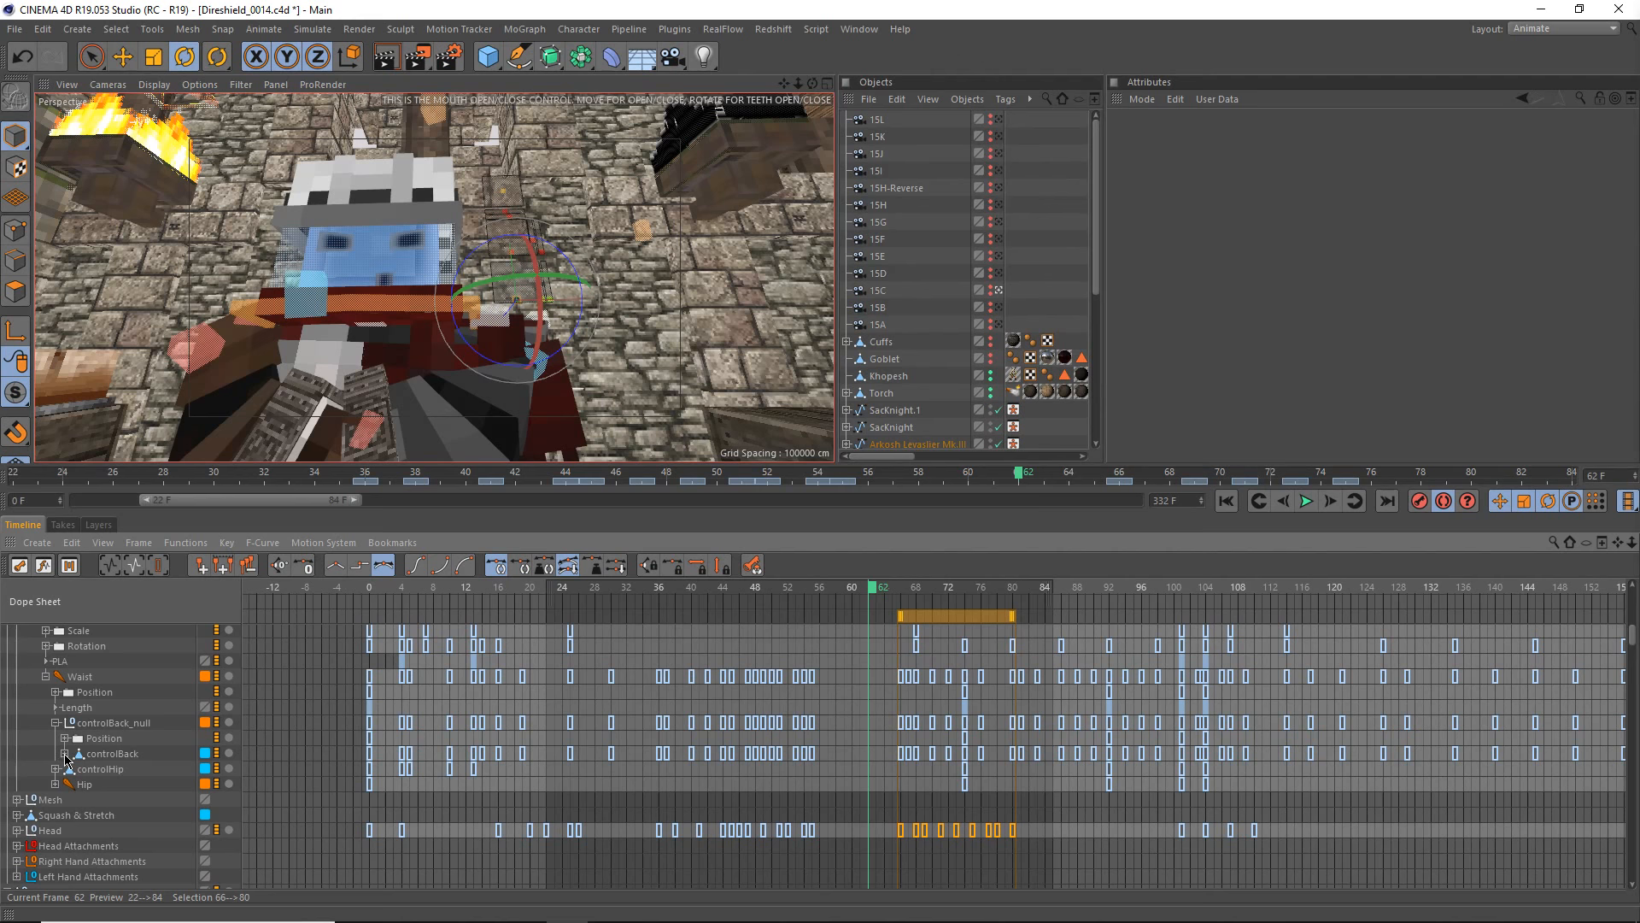
{"action": "left_click", "coordinate": [65, 754]}
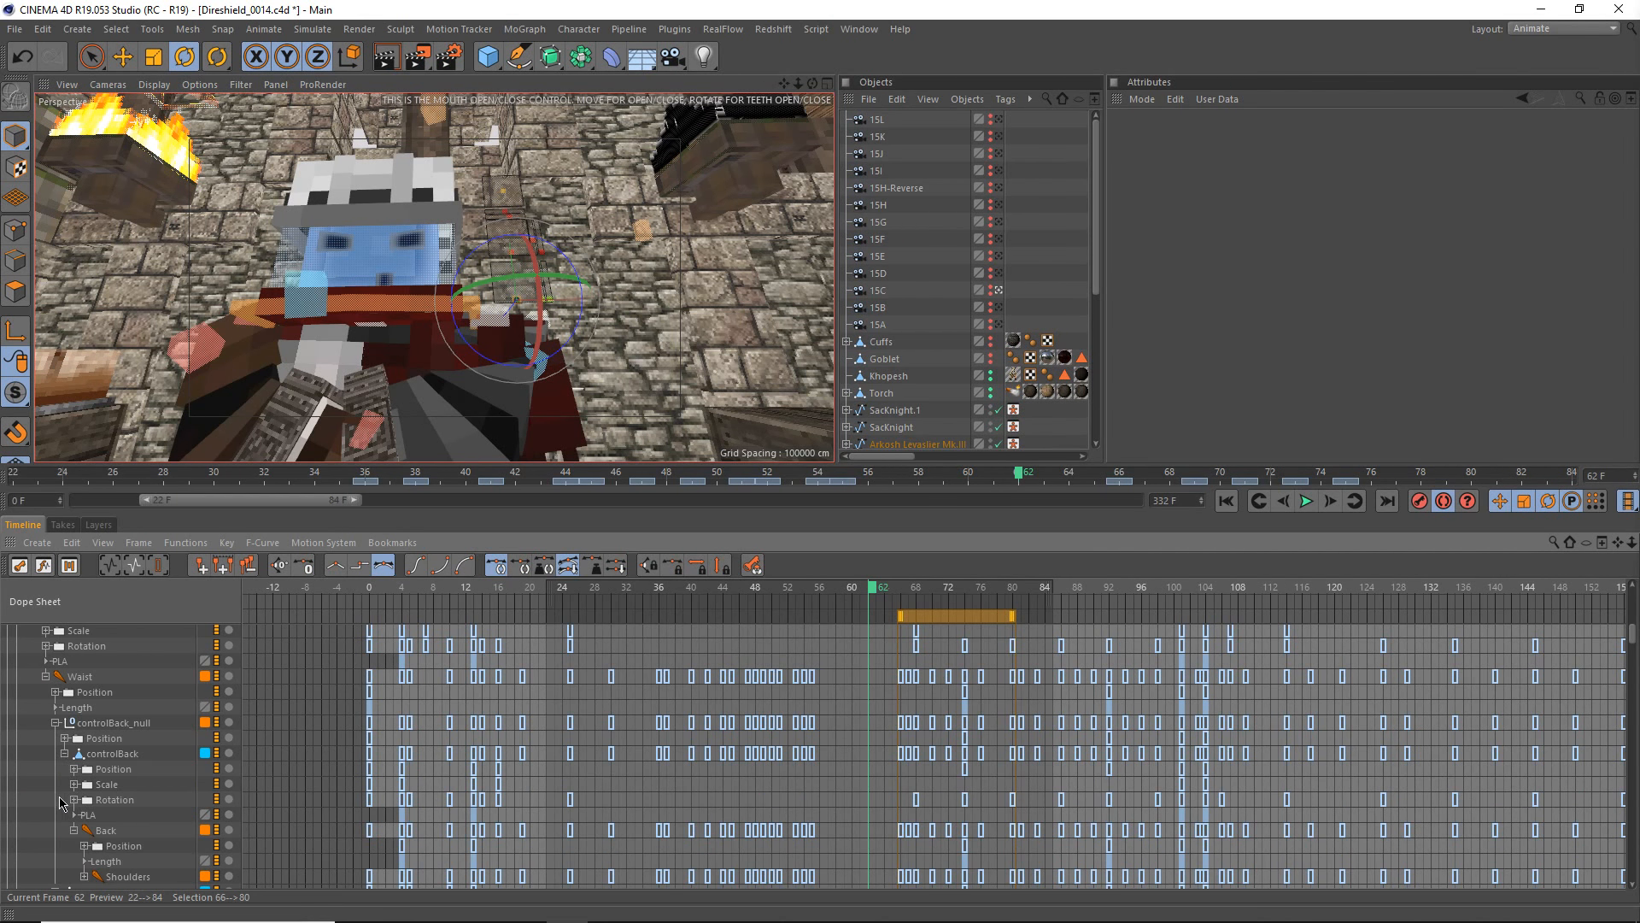
{"action": "scroll", "coordinate": [62, 801], "scroll_direction": "down", "scroll_amount": 3}
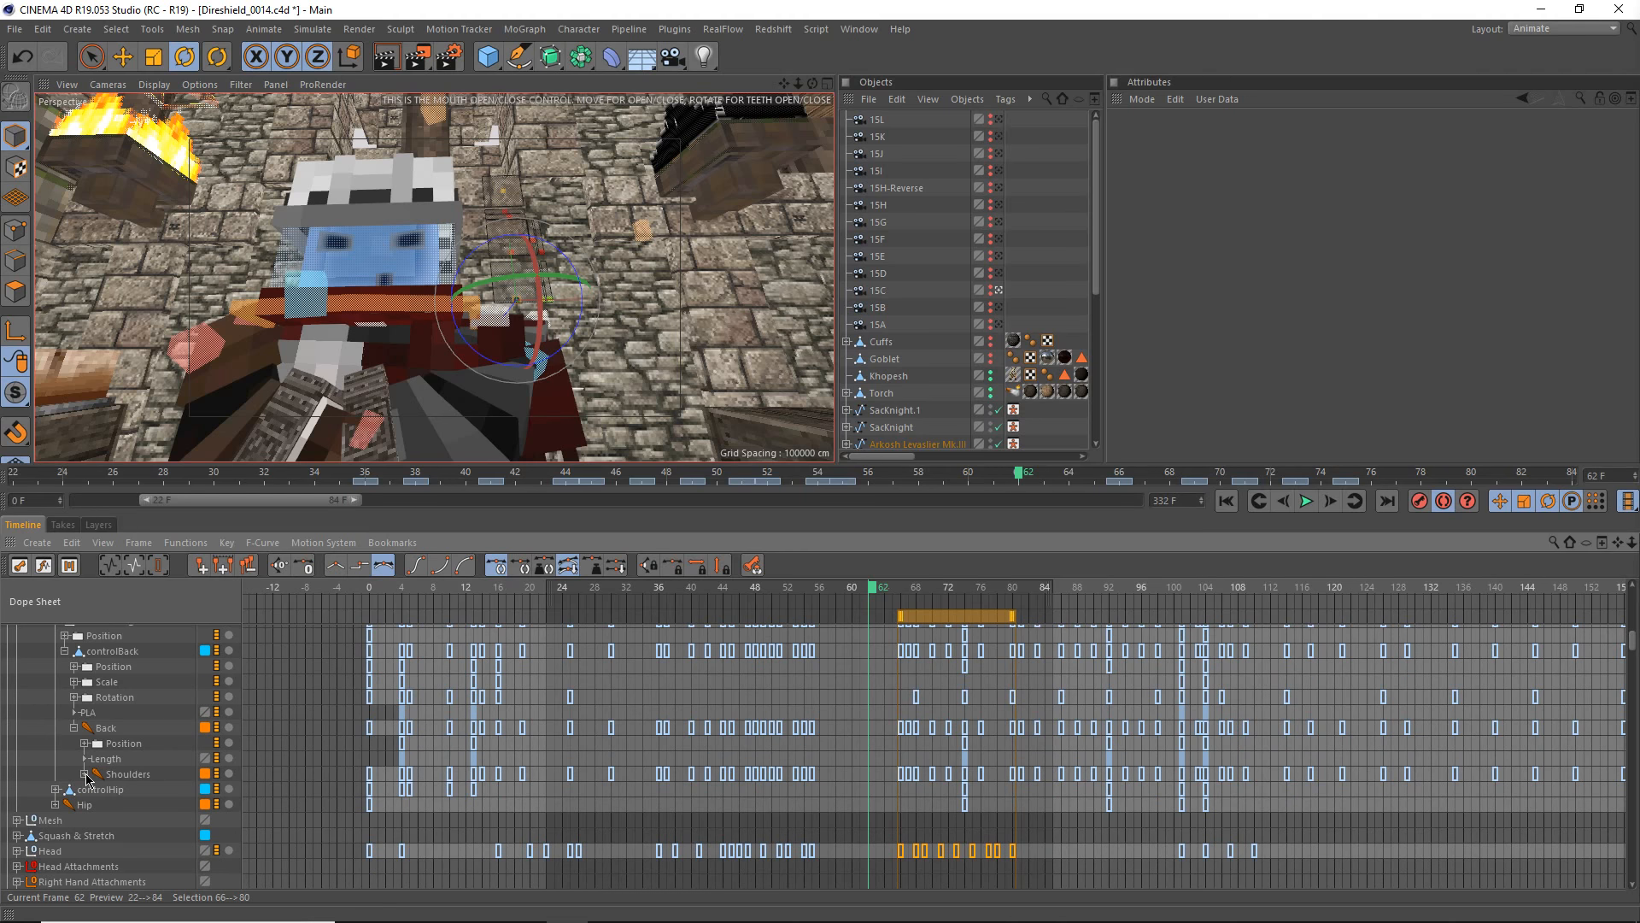
{"action": "left_click", "coordinate": [85, 774]}
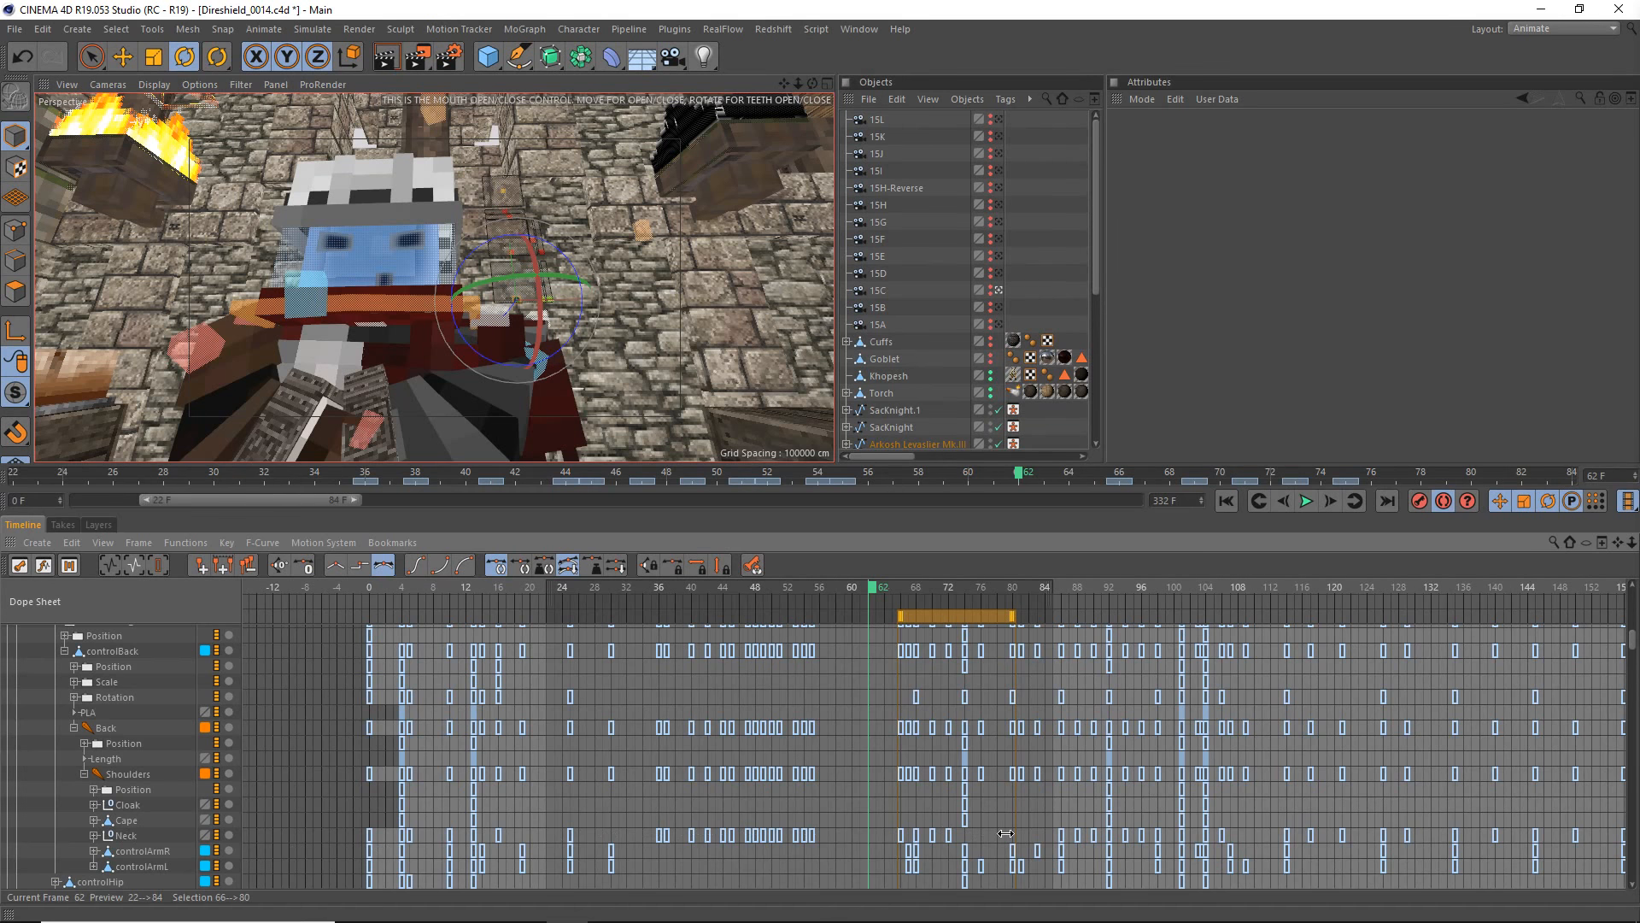
{"action": "scroll", "coordinate": [1006, 833], "scroll_direction": "down", "scroll_amount": 3}
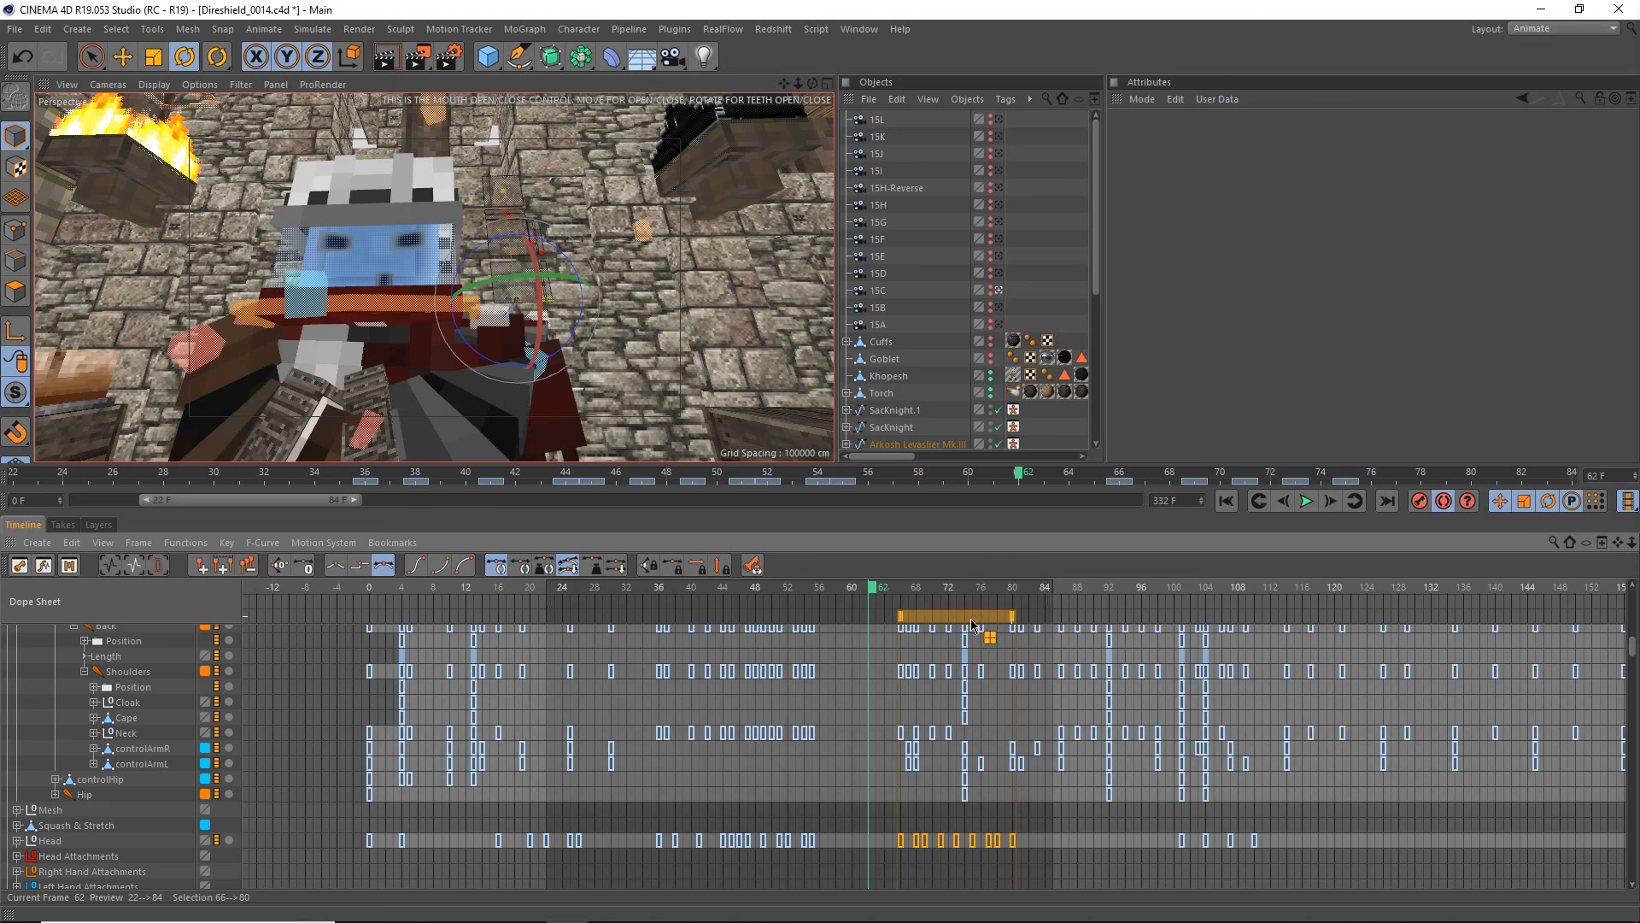
- Compress the selected Head keys from frames 66 to 80 into frames 66 to 72, scrub to frame 74 and clear the selection
{"action": "left_click_drag", "start_coordinate": [1012, 616], "coordinate": [948, 626]}
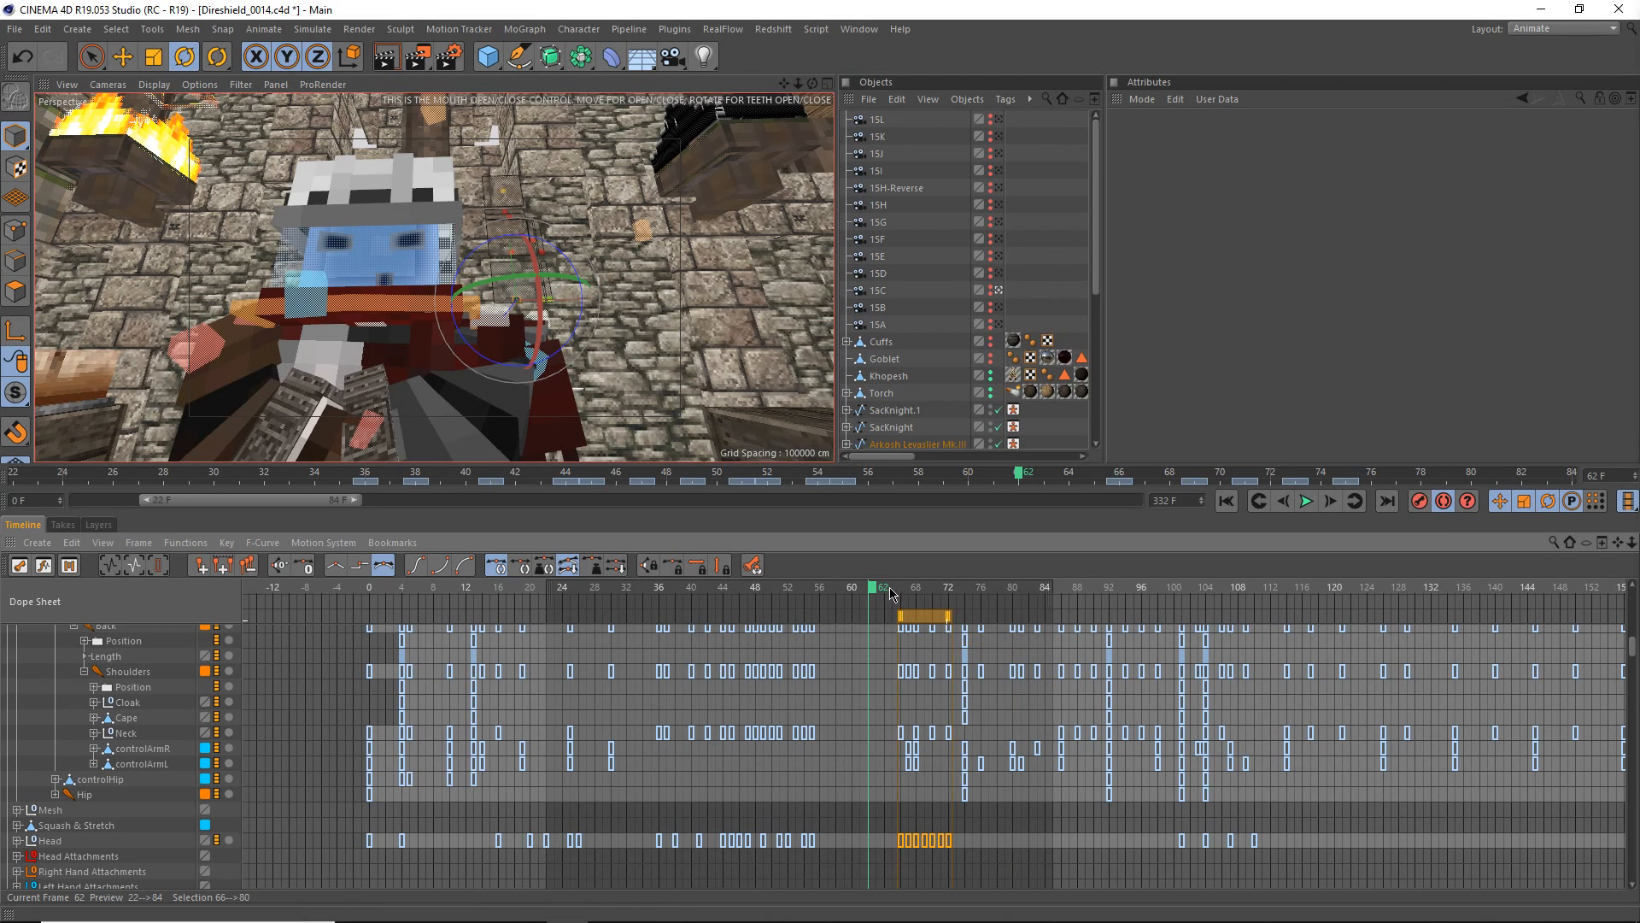
{"action": "left_click_drag", "start_coordinate": [901, 594], "coordinate": [963, 616]}
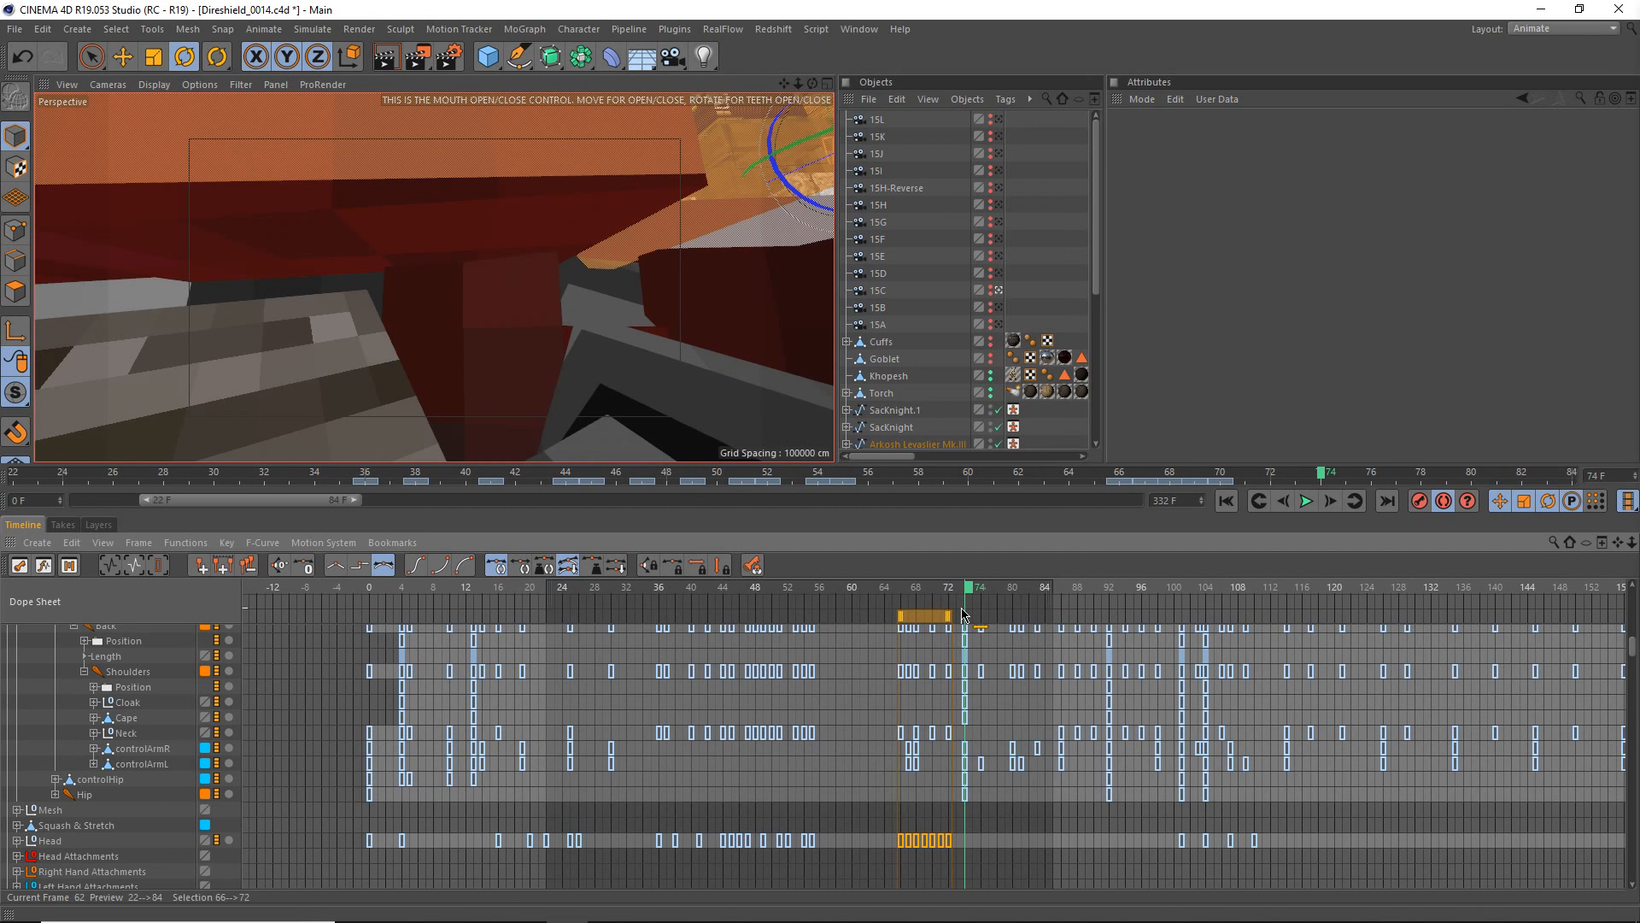
{"action": "left_click_drag", "start_coordinate": [963, 615], "coordinate": [969, 769]}
{"action": "left_click", "coordinate": [943, 238]}
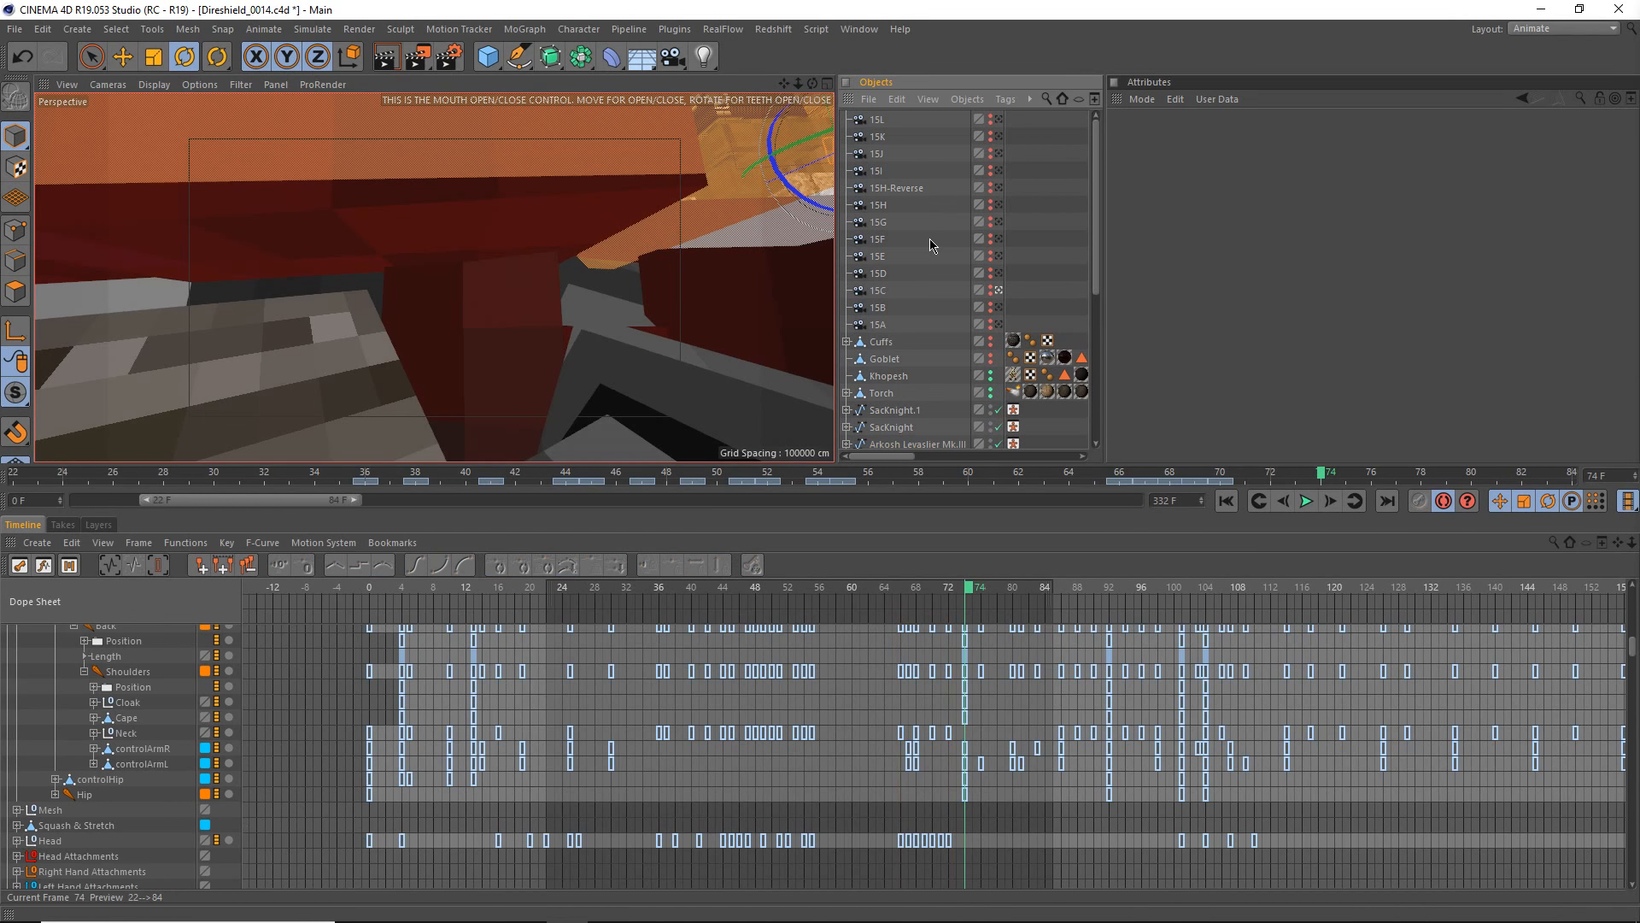
- Try to render the shot to the Picture Viewer, overwriting 15C-LIP.mp4, and close the viewer
{"action": "left_click", "coordinate": [418, 59]}
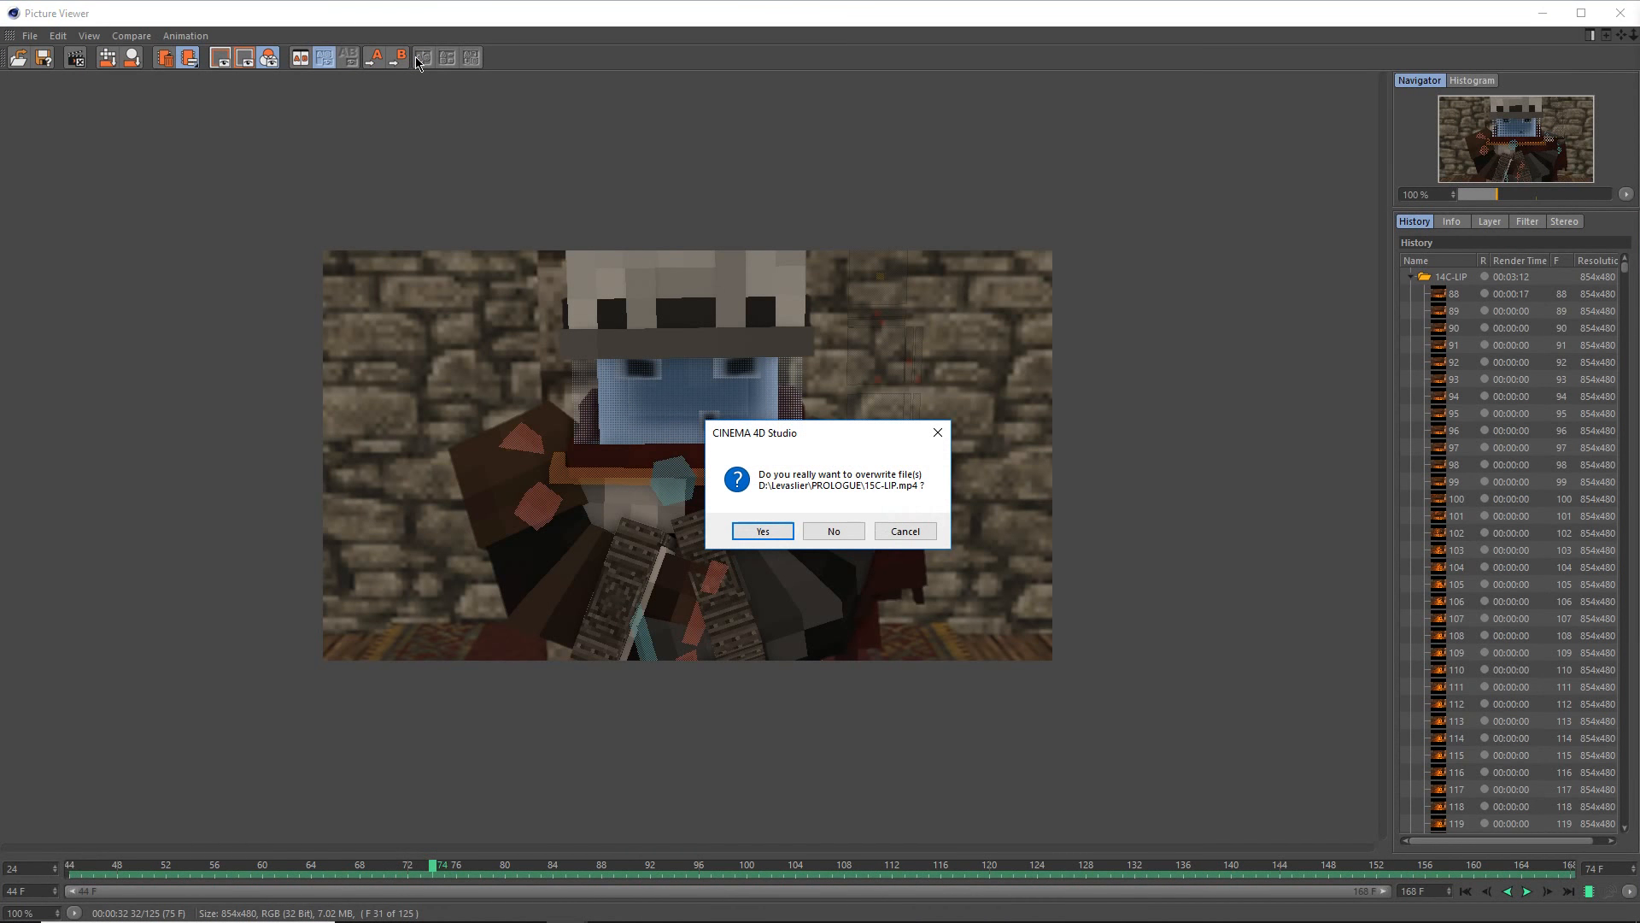
{"action": "left_click", "coordinate": [764, 531]}
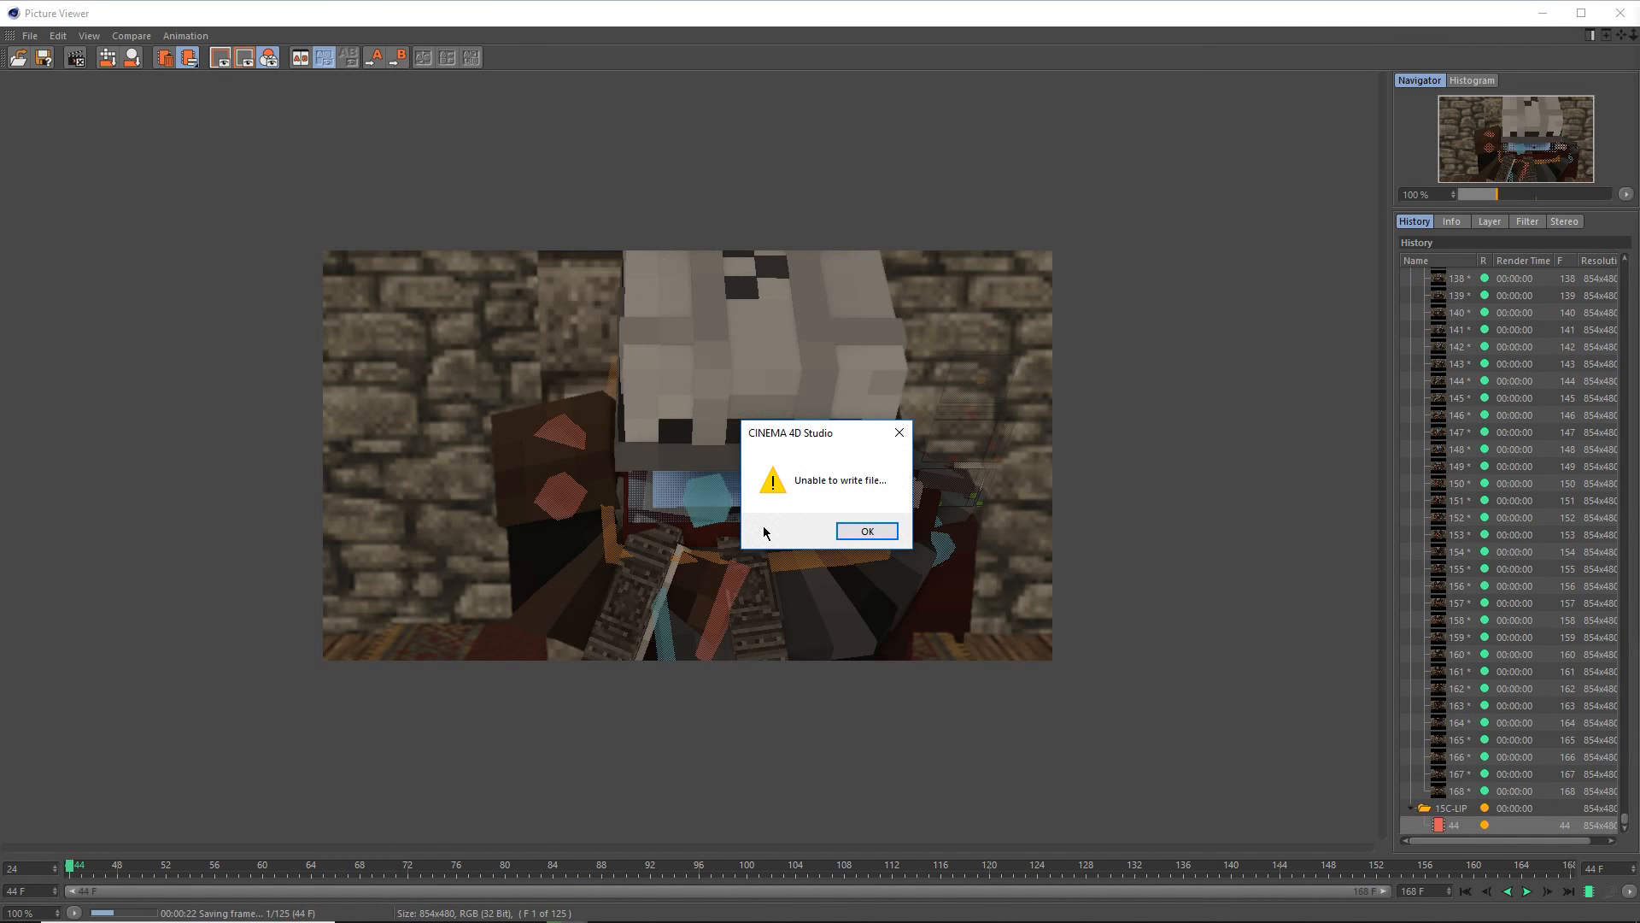
{"action": "left_click", "coordinate": [854, 534]}
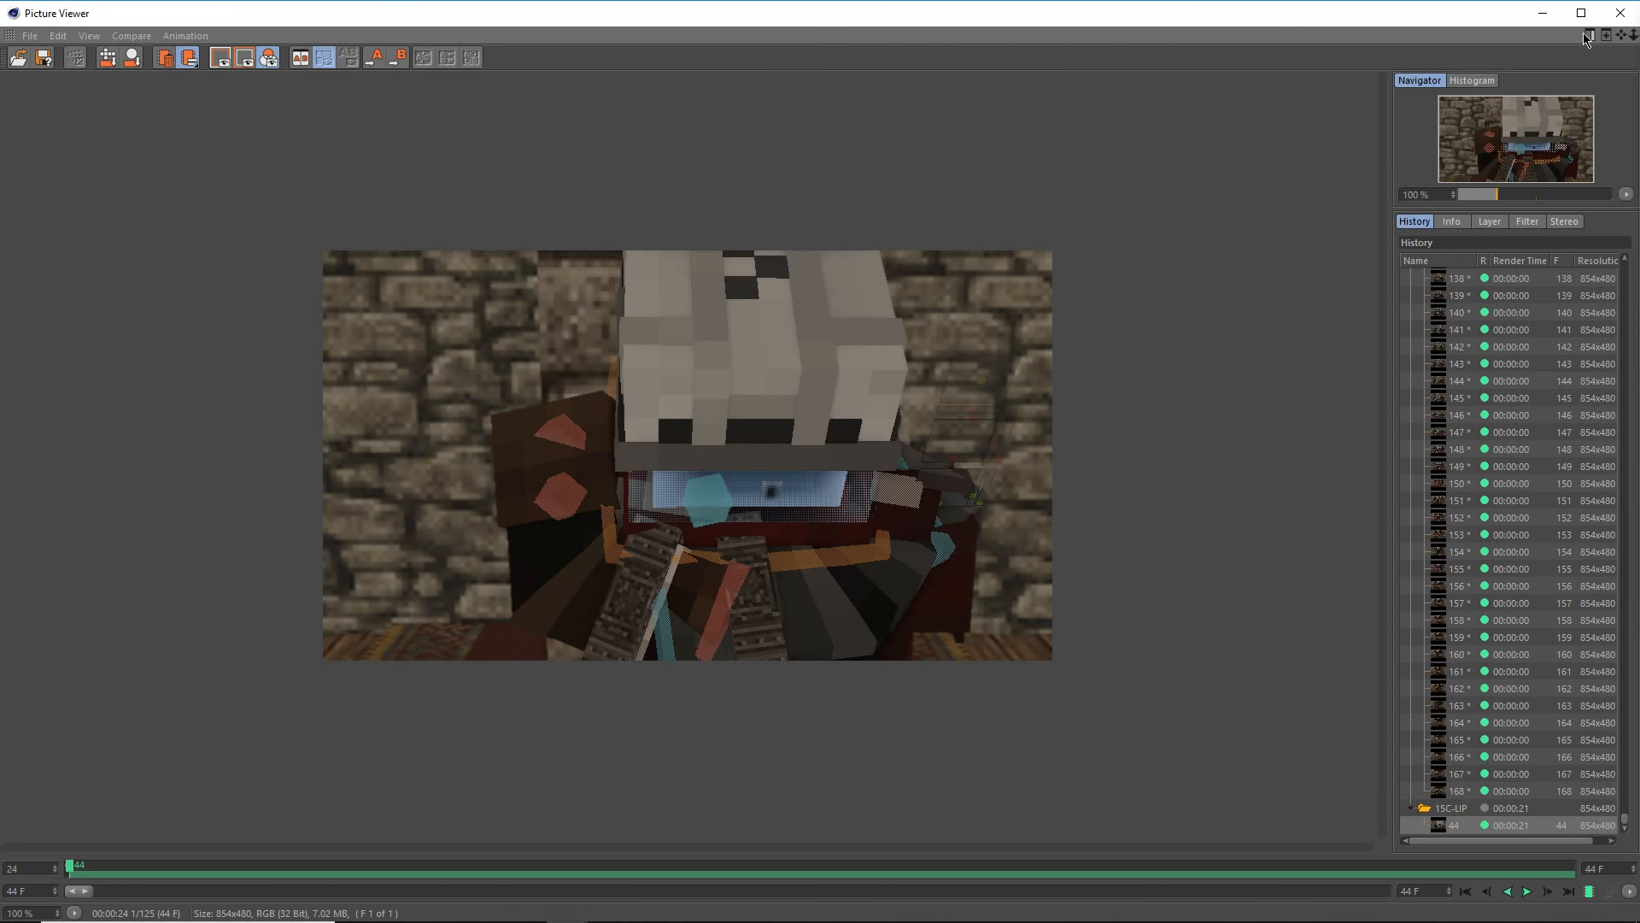
{"action": "left_click", "coordinate": [1620, 13]}
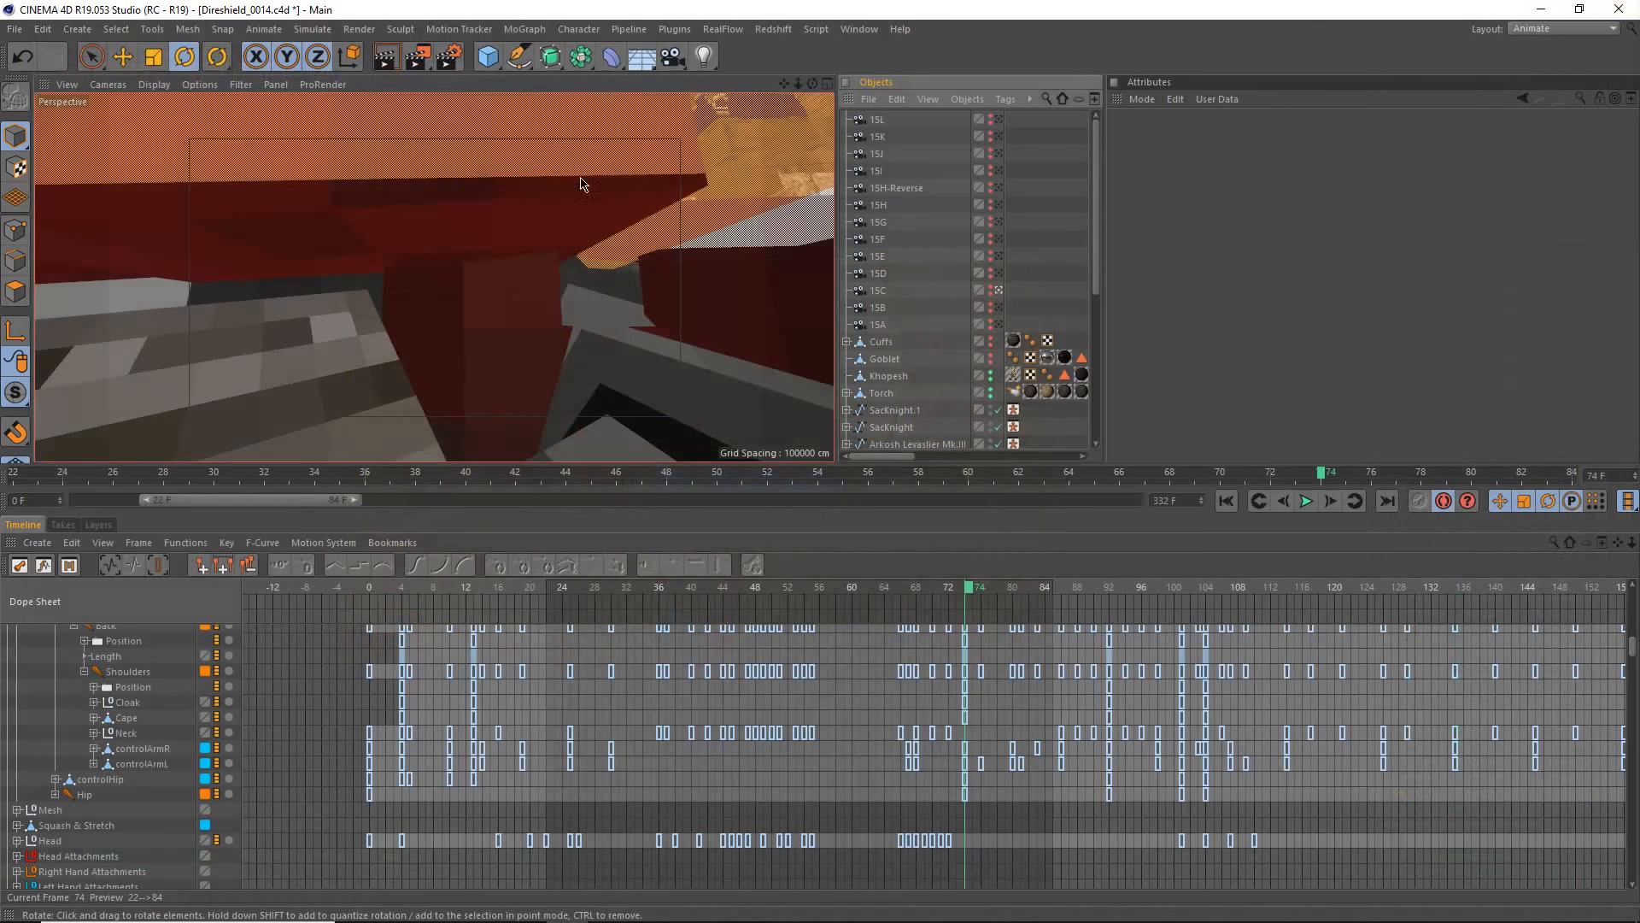
- Render the shot to the Picture Viewer, overwriting 15C-LIP.mp4, and play back the rendered frames
{"action": "left_click", "coordinate": [418, 66]}
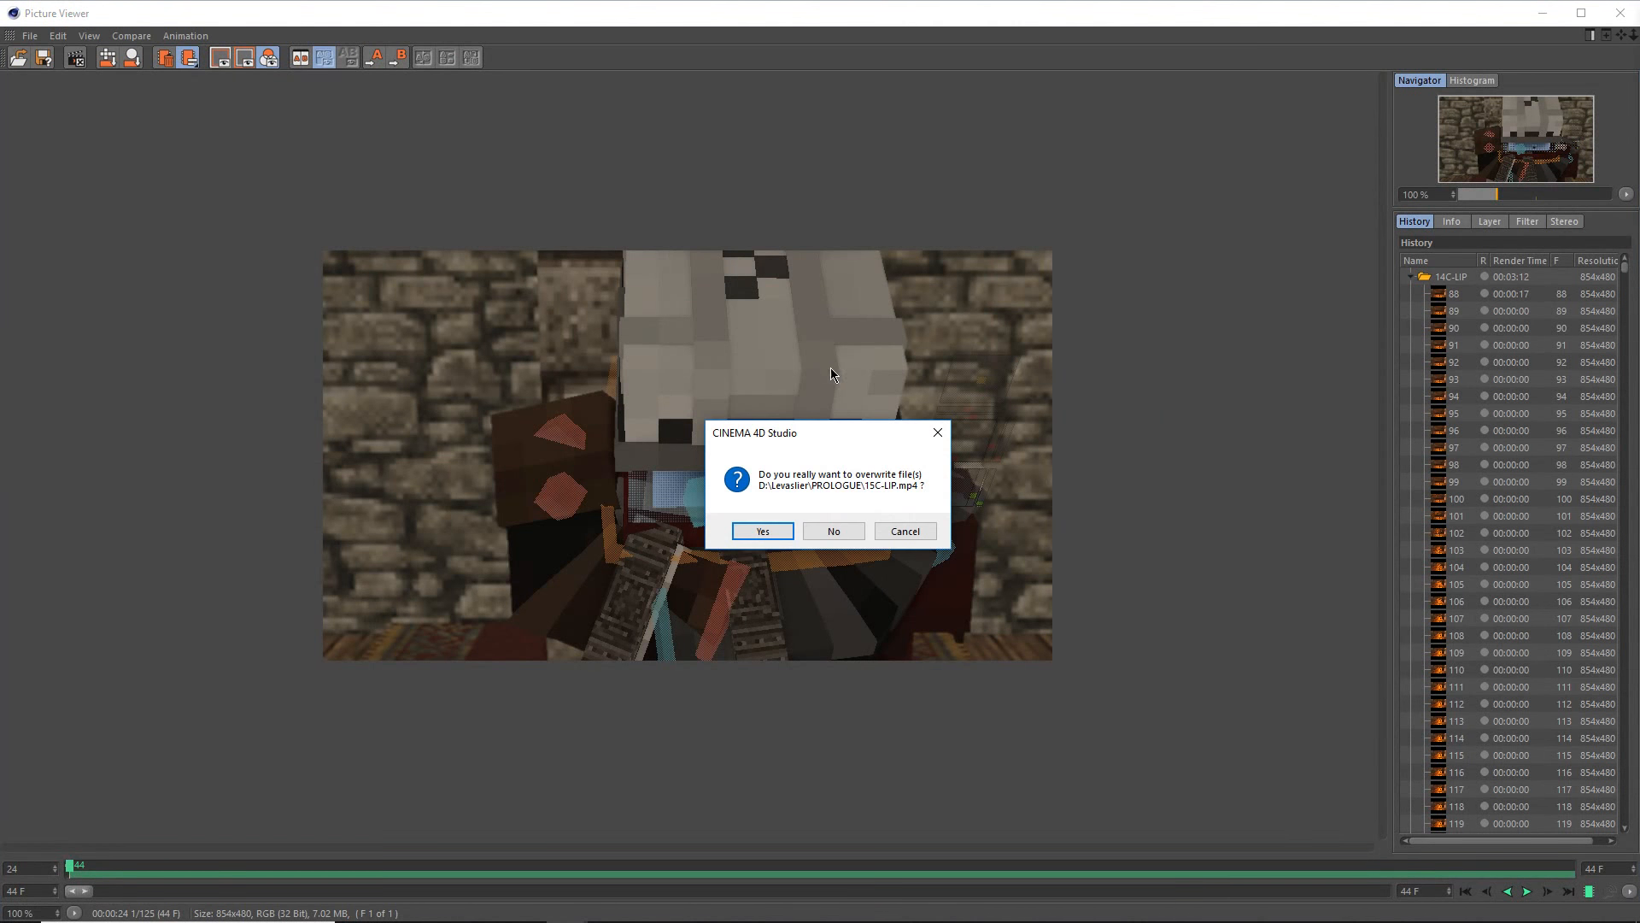
{"action": "left_click", "coordinate": [756, 532]}
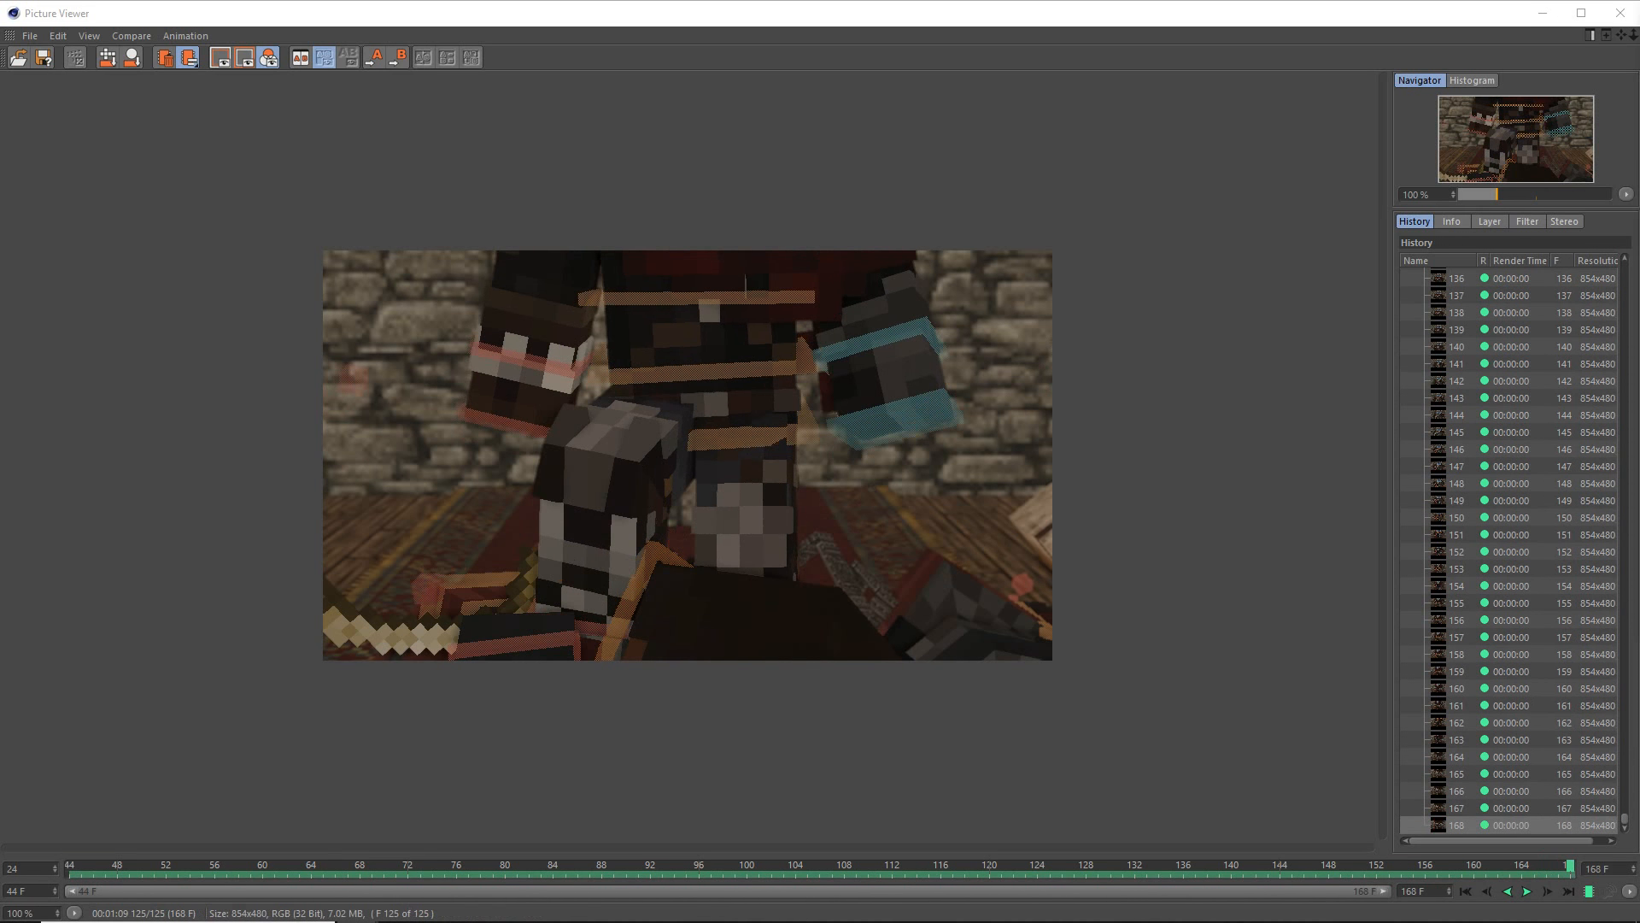
{"action": "left_click", "coordinate": [1254, 596]}
{"action": "key", "text": "F8"}
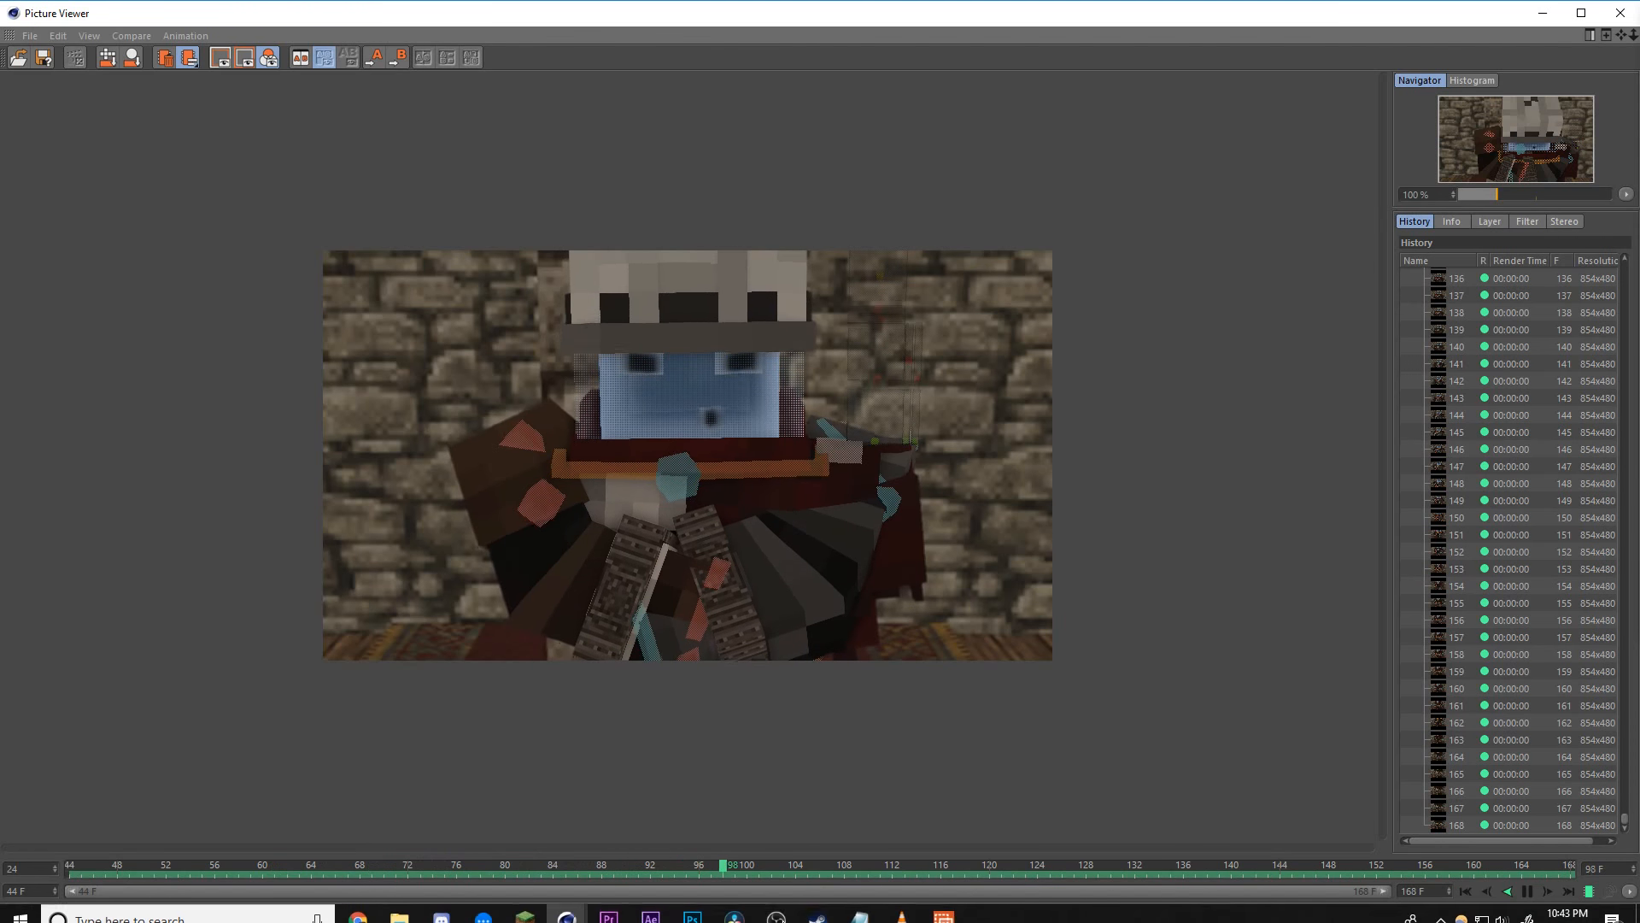
- Switch to Premiere Pro, open the recent Prologue-2018 project and dismiss the invalid font notice
{"action": "left_click", "coordinate": [607, 914]}
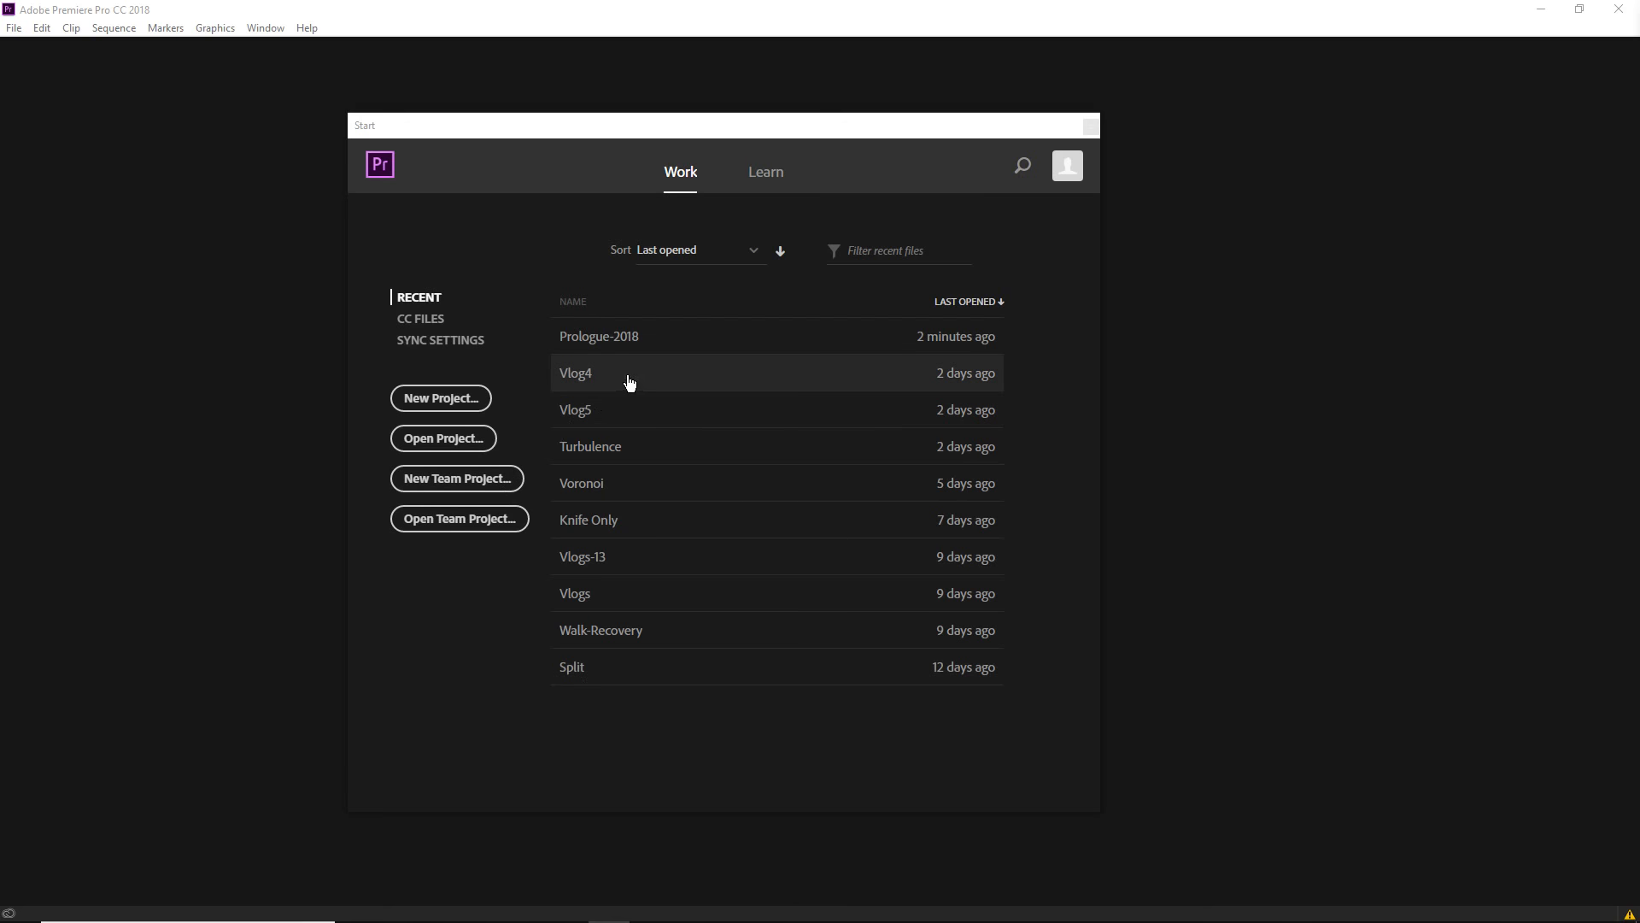
{"action": "left_click", "coordinate": [595, 339]}
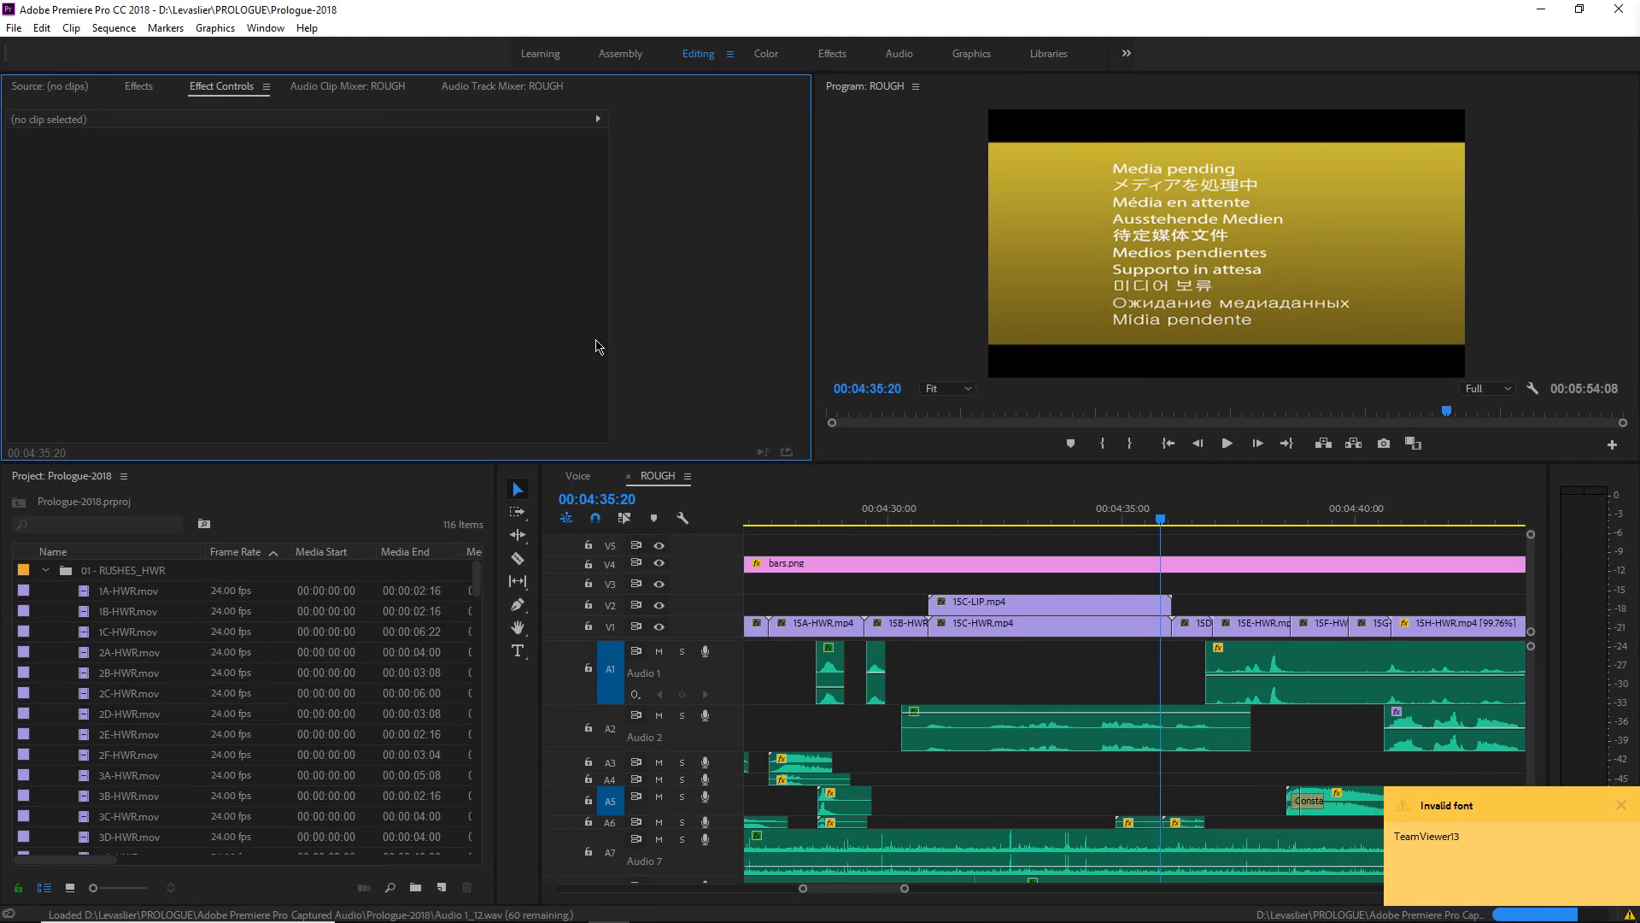
{"action": "left_click", "coordinate": [1626, 802]}
{"action": "left_click", "coordinate": [923, 781]}
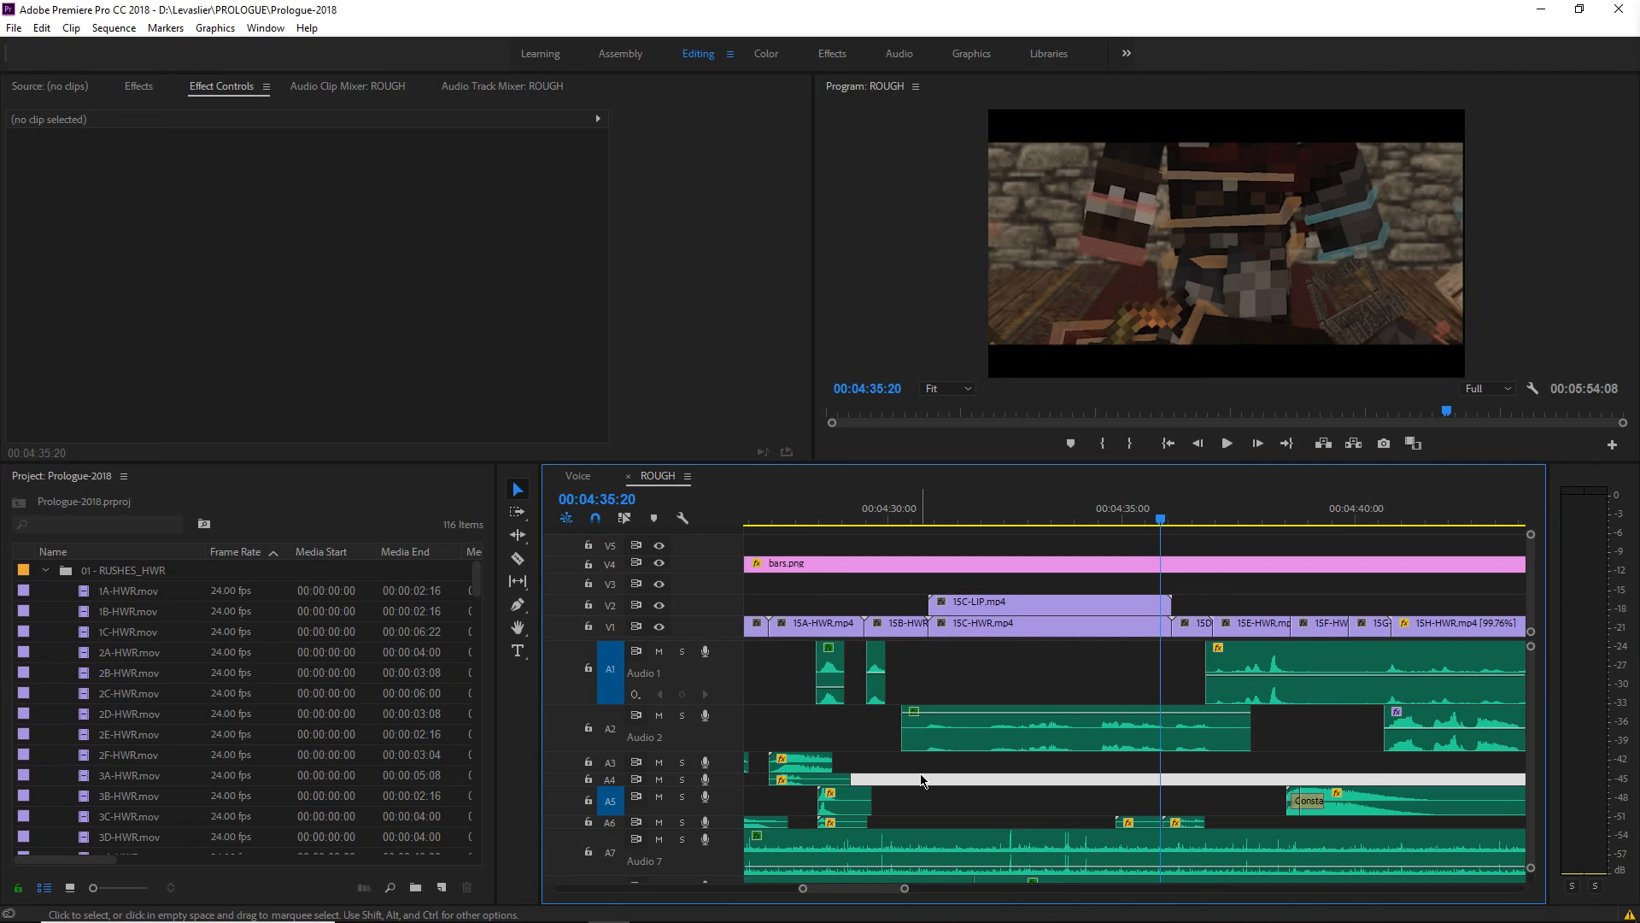
- Play the ROUGH sequence from 00:04:30:18 through the 15C-LIP.mp4 clip to check the lip sync against the voice audio
{"action": "left_click", "coordinate": [924, 518]}
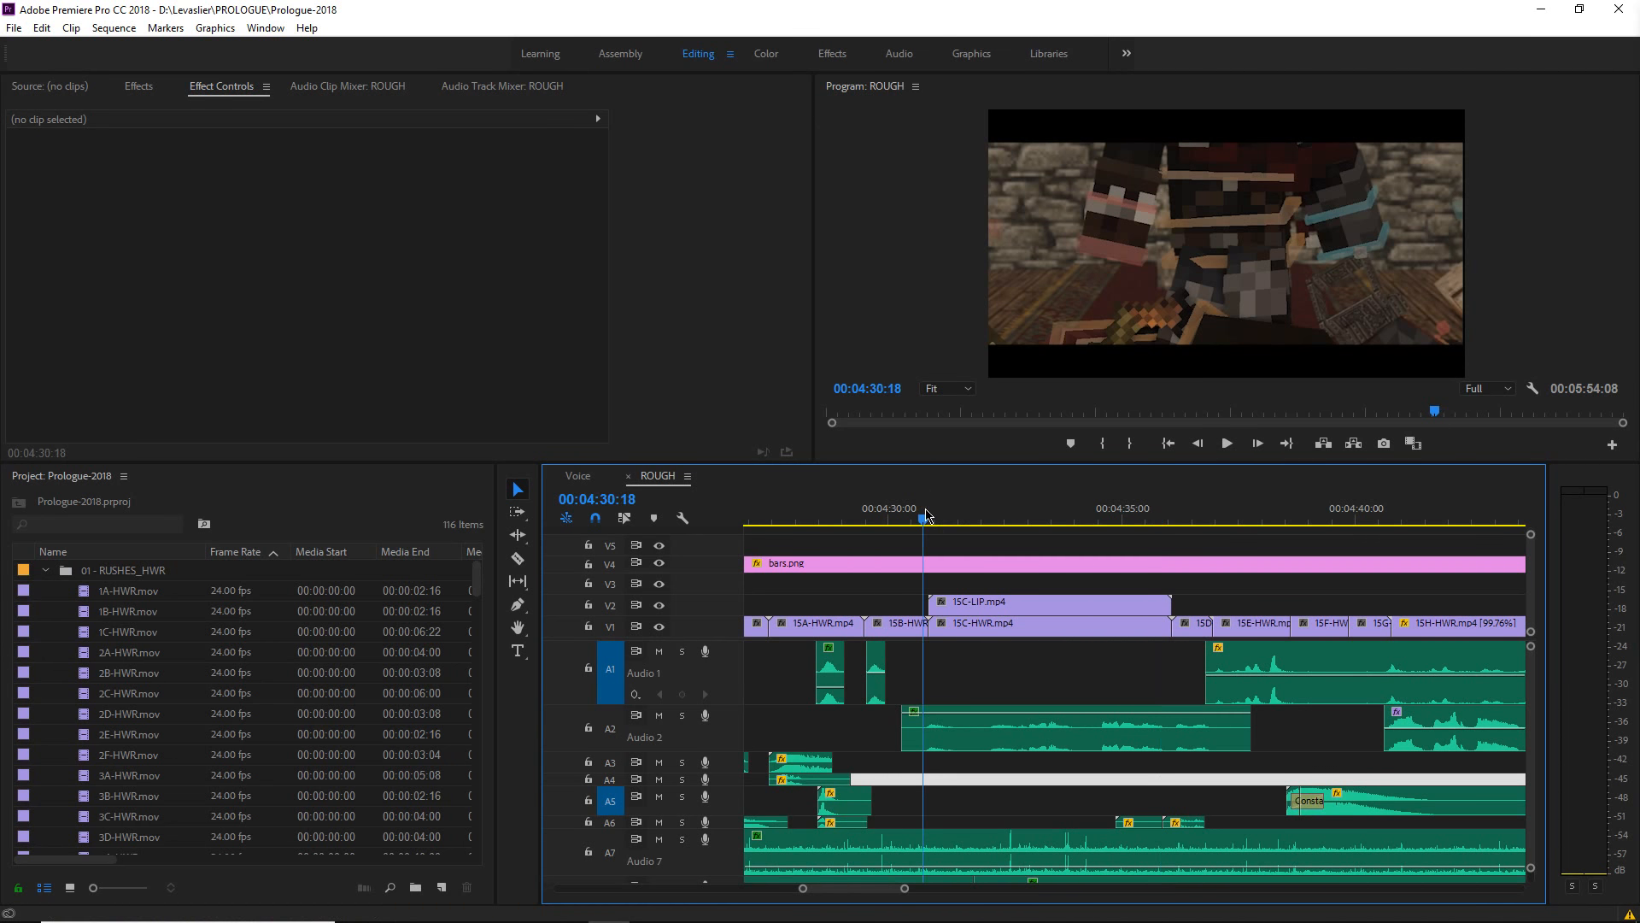
{"action": "left_click", "coordinate": [1008, 699]}
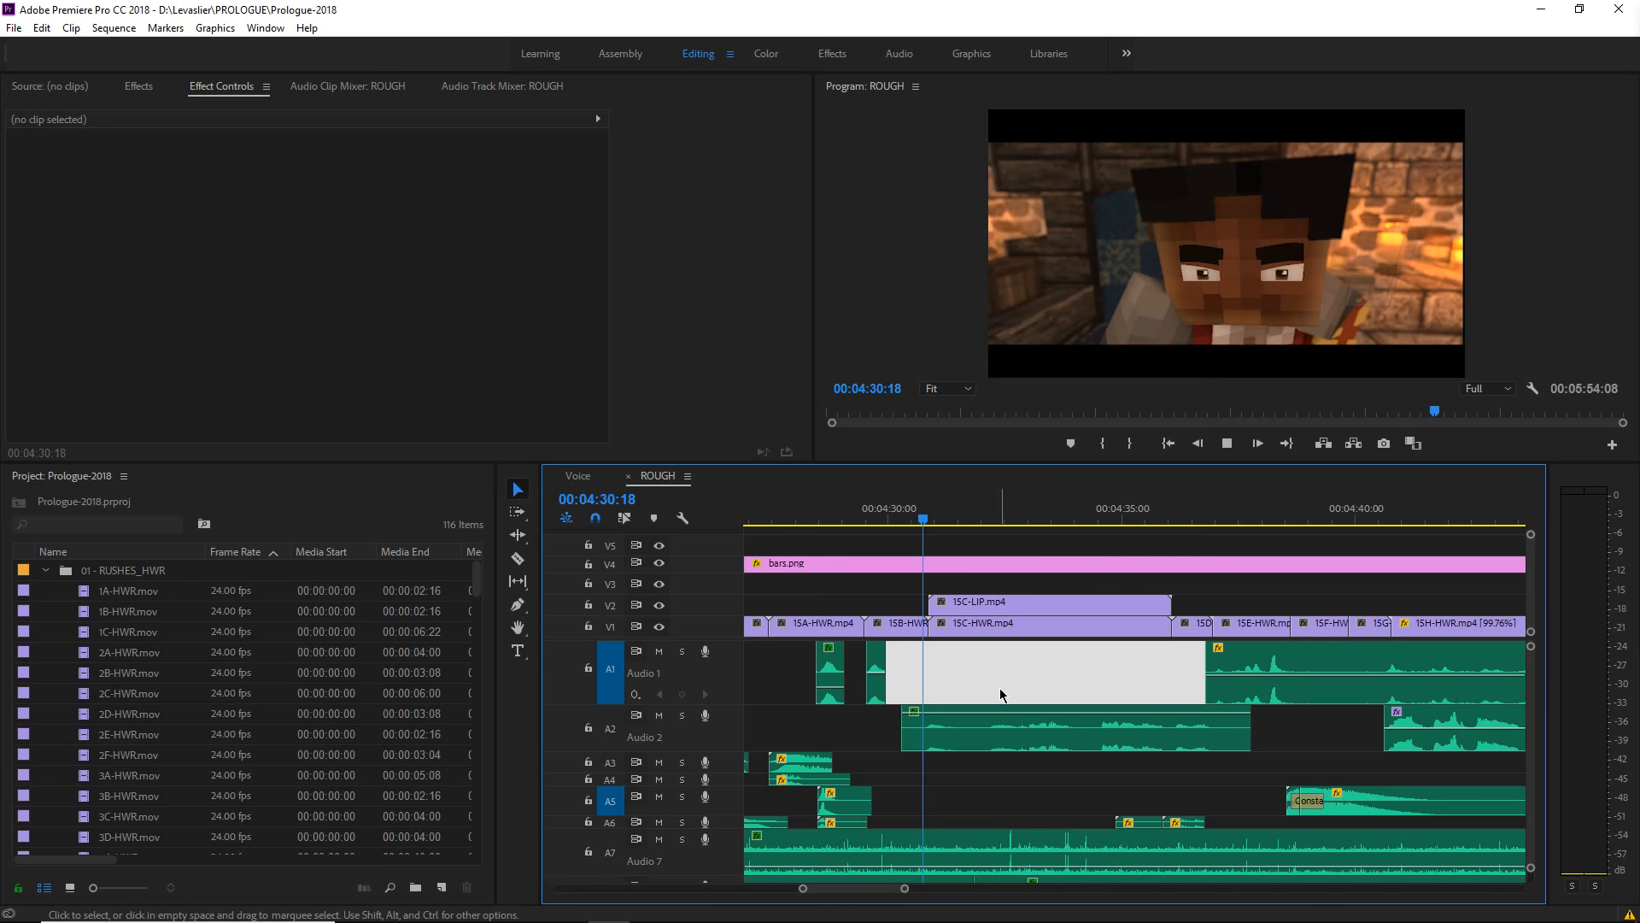
{"action": "key", "text": "space"}
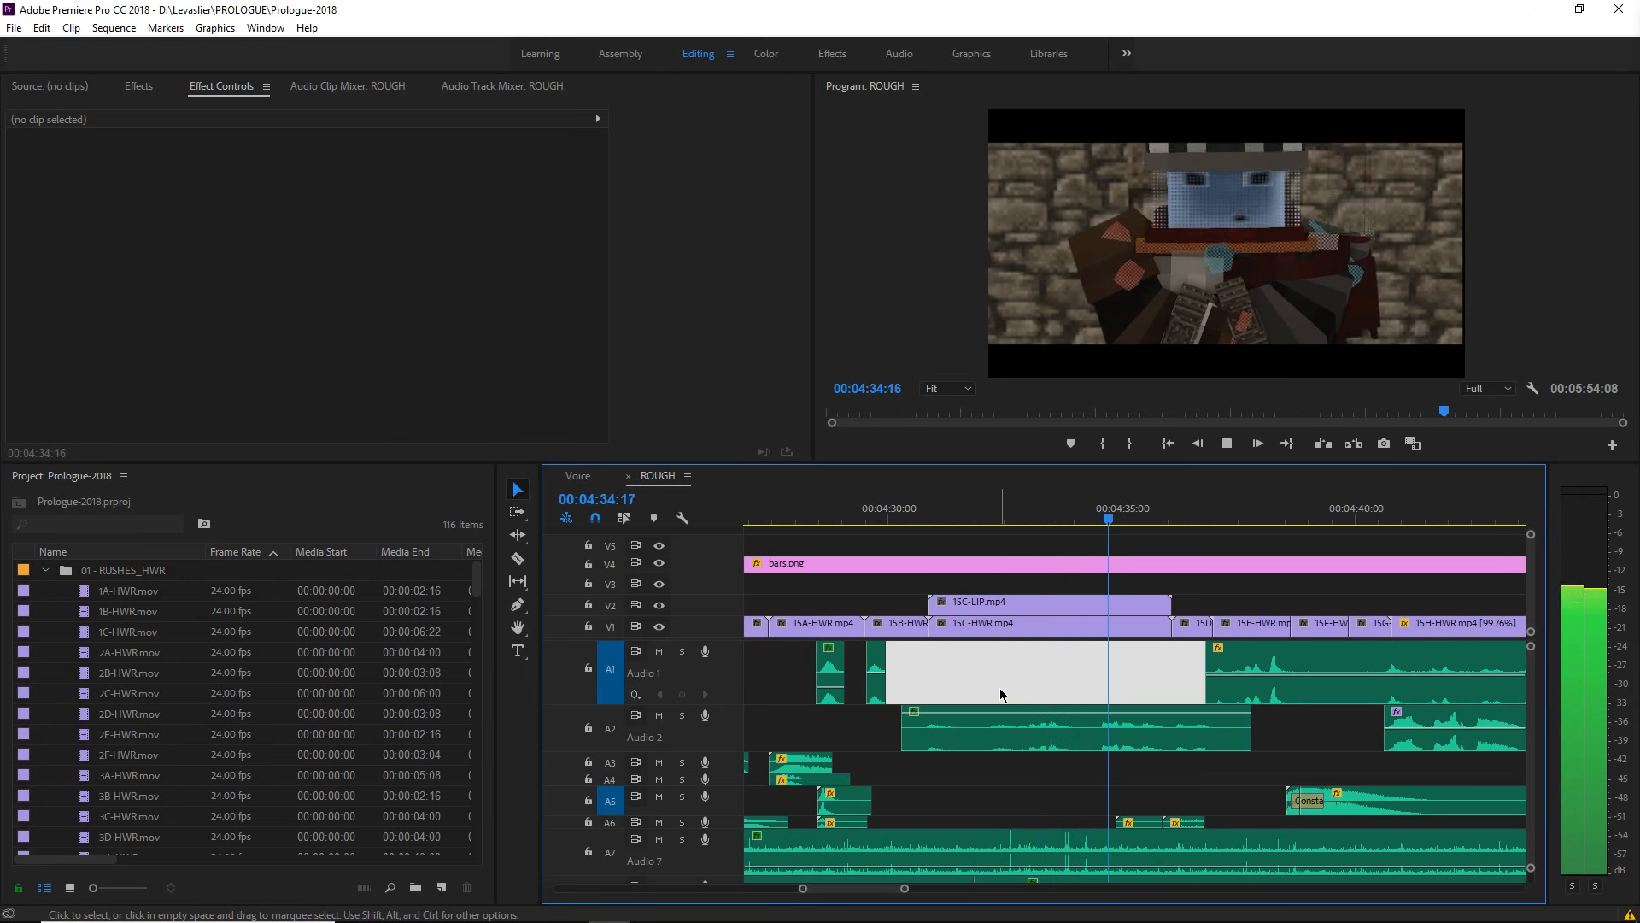
{"action": "key", "text": "space"}
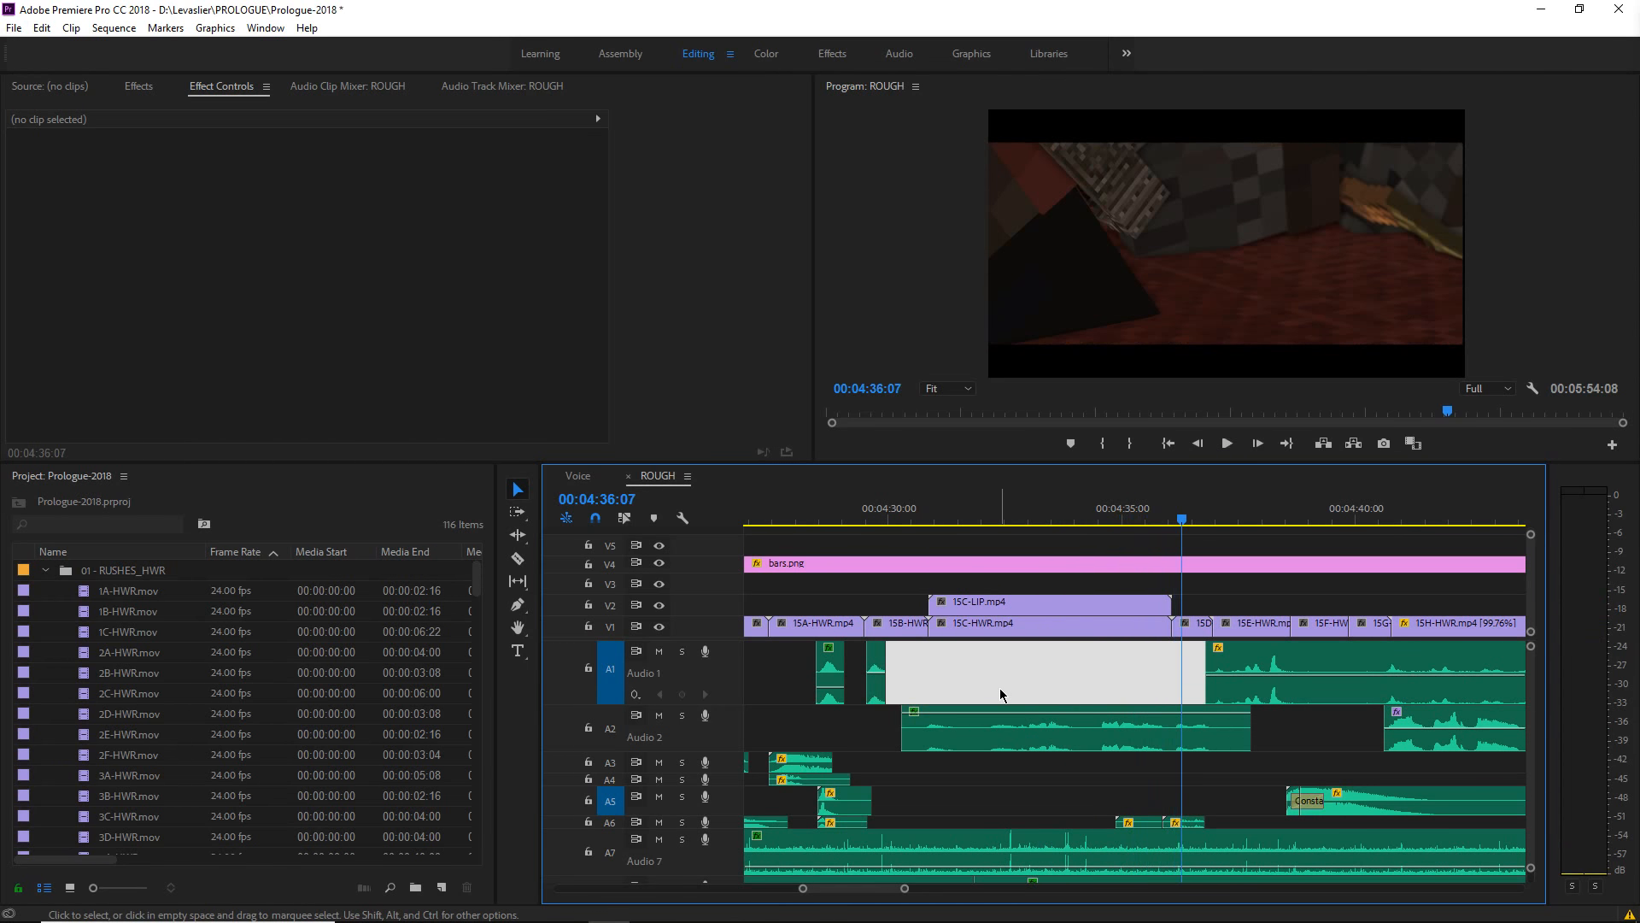
- Return to the Cinema 4D timeline and stretch the body, Neck and Head keys at frames 36 to 55 out to frame 58
{"action": "left_click", "coordinate": [1528, 12]}
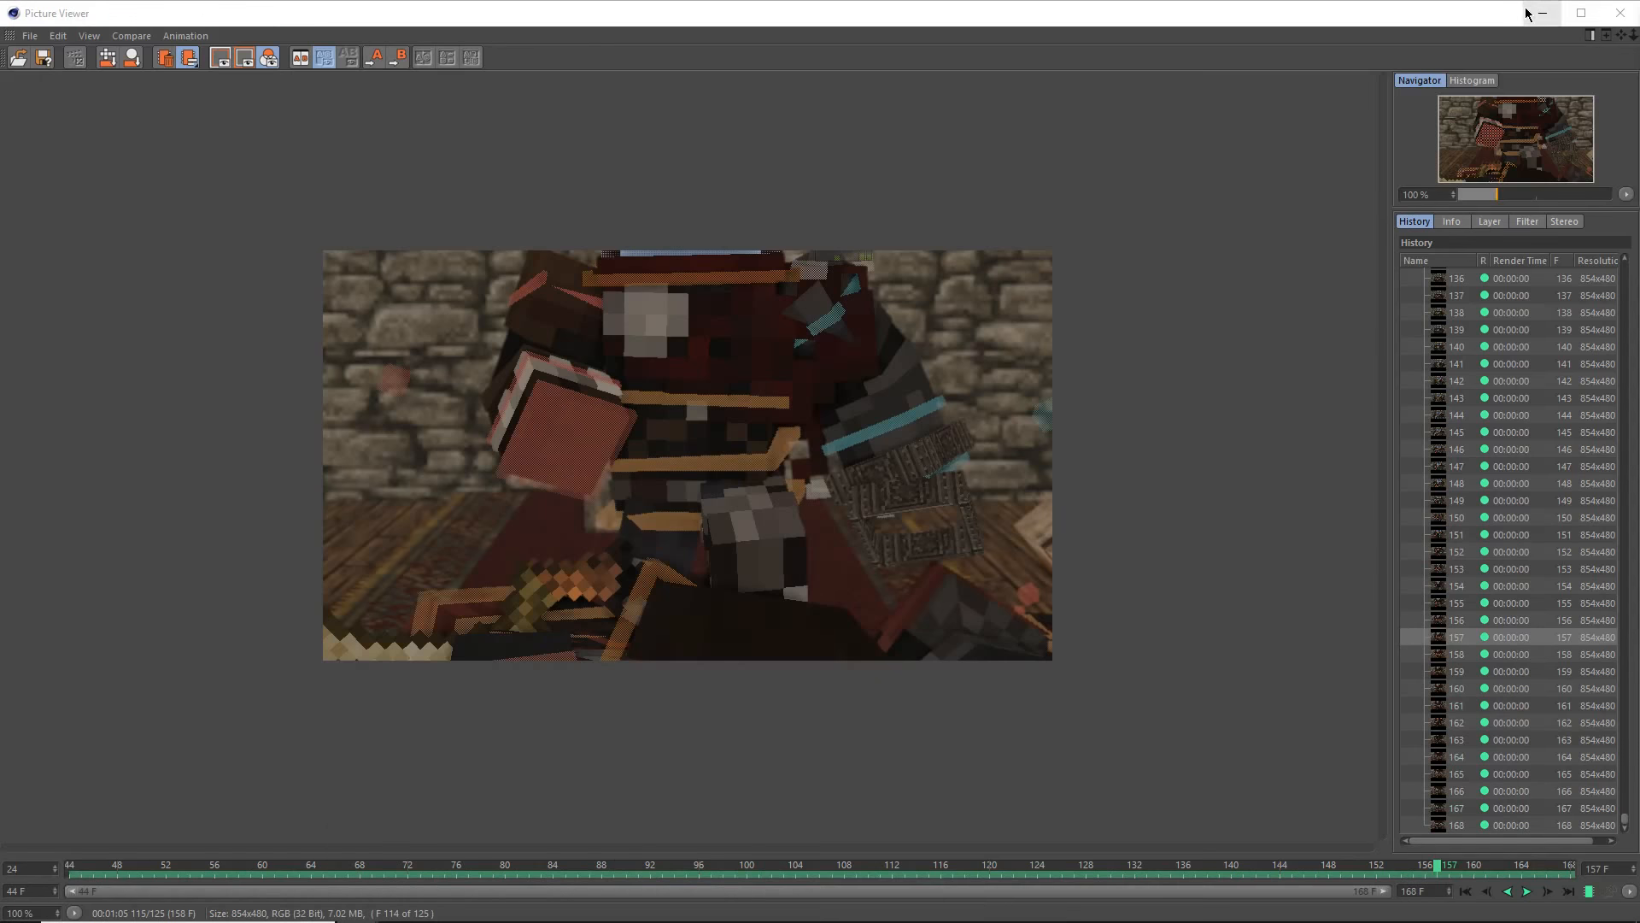
{"action": "left_click", "coordinate": [1629, 18]}
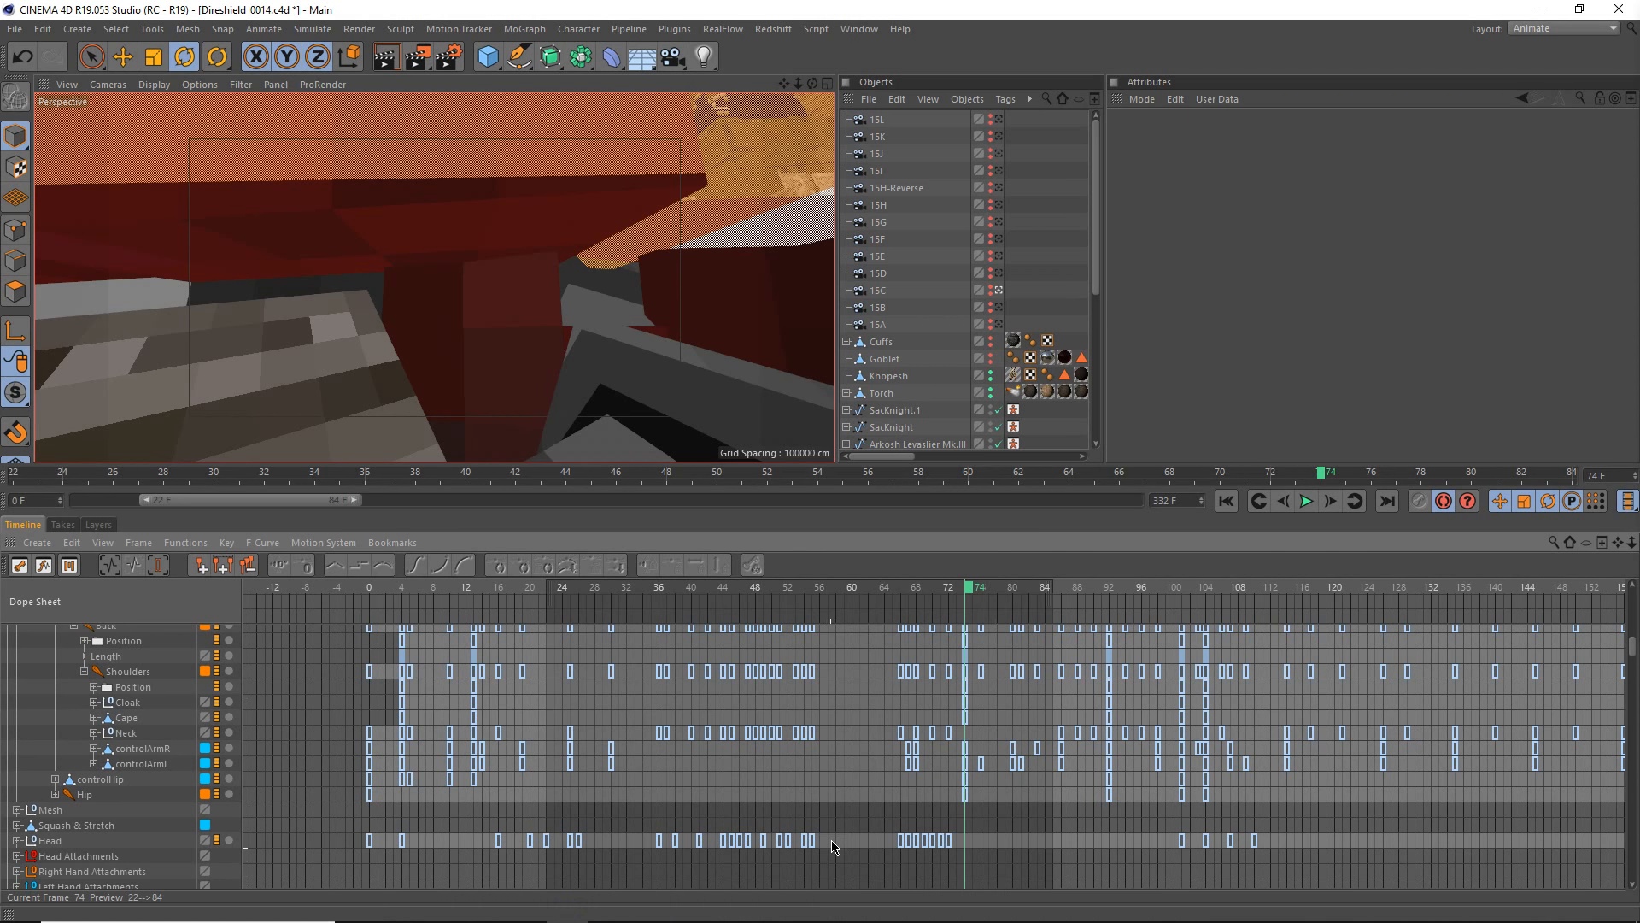
{"action": "left_click_drag", "start_coordinate": [851, 861], "coordinate": [663, 724]}
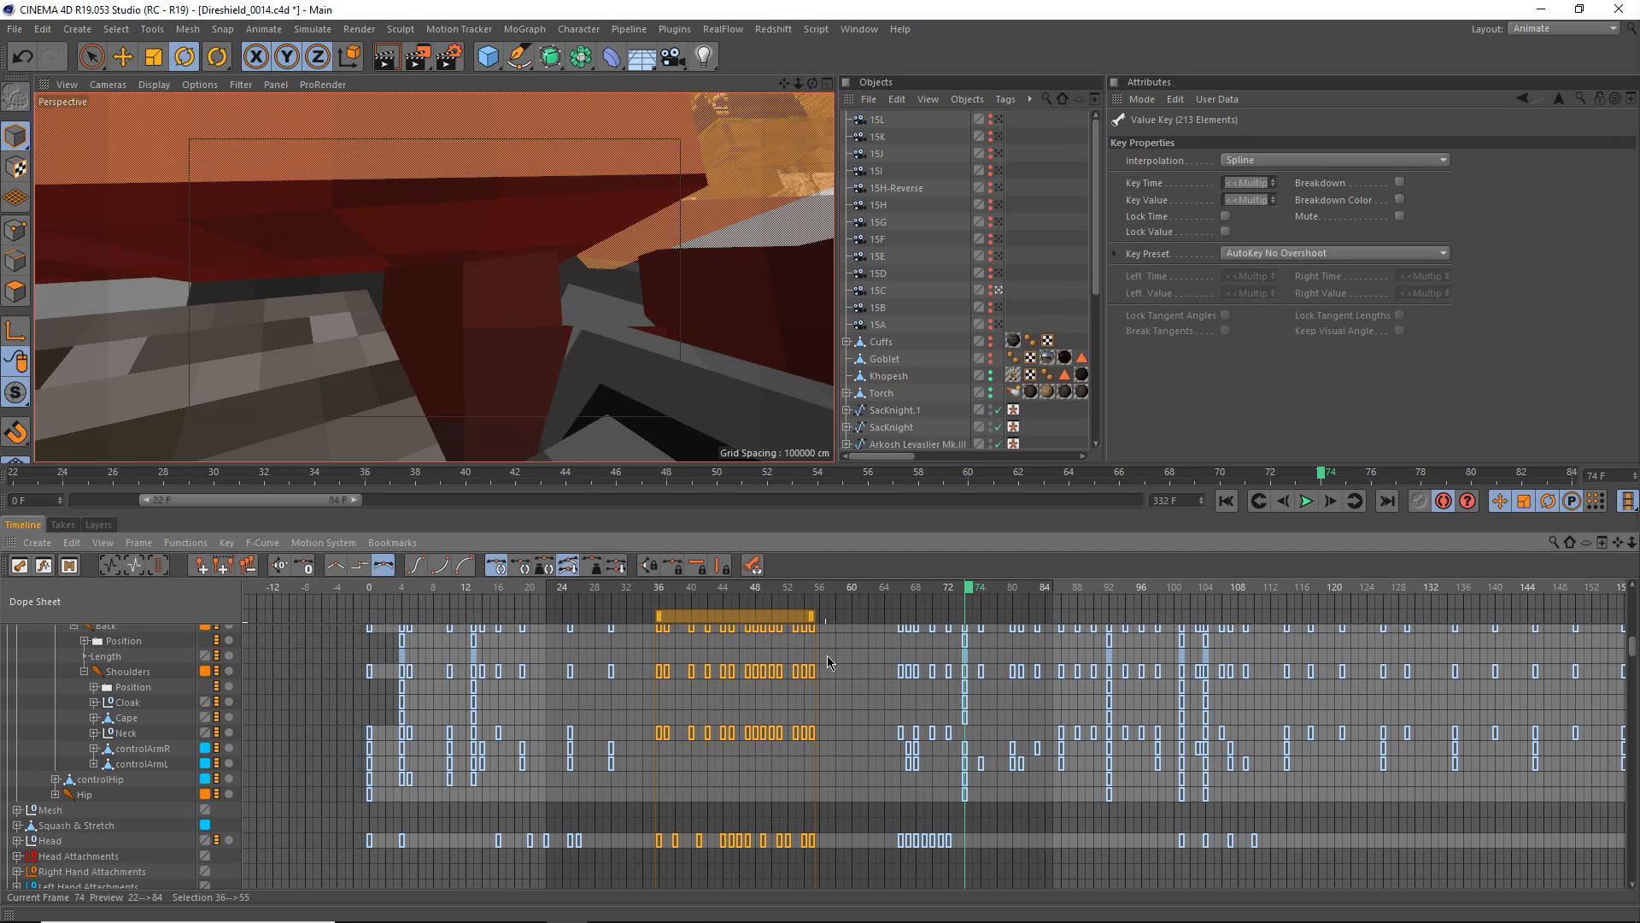
{"action": "left_click_drag", "start_coordinate": [812, 622], "coordinate": [836, 624]}
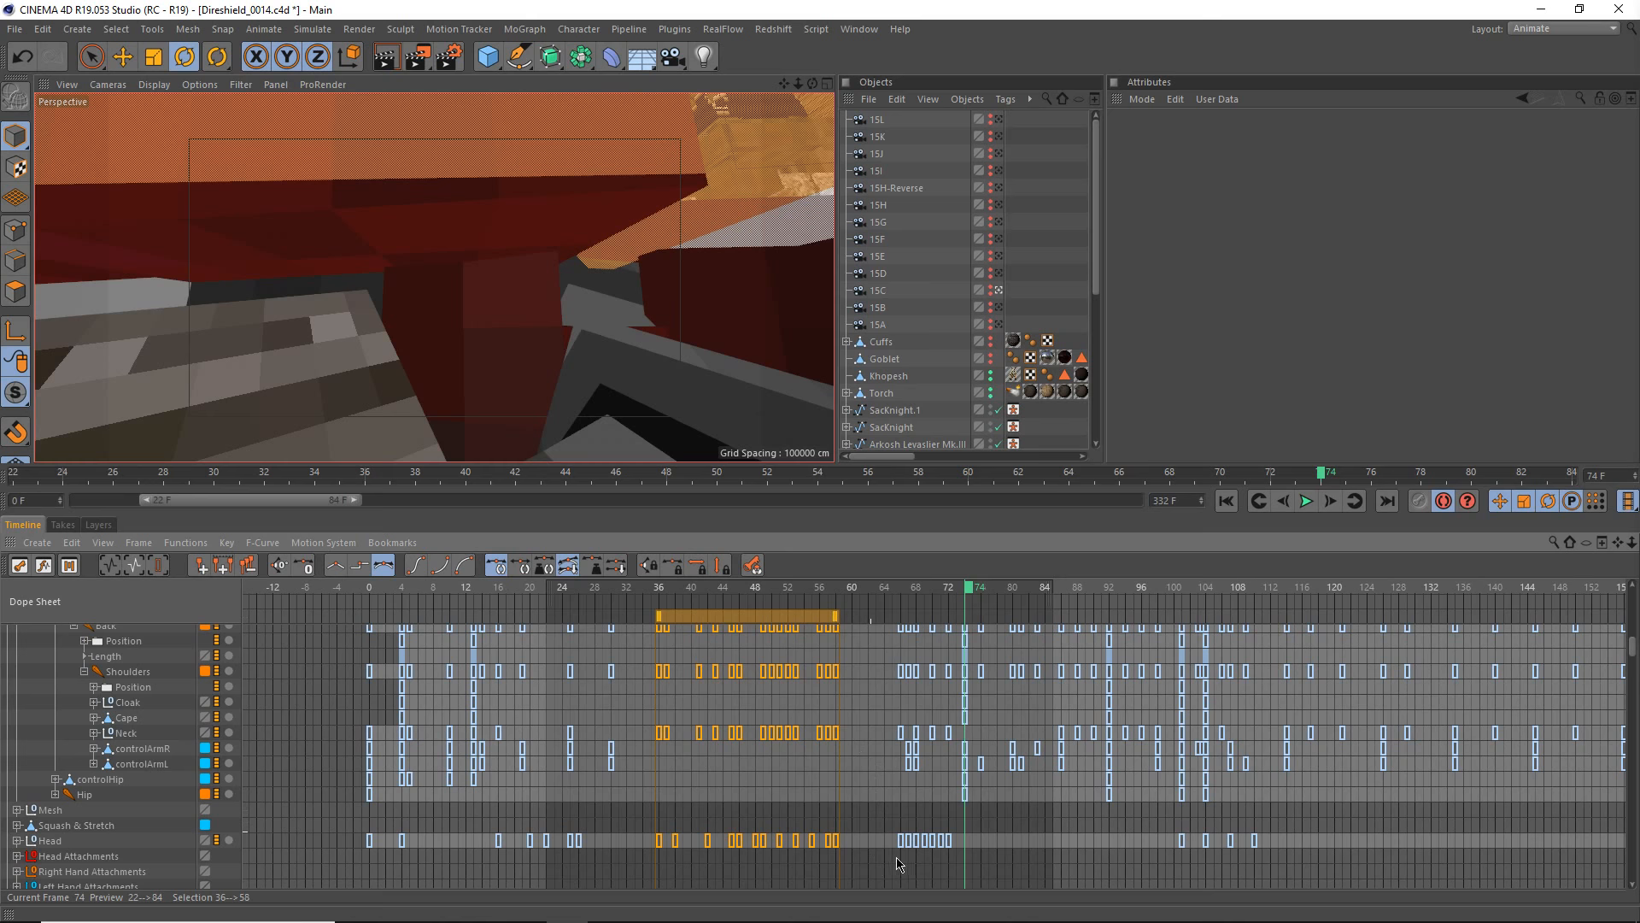
- Stretch the body, Neck and Head keys at frames 66 to 72 out to frame 74, clear the selection and save the scene
{"action": "left_click_drag", "start_coordinate": [959, 824], "coordinate": [898, 857]}
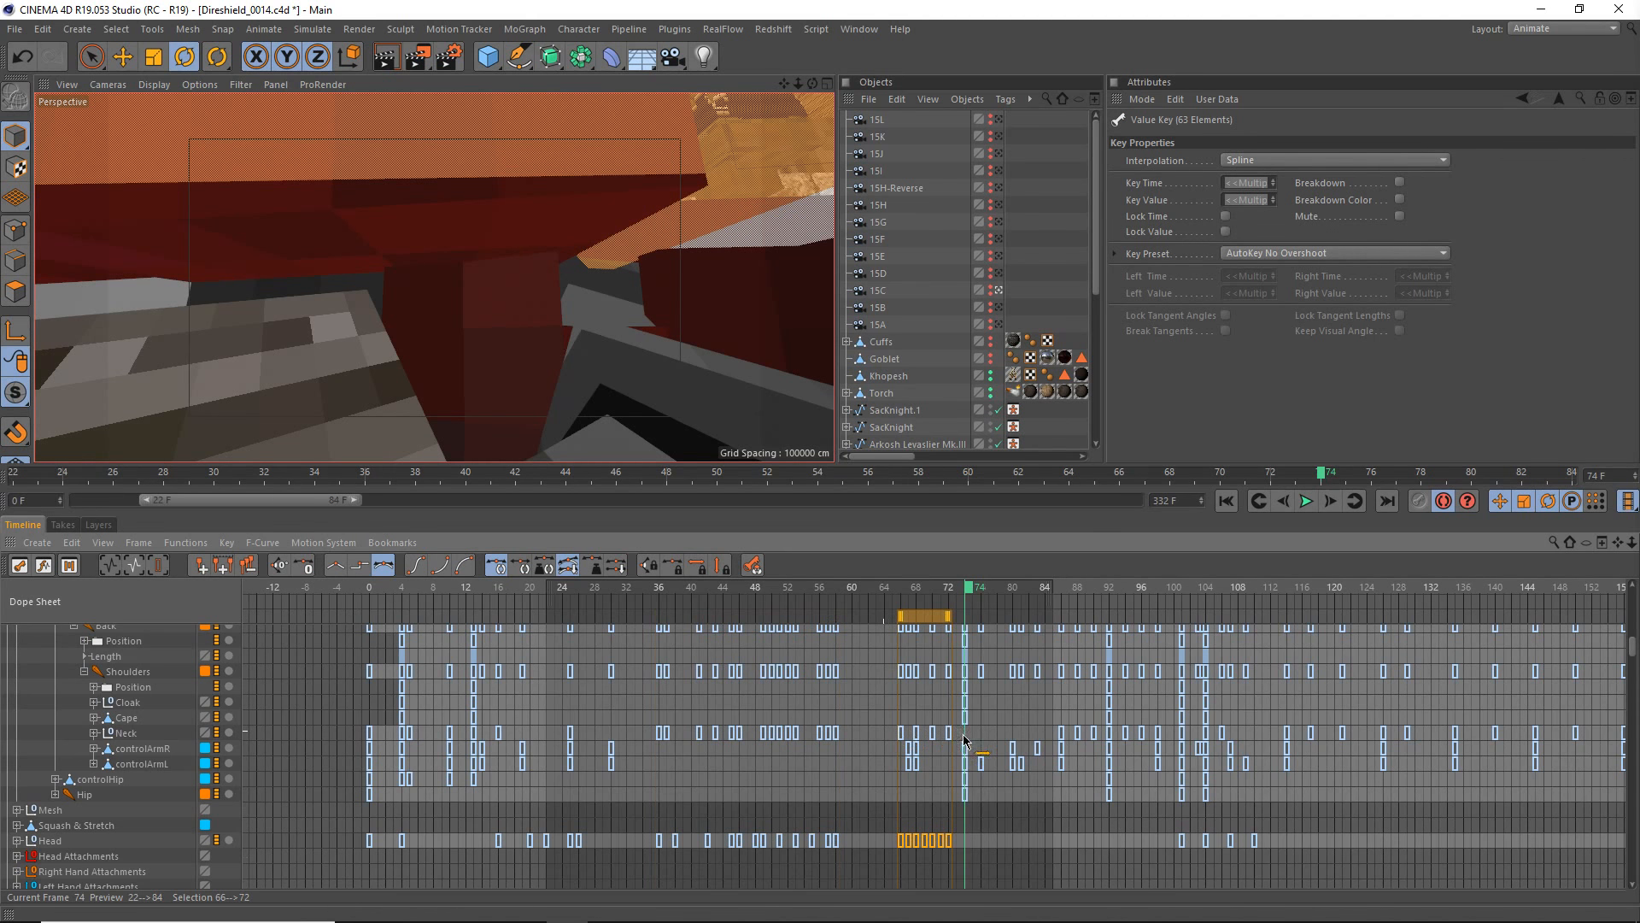
{"action": "left_click_drag", "start_coordinate": [958, 733], "coordinate": [960, 733], "text": "shift"}
{"action": "left_click_drag", "start_coordinate": [950, 622], "coordinate": [963, 624]}
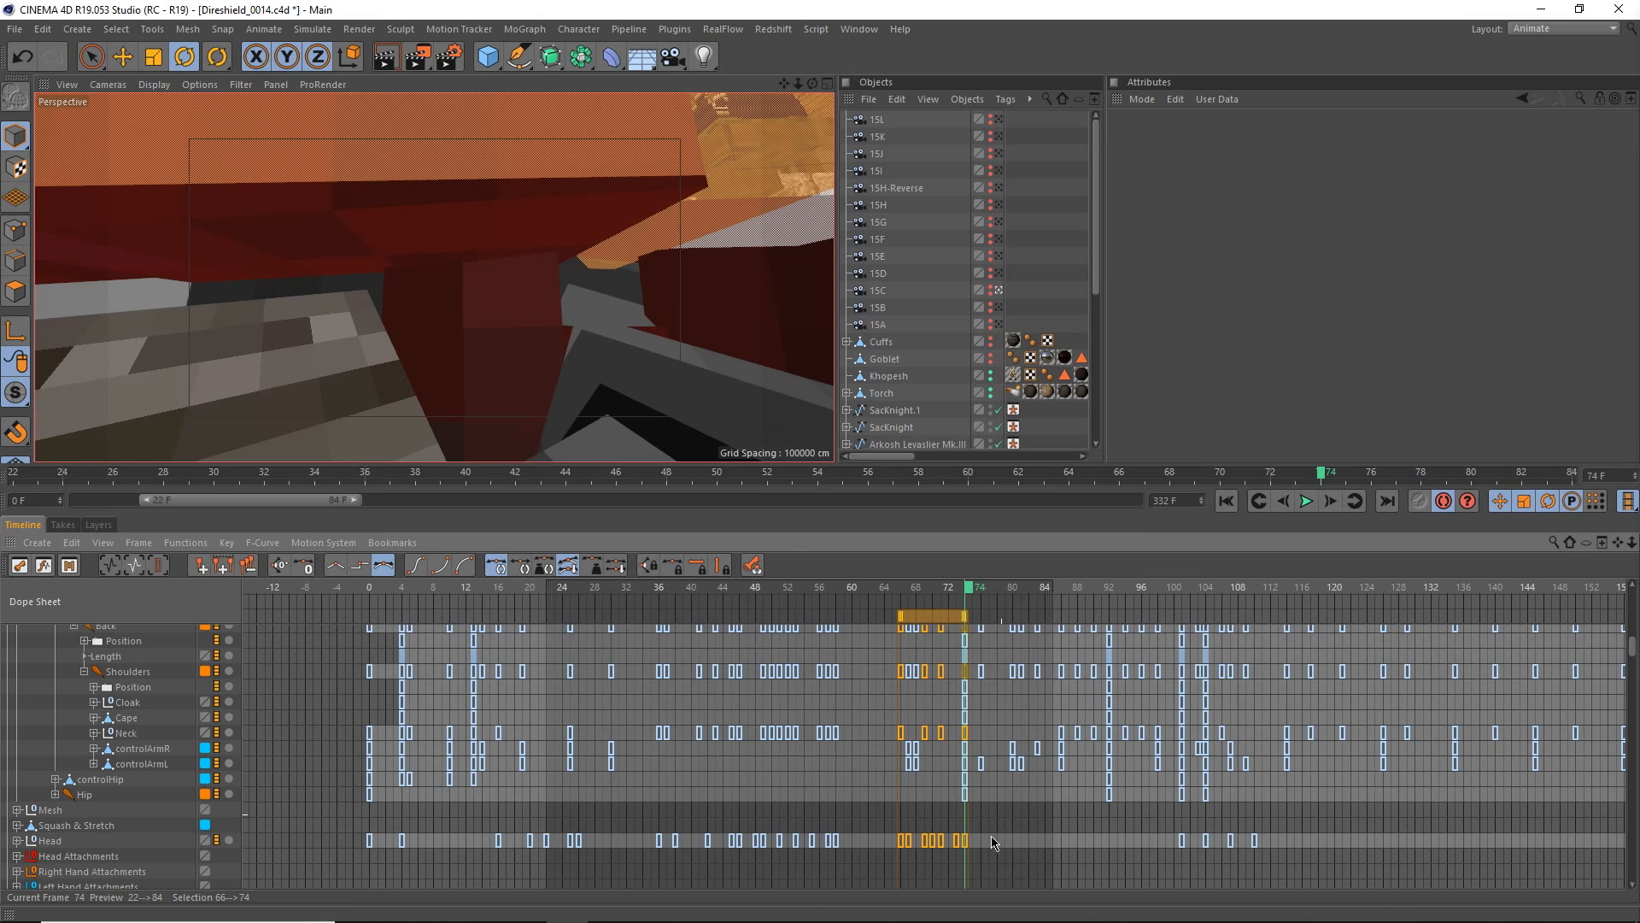
{"action": "left_click", "coordinate": [991, 836]}
{"action": "key", "text": "ctrl+s"}
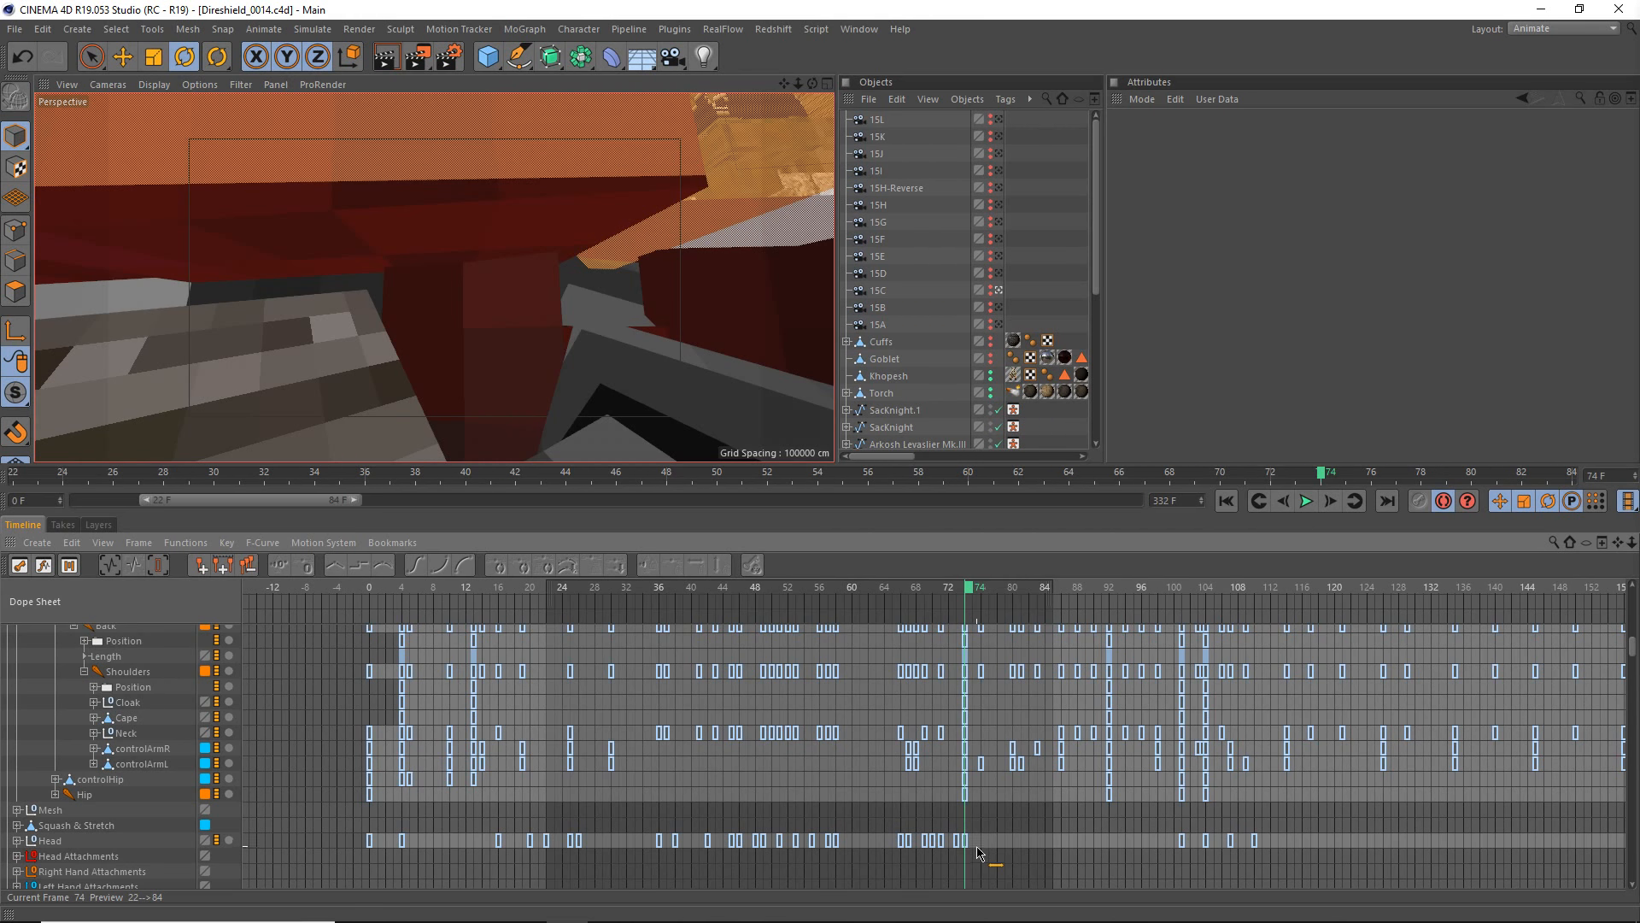
- Render the retimed shot to the Picture Viewer, overwriting the existing 15C-LIP.mp4 file
{"action": "left_click", "coordinate": [418, 57]}
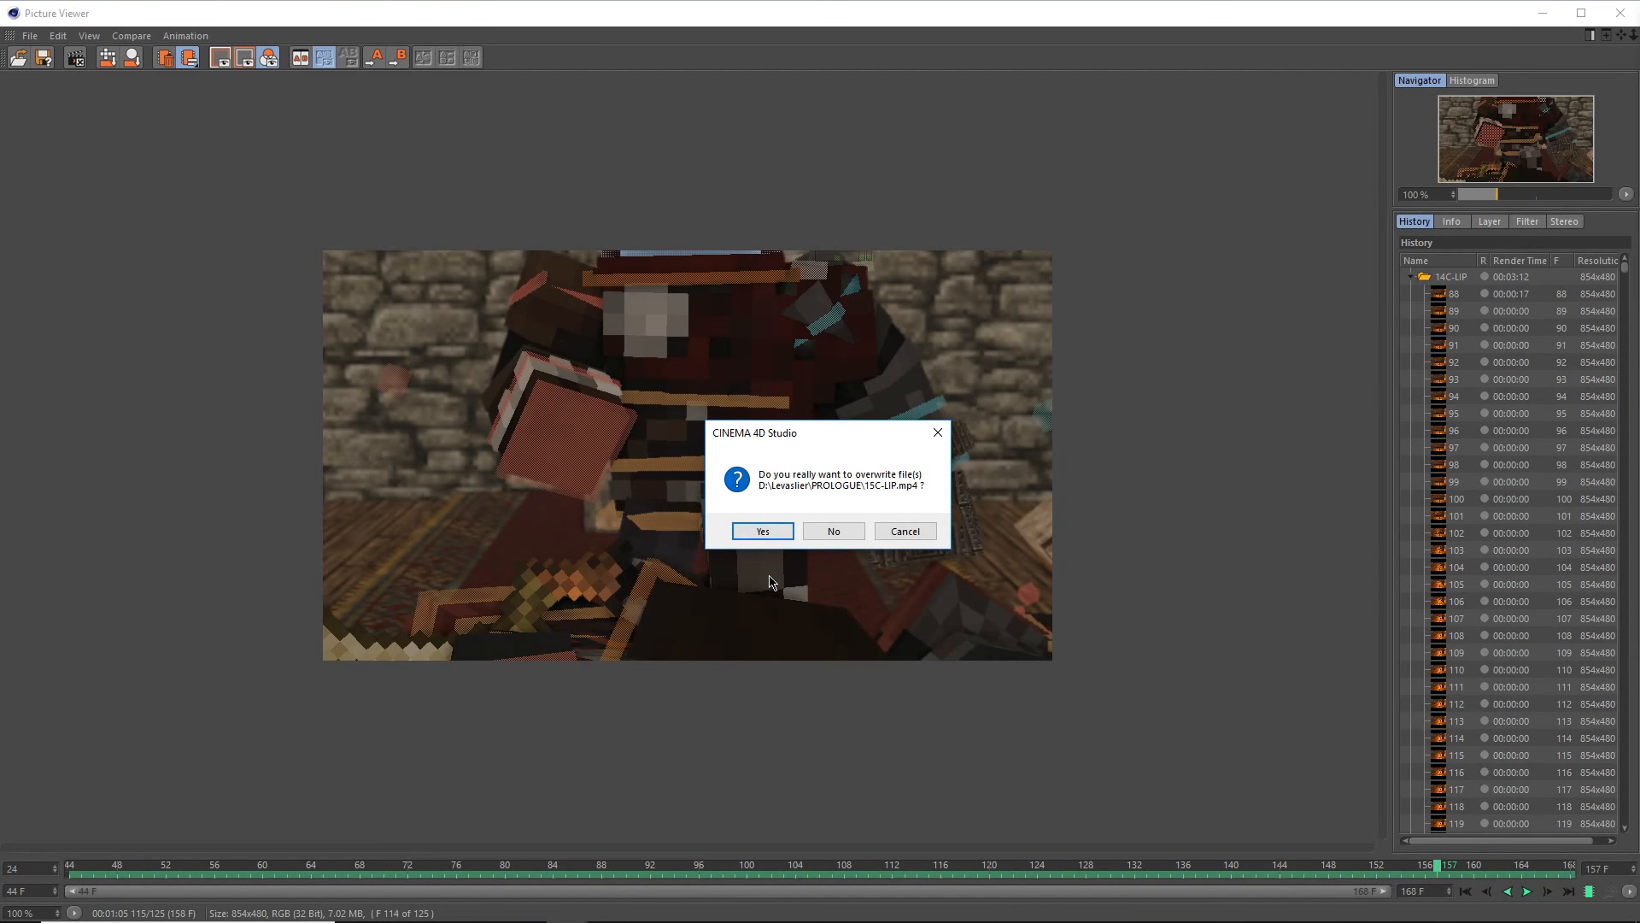
{"action": "left_click", "coordinate": [763, 531]}
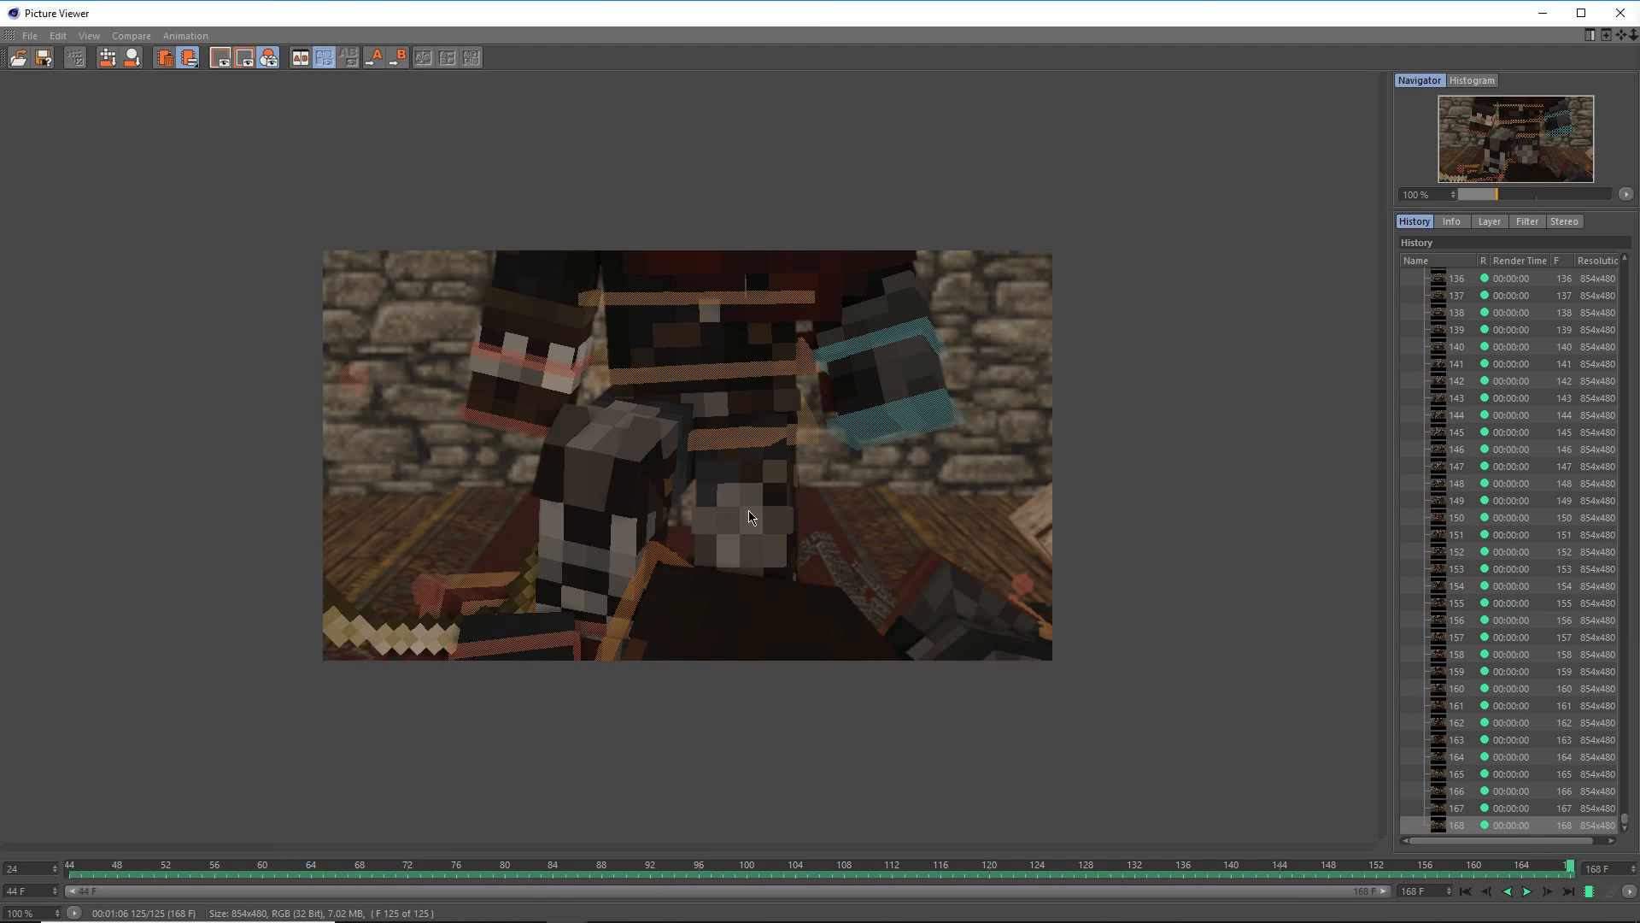
- Mark rendered frame 168 as comparison image B and play the rendered frames
{"action": "key", "text": "b"}
{"action": "key", "text": "F8"}
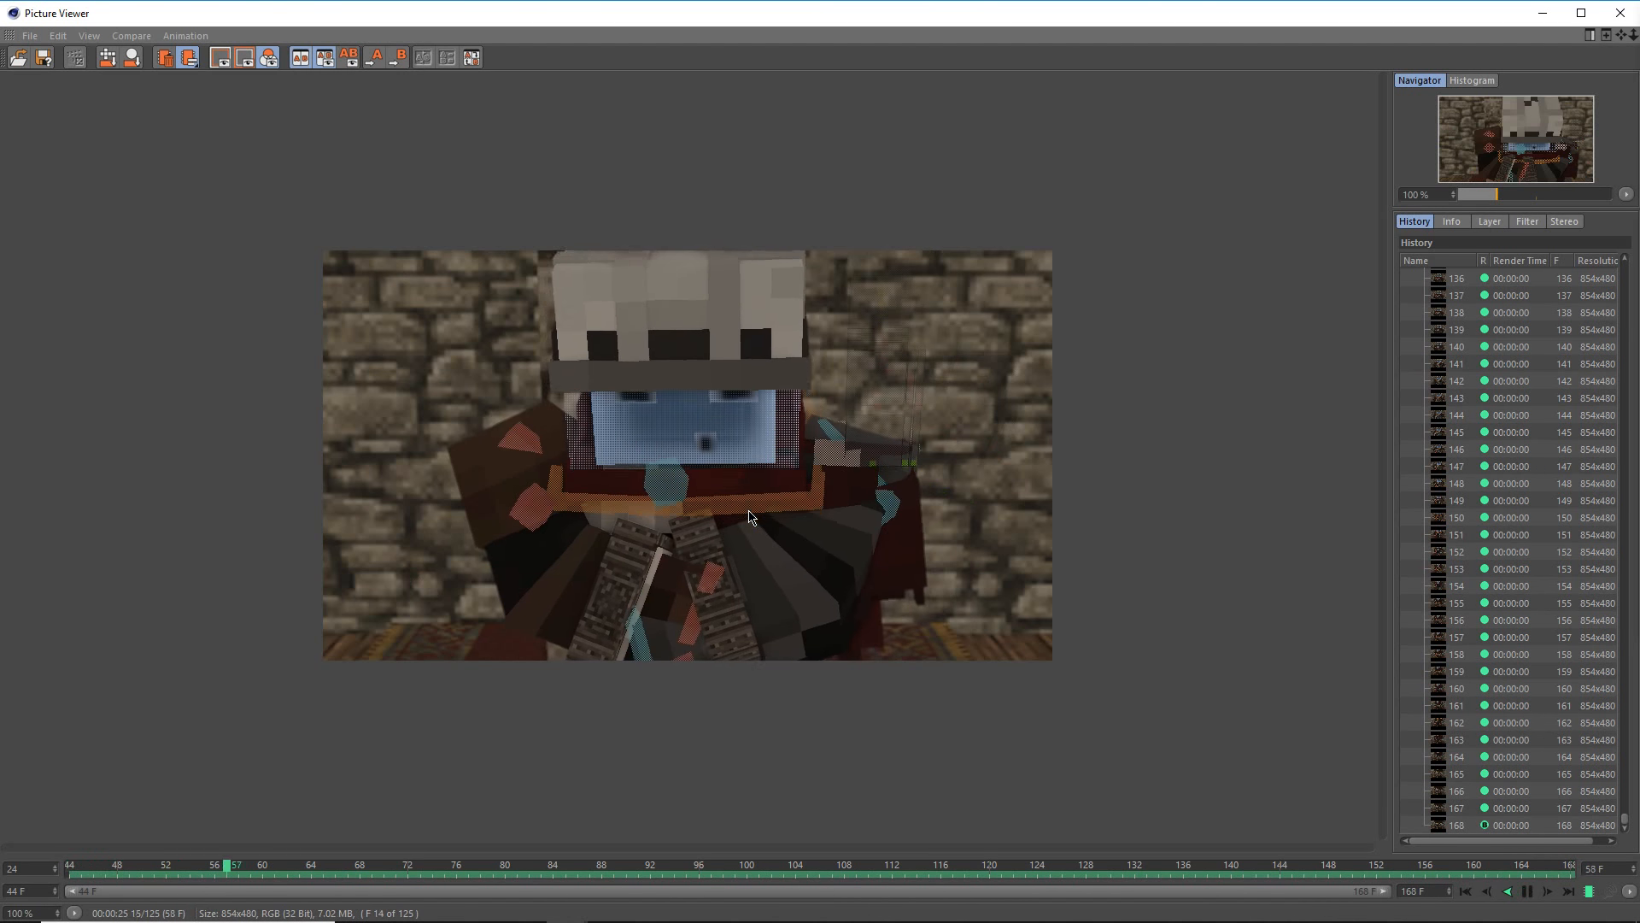
{"action": "left_click", "coordinate": [1500, 827]}
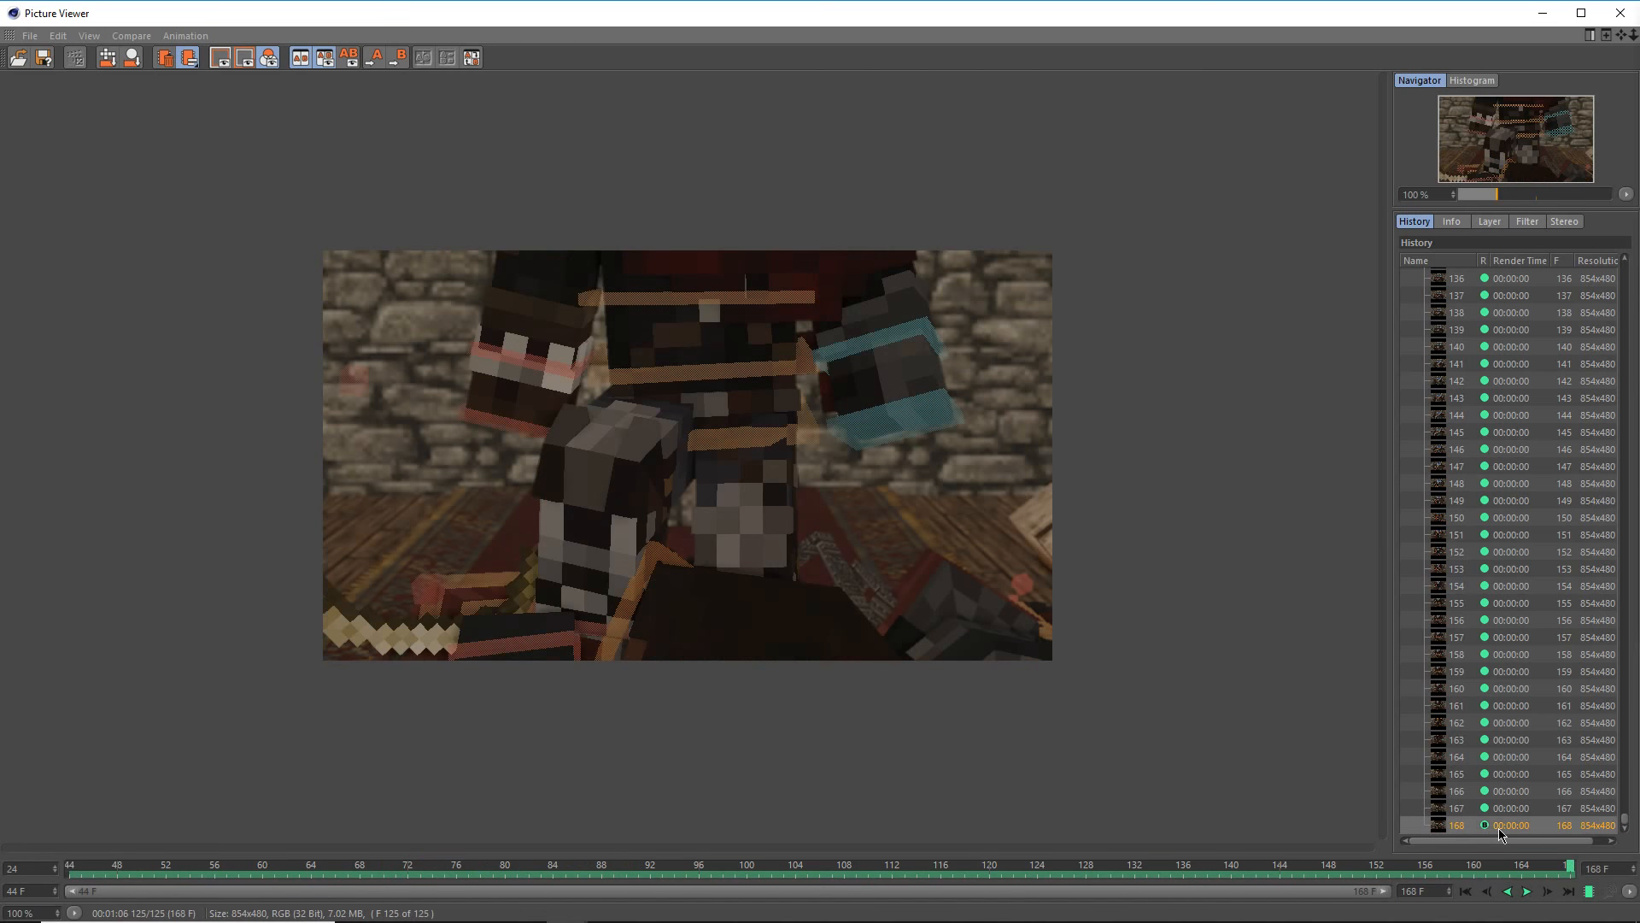
{"action": "right_click", "coordinate": [1500, 833]}
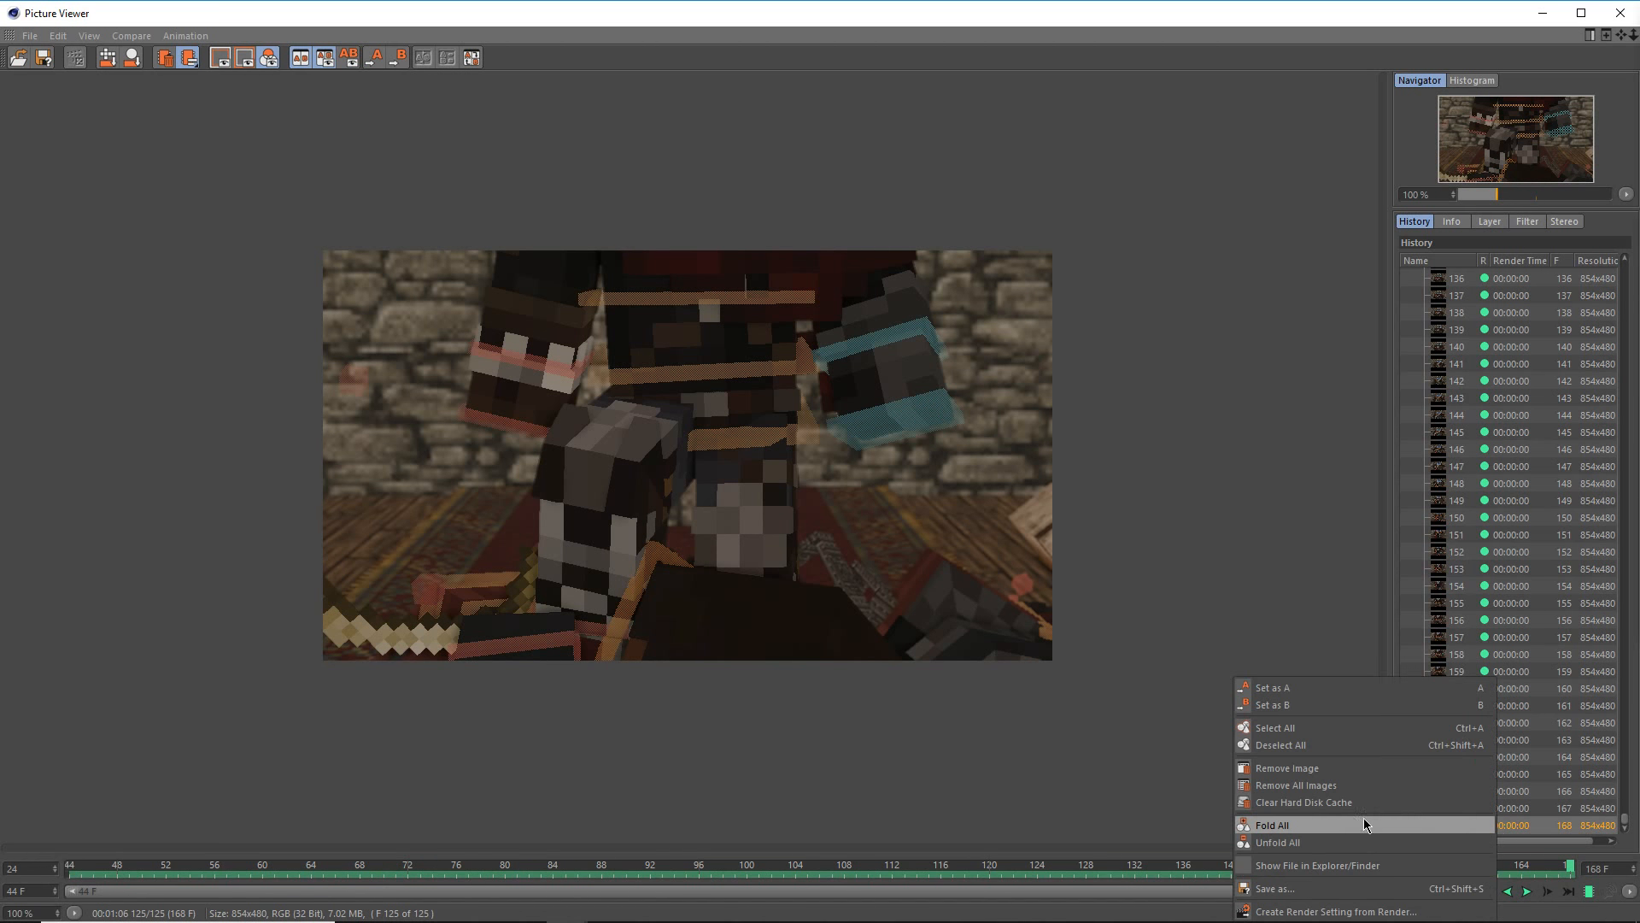
{"action": "left_click", "coordinate": [1142, 780]}
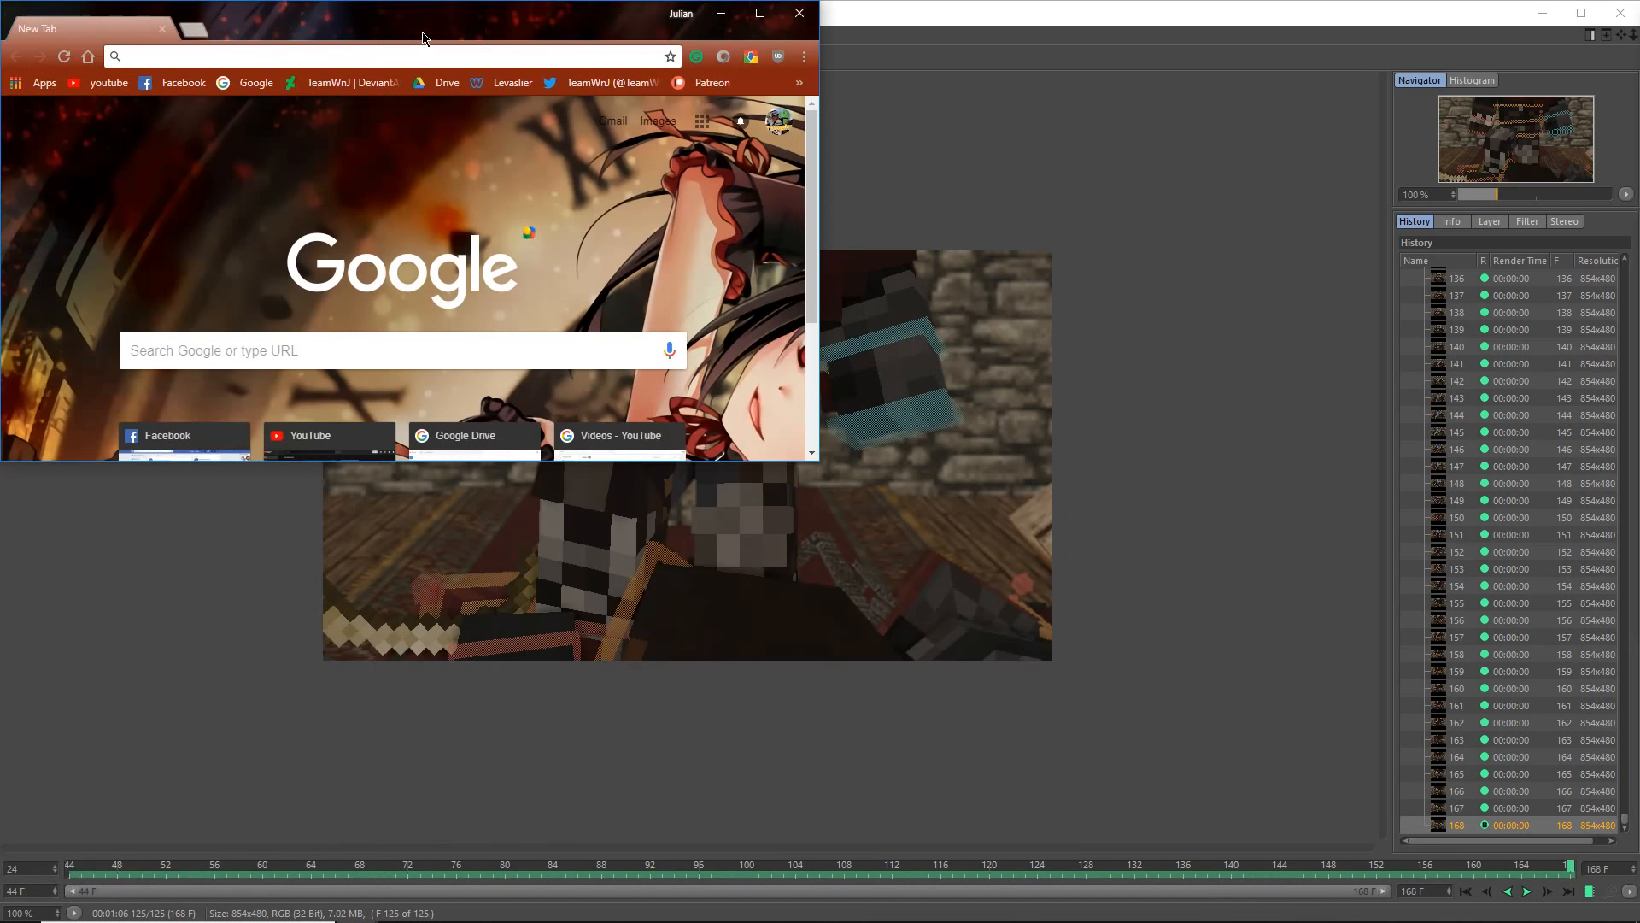
- Switch to Chrome and search Google for "cinema4d picture viewer keyframe b"
{"action": "left_click_drag", "start_coordinate": [427, 36], "coordinate": [0, 139]}
{"action": "left_click", "coordinate": [469, 28]}
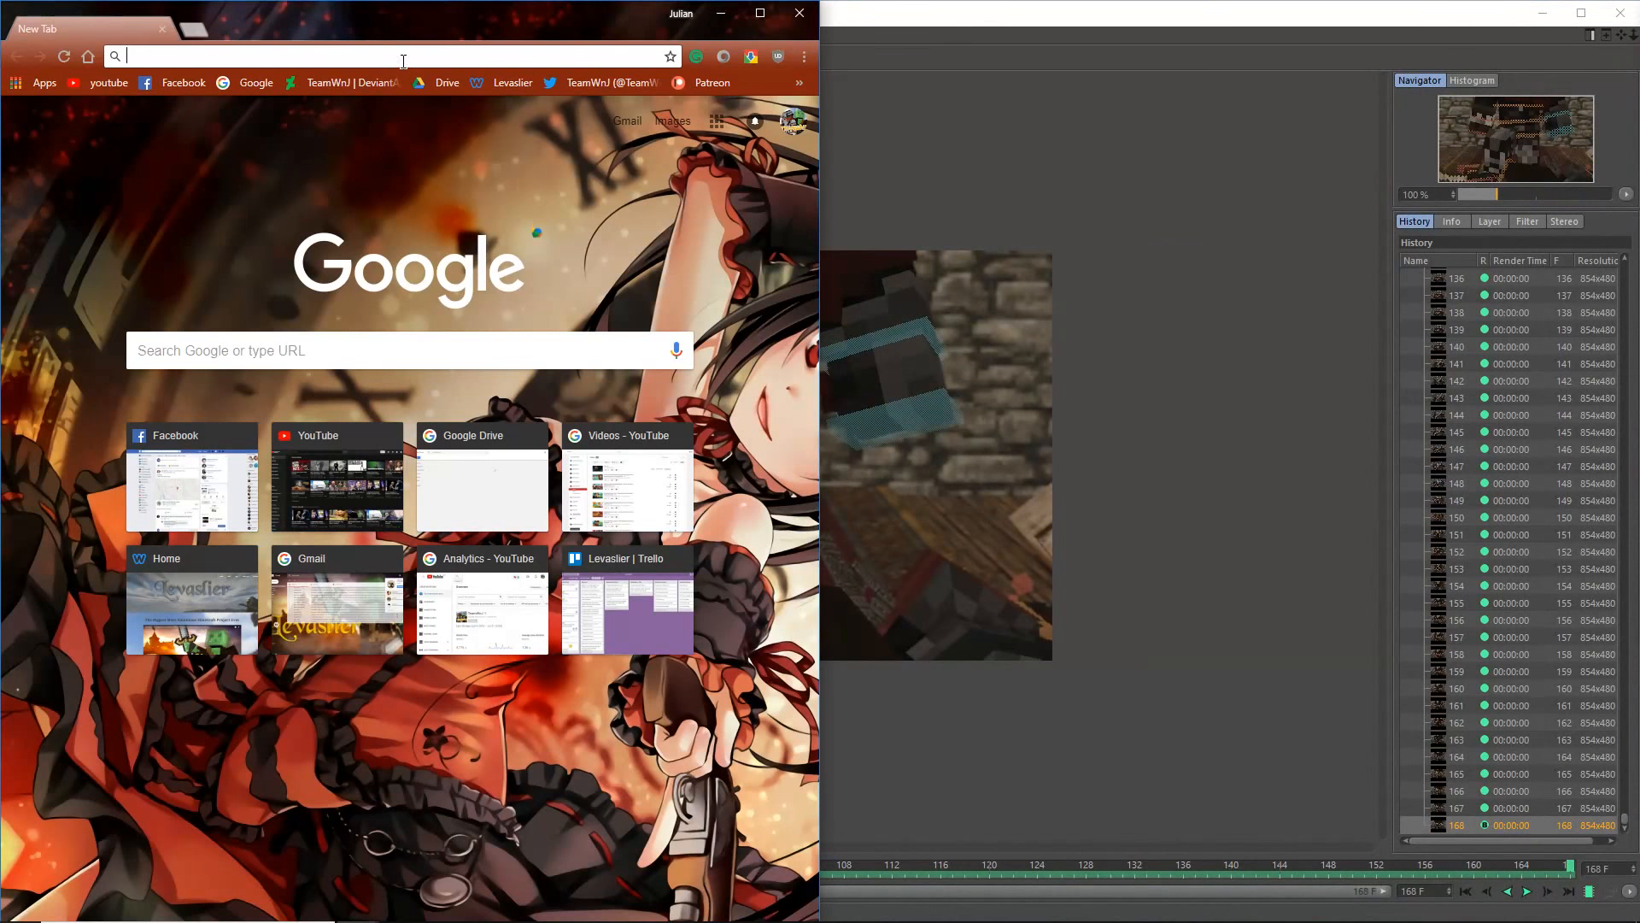
{"action": "type", "text": "cinema4d r20"}
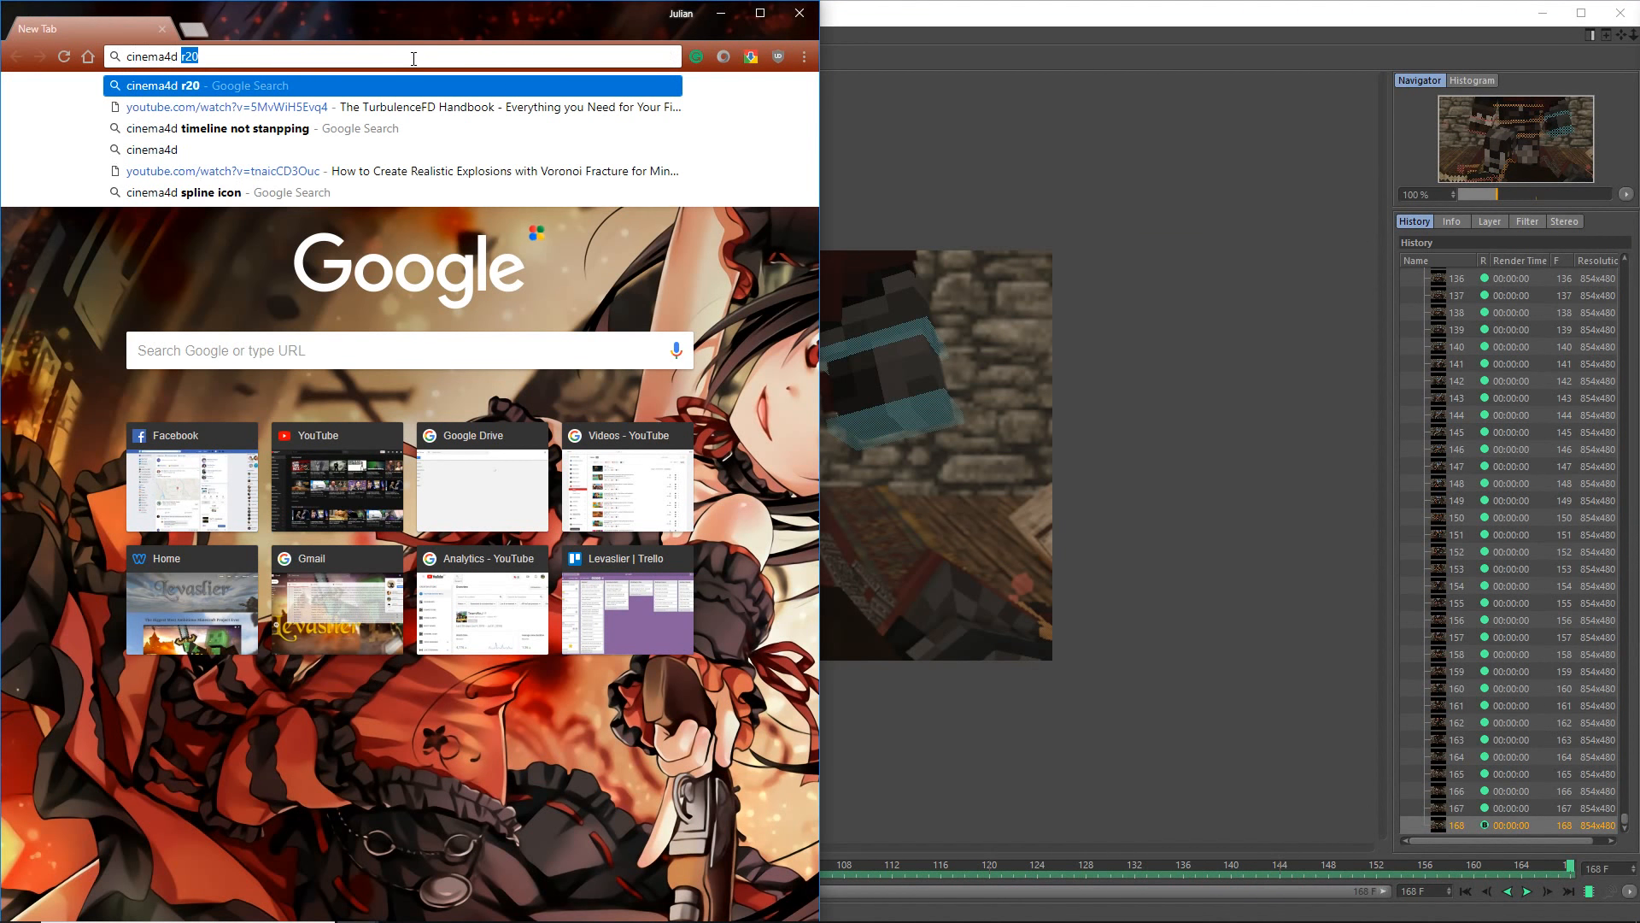
{"action": "left_click_drag", "start_coordinate": [416, 27], "coordinate": [0, 77]}
{"action": "left_click", "coordinate": [300, 48]}
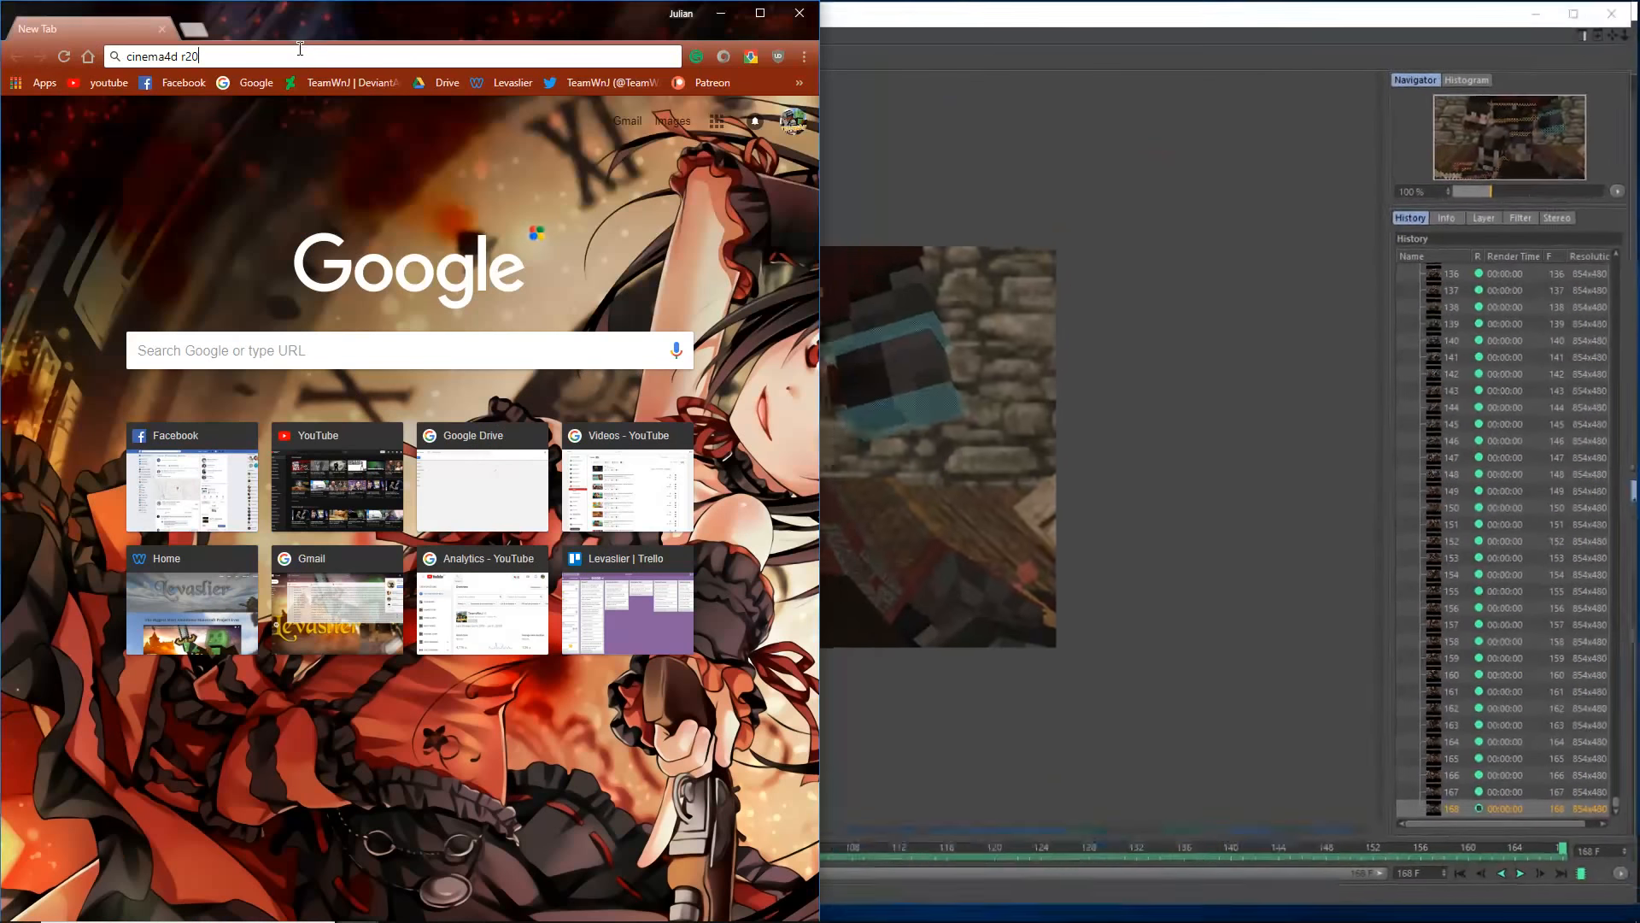
{"action": "key", "text": "BackSpace"}
{"action": "key", "text": "BackSpace"}
{"action": "key", "text": "BackSpace"}
{"action": "type", "text": "picture "}
{"action": "type", "text": "viewer keyframe "}
{"action": "type", "text": "b"}
{"action": "key", "text": "Return"}
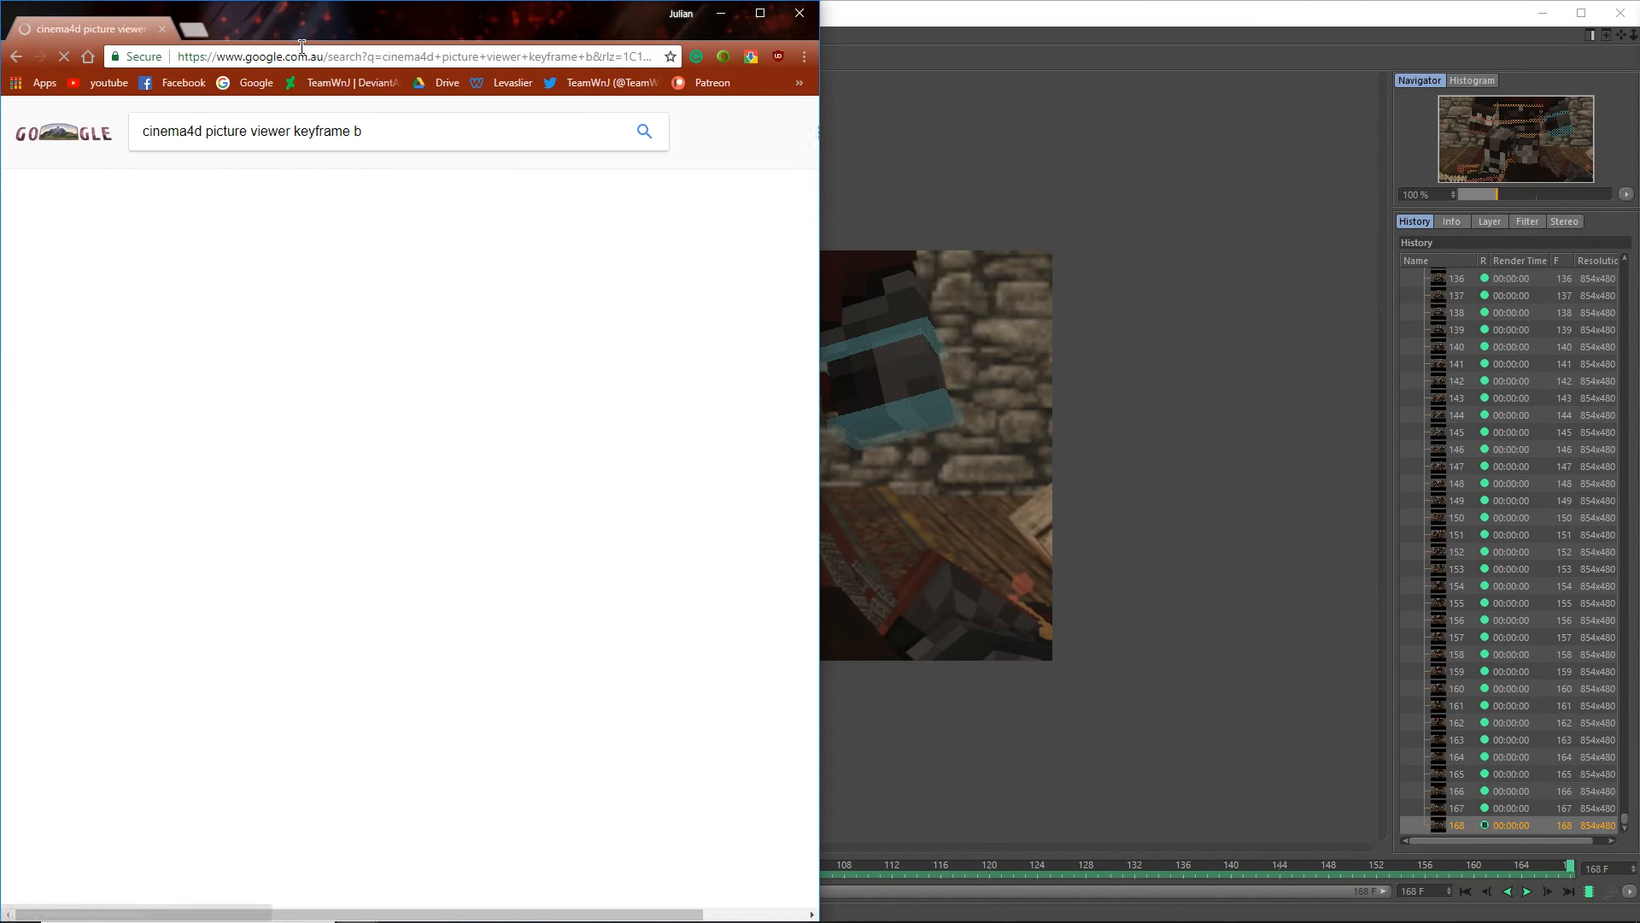
- Look through the first two pages of search results for help on the Picture Viewer's B marker, then leave the browser
{"action": "scroll", "coordinate": [152, 481], "scroll_direction": "down", "scroll_amount": 2}
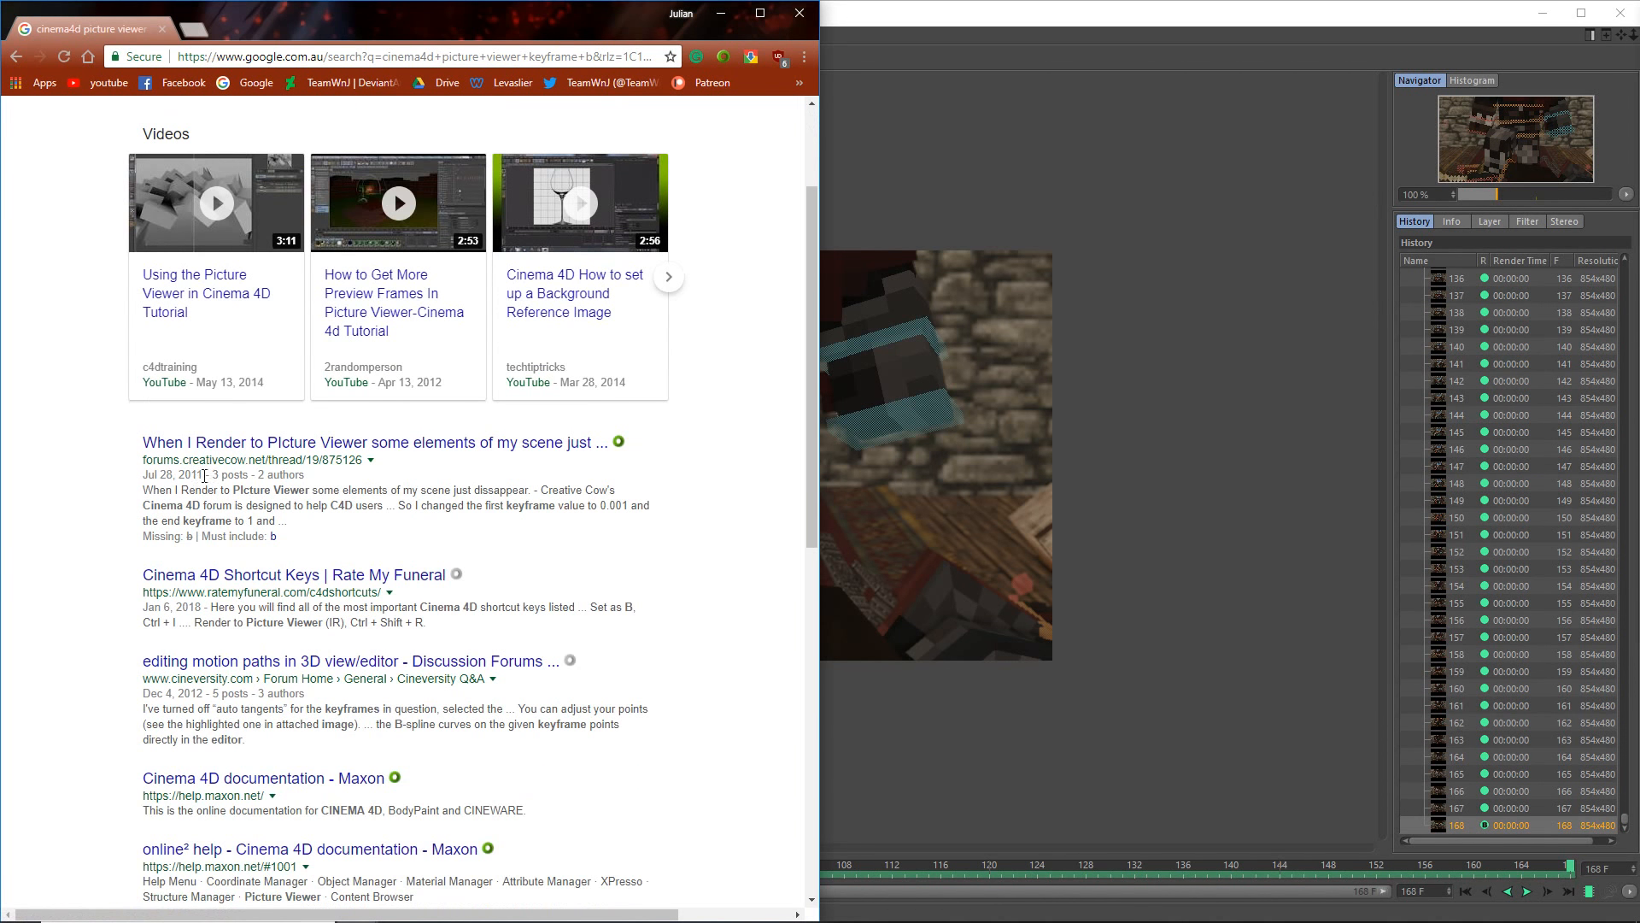
{"action": "scroll", "coordinate": [419, 505], "scroll_direction": "up", "scroll_amount": 2}
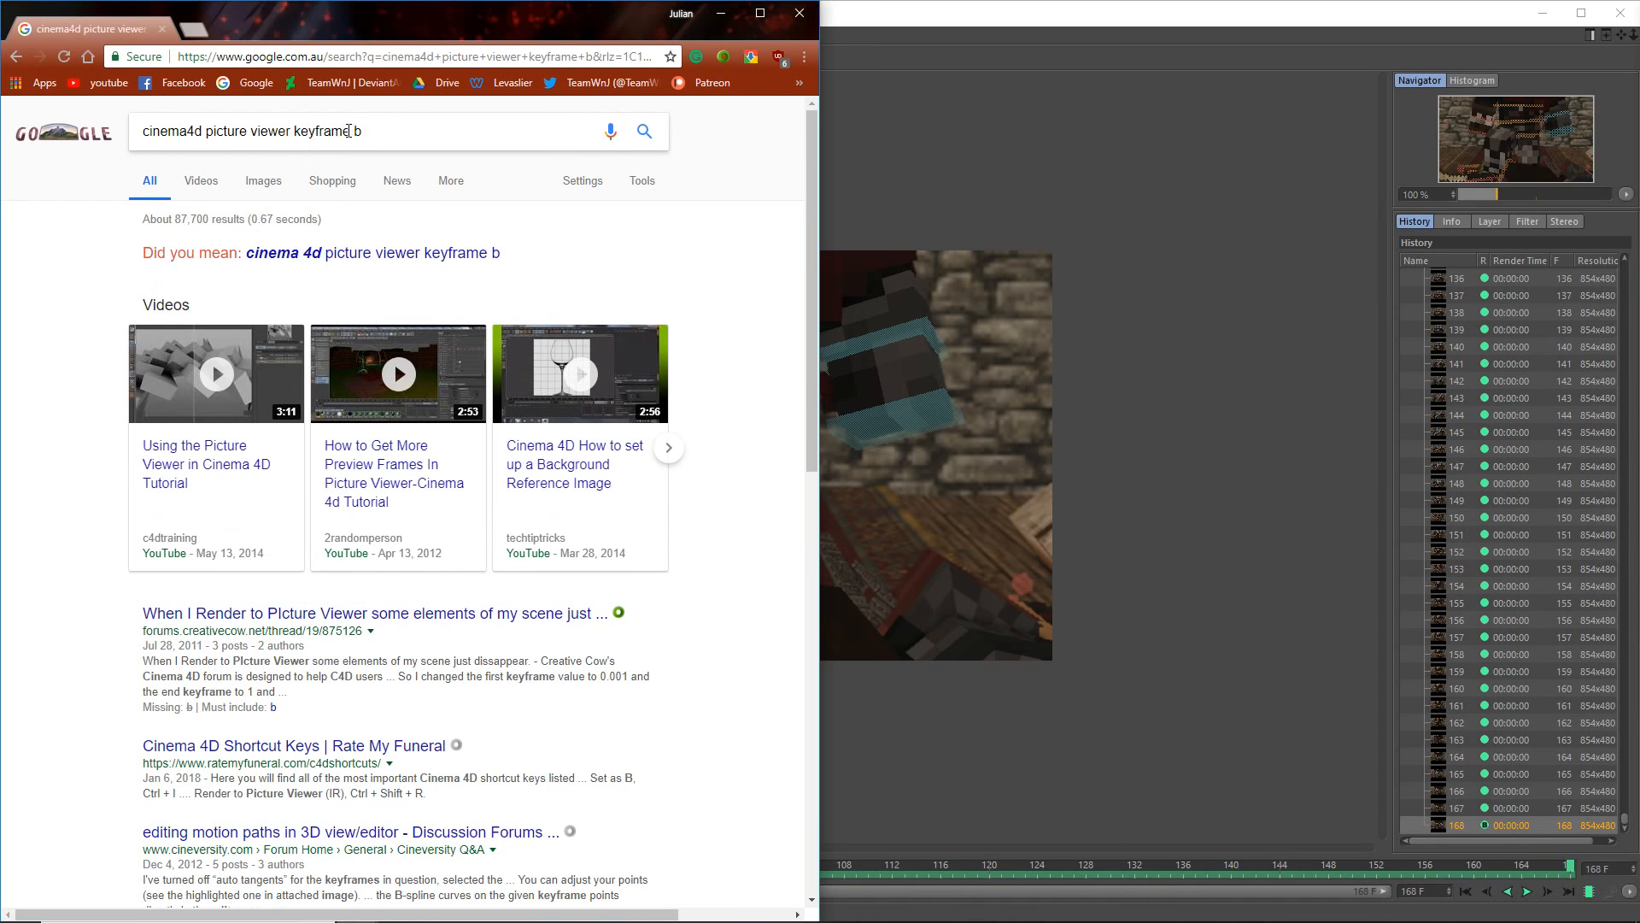
{"action": "left_click", "coordinate": [349, 131]}
{"action": "scroll", "coordinate": [282, 385], "scroll_direction": "down", "scroll_amount": 4}
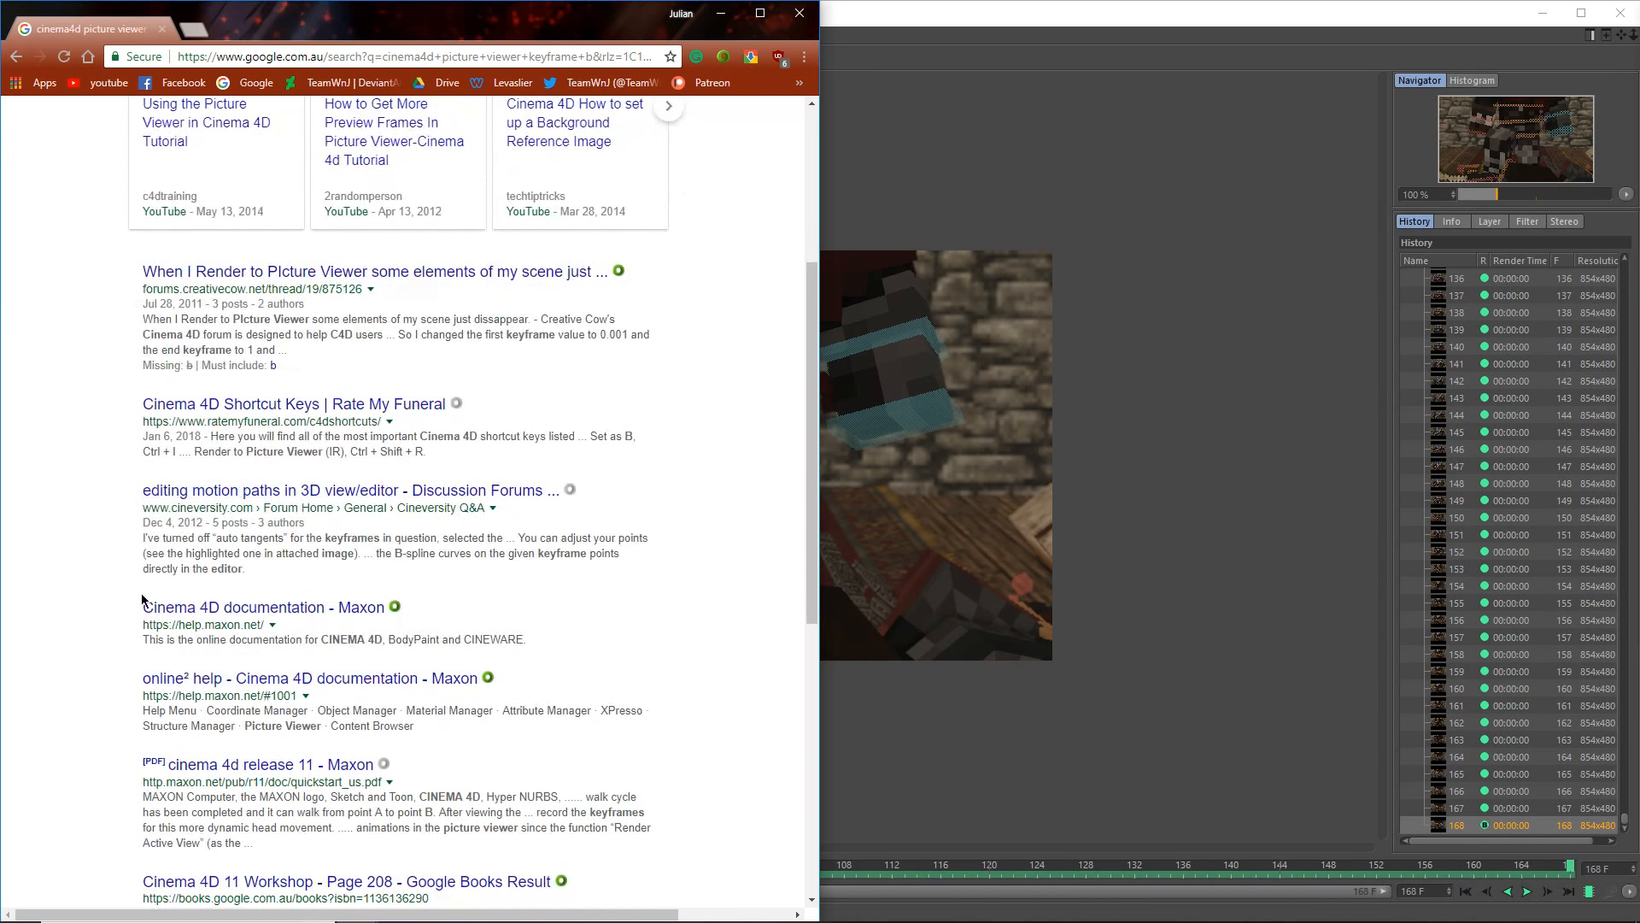
{"action": "scroll", "coordinate": [144, 598], "scroll_direction": "down", "scroll_amount": 1}
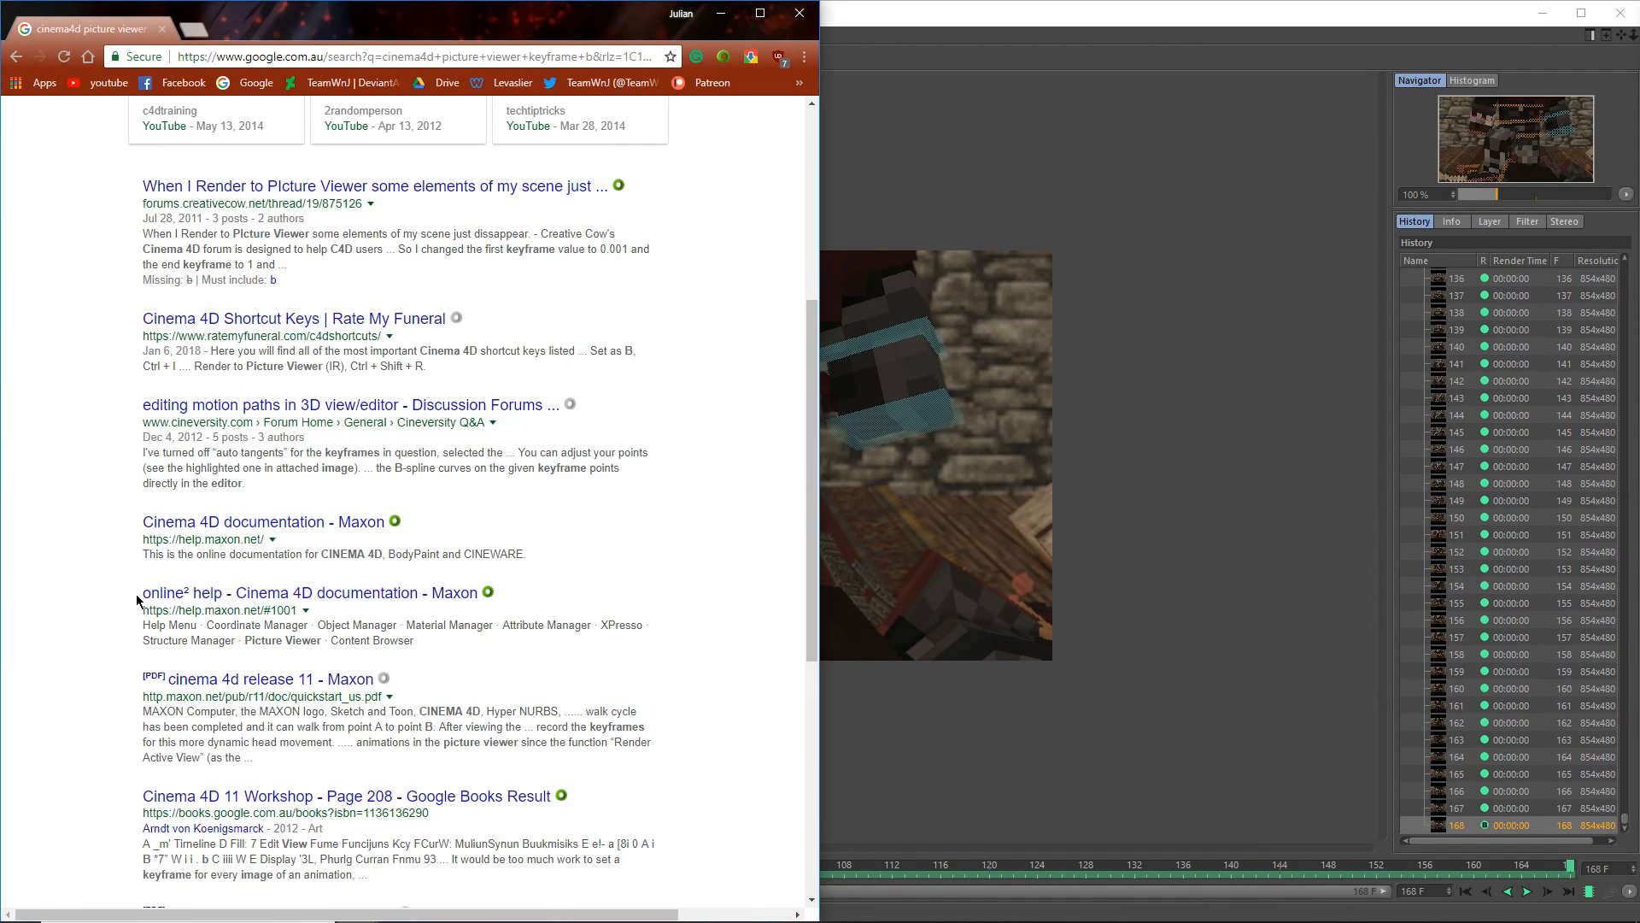
{"action": "scroll", "coordinate": [138, 603], "scroll_direction": "down", "scroll_amount": 5}
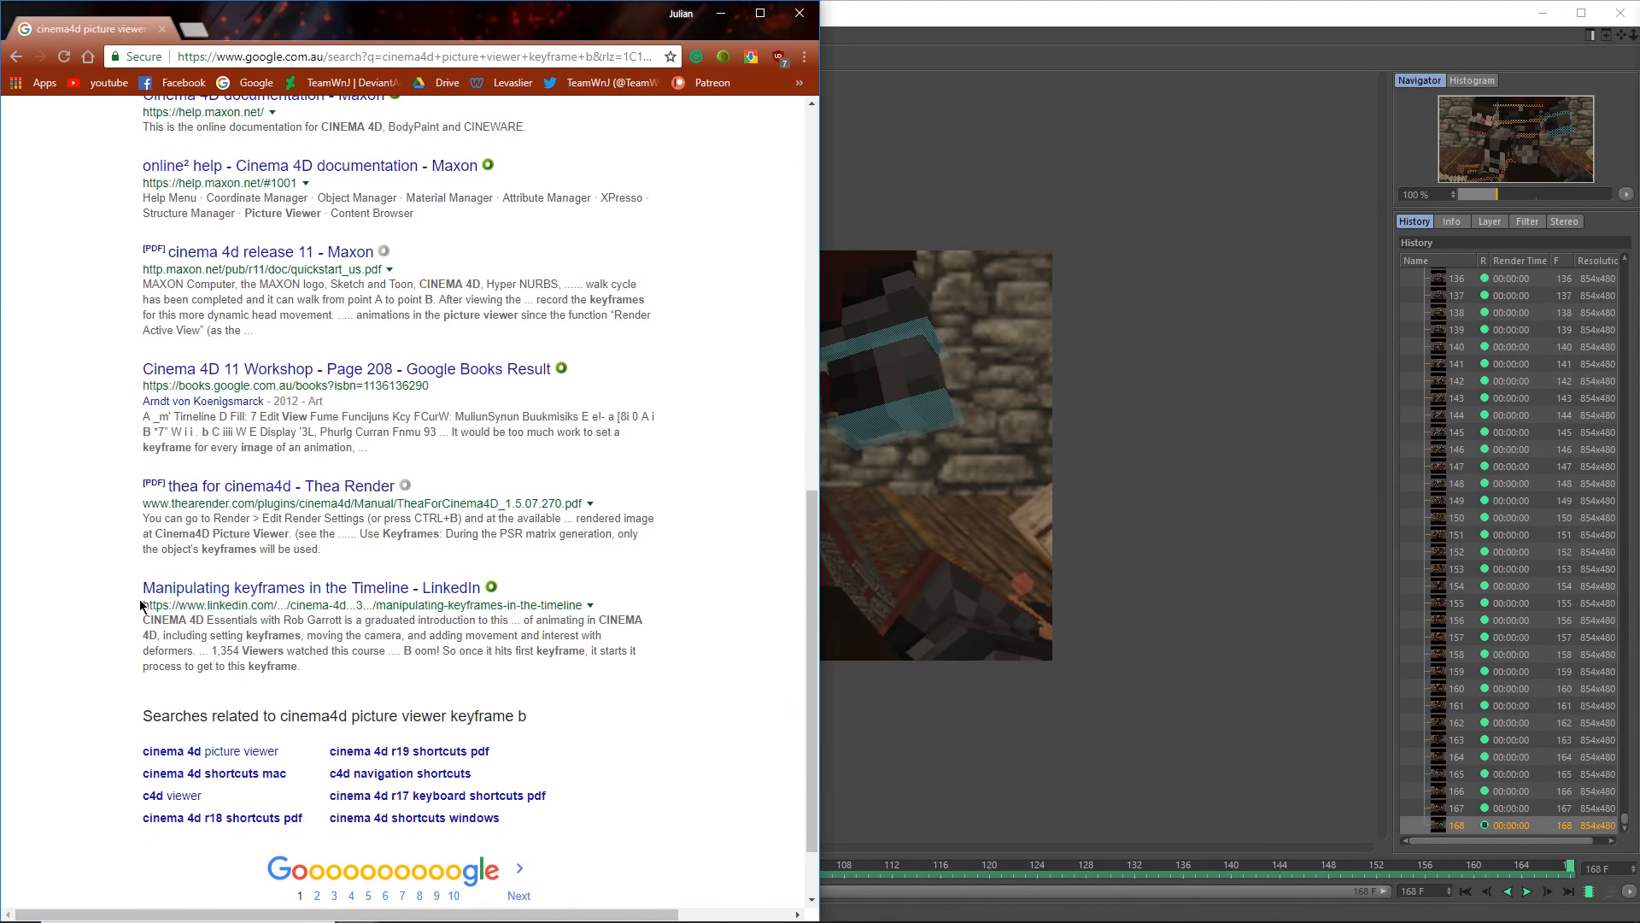
{"action": "left_click", "coordinate": [316, 873]}
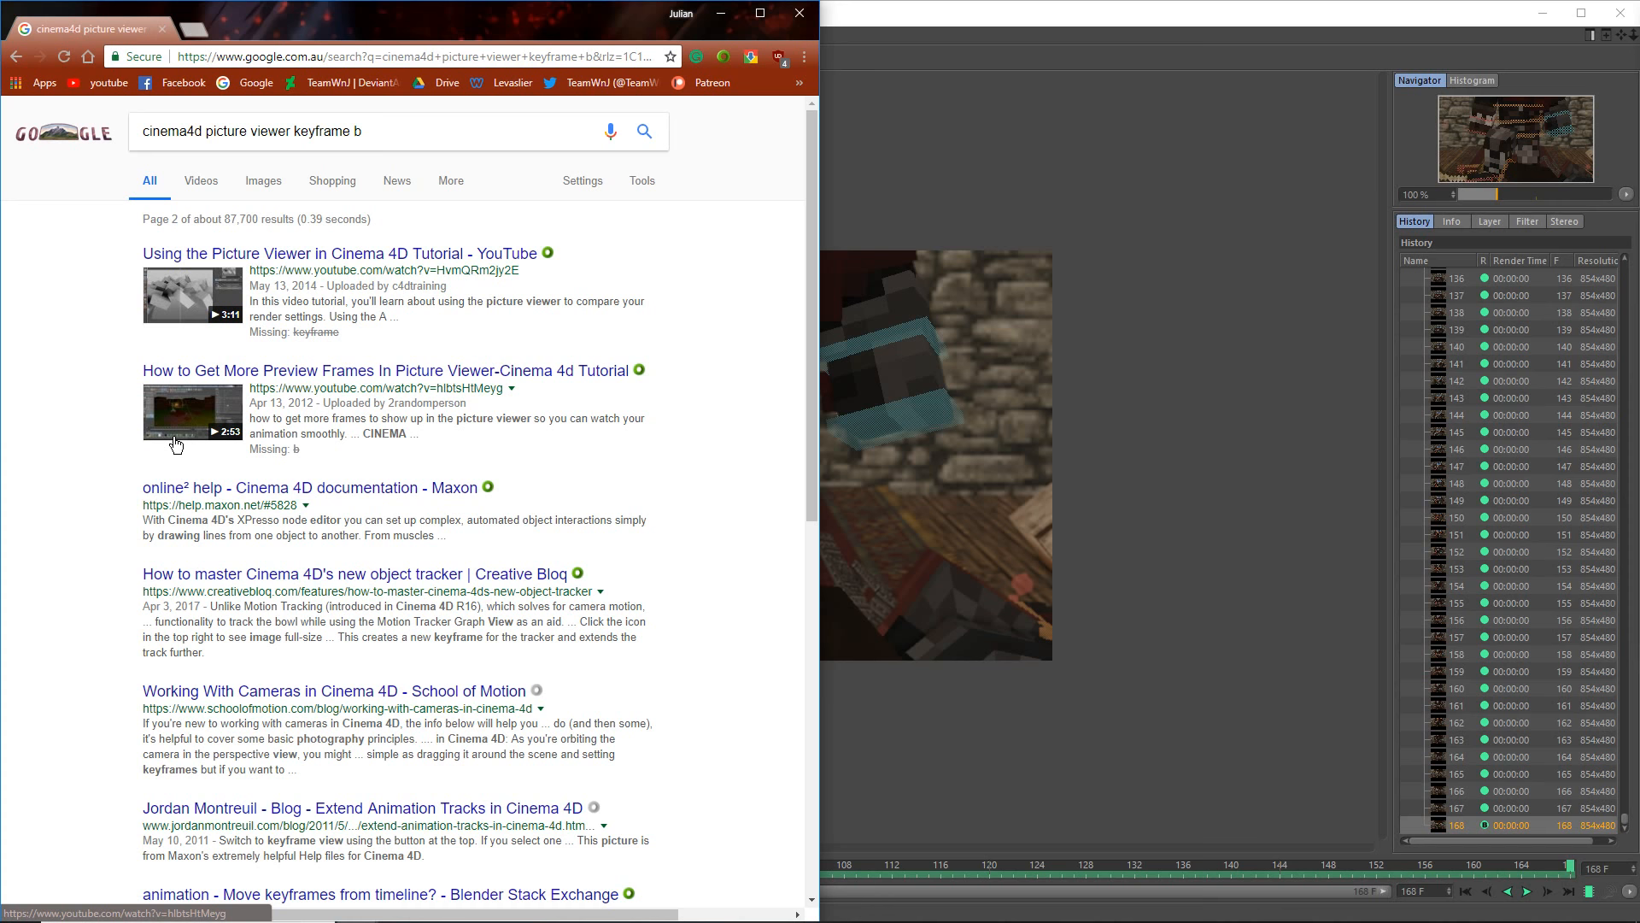
{"action": "triple_click", "coordinate": [380, 137]}
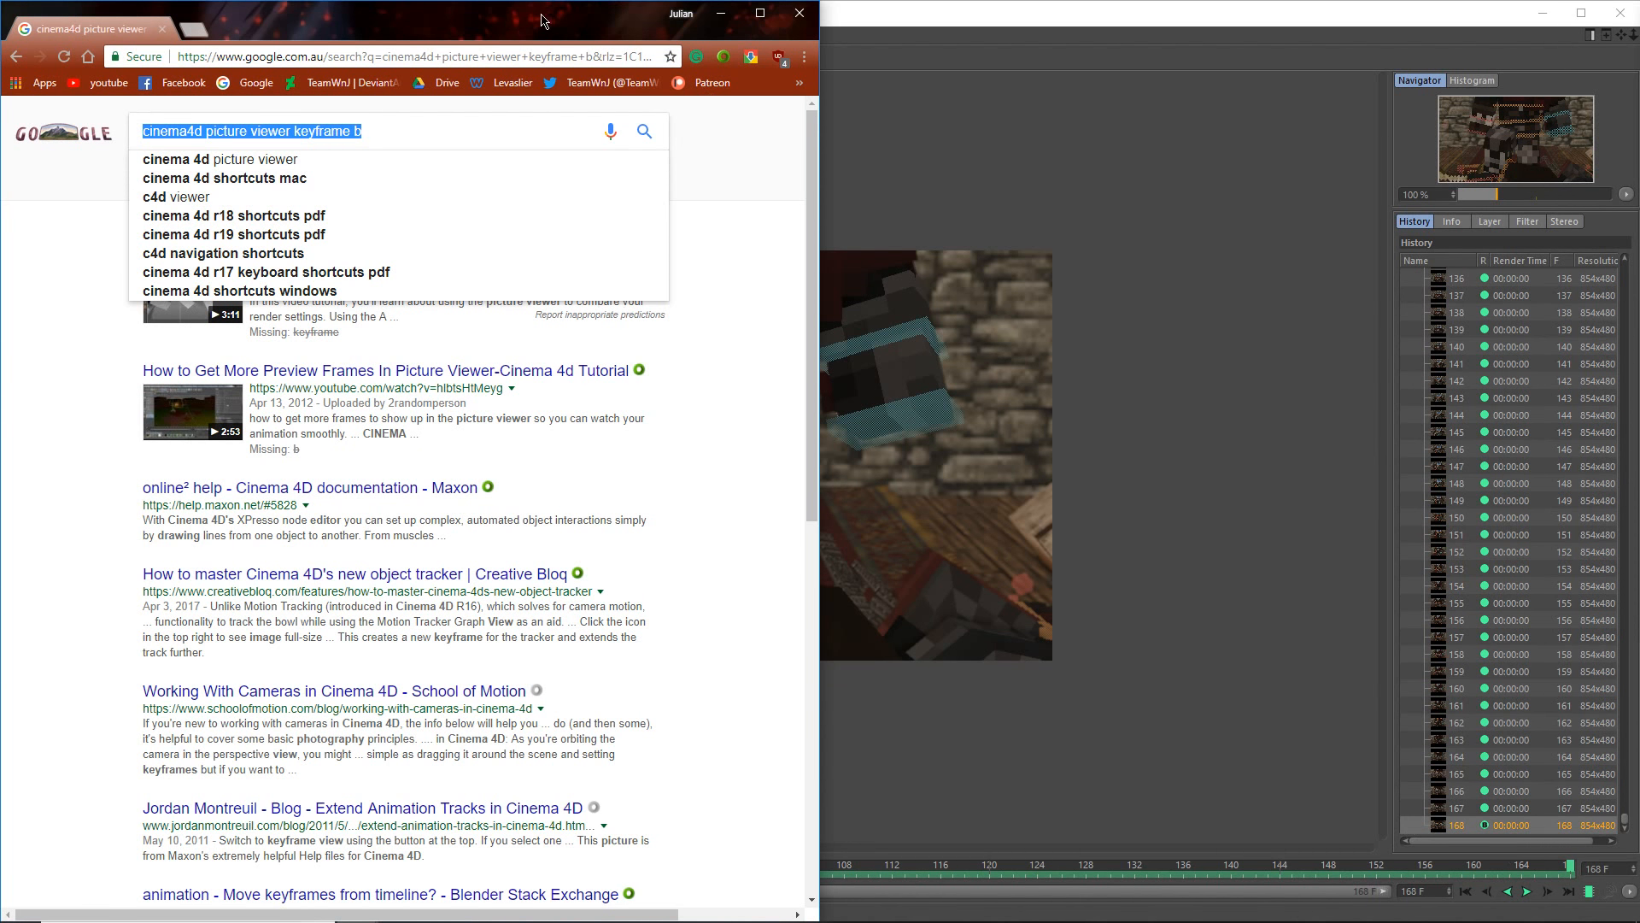
{"action": "left_click_drag", "start_coordinate": [544, 17], "coordinate": [1639, 630]}
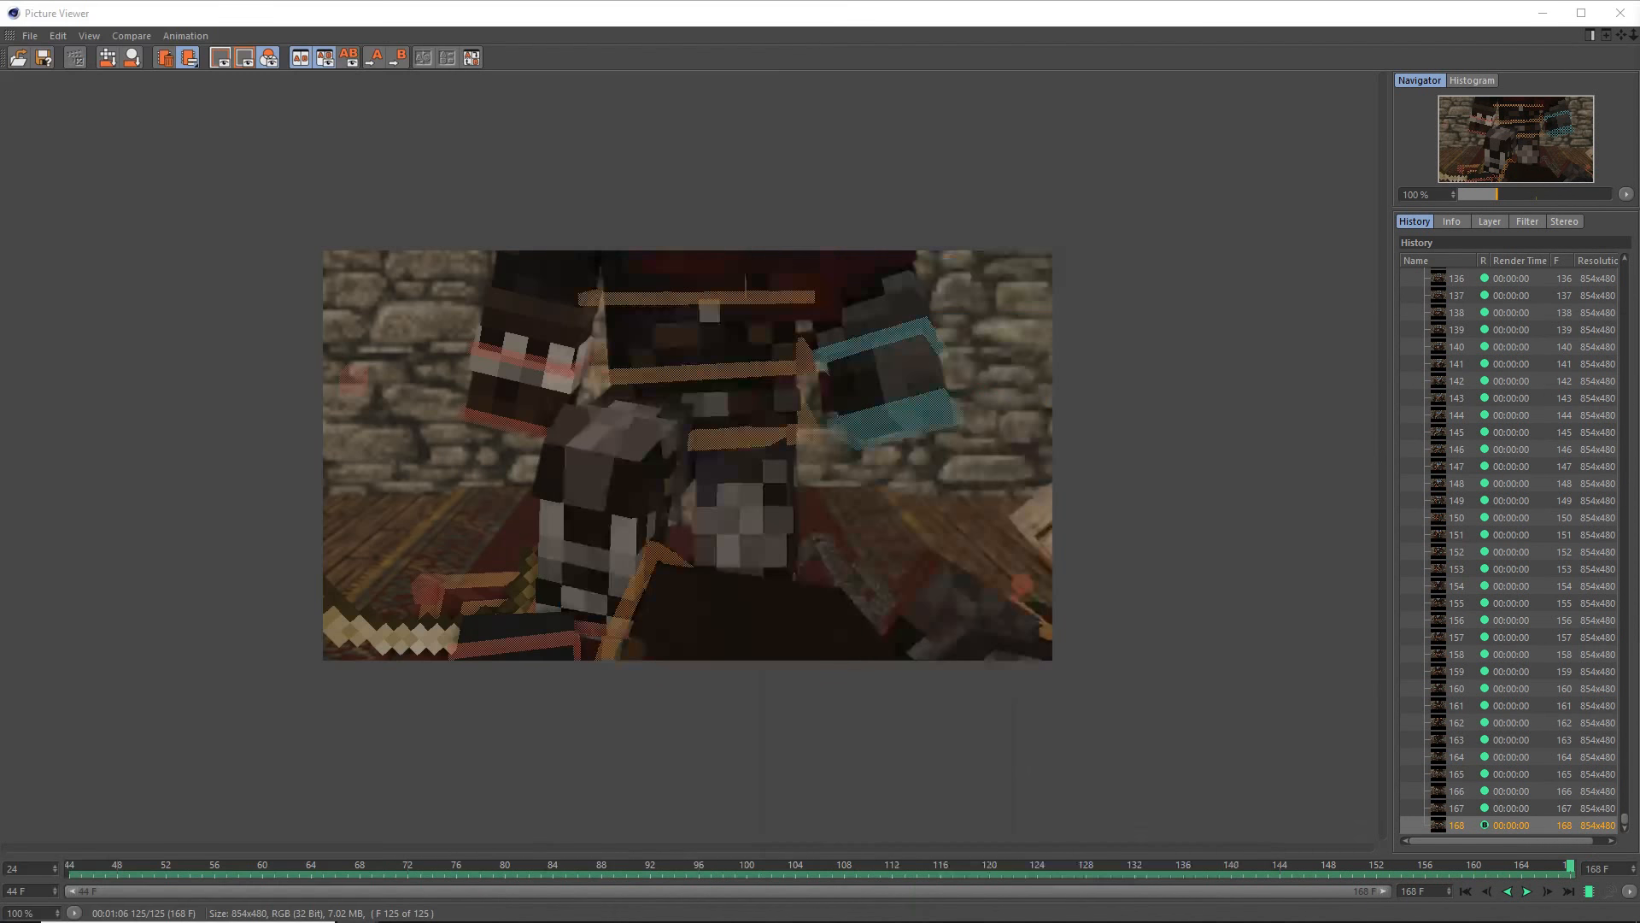
- Set rendered frame 168 as comparison image A in the Picture Viewer
{"action": "left_click", "coordinate": [1514, 828]}
{"action": "right_click", "coordinate": [1514, 827]}
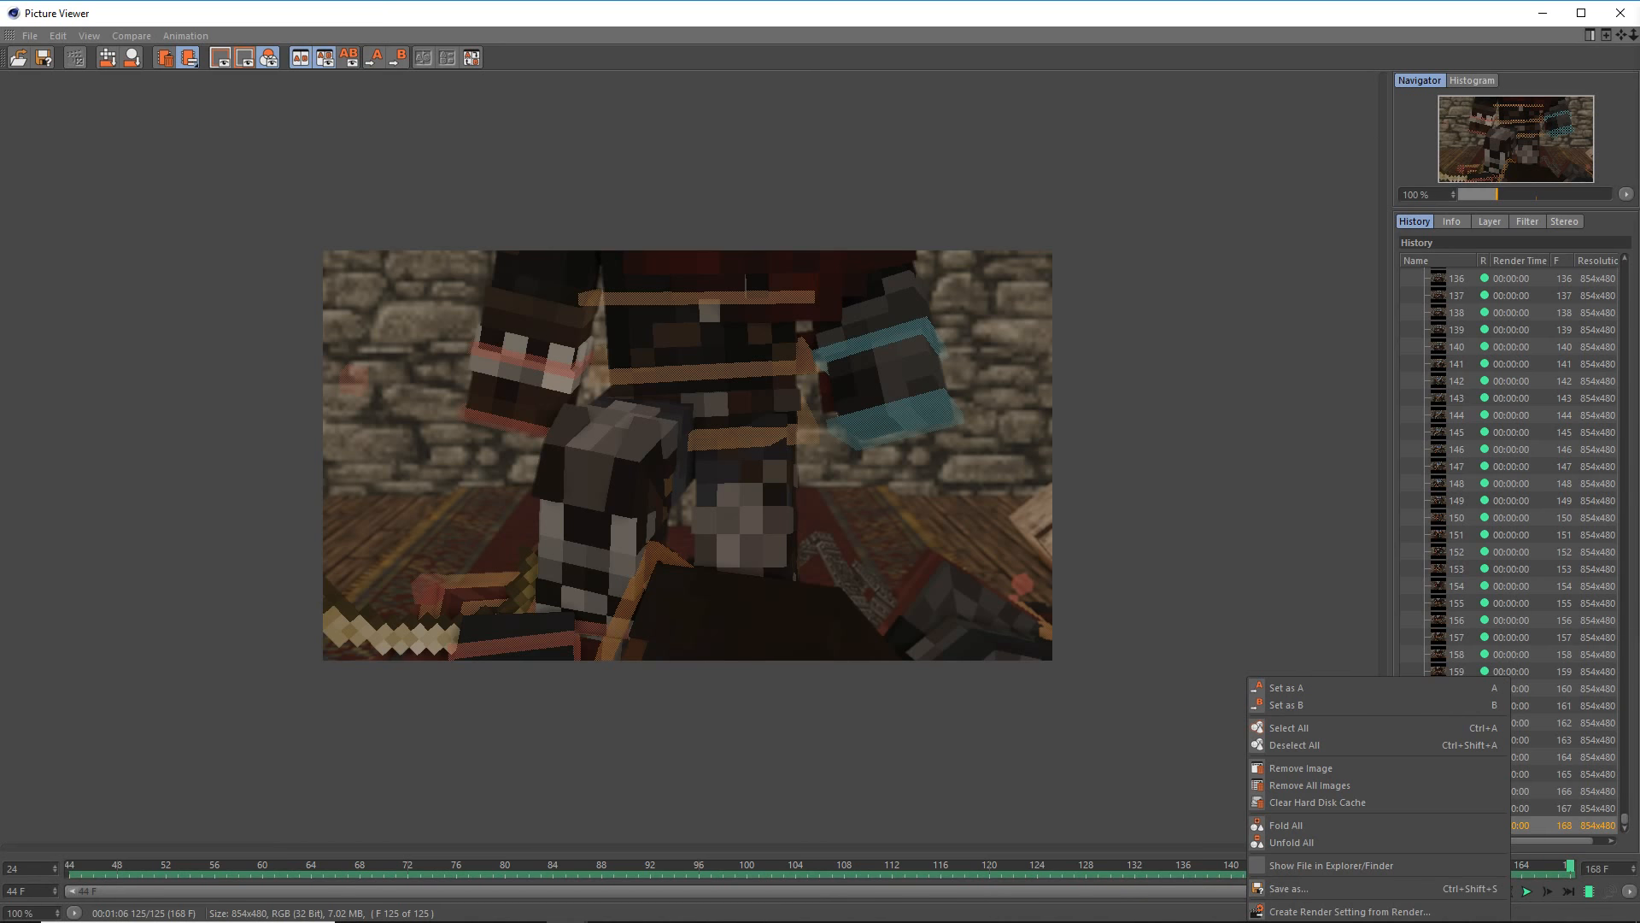
{"action": "mouse_move", "coordinate": [1639, 273]}
{"action": "left_mouse_down"}
{"action": "mouse_move", "coordinate": [891, 408]}
{"action": "mouse_move", "coordinate": [1099, 399]}
{"action": "mouse_move", "coordinate": [1639, 273]}
{"action": "left_mouse_up"}
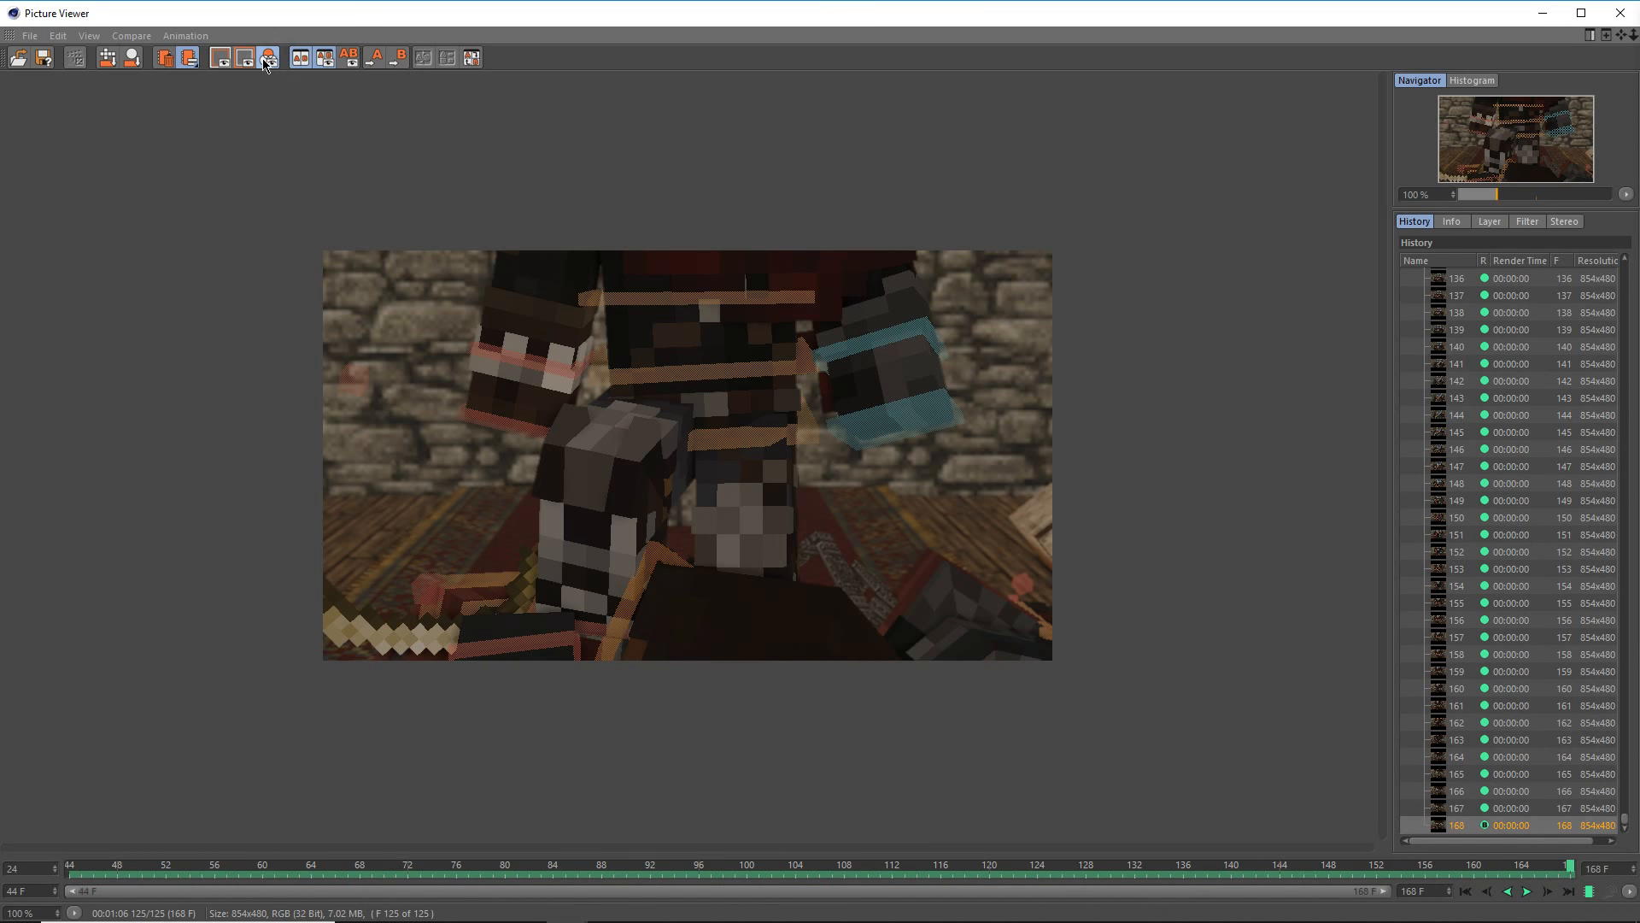
{"action": "left_click", "coordinate": [376, 60]}
- Play the rendered frames from frame 44 to check the mouth and body timing, then return to frame 44
{"action": "key", "text": "F8"}
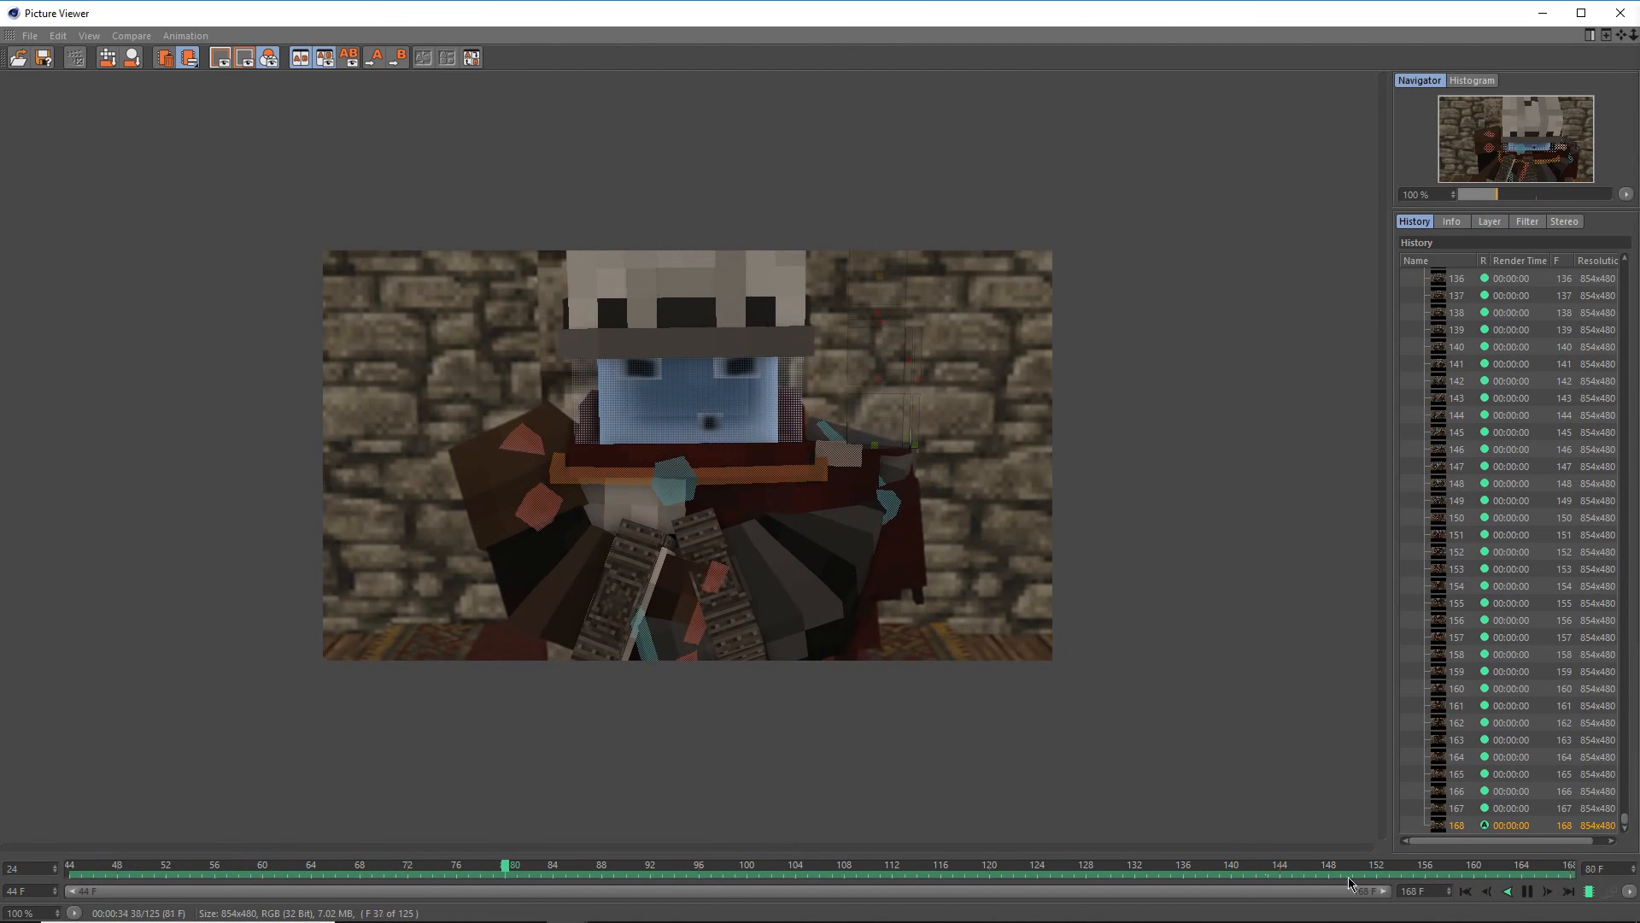
{"action": "key", "text": "F8"}
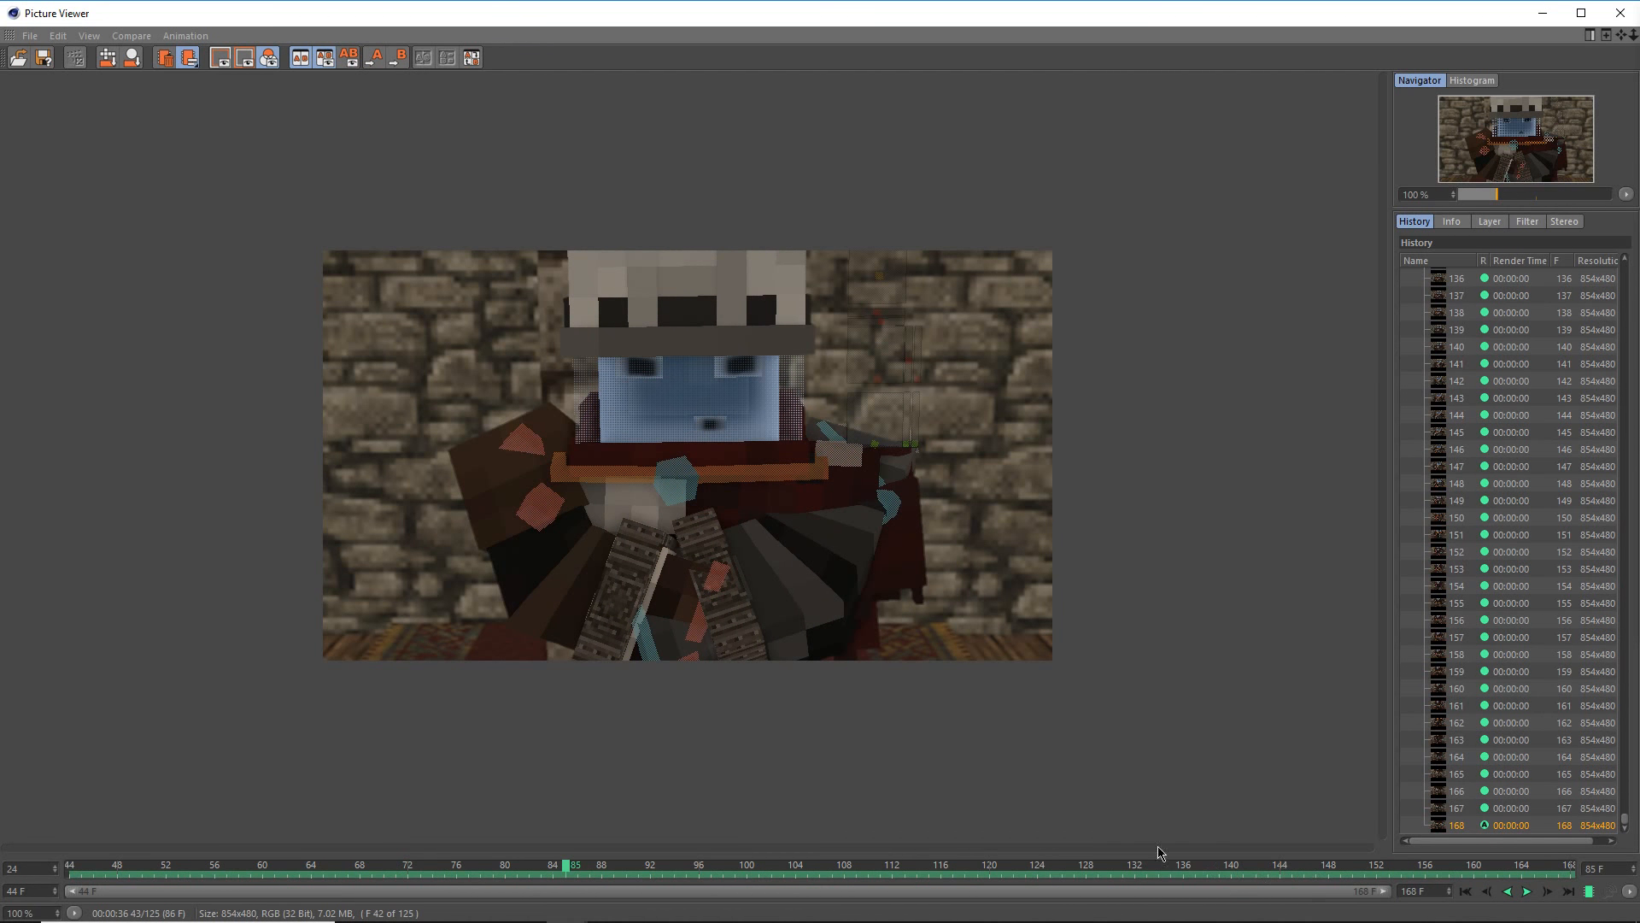
{"action": "left_click_drag", "start_coordinate": [814, 876], "coordinate": [69, 880]}
{"action": "key", "text": "F8"}
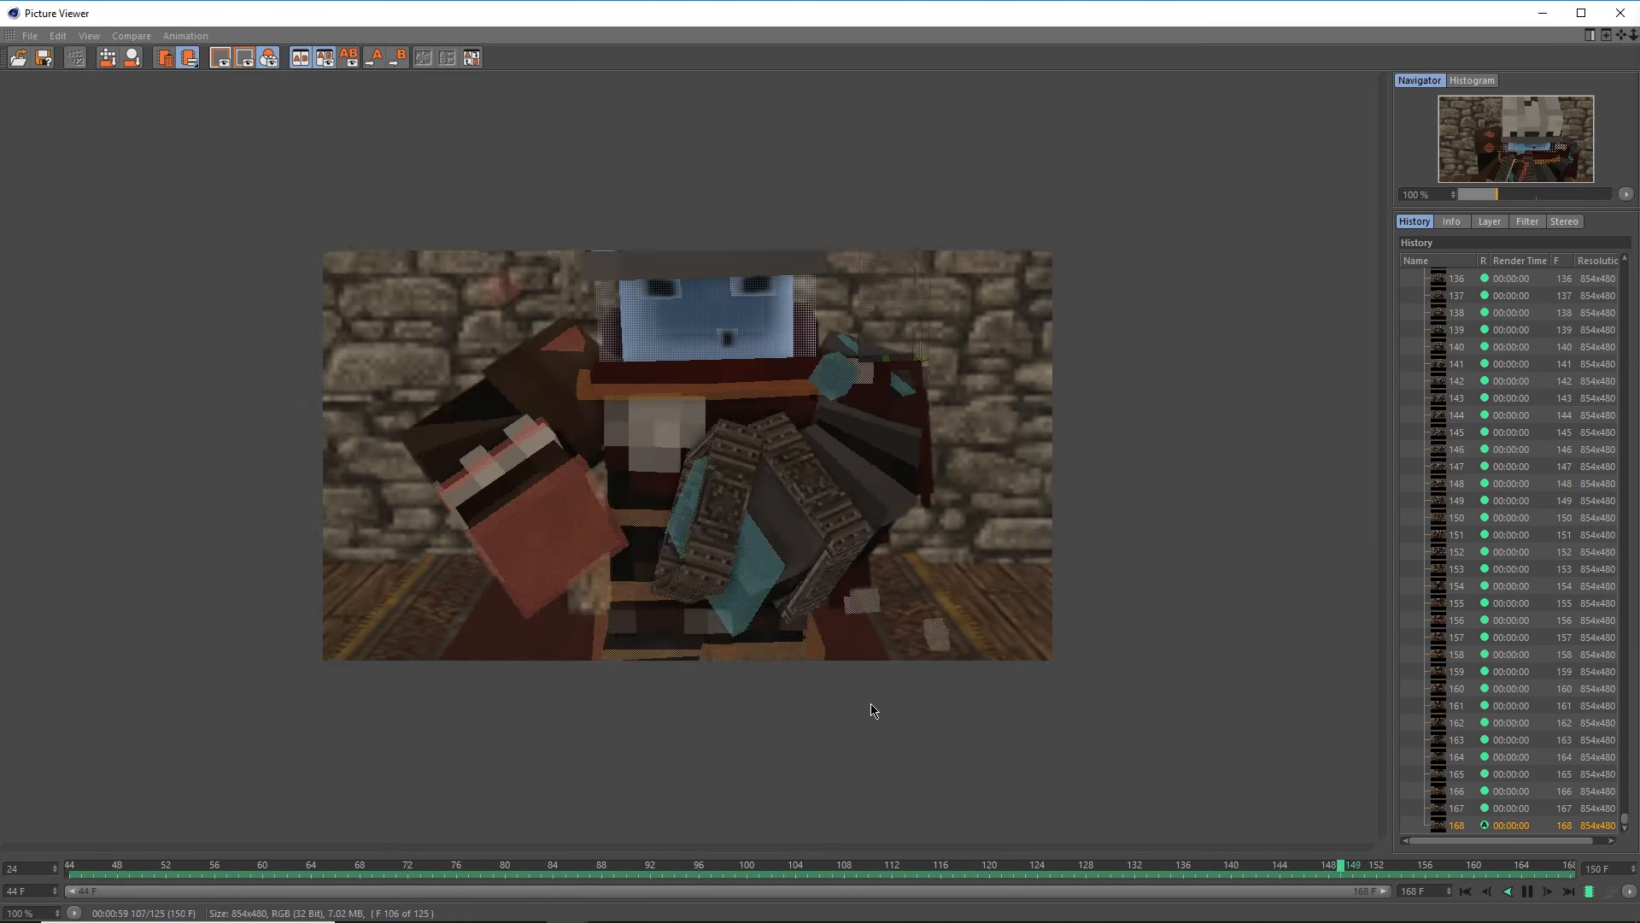
{"action": "key", "text": "F8"}
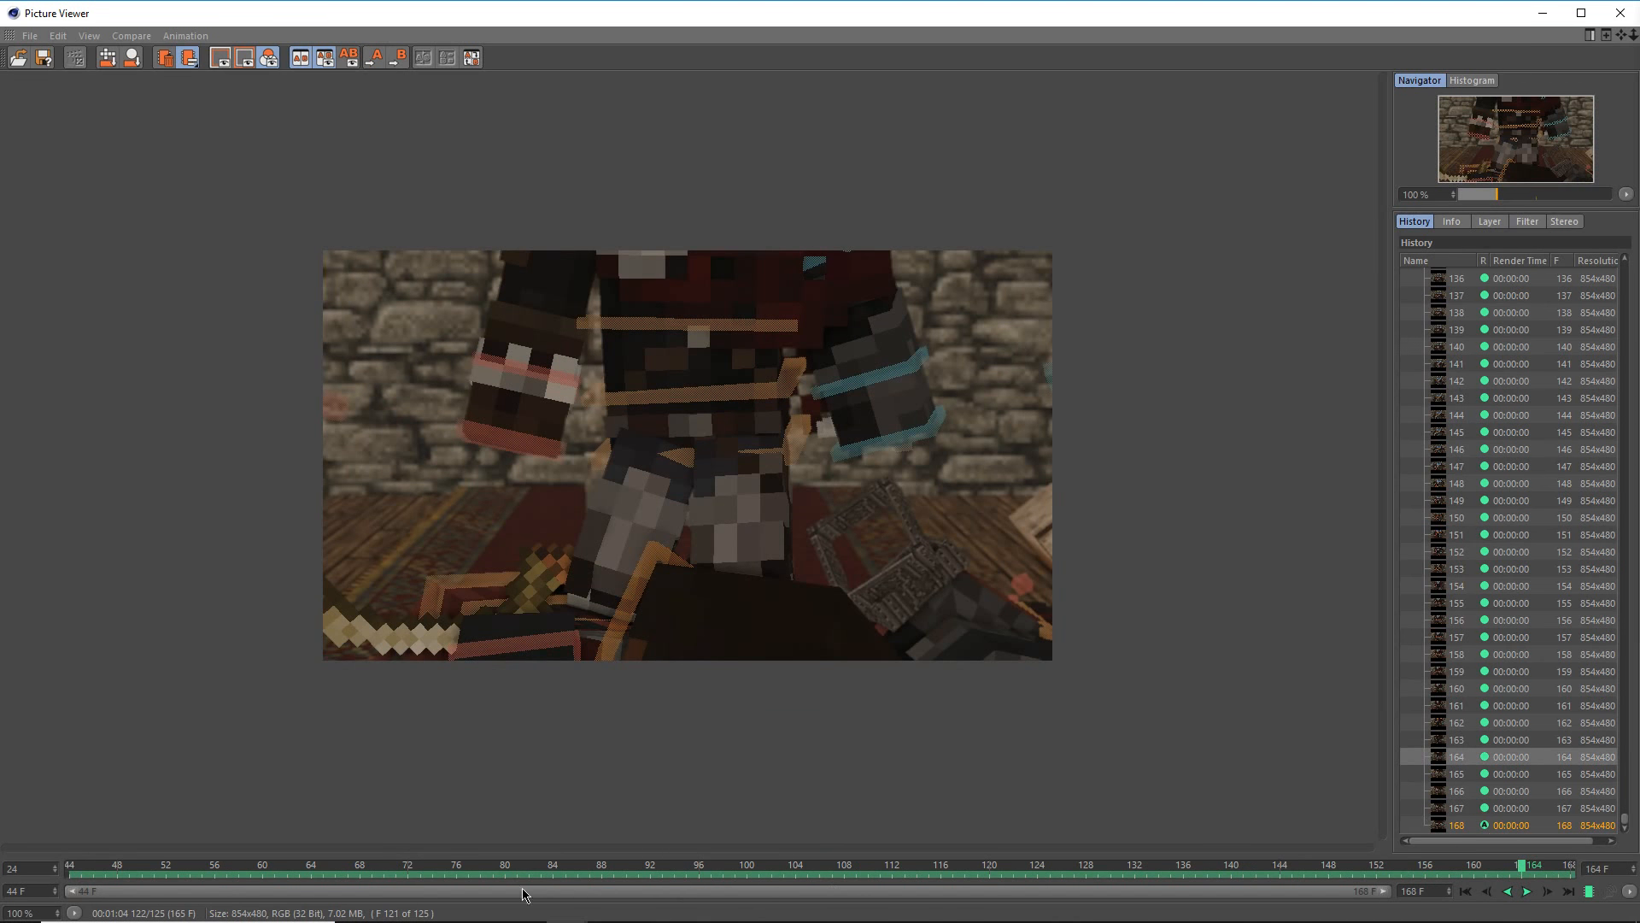
{"action": "left_click", "coordinate": [98, 867]}
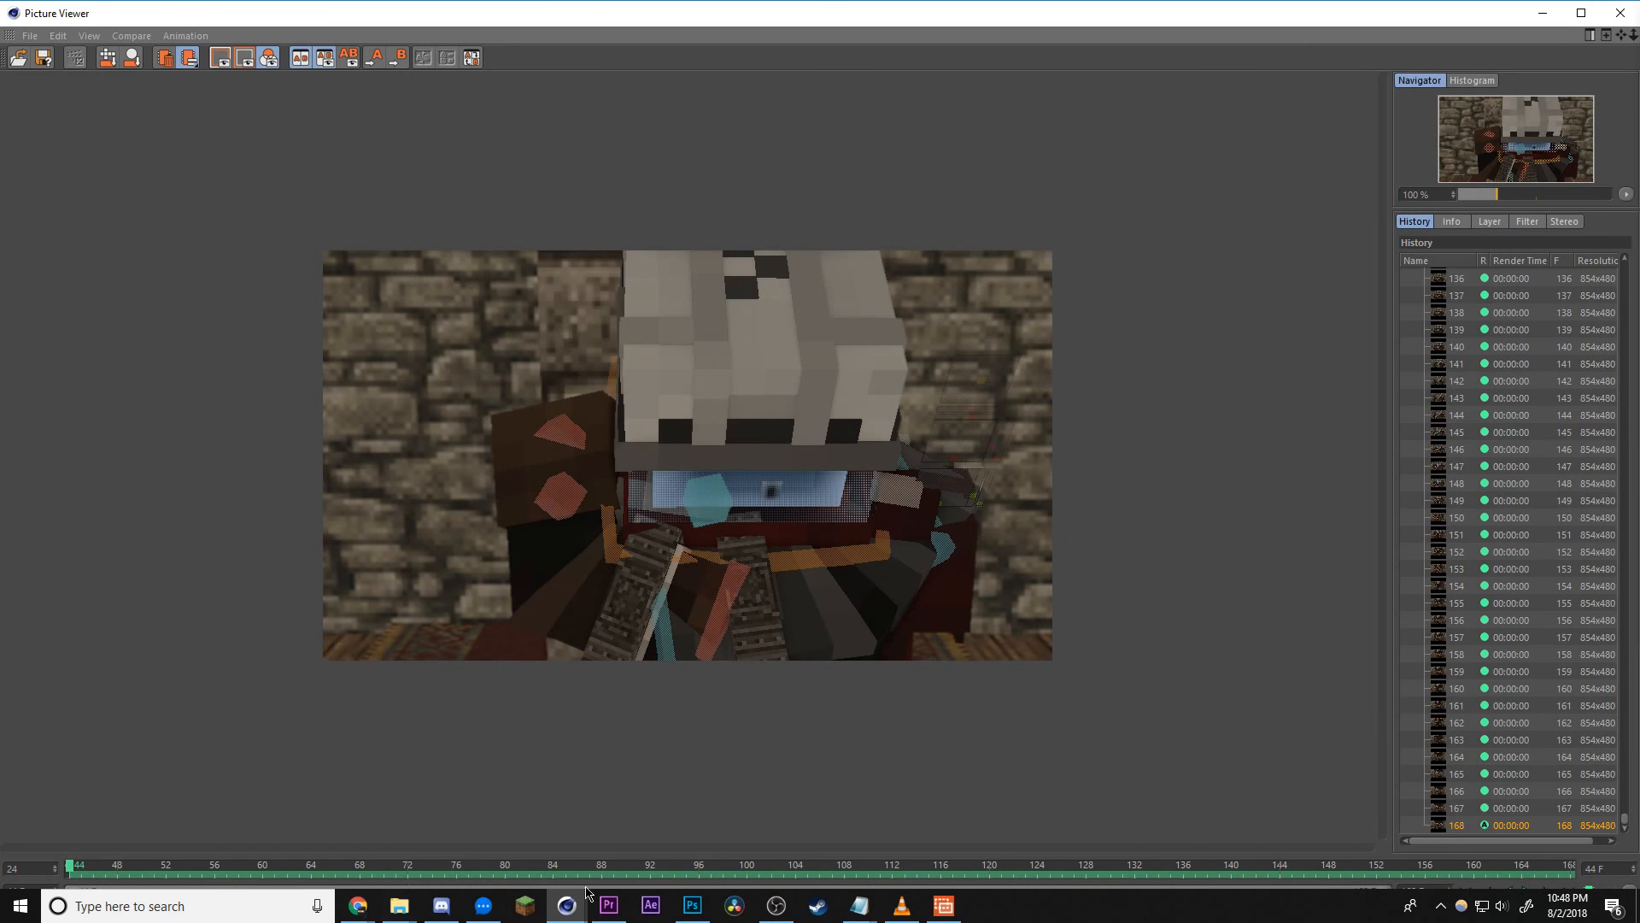
- Switch to Premiere Pro and play the ROUGH sequence from 00:04:30:05 to check the updated 15C-LIP.mp4 clip against the voice audio
{"action": "left_click", "coordinate": [609, 905]}
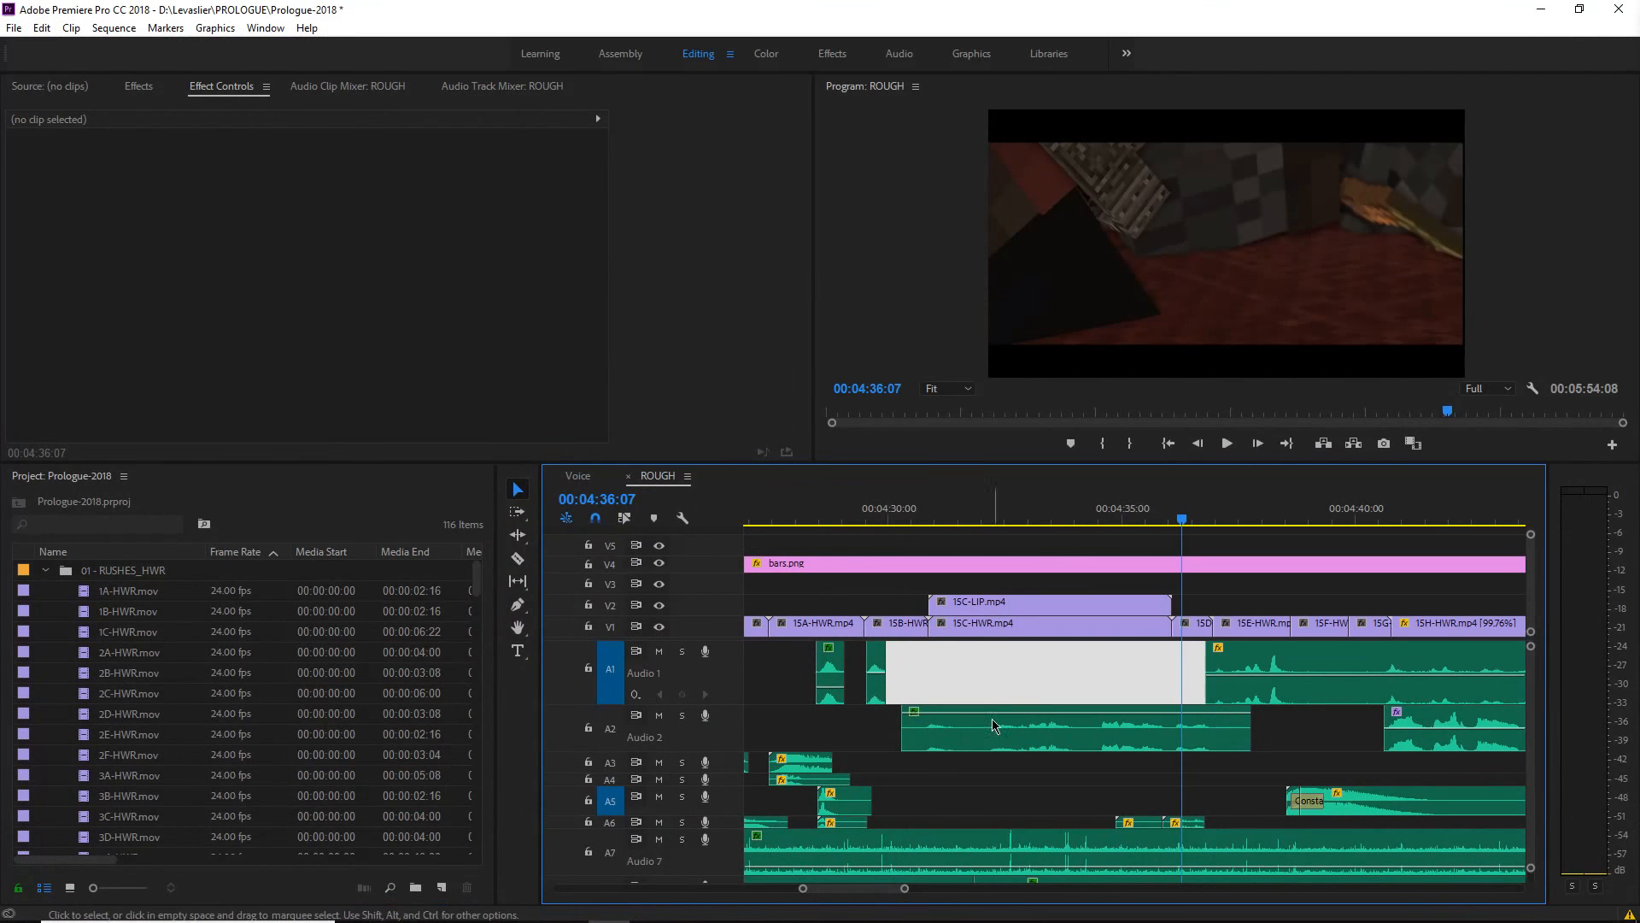
{"action": "left_click", "coordinate": [938, 800]}
{"action": "left_click", "coordinate": [899, 513]}
{"action": "left_click", "coordinate": [972, 684]}
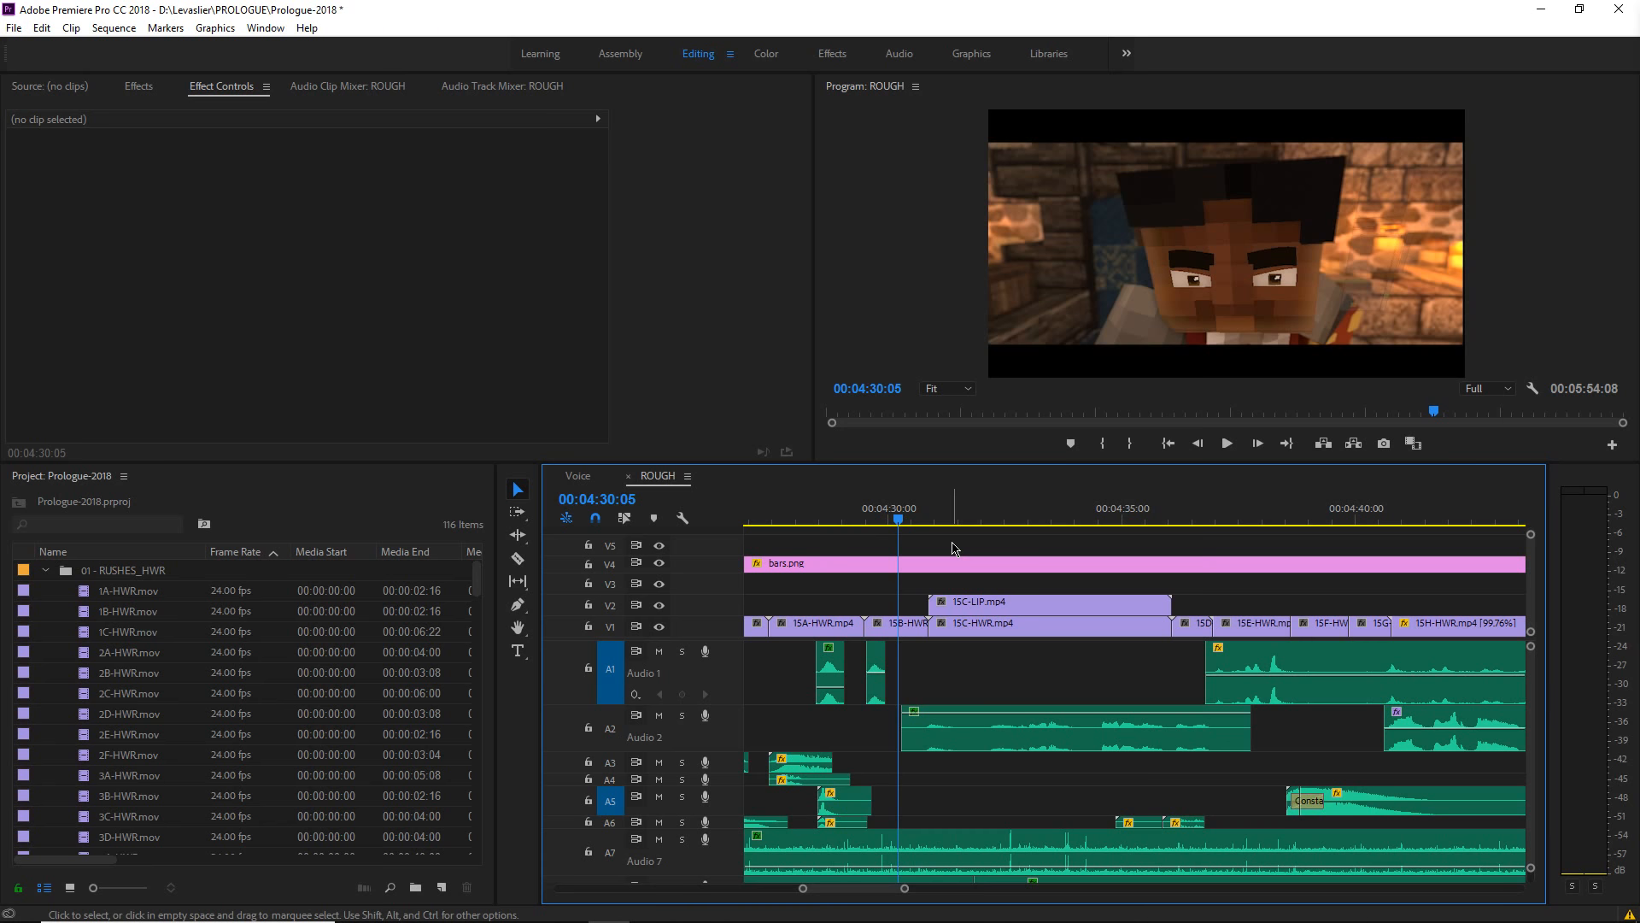
{"action": "key", "text": "space"}
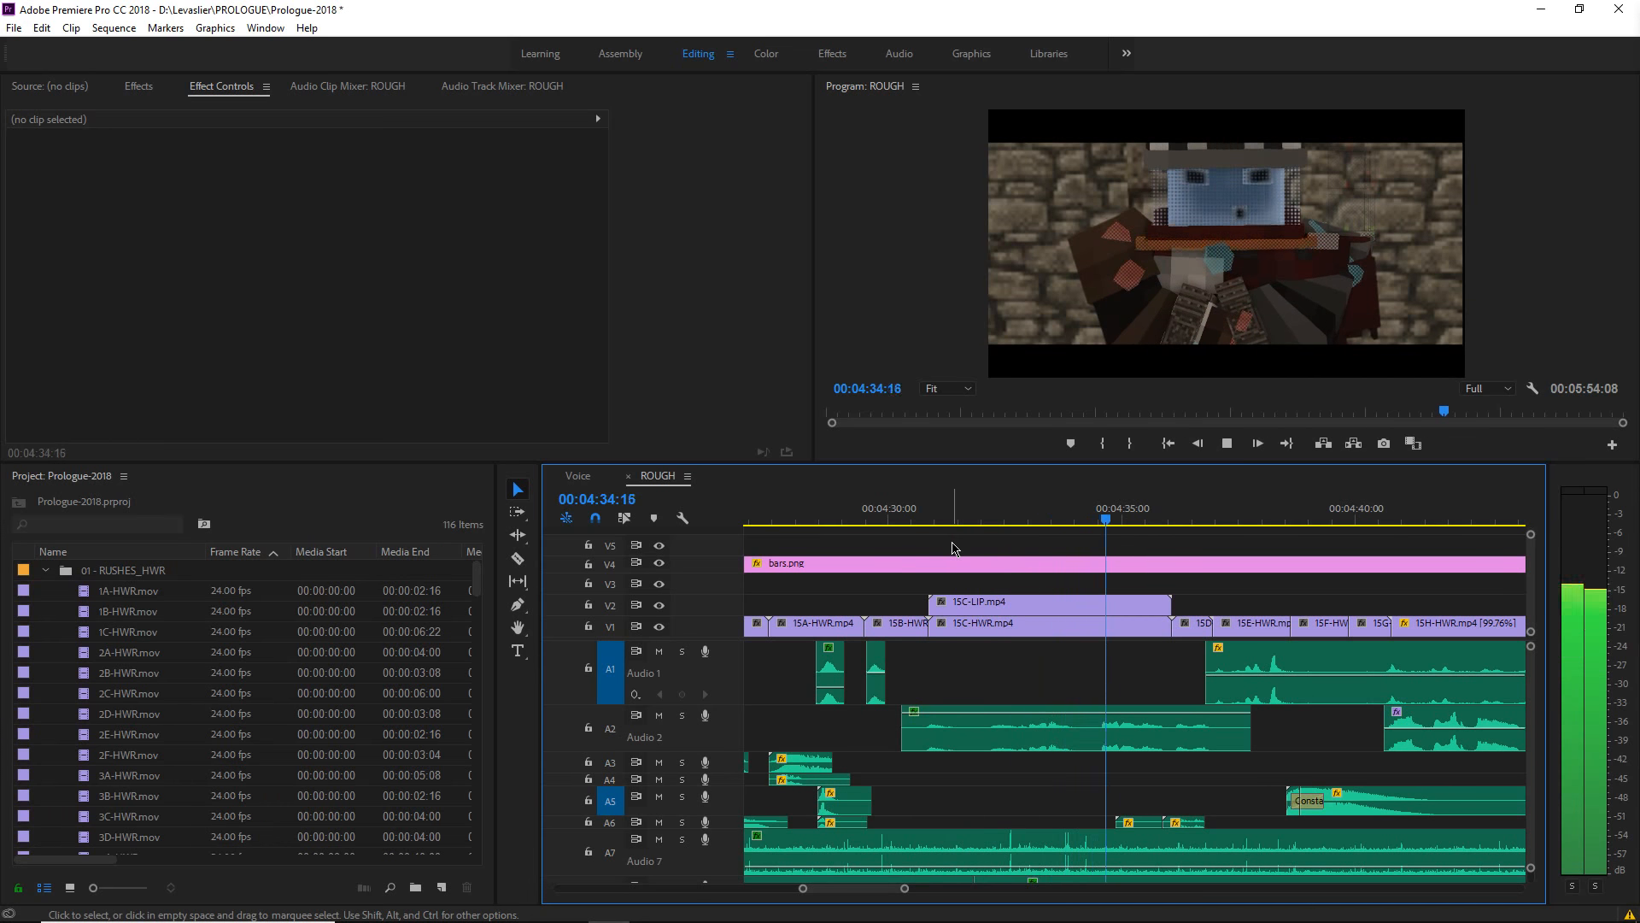
- Replay the 15C-LIP.mp4 section twice, first from just before the clip and again from inside it, to judge the lip sync
{"action": "left_click", "coordinate": [917, 510]}
{"action": "key", "text": "space"}
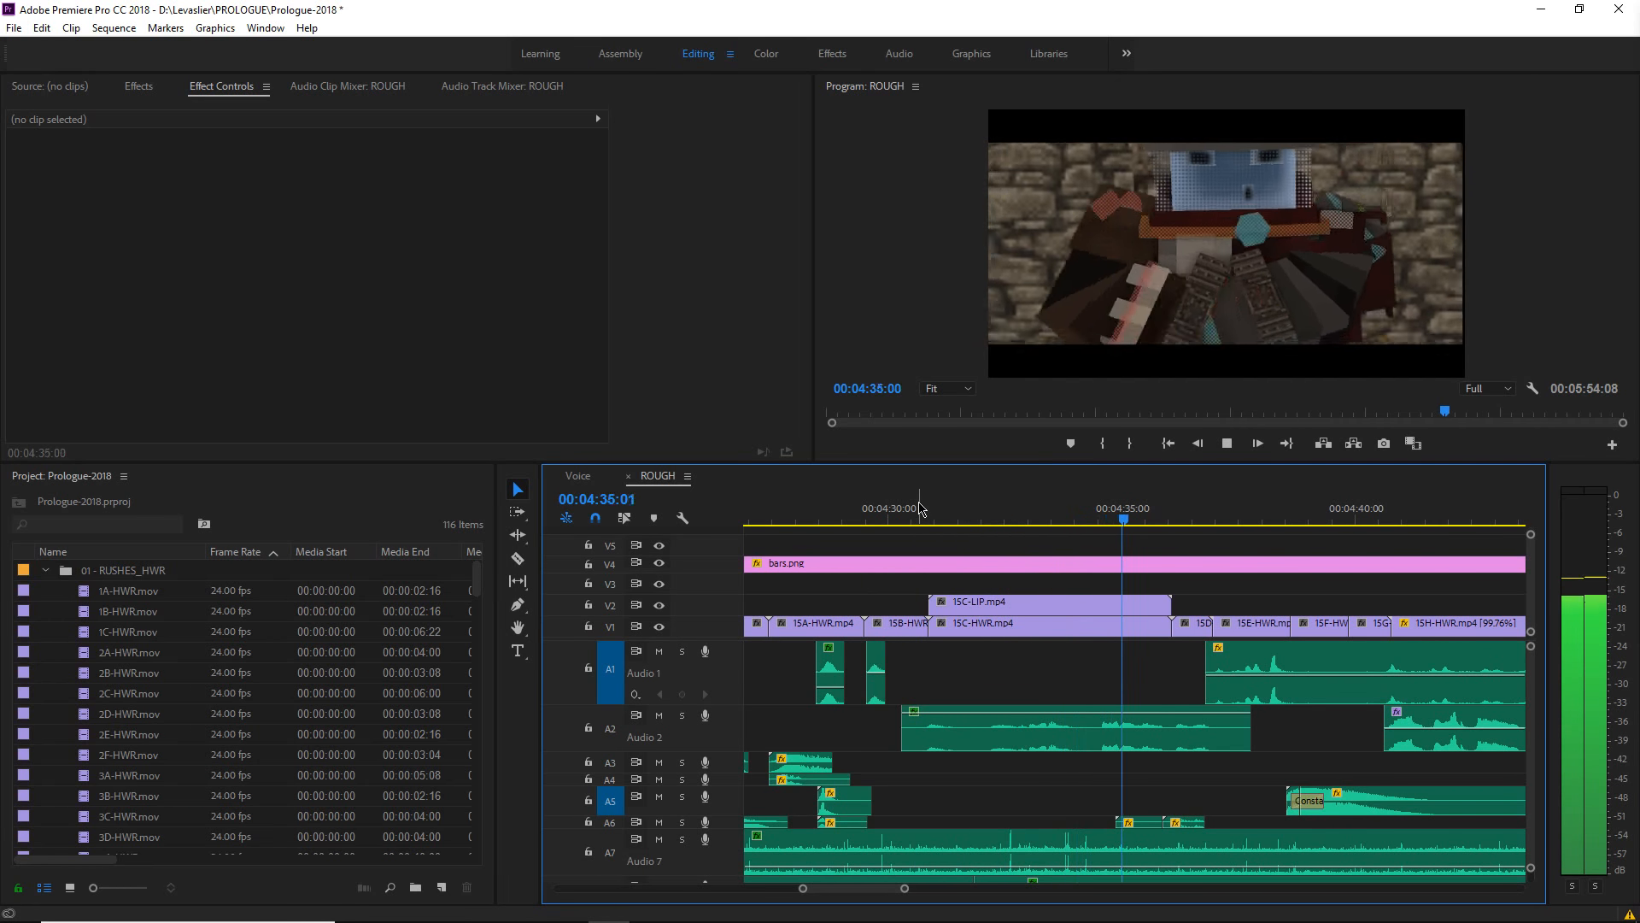
{"action": "key", "text": "space"}
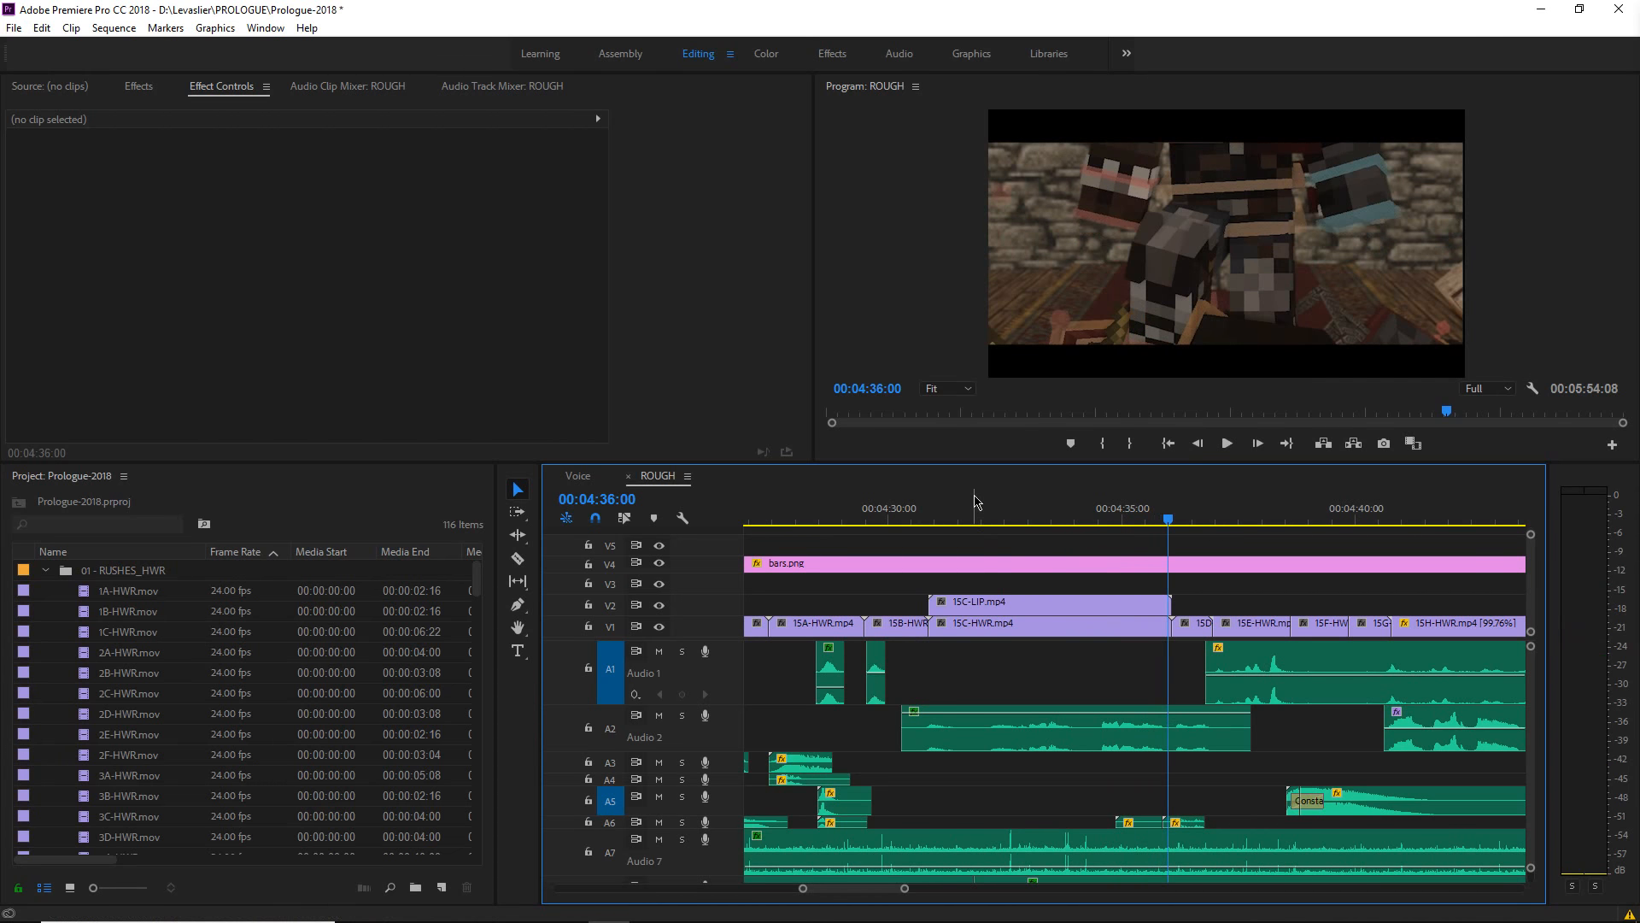
{"action": "mouse_move", "coordinate": [977, 504]}
{"action": "left_mouse_down"}
{"action": "mouse_move", "coordinate": [1007, 522]}
{"action": "mouse_move", "coordinate": [982, 518]}
{"action": "left_mouse_up"}
{"action": "key", "text": "space"}
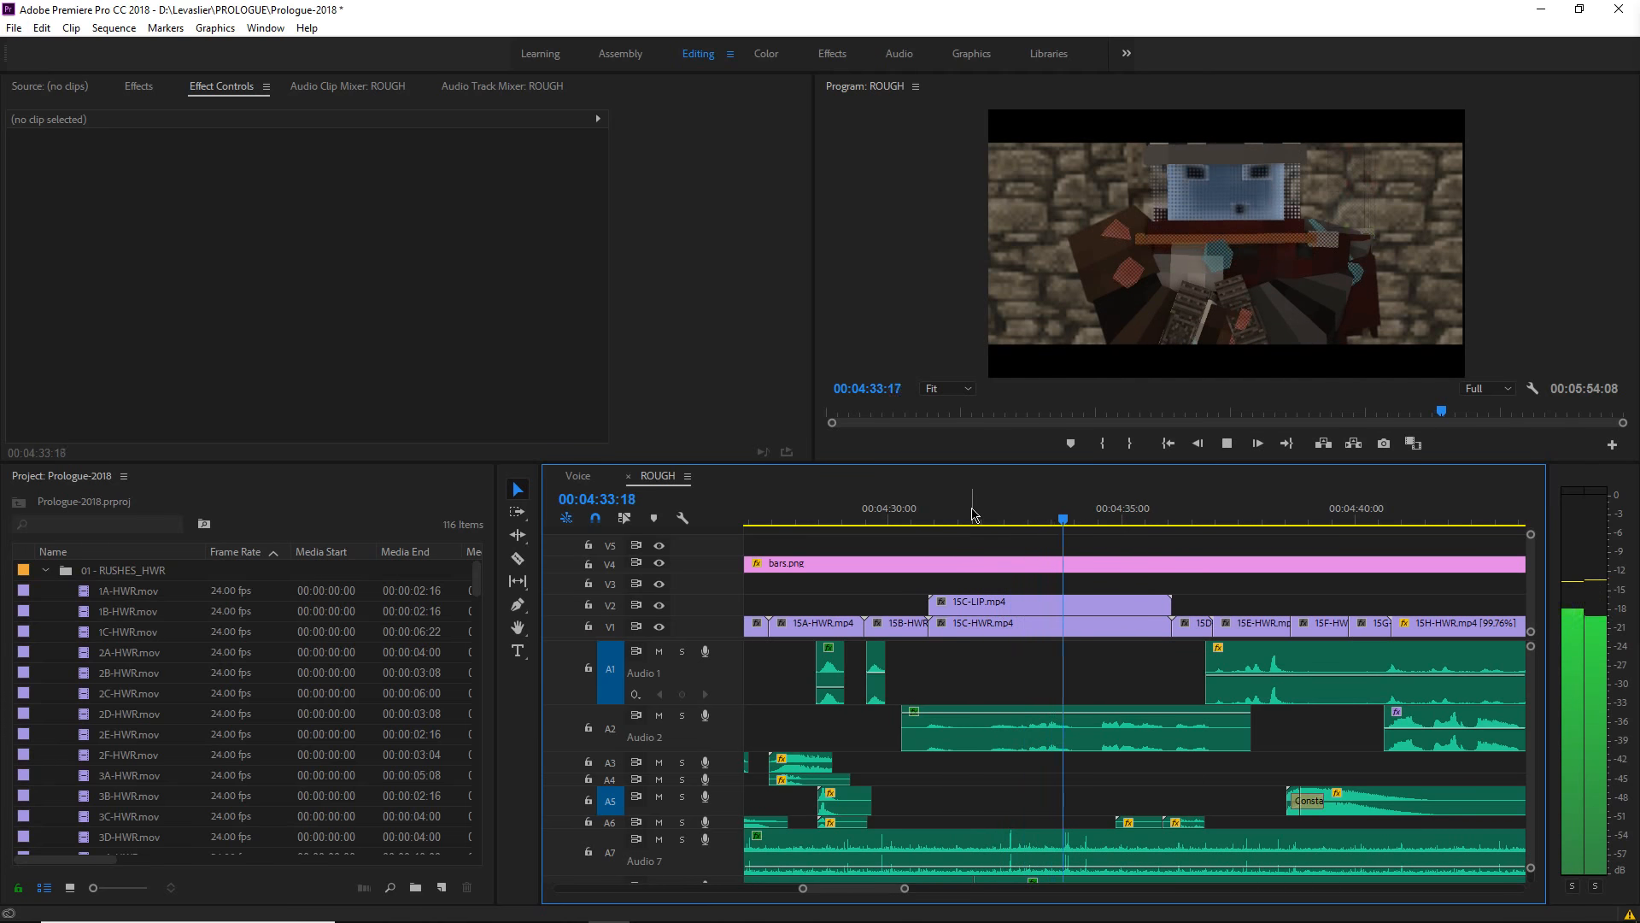
- Return to Cinema 4D, close the Picture Viewer and scrub the animation from frame 36 to frame 49
{"action": "left_click", "coordinate": [1542, 9]}
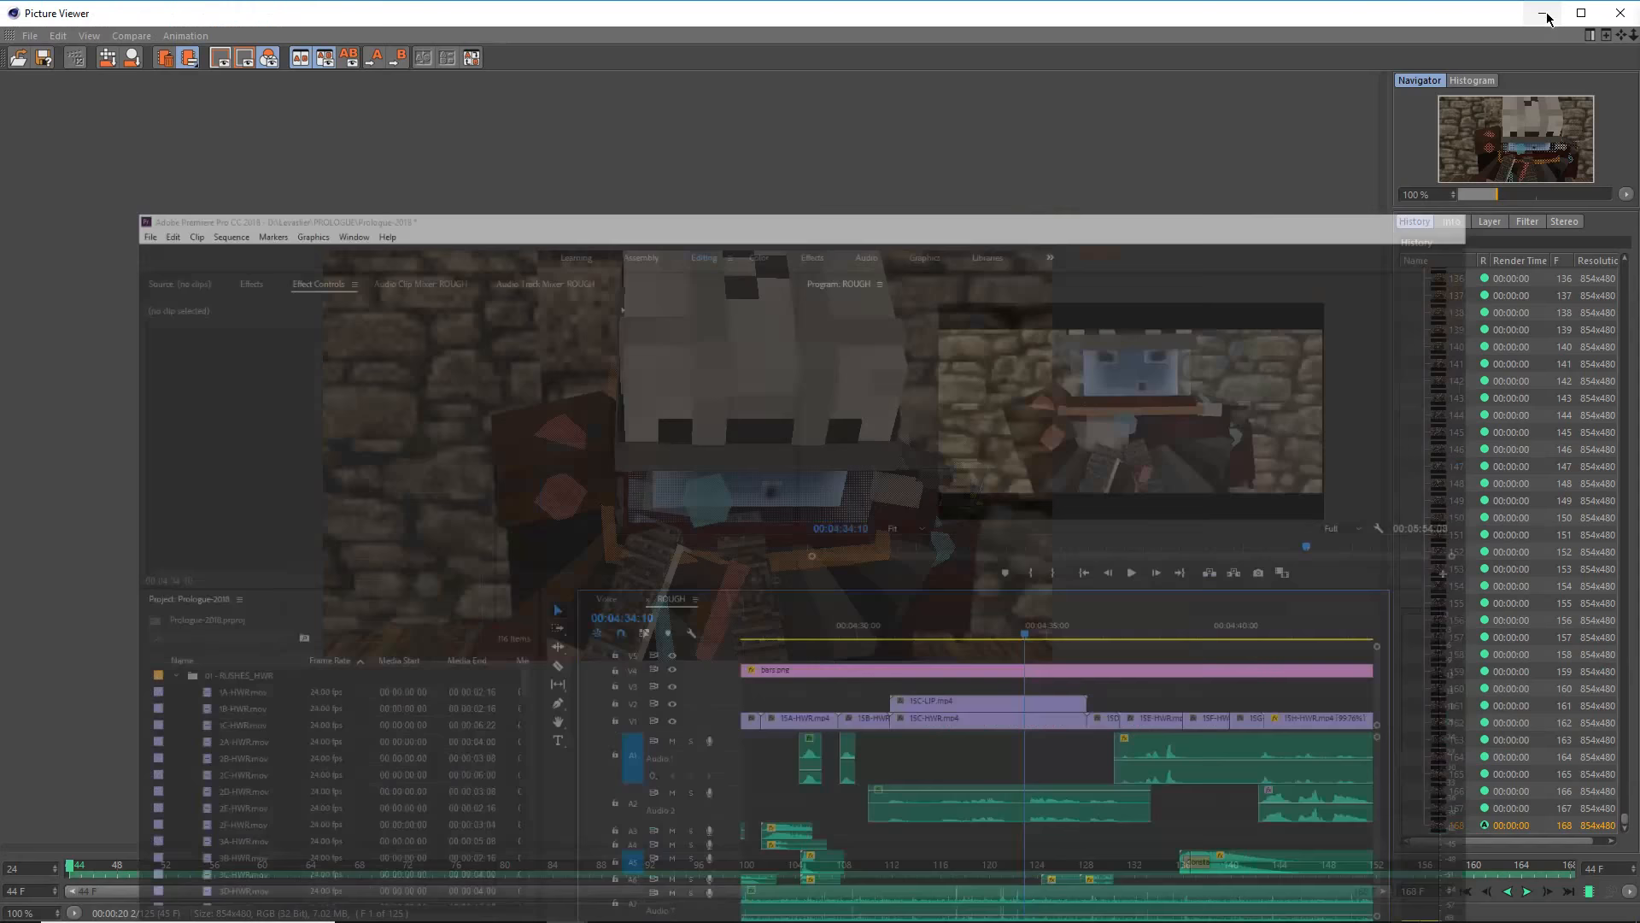
{"action": "left_click", "coordinate": [1620, 13]}
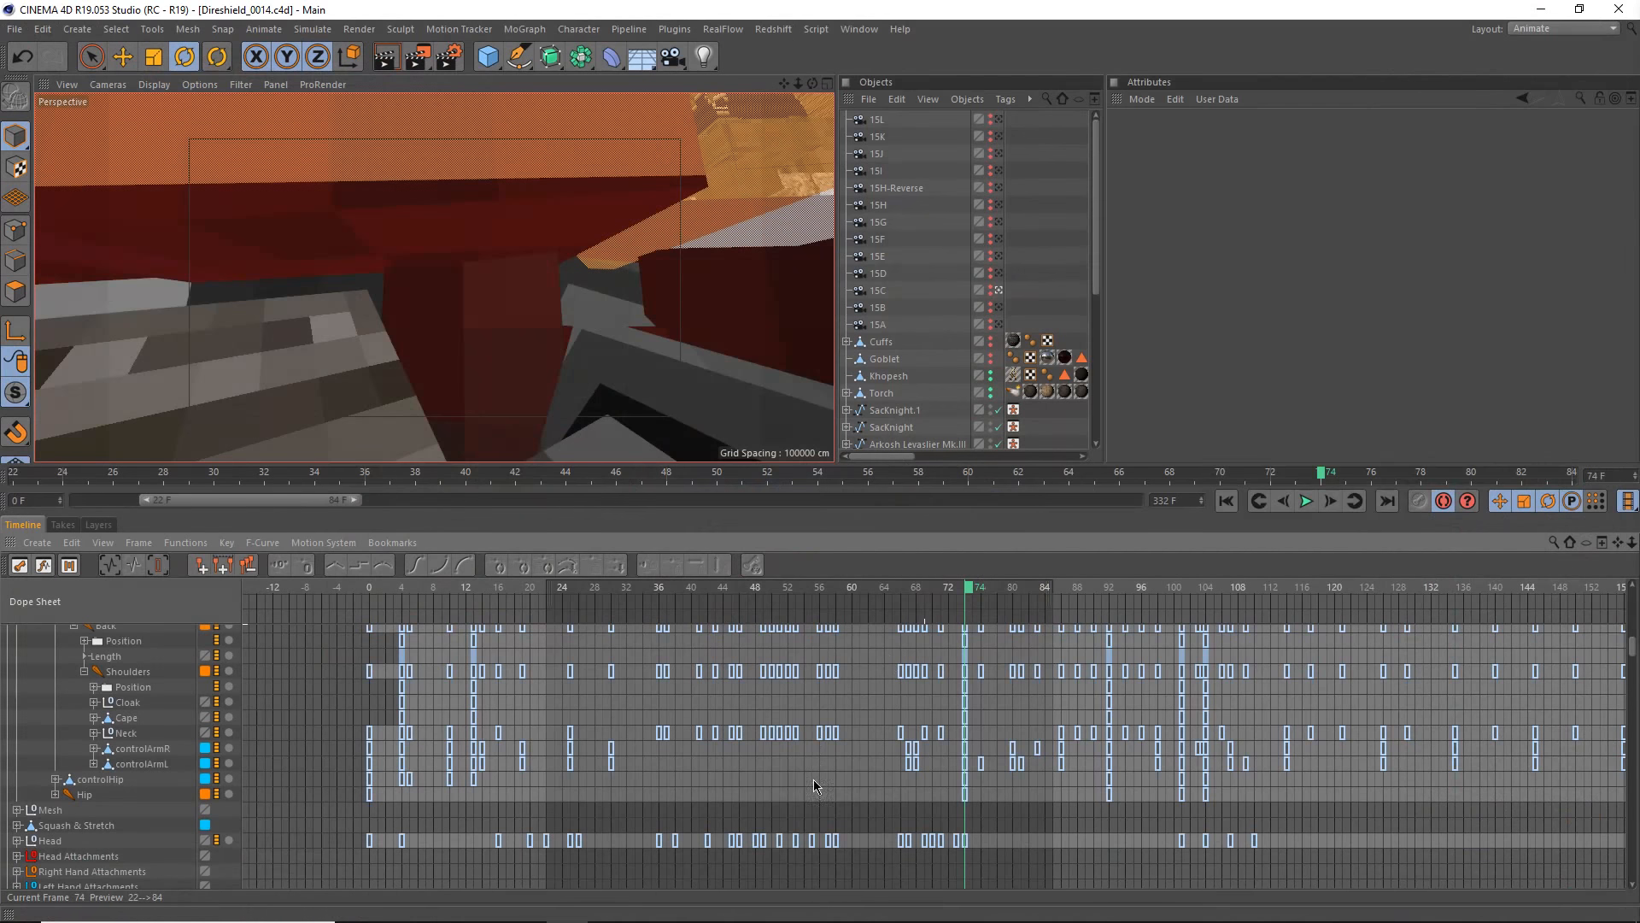
{"action": "left_click", "coordinate": [663, 589]}
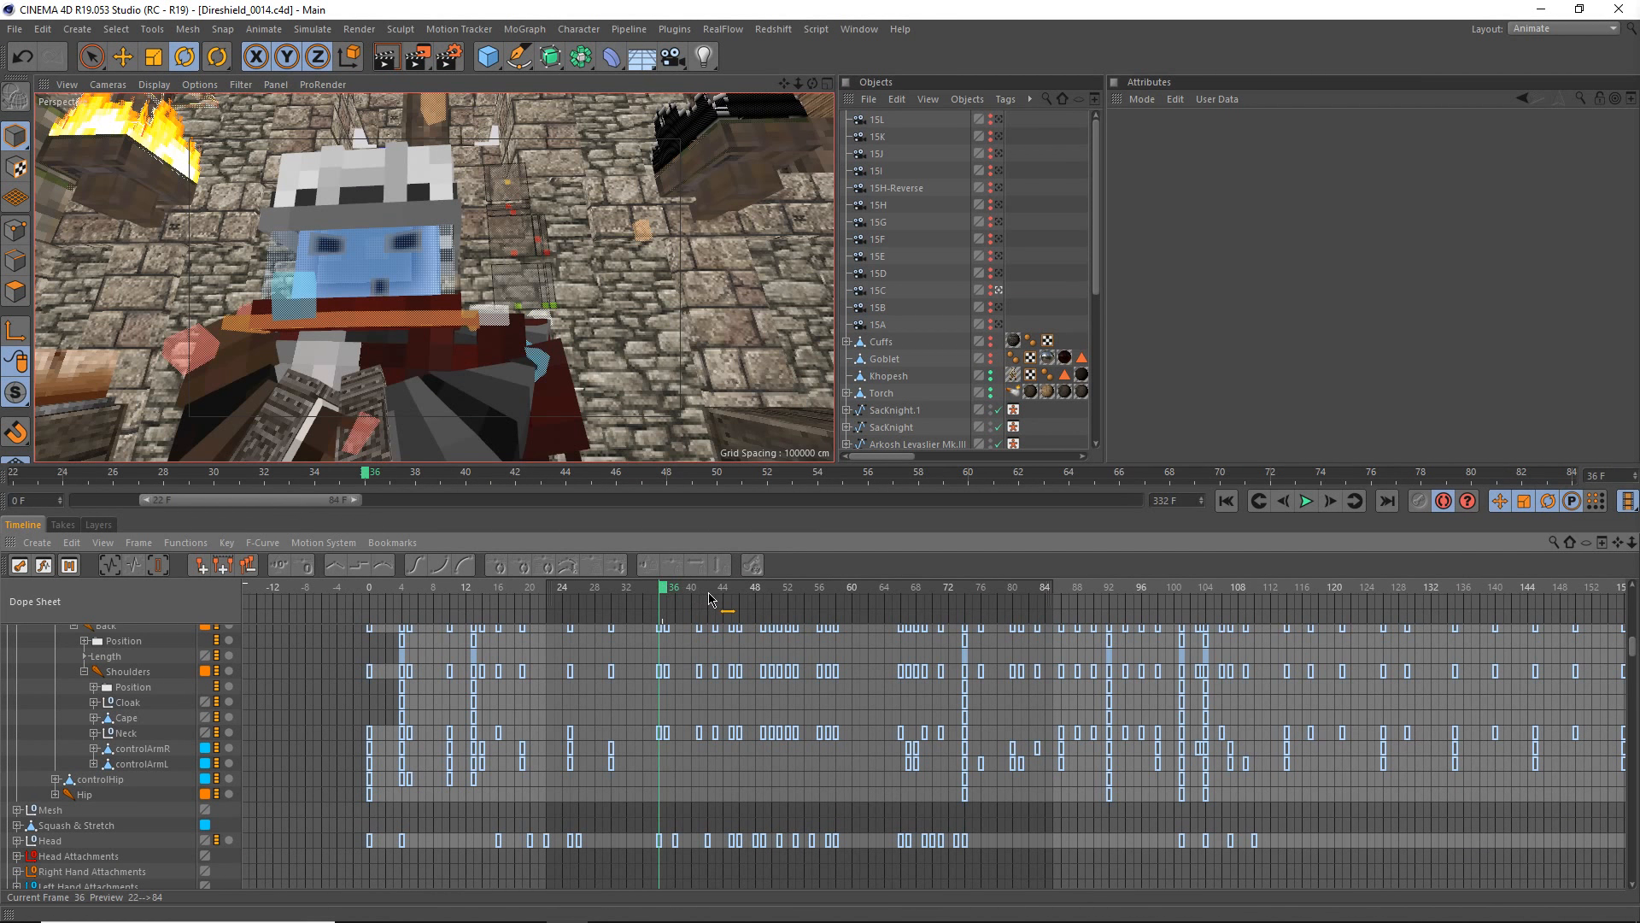
{"action": "left_click_drag", "start_coordinate": [722, 602], "coordinate": [784, 662]}
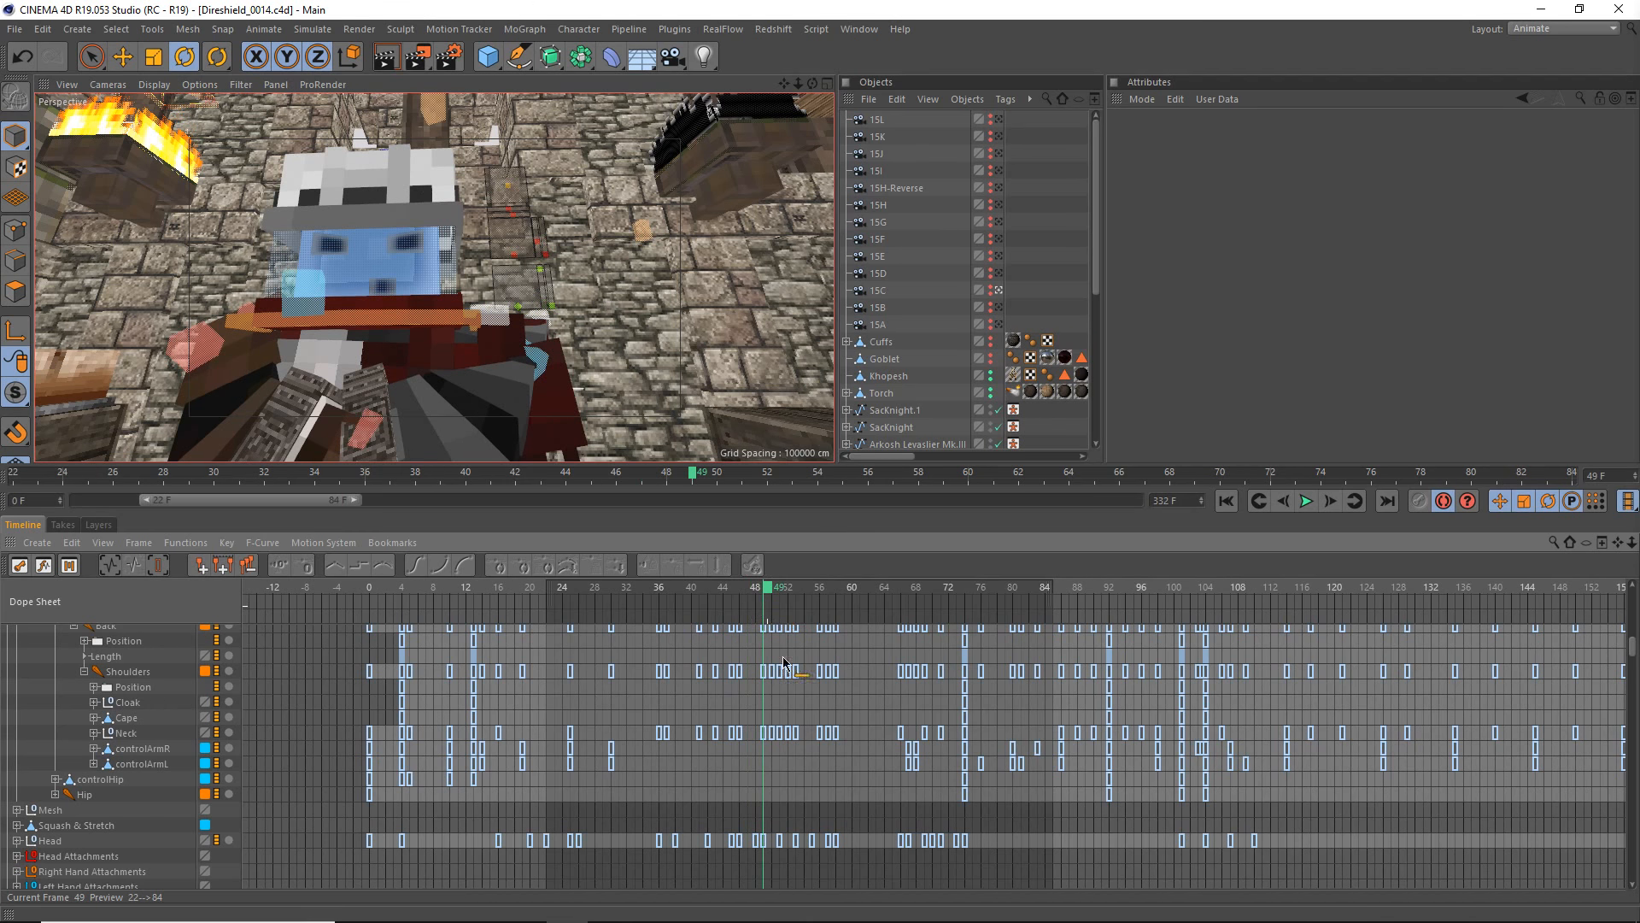
- Stretch the Back, Shoulders, Neck and Head keys at frames 50–58 so the group spans frames 50–61
{"action": "left_click_drag", "start_coordinate": [847, 876], "coordinate": [770, 706]}
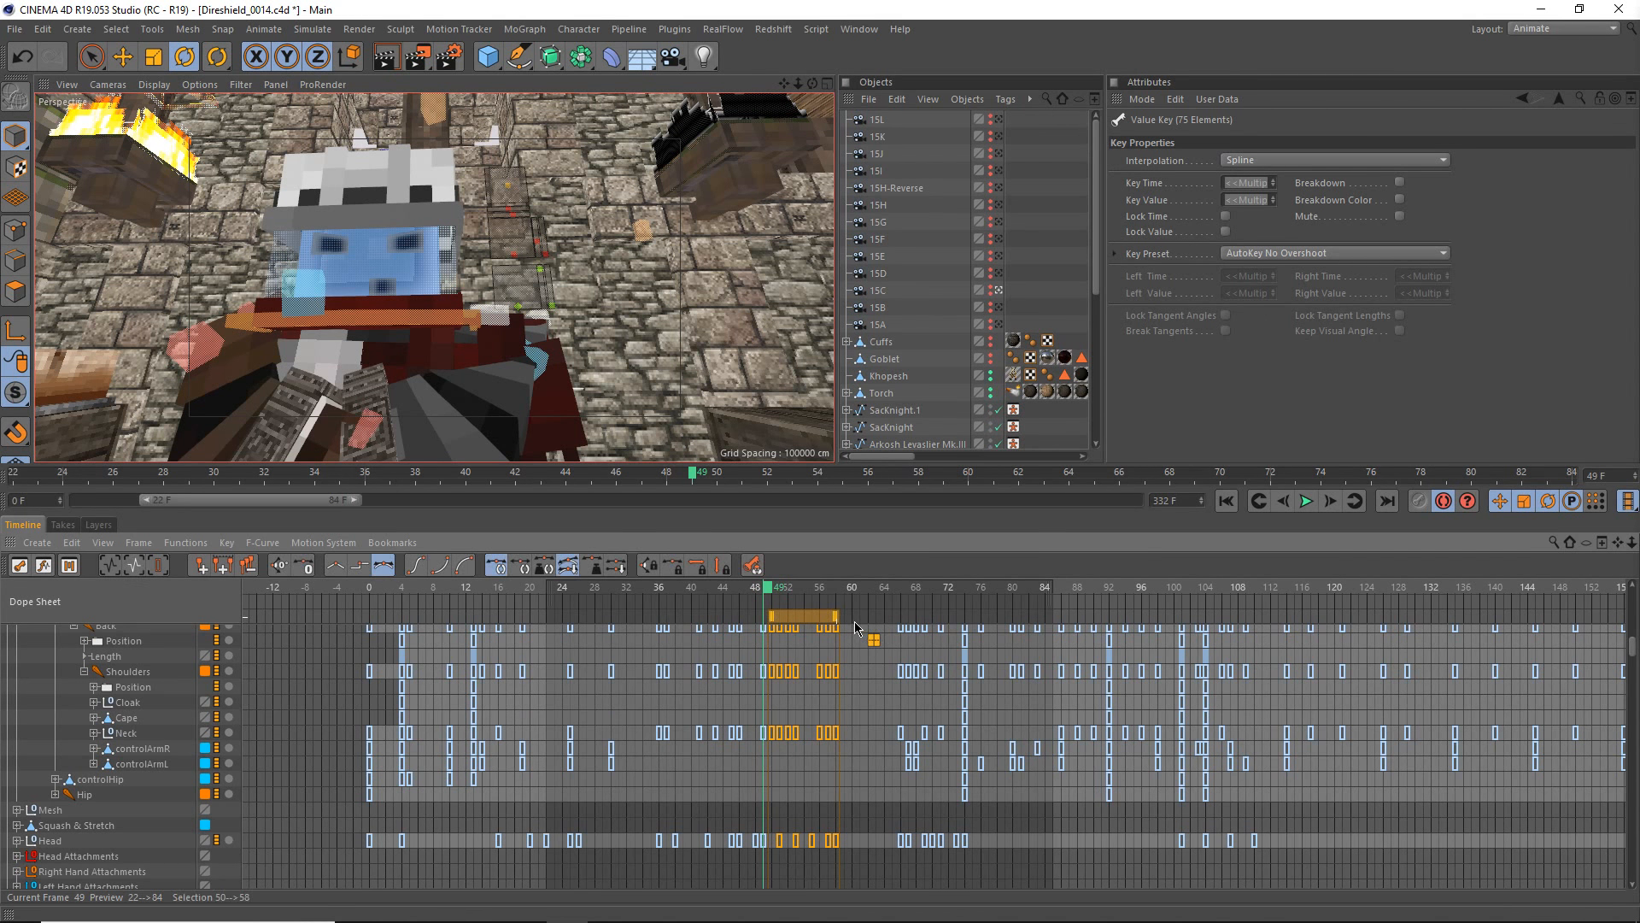
{"action": "left_click_drag", "start_coordinate": [855, 624], "coordinate": [861, 628]}
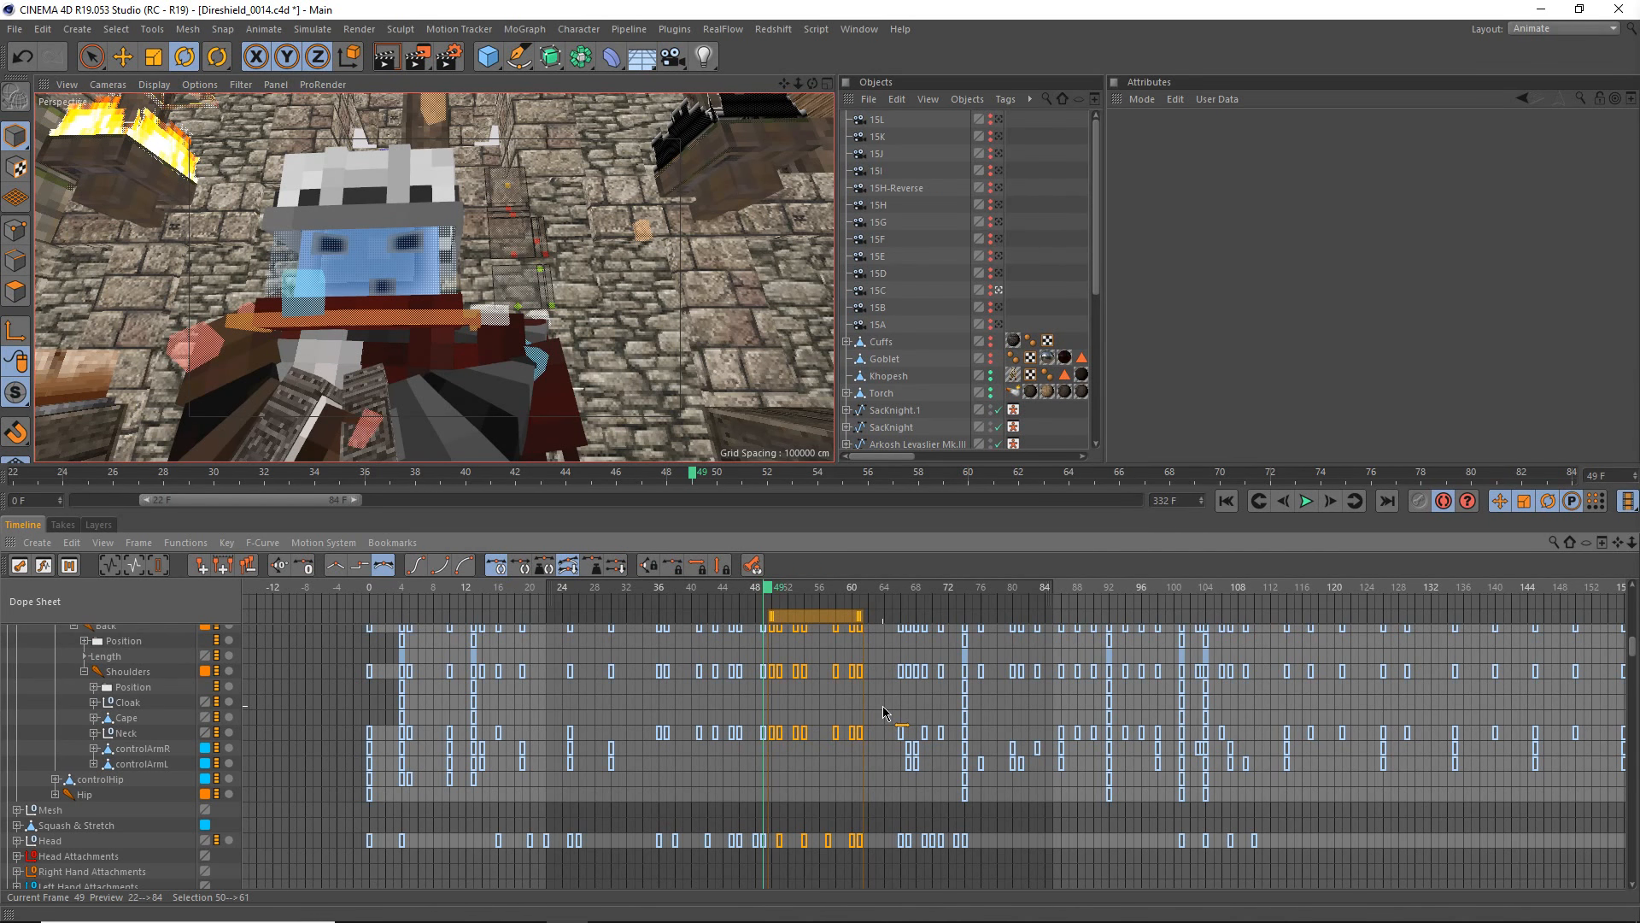
{"action": "left_click", "coordinate": [933, 345]}
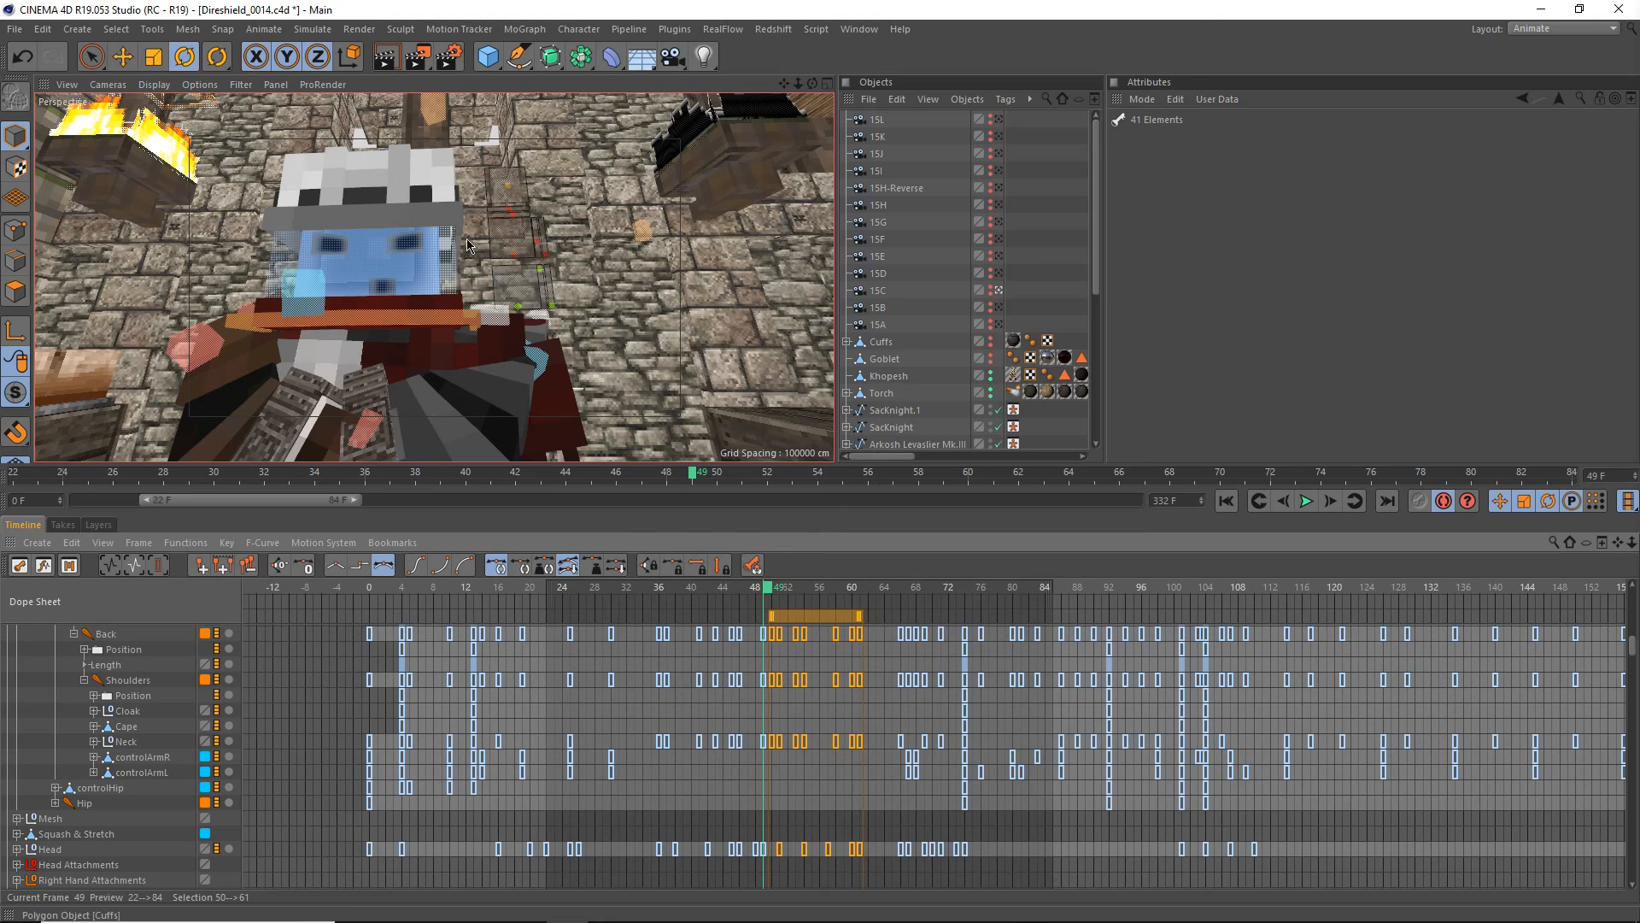
{"action": "key", "text": "ctrl+z"}
{"action": "key", "text": "ctrl+z"}
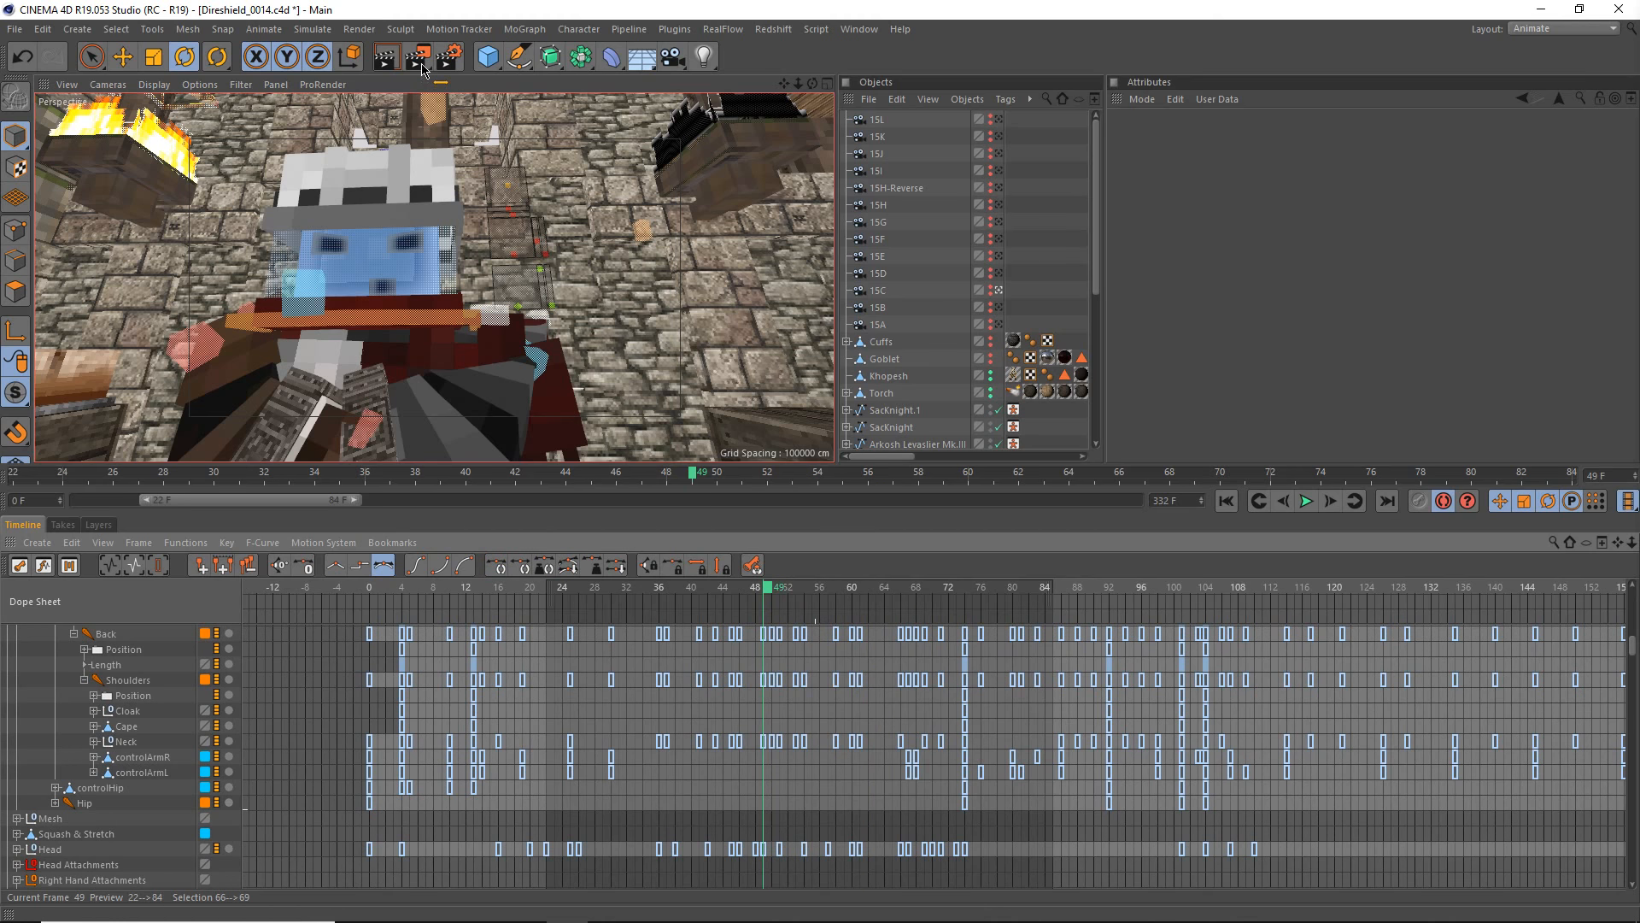
- Save the scene and re-render frames 44–168 to the Picture Viewer, overwriting 15C-LIP.mp4
{"action": "left_click", "coordinate": [421, 58]}
{"action": "key", "text": "ctrl+s"}
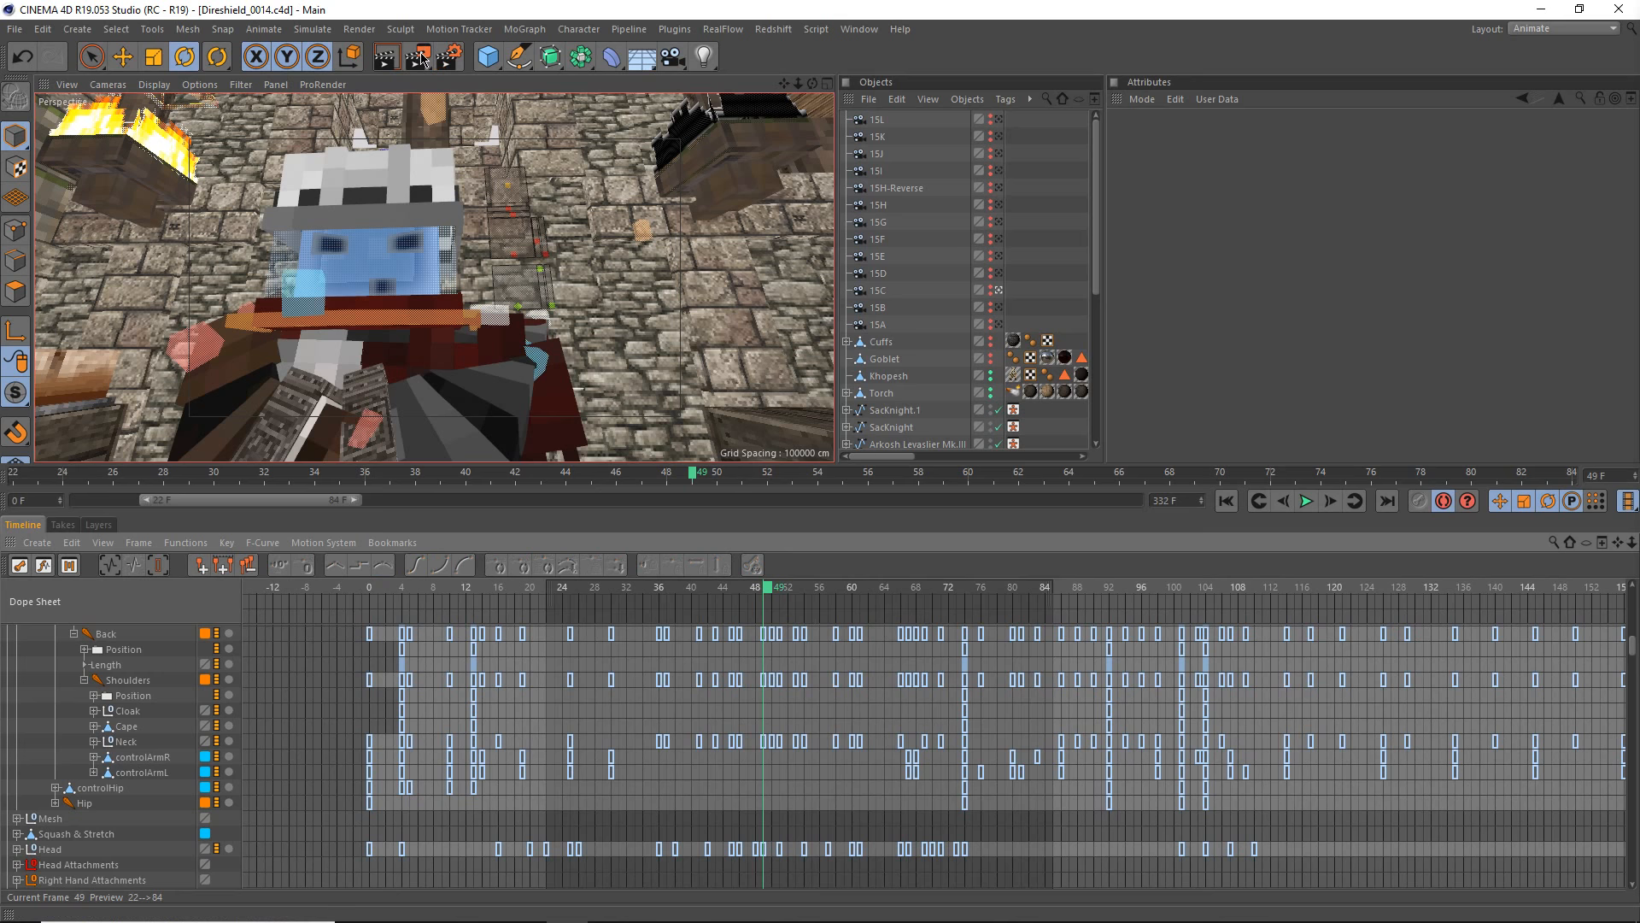
{"action": "key", "text": "alt+Tab"}
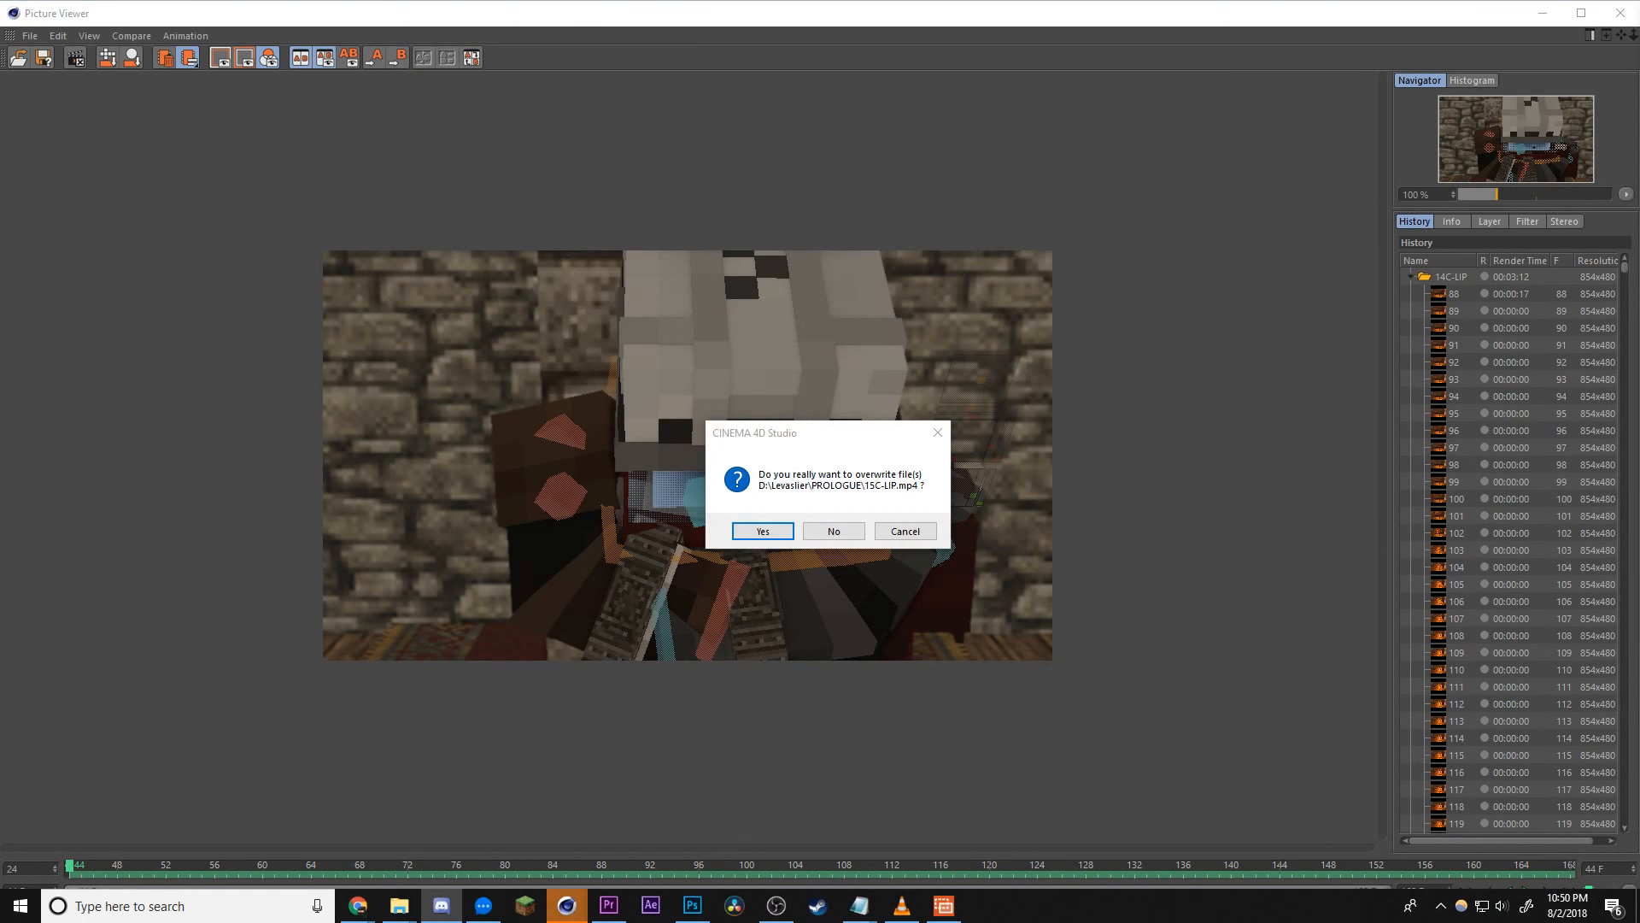
{"action": "left_click", "coordinate": [779, 534]}
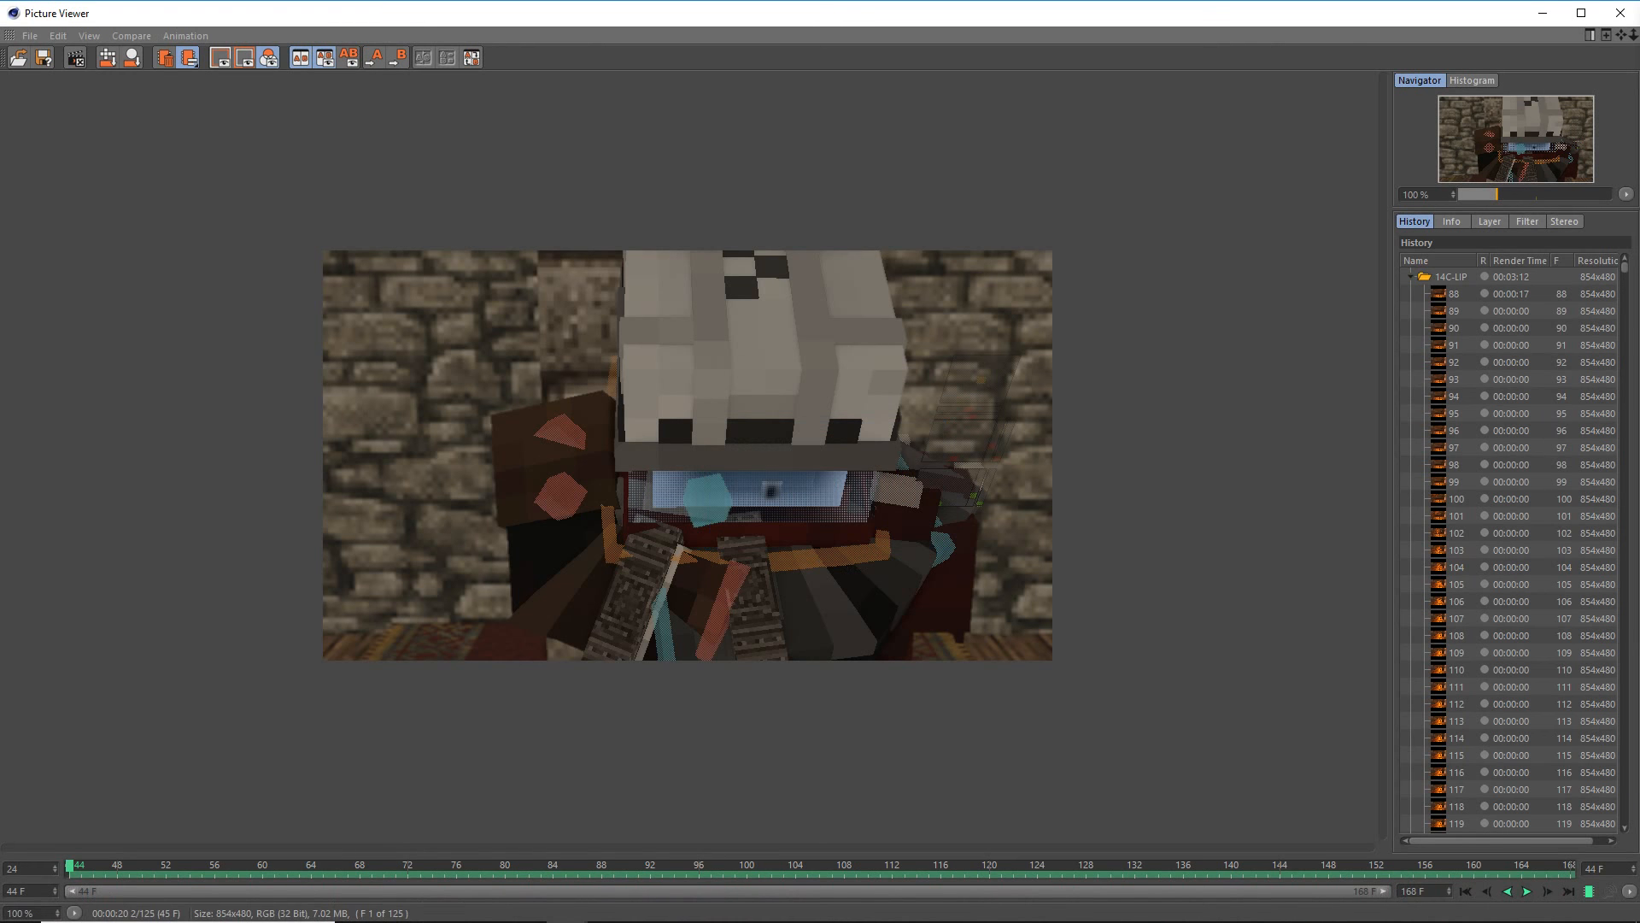
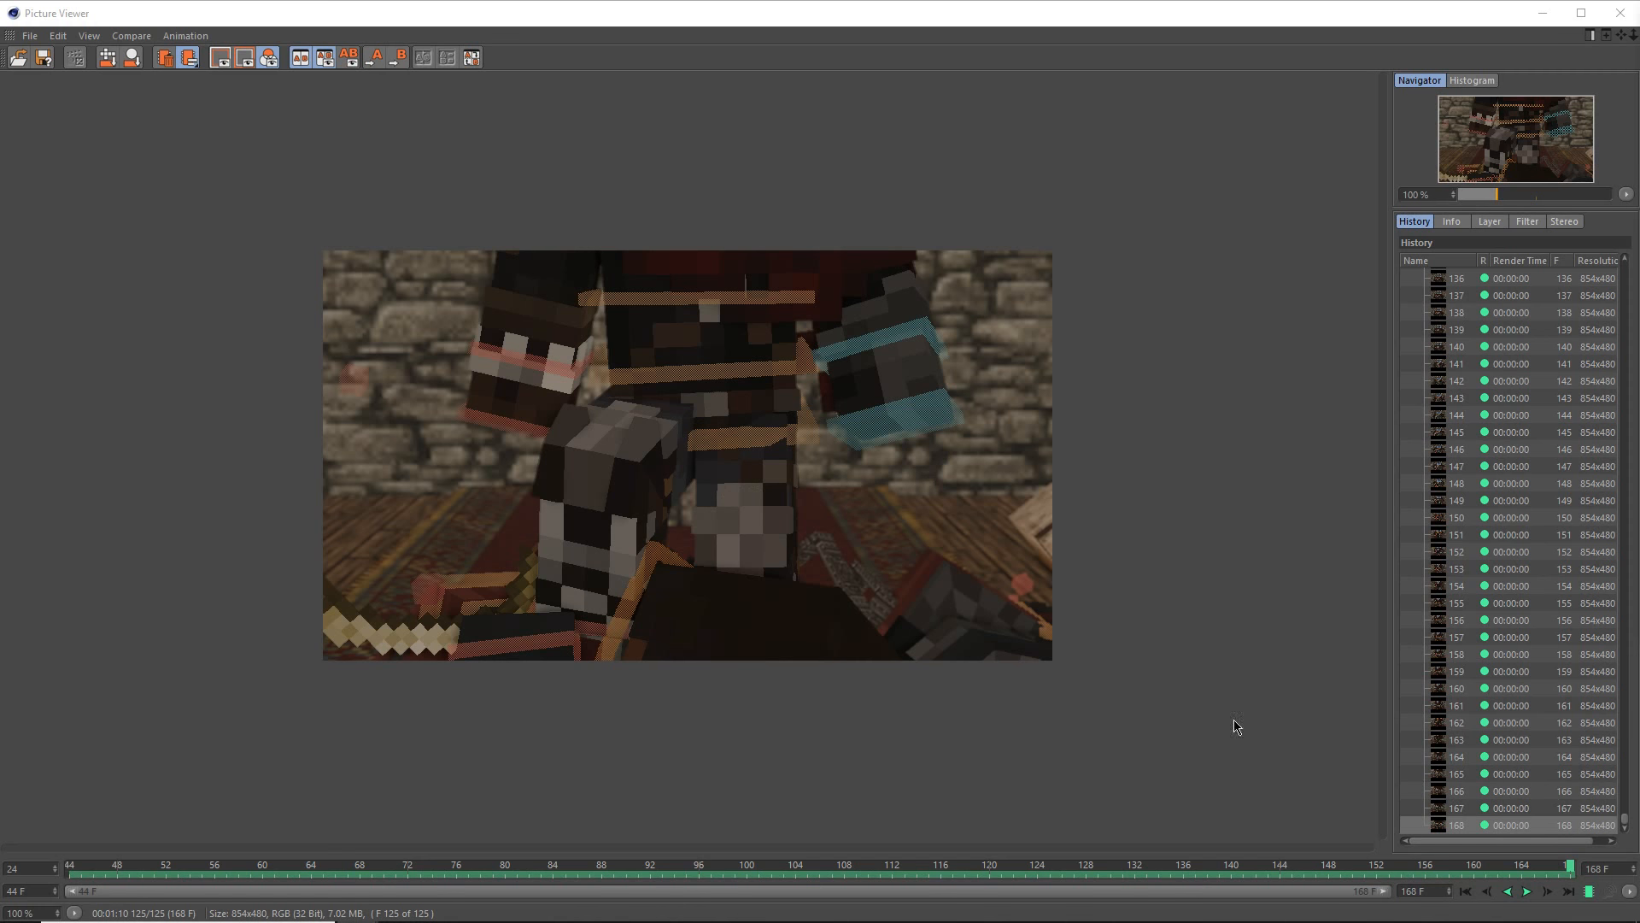
{"action": "left_click", "coordinate": [897, 723]}
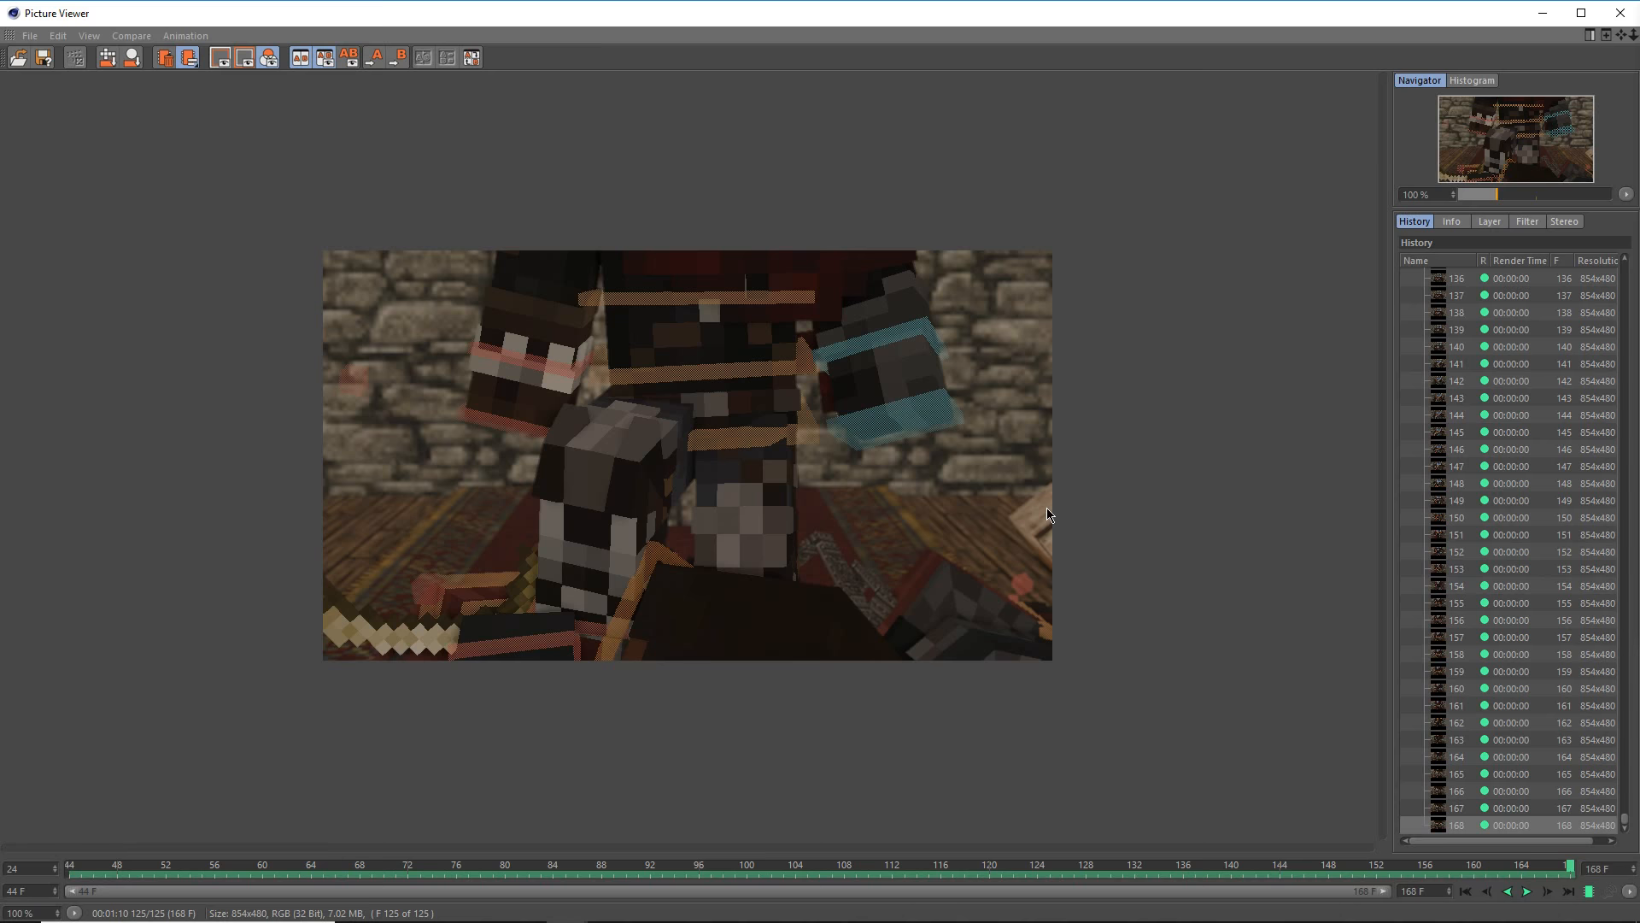
{"action": "key", "text": "space"}
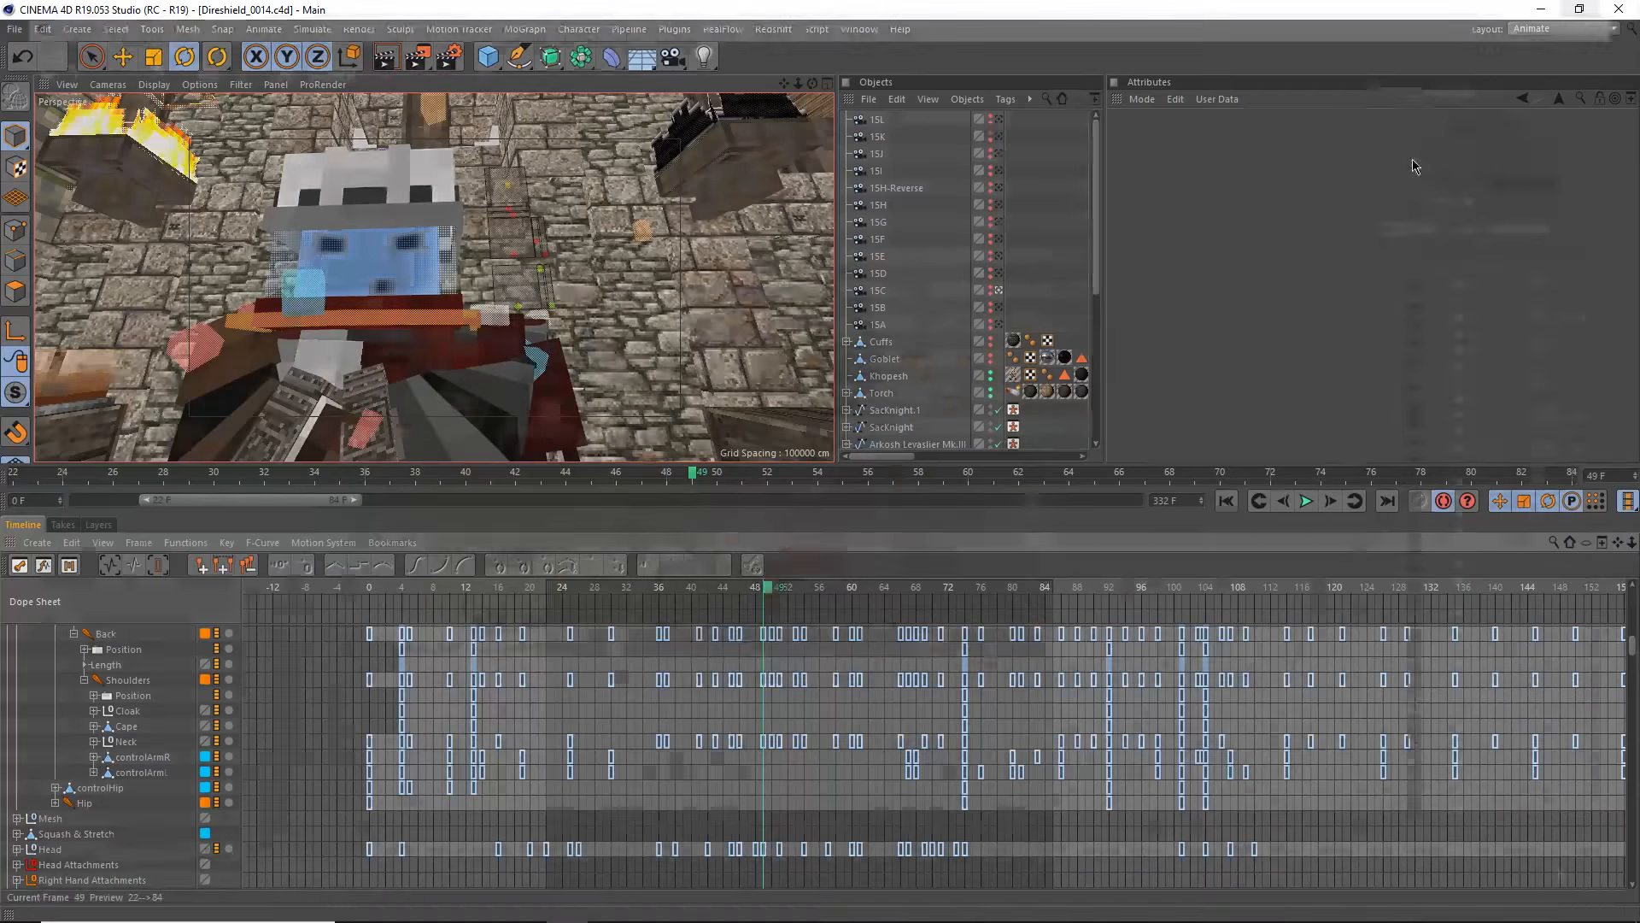
- Switch to Premiere Pro and play the ROUGH sequence from just before the 15C-LIP.mp4 clip to check the new render
{"action": "left_click", "coordinate": [608, 909]}
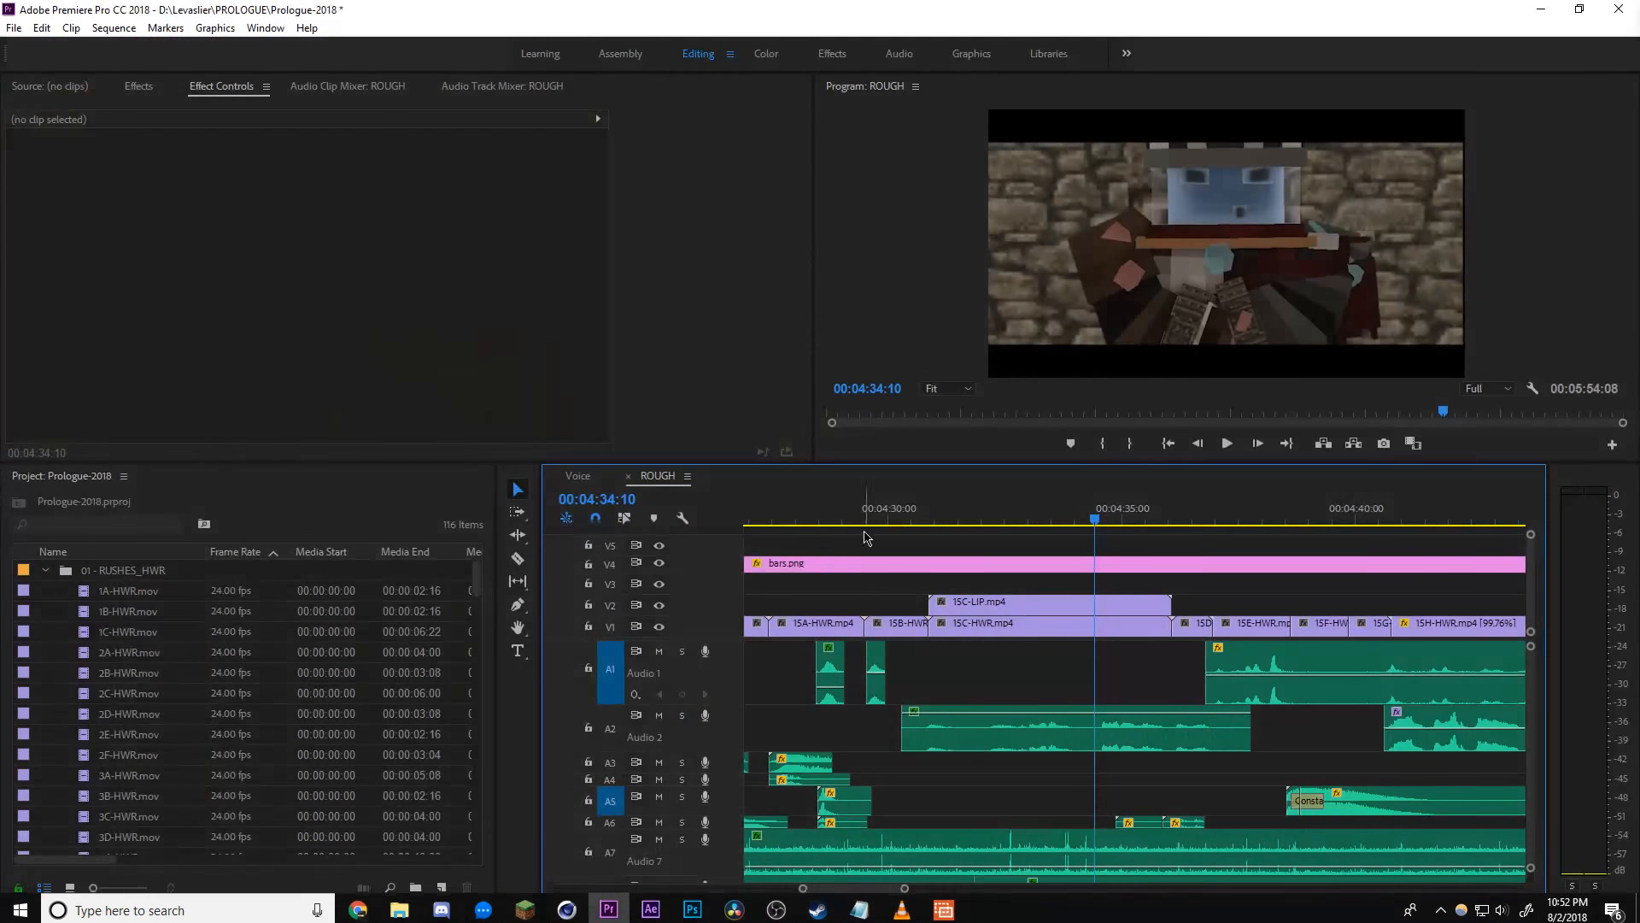
{"action": "left_click", "coordinate": [908, 521]}
{"action": "left_click", "coordinate": [987, 762]}
{"action": "key", "text": "space"}
{"action": "scroll", "coordinate": [965, 786], "scroll_direction": "down", "scroll_amount": 1}
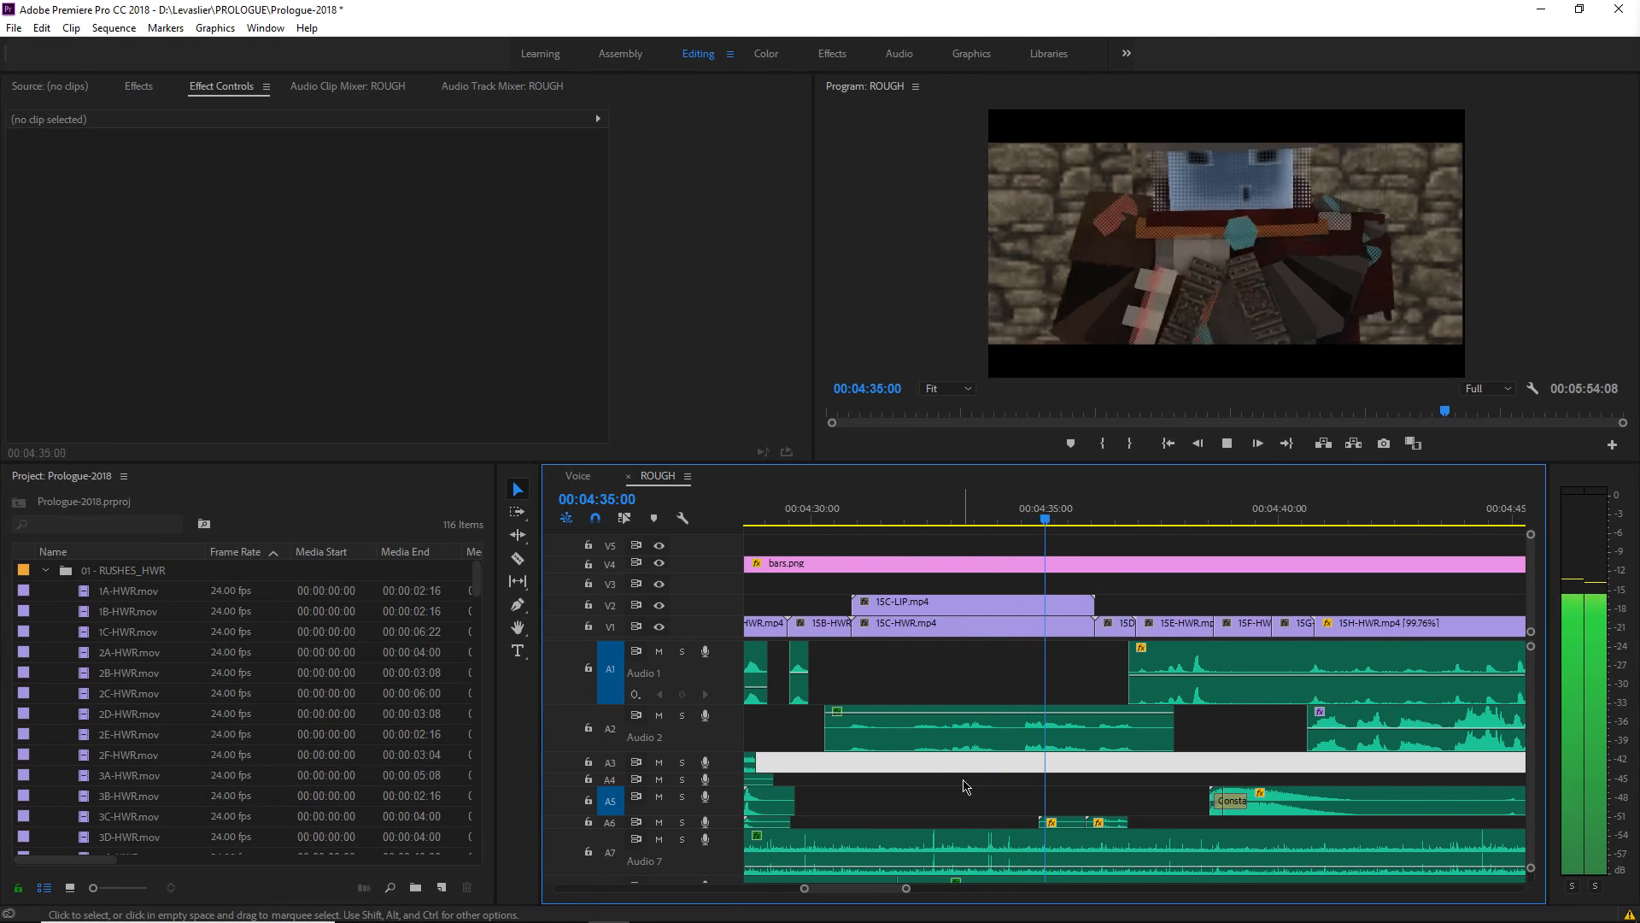
- Replay the 15C-LIP.mp4 clip from near its start and from its middle to judge the mouth timing against the voice, then return to Cinema 4D
{"action": "left_click", "coordinate": [905, 523]}
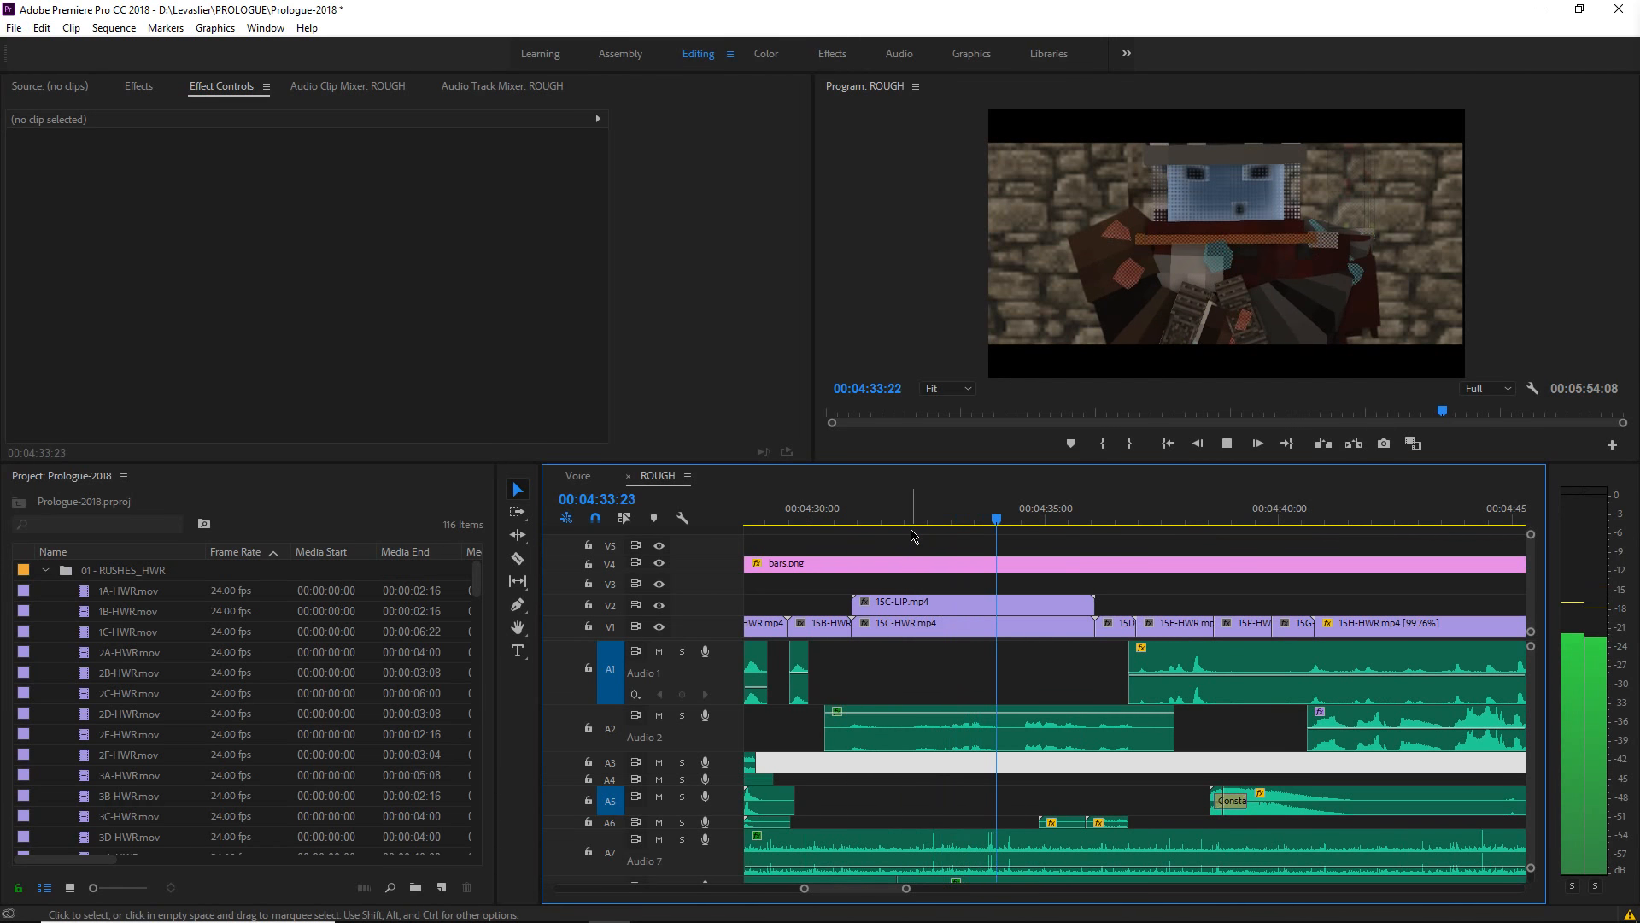
{"action": "key", "text": "space"}
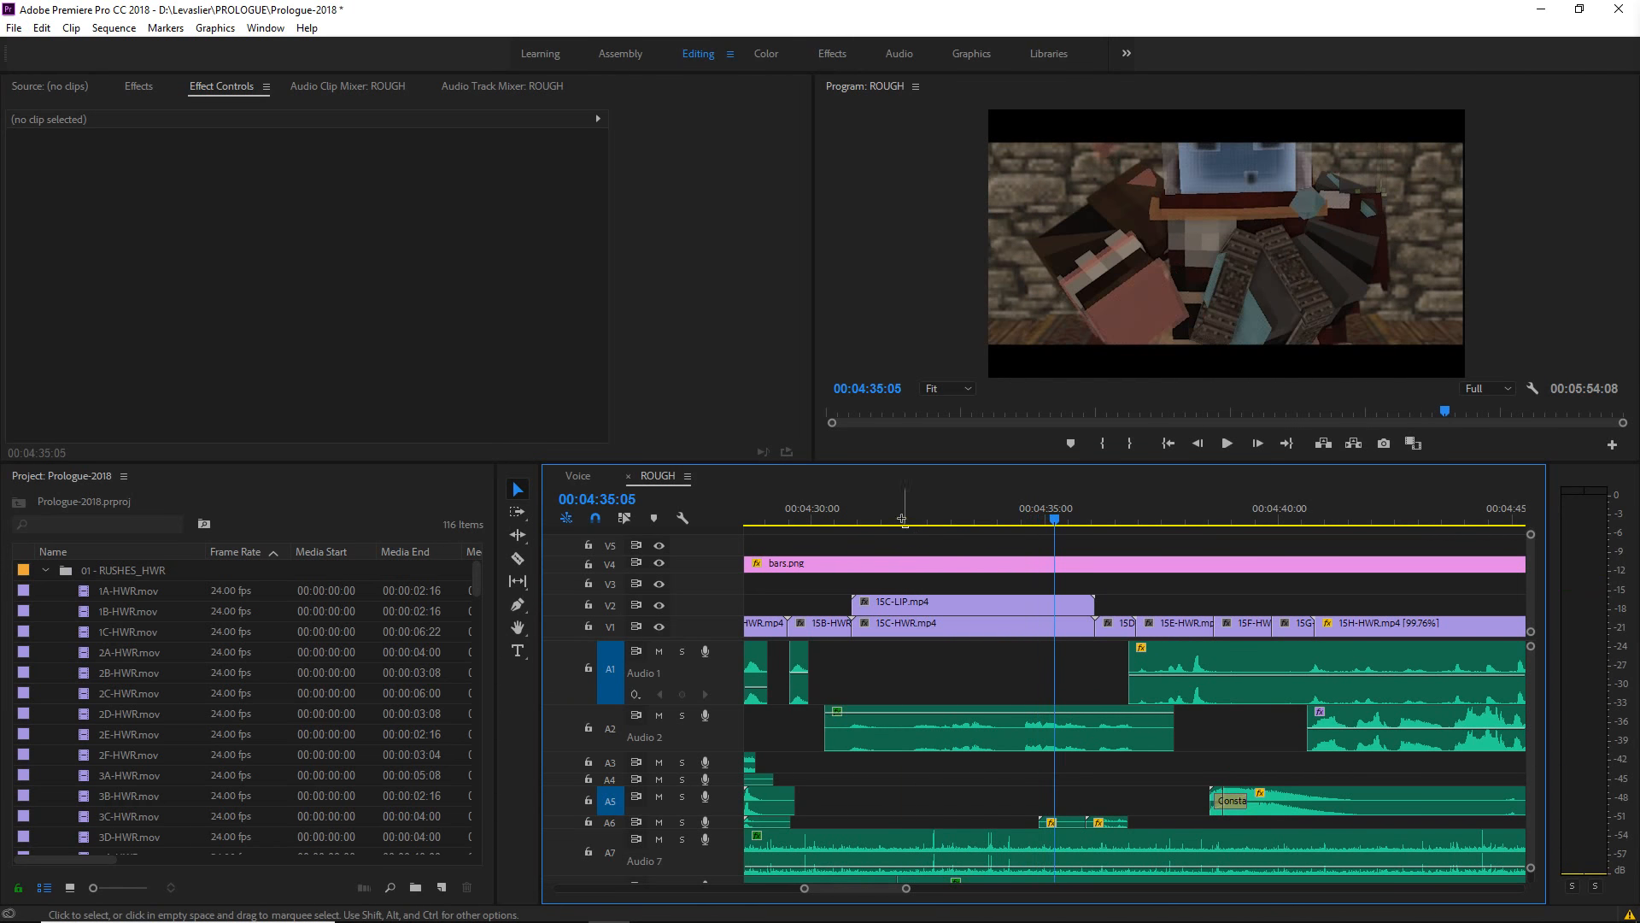
{"action": "left_click", "coordinate": [903, 522]}
{"action": "key", "text": "space"}
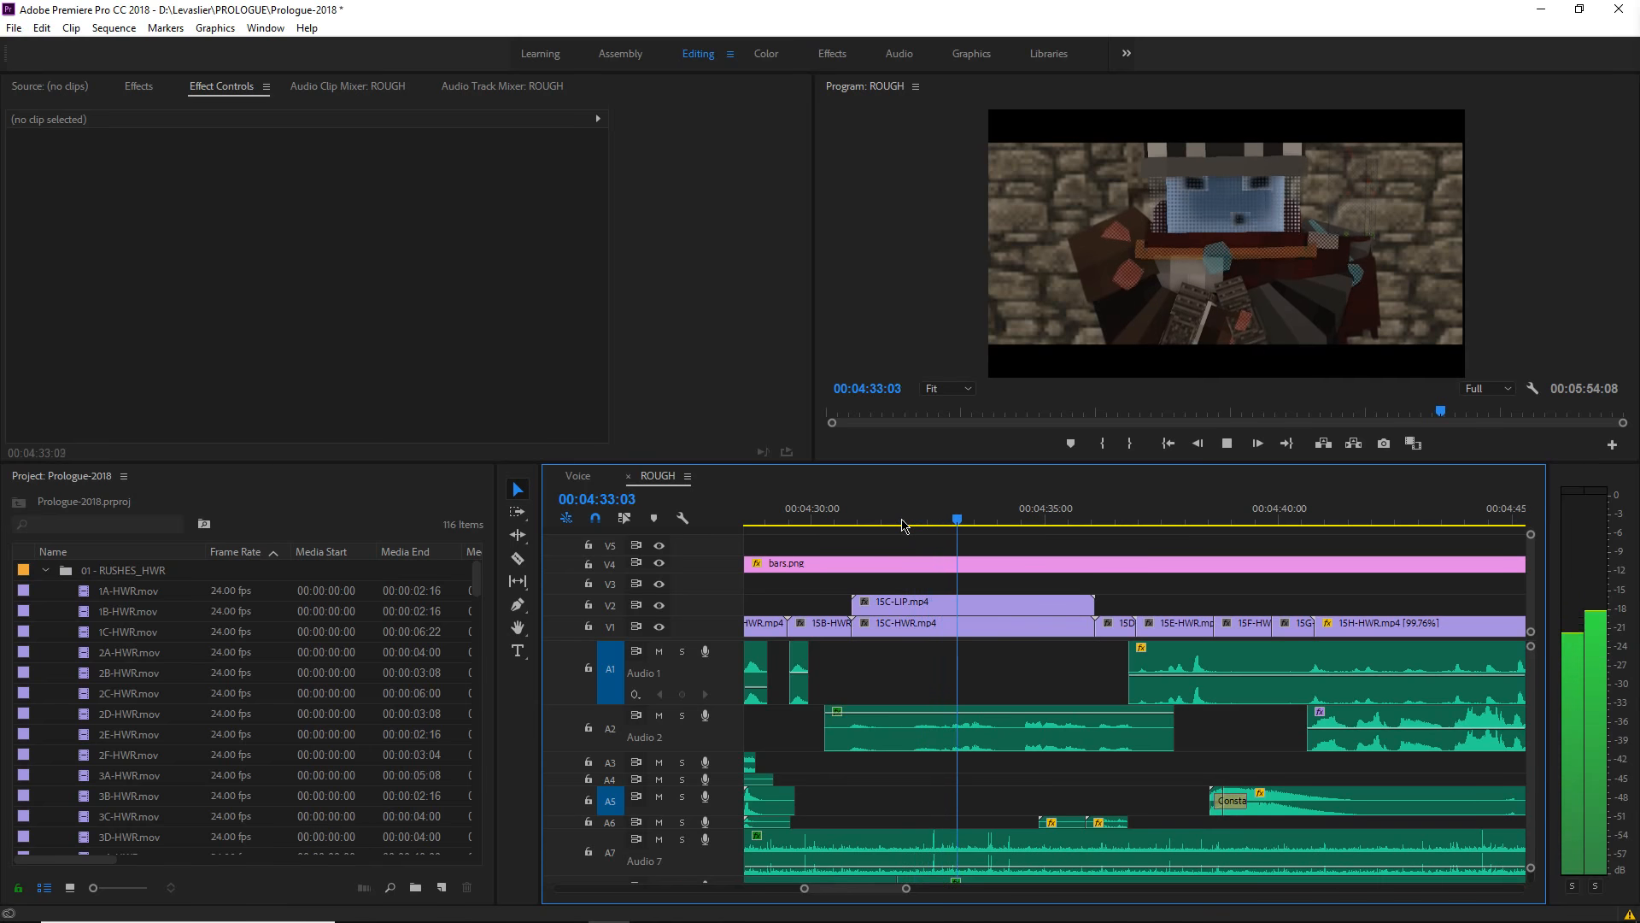
{"action": "key", "text": "space"}
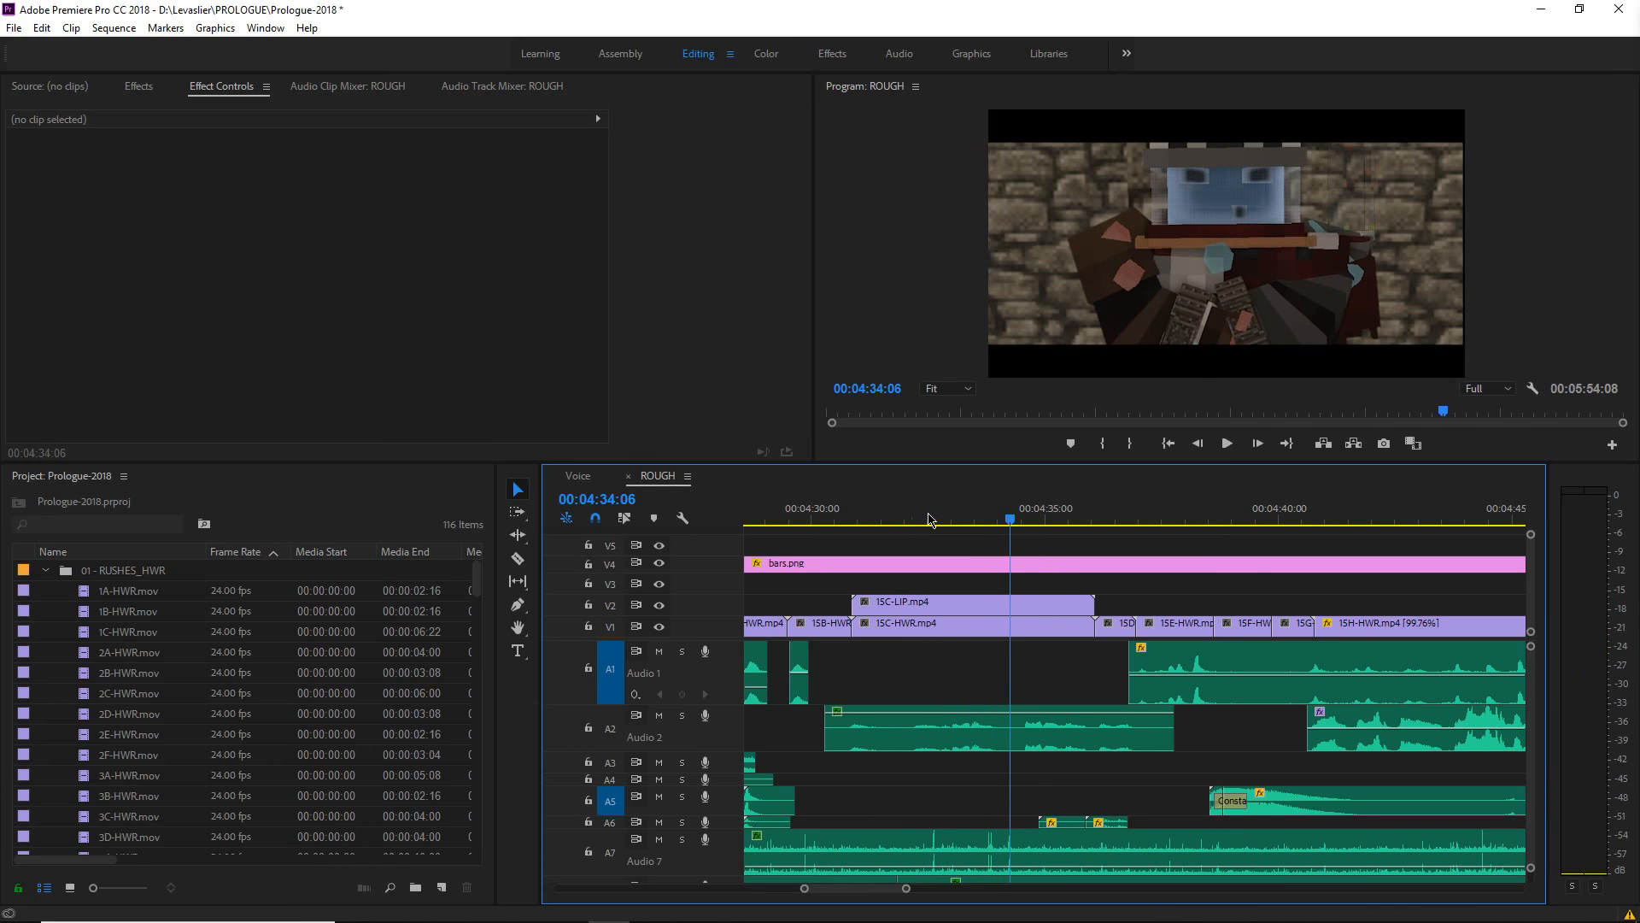
{"action": "left_click", "coordinate": [959, 518]}
{"action": "key", "text": "space"}
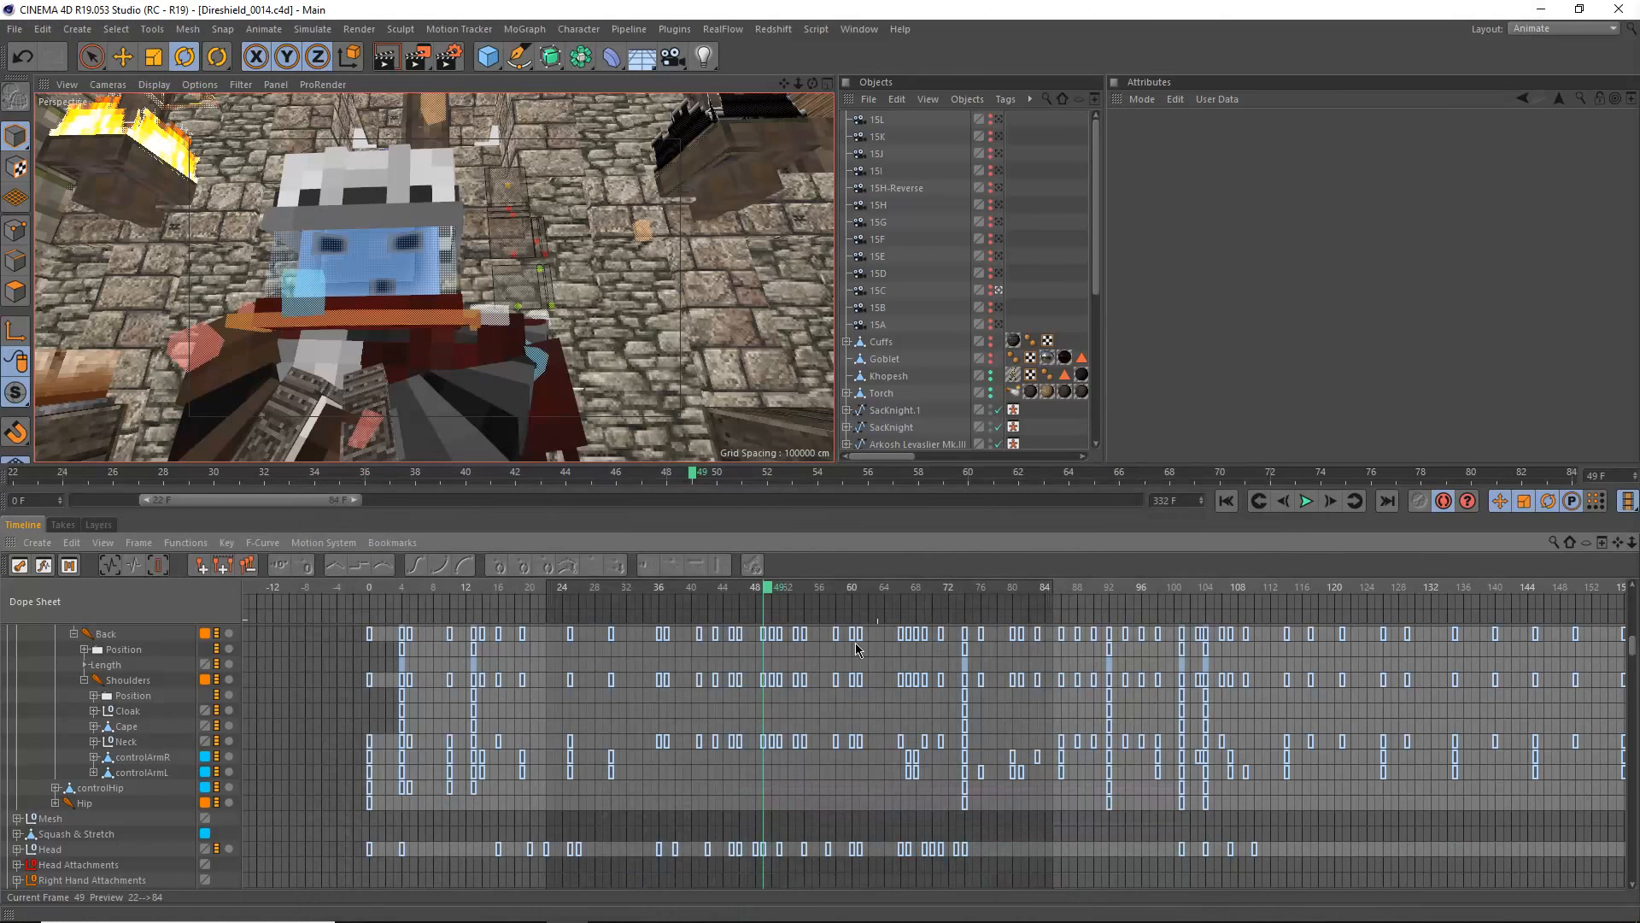
{"action": "key", "text": "ctrl+z"}
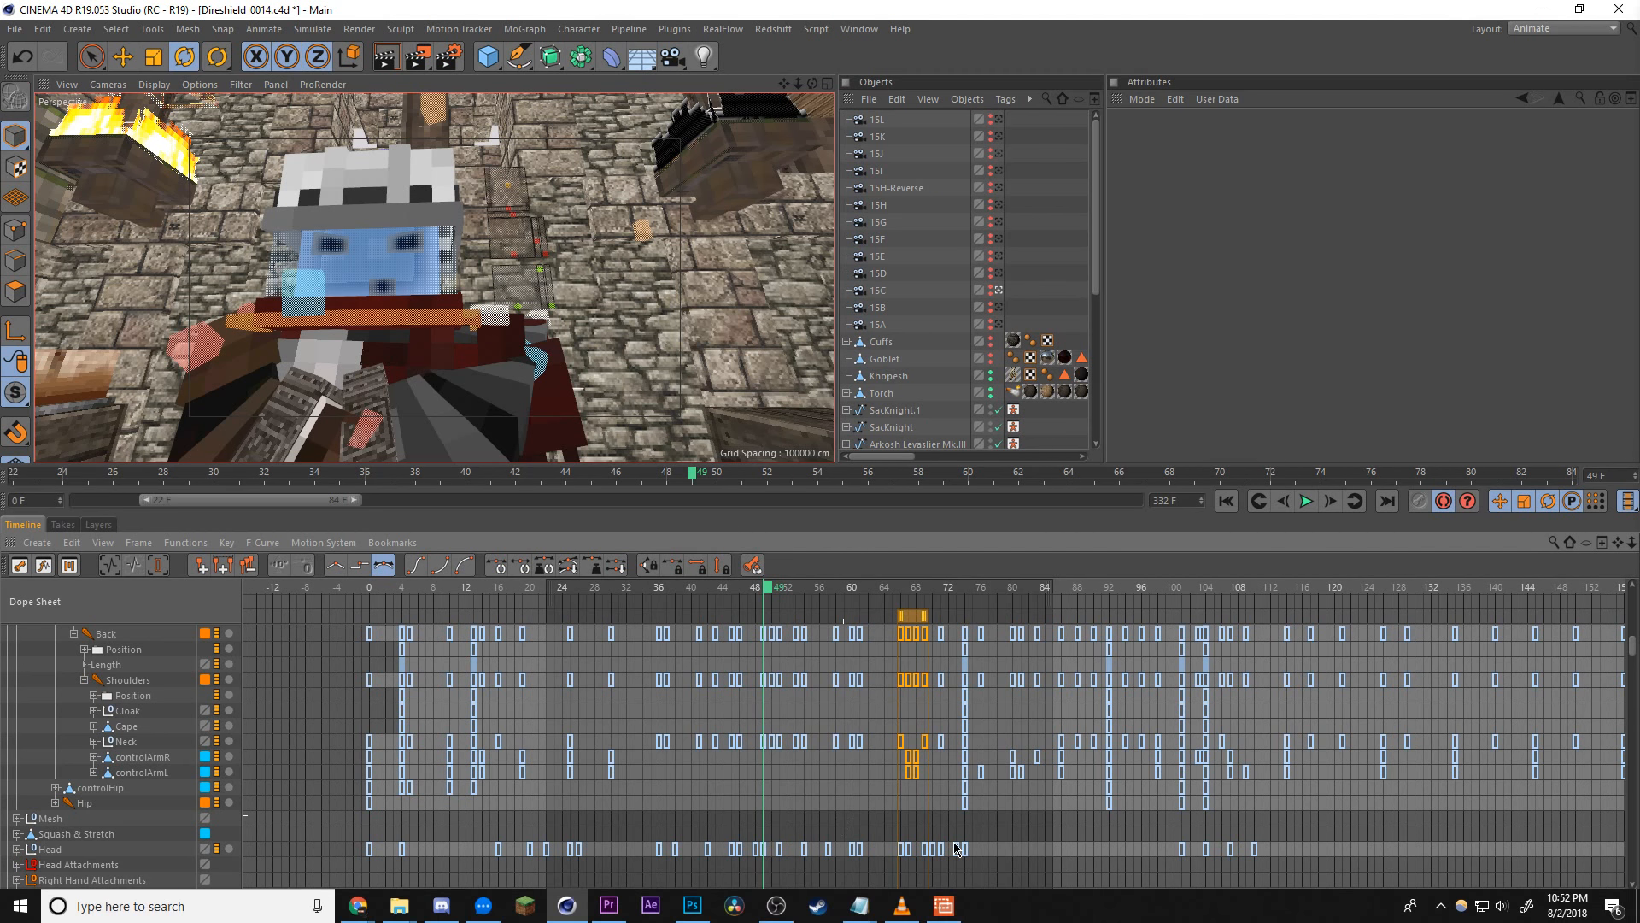
{"action": "key", "text": "ctrl+z"}
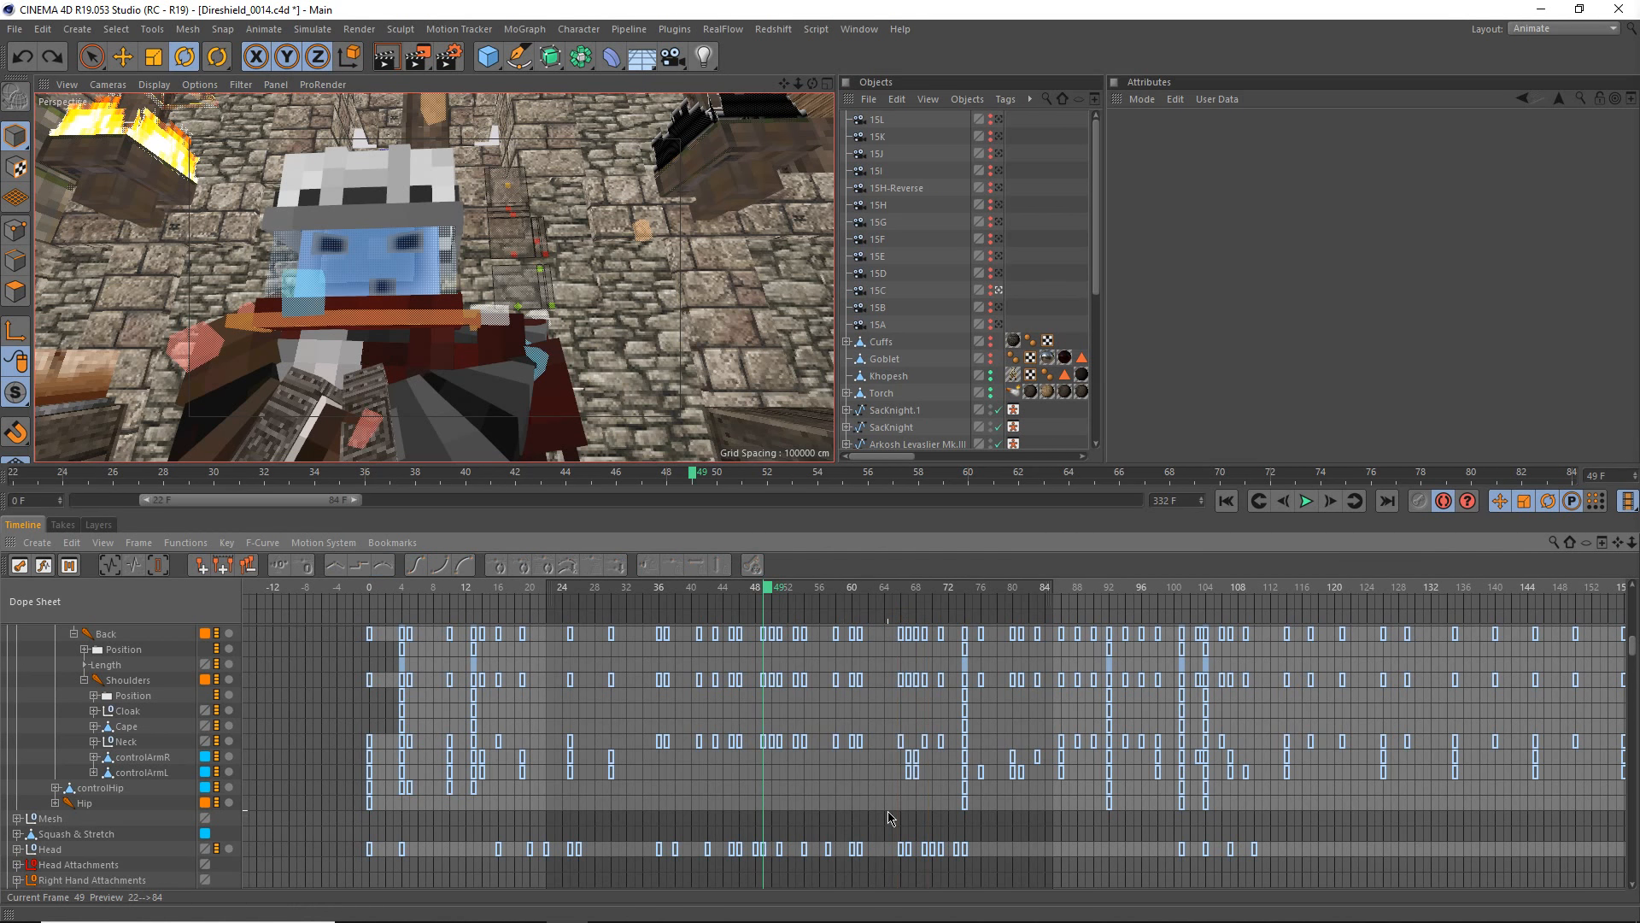
{"action": "key", "text": "ctrl+y"}
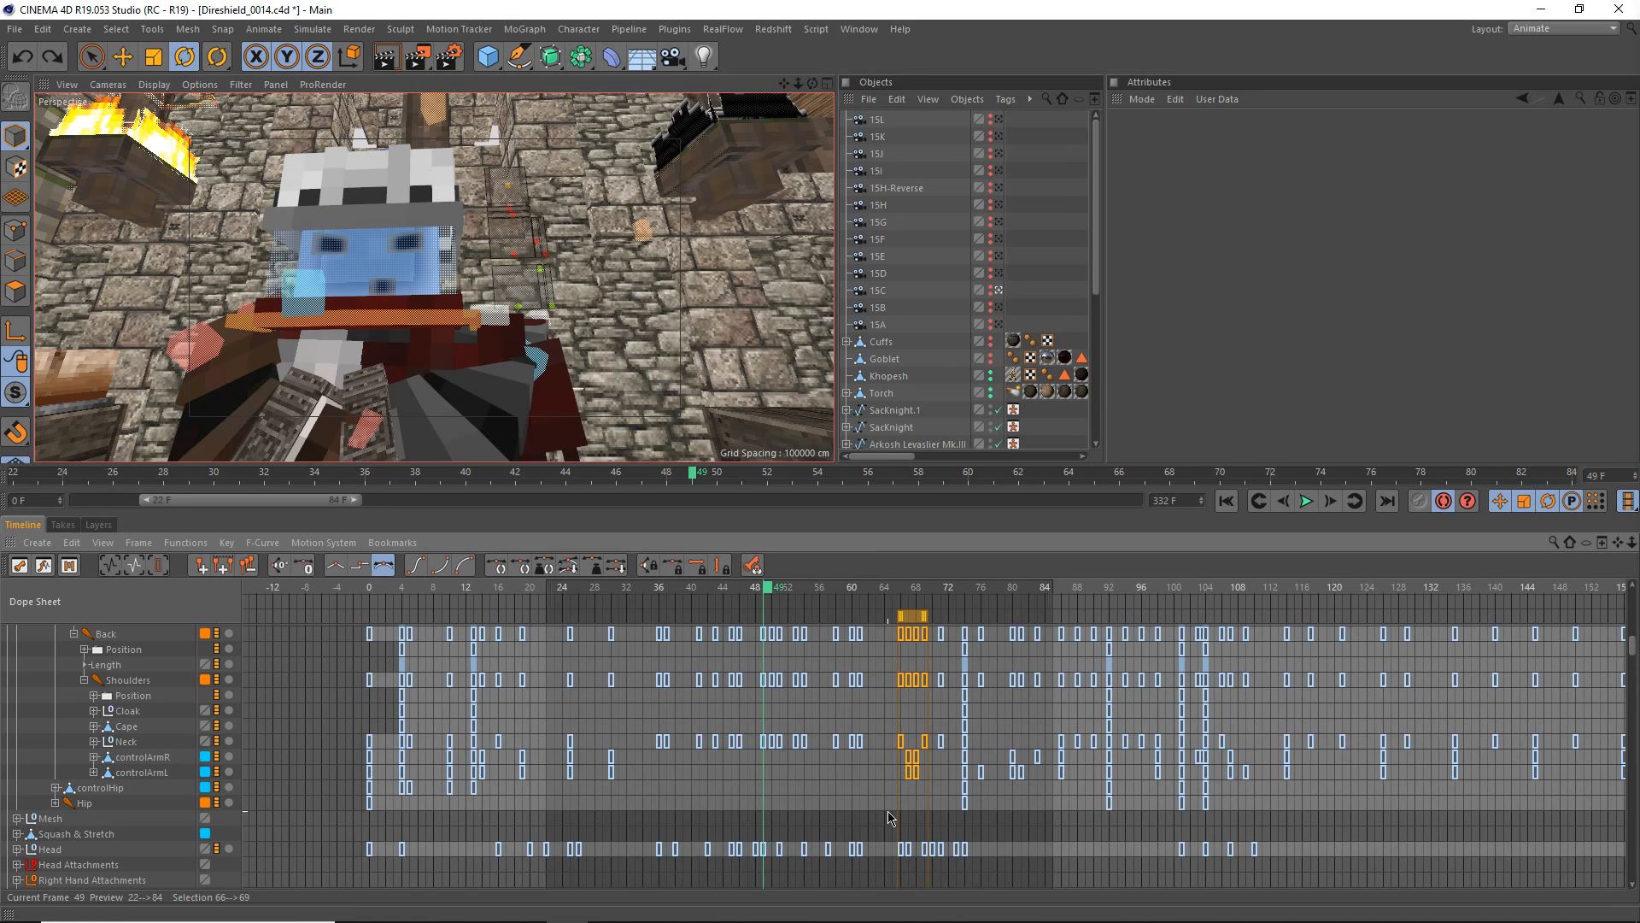
{"action": "key", "text": "ctrl+z"}
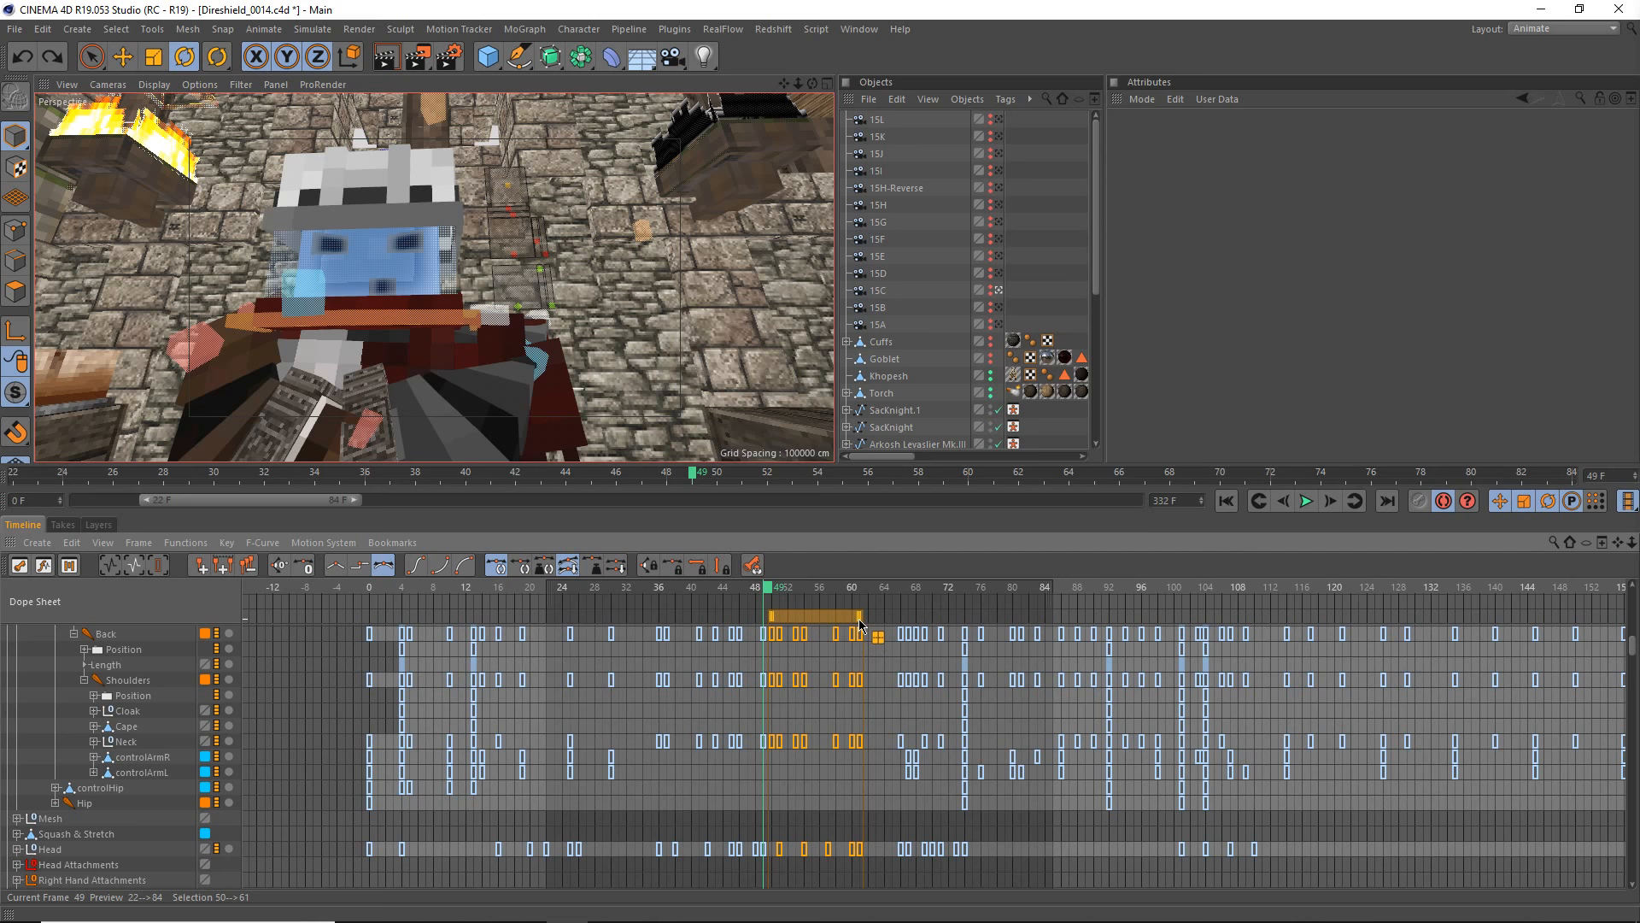
- Compress the Back, Shoulders, Neck and Head keys at frames 41–61 so the group spans frames 41–56
{"action": "left_click_drag", "start_coordinate": [873, 874], "coordinate": [685, 724]}
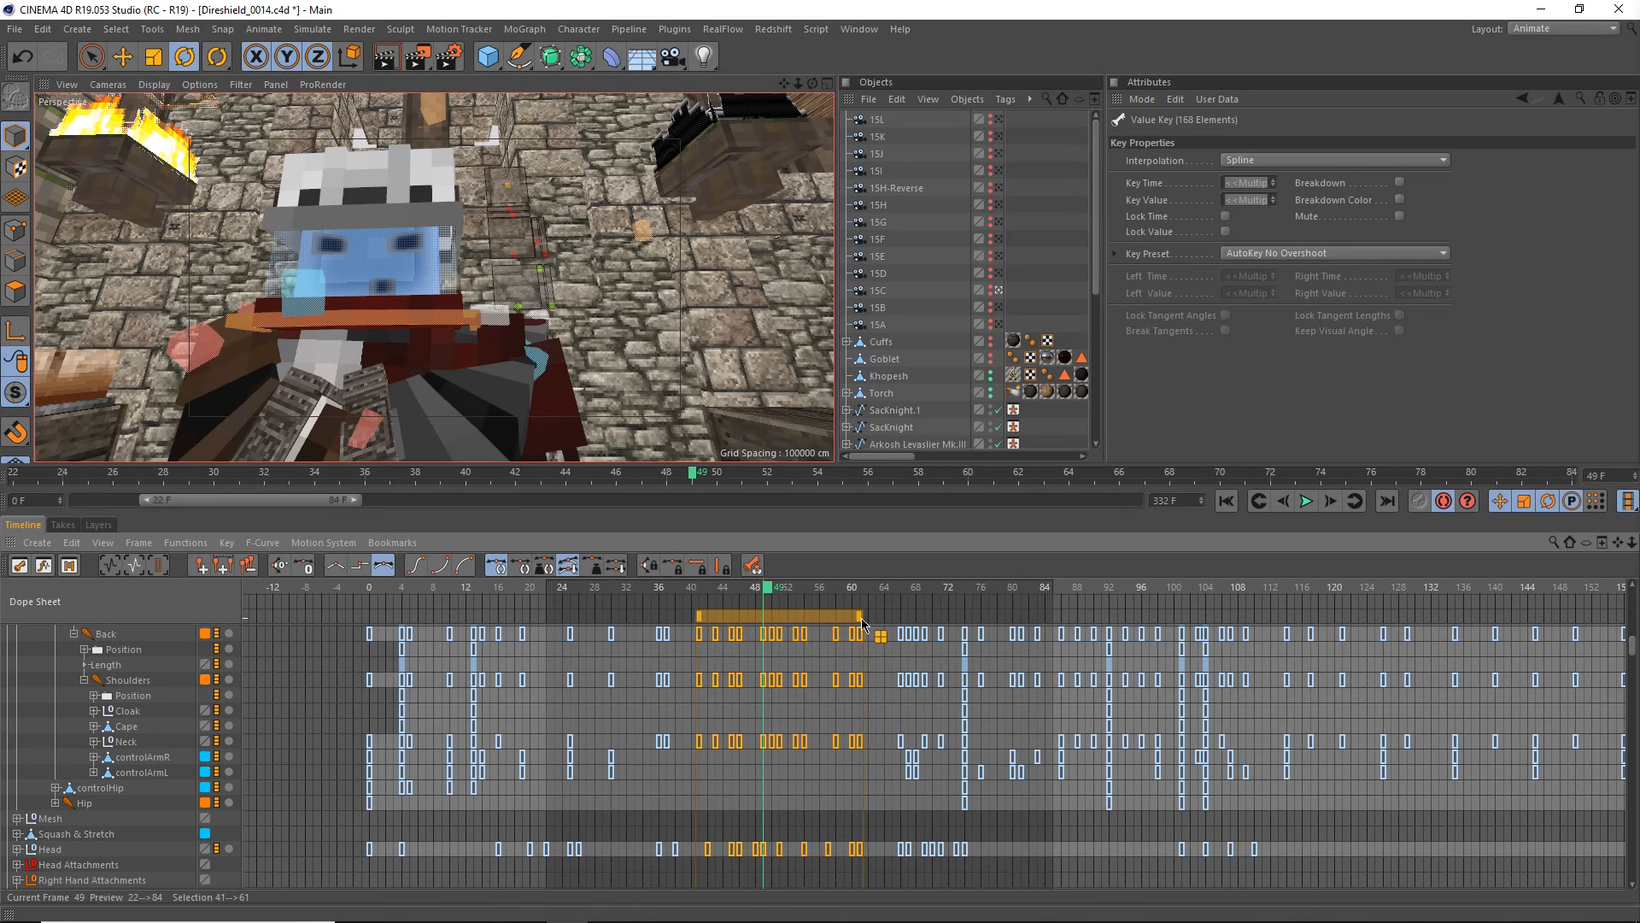
{"action": "left_click_drag", "start_coordinate": [811, 623], "coordinate": [820, 630]}
{"action": "key", "text": "ctrl+z"}
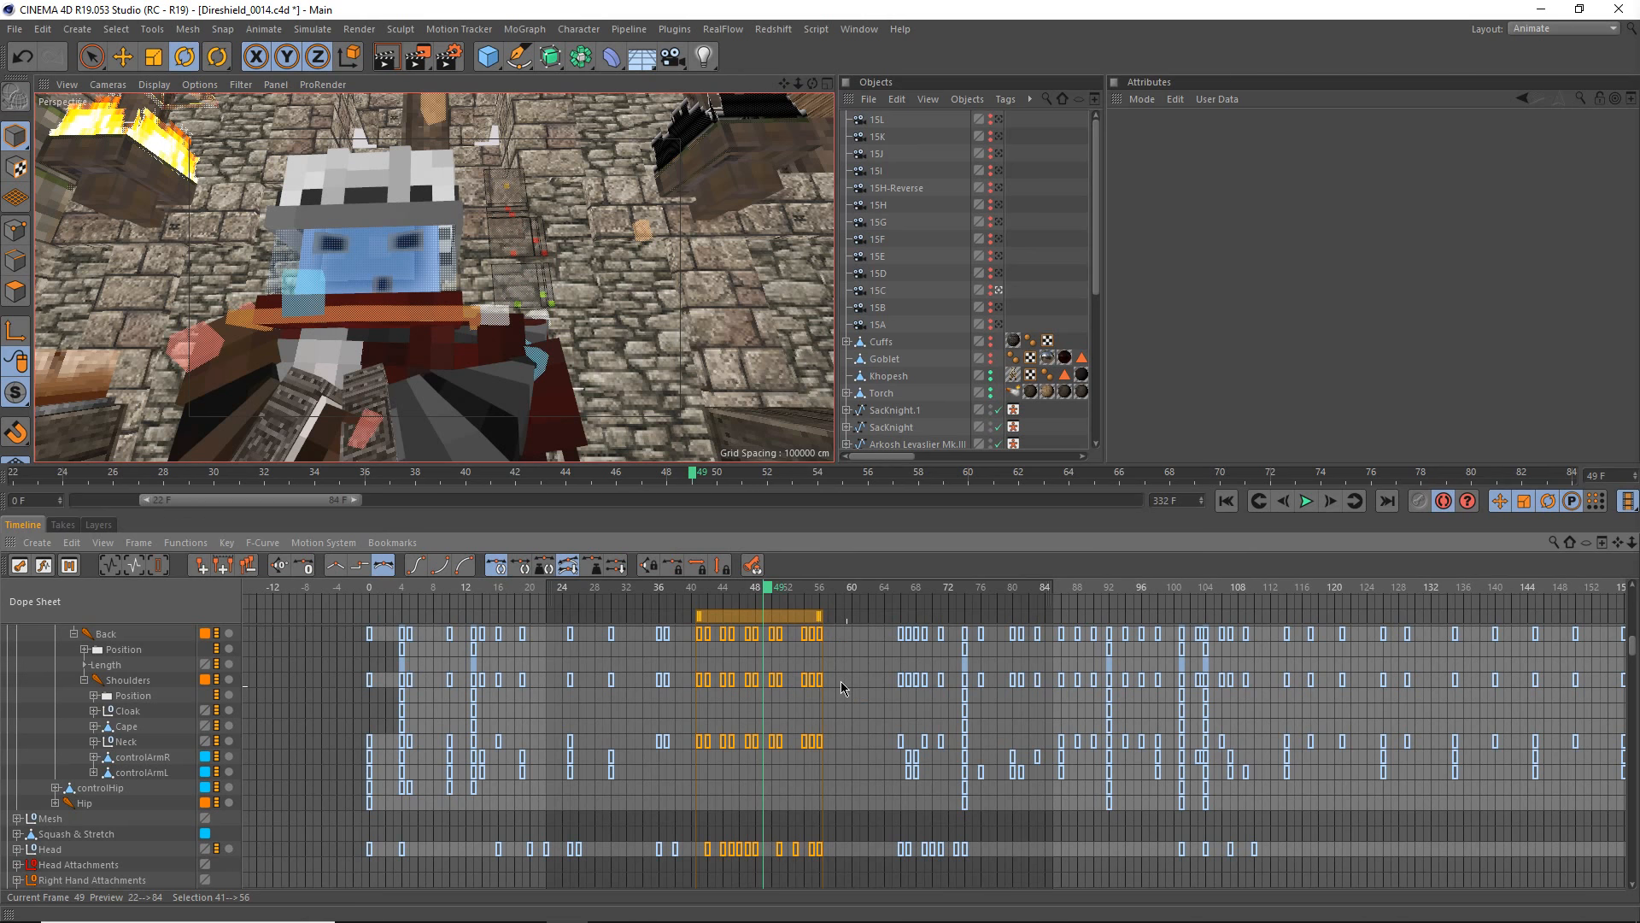
{"action": "left_click", "coordinate": [851, 706]}
- Save the scene with the compressed keys and render the 15C test again, overwriting 15C-LIP.mp4
{"action": "key", "text": "ctrl+s"}
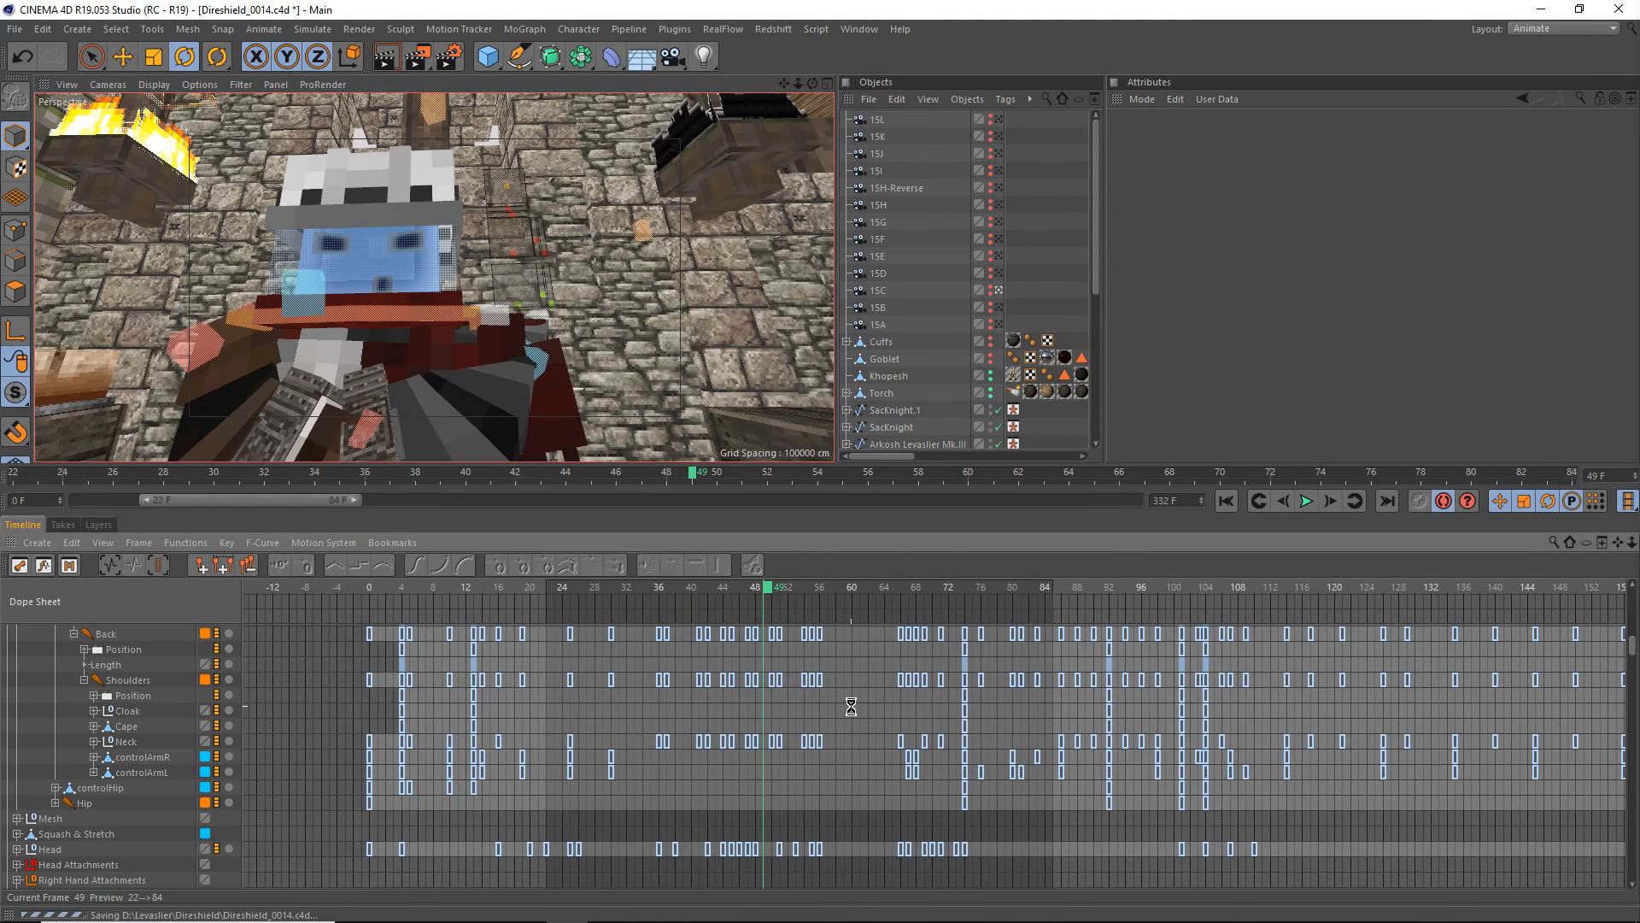
{"action": "left_click", "coordinate": [418, 58]}
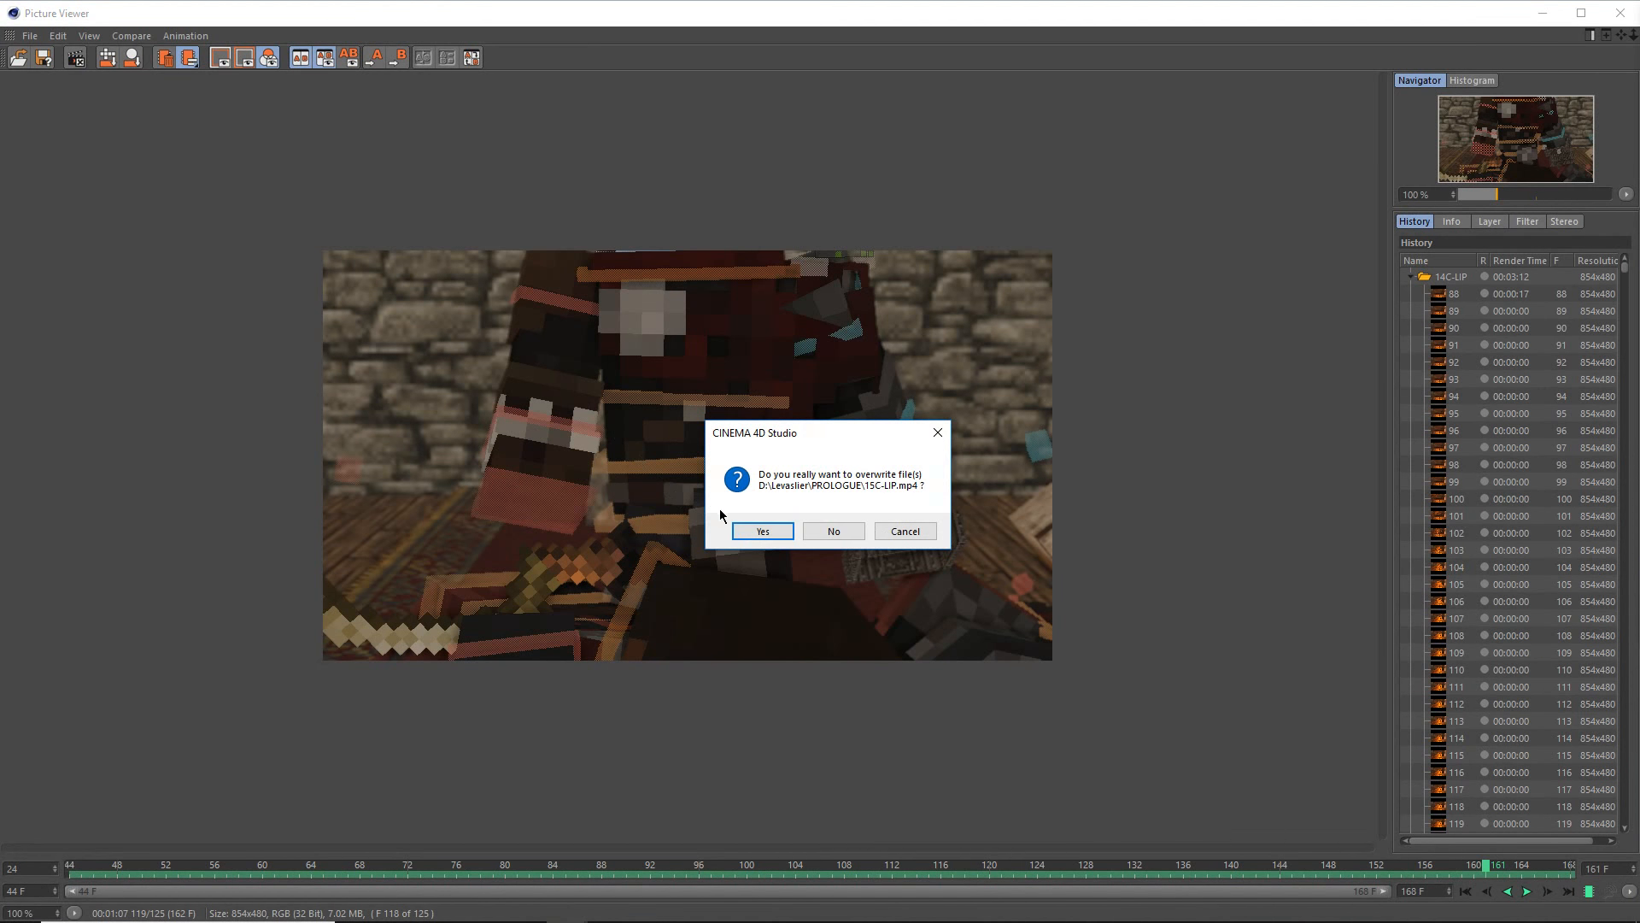
{"action": "left_click", "coordinate": [748, 533]}
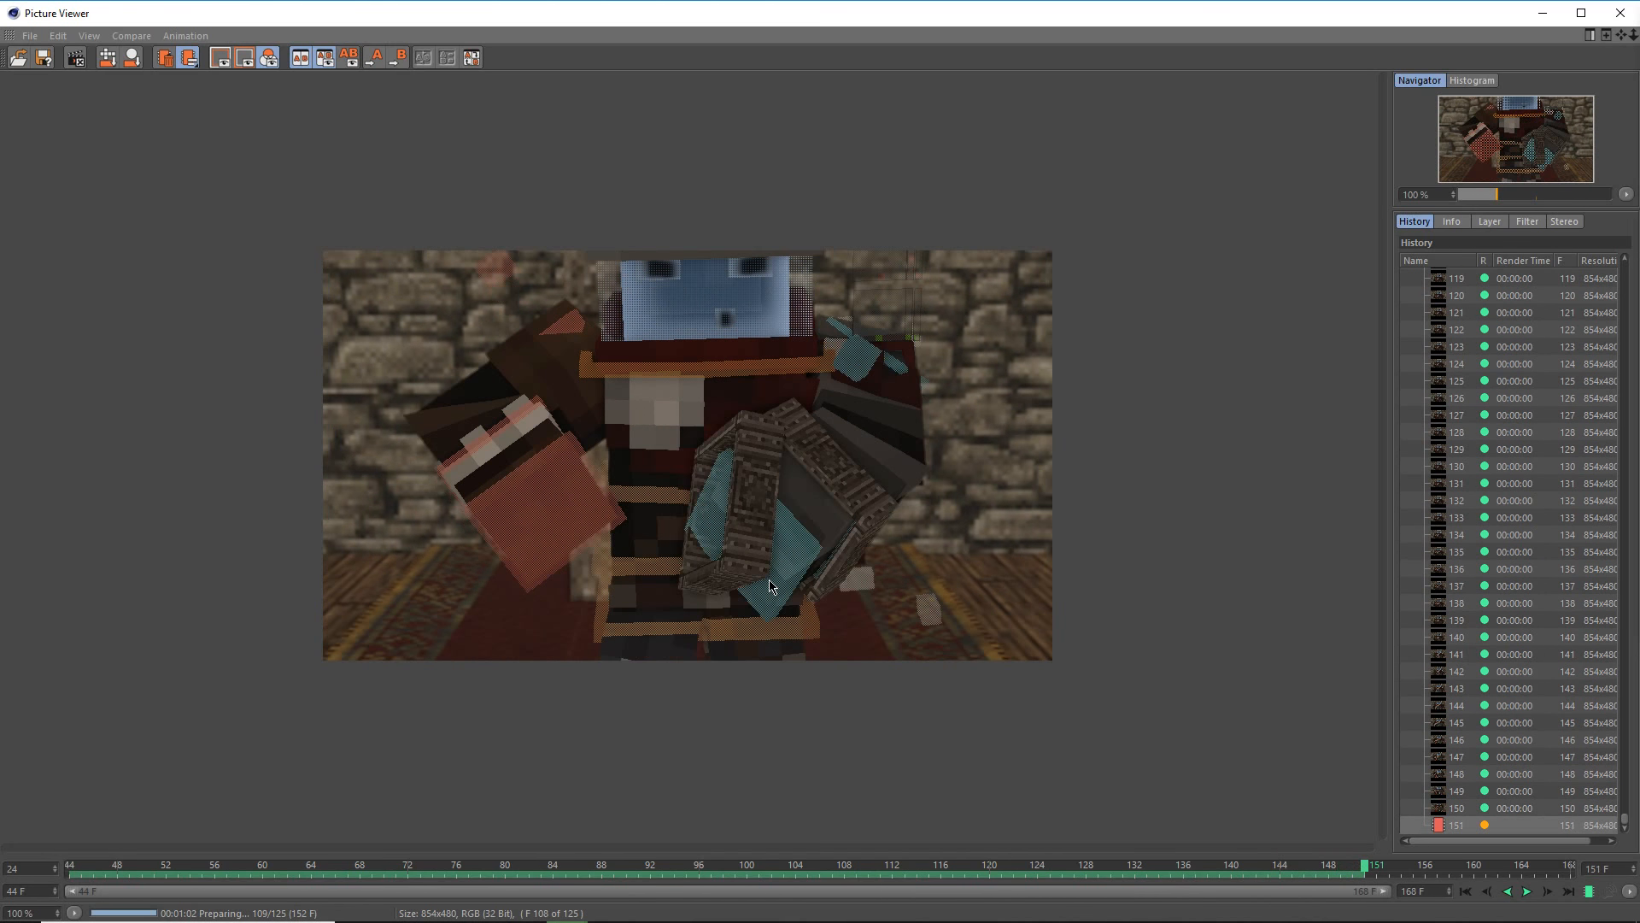
- Switch to Premiere Pro and play the ROUGH sequence from about 00:04:30 through the re-rendered 15C-LIP.mp4 clip
{"action": "mouse_move", "coordinate": [1137, 916]}
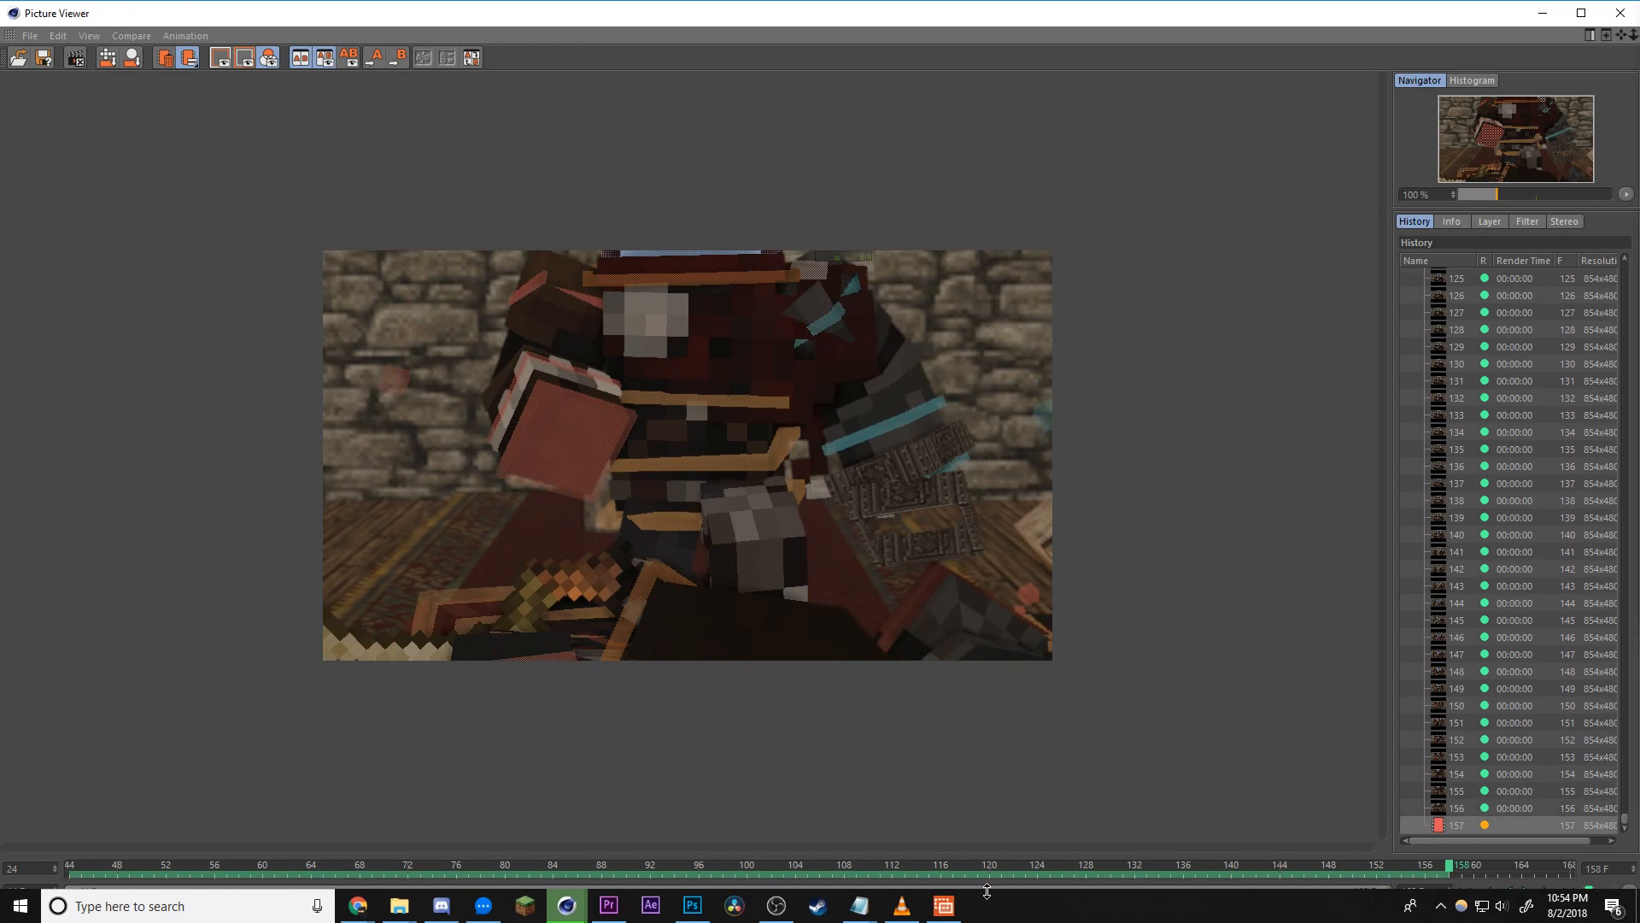
{"action": "mouse_move", "coordinate": [609, 906]}
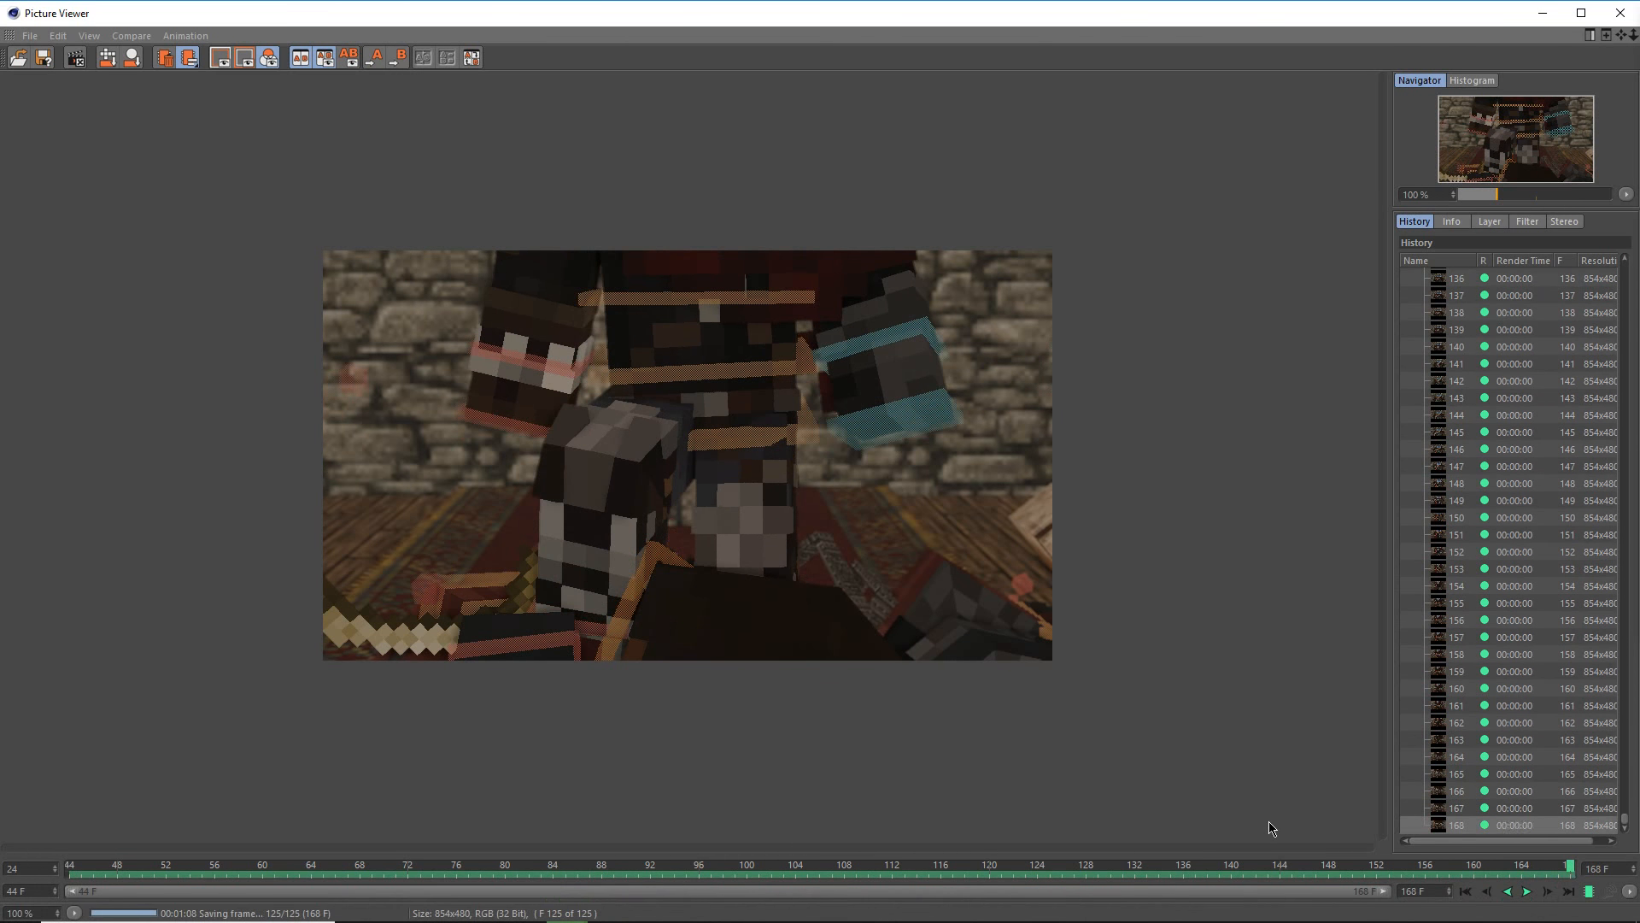
{"action": "left_click", "coordinate": [608, 911]}
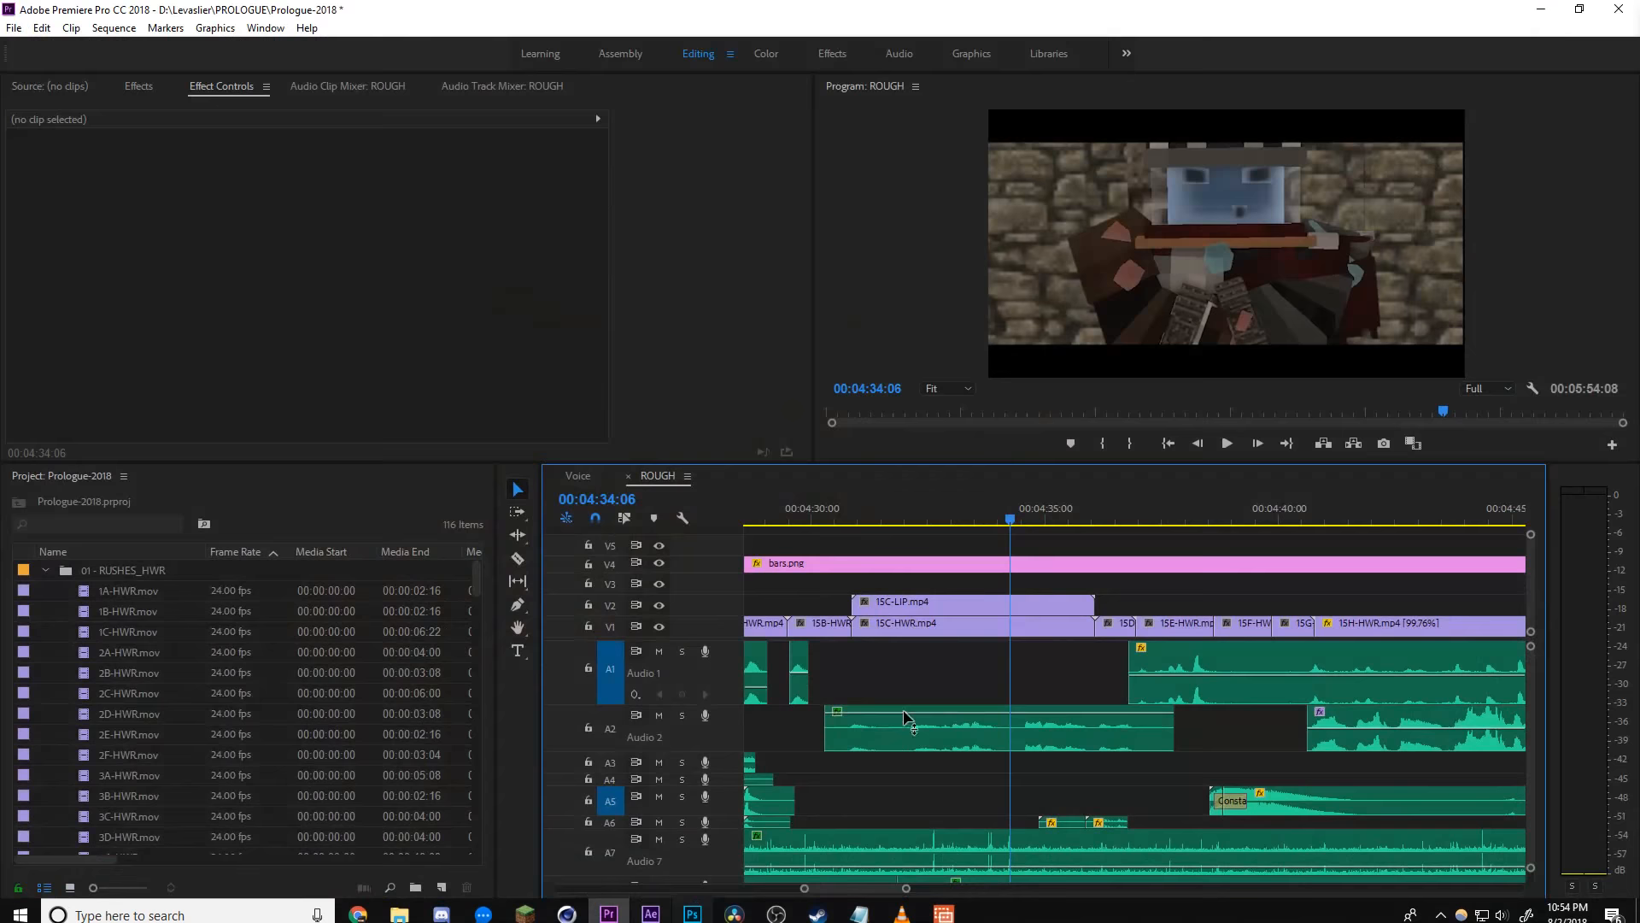
{"action": "left_click", "coordinate": [829, 521]}
{"action": "left_click", "coordinate": [920, 660]}
{"action": "key", "text": "space"}
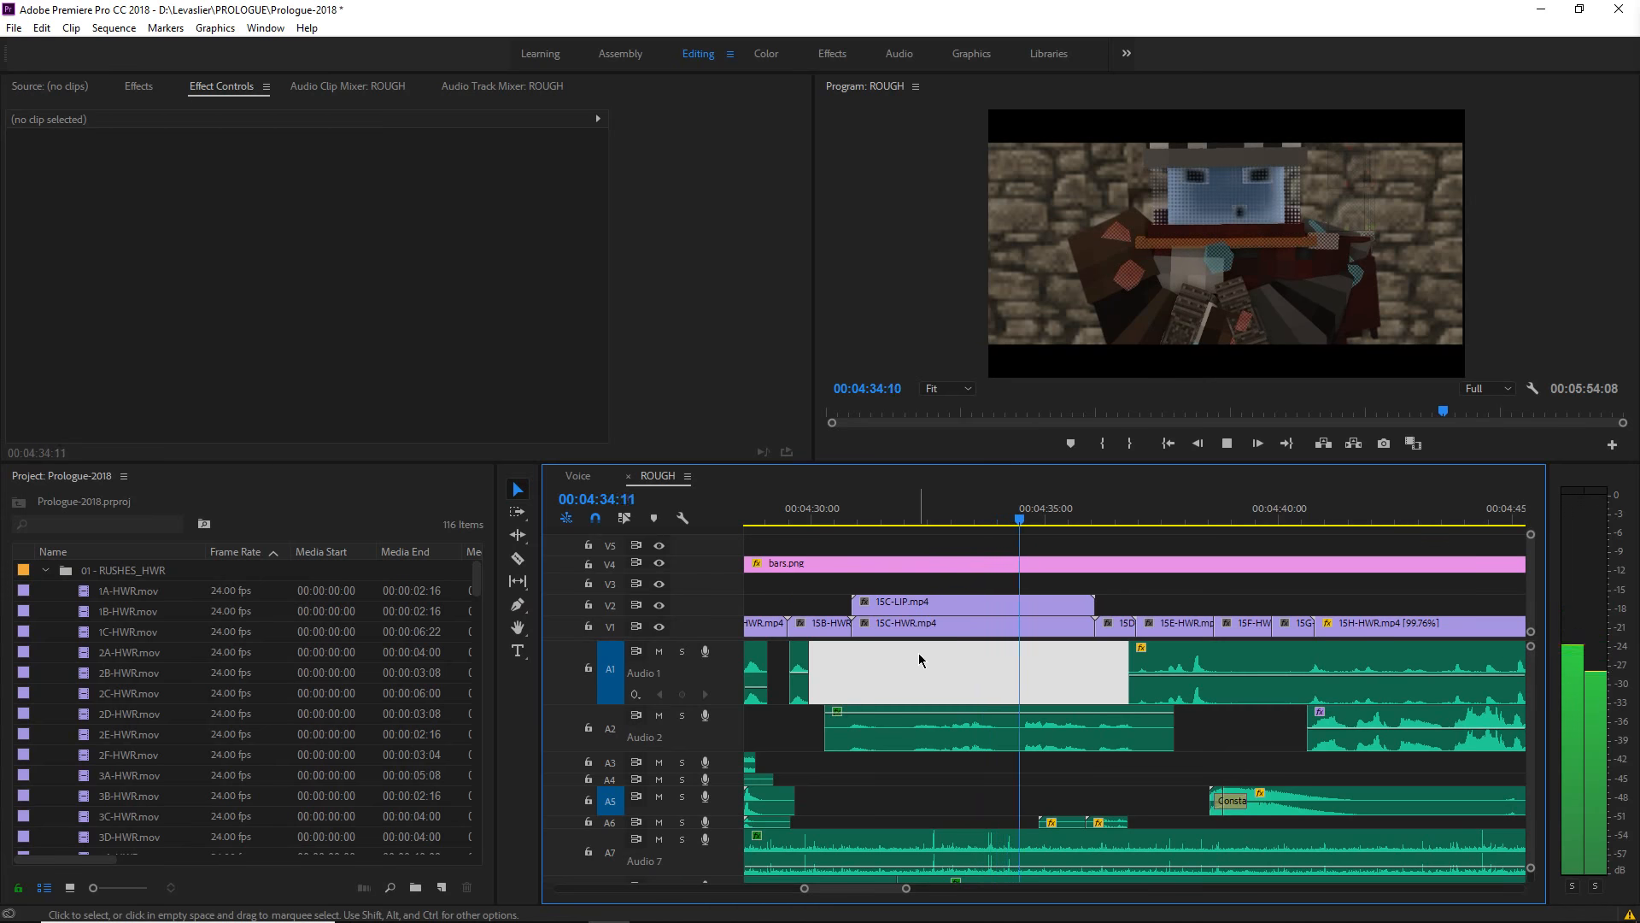
- Replay the 15C-LIP.mp4 section from several points in its first half and near 00:04:34 to compare the lip sync with the voice
{"action": "left_click", "coordinate": [950, 519]}
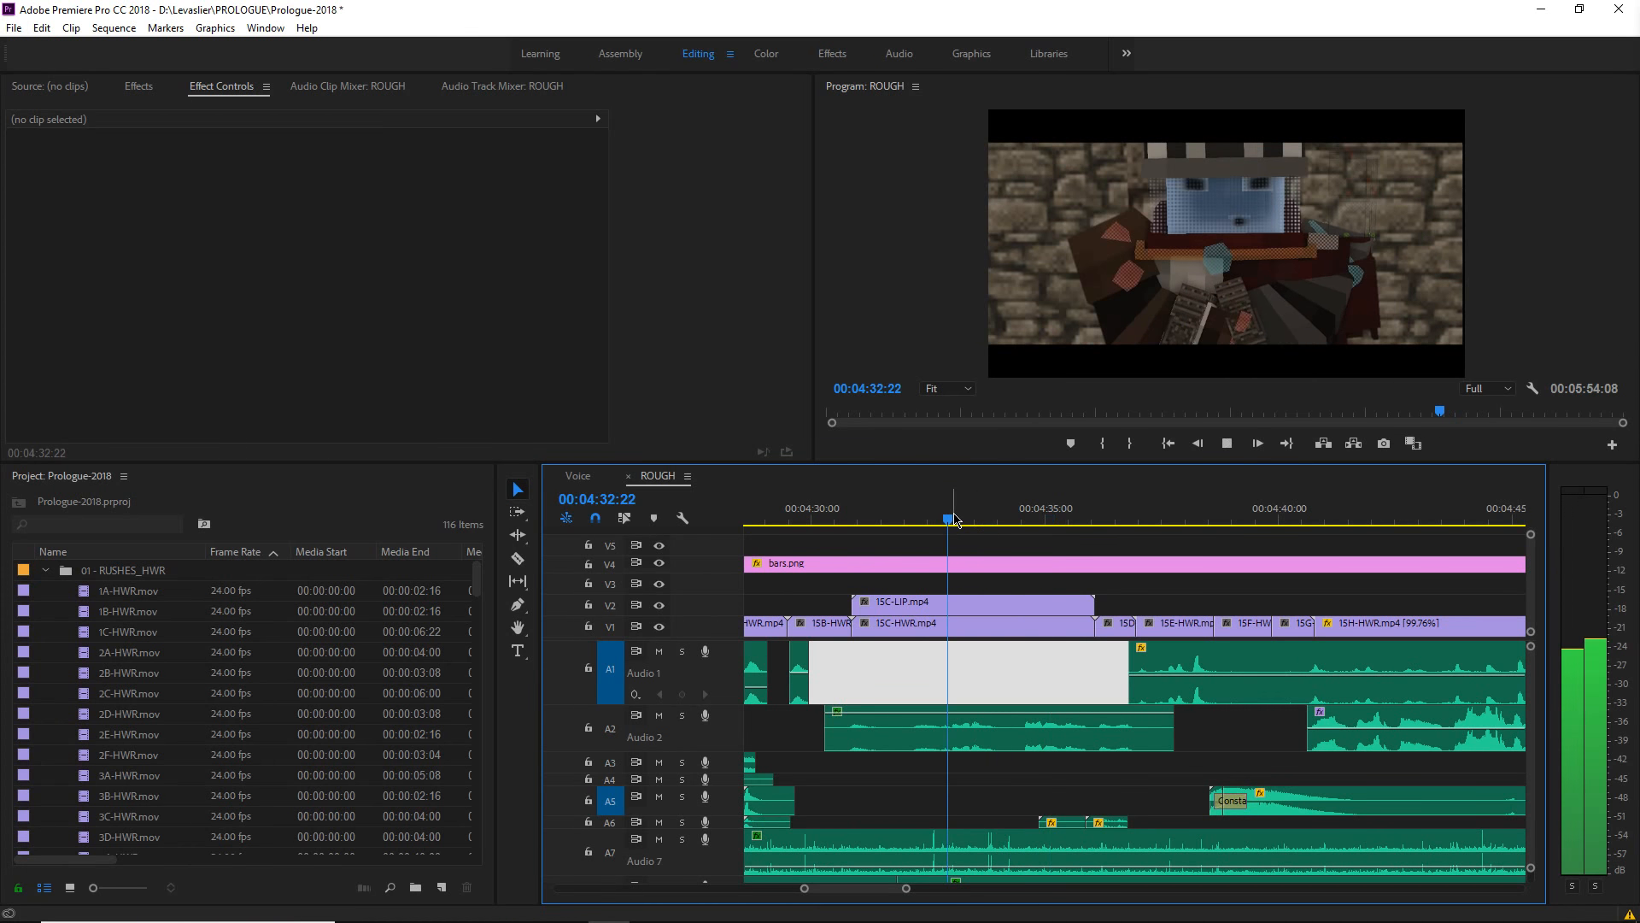
{"action": "left_click", "coordinate": [975, 519]}
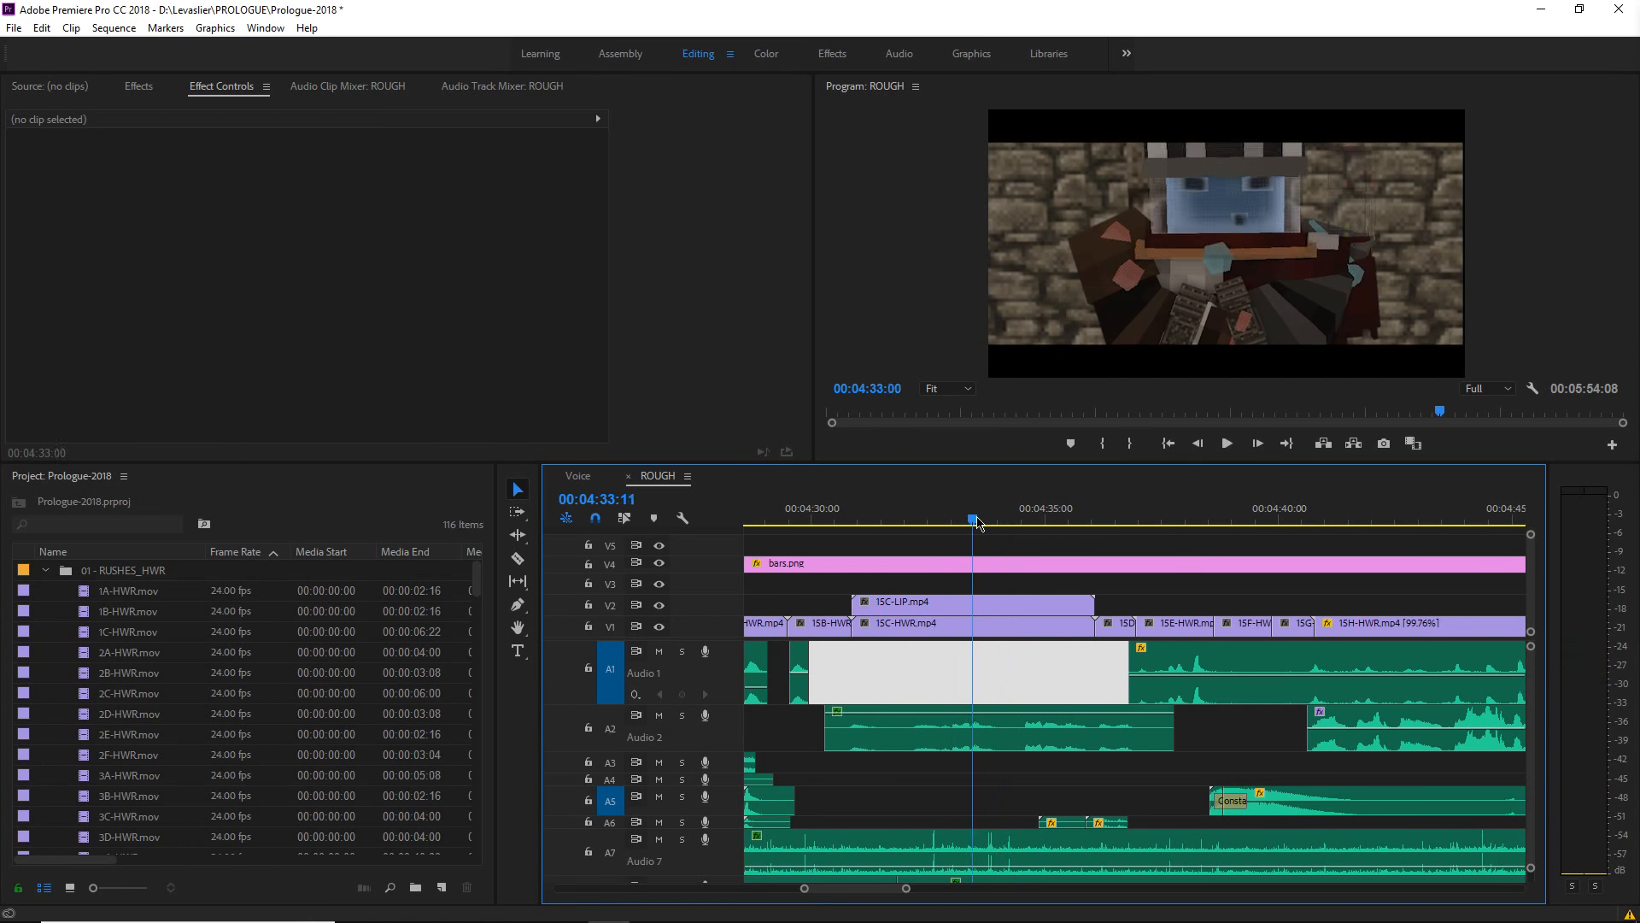
{"action": "key", "text": "space"}
{"action": "left_click", "coordinate": [980, 519]}
{"action": "key", "text": "space"}
{"action": "left_click", "coordinate": [912, 519]}
{"action": "key", "text": "space"}
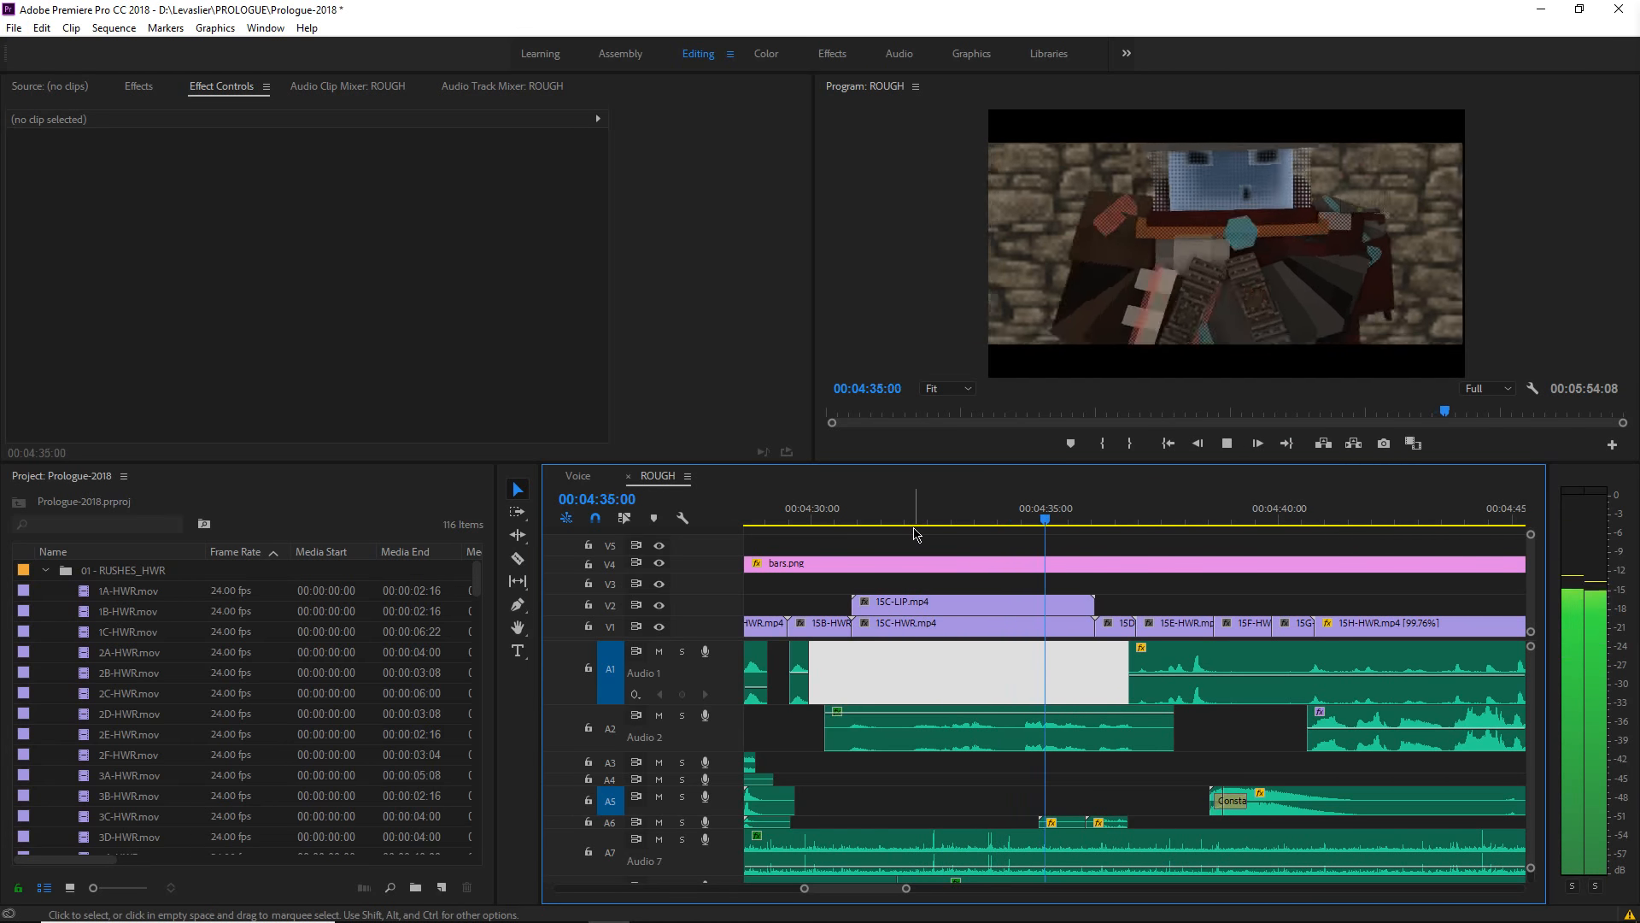
{"action": "key", "text": "space"}
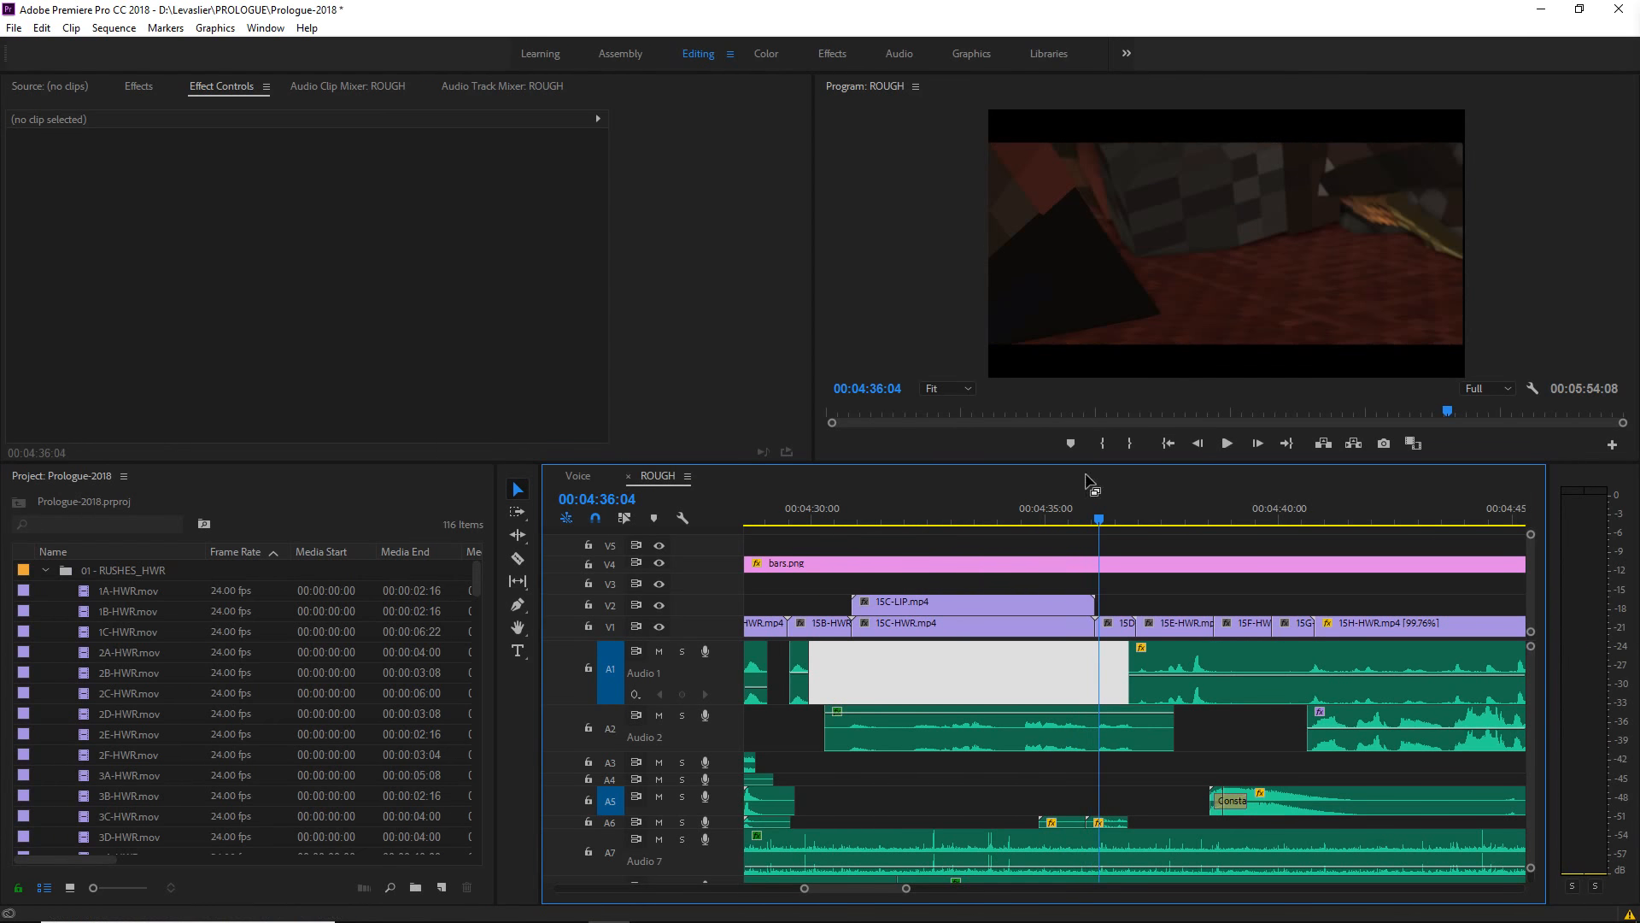
{"action": "left_click", "coordinate": [1028, 520]}
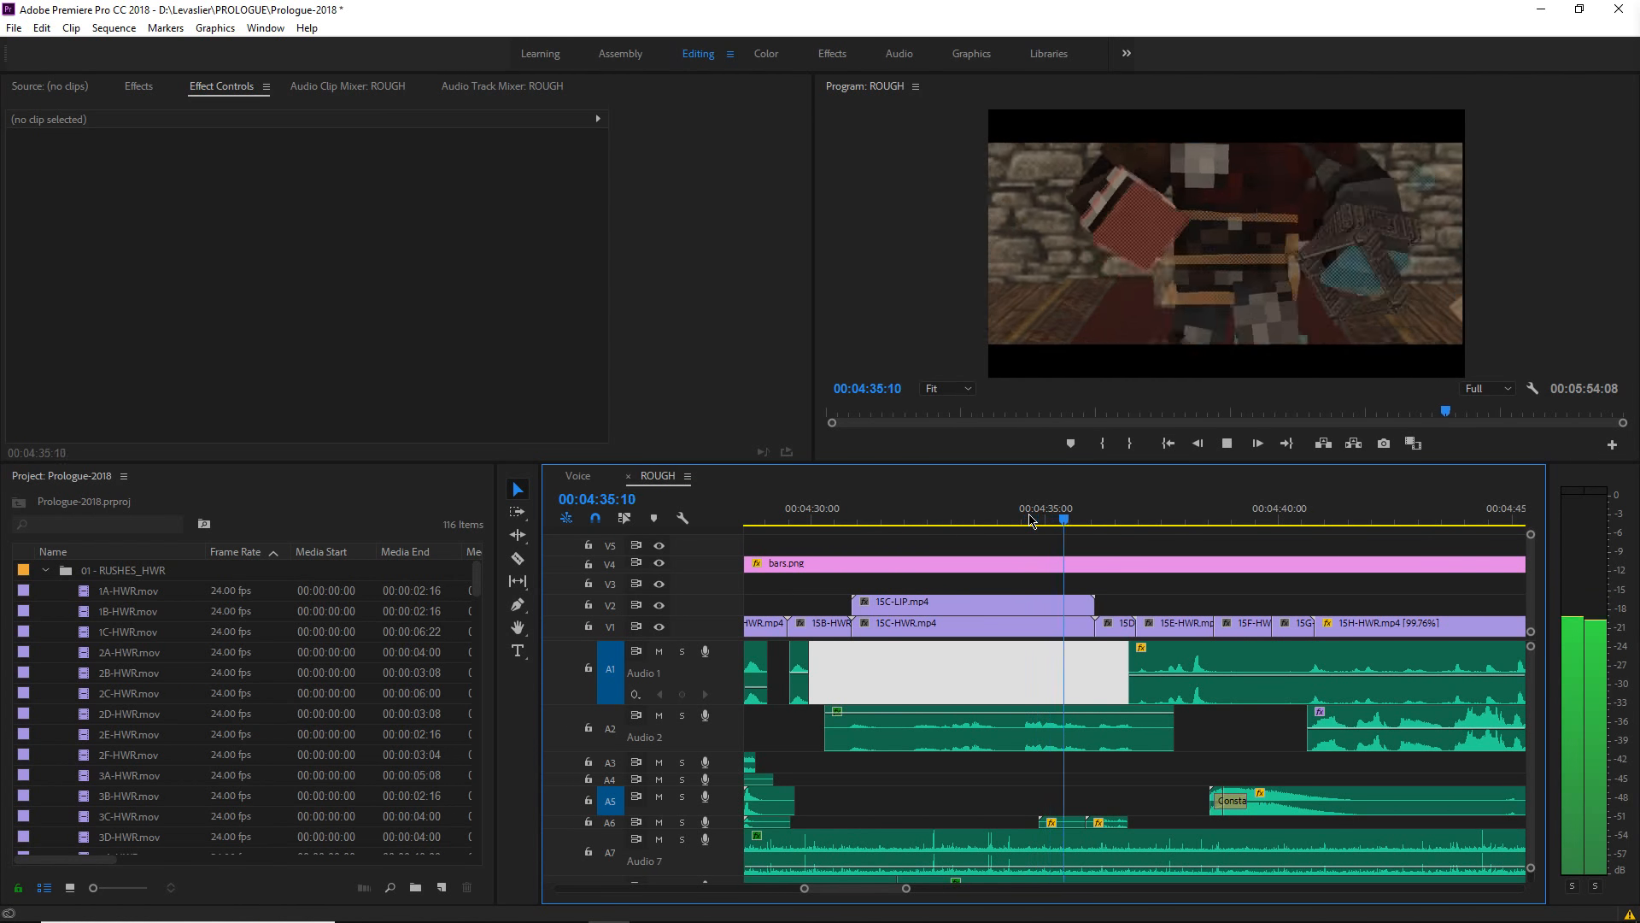
- Stop the playback, save the Premiere Pro project, and switch back to the Cinema 4D dope sheet
{"action": "key", "text": "space"}
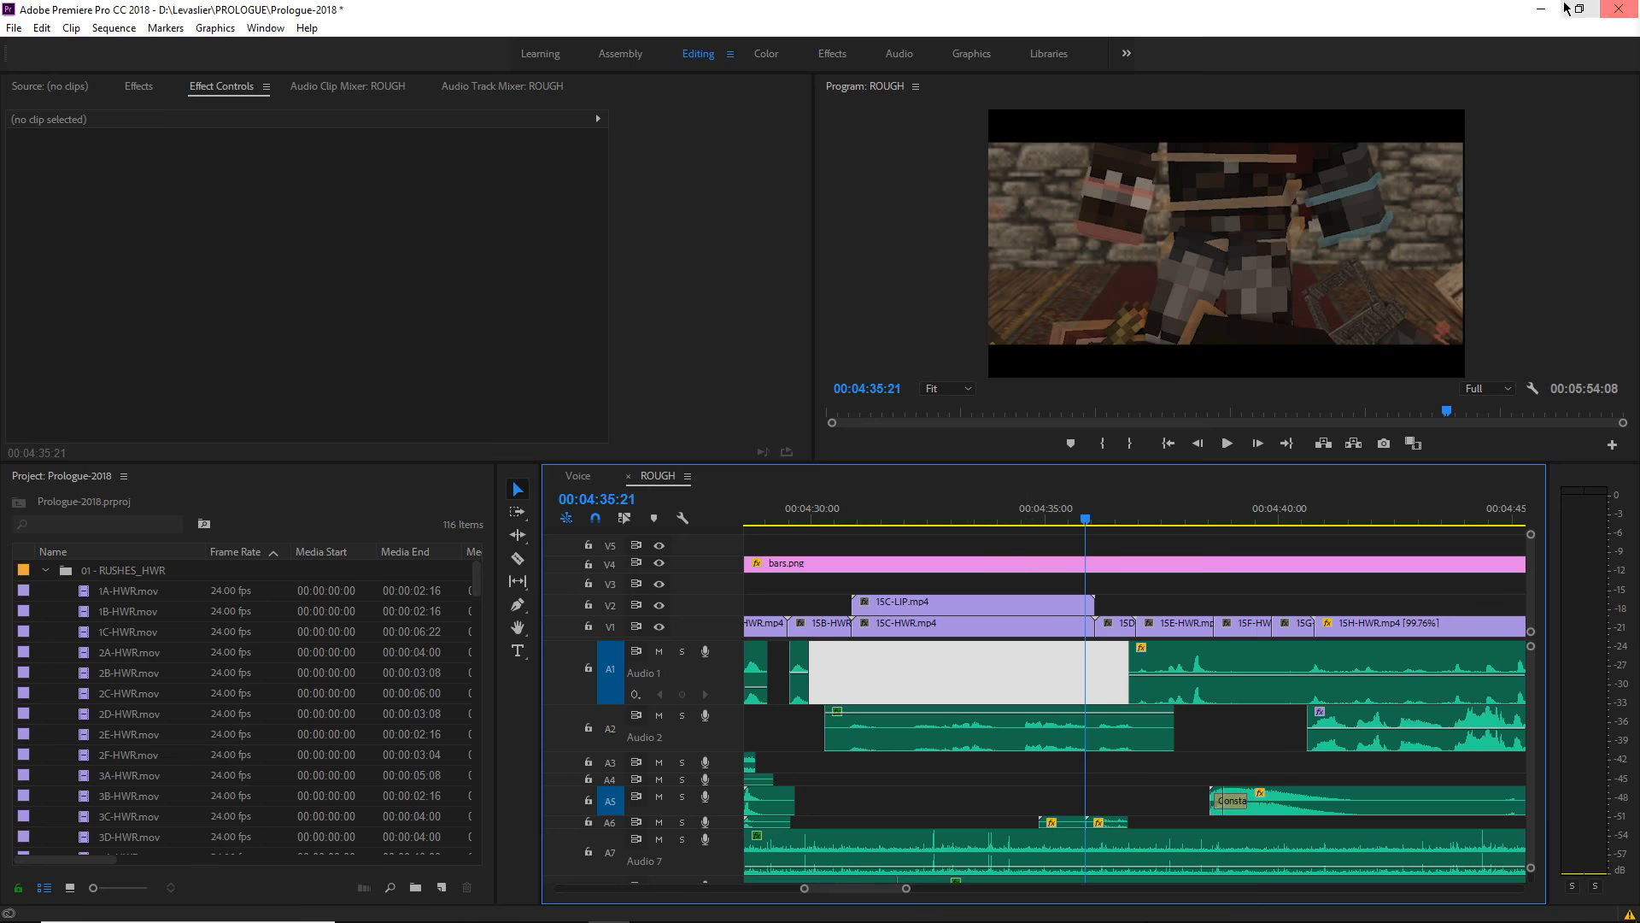
{"action": "key", "text": "ctrl+s"}
{"action": "left_click", "coordinate": [1531, 10]}
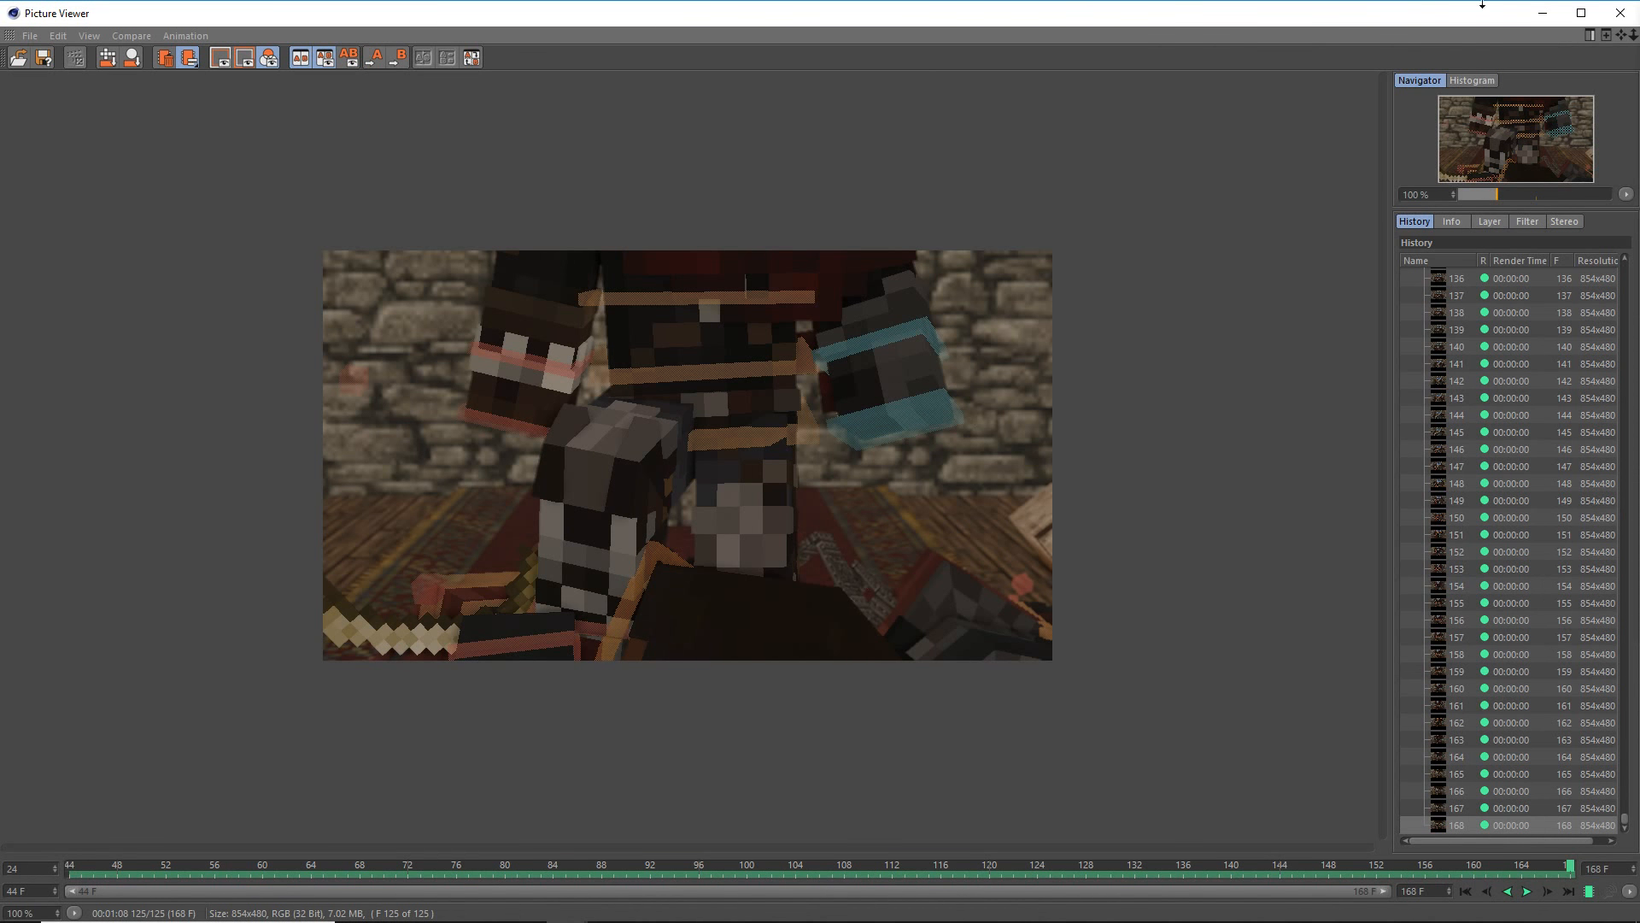
{"action": "left_click", "coordinate": [1621, 13]}
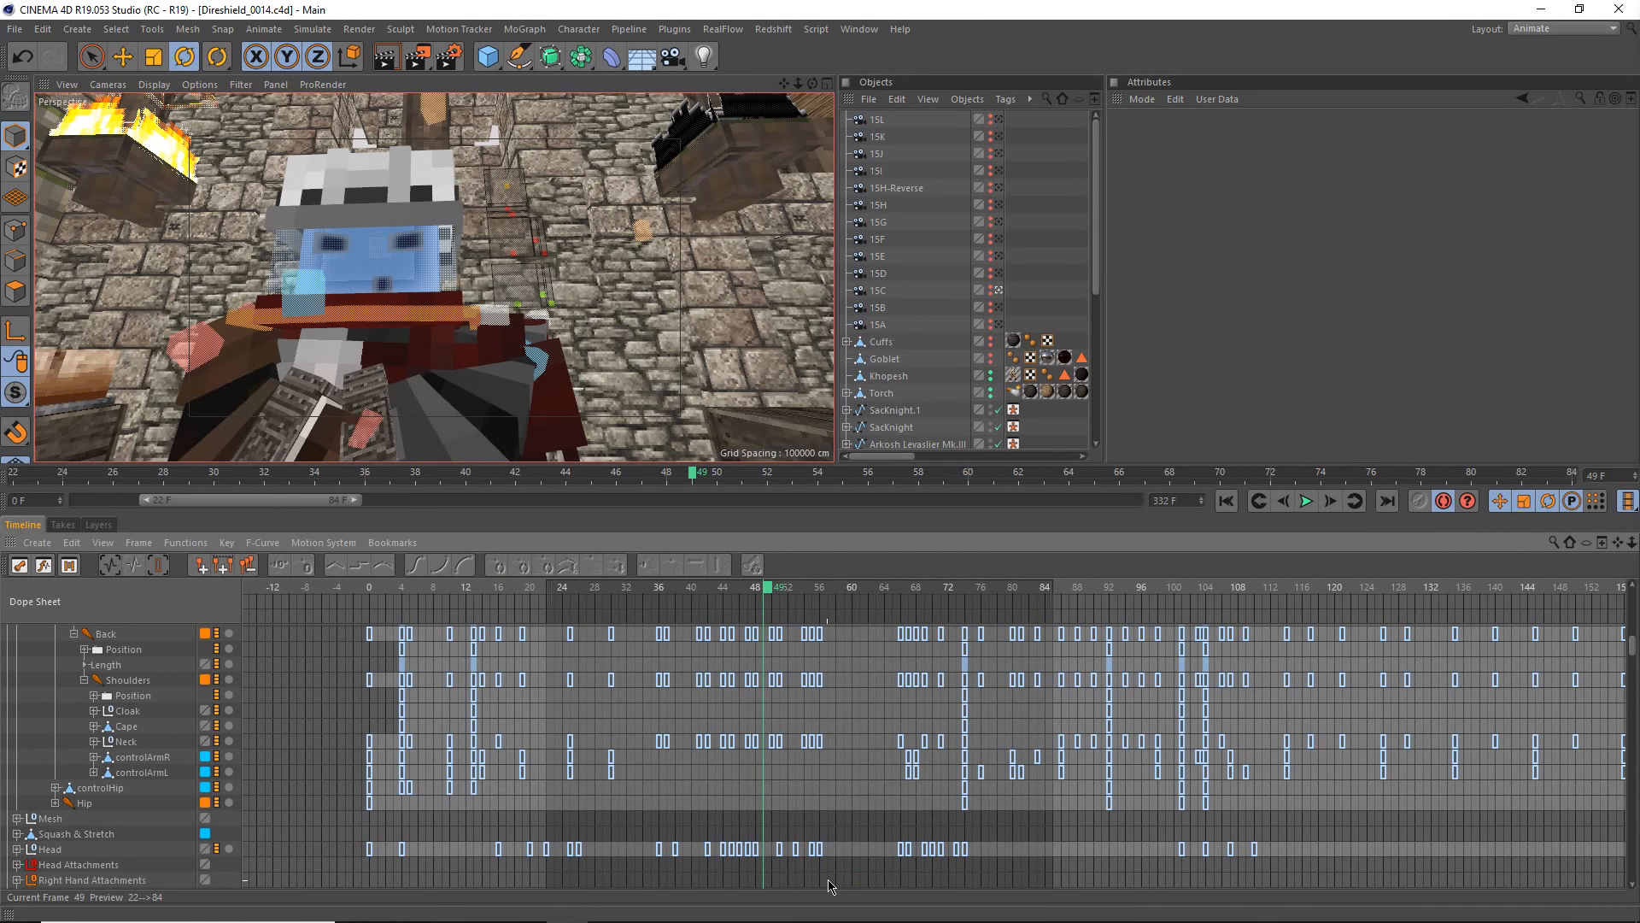
- Stretch the Back, Shoulders, Neck and Head keys at frames 36–56 so the group spans frames 36–57
{"action": "left_click_drag", "start_coordinate": [830, 875], "coordinate": [636, 707]}
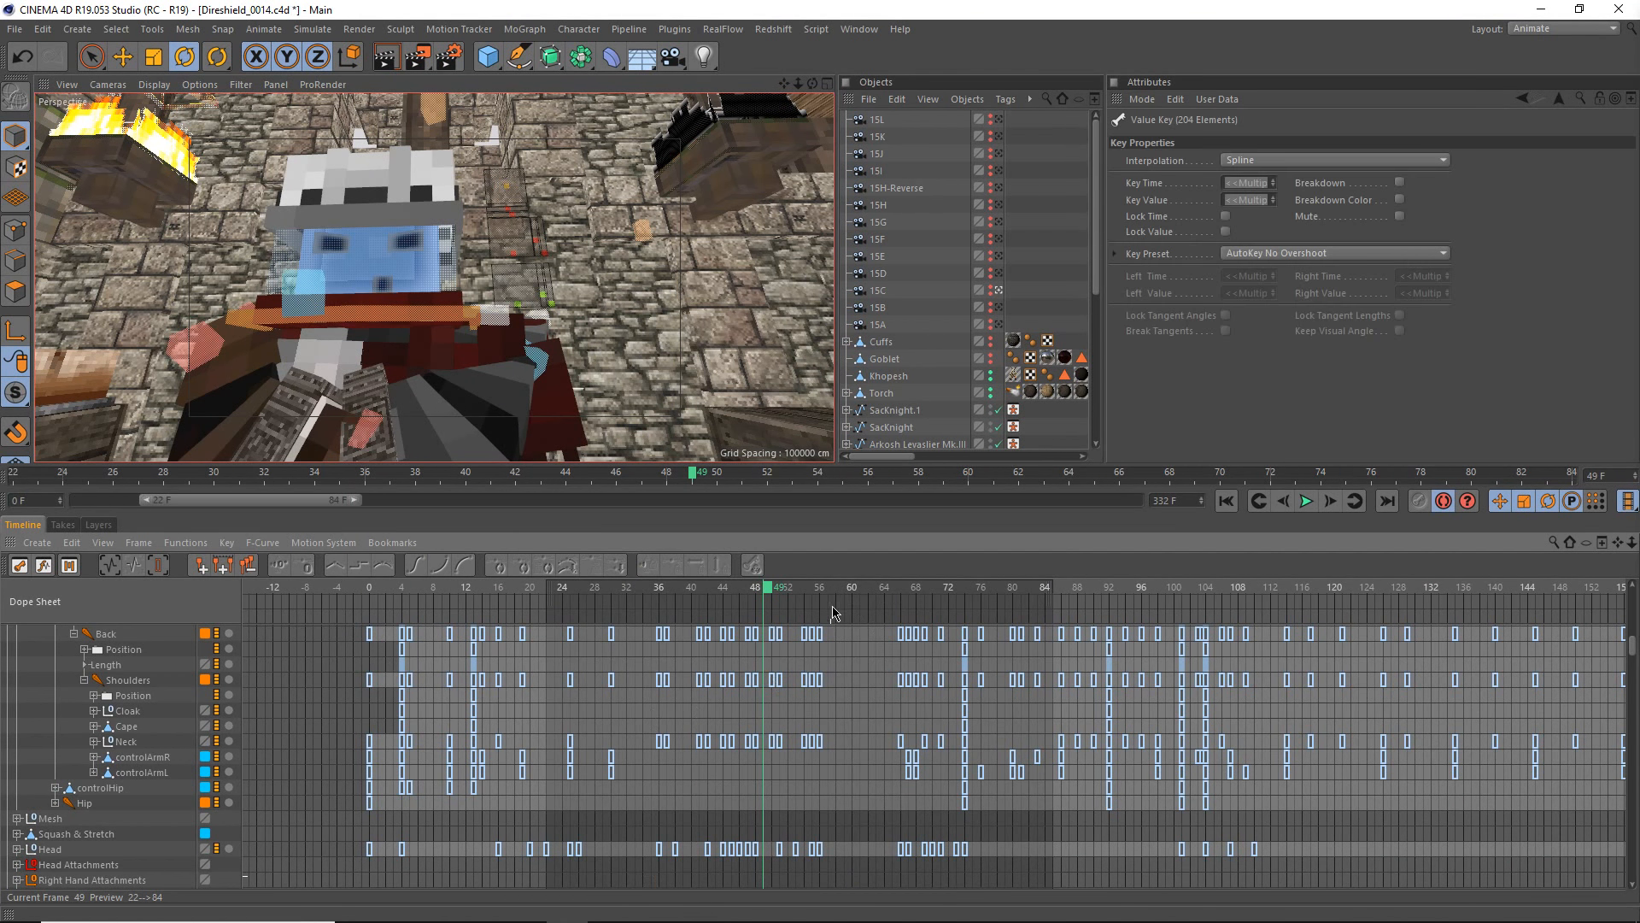
{"action": "left_click_drag", "start_coordinate": [829, 626], "coordinate": [829, 624]}
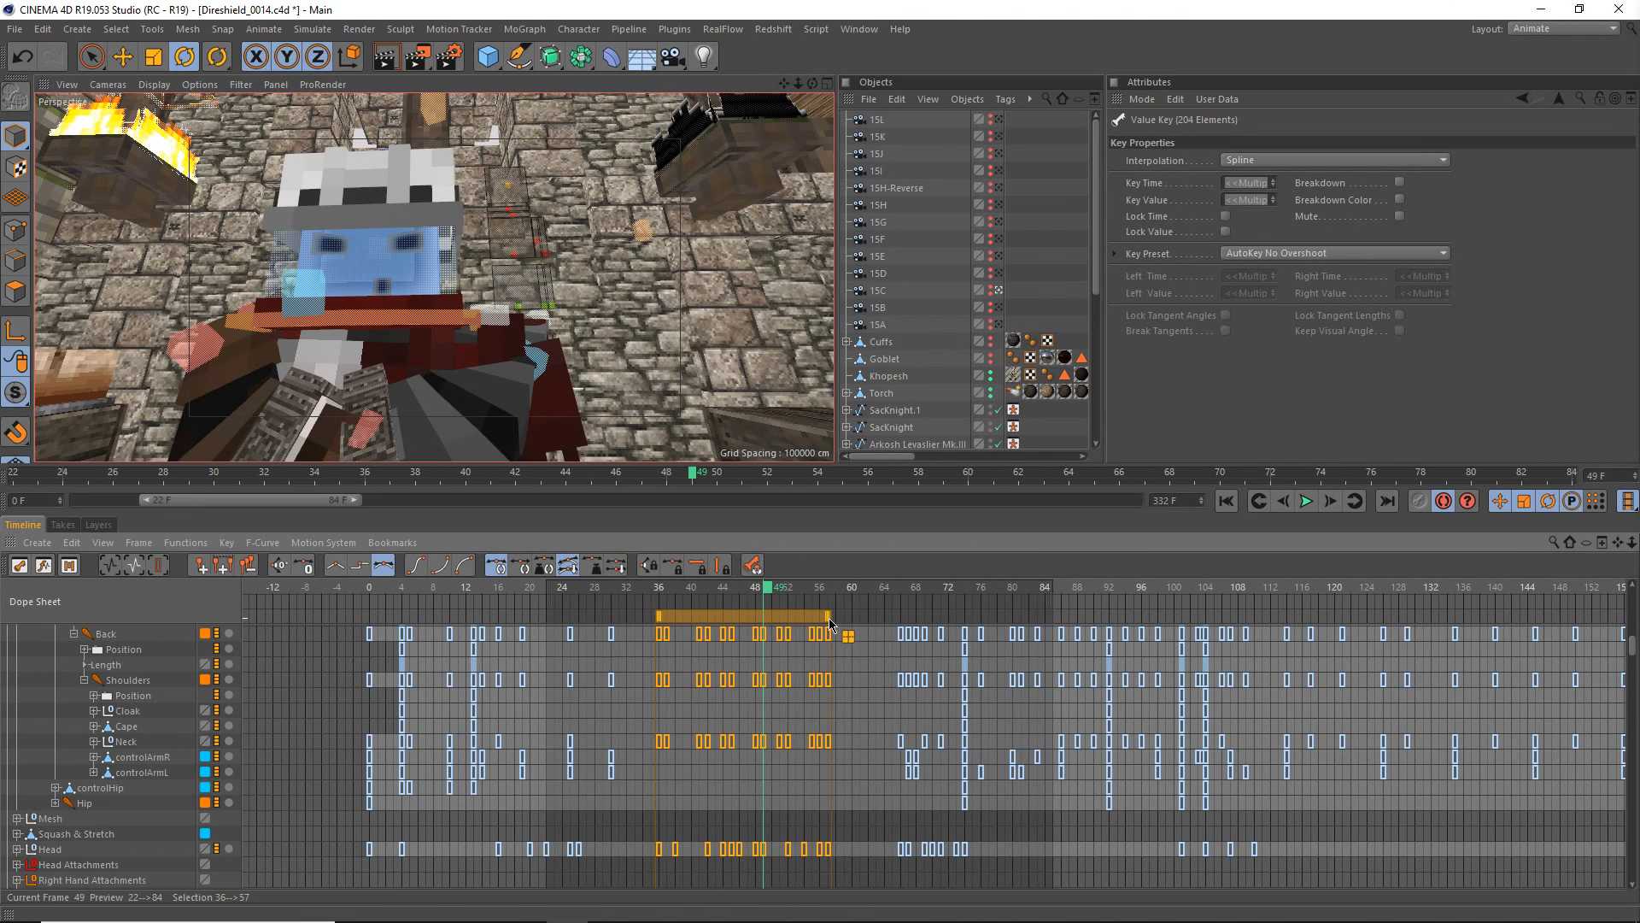
{"action": "left_click", "coordinate": [848, 641]}
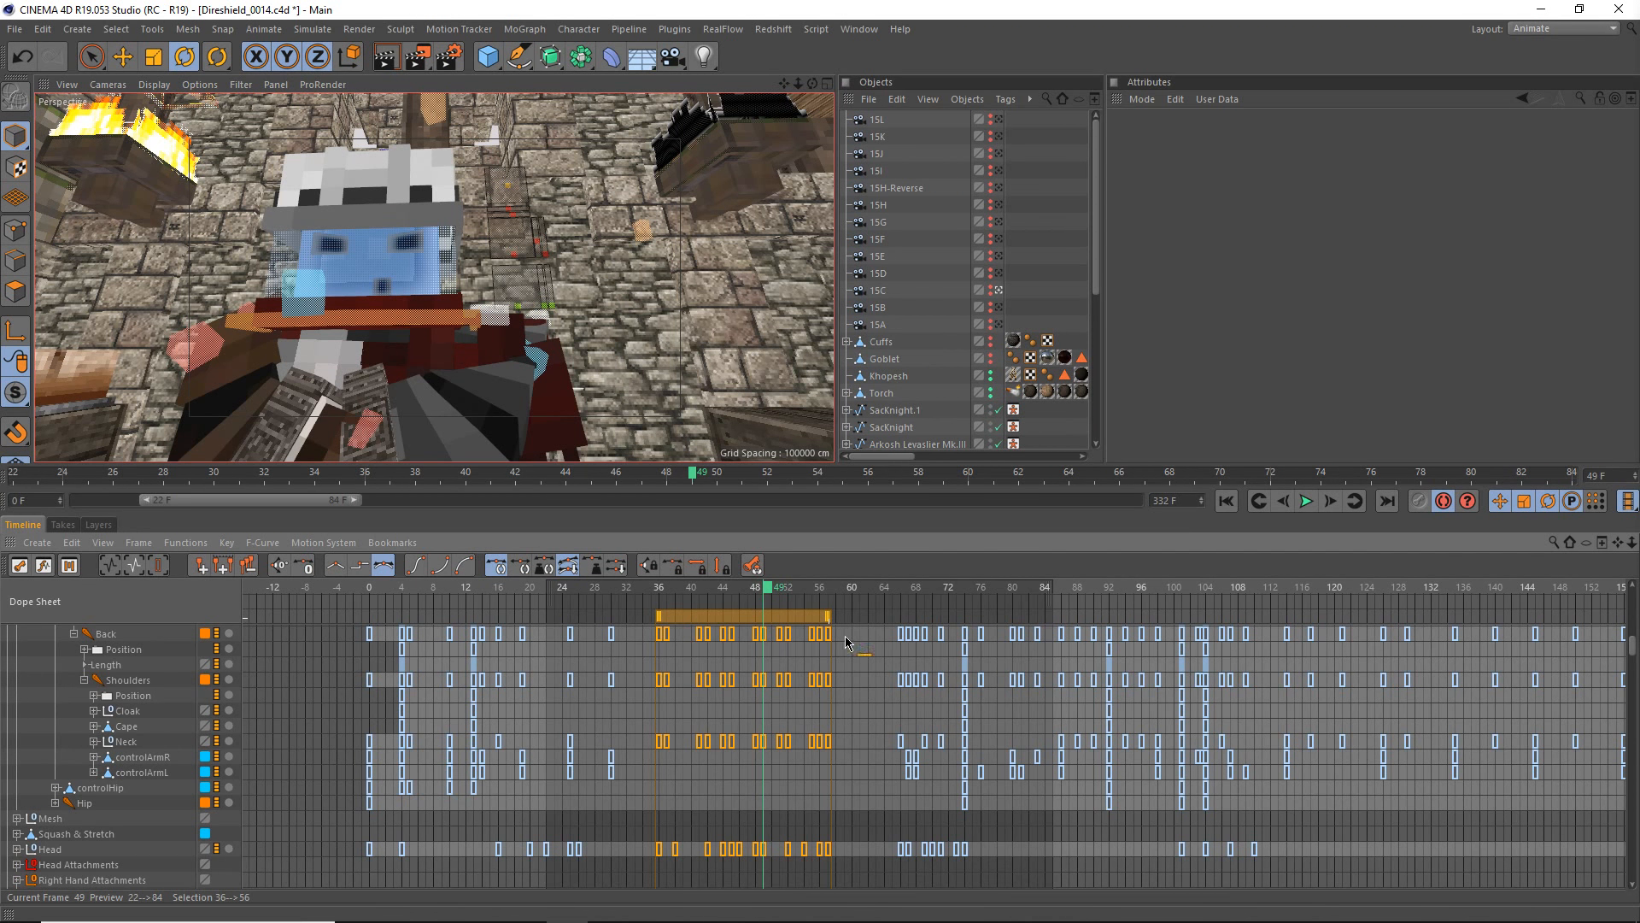
- Save the scene with the stretched keys and re-render the 15C test over the existing 15C-LIP.mp4
{"action": "key", "text": "ctrl+s"}
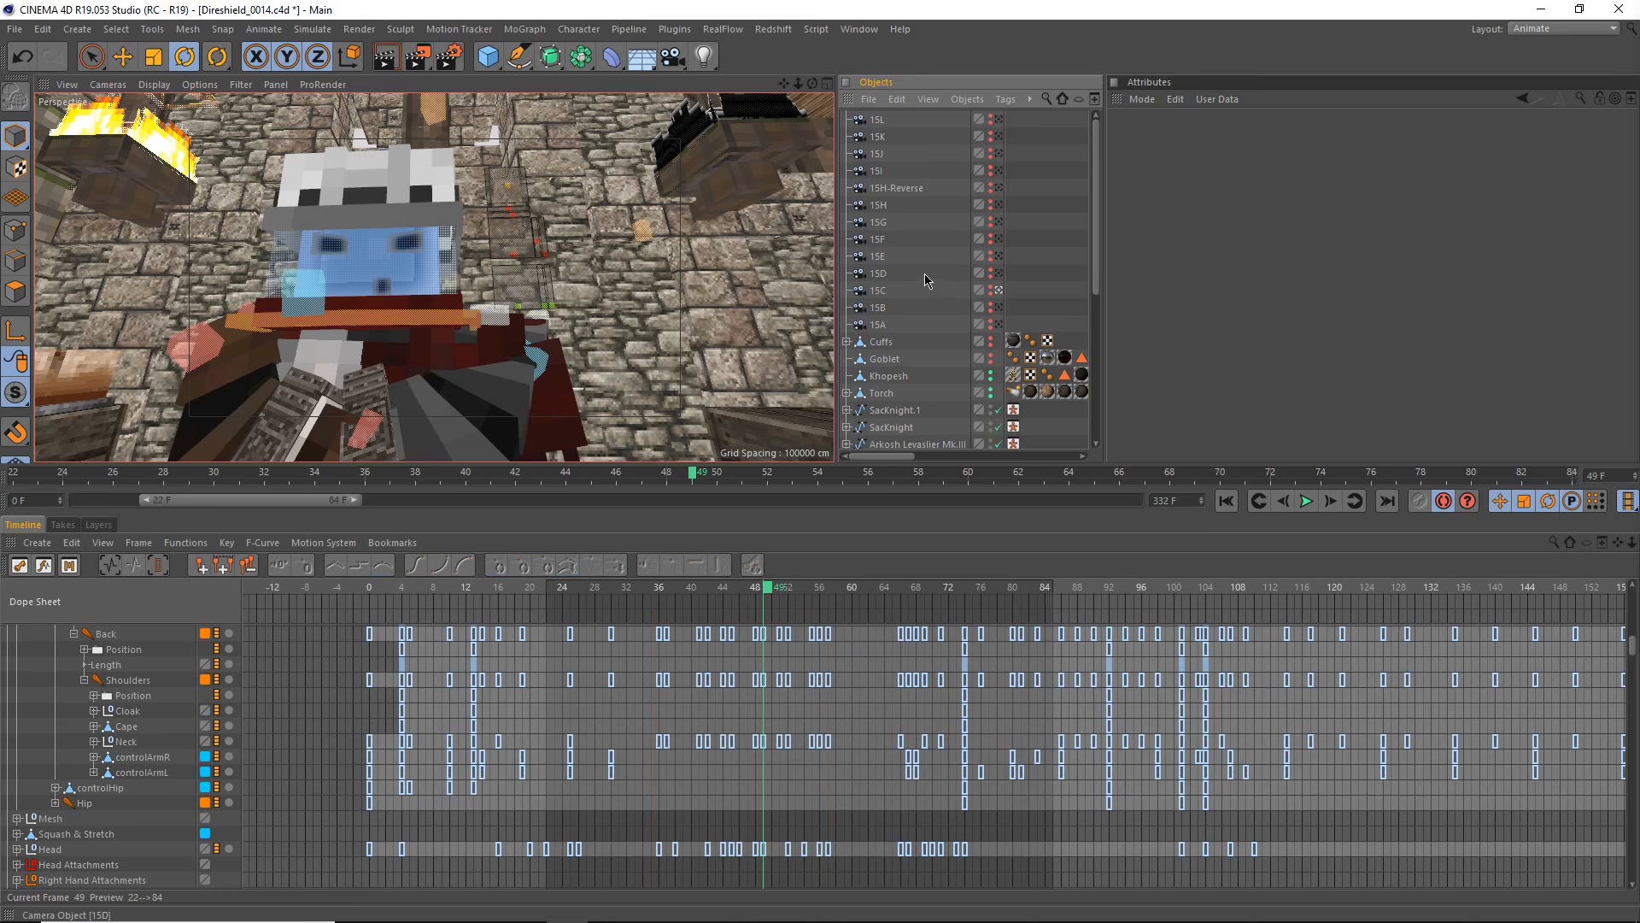
{"action": "left_click", "coordinate": [416, 62]}
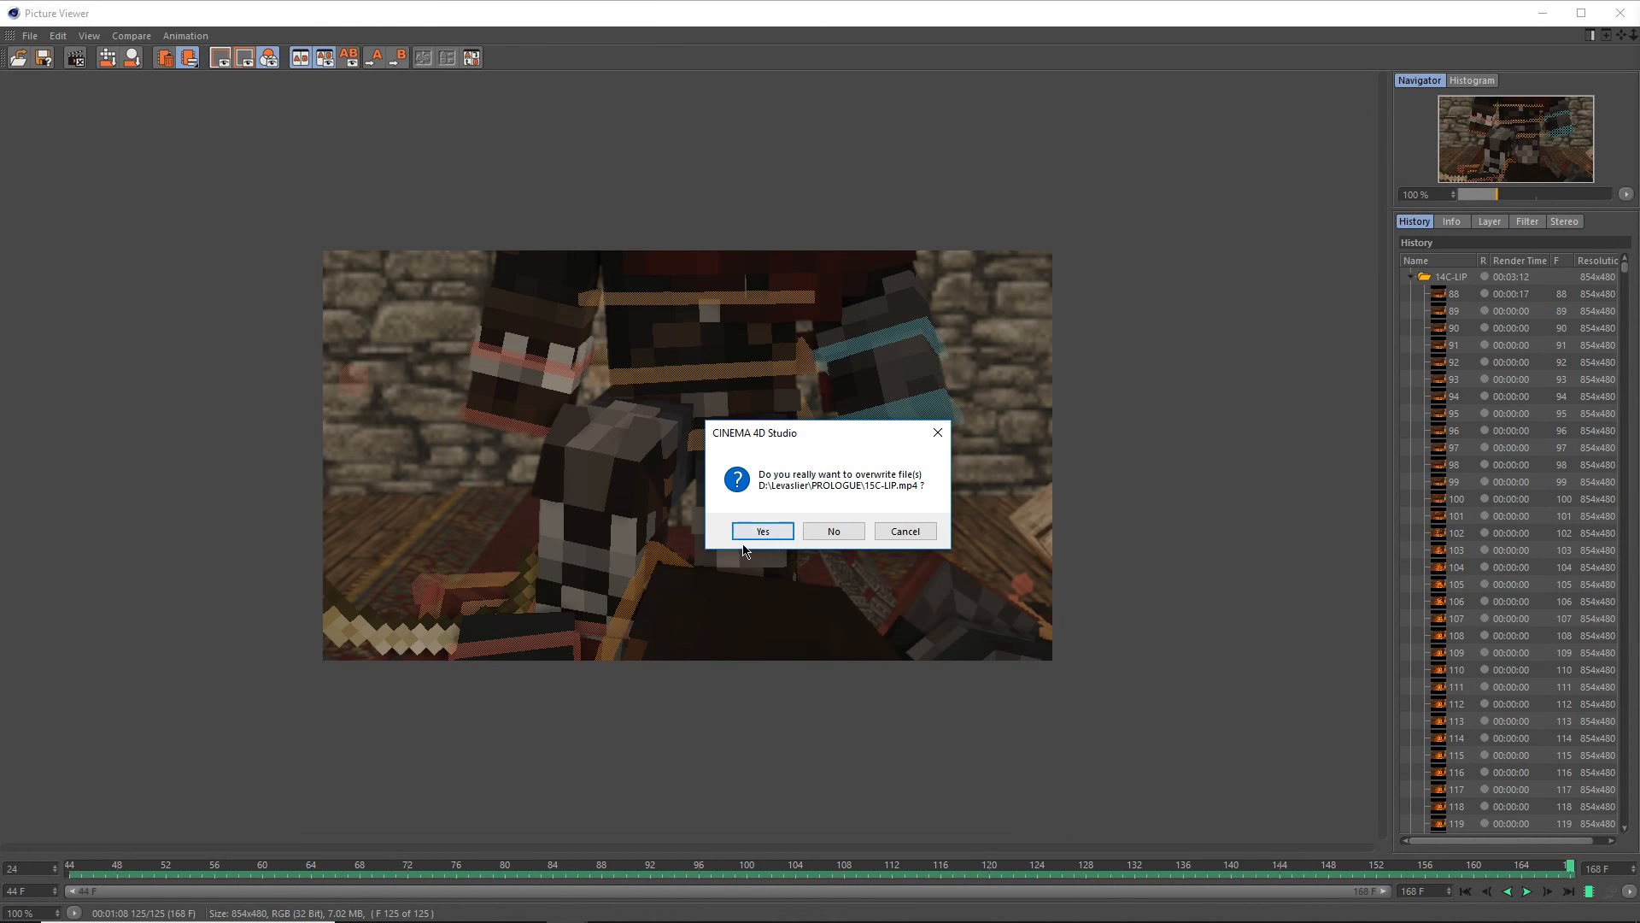
{"action": "left_click", "coordinate": [752, 532]}
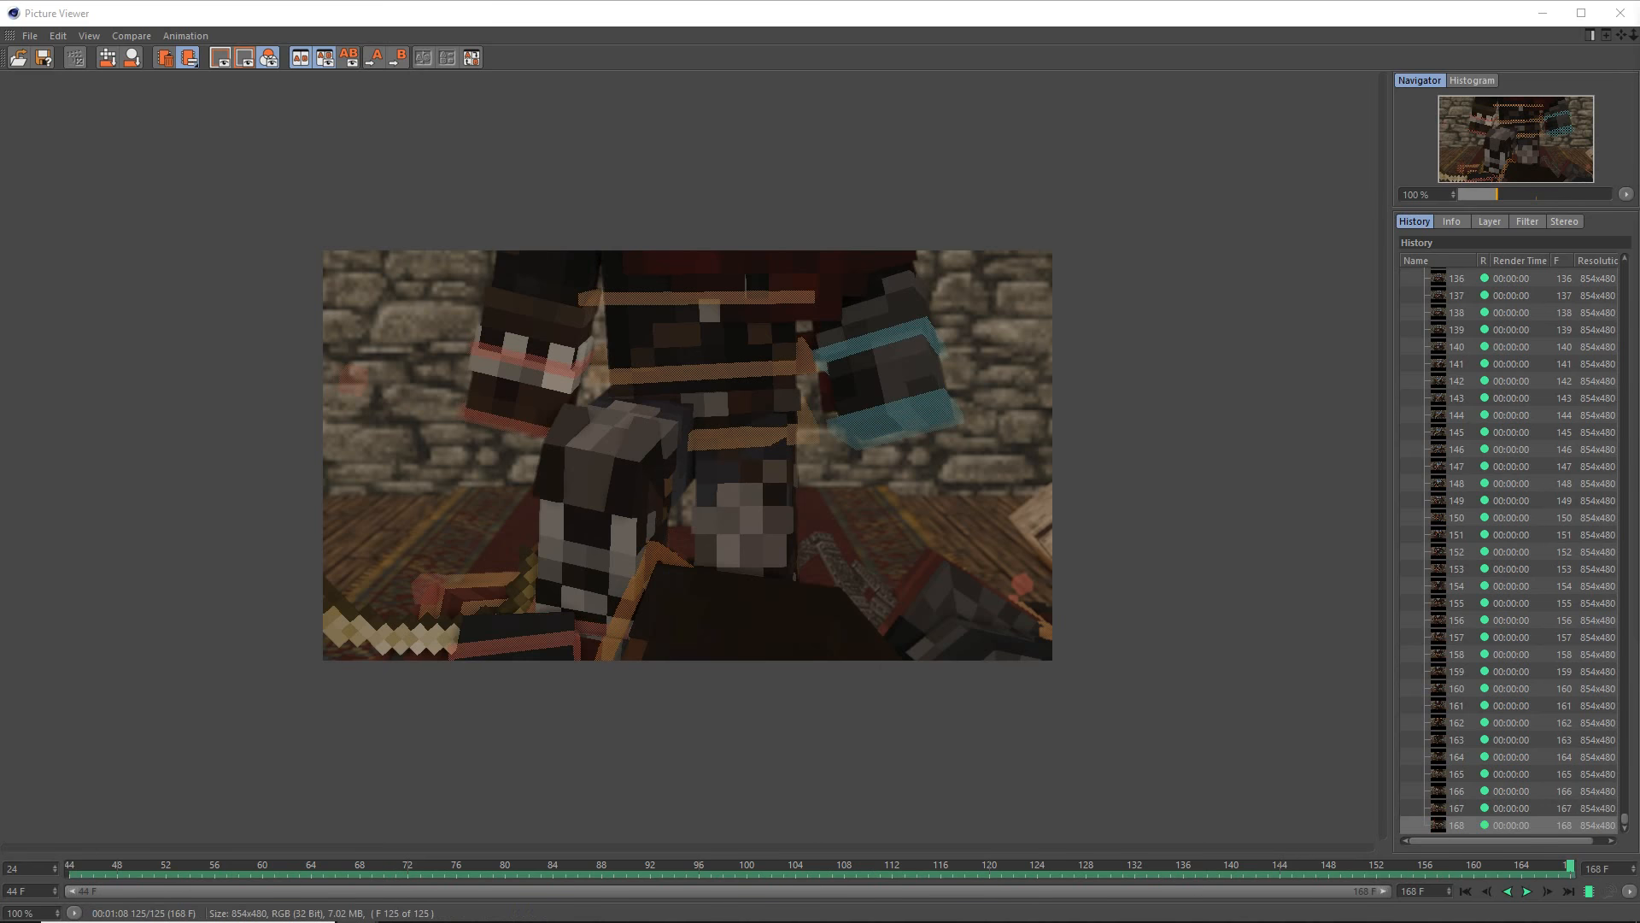
- Play the newly rendered frames in the Picture Viewer and return to the first frame
{"action": "left_click", "coordinate": [1025, 608]}
{"action": "key", "text": "F8"}
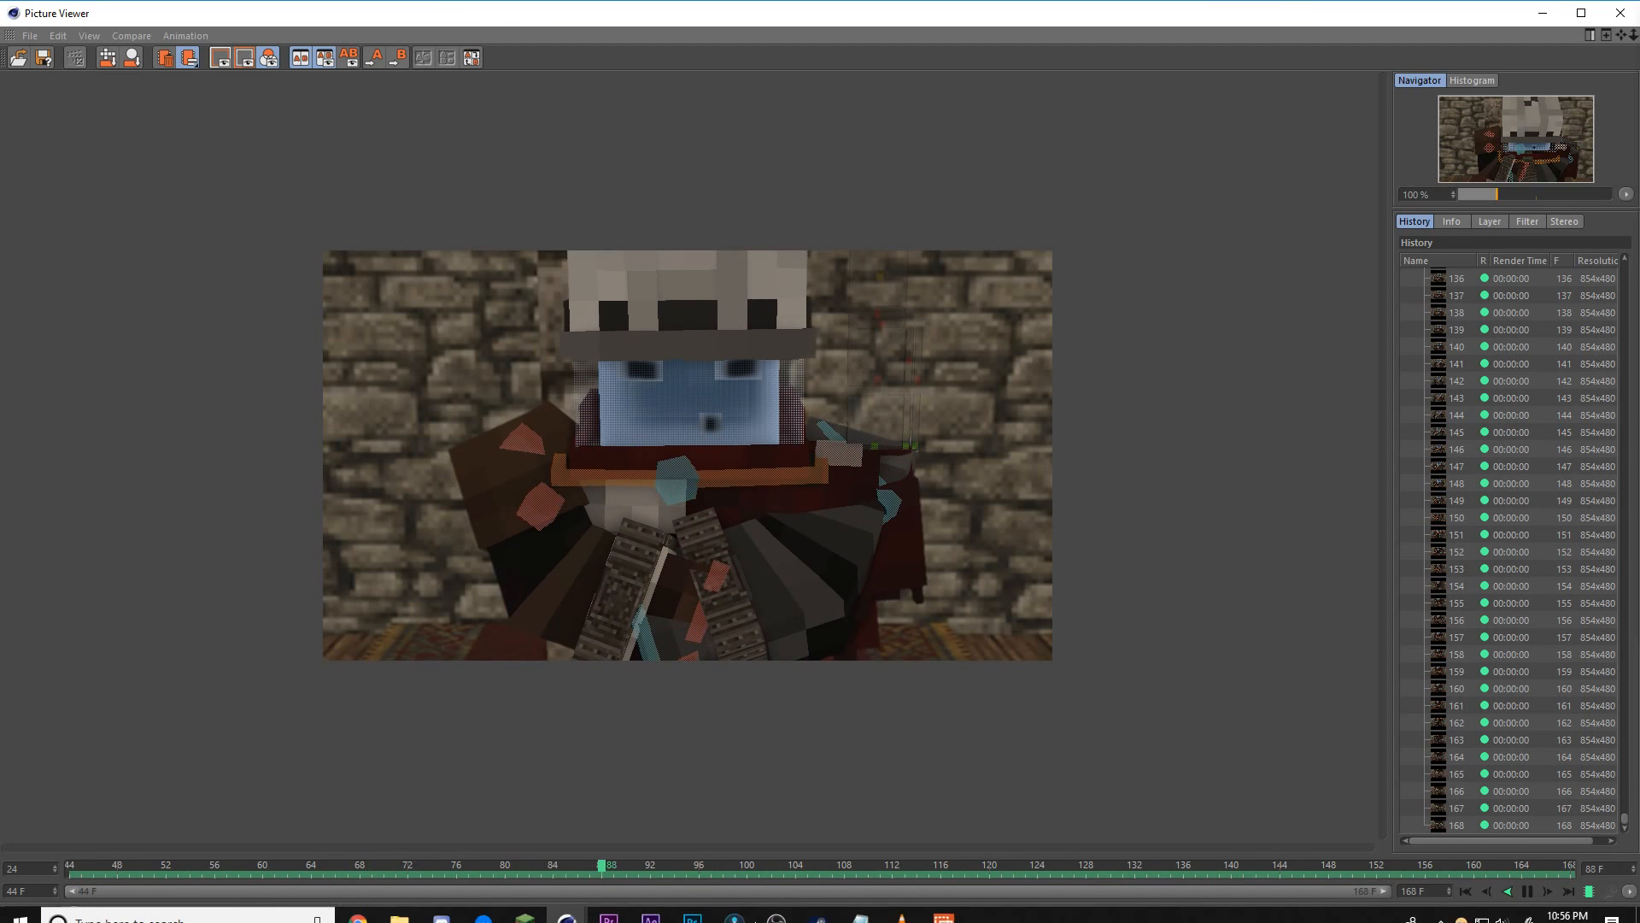
{"action": "mouse_move", "coordinate": [591, 919]}
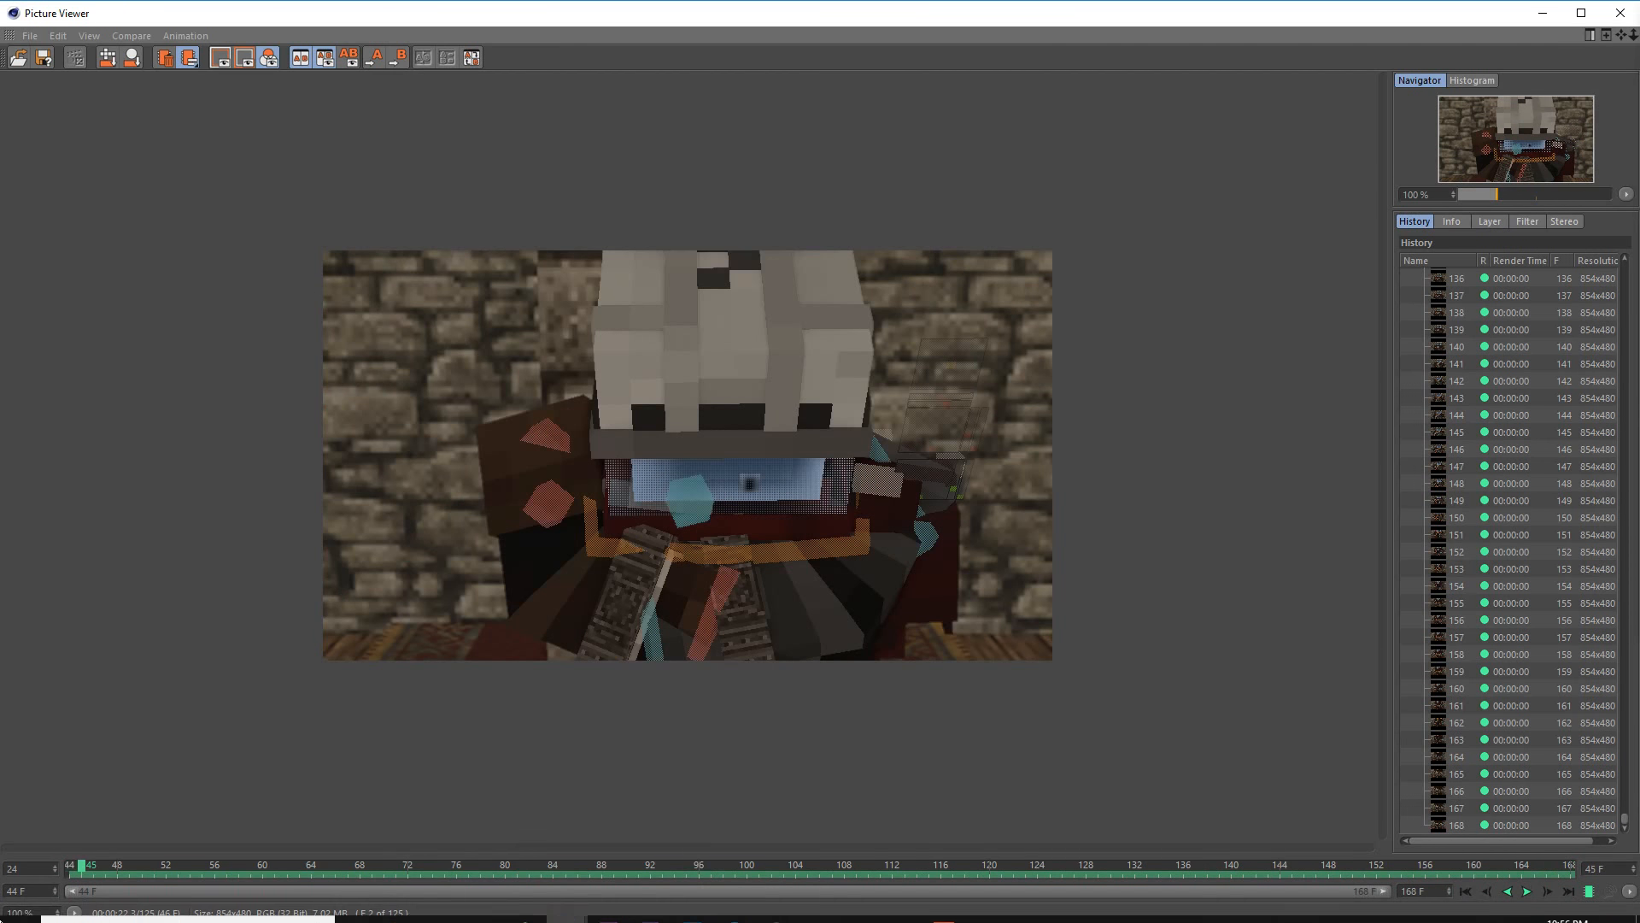
{"action": "left_click", "coordinate": [76, 866]}
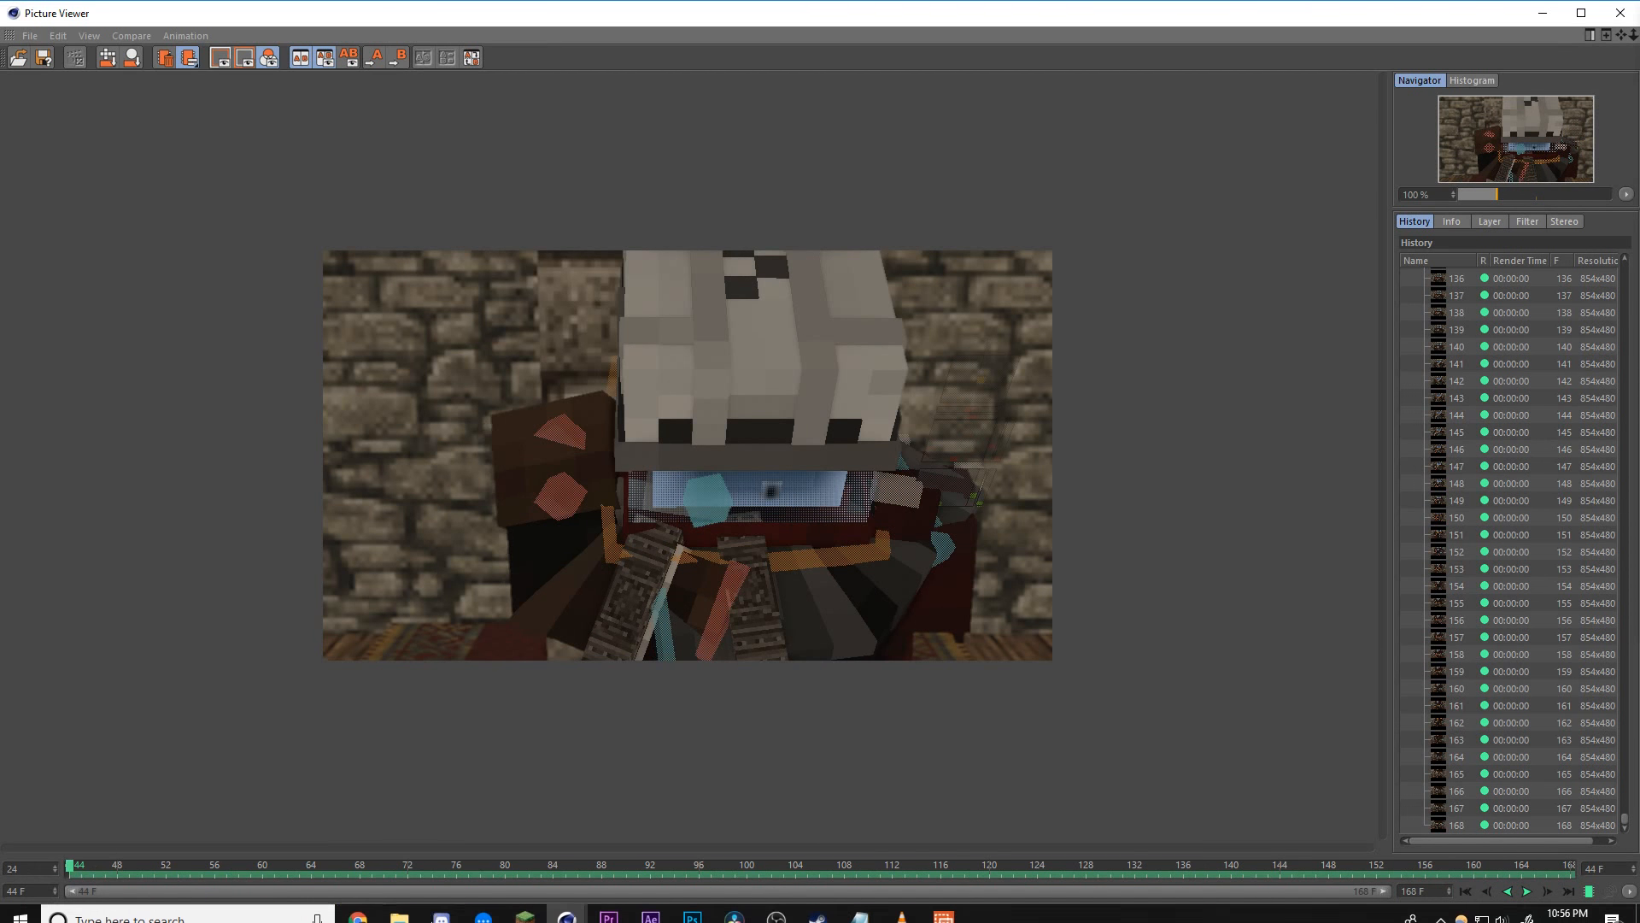
- Switch to Premiere Pro and play the ROUGH sequence from 00:04:30:11 through the updated 15C-LIP.mp4 clip
{"action": "mouse_move", "coordinate": [620, 919]}
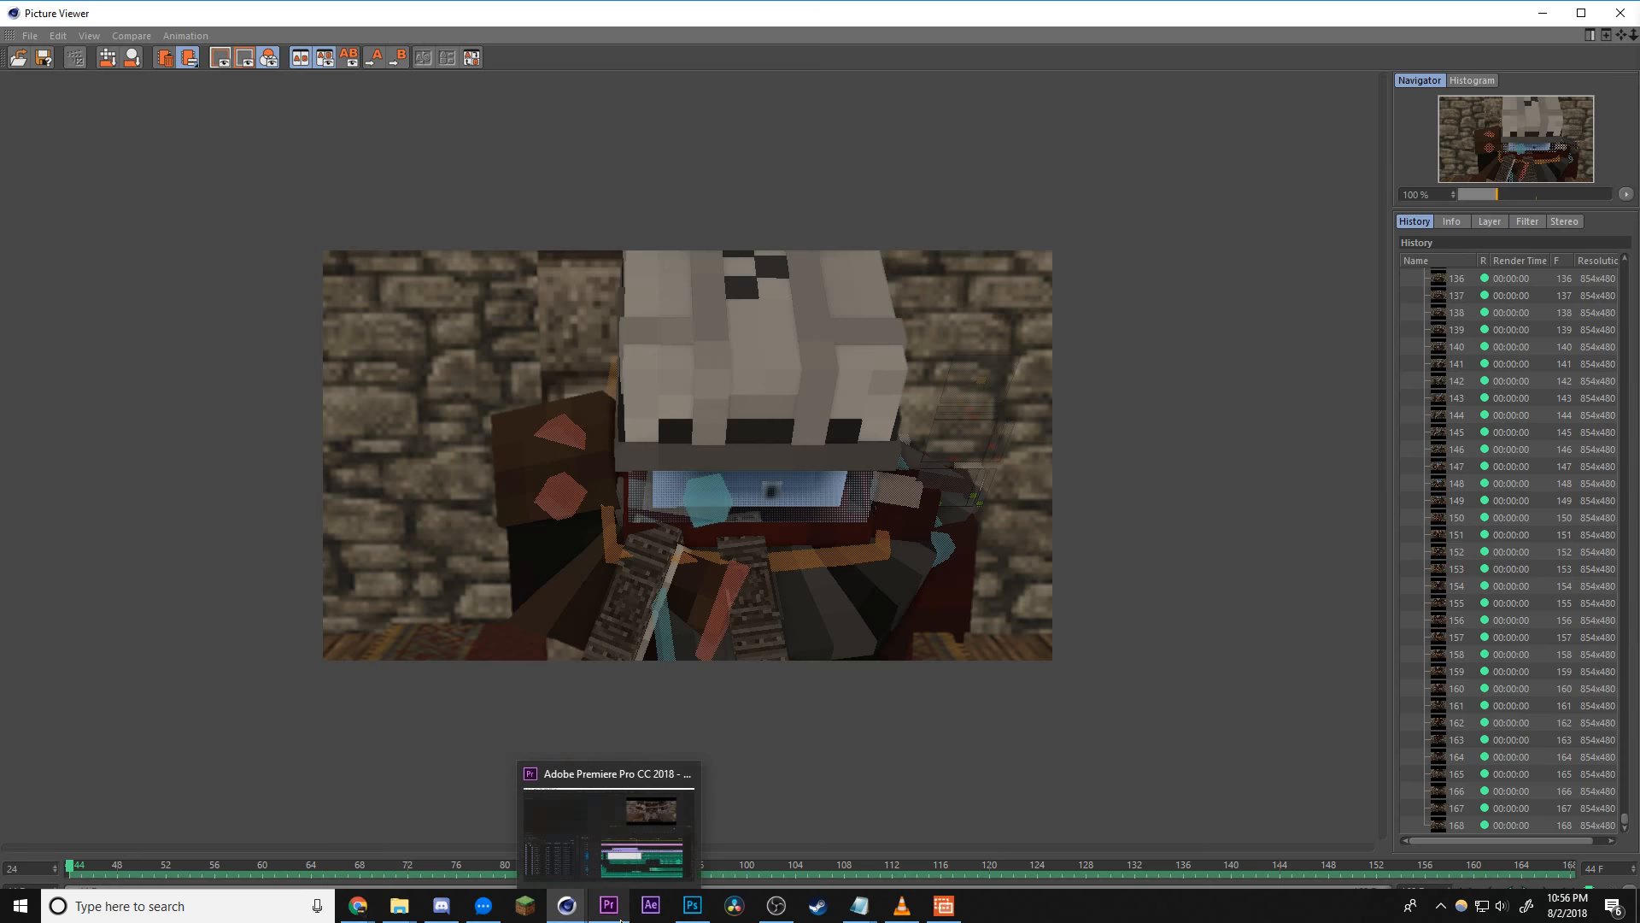
{"action": "left_click", "coordinate": [620, 919]}
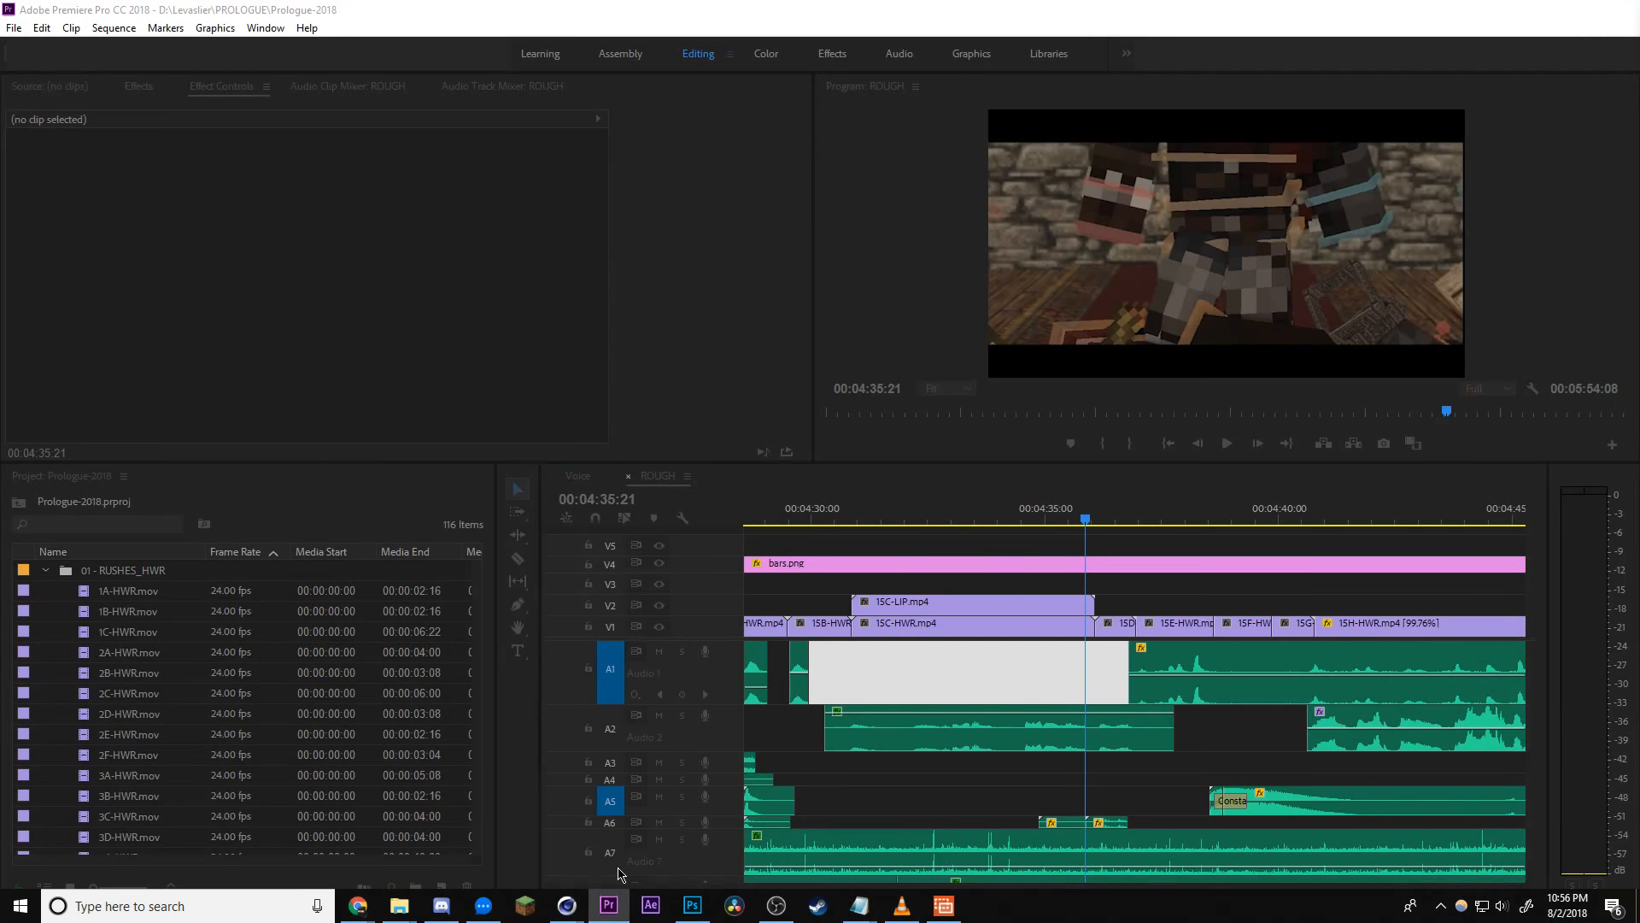
{"action": "left_click", "coordinate": [877, 779]}
{"action": "left_click", "coordinate": [834, 518]}
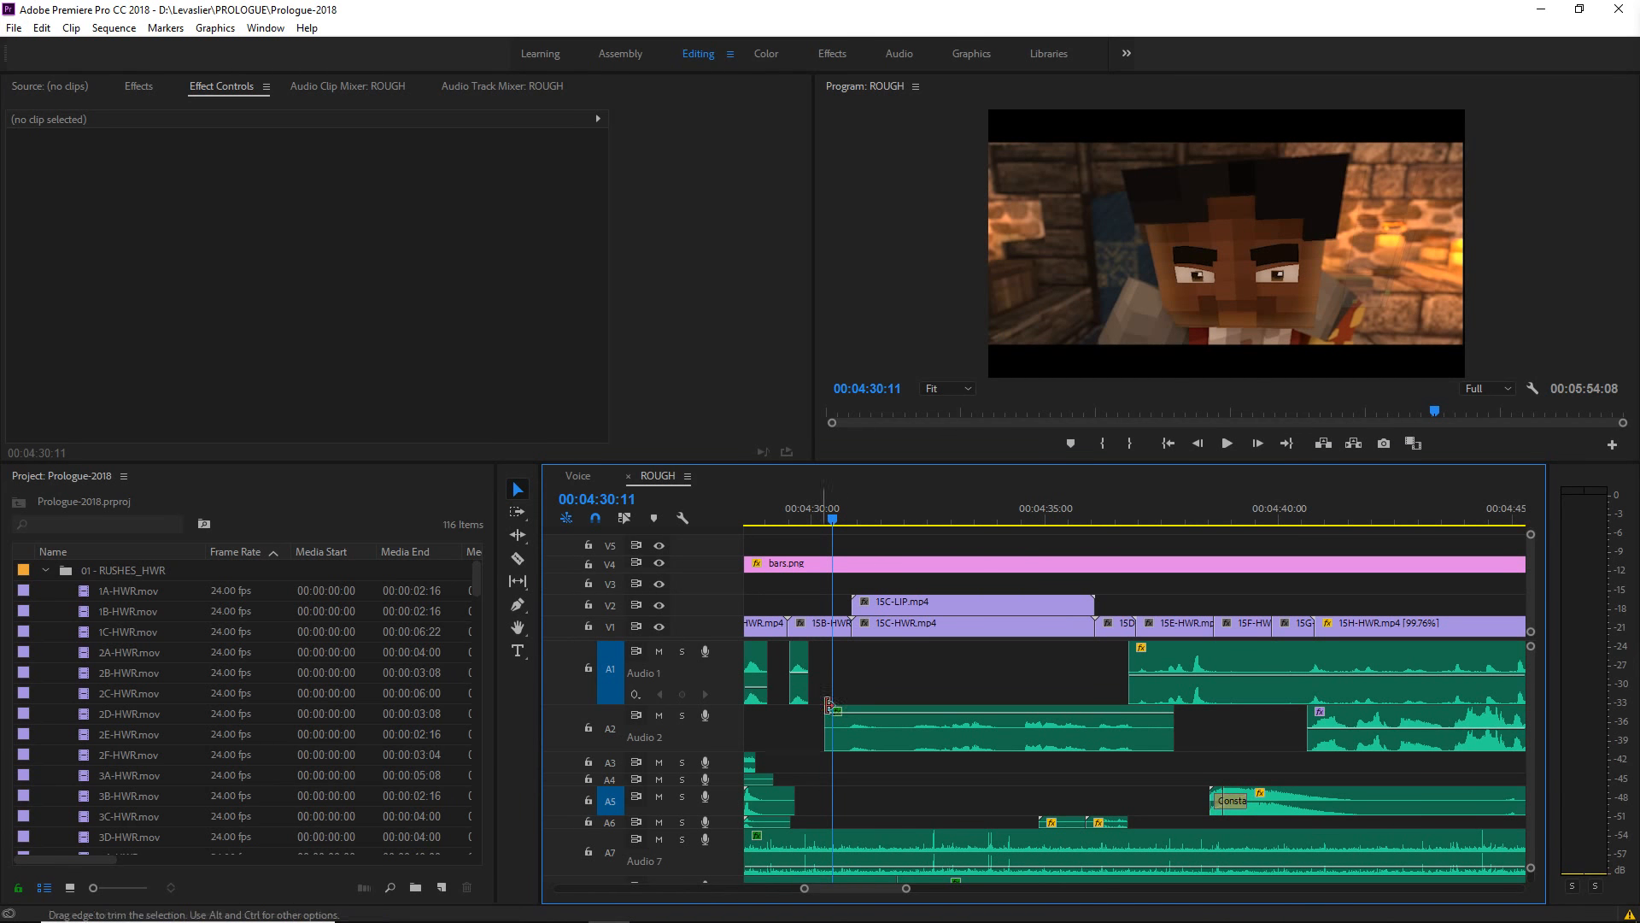
{"action": "left_click", "coordinate": [875, 693]}
{"action": "left_click", "coordinate": [861, 593]}
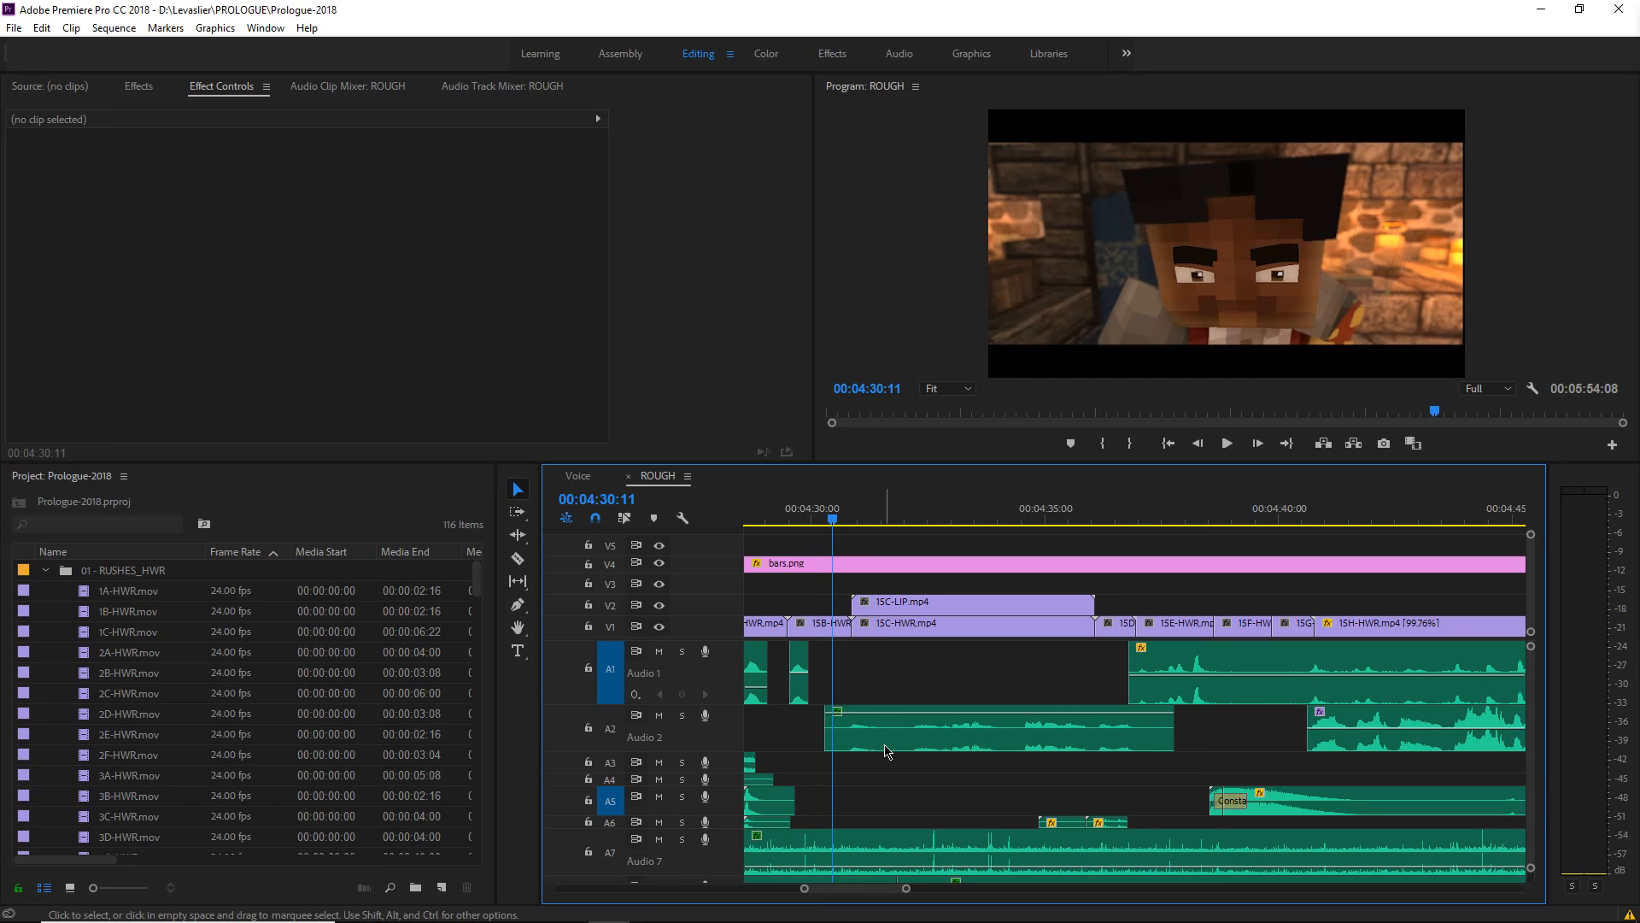
{"action": "key", "text": "space"}
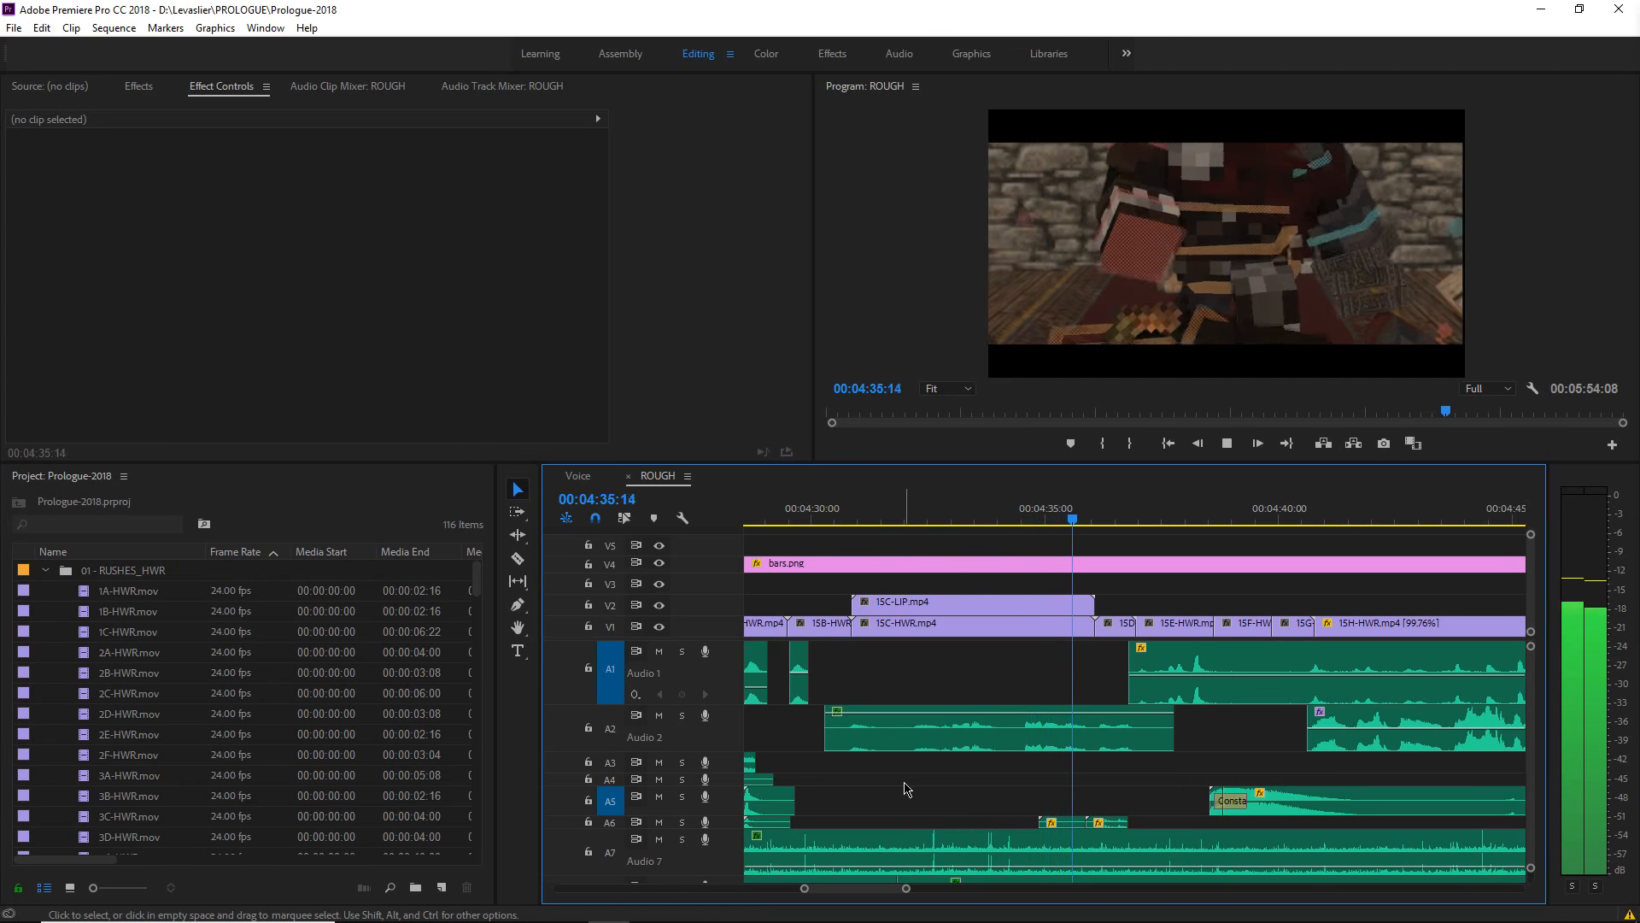
{"action": "key", "text": "space"}
- Examine the ROUGH timeline beyond the 15C clip, previewing the shots around 00:04:40 and the tracks up to the title card
{"action": "scroll", "coordinate": [910, 783], "scroll_direction": "down", "scroll_amount": 2}
{"action": "scroll", "coordinate": [1059, 779], "scroll_direction": "down", "scroll_amount": 3, "text": "alt"}
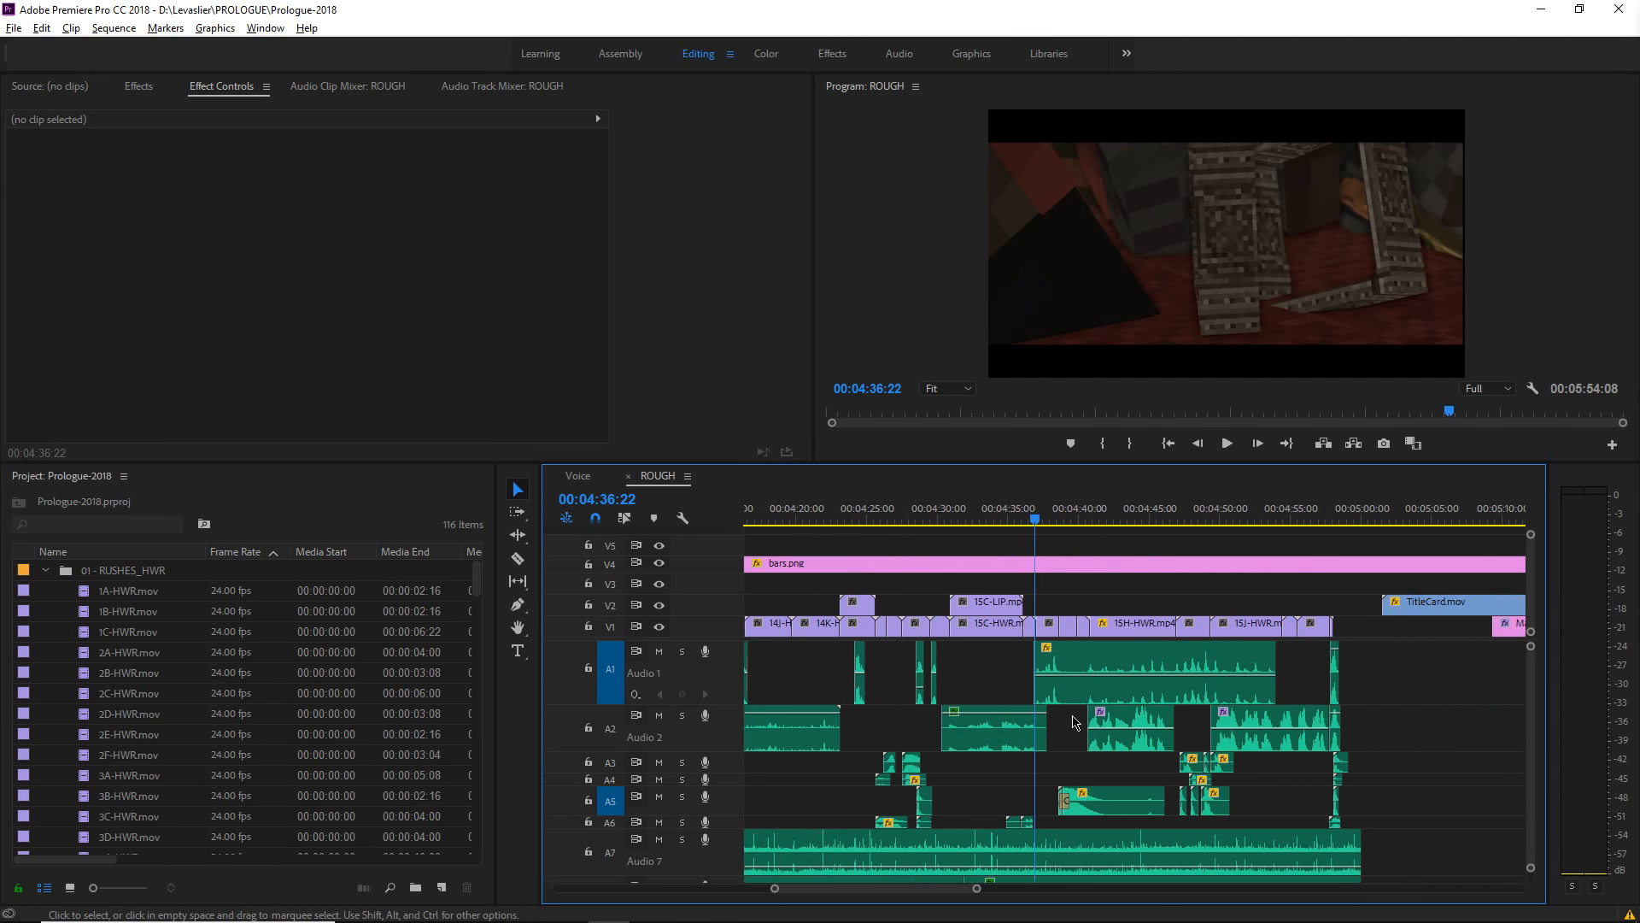
{"action": "scroll", "coordinate": [1075, 722], "scroll_direction": "down", "scroll_amount": 1}
{"action": "left_click", "coordinate": [1036, 522]}
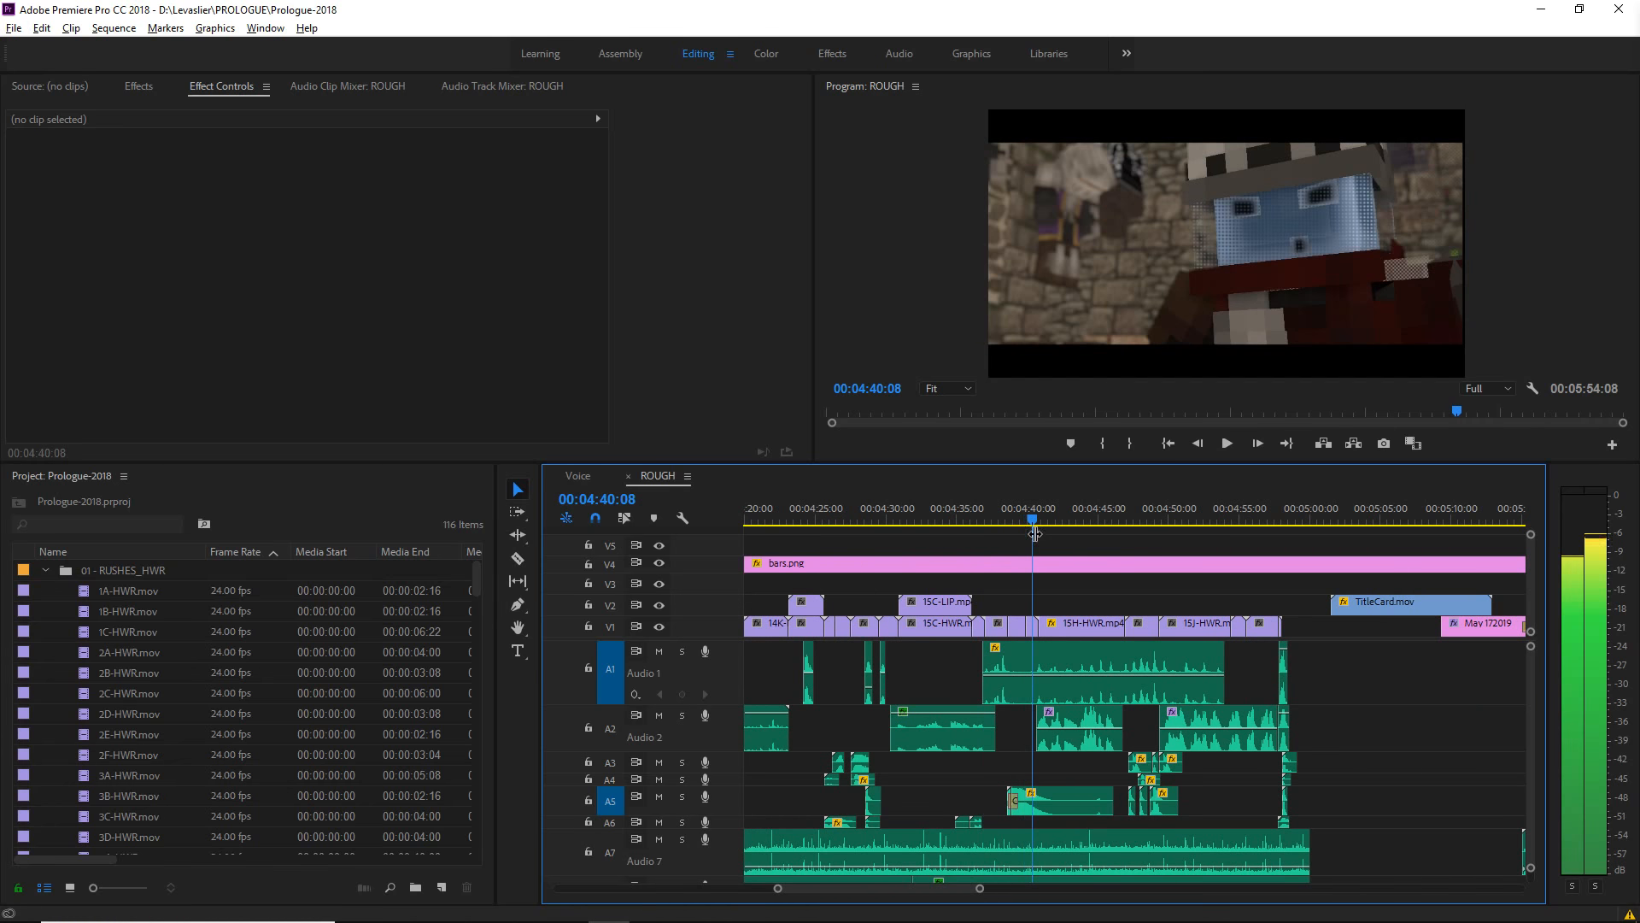
{"action": "left_click", "coordinate": [1083, 608]}
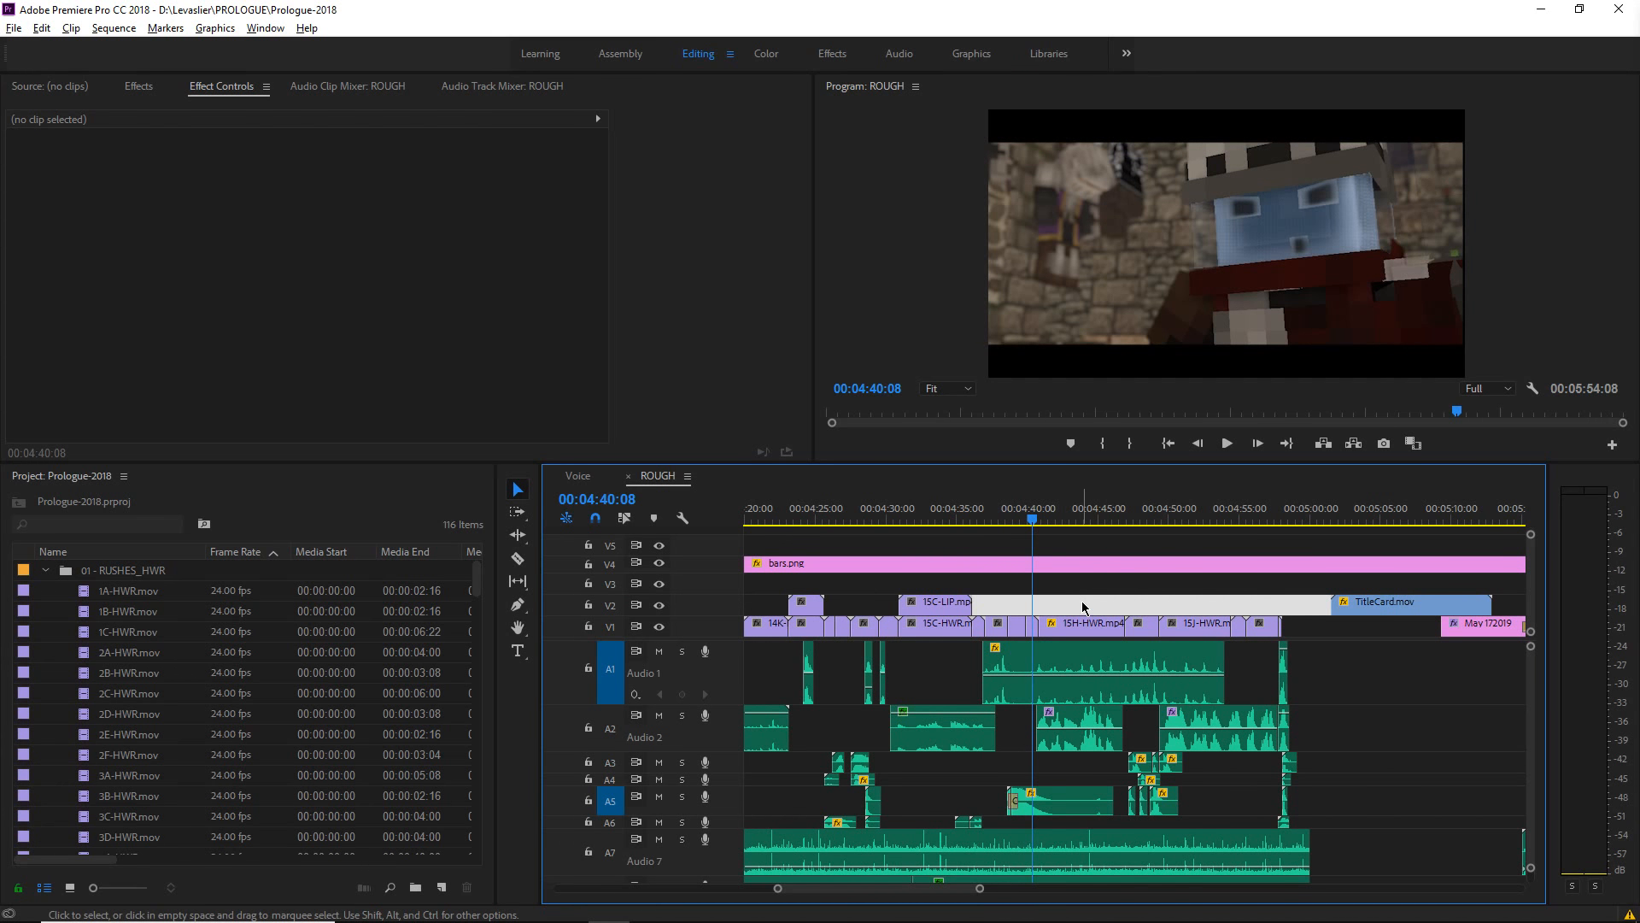
{"action": "scroll", "coordinate": [1083, 608], "scroll_direction": "down", "scroll_amount": 1}
{"action": "left_click", "coordinate": [1324, 694]}
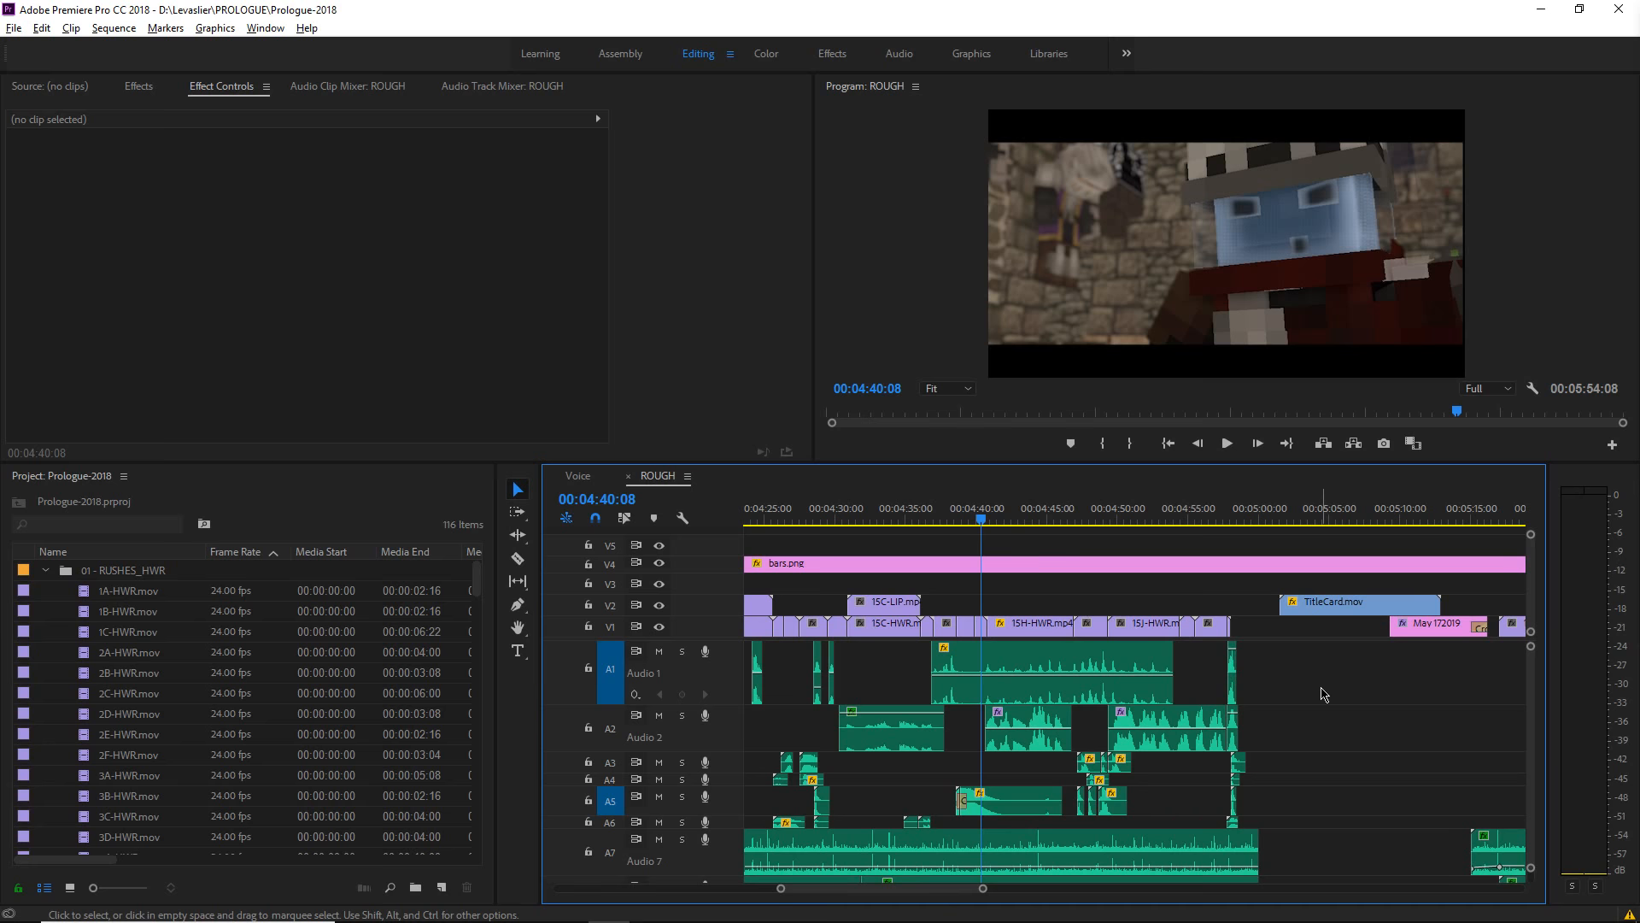
{"action": "scroll", "coordinate": [1323, 694], "scroll_direction": "down", "scroll_amount": 1}
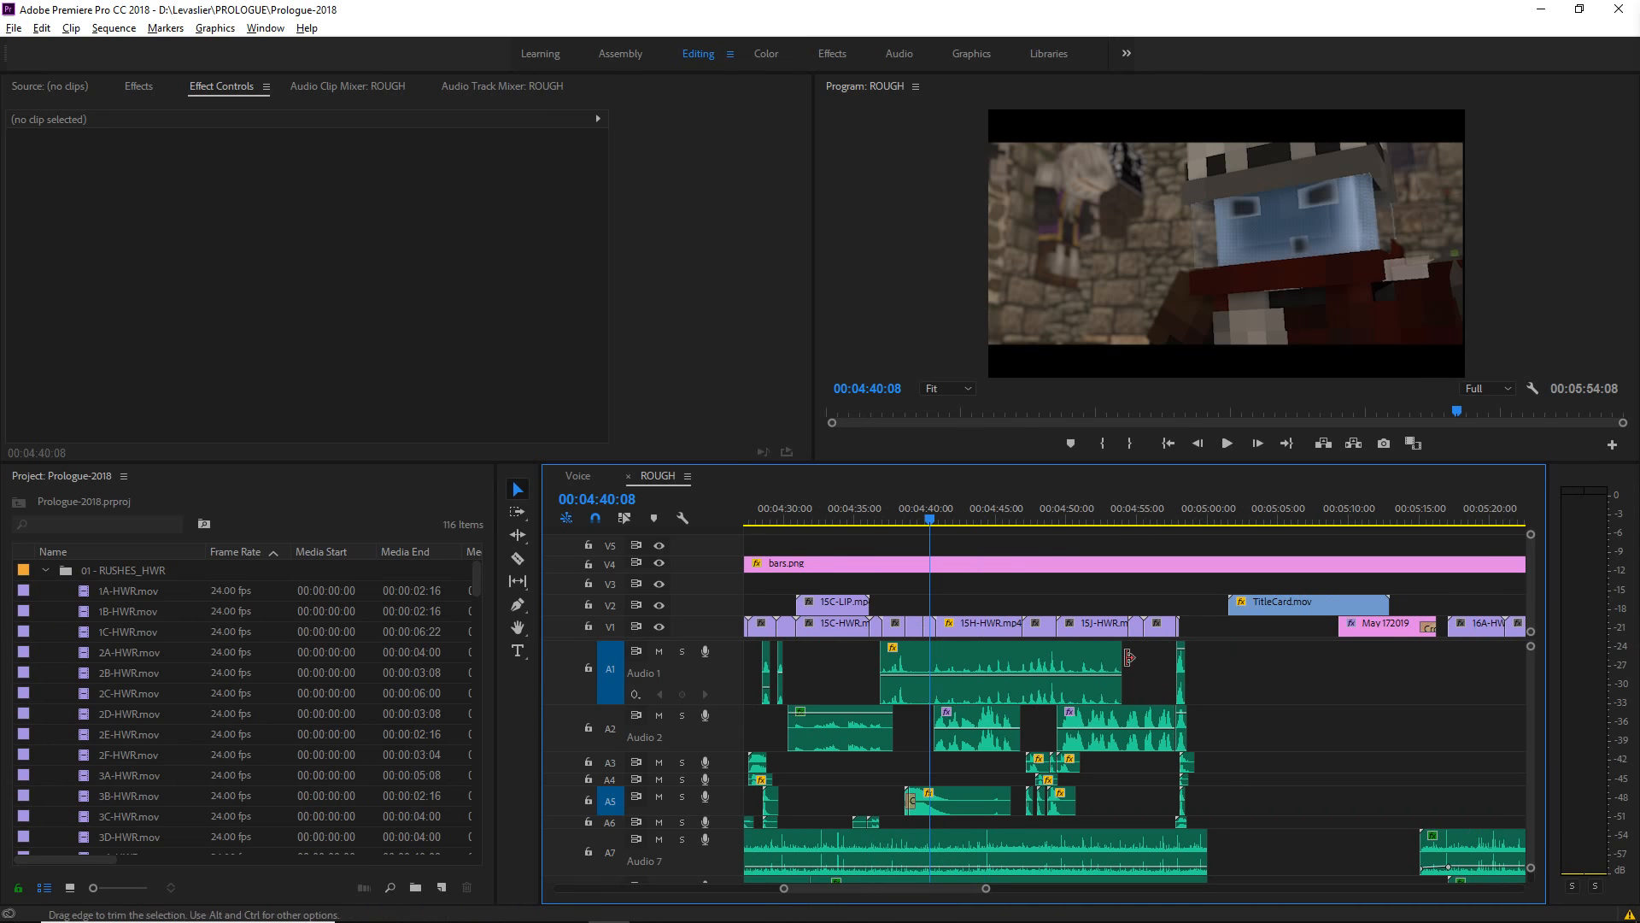
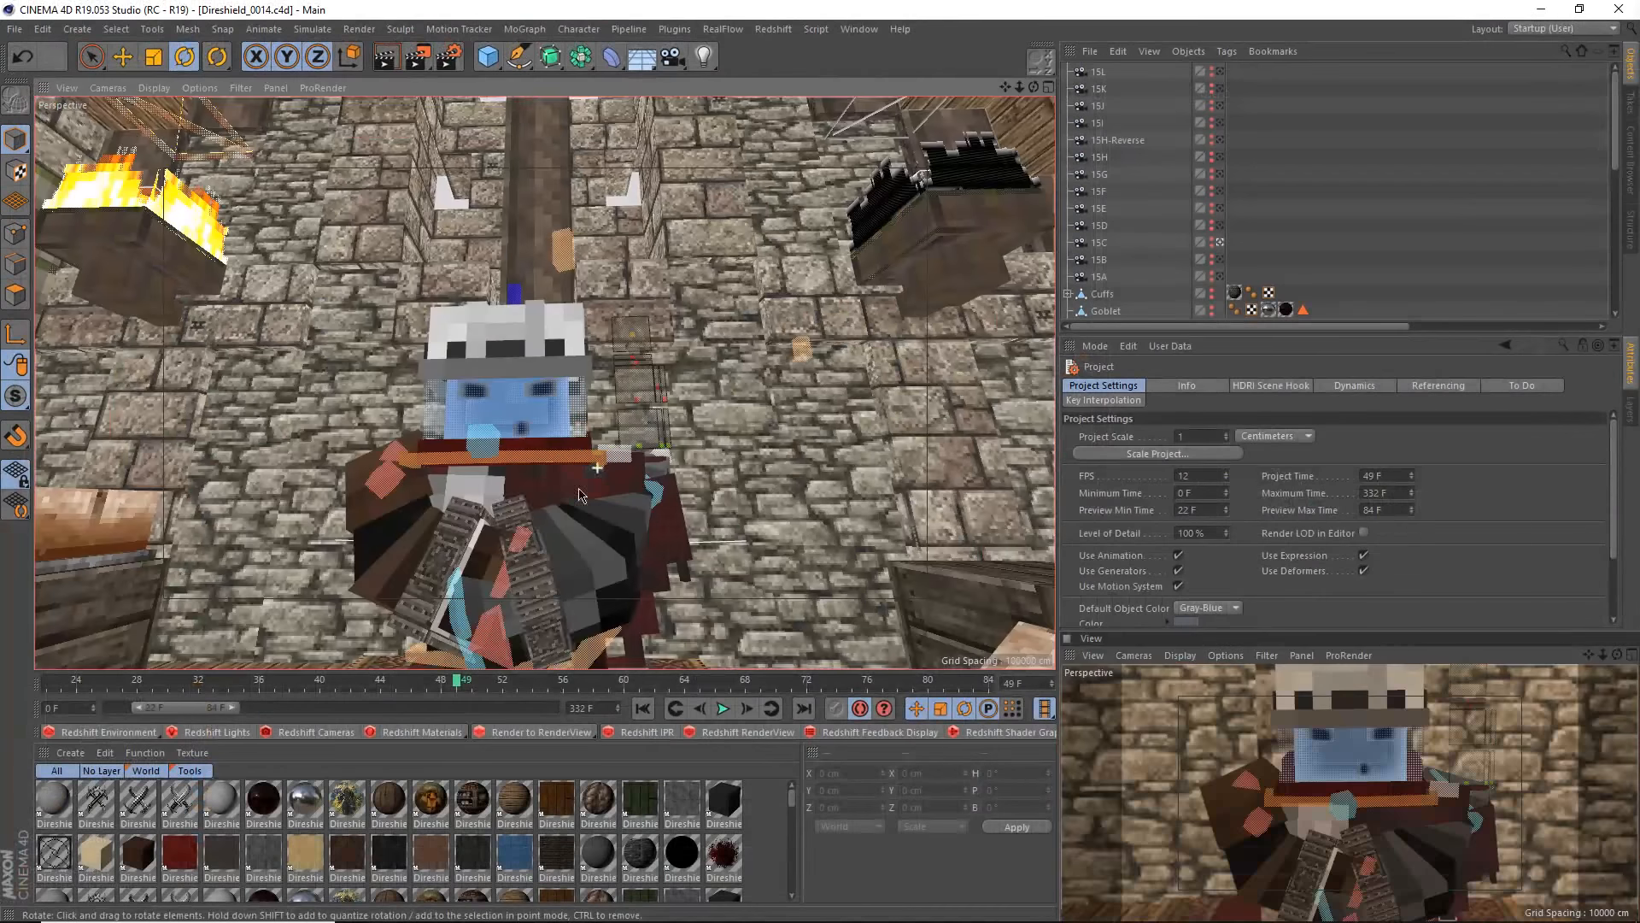
- Select the mouth open/close control in the facial control panel beside the hooded character's head
{"action": "left_click_drag", "start_coordinate": [578, 494], "coordinate": [520, 464], "text": "alt"}
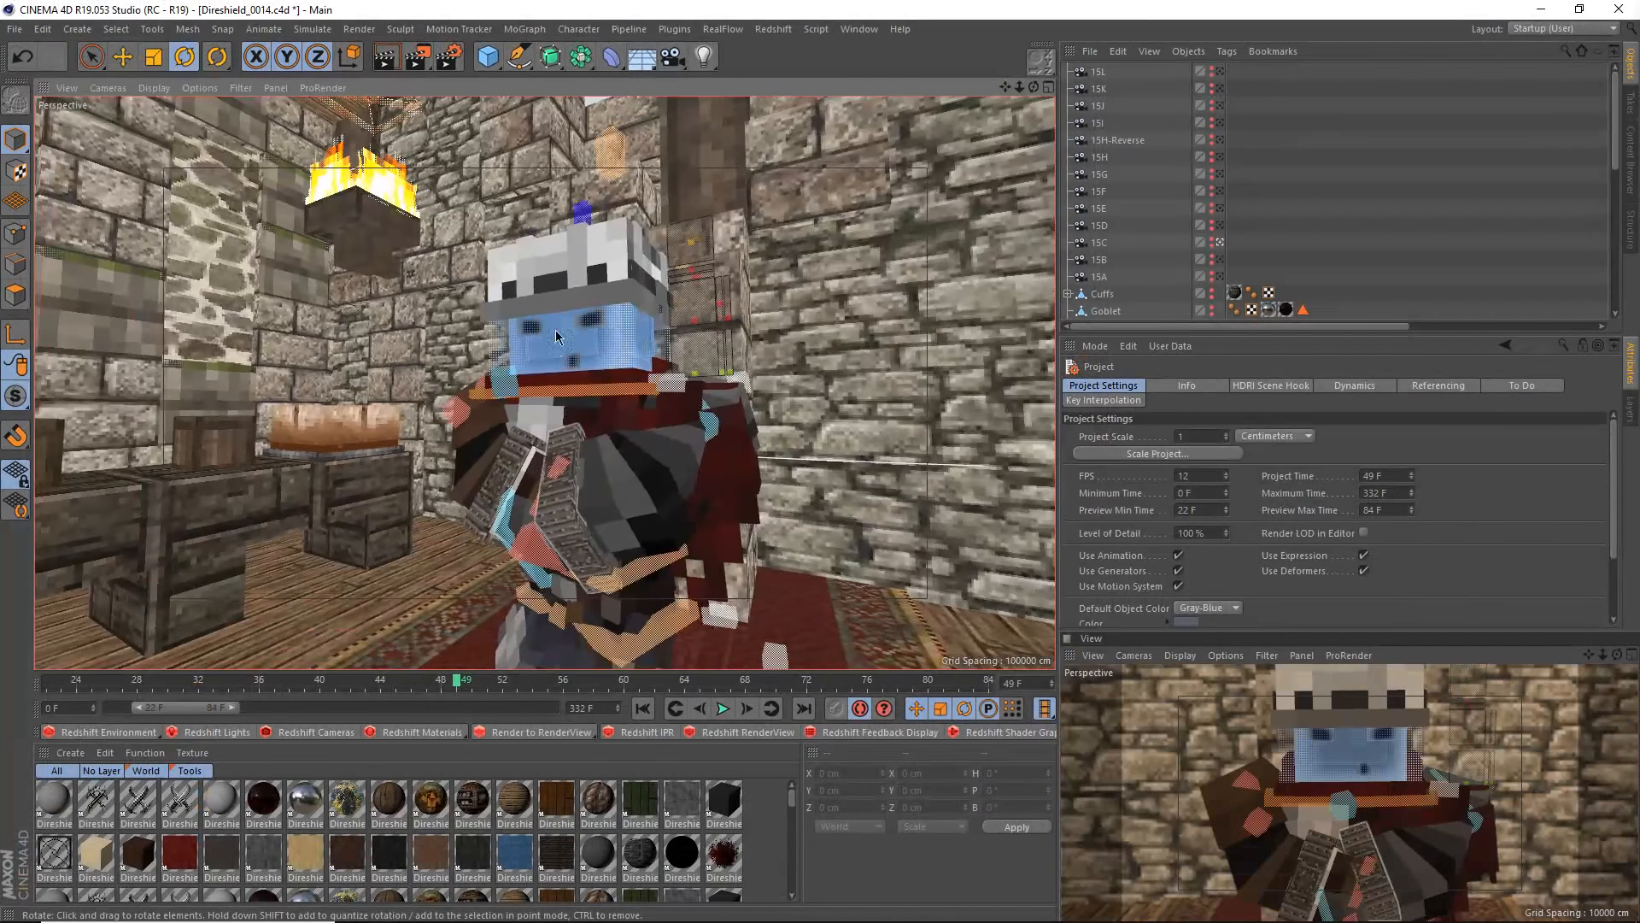
{"action": "scroll", "coordinate": [556, 329], "scroll_direction": "up", "scroll_amount": 5}
{"action": "left_click_drag", "start_coordinate": [710, 439], "coordinate": [648, 538], "text": "alt"}
{"action": "scroll", "coordinate": [501, 453], "scroll_direction": "up", "scroll_amount": 4}
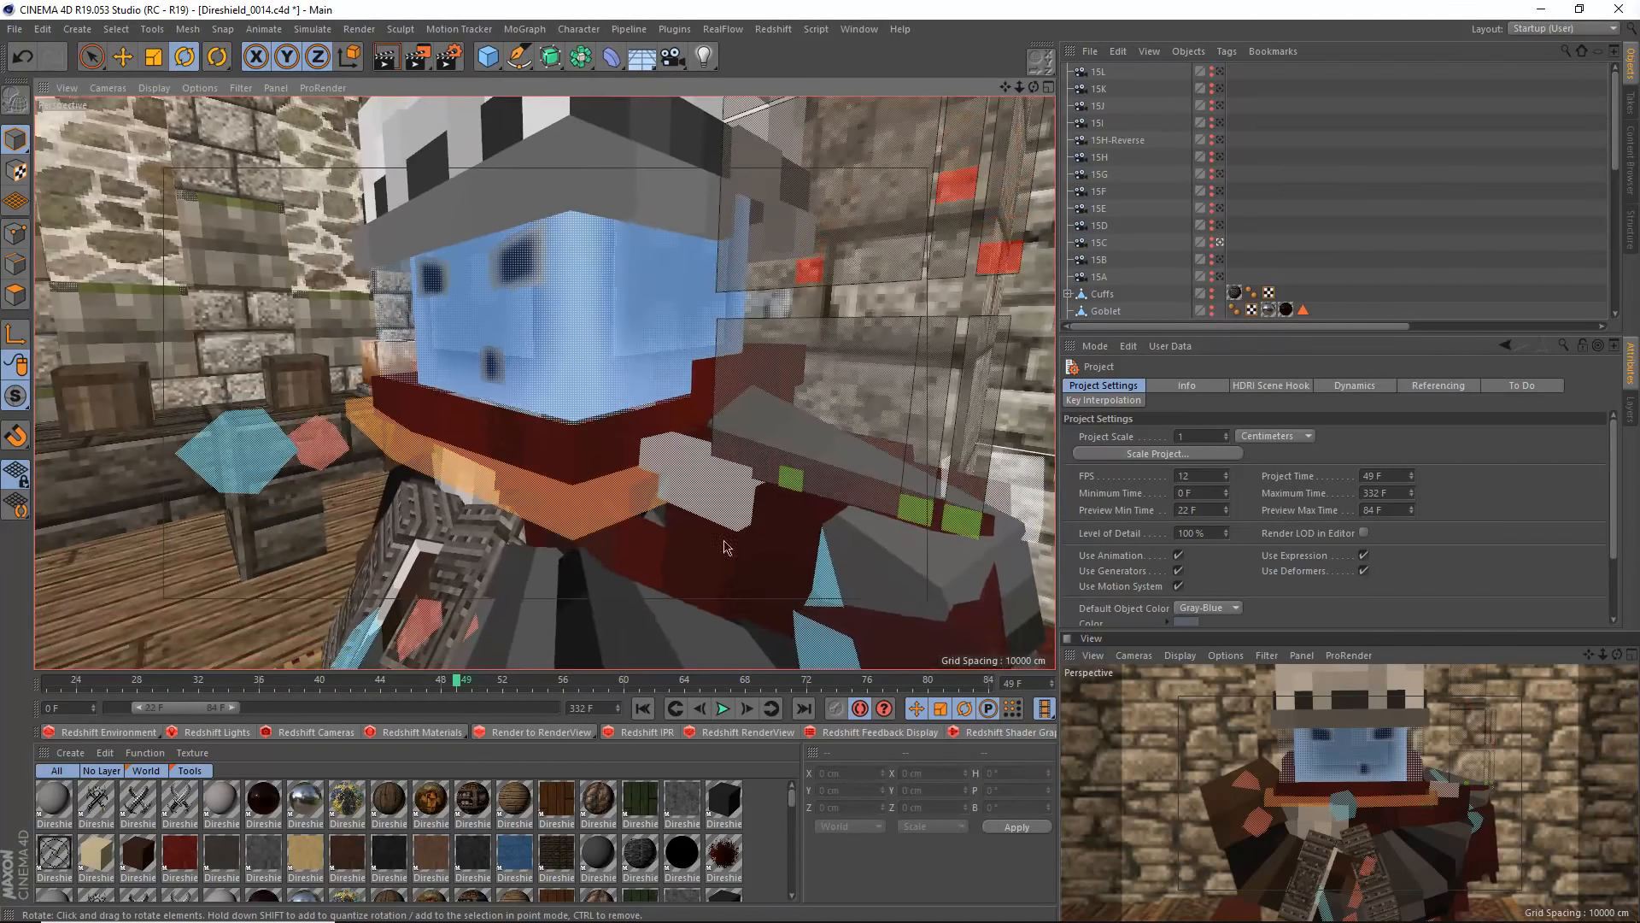
{"action": "left_click_drag", "start_coordinate": [766, 521], "coordinate": [687, 342], "text": "alt"}
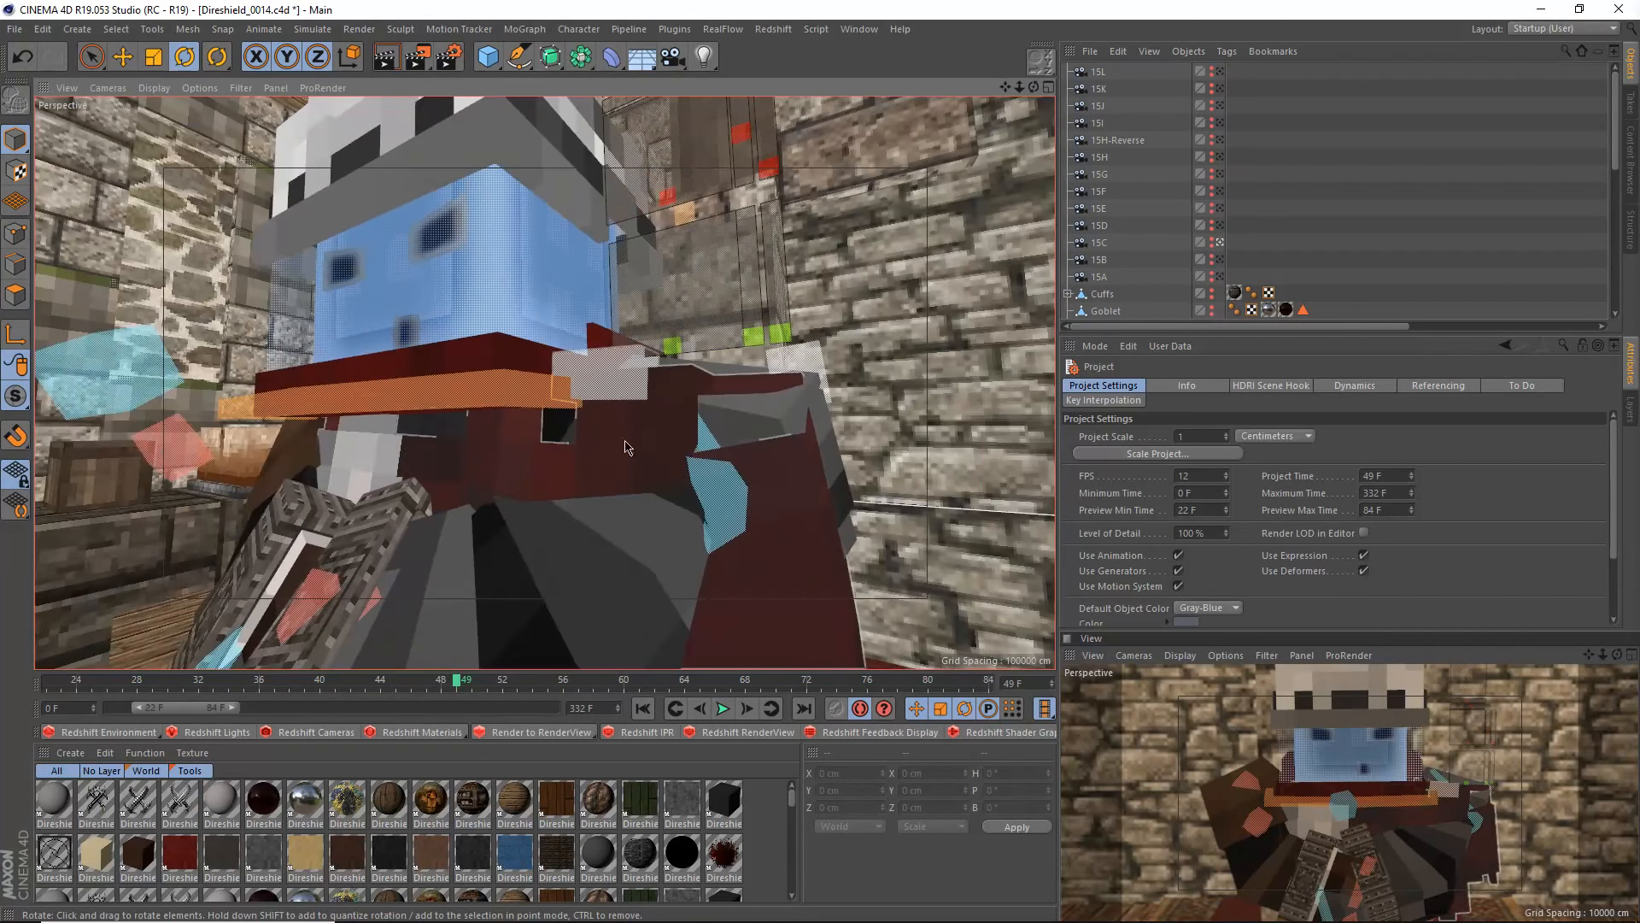
{"action": "left_click", "coordinate": [681, 342]}
- Examine the faces, poses and facial controls of both characters from several angles in the perspective view
{"action": "left_click_drag", "start_coordinate": [681, 343], "coordinate": [632, 463], "text": "alt"}
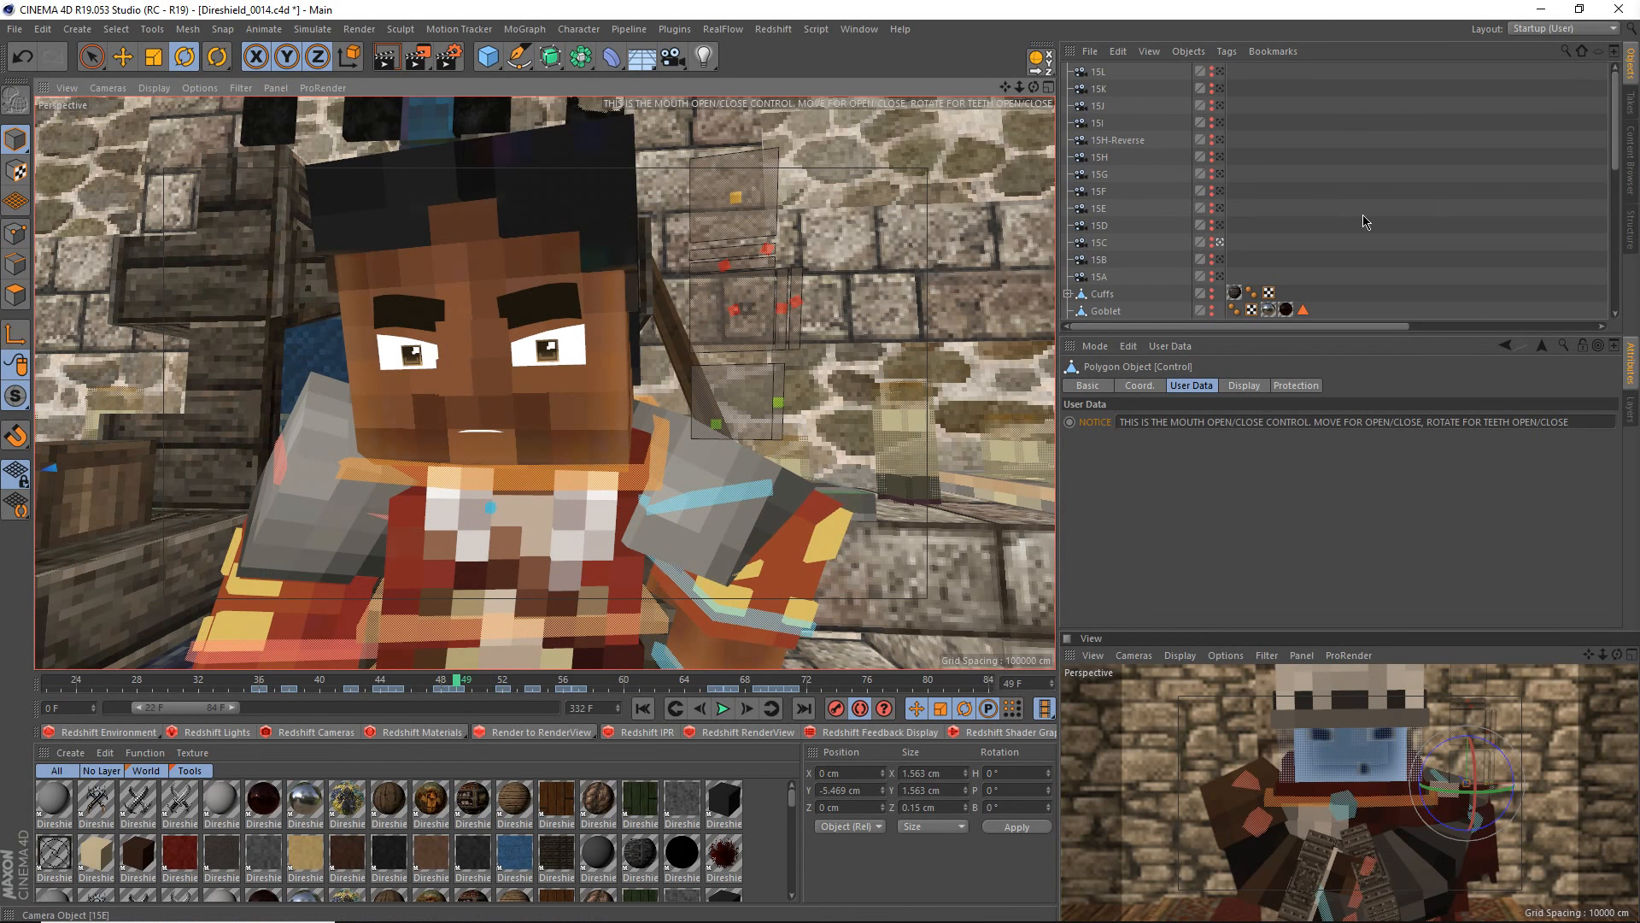
{"action": "scroll", "coordinate": [537, 556], "scroll_direction": "down", "scroll_amount": 3}
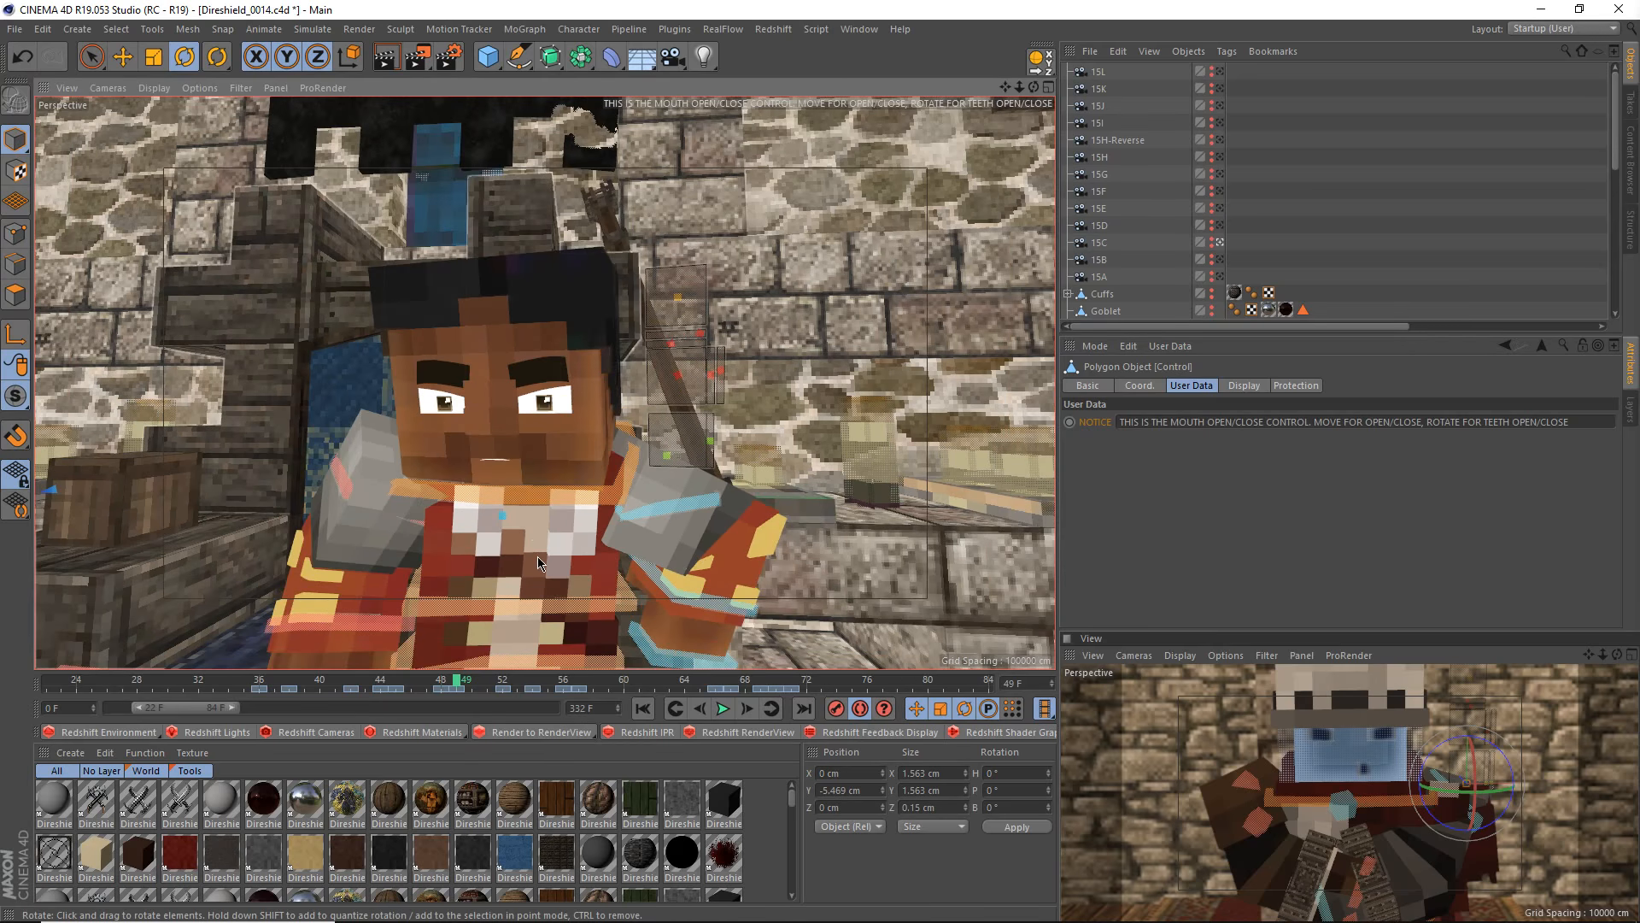
{"action": "left_click_drag", "start_coordinate": [542, 564], "coordinate": [605, 573], "text": "alt"}
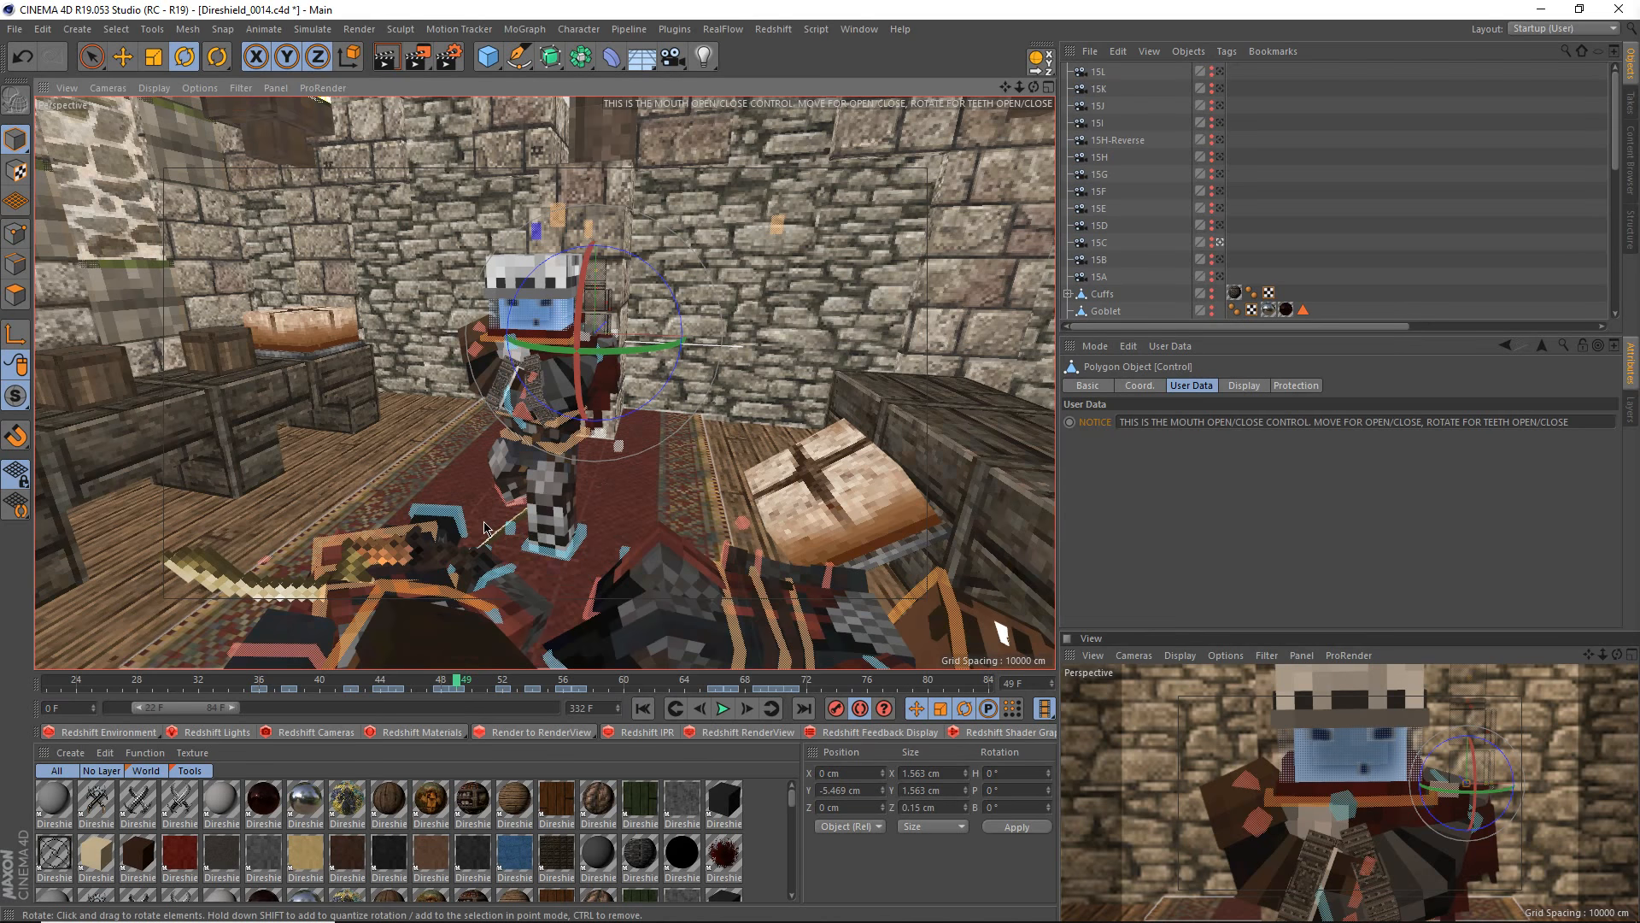
{"action": "scroll", "coordinate": [483, 527], "scroll_direction": "up", "scroll_amount": 3}
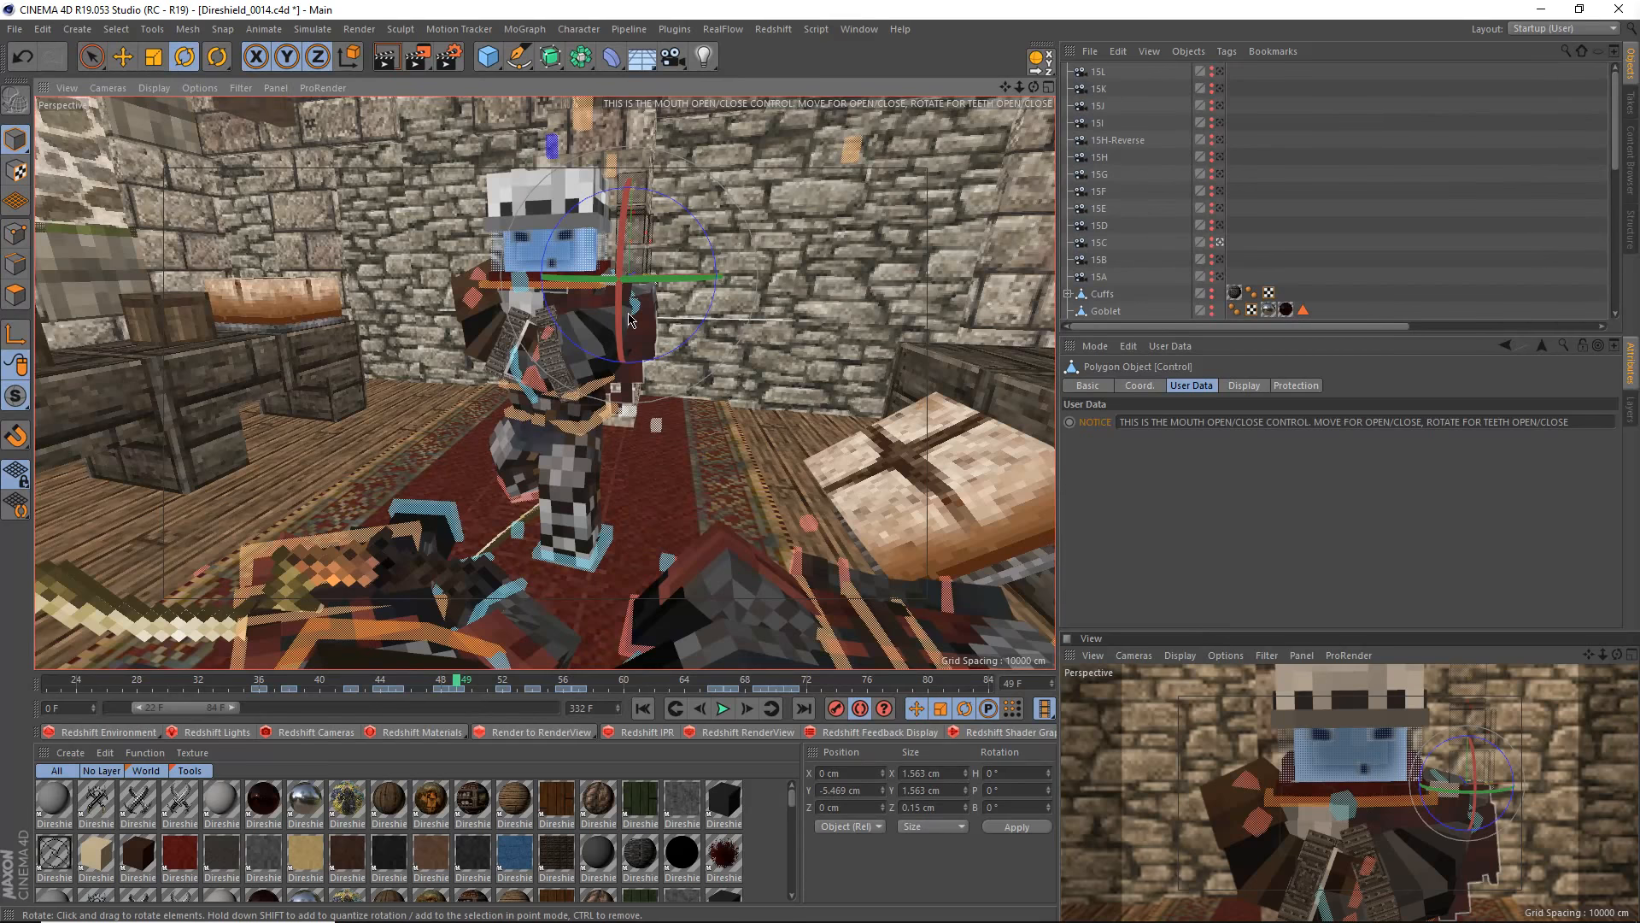
{"action": "scroll", "coordinate": [564, 310], "scroll_direction": "up", "scroll_amount": 3}
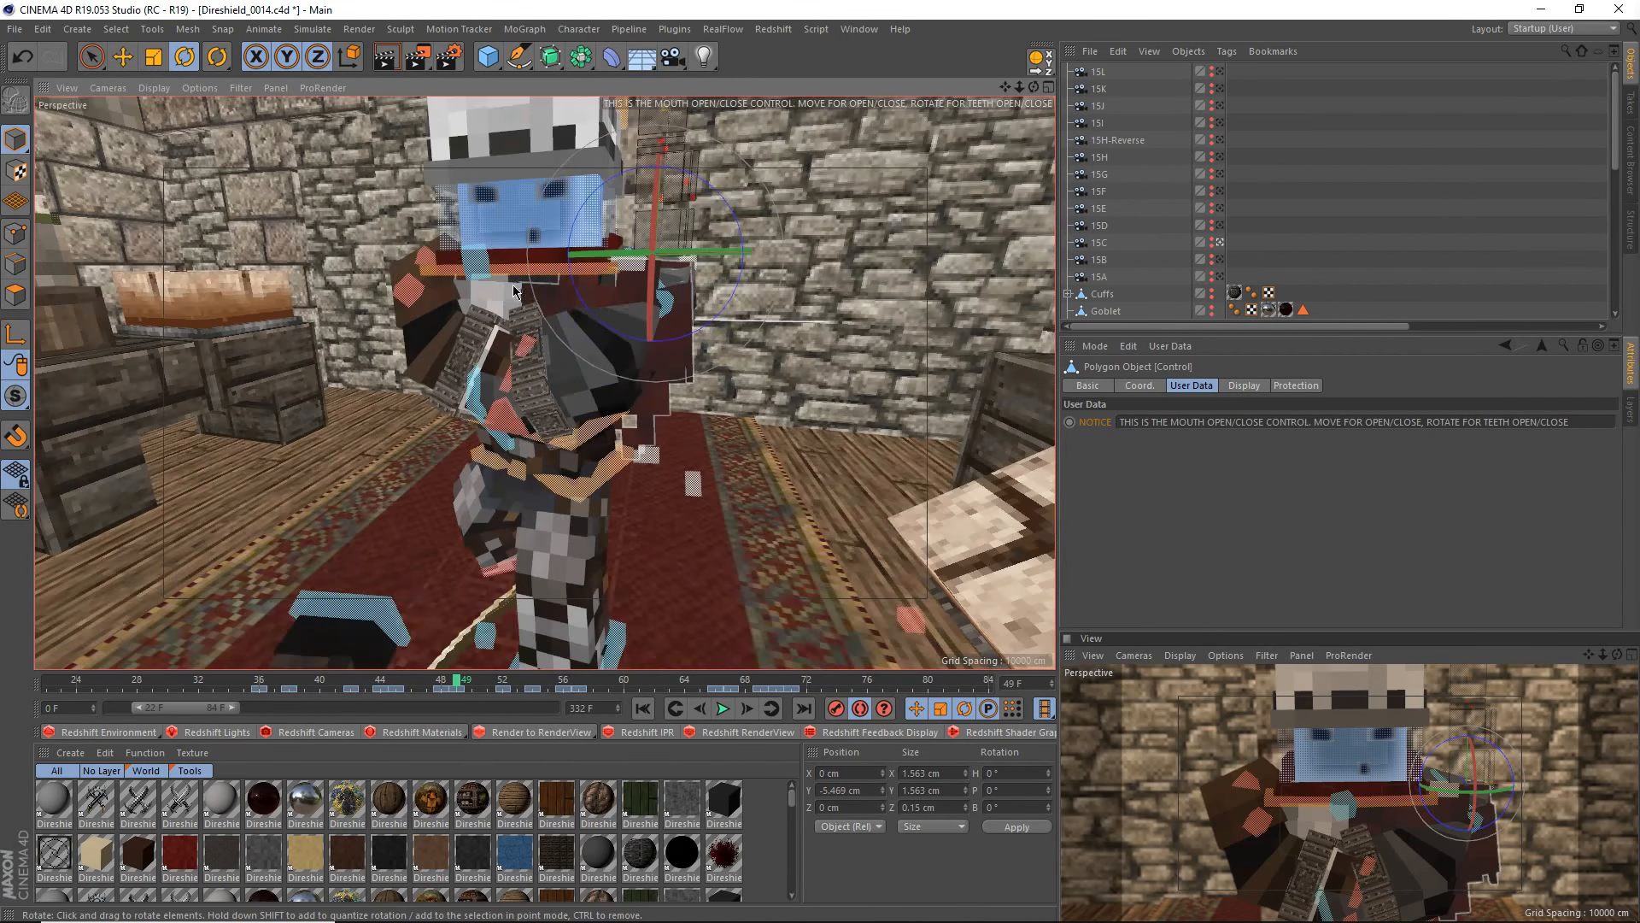
{"action": "left_click_drag", "start_coordinate": [515, 288], "coordinate": [536, 456], "text": "alt"}
{"action": "scroll", "coordinate": [537, 457], "scroll_direction": "up", "scroll_amount": 1}
{"action": "scroll", "coordinate": [598, 475], "scroll_direction": "up", "scroll_amount": 3}
{"action": "left_click_drag", "start_coordinate": [647, 528], "coordinate": [610, 494], "text": "alt"}
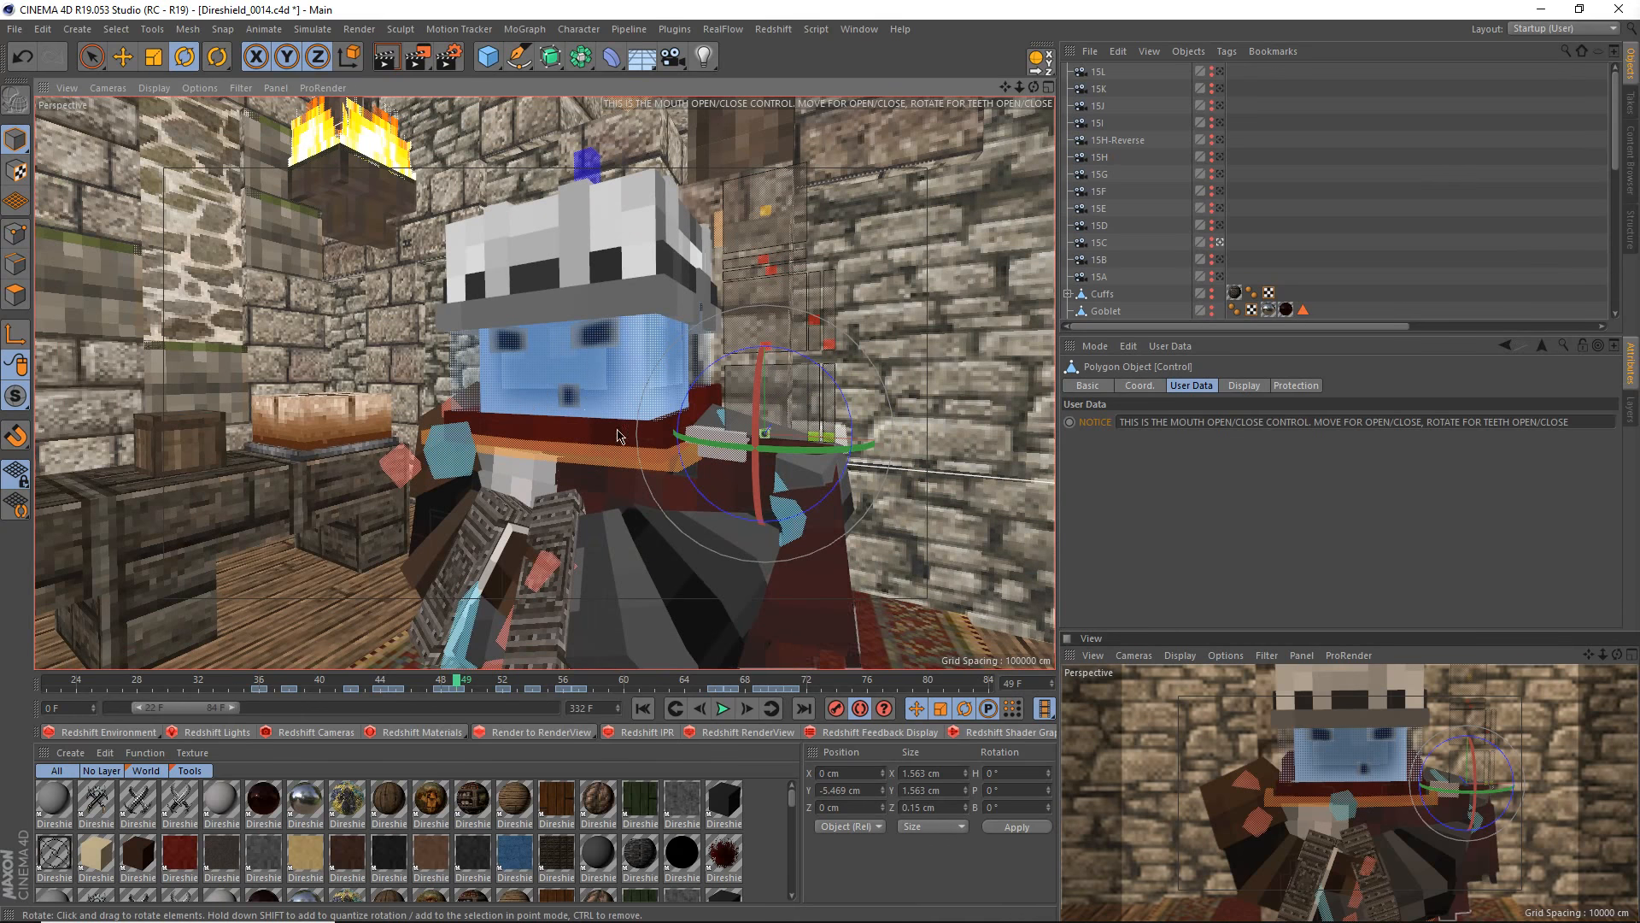
{"action": "scroll", "coordinate": [578, 438], "scroll_direction": "up", "scroll_amount": 5}
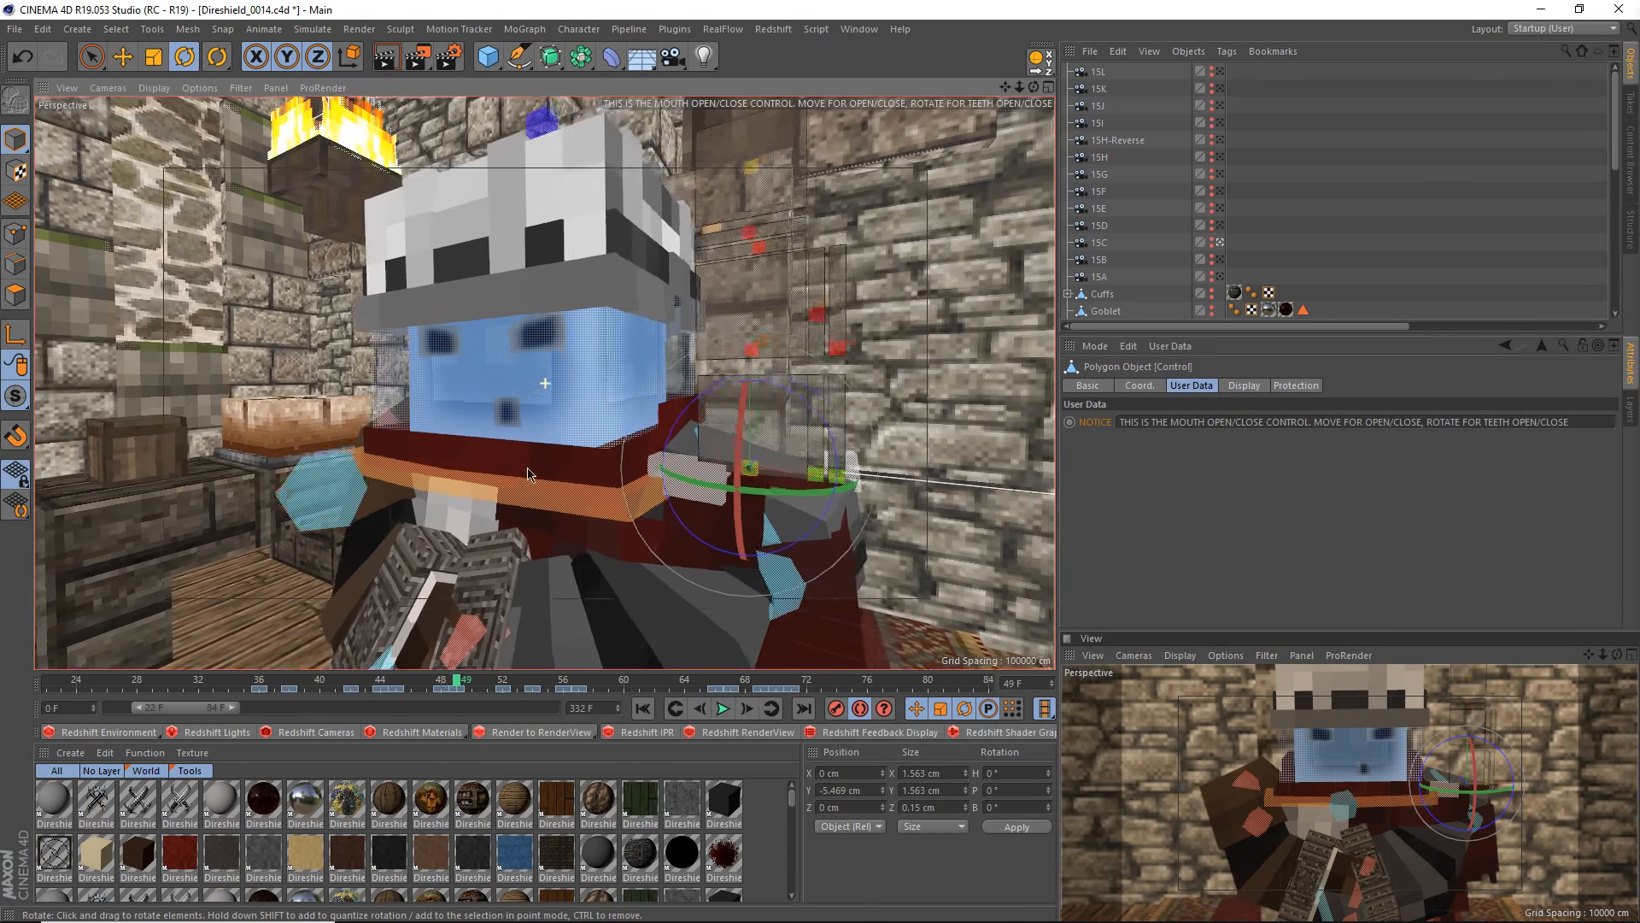
{"action": "left_click_drag", "start_coordinate": [517, 528], "coordinate": [551, 523], "text": "alt"}
{"action": "left_click_drag", "start_coordinate": [363, 546], "coordinate": [530, 546], "text": "alt"}
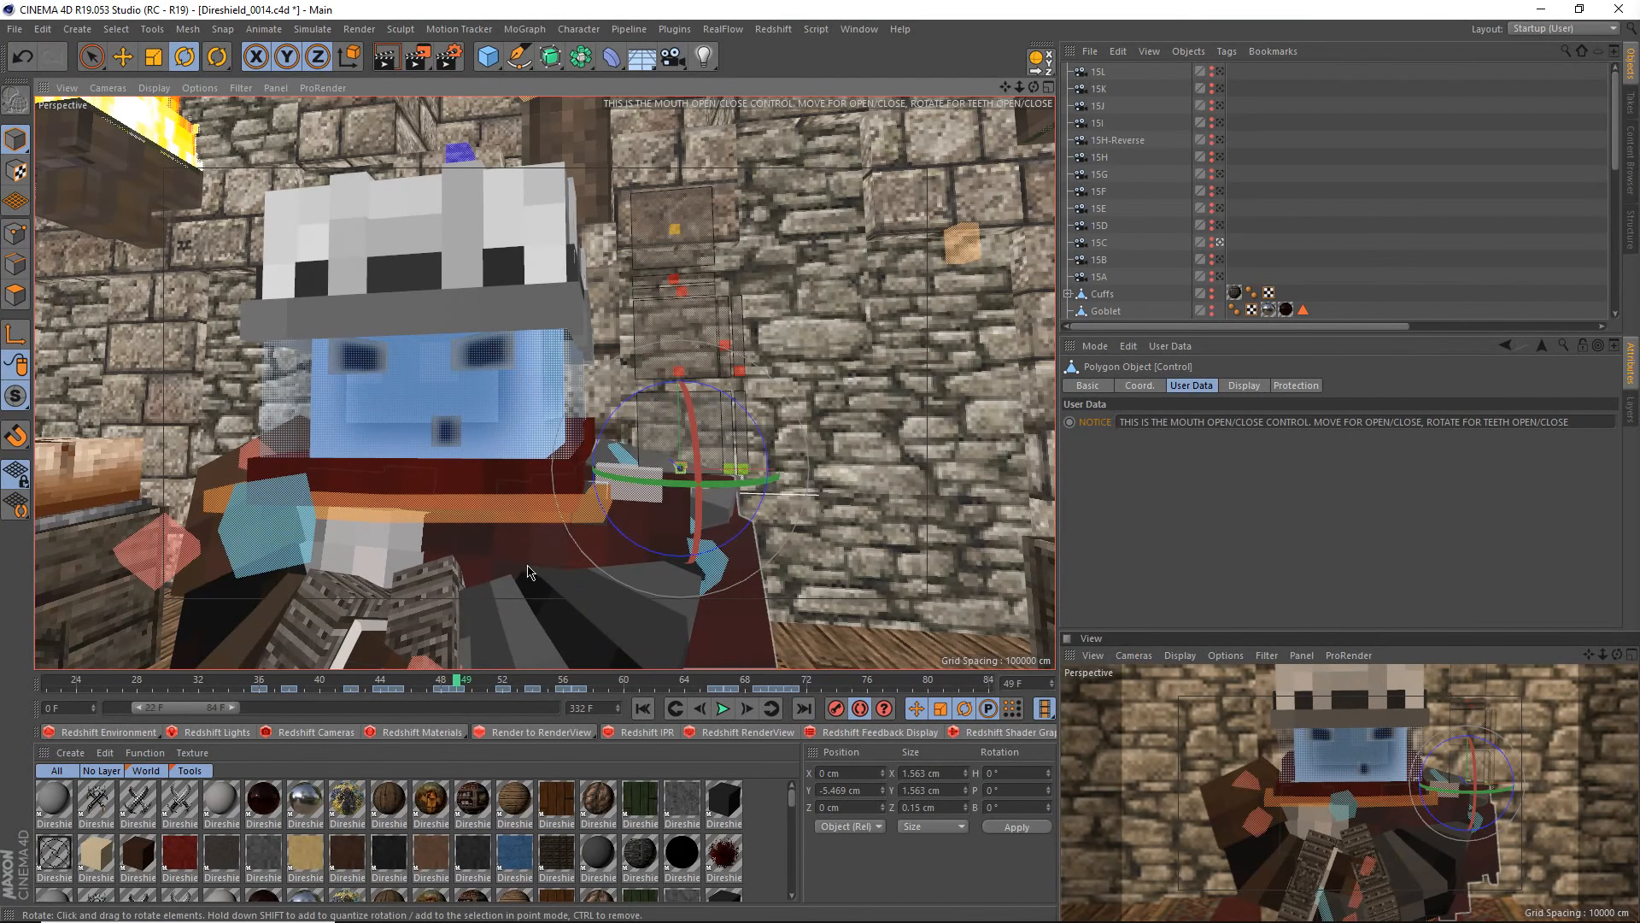
{"action": "scroll", "coordinate": [555, 567], "scroll_direction": "up", "scroll_amount": 2}
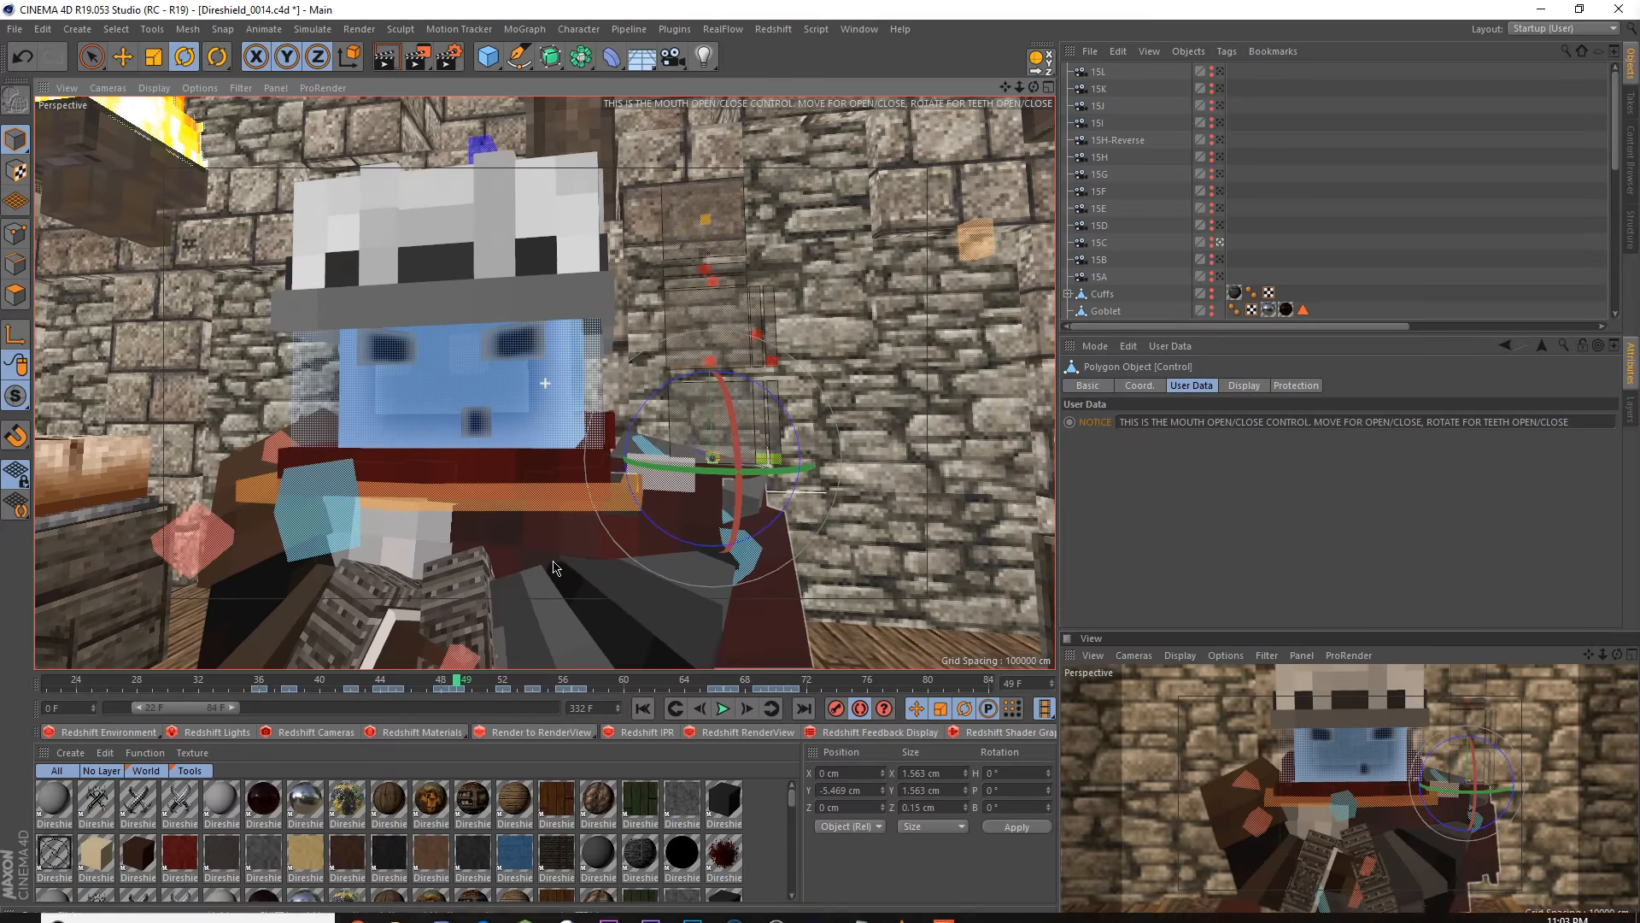
- Scrub the lip-sync animation between frames 49 and 71 and examine the blue-faced character's mouth movement up close, stopping at frame 67
{"action": "scroll", "coordinate": [555, 567], "scroll_direction": "up", "scroll_amount": 2}
{"action": "left_click_drag", "start_coordinate": [552, 561], "coordinate": [590, 600], "text": "alt"}
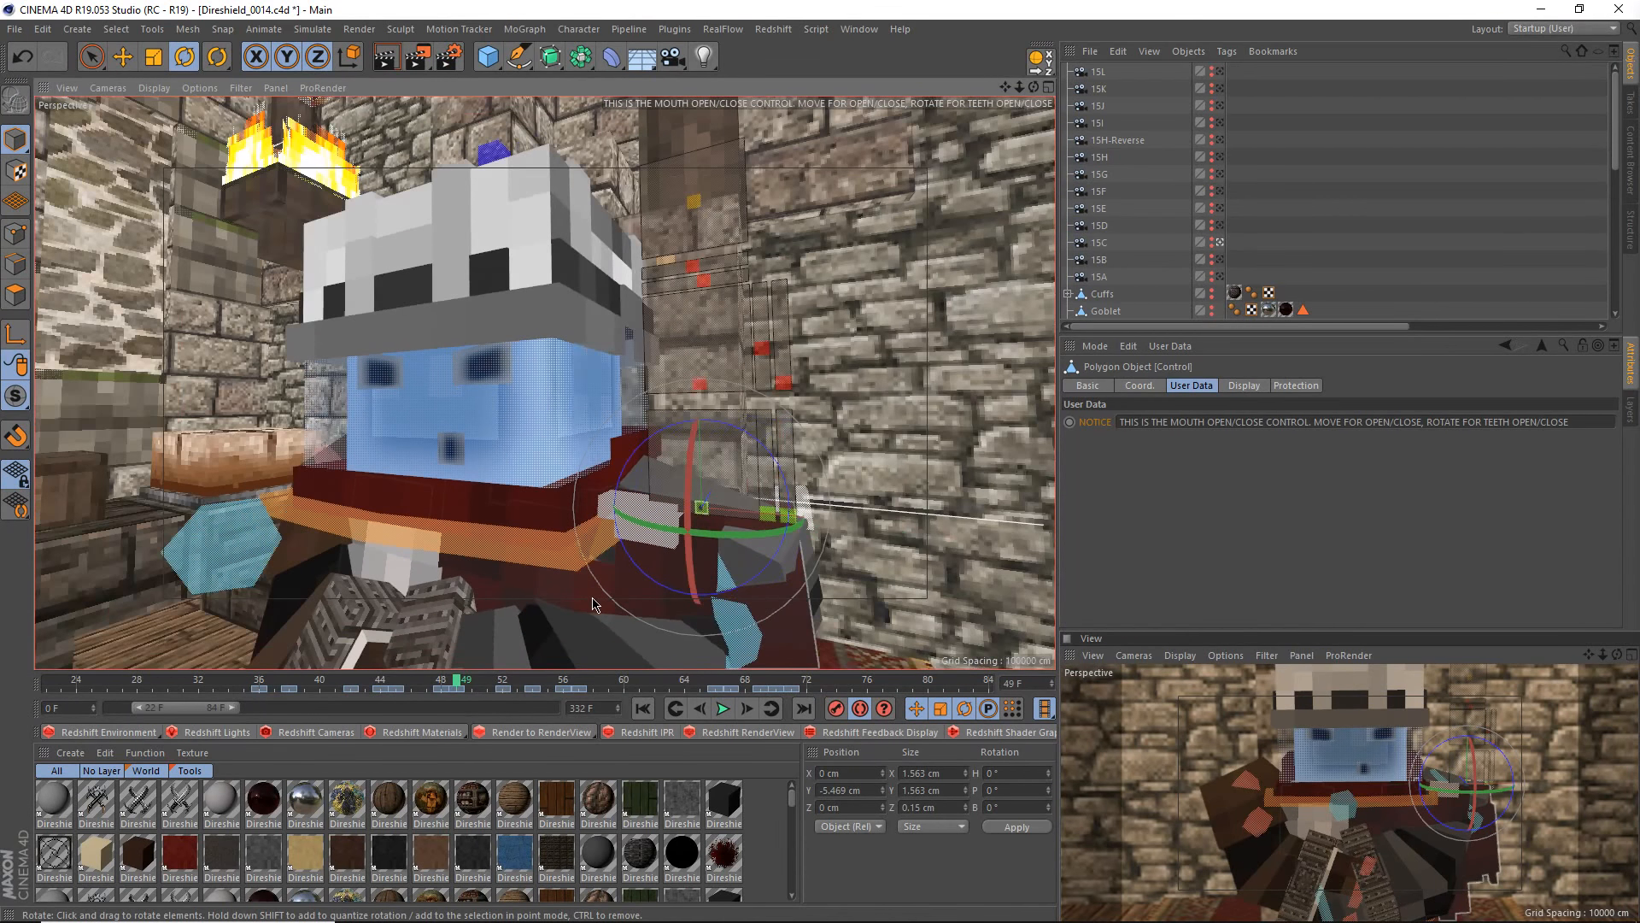
{"action": "left_click_drag", "start_coordinate": [483, 684], "coordinate": [729, 693]}
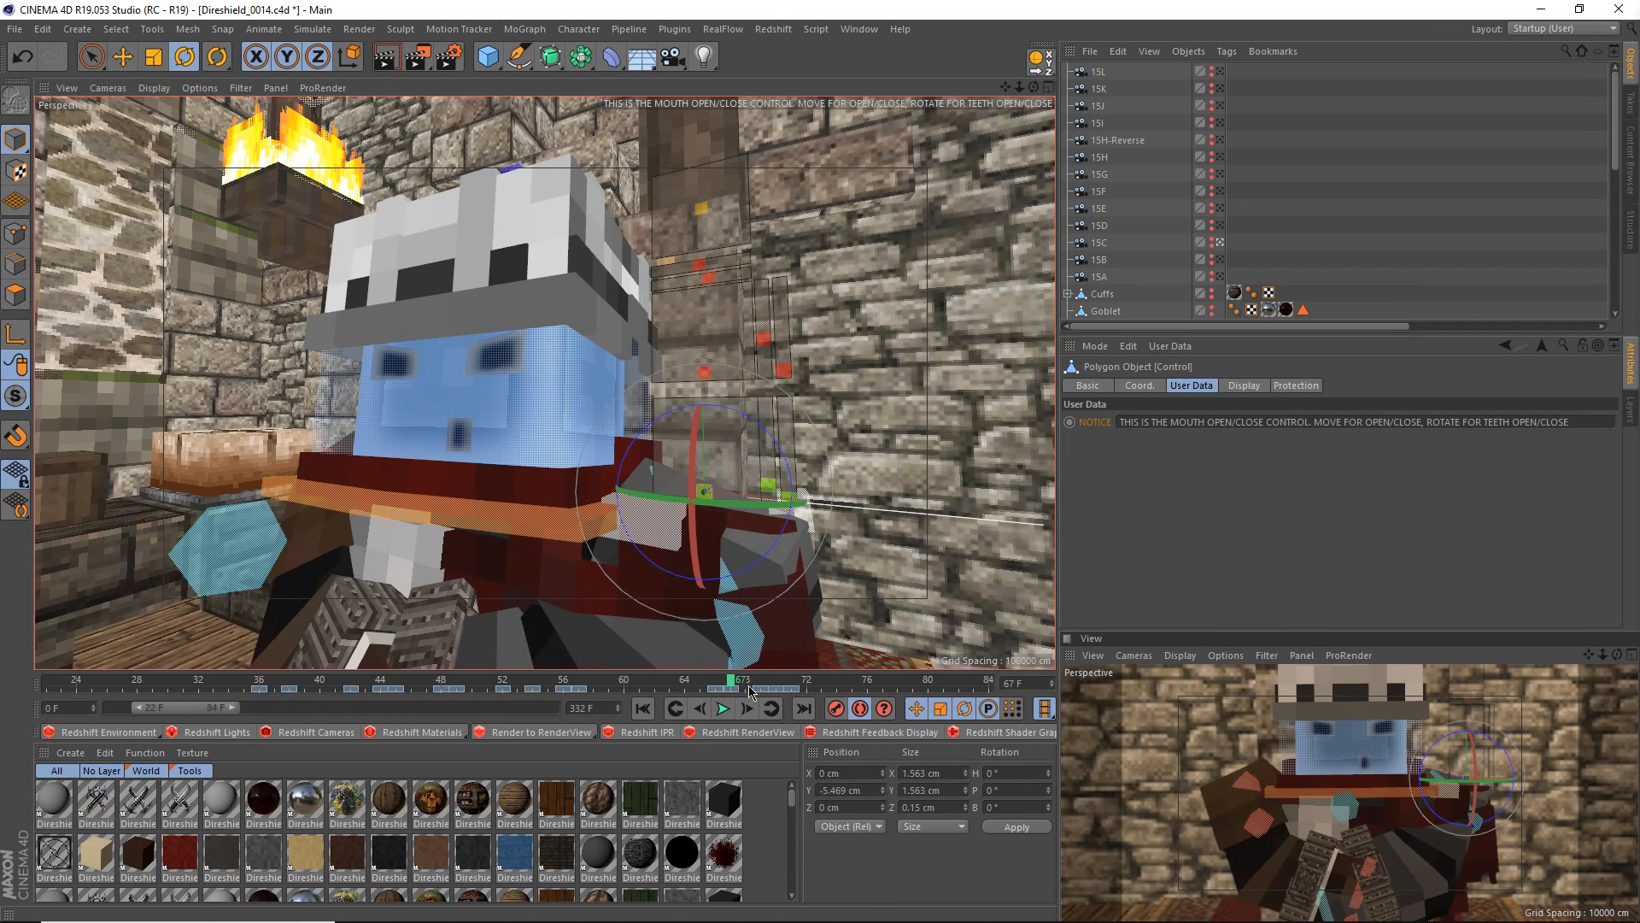
{"action": "left_click_drag", "start_coordinate": [745, 690], "coordinate": [793, 682]}
{"action": "scroll", "coordinate": [444, 532], "scroll_direction": "down", "scroll_amount": 3}
{"action": "middle_click_drag", "start_coordinate": [473, 608], "coordinate": [588, 518], "text": "alt"}
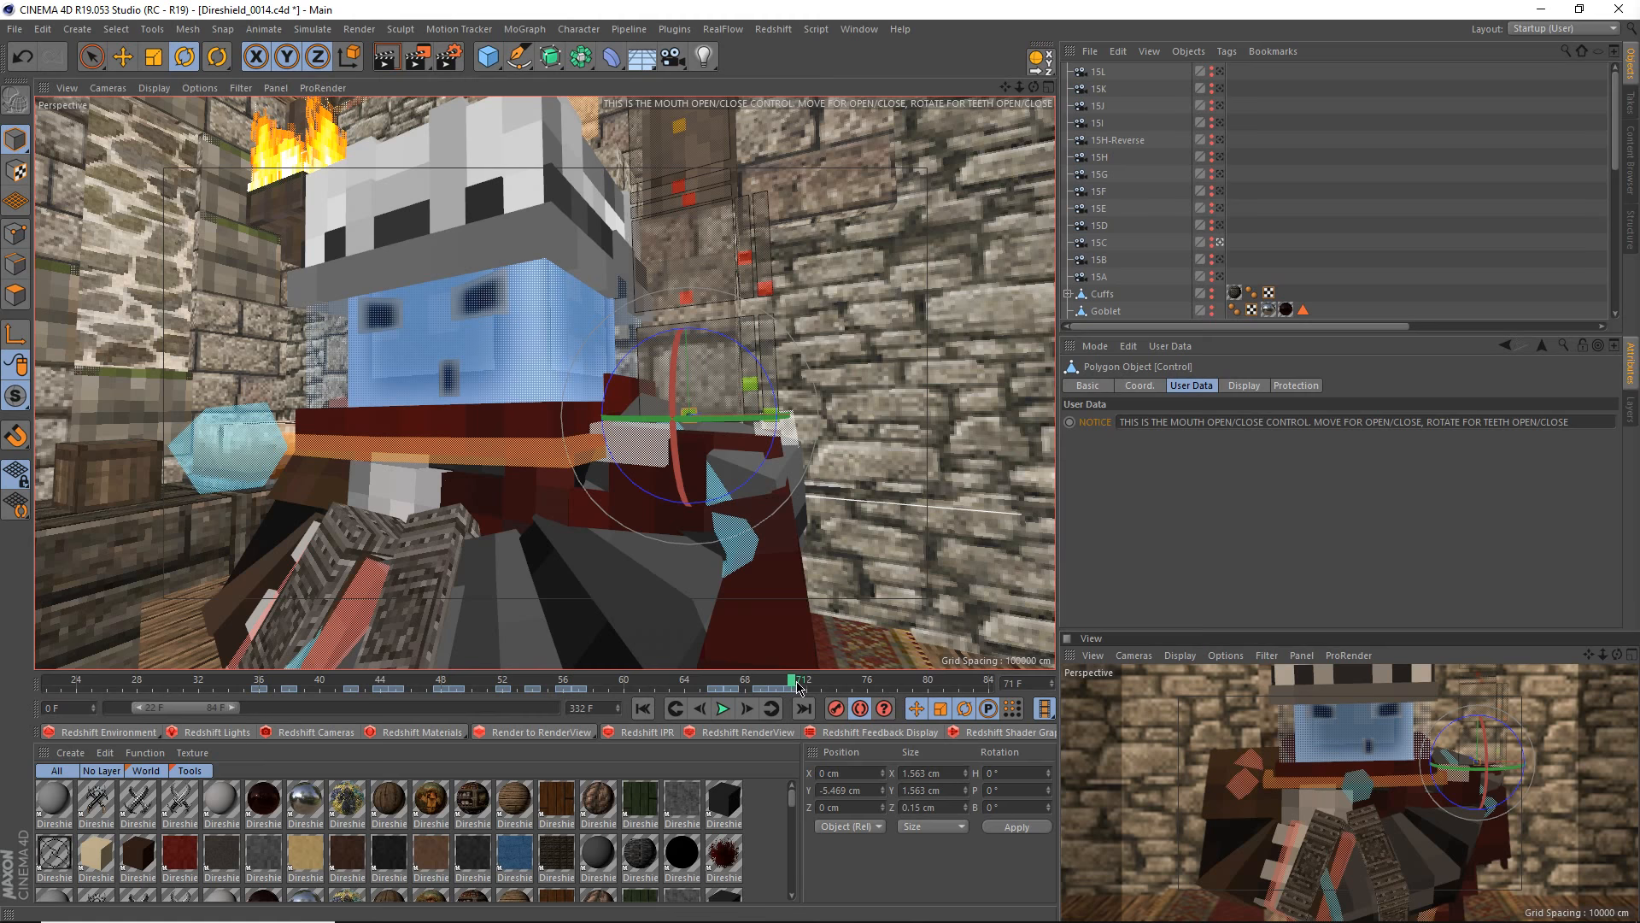
{"action": "left_click_drag", "start_coordinate": [798, 687], "coordinate": [712, 689]}
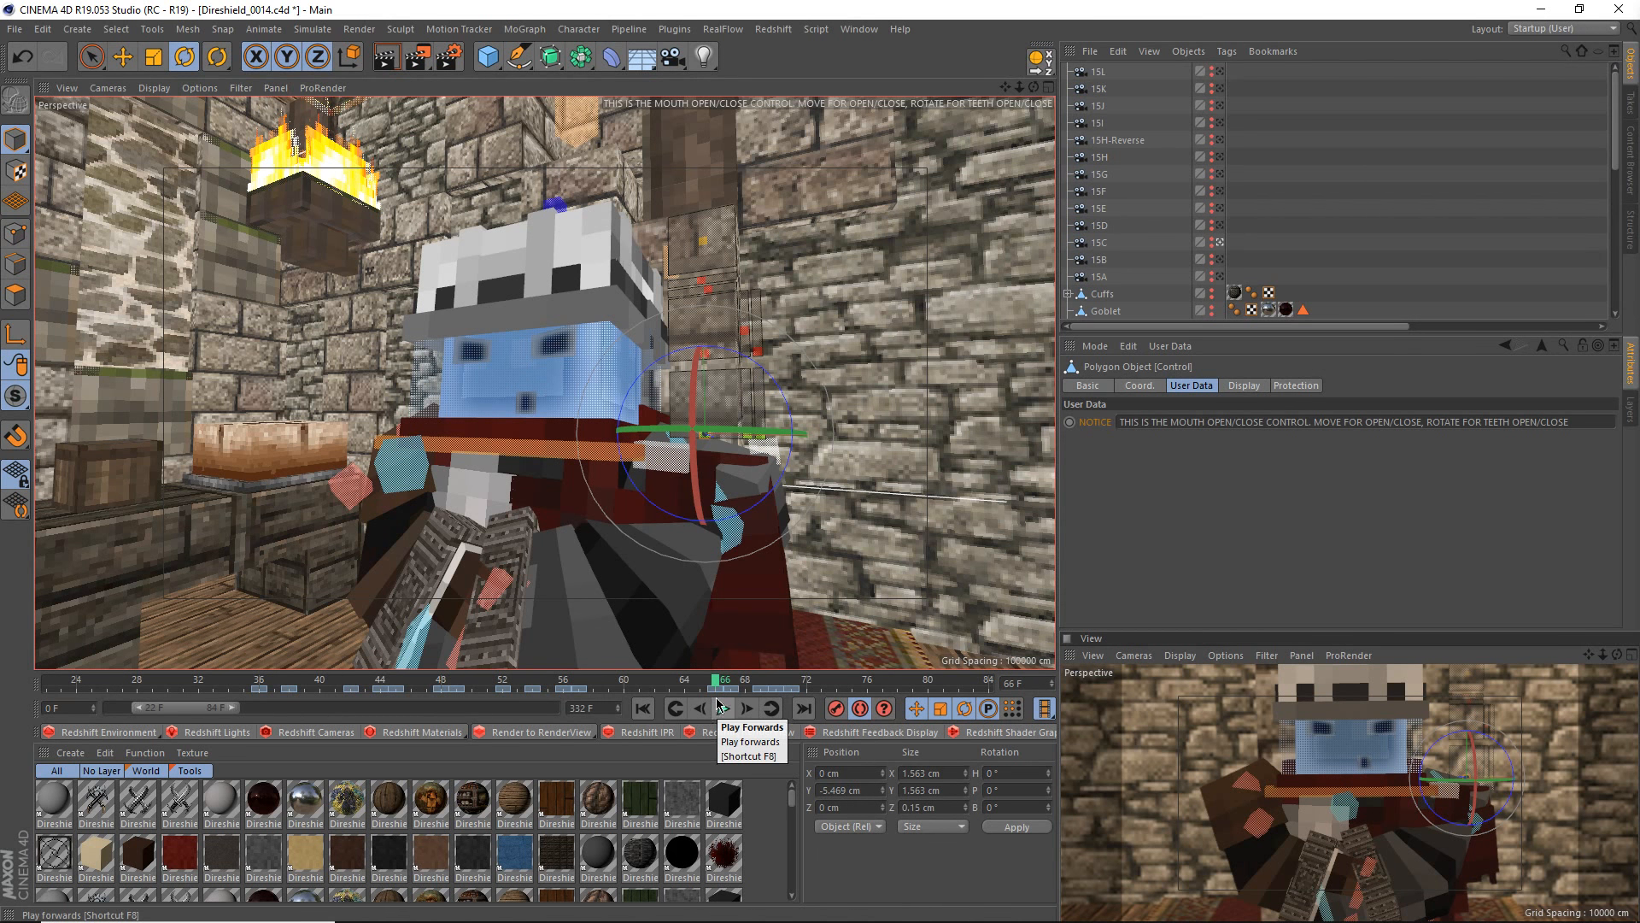
{"action": "left_click", "coordinate": [718, 706]}
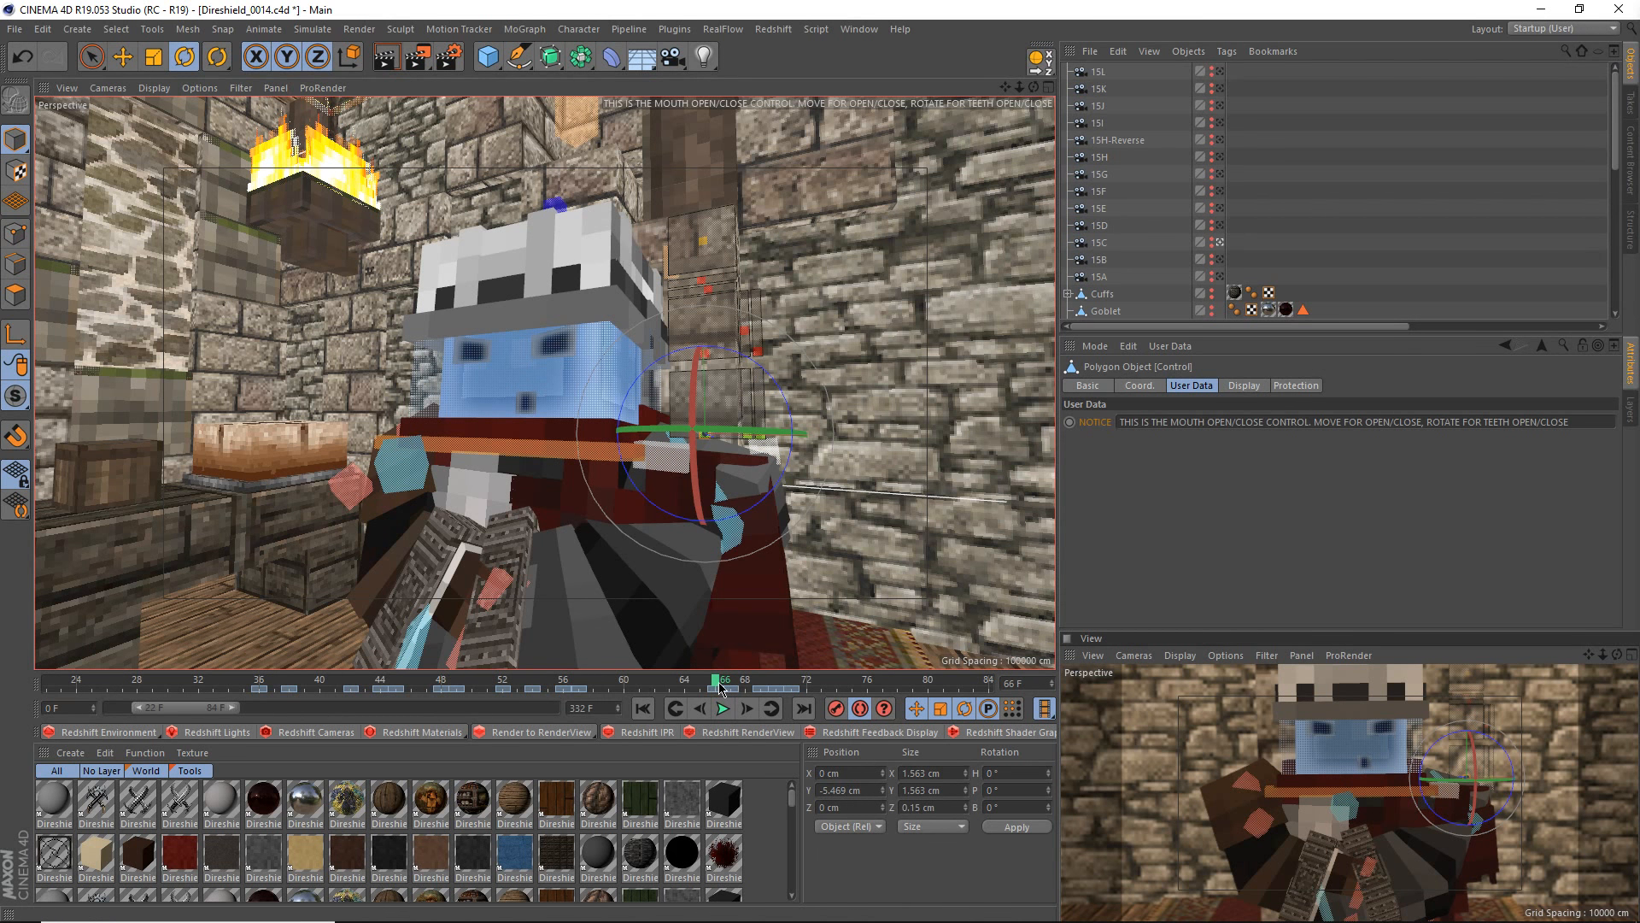
{"action": "left_click", "coordinate": [733, 685]}
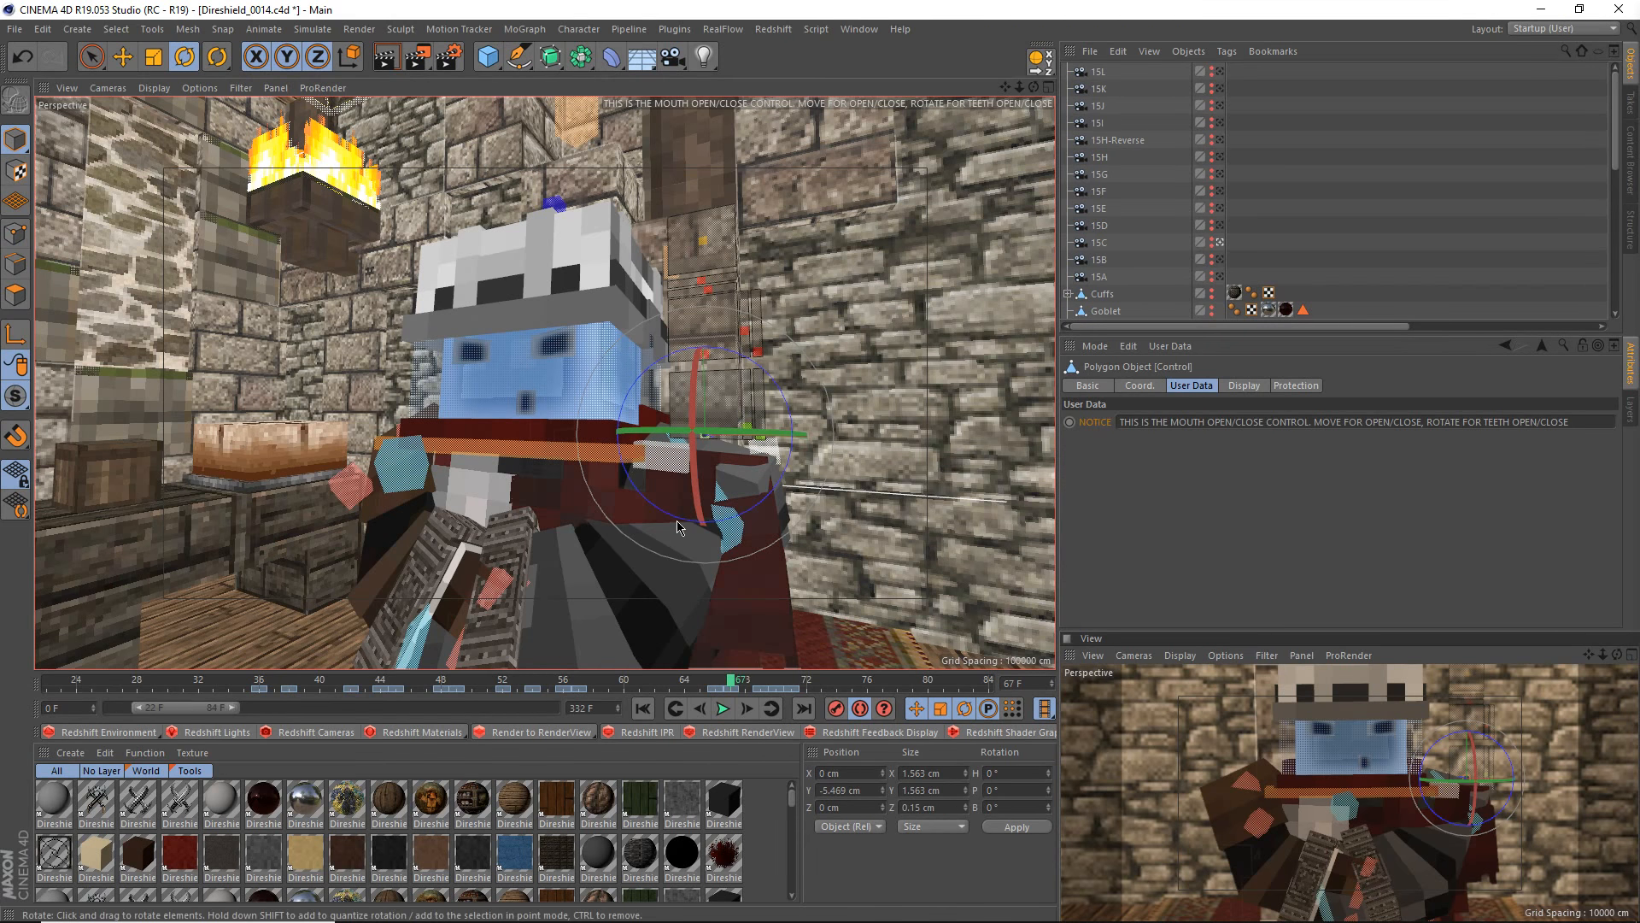
- Examine the blue-faced character's face and body pose at frame 70 from the side and at full-body distance
{"action": "left_click_drag", "start_coordinate": [596, 495], "coordinate": [543, 499], "text": "alt"}
{"action": "left_click_drag", "start_coordinate": [670, 519], "coordinate": [564, 509], "text": "alt"}
{"action": "left_click_drag", "start_coordinate": [684, 484], "coordinate": [636, 499], "text": "alt"}
{"action": "left_click_drag", "start_coordinate": [661, 688], "coordinate": [776, 693]}
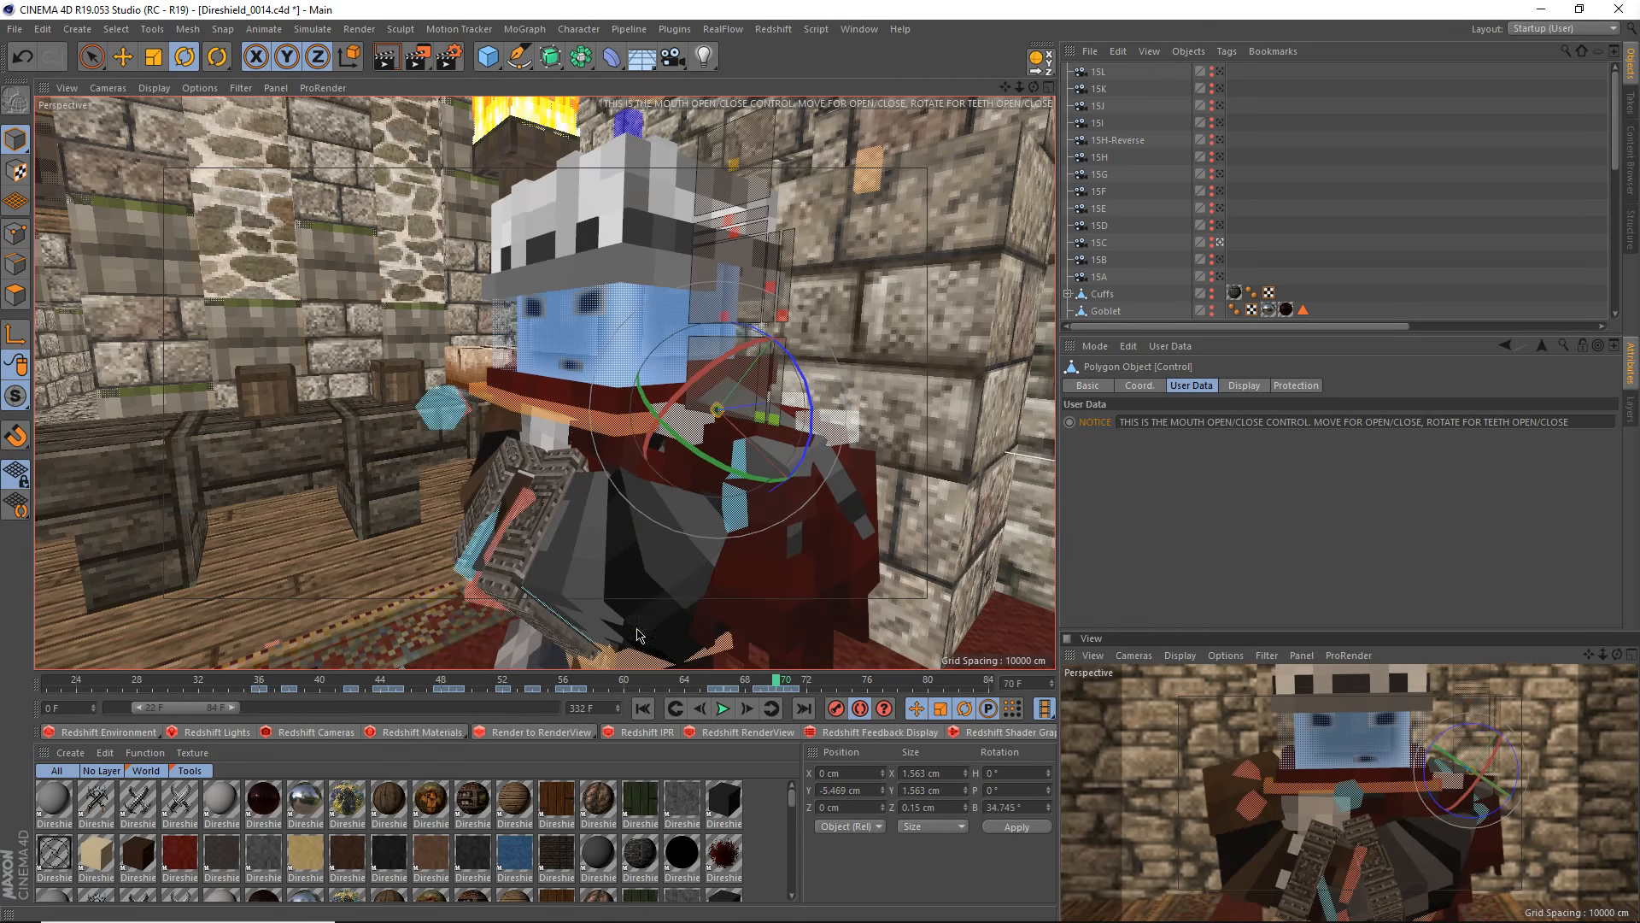
{"action": "scroll", "coordinate": [633, 621], "scroll_direction": "down", "scroll_amount": 3}
{"action": "middle_click_drag", "start_coordinate": [633, 621], "coordinate": [672, 519], "text": "alt"}
{"action": "left_click_drag", "start_coordinate": [672, 520], "coordinate": [675, 555], "text": "alt"}
{"action": "scroll", "coordinate": [684, 507], "scroll_direction": "down", "scroll_amount": 5}
{"action": "scroll", "coordinate": [683, 507], "scroll_direction": "up", "scroll_amount": 5}
{"action": "scroll", "coordinate": [675, 562], "scroll_direction": "up", "scroll_amount": 3}
{"action": "middle_click_drag", "start_coordinate": [675, 562], "coordinate": [634, 575], "text": "alt"}
{"action": "scroll", "coordinate": [632, 559], "scroll_direction": "up", "scroll_amount": 2}
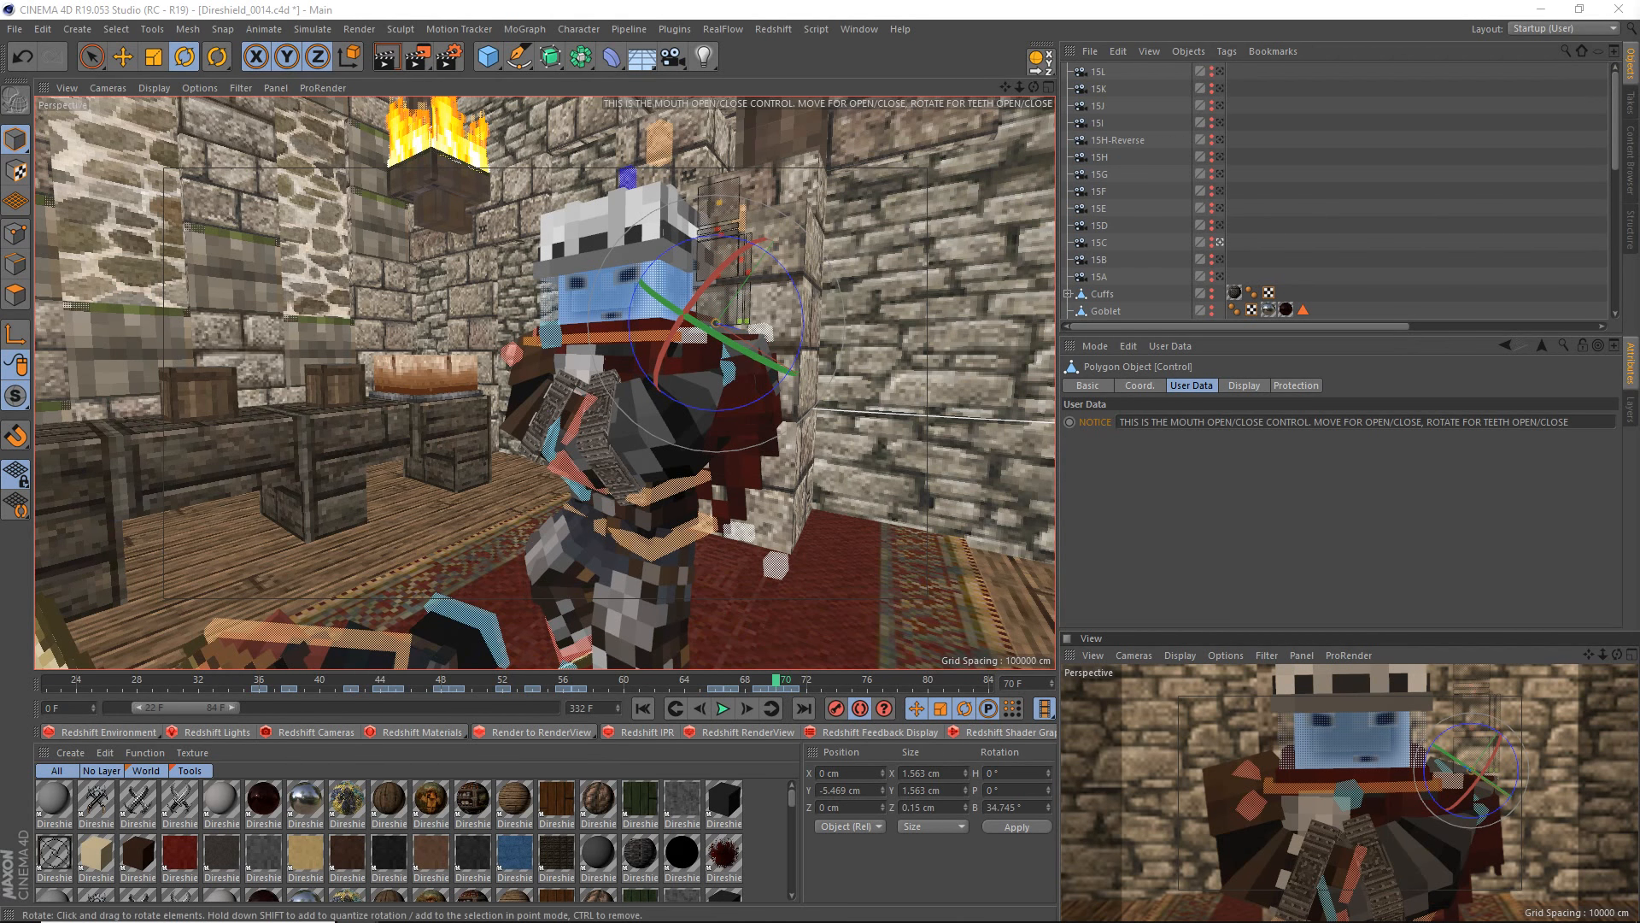
- Check the character's full-body motion by viewing frame 71 and scrubbing back to frame 36
{"action": "left_click", "coordinate": [790, 683]}
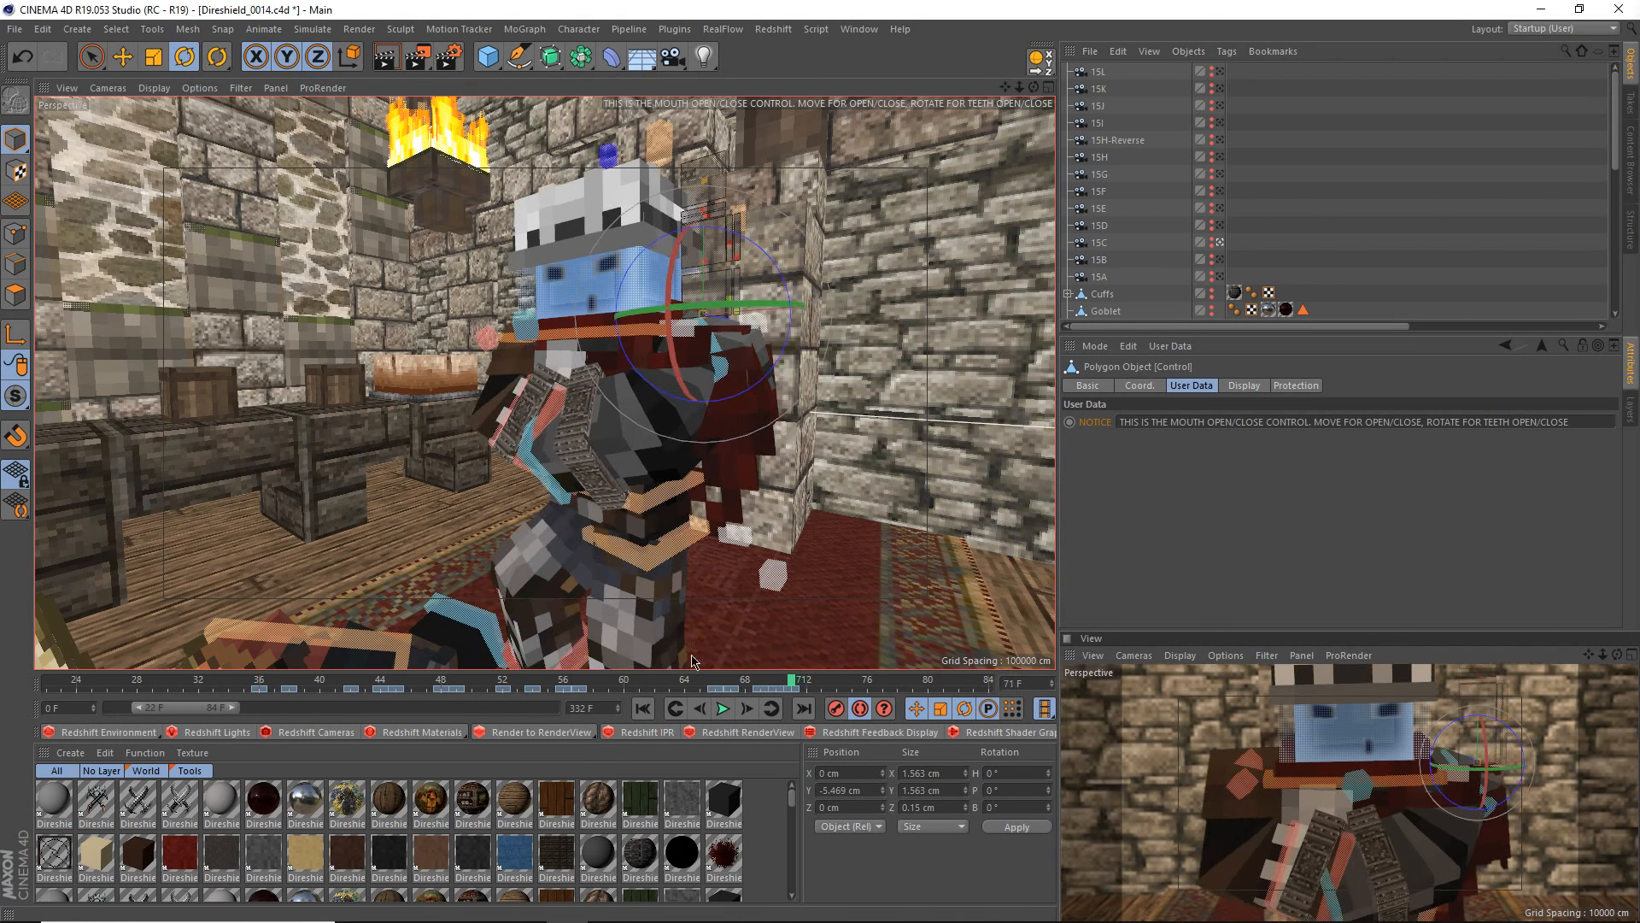
{"action": "scroll", "coordinate": [607, 603], "scroll_direction": "down", "scroll_amount": 3}
{"action": "middle_click_drag", "start_coordinate": [607, 604], "coordinate": [656, 561], "text": "alt"}
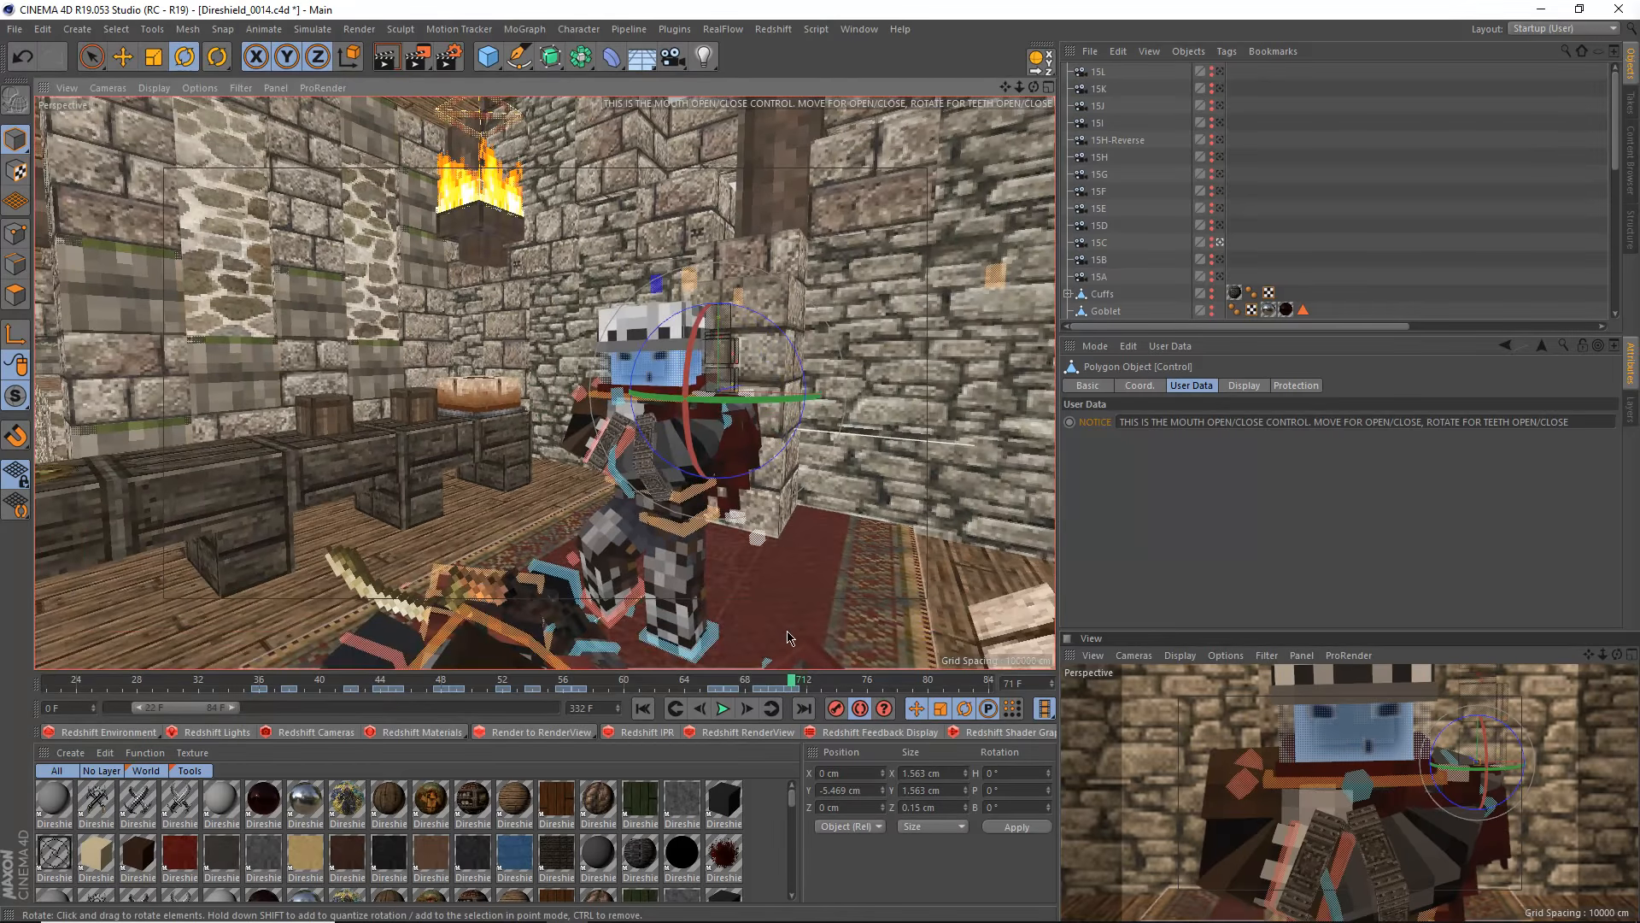
{"action": "left_click_drag", "start_coordinate": [730, 630], "coordinate": [785, 609], "text": "alt"}
{"action": "left_click_drag", "start_coordinate": [793, 684], "coordinate": [335, 686]}
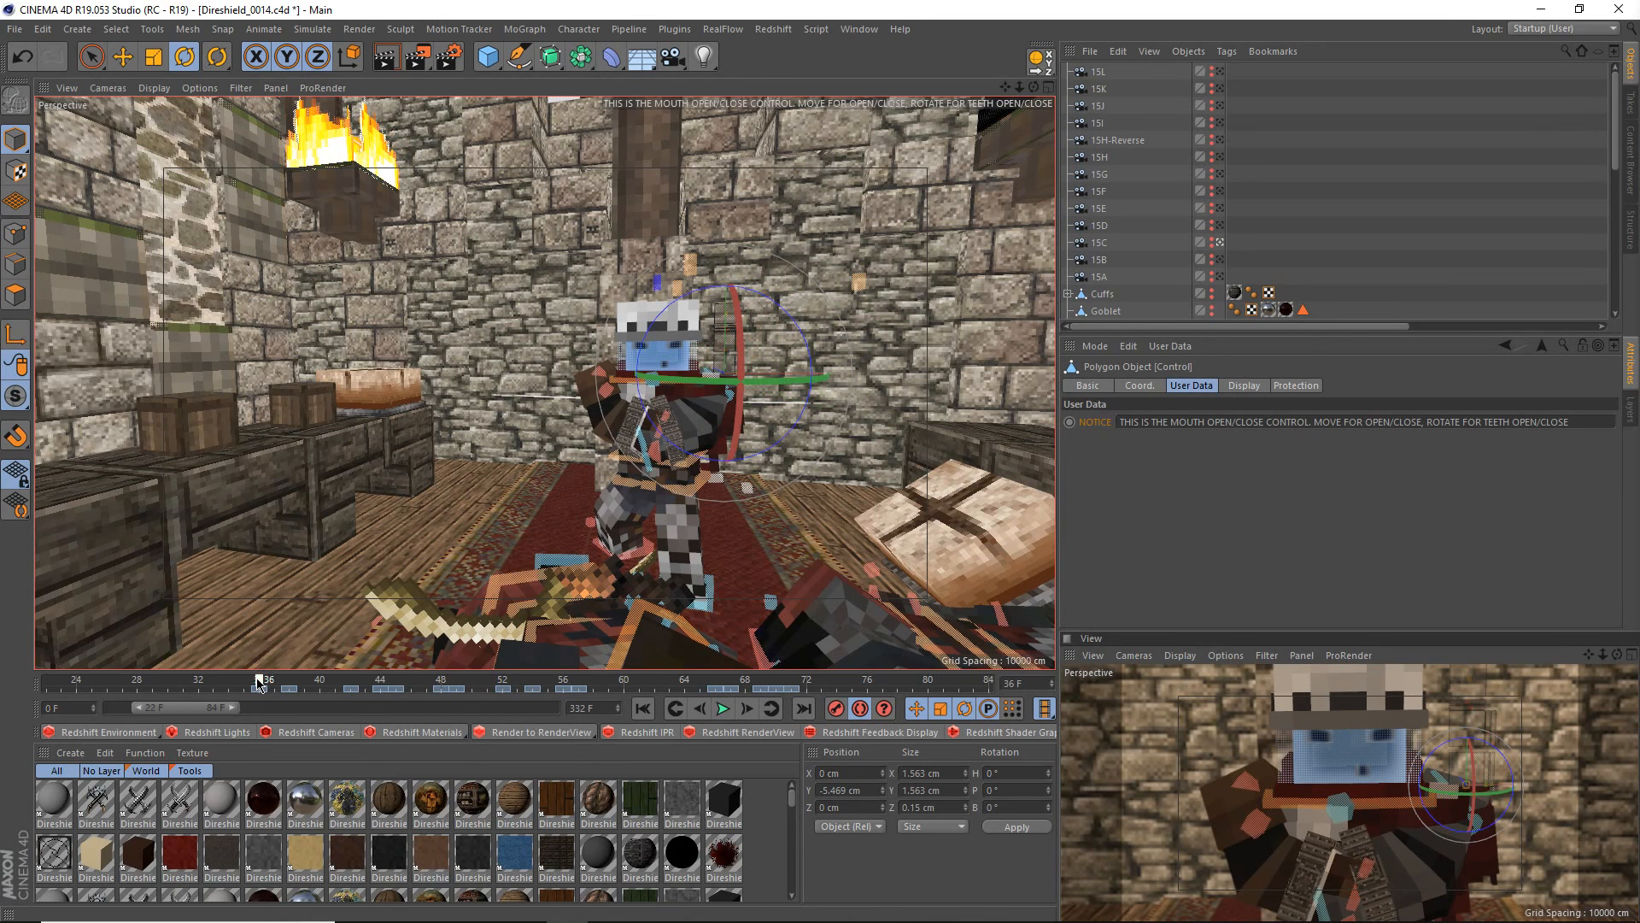
- Deselect the mouth control and inspect the standing character's body from the front and side at frame 36
{"action": "left_click", "coordinate": [1305, 100]}
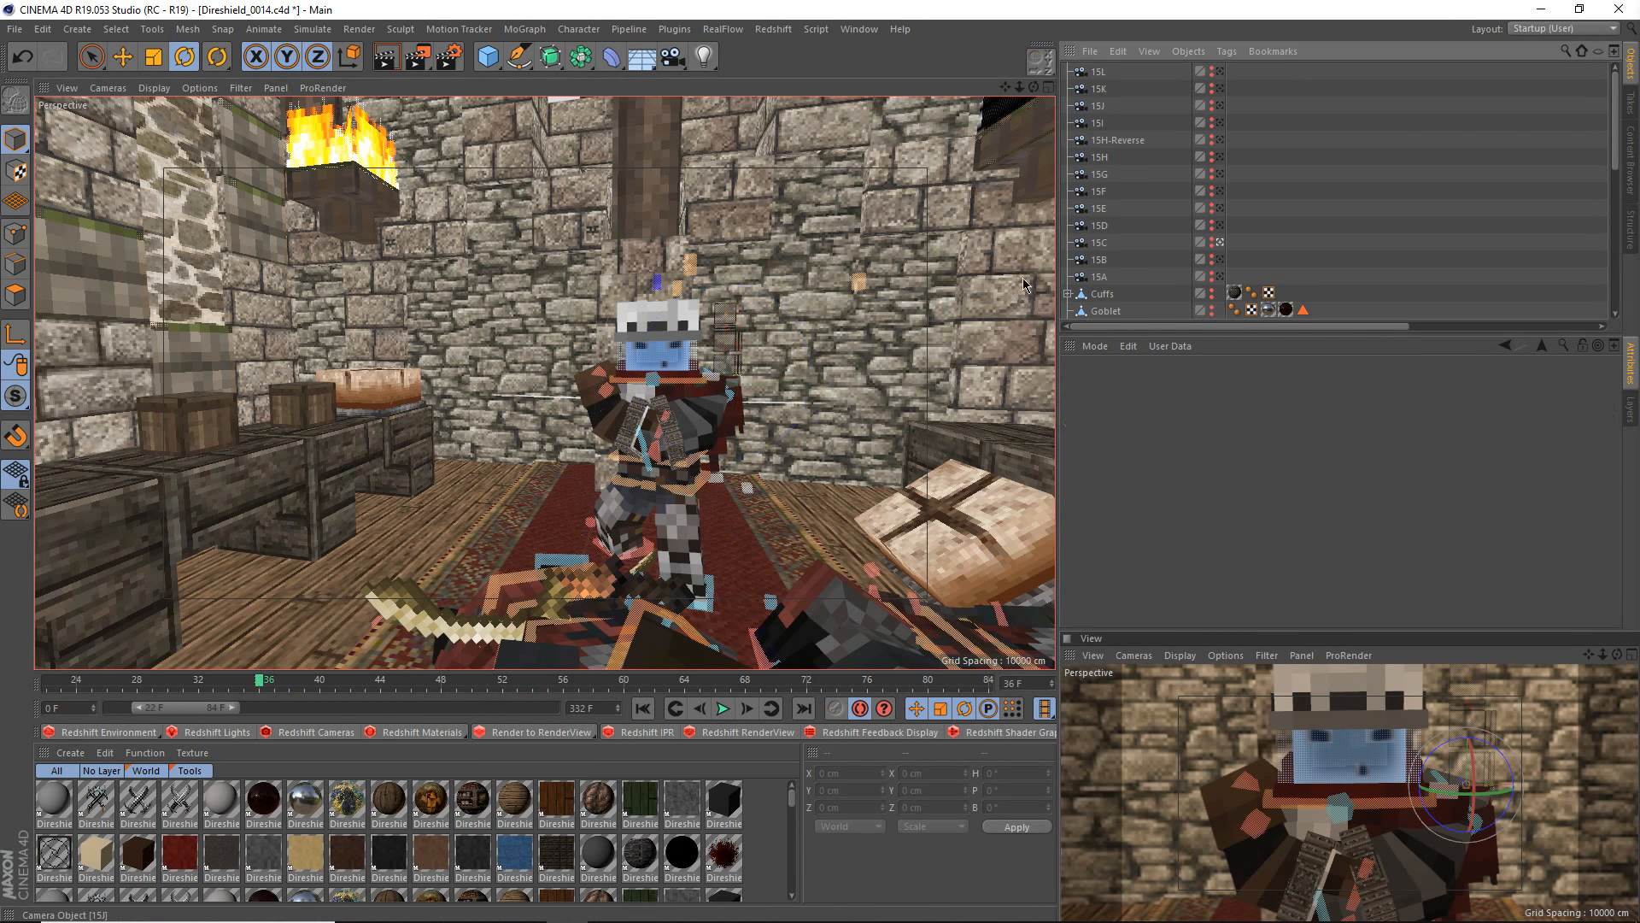
{"action": "middle_click_drag", "start_coordinate": [664, 506], "coordinate": [616, 507], "text": "alt"}
{"action": "right_click_drag", "start_coordinate": [617, 507], "coordinate": [619, 497], "text": "alt"}
{"action": "middle_click_drag", "start_coordinate": [618, 499], "coordinate": [596, 570], "text": "alt"}
{"action": "scroll", "coordinate": [597, 549], "scroll_direction": "up", "scroll_amount": 3}
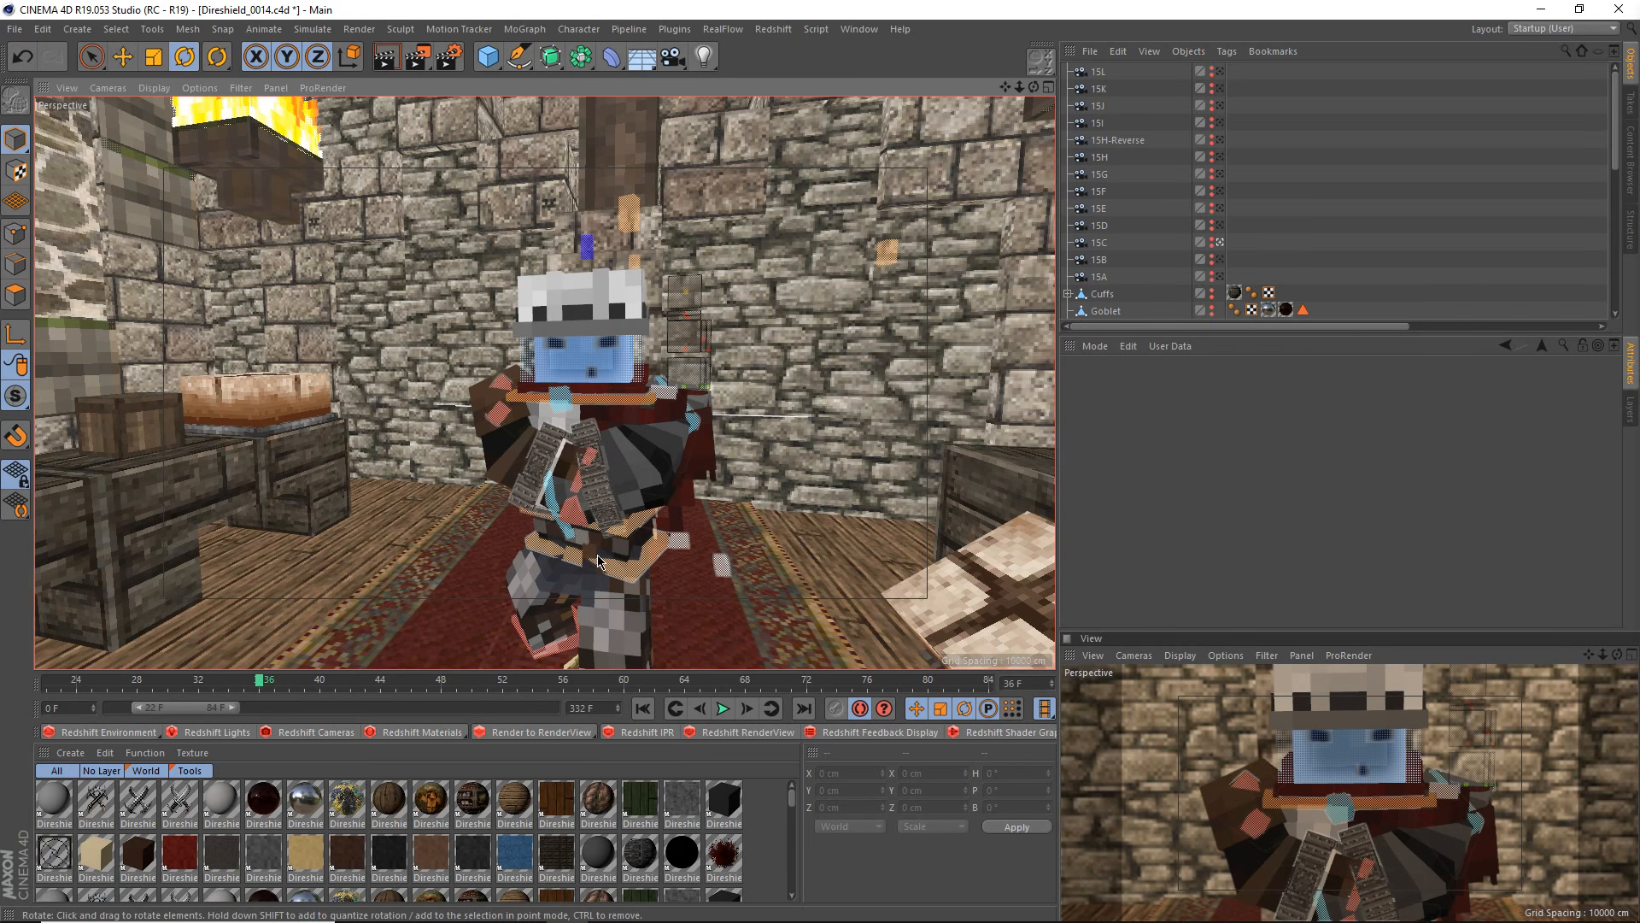
{"action": "left_click_drag", "start_coordinate": [556, 566], "coordinate": [465, 555], "text": "alt"}
{"action": "scroll", "coordinate": [578, 555], "scroll_direction": "down", "scroll_amount": 2}
{"action": "left_click_drag", "start_coordinate": [578, 554], "coordinate": [580, 562], "text": "alt"}
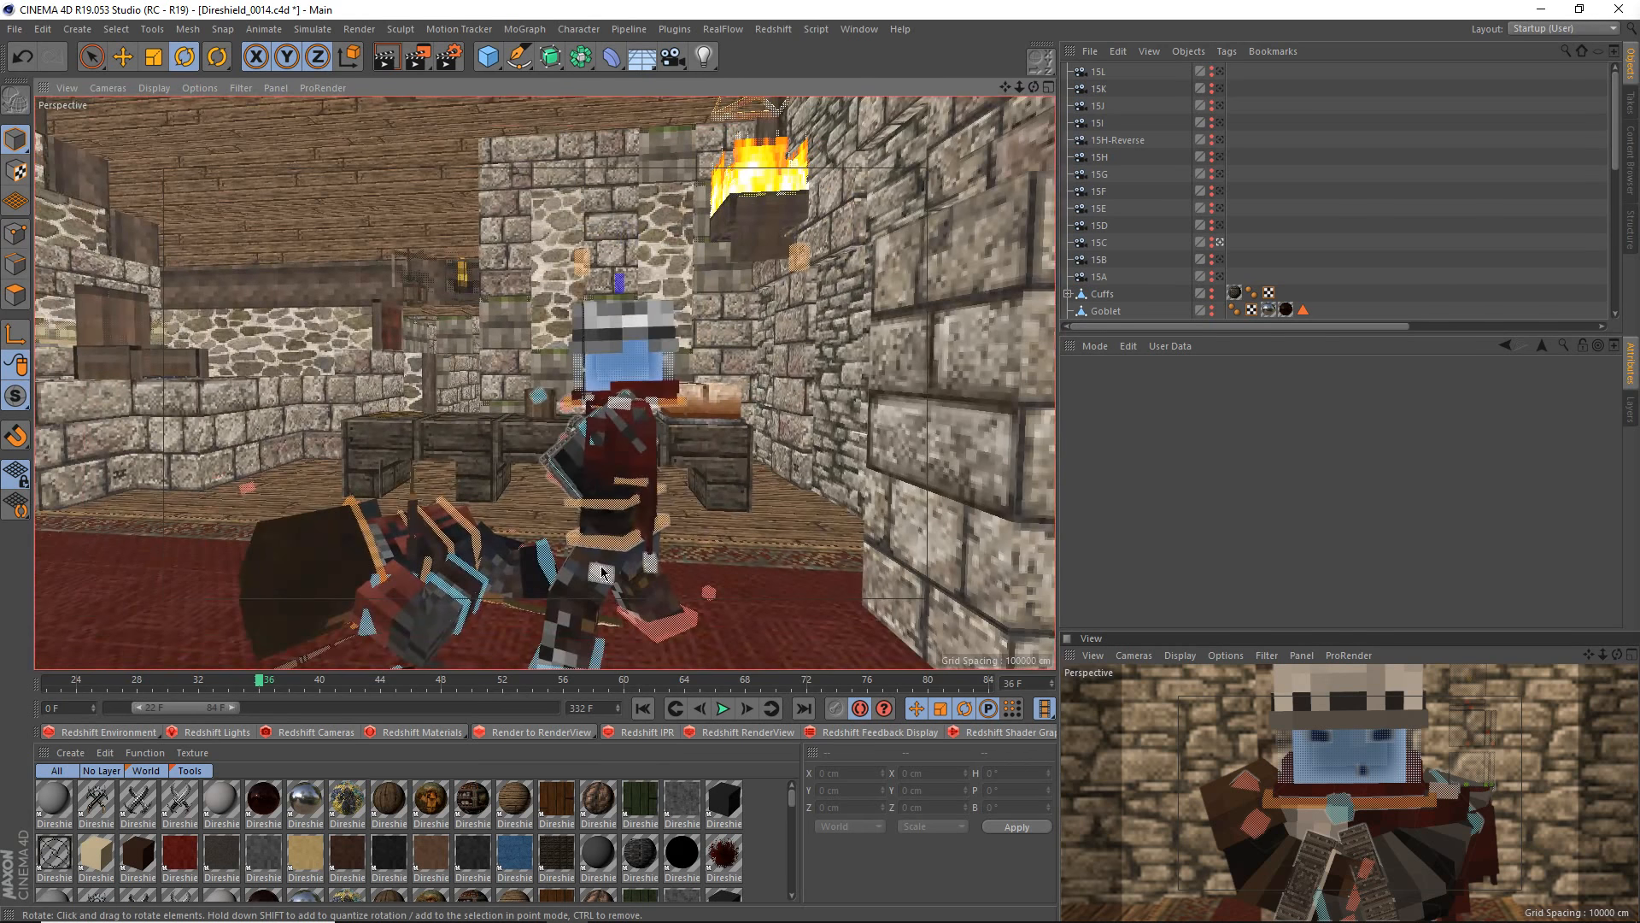
- Save the scene and select the standing character's red foot controller with the Move tool
{"action": "key", "text": "ctrl+s"}
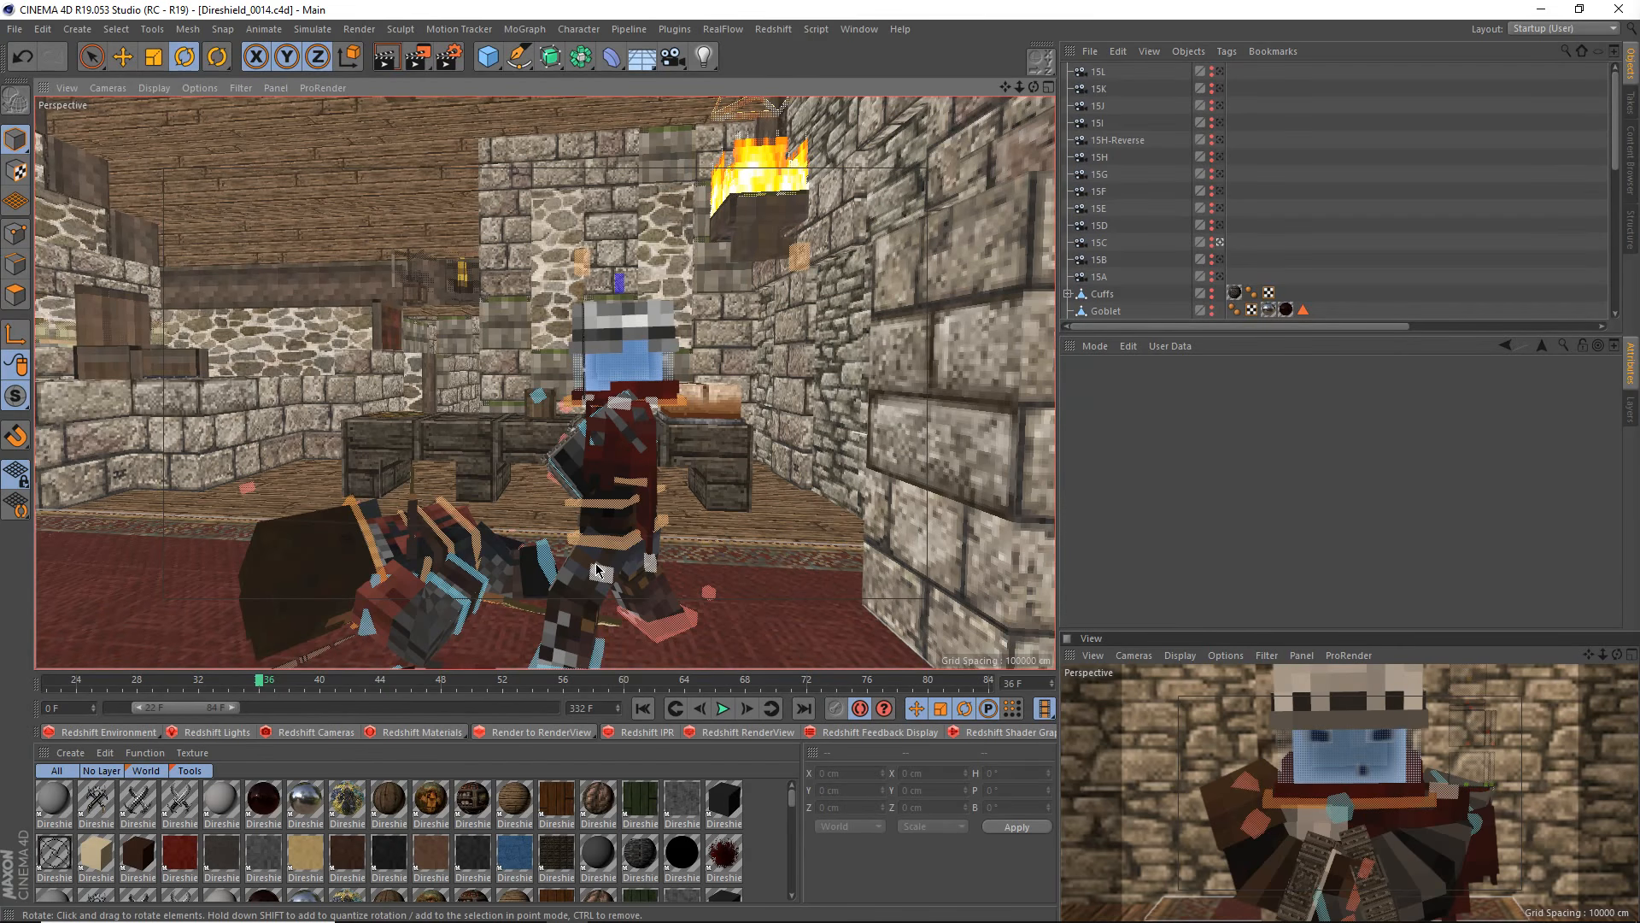
{"action": "middle_click_drag", "start_coordinate": [601, 643], "coordinate": [571, 590], "text": "alt"}
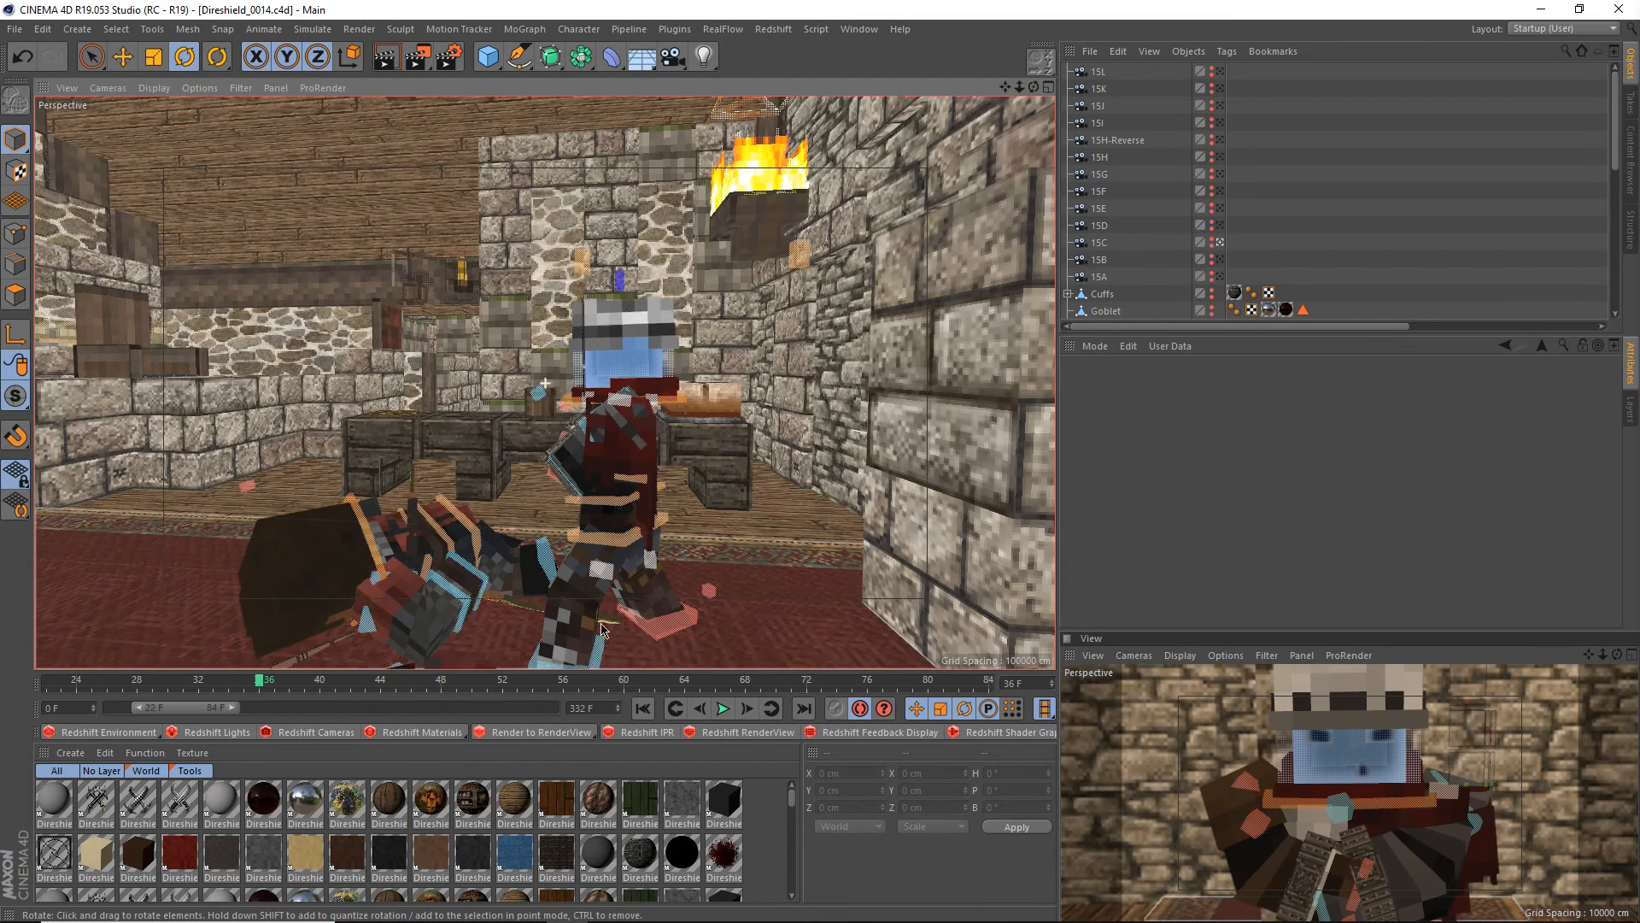
{"action": "left_click_drag", "start_coordinate": [570, 589], "coordinate": [650, 586], "text": "alt"}
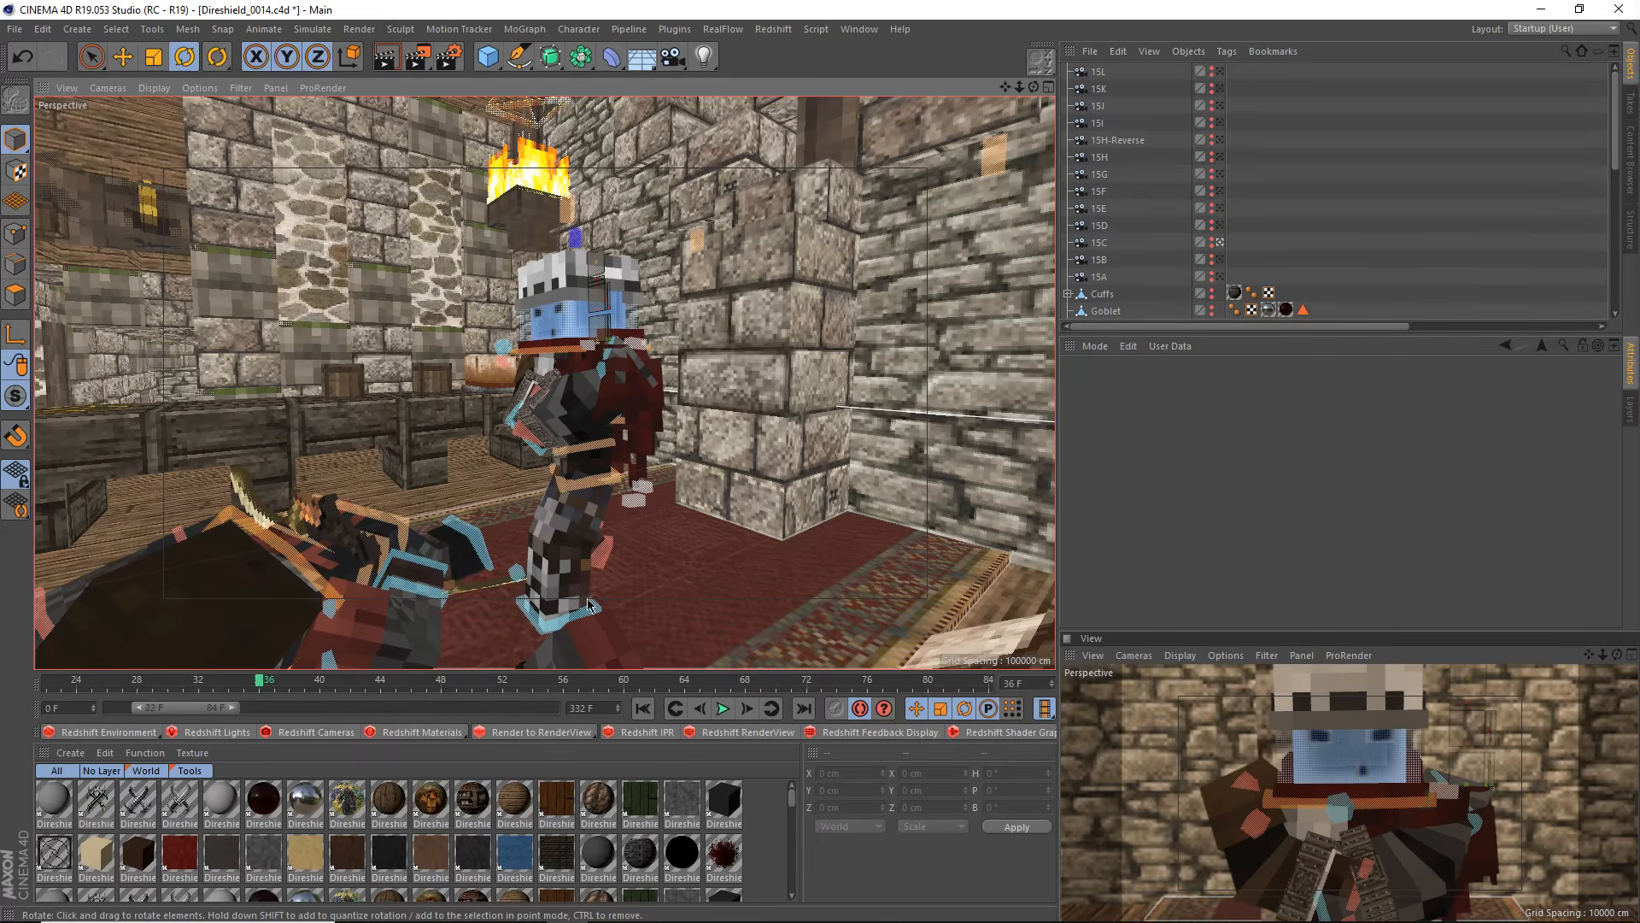
{"action": "left_click_drag", "start_coordinate": [596, 597], "coordinate": [493, 592], "text": "alt"}
{"action": "left_click_drag", "start_coordinate": [612, 590], "coordinate": [610, 611], "text": "alt"}
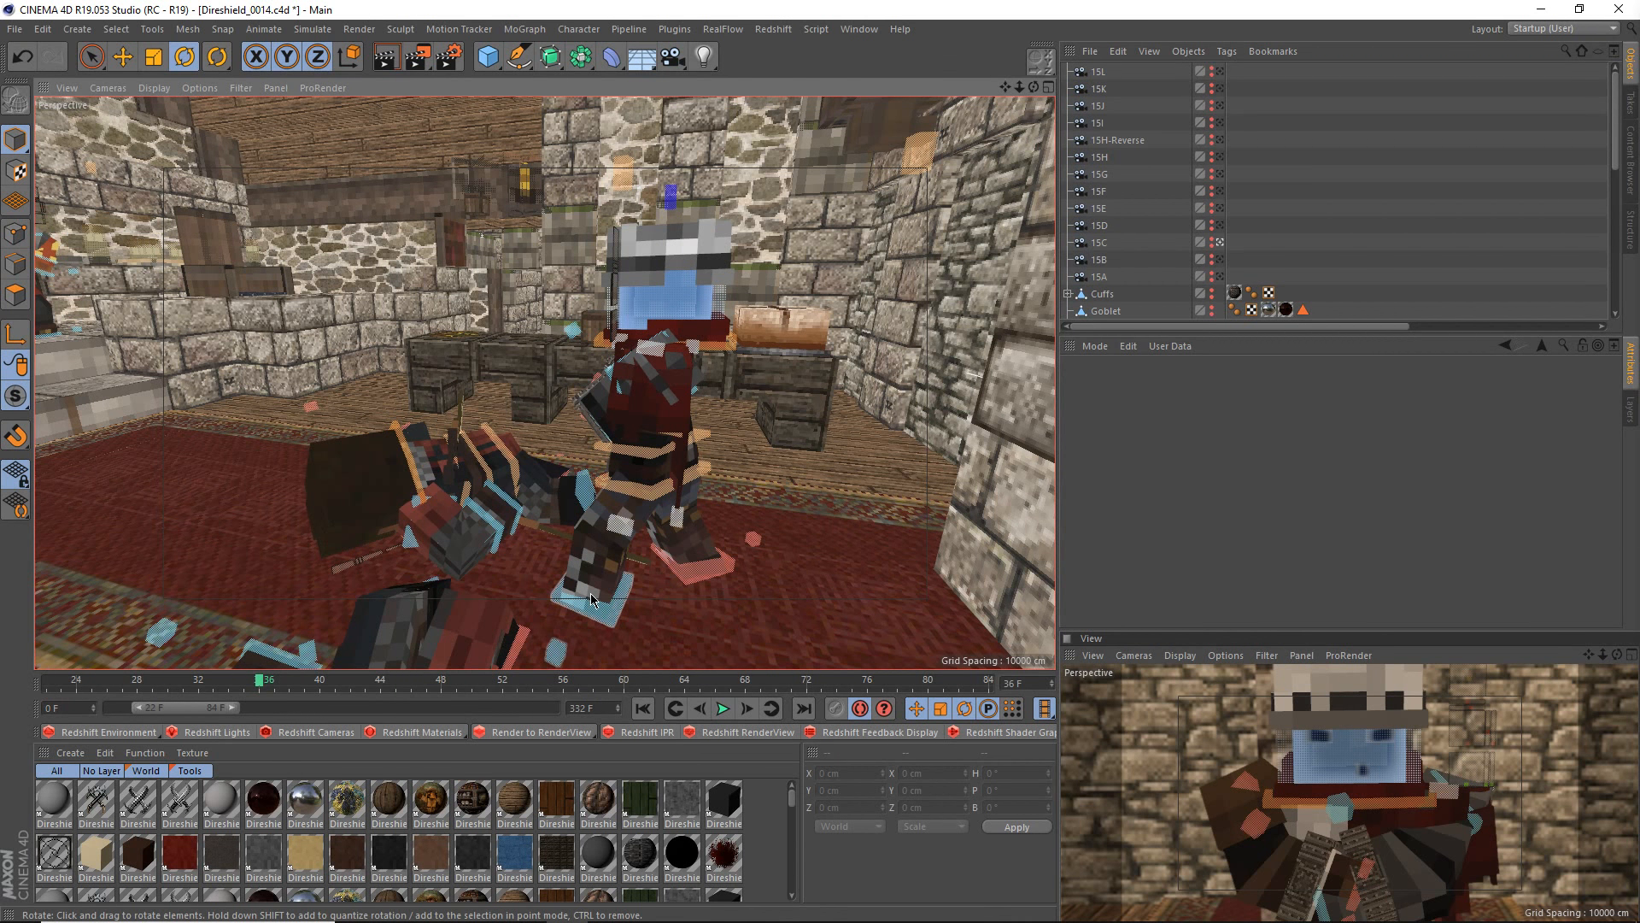
{"action": "left_click_drag", "start_coordinate": [596, 599], "coordinate": [529, 480], "text": "alt"}
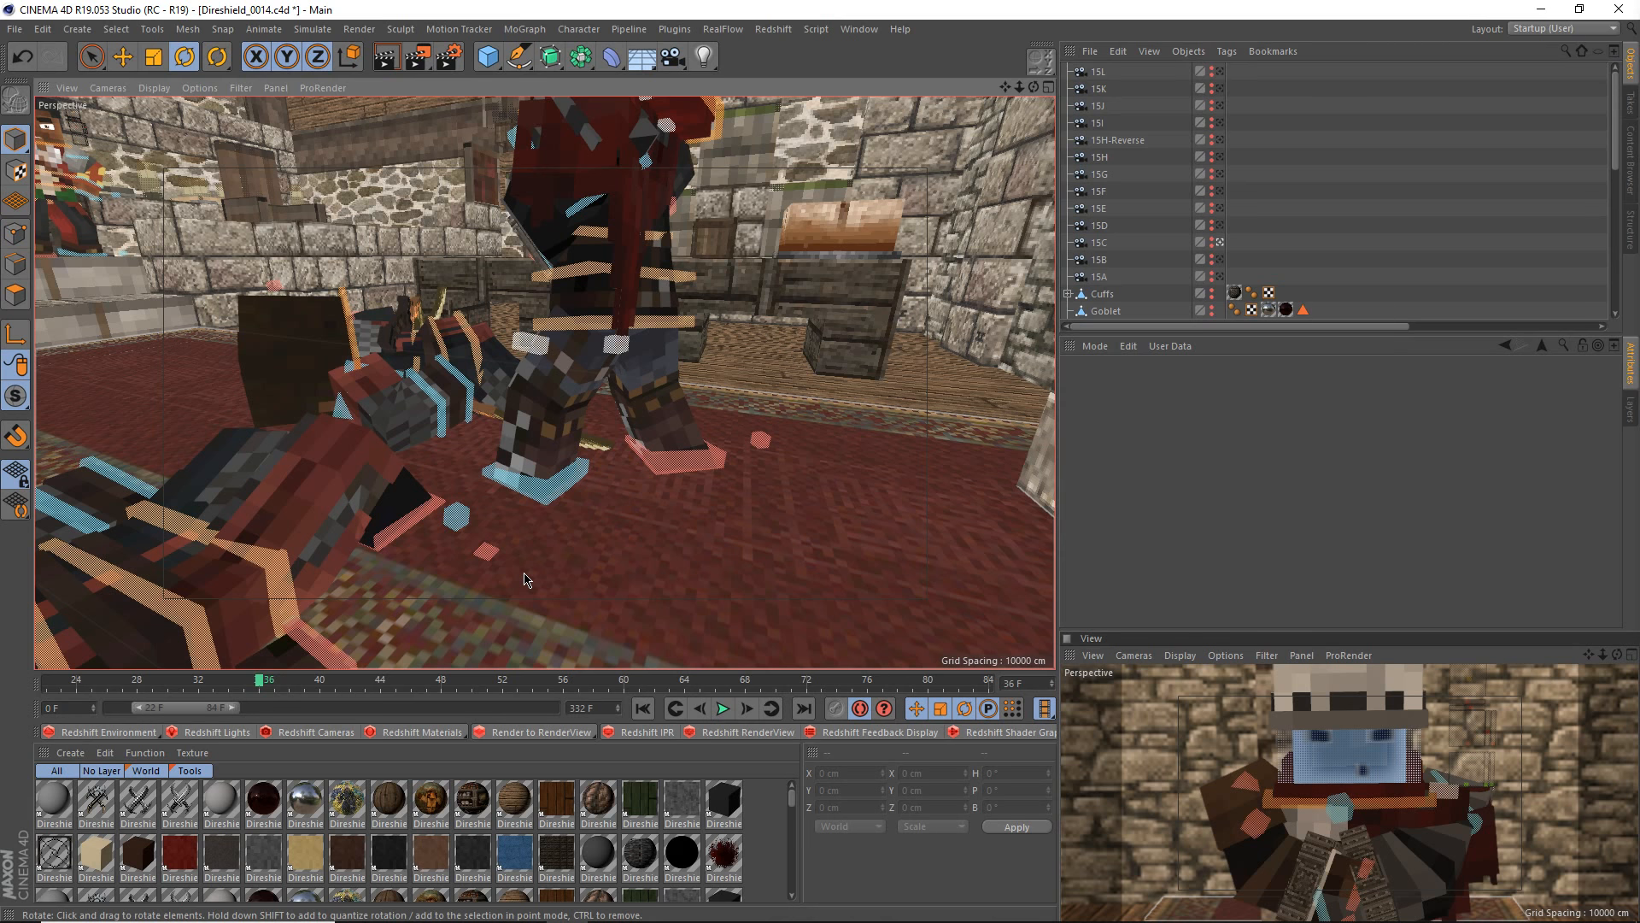
{"action": "mouse_move", "coordinate": [601, 548]}
{"action": "left_mouse_down", "text": "alt"}
{"action": "mouse_move", "coordinate": [671, 575]}
{"action": "mouse_move", "coordinate": [570, 544]}
{"action": "left_mouse_up", "text": "alt"}
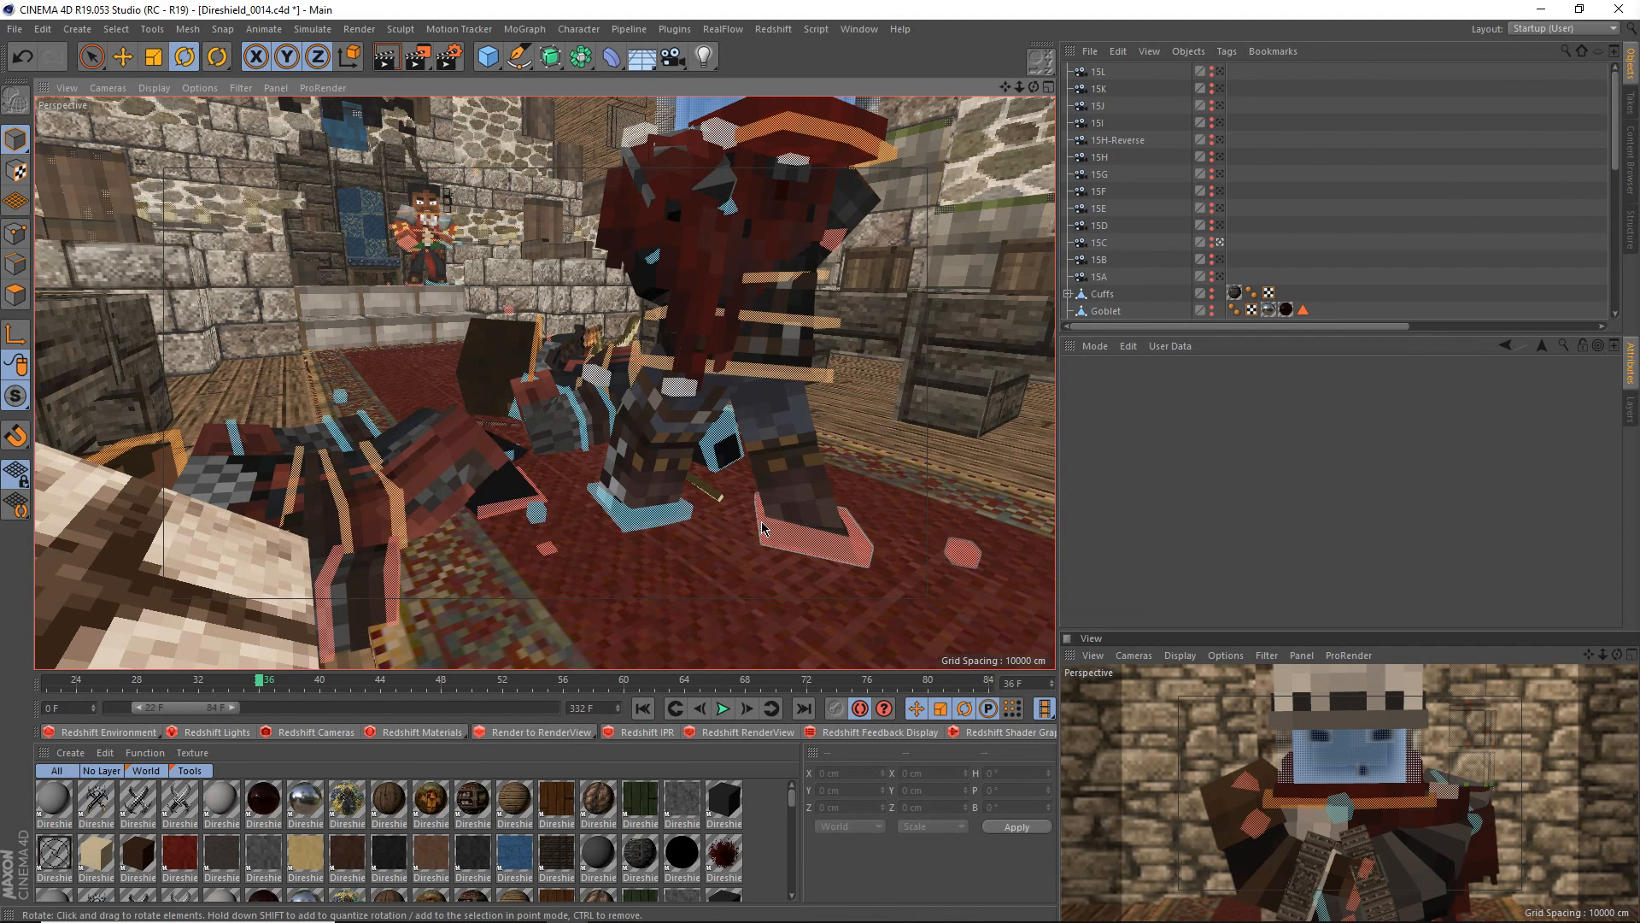
{"action": "left_click", "coordinate": [761, 521]}
{"action": "key", "text": "e"}
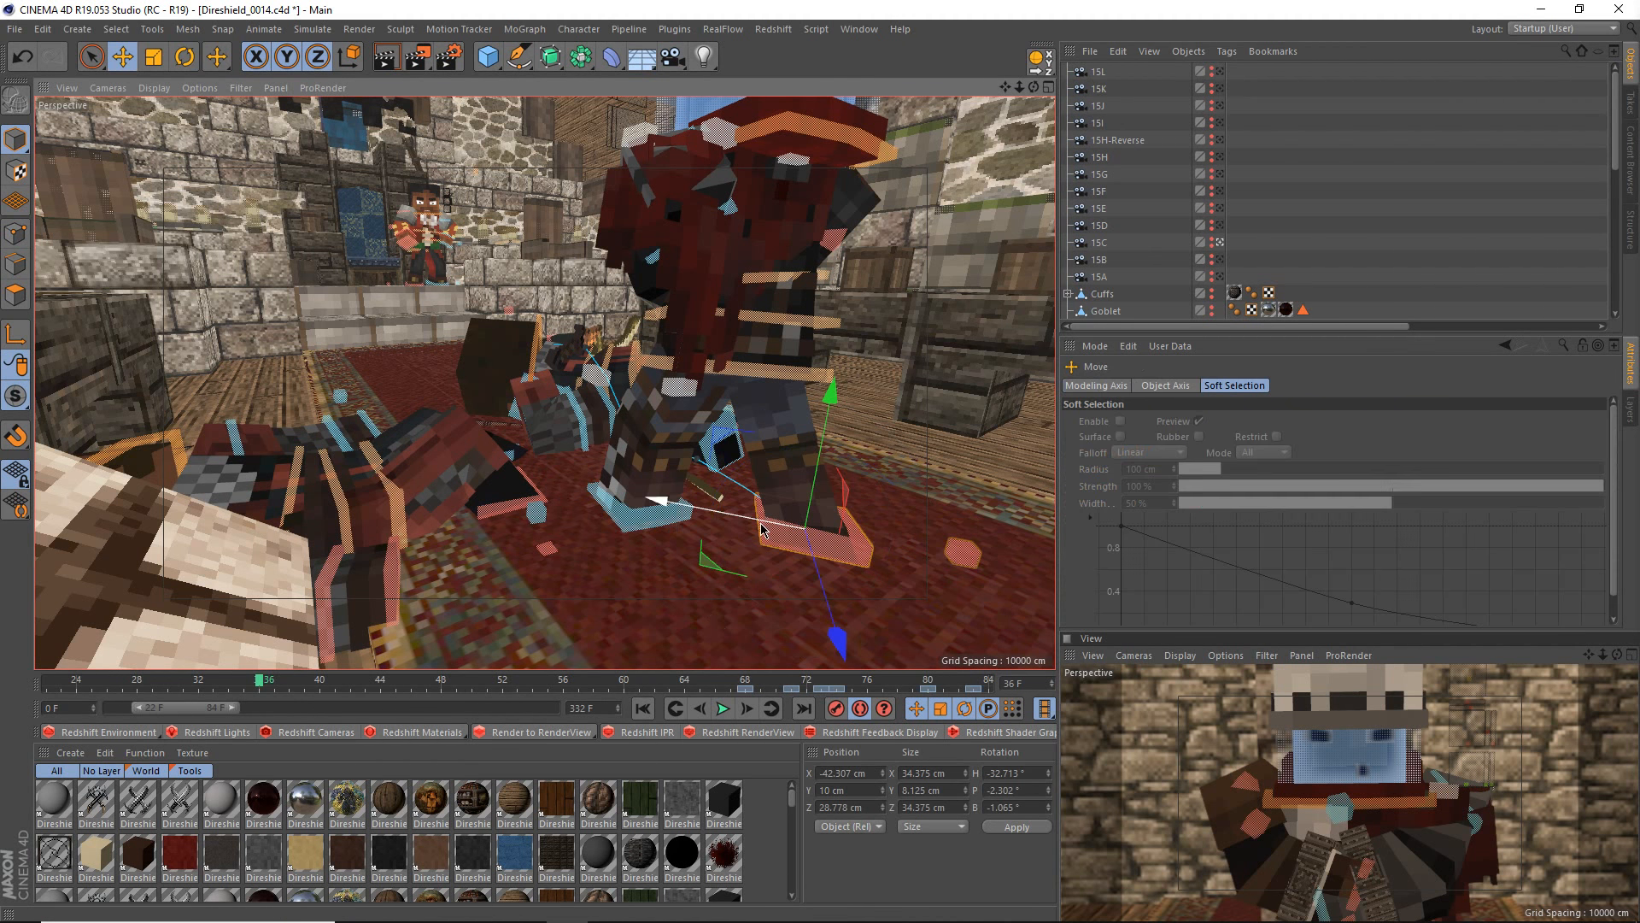
- Examine the standing character's legs and pose beside the fallen bodies from several angles
{"action": "left_click_drag", "start_coordinate": [767, 542], "coordinate": [794, 564], "text": "alt"}
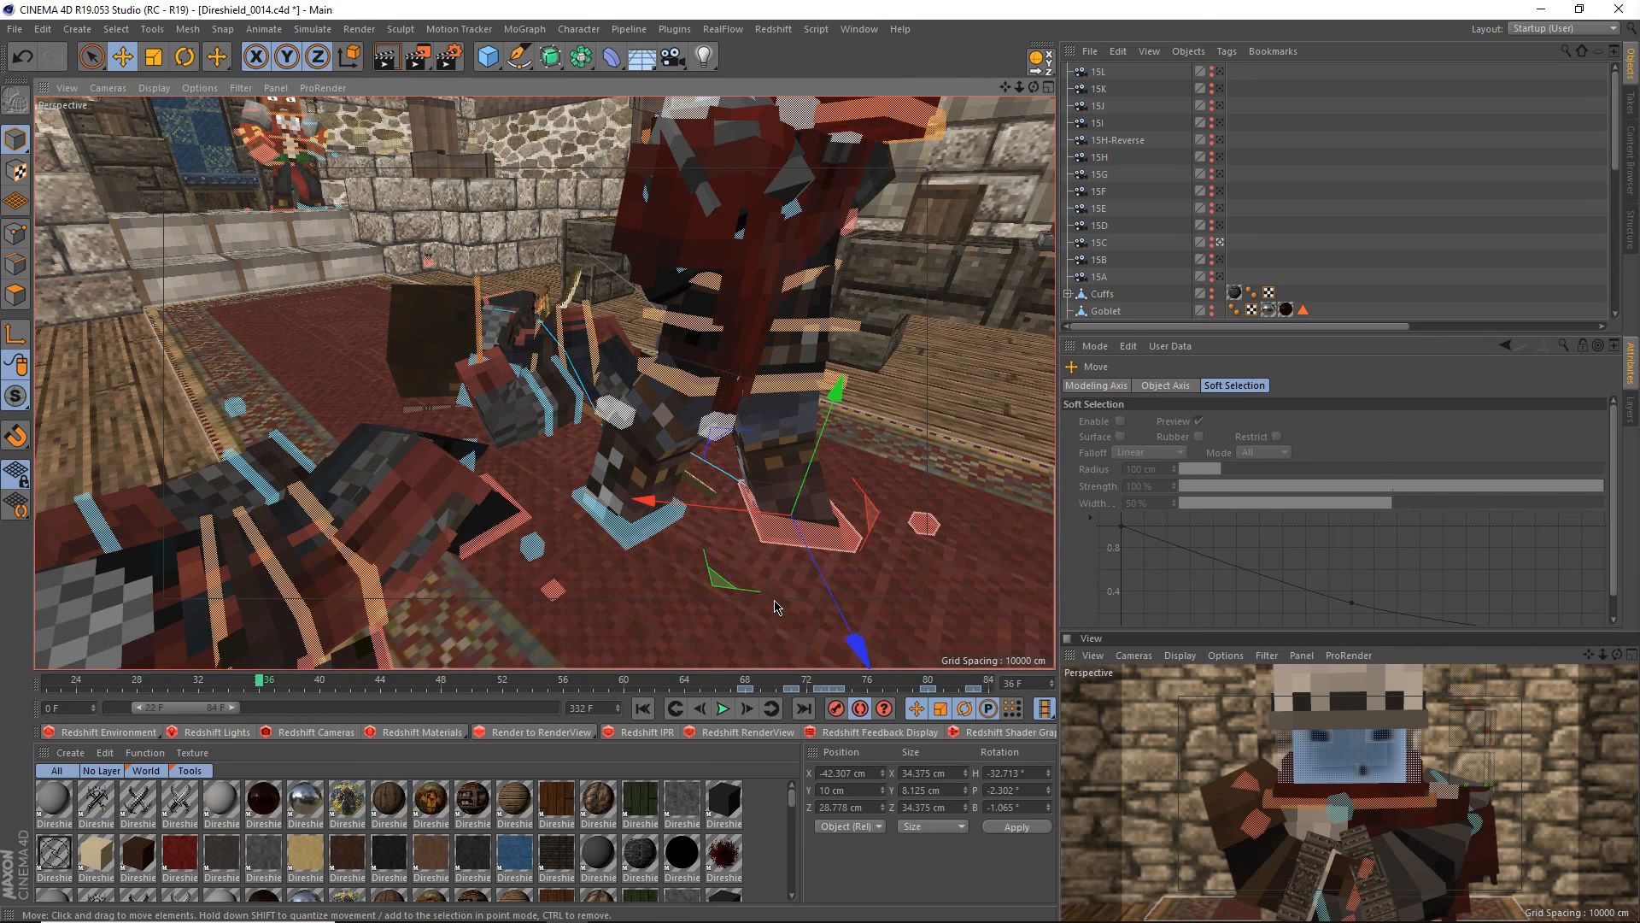
{"action": "left_click_drag", "start_coordinate": [616, 573], "coordinate": [713, 555], "text": "alt"}
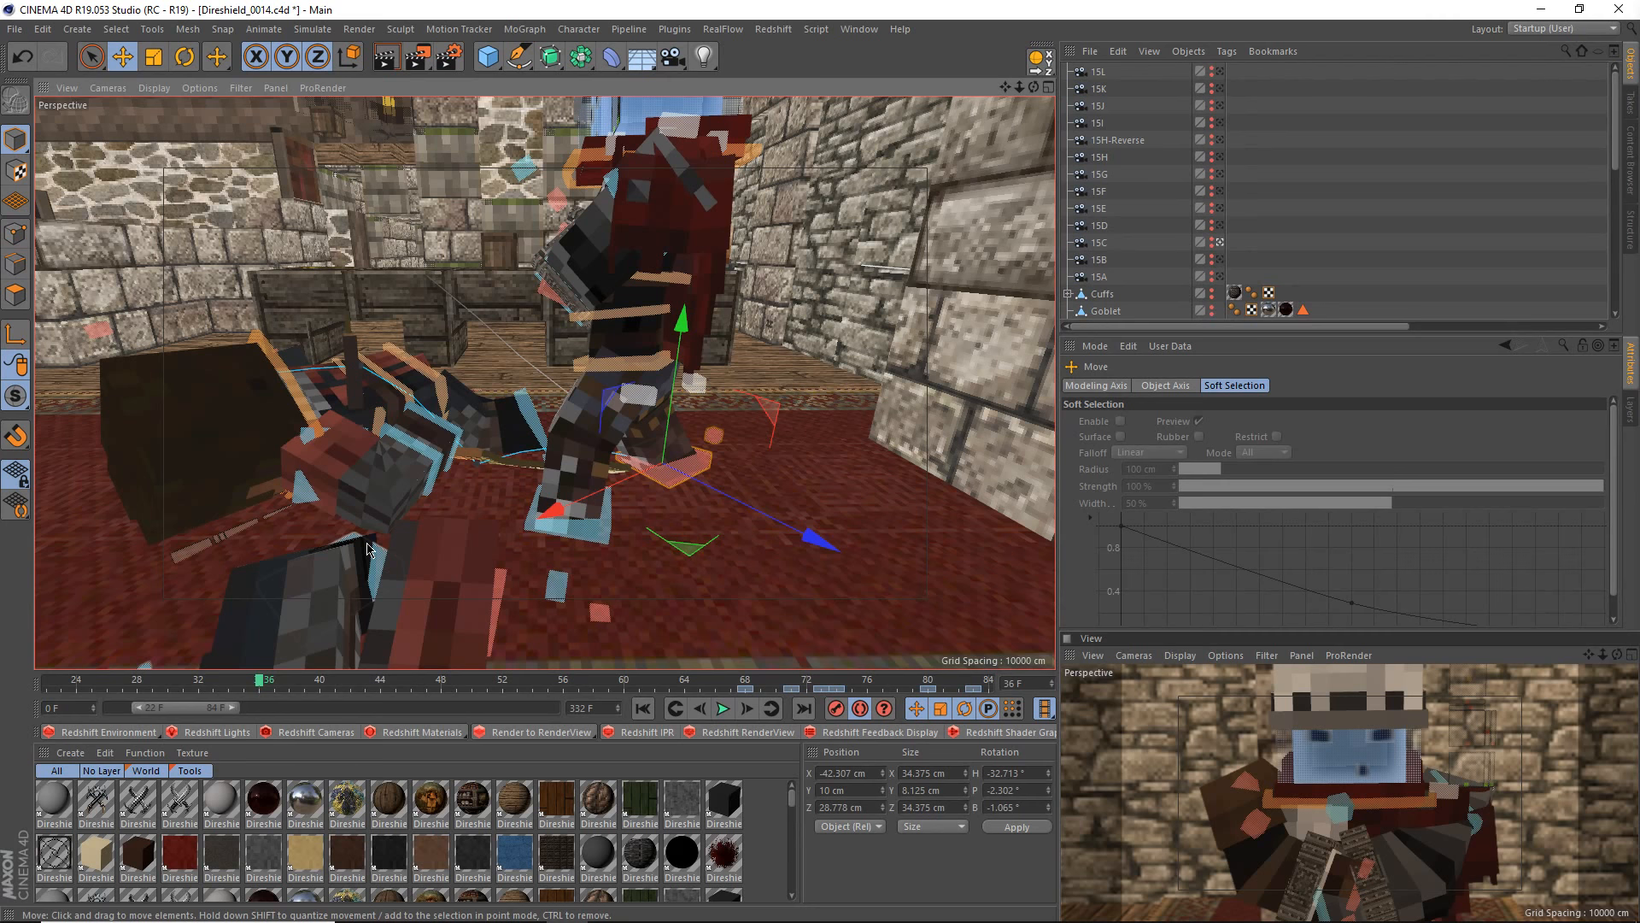
{"action": "left_click_drag", "start_coordinate": [367, 548], "coordinate": [744, 528], "text": "alt"}
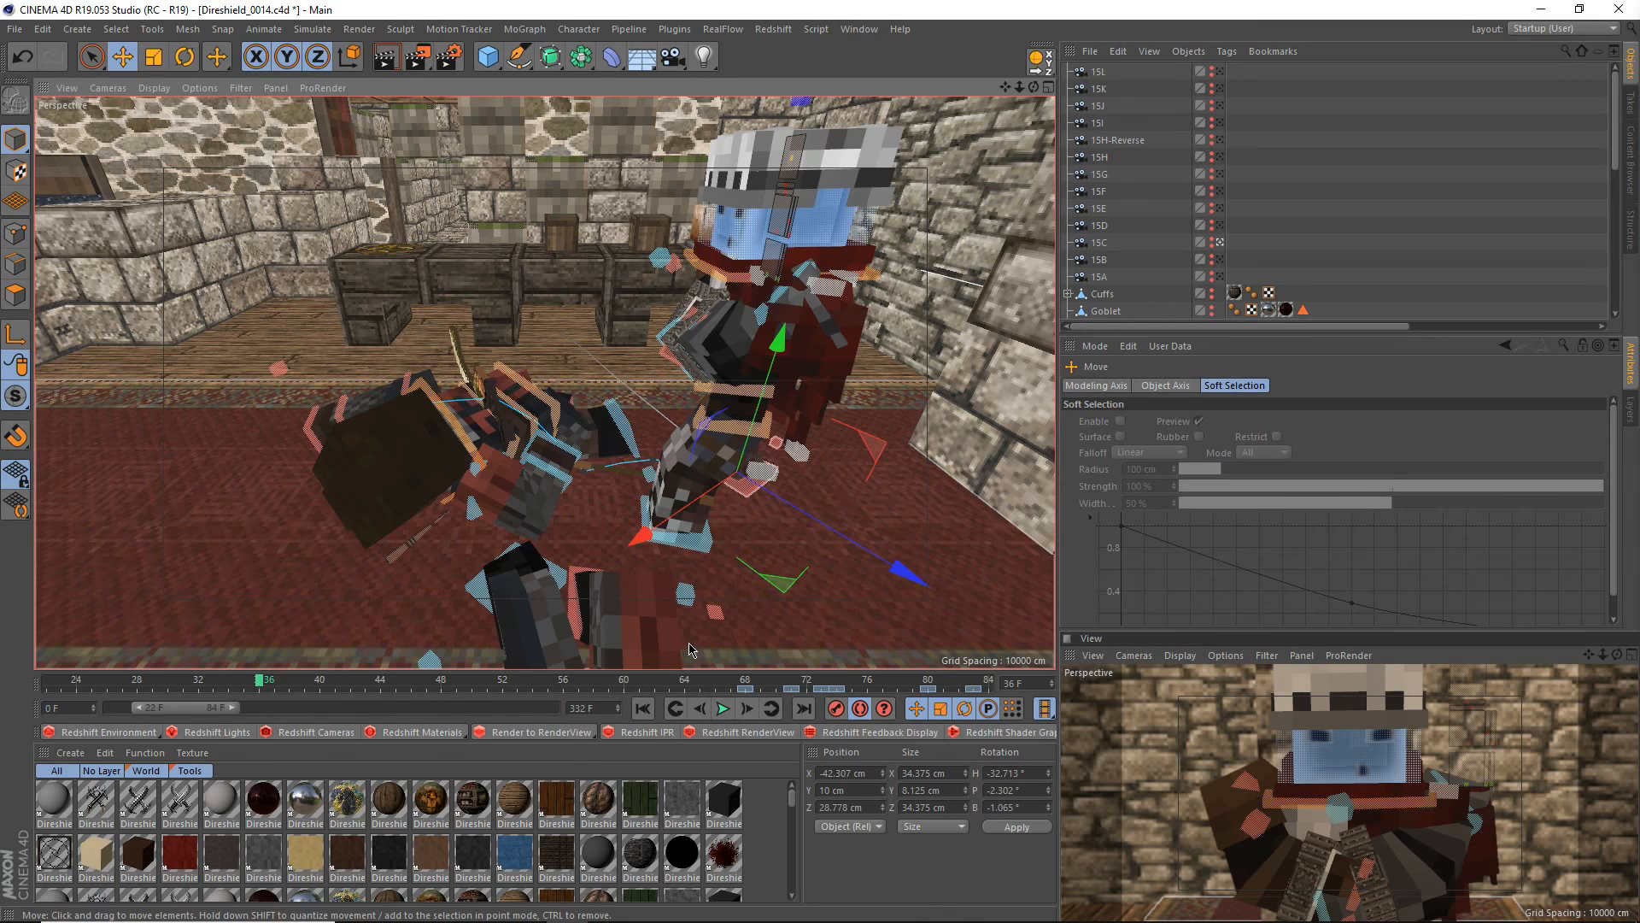
{"action": "left_click_drag", "start_coordinate": [692, 629], "coordinate": [487, 641], "text": "alt"}
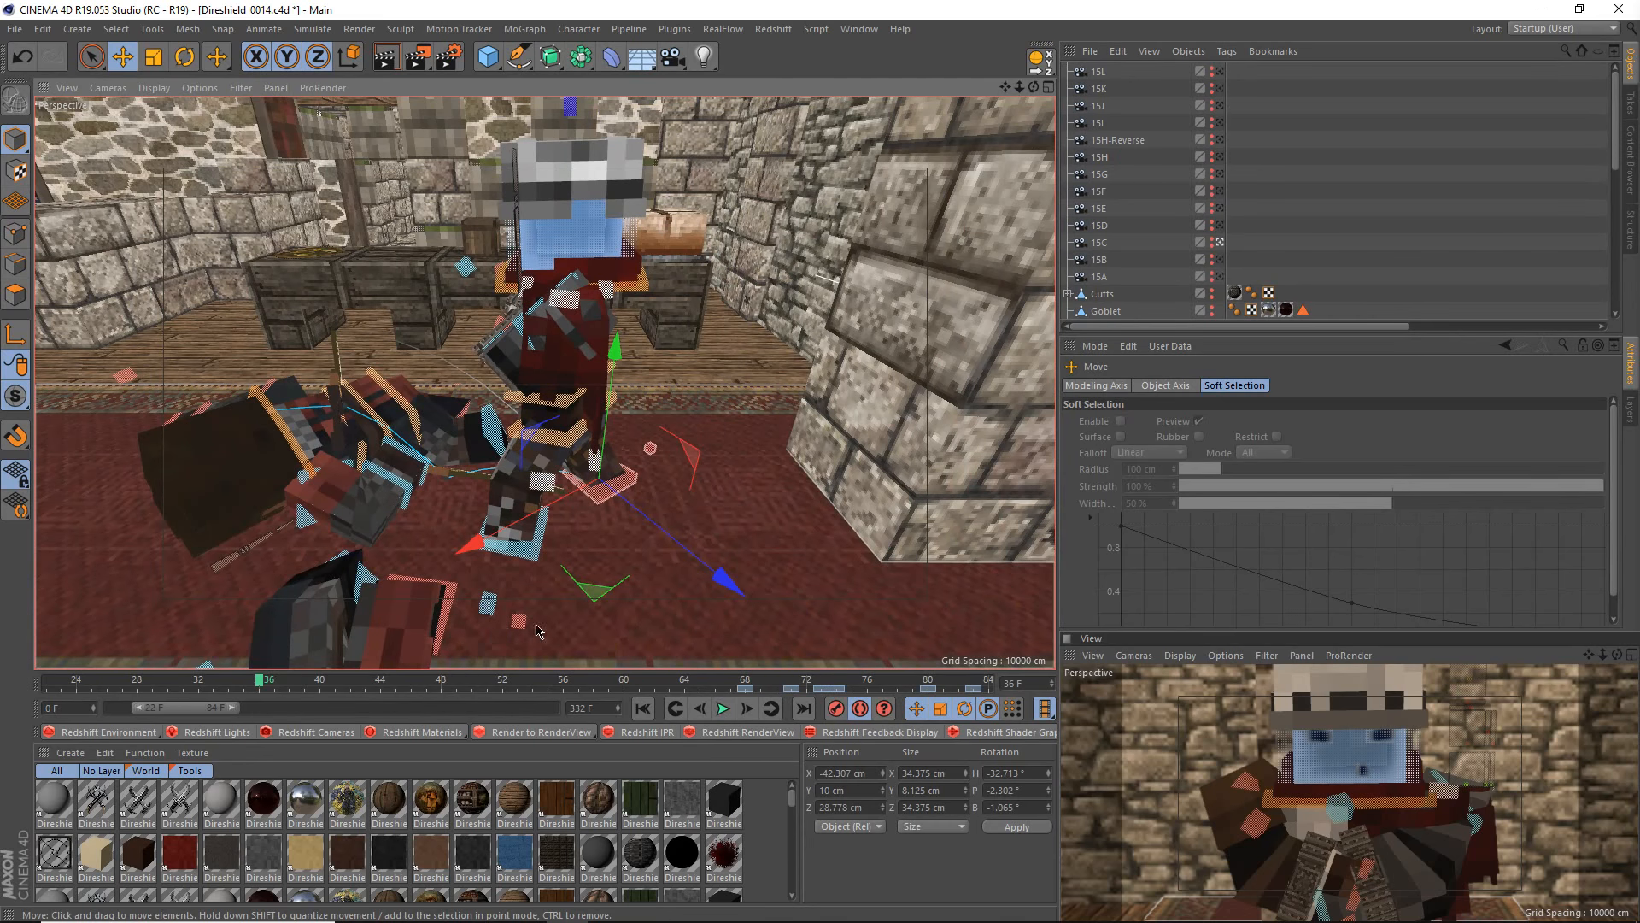
{"action": "left_click_drag", "start_coordinate": [571, 632], "coordinate": [547, 594], "text": "alt"}
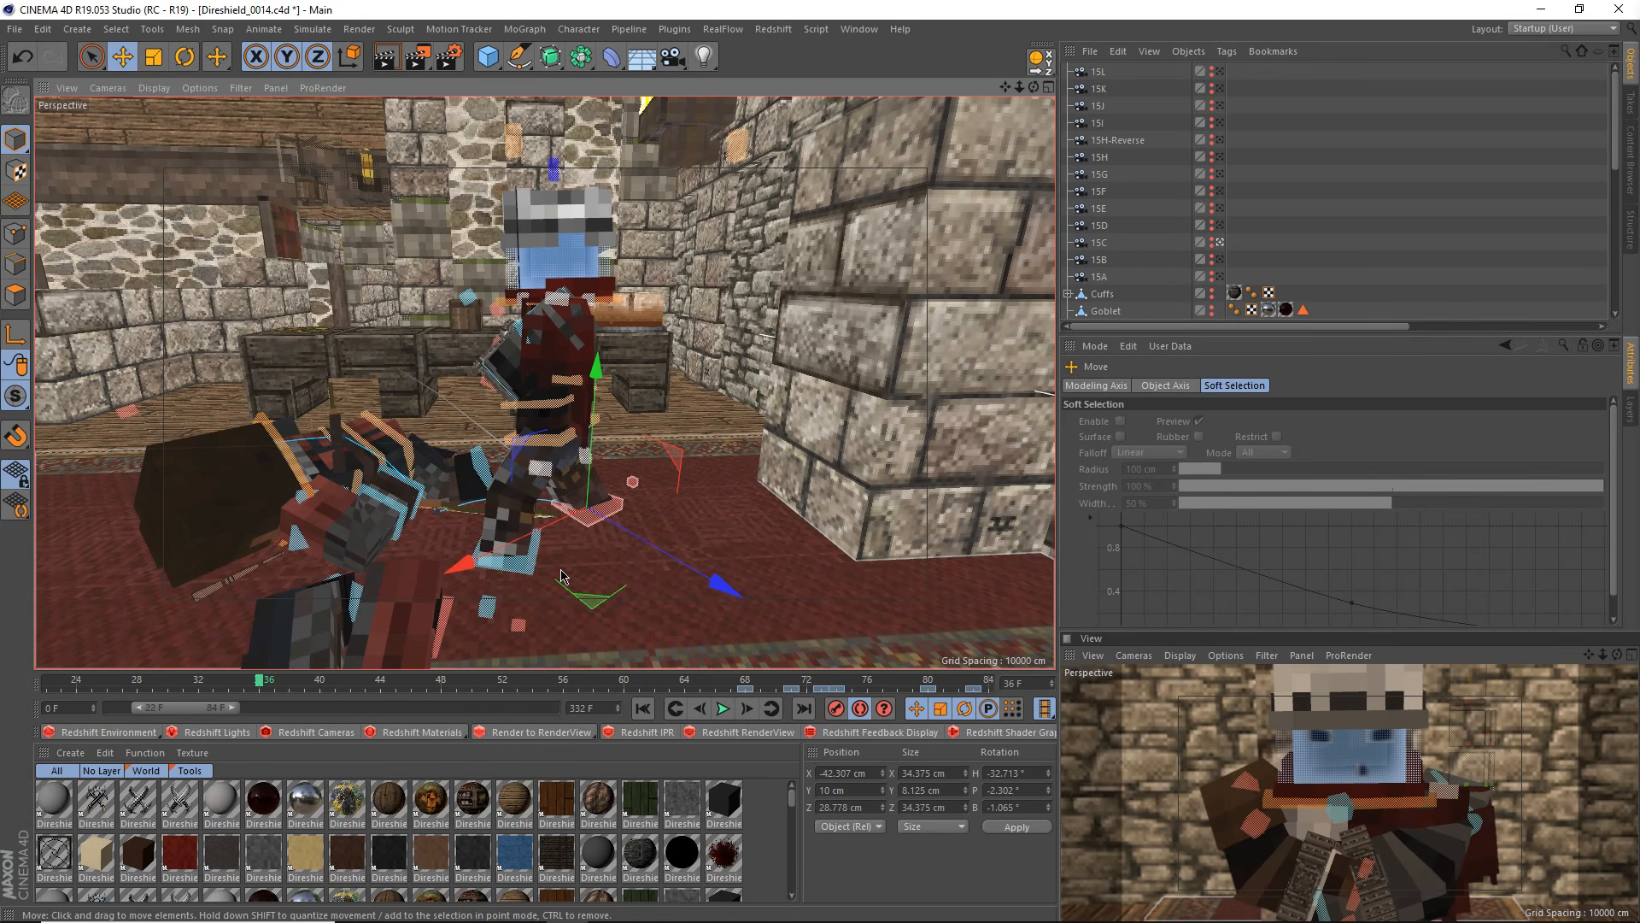
{"action": "left_click_drag", "start_coordinate": [561, 576], "coordinate": [544, 500], "text": "alt"}
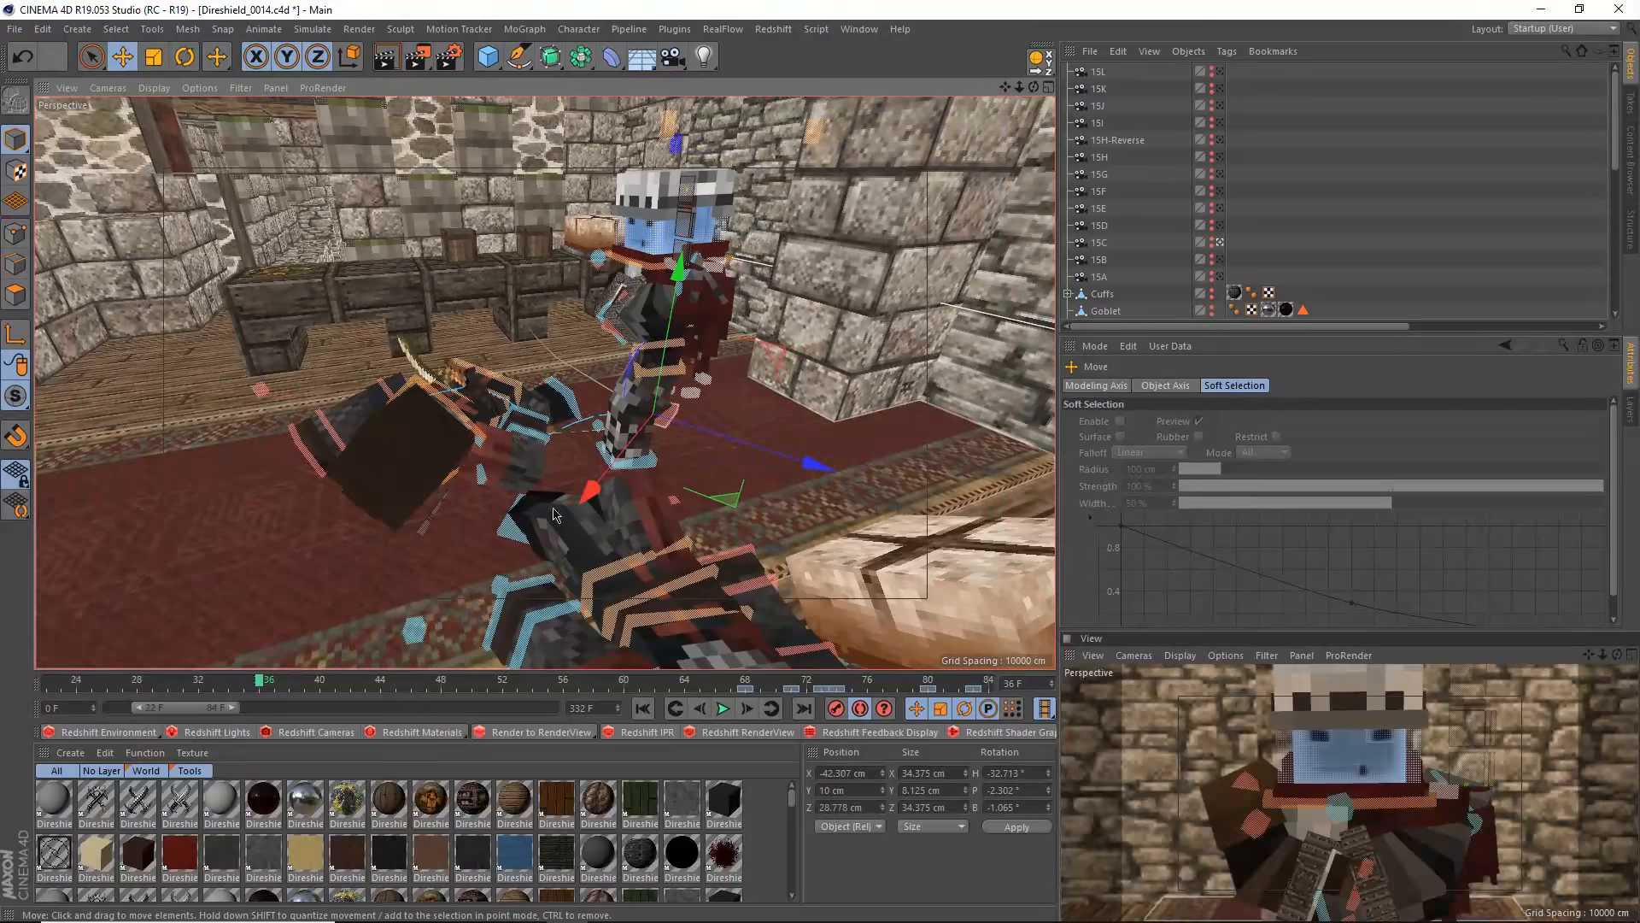
- Advance the animation to frame 57 and extend the visible timeline range to frame 159
{"action": "left_click_drag", "start_coordinate": [280, 688], "coordinate": [435, 697]}
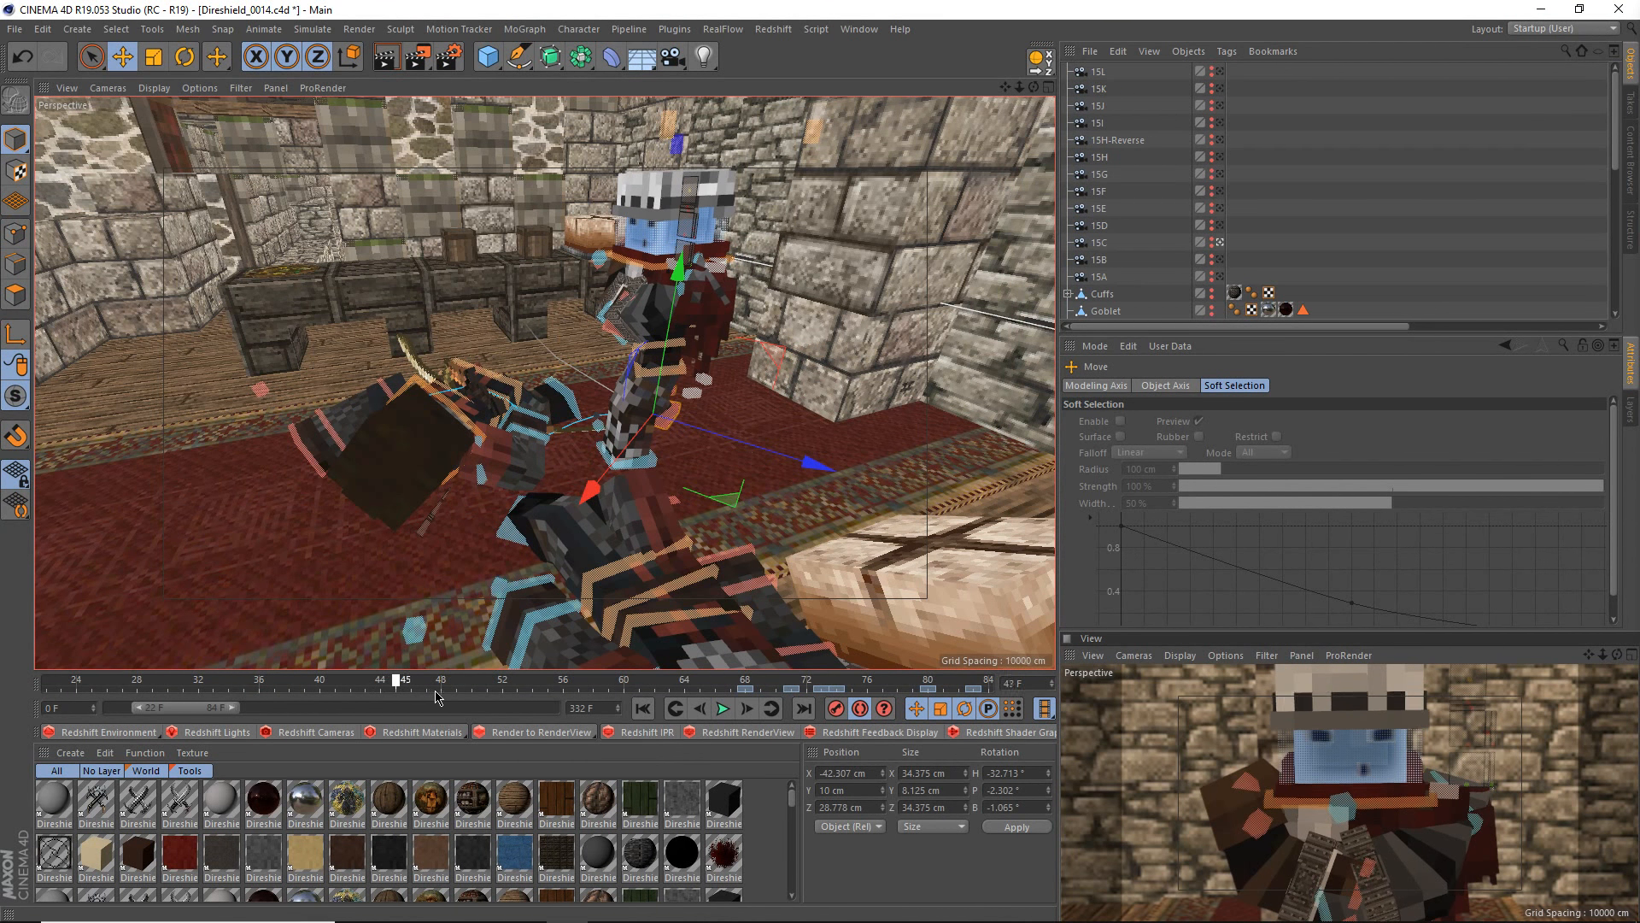
{"action": "left_click_drag", "start_coordinate": [208, 714], "coordinate": [259, 714]}
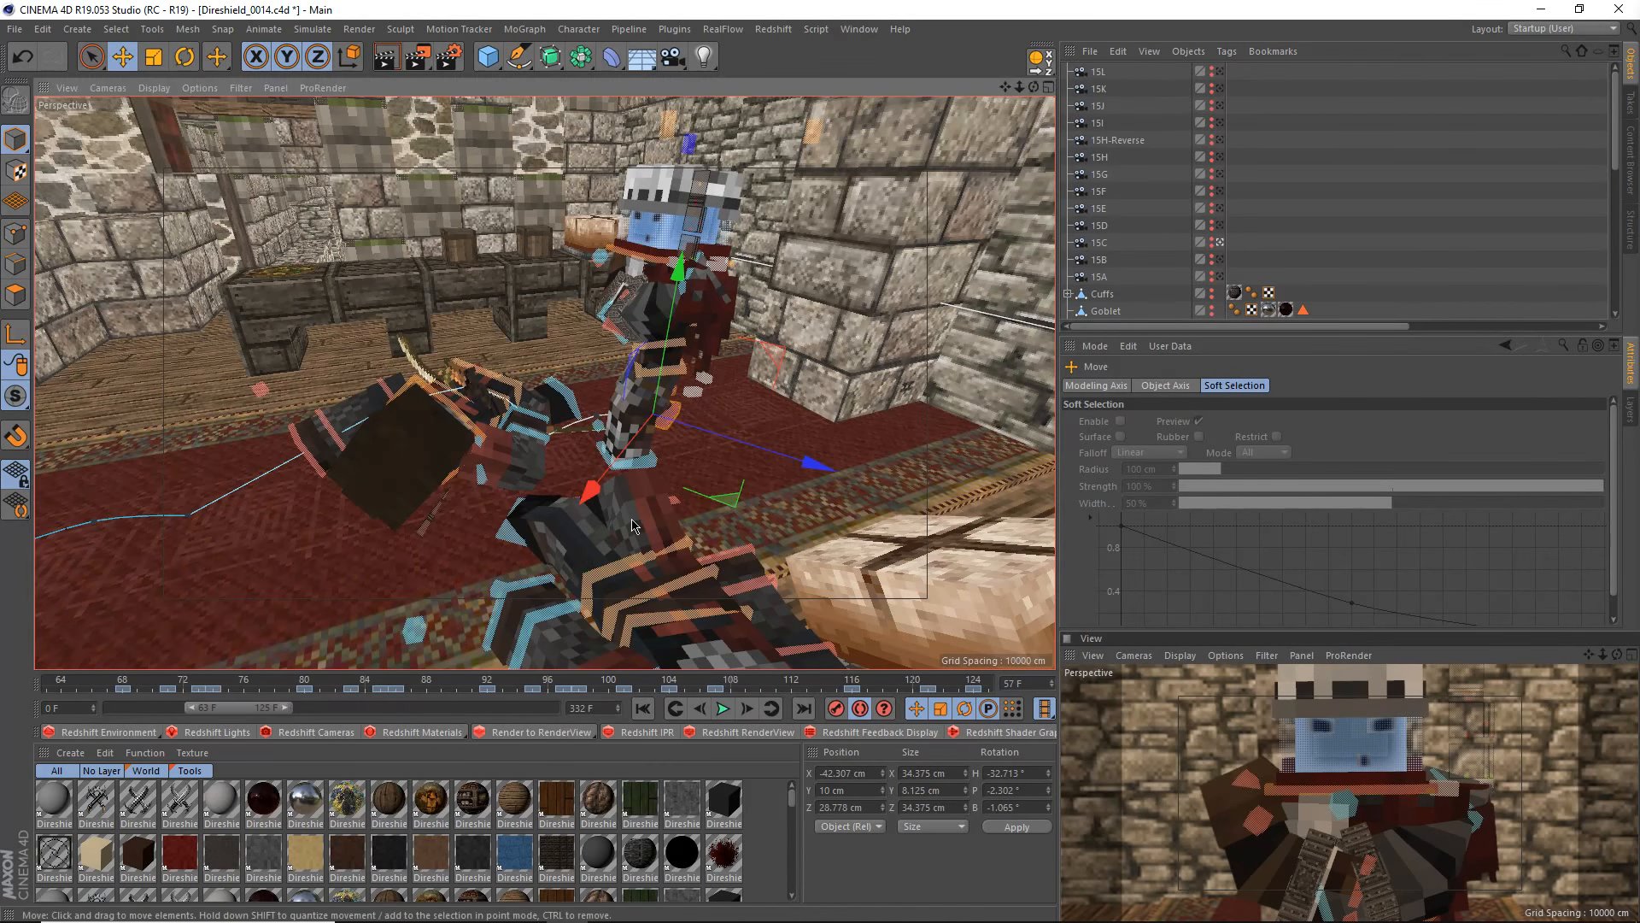
{"action": "scroll", "coordinate": [634, 525], "scroll_direction": "down", "scroll_amount": 2}
{"action": "left_click_drag", "start_coordinate": [261, 714], "coordinate": [333, 713]}
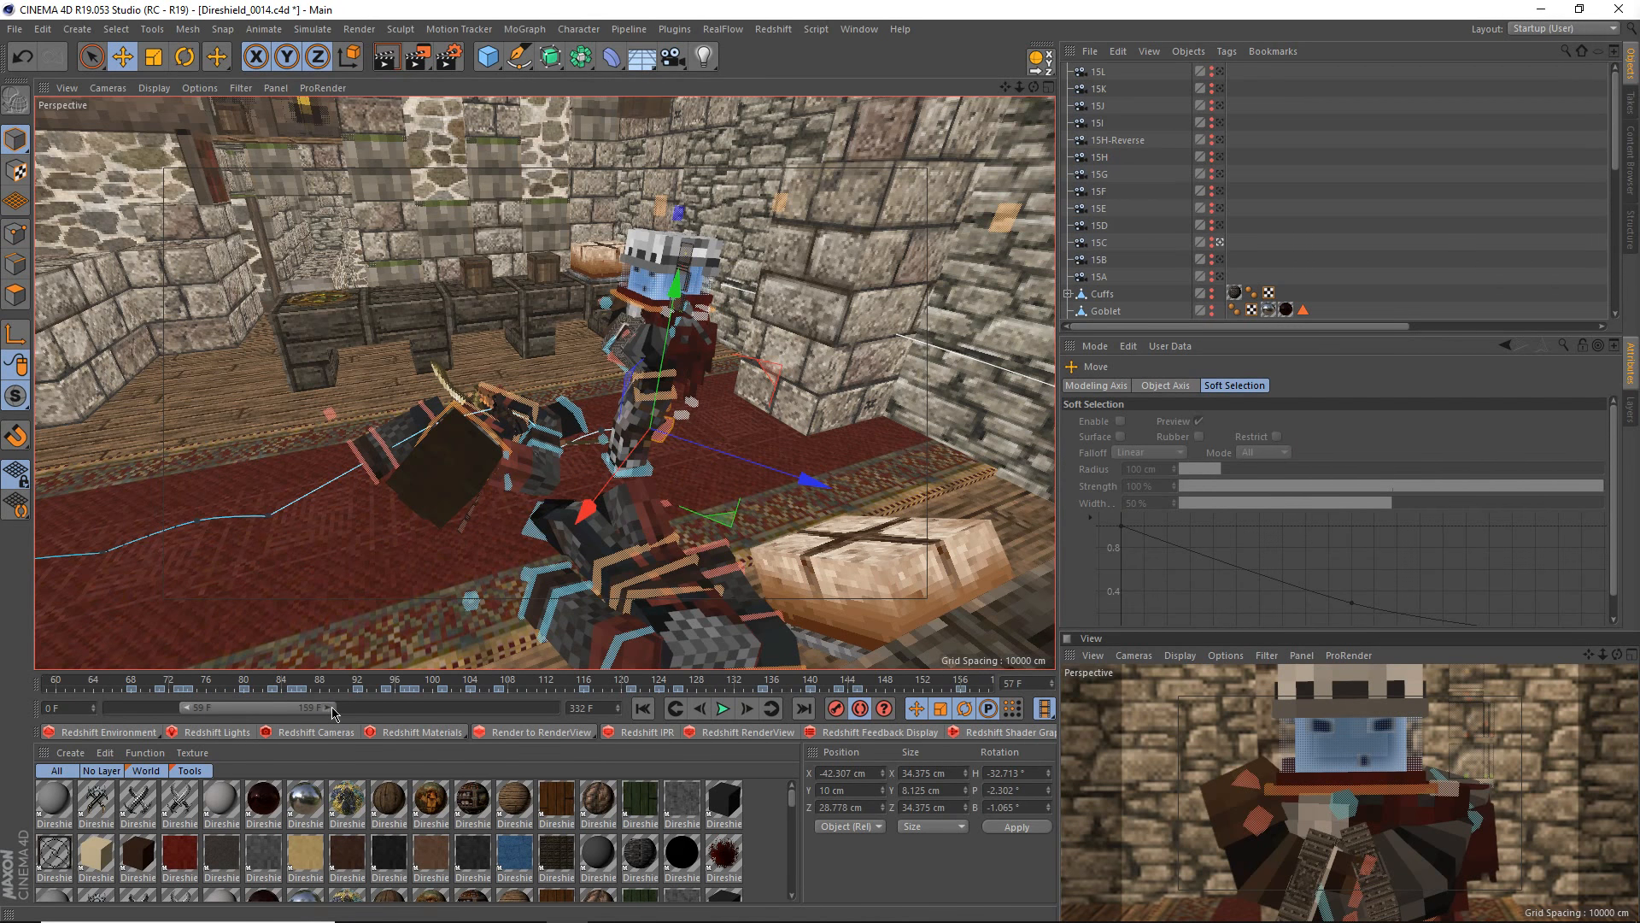
- Switch to Premiere Pro, go to 00:04:40:20 at the start of 15H-HWR.mp4 and solo the Audio 2 track
{"action": "left_click", "coordinate": [608, 905]}
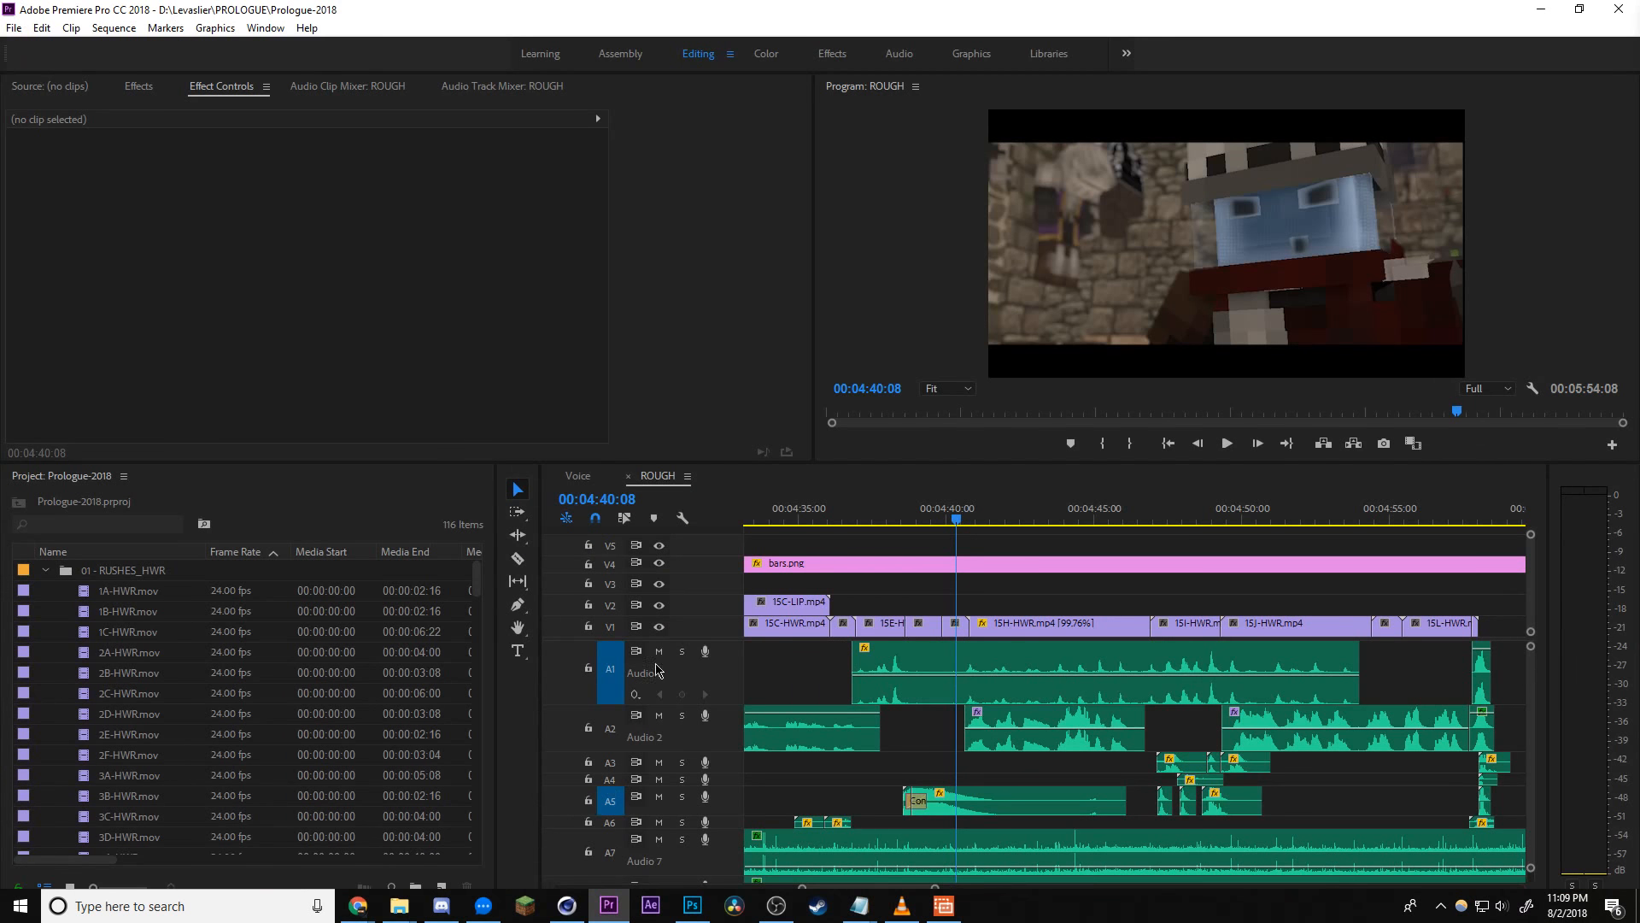
{"action": "scroll", "coordinate": [950, 659], "scroll_direction": "down", "scroll_amount": 1}
{"action": "scroll", "coordinate": [951, 669], "scroll_direction": "up", "scroll_amount": 3}
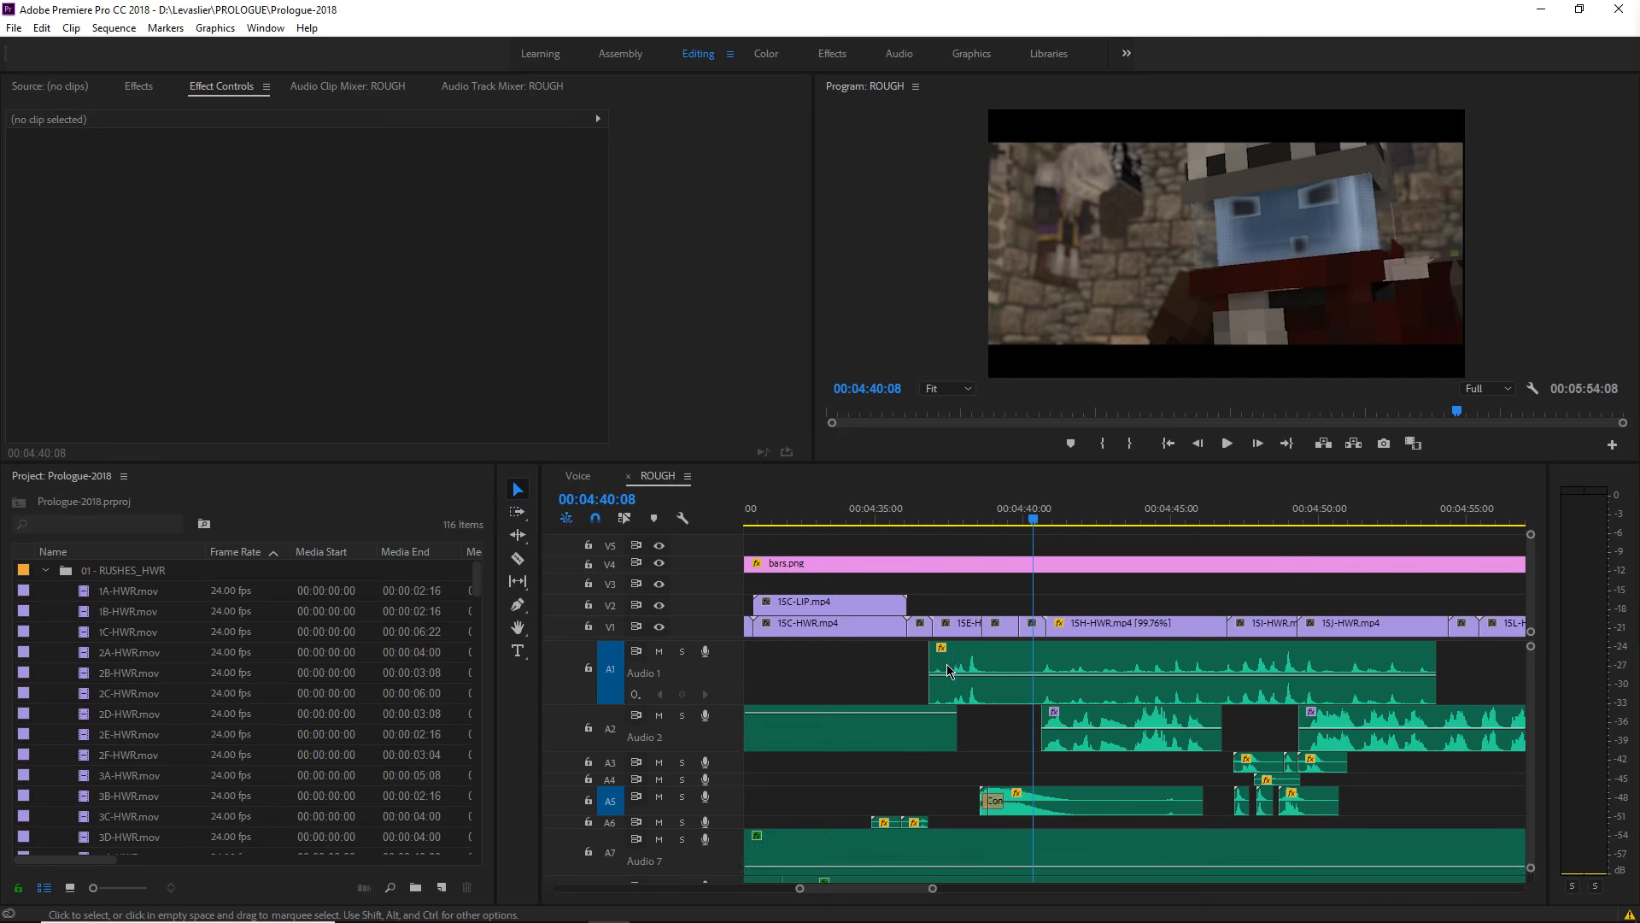
{"action": "left_click", "coordinate": [927, 523]}
{"action": "left_click_drag", "start_coordinate": [927, 533], "coordinate": [1048, 564]}
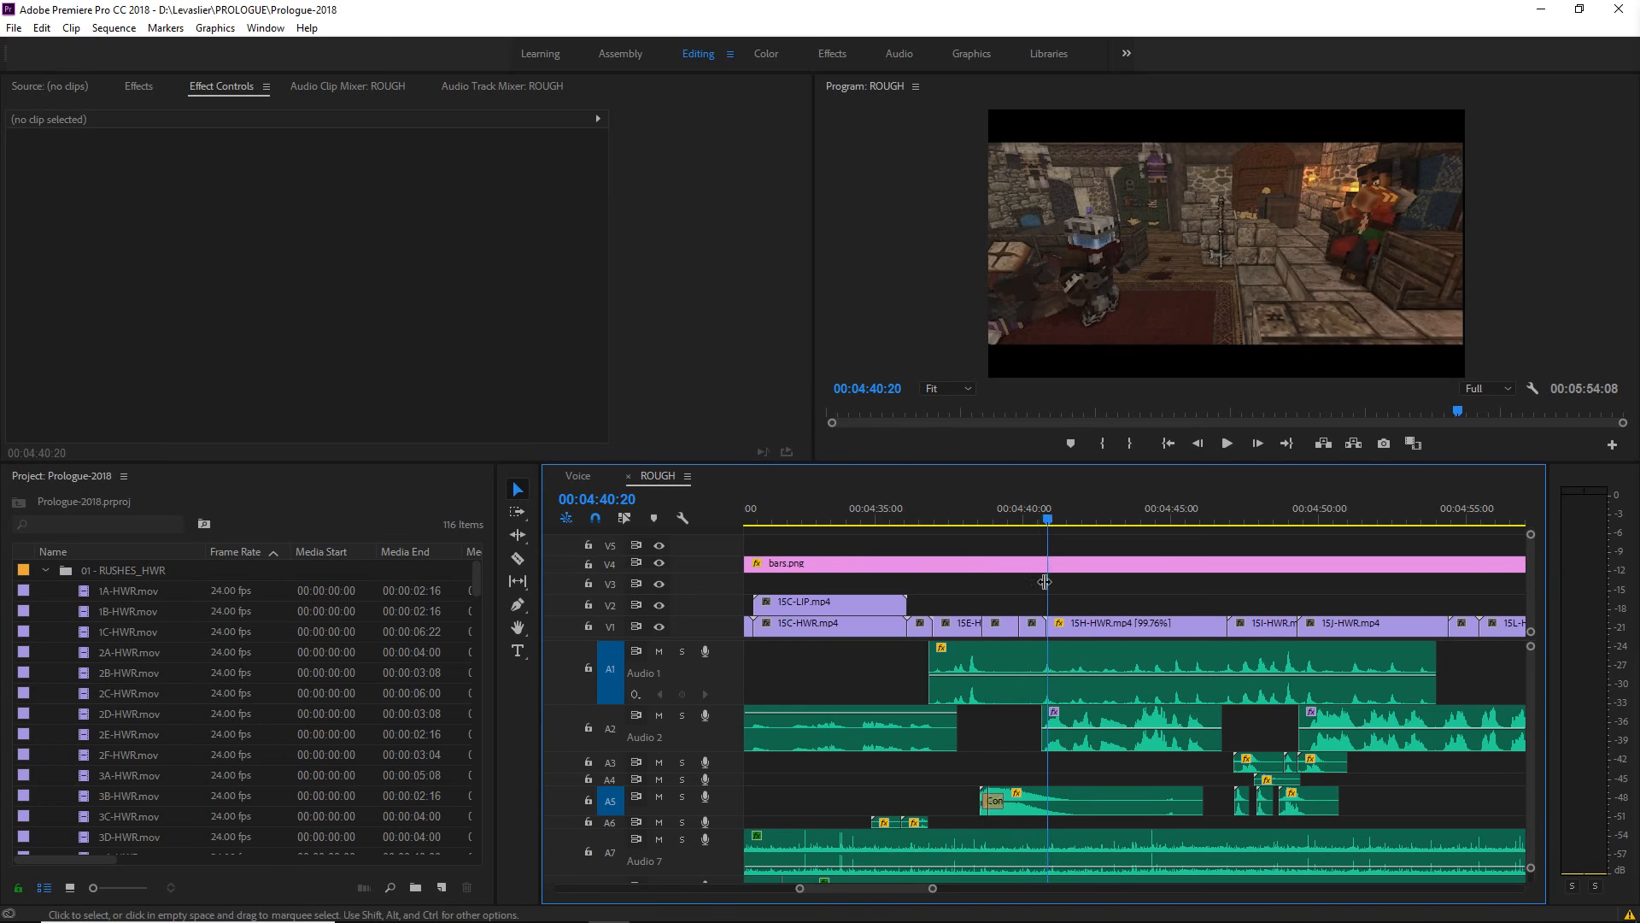
{"action": "scroll", "coordinate": [940, 684], "scroll_direction": "down", "scroll_amount": 2}
{"action": "left_click", "coordinate": [682, 715]}
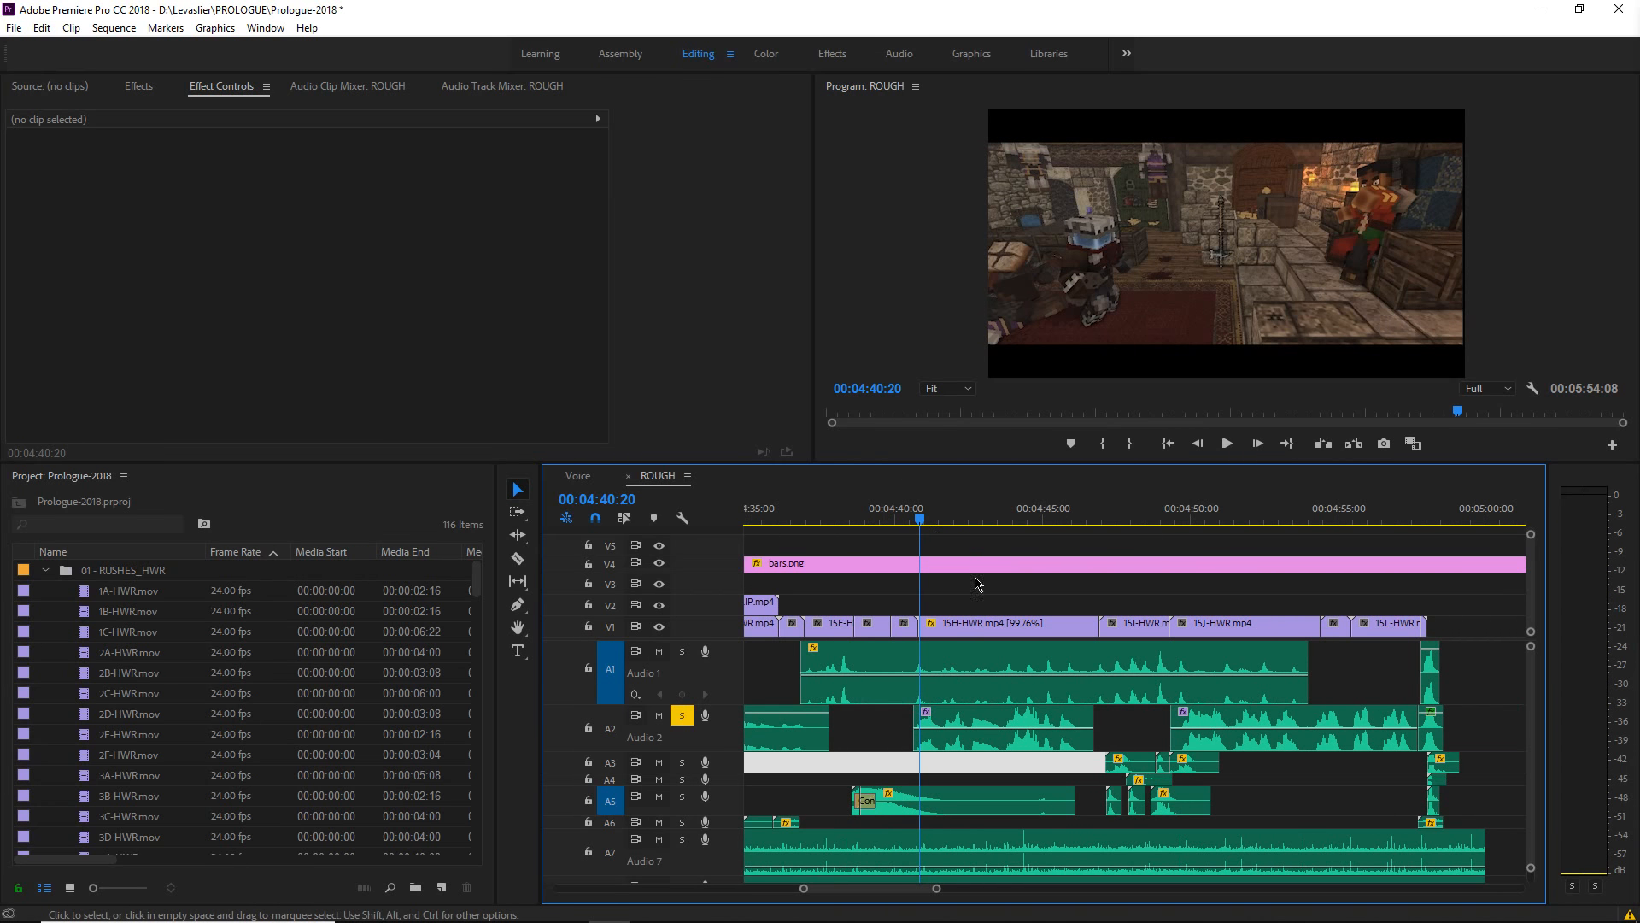
- Play the soloed dialogue over the opening of the 15H-HWR.mp4 shot, restarting from 00:04:40:16
{"action": "left_click", "coordinate": [907, 518]}
{"action": "key", "text": "space"}
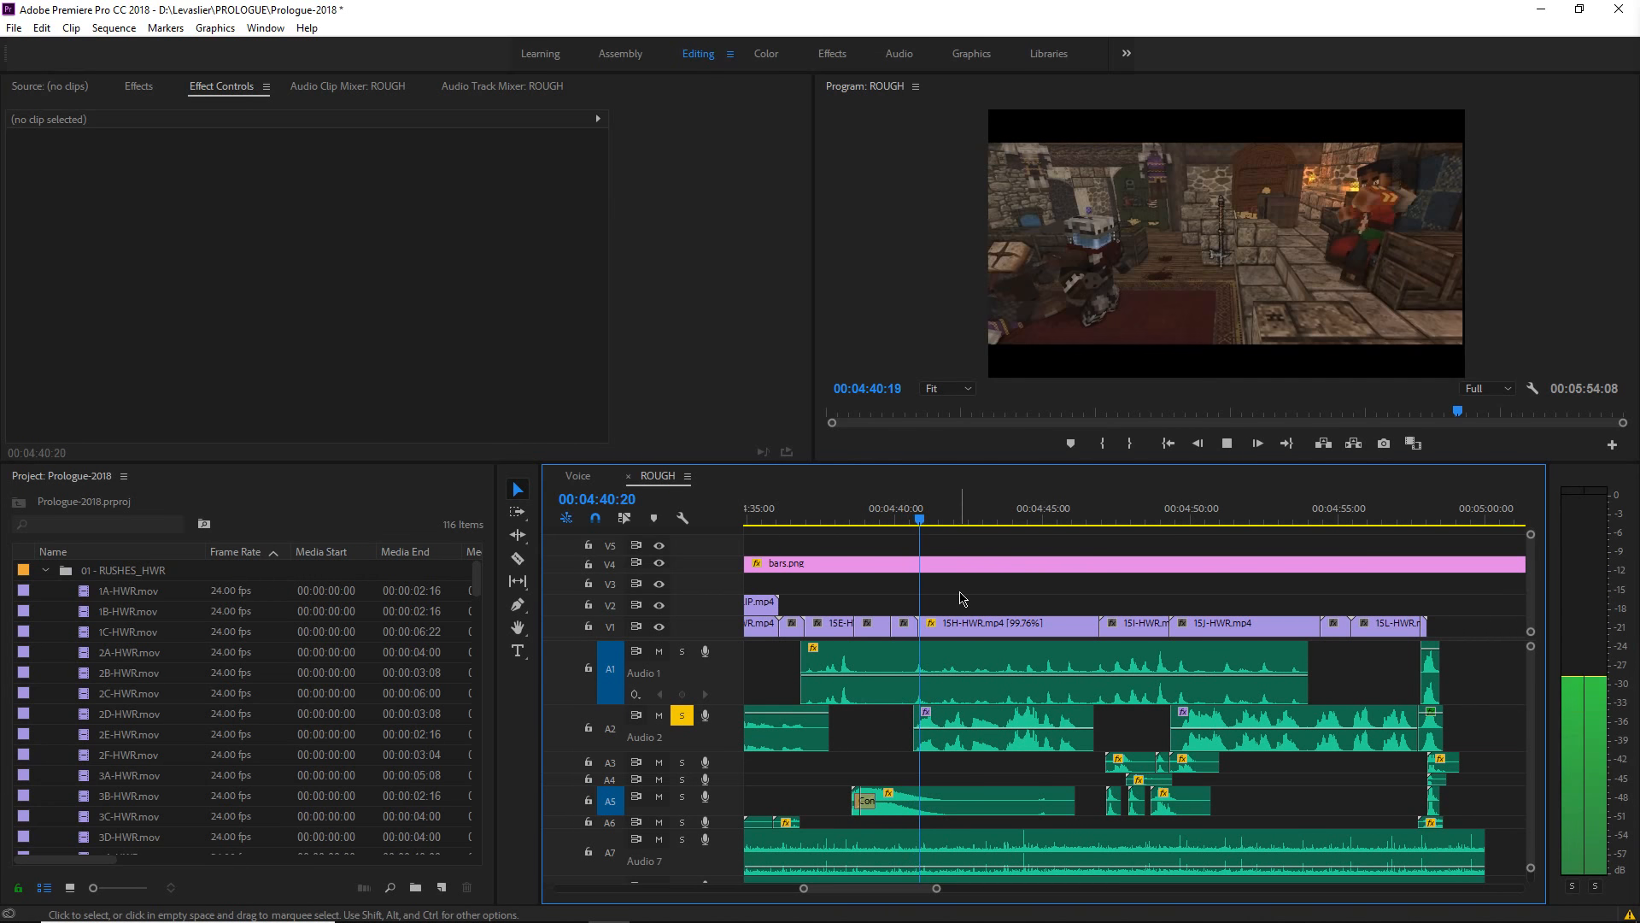
{"action": "key", "text": "space"}
{"action": "left_click", "coordinate": [915, 519]}
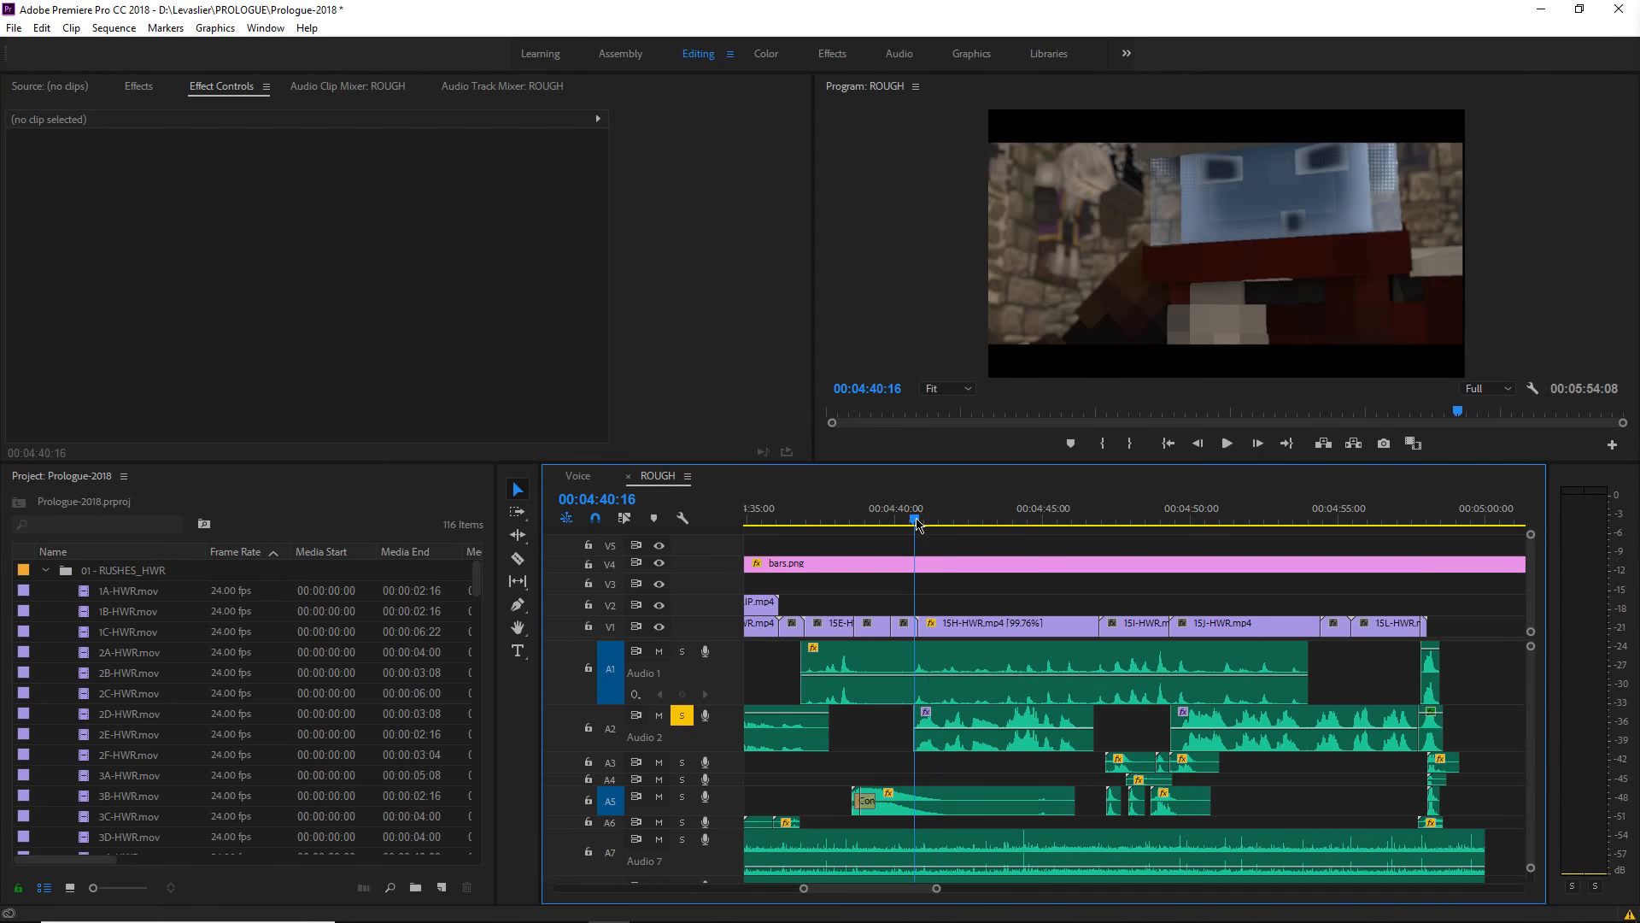
{"action": "key", "text": "space"}
{"action": "key", "text": "space"}
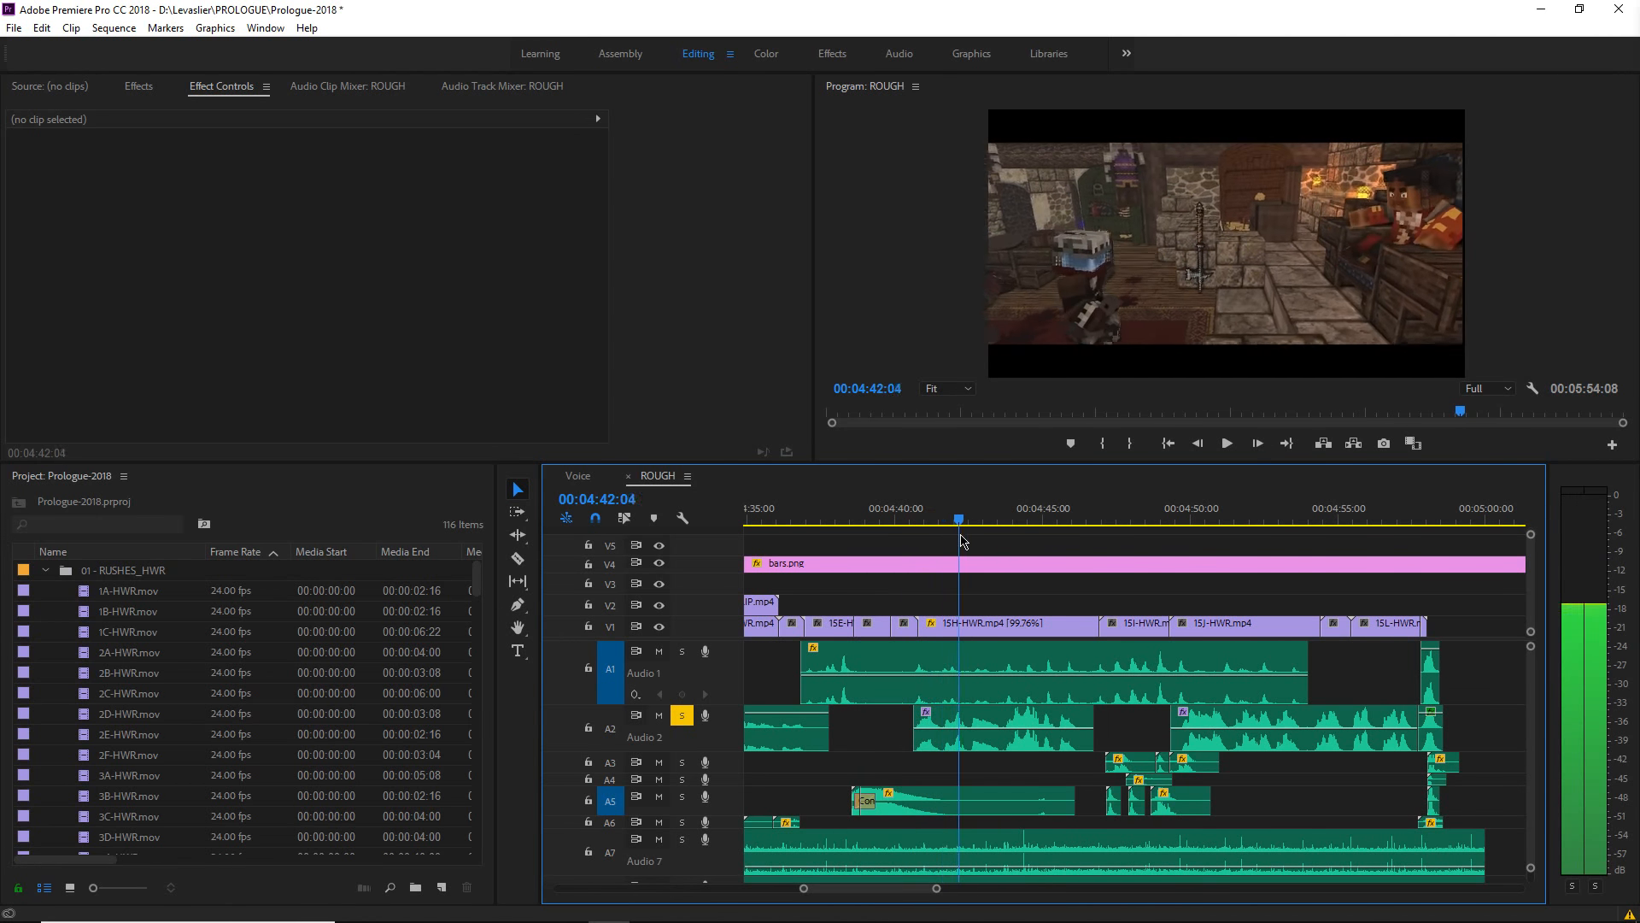
{"action": "key", "text": "space"}
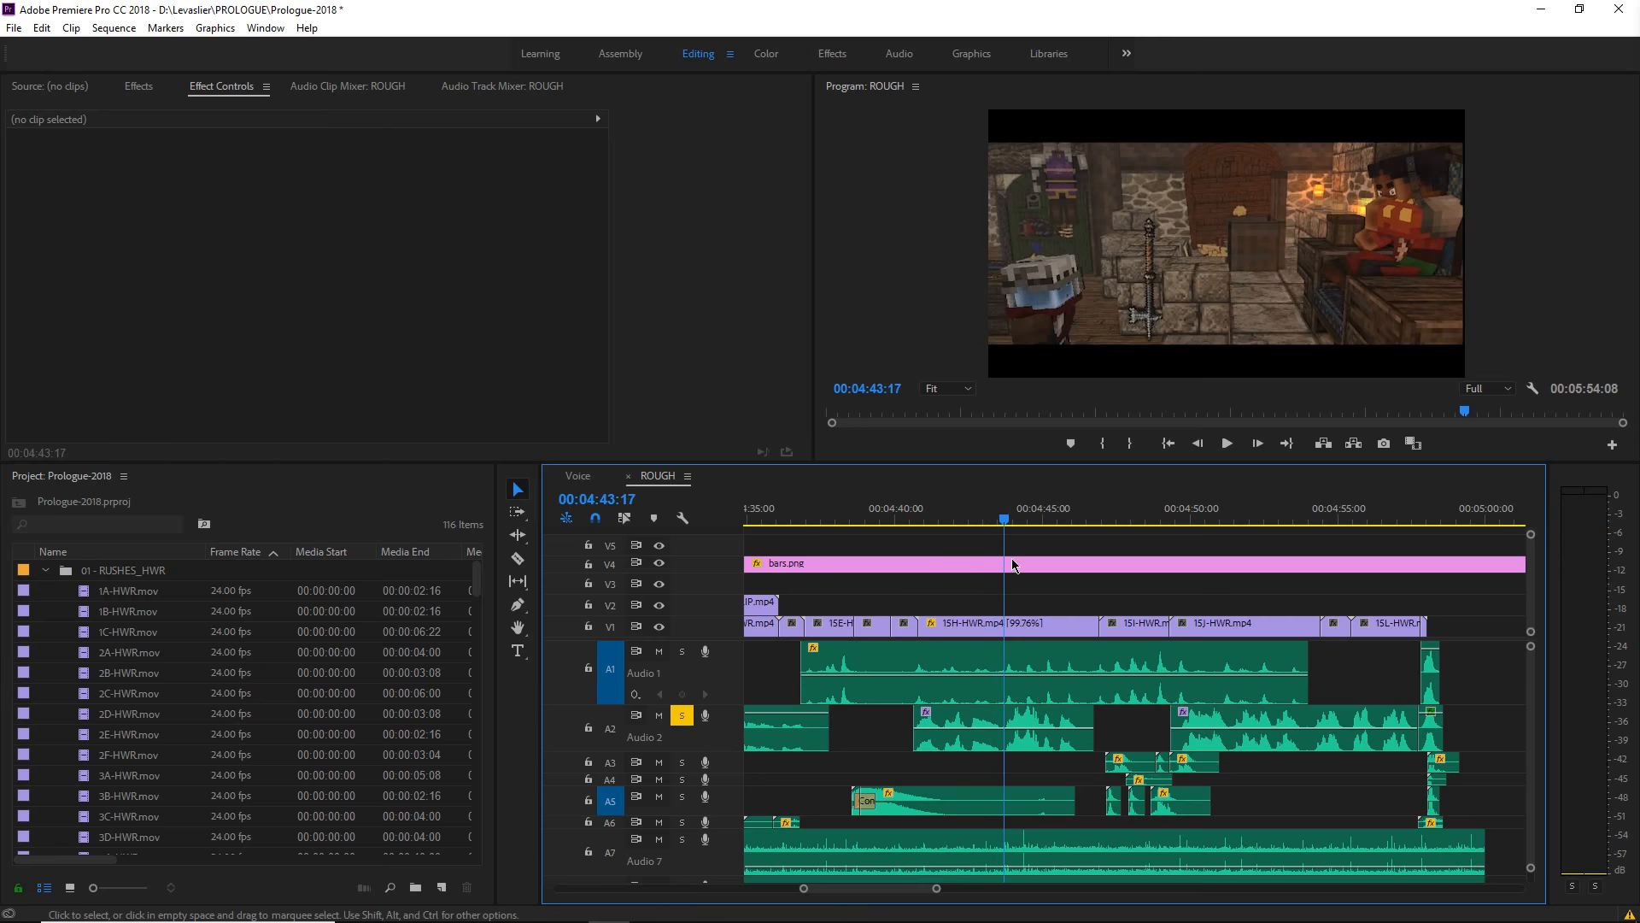
{"action": "scroll", "coordinate": [953, 675], "scroll_direction": "down", "scroll_amount": 2}
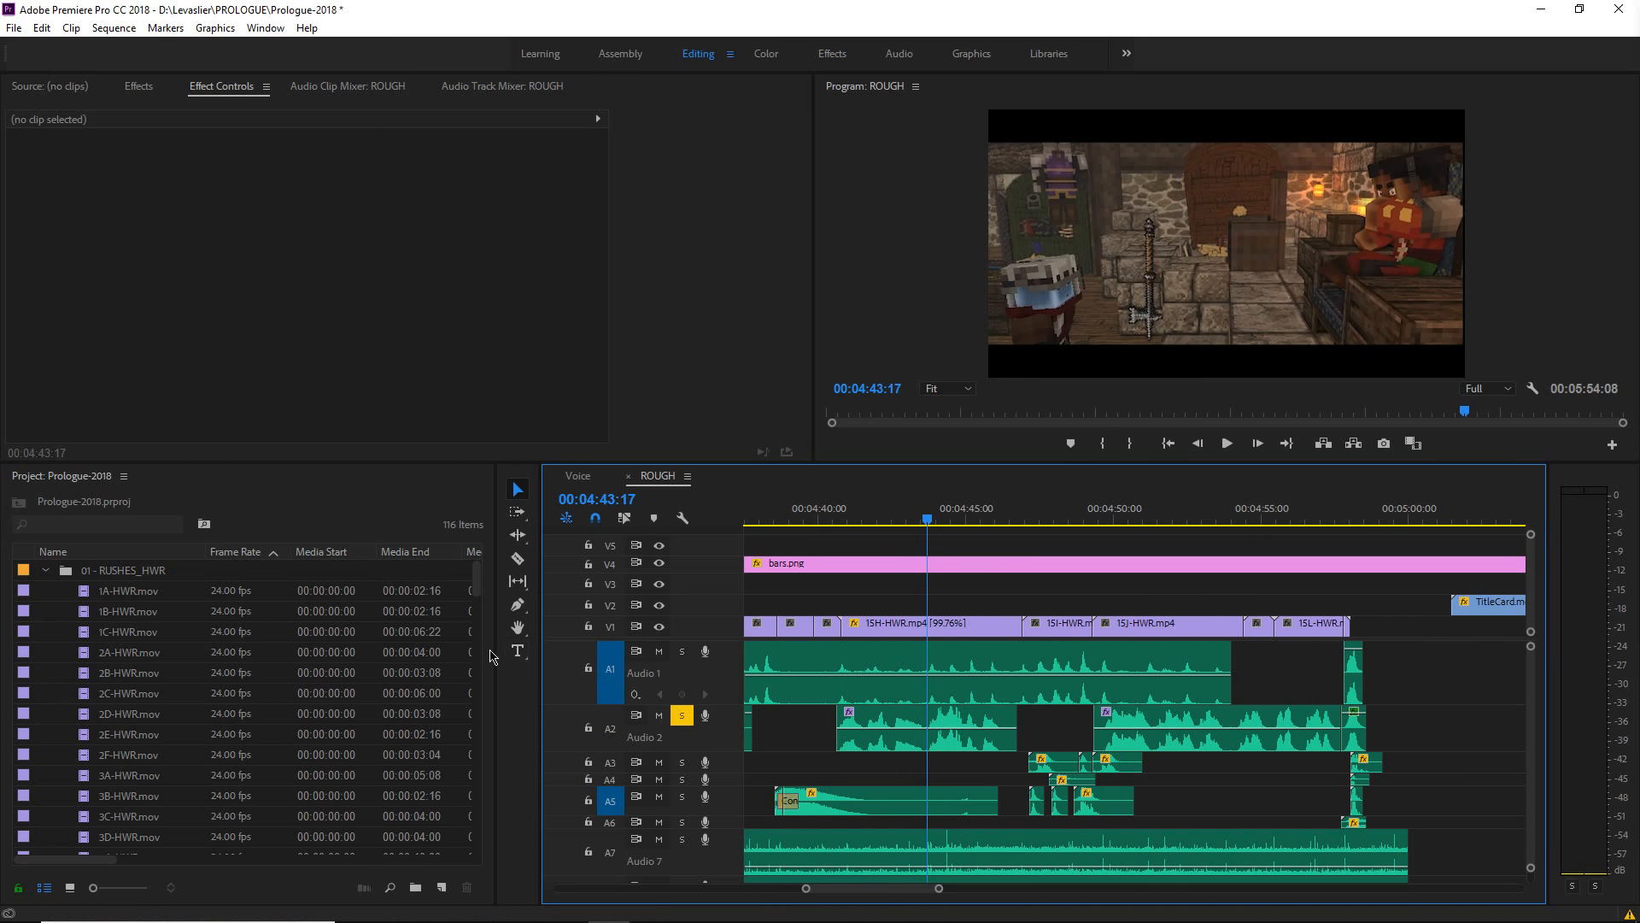
- Replay the 15H-HWR.mp4 dialogue from 00:04:40:14 to about 00:04:46:04
{"action": "mouse_move", "coordinate": [422, 921]}
{"action": "left_click", "coordinate": [839, 523]}
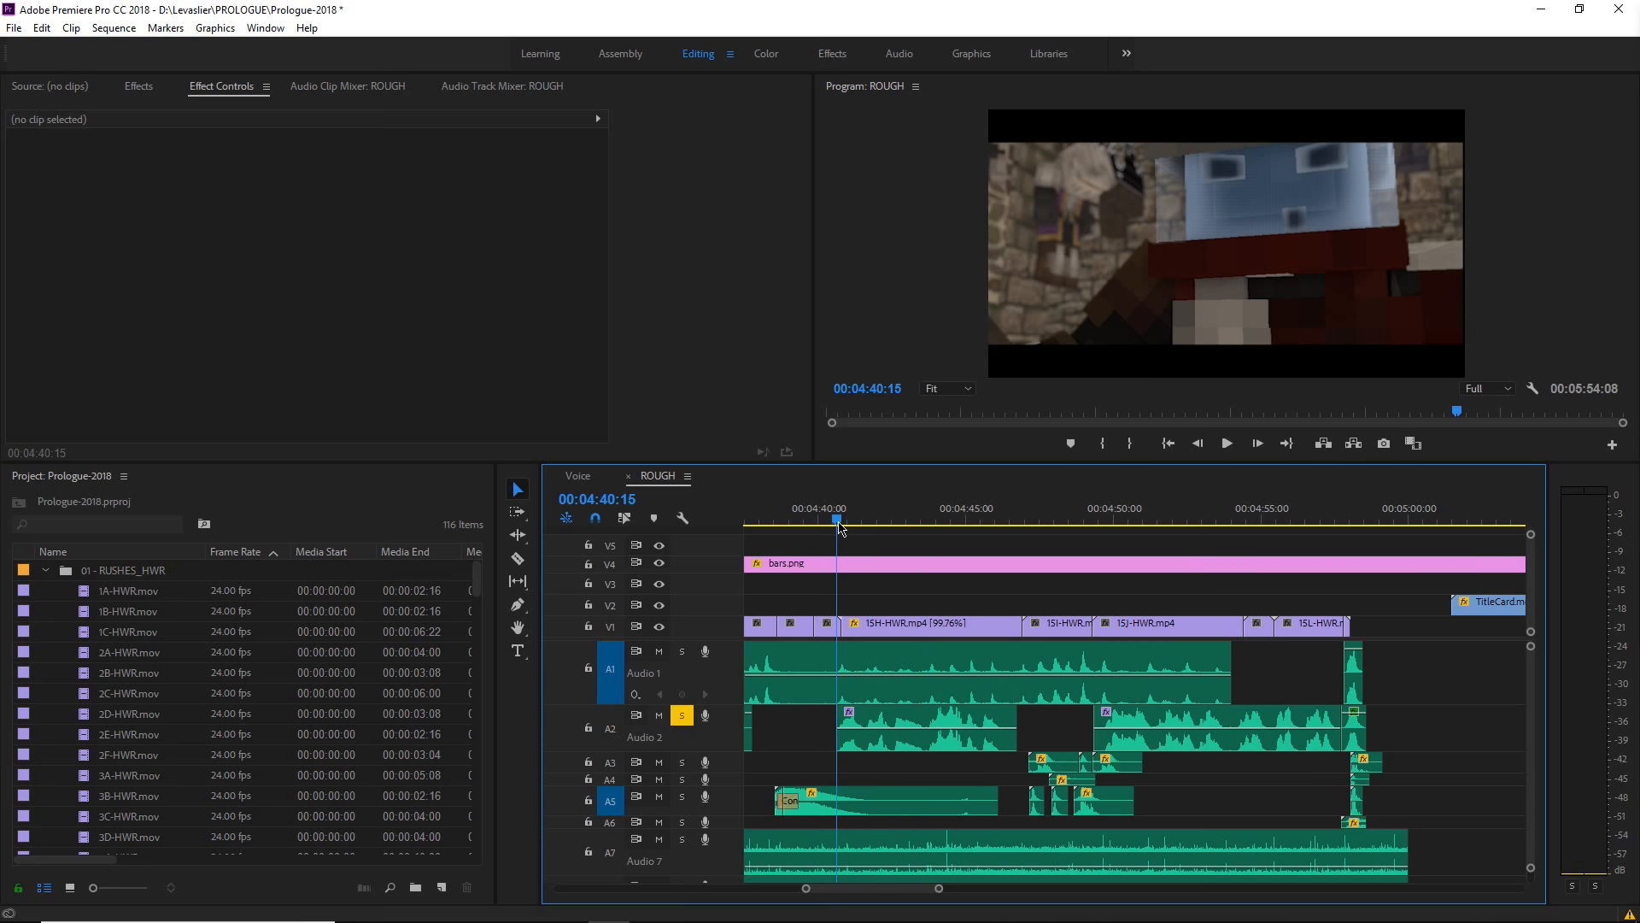
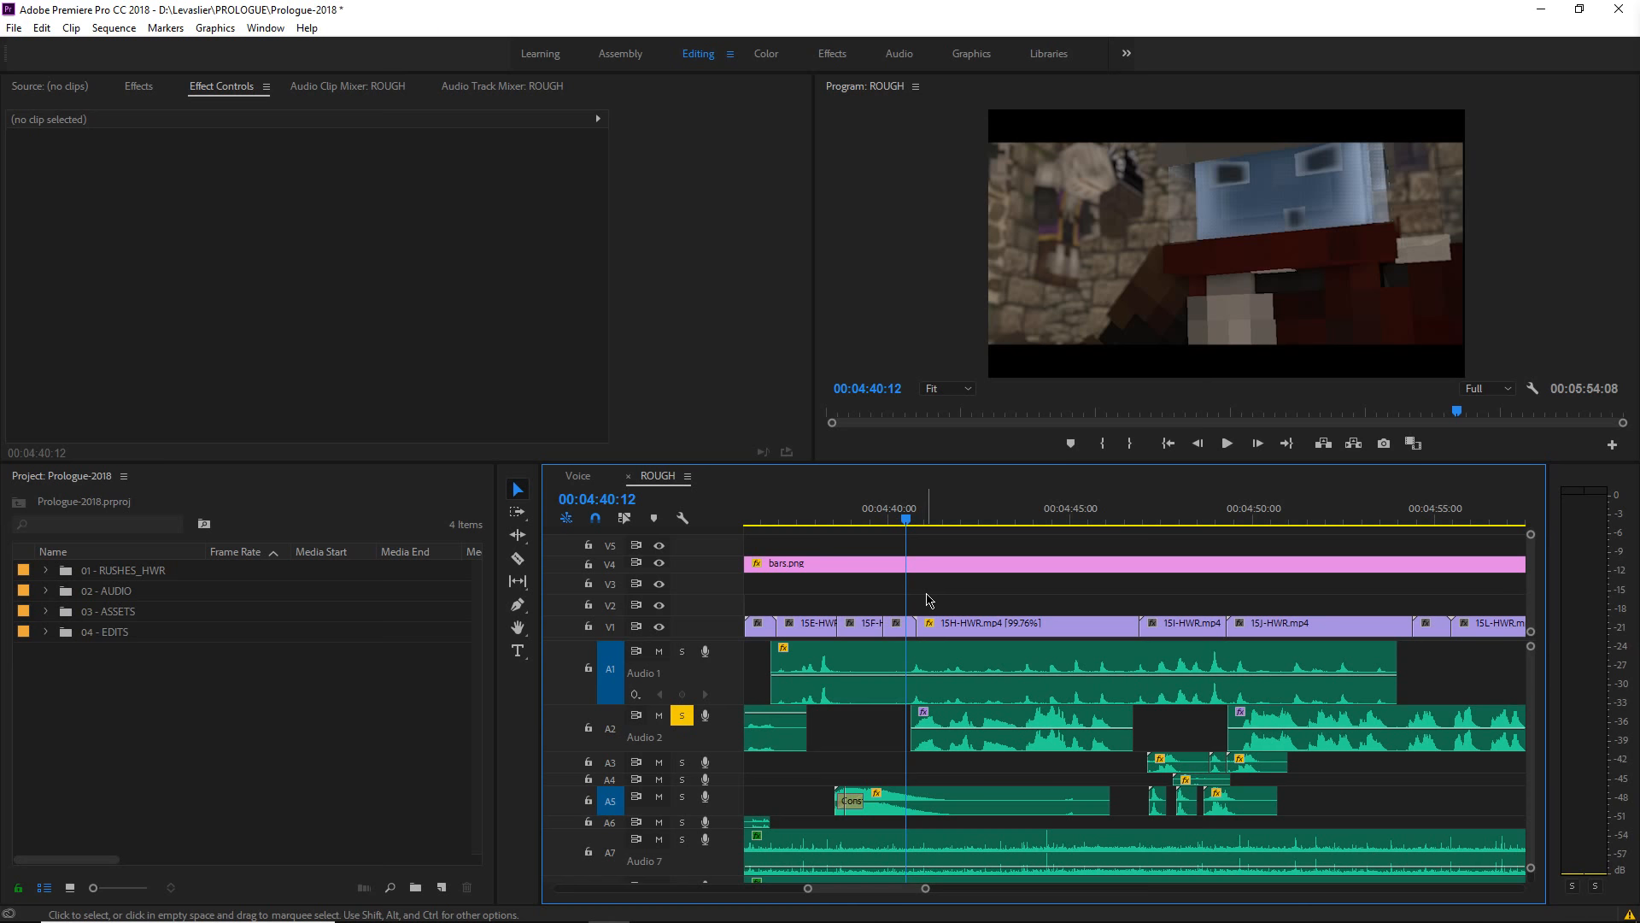
{"action": "key", "text": "space"}
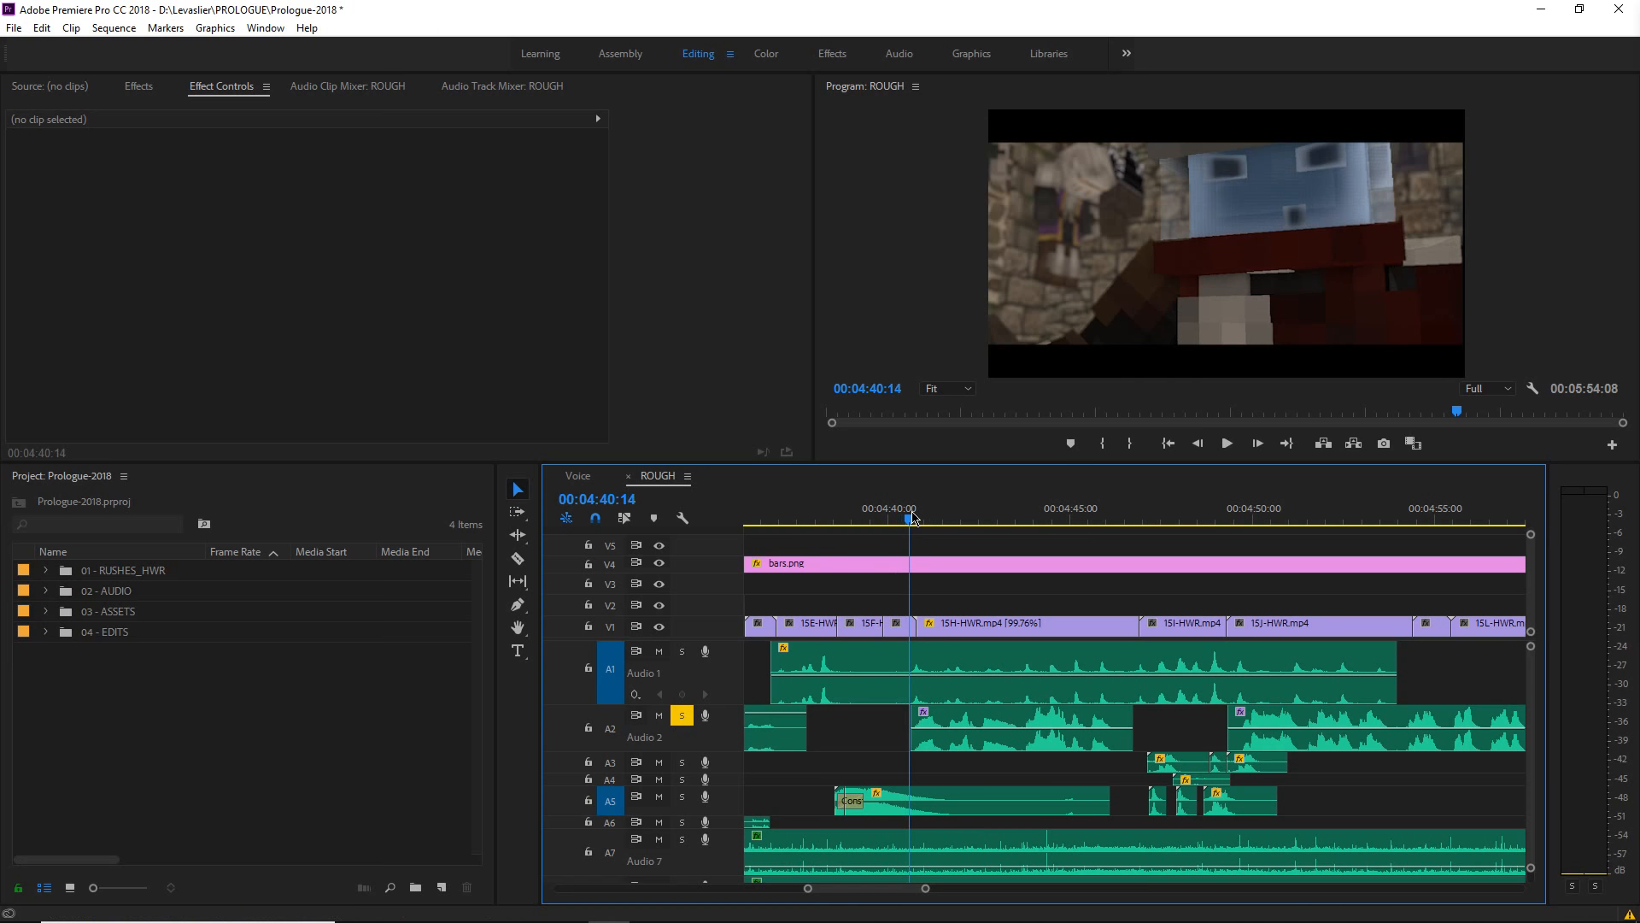
{"action": "scroll", "coordinate": [937, 598], "scroll_direction": "down", "scroll_amount": 2}
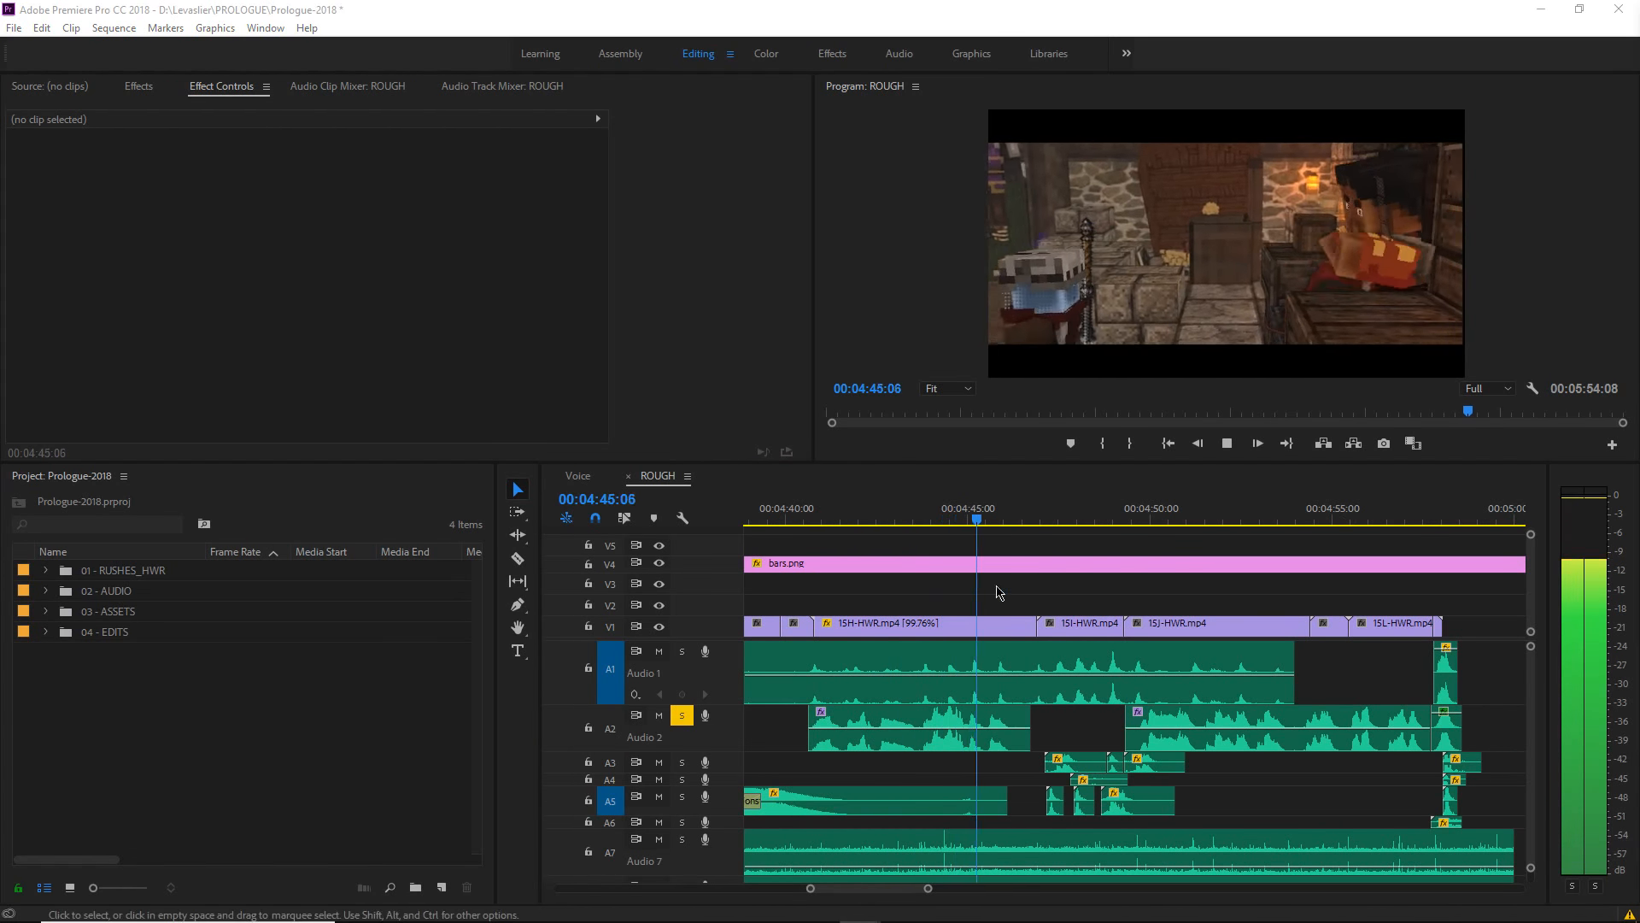
{"action": "left_click", "coordinate": [1046, 567]}
{"action": "key", "text": "space"}
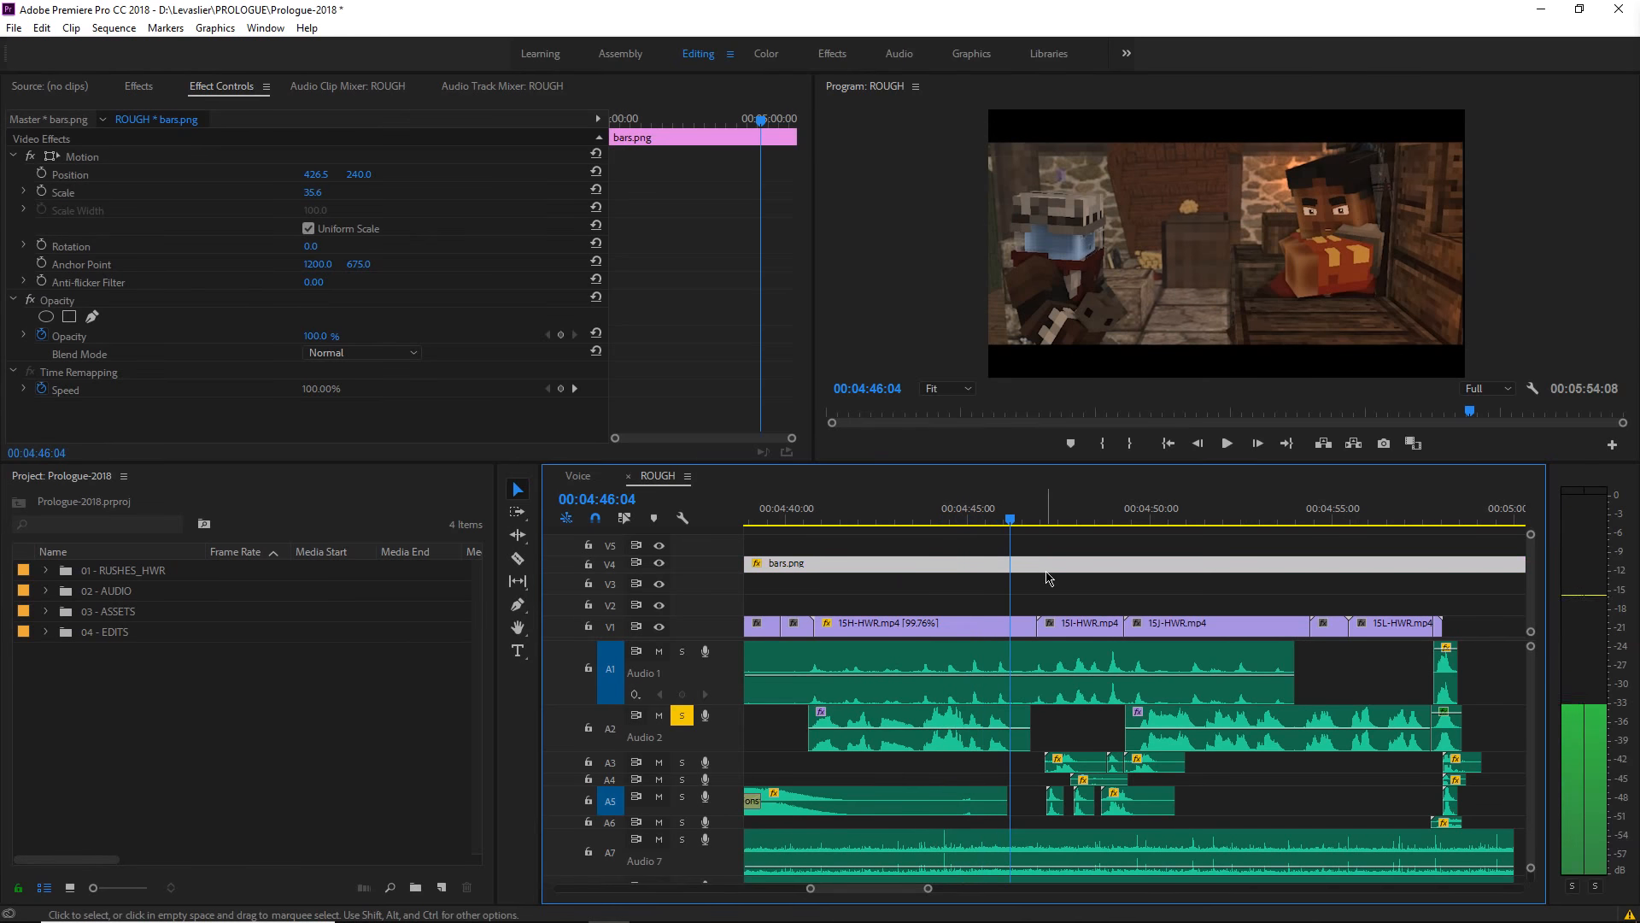
- Switch to Cinema 4D and write the dialogue line "The sun will set for Lazuria the same way it sets for you" in the quick launcher
{"action": "left_click", "coordinate": [1543, 11]}
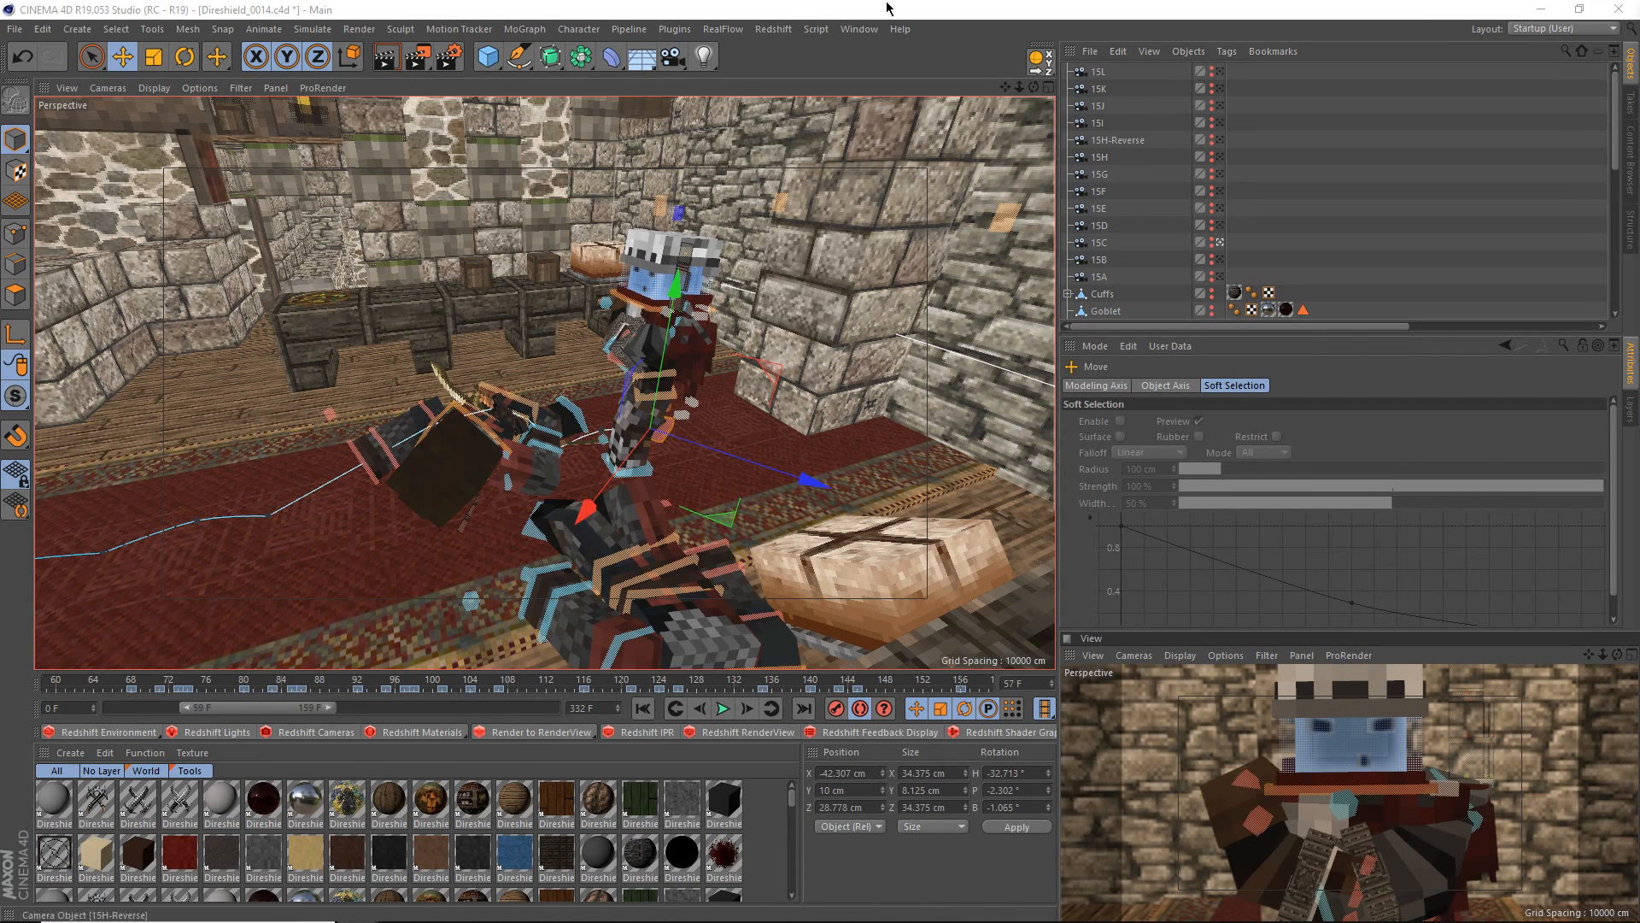
{"action": "key", "text": "alt+space"}
{"action": "type", "text": "Th"}
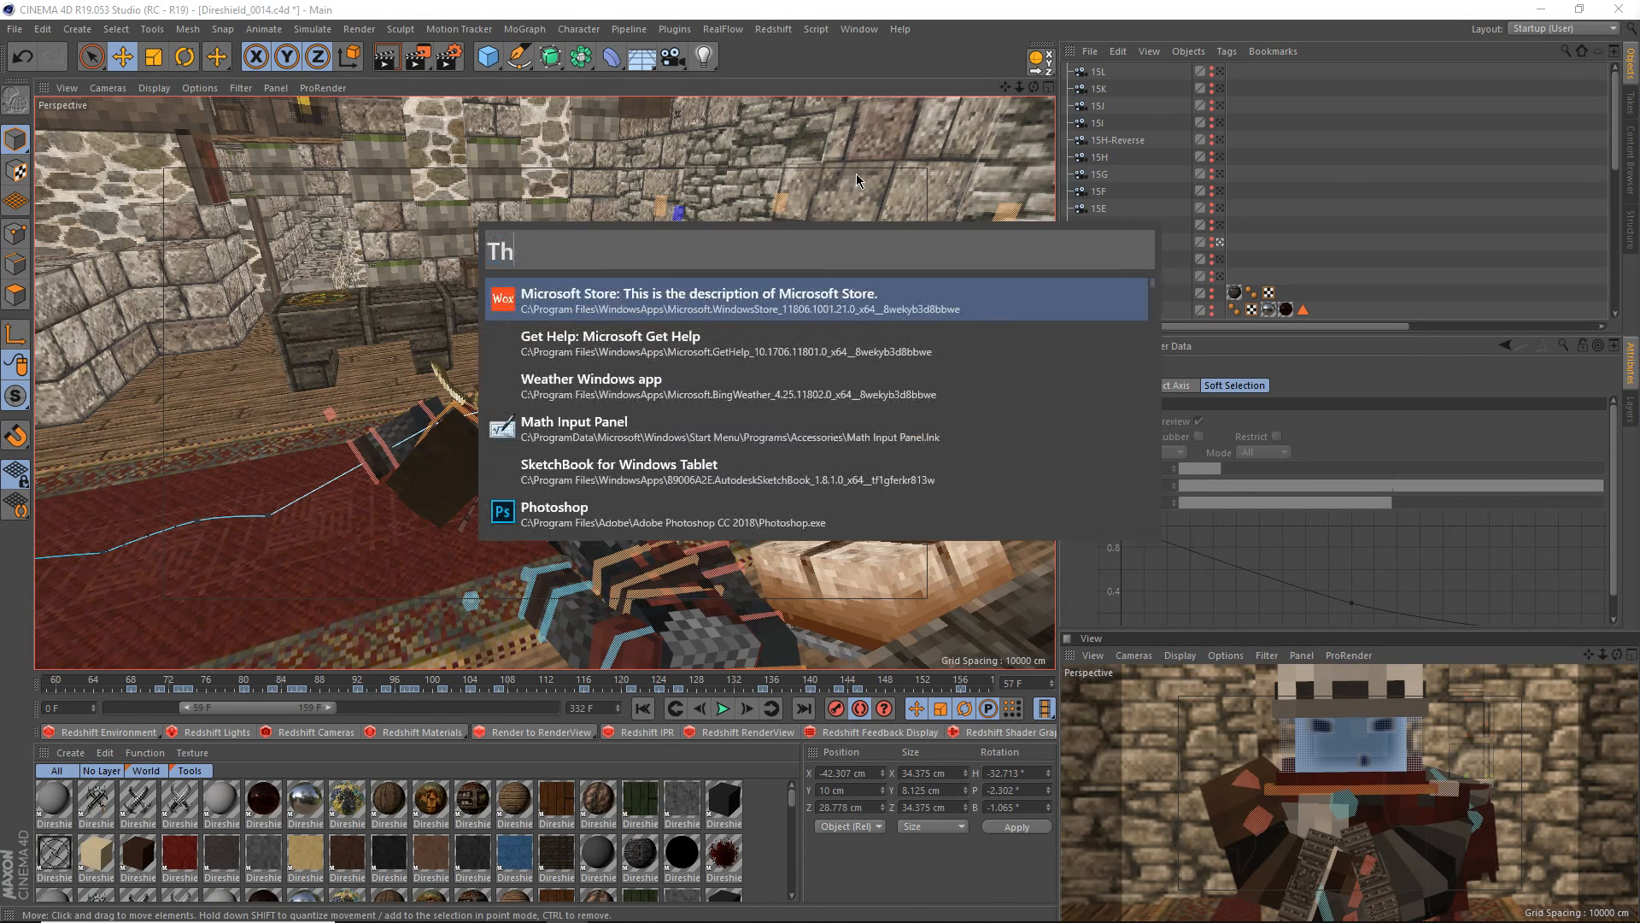
{"action": "type", "text": "e sun will"}
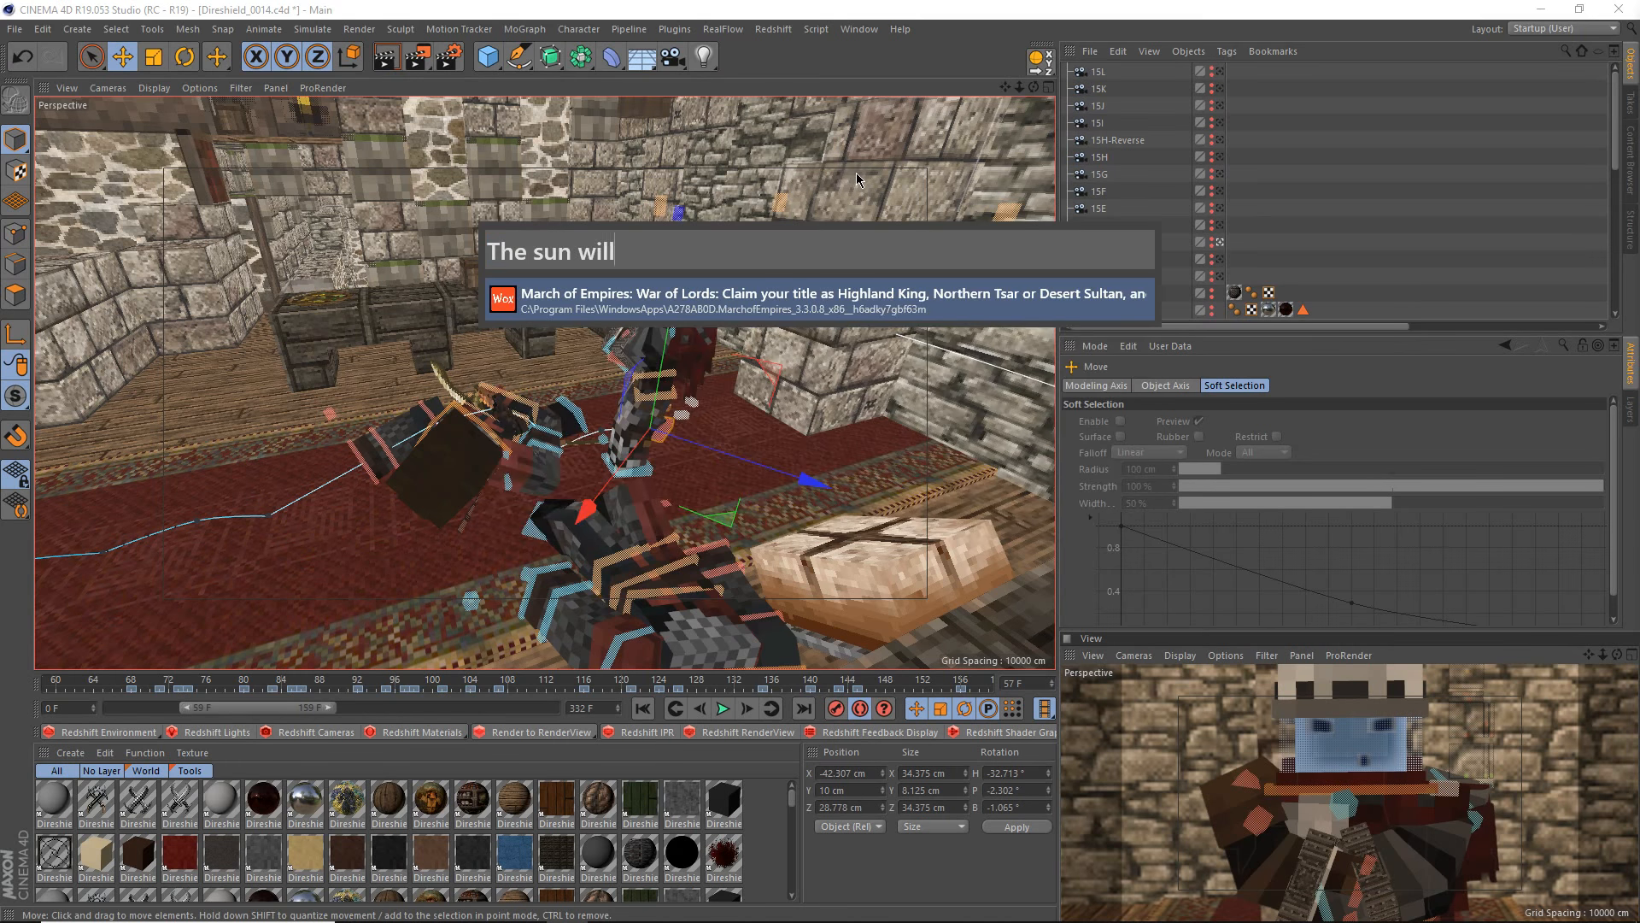
{"action": "type", "text": " set for lazz"}
{"action": "key", "text": "BackSpace"}
{"action": "key", "text": "BackSpace"}
{"action": "key", "text": "BackSpace"}
{"action": "key", "text": "BackSpace"}
{"action": "type", "text": "Lazu"}
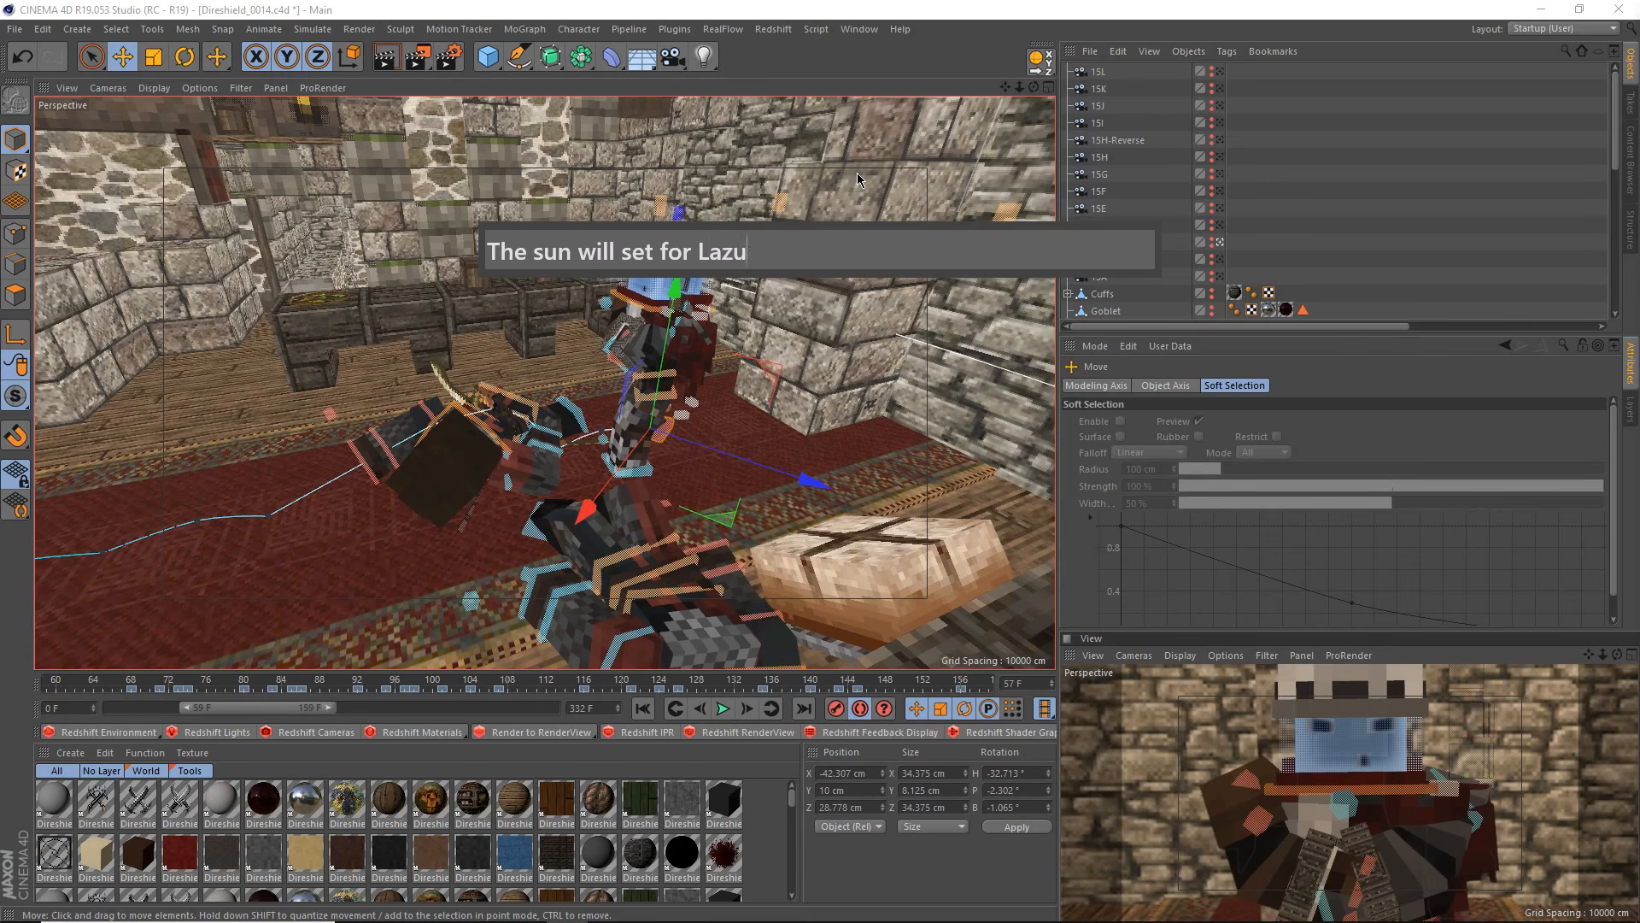
{"action": "type", "text": "ria the same way "}
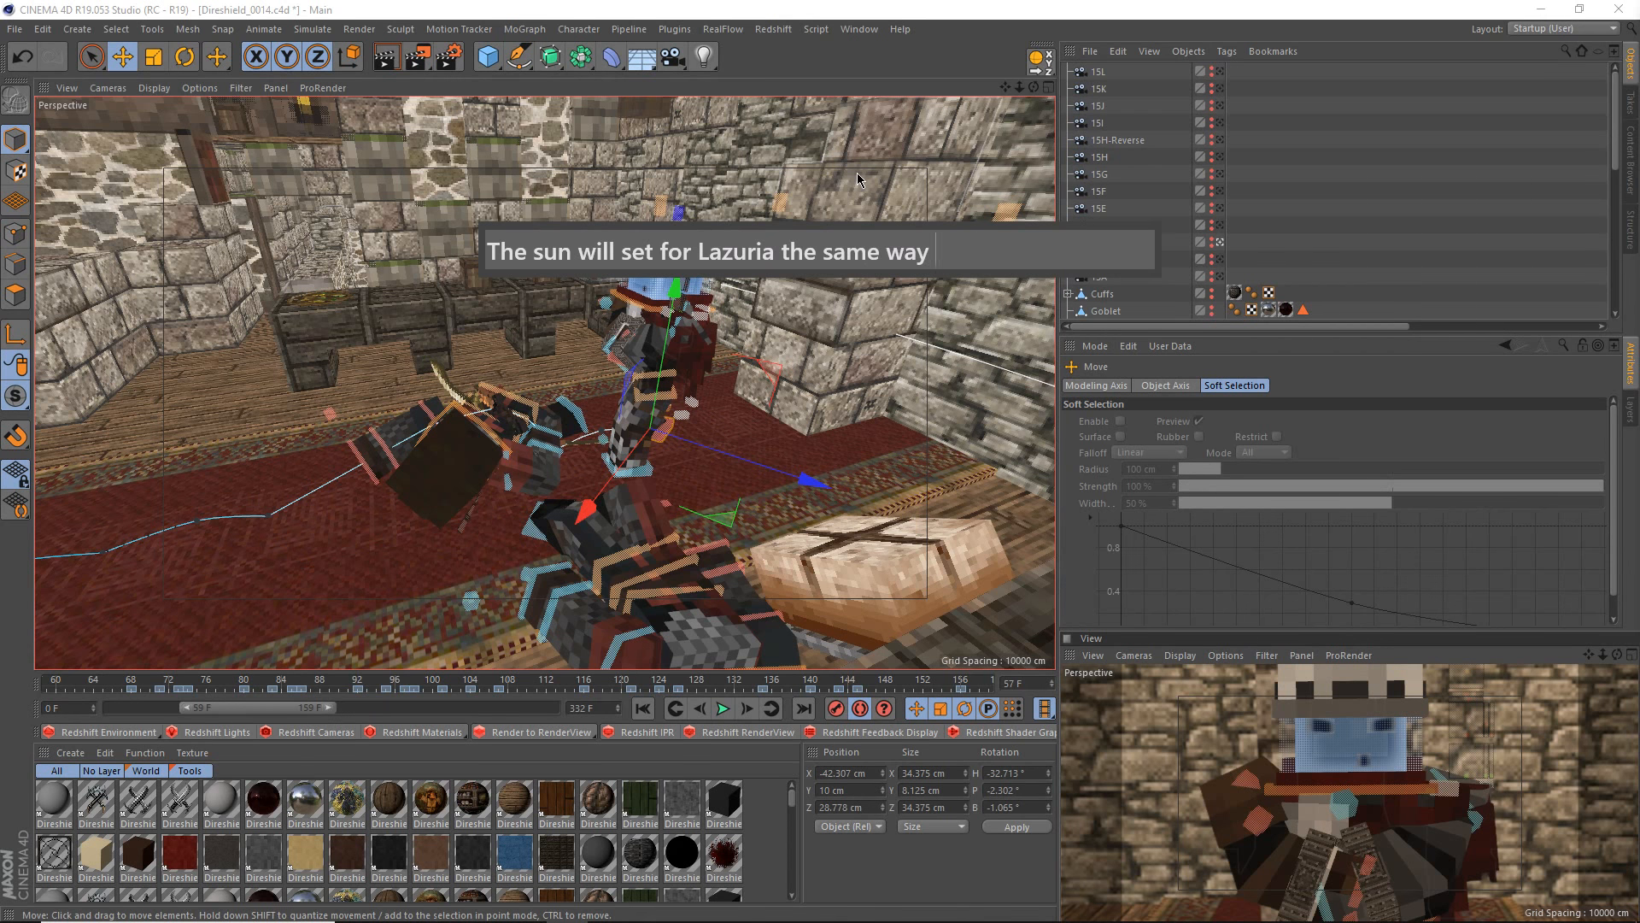
{"action": "type", "text": "it sets for you"}
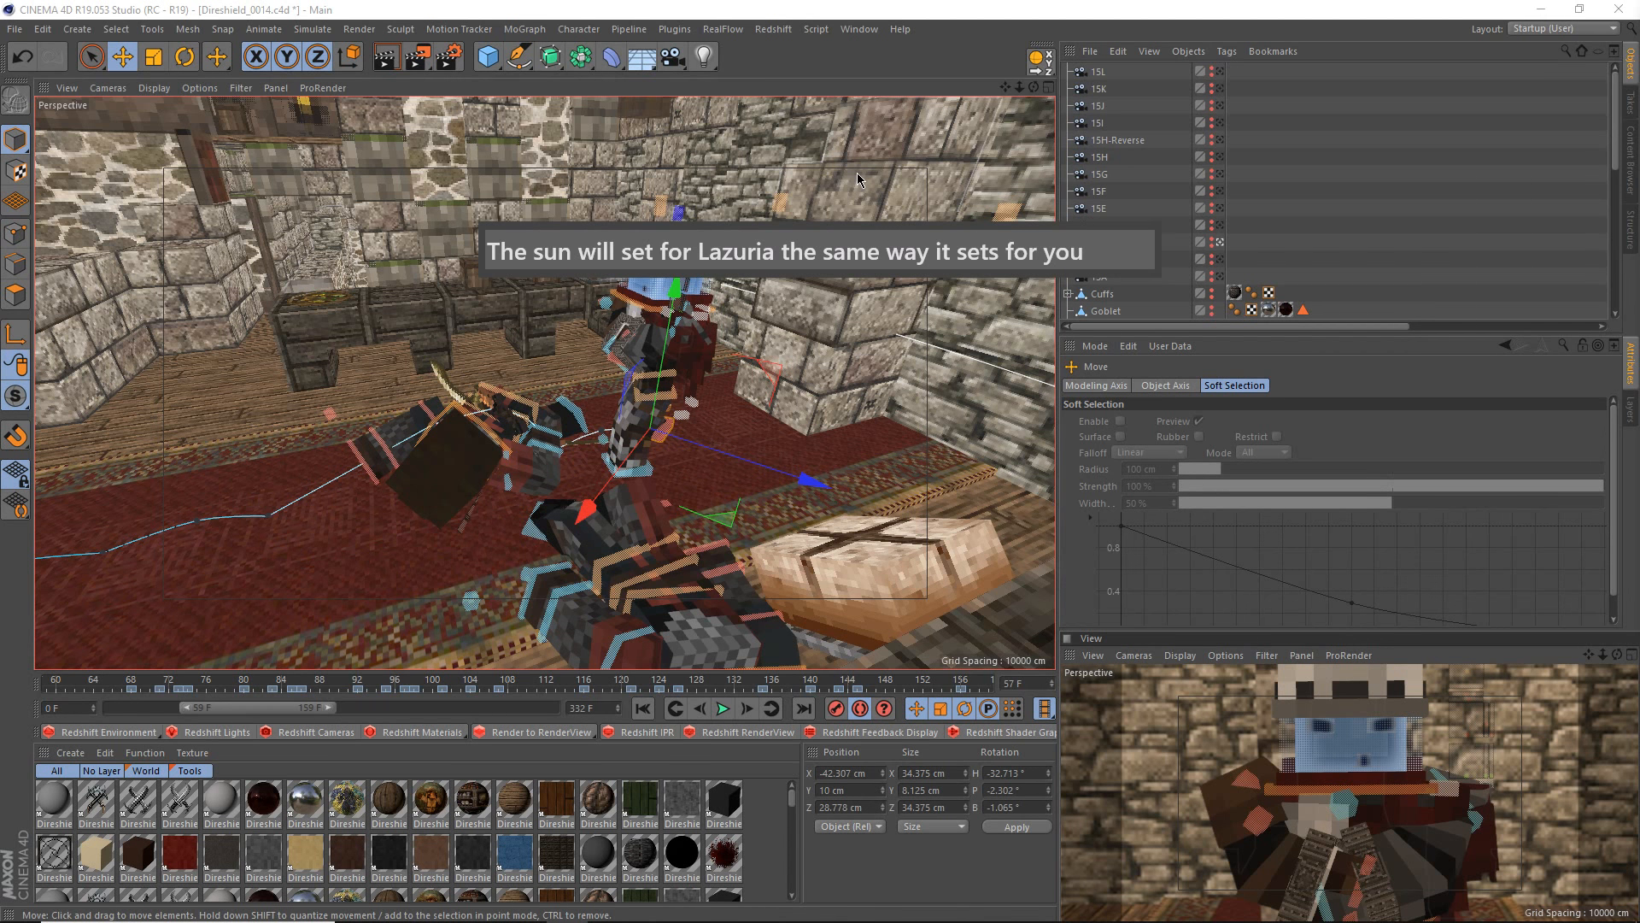
{"action": "key", "text": "Escape"}
{"action": "left_click_drag", "start_coordinate": [695, 475], "coordinate": [491, 435], "text": "alt"}
{"action": "scroll", "coordinate": [634, 444], "scroll_direction": "up", "scroll_amount": 3}
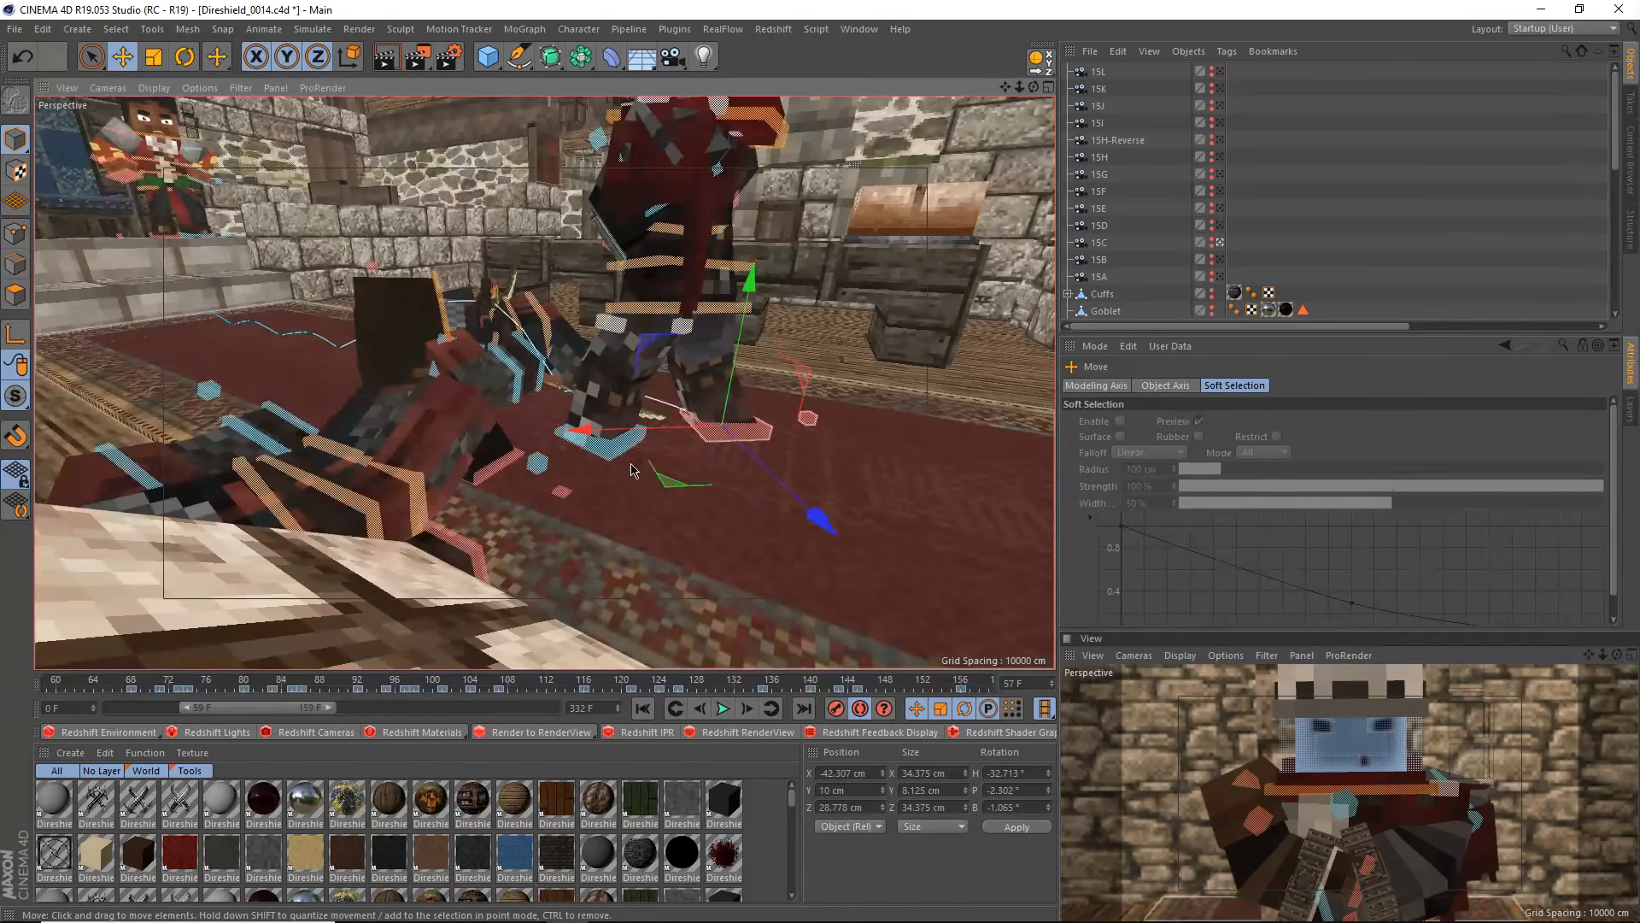
{"action": "middle_click_drag", "start_coordinate": [630, 462], "coordinate": [628, 554], "text": "alt"}
{"action": "middle_click_drag", "start_coordinate": [277, 445], "coordinate": [360, 526], "text": "alt"}
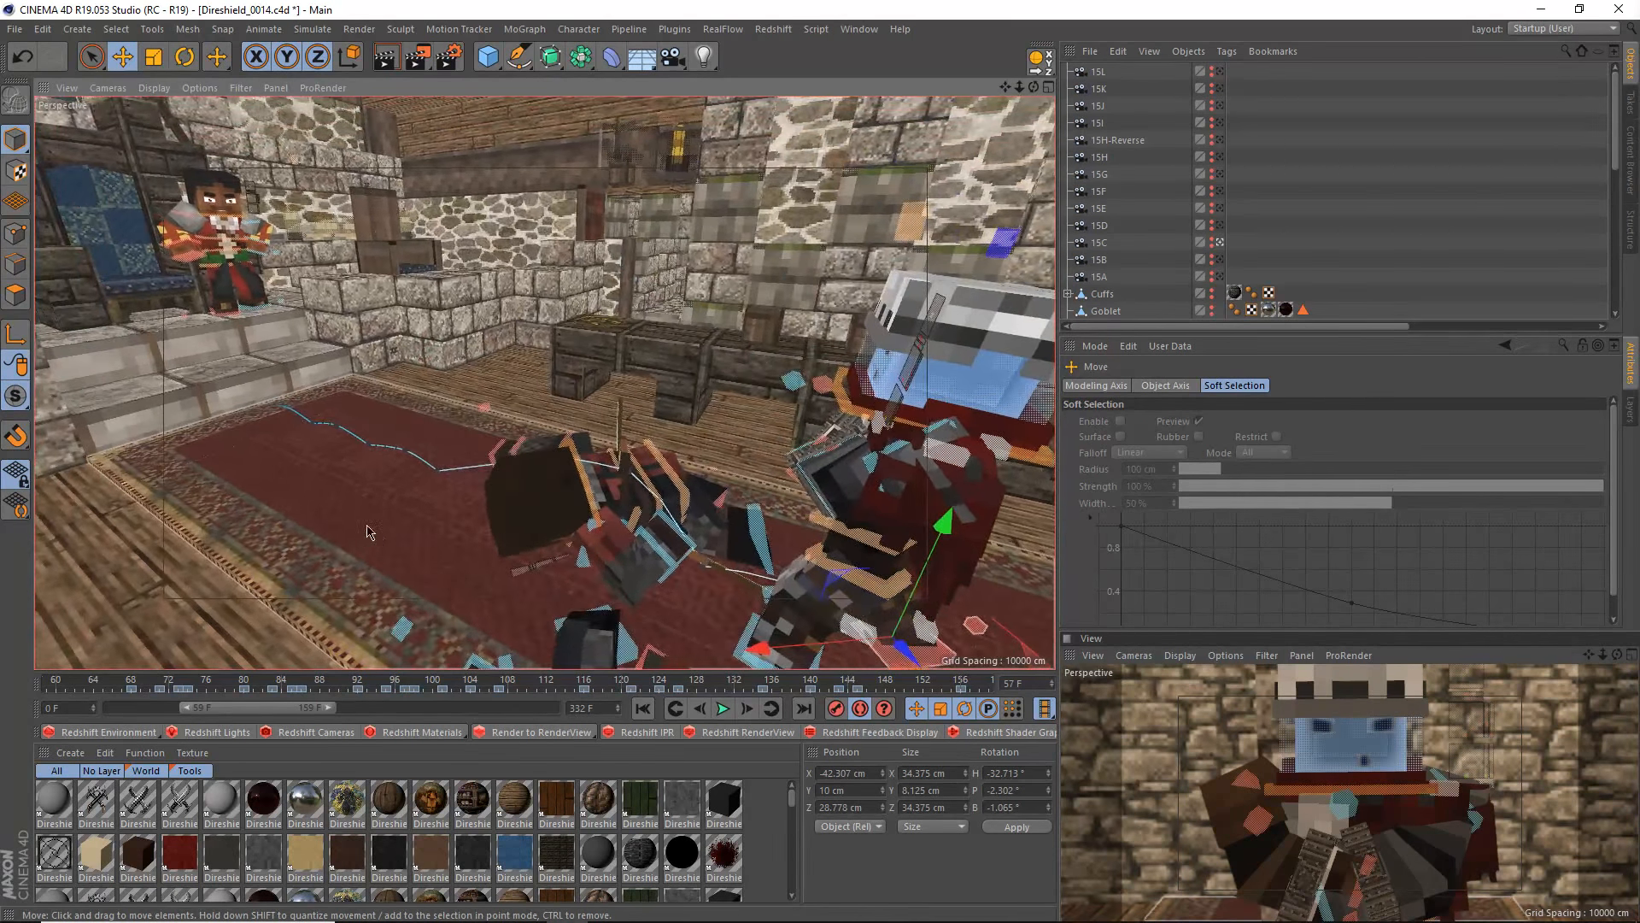
{"action": "left_click_drag", "start_coordinate": [435, 537], "coordinate": [709, 523], "text": "alt"}
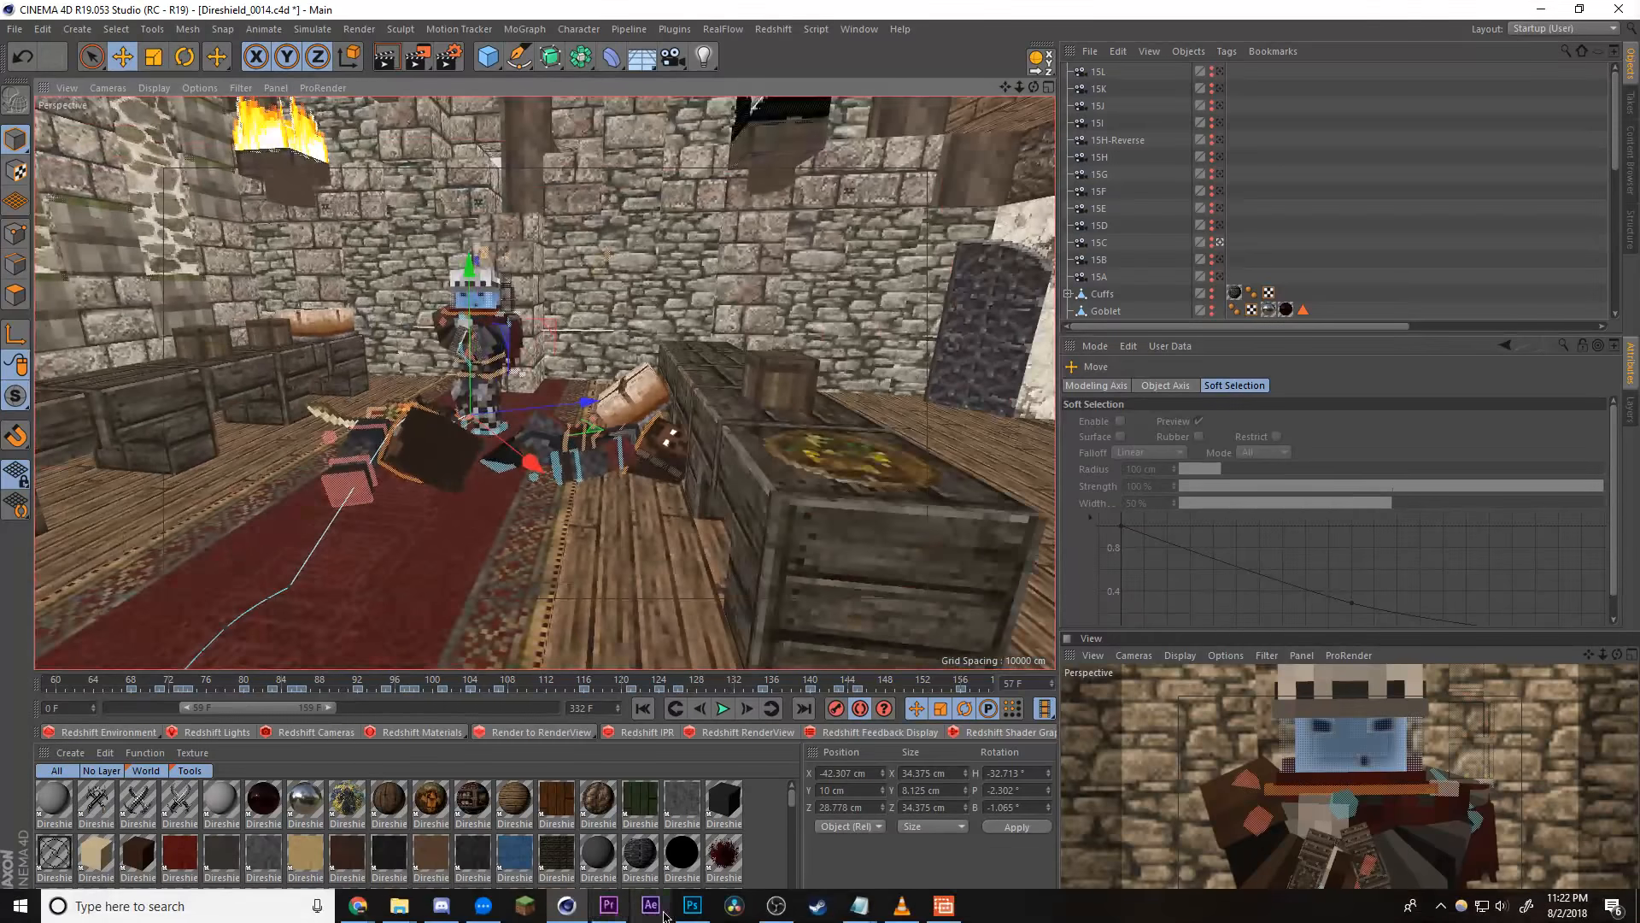
- Switch to Premiere Pro, check the 15H-HWR.mp4 shot at 00:04:41:07 and save the project
{"action": "left_click", "coordinate": [609, 904]}
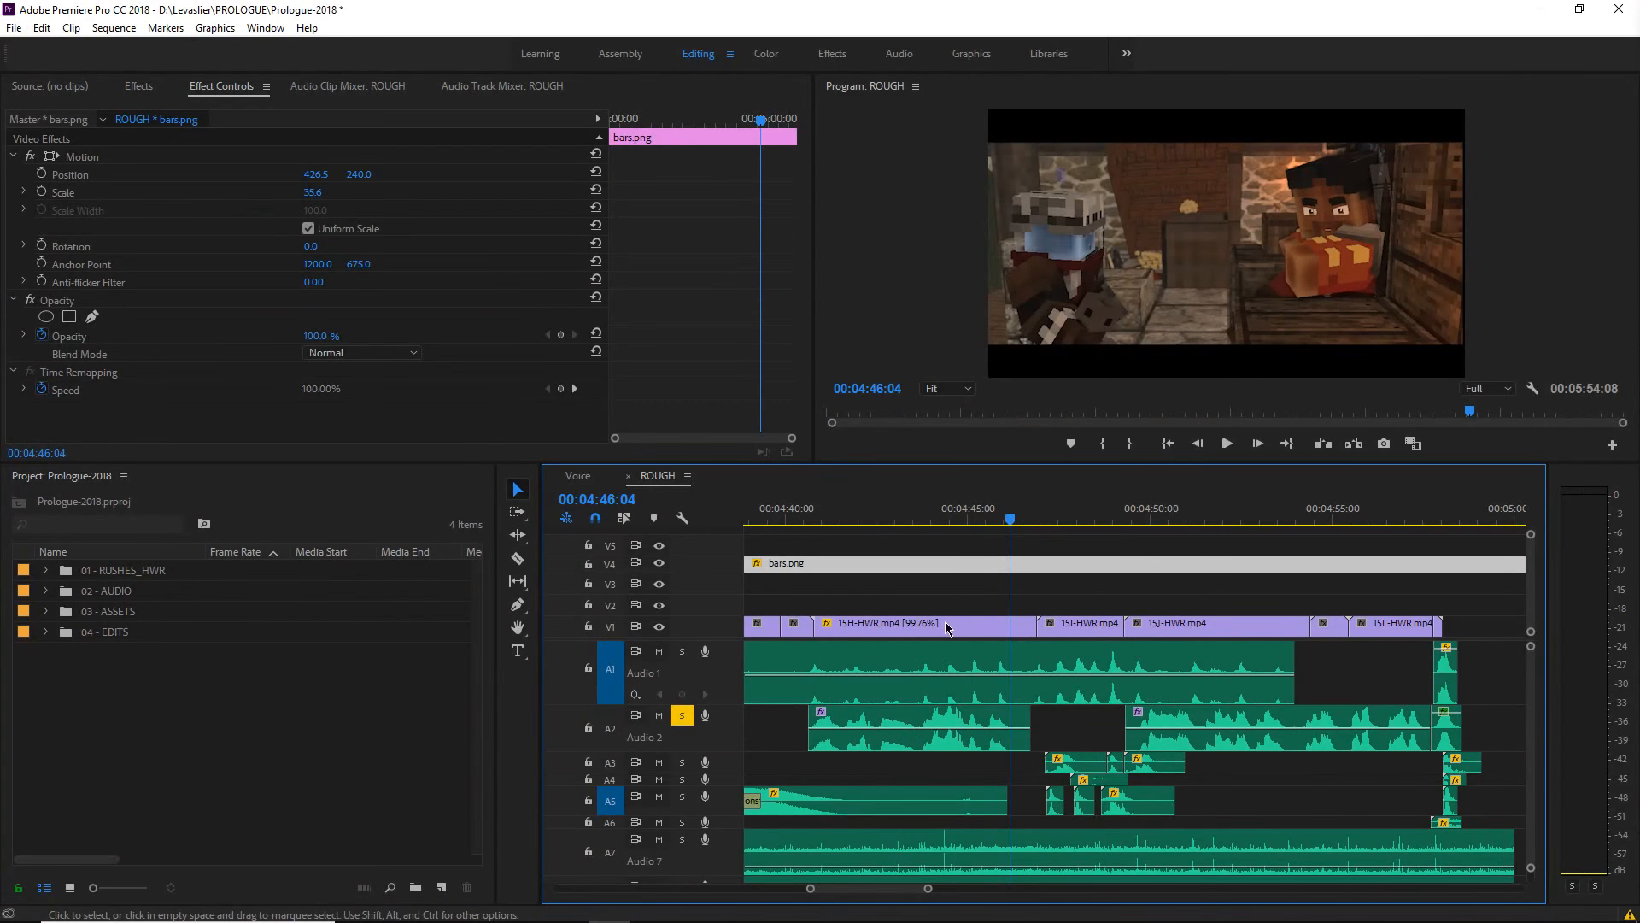
{"action": "left_click", "coordinate": [816, 518]}
{"action": "left_click_drag", "start_coordinate": [817, 519], "coordinate": [834, 519]}
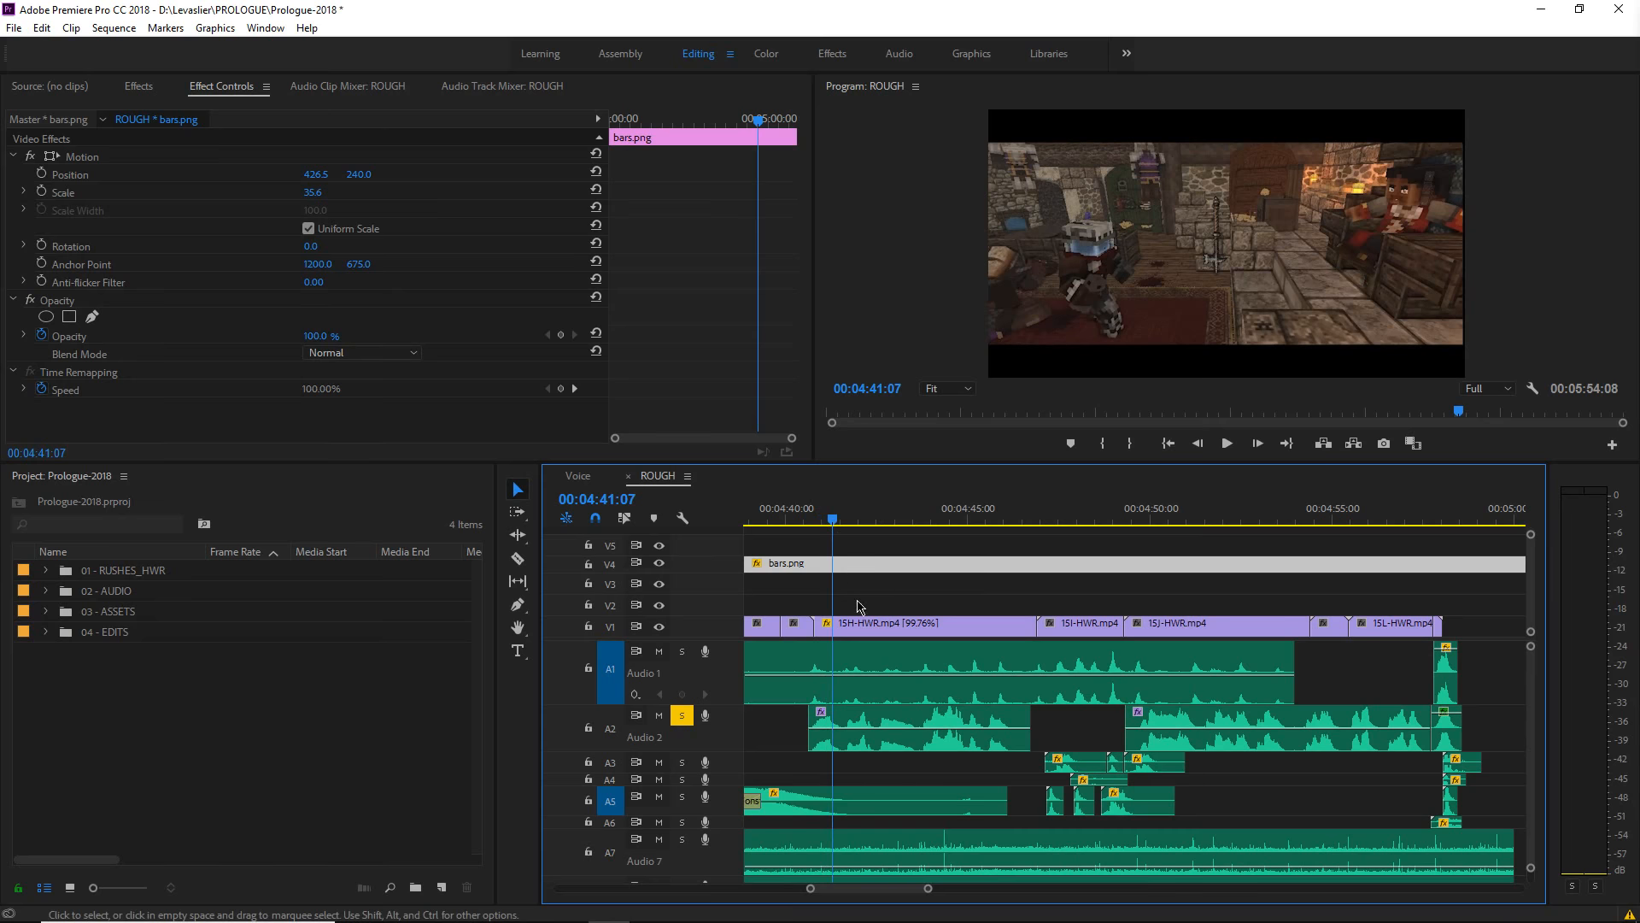
{"action": "left_click", "coordinate": [857, 622]}
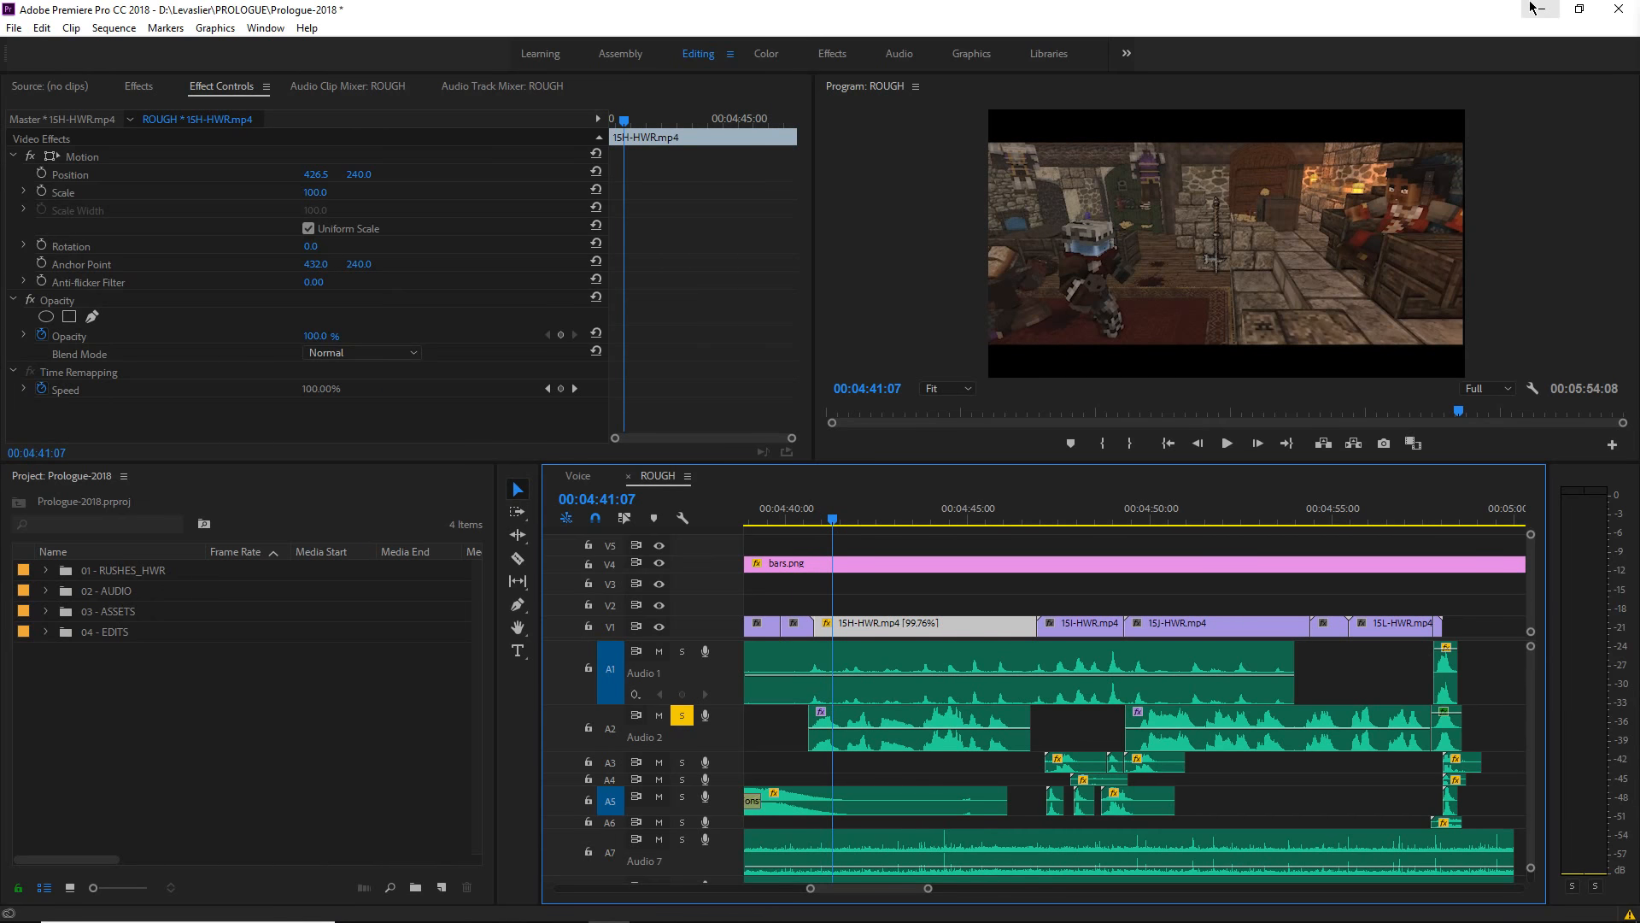
{"action": "key", "text": "ctrl+s"}
- Switch to Cinema 4D, select the 15H-Reverse camera and shift the visible timeline range to frames 112–212, going to frame 112
{"action": "left_click", "coordinate": [1538, 10]}
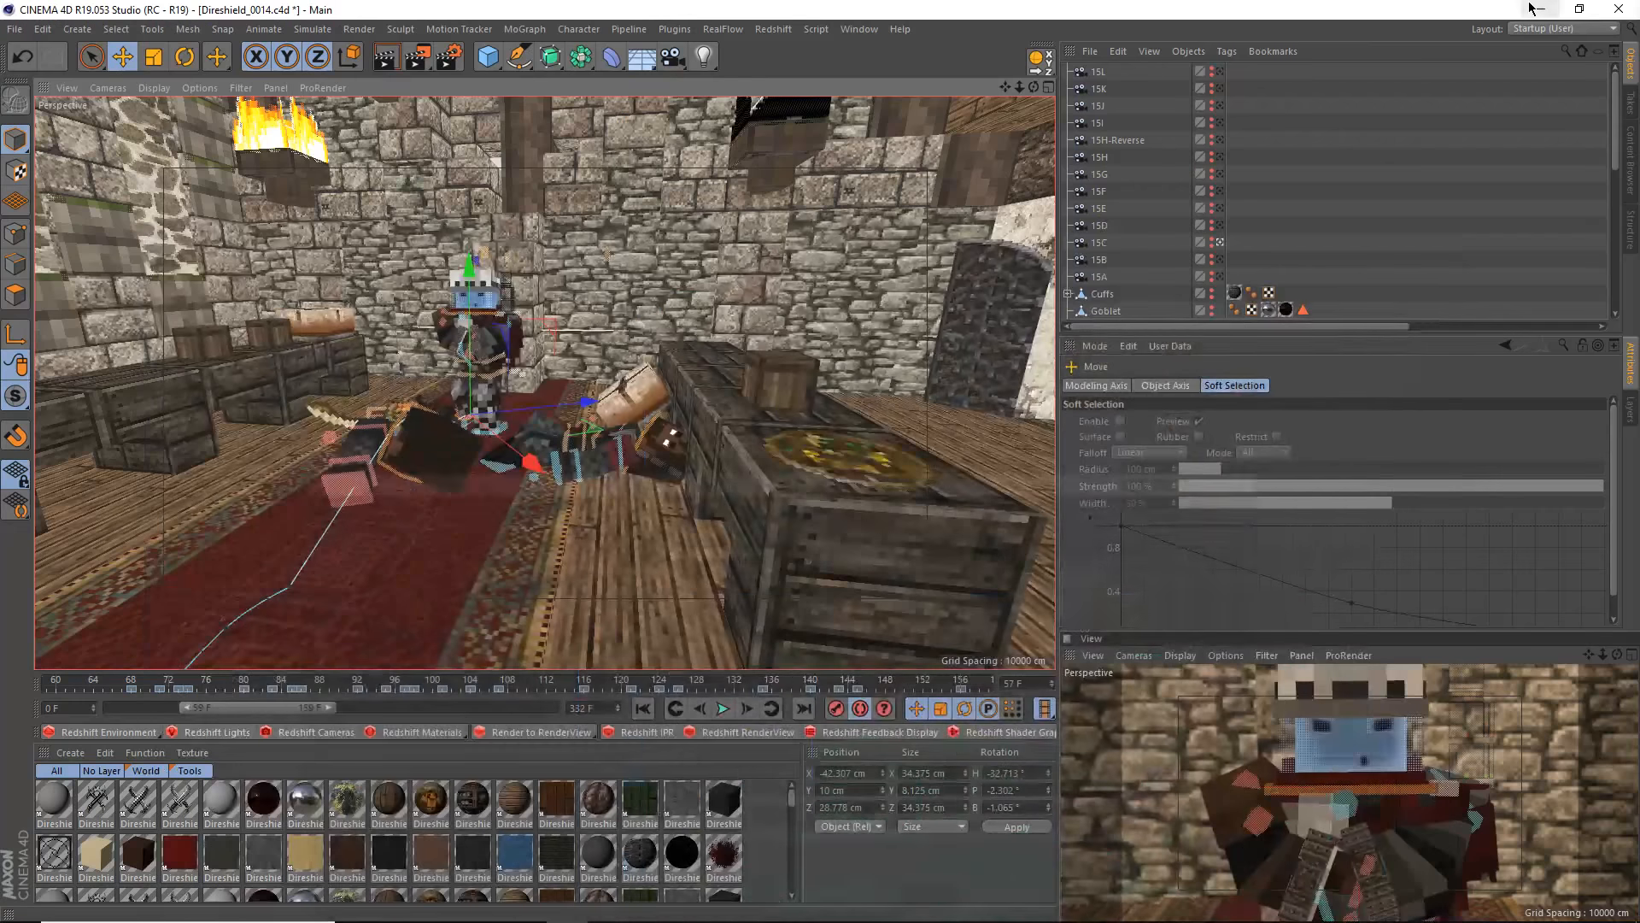
{"action": "left_click", "coordinate": [1116, 142]}
{"action": "left_click_drag", "start_coordinate": [402, 533], "coordinate": [812, 550], "text": "alt"}
{"action": "middle_click_drag", "start_coordinate": [724, 371], "coordinate": [666, 475], "text": "alt"}
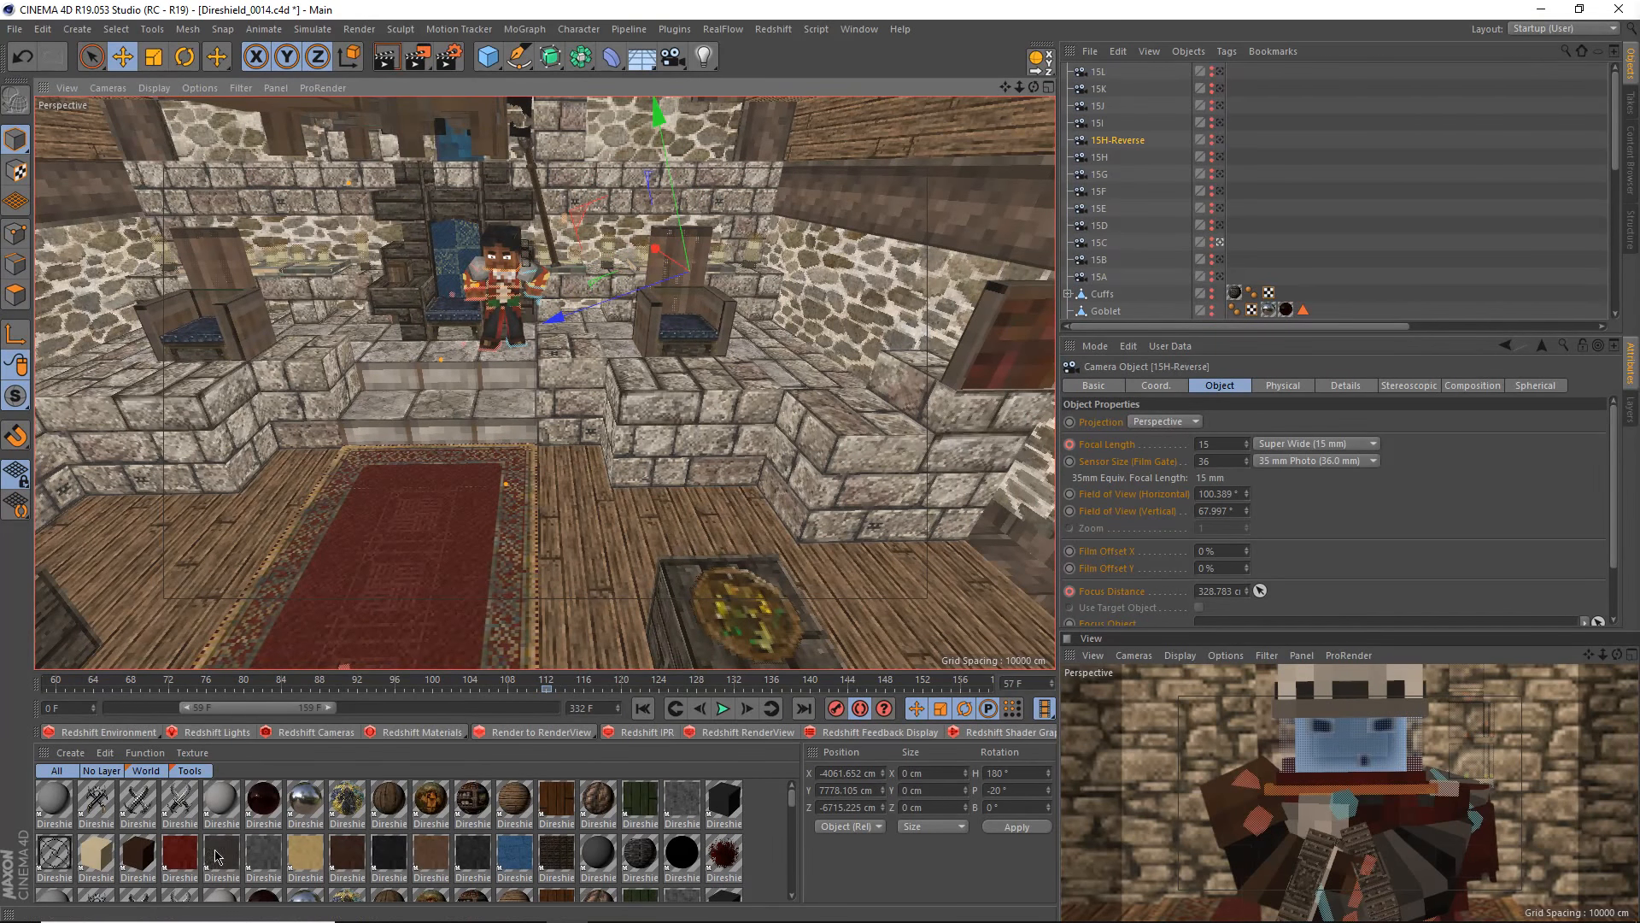
{"action": "left_click_drag", "start_coordinate": [240, 709], "coordinate": [306, 742]}
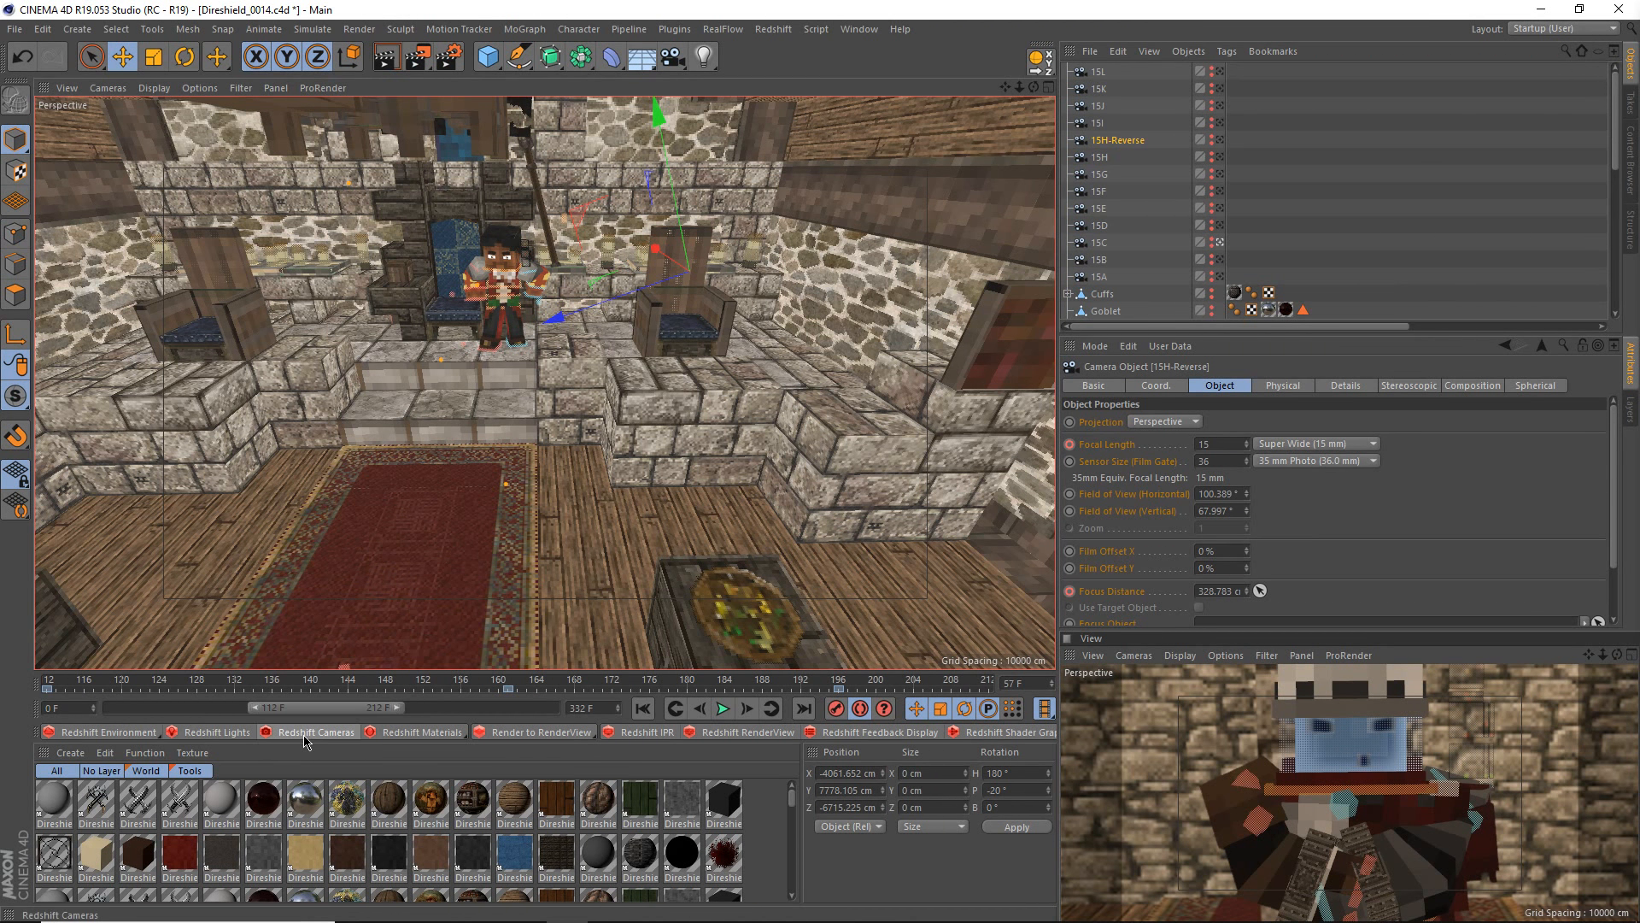
{"action": "left_click", "coordinate": [48, 684]}
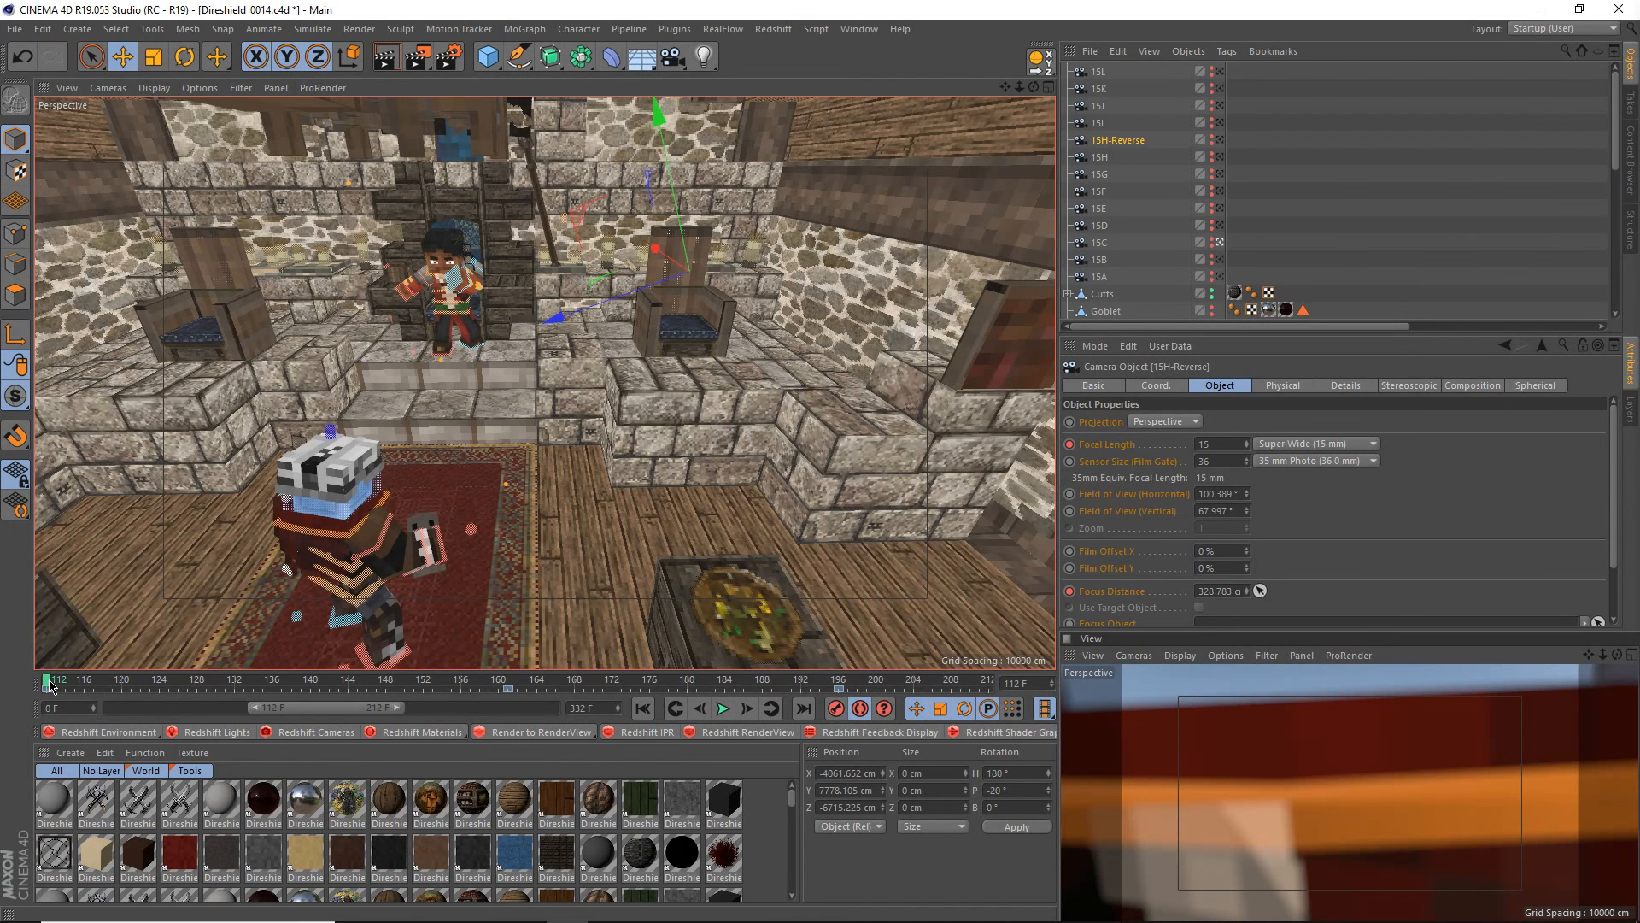
- Make 15H-Reverse the active camera of the preview view and select it at frame 112
{"action": "left_click", "coordinate": [1221, 142]}
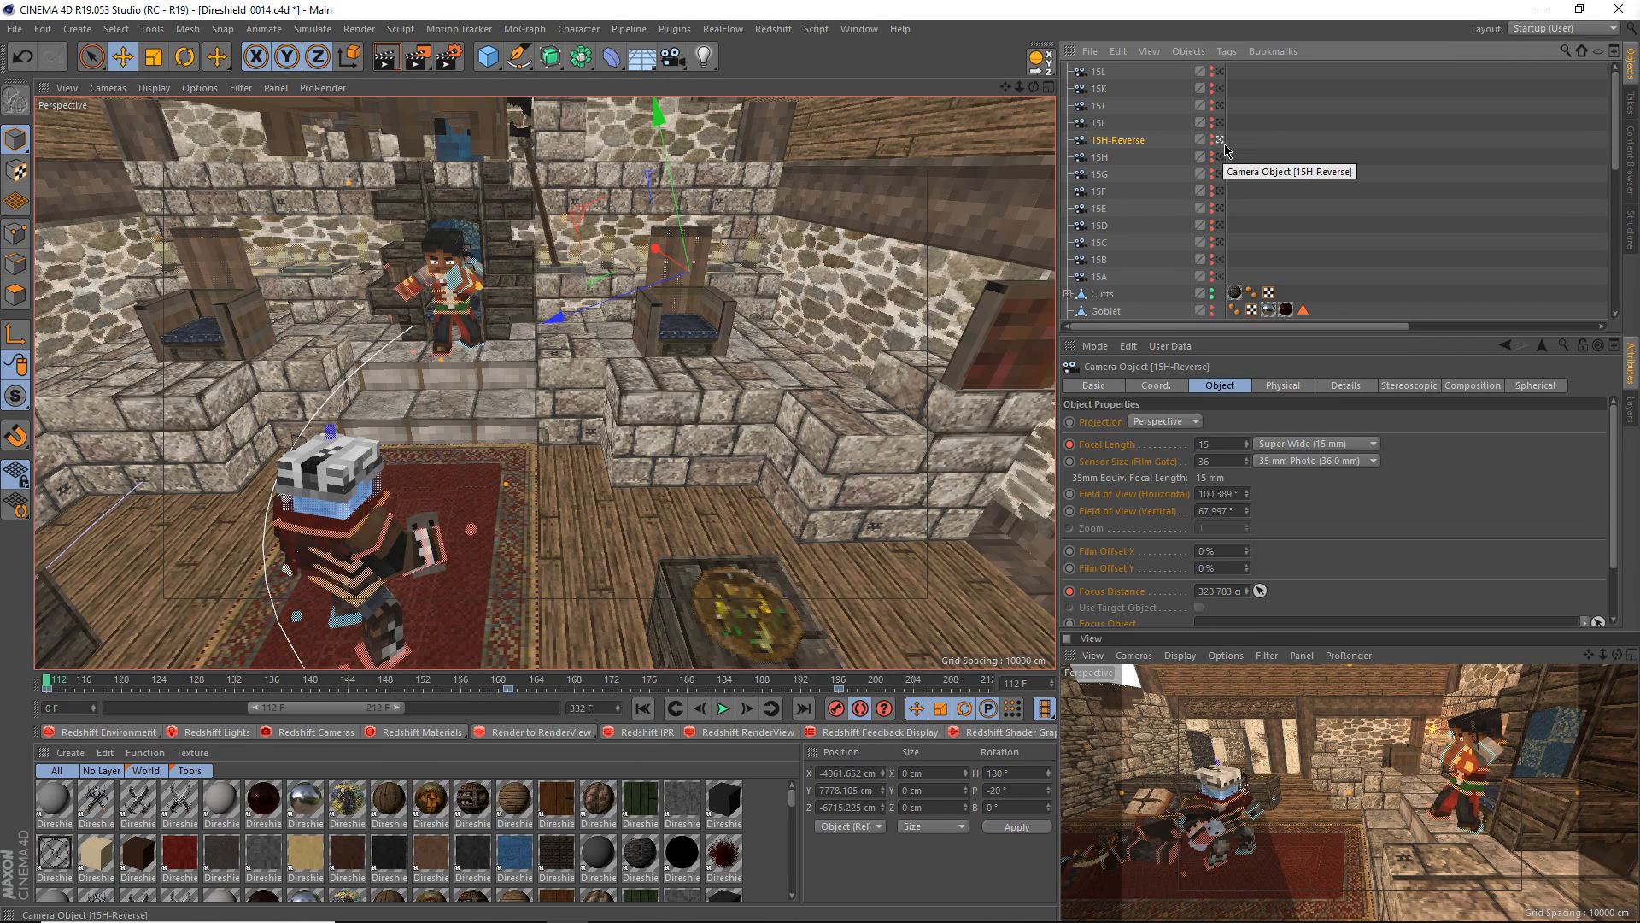
{"action": "left_click", "coordinate": [1312, 160]}
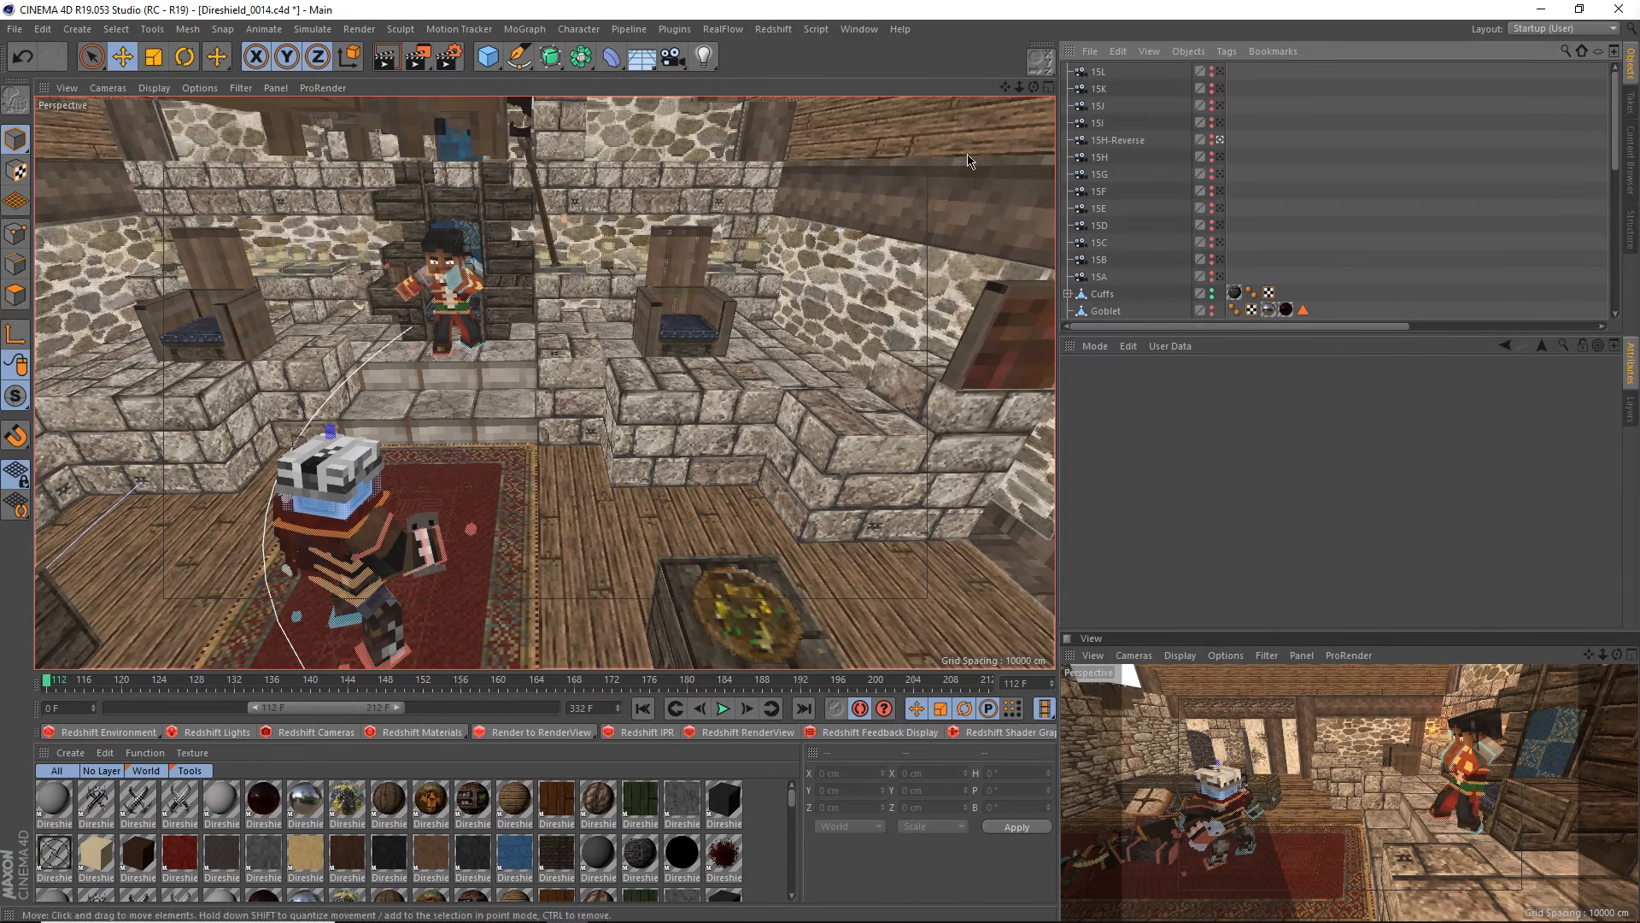
{"action": "left_click", "coordinate": [1118, 140]}
{"action": "left_click_drag", "start_coordinate": [66, 684], "coordinate": [31, 678]}
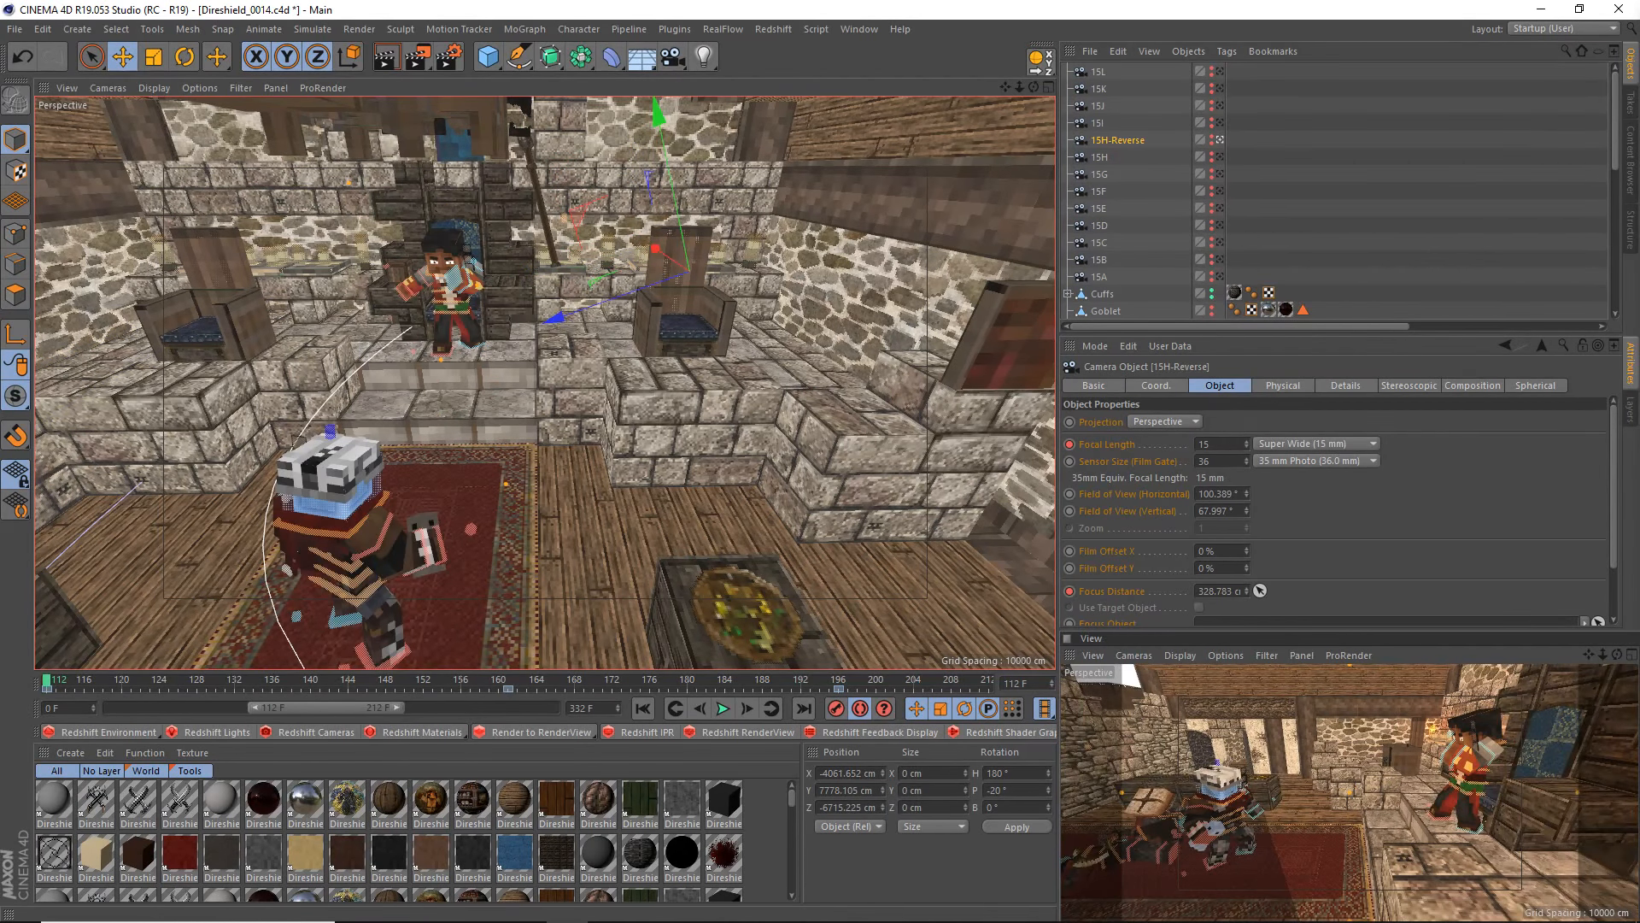
- Switch to the timing notes in Notepad and add "(LIP - SAME)" to the 15C entry
{"action": "mouse_move", "coordinate": [858, 905]}
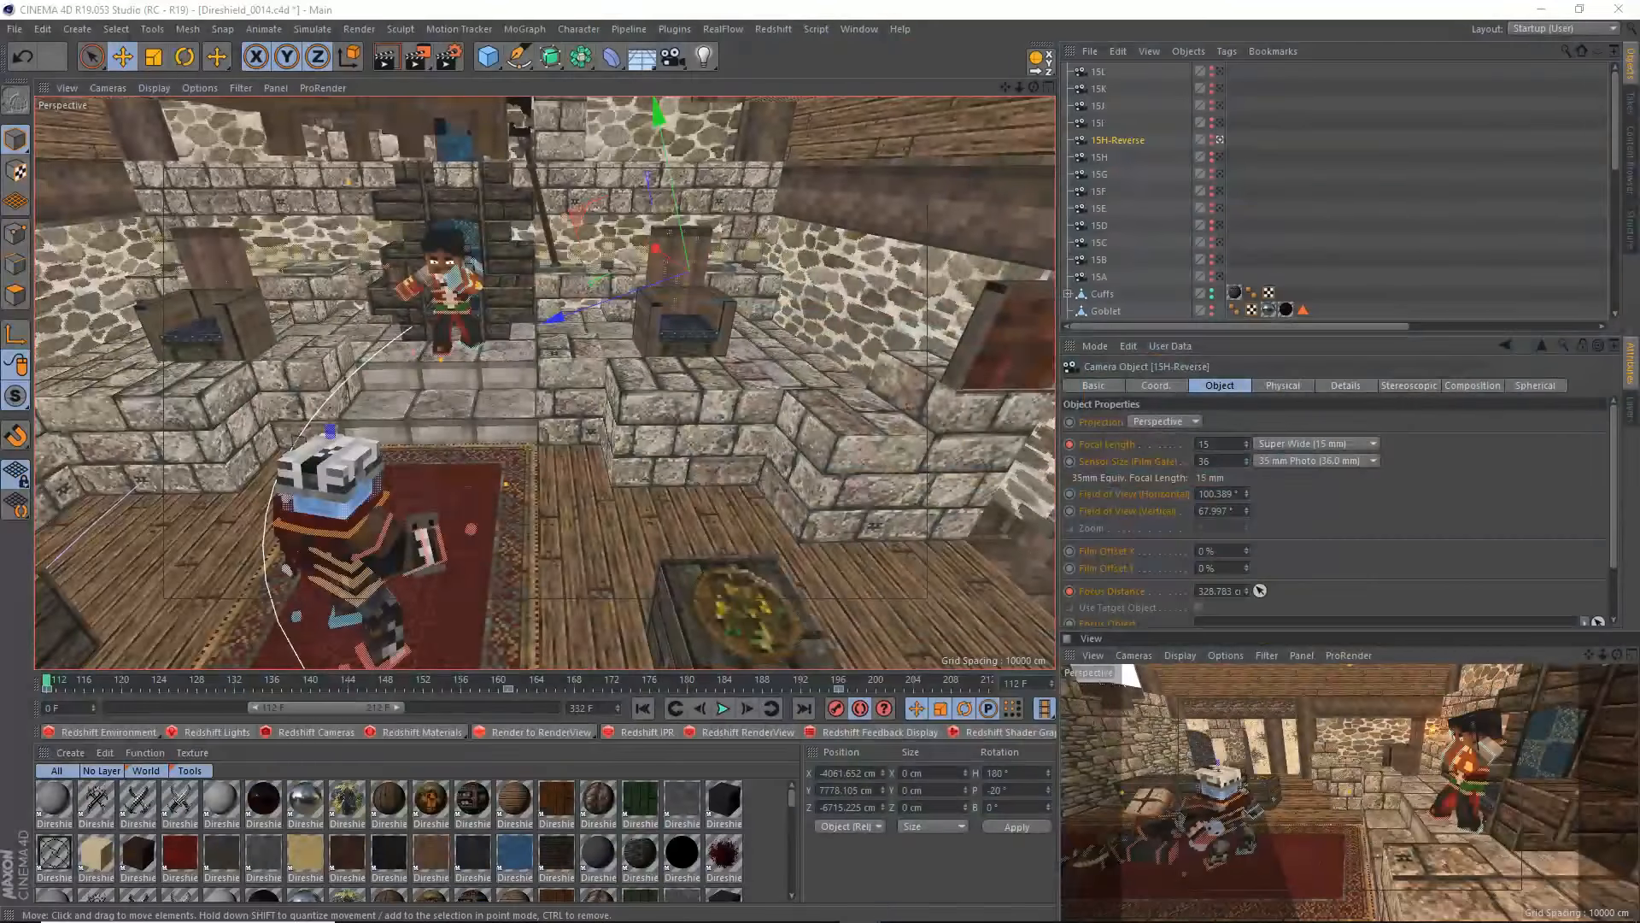
{"action": "left_click_drag", "start_coordinate": [1639, 111], "coordinate": [1156, 69]}
{"action": "type", "text": "SA"}
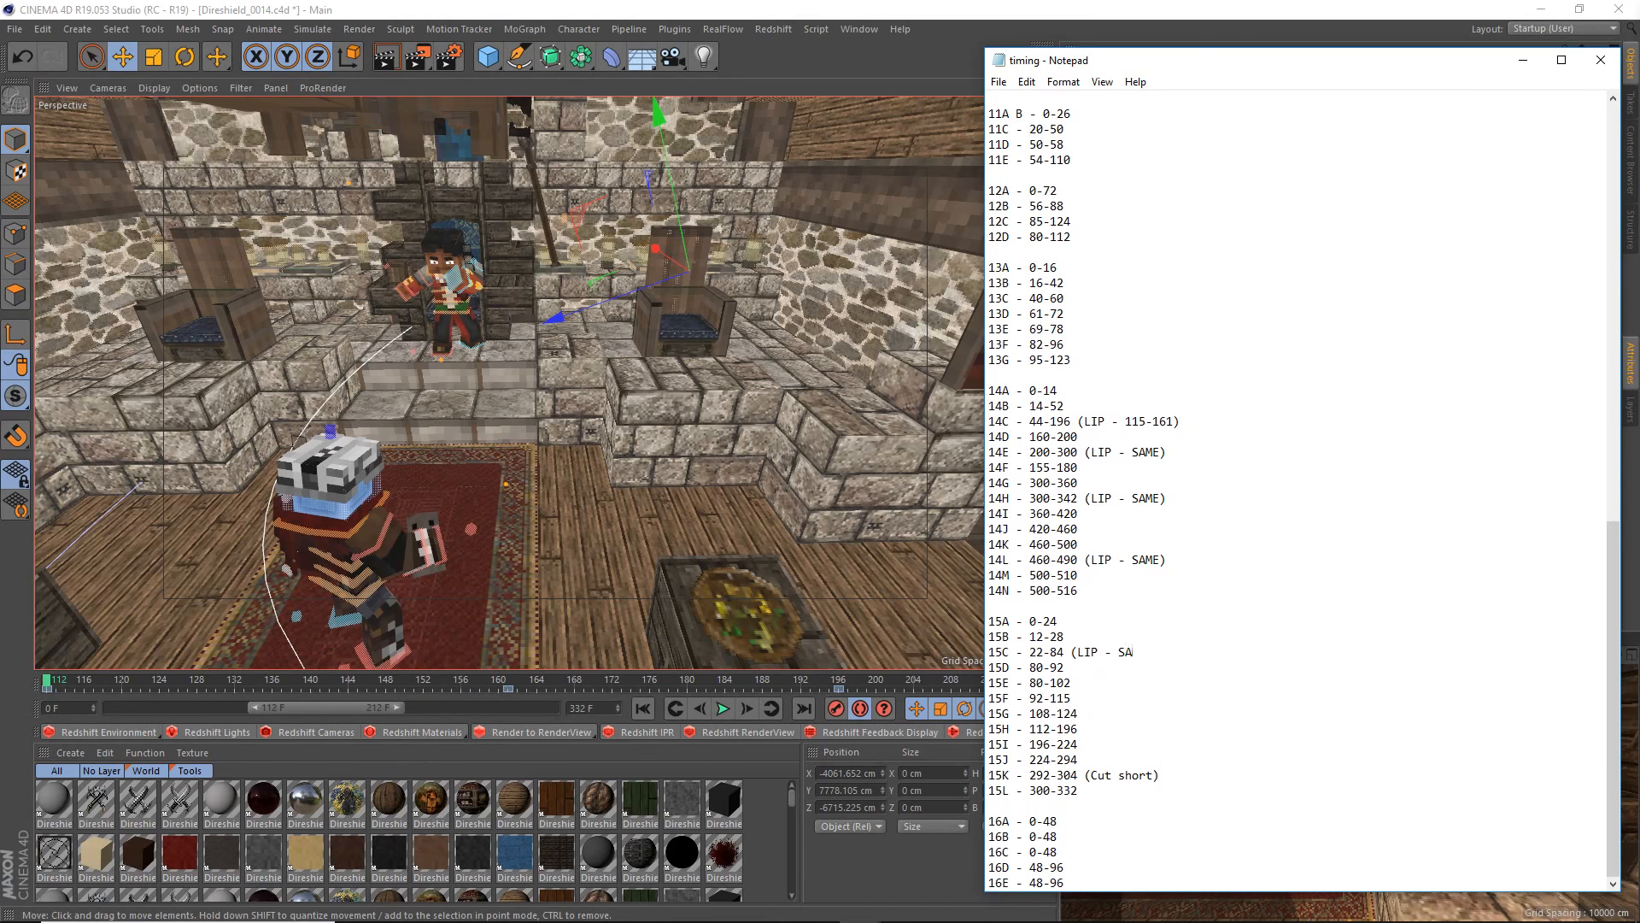
{"action": "type", "text": "ME)"}
- Append a "(LIP -" note to the 15H entry of the timing list and move the notes out of the way
{"action": "left_click_drag", "start_coordinate": [1245, 55], "coordinate": [612, 40]}
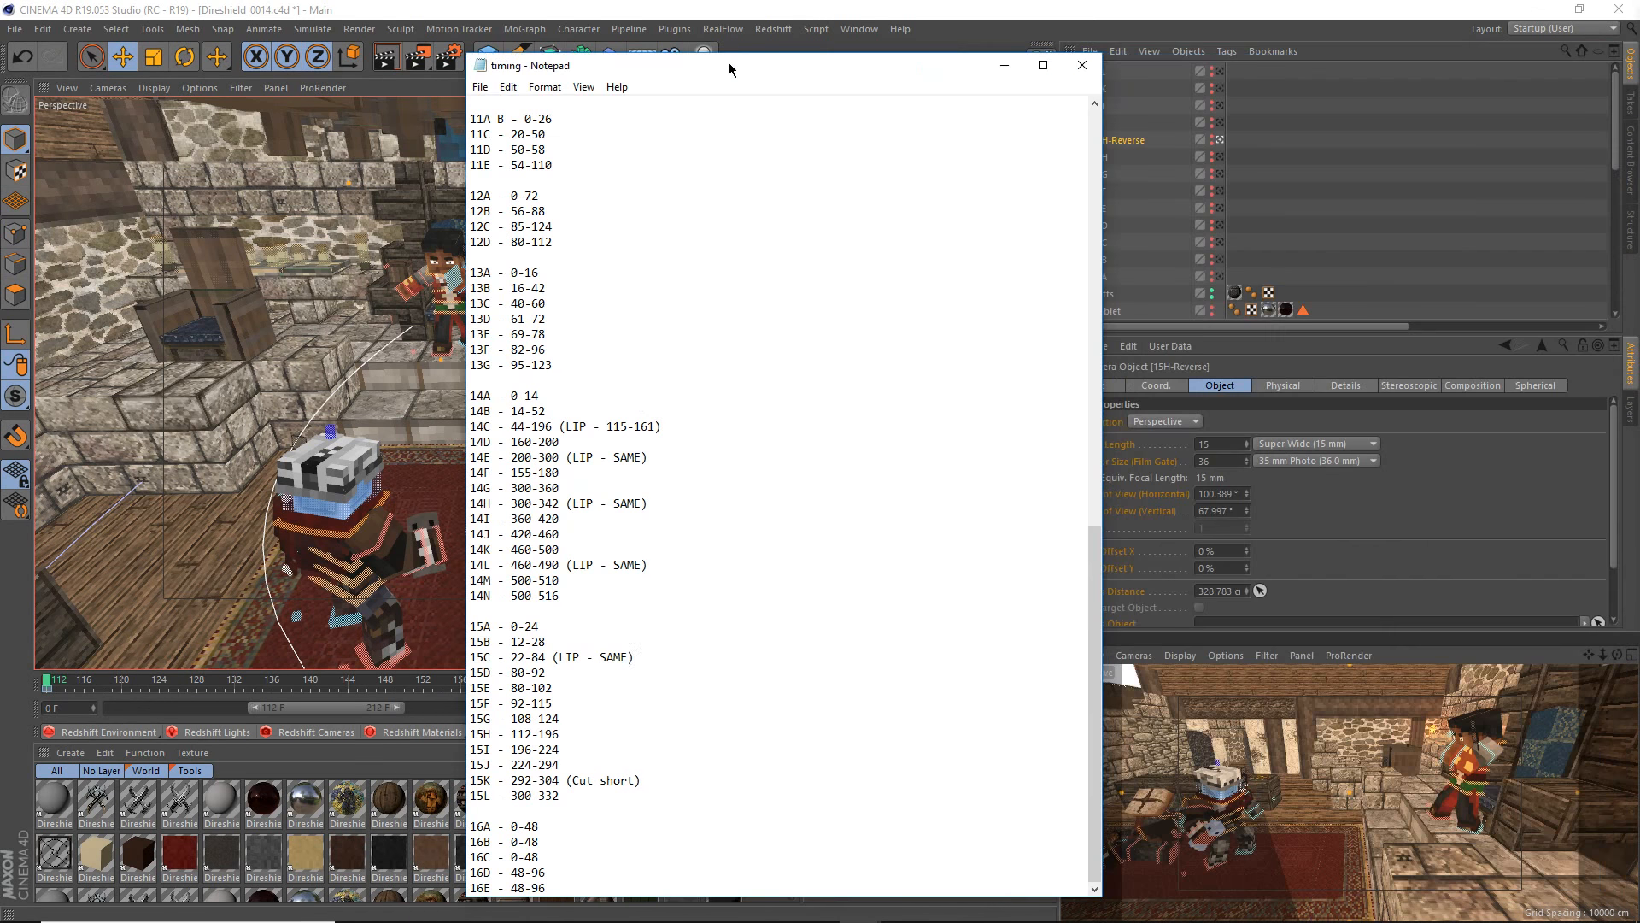
{"action": "left_click_drag", "start_coordinate": [357, 714], "coordinate": [446, 714]}
{"action": "left_click", "coordinate": [448, 716]}
{"action": "type", "text": "(LIP -"}
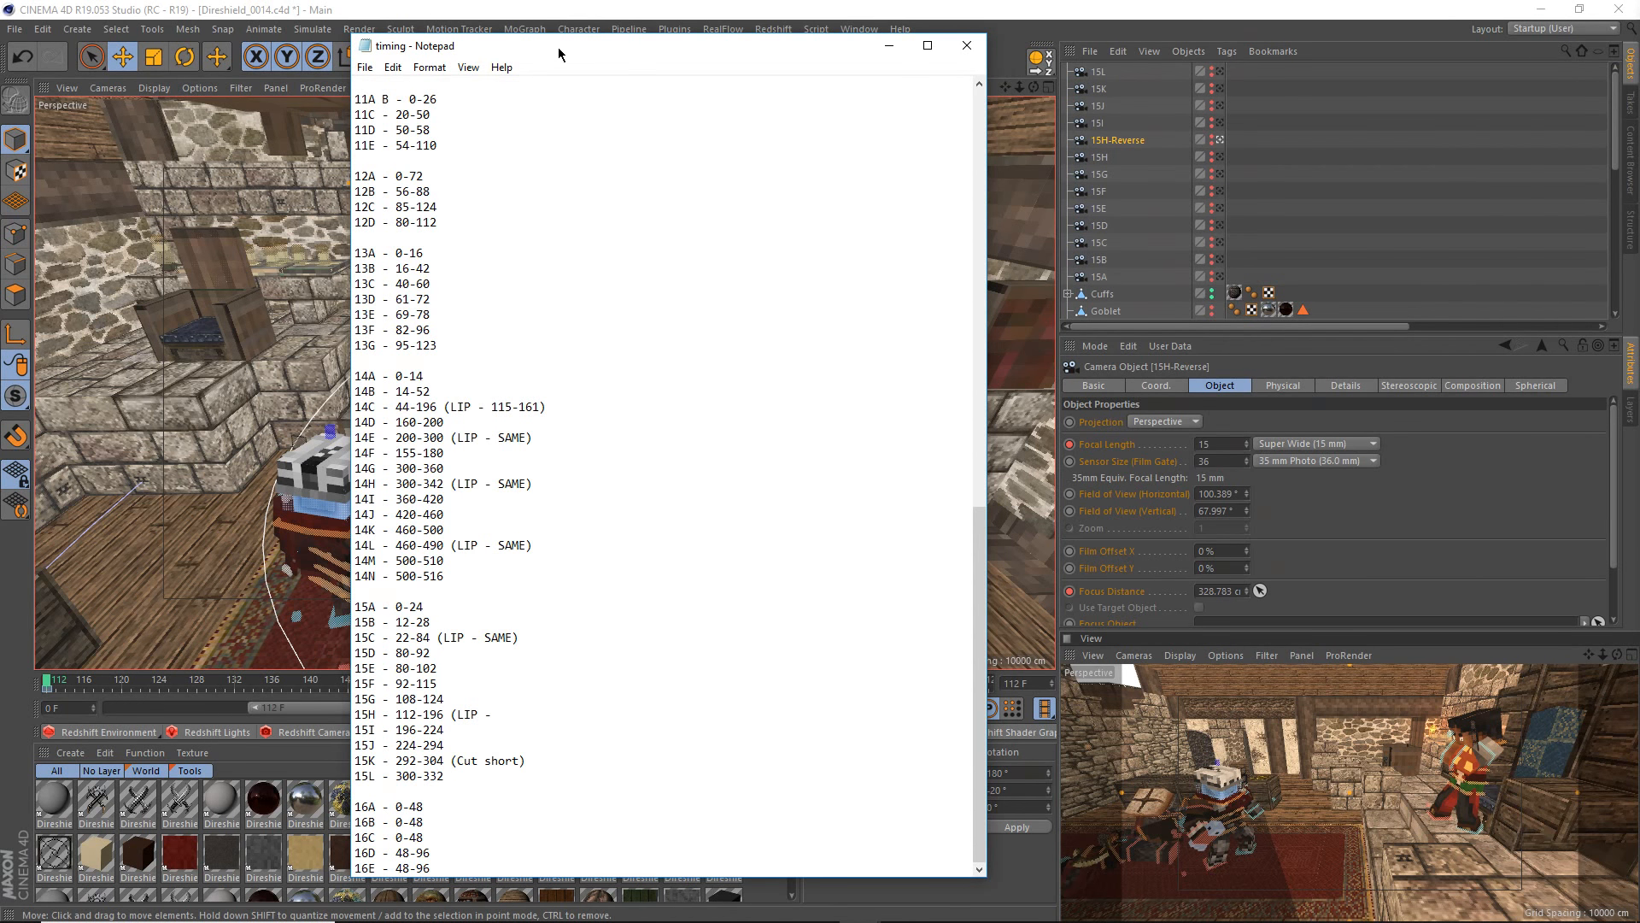
{"action": "left_click_drag", "start_coordinate": [559, 50], "coordinate": [1639, 6]}
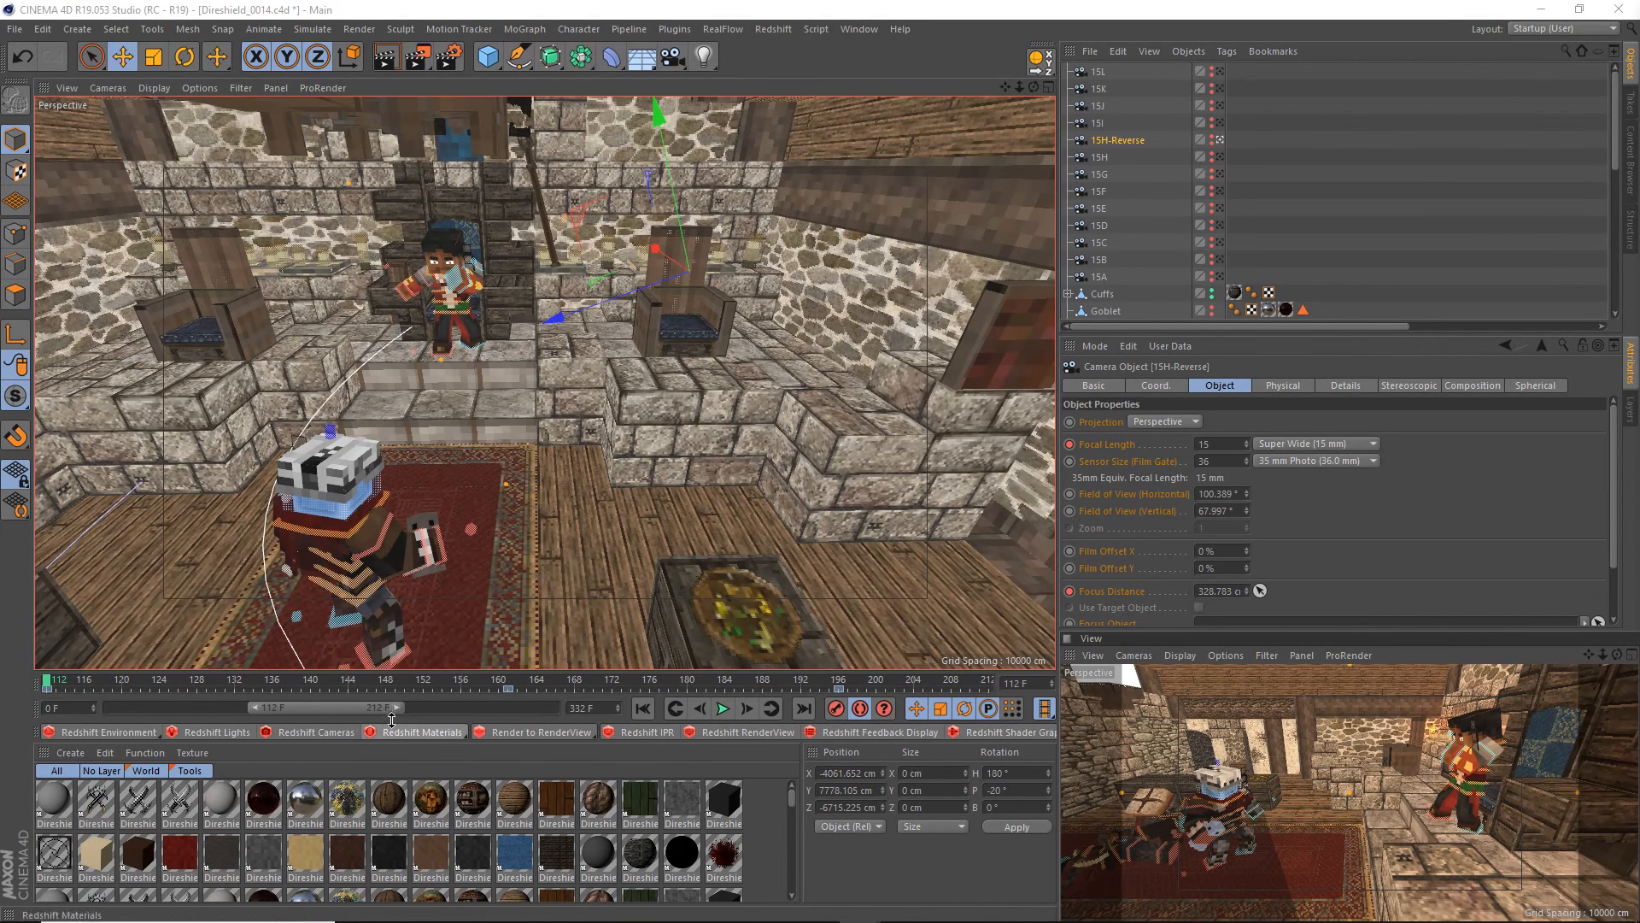
- Shorten the visible timeline range to frames 112–196, save the scene and clear the camera selection
{"action": "left_click_drag", "start_coordinate": [396, 716], "coordinate": [379, 710]}
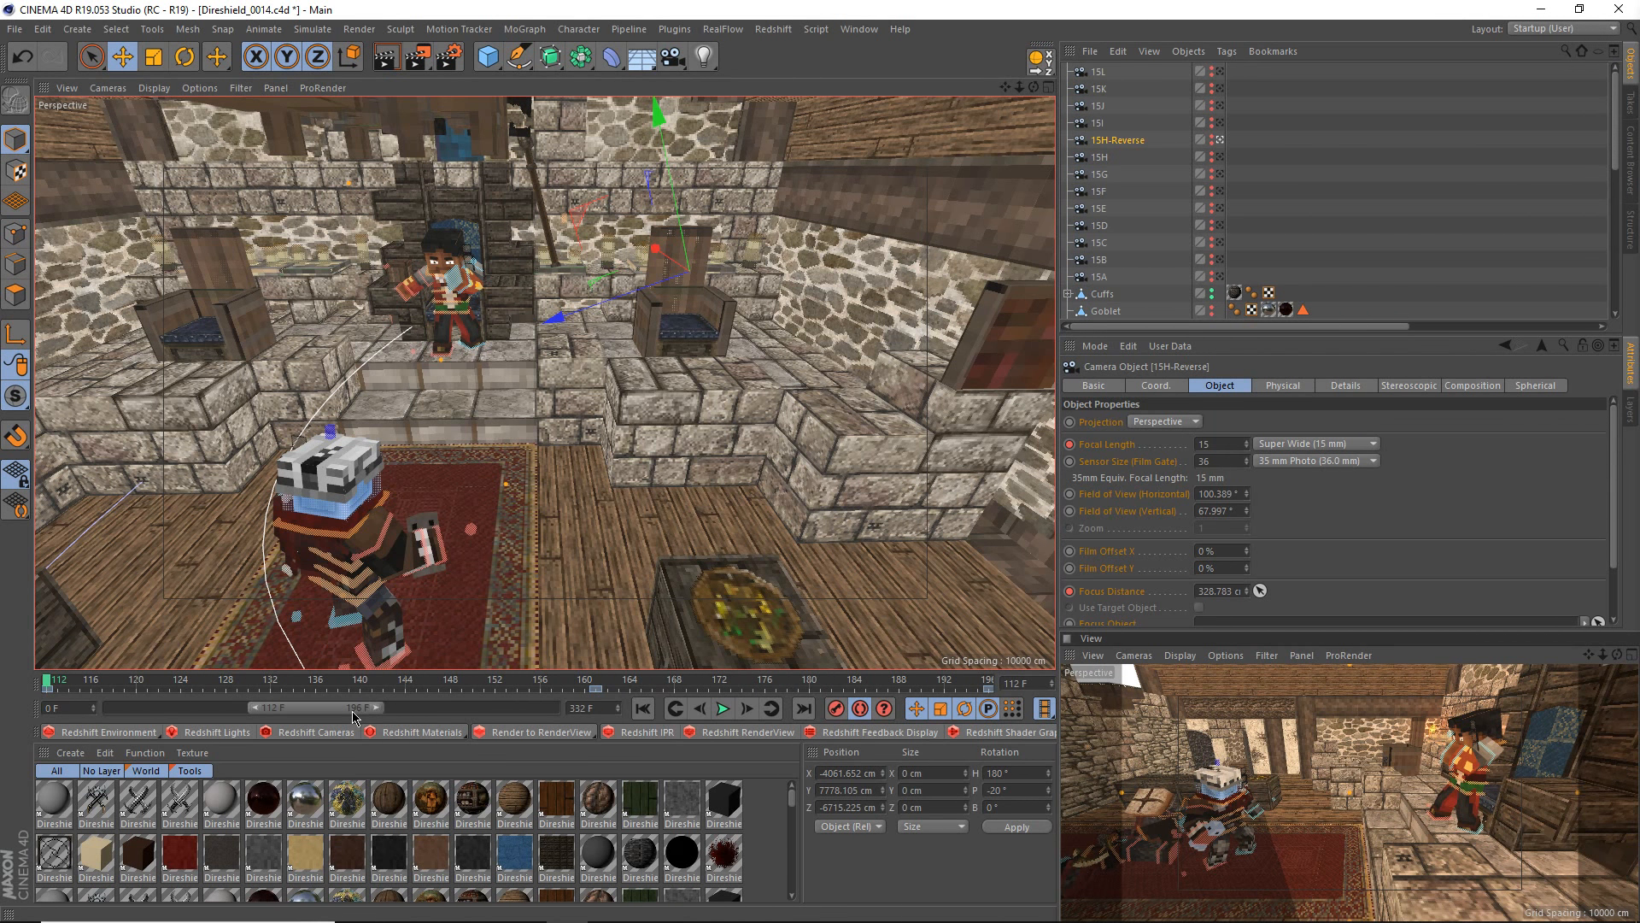
{"action": "key", "text": "ctrl+s"}
{"action": "left_click", "coordinate": [1373, 227]}
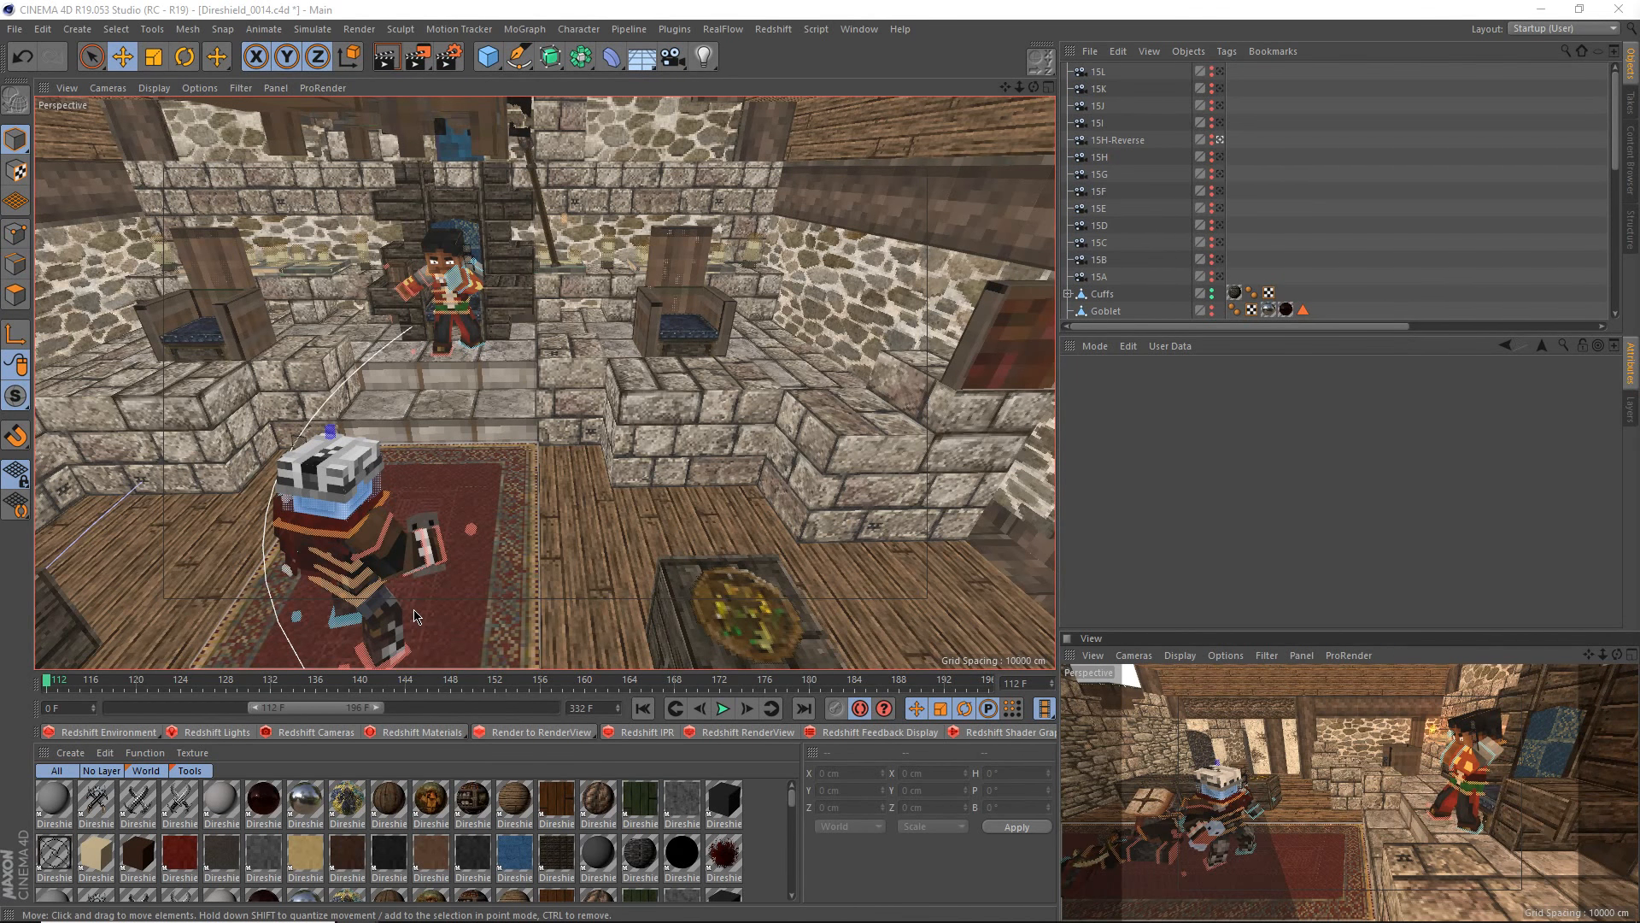
- Examine the blue-faced character's pose, face and position facing the throne from several angles and distances at frame 112
{"action": "left_click_drag", "start_coordinate": [417, 615], "coordinate": [531, 518], "text": "alt"}
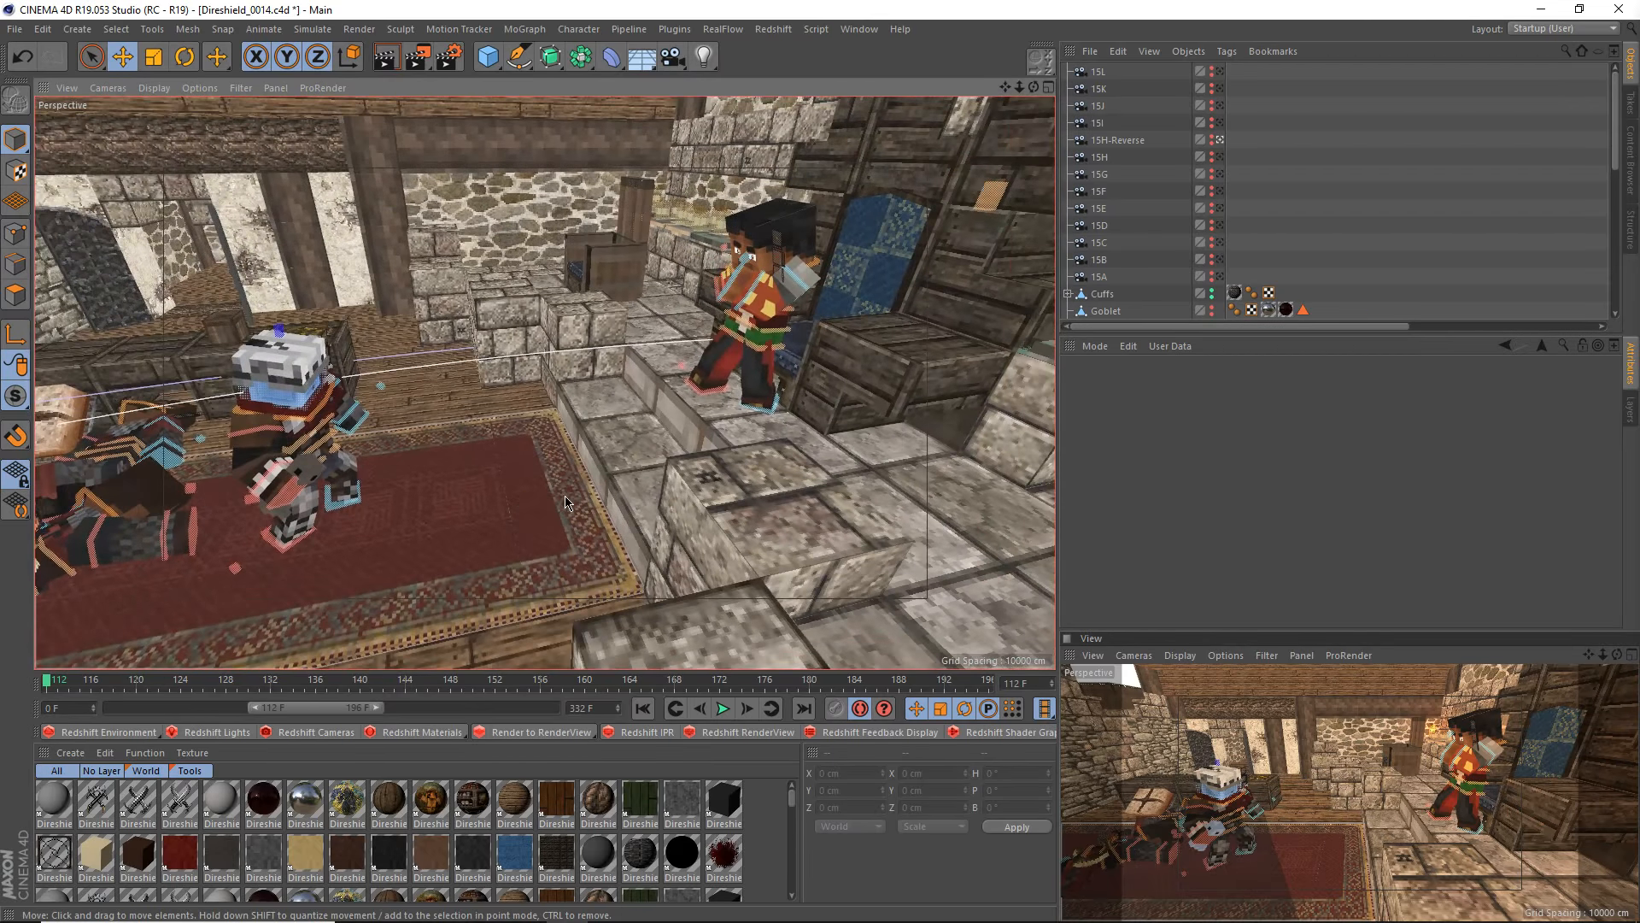
{"action": "scroll", "coordinate": [562, 495], "scroll_direction": "up", "scroll_amount": 3}
{"action": "middle_click_drag", "start_coordinate": [562, 495], "coordinate": [533, 536], "text": "alt"}
{"action": "left_click_drag", "start_coordinate": [502, 537], "coordinate": [598, 512], "text": "alt"}
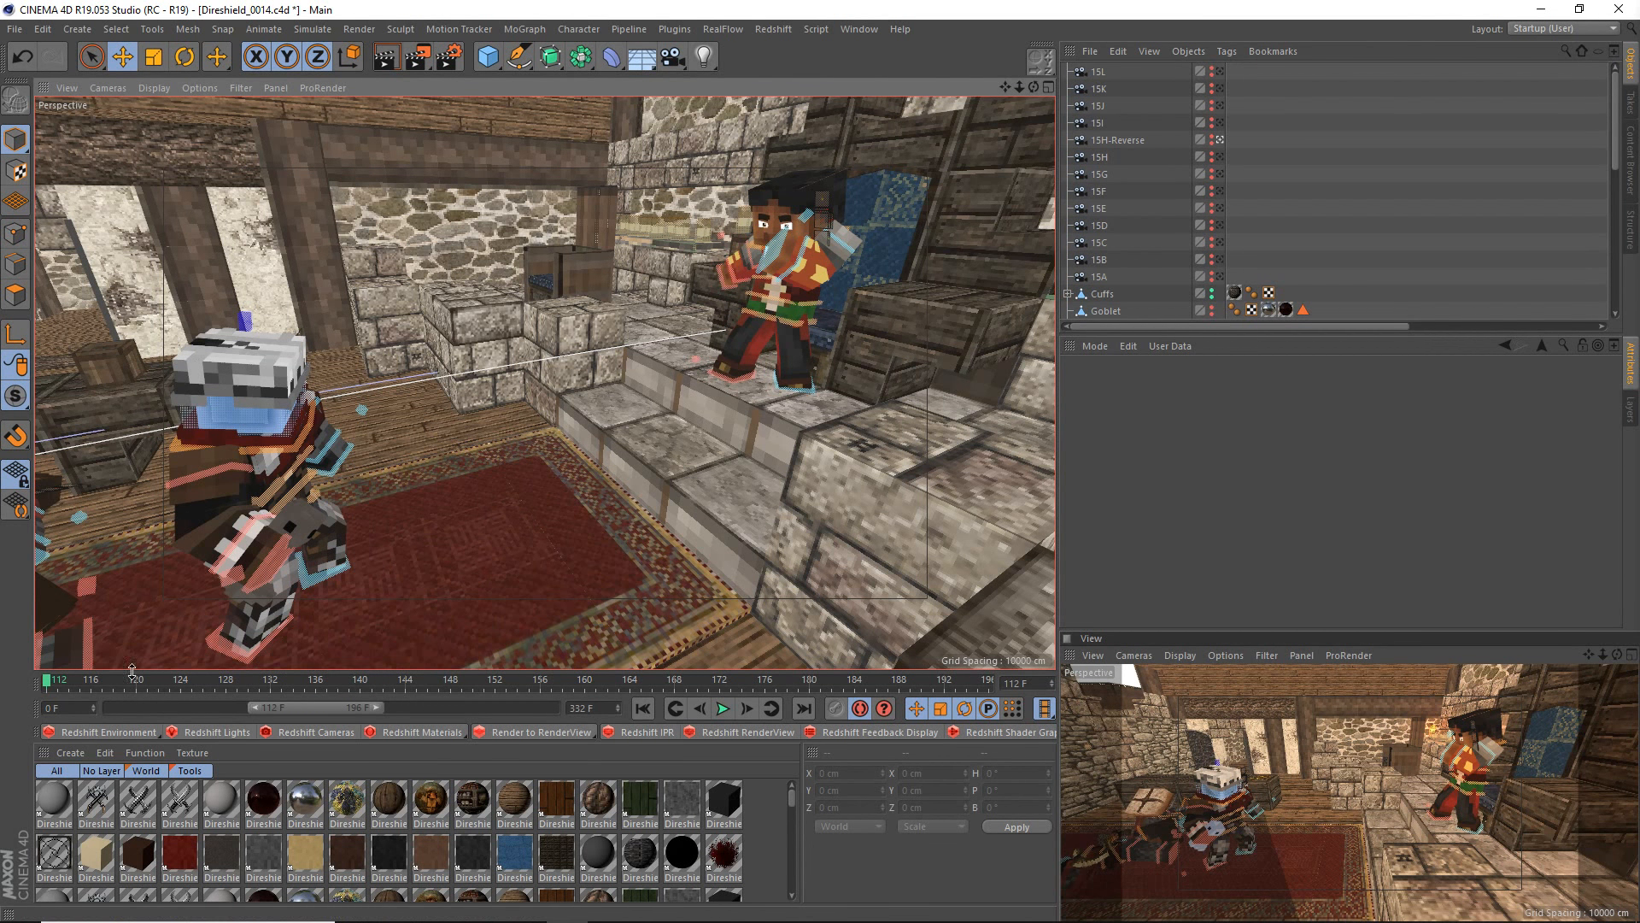
{"action": "mouse_move", "coordinate": [54, 683]}
{"action": "left_mouse_down"}
{"action": "mouse_move", "coordinate": [150, 687]}
{"action": "mouse_move", "coordinate": [48, 698]}
{"action": "left_mouse_up"}
{"action": "mouse_move", "coordinate": [410, 575]}
{"action": "left_mouse_down", "text": "alt"}
{"action": "mouse_move", "coordinate": [355, 576]}
{"action": "mouse_move", "coordinate": [414, 566]}
{"action": "left_mouse_up", "text": "alt"}
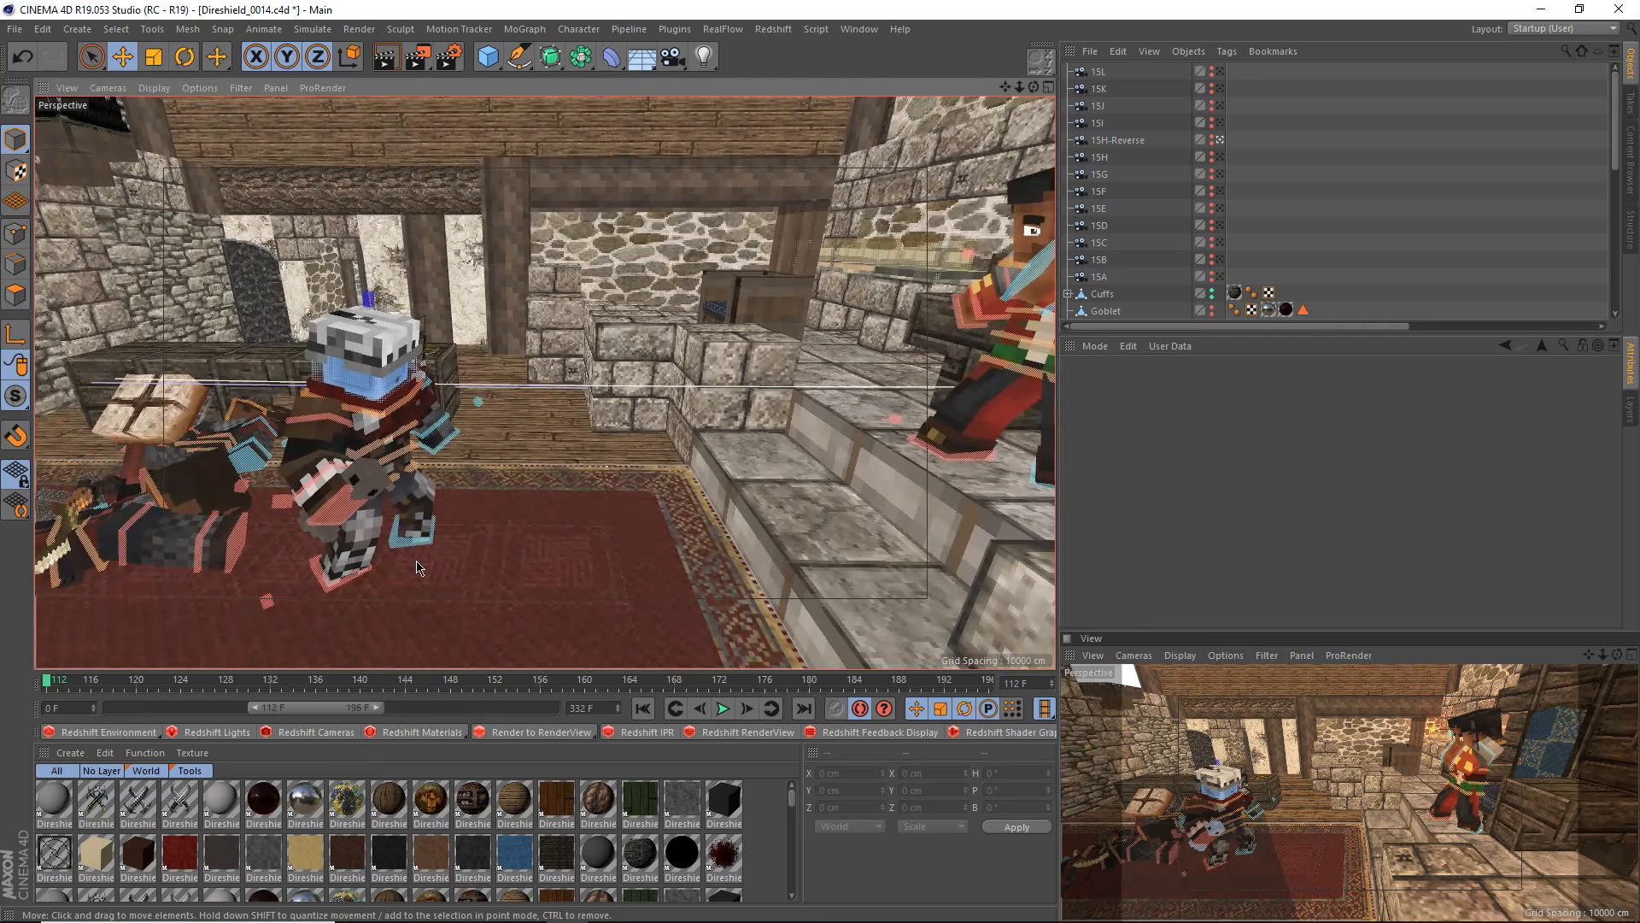
{"action": "scroll", "coordinate": [346, 466], "scroll_direction": "up", "scroll_amount": 5}
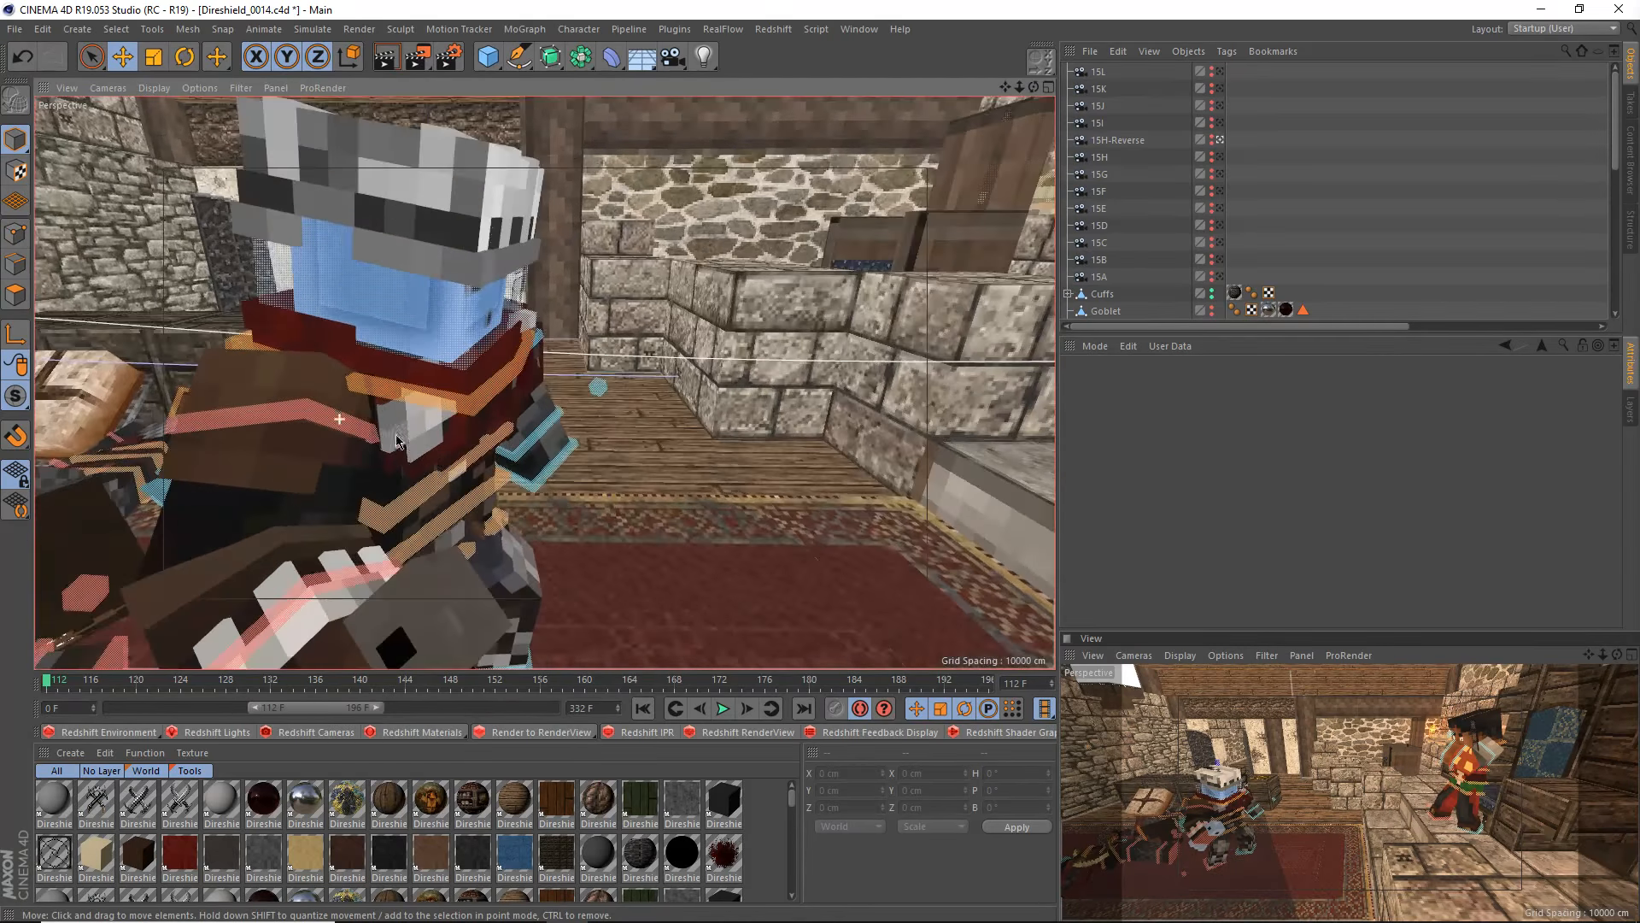
{"action": "left_click_drag", "start_coordinate": [351, 462], "coordinate": [508, 450], "text": "alt"}
{"action": "scroll", "coordinate": [561, 483], "scroll_direction": "down", "scroll_amount": 3}
{"action": "scroll", "coordinate": [508, 449], "scroll_direction": "up", "scroll_amount": 3}
{"action": "middle_click_drag", "start_coordinate": [489, 415], "coordinate": [552, 515], "text": "alt"}
{"action": "left_click_drag", "start_coordinate": [601, 501], "coordinate": [735, 439], "text": "alt"}
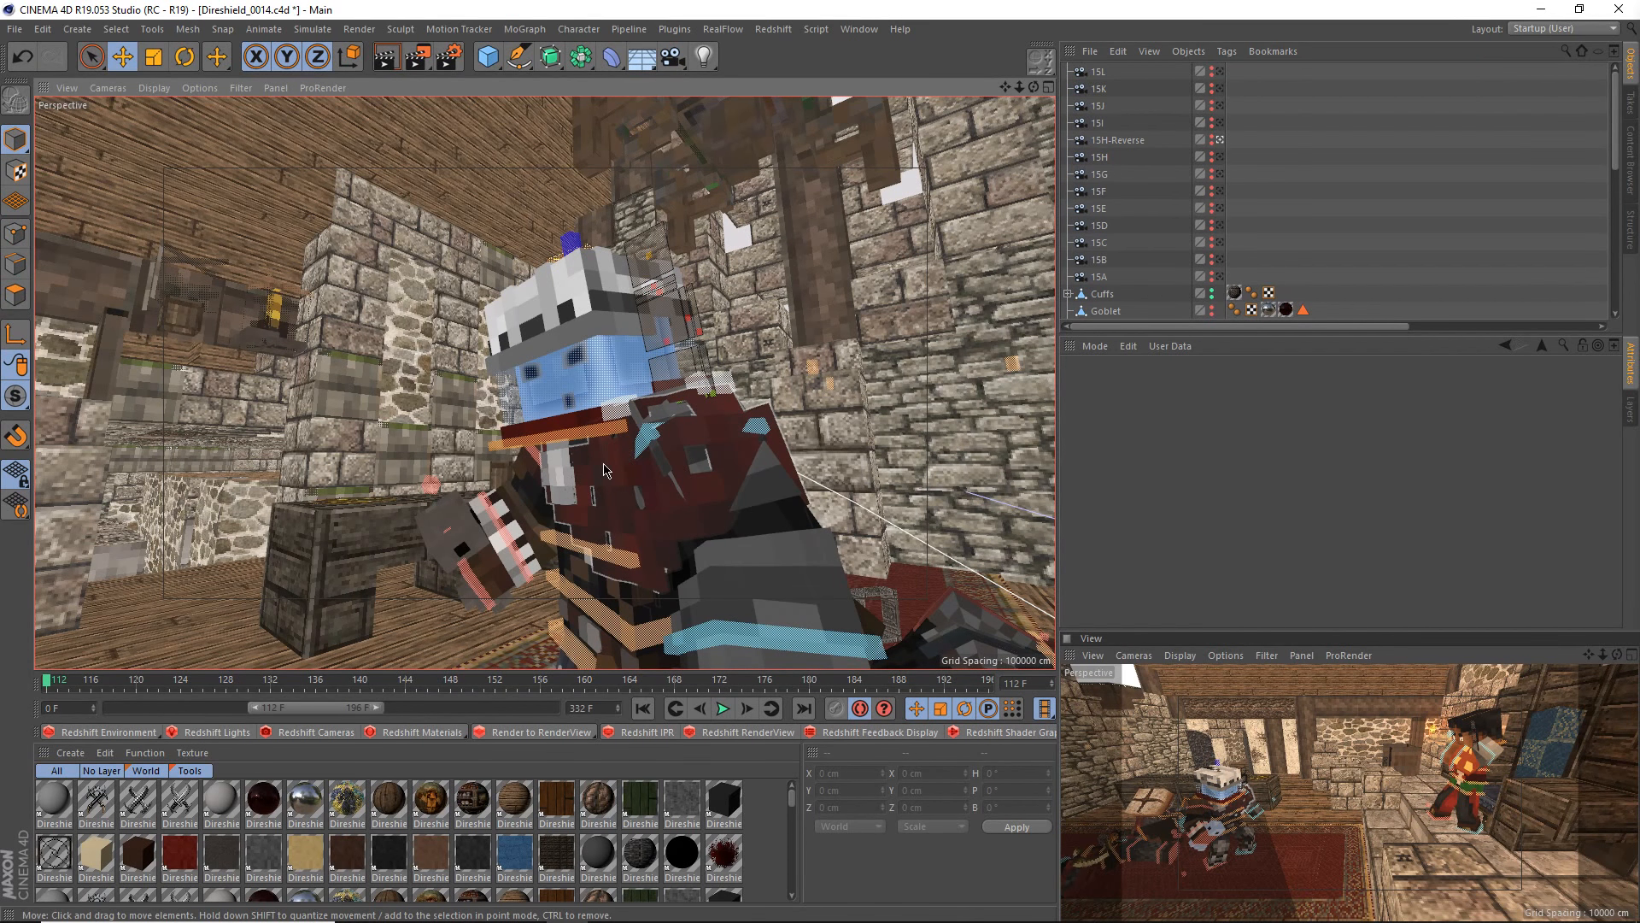
{"action": "mouse_move", "coordinate": [634, 501]}
{"action": "left_mouse_down", "text": "alt"}
{"action": "mouse_move", "coordinate": [726, 547]}
{"action": "mouse_move", "coordinate": [994, 516]}
{"action": "mouse_move", "coordinate": [108, 464]}
{"action": "mouse_move", "coordinate": [264, 322]}
{"action": "left_mouse_up", "text": "alt"}
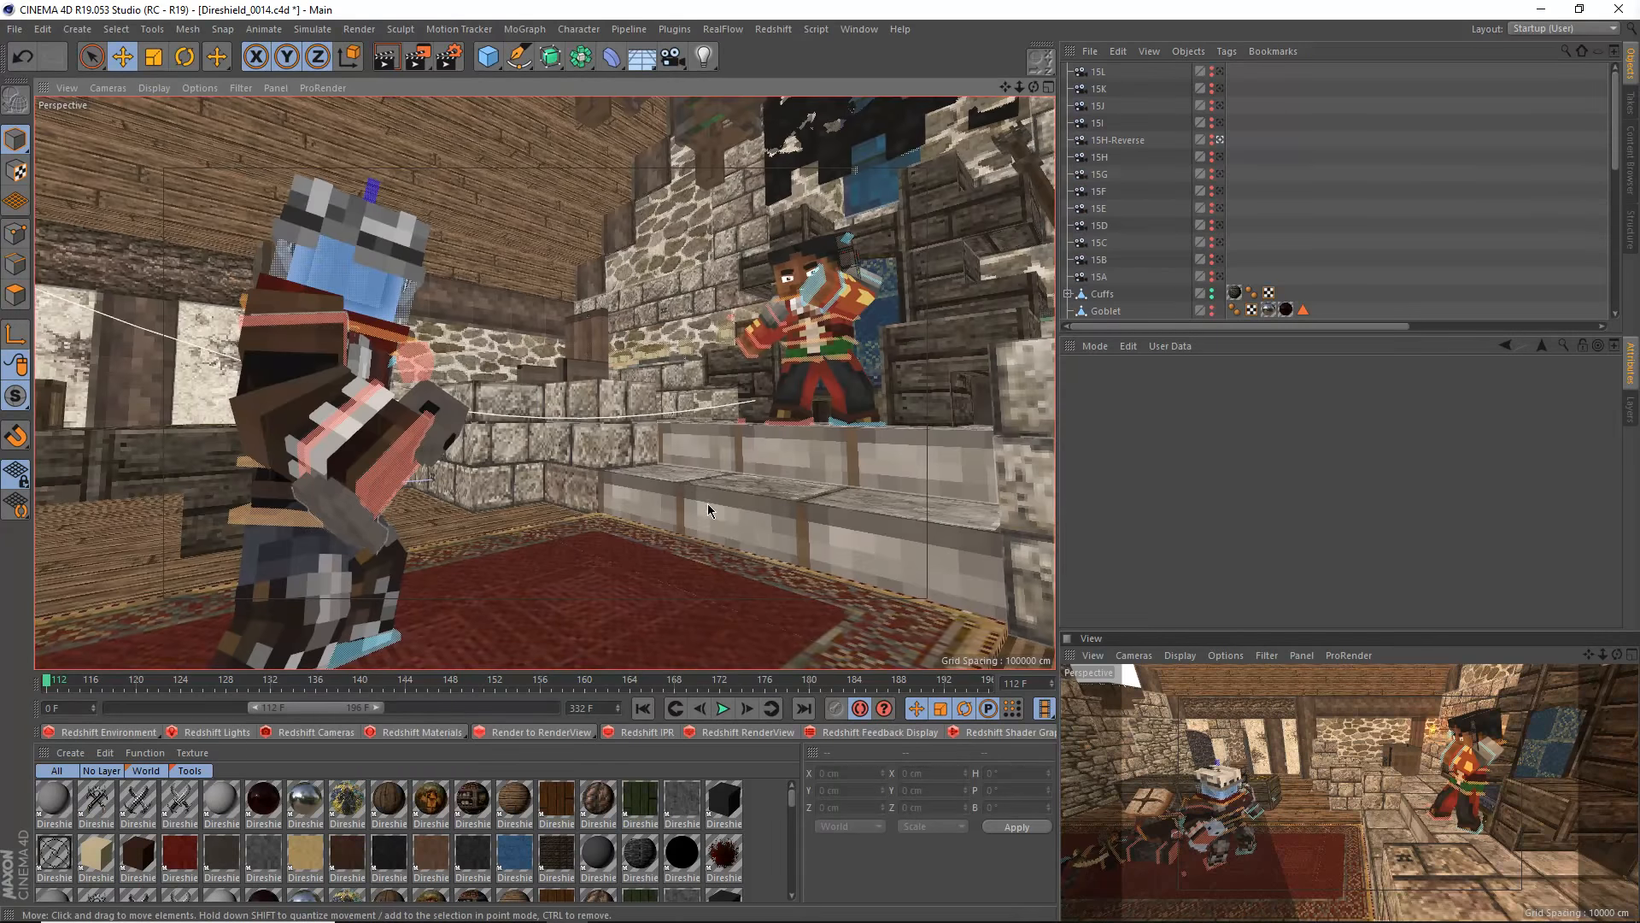
{"action": "mouse_move", "coordinate": [708, 504]}
{"action": "left_mouse_down", "text": "alt"}
{"action": "mouse_move", "coordinate": [632, 538]}
{"action": "mouse_move", "coordinate": [665, 531]}
{"action": "mouse_move", "coordinate": [637, 518]}
{"action": "mouse_move", "coordinate": [566, 549]}
{"action": "mouse_move", "coordinate": [560, 520]}
{"action": "left_mouse_up", "text": "alt"}
{"action": "scroll", "coordinate": [408, 506], "scroll_direction": "up", "scroll_amount": 2}
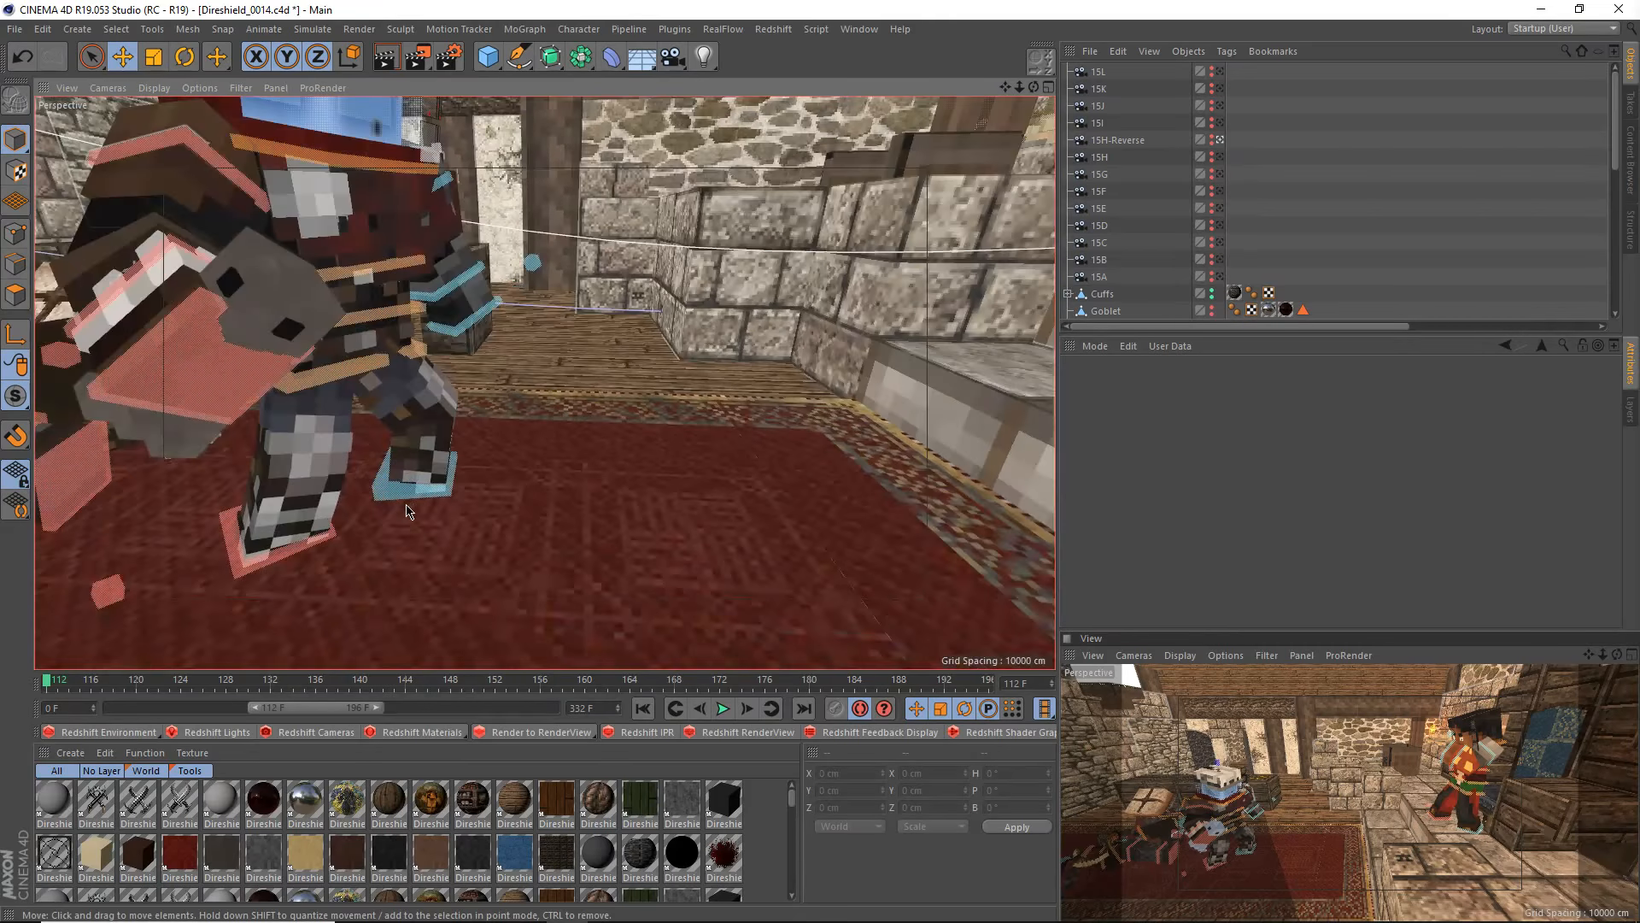
{"action": "scroll", "coordinate": [409, 503], "scroll_direction": "up", "scroll_amount": 2}
{"action": "scroll", "coordinate": [342, 264], "scroll_direction": "up", "scroll_amount": 3}
{"action": "middle_click_drag", "start_coordinate": [339, 260], "coordinate": [366, 423], "text": "alt"}
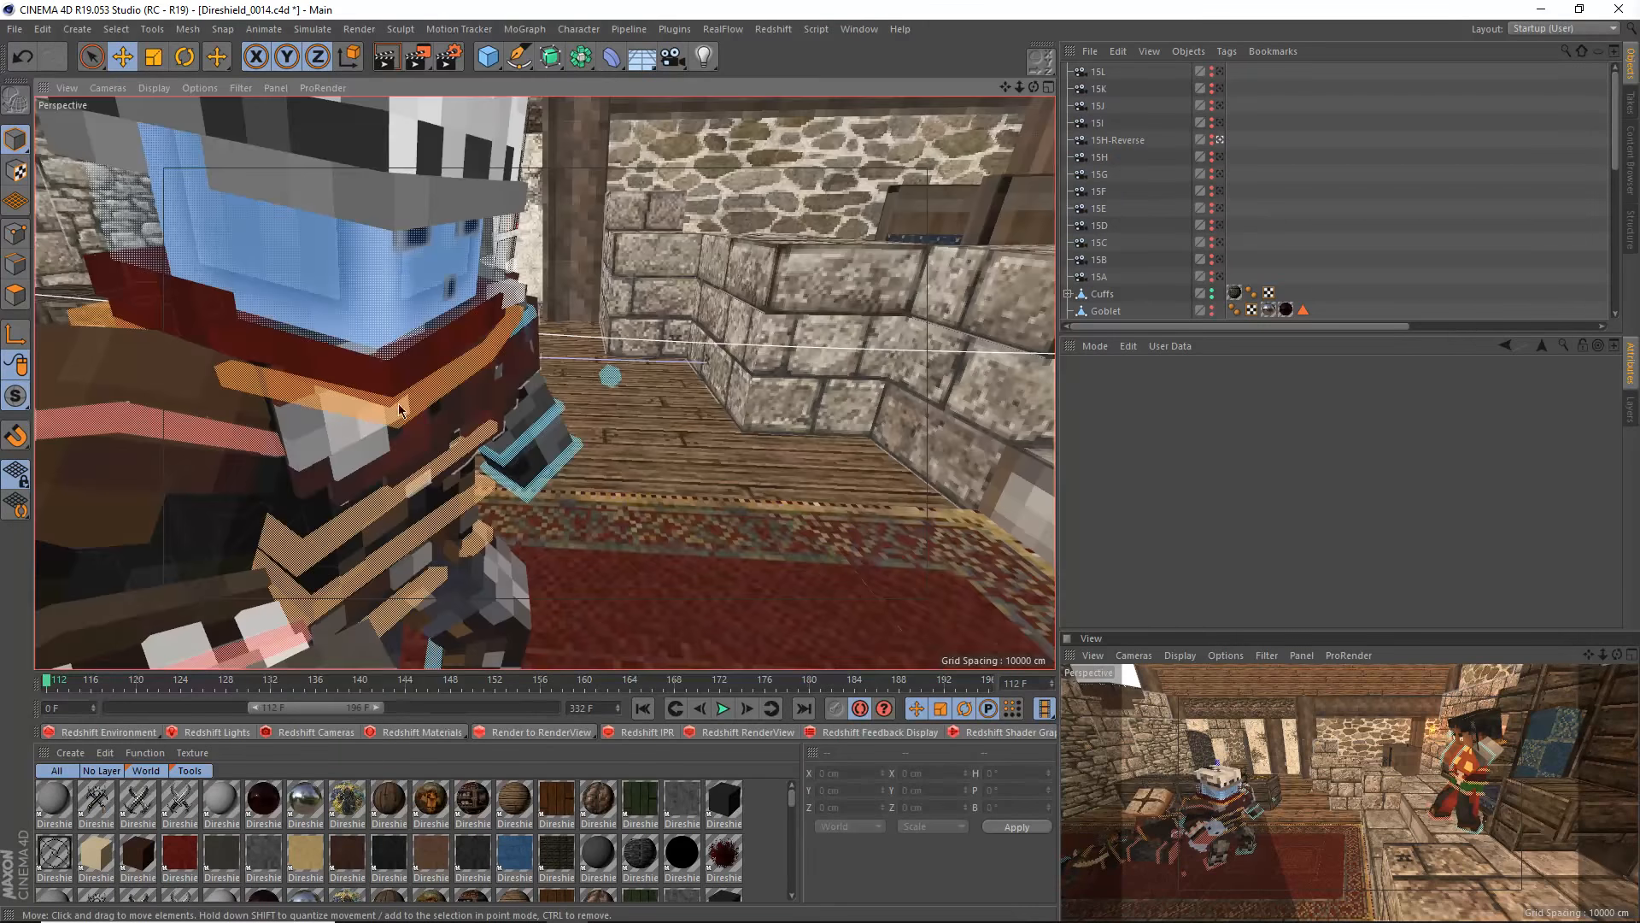
{"action": "left_click_drag", "start_coordinate": [366, 423], "coordinate": [156, 377], "text": "alt"}
{"action": "scroll", "coordinate": [658, 449], "scroll_direction": "down", "scroll_amount": 2}
{"action": "middle_click_drag", "start_coordinate": [687, 483], "coordinate": [524, 467], "text": "alt"}
{"action": "scroll", "coordinate": [453, 481], "scroll_direction": "down", "scroll_amount": 2}
{"action": "left_click_drag", "start_coordinate": [527, 465], "coordinate": [565, 453], "text": "alt"}
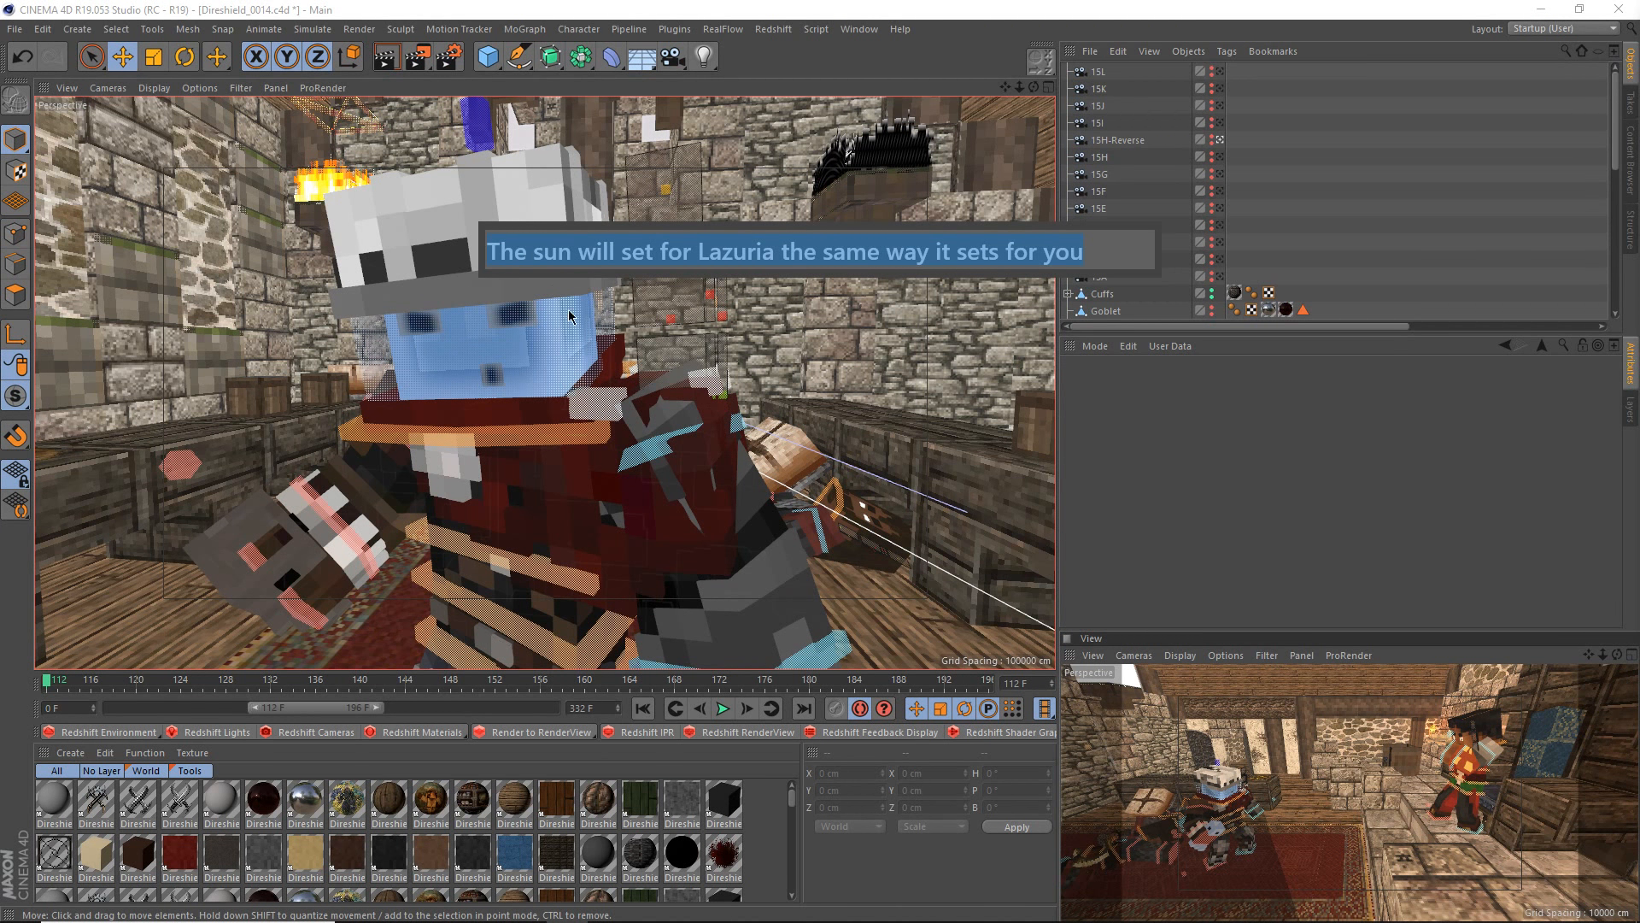
- Select the blue-faced character's neck control, switch to the Animate layout and show the F-curves with no keys selected
{"action": "left_click", "coordinate": [522, 436]}
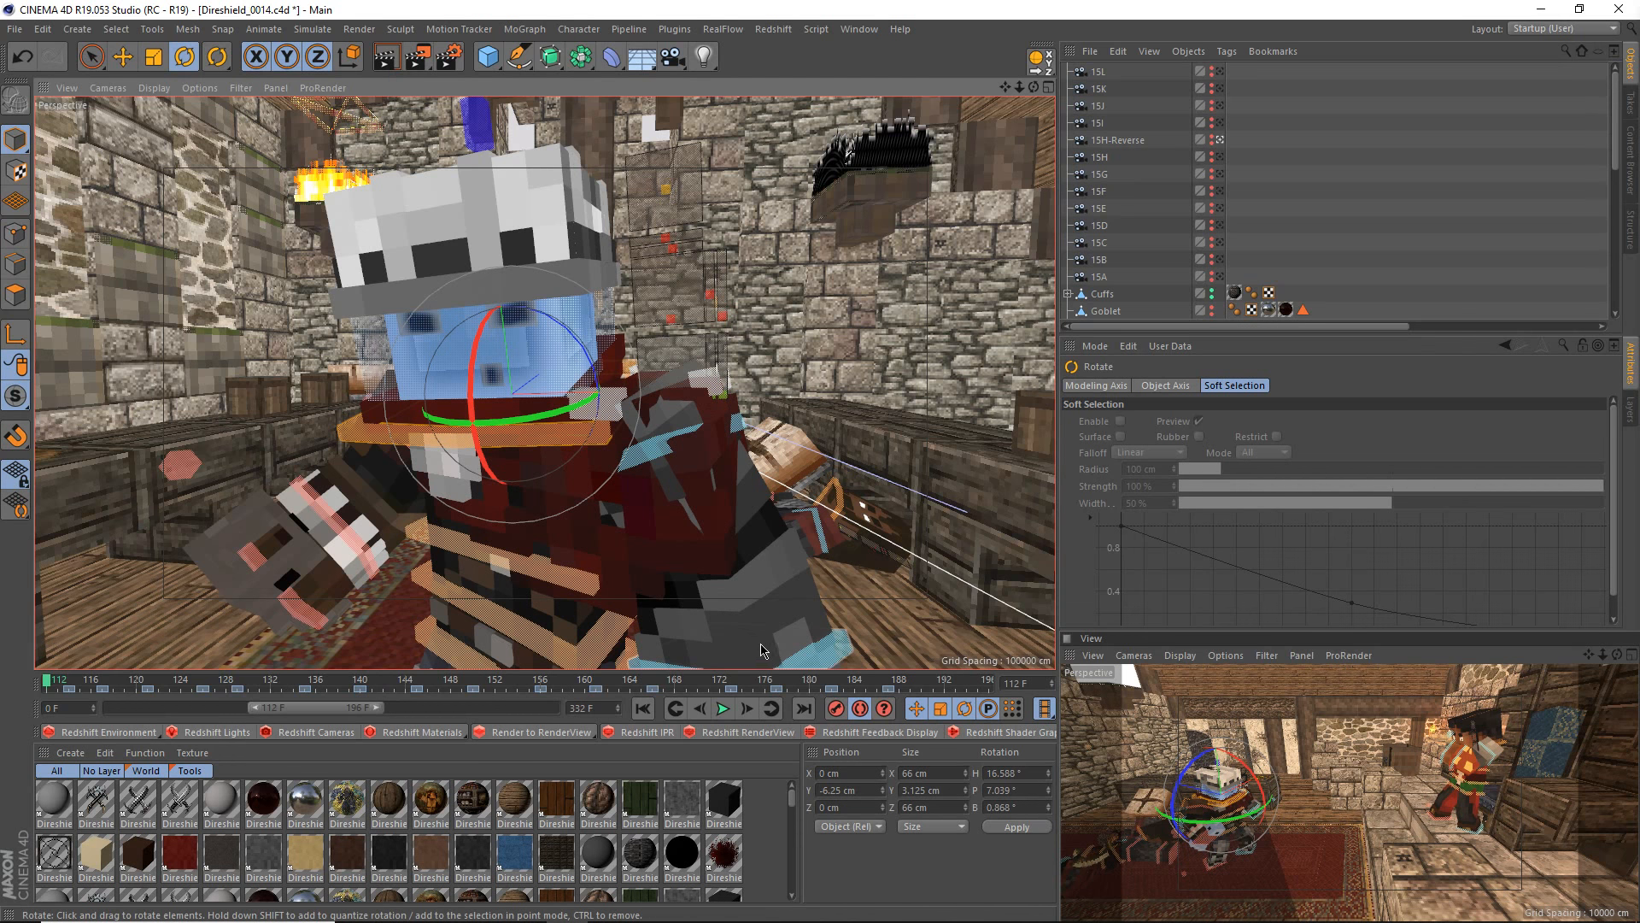
{"action": "left_click", "coordinate": [1542, 28]}
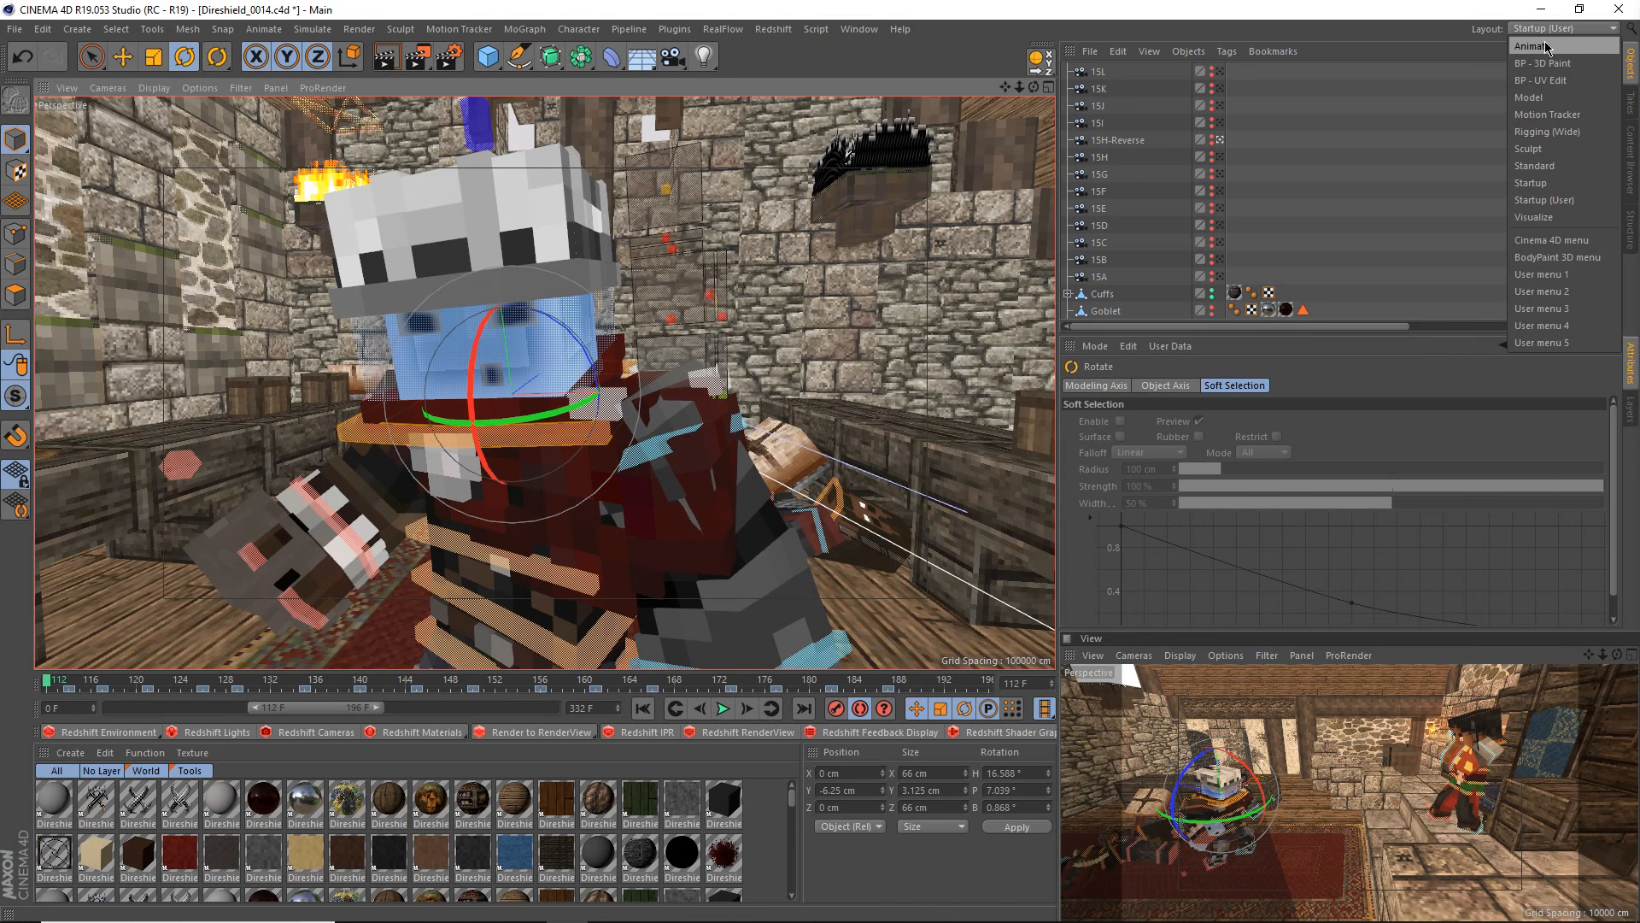
{"action": "left_click", "coordinate": [1547, 47]}
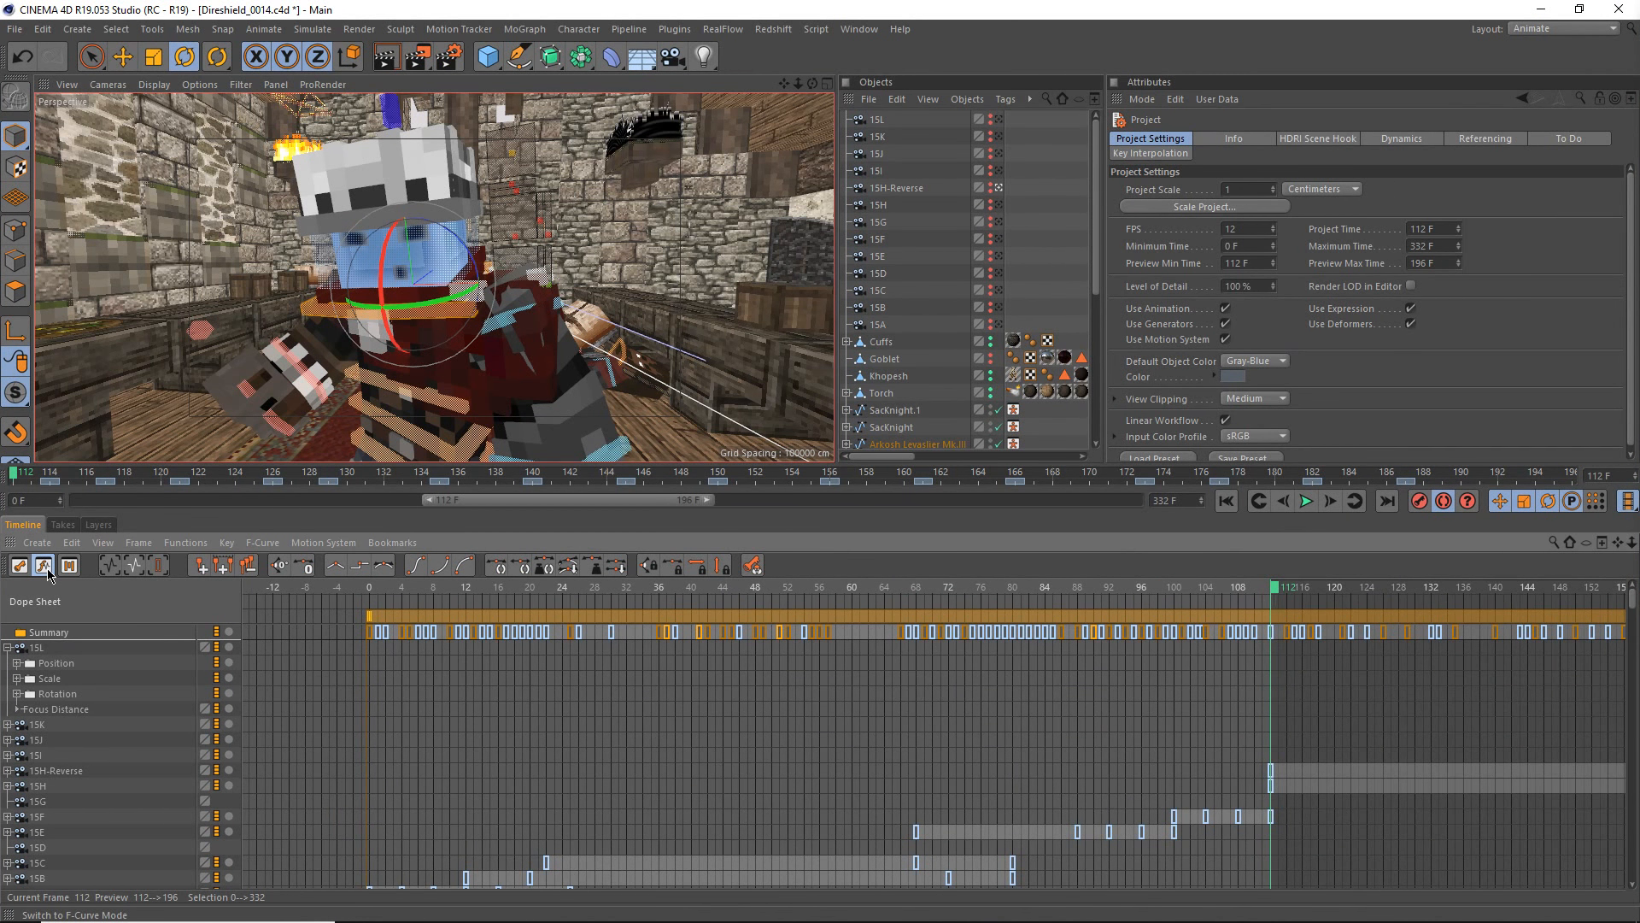
{"action": "left_click", "coordinate": [46, 569]}
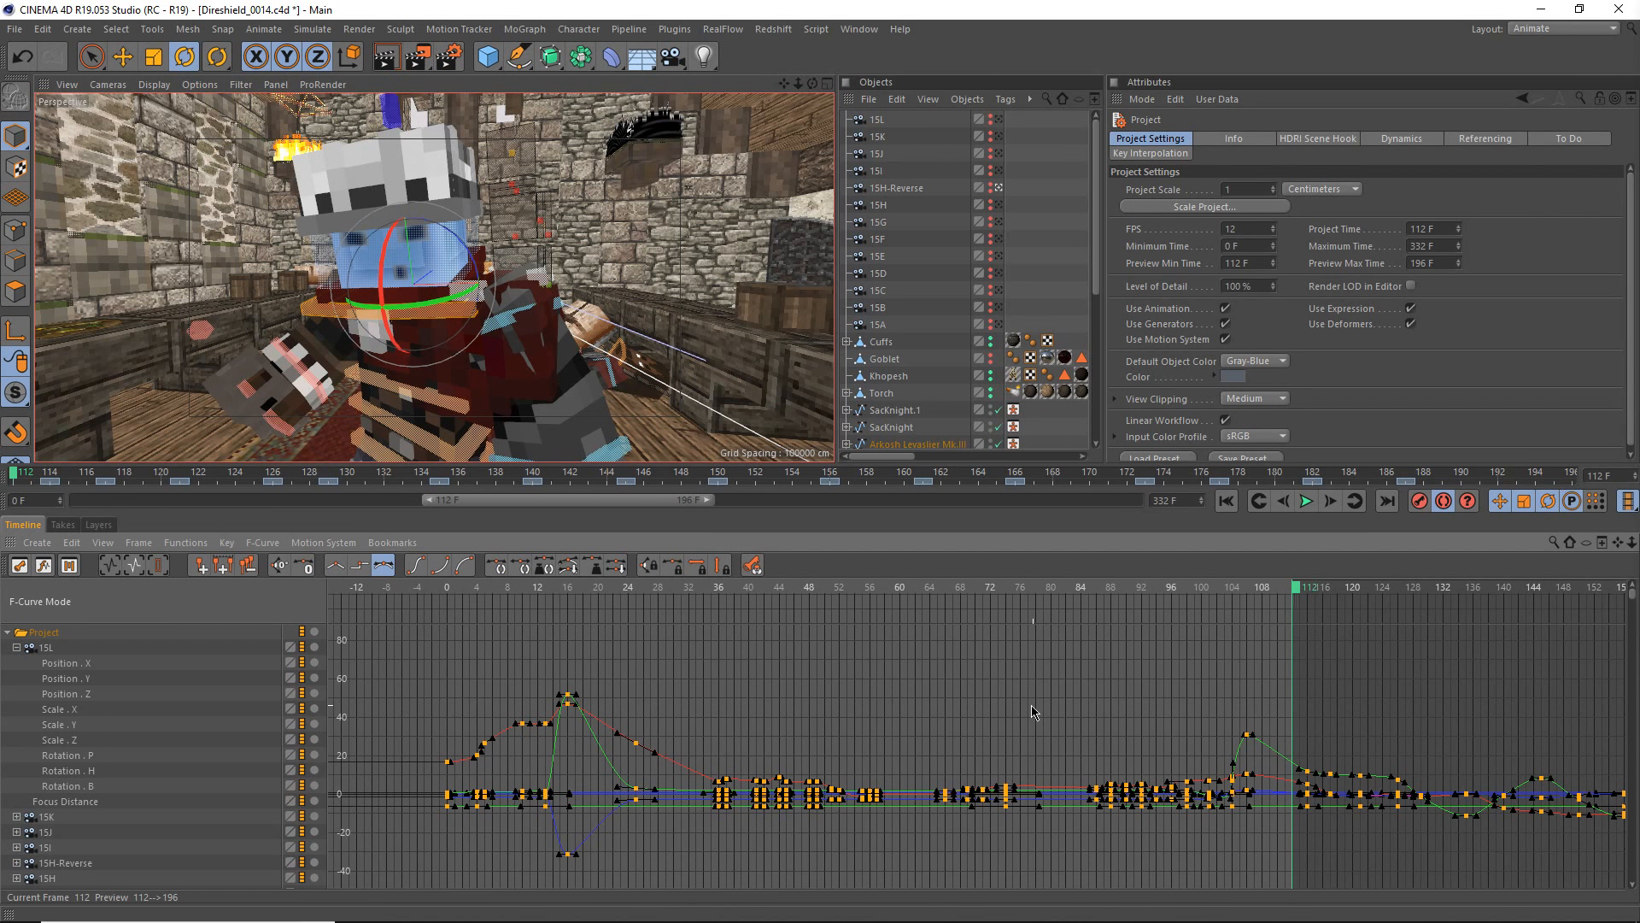
{"action": "left_click", "coordinate": [1032, 705]}
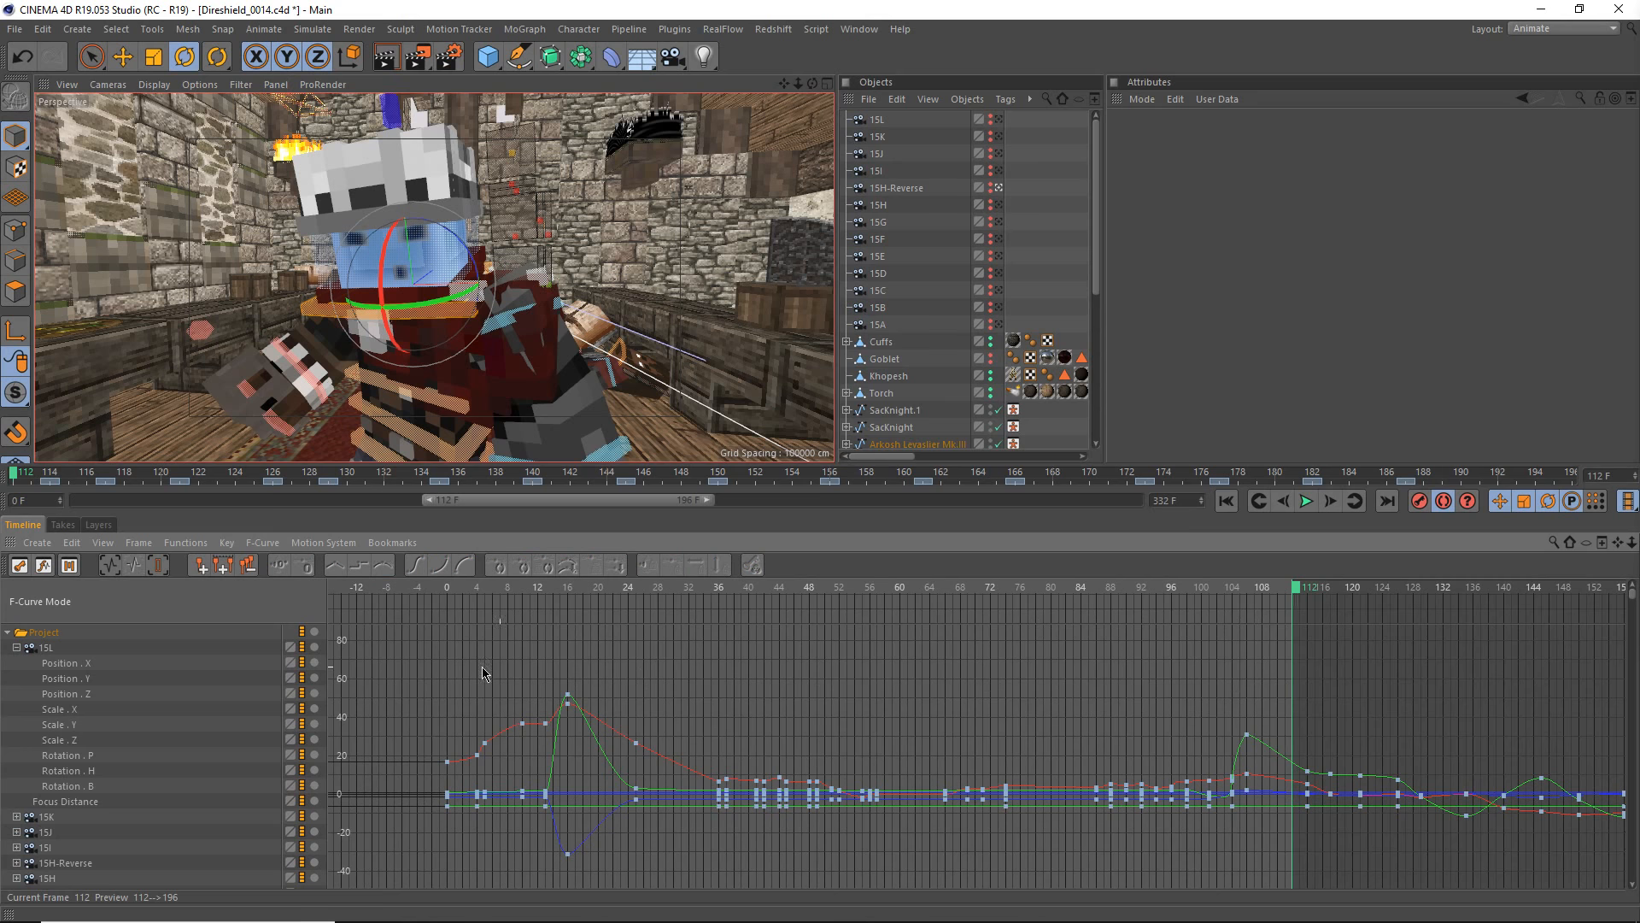
- Search the F-curve track list for the selected control, from the cameras through the first rig's arms and face to the forest objects
{"action": "scroll", "coordinate": [199, 716], "scroll_direction": "down", "scroll_amount": 6}
{"action": "scroll", "coordinate": [198, 716], "scroll_direction": "down", "scroll_amount": 8}
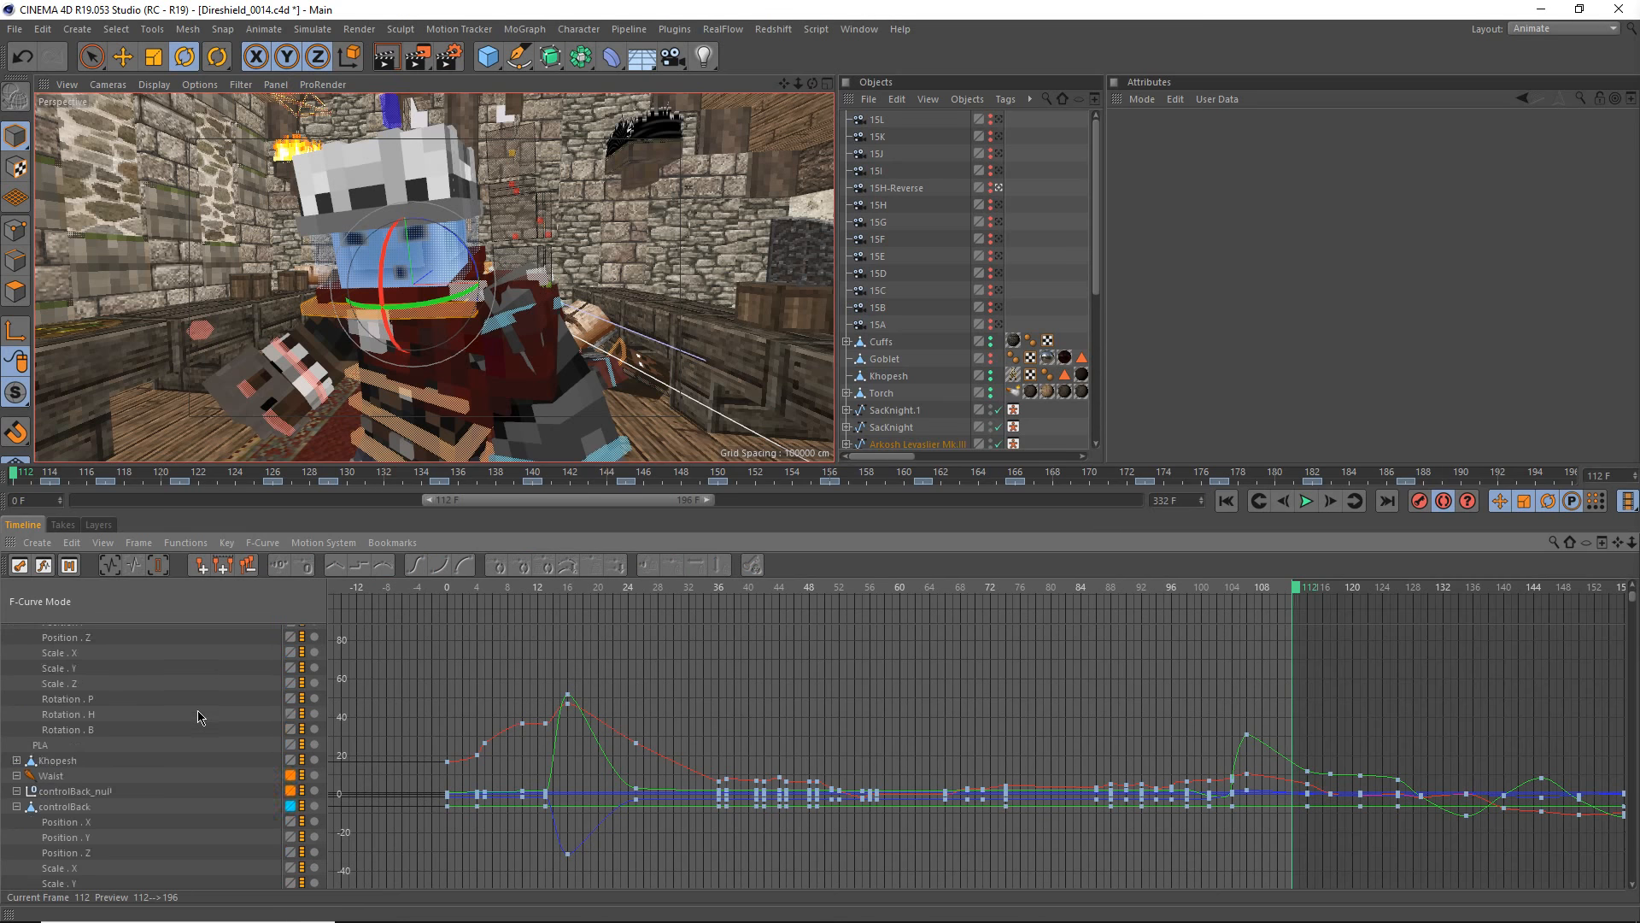
{"action": "scroll", "coordinate": [198, 716], "scroll_direction": "down", "scroll_amount": 4}
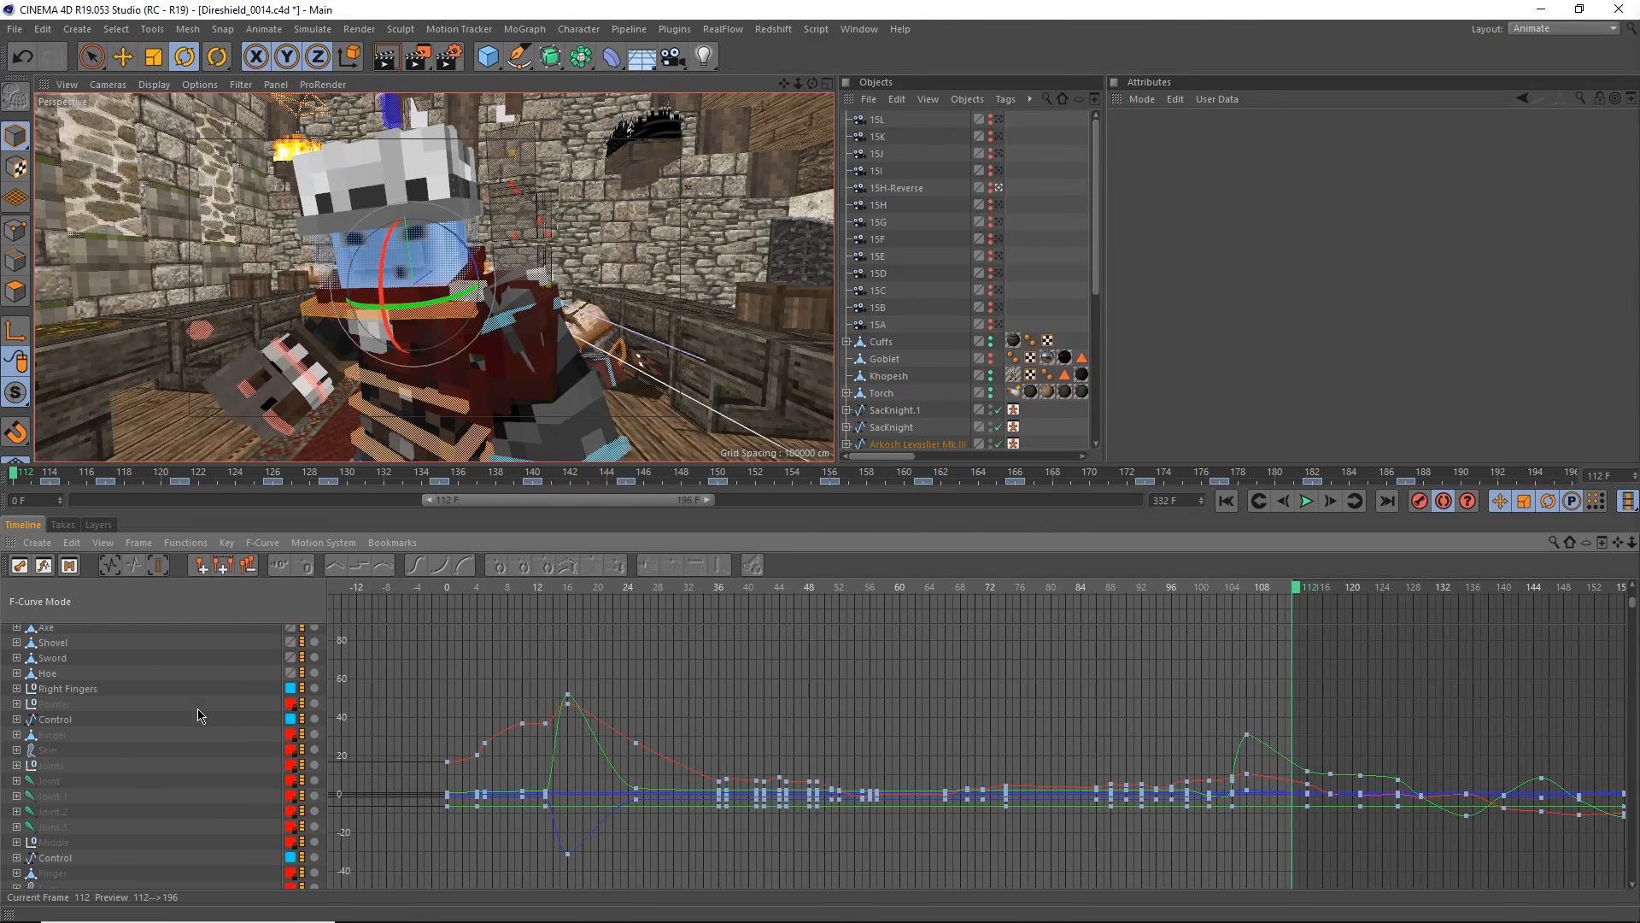
{"action": "scroll", "coordinate": [199, 716], "scroll_direction": "down", "scroll_amount": 5}
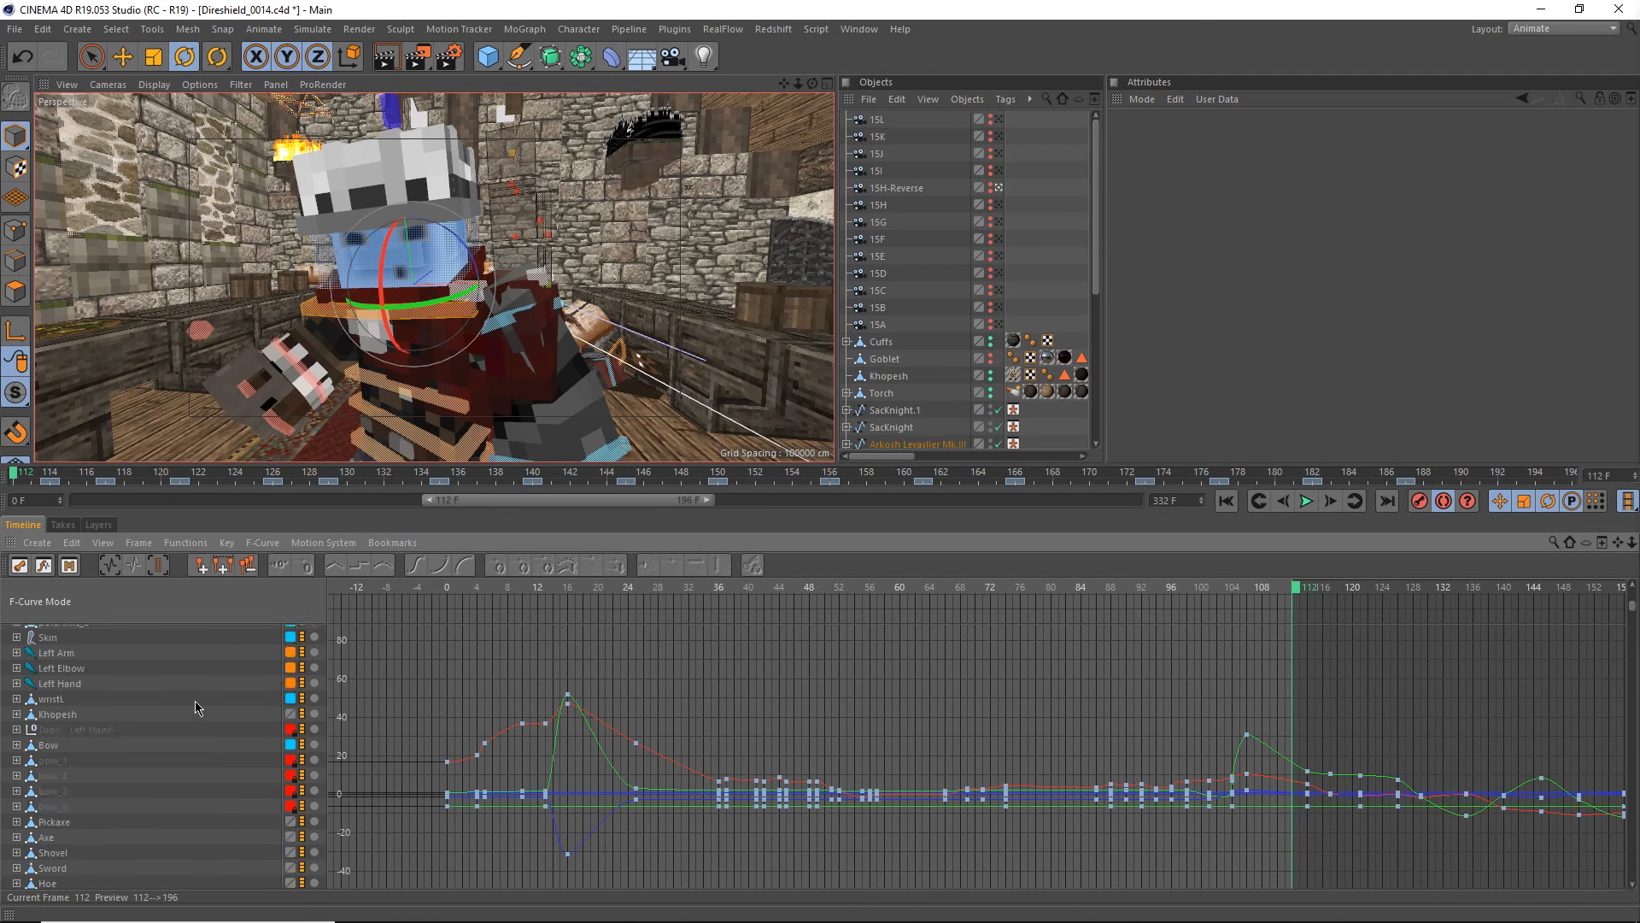
{"action": "scroll", "coordinate": [199, 709], "scroll_direction": "down", "scroll_amount": 8}
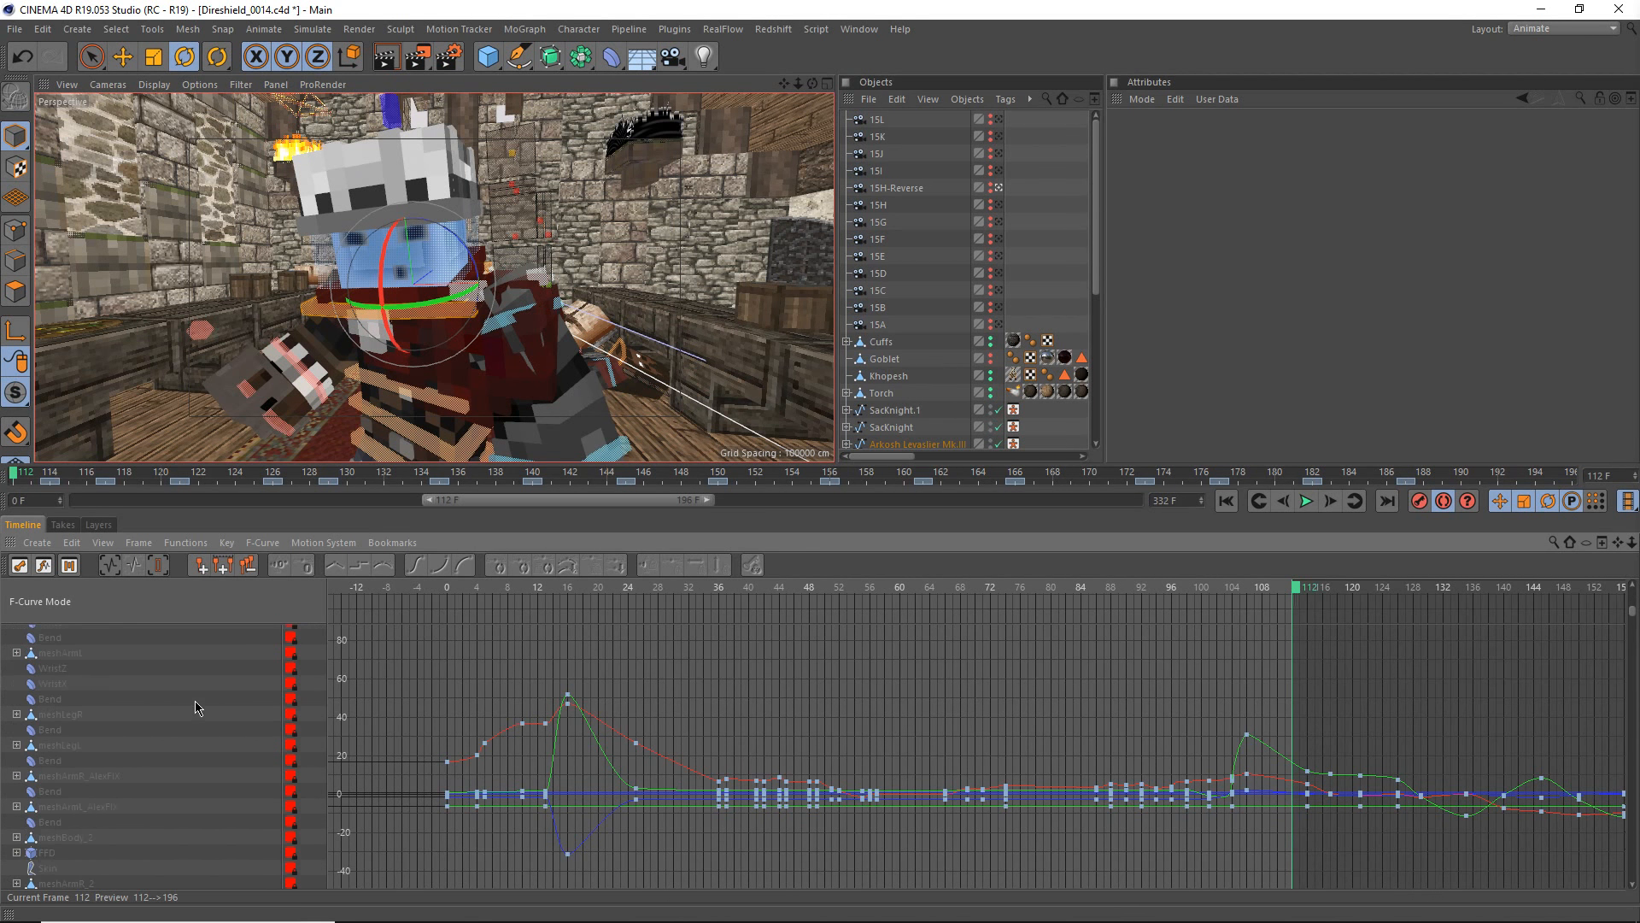
{"action": "scroll", "coordinate": [195, 718], "scroll_direction": "down", "scroll_amount": 6}
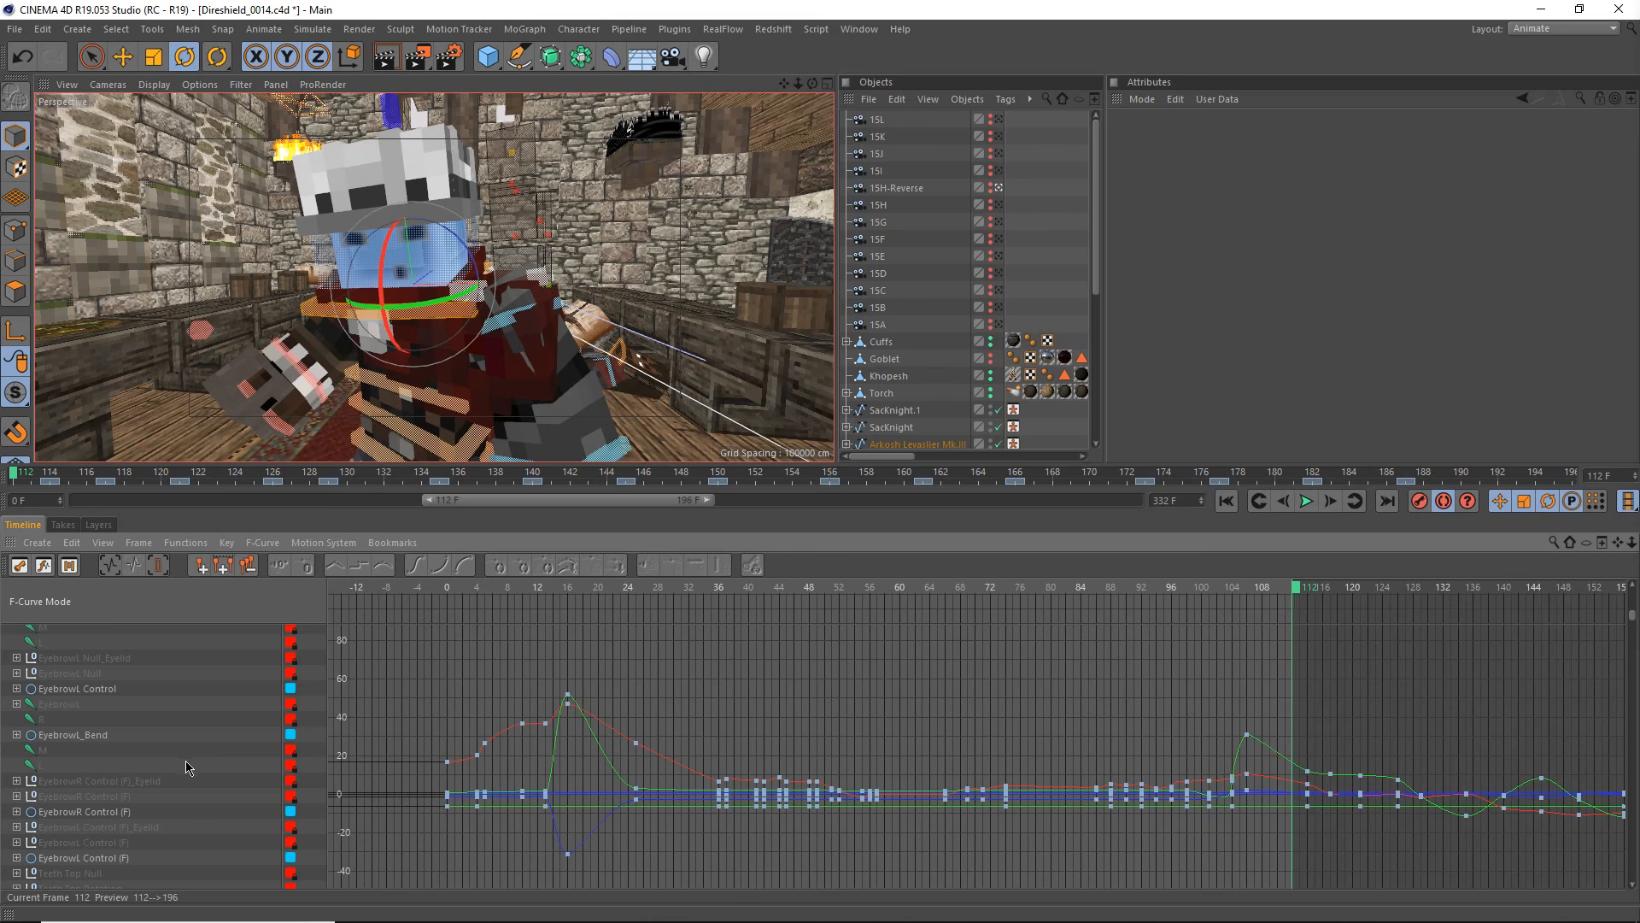
{"action": "scroll", "coordinate": [181, 778], "scroll_direction": "down", "scroll_amount": 6}
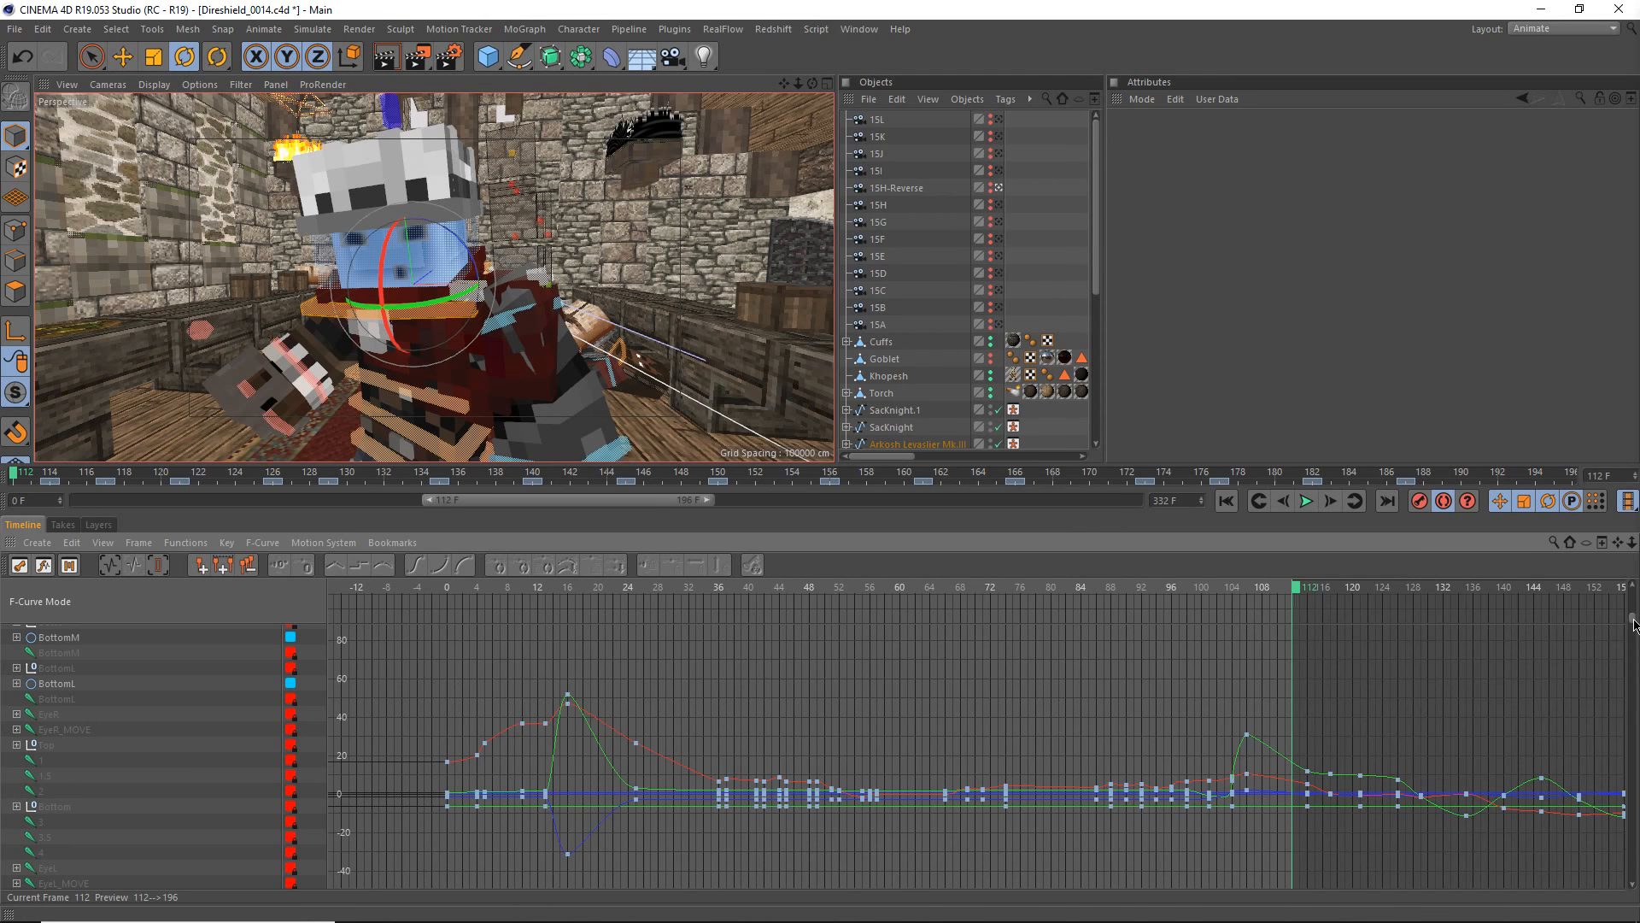
{"action": "left_click_drag", "start_coordinate": [1634, 626], "coordinate": [1633, 700]}
{"action": "scroll", "coordinate": [69, 793], "scroll_direction": "down", "scroll_amount": 5}
{"action": "scroll", "coordinate": [154, 803], "scroll_direction": "down", "scroll_amount": 3}
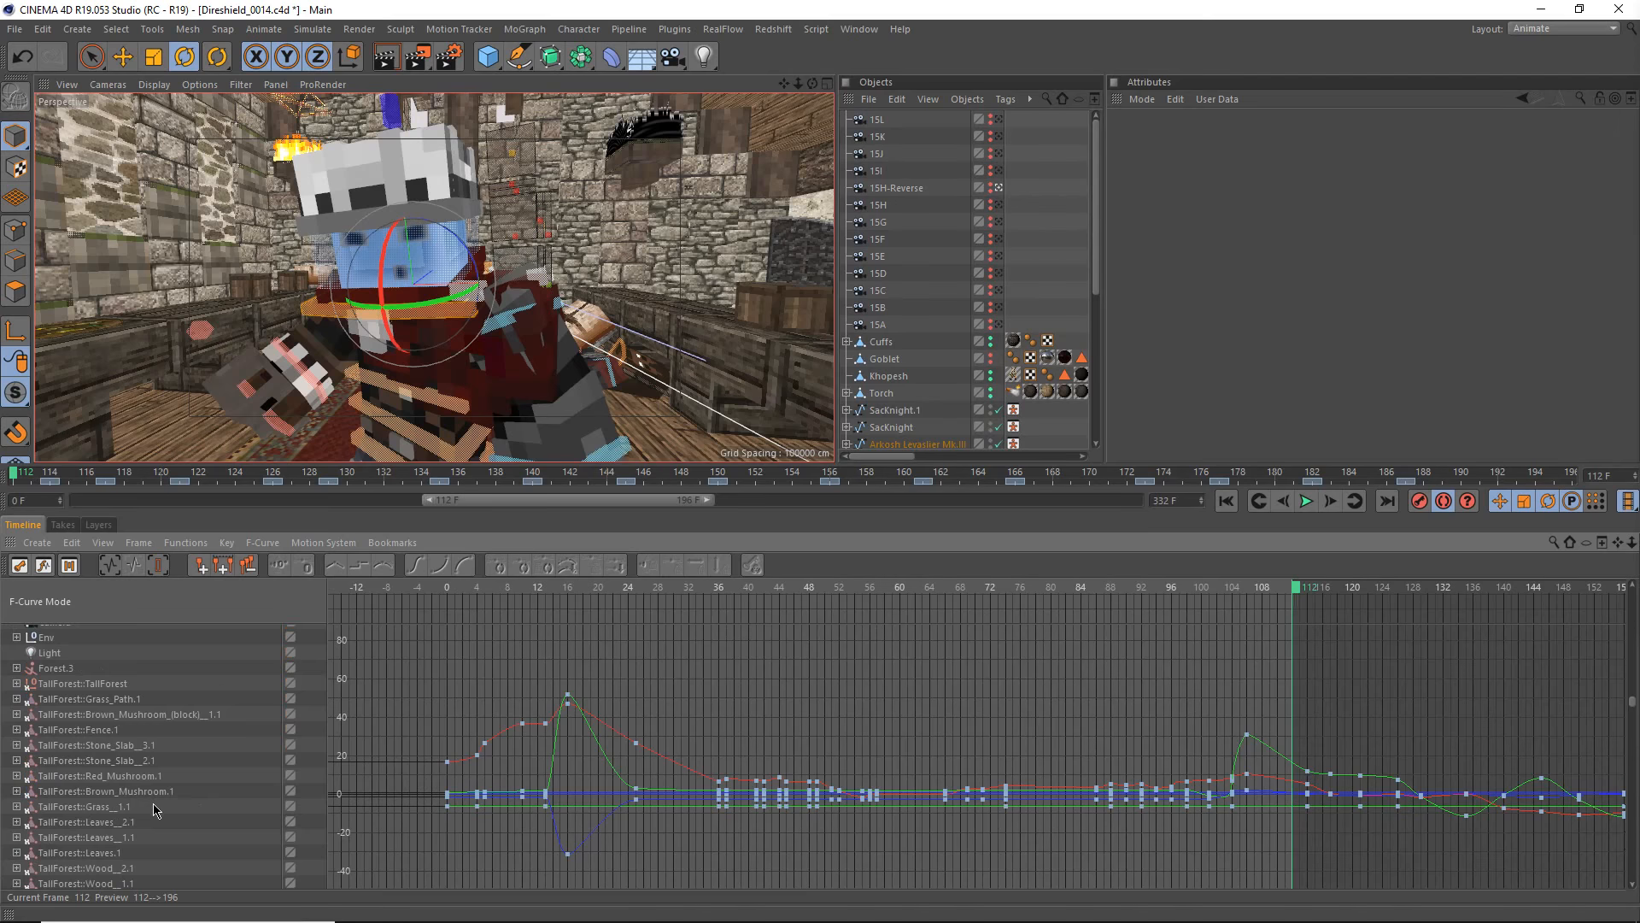
- Look back through the next character rig's pupil, mouth, teeth, eyebrow and head entries in the F-curve list
{"action": "scroll", "coordinate": [159, 816], "scroll_direction": "up", "scroll_amount": 8}
{"action": "scroll", "coordinate": [159, 819], "scroll_direction": "up", "scroll_amount": 2}
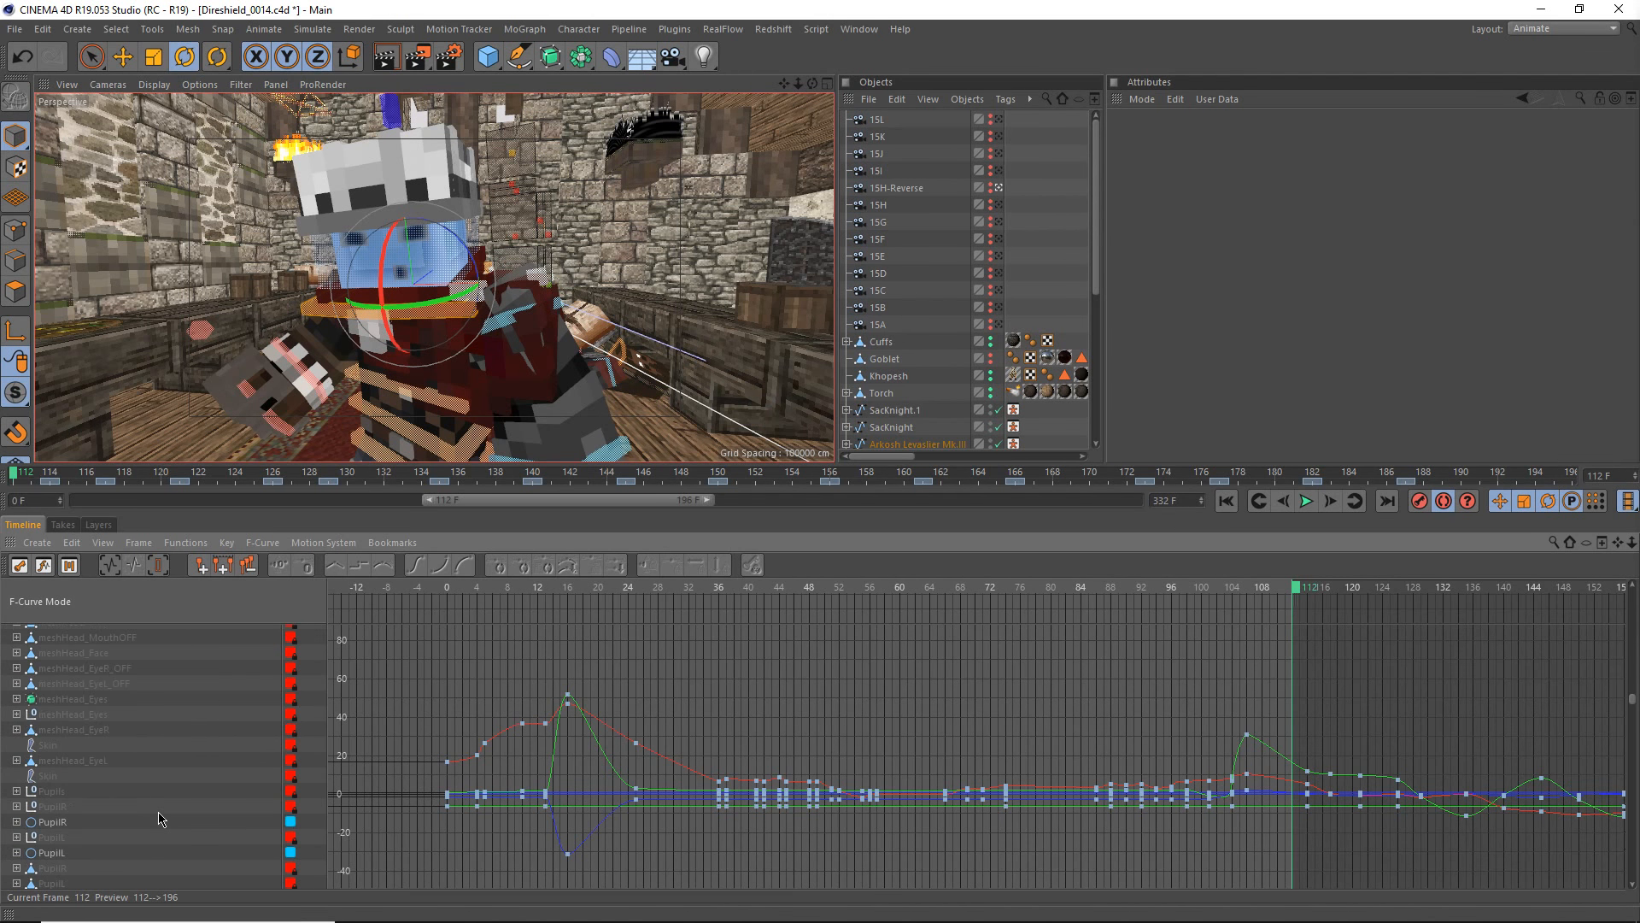
{"action": "scroll", "coordinate": [154, 812], "scroll_direction": "up", "scroll_amount": 4}
{"action": "scroll", "coordinate": [106, 760], "scroll_direction": "up", "scroll_amount": 4}
{"action": "scroll", "coordinate": [102, 739], "scroll_direction": "up", "scroll_amount": 4}
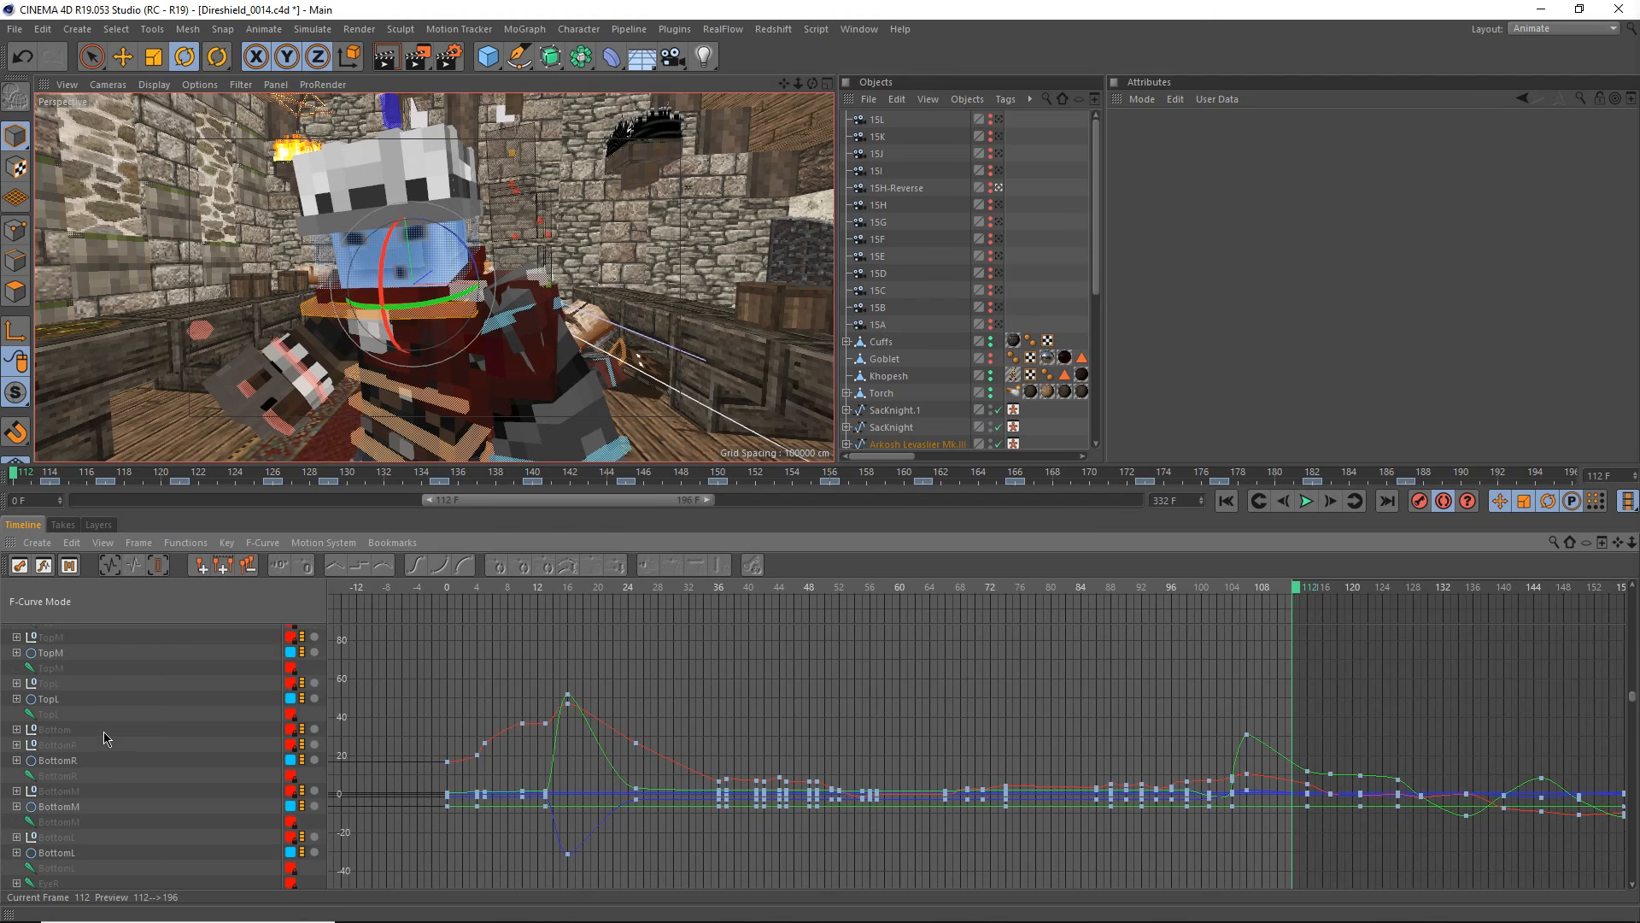
{"action": "scroll", "coordinate": [106, 743], "scroll_direction": "up", "scroll_amount": 4}
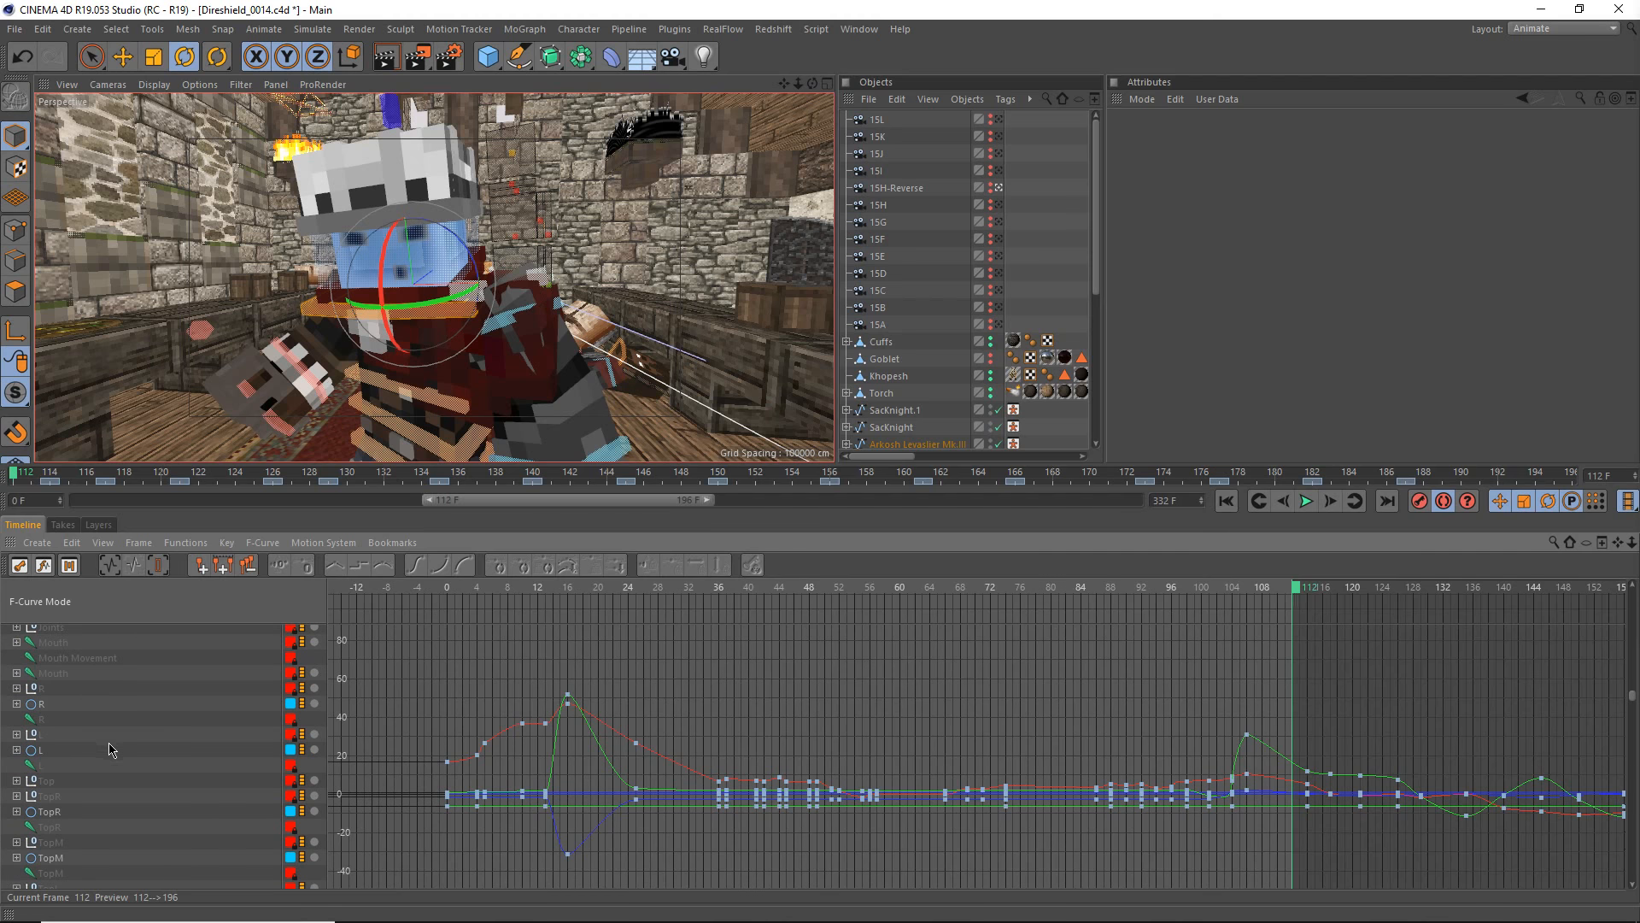
{"action": "scroll", "coordinate": [113, 757], "scroll_direction": "up", "scroll_amount": 4}
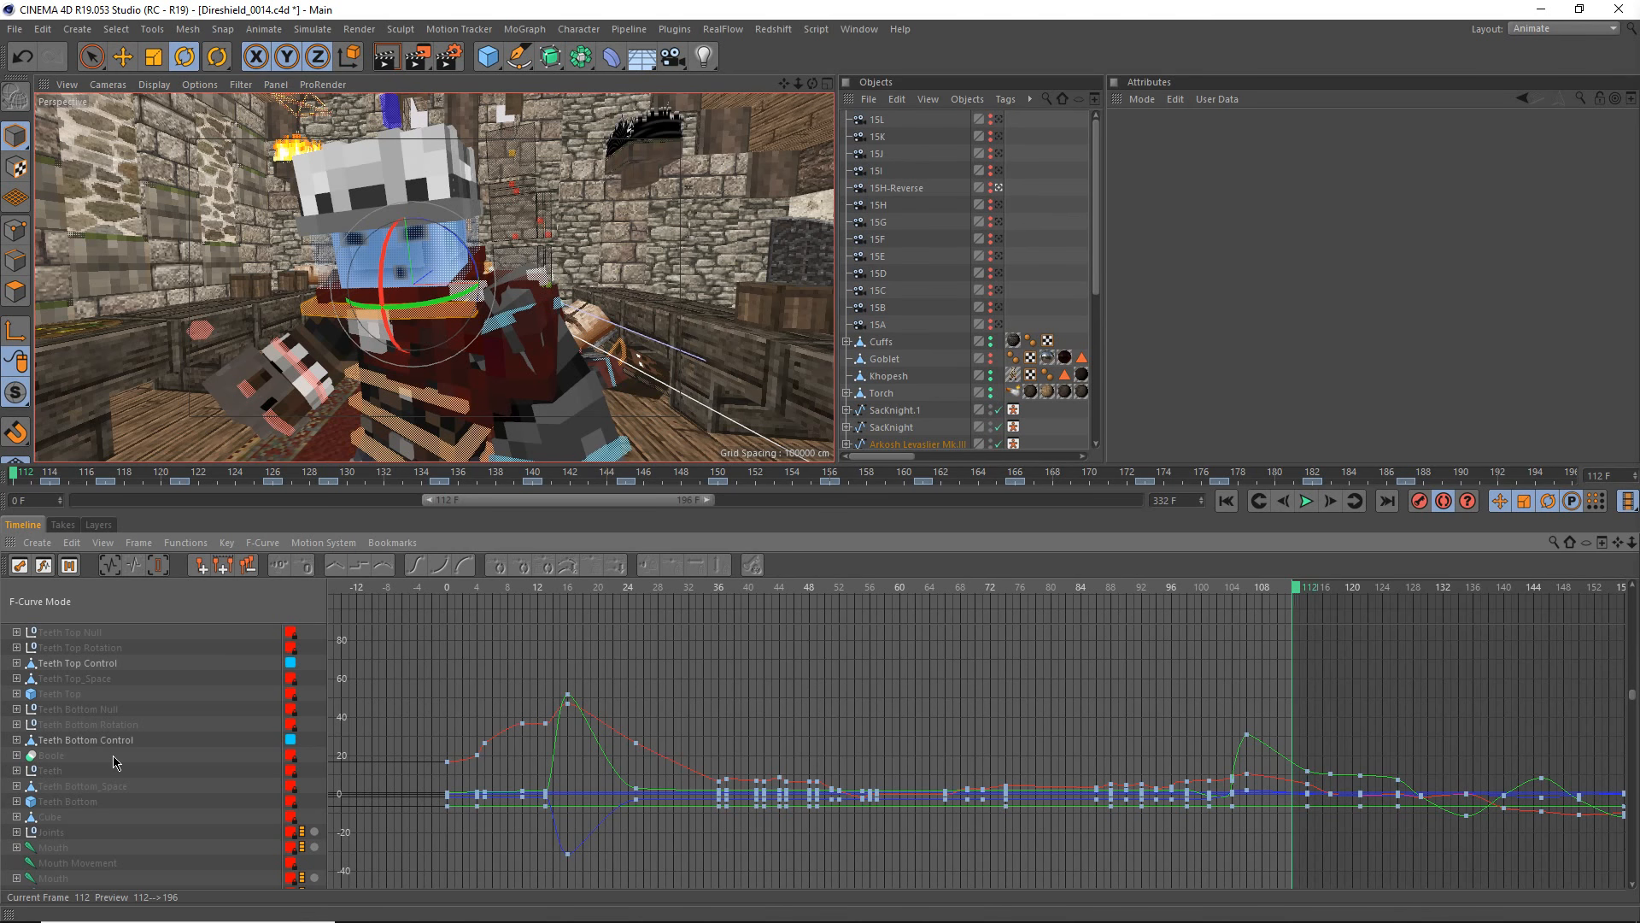
{"action": "scroll", "coordinate": [116, 762], "scroll_direction": "up", "scroll_amount": 4}
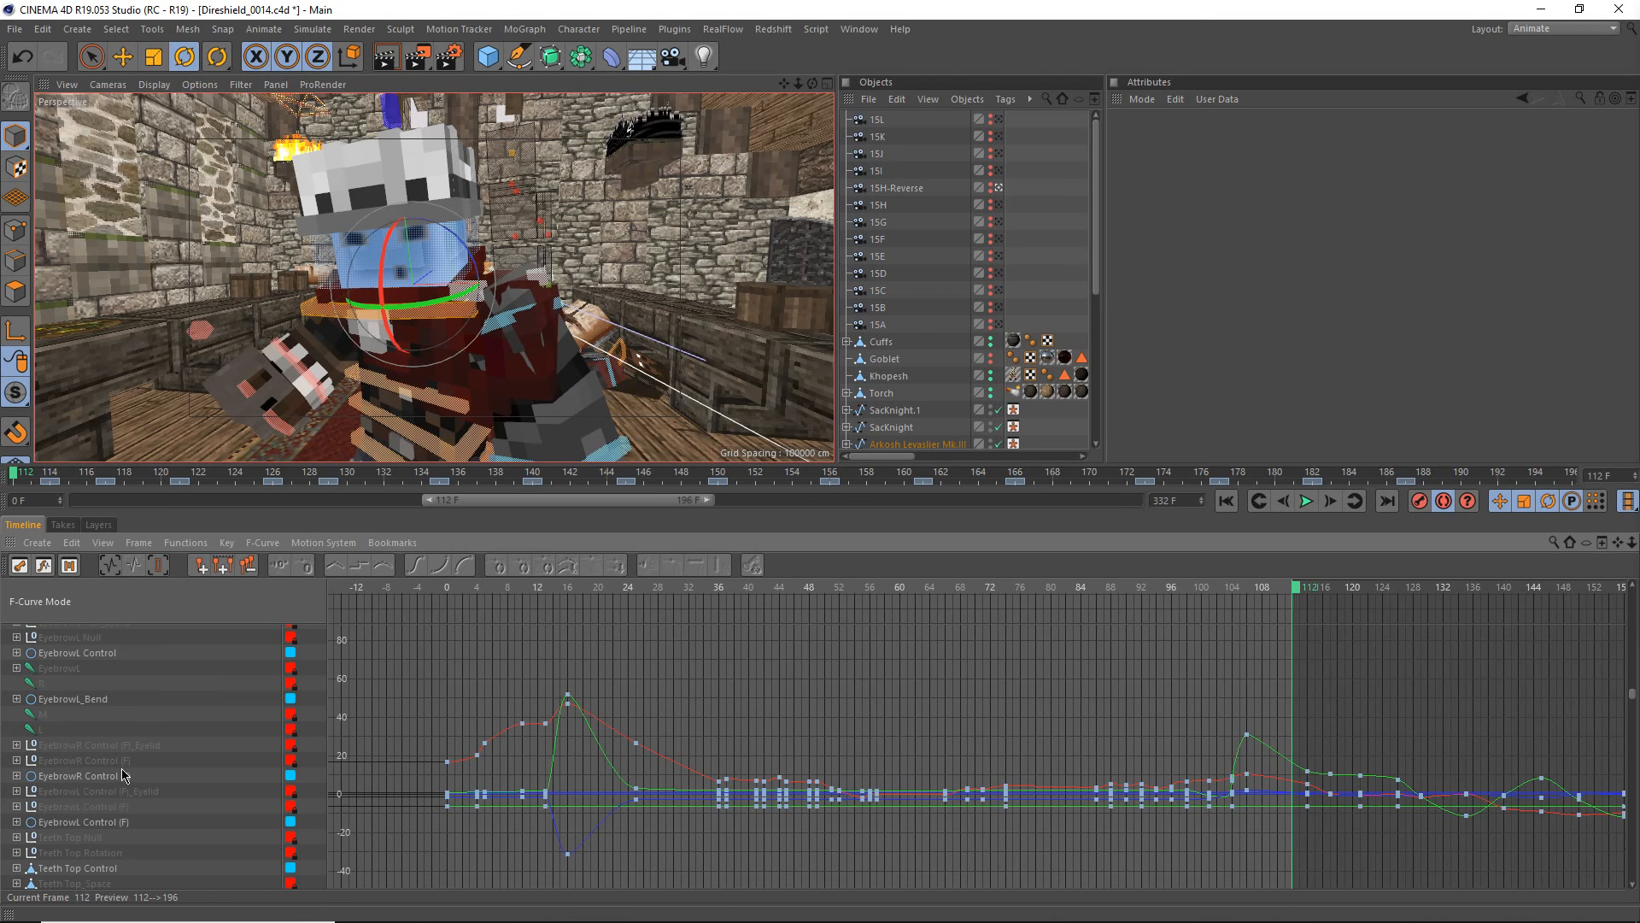
{"action": "scroll", "coordinate": [123, 775], "scroll_direction": "up", "scroll_amount": 4}
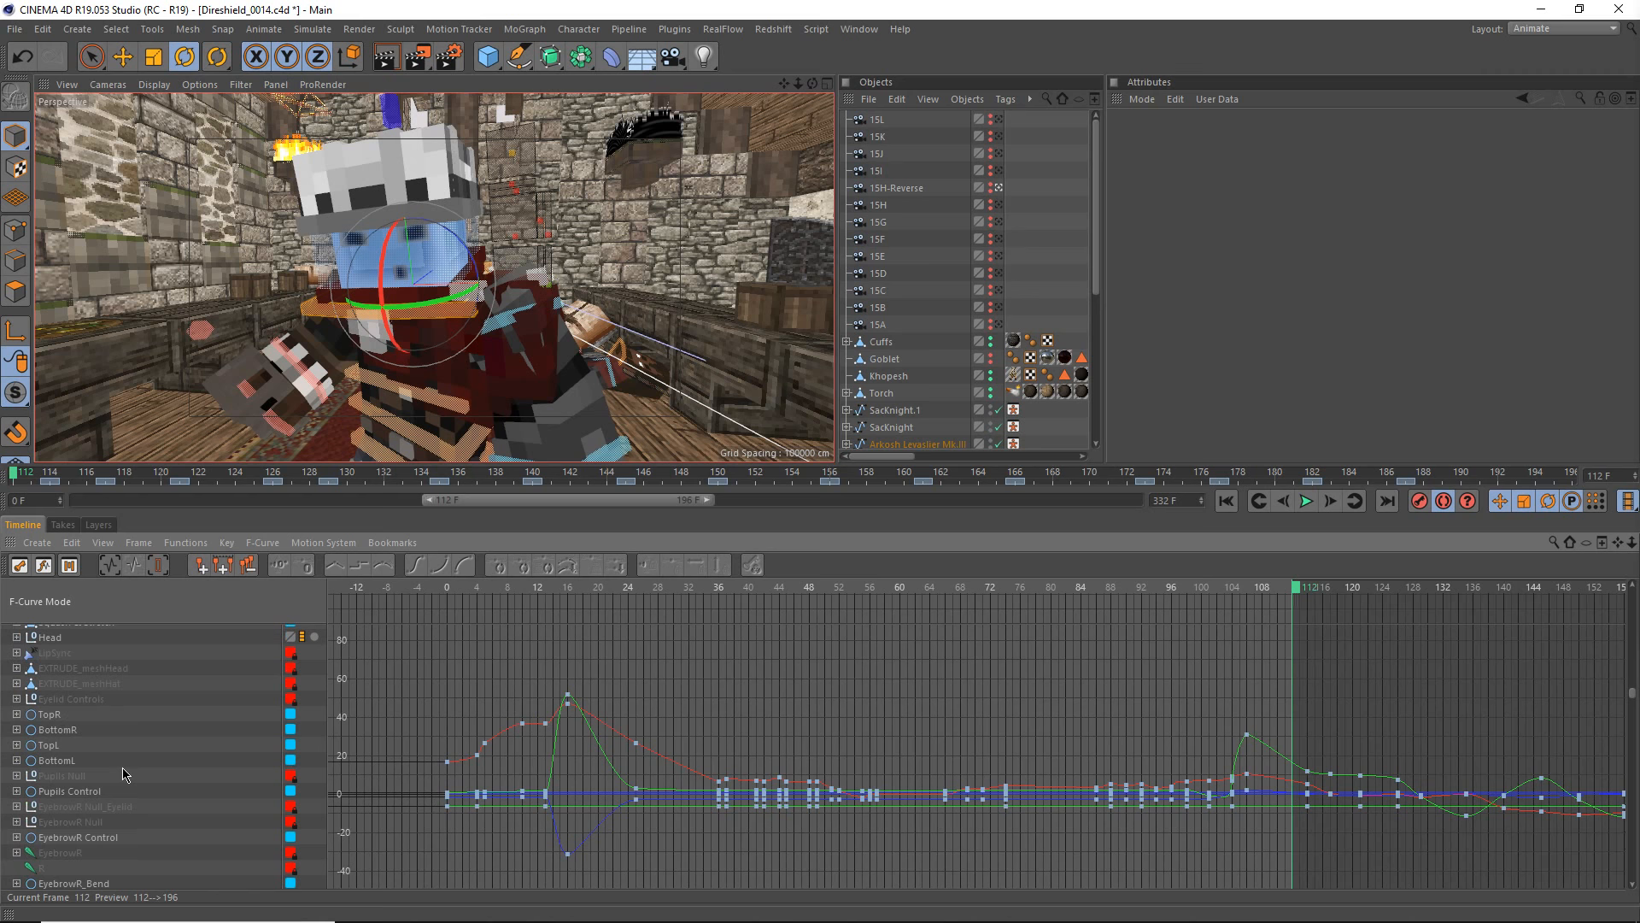
{"action": "scroll", "coordinate": [123, 775], "scroll_direction": "up", "scroll_amount": 2}
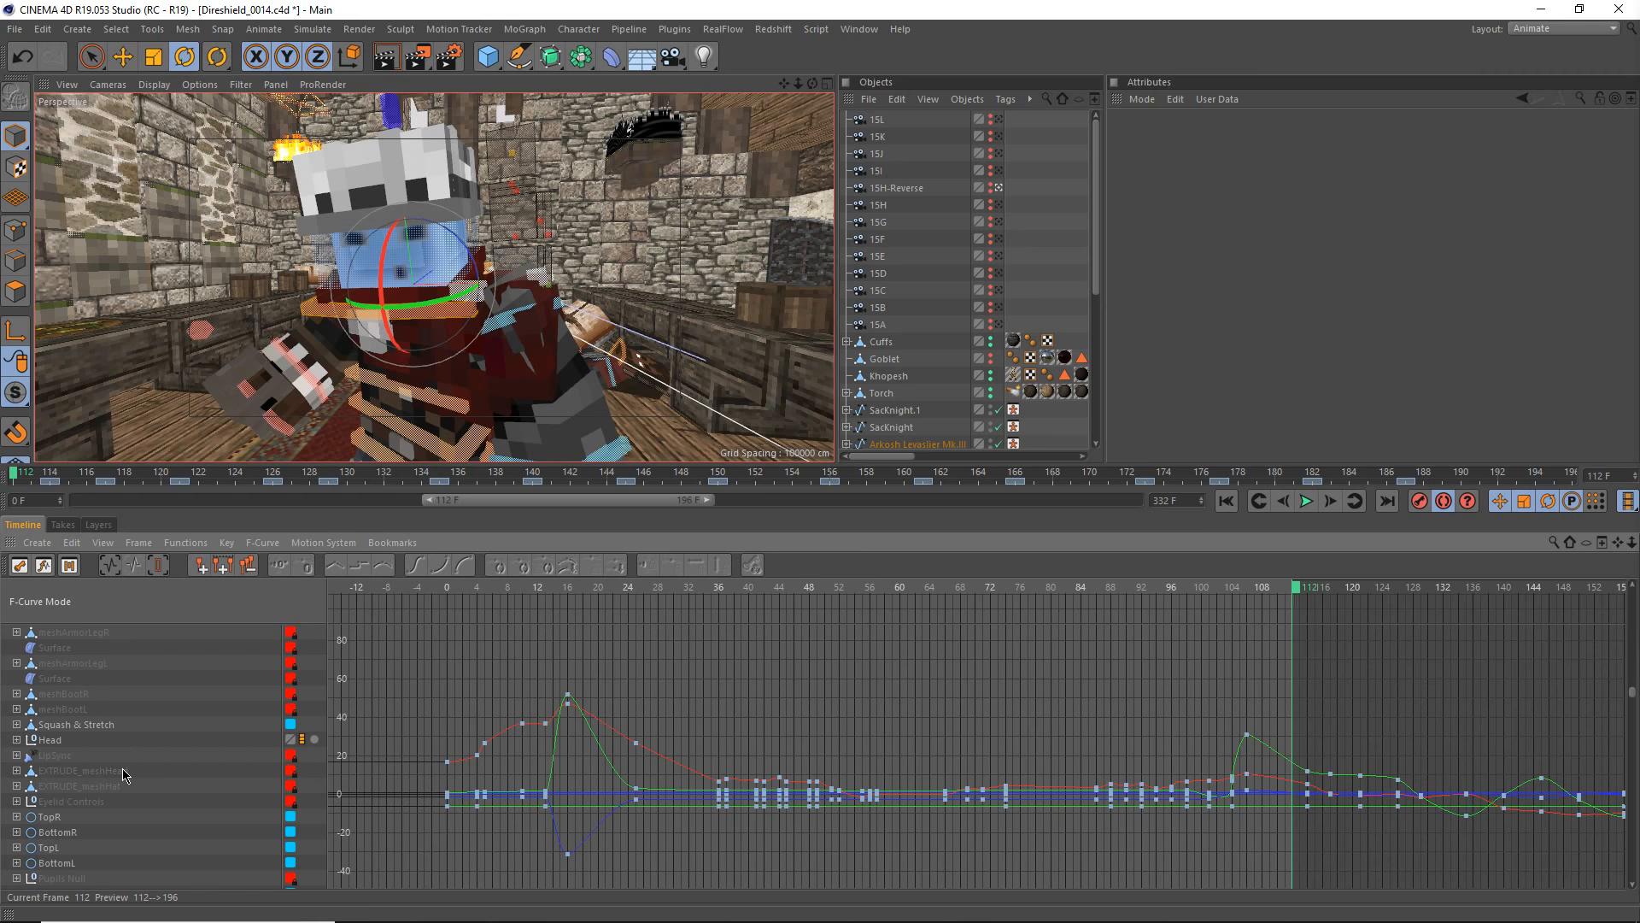
{"action": "scroll", "coordinate": [123, 775], "scroll_direction": "up", "scroll_amount": 2}
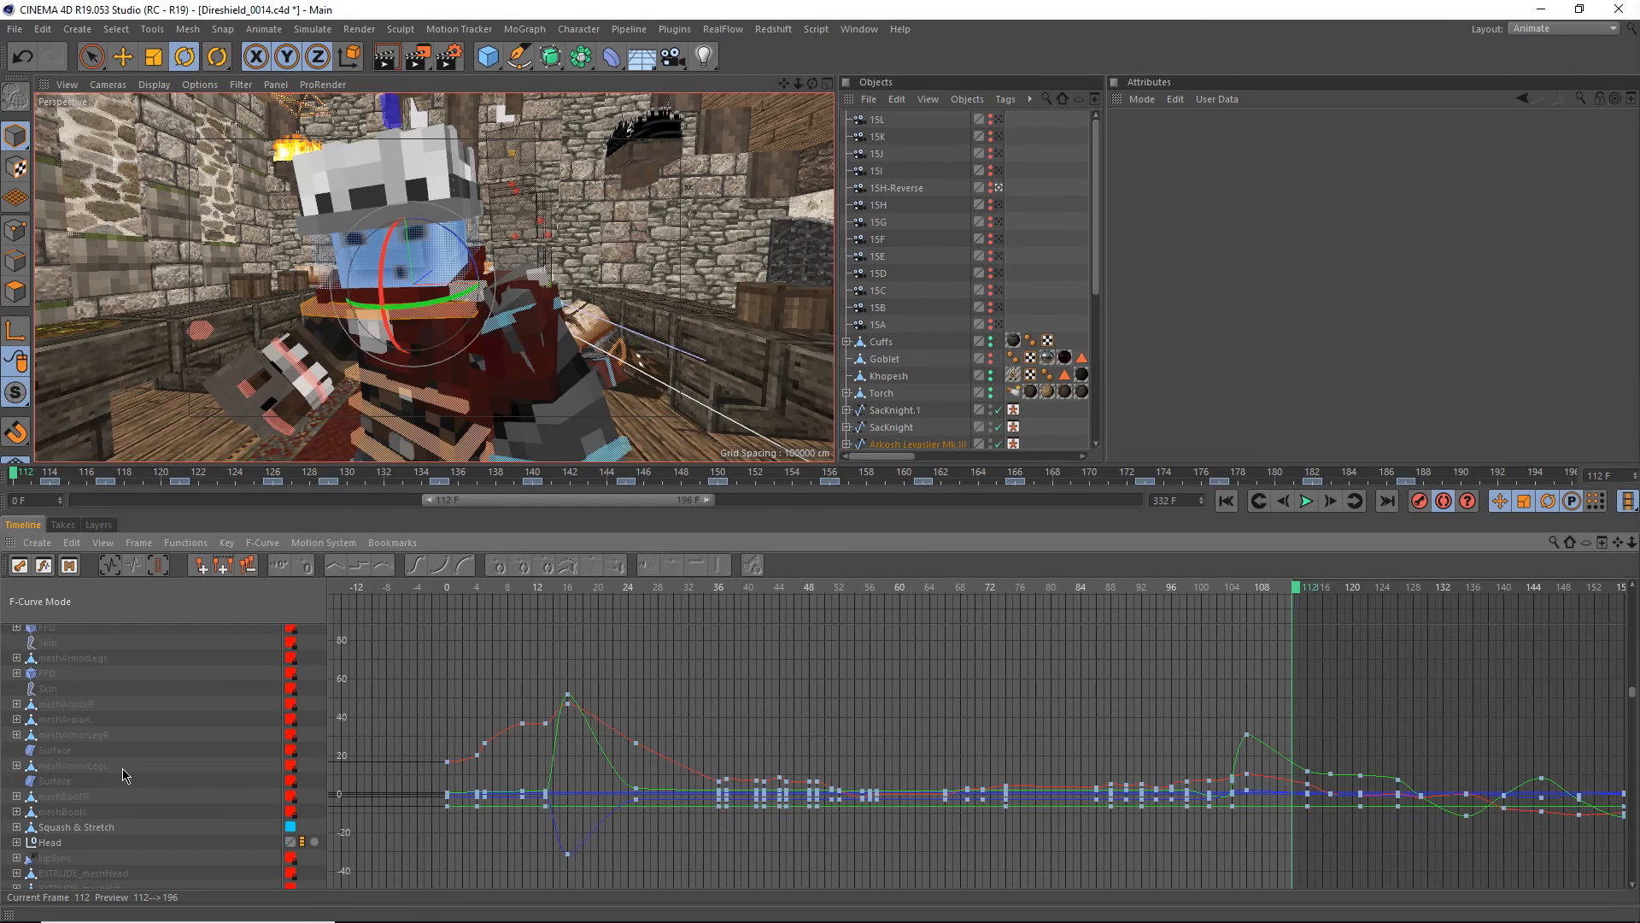
- Look back through the rig's mesh, armor, leg and foot entries up to controlHip in the F-curve track list
{"action": "scroll", "coordinate": [123, 775], "scroll_direction": "up", "scroll_amount": 4}
{"action": "scroll", "coordinate": [123, 775], "scroll_direction": "up", "scroll_amount": 2}
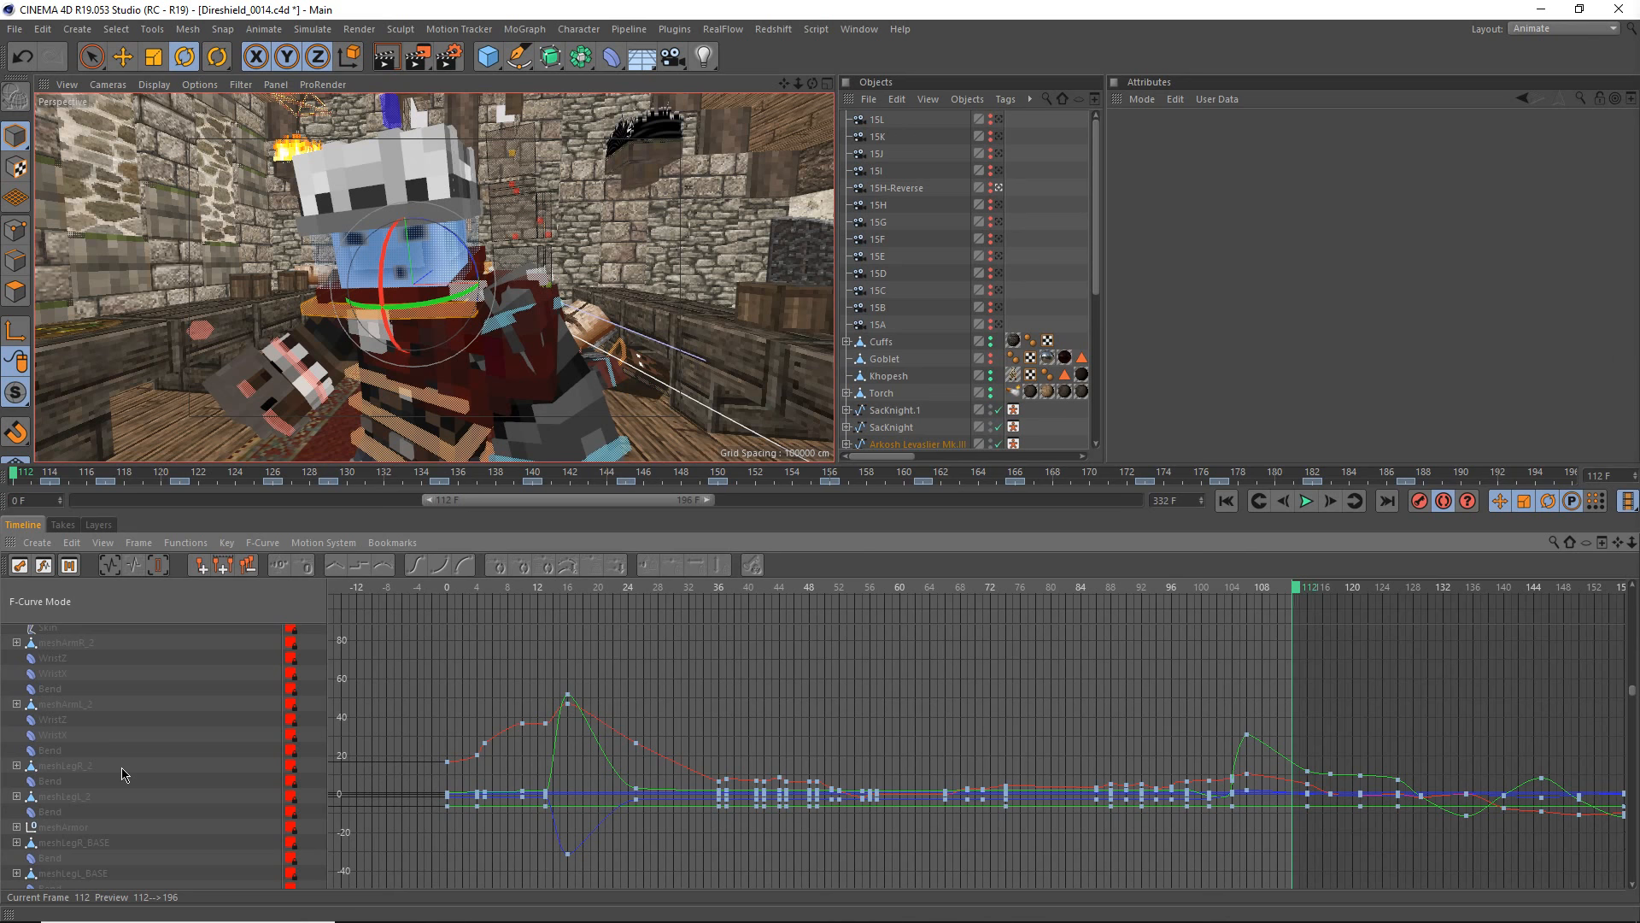
{"action": "scroll", "coordinate": [123, 775], "scroll_direction": "up", "scroll_amount": 2}
{"action": "scroll", "coordinate": [123, 775], "scroll_direction": "up", "scroll_amount": 2}
{"action": "scroll", "coordinate": [123, 775], "scroll_direction": "up", "scroll_amount": 2}
{"action": "scroll", "coordinate": [123, 775], "scroll_direction": "up", "scroll_amount": 2}
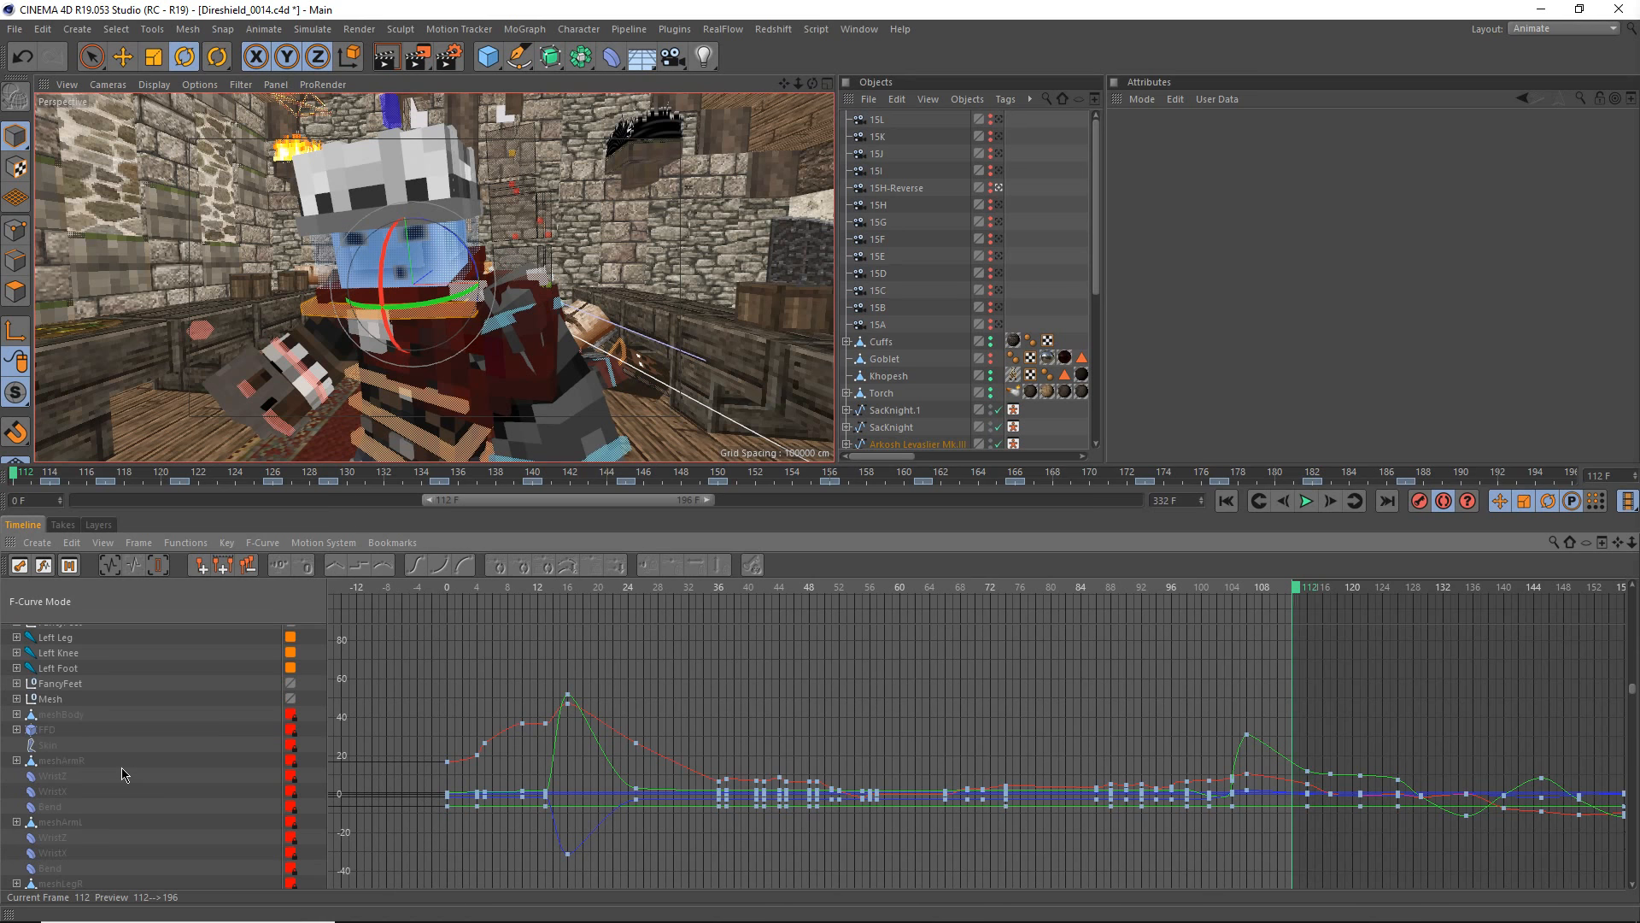
{"action": "scroll", "coordinate": [123, 775], "scroll_direction": "up", "scroll_amount": 2}
{"action": "scroll", "coordinate": [123, 775], "scroll_direction": "up", "scroll_amount": 2}
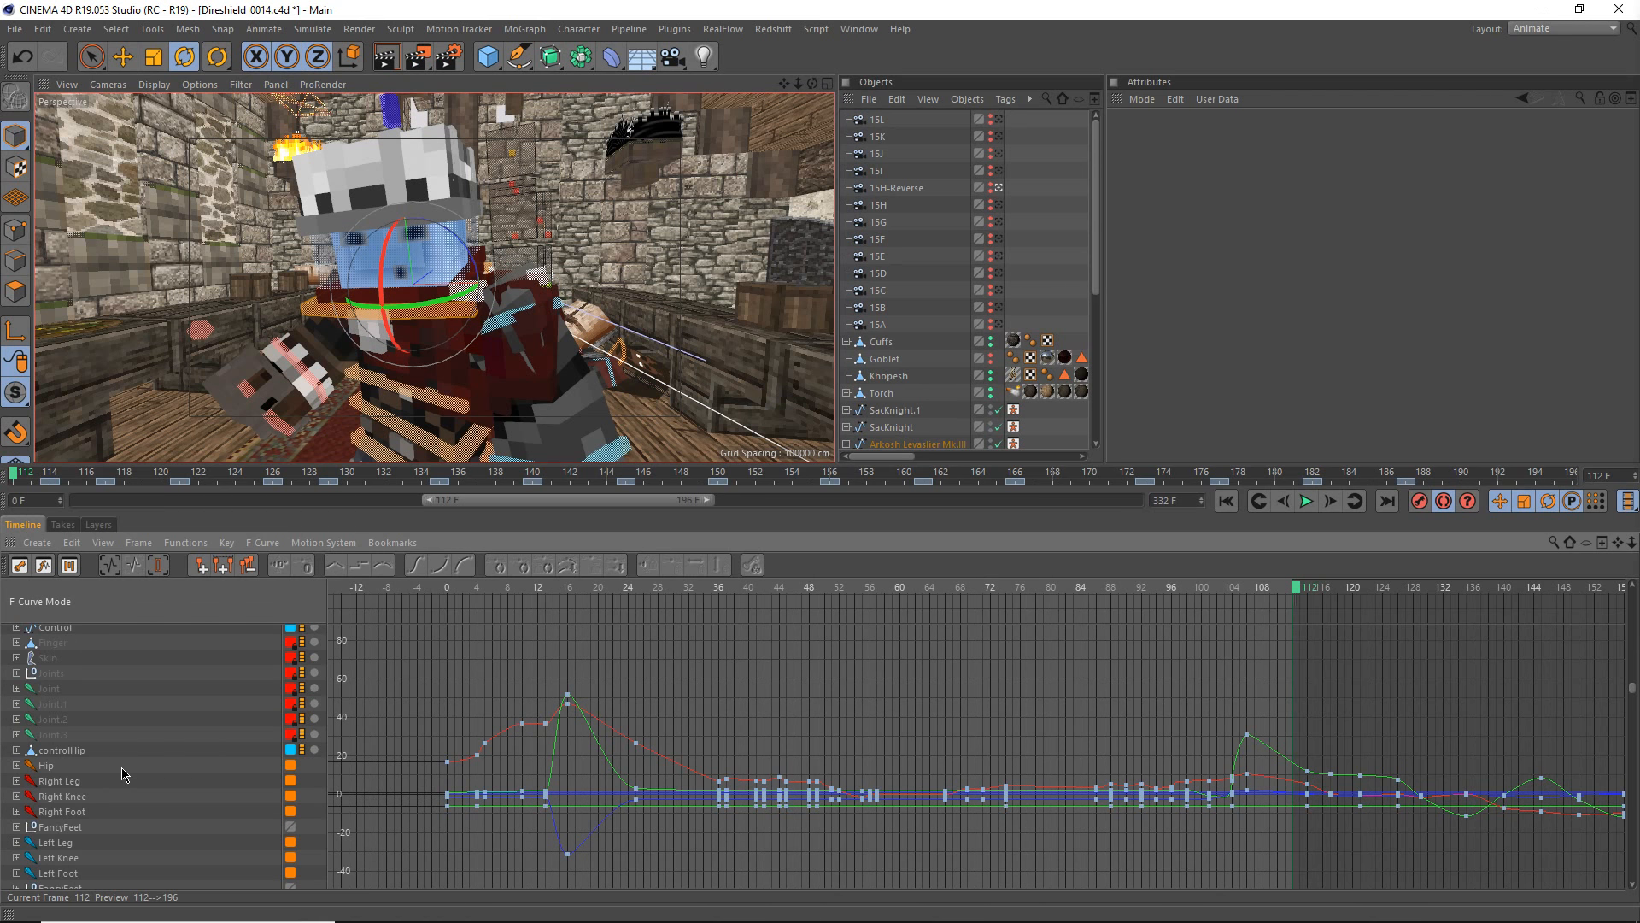
{"action": "scroll", "coordinate": [123, 774], "scroll_direction": "up", "scroll_amount": 4}
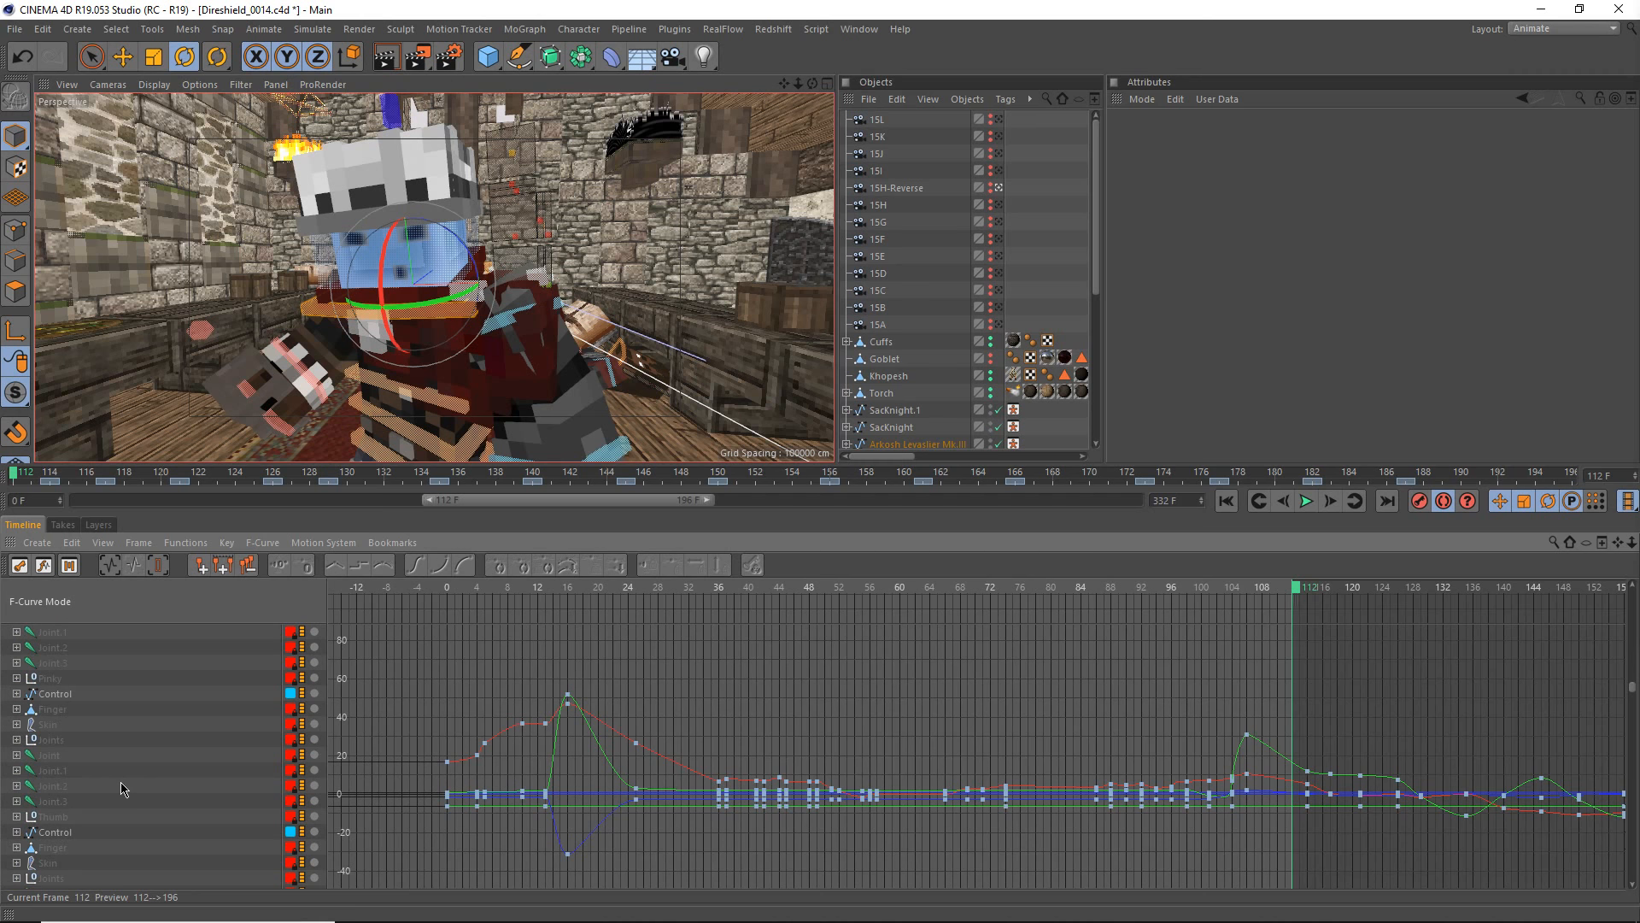
- Look back through the left finger controls, handheld tools and left arm entries in the F-curve track list
{"action": "scroll", "coordinate": [123, 788], "scroll_direction": "up", "scroll_amount": 2}
{"action": "scroll", "coordinate": [123, 789], "scroll_direction": "down", "scroll_amount": 1}
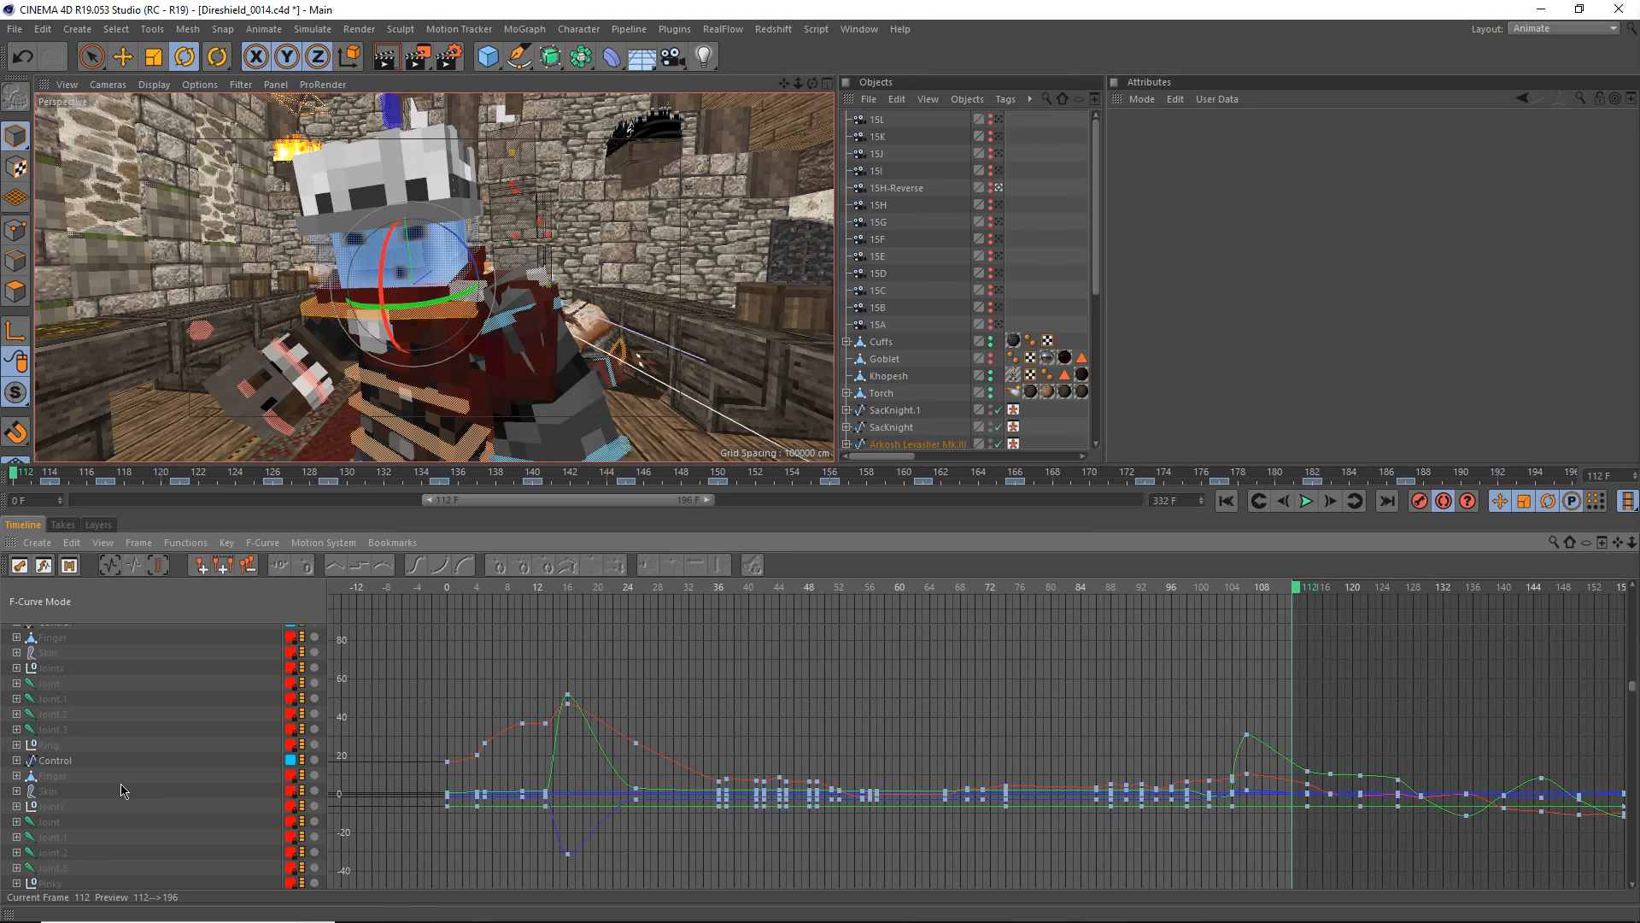
{"action": "scroll", "coordinate": [123, 788], "scroll_direction": "down", "scroll_amount": 1}
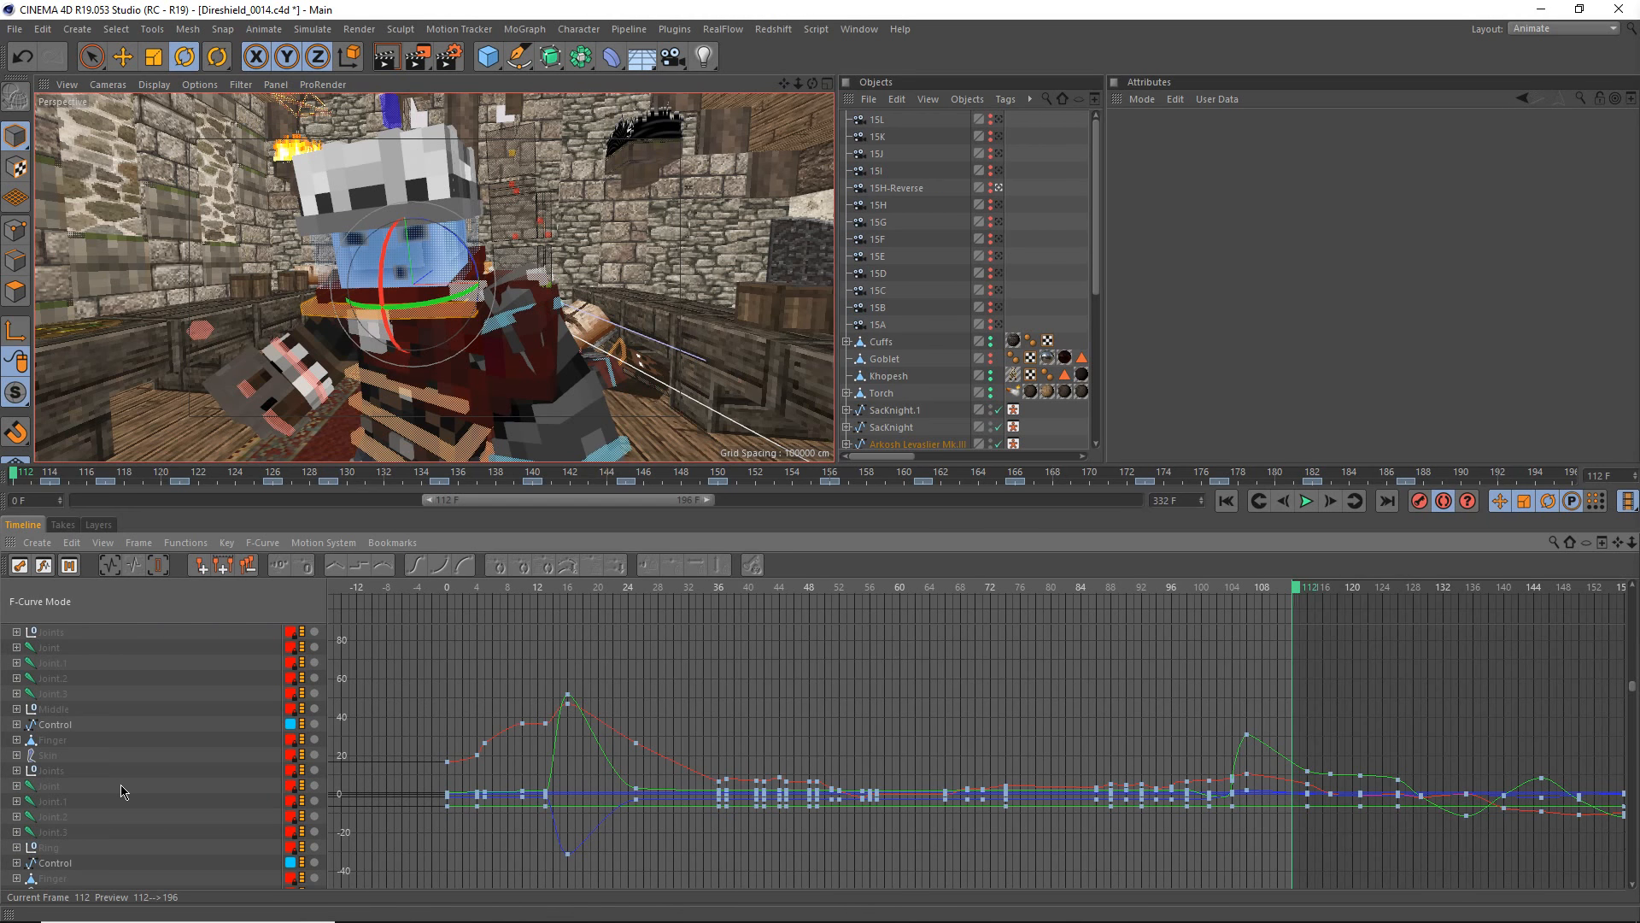
{"action": "scroll", "coordinate": [124, 790], "scroll_direction": "up", "scroll_amount": 3}
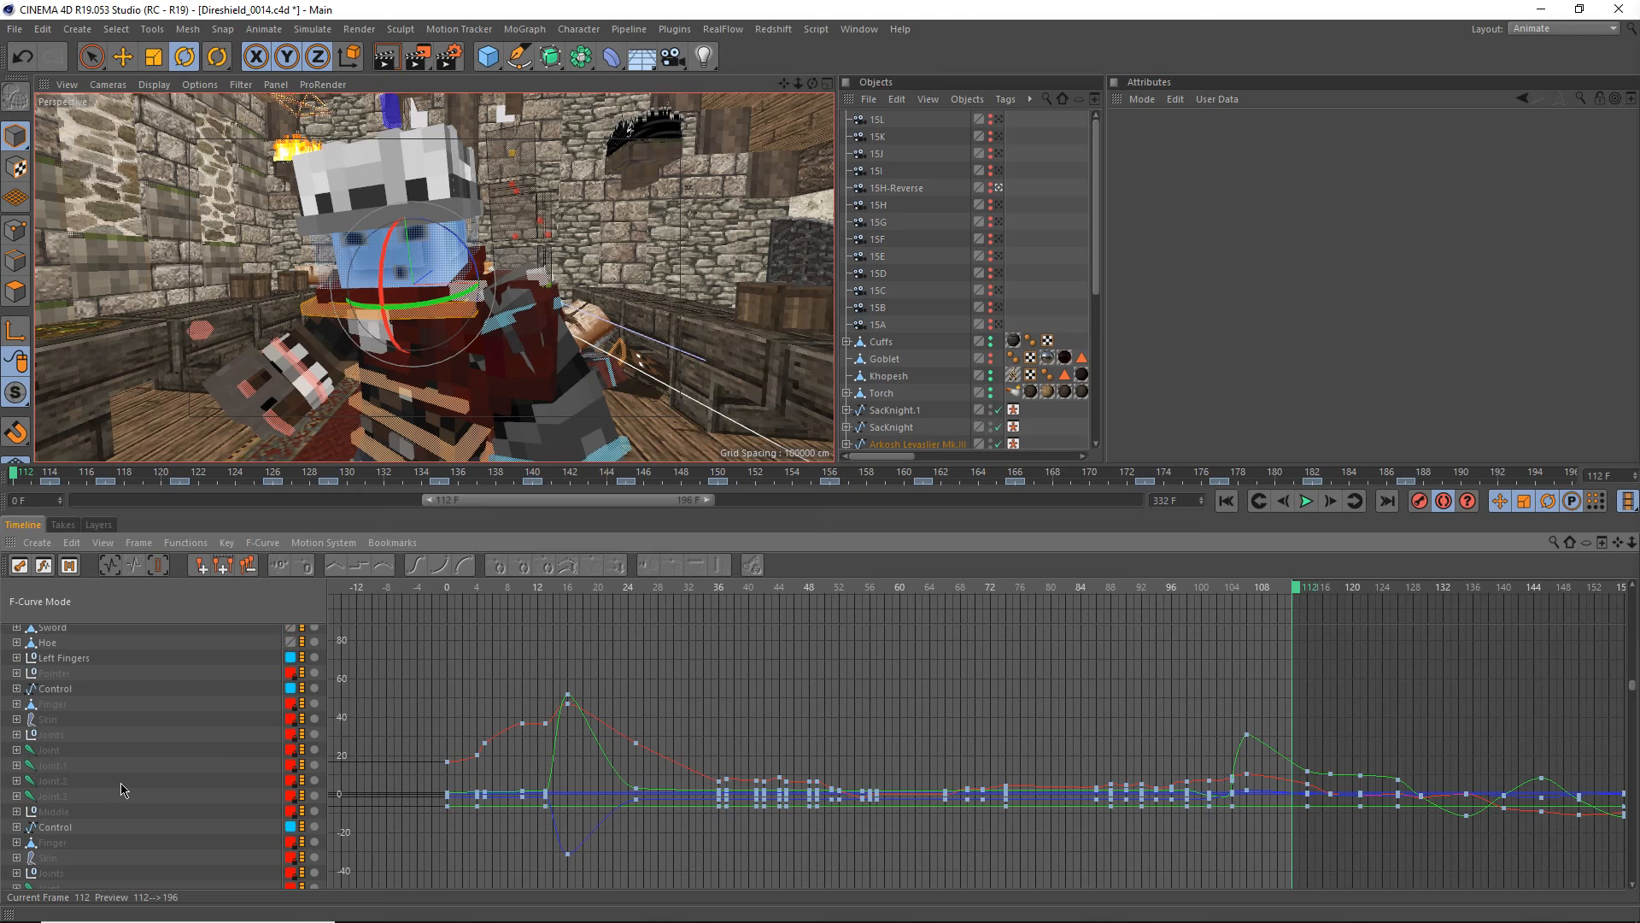
{"action": "scroll", "coordinate": [123, 789], "scroll_direction": "up", "scroll_amount": 2}
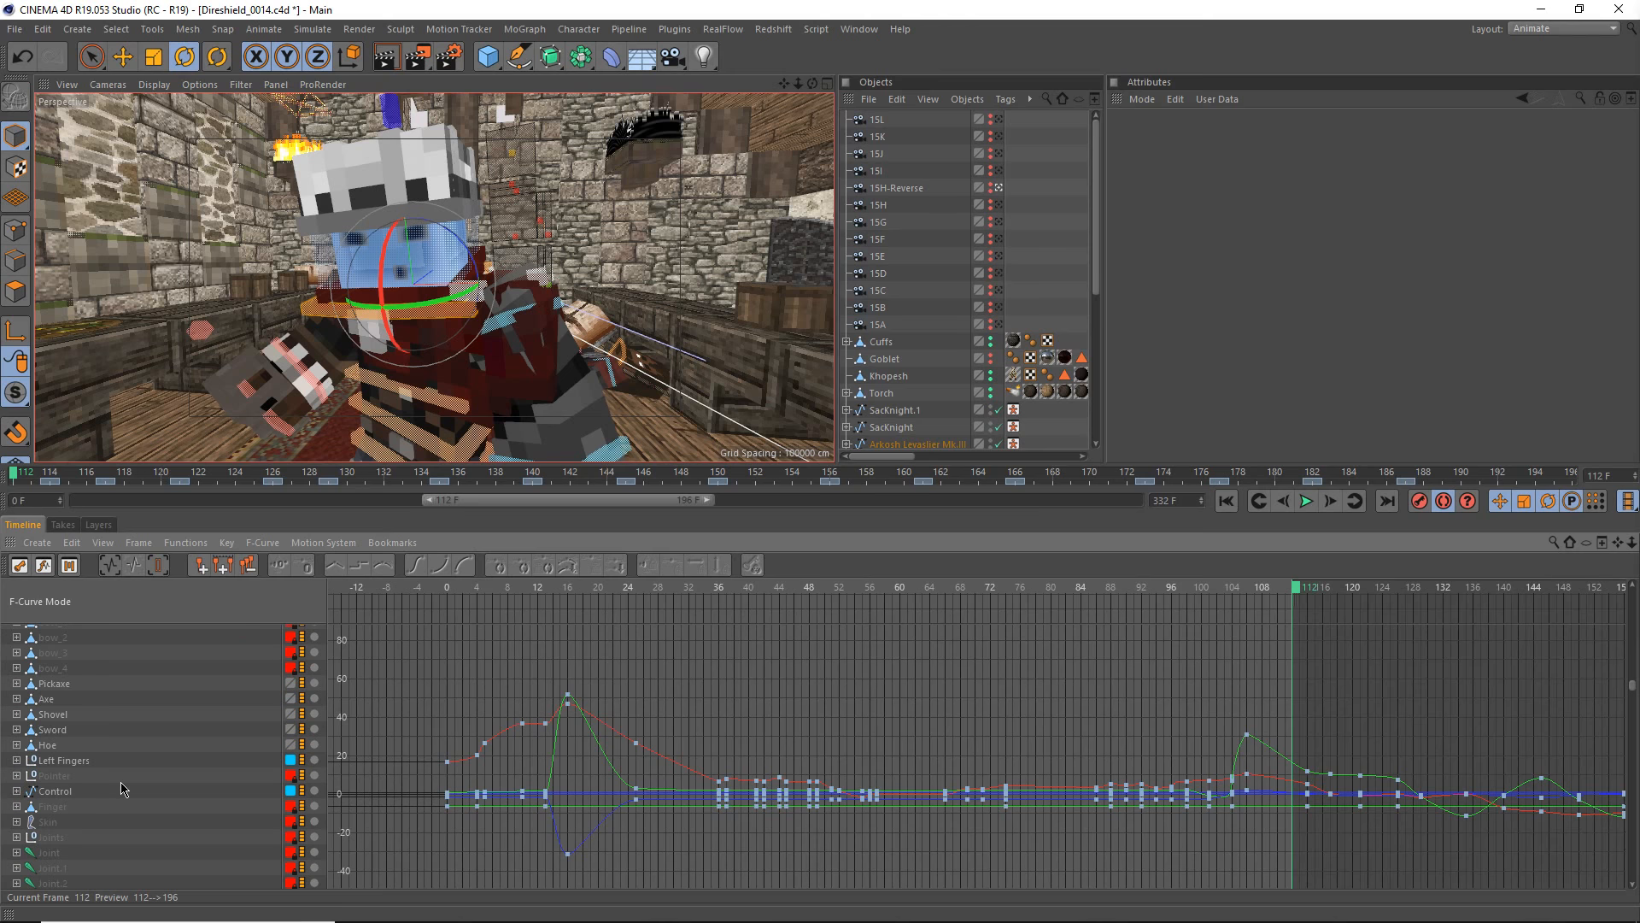
{"action": "scroll", "coordinate": [123, 790], "scroll_direction": "up", "scroll_amount": 2}
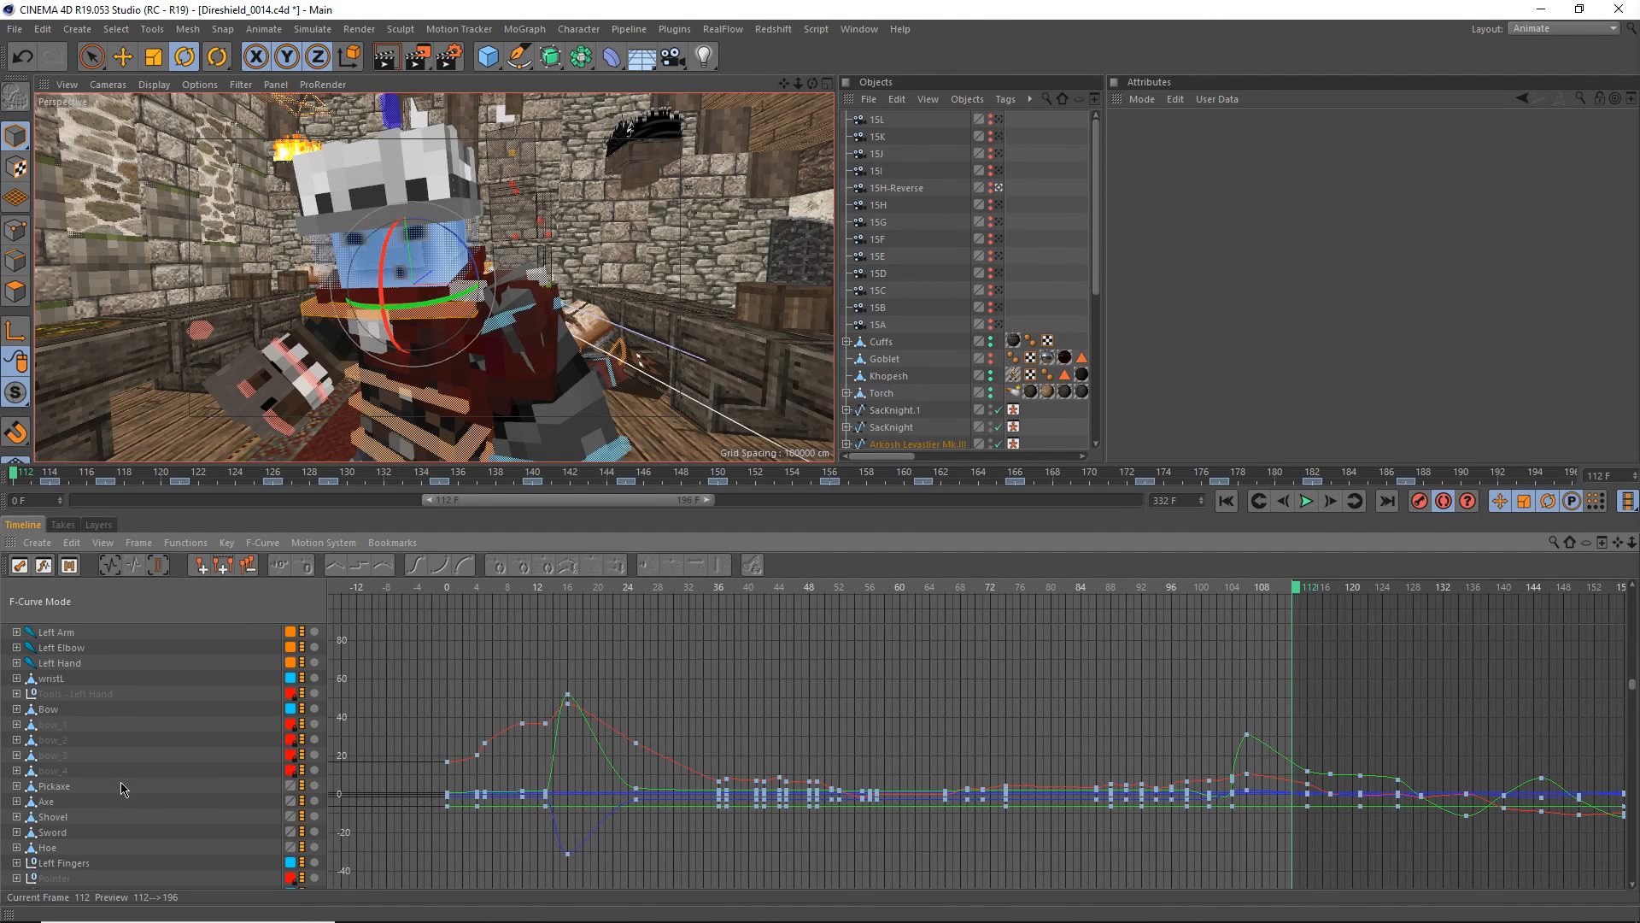
{"action": "scroll", "coordinate": [123, 789], "scroll_direction": "up", "scroll_amount": 2}
{"action": "scroll", "coordinate": [123, 789], "scroll_direction": "up", "scroll_amount": 2}
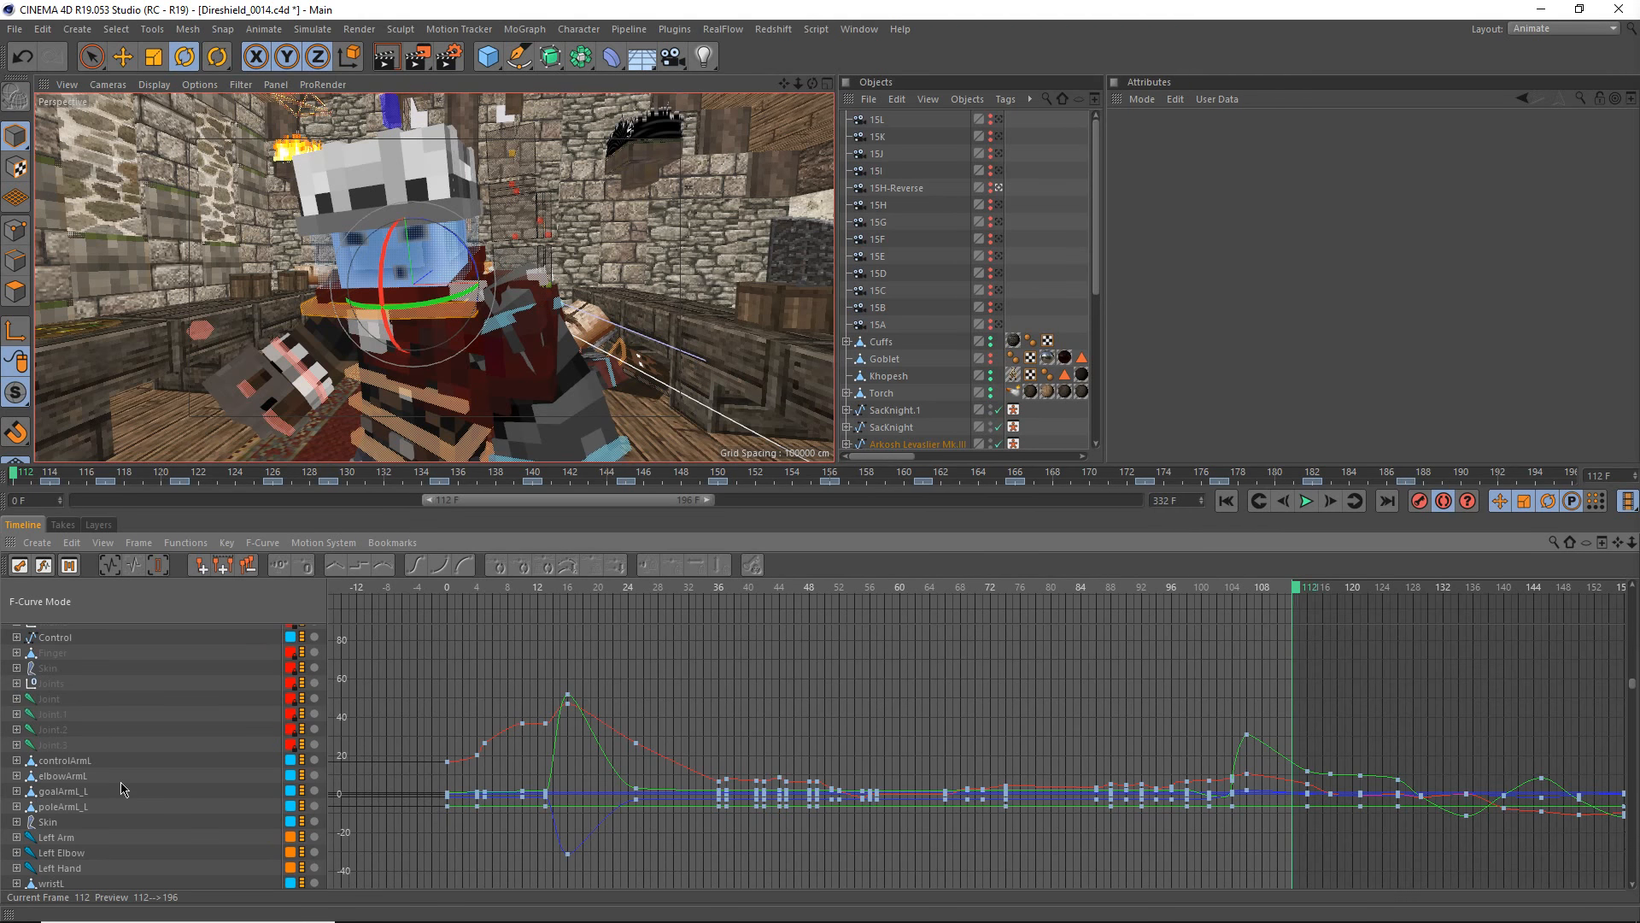
{"action": "scroll", "coordinate": [123, 789], "scroll_direction": "up", "scroll_amount": 2}
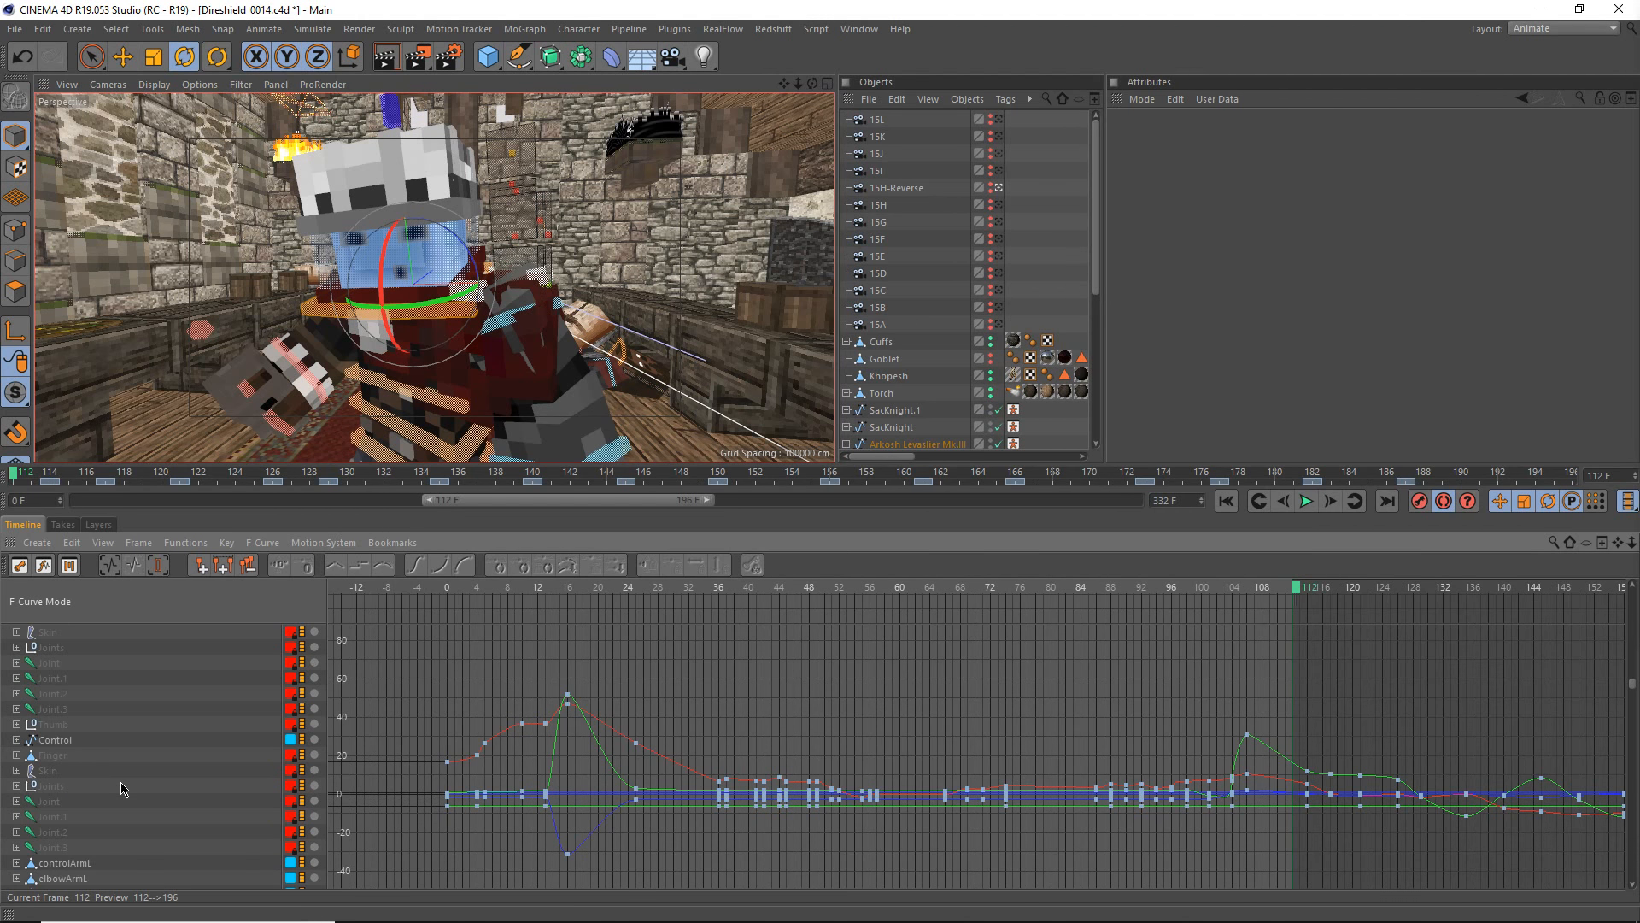
- Locate controlNeck in the F-curve list and display only its Rotation . P curve, framed around frames 112–196
{"action": "scroll", "coordinate": [123, 790], "scroll_direction": "up", "scroll_amount": 6}
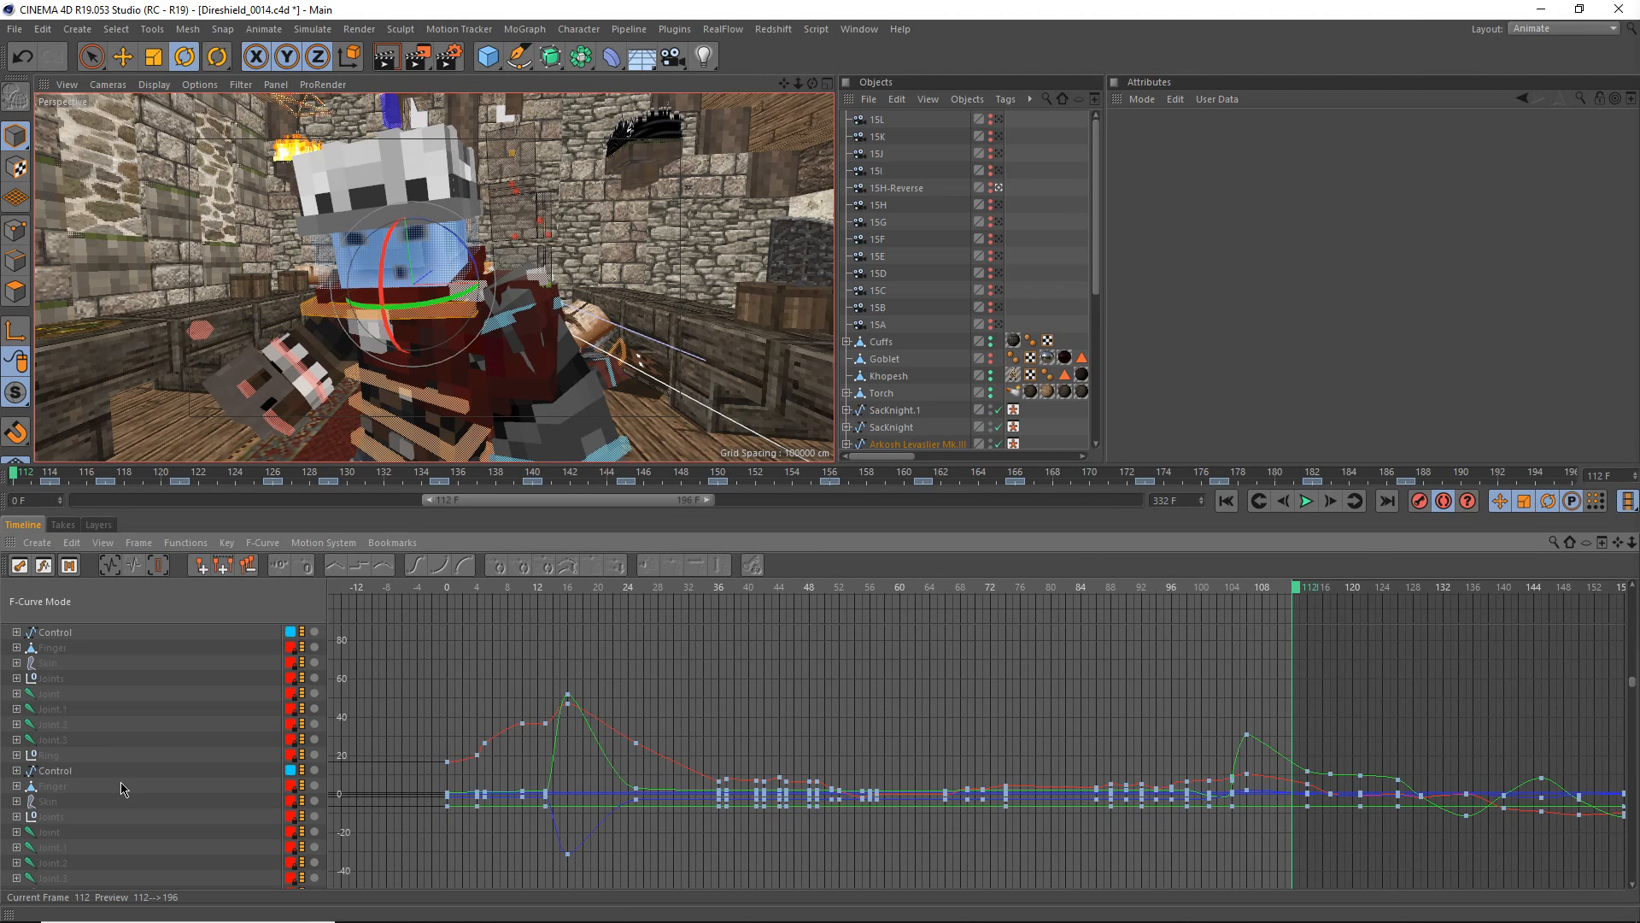
{"action": "scroll", "coordinate": [123, 790], "scroll_direction": "up", "scroll_amount": 8}
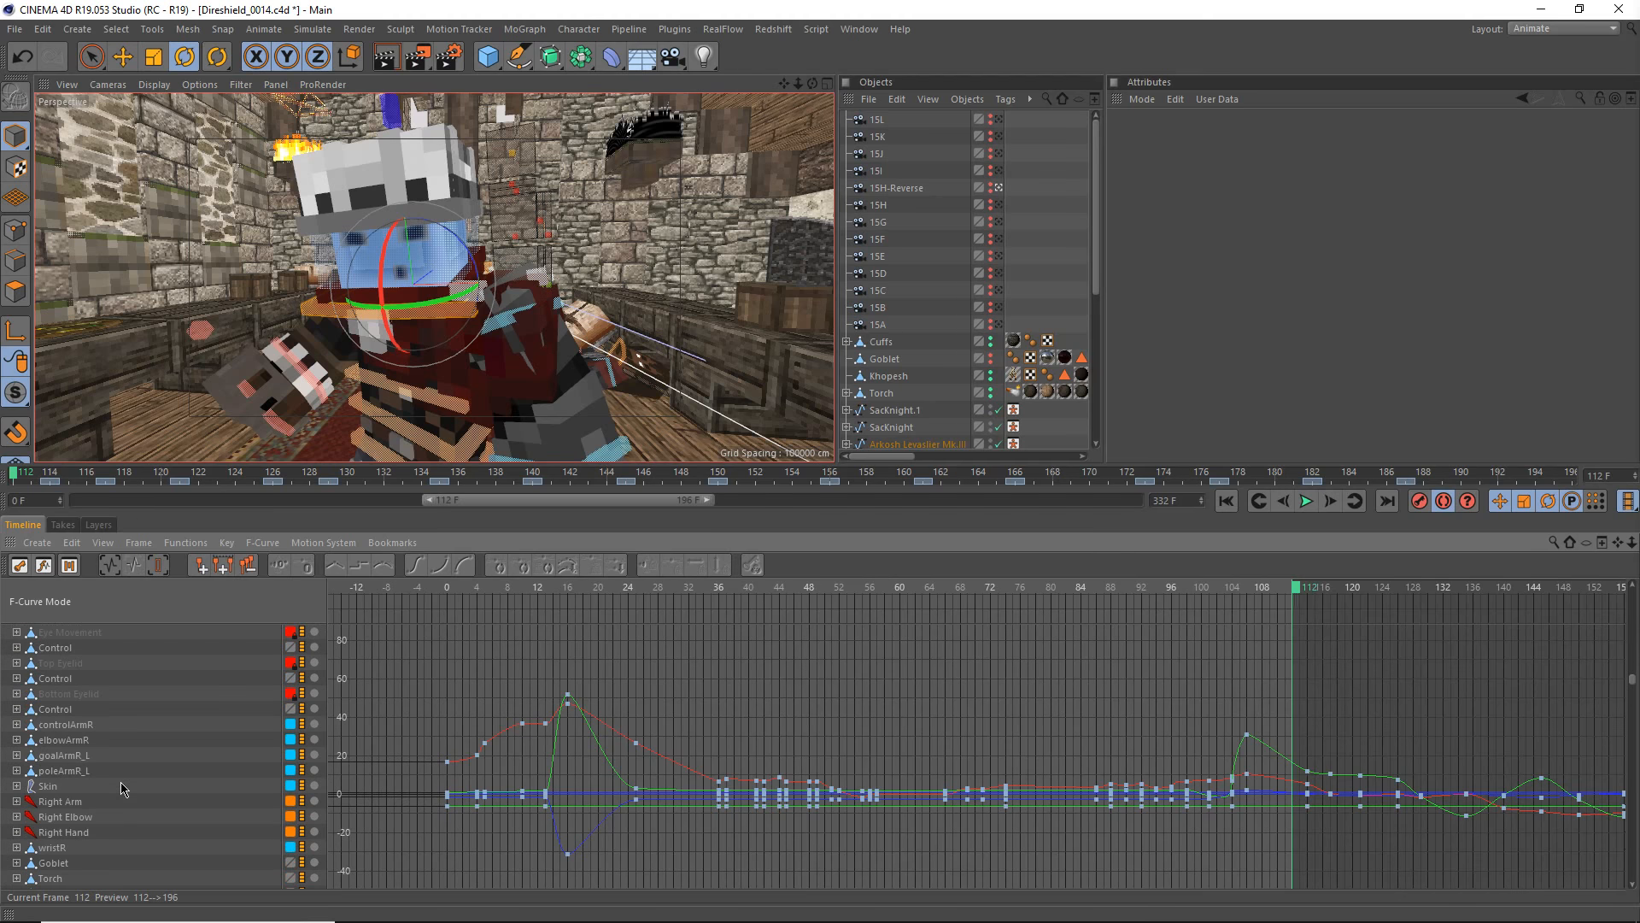
{"action": "scroll", "coordinate": [123, 789], "scroll_direction": "up", "scroll_amount": 8}
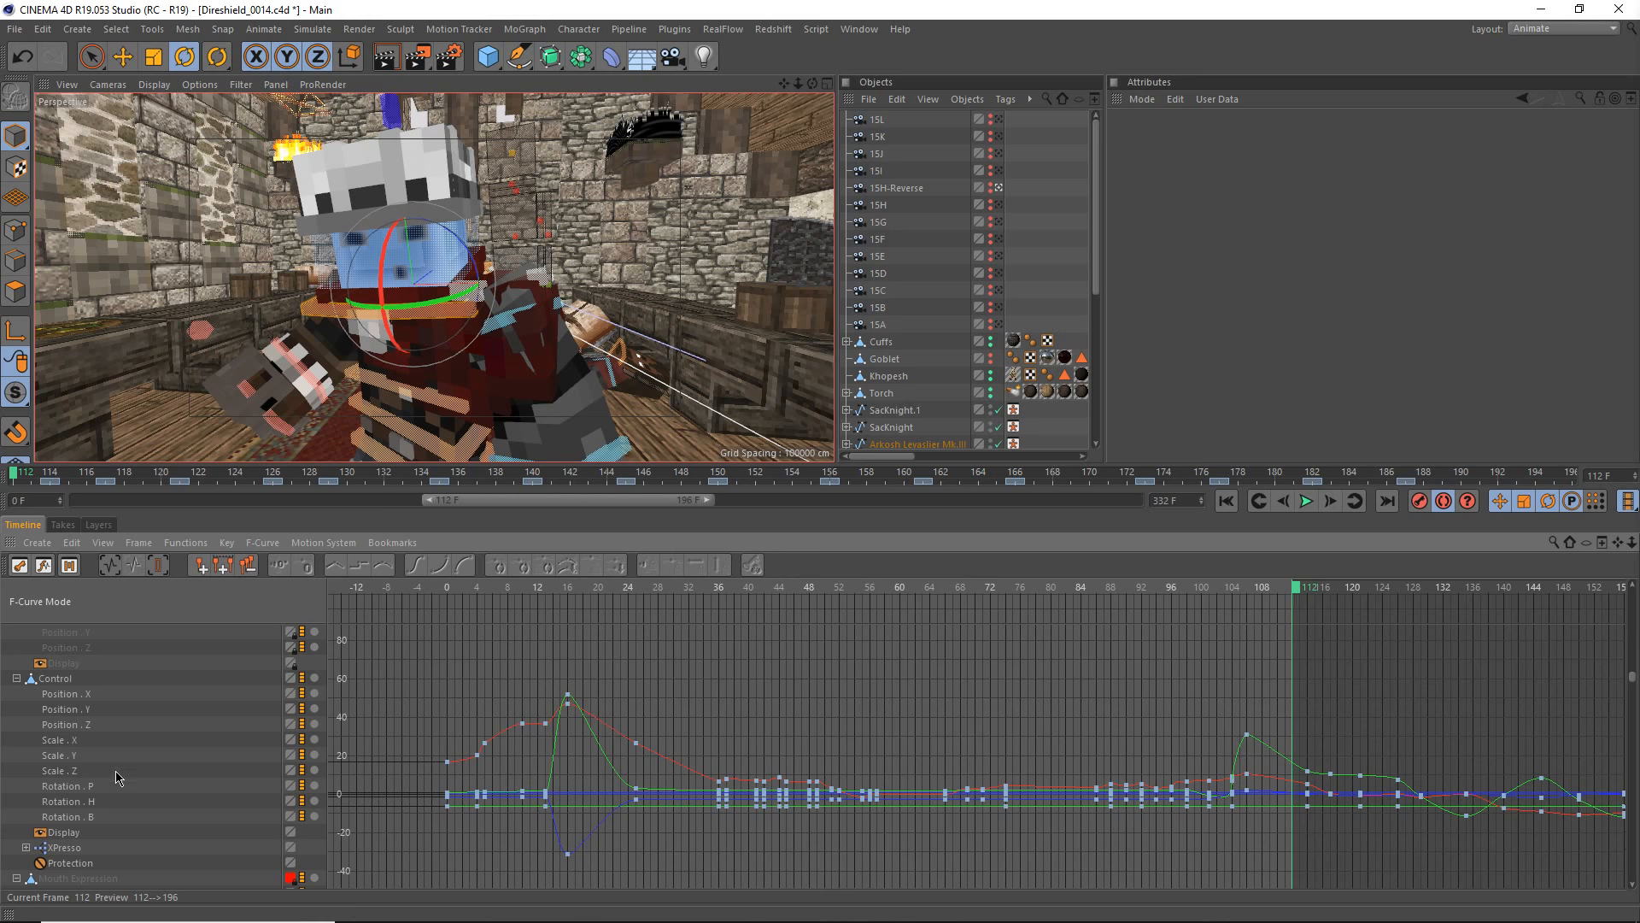
{"action": "scroll", "coordinate": [71, 709], "scroll_direction": "up", "scroll_amount": 5}
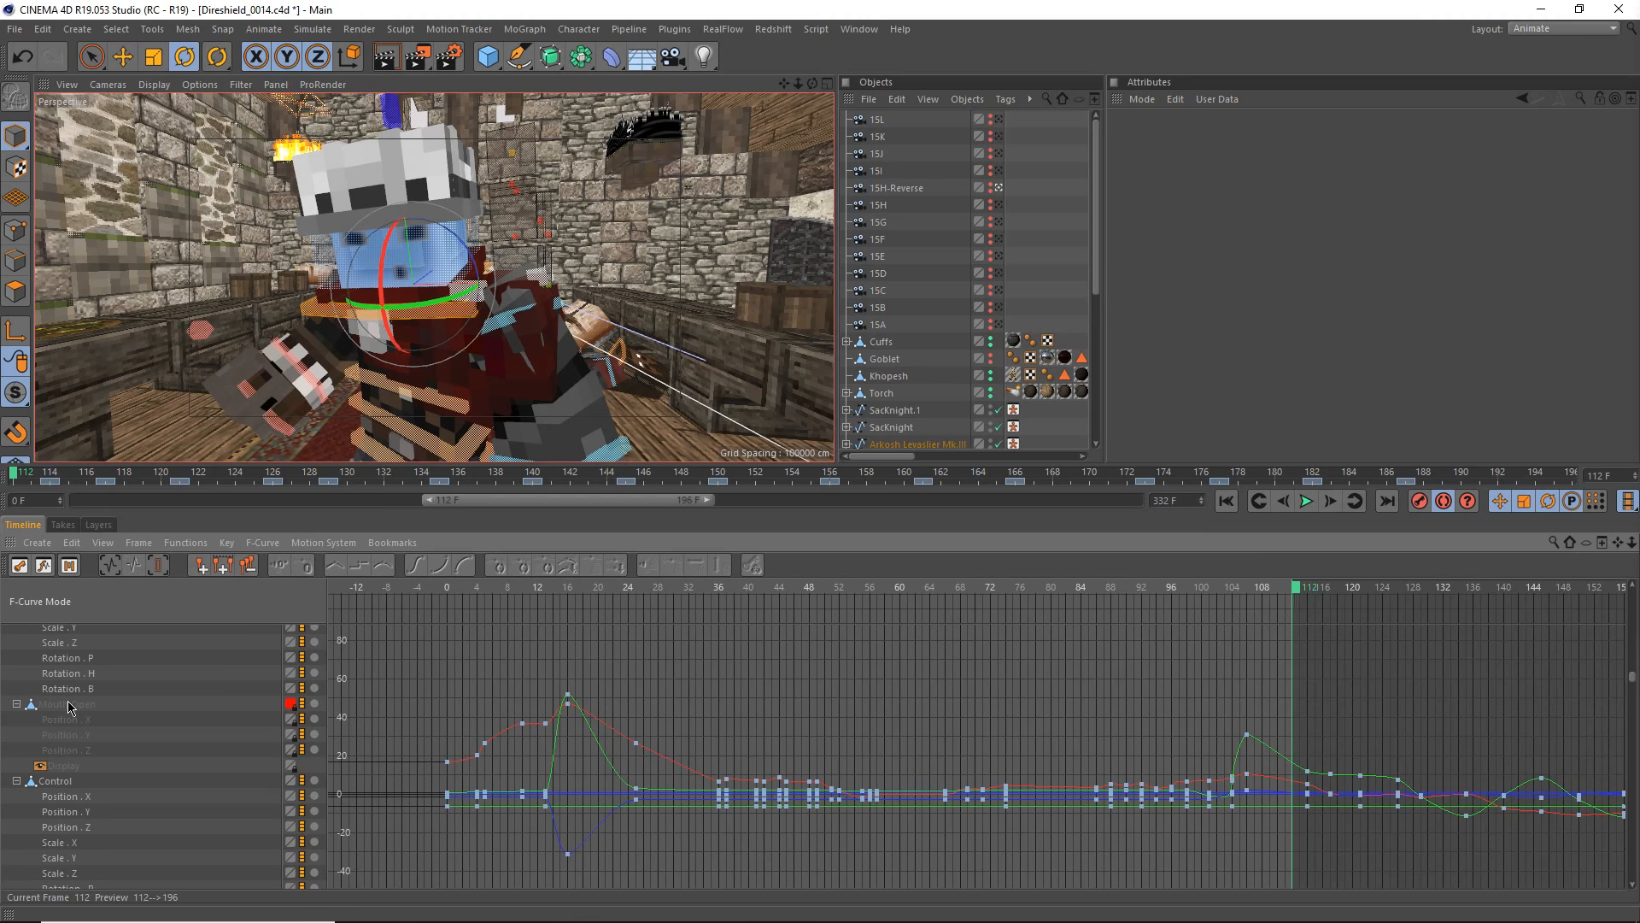
{"action": "scroll", "coordinate": [73, 710], "scroll_direction": "down", "scroll_amount": 1}
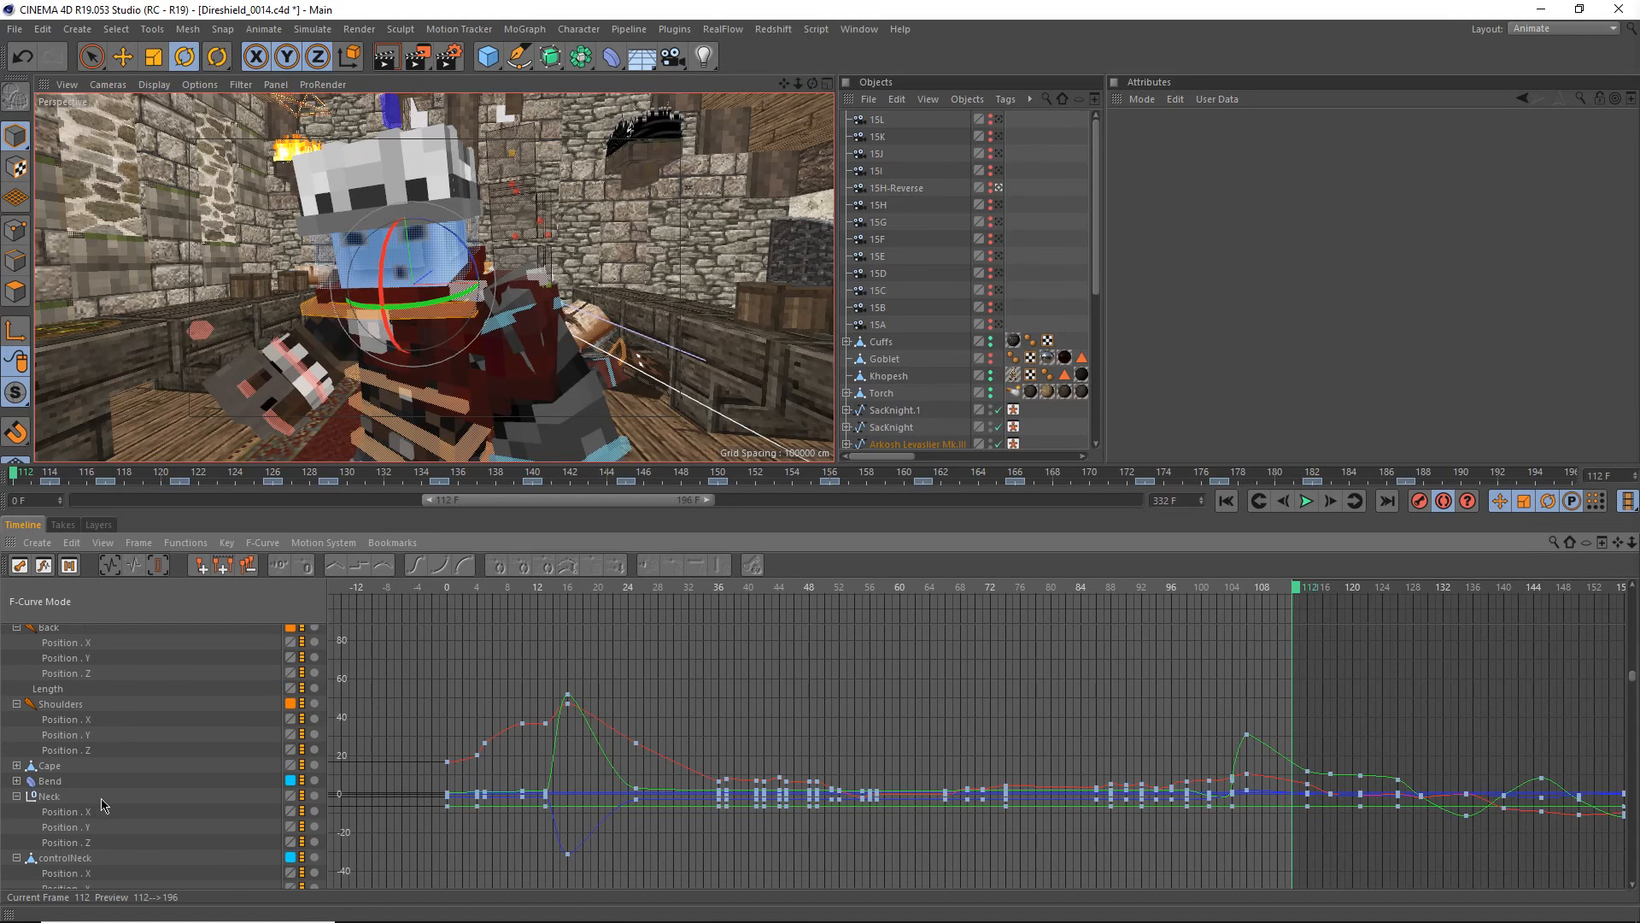
{"action": "scroll", "coordinate": [96, 799], "scroll_direction": "down", "scroll_amount": 3}
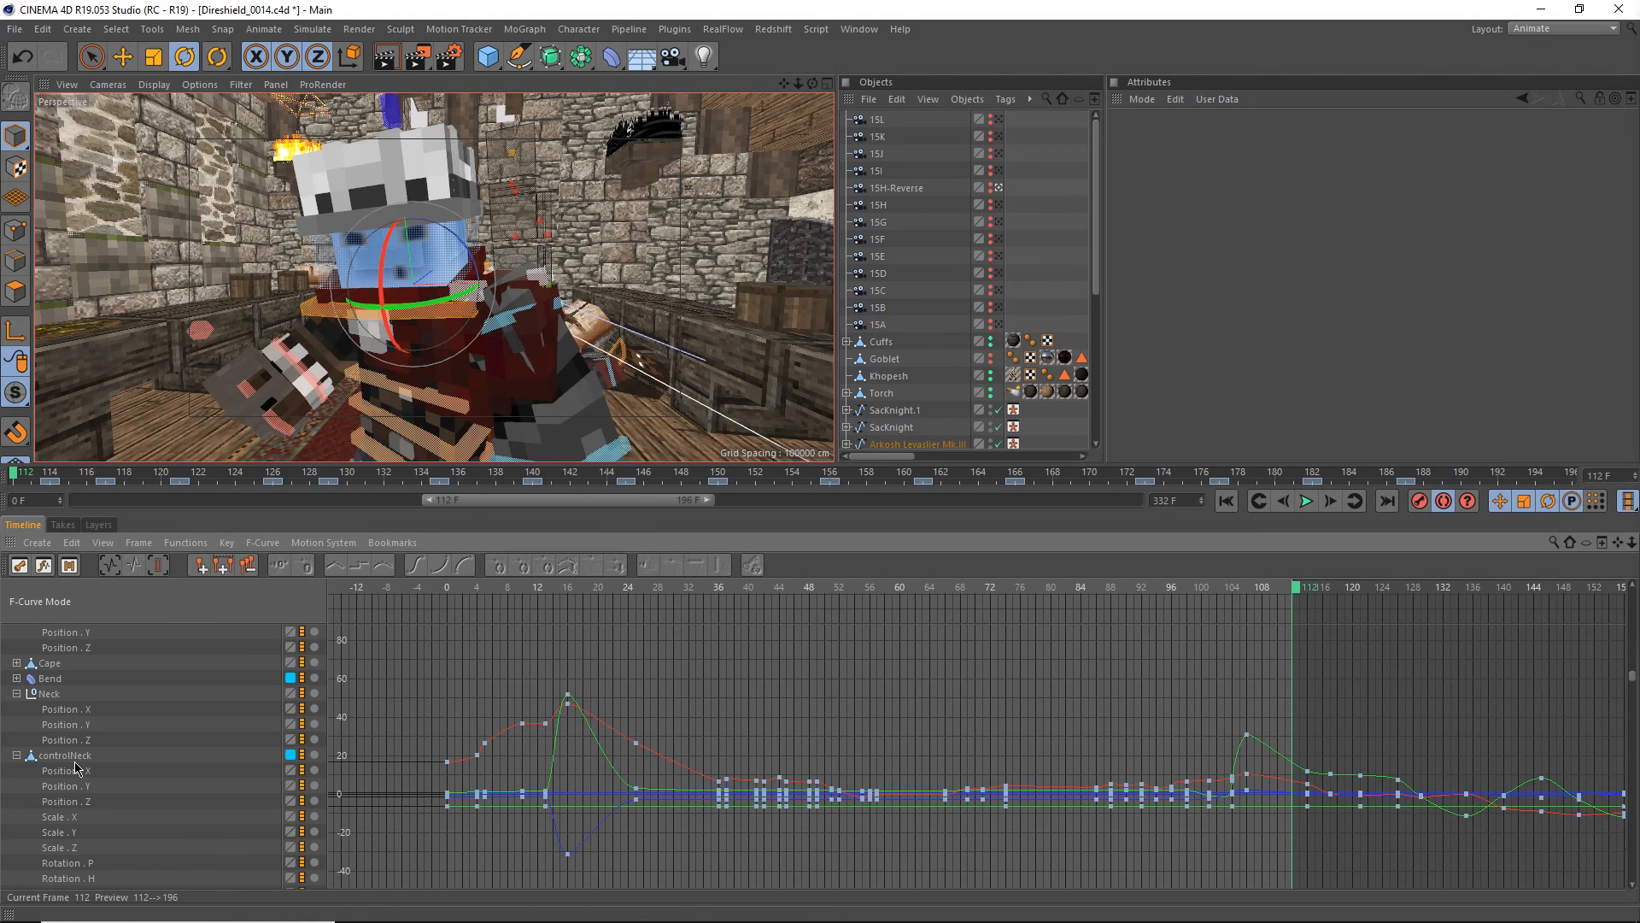
{"action": "left_click", "coordinate": [75, 762]}
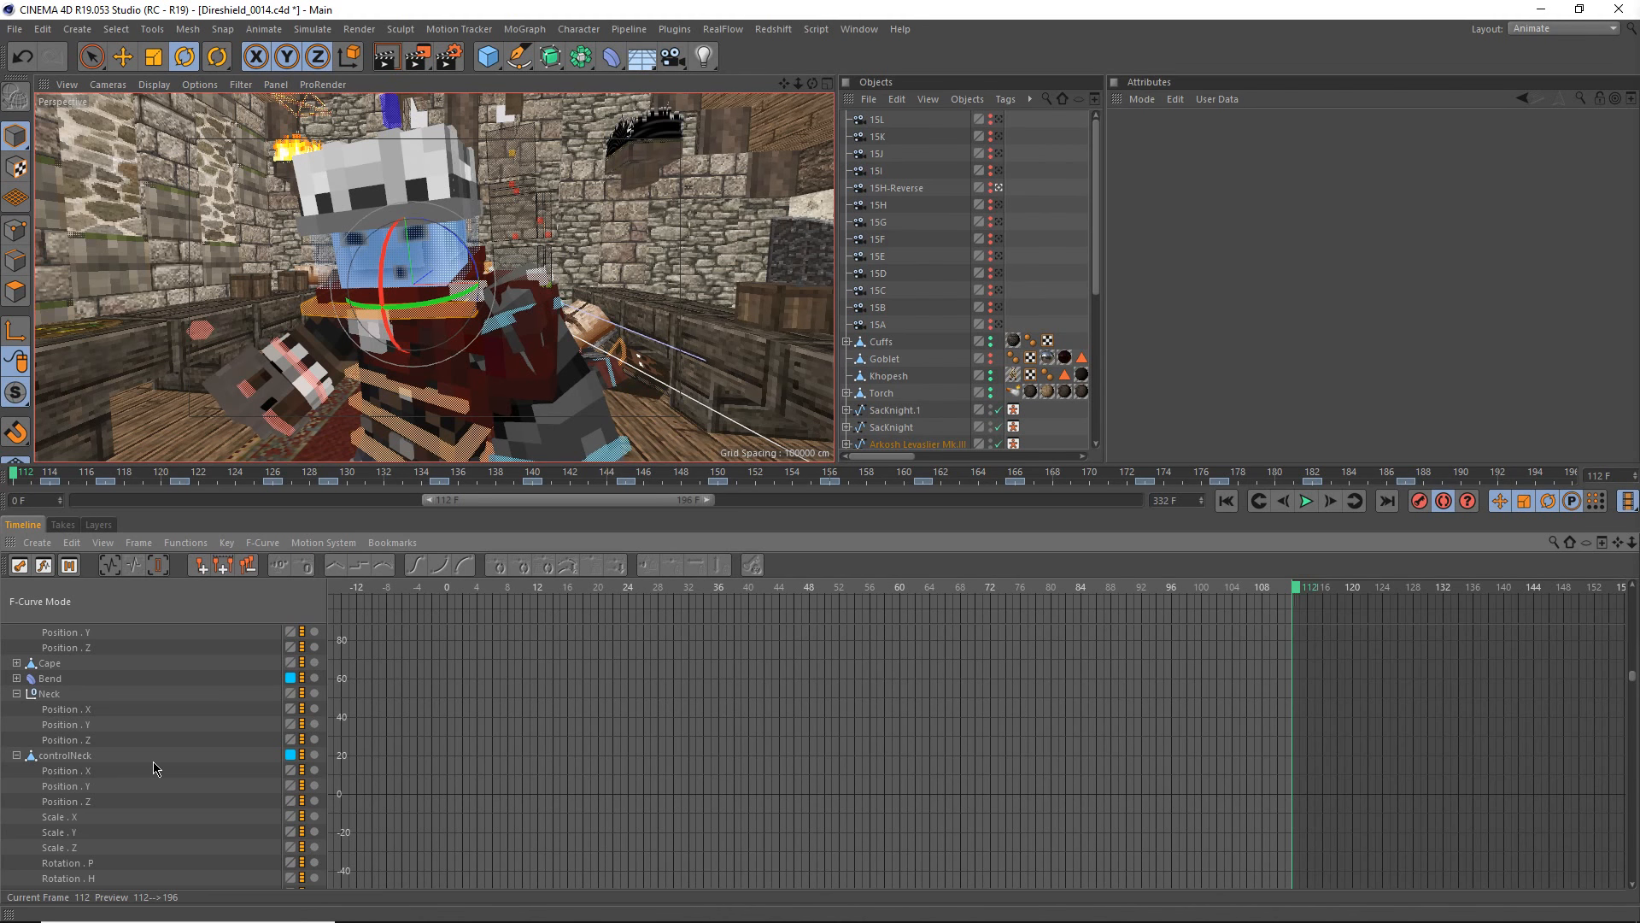
{"action": "mouse_move", "coordinate": [1129, 730]}
{"action": "middle_mouse_down", "text": "alt"}
{"action": "mouse_move", "coordinate": [283, 720]}
{"action": "mouse_move", "coordinate": [413, 721]}
{"action": "middle_mouse_up", "text": "alt"}
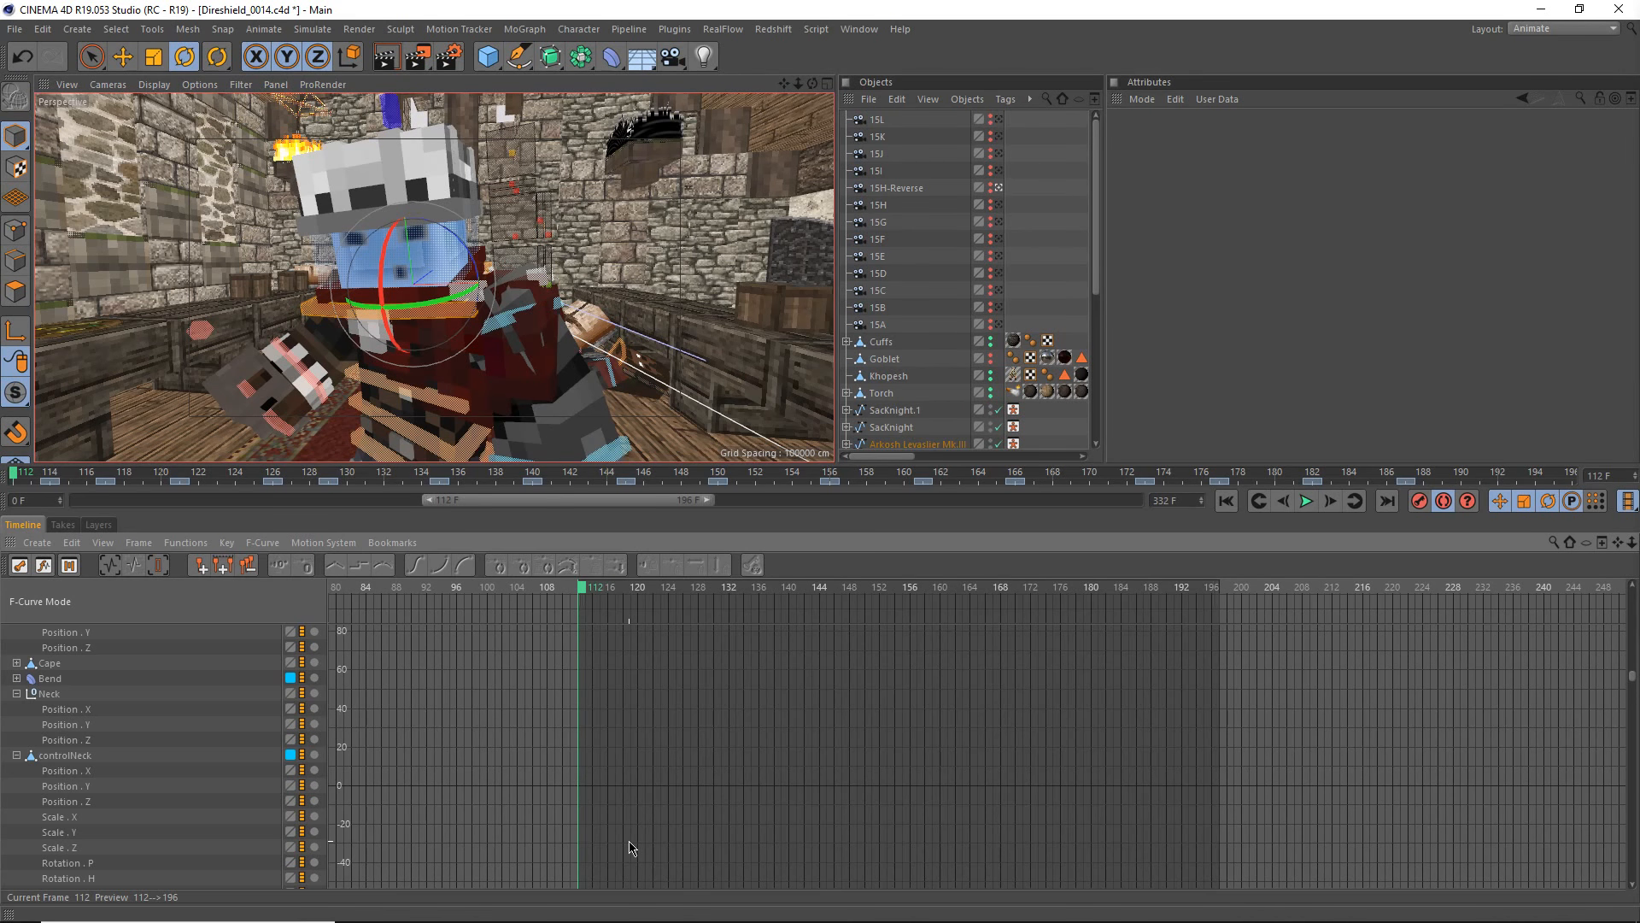
{"action": "left_click", "coordinate": [79, 759]}
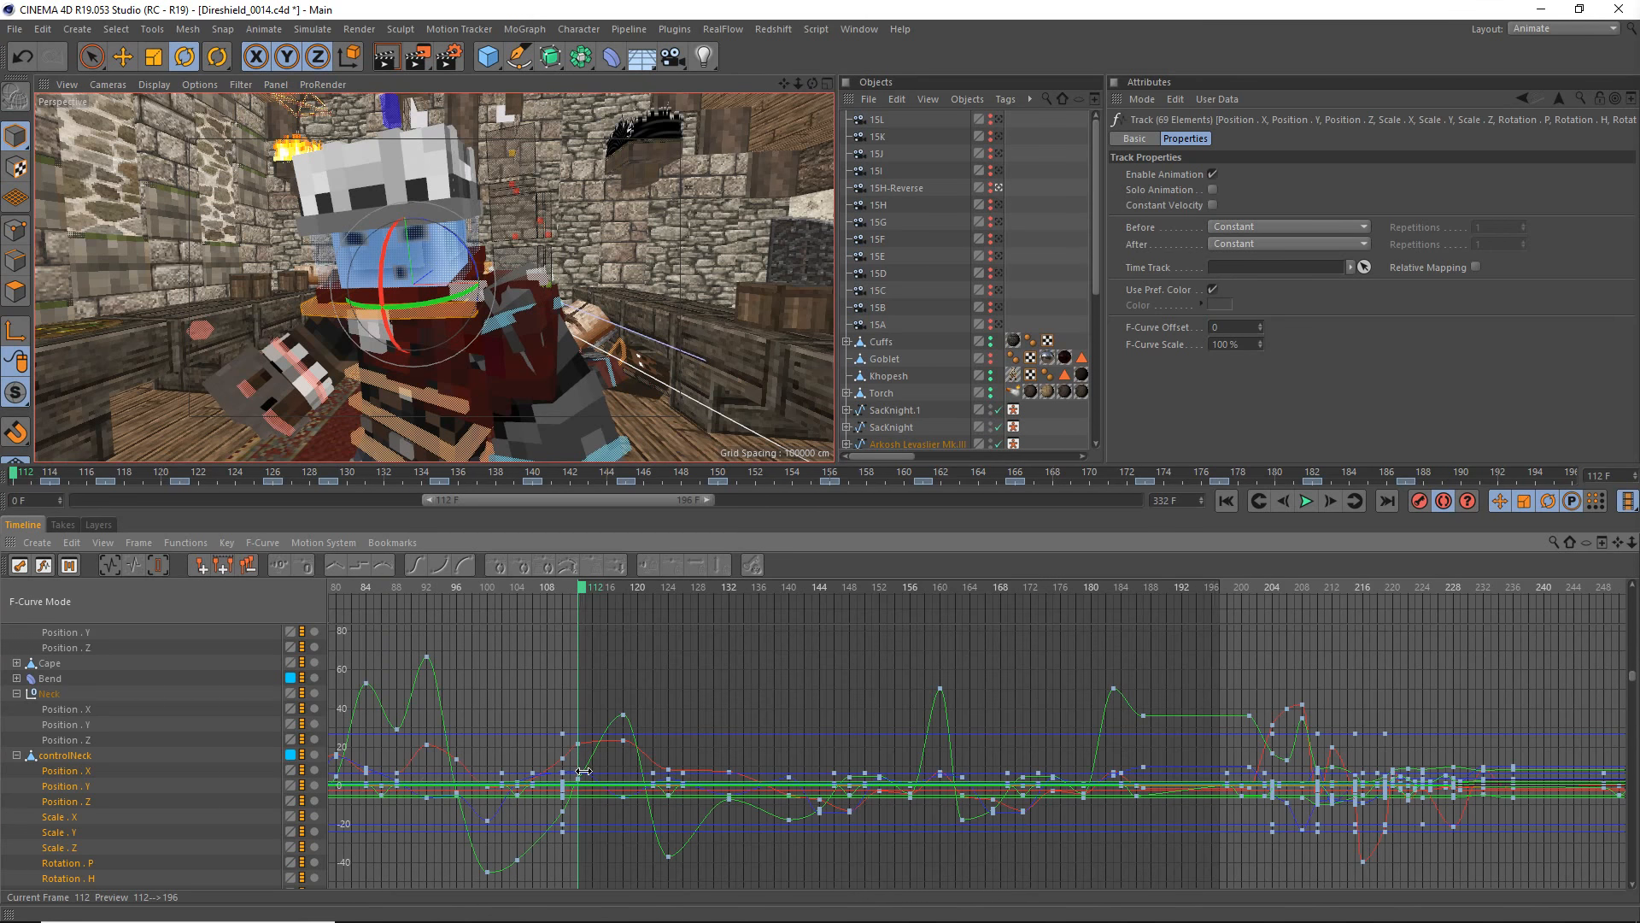
{"action": "left_click", "coordinate": [87, 773]}
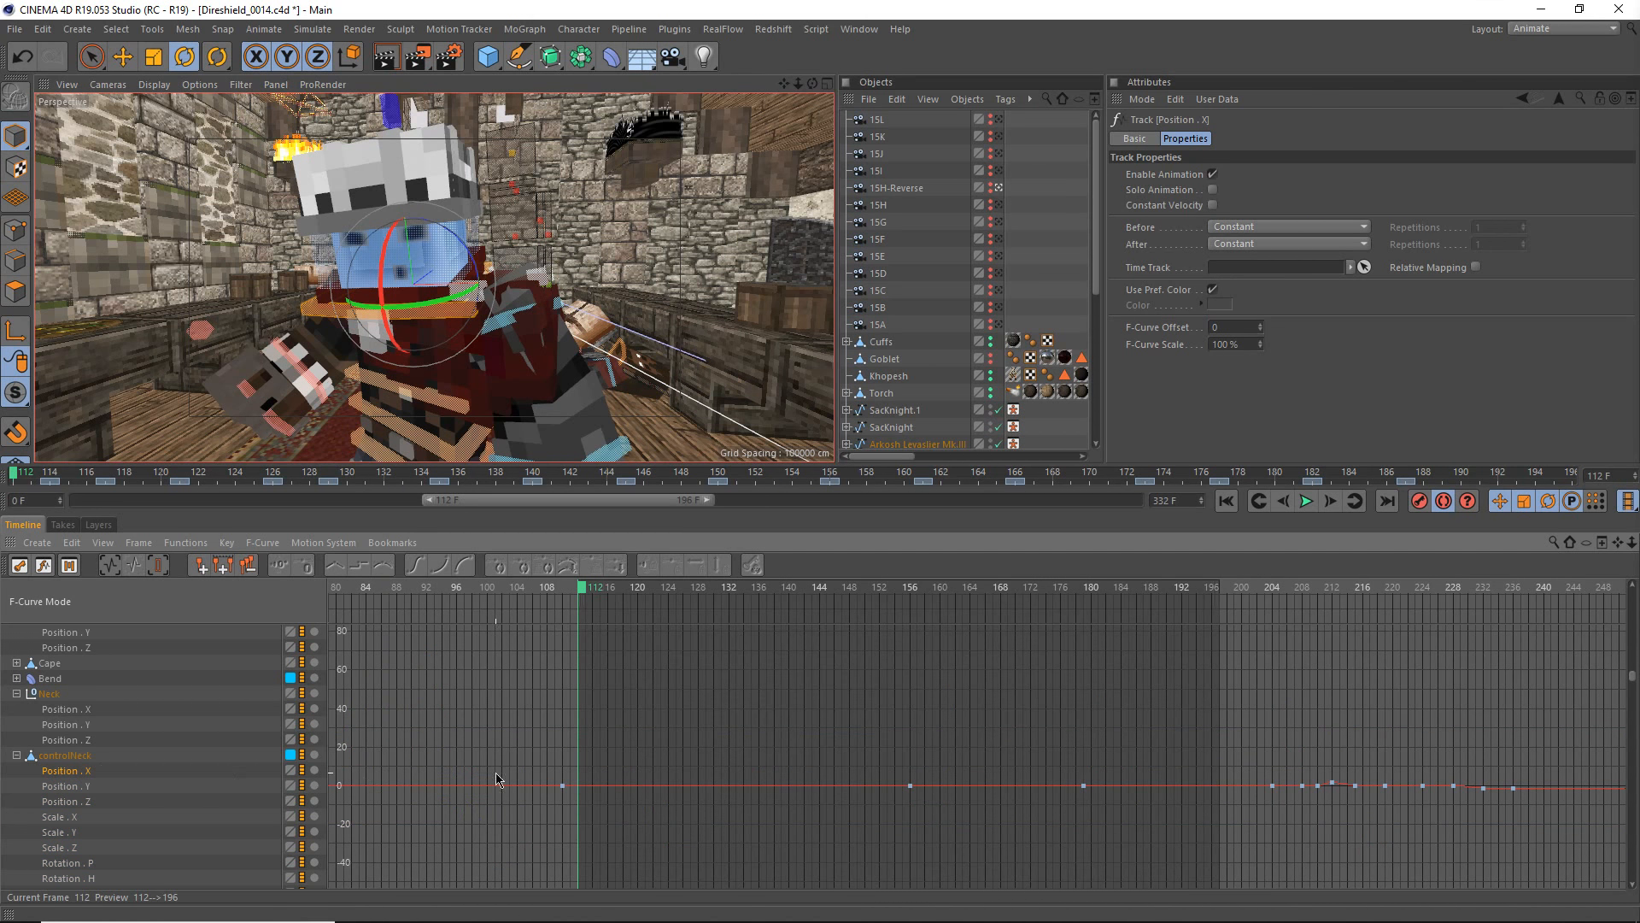
{"action": "left_click", "coordinate": [83, 865]}
{"action": "middle_click_drag", "start_coordinate": [822, 821], "coordinate": [753, 783], "text": "alt"}
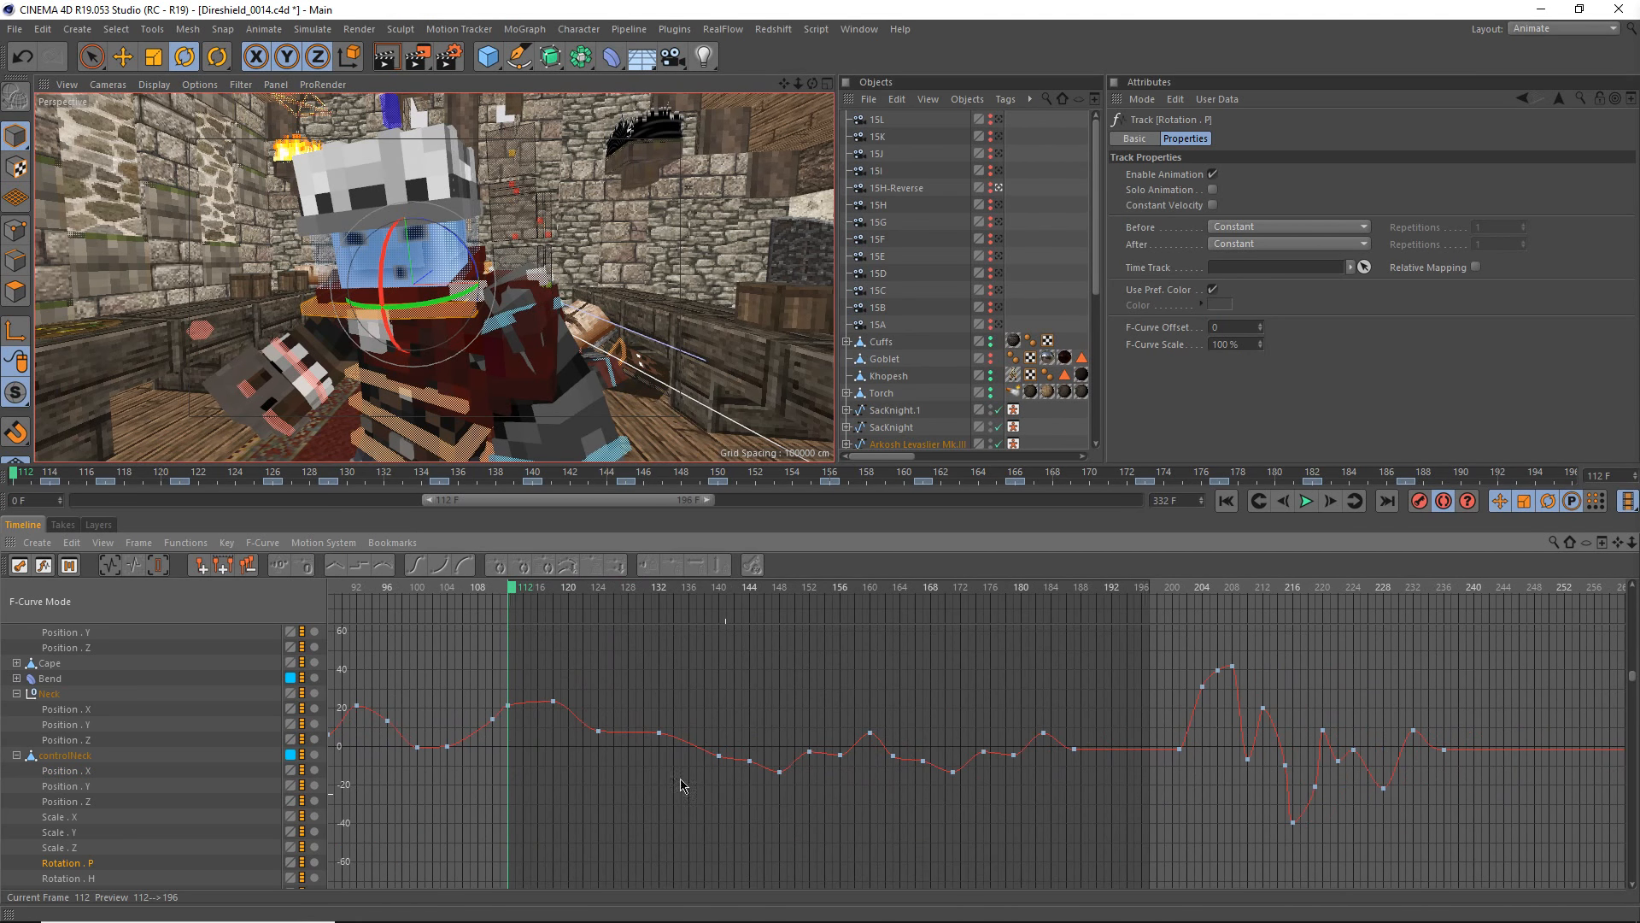
- Try raising the neck's Rotation . P key at frame 112, and undo the change
{"action": "left_click", "coordinate": [508, 707]}
{"action": "left_click_drag", "start_coordinate": [508, 709], "coordinate": [509, 649]}
{"action": "key", "text": "ctrl+z"}
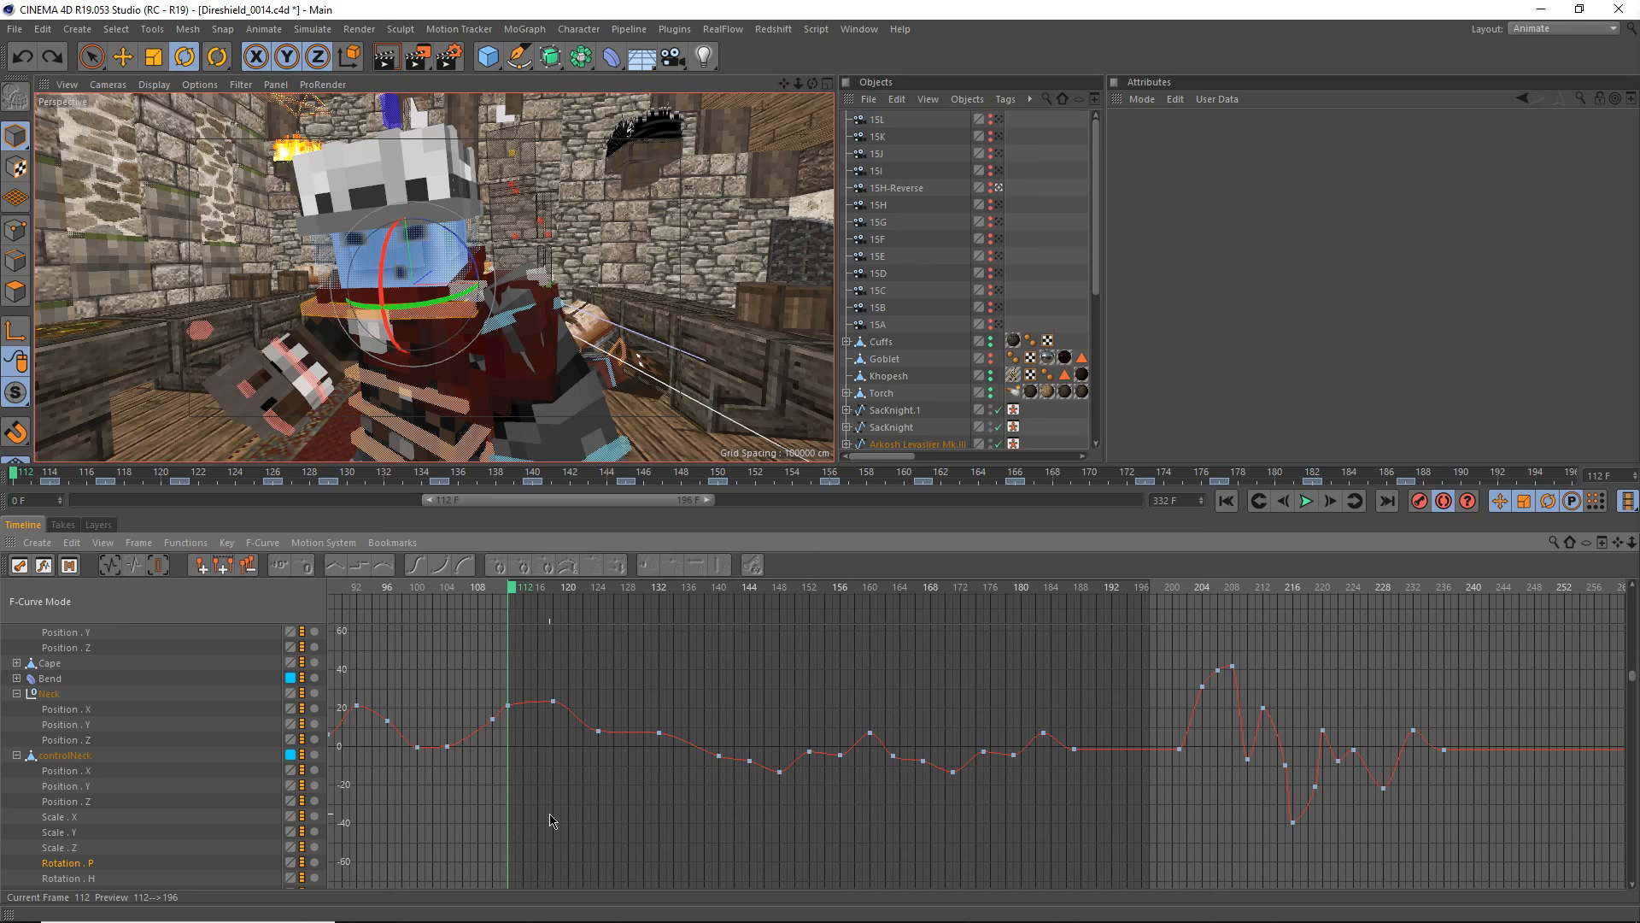
- Check the blue-faced character's head pose at frames 118 and 114, viewing it from the side at frame 114
{"action": "left_click_drag", "start_coordinate": [513, 595], "coordinate": [560, 609]}
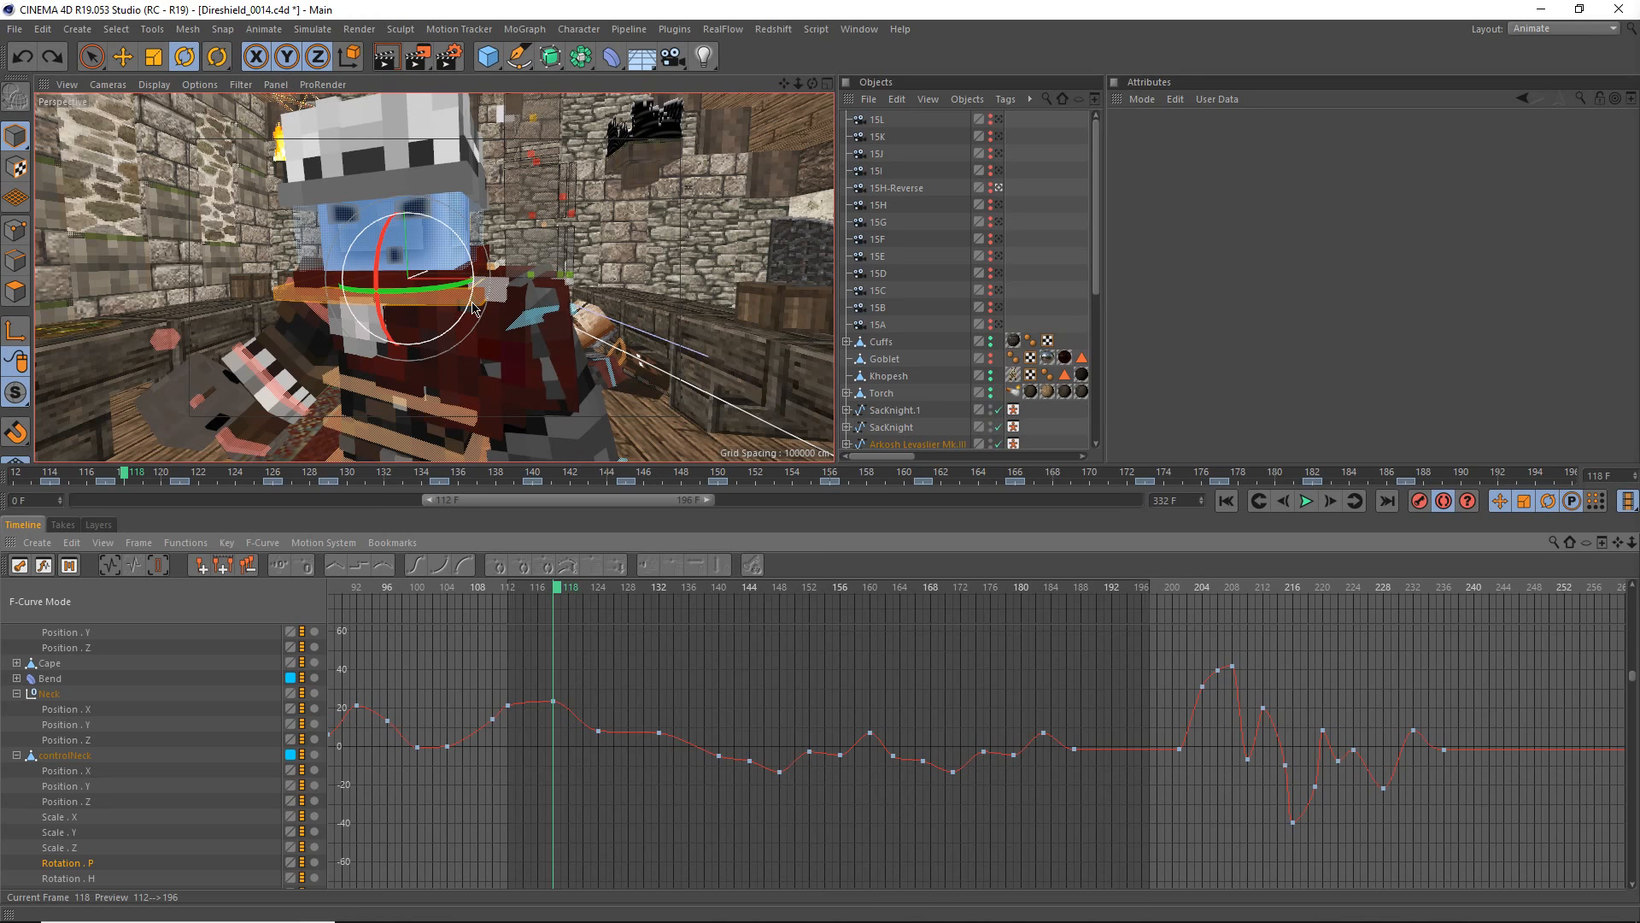
{"action": "key", "text": "f"}
{"action": "key", "text": "f"}
{"action": "key", "text": "f"}
{"action": "key", "text": "f"}
{"action": "mouse_move", "coordinate": [436, 380]}
{"action": "left_mouse_down", "text": "alt"}
{"action": "mouse_move", "coordinate": [803, 379]}
{"action": "mouse_move", "coordinate": [704, 362]}
{"action": "mouse_move", "coordinate": [372, 397]}
{"action": "mouse_move", "coordinate": [287, 382]}
{"action": "mouse_move", "coordinate": [413, 391]}
{"action": "left_mouse_up", "text": "alt"}
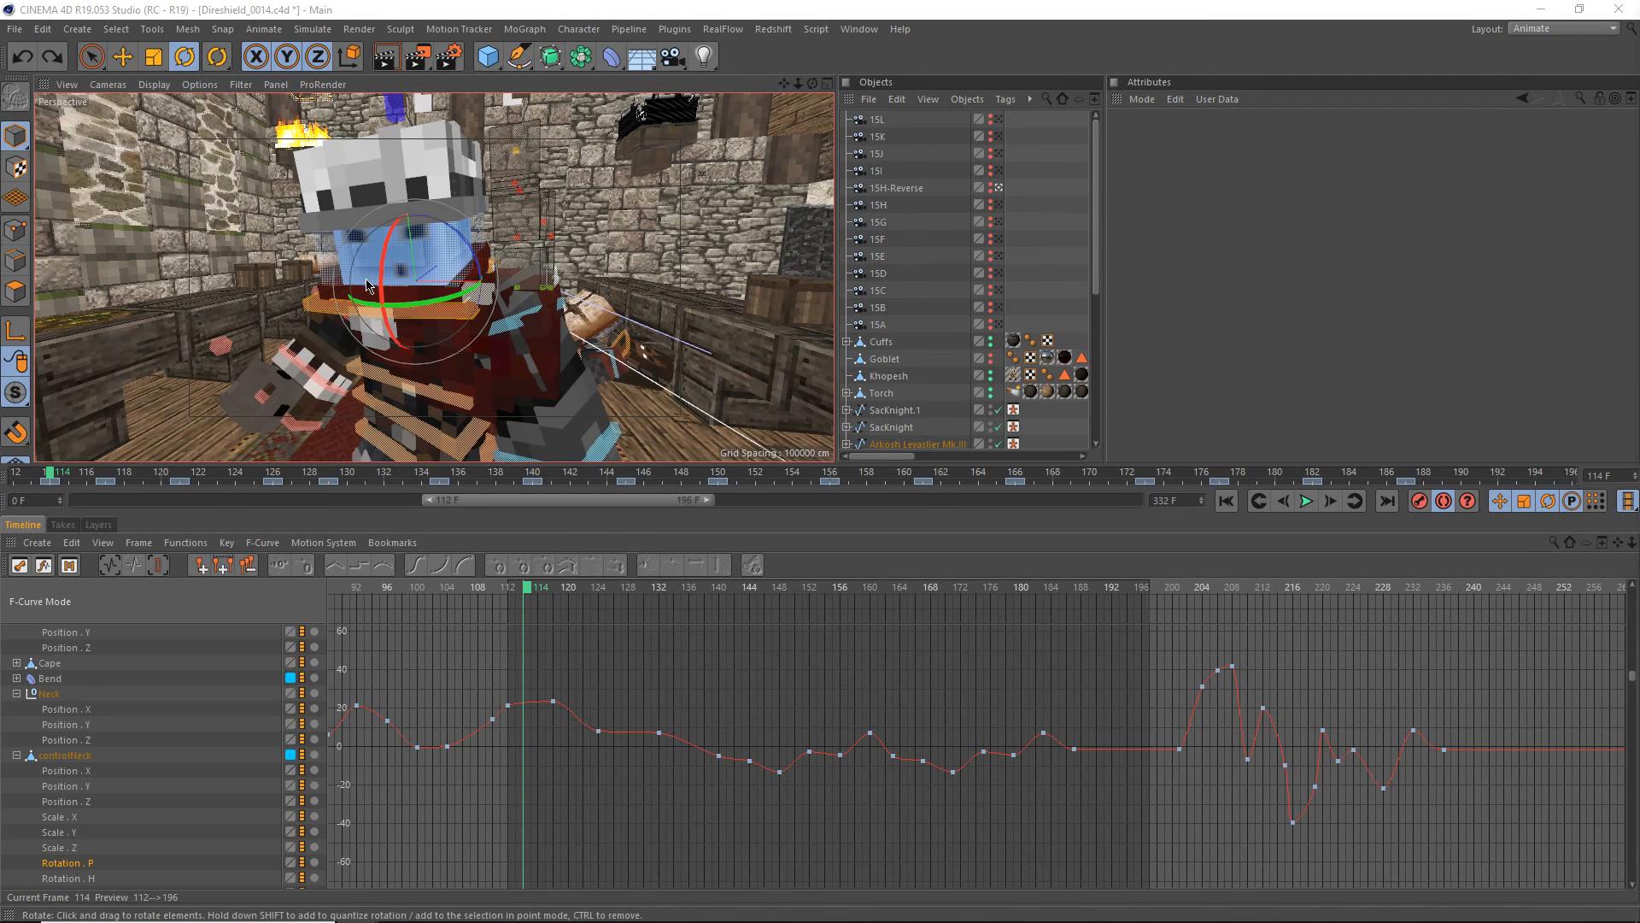
{"action": "scroll", "coordinate": [366, 275], "scroll_direction": "down", "scroll_amount": 3}
{"action": "left_click_drag", "start_coordinate": [425, 387], "coordinate": [273, 372], "text": "alt"}
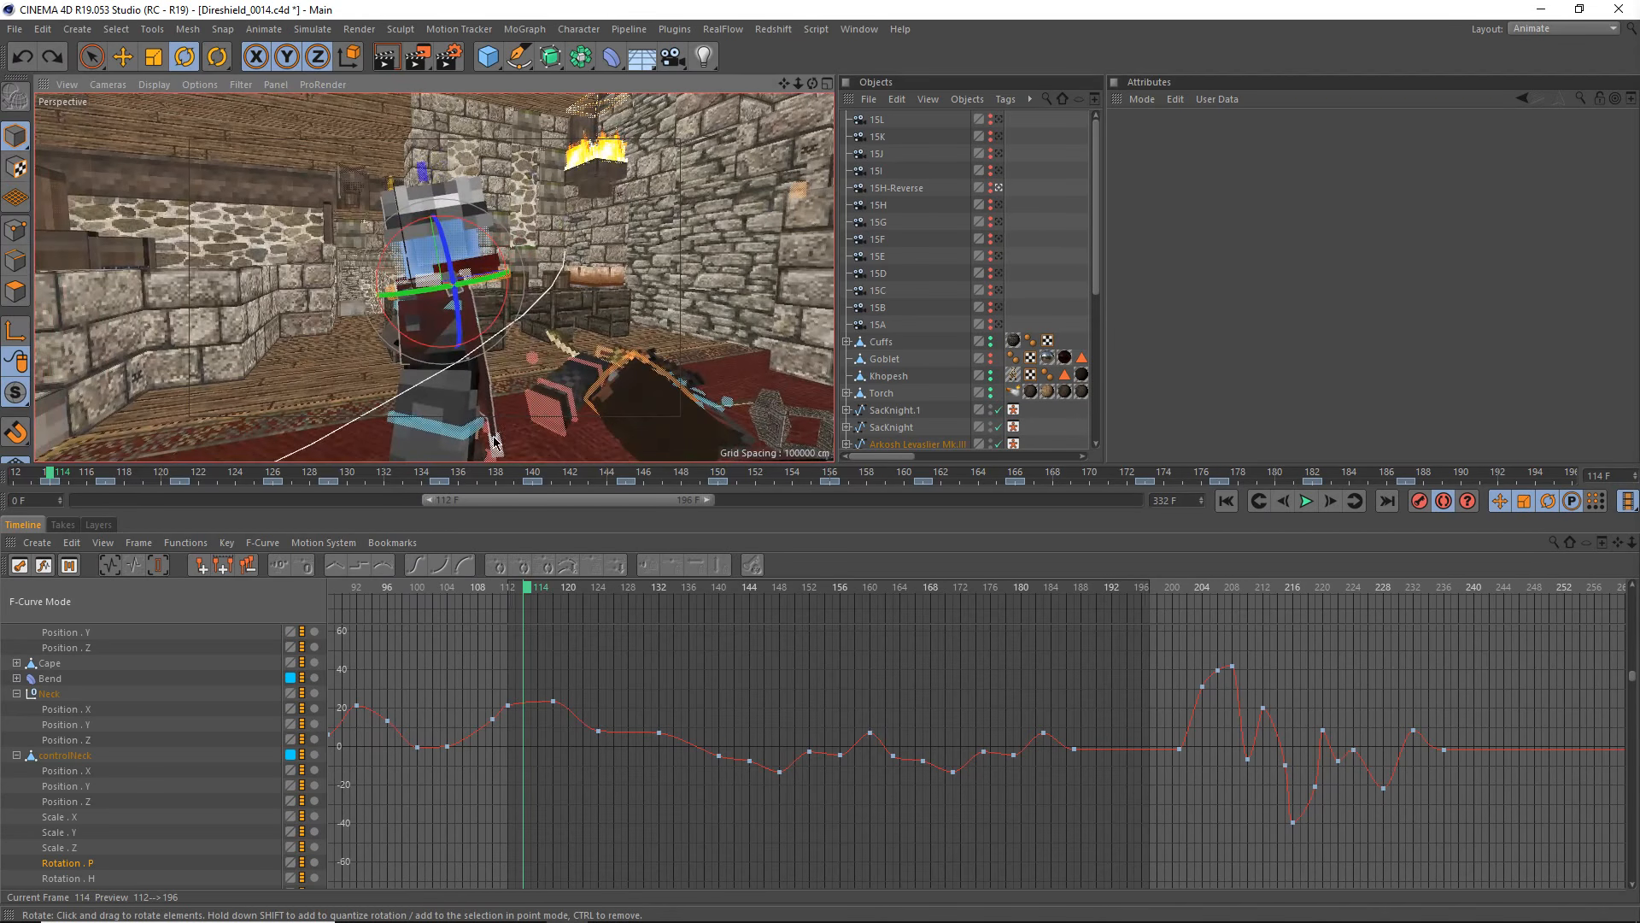
{"action": "middle_click_drag", "start_coordinate": [494, 437], "coordinate": [522, 379], "text": "alt"}
{"action": "left_click_drag", "start_coordinate": [510, 438], "coordinate": [478, 452], "text": "alt"}
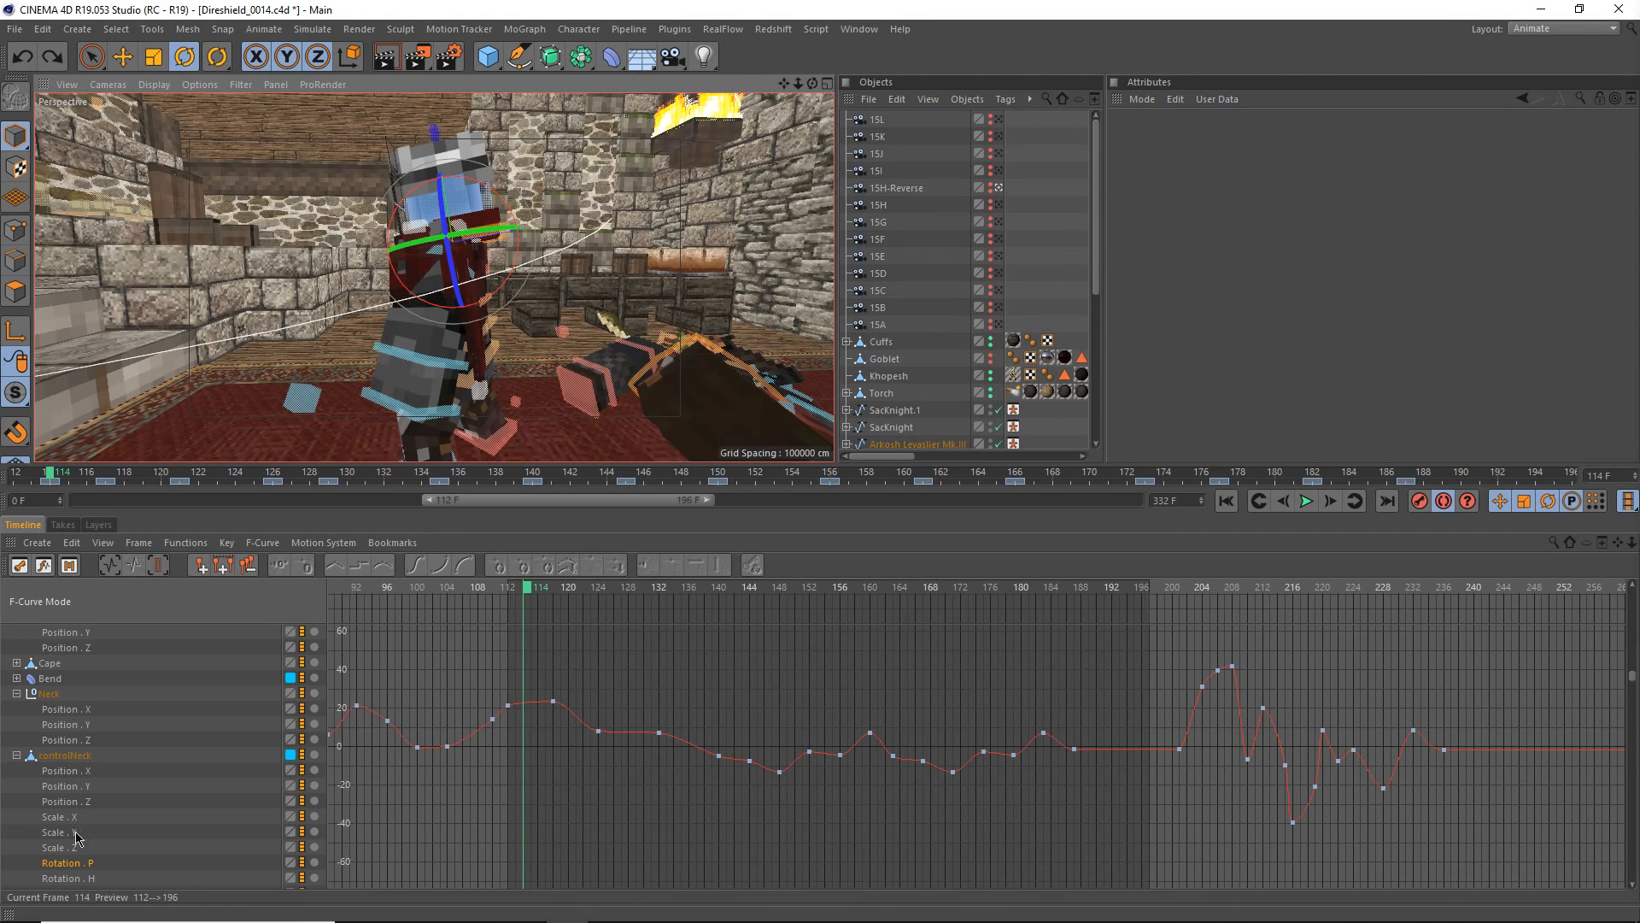
- Look down the F-curve track list from controlNeck past the hip, leg and eyelid controls to the eyebrow and teeth controls
{"action": "scroll", "coordinate": [36, 769], "scroll_direction": "down", "scroll_amount": 3}
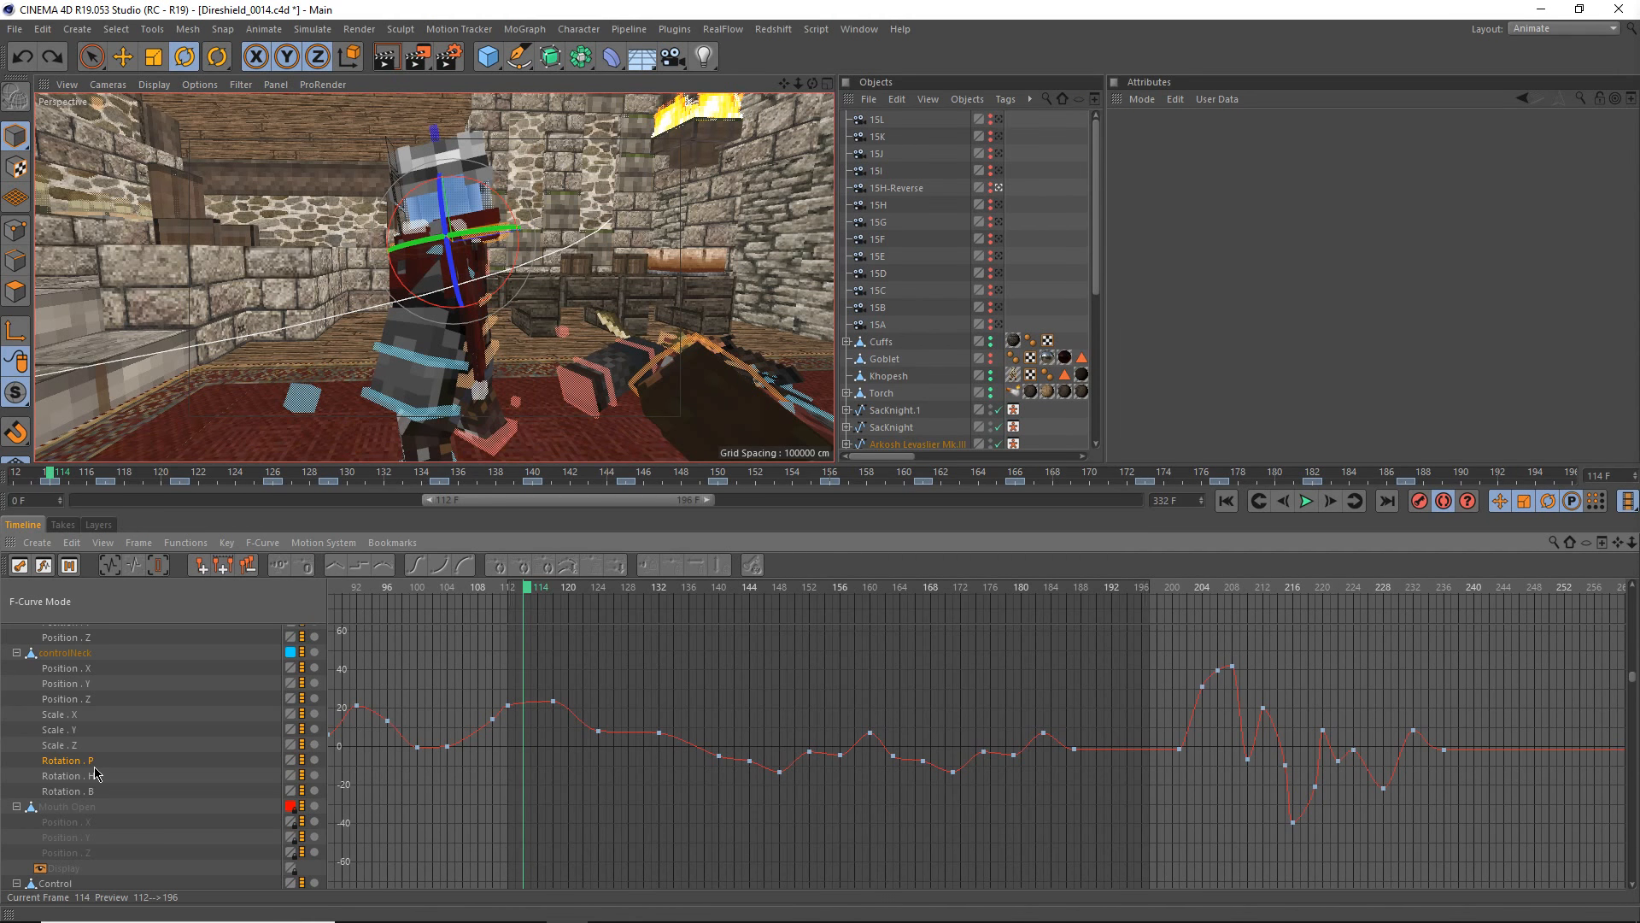
{"action": "scroll", "coordinate": [179, 694], "scroll_direction": "down", "scroll_amount": 2}
{"action": "scroll", "coordinate": [180, 720], "scroll_direction": "down", "scroll_amount": 5}
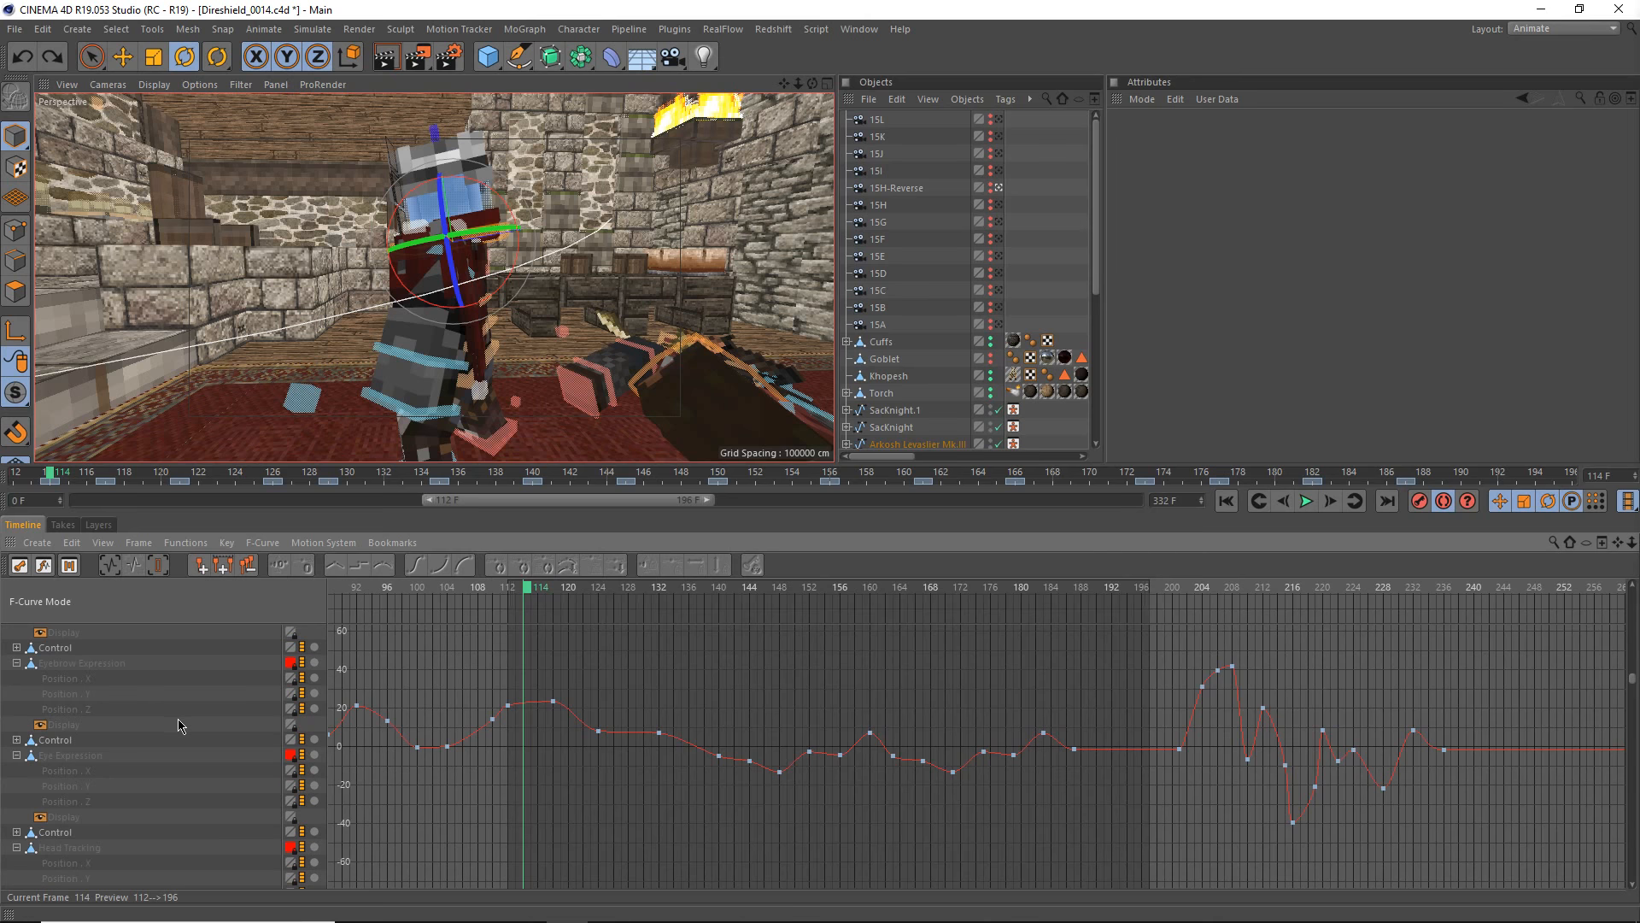
{"action": "scroll", "coordinate": [177, 720], "scroll_direction": "down", "scroll_amount": 8}
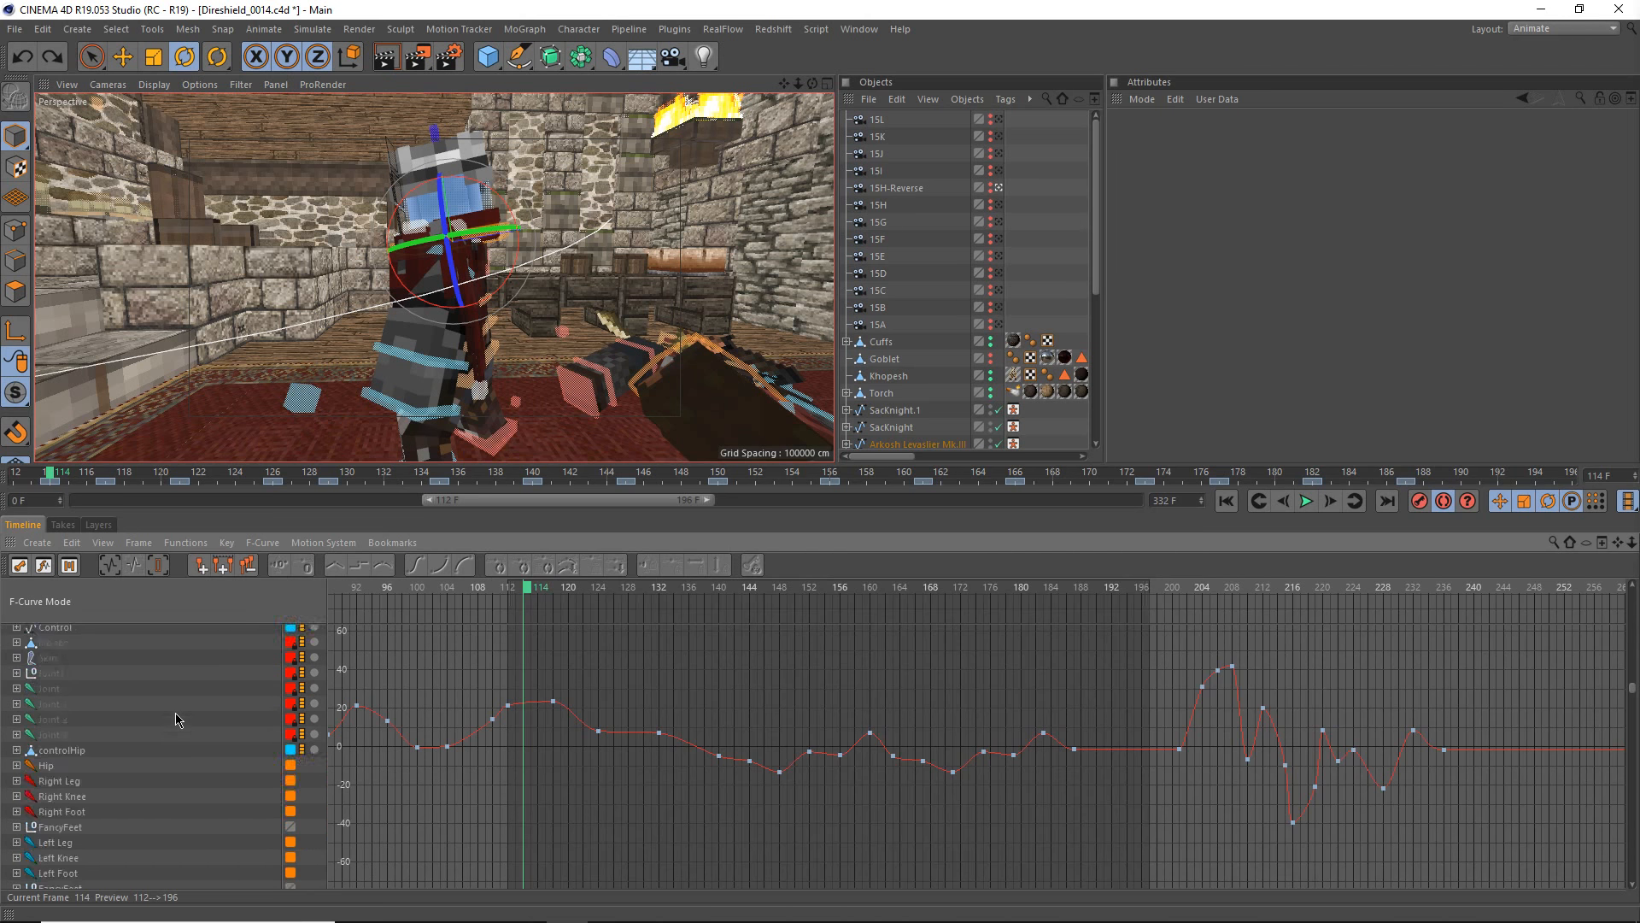
{"action": "scroll", "coordinate": [177, 720], "scroll_direction": "down", "scroll_amount": 8}
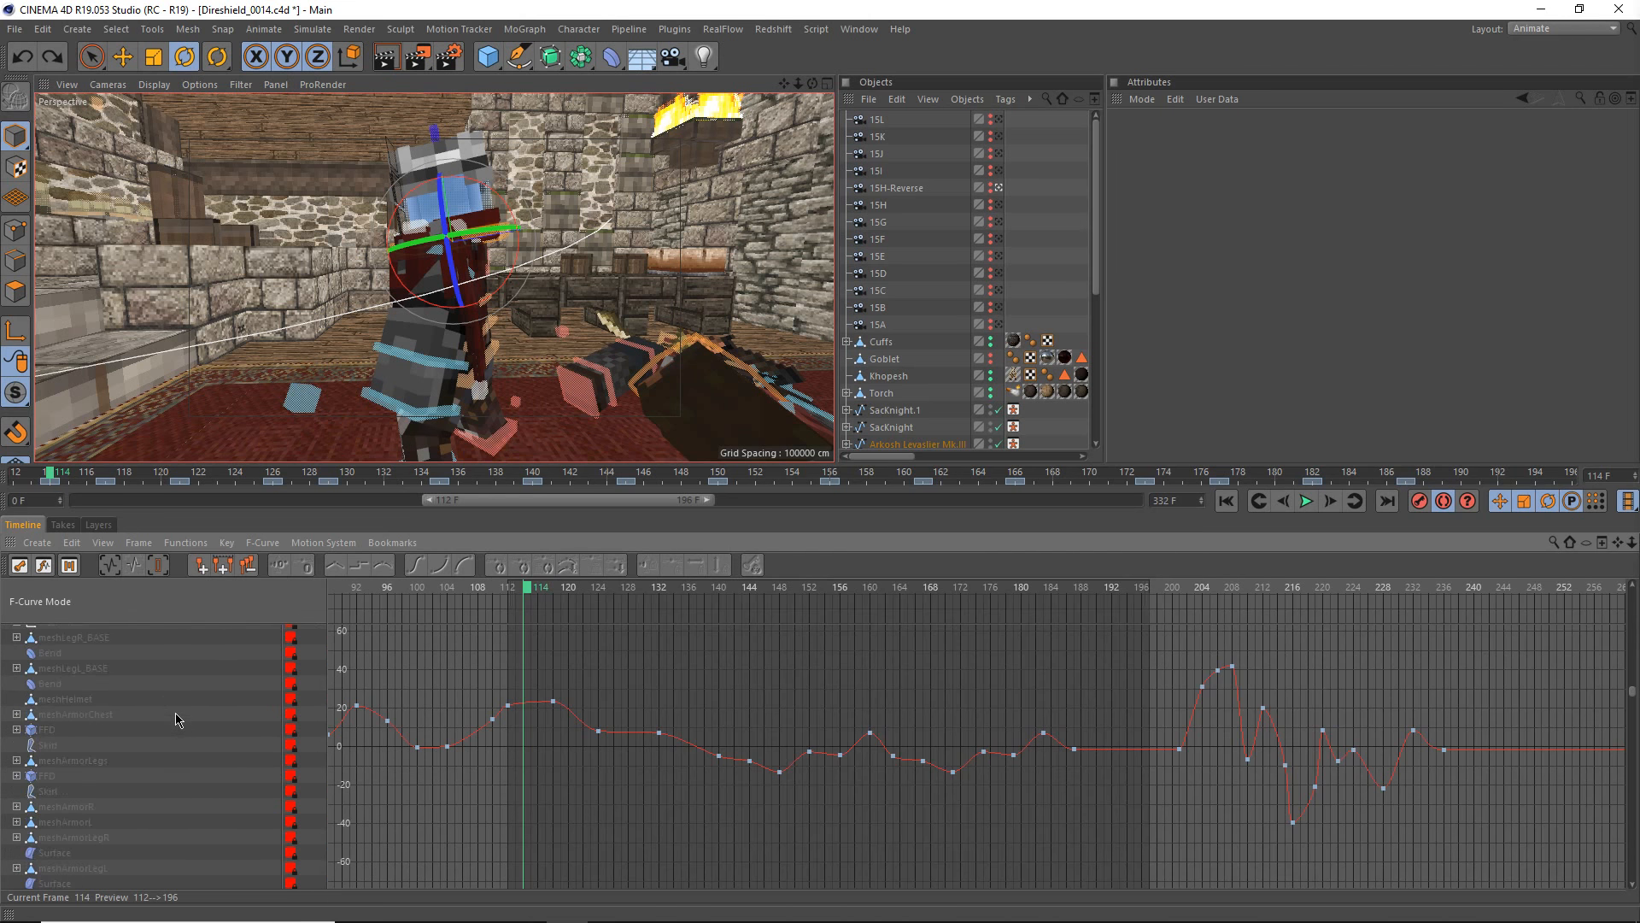
{"action": "scroll", "coordinate": [175, 720], "scroll_direction": "down", "scroll_amount": 8}
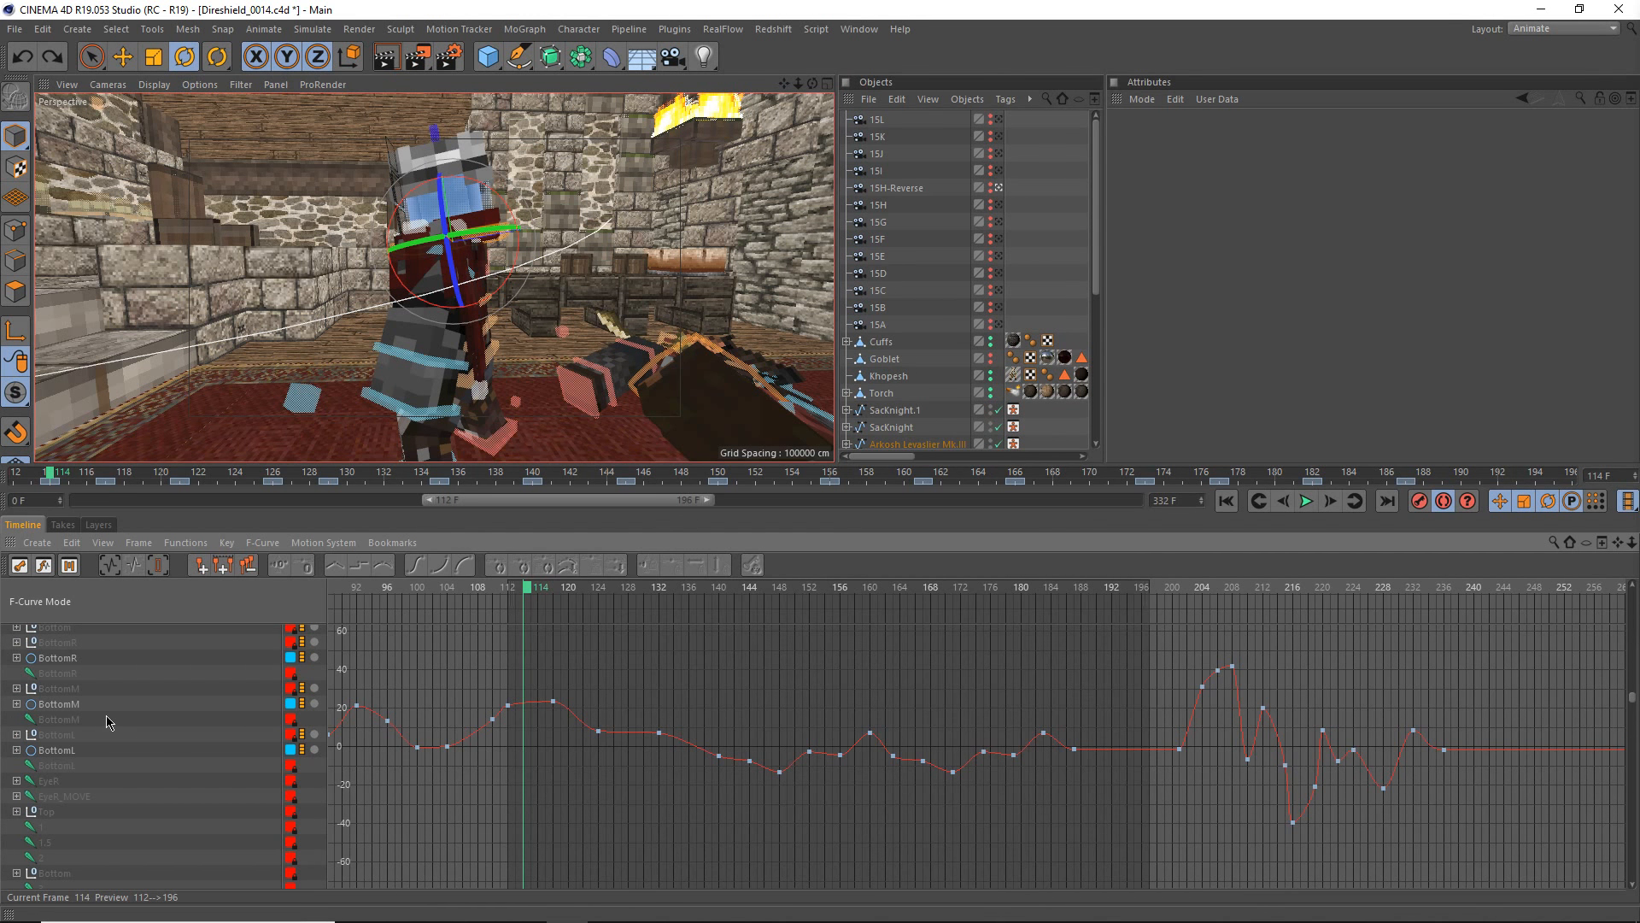
{"action": "scroll", "coordinate": [107, 722], "scroll_direction": "down", "scroll_amount": 10}
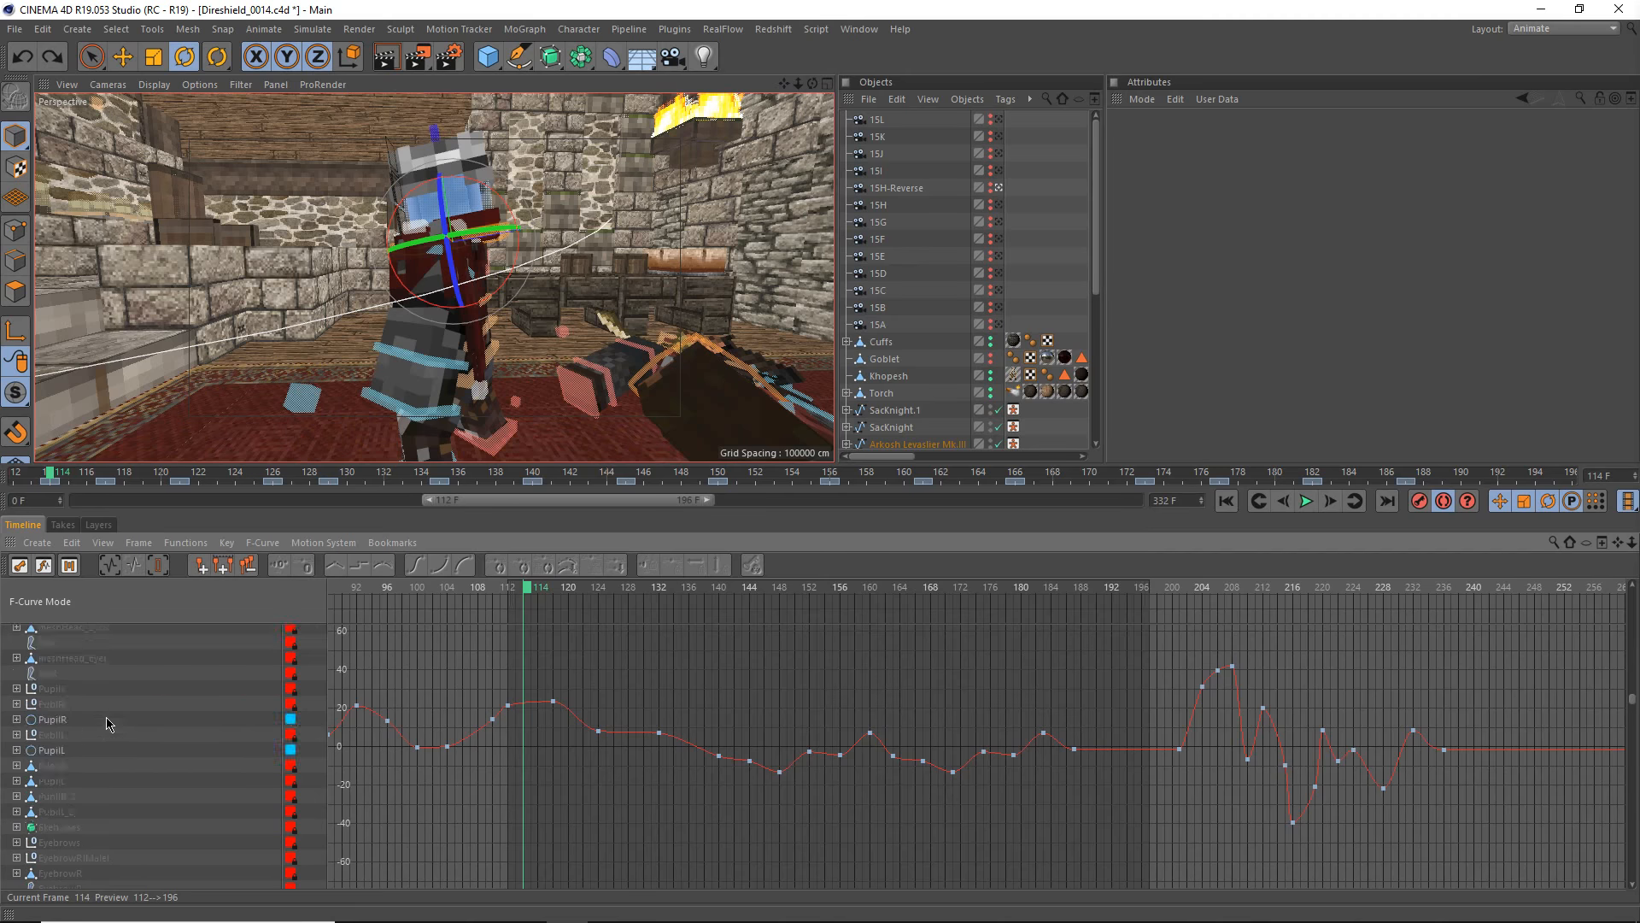
{"action": "scroll", "coordinate": [106, 732], "scroll_direction": "down", "scroll_amount": 10}
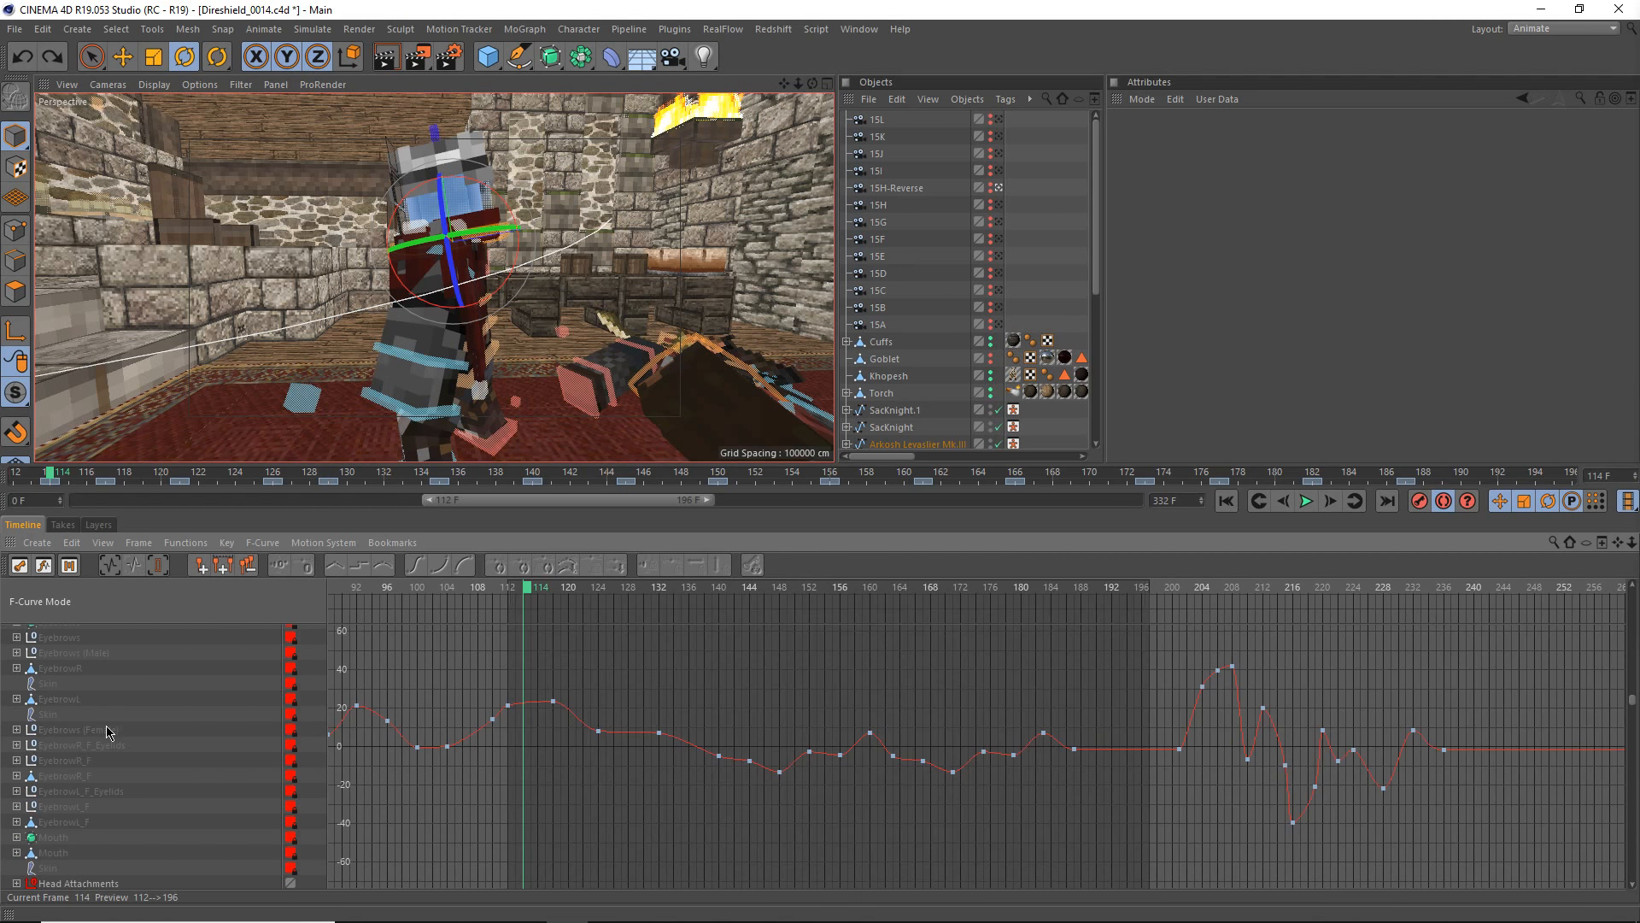
{"action": "scroll", "coordinate": [107, 732], "scroll_direction": "down", "scroll_amount": 10}
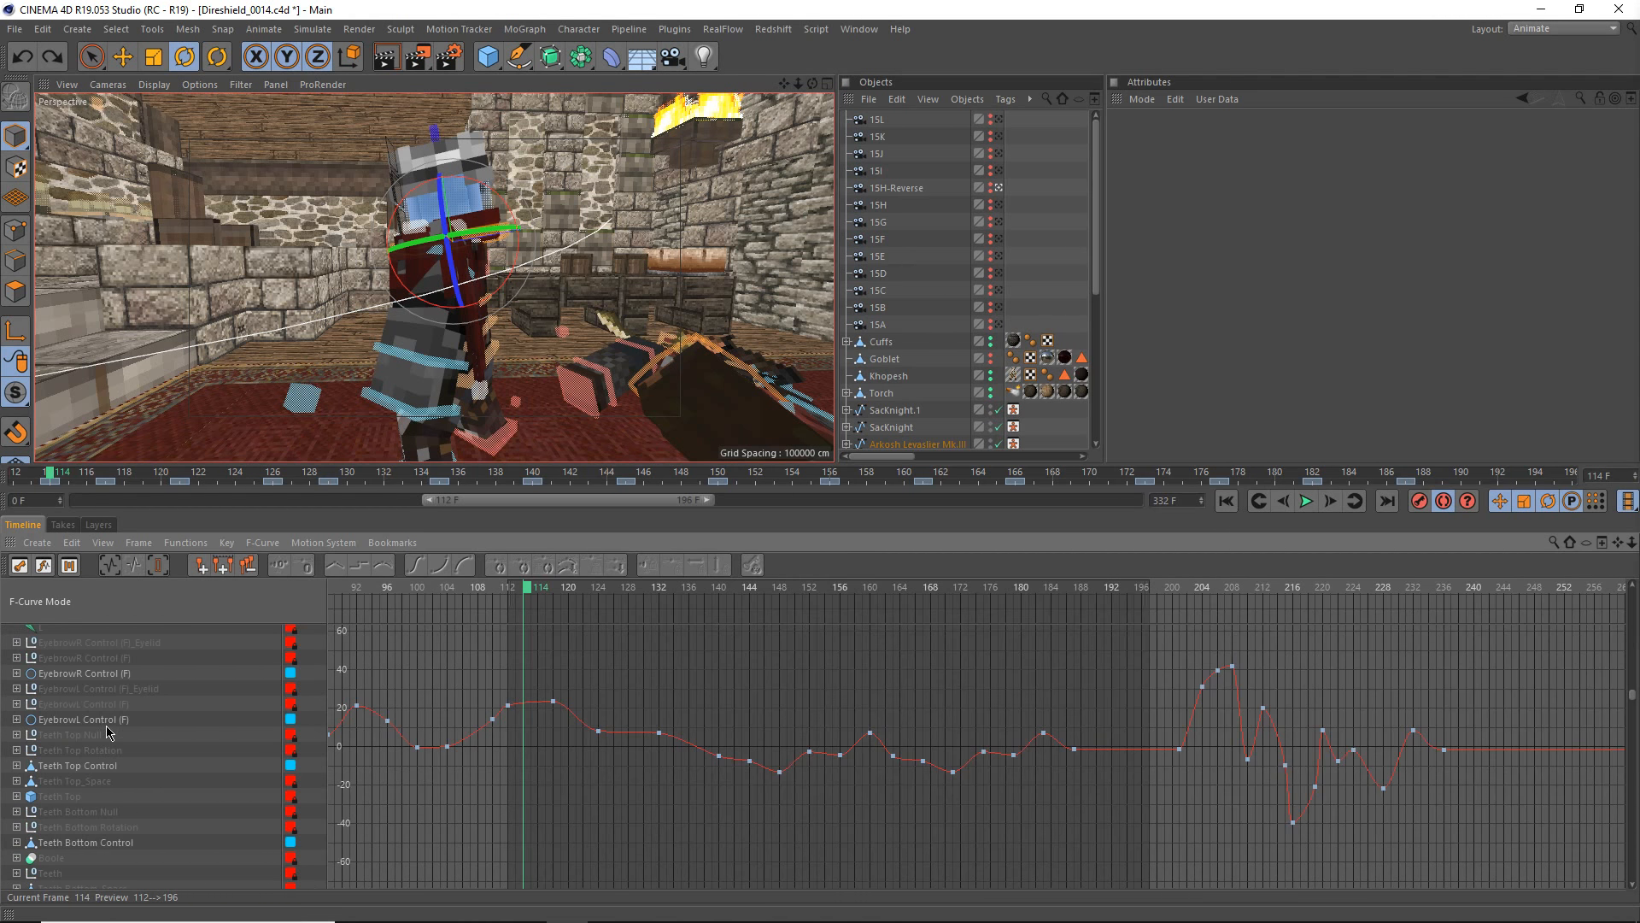
- Look back up the F-curve track list past the head, leg, finger and handheld tool entries to the right arm controls
{"action": "scroll", "coordinate": [107, 733], "scroll_direction": "up", "scroll_amount": 5}
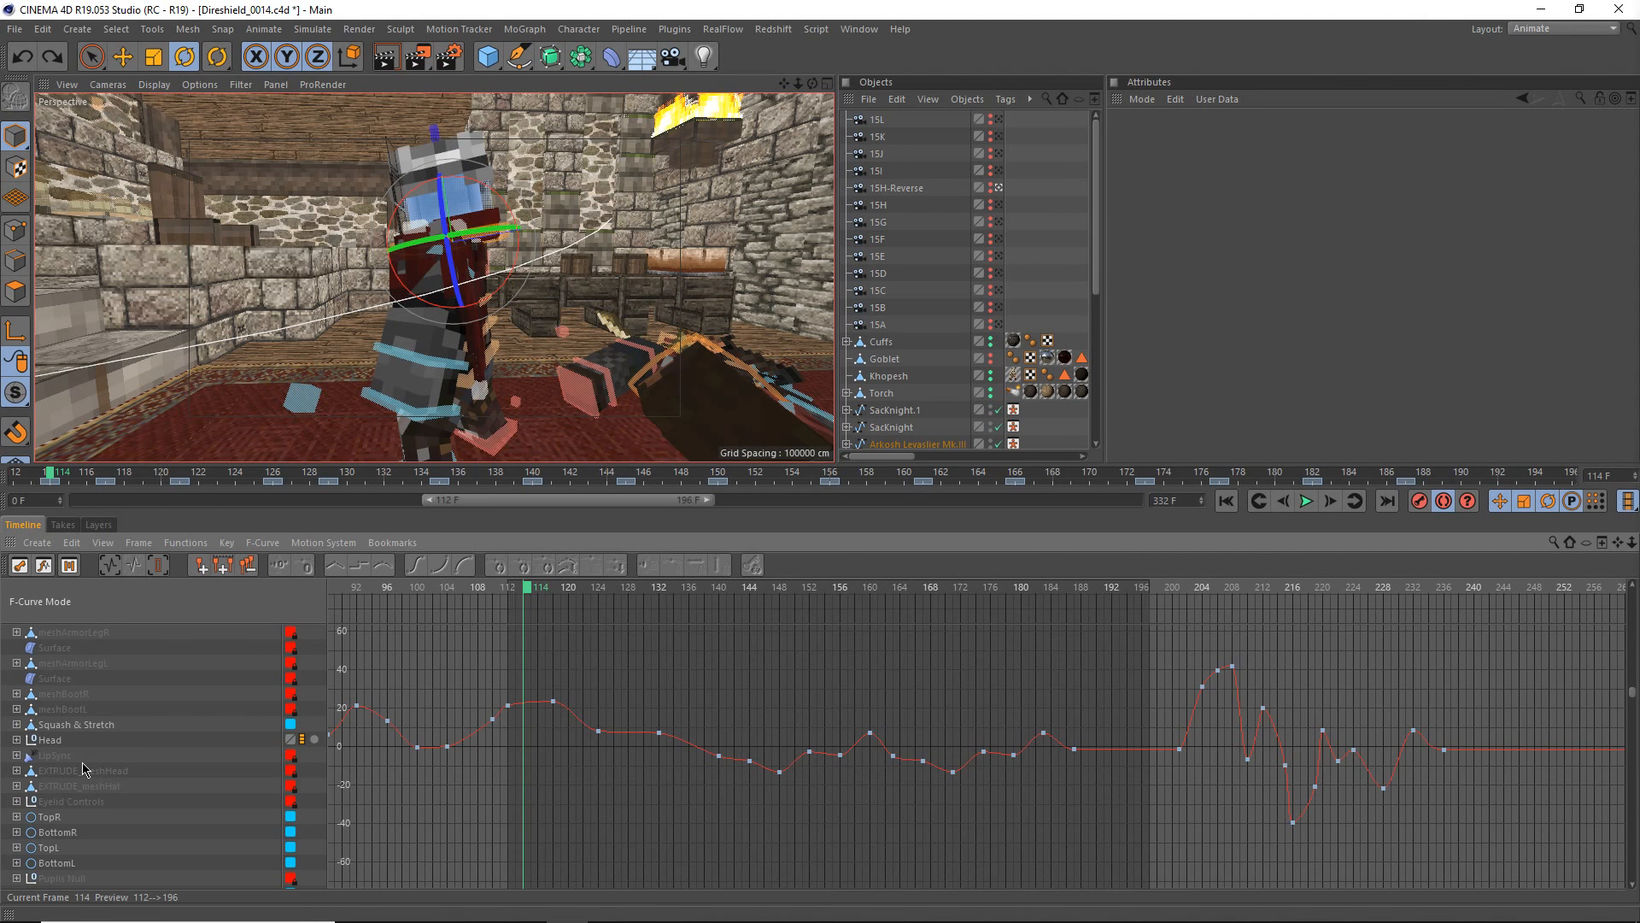
{"action": "scroll", "coordinate": [85, 769], "scroll_direction": "up", "scroll_amount": 10}
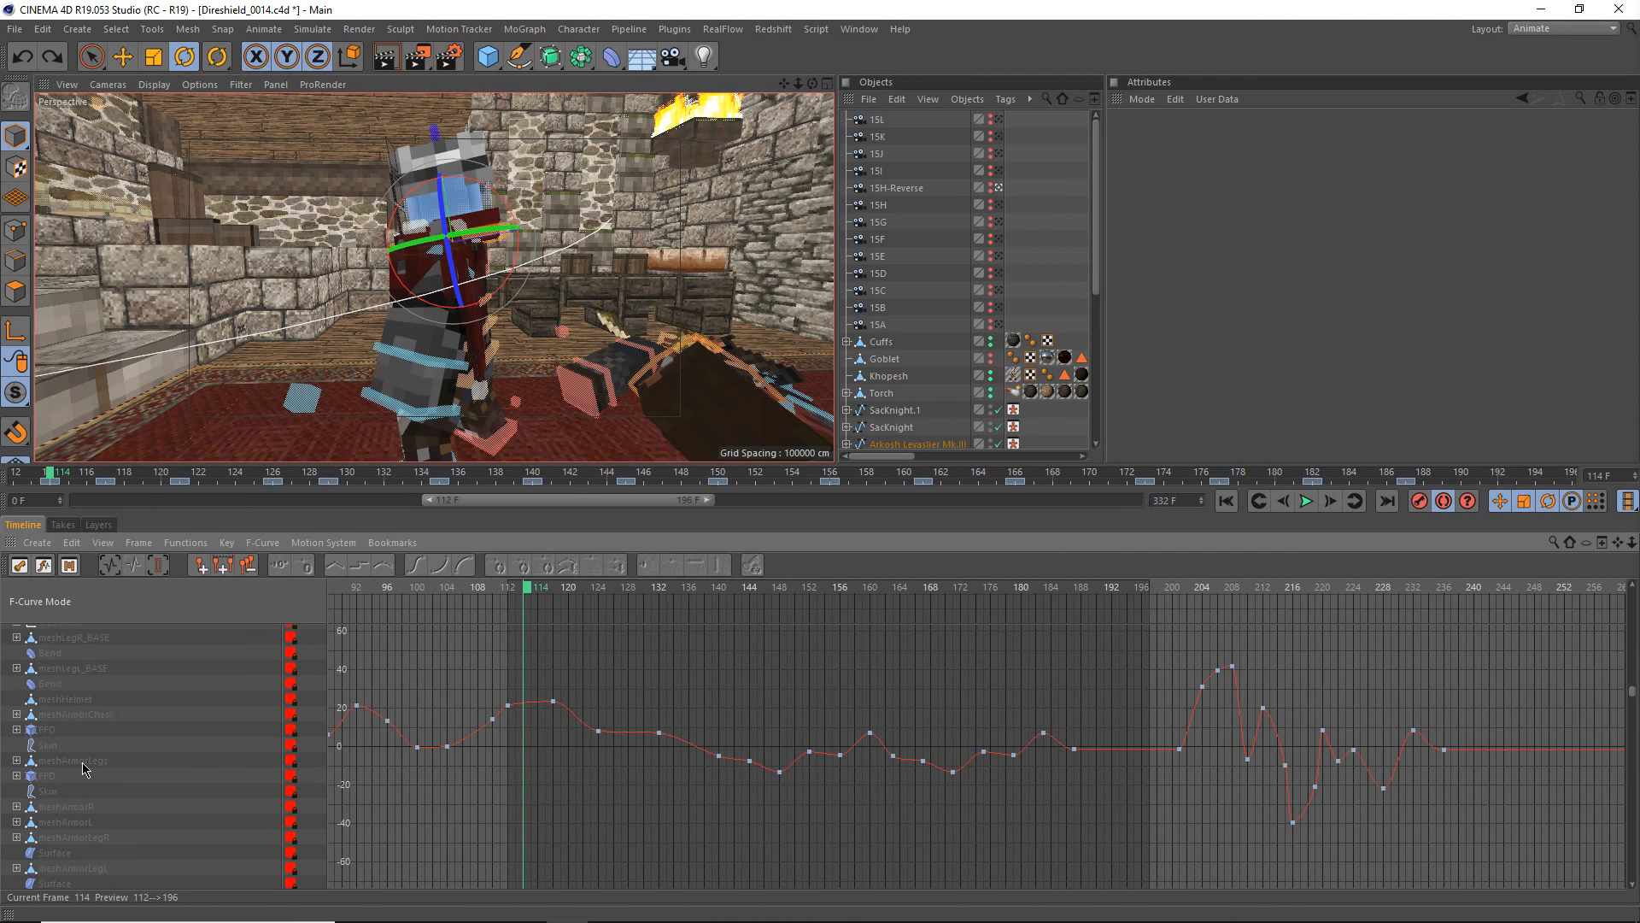
{"action": "scroll", "coordinate": [83, 769], "scroll_direction": "up", "scroll_amount": 10}
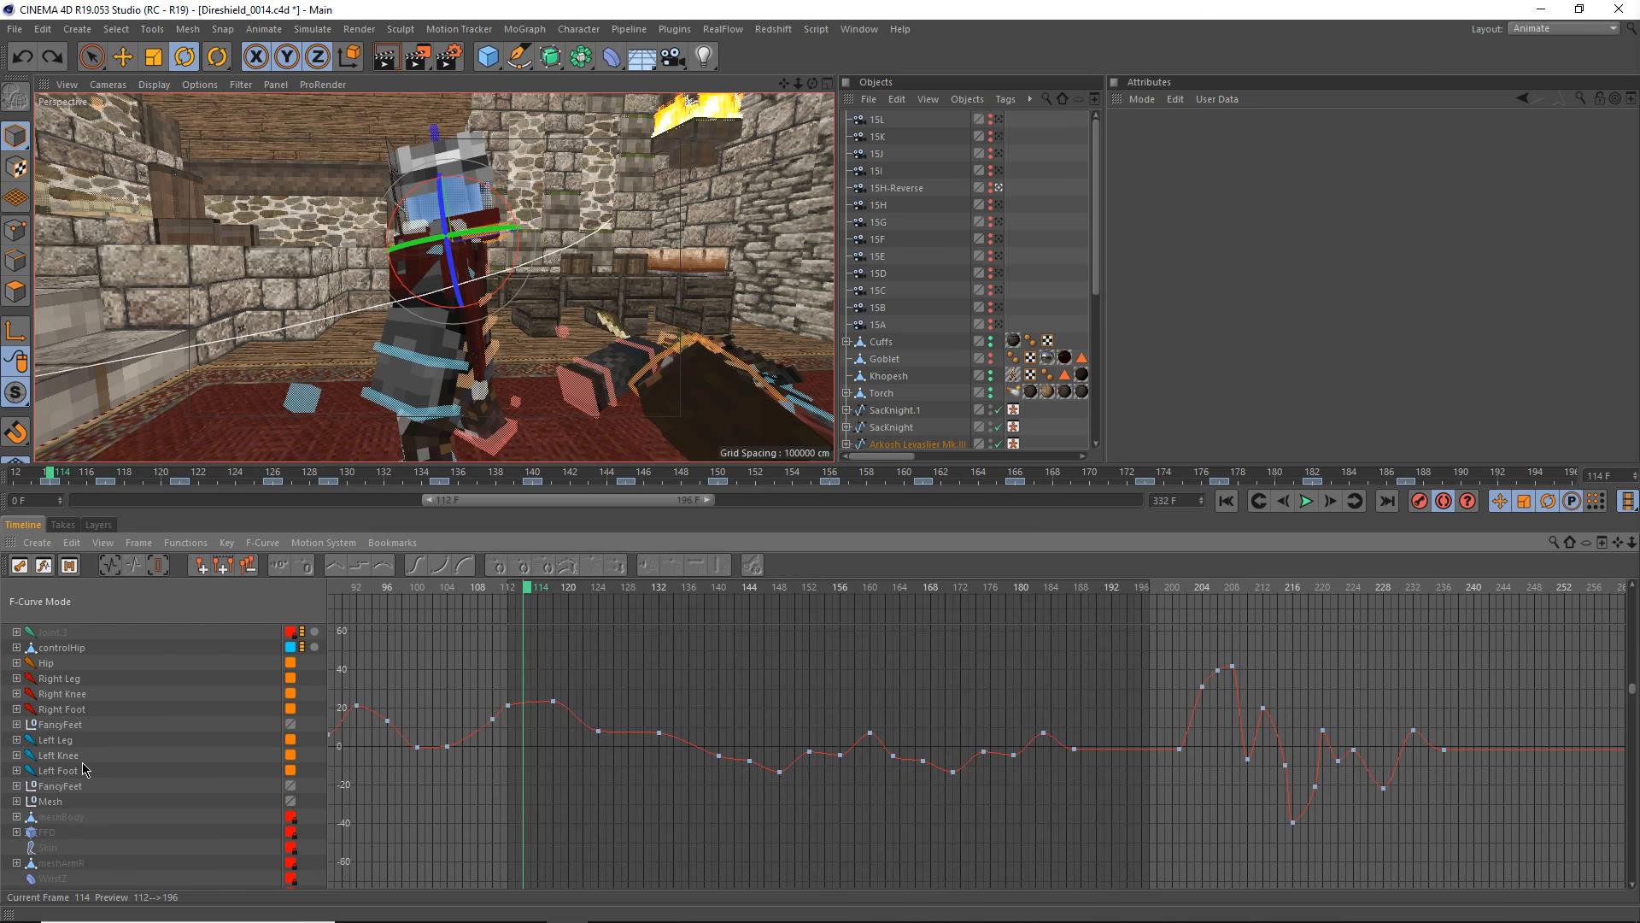
{"action": "scroll", "coordinate": [84, 769], "scroll_direction": "up", "scroll_amount": 10}
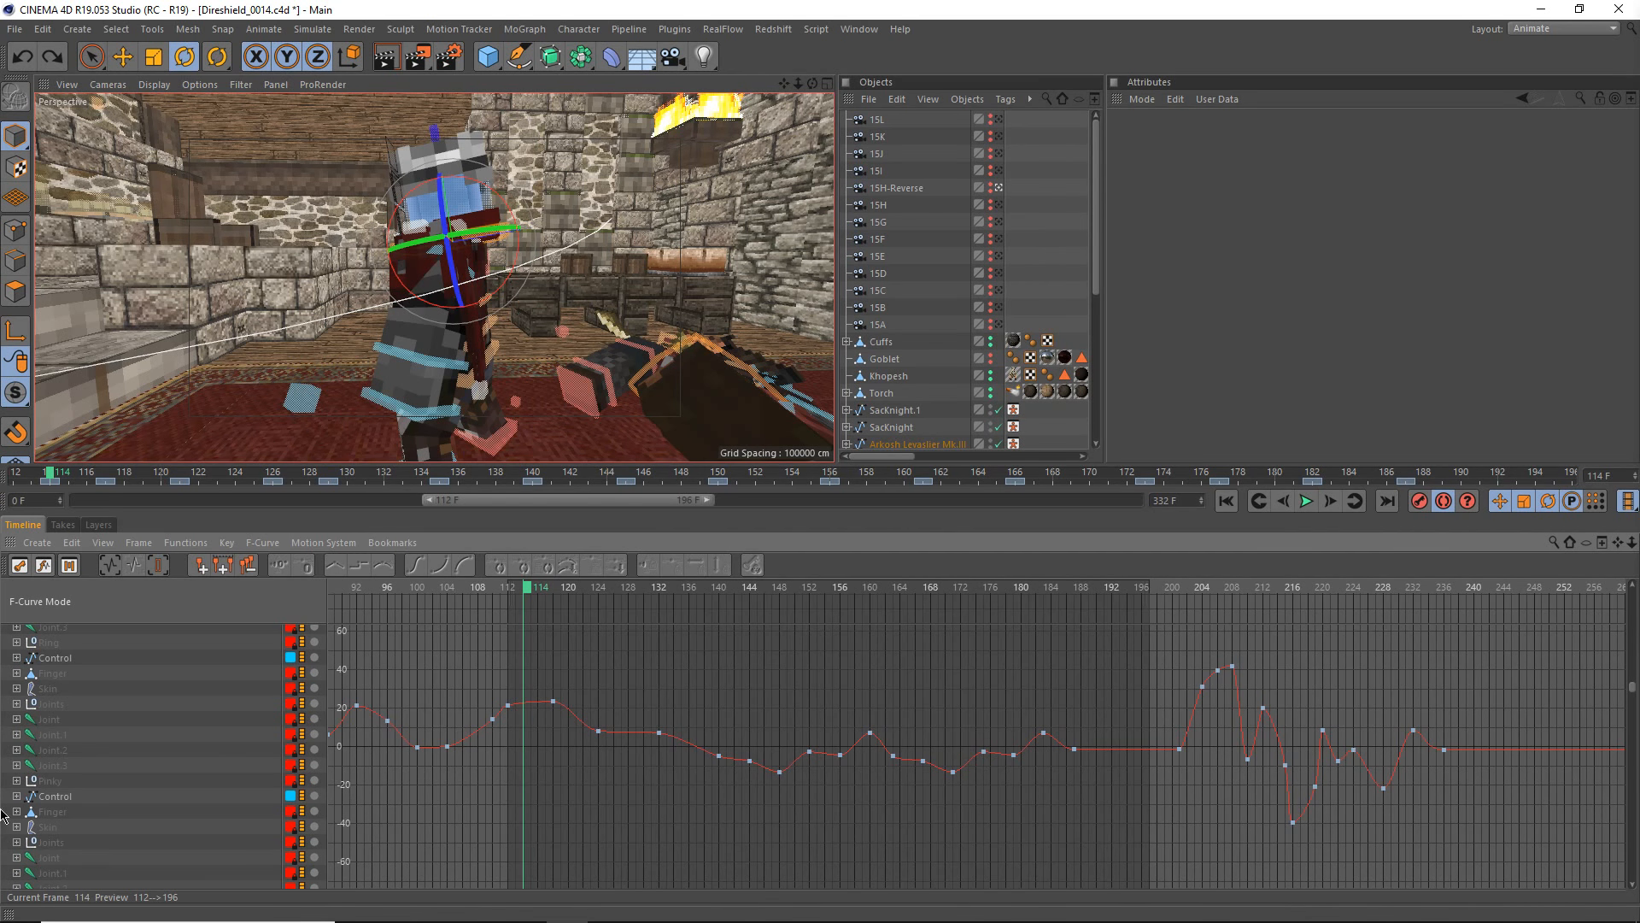
{"action": "scroll", "coordinate": [94, 816], "scroll_direction": "down", "scroll_amount": 2}
{"action": "scroll", "coordinate": [92, 817], "scroll_direction": "up", "scroll_amount": 11}
{"action": "scroll", "coordinate": [91, 817], "scroll_direction": "down", "scroll_amount": 12}
{"action": "scroll", "coordinate": [91, 817], "scroll_direction": "up", "scroll_amount": 13}
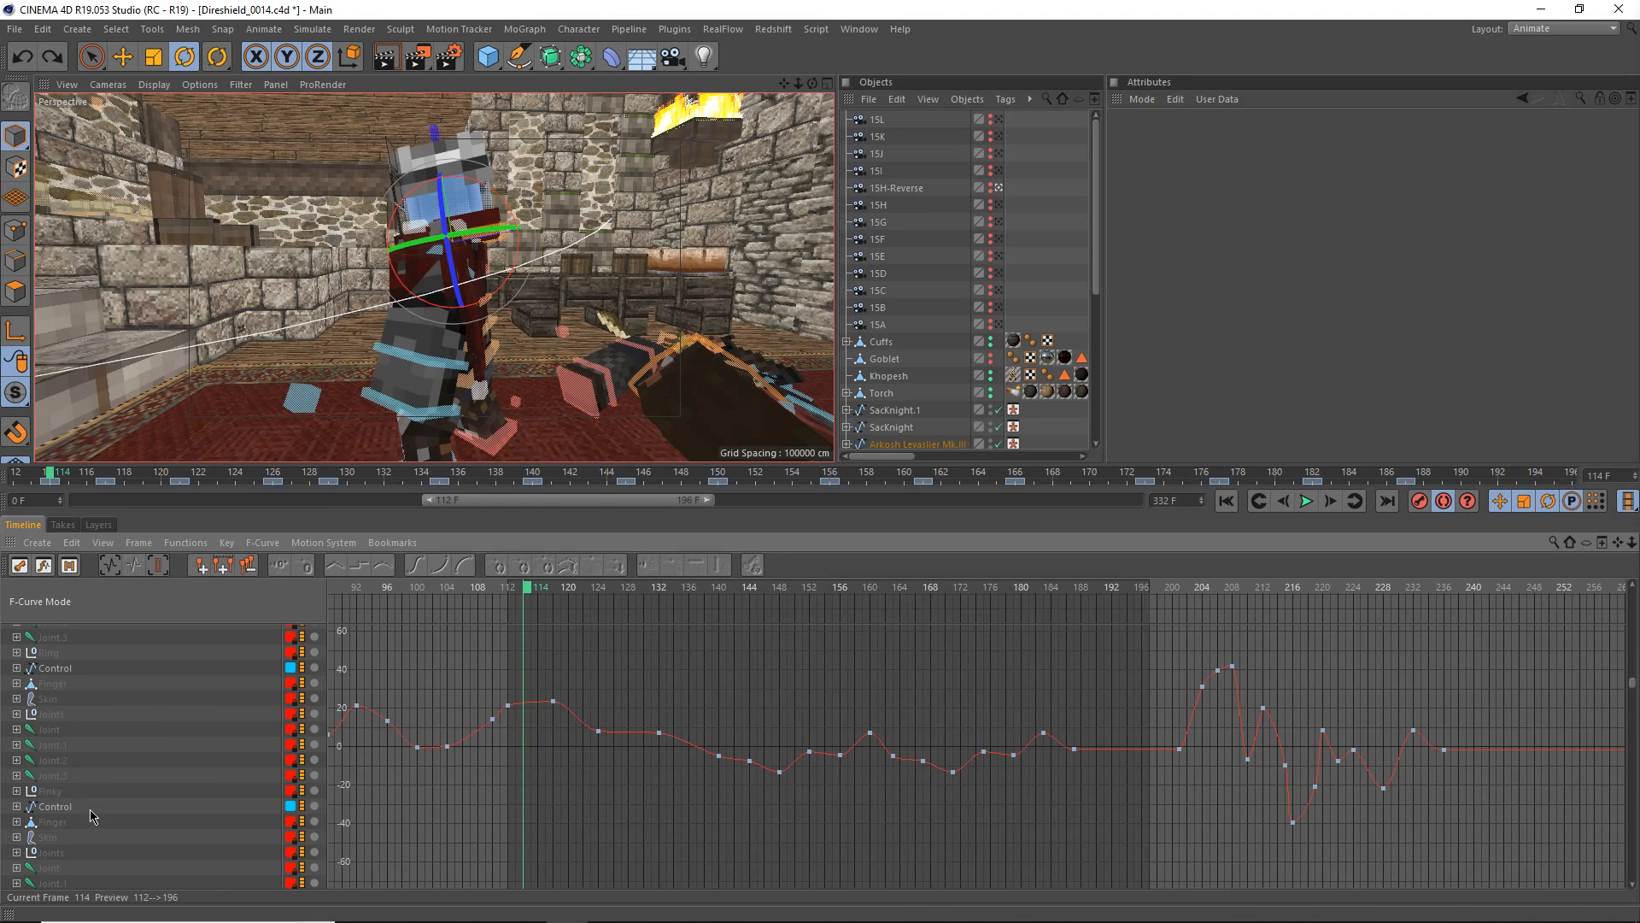
{"action": "scroll", "coordinate": [93, 816], "scroll_direction": "up", "scroll_amount": 7}
{"action": "scroll", "coordinate": [88, 835], "scroll_direction": "up", "scroll_amount": 6}
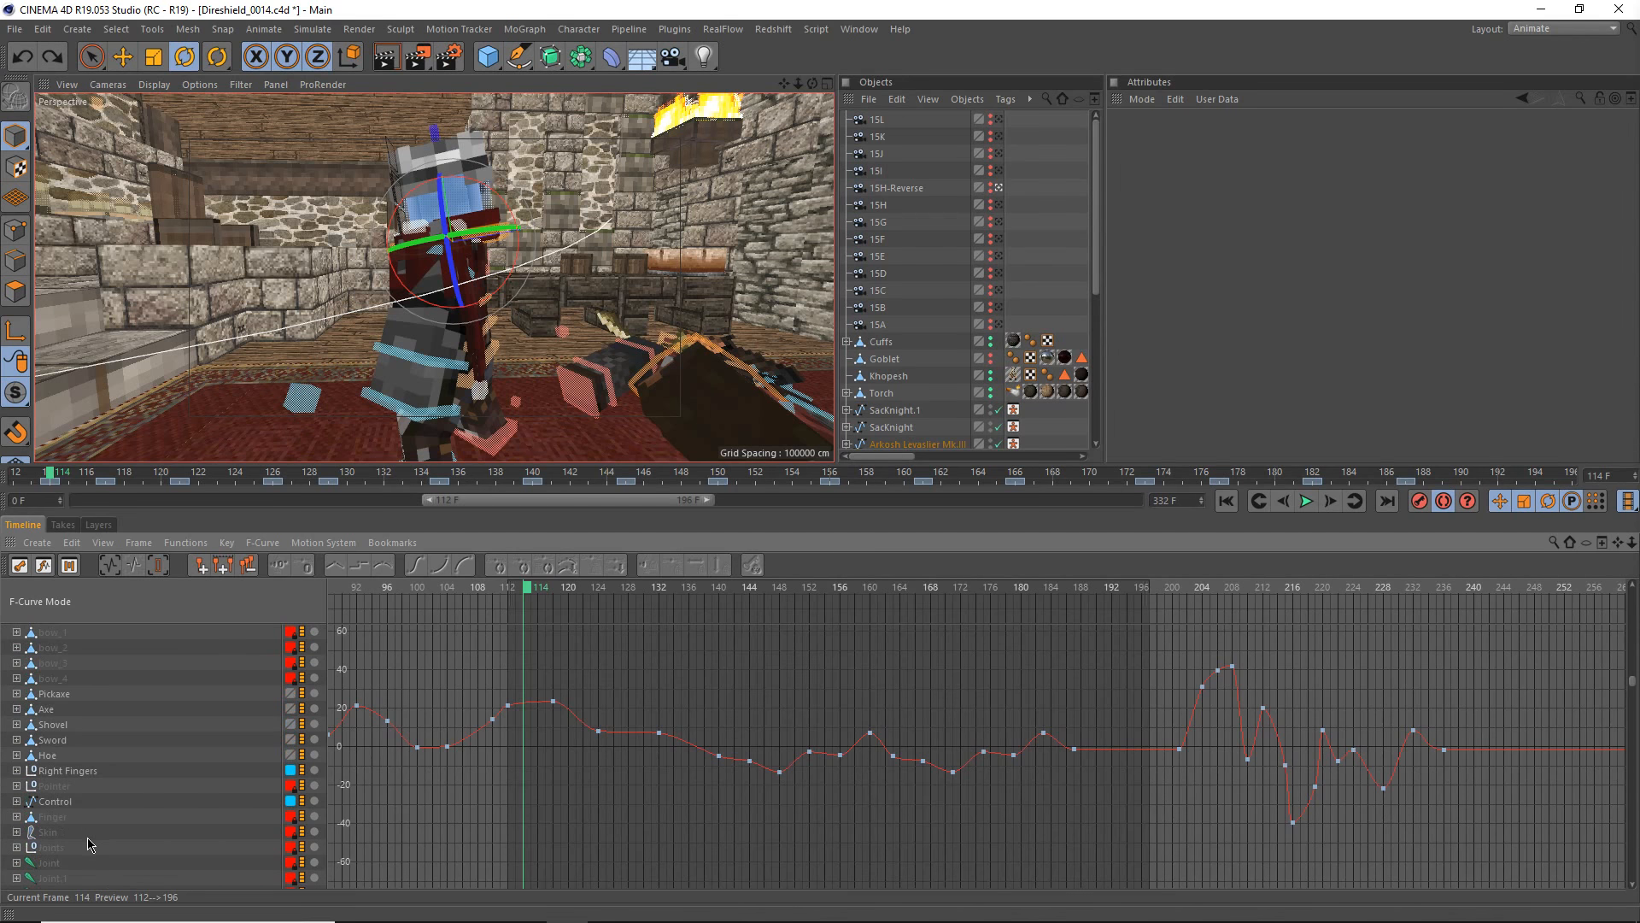
{"action": "scroll", "coordinate": [89, 842], "scroll_direction": "up", "scroll_amount": 10}
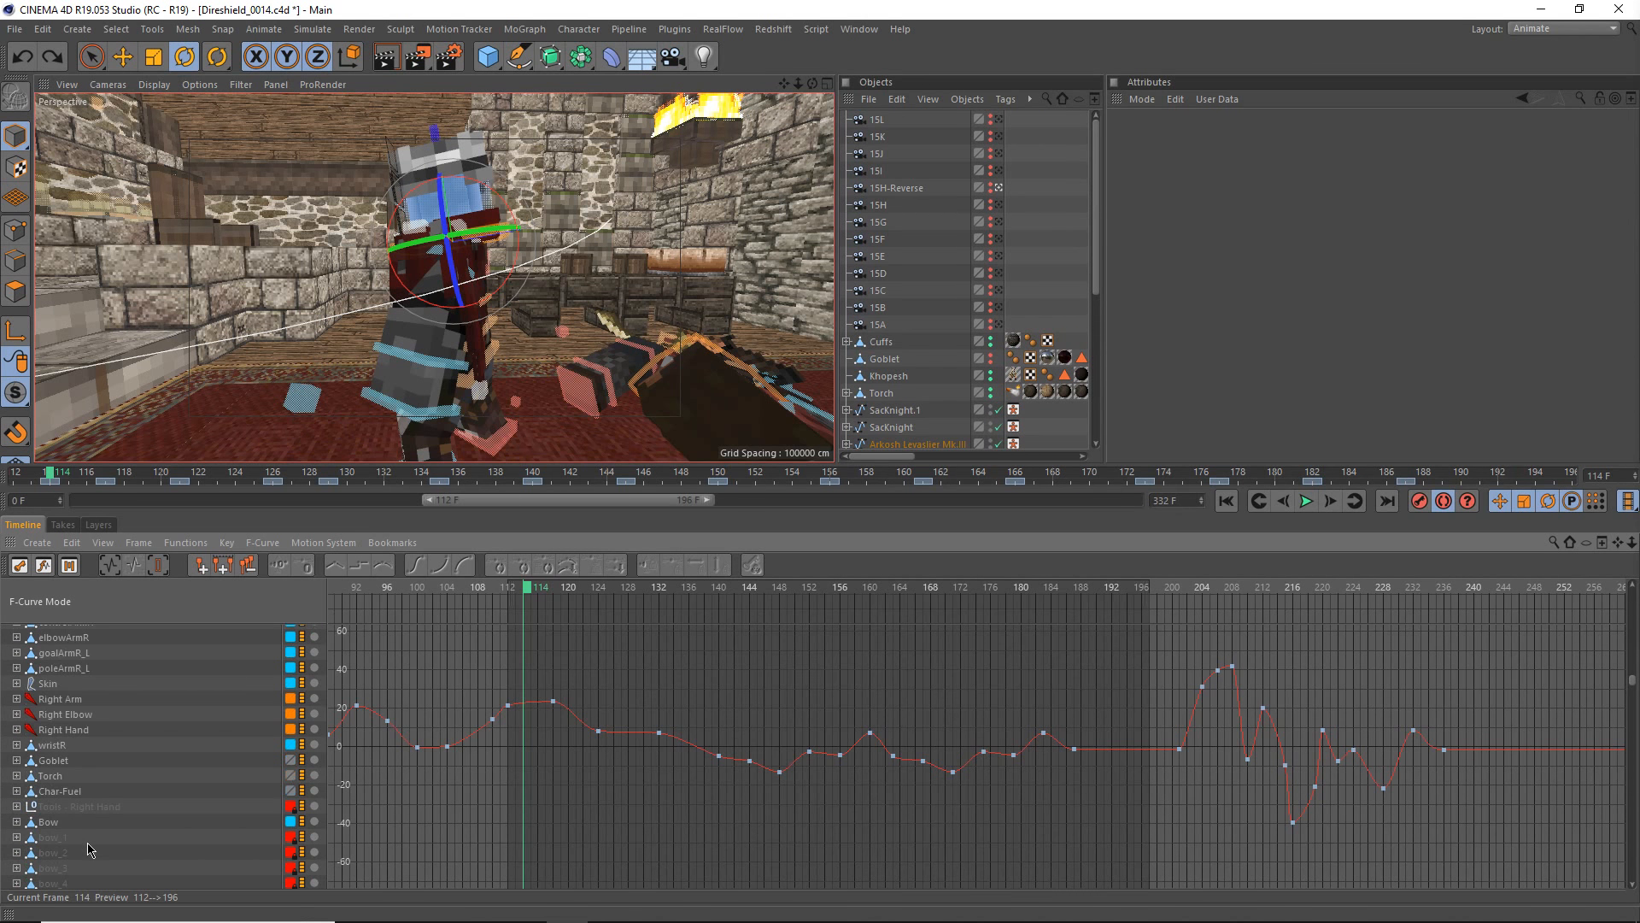
{"action": "scroll", "coordinate": [89, 846], "scroll_direction": "up", "scroll_amount": 3}
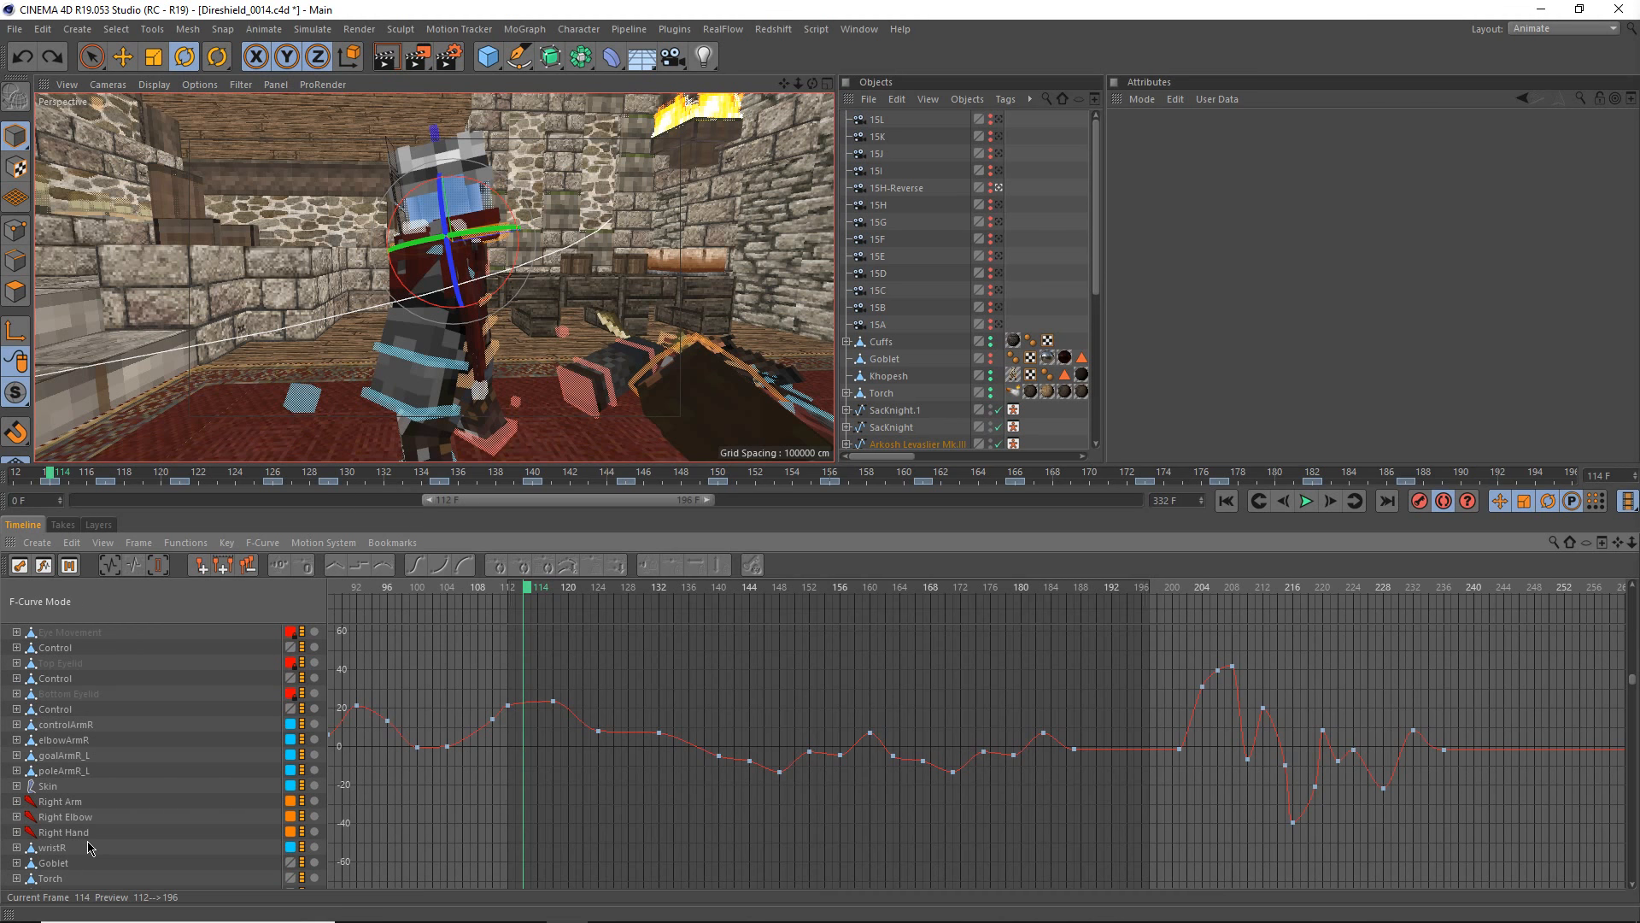
- Try lowering controlNeck's Rotation . P key at frame 118 to about -52.5°, and undo the change
{"action": "scroll", "coordinate": [88, 842], "scroll_direction": "up", "scroll_amount": 8}
{"action": "left_click", "coordinate": [65, 763]}
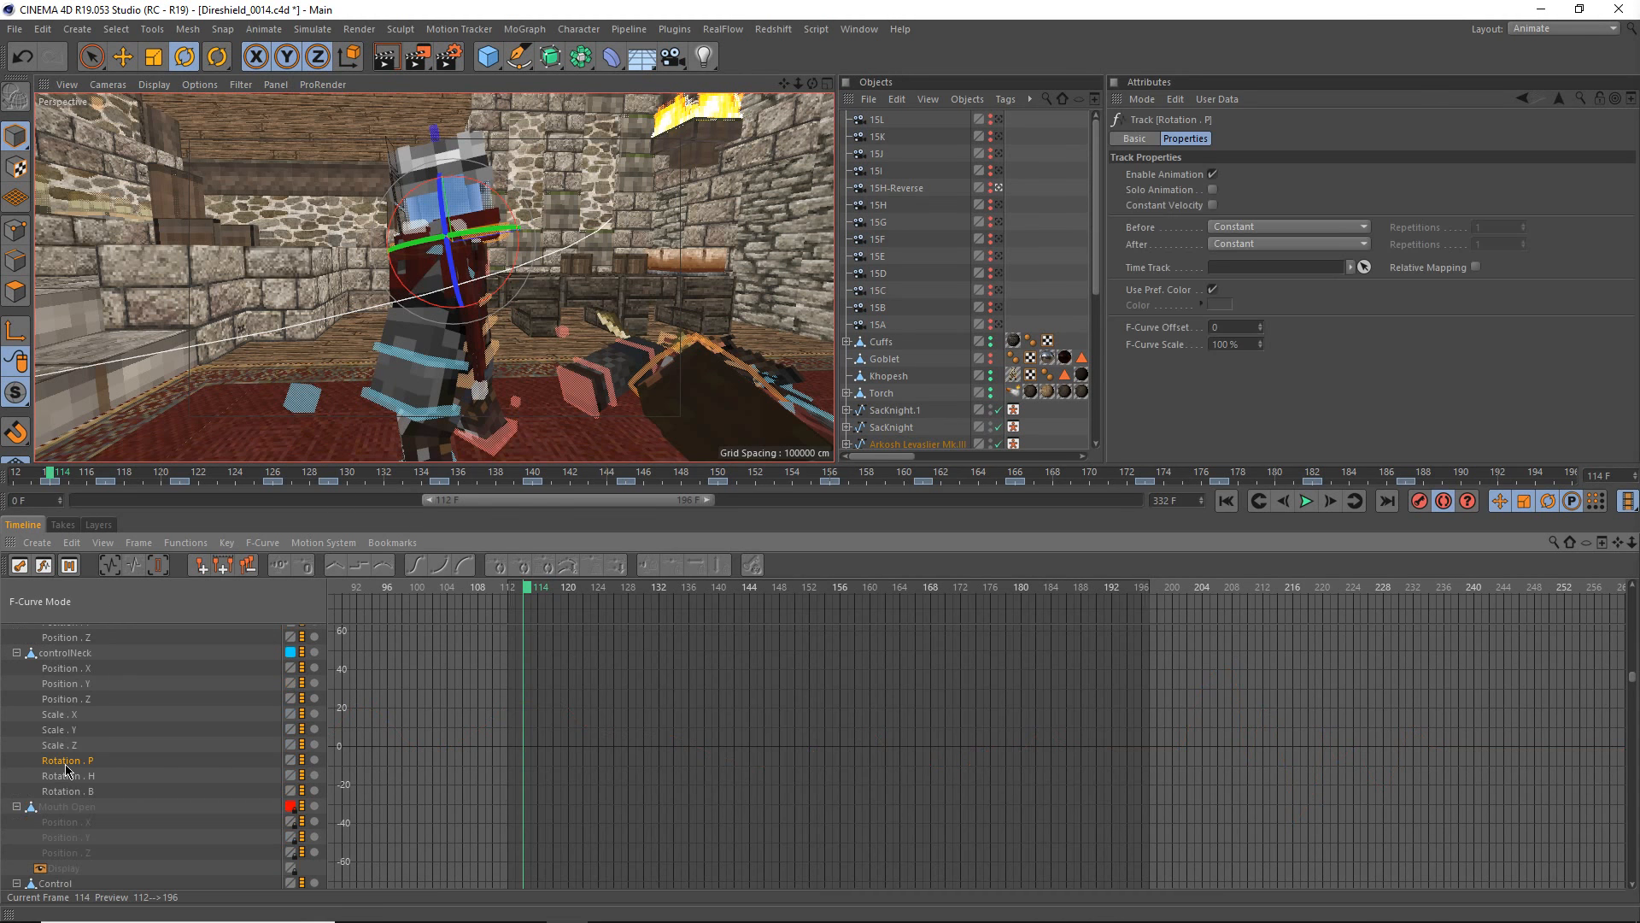
{"action": "left_click", "coordinate": [647, 850]}
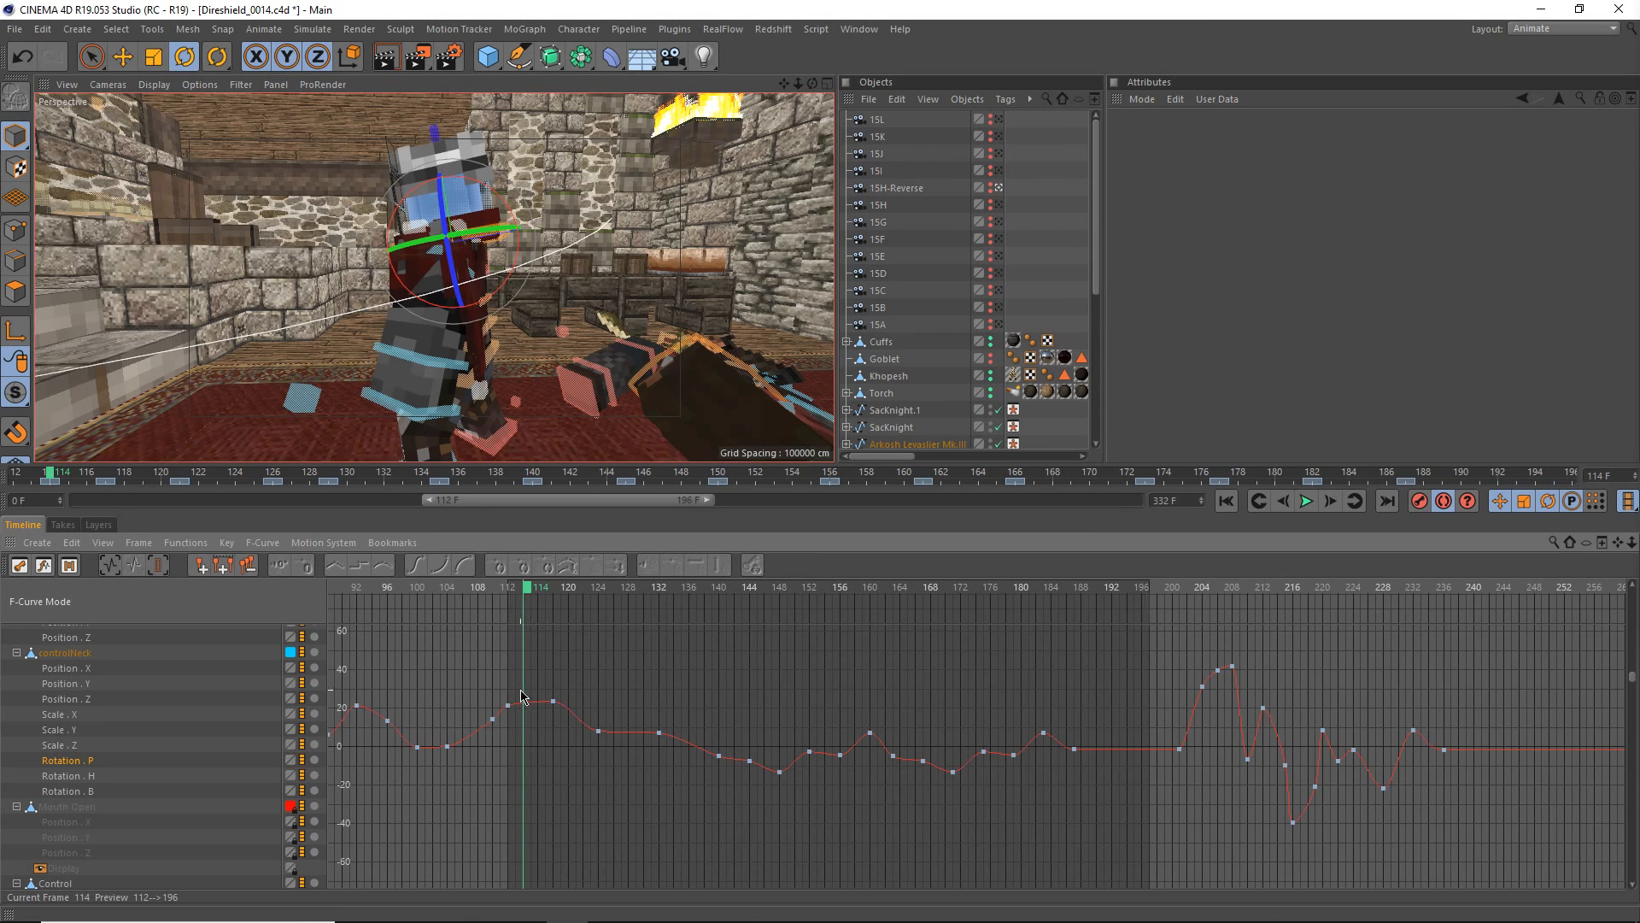
{"action": "left_click_drag", "start_coordinate": [536, 590], "coordinate": [558, 608]}
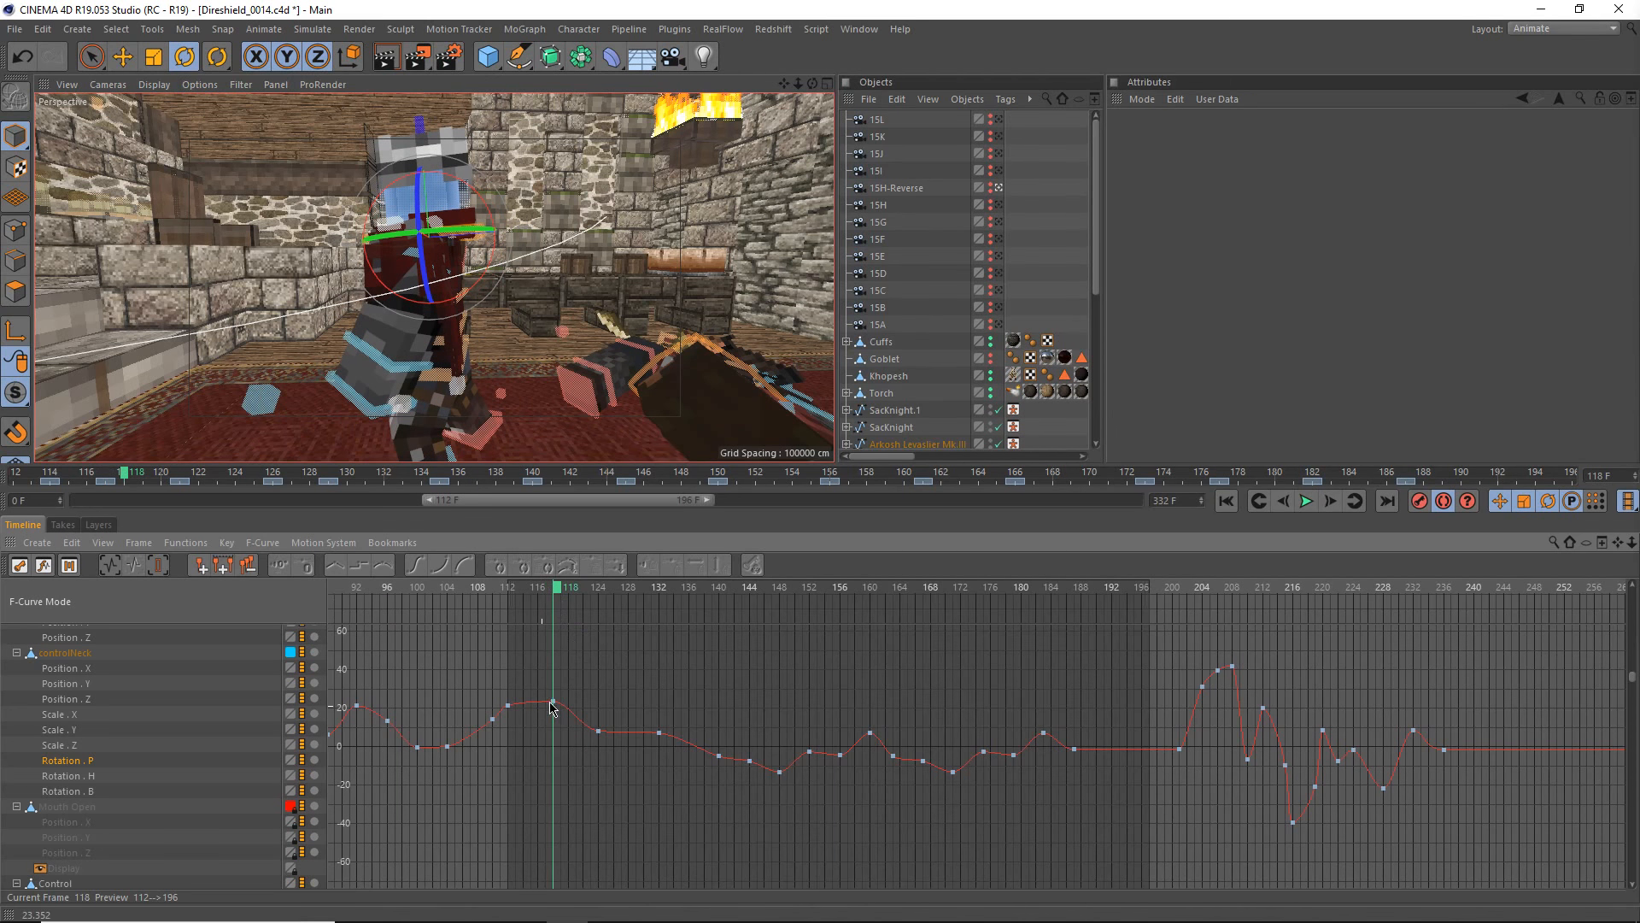
{"action": "left_click_drag", "start_coordinate": [551, 704], "coordinate": [553, 850]}
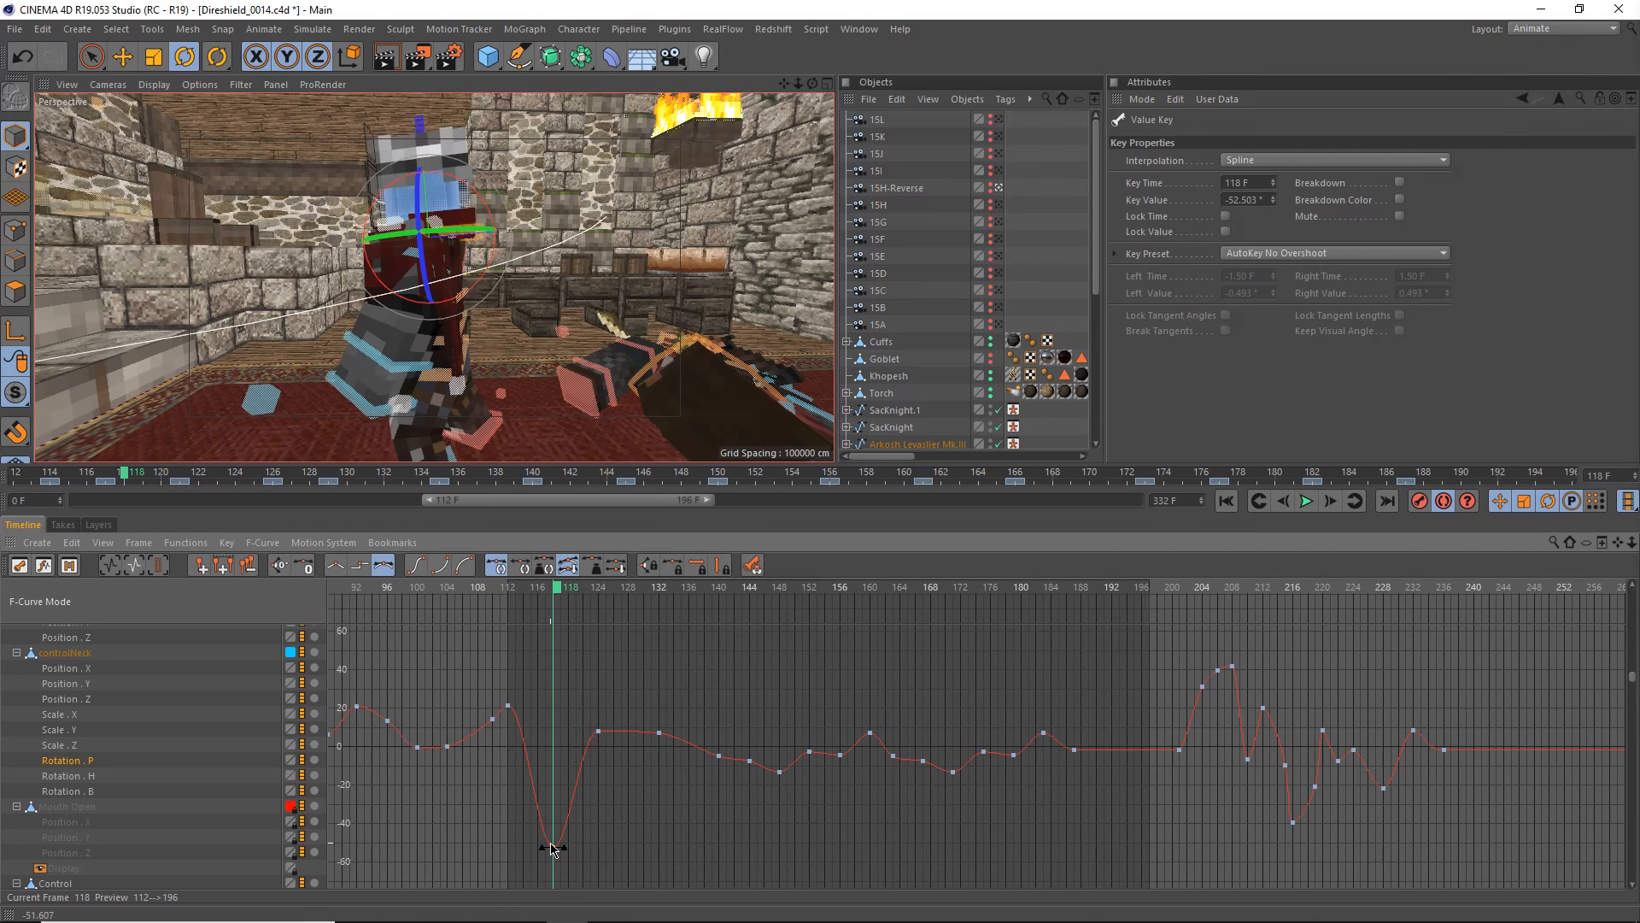
{"action": "key", "text": "ctrl+z"}
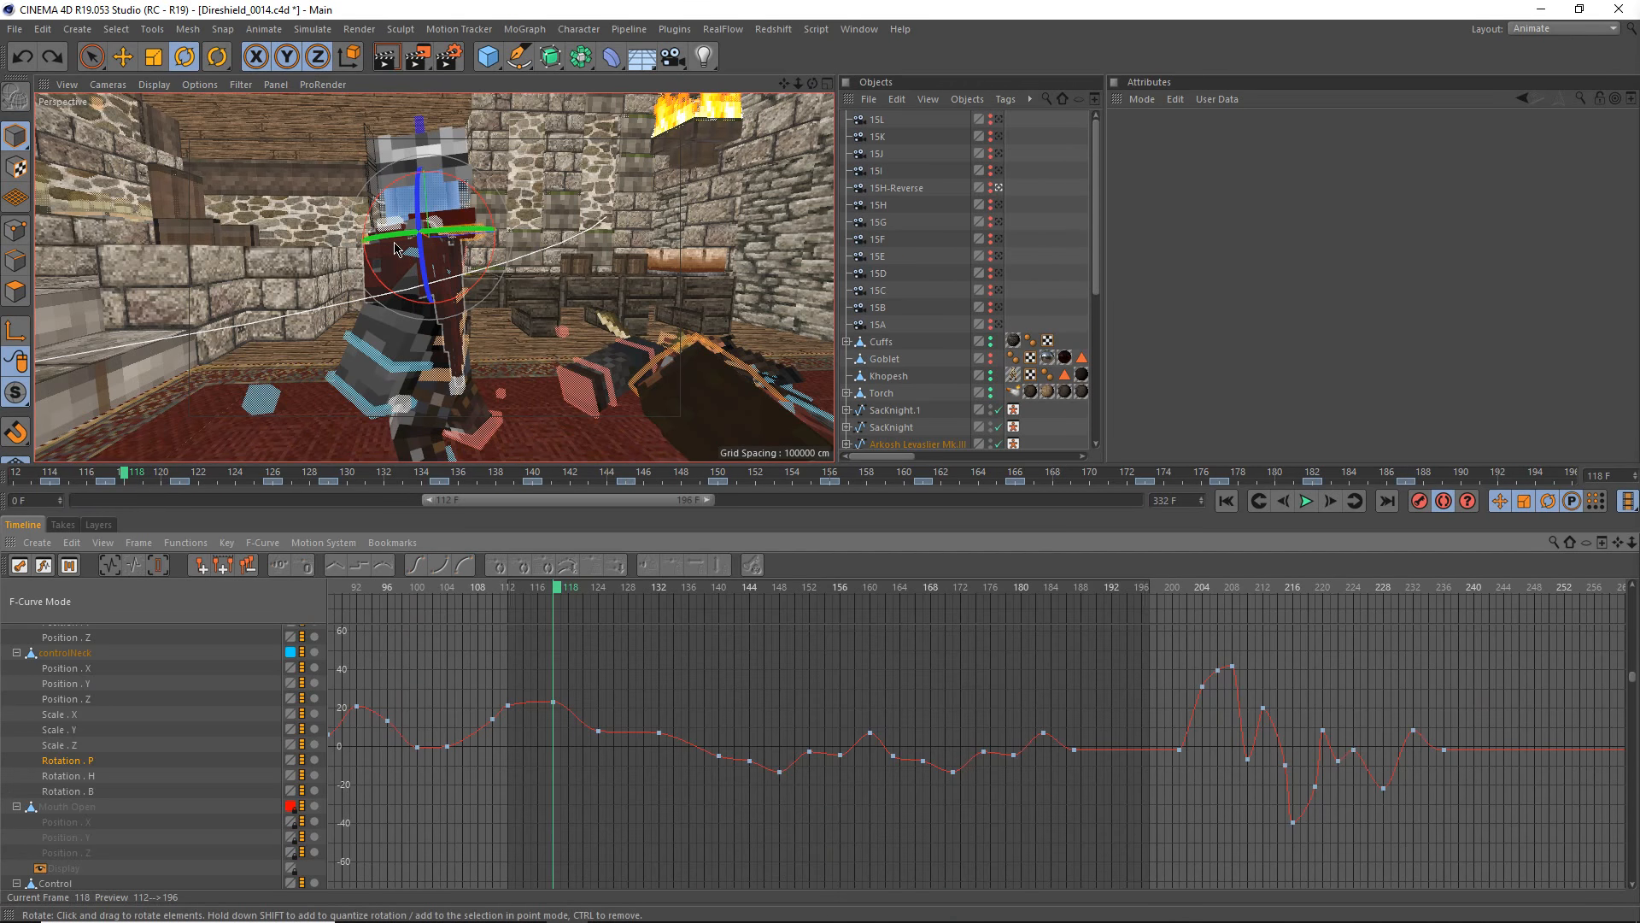
- View the head from another side at frame 118 and compare controlNeck's Rotation . H and Rotation . P curves
{"action": "left_click_drag", "start_coordinate": [411, 260], "coordinate": [351, 280], "text": "alt"}
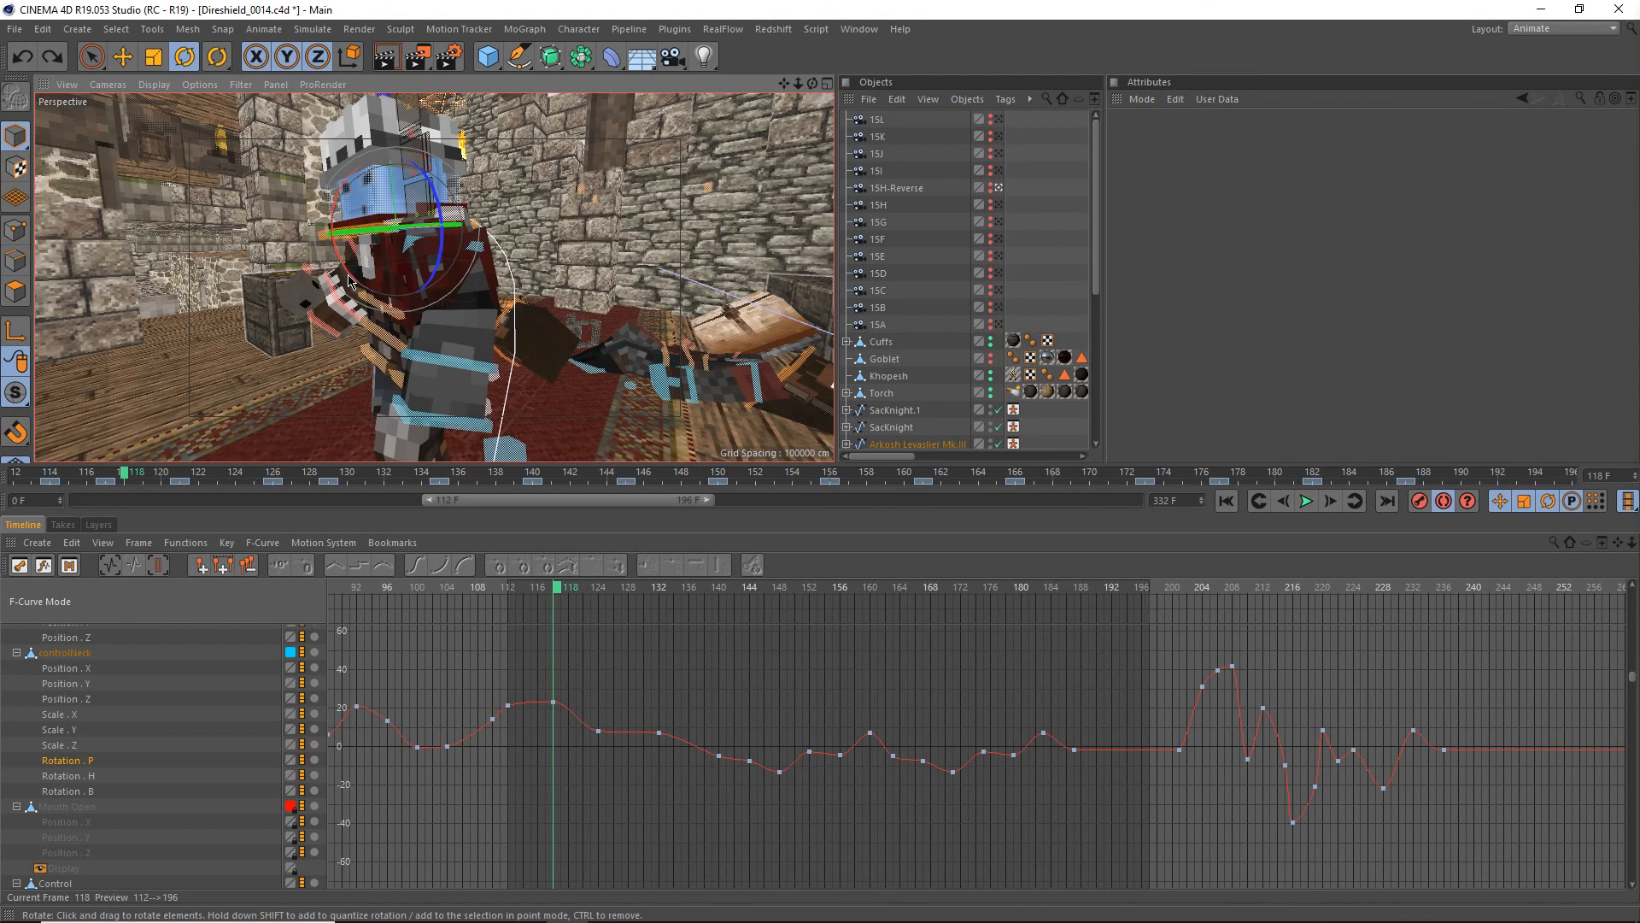
{"action": "mouse_move", "coordinate": [70, 916]}
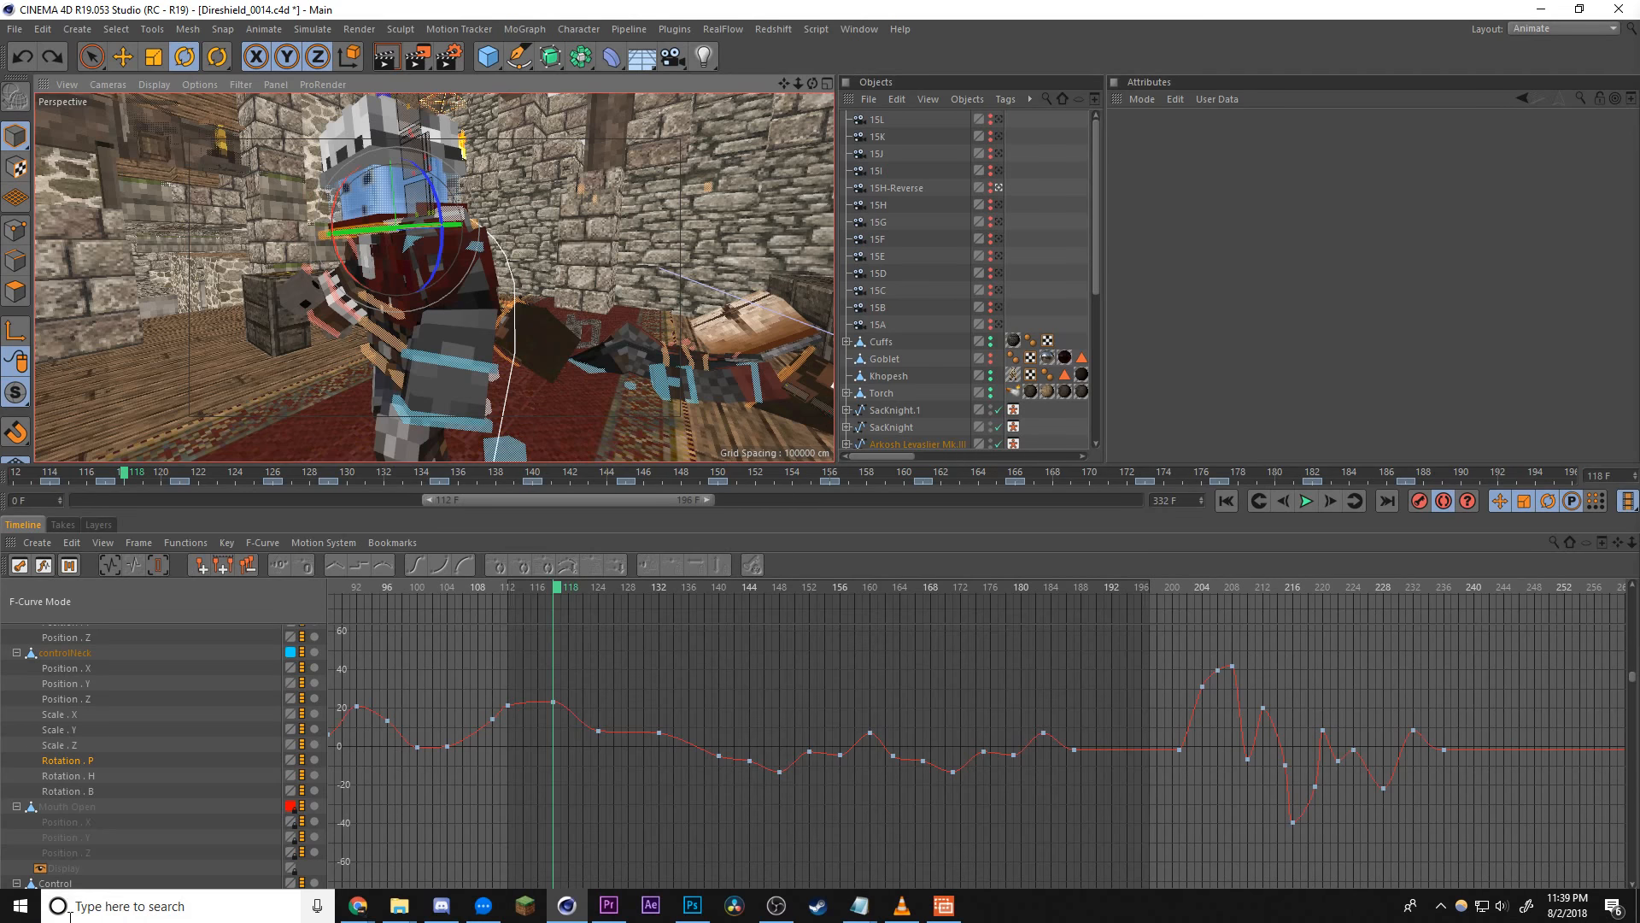
{"action": "left_click", "coordinate": [62, 777]}
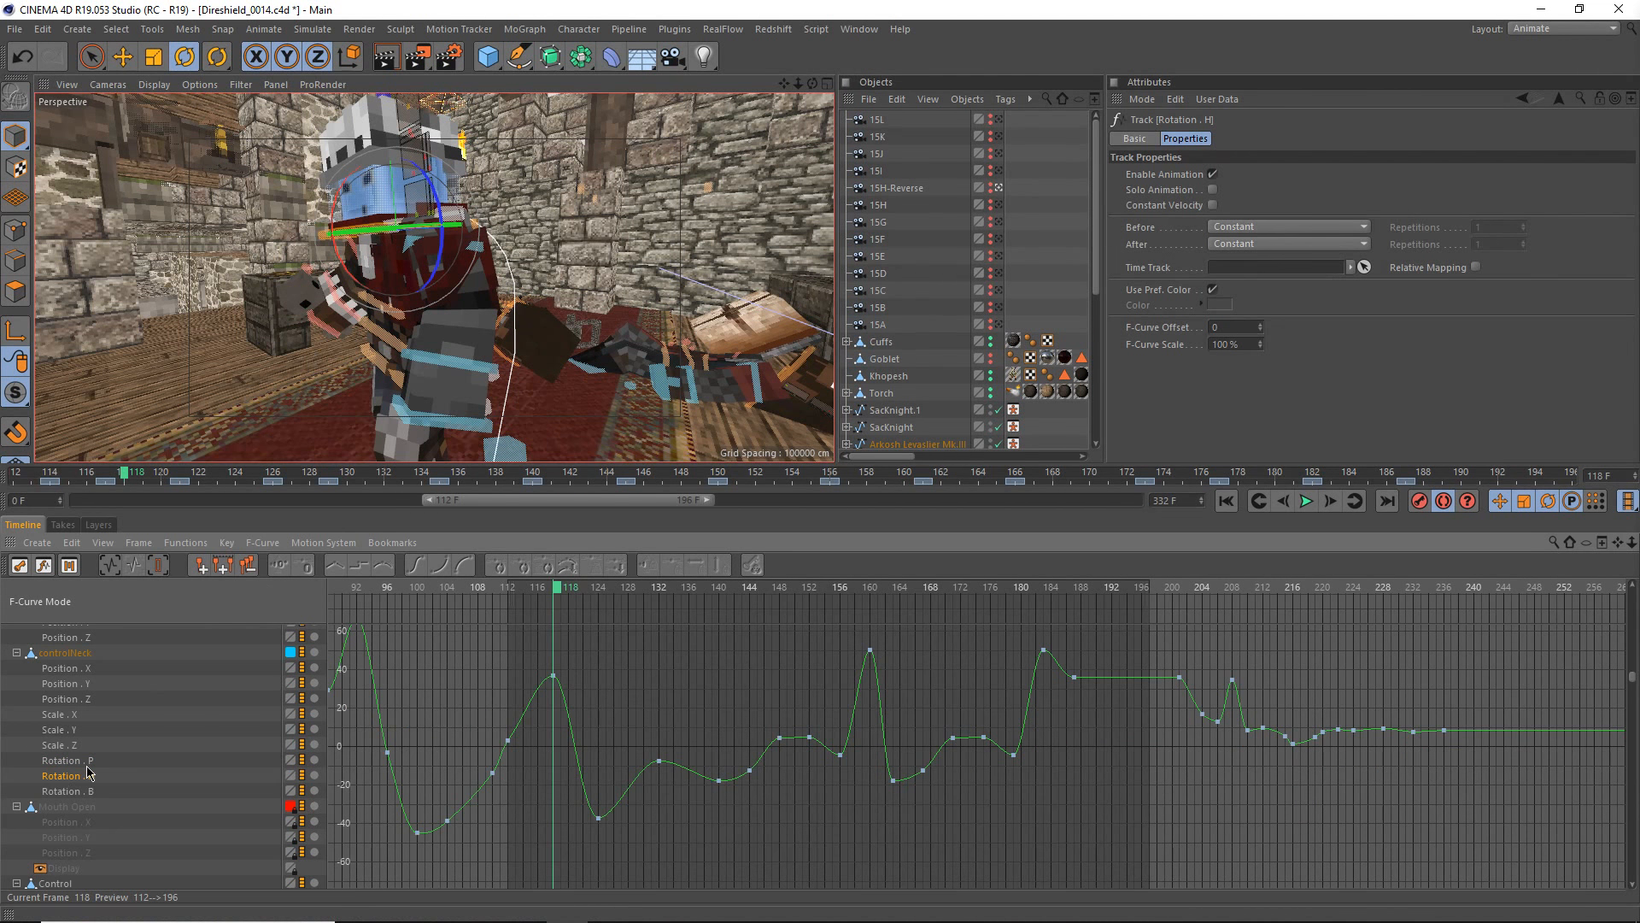
{"action": "left_click", "coordinate": [84, 761]}
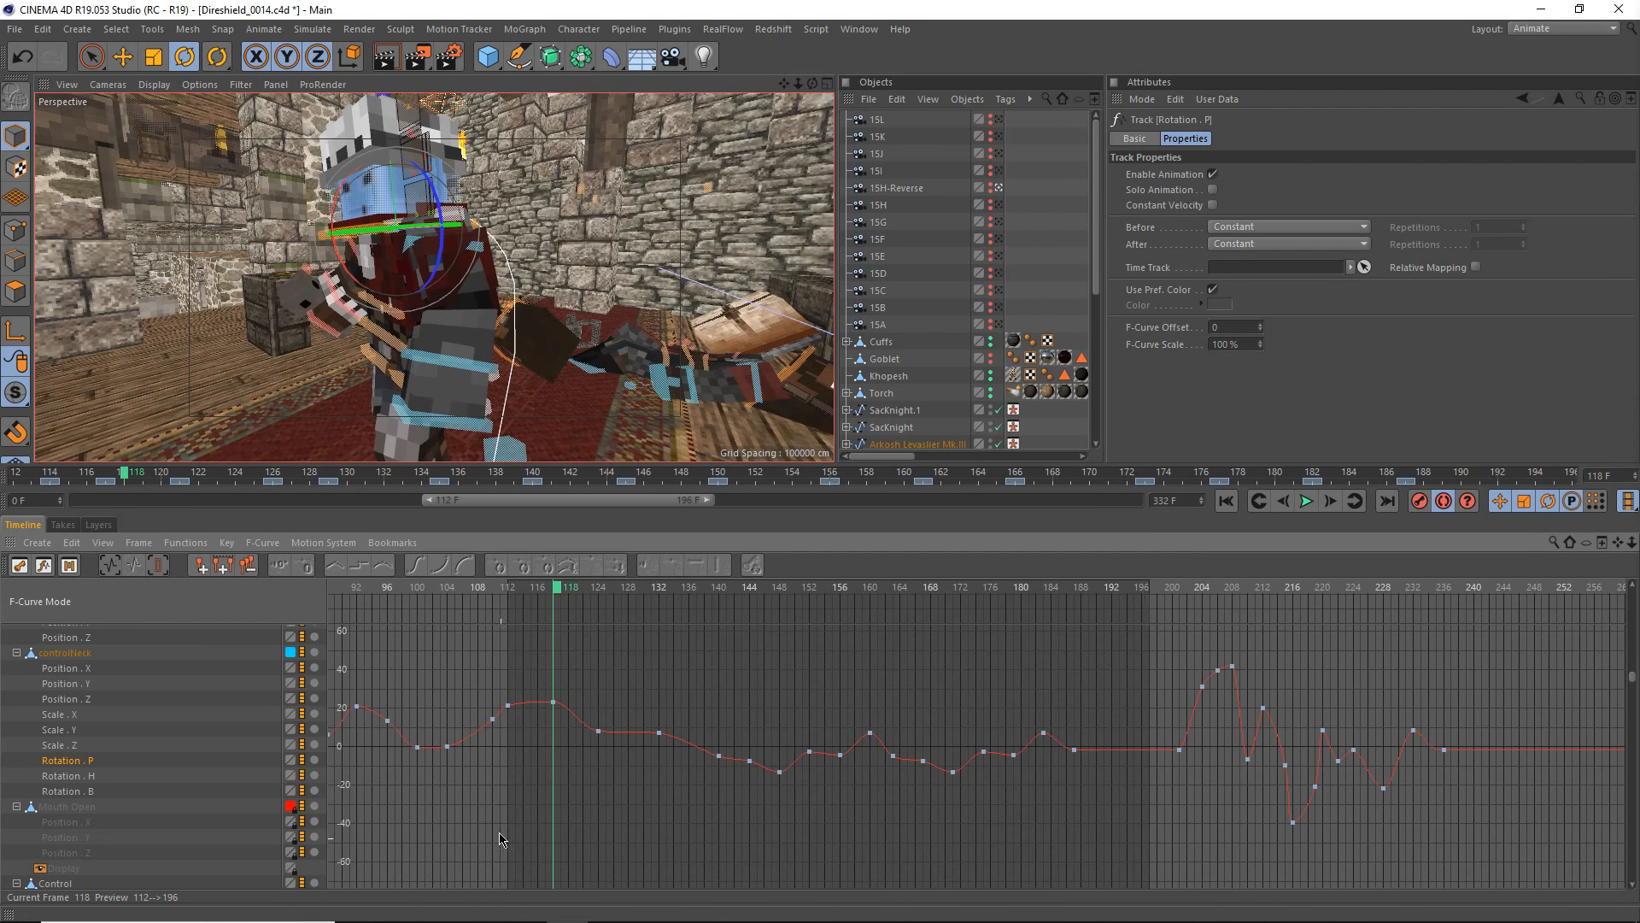
- Try tilting the neck control upward at frame 114 while viewing the face from the front, and undo the rotation
{"action": "scroll", "coordinate": [385, 213], "scroll_direction": "up", "scroll_amount": 3}
{"action": "left_click_drag", "start_coordinate": [394, 225], "coordinate": [534, 248], "text": "alt"}
{"action": "scroll", "coordinate": [534, 248], "scroll_direction": "up", "scroll_amount": 2}
{"action": "middle_click_drag", "start_coordinate": [529, 290], "coordinate": [479, 354], "text": "alt"}
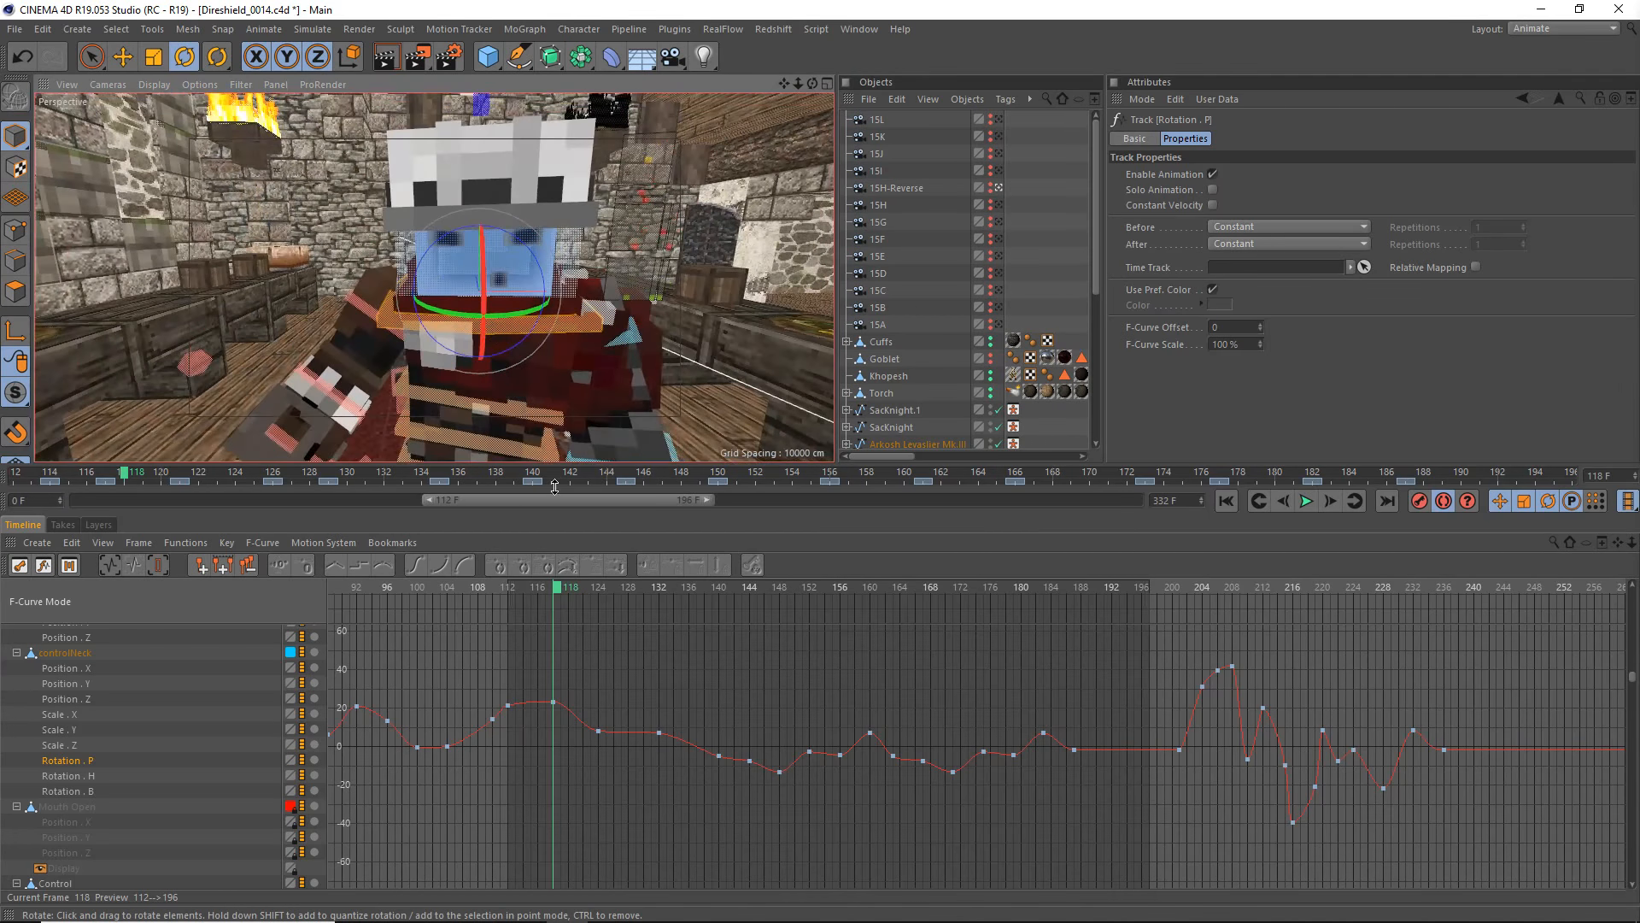
{"action": "left_click", "coordinate": [525, 588]}
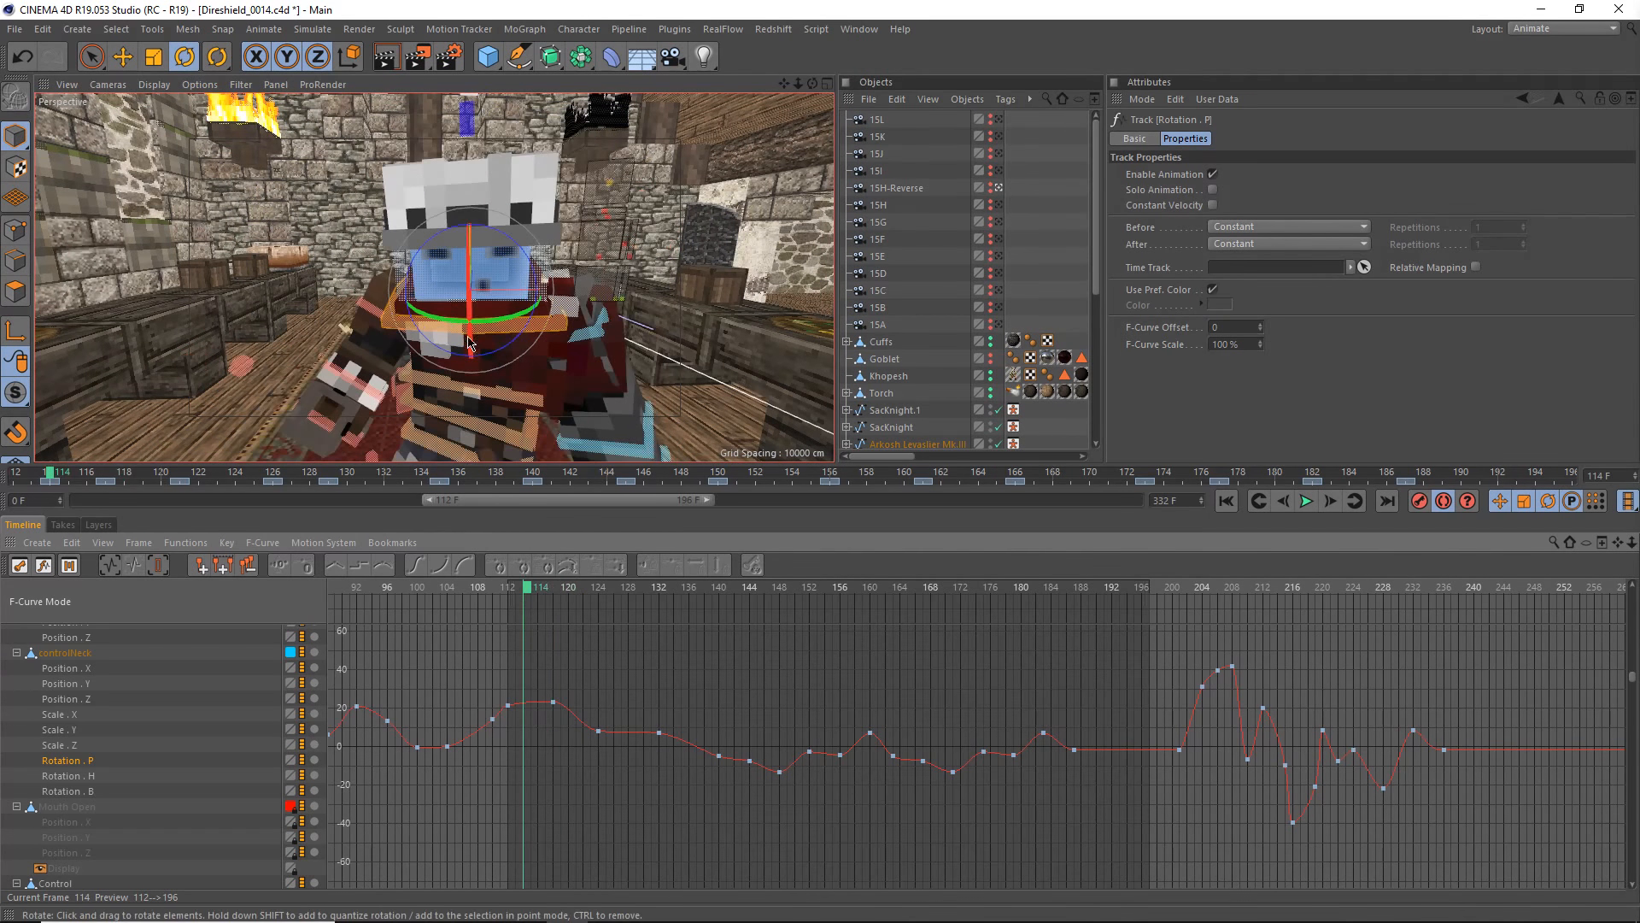
{"action": "left_click_drag", "start_coordinate": [471, 309], "coordinate": [469, 256]}
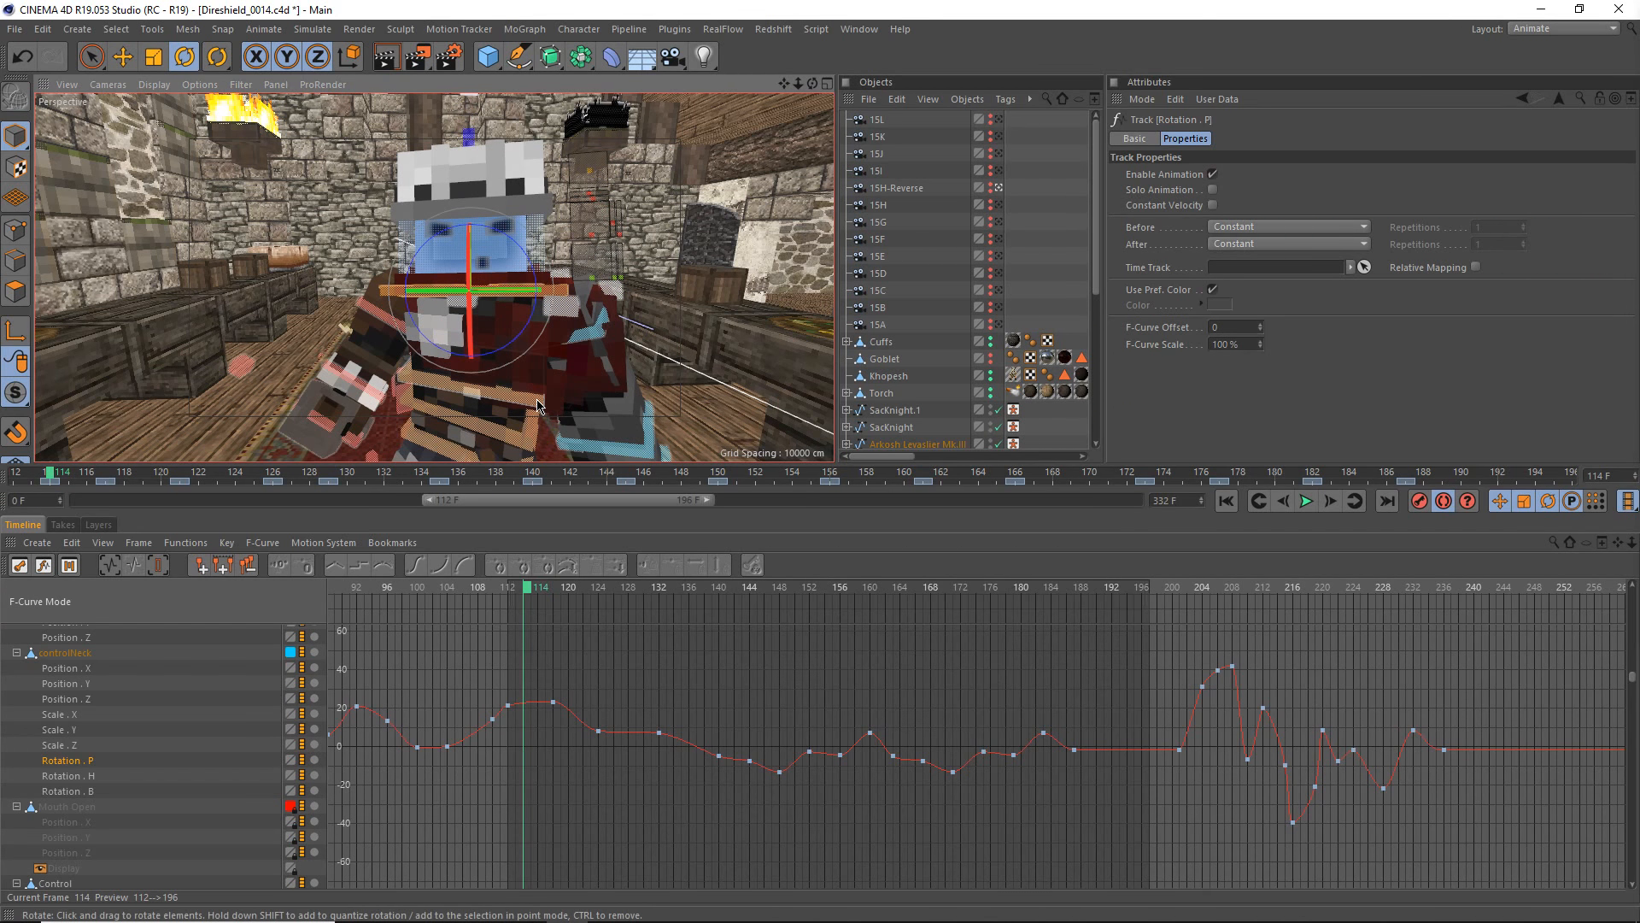
{"action": "key", "text": "ctrl+z"}
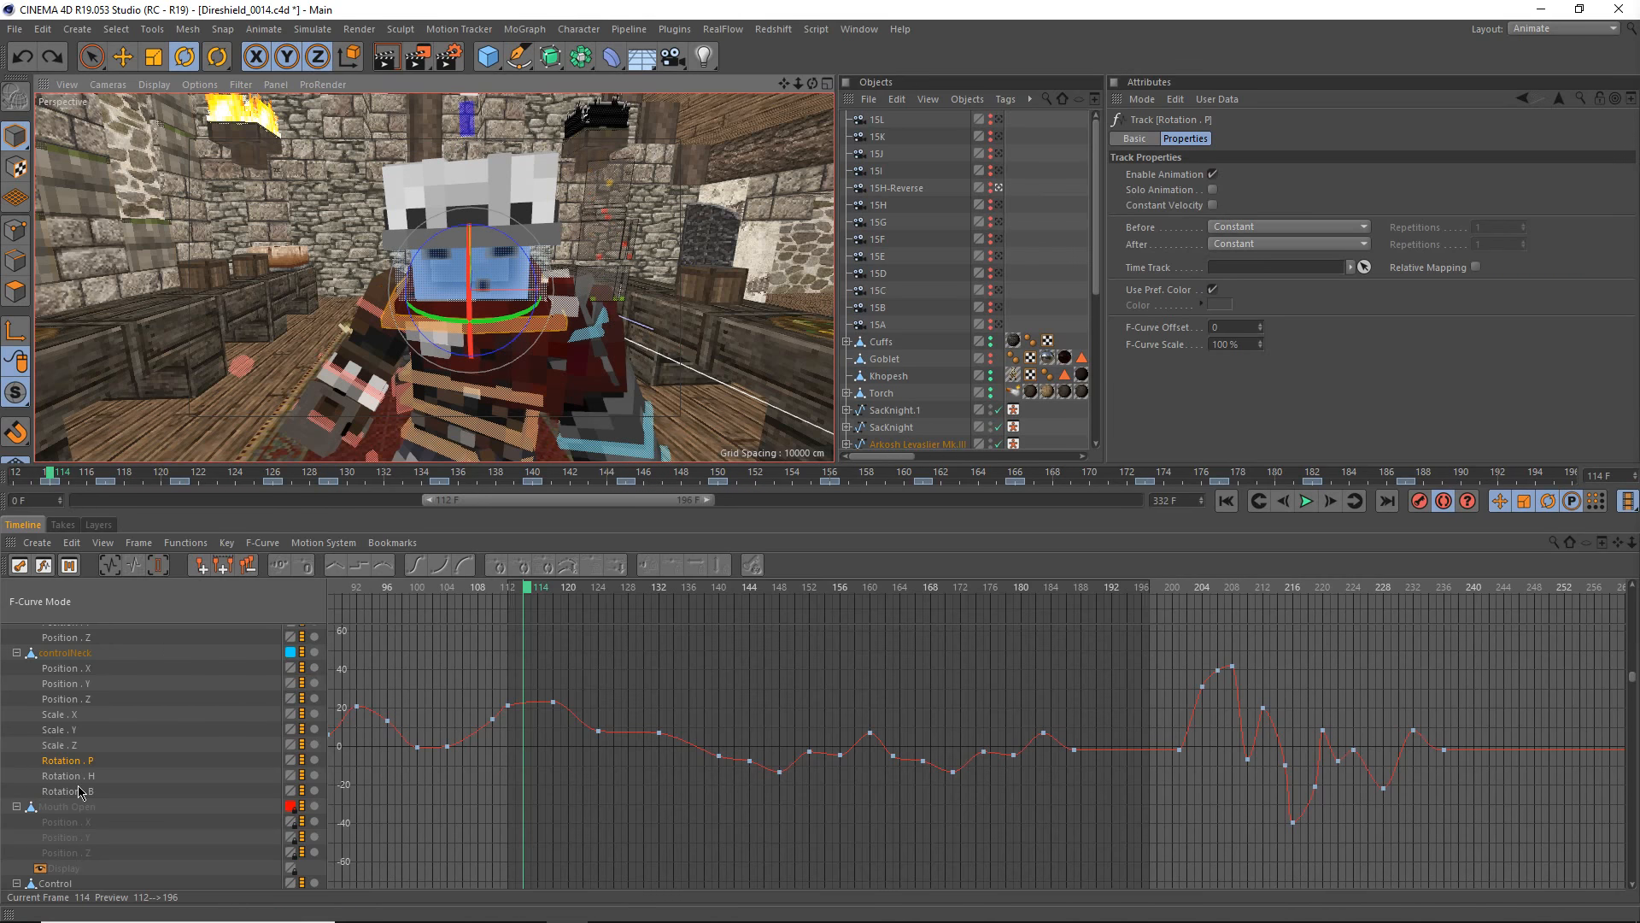
- Display all the listed tracks' F-curves together and look through the waist, leg and flag entries above the neck
{"action": "scroll", "coordinate": [80, 790], "scroll_direction": "up", "scroll_amount": 4}
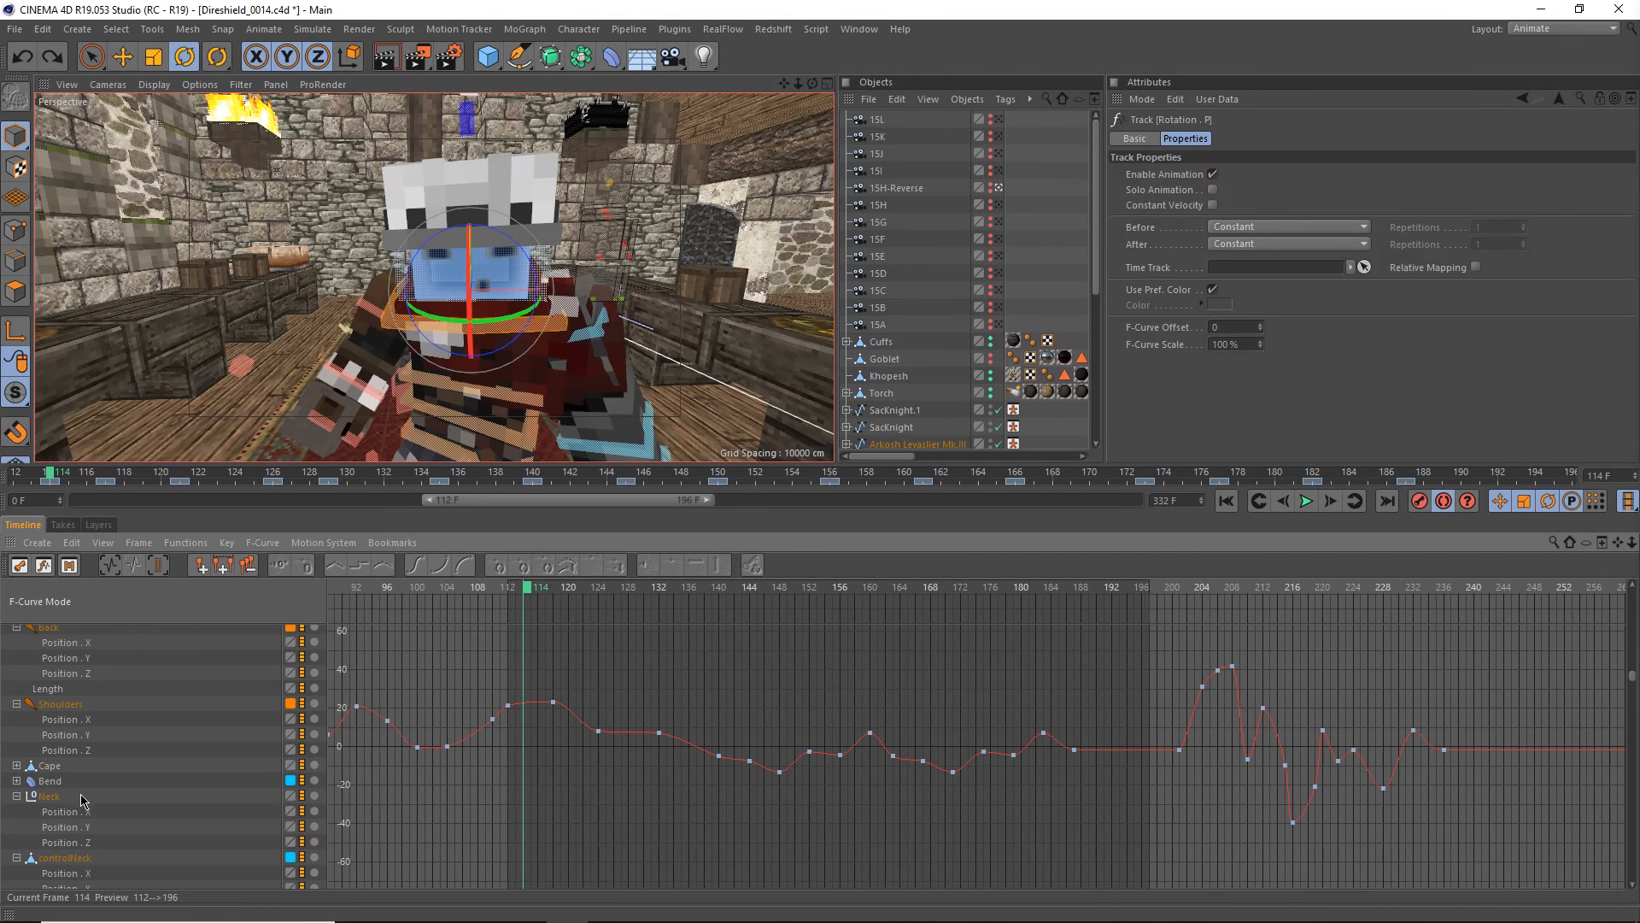
{"action": "key", "text": "ctrl+a"}
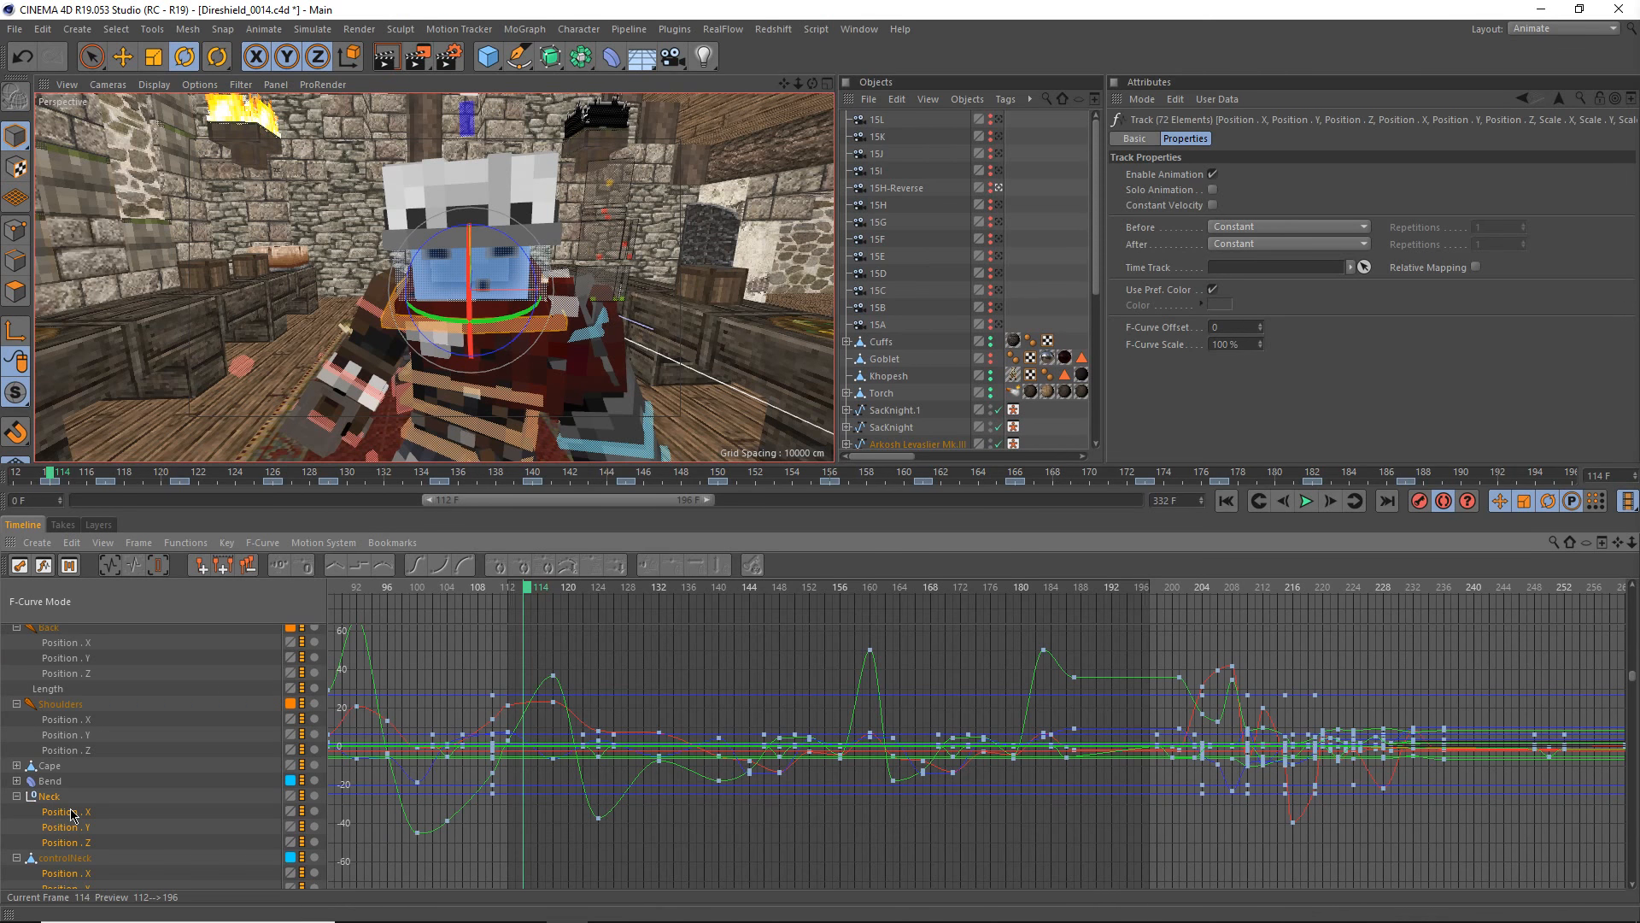
{"action": "scroll", "coordinate": [72, 813], "scroll_direction": "up", "scroll_amount": 5}
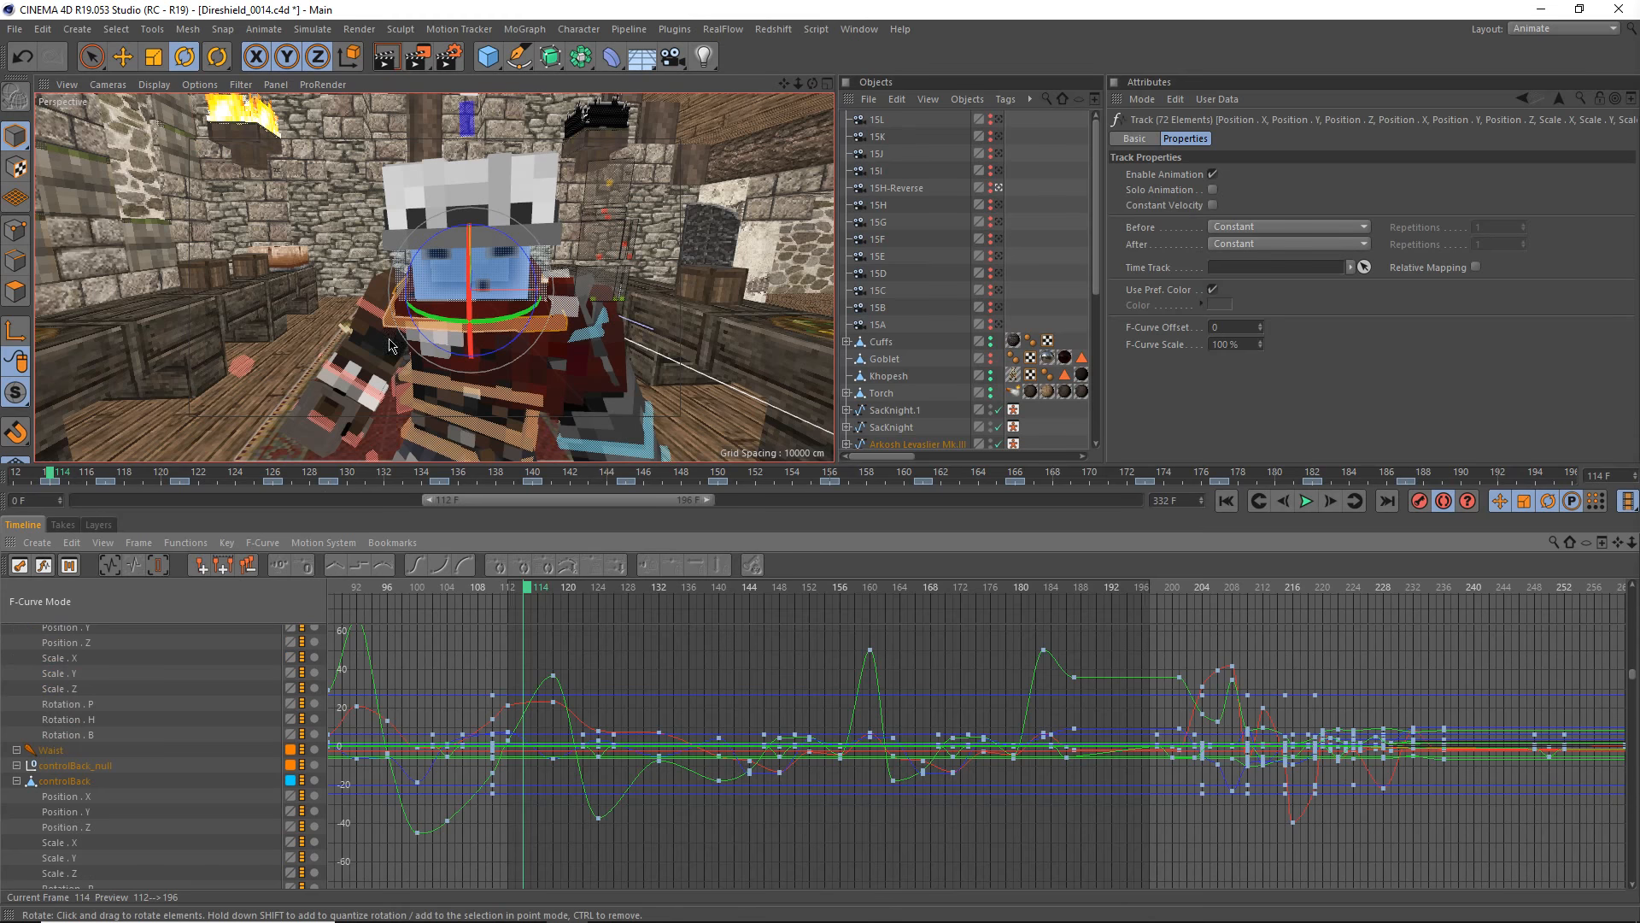
{"action": "scroll", "coordinate": [120, 726], "scroll_direction": "up", "scroll_amount": 5}
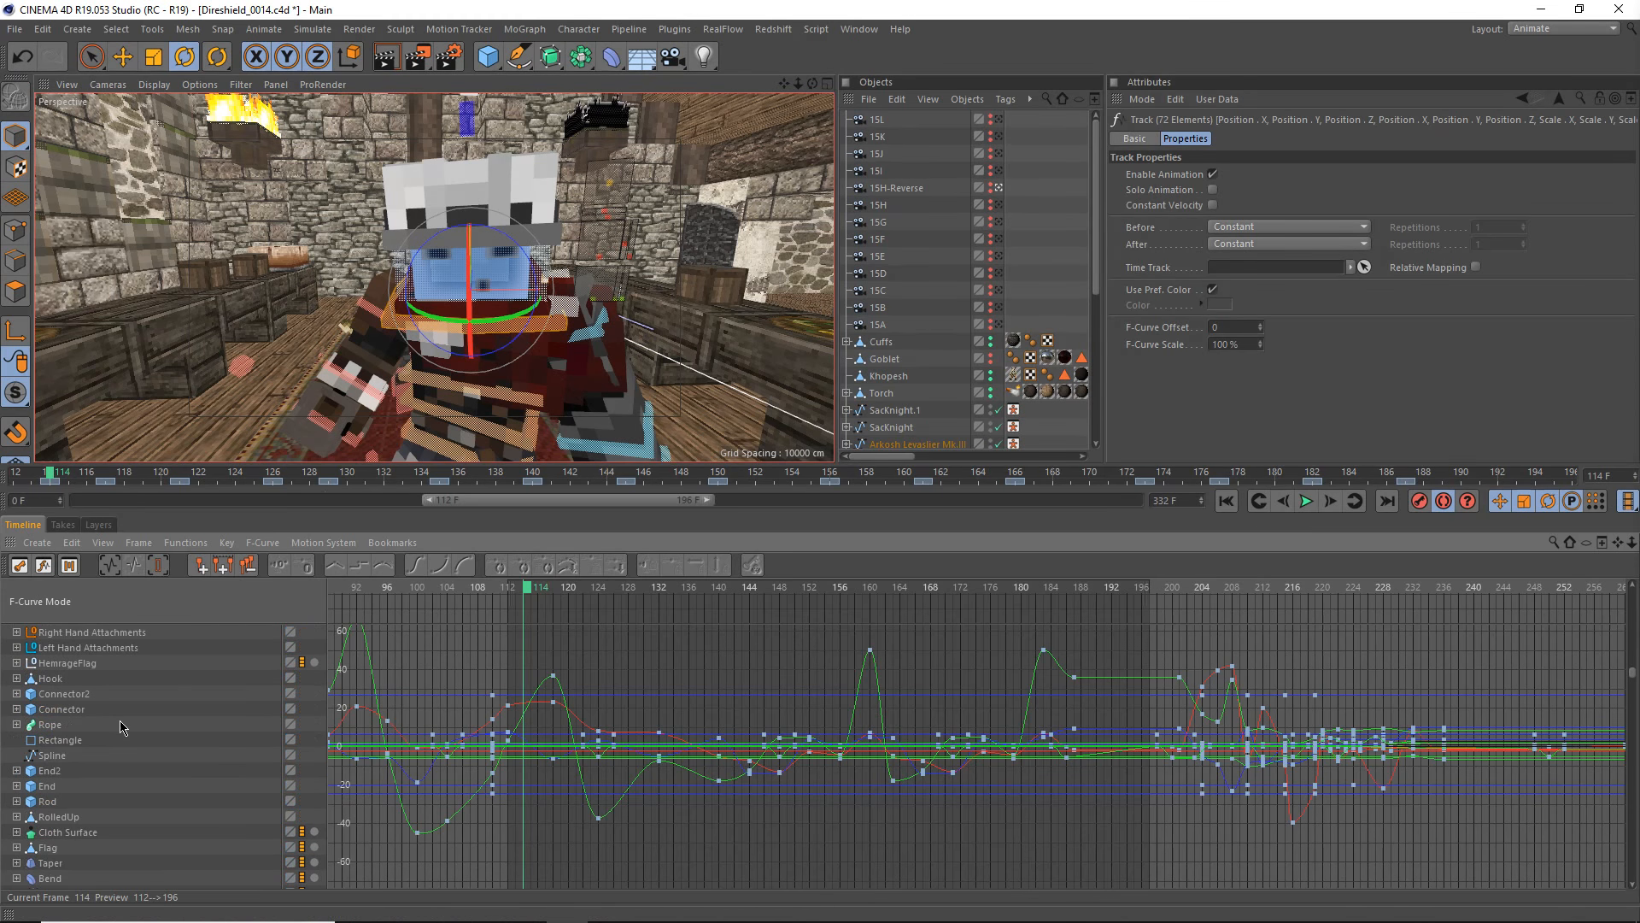
{"action": "scroll", "coordinate": [121, 726], "scroll_direction": "down", "scroll_amount": 5}
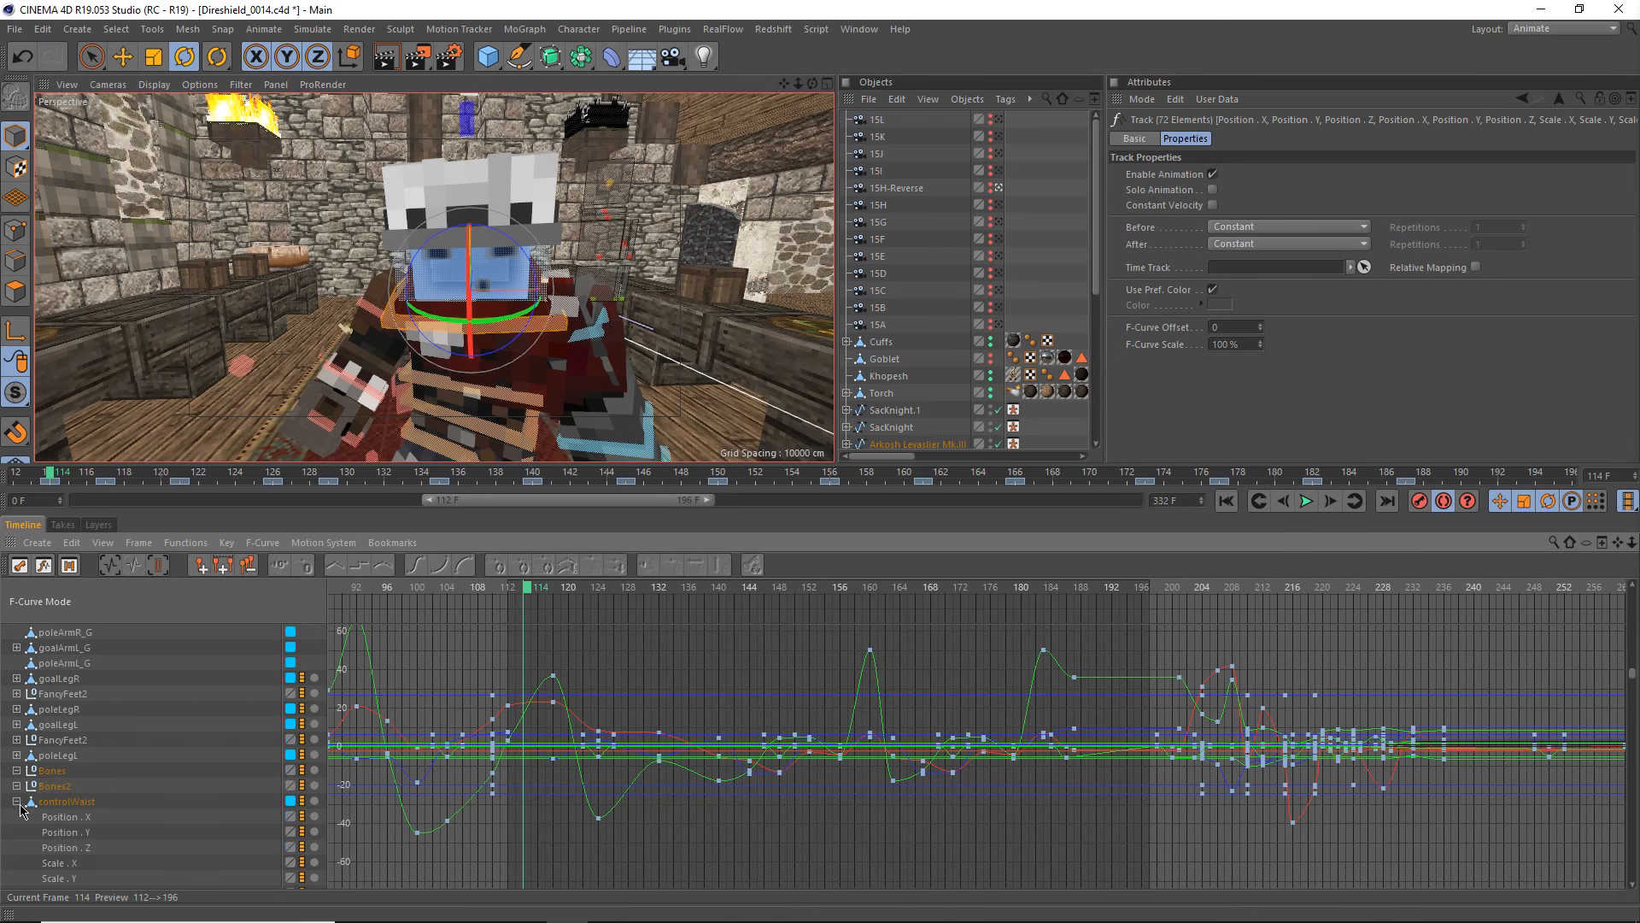
{"action": "scroll", "coordinate": [85, 803], "scroll_direction": "up", "scroll_amount": 4}
{"action": "scroll", "coordinate": [85, 804], "scroll_direction": "up", "scroll_amount": 2}
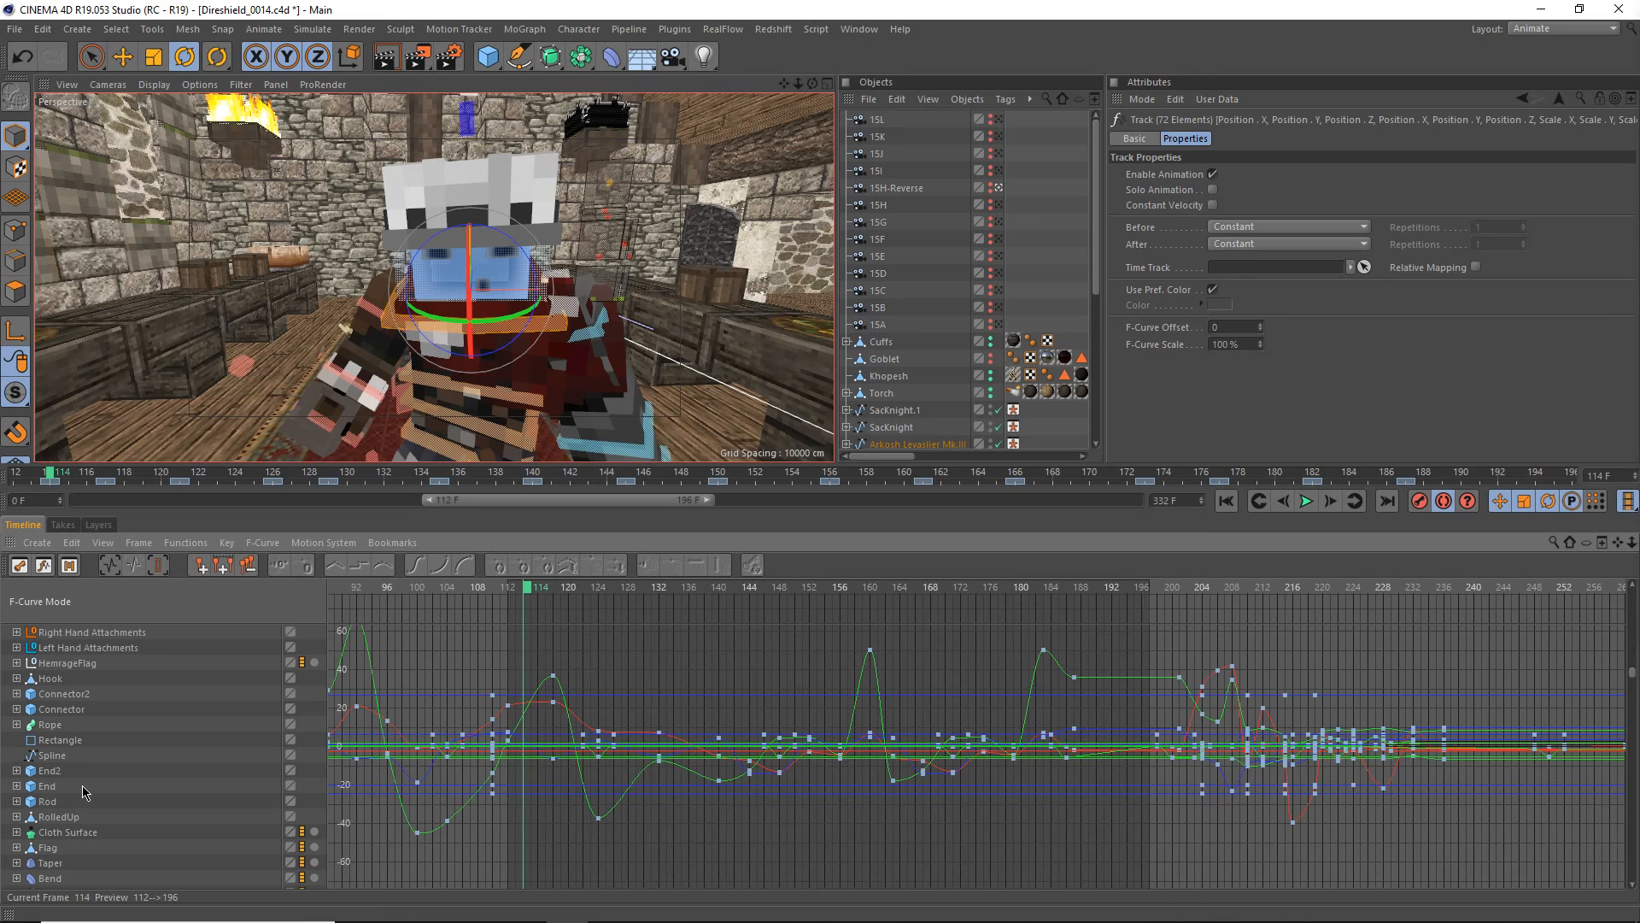
- Clear the track selection and look through the rig's F-curve list from the flag entries up to controlWaist and the limb goals
{"action": "scroll", "coordinate": [85, 793], "scroll_direction": "up", "scroll_amount": 2}
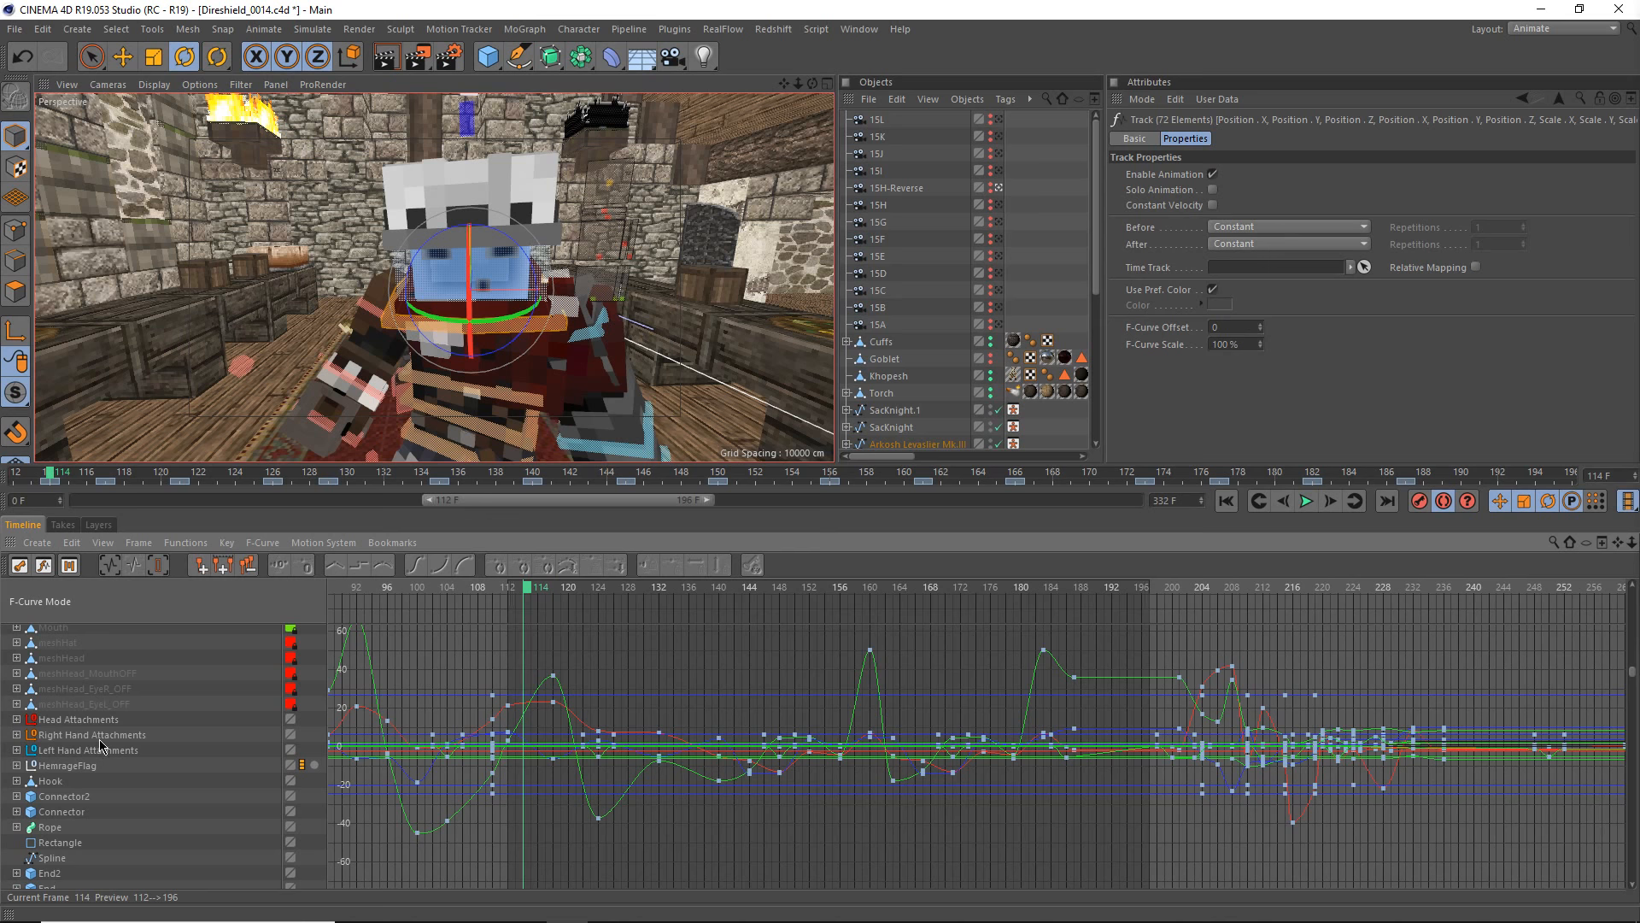
{"action": "scroll", "coordinate": [102, 747], "scroll_direction": "up", "scroll_amount": 2}
{"action": "scroll", "coordinate": [107, 765], "scroll_direction": "down", "scroll_amount": 3}
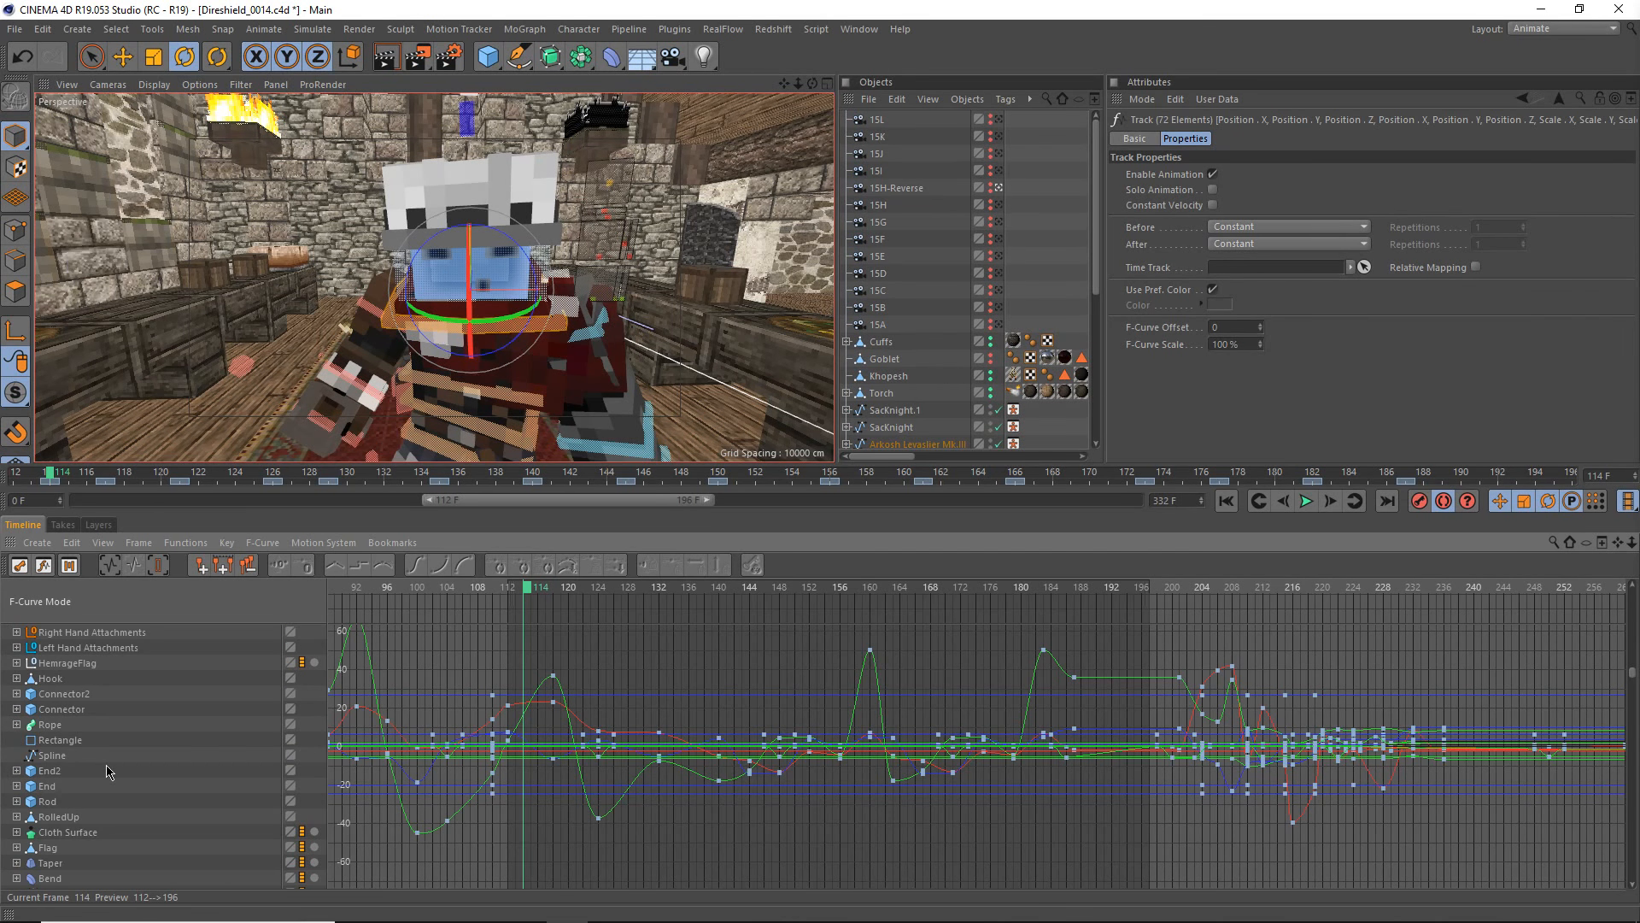
{"action": "left_click", "coordinate": [103, 764]}
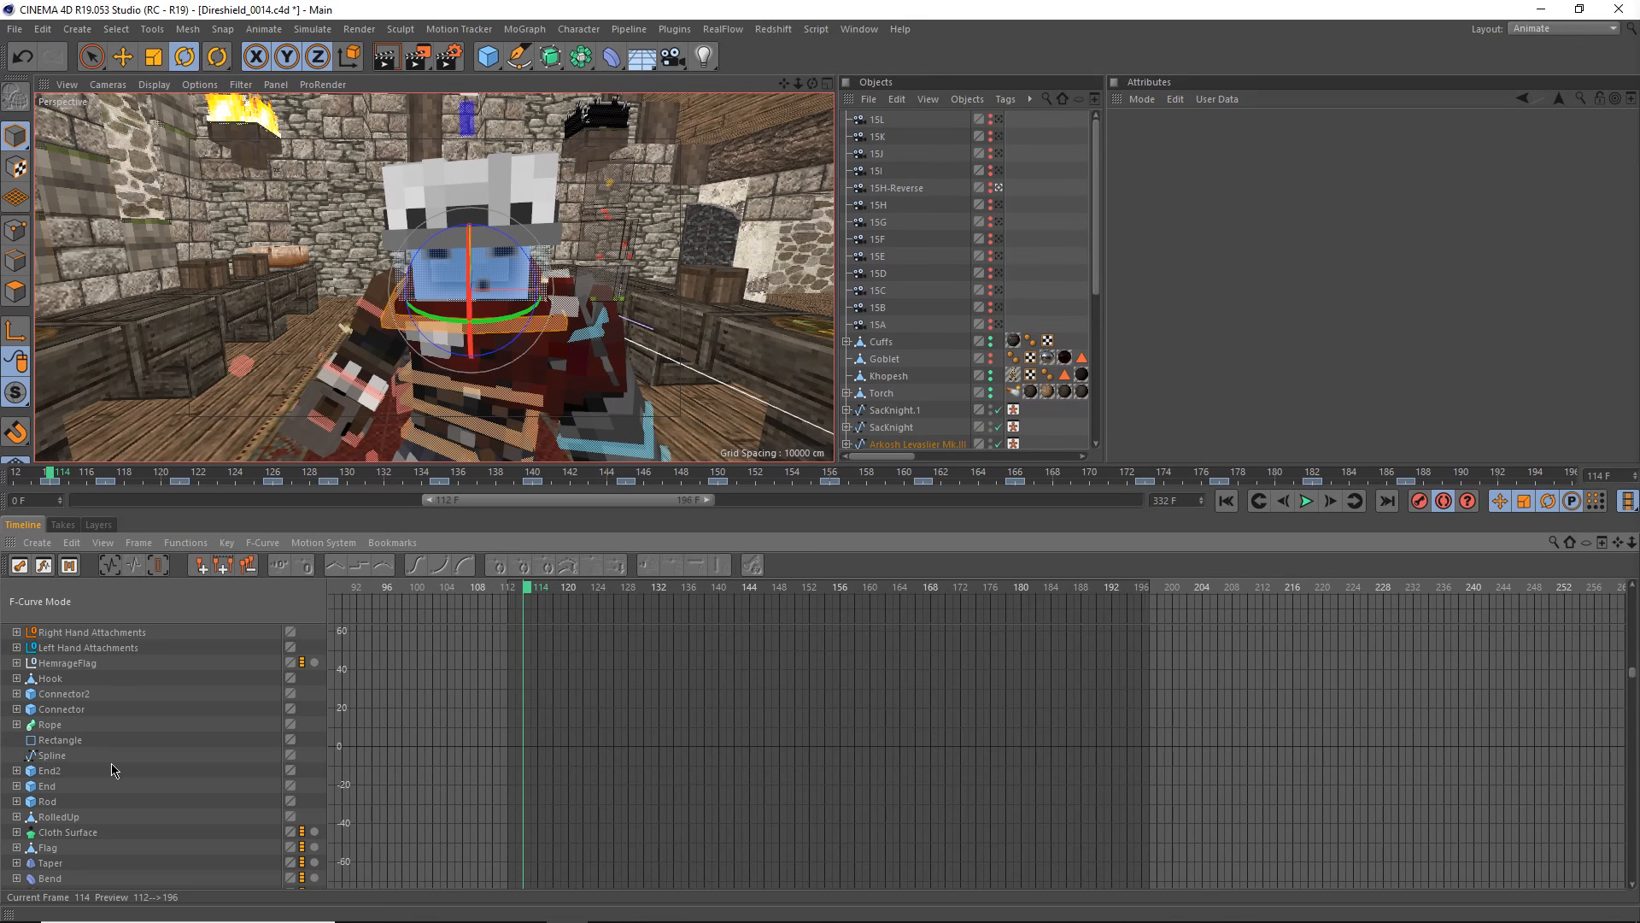
{"action": "scroll", "coordinate": [112, 768], "scroll_direction": "up", "scroll_amount": 2}
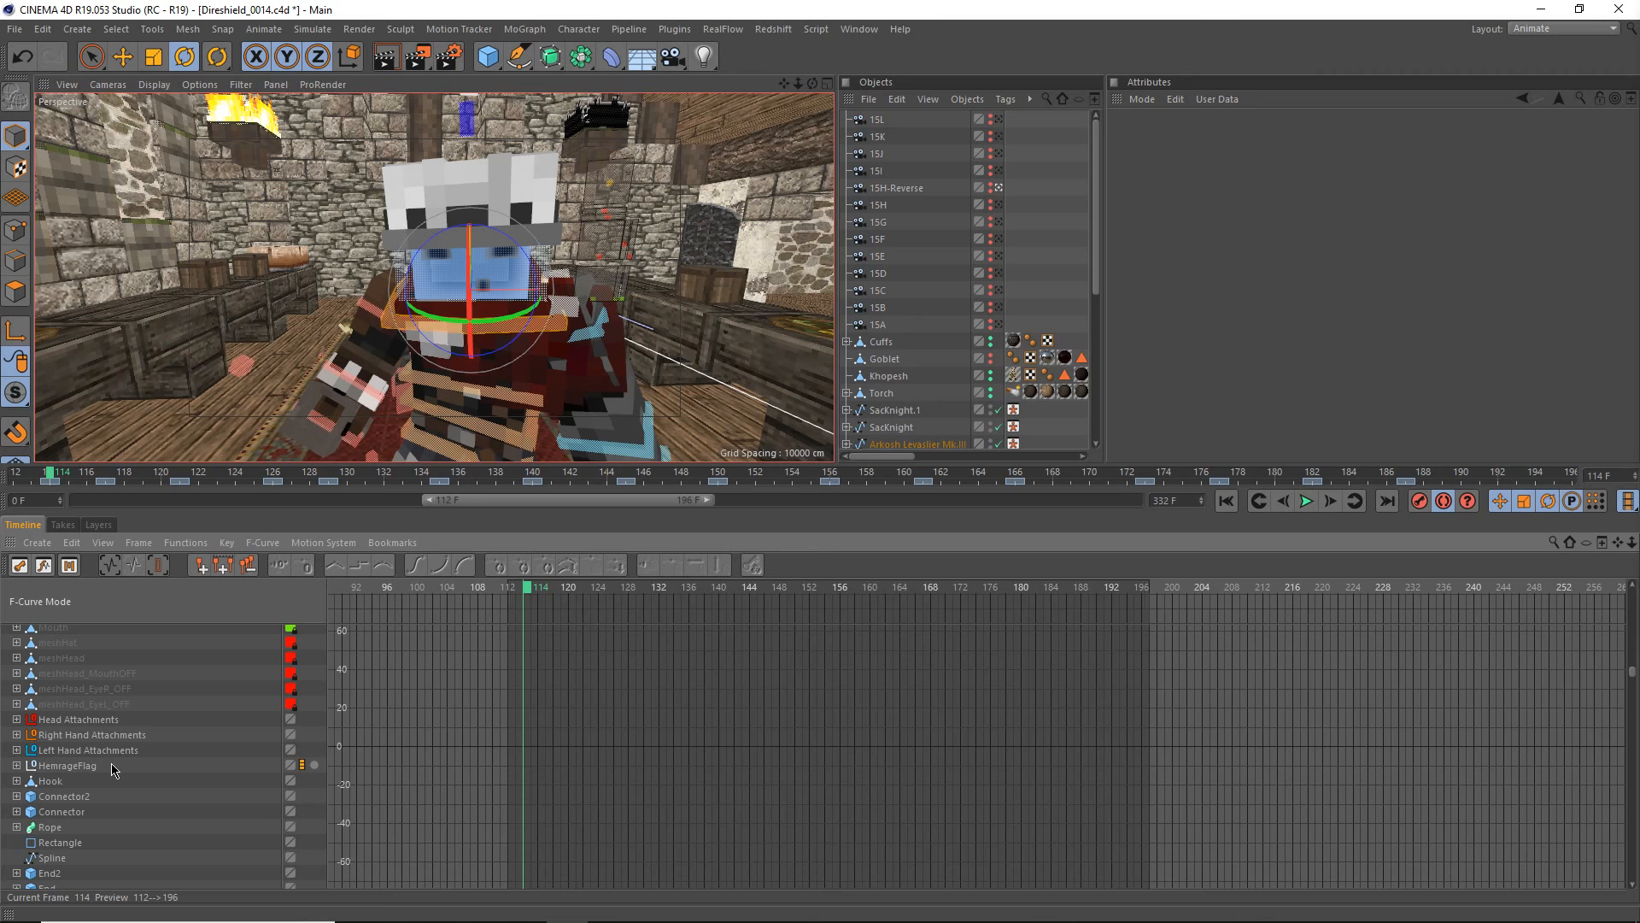
{"action": "scroll", "coordinate": [92, 807], "scroll_direction": "up", "scroll_amount": 4}
{"action": "scroll", "coordinate": [92, 808], "scroll_direction": "down", "scroll_amount": 4}
{"action": "scroll", "coordinate": [92, 807], "scroll_direction": "up", "scroll_amount": 6}
{"action": "scroll", "coordinate": [92, 807], "scroll_direction": "down", "scroll_amount": 8}
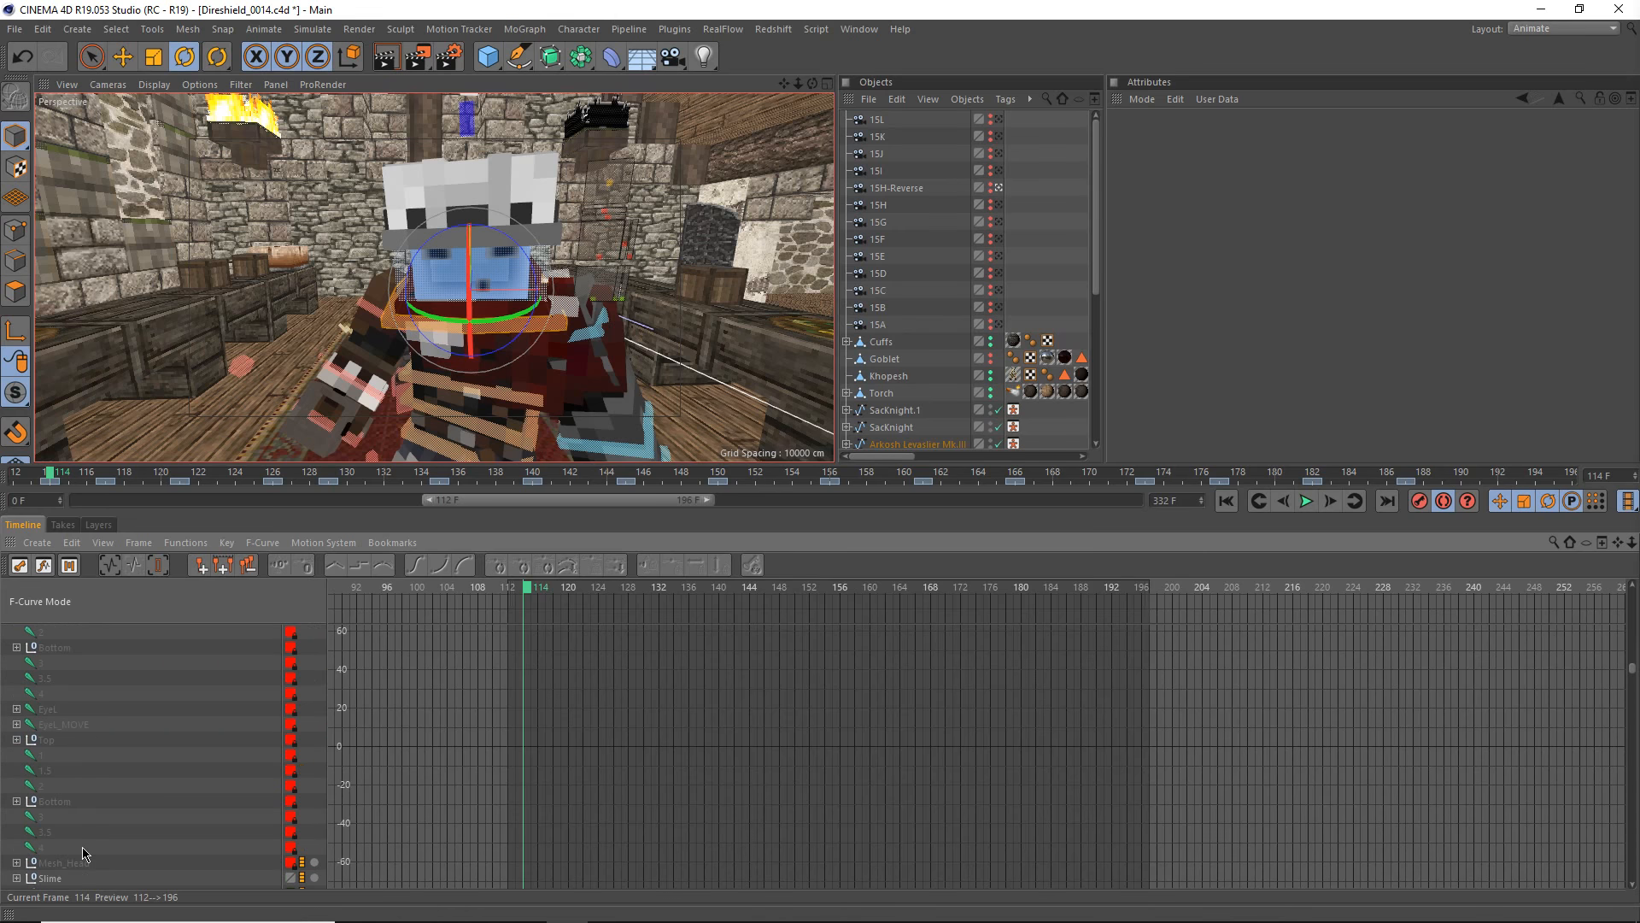
{"action": "scroll", "coordinate": [83, 852], "scroll_direction": "up", "scroll_amount": 5}
{"action": "scroll", "coordinate": [83, 853], "scroll_direction": "up", "scroll_amount": 10}
{"action": "scroll", "coordinate": [85, 852], "scroll_direction": "up", "scroll_amount": 4}
{"action": "scroll", "coordinate": [83, 853], "scroll_direction": "up", "scroll_amount": 10}
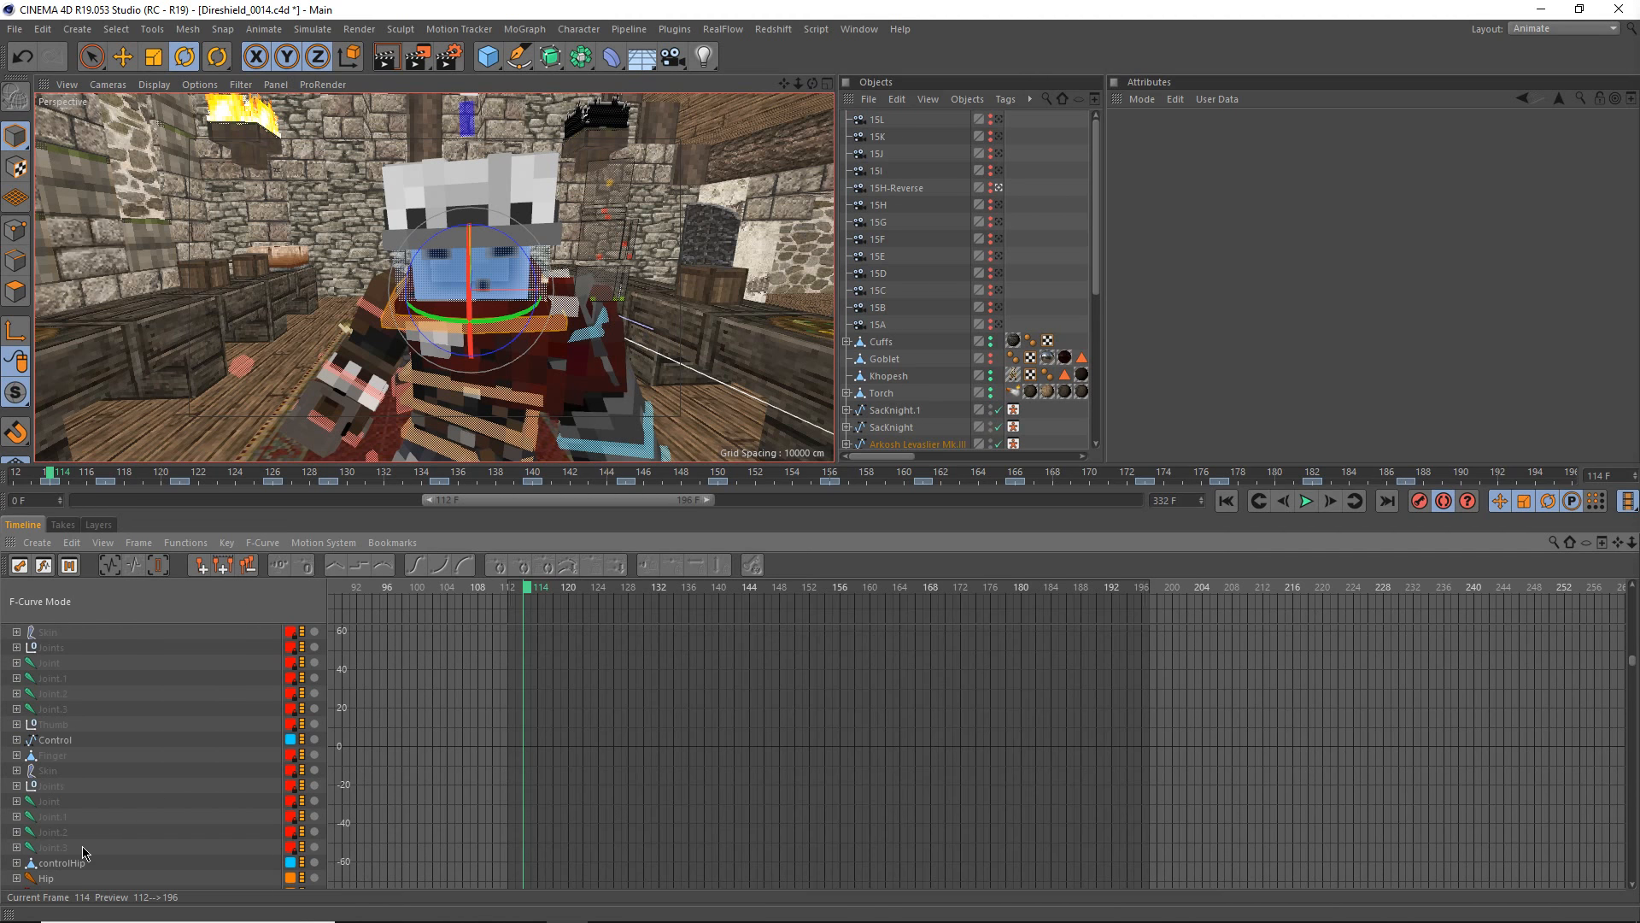
{"action": "scroll", "coordinate": [83, 853], "scroll_direction": "up", "scroll_amount": 6}
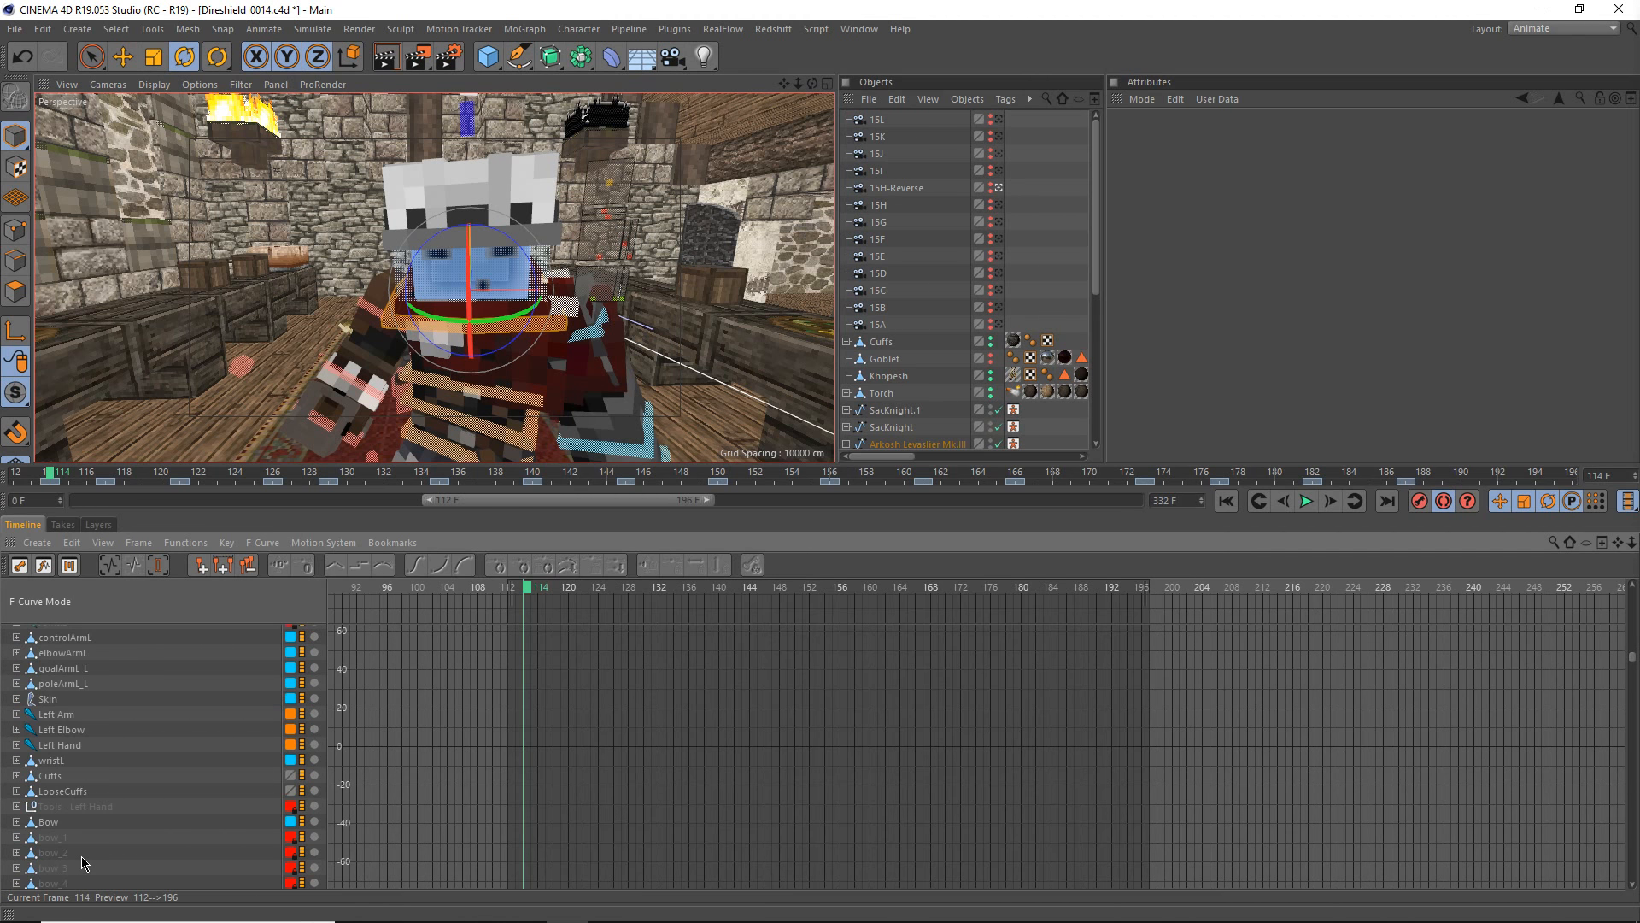
{"action": "scroll", "coordinate": [83, 863], "scroll_direction": "up", "scroll_amount": 10}
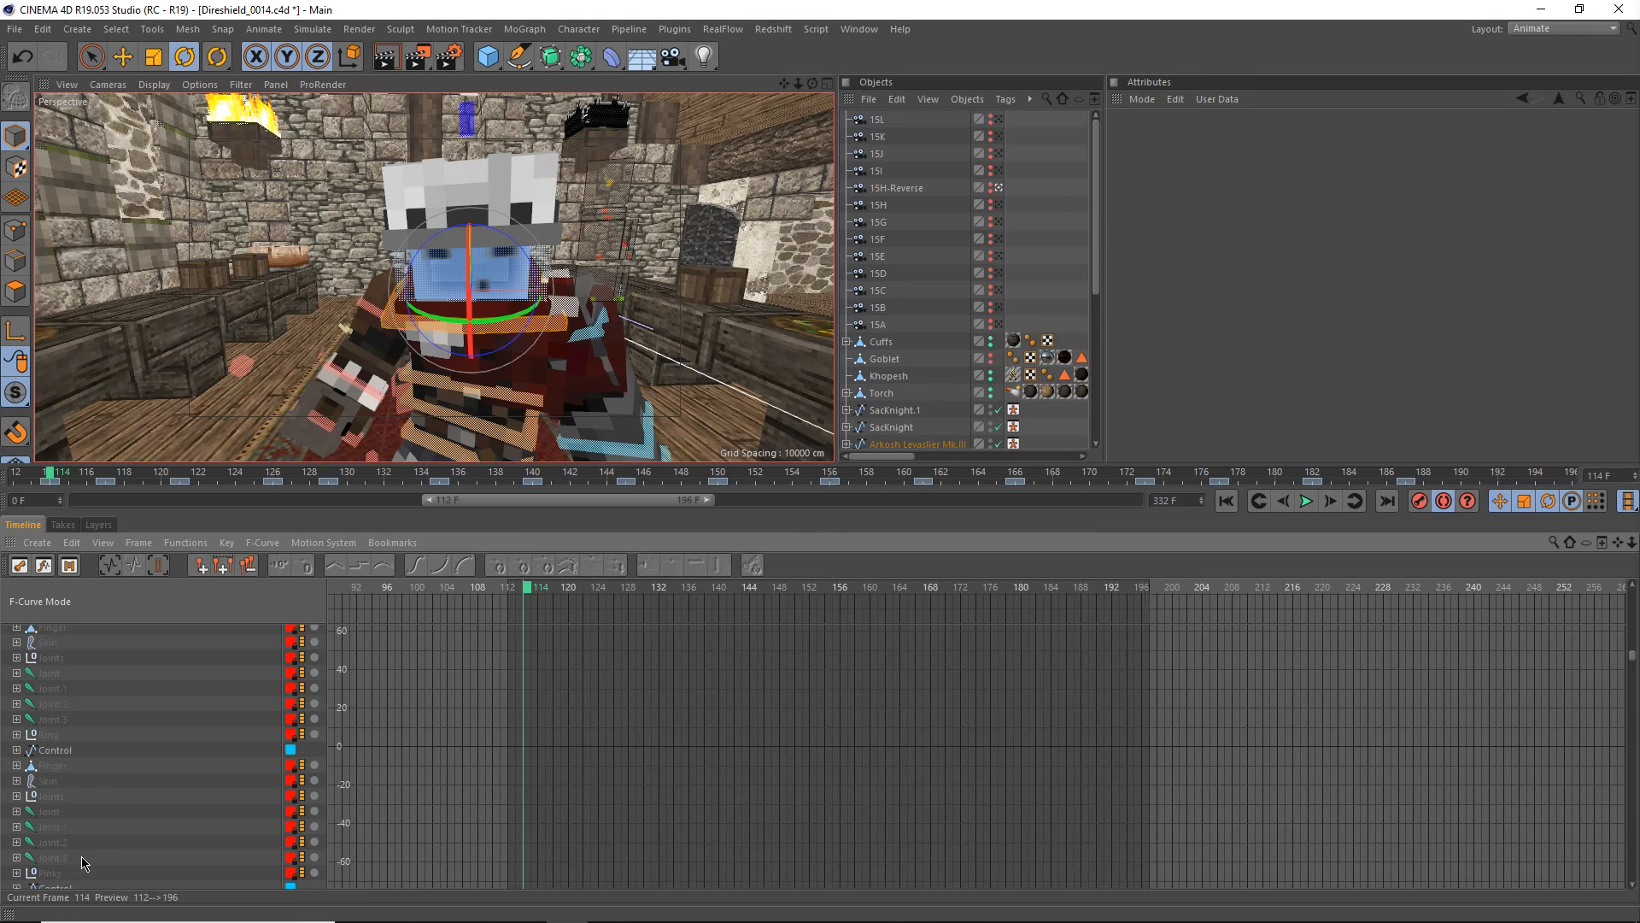
{"action": "scroll", "coordinate": [83, 863], "scroll_direction": "up", "scroll_amount": 5}
{"action": "scroll", "coordinate": [83, 863], "scroll_direction": "up", "scroll_amount": 5}
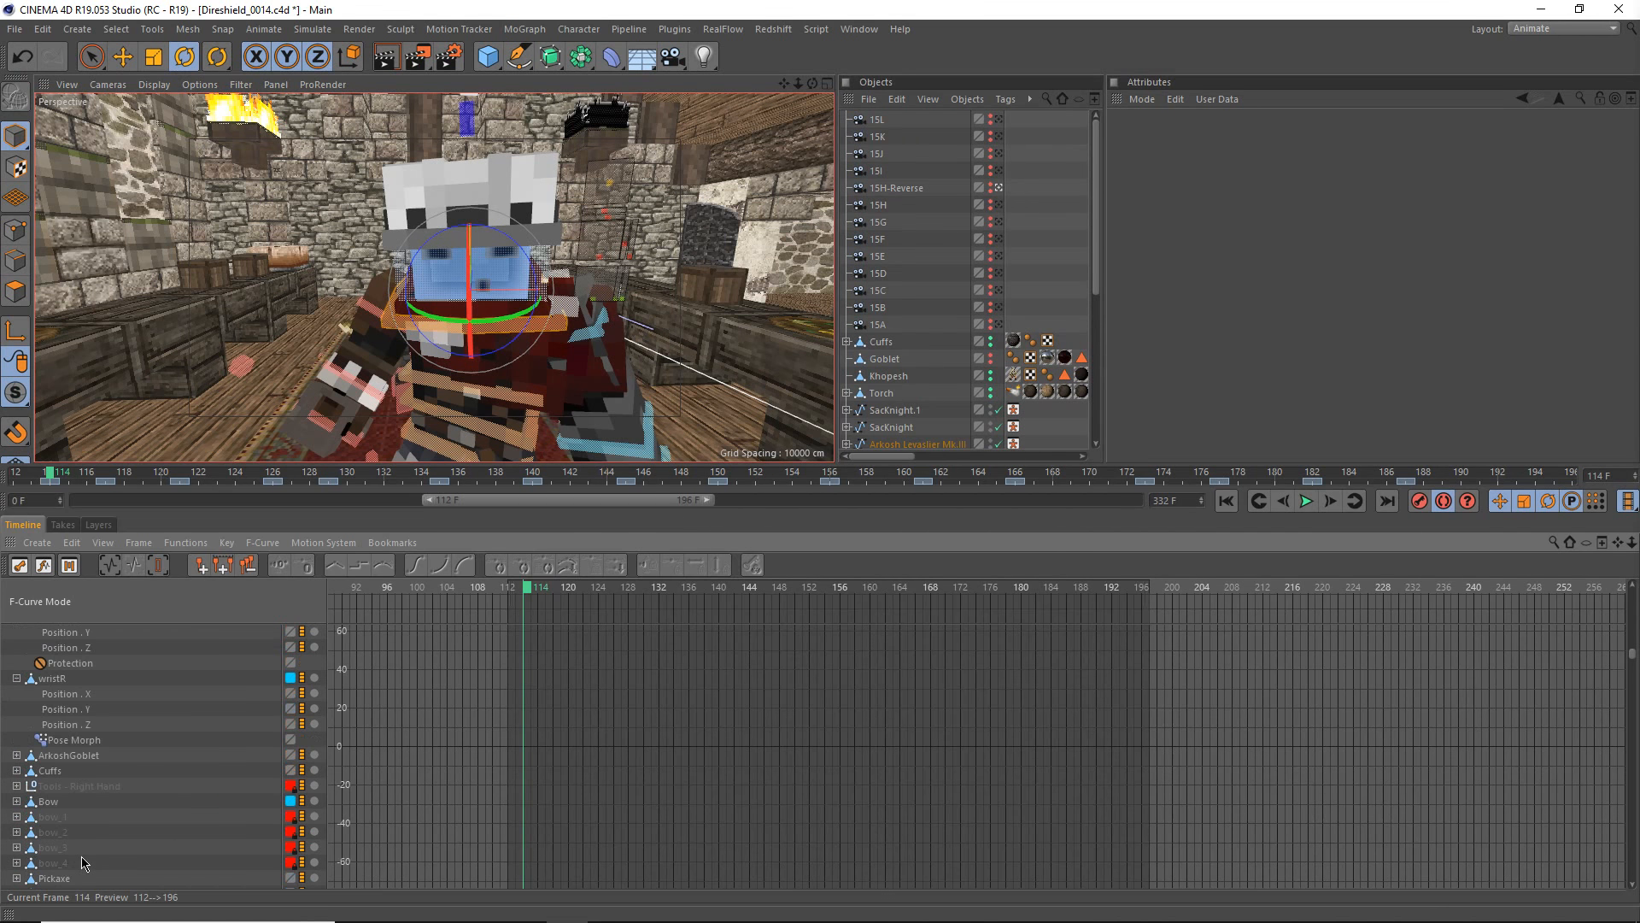
{"action": "scroll", "coordinate": [83, 863], "scroll_direction": "up", "scroll_amount": 10}
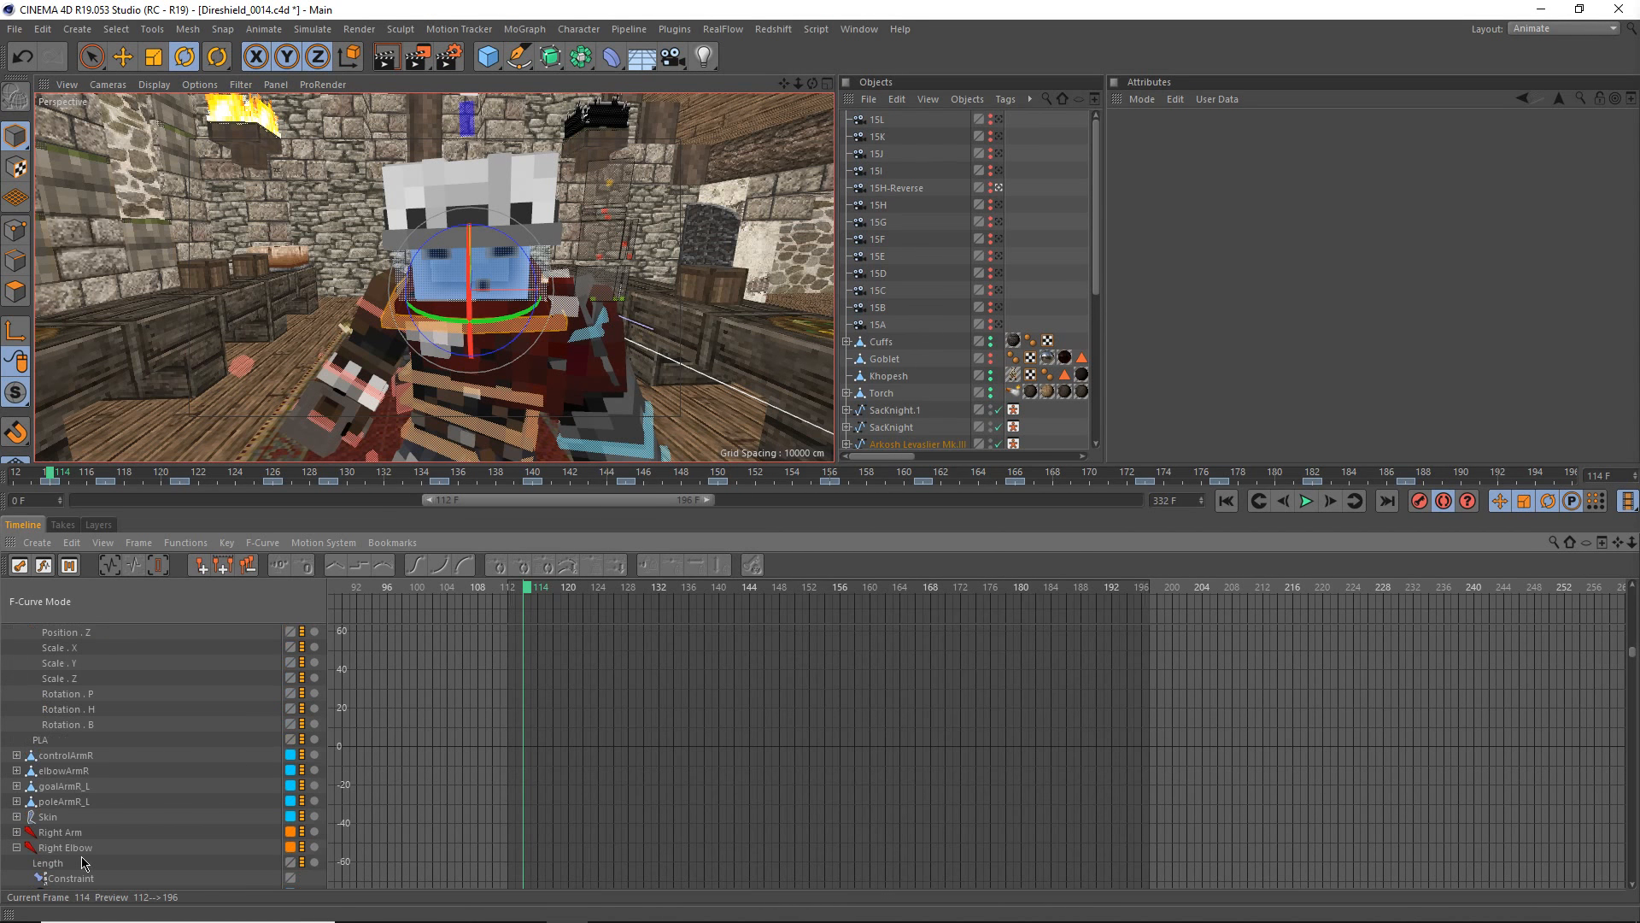
{"action": "scroll", "coordinate": [83, 863], "scroll_direction": "up", "scroll_amount": 10}
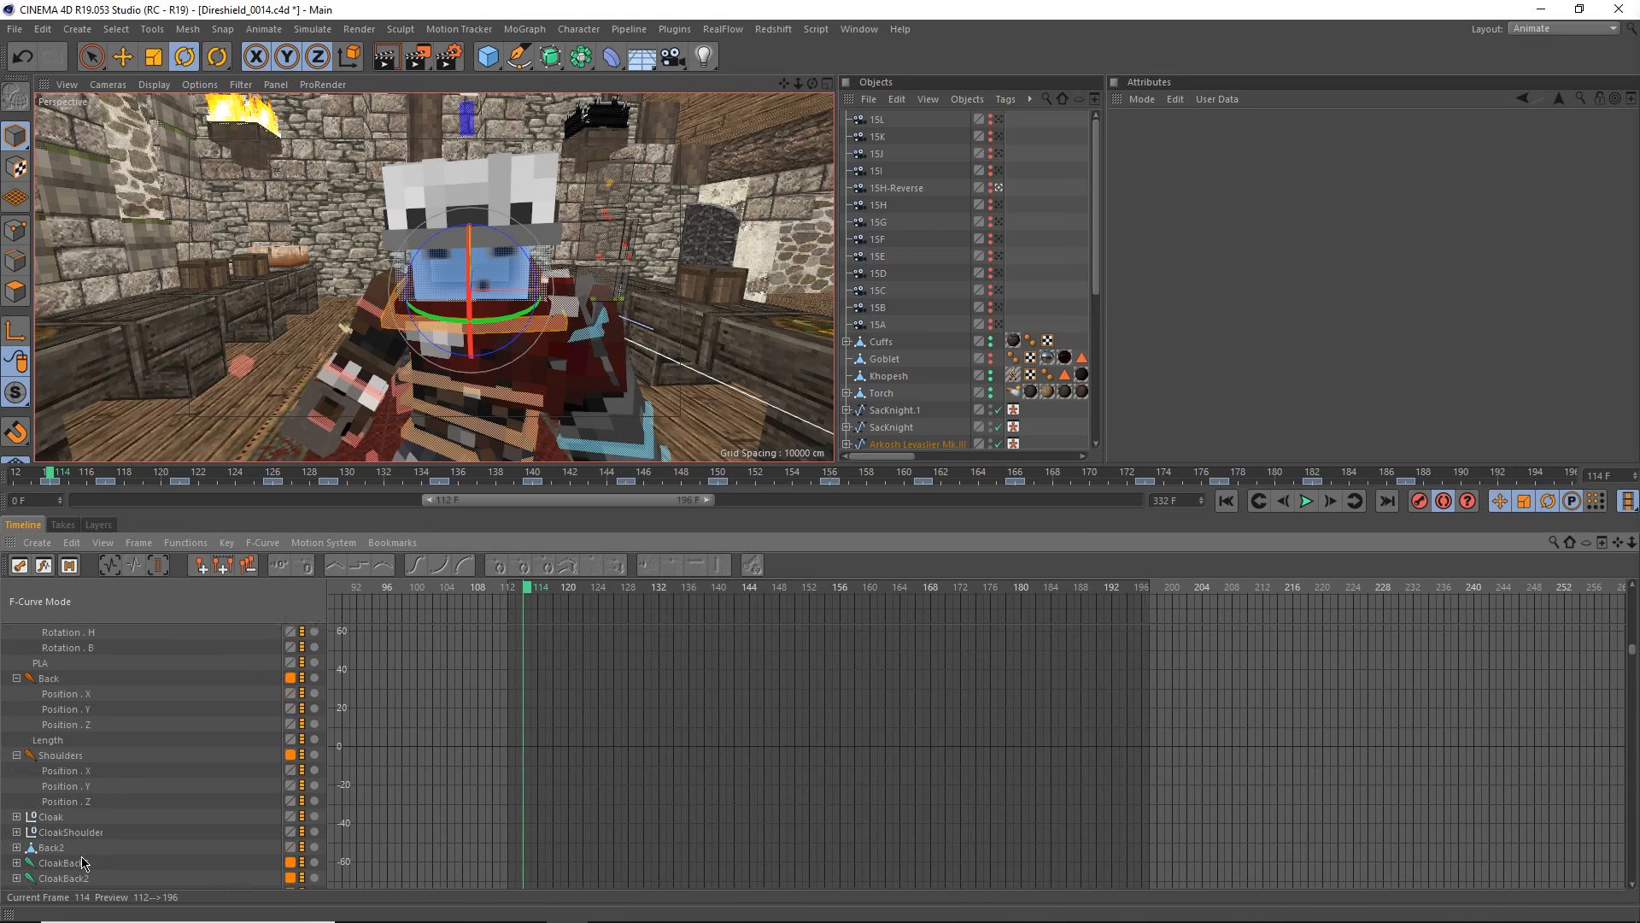
{"action": "scroll", "coordinate": [115, 785], "scroll_direction": "up", "scroll_amount": 8}
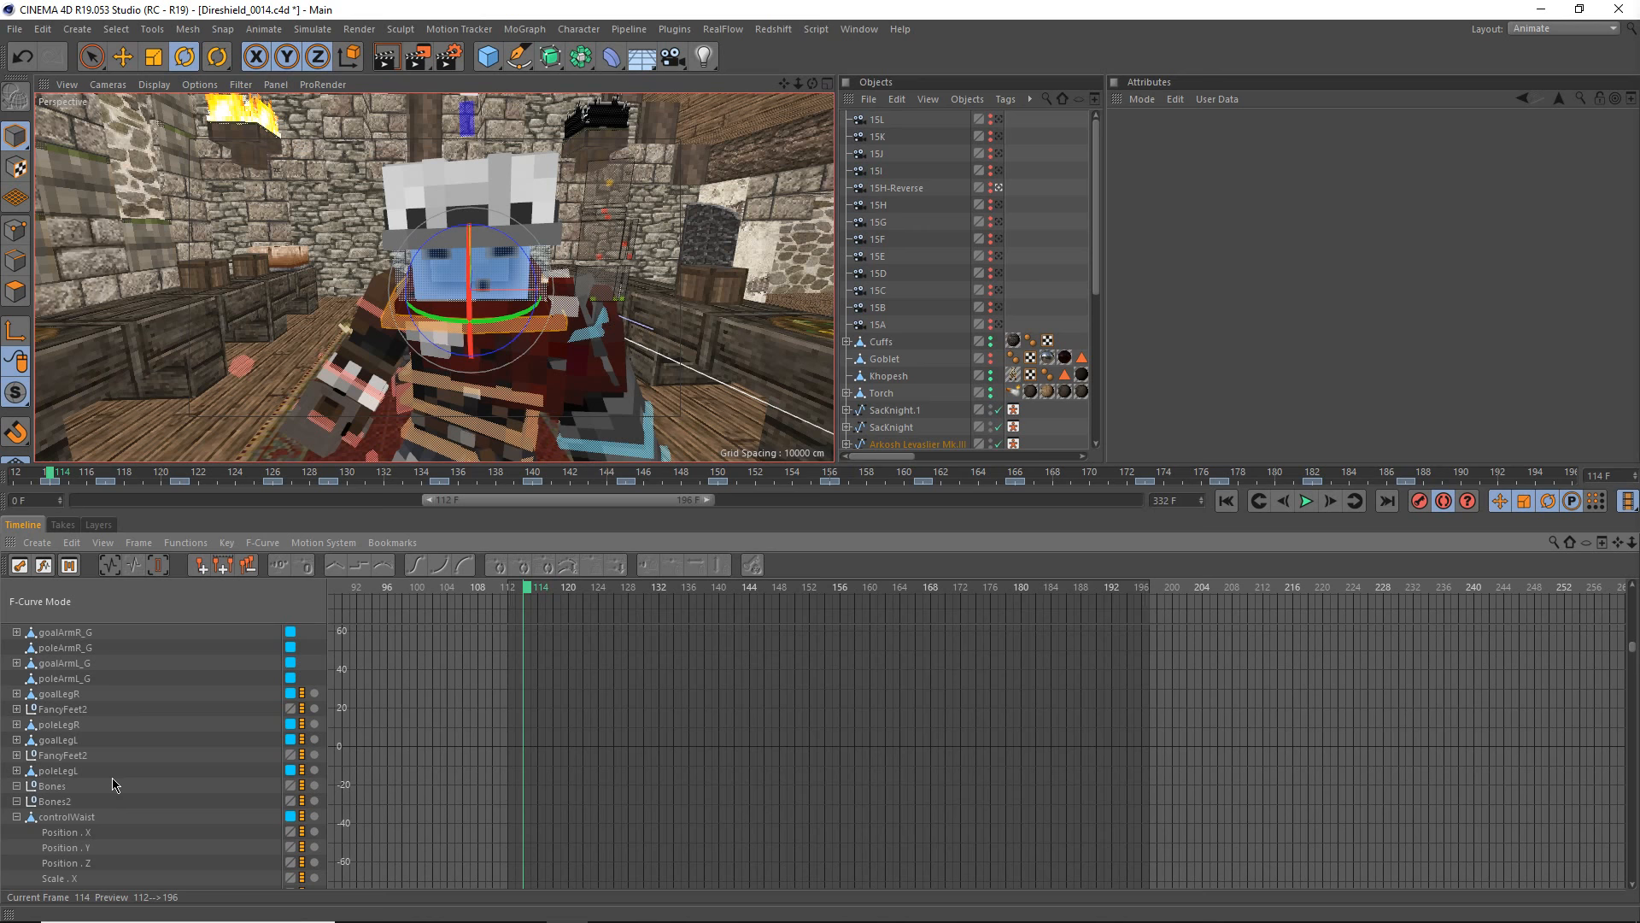
- Look through the character's root tracks and down past the waist, back and cloak entries to controlNeck
{"action": "scroll", "coordinate": [115, 785], "scroll_direction": "up", "scroll_amount": 2}
{"action": "scroll", "coordinate": [114, 784], "scroll_direction": "down", "scroll_amount": 2}
{"action": "scroll", "coordinate": [114, 784], "scroll_direction": "up", "scroll_amount": 2}
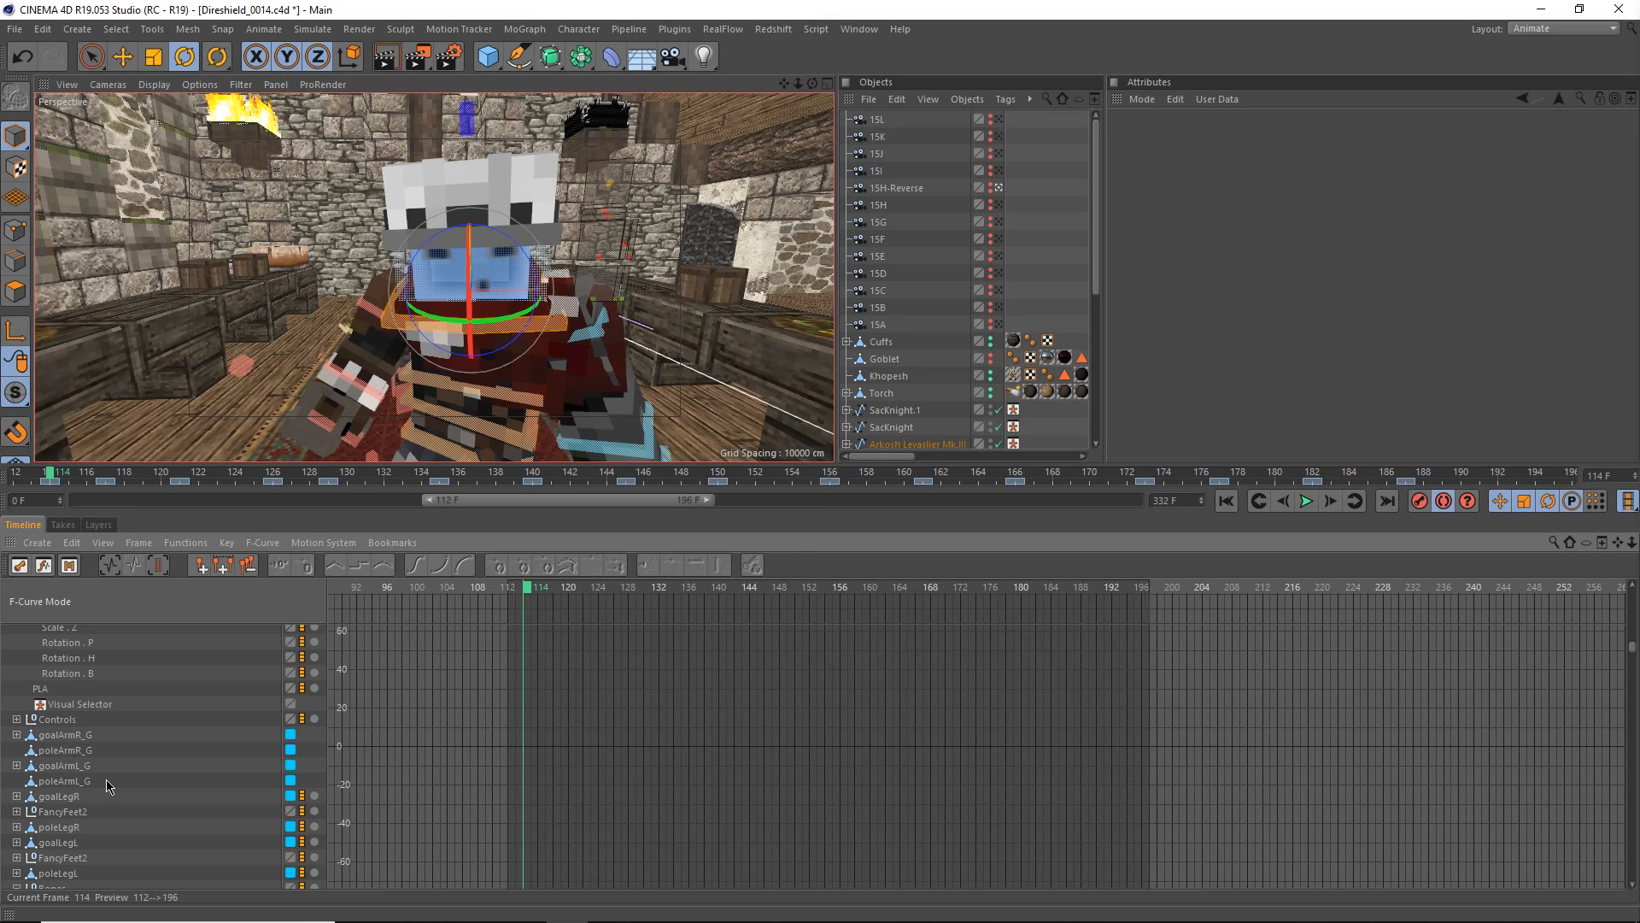
{"action": "scroll", "coordinate": [106, 784], "scroll_direction": "up", "scroll_amount": 2}
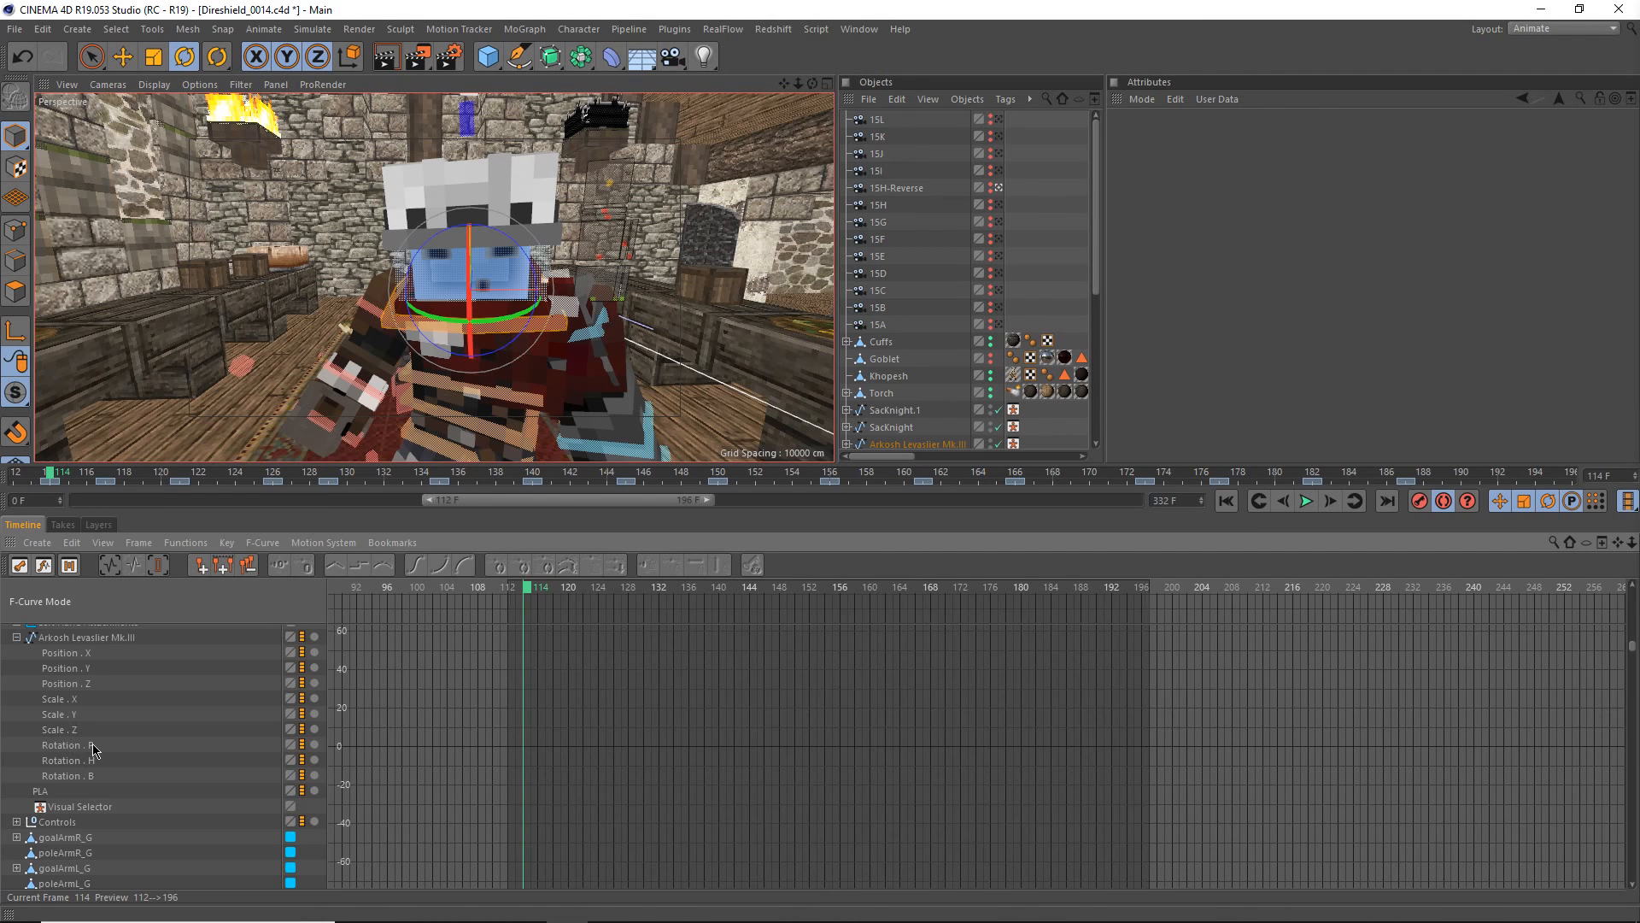
{"action": "scroll", "coordinate": [94, 749], "scroll_direction": "up", "scroll_amount": 2}
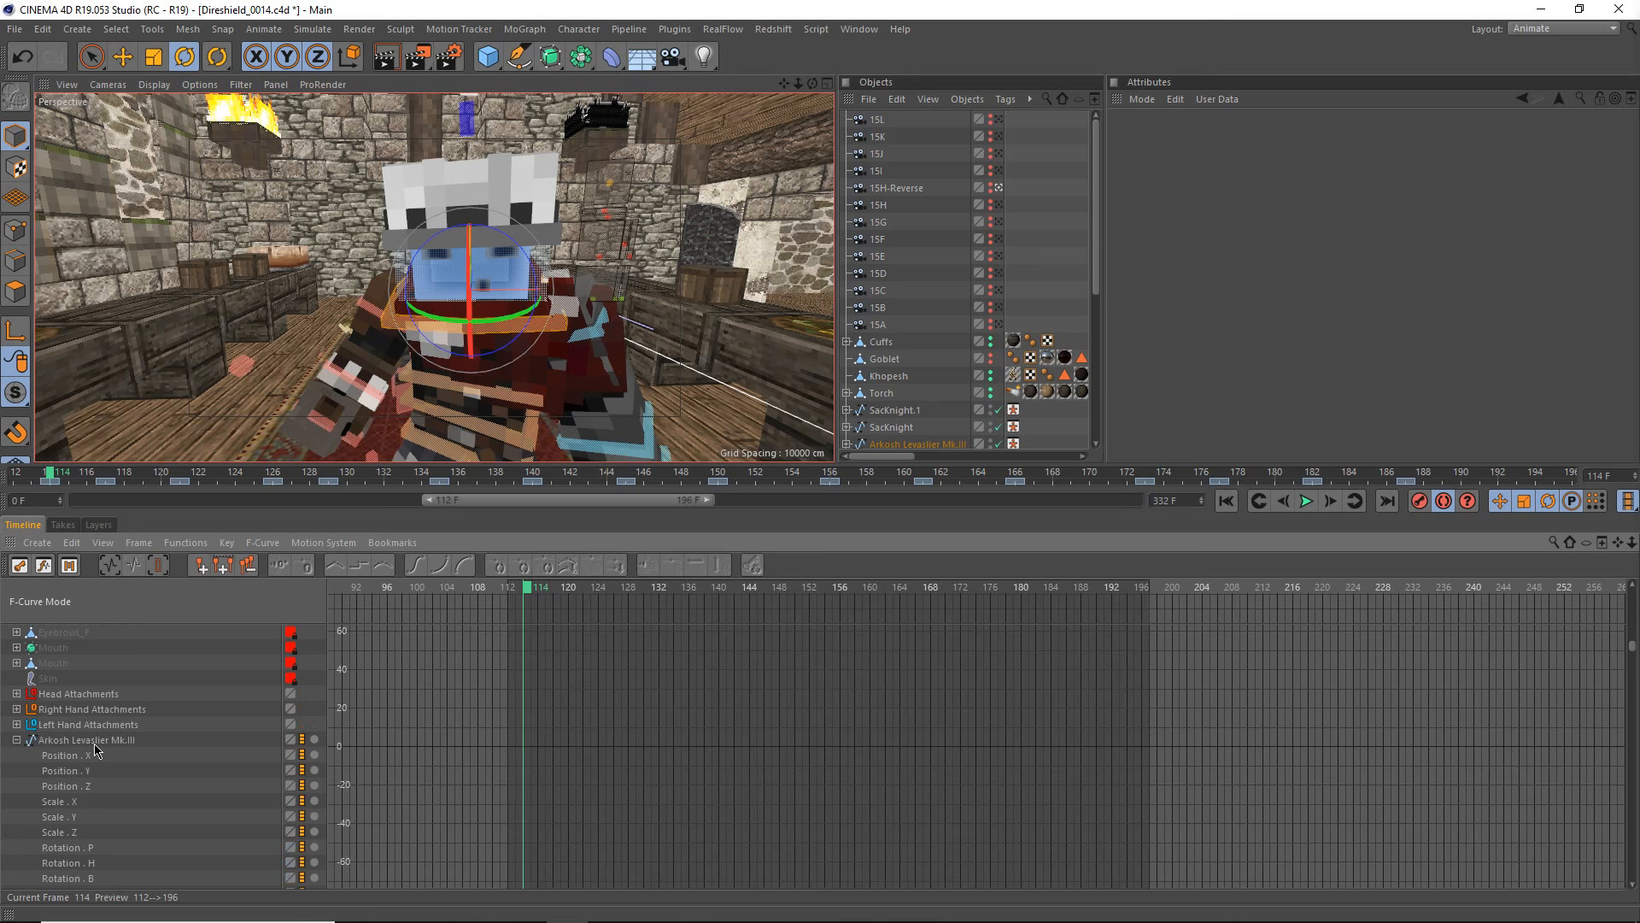
{"action": "scroll", "coordinate": [111, 755], "scroll_direction": "down", "scroll_amount": 5}
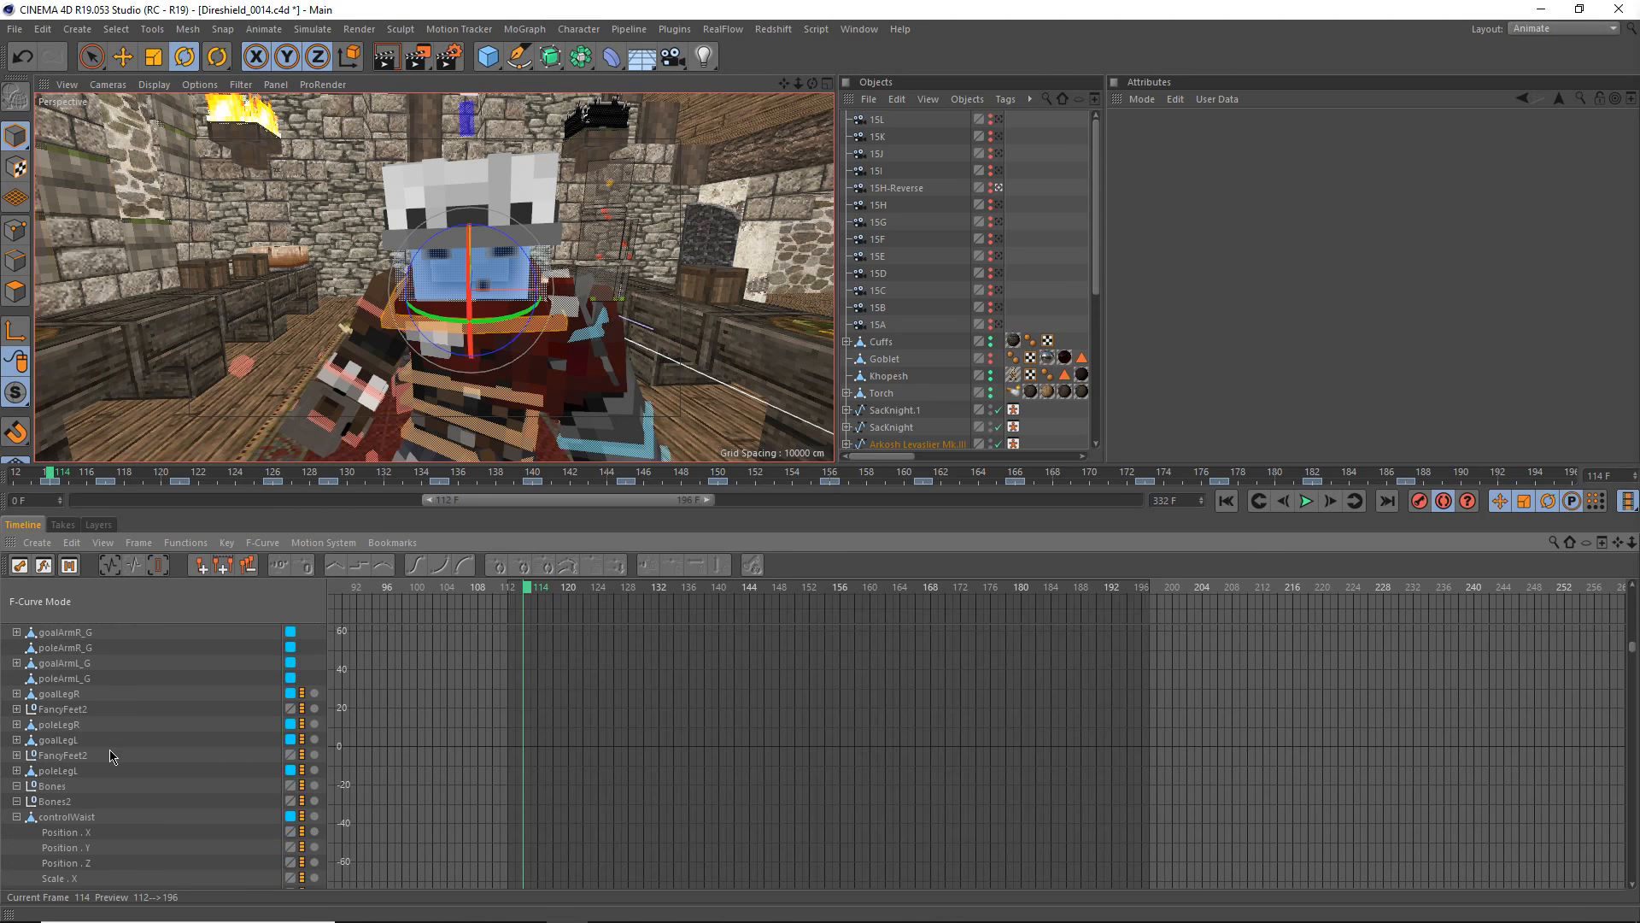
{"action": "scroll", "coordinate": [110, 755], "scroll_direction": "down", "scroll_amount": 2}
{"action": "scroll", "coordinate": [110, 755], "scroll_direction": "down", "scroll_amount": 5}
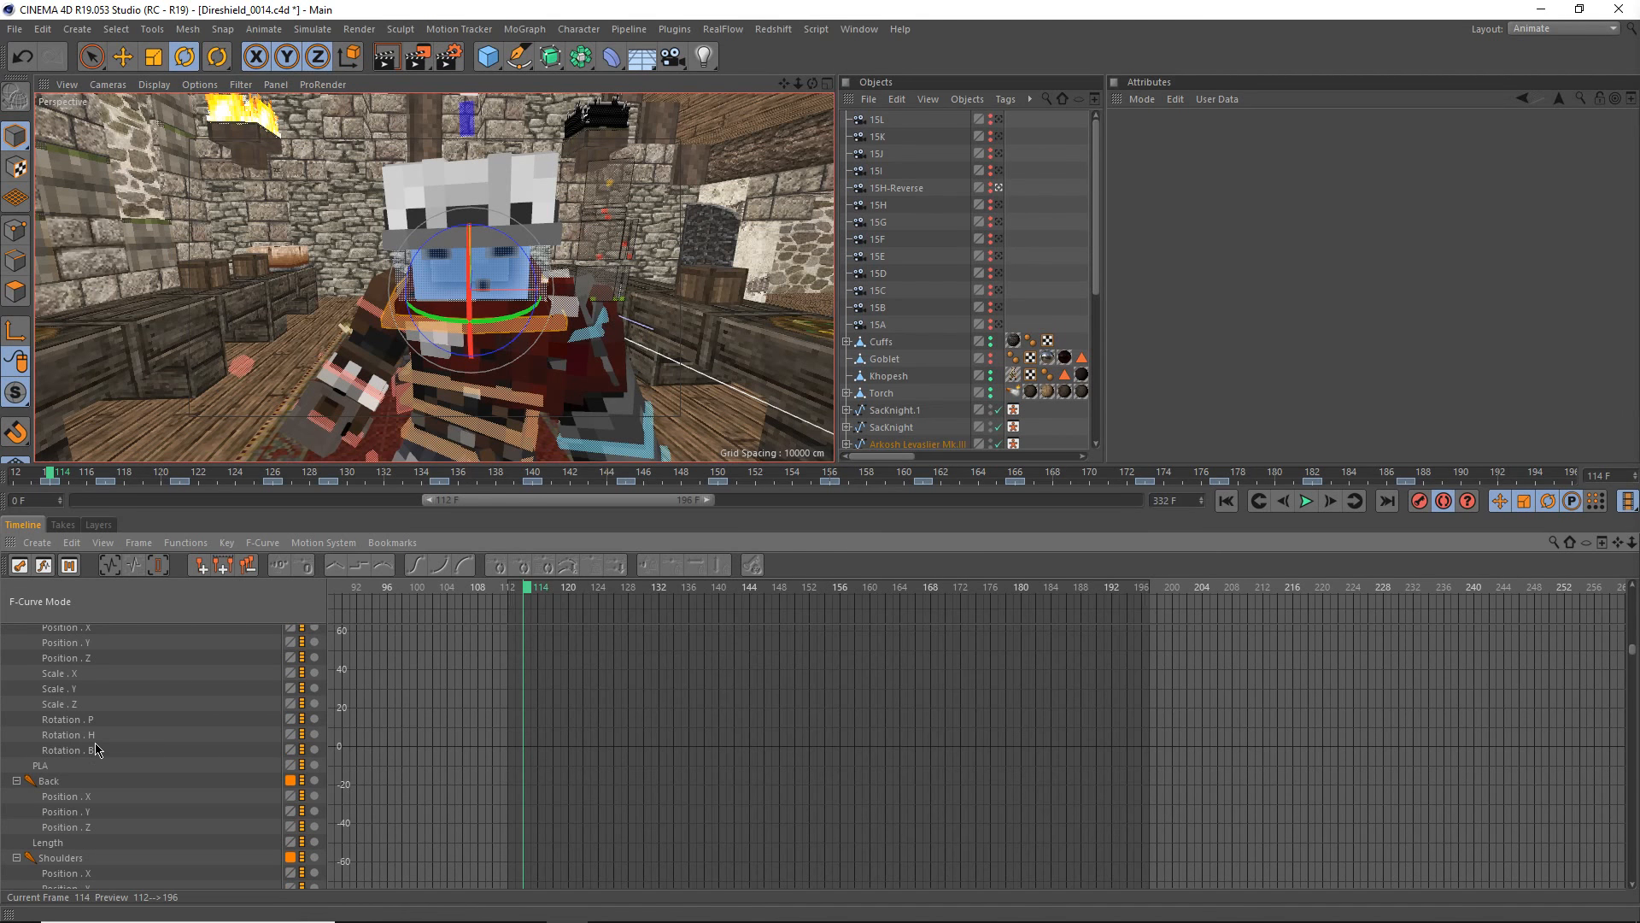
{"action": "scroll", "coordinate": [95, 748], "scroll_direction": "down", "scroll_amount": 2}
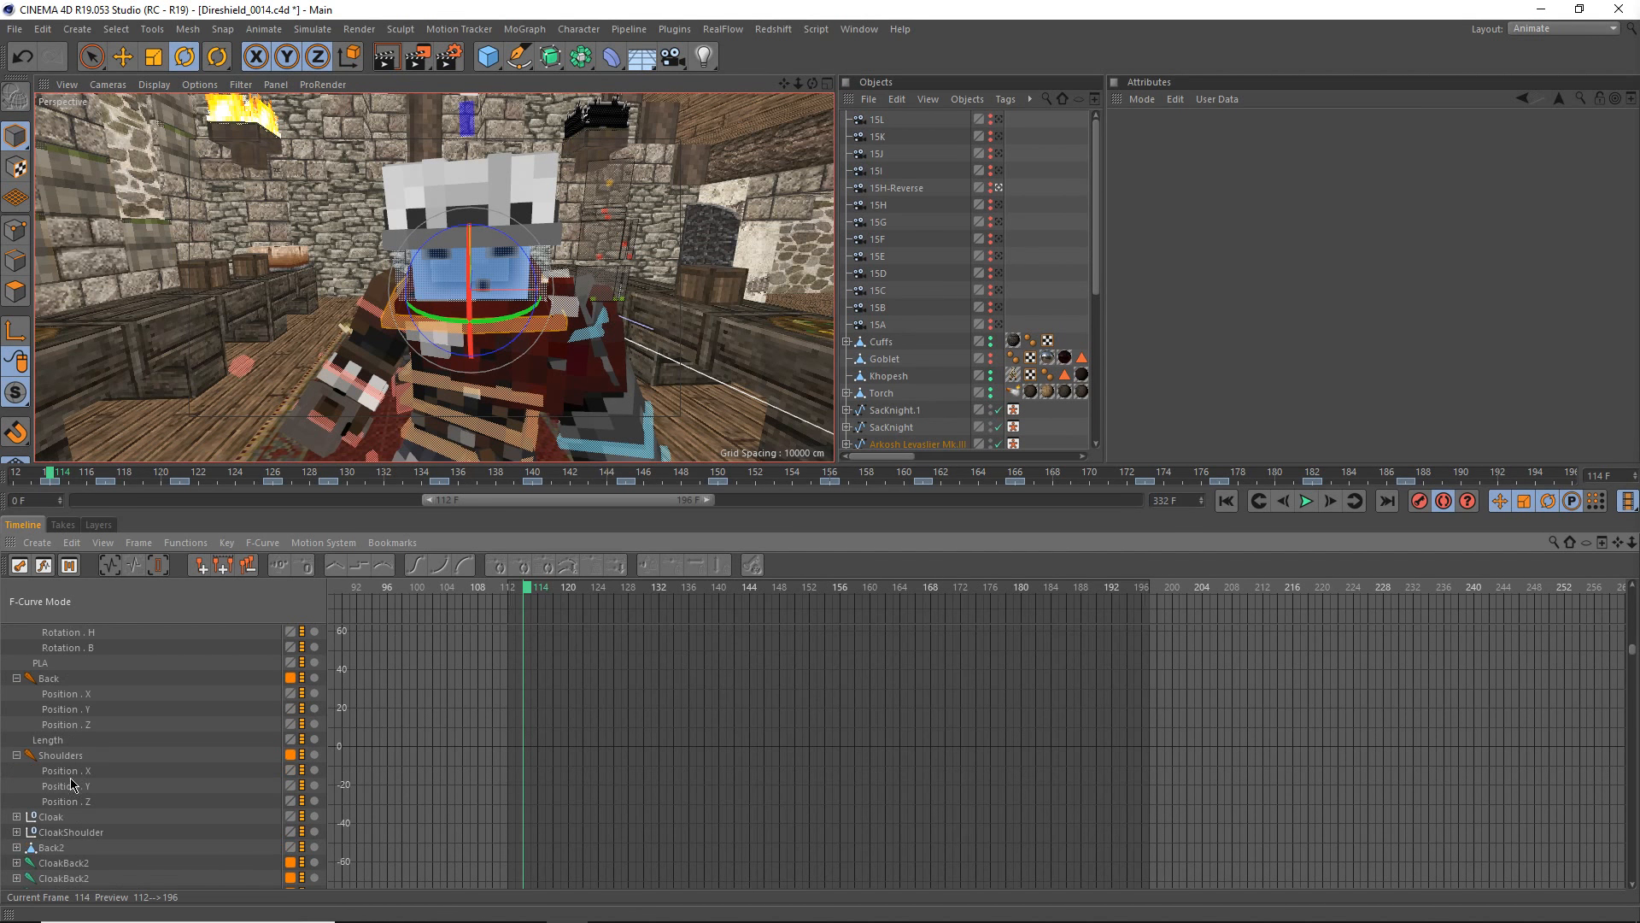
{"action": "scroll", "coordinate": [72, 784], "scroll_direction": "down", "scroll_amount": 2}
{"action": "scroll", "coordinate": [87, 796], "scroll_direction": "down", "scroll_amount": 2}
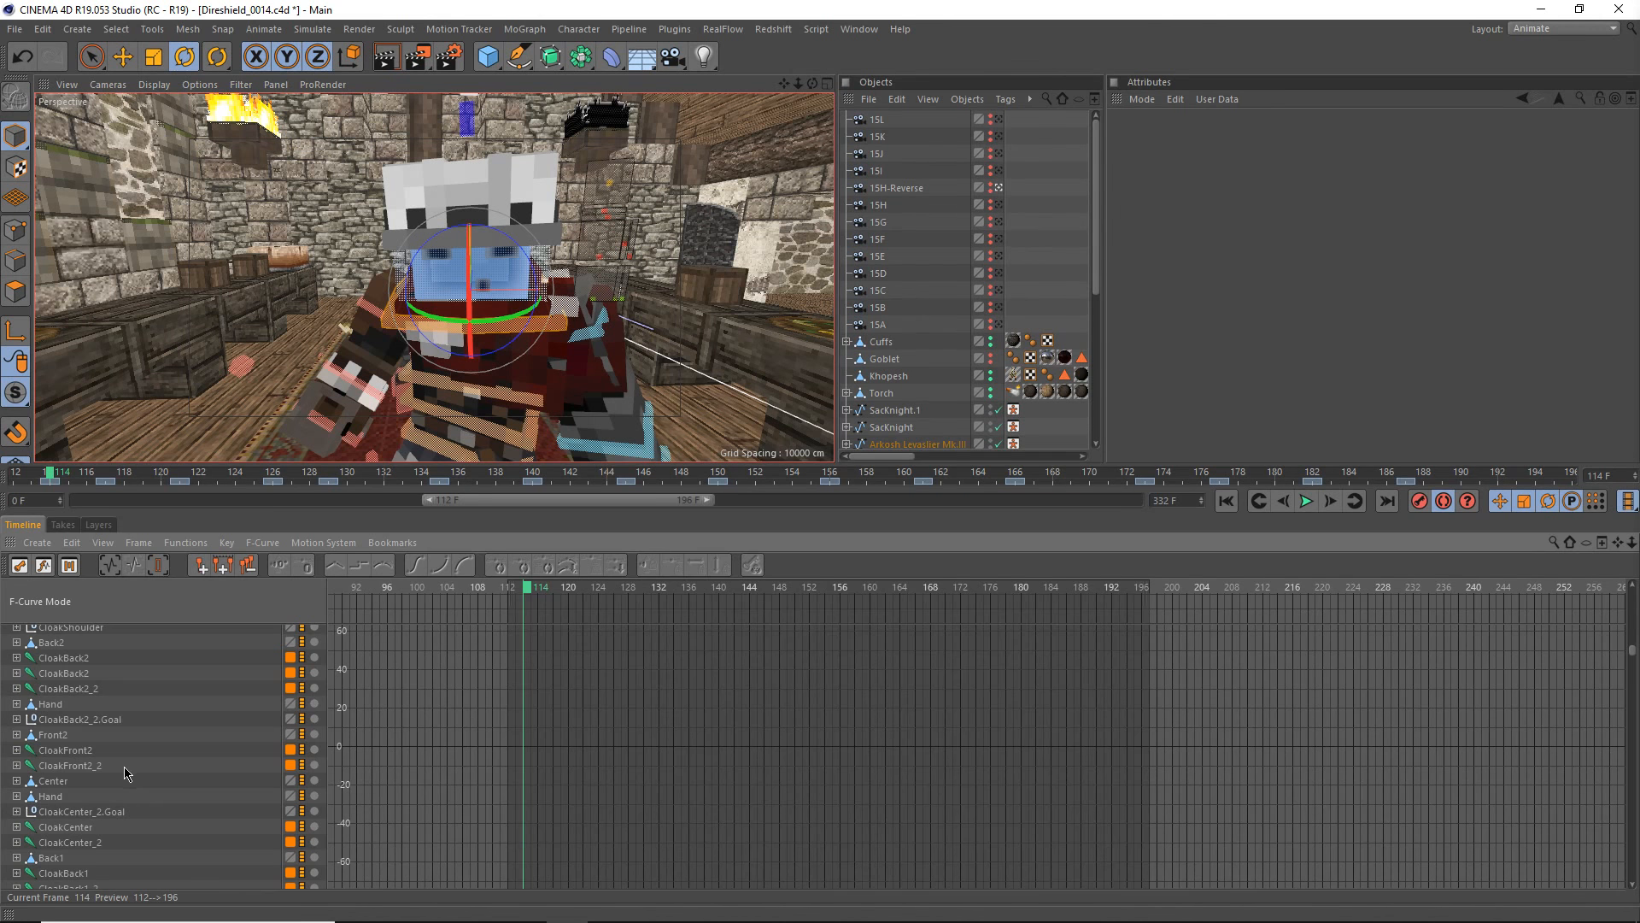
{"action": "scroll", "coordinate": [125, 773], "scroll_direction": "down", "scroll_amount": 2}
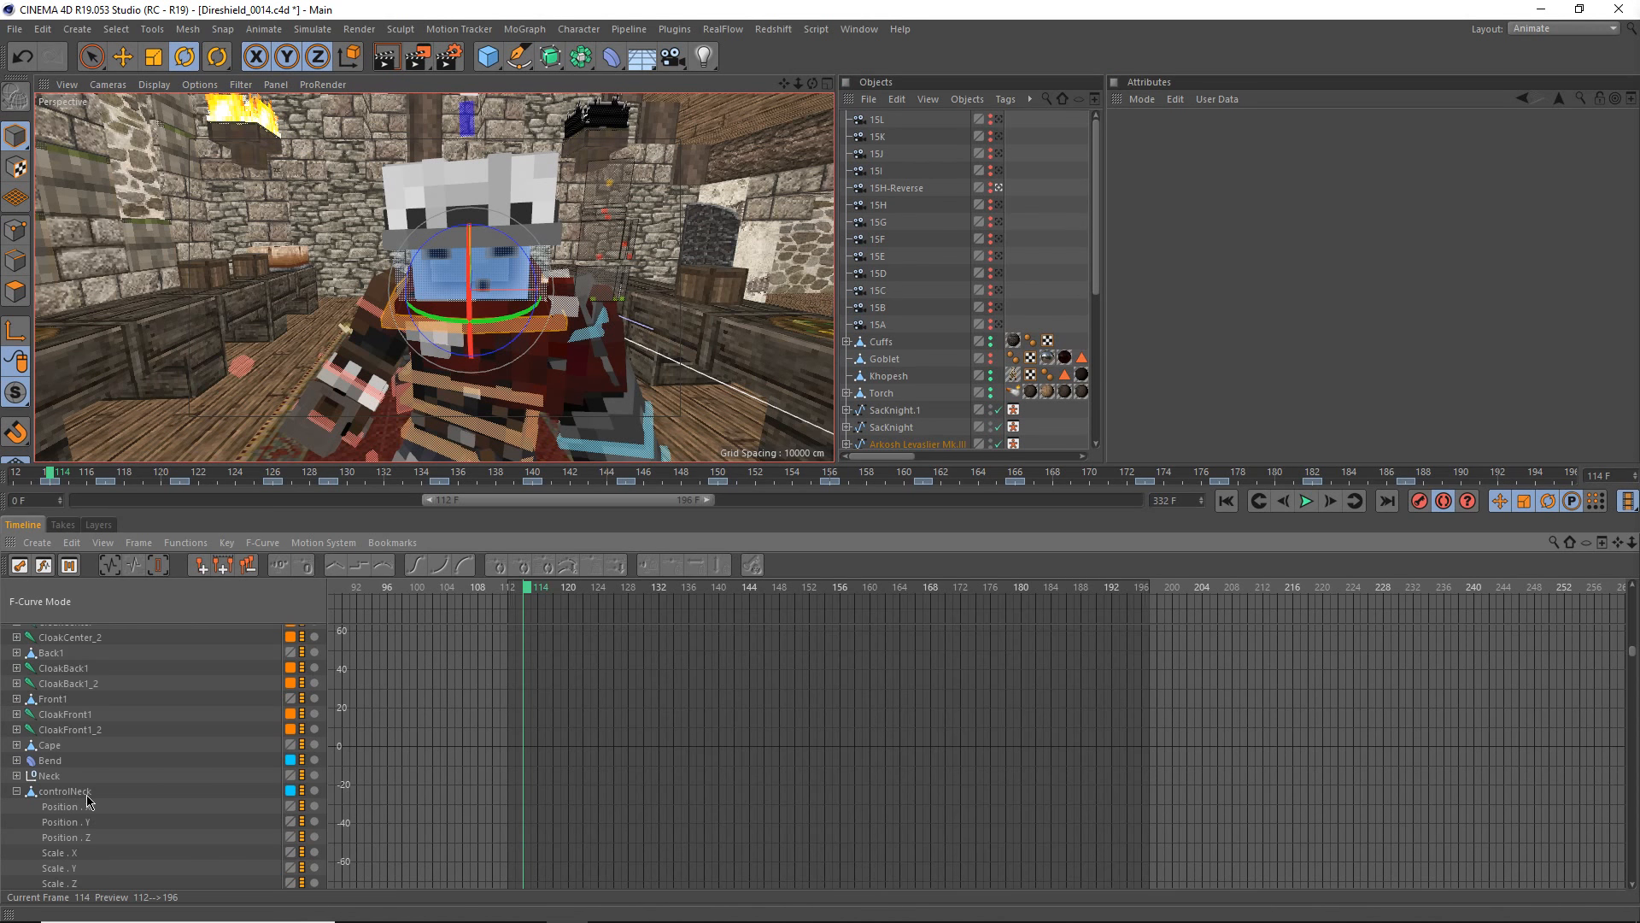
{"action": "scroll", "coordinate": [90, 801], "scroll_direction": "down", "scroll_amount": 1}
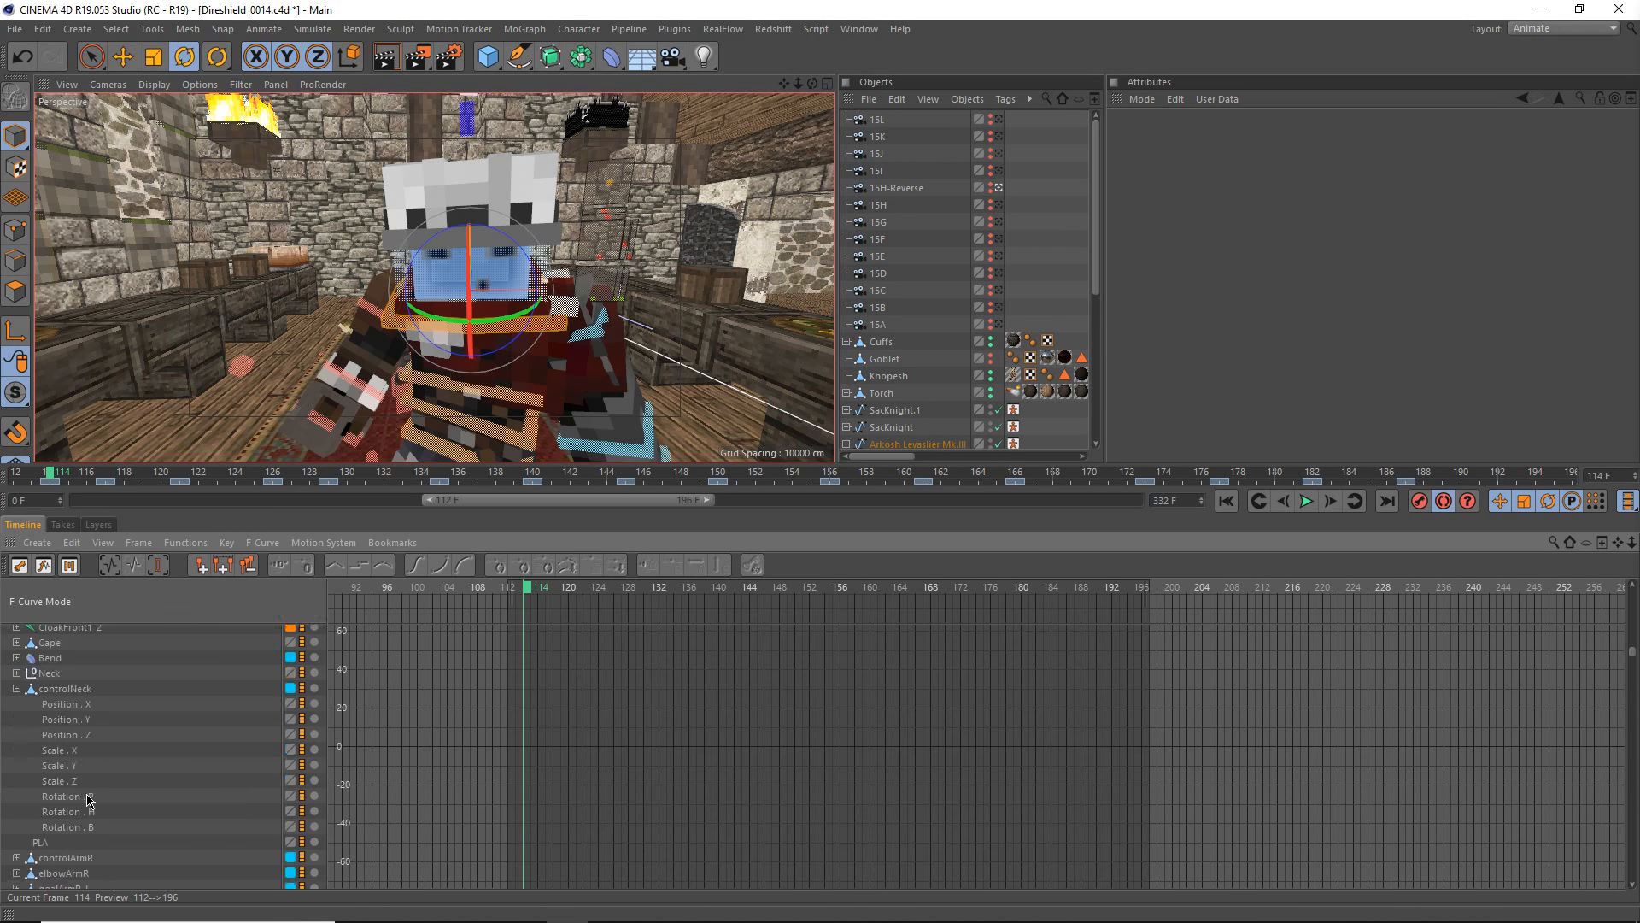
- Display only controlNeck's Rotation . P curve, go to frame 112 and select the curve's key there
{"action": "left_click", "coordinate": [51, 690]}
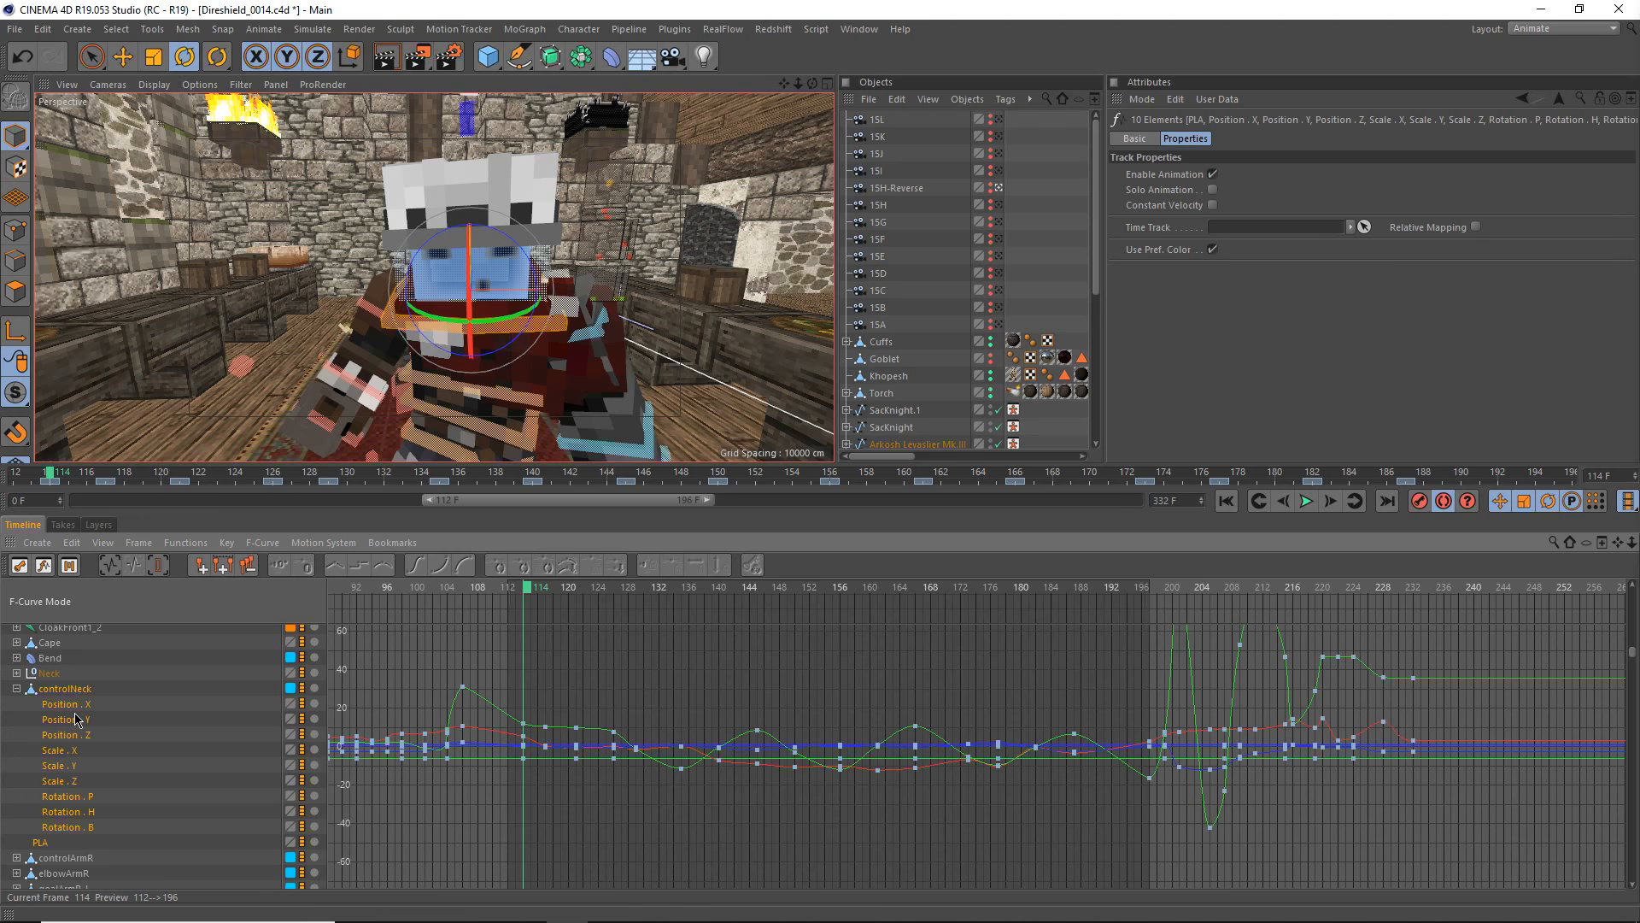
{"action": "left_click", "coordinate": [656, 678]}
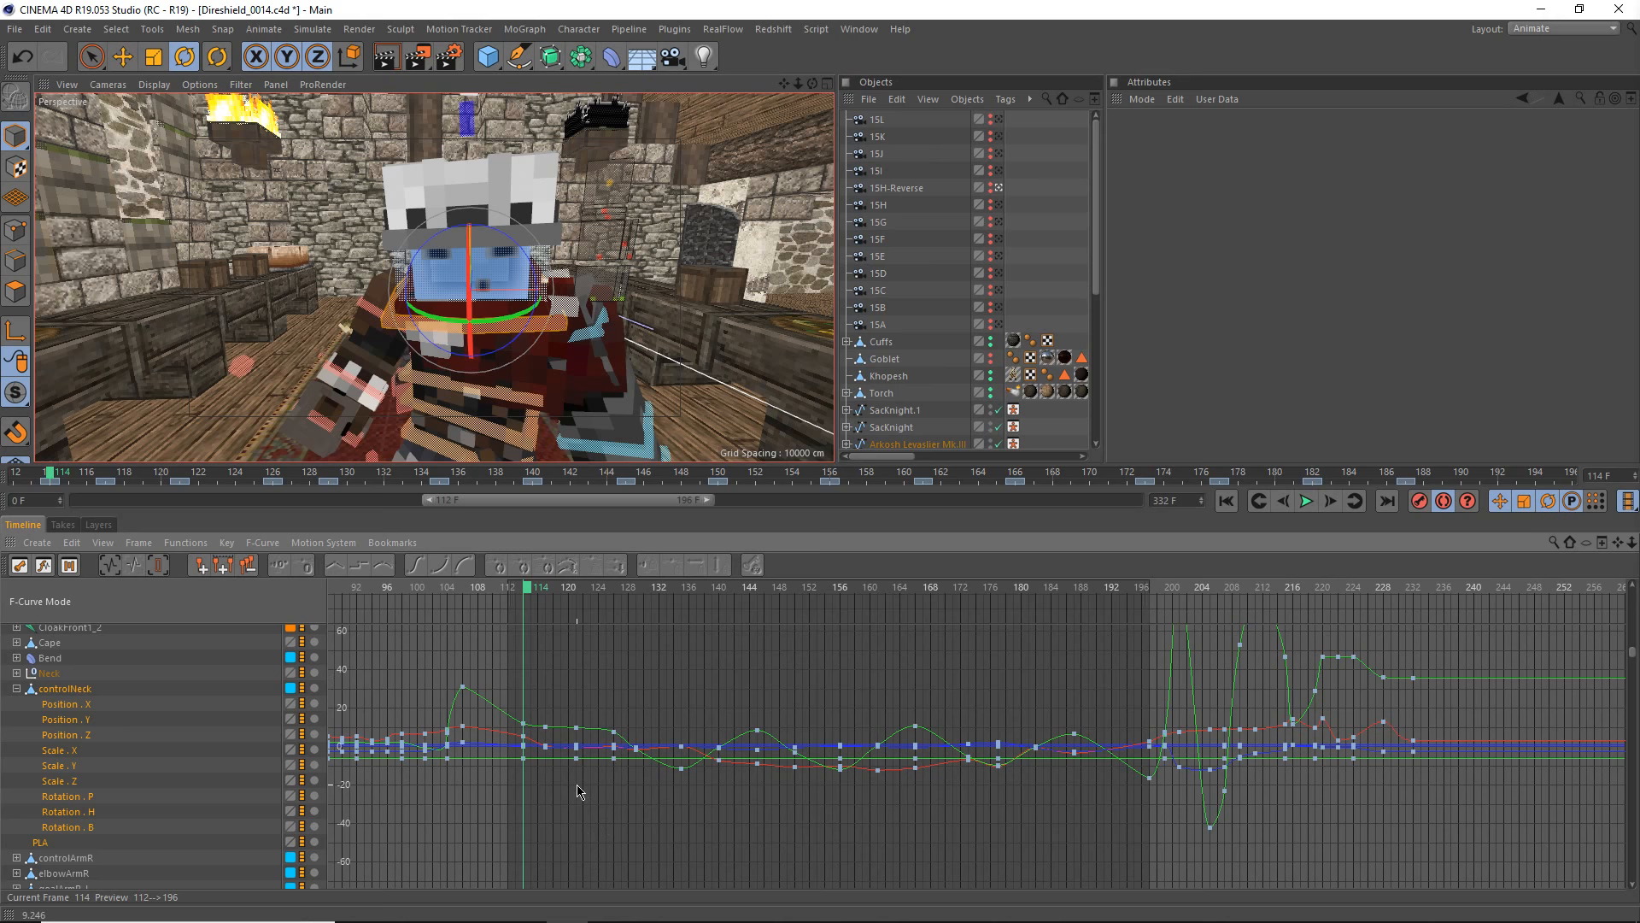
{"action": "left_click", "coordinate": [69, 798]}
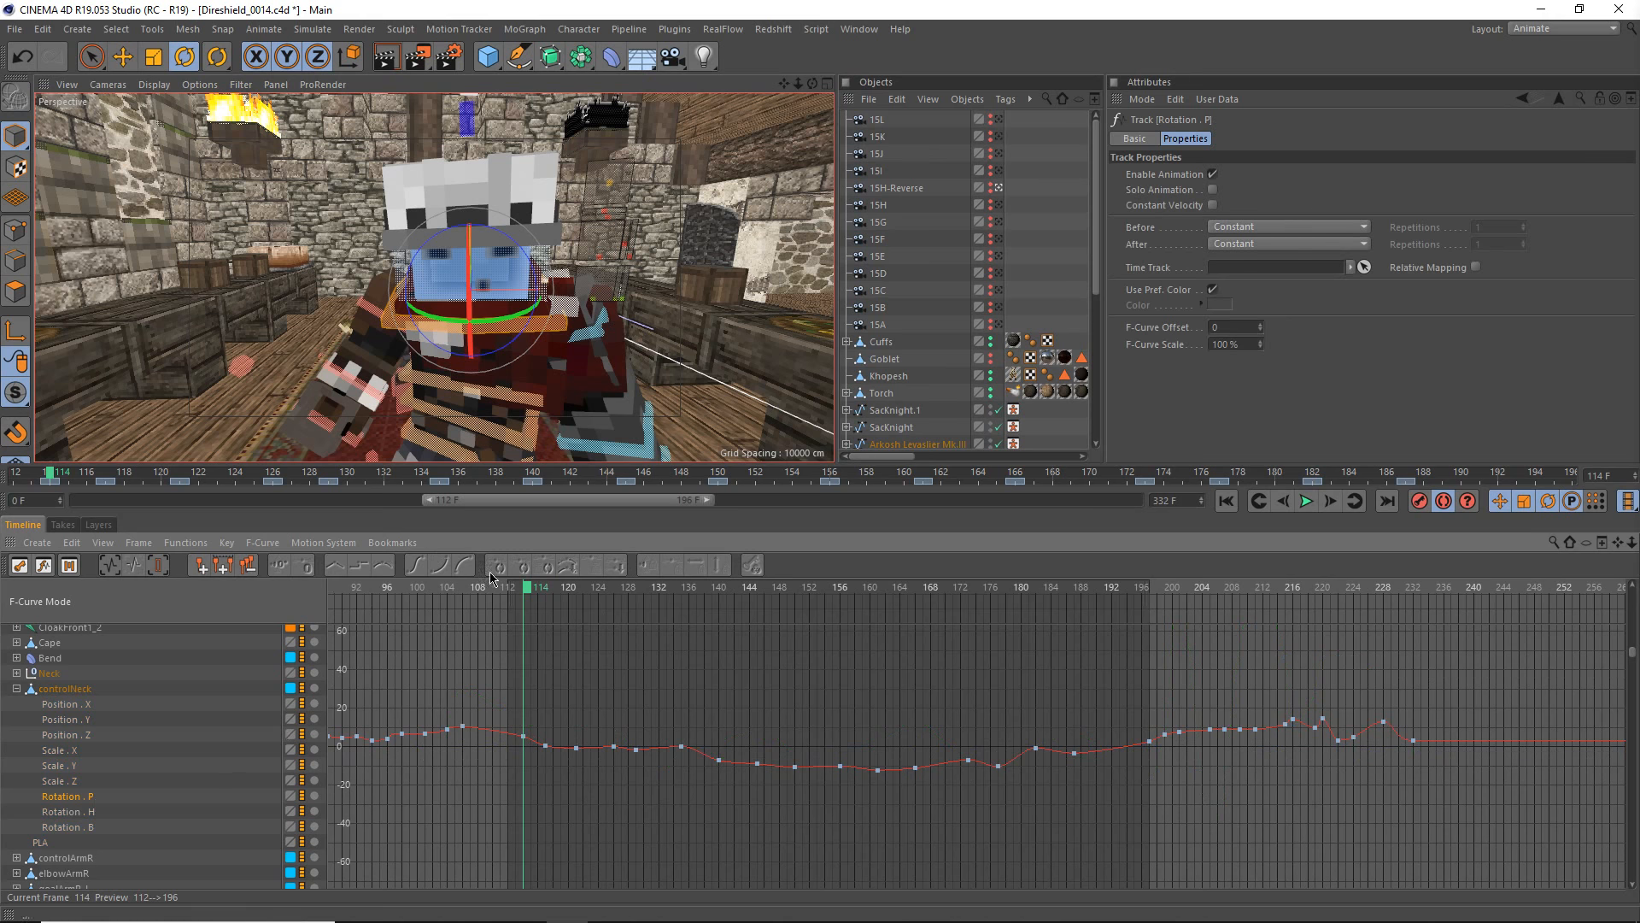
{"action": "left_click", "coordinate": [511, 589]}
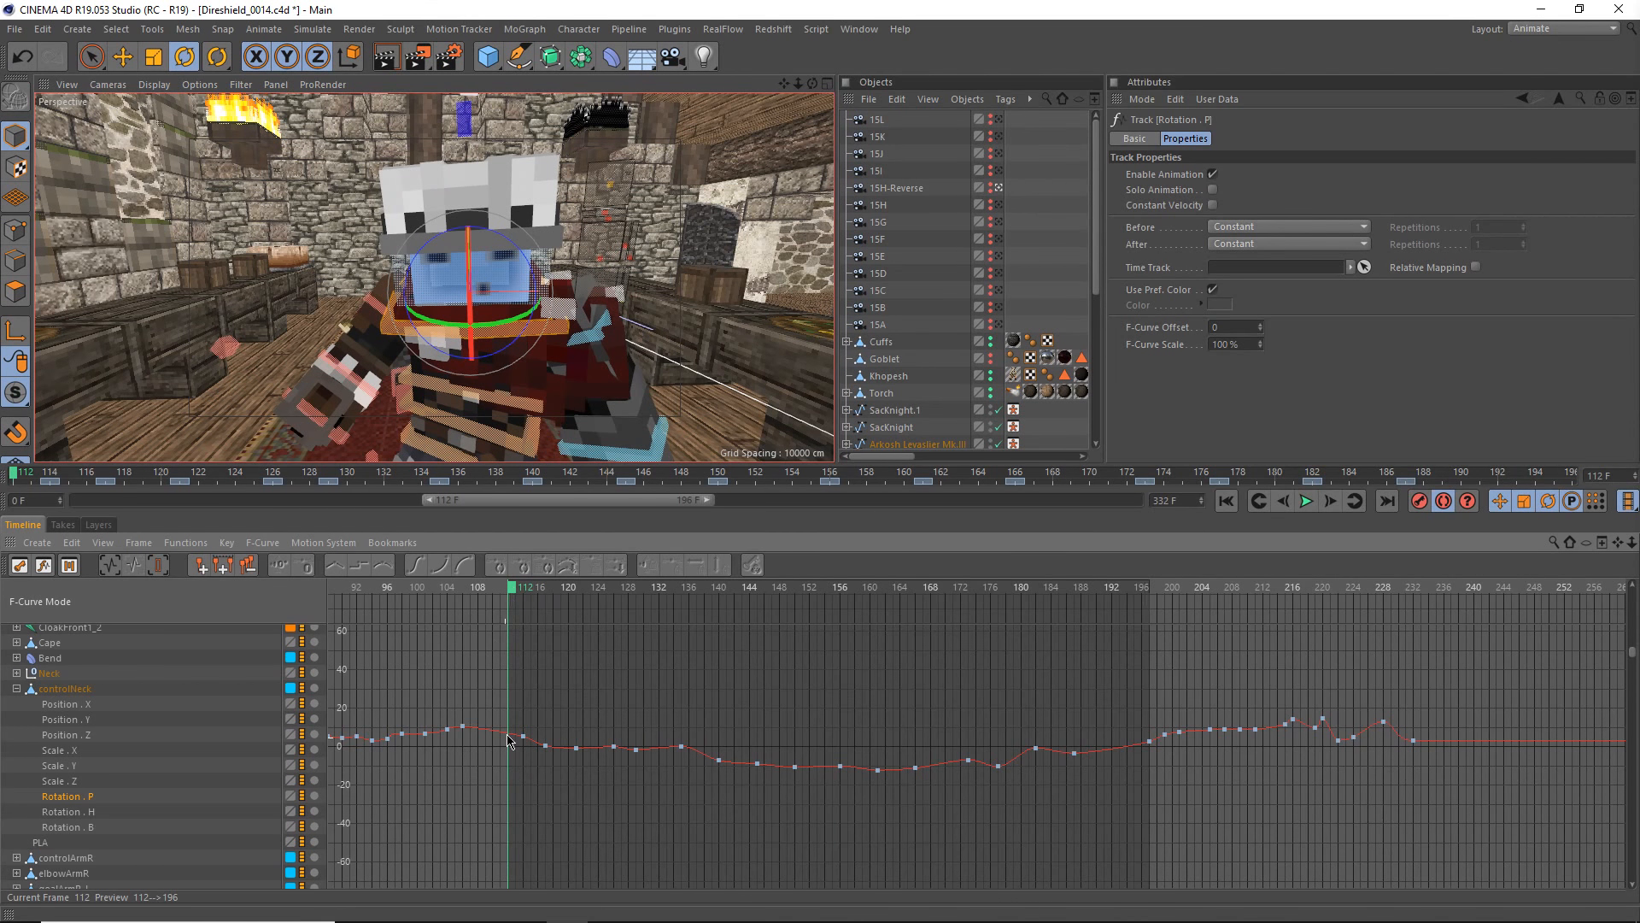
{"action": "left_click", "coordinate": [511, 733]}
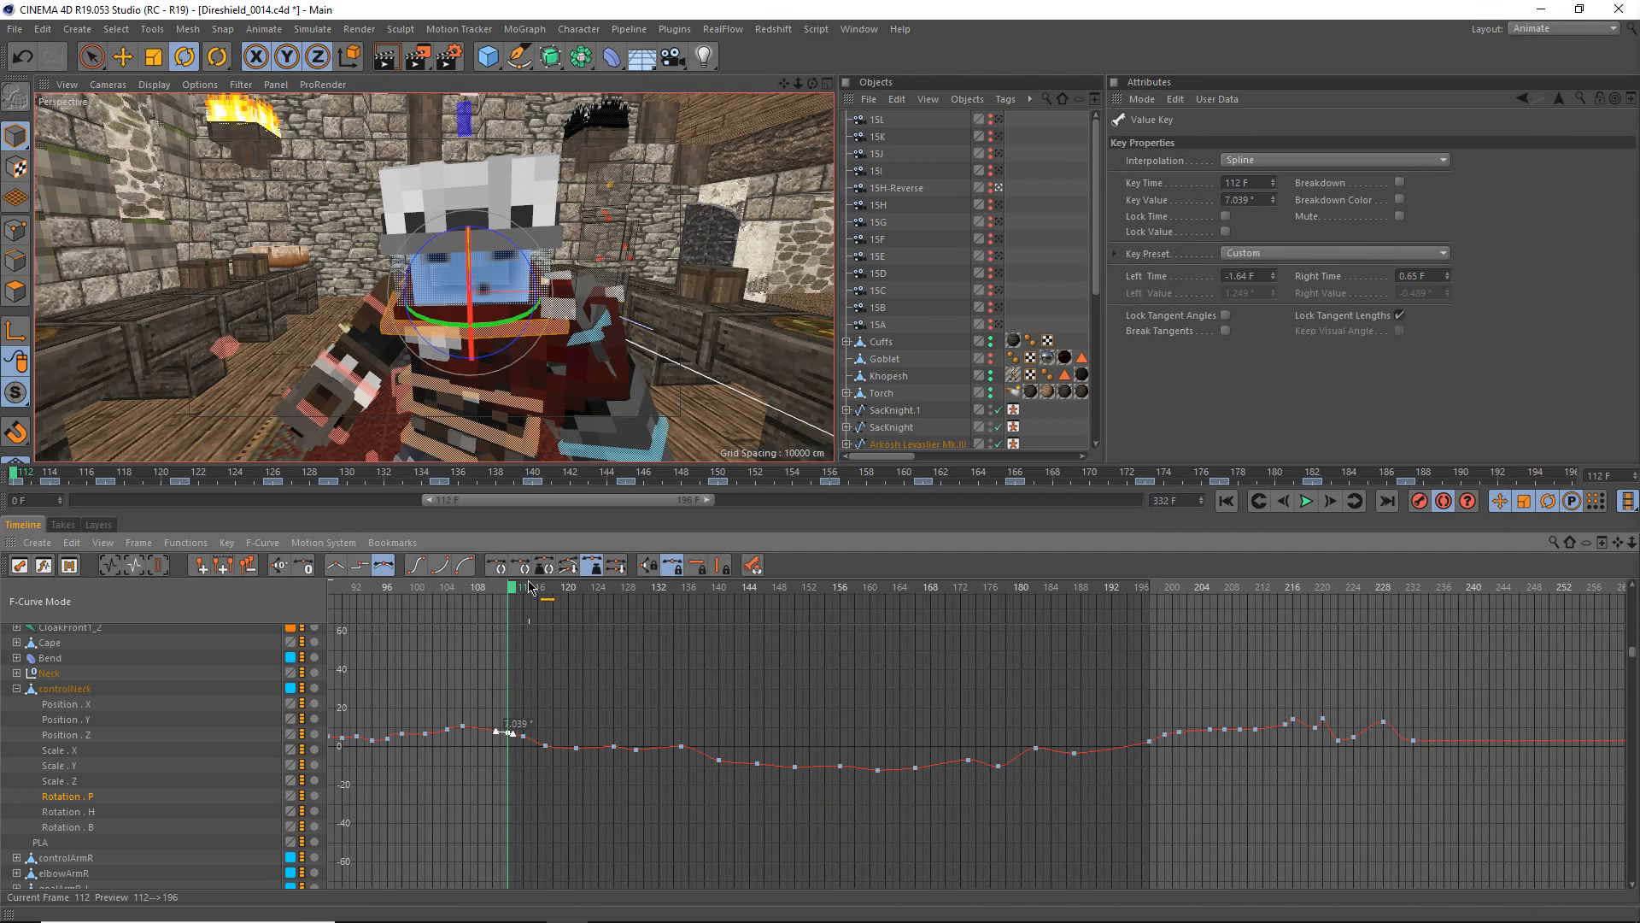
- Switch to Premiere Pro and play the start of the 15H-HWR.mp4 clip twice in the ROUGH sequence
{"action": "mouse_move", "coordinate": [442, 908]}
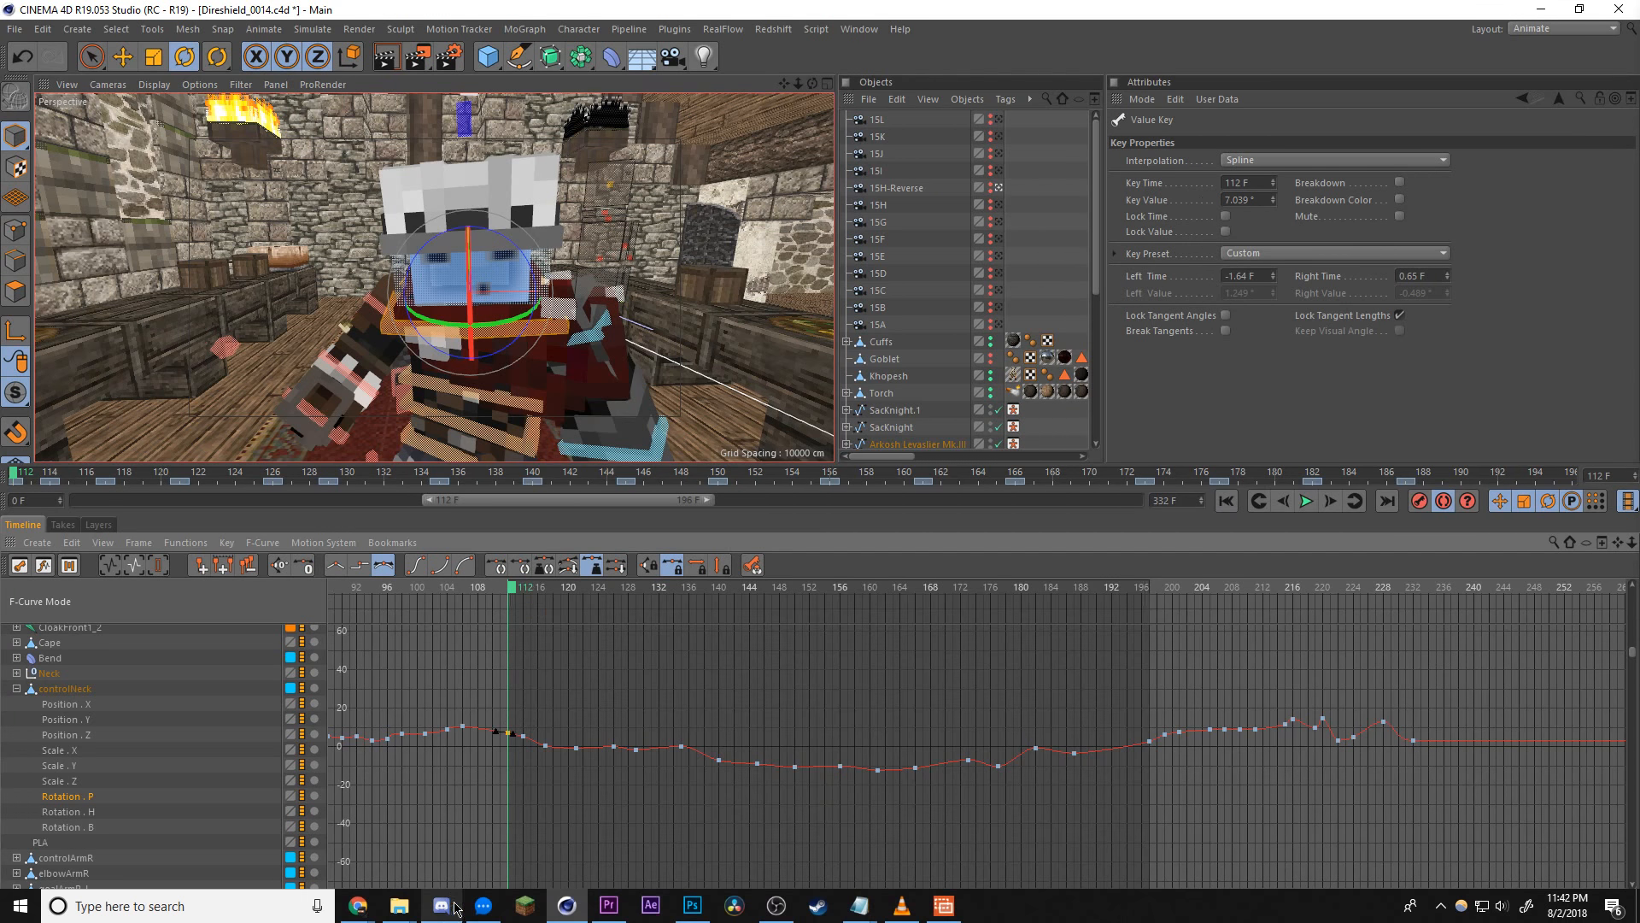
{"action": "left_click", "coordinate": [608, 906]}
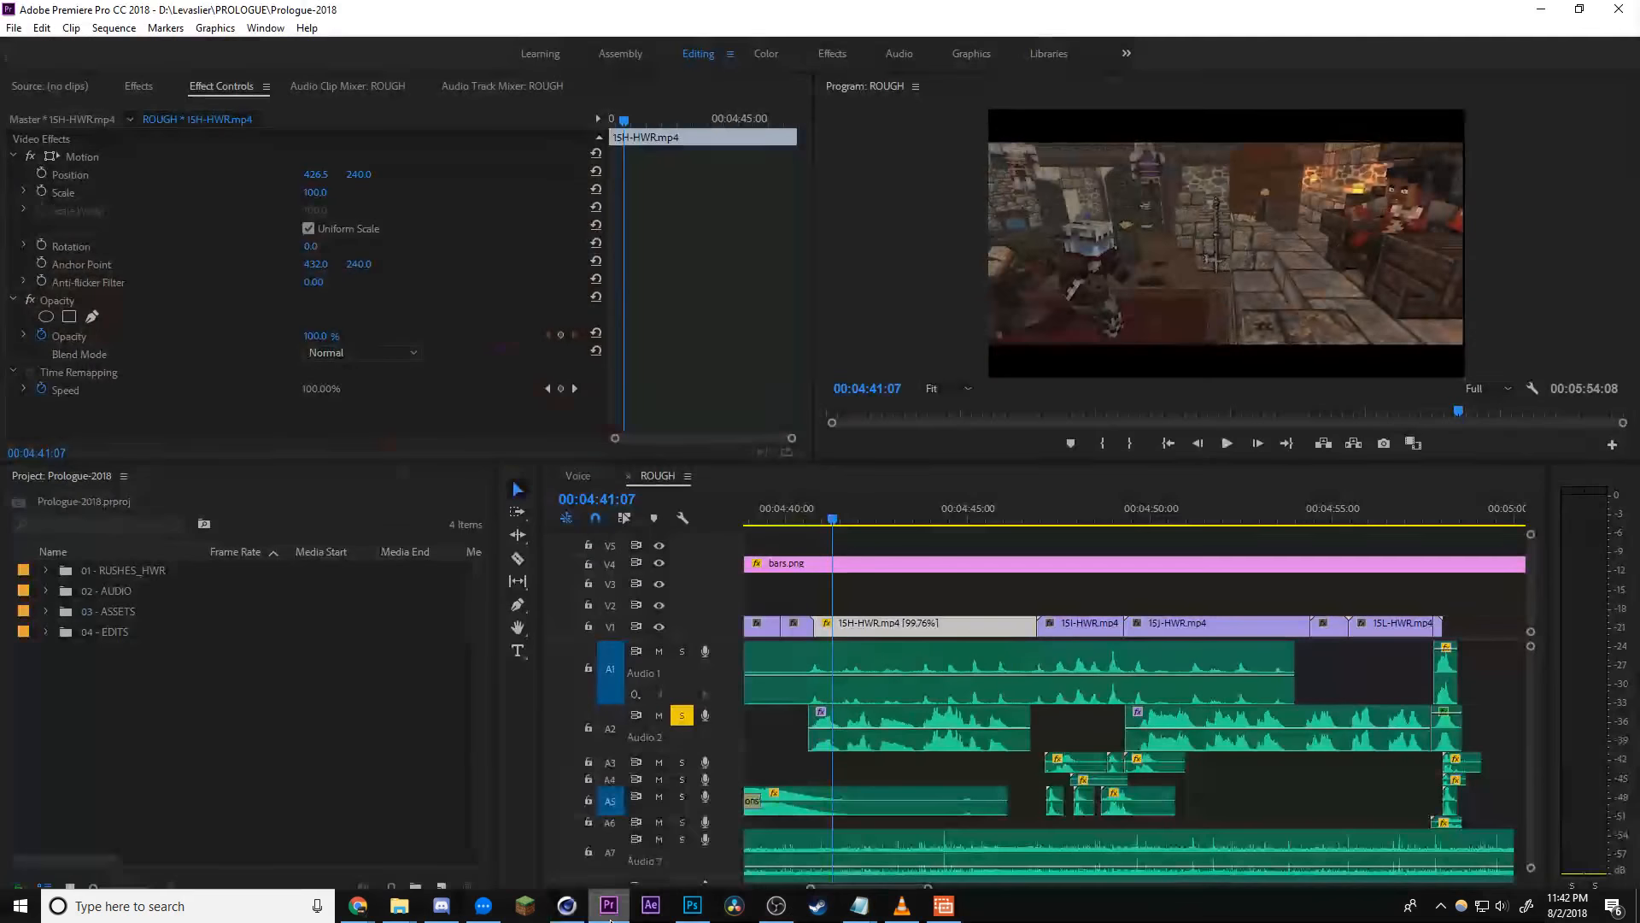
{"action": "left_click", "coordinate": [815, 506]}
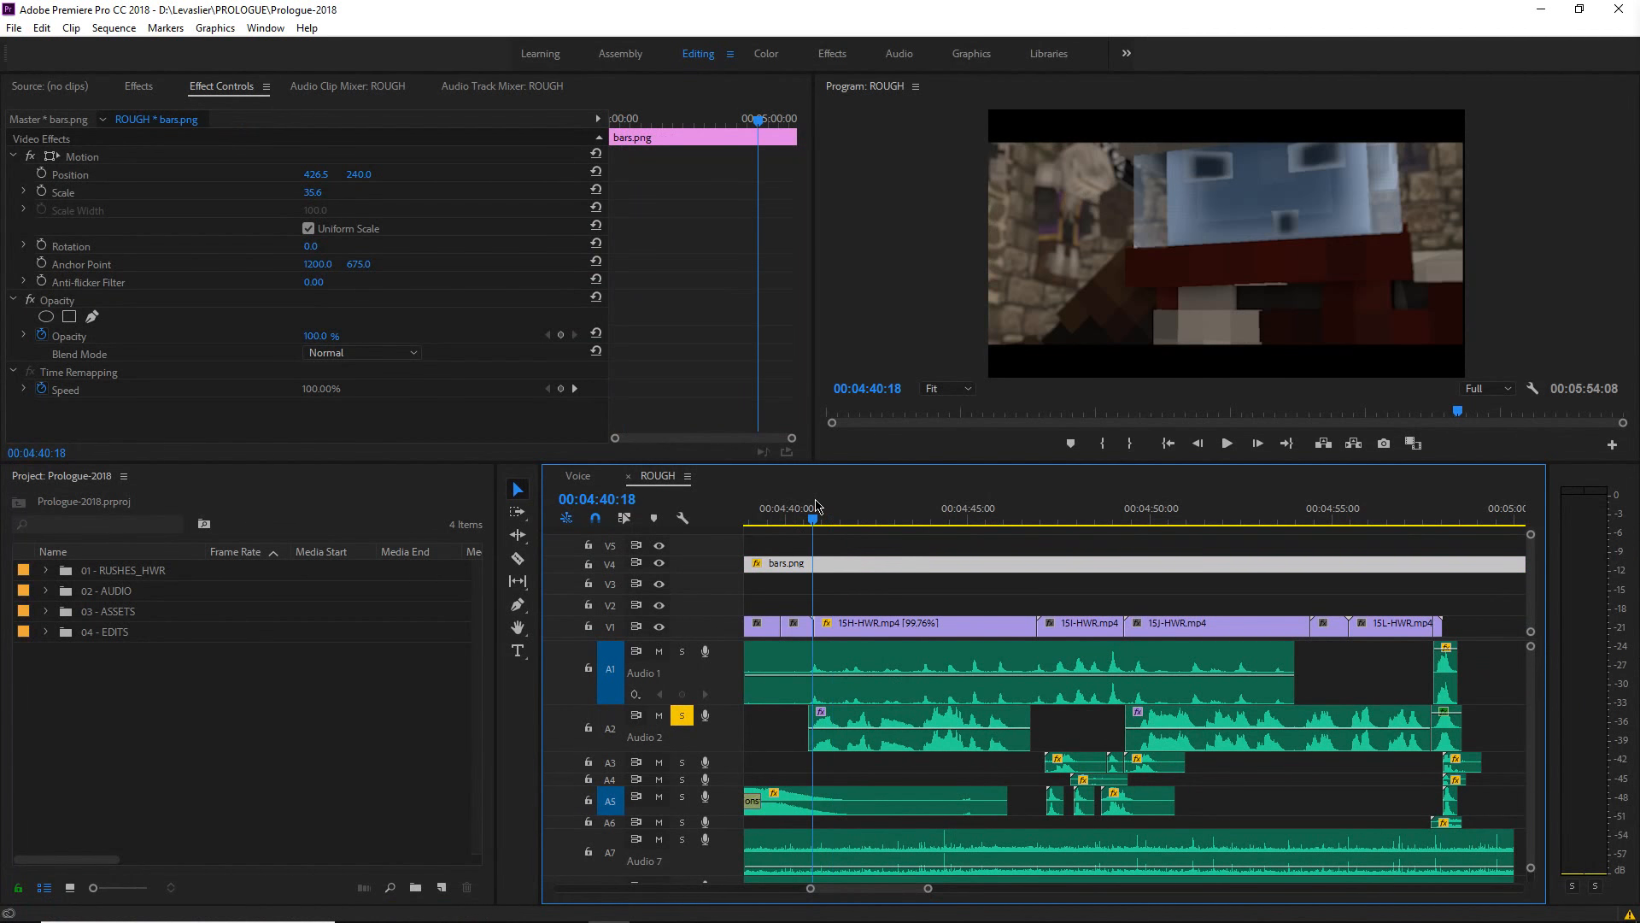
{"action": "key", "text": "space"}
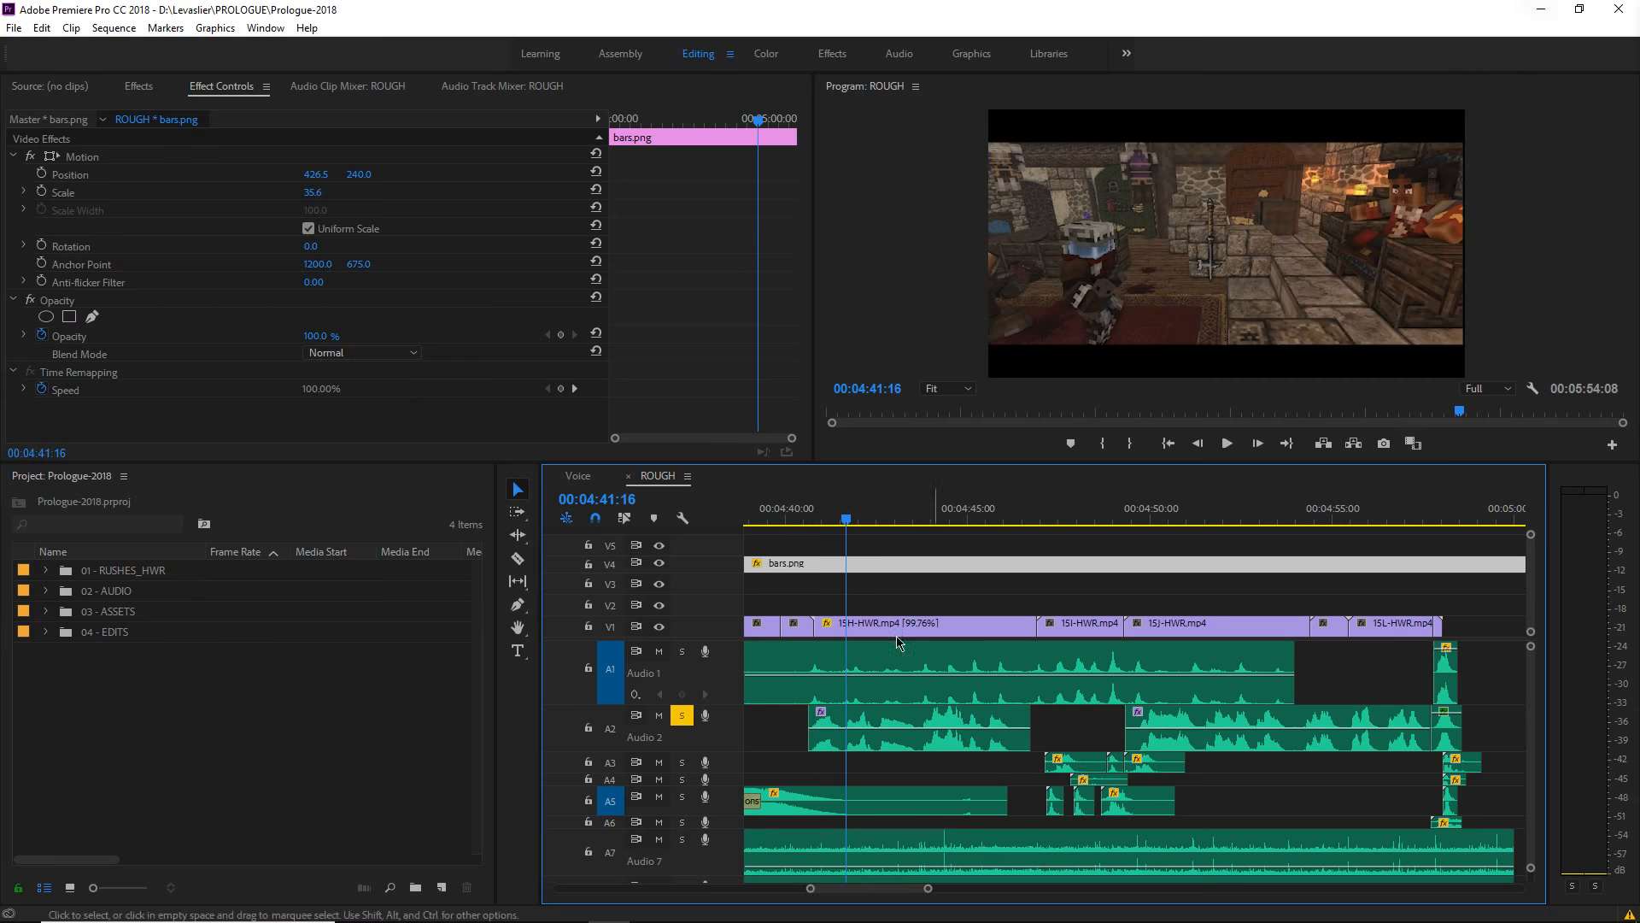
{"action": "left_click", "coordinate": [809, 510]}
{"action": "key", "text": "space"}
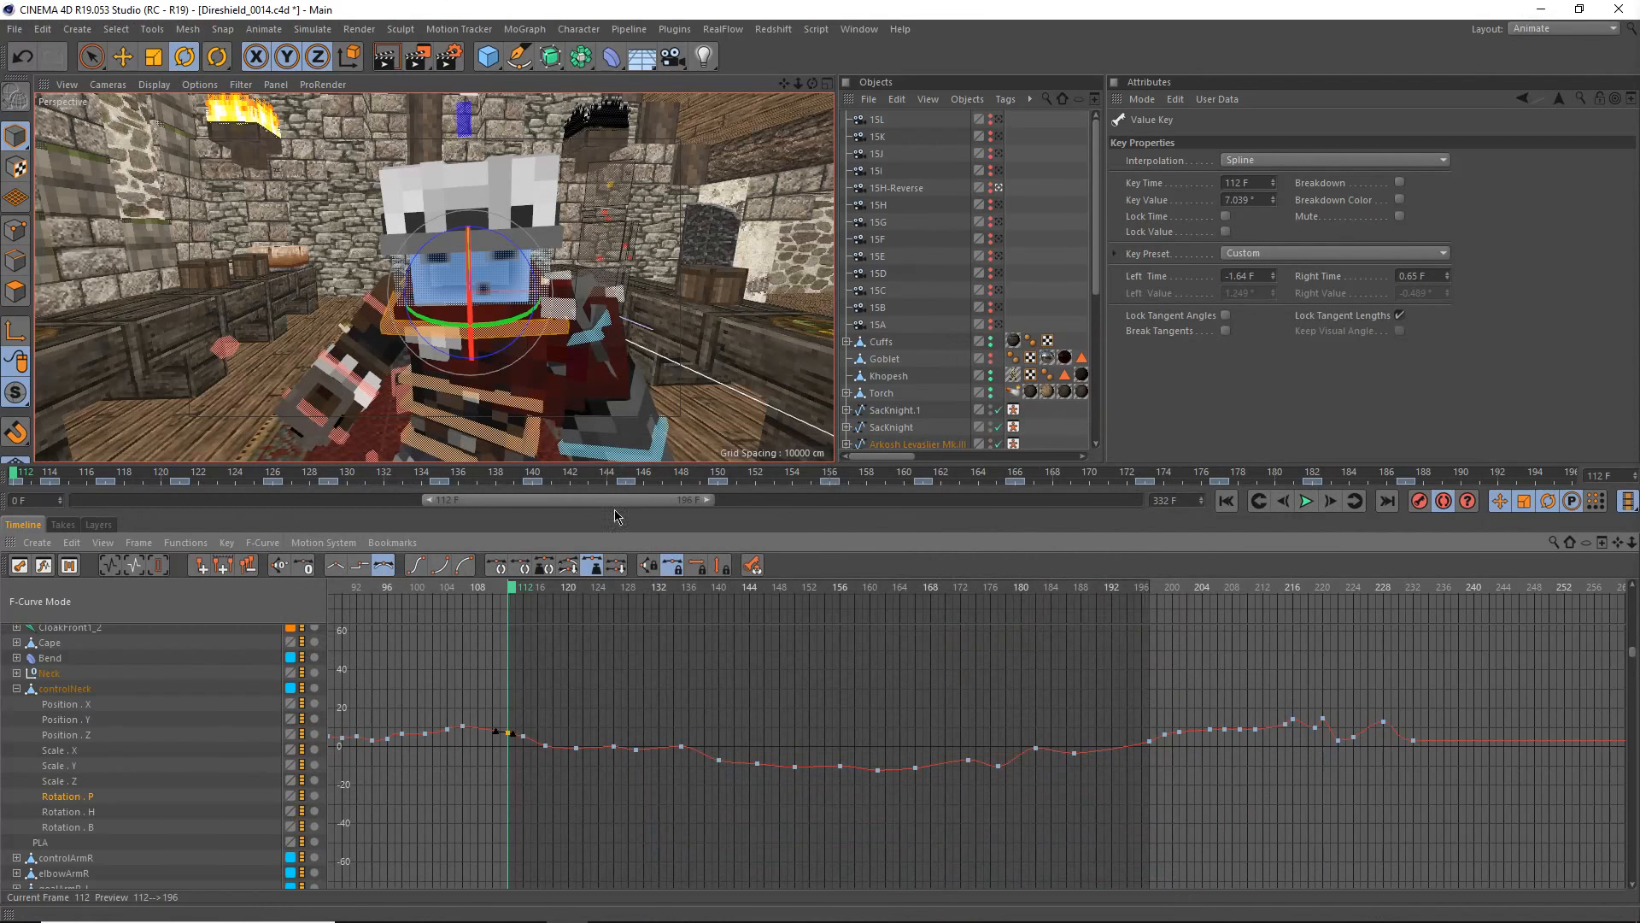
- Return to Cinema 4D and view the character's head closely from a low side angle at frame 112
{"action": "middle_click_drag", "start_coordinate": [491, 304], "coordinate": [416, 284], "text": "alt"}
{"action": "mouse_move", "coordinate": [415, 285]}
{"action": "left_mouse_down", "text": "alt"}
{"action": "mouse_move", "coordinate": [497, 308]}
{"action": "mouse_move", "coordinate": [521, 293]}
{"action": "left_mouse_up", "text": "alt"}
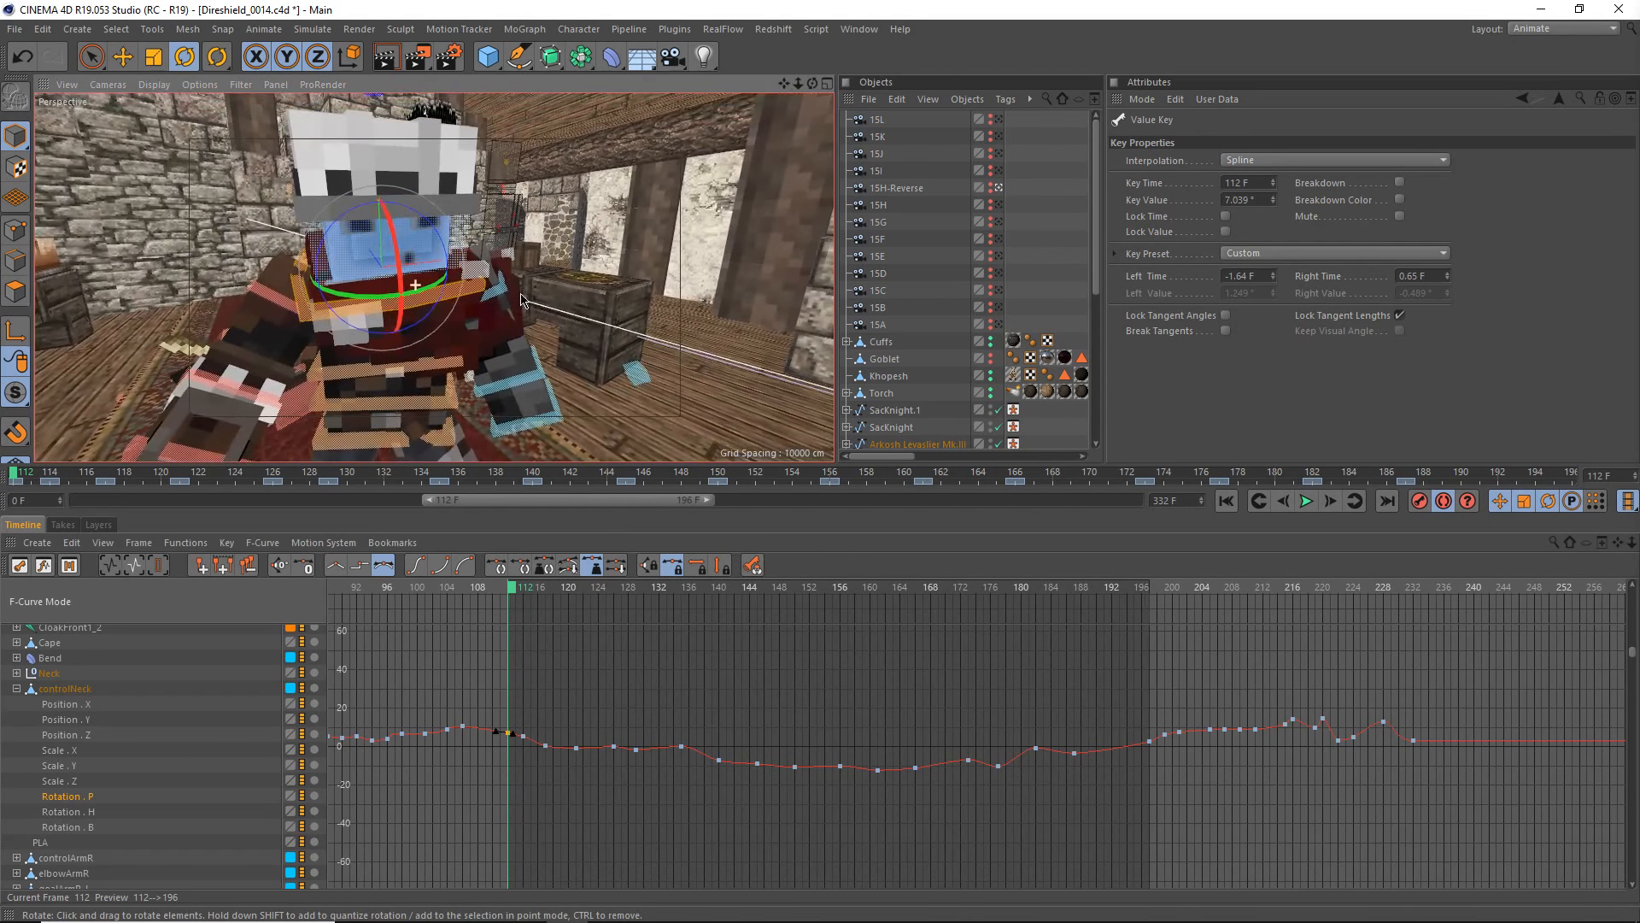
{"action": "right_click_drag", "start_coordinate": [403, 314], "coordinate": [471, 318], "text": "alt"}
{"action": "scroll", "coordinate": [461, 318], "scroll_direction": "down", "scroll_amount": 3}
{"action": "left_click_drag", "start_coordinate": [461, 323], "coordinate": [411, 394], "text": "alt"}
{"action": "scroll", "coordinate": [488, 369], "scroll_direction": "down", "scroll_amount": 3}
{"action": "scroll", "coordinate": [416, 383], "scroll_direction": "up", "scroll_amount": 3}
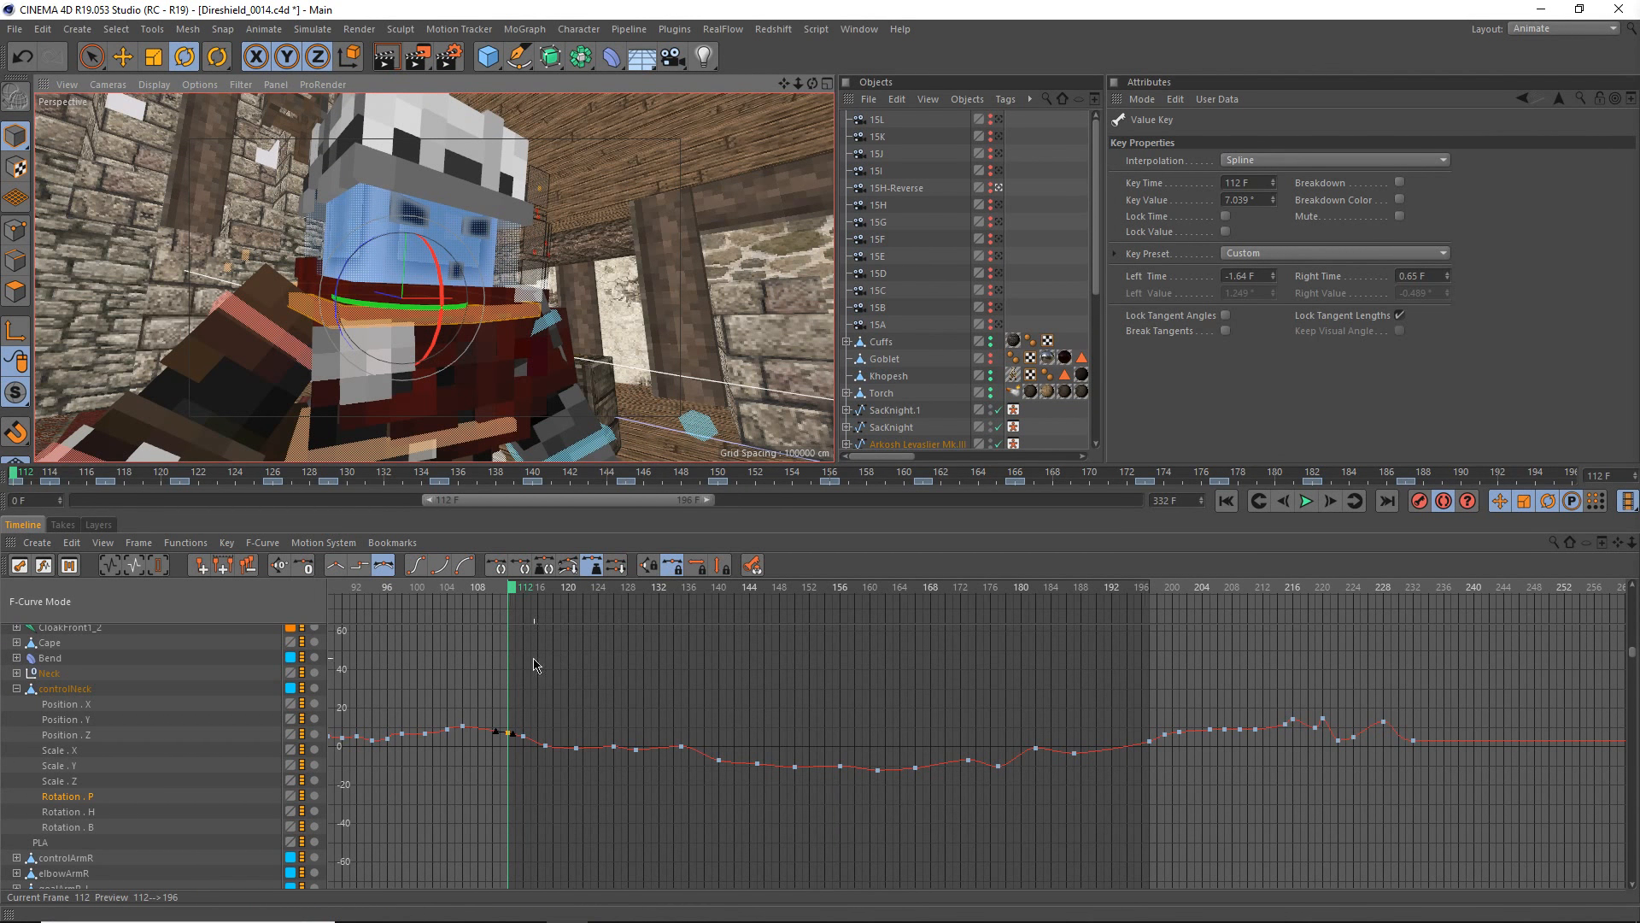
- Raise controlNeck's Rotation . P key at frame 114 to about 11.5° and check the head motion around it from a wider view
{"action": "left_click", "coordinate": [522, 737]}
{"action": "left_click", "coordinate": [522, 737]}
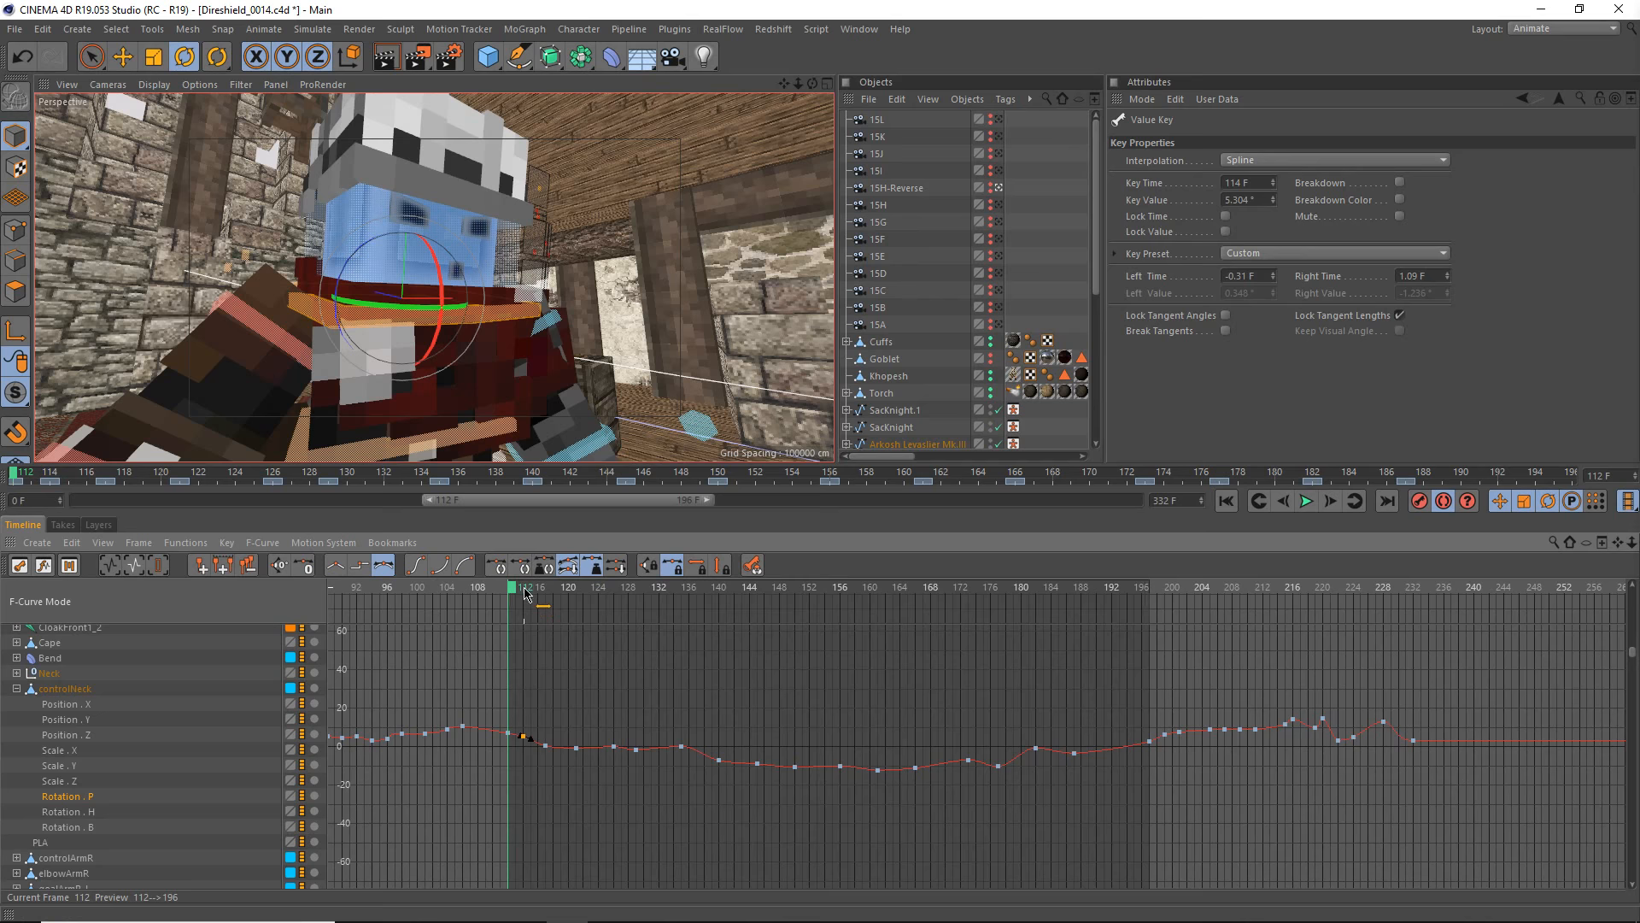
{"action": "key", "text": "g"}
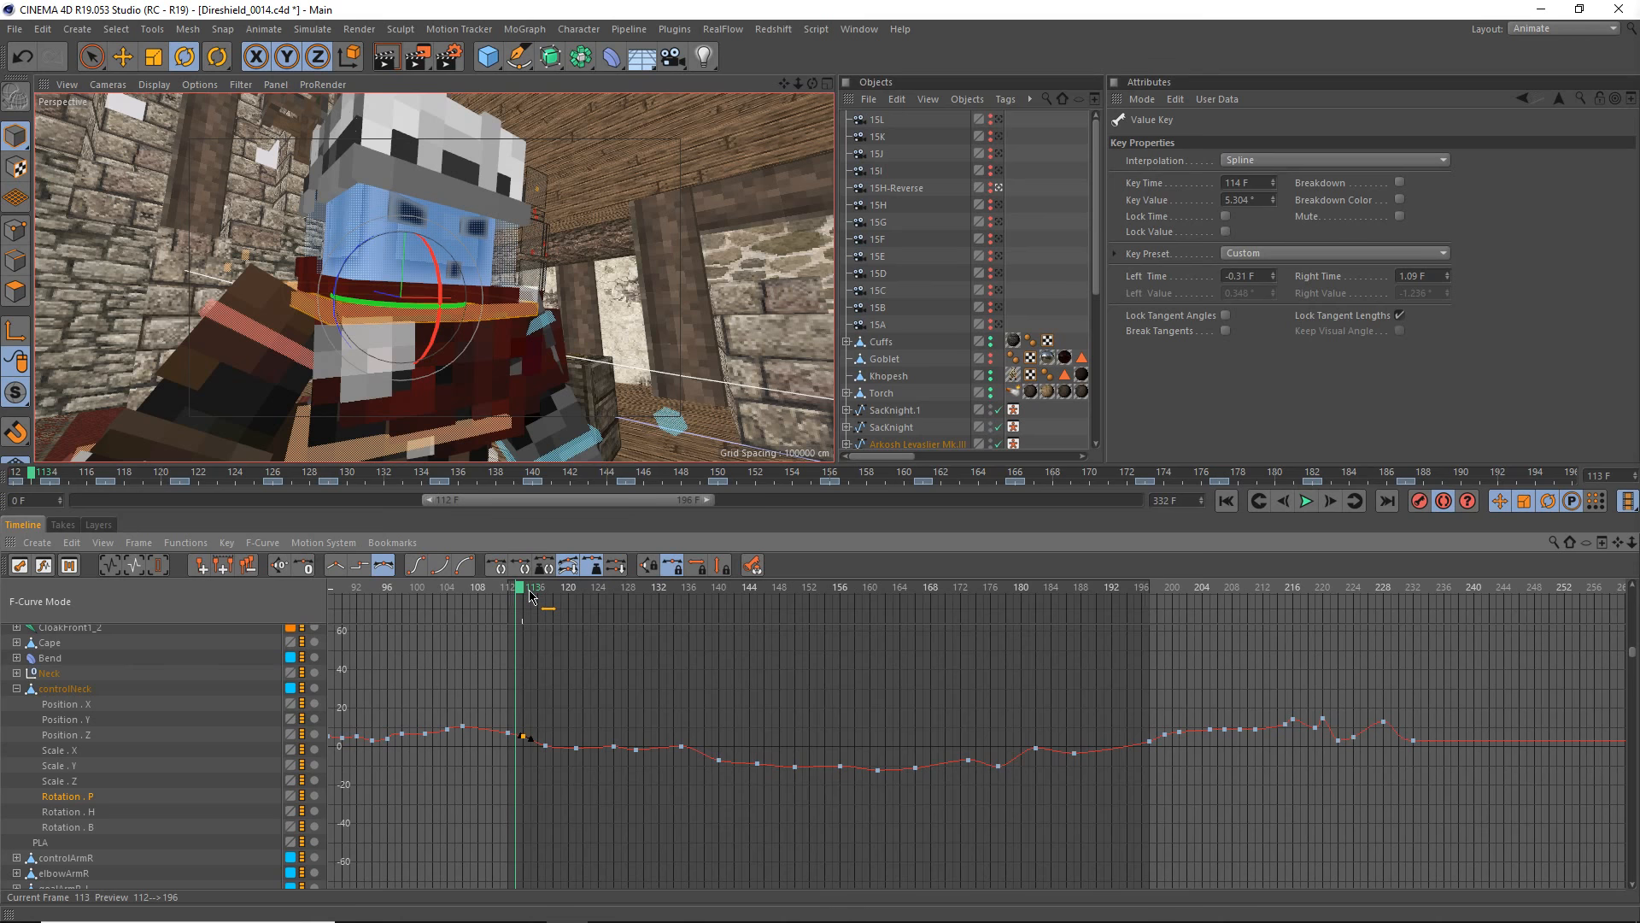
{"action": "key", "text": "g"}
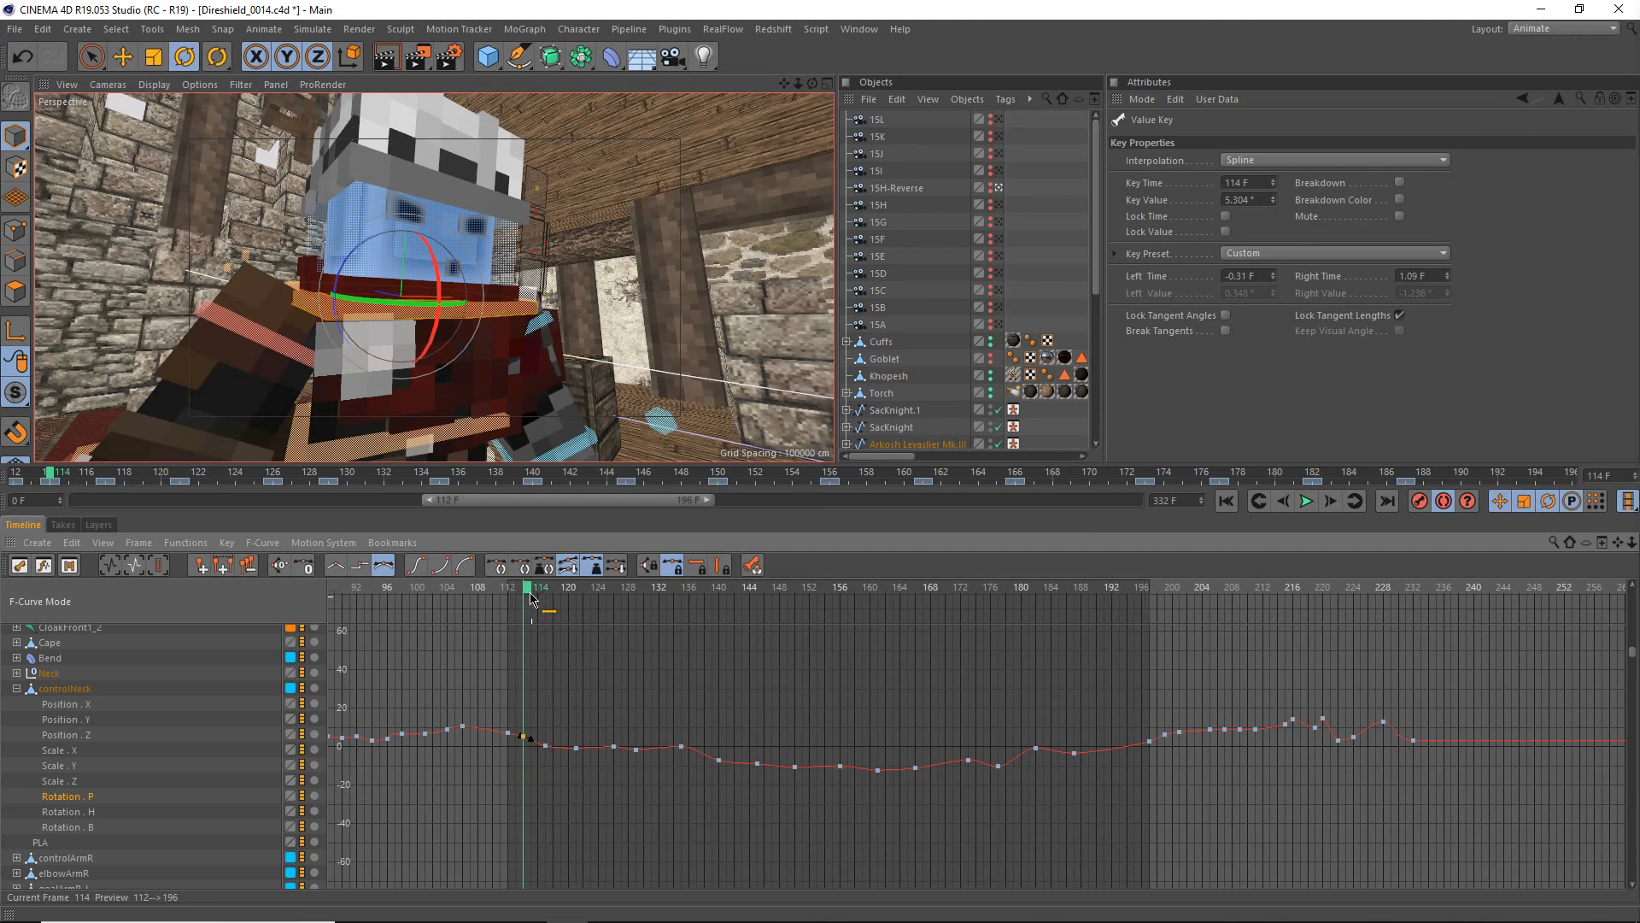
{"action": "scroll", "coordinate": [397, 424], "scroll_direction": "down", "scroll_amount": 4}
{"action": "left_click_drag", "start_coordinate": [398, 424], "coordinate": [376, 350], "text": "alt"}
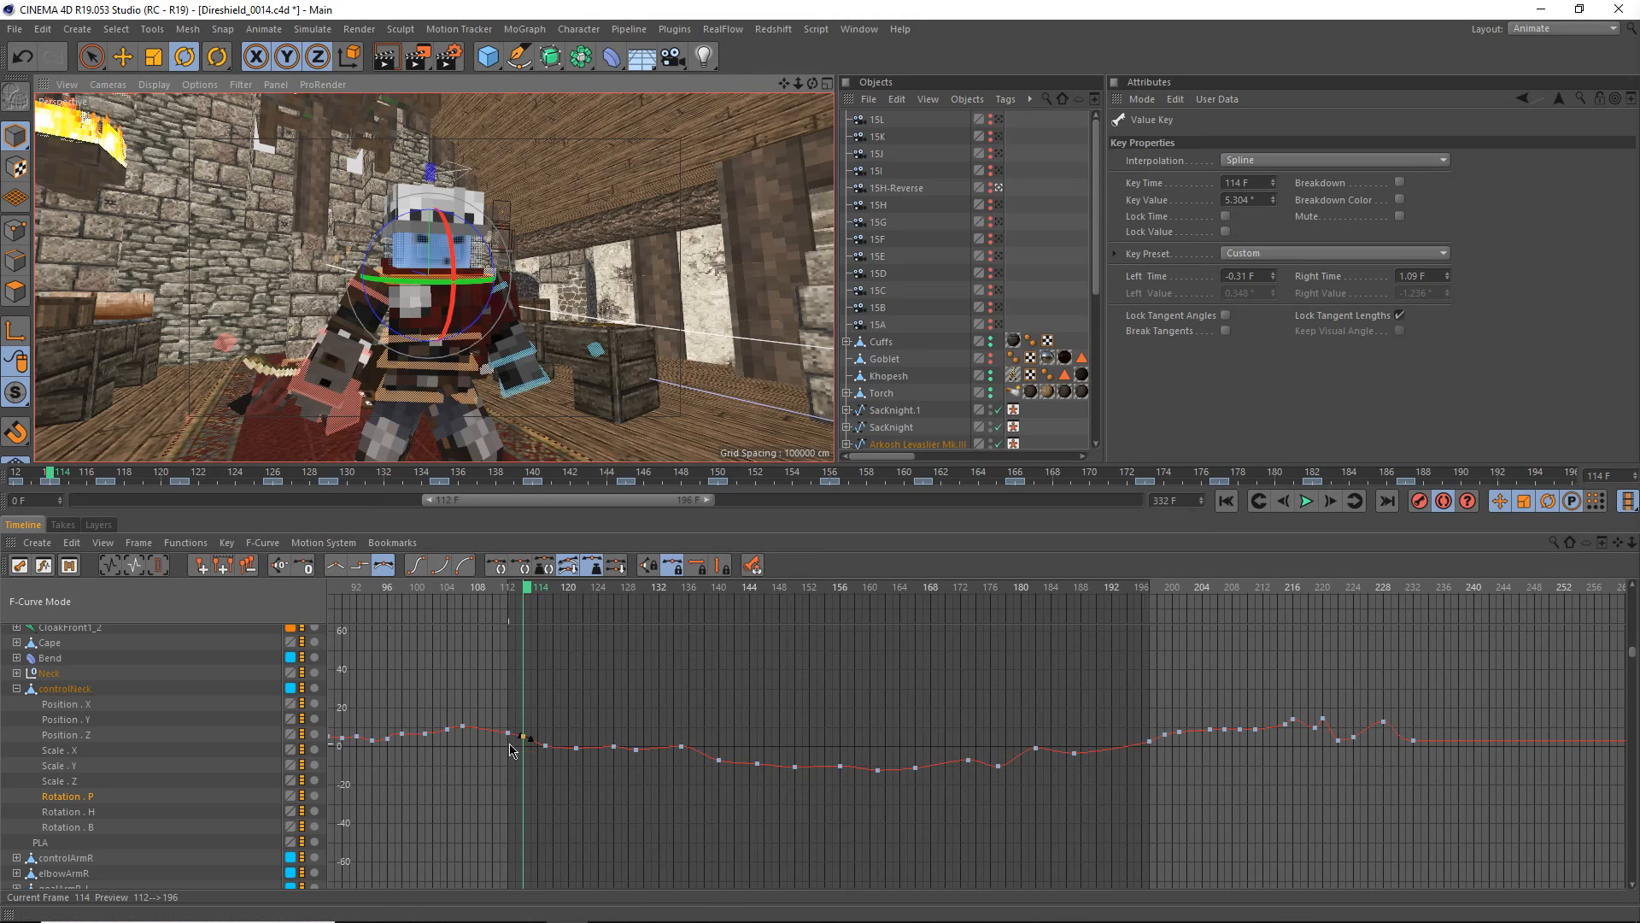
{"action": "mouse_move", "coordinate": [524, 740]}
{"action": "left_click_drag", "start_coordinate": [524, 740], "coordinate": [528, 716]}
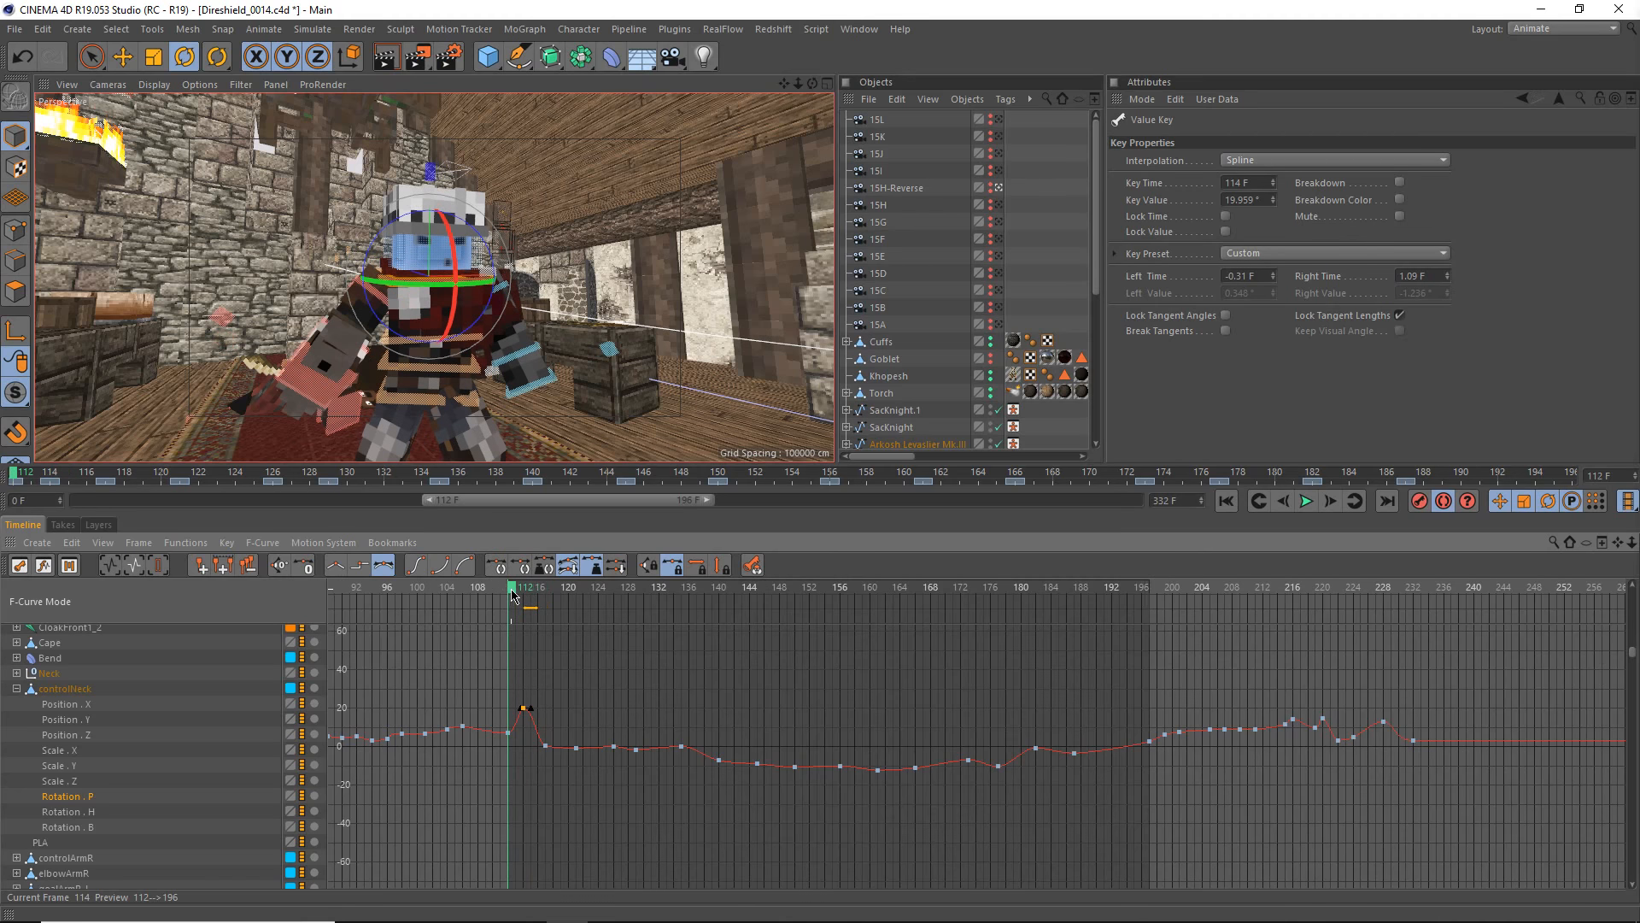
{"action": "left_click_drag", "start_coordinate": [529, 604], "coordinate": [545, 617]}
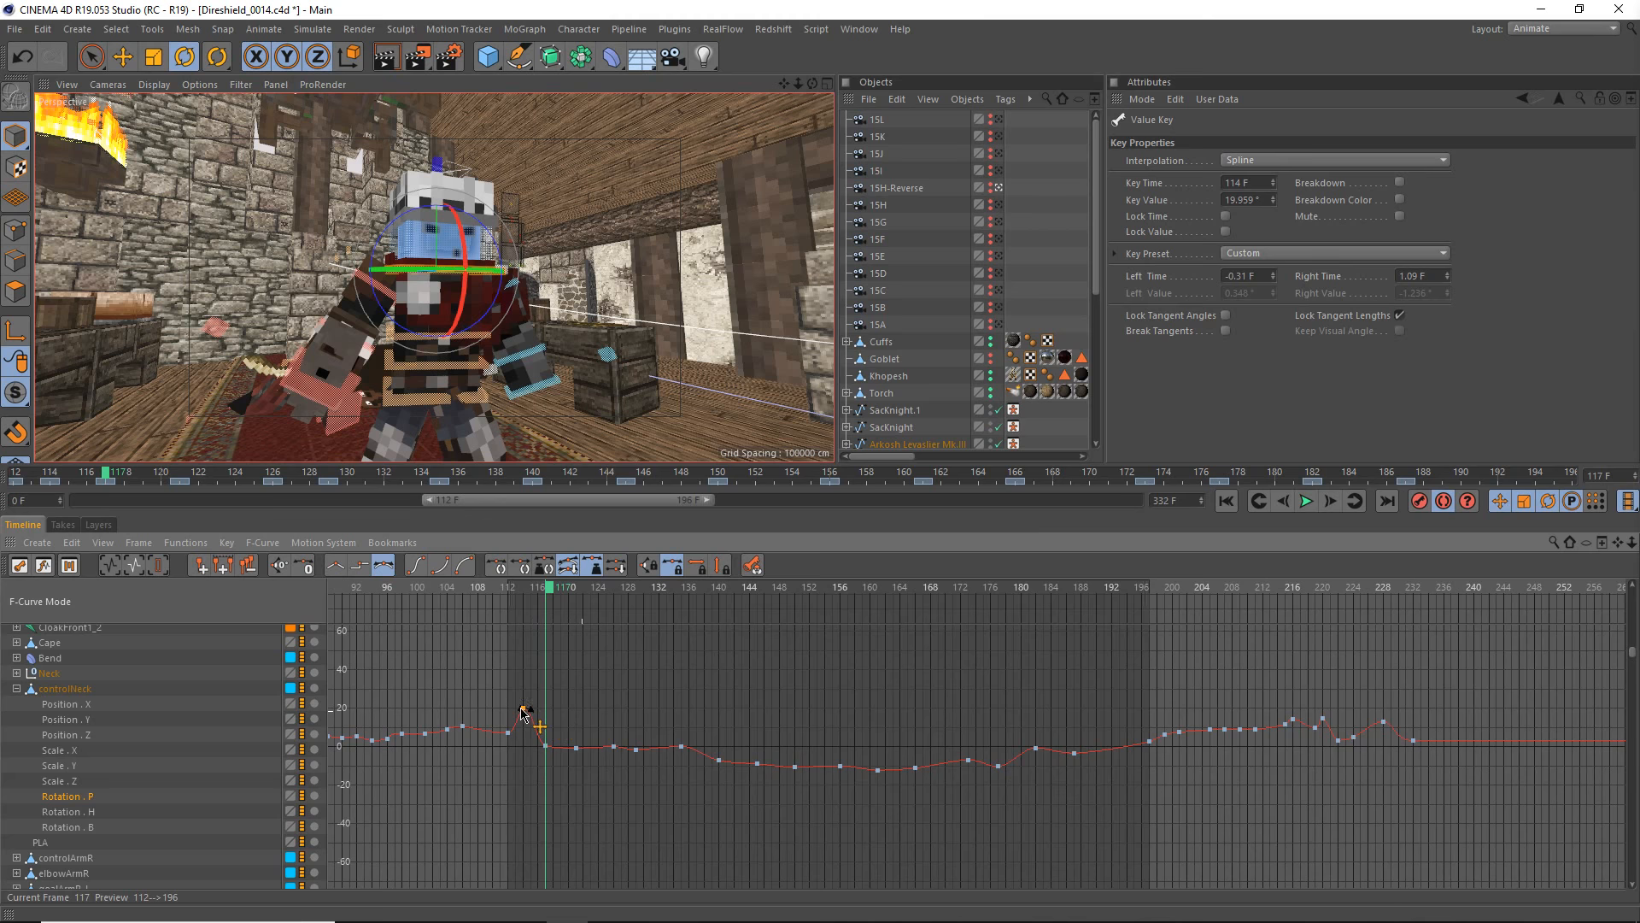
{"action": "left_click_drag", "start_coordinate": [524, 712], "coordinate": [525, 731]}
{"action": "mouse_move", "coordinate": [519, 587]}
{"action": "left_mouse_down"}
{"action": "mouse_move", "coordinate": [506, 591]}
{"action": "mouse_move", "coordinate": [529, 603]}
{"action": "mouse_move", "coordinate": [508, 610]}
{"action": "left_mouse_up"}
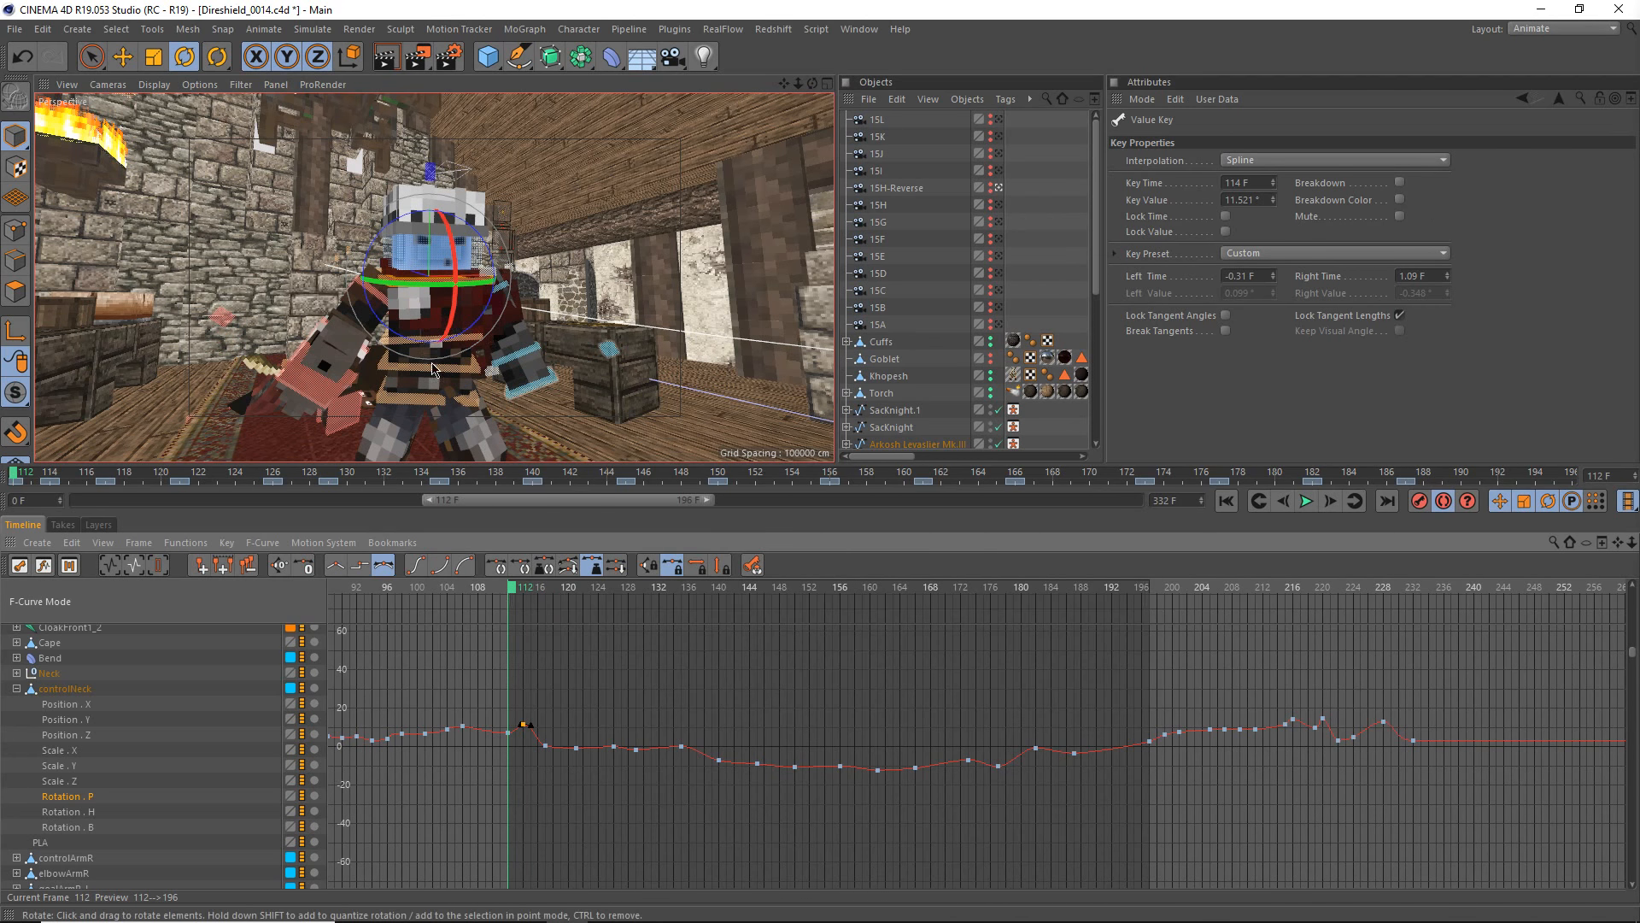
- Add a key to controlNeck's Rotation . P curve at frame 119 and raise it to about 8.3°
{"action": "middle_click_drag", "start_coordinate": [455, 407], "coordinate": [431, 367], "text": "alt"}
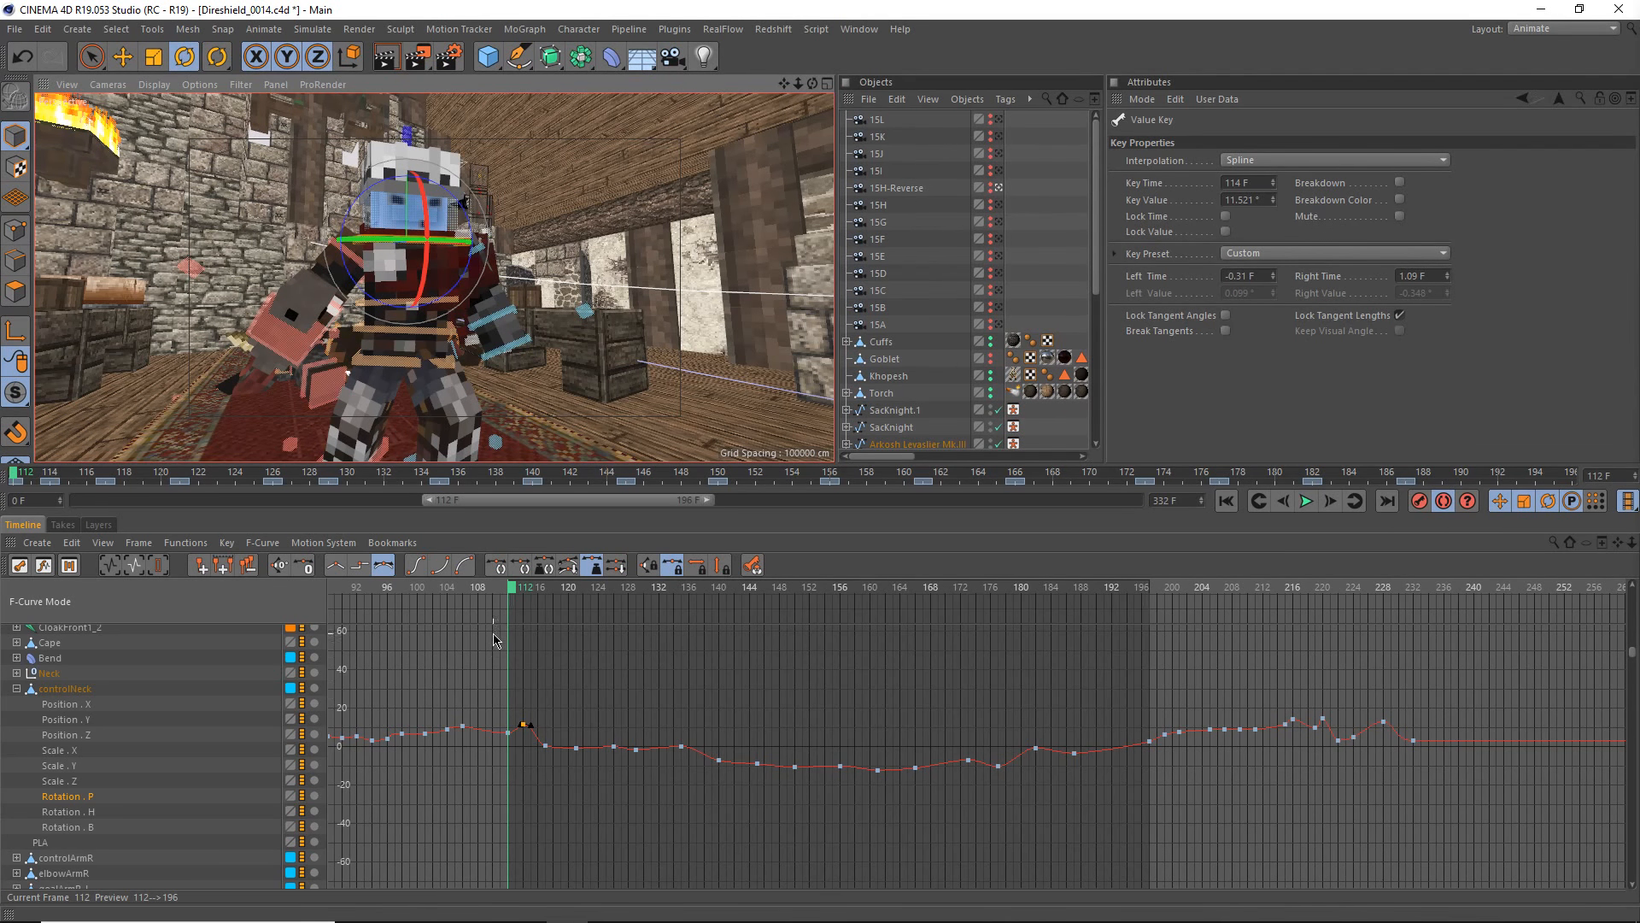
{"action": "left_click", "coordinate": [527, 590]}
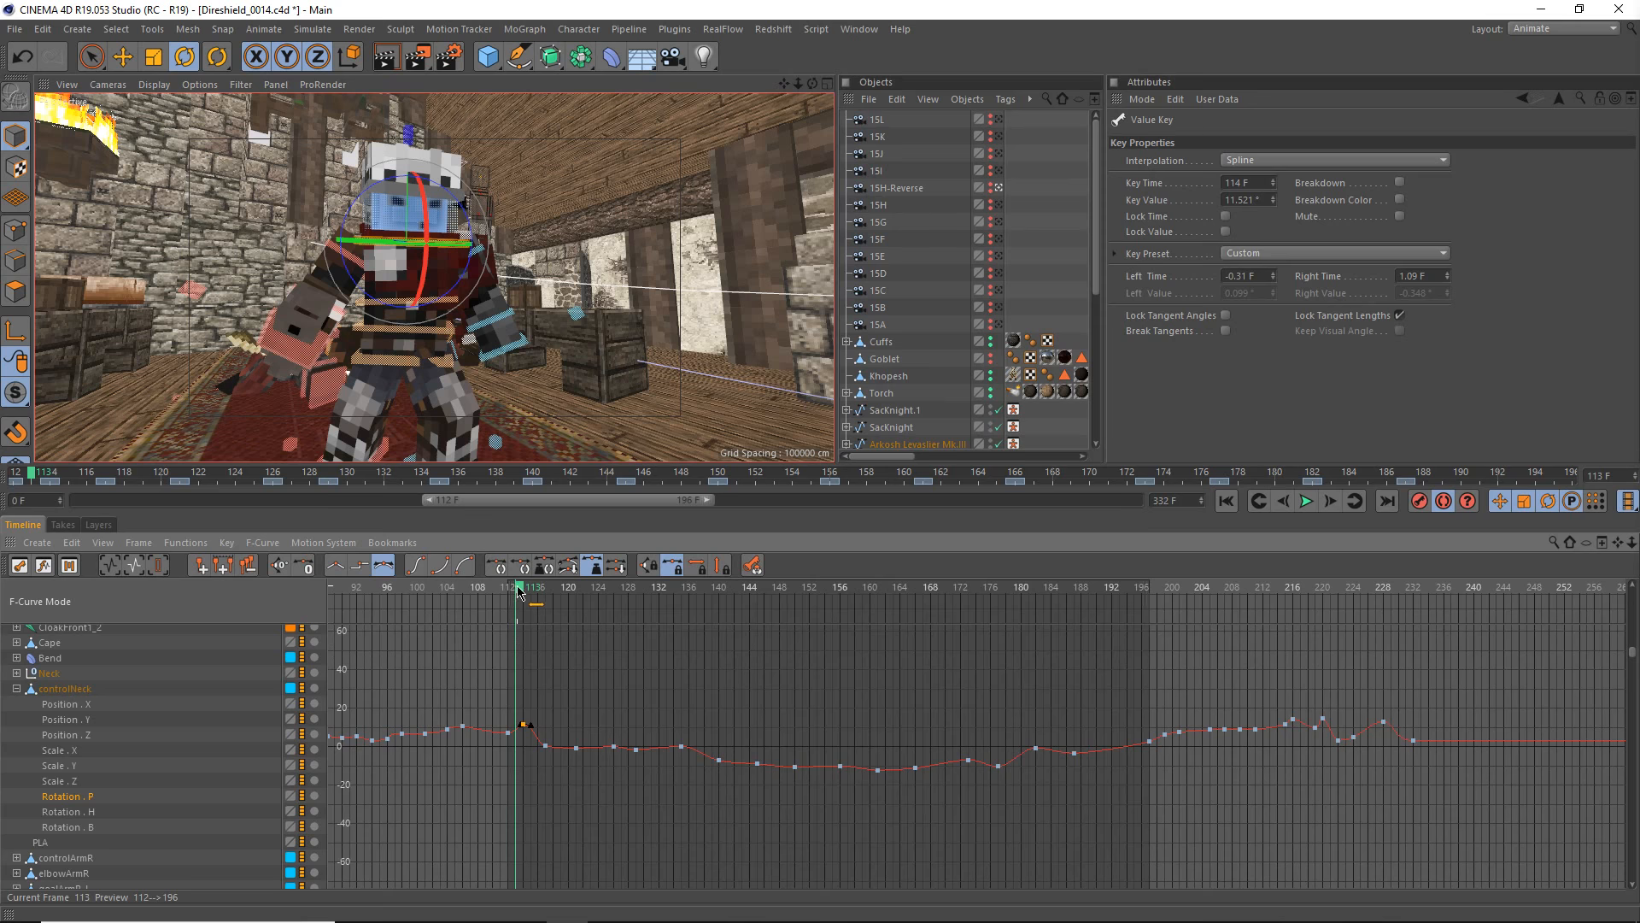
{"action": "left_click_drag", "start_coordinate": [522, 590], "coordinate": [574, 696]}
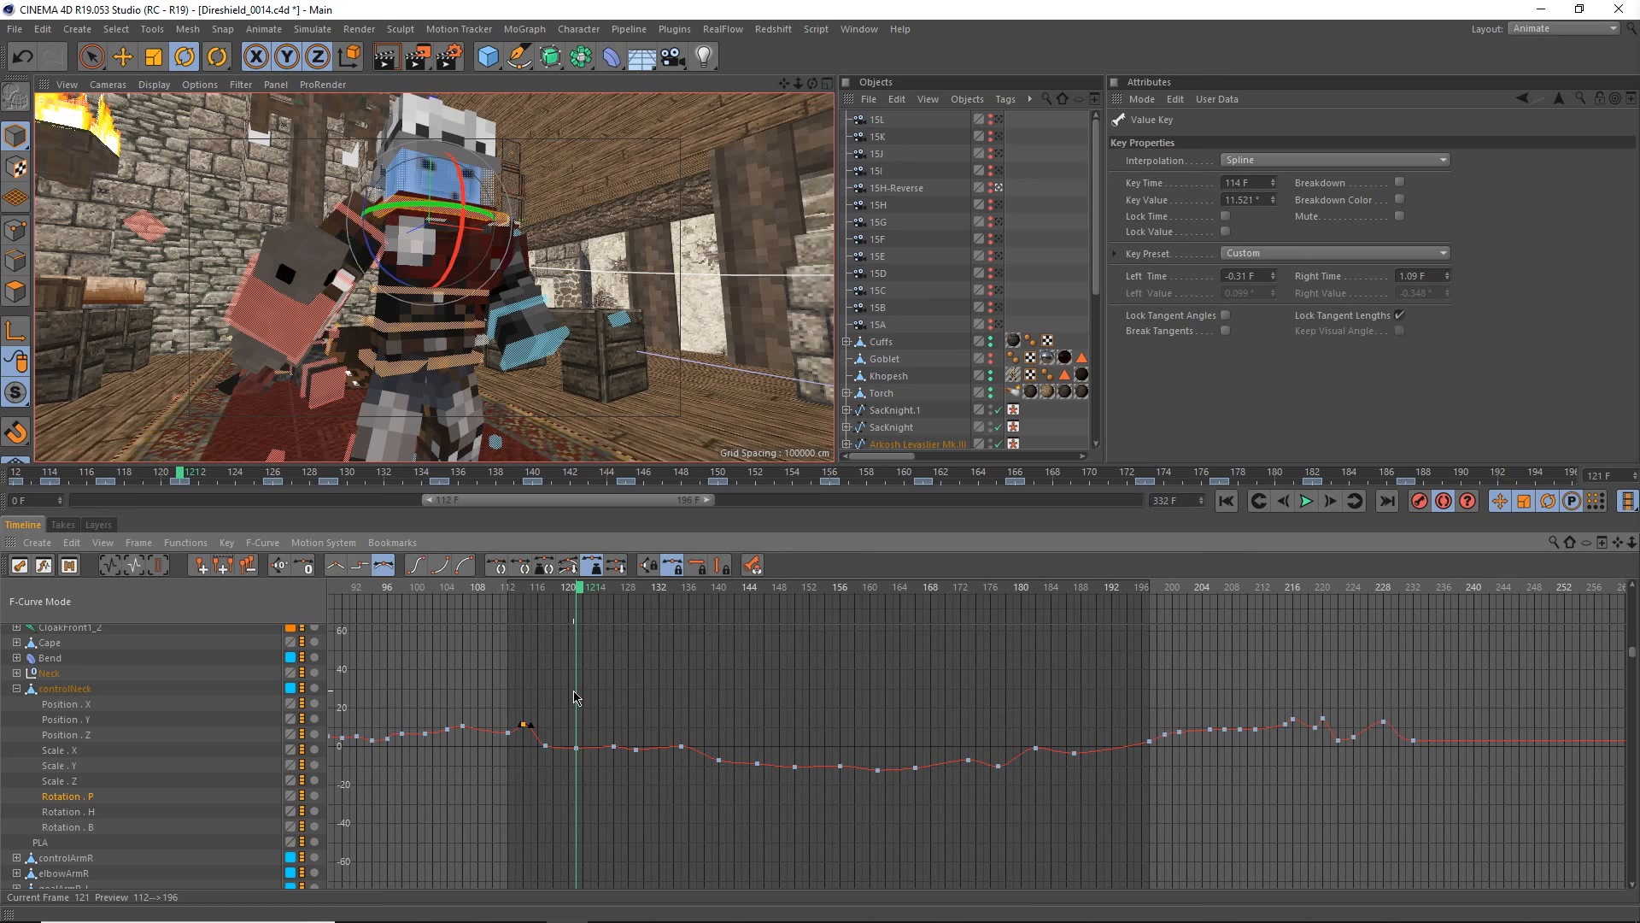
{"action": "left_click", "coordinate": [563, 591]}
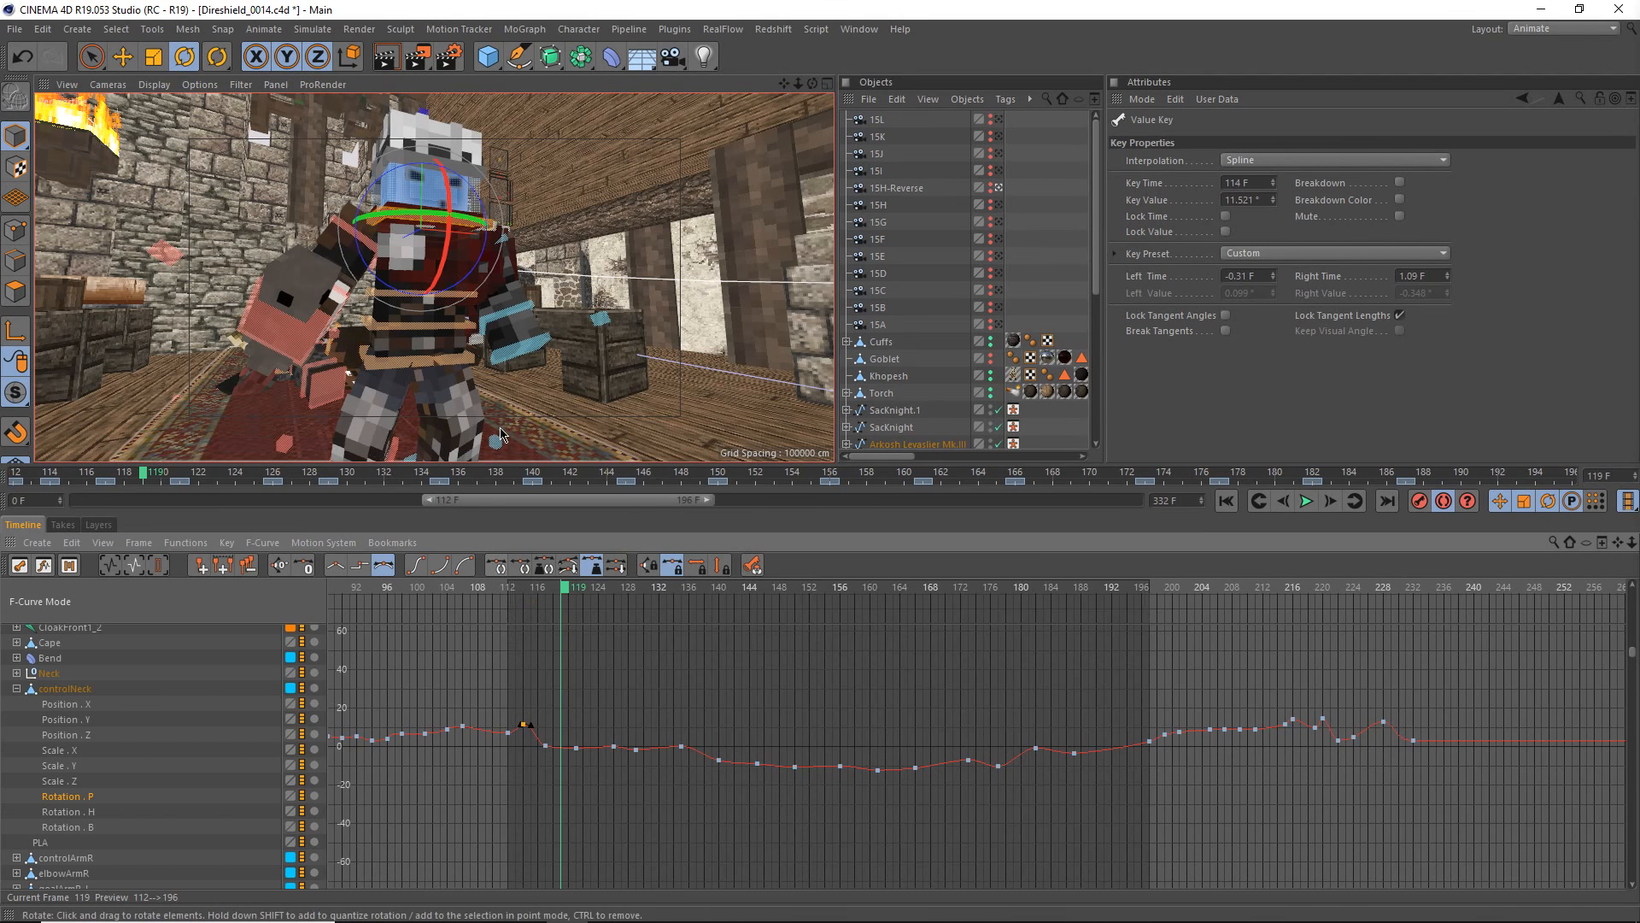
{"action": "left_click", "coordinate": [562, 755]}
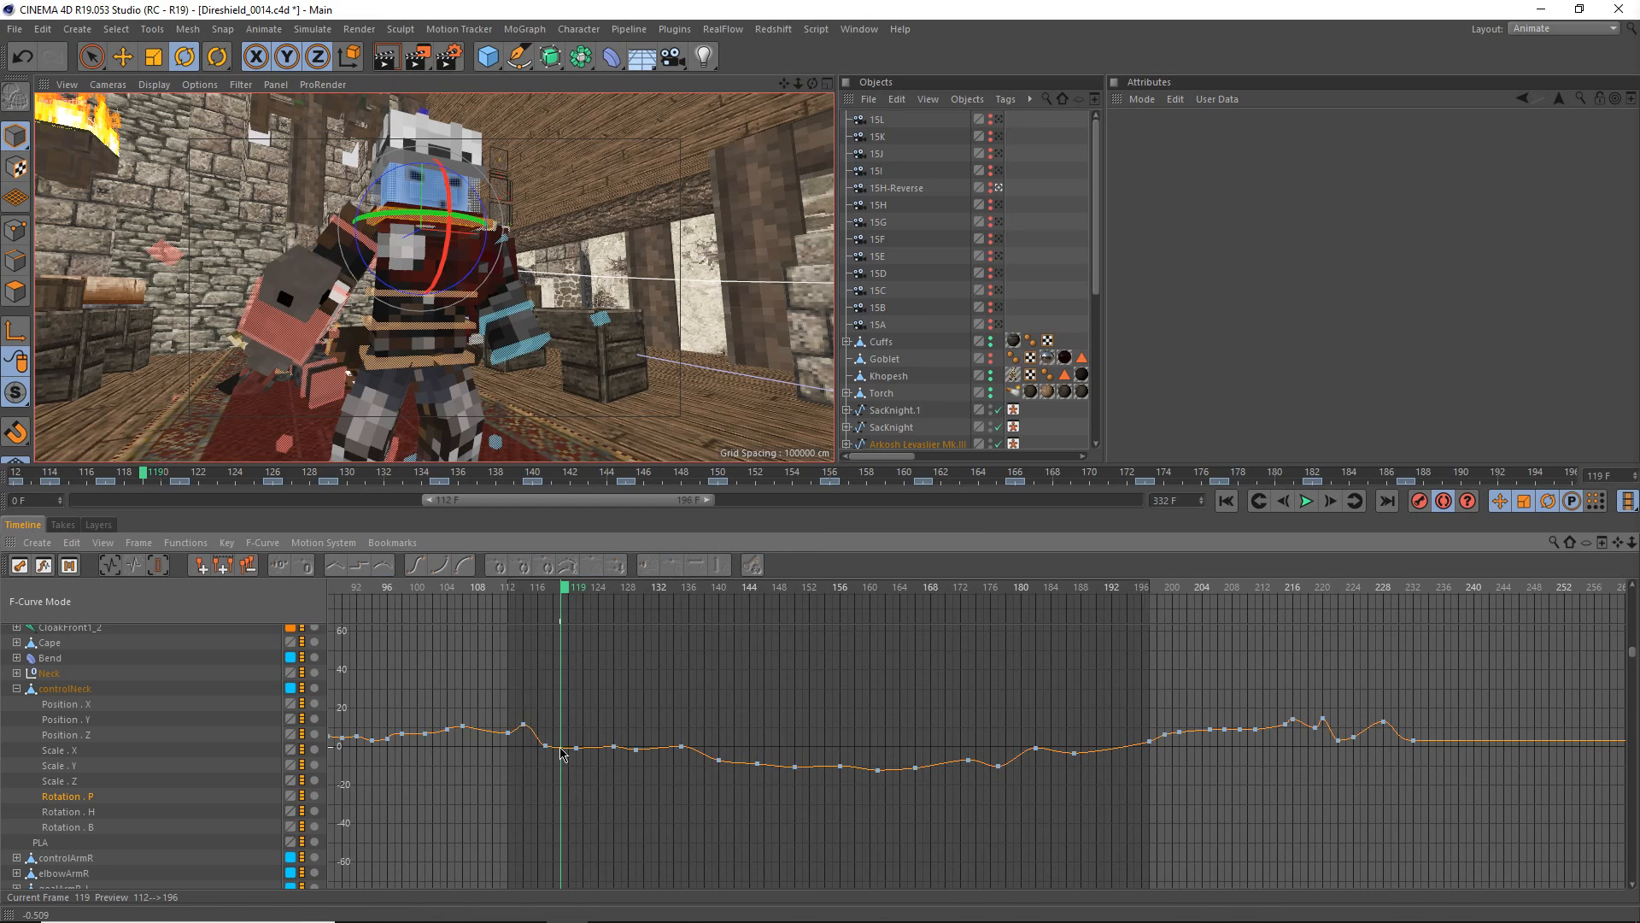
{"action": "left_click", "coordinate": [561, 741]}
{"action": "left_click_drag", "start_coordinate": [560, 741], "coordinate": [561, 731]}
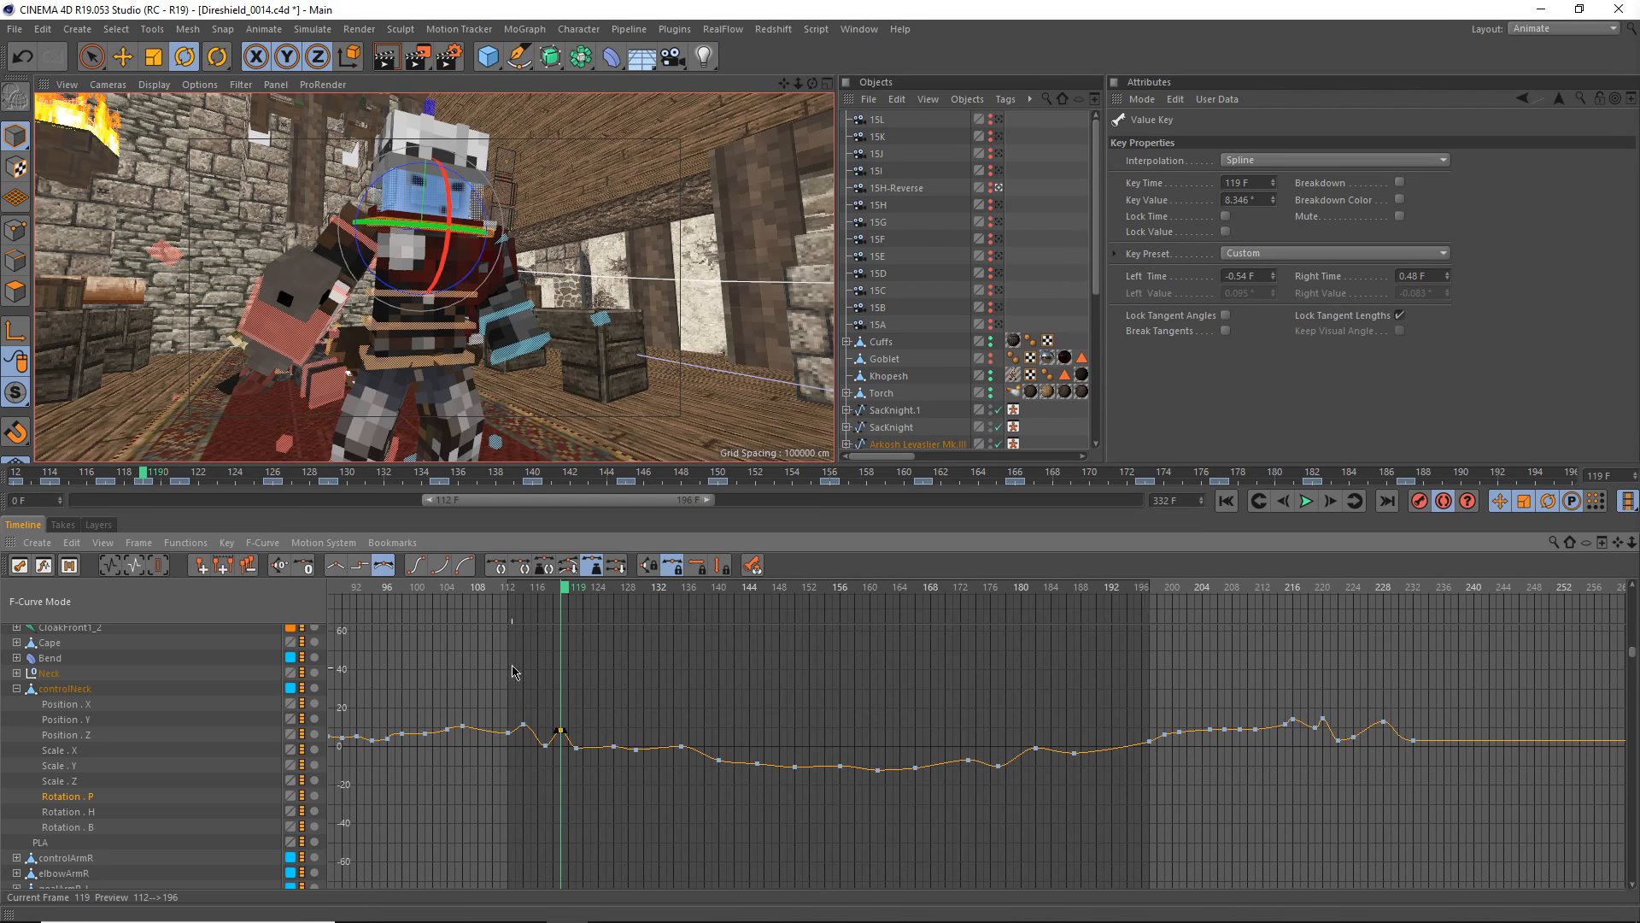
- Scrub repeatedly through frames 112 to 124 to review the character's head motion
{"action": "left_click", "coordinate": [512, 589]}
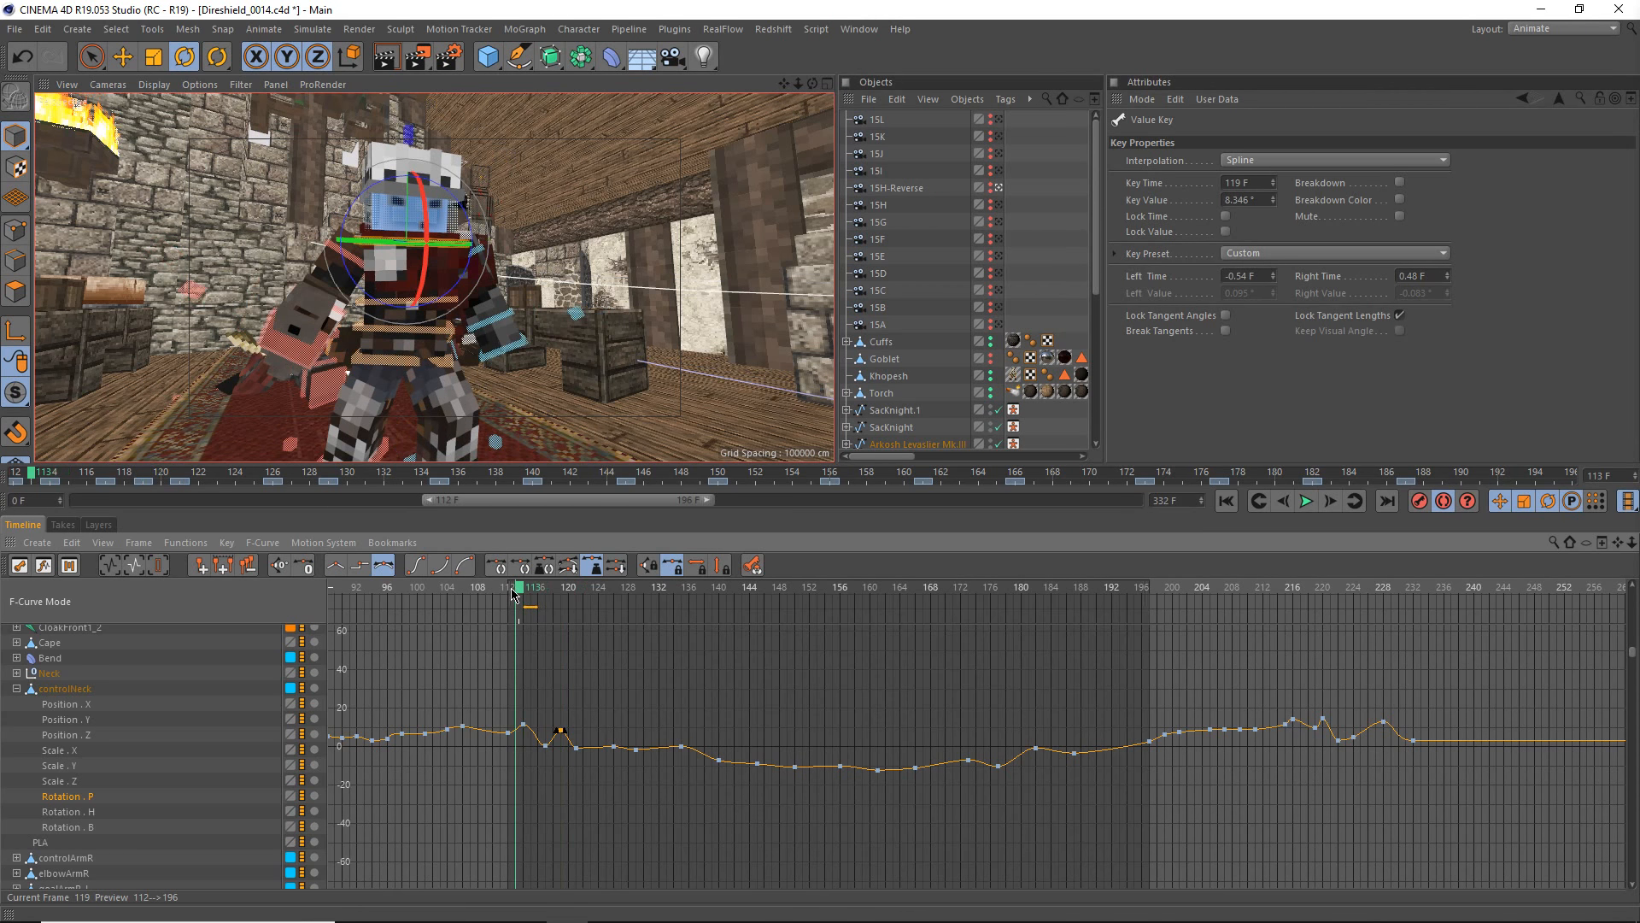
{"action": "left_click_drag", "start_coordinate": [511, 590], "coordinate": [568, 621]}
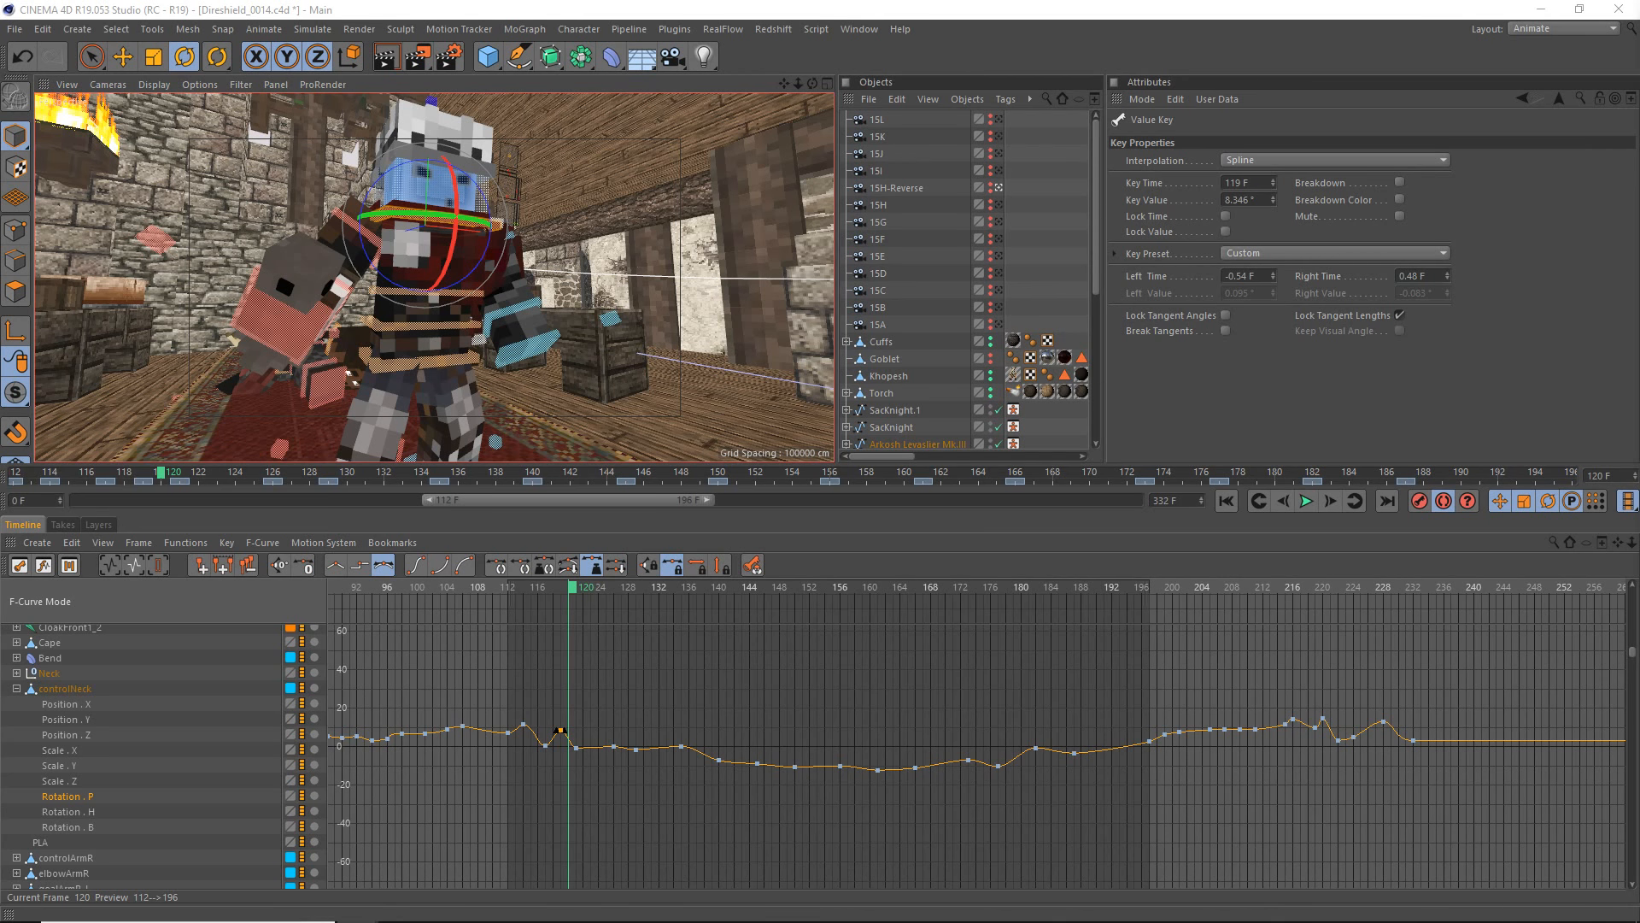
{"action": "left_click", "coordinate": [727, 723]}
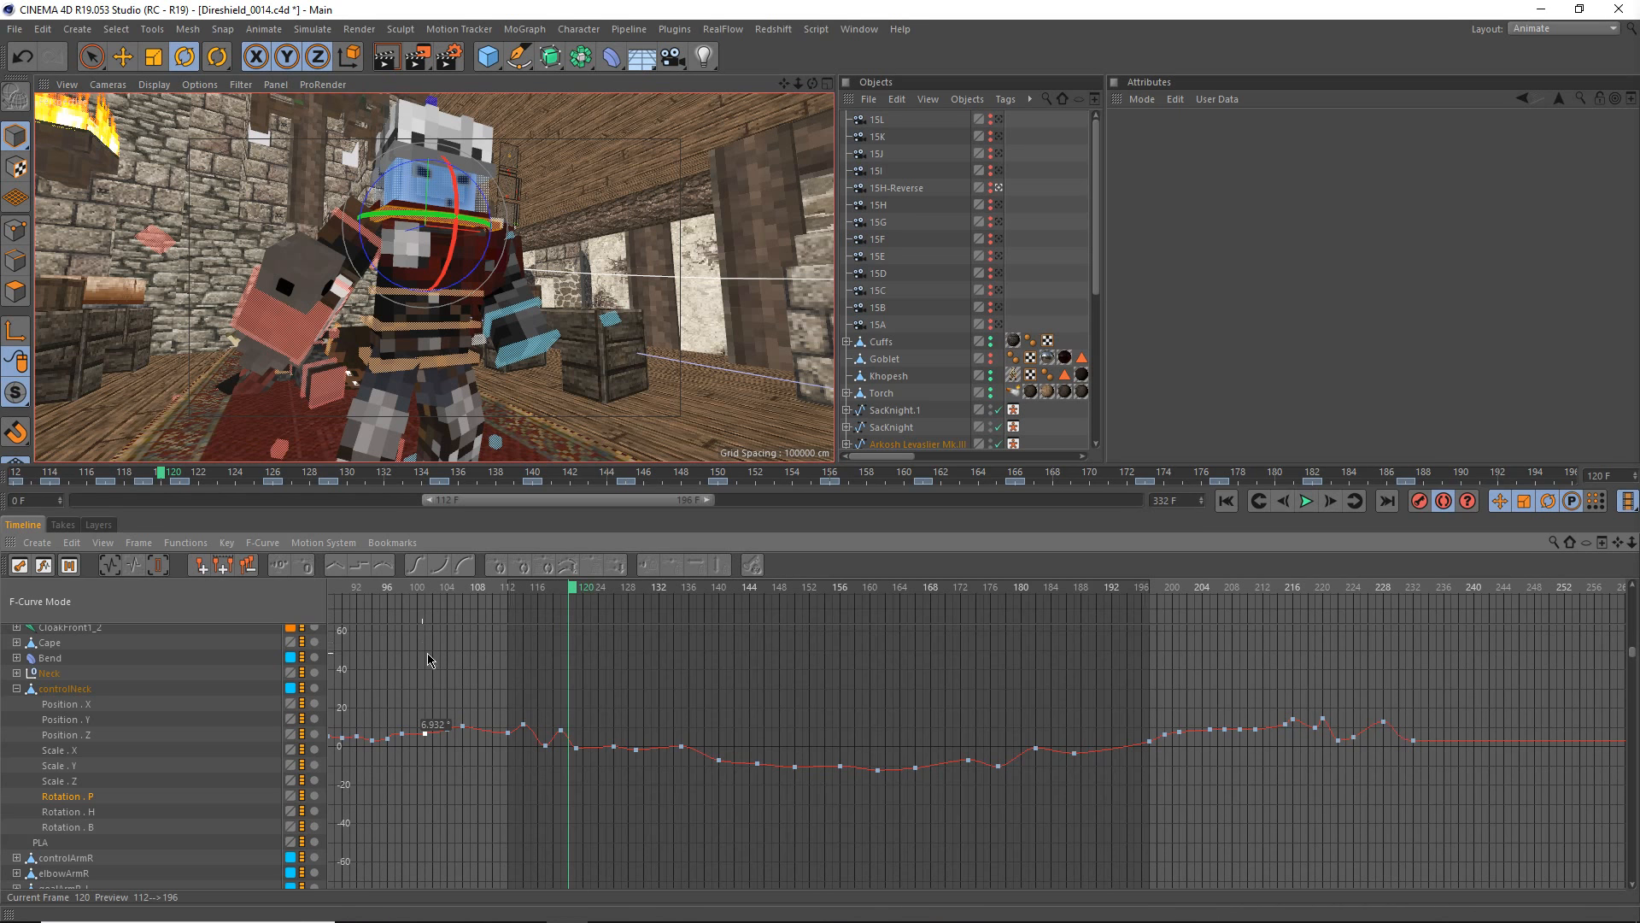
{"action": "left_click", "coordinate": [510, 596]}
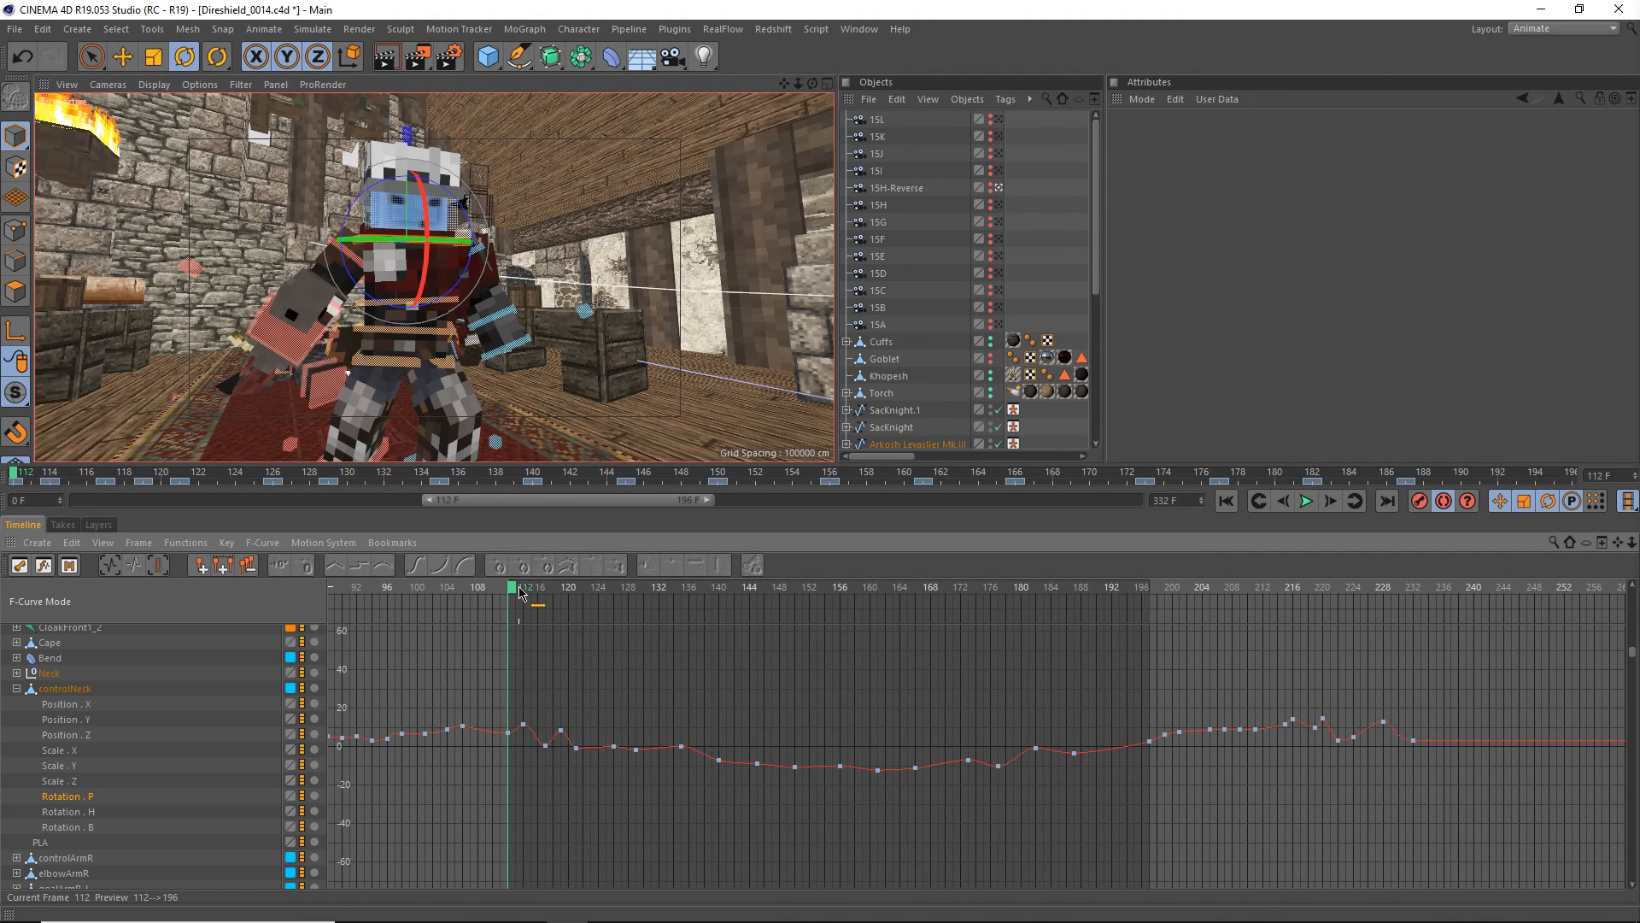
{"action": "left_click_drag", "start_coordinate": [523, 589], "coordinate": [594, 622]}
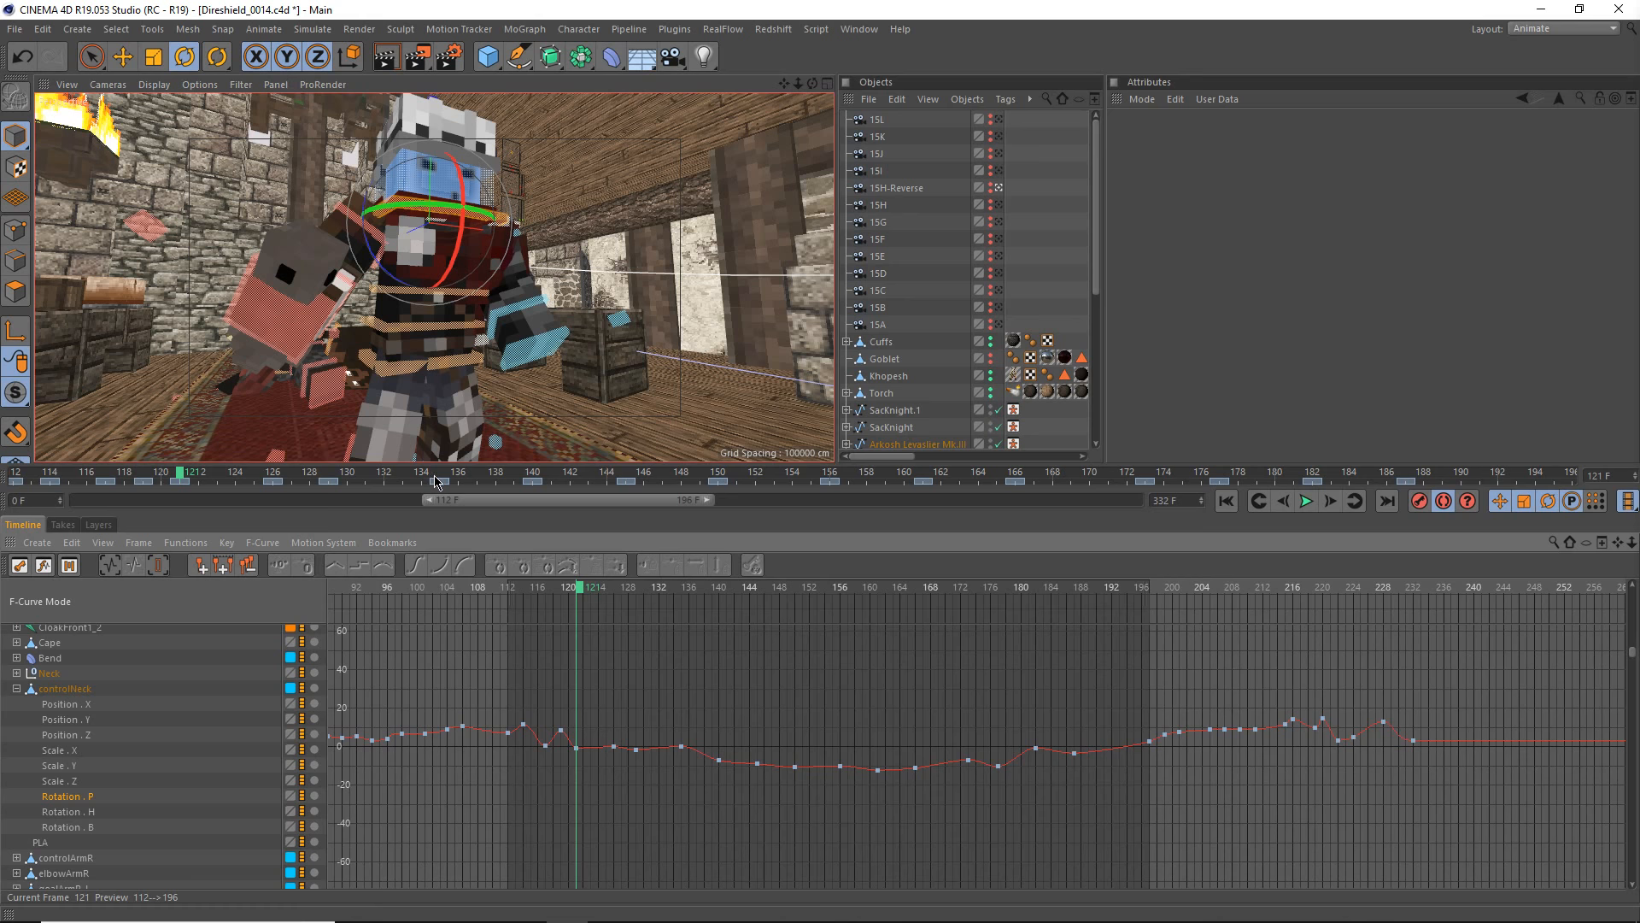
{"action": "left_click", "coordinate": [599, 589]}
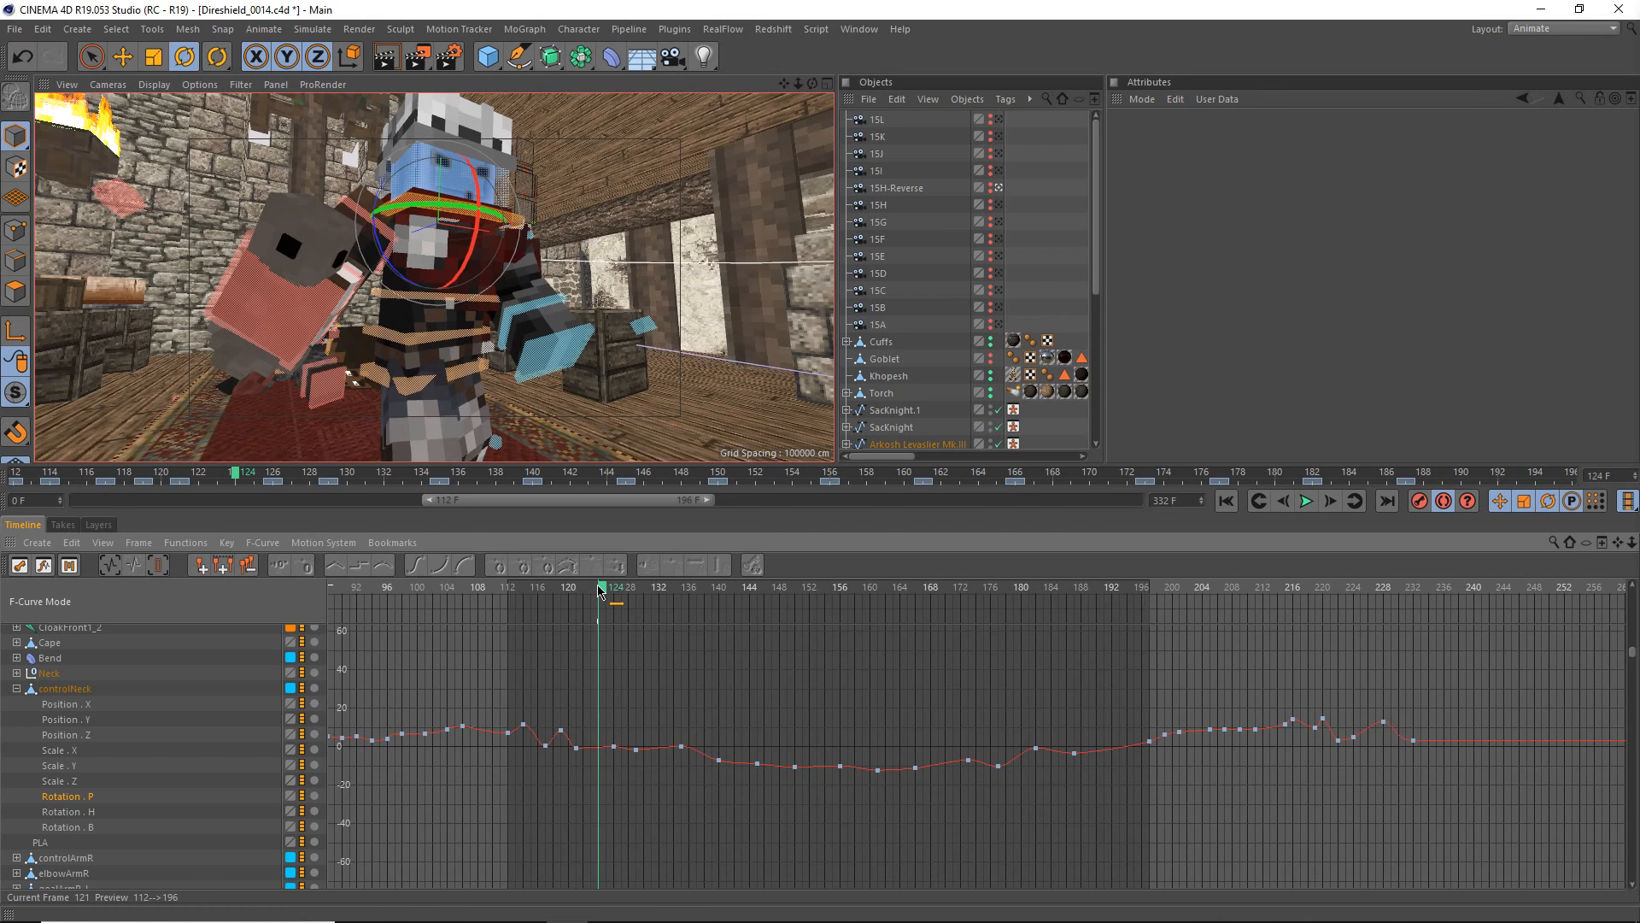
{"action": "left_click_drag", "start_coordinate": [599, 589], "coordinate": [511, 690]}
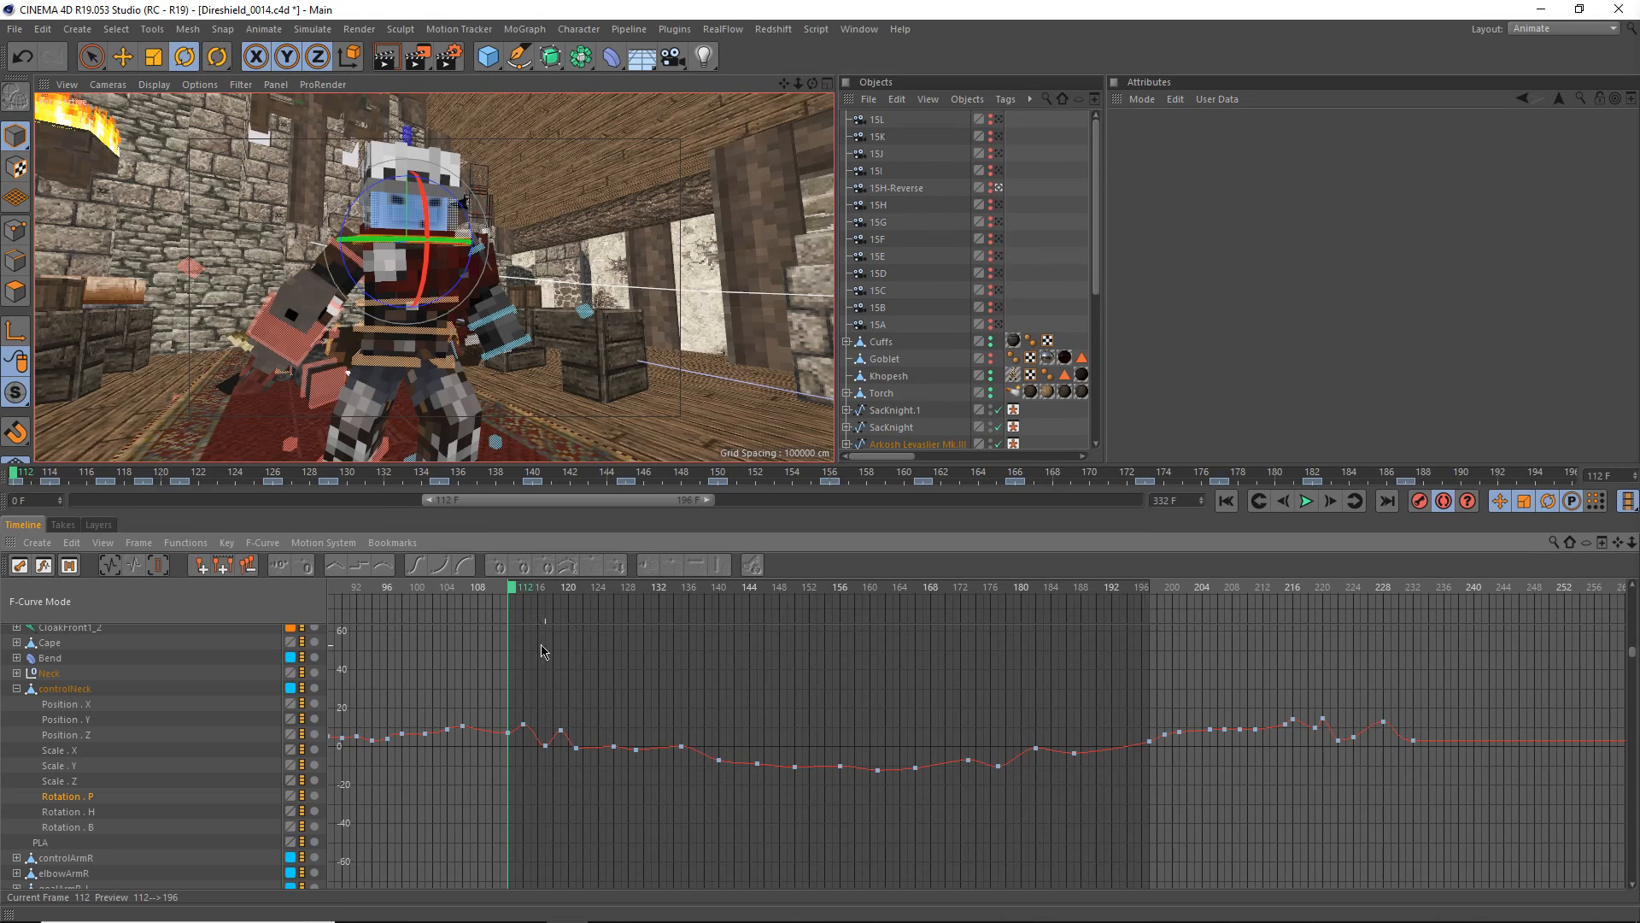
{"action": "left_click", "coordinate": [518, 588]}
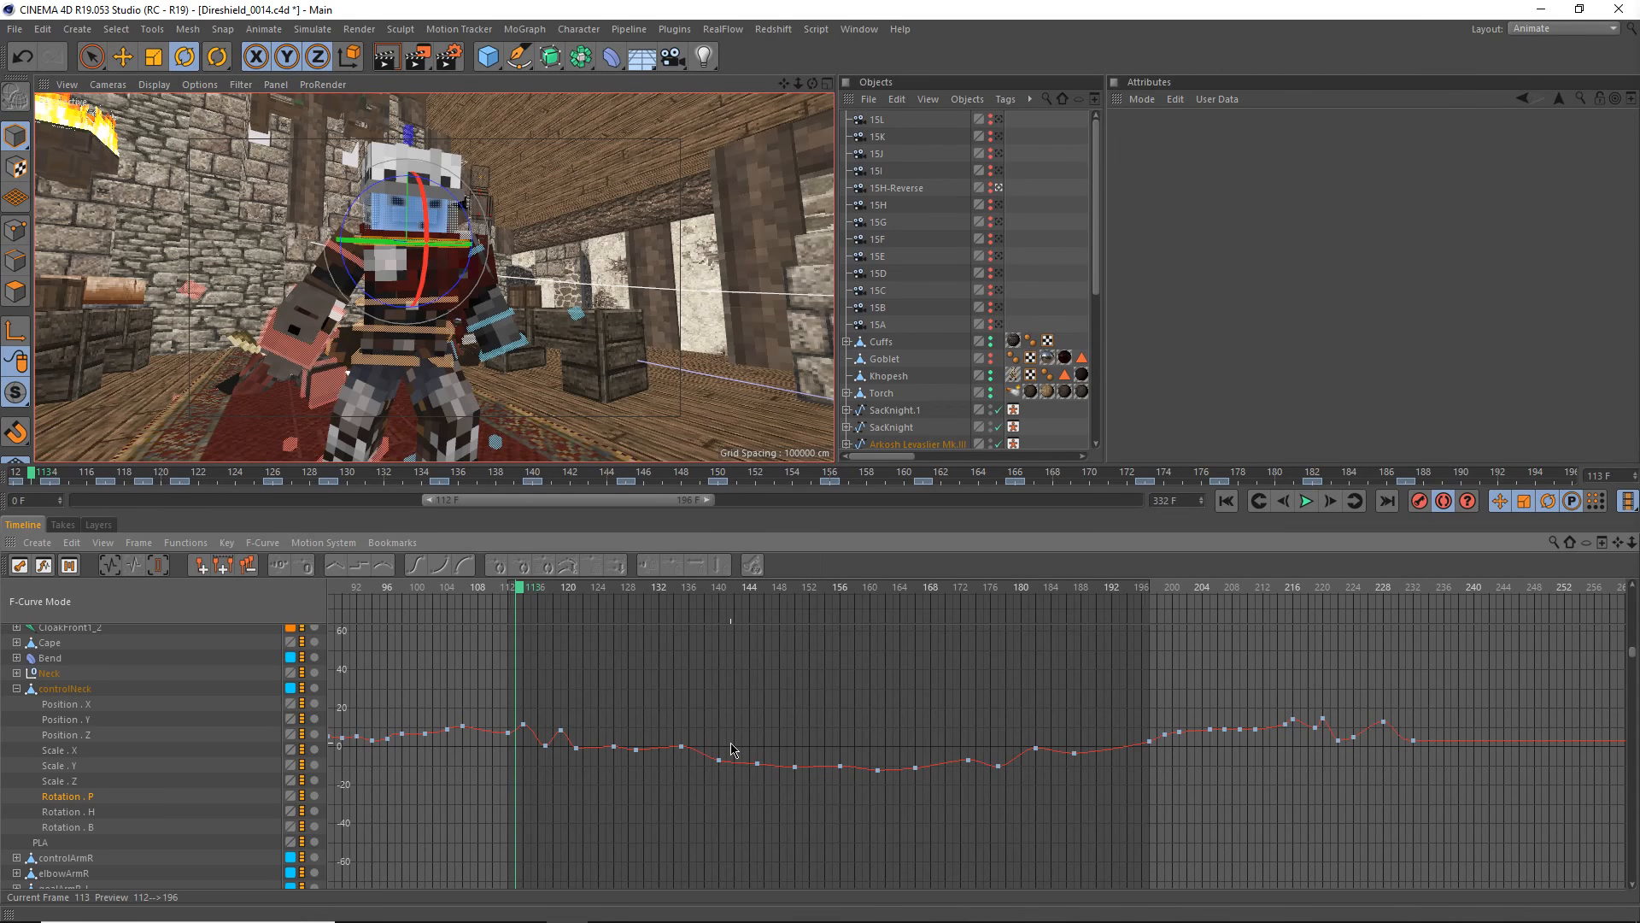
{"action": "left_click", "coordinate": [527, 589]}
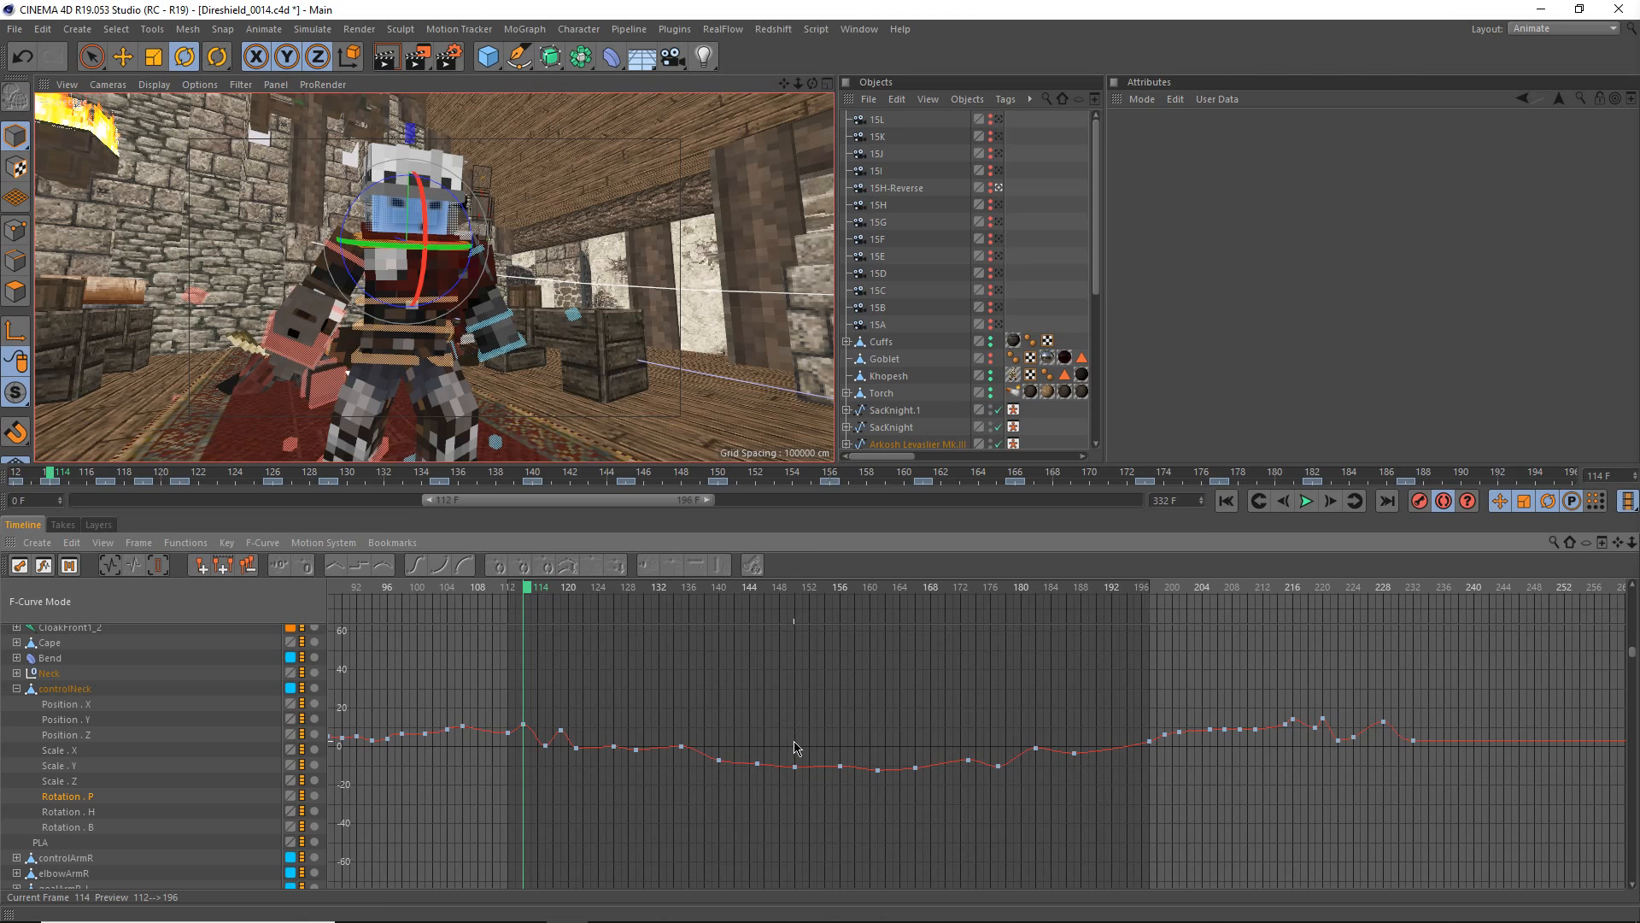
{"action": "left_click", "coordinate": [571, 588]}
{"action": "left_click_drag", "start_coordinate": [585, 613], "coordinate": [615, 733]}
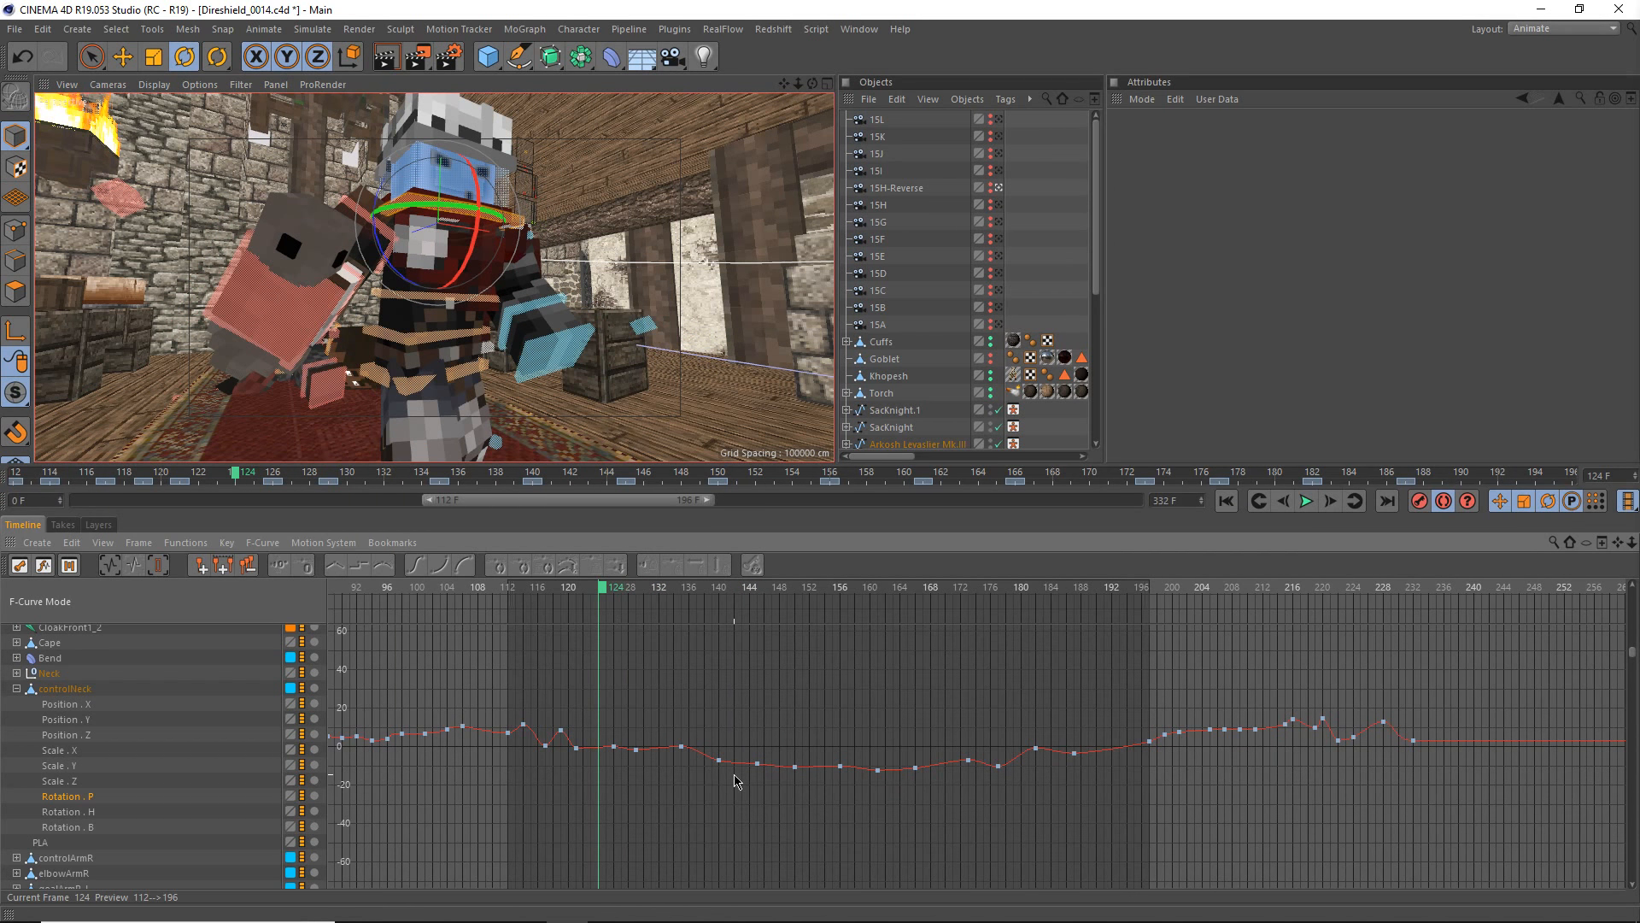
- Go to frame 114 and examine the character's pose from the front and the side, with the seated character behind
{"action": "left_click_drag", "start_coordinate": [541, 598], "coordinate": [524, 598]}
{"action": "left_click_drag", "start_coordinate": [401, 359], "coordinate": [275, 390], "text": "alt"}
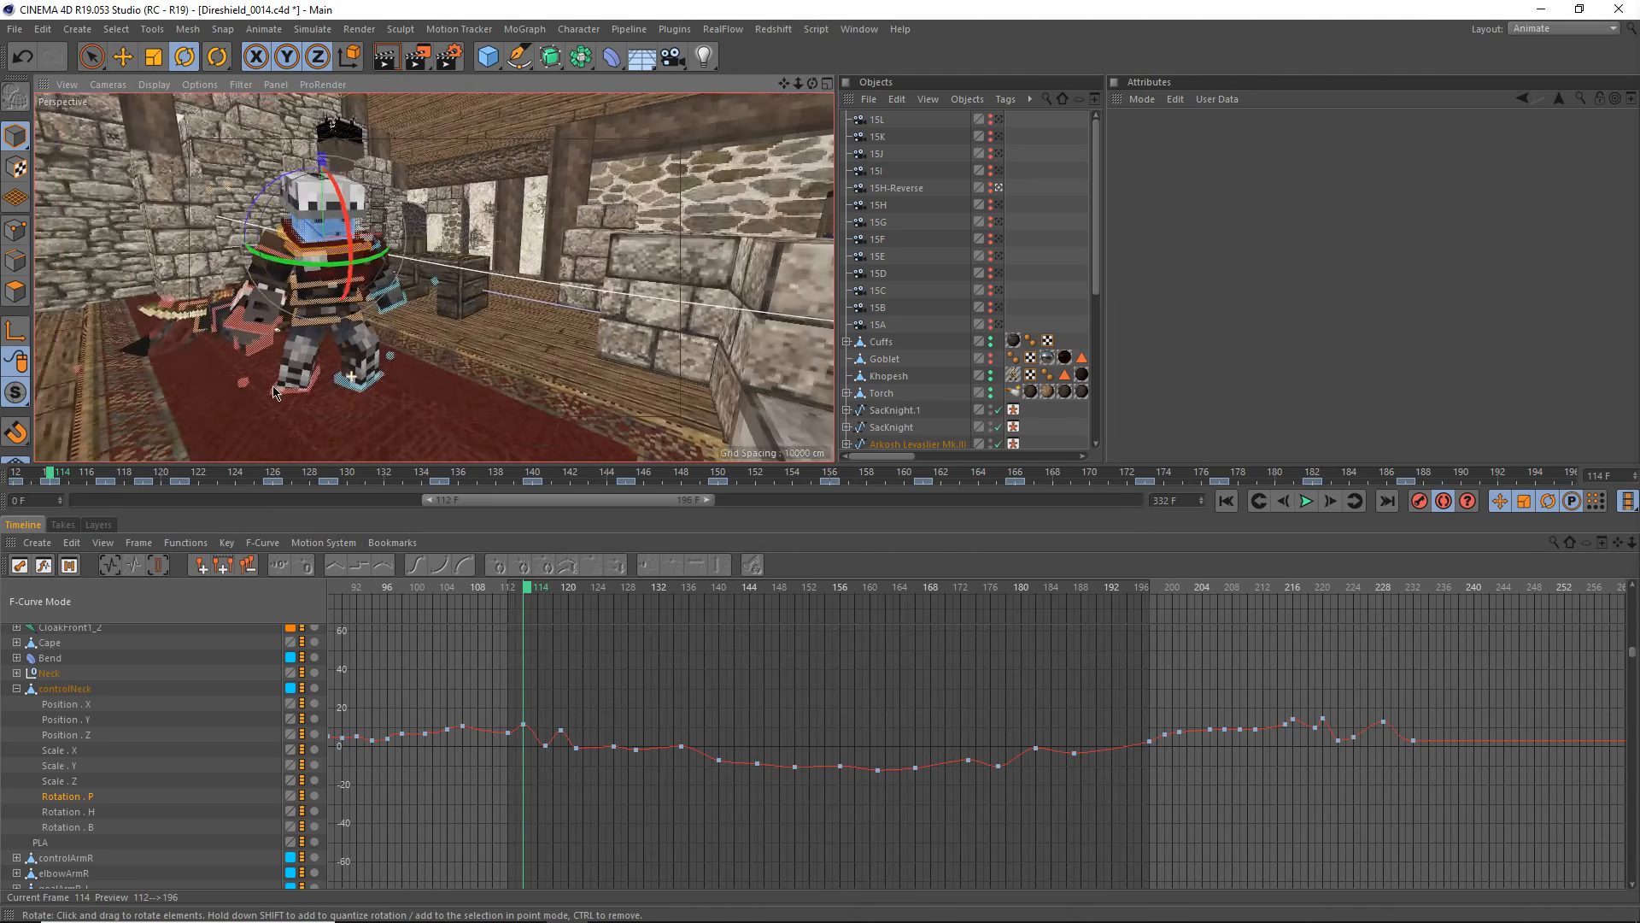
{"action": "middle_click_drag", "start_coordinate": [307, 379], "coordinate": [382, 411], "text": "alt"}
{"action": "scroll", "coordinate": [384, 411], "scroll_direction": "up", "scroll_amount": 3}
{"action": "left_click_drag", "start_coordinate": [391, 418], "coordinate": [372, 324], "text": "alt"}
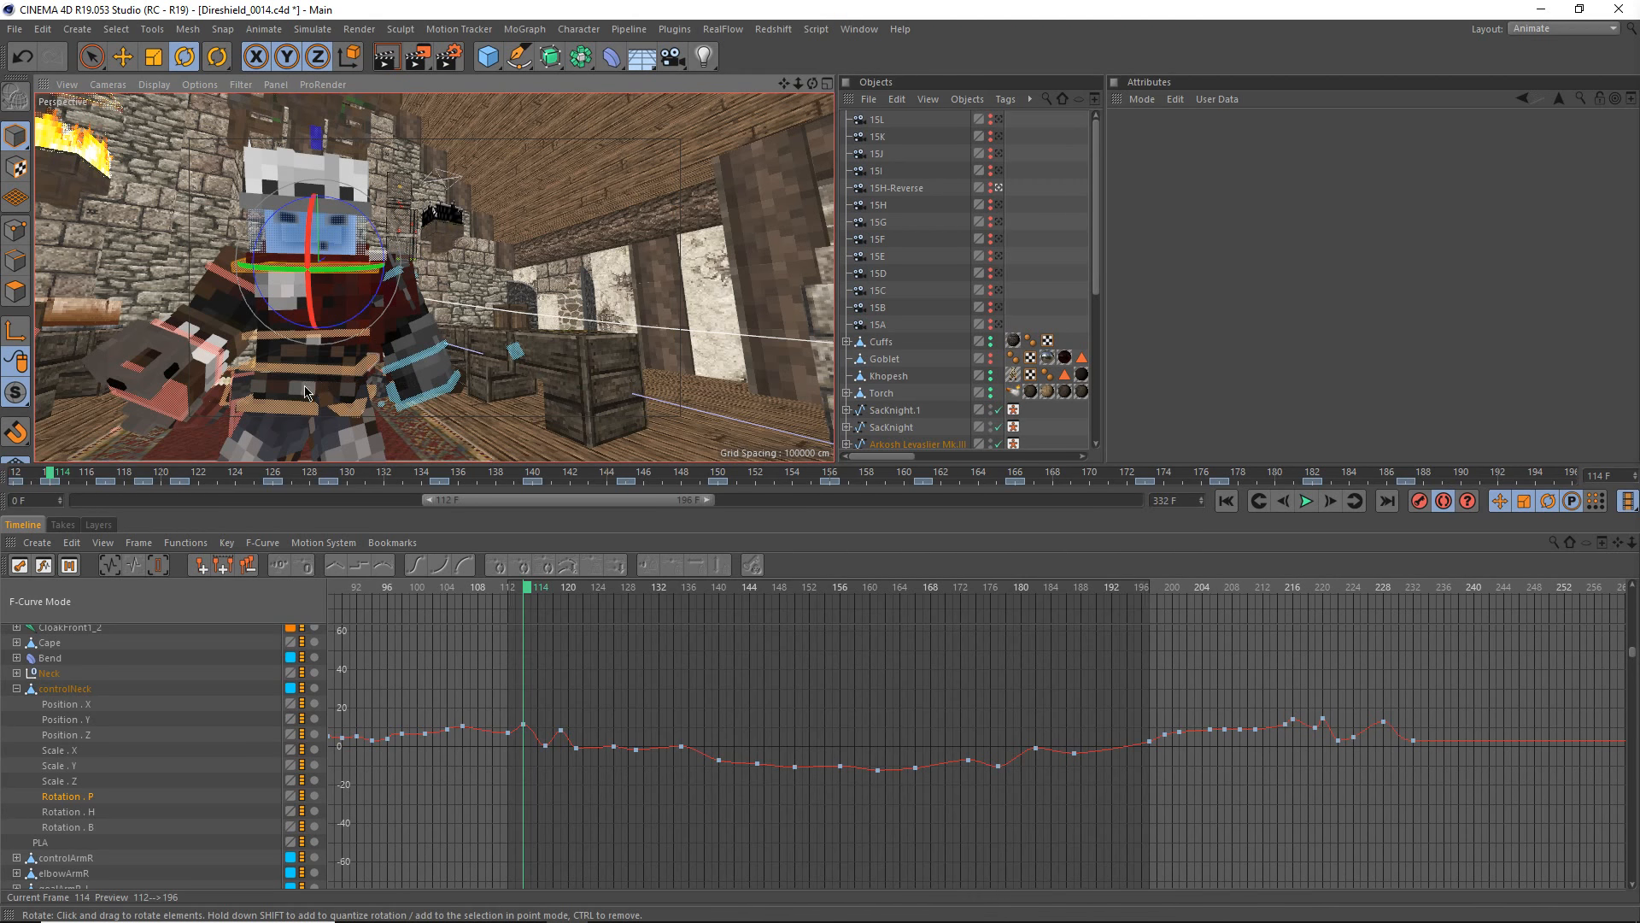
{"action": "left_click_drag", "start_coordinate": [313, 388], "coordinate": [482, 345], "text": "alt"}
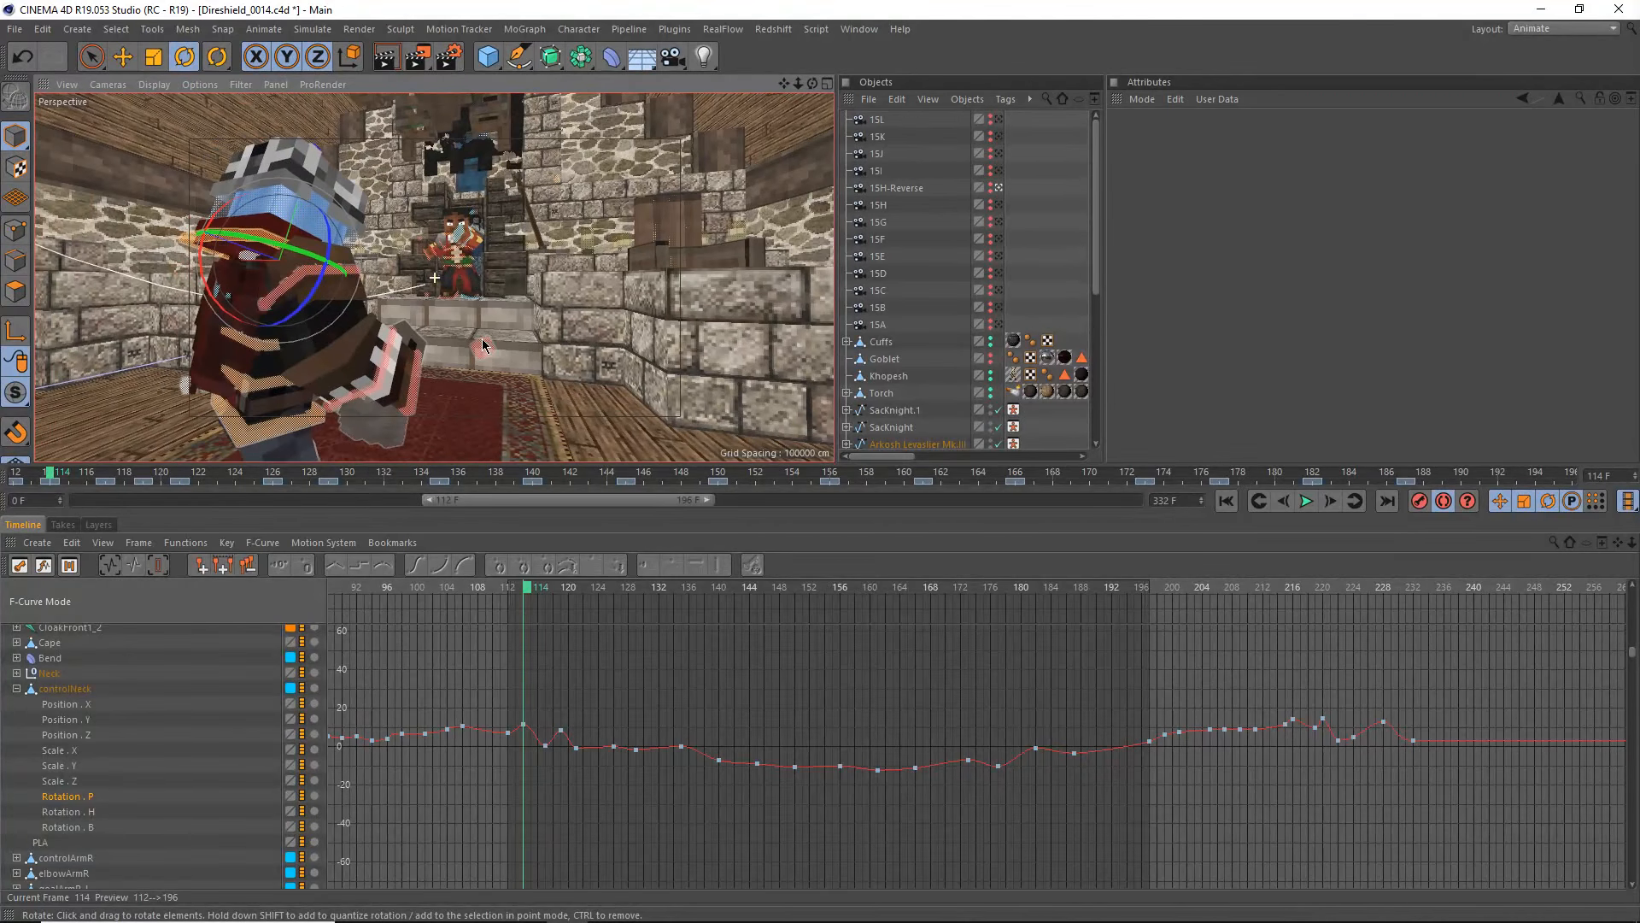
{"action": "scroll", "coordinate": [440, 241], "scroll_direction": "up", "scroll_amount": 1}
{"action": "scroll", "coordinate": [442, 249], "scroll_direction": "down", "scroll_amount": 1}
{"action": "left_click_drag", "start_coordinate": [439, 282], "coordinate": [386, 318], "text": "alt"}
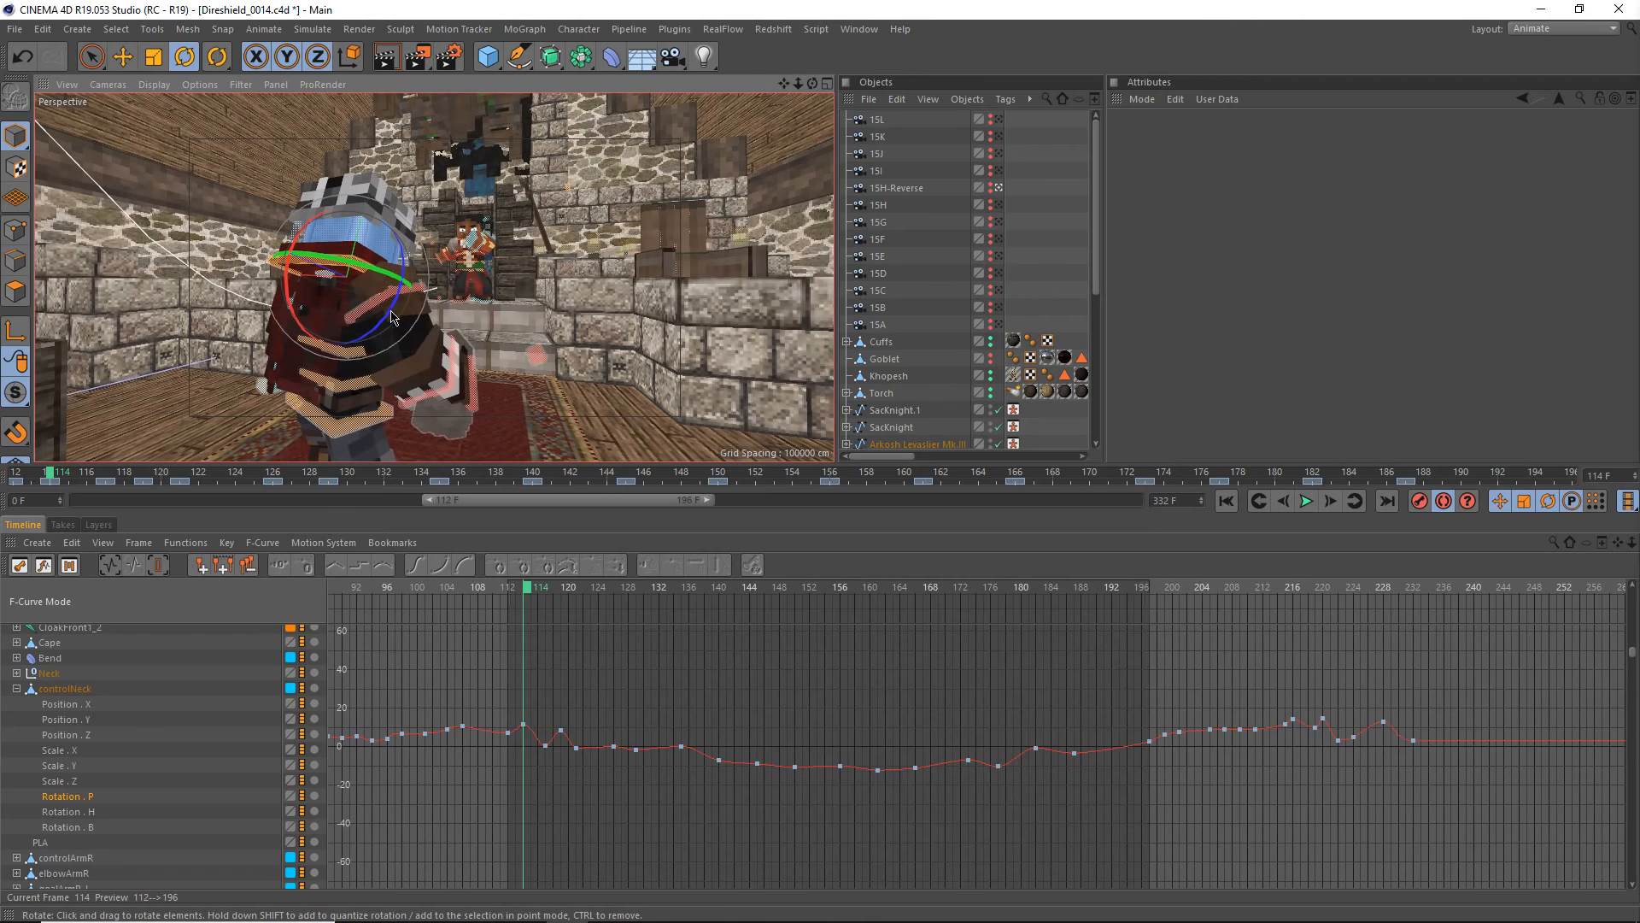
{"action": "left_click_drag", "start_coordinate": [511, 325], "coordinate": [474, 329], "text": "alt"}
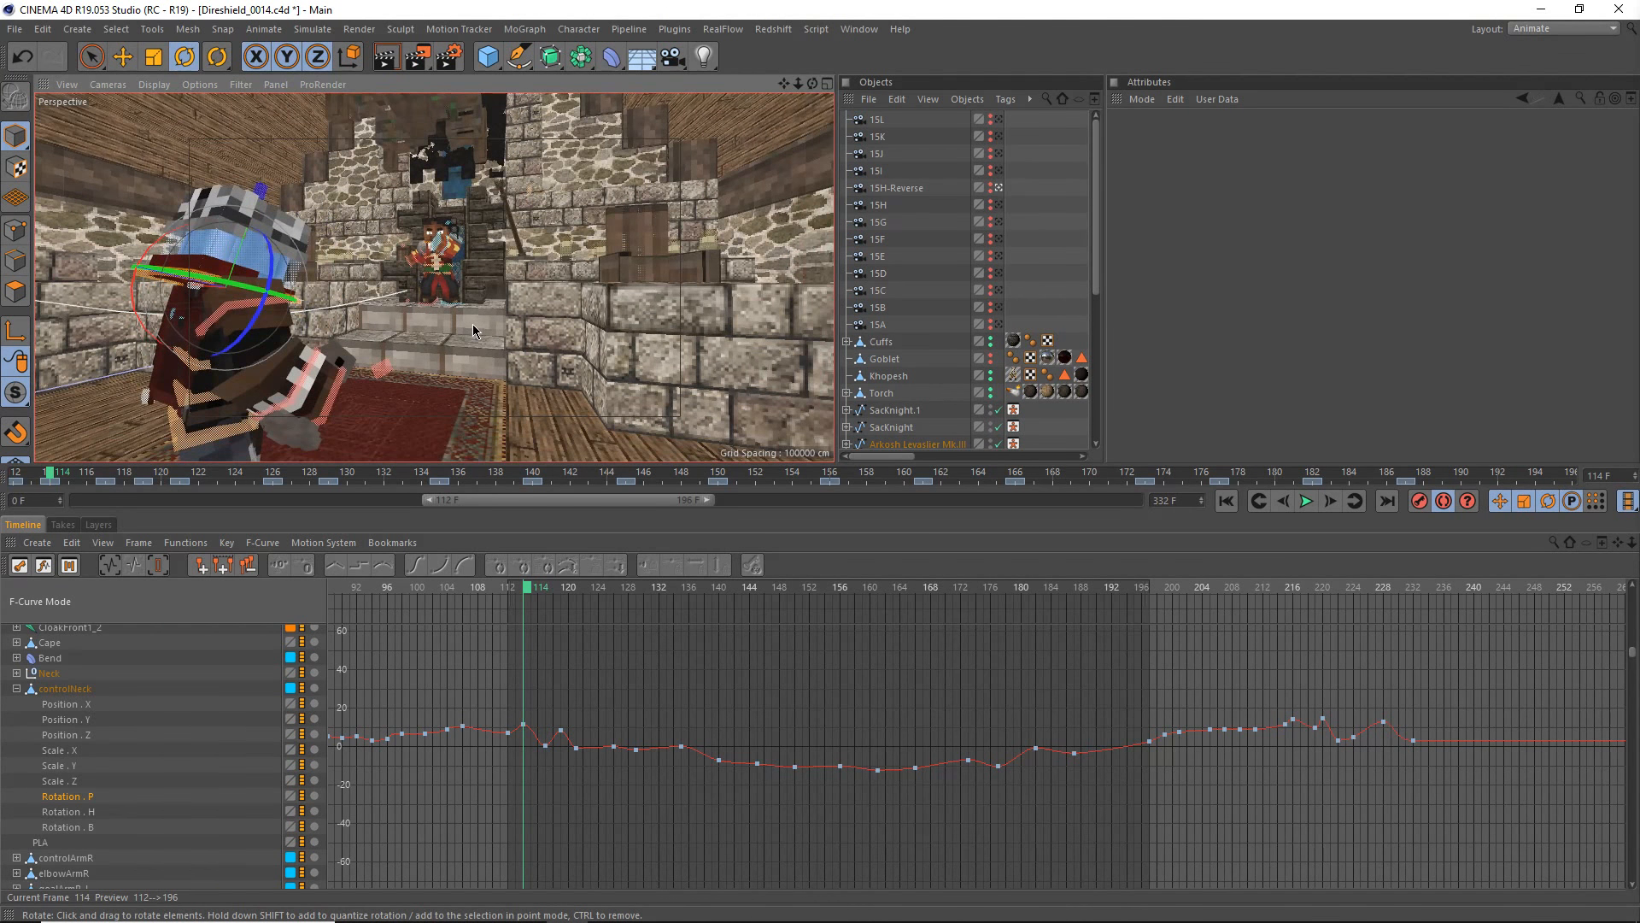
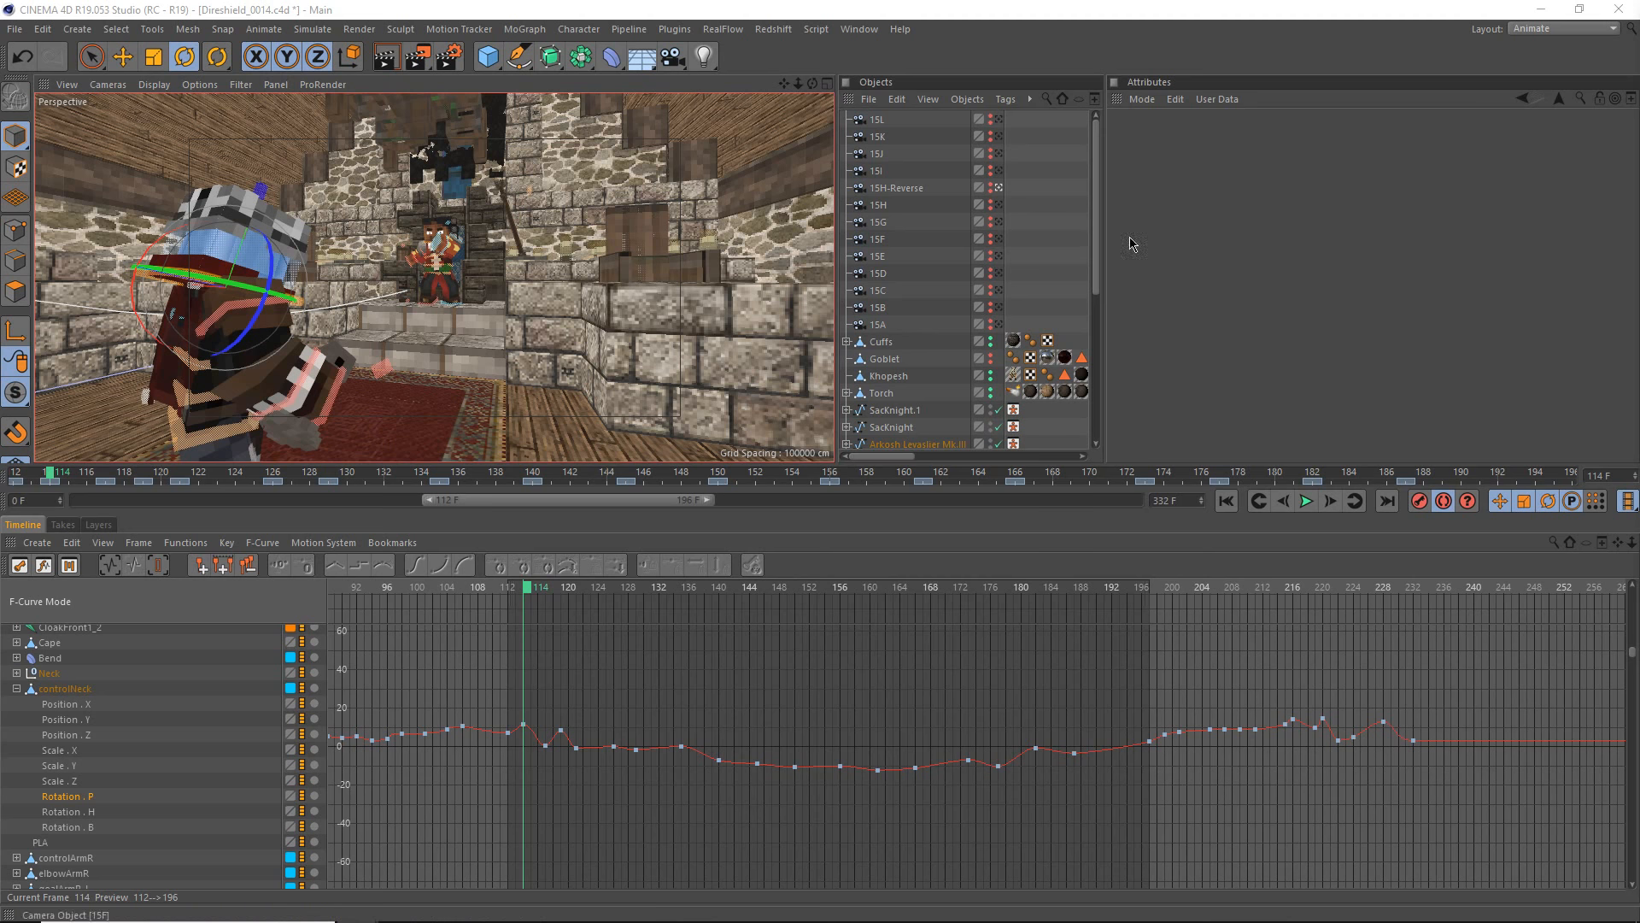
- Create a new empty project and switch the interface to the Startup (User) layout
{"action": "left_click", "coordinate": [1042, 297]}
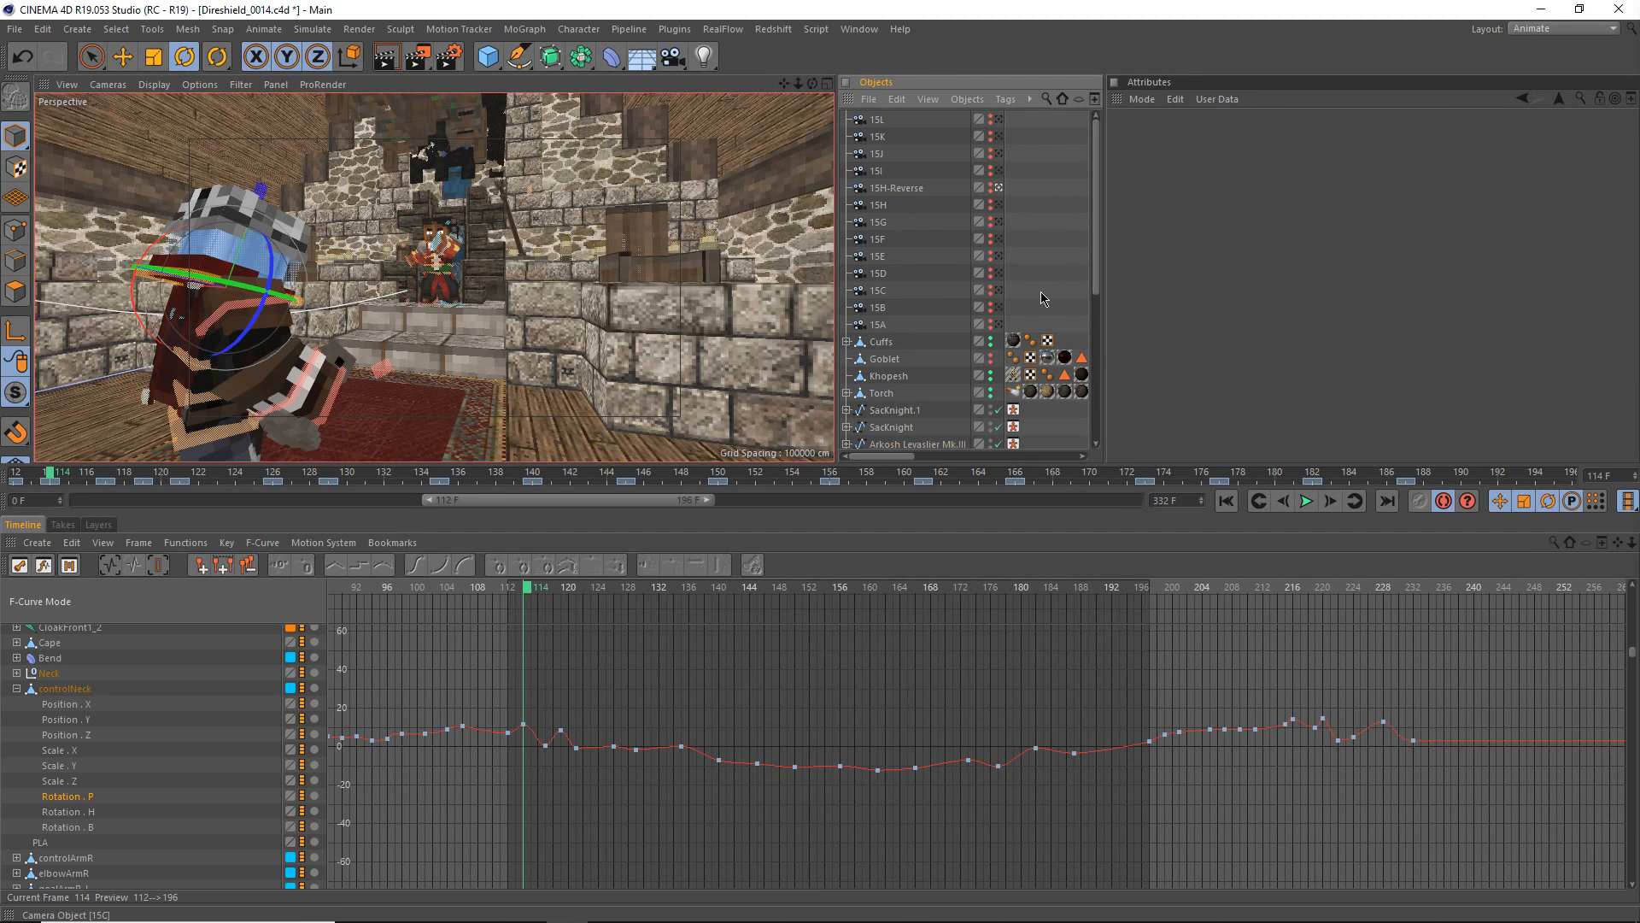
{"action": "key", "text": "ctrl+n"}
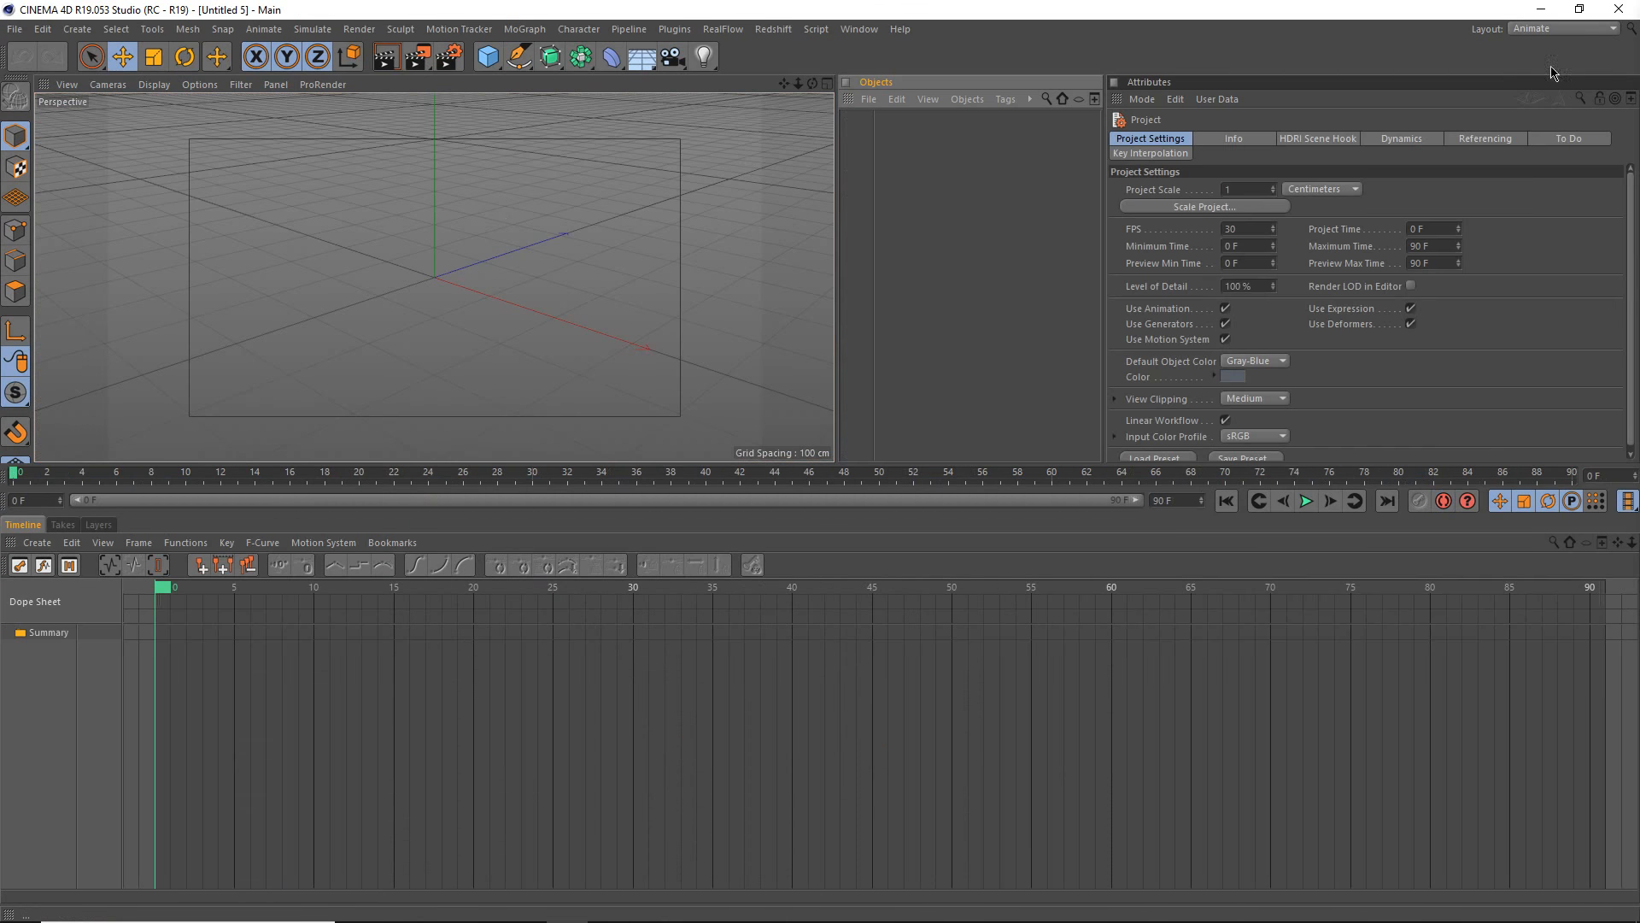
{"action": "left_click", "coordinate": [1556, 24]}
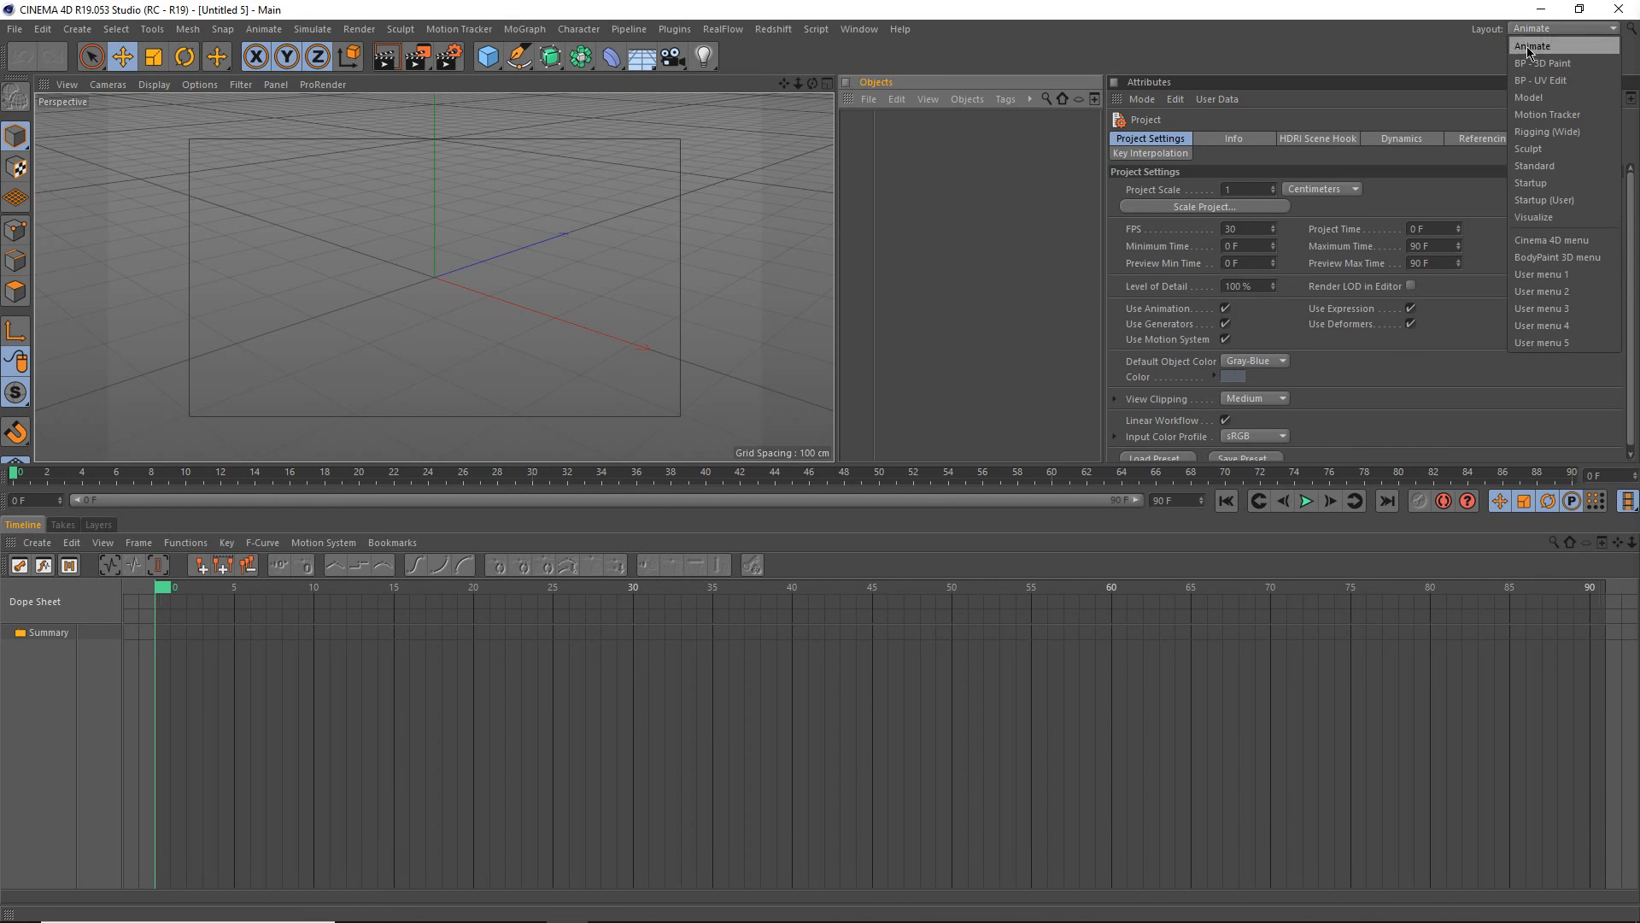
{"action": "left_click", "coordinate": [1547, 200]}
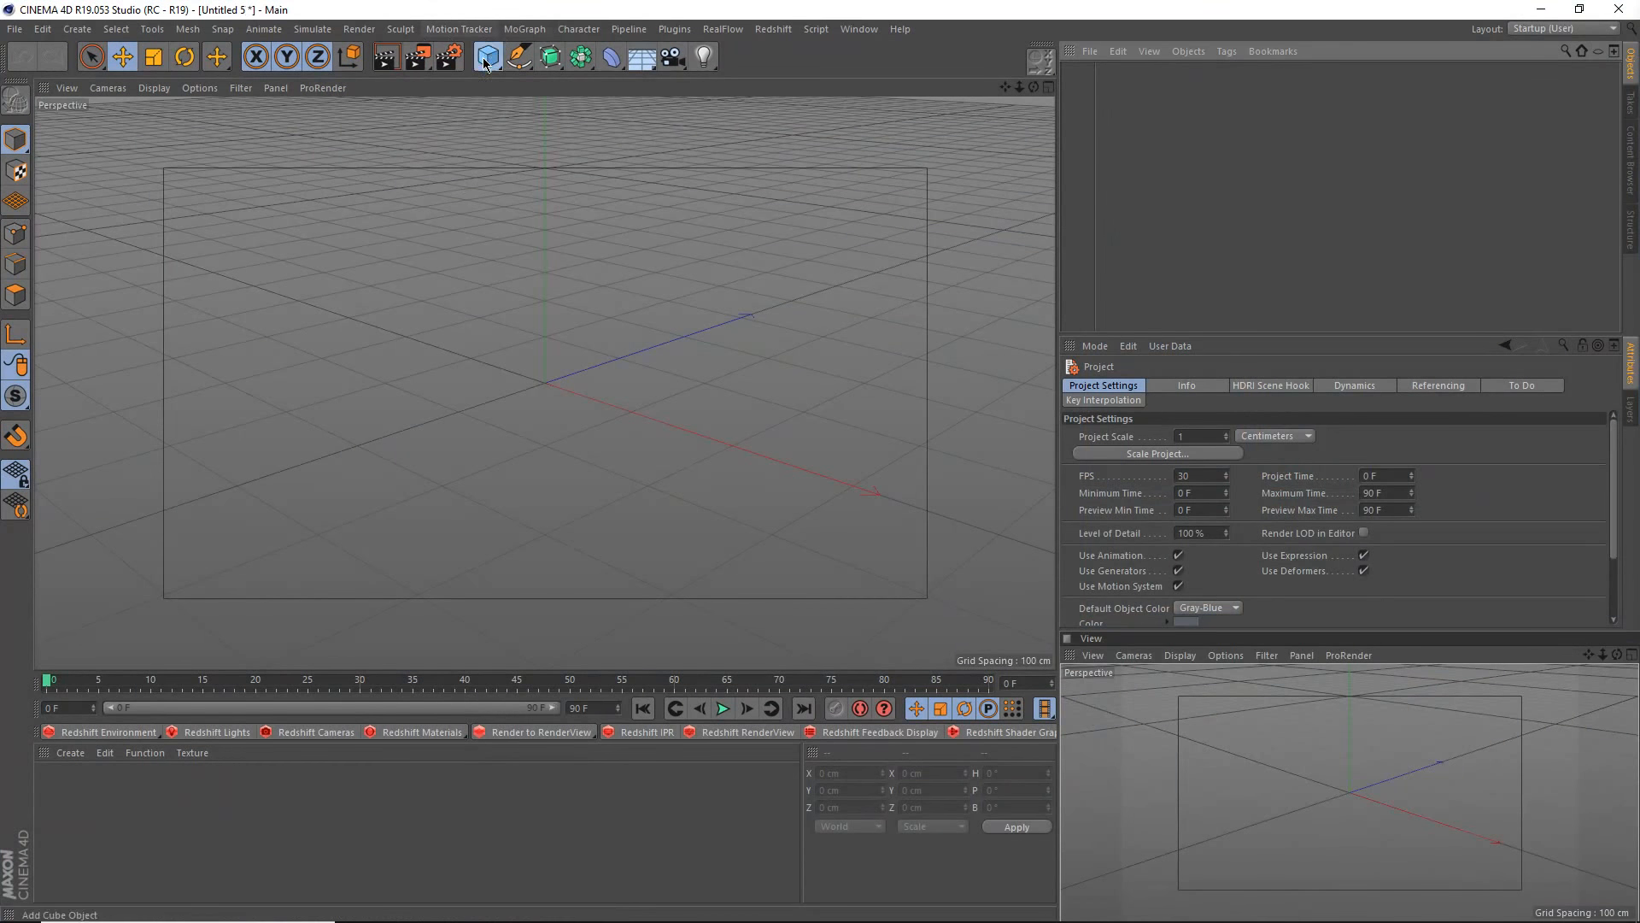
- Add a cube, create a MoGraph Voronoi Fracture object and make the cube its child
{"action": "left_click", "coordinate": [488, 57]}
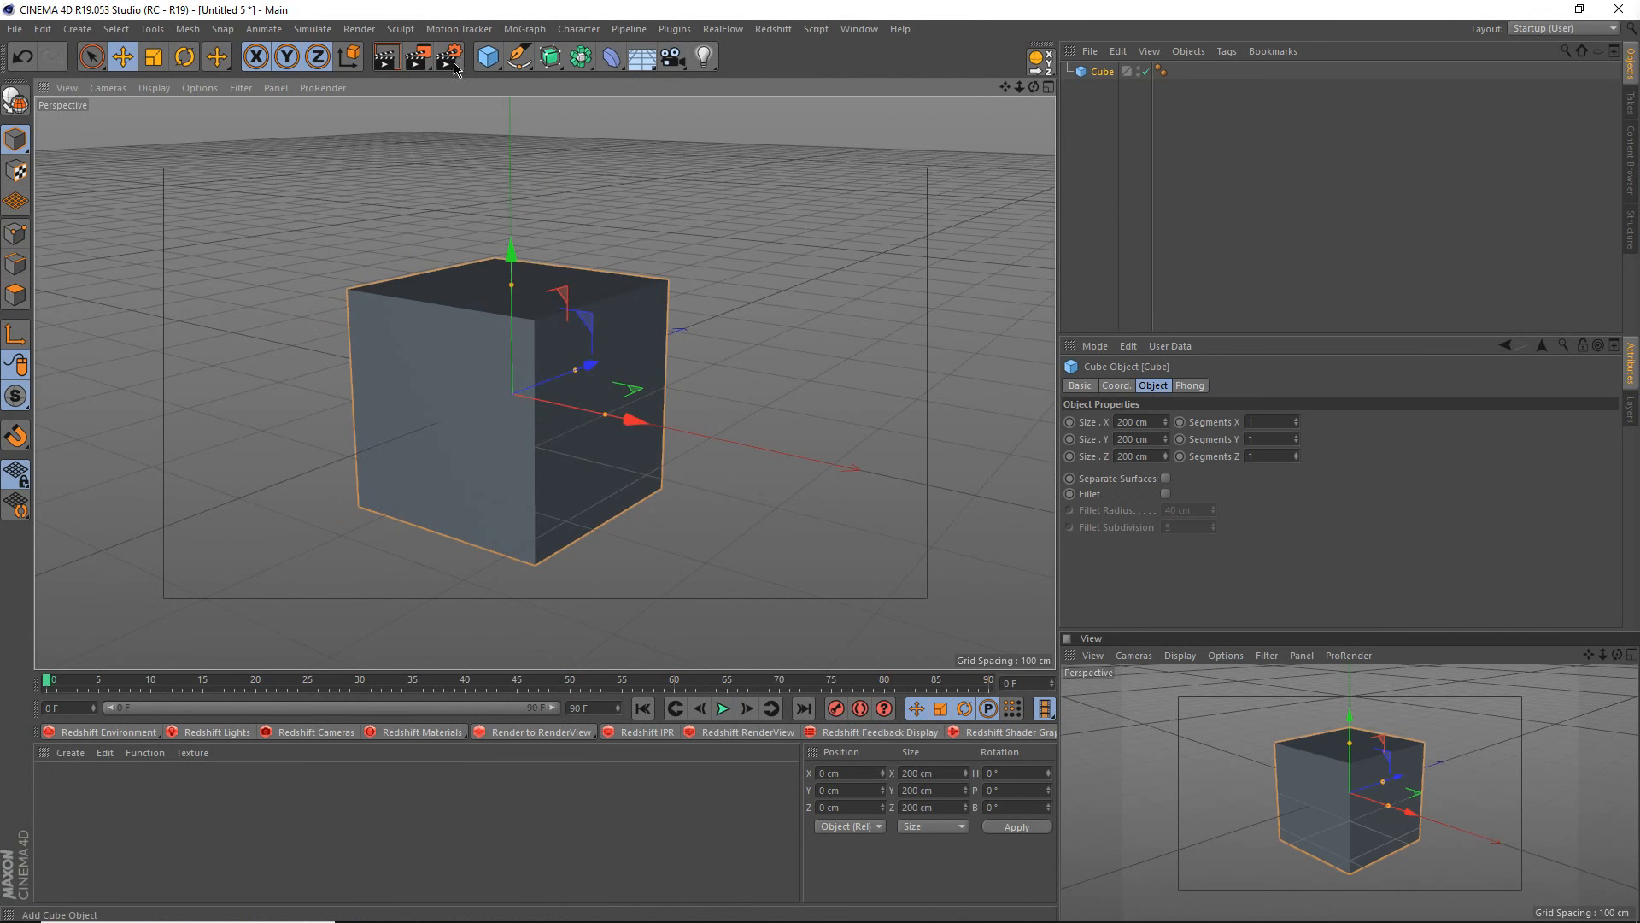
{"action": "left_click", "coordinate": [262, 29]}
{"action": "mouse_move", "coordinate": [188, 29]}
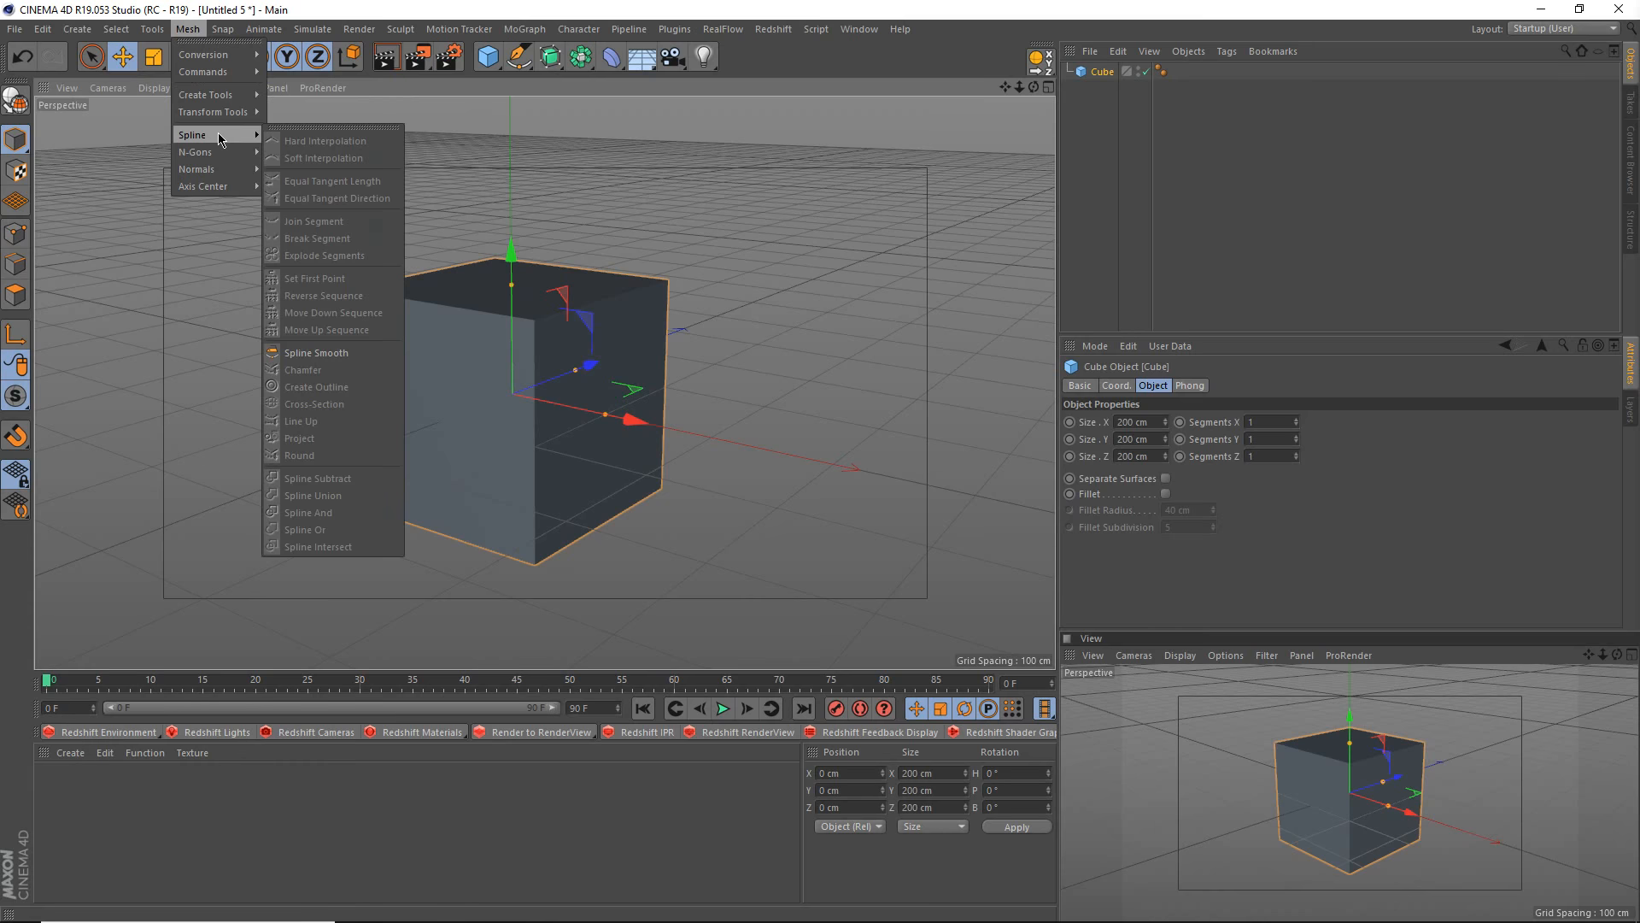
{"action": "mouse_move", "coordinate": [220, 168]}
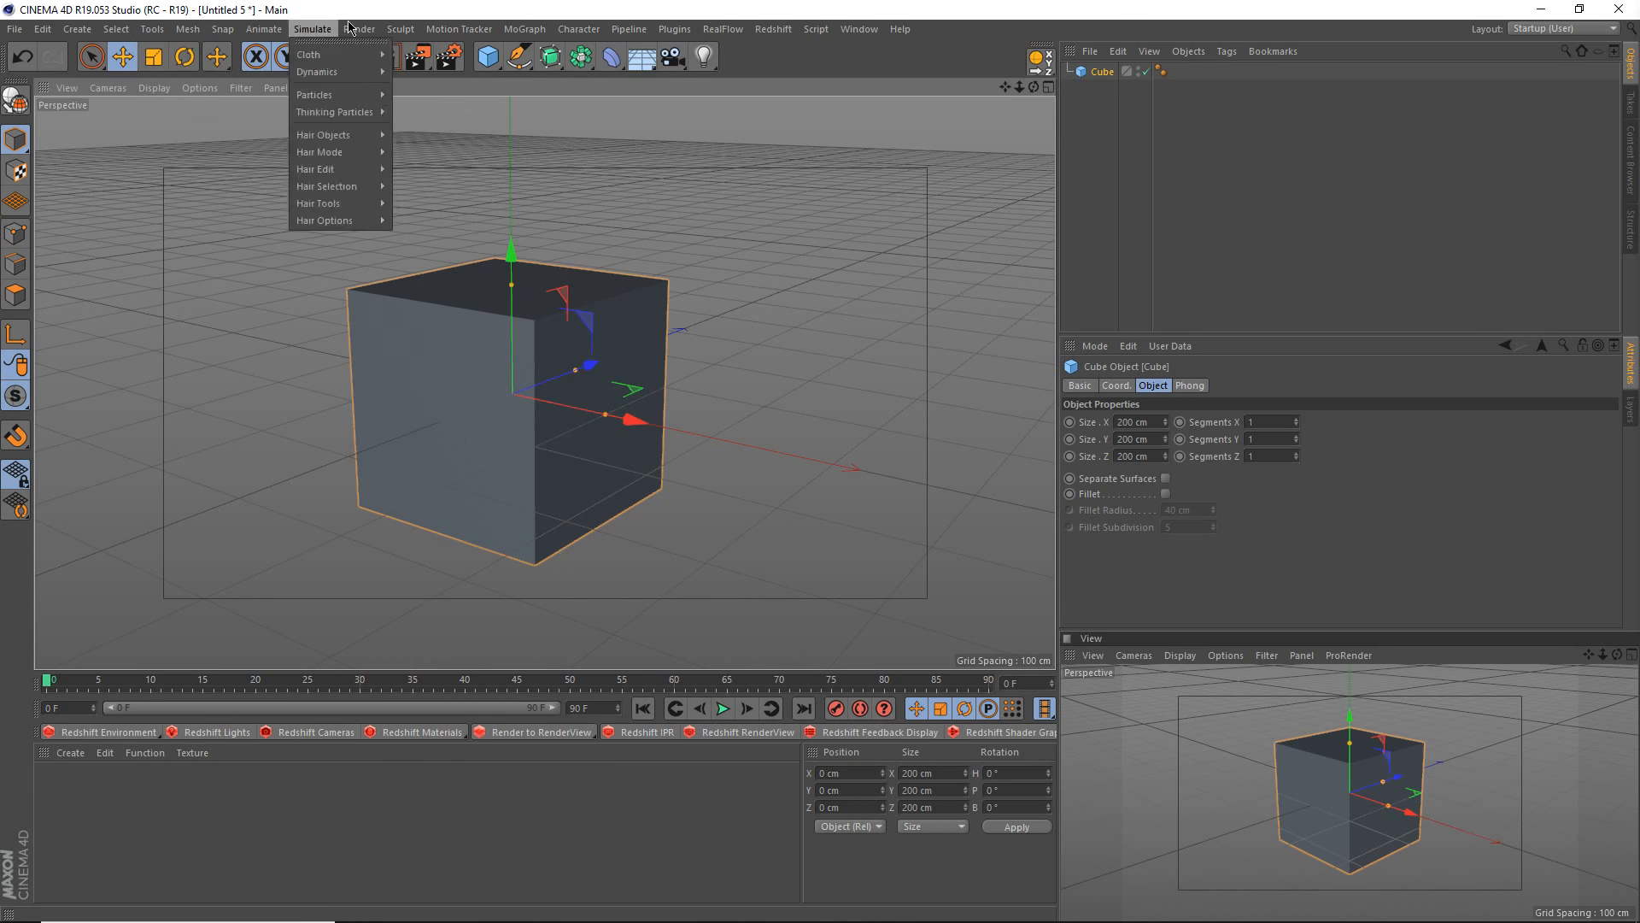
{"action": "mouse_move", "coordinate": [459, 29]}
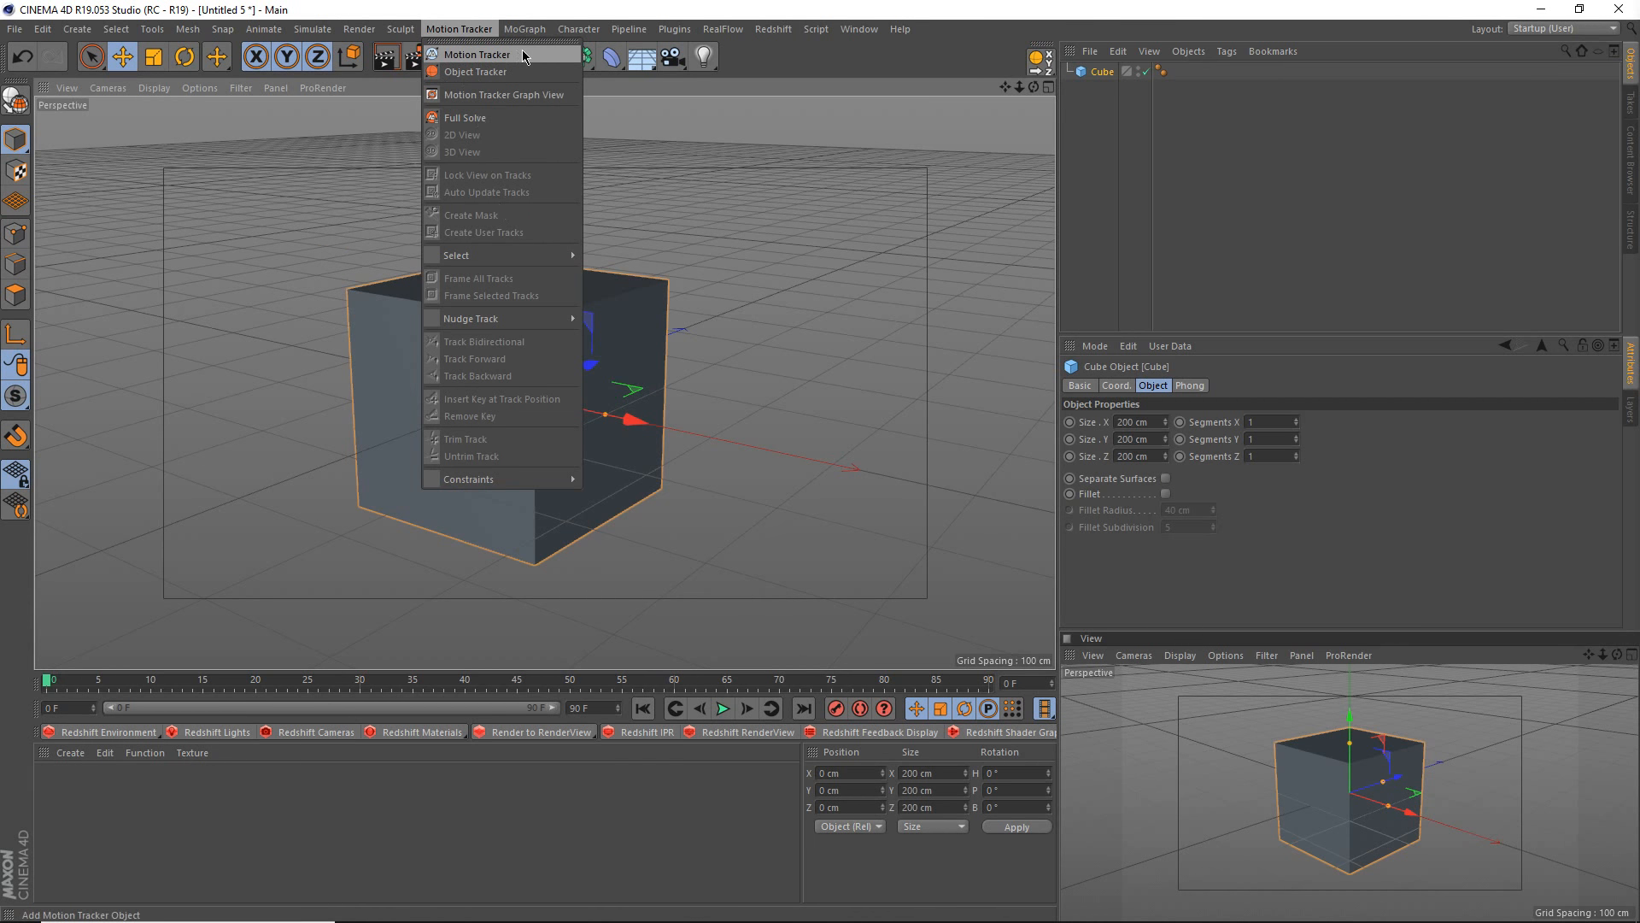
{"action": "mouse_move", "coordinate": [524, 29]}
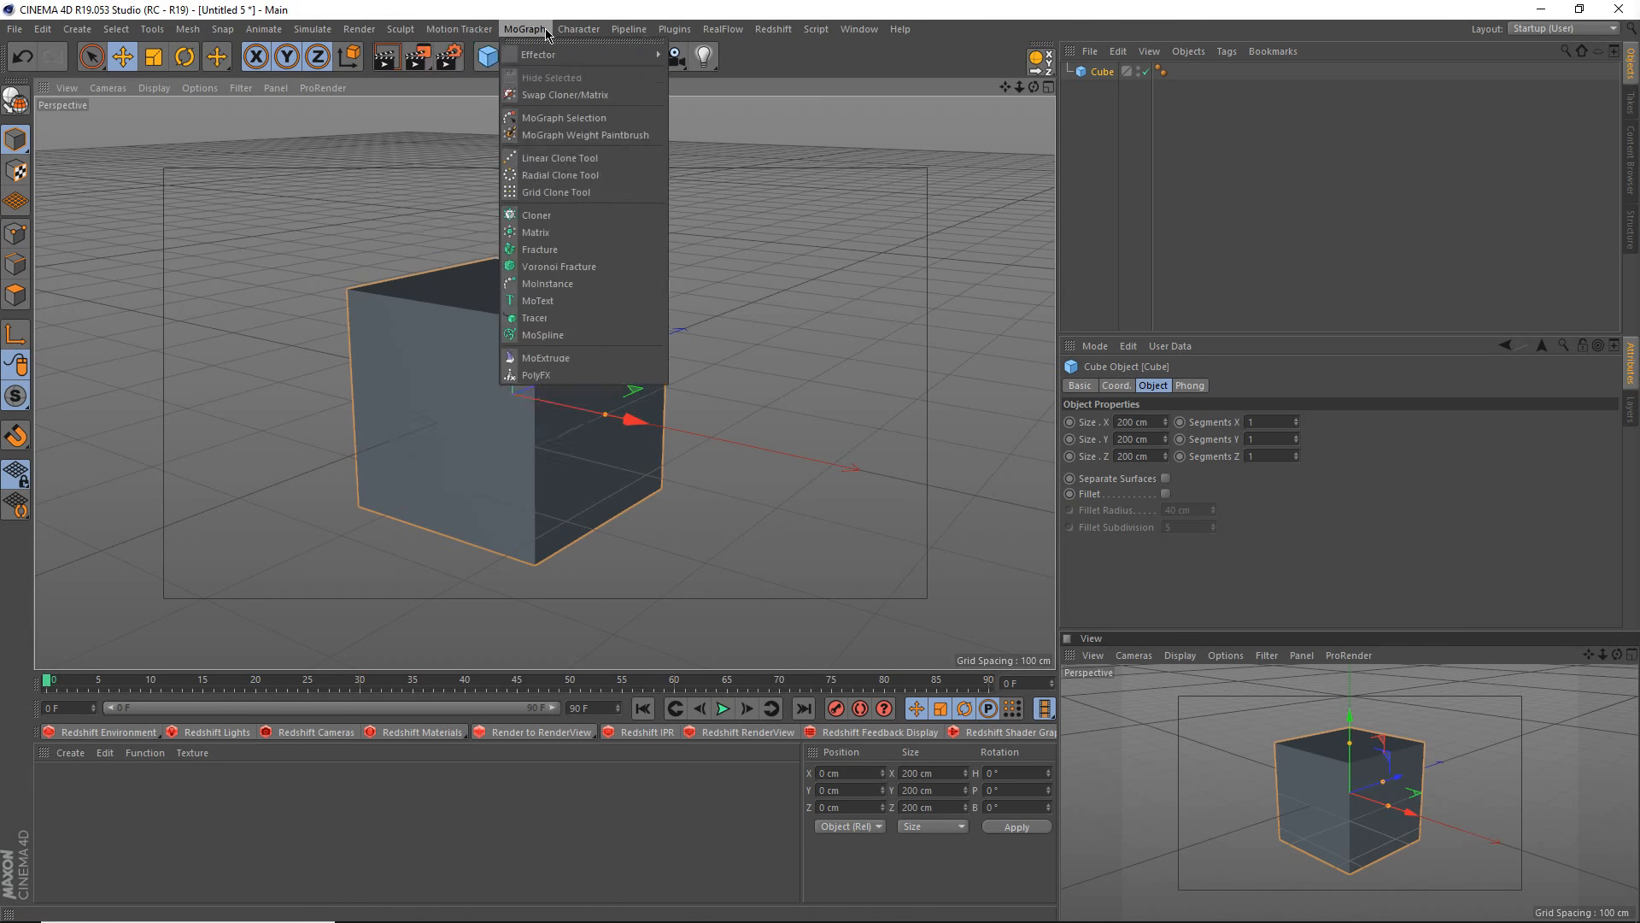
{"action": "left_click", "coordinate": [579, 272]}
{"action": "left_click_drag", "start_coordinate": [1109, 88], "coordinate": [1128, 71]}
{"action": "left_click", "coordinate": [1123, 71]}
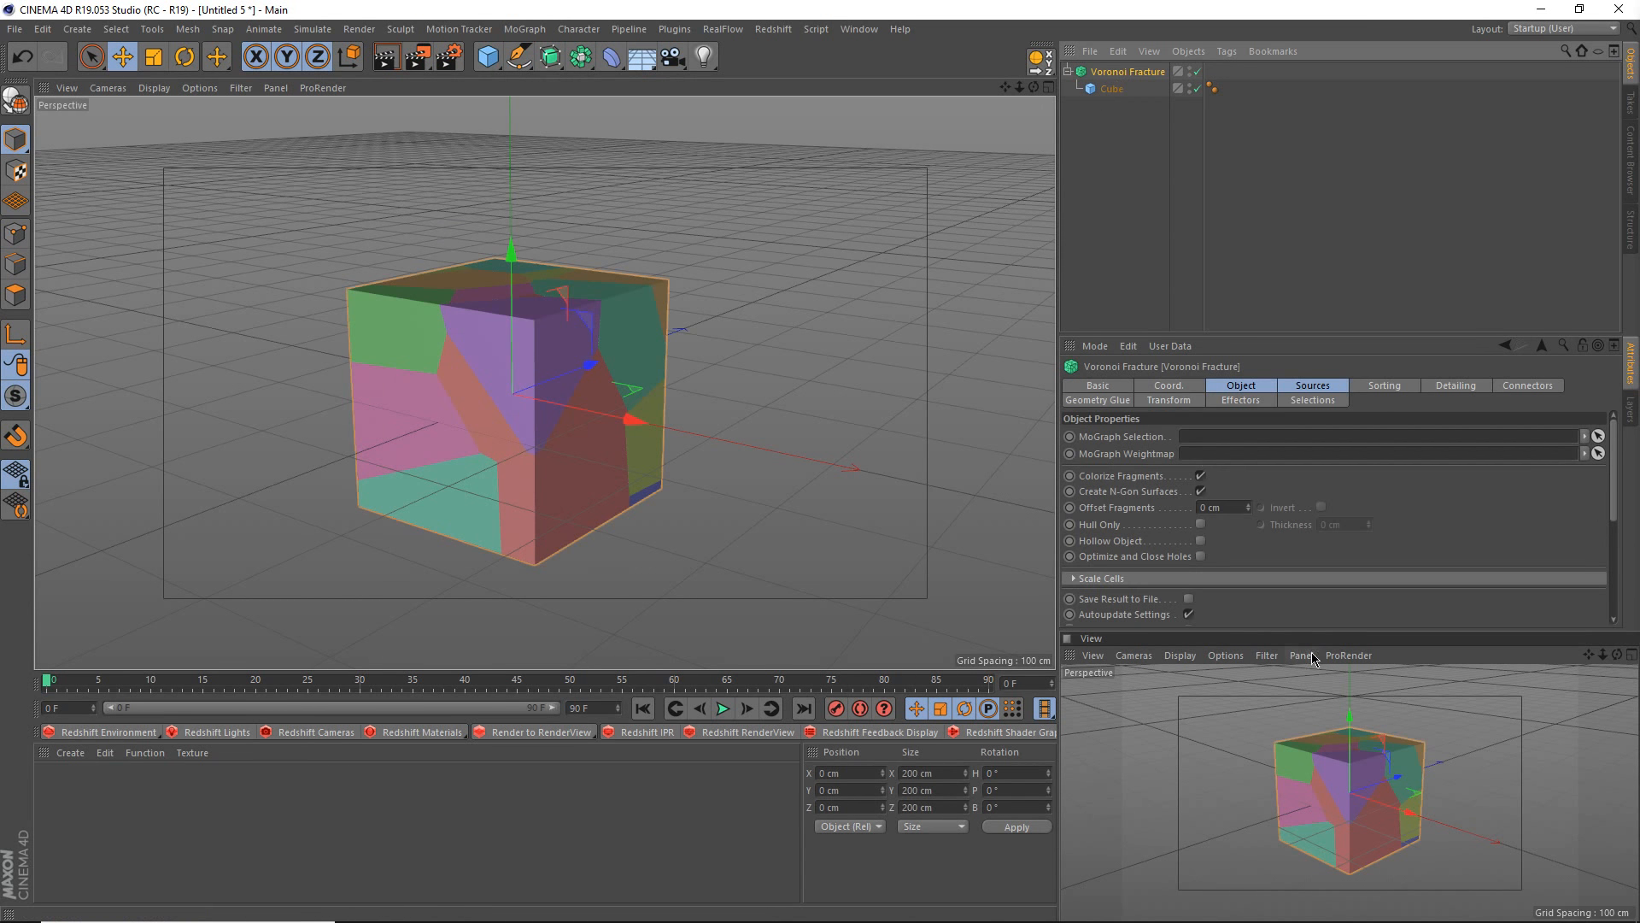
- Examine the Voronoi Fracture's object properties and its Point Generator - Distribution source
{"action": "scroll", "coordinate": [1137, 561], "scroll_direction": "down", "scroll_amount": 3}
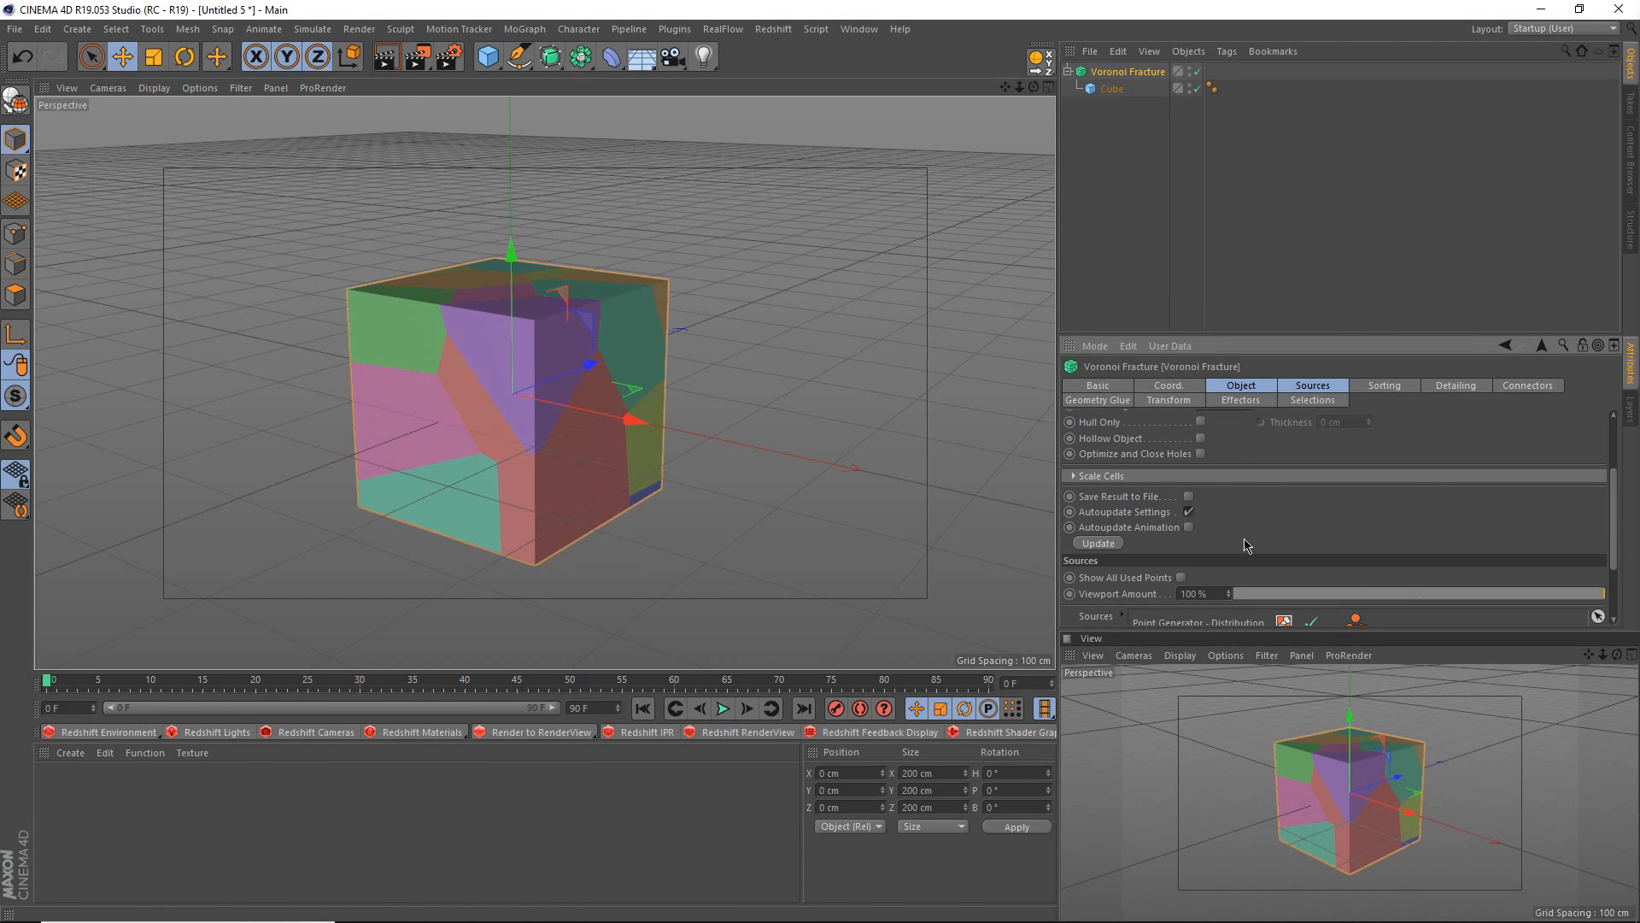
{"action": "scroll", "coordinate": [1253, 547], "scroll_direction": "down", "scroll_amount": 3}
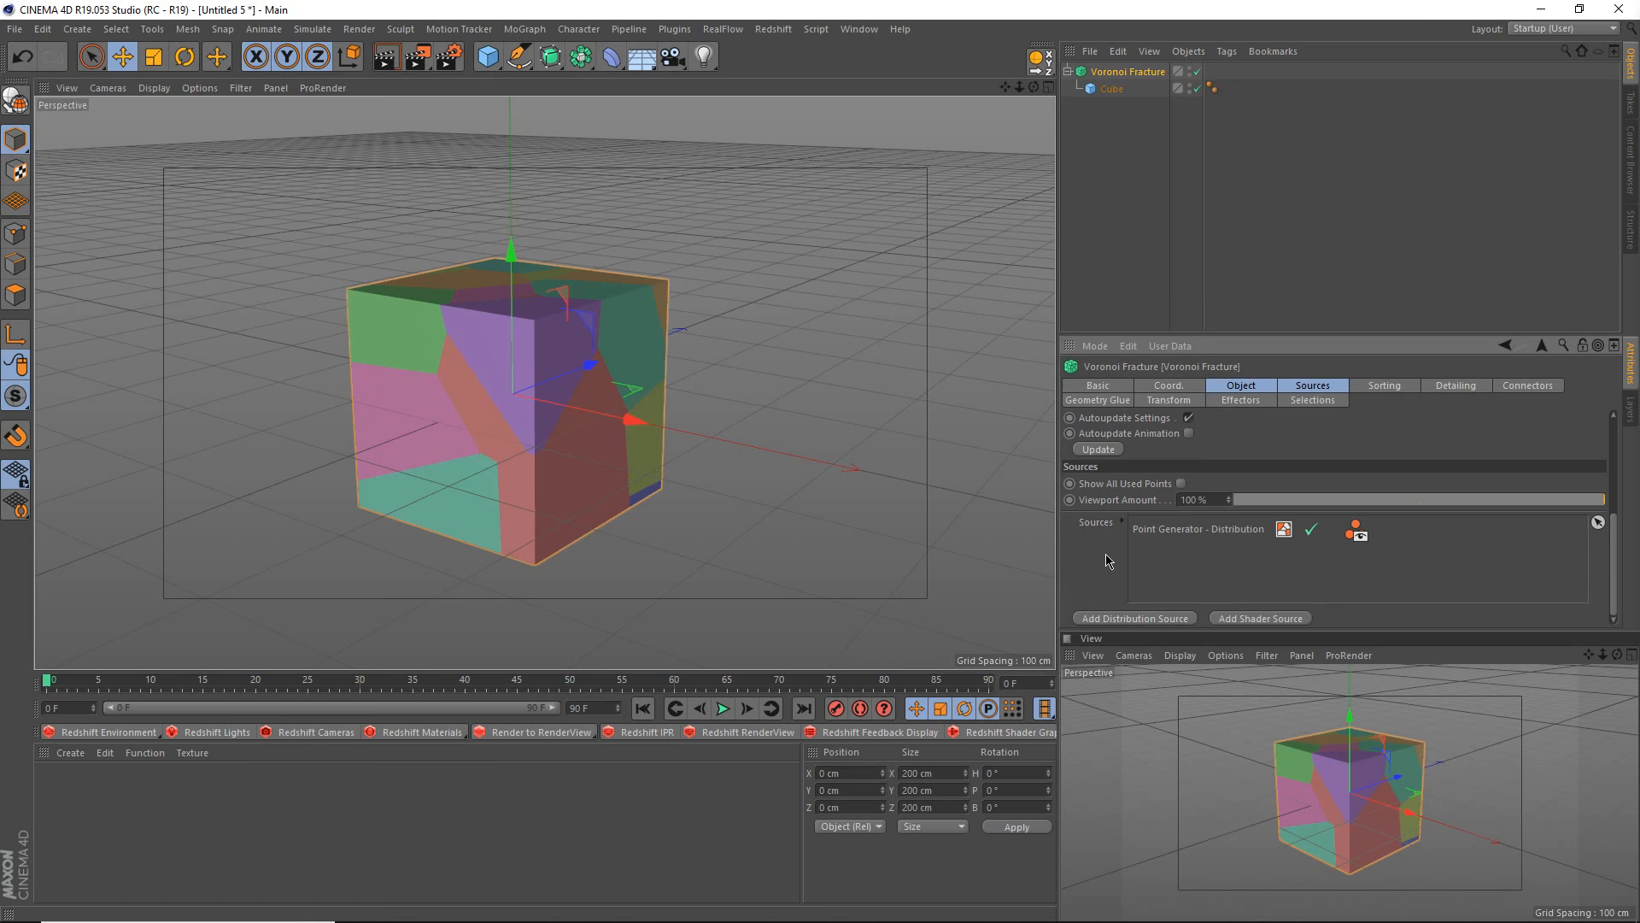
{"action": "scroll", "coordinate": [1110, 583], "scroll_direction": "up", "scroll_amount": 3}
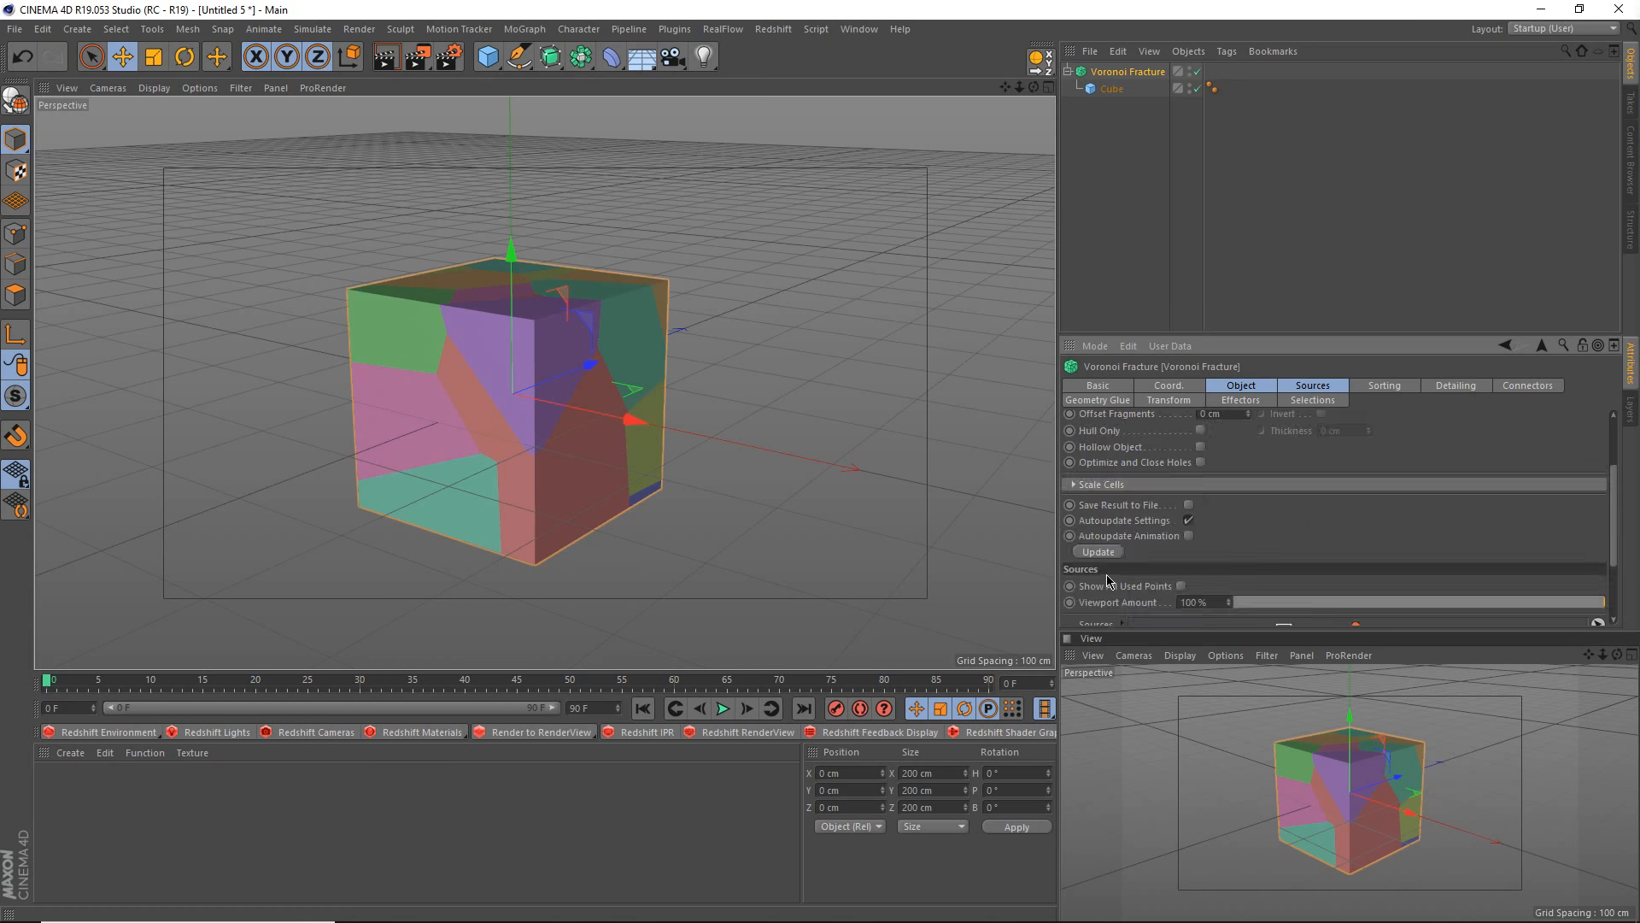
{"action": "scroll", "coordinate": [1110, 583], "scroll_direction": "down", "scroll_amount": 3}
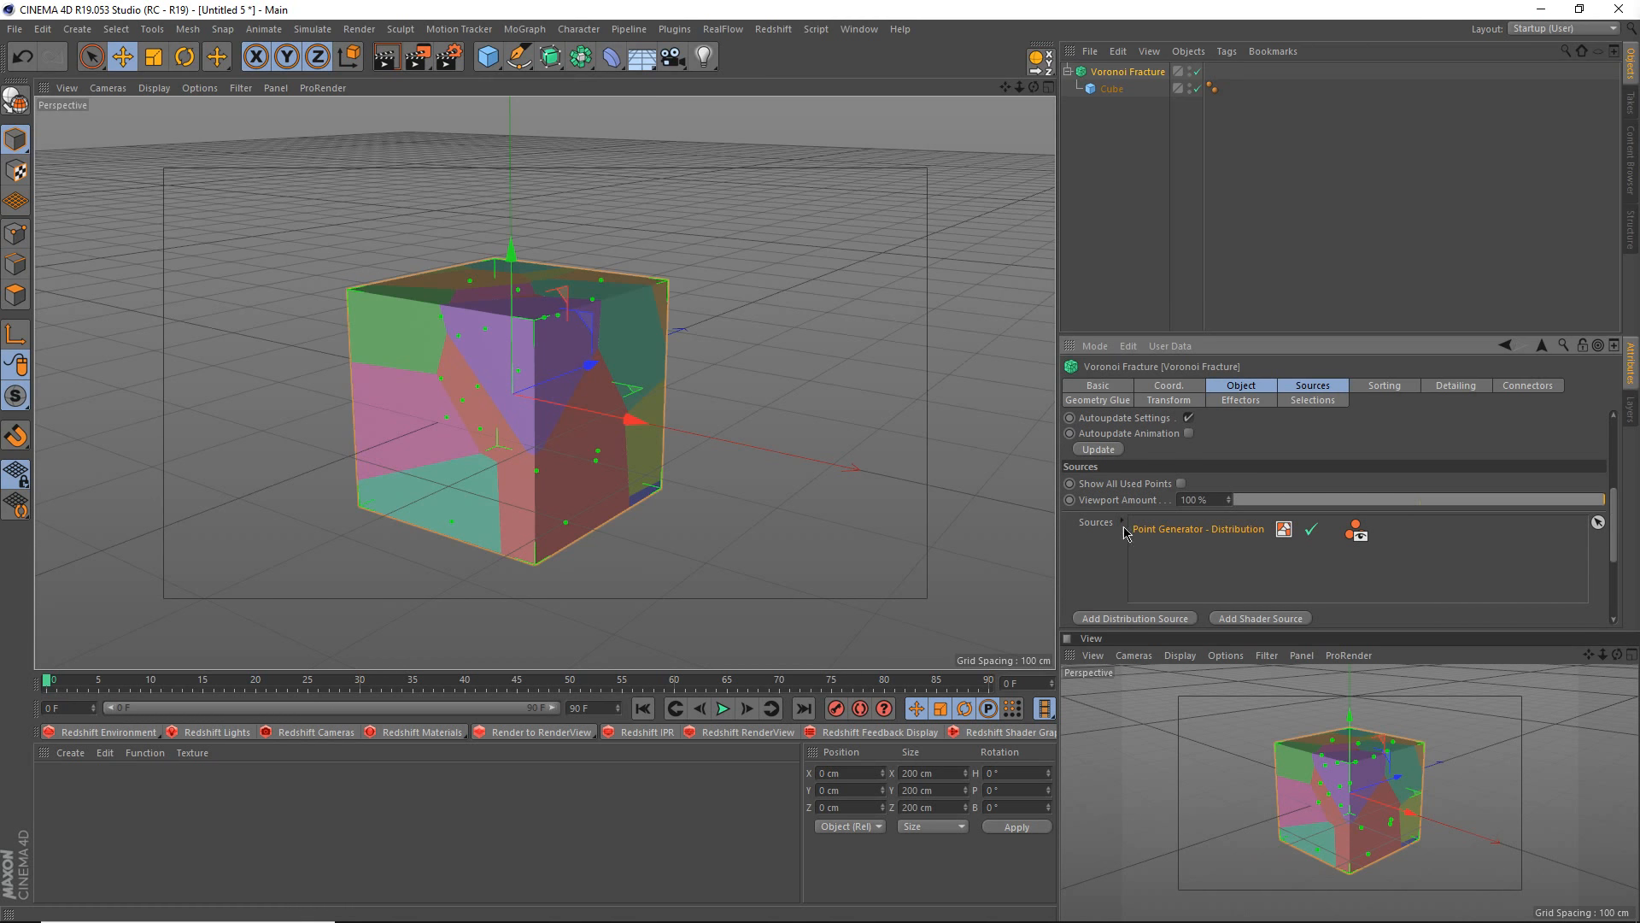
{"action": "scroll", "coordinate": [1128, 534], "scroll_direction": "up", "scroll_amount": 6}
{"action": "scroll", "coordinate": [1159, 528], "scroll_direction": "down", "scroll_amount": 3}
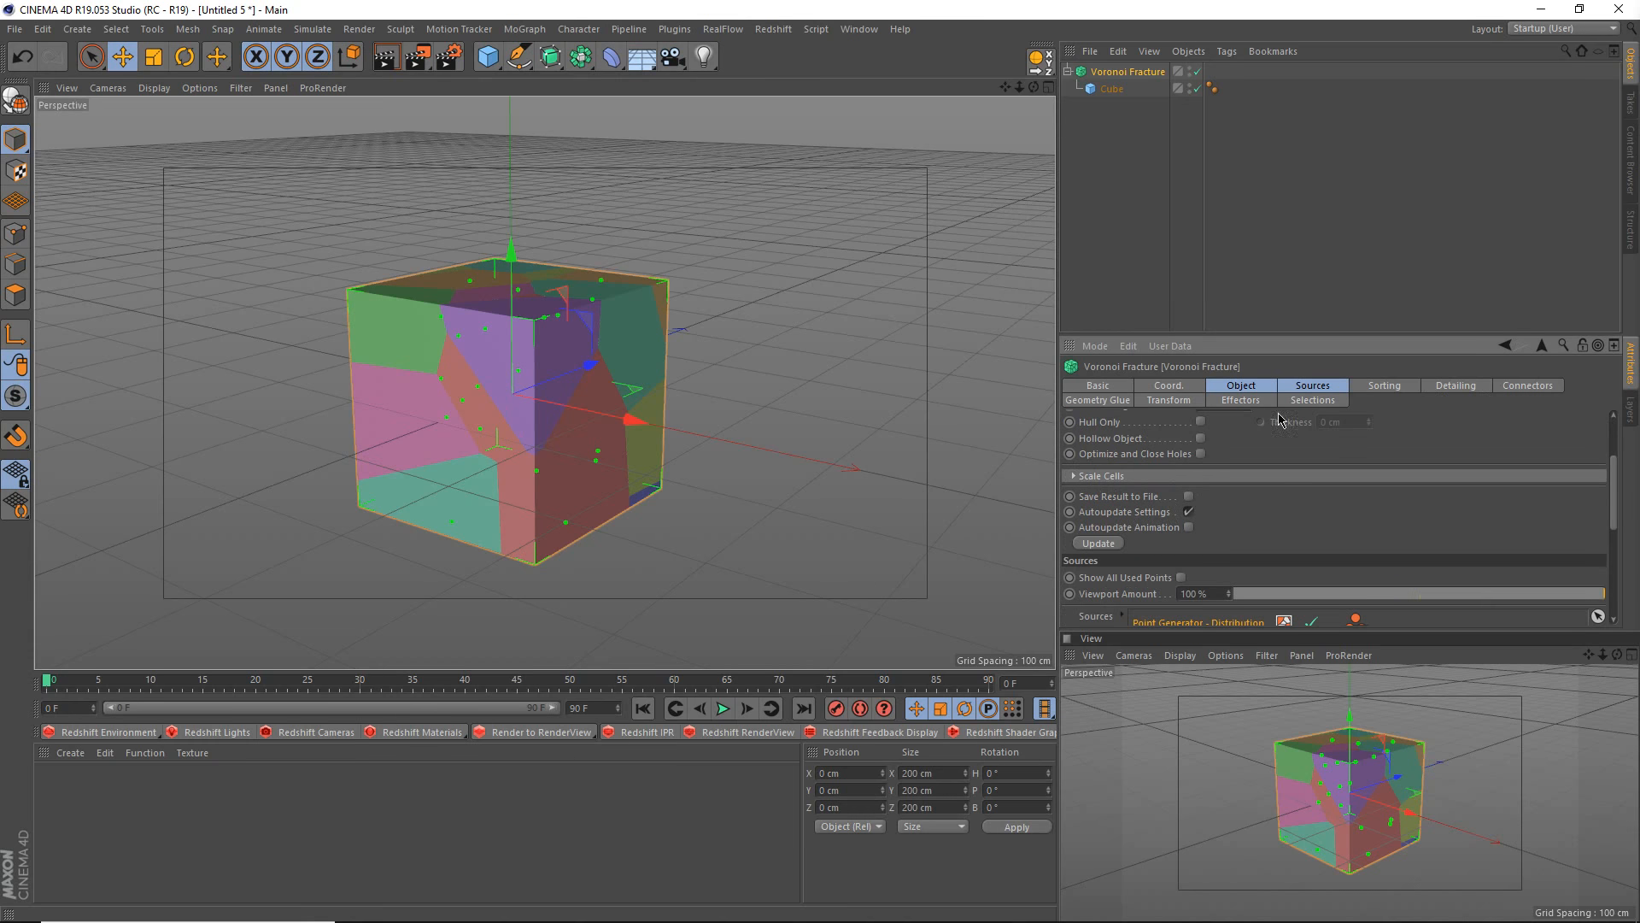
{"action": "left_click", "coordinate": [1370, 391]}
{"action": "left_click", "coordinate": [1324, 384]}
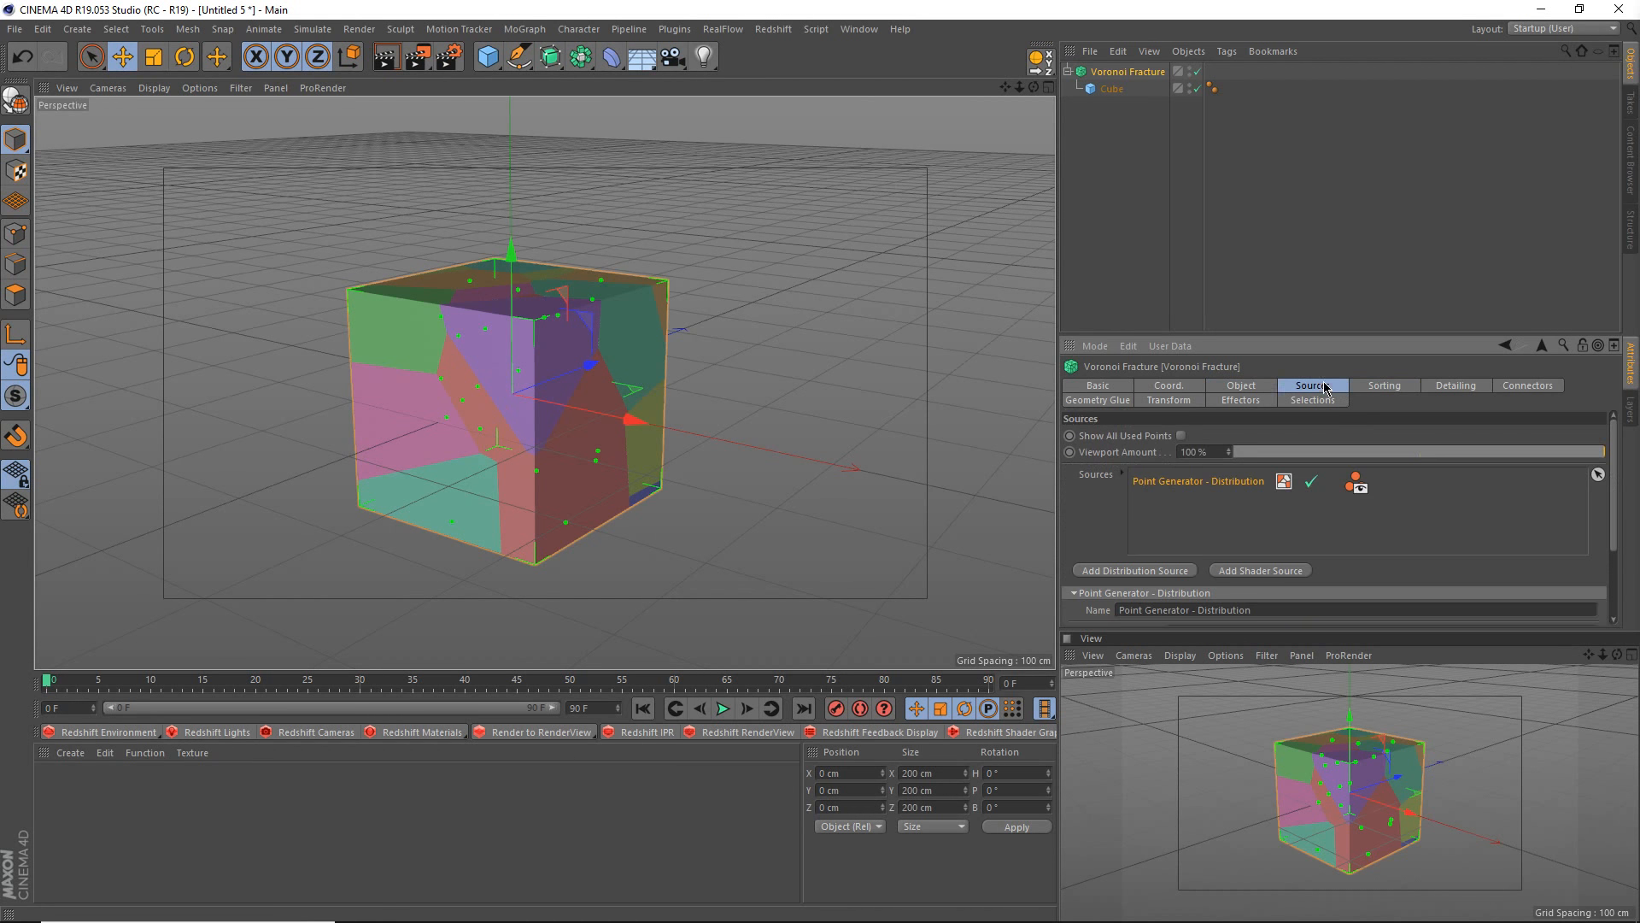
- Try Offset Fragments values of 5 cm and 2 cm on the Voronoi Fracture, and settle on 3 cm
{"action": "left_click", "coordinate": [1269, 386]}
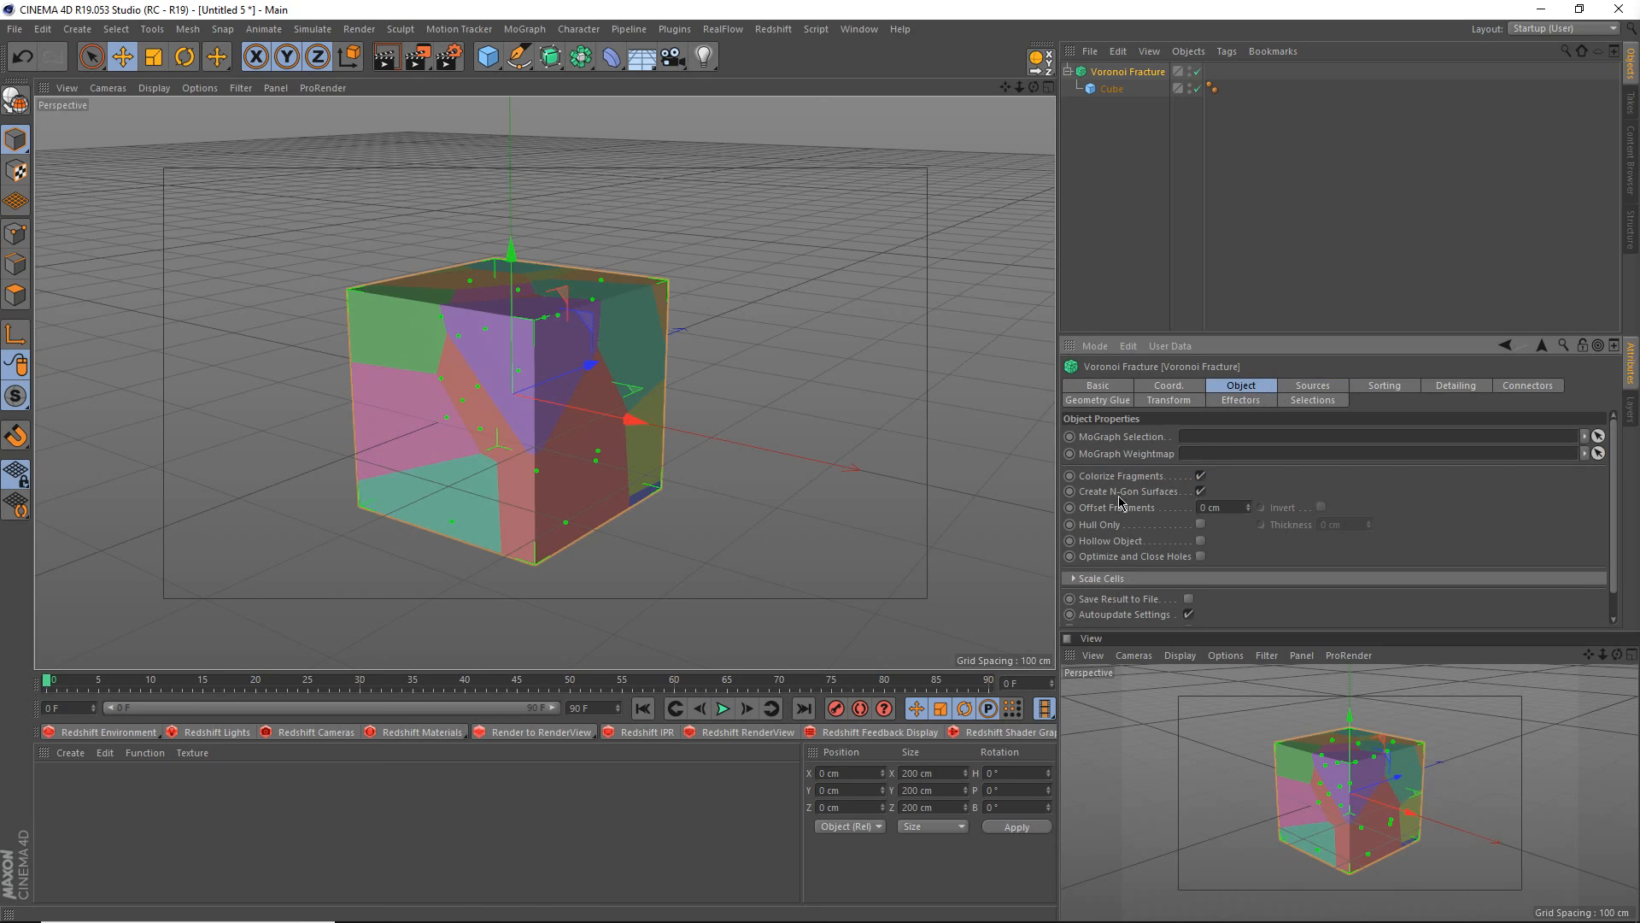
{"action": "double_click", "coordinate": [1220, 508]}
{"action": "type", "text": "5"}
{"action": "key", "text": "Return"}
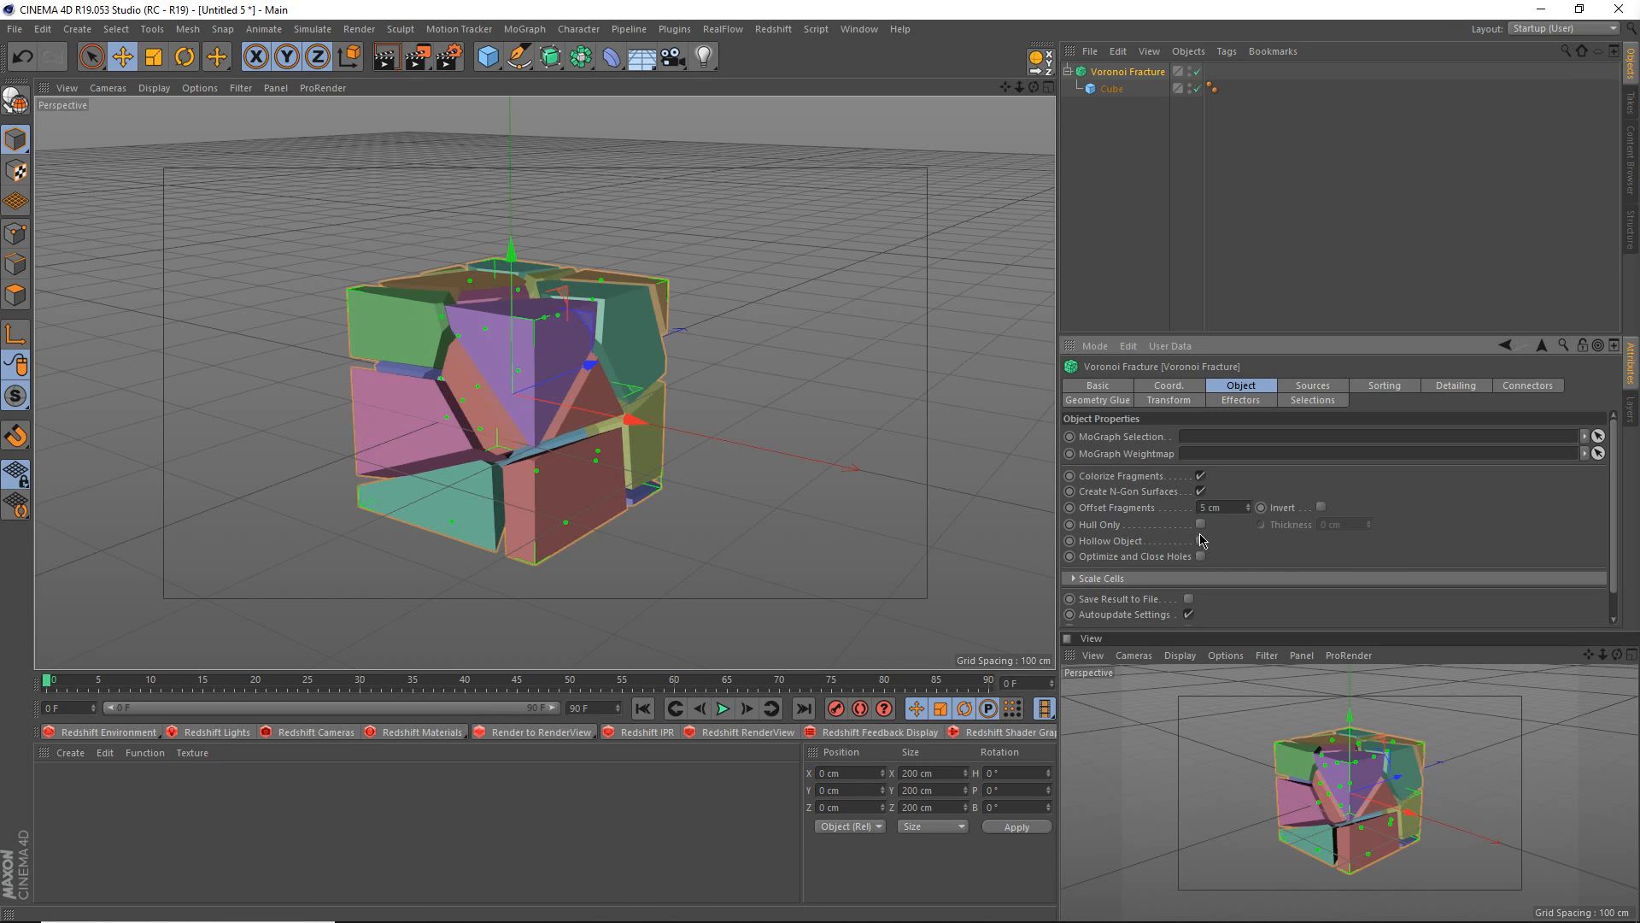
{"action": "double_click", "coordinate": [1218, 507]}
{"action": "type", "text": "2"}
{"action": "key", "text": "Return"}
{"action": "left_click_drag", "start_coordinate": [1221, 506], "coordinate": [1062, 520]}
{"action": "type", "text": "3"}
{"action": "key", "text": "Return"}
- Invert the fragment offset, enable Hull Only and set its Thickness to 10 cm
{"action": "left_click", "coordinate": [1321, 507]}
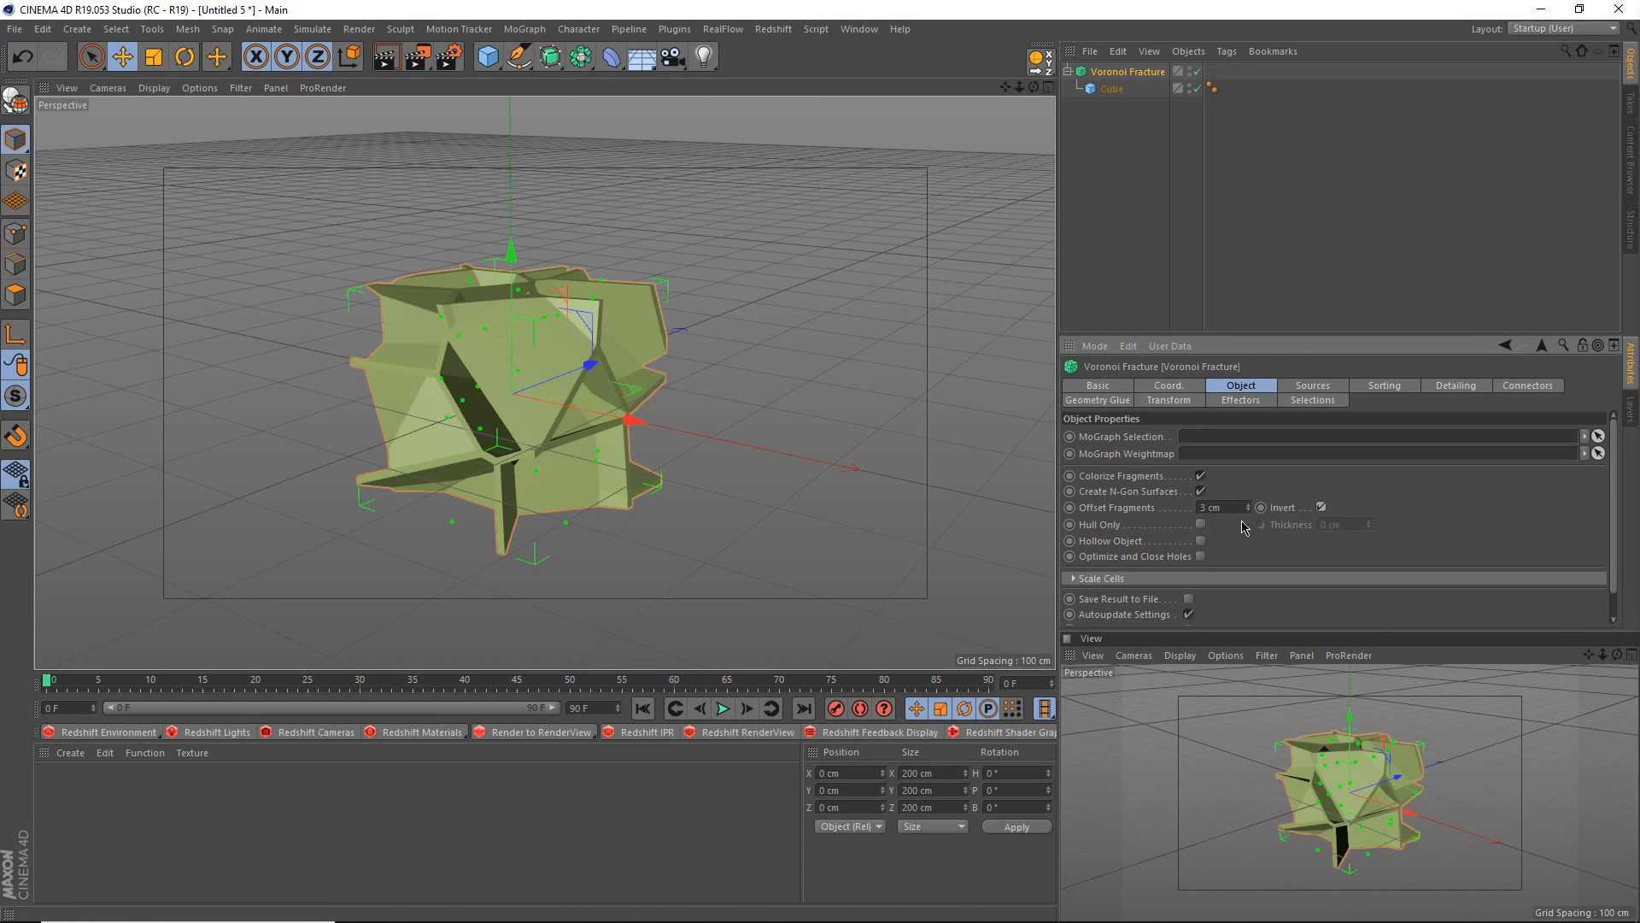
{"action": "left_click", "coordinate": [1201, 524]}
{"action": "left_click_drag", "start_coordinate": [492, 459], "coordinate": [949, 550], "text": "alt"}
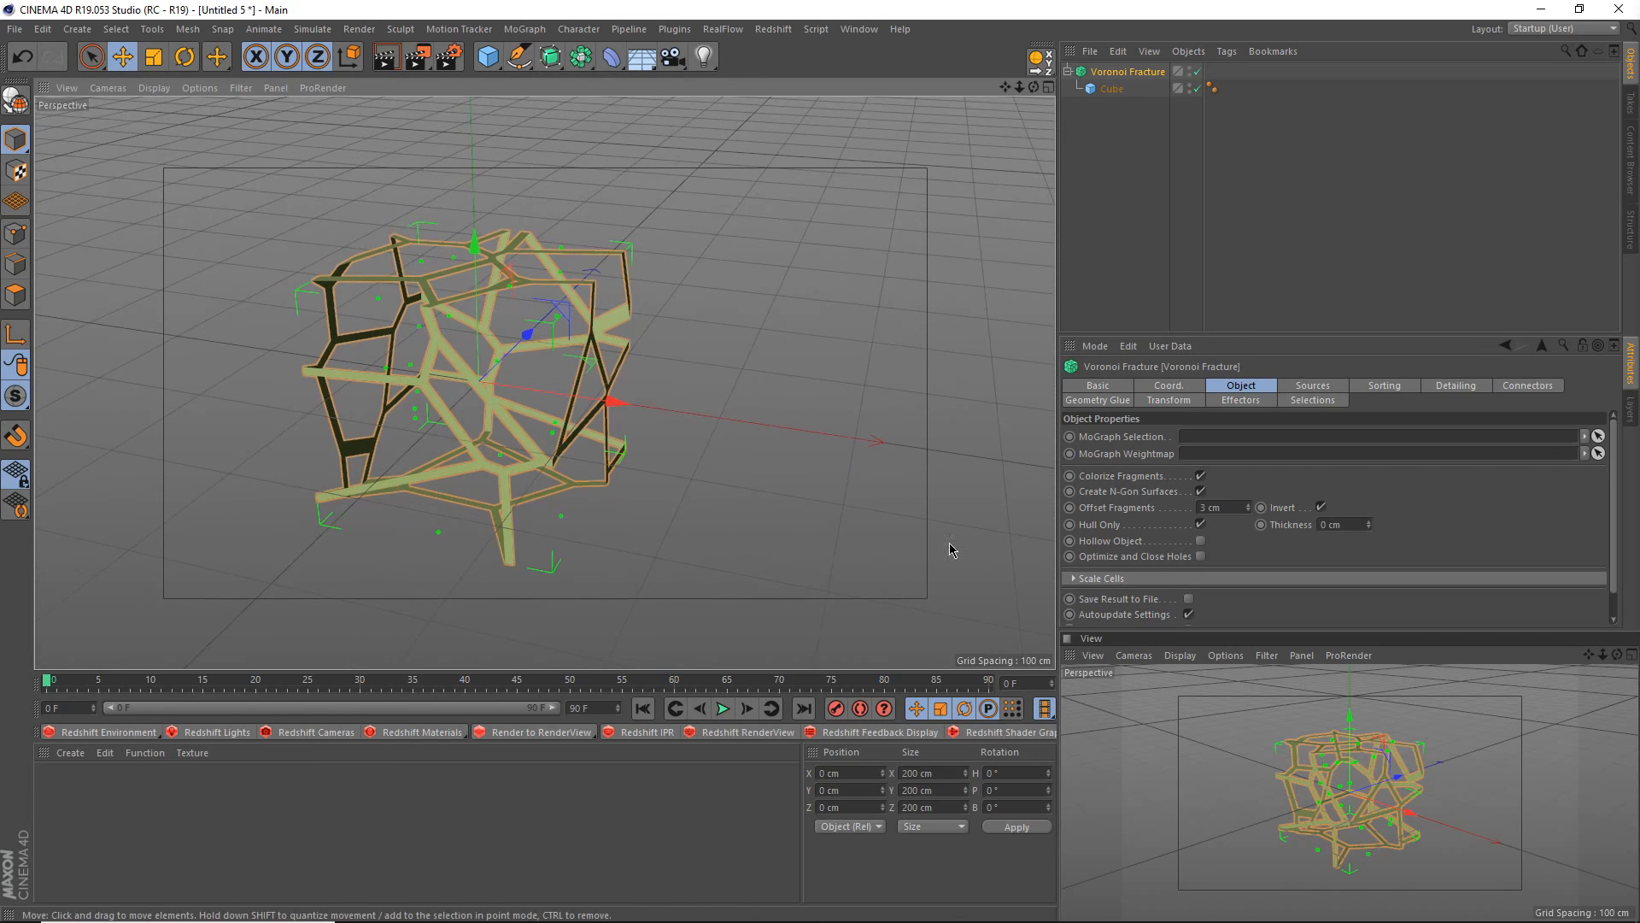
{"action": "type", "text": "10"}
{"action": "key", "text": "Return"}
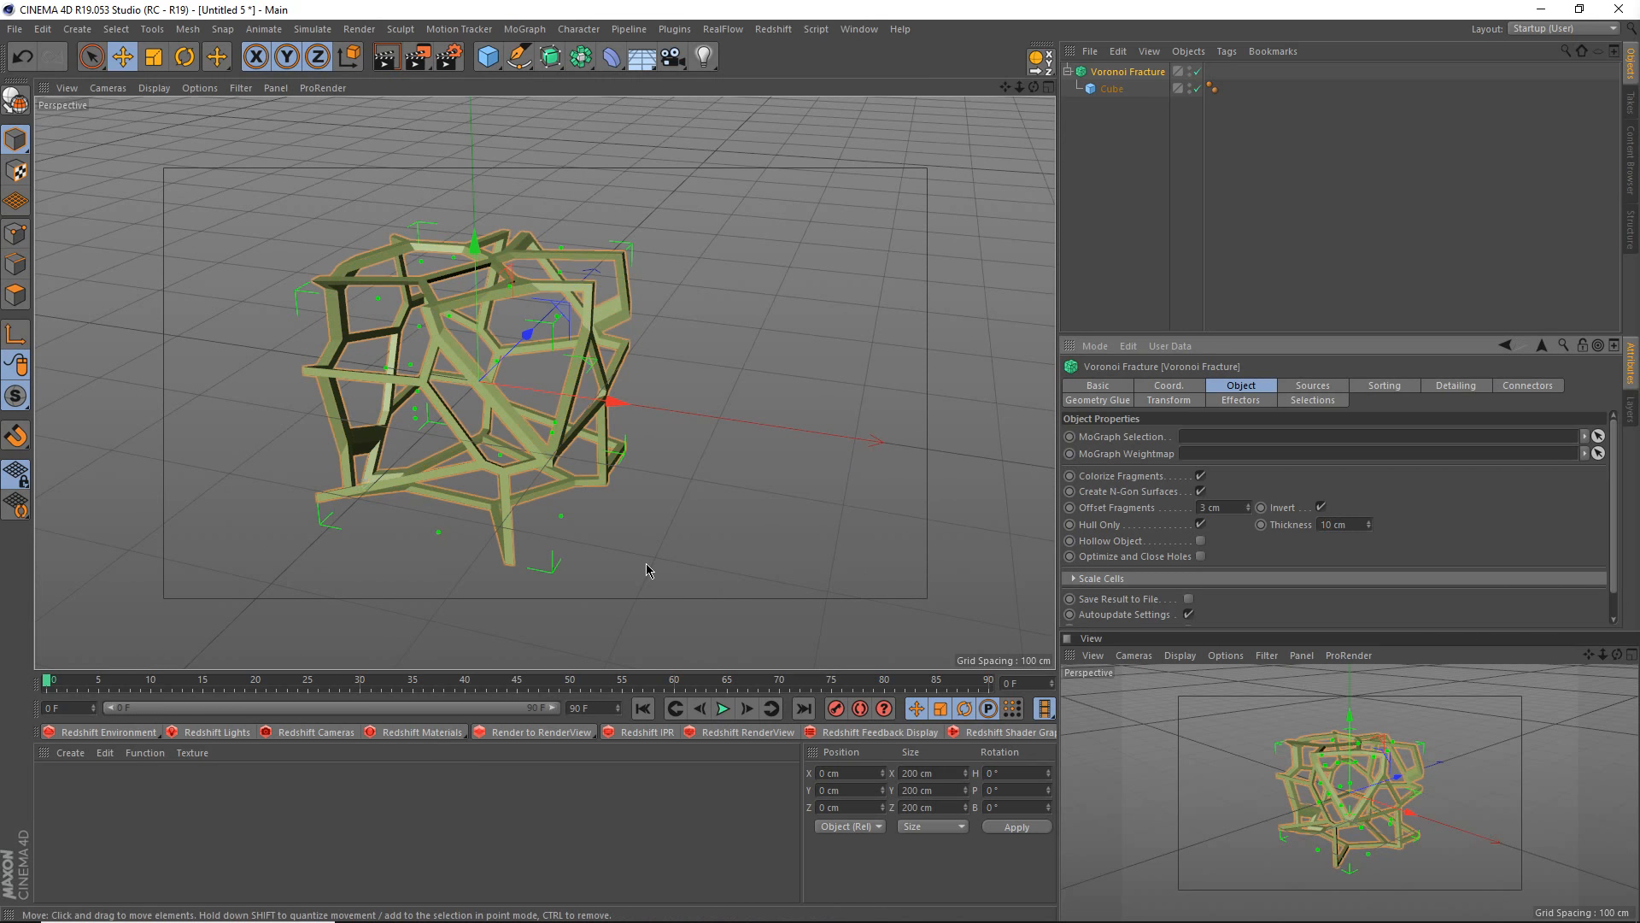
{"action": "left_click_drag", "start_coordinate": [357, 493], "coordinate": [454, 449], "text": "alt"}
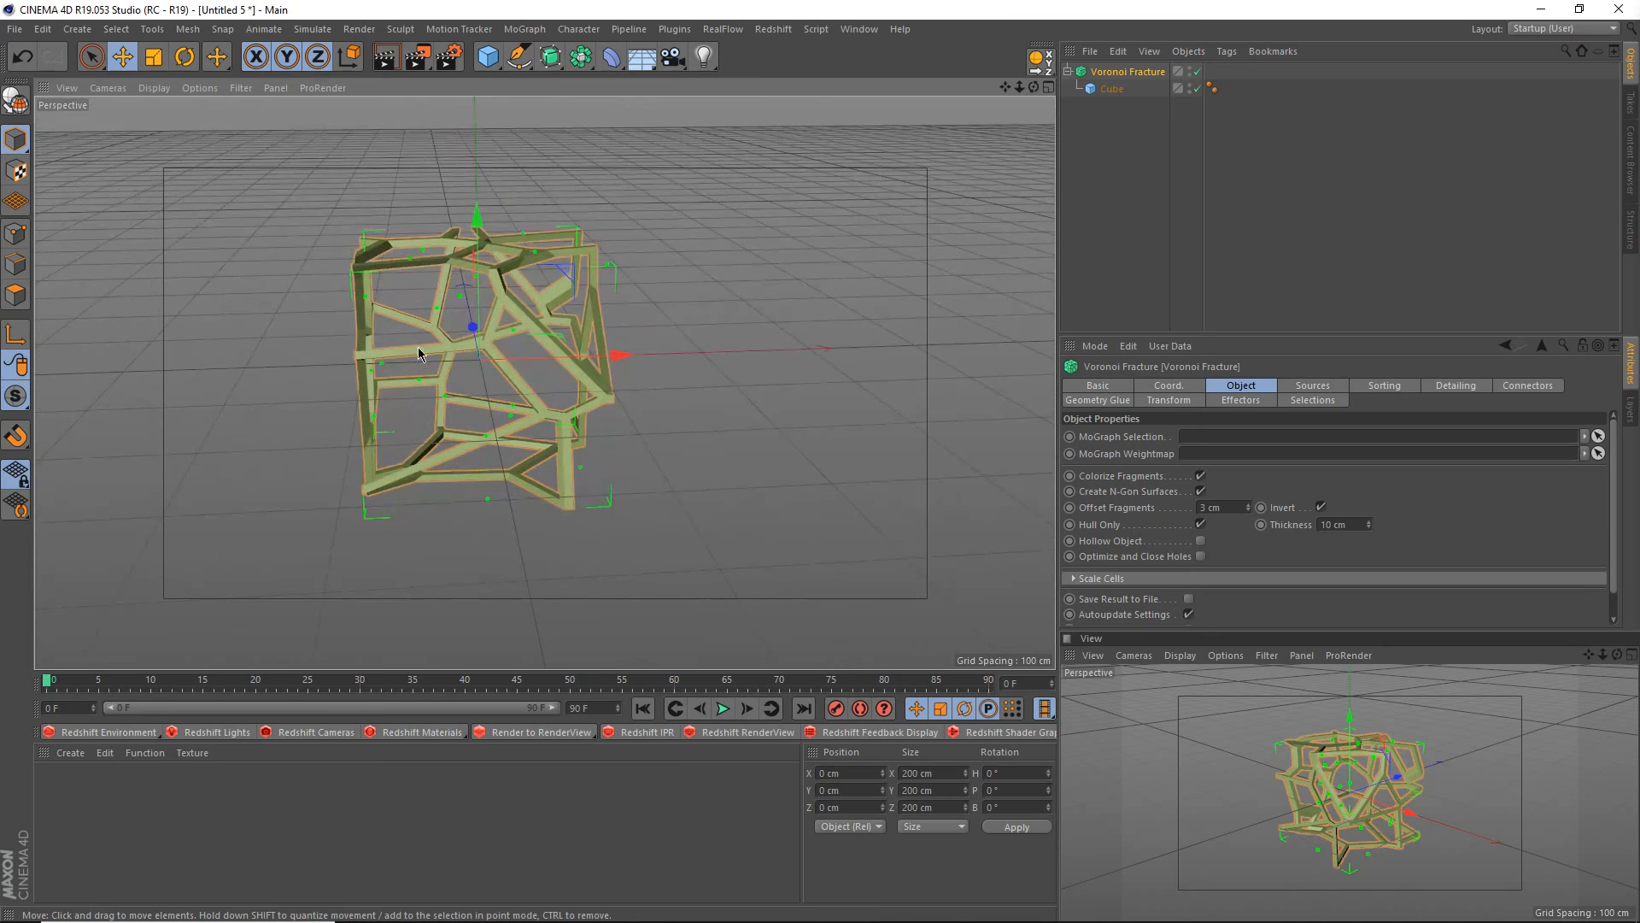
- Duplicate the cube outside the Voronoi Fracture and inspect how the copy fits the fracture frame
{"action": "left_click", "coordinate": [1111, 88]}
{"action": "key", "text": "ctrl+c"}
{"action": "key", "text": "ctrl+v"}
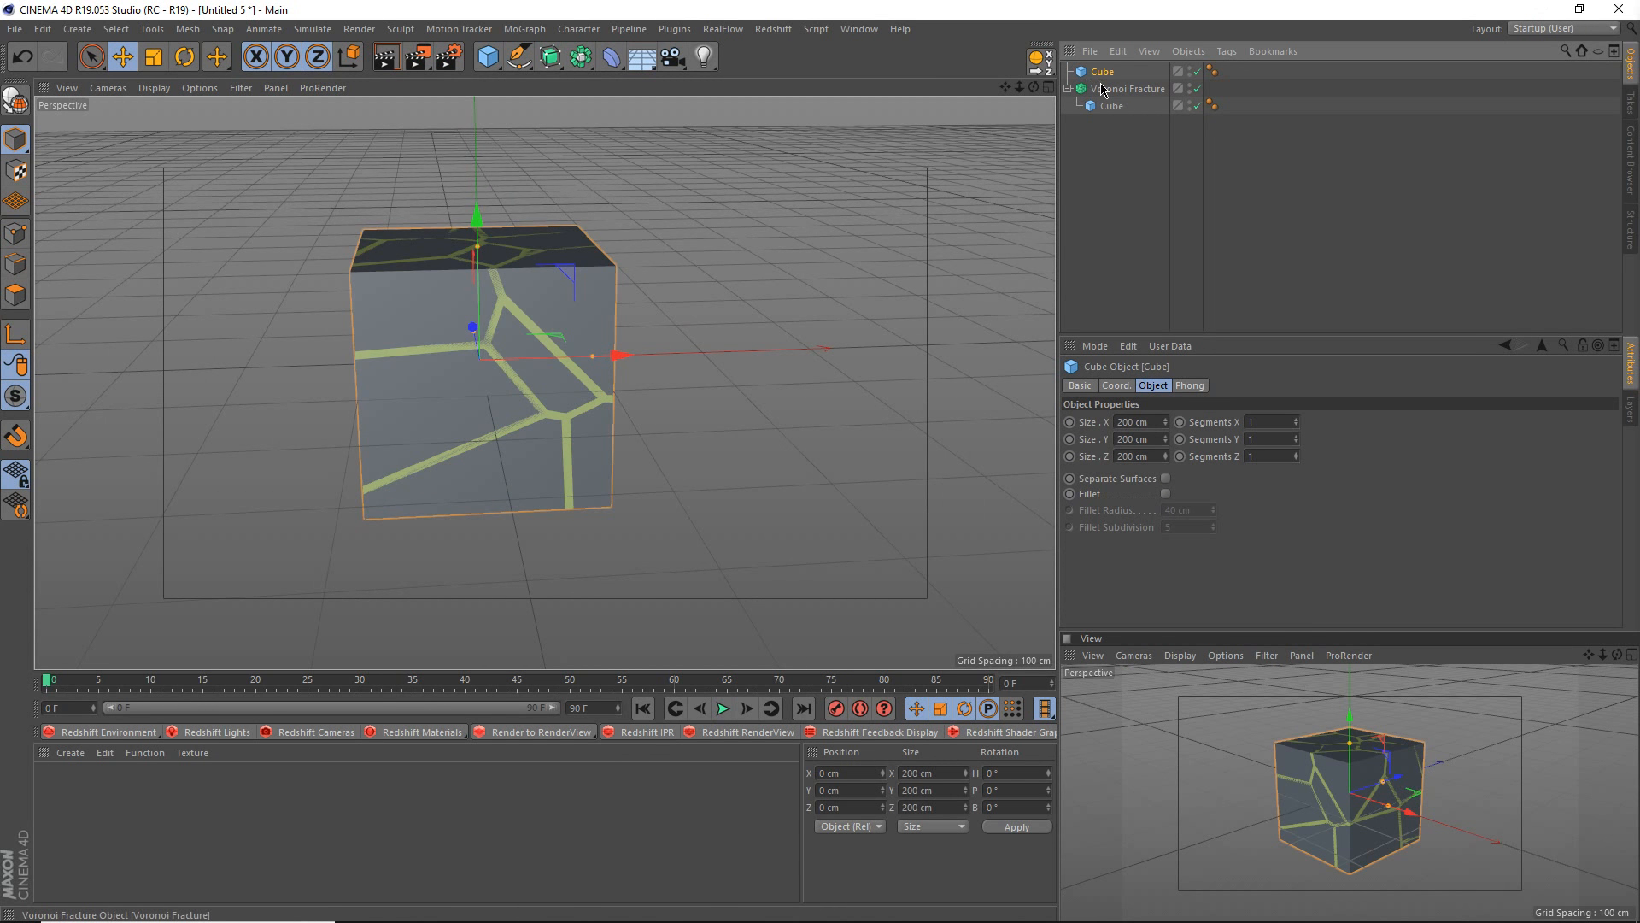
{"action": "mouse_move", "coordinate": [474, 332]}
{"action": "left_mouse_down", "text": "alt"}
{"action": "mouse_move", "coordinate": [553, 334]}
{"action": "mouse_move", "coordinate": [663, 372]}
{"action": "mouse_move", "coordinate": [769, 283]}
{"action": "left_mouse_up", "text": "alt"}
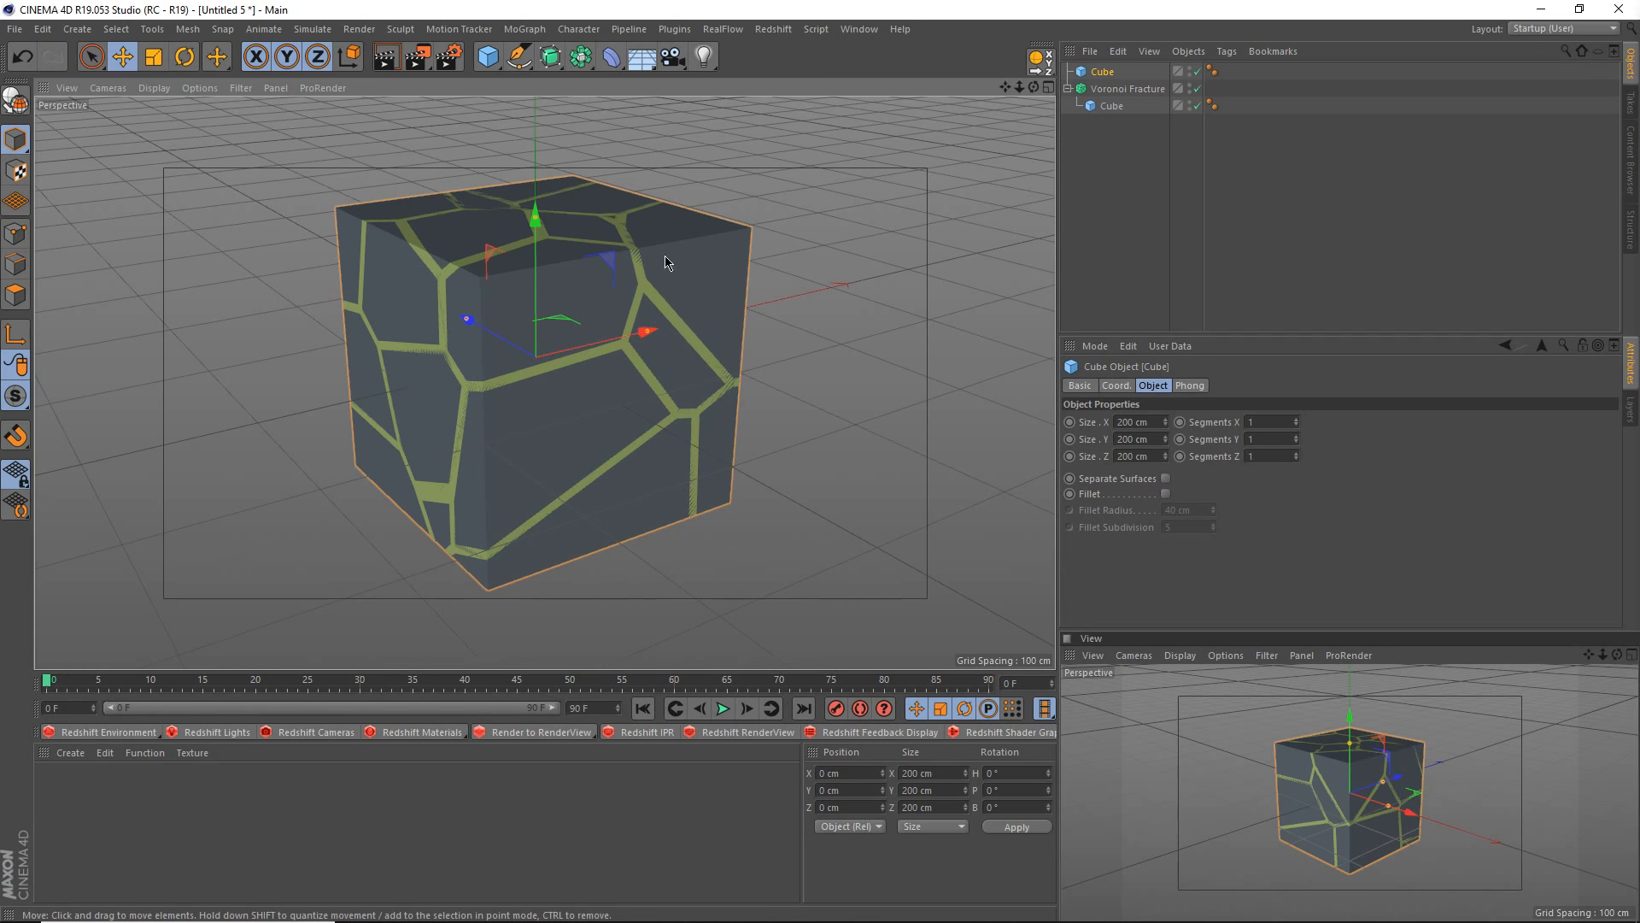
{"action": "left_click_drag", "start_coordinate": [663, 255], "coordinate": [533, 247], "text": "alt"}
{"action": "middle_click_drag", "start_coordinate": [533, 248], "coordinate": [366, 286], "text": "alt"}
{"action": "left_click_drag", "start_coordinate": [658, 256], "coordinate": [672, 276], "text": "alt"}
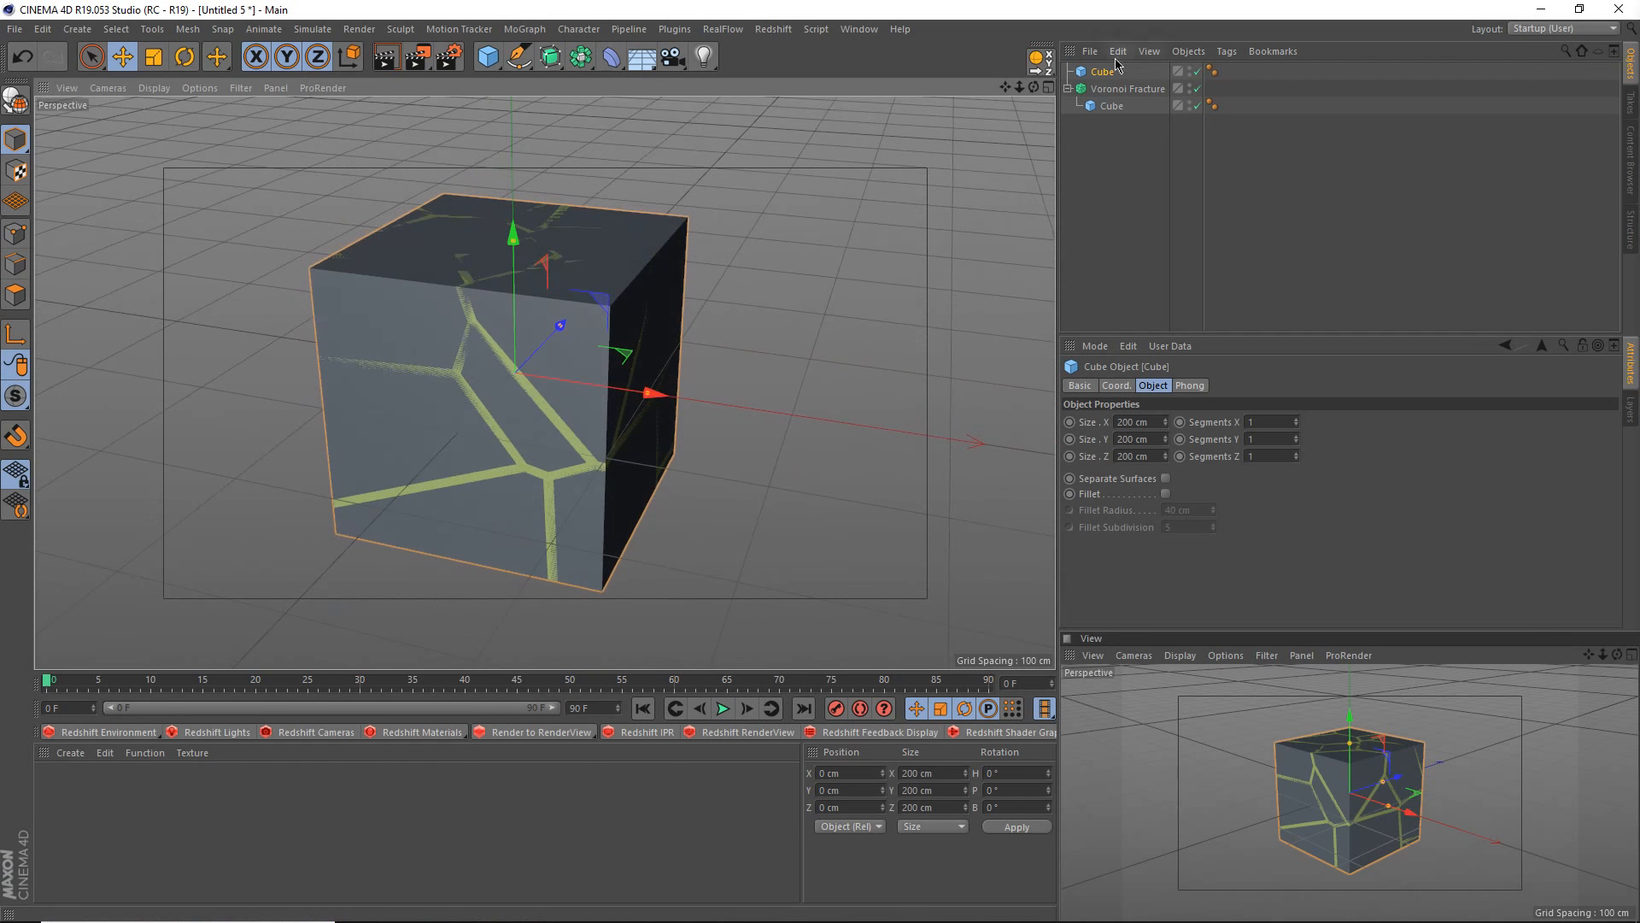
- Try shrinking the duplicated cube inside the fracture frame, with X and Y sizes of 190 cm and a reduced Z size
{"action": "left_click", "coordinate": [1159, 423]}
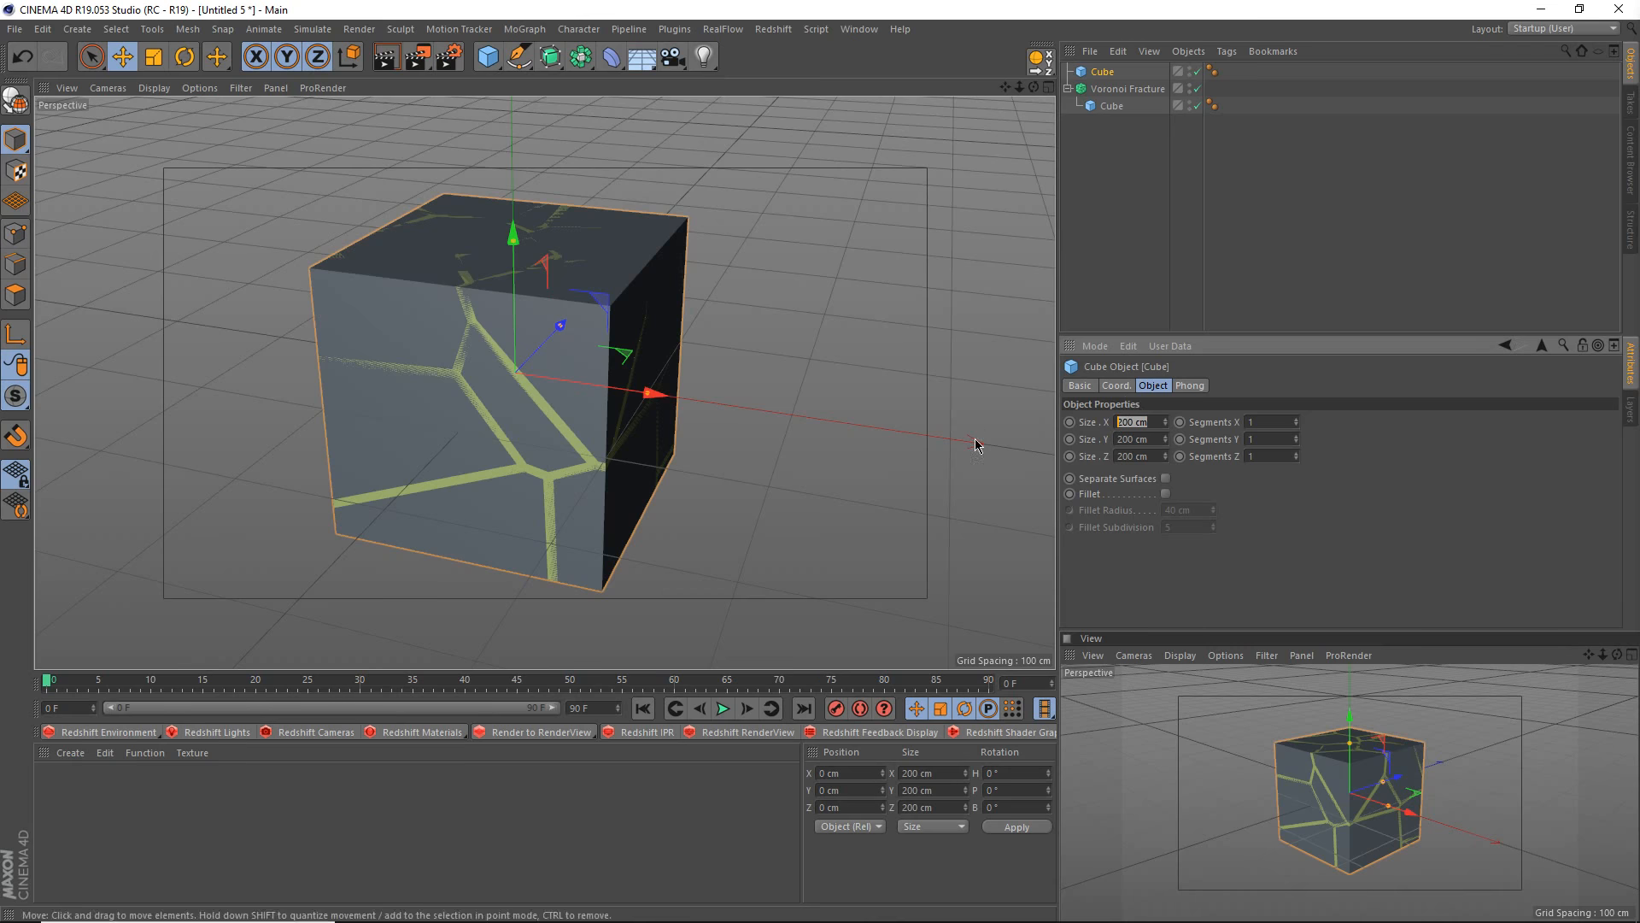
{"action": "type", "text": "190"}
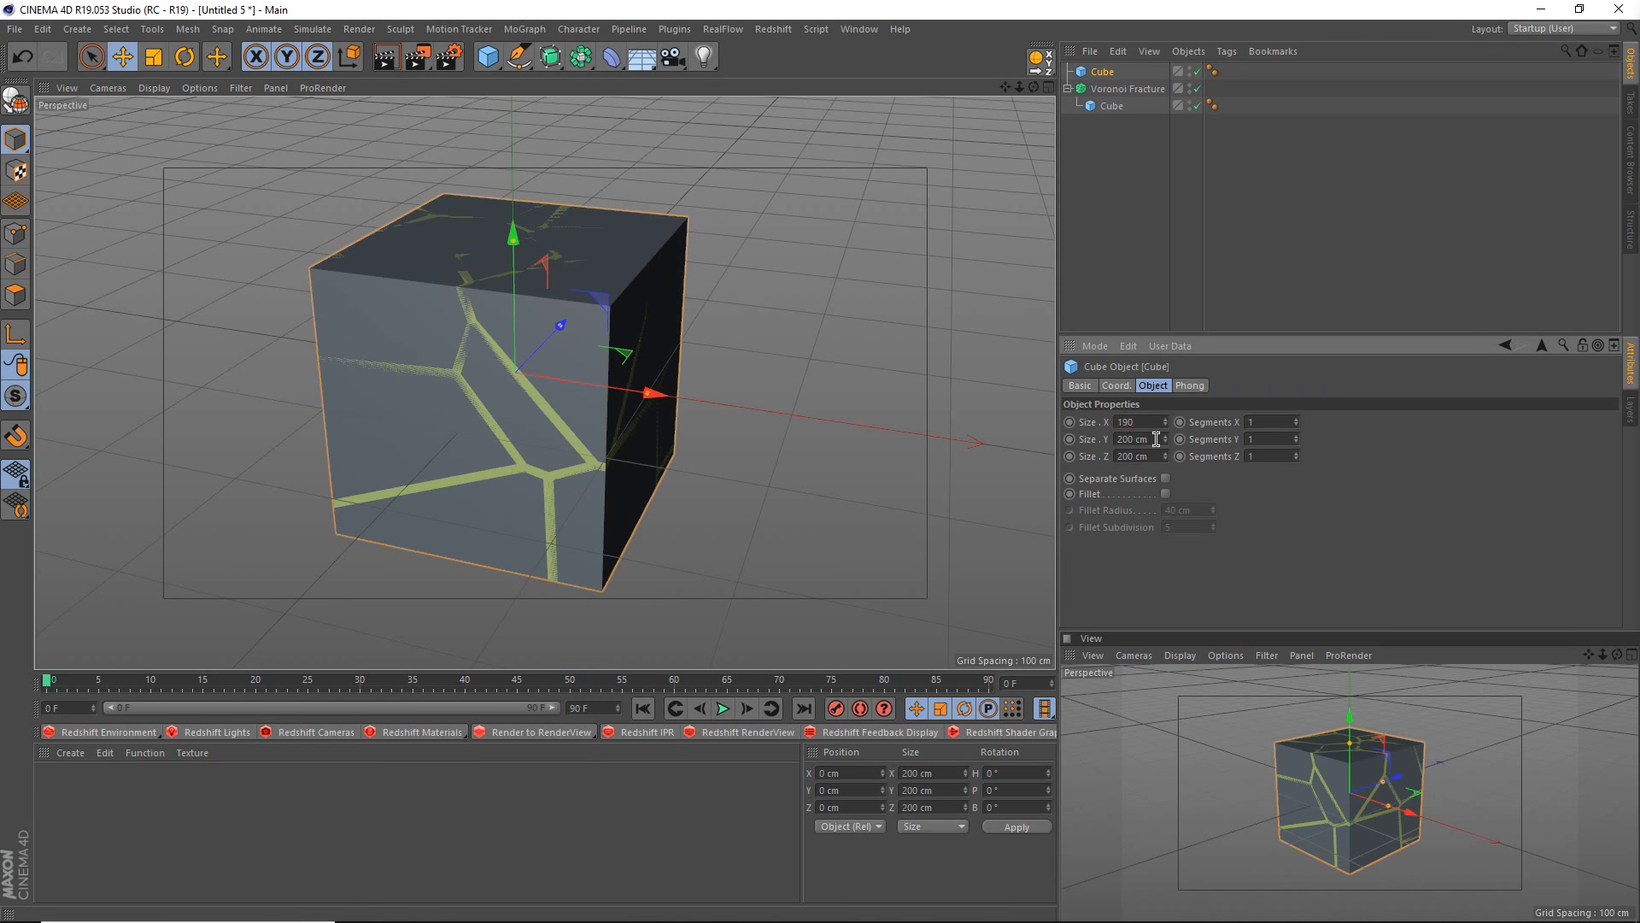
{"action": "key", "text": "Tab"}
{"action": "type", "text": "190"}
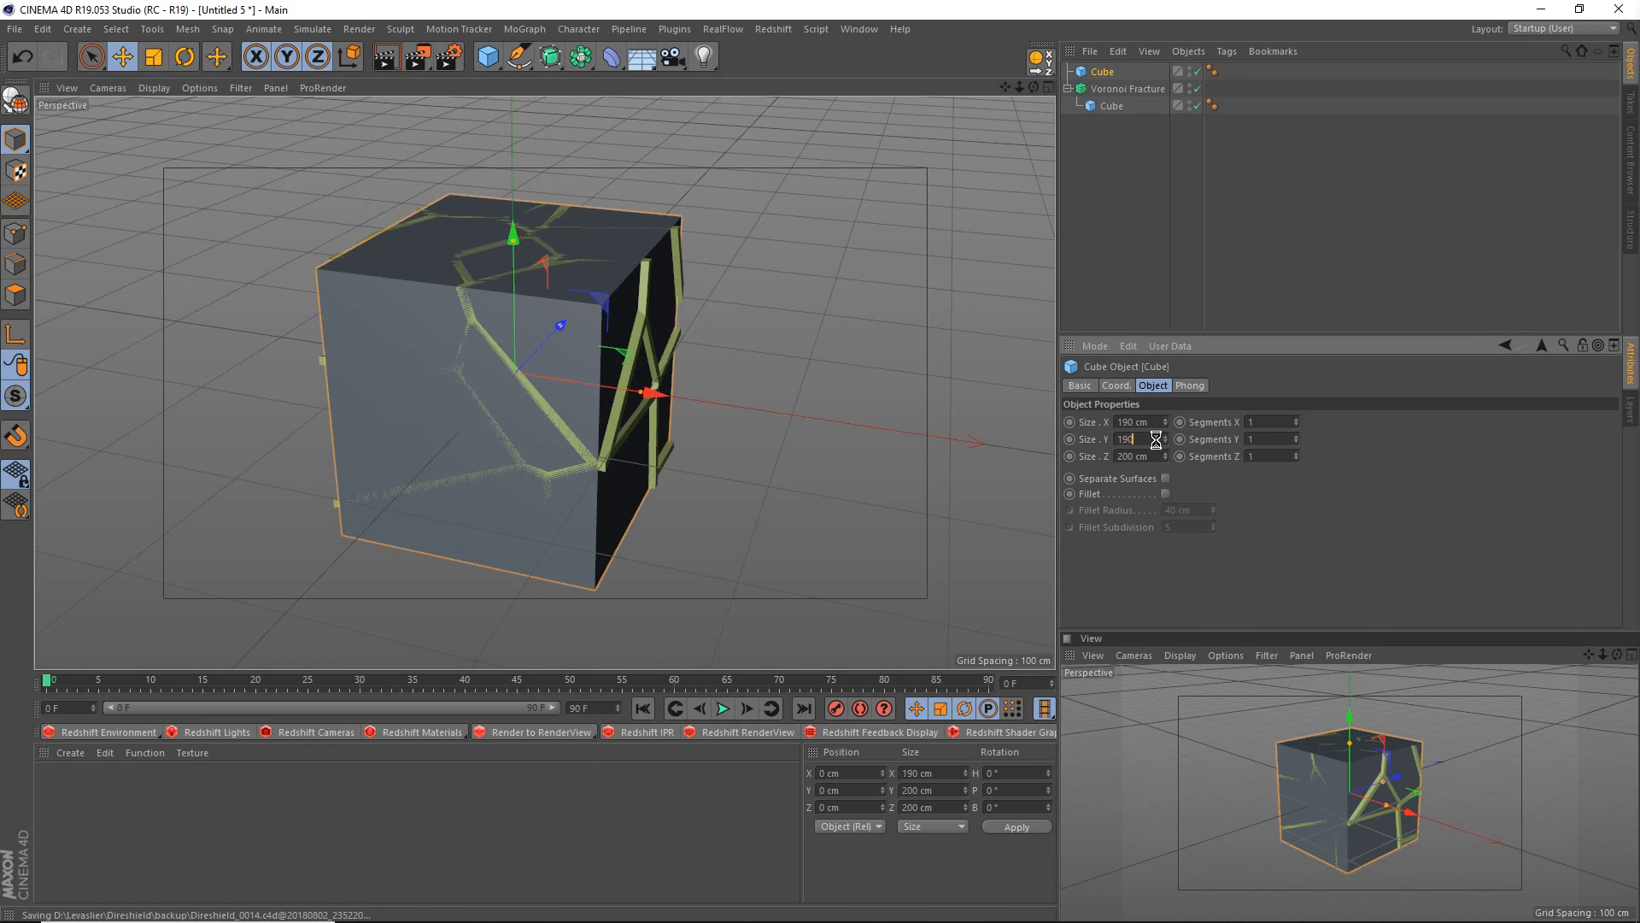
{"action": "key", "text": "Tab"}
{"action": "type", "text": "49"}
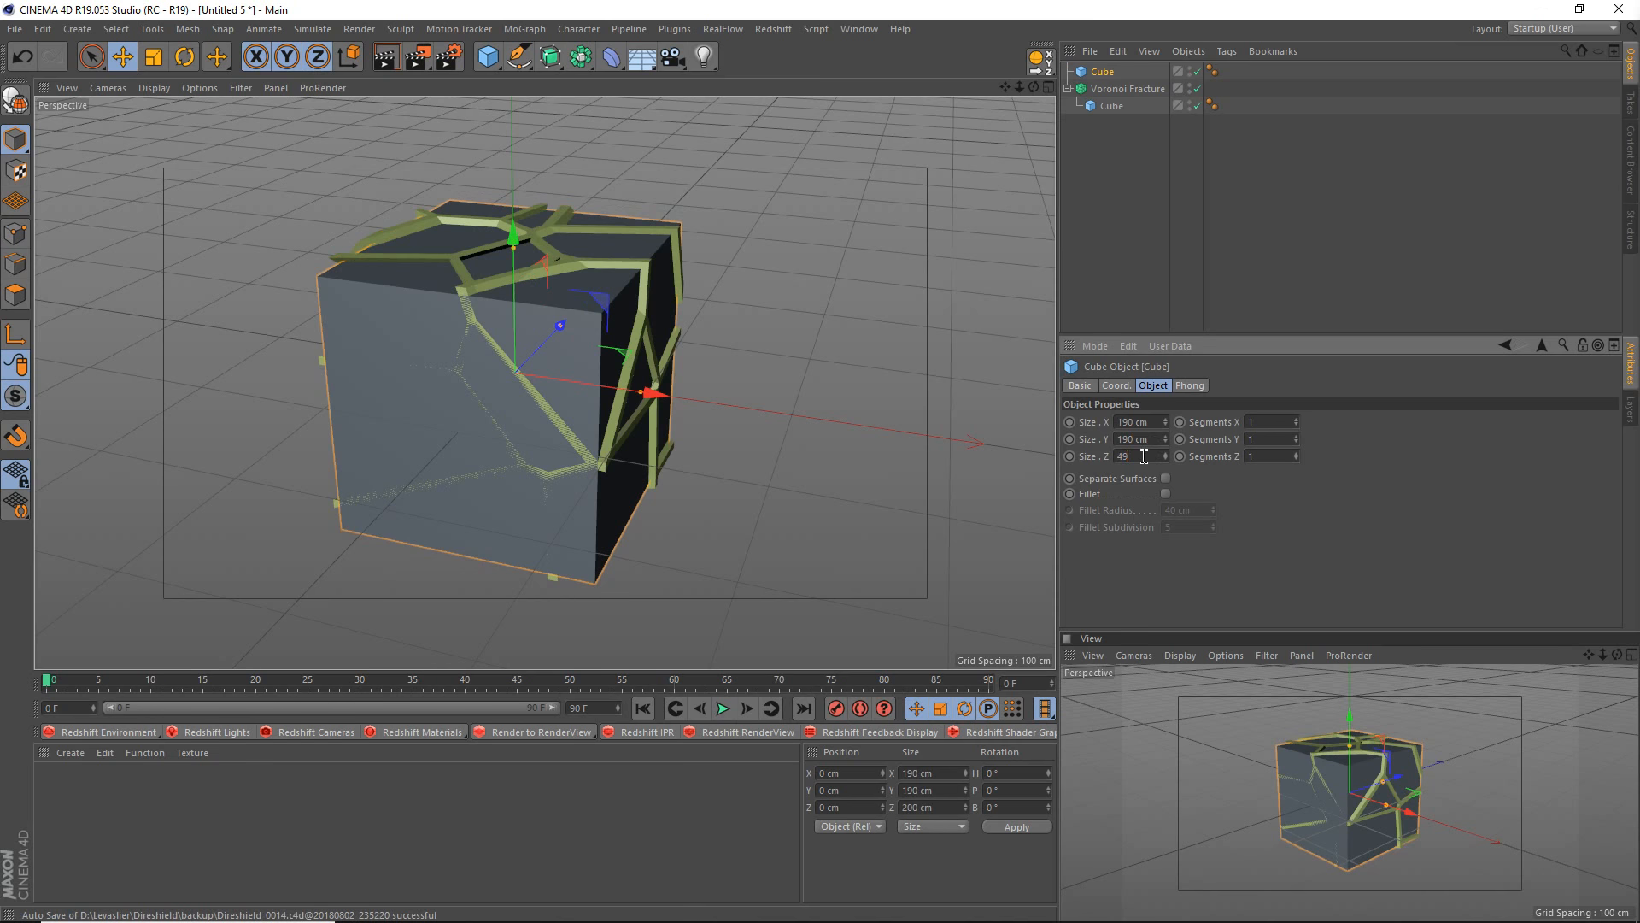
{"action": "key", "text": "Return"}
{"action": "left_click", "coordinate": [743, 362]}
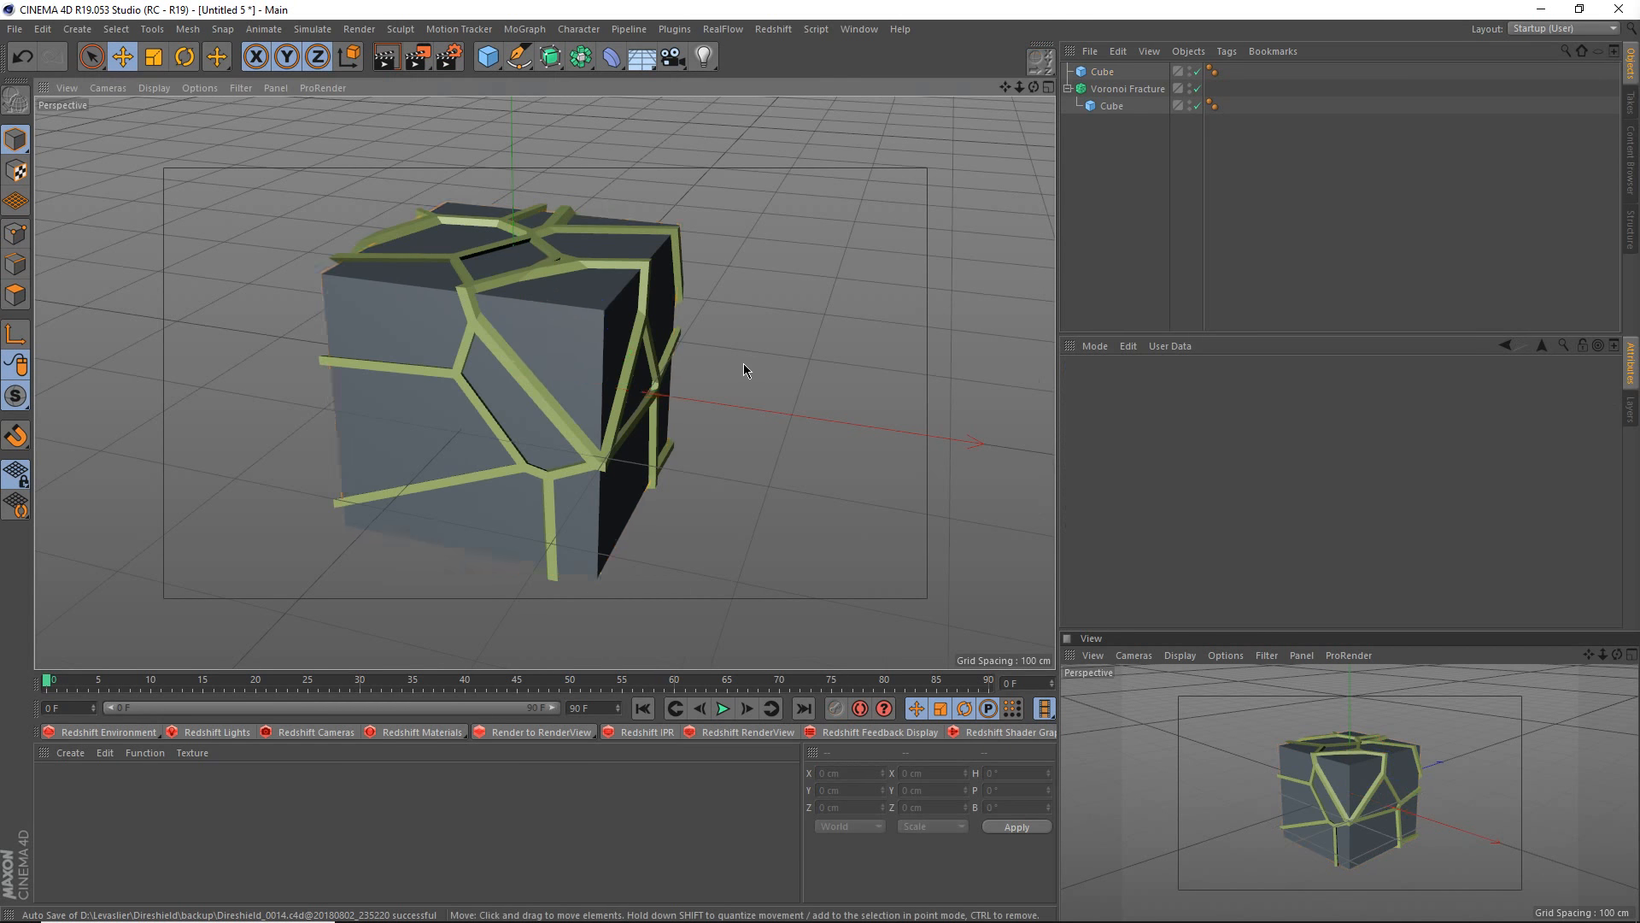
{"action": "left_click_drag", "start_coordinate": [624, 394], "coordinate": [555, 462], "text": "alt"}
{"action": "left_click", "coordinate": [1140, 71]}
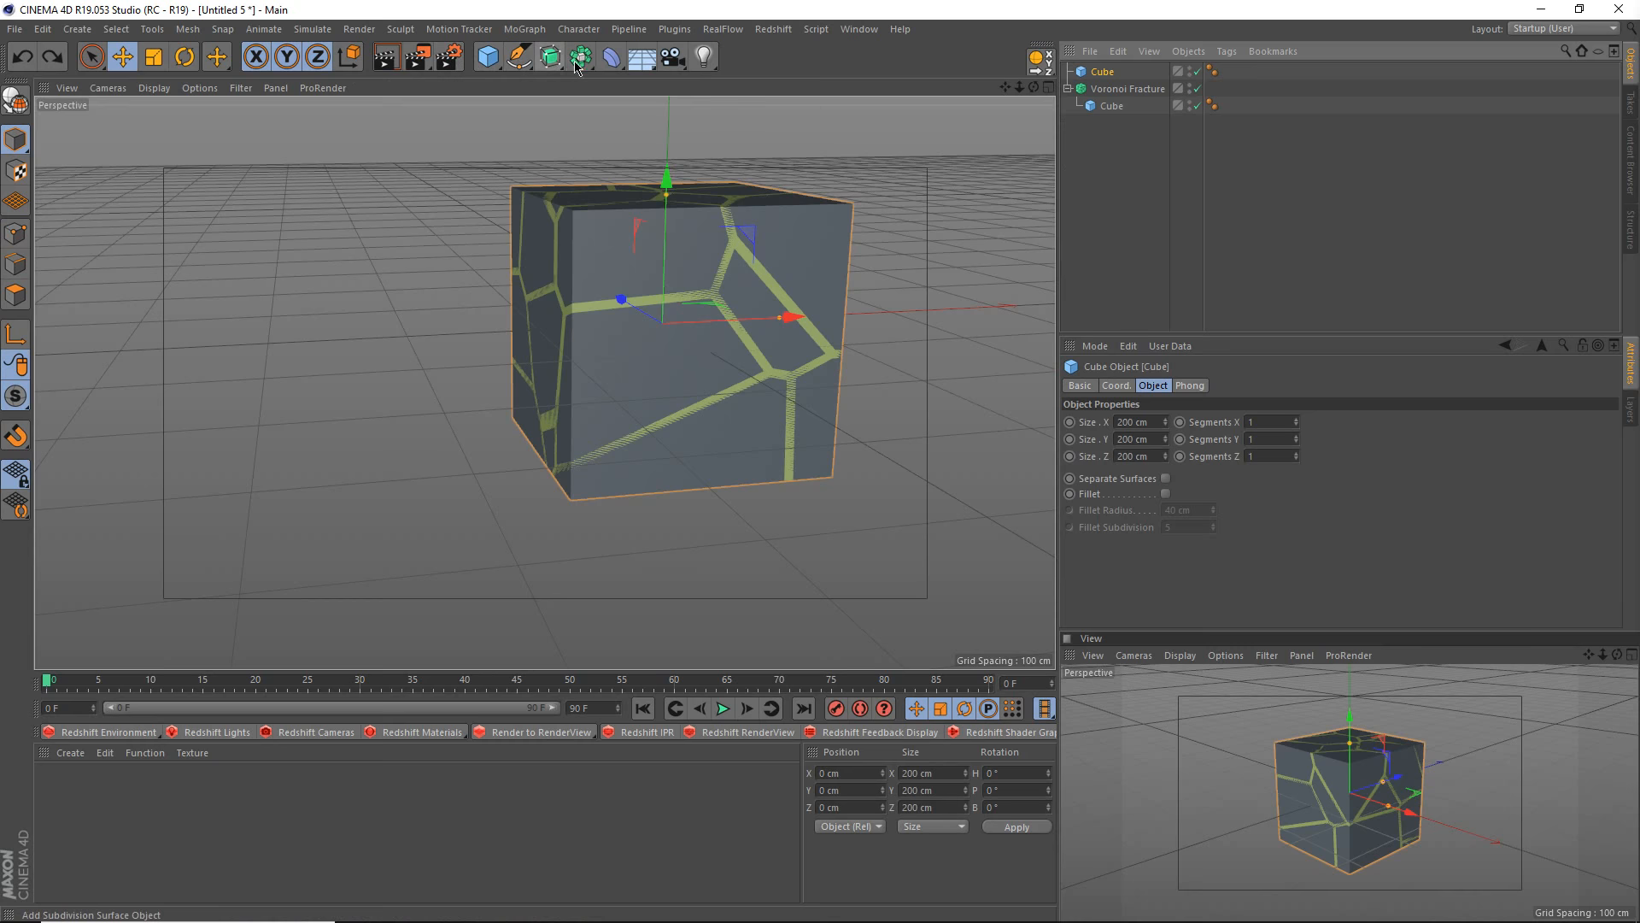
{"action": "left_click", "coordinate": [537, 33]}
{"action": "mouse_move", "coordinate": [529, 56]}
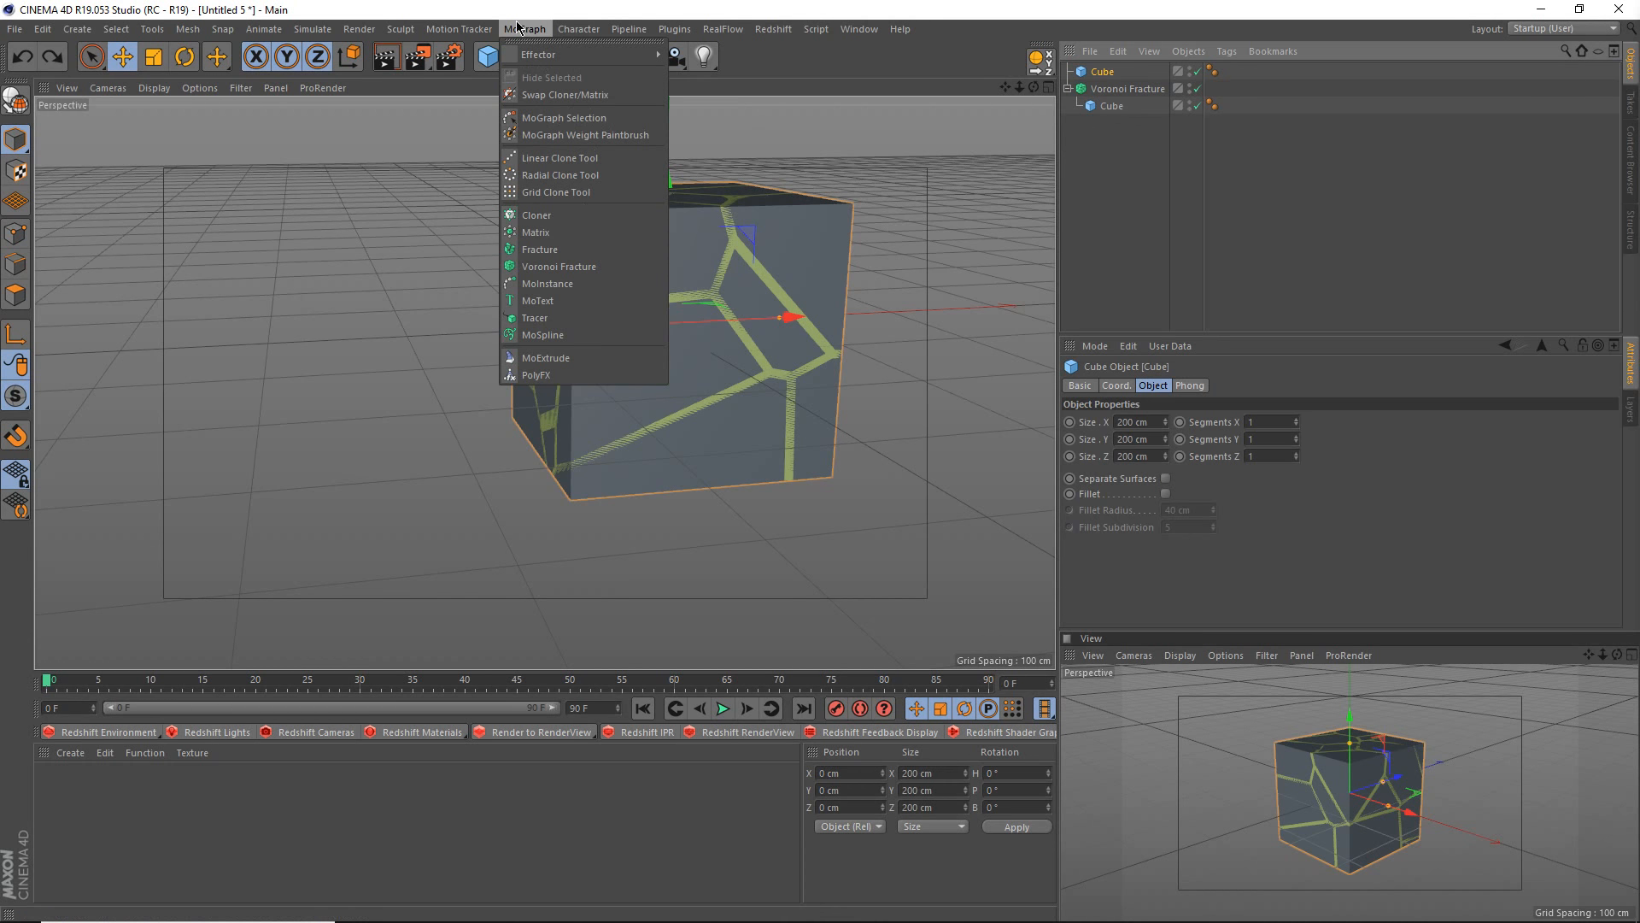
{"action": "mouse_move", "coordinate": [575, 36]}
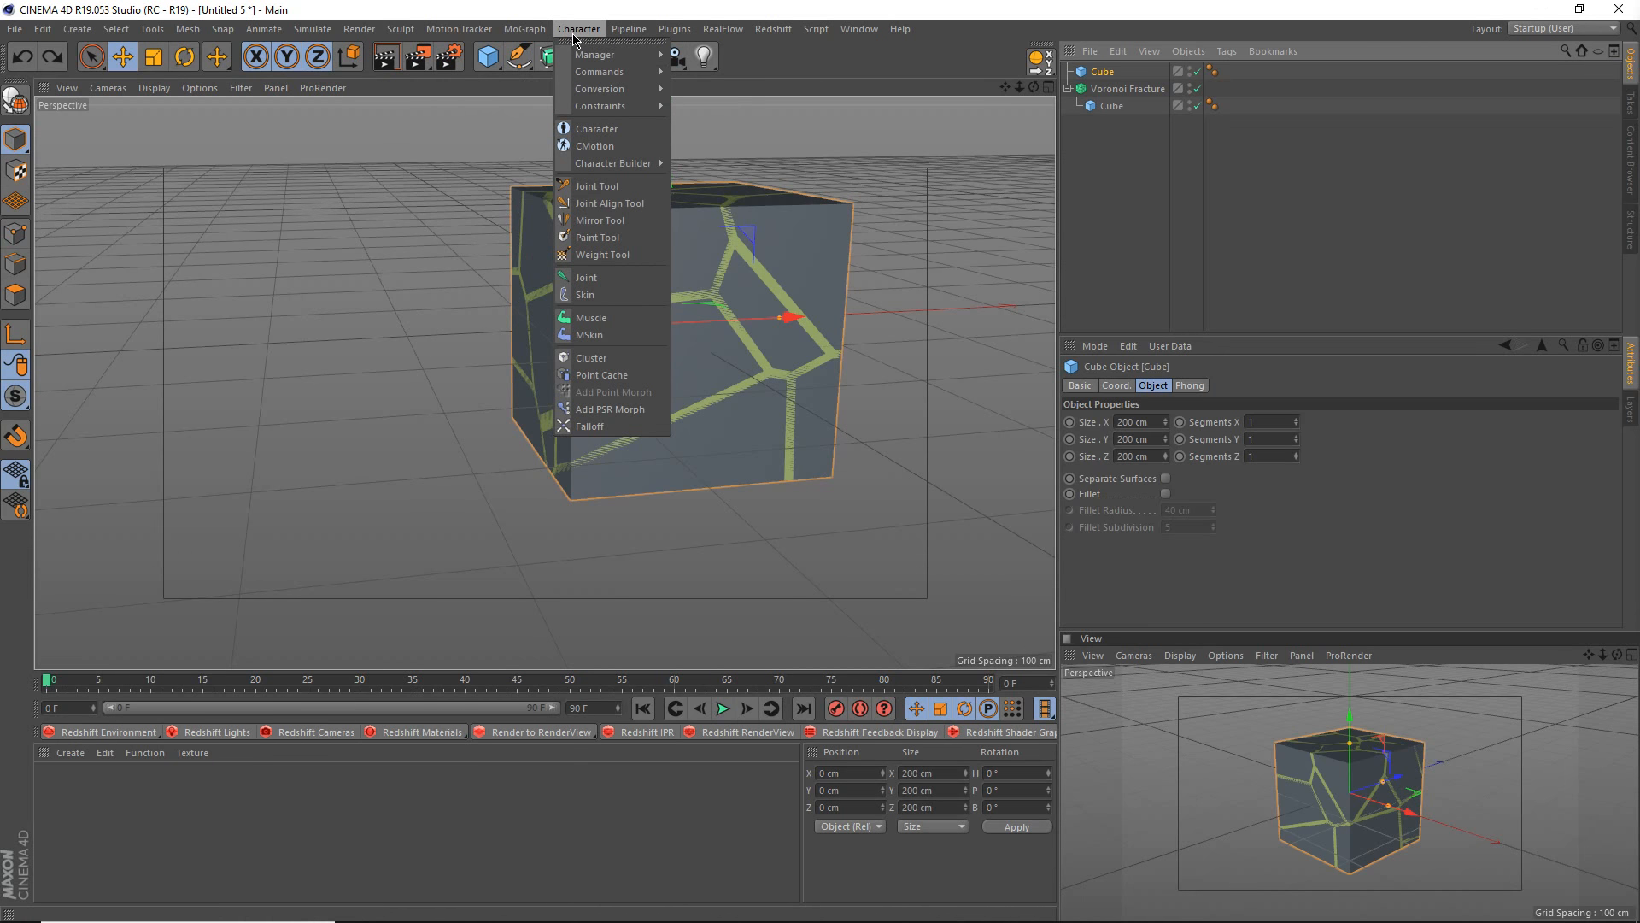
{"action": "mouse_move", "coordinate": [659, 34]}
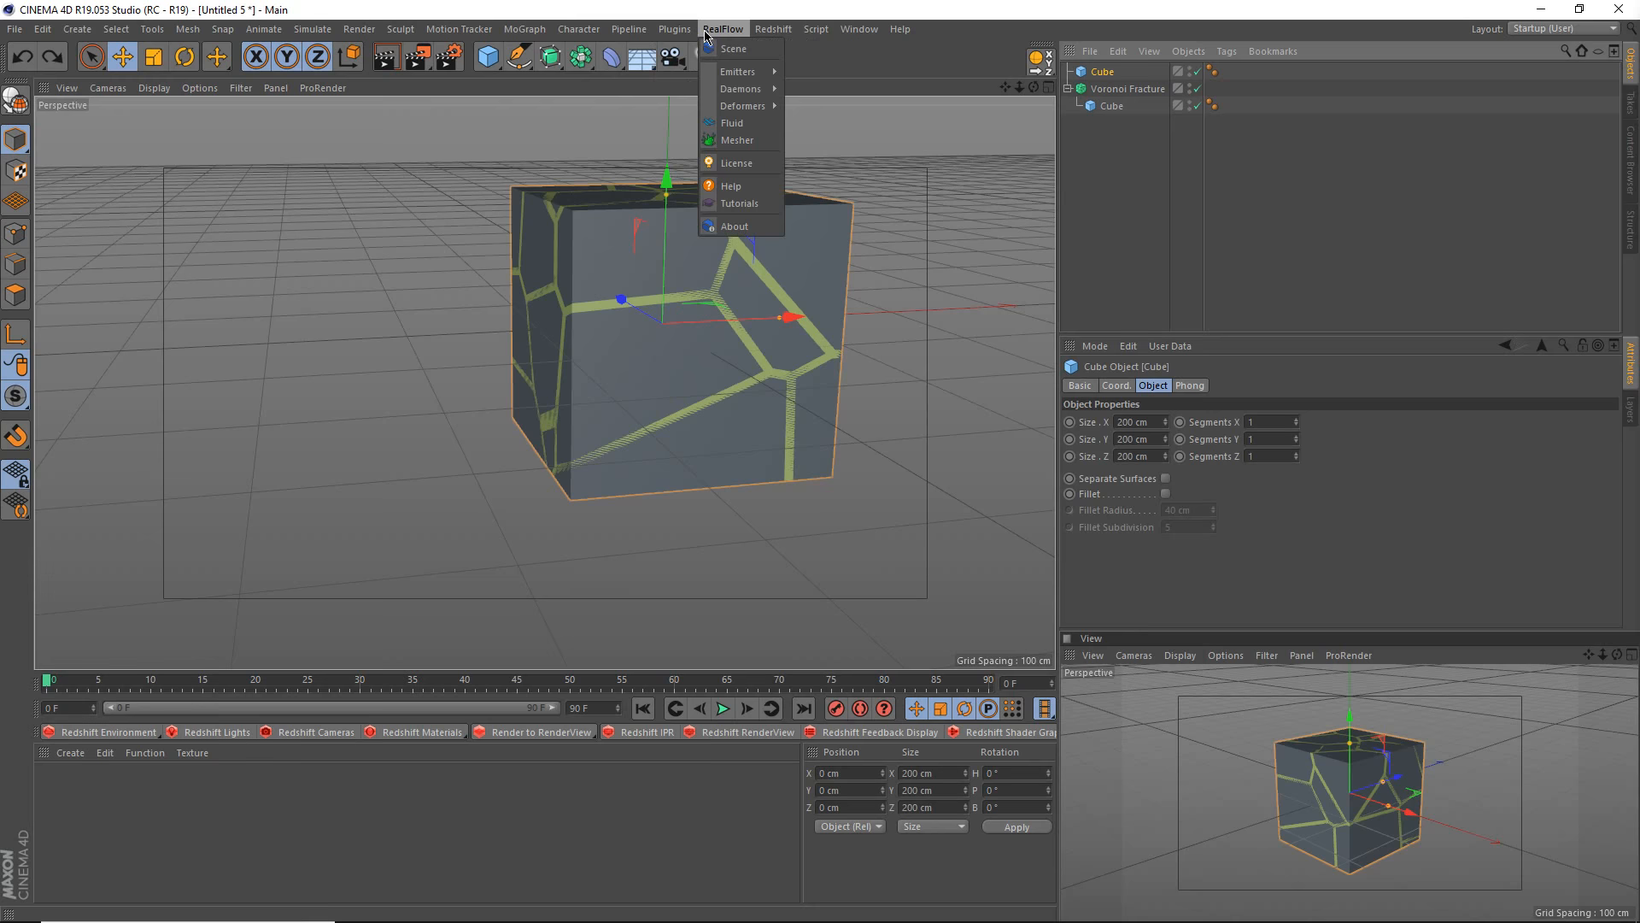
{"action": "mouse_move", "coordinate": [405, 36]}
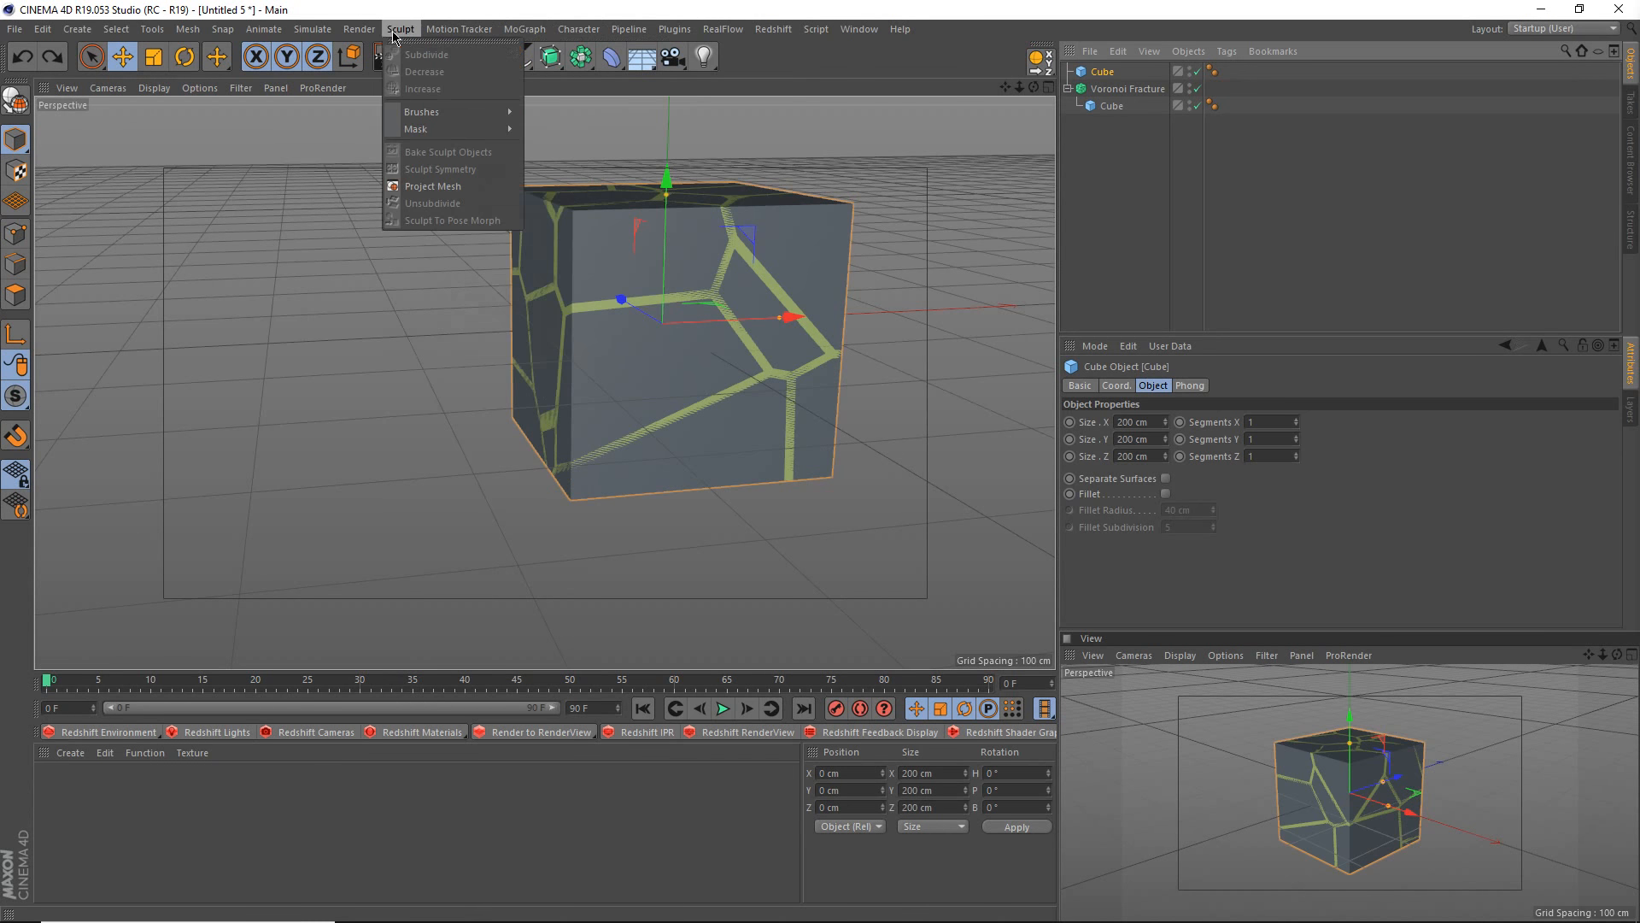
{"action": "mouse_move", "coordinate": [256, 28]}
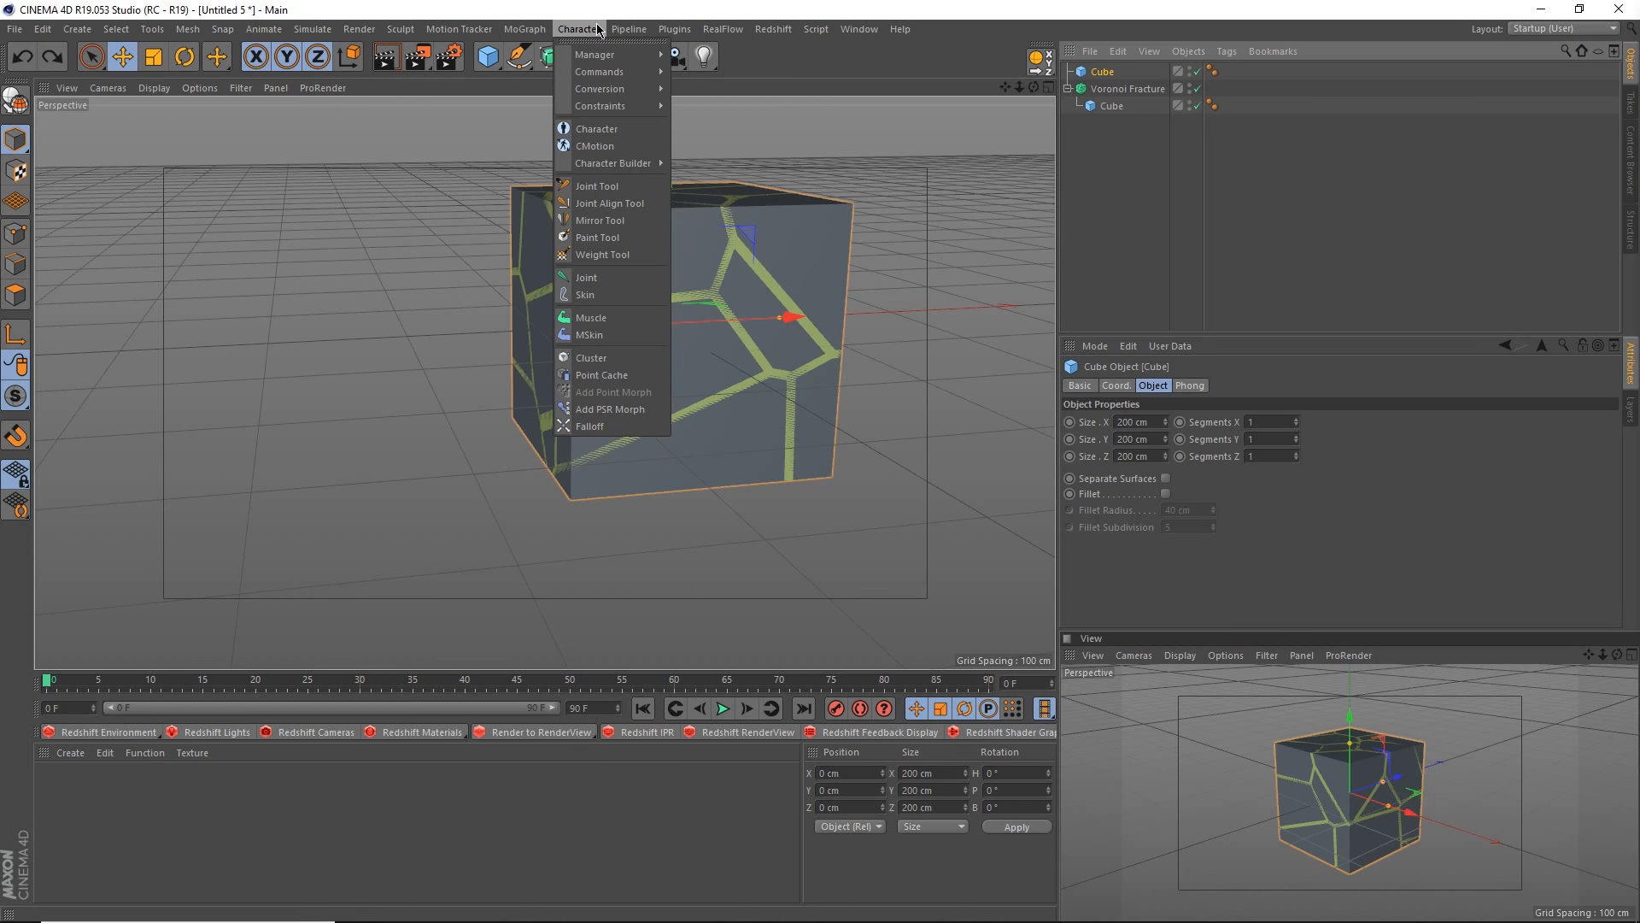
{"action": "left_click", "coordinate": [600, 30]}
{"action": "left_click", "coordinate": [600, 30]}
{"action": "mouse_move", "coordinate": [622, 78]}
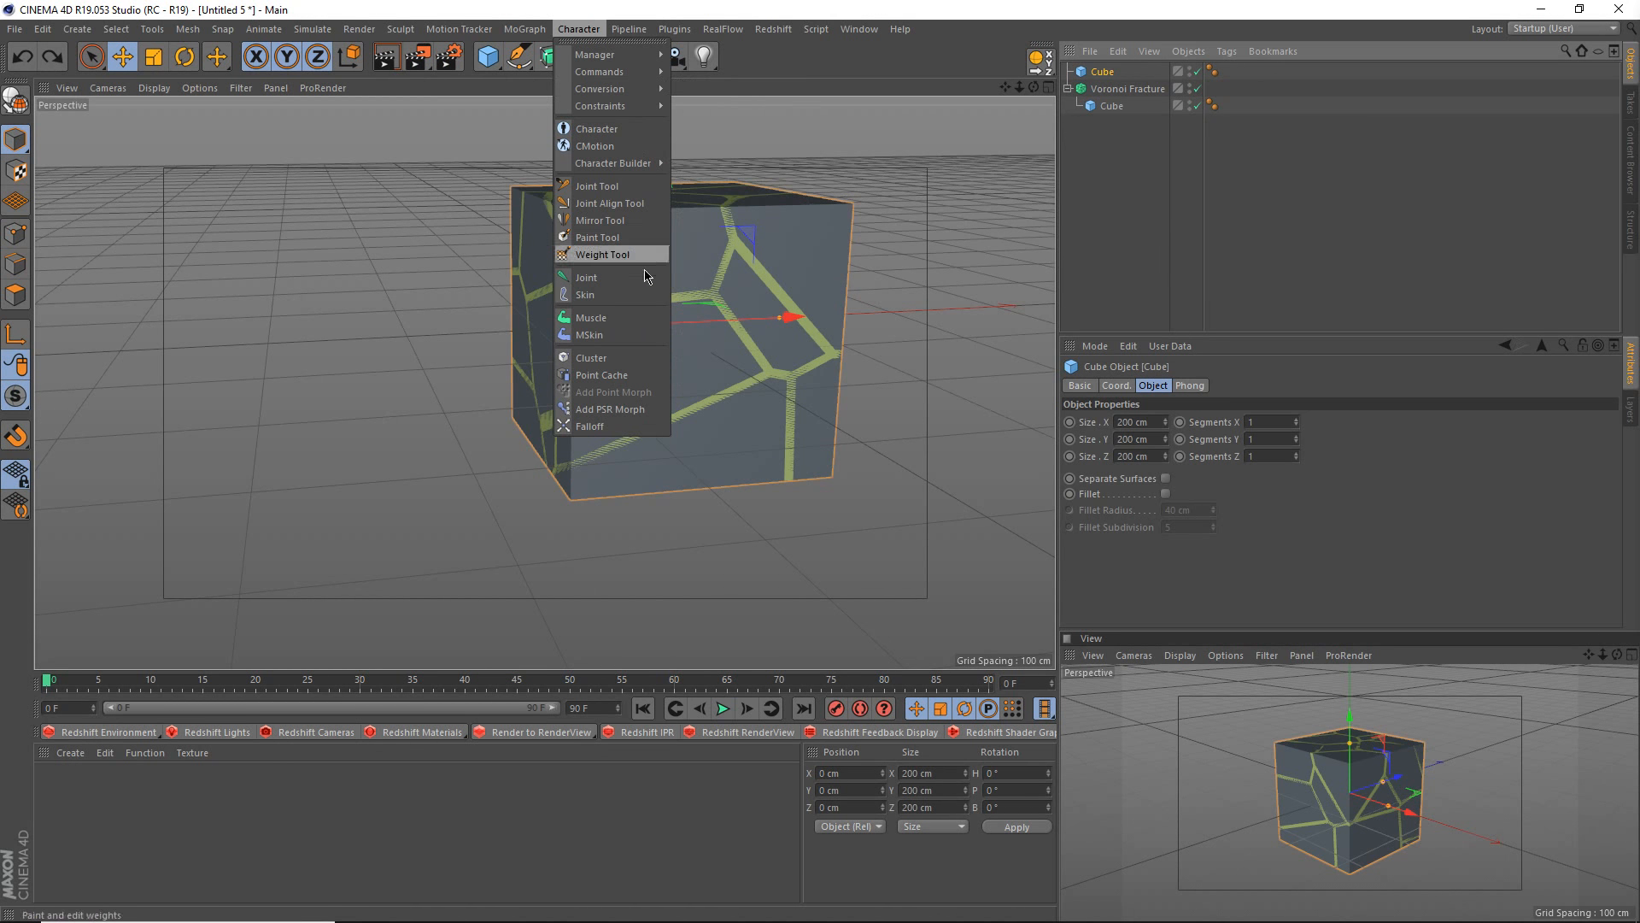
{"action": "left_click", "coordinate": [942, 253]}
- Add a Boole generator to the scene and delete the Spline Mask added by mistake
{"action": "left_click", "coordinate": [554, 61]}
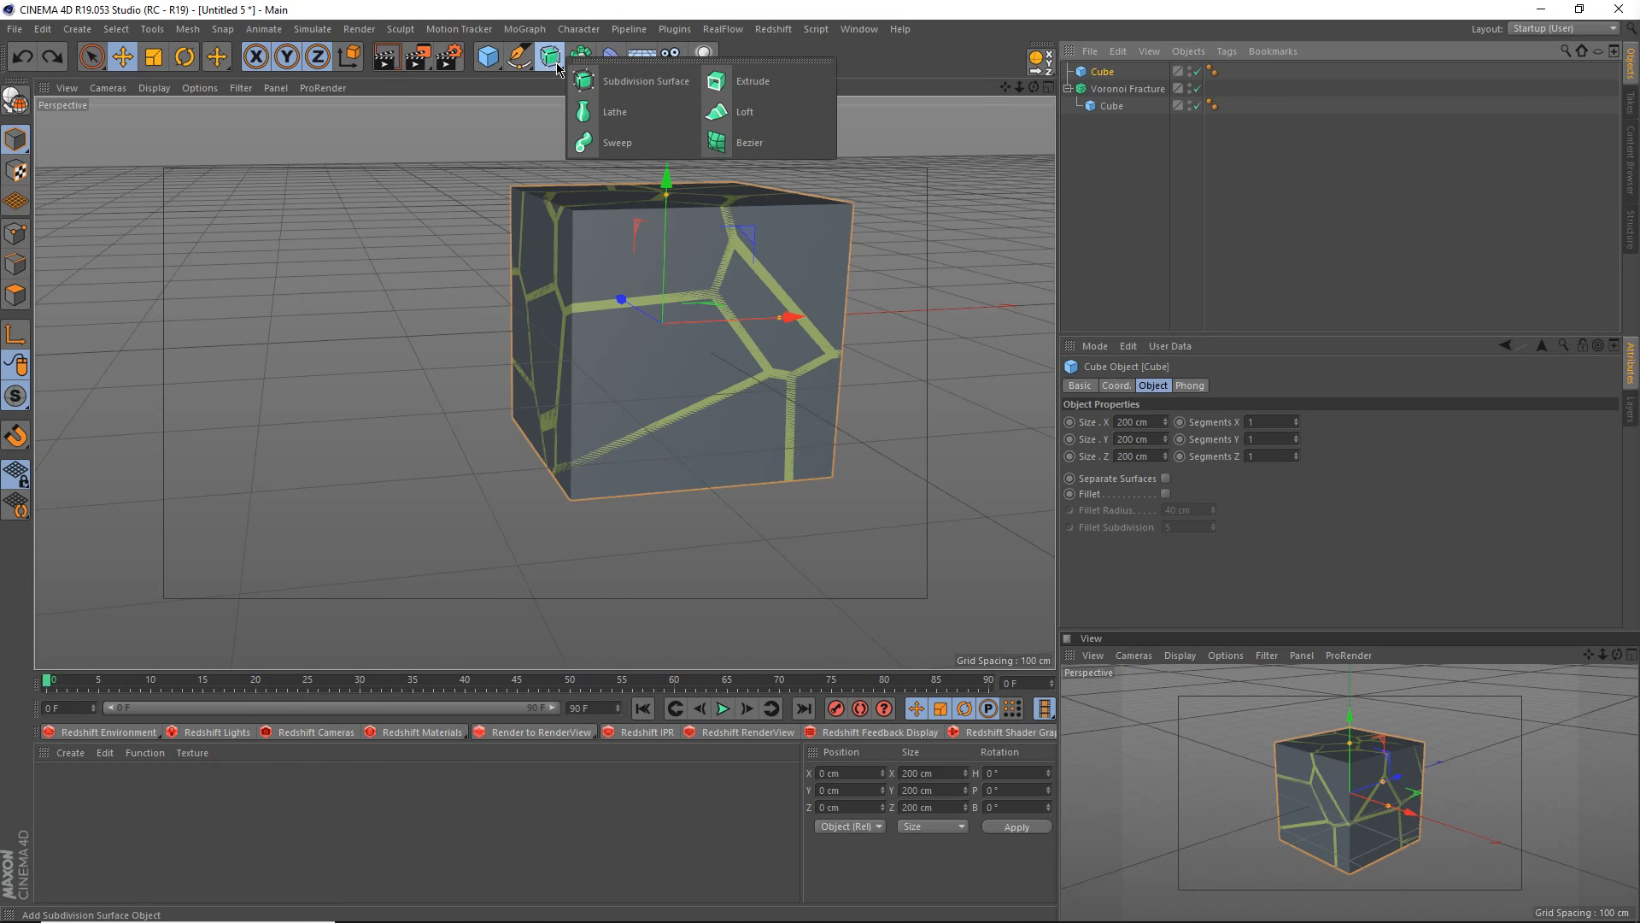
{"action": "left_click", "coordinate": [580, 56]}
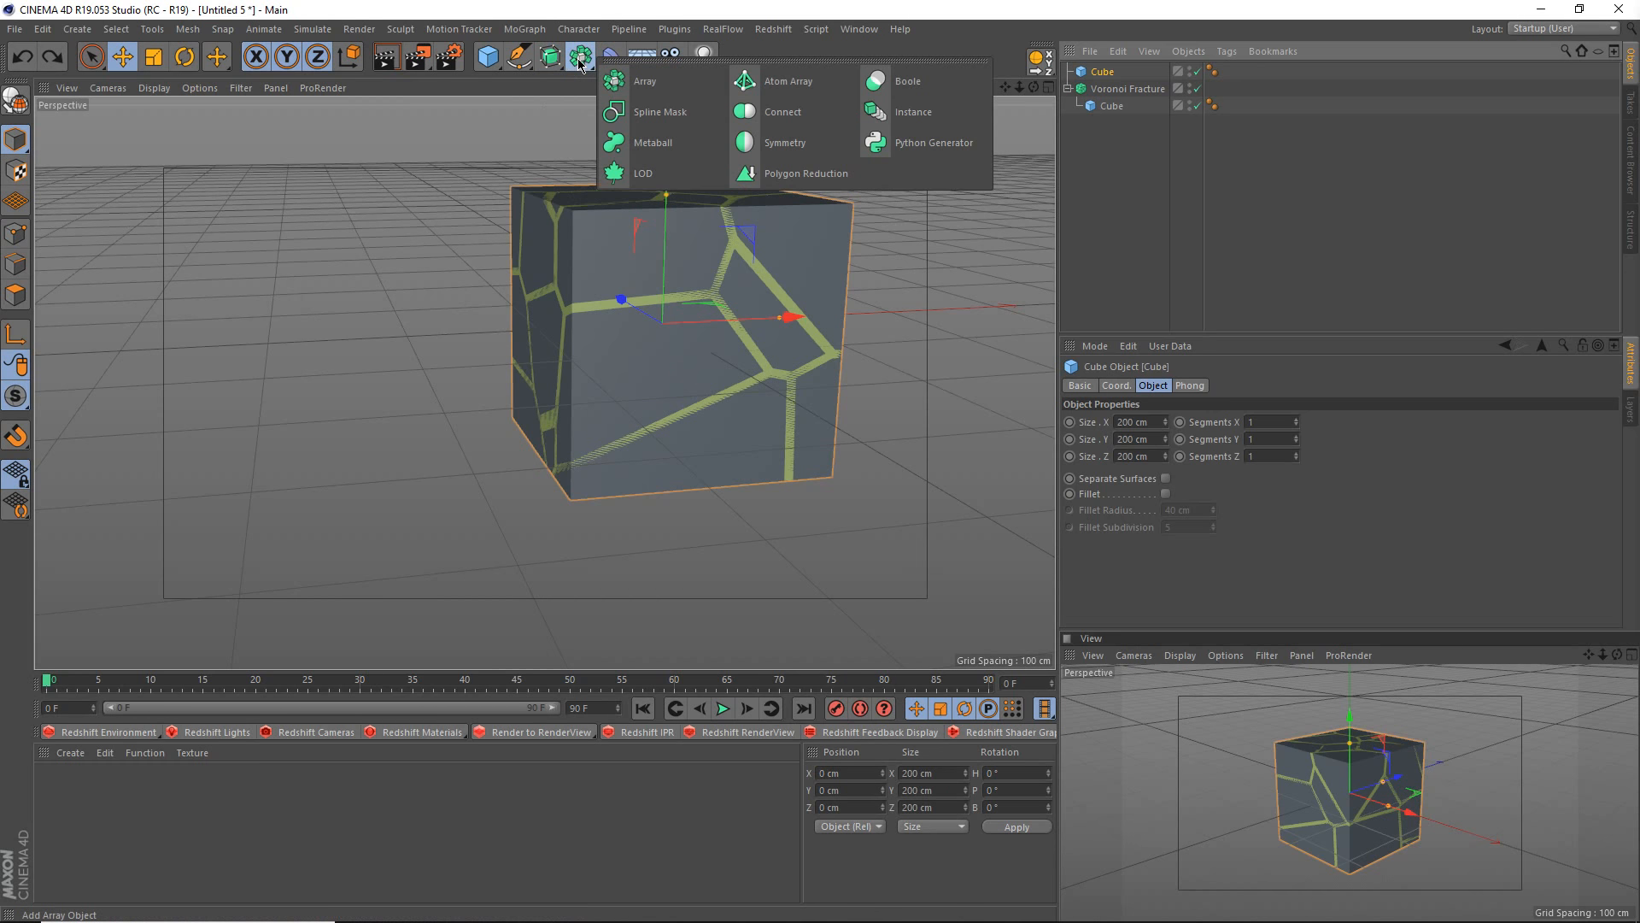
{"action": "left_click", "coordinate": [685, 116]}
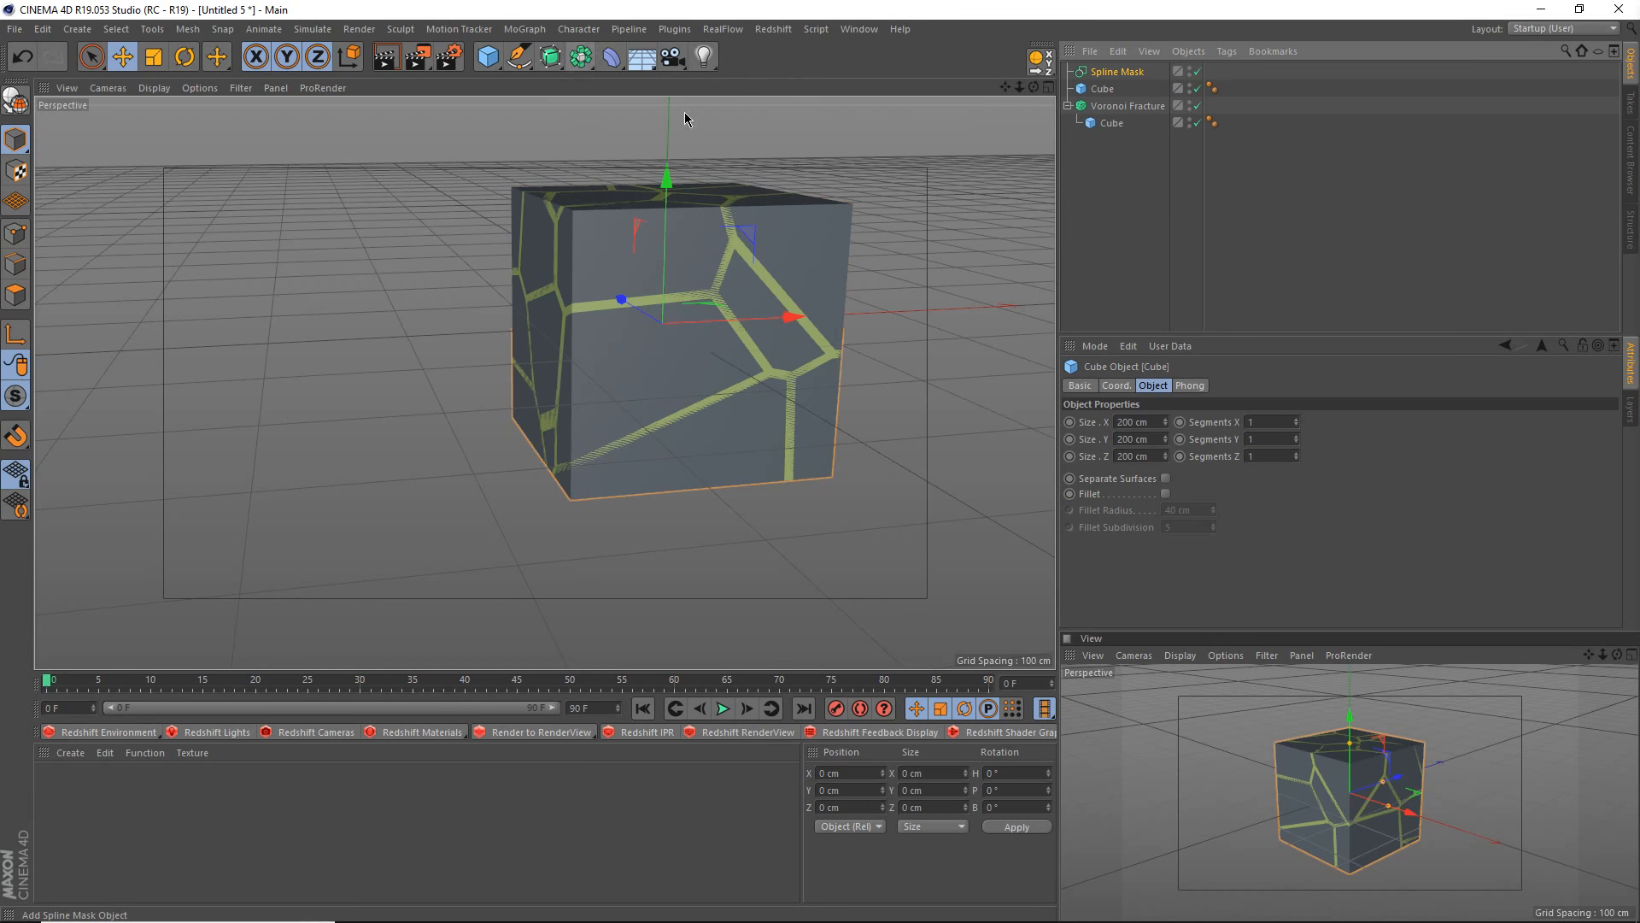
{"action": "left_click", "coordinate": [576, 69]}
{"action": "left_click", "coordinate": [907, 81]}
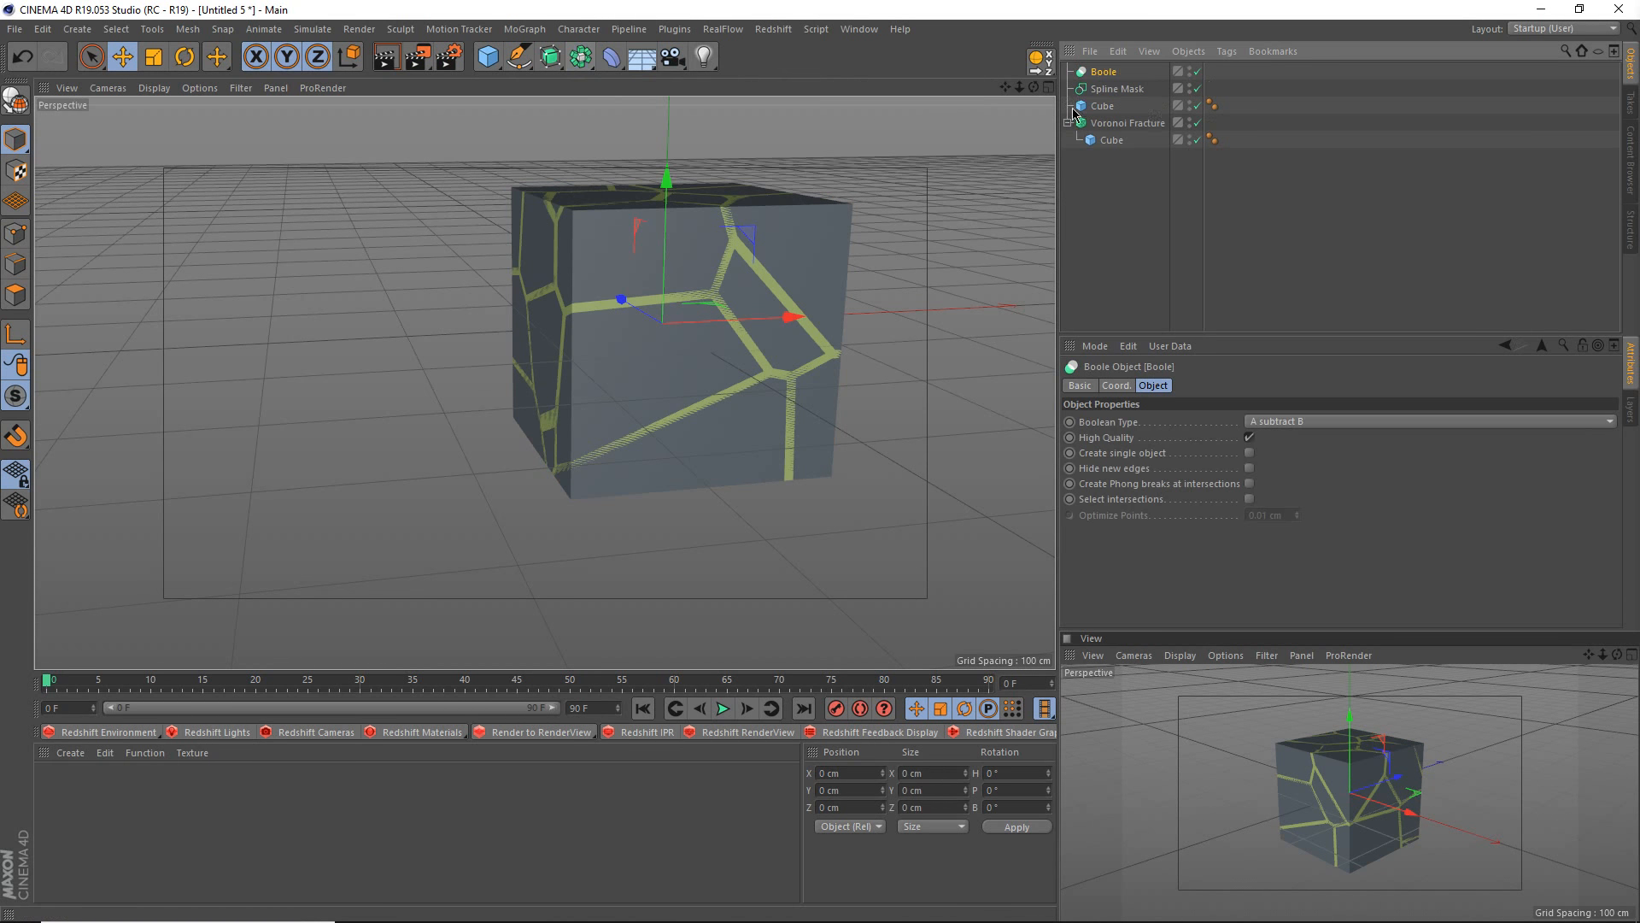
{"action": "left_click", "coordinate": [1110, 90]}
{"action": "key", "text": "Delete"}
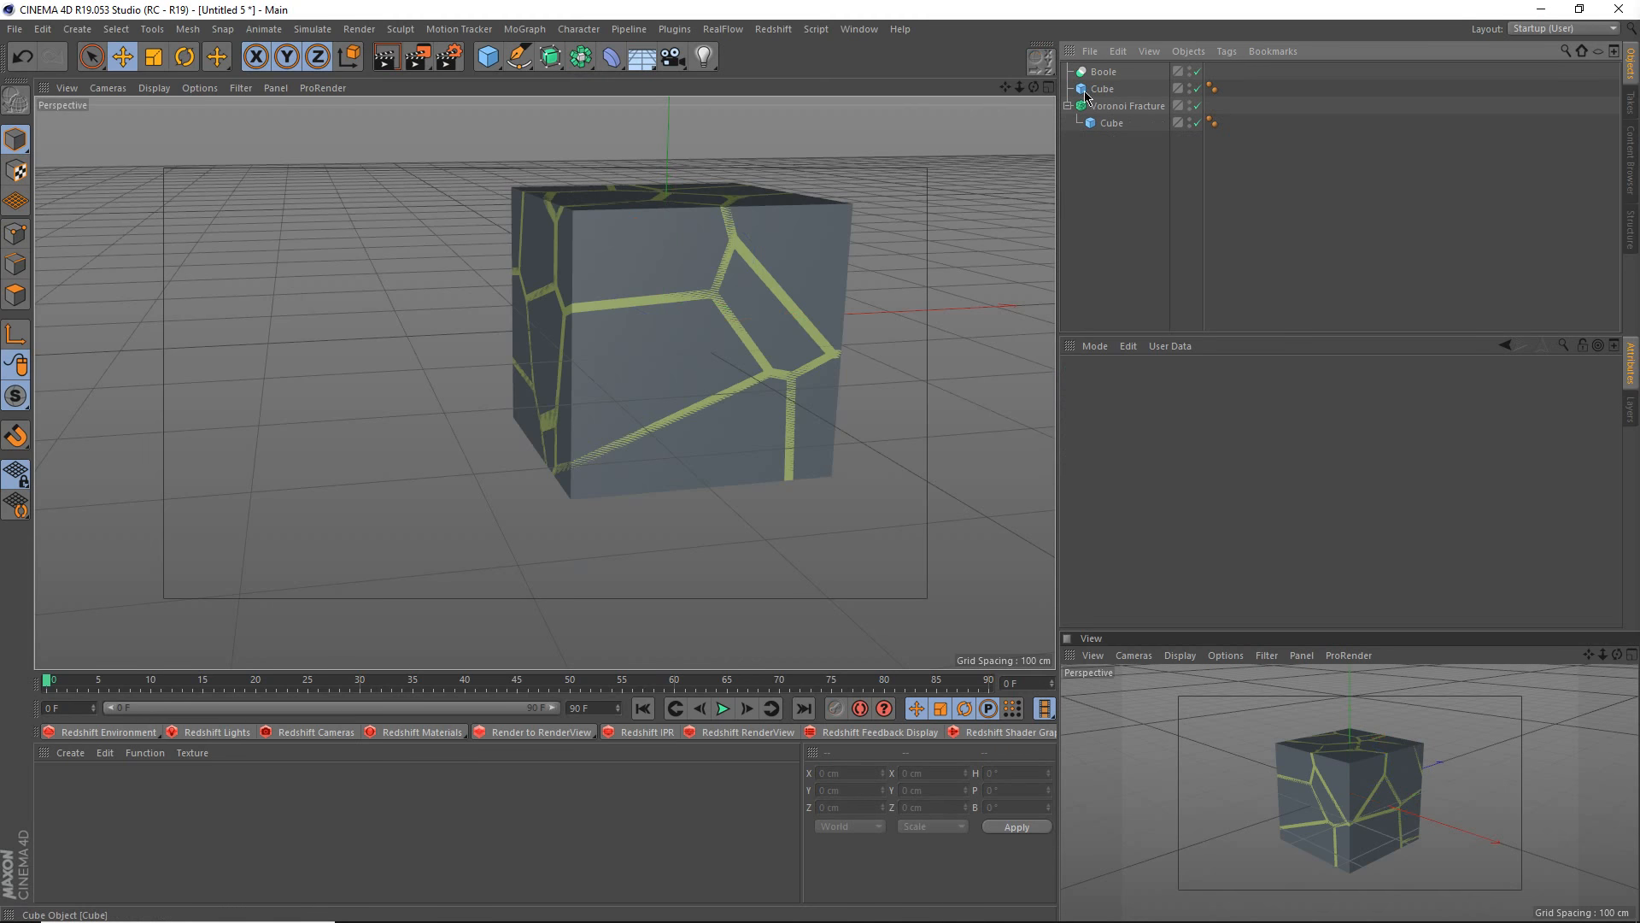
- Nest the separate Cube and the Voronoi Fracture inside the Boole, with the Cube as the first operand
{"action": "left_click_drag", "start_coordinate": [1083, 91], "coordinate": [1105, 75]}
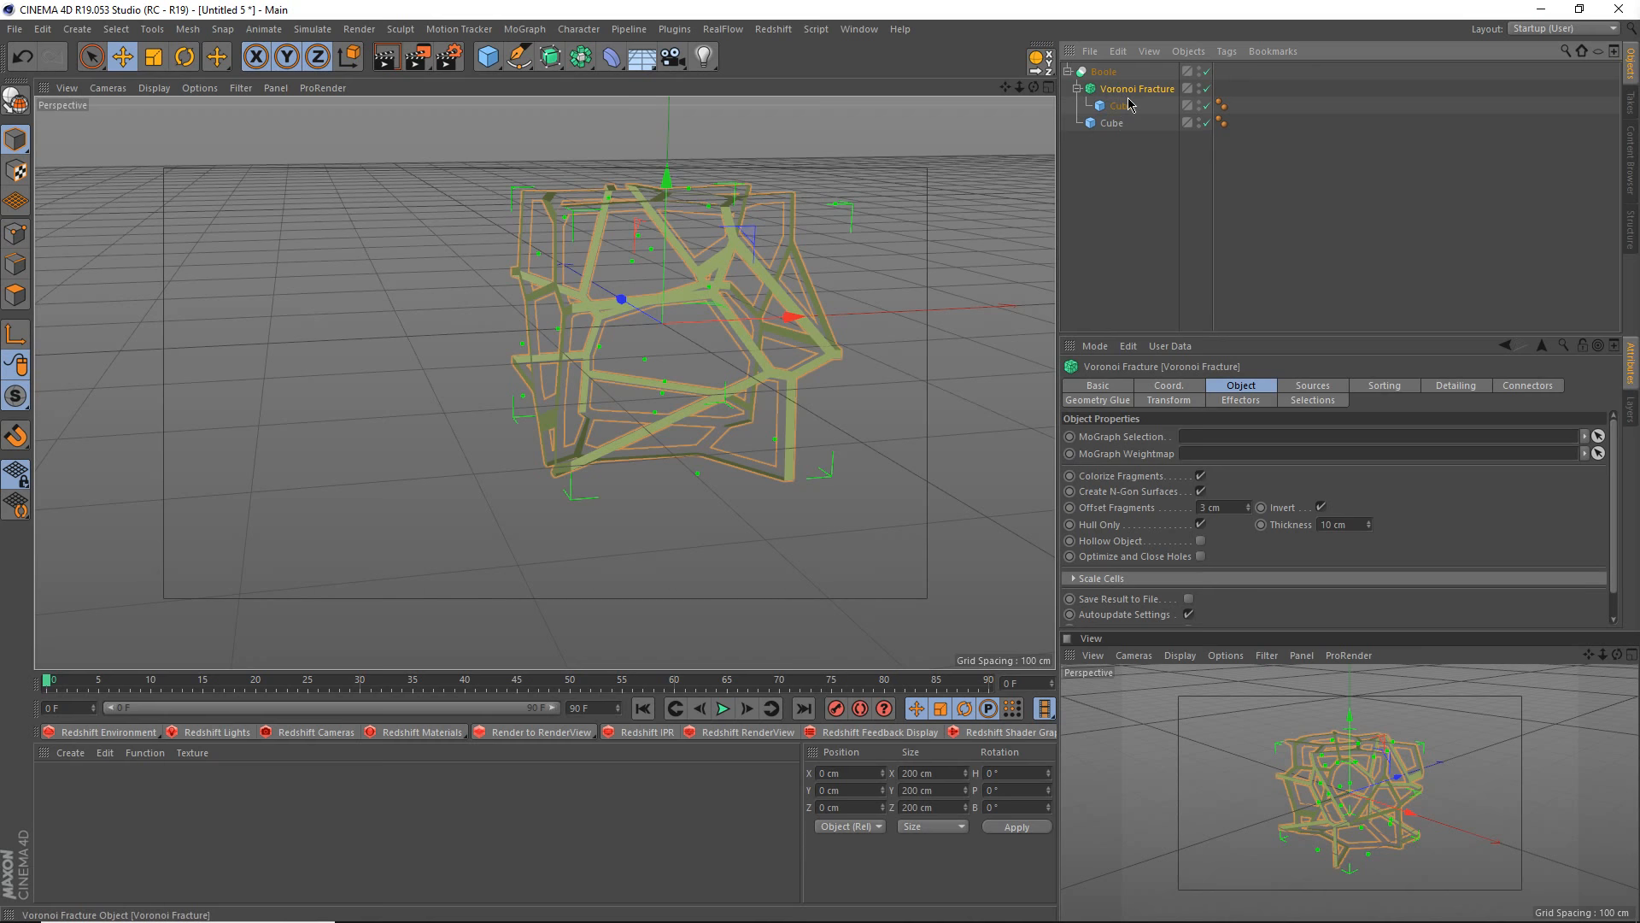
{"action": "left_click_drag", "start_coordinate": [1117, 96], "coordinate": [1109, 134]}
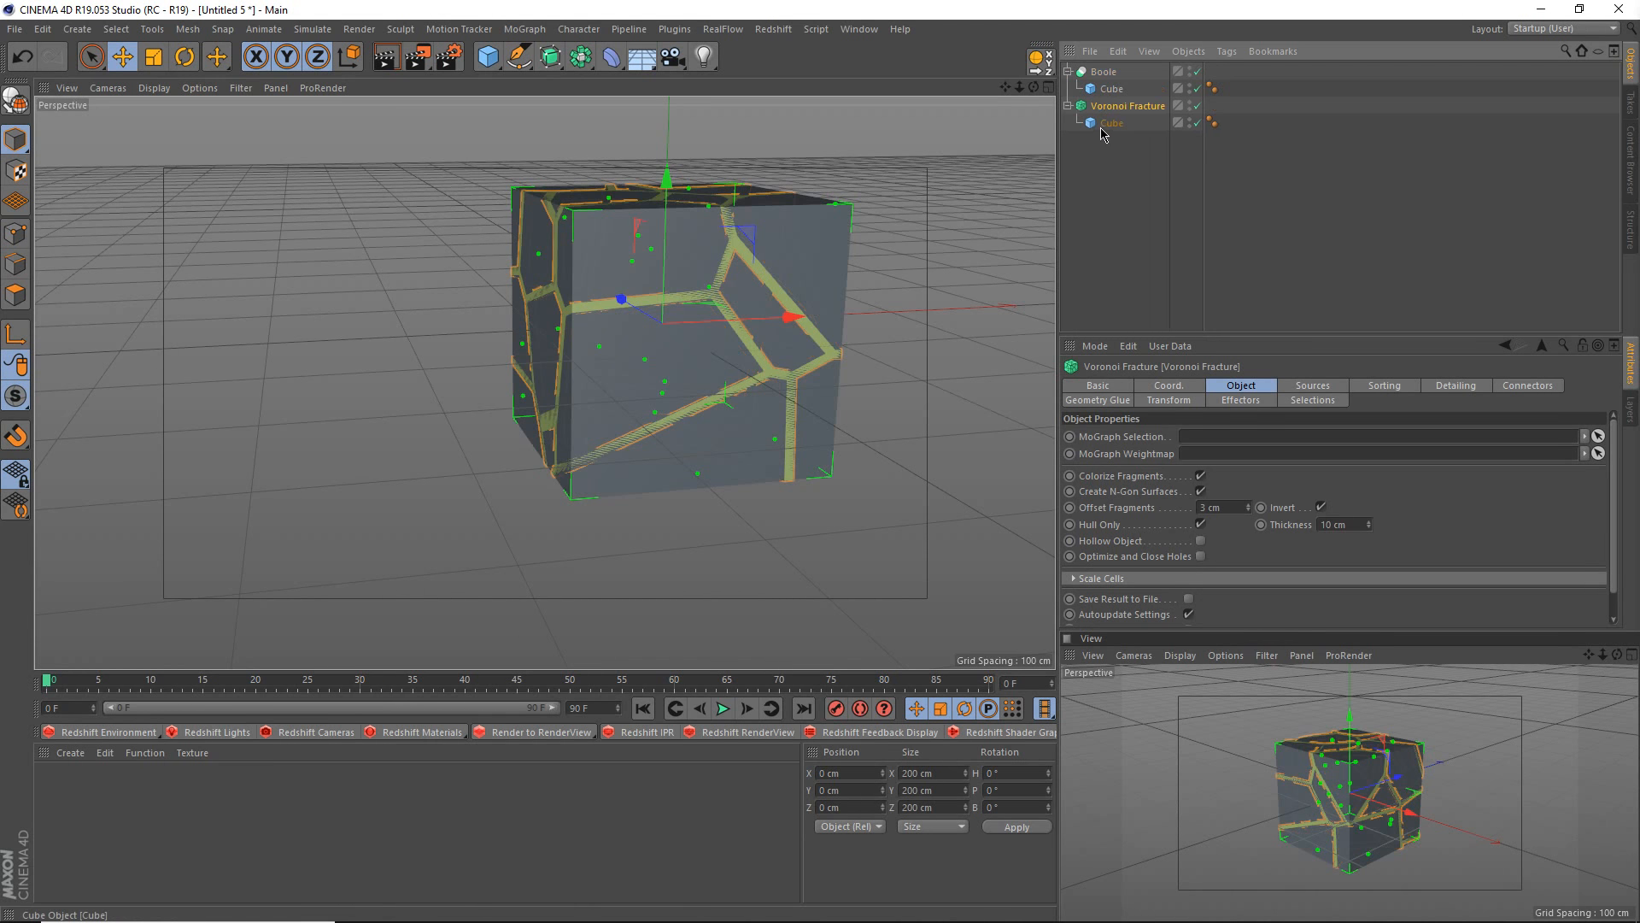
{"action": "scroll", "coordinate": [806, 275], "scroll_direction": "up", "scroll_amount": 2}
{"action": "left_click_drag", "start_coordinate": [697, 250], "coordinate": [750, 270], "text": "alt"}
{"action": "left_click_drag", "start_coordinate": [1115, 107], "coordinate": [1092, 102]}
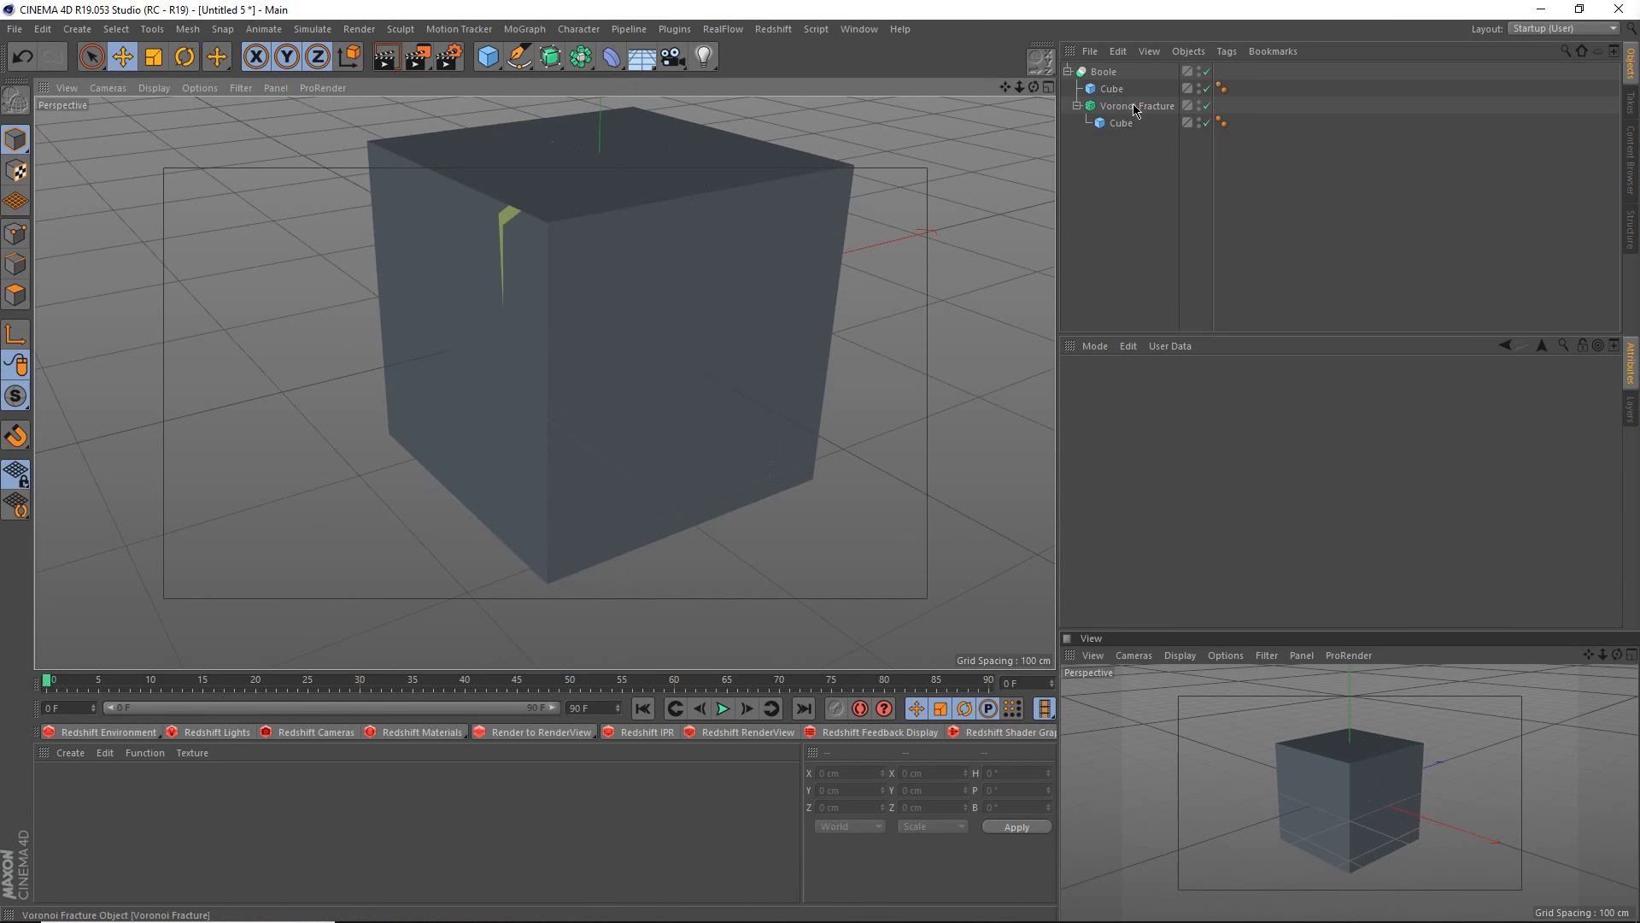
- Convert the Voronoi Fracture to editable geometry and place Cube_fracturepart1 directly inside the Boole in place of its null
{"action": "left_click", "coordinate": [1137, 107]}
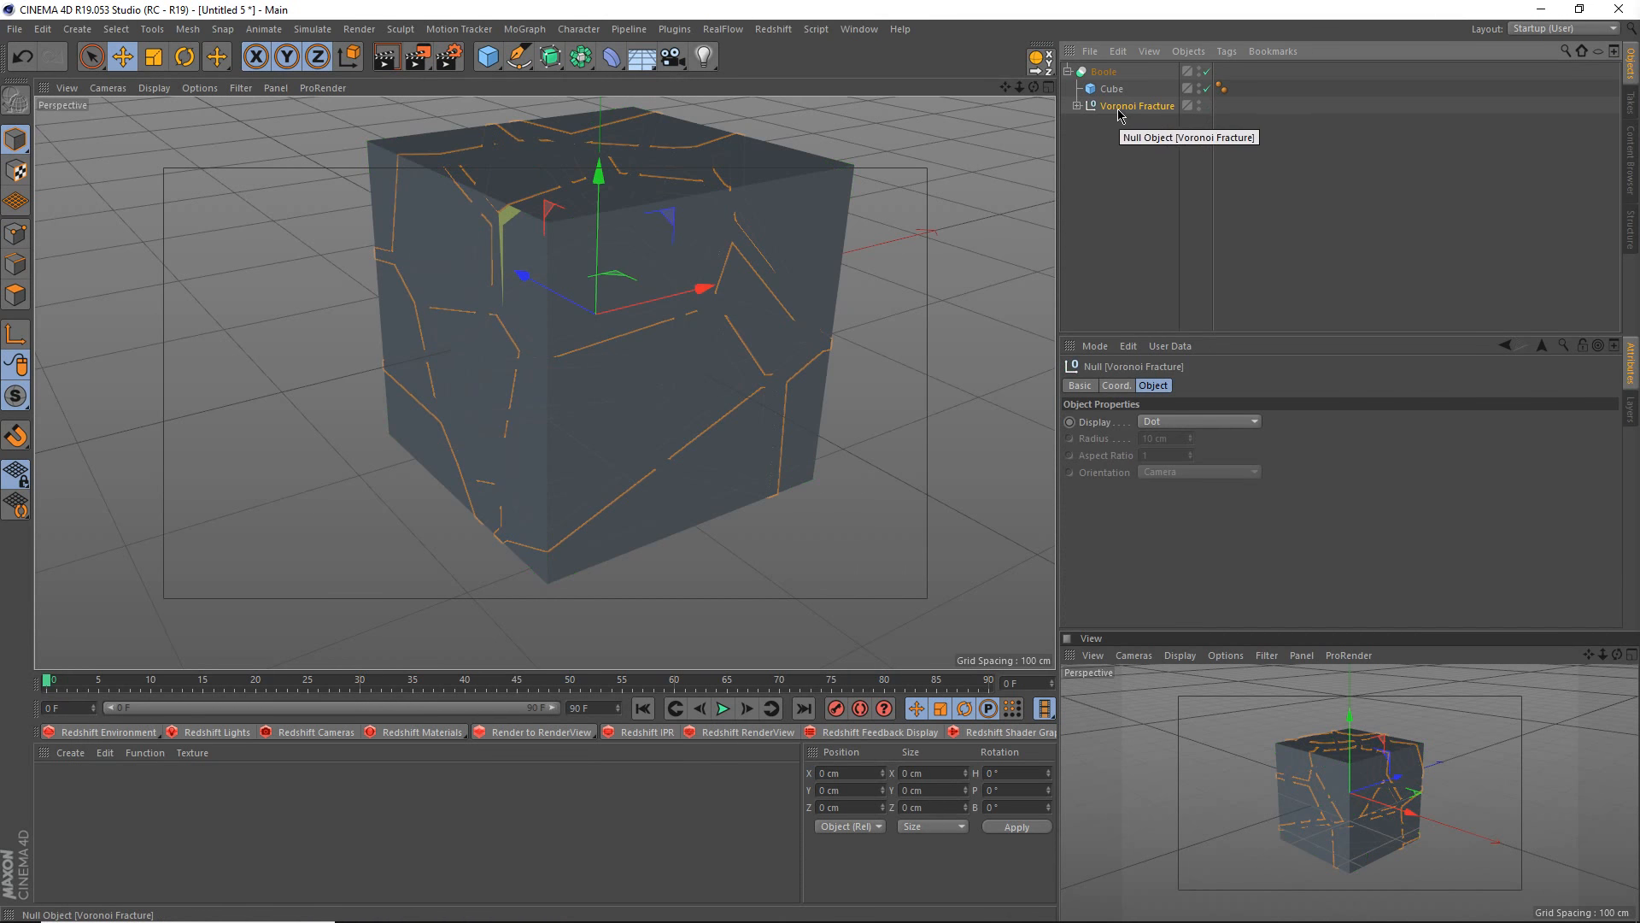
{"action": "mouse_move", "coordinate": [701, 328]}
{"action": "left_mouse_down", "text": "alt"}
{"action": "mouse_move", "coordinate": [667, 317]}
{"action": "mouse_move", "coordinate": [702, 333]}
{"action": "left_mouse_up", "text": "alt"}
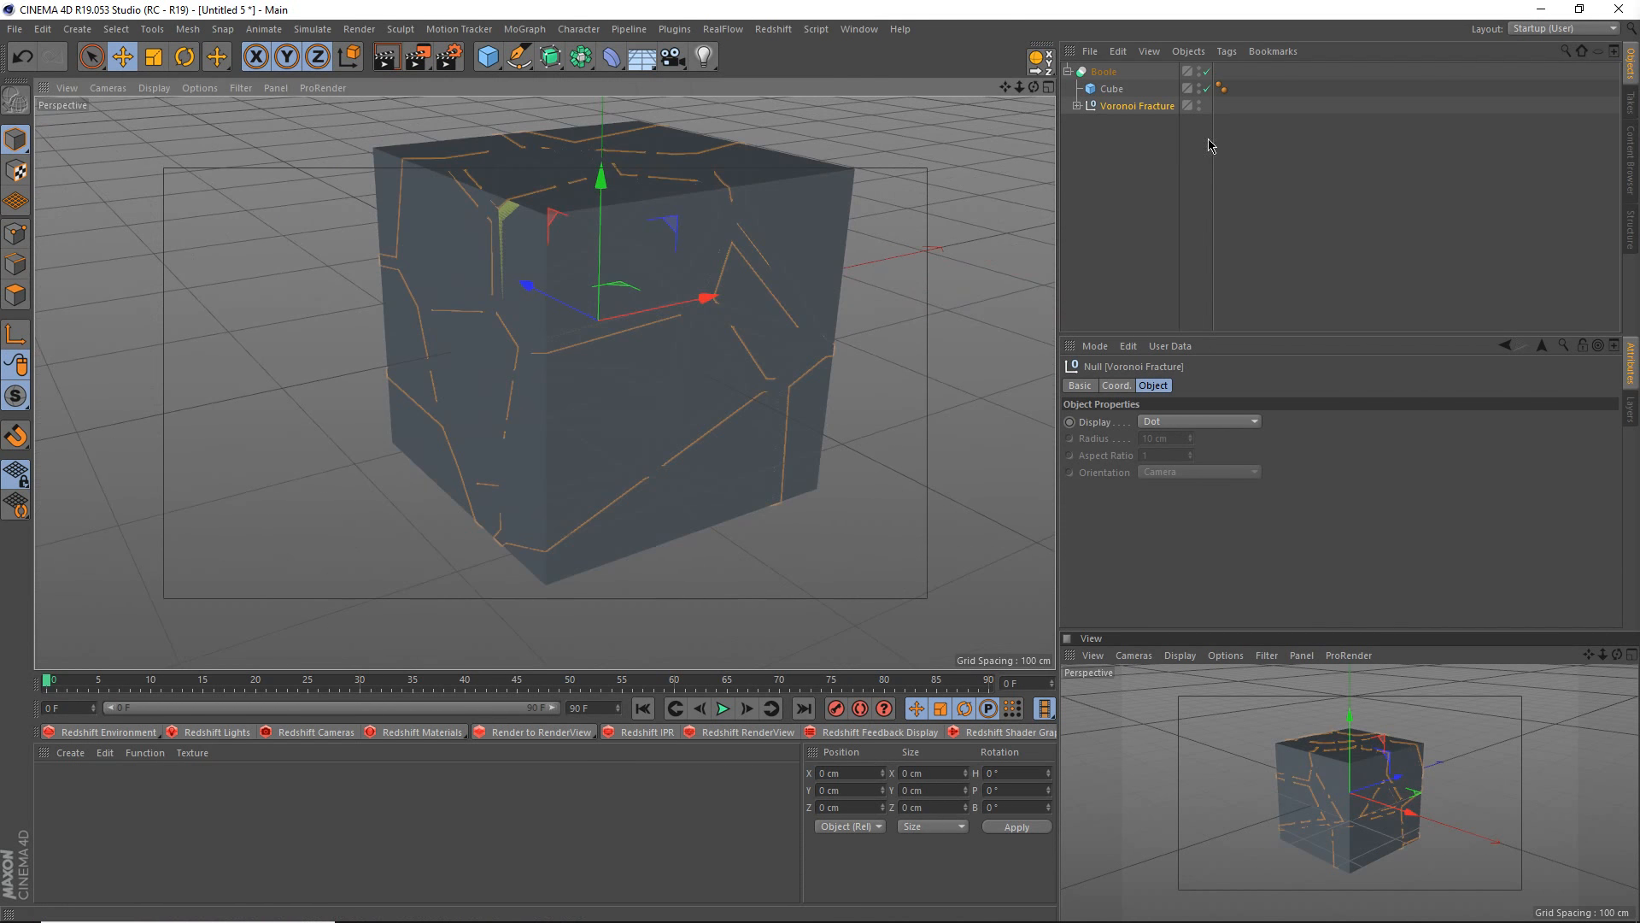
{"action": "left_click", "coordinate": [1121, 109]}
{"action": "left_click_drag", "start_coordinate": [1108, 86], "coordinate": [1100, 86]}
{"action": "left_click", "coordinate": [1078, 89]}
{"action": "left_click", "coordinate": [1148, 110]}
{"action": "left_click_drag", "start_coordinate": [1139, 113], "coordinate": [1106, 115]}
{"action": "left_click", "coordinate": [1129, 91]}
{"action": "key", "text": "Delete"}
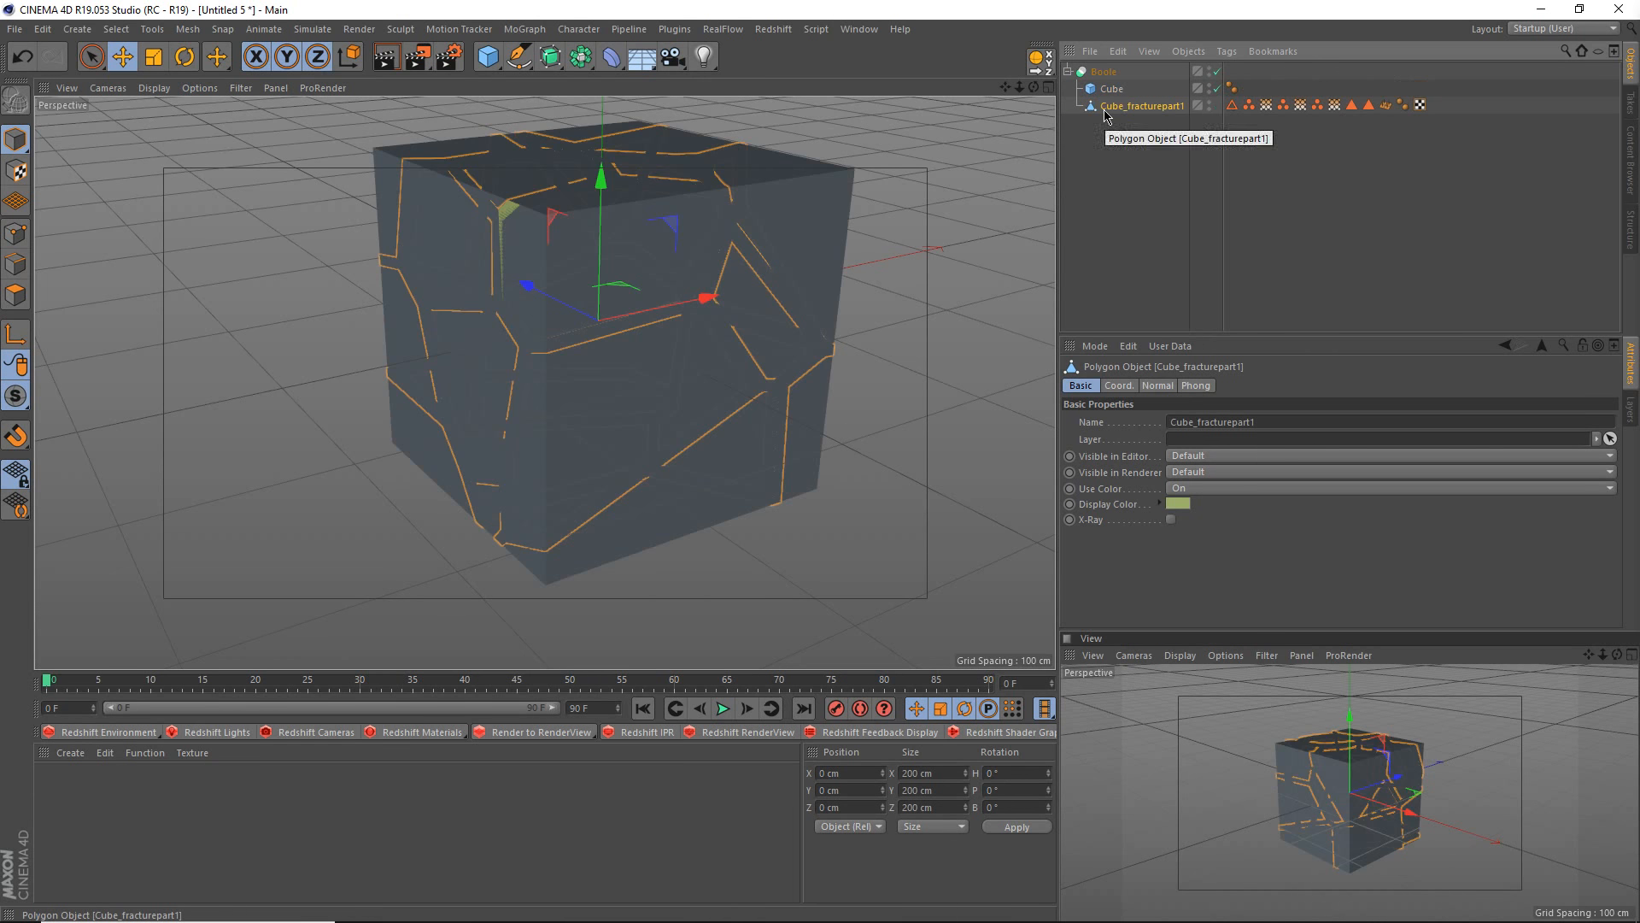
- Move Cube_fracturepart1 above the Cube inside the Boole to try the reversed operand order
{"action": "left_click_drag", "start_coordinate": [557, 337], "coordinate": [601, 331], "text": "alt"}
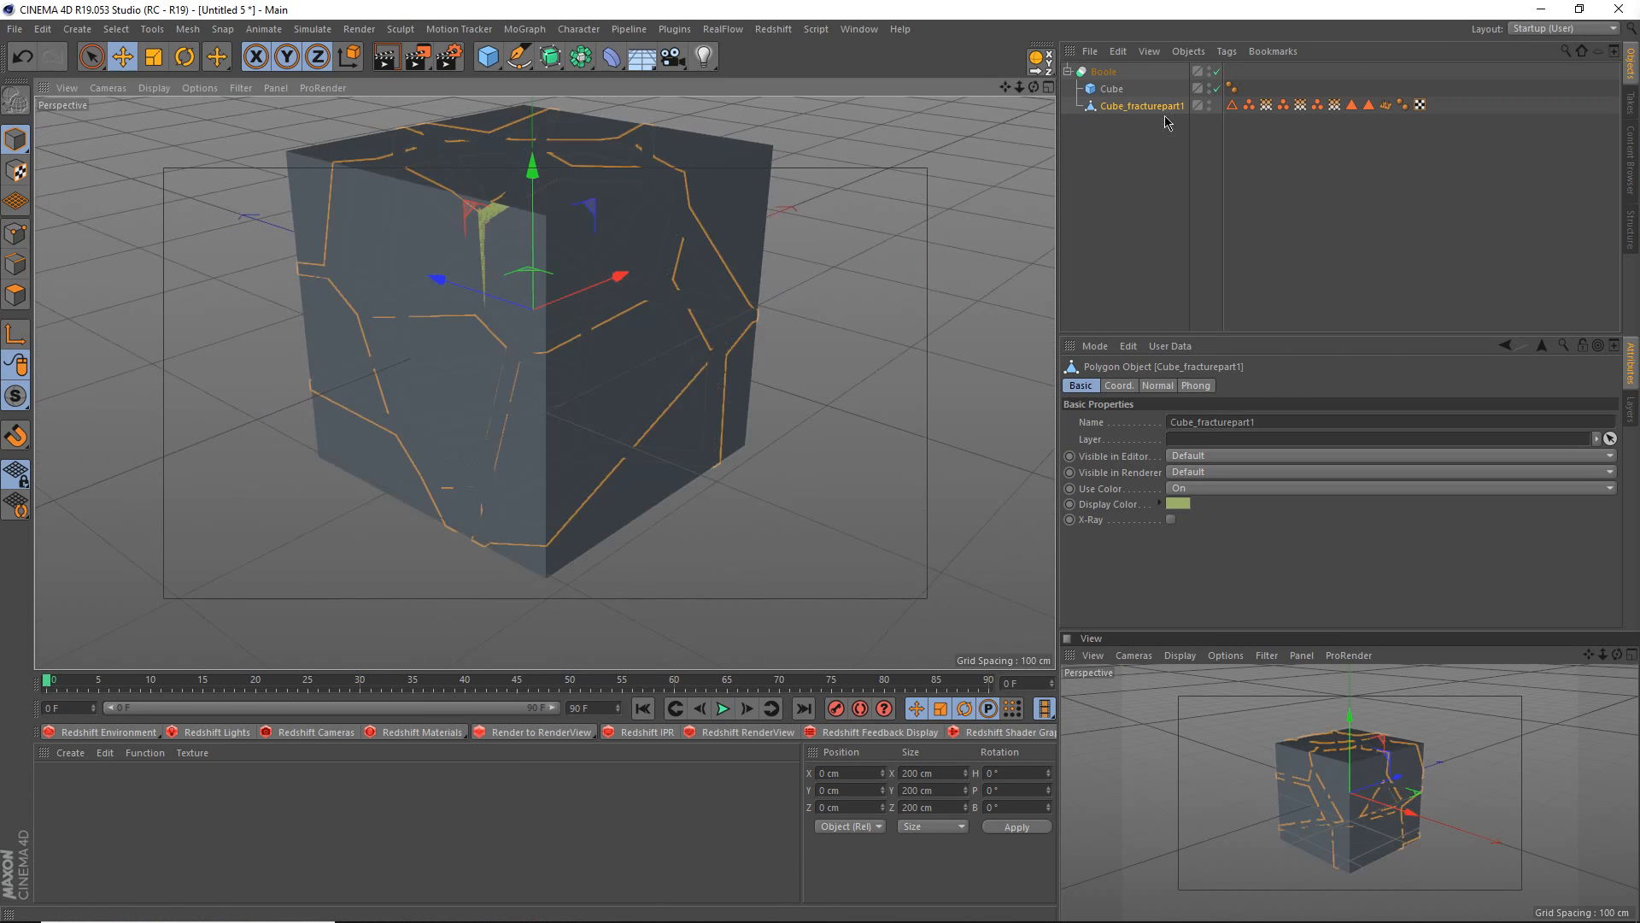
{"action": "left_click_drag", "start_coordinate": [1104, 83], "coordinate": [1104, 81]}
{"action": "left_click_drag", "start_coordinate": [686, 304], "coordinate": [524, 295], "text": "alt"}
- Remove the N-gons from all polygons of Cube_fracturepart1 and return to model mode
{"action": "left_click", "coordinate": [15, 295]}
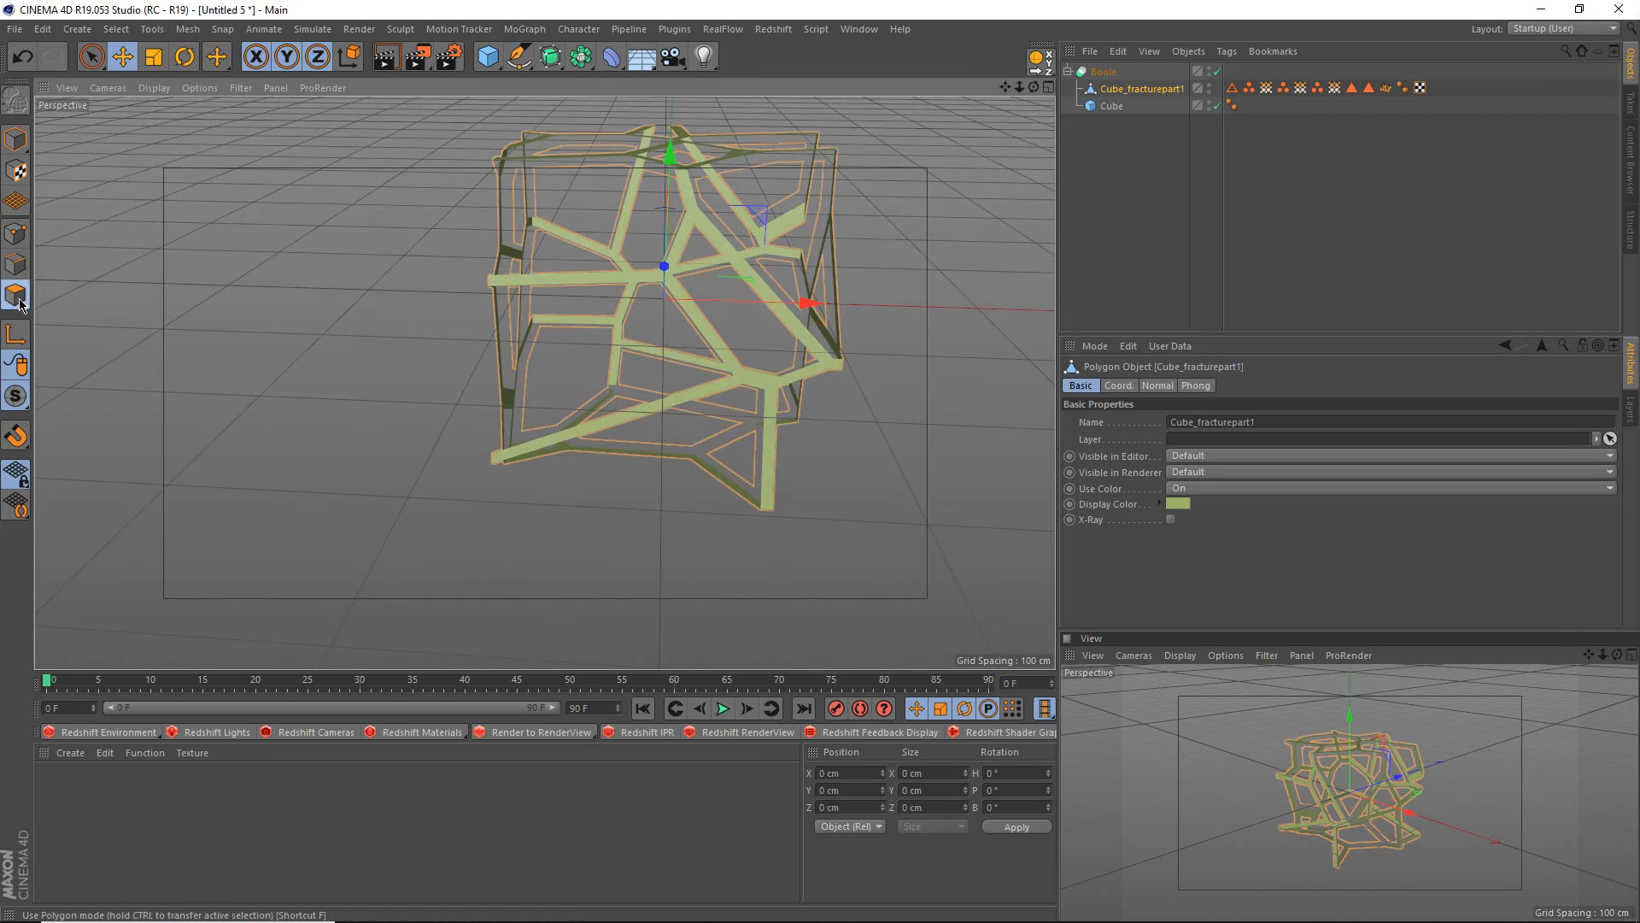
{"action": "left_click_drag", "start_coordinate": [642, 303], "coordinate": [540, 441], "text": "alt"}
{"action": "key", "text": "ctrl+a"}
{"action": "right_click", "coordinate": [590, 443]}
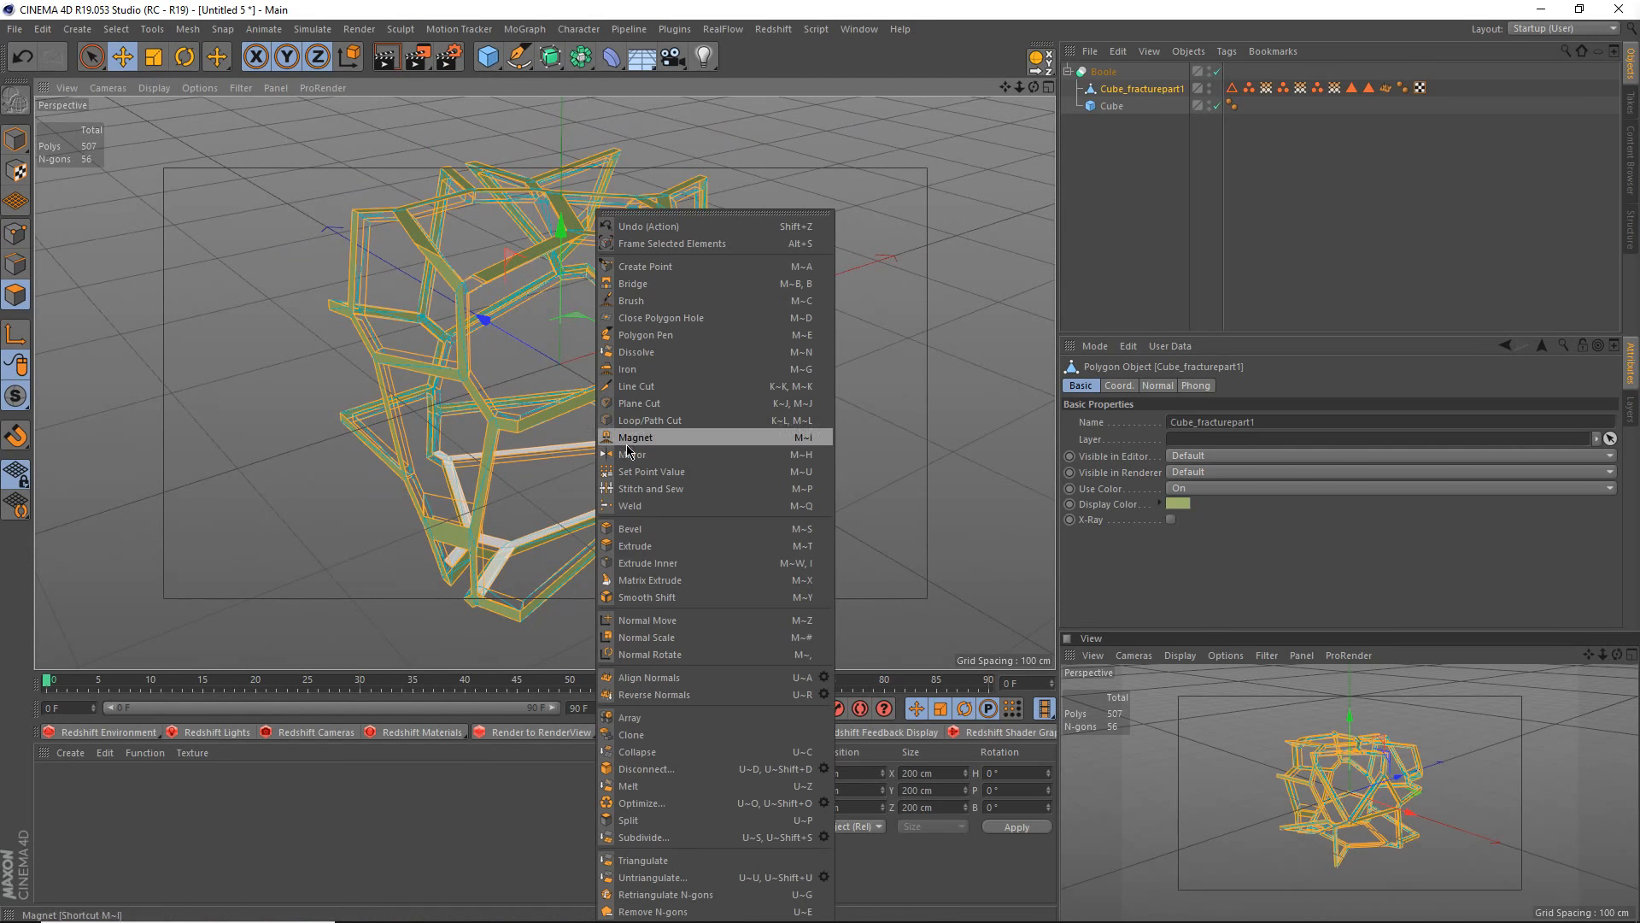
{"action": "left_click", "coordinate": [654, 912]}
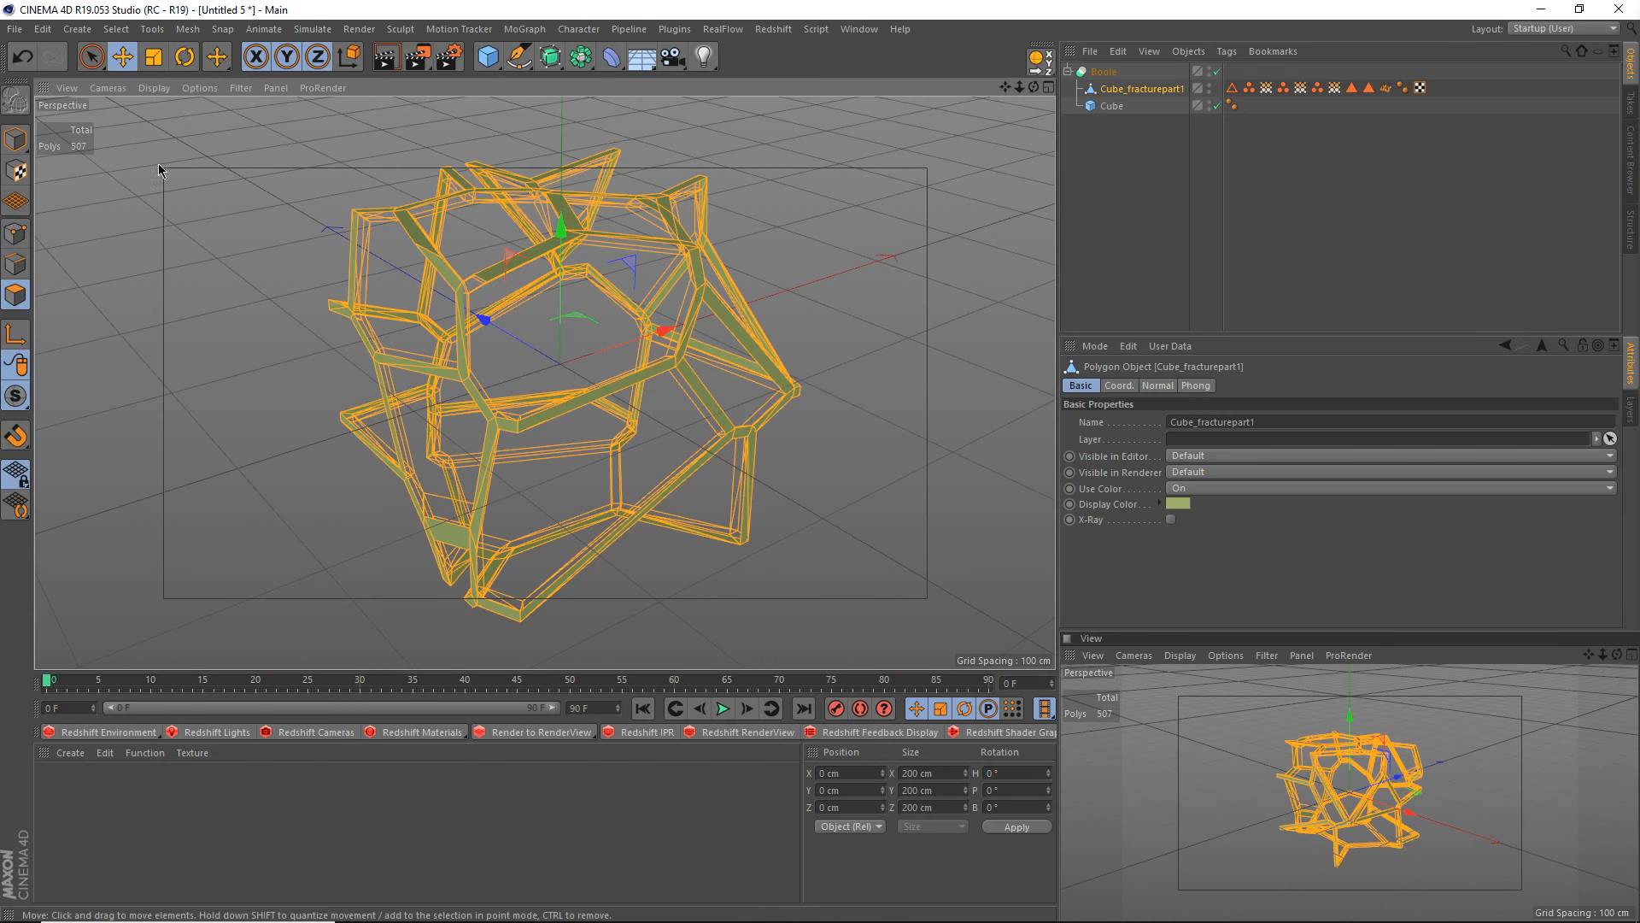
{"action": "left_click", "coordinate": [16, 139]}
{"action": "left_click", "coordinate": [1113, 166]}
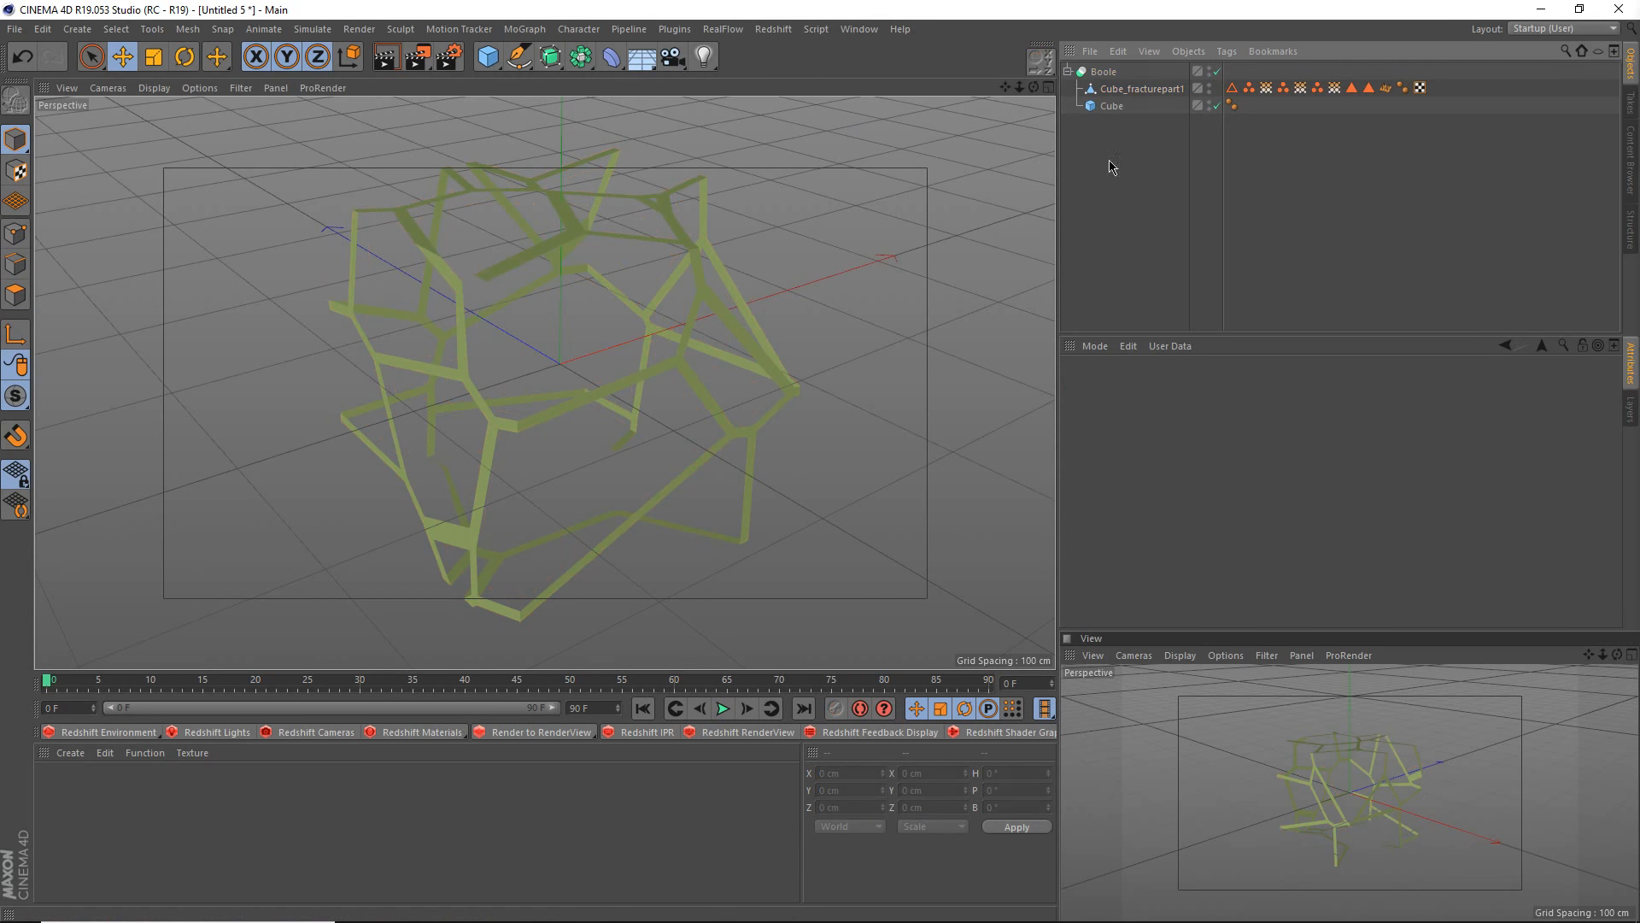
- Make the Cube in the Boole editable and move it above Cube_fracturepart1
{"action": "left_click", "coordinate": [1108, 106]}
{"action": "scroll", "coordinate": [842, 286], "scroll_direction": "up", "scroll_amount": 3}
{"action": "key", "text": "c"}
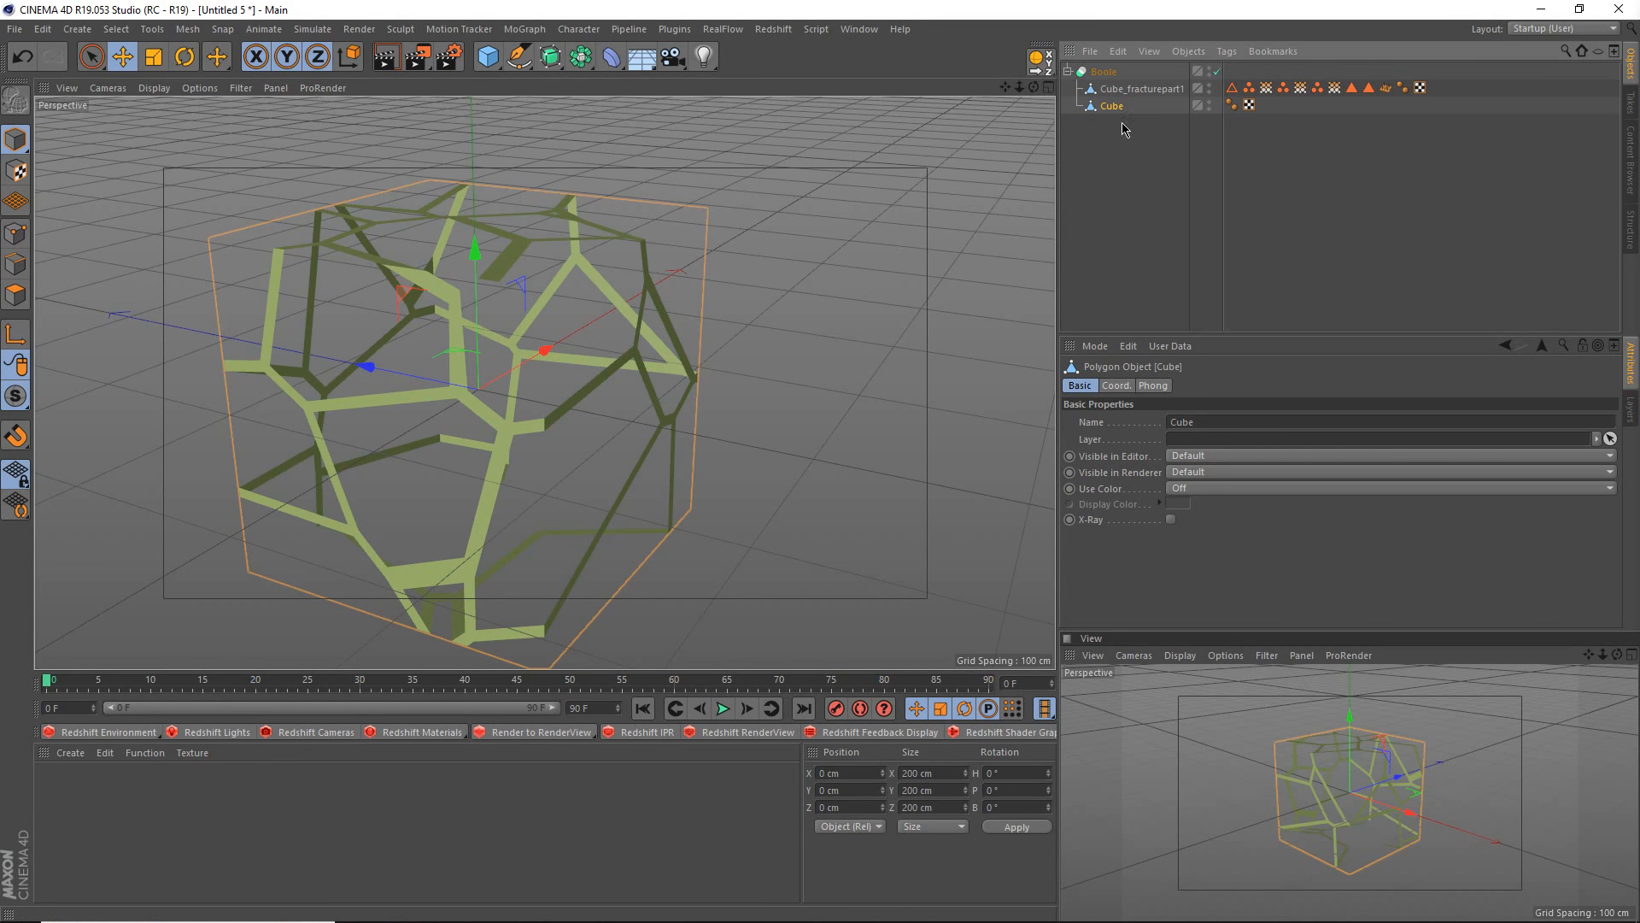
{"action": "left_click_drag", "start_coordinate": [1108, 85], "coordinate": [1109, 82]}
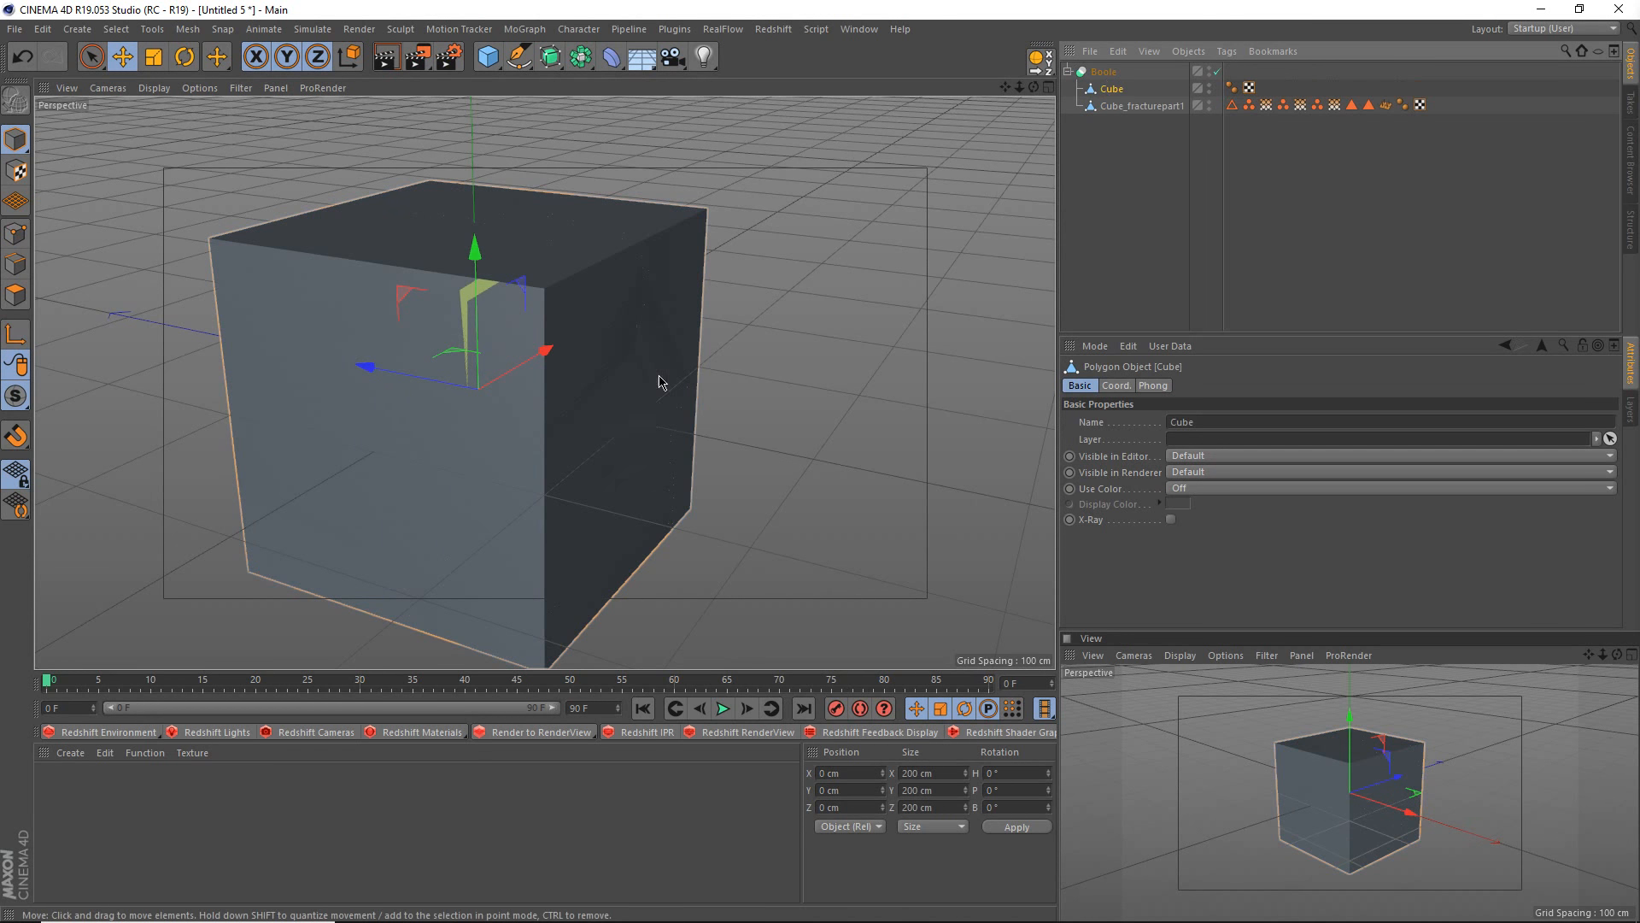
{"action": "left_click_drag", "start_coordinate": [633, 436], "coordinate": [835, 341], "text": "alt"}
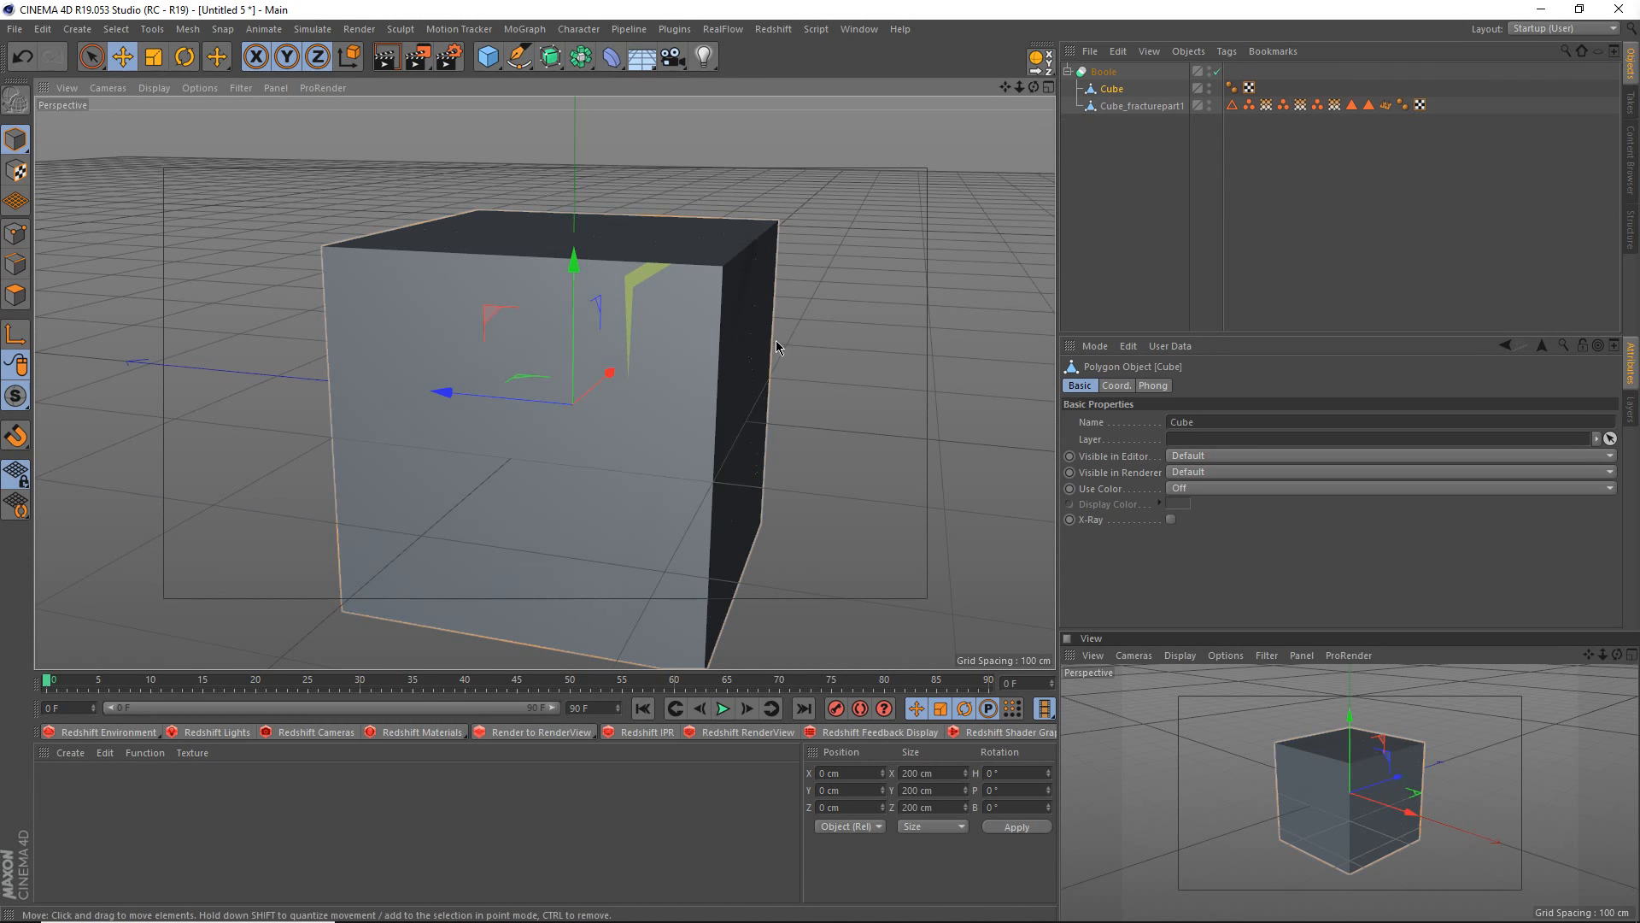
- Rescale the Cube slightly inside the Boole so that the fracture frame cuts grooves into its faces
{"action": "key", "text": "t"}
{"action": "left_click_drag", "start_coordinate": [758, 359], "coordinate": [732, 384]}
{"action": "mouse_move", "coordinate": [707, 466]}
{"action": "left_mouse_down", "text": "alt"}
{"action": "mouse_move", "coordinate": [586, 403]}
{"action": "mouse_move", "coordinate": [722, 374]}
{"action": "mouse_move", "coordinate": [732, 433]}
{"action": "mouse_move", "coordinate": [692, 464]}
{"action": "mouse_move", "coordinate": [798, 429]}
{"action": "mouse_move", "coordinate": [676, 411]}
{"action": "mouse_move", "coordinate": [655, 428]}
{"action": "mouse_move", "coordinate": [656, 472]}
{"action": "left_mouse_up", "text": "alt"}
{"action": "left_click", "coordinate": [668, 448]}
{"action": "left_click", "coordinate": [1114, 88]}
{"action": "left_click_drag", "start_coordinate": [745, 448], "coordinate": [801, 449]}
{"action": "left_click", "coordinate": [1108, 209]}
- Inspect the grooves cut into the cube from several sides, both close up and from farther away
{"action": "scroll", "coordinate": [502, 454], "scroll_direction": "down", "scroll_amount": 4}
{"action": "left_click_drag", "start_coordinate": [550, 430], "coordinate": [59, 191], "text": "alt"}
{"action": "scroll", "coordinate": [567, 242], "scroll_direction": "up", "scroll_amount": 5}
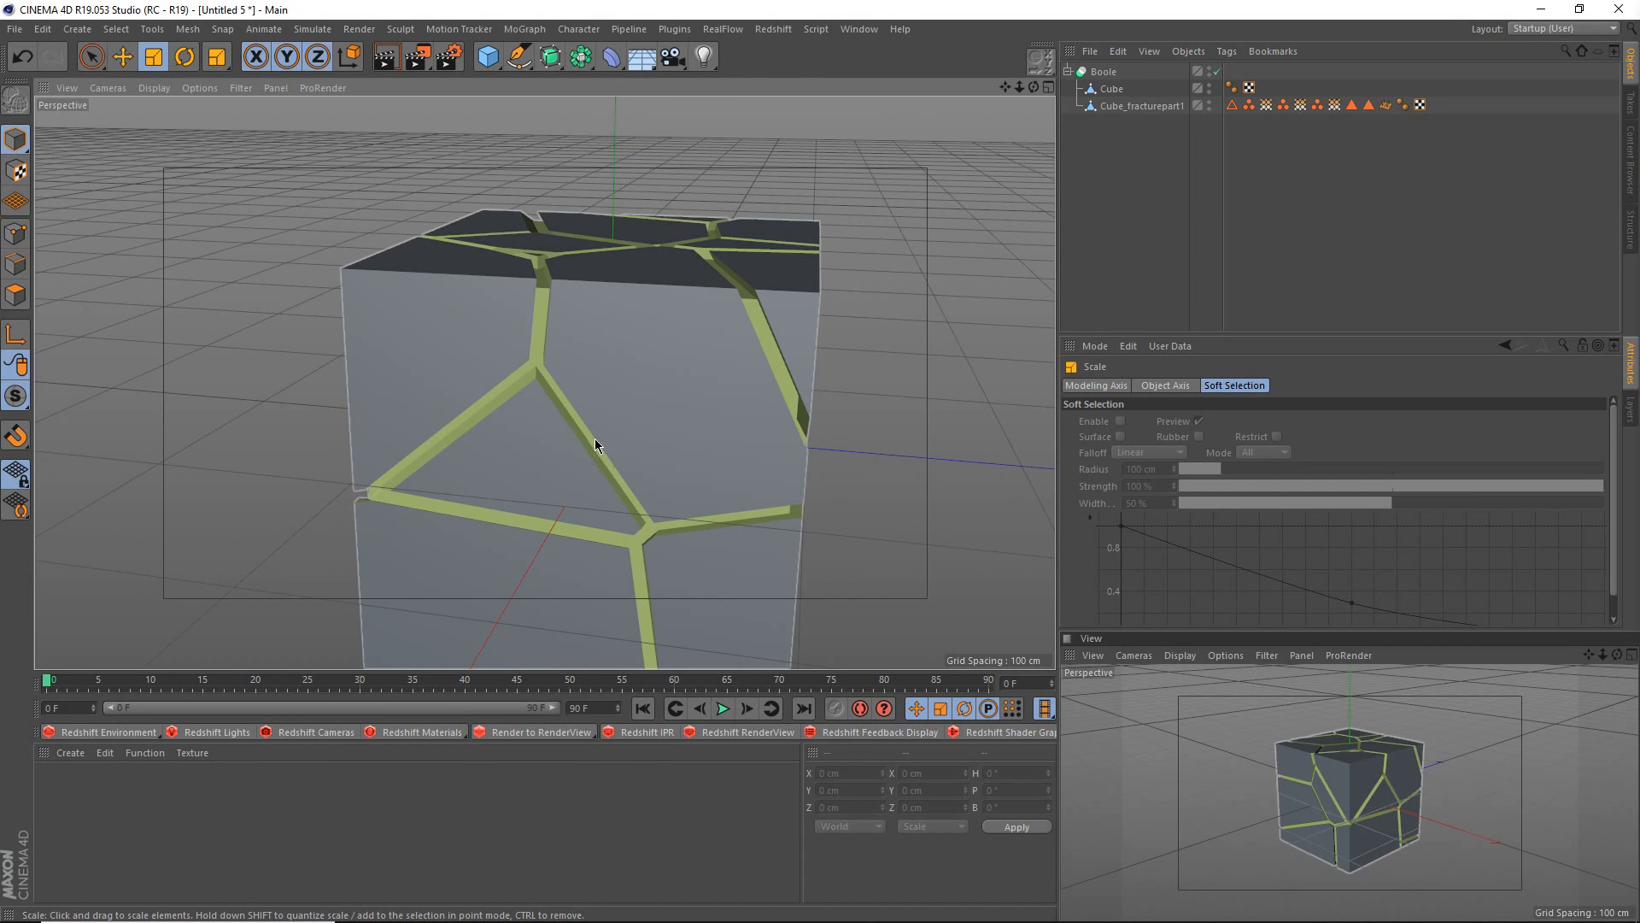
{"action": "scroll", "coordinate": [596, 440], "scroll_direction": "down", "scroll_amount": 5}
{"action": "left_click_drag", "start_coordinate": [595, 443], "coordinate": [699, 507], "text": "alt"}
{"action": "scroll", "coordinate": [654, 502], "scroll_direction": "down", "scroll_amount": 4}
{"action": "middle_click_drag", "start_coordinate": [570, 516], "coordinate": [534, 317], "text": "alt"}
{"action": "left_click_drag", "start_coordinate": [535, 318], "coordinate": [616, 380], "text": "alt"}
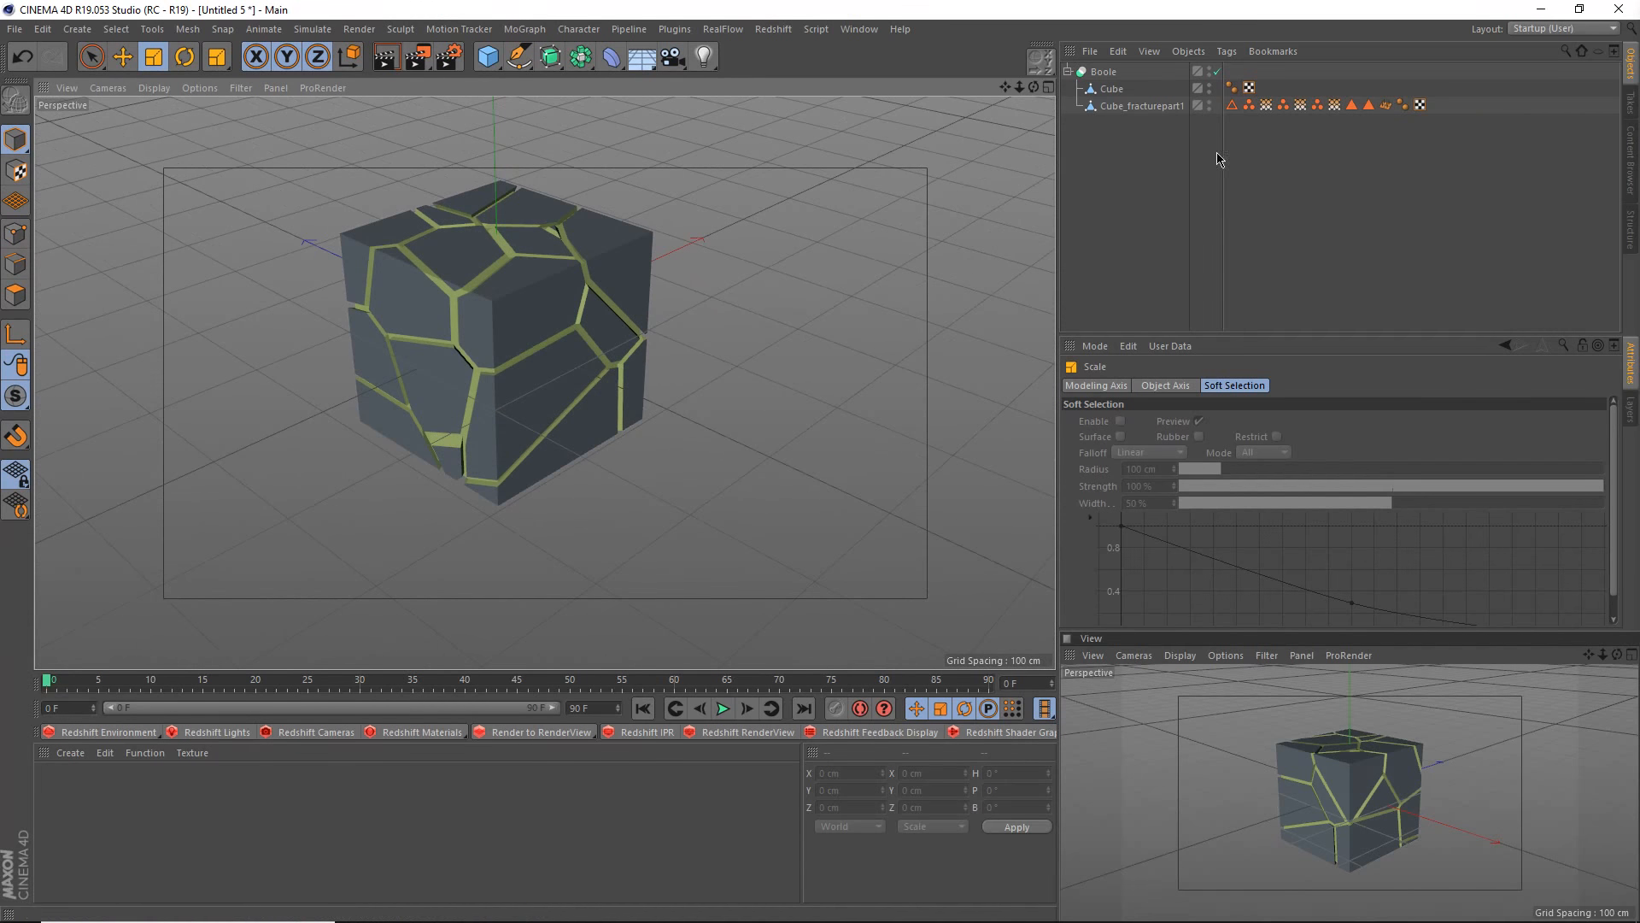
{"action": "left_click", "coordinate": [1141, 106]}
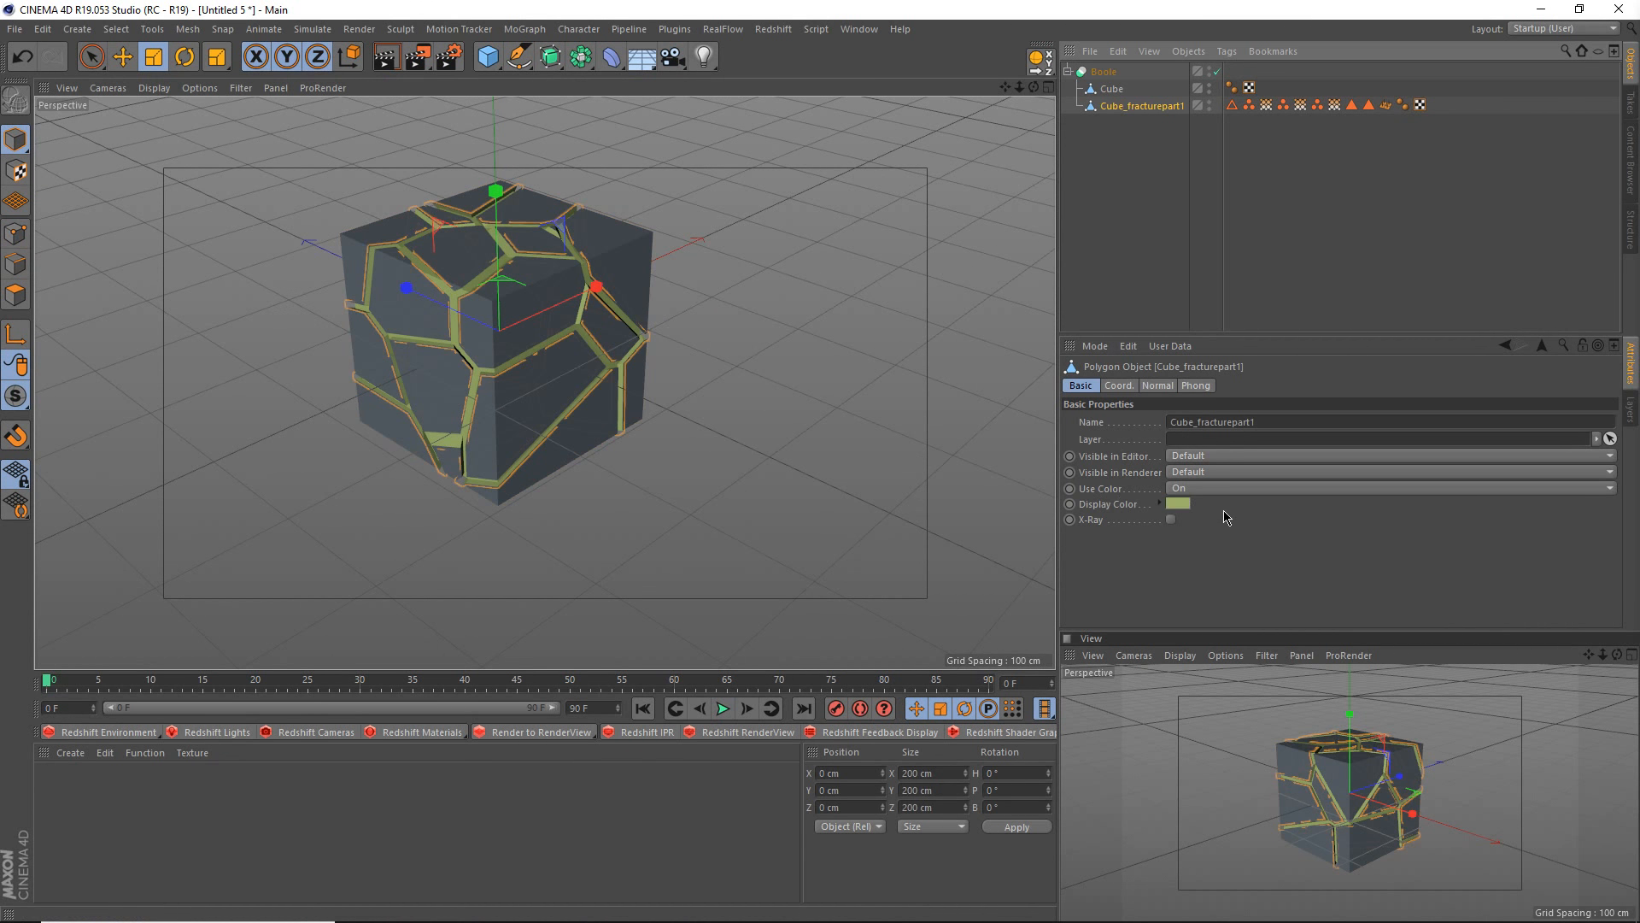
{"action": "left_click", "coordinate": [1178, 505]}
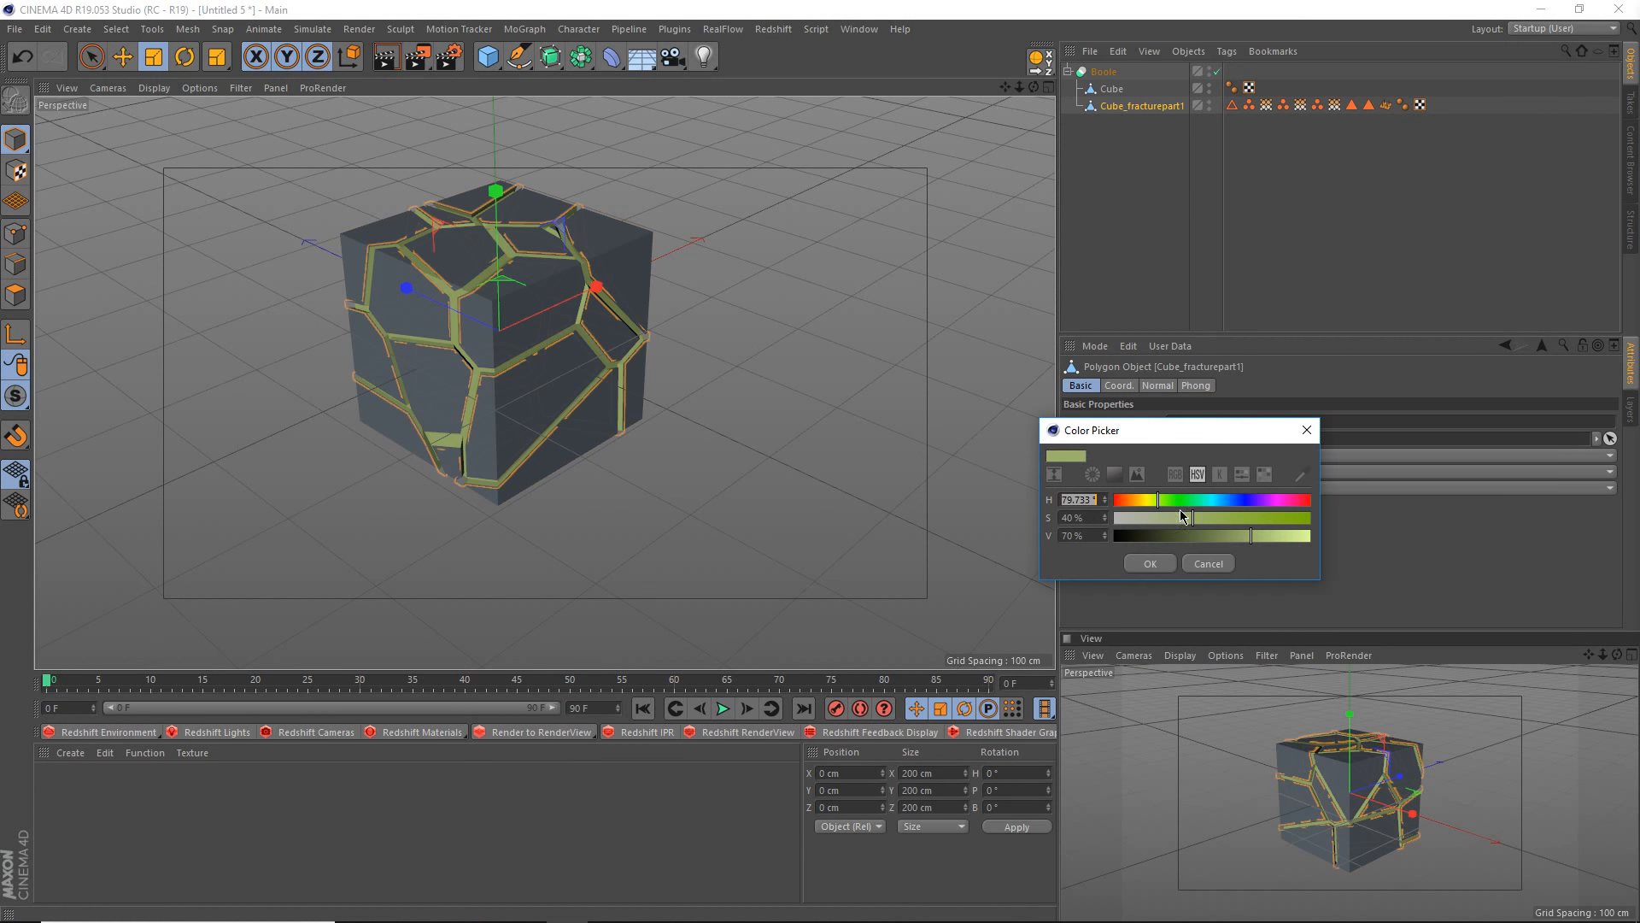
{"action": "left_click", "coordinate": [1209, 563]}
- Create a new material with Reflectance disabled and a near-white color with V at 94%
{"action": "double_click", "coordinate": [62, 786]}
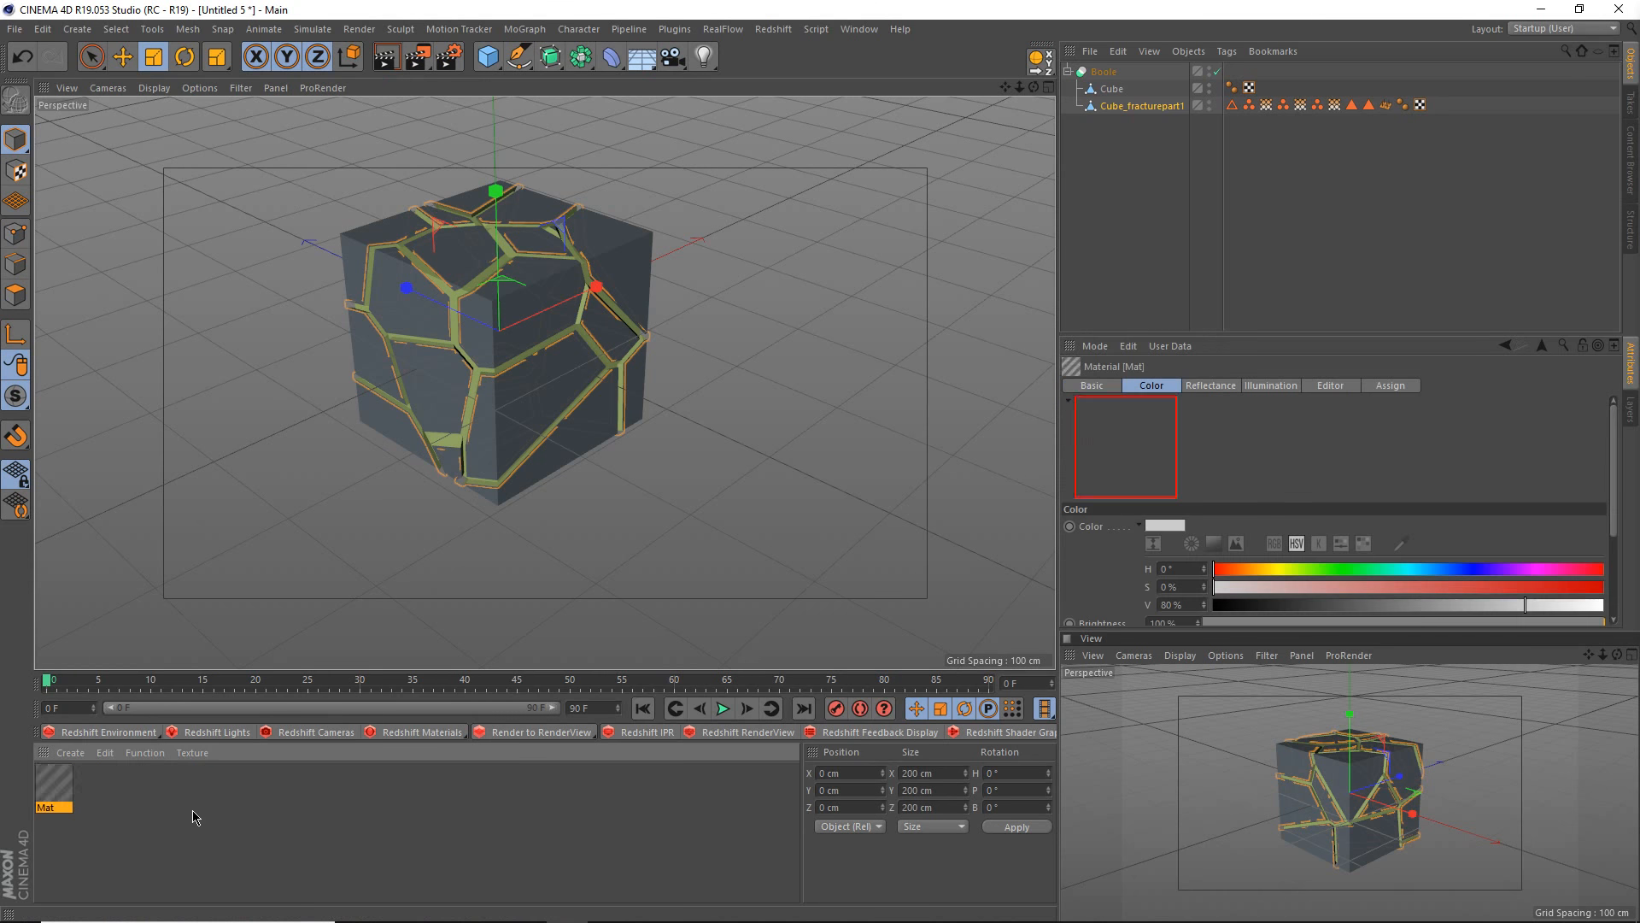
{"action": "double_click", "coordinate": [61, 786]}
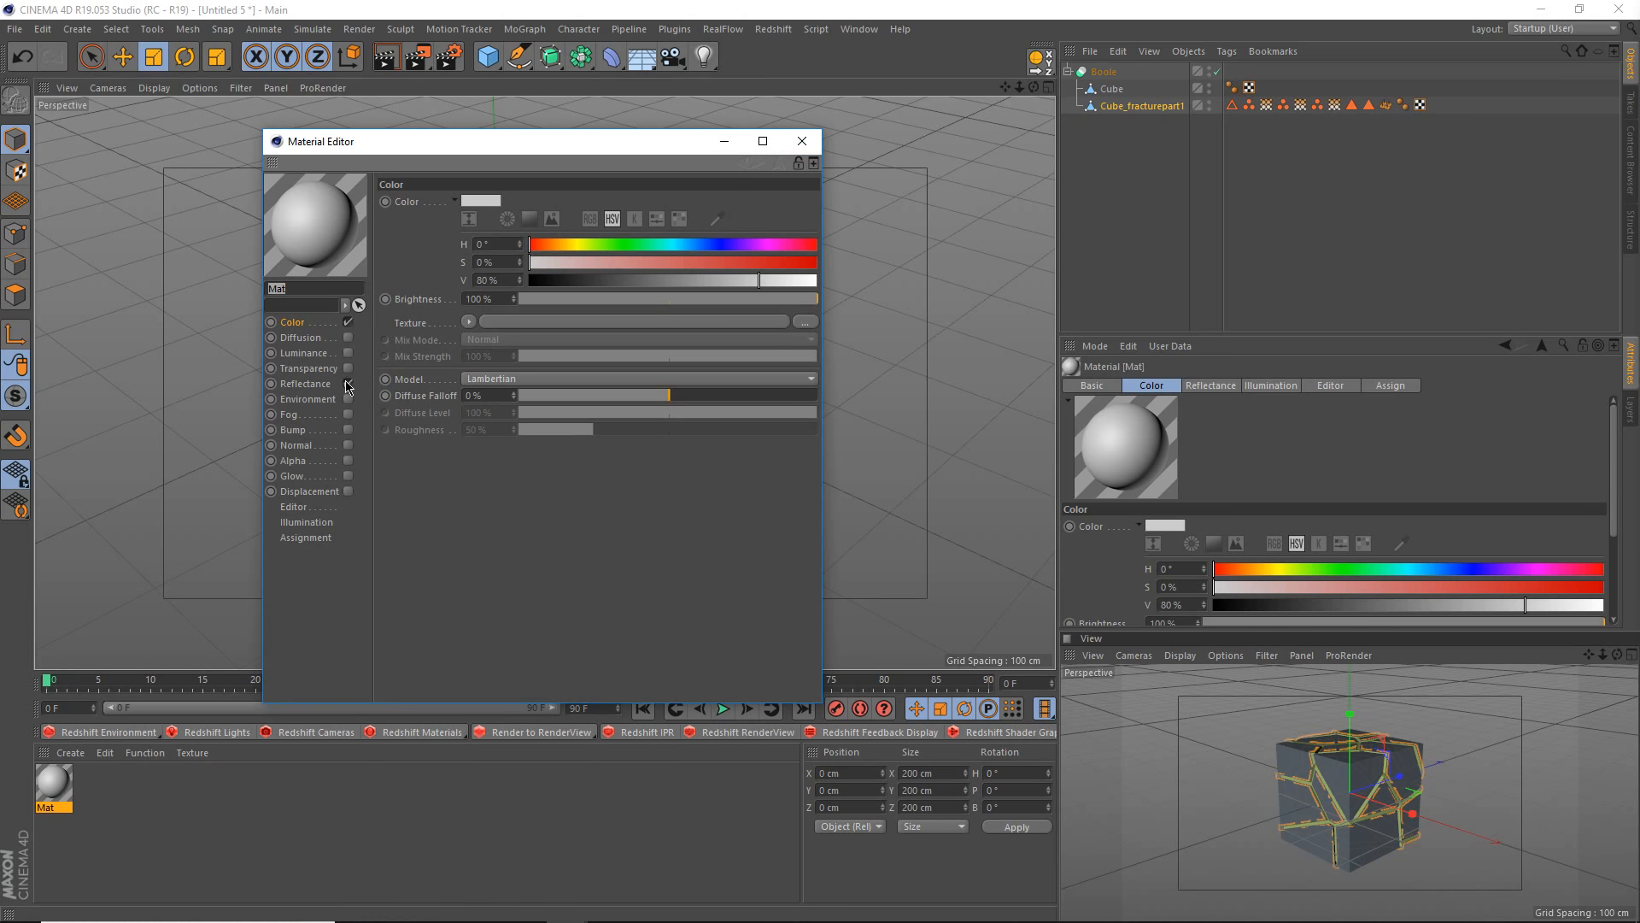
{"action": "left_click", "coordinate": [304, 384]}
{"action": "left_click", "coordinate": [348, 384]}
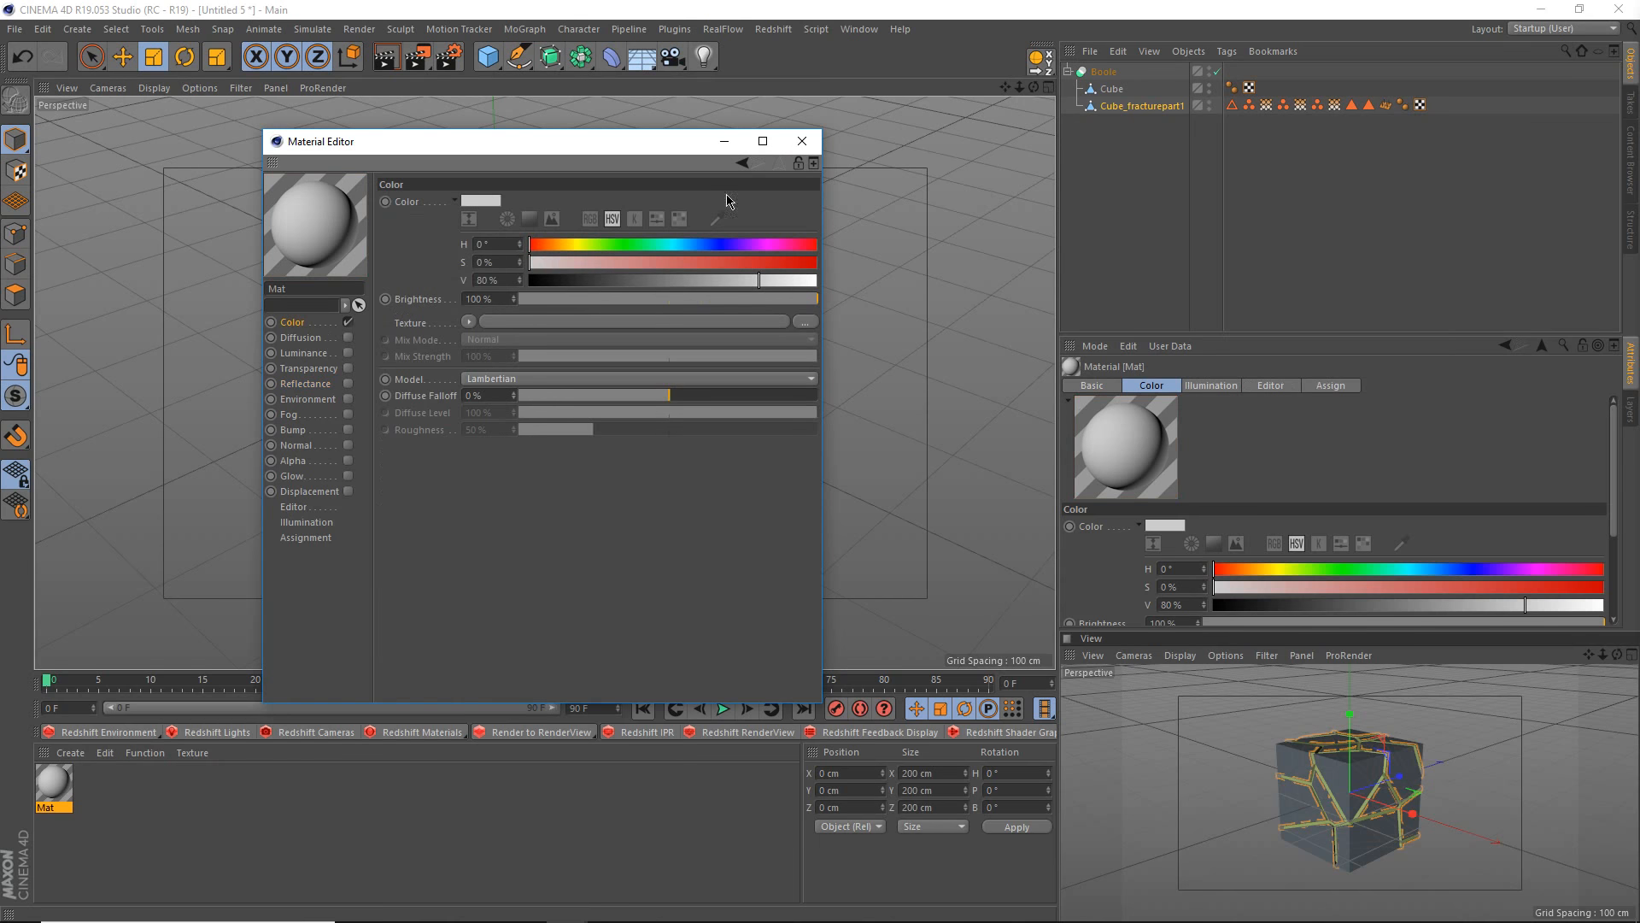
{"action": "left_click", "coordinate": [787, 281]}
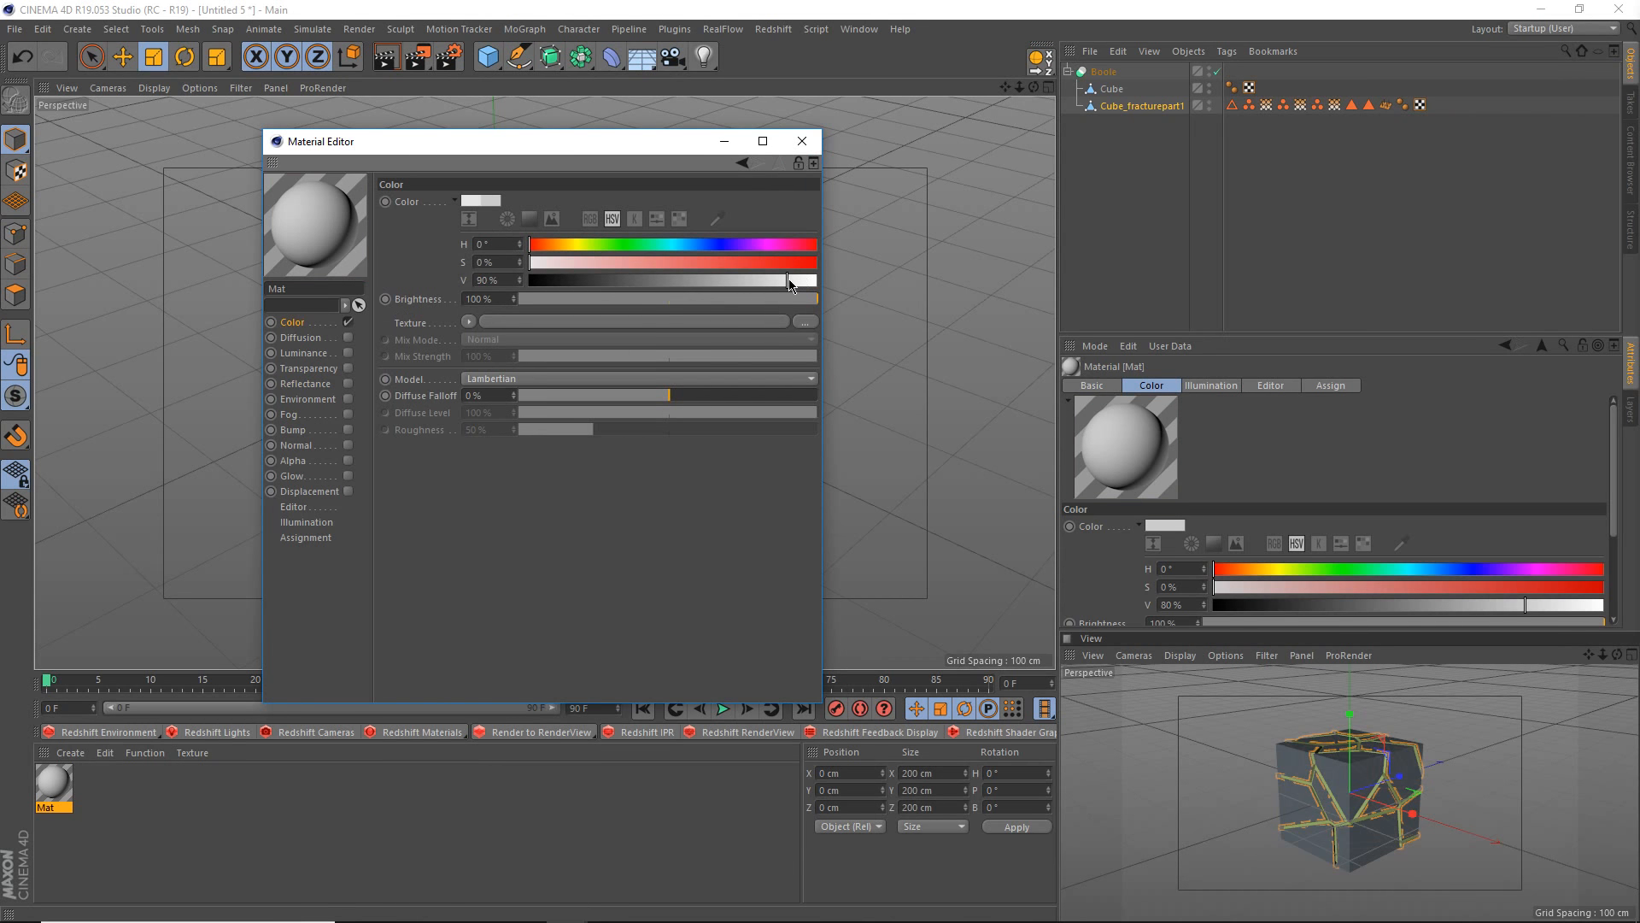
{"action": "left_click_drag", "start_coordinate": [787, 282], "coordinate": [800, 282]}
{"action": "left_click", "coordinate": [801, 141]}
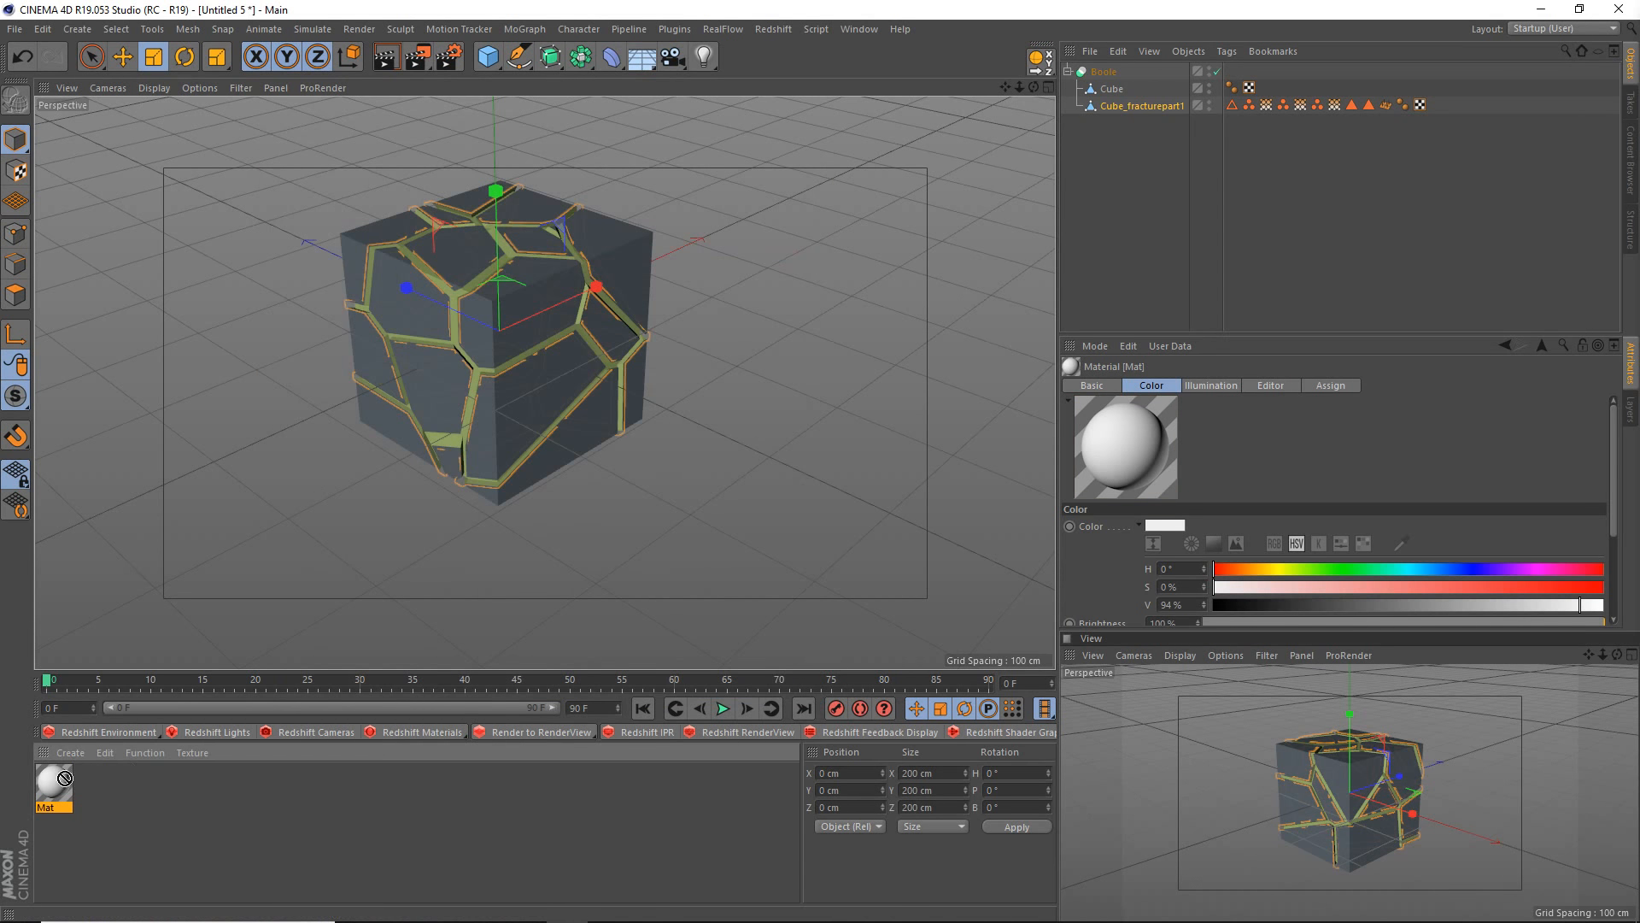
- Apply the near-white material to the Cube in the Boole and duplicate that material
{"action": "left_click_drag", "start_coordinate": [1107, 111], "coordinate": [1111, 89]}
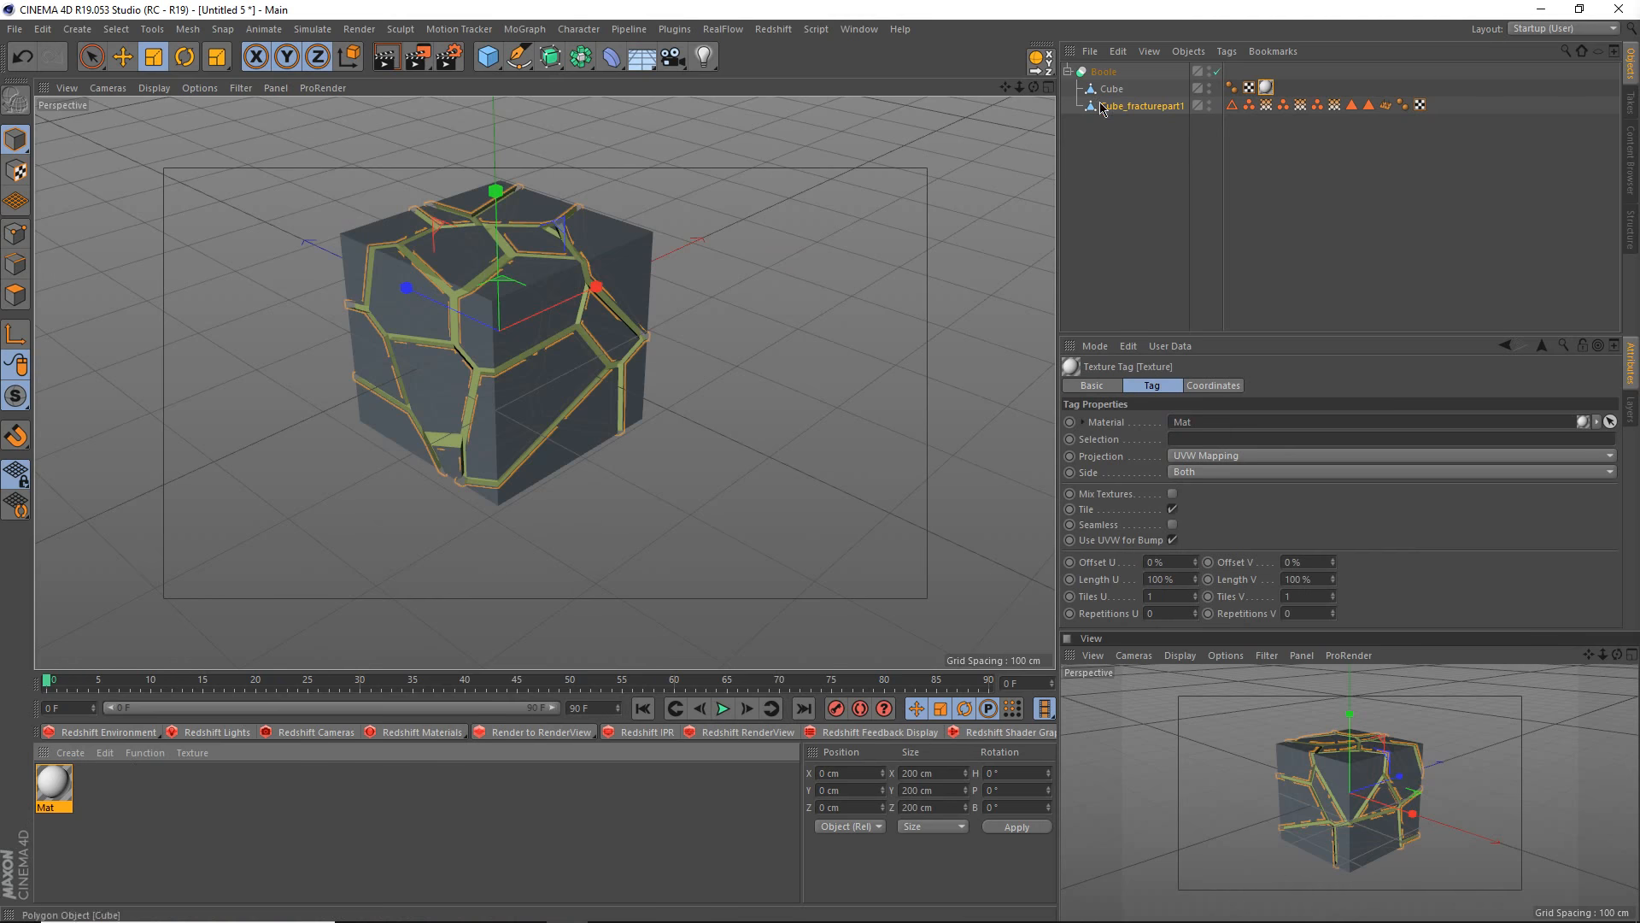
{"action": "left_click", "coordinate": [44, 788], "text": "ctrl"}
{"action": "left_click", "coordinate": [51, 787]}
{"action": "key", "text": "ctrl+c"}
{"action": "key", "text": "ctrl+v"}
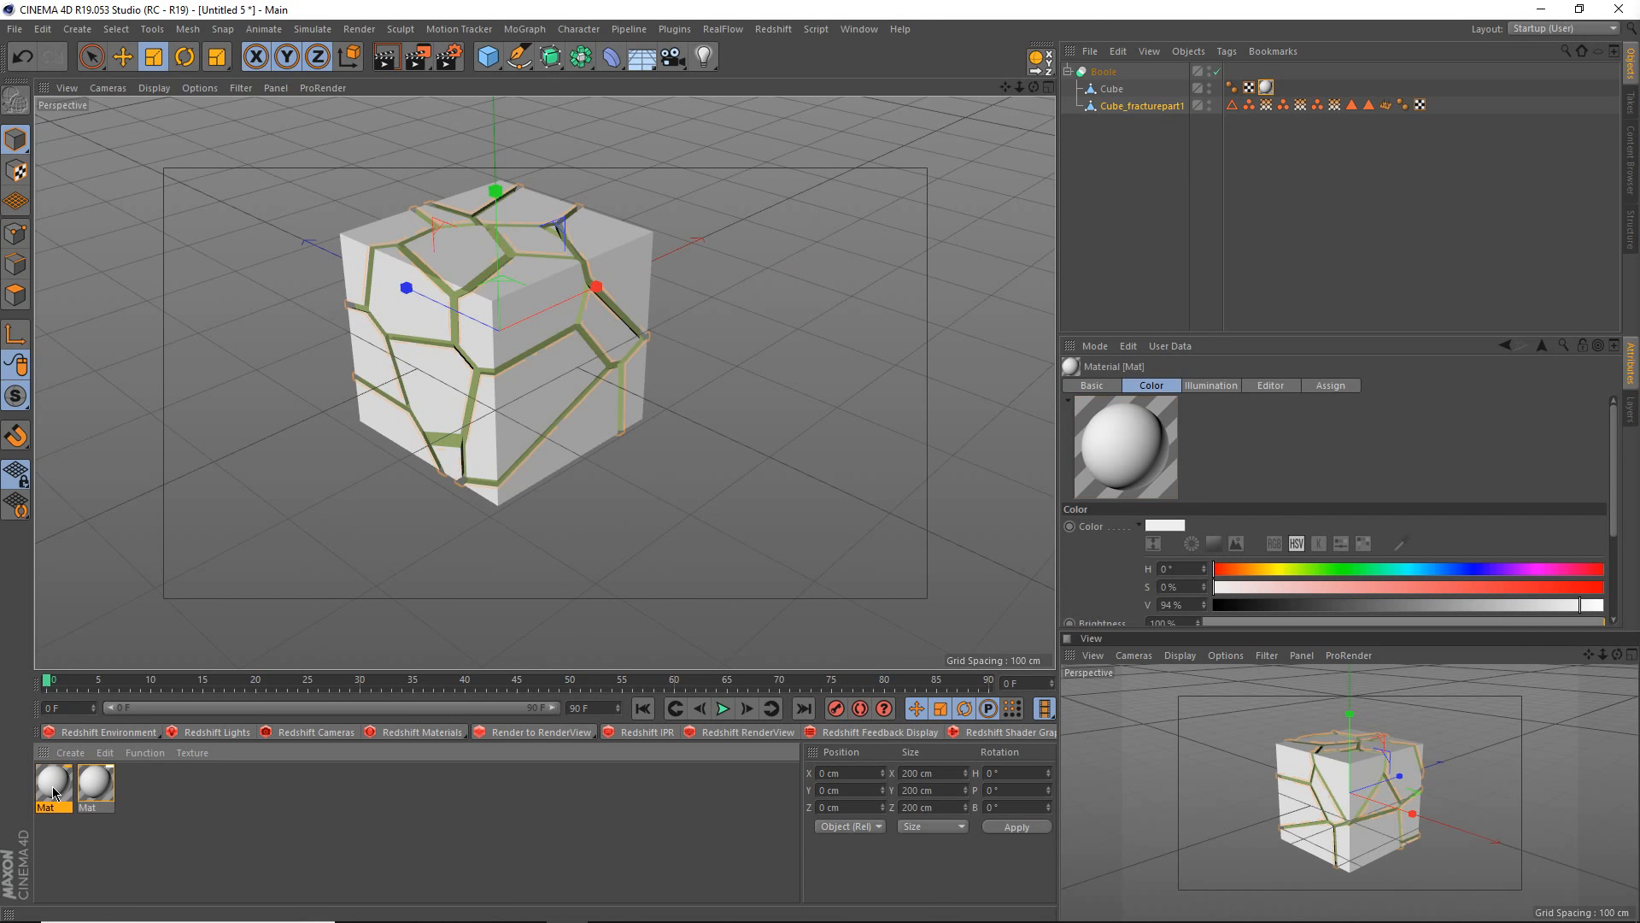
- Set the duplicated material's color to black with V at 0% and apply it to Cube_fracturepart1
{"action": "double_click", "coordinate": [53, 786]}
{"action": "left_click_drag", "start_coordinate": [562, 259], "coordinate": [520, 254]}
{"action": "left_click", "coordinate": [794, 114]}
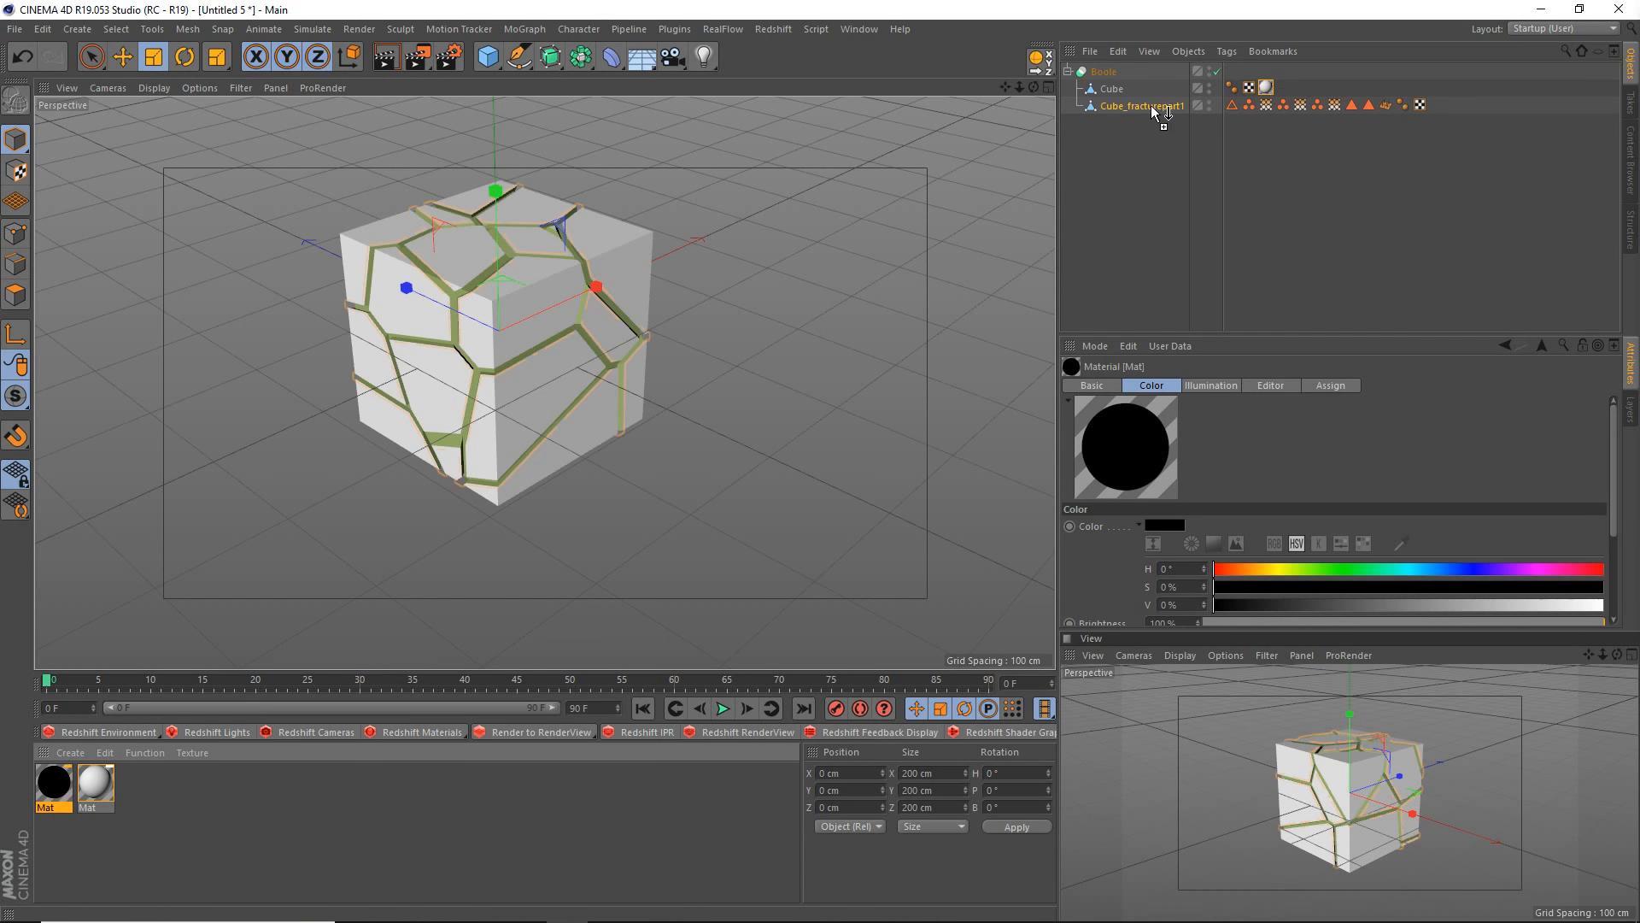
{"action": "left_click_drag", "start_coordinate": [1164, 111], "coordinate": [1164, 110]}
- Set Use Color to Off for Cube_fracturepart1 and inspect its black material in the cube's grooves
{"action": "left_click", "coordinate": [1144, 106]}
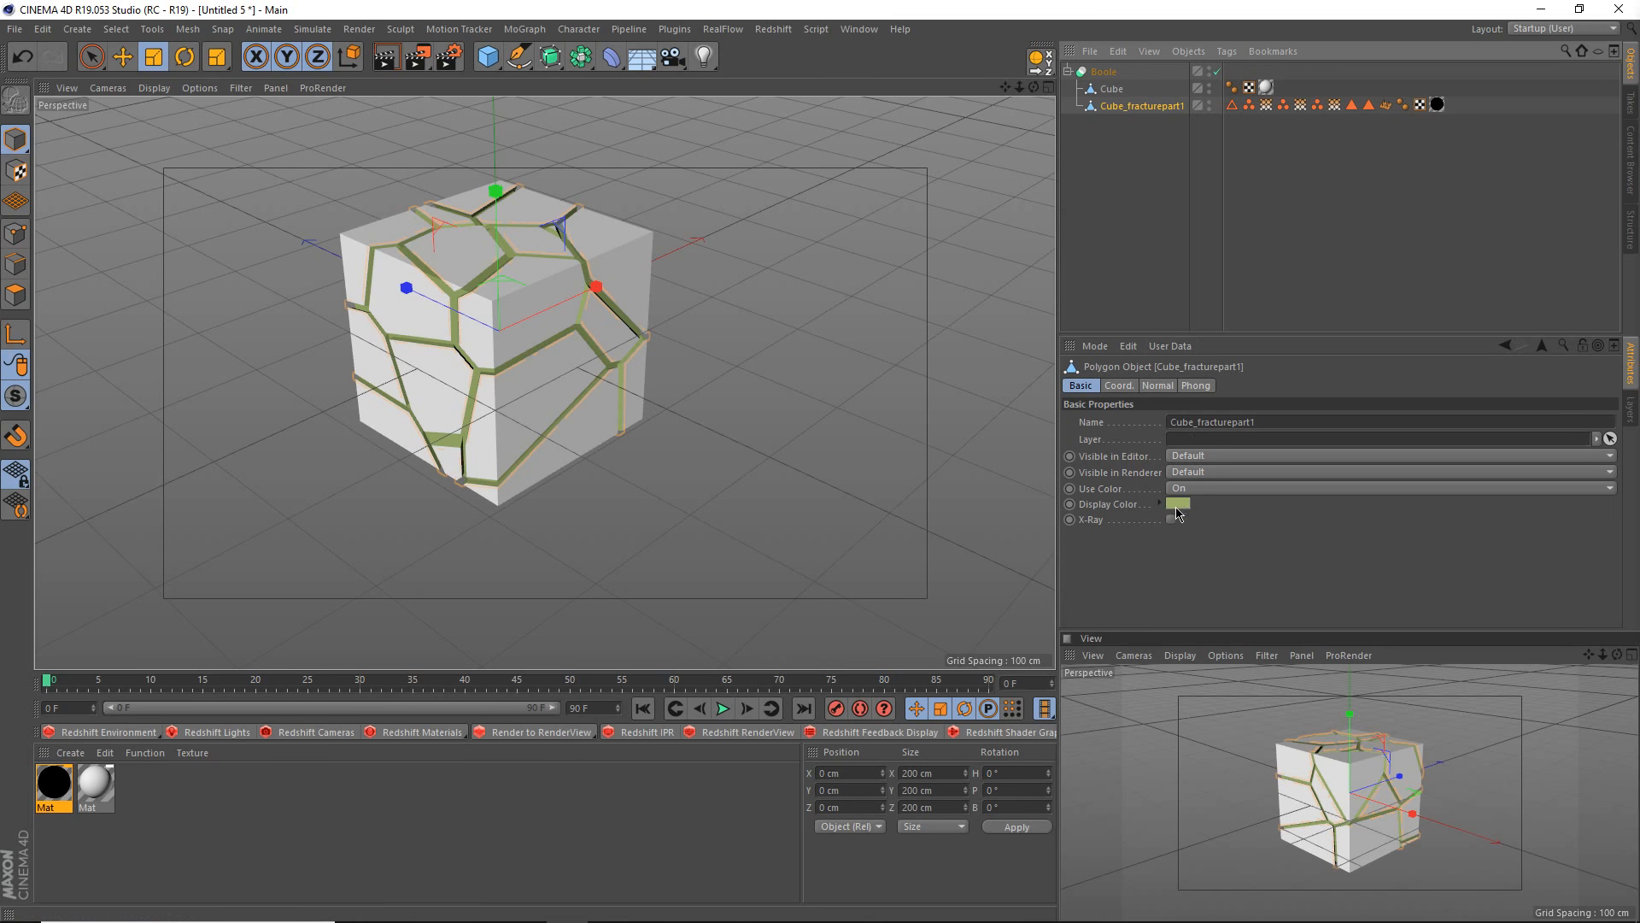
{"action": "left_click", "coordinate": [1200, 490]}
{"action": "left_click", "coordinate": [1206, 505]}
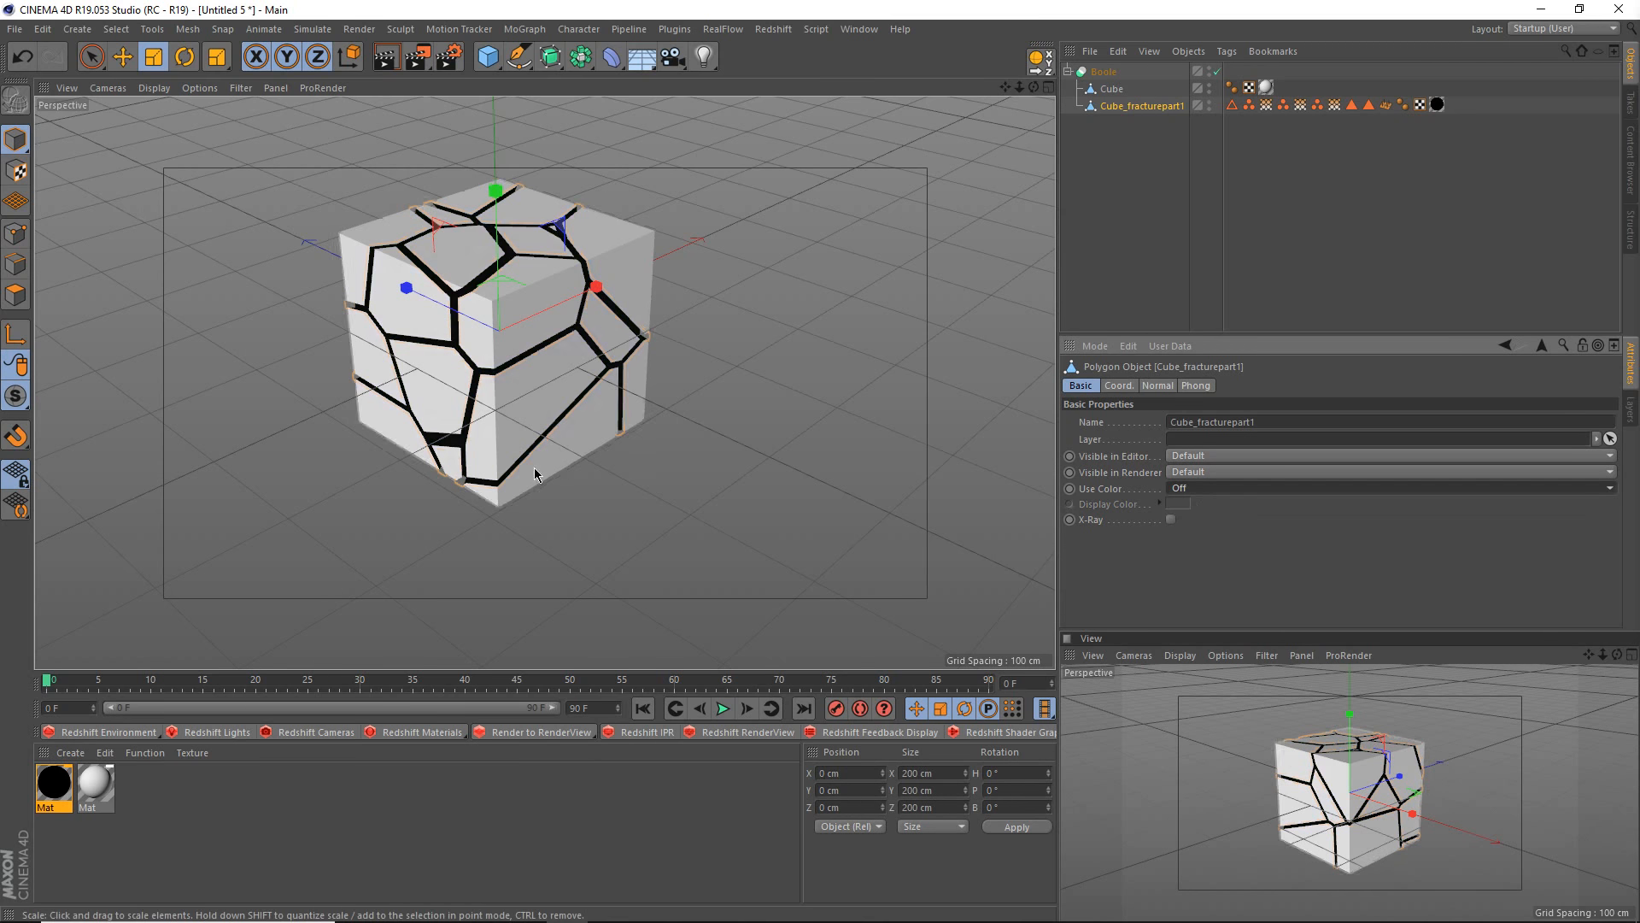
{"action": "scroll", "coordinate": [574, 478], "scroll_direction": "up", "scroll_amount": 2}
{"action": "left_click", "coordinate": [748, 535]}
{"action": "left_click_drag", "start_coordinate": [748, 536], "coordinate": [628, 376], "text": "alt"}
- Close the untitled cube demonstration, return to Direshield_0014.c4d and save that scene
{"action": "key", "text": "ctrl+F4"}
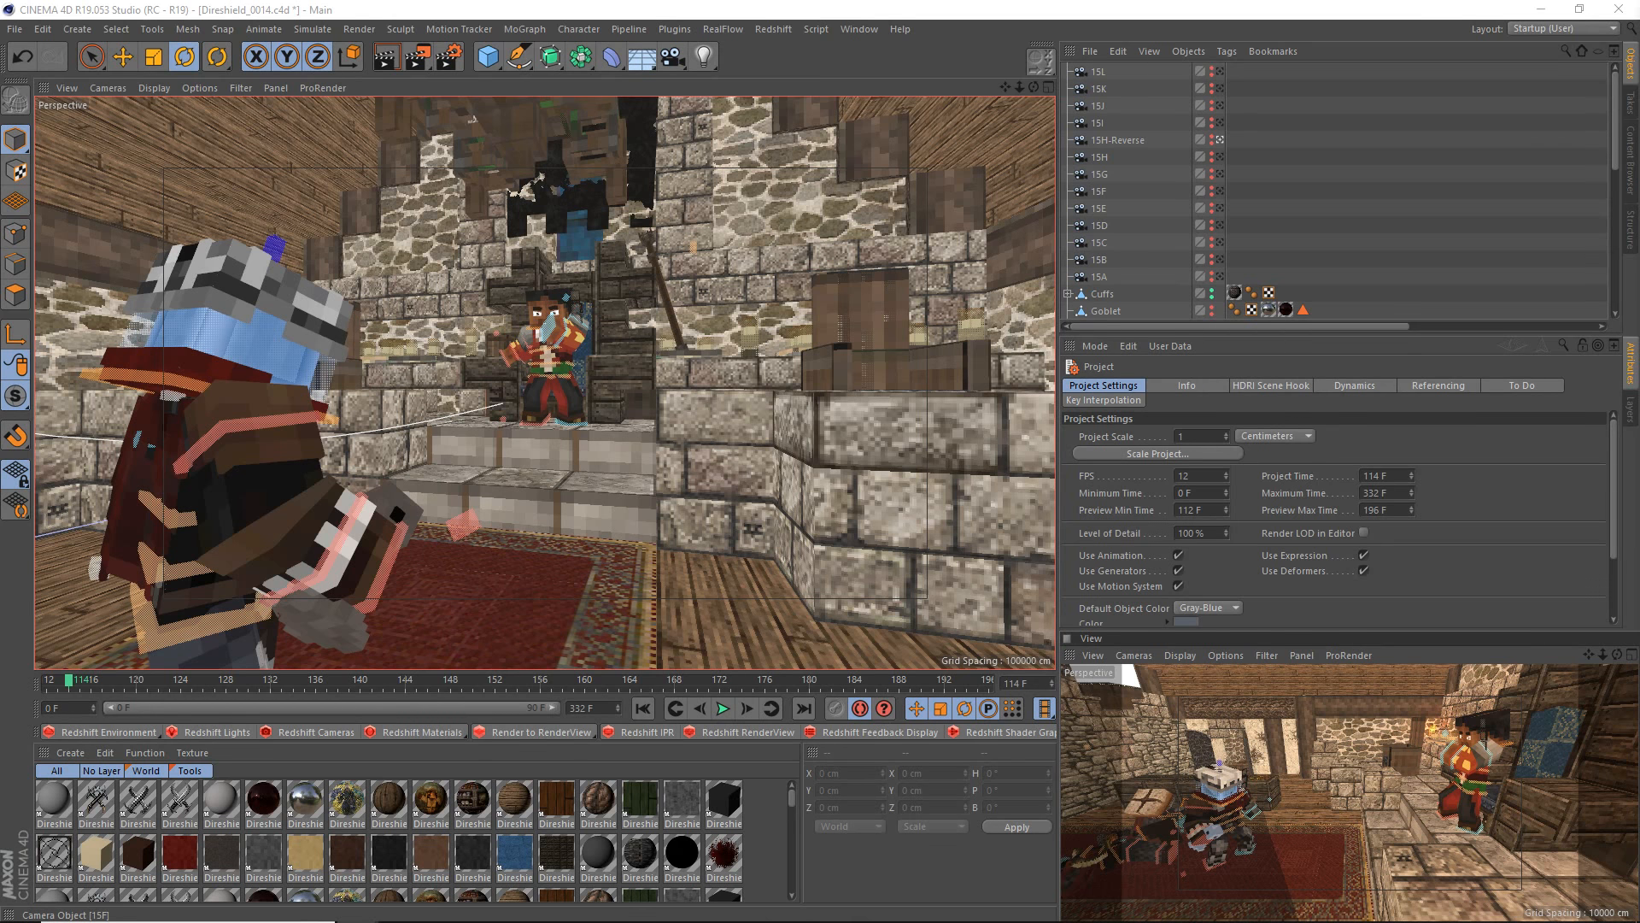
{"action": "left_click_drag", "start_coordinate": [582, 551], "coordinate": [521, 560], "text": "alt"}
{"action": "key", "text": "ctrl+s"}
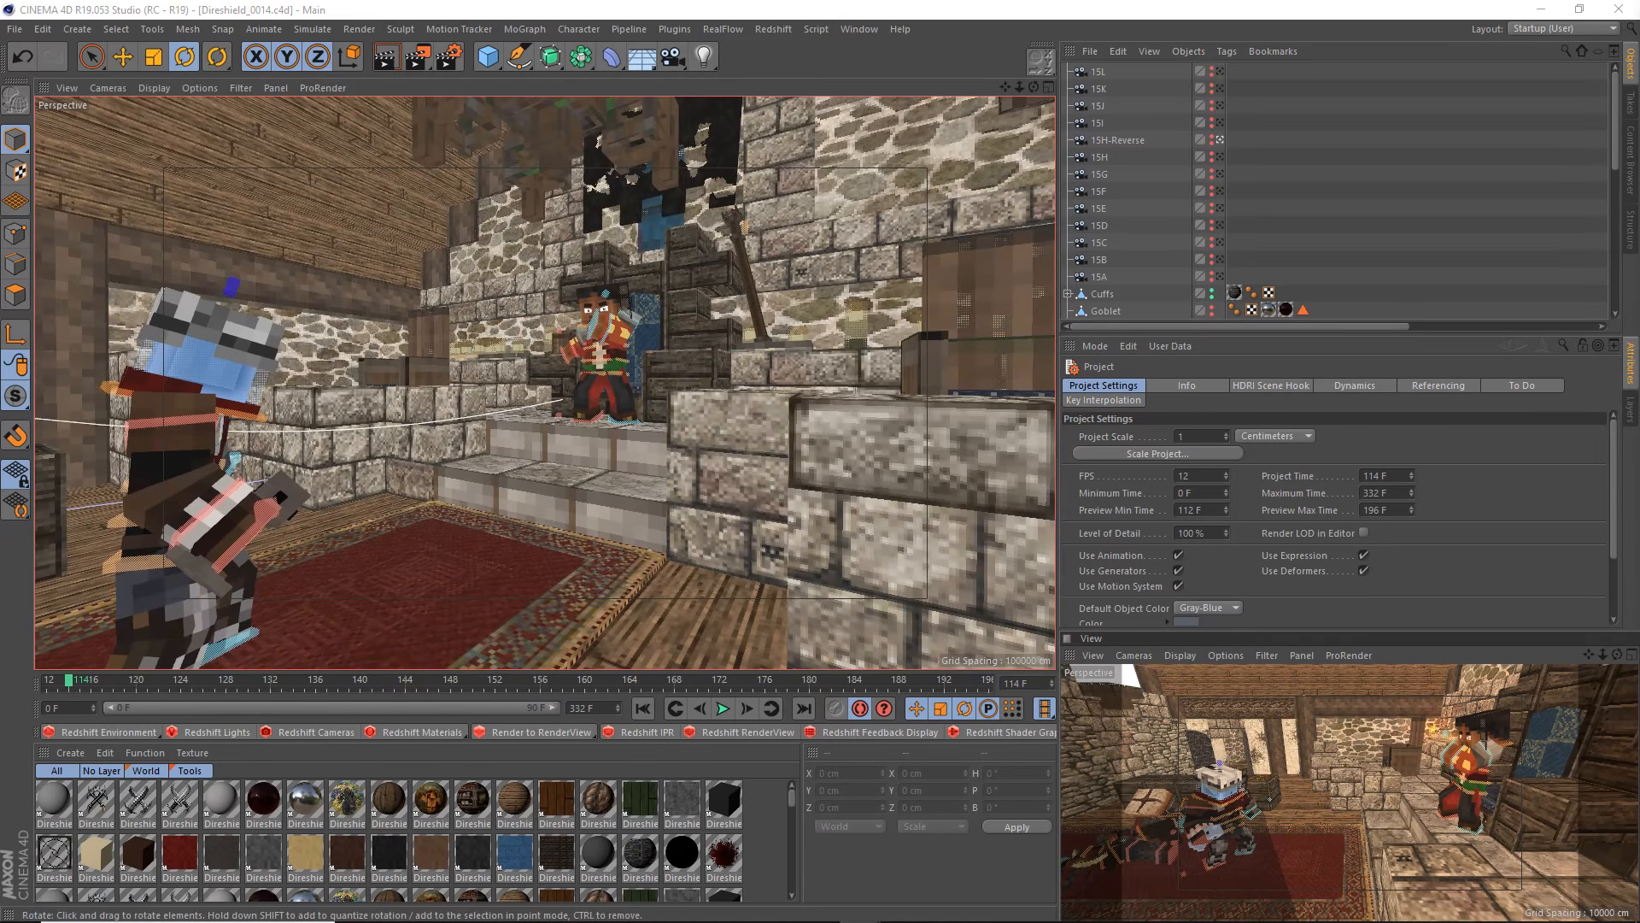